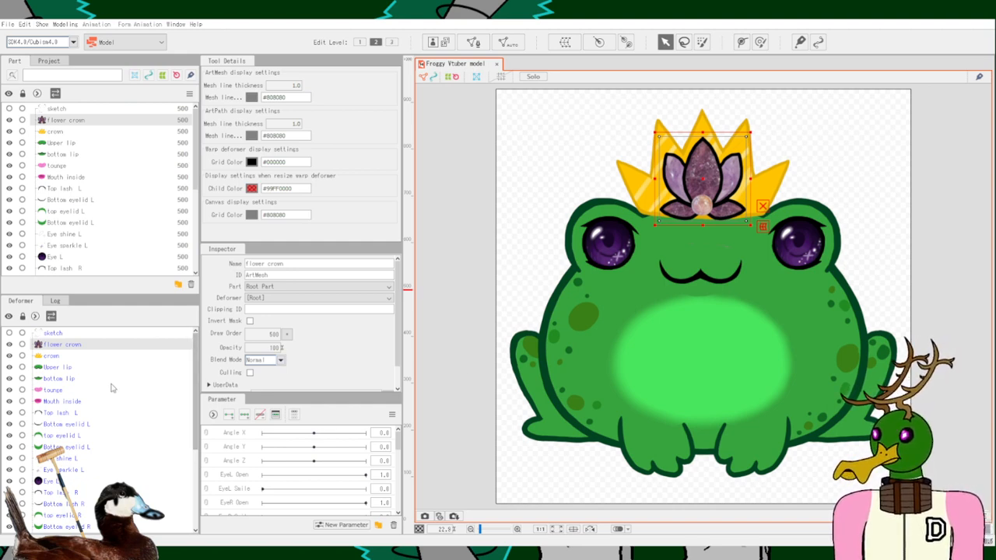
Show the sketch layer briefly to check it against the frog artwork, and hide it again.
scroll(111, 387, down, 4)
scroll(112, 387, up, 4)
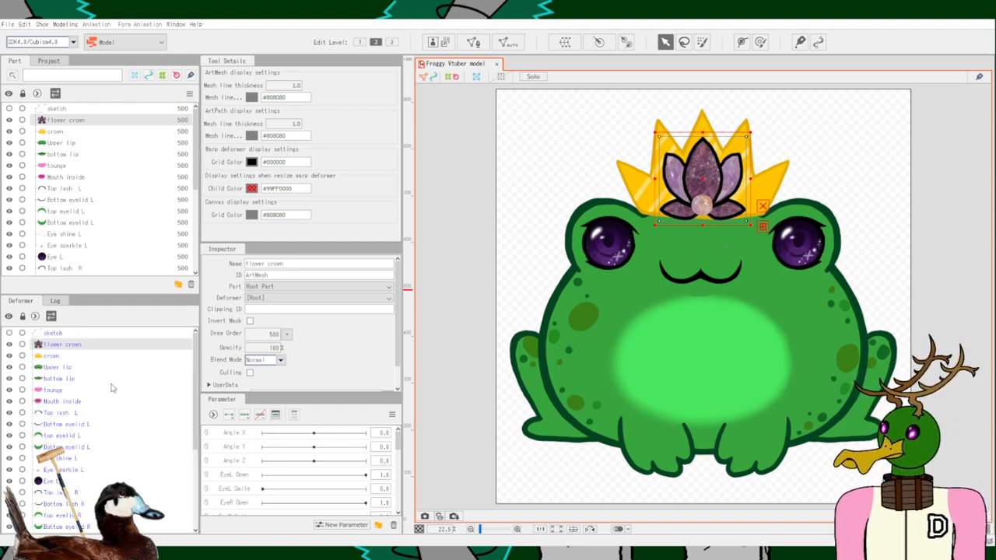
click(66, 335)
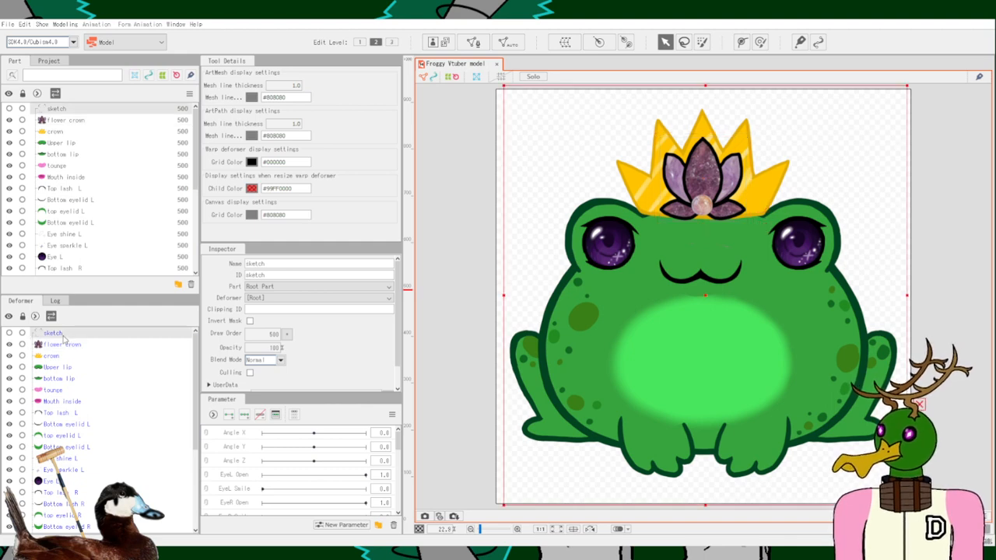
click(10, 334)
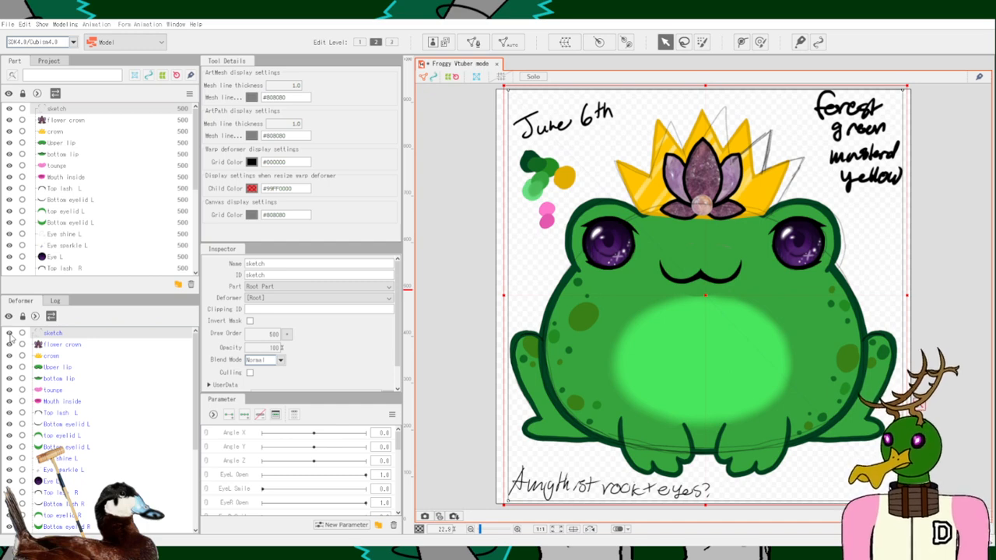
click(10, 334)
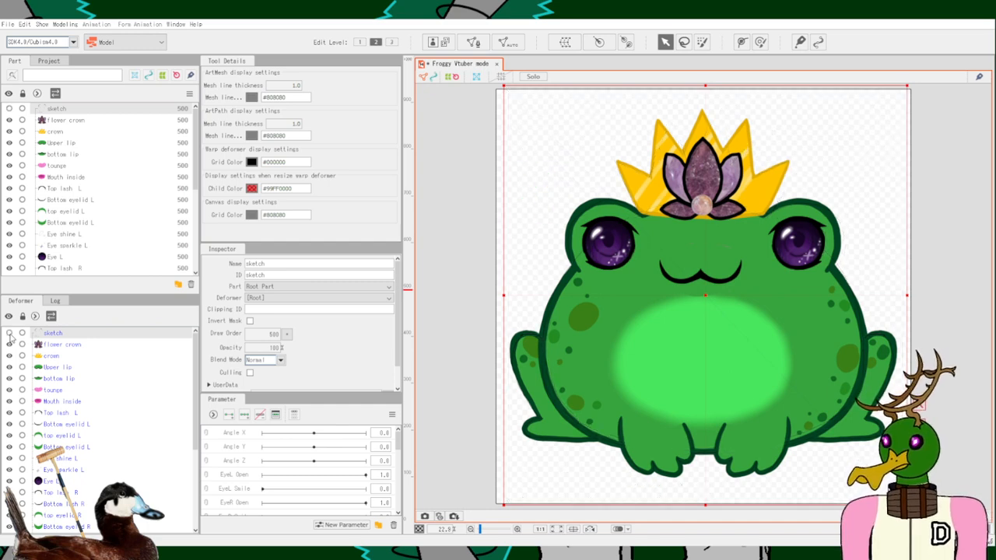
Create a warp deformer named Fullbody from the flower crown and move all other parts, sketch through Paper, into it.
click(79, 345)
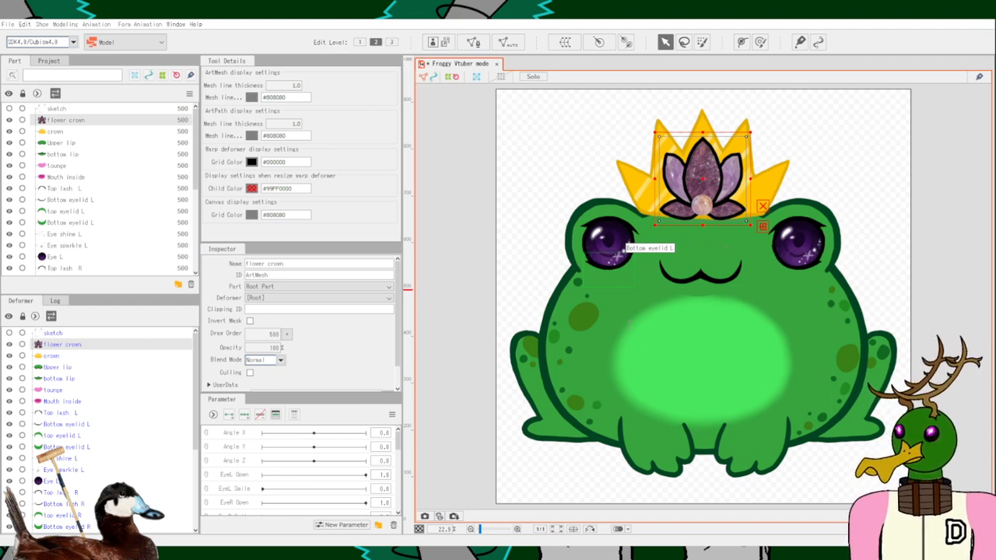
click(628, 465)
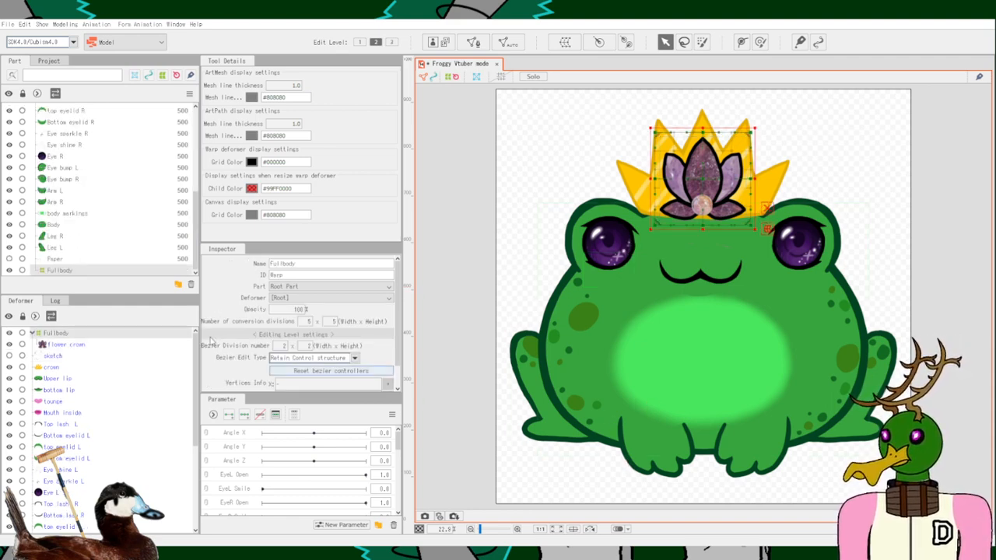
click(67, 356)
scroll(91, 386, down, 5)
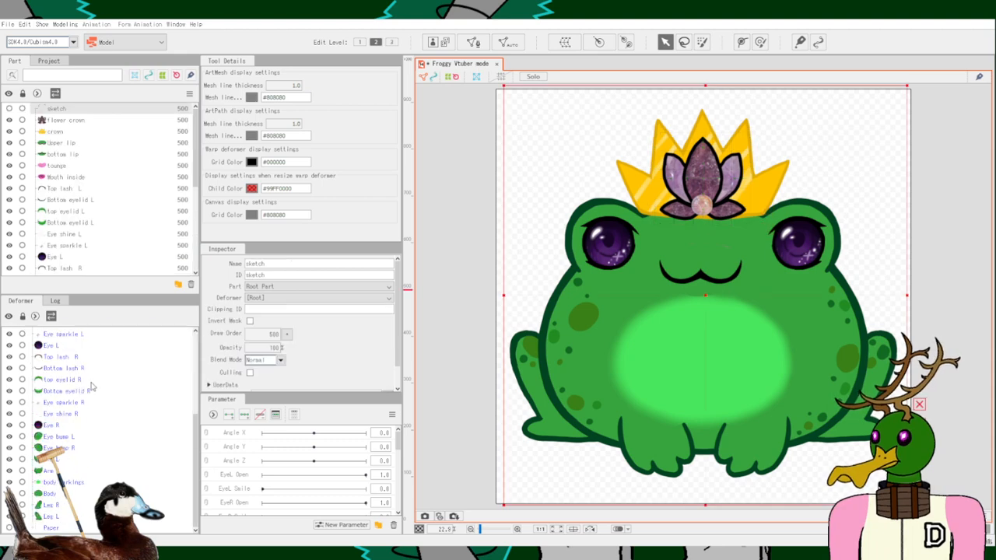
shift+click(56, 527)
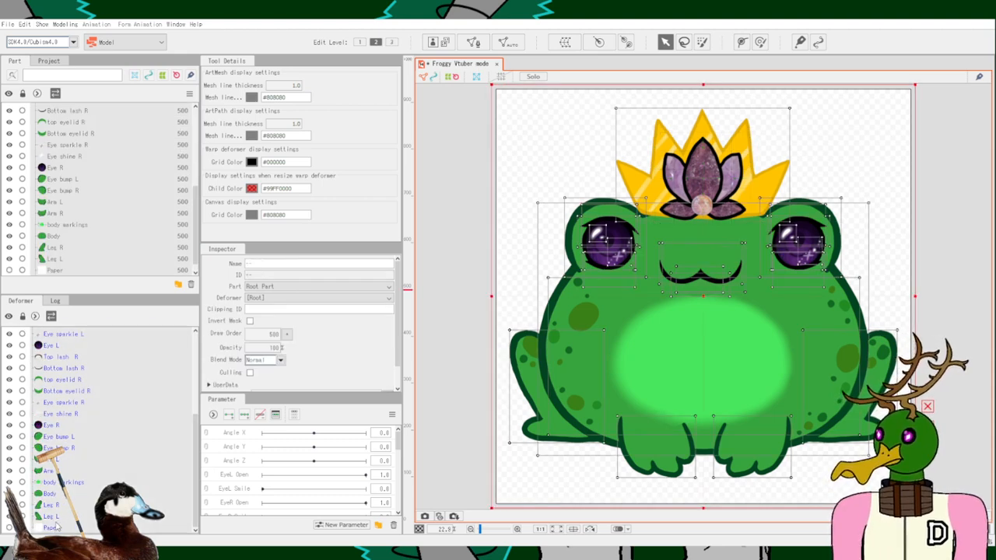
scroll(69, 486, up, 5)
drag(56, 359, 62, 342)
Delete the unneeded Paper and sketch parts from the Fullbody deformer.
click(69, 530)
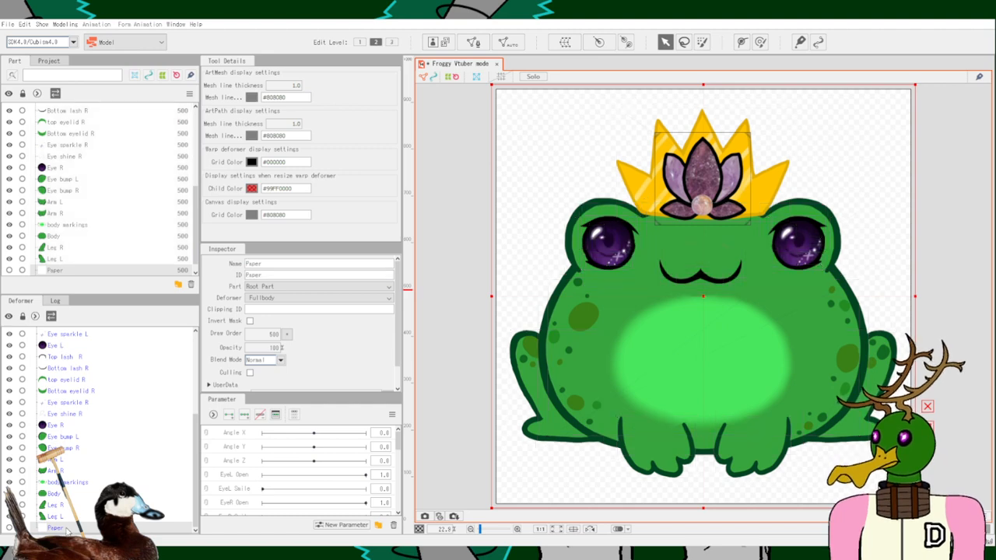
key(Delete)
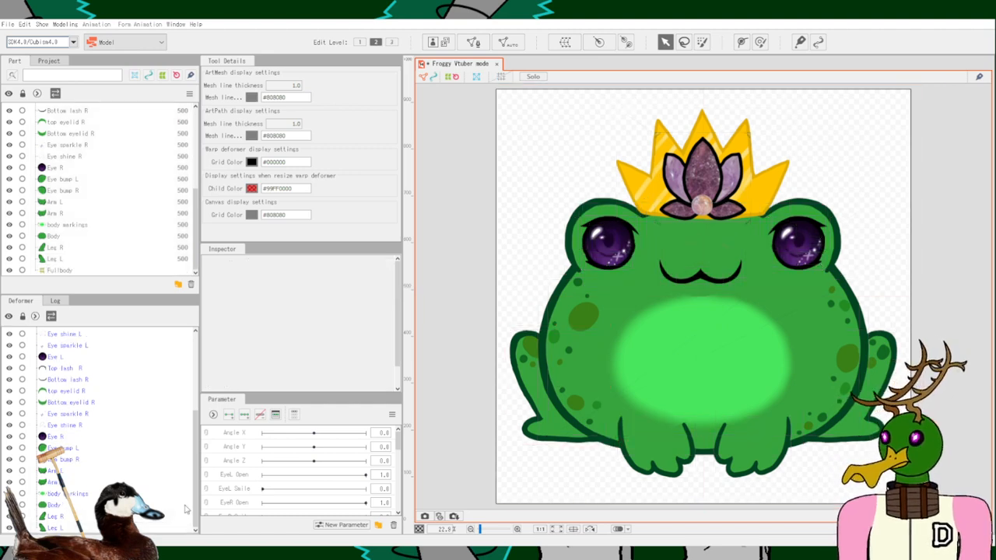
scroll(62, 437, up, 4)
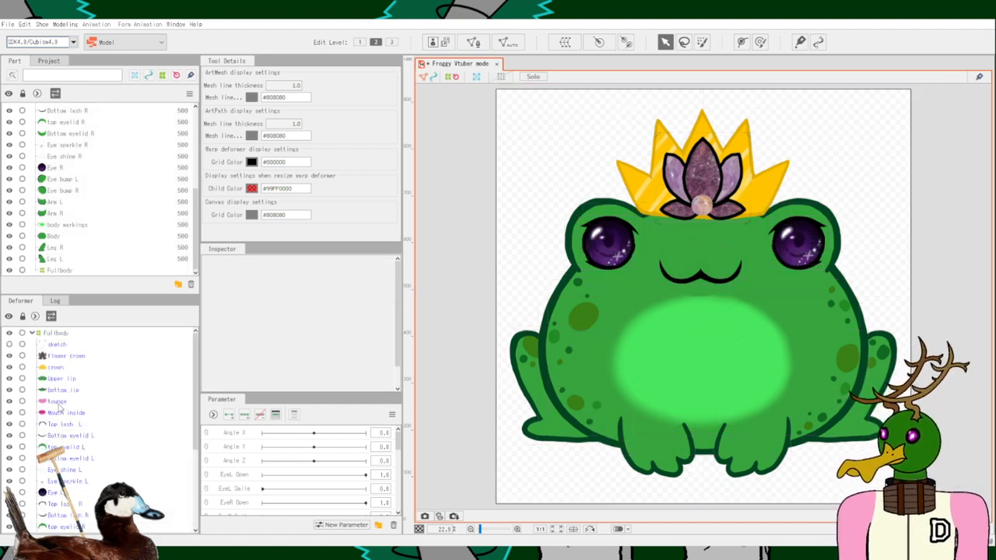
click(65, 344)
key(Delete)
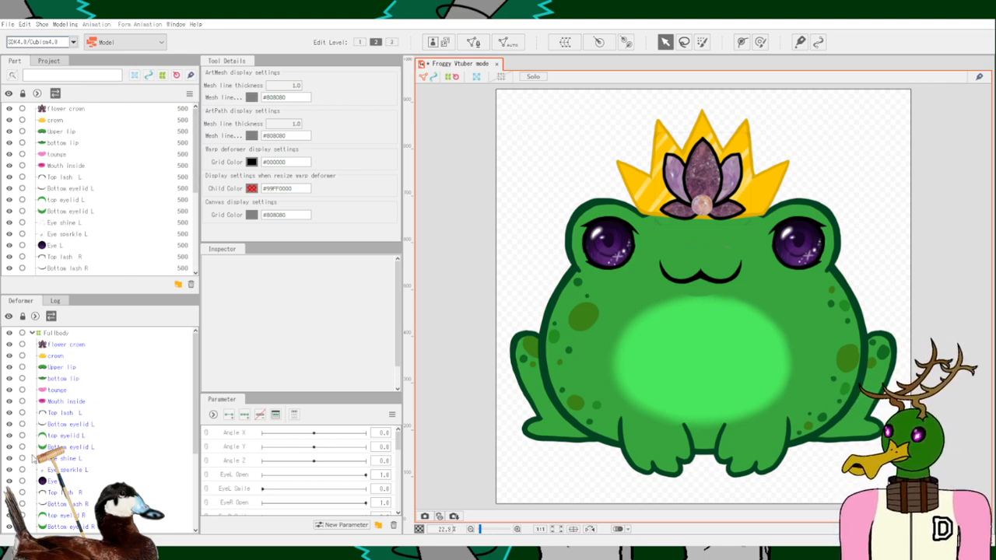
Hide the Body part briefly to examine the separate pieces around it, and show it again.
scroll(44, 243, down, 2)
scroll(44, 243, down, 4)
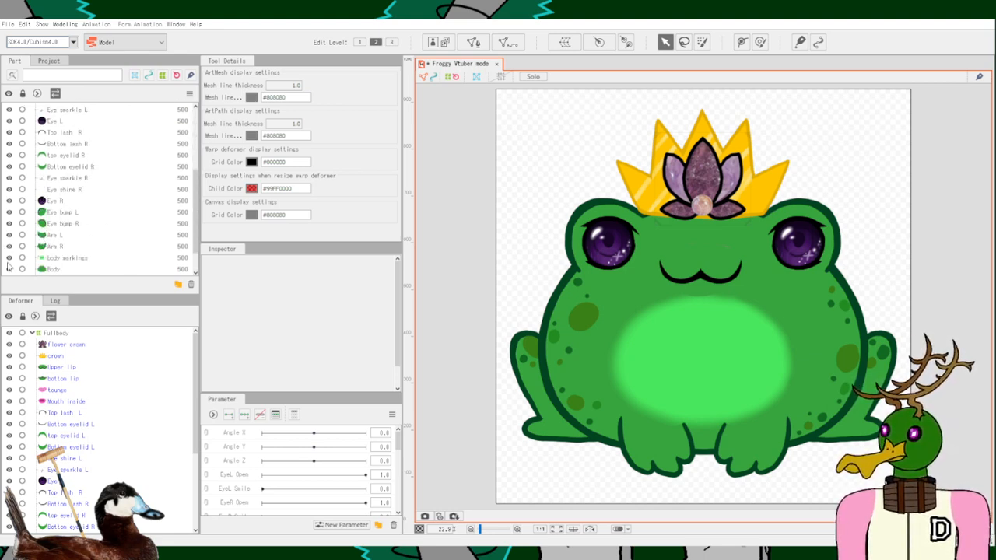
click(9, 269)
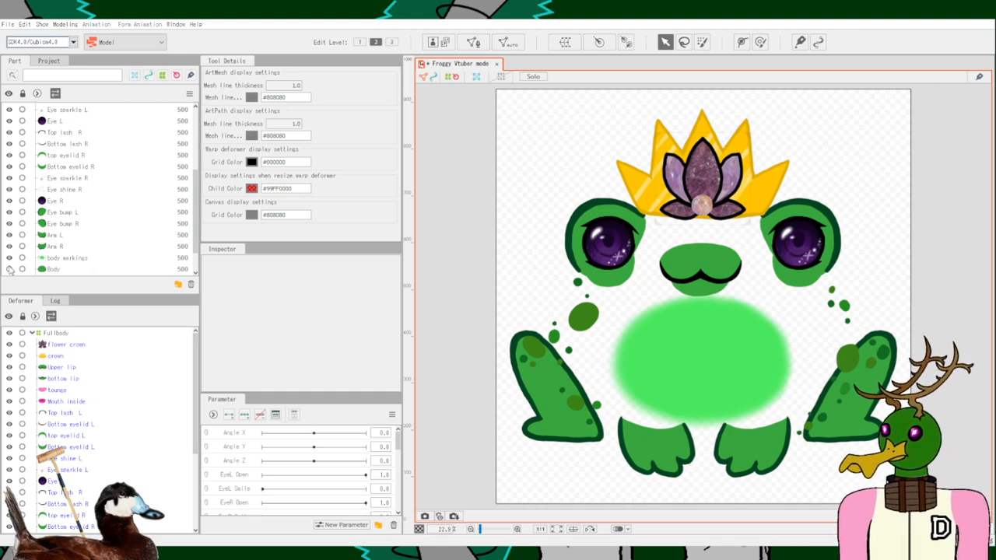
click(9, 269)
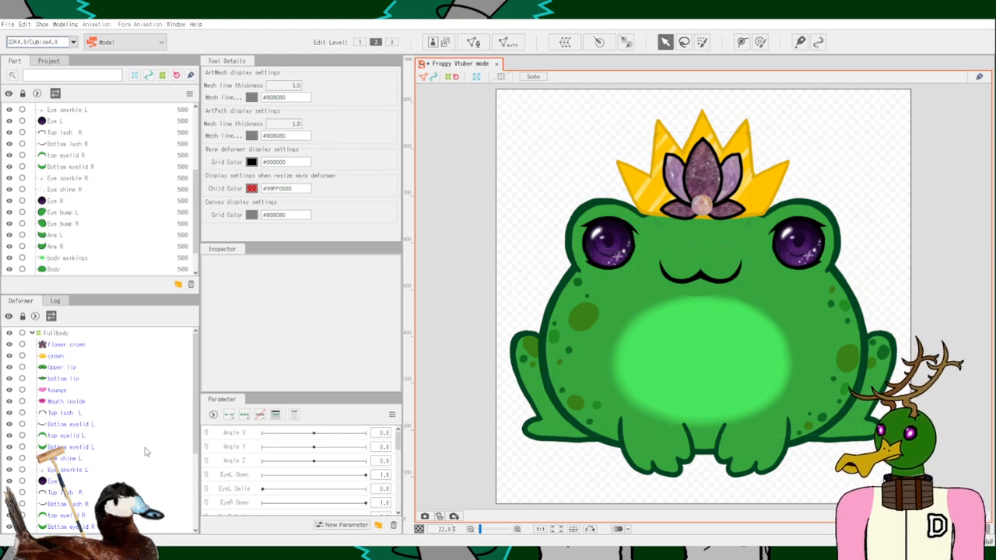
Select the lip, crown, tounge and left eye parts one by one to examine how they should be grouped.
click(79, 379)
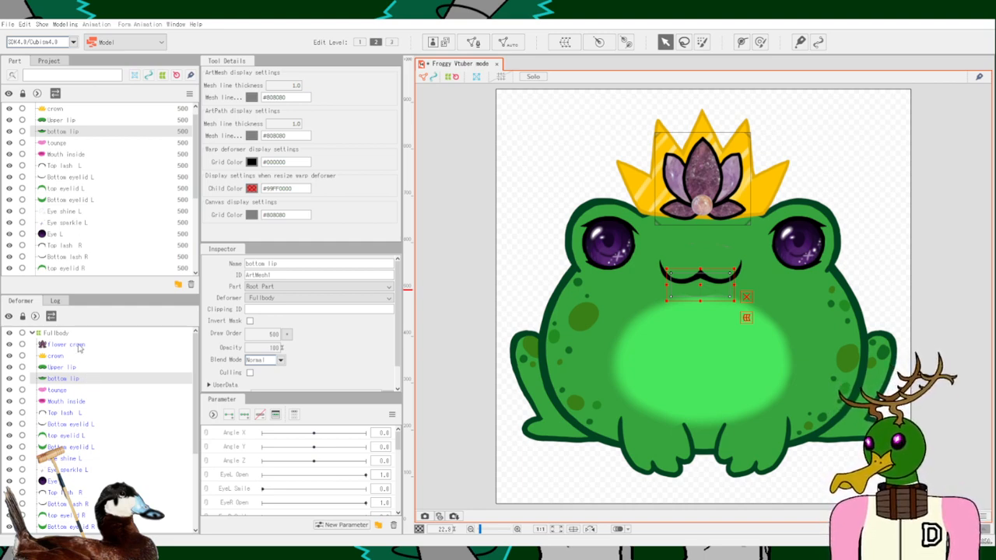
click(79, 345)
click(64, 357)
click(79, 390)
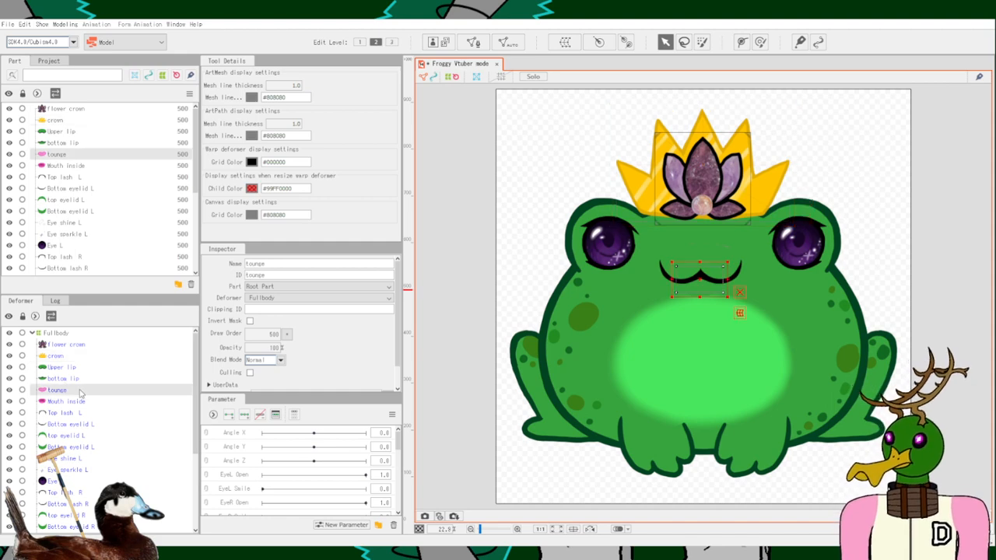
click(76, 423)
click(76, 437)
click(73, 449)
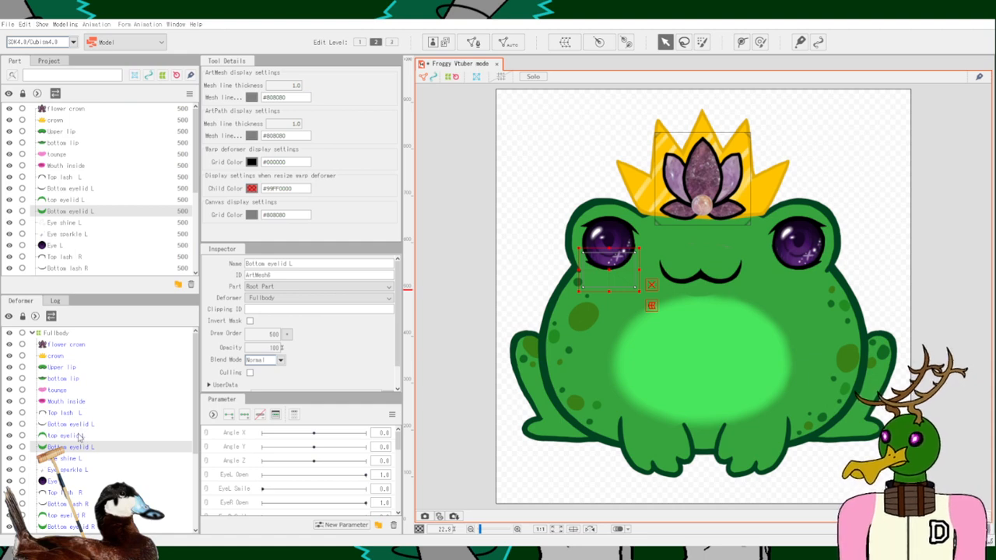
click(81, 436)
click(85, 415)
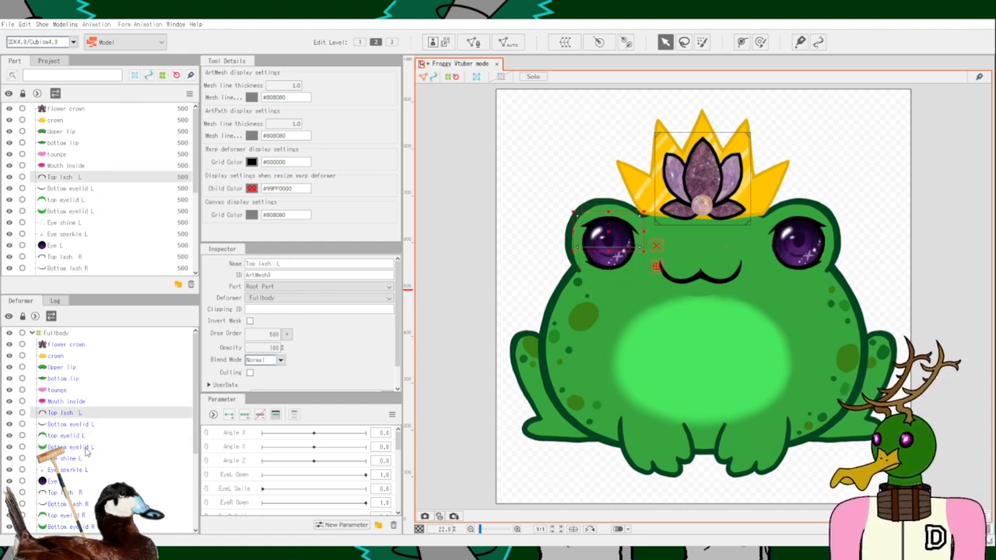
click(87, 447)
Create a warp deformer named Left Eye around the parts Top lash L through Eye L, and collapse its group.
click(75, 414)
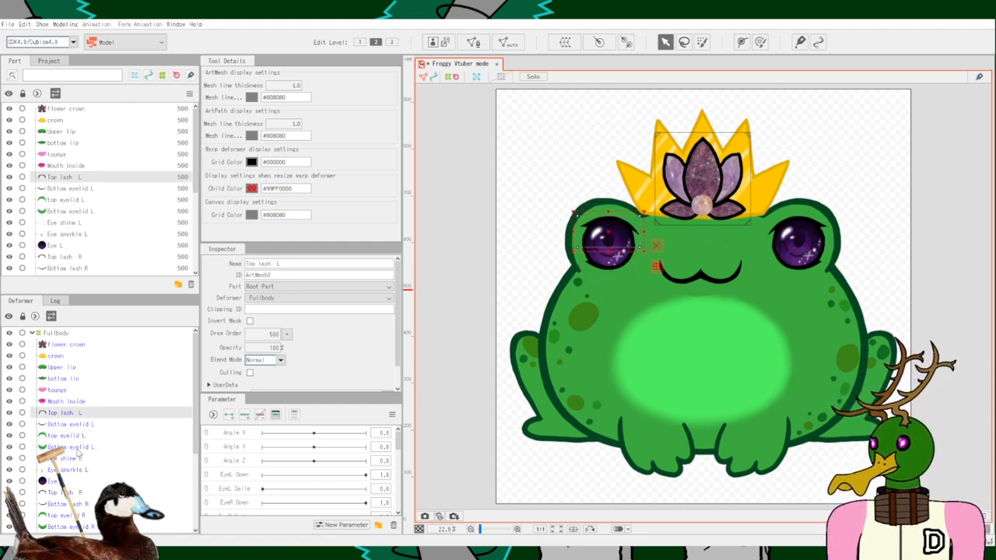
shift+click(72, 482)
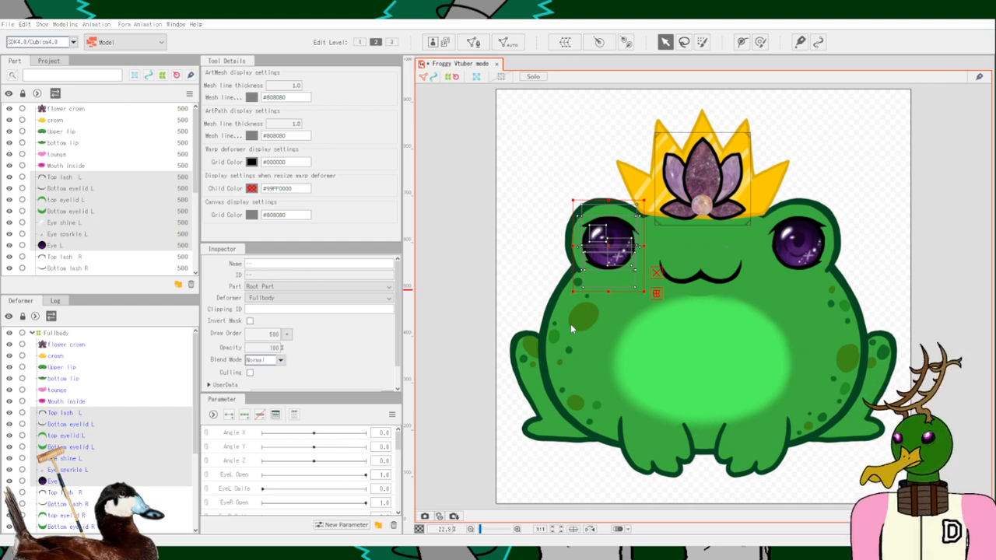
click(638, 459)
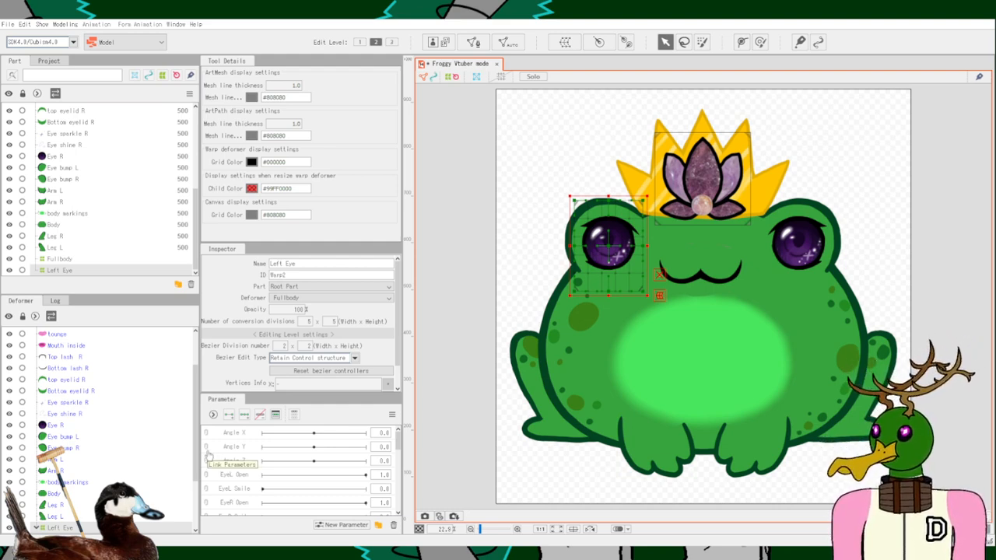
scroll(99, 433, down, 3)
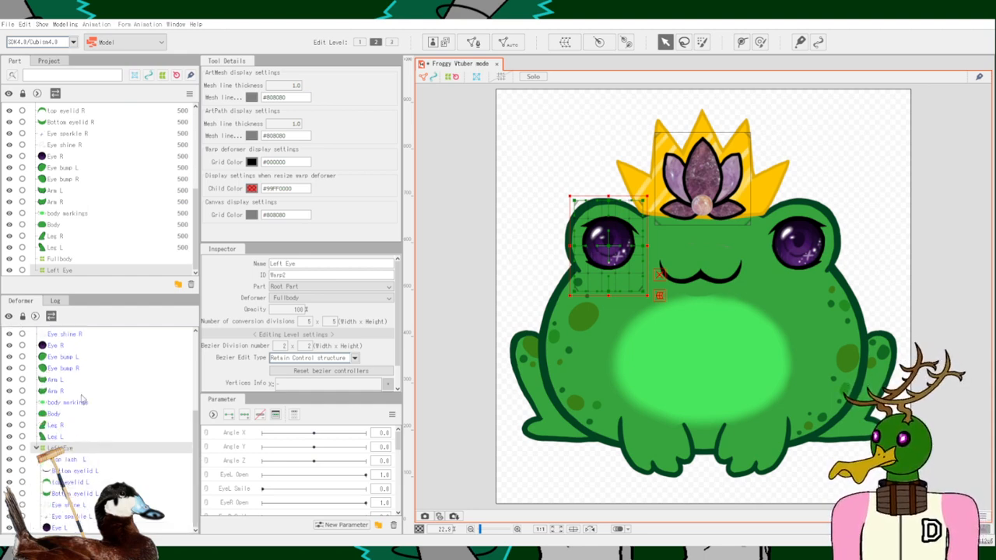
click(35, 448)
Create a warp deformer named Right Eye around the parts Top lash R through Eye R, and collapse its group.
scroll(119, 420, up, 2)
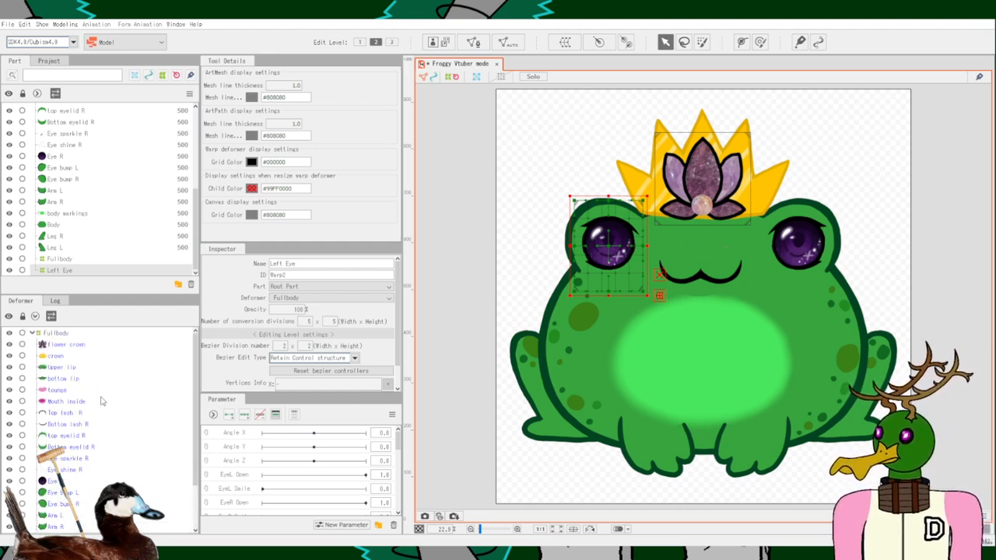
scroll(101, 401, down, 2)
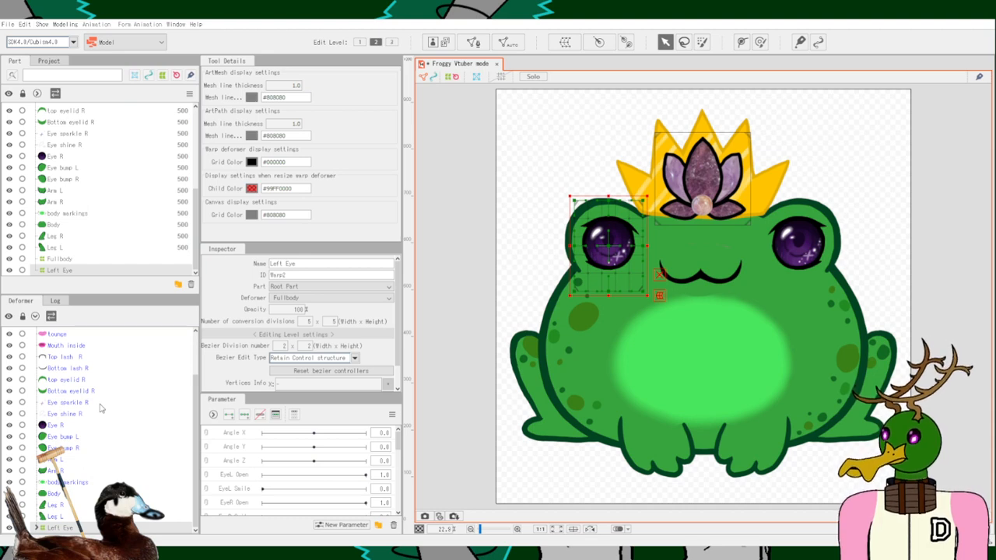
click(84, 358)
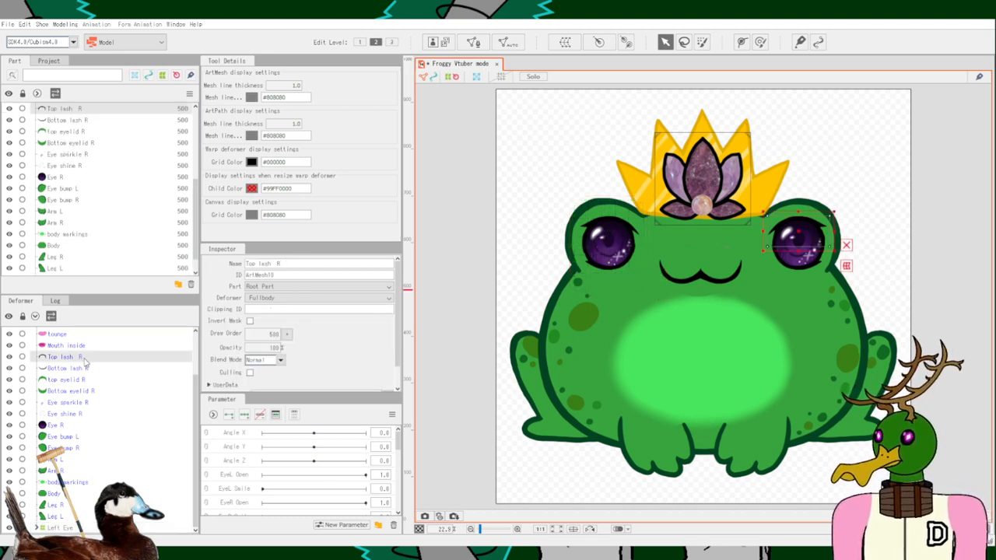
shift+click(68, 425)
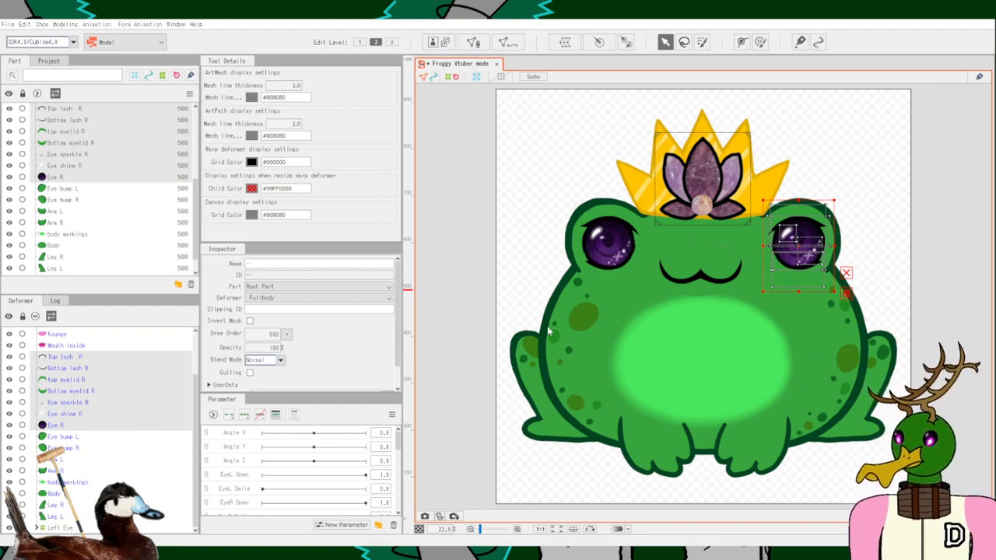
click(622, 462)
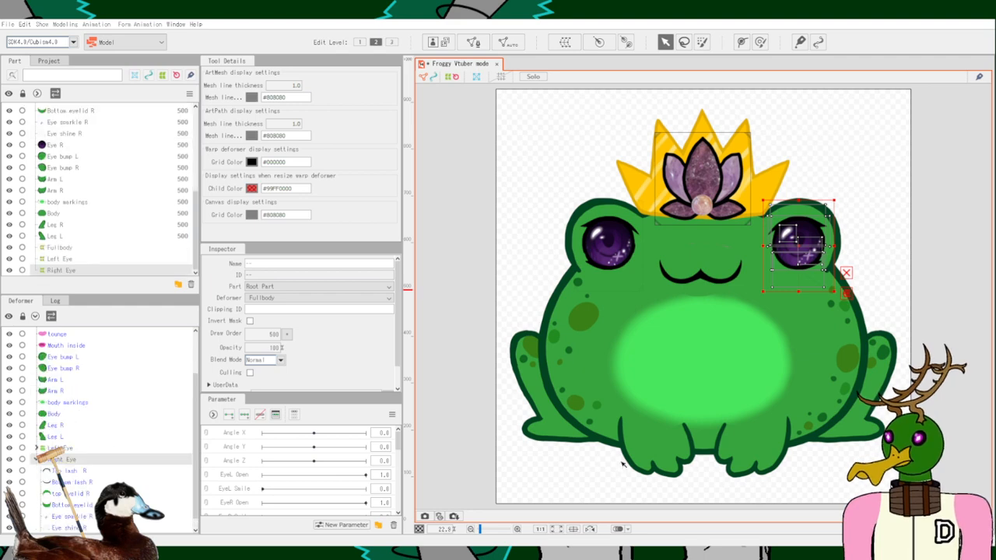
click(36, 460)
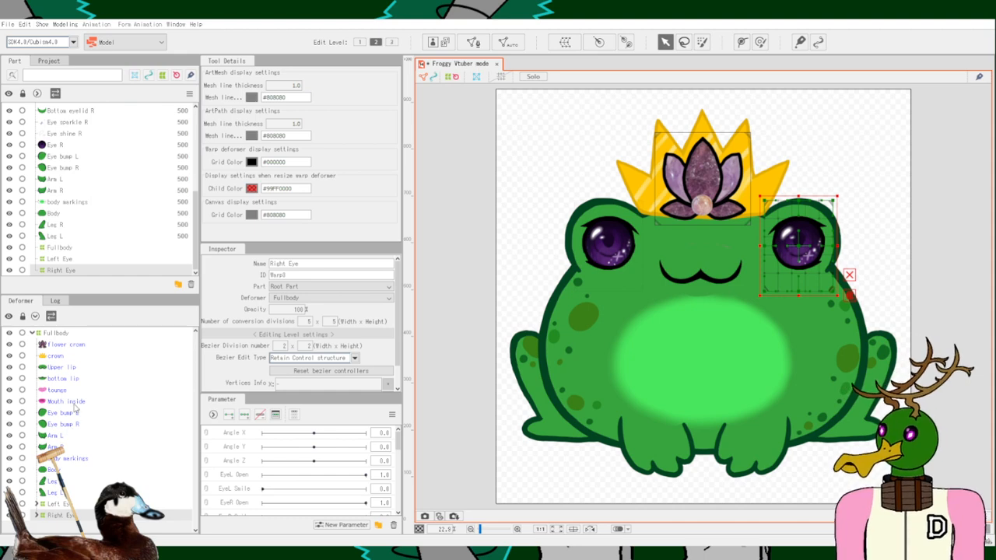
Create a warp deformer named Upper Lip around the upper lip part, inside Fullbody.
click(68, 367)
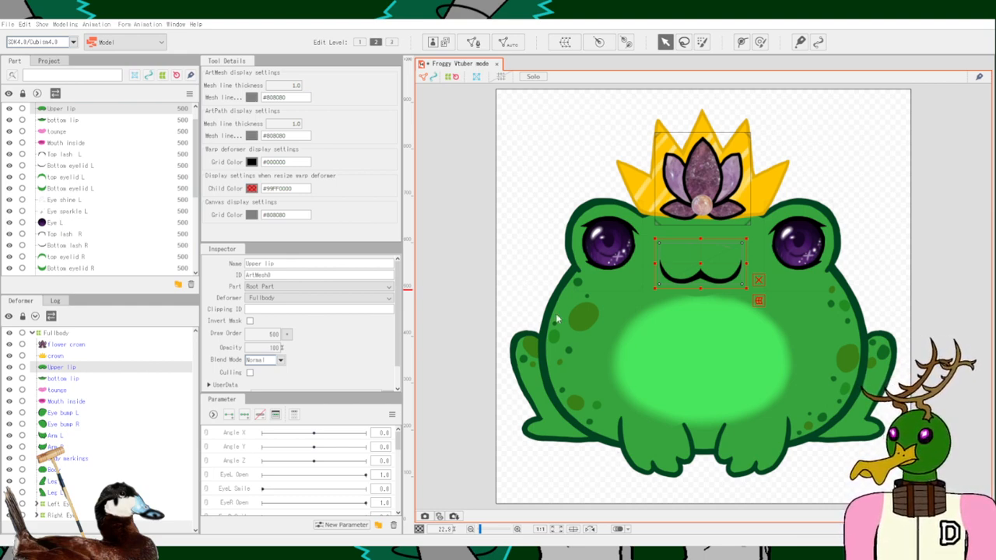
click(627, 460)
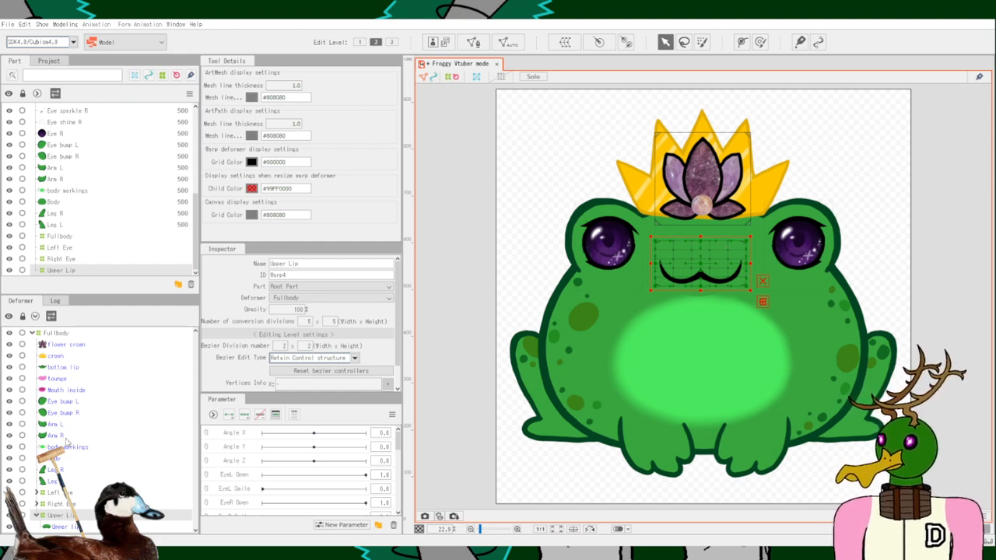
Create a warp deformer named Mouth containing the bottom lip, tounge, Mouth inside and the collapsed Upper Lip deformer.
click(75, 368)
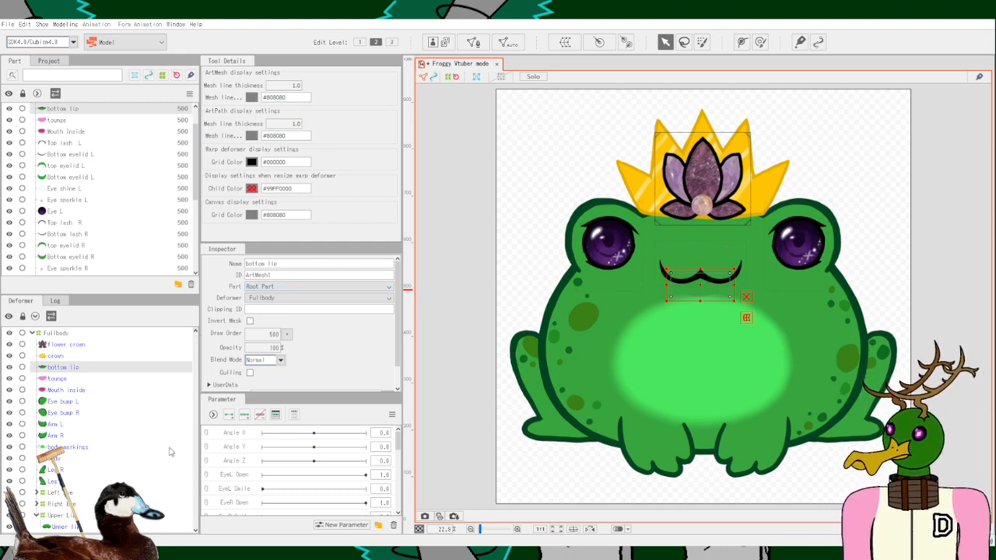
click(38, 516)
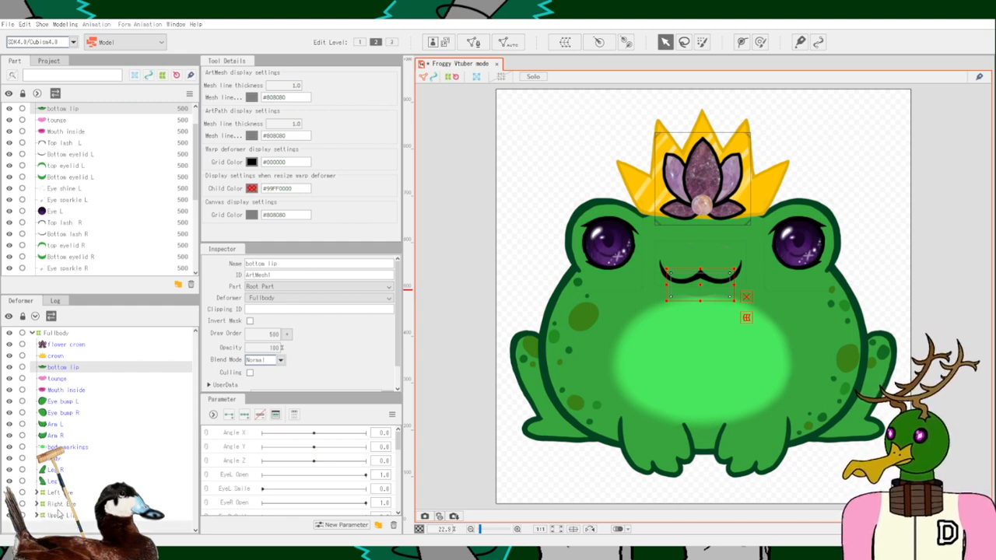
ctrl+click(62, 378)
ctrl+click(72, 390)
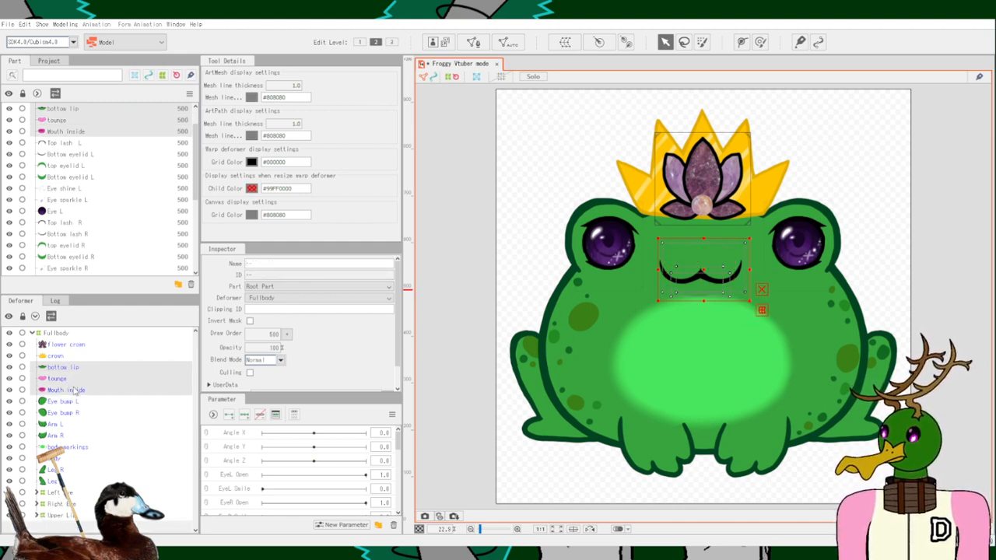
ctrl+click(63, 515)
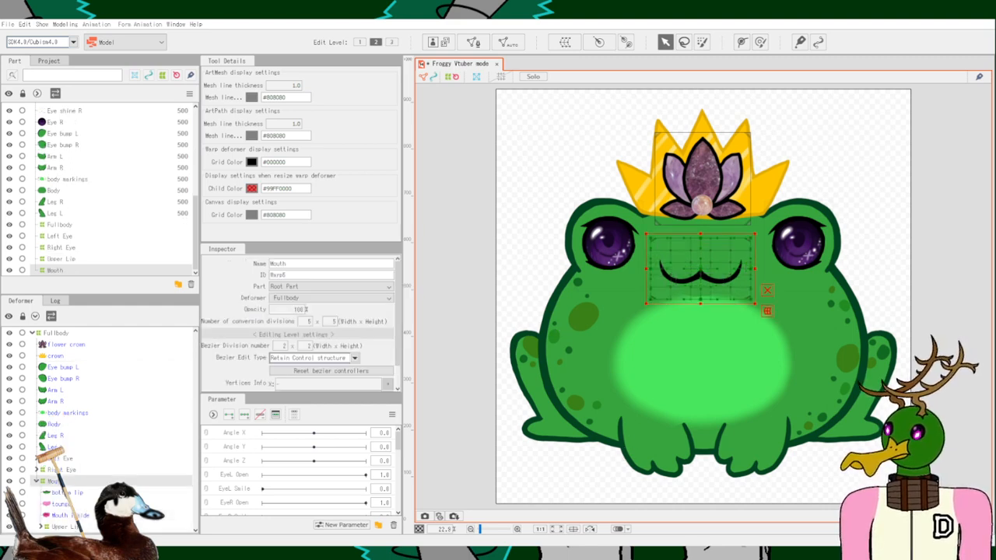
Inside Mouth, create warp deformers named Mouth Interior around Mouth inside and Tongue around tounge, and collapse both groups.
click(82, 513)
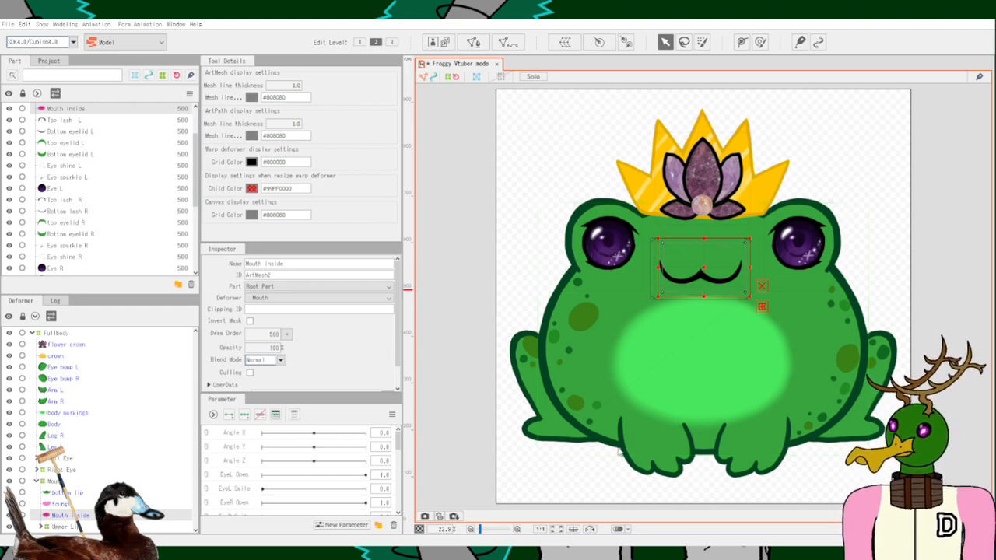
click(623, 457)
click(87, 505)
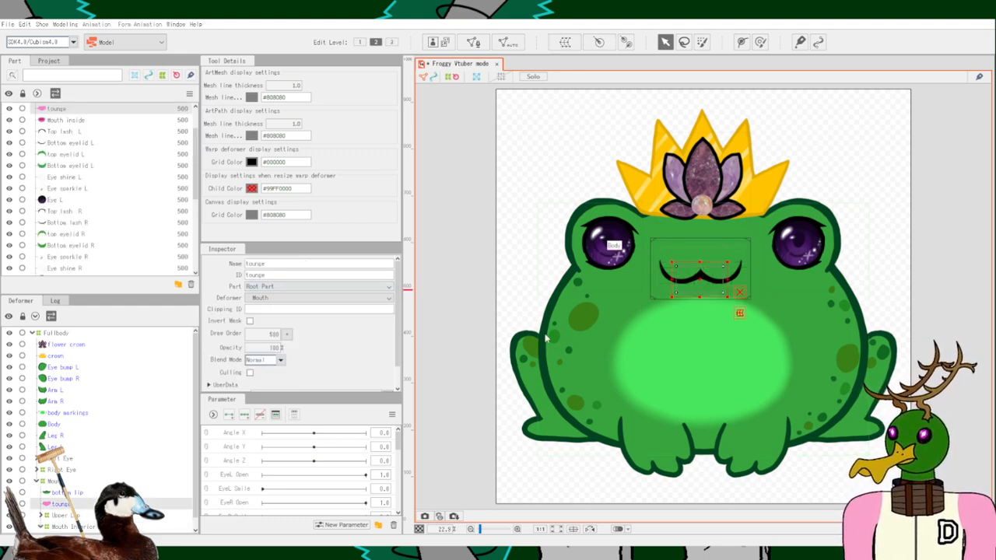
click(638, 461)
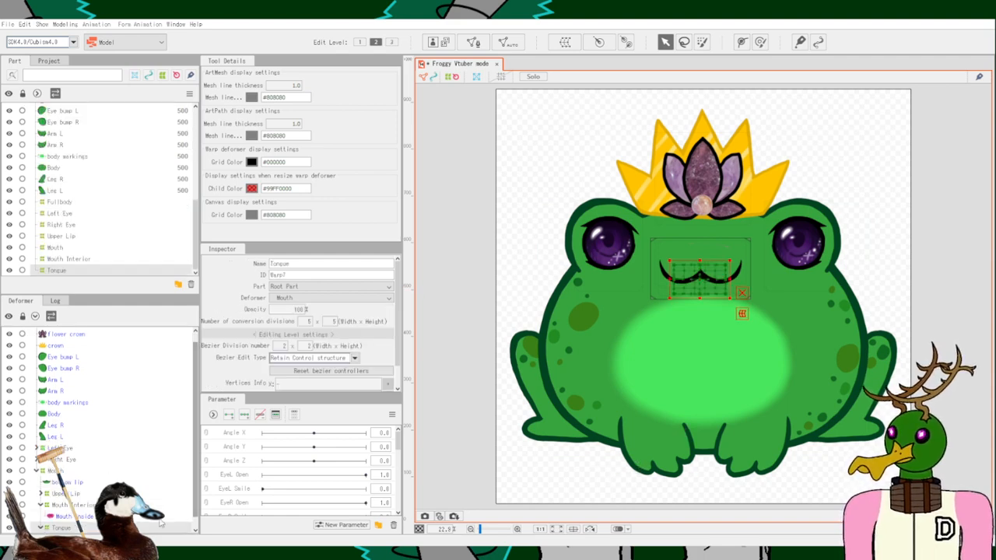
click(44, 506)
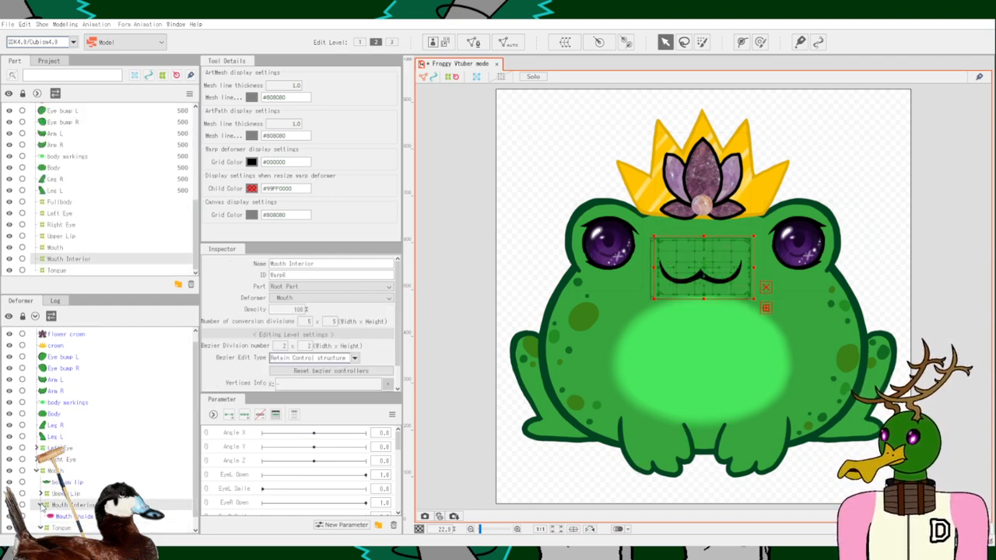
click(41, 506)
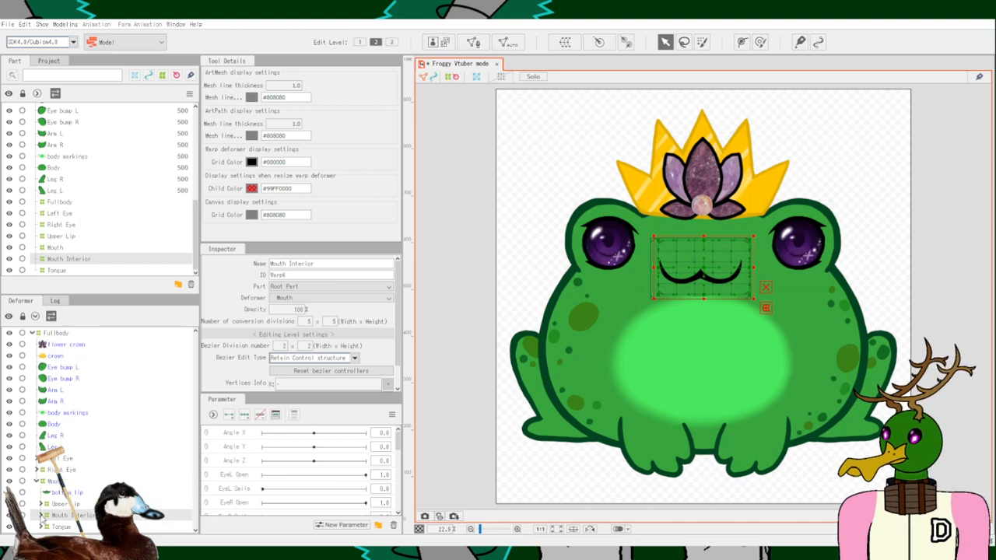
Create a warp deformer named Lower Lip around the bottom lip part inside Mouth, and collapse the Mouth group.
click(62, 493)
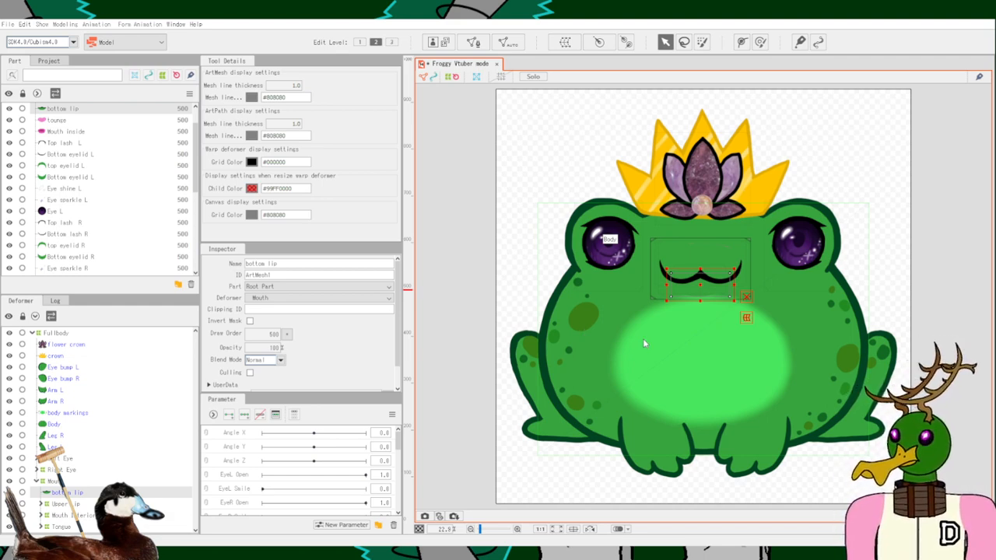
click(614, 452)
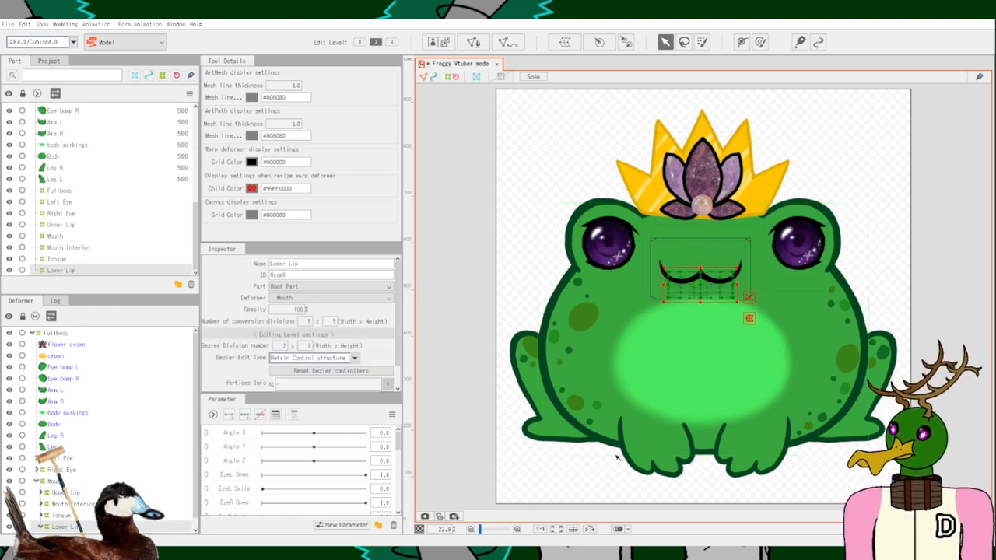
click(36, 481)
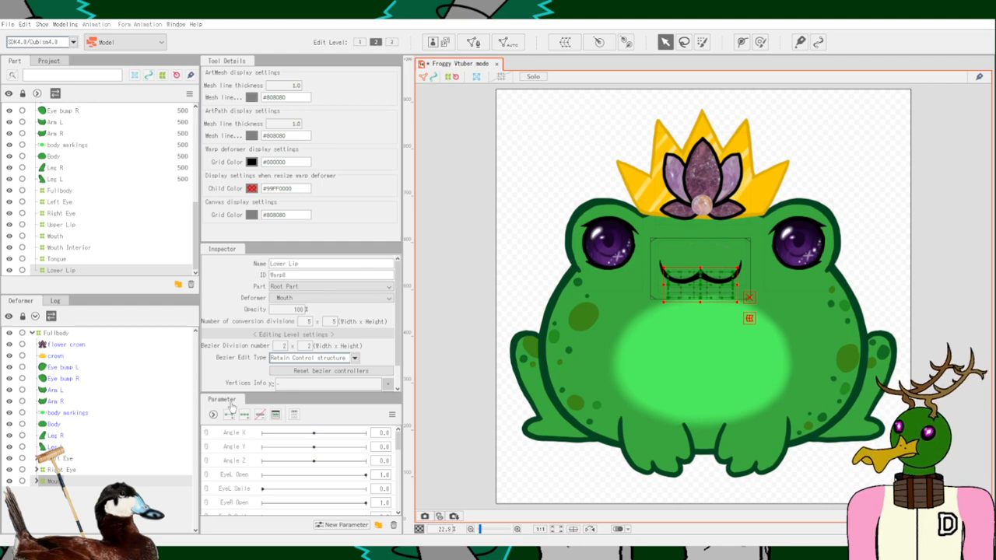
Expand the Left Eye deformer and look through its top eyelid, bottom eyelid, shine and sparkle parts.
click(72, 417)
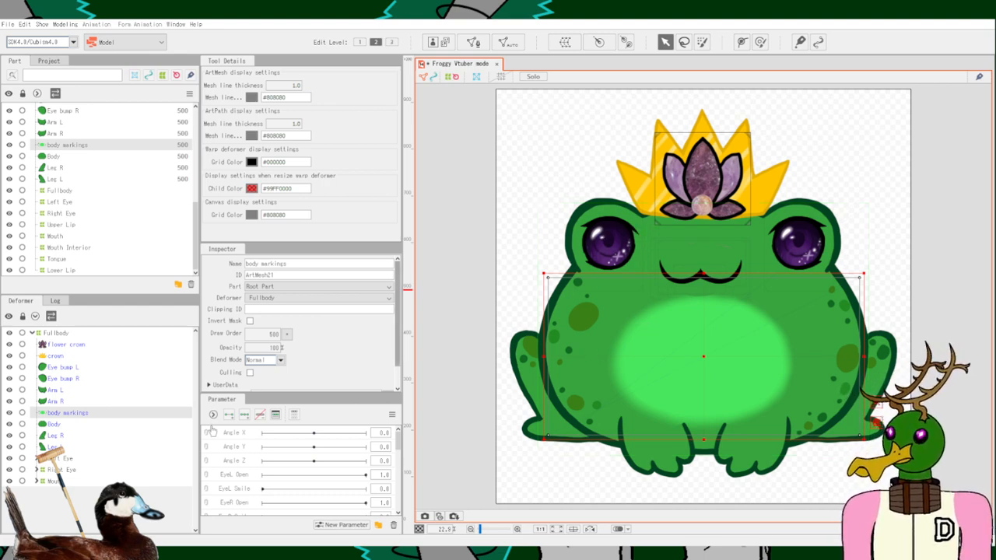
click(36, 458)
scroll(72, 484, down, 1)
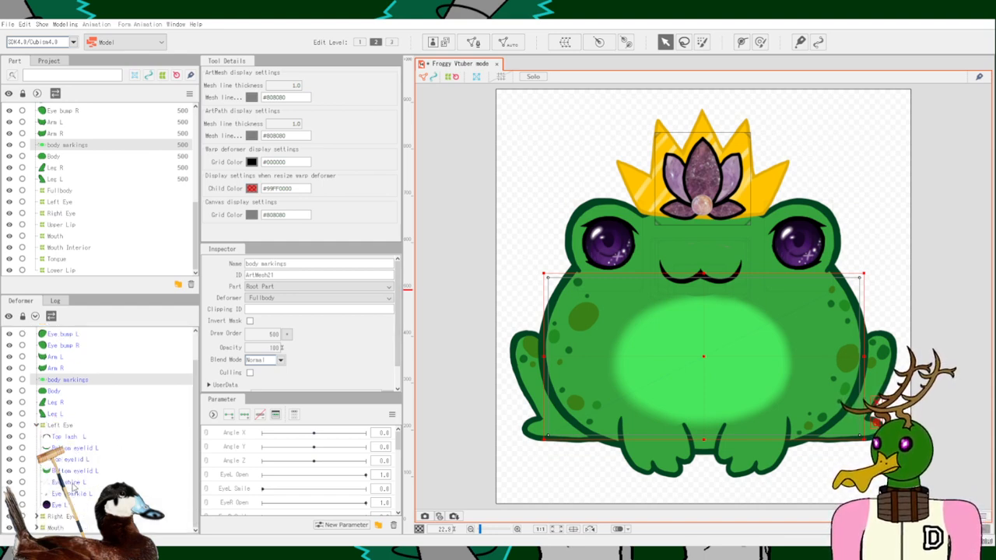
click(90, 461)
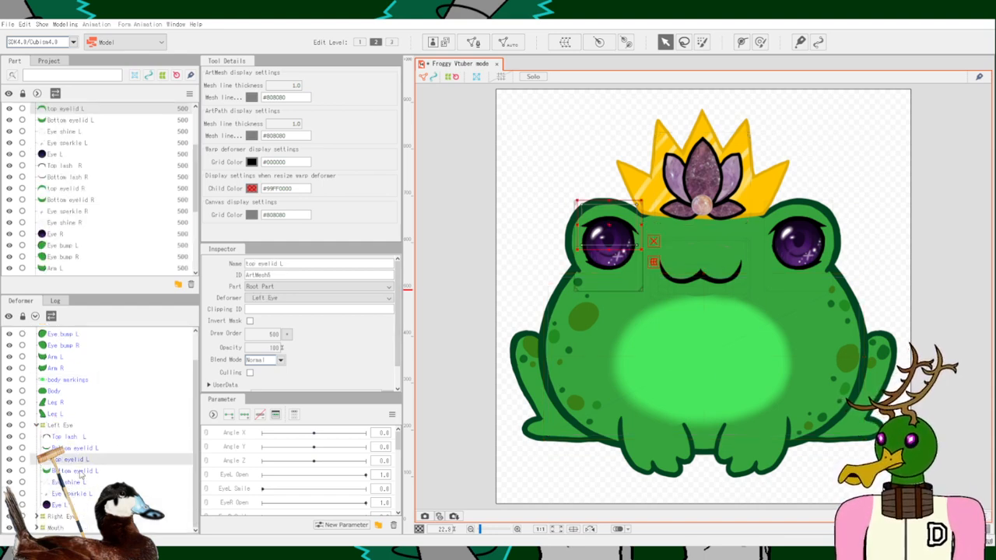
click(80, 472)
click(79, 483)
click(81, 494)
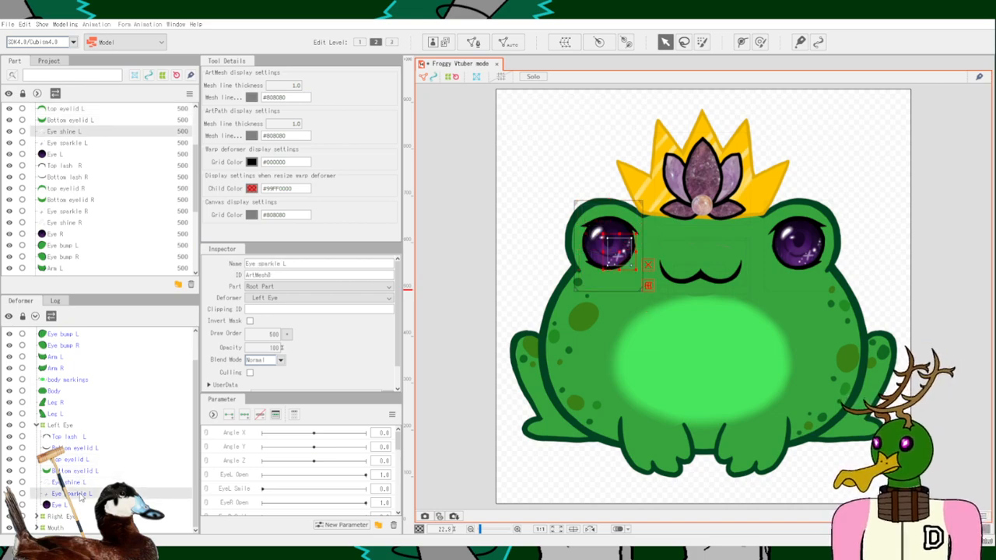
Create a warp deformer named Curved Surface around Eye L inside Left Eye, with 7 x 7 conversion divisions and 4 x 4 Bezier divisions.
click(62, 506)
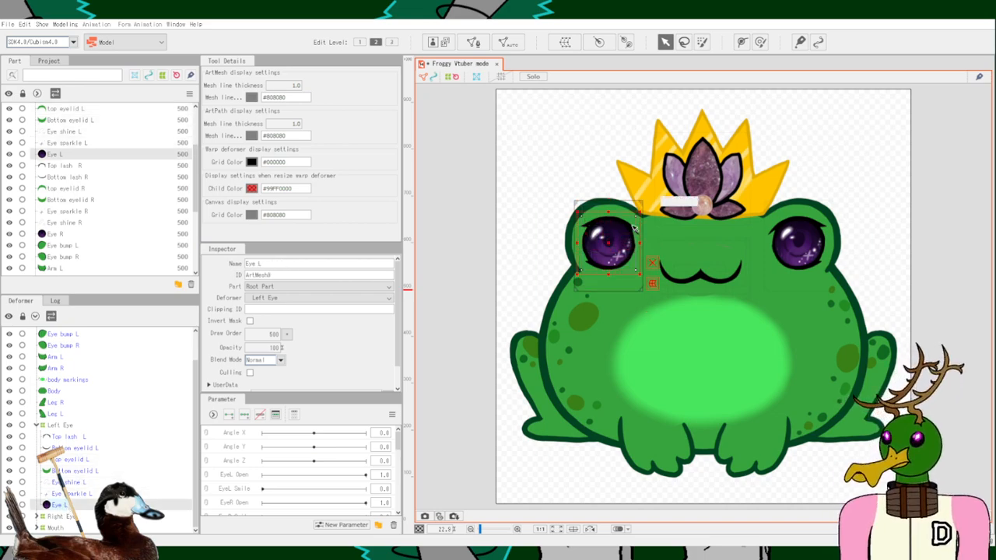
scroll(596, 249, up, 5)
scroll(595, 248, up, 4)
scroll(607, 249, down, 4)
scroll(622, 249, up, 4)
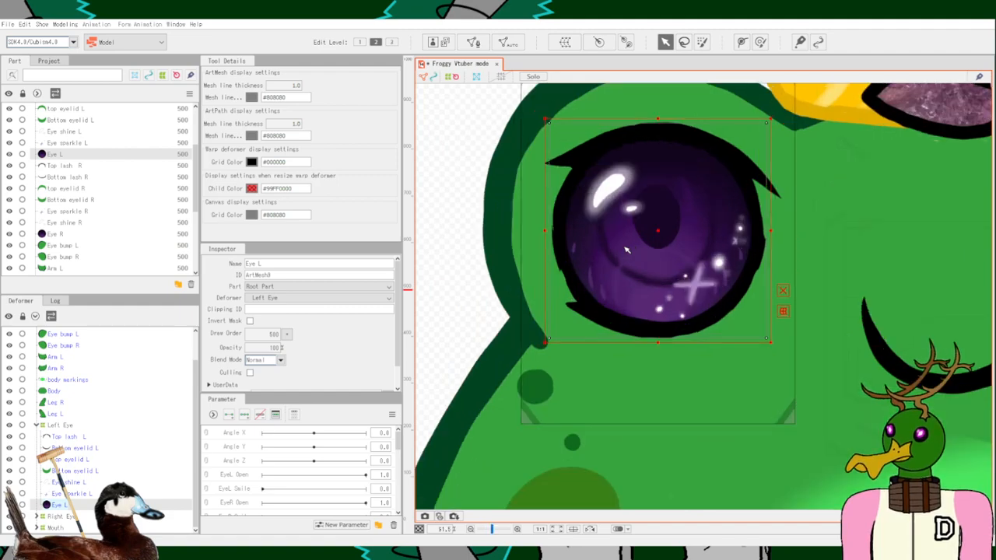
scroll(626, 249, down, 5)
scroll(626, 249, up, 4)
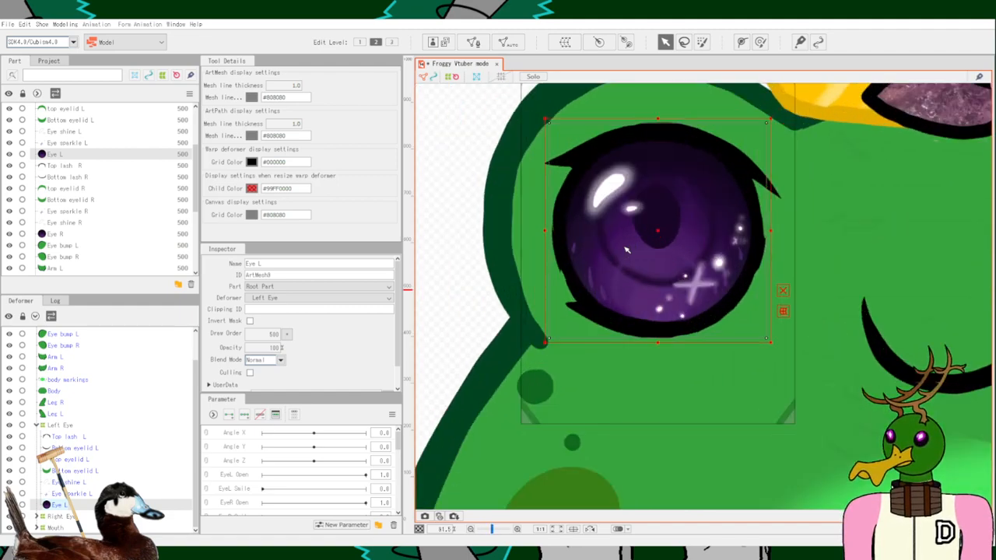
scroll(626, 249, down, 4)
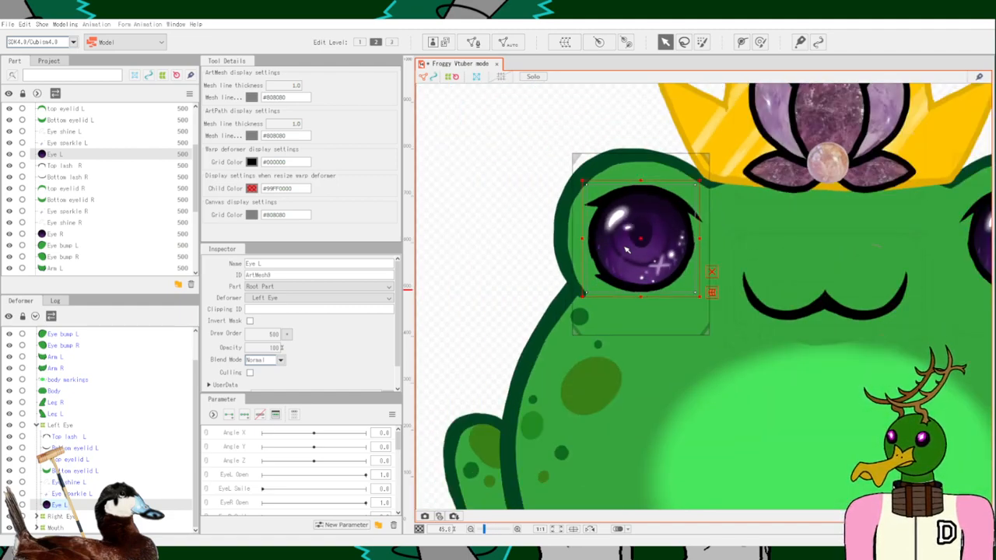
scroll(627, 249, down, 2)
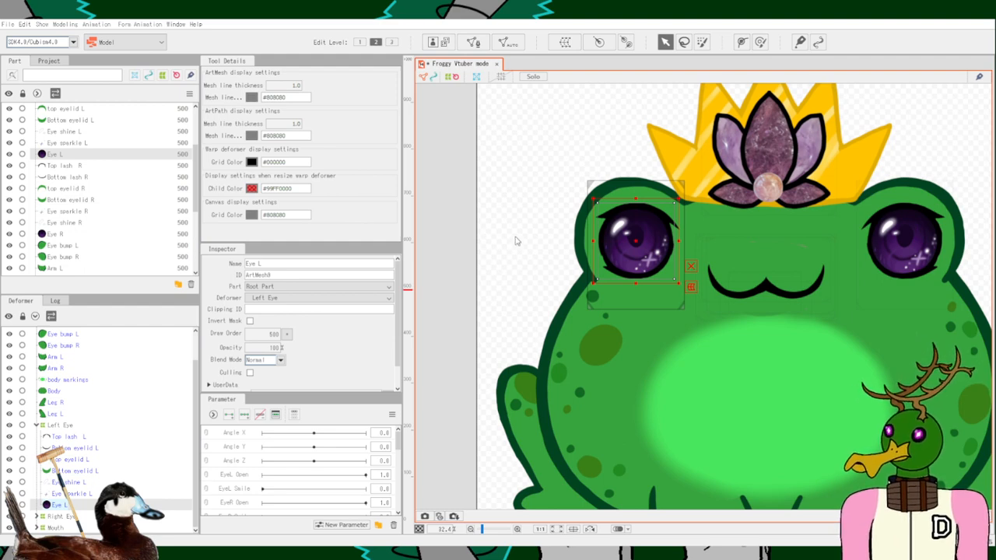
click(480, 260)
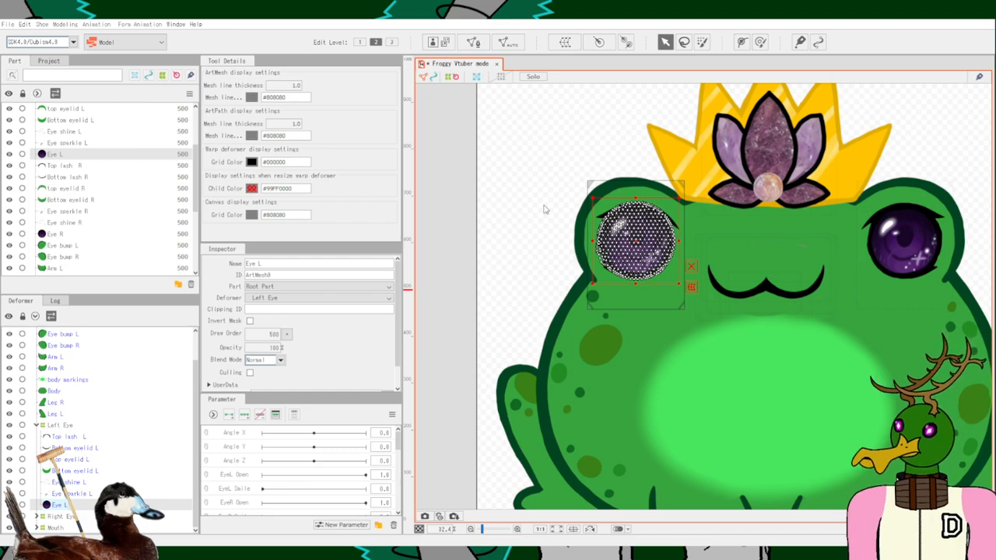
scroll(651, 238, up, 5)
scroll(591, 250, down, 3)
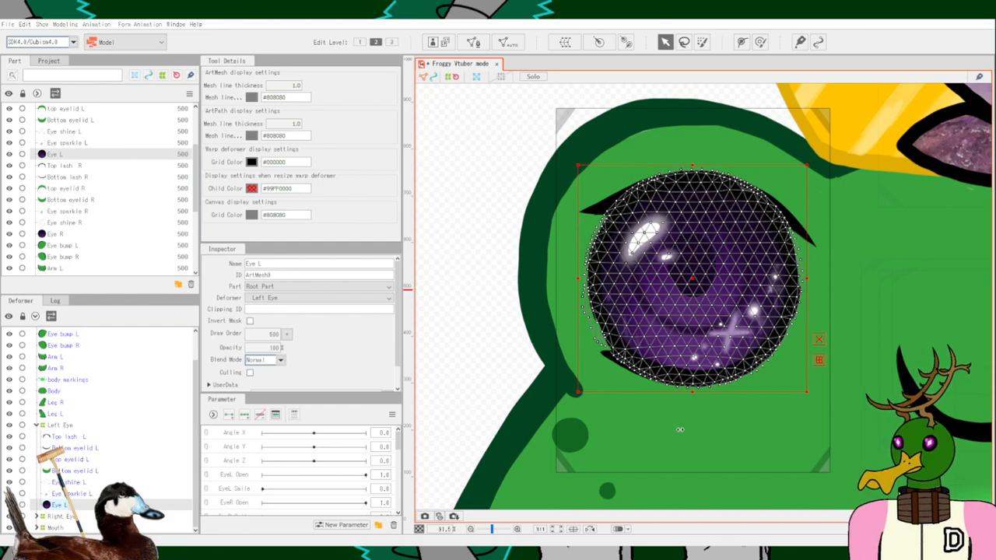
click(640, 459)
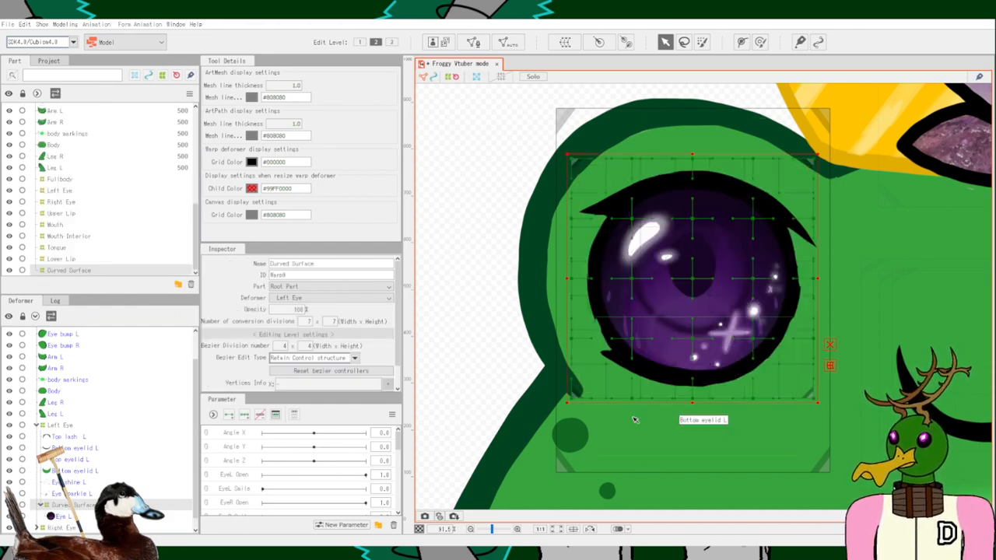
Try shifting the whole Curved Surface deformer up and to the right by its centre, and undo the shift.
scroll(741, 278, up, 3)
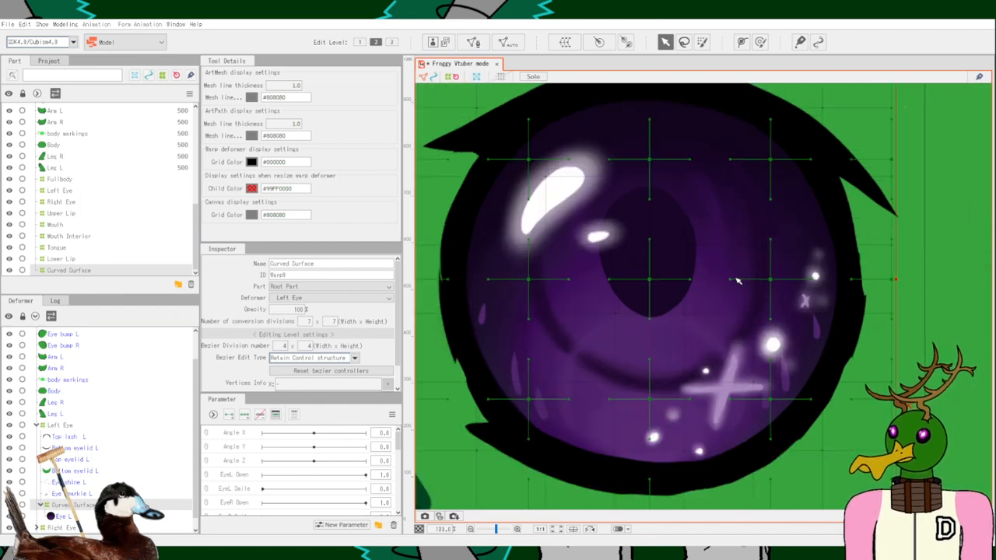
scroll(737, 280, down, 3)
scroll(734, 283, up, 2)
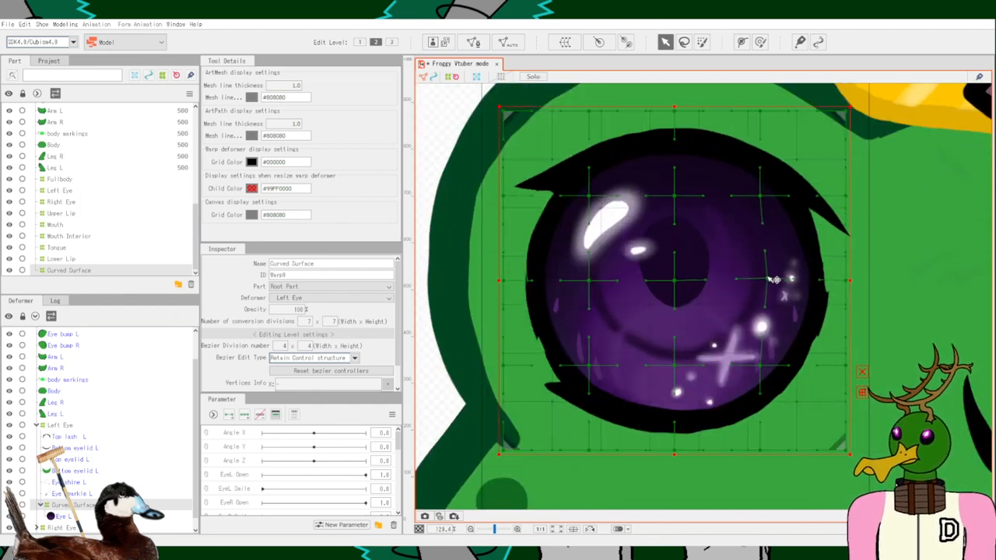
drag(674, 279, 710, 274)
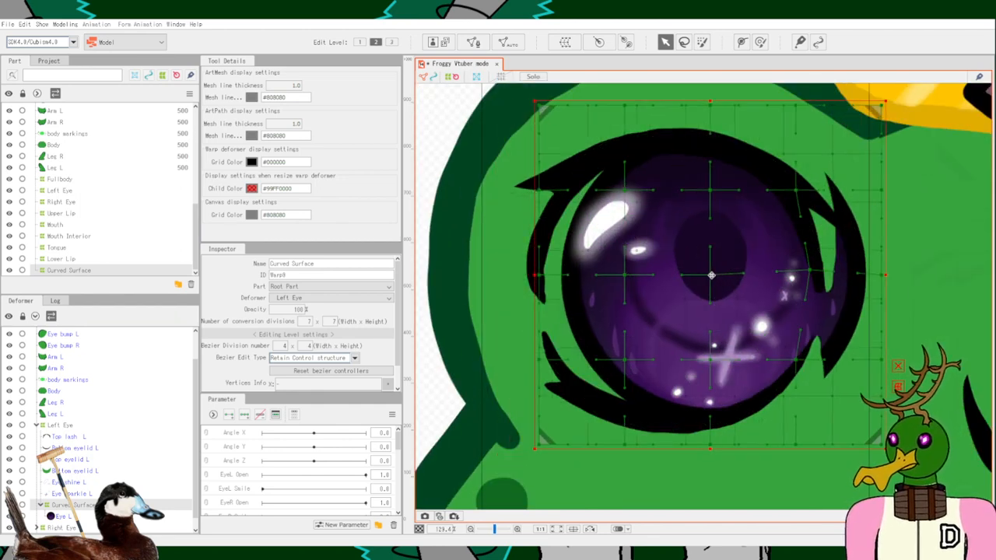
key(ctrl+z)
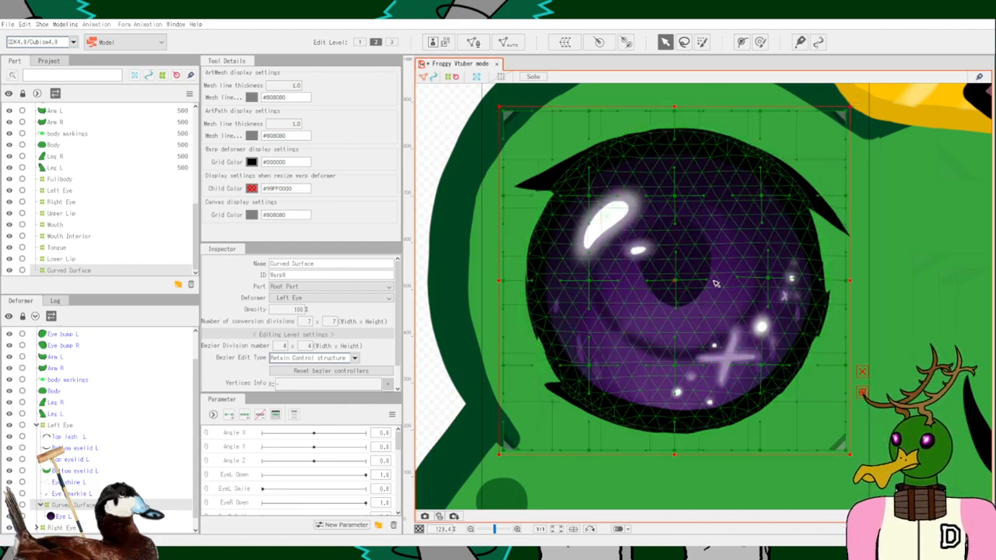
Try to move the centre point of the Curved Surface deformer slightly down and to the left over the pupil.
scroll(716, 284, up, 4)
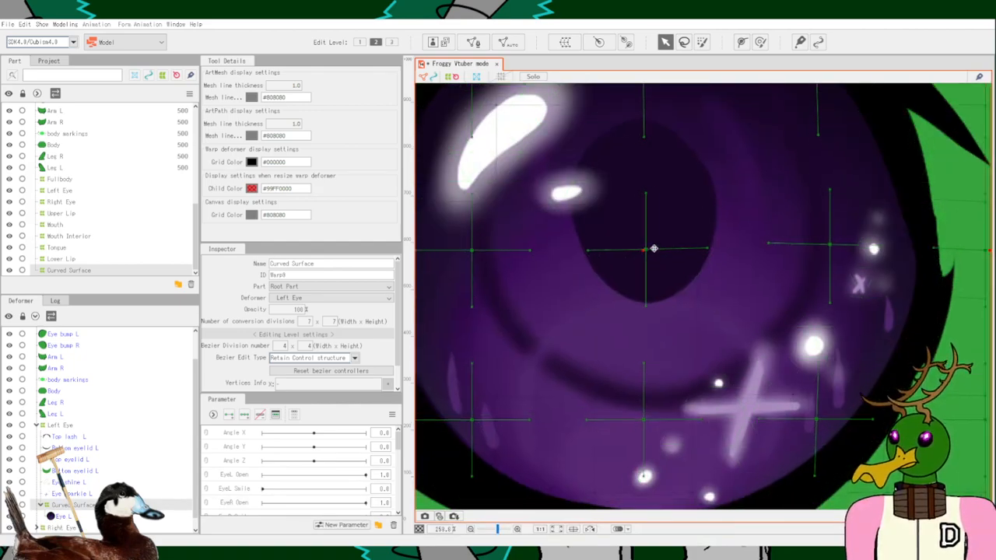
scroll(653, 248, up, 2)
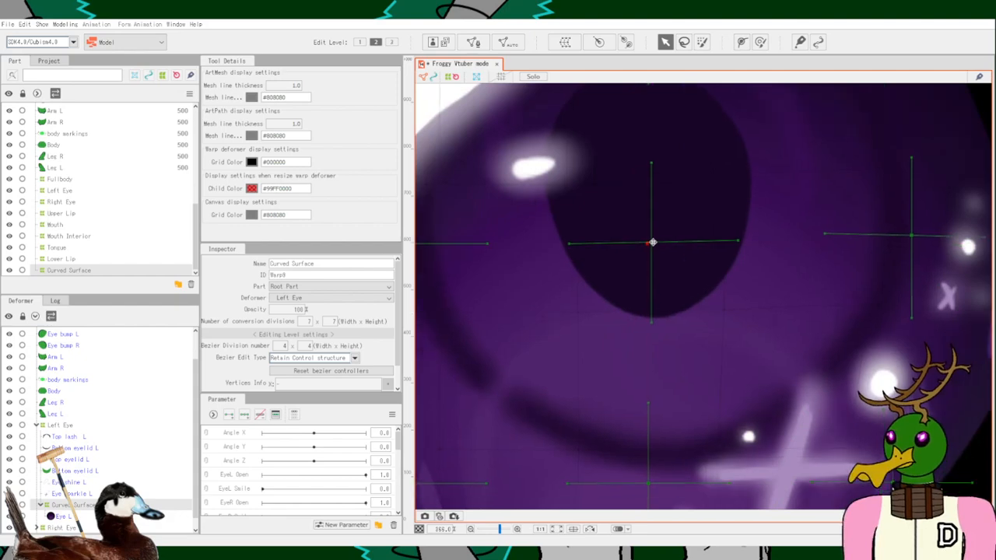
drag(652, 243, 644, 250)
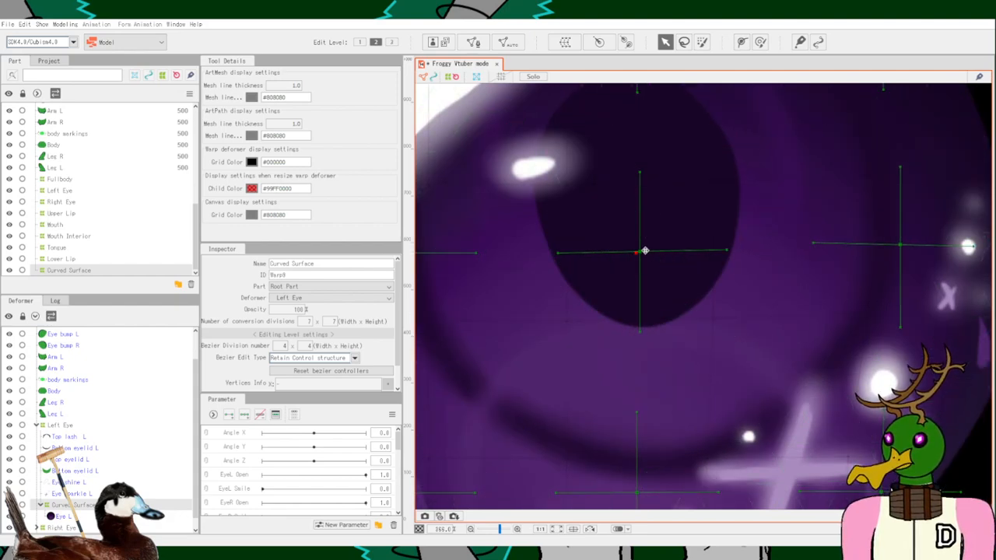
key(alt)
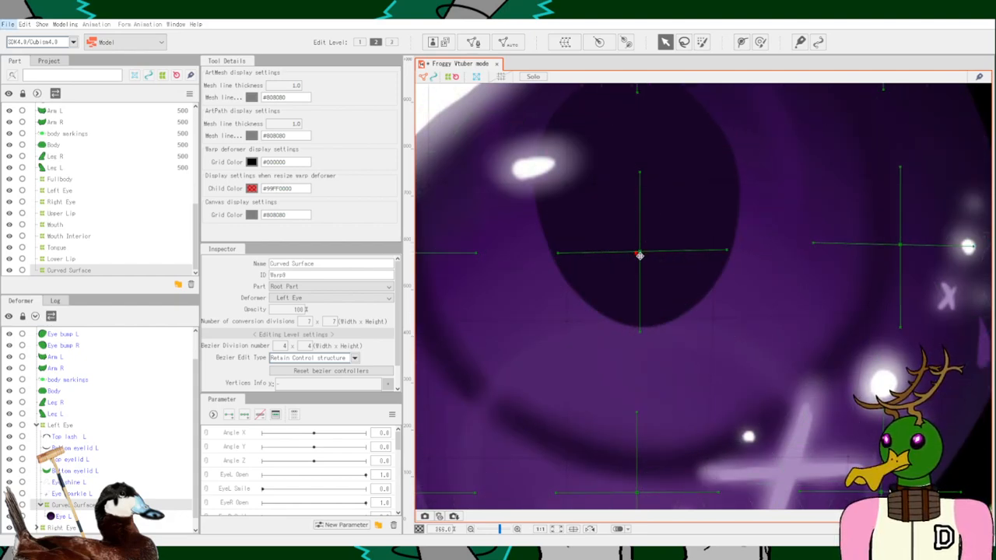
key(alt)
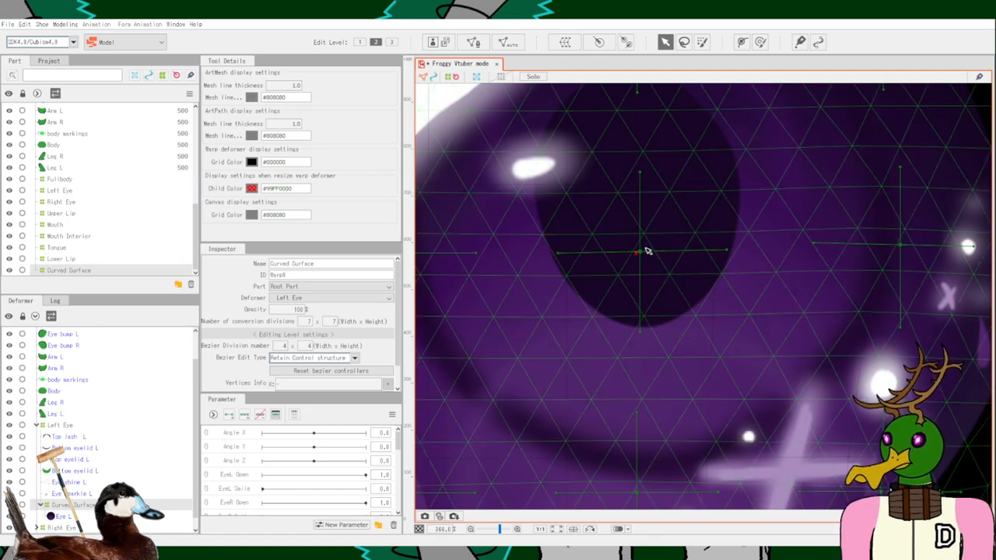
Try bending the Curved Surface grid by moving its centre, middle-left and upper-middle control points individually.
scroll(646, 250, up, 10)
drag(622, 269, 733, 177)
scroll(738, 180, down, 8)
scroll(726, 225, up, 2)
scroll(726, 224, down, 3)
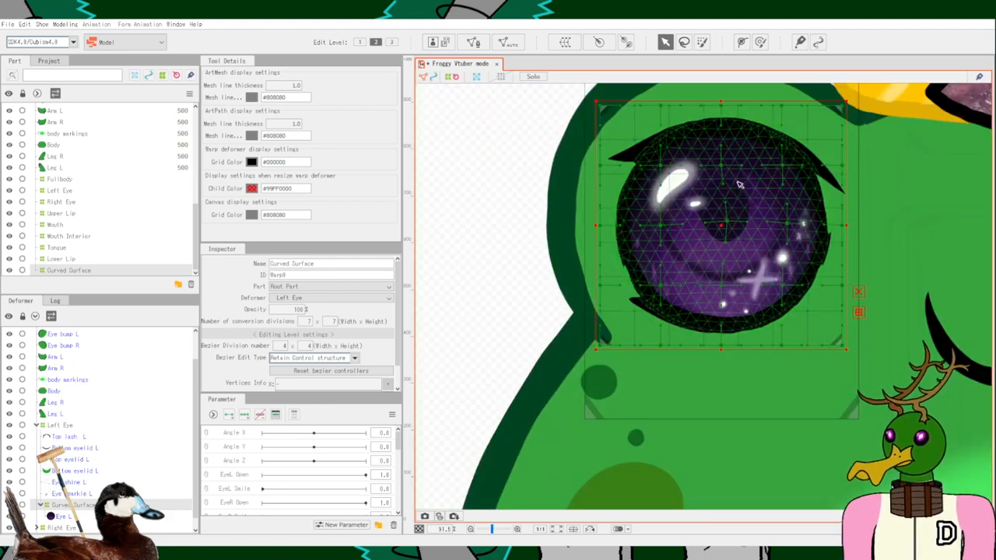
scroll(745, 199, up, 2)
drag(626, 236, 660, 214)
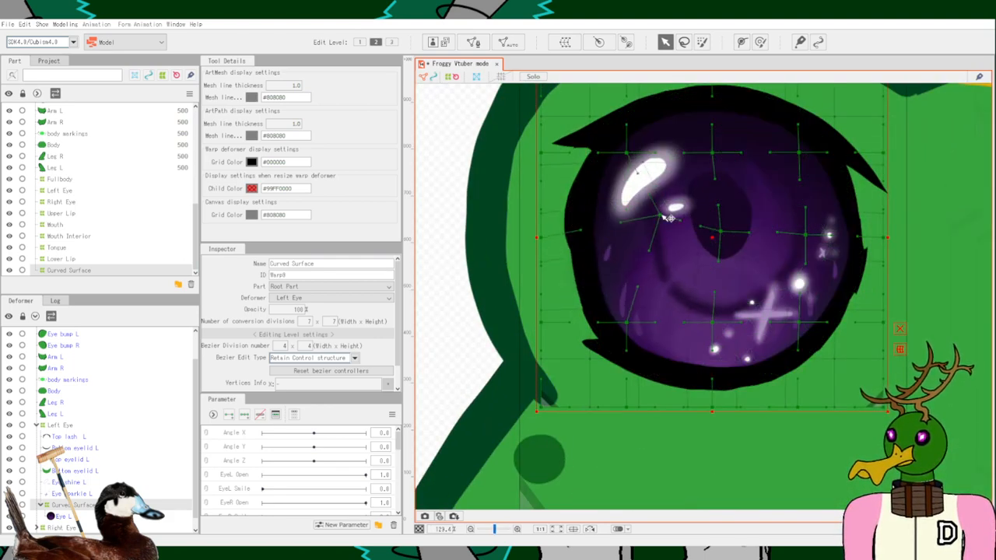
drag(721, 157, 746, 146)
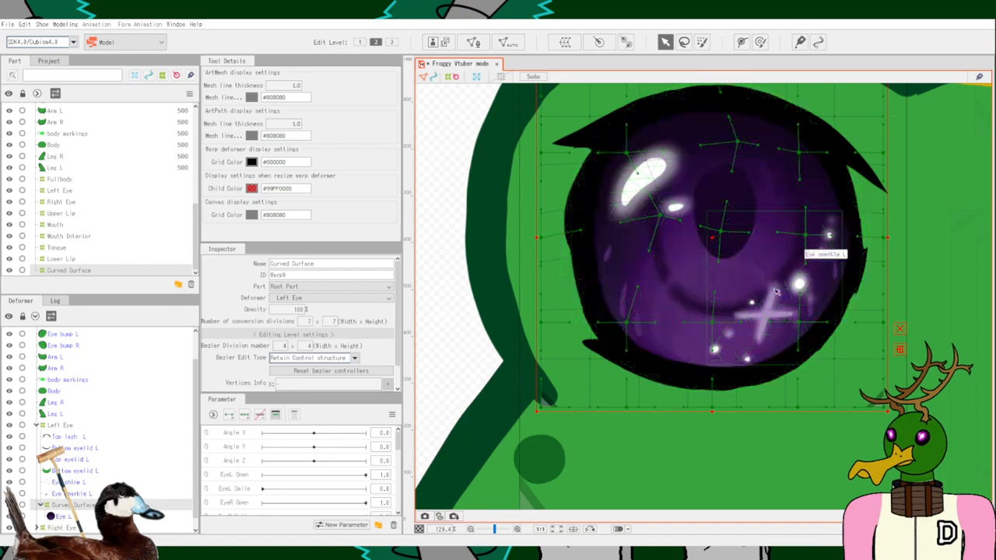
Try shifting a group of inner Curved Surface points to the right, and undo the grid distortions.
click(719, 228)
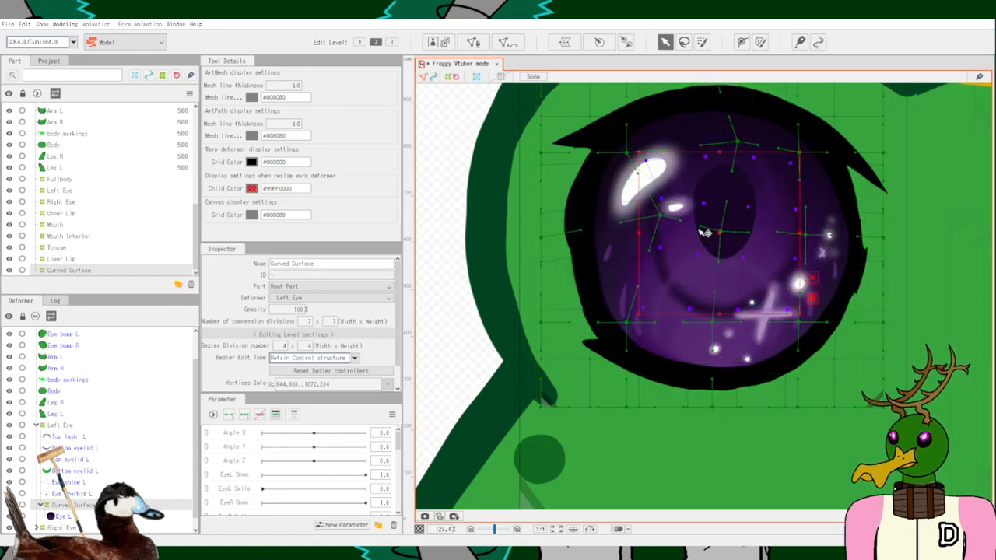
drag(720, 228, 850, 244)
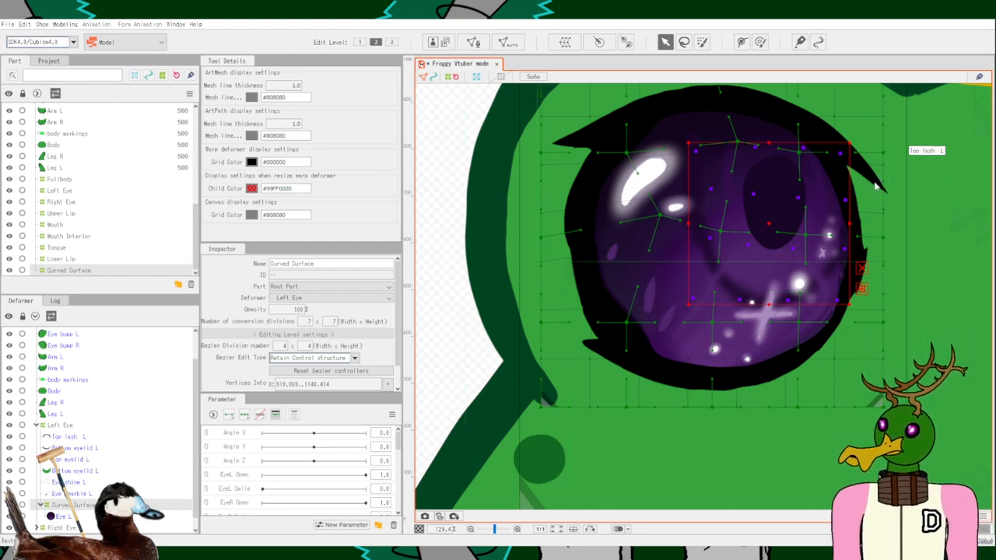
key(ctrl+z)
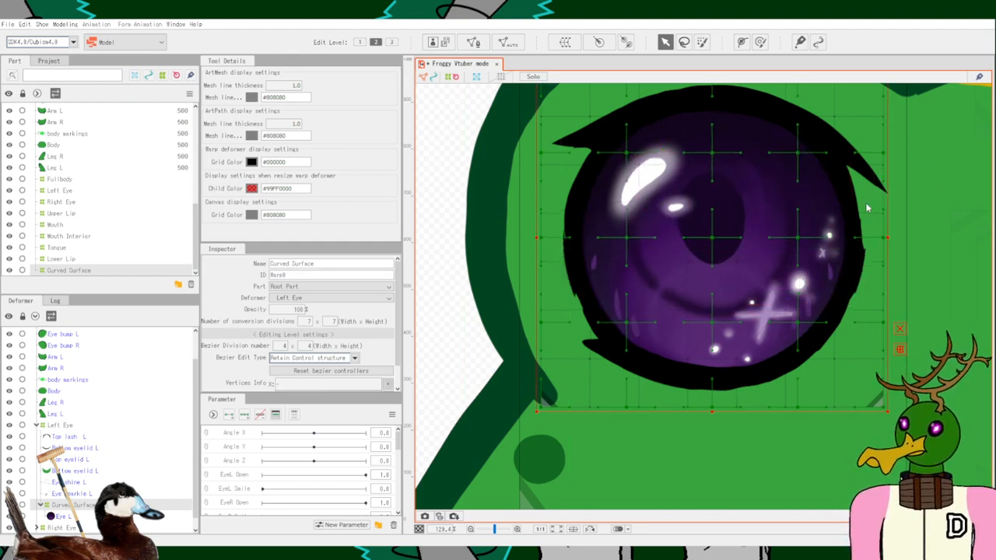
Replace the Curved Surface deformer with a warp deformer named Pupil Movement on Eye L, using 7 × 7 conversion and 2 × 2 Bezier divisions.
click(863, 212)
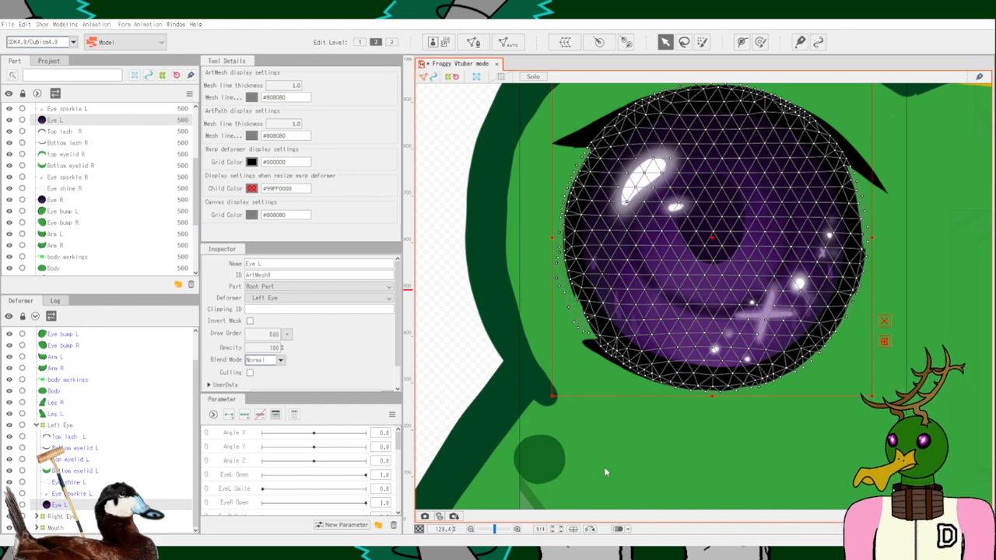
click(624, 460)
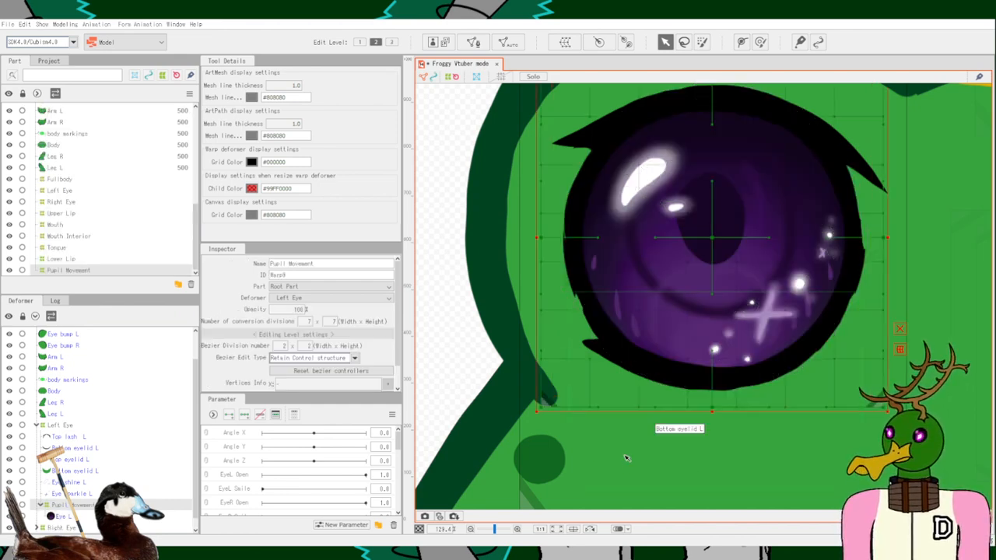
scroll(770, 327, down, 2)
scroll(776, 267, up, 4)
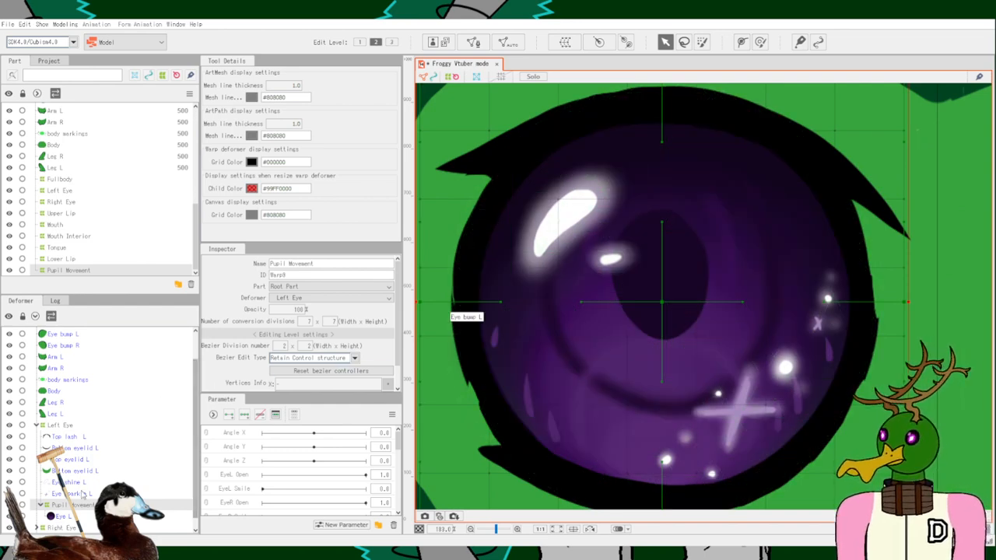
Combine the Eyeball X and Eyeball Y parameters and add three keys per axis for the Pupil Movement deformer.
scroll(306, 477, down, 2)
scroll(305, 477, up, 2)
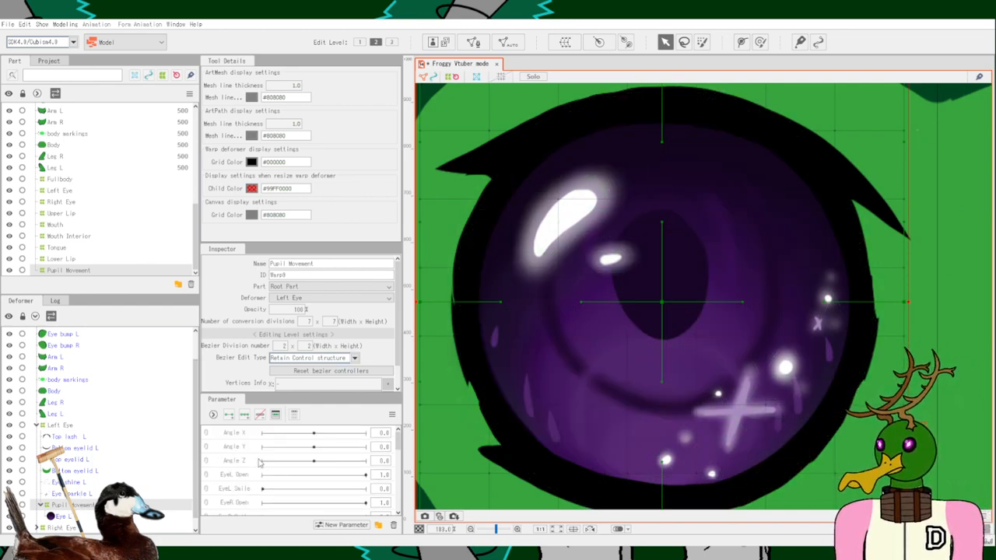
scroll(260, 461, down, 4)
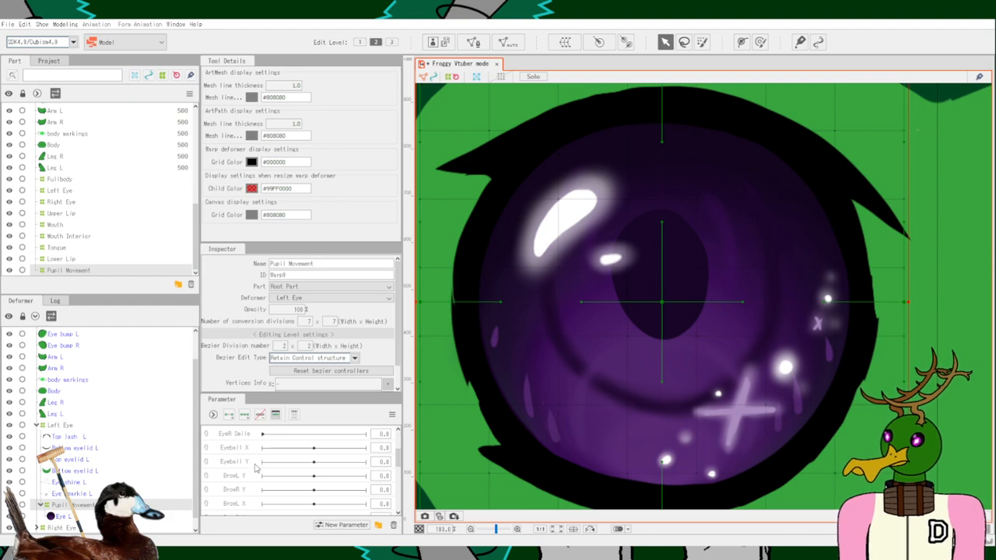
scroll(256, 467, up, 4)
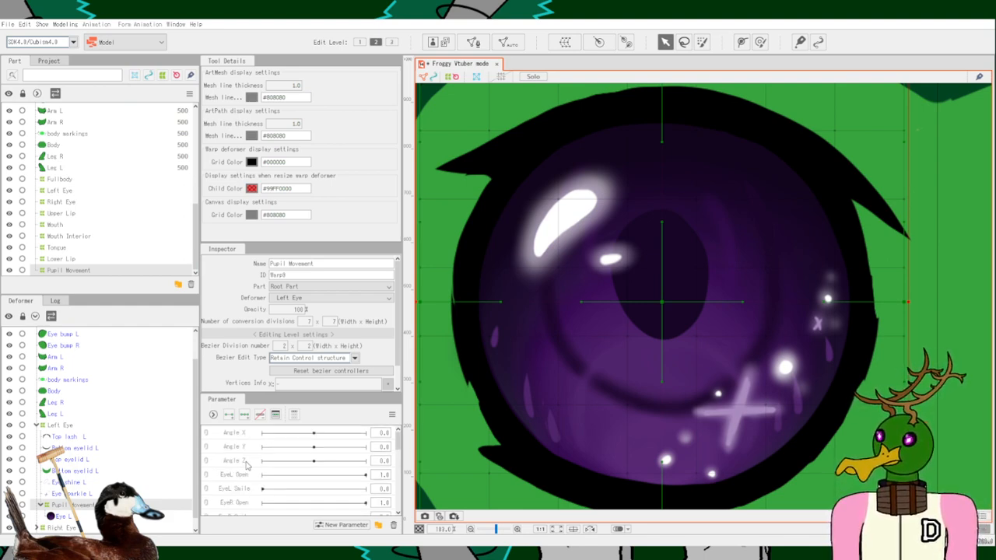
scroll(255, 479, down, 4)
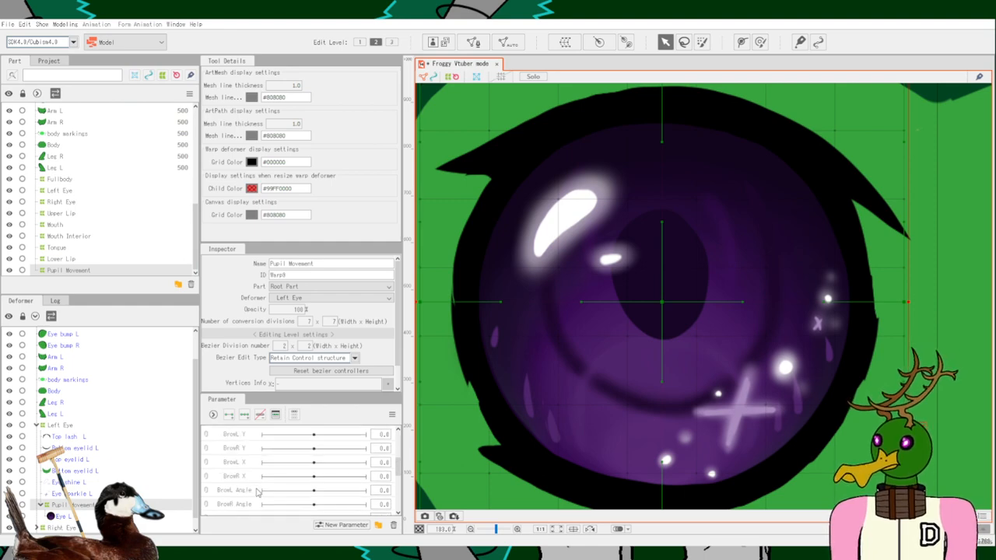
scroll(258, 492, down, 4)
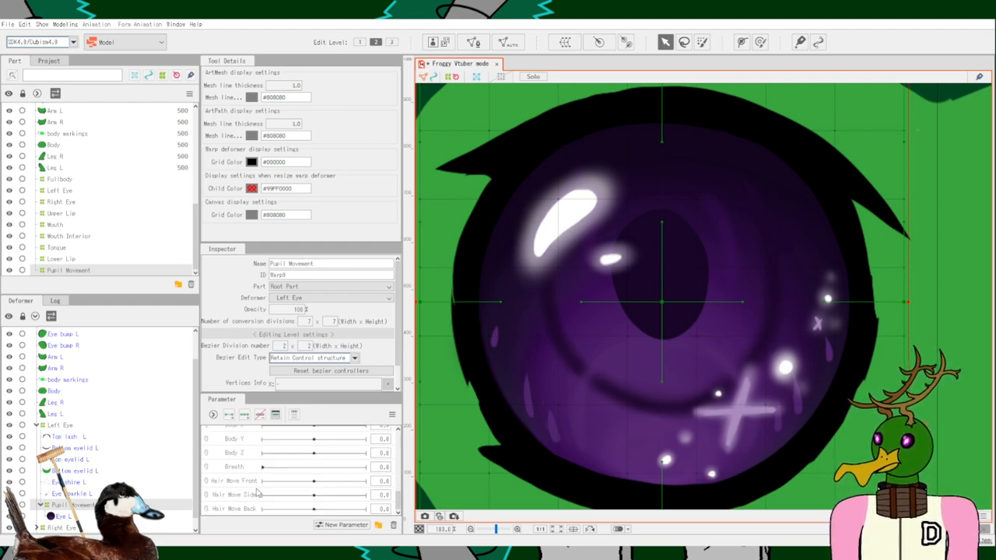
scroll(259, 492, up, 8)
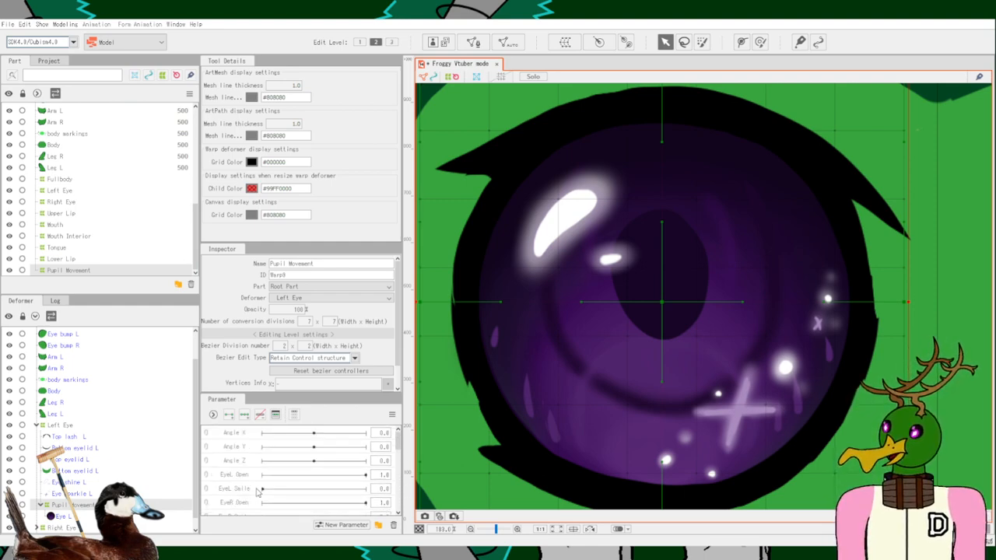
scroll(259, 490, down, 3)
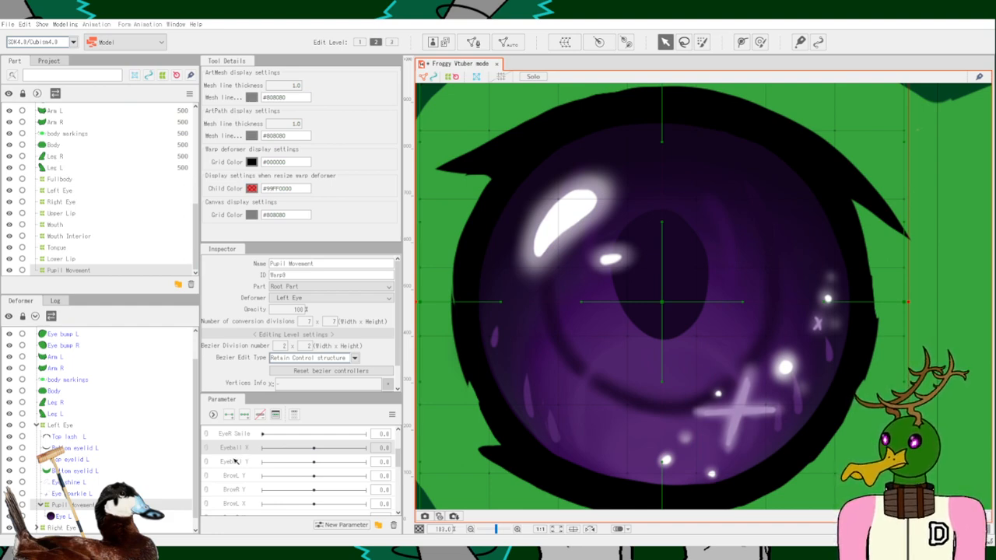
drag(209, 449, 235, 469)
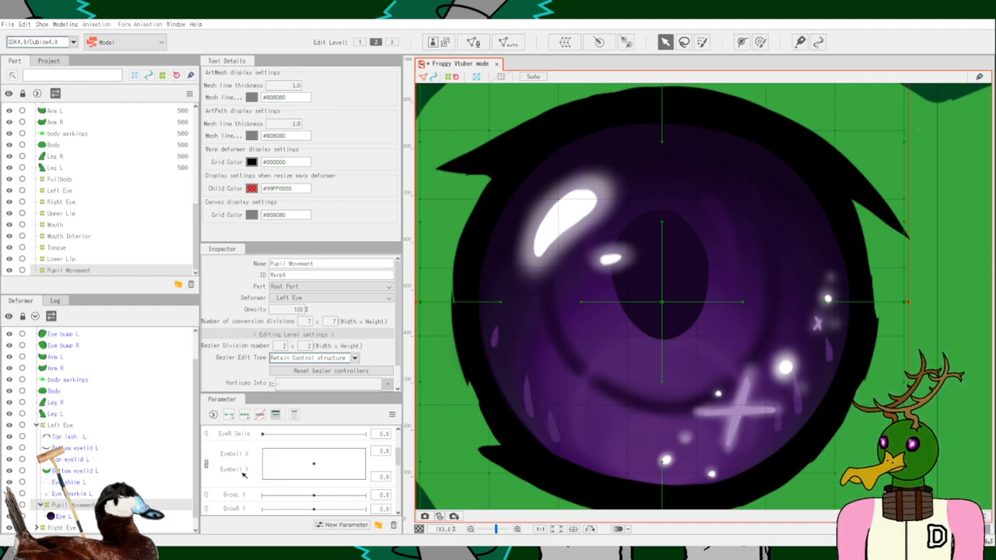
click(239, 456)
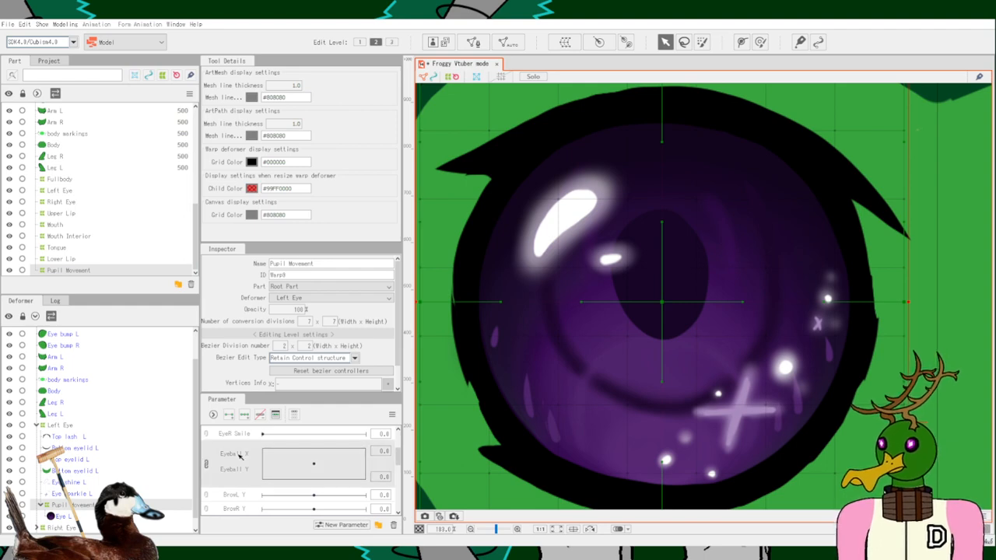
click(244, 414)
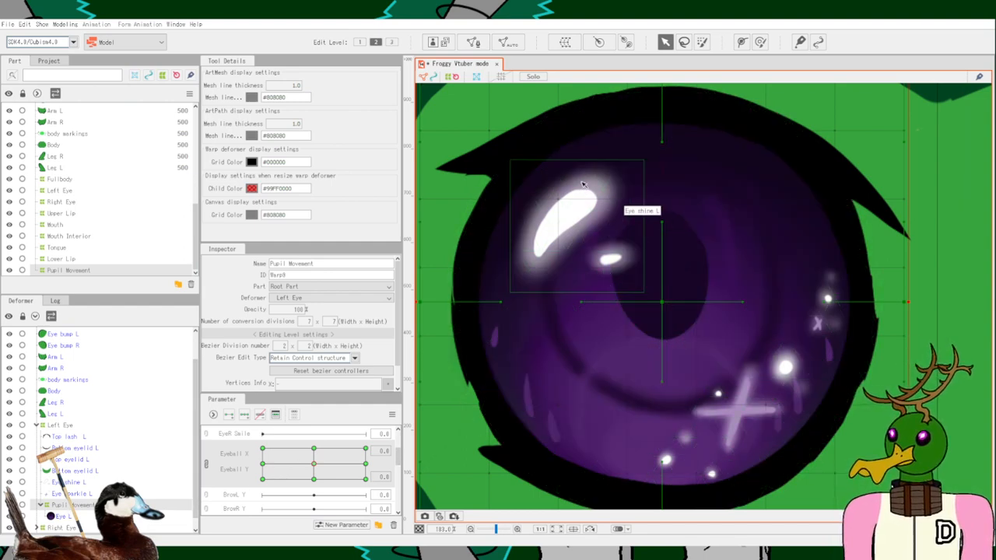
Try moving the points around the pupil and the column beside it up and to the left, and undo both shifts.
drag(581, 184, 737, 405)
drag(735, 362, 736, 363)
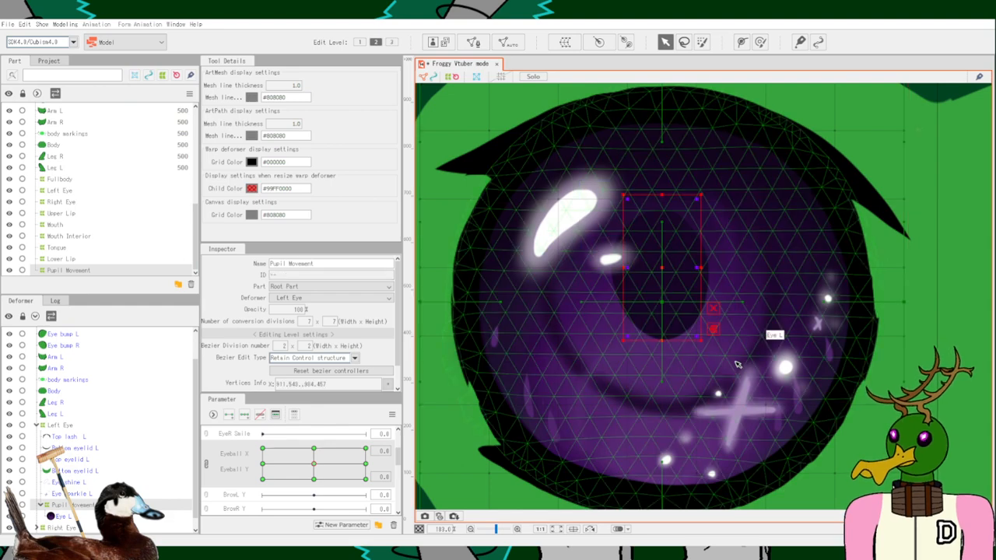
drag(694, 269, 640, 245)
drag(543, 189, 564, 413)
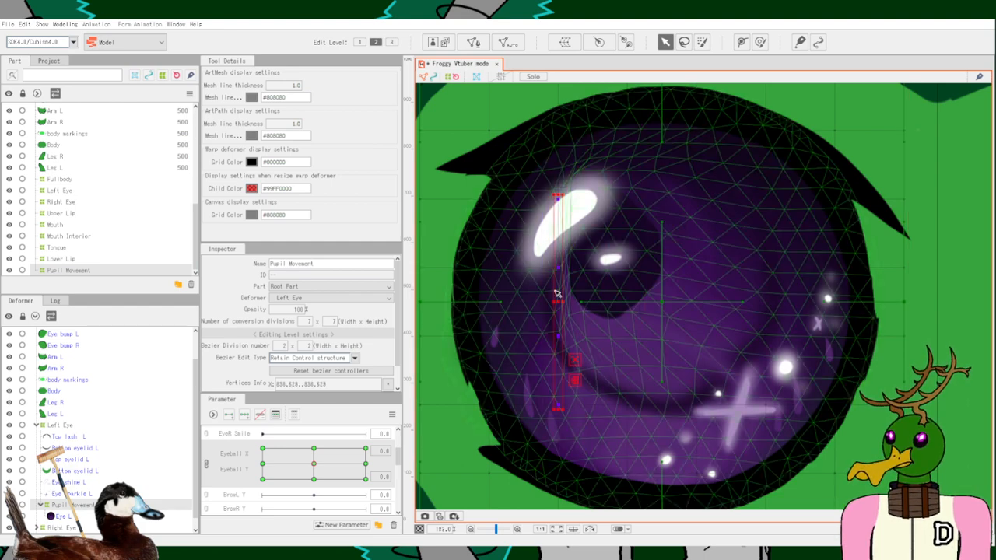
drag(558, 302, 524, 295)
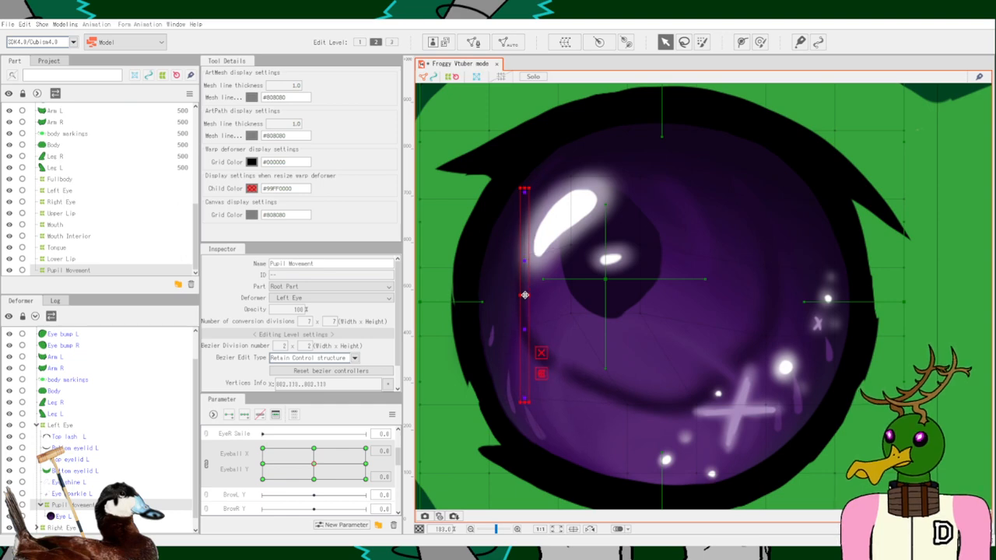
scroll(537, 280, up, 4)
scroll(612, 309, down, 6)
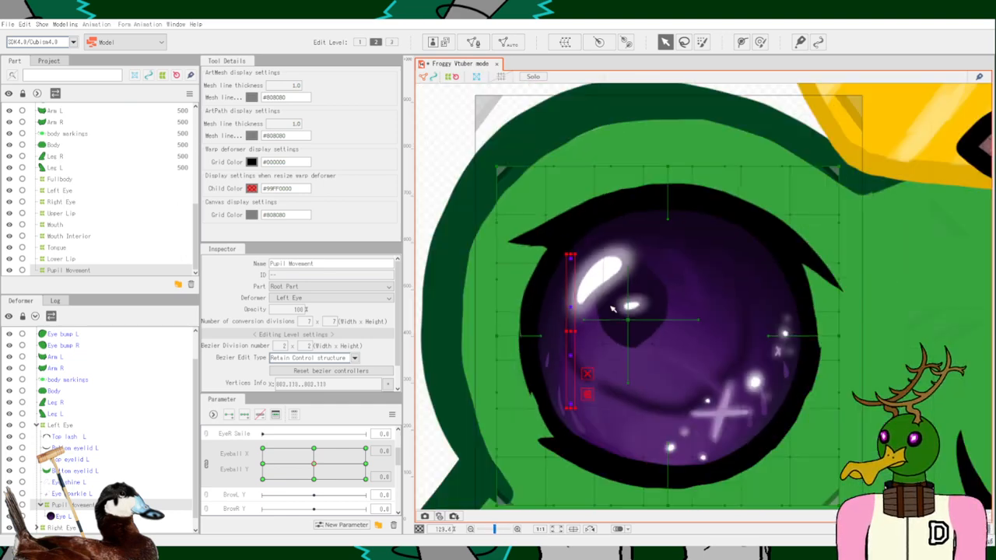
scroll(612, 308, down, 2)
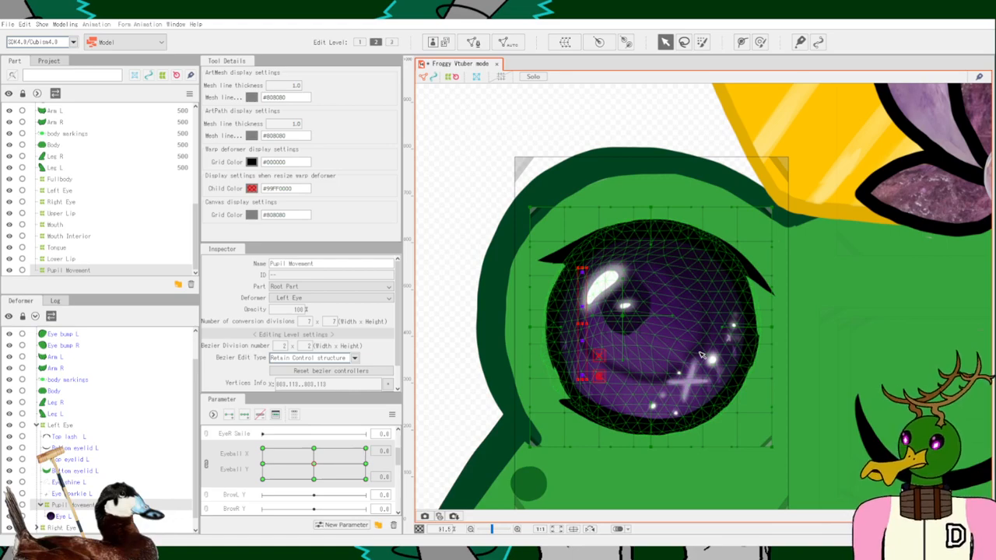
key(ctrl+z)
key(ctrl+z)
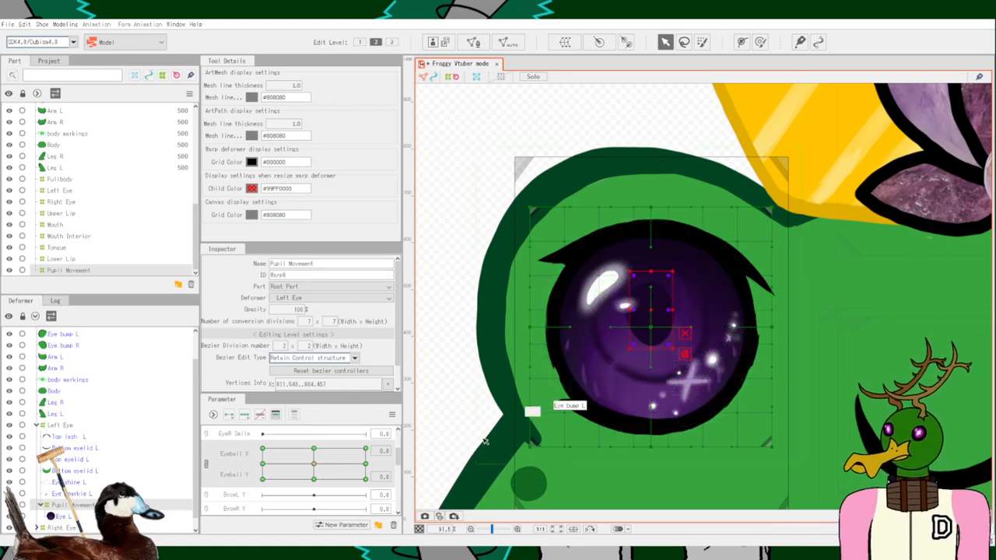
Set Eyeball X to -1.0 and Eyeball Y to 1.0, and hide Eye shine L and Eye sparkle L.
click(263, 448)
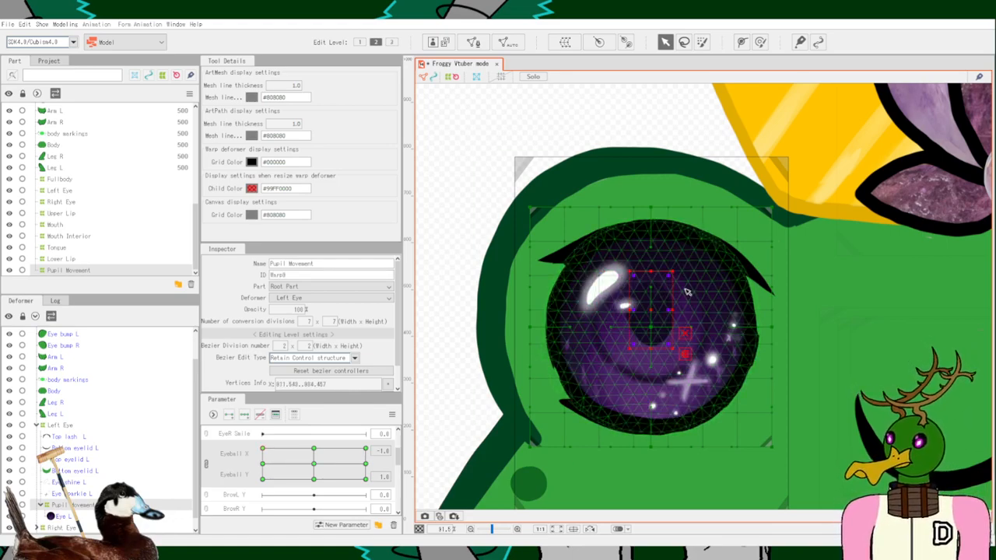
scroll(687, 292, up, 5)
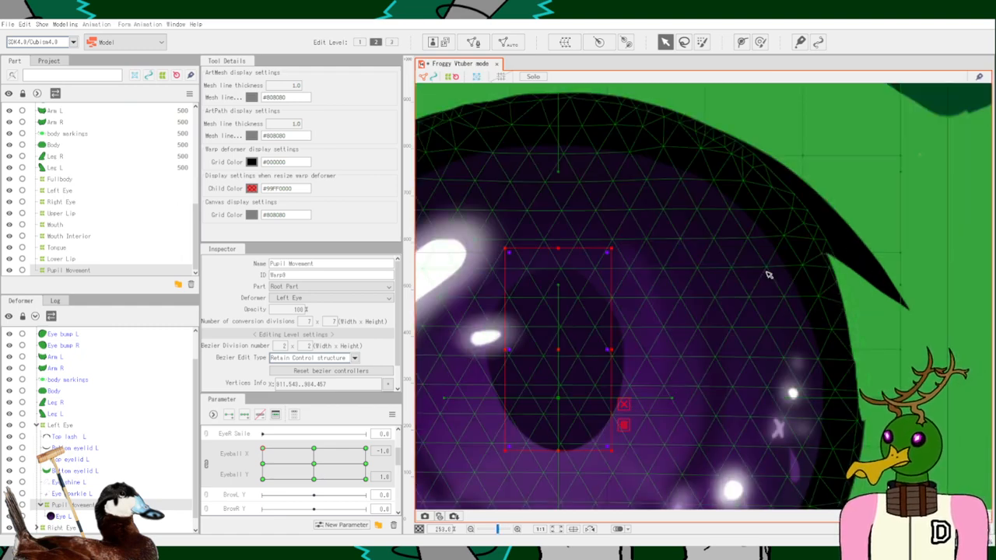
drag(682, 307, 797, 240)
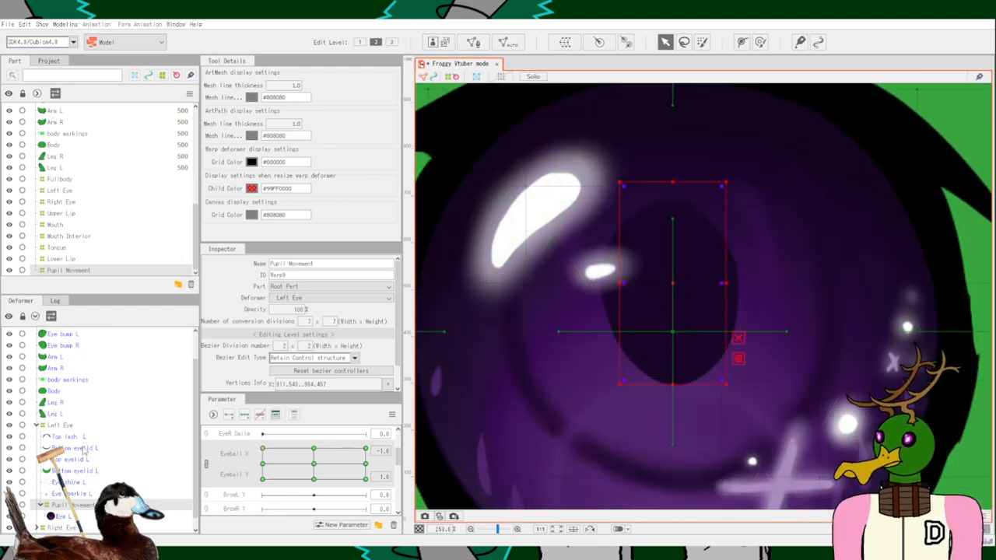
scroll(78, 457, down, 1)
click(11, 470)
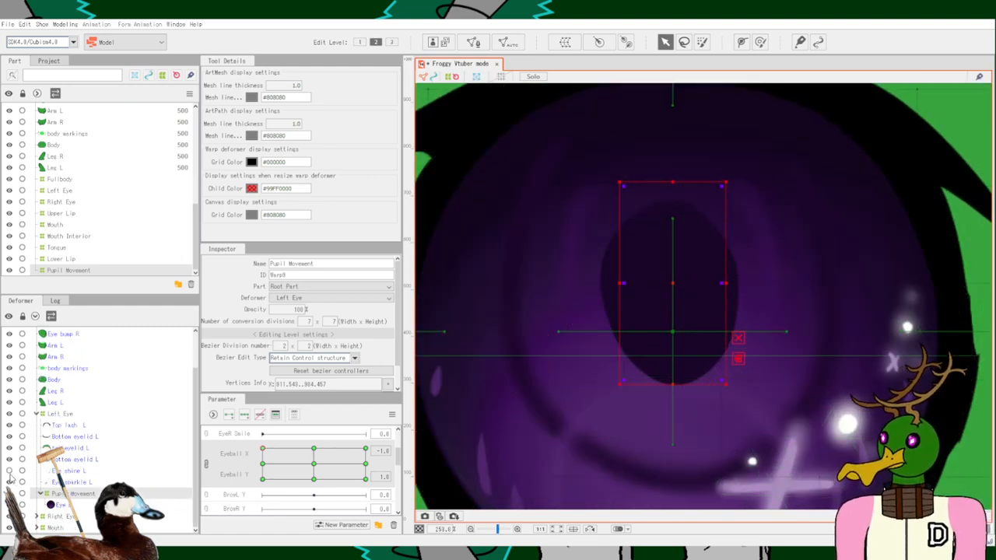
click(10, 482)
scroll(529, 321, down, 3)
scroll(537, 320, up, 3)
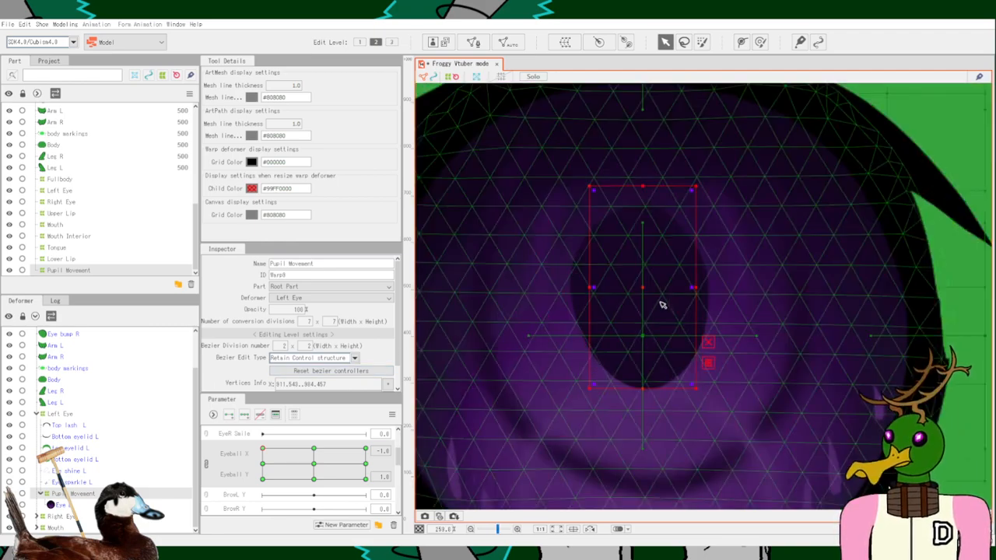
Try shifting the whole inner group of Pupil Movement points up and to the left within the eye.
drag(734, 285, 810, 271)
scroll(814, 262, down, 3)
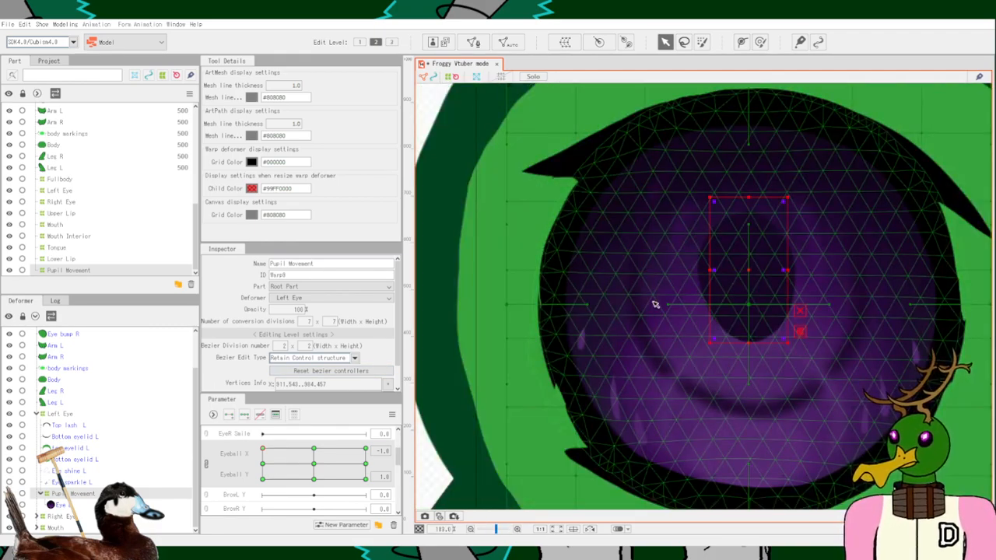
drag(631, 420, 884, 164)
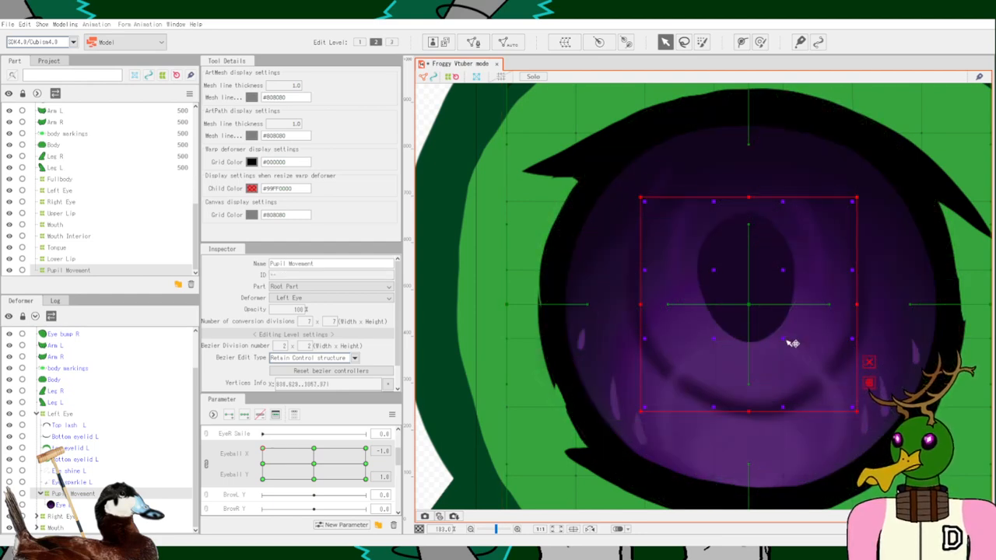
drag(793, 344, 686, 287)
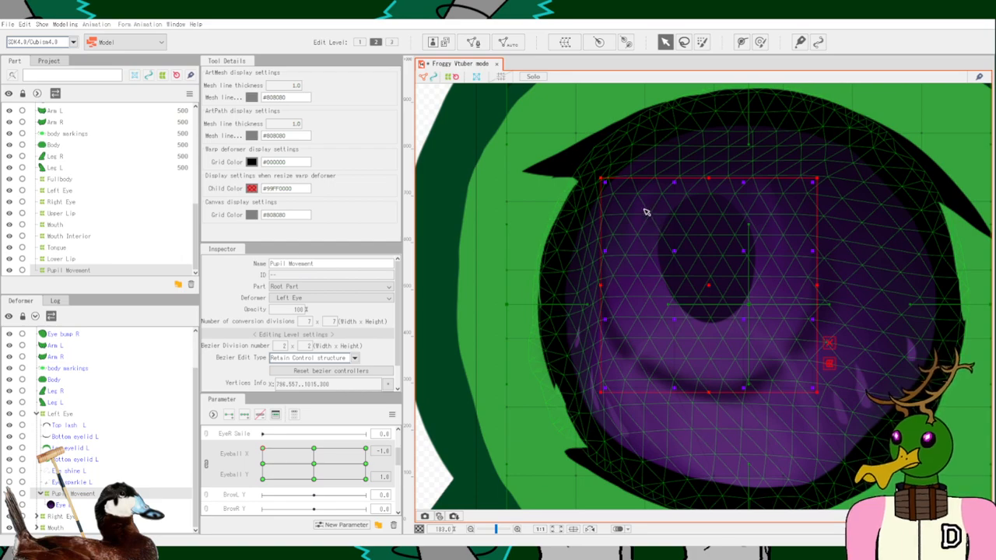
Try shifting only the points around the pupil further up and to the left.
drag(645, 210, 770, 349)
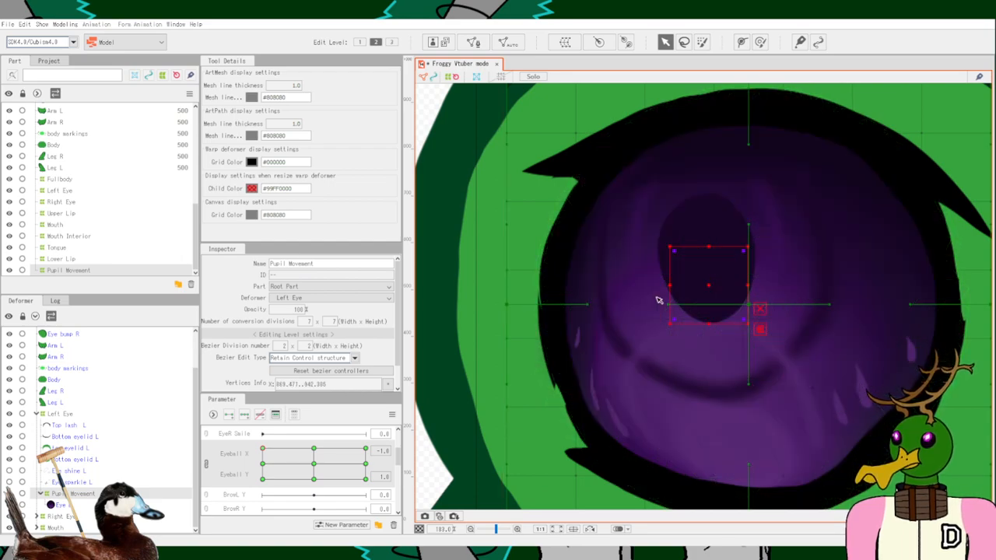
drag(647, 342, 773, 167)
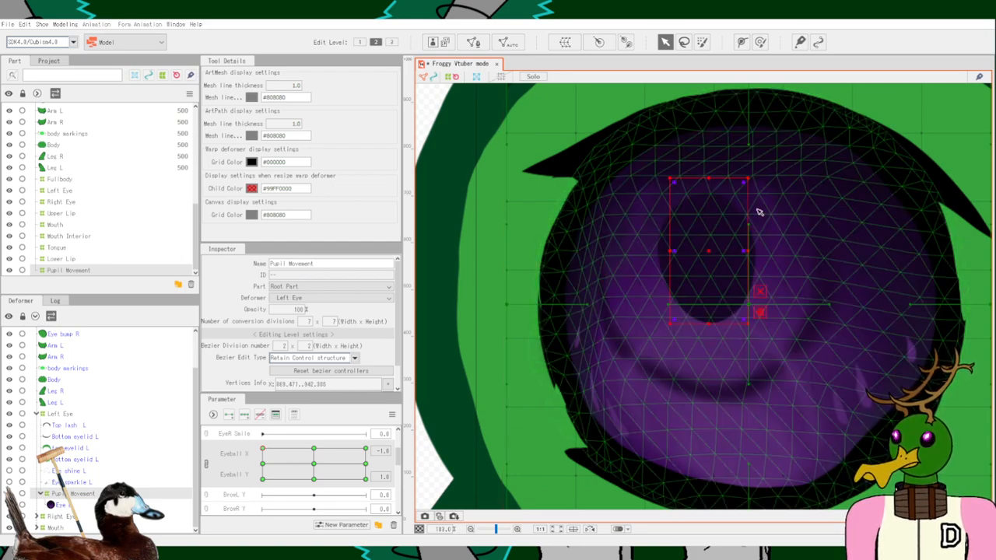
drag(710, 256, 678, 242)
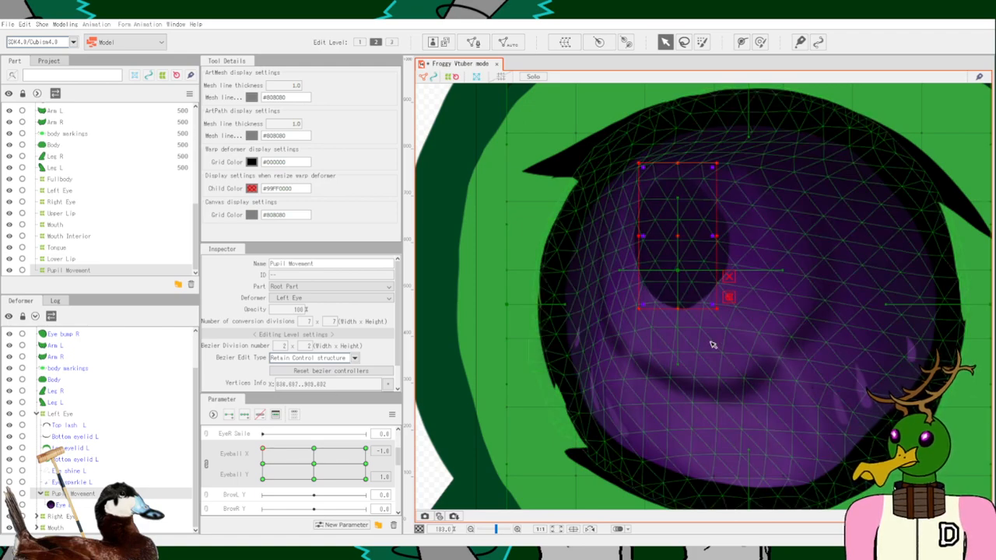
scroll(716, 350, down, 6)
scroll(726, 362, down, 2)
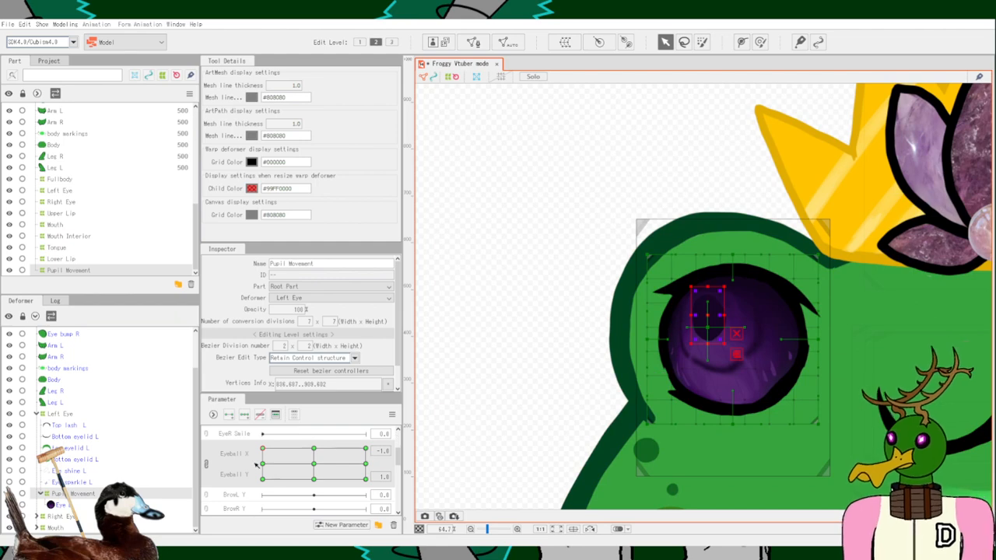
Test the combined Eyeball control and inspect the distorted iris, and clear the Eyeball keys together with the pupil shift.
drag(262, 450, 246, 426)
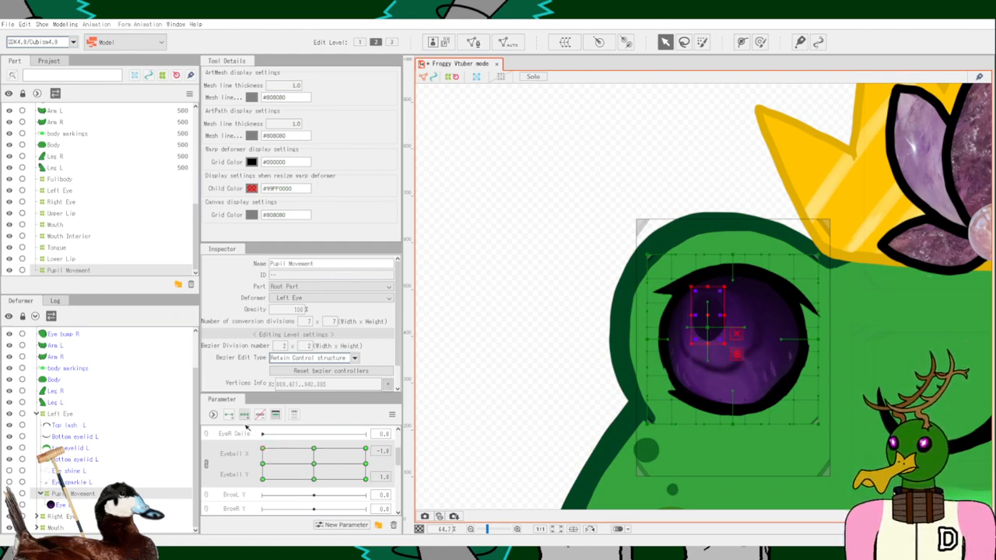
scroll(776, 376, up, 5)
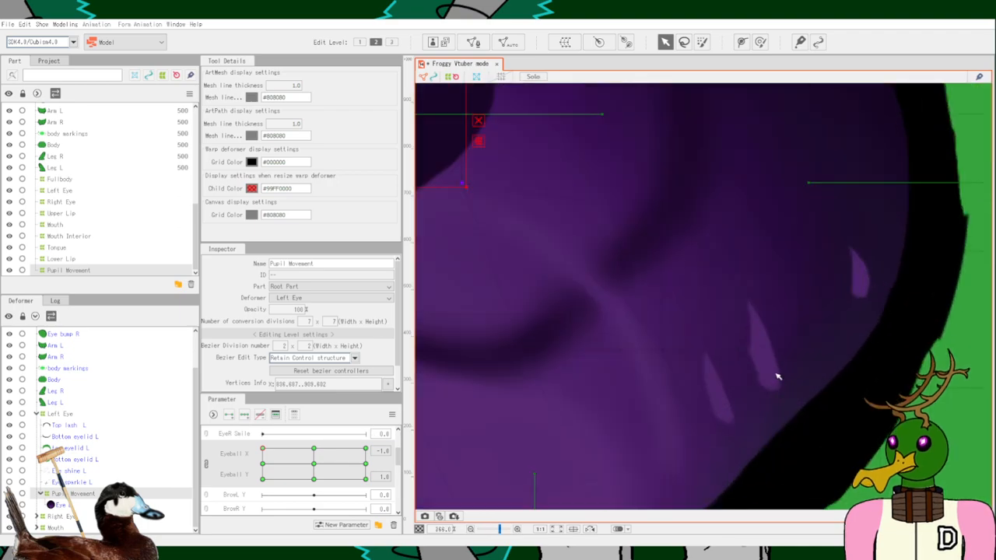
scroll(562, 378, down, 3)
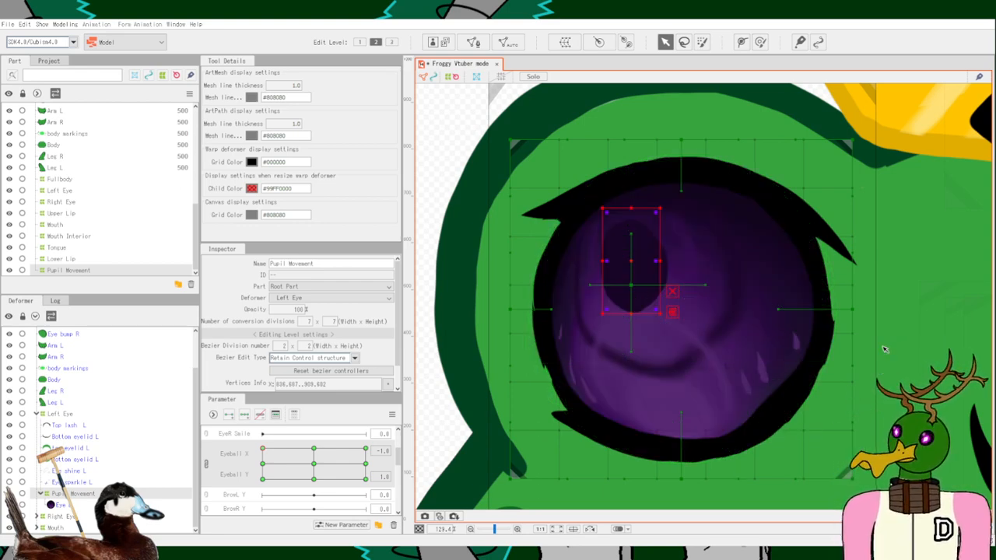
click(922, 225)
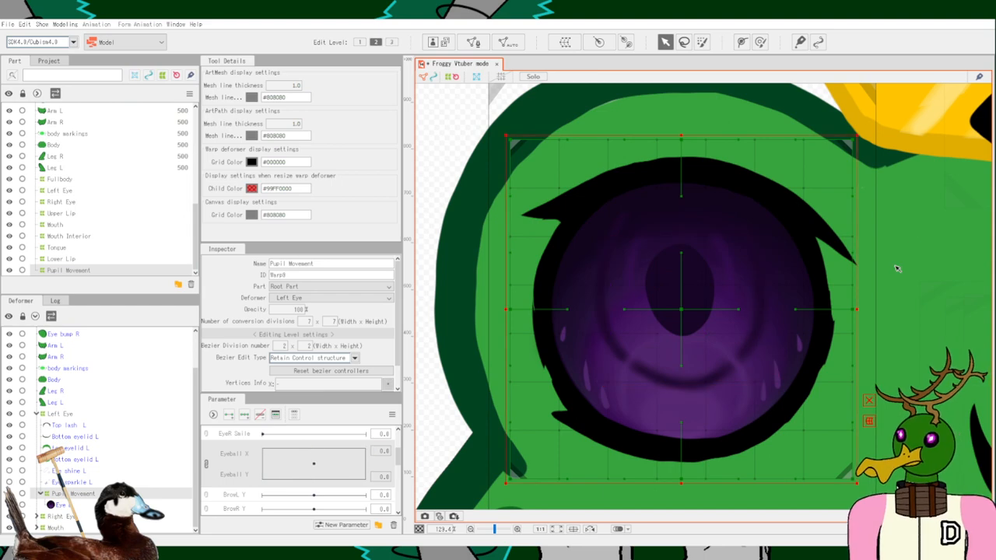
Undo the creation of the Pupil Movement deformer and separate the combined Eyeball X and Eyeball Y parameters.
key(ctrl+z)
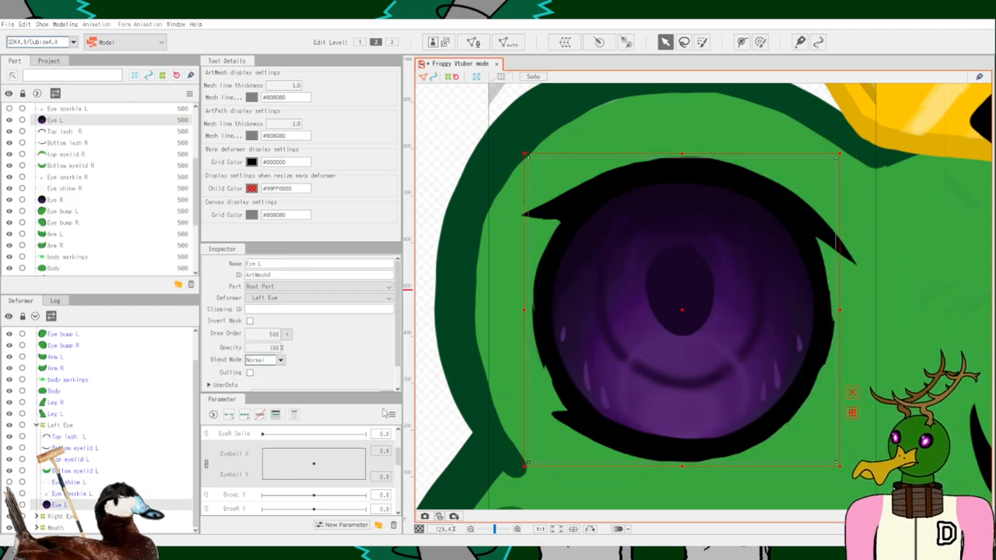
click(206, 464)
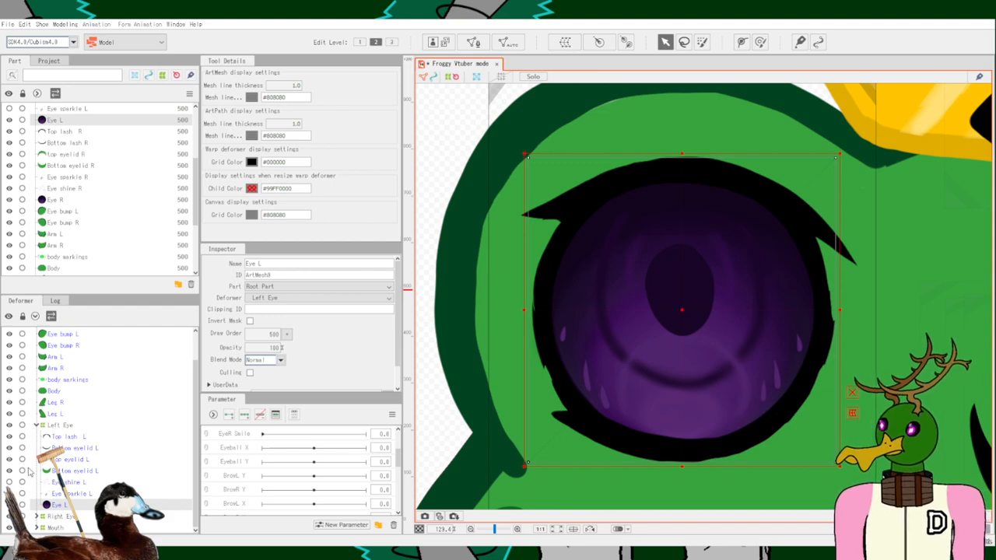
Hide Top lash L and toggle the visibility of the first Bottom eyelid L to identify its artwork.
click(9, 437)
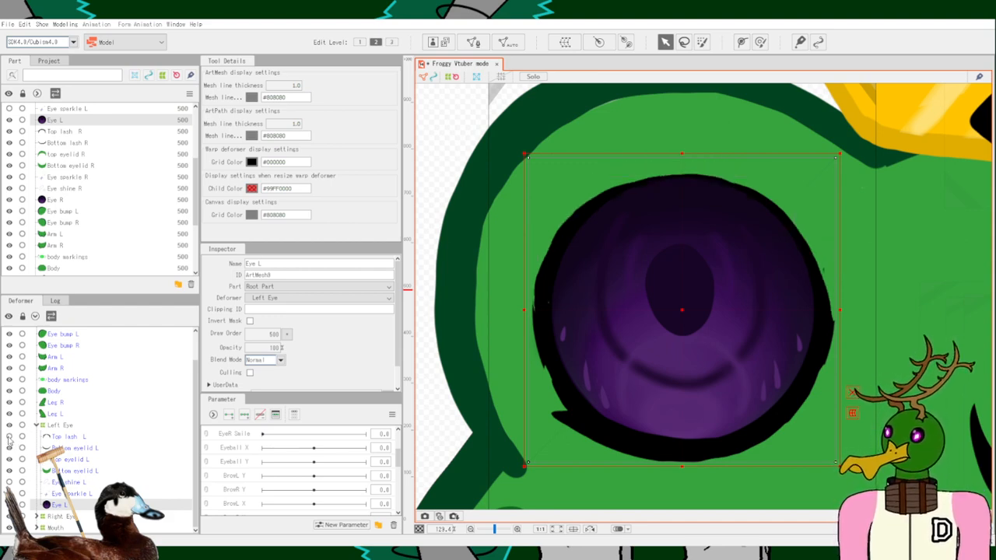
click(9, 437)
click(9, 436)
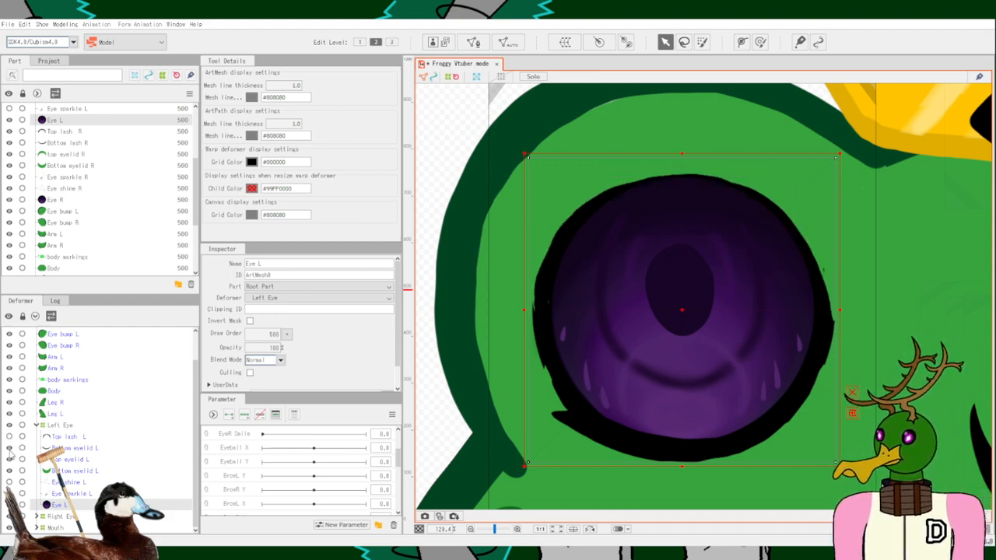
click(9, 449)
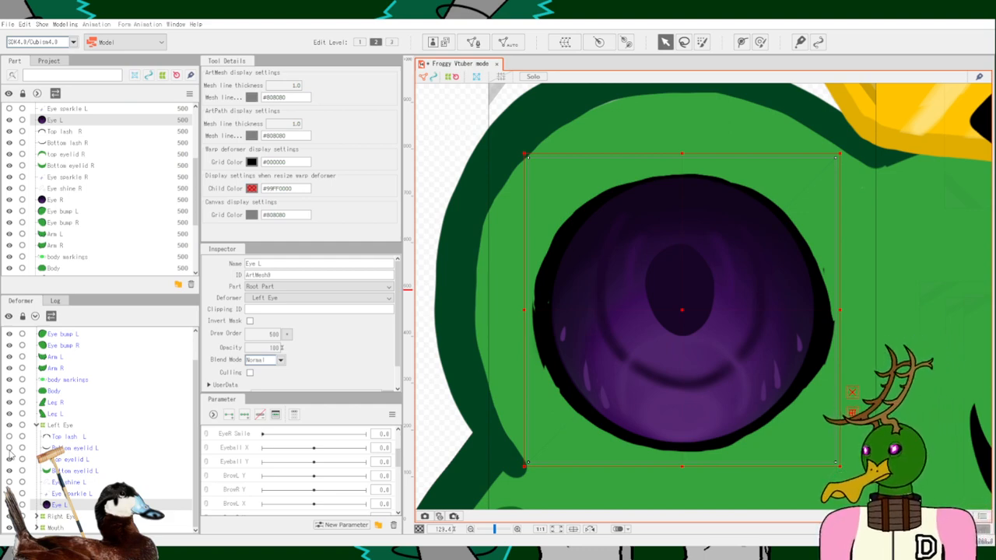
click(9, 450)
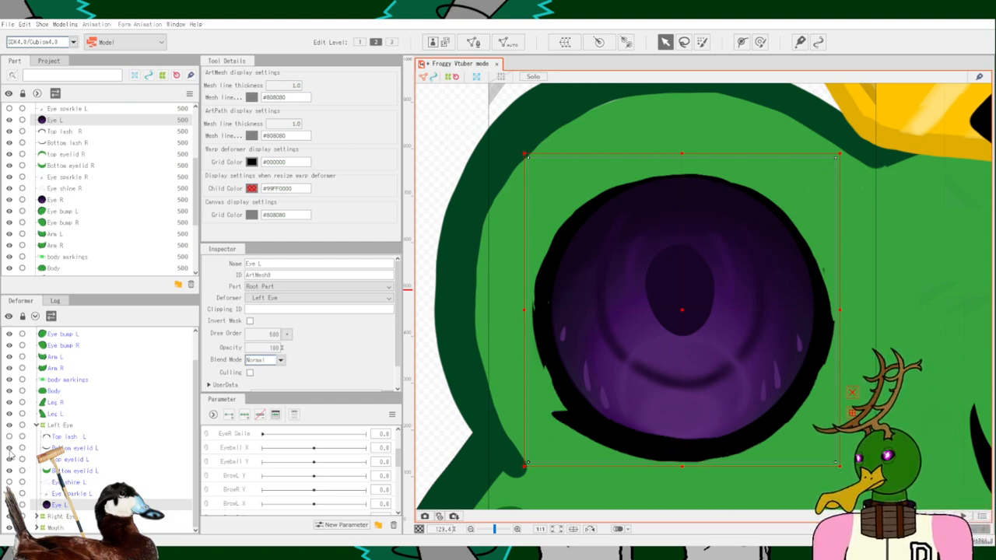
click(10, 449)
click(9, 450)
Rename the left eye's lower lash mesh as Bottom Lid L and enter LBottomLid as its ID.
click(81, 459)
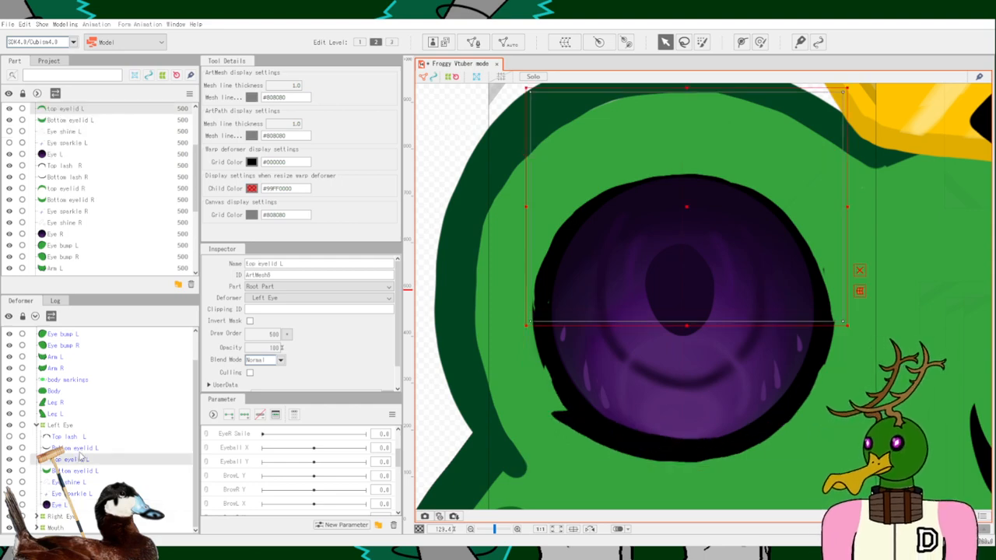
click(82, 449)
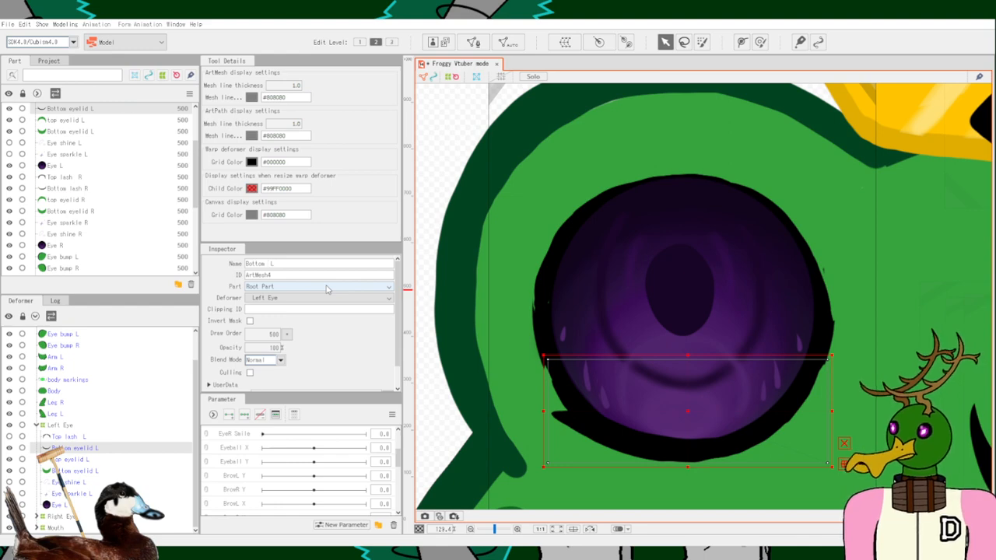
text(Lid)
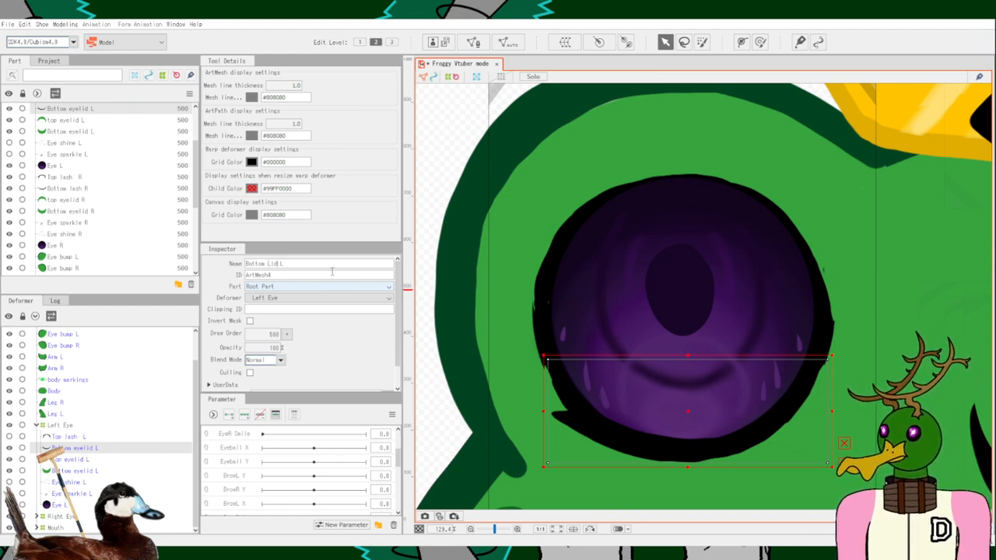
click(325, 275)
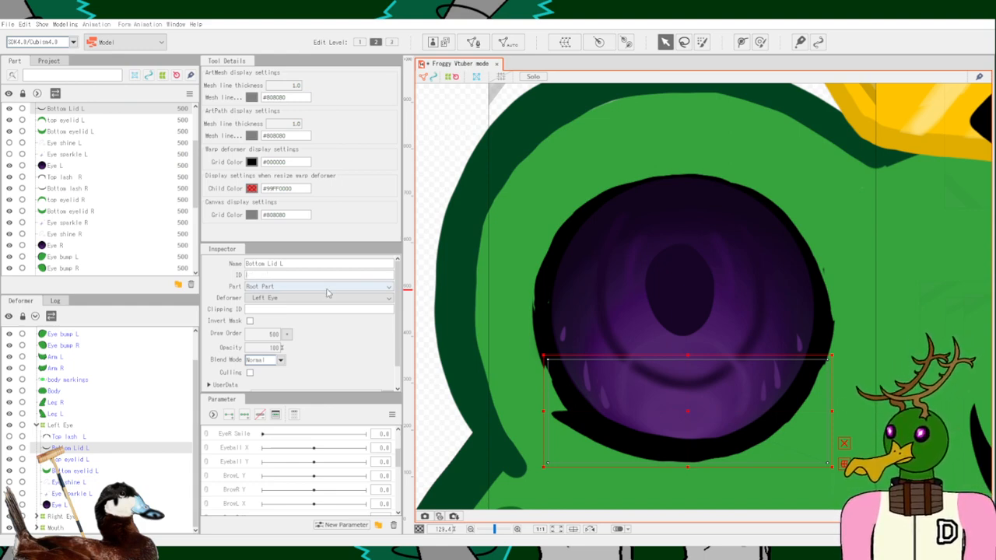
text(LBo)
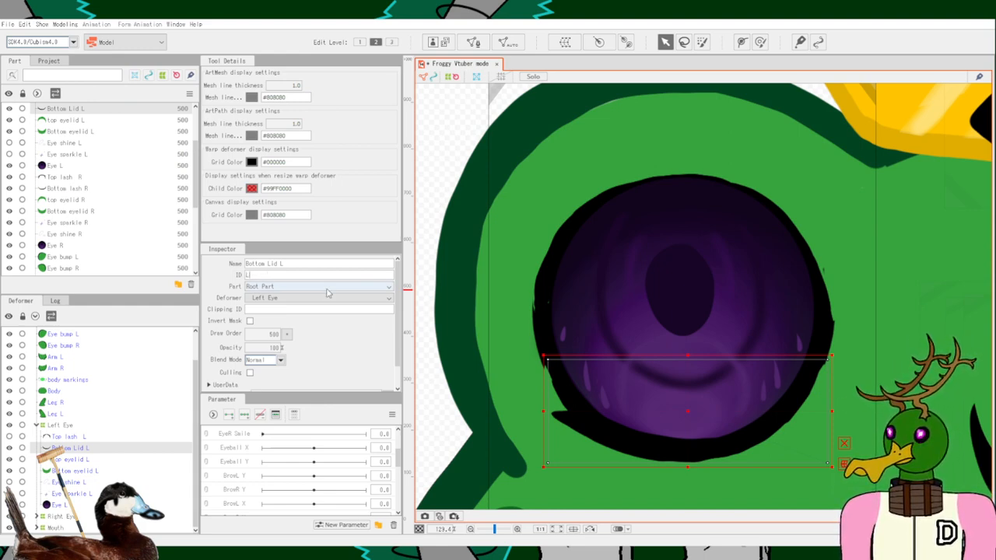
key(BackSpace)
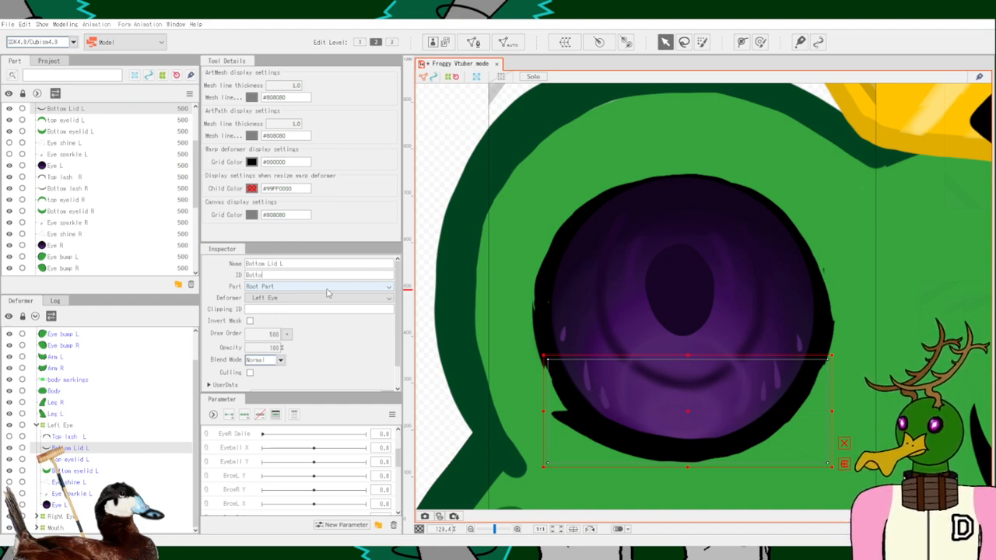
text(LBo)
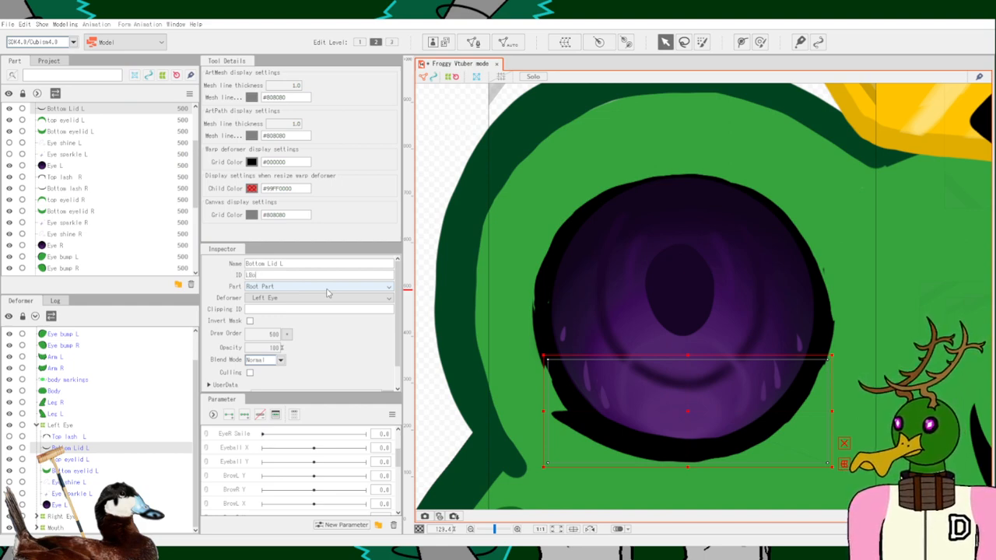
text(ttomLid)
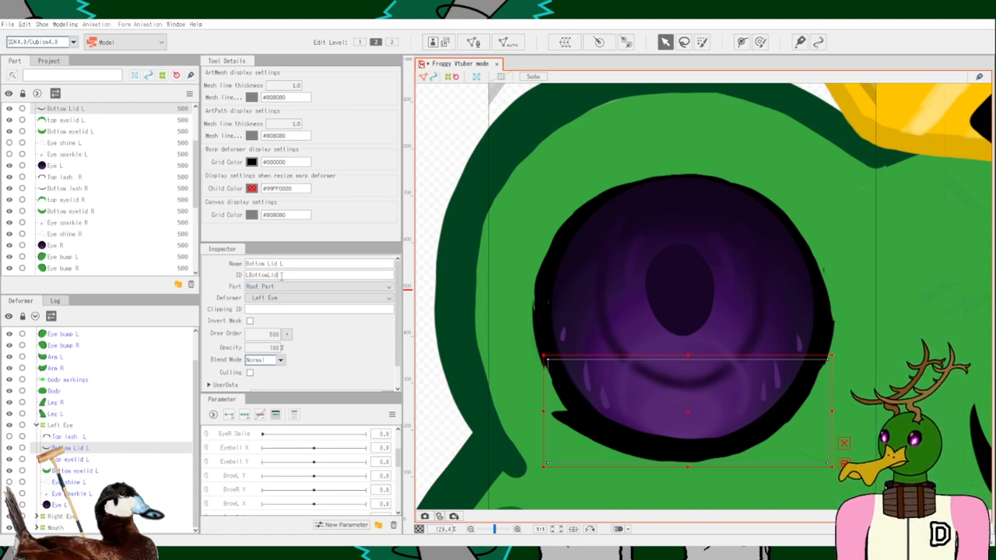
Try replacing the ID of Bottom Lid L with EyeBottomLidL.
key(BackSpace)
key(BackSpace)
key(BackSpace)
key(BackSpace)
key(BackSpace)
key(BackSpace)
key(BackSpace)
key(BackSpace)
key(BackSpace)
key(BackSpace)
text(E)
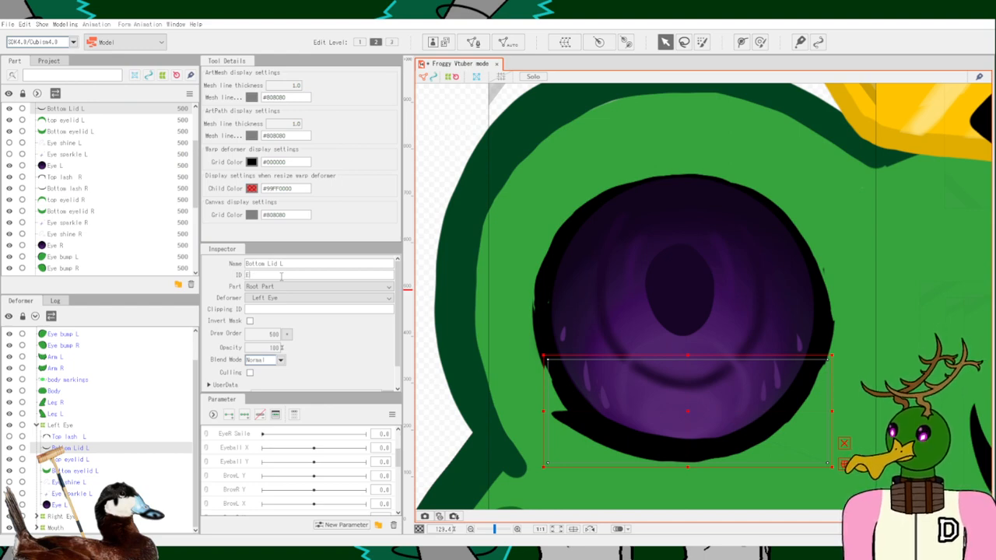
text(yeBottom)
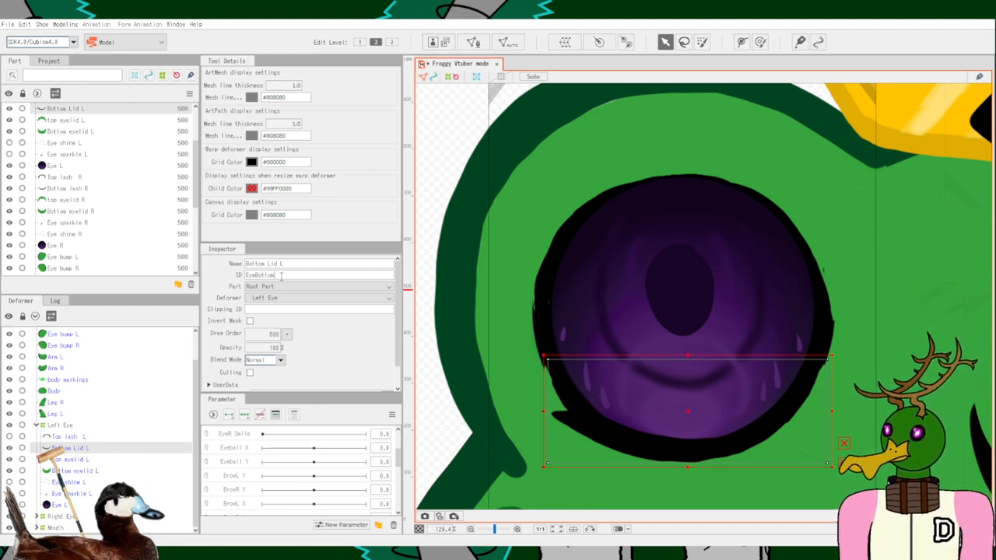
text(LidL)
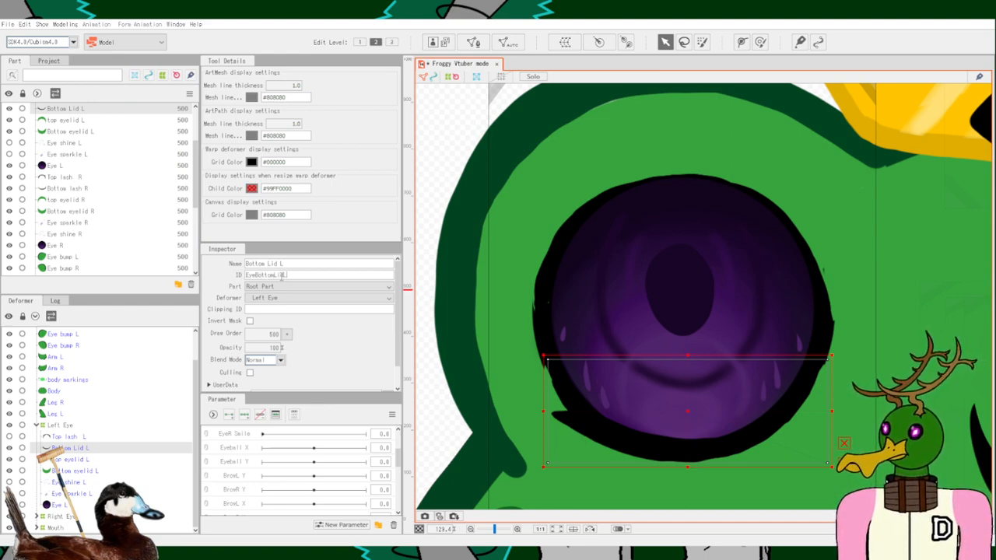
Try changing the ID of Top lash L to EyeTopLashL.
click(69, 436)
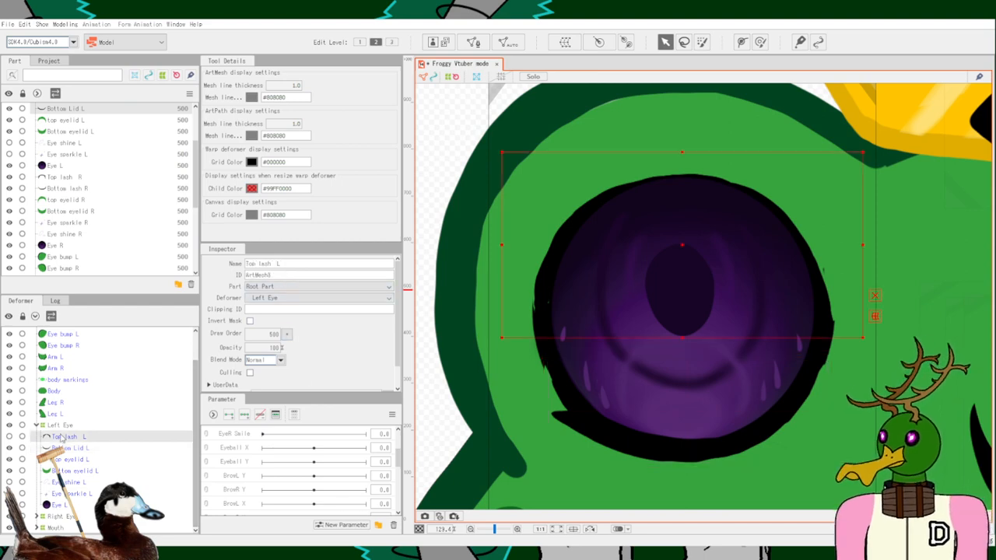
click(284, 274)
key(BackSpace)
key(BackSpace)
key(BackSpace)
key(BackSpace)
key(BackSpace)
key(BackSpace)
key(BackSpace)
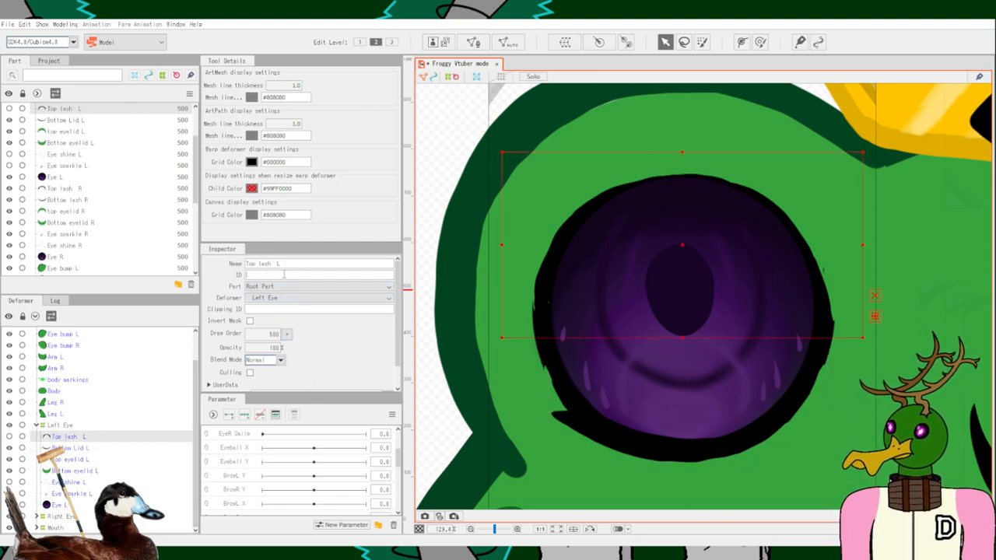
text(EyeT)
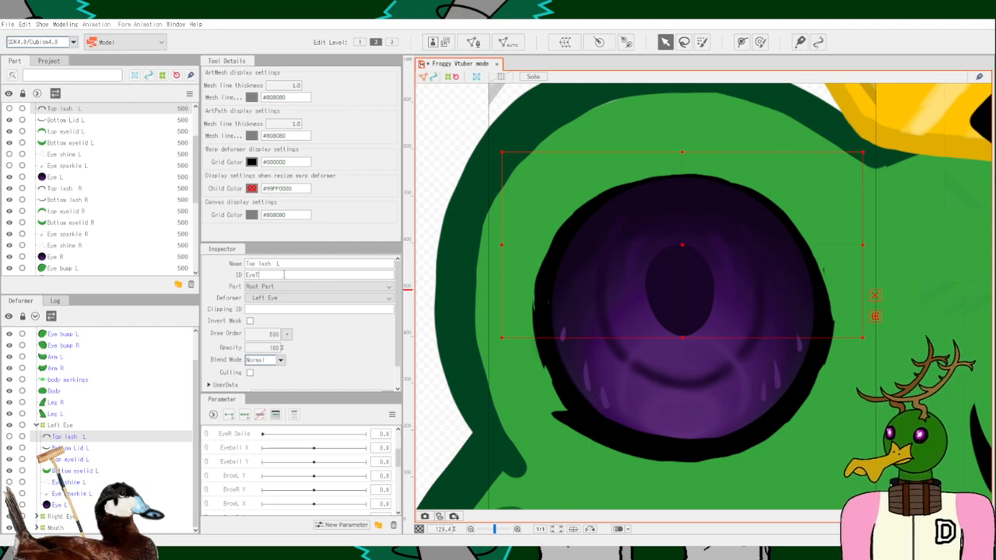
text(op)
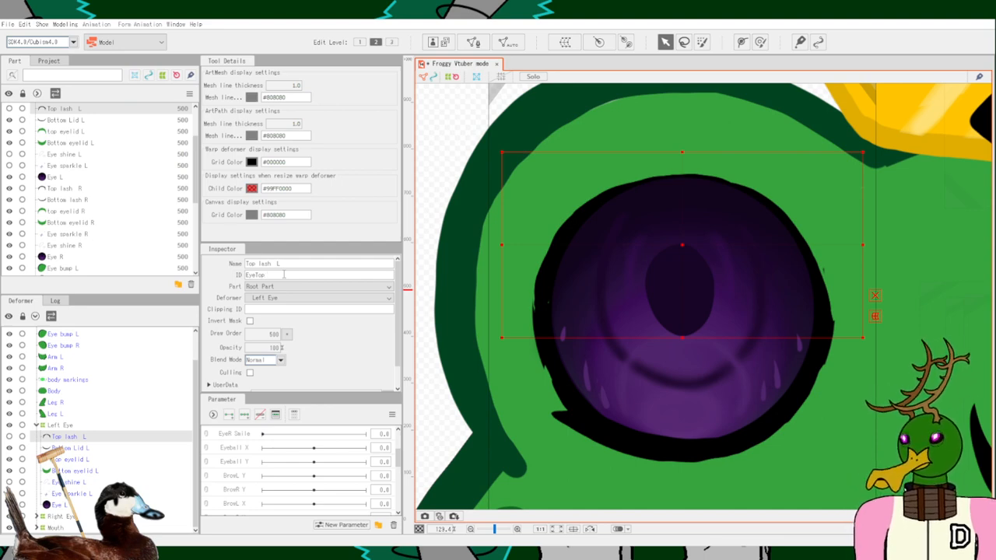
text(Lash)
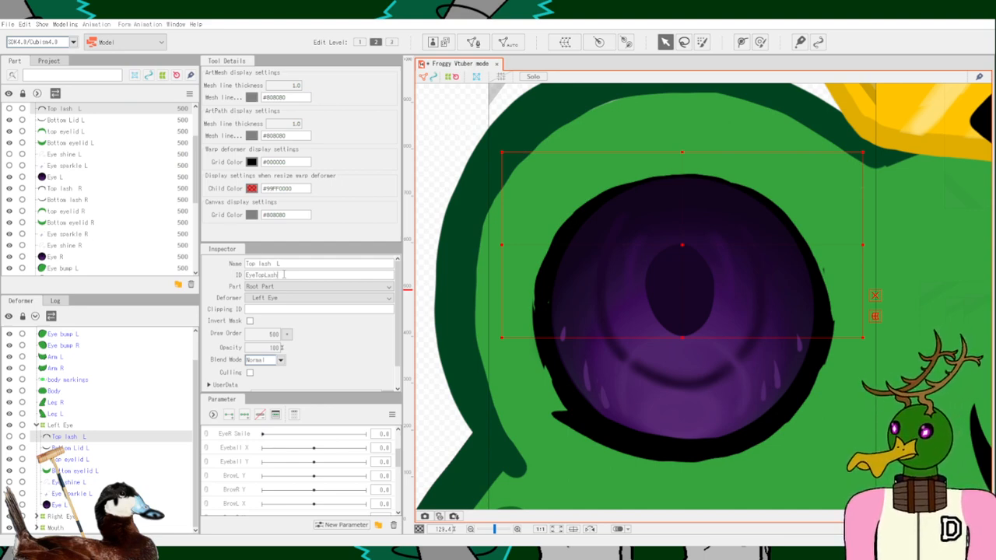
text(L)
Set the ID of Bottom Lid L to EyeBottomLashL and check that it is kept.
click(90, 449)
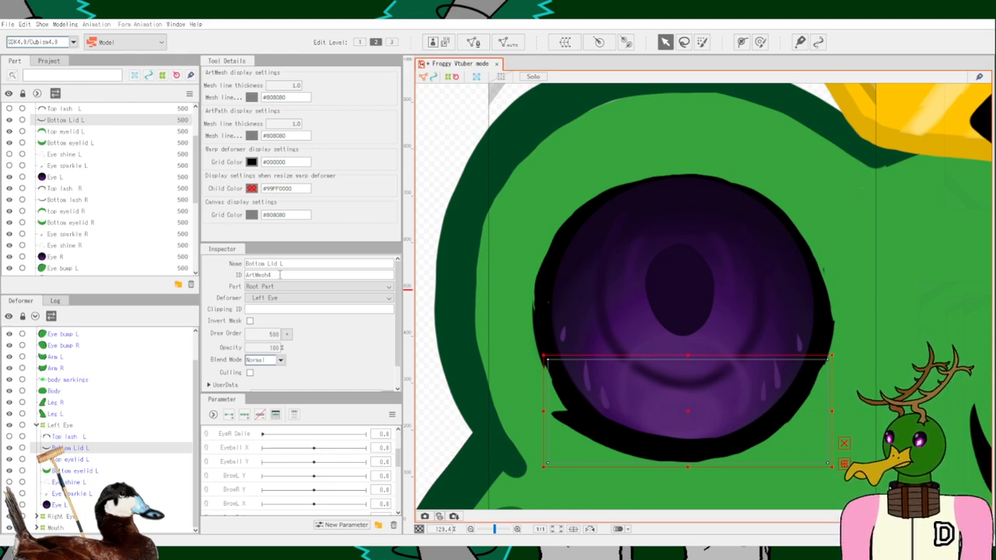
click(280, 274)
key(BackSpace)
key(BackSpace)
key(BackSpace)
key(BackSpace)
key(BackSpace)
key(BackSpace)
key(BackSpace)
text(Eye)
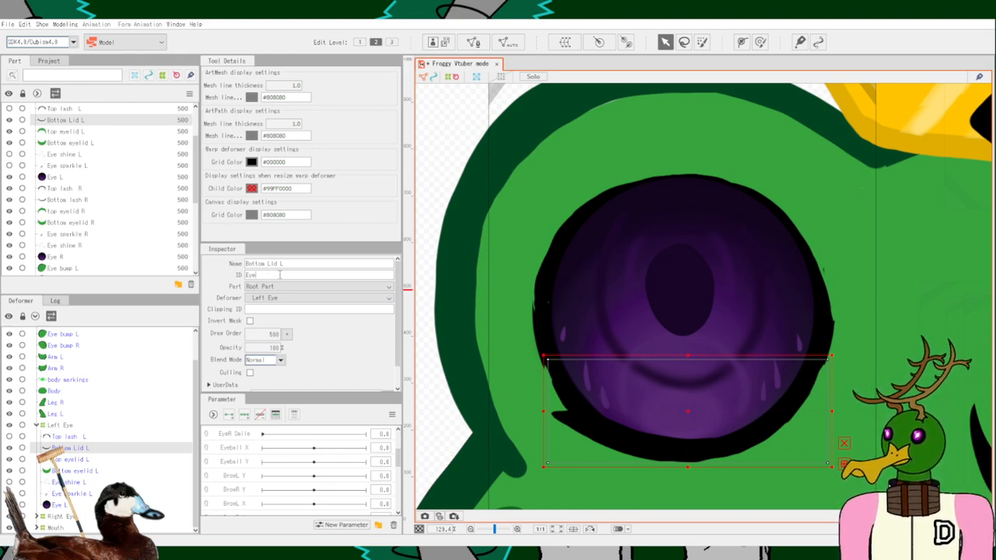
text(Bot)
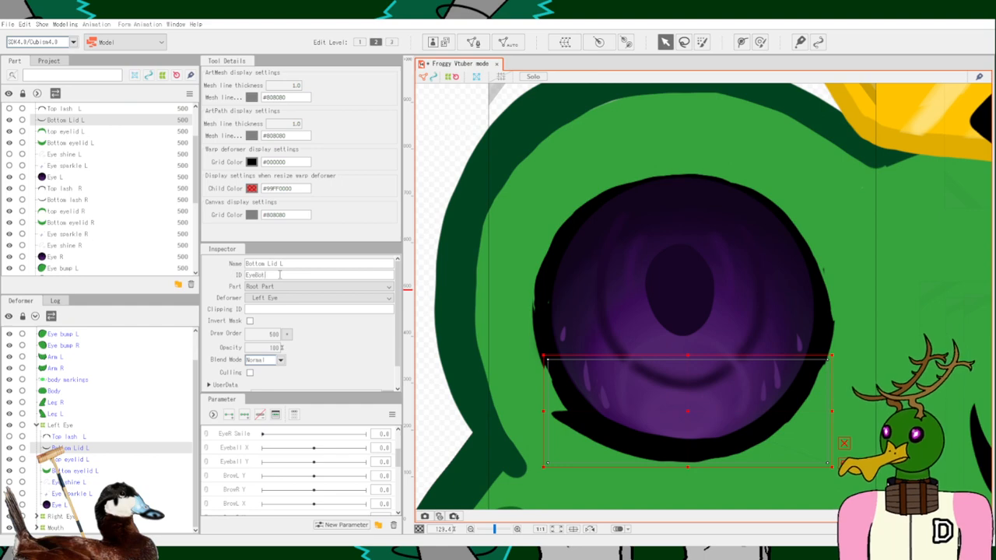
text(tomLash)
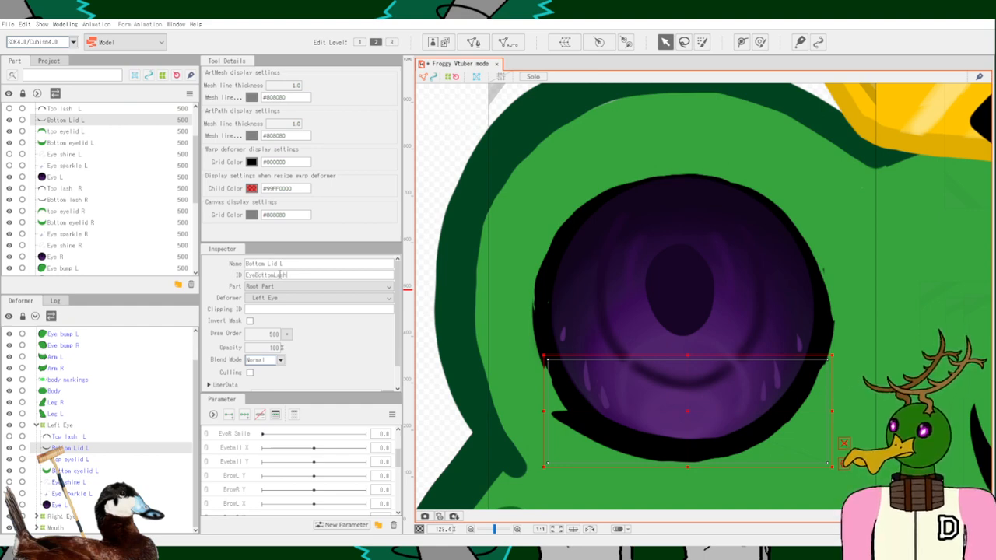
text(L)
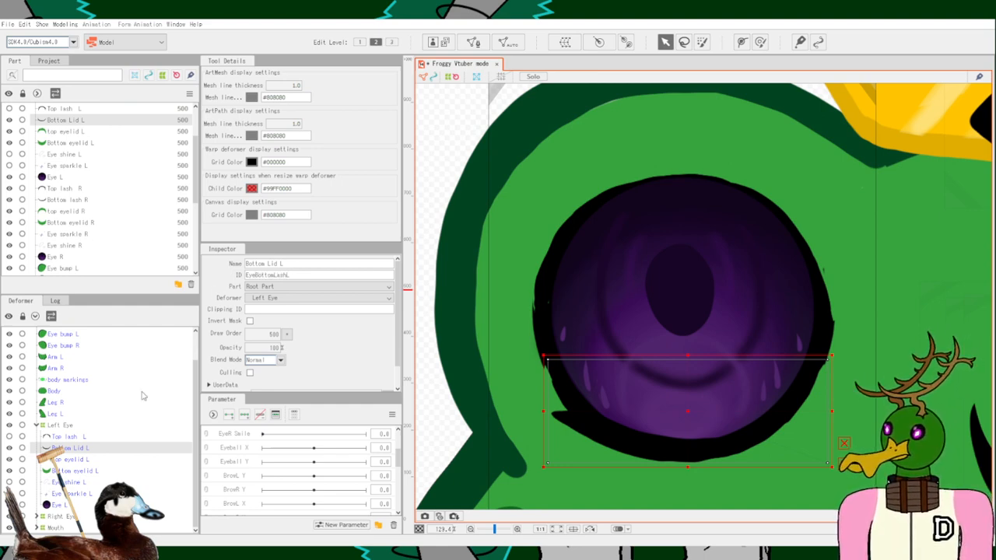
click(91, 438)
click(92, 449)
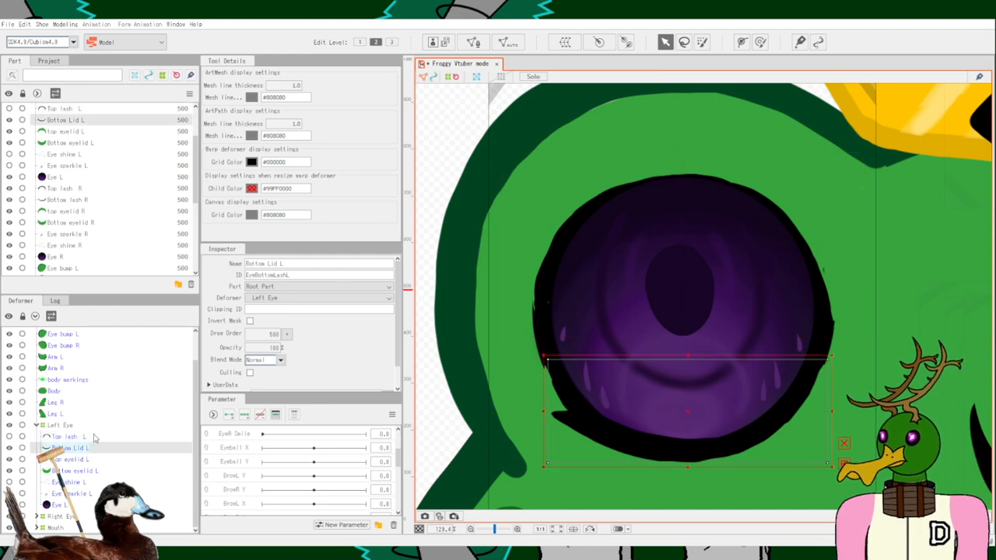
Set the ID of Top lash L to EyeTopLashL.
click(95, 437)
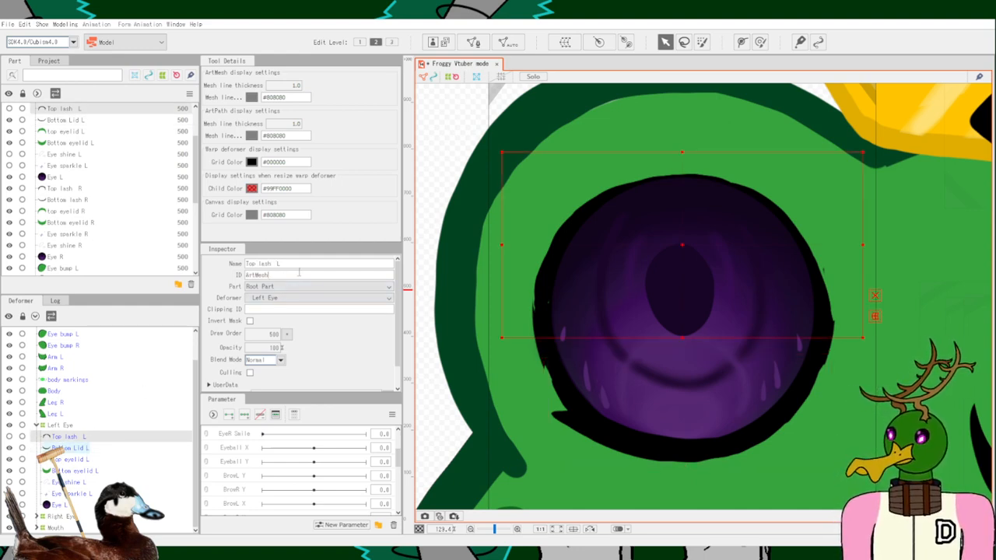
key(BackSpace)
key(BackSpace)
key(BackSpace)
key(BackSpace)
key(BackSpace)
key(BackSpace)
key(BackSpace)
text(Eyel)
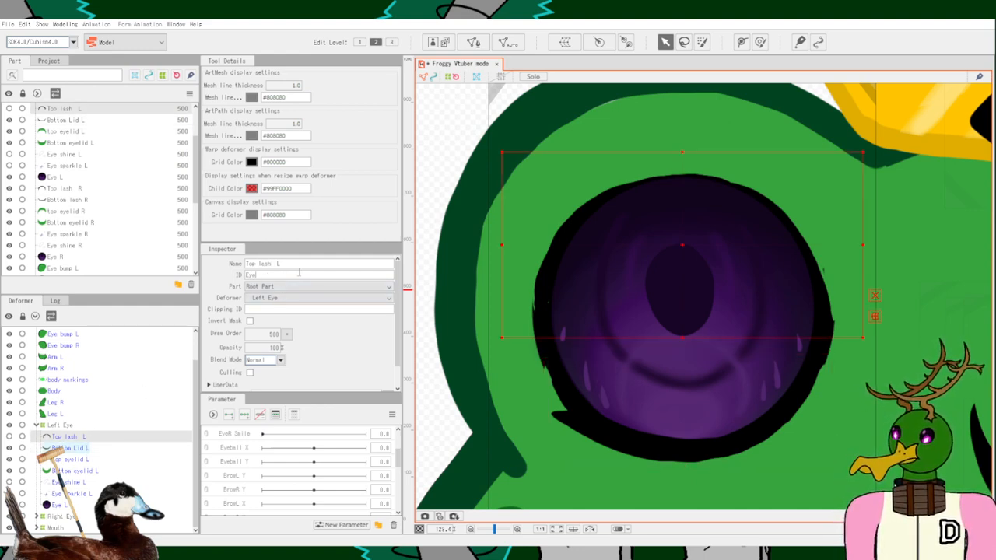
text(ottom)
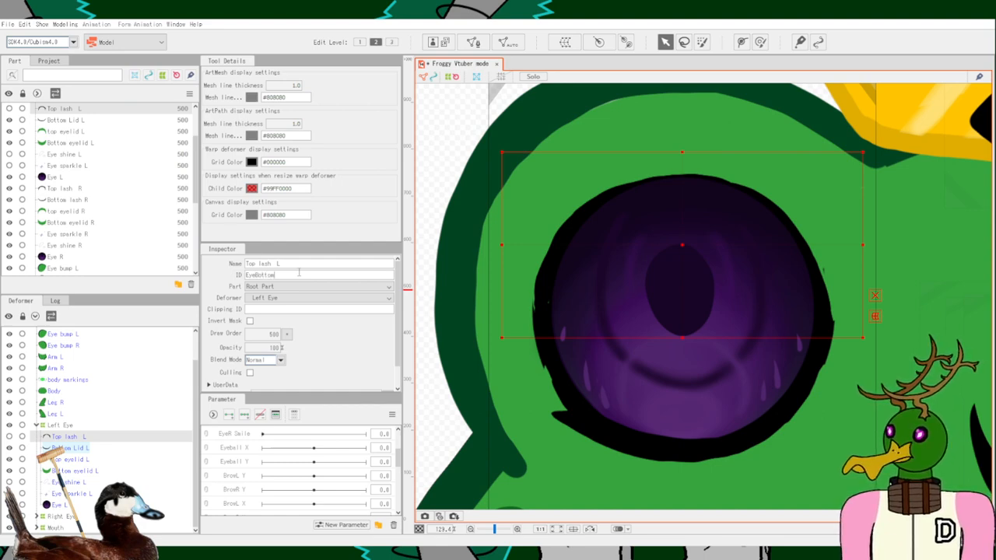
key(BackSpace)
key(BackSpace)
key(BackSpace)
text(Top)
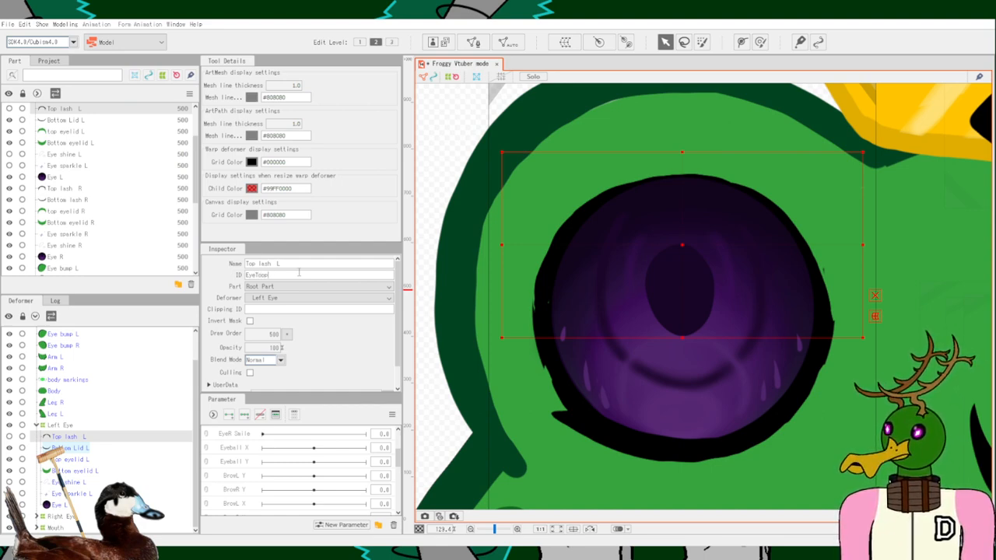
text(Las)
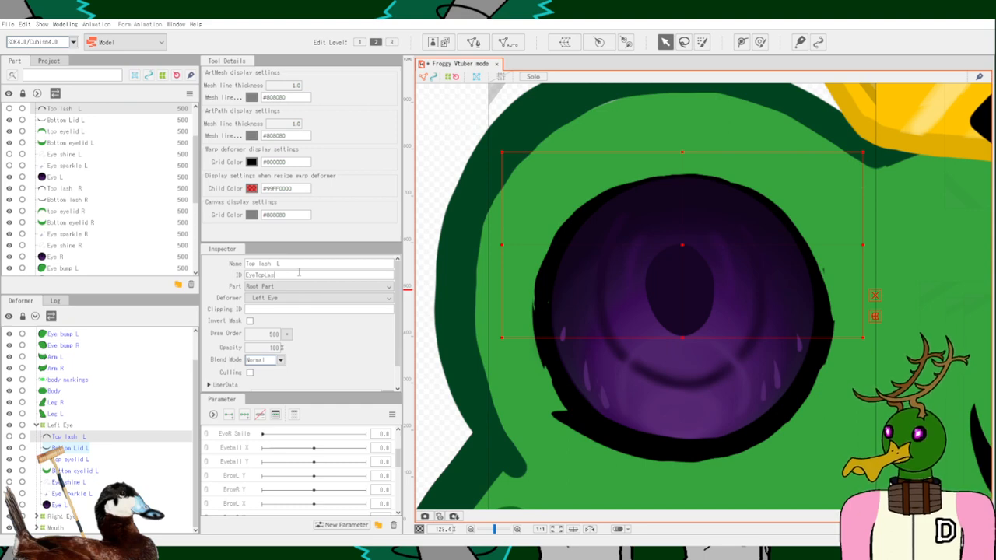
text(hL)
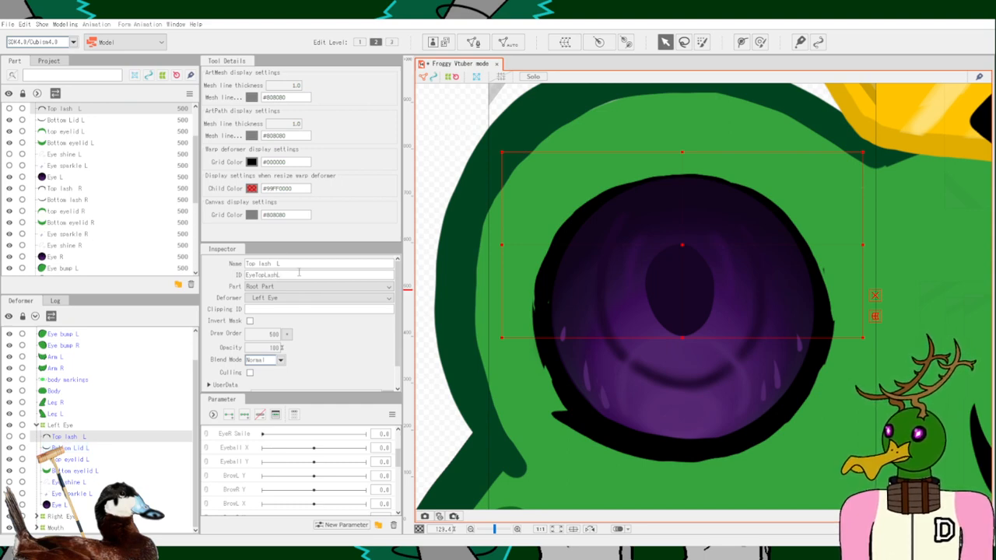
Rename the left eye's Bottom Lid L mesh to Bottom Lash L.
click(102, 449)
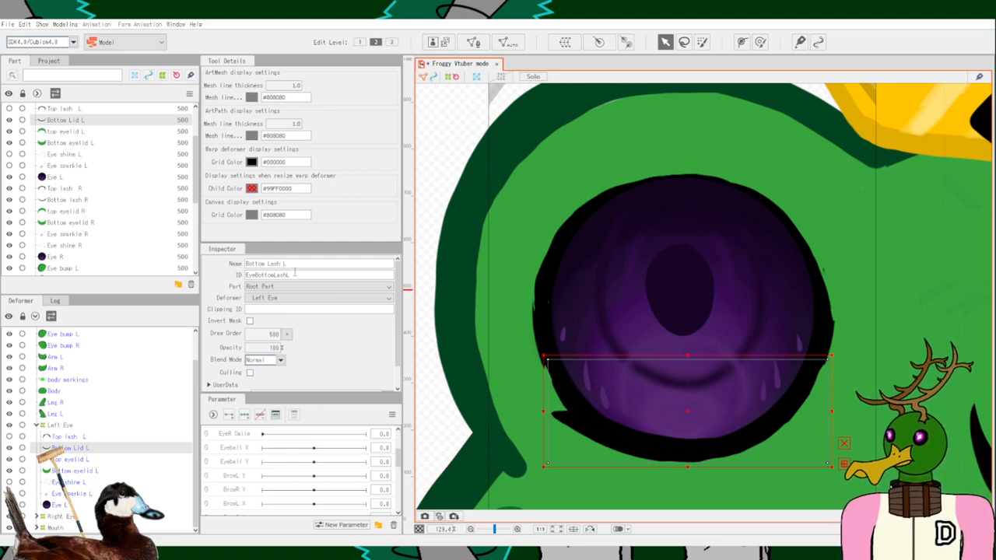
Set the ID of the top eyelid L mesh to EyeTopLidL.
click(100, 458)
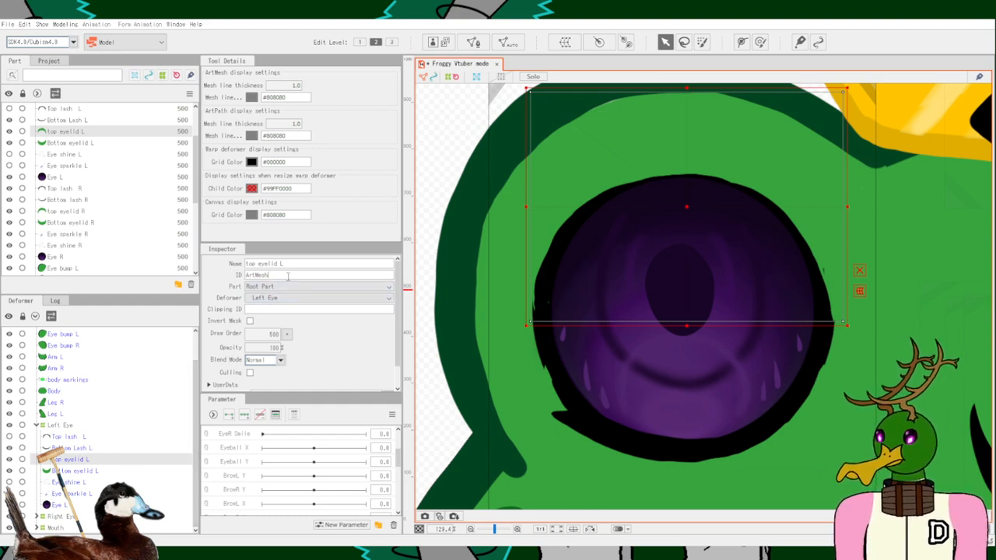
key(BackSpace)
key(BackSpace)
key(BackSpace)
key(BackSpace)
key(BackSpace)
key(BackSpace)
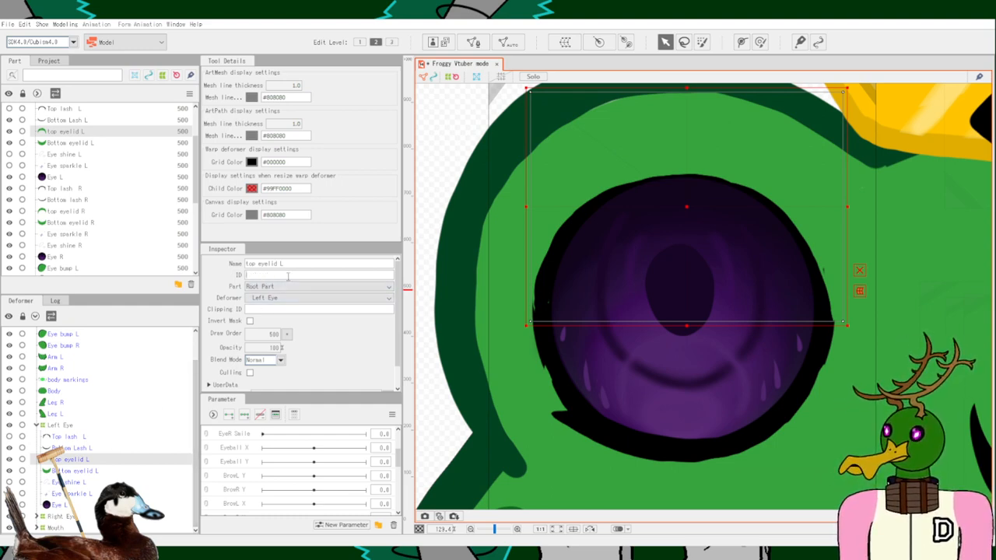
text(EyeTL)
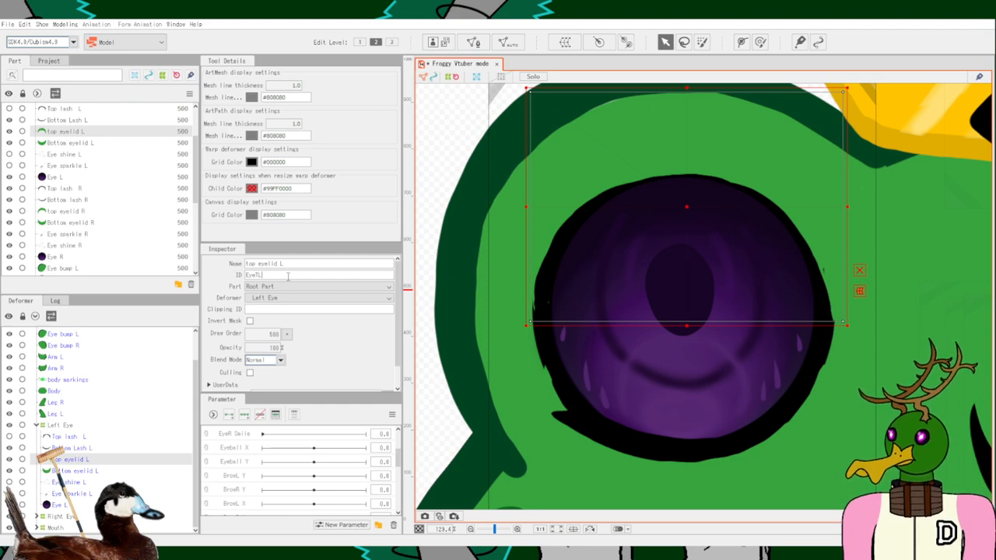
key(BackSpace)
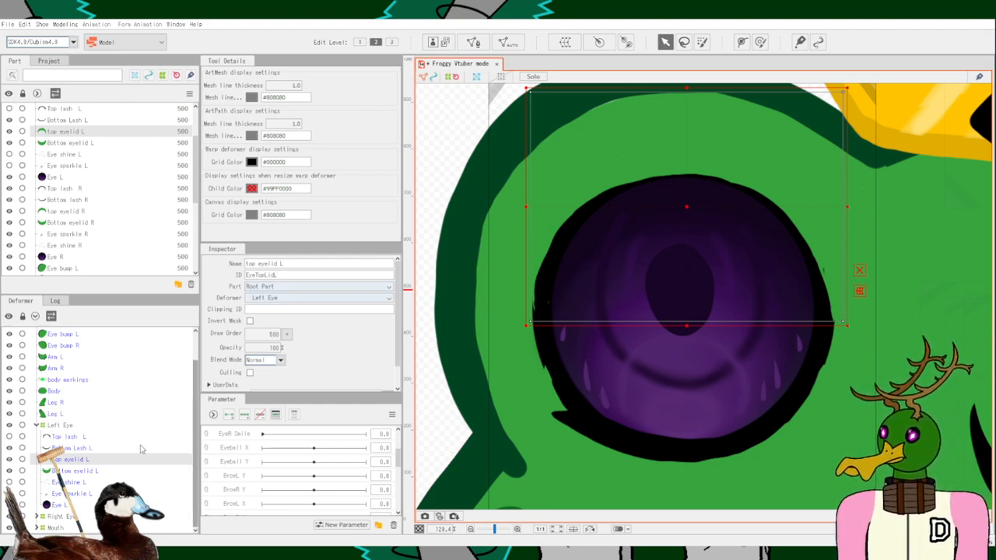
Replace the ID of the Bottom eyelid L mesh with EyeBottomLidL.
click(104, 471)
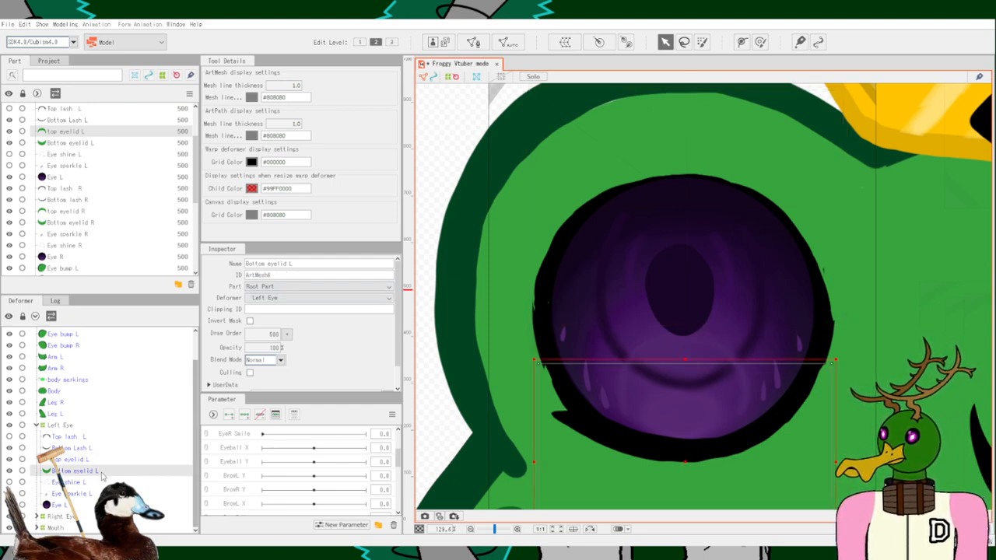
click(281, 276)
key(BackSpace)
key(BackSpace)
key(BackSpace)
key(BackSpace)
key(BackSpace)
key(BackSpace)
key(BackSpace)
key(BackSpace)
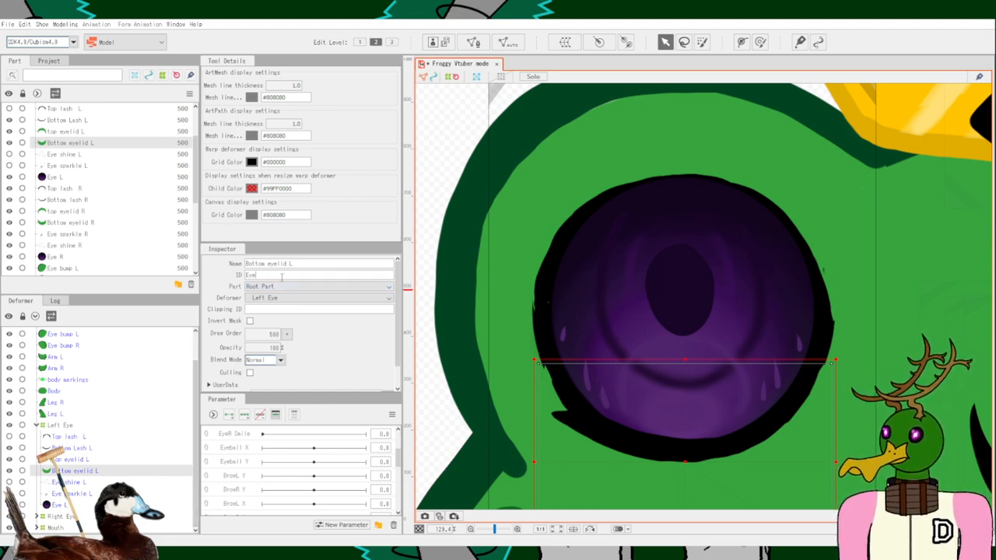
text(EyeBottomLidL)
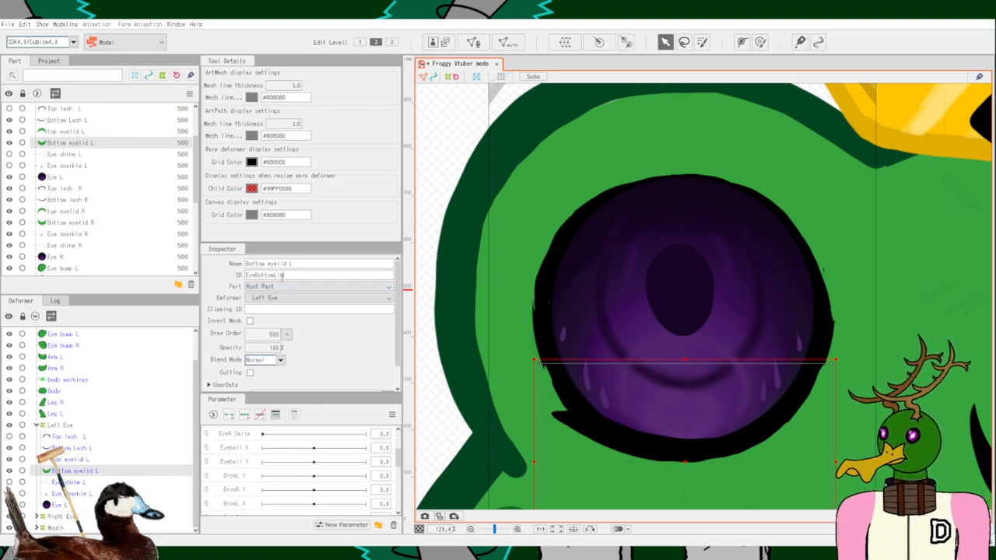
Set the ID of the Eye shine L mesh to EyeShineL.
click(85, 482)
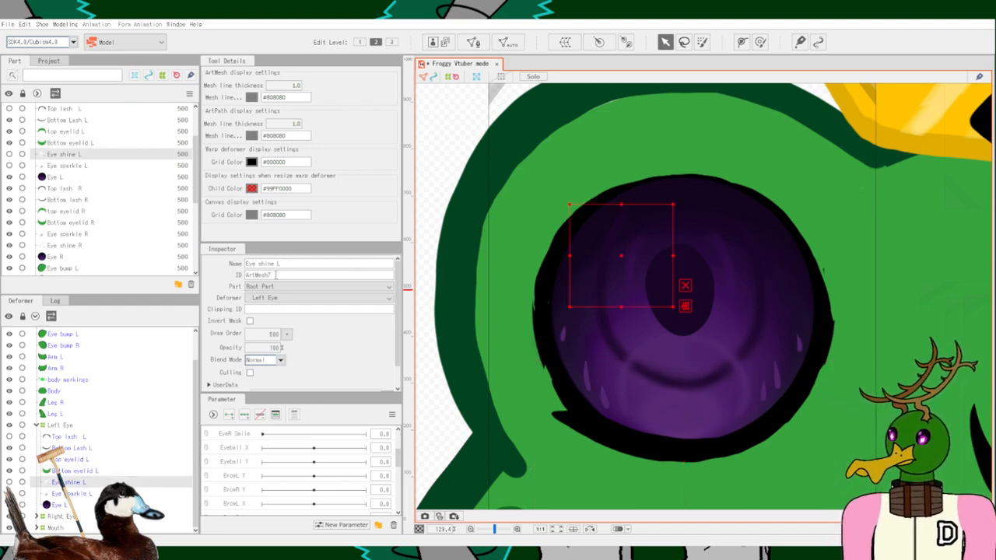
key(ctrl+a)
key(BackSpace)
text(Eye)
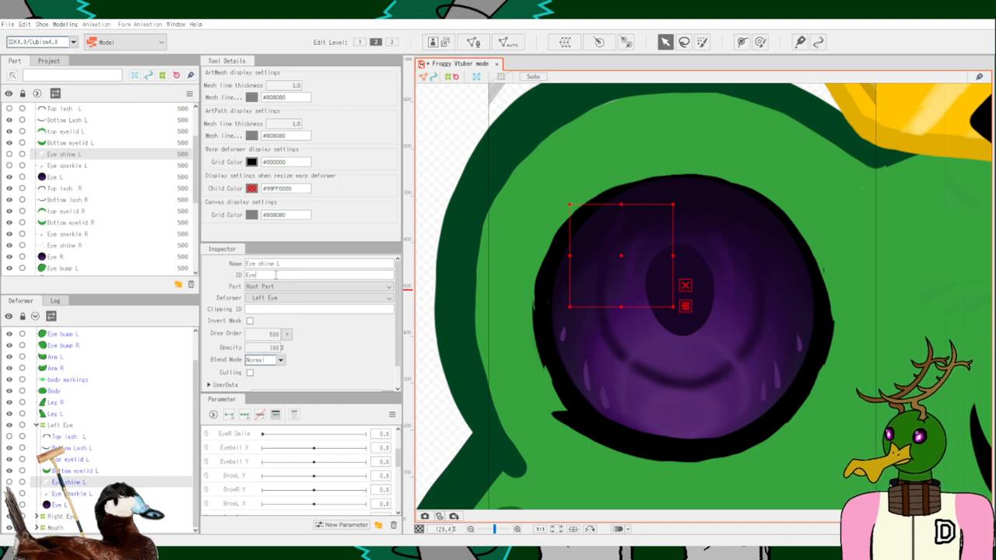
text(ShineL)
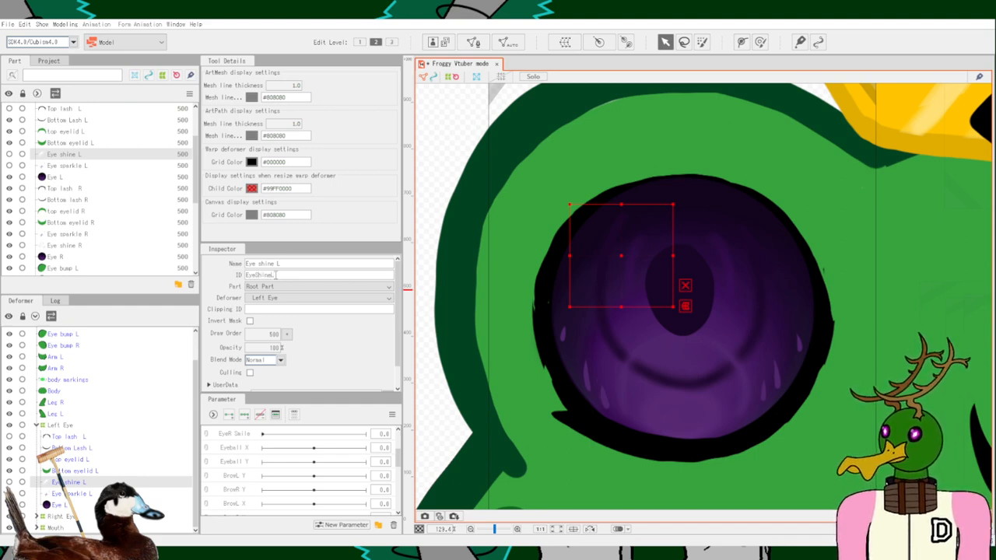
Set the ID of the Eye sparkle L mesh to EyeSparkleL.
click(76, 493)
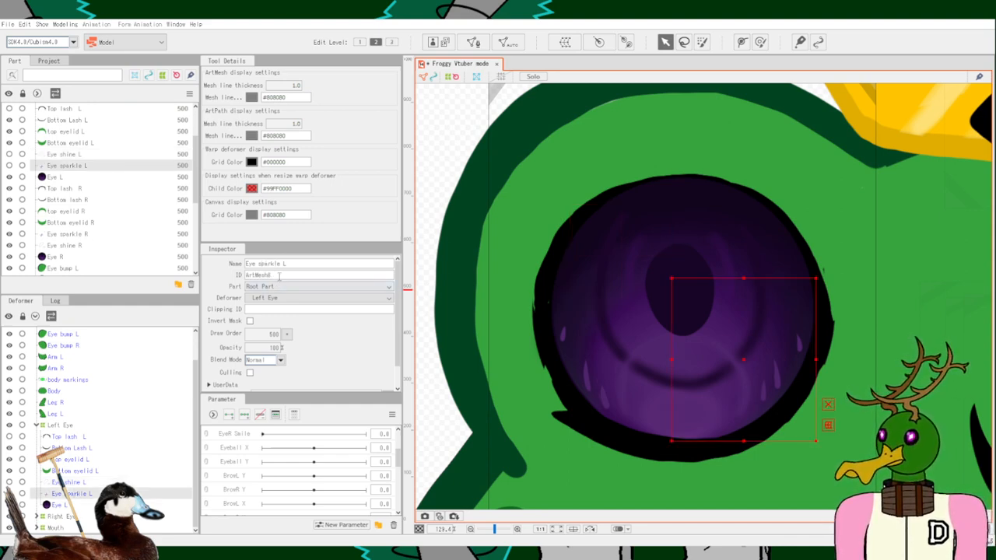
key(BackSpace)
key(BackSpace)
key(BackSpace)
key(BackSpace)
key(BackSpace)
key(BackSpace)
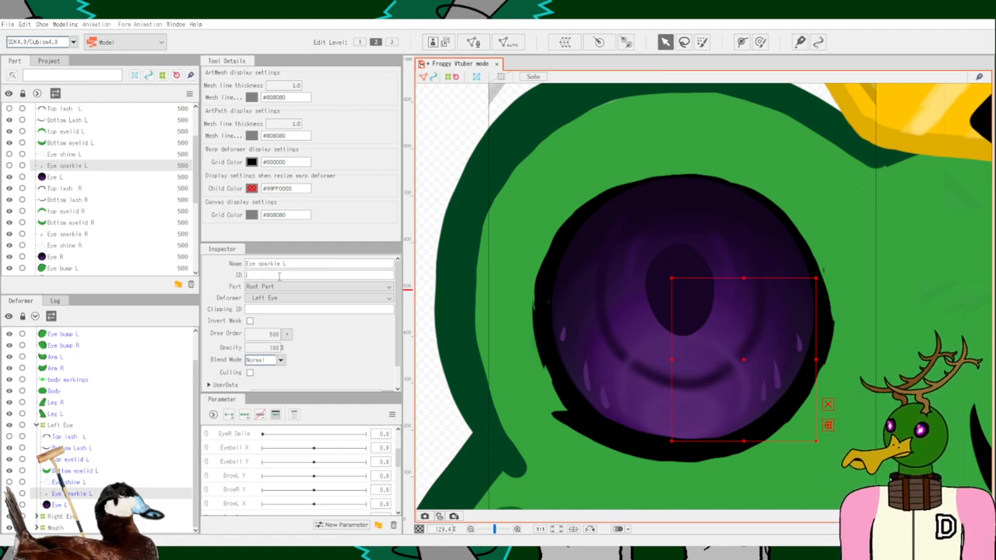
text(Ey)
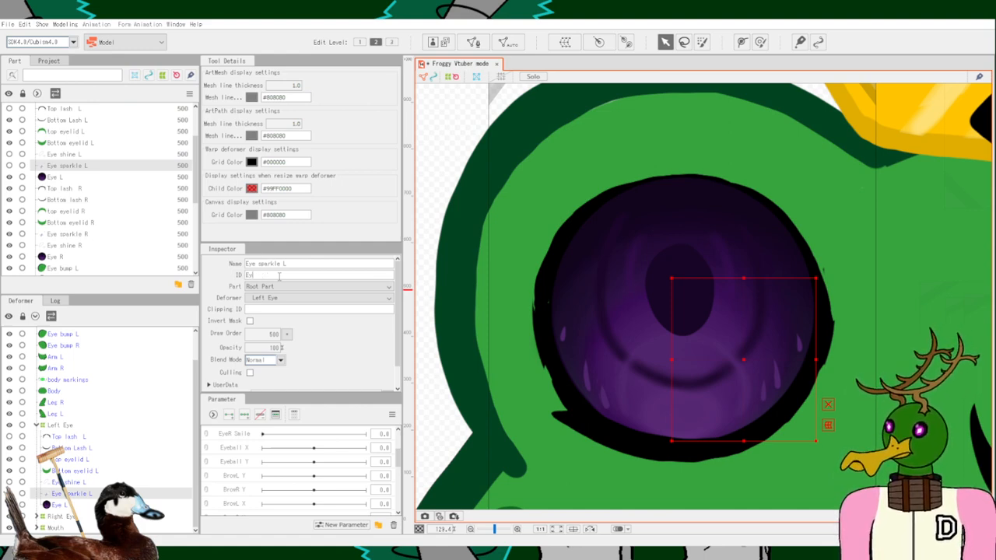
text(eSparkleL)
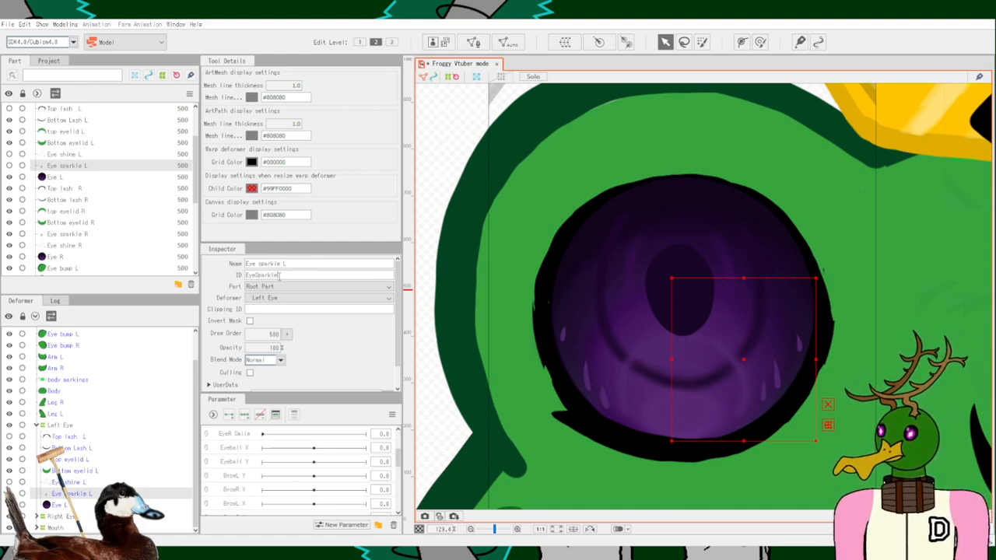
Set the ID of the Eye L mesh to EyeIrisL.
click(67, 507)
click(281, 278)
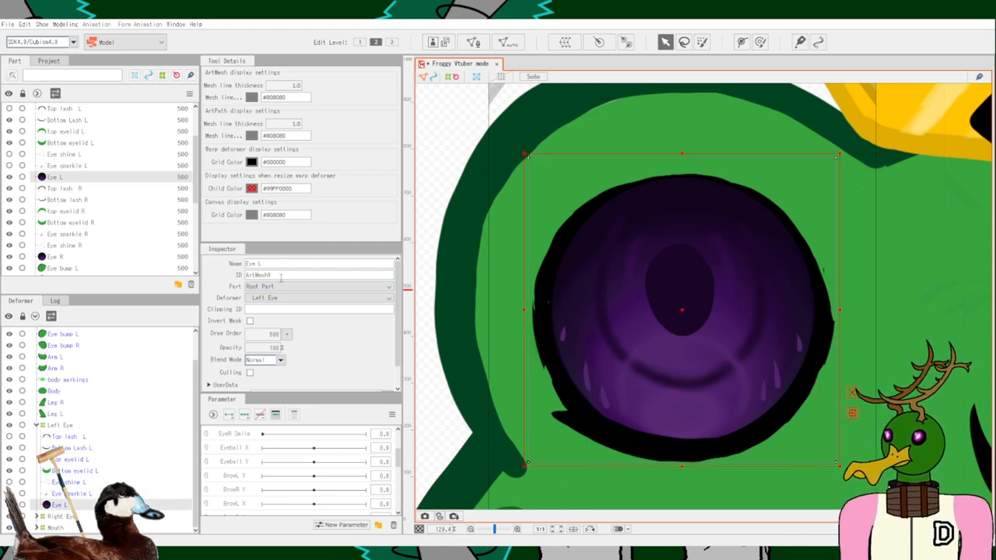
key(BackSpace)
key(BackSpace)
key(BackSpace)
key(BackSpace)
key(BackSpace)
key(BackSpace)
key(BackSpace)
key(BackSpace)
text(Ey)
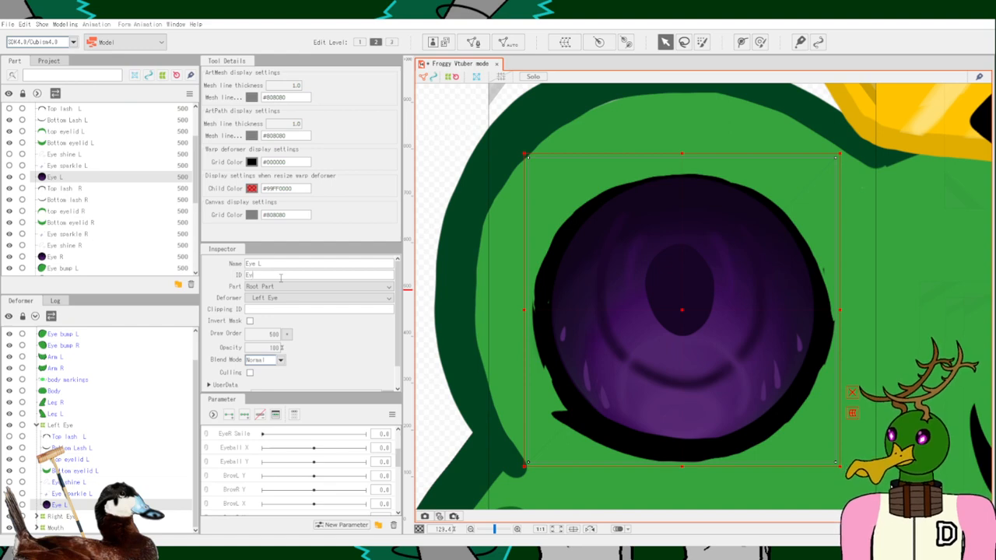
text(eIrisL)
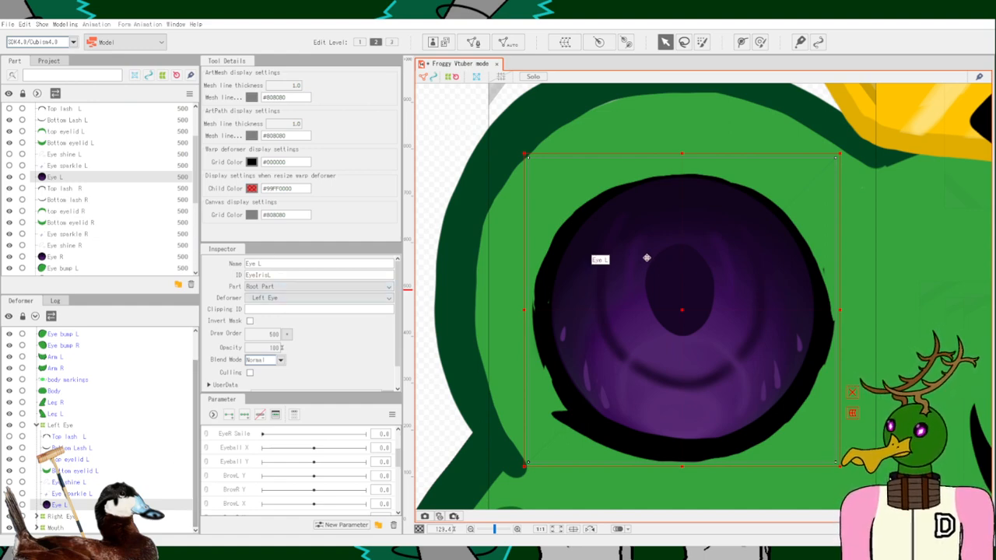
Hide Bottom Lash L and toggle the visibility of the left eye's top and bottom eyelids to compare what each one covers.
click(10, 449)
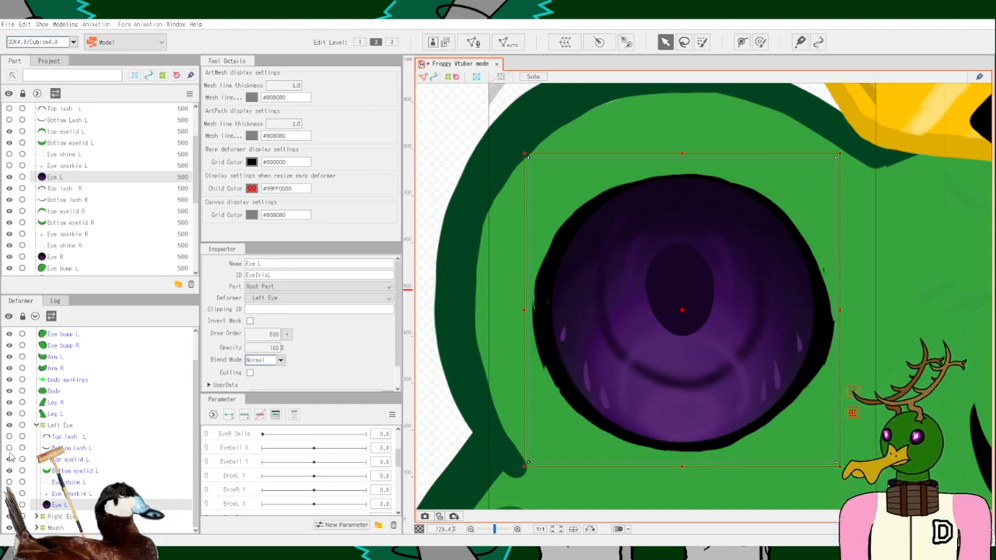
click(10, 460)
click(9, 461)
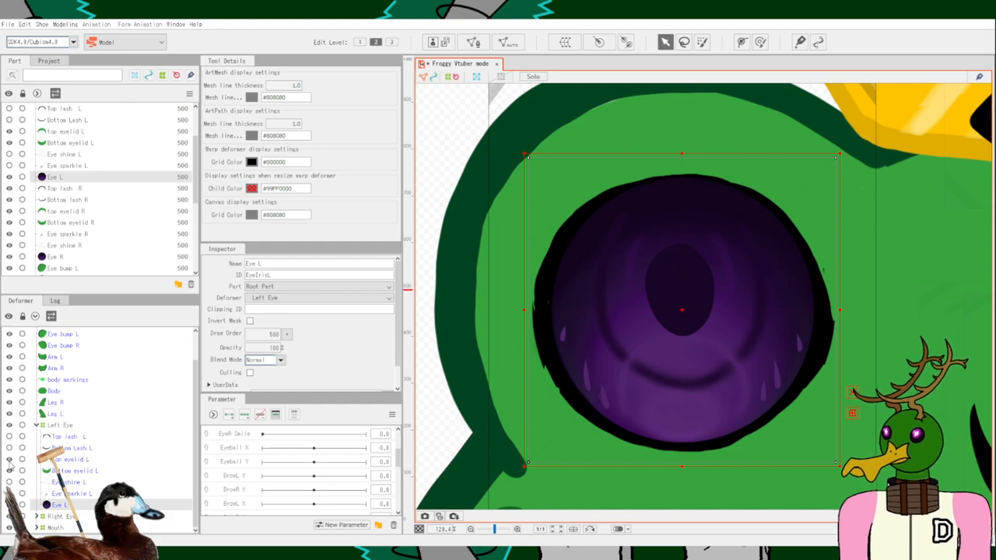
click(9, 461)
click(10, 461)
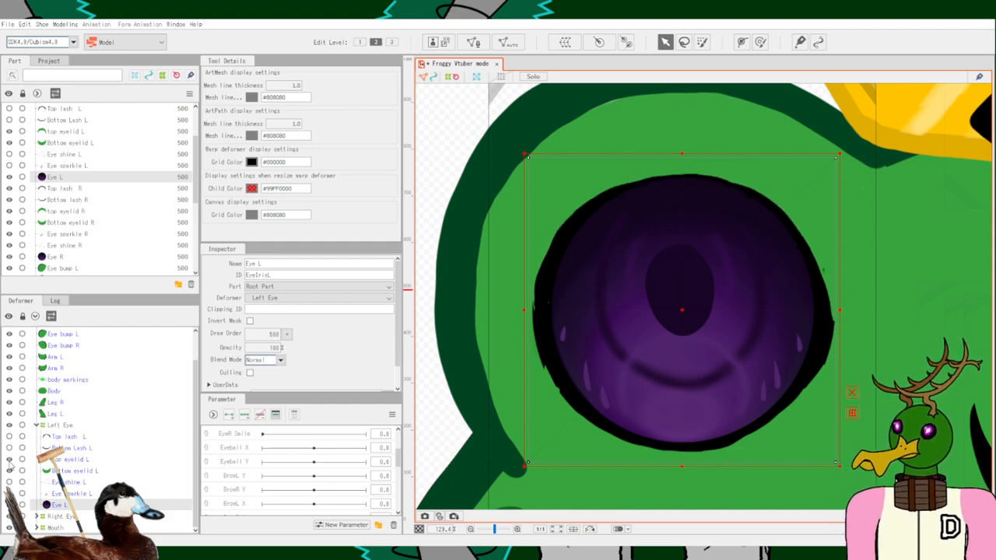
click(9, 472)
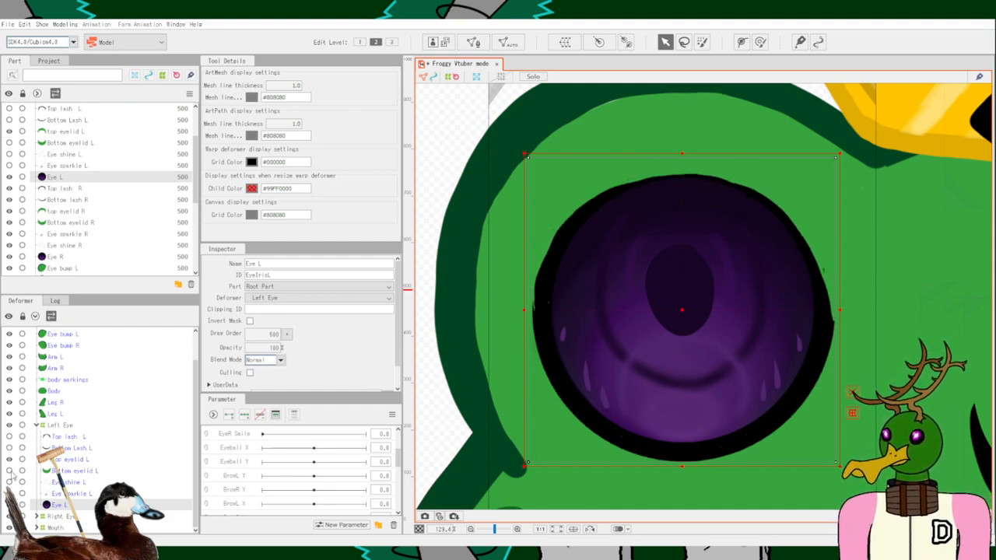
click(9, 471)
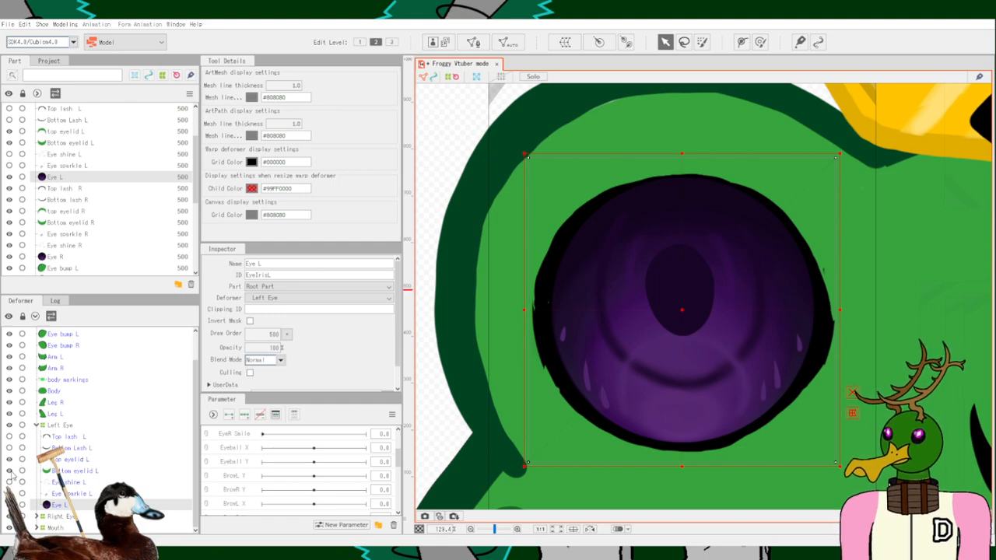
Hide both eyelid meshes of the left eye and show its top and bottom lashes.
click(10, 471)
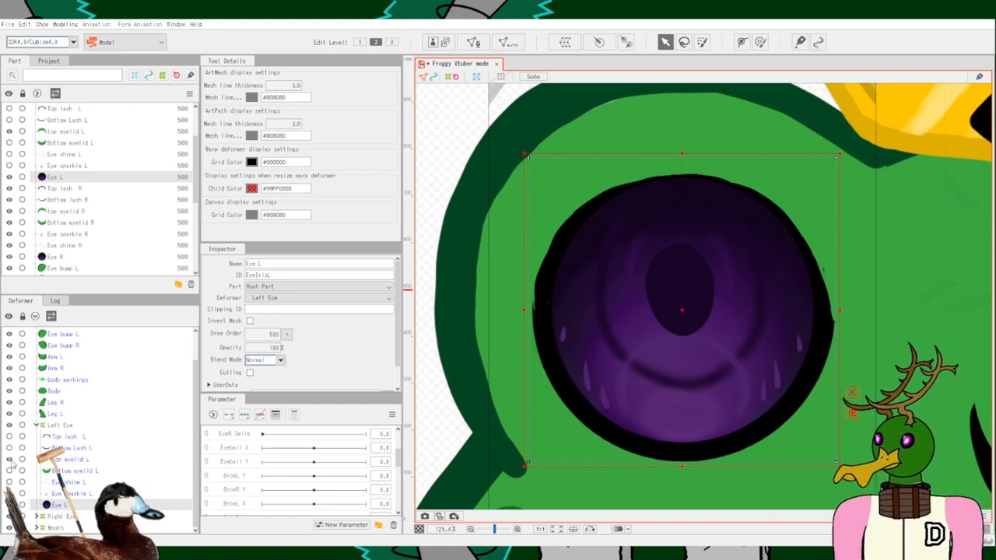
click(10, 459)
click(9, 448)
click(10, 436)
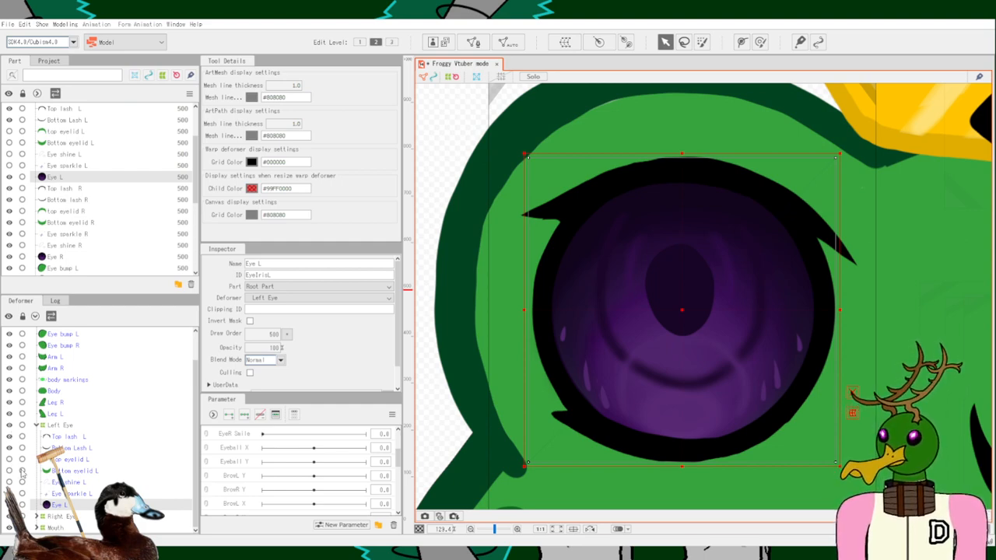
Delete the Bottom eyelid L and top eyelid L meshes from the Left Eye deformer.
click(88, 475)
key(Delete)
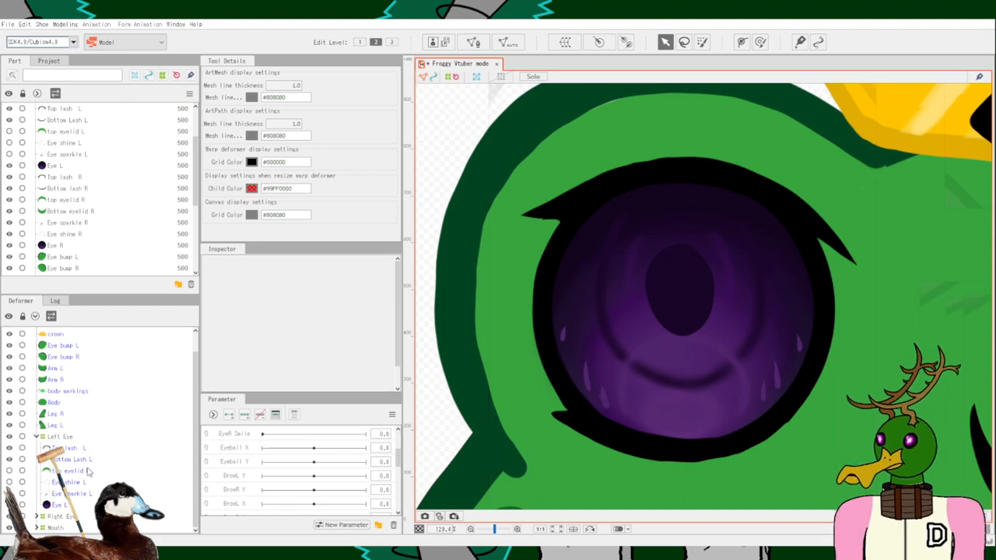
click(86, 472)
key(Delete)
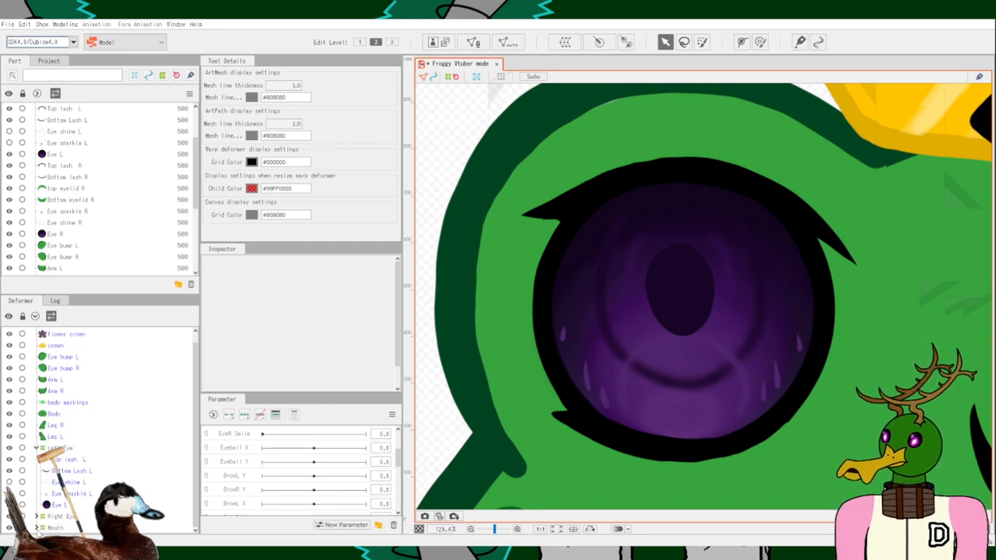
Expand the Right Eye deformer and delete its top eyelid R and Bottom eyelid R meshes.
click(36, 515)
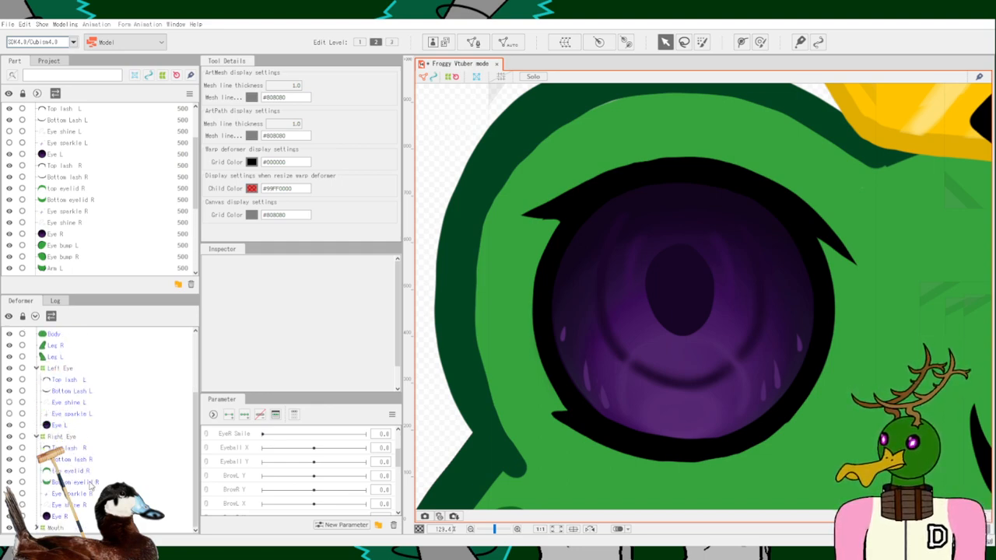
click(74, 471)
key(Delete)
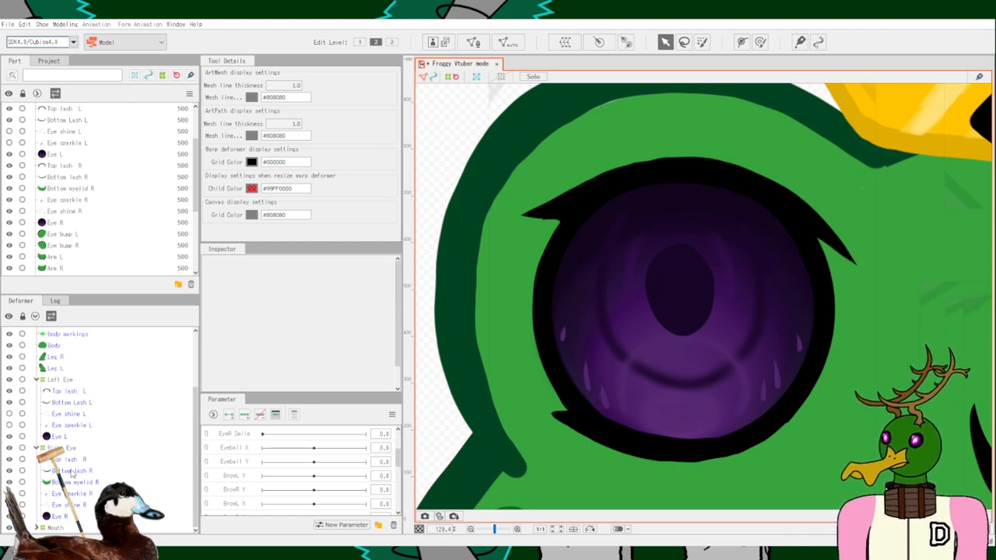
click(72, 482)
key(Delete)
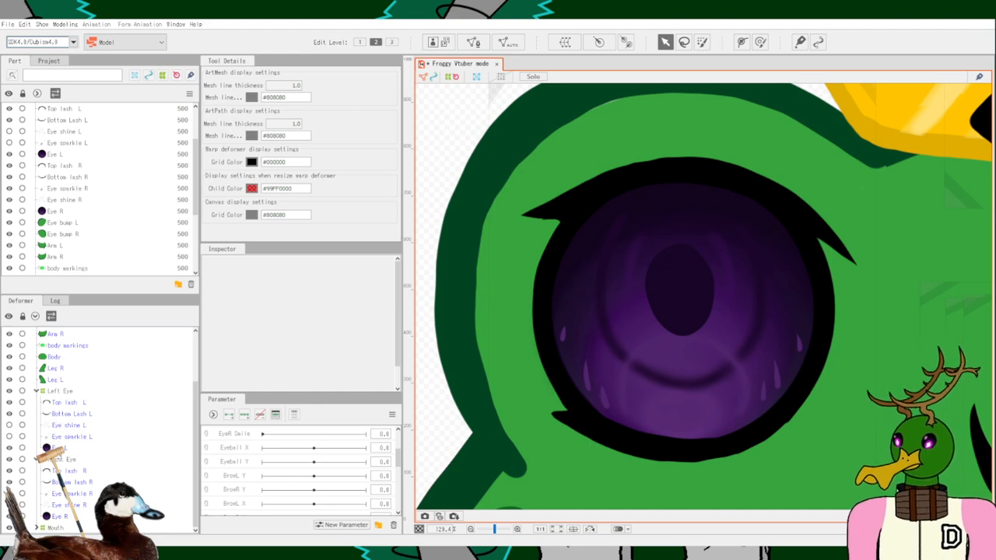
Set the ID of Top lash R to EyeTopLashR and select Bottom lash R.
click(74, 470)
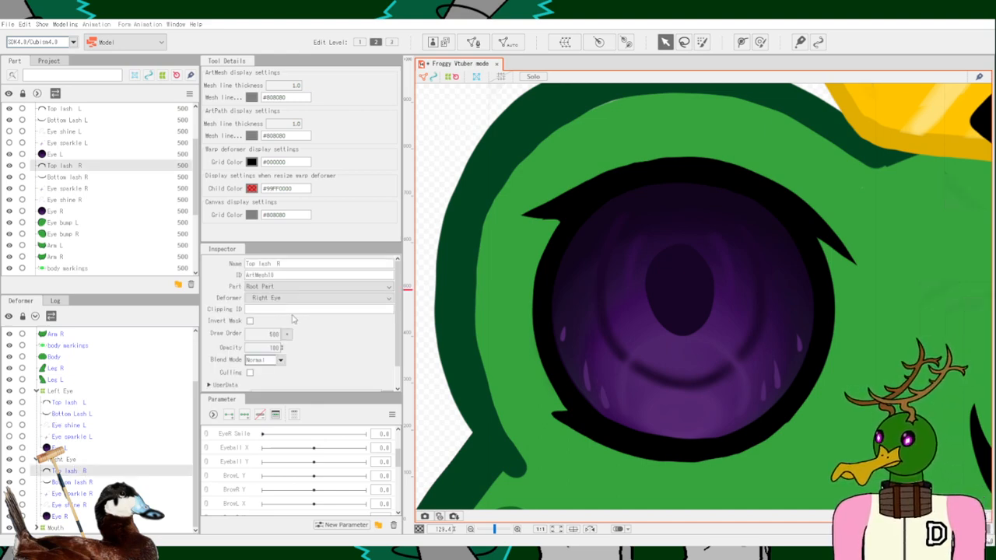
double_click(278, 275)
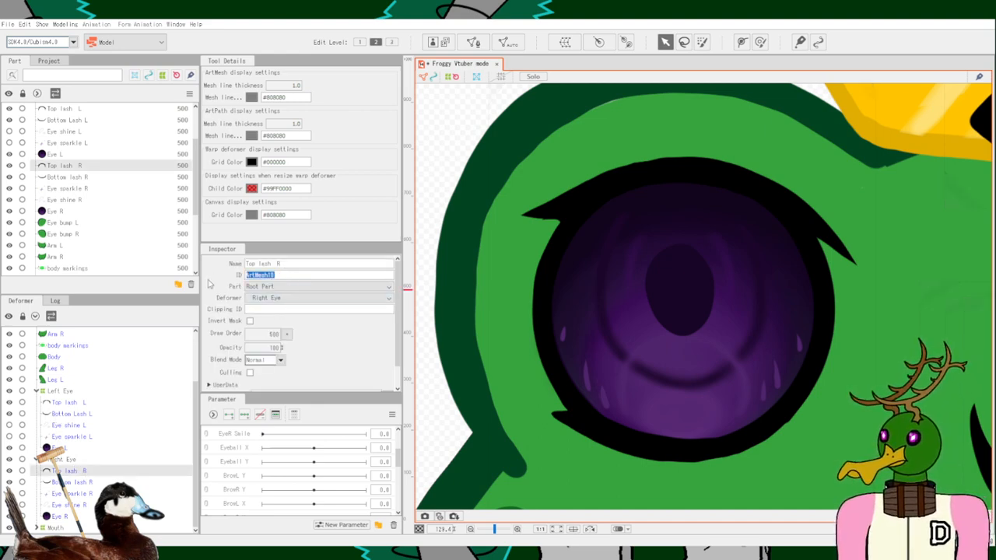
text(EyeT)
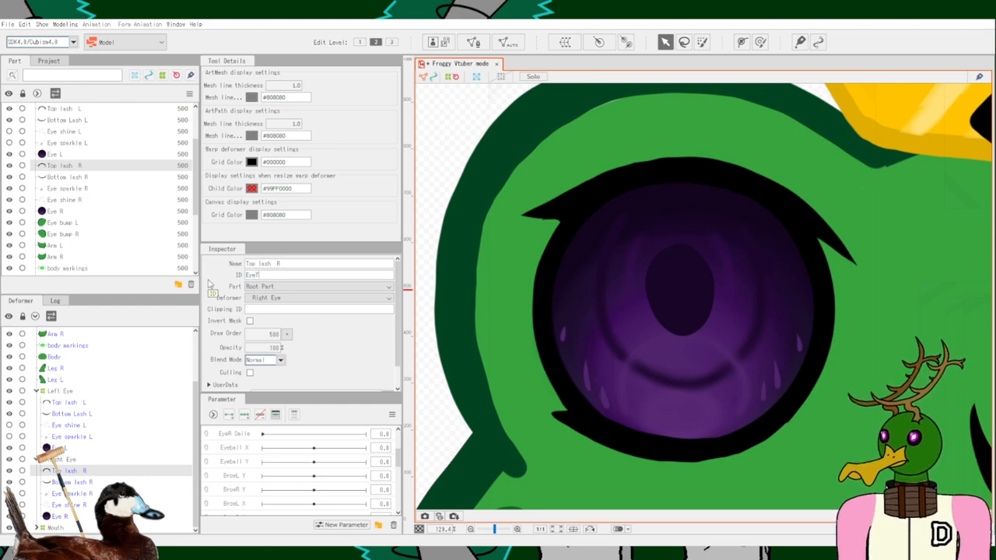
text(opLashR)
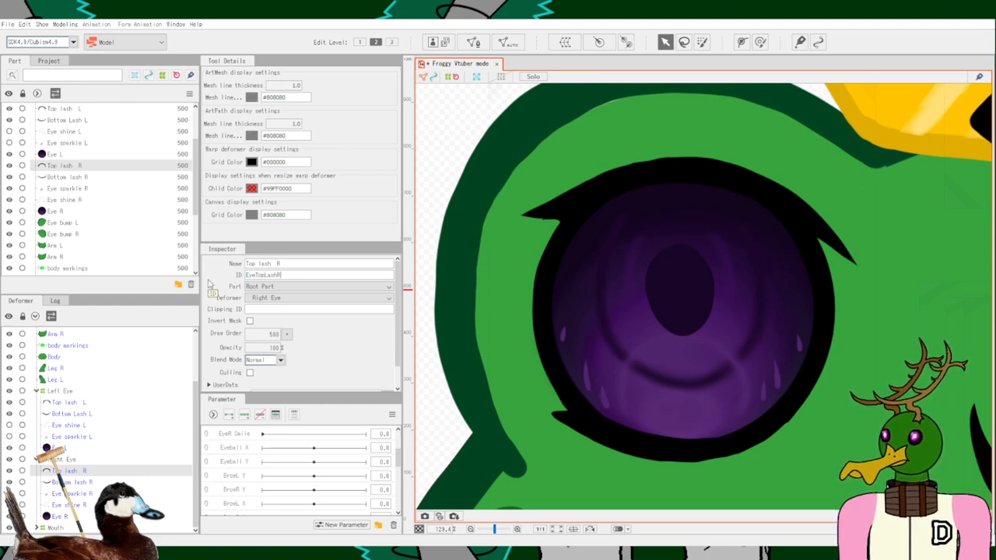
click(96, 484)
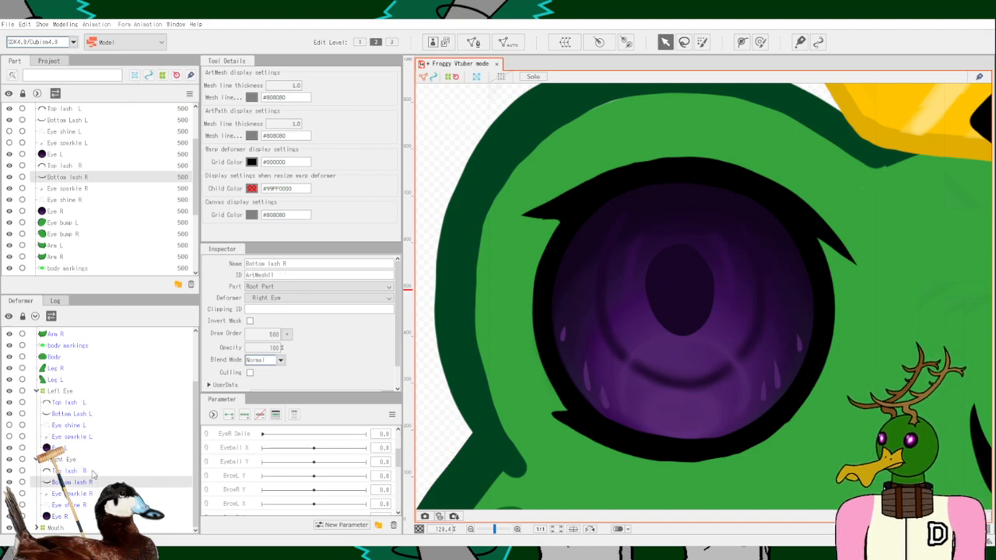
Set the ID of the Top lash R mesh to EyeLashTopR.
click(92, 472)
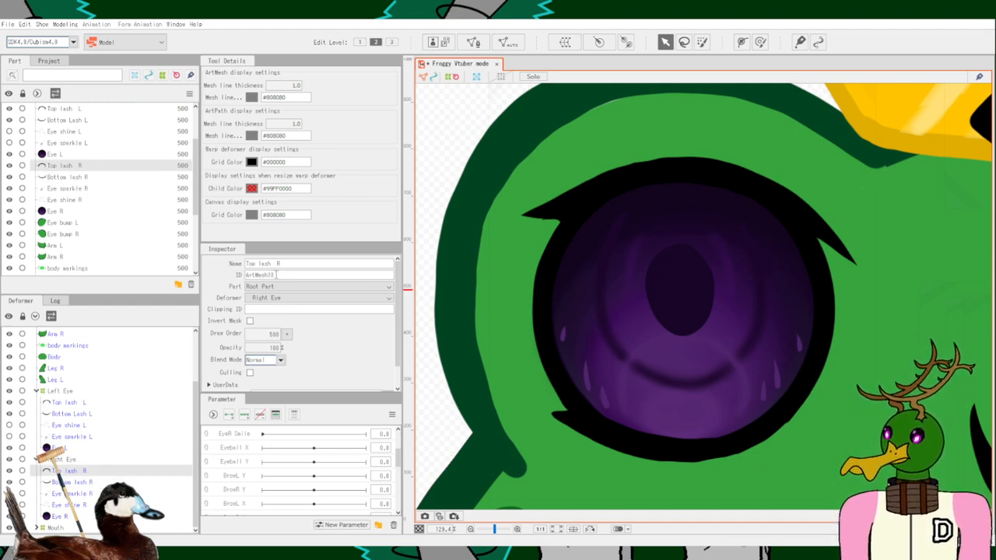
key(BackSpace)
key(BackSpace)
key(BackSpace)
key(BackSpace)
key(BackSpace)
key(BackSpace)
key(BackSpace)
key(BackSpace)
key(BackSpace)
text(EyeLashTop)
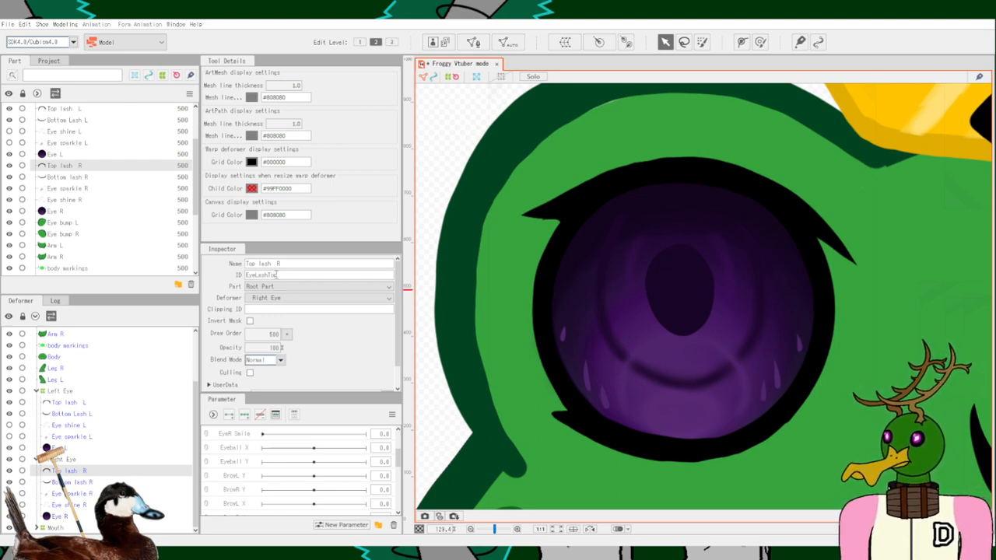
text(R)
Set the ID of the Bottom Lash L mesh to EyeLashBottomL.
click(80, 427)
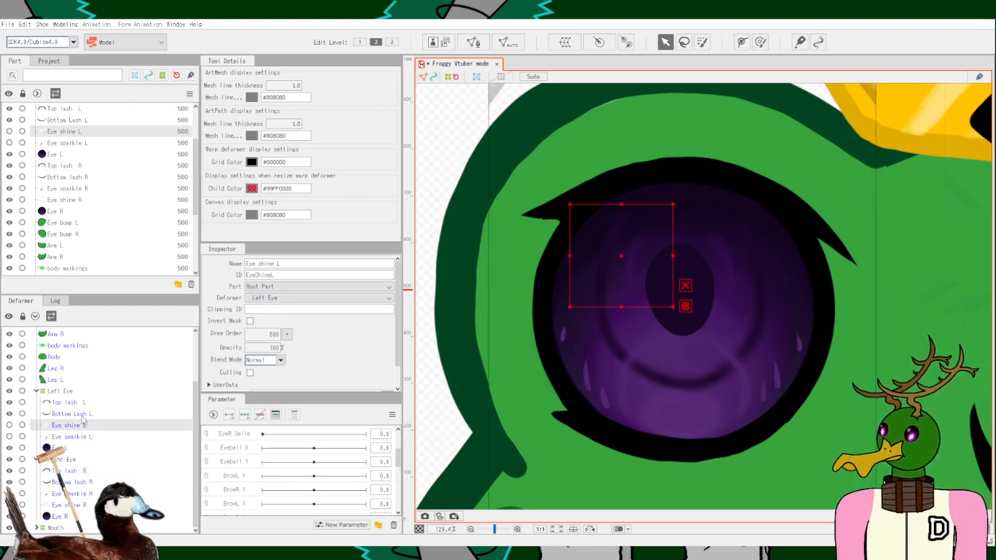
click(84, 413)
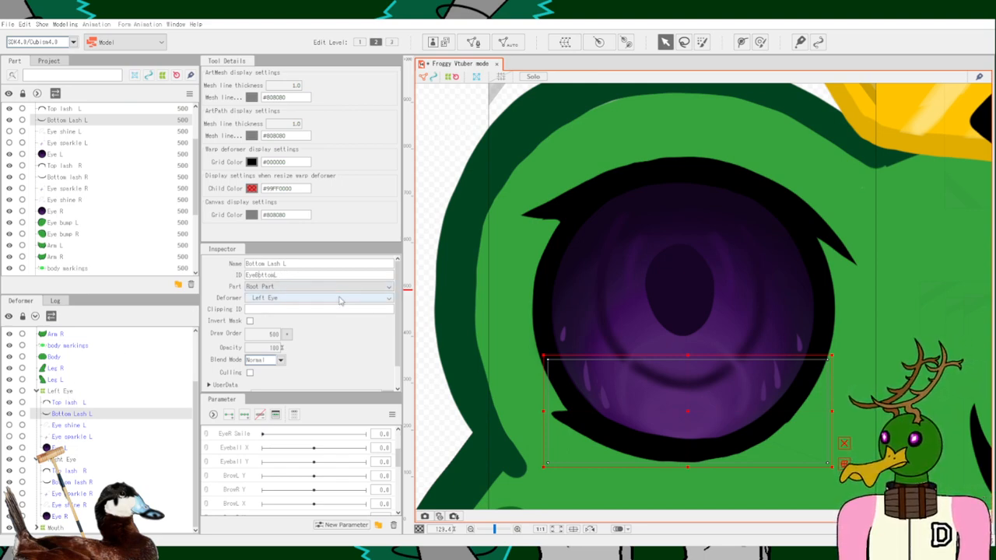
text(Lash)
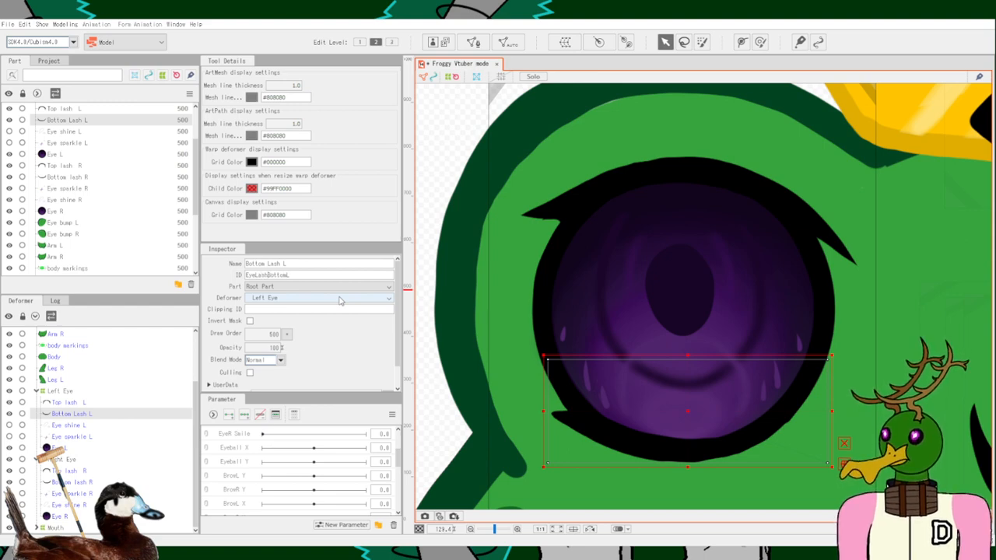
click(295, 276)
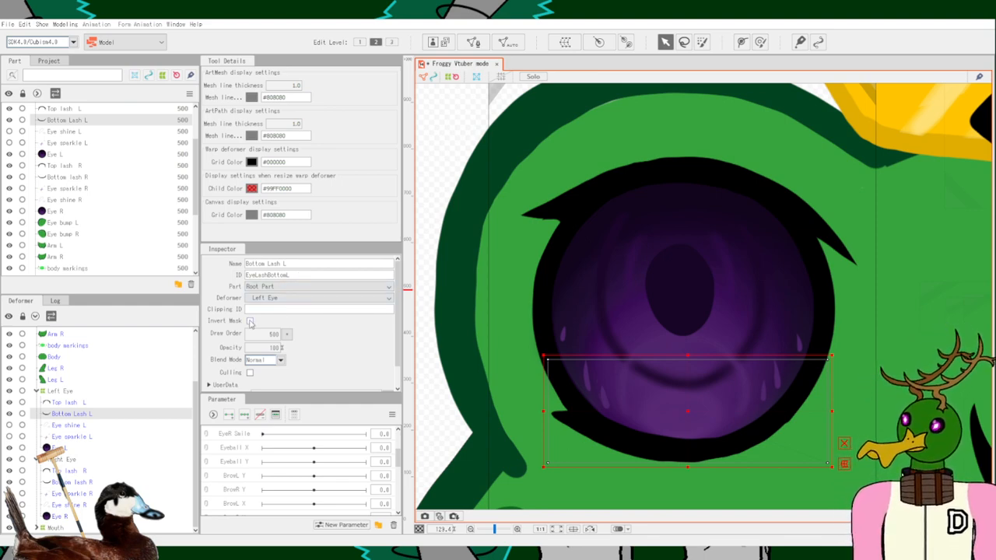
Set the ID of the Top lash L mesh to EyeLashTopL.
click(85, 402)
click(284, 276)
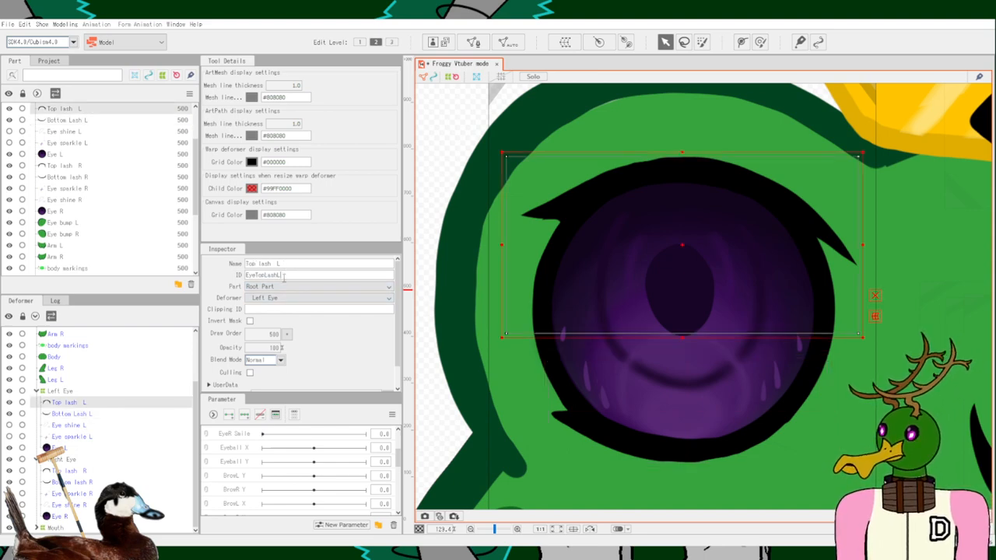
key(Left)
key(Left)
key(Left)
key(Left)
key(Left)
key(BackSpace)
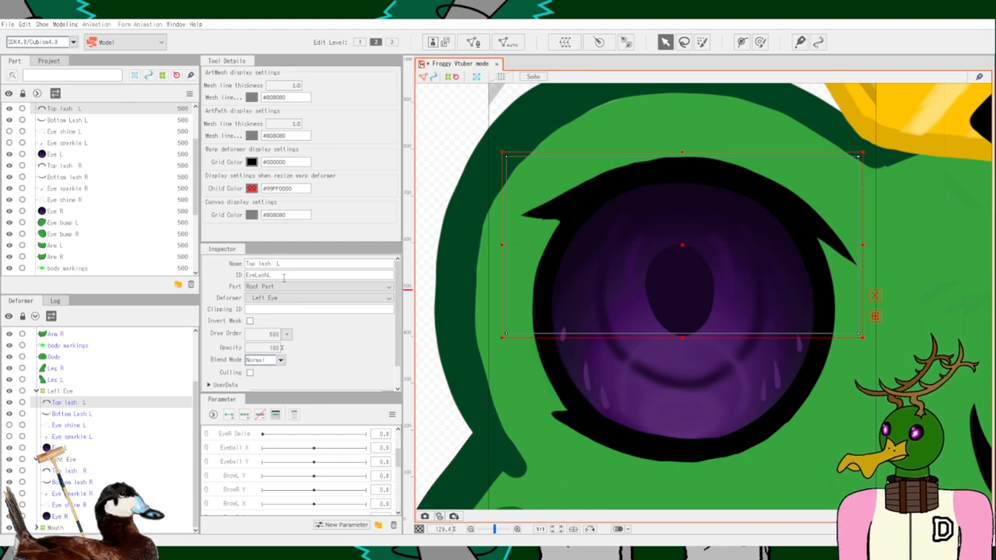
text(Top)
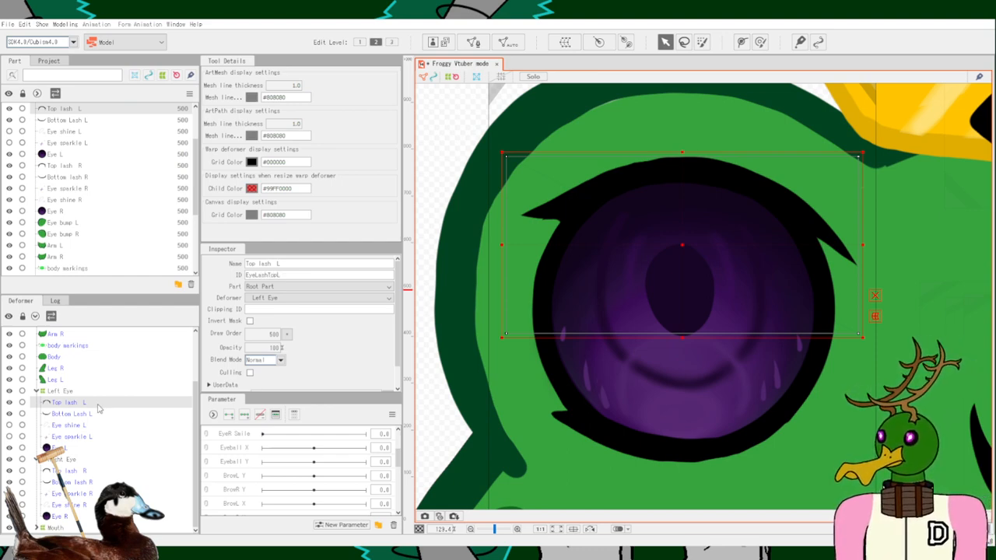
Check the IDs of the left eye's shine, sparkle and iris, and set the ID of Bottom lash R to EyeLashBottomR.
click(81, 426)
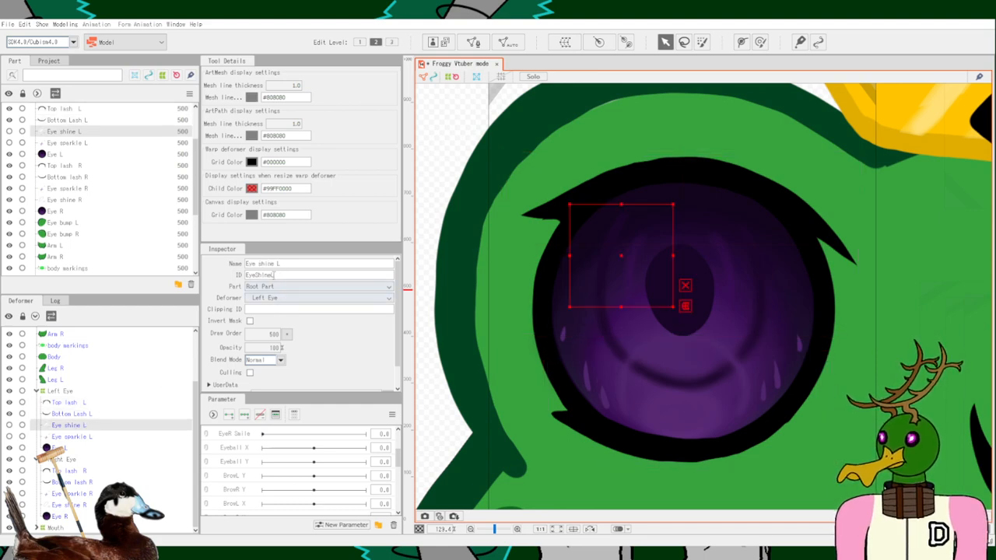
click(97, 437)
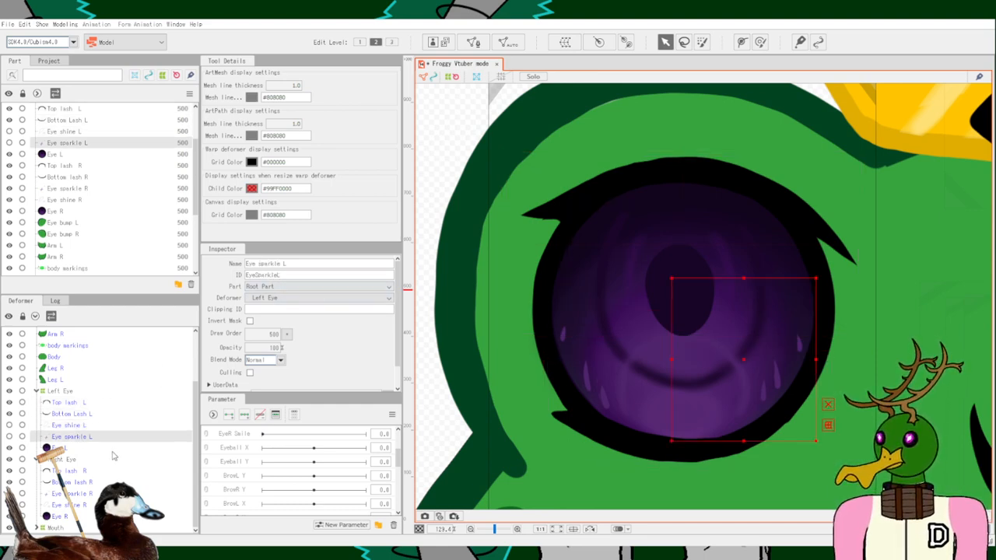
click(66, 450)
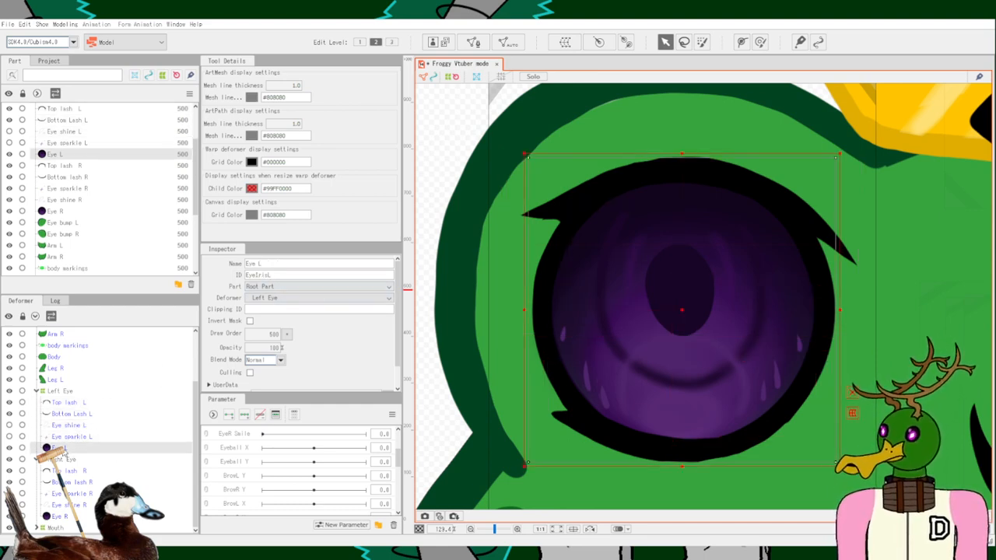
click(75, 471)
click(86, 483)
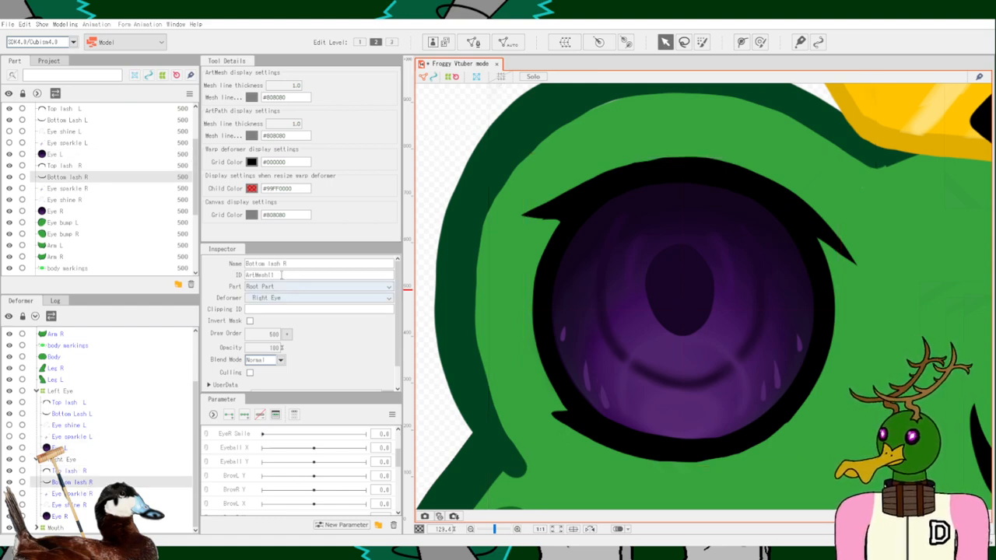
key(BackSpace)
key(BackSpace)
key(BackSpace)
key(BackSpace)
key(BackSpace)
key(BackSpace)
key(BackSpace)
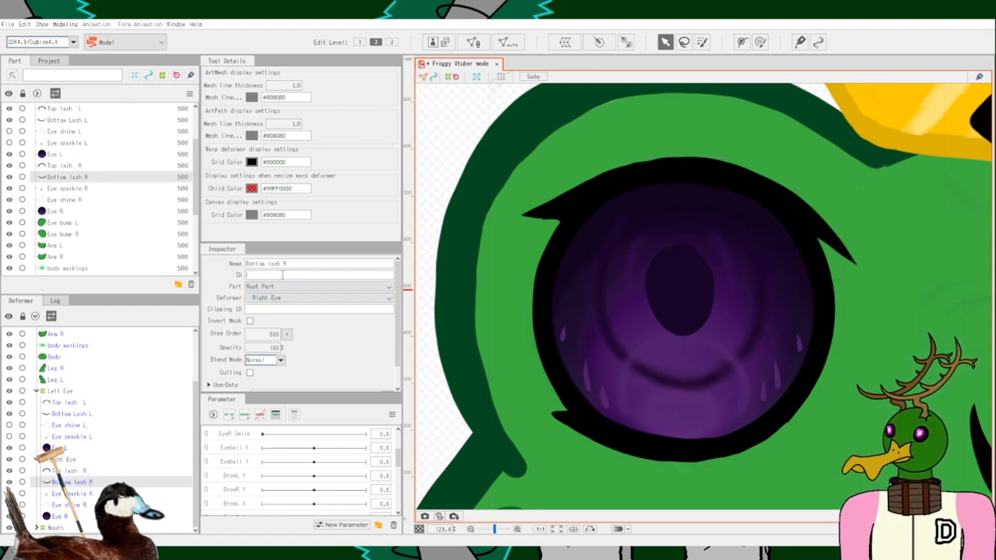
text(EyeLash)
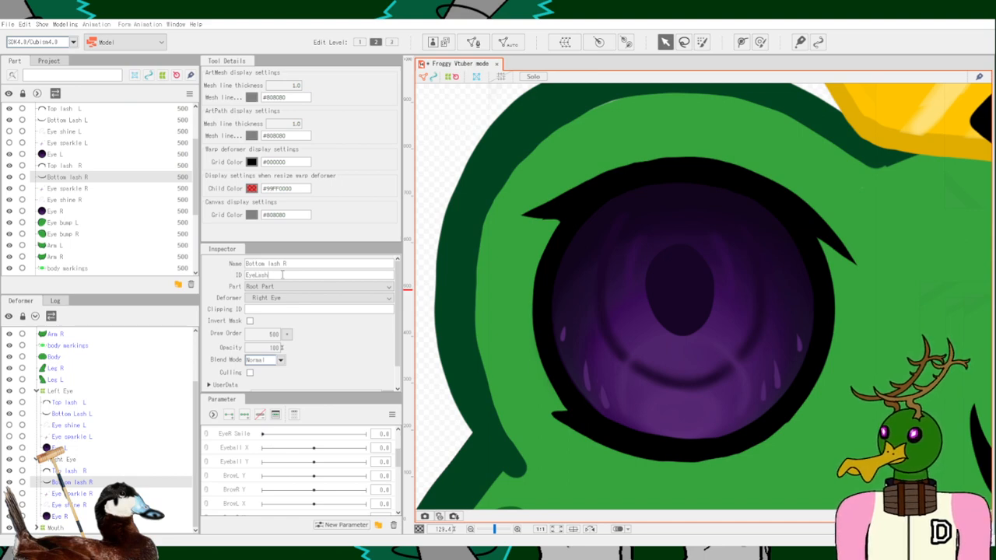
text(BottomR)
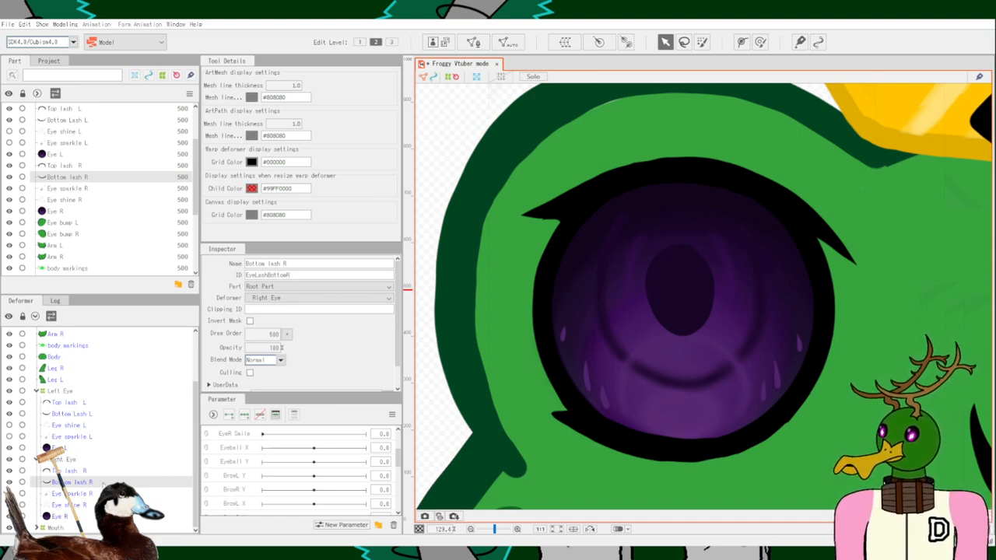
Set the ID of the Eye sparkle R mesh to EyeSparkleR.
click(84, 493)
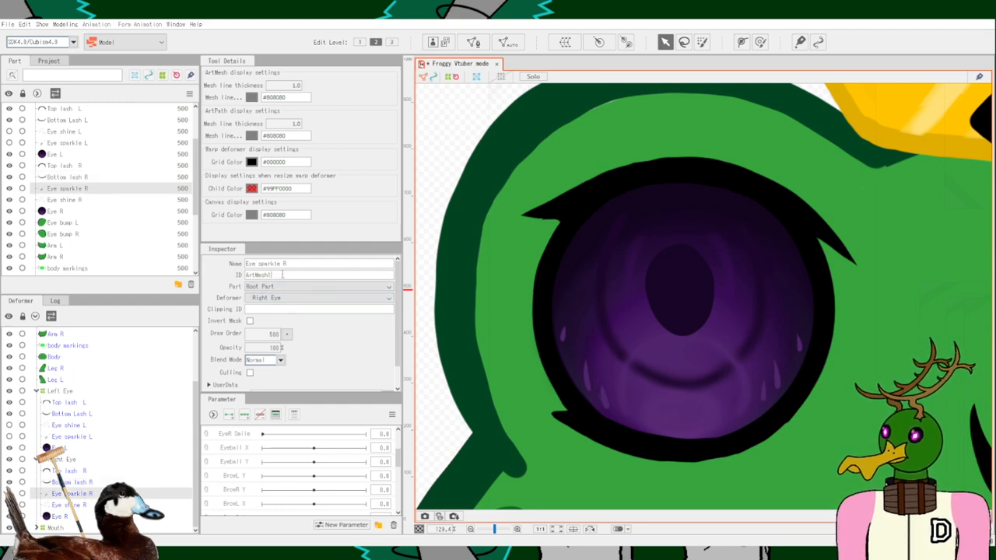
key(BackSpace)
key(BackSpace)
key(BackSpace)
key(BackSpace)
key(BackSpace)
text(Eye)
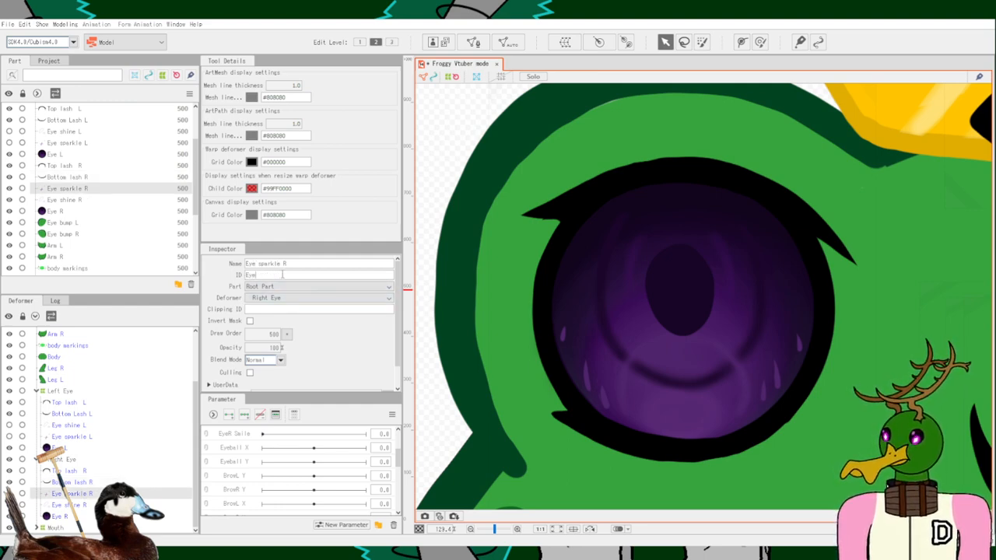
text(SparkleR)
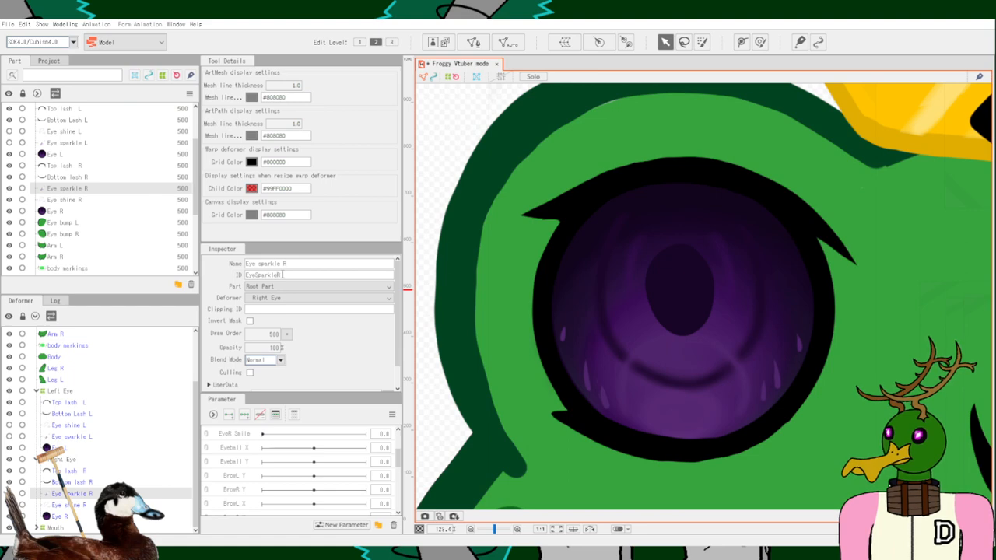
Set the ID of the Eye shine R mesh to EyeShineR.
click(75, 502)
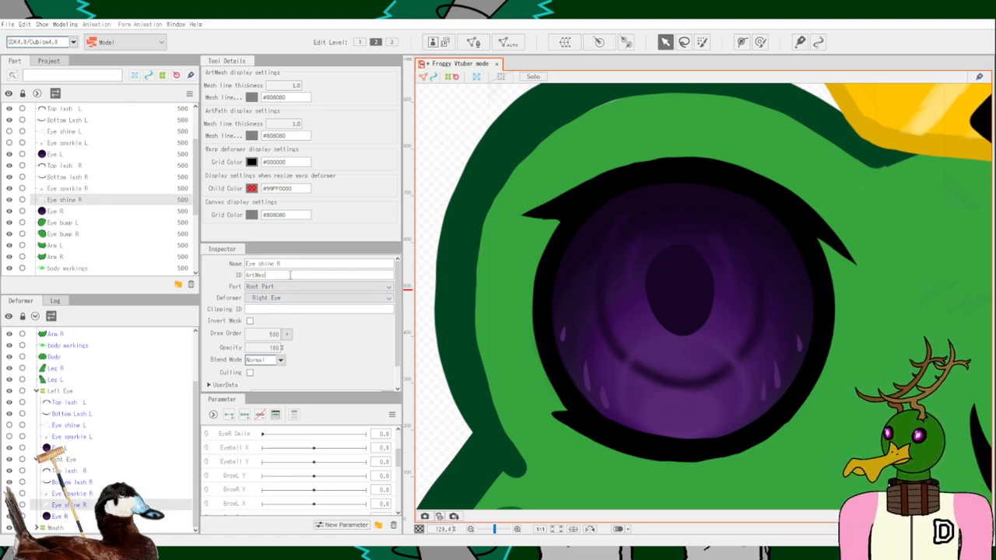
key(ctrl+a)
key(BackSpace)
text(Eye)
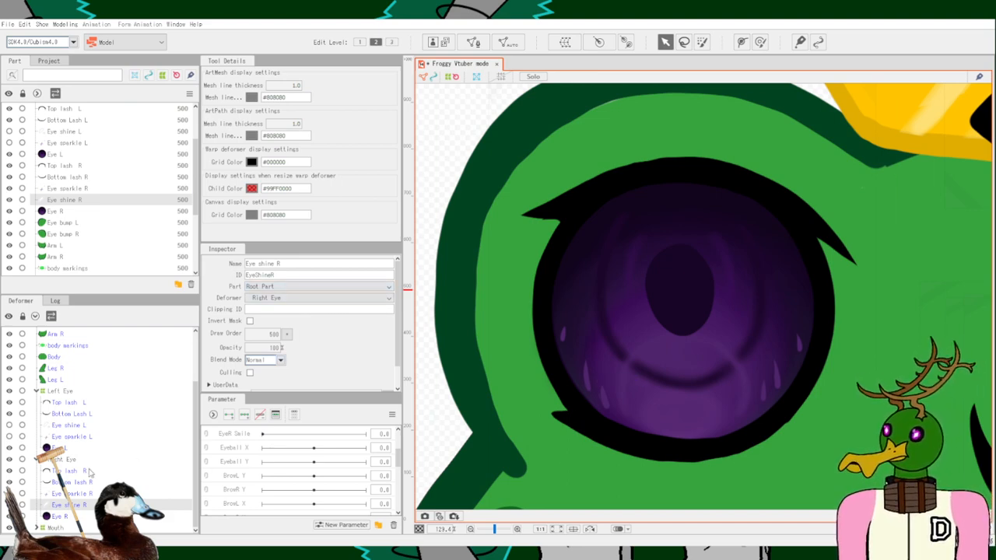
Make the Eye sparkle L and Eye shine L meshes visible in the left eye.
click(9, 437)
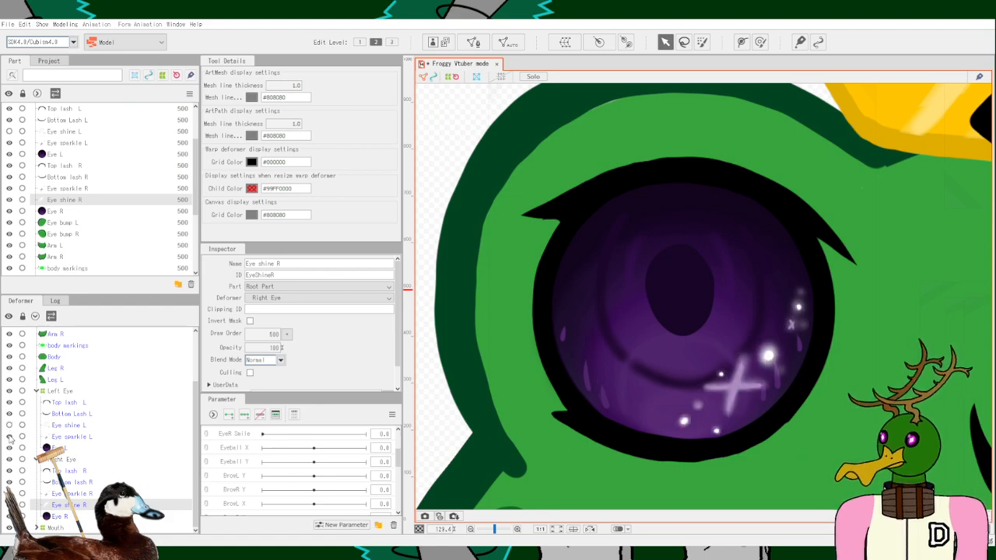
click(9, 426)
scroll(622, 367, down, 5)
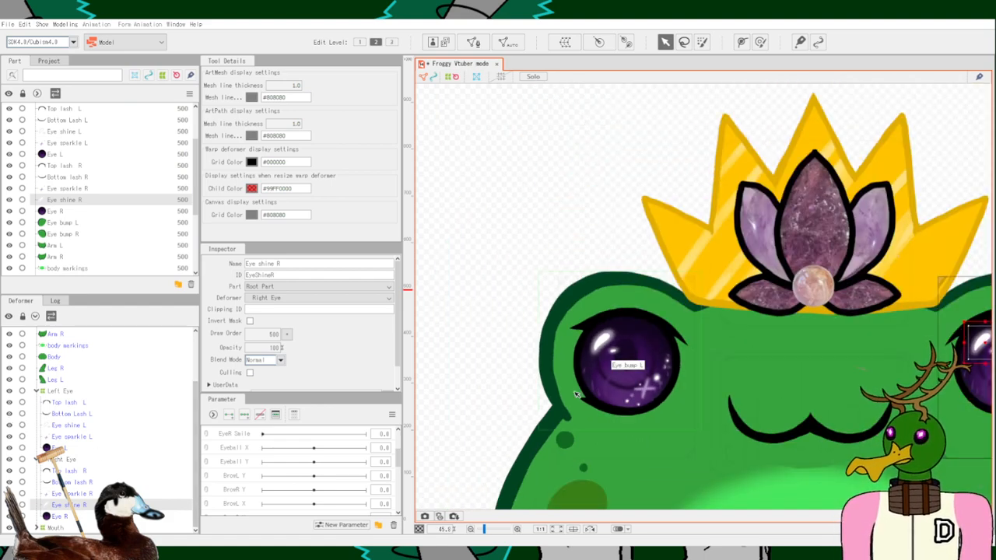
scroll(570, 393, up, 4)
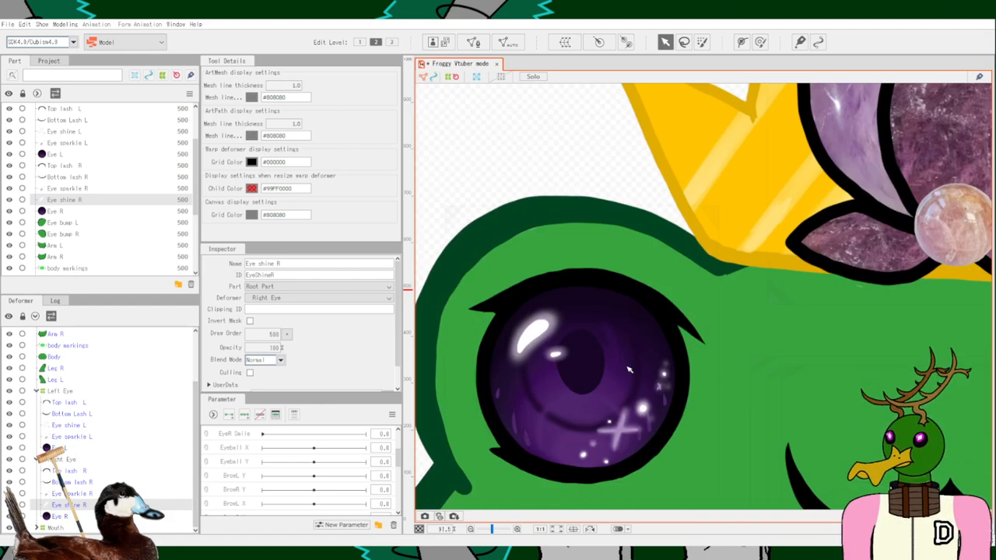
Clip Eye shine L and Eye sparkle L to the left iris by giving both the Clipping ID EyeIrisL.
click(80, 426)
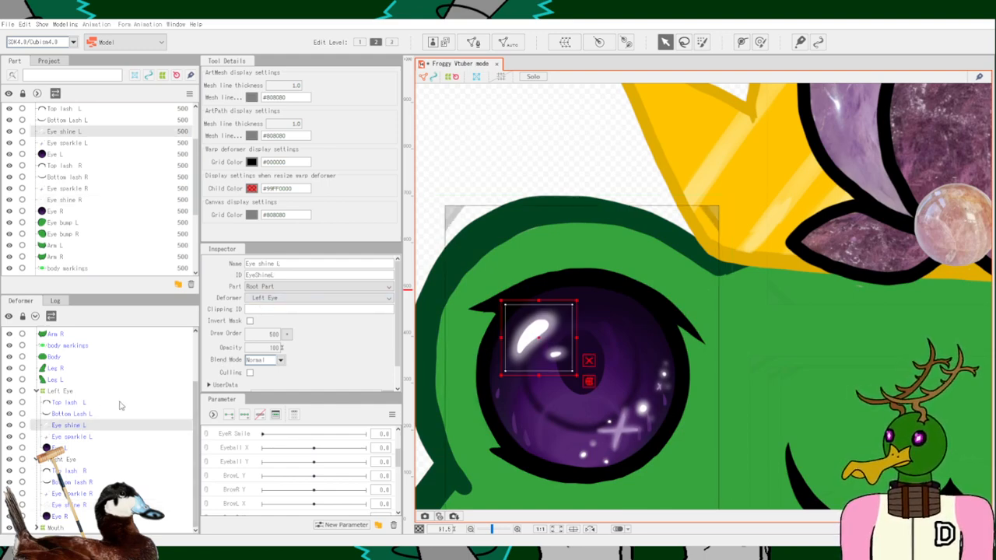
click(67, 447)
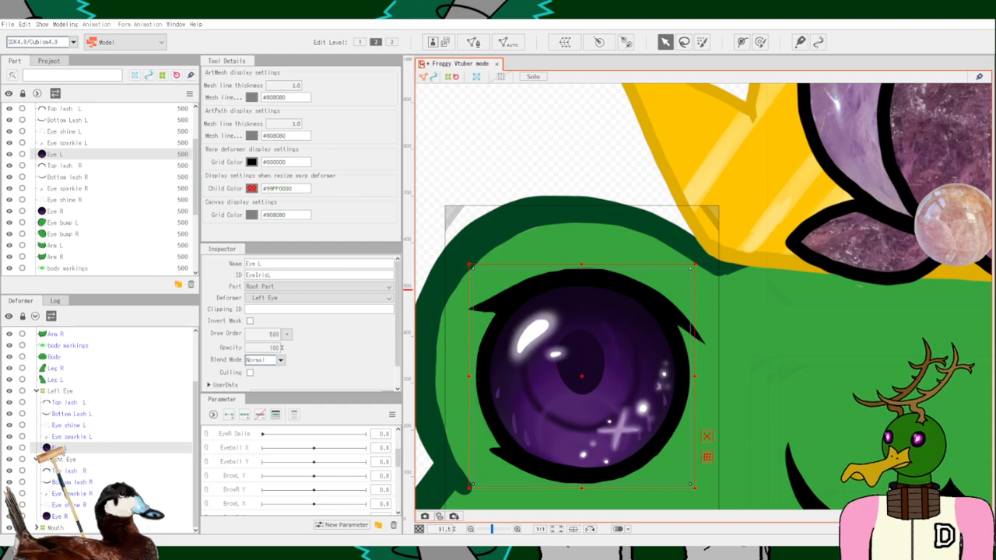
click(78, 426)
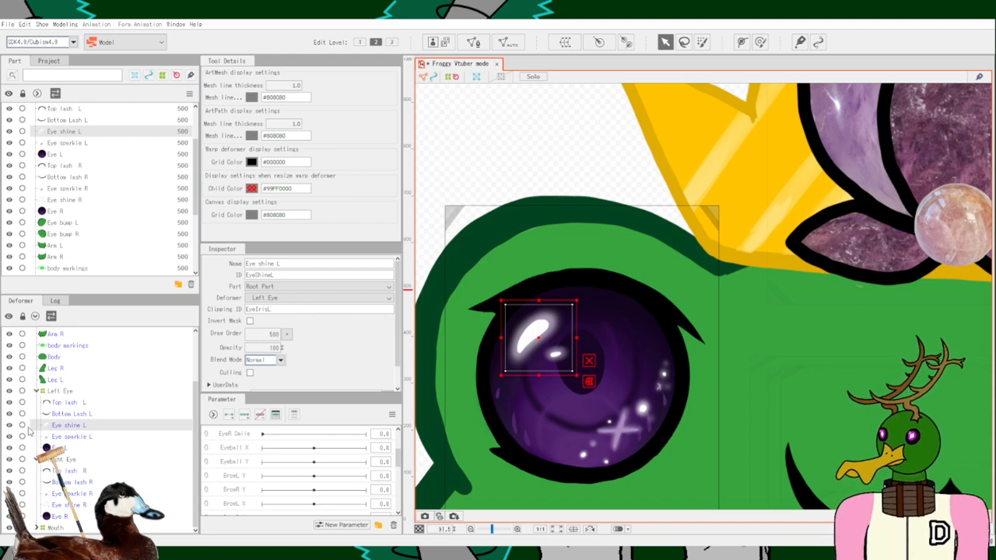
click(62, 438)
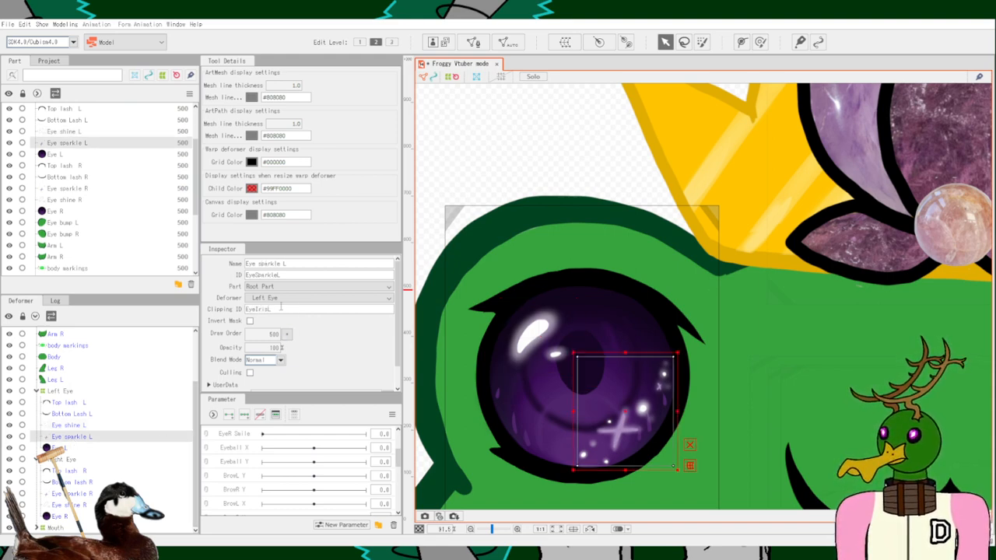
Choose the EyeL Open parameter and select the Top lash L mesh in the Left Eye deformer.
click(90, 449)
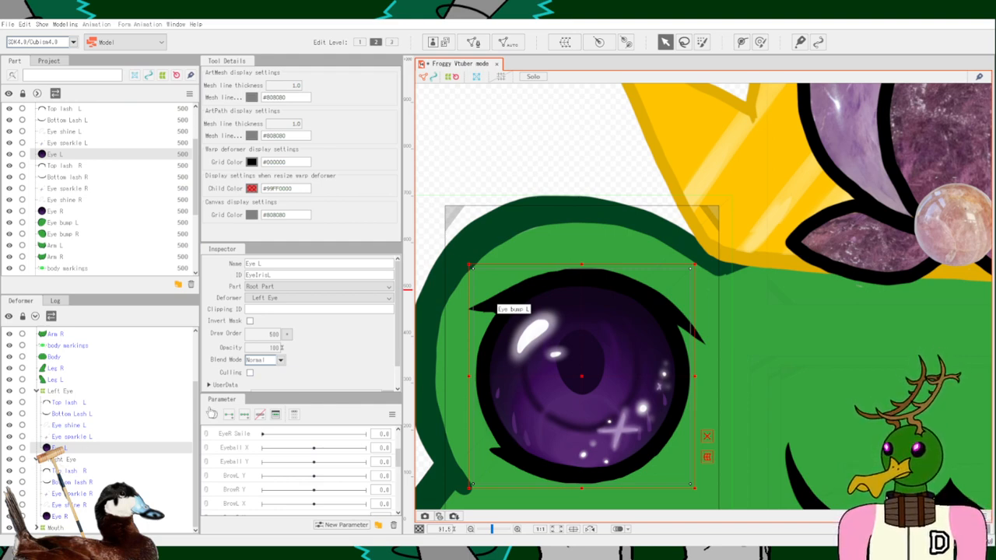
scroll(253, 481, up, 3)
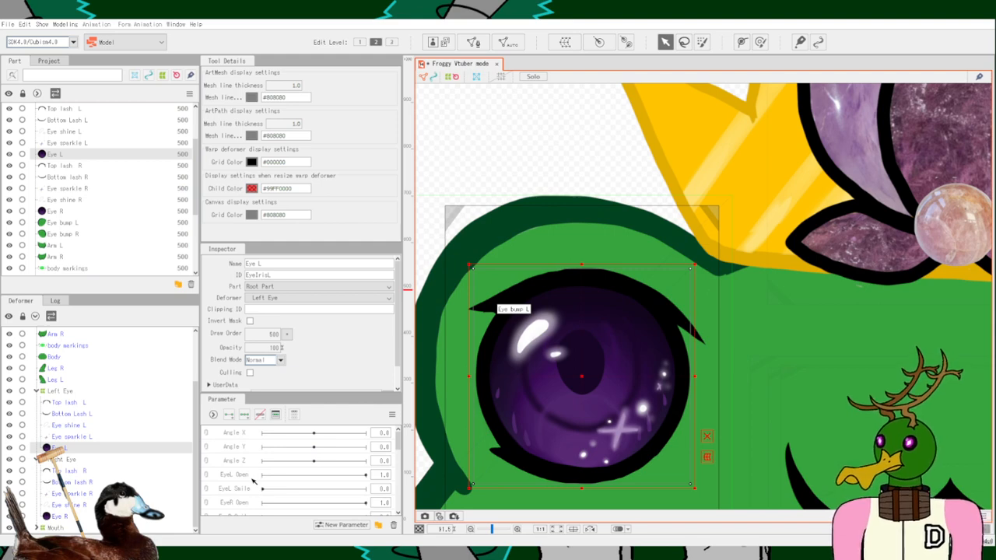
click(252, 478)
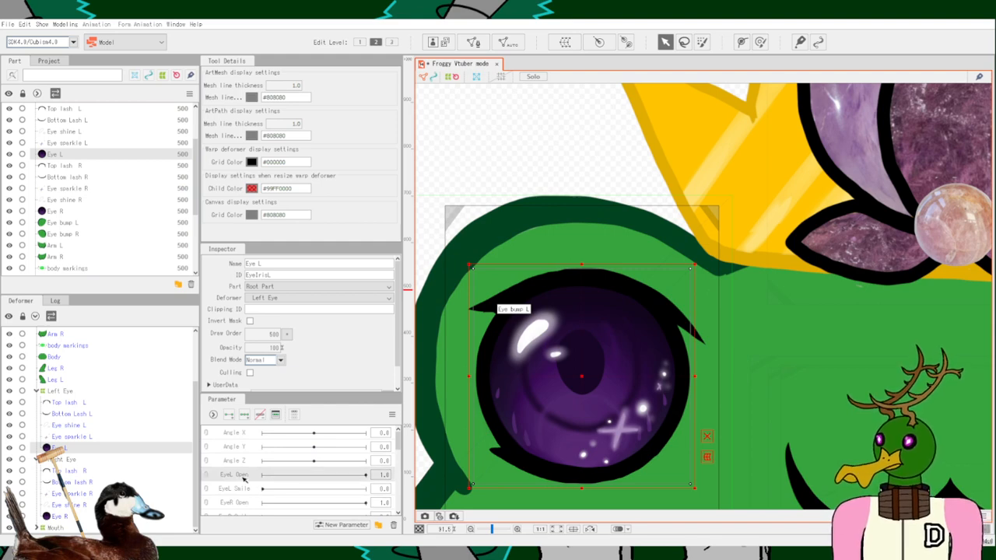
click(67, 392)
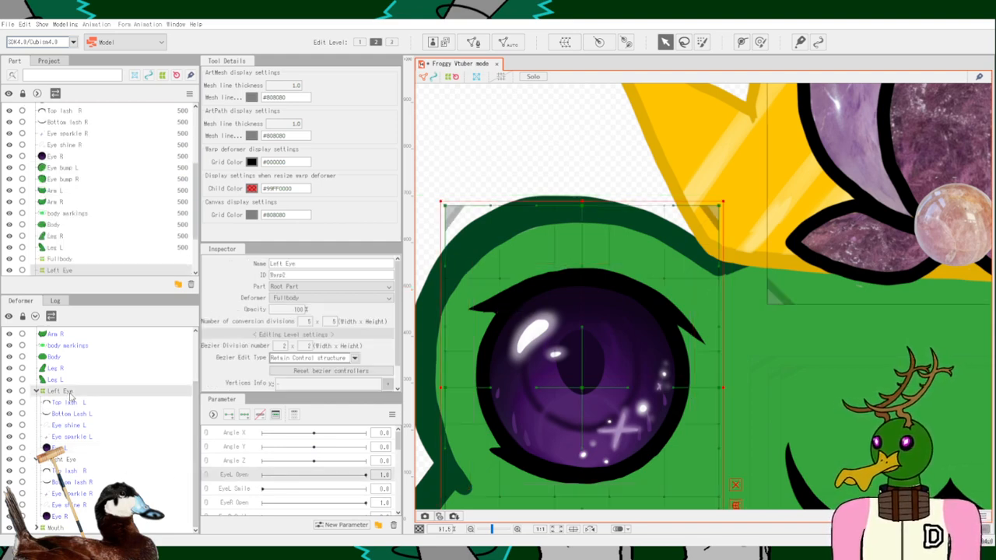
click(65, 439)
click(65, 449)
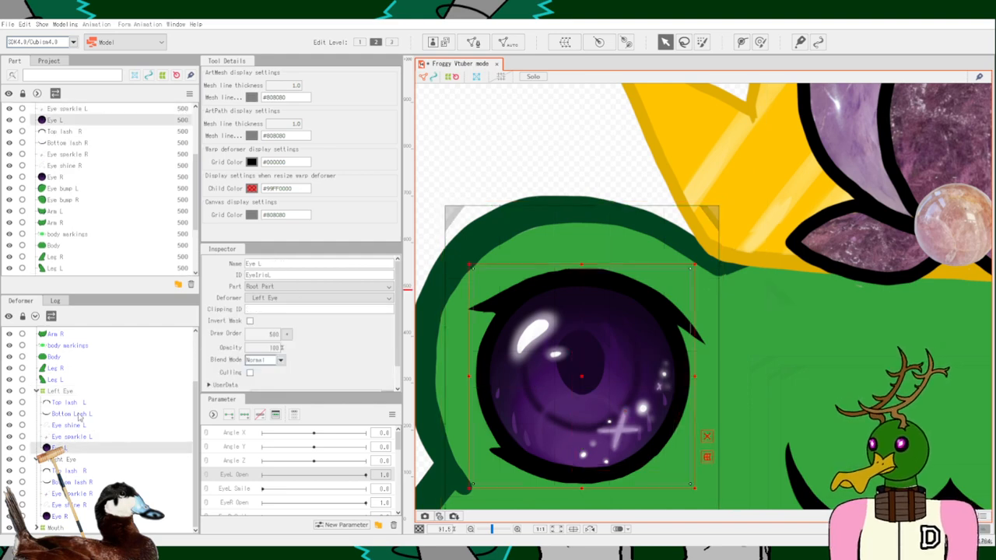
click(80, 415)
click(65, 402)
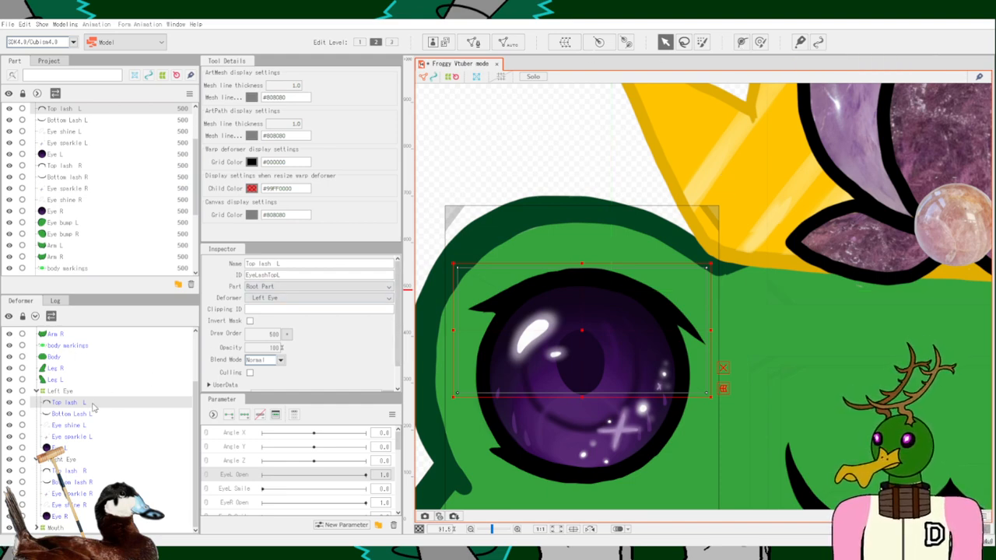
Toggle the visibility of Top lash L repeatedly to examine which part of the left eye it forms.
click(10, 403)
click(10, 403)
click(10, 403)
click(10, 403)
click(11, 402)
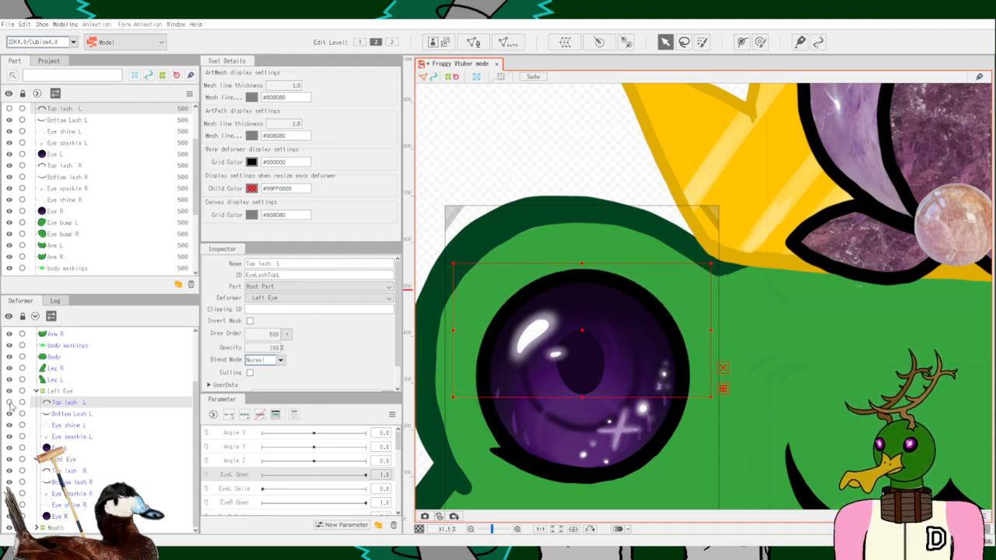
Toggle Top lash L to check its extent, leaving both Top lash L and Bottom Lash L hidden in the left eye.
click(10, 403)
click(10, 403)
click(10, 403)
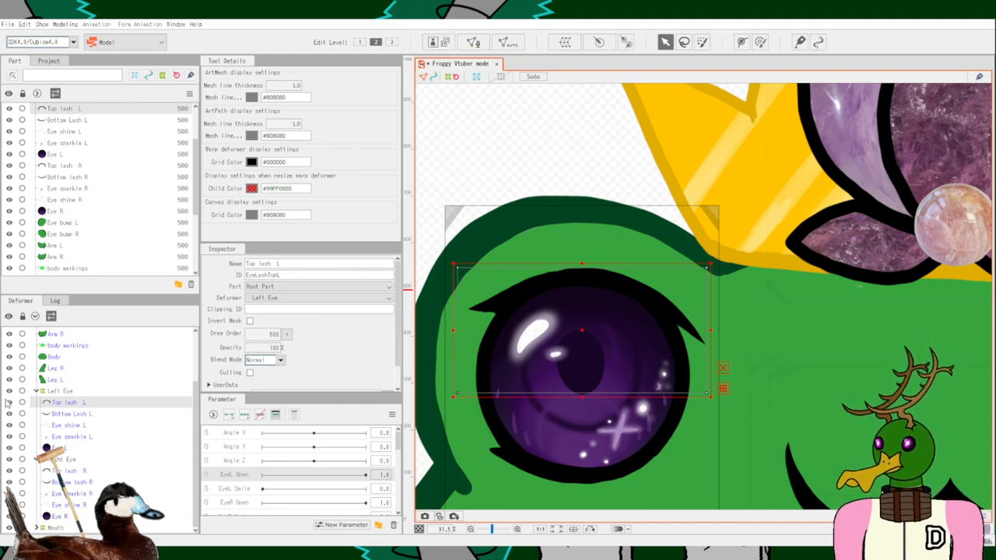
click(10, 402)
click(10, 413)
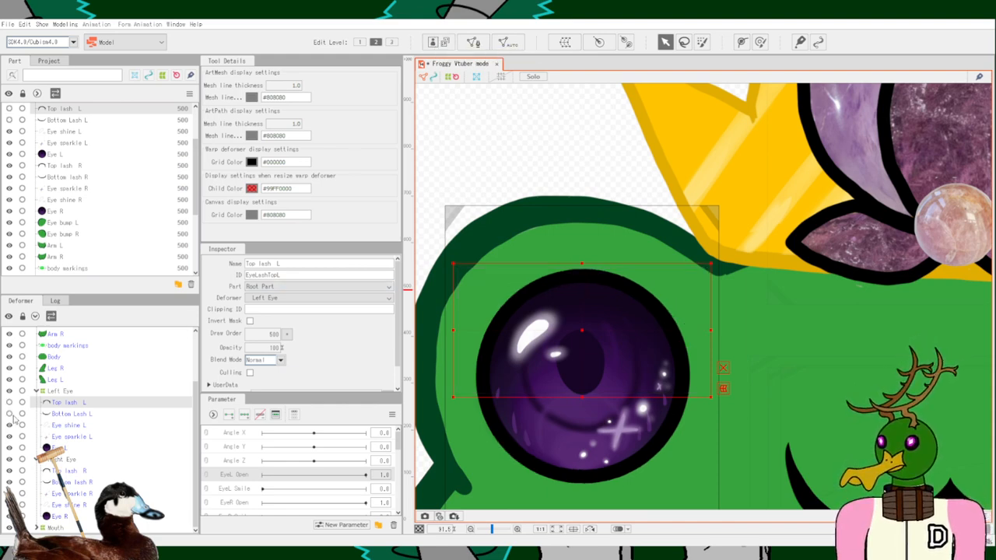
Toggle the Eye L mesh to compare it with the lash and highlights, leaving Eye L and Top lash L visible.
click(9, 448)
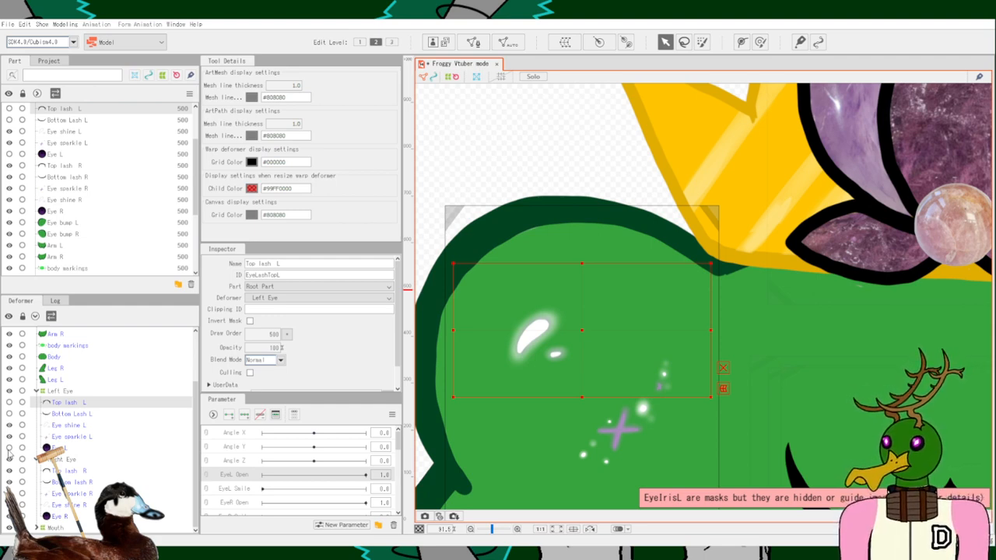
click(9, 451)
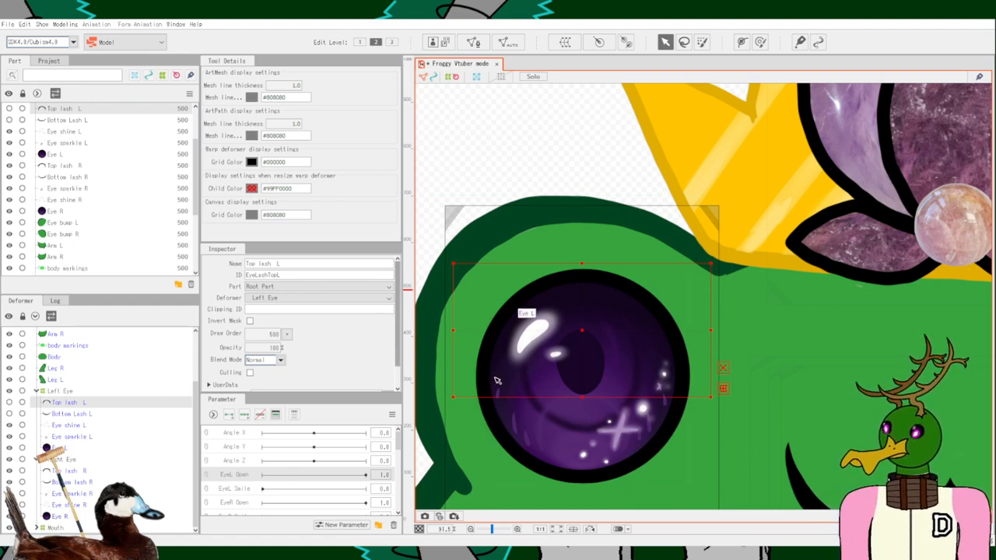
click(10, 449)
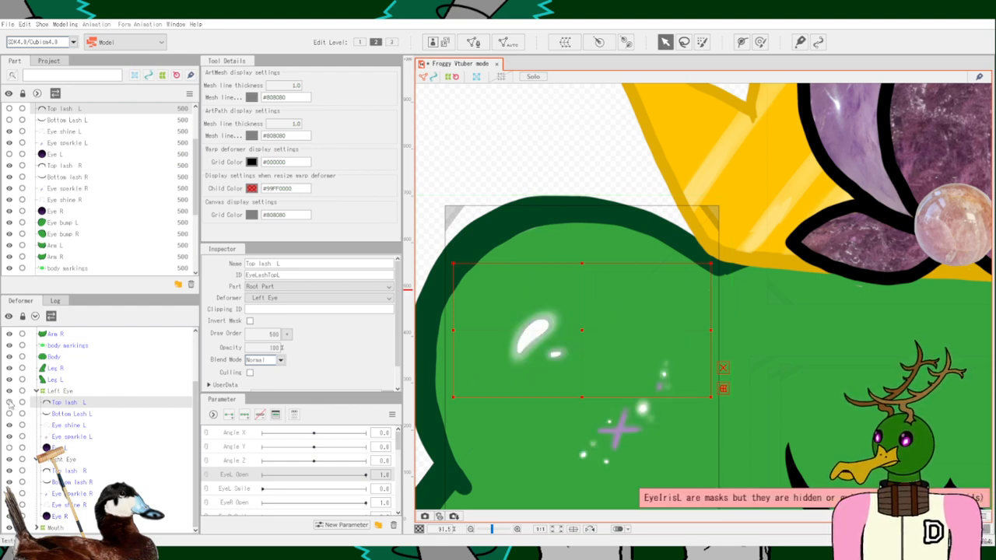
click(11, 403)
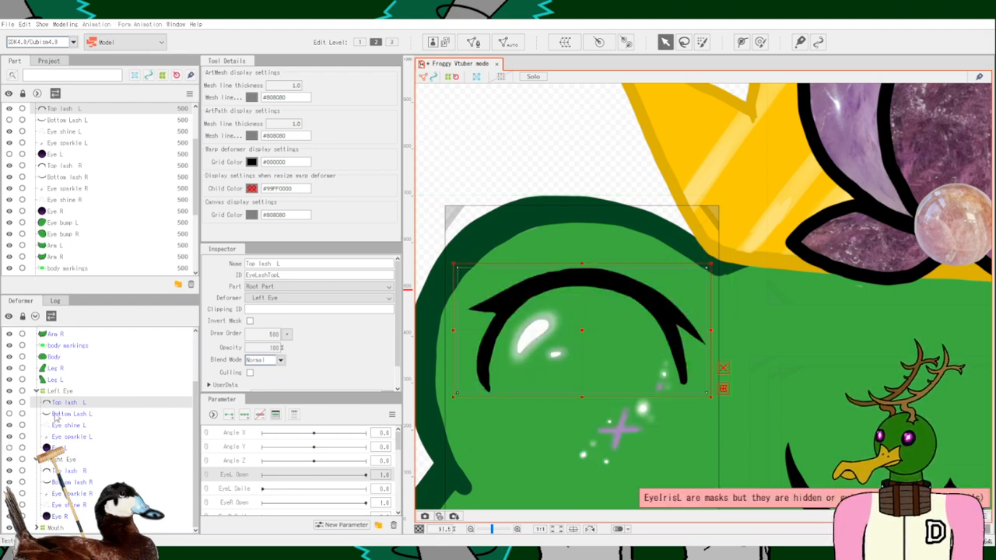
click(10, 449)
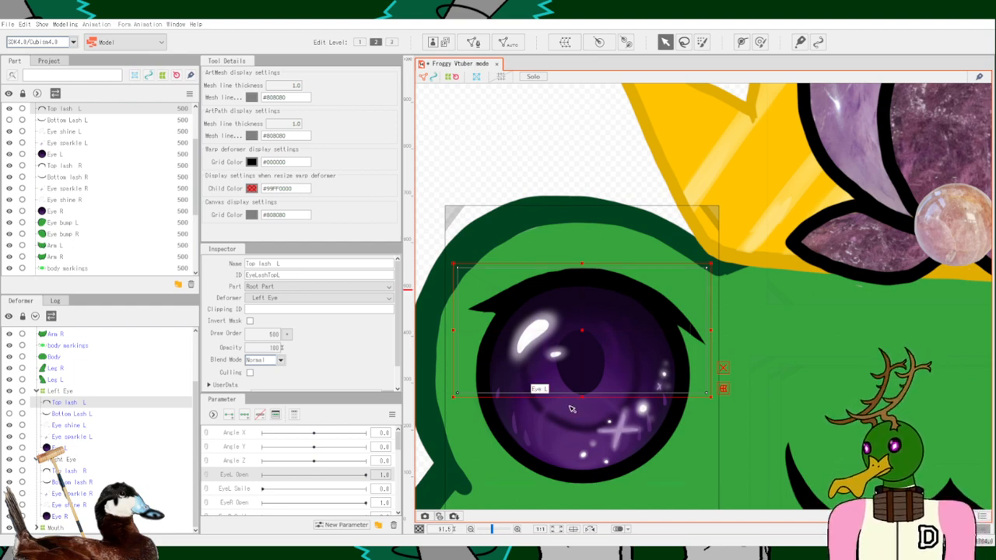
Try to wrap the Eye L mesh in a warp deformer named IrisL under the Left Eye deformer.
scroll(262, 458, down, 2)
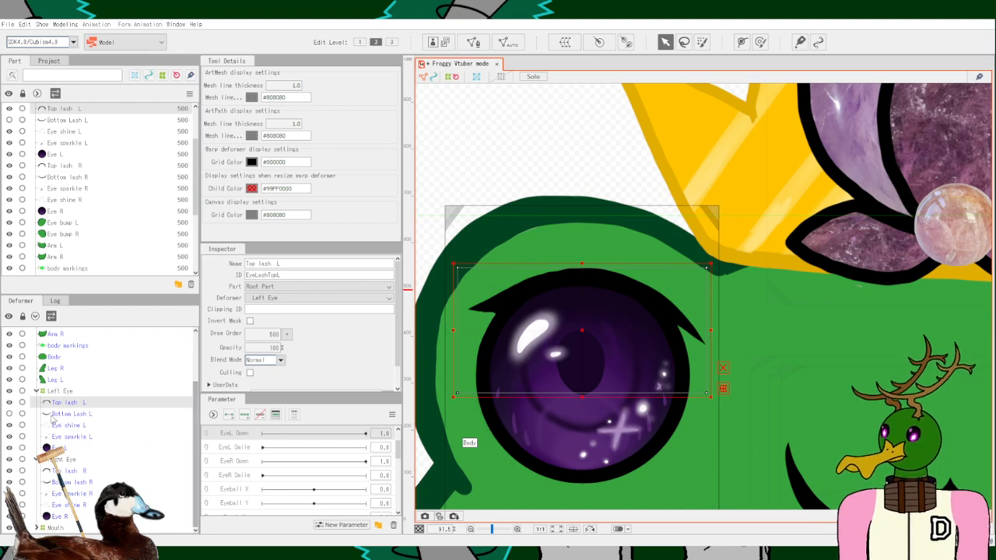
click(152, 448)
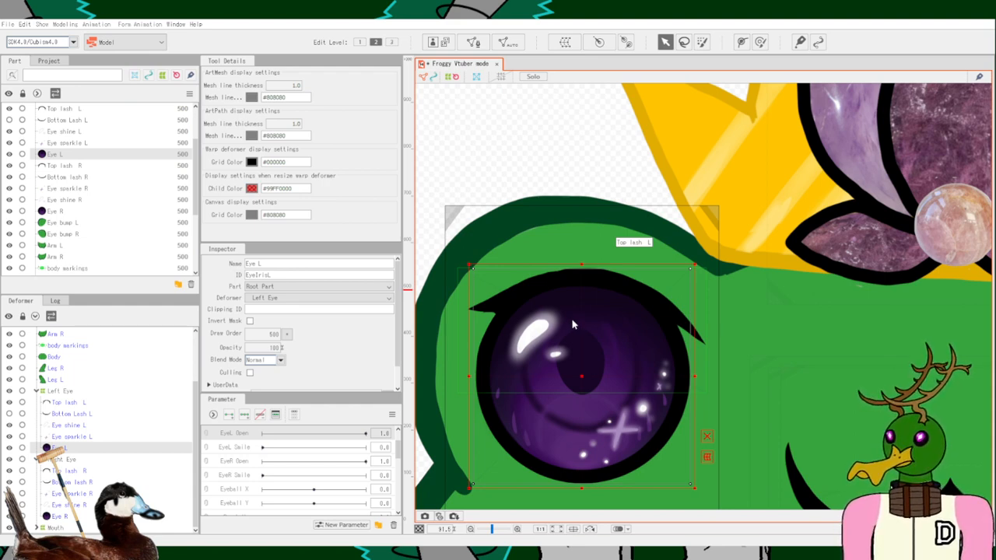
click(635, 455)
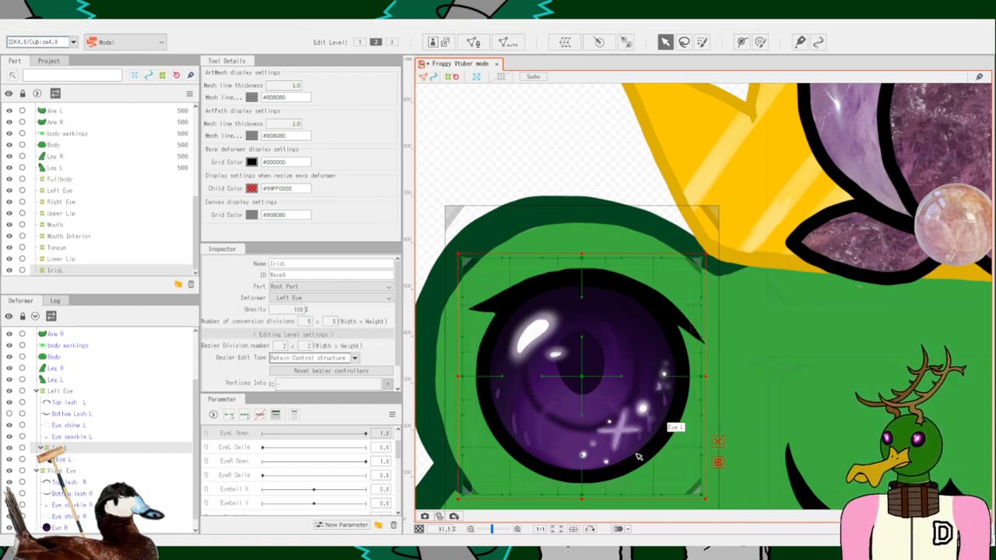
click(589, 385)
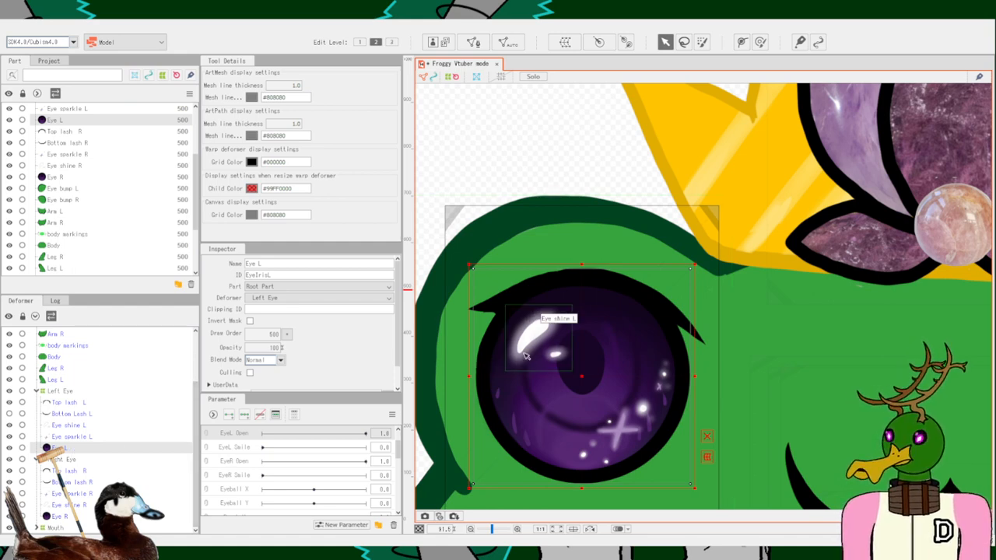
Draw a closed eight-point deform path around the black outline of the Eye L mesh.
click(741, 41)
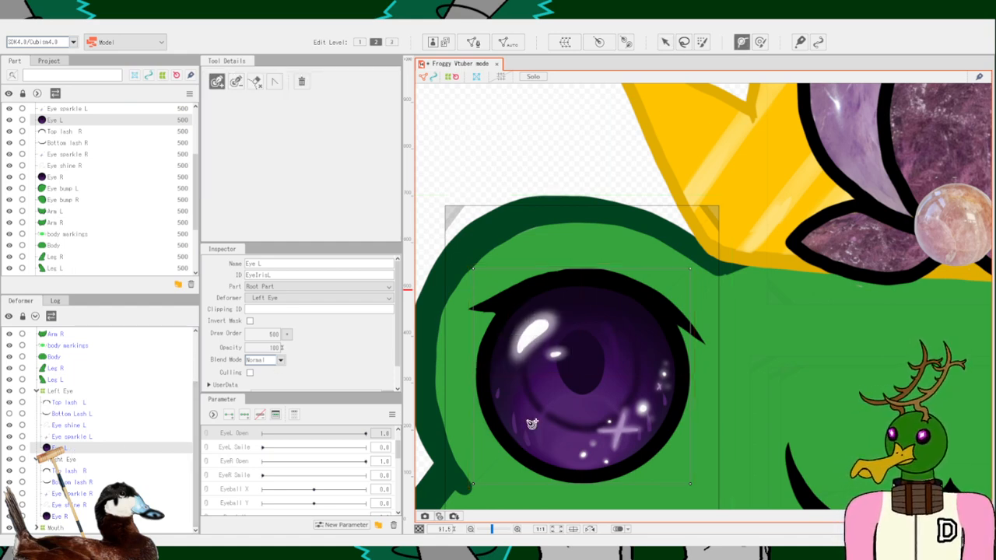
scroll(524, 432, up, 3)
scroll(523, 432, down, 1)
click(607, 495)
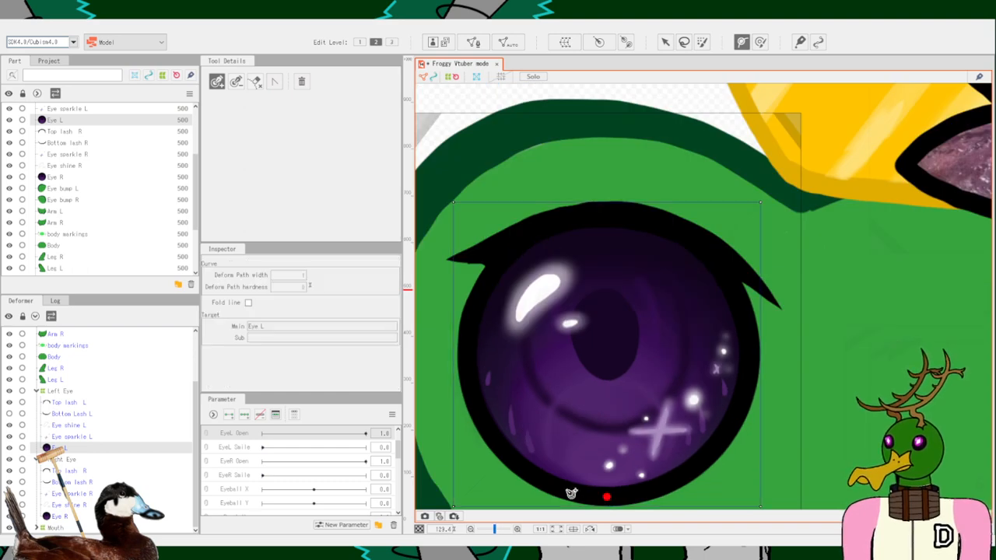
click(521, 467)
click(465, 364)
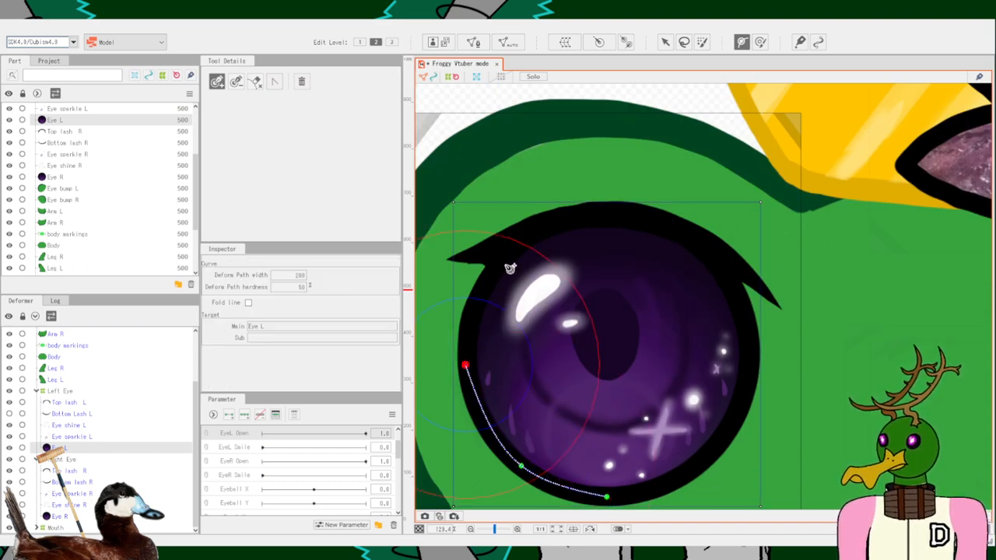
click(498, 257)
click(612, 221)
click(698, 242)
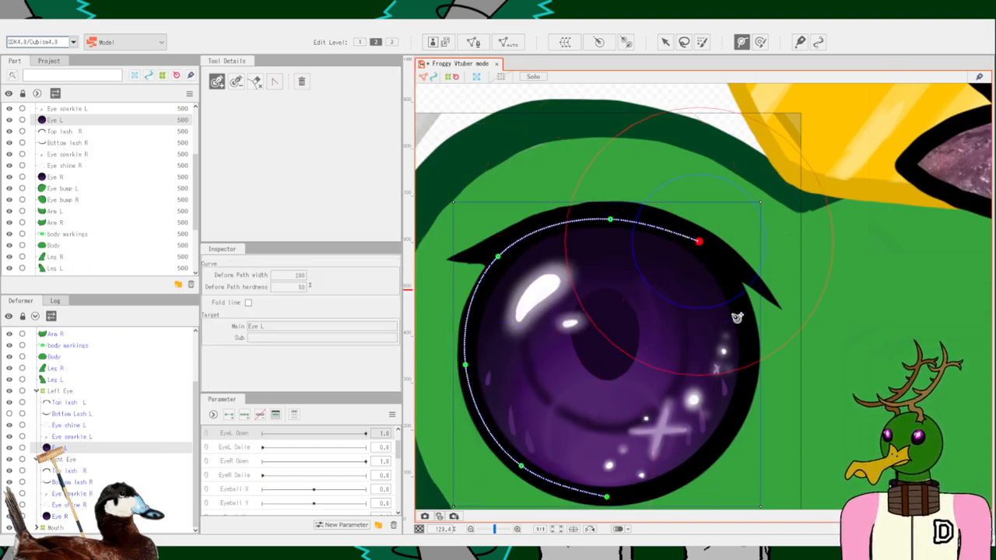
click(743, 352)
click(714, 450)
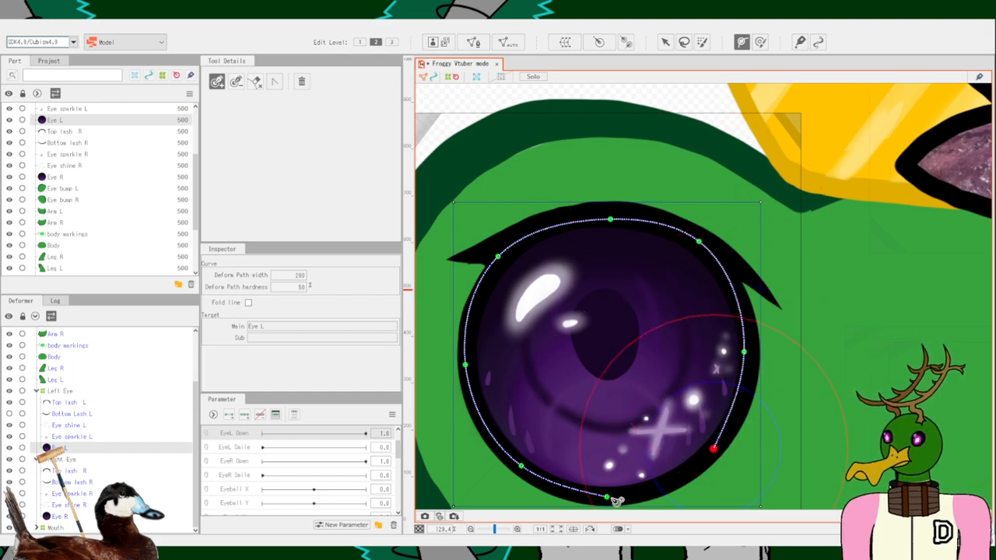
click(607, 496)
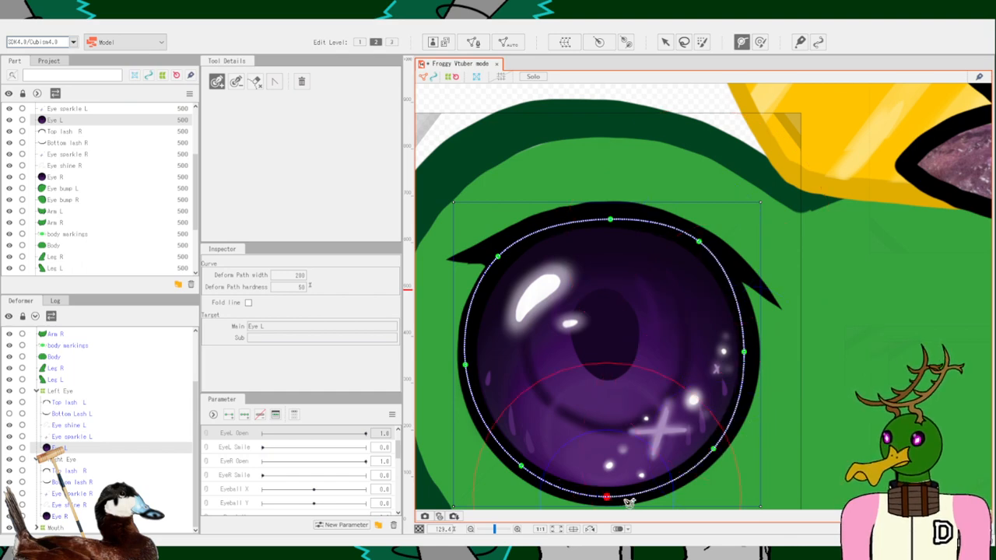
Try to move the left-edge point of Eye L's deform path inward with the deform path tool.
click(67, 449)
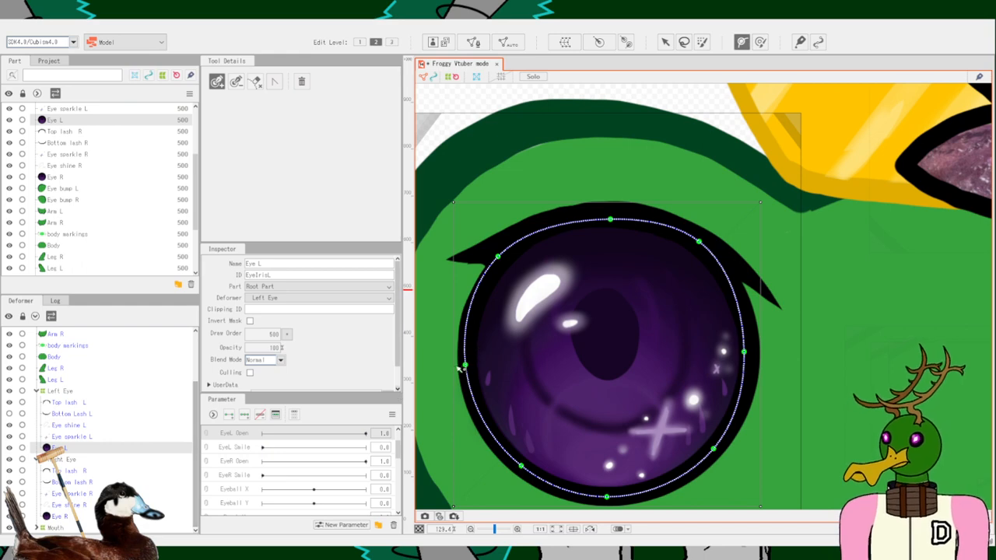
mouse_move(465, 363)
mouse_down()
mouse_move(558, 350)
mouse_move(471, 367)
mouse_up()
click(559, 350)
click(565, 366)
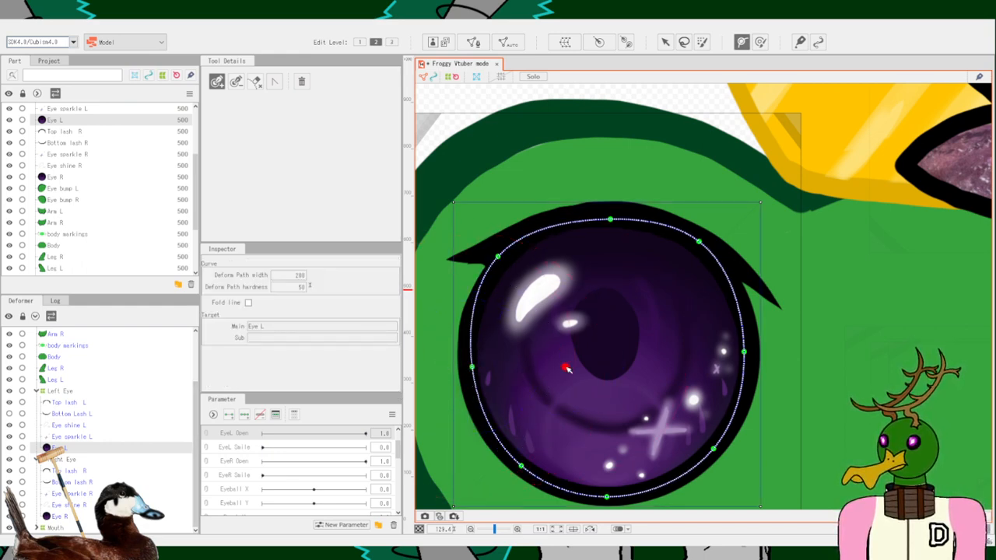
click(96, 437)
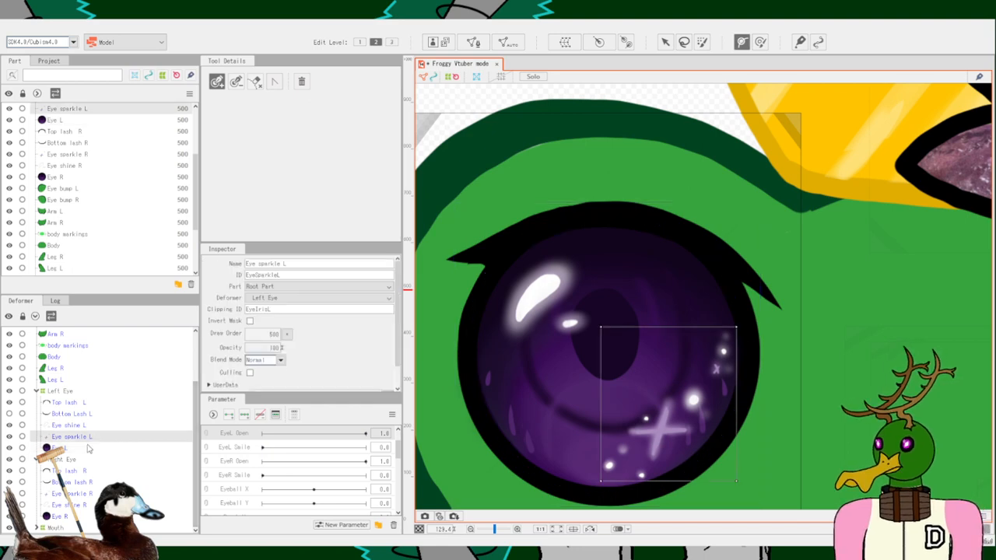
click(91, 448)
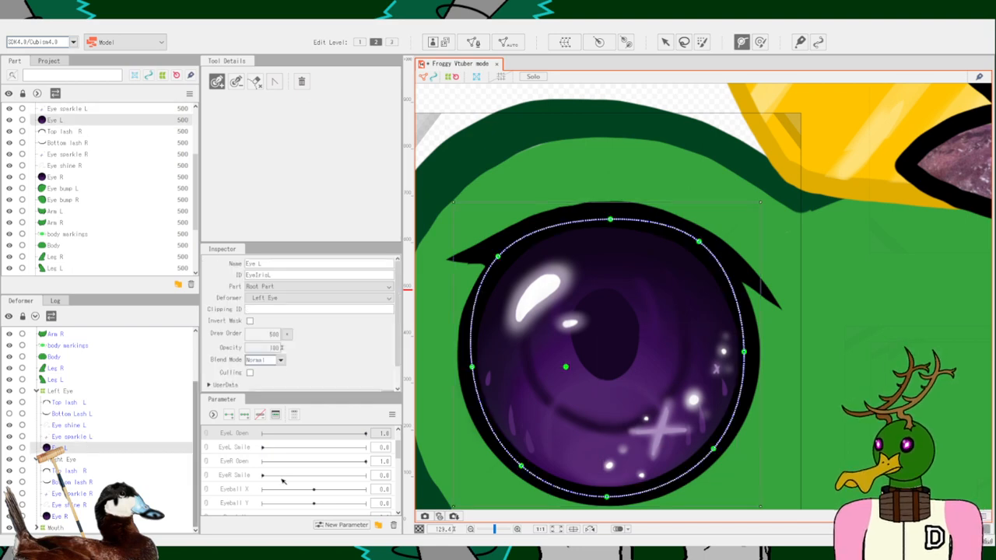
Try again to pull the left-edge path point of Eye L towards the pupil.
click(473, 368)
drag(513, 314, 545, 315)
click(472, 367)
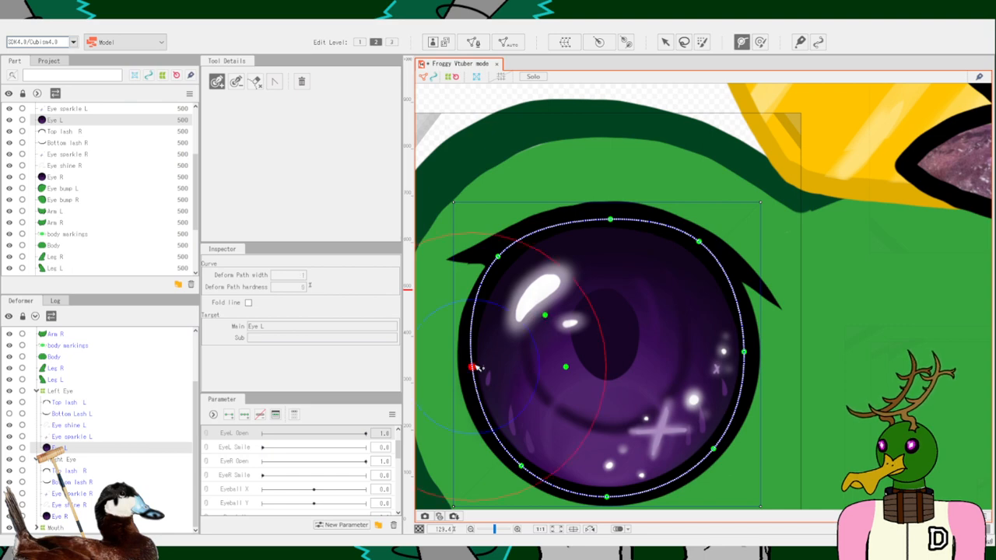
click(568, 315)
click(582, 382)
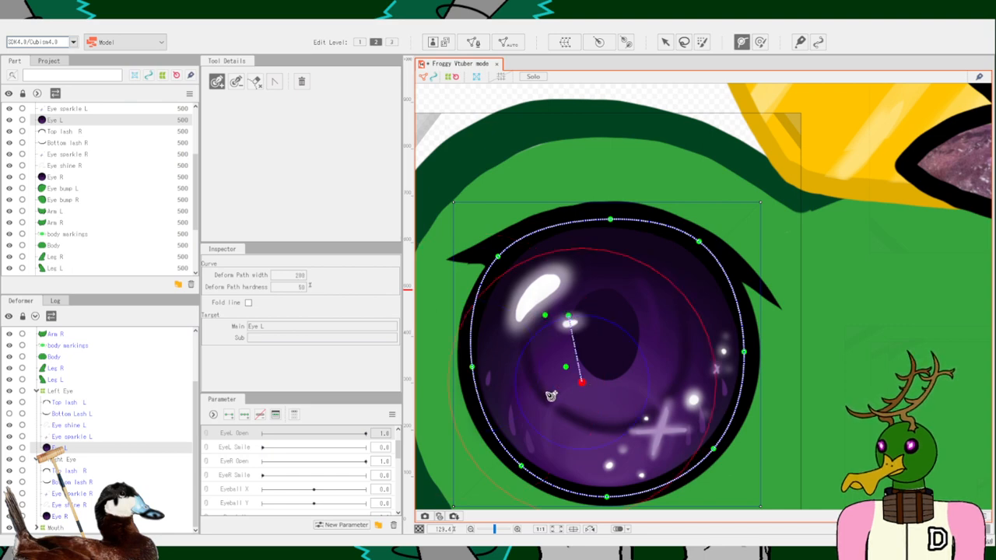
click(546, 393)
Undo the stray path points and point moves back to the original closed deform path around Eye L.
key(ctrl+z)
key(ctrl+z)
key(ctrl+z)
key(ctrl+z)
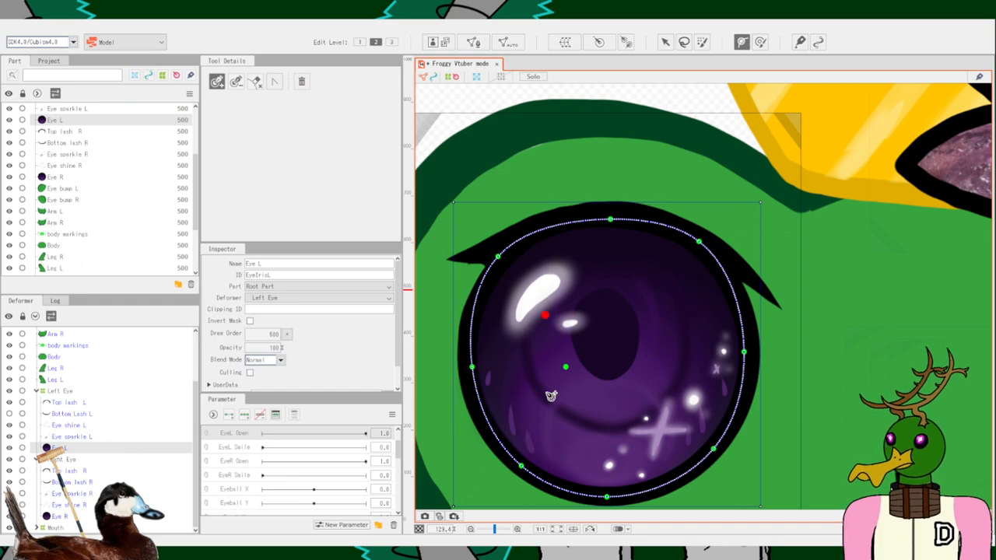
click(547, 393)
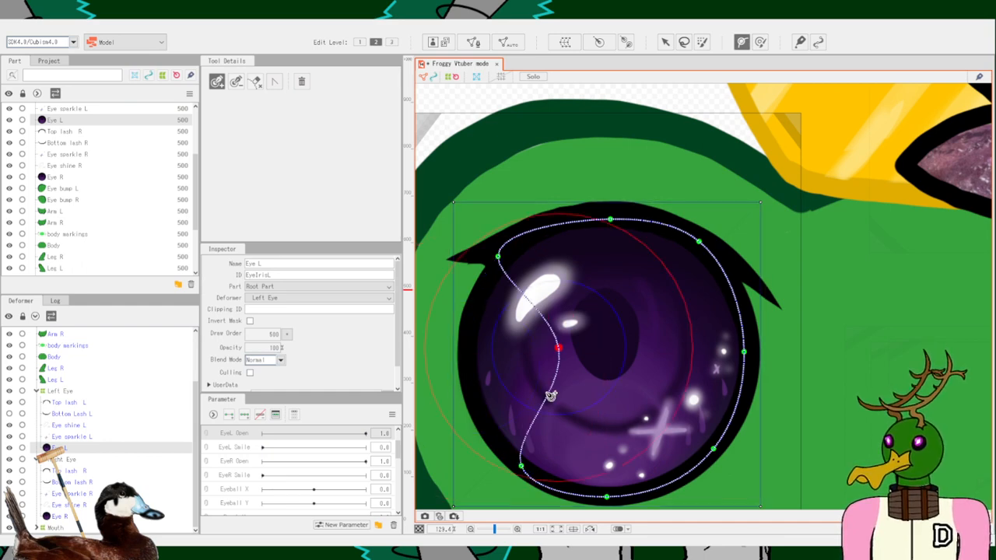
key(ctrl)
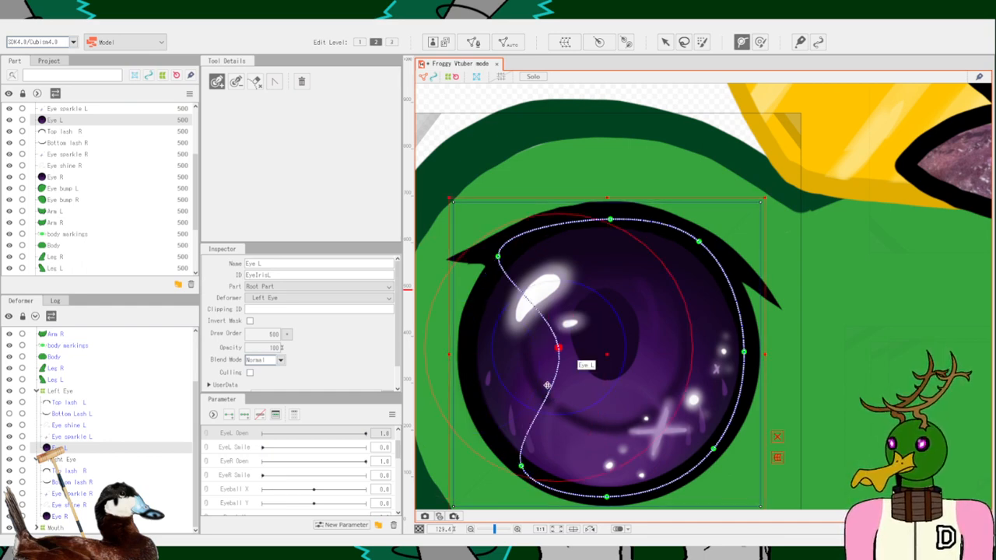
key(ctrl+z)
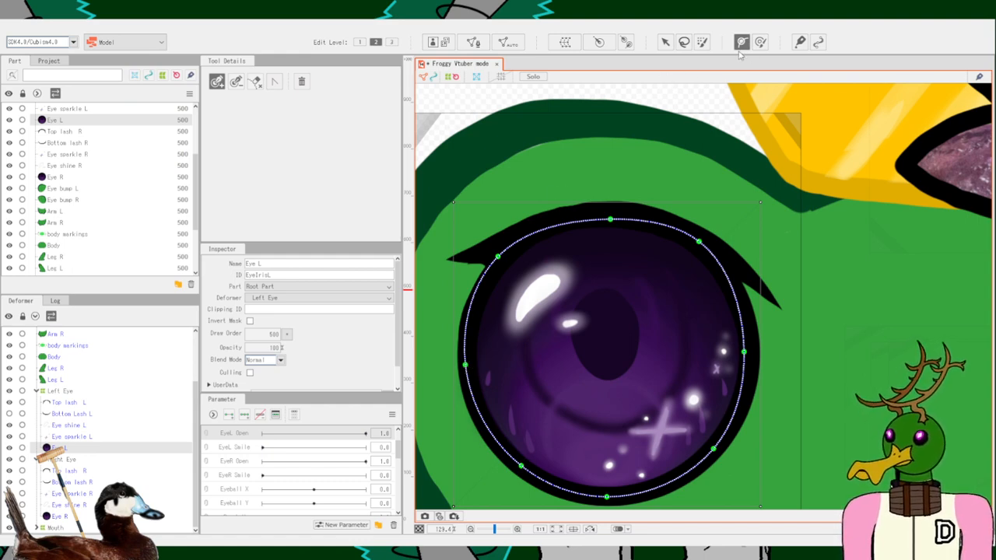
Try deforming the Eye L mesh by pulling its left and upper-left path points inward with the Arrow tool.
click(665, 42)
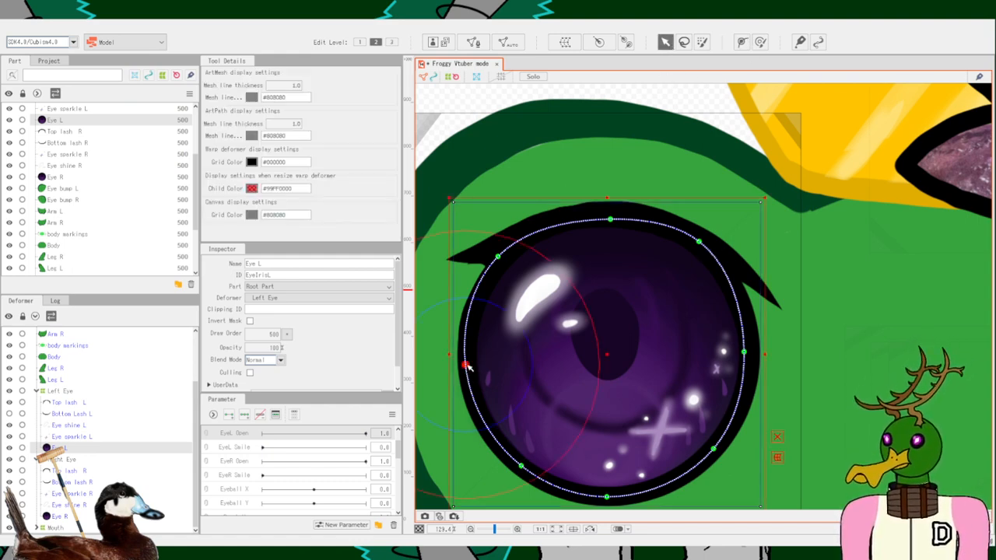
drag(466, 365, 512, 350)
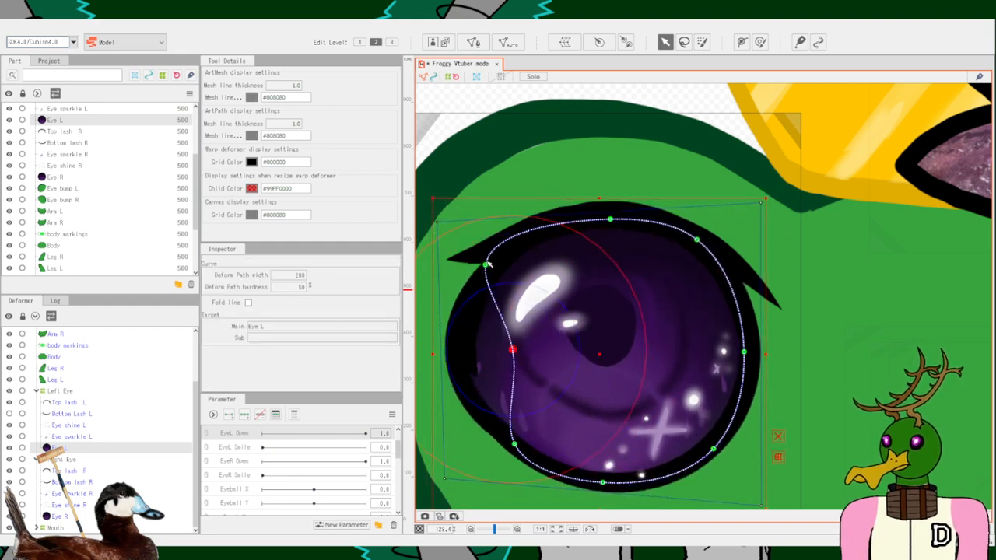
drag(489, 268, 590, 312)
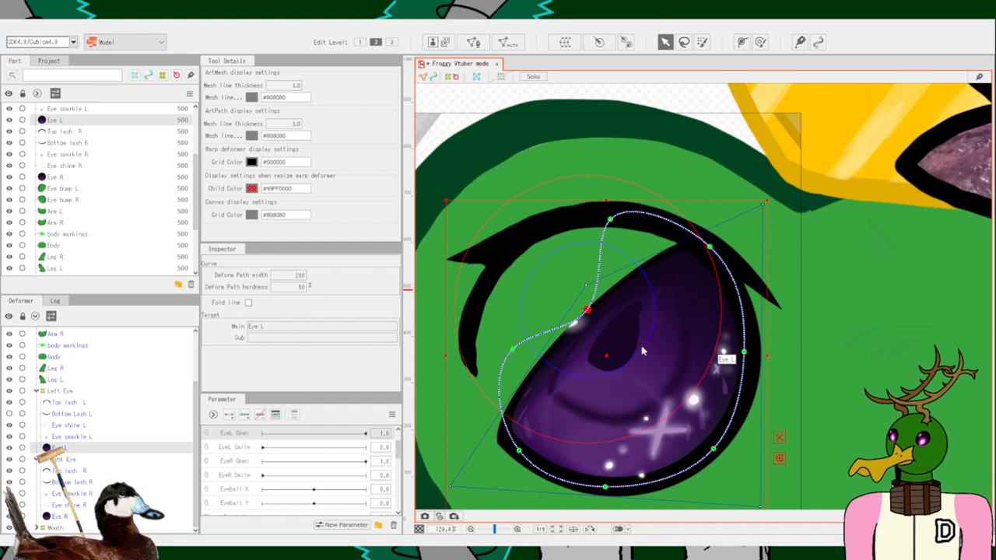
Undo the trial deformation of Eye L, keeping the deform path as a closed loop.
key(ctrl+z)
key(ctrl+z)
key(ctrl+z)
key(ctrl+z)
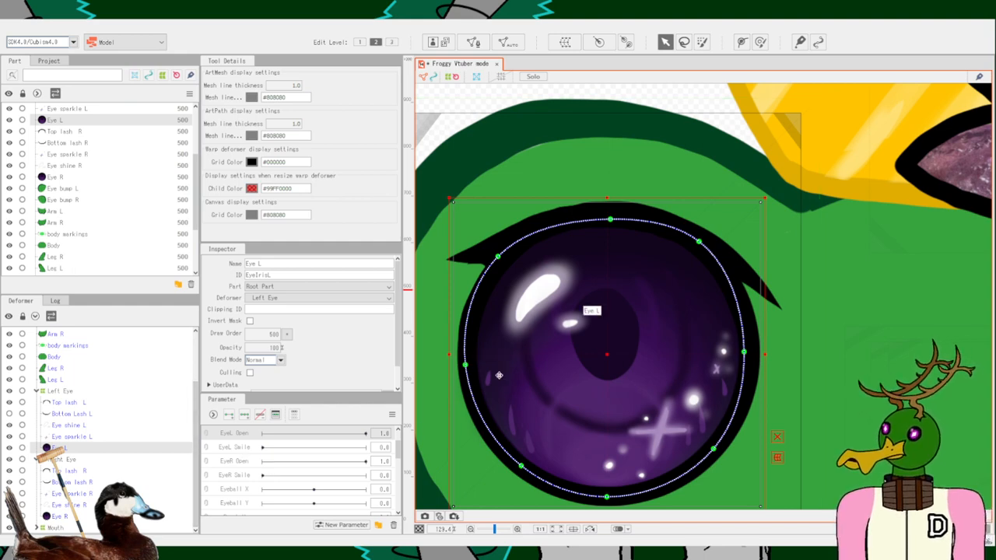
key(ctrl+z)
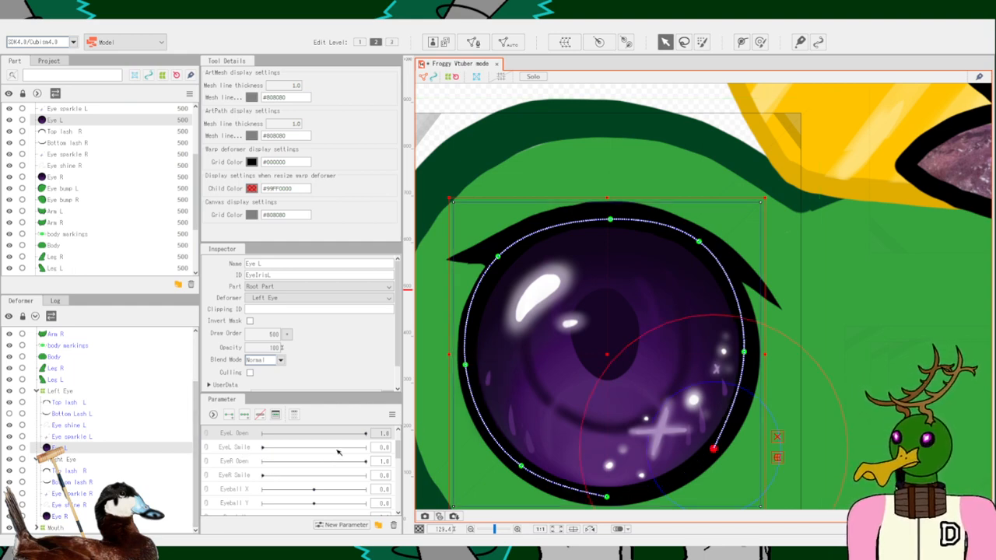
key(ctrl+y)
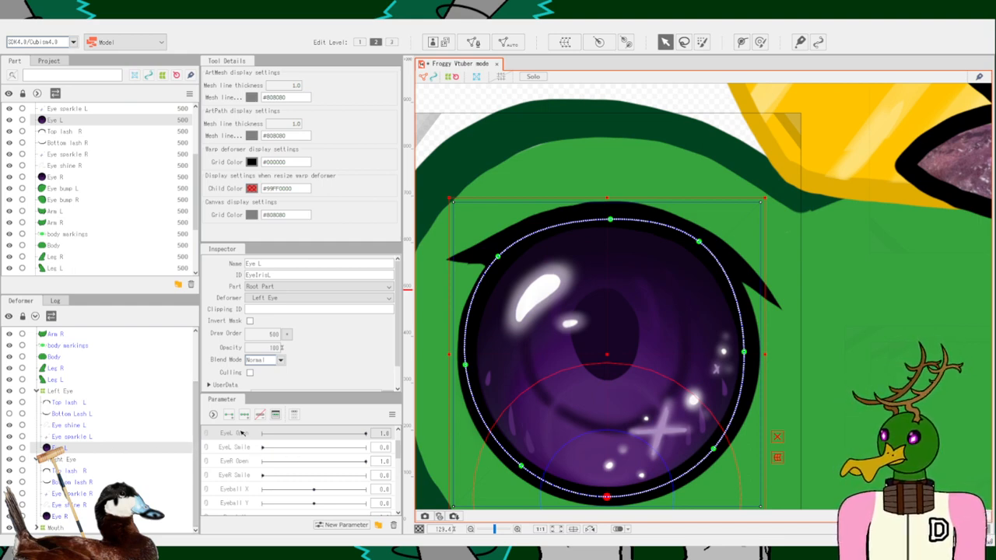
Add two keys to the EyeL Open parameter for Eye L and set the parameter to 0.0.
right_click(241, 432)
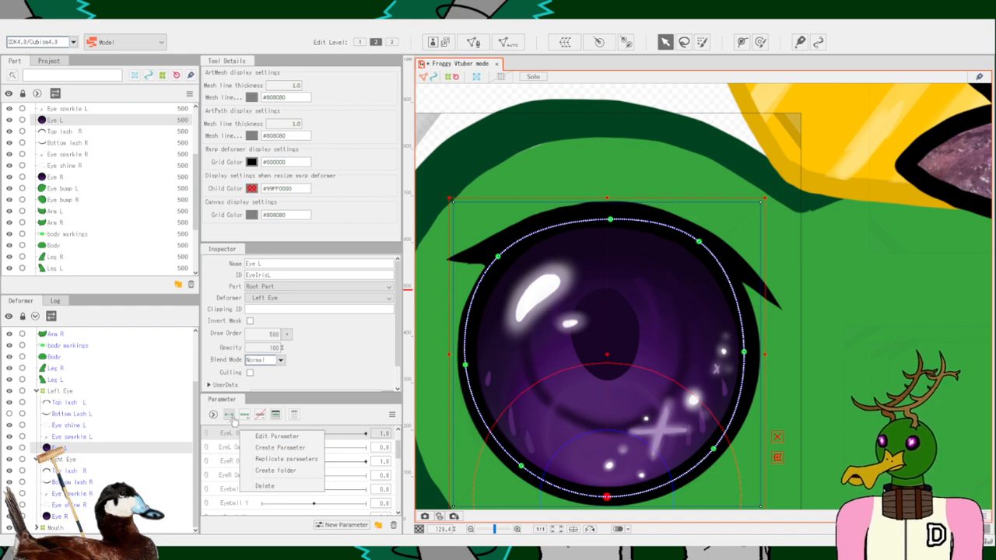
click(233, 421)
click(231, 418)
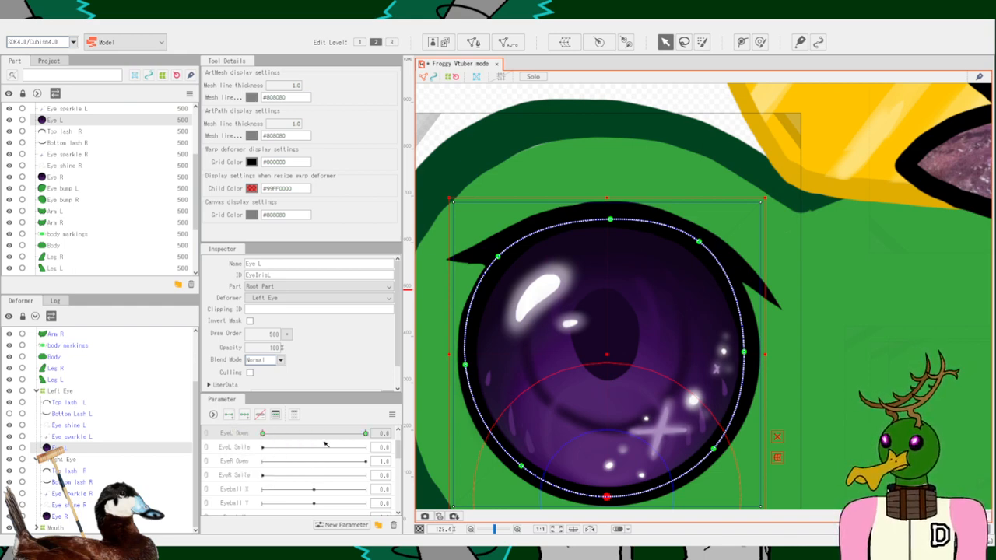
Try nudging the bottom point of Eye L's deform path, comparing the shape by undoing and redoing the change.
right_click(366, 439)
click(366, 437)
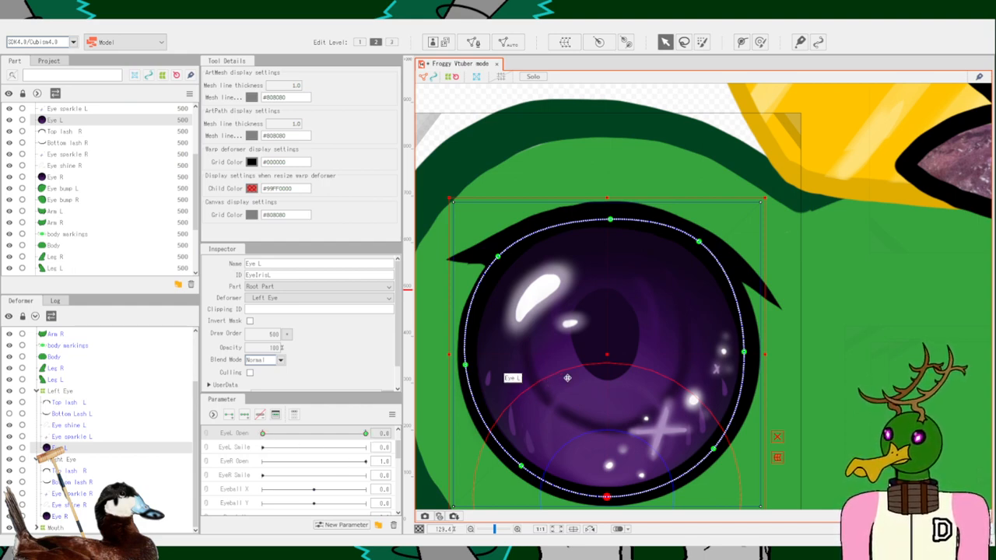
scroll(580, 383, down, 3)
scroll(582, 383, up, 3)
drag(699, 324, 748, 243)
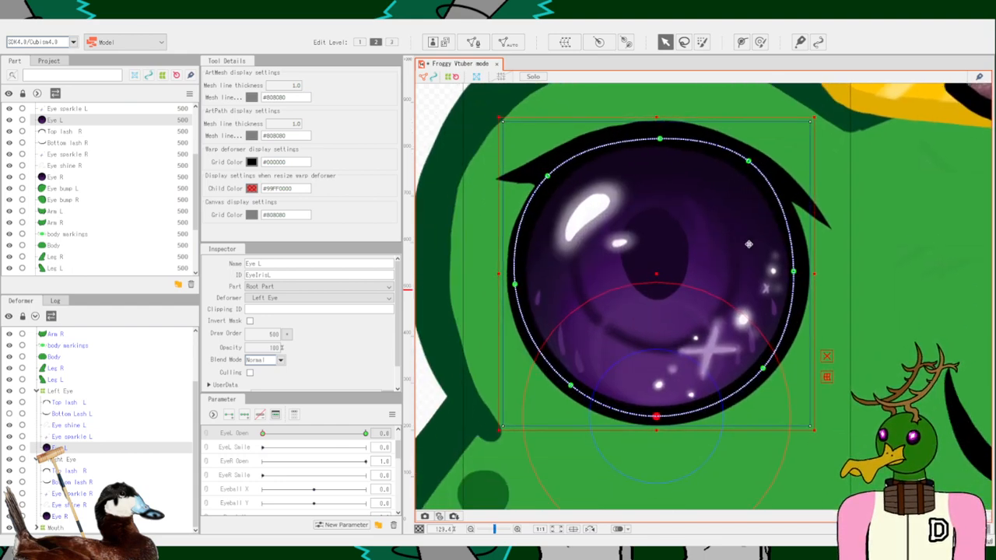
scroll(703, 272, up, 2)
drag(637, 473, 629, 491)
drag(633, 450, 696, 514)
key(ctrl+y)
key(ctrl+y)
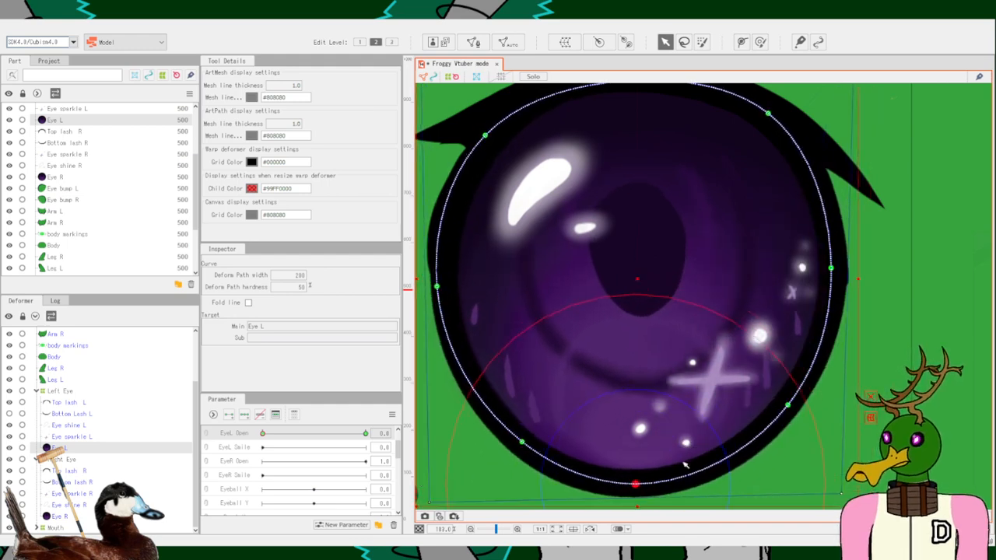
key(ctrl+z)
key(ctrl+z)
key(ctrl+y)
key(ctrl+y)
scroll(662, 450, down, 2)
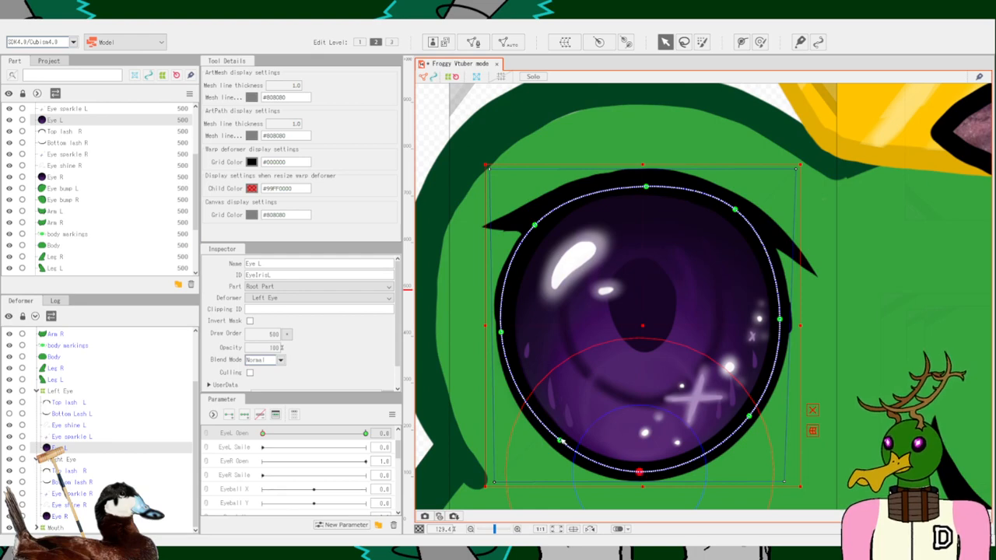
Try squashing Eye L from below by pulling the bottom, lower-left and lower-right deform path points upward.
drag(560, 441, 569, 410)
drag(639, 471, 641, 430)
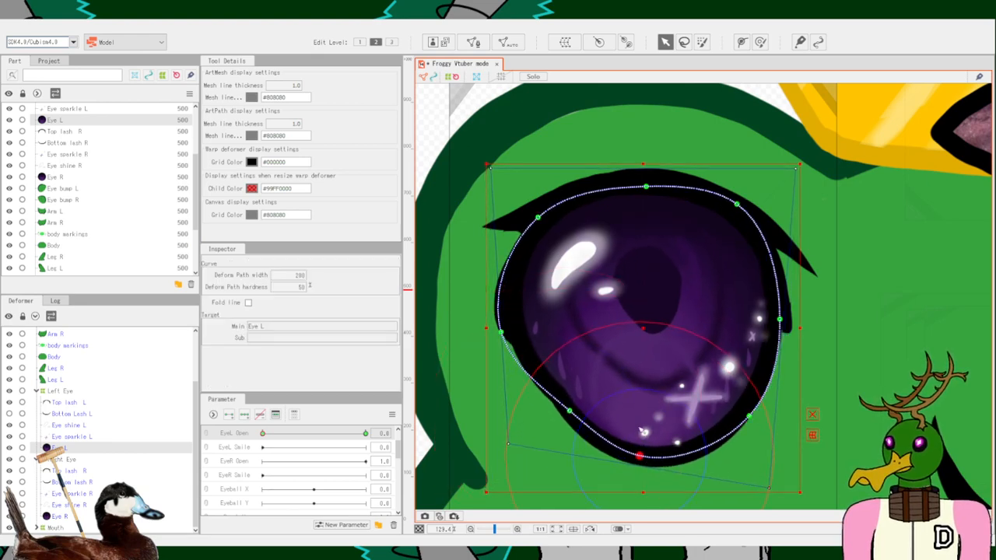
drag(750, 421, 697, 361)
mouse_move(624, 402)
mouse_down()
mouse_move(600, 431)
mouse_move(583, 427)
mouse_move(634, 401)
mouse_move(593, 426)
mouse_move(651, 407)
mouse_move(634, 389)
mouse_up()
Undo the squash trial and the EyeL Open keys, going back to the unclosed deform path around Eye L.
key(ctrl+z)
key(ctrl+z)
key(ctrl+z)
key(ctrl+z)
key(ctrl+z)
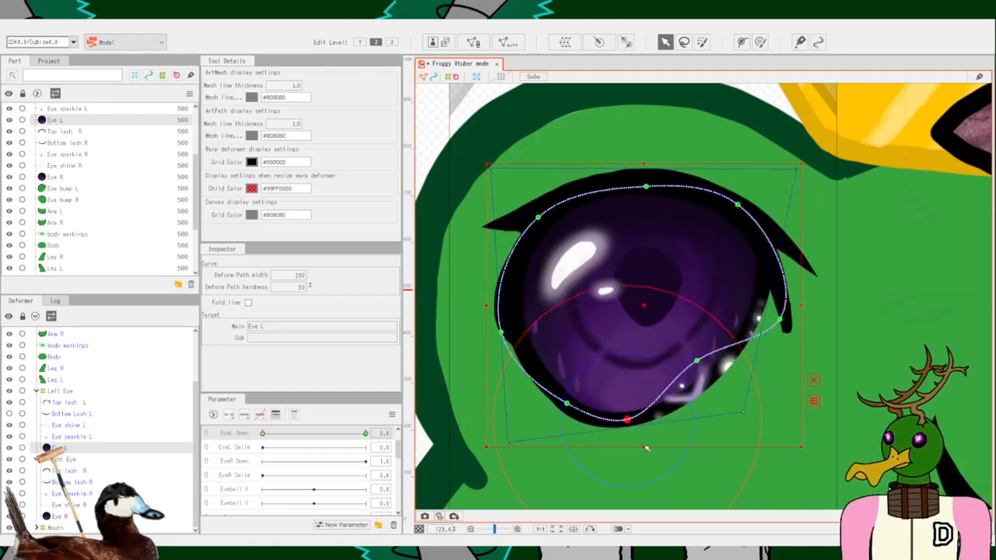
key(ctrl+z)
key(ctrl+z)
key(ctrl+z)
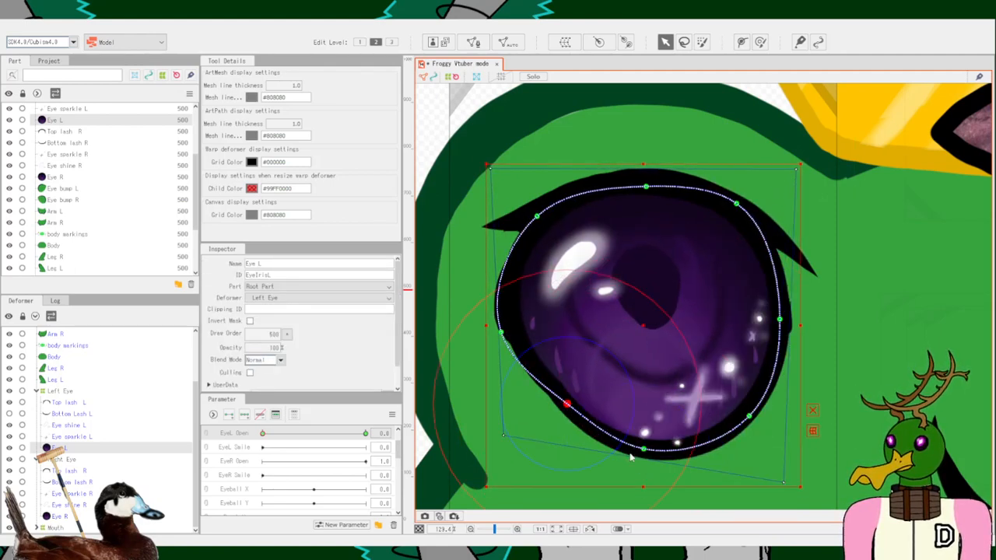
key(ctrl+z)
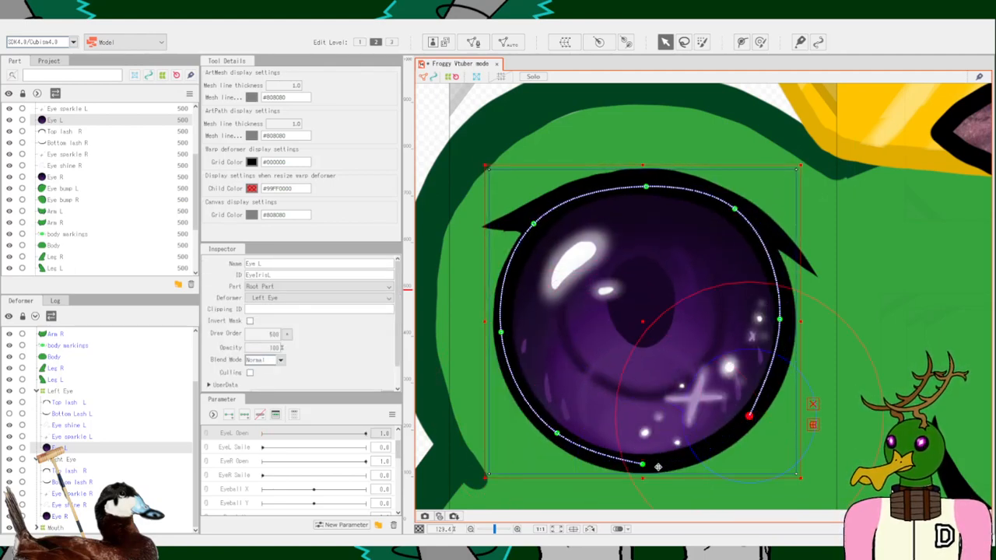
Close the deform path around Eye L by joining the open lower-right end to the bottom point.
key(p)
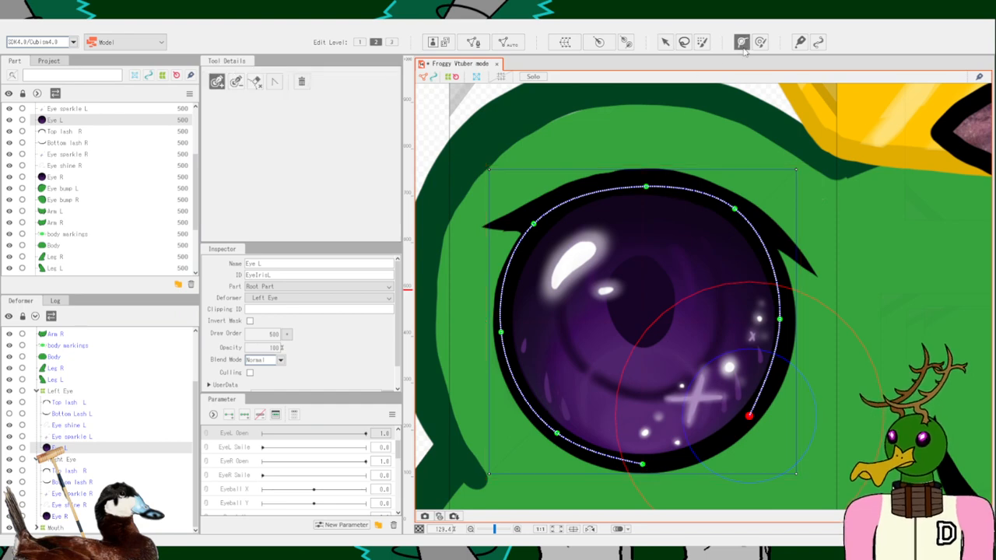
scroll(667, 462, up, 5)
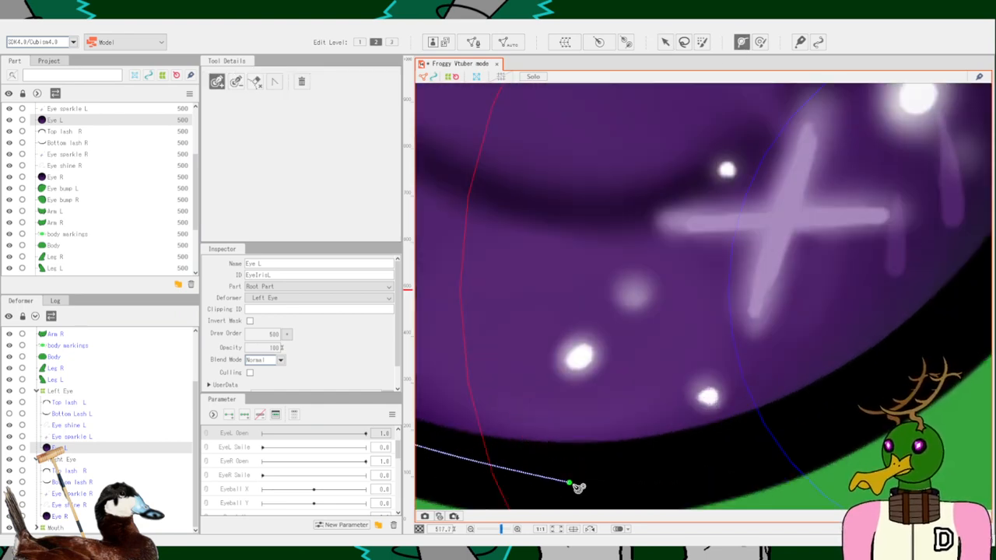
click(574, 483)
scroll(572, 484, down, 3)
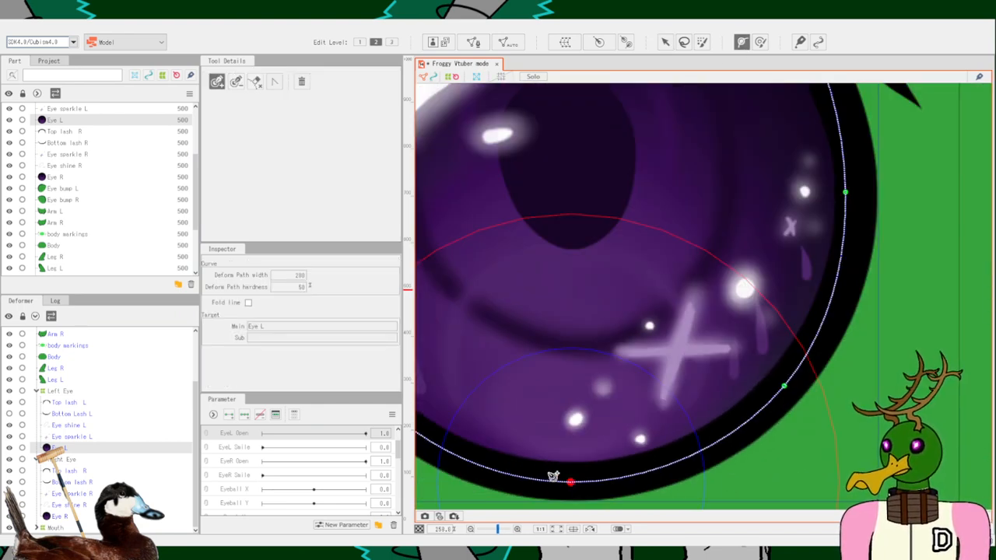
Try shifting the bottom point of Eye L's closed deform path with the Arrow tool.
click(665, 42)
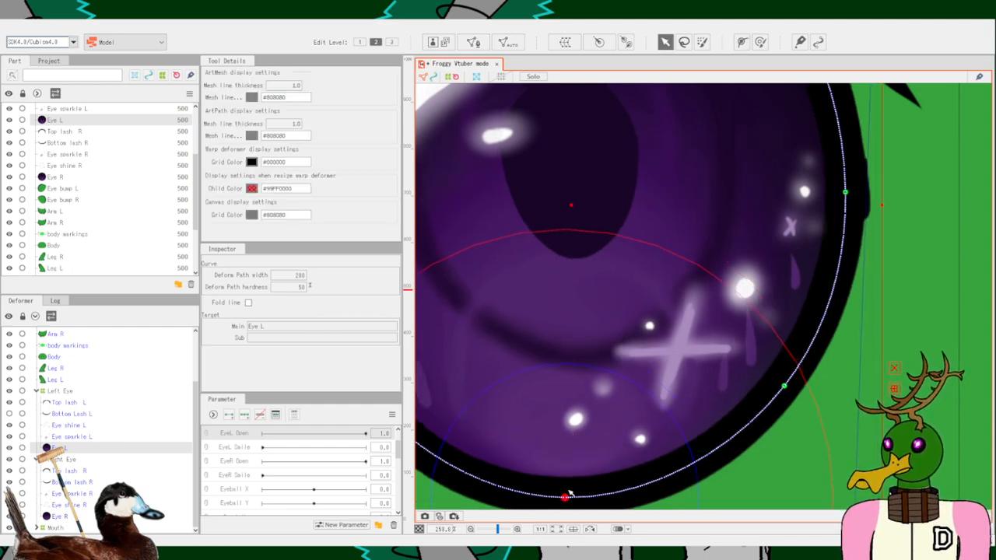
scroll(571, 485, down, 2)
drag(570, 496, 571, 487)
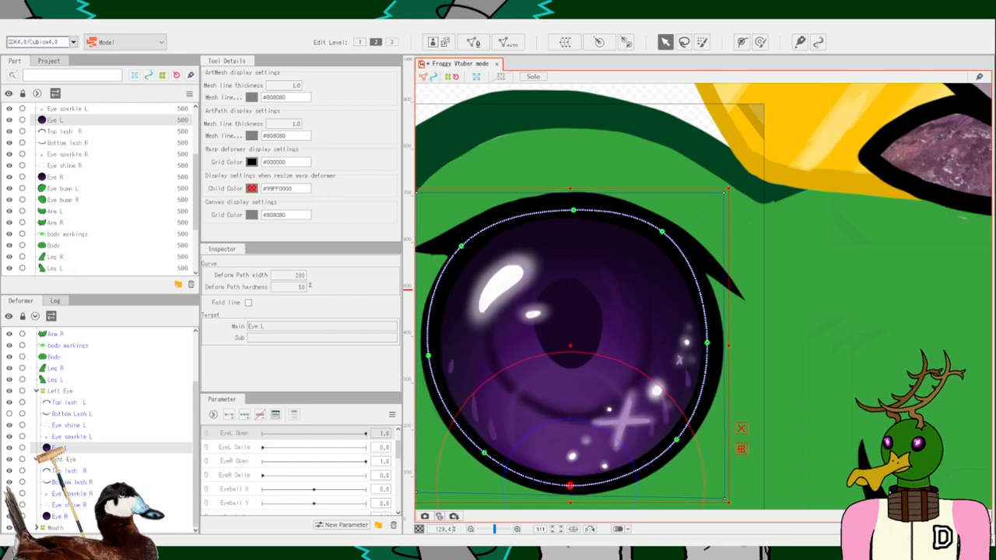
drag(758, 406, 845, 258)
drag(657, 340, 661, 326)
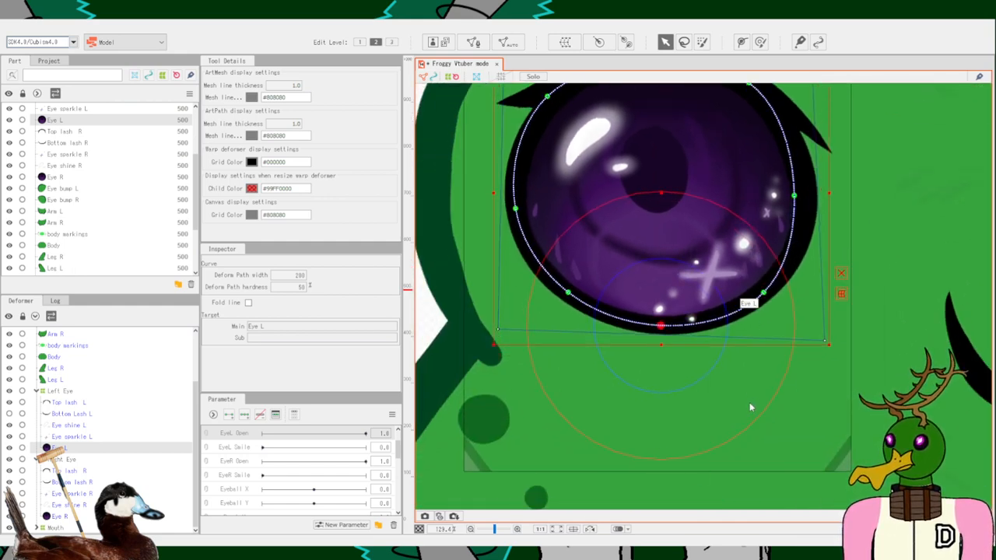
Try collapsing the upper half of Eye L by pulling the right, upper-right, top and upper-left path points down.
drag(755, 345, 767, 433)
drag(807, 301, 780, 342)
drag(765, 195, 684, 273)
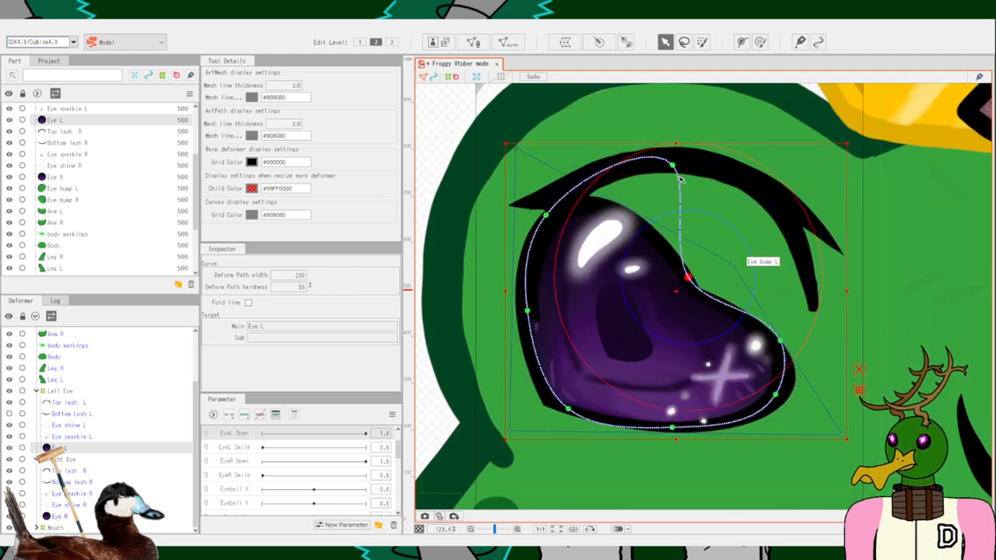
drag(673, 166, 656, 334)
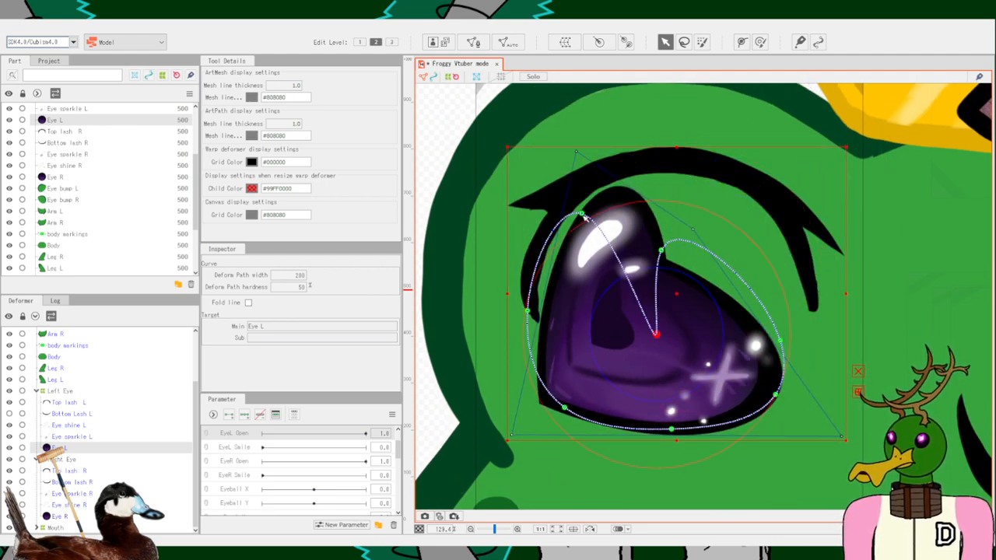
drag(582, 214, 582, 322)
drag(662, 268, 731, 325)
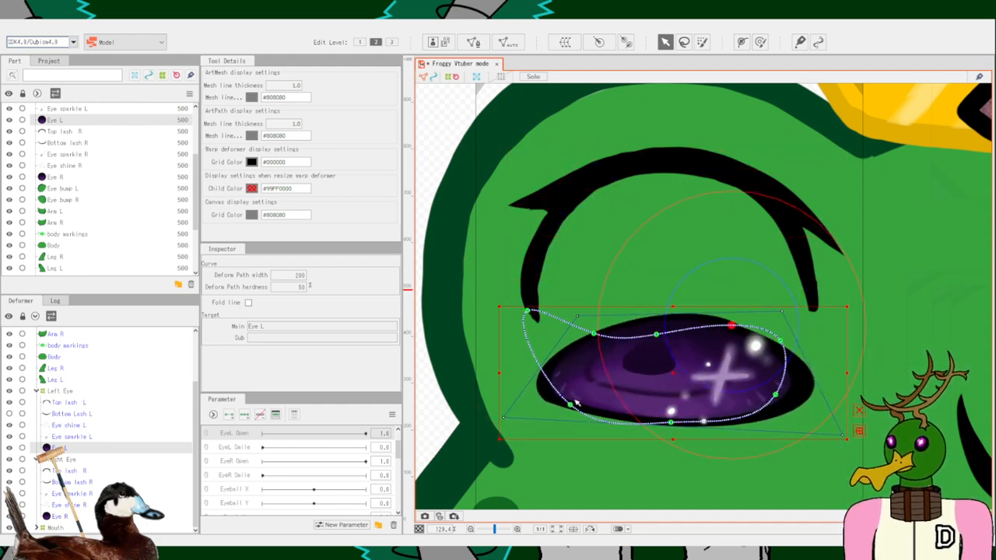
Try flattening Eye L into a thin line by raising its lower path points to meet the upper edge.
drag(569, 406, 573, 364)
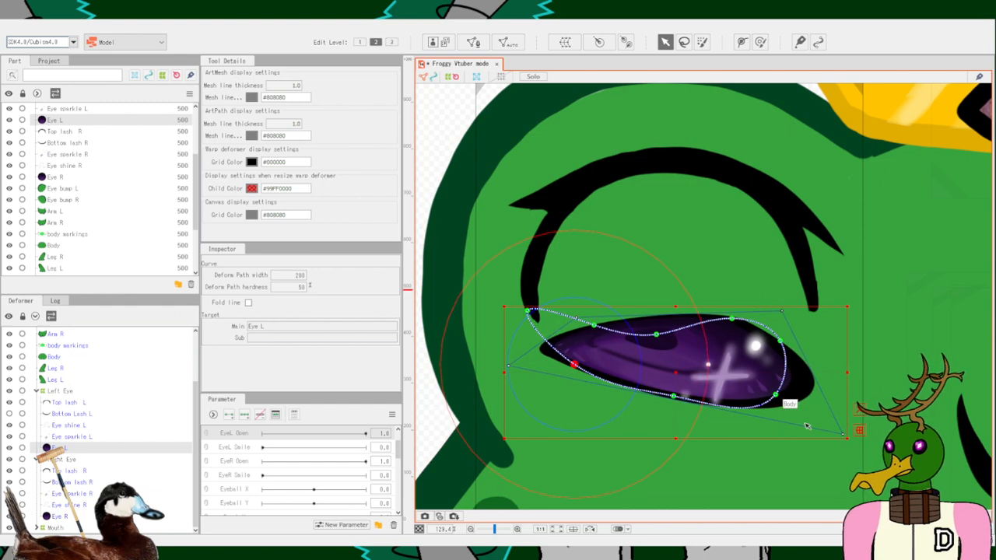
drag(778, 396, 705, 332)
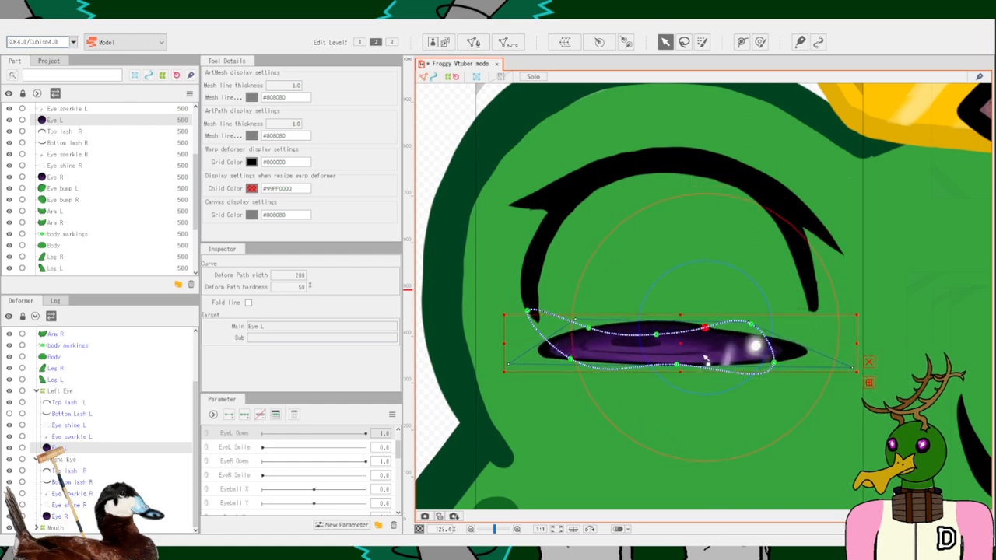
drag(774, 364, 753, 344)
drag(666, 354, 661, 339)
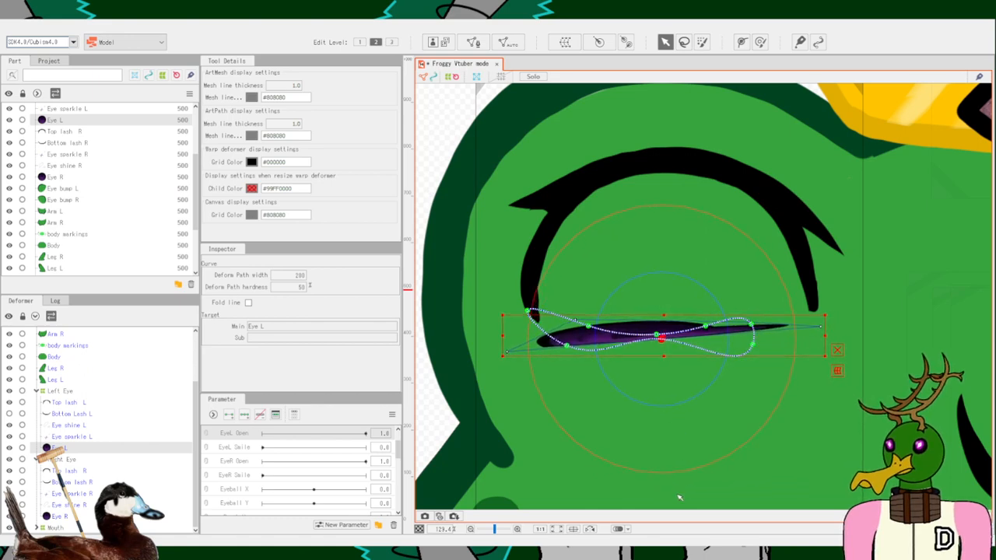
drag(567, 346, 543, 314)
scroll(616, 388, up, 5)
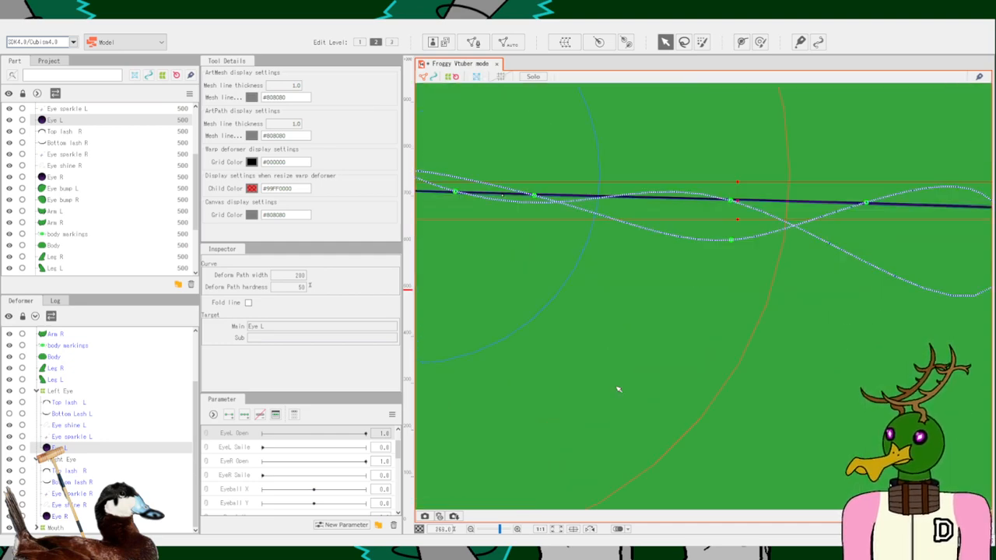
scroll(617, 388, down, 5)
scroll(285, 480, up, 3)
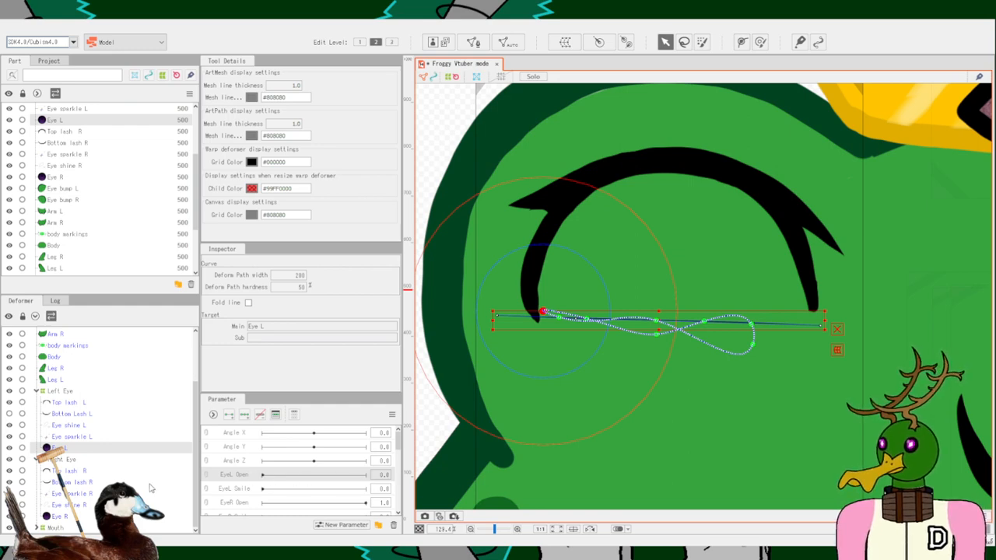
Undo the flattening of Eye L back to the round iris, keeping the deform path as a closed loop.
key(ctrl+z)
key(ctrl+z)
key(ctrl+z)
key(ctrl+z)
key(ctrl+z)
key(ctrl+z)
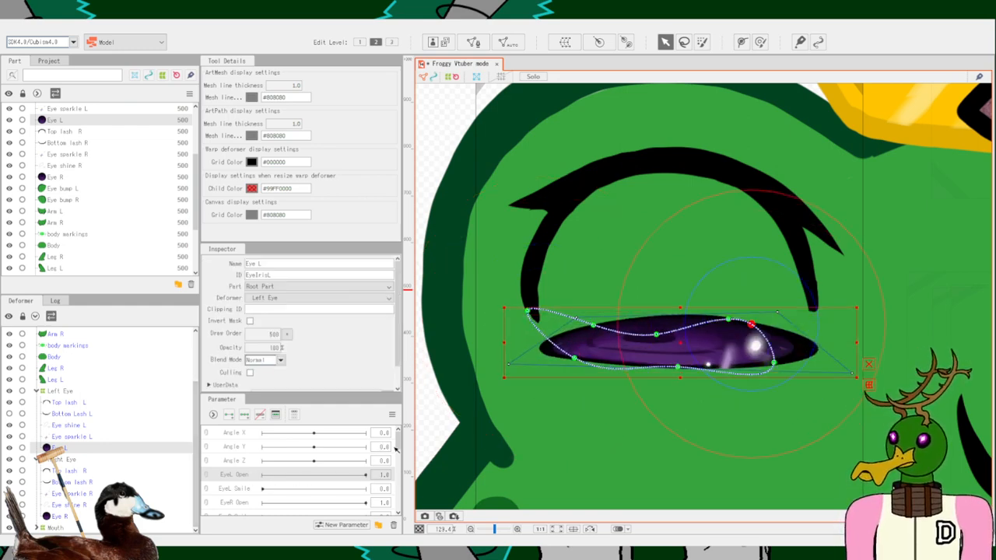
key(ctrl+z)
key(ctrl+z)
key(ctrl+z)
key(ctrl+z)
key(ctrl+z)
key(ctrl+z)
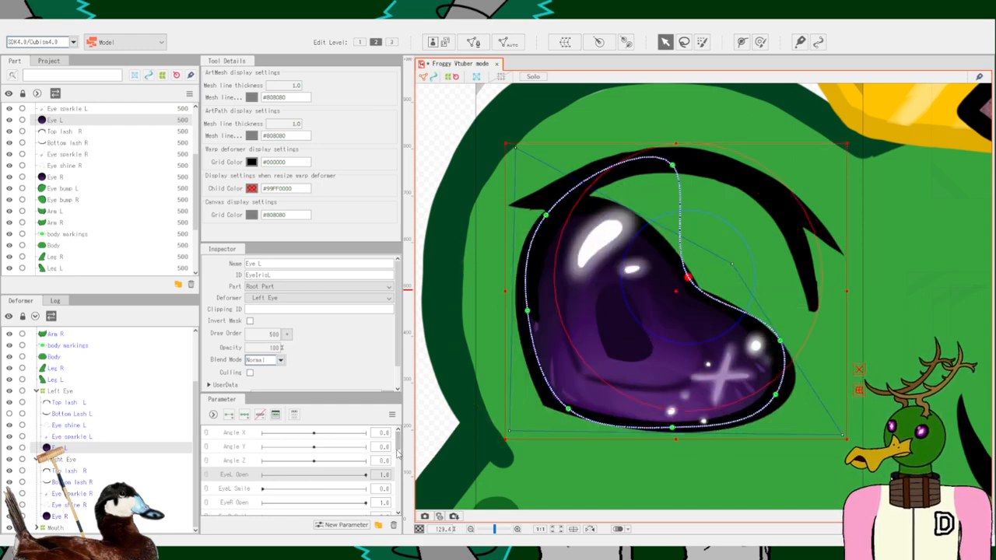
key(ctrl+z)
key(ctrl+z)
key(ctrl+z)
key(ctrl+z)
key(ctrl+z)
key(ctrl+z)
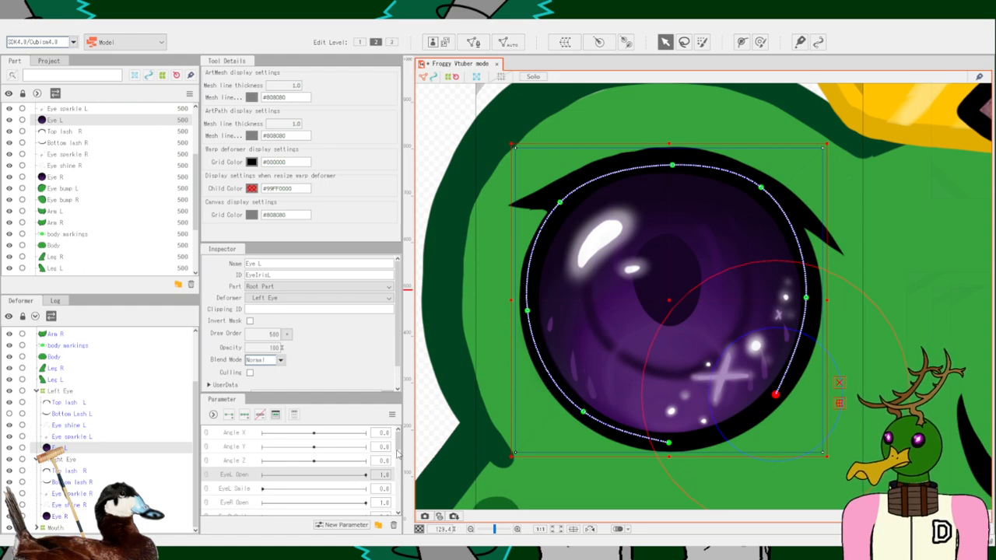
key(ctrl+z)
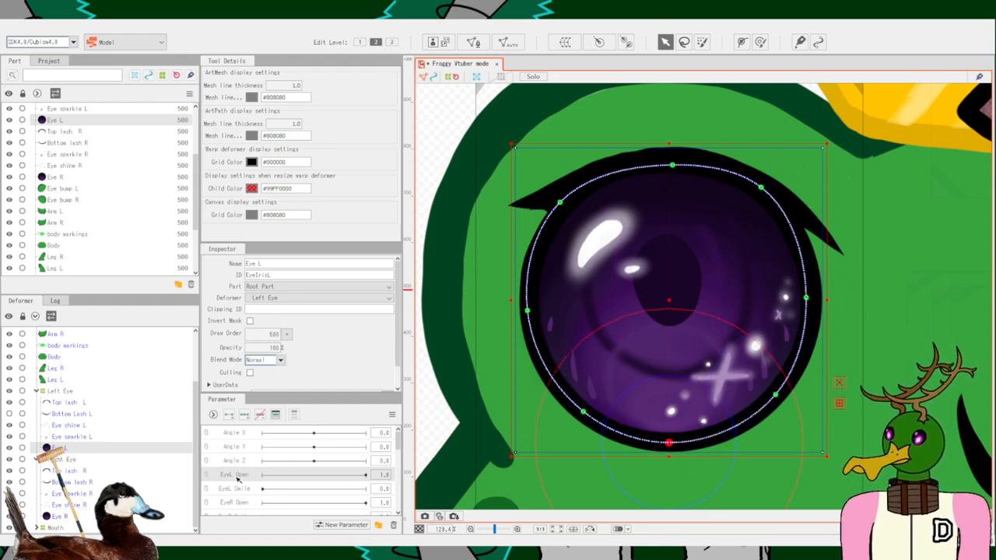
Add two keys to EyeL Open, set it to 0.0, and pull Eye L's lower-left and upper-left path points inward.
click(228, 417)
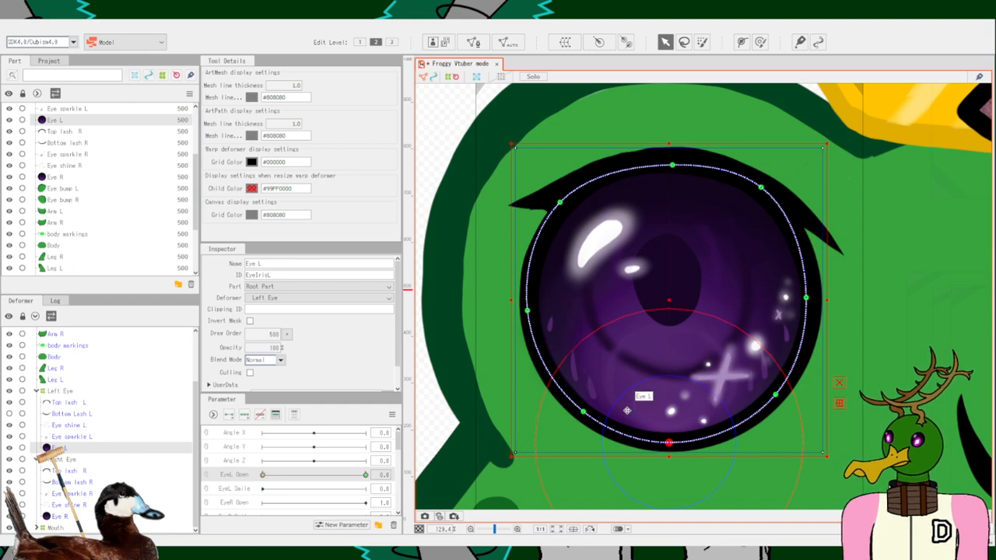
drag(583, 412, 580, 379)
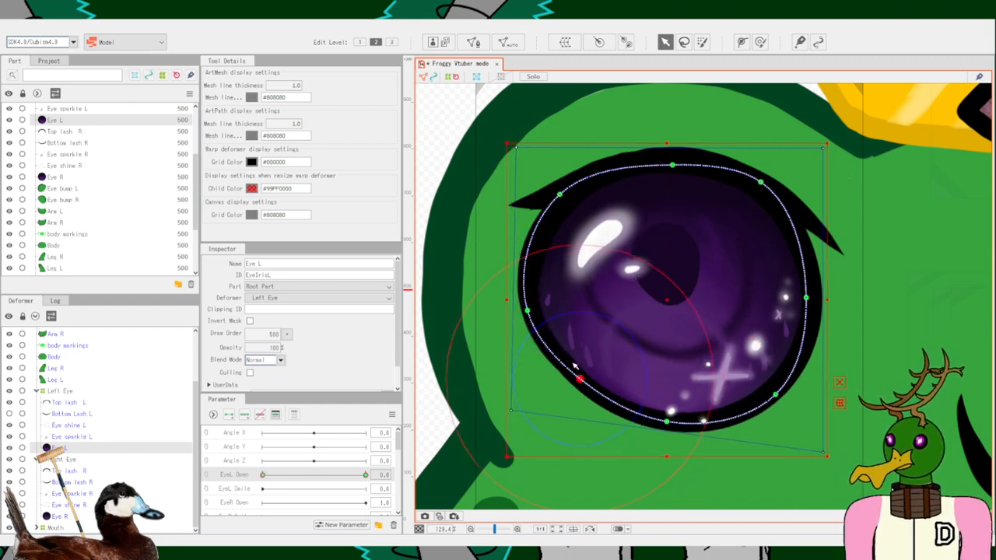
drag(560, 195, 572, 230)
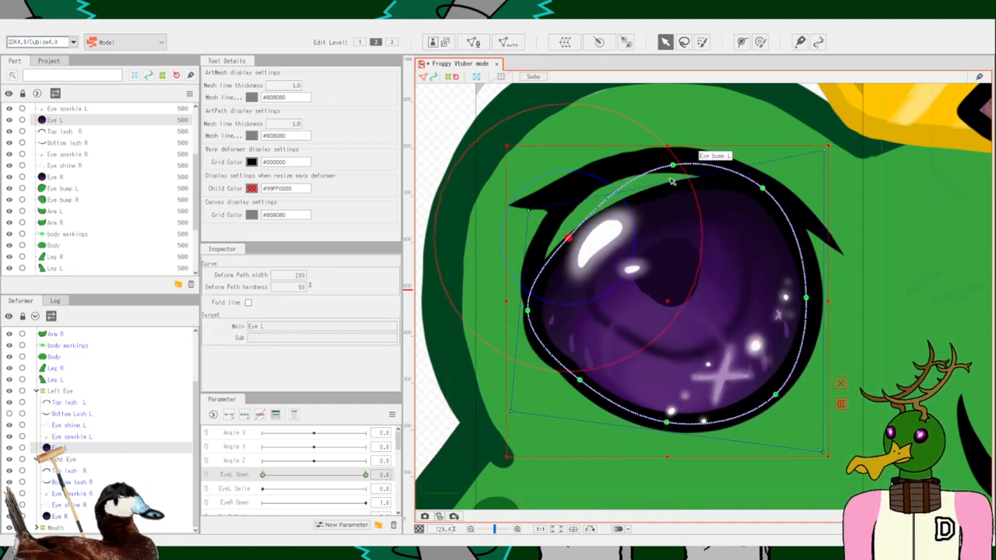
Lower the top, upper-left, upper-right and side points of Eye L's deform path to half-close the iris at EyeL Open 0.0.
drag(673, 166, 670, 217)
drag(751, 181, 763, 259)
drag(805, 298, 784, 334)
drag(763, 261, 732, 274)
drag(669, 217, 667, 270)
drag(571, 246, 593, 298)
drag(528, 309, 557, 362)
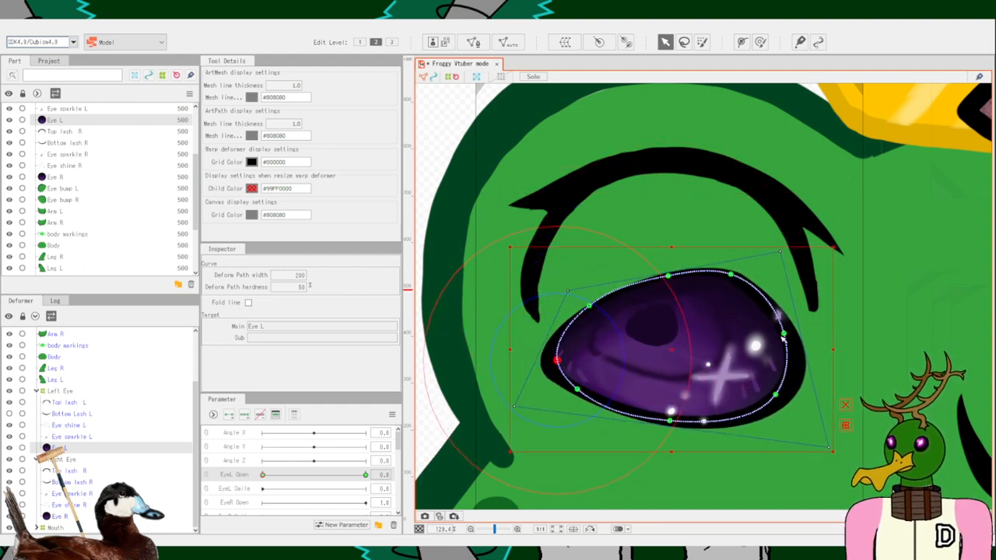
Lower the upper and side points of Eye L's deform path to narrow the iris into a slim horizontal shape.
drag(783, 333, 765, 358)
drag(733, 287, 718, 312)
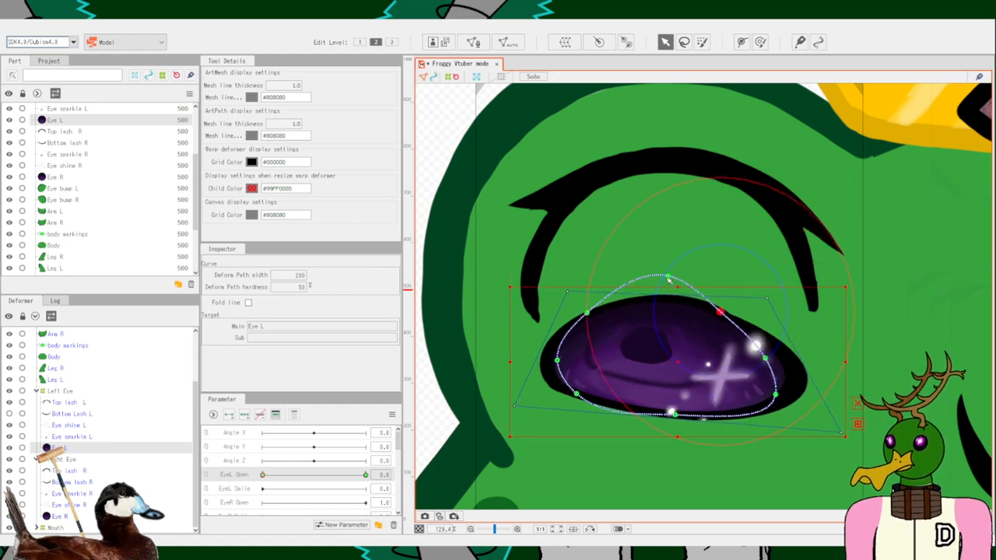
drag(668, 278, 657, 327)
drag(599, 316, 565, 335)
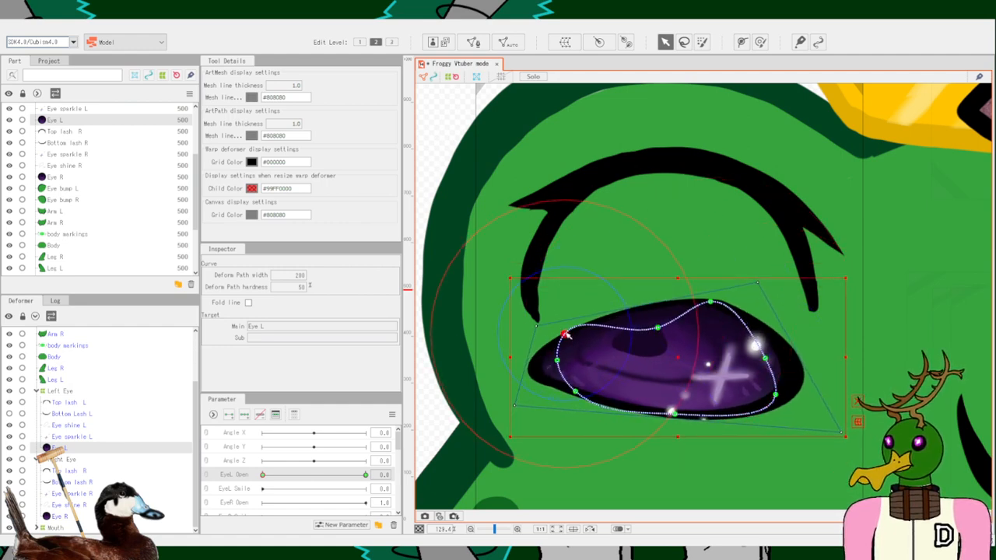
drag(713, 302, 735, 340)
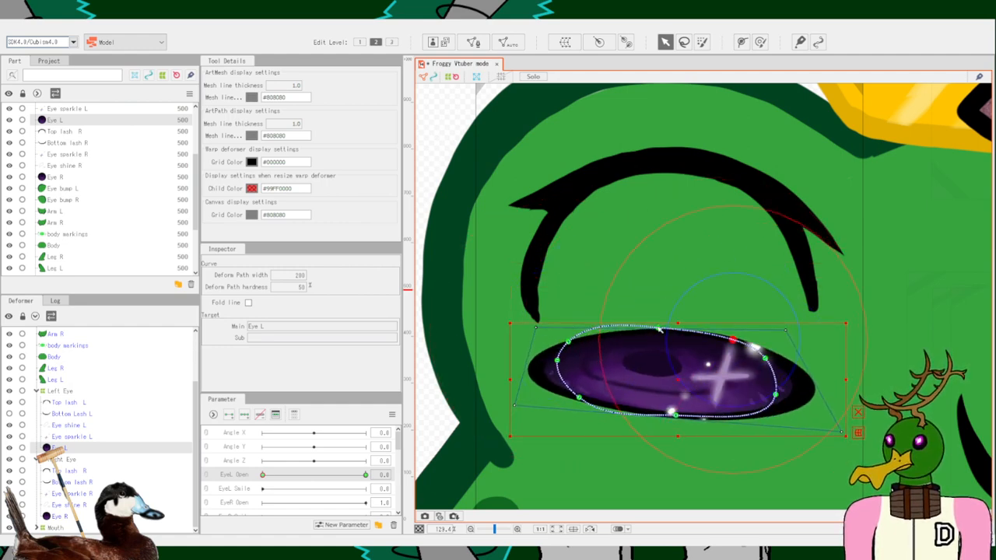
drag(659, 329, 649, 350)
drag(576, 341, 558, 363)
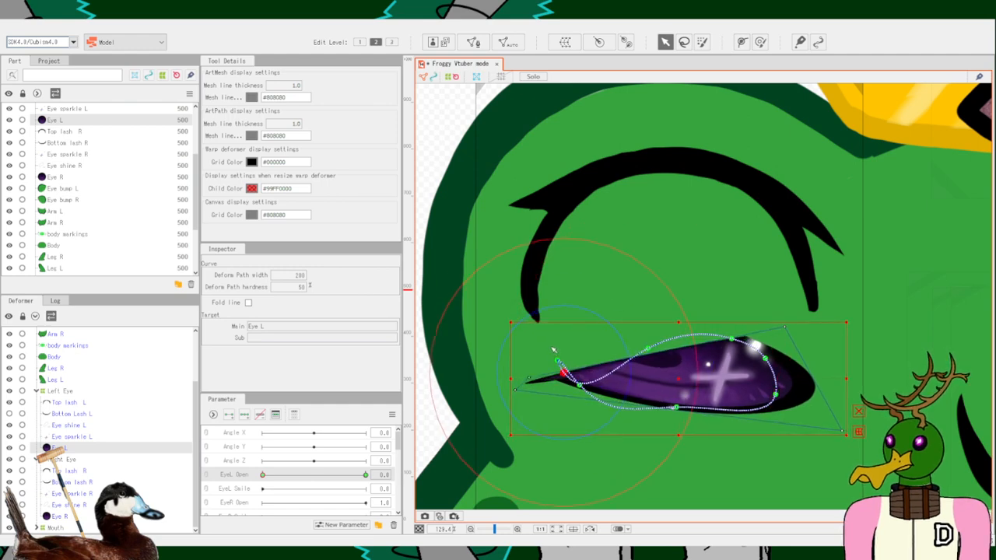
Collapse Eye L into a thin slanted sliver by pulling its upper, lower and end path points together.
drag(731, 339, 747, 394)
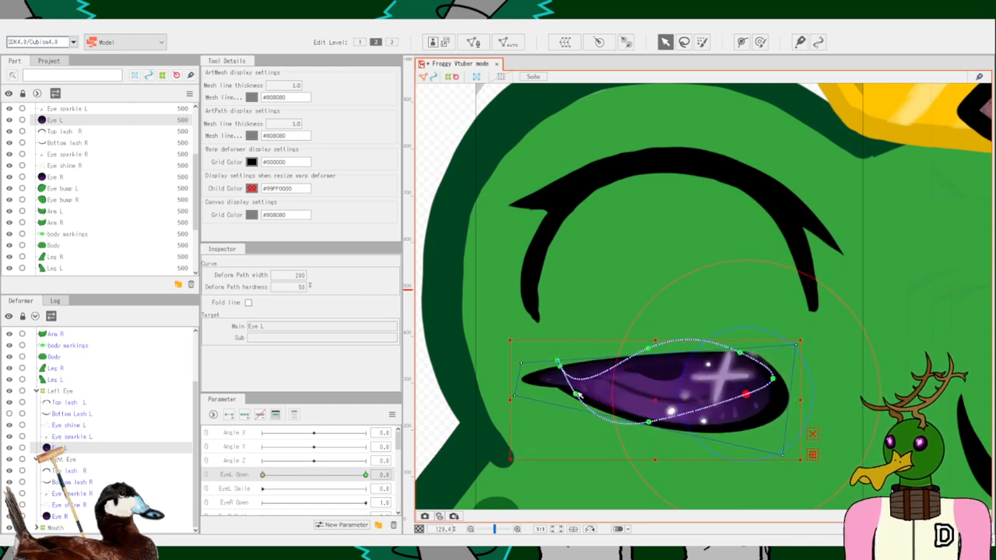
drag(576, 394, 611, 399)
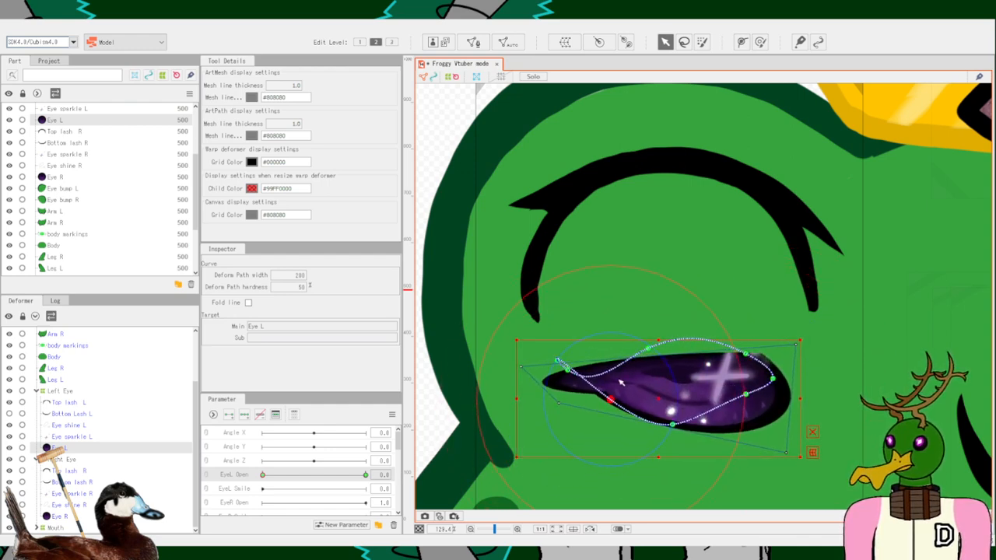
drag(650, 349, 679, 368)
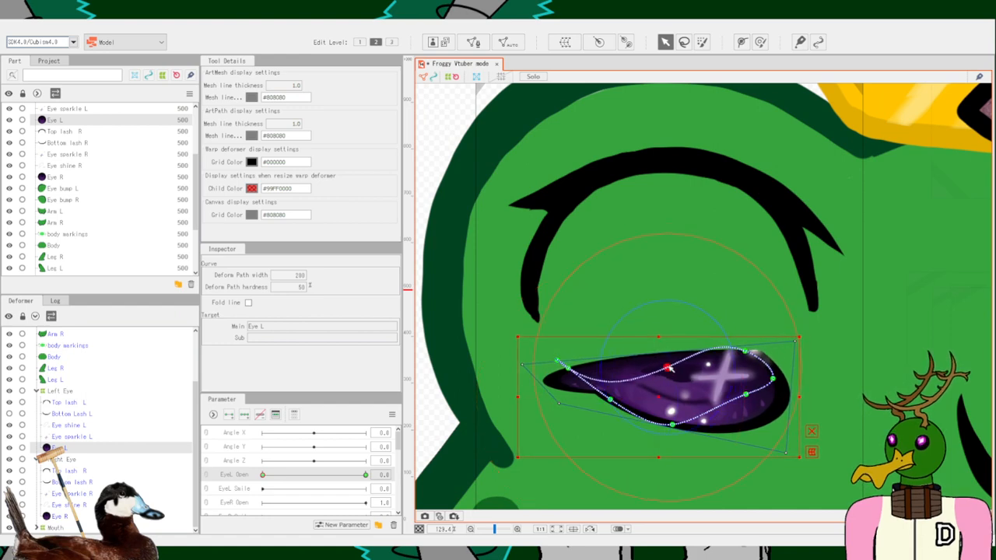
drag(744, 352, 724, 359)
drag(745, 394, 682, 371)
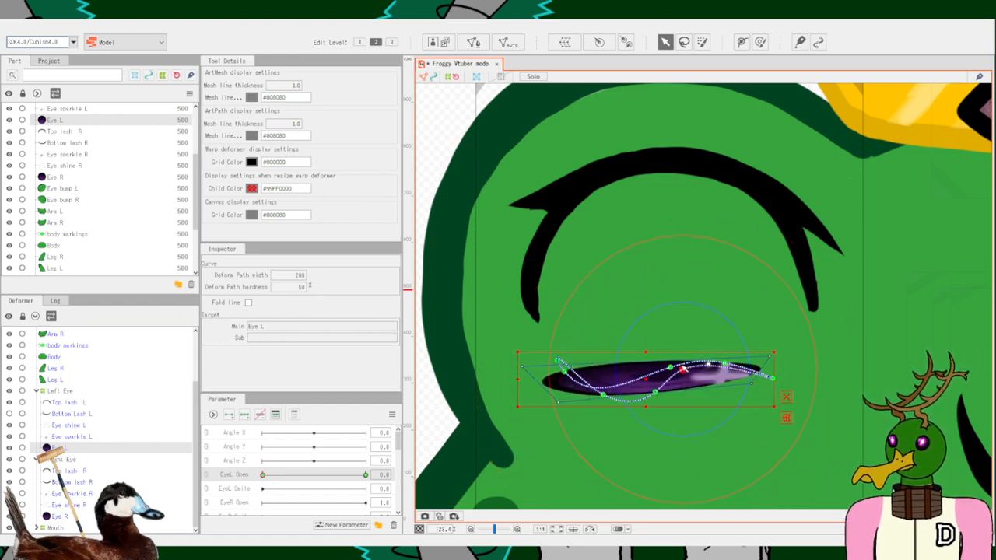
drag(565, 372, 616, 382)
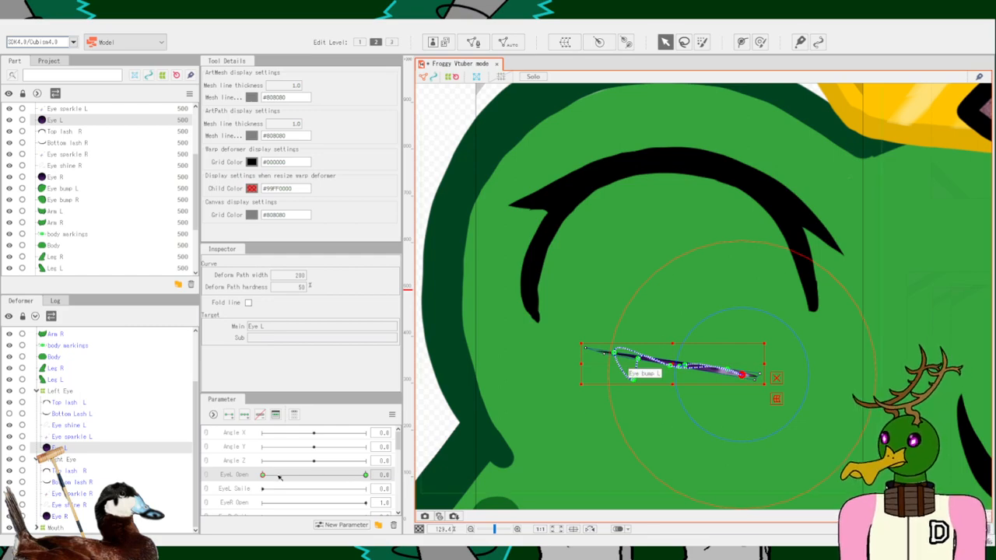
Make Bottom Lash L visible again and select the left eye's top and bottom lashes in turn.
mouse_move(264, 475)
mouse_down()
mouse_move(369, 477)
mouse_move(256, 489)
mouse_move(364, 476)
mouse_move(264, 476)
mouse_move(364, 474)
mouse_move(249, 474)
mouse_up()
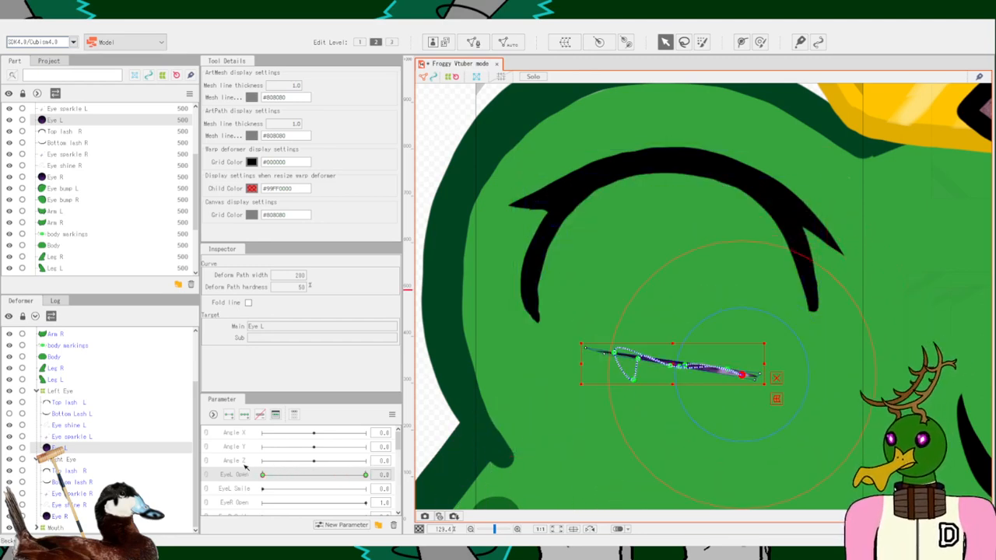
click(10, 414)
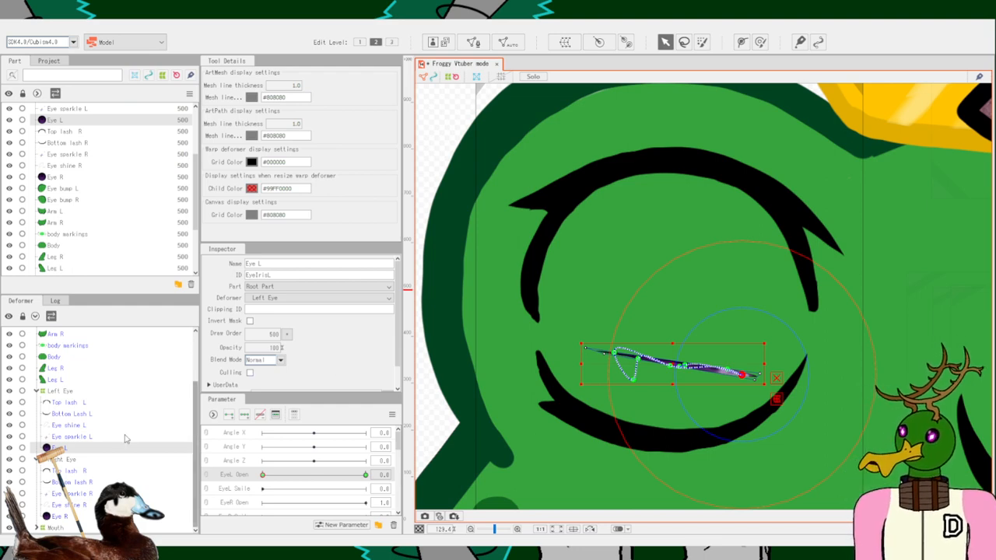
click(82, 405)
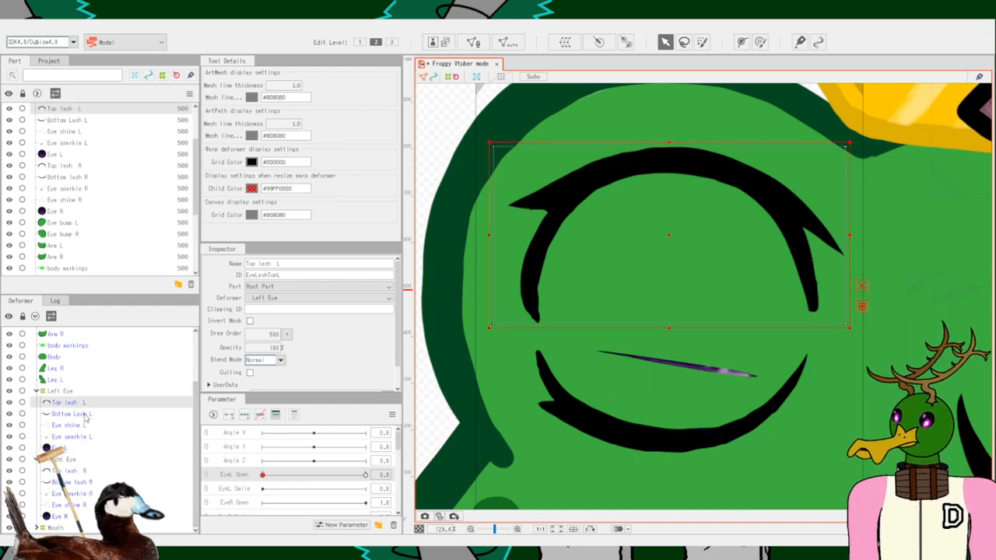
click(87, 414)
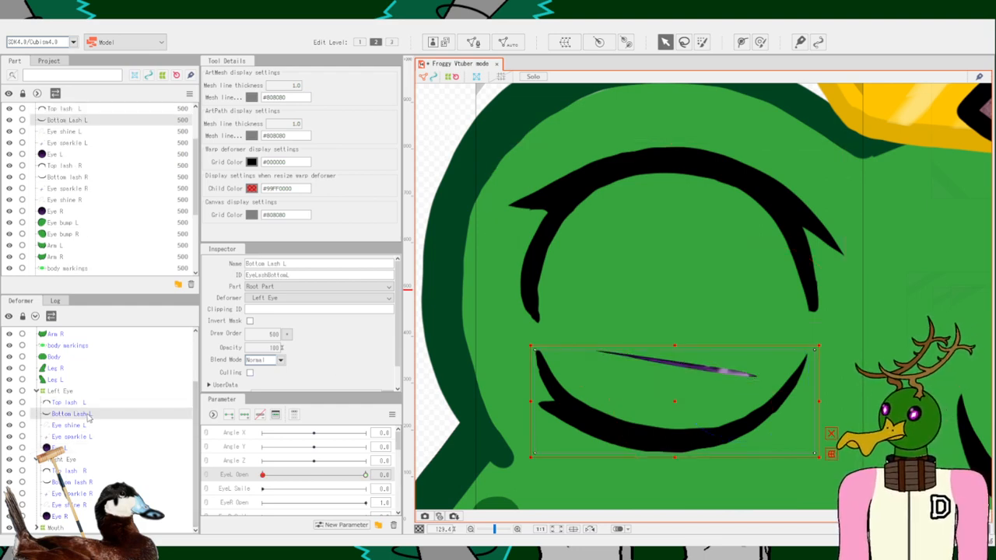
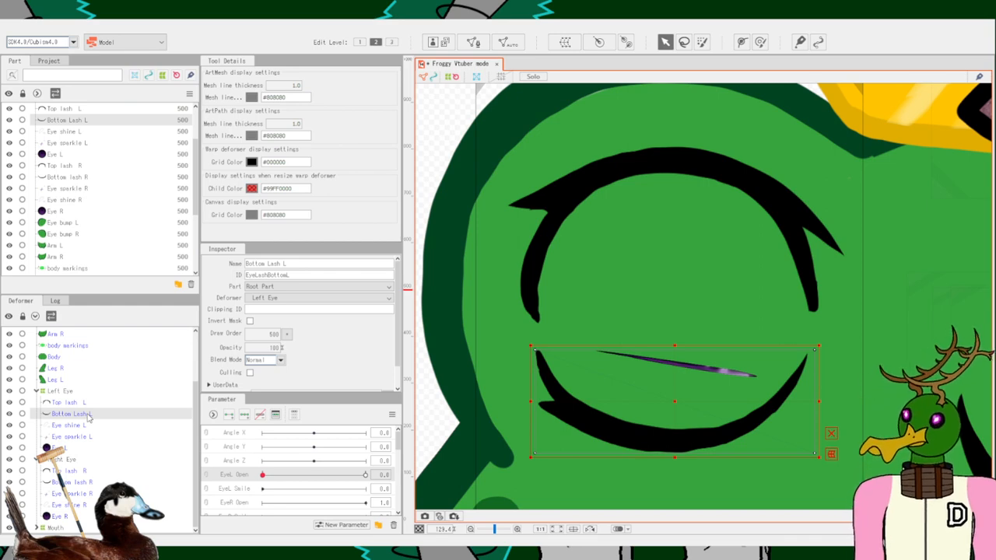
Draw a six-point deform path along the arch of Top lash L, from its right end to its left end.
click(62, 402)
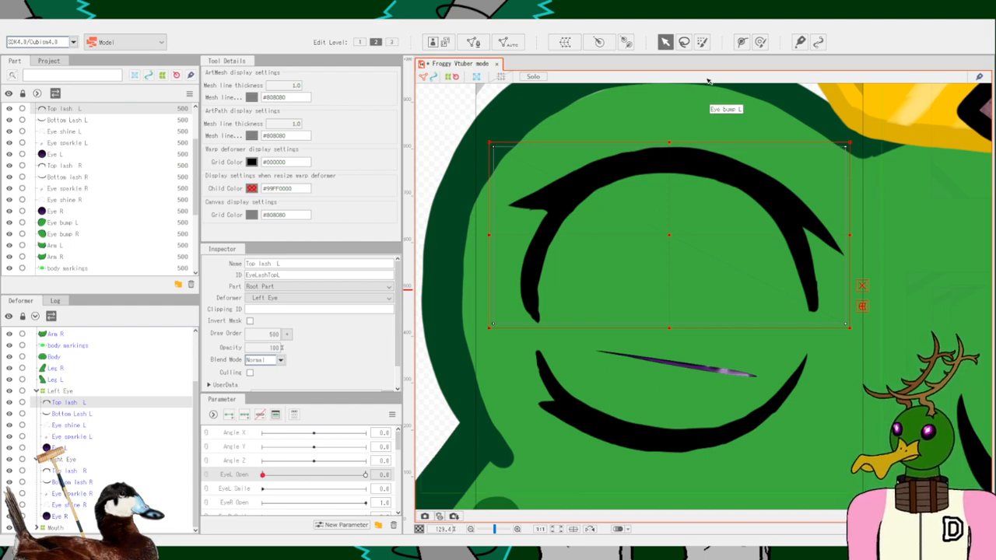
click(741, 42)
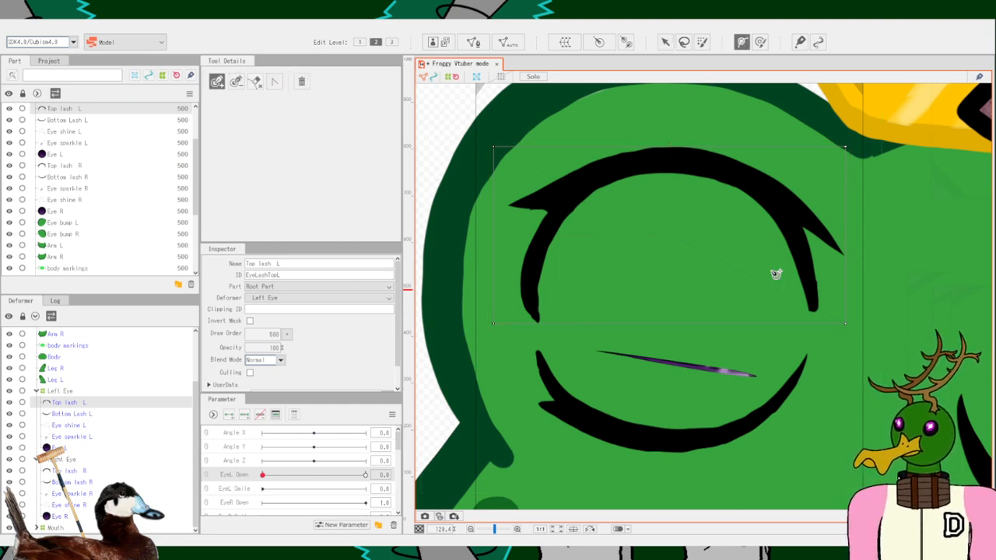
click(813, 307)
click(790, 224)
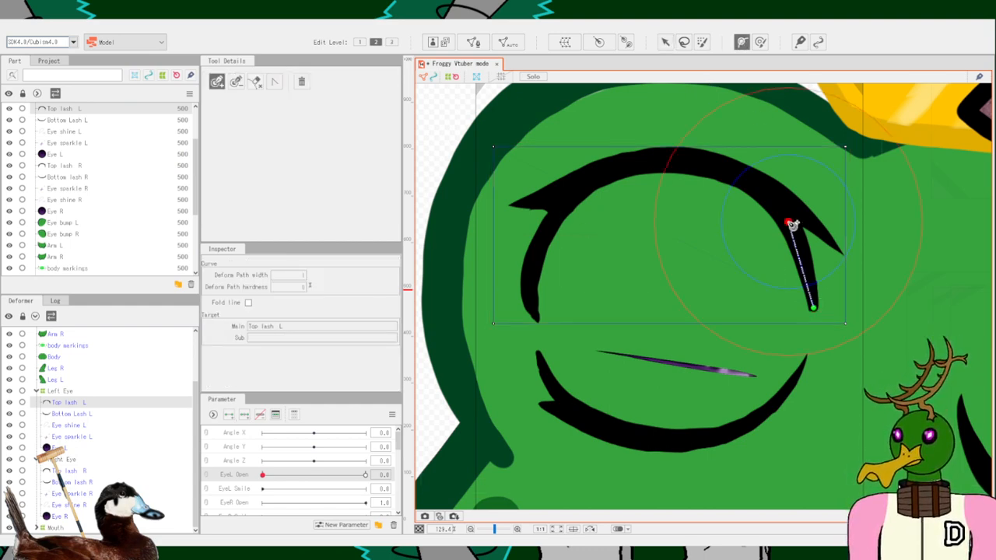
click(712, 169)
click(622, 168)
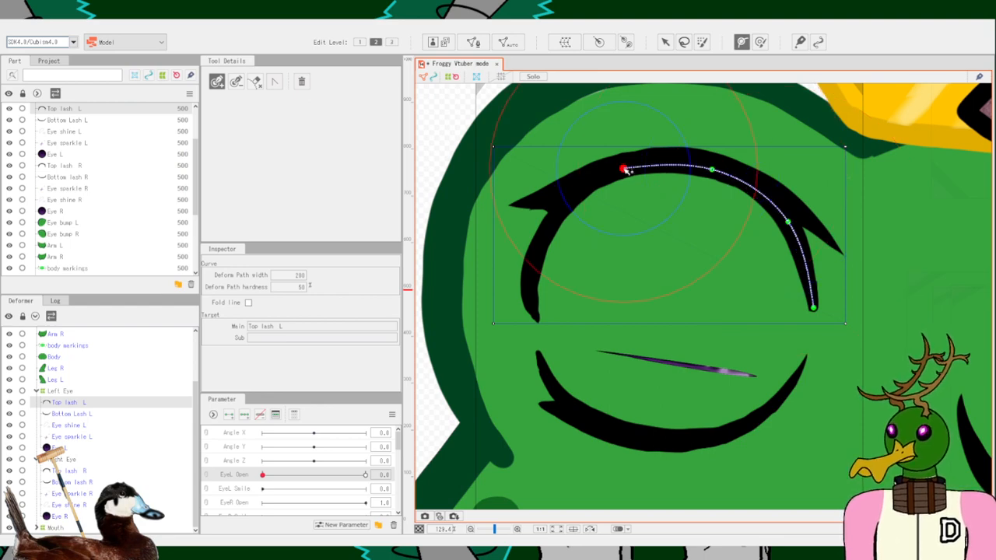
click(561, 216)
click(533, 307)
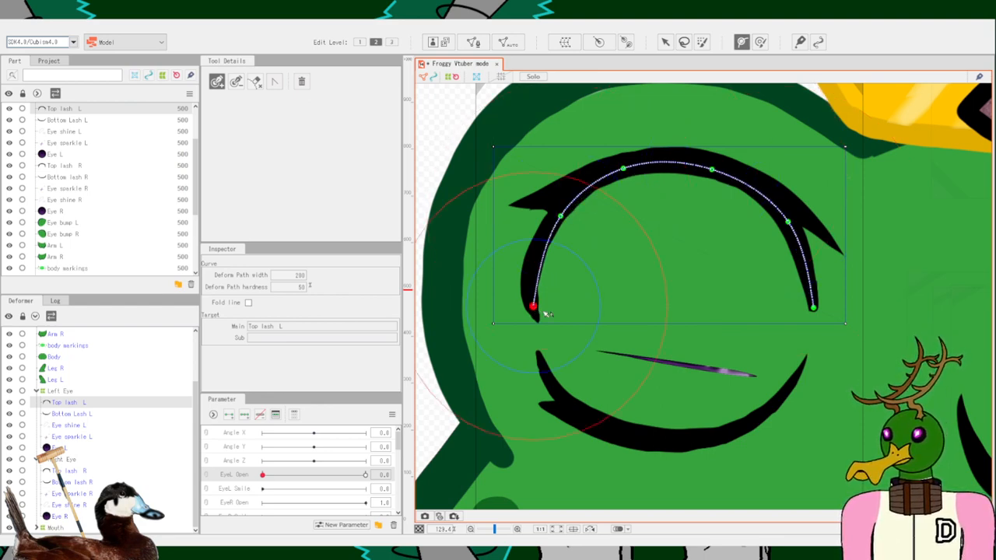
Add two keys to EyeL Open for Top lash L and try lowering its path points toward the closed iris.
click(85, 404)
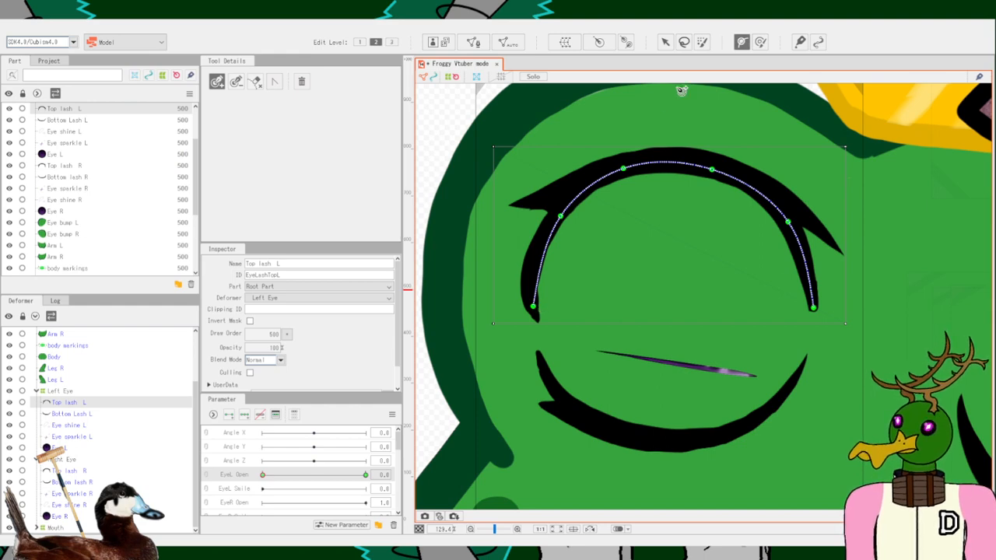
click(664, 41)
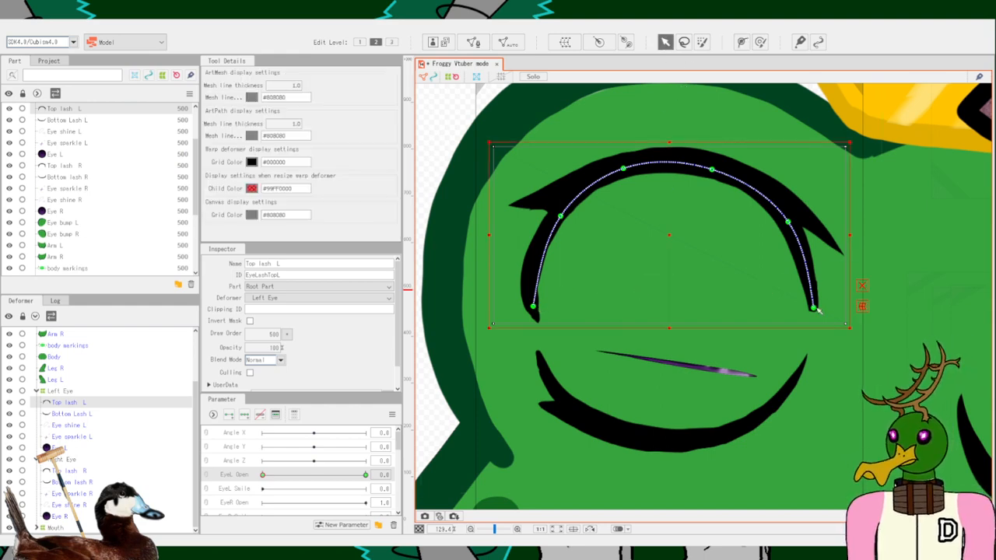
drag(813, 309, 778, 375)
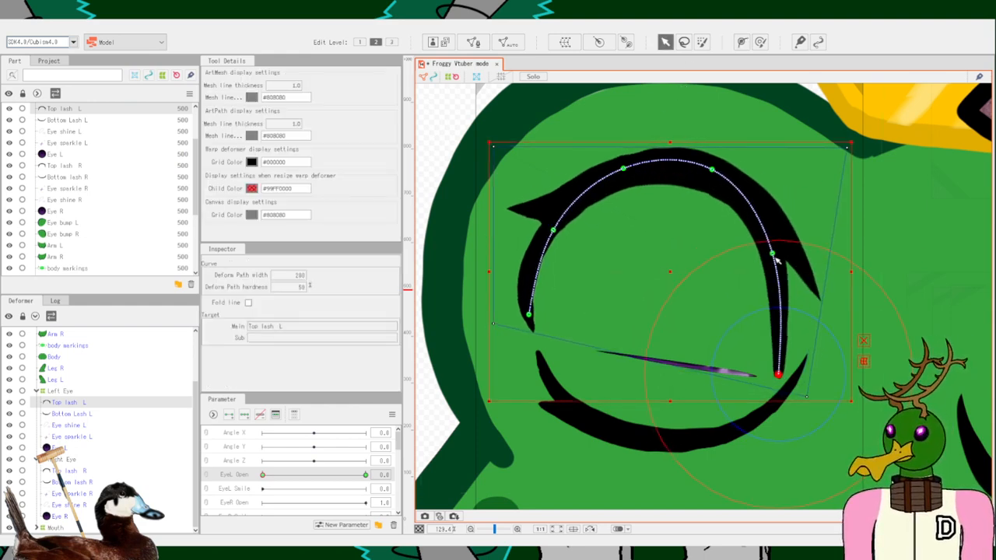
drag(776, 260, 754, 275)
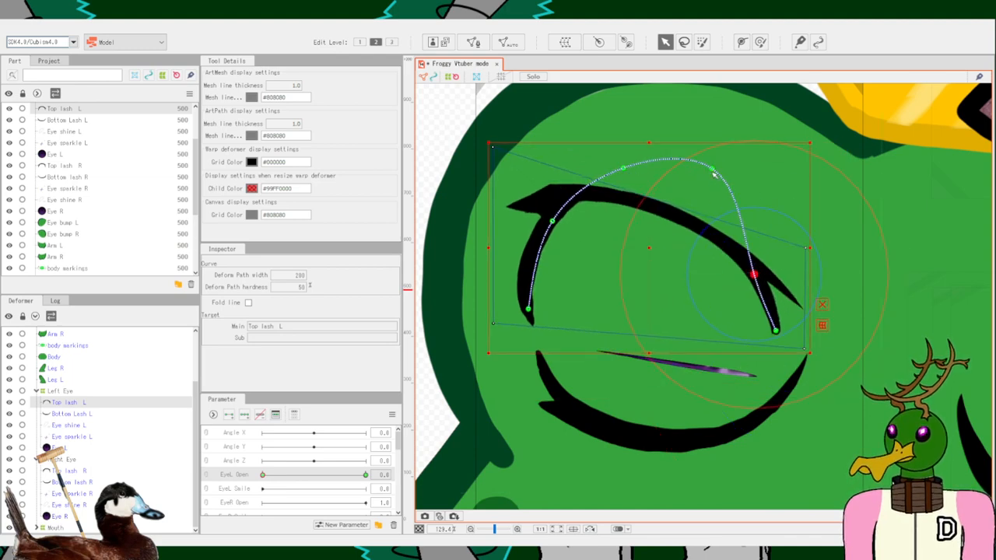
drag(714, 174, 695, 318)
click(631, 246)
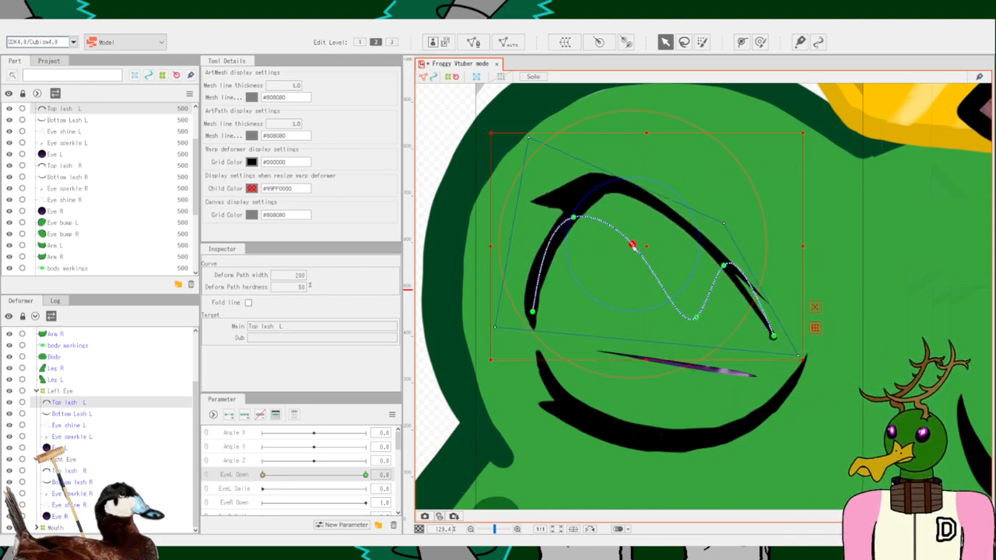
drag(632, 246, 634, 317)
drag(602, 232, 555, 348)
Try flattening Top lash L over the thin iris by aligning its middle and end path points.
drag(724, 294, 770, 376)
drag(739, 347, 683, 350)
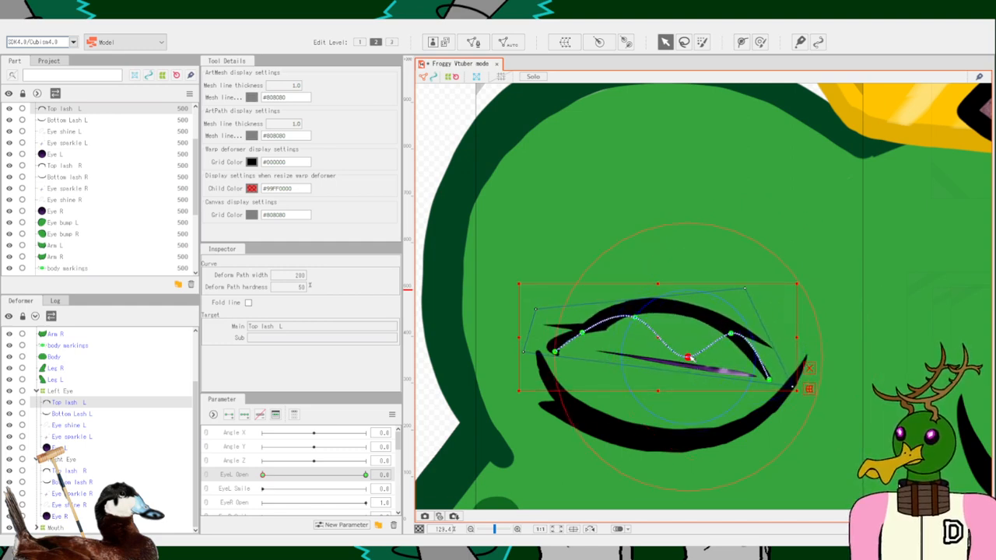
drag(634, 319, 638, 356)
drag(596, 322, 560, 351)
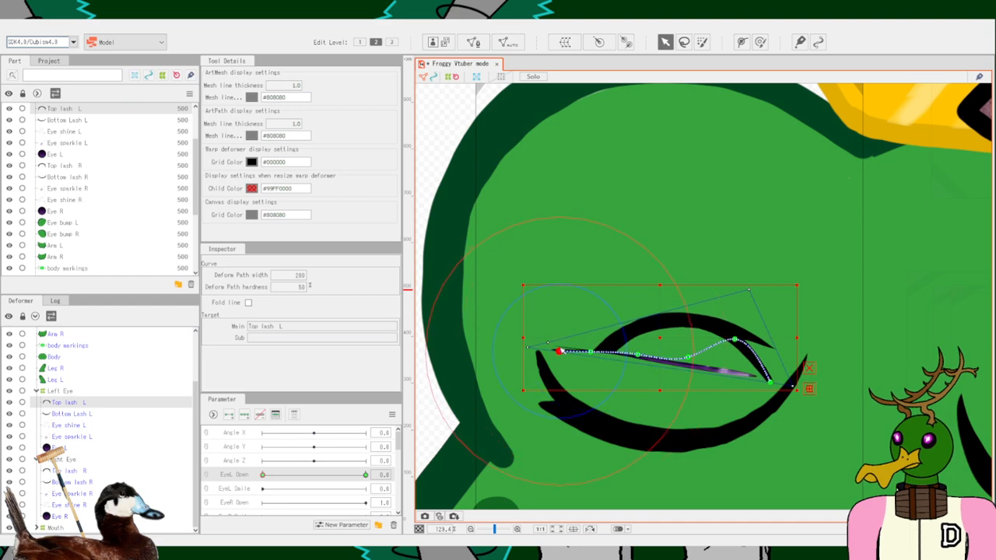
click(735, 342)
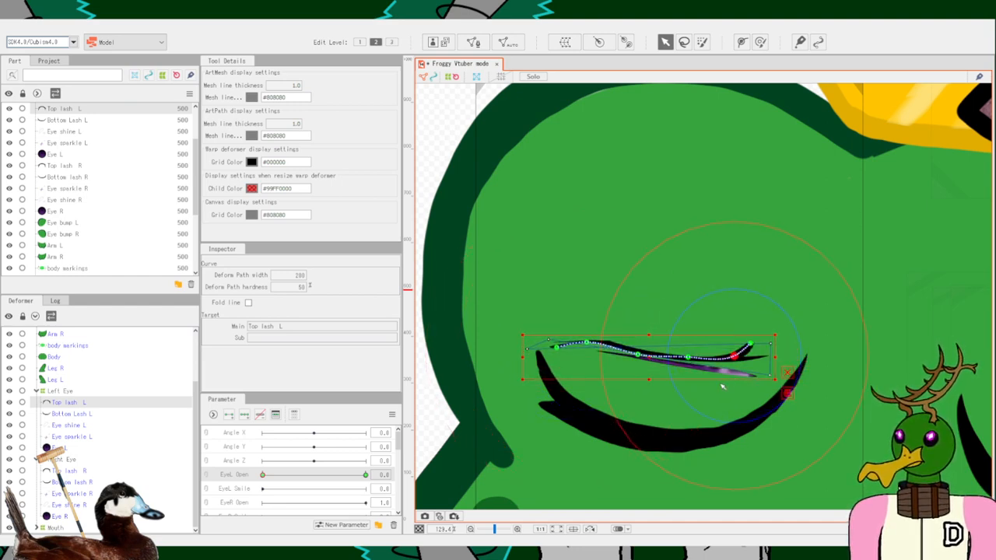
drag(770, 359, 762, 386)
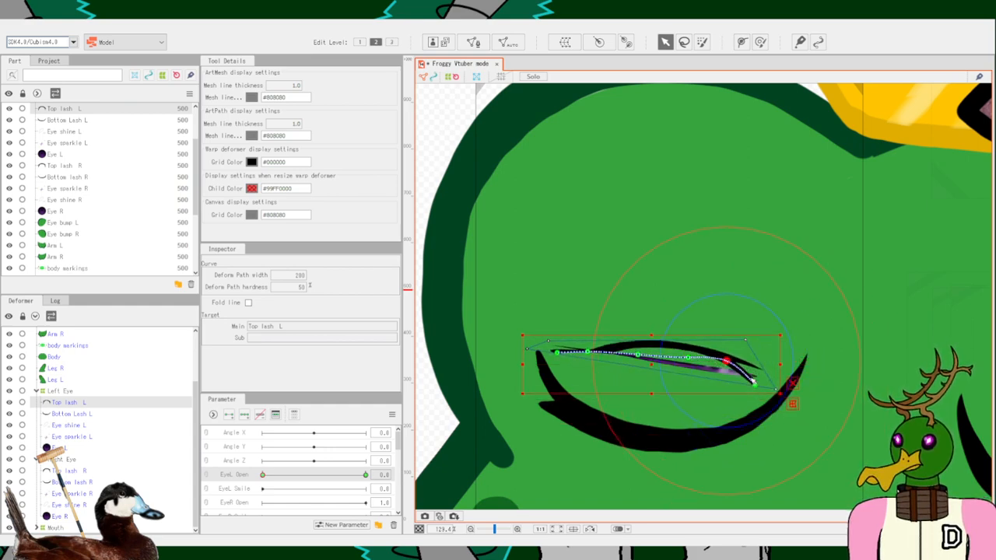
mouse_move(770, 384)
mouse_down()
mouse_move(779, 397)
mouse_move(771, 387)
mouse_up()
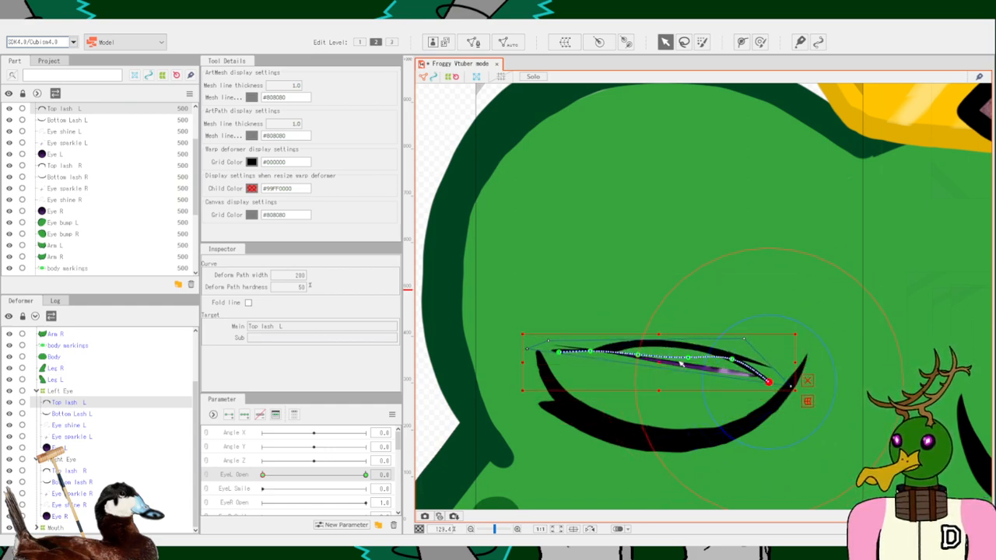
drag(690, 360, 719, 370)
Undo all the lowering and flattening of Top lash L back to its open arch.
key(ctrl+z)
key(ctrl+z)
key(ctrl+z)
key(ctrl+z)
key(ctrl+z)
key(ctrl+z)
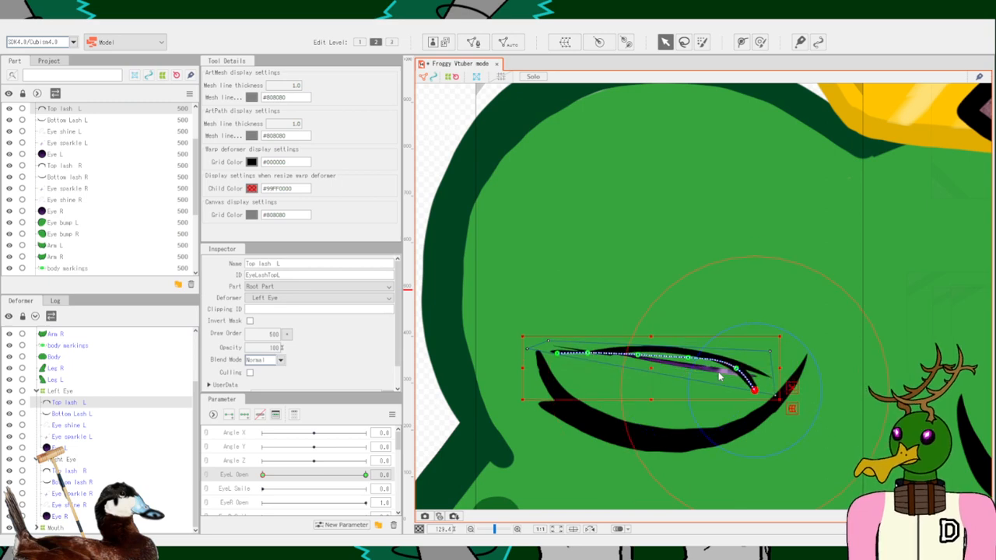
key(ctrl+z)
key(ctrl+z)
key(ctrl+z)
key(ctrl+z)
key(ctrl+z)
key(ctrl+z)
key(ctrl+z)
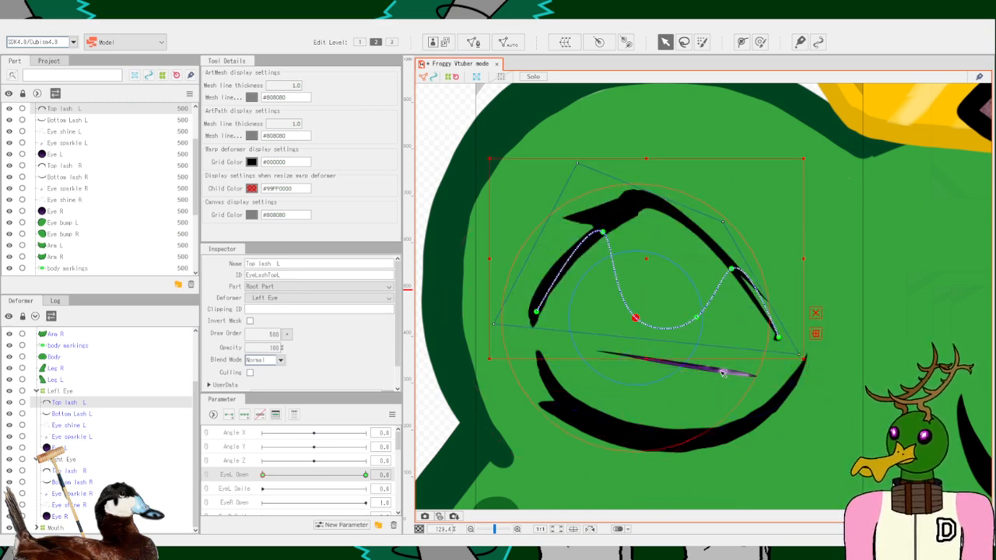
key(ctrl+z)
key(ctrl+z)
key(ctrl+z)
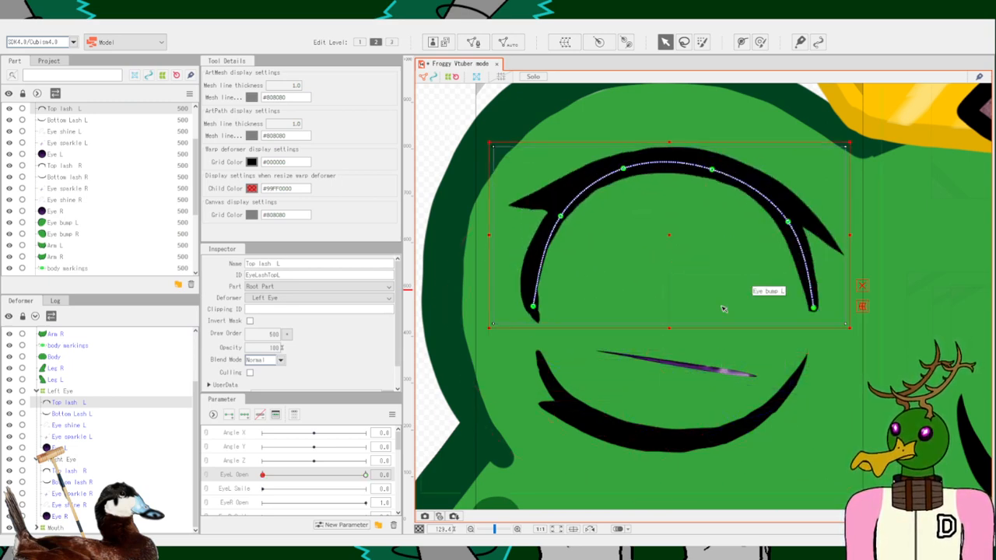
Undo the six-point deform path drawn on Top lash L.
key(ctrl+z)
key(ctrl+z)
key(ctrl+z)
key(ctrl+z)
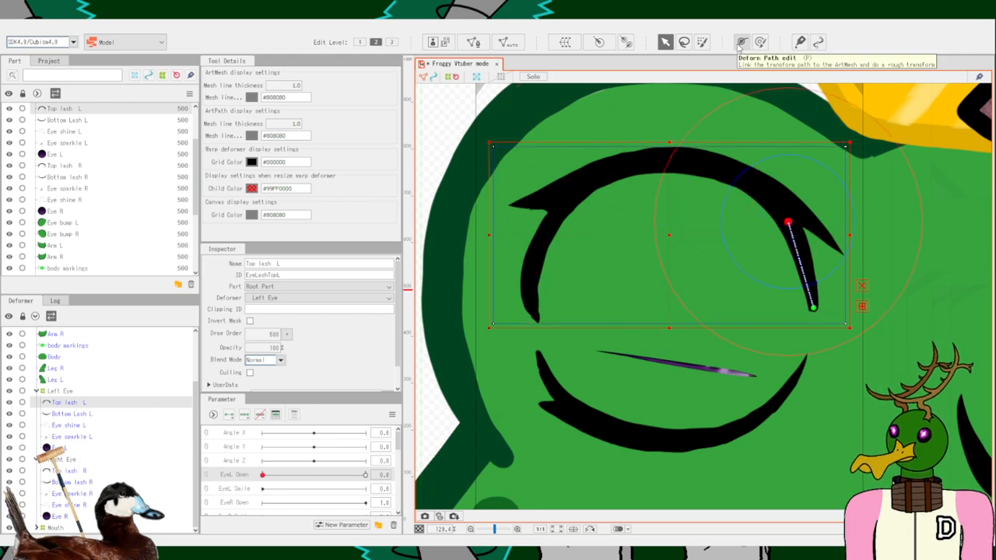
Draw a five-point deform path on Top lash L from its right end up to the middle of the arch.
click(740, 42)
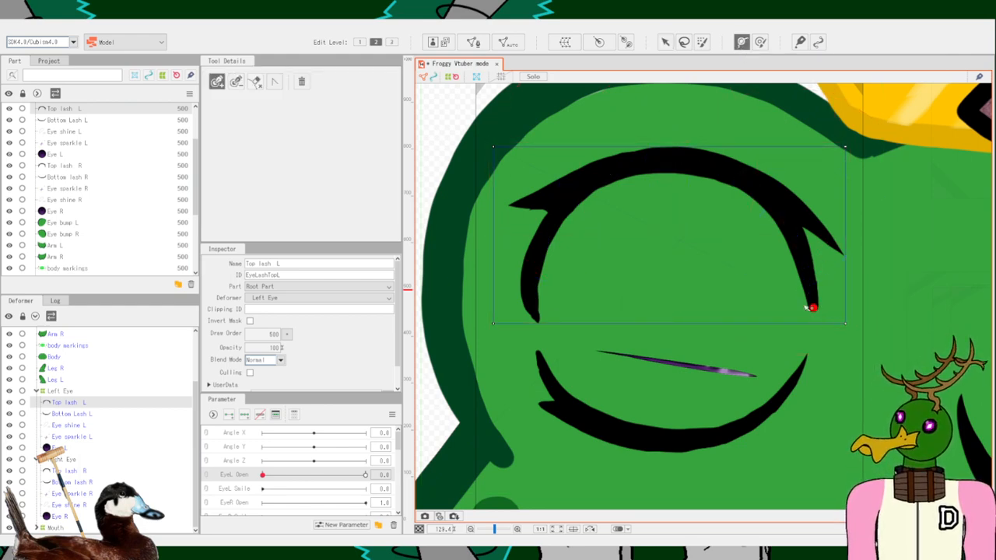
click(787, 218)
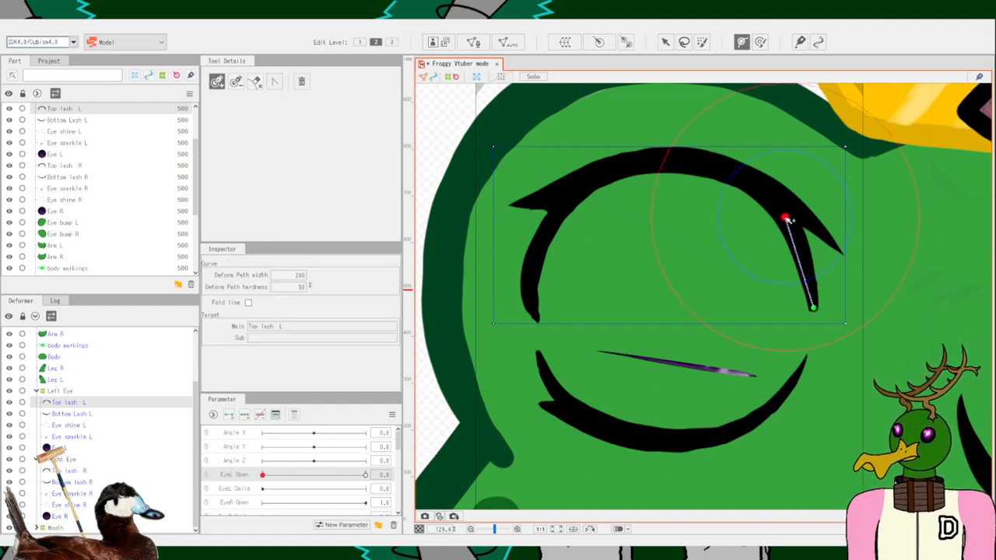
click(747, 188)
click(698, 169)
click(664, 166)
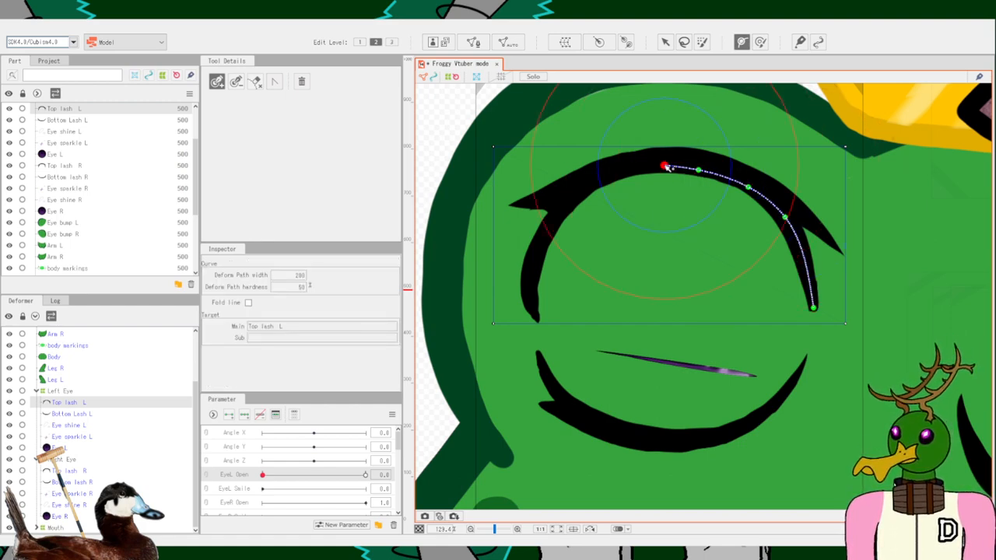
Try reshaping the right half of Top lash L by lowering the path point beside the middle and adjusting its neighbours.
click(665, 42)
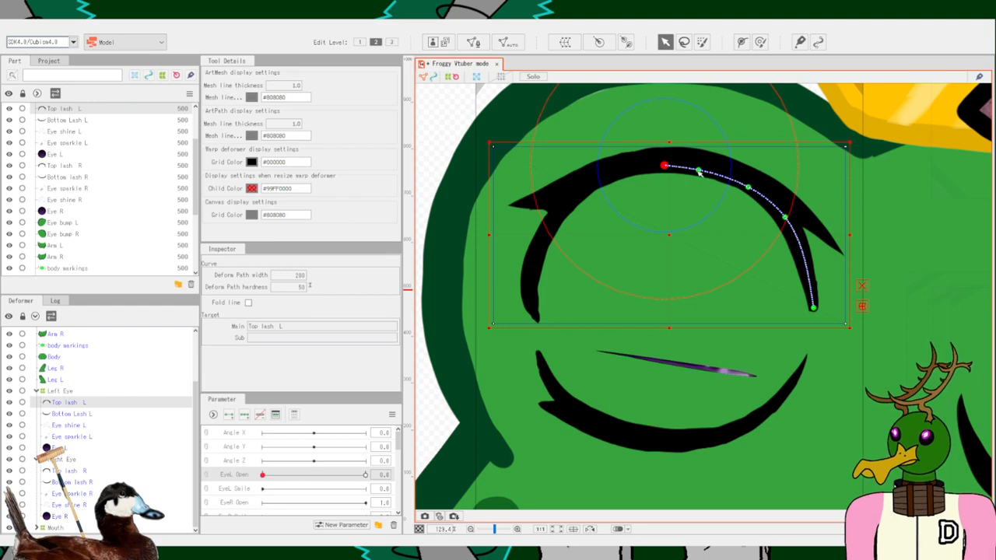
drag(699, 172, 700, 196)
click(747, 187)
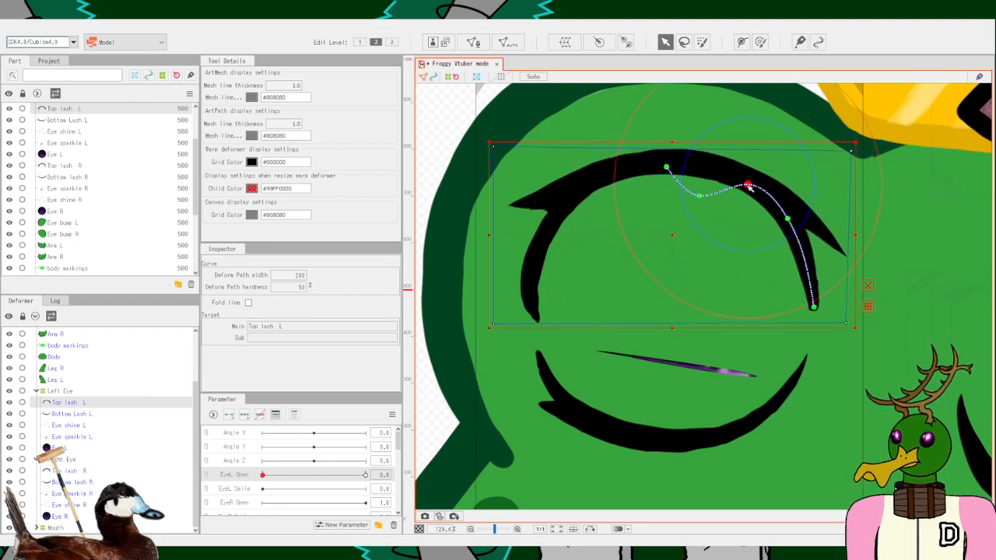
mouse_move(788, 219)
mouse_down()
mouse_move(793, 201)
mouse_move(788, 218)
mouse_move(780, 209)
mouse_up()
Undo the reshaping of Top lash L and the path points along its right half.
key(ctrl+z)
key(ctrl+z)
key(ctrl+z)
key(ctrl+z)
key(ctrl+z)
key(ctrl+z)
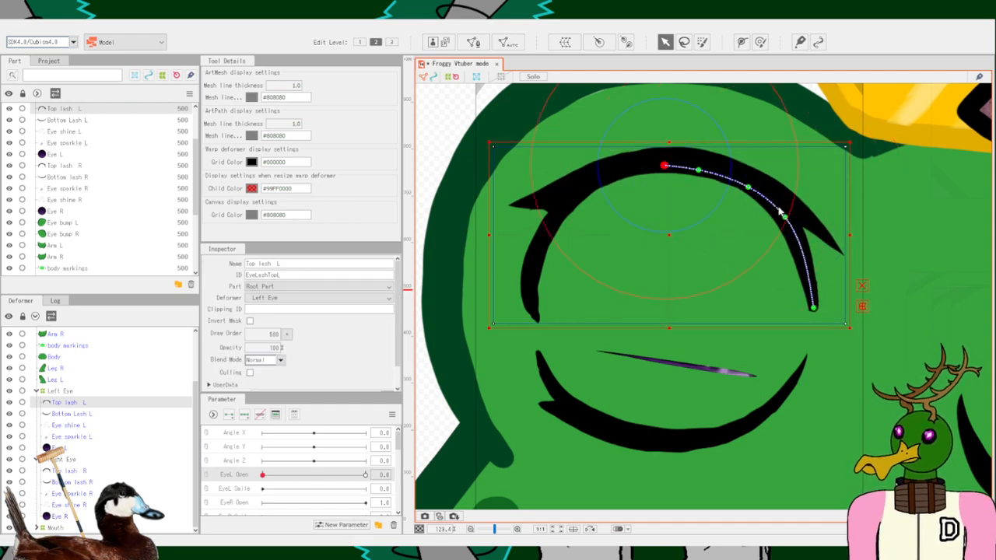
key(ctrl+z)
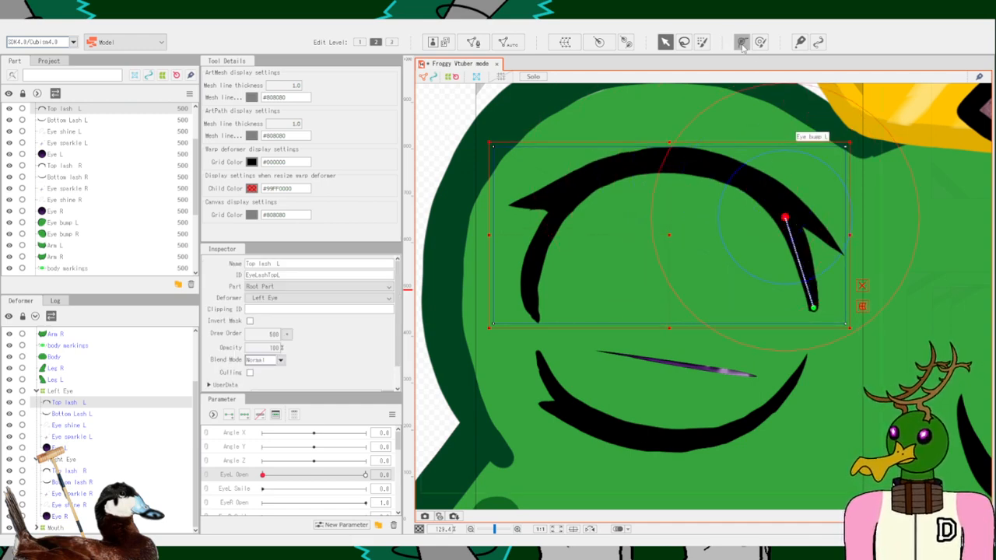
Try restarting the deform path with its second point closer to the right end of Top lash L, undoing each attempt.
click(741, 43)
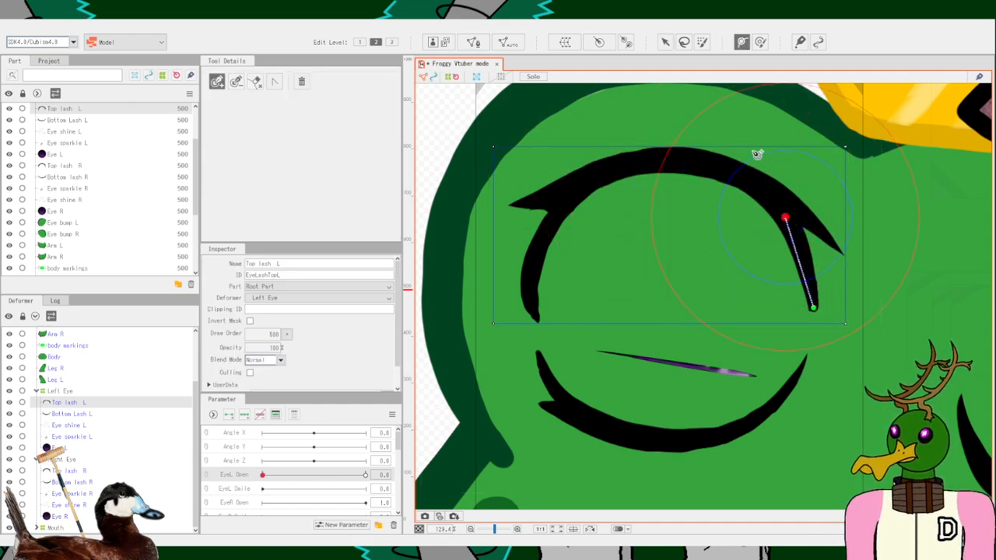
click(805, 274)
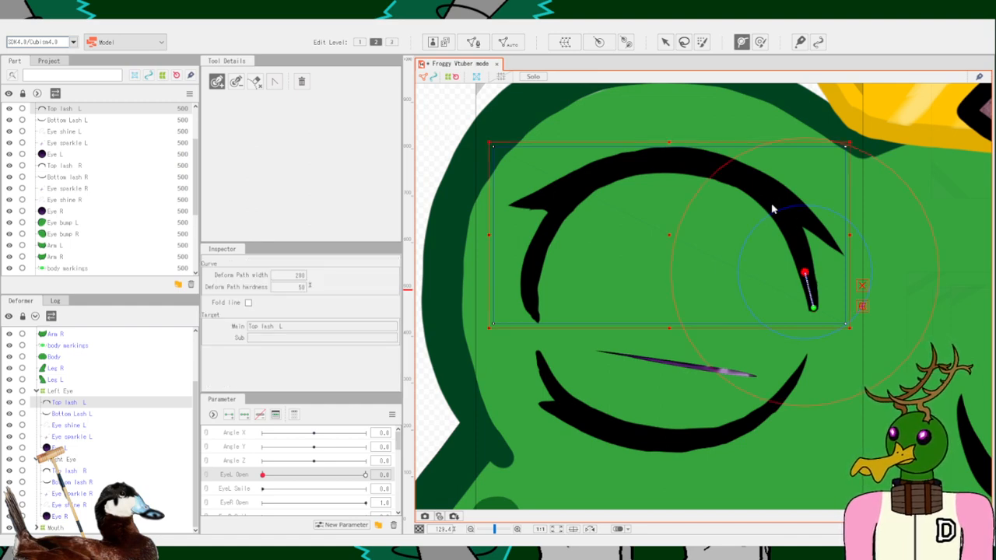
key(ctrl+z)
click(815, 310)
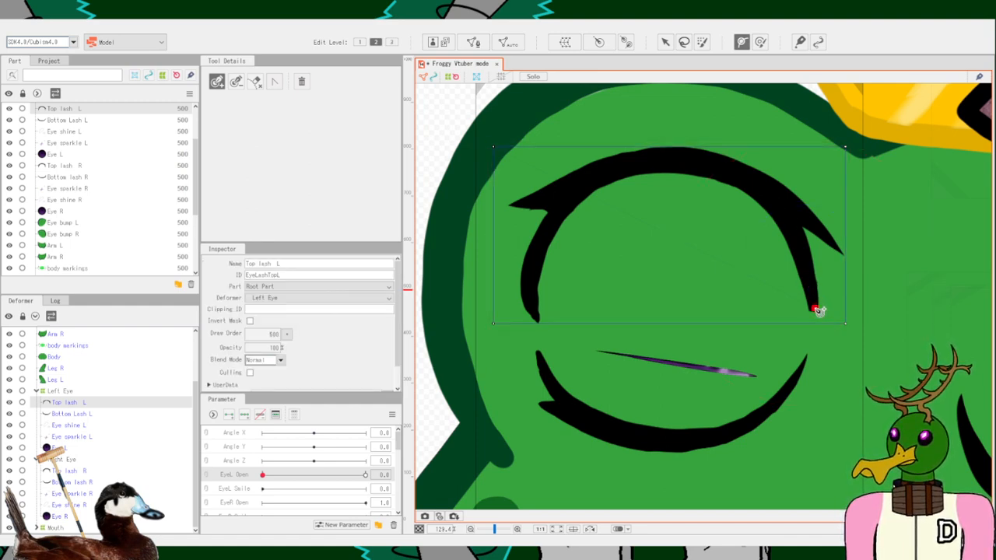
click(800, 251)
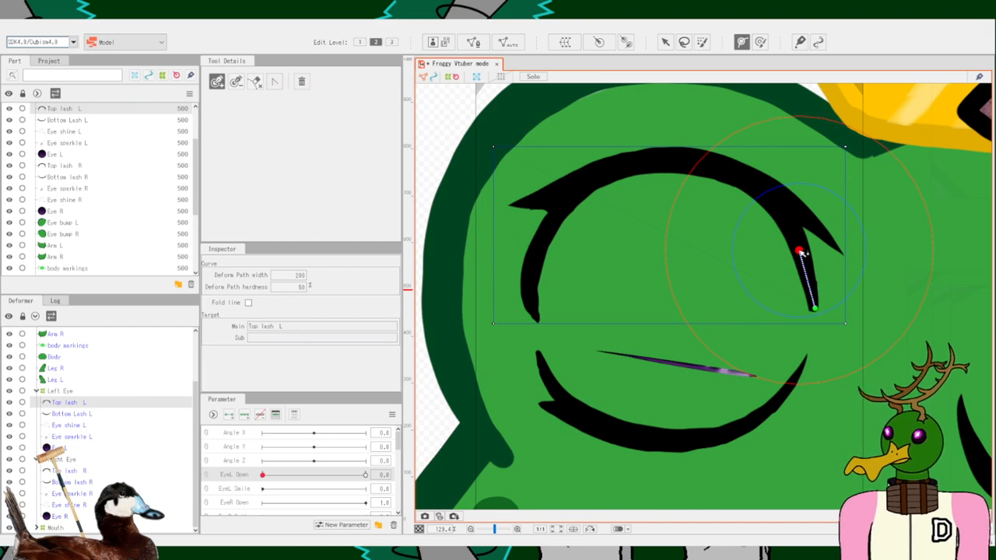
key(ctrl+z)
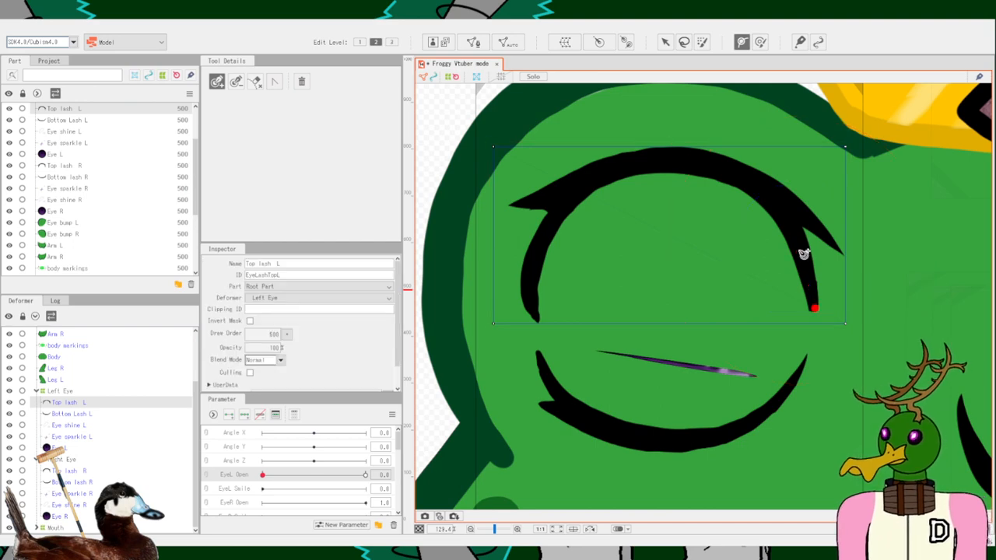
Draw an eight-point deform path on Top lash L from its right end across the top to the left shoulder.
click(817, 309)
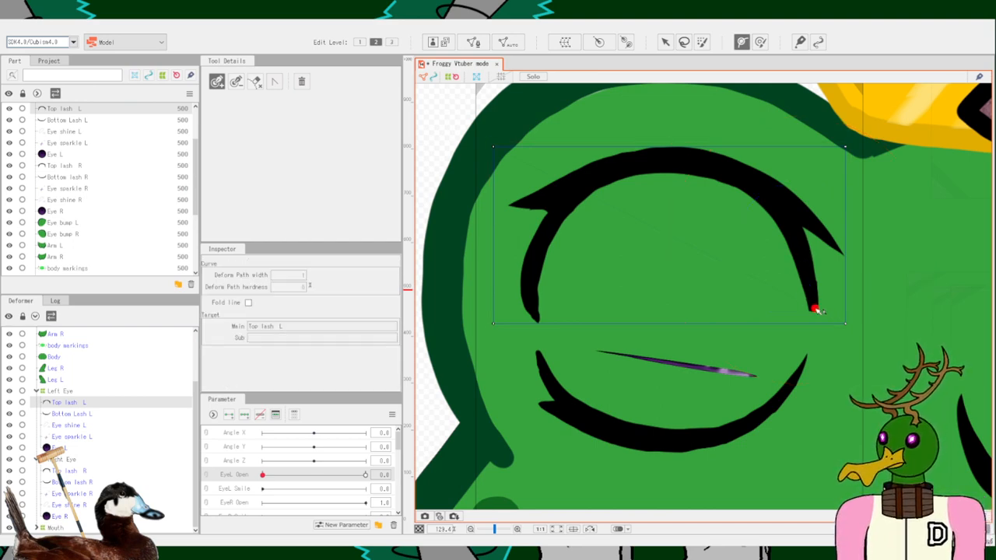
click(800, 242)
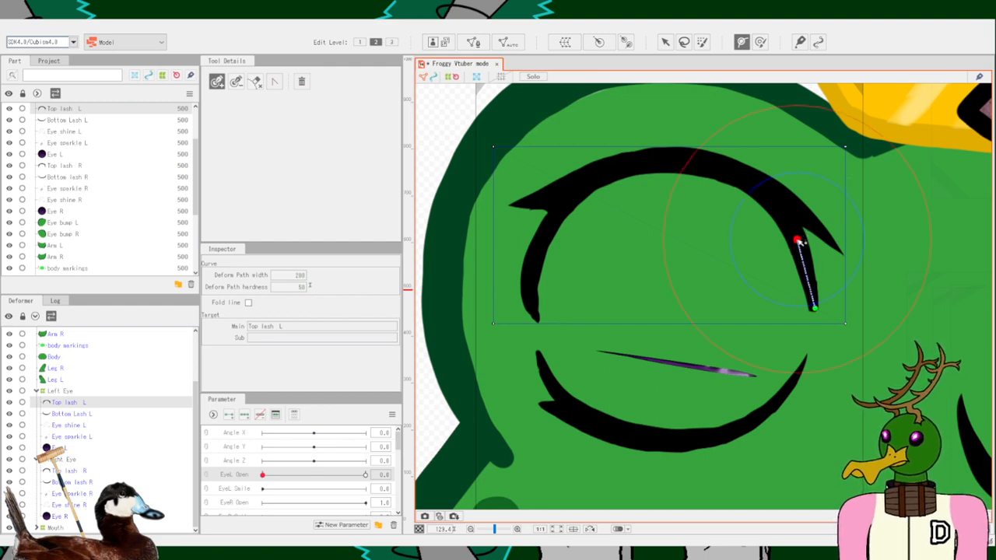
click(765, 196)
click(736, 180)
click(697, 166)
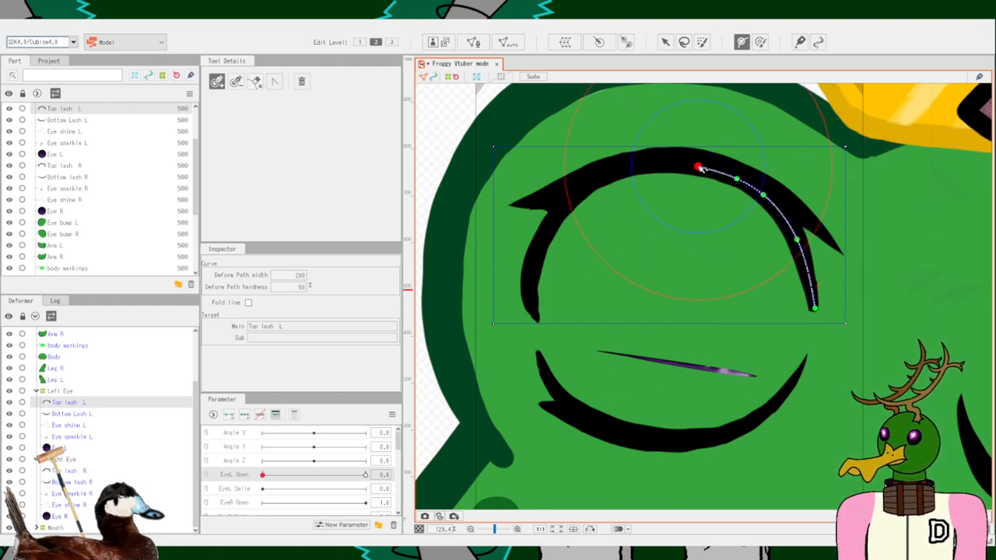
click(673, 164)
click(632, 167)
click(609, 178)
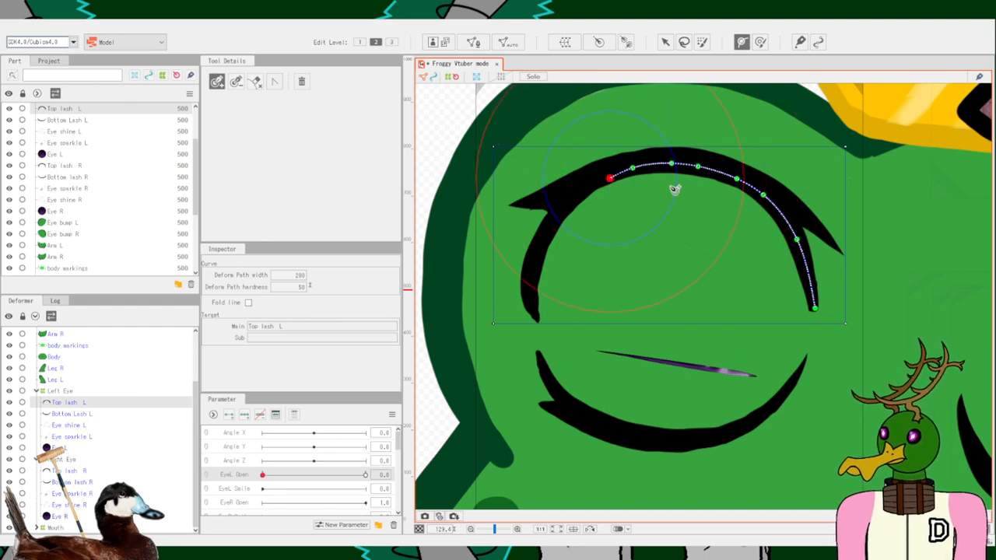
Try bending the right side of Top lash L inward with its path points and raise the right end point.
click(665, 42)
drag(766, 197, 729, 187)
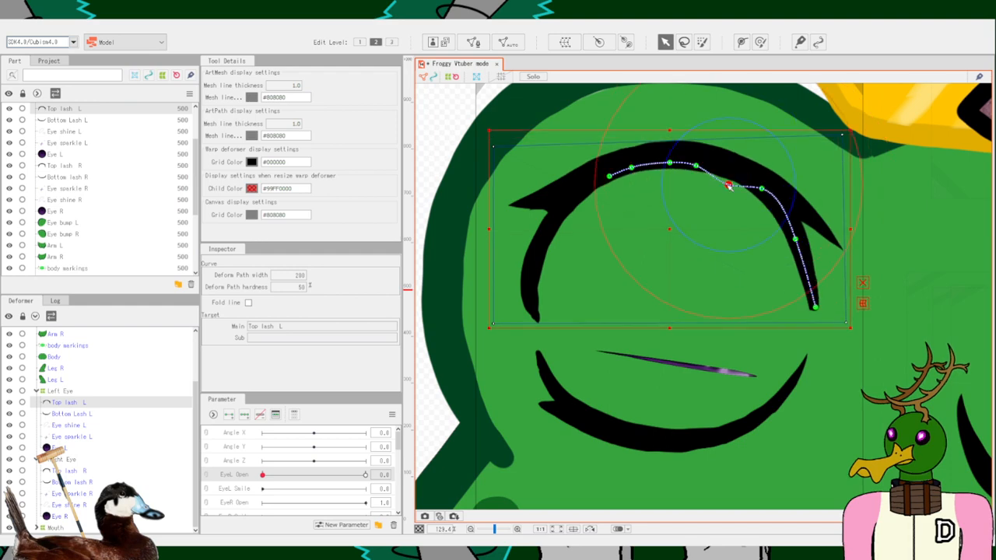
mouse_move(796, 240)
mouse_down()
mouse_move(808, 236)
mouse_move(773, 244)
mouse_move(770, 221)
mouse_move(794, 222)
mouse_move(797, 232)
mouse_up()
drag(814, 311, 807, 285)
Undo the bending of Top lash L and the eight-point deform path.
key(ctrl+z)
key(ctrl+z)
key(ctrl+z)
key(ctrl+z)
key(ctrl+z)
key(ctrl+z)
key(ctrl+z)
key(ctrl+z)
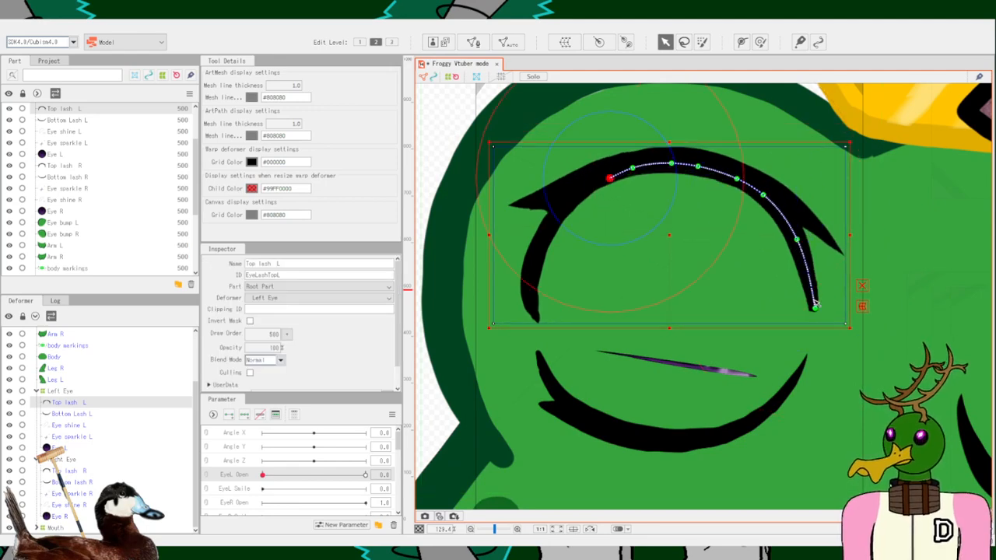
key(ctrl+z)
key(ctrl+z)
key(ctrl+z)
key(ctrl+z)
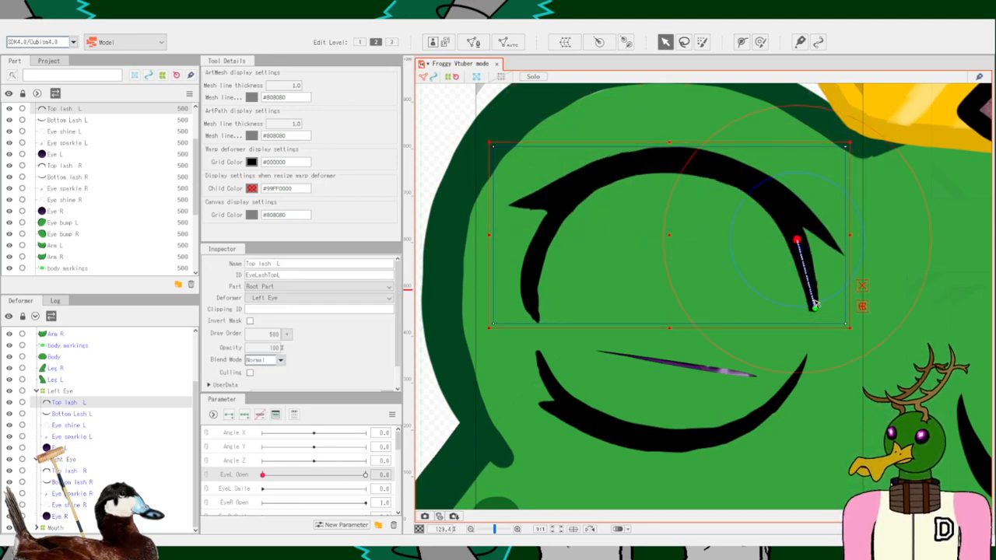
key(ctrl+z)
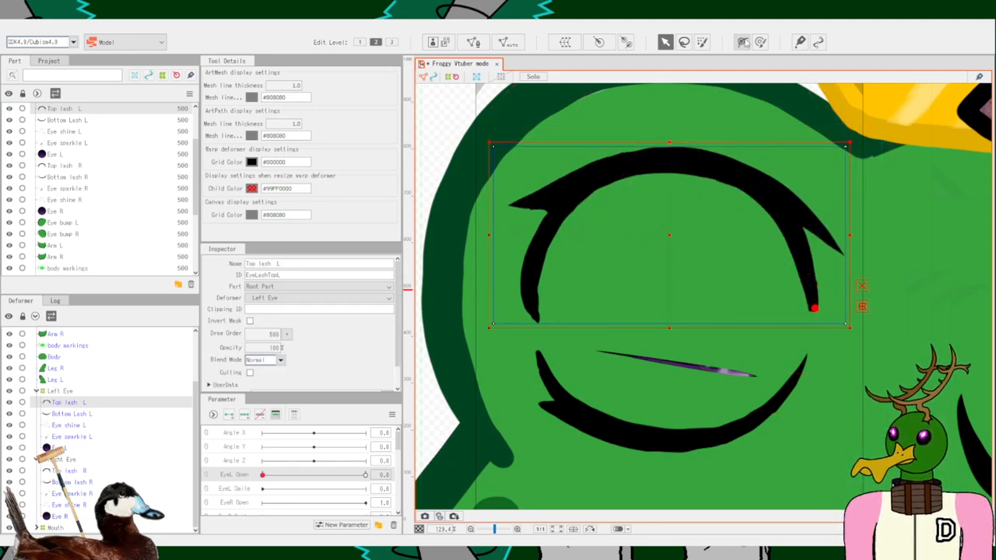
Draw a six-point deform path along the whole arch of Top lash L, from the right end to near the left end.
click(743, 42)
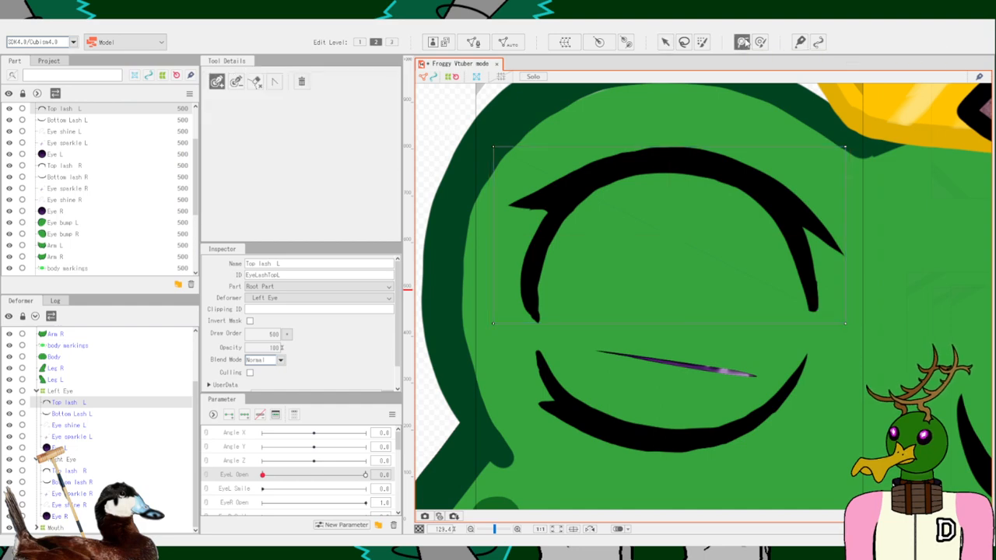
click(816, 307)
click(783, 217)
click(723, 171)
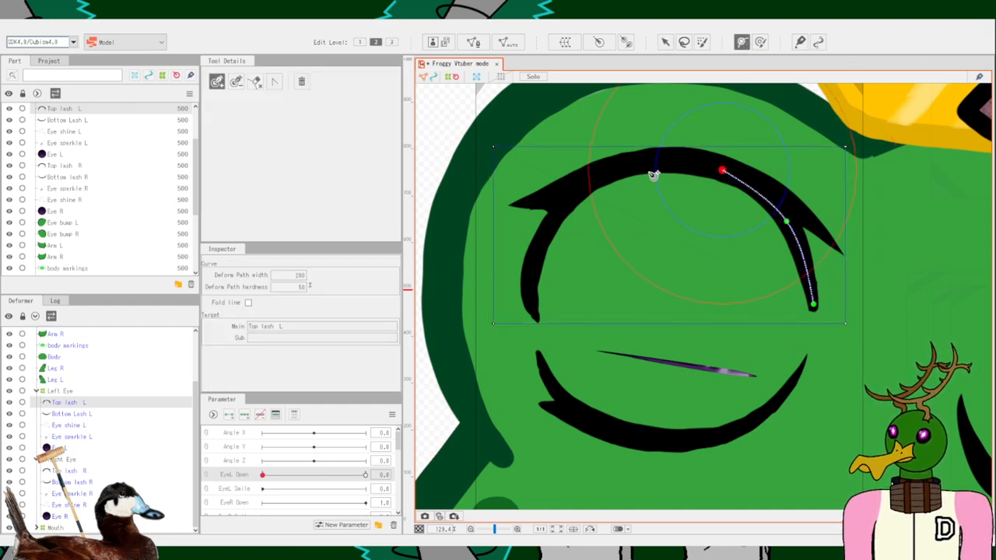
click(634, 168)
click(571, 201)
click(532, 289)
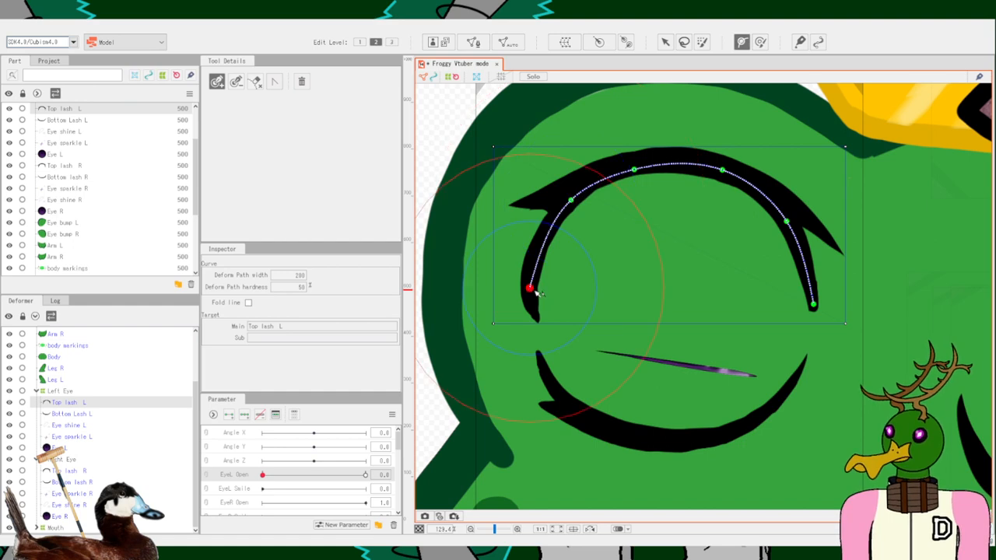
Try pulling all path points of Top lash L inward and down, working from the right side to the left end.
click(665, 42)
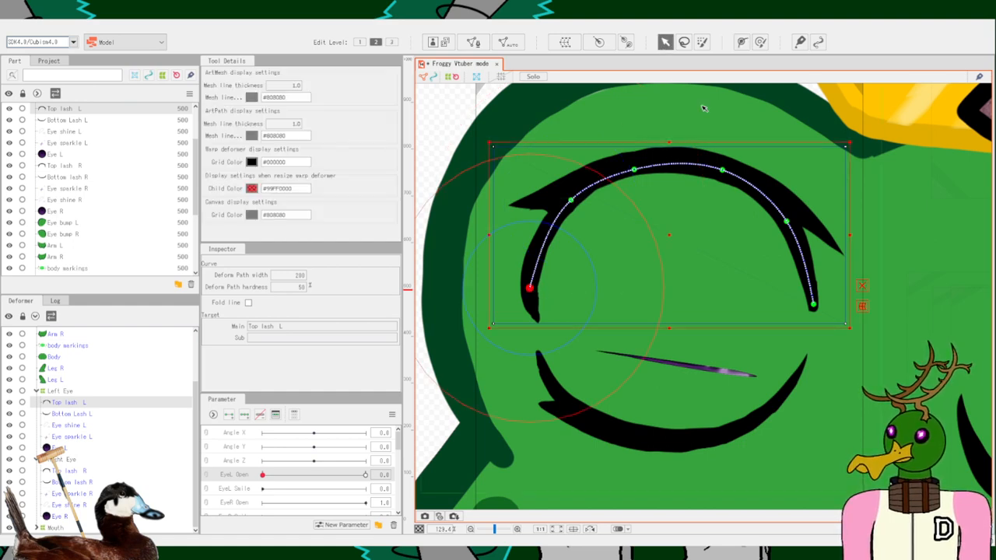
drag(785, 221, 777, 227)
drag(815, 275, 705, 295)
drag(722, 169, 662, 210)
drag(634, 168, 607, 239)
drag(563, 196, 553, 265)
drag(515, 294, 536, 309)
Undo the reshaping of Top lash L while keeping the full six-point deform path.
key(ctrl+z)
key(ctrl+z)
key(ctrl+z)
key(ctrl+z)
key(ctrl+z)
key(ctrl+z)
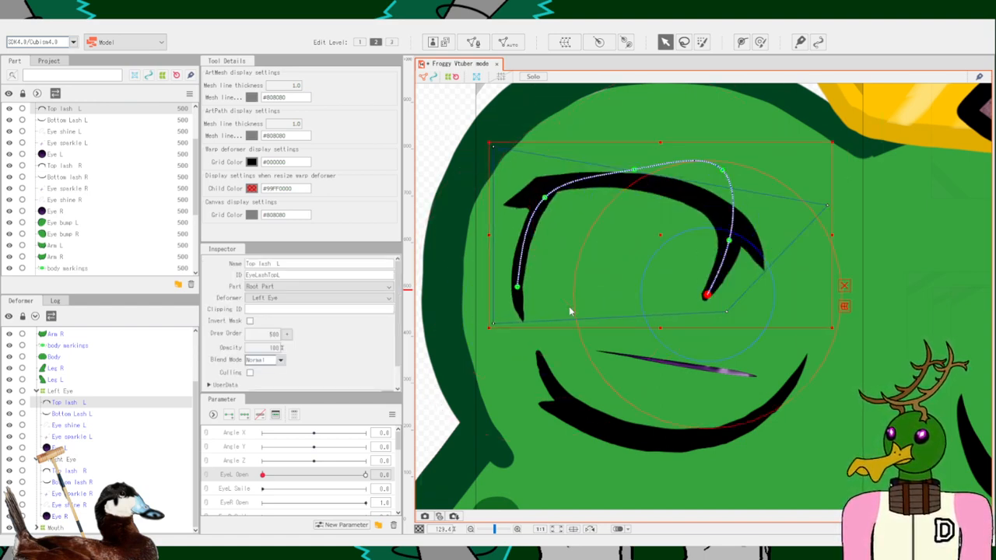
key(ctrl+z)
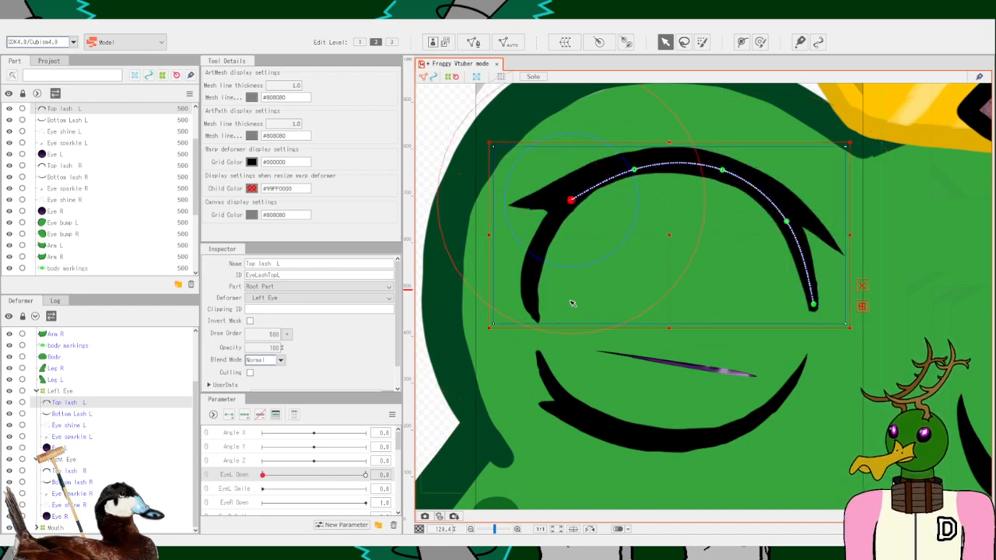
key(ctrl+y)
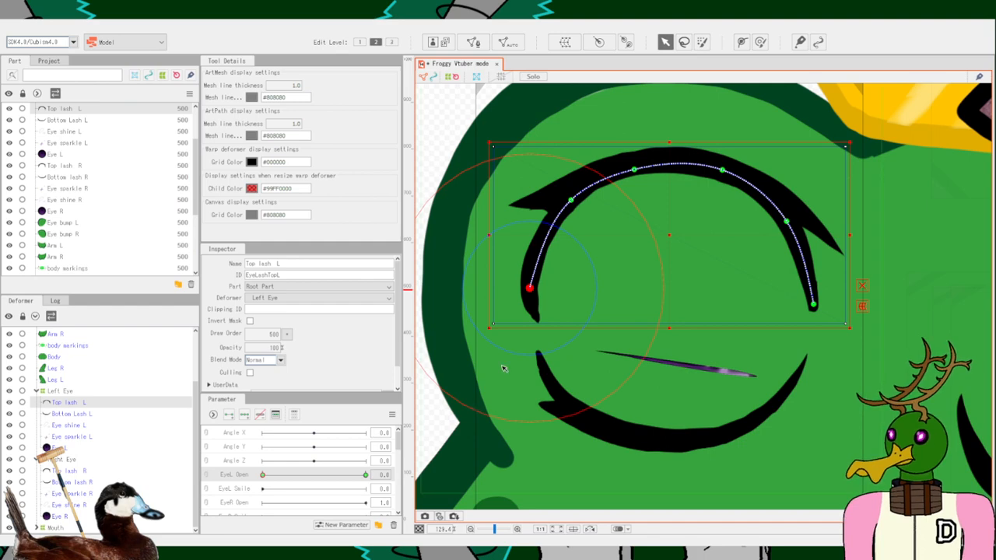
Try moving Top lash L down over the lower lash and lowering its left and middle path points onto the thin iris.
mouse_move(530, 288)
mouse_down()
mouse_move(558, 331)
mouse_move(527, 284)
mouse_up()
drag(667, 234, 671, 335)
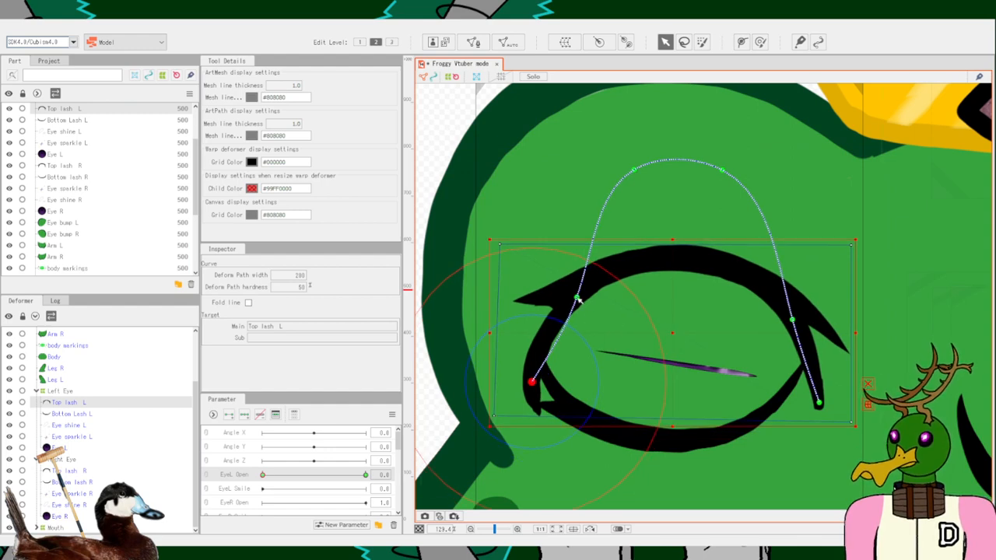
drag(578, 300, 604, 327)
drag(633, 169, 611, 380)
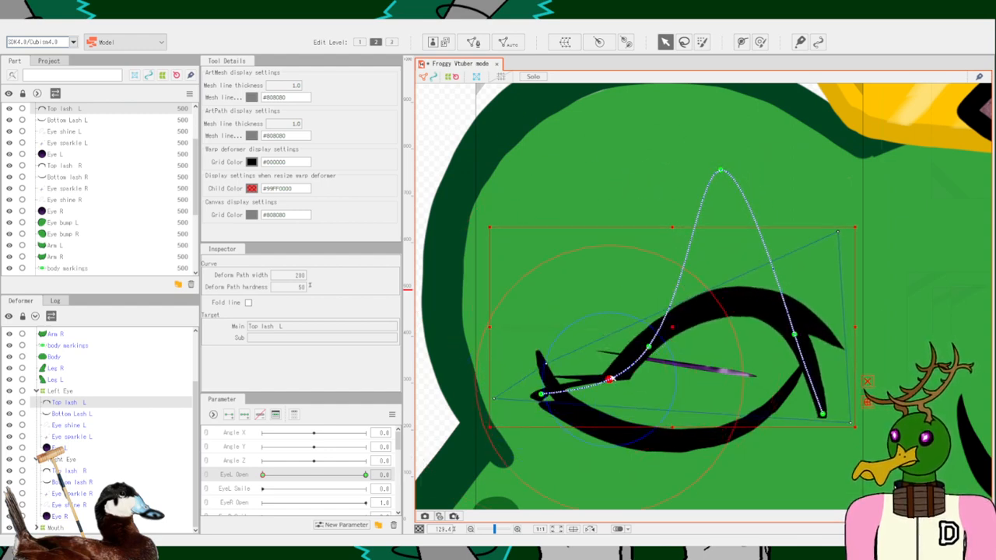
drag(720, 170, 707, 368)
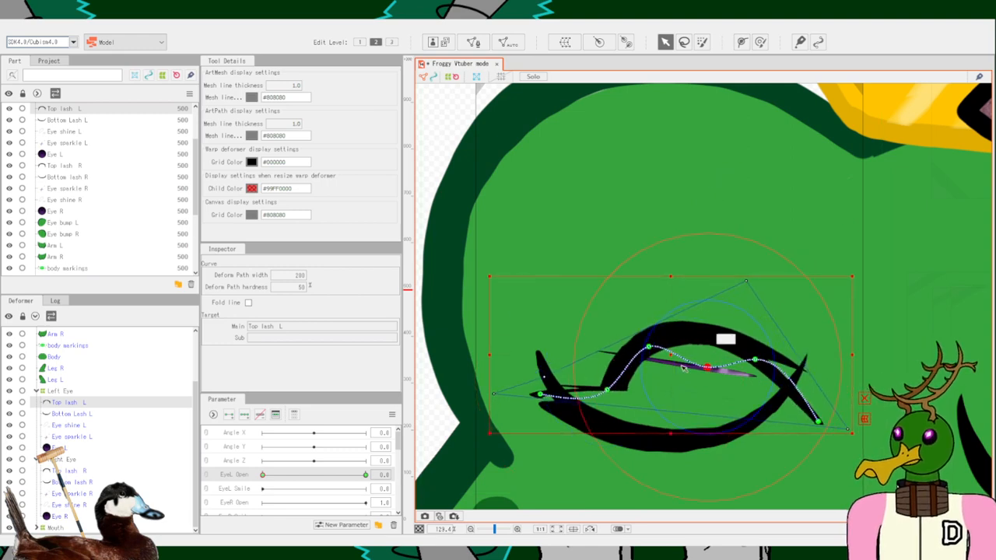
Try smoothing the lowered Top lash L into a flatter curve by aligning its inner path points along the iris.
drag(649, 347, 657, 365)
drag(608, 392, 594, 363)
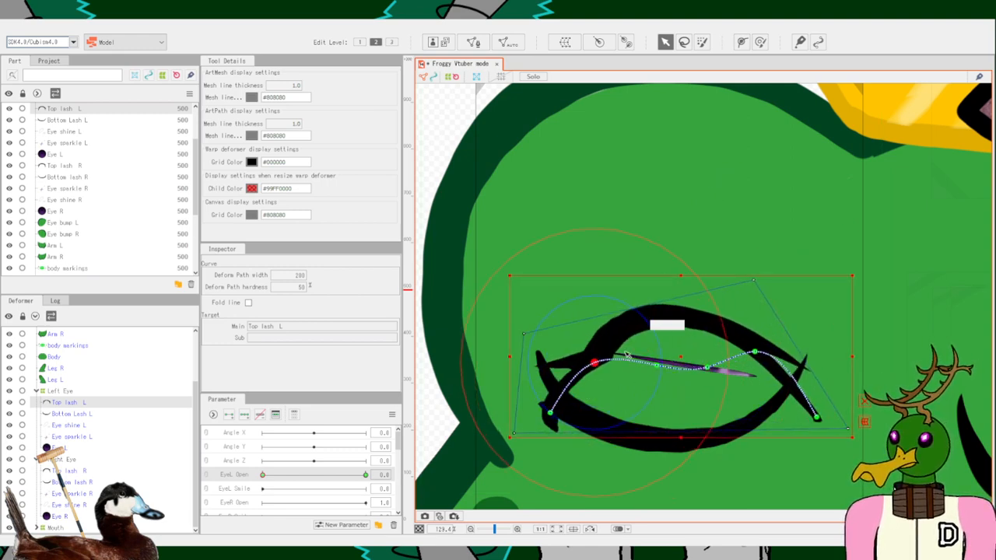
drag(754, 352, 773, 363)
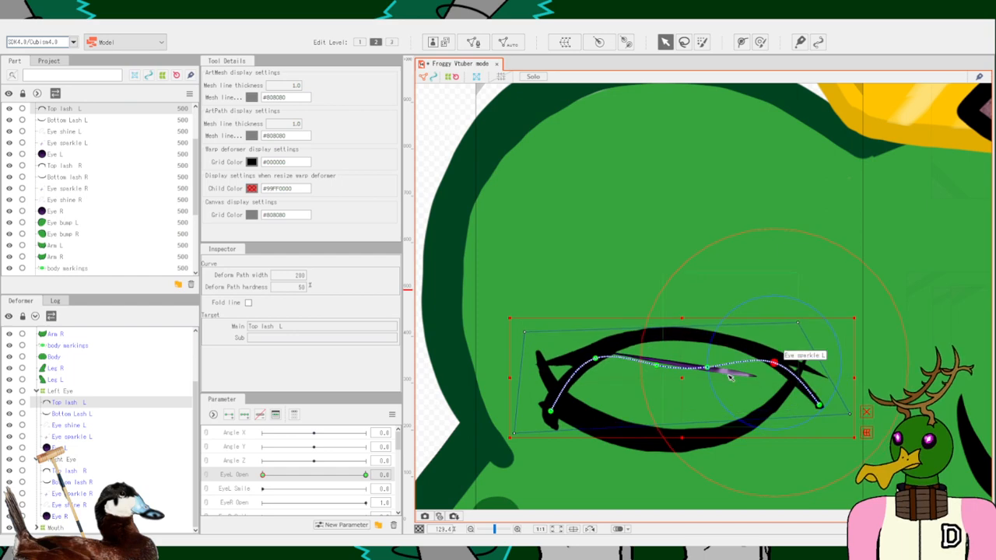
mouse_move(656, 365)
mouse_down()
mouse_move(658, 304)
mouse_move(665, 356)
mouse_up()
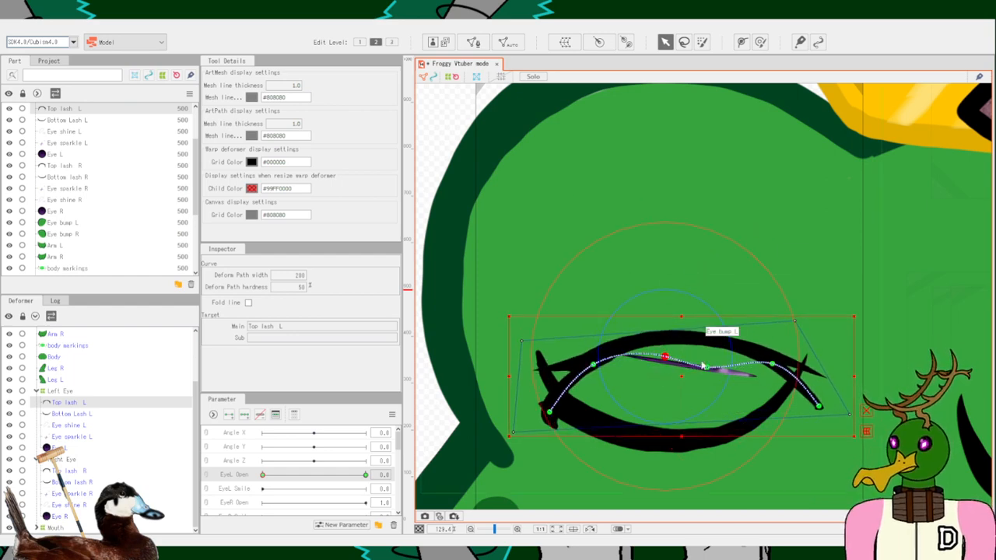
Undo the lowering and smoothing of Top lash L back to its open arch.
key(ctrl+z)
key(ctrl+z)
key(ctrl+z)
key(ctrl+z)
key(ctrl+z)
key(ctrl+z)
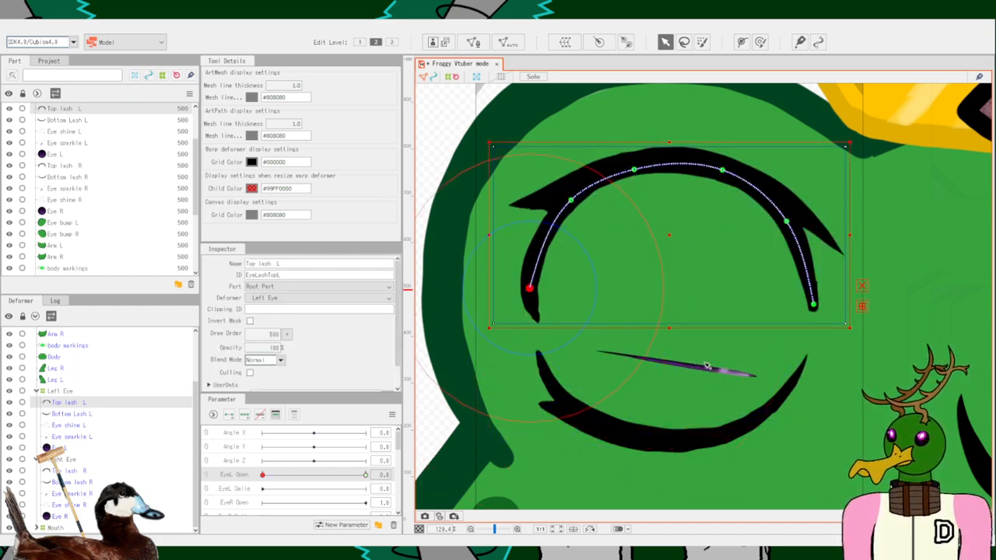
Try flattening the arch of Top lash L by lowering its inner deform path points and right side.
drag(571, 200, 592, 241)
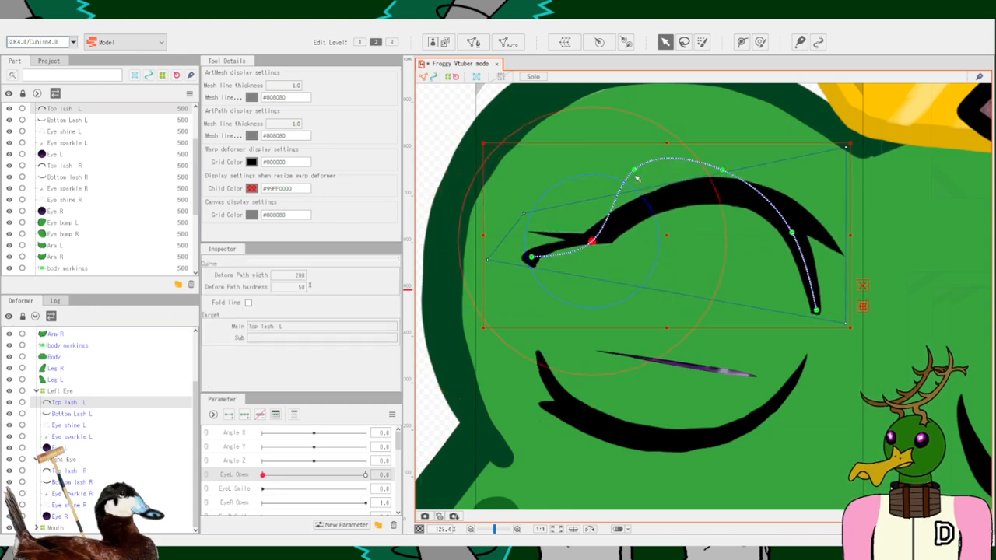
drag(635, 170, 646, 247)
drag(723, 170, 718, 272)
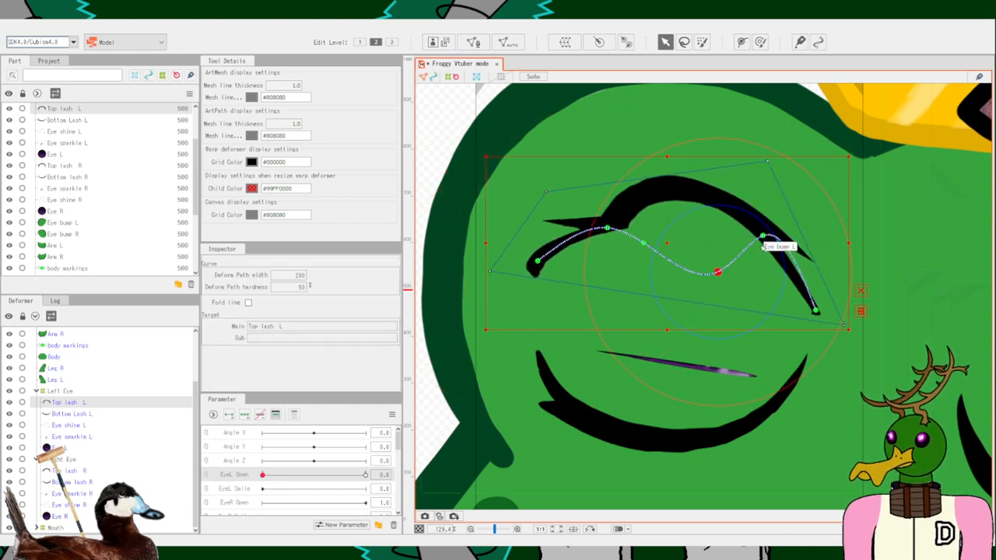
drag(764, 240, 767, 286)
click(777, 266)
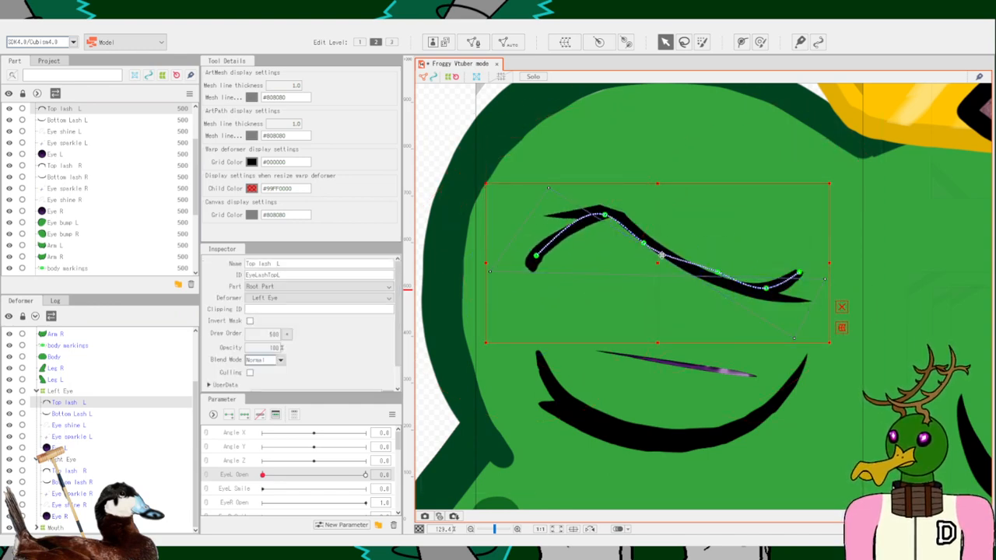
Try moving Top lash L down over the thin iris and adjusting its end and inner path points to fit above it.
drag(661, 255, 674, 348)
drag(605, 306, 605, 326)
drag(717, 362, 693, 402)
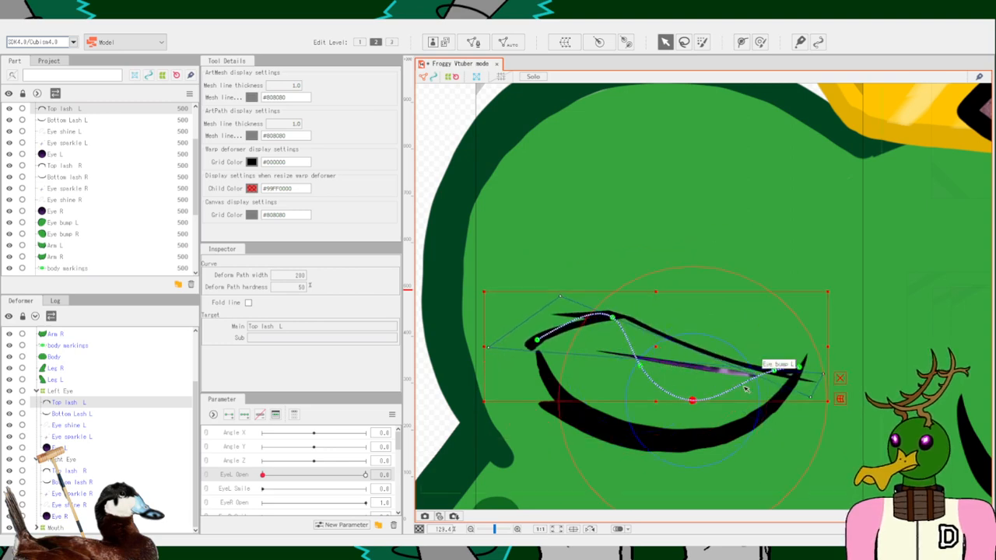
mouse_move(774, 368)
mouse_down()
mouse_move(762, 382)
mouse_move(763, 325)
mouse_move(763, 354)
mouse_up()
drag(608, 327, 606, 342)
drag(535, 336, 526, 368)
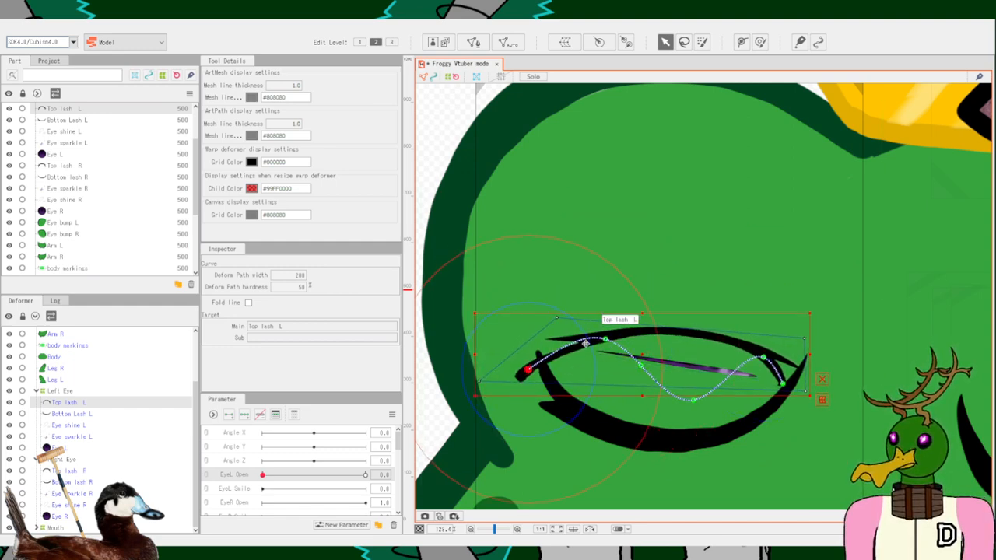
drag(608, 333, 601, 357)
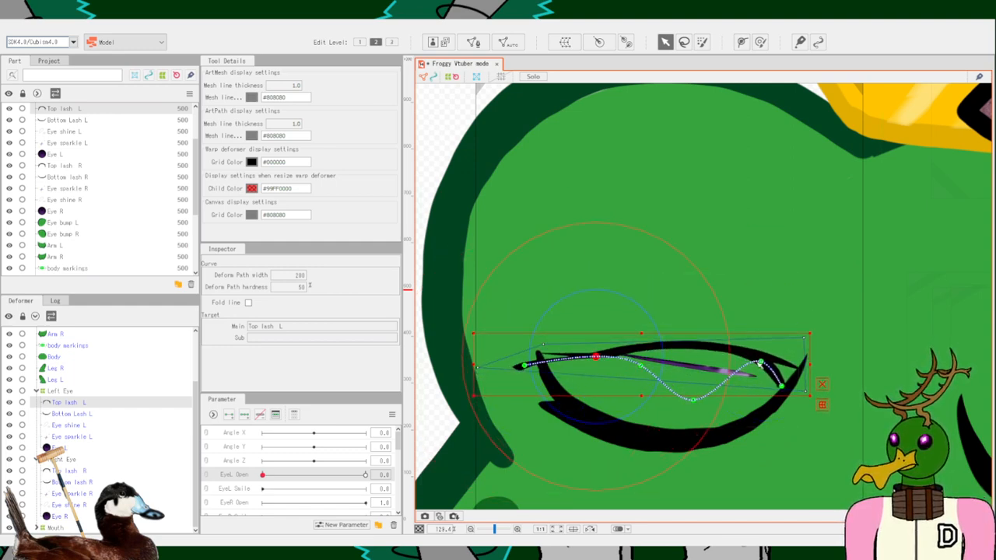
drag(762, 363, 759, 359)
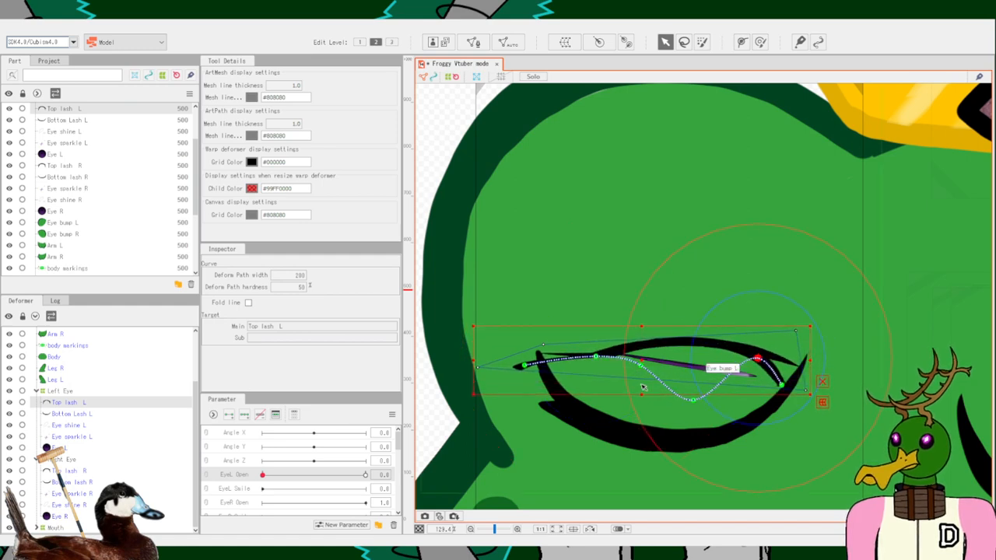
drag(637, 364, 636, 249)
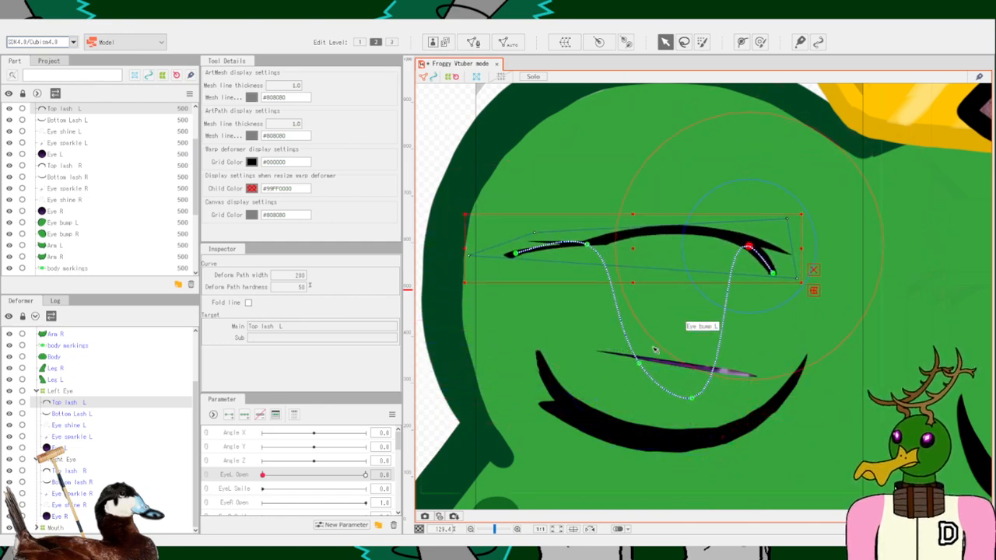
Undo the reshaping of Top lash L back to its open arch and remove its old deform path.
key(ctrl+z)
key(ctrl+z)
key(ctrl+z)
key(ctrl+z)
key(ctrl+z)
key(ctrl+z)
key(ctrl+z)
key(ctrl+z)
key(ctrl+z)
key(ctrl+z)
key(ctrl+z)
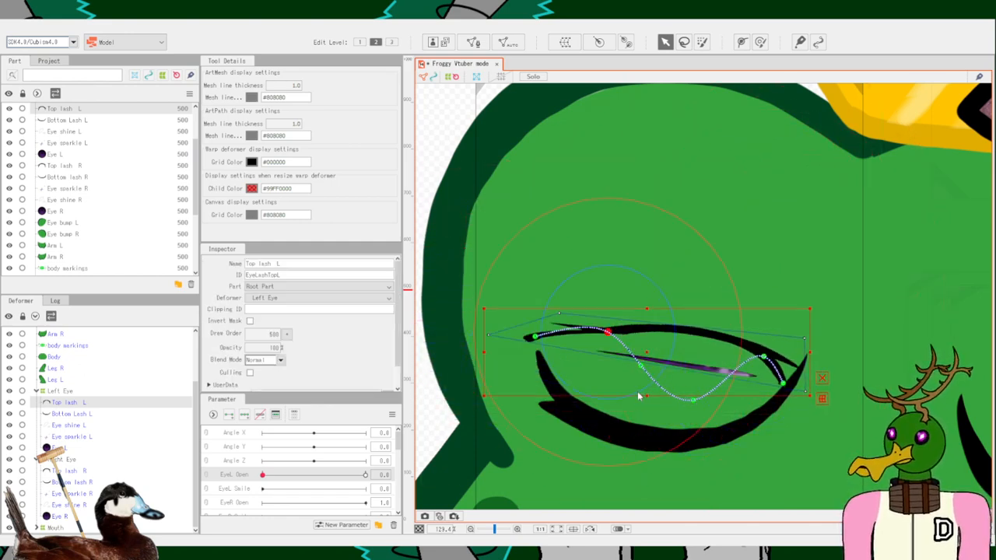
key(ctrl+z)
key(ctrl+z)
key(ctrl+z)
key(ctrl+z)
key(ctrl+z)
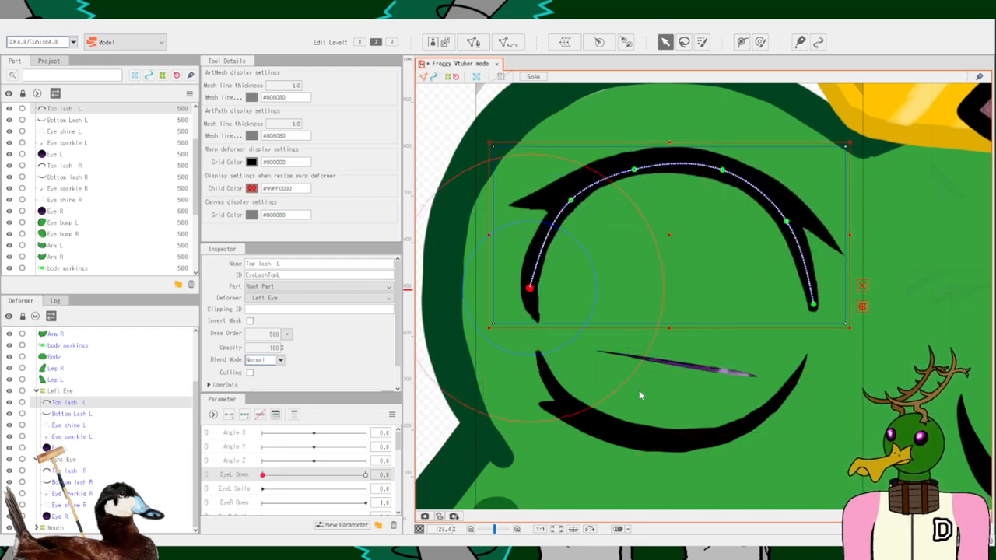
key(ctrl+z)
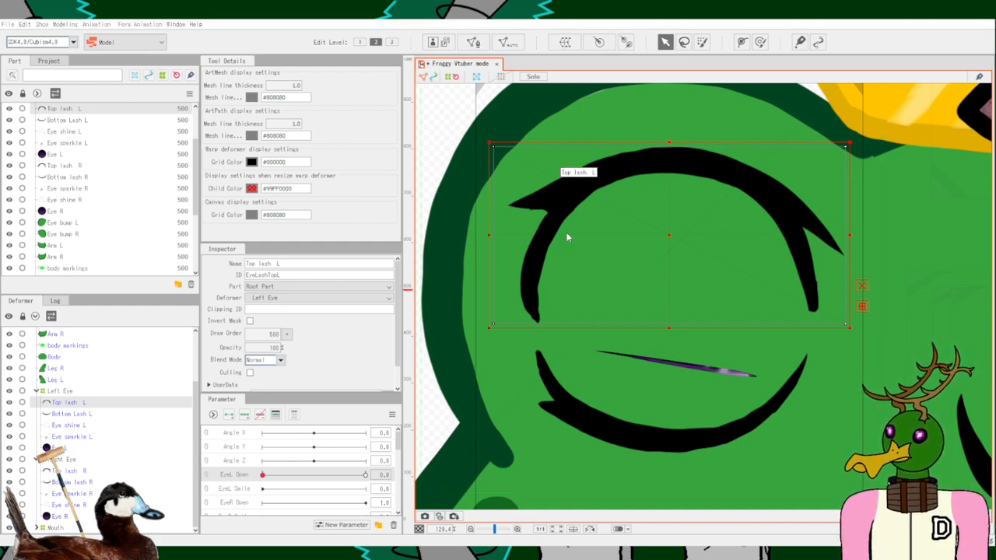
Generate a denser mesh for Top lash L and create a six-point deform path from its right end to its left end.
click(481, 255)
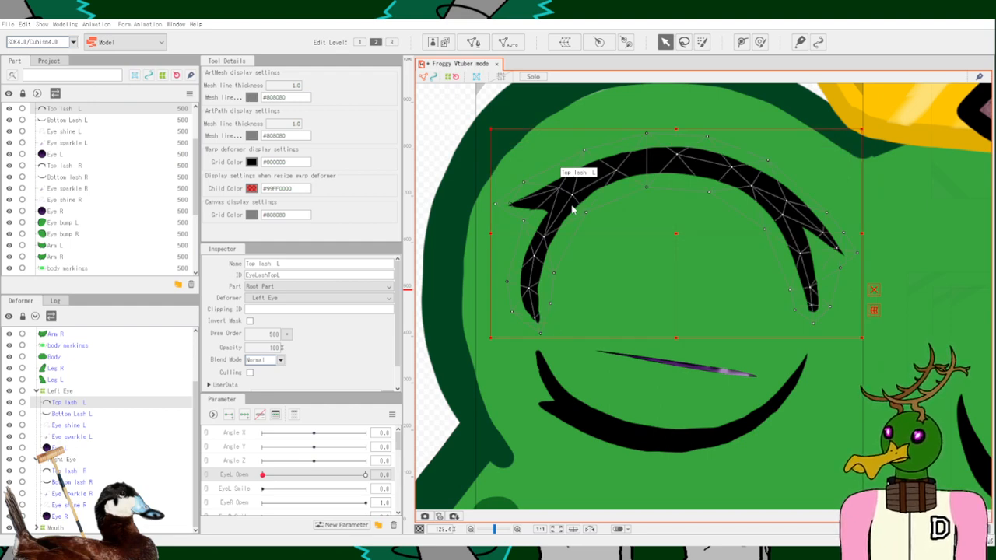
click(741, 41)
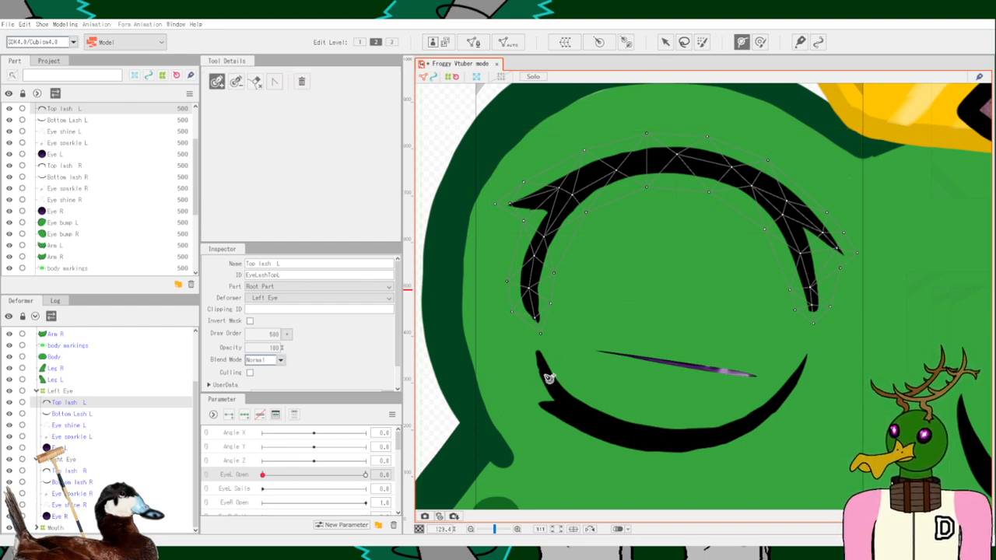
click(812, 305)
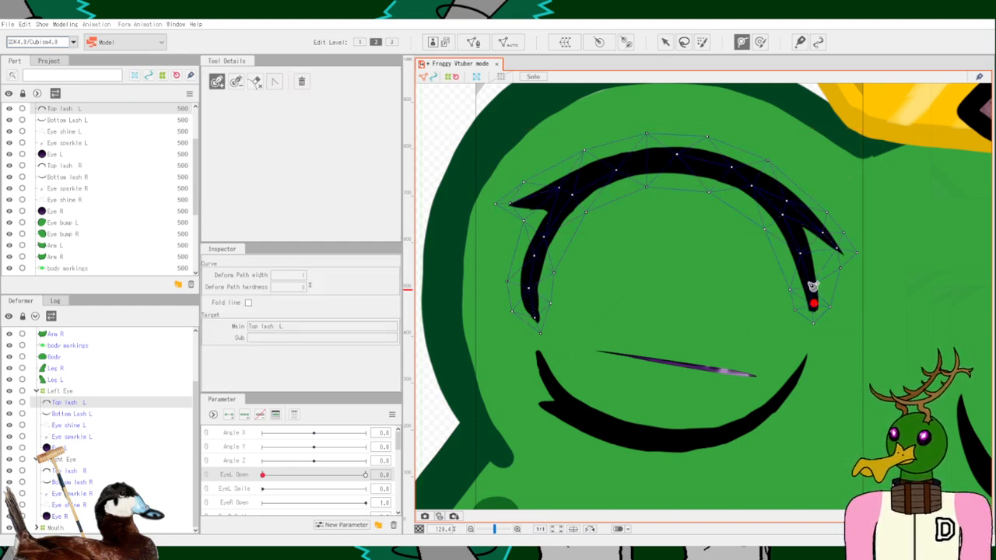
click(774, 196)
click(705, 160)
click(593, 172)
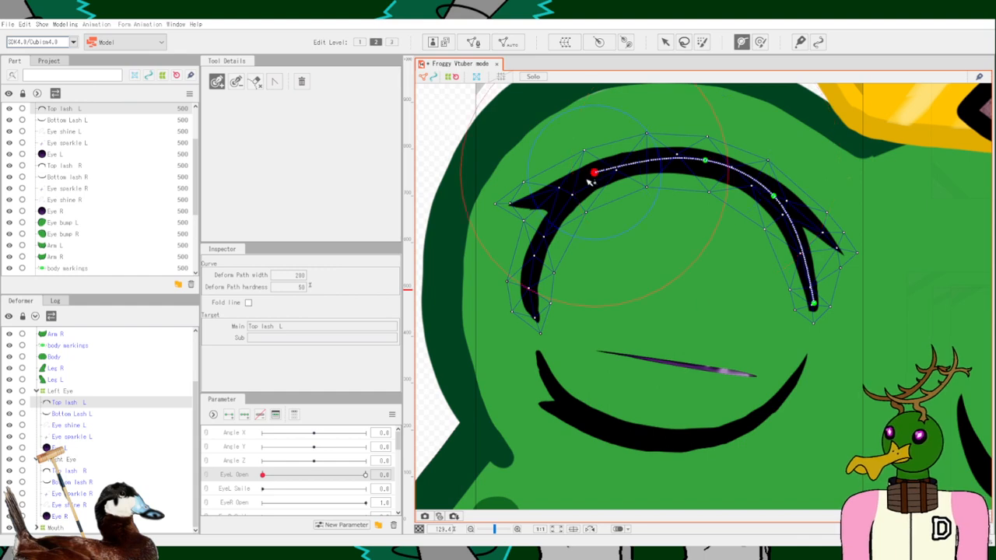
click(555, 226)
click(535, 311)
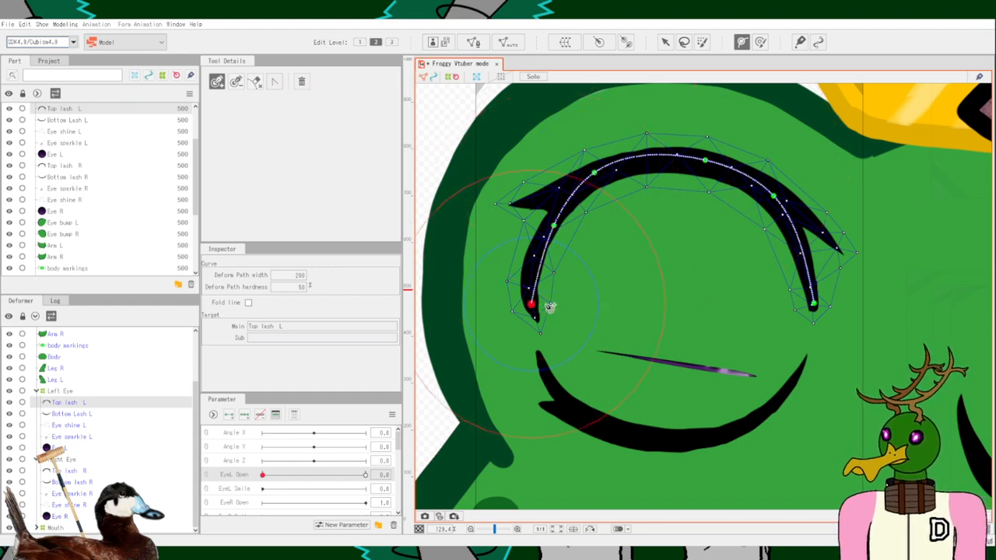
click(664, 41)
Try moving the path points at the crown of Top lash L, and undo the change.
click(598, 182)
drag(604, 195, 699, 176)
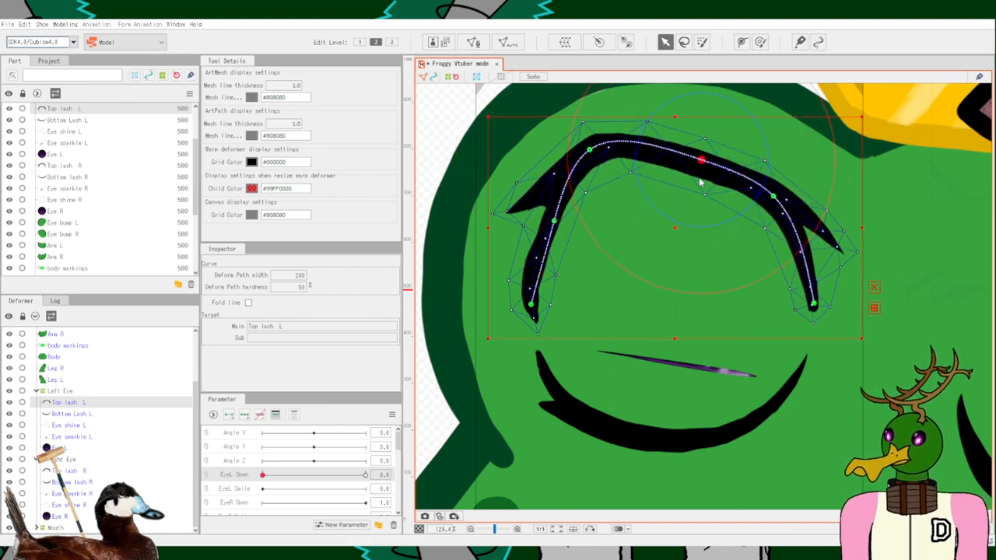
key(ctrl+z)
key(ctrl+z)
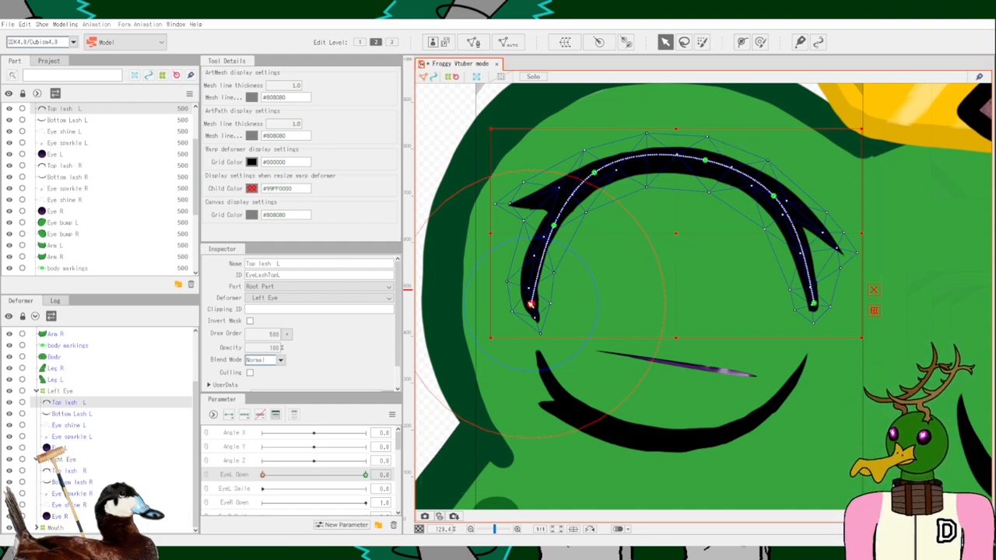
Lower the deform path points of Top lash L from the open arch to a shallow curve just above the thin iris.
drag(531, 303, 560, 339)
drag(555, 230, 603, 308)
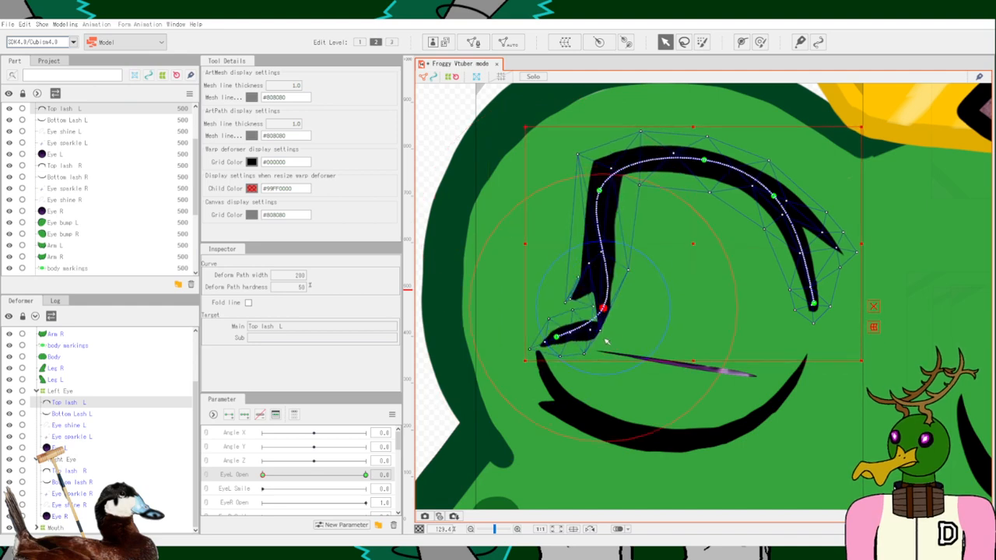
drag(606, 195, 758, 376)
drag(817, 305, 778, 373)
scroll(610, 380, up, 2)
drag(610, 380, 704, 364)
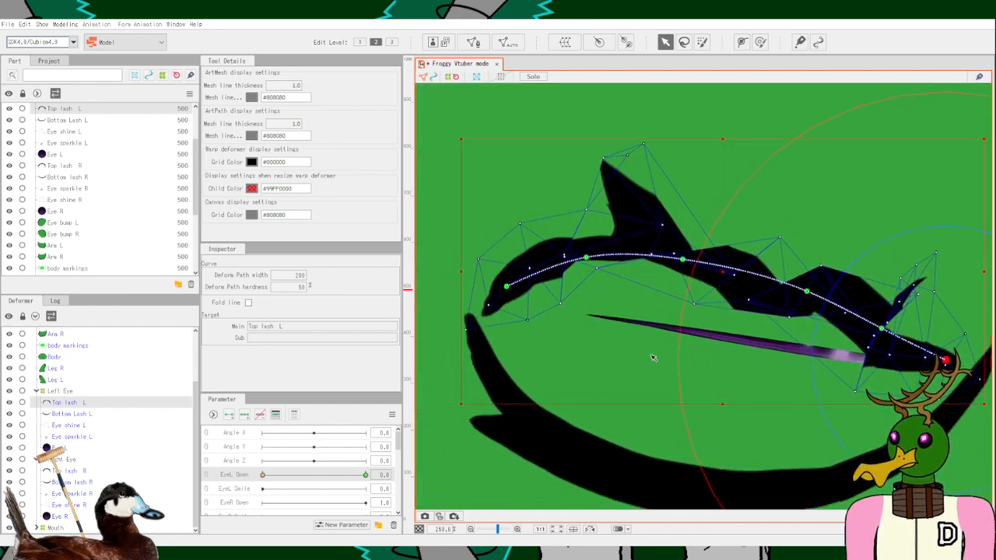
Lower the left end and left inner path points of Top lash L so the lash follows the thin iris.
mouse_move(506, 288)
mouse_down()
mouse_move(522, 323)
mouse_move(513, 305)
mouse_up()
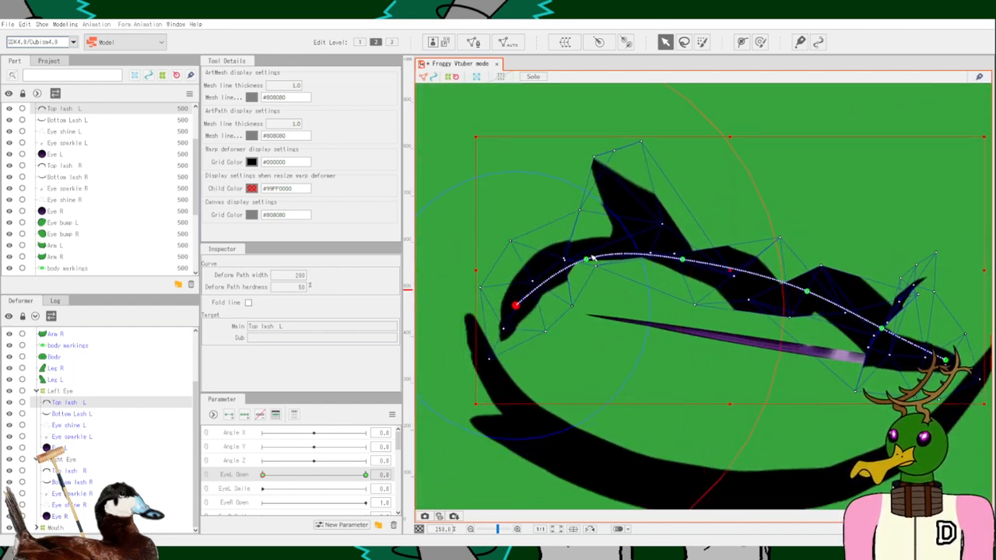
drag(586, 258, 579, 314)
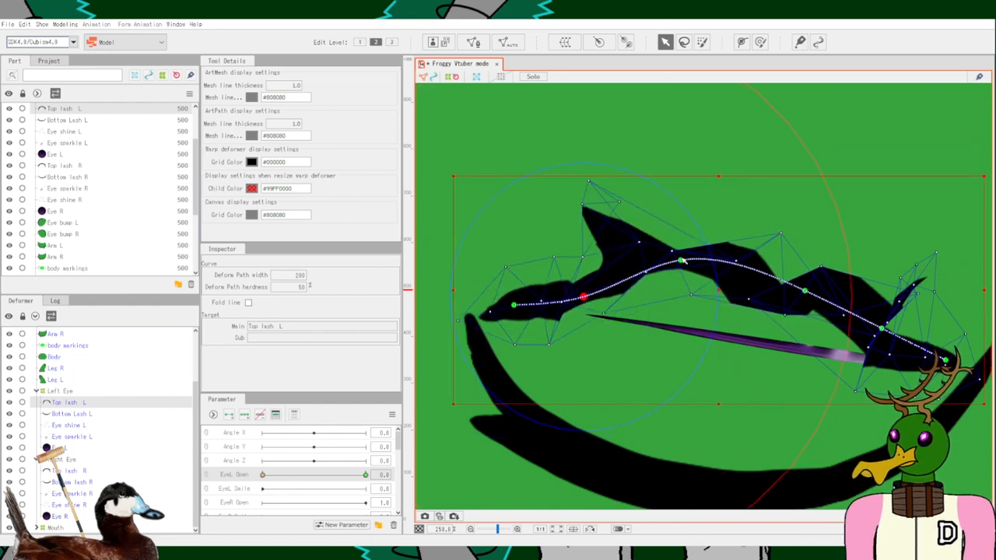
drag(682, 260, 669, 333)
drag(580, 301, 562, 314)
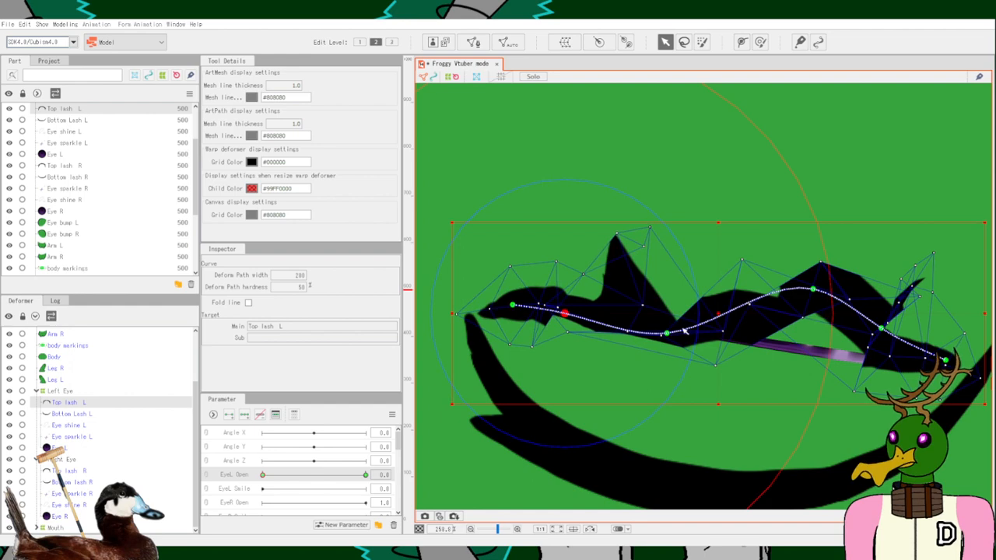
Straighten the middle and right of Top lash L over the iris, pulling its right path points inward at EyeL Open 0.0.
drag(809, 296, 814, 335)
drag(886, 328, 903, 371)
drag(722, 333, 651, 325)
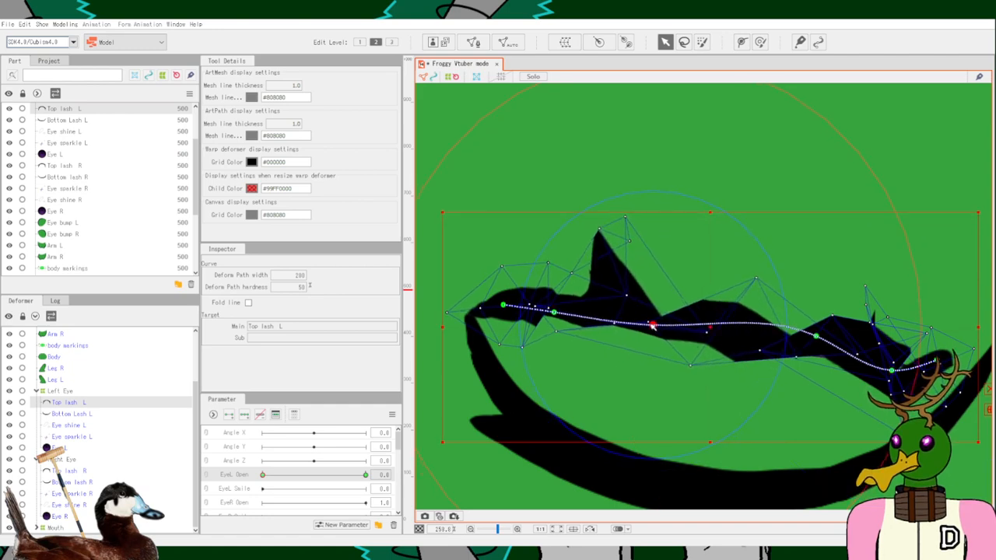
drag(815, 338, 822, 341)
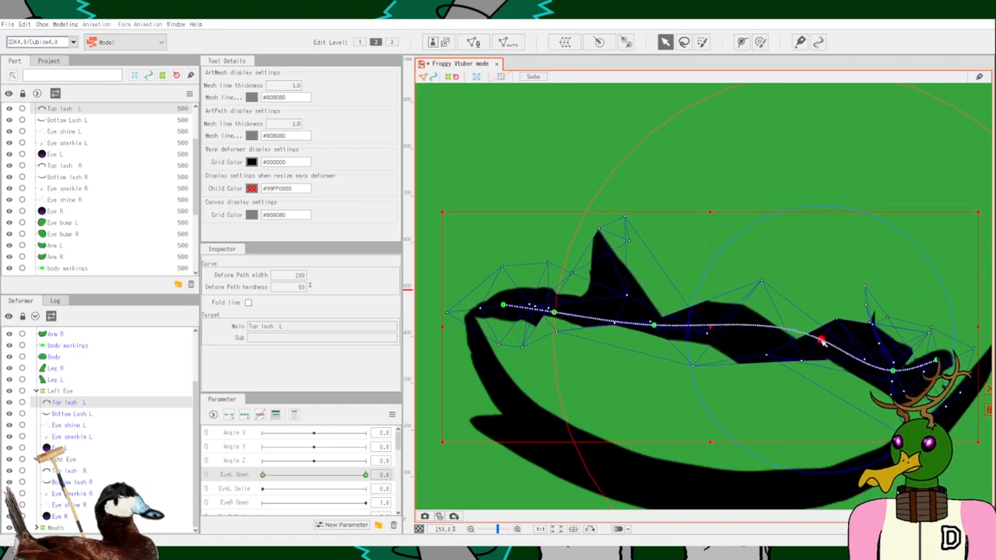
mouse_move(892, 371)
mouse_down()
mouse_move(896, 358)
mouse_move(891, 365)
mouse_move(929, 361)
mouse_move(889, 356)
mouse_move(892, 372)
mouse_move(883, 356)
mouse_move(894, 372)
mouse_up()
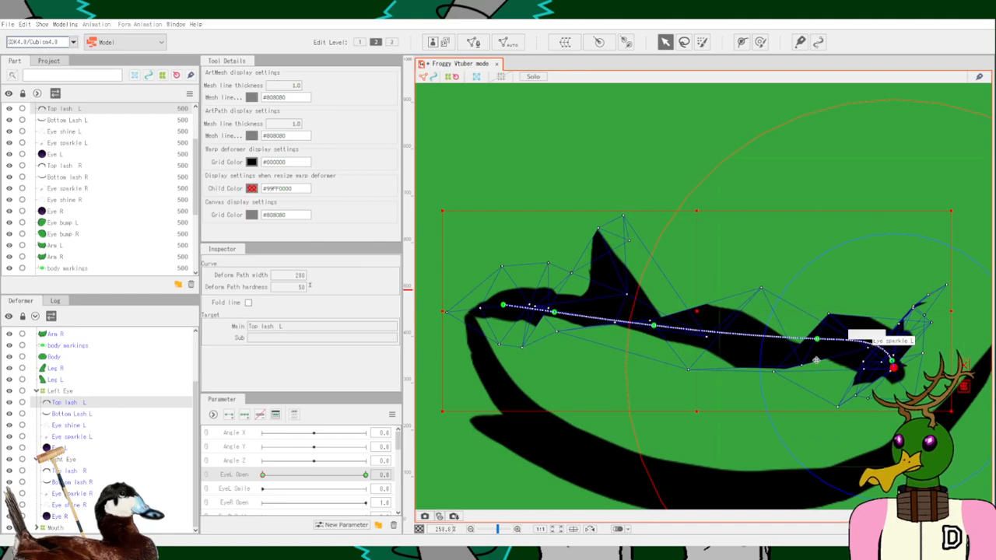
scroll(802, 372, down, 5)
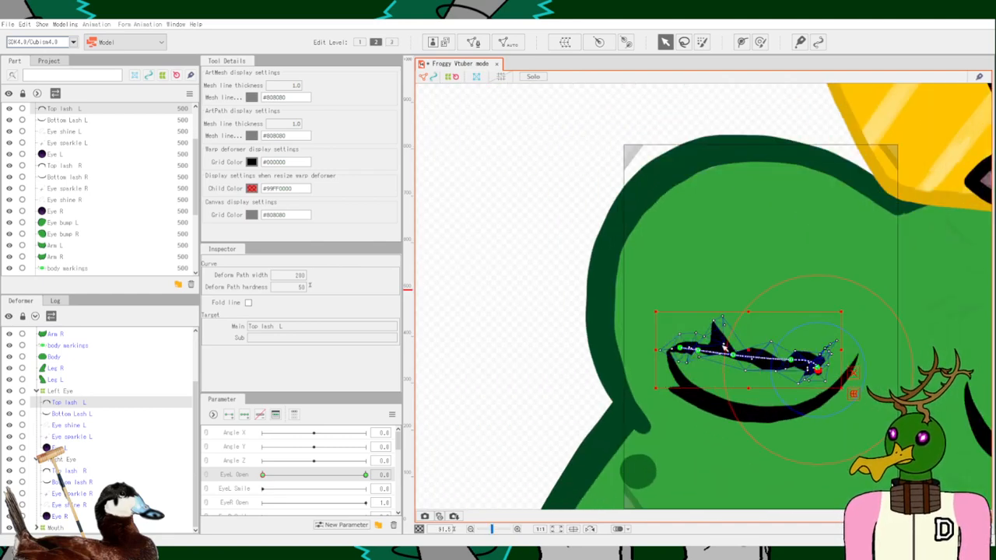
mouse_move(265, 472)
mouse_down()
mouse_move(361, 474)
mouse_move(263, 474)
mouse_up()
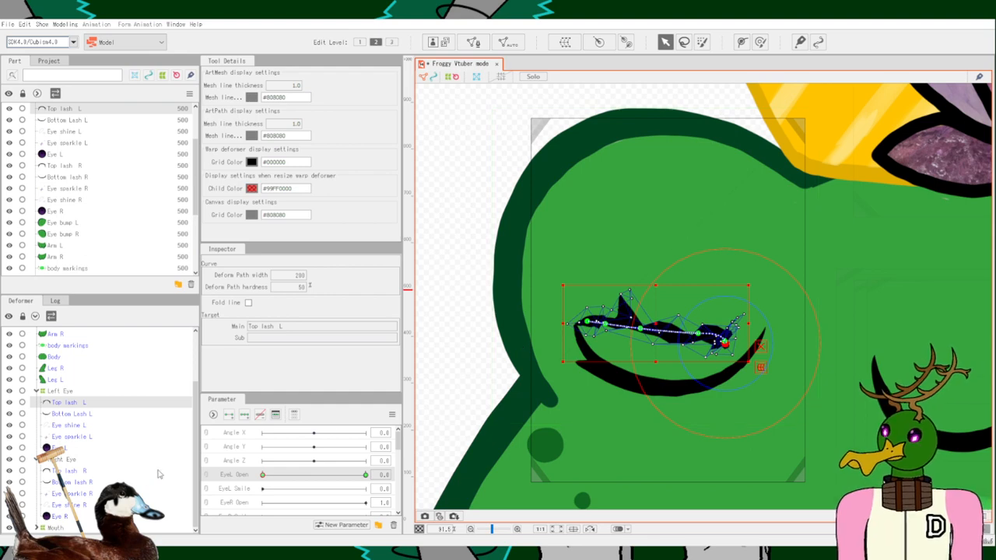
Generate a denser mesh for Bottom Lash L and create a five-point deform path along it from left to right.
click(70, 414)
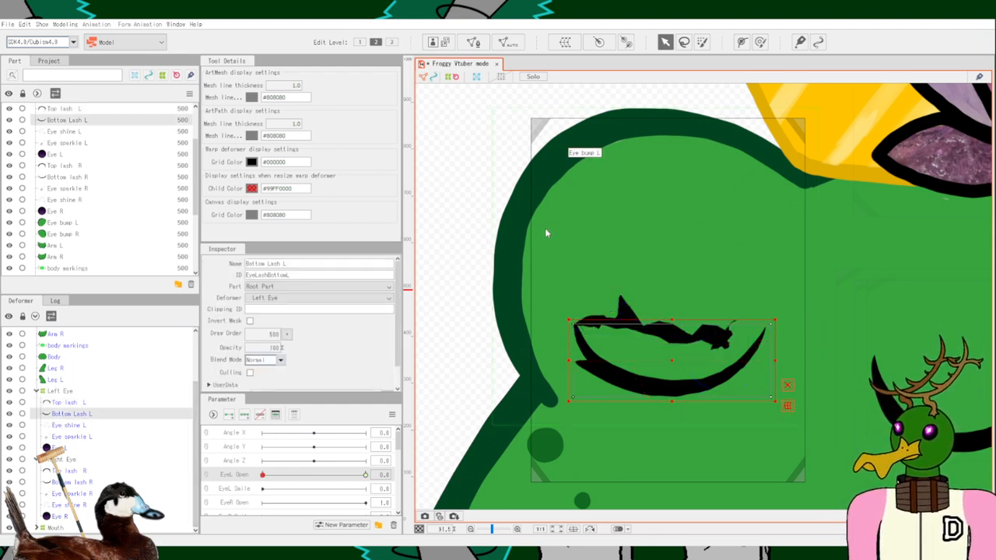
click(447, 255)
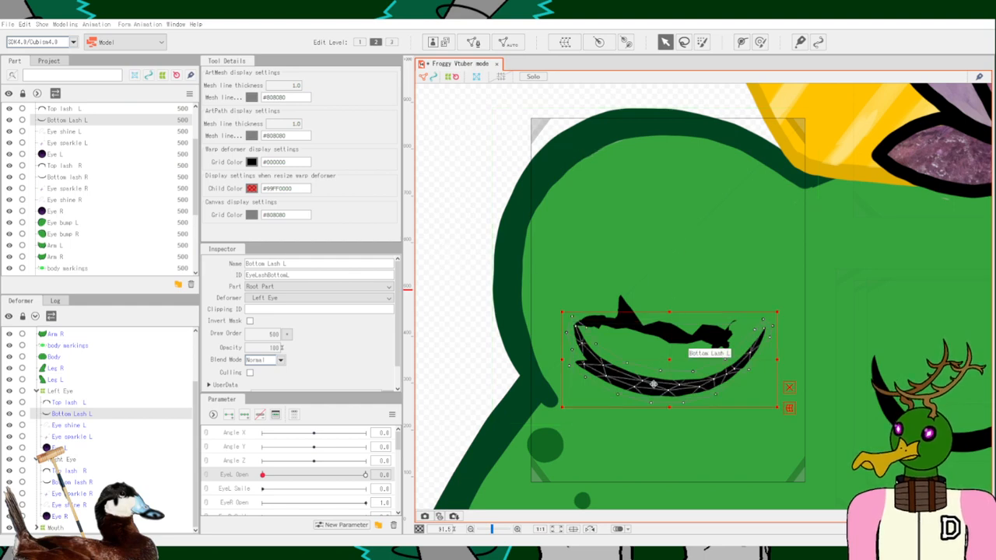
click(741, 42)
scroll(673, 355, up, 5)
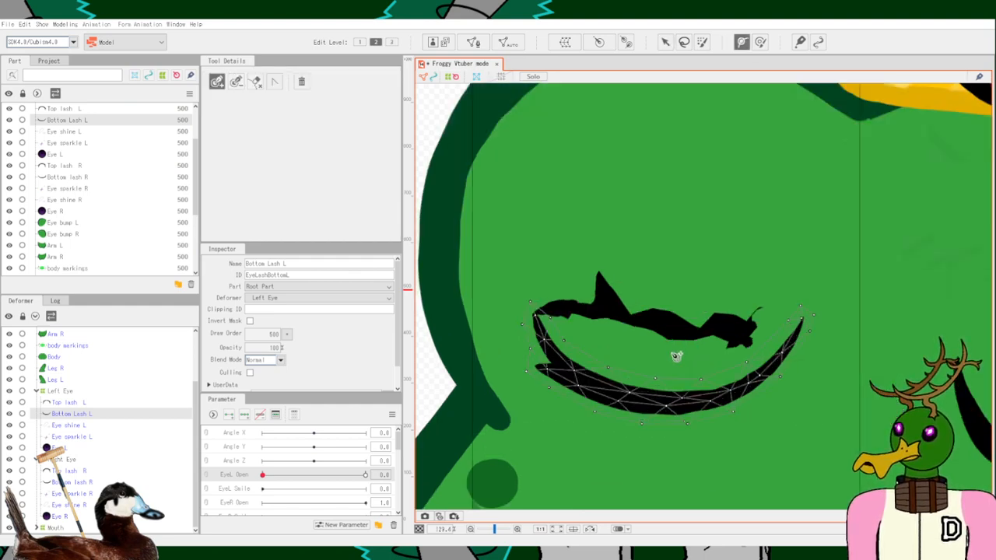
scroll(667, 360, down, 1)
scroll(663, 350, down, 2)
scroll(662, 349, up, 4)
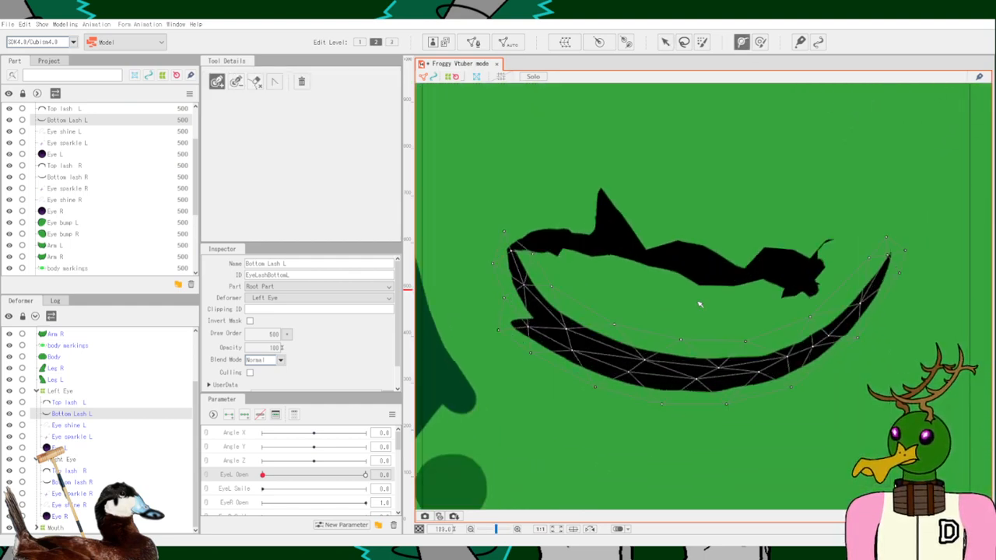
click(441, 263)
click(507, 354)
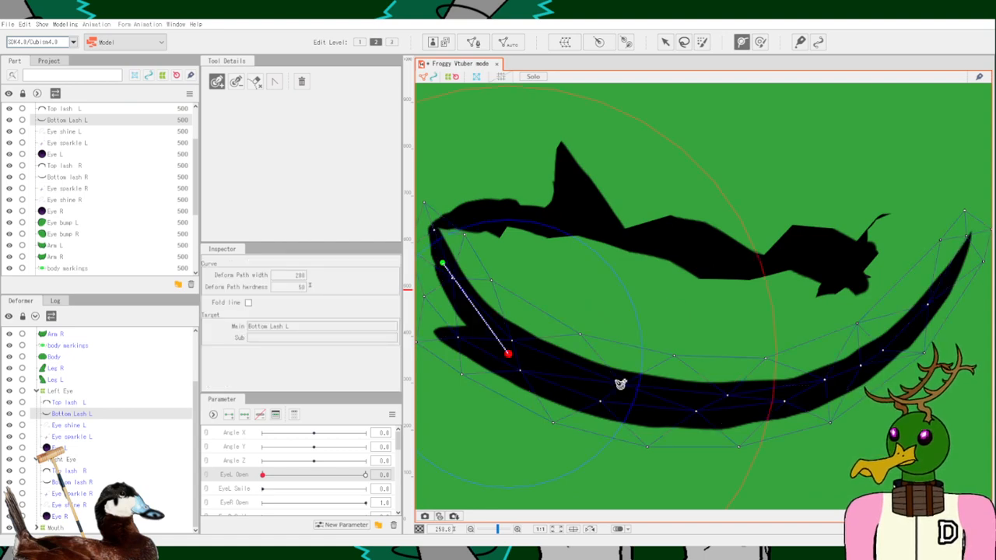
click(663, 398)
click(803, 393)
click(944, 289)
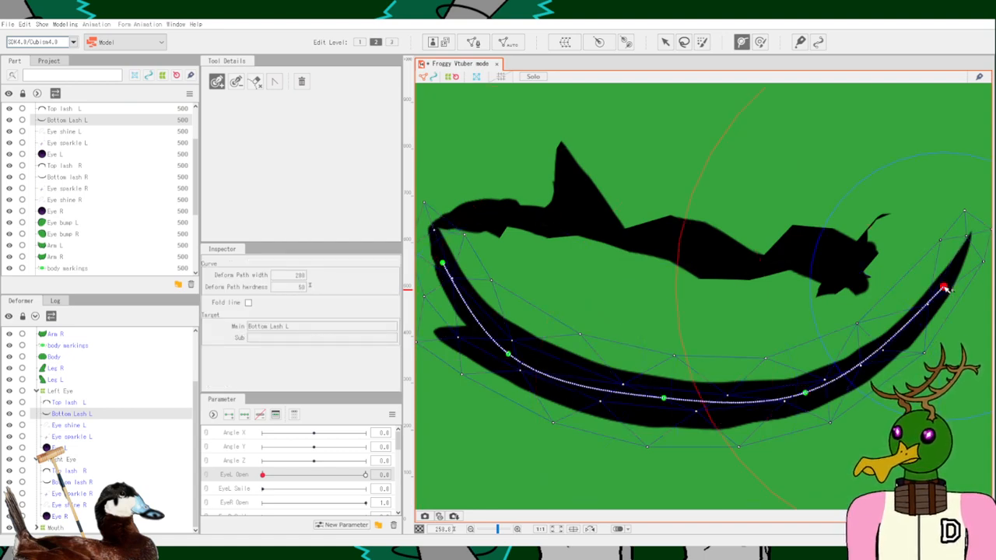
click(665, 42)
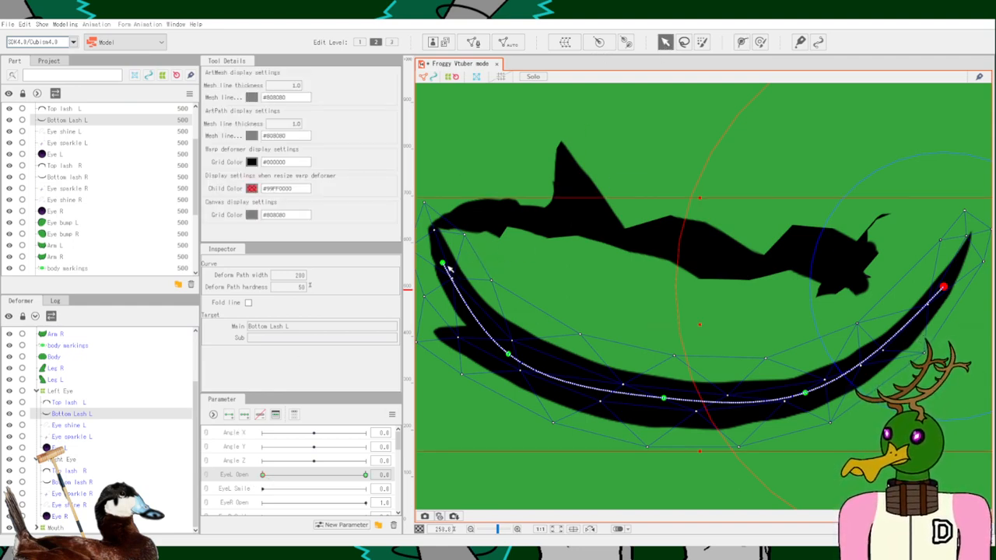
Raise the deform path points of Bottom Lash L onto the flattened top lash, drawing its right end inward.
drag(442, 265, 430, 228)
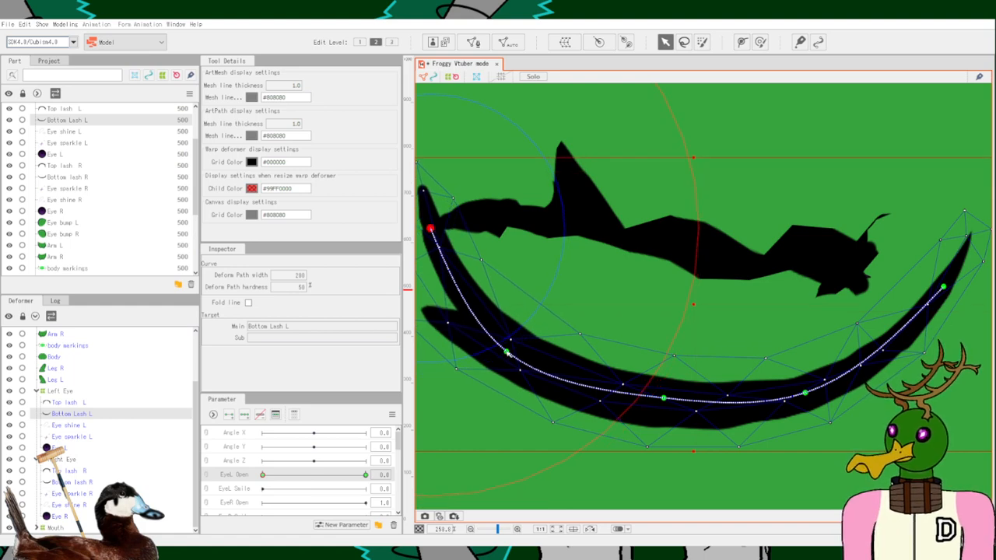
drag(506, 352, 636, 367)
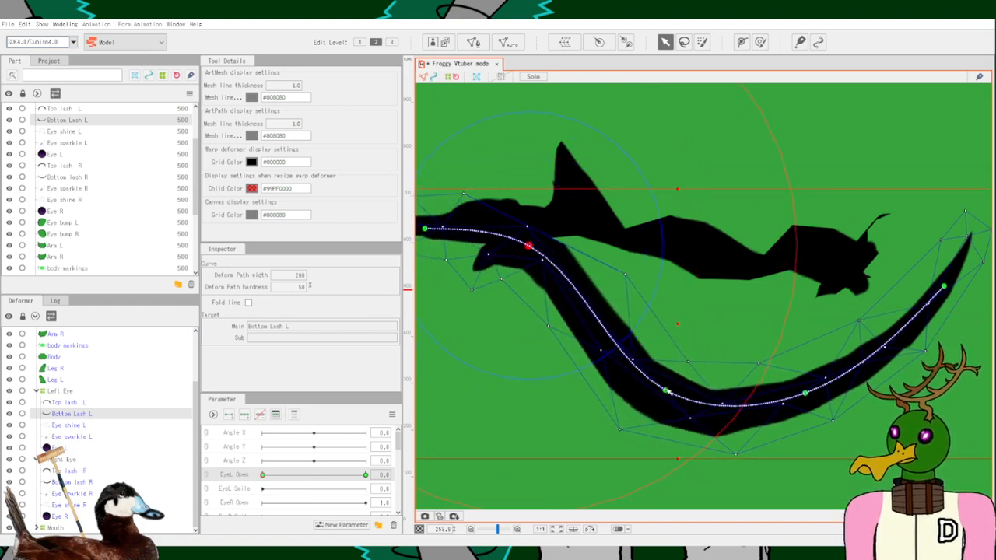
drag(529, 244, 671, 261)
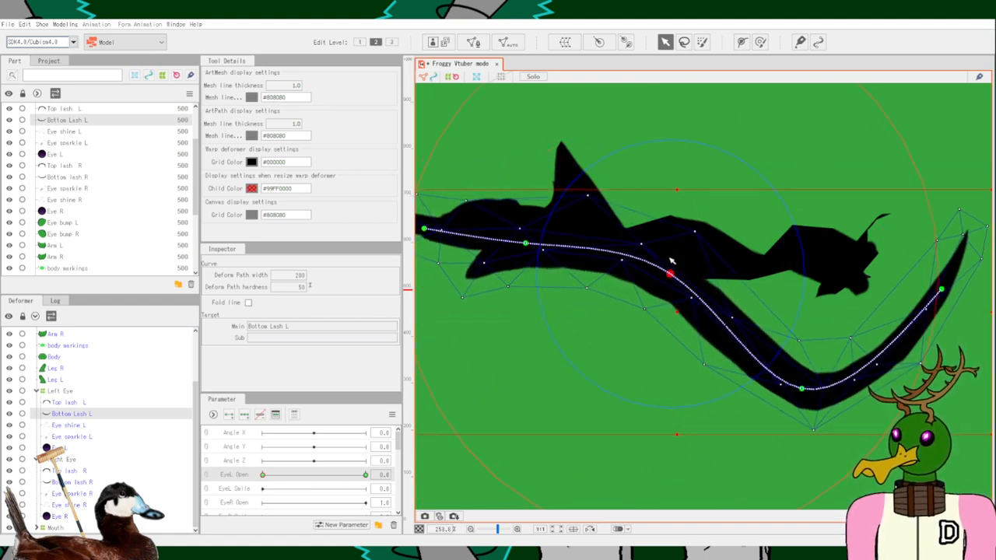
drag(805, 391, 850, 274)
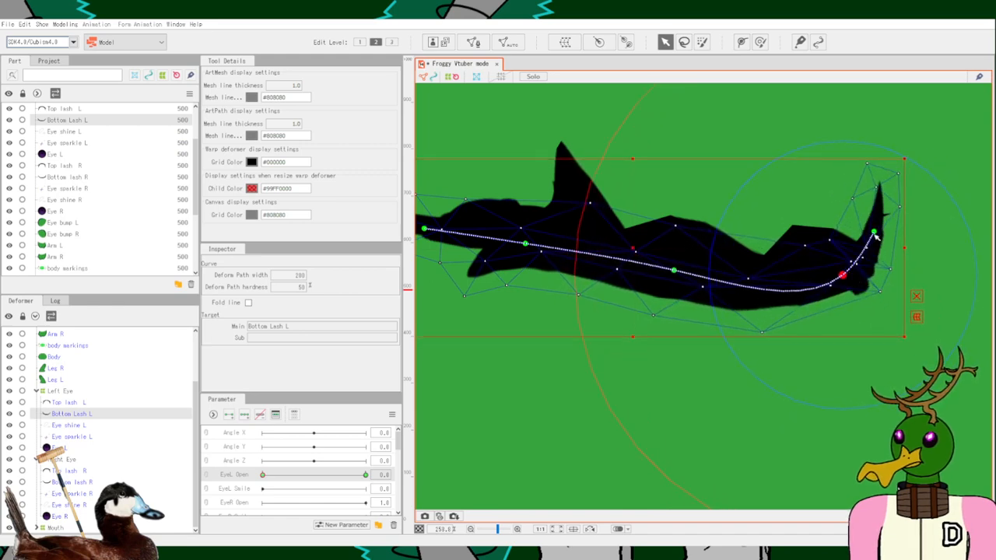
drag(876, 238, 878, 231)
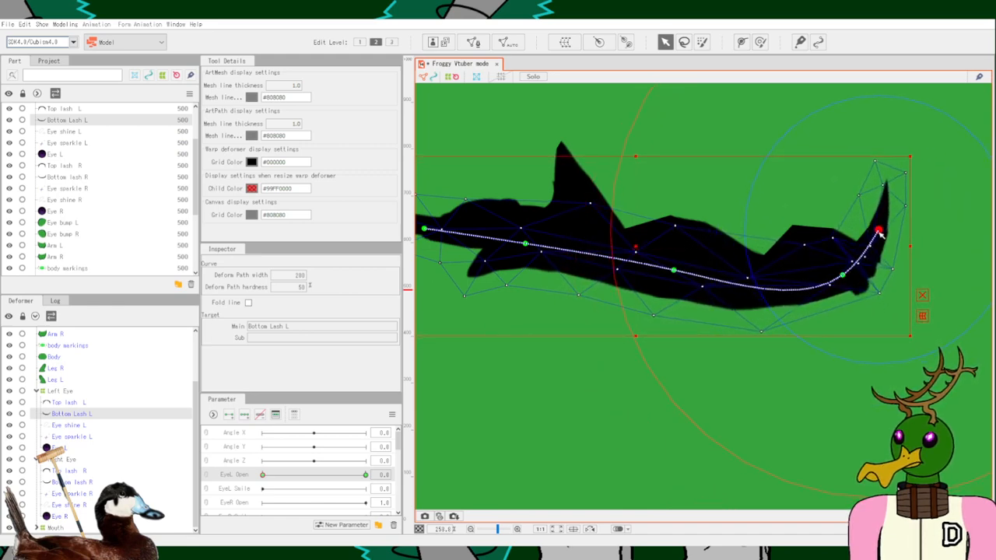
Nudge the second-to-last deform path point of Bottom Lash L outward toward the upturned end, then deselect the lash.
click(846, 275)
drag(848, 277, 856, 281)
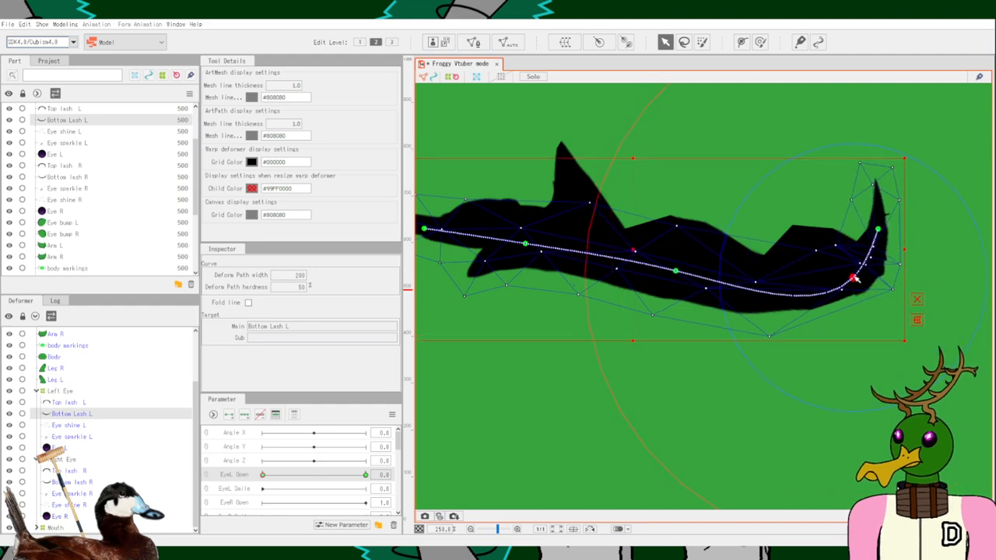
scroll(738, 396, down, 3)
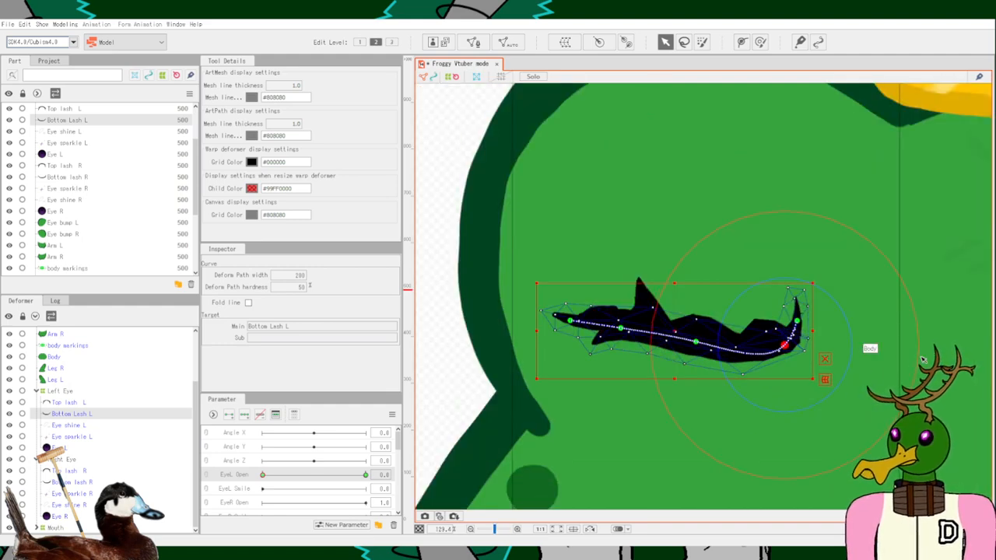
click(448, 368)
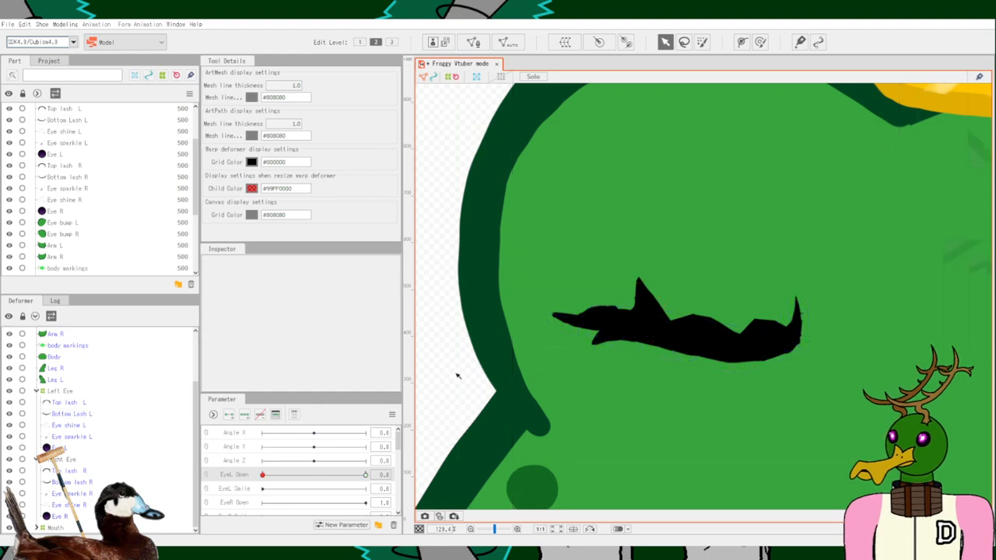
Preview the left eye's blink by scrubbing the EyeL Open parameter between 0 and 1.
scroll(764, 367, down, 5)
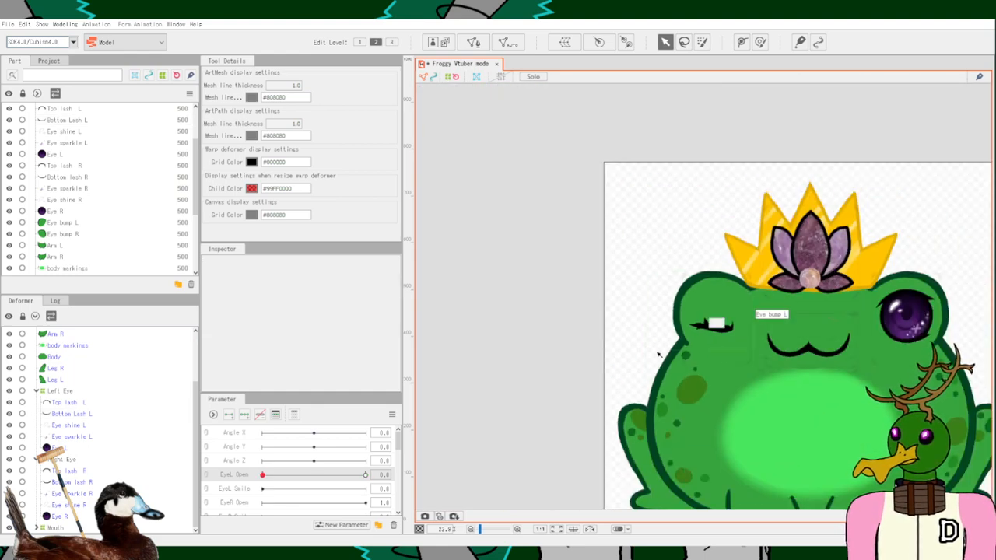
drag(265, 478, 191, 472)
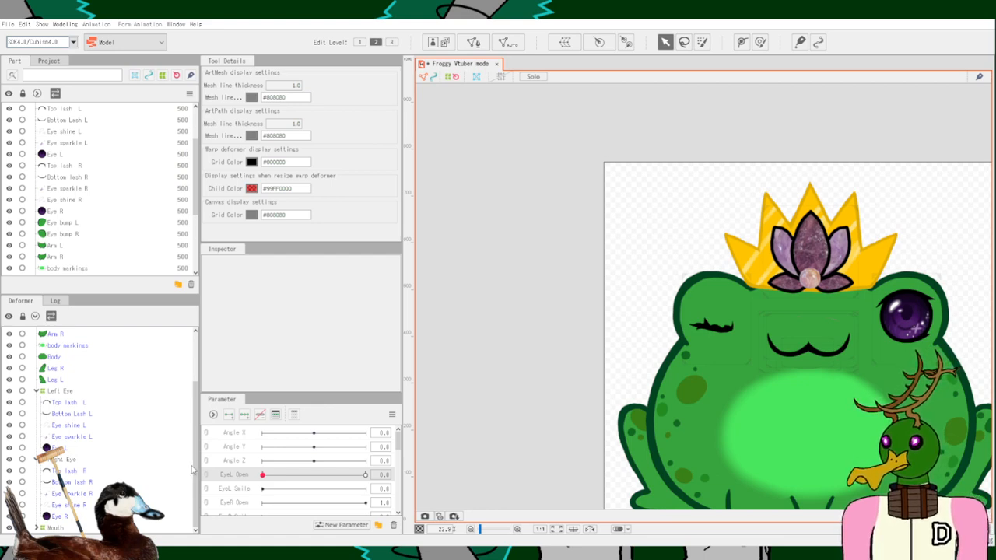
drag(191, 469, 478, 453)
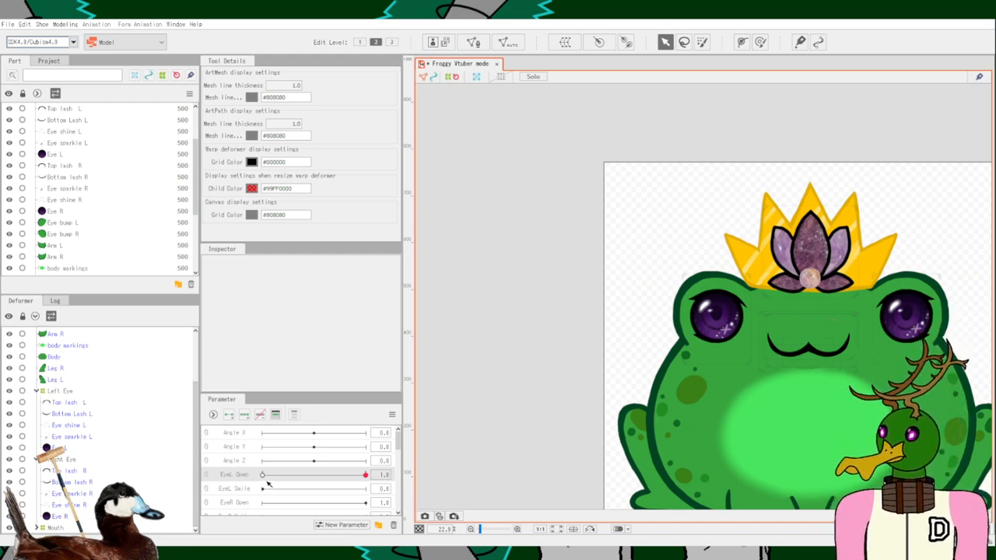
Select Top lash L in its closed pose and move its outer-end deform path point toward the lash's outer tip.
click(72, 403)
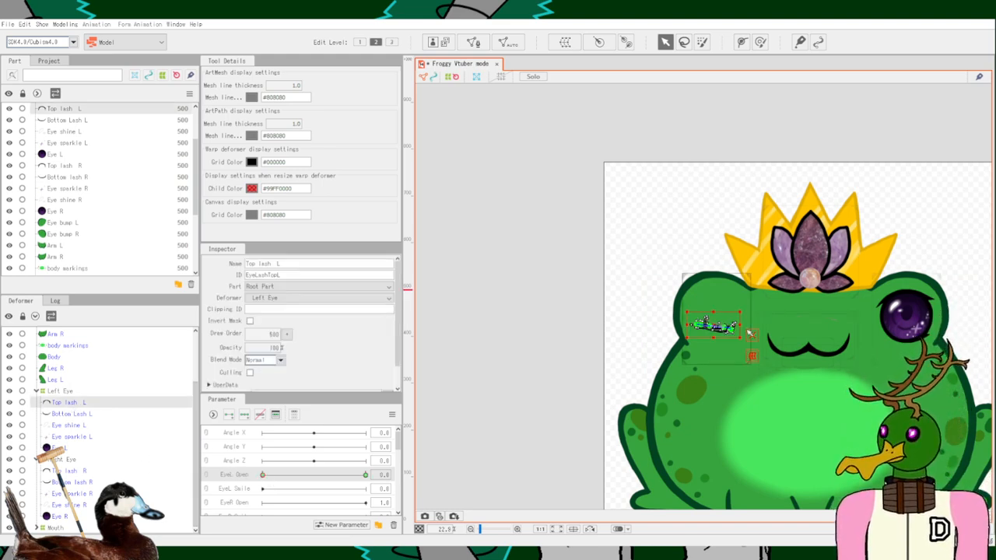
scroll(749, 333, up, 10)
drag(538, 319, 767, 275)
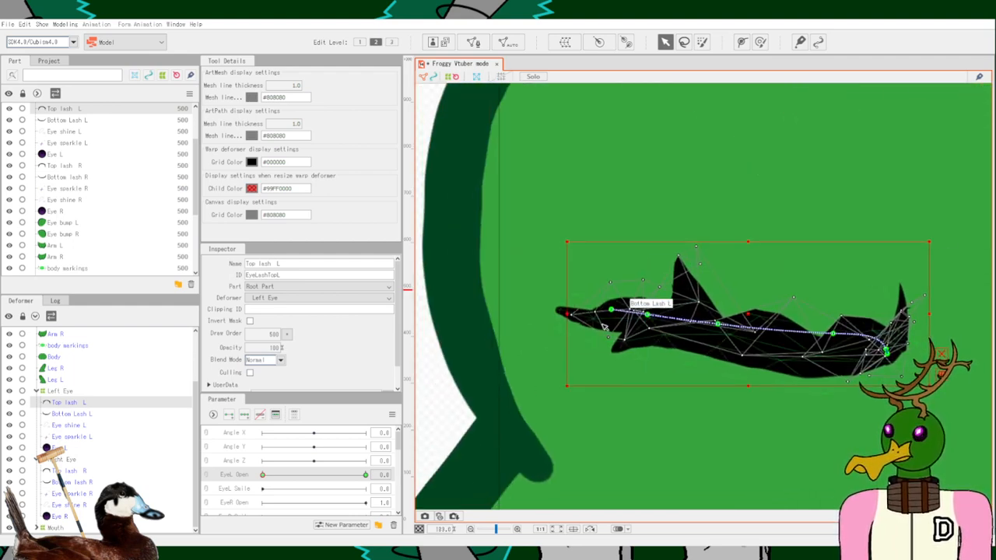
drag(611, 310, 578, 313)
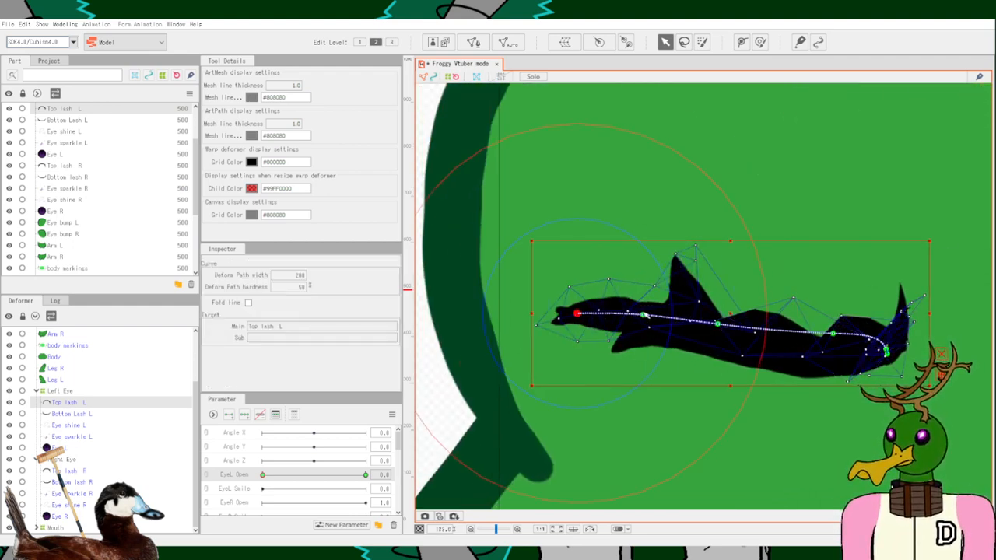
Try to reshape the closed Top lash L by moving its inner and middle deform path points.
drag(645, 315, 614, 323)
drag(704, 320, 674, 312)
mouse_move(606, 315)
mouse_down()
mouse_move(658, 341)
mouse_move(653, 328)
mouse_move(608, 321)
mouse_move(622, 320)
mouse_up()
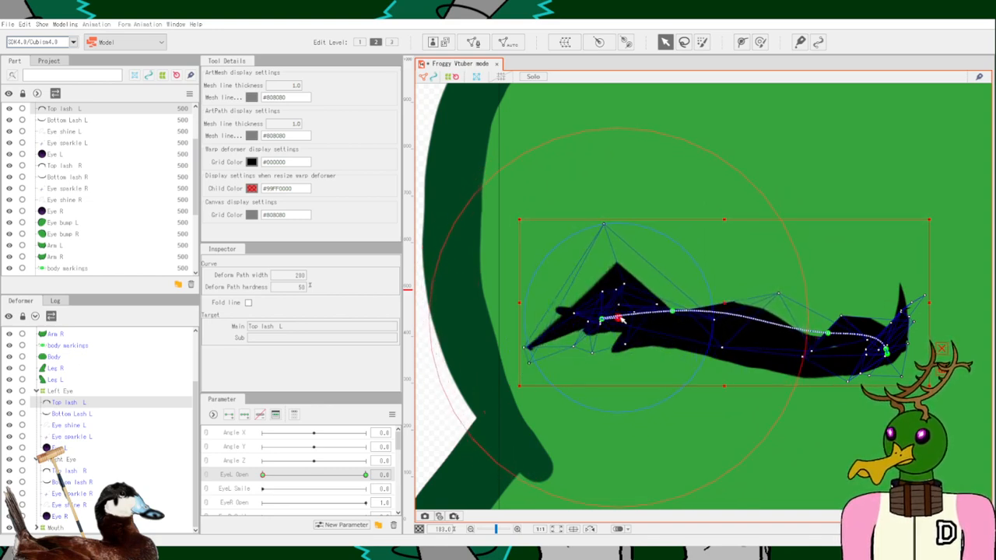
drag(828, 333, 831, 248)
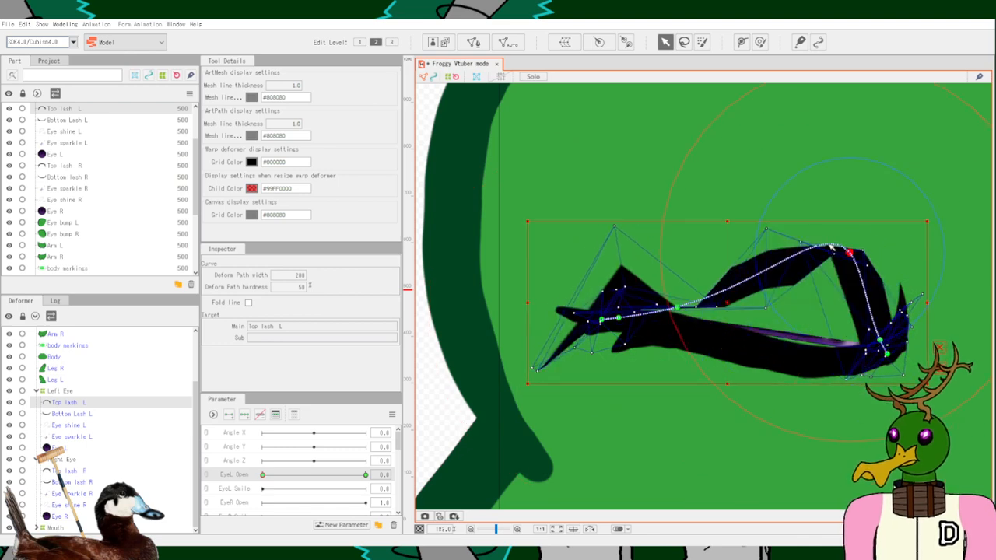
mouse_move(880, 340)
mouse_down()
mouse_move(829, 245)
mouse_move(874, 340)
mouse_up()
Undo the deform path point moves on Top lash L that followed the outer-end adjustment.
key(ctrl+z)
key(ctrl+z)
key(ctrl+z)
key(ctrl+z)
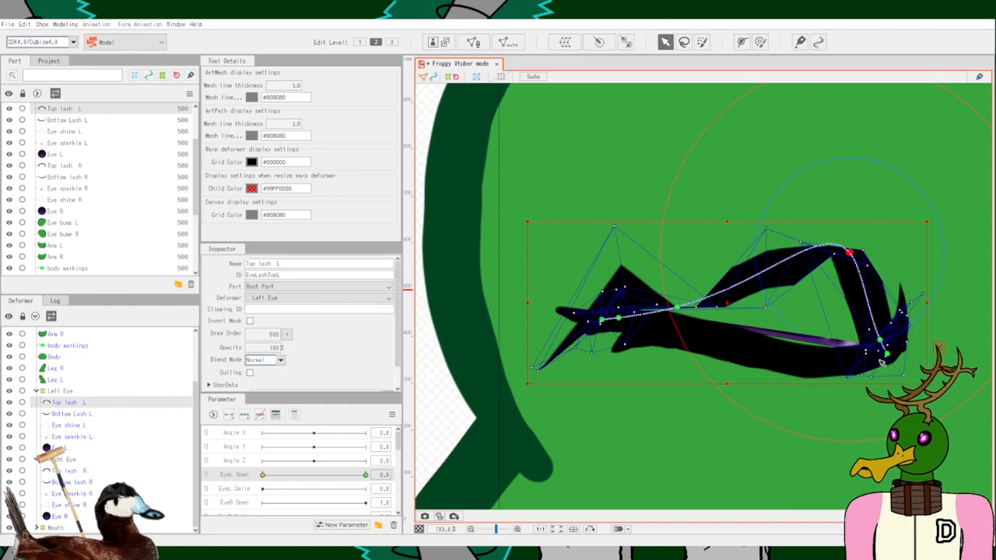
key(ctrl+z)
key(ctrl+z)
key(ctrl+z)
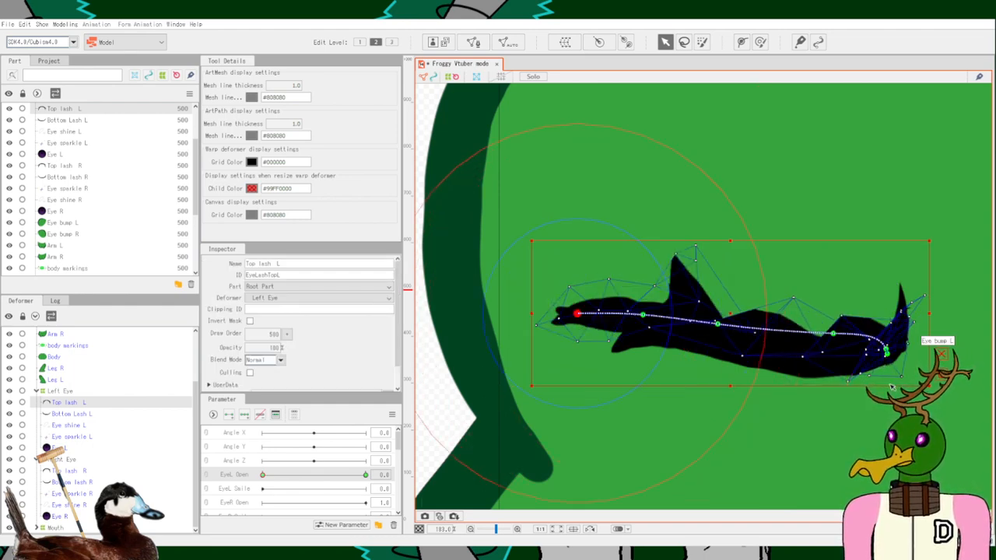
Examine the right eye and check the IDs of its parts, comparing Eye R with Eye L.
scroll(634, 451, down, 2)
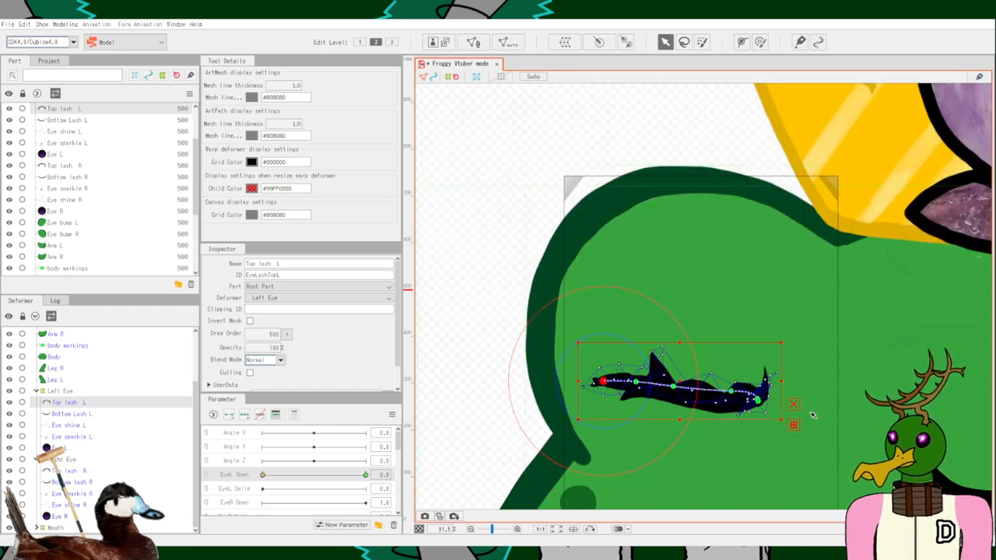
scroll(841, 392, down, 2)
drag(846, 389, 511, 316)
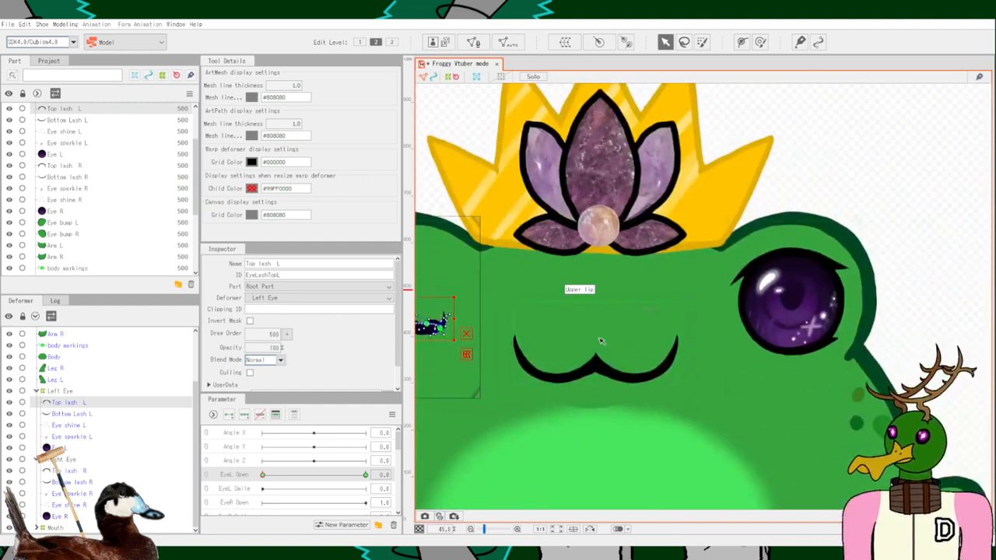
drag(596, 342, 721, 311)
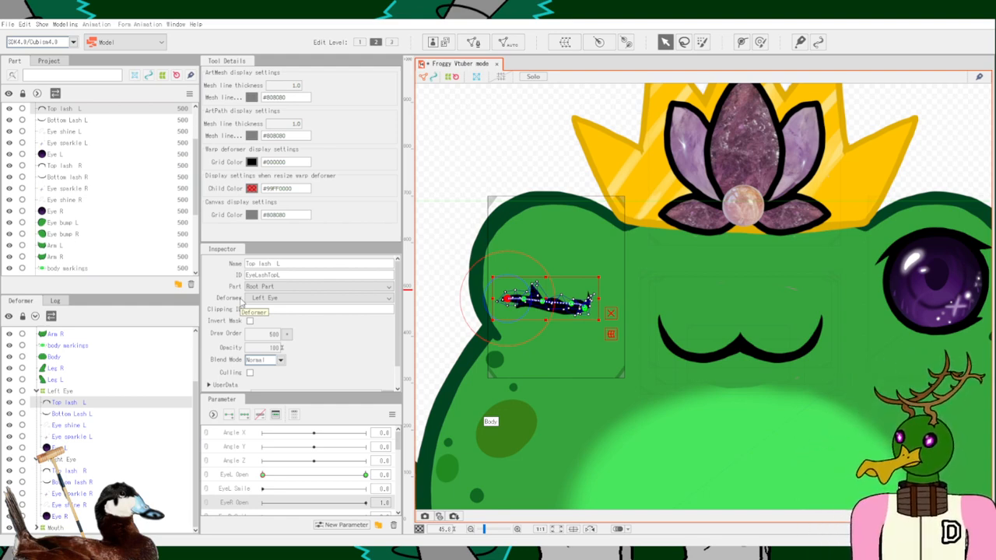
drag(872, 420, 718, 441)
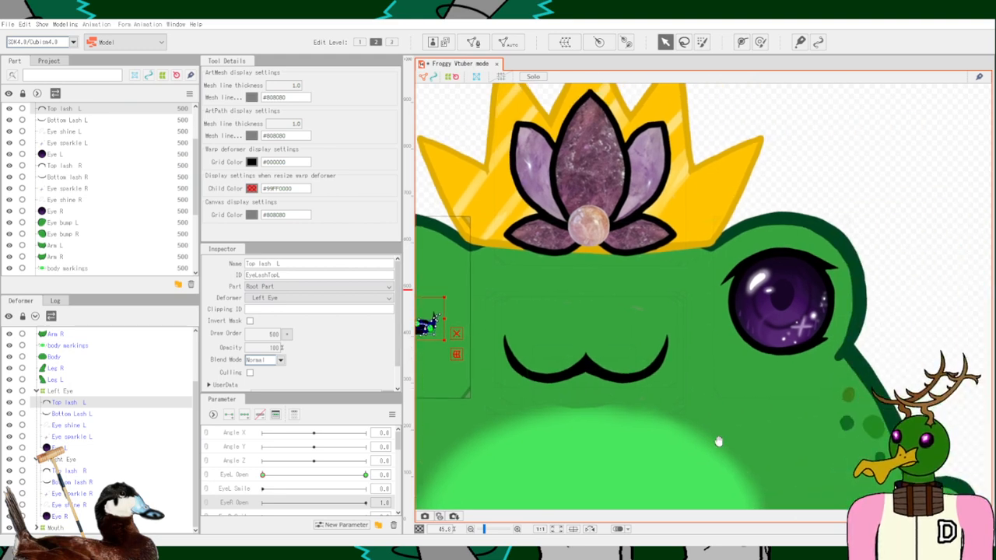
scroll(714, 365, up, 3)
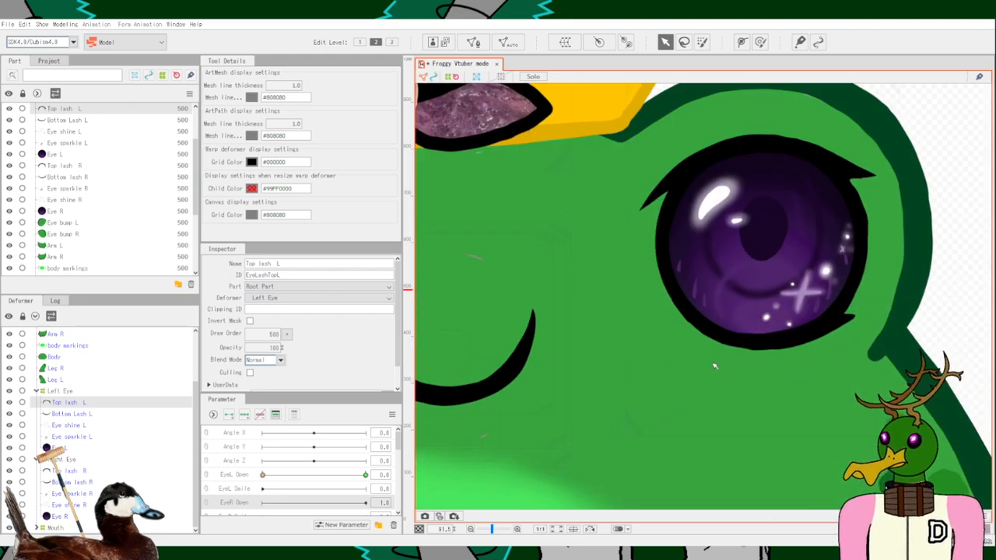
click(61, 516)
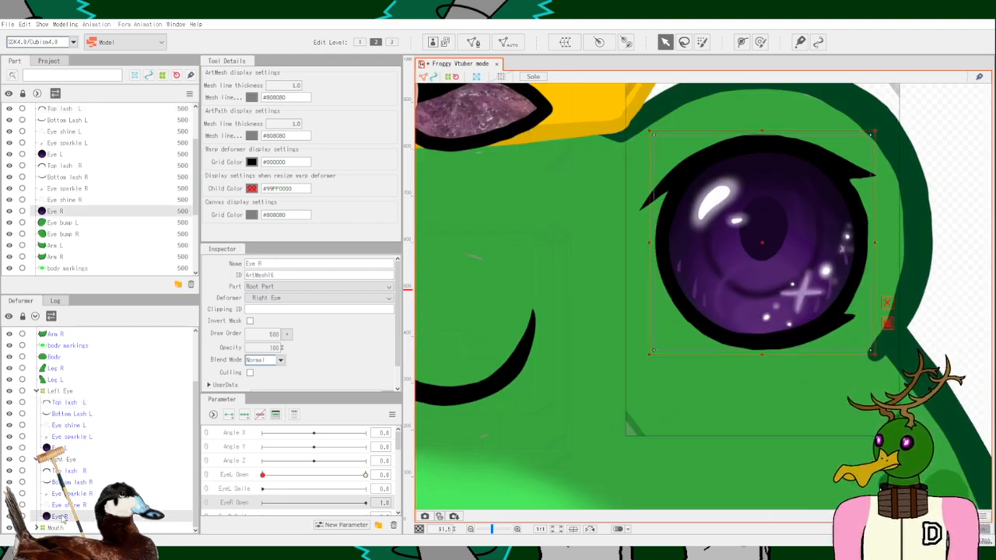
click(76, 505)
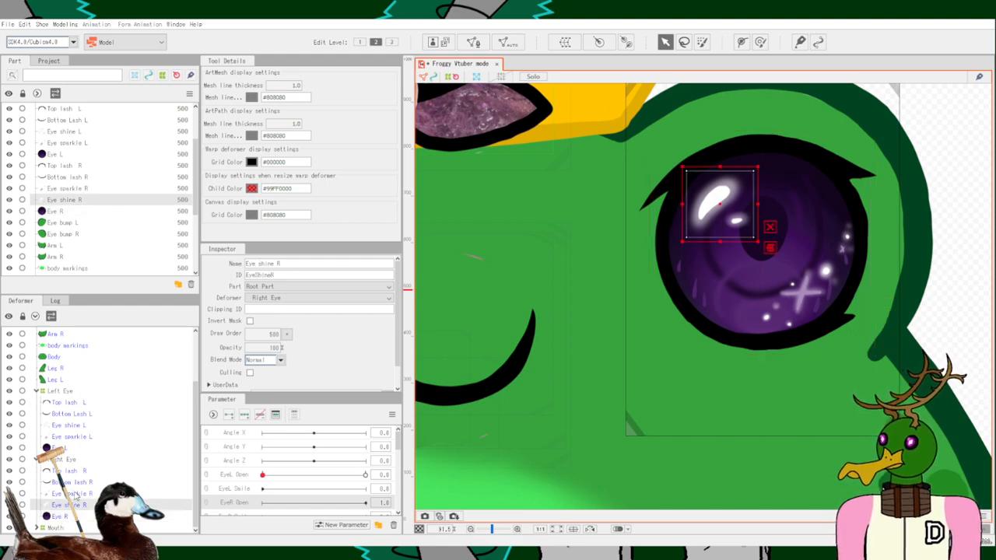
click(80, 483)
click(64, 517)
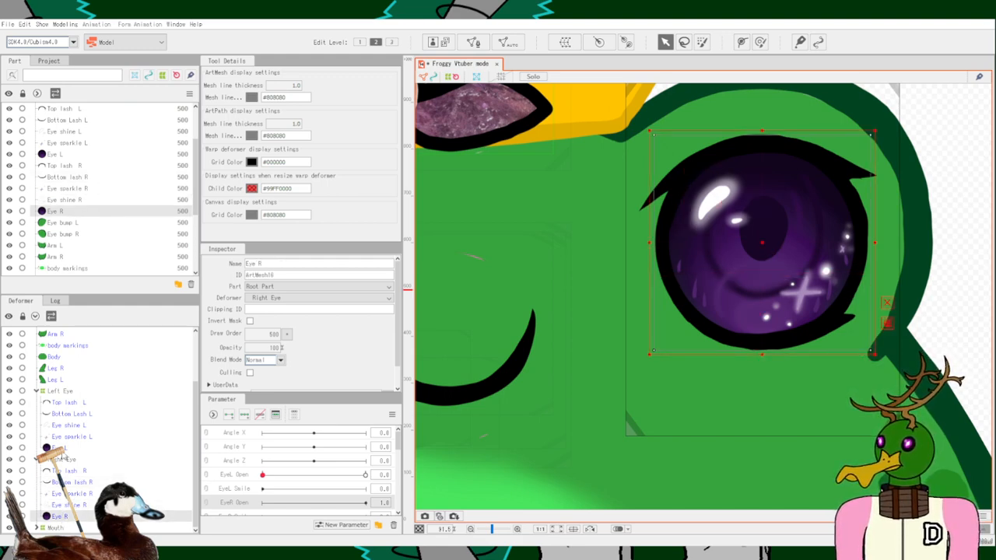
click(66, 450)
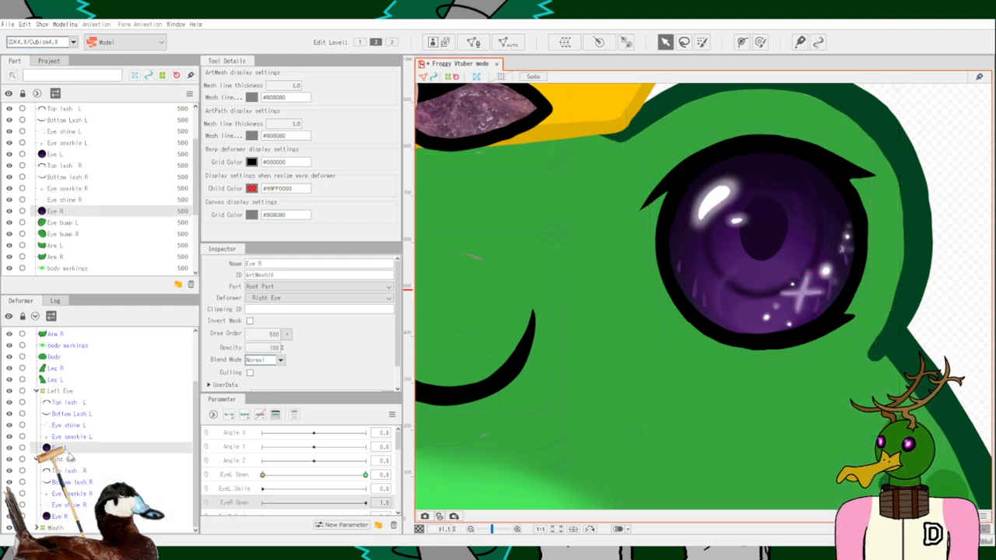
Change the ID of the Eye R art mesh to EyeIrisR.
click(74, 516)
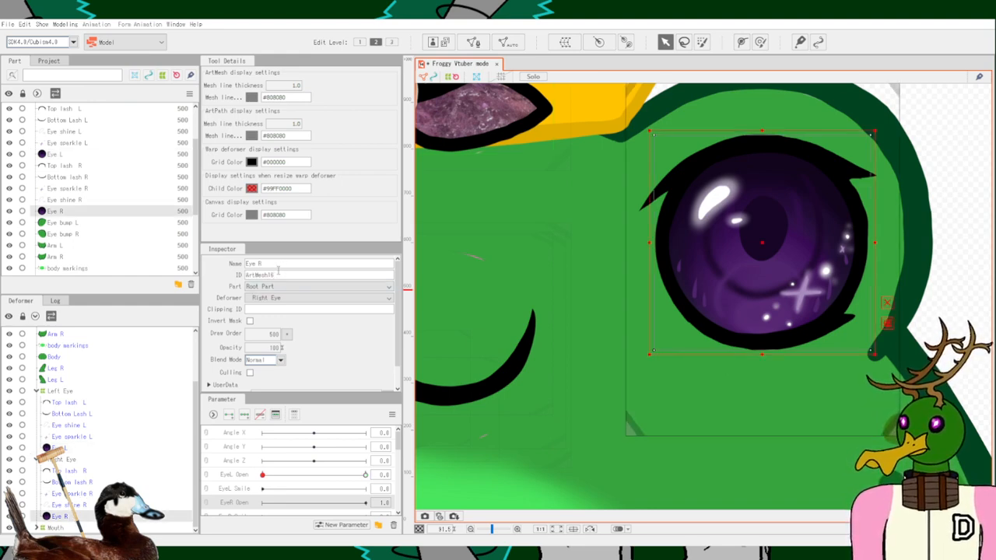
key(BackSpace)
key(BackSpace)
key(BackSpace)
key(BackSpace)
key(BackSpace)
key(BackSpace)
key(BackSpace)
key(BackSpace)
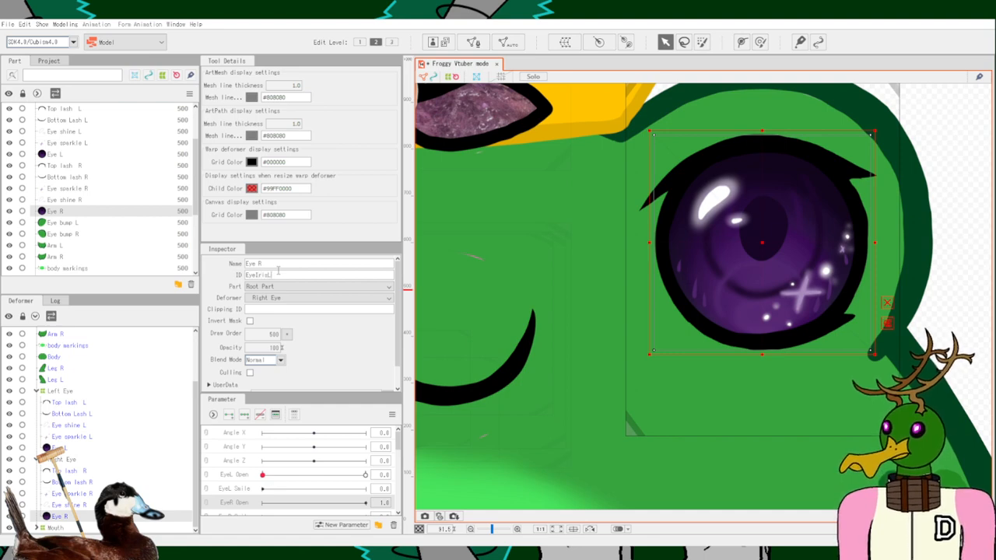
Set the Clipping ID of Eye sparkle R and Eye shine R to EyeIrisR.
click(86, 493)
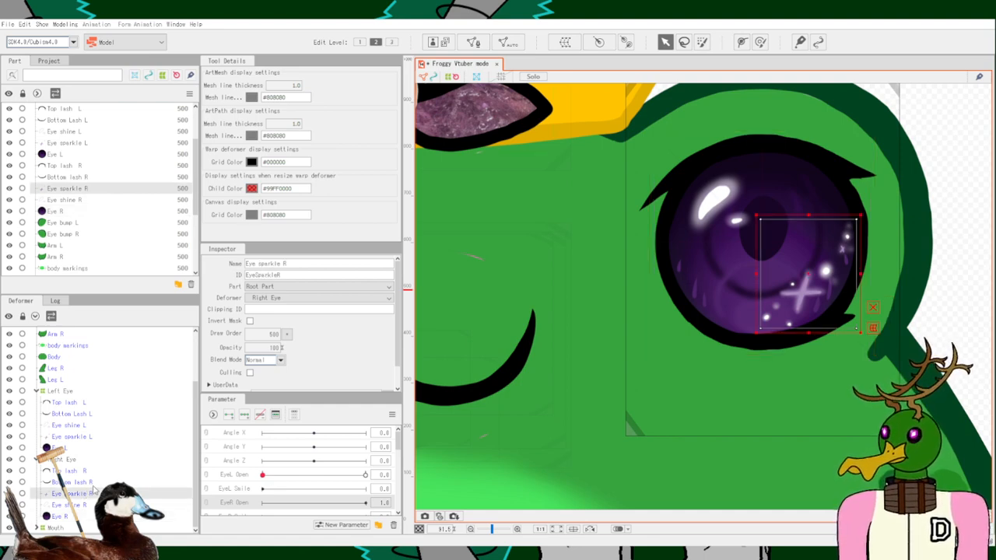
click(92, 483)
click(88, 504)
click(86, 493)
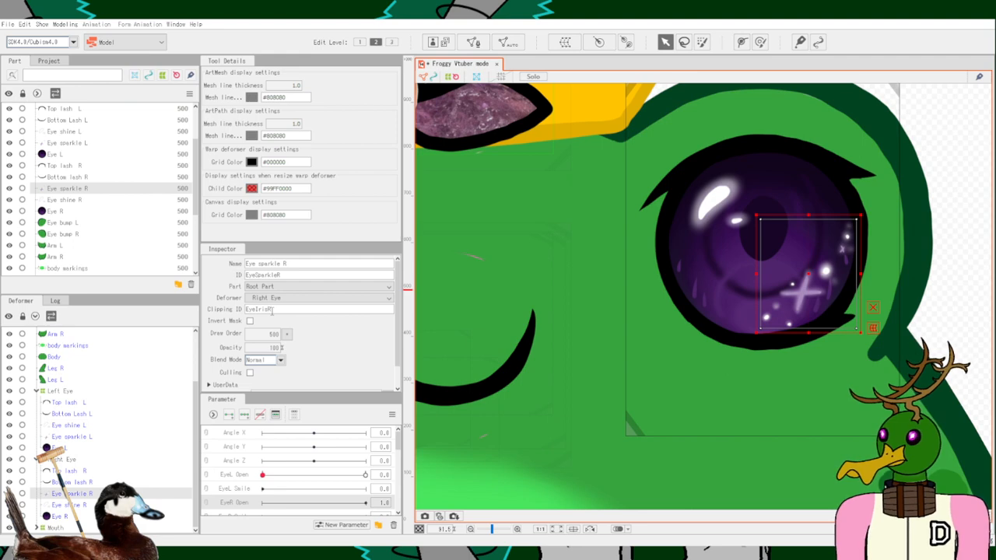
click(88, 505)
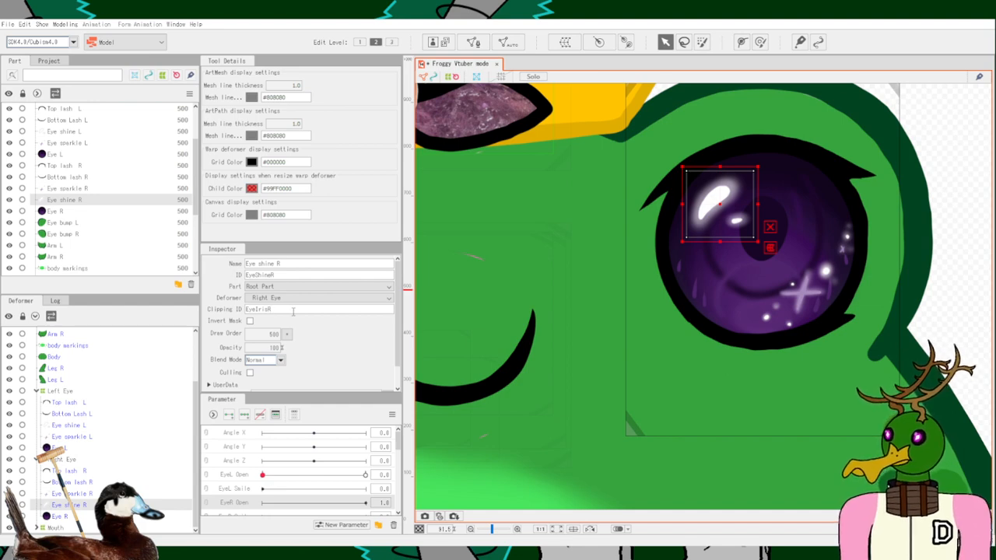
Check the top and bottom lash properties of the right eye, then generate an automatic mesh for Eye R.
click(89, 472)
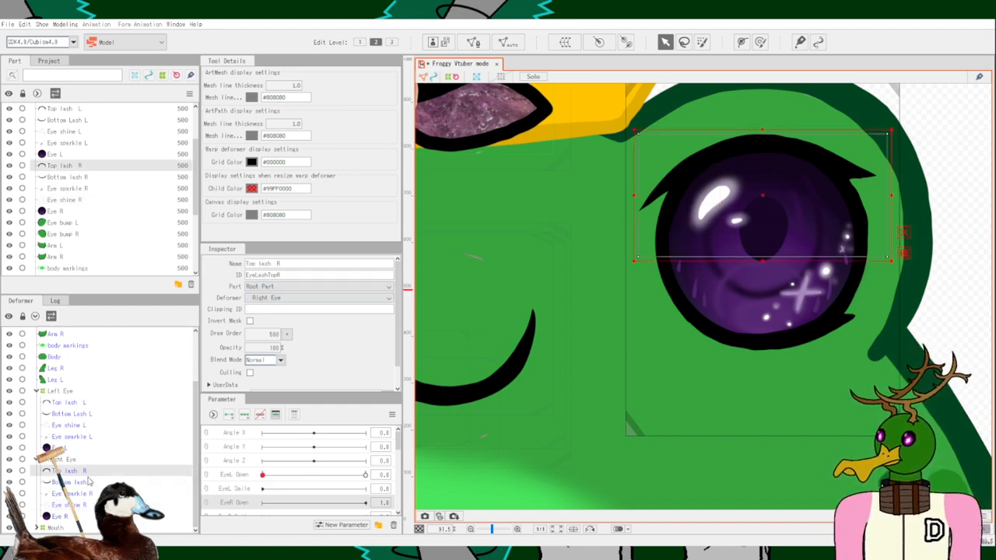
click(88, 481)
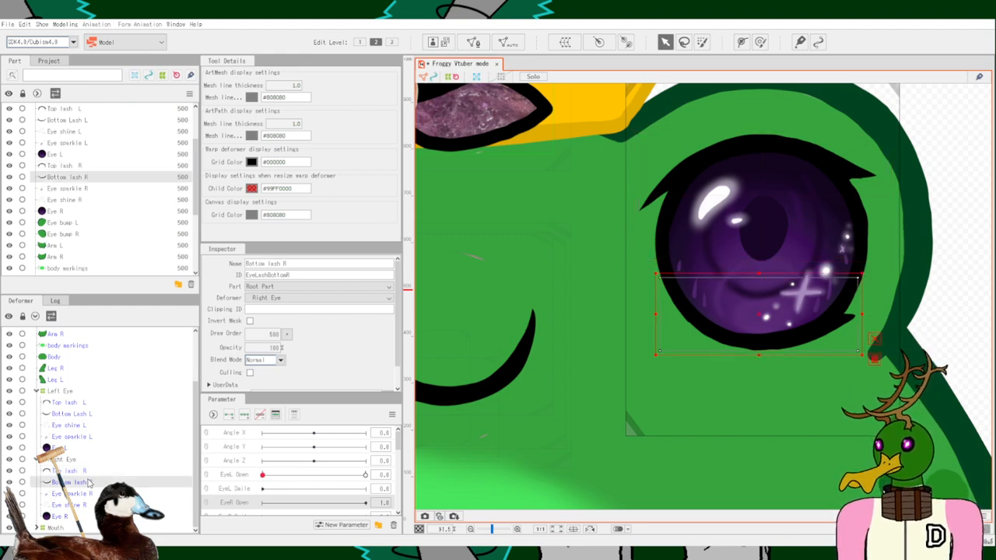
click(79, 516)
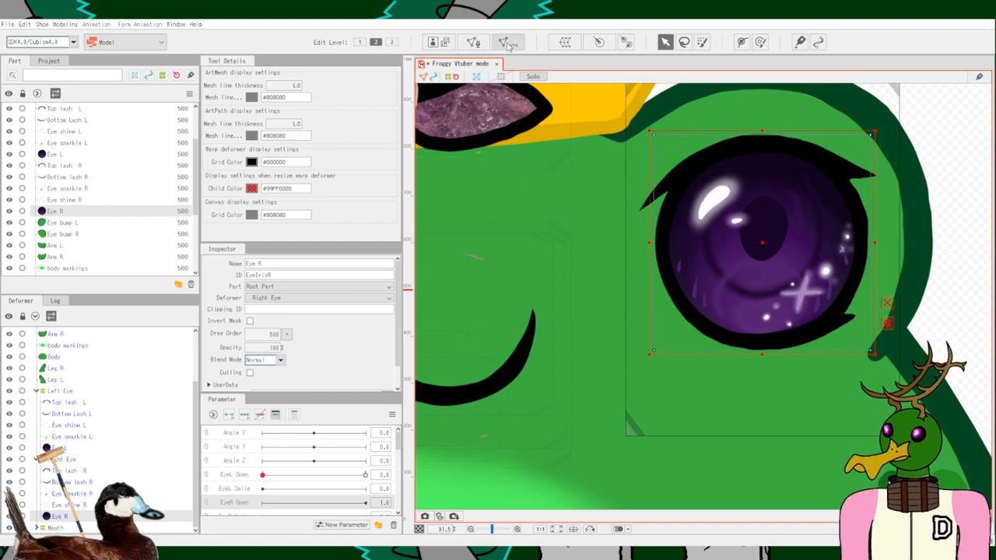
click(474, 245)
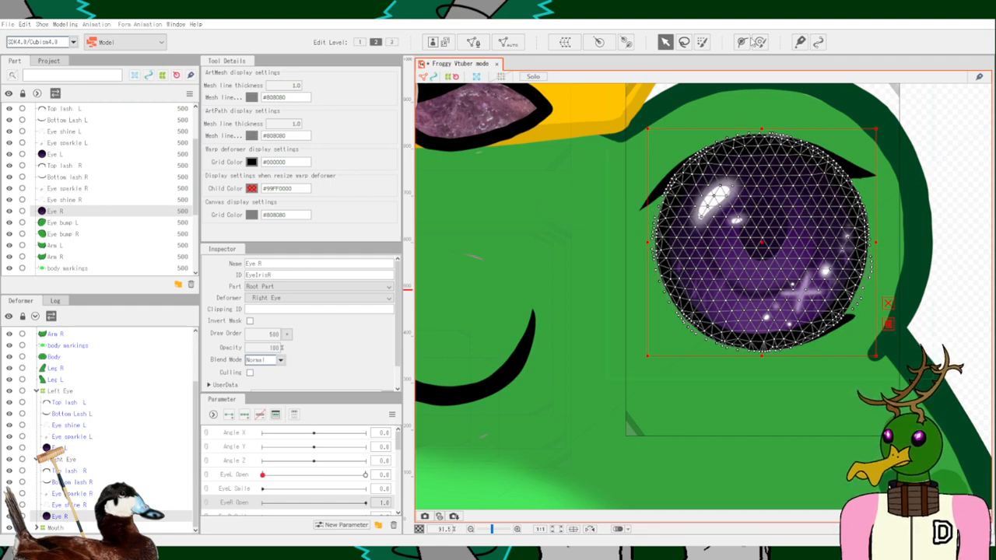
Draw a closed deform path with eight control points around the dark rim of the Eye R mesh.
click(742, 42)
scroll(778, 224, up, 4)
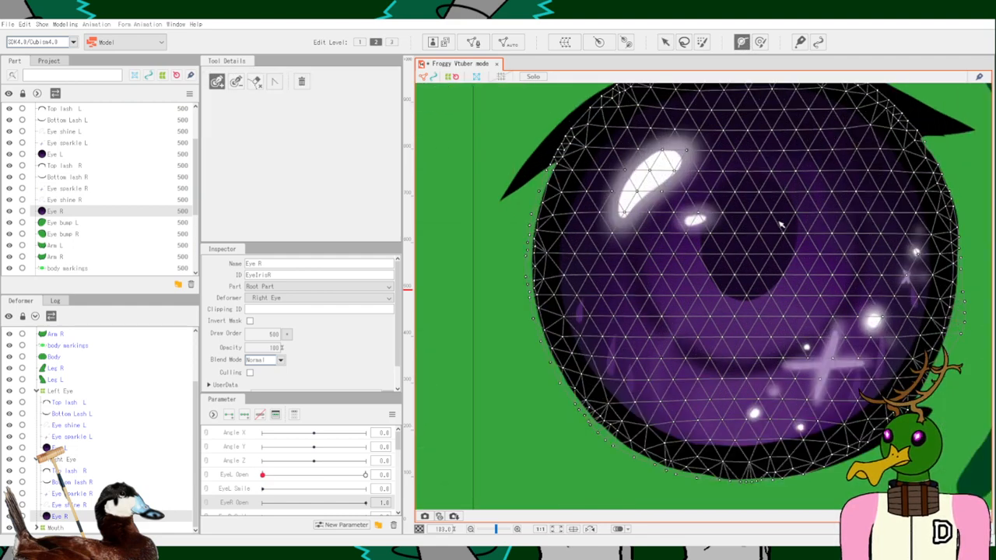
scroll(780, 224, down, 2)
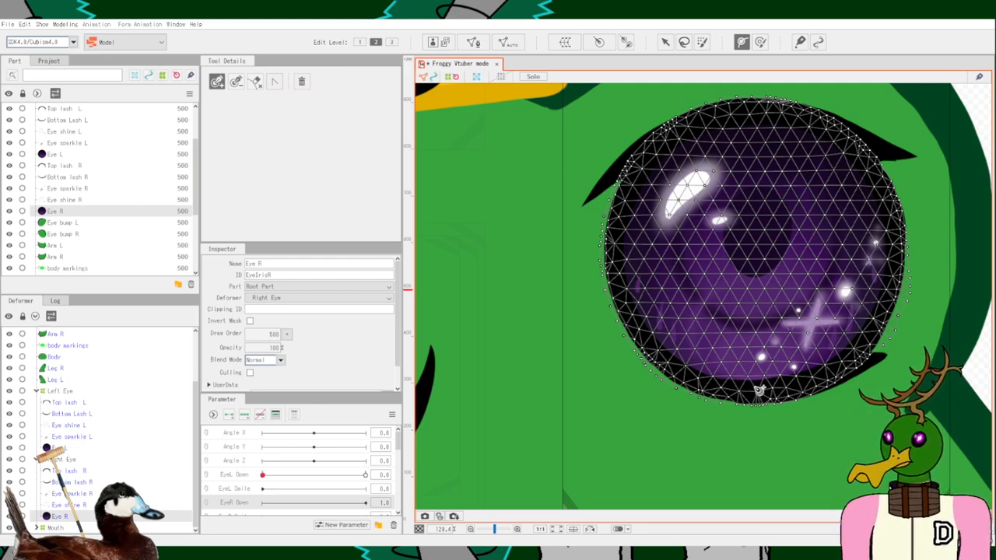
key(p)
click(755, 386)
click(663, 356)
click(616, 258)
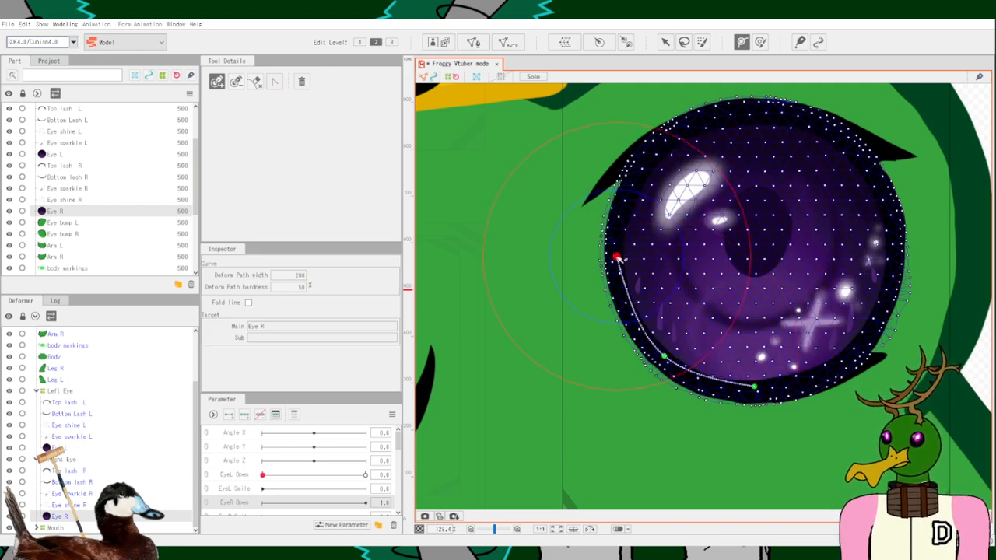
click(656, 159)
click(758, 115)
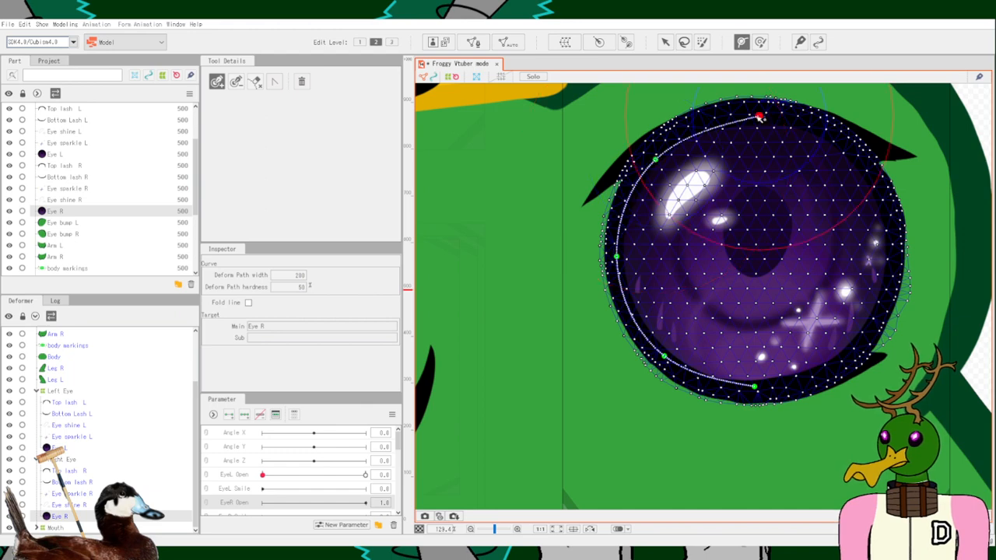
click(844, 150)
click(886, 237)
click(848, 358)
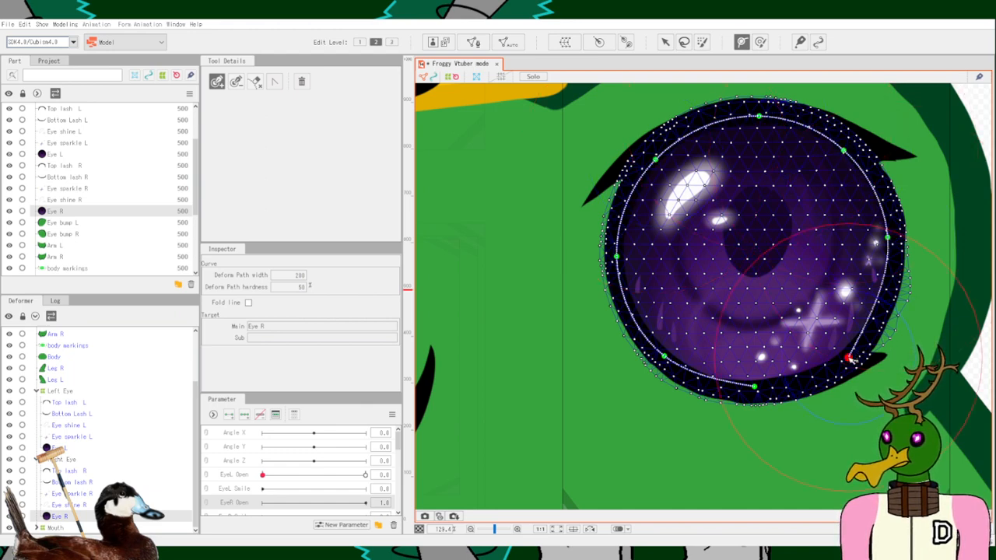
click(755, 386)
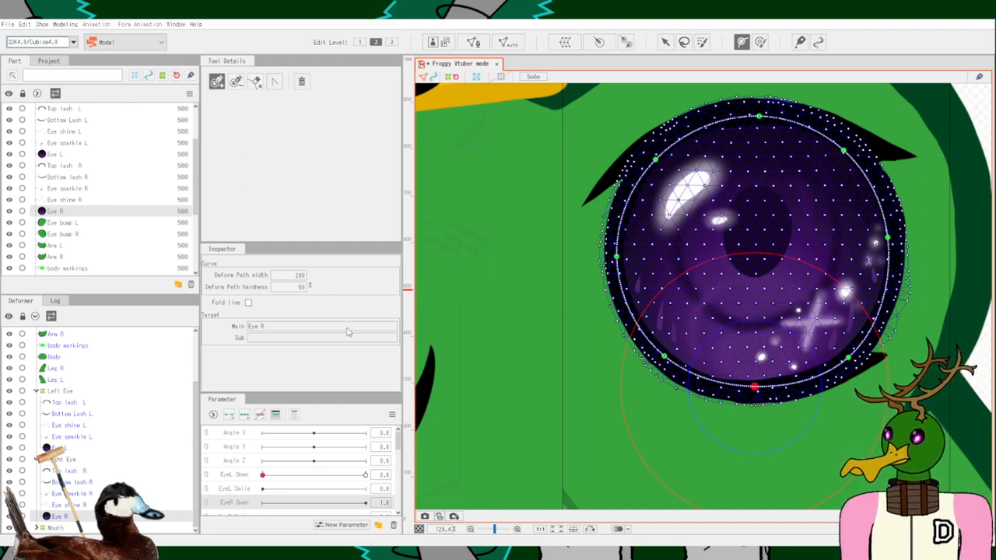
Add two keys to EyeR Open for Eye R, try raising the deform path's lower points, and undo those point moves.
click(229, 414)
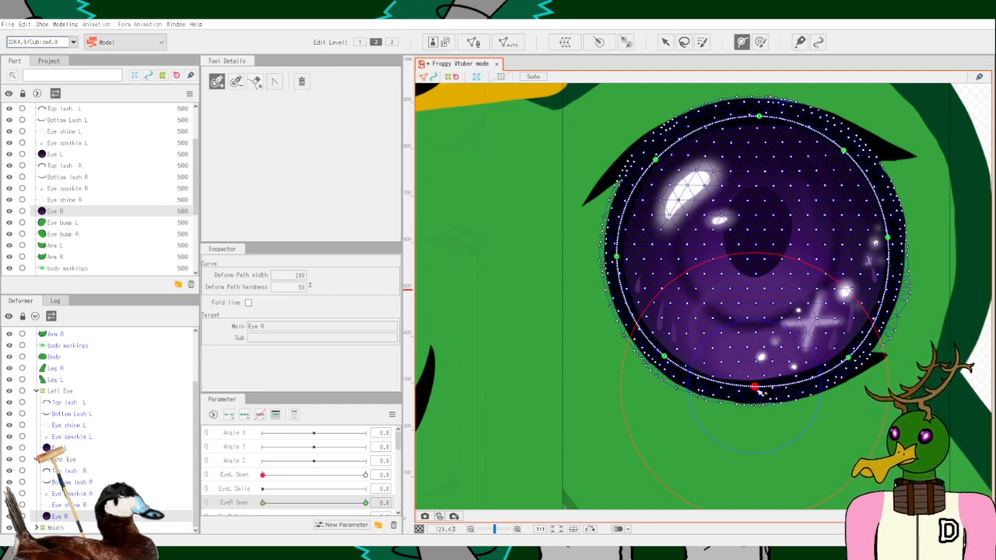
drag(754, 387, 755, 361)
drag(665, 358, 673, 336)
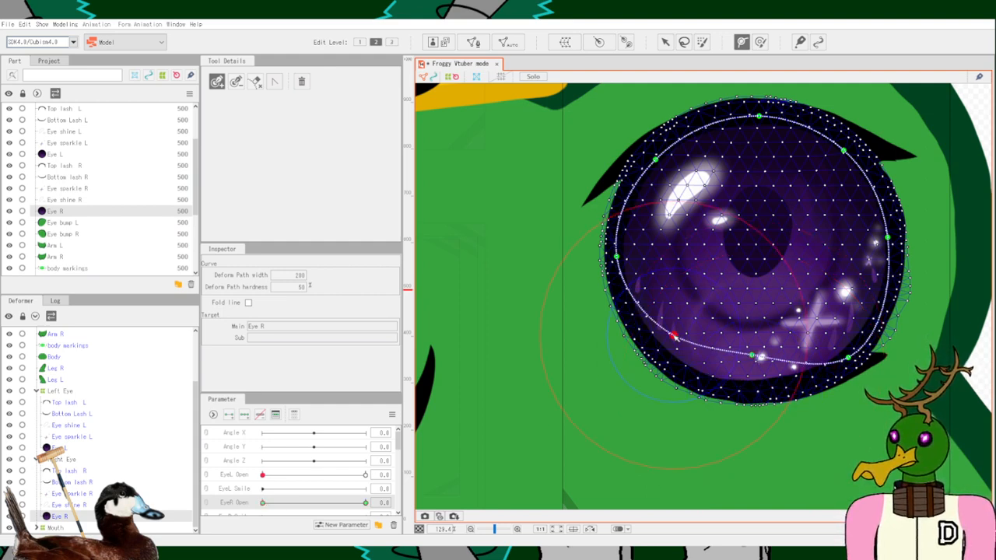
key(ctrl+z)
key(ctrl+z)
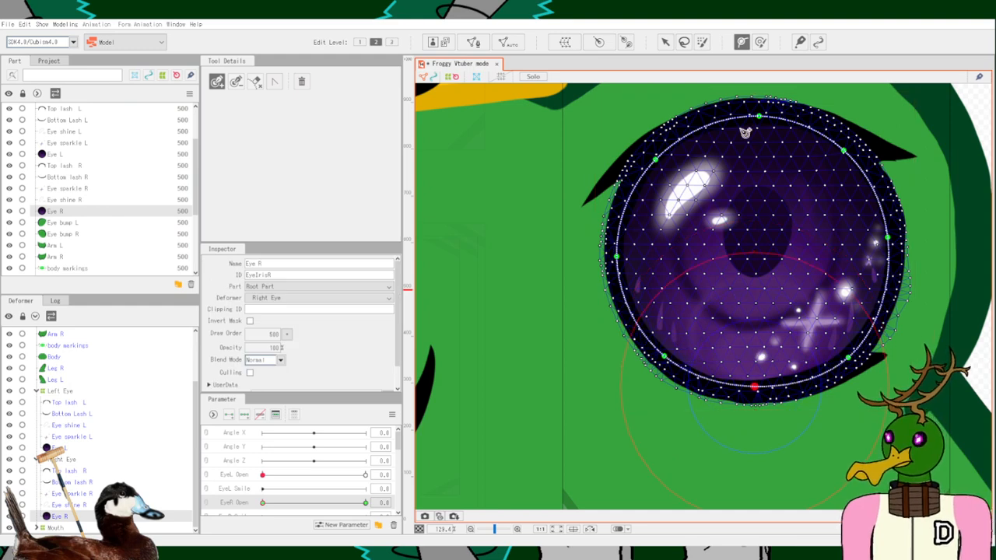
Undo the two EyeR Open keys added for Eye R.
click(665, 41)
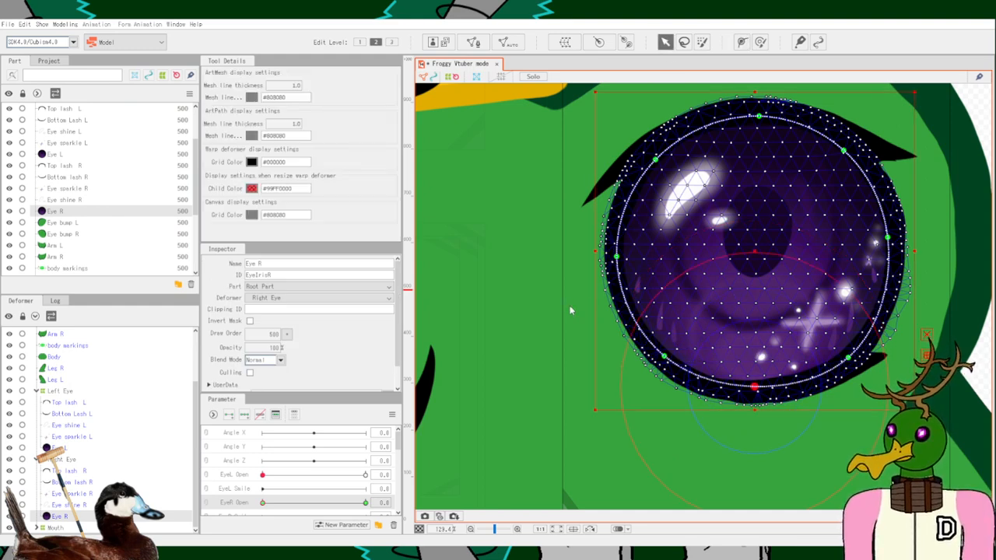
drag(573, 310, 742, 281)
scroll(742, 281, down, 3)
scroll(703, 285, up, 3)
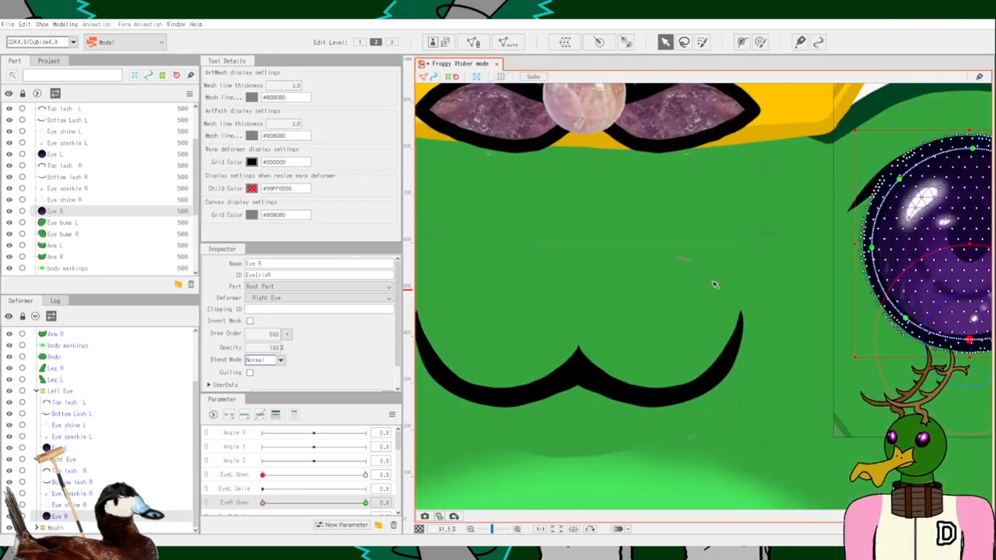
drag(847, 248, 679, 250)
scroll(677, 251, down, 3)
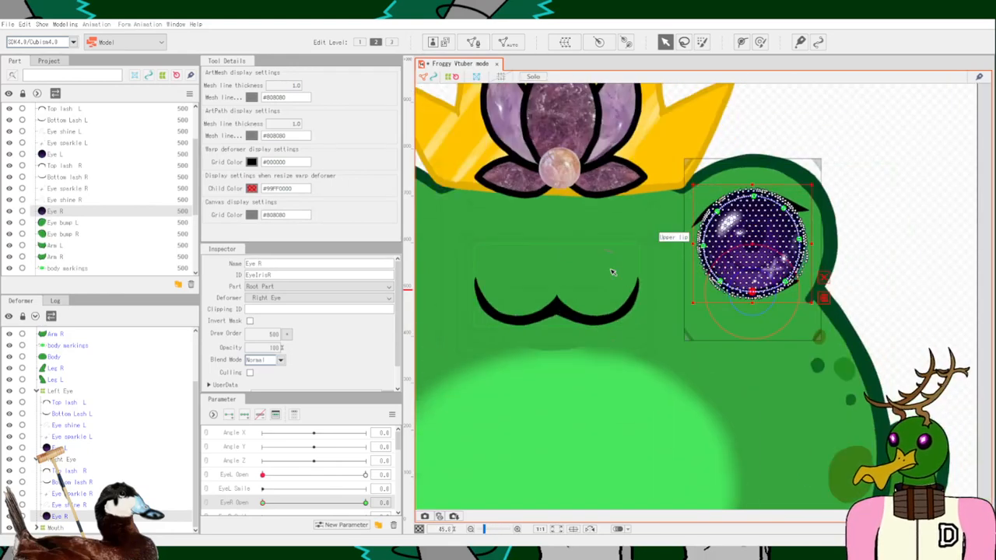
scroll(650, 288, up, 2)
key(ctrl+z)
key(ctrl+z)
key(ctrl+z)
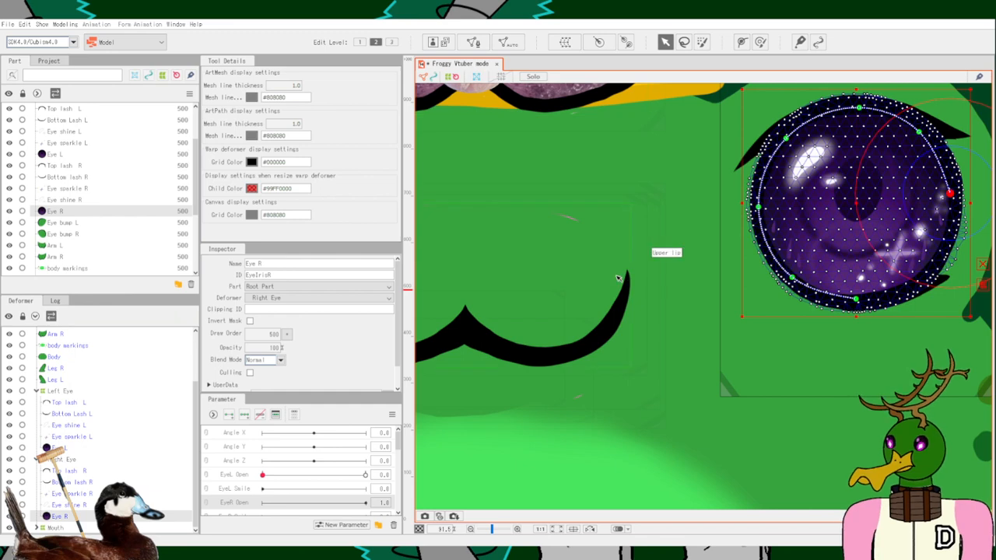
drag(662, 218, 786, 199)
scroll(778, 204, down, 2)
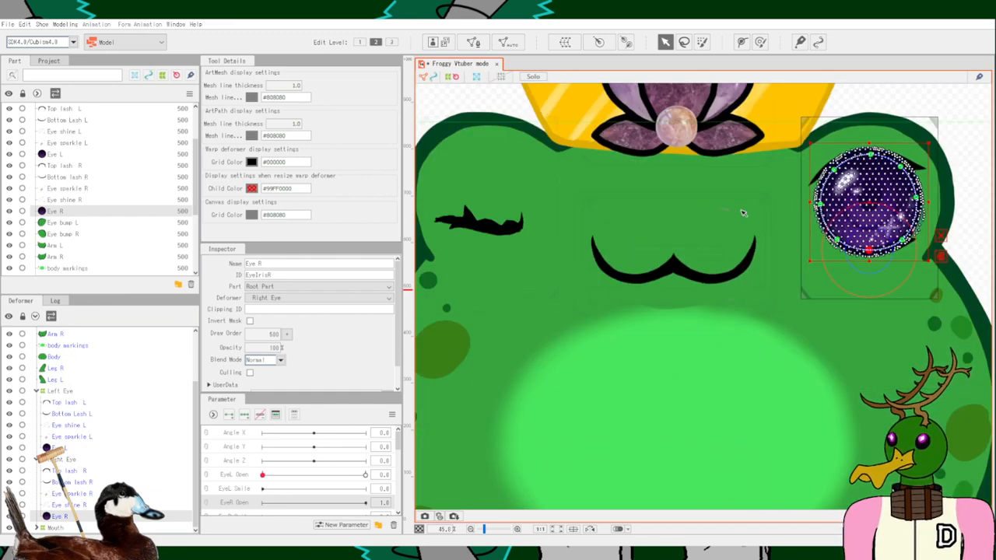
scroll(607, 183, down, 3)
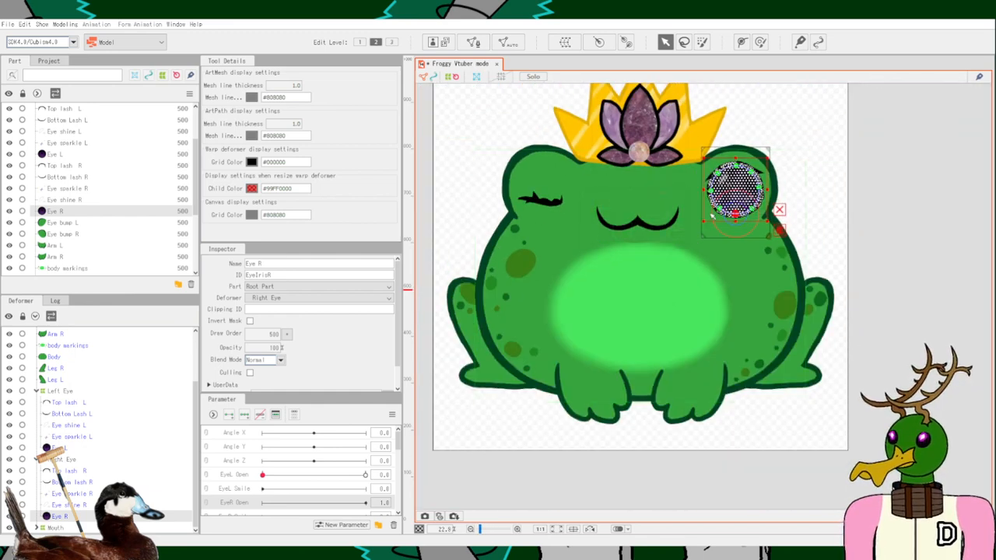
scroll(658, 210, up, 6)
drag(620, 159, 685, 287)
scroll(685, 238, down, 5)
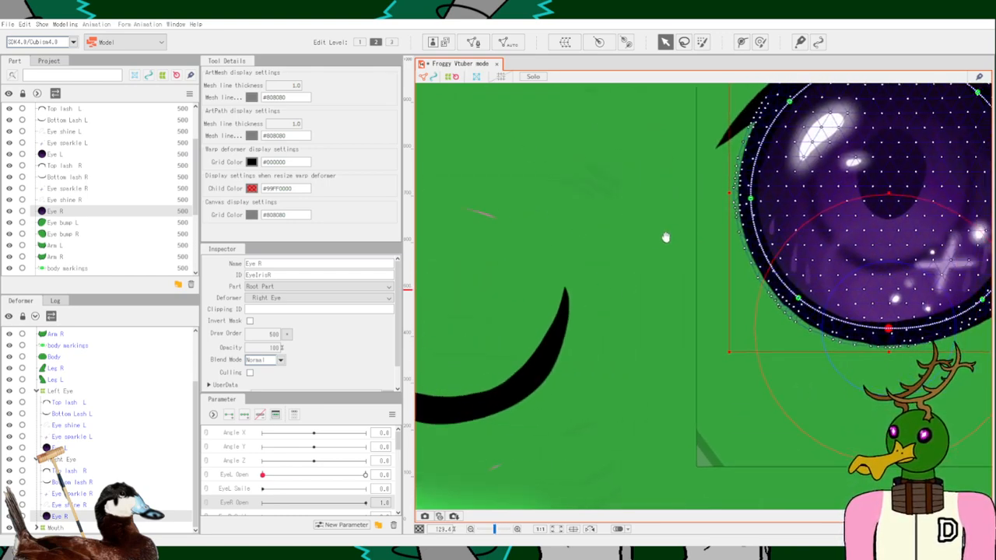
scroll(739, 201, down, 3)
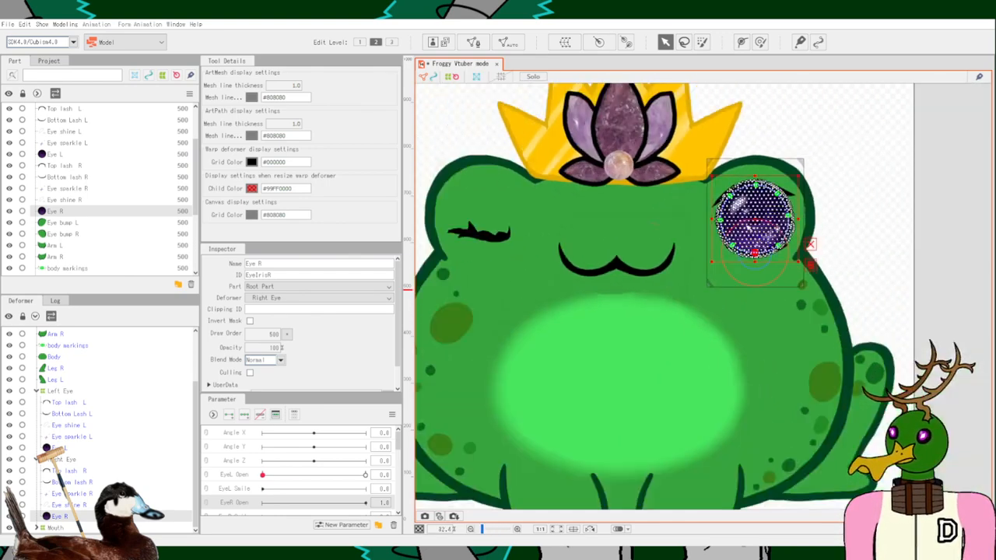
scroll(700, 210, up, 7)
scroll(673, 216, down, 4)
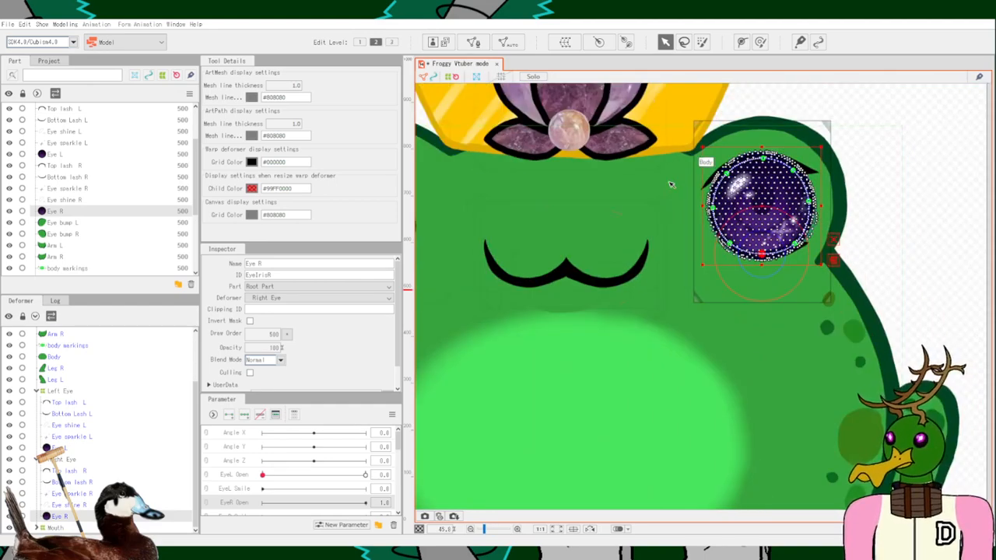
drag(670, 178, 768, 221)
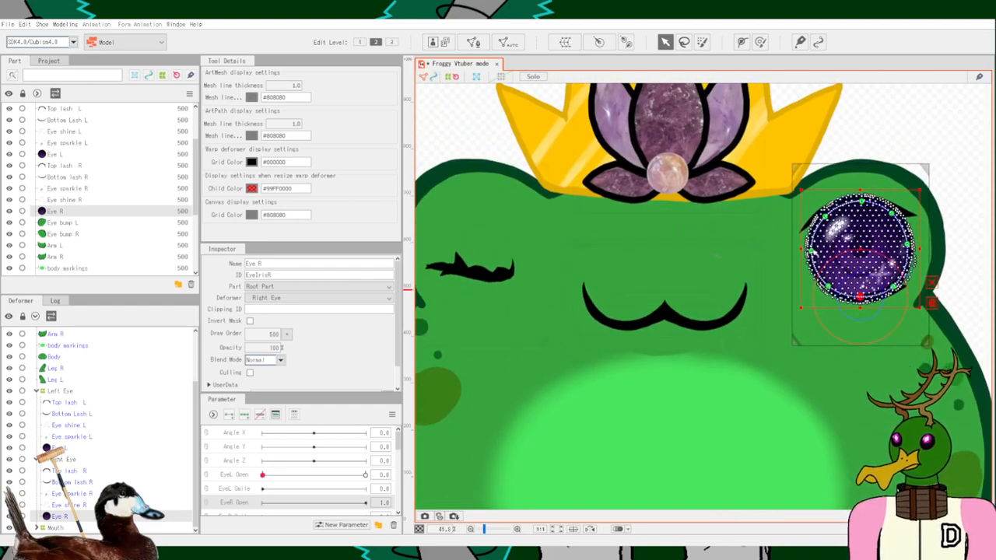
Try to squash Eye R into a closed-eye shape by pulling its upper deform path points down toward the lower rim.
drag(811, 251, 817, 270)
drag(825, 218, 835, 259)
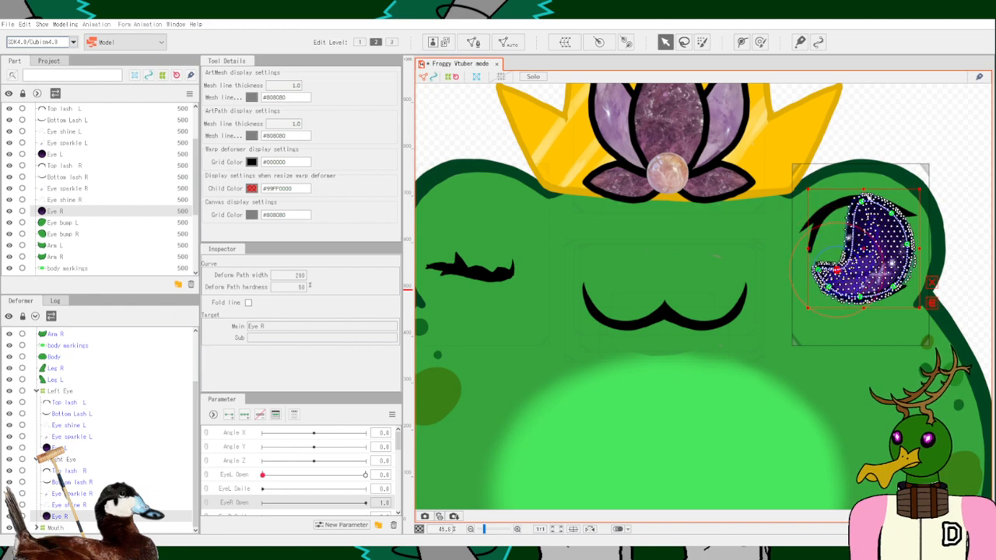
drag(866, 204, 864, 274)
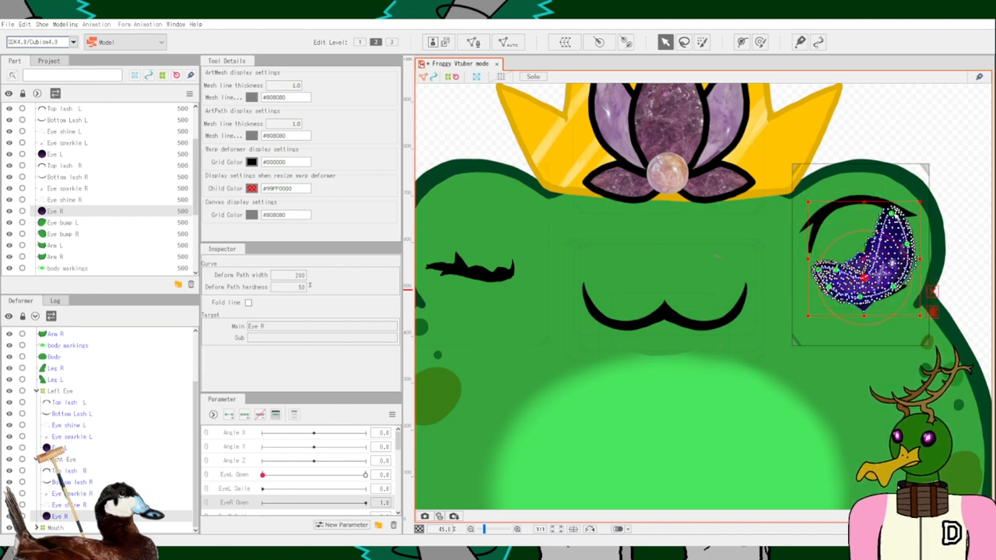
drag(892, 213, 899, 276)
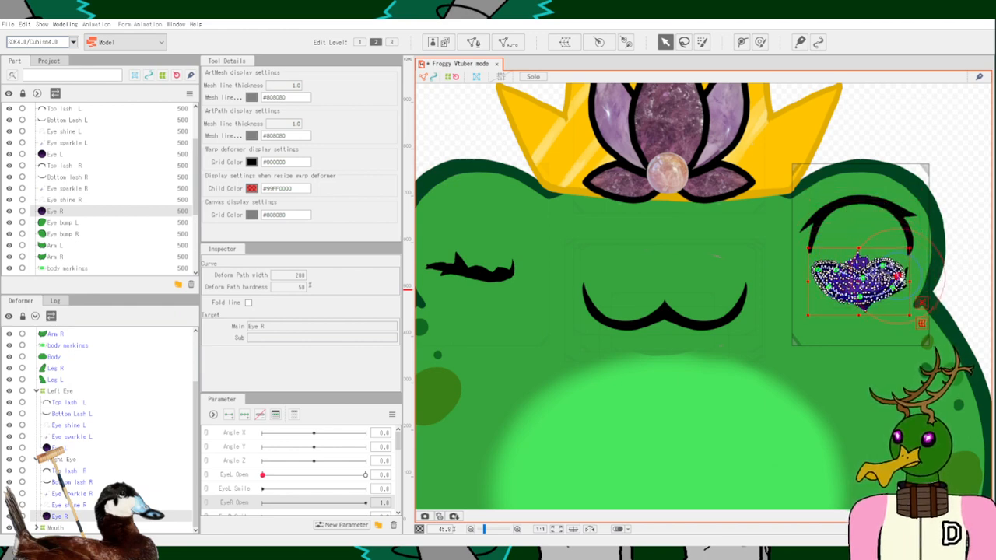
drag(836, 270, 838, 282)
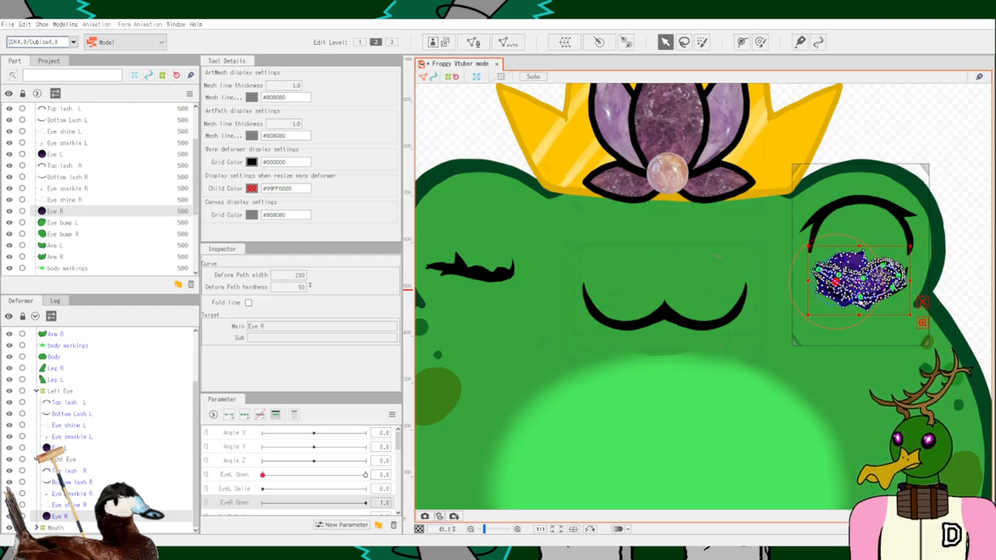
drag(859, 297, 876, 273)
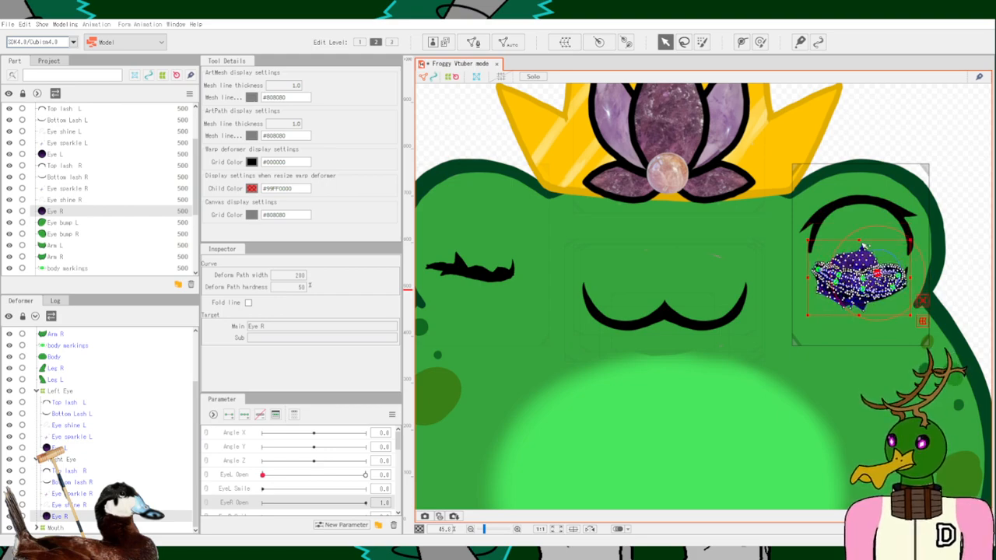
scroll(861, 246, up, 5)
scroll(860, 247, down, 5)
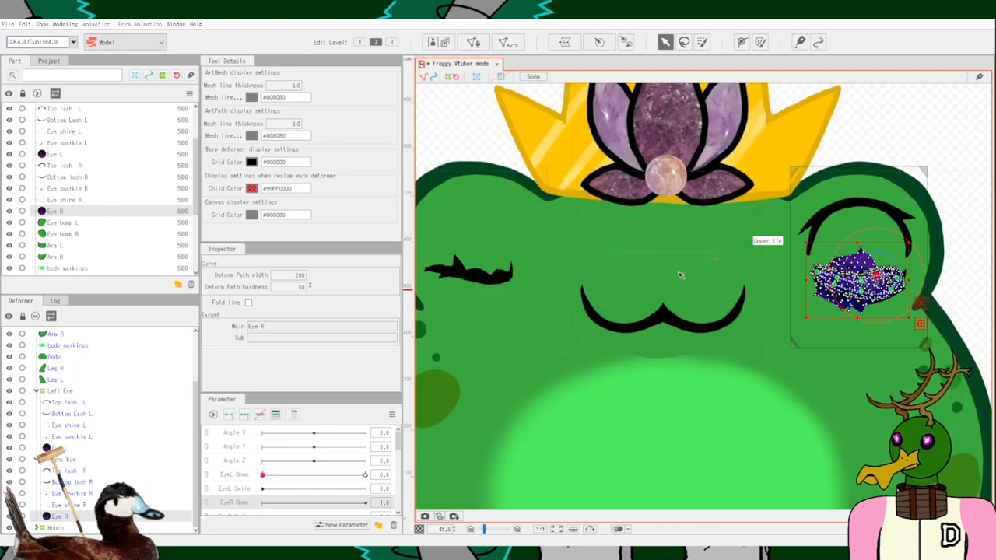
Undo the closed-eye deformation of Eye R.
key(Escape)
key(ctrl+z)
key(ctrl+z)
key(ctrl+z)
key(ctrl+z)
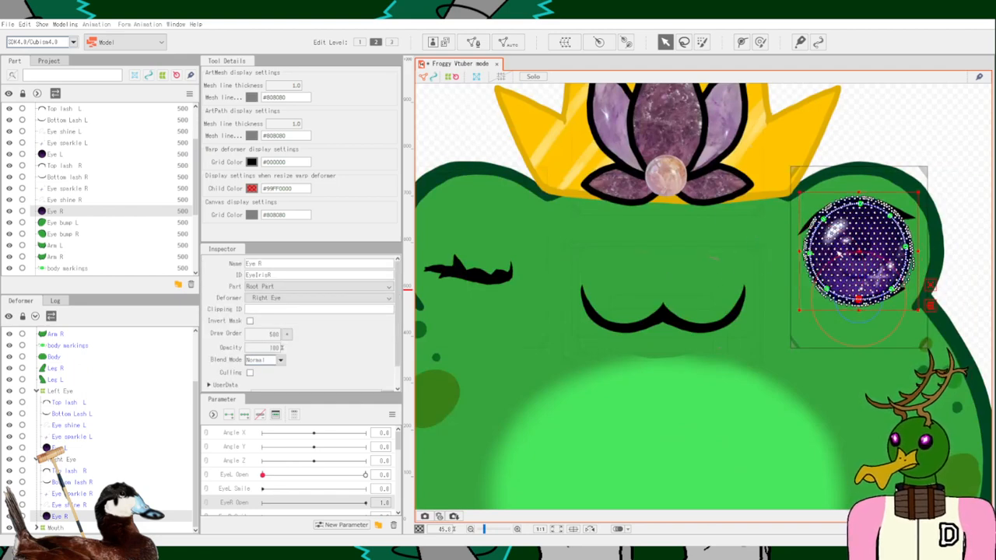
Reposition the control points of Eye R's deform path inward to form a smaller, even ring inside the dark rim.
scroll(868, 287, up, 4)
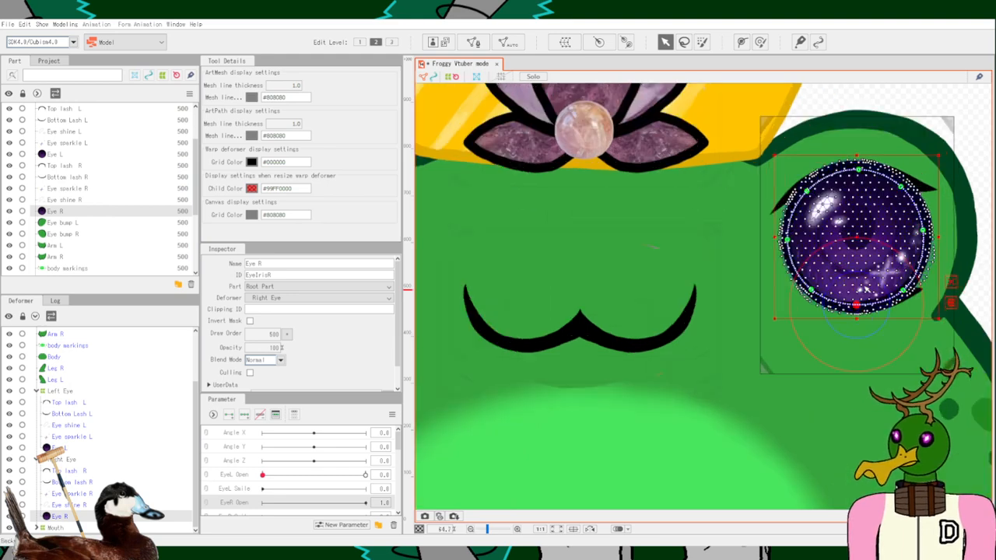
click(742, 41)
drag(847, 314, 850, 308)
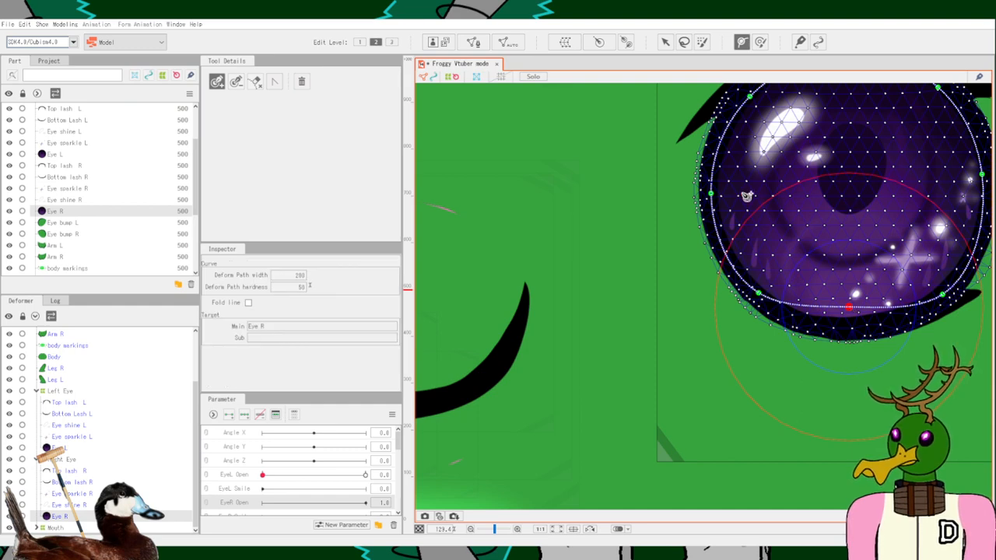
drag(679, 213, 601, 299)
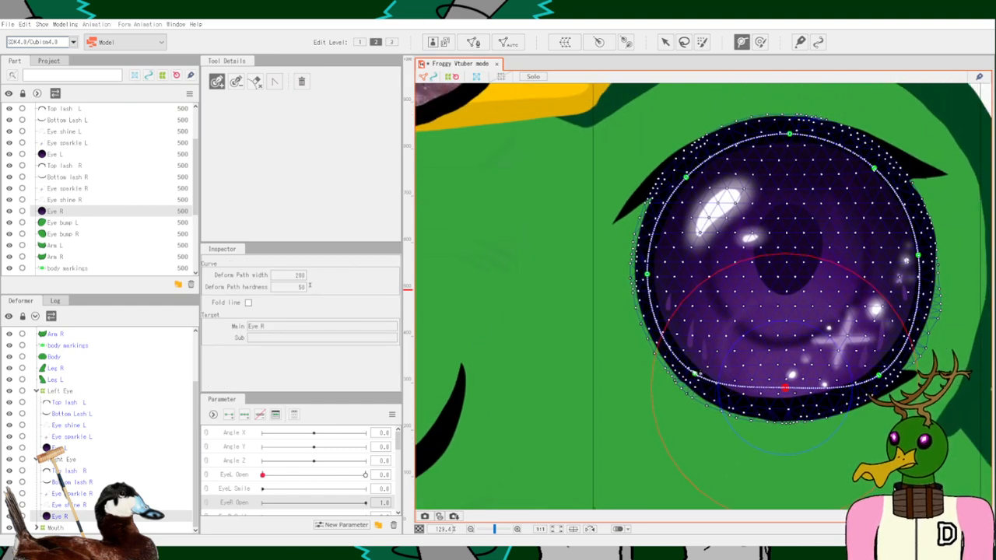
drag(649, 277, 663, 278)
click(694, 187)
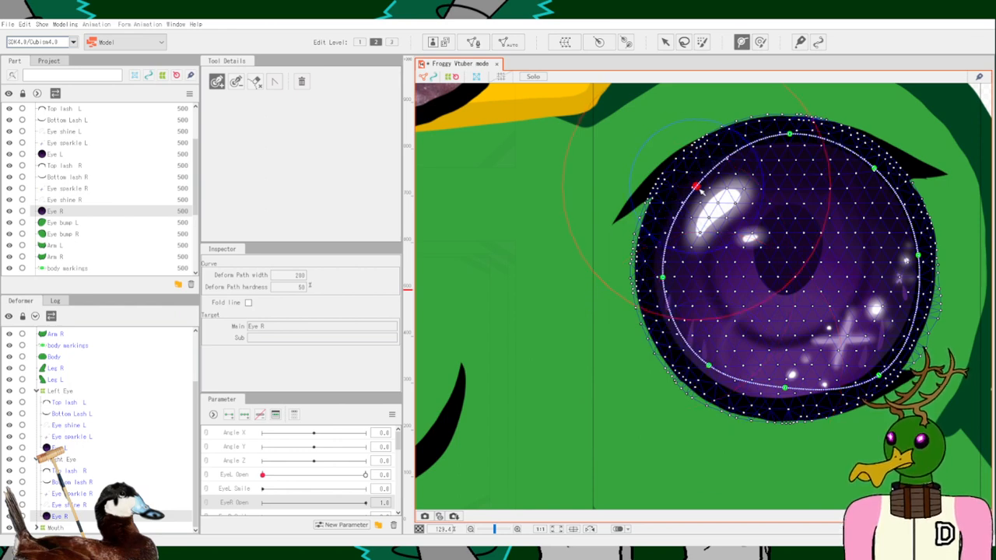
drag(789, 135, 789, 148)
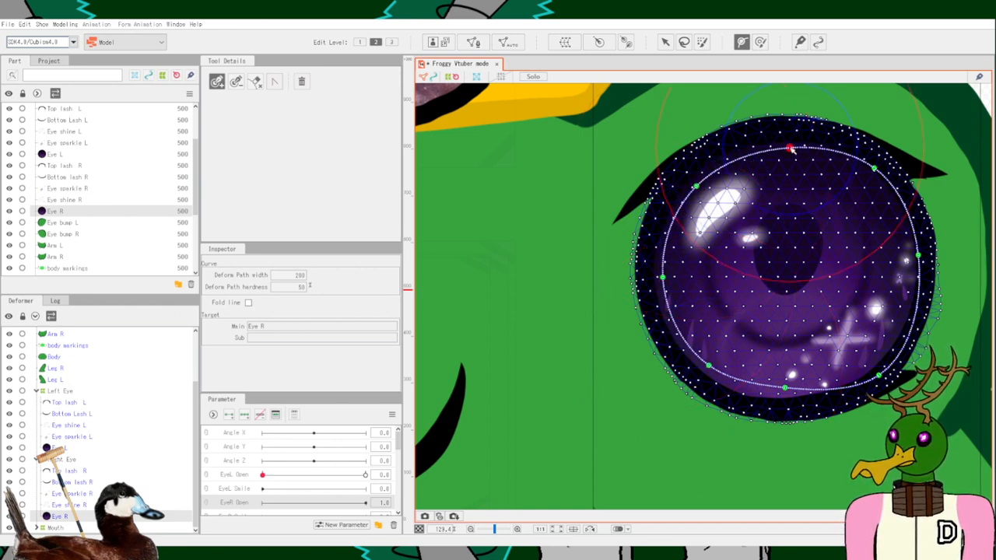
drag(866, 166, 865, 174)
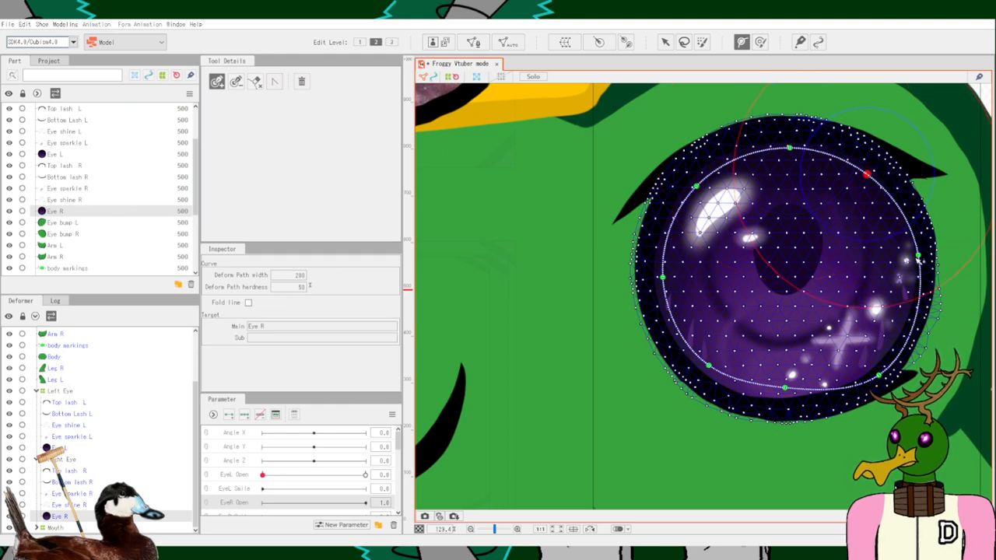
drag(919, 257, 906, 259)
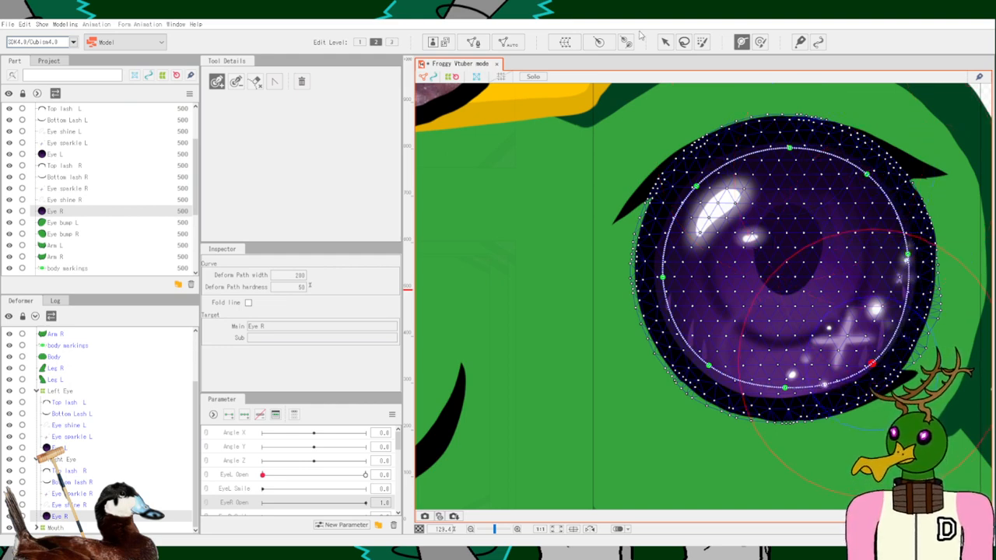
Finish editing Eye R's deform path points and add two keys for Eye R to the EyeR Open parameter.
click(665, 42)
click(245, 477)
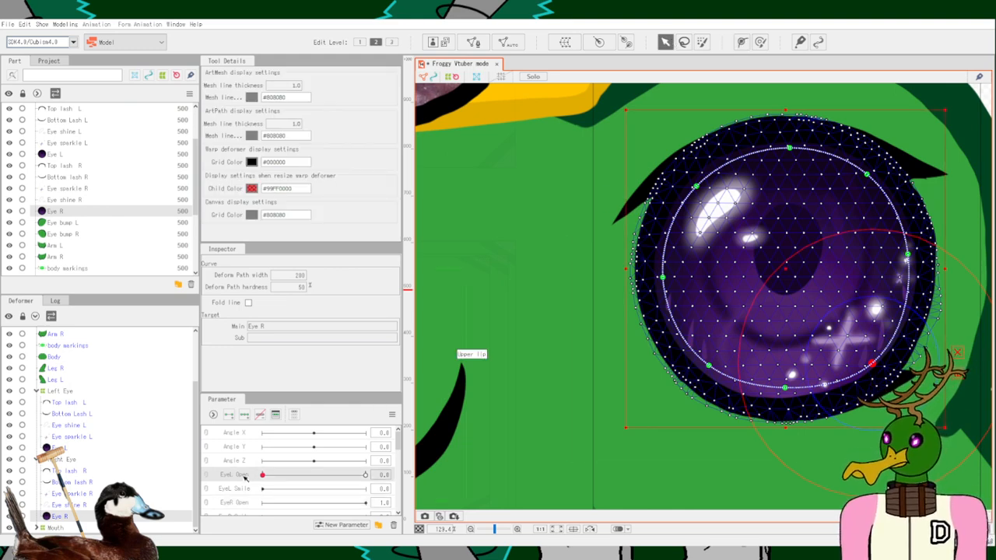
scroll(253, 478, down, 1)
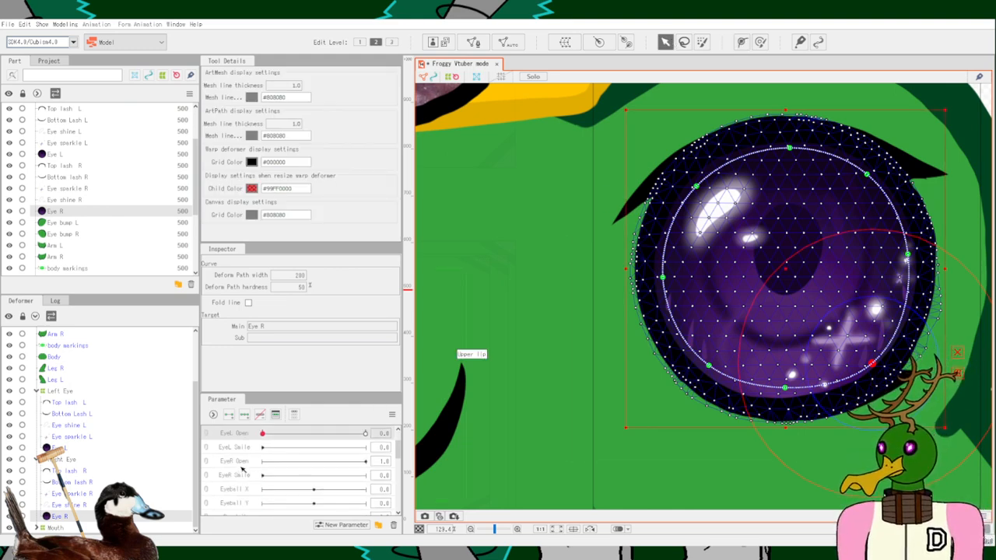
click(242, 465)
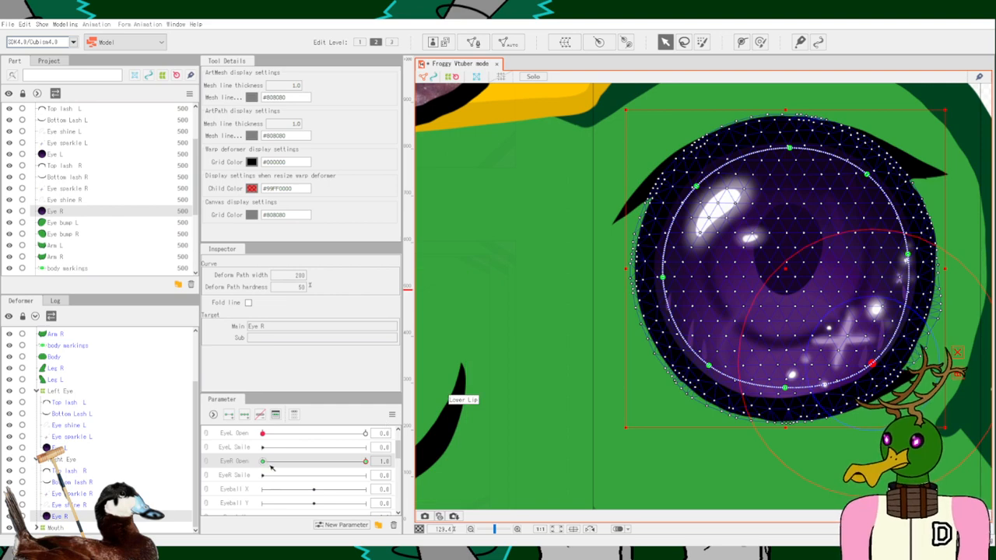
At EyeR Open 0.0, pull the top and upper side points of Eye R's deform path down toward the eye's lower half.
drag(798, 156, 793, 249)
drag(696, 188, 709, 238)
drag(679, 276, 685, 316)
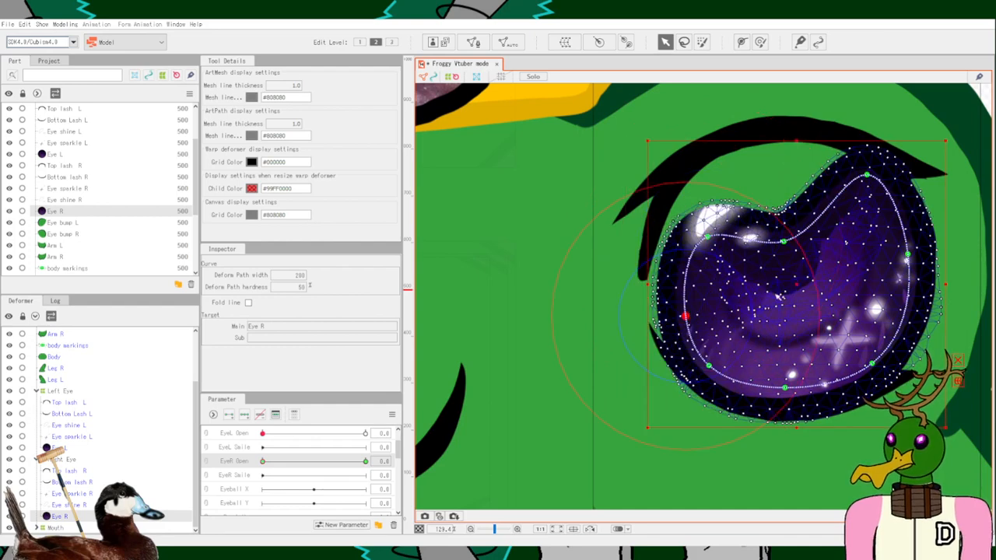
drag(867, 176, 849, 283)
drag(908, 254, 867, 320)
drag(782, 242, 793, 292)
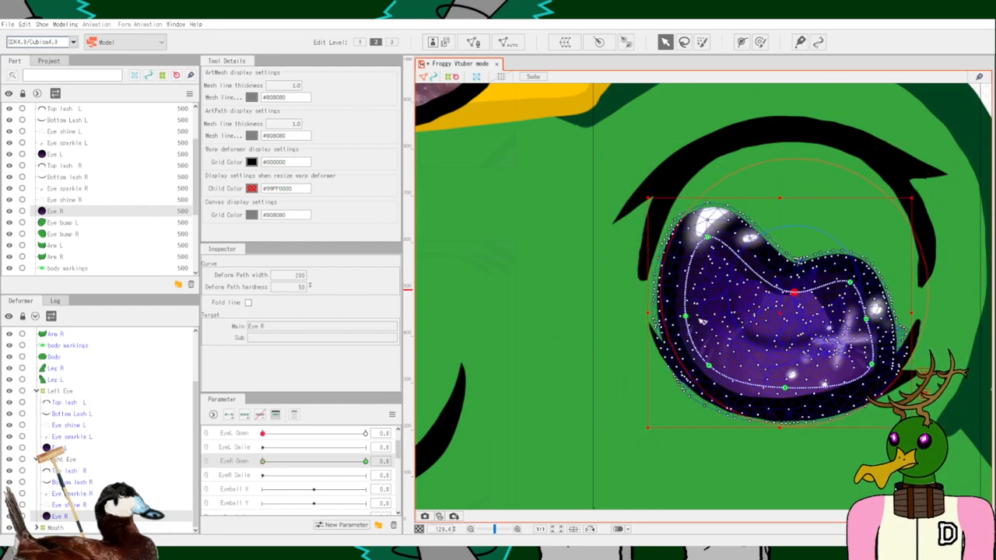
Collapse Eye R's remaining raised path points down to the lower part of the eye, undoing the misplaced last adjustment.
drag(685, 316, 728, 354)
drag(705, 239, 780, 343)
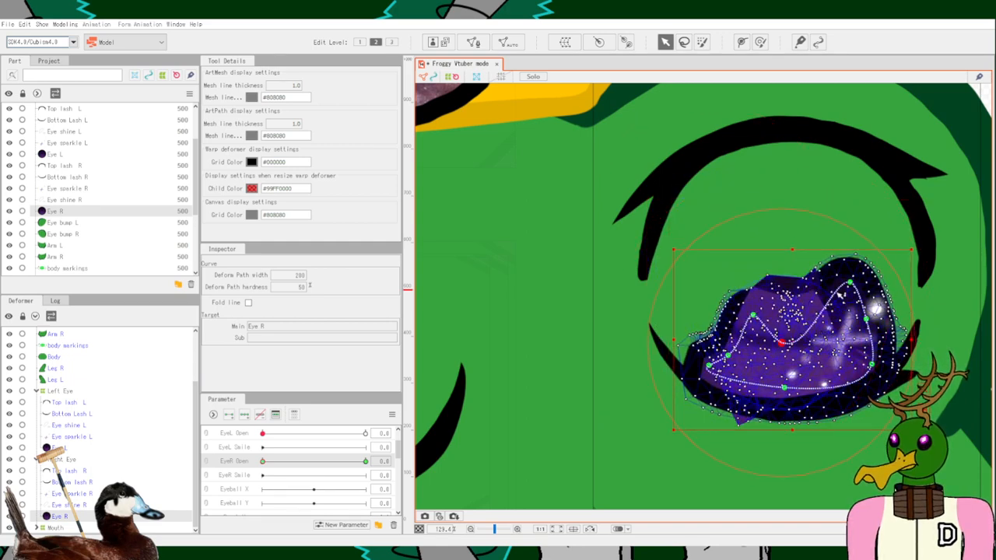
drag(850, 282, 823, 356)
drag(753, 315, 746, 407)
drag(791, 375, 797, 350)
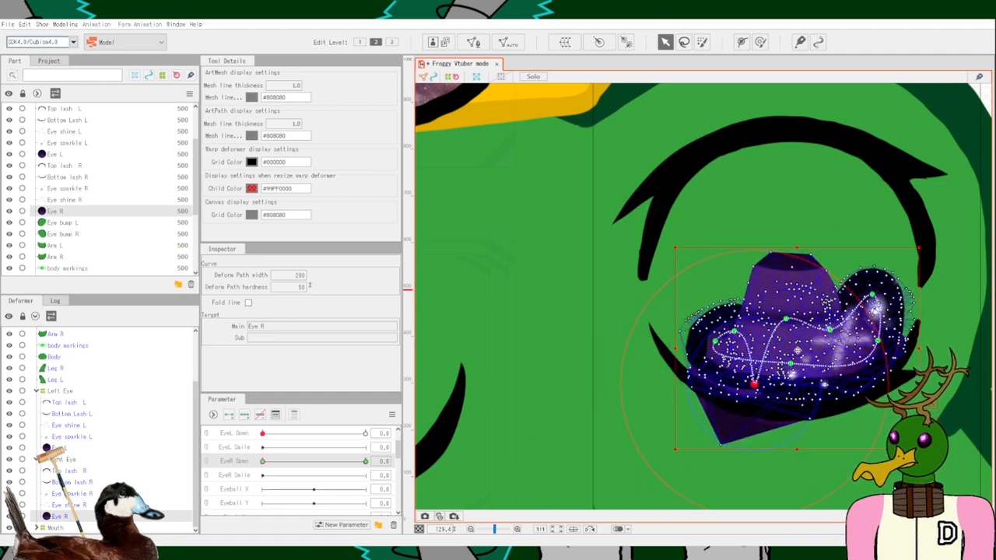
key(ctrl+z)
Raise the bottom and side points of Eye R's deform path to gather it into a narrow horizontal band.
drag(784, 387, 790, 361)
drag(747, 408, 689, 330)
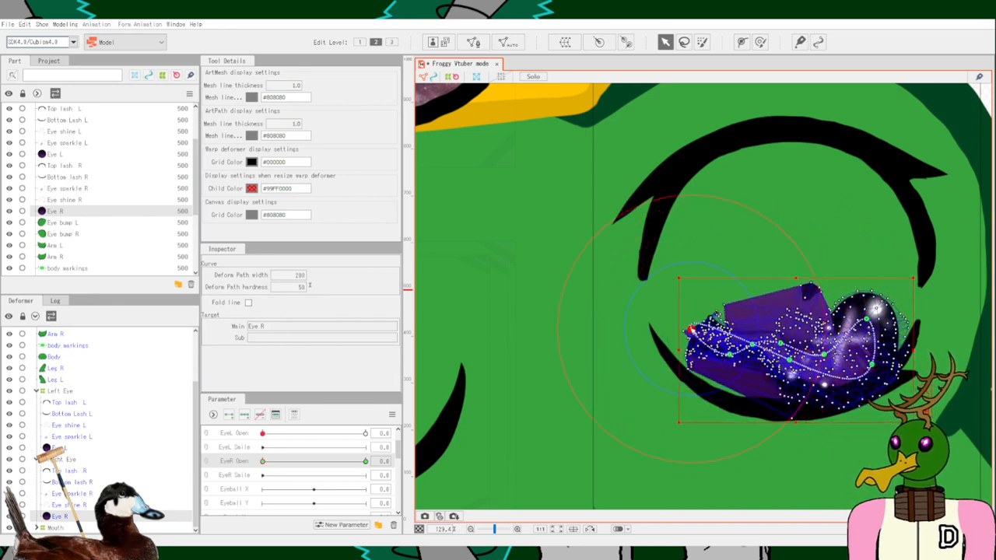
drag(872, 364, 871, 327)
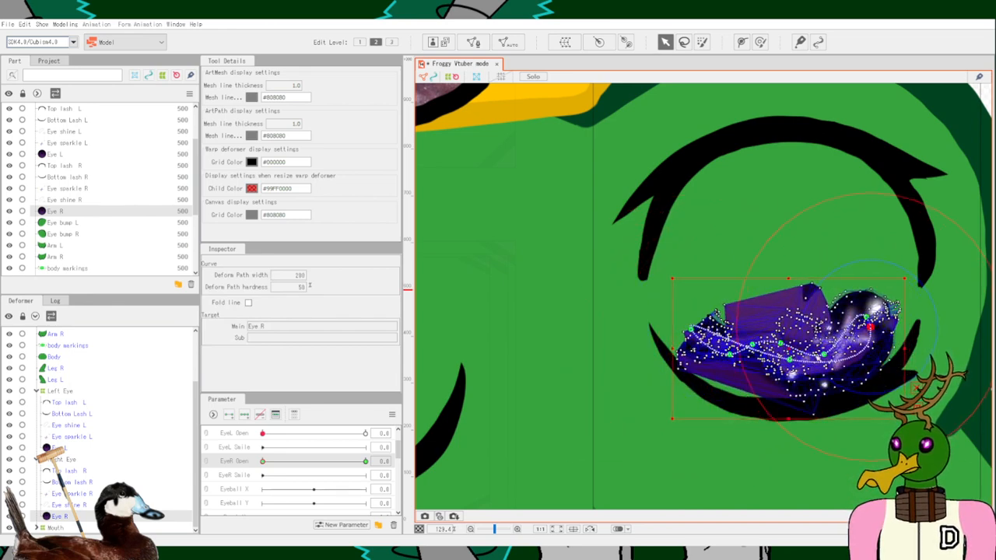
drag(823, 353, 828, 331)
mouse_move(868, 295)
mouse_down()
mouse_move(877, 281)
mouse_move(867, 280)
mouse_up()
Inspect the collapsed Eye R artwork up close without its mesh overlay.
drag(574, 368, 600, 320)
scroll(818, 334, down, 3)
scroll(742, 327, up, 1)
scroll(600, 320, up, 3)
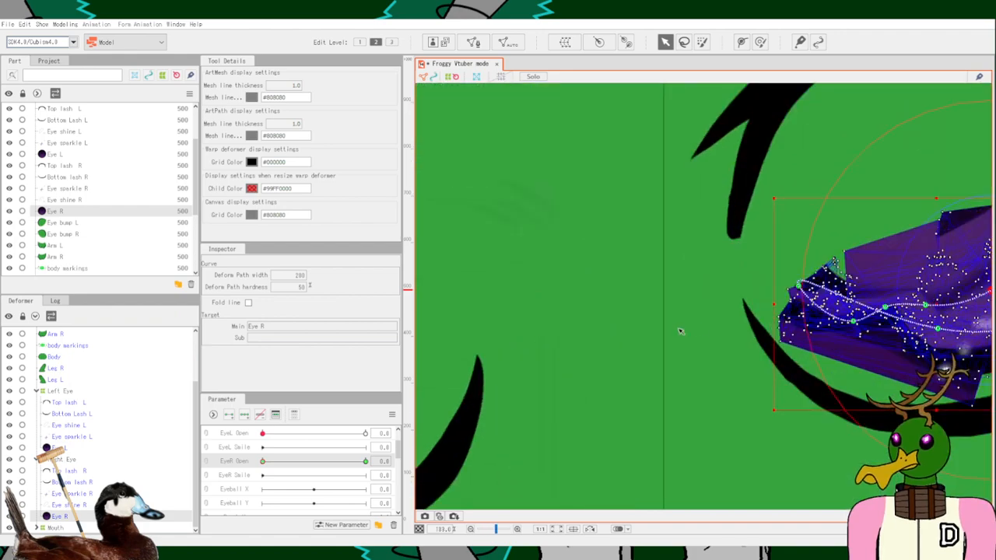
drag(714, 329, 416, 335)
scroll(522, 327, down, 1)
click(796, 289)
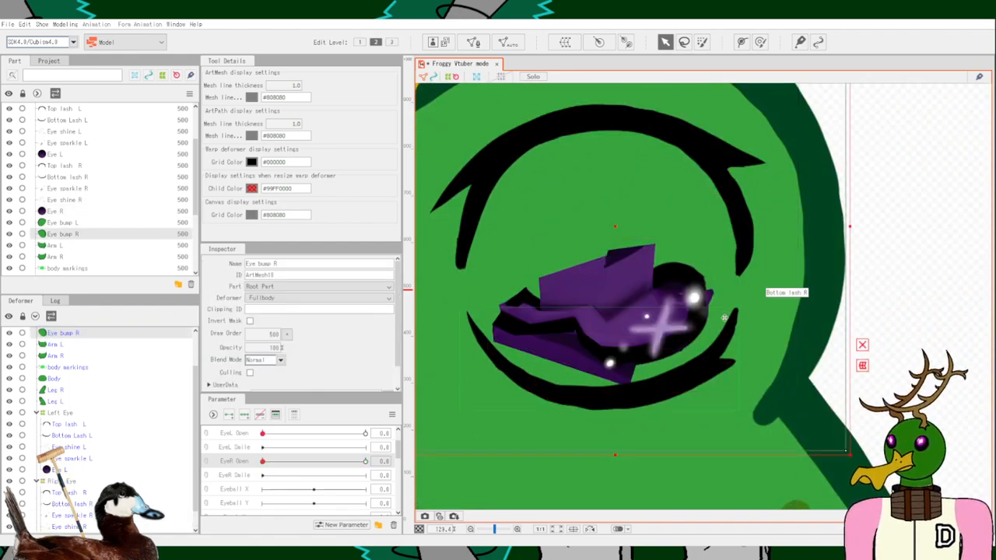
scroll(700, 312, up, 2)
drag(690, 316, 844, 312)
scroll(843, 312, down, 1)
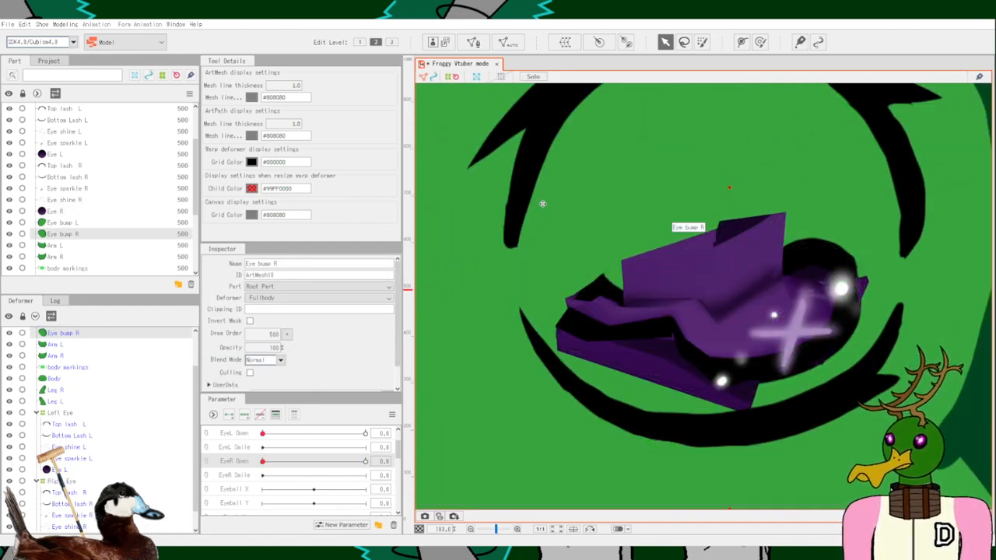
Select Eye R and compress its upper mesh vertices downward, tucking the stray peak into the flattened band.
click(654, 278)
click(660, 279)
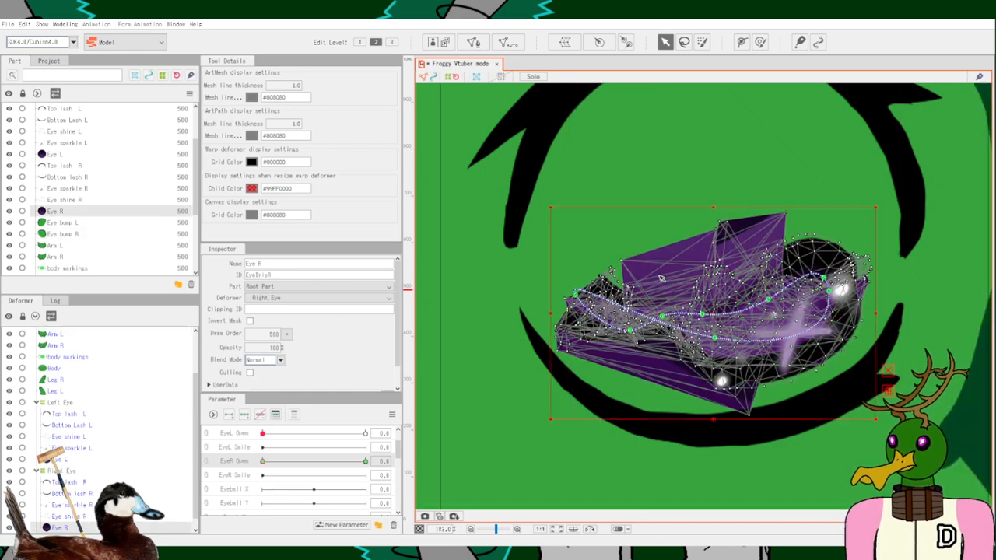
drag(574, 224, 877, 299)
drag(727, 267, 727, 307)
drag(758, 196, 822, 244)
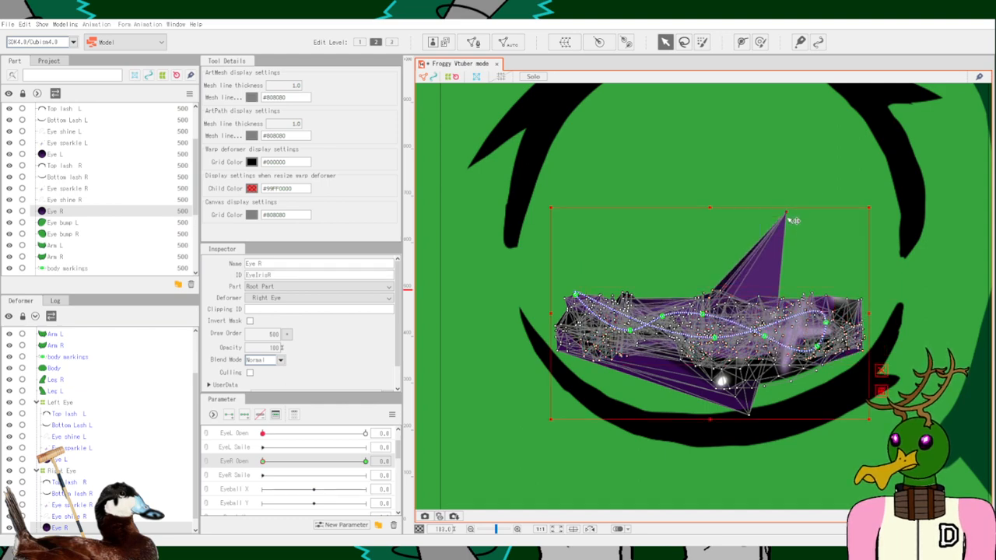
drag(786, 214, 745, 322)
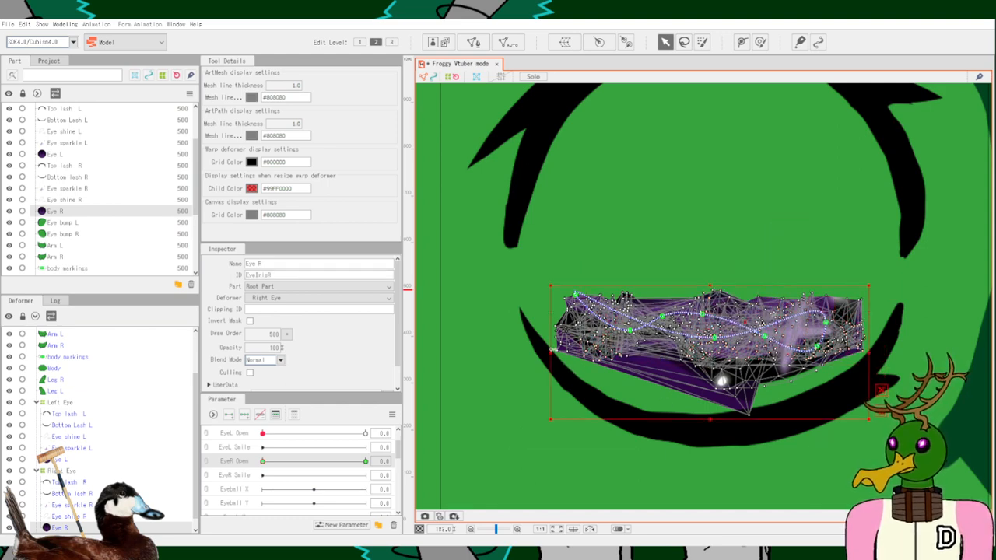
Move Eye R's lower mesh vertices up and bring the stray bottom vertex into the flattened band.
drag(558, 348, 663, 353)
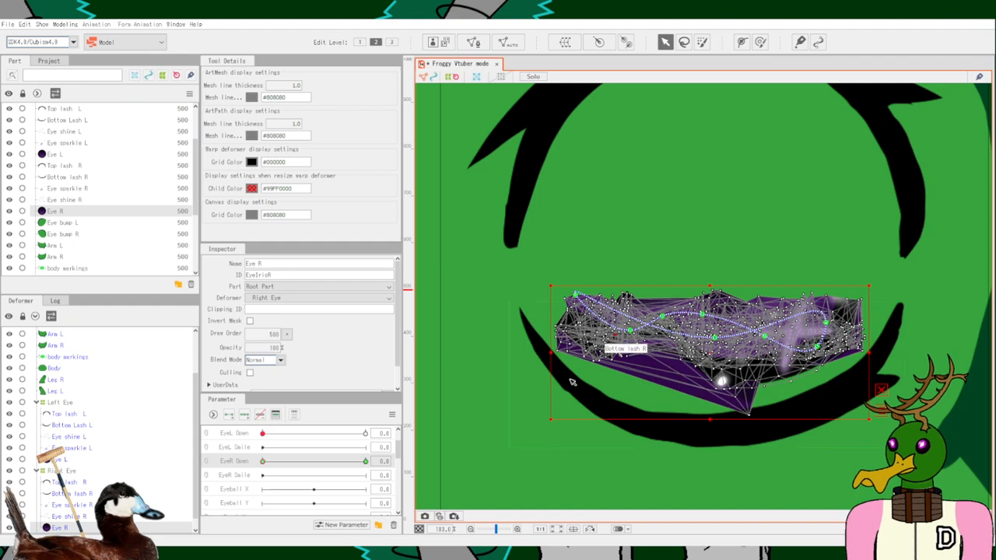
drag(566, 395, 869, 336)
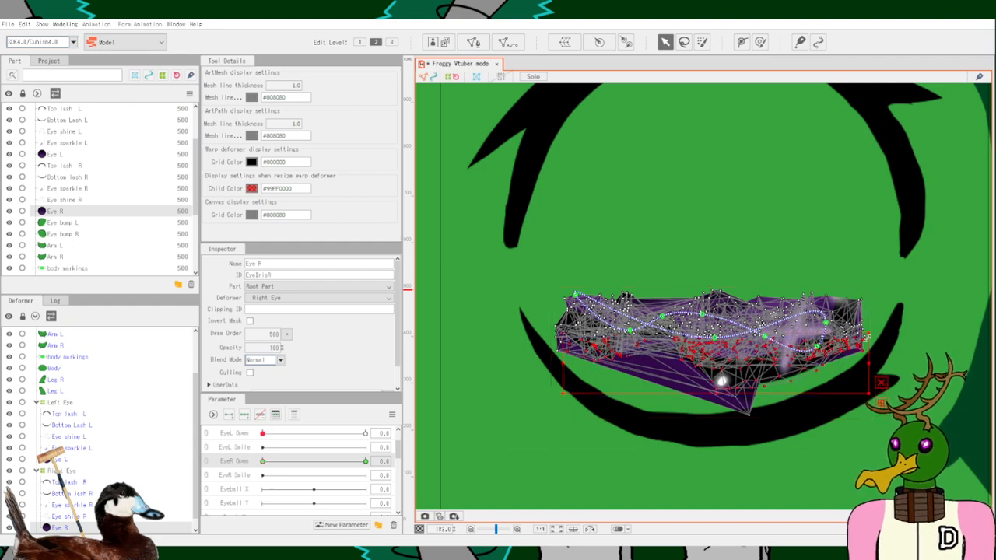
drag(714, 363, 715, 320)
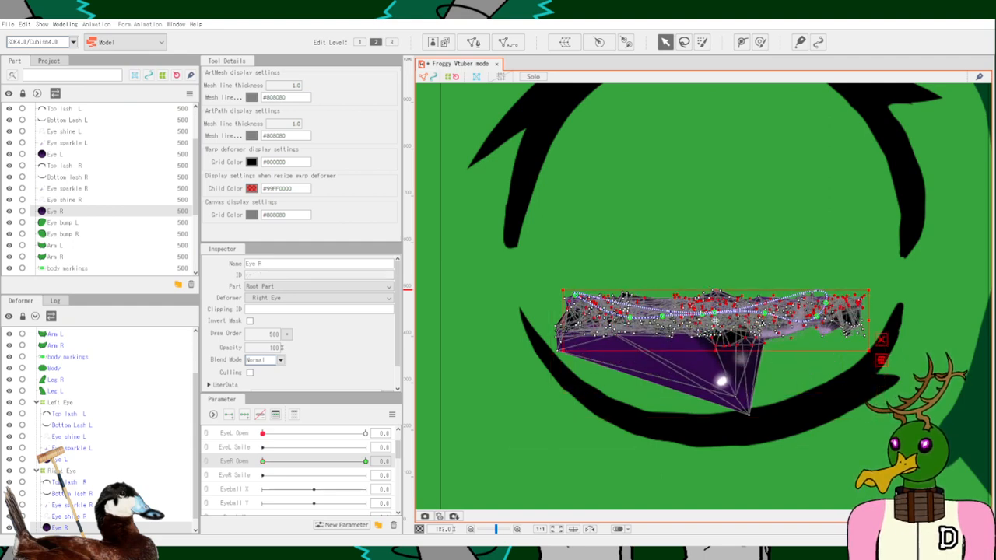
click(739, 397)
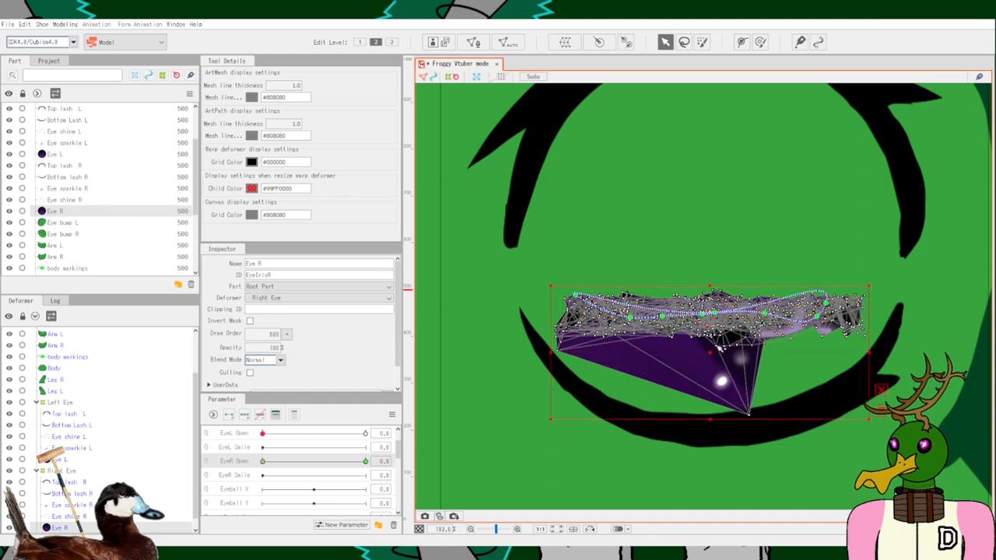
drag(750, 413, 662, 328)
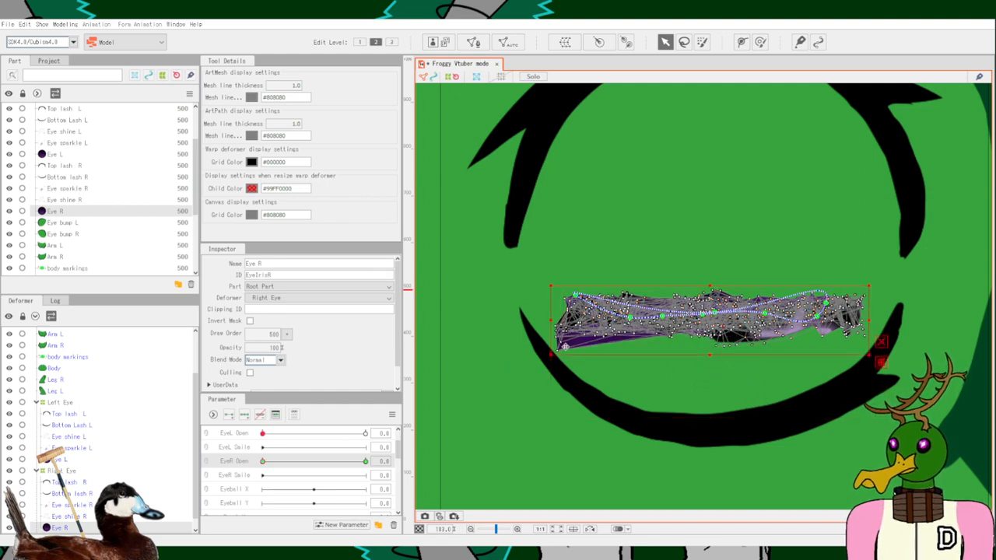
Compare the flattened right eye with the closed left eye and check the Right Eye deformer's parts.
scroll(560, 352, down, 8)
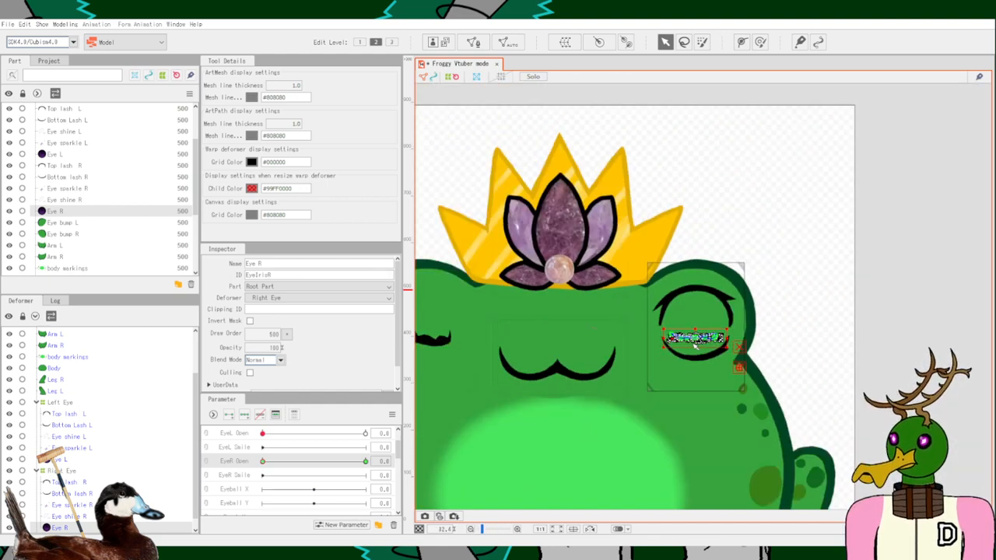
drag(574, 351, 704, 334)
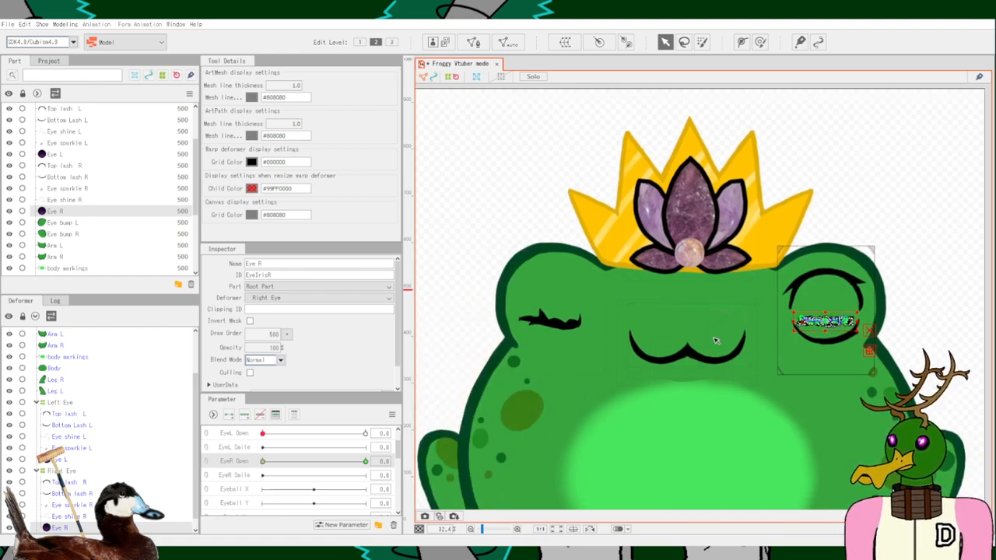
scroll(792, 310, up, 5)
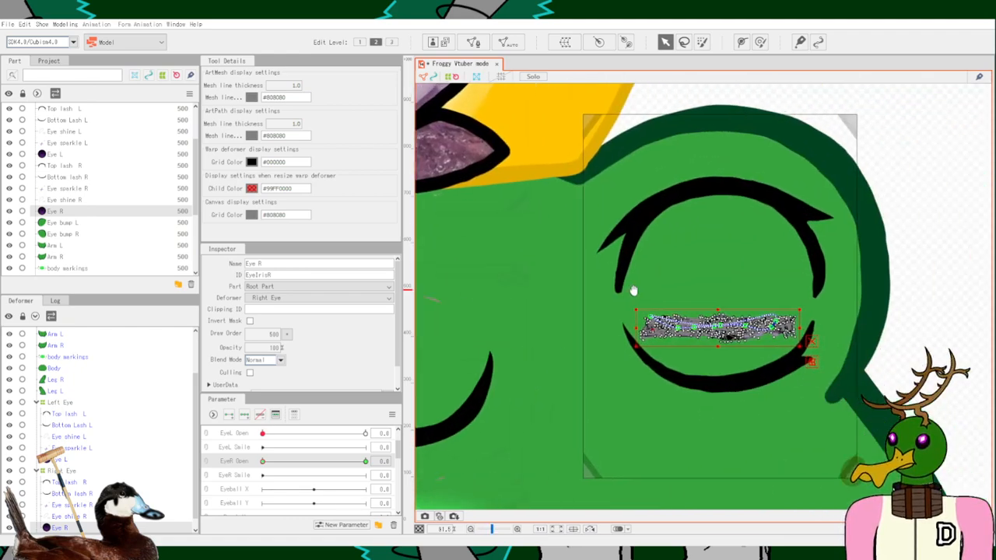
scroll(625, 291, up, 2)
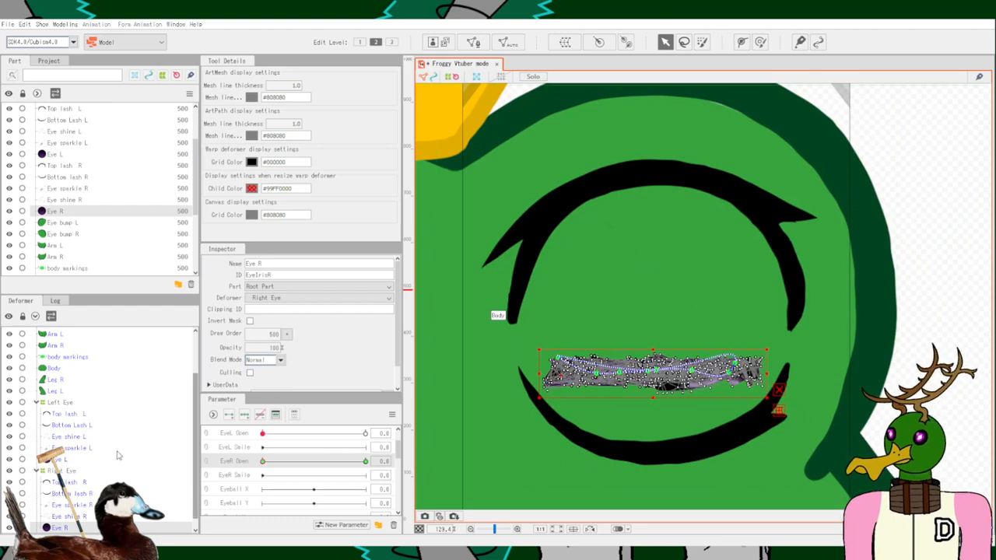
click(70, 482)
click(80, 493)
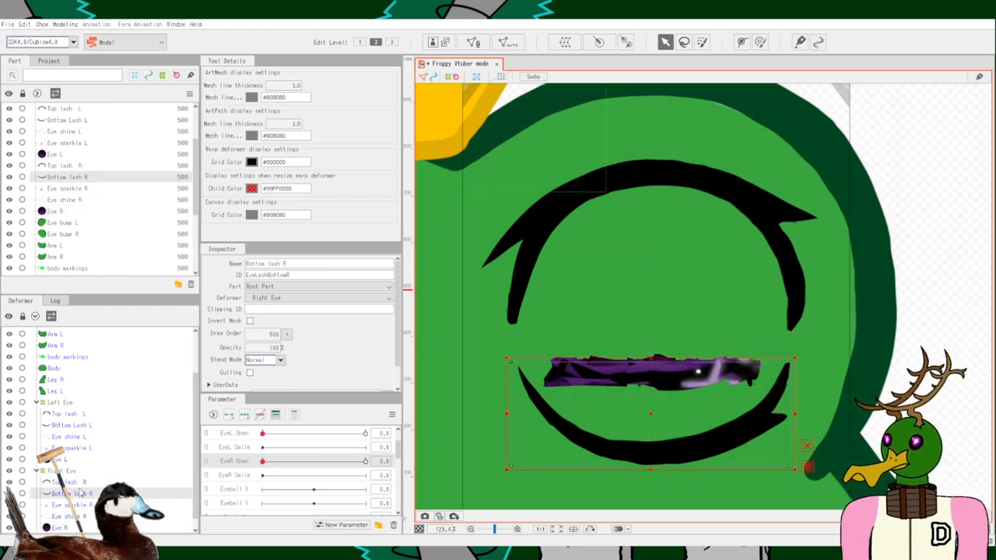
click(71, 471)
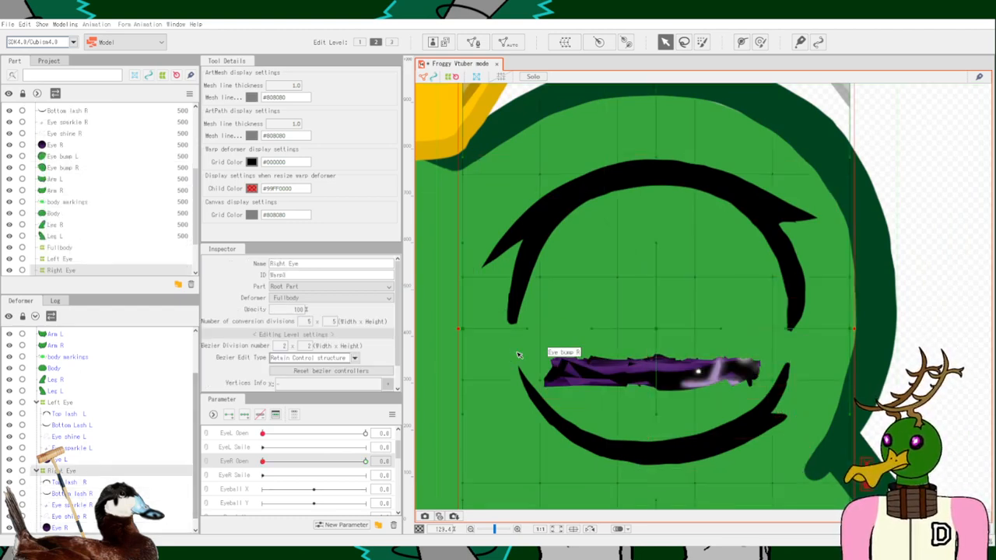
Hide Bottom Lash L and Top lash L to expose the closed left eye shape as a reference.
drag(519, 353, 964, 310)
drag(459, 312, 906, 262)
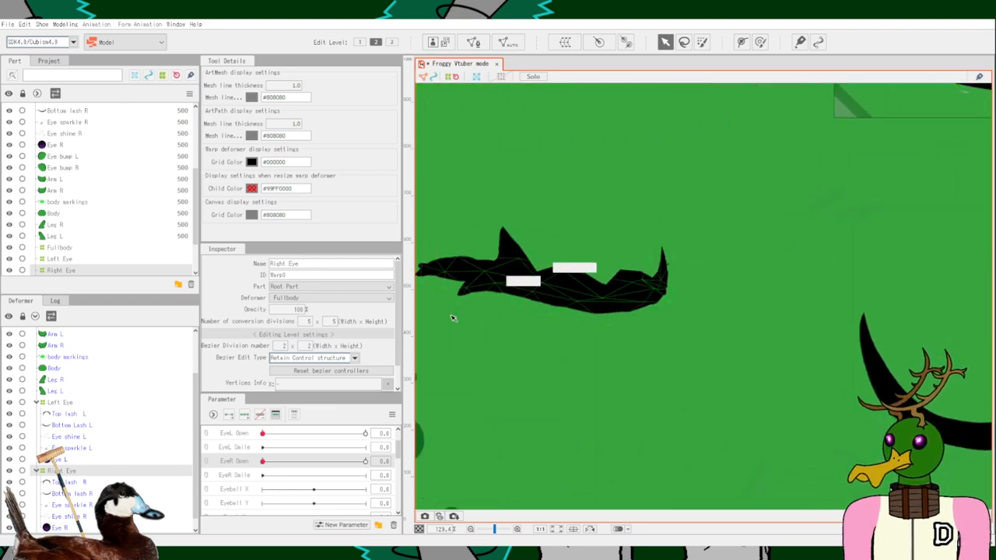
click(10, 425)
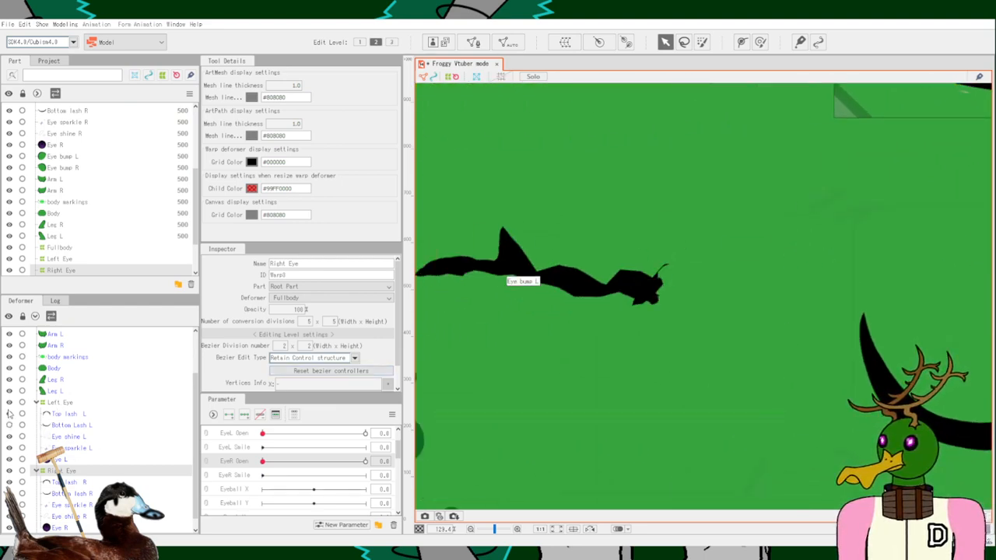
click(10, 414)
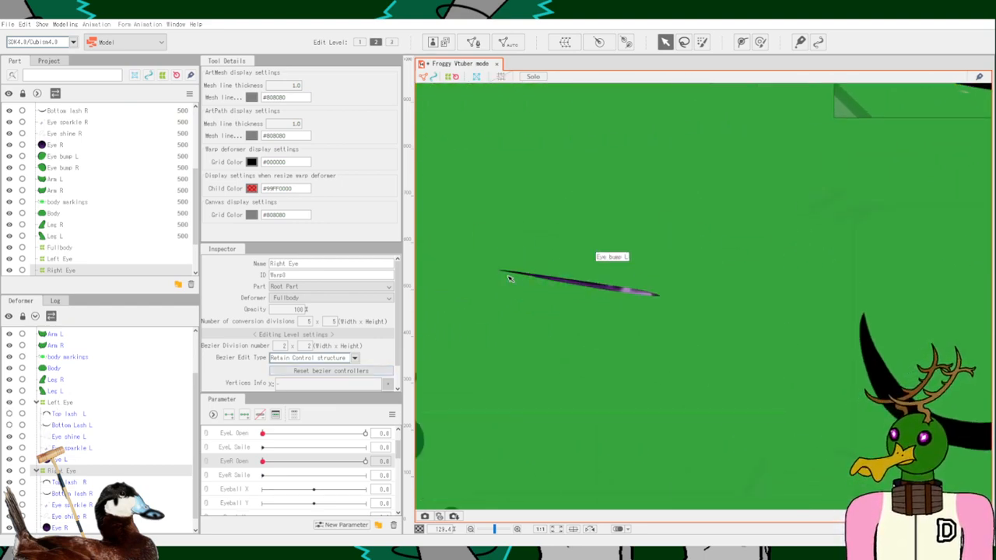
Return to the right eye, reselect Eye R and examine its flattened shape against the left eye reference.
drag(896, 282, 455, 298)
drag(974, 286, 632, 300)
scroll(632, 304, up, 5)
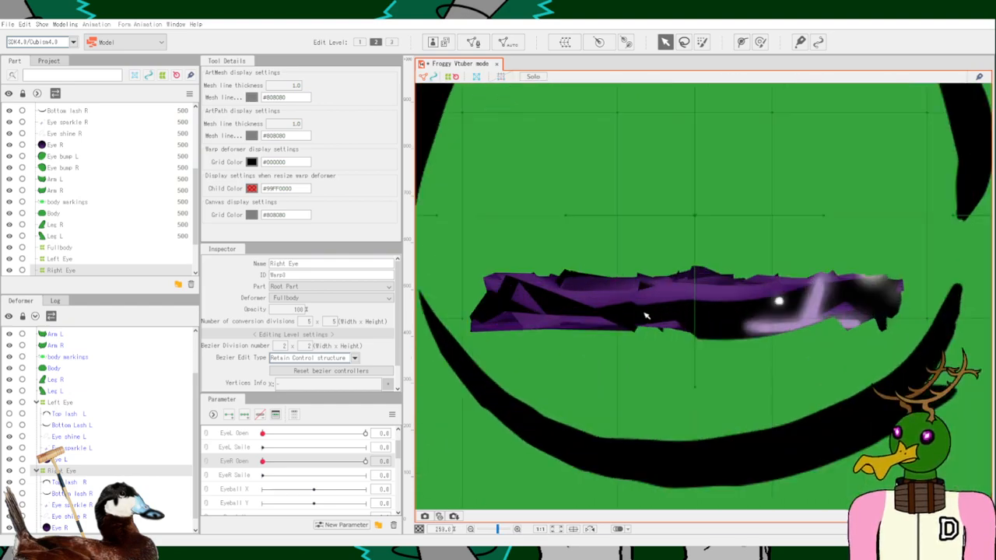
scroll(629, 320, down, 3)
click(632, 313)
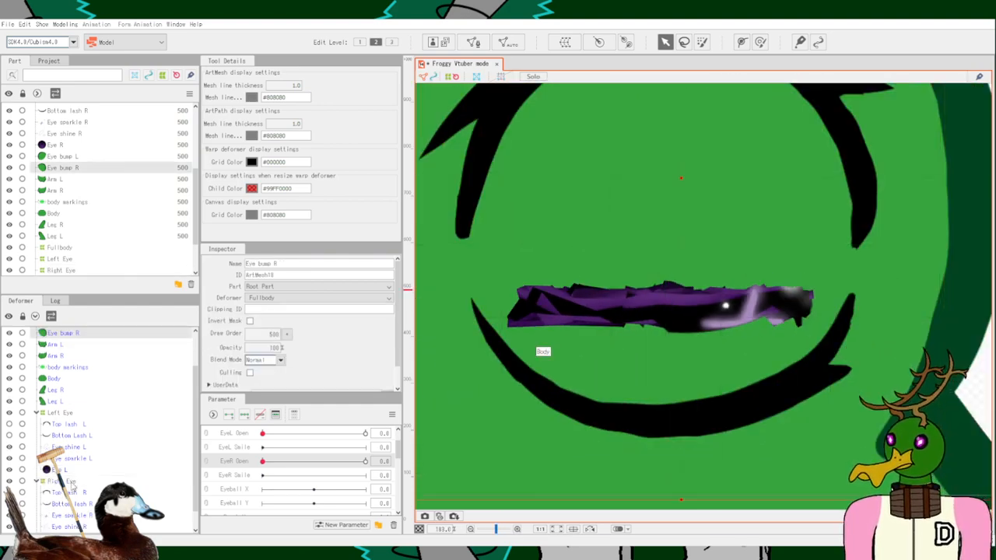
scroll(66, 479, down, 2)
click(61, 515)
drag(535, 373, 815, 332)
scroll(815, 332, down, 4)
scroll(544, 343, down, 2)
scroll(576, 348, up, 4)
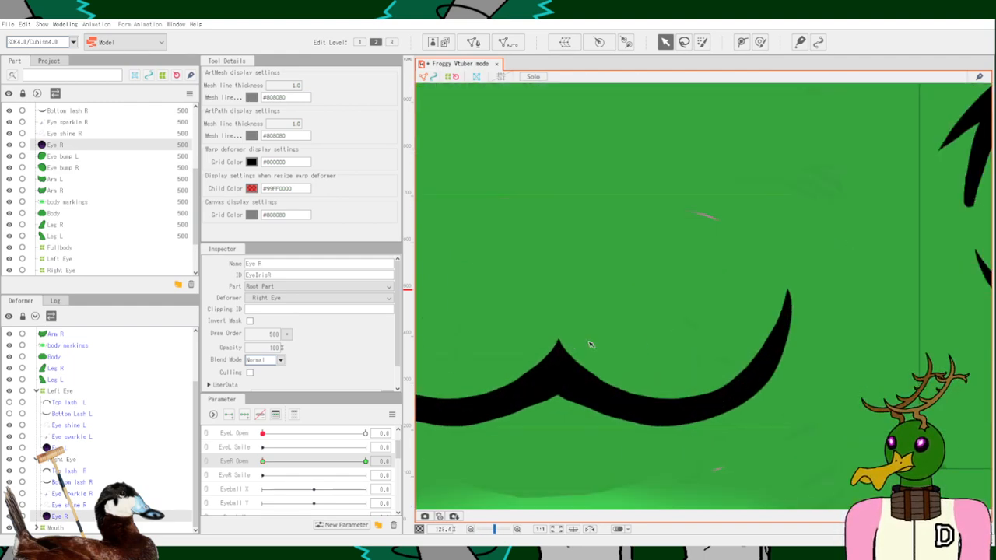
Lower the upper rows of Eye R's mesh vertices to thin the band, then tuck the stray top vertex into it.
drag(637, 357, 424, 373)
scroll(662, 335, up, 3)
scroll(700, 330, down, 1)
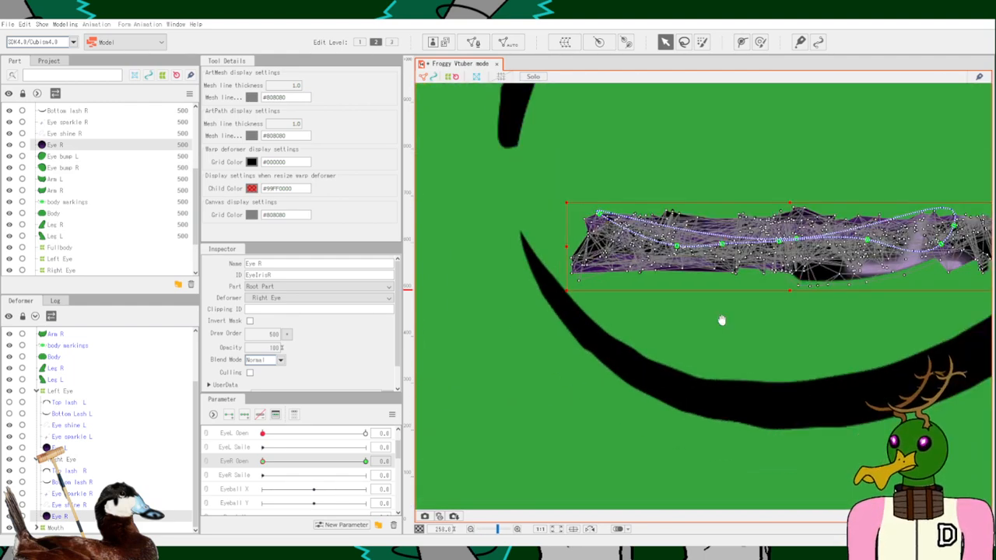
drag(722, 319, 591, 328)
drag(439, 221, 881, 246)
drag(668, 235, 667, 262)
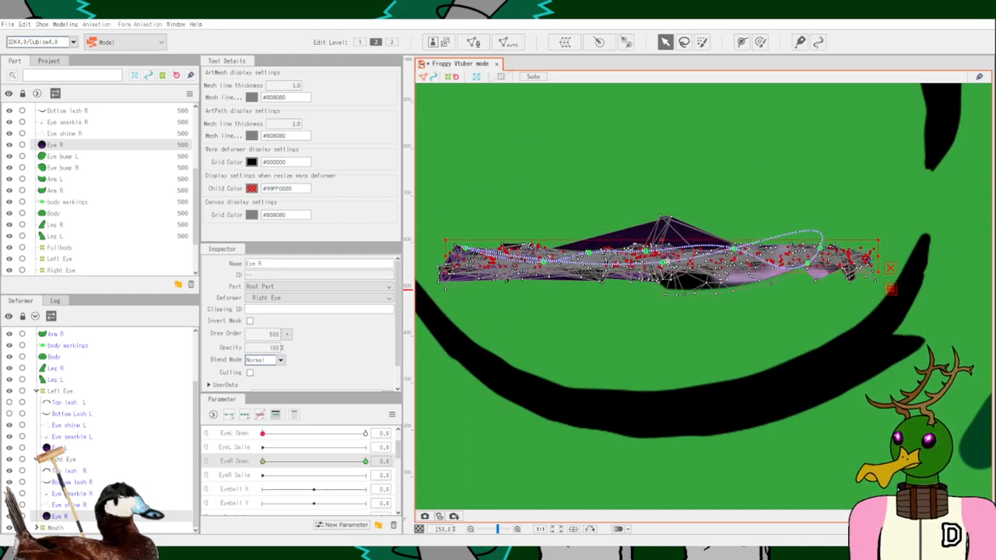
drag(664, 217, 690, 256)
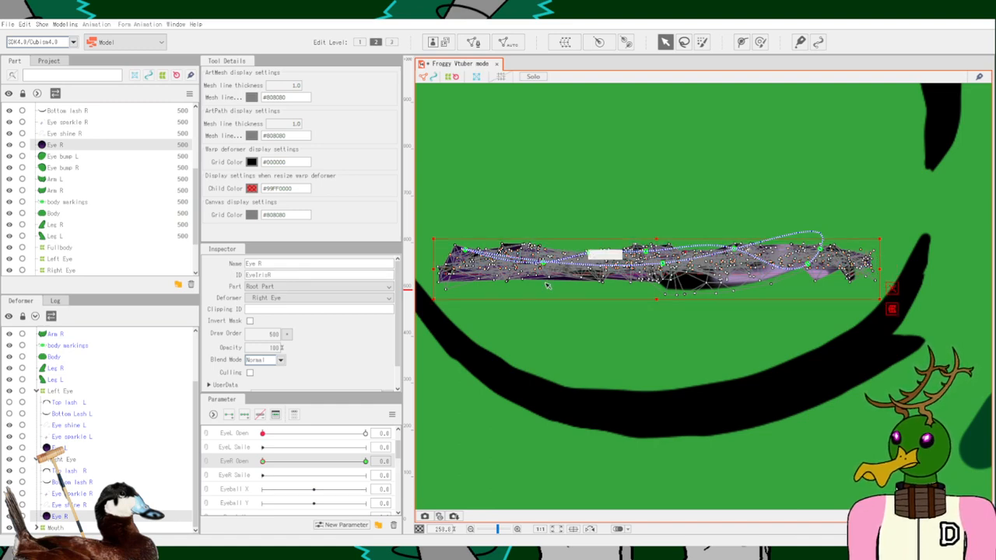
Raise the lower rows of Eye R's mesh vertices to thin the band, then tuck the stray bottom vertices into it.
drag(439, 293, 873, 285)
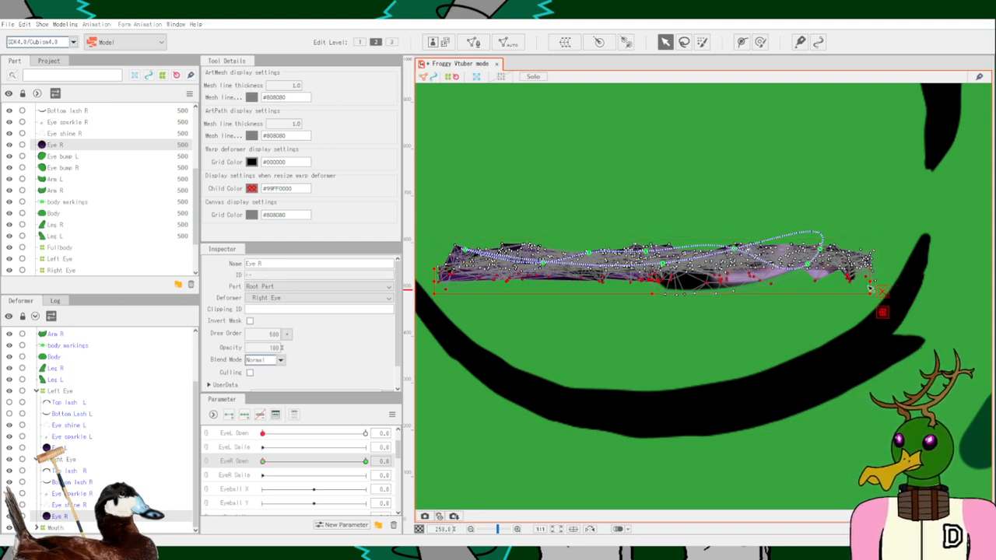
click(822, 216)
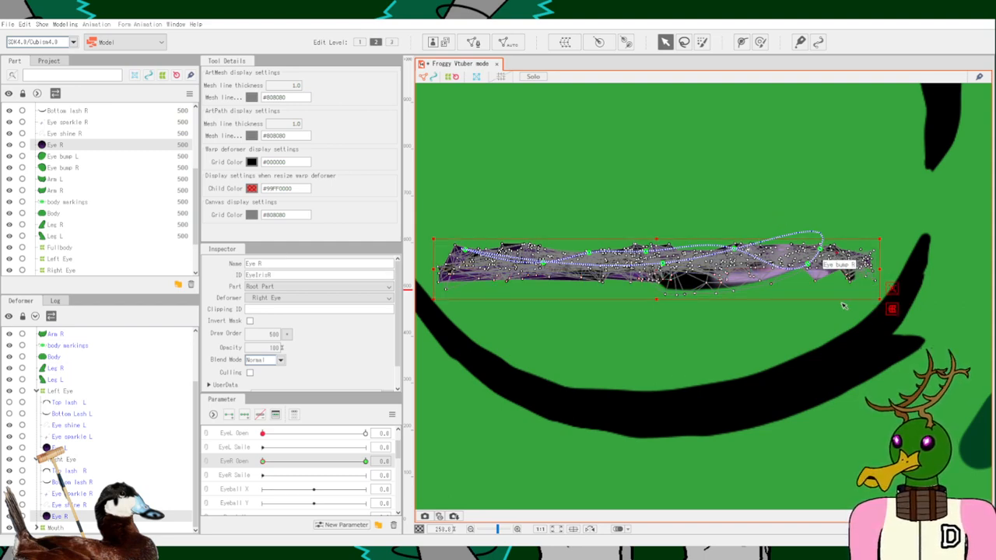
drag(879, 299, 437, 268)
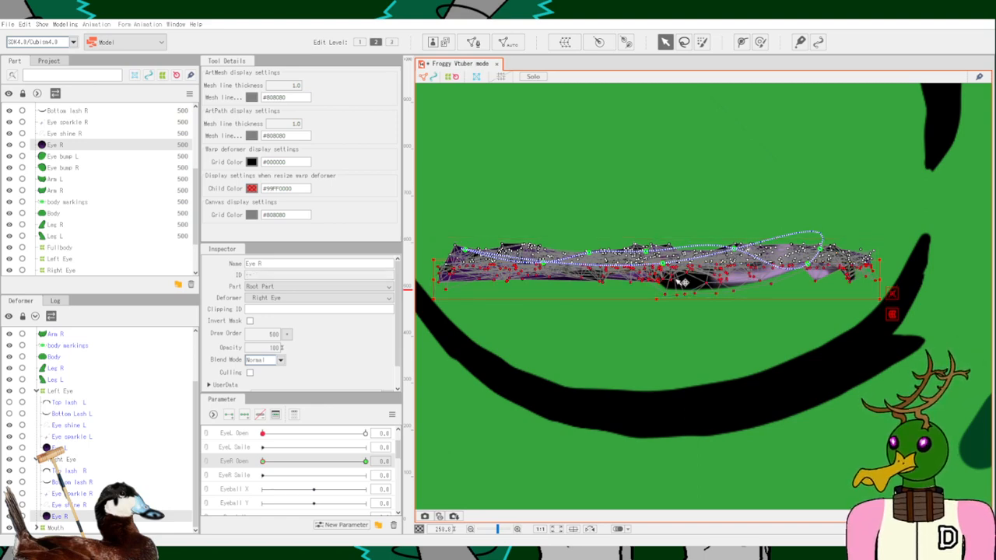
drag(675, 282, 675, 262)
click(635, 272)
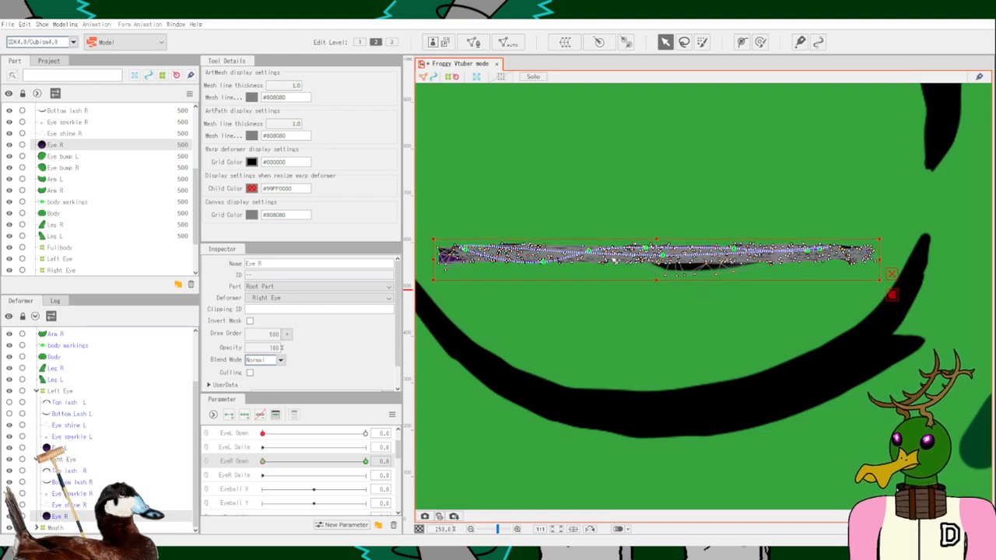
drag(645, 269, 755, 294)
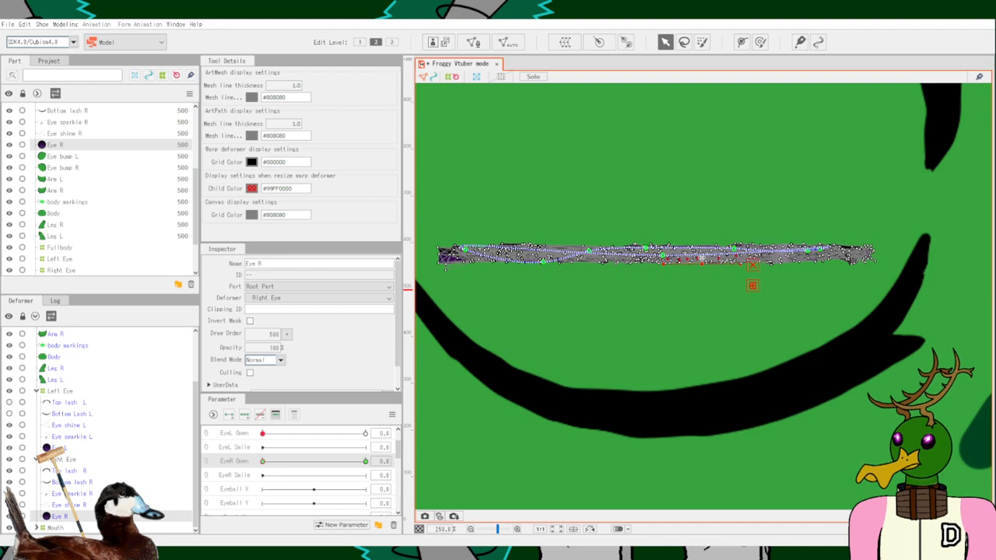
Show the left eye's lashes again and compare the closed left eye with the flattened right eye.
scroll(604, 319, down, 10)
scroll(604, 319, up, 5)
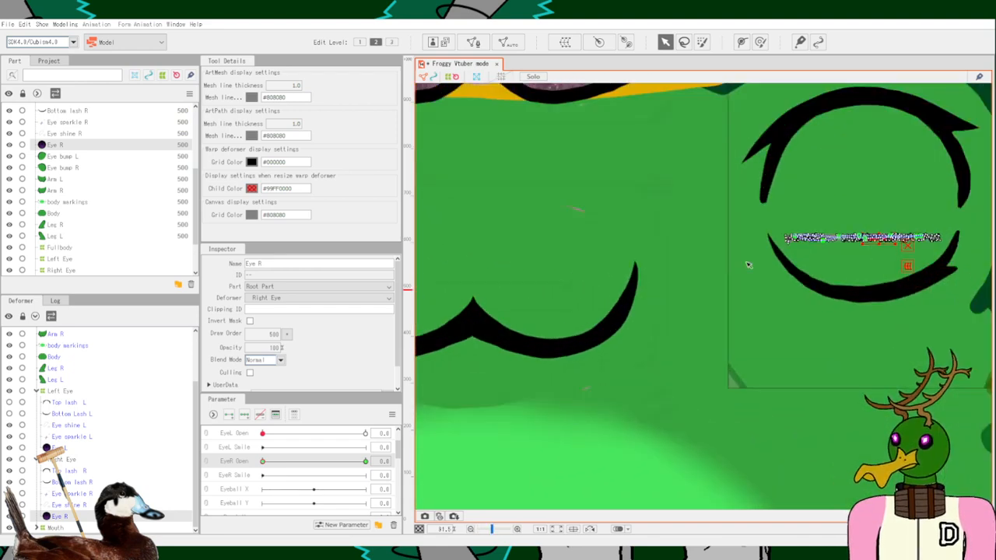
drag(812, 219, 682, 238)
click(711, 211)
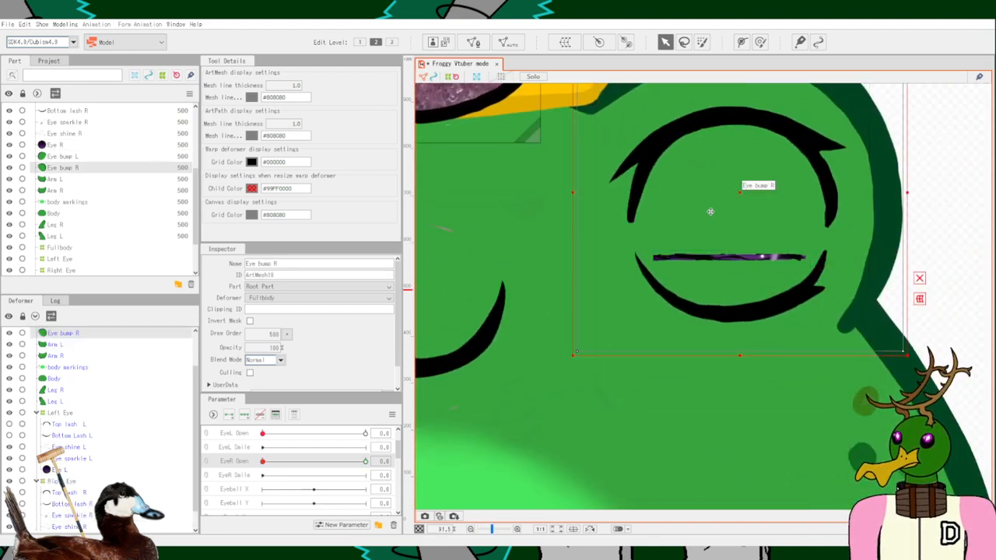
scroll(630, 313, down, 5)
drag(523, 286, 704, 262)
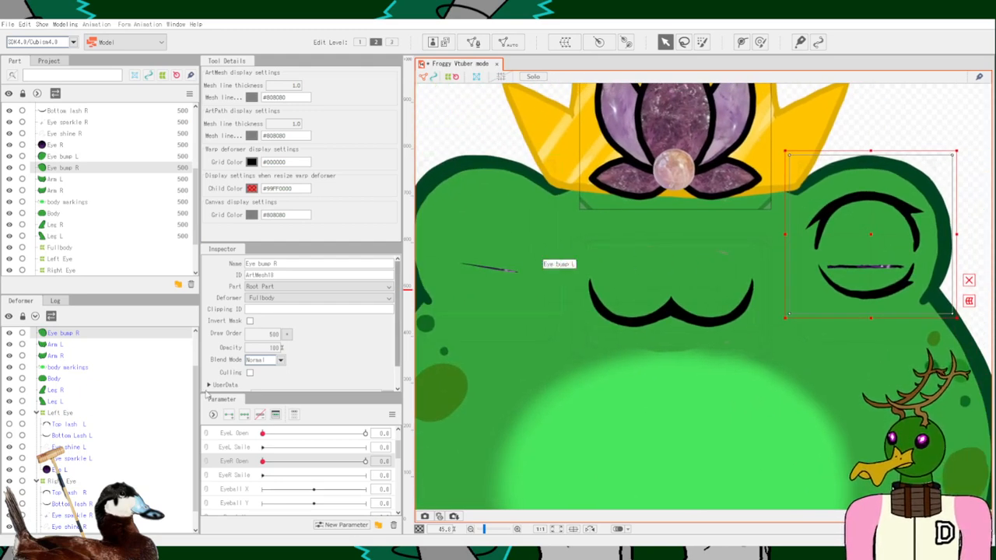
click(9, 435)
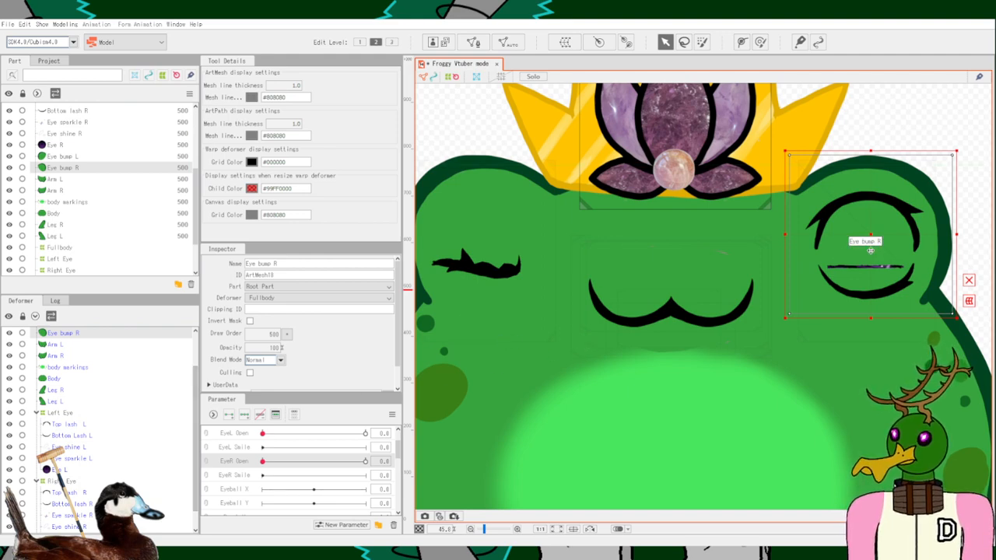
scroll(863, 251, up, 5)
scroll(837, 315, down, 2)
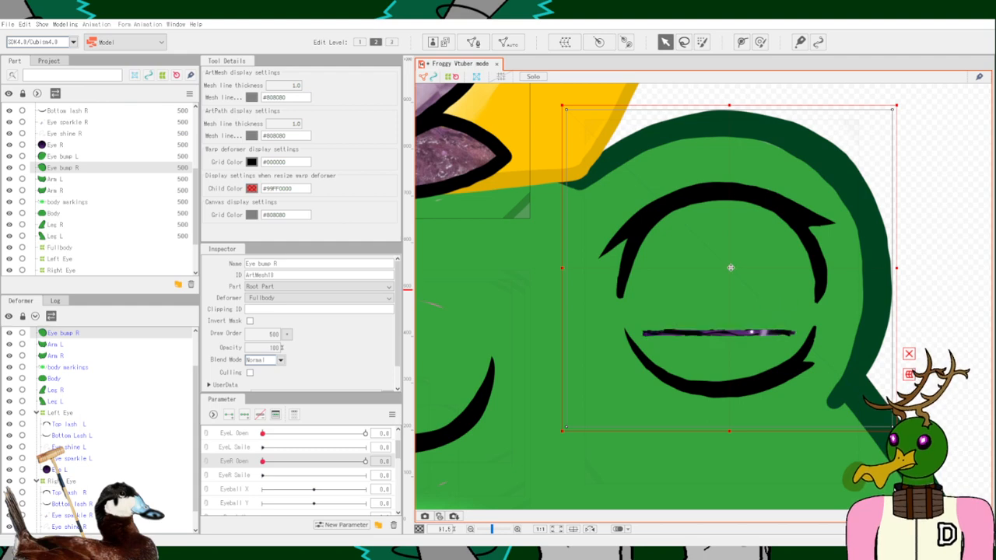
drag(732, 267, 827, 151)
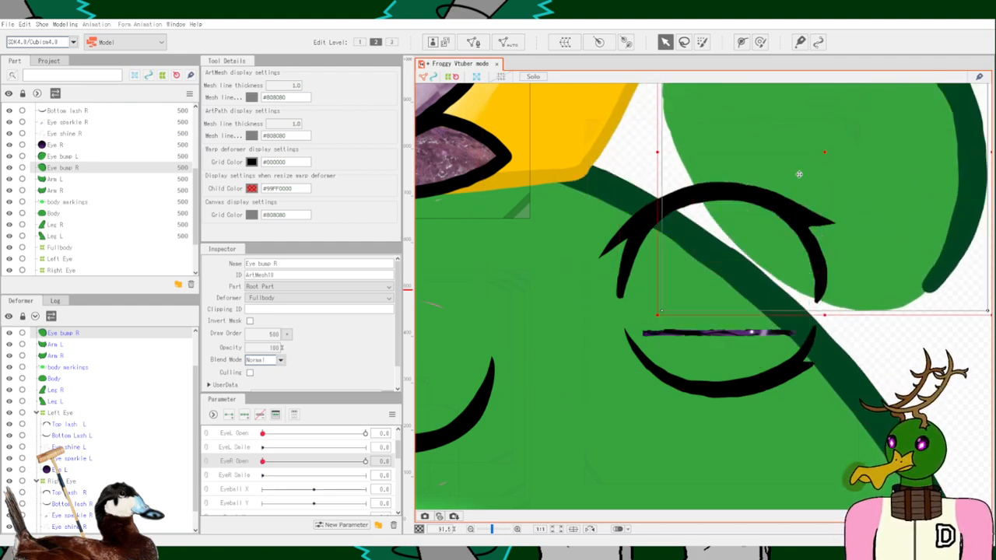
key(ctrl+z)
key(ctrl+z)
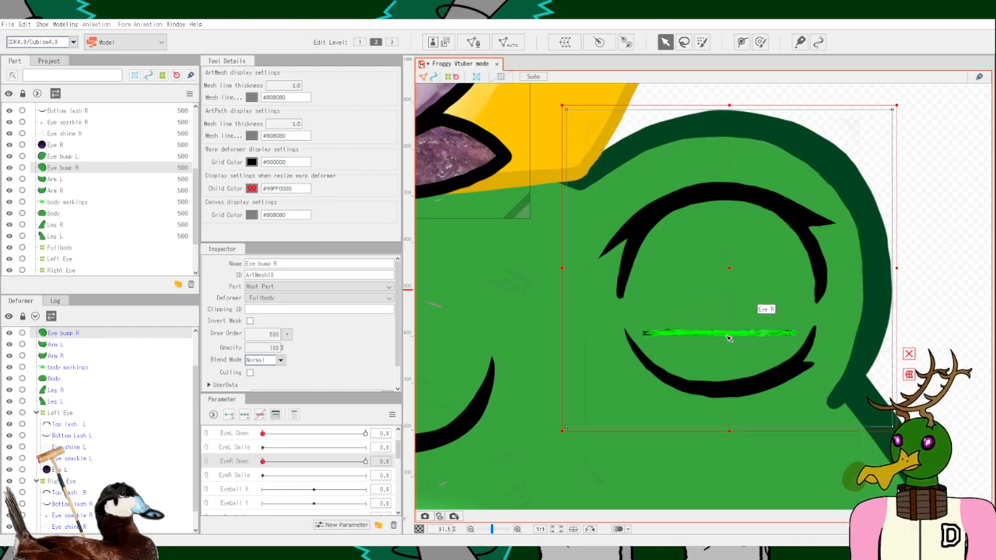
Tilt Eye R's flattened band so its outer end sits slightly higher, and narrow the band a little.
click(728, 333)
scroll(735, 336, up, 2)
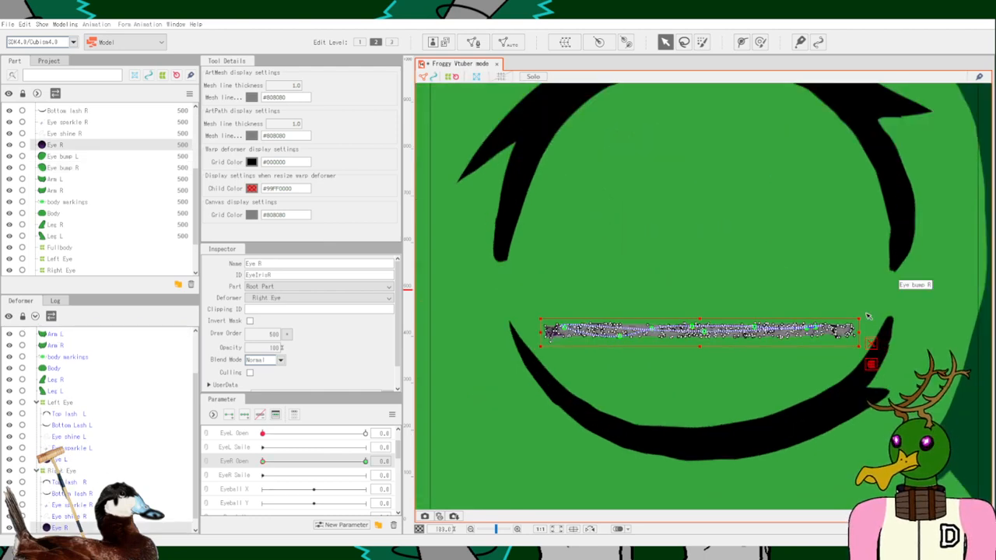
drag(861, 315, 867, 305)
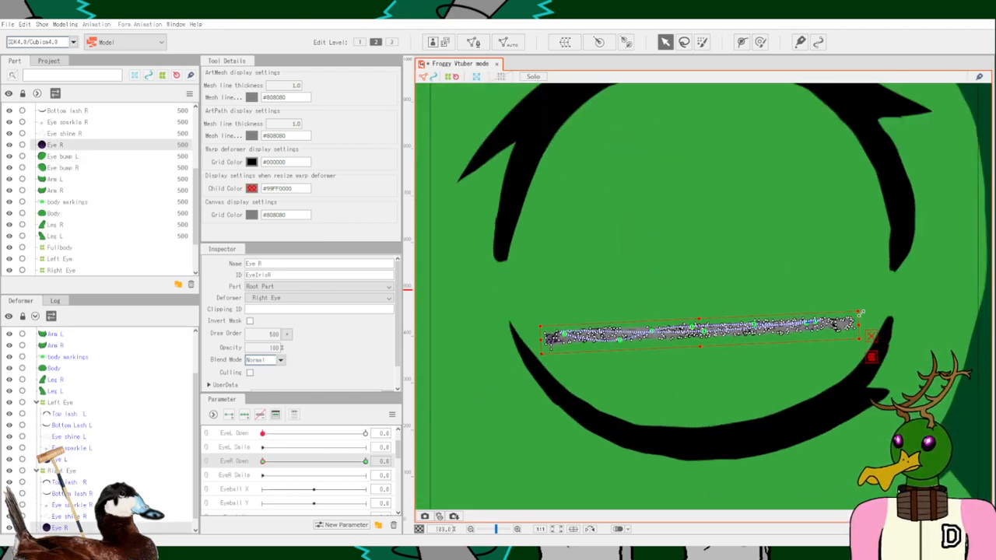
scroll(692, 348, up, 1)
drag(927, 337, 892, 335)
scroll(594, 378, down, 2)
scroll(594, 378, down, 3)
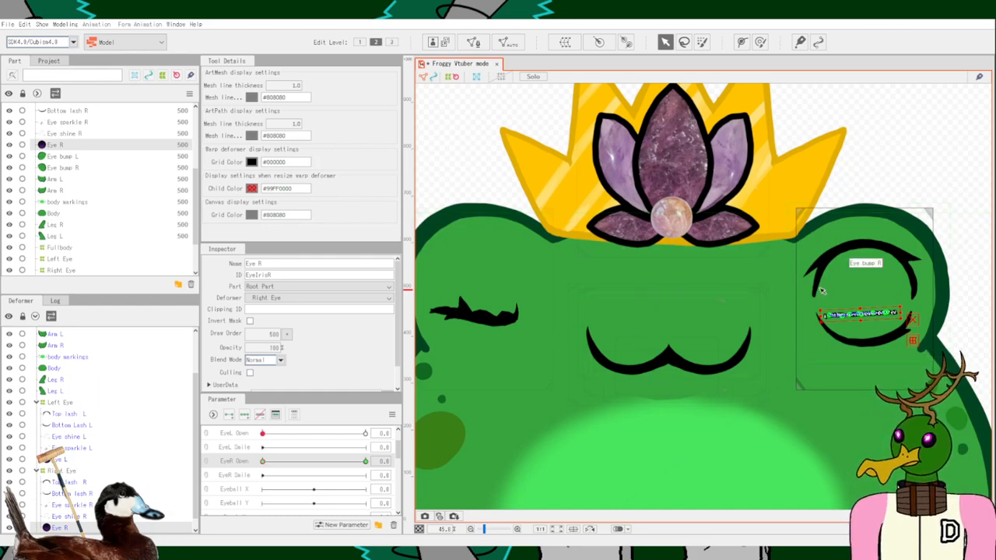
scroll(840, 265, up, 3)
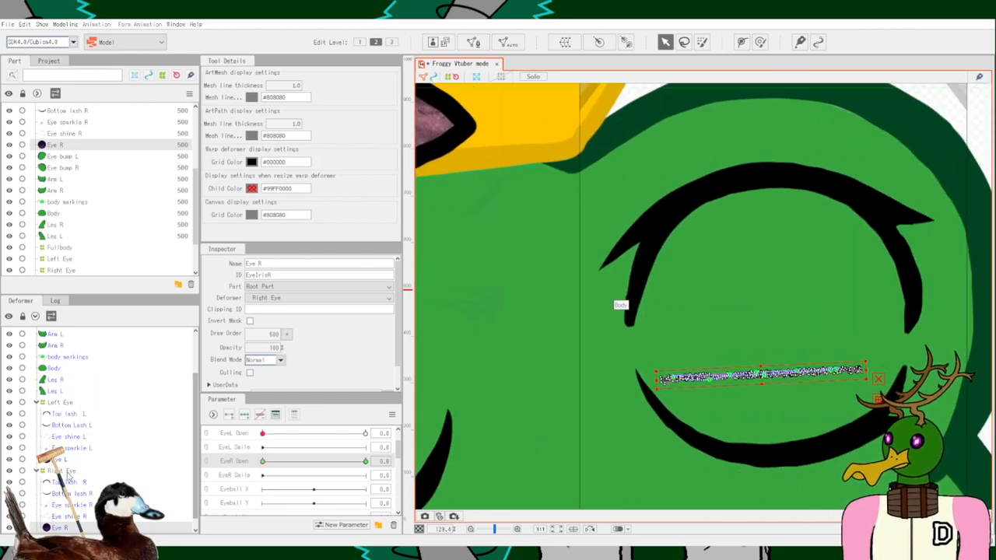
Generate an automatic mesh for Top lash R and draw a five-point deform path along its arch from inner to outer end.
click(70, 482)
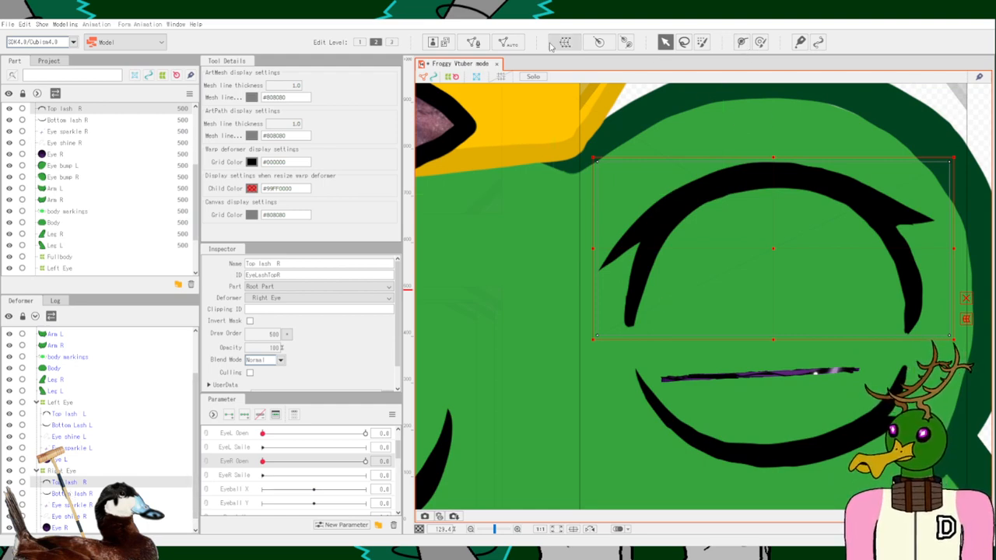
click(478, 254)
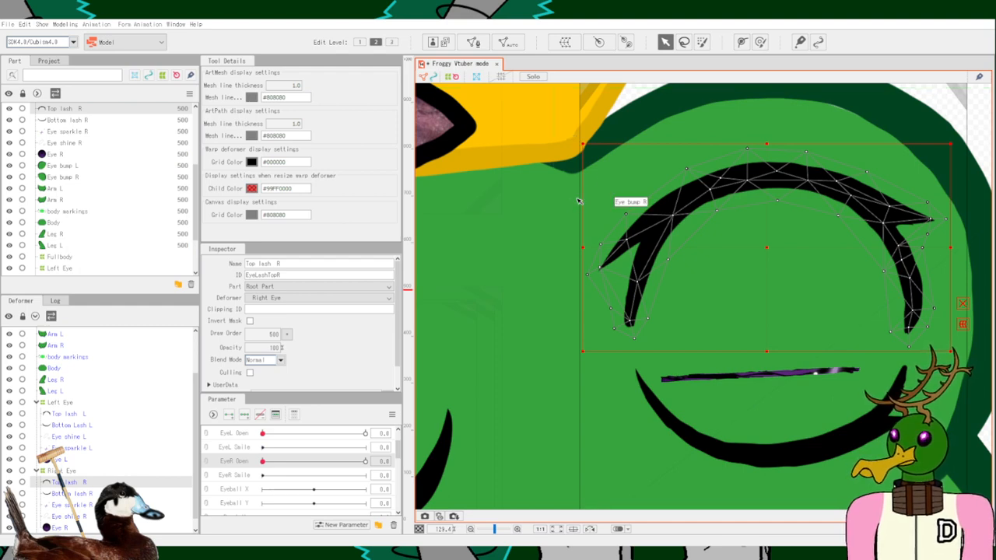
click(740, 41)
click(630, 315)
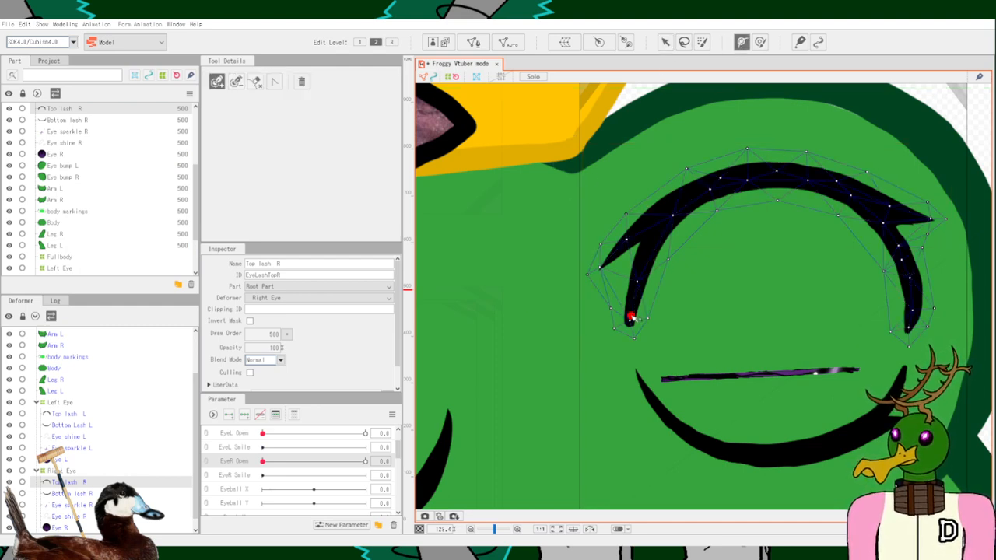
click(667, 219)
click(776, 175)
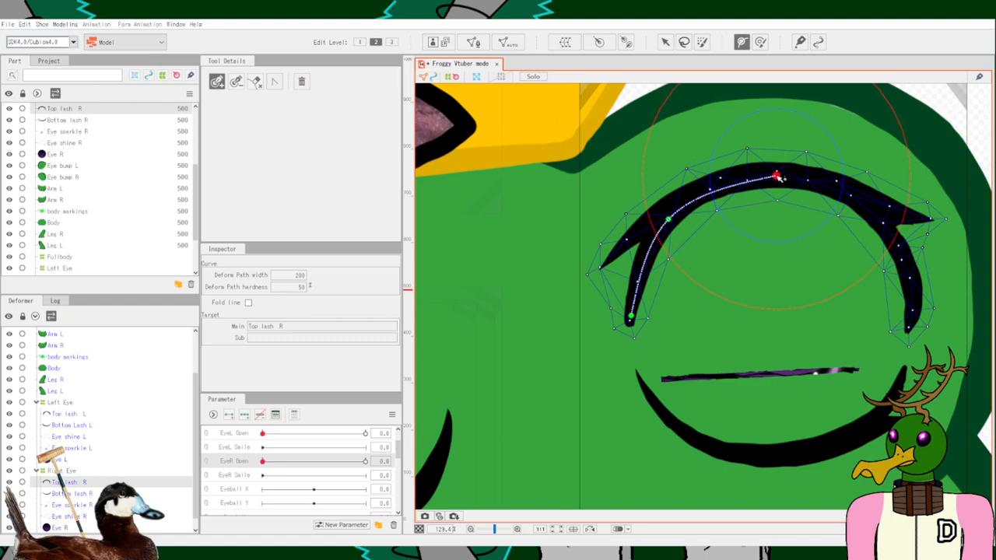
click(856, 203)
click(914, 312)
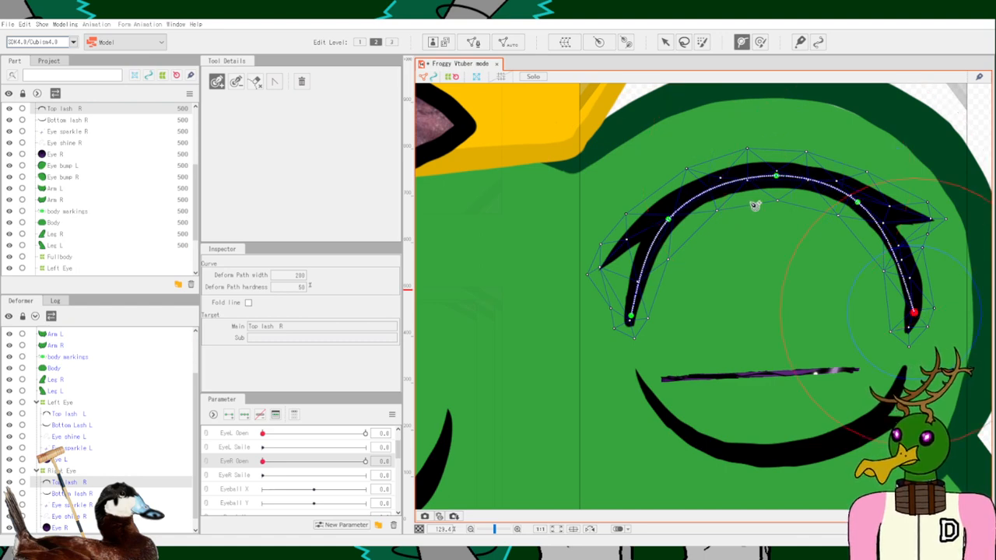
Move Top lash R's deform path points down onto the flattened eye so the arched lash lies nearly flat across it.
key(v)
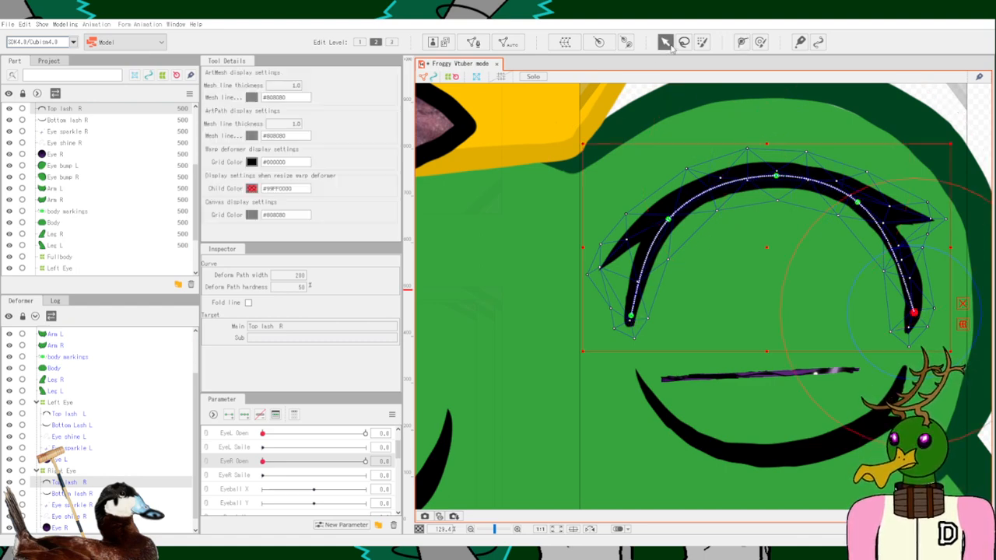
scroll(758, 308, up, 2)
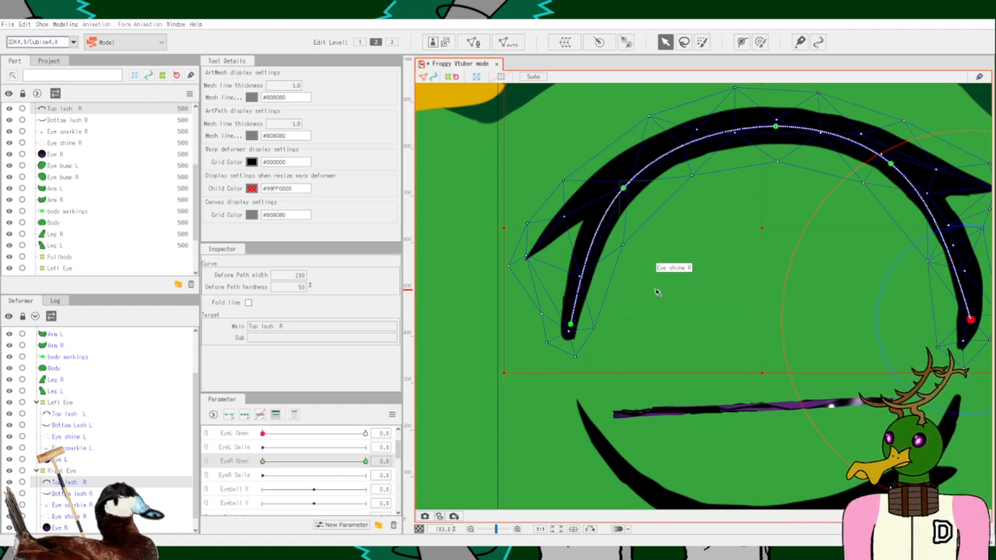
drag(572, 331, 608, 413)
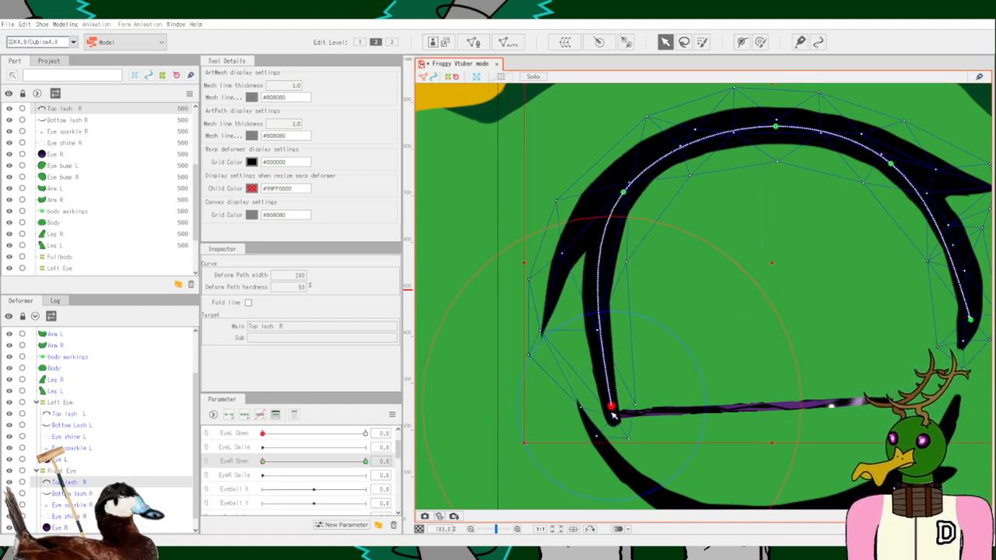
drag(624, 194, 670, 412)
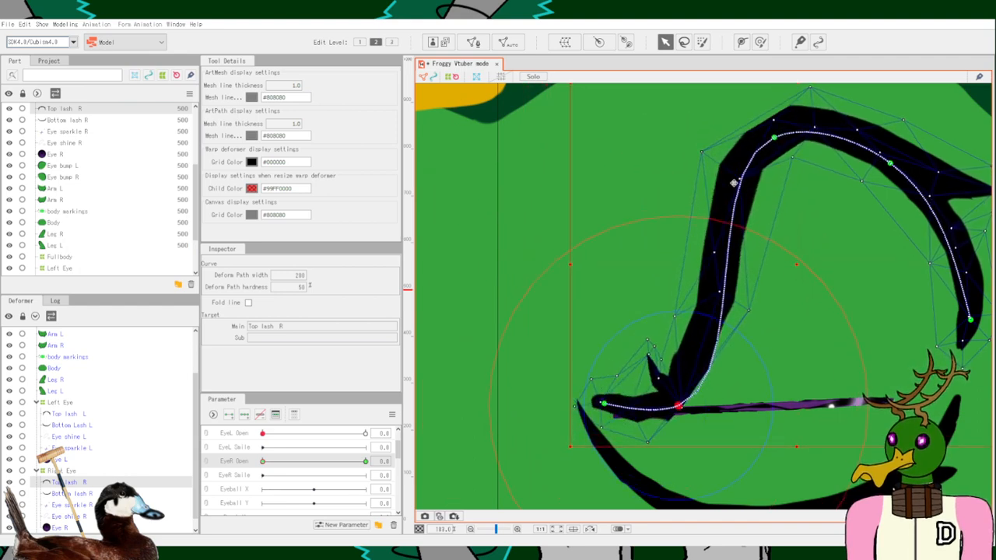
drag(775, 138, 820, 415)
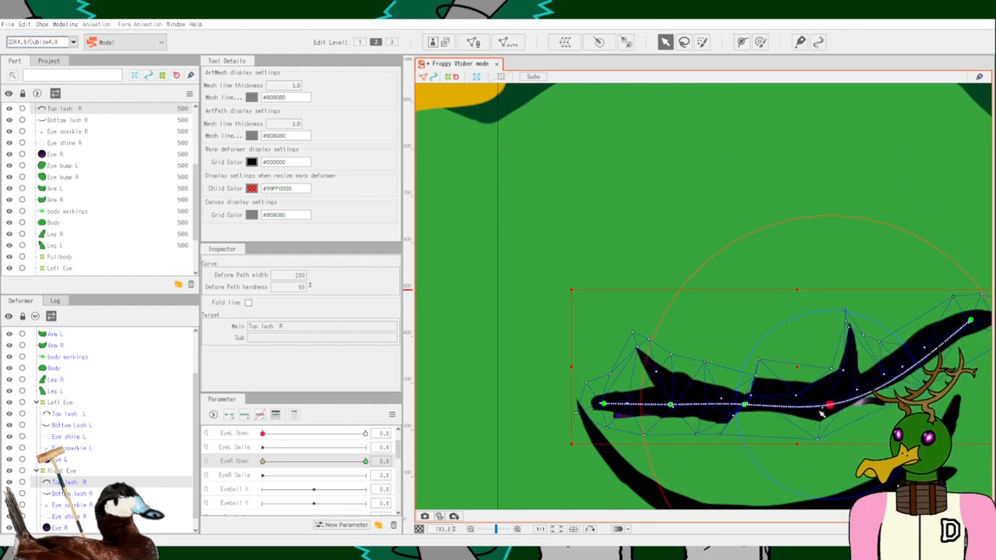
drag(973, 321, 891, 407)
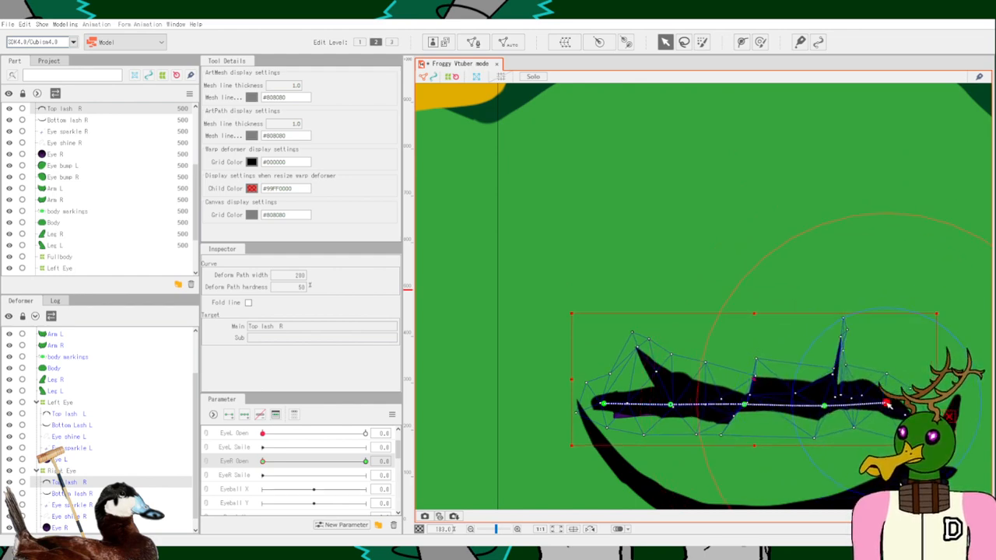
Shift Top lash R's middle path points towards the inner end and adjust the inner tip to reshape the lash around its inner spike.
scroll(850, 419, up, 2)
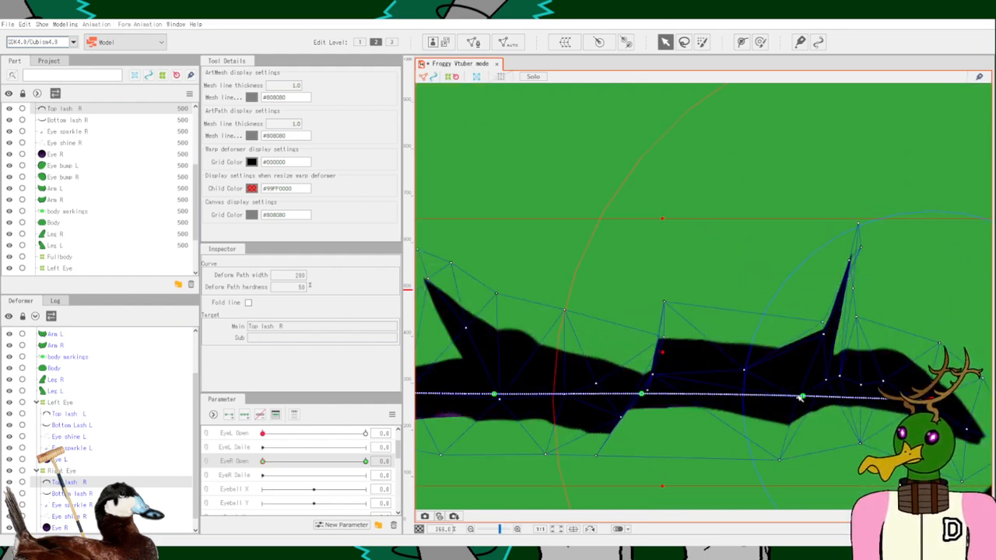
drag(801, 398, 724, 397)
drag(633, 395, 591, 406)
scroll(498, 409, up, 2)
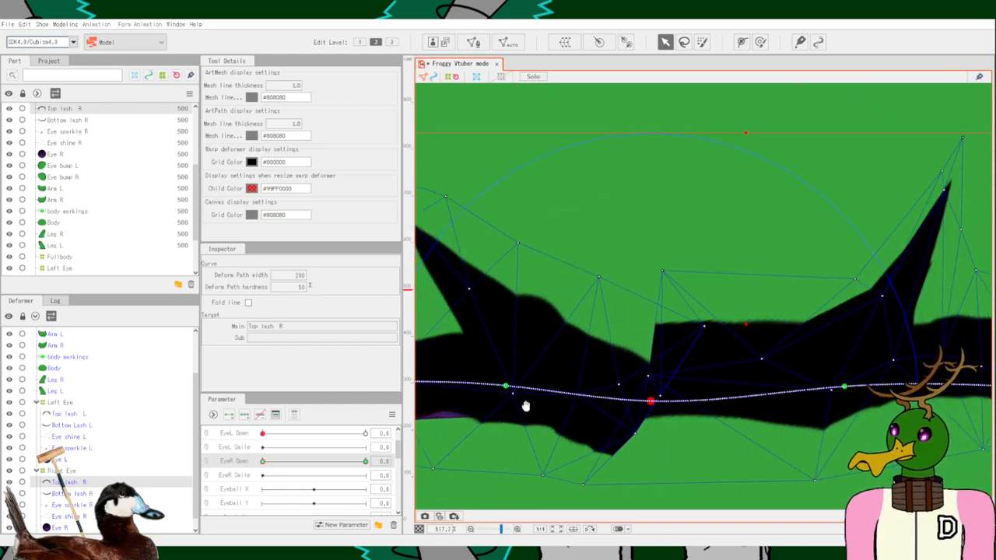
drag(550, 353, 576, 383)
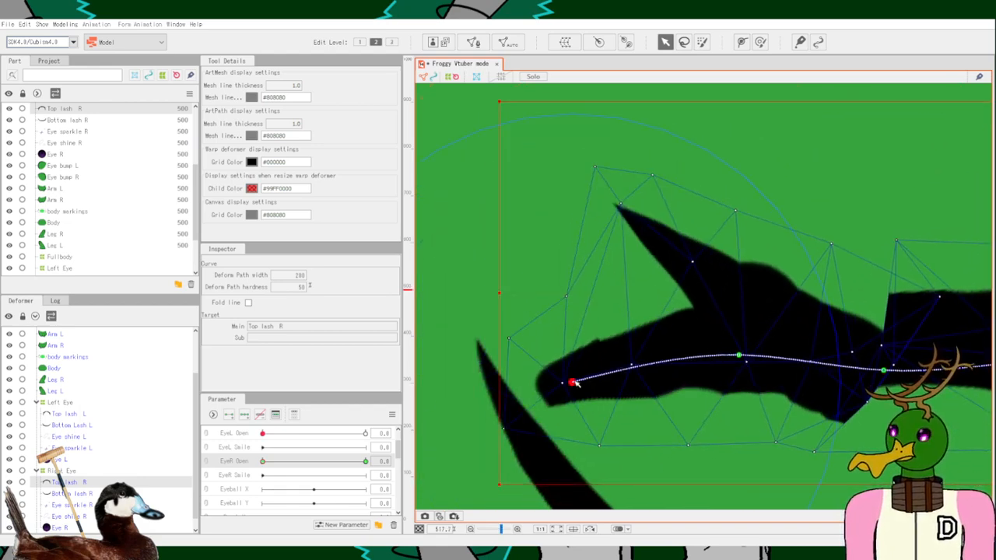
drag(741, 370, 637, 365)
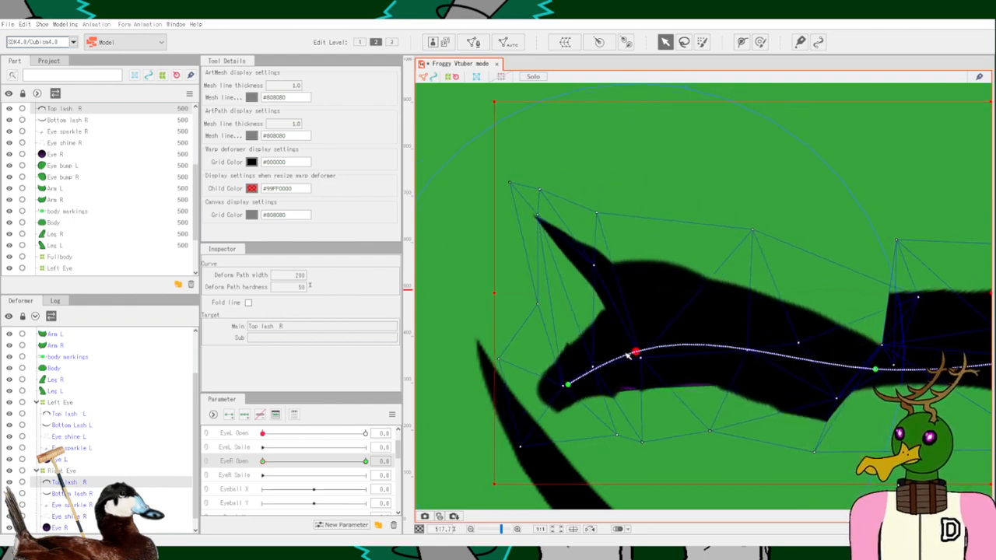
drag(872, 374, 663, 370)
mouse_move(640, 361)
mouse_down()
mouse_move(619, 358)
mouse_move(633, 359)
mouse_up()
Raise the two outermost path points of Top lash R slightly and check the lash's shape over the closed eye.
scroll(634, 362, down, 4)
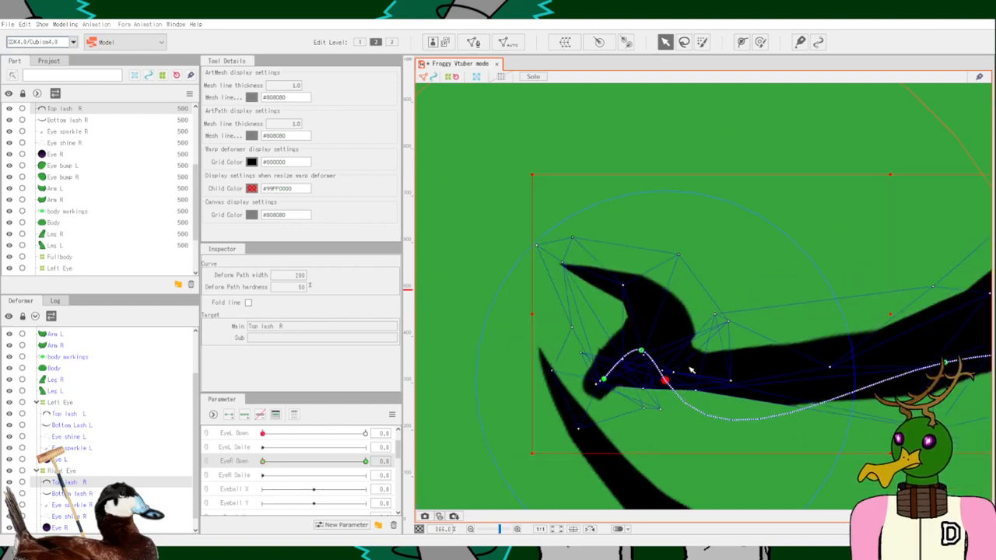
scroll(783, 394, up, 2)
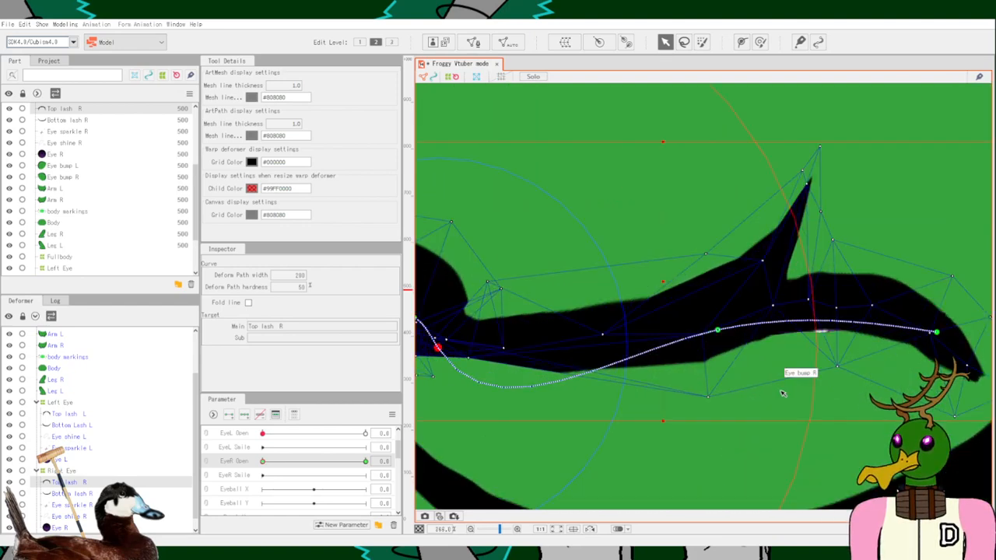
mouse_move(937, 333)
mouse_down()
mouse_move(940, 317)
mouse_move(892, 338)
mouse_move(936, 320)
mouse_move(928, 315)
mouse_up()
mouse_move(721, 331)
mouse_down()
mouse_move(785, 320)
mouse_move(883, 277)
mouse_move(910, 309)
mouse_move(735, 318)
mouse_up()
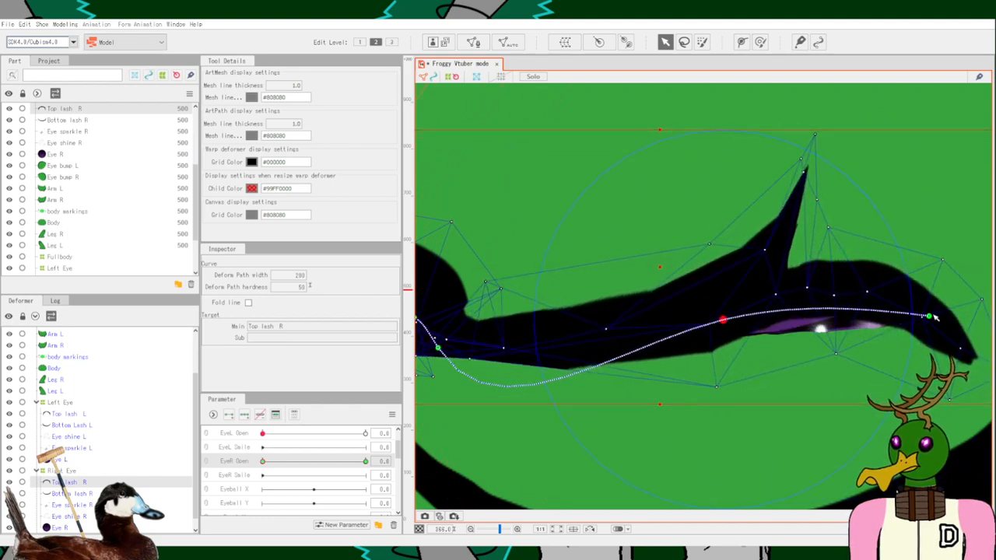
scroll(735, 318, down, 5)
drag(733, 382, 733, 347)
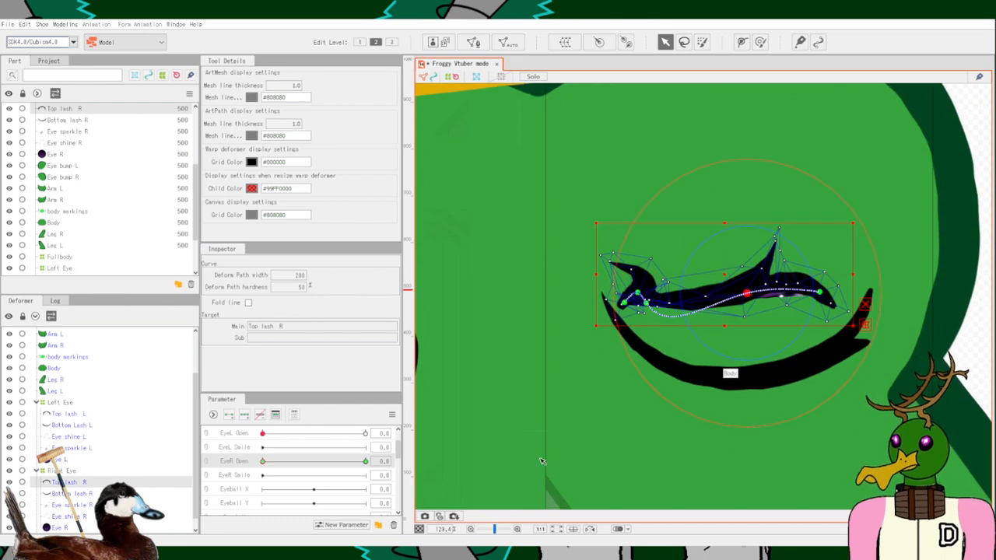
Draw a five-point deform path along Bottom lash R's curve from its inner tip to its outer tip.
scroll(483, 413, down, 3)
drag(499, 394, 686, 356)
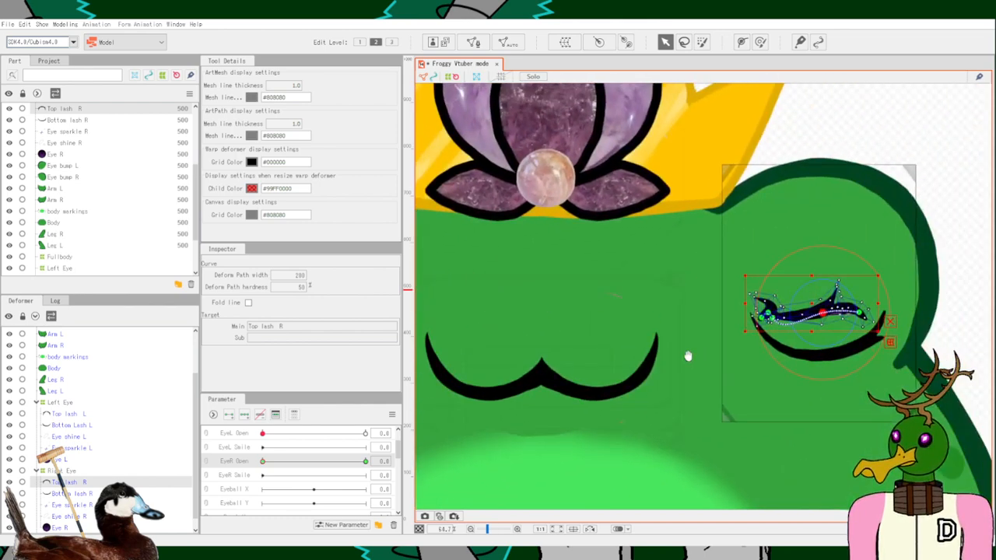
scroll(778, 353, up, 3)
scroll(669, 381, up, 4)
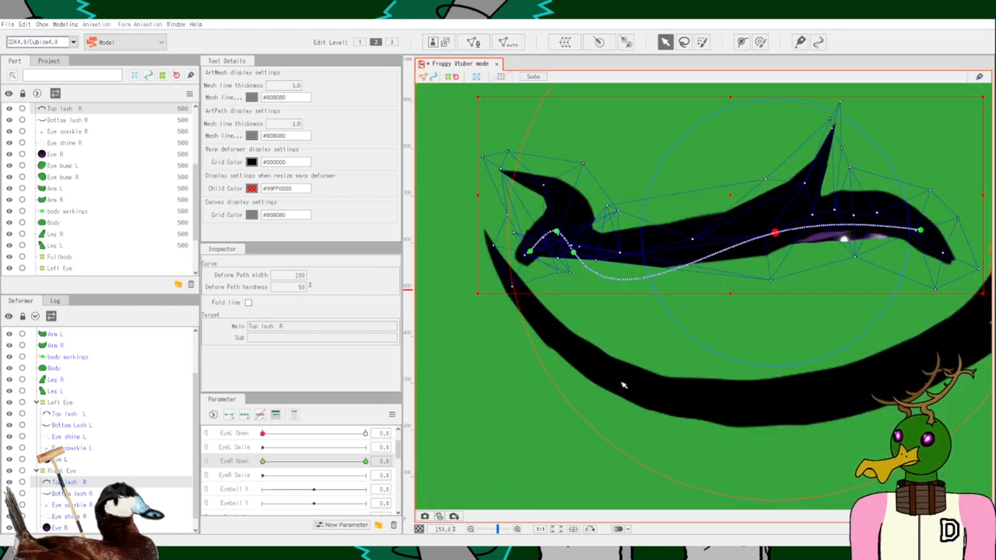
scroll(622, 384, down, 1)
click(73, 493)
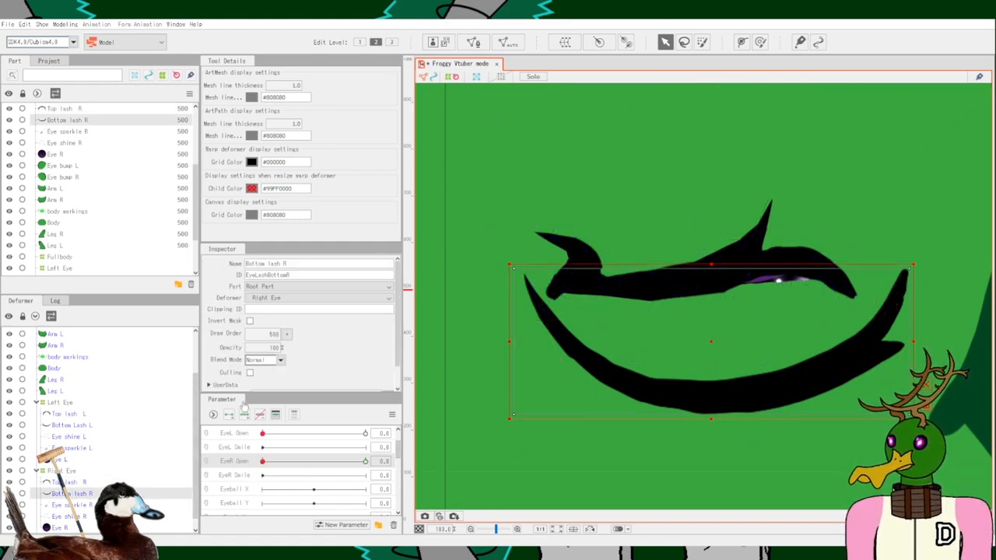
click(741, 43)
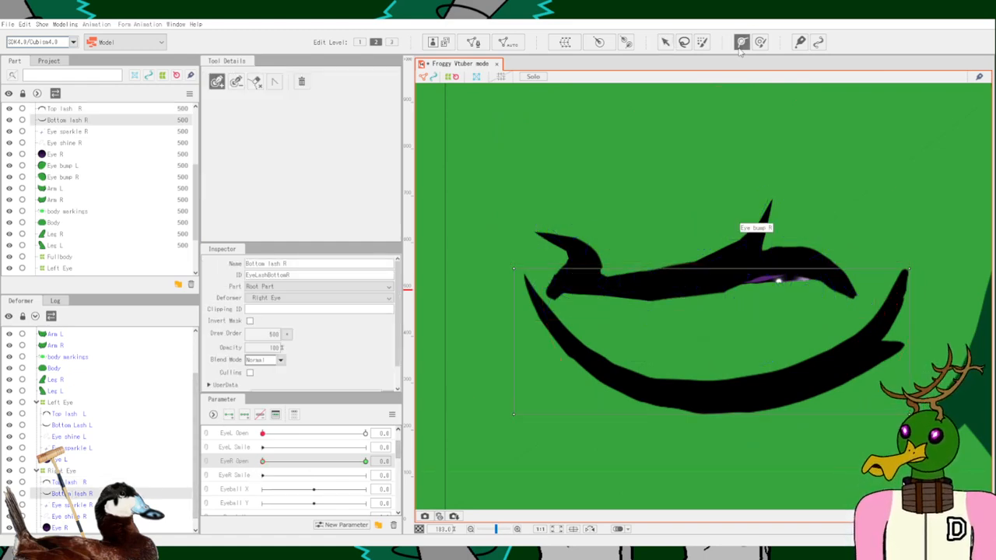
click(534, 293)
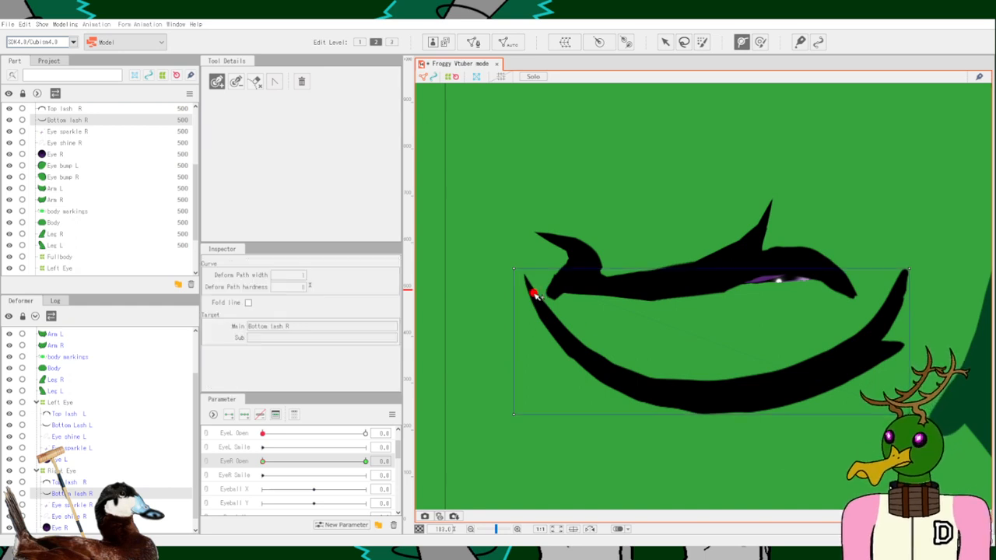
click(589, 363)
click(716, 401)
click(817, 375)
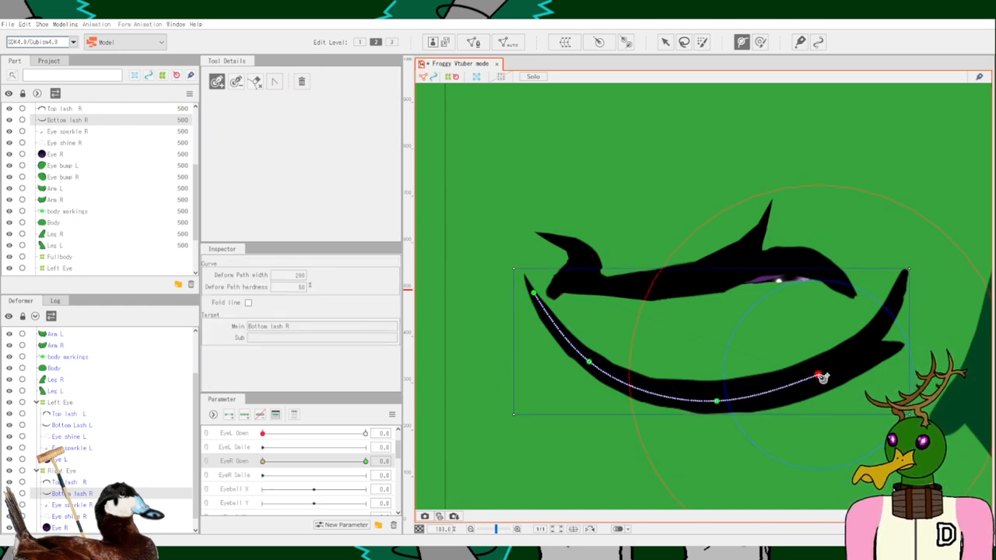
click(906, 288)
Pull Bottom lash R's end path points inward and adjust the points between them to narrow its curve beneath Top lash R.
scroll(659, 349, up, 2)
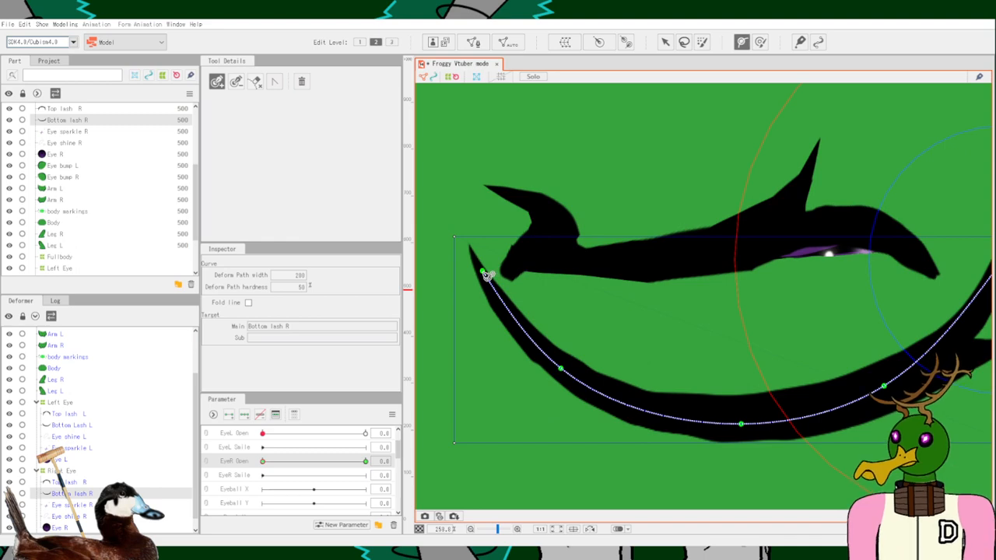
click(665, 41)
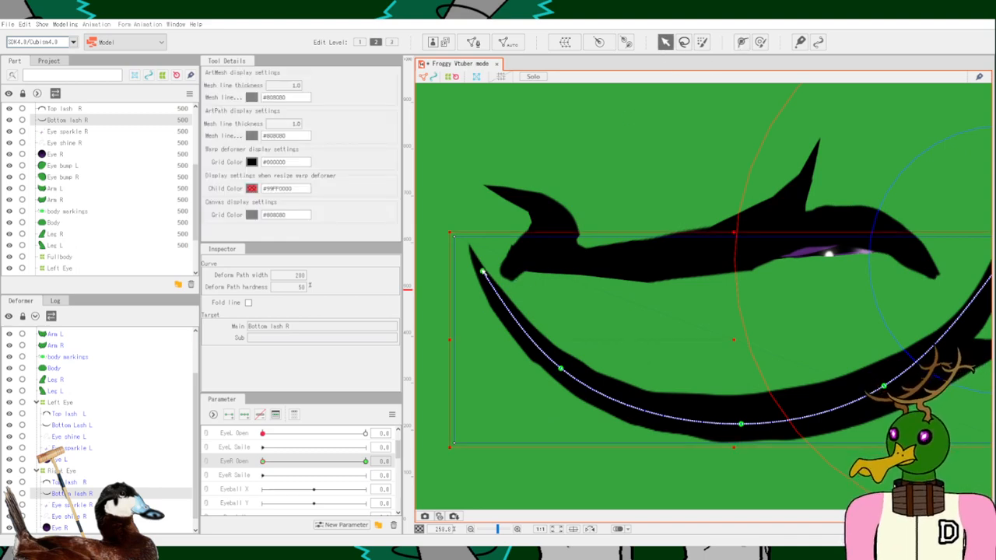
drag(483, 272, 506, 276)
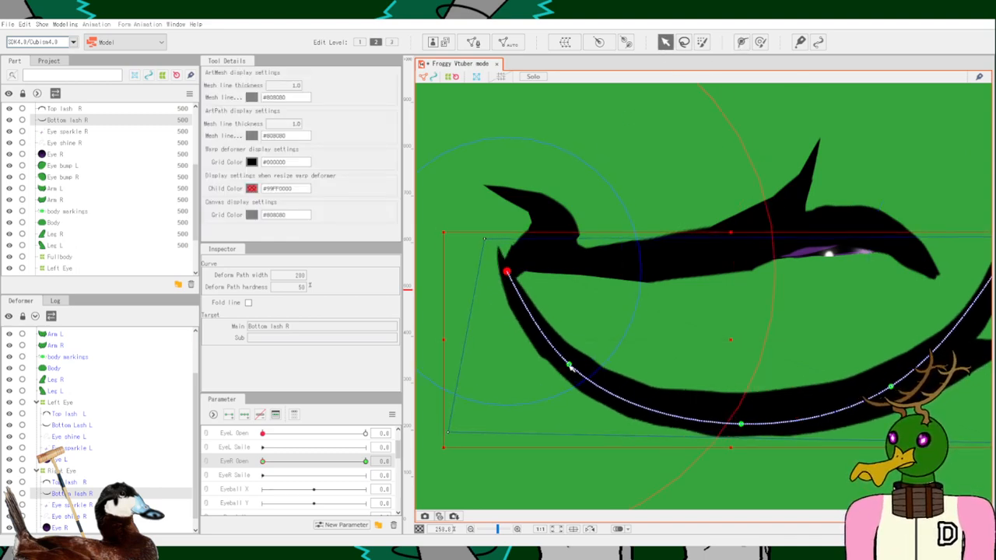
scroll(774, 336, down, 2)
drag(938, 283, 878, 282)
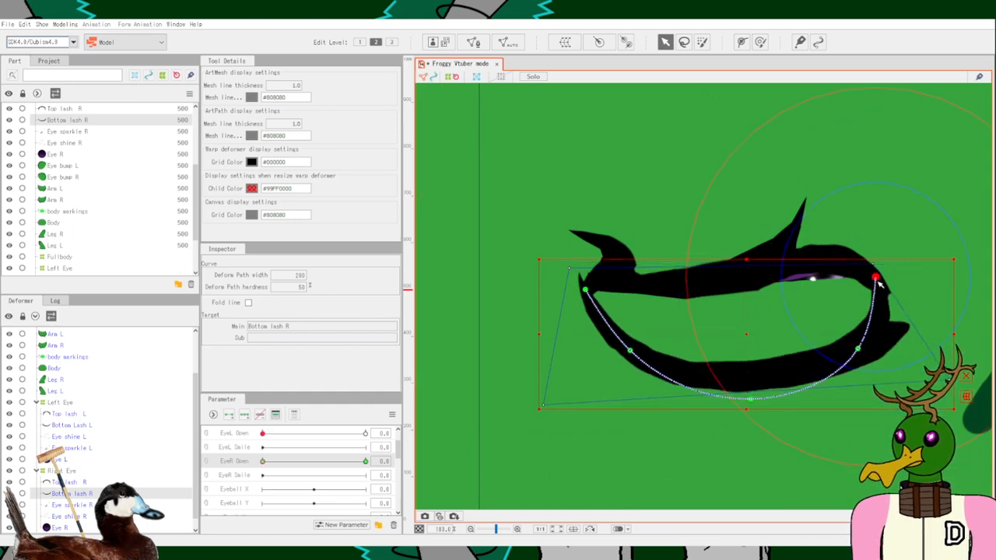
drag(859, 350, 825, 376)
drag(751, 400, 720, 391)
mouse_move(623, 360)
mouse_down()
mouse_move(662, 283)
mouse_move(614, 349)
mouse_up()
drag(583, 290, 565, 269)
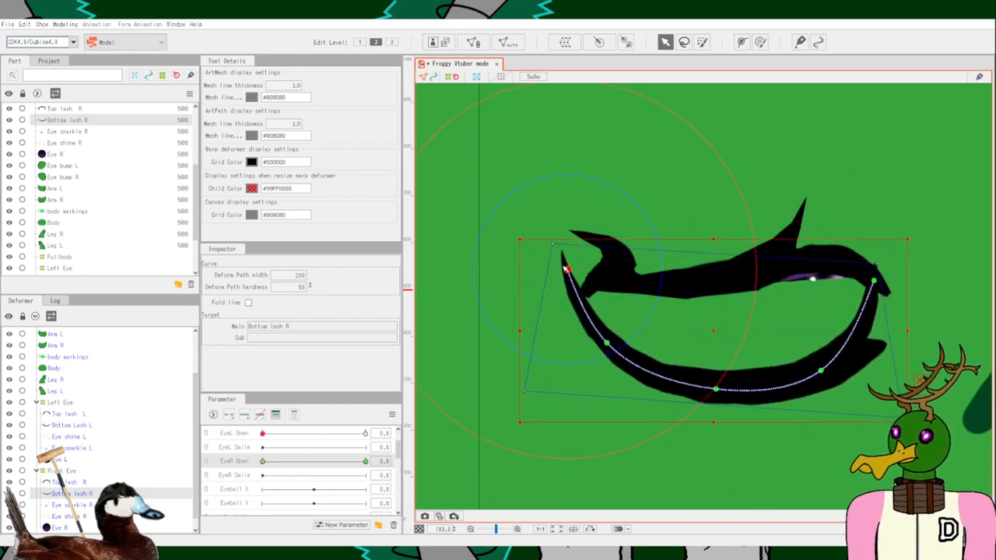
drag(606, 343, 612, 338)
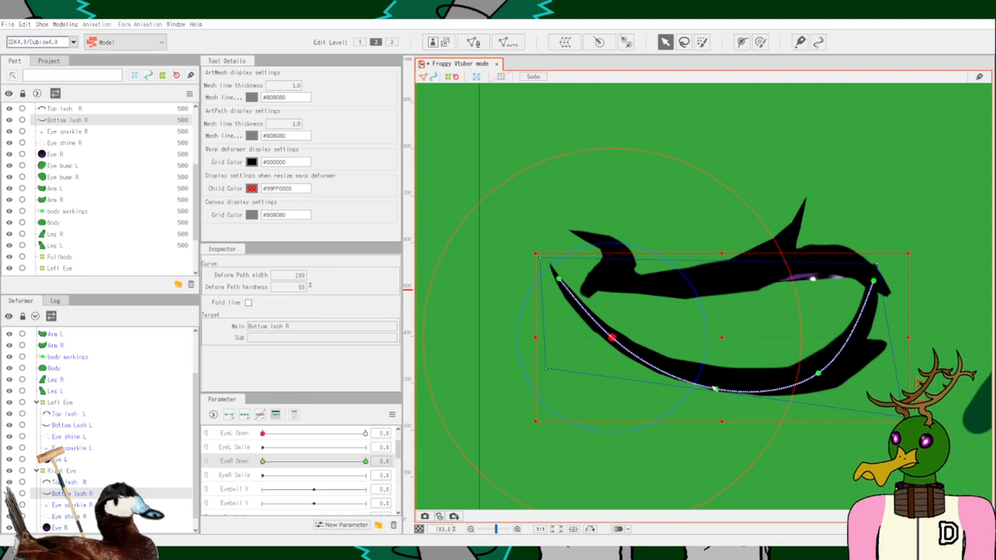
Try to flatten Bottom lash R by pulling its middle path point far above the eye and repositioning the outer and inner points.
drag(647, 385, 809, 380)
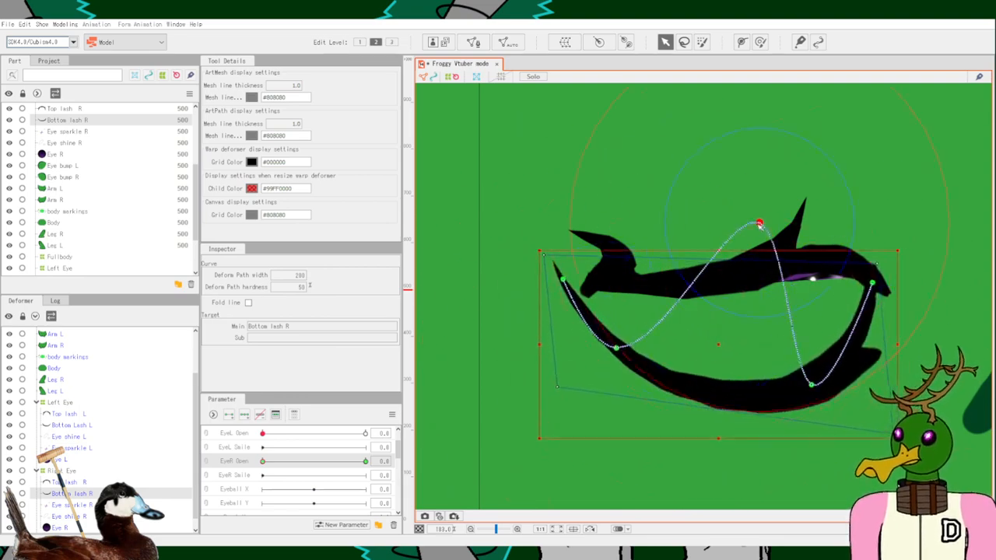
drag(760, 224, 743, 99)
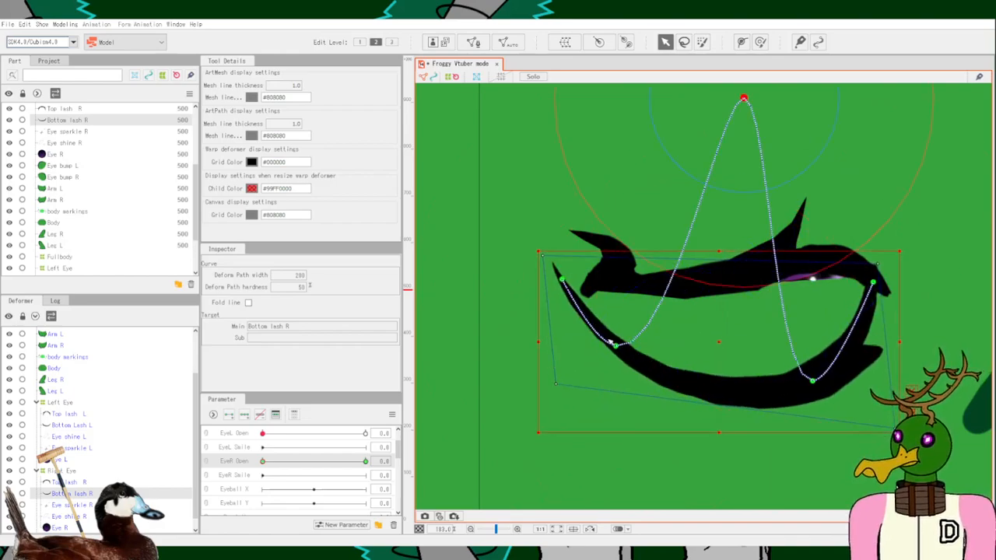
drag(615, 340, 731, 416)
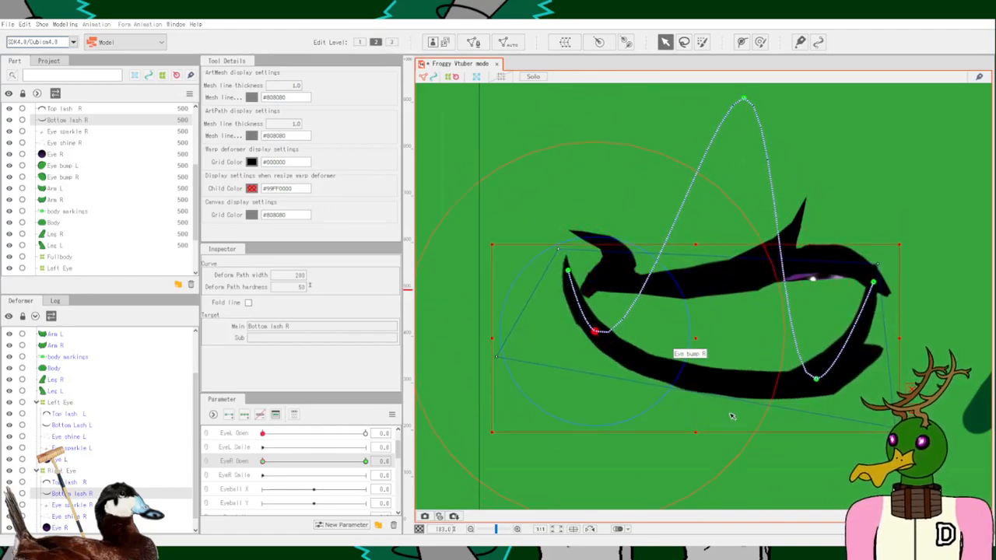
drag(823, 389, 878, 220)
drag(810, 309, 781, 365)
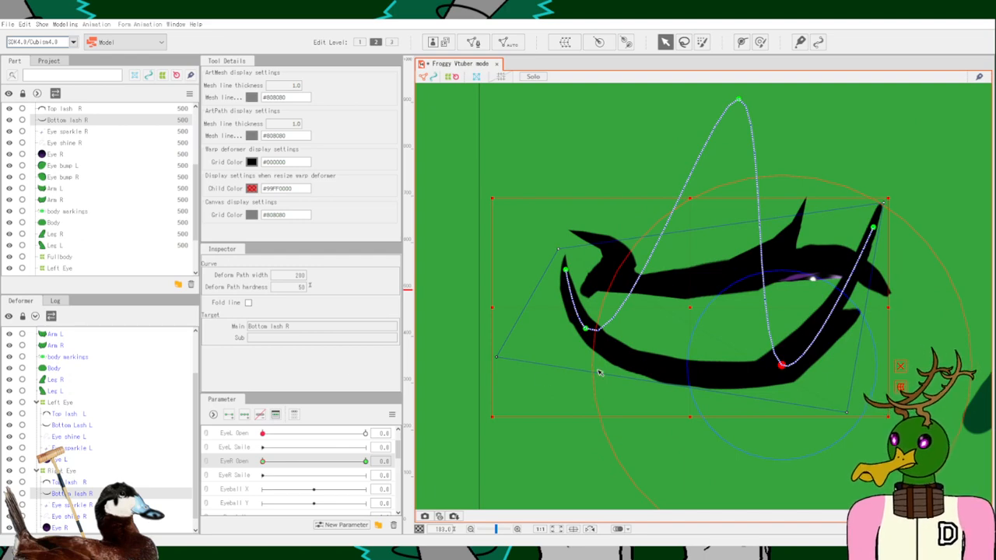
Undo all of Bottom lash R's path point moves and the deform path itself.
key(ctrl+z)
key(ctrl+z)
key(ctrl+z)
key(ctrl+z)
key(ctrl+z)
key(ctrl+z)
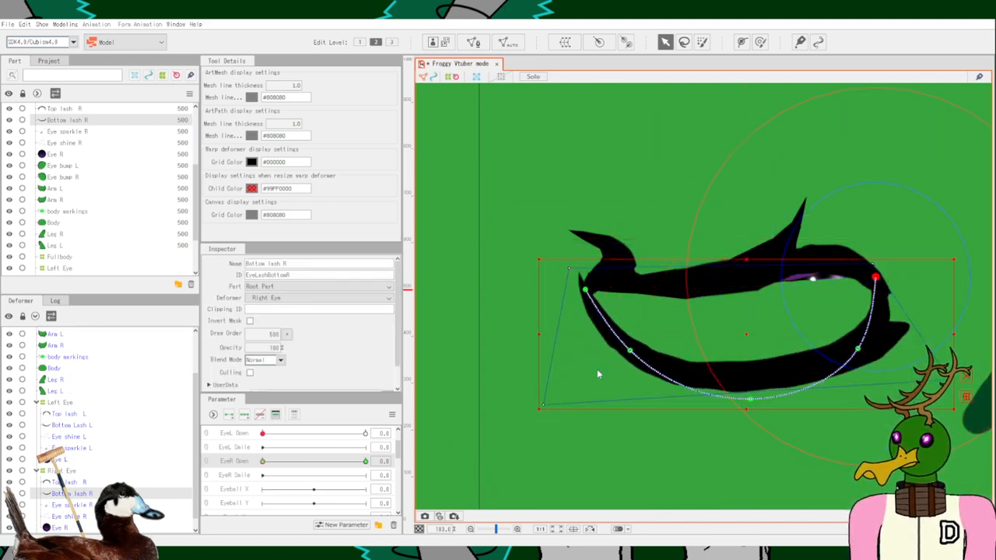
key(ctrl+z)
key(ctrl+z)
key(ctrl+z)
key(ctrl+z)
key(ctrl+z)
key(ctrl+z)
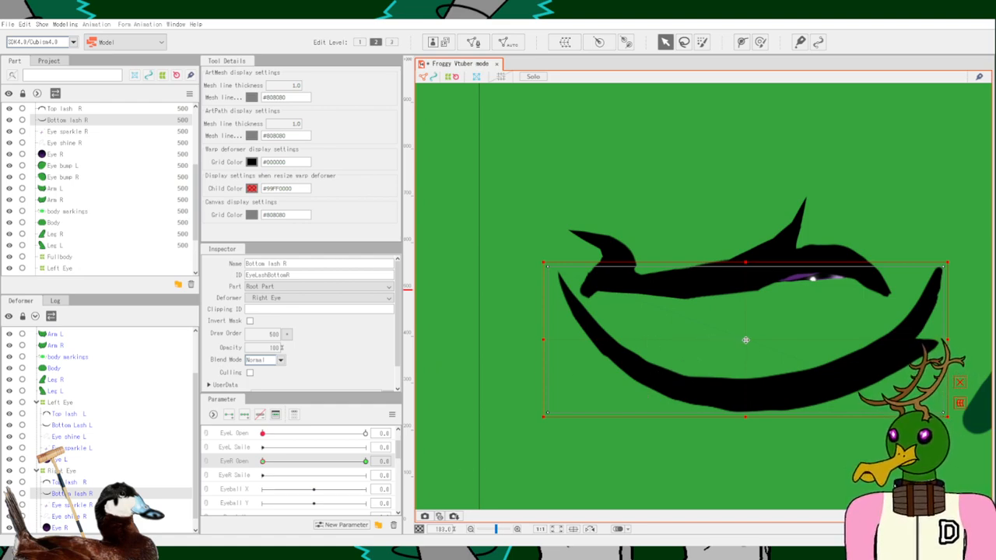
Check Top lash R's mesh against Bottom lash R and generate an automatic mesh for Bottom lash R.
scroll(741, 340, up, 5)
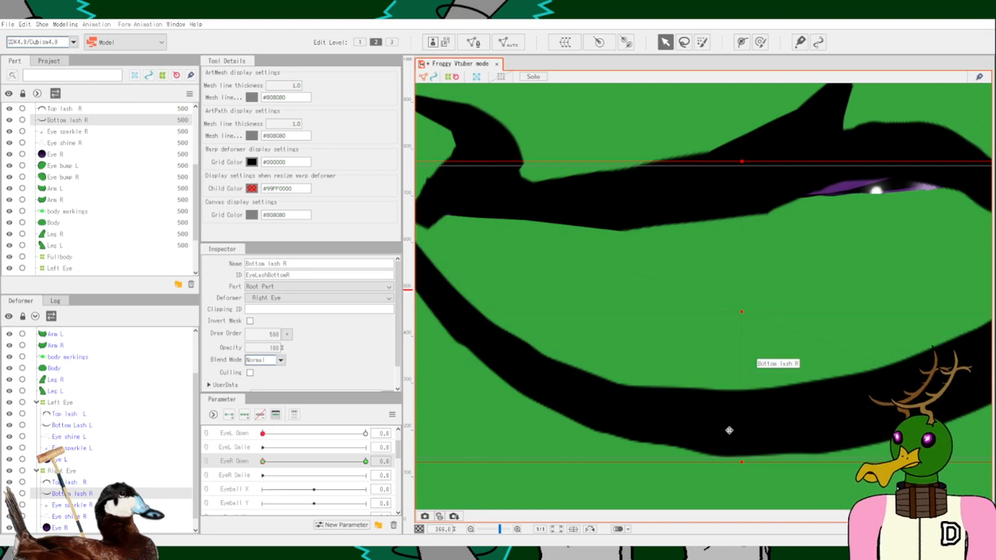
scroll(732, 425, down, 6)
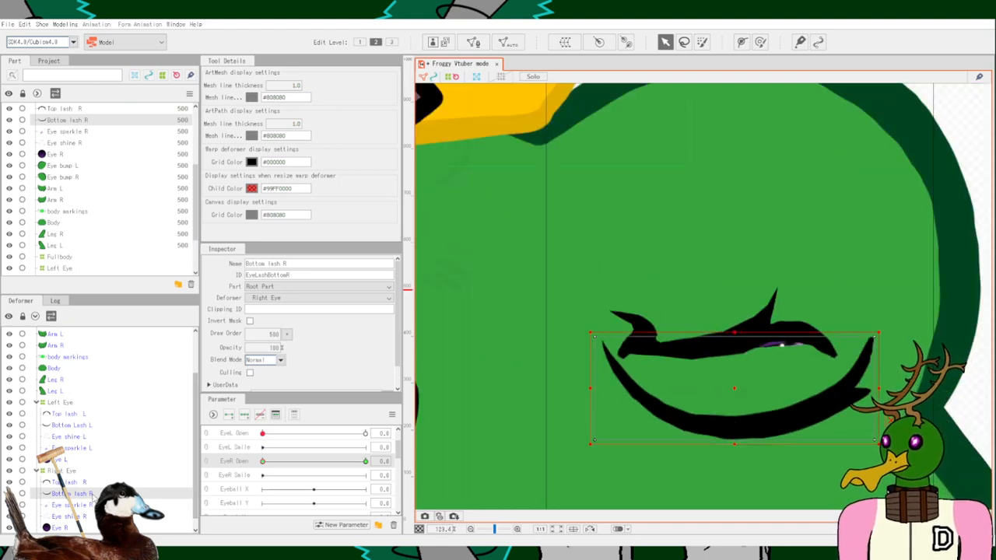
click(93, 506)
click(91, 495)
click(88, 482)
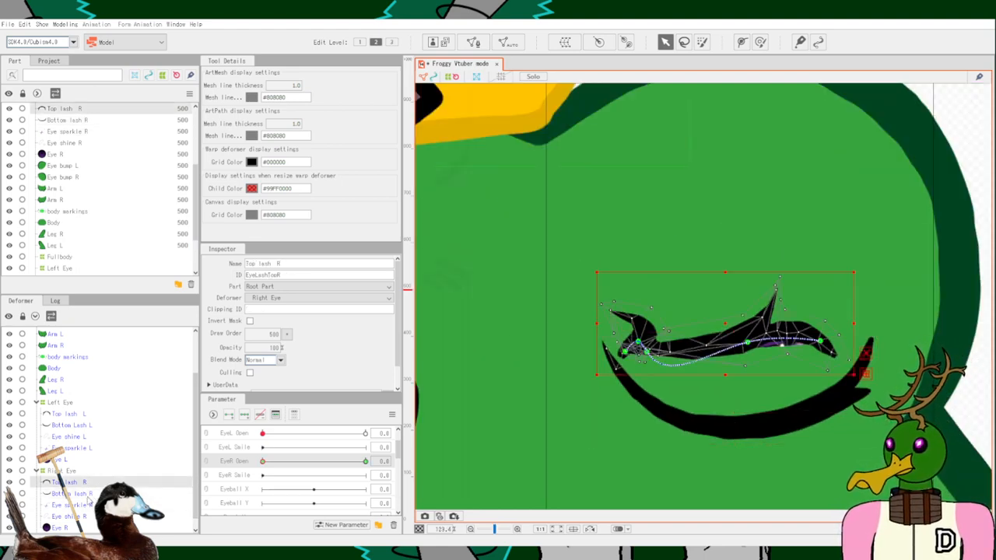
click(87, 507)
click(91, 493)
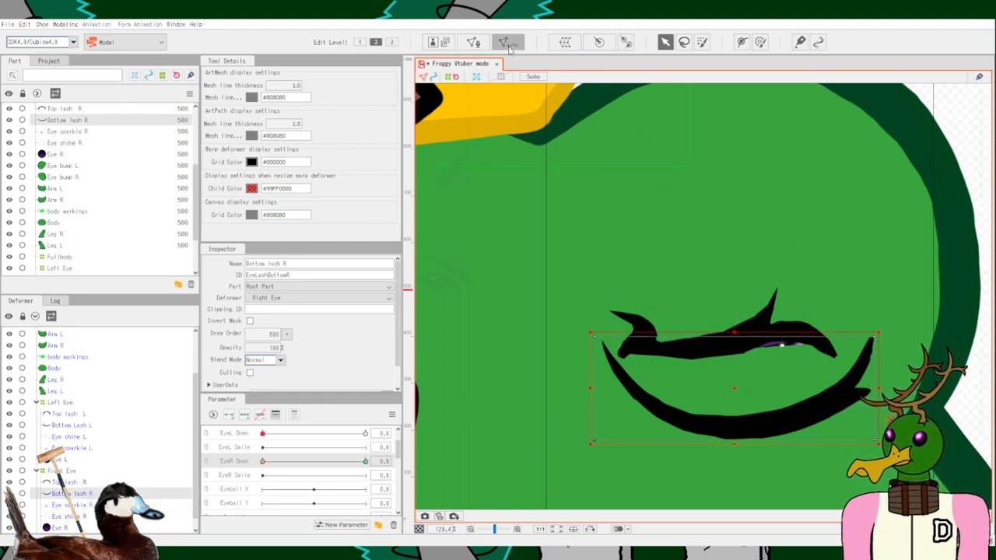
click(489, 251)
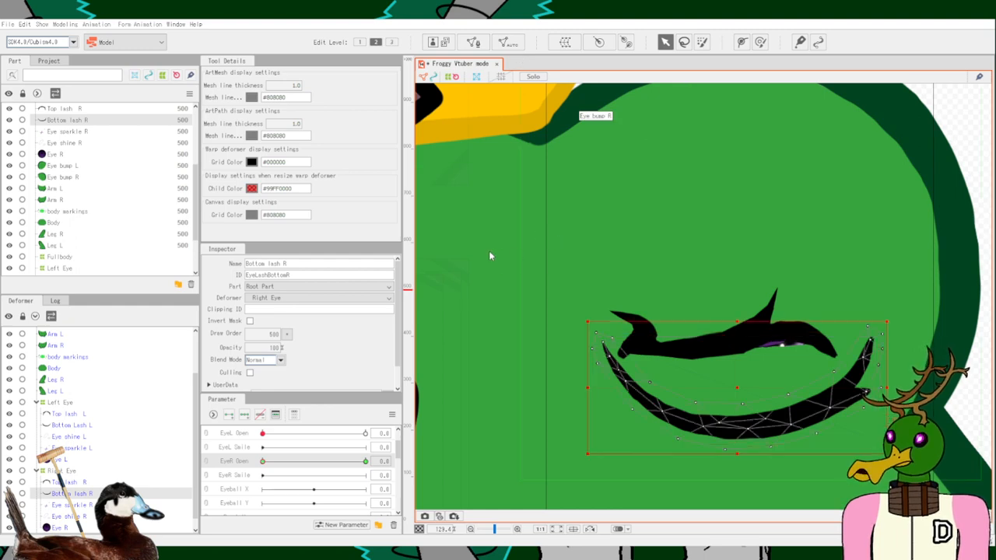
Draw a five-point deform path along the meshed Bottom lash R from its inner tip to its outer tip.
scroll(731, 336, up, 3)
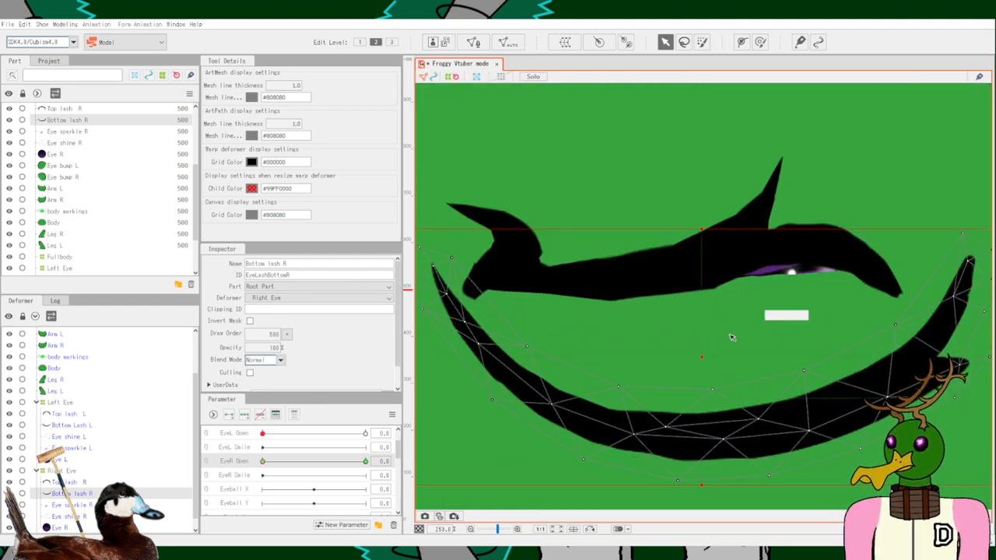
scroll(630, 339, down, 1)
click(742, 42)
scroll(826, 318, up, 2)
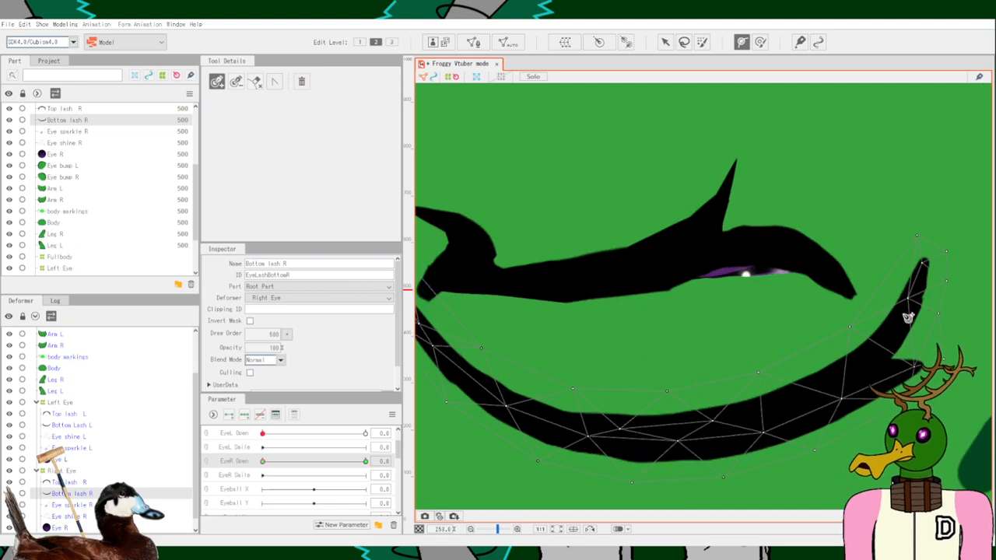
scroll(528, 328, down, 2)
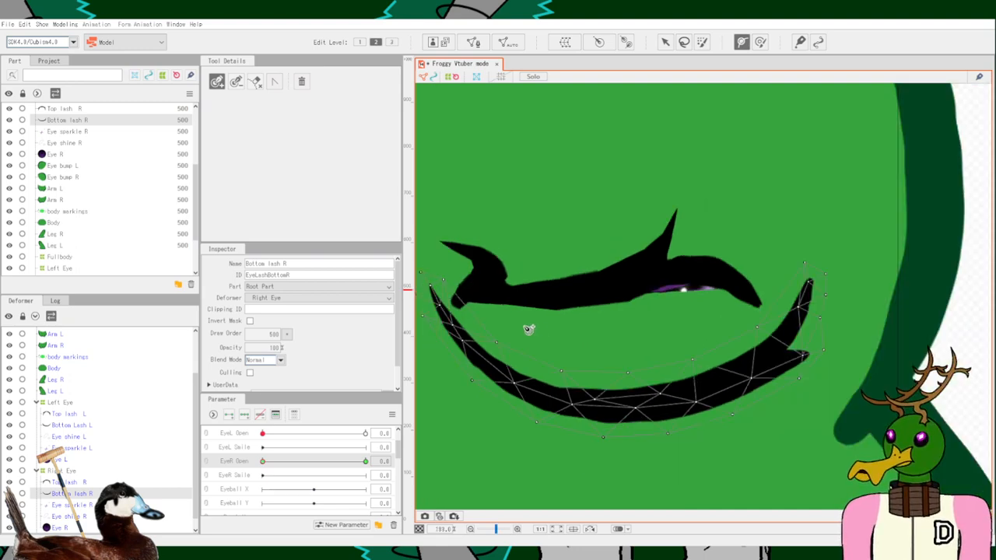
click(433, 290)
click(502, 377)
click(610, 407)
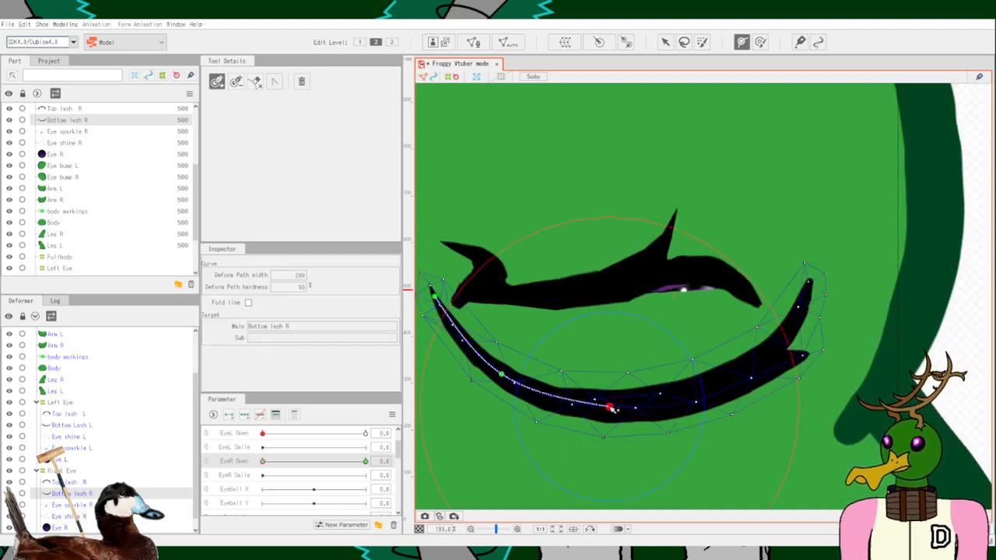
click(729, 385)
click(810, 287)
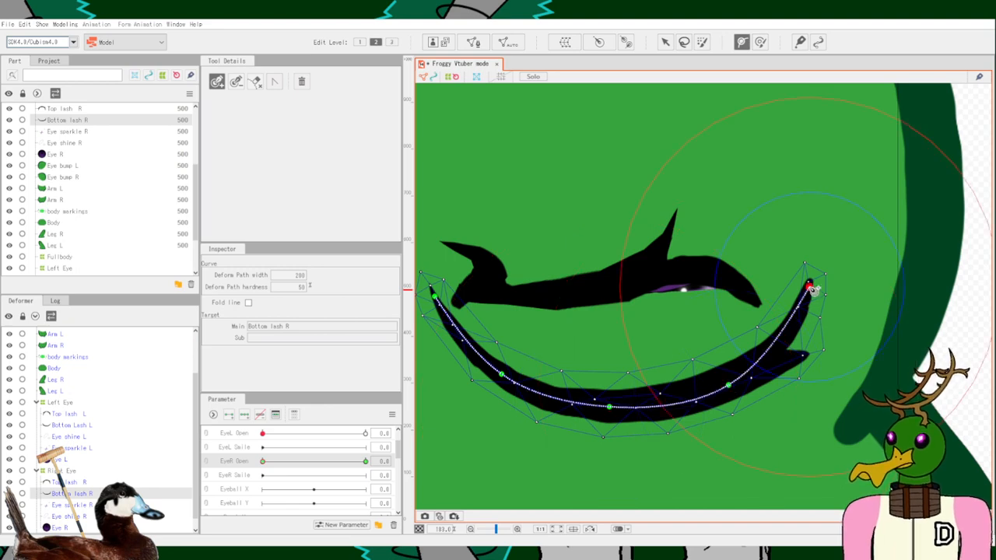
At EyeR Open 0.0, move Bottom lash R's outer tip inward and raise its outer and middle path points onto the closed eye.
click(665, 42)
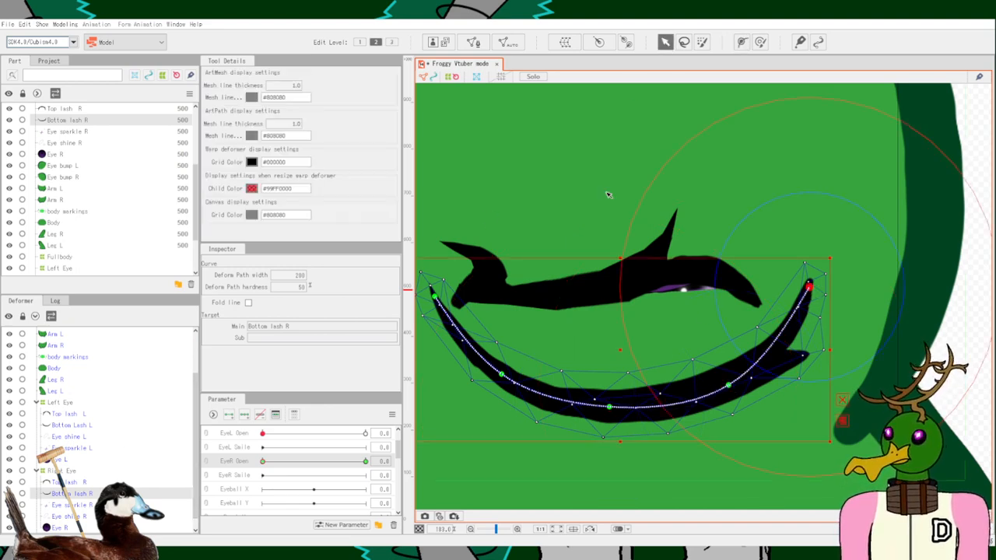
click(365, 463)
click(263, 461)
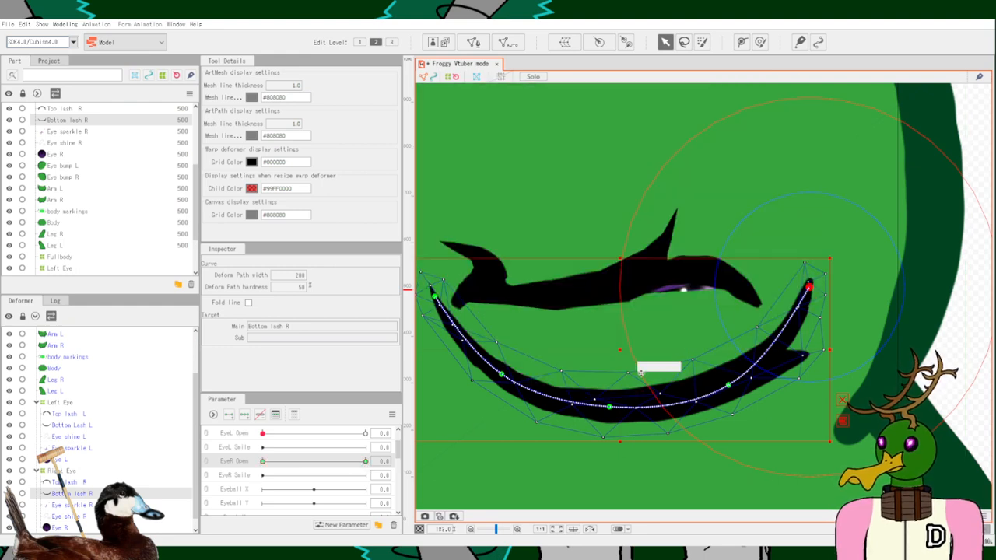
scroll(692, 280, up, 2)
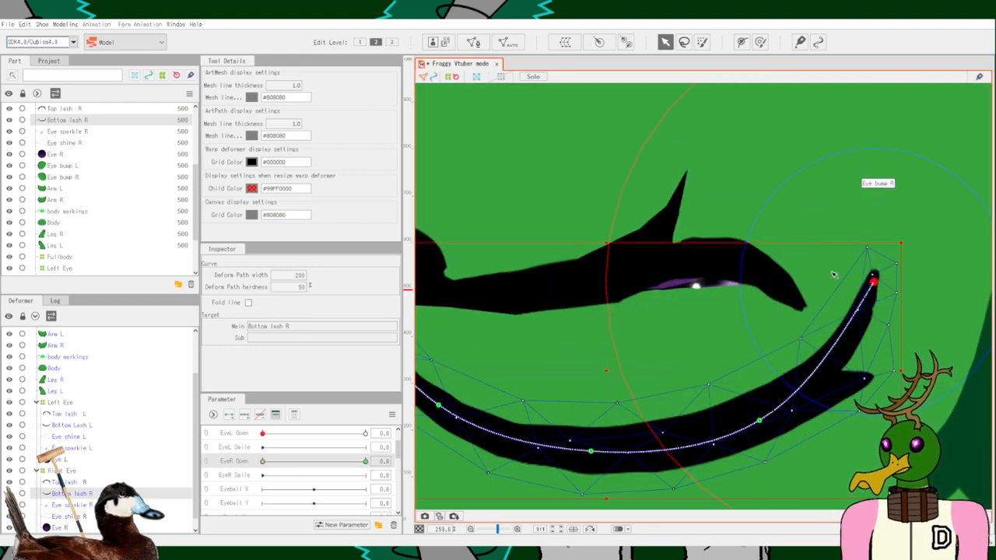
drag(872, 280, 791, 282)
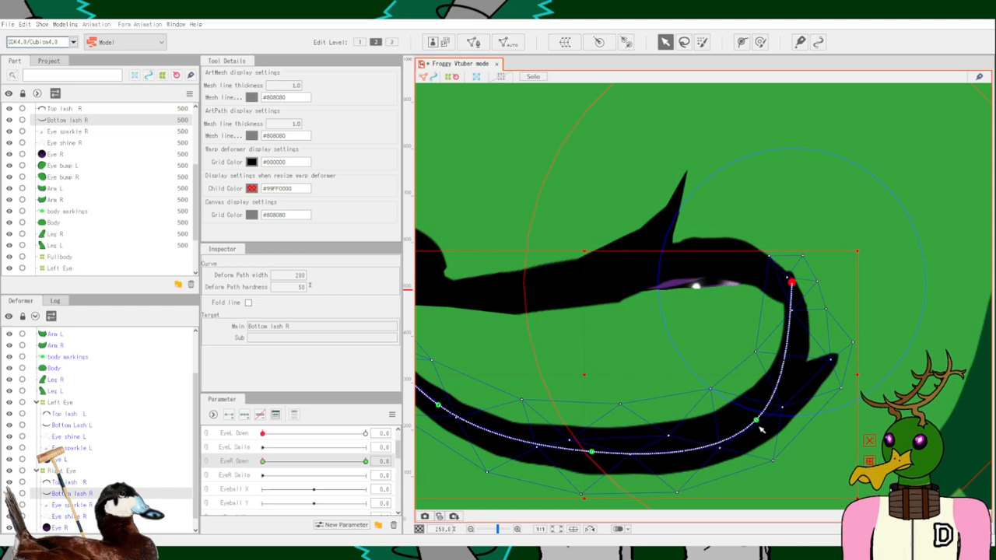
drag(759, 424, 681, 316)
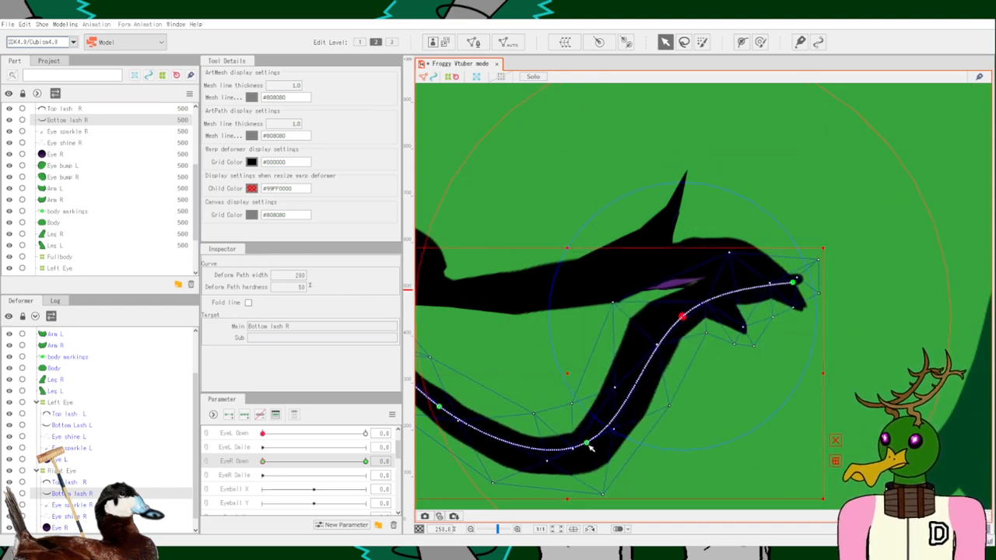
drag(587, 444, 552, 333)
Raise Bottom lash R's inner path point up to Top lash R, pull its inner tip inward and check the overlap.
scroll(593, 406, up, 2)
drag(594, 408, 808, 391)
drag(592, 385, 628, 266)
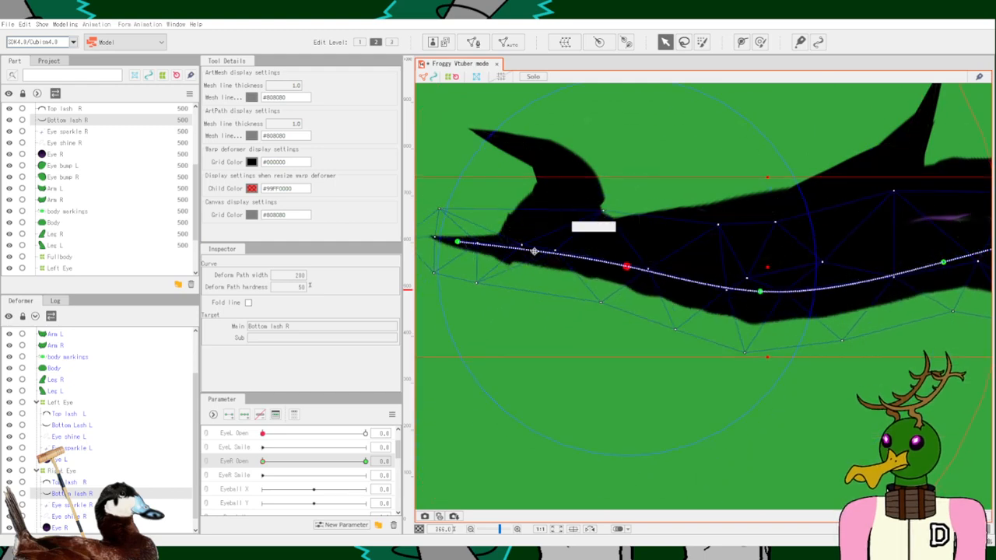
drag(459, 244, 492, 257)
scroll(706, 333, down, 5)
scroll(811, 314, up, 5)
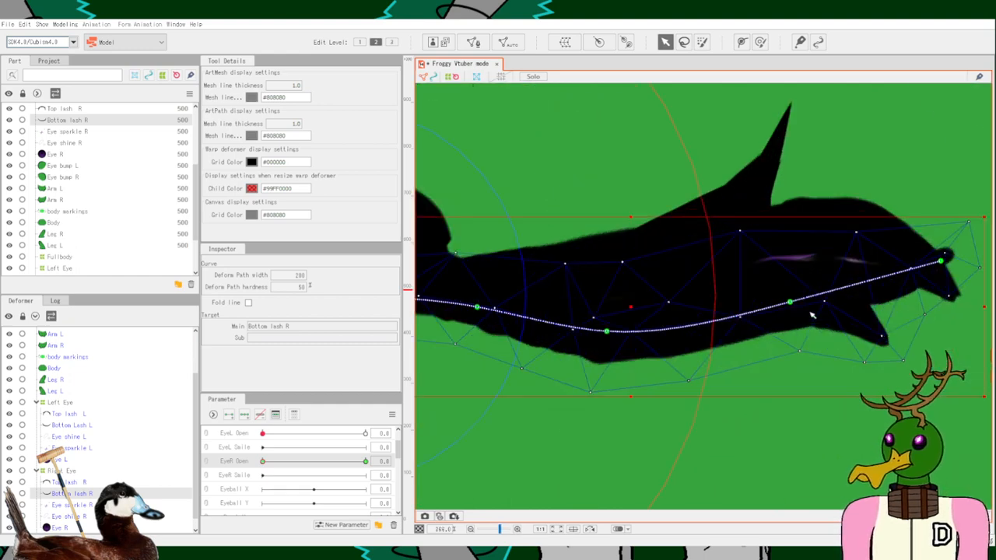
Raise Bottom lash R's outer and middle deform path points further up into Top lash R.
drag(791, 303, 817, 282)
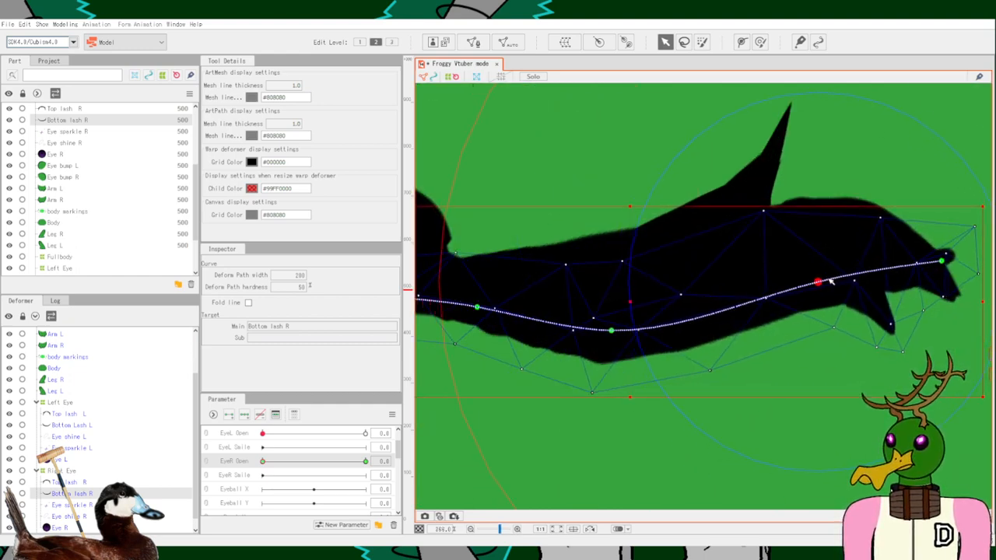
drag(612, 331, 625, 299)
scroll(635, 402, down, 5)
scroll(925, 342, down, 5)
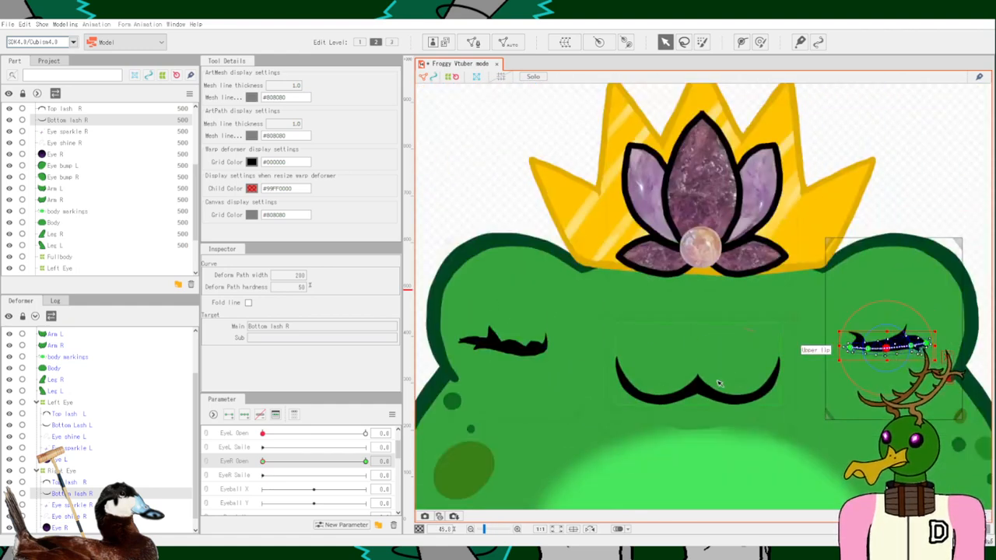
Deselect the lash and examine how well its closed shape matches the closed left eye and Top lash R.
click(868, 182)
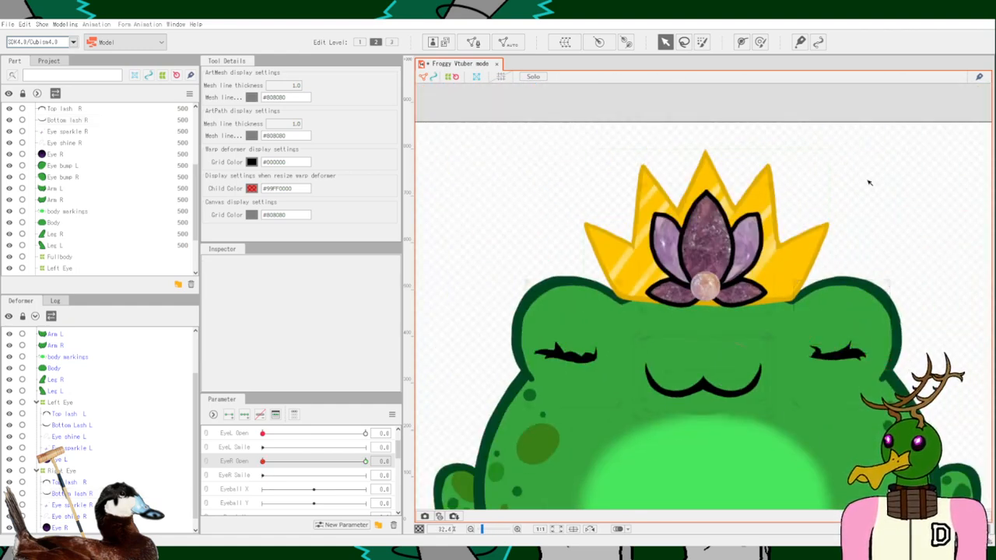
scroll(845, 300, up, 5)
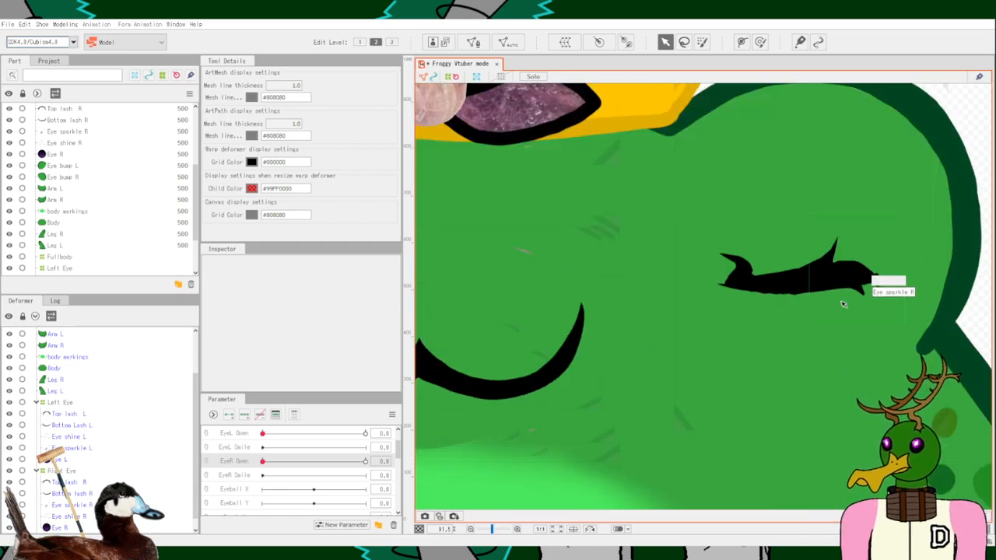
scroll(840, 288, up, 4)
scroll(807, 289, down, 9)
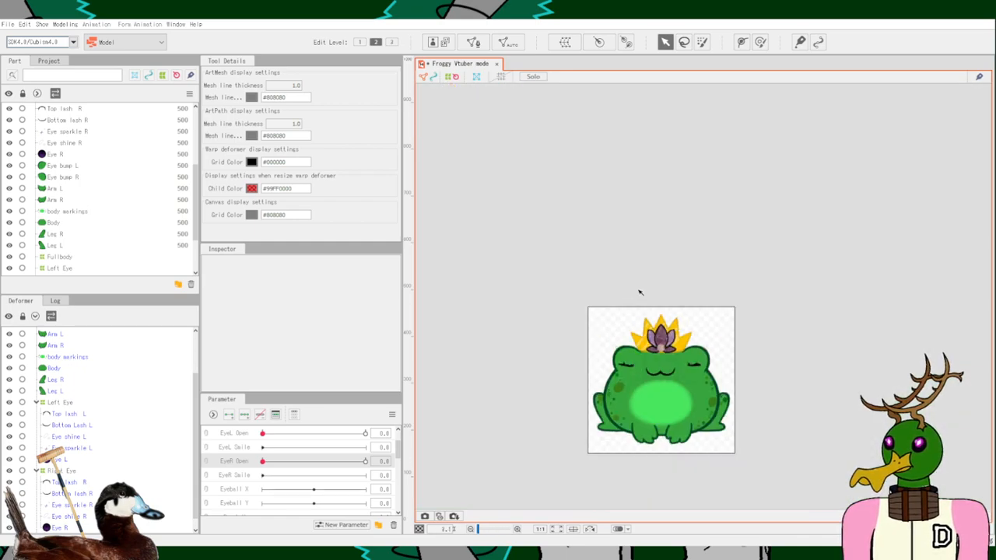
scroll(598, 265, up, 2)
scroll(762, 393, up, 3)
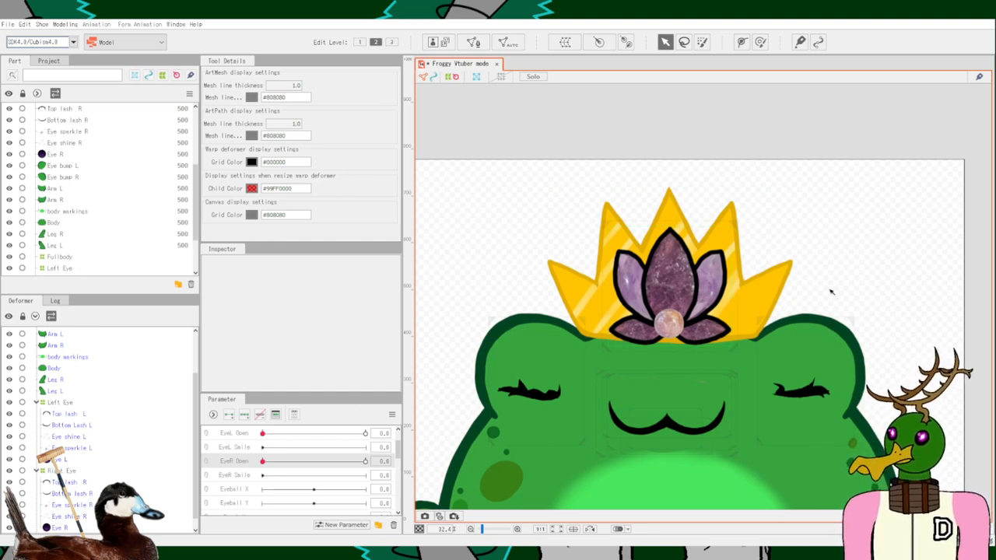
scroll(824, 350, up, 6)
scroll(658, 340, down, 1)
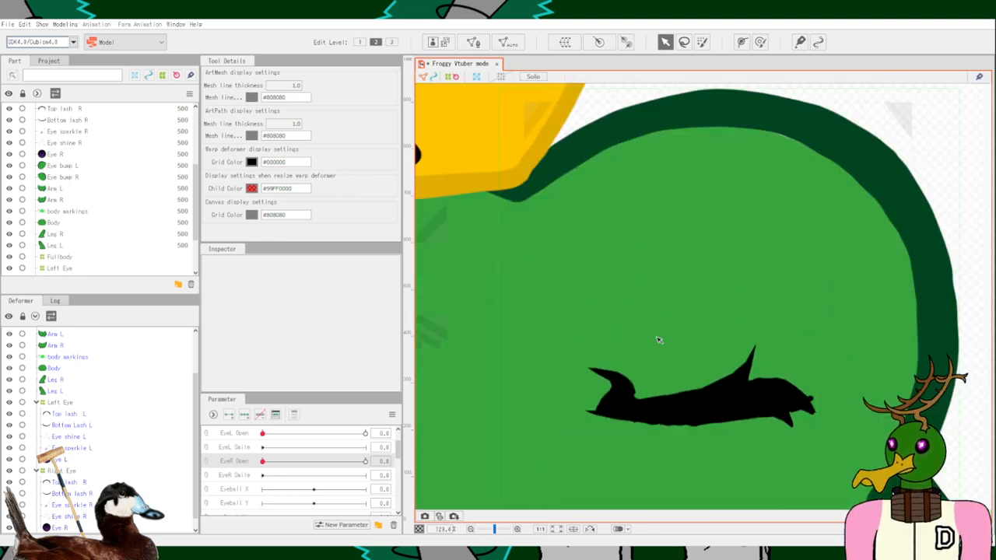
Tuck the protruding inner-tip mesh points of Bottom lash R in behind Top lash R and adjust a lower-edge point.
scroll(650, 354, up, 4)
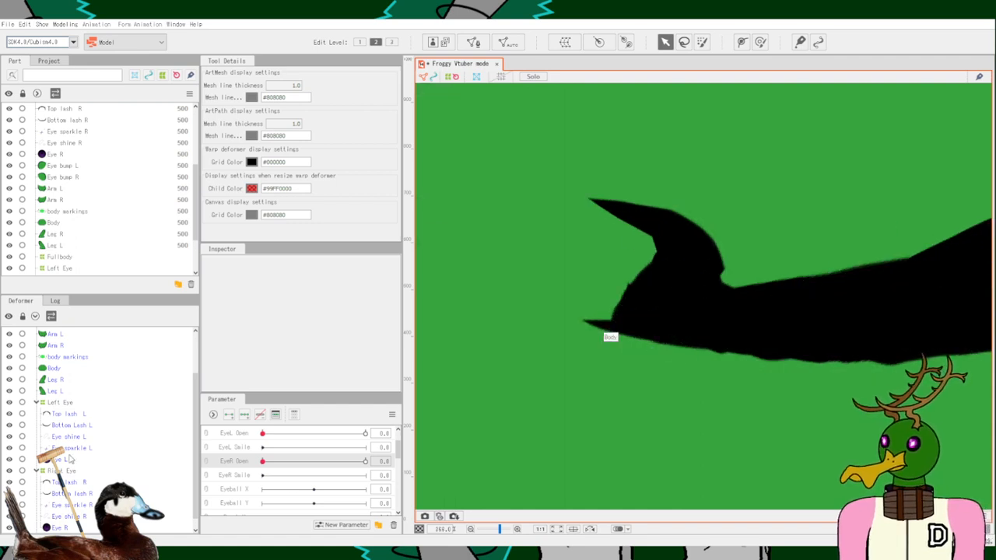
click(609, 335)
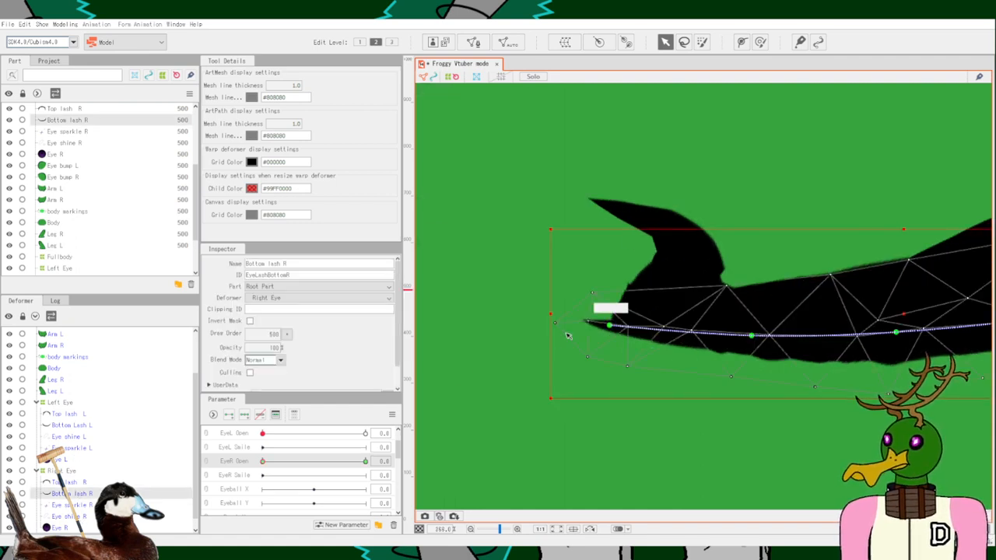
drag(604, 320, 630, 318)
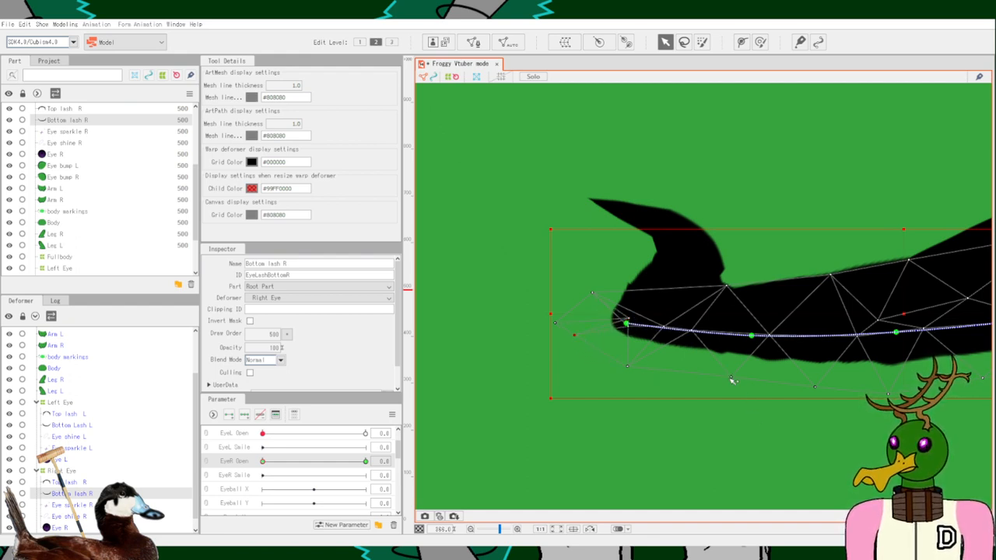
drag(731, 379, 725, 376)
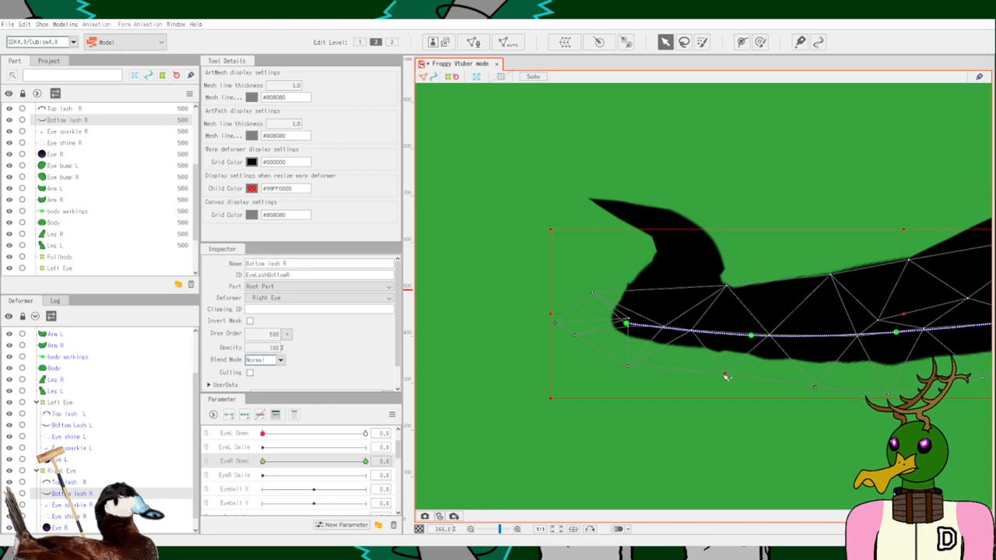
Compare the finished closed right eye with the closed left eye across the whole face.
scroll(781, 418, down, 10)
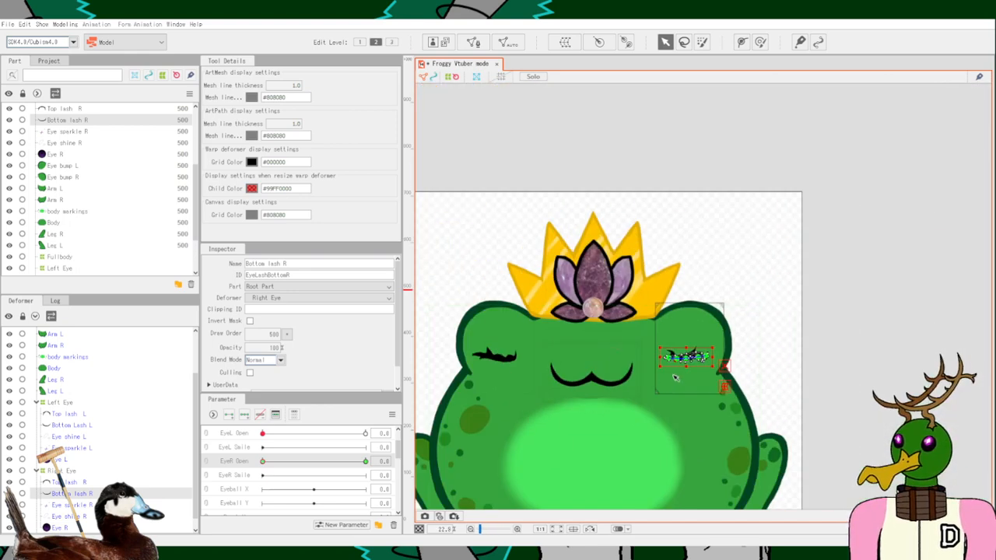
scroll(708, 404, up, 5)
scroll(722, 356, down, 2)
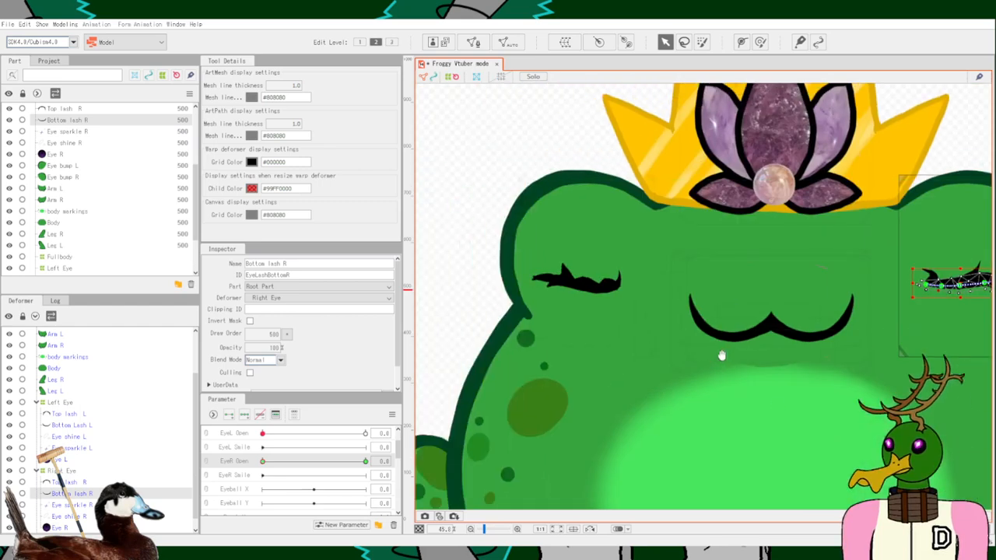
scroll(763, 350, up, 5)
drag(542, 289, 605, 326)
scroll(645, 353, down, 2)
scroll(605, 327, down, 4)
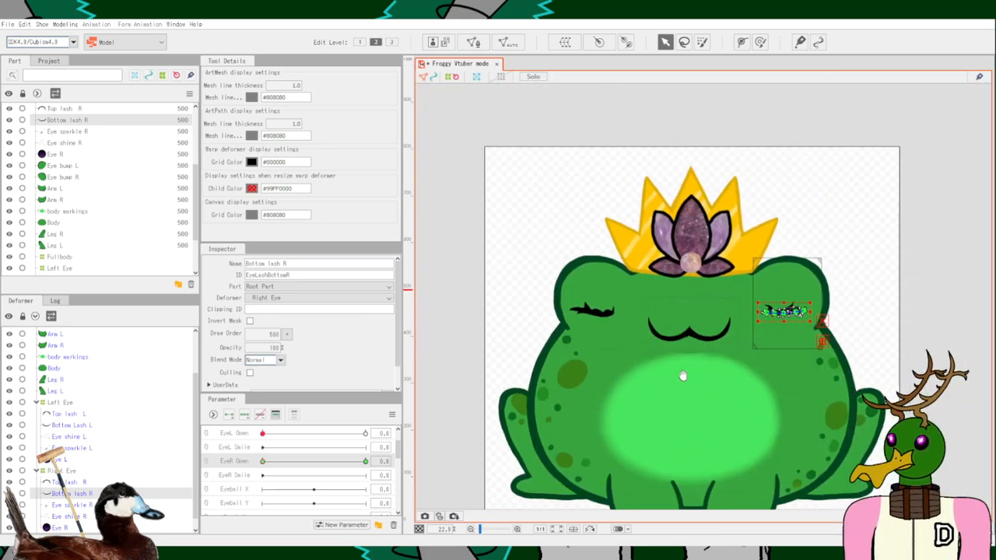
Deselect the lash and set EyeR Open and EyeL Open to 1.0.
click(903, 255)
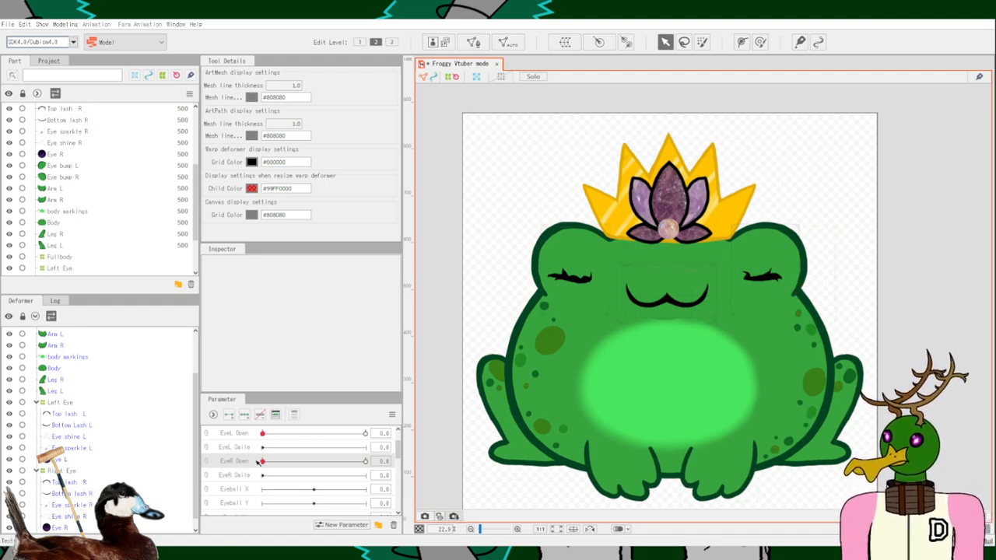
drag(262, 462, 447, 451)
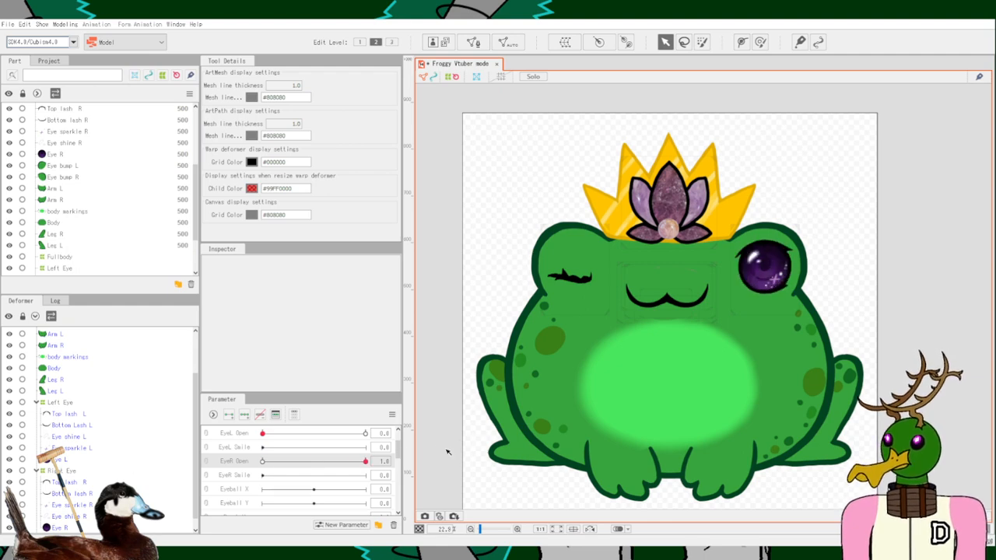
drag(253, 433, 473, 437)
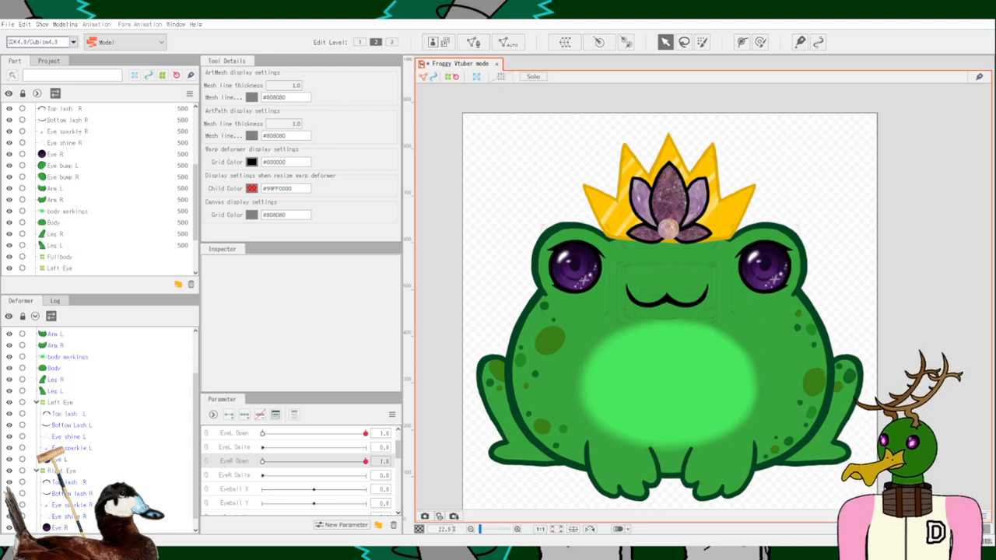
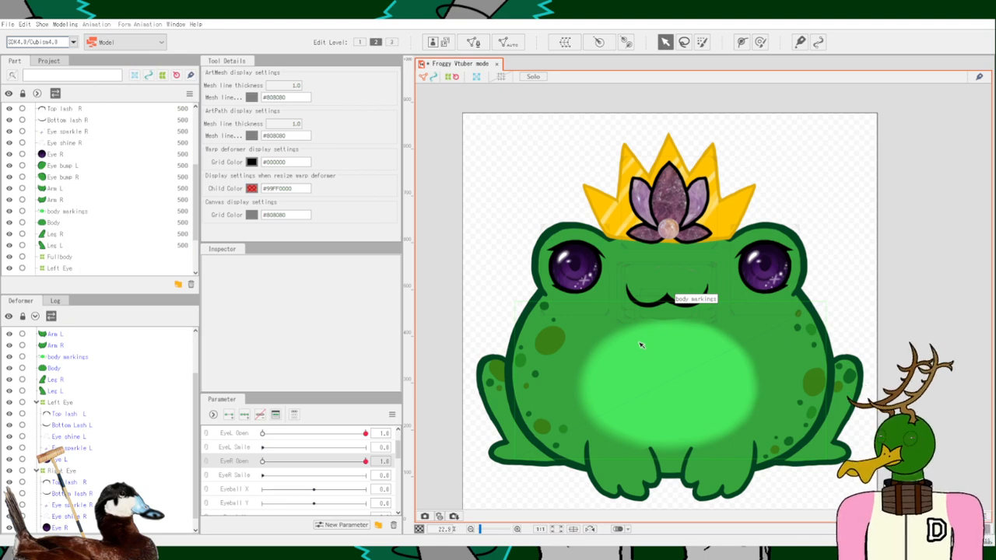
Collapse the Left Eye and Right Eye deformers and expand the Mouth deformer.
scroll(633, 346, up, 5)
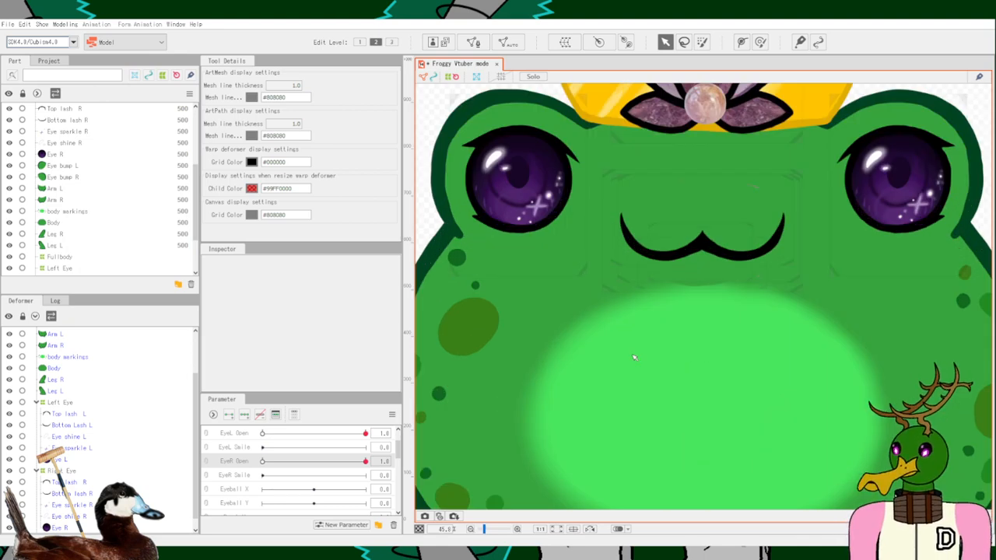
scroll(566, 378, down, 2)
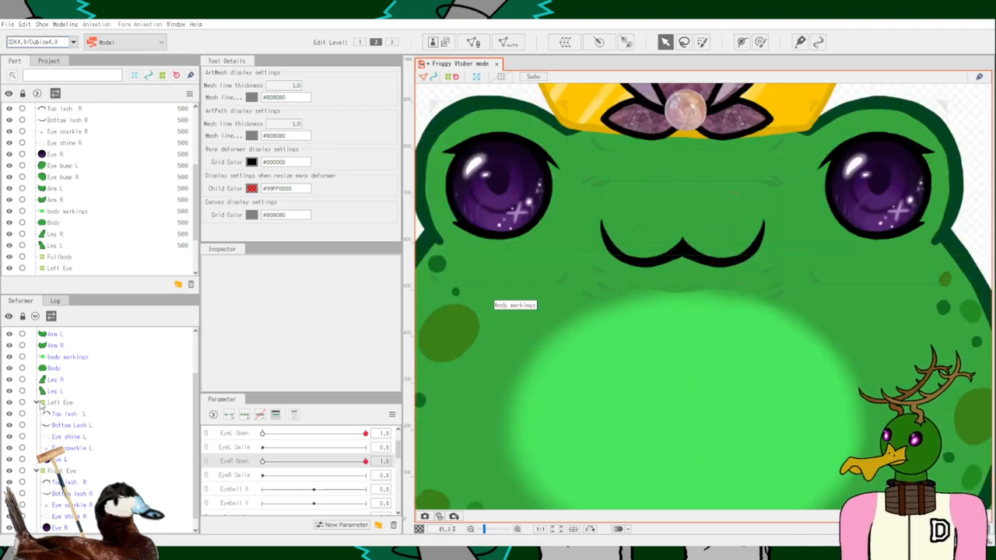
click(36, 403)
click(37, 459)
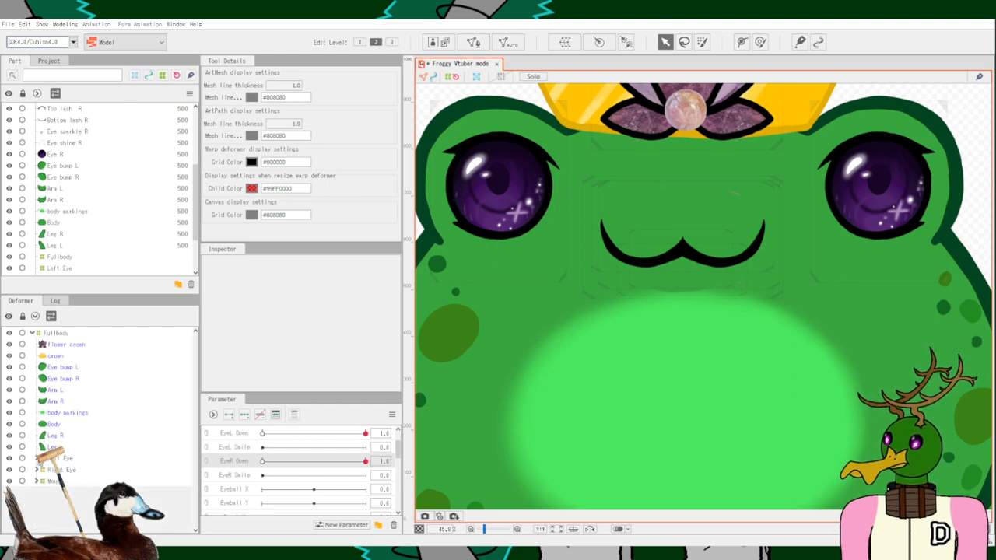
click(37, 480)
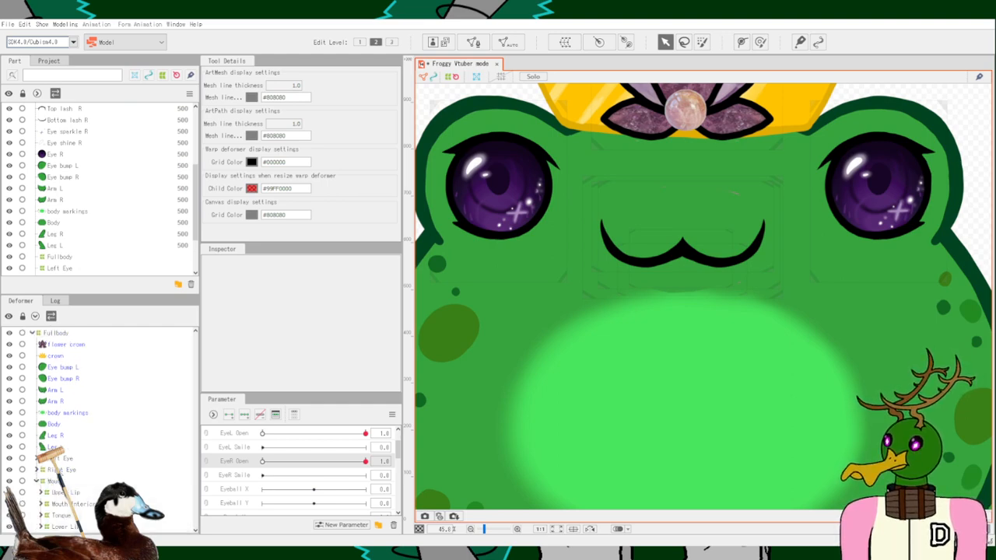
Expand the Upper Lip deformer, check its Upper lip part and generate an automatic mesh for it.
scroll(683, 269, up, 2)
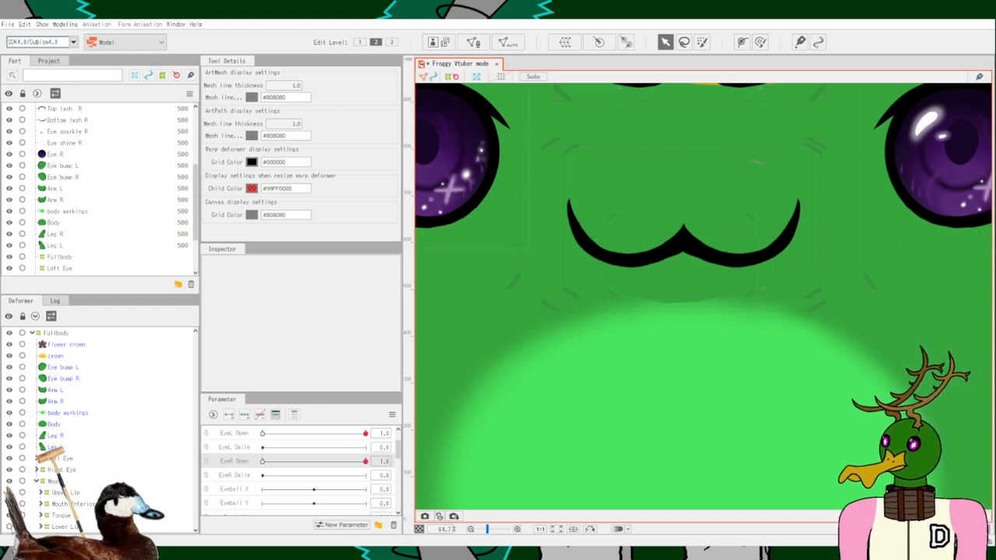
click(42, 497)
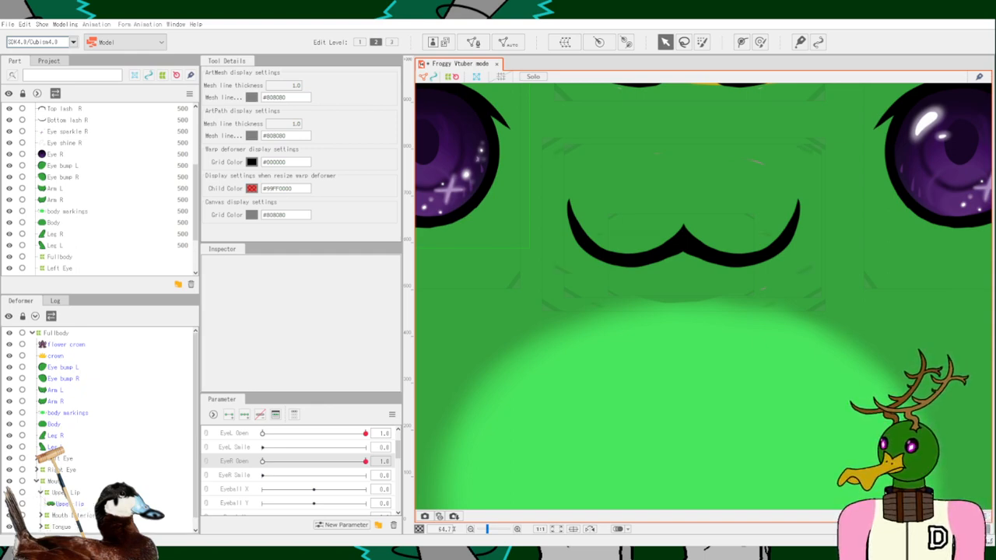
click(9, 504)
click(8, 504)
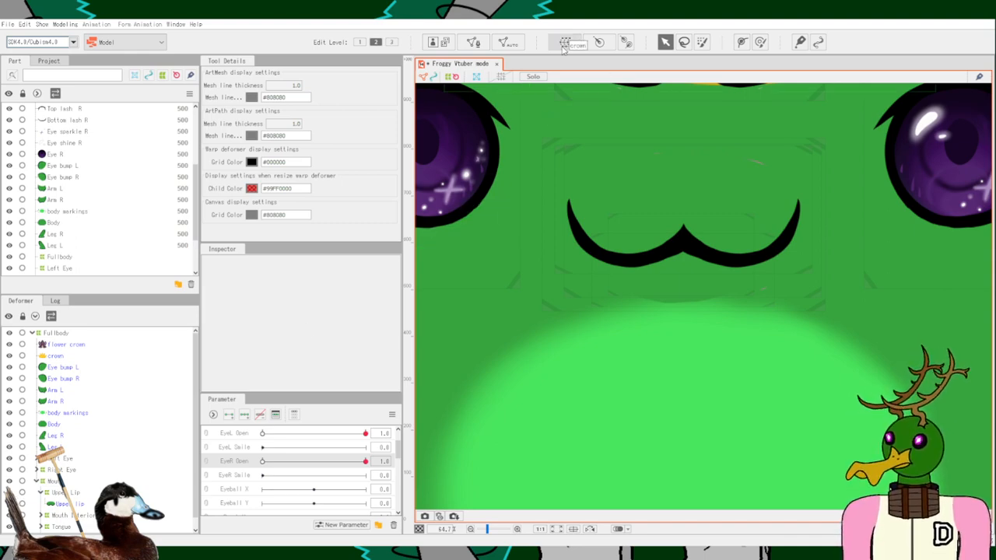
click(503, 42)
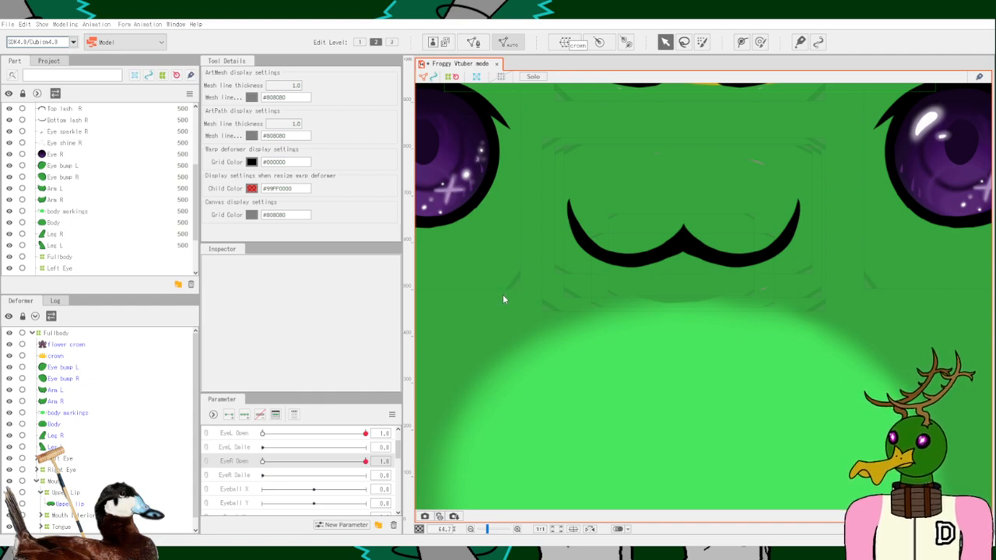
click(77, 504)
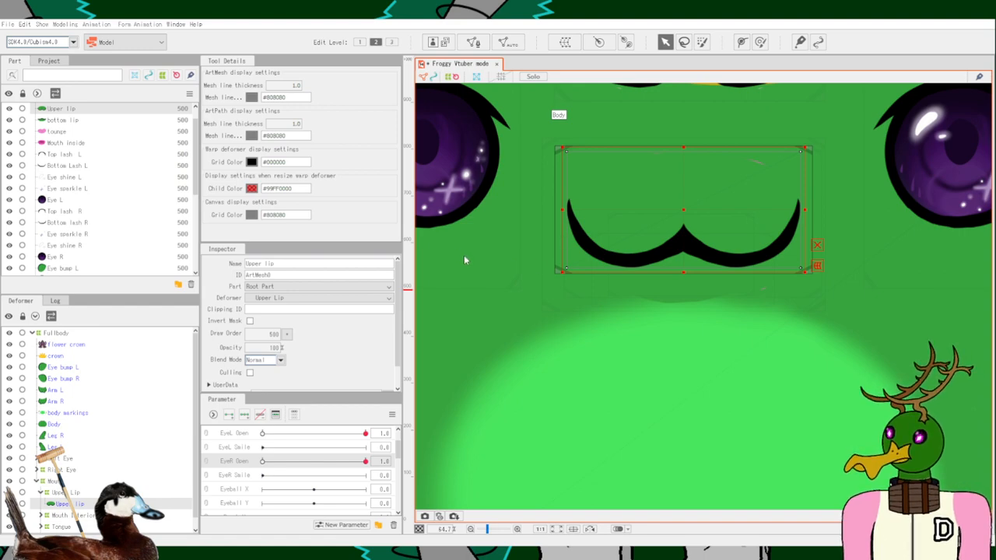
key(ctrl+z)
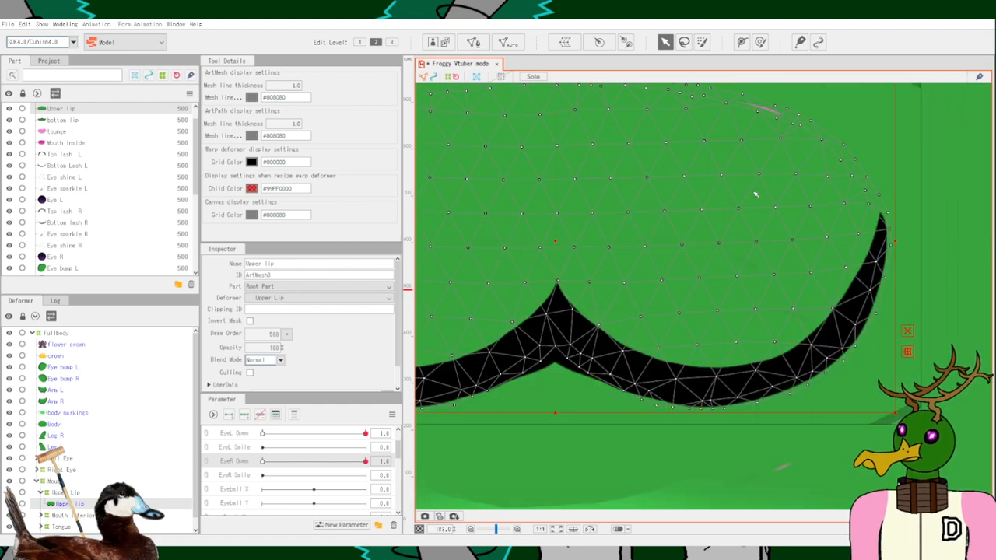
Move the Upper lip mesh points near its upper outer edge outward to cover the pink sliver of mouth.
scroll(753, 191, up, 5)
scroll(736, 151, up, 4)
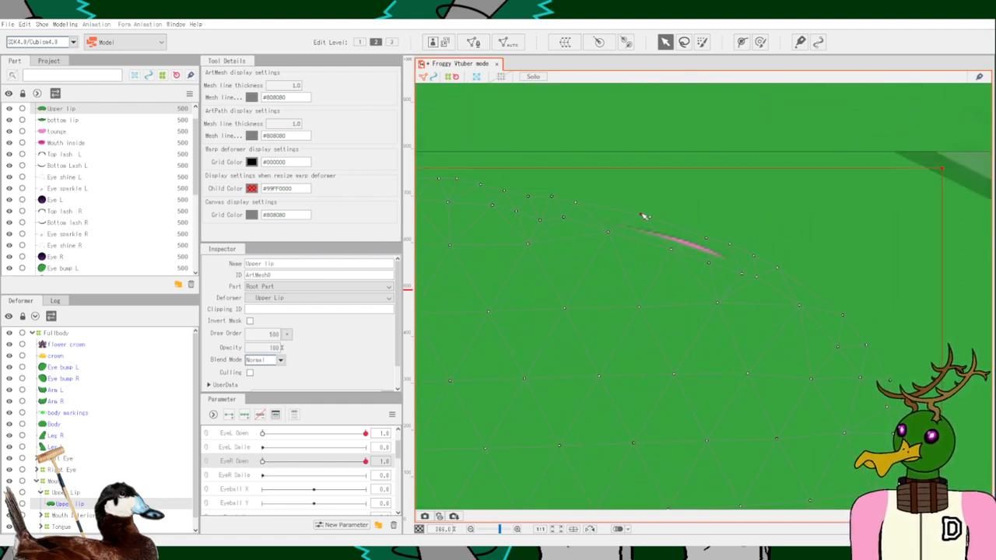
drag(644, 214, 646, 206)
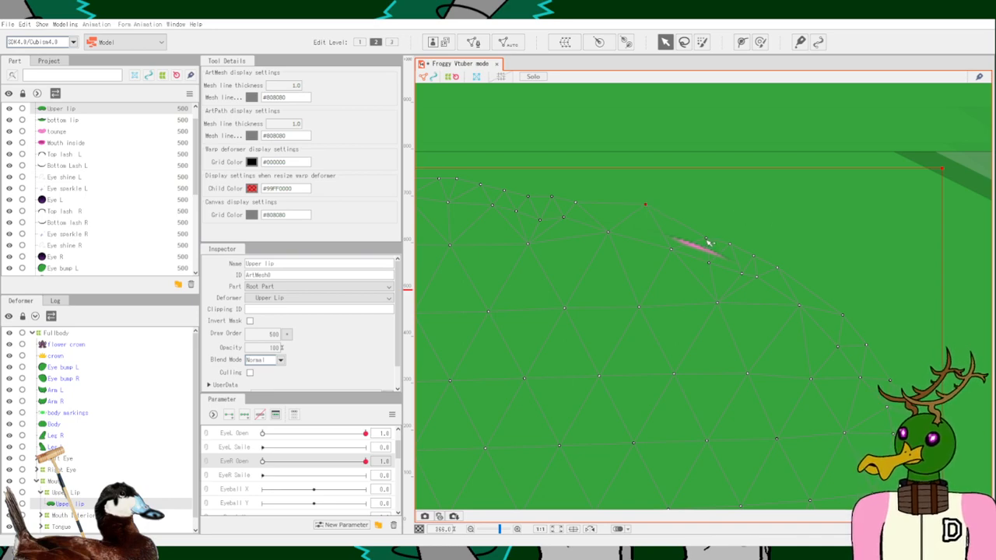
drag(705, 241, 719, 211)
click(678, 240)
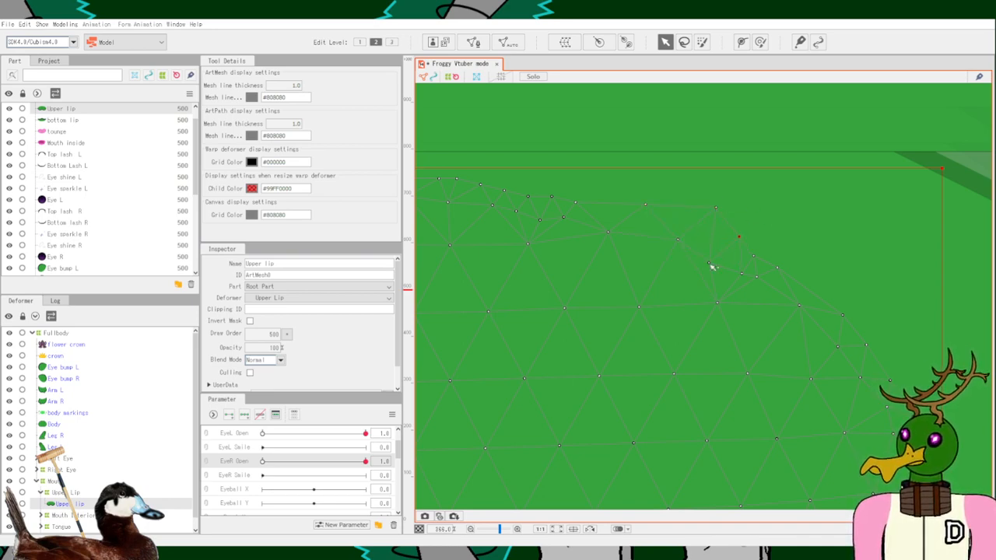
drag(711, 264, 721, 254)
scroll(626, 267, down, 6)
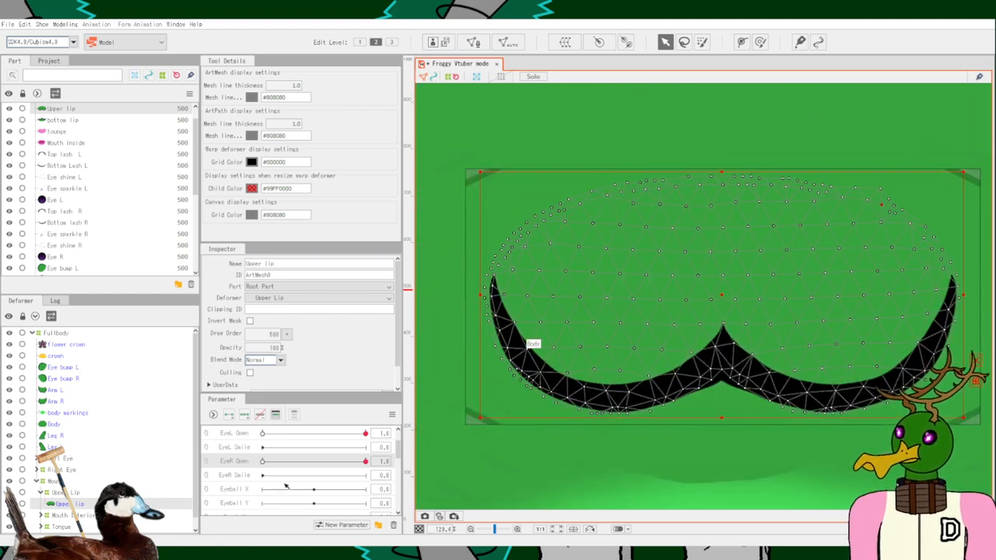
Add two keys for Mouth Open to the Upper Lip warp deformer.
scroll(323, 494, down, 5)
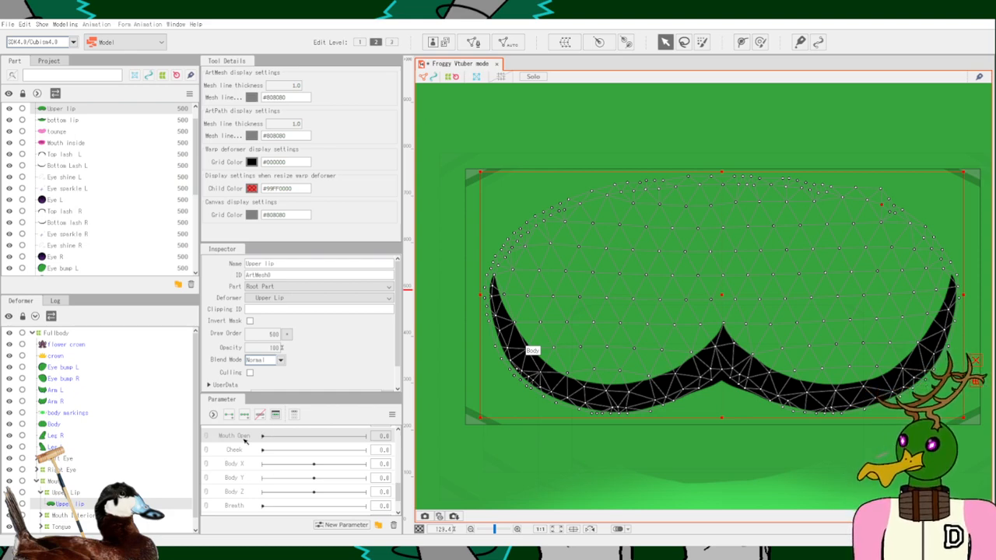
click(228, 415)
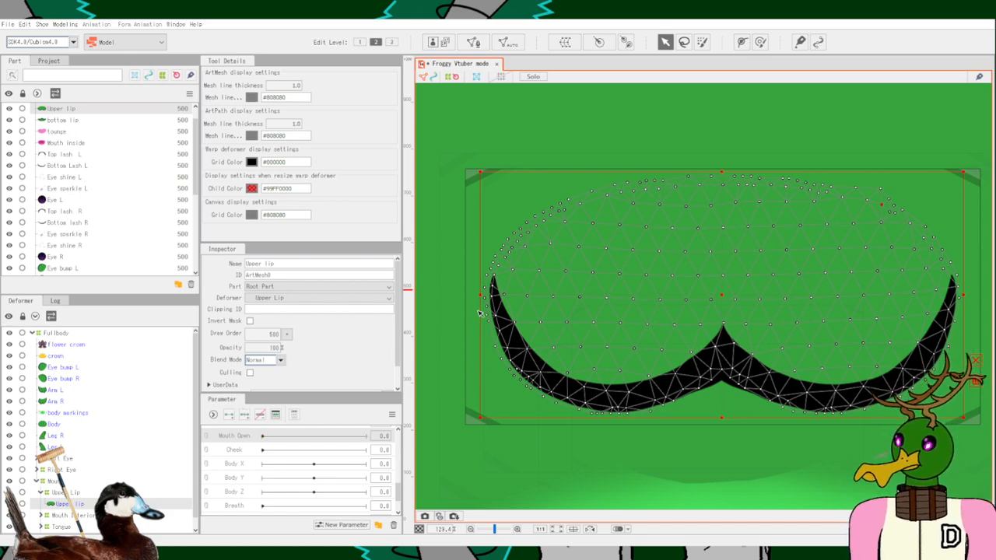
click(41, 492)
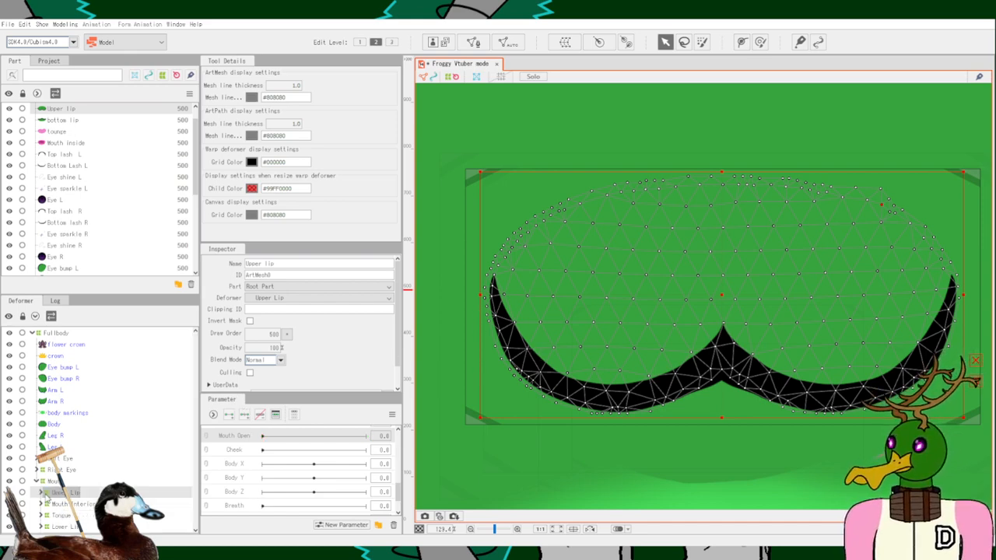
click(62, 493)
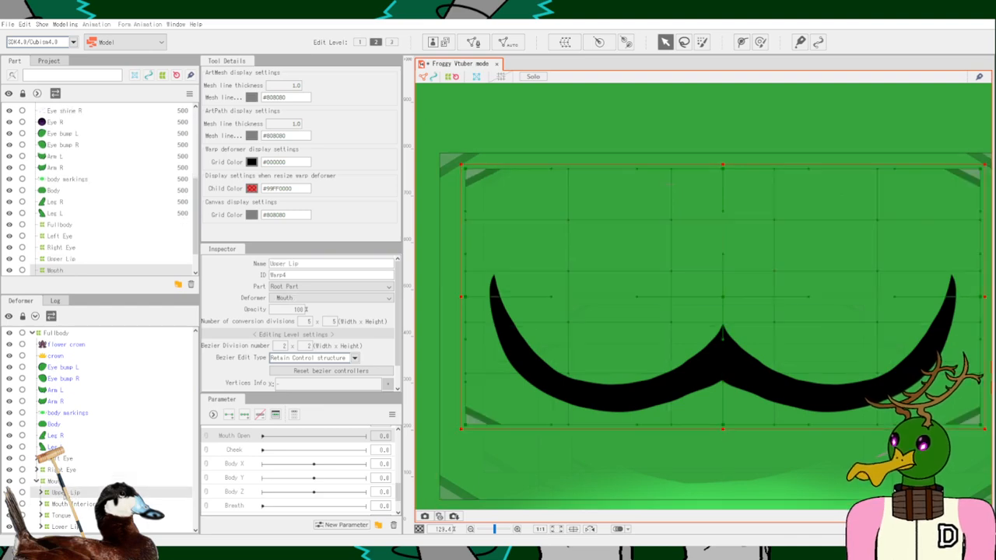
click(228, 414)
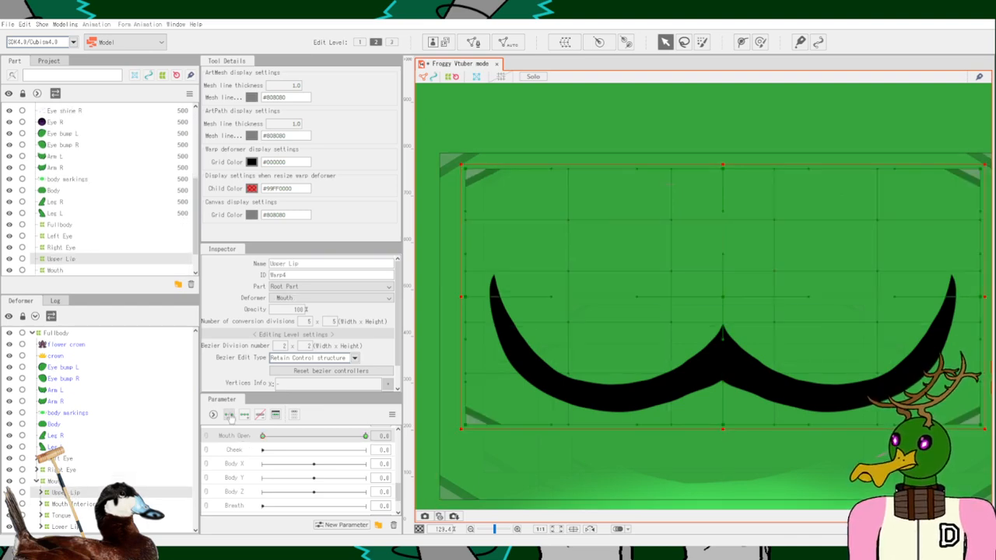
scroll(609, 325, down, 2)
scroll(711, 322, up, 2)
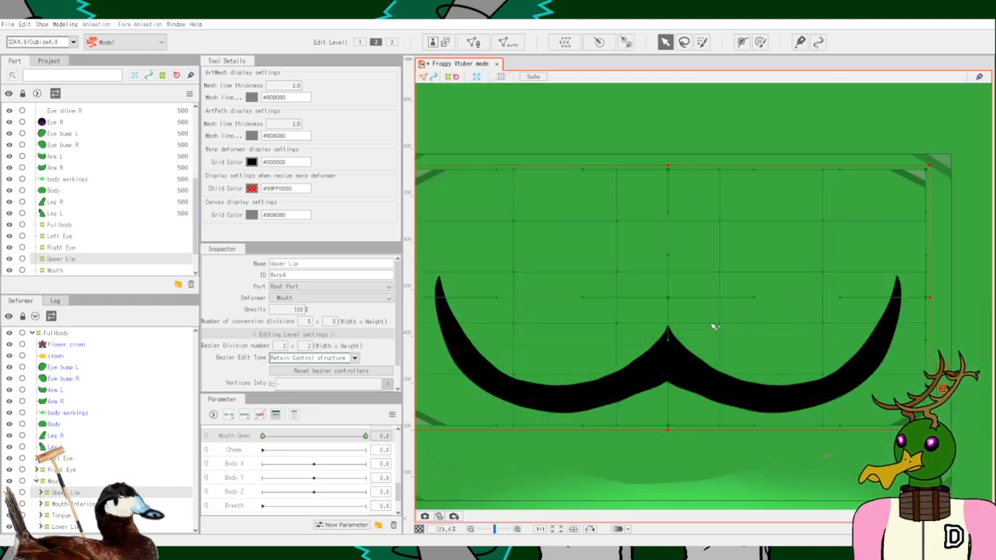
scroll(624, 324, down, 1)
scroll(655, 293, down, 3)
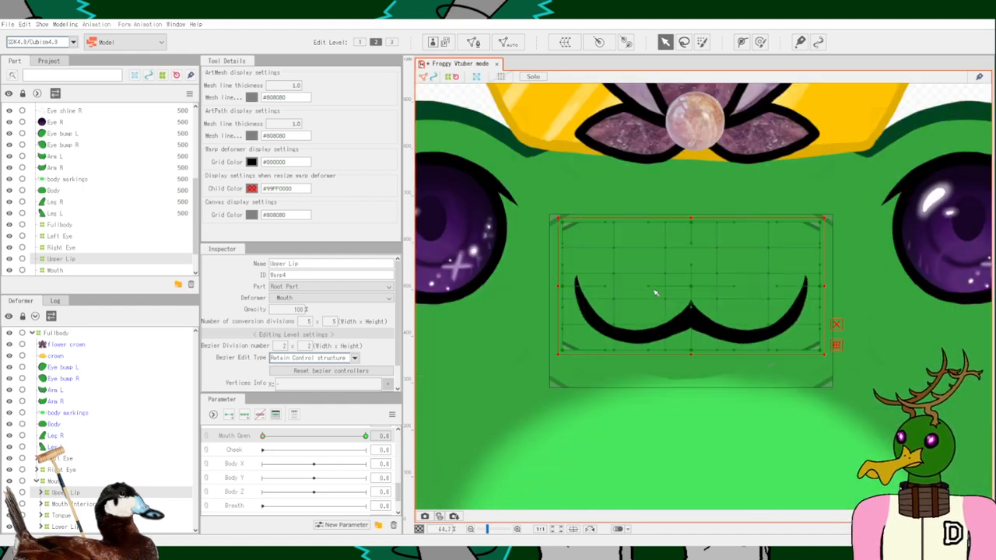
scroll(655, 293, up, 1)
scroll(687, 291, up, 3)
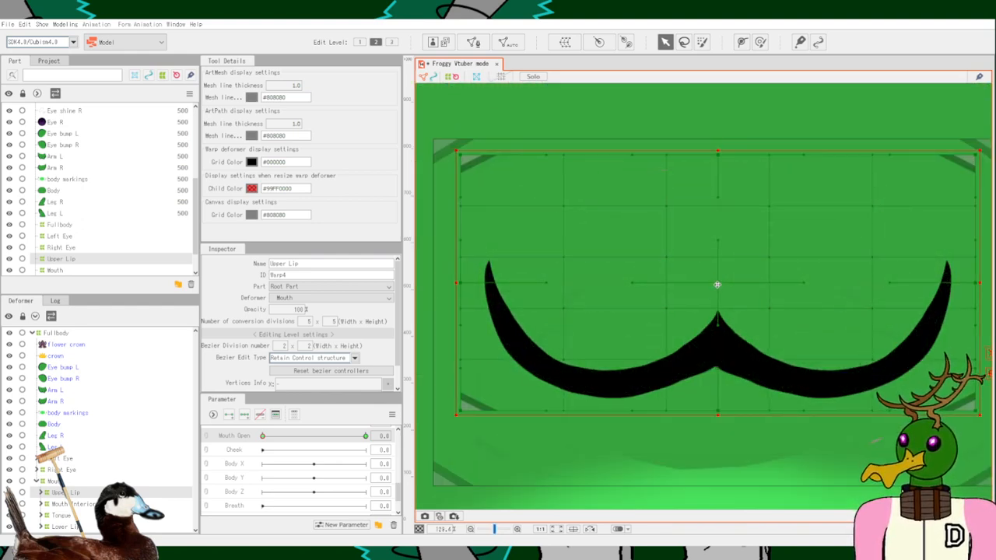
drag(717, 285, 704, 190)
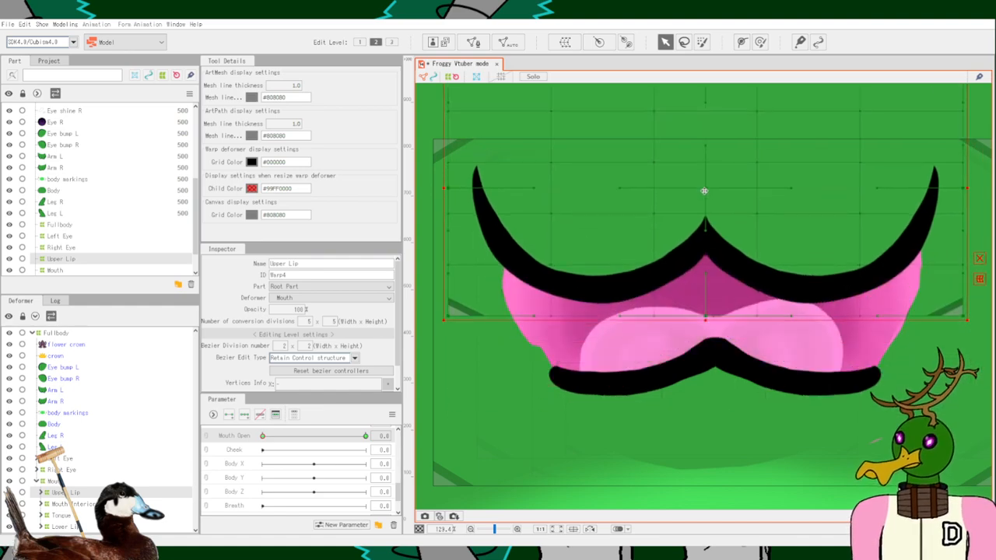
key(ctrl+z)
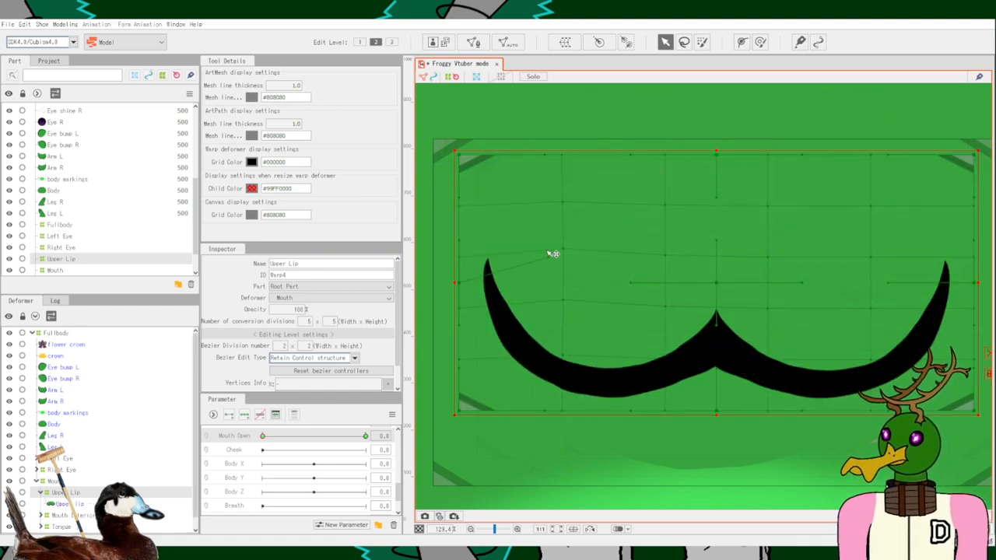
drag(552, 253, 539, 199)
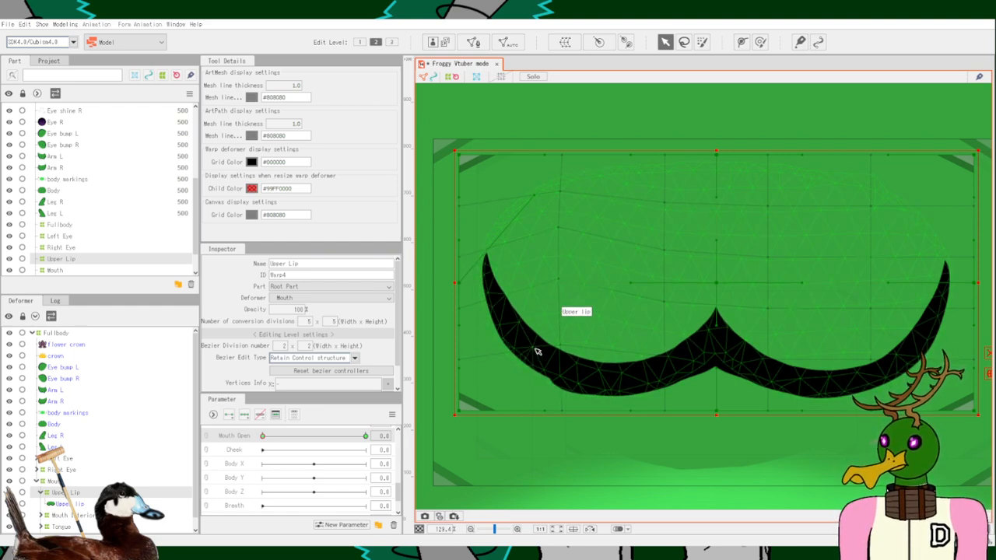
drag(549, 413, 561, 284)
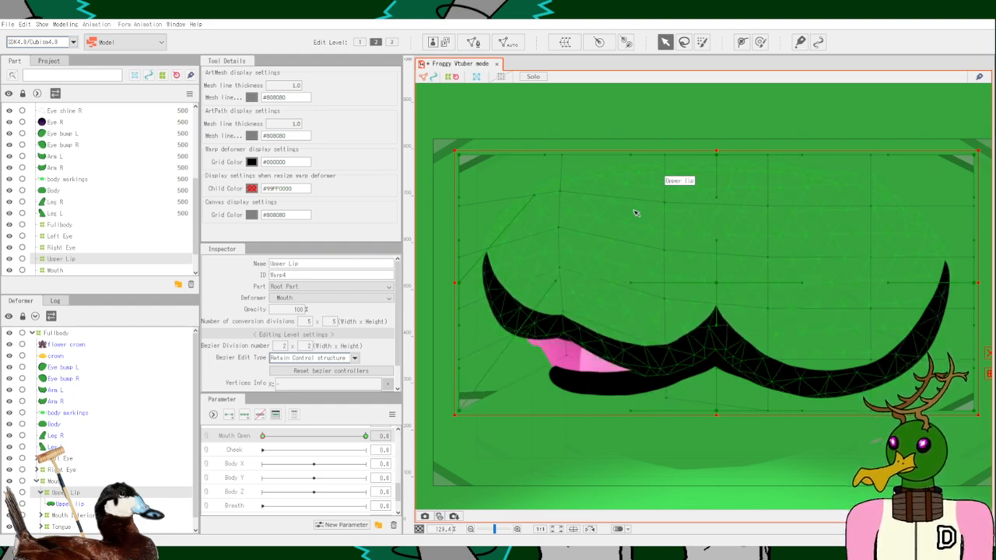
key(ctrl+z)
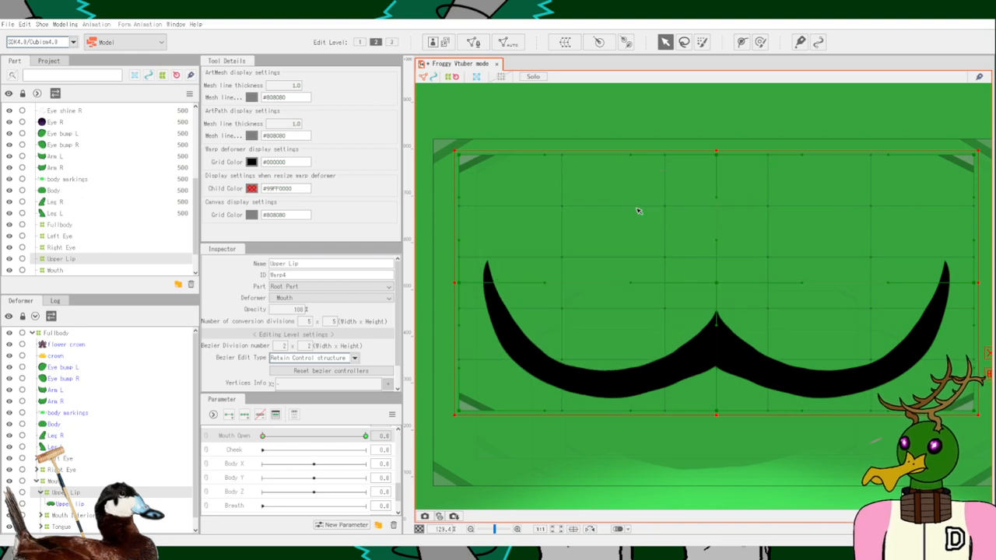
Raise the central and inner grid points of the Upper Lip deformer to lift the lip into a pointed arch.
drag(543, 116, 919, 487)
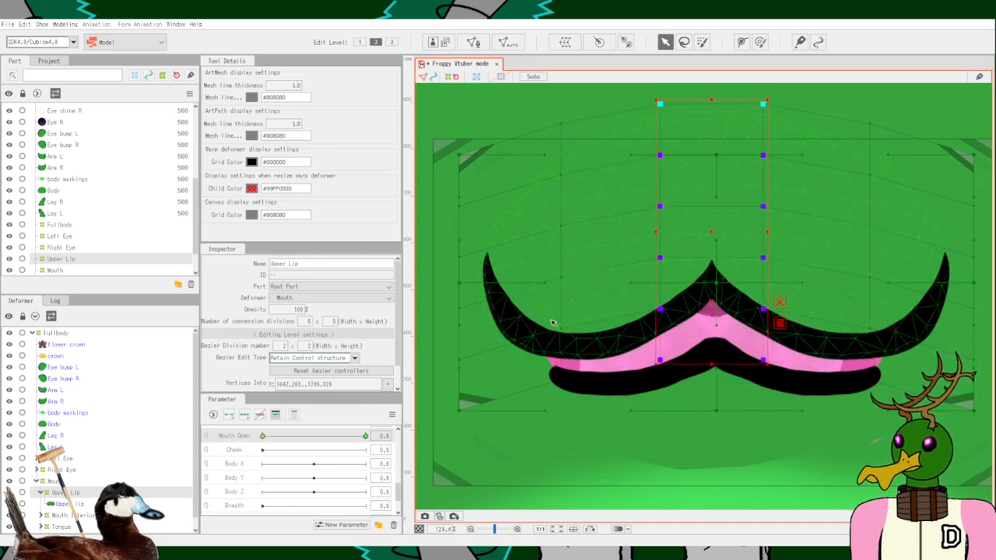
drag(536, 220, 895, 393)
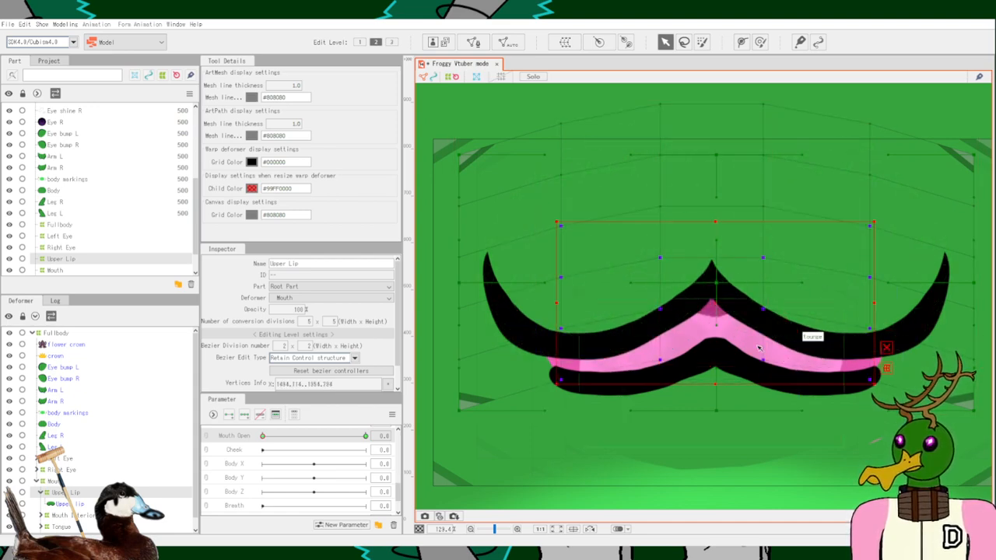
drag(664, 257, 809, 305)
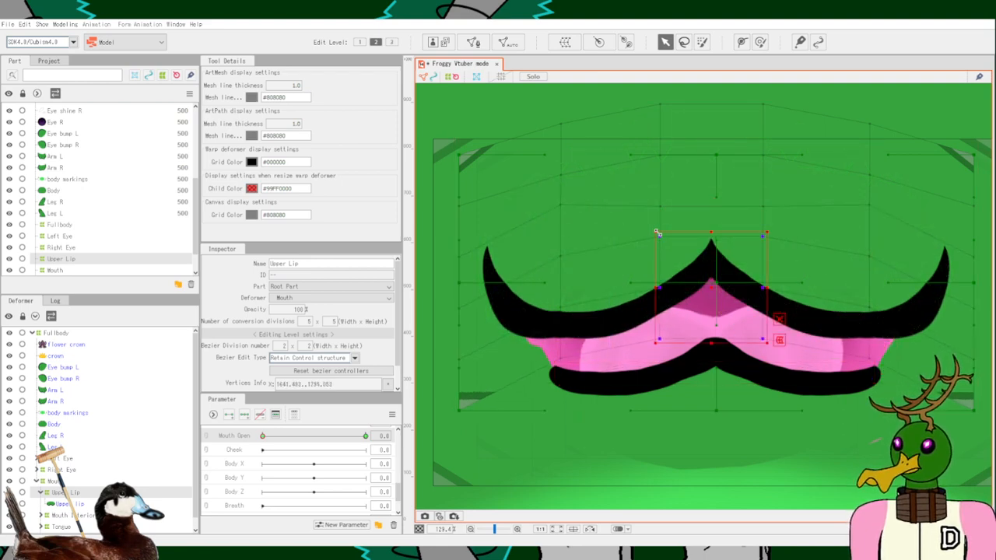
drag(666, 239, 662, 214)
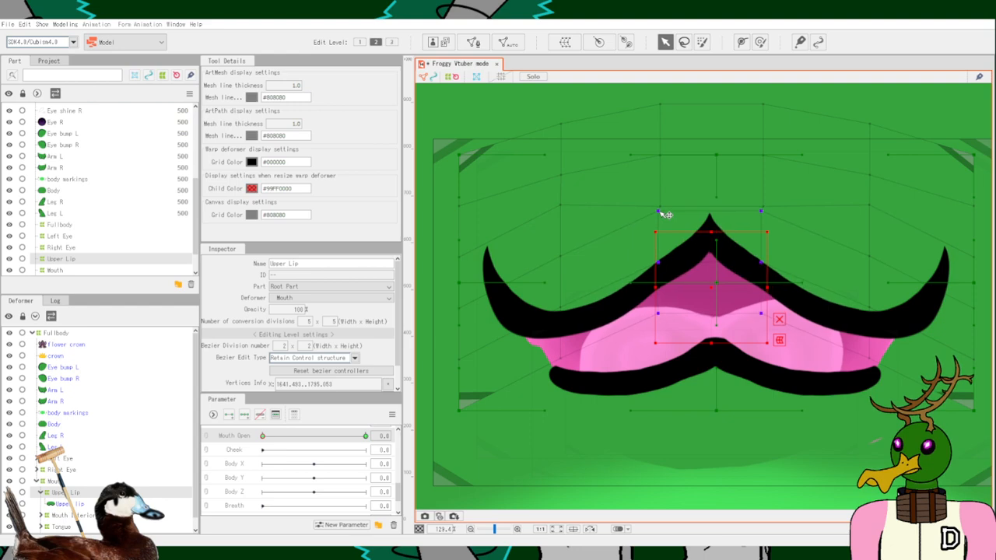
Move the Upper Lip deformer's left and right inner grid points upward and outward to open the lip evenly on both sides.
drag(542, 243, 661, 310)
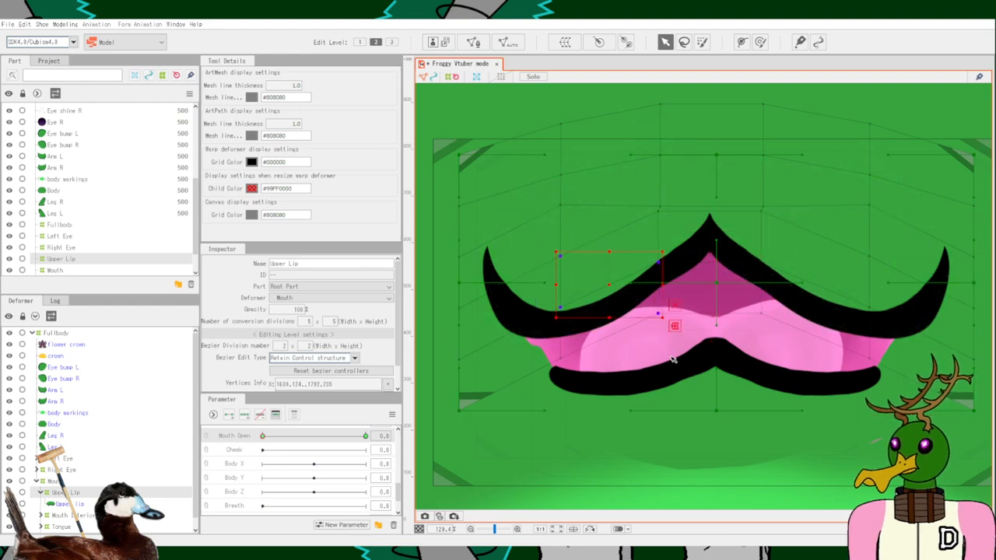
drag(540, 381, 671, 191)
mouse_move(607, 257)
mouse_down()
mouse_move(604, 285)
mouse_move(593, 257)
mouse_up()
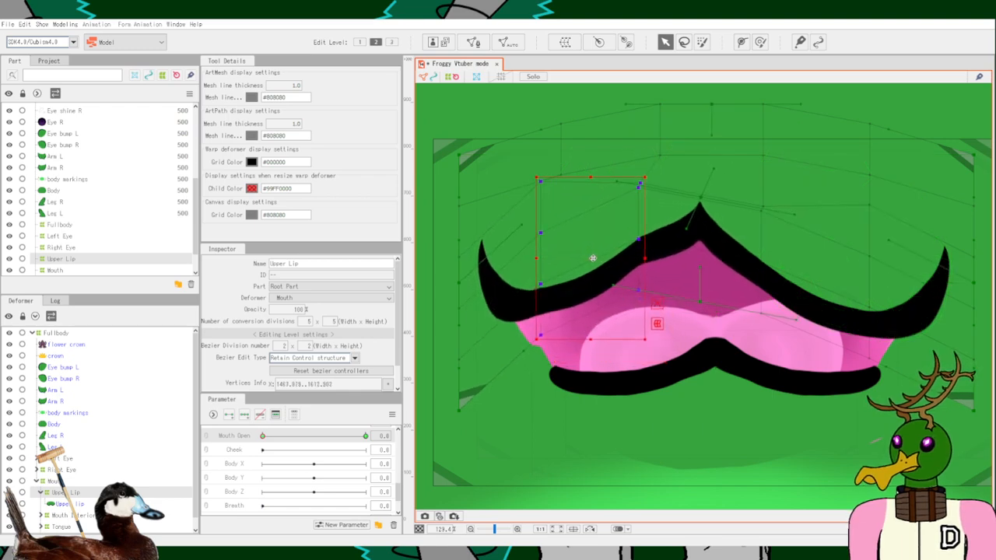
click(742, 179)
drag(739, 179, 915, 389)
drag(819, 287, 842, 263)
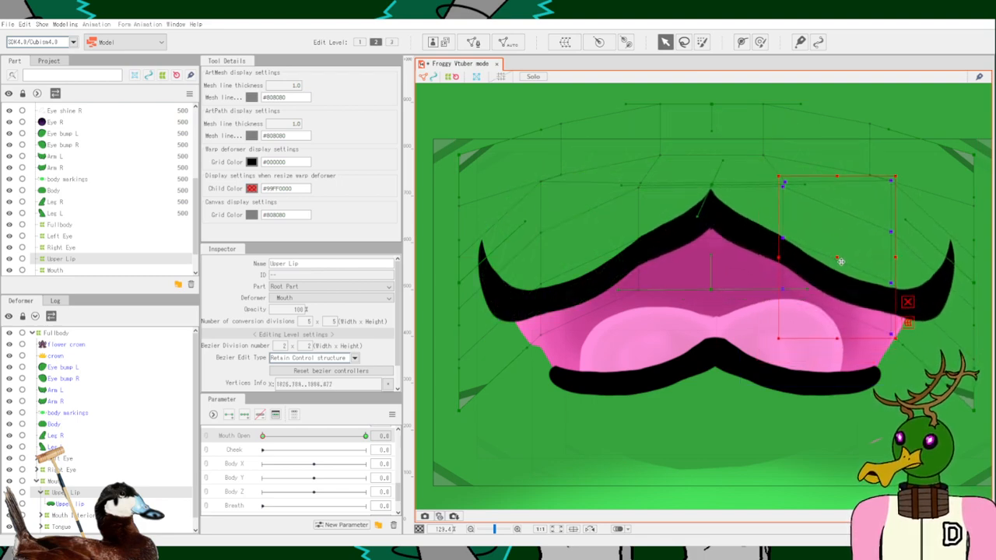
Nudge the Upper Lip grid point just left of the lip's peak and set Mouth Open to 1.0.
click(641, 242)
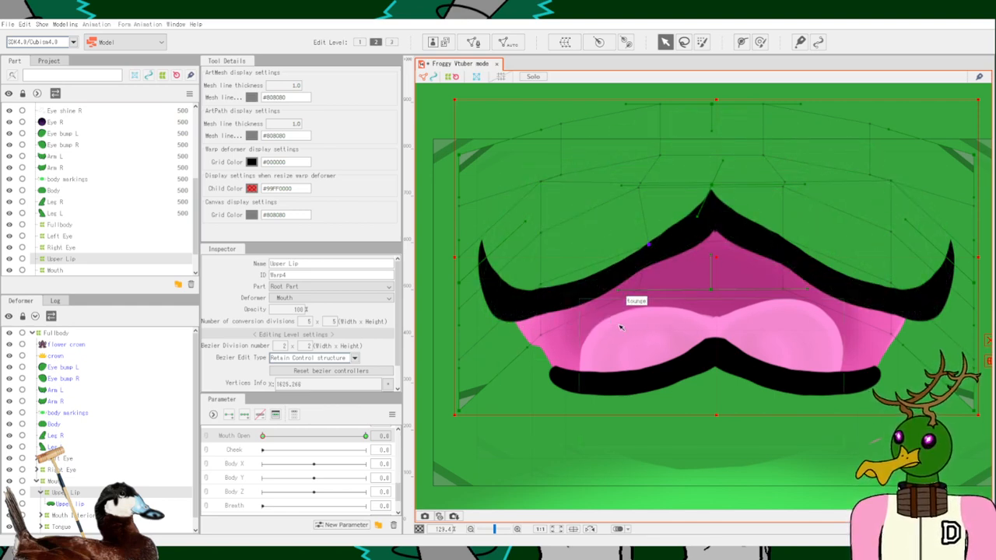
drag(266, 438, 232, 441)
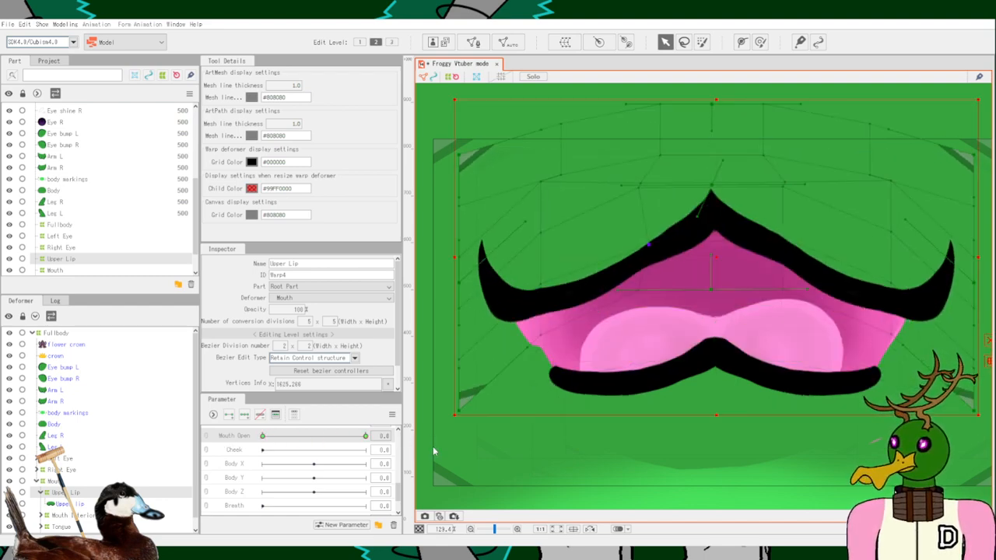
drag(442, 460, 402, 439)
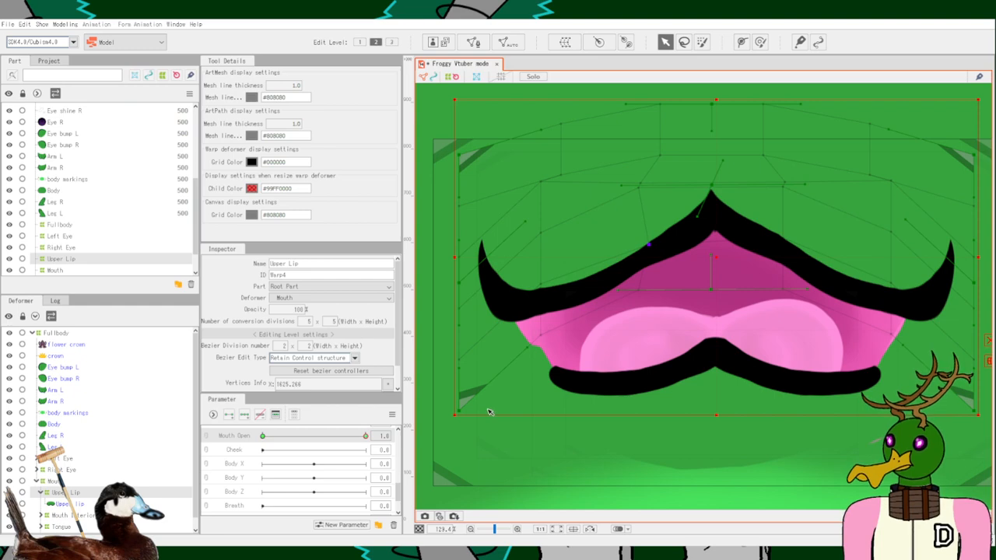
Raise the Upper Lip deformer's left and right edge points, move them inward and tilt their tops toward the mouth's centre.
drag(489, 412, 443, 196)
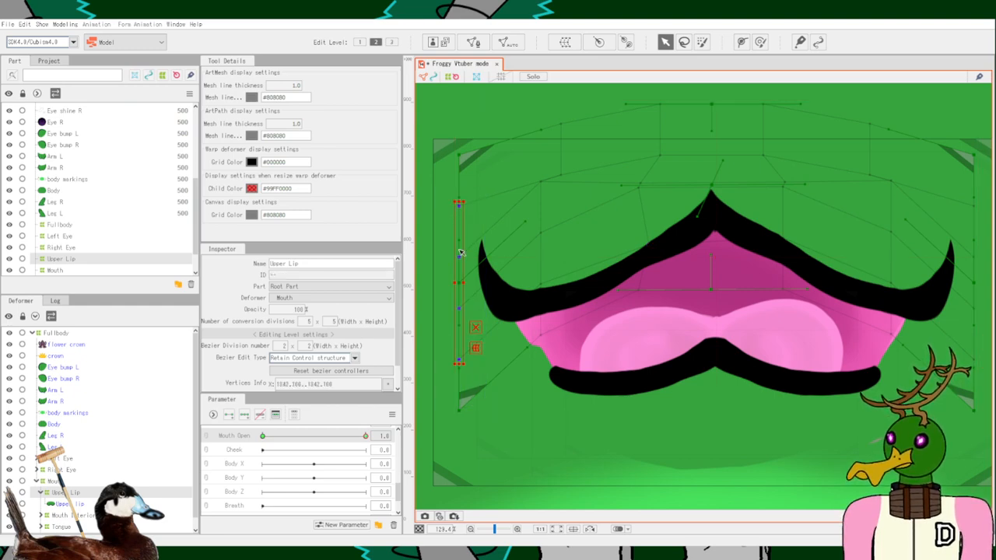
drag(459, 279, 465, 240)
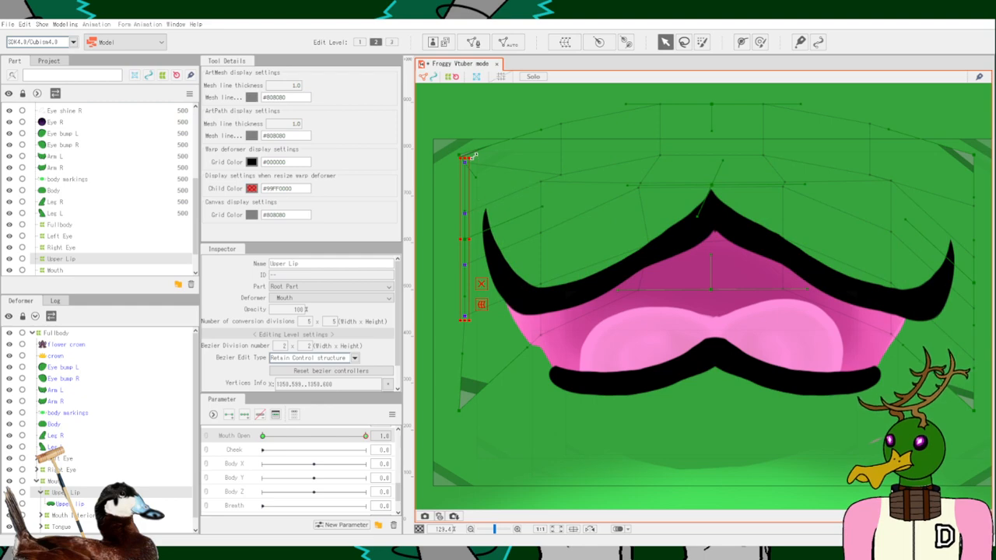
drag(473, 153, 495, 161)
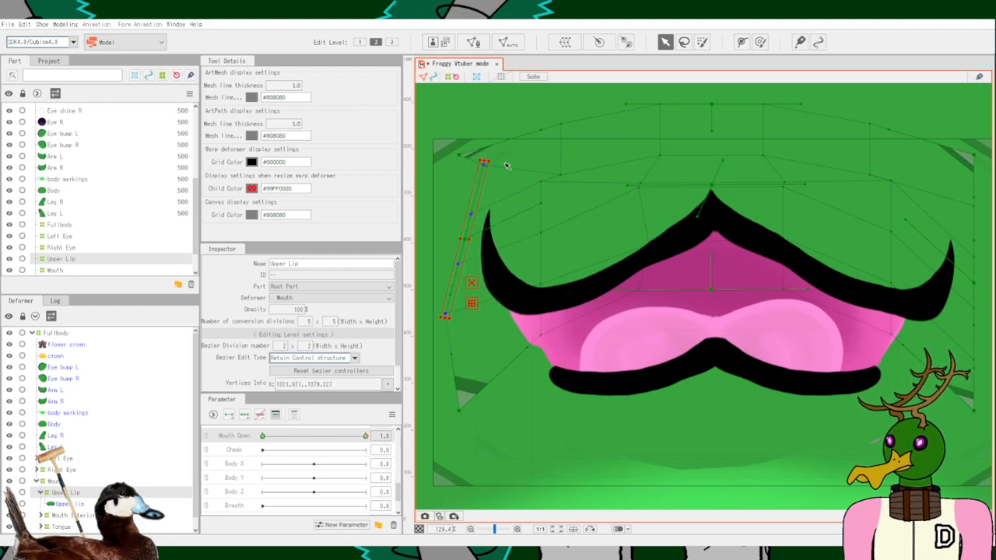
drag(980, 390, 952, 206)
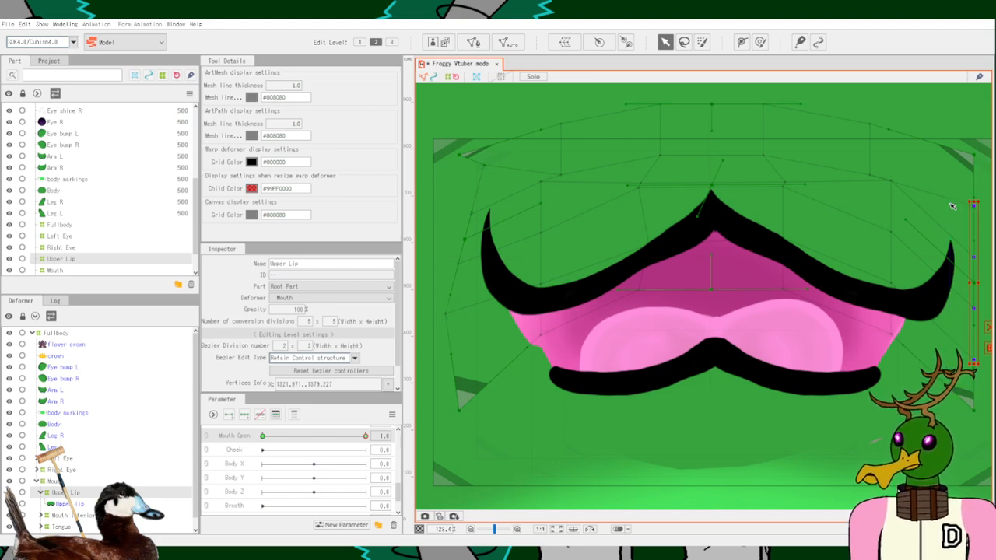
drag(974, 278, 948, 236)
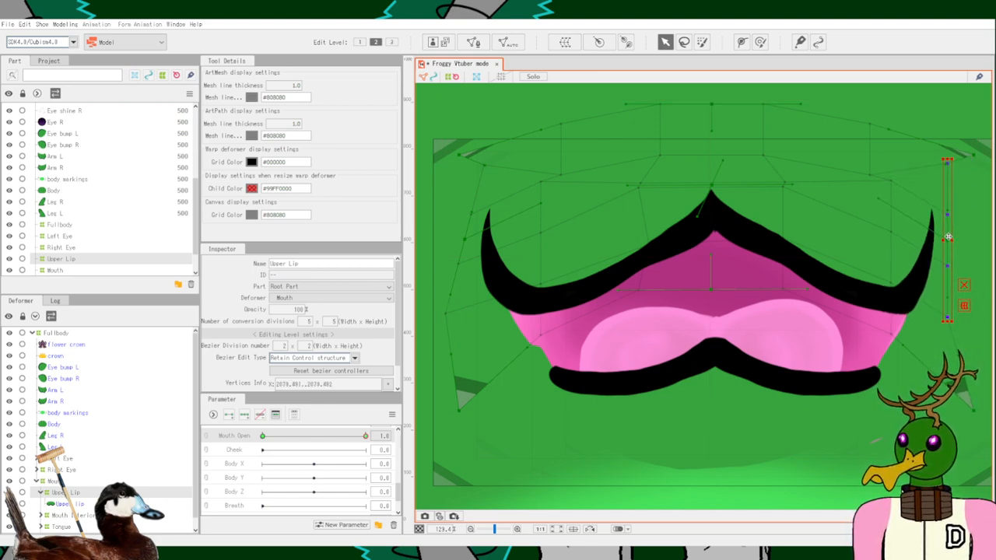
drag(953, 153, 918, 144)
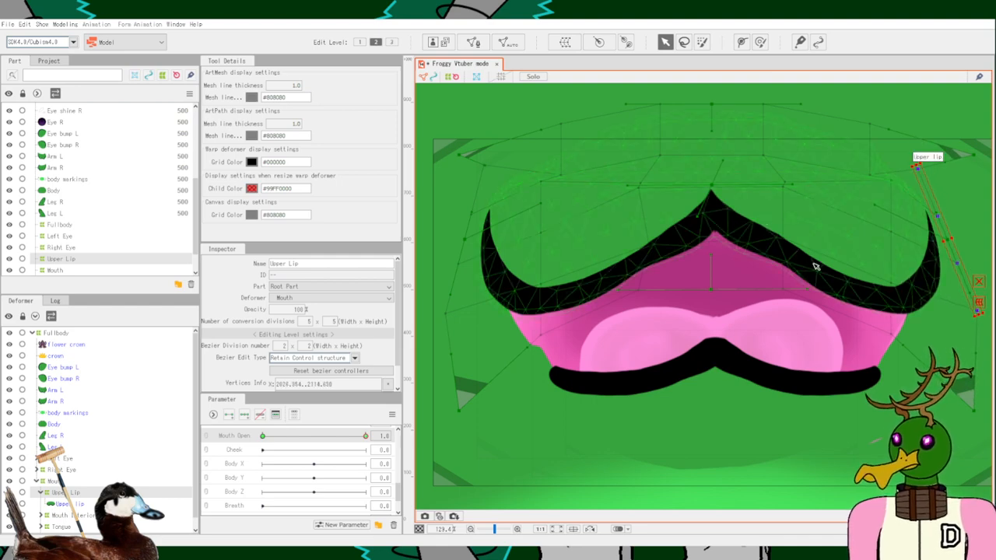
Adjust the Upper Lip deformer's grid points below the lip's peak to refine the curve around the centre.
click(784, 291)
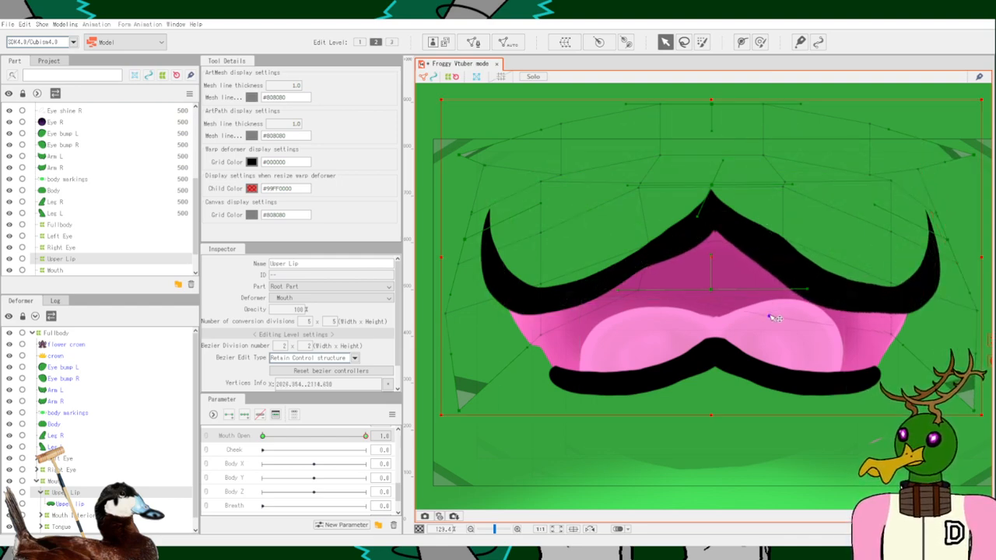
click(694, 269)
mouse_move(694, 270)
mouse_down()
mouse_move(692, 295)
mouse_move(707, 287)
mouse_move(702, 268)
mouse_move(713, 268)
mouse_up()
click(739, 253)
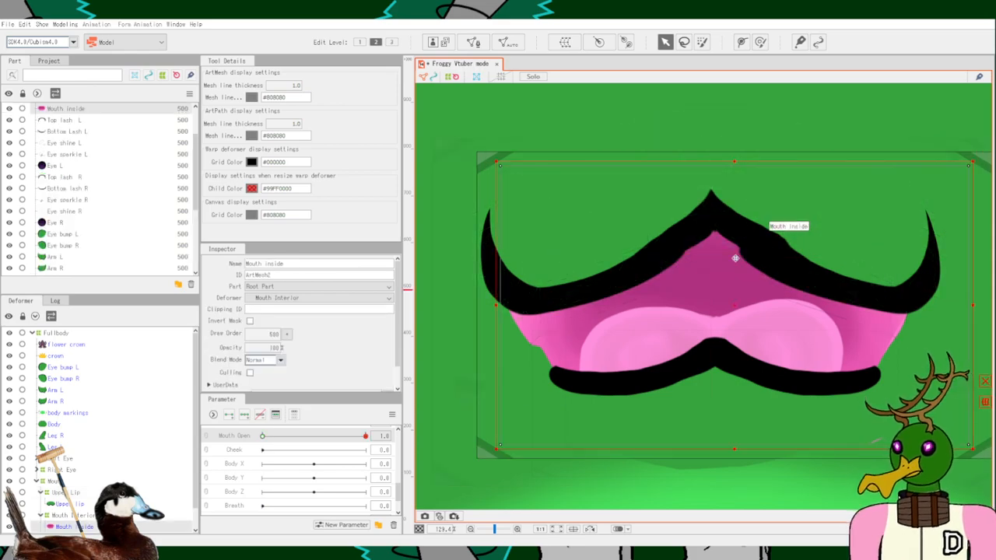
Select the Upper Lip deformer and move its grid points at the peak and along the left side to smooth the lip's left half.
scroll(740, 251, up, 3)
scroll(763, 229, down, 3)
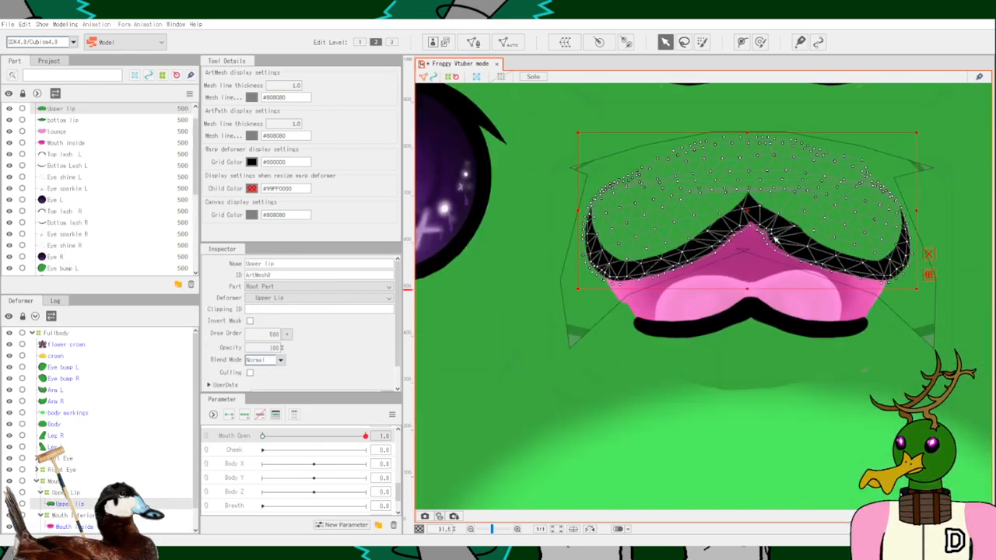
click(735, 401)
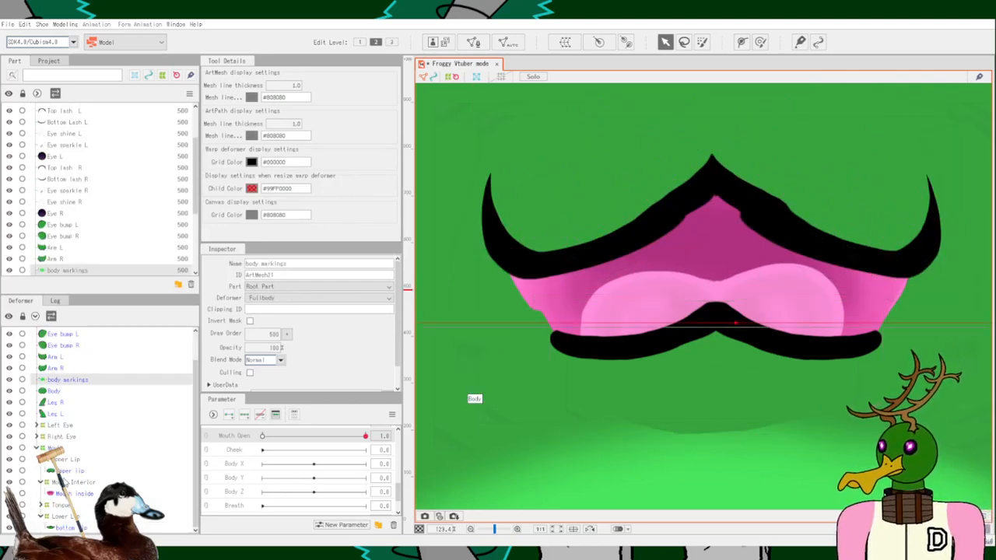
click(66, 459)
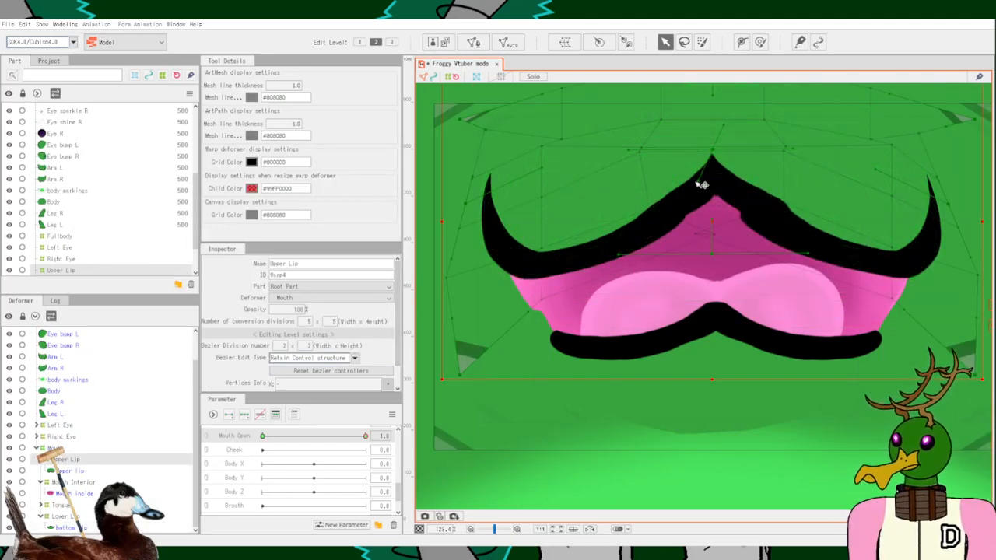
drag(697, 180, 709, 160)
drag(636, 149, 597, 154)
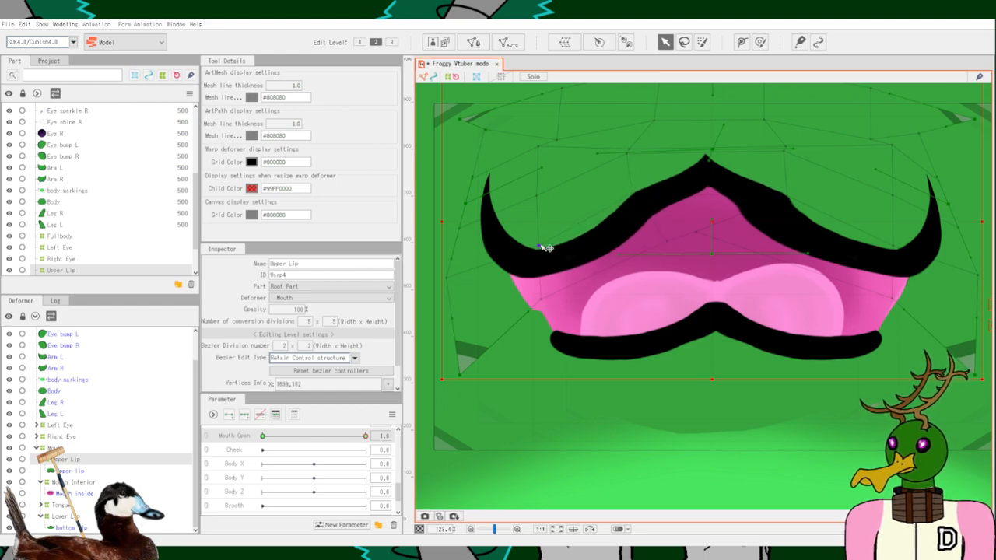
mouse_move(539, 244)
mouse_down()
mouse_move(535, 231)
mouse_move(545, 231)
mouse_up()
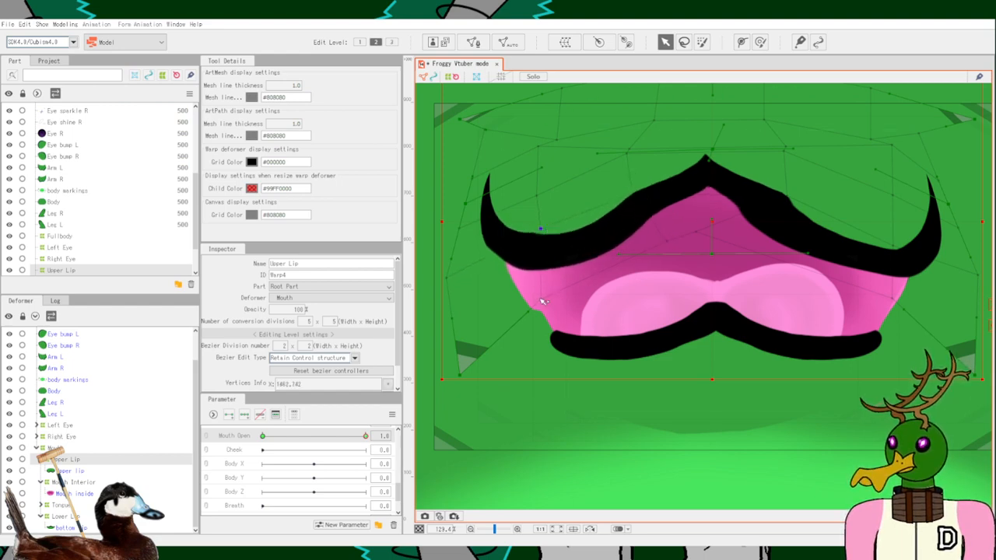
drag(542, 299, 542, 279)
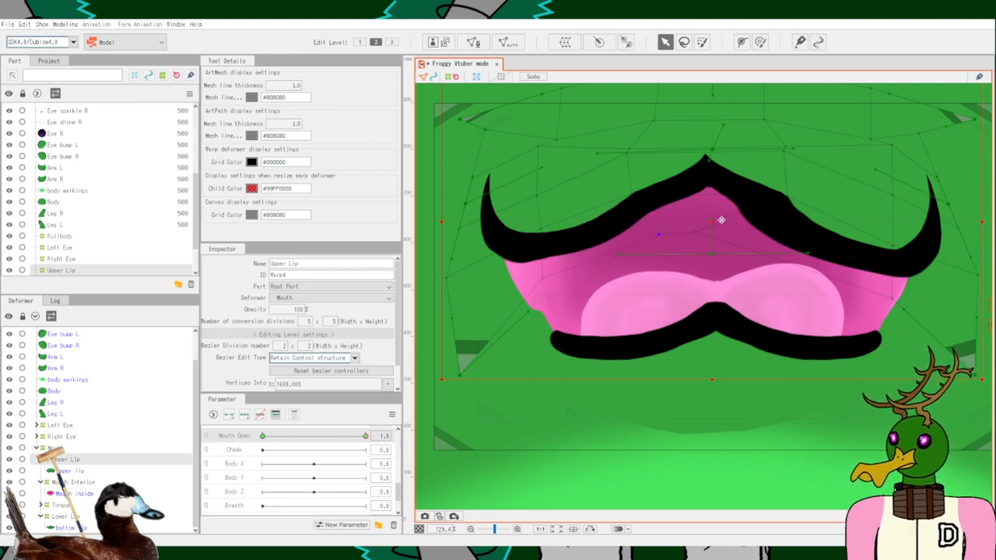
Raise the Upper Lip deformer's grid points along the right side and right edge to lift and smooth the right half of the lip.
scroll(700, 269, up, 3)
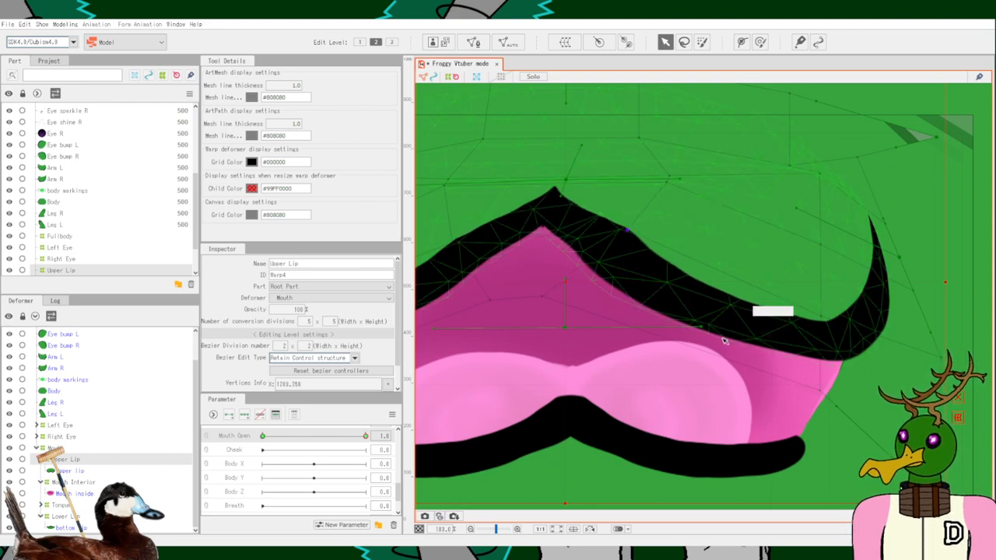
mouse_move(789, 317)
mouse_down()
mouse_move(824, 291)
mouse_move(809, 283)
mouse_move(807, 295)
mouse_up()
mouse_move(943, 360)
mouse_down()
mouse_move(929, 337)
mouse_move(951, 347)
mouse_up()
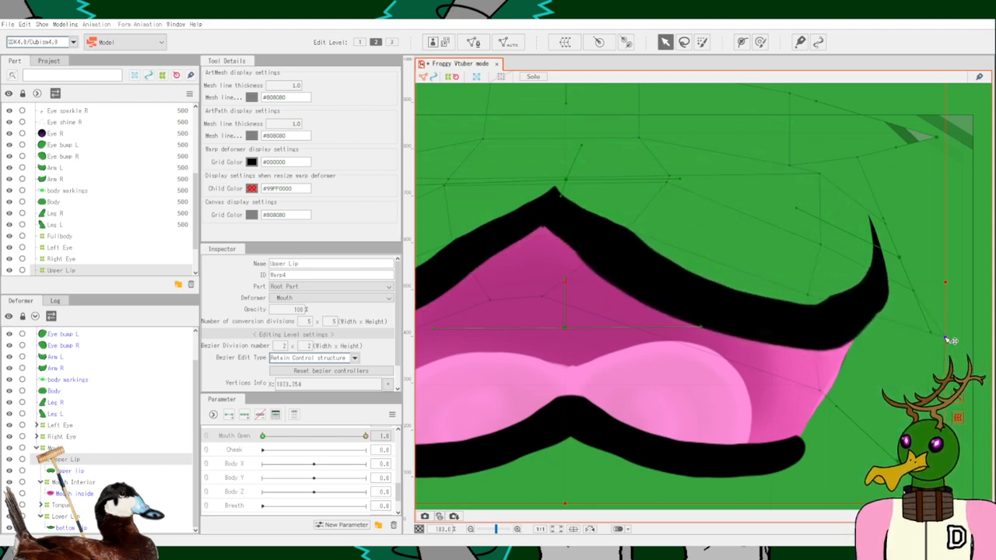
mouse_move(812, 296)
mouse_down()
mouse_move(831, 306)
mouse_move(840, 298)
mouse_move(815, 282)
mouse_up()
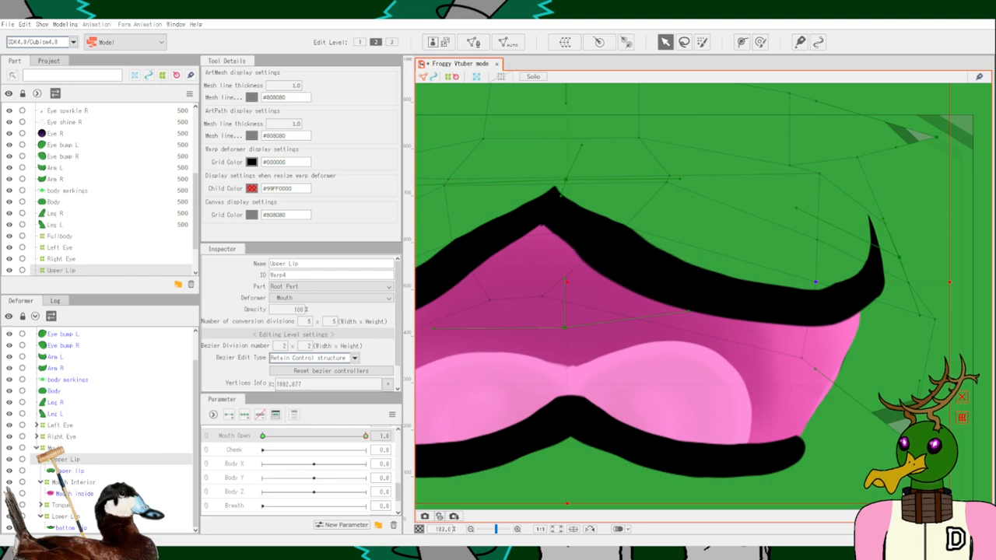
scroll(829, 318, down, 3)
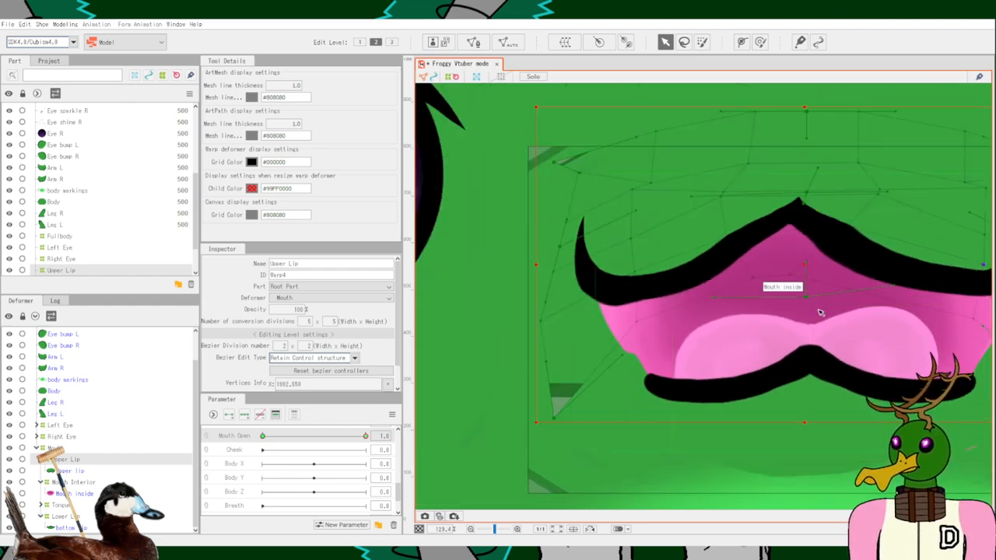
Raise the Upper Lip deformer's lower-left corner and adjust its left edge and inner points to round the lip's left corner.
scroll(706, 317, down, 5)
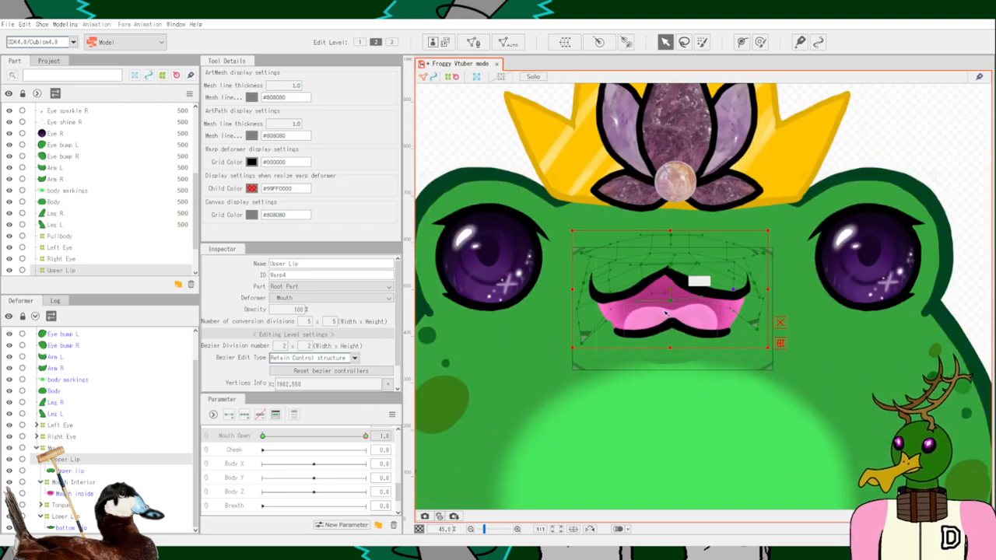
scroll(665, 313, up, 8)
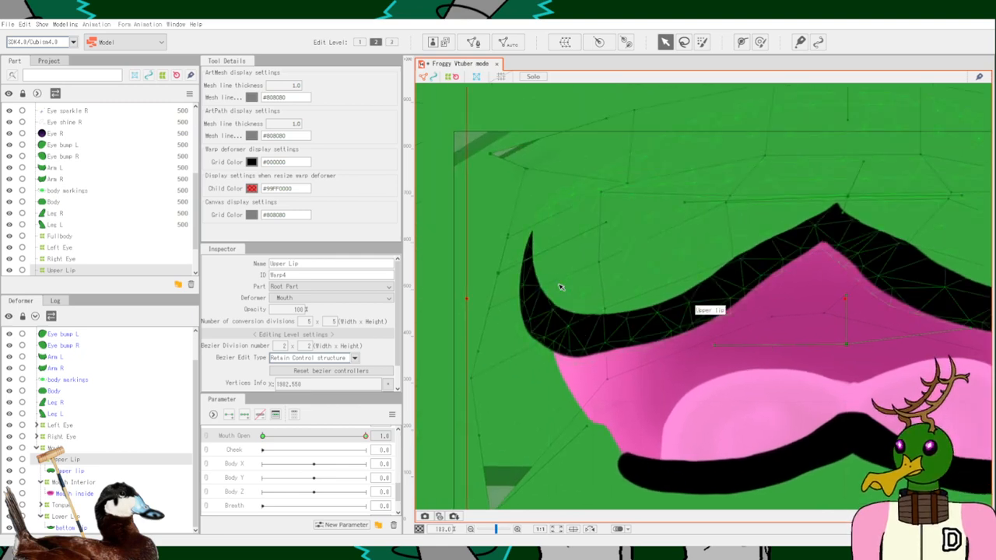
scroll(560, 287, down, 6)
scroll(563, 307, up, 4)
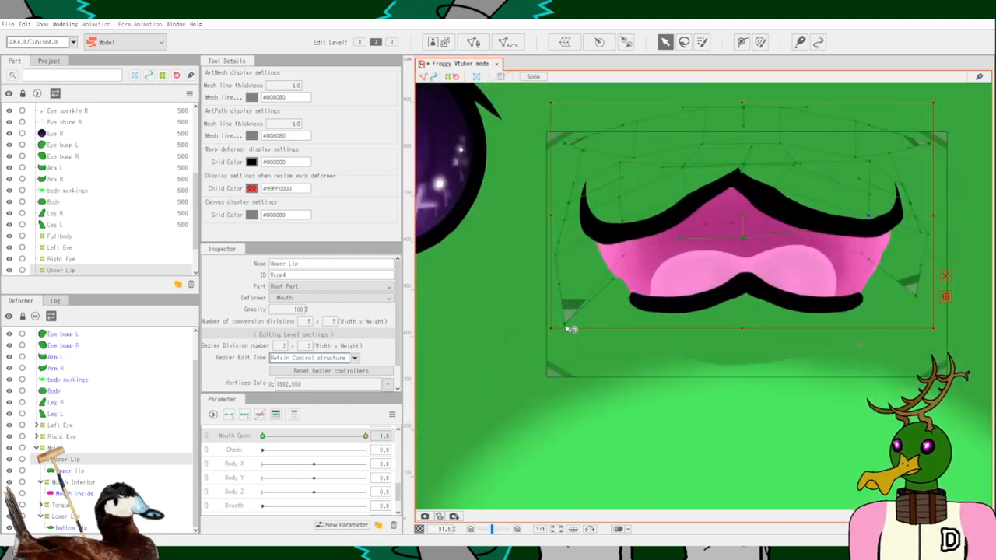
drag(571, 329, 566, 300)
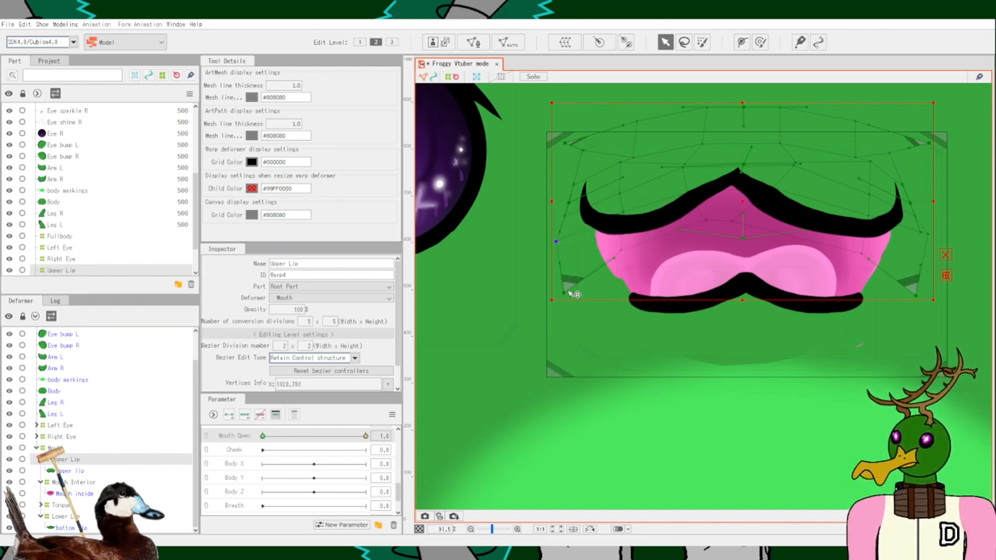
scroll(595, 235, up, 3)
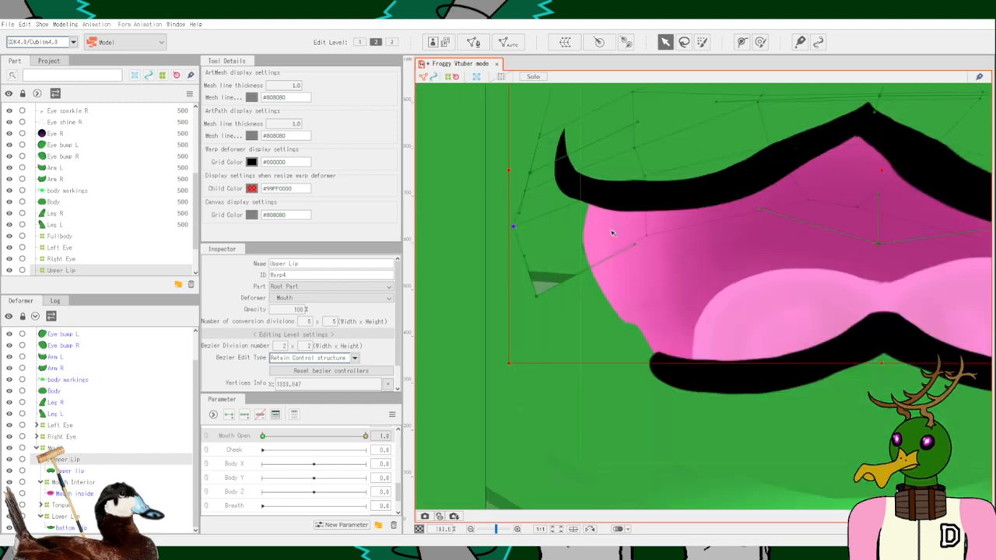
drag(647, 178, 627, 192)
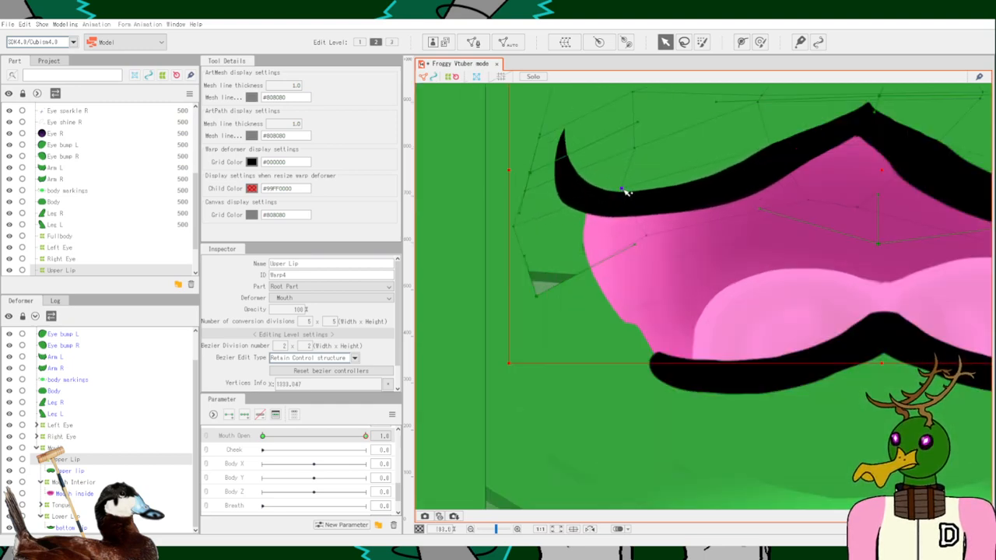
mouse_move(514, 226)
mouse_down()
mouse_move(532, 240)
mouse_move(528, 229)
mouse_up()
Lower the Upper Lip deformer's grid points on both sides of the peak and pull those above it inward to form a softer, symmetrical peak.
scroll(835, 246, up, 2)
drag(833, 245, 723, 331)
scroll(722, 331, down, 2)
drag(664, 229, 666, 241)
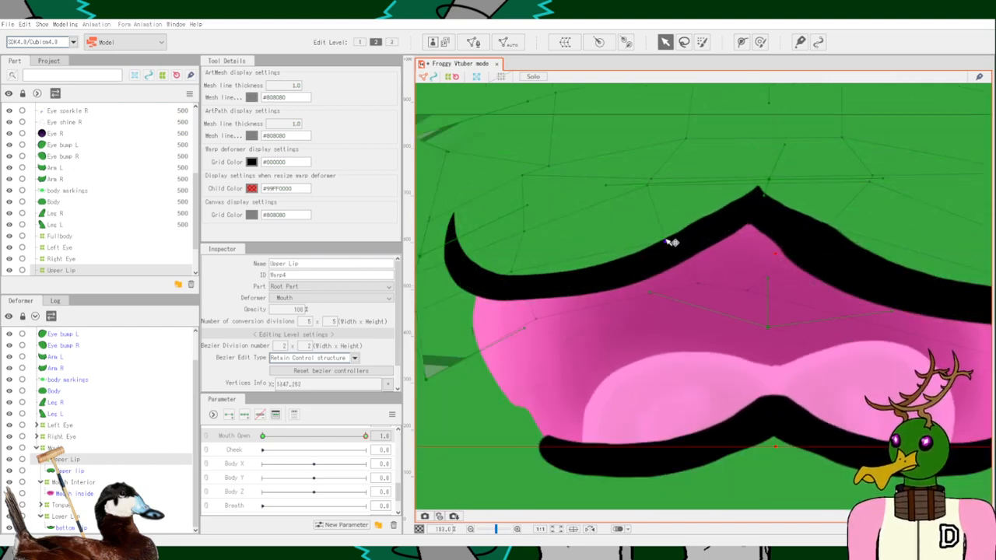
drag(700, 363, 607, 351)
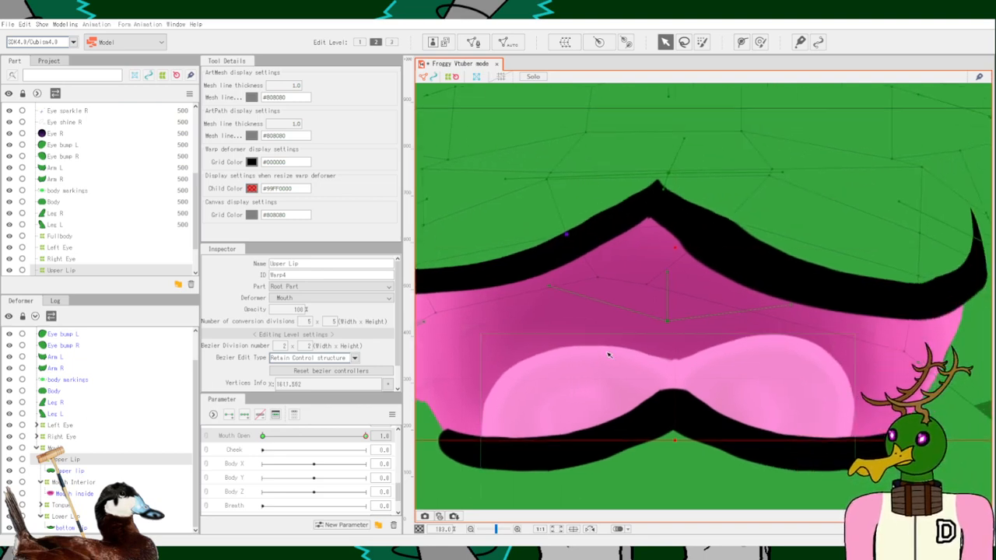
drag(733, 222, 723, 244)
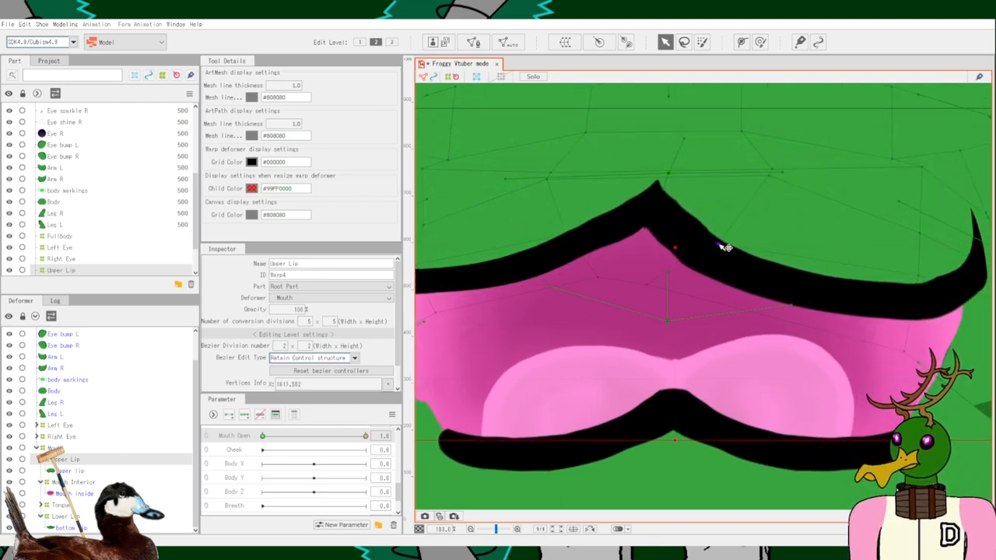
drag(566, 232, 575, 247)
drag(547, 179, 560, 195)
drag(773, 182, 744, 200)
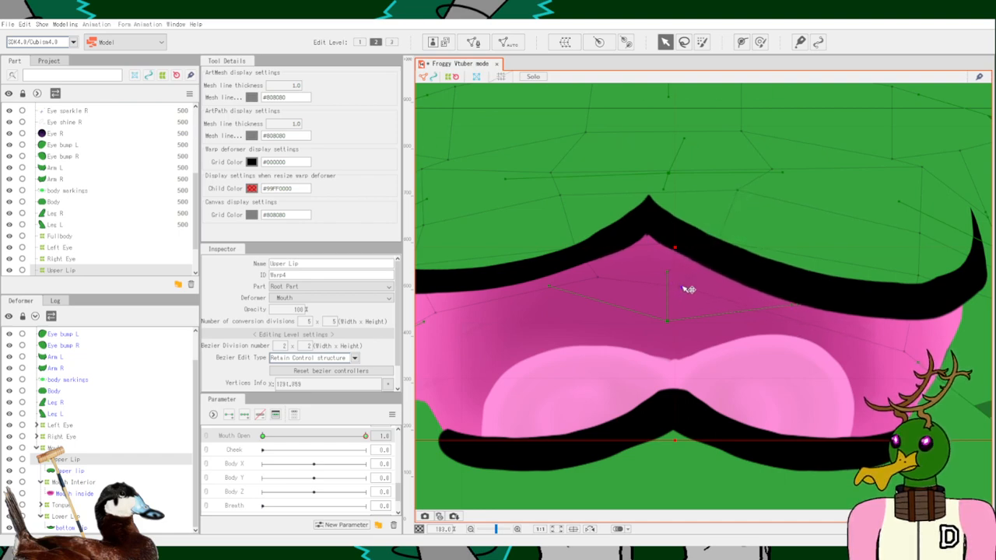
drag(597, 278, 601, 293)
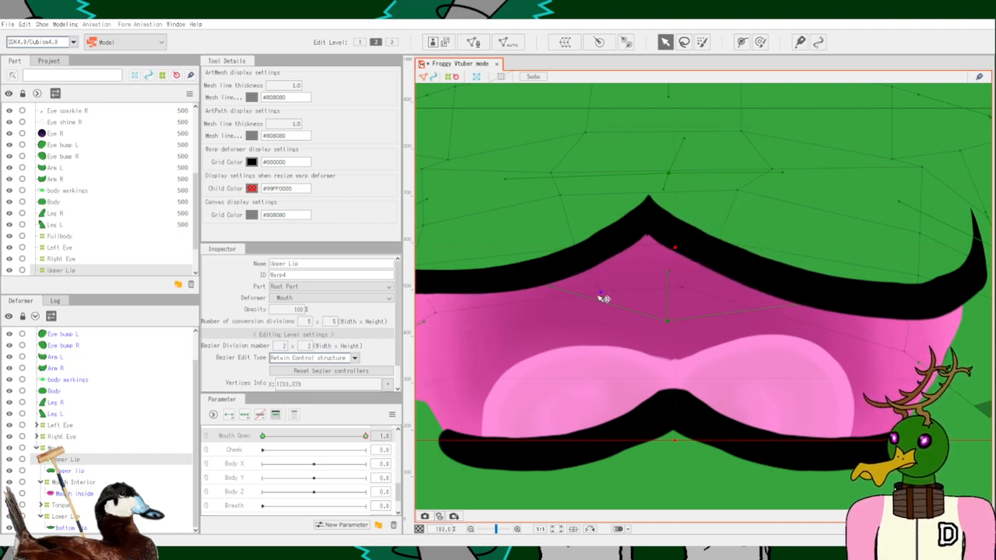
Deselect the Upper Lip deformer and scrub Mouth Open between 1.0 and 0.0 to check the mouth's movement on the whole frog.
scroll(643, 369, down, 3)
scroll(604, 364, up, 4)
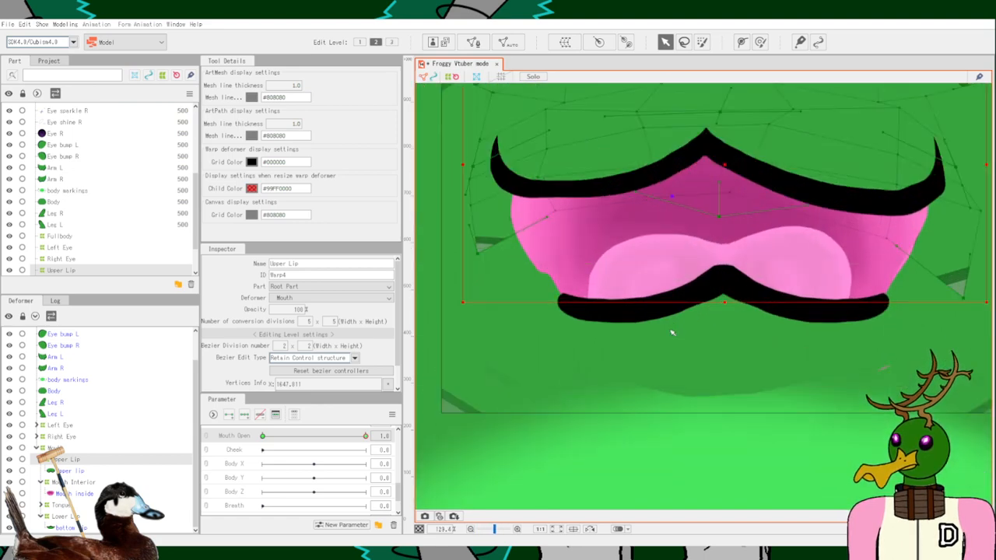
scroll(673, 334, down, 4)
drag(761, 343, 758, 367)
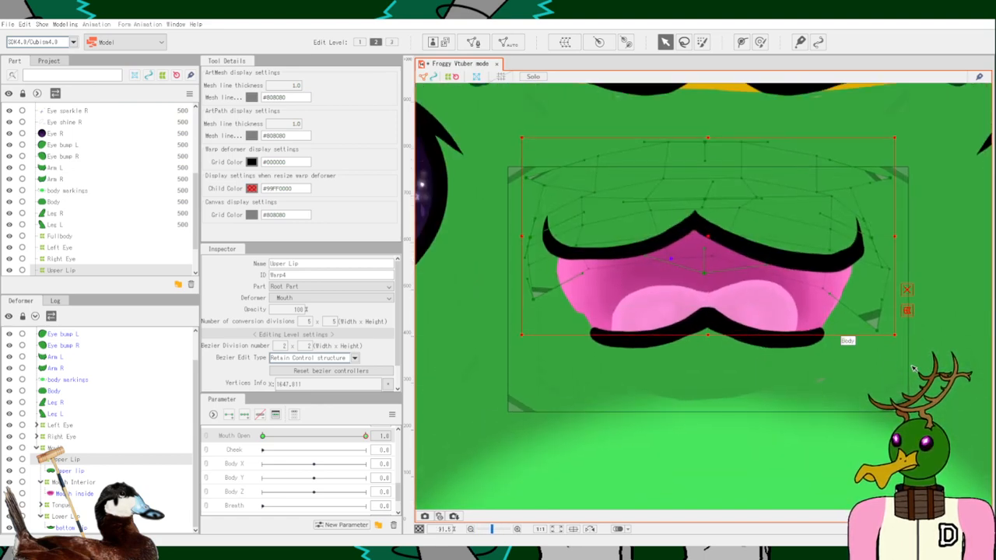
click(945, 361)
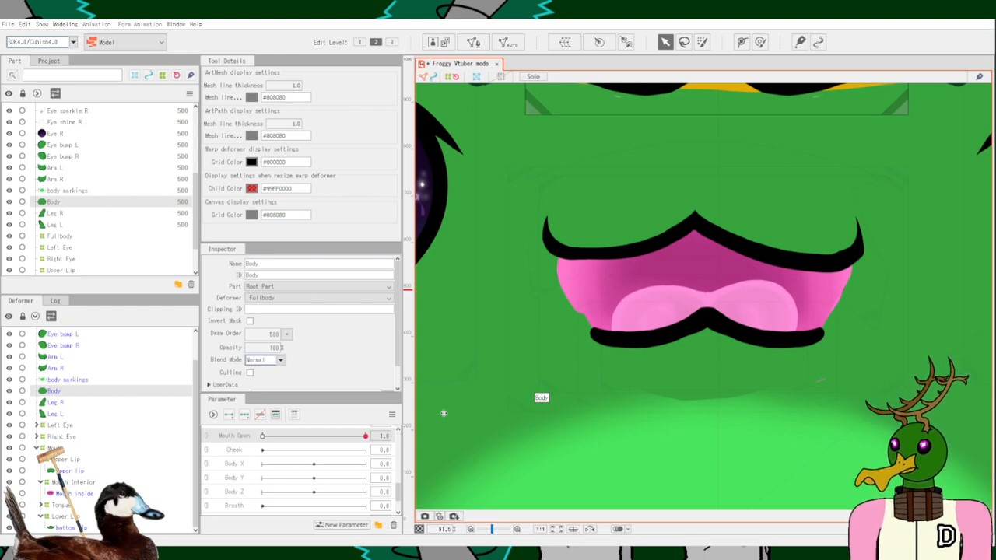
drag(365, 436, 262, 435)
scroll(733, 347, down, 6)
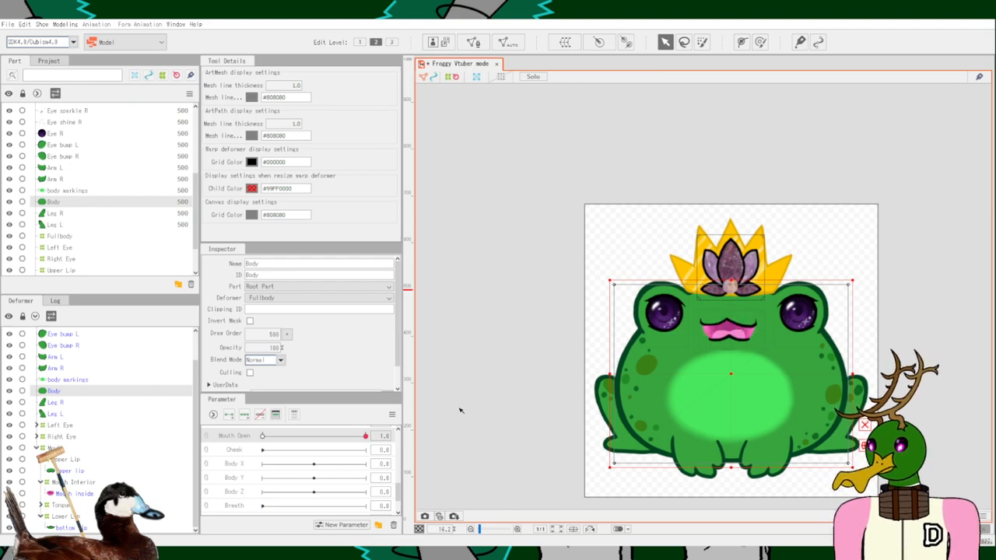
click(230, 415)
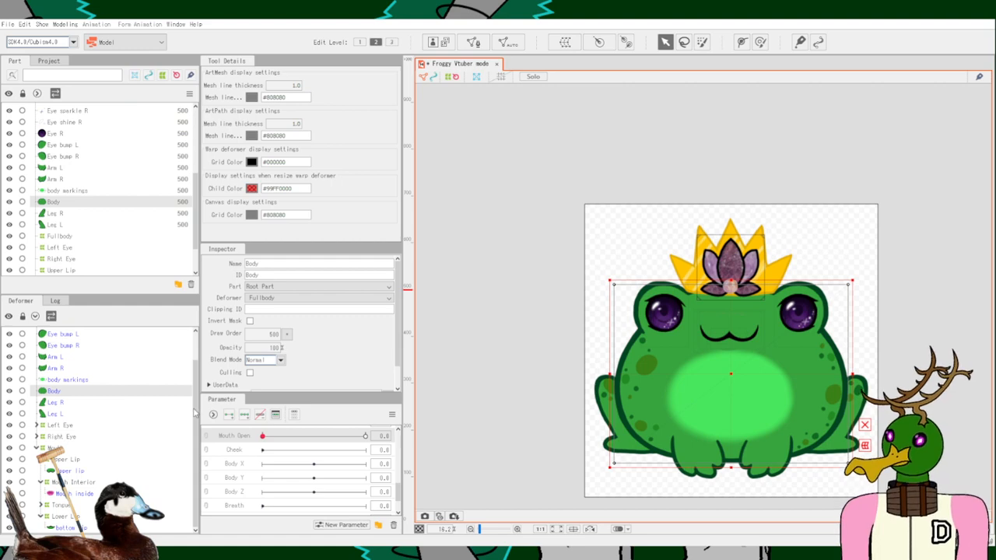
scroll(728, 334, up, 8)
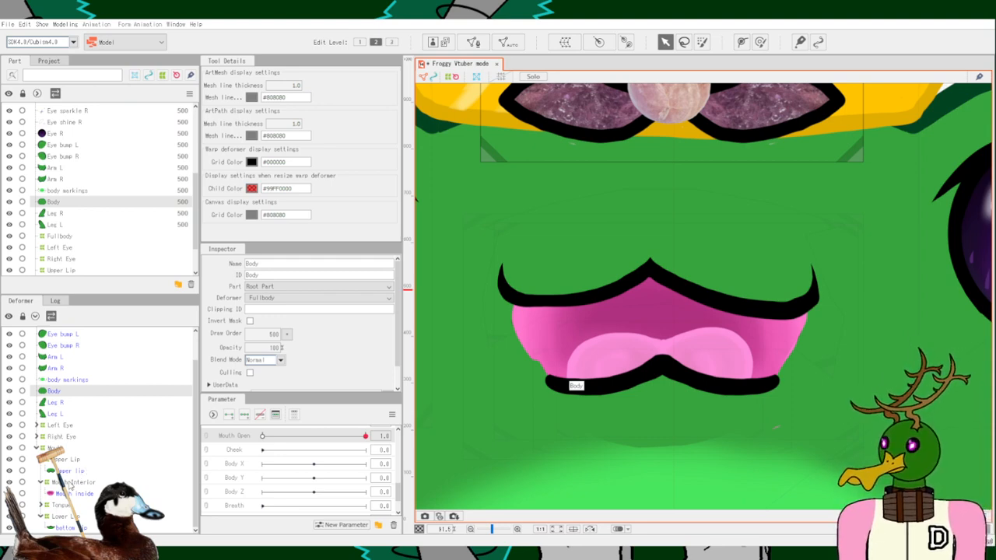
Select the Lower Lip deformer at Mouth Open 1.0 and examine its grid around the bottom lip.
click(70, 528)
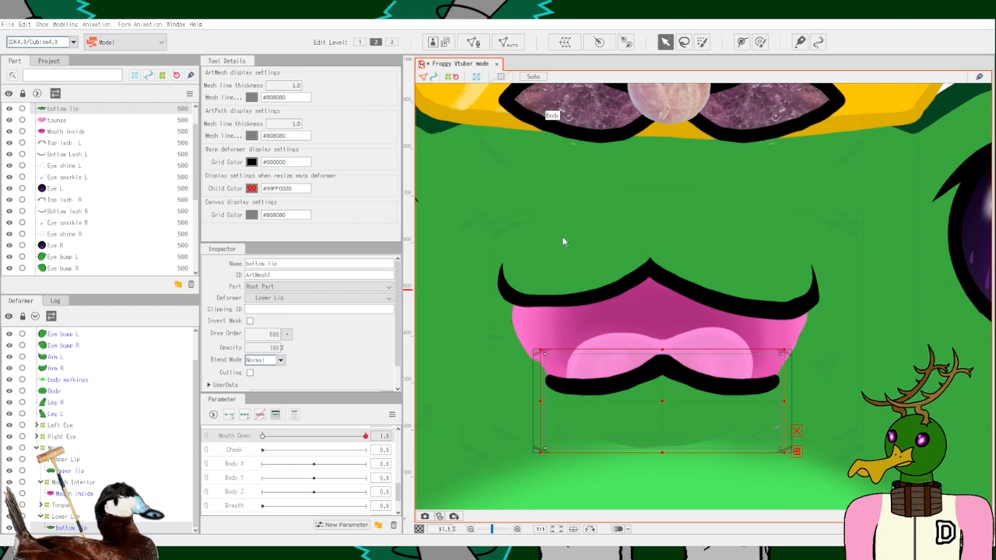
click(484, 267)
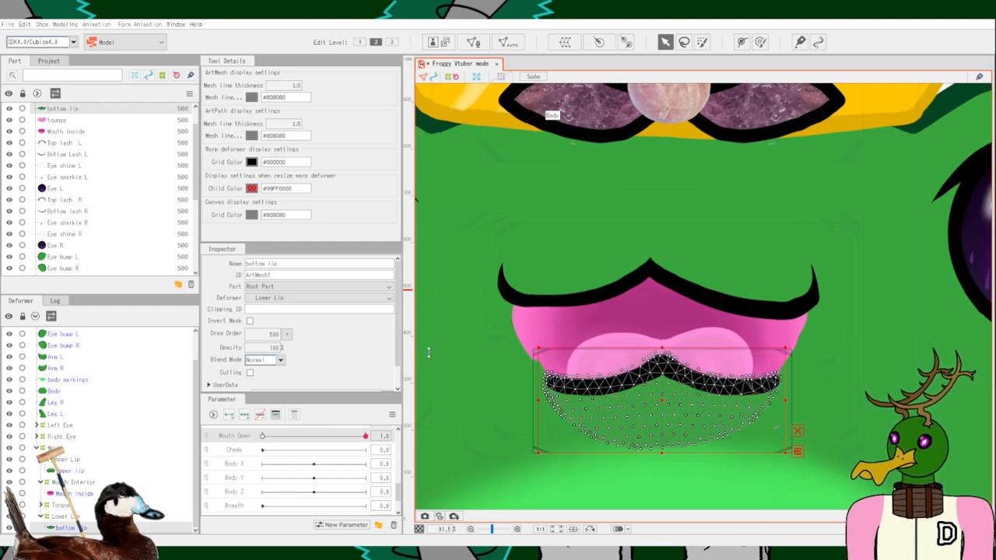
click(62, 515)
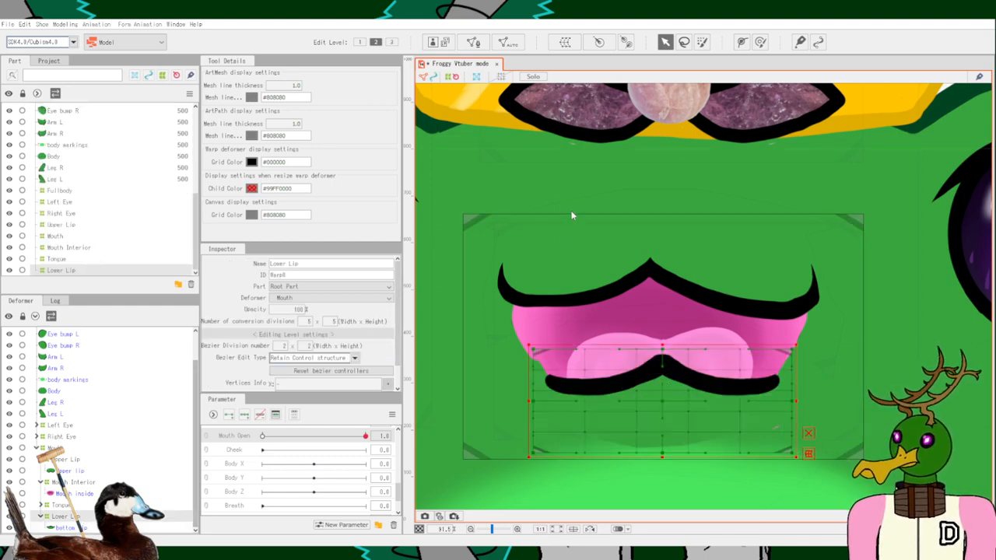
scroll(654, 363, up, 3)
scroll(648, 373, down, 2)
scroll(622, 339, up, 1)
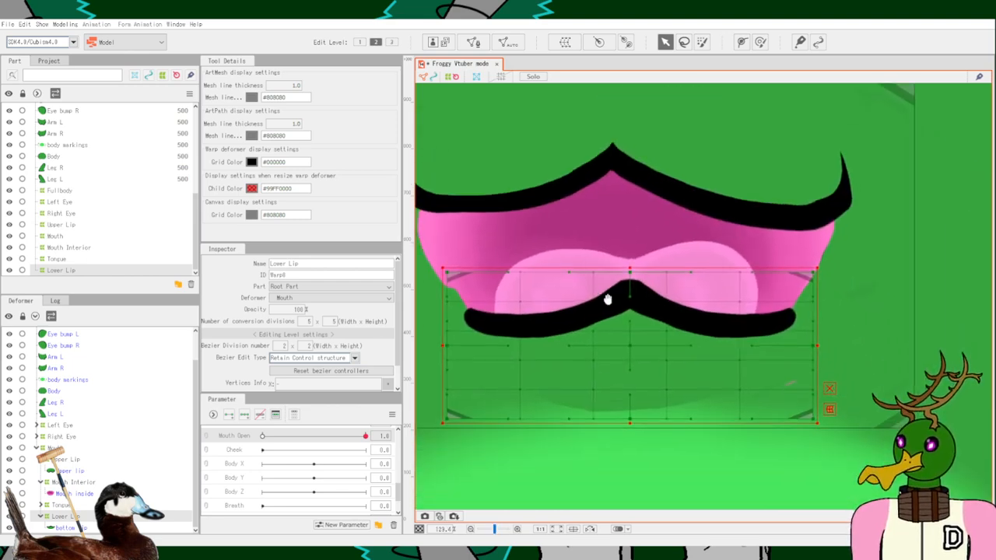
scroll(622, 339, up, 1)
scroll(625, 342, down, 1)
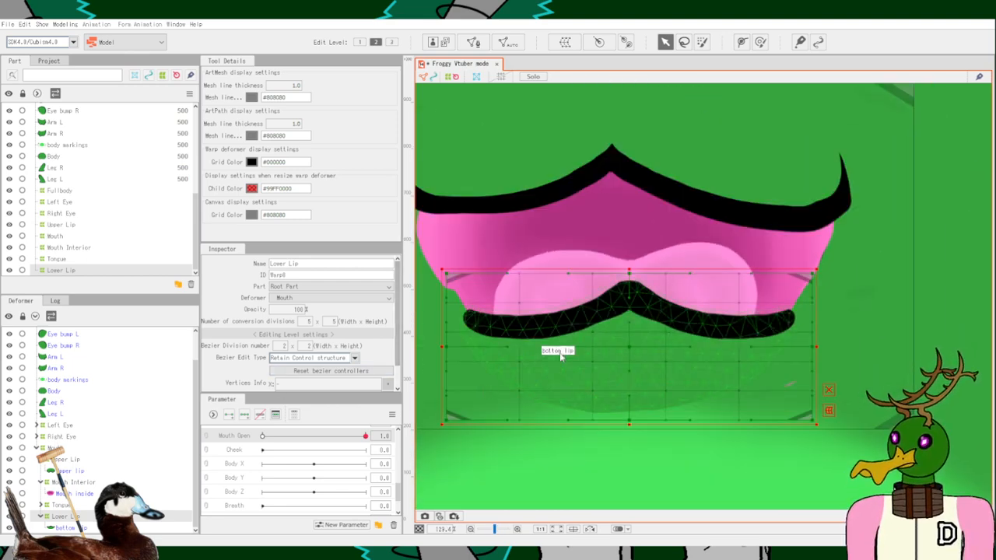
scroll(561, 354, up, 1)
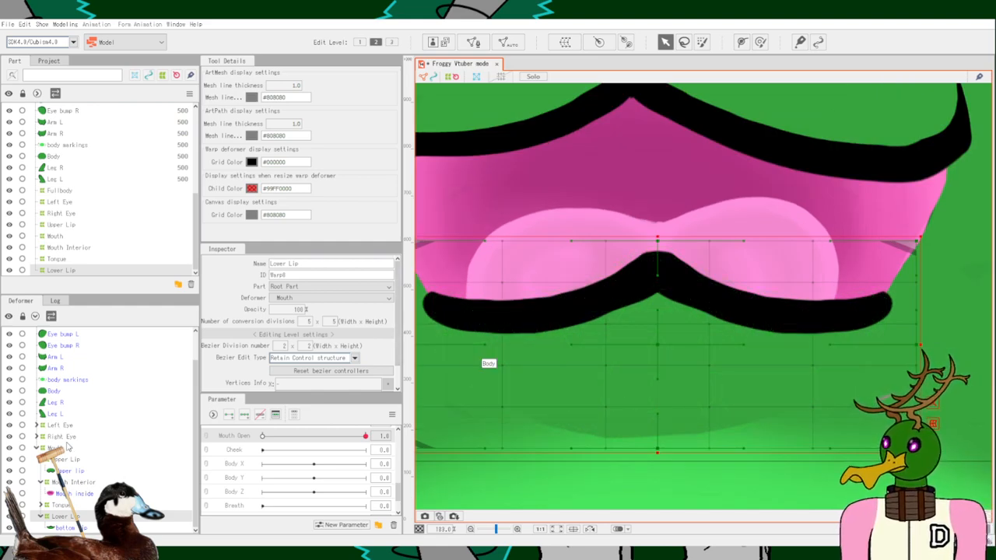
click(67, 437)
click(60, 425)
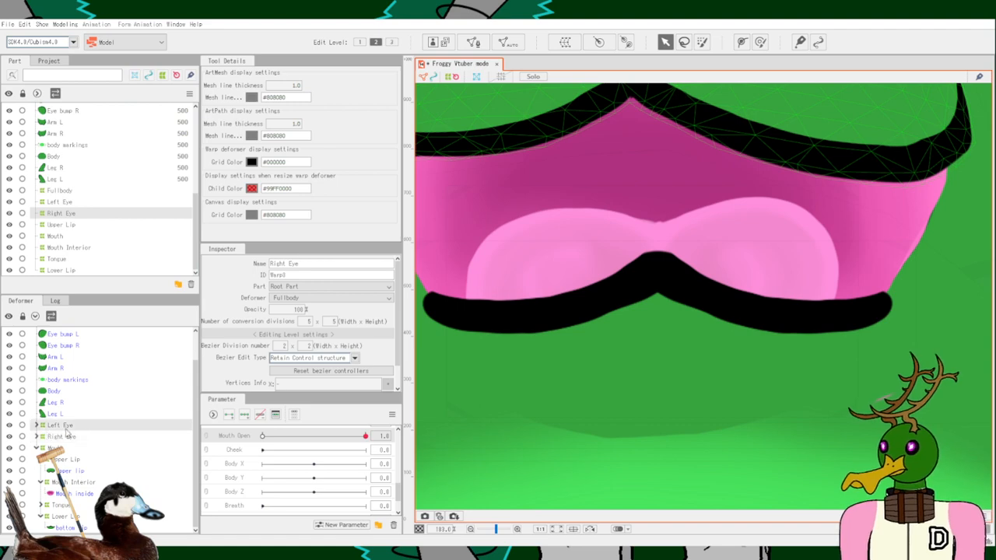
scroll(551, 382, down, 10)
scroll(521, 380, up, 5)
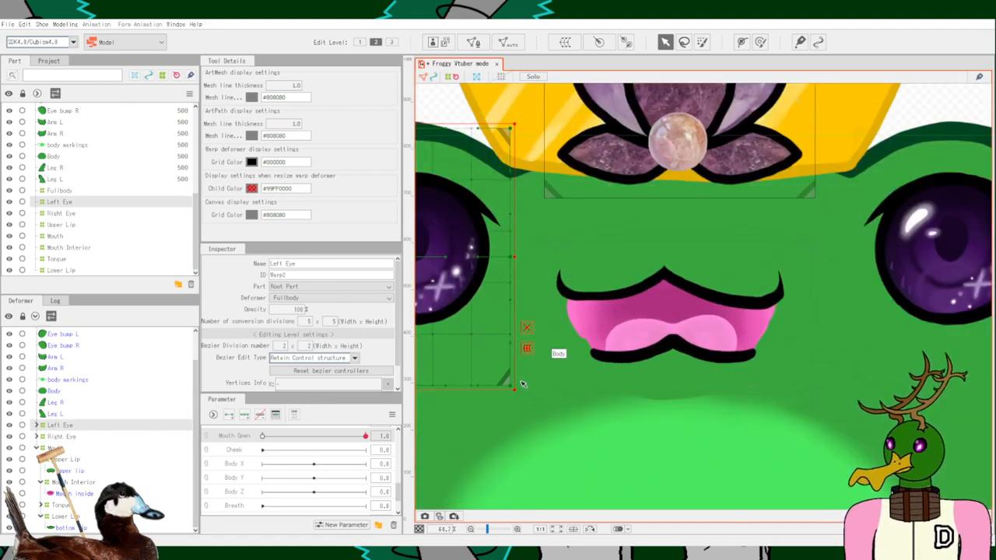
drag(707, 329, 844, 342)
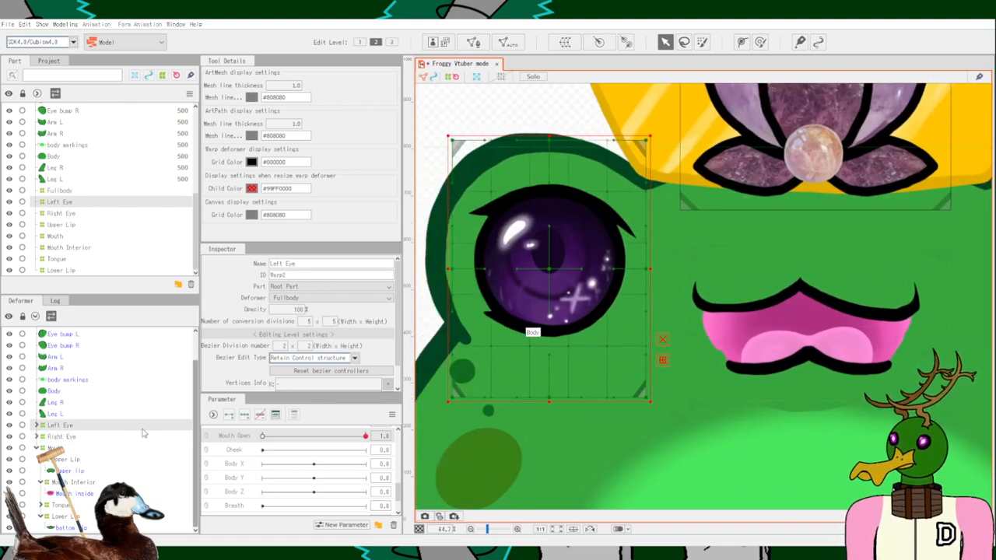
right_click(61, 426)
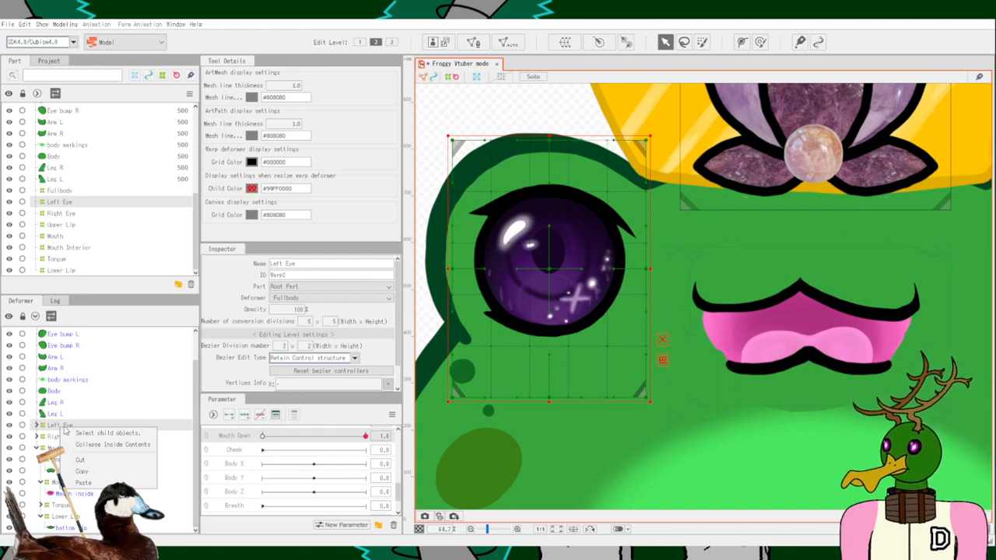
click(79, 427)
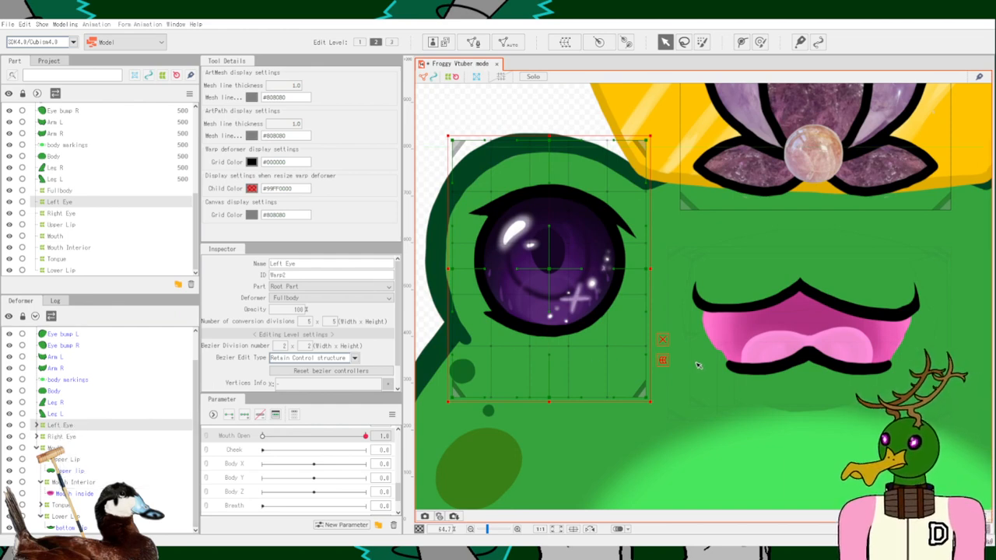
scroll(653, 350, down, 3)
scroll(653, 351, up, 5)
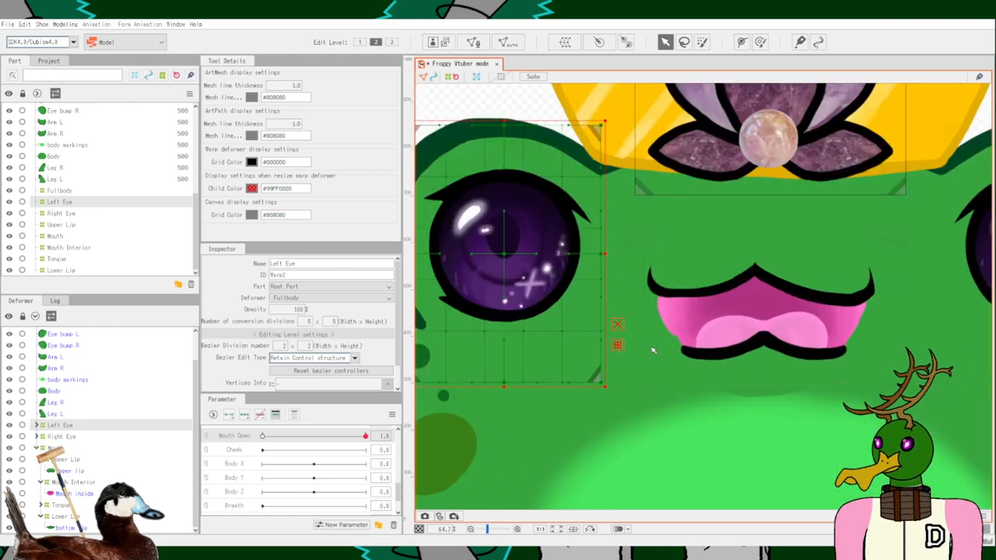
scroll(653, 350, down, 2)
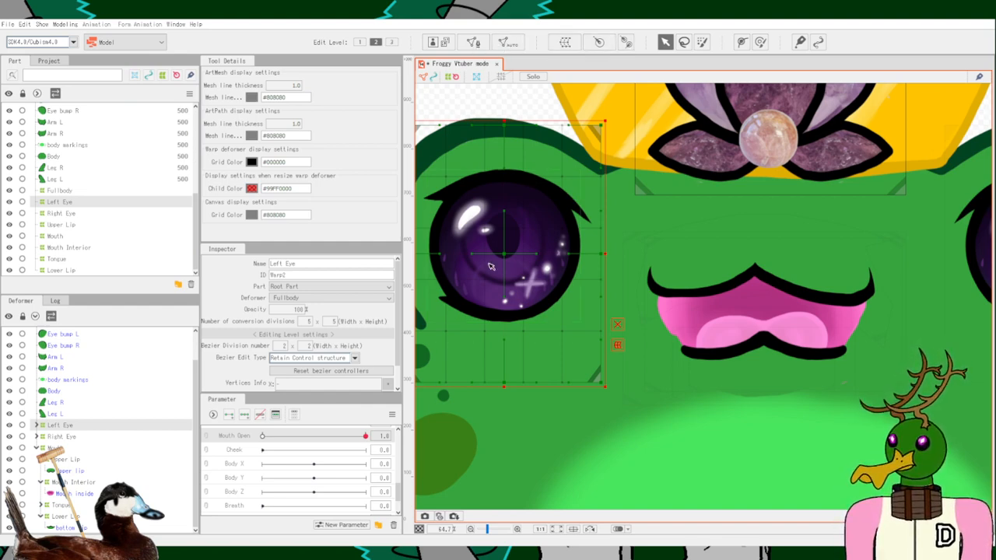
click(617, 345)
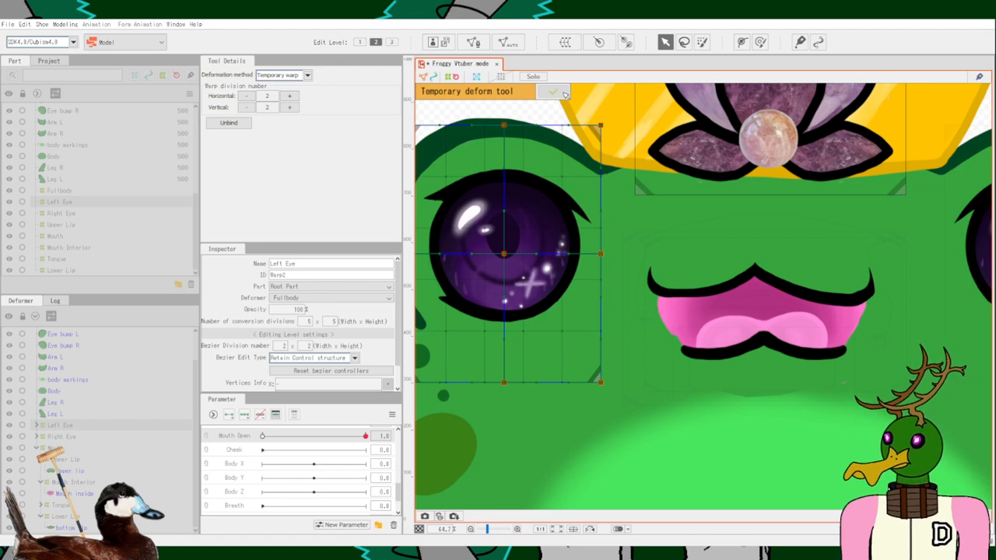
click(564, 94)
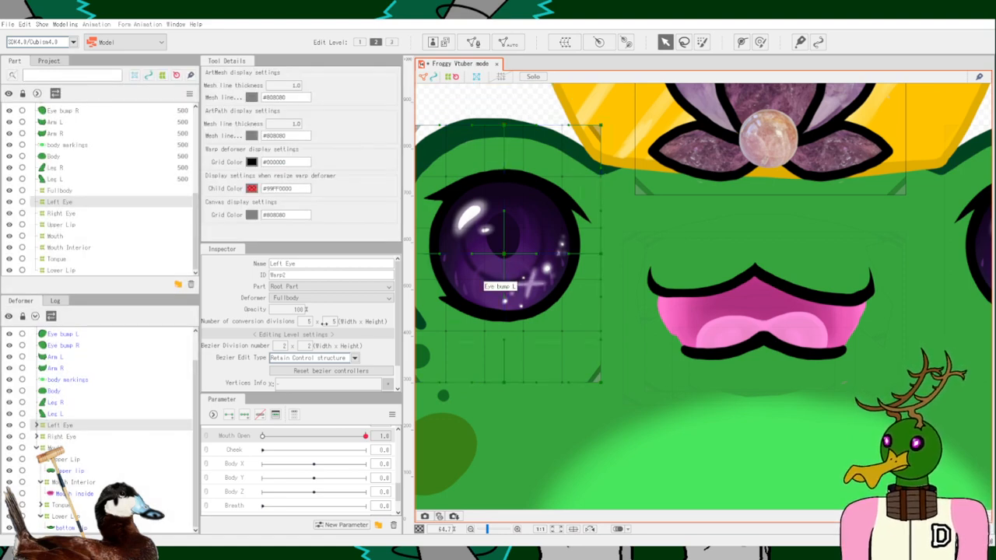
Inspect the grids of the Left Eye, Right Eye, Mouth, Upper Lip and Mouth Interior deformers, ending with the Lower Lip deformer selected.
click(62, 426)
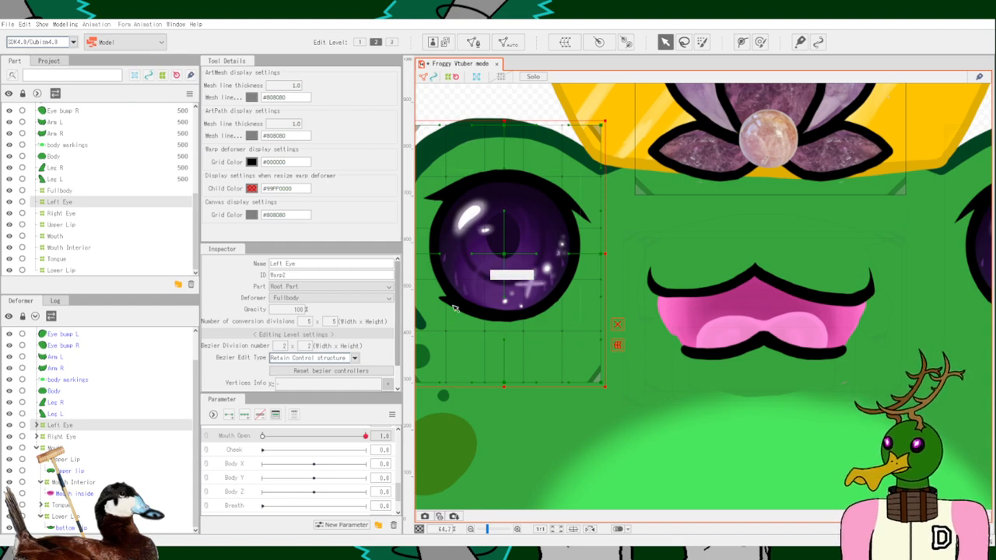
click(62, 437)
click(73, 449)
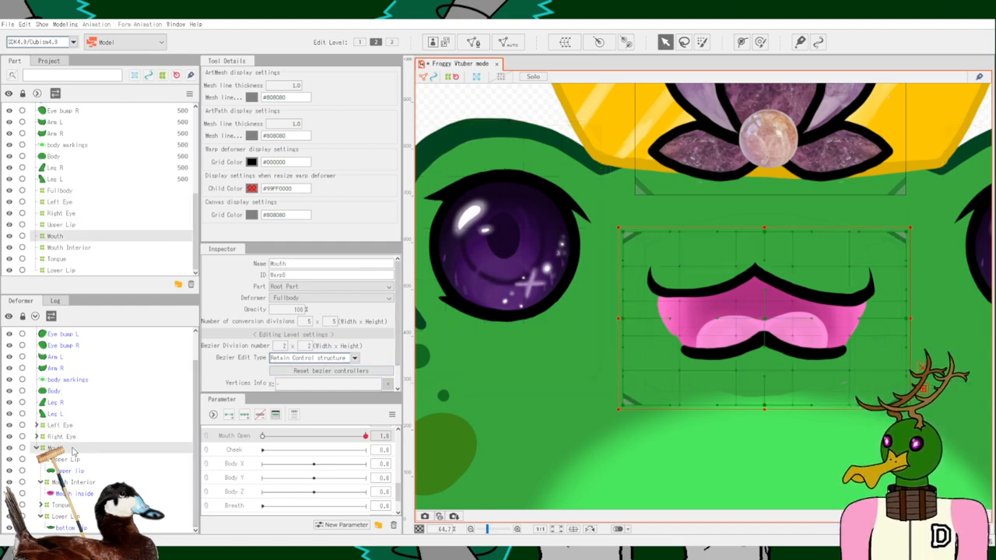
scroll(788, 348, up, 3)
scroll(788, 347, up, 2)
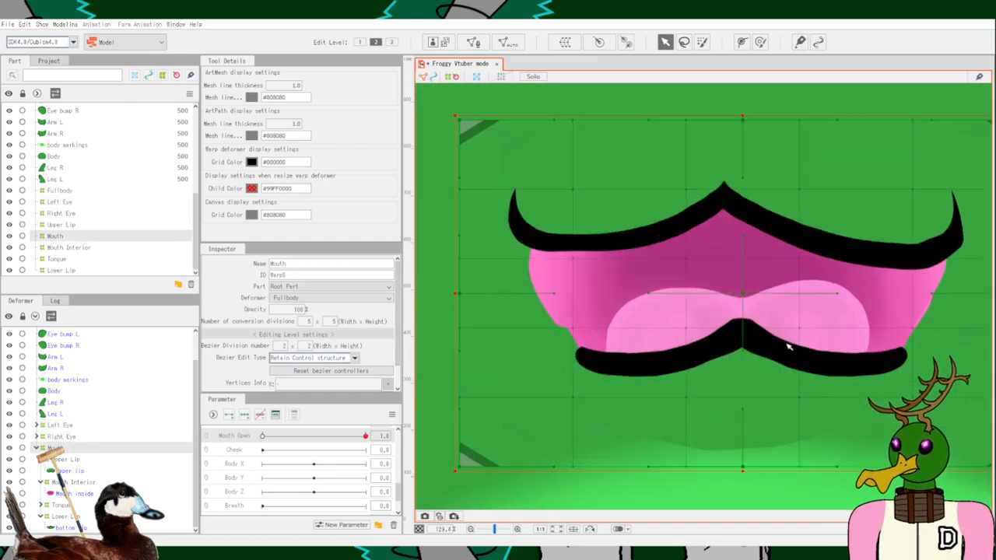
click(69, 470)
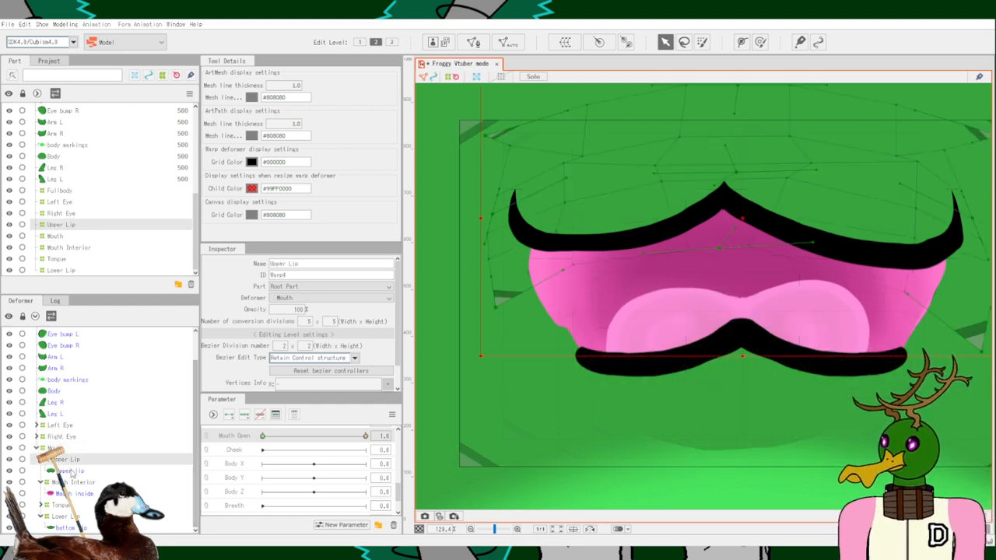
click(73, 482)
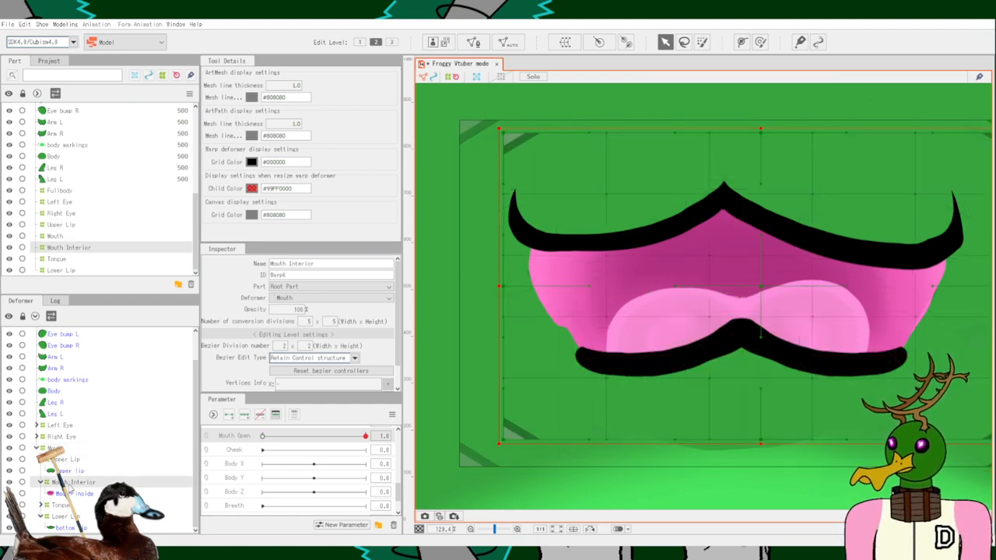
click(65, 516)
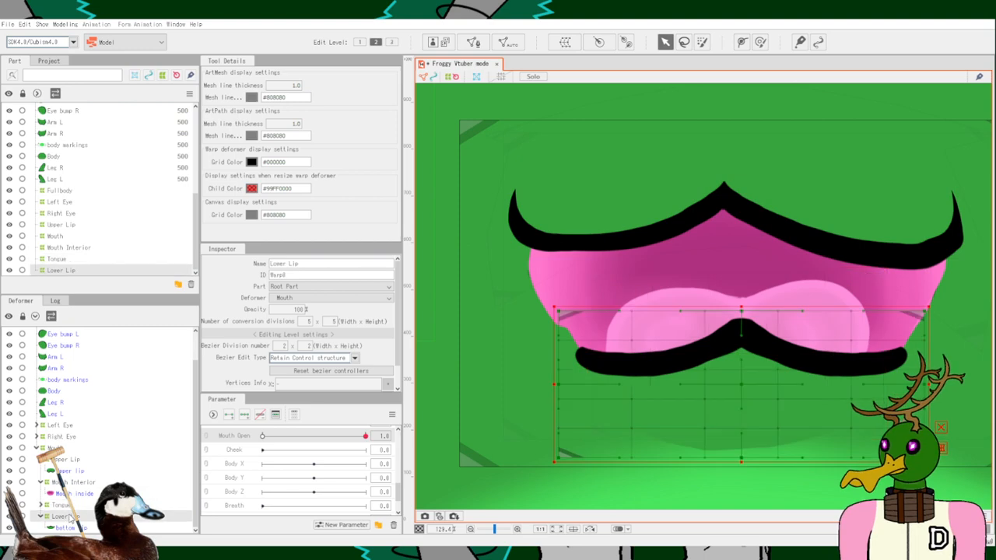
Try lowering the centre point of the Lower Lip deformer's upper edge, undo it, and switch to edit level 3.
drag(745, 482, 672, 420)
scroll(693, 284, up, 2)
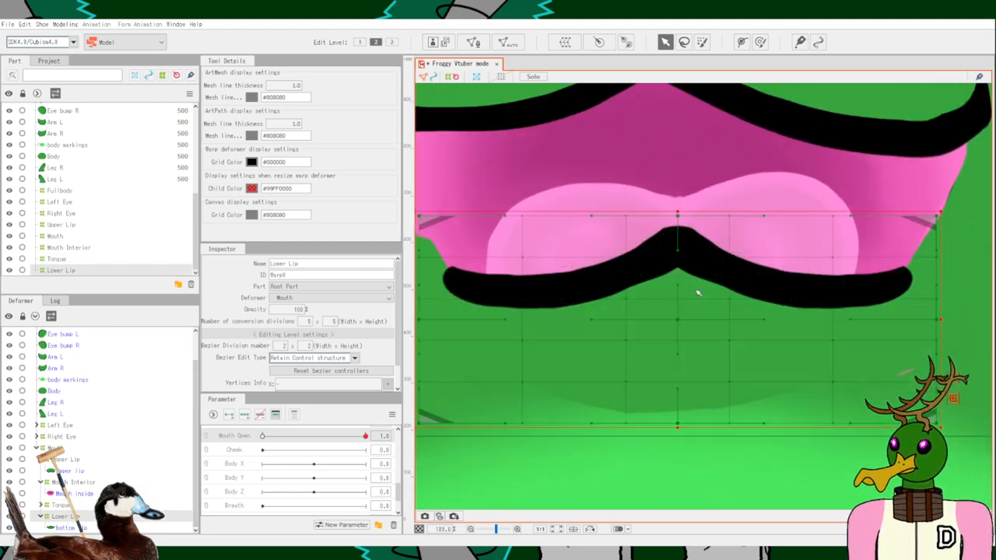
mouse_move(684, 255)
mouse_down()
mouse_move(678, 283)
mouse_move(679, 251)
mouse_up()
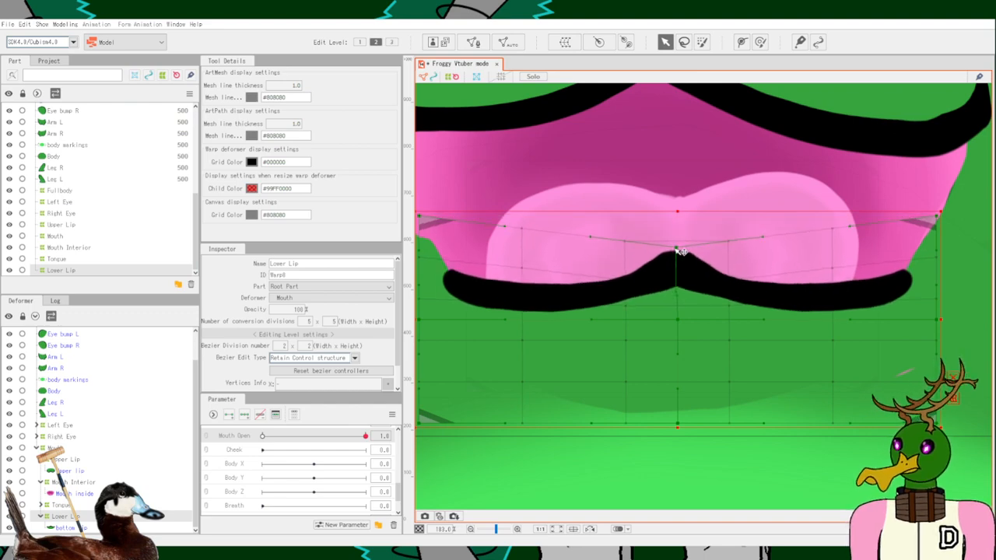
key(ctrl+z)
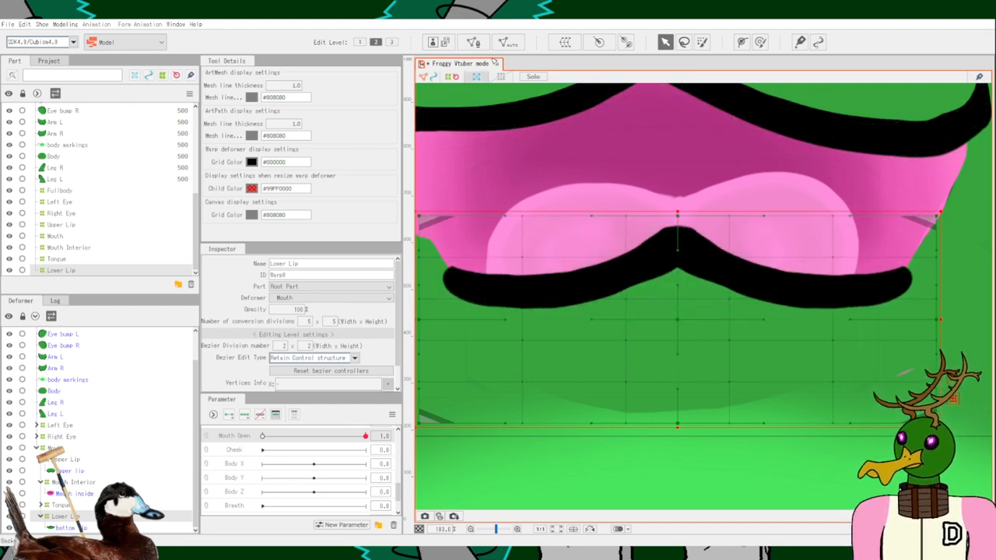
click(391, 41)
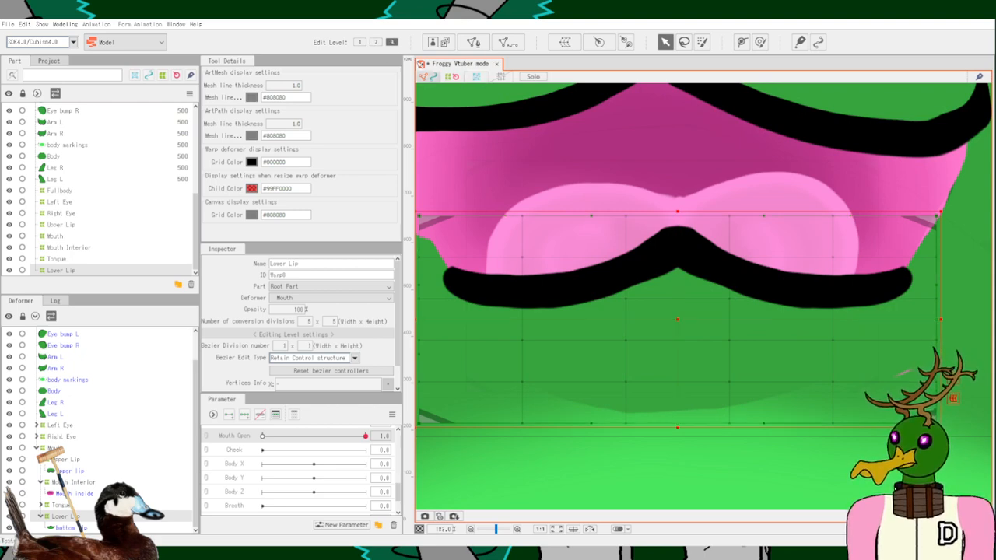
Try bending the Lower Lip deformer's upper edge downward with its two inner control points, and undo the changes.
scroll(618, 251, down, 2)
drag(598, 227, 599, 278)
drag(719, 226, 723, 288)
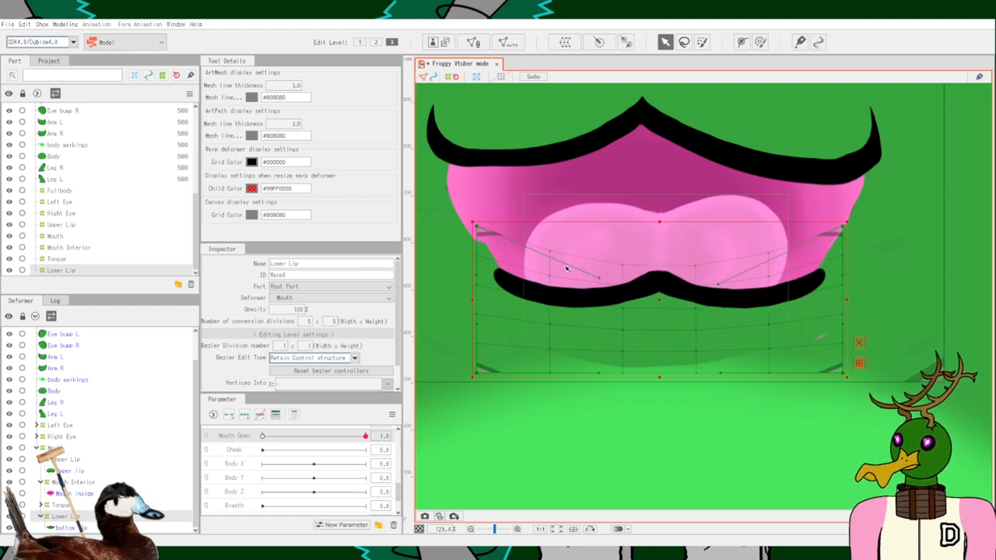
drag(477, 226, 506, 284)
key(ctrl+z)
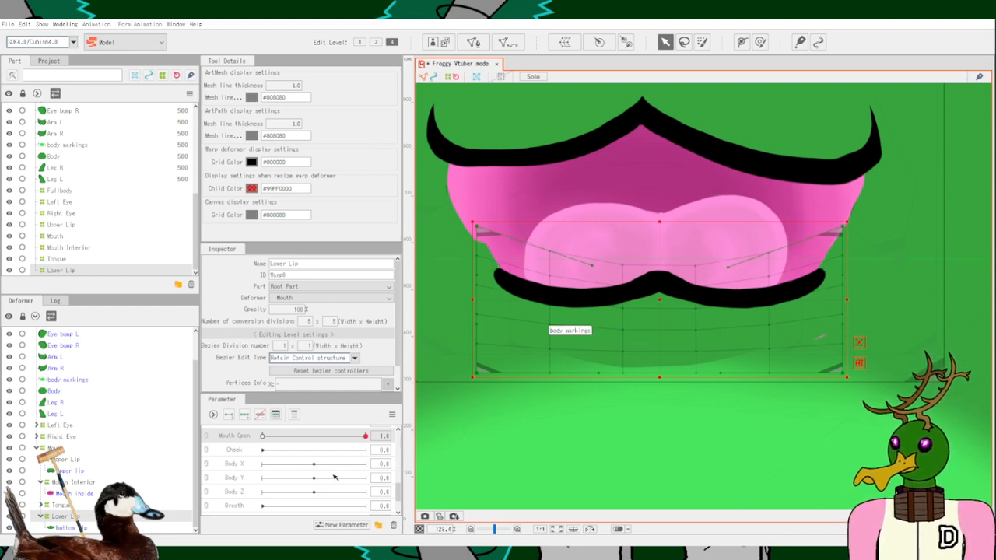
drag(370, 436, 410, 421)
key(ctrl+z)
key(ctrl+z)
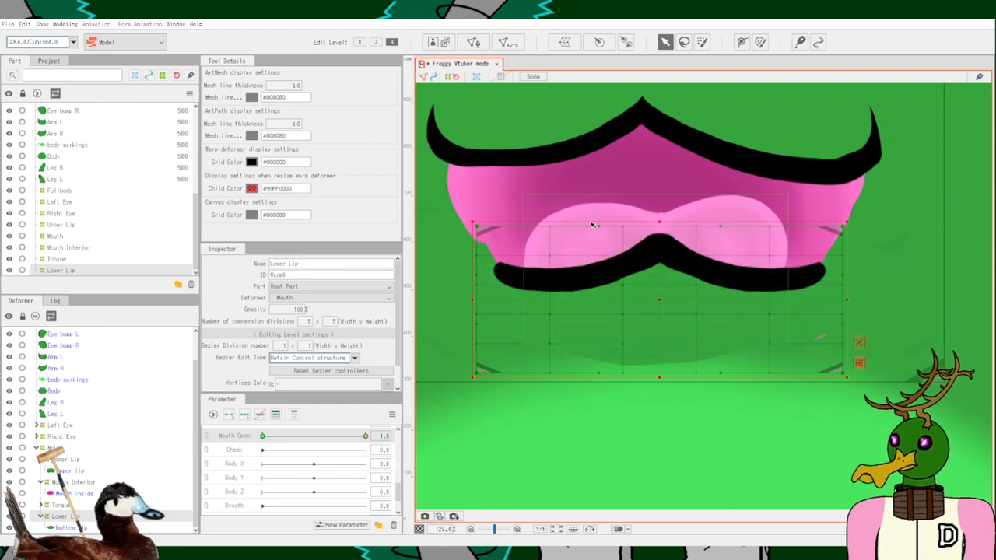
With Lower Lip keyed at Mouth Open 0.0 and 1.0, lower both upper control points at 1.0 and scrub the parameter to check.
drag(605, 230, 610, 284)
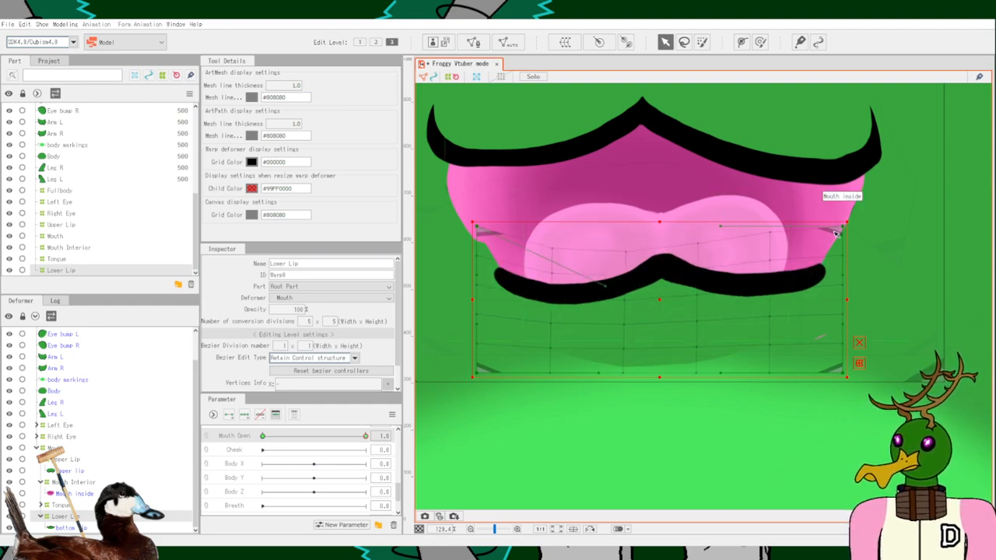
drag(722, 229, 725, 301)
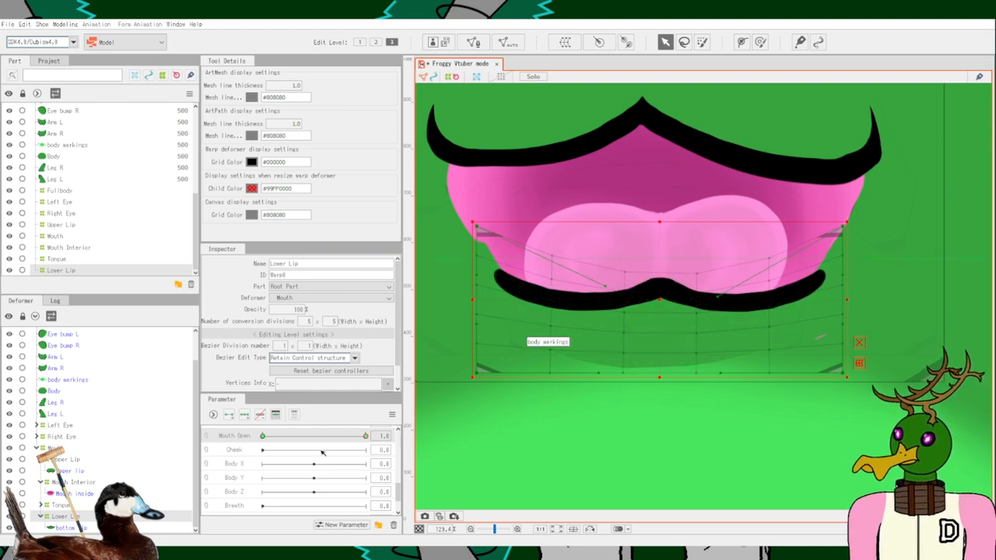
drag(367, 437, 500, 405)
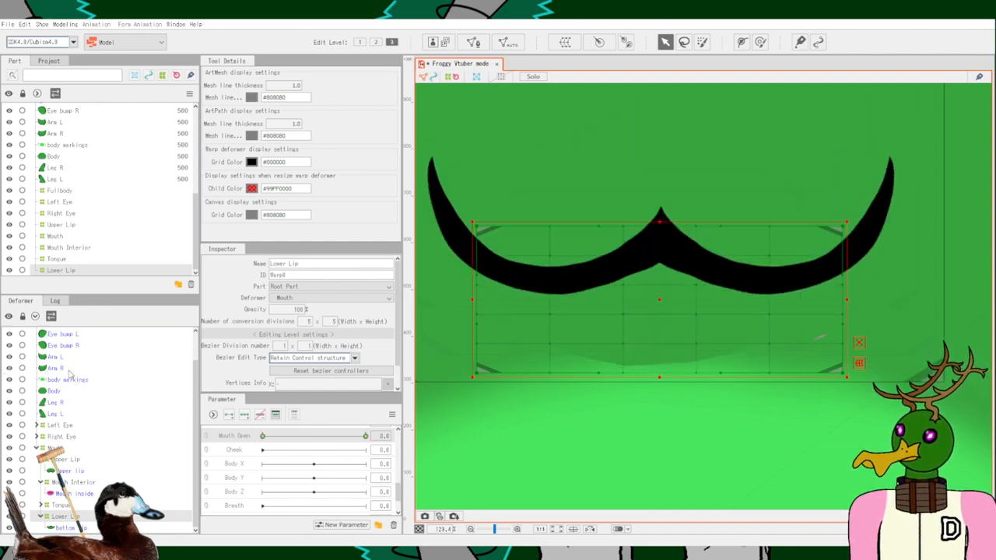
drag(365, 435, 436, 441)
scroll(659, 291, down, 4)
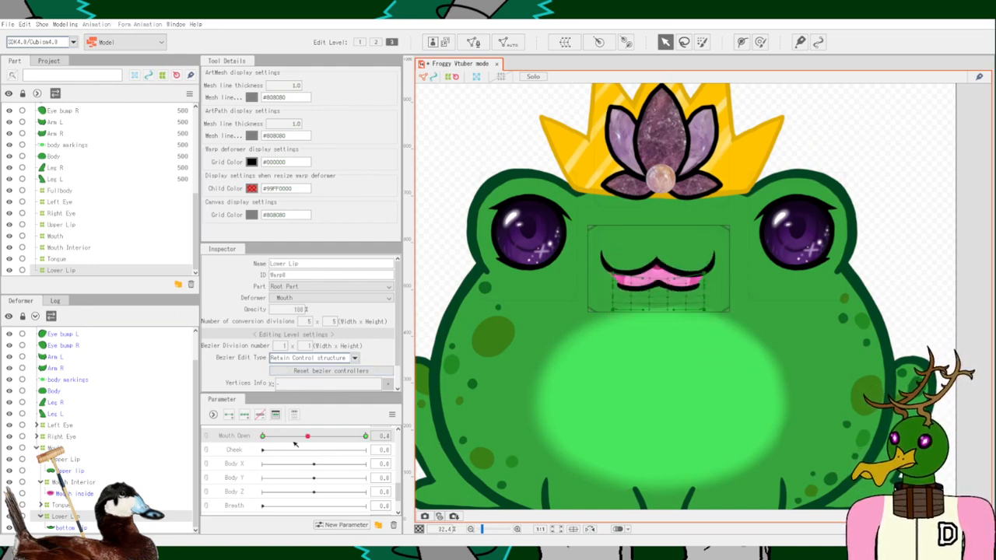
drag(295, 440, 417, 400)
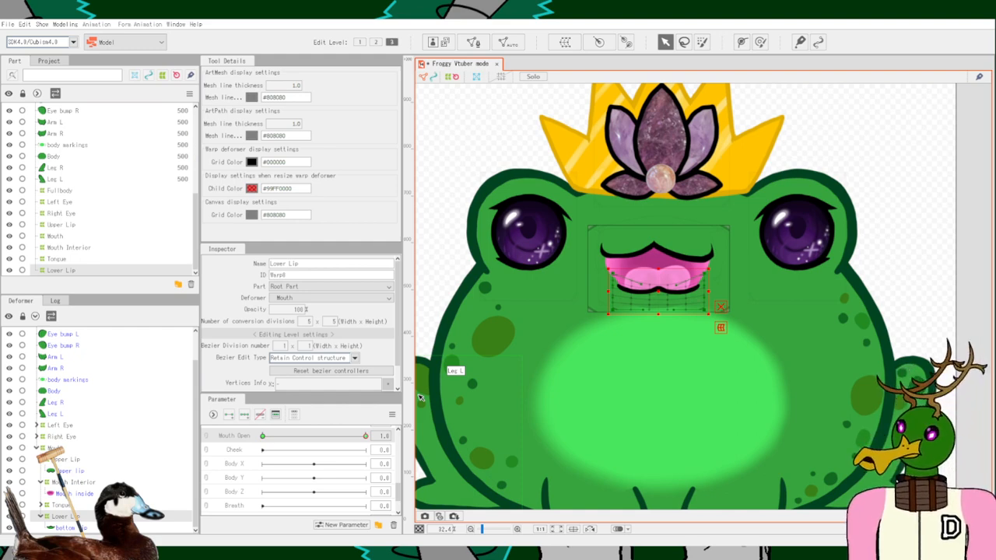
Select the tounge art mesh inside the Tongue deformer and generate a dense automatic mesh over it.
click(81, 496)
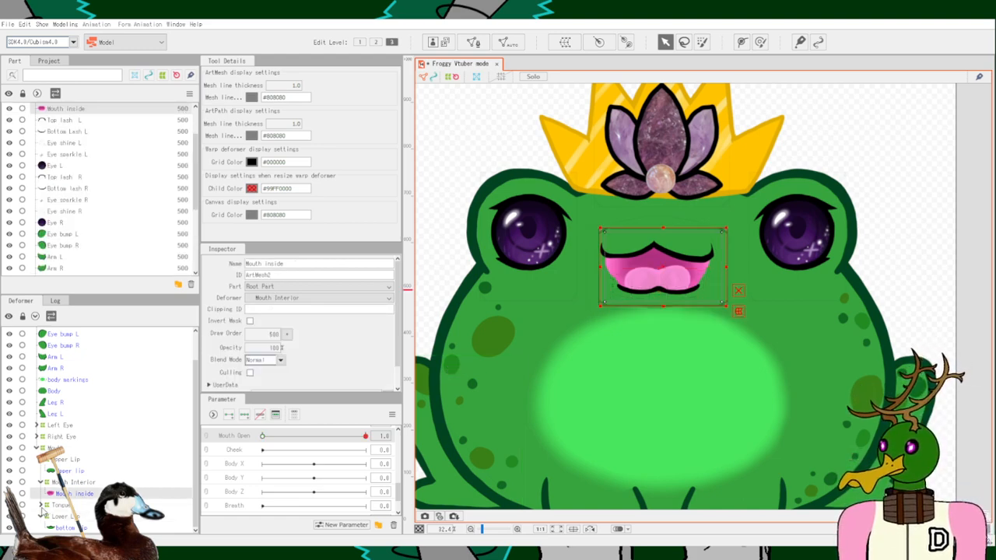
click(59, 506)
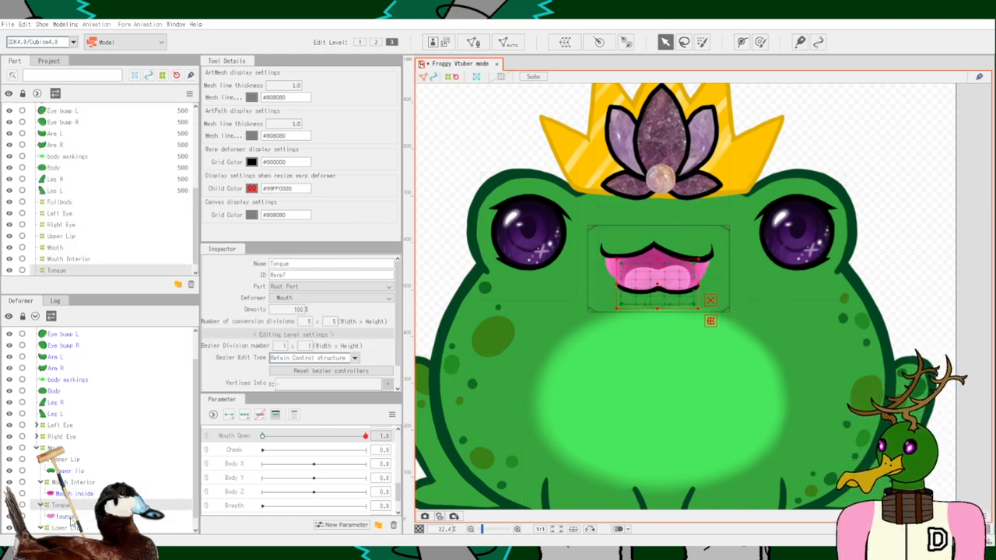
click(65, 516)
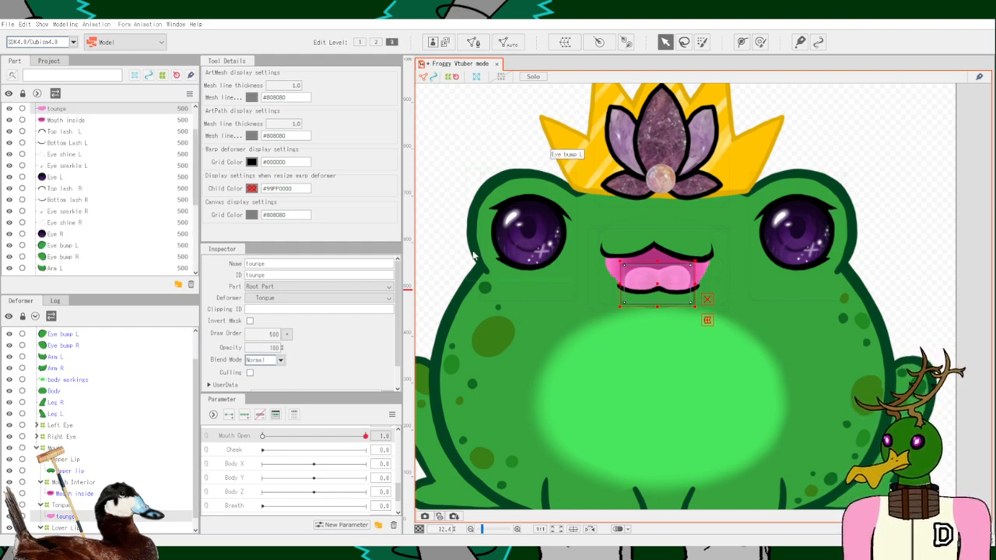
key(ctrl)
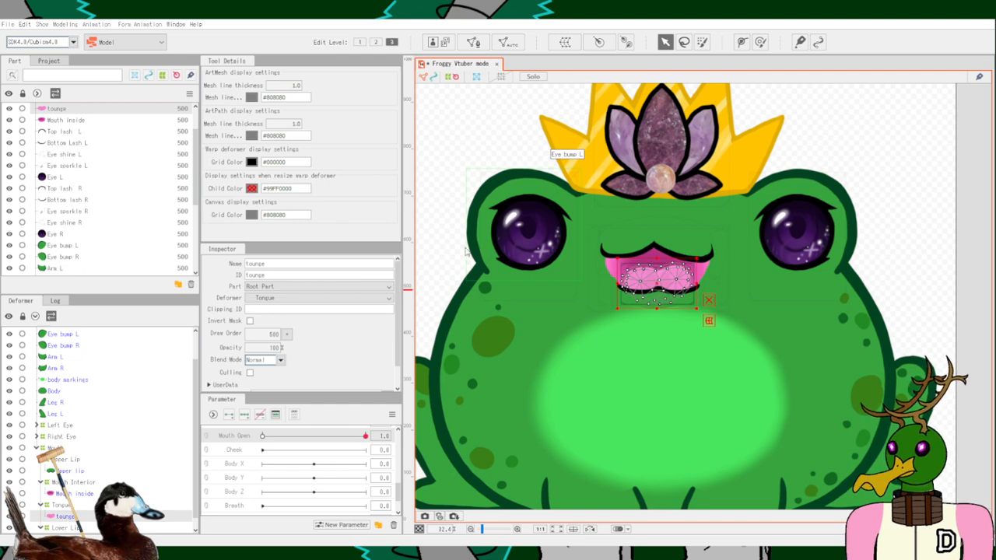
click(465, 252)
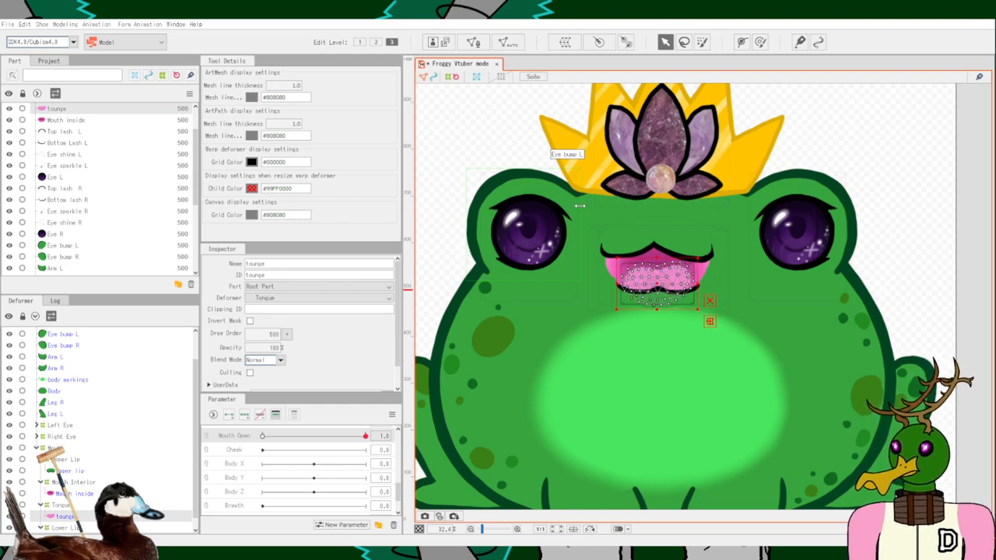
scroll(651, 304, up, 8)
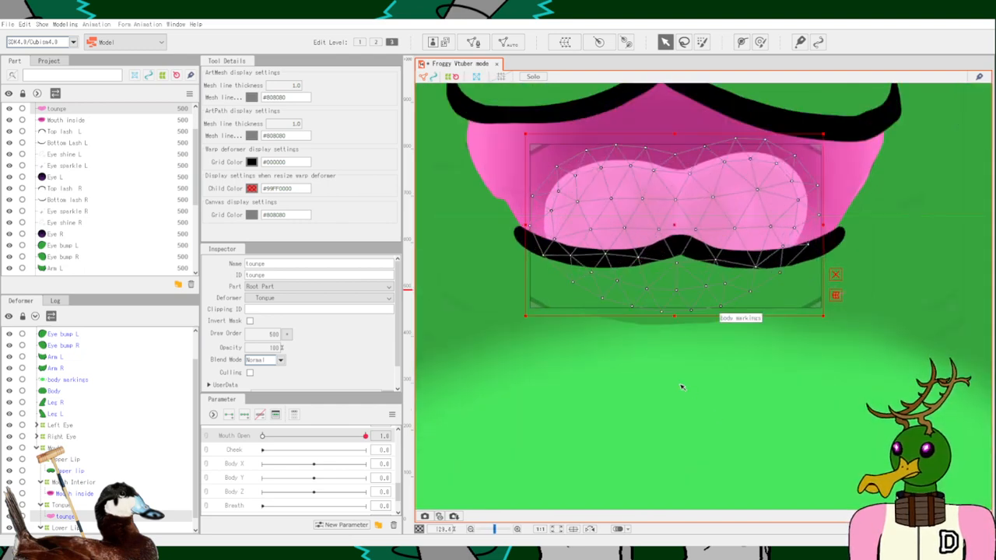
scroll(670, 445, down, 1)
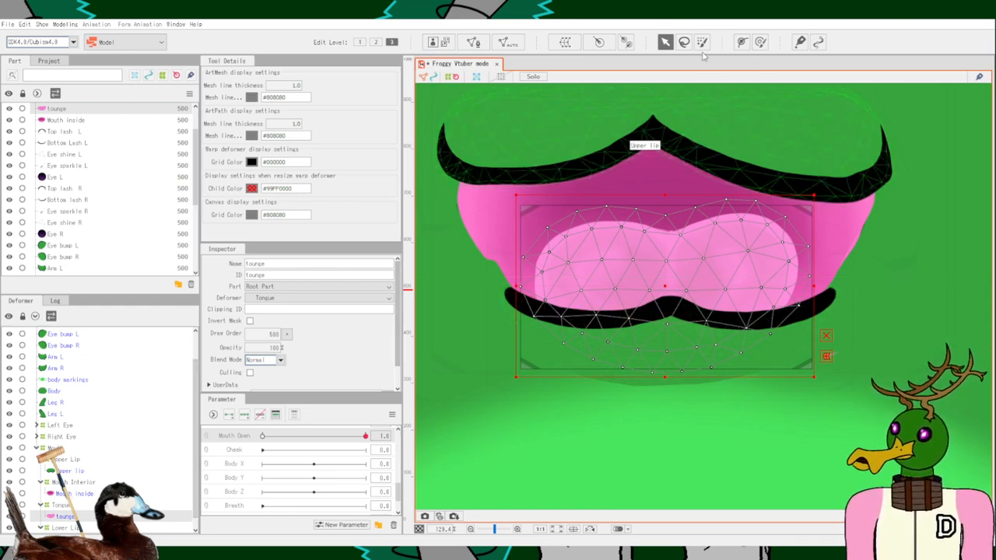
Draw a closed six-point deform path looping around the tounge mesh.
click(741, 41)
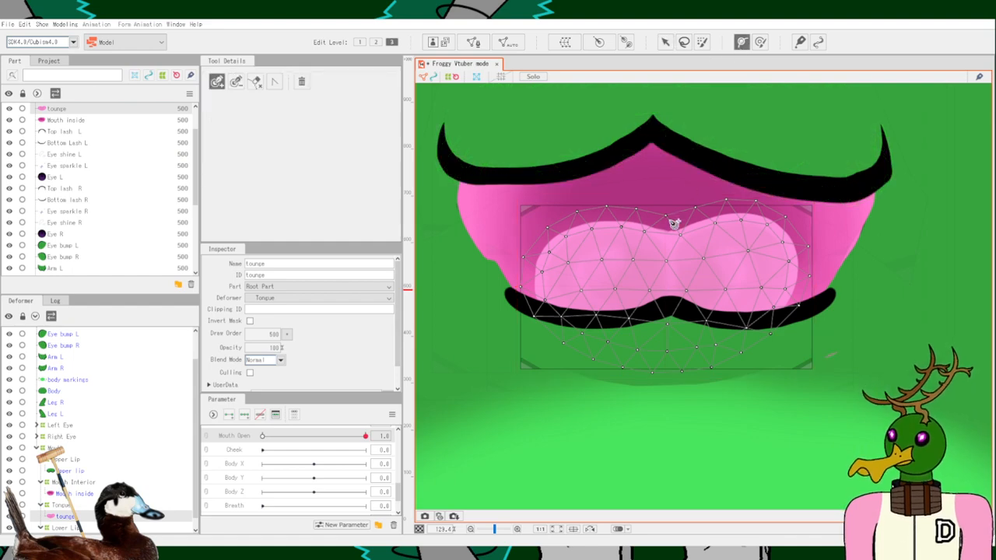
click(545, 300)
click(590, 232)
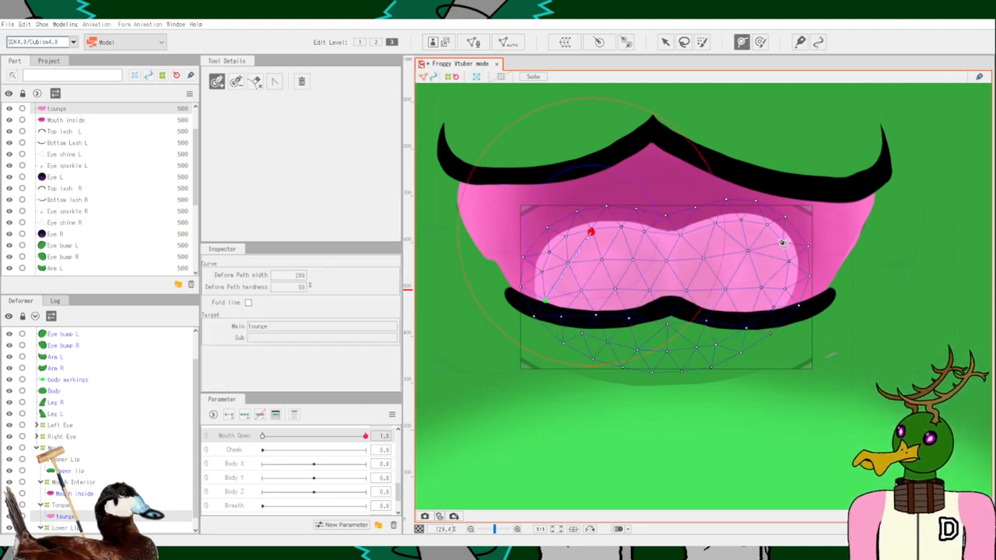
click(737, 226)
click(789, 282)
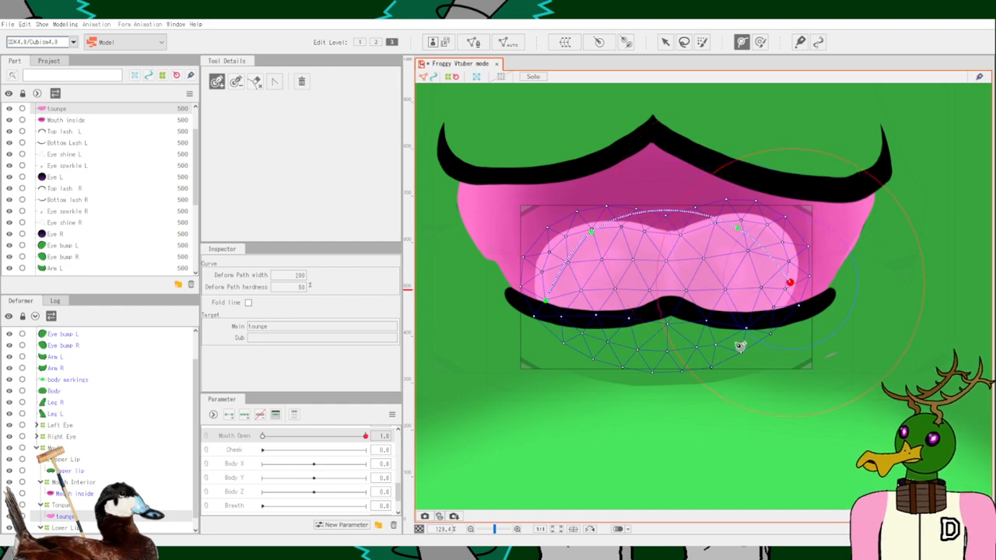
click(718, 355)
click(606, 355)
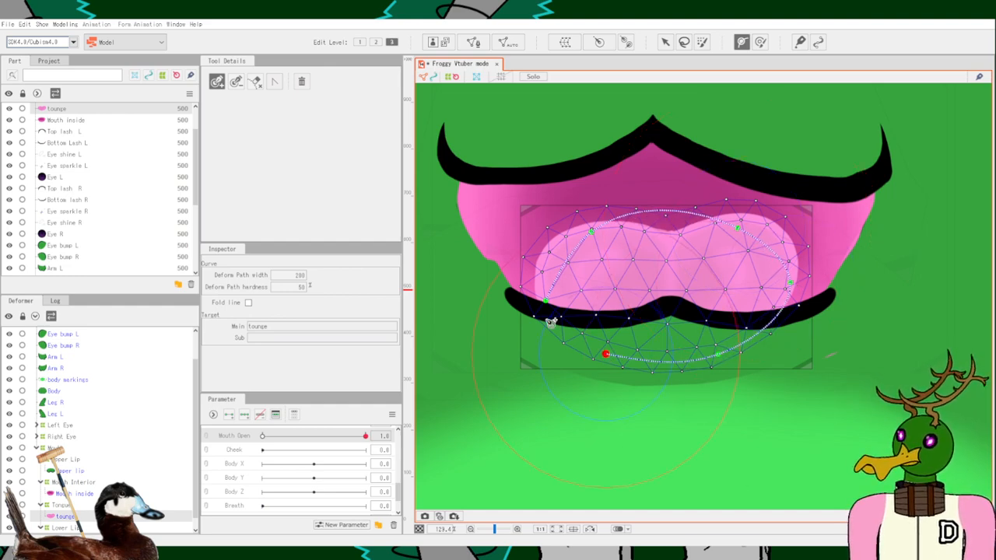
click(551, 307)
click(665, 42)
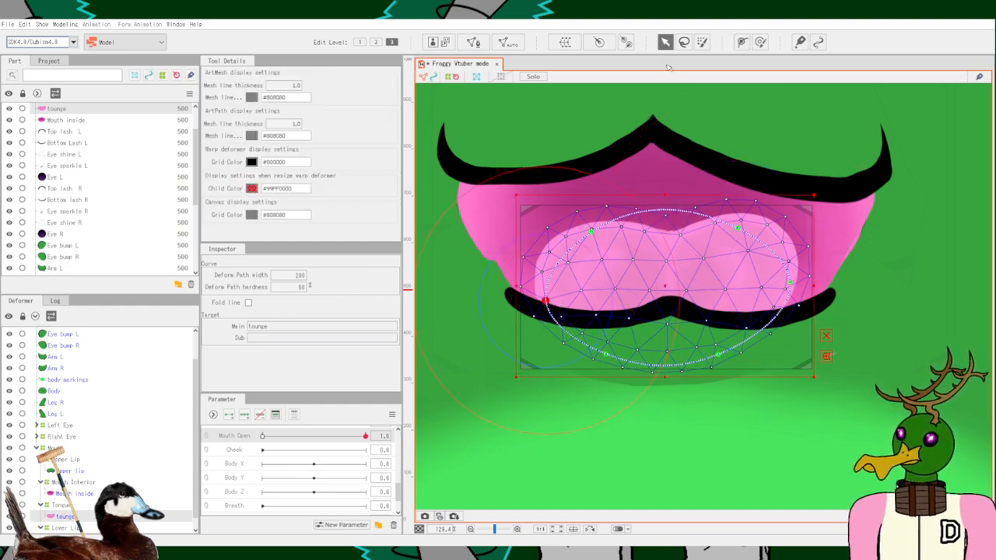
Try narrowing the tounge at Mouth Open 1.0 by pulling the deform path's side points inward and its lower points down.
scroll(617, 269, up, 3)
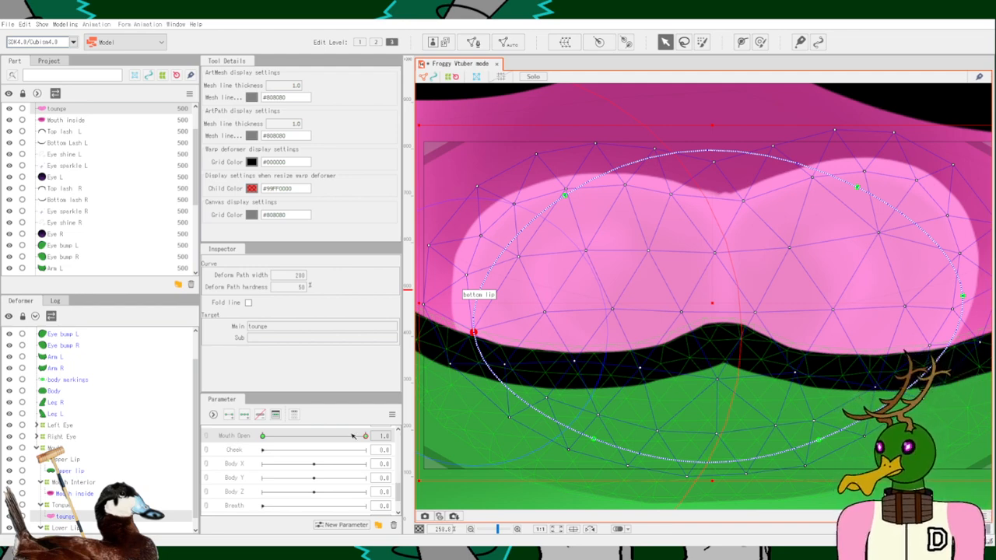
drag(473, 332, 513, 348)
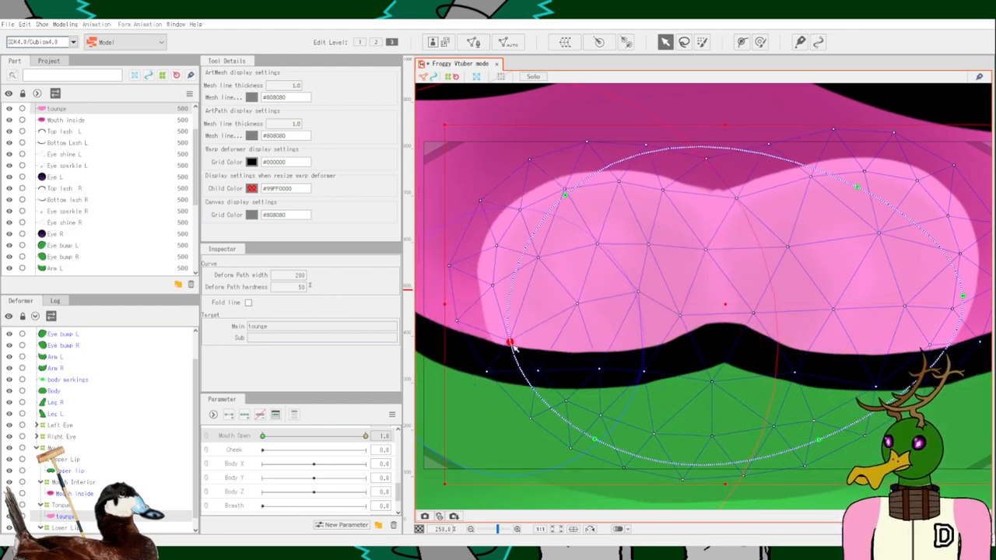
drag(566, 195, 587, 190)
drag(856, 187, 835, 174)
drag(961, 296, 919, 352)
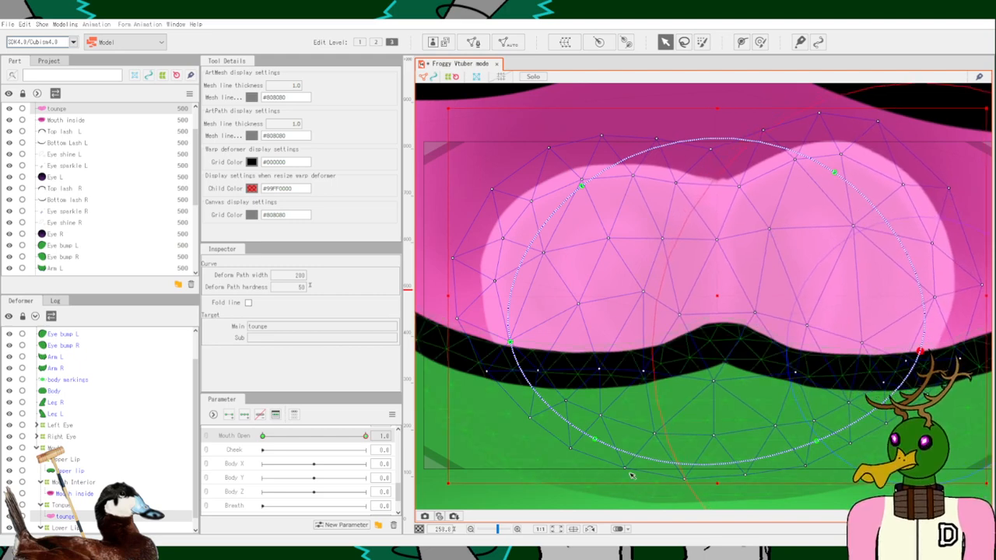
drag(595, 439, 617, 459)
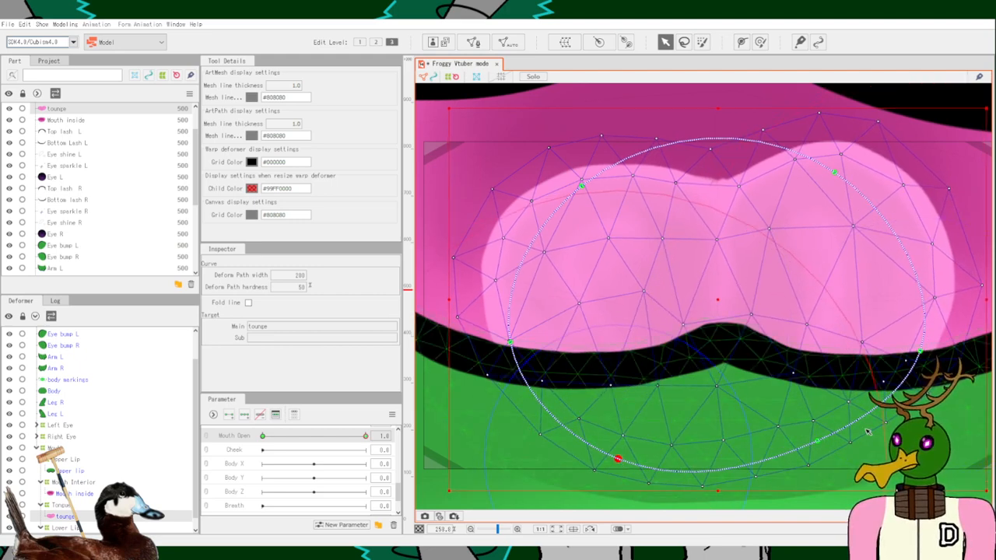
drag(816, 440, 802, 476)
scroll(661, 382, down, 4)
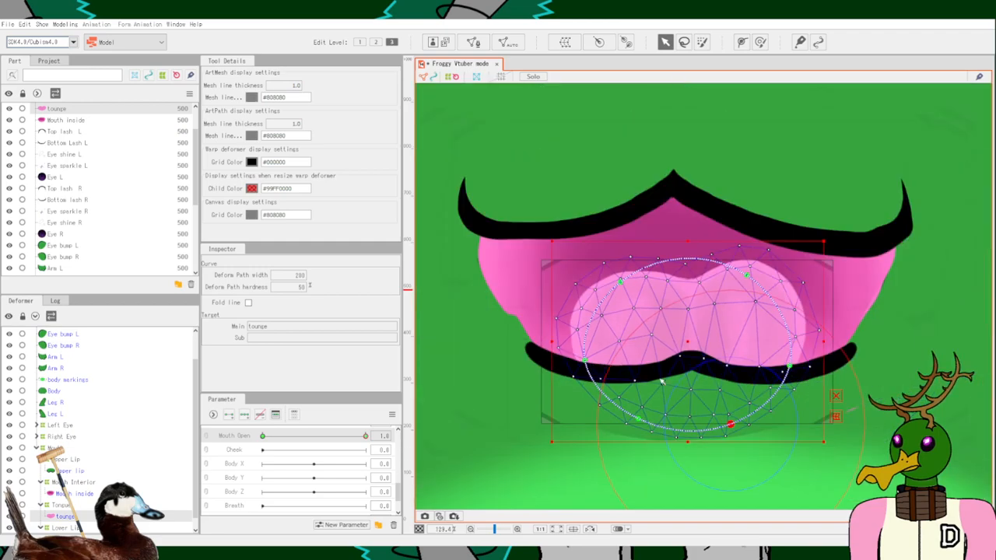
scroll(660, 393, down, 2)
mouse_move(362, 441)
mouse_down()
mouse_move(266, 437)
mouse_move(381, 432)
mouse_move(311, 432)
mouse_move(259, 414)
mouse_move(375, 412)
mouse_move(352, 407)
mouse_move(438, 394)
mouse_move(189, 400)
mouse_move(374, 413)
mouse_up()
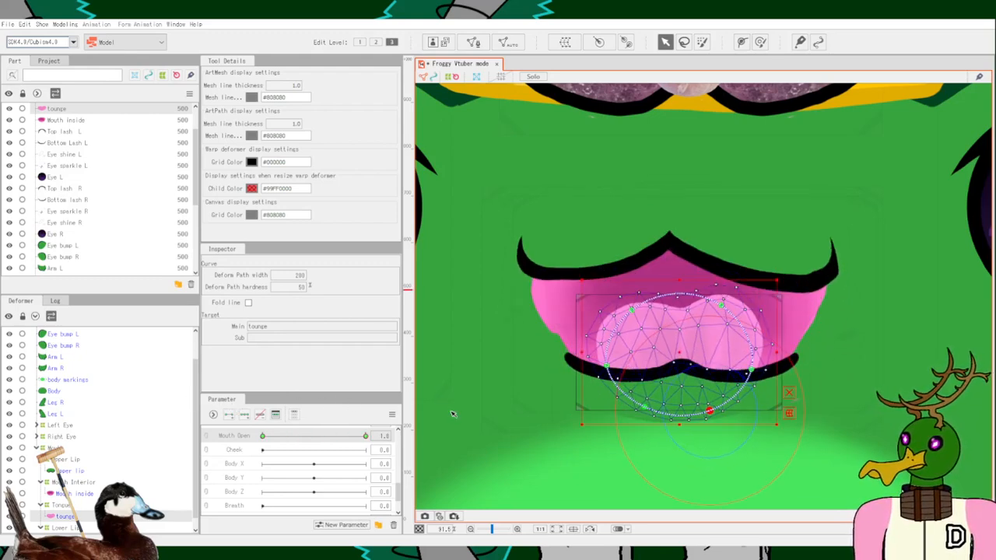
Undo the tounge deform path edits and key the mesh at Mouth Open 0.0, 0.5 and 1.0.
key(ctrl+z)
key(ctrl+z)
key(ctrl+z)
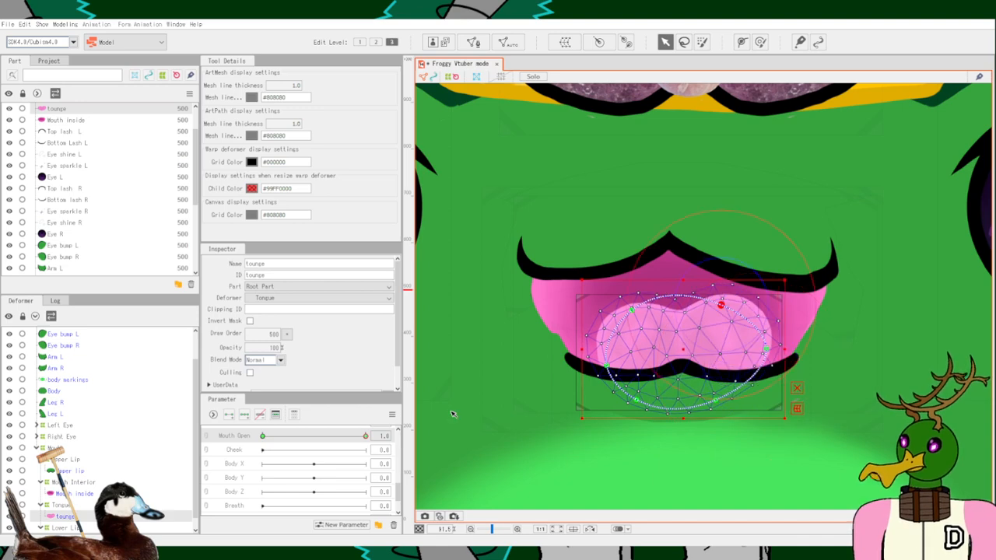
key(ctrl+z)
key(ctrl+z)
key(ctrl+z)
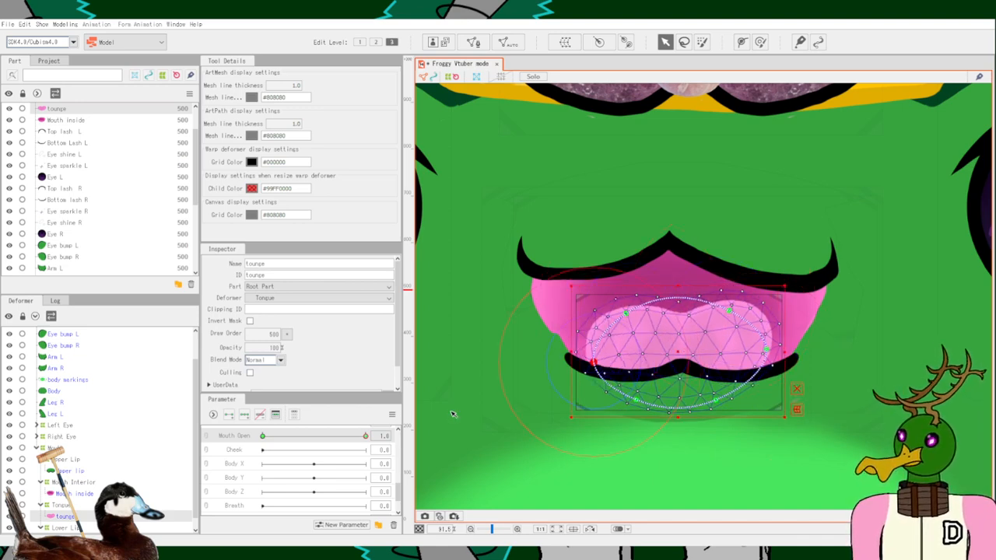
key(ctrl+z)
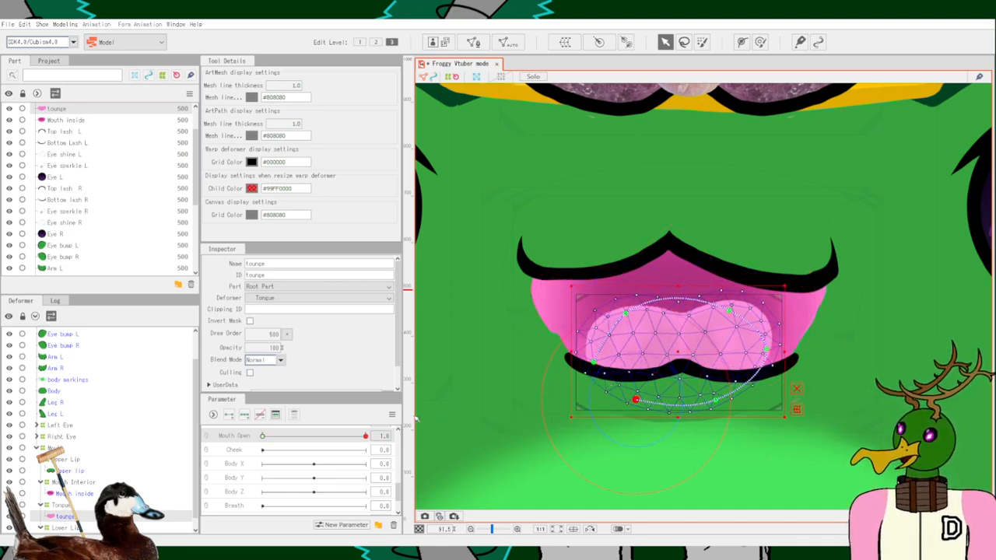
key(ctrl+z)
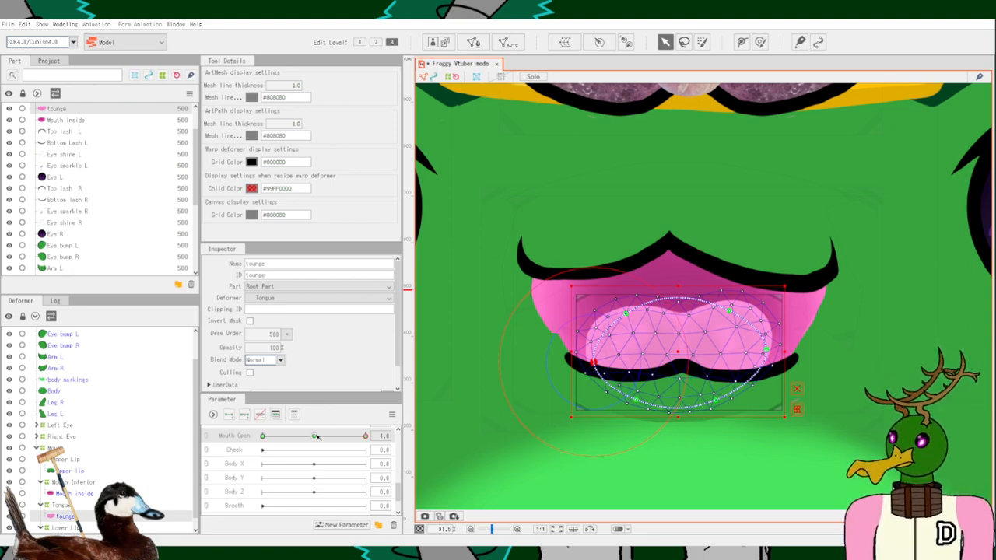
At Mouth Open 0.5, move the tounge deform path's side points inward and raise its two upper points.
click(266, 438)
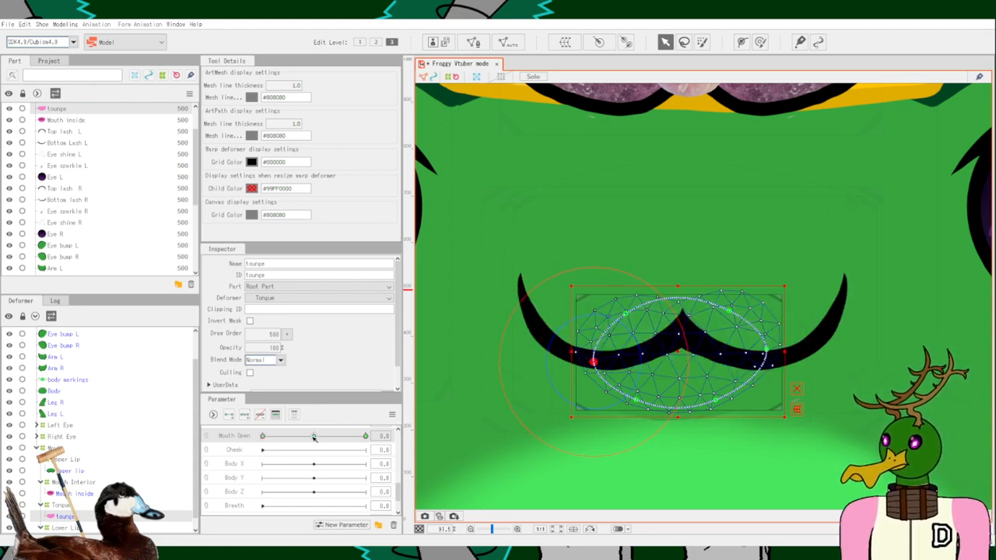
click(314, 438)
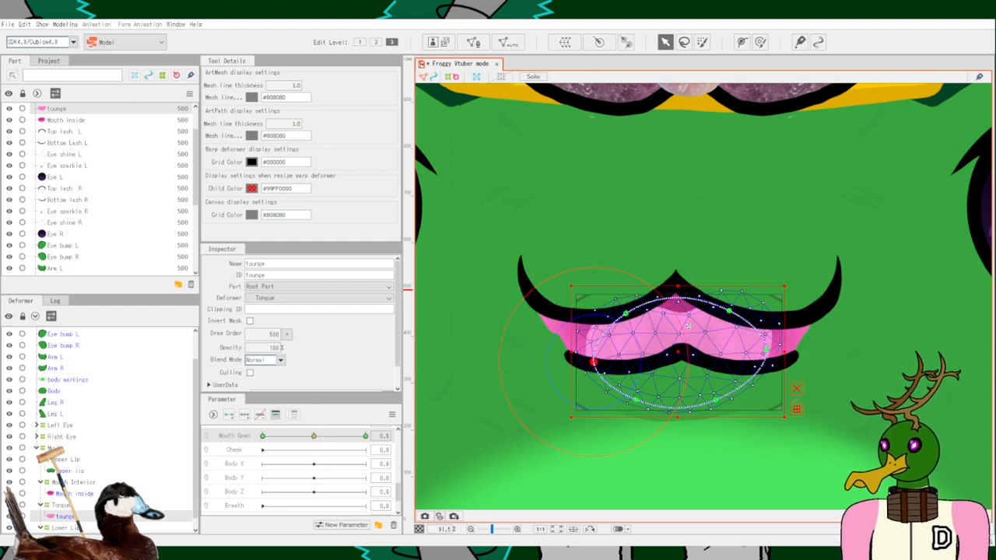
scroll(689, 325, up, 3)
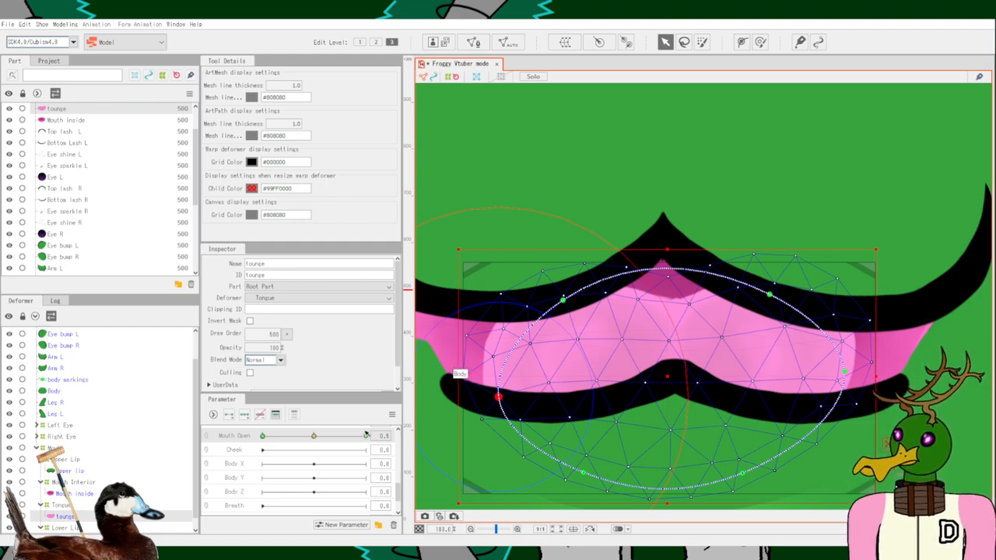
drag(563, 300, 570, 281)
drag(499, 400, 523, 401)
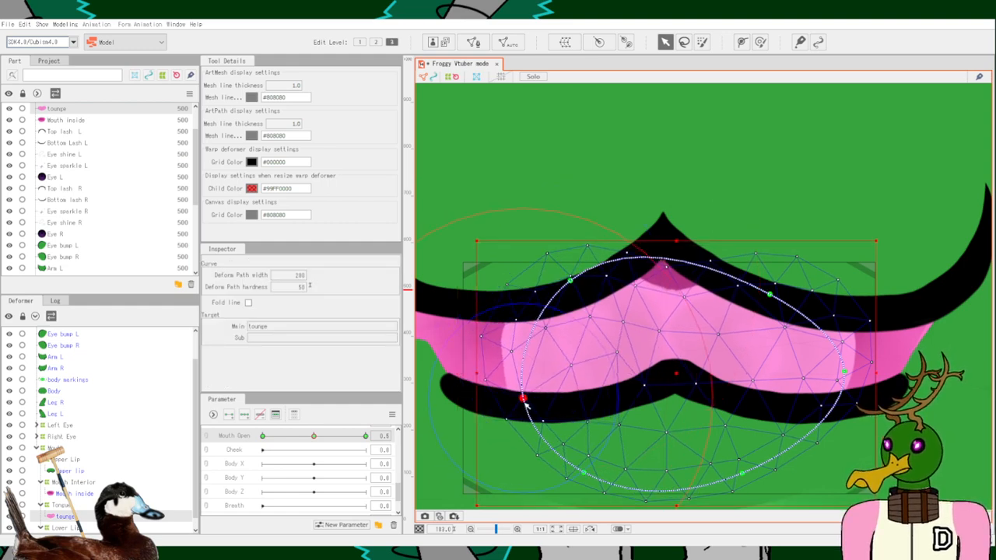
drag(769, 295, 745, 265)
drag(842, 369, 816, 380)
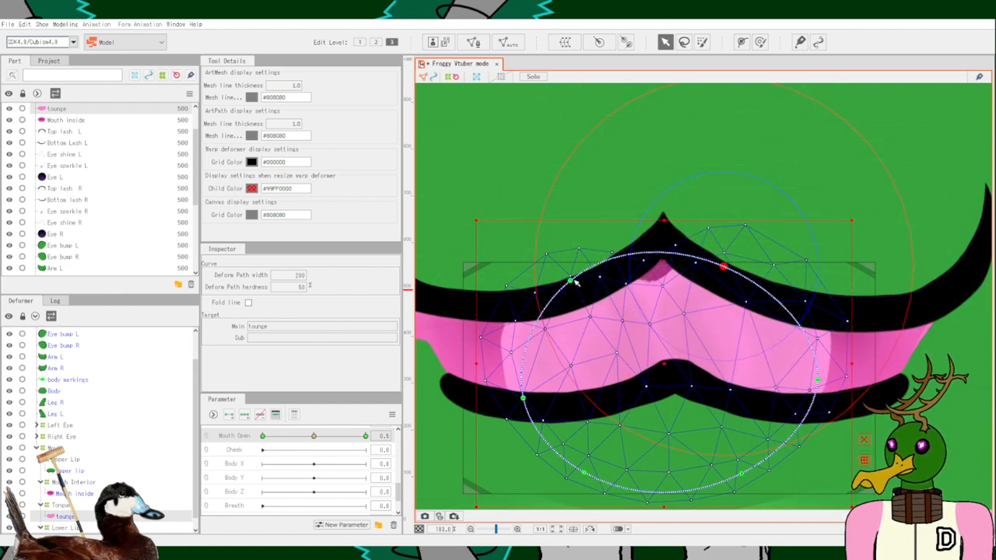
Refine the half-open tounge into a narrower shape by nudging its upper-left, side and lower path points inward.
drag(573, 283, 587, 266)
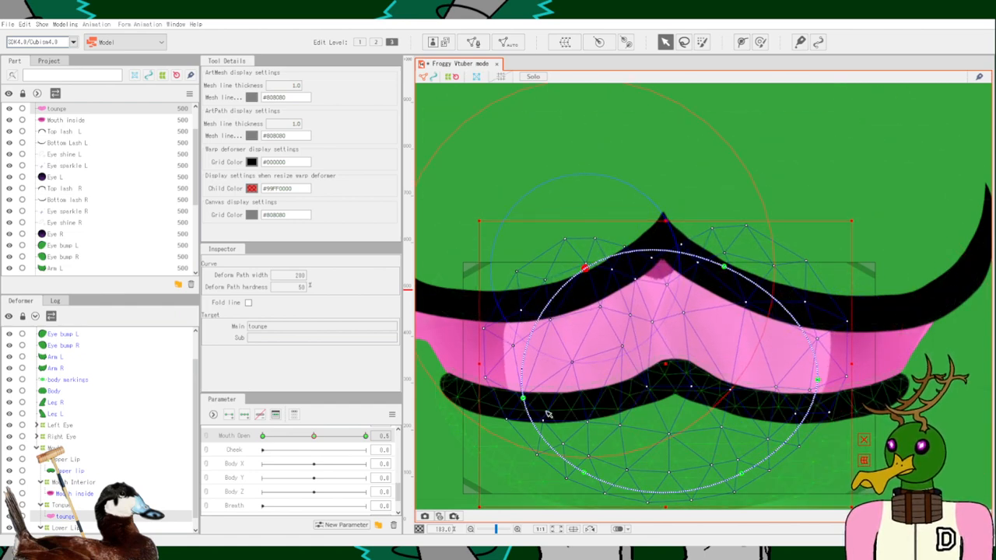
drag(523, 399, 530, 397)
drag(583, 472, 590, 468)
drag(740, 475, 727, 468)
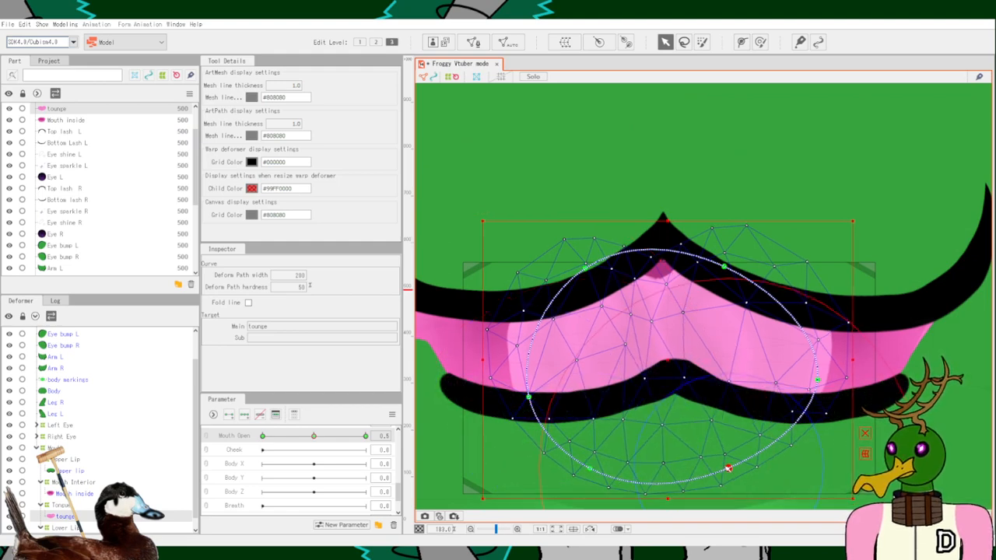
drag(817, 381, 803, 378)
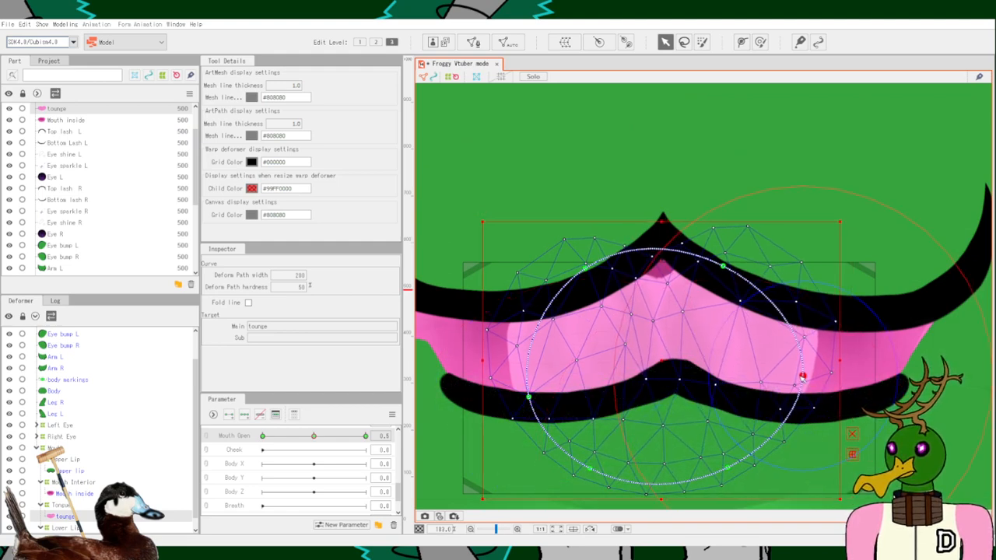
At Mouth Open 1.0, widen the tounge by moving its side path points outward and flatten it by lowering both upper points.
click(365, 436)
drag(498, 396, 475, 397)
drag(846, 375, 875, 381)
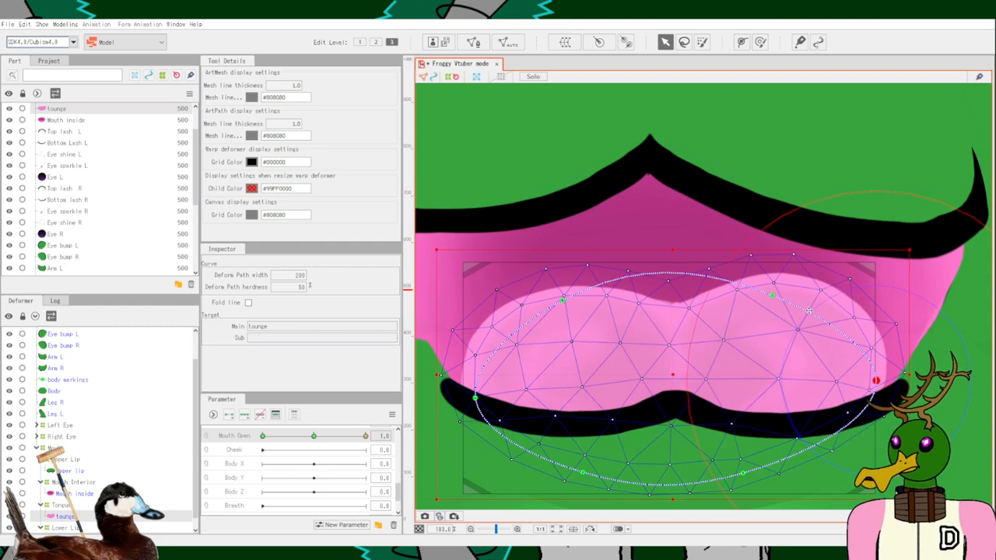
drag(771, 301, 775, 319)
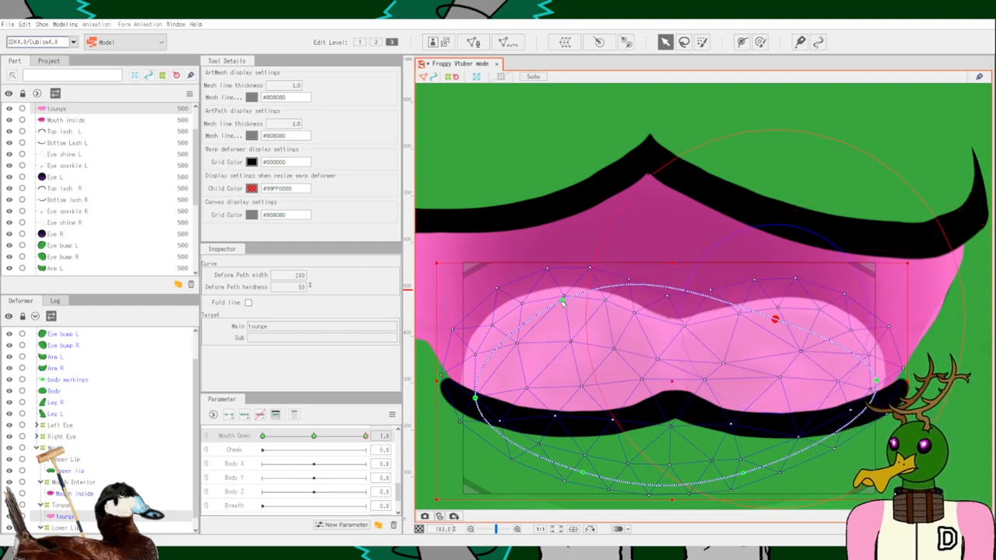
drag(563, 303, 548, 320)
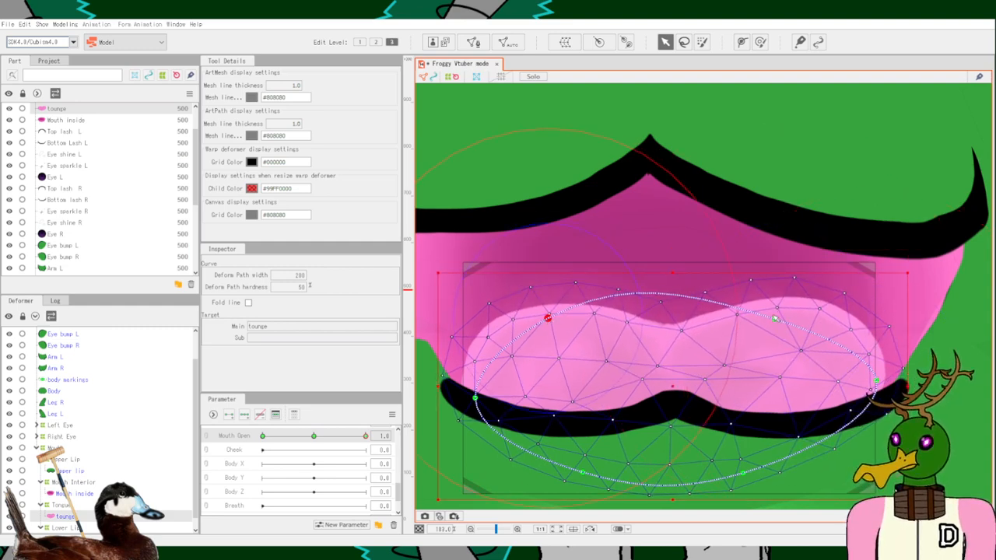
drag(774, 319, 780, 325)
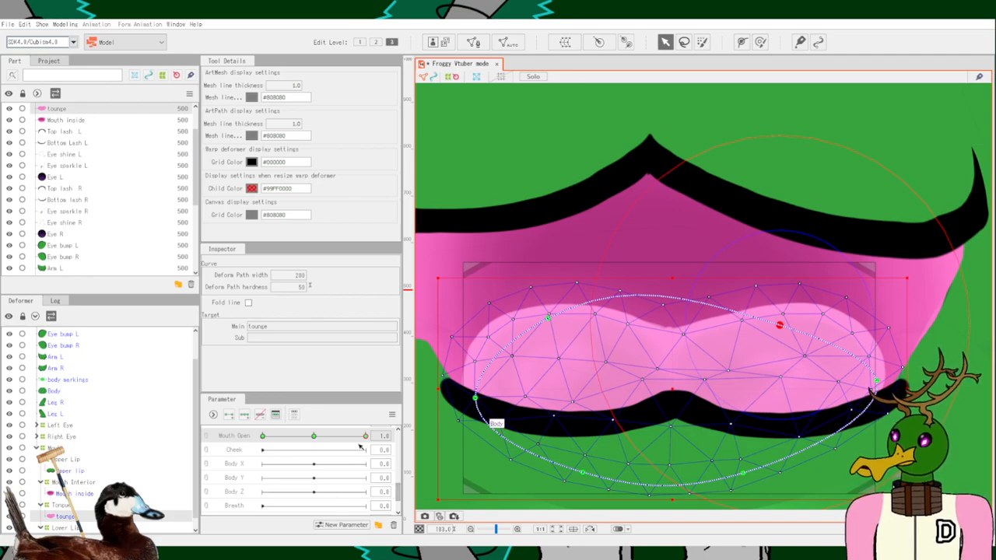
Deselect the tounge and scrub Mouth Open between closed and open to check its shape against the whole face.
drag(365, 437, 314, 462)
scroll(675, 449, down, 4)
scroll(674, 449, down, 4)
scroll(829, 363, up, 1)
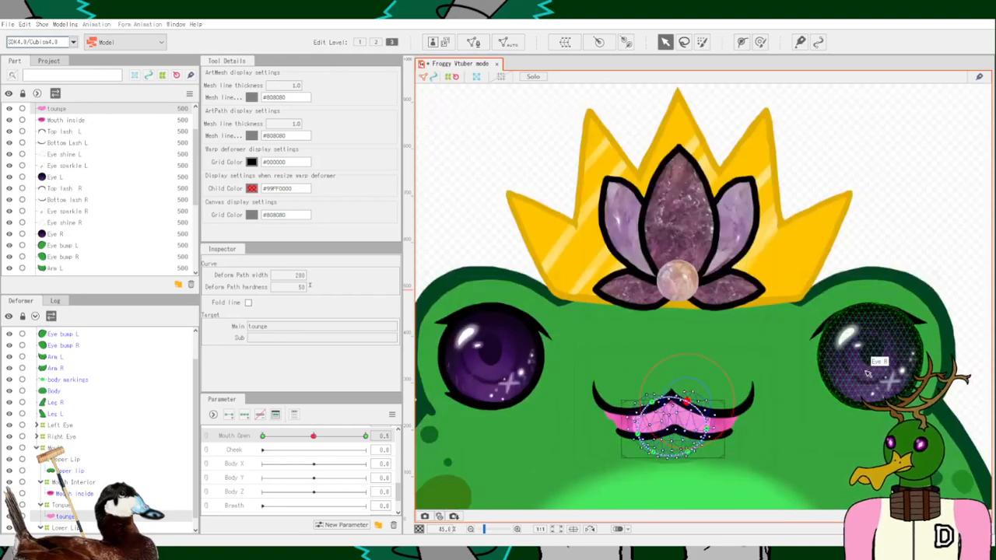
click(885, 141)
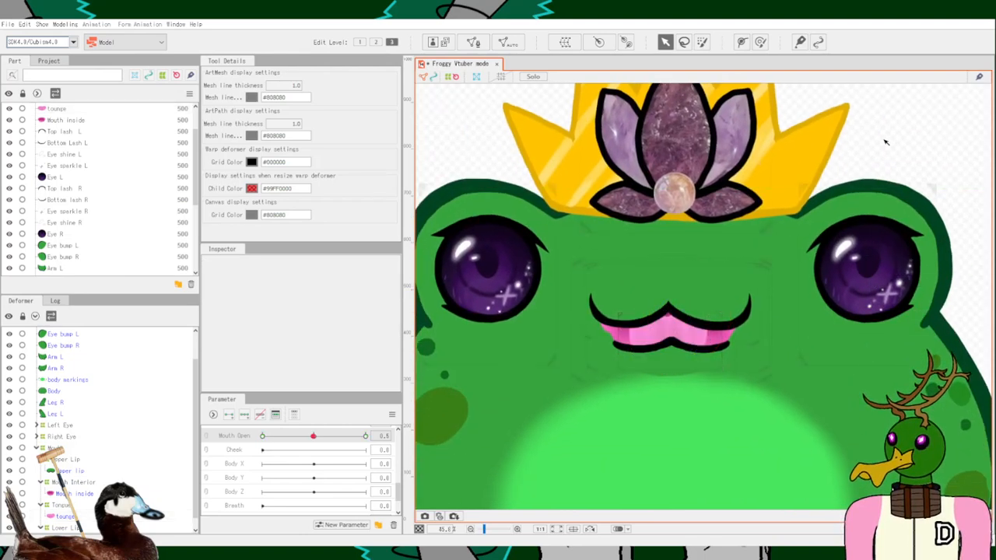
drag(318, 428, 283, 459)
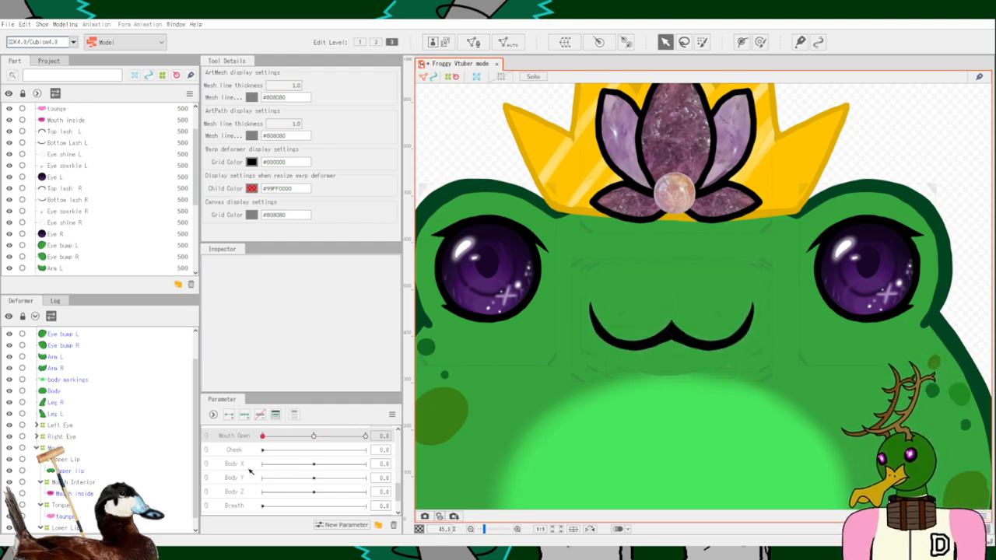
mouse_move(308, 469)
mouse_down()
mouse_move(286, 474)
mouse_move(370, 457)
mouse_move(298, 463)
mouse_up()
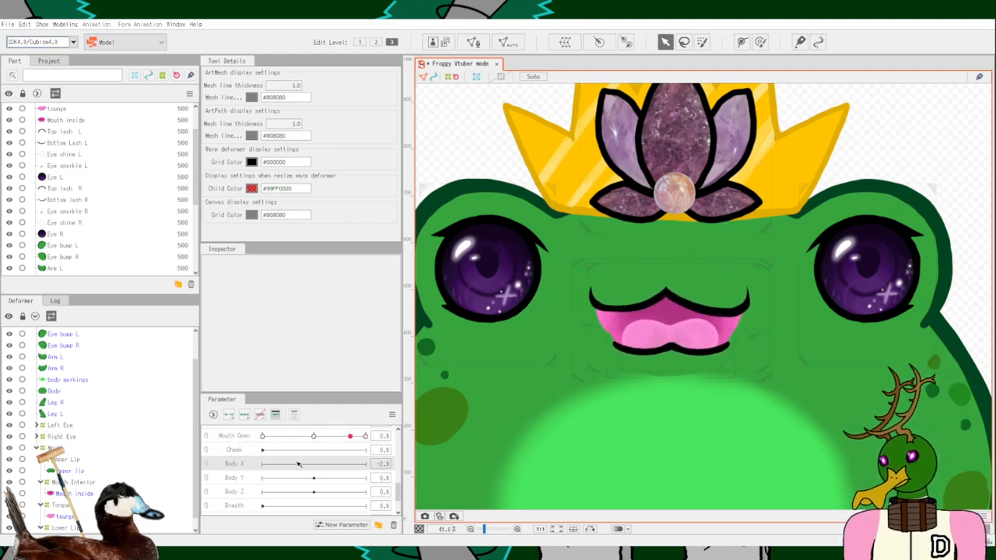
drag(350, 436, 314, 424)
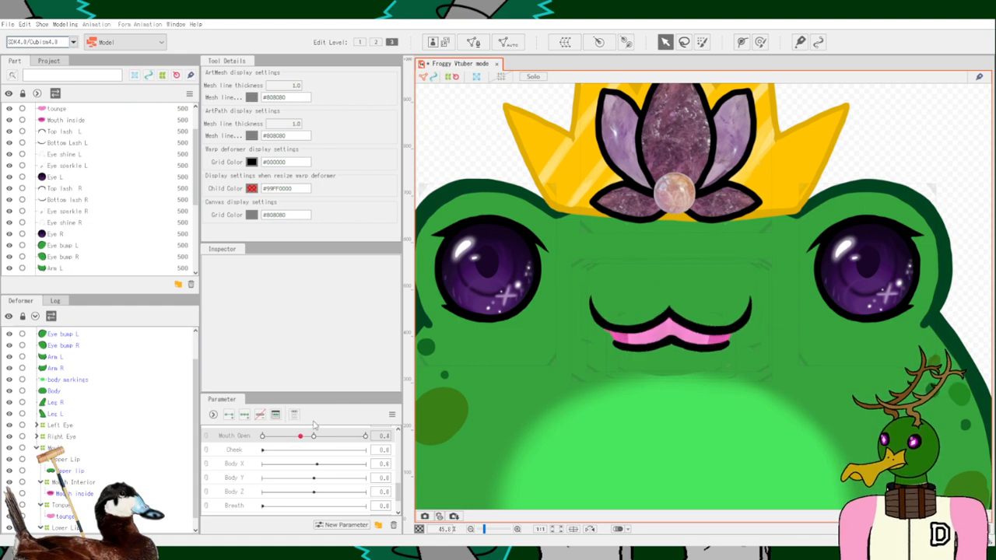
At Mouth Open 0.5, select the Tongue deformer and move it downward inside the mouth.
click(314, 437)
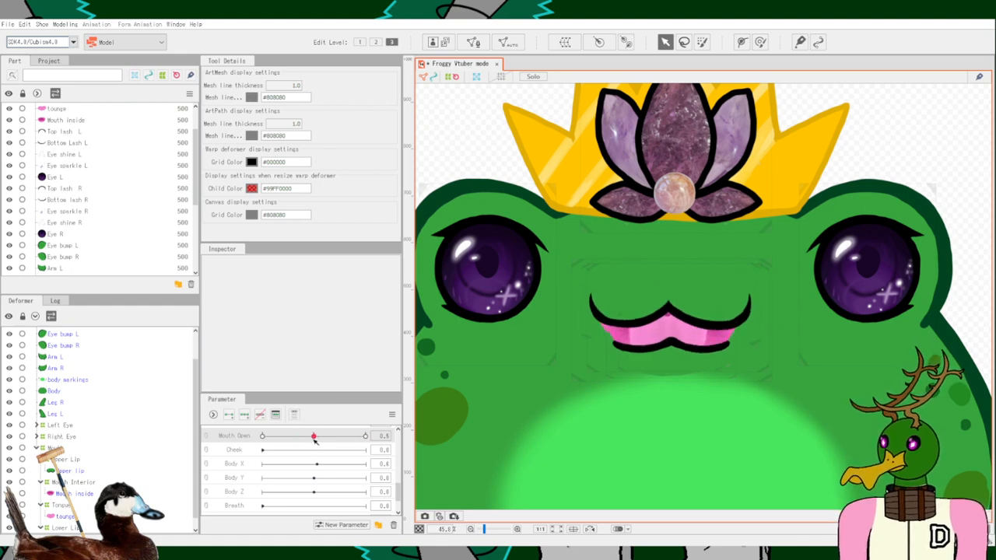
click(61, 504)
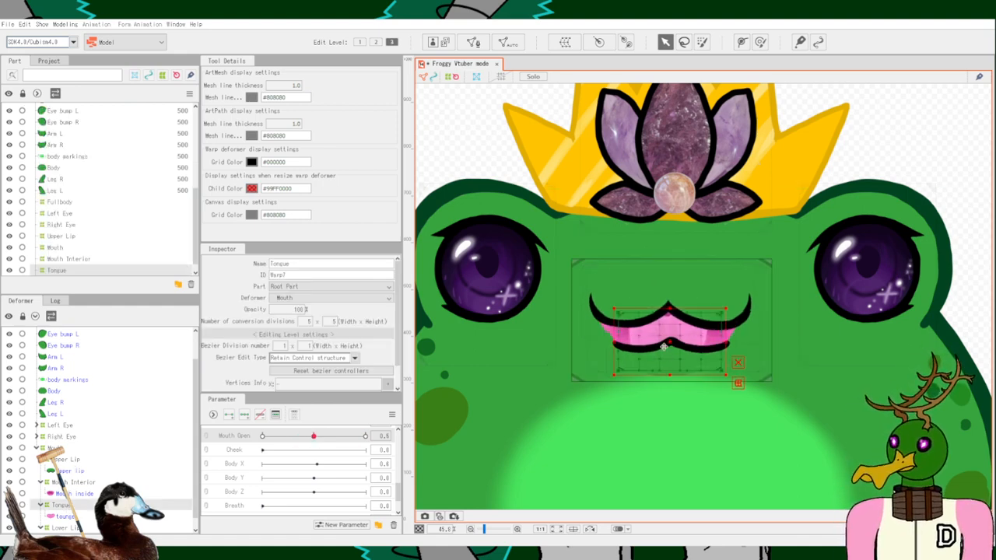
scroll(663, 347, up, 5)
drag(679, 337, 681, 373)
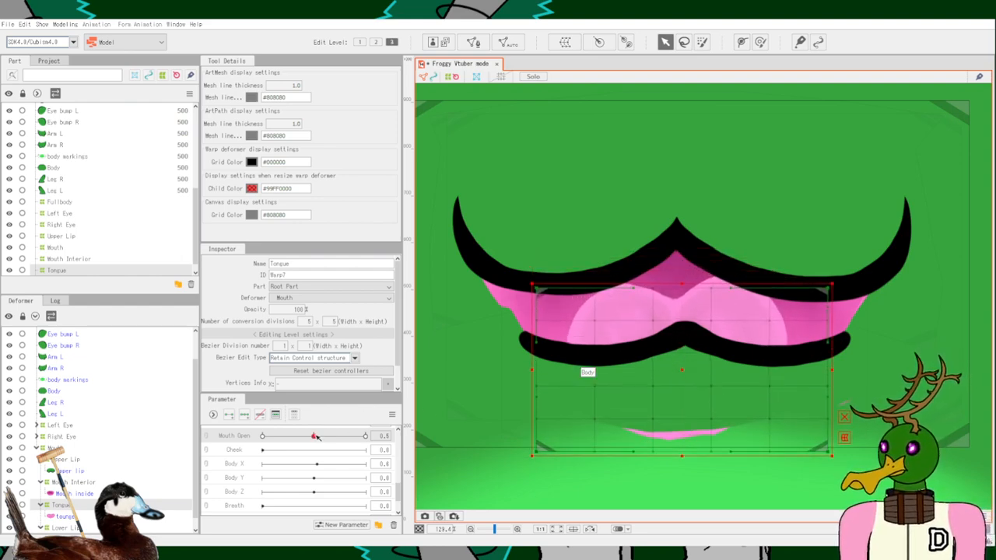
At Mouth Open 0.5, move the Tongue deformer back up and lower the tounge mesh itself inside the mouth instead.
click(75, 517)
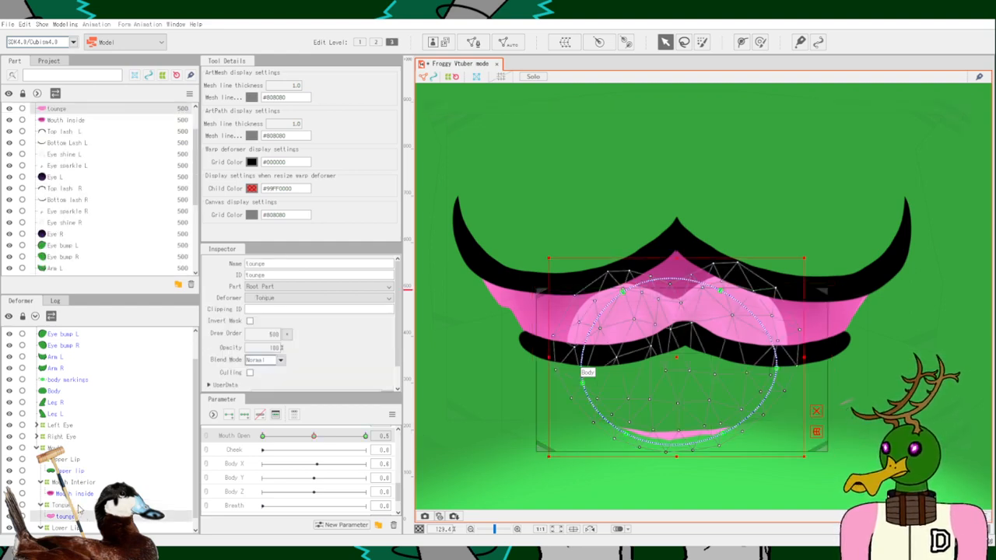
click(78, 505)
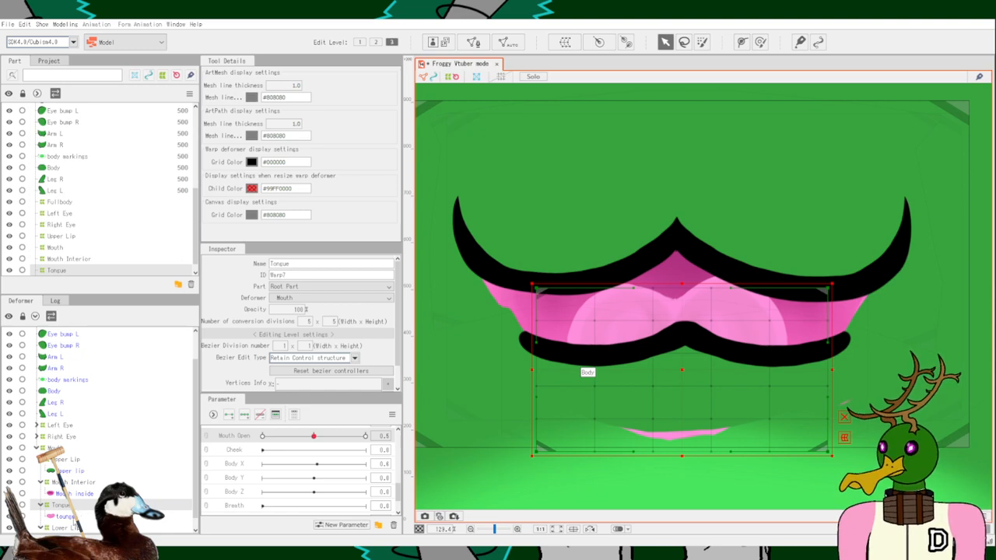
click(75, 518)
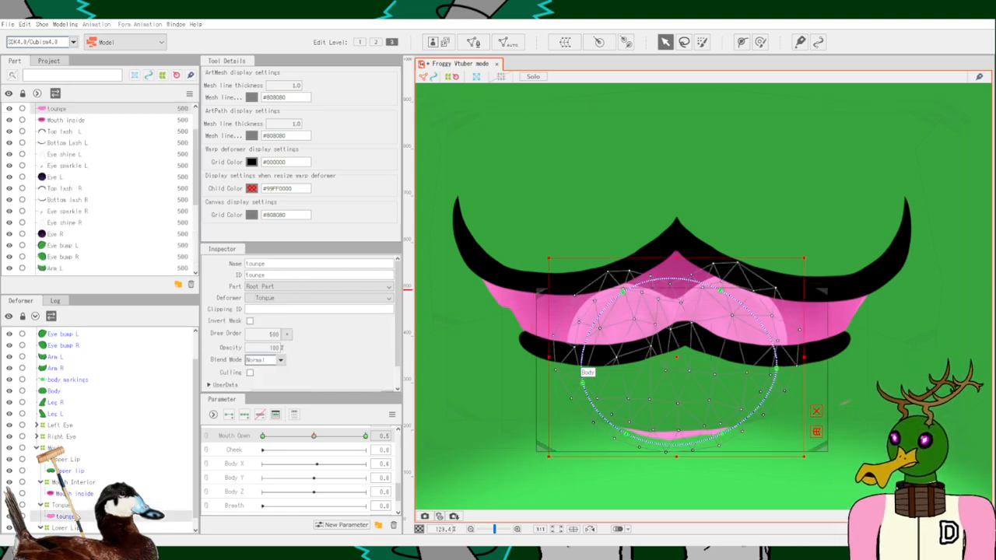
click(75, 506)
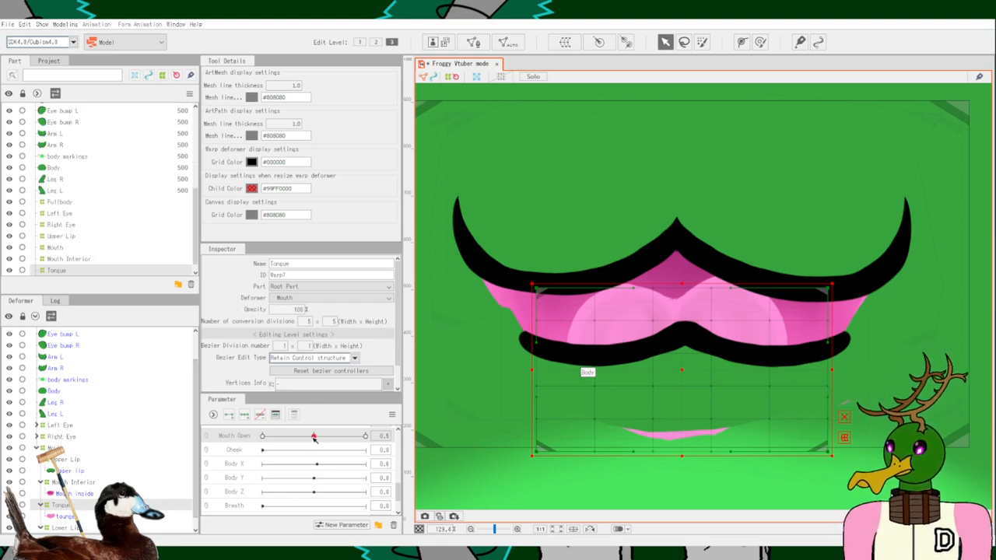
drag(580, 358, 580, 323)
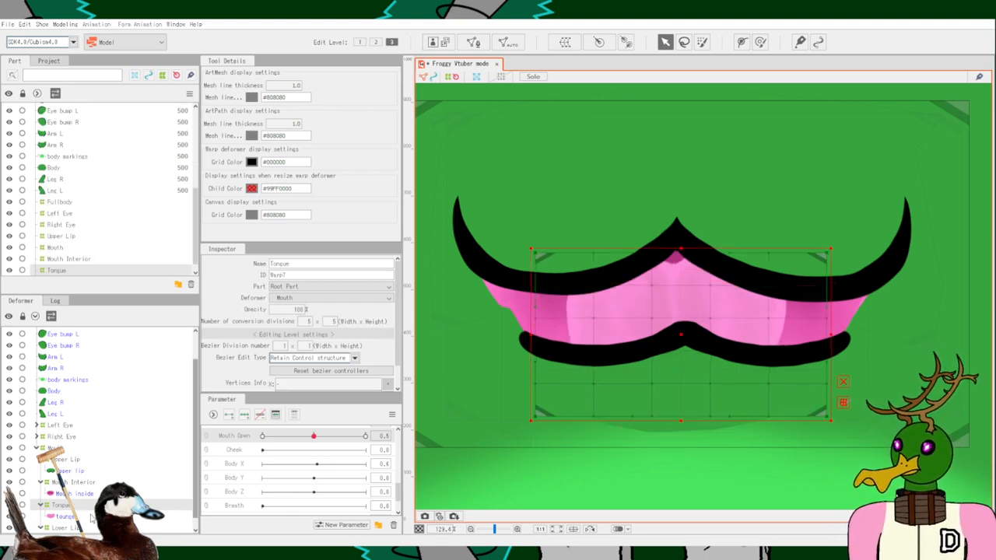
click(87, 516)
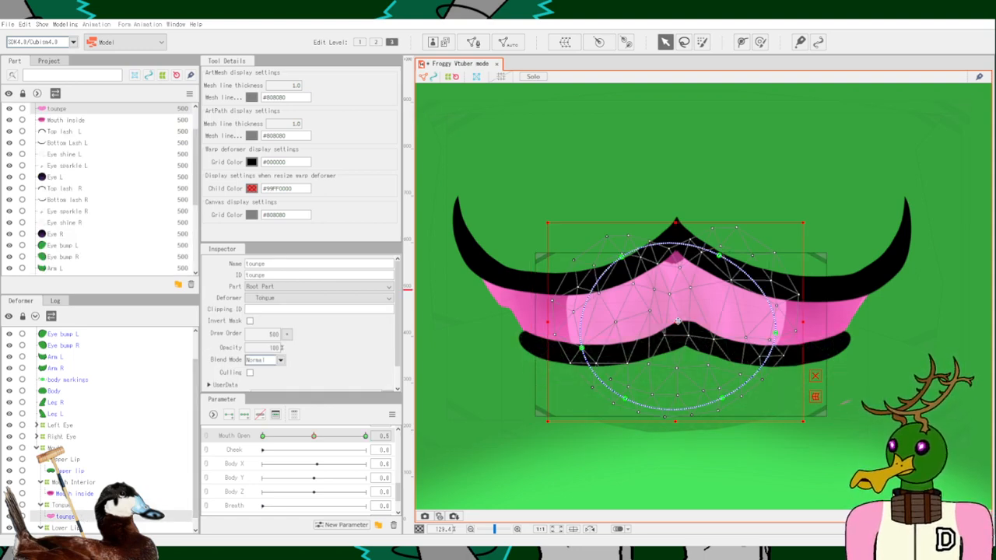
drag(677, 320, 683, 394)
At Mouth Open 0.0, select the tounge's lower mesh vertices and move them up to tuck the tongue away beneath the closed lips.
click(266, 438)
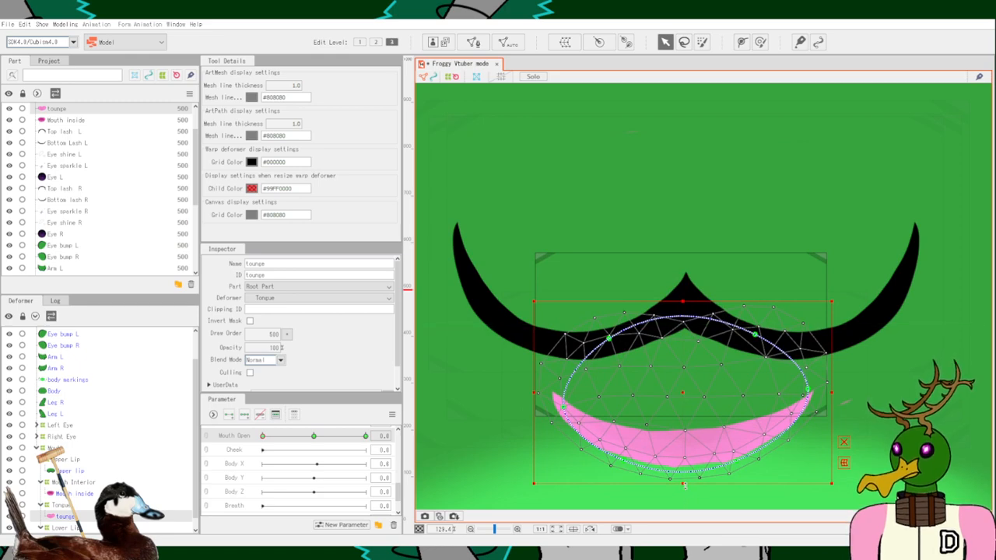
scroll(677, 442, up, 3)
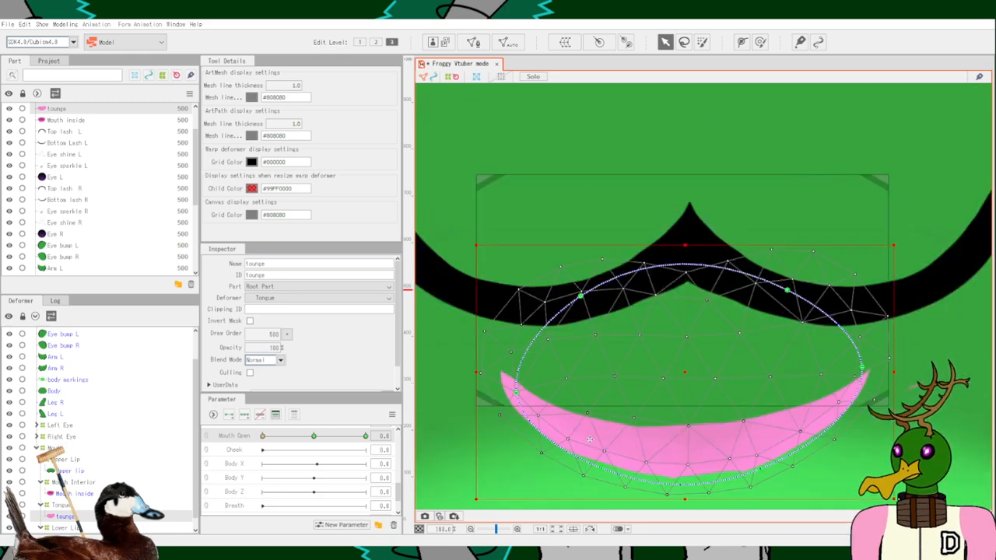
drag(465, 396, 821, 510)
drag(689, 442, 687, 343)
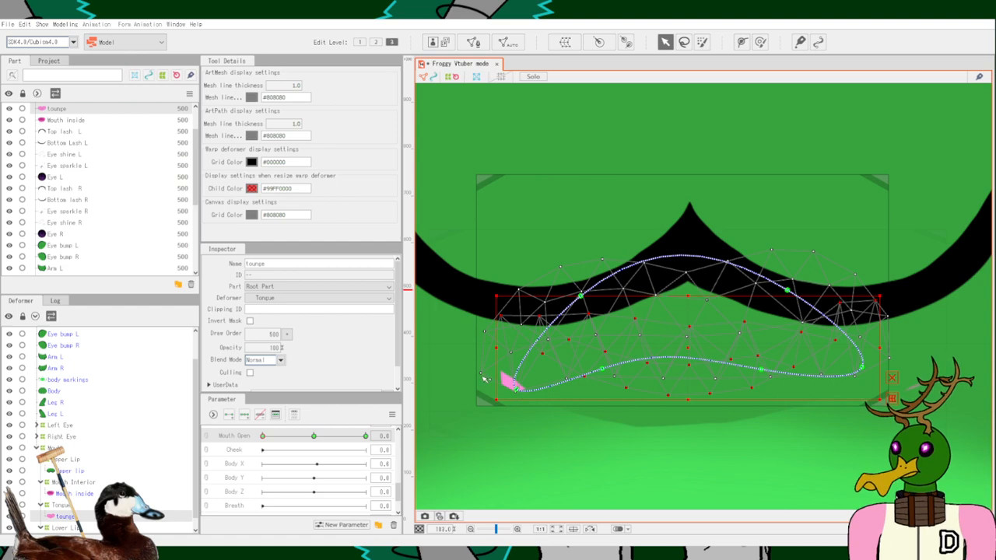
Move the tounge's outer left mesh vertices inward and upward to hide the pink corner still showing outside the closed mouth.
scroll(498, 398, up, 4)
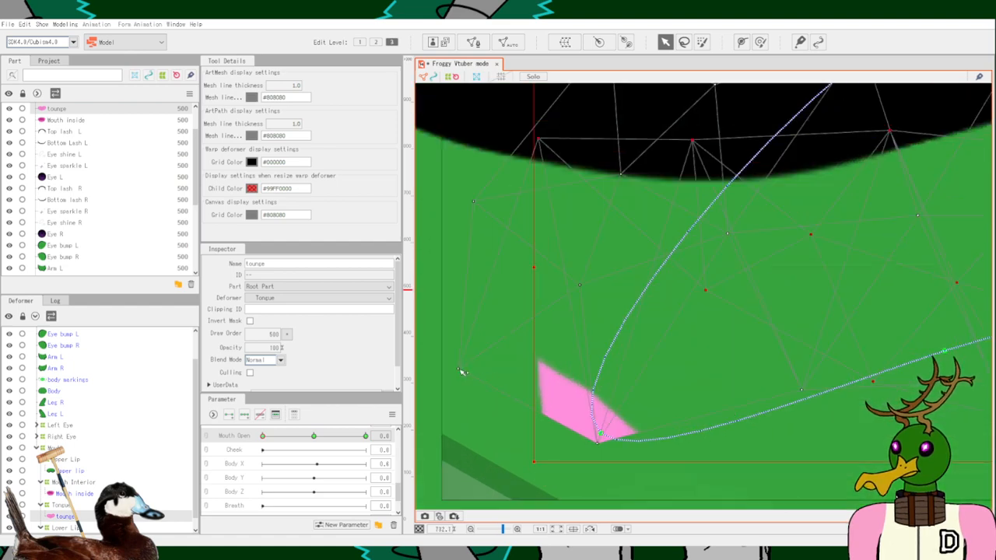
drag(558, 300, 560, 296)
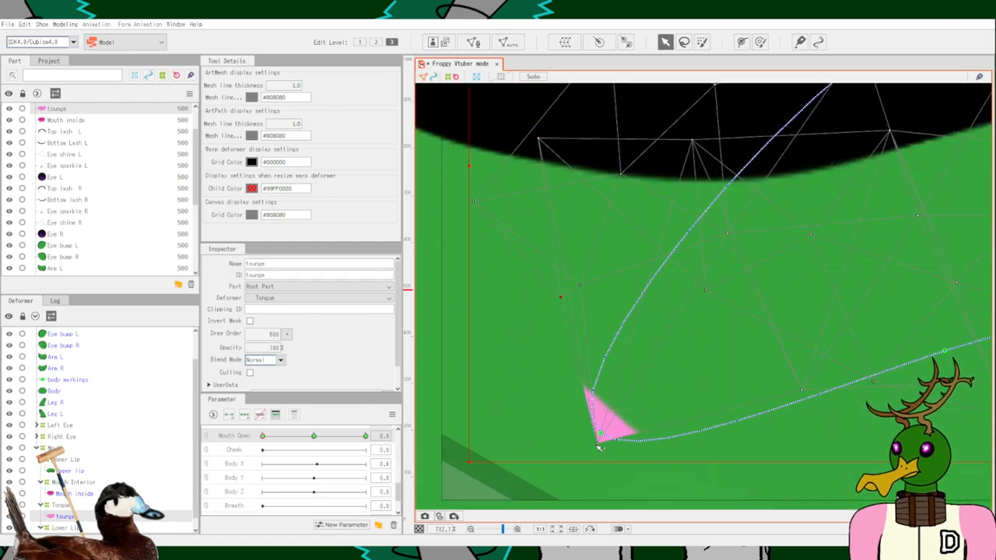
drag(599, 447, 649, 371)
scroll(796, 379, down, 3)
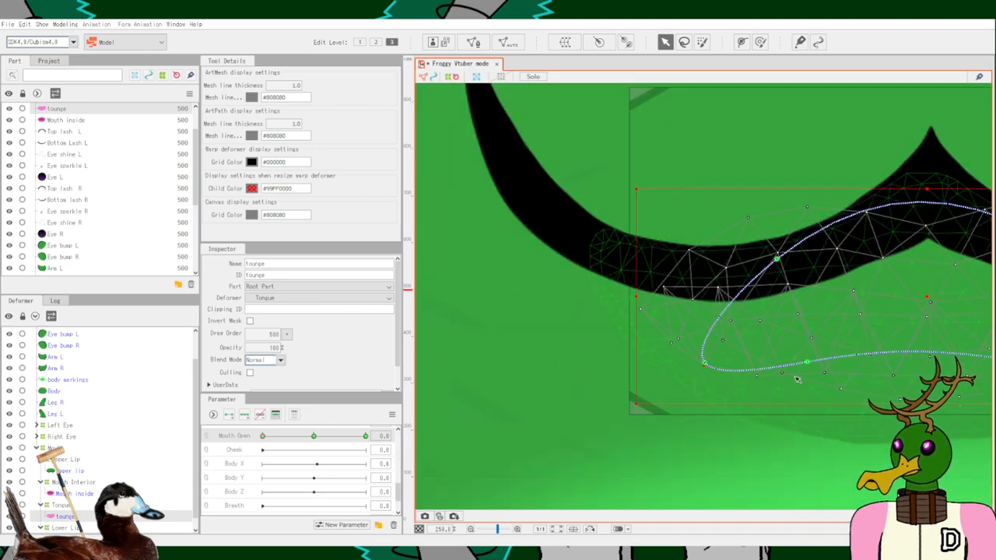
drag(831, 381, 581, 371)
scroll(892, 378, down, 2)
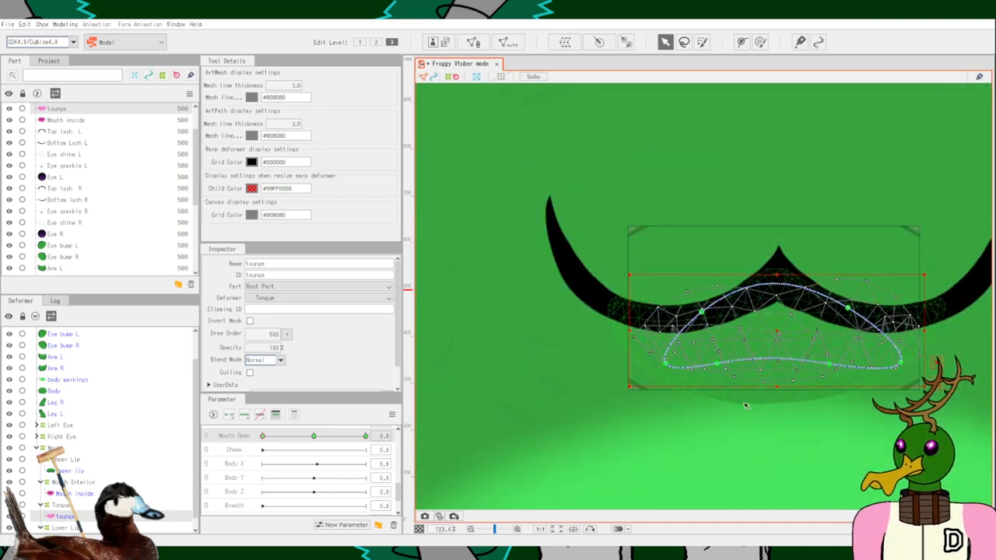
Scrub Mouth Open from closed to 1.0 and check the mouth against the whole face, with body markings selected.
drag(267, 438, 449, 434)
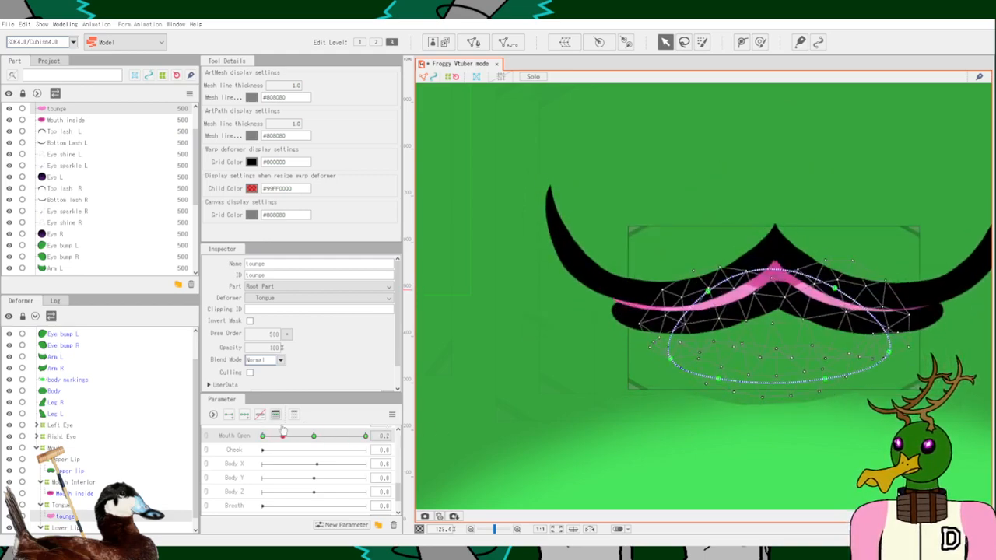
click(678, 448)
scroll(679, 448, down, 5)
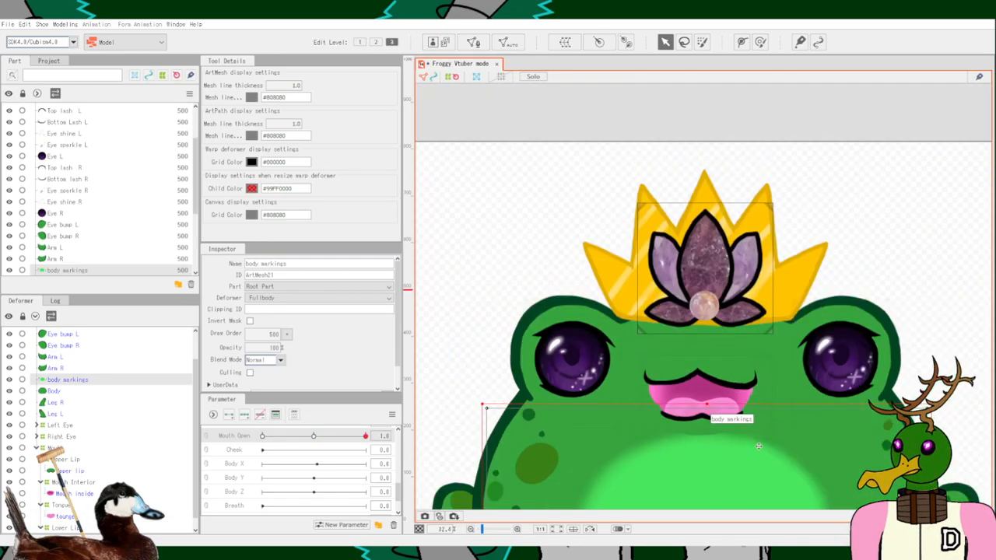
scroll(778, 373, up, 2)
scroll(809, 350, down, 3)
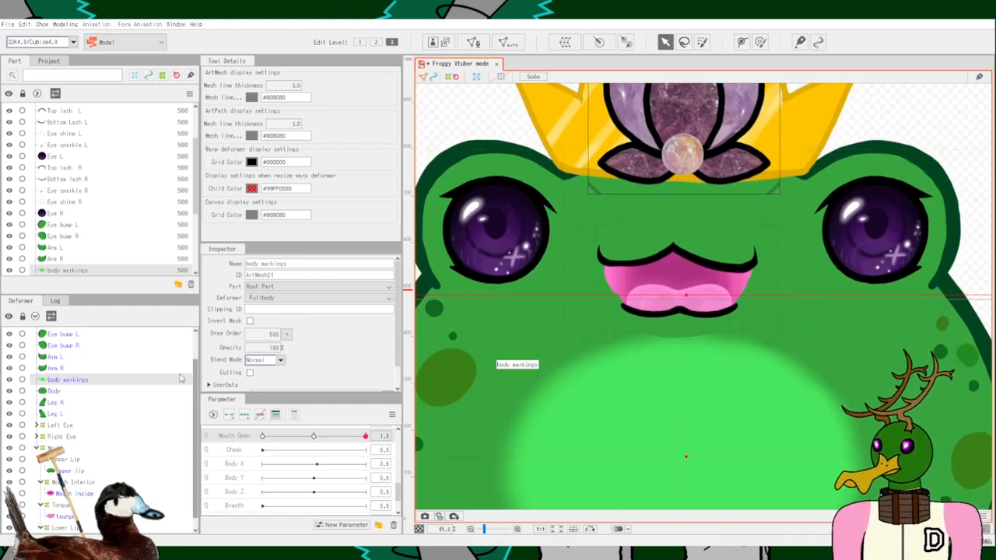
Reorder the body markings part upward so it sits directly between Upper lip and bottom lip.
scroll(84, 234, down, 3)
scroll(74, 159, up, 3)
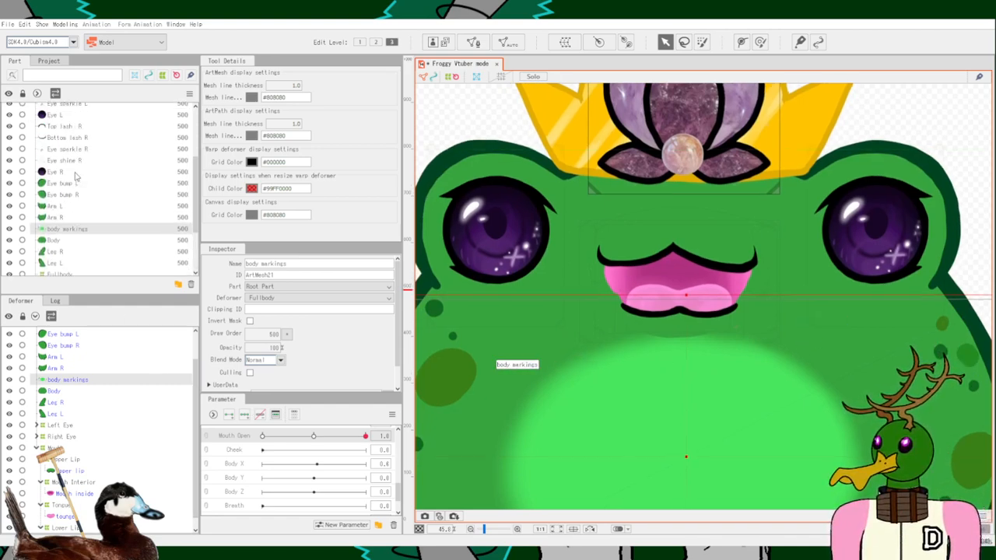
scroll(90, 212, down, 2)
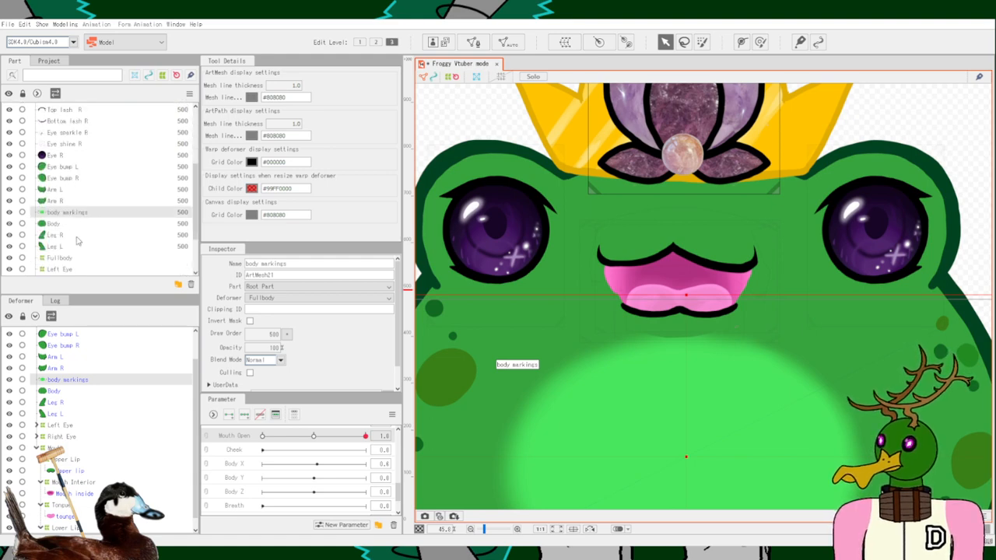
drag(77, 213, 74, 119)
scroll(101, 168, up, 3)
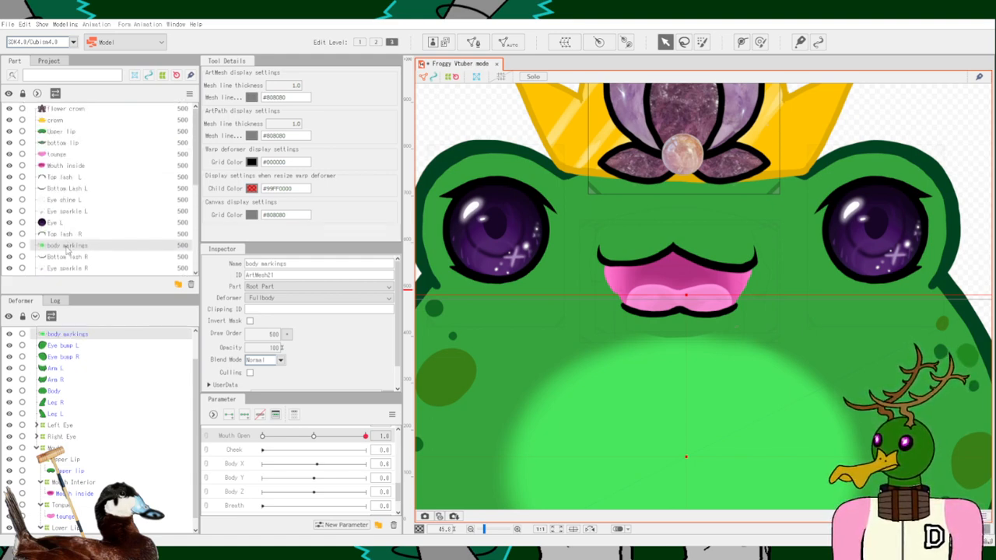
drag(70, 247, 76, 146)
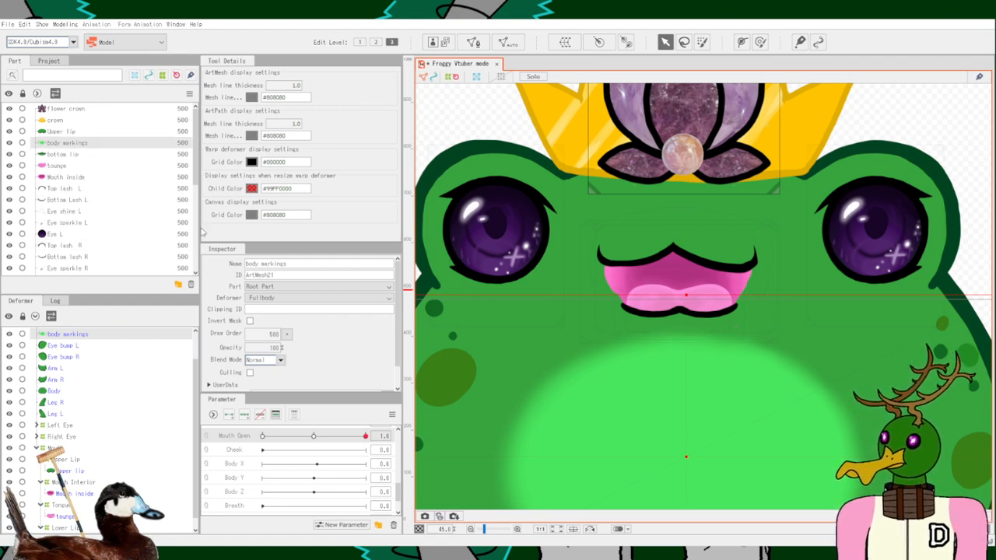
scroll(697, 354, down, 5)
scroll(709, 372, up, 5)
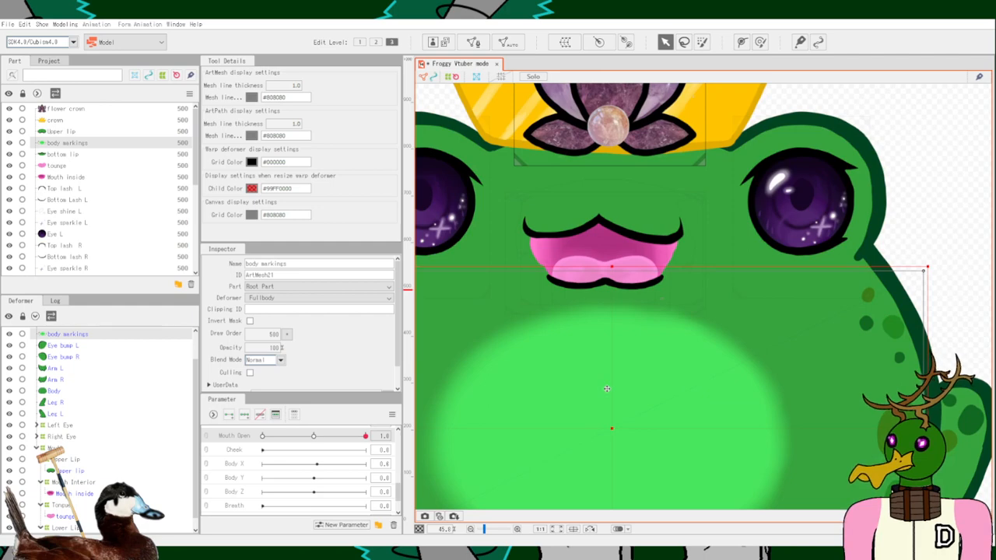
At Mouth Open 1.0, reshape the upper lip's right corner by adjusting the Upper Lip deformer's right edge and nearby interior points.
drag(570, 340, 644, 328)
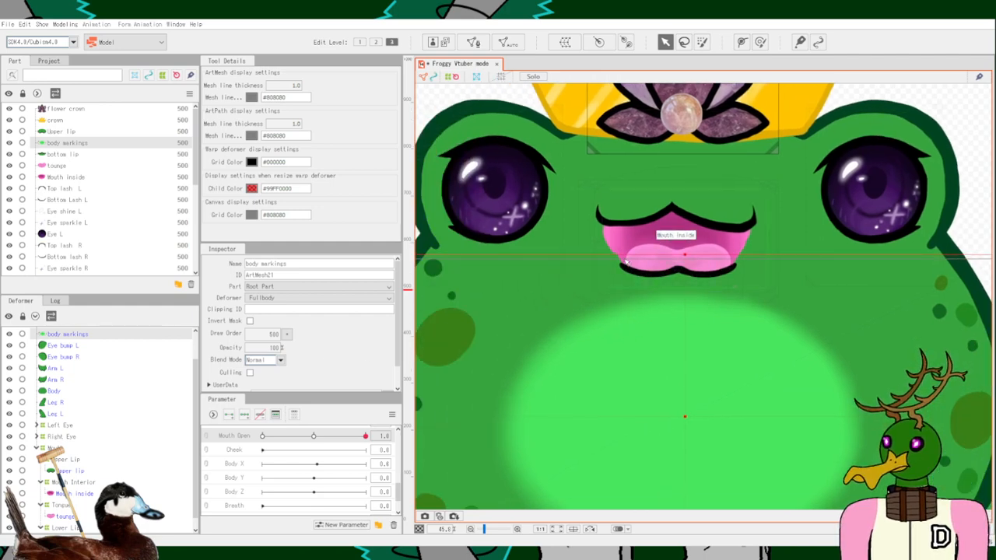
scroll(625, 260, up, 5)
scroll(607, 237, down, 4)
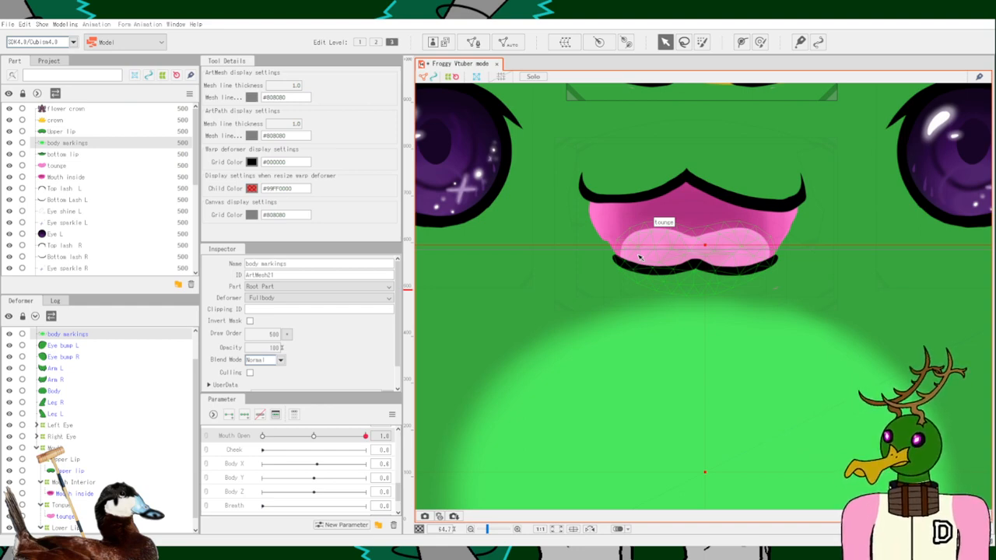
scroll(639, 257, down, 3)
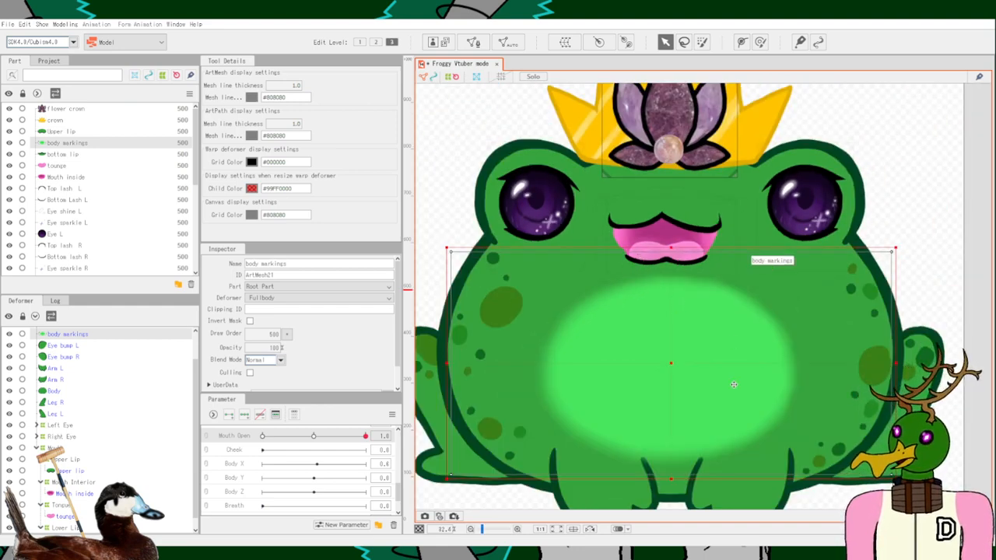
scroll(721, 214, up, 5)
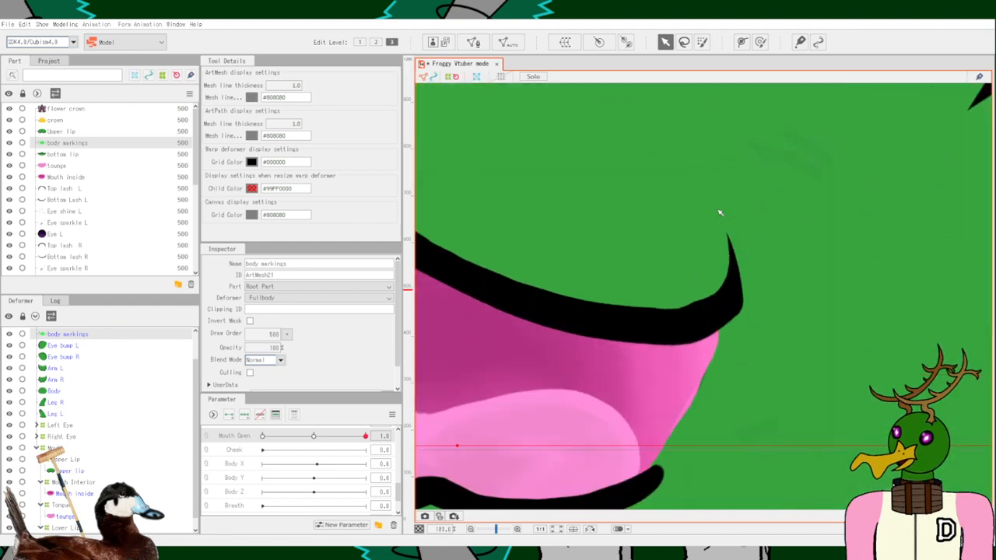
scroll(75, 457, down, 1)
click(73, 451)
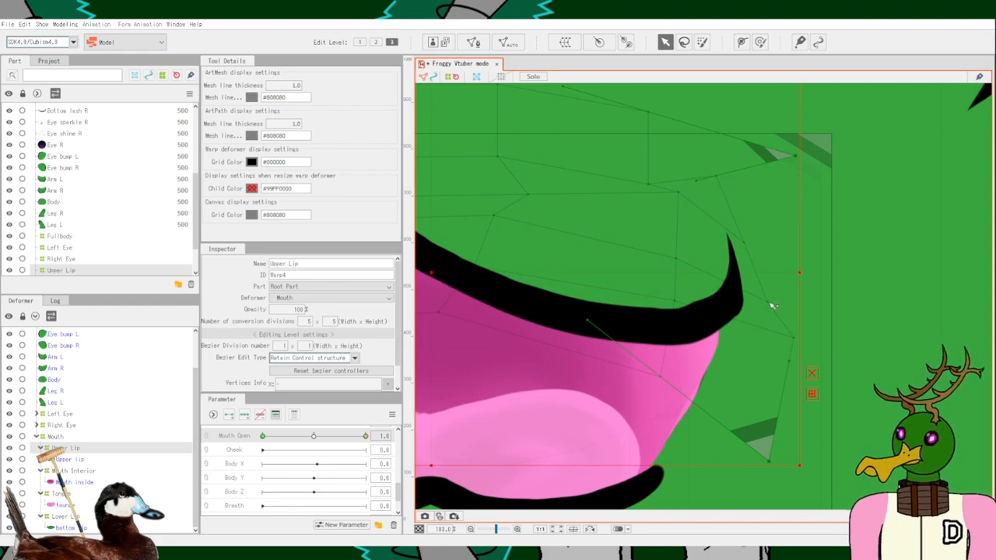
drag(769, 303, 745, 225)
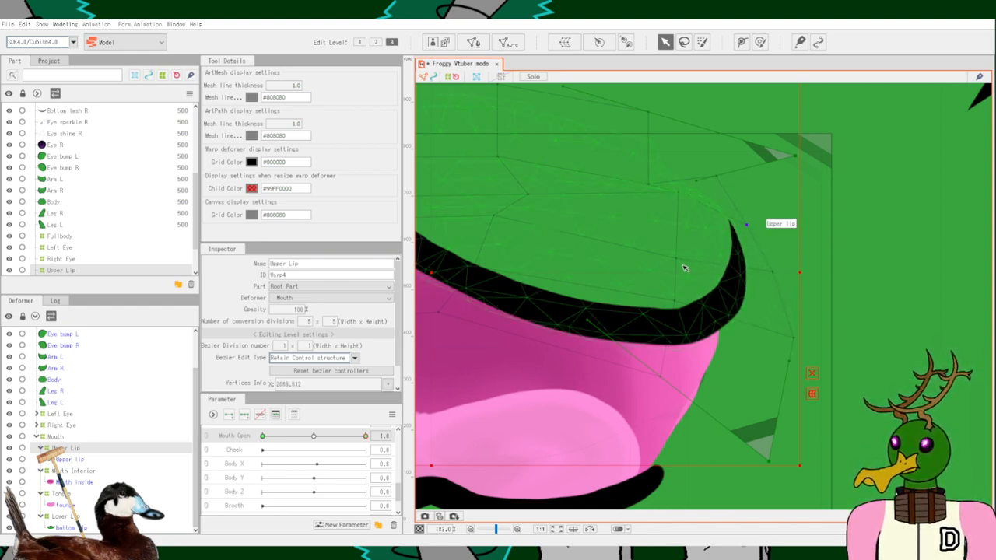
mouse_move(676, 258)
mouse_down()
mouse_move(691, 256)
mouse_move(690, 269)
mouse_up()
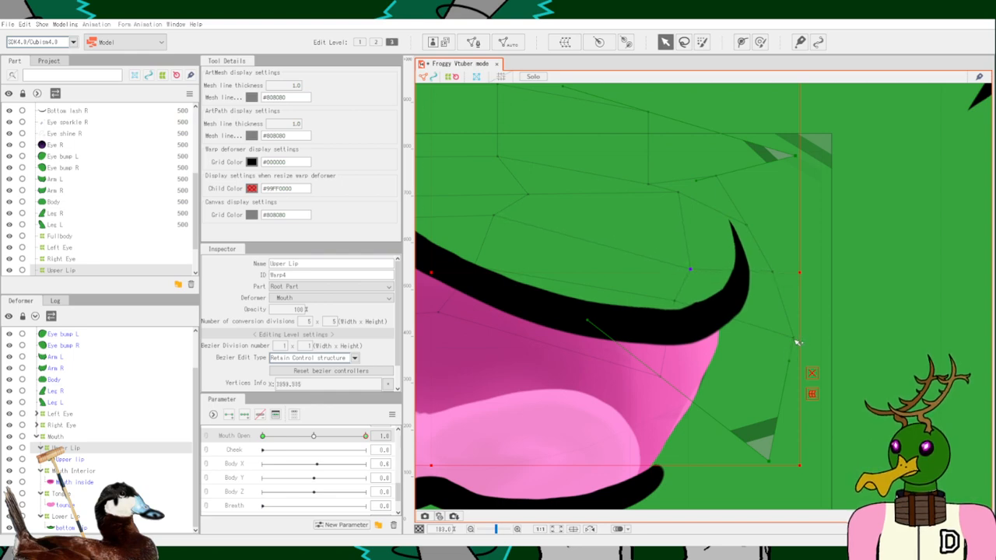
drag(795, 340, 791, 366)
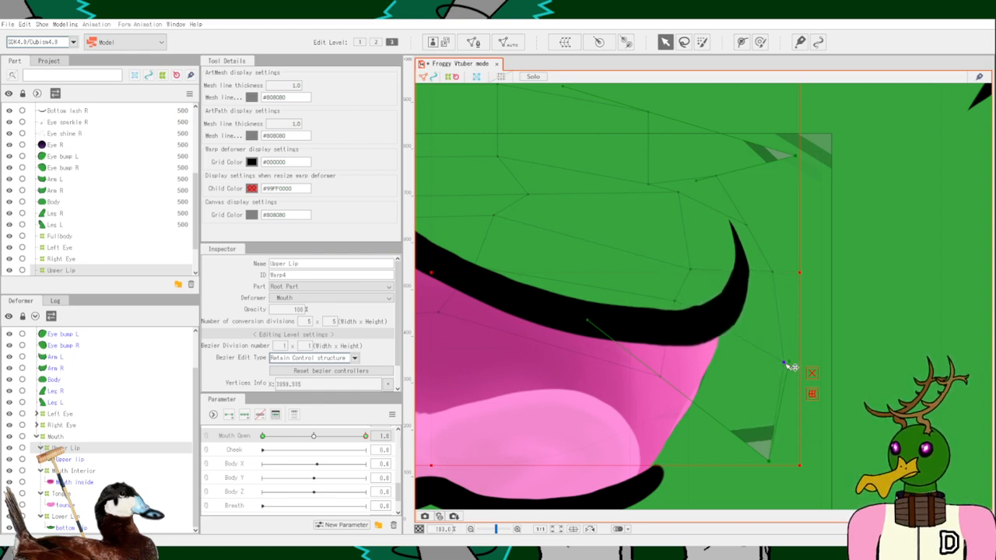
drag(777, 274, 762, 252)
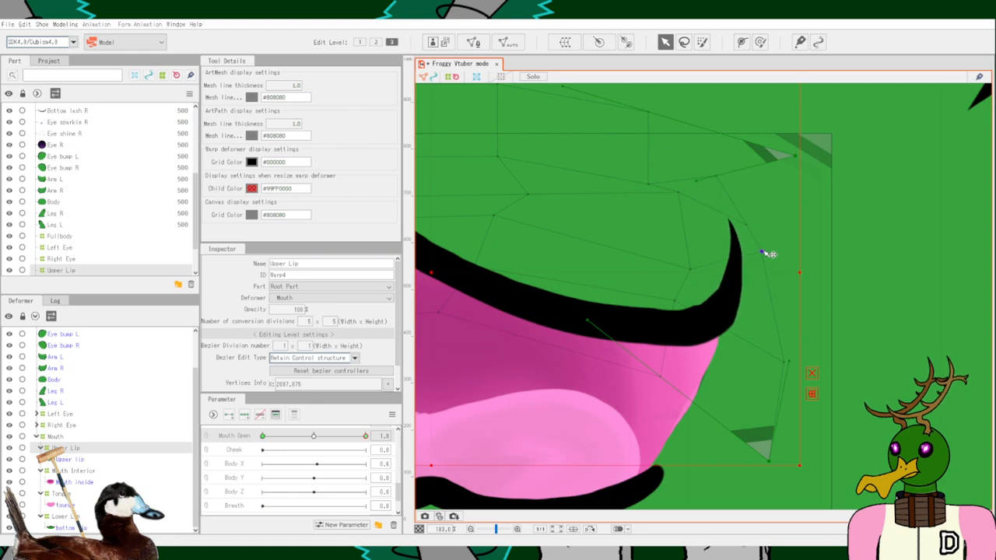
drag(674, 301, 658, 301)
At Mouth Open 1.0, raise the Upper Lip deformer's lower right corner point and reposition the adjacent bottom-edge and interior points along the lip line.
scroll(736, 387, down, 6)
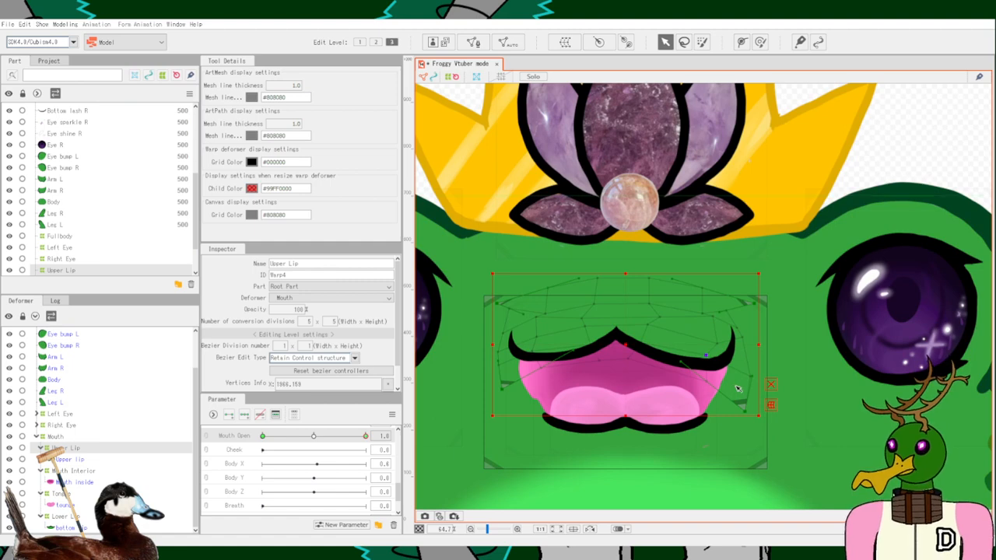
scroll(736, 388, up, 6)
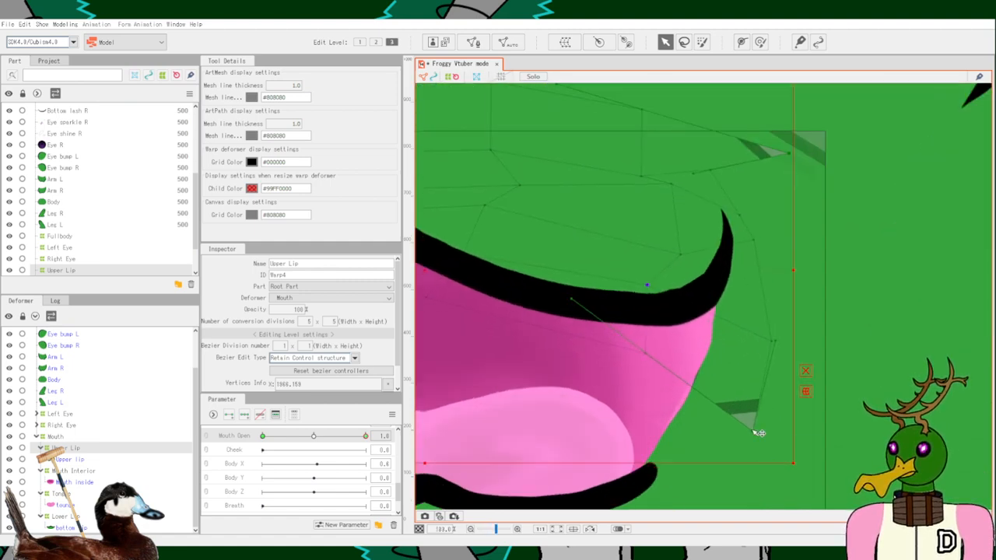
drag(758, 433, 748, 393)
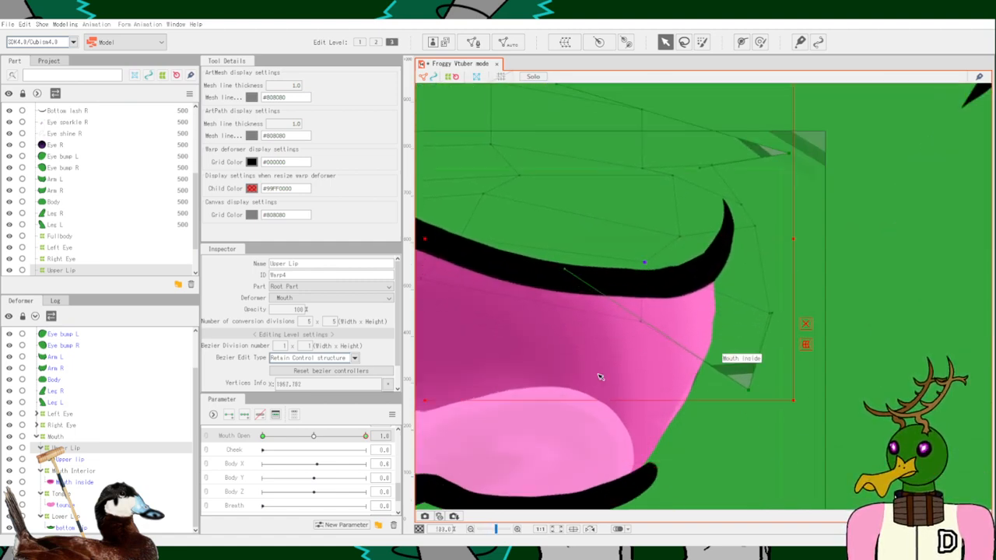
mouse_move(574, 361)
mouse_down()
mouse_move(818, 335)
mouse_move(560, 363)
mouse_up()
scroll(817, 335, down, 4)
scroll(804, 334, up, 4)
drag(675, 325, 672, 352)
drag(681, 265, 702, 290)
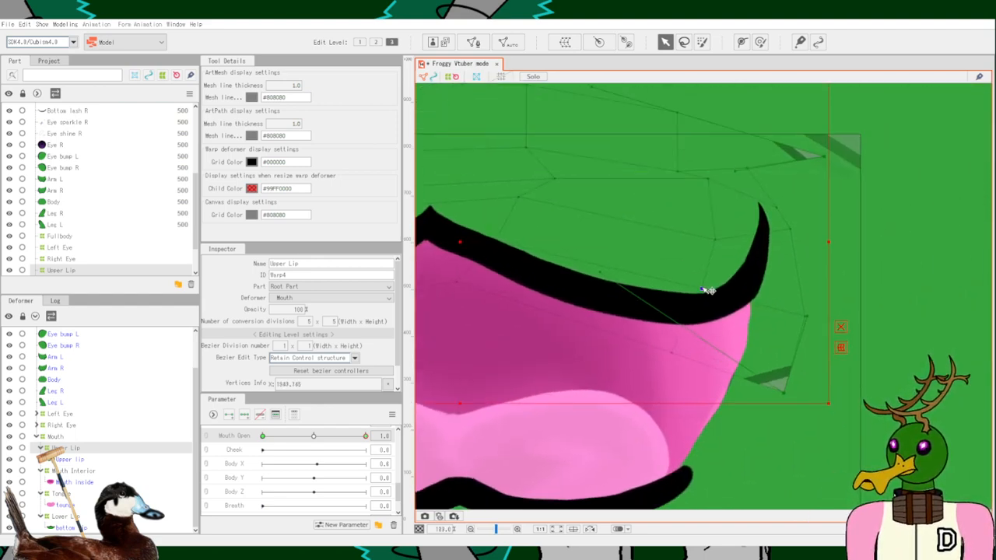
Smooth the upper lip's right curve by lowering the deformer's upper interior points and pulling its right-edge points inward.
drag(714, 240, 724, 253)
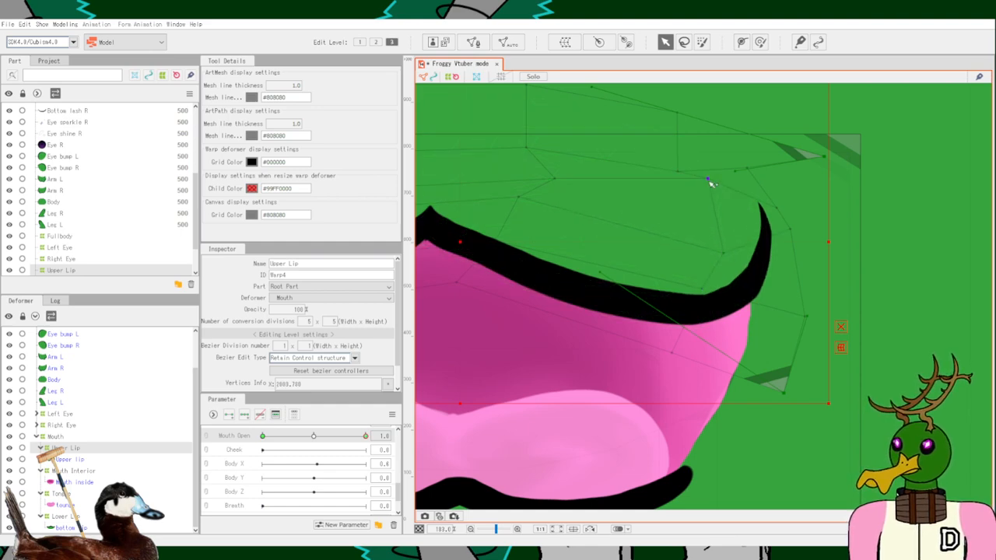
drag(708, 181, 706, 209)
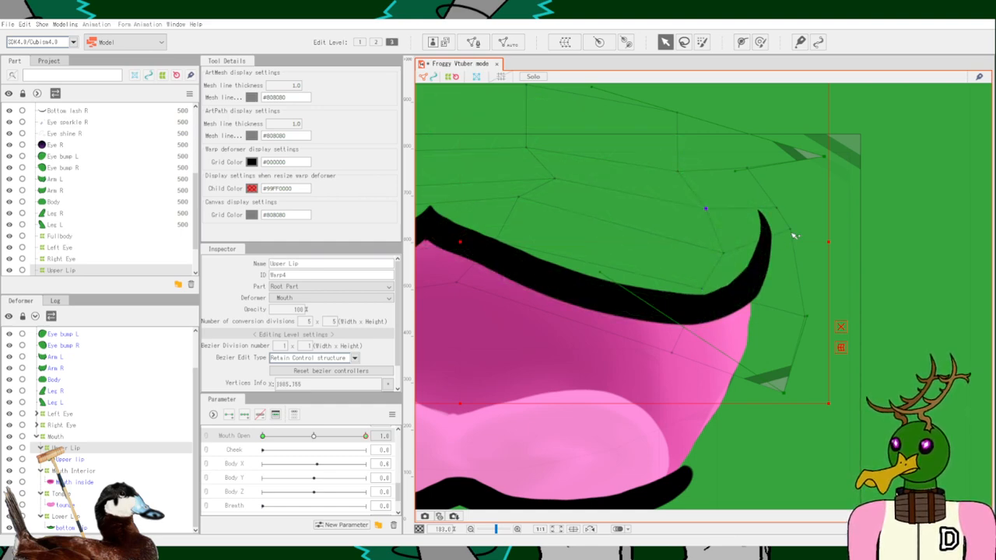
drag(794, 235, 782, 218)
drag(807, 318, 789, 334)
drag(576, 380, 721, 340)
scroll(721, 341, down, 5)
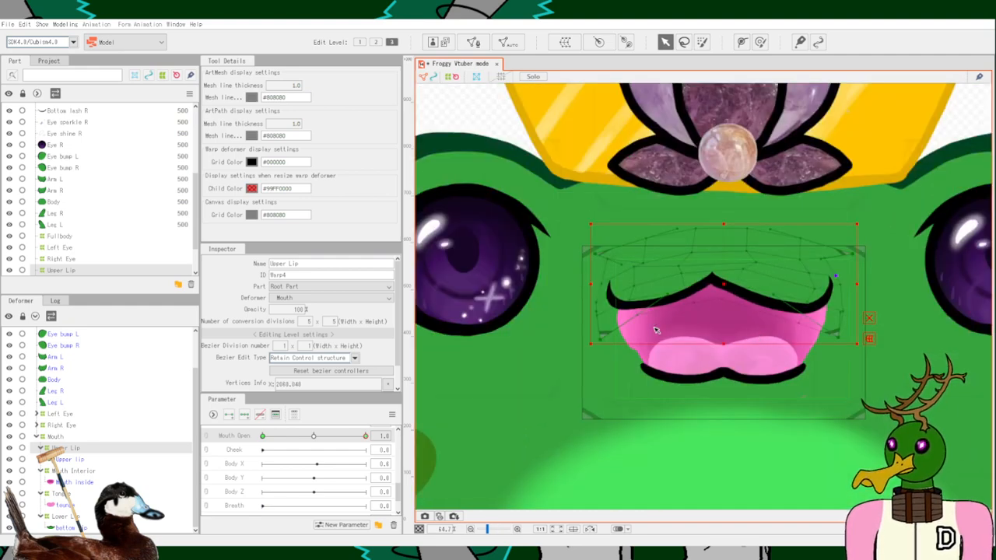
Shift the upper lip's centre peak slightly right by moving the Upper Lip deformer's lower-edge point just left of the middle.
click(863, 384)
scroll(709, 309, down, 4)
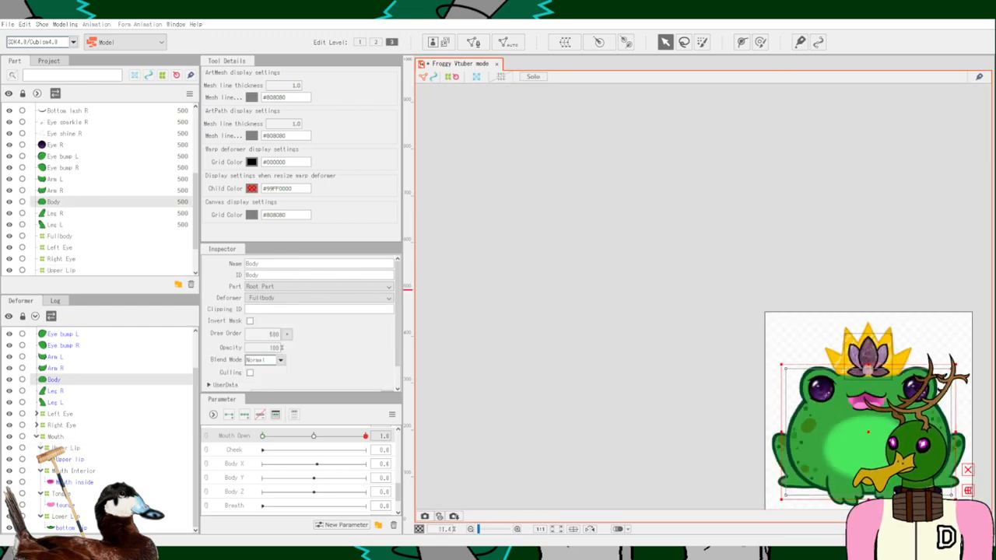
scroll(709, 310, up, 7)
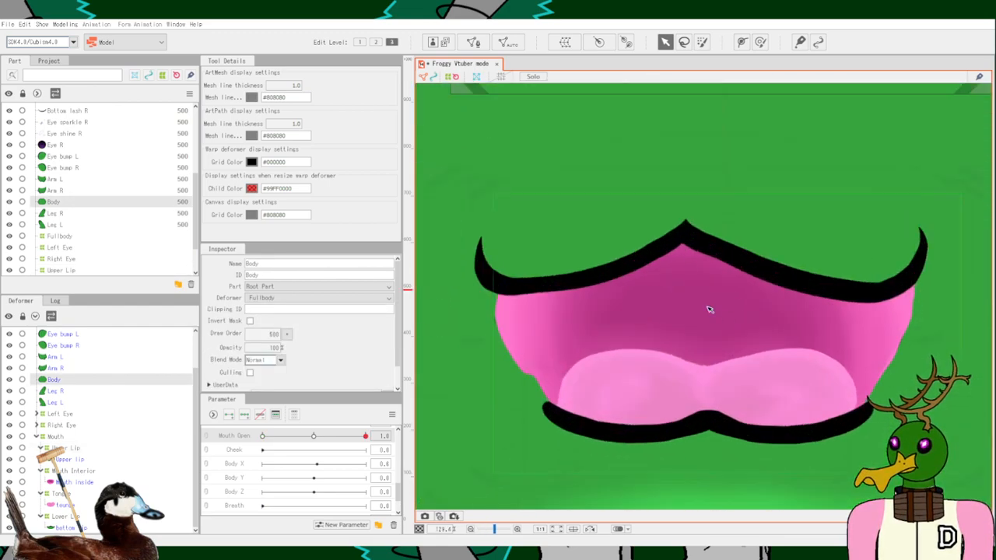
click(713, 235)
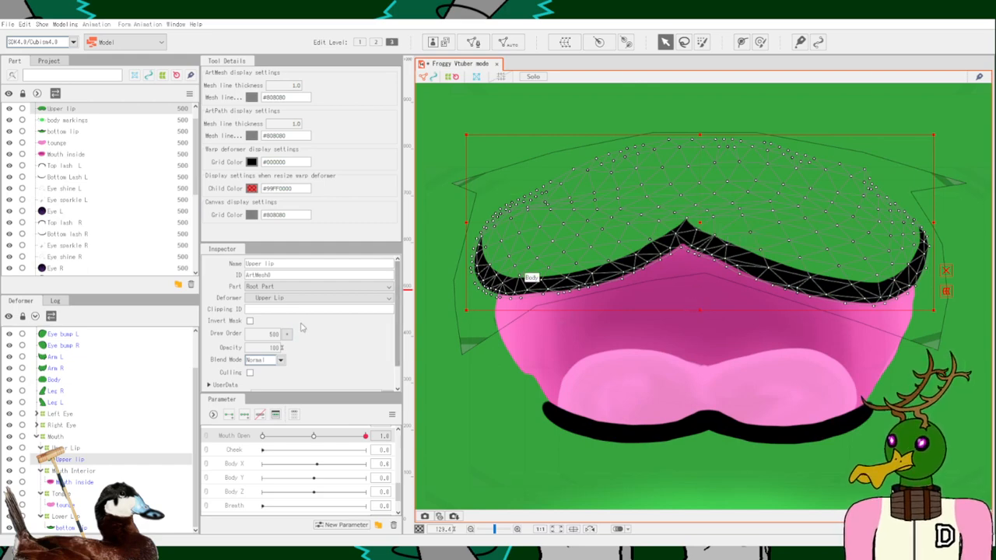
click(67, 447)
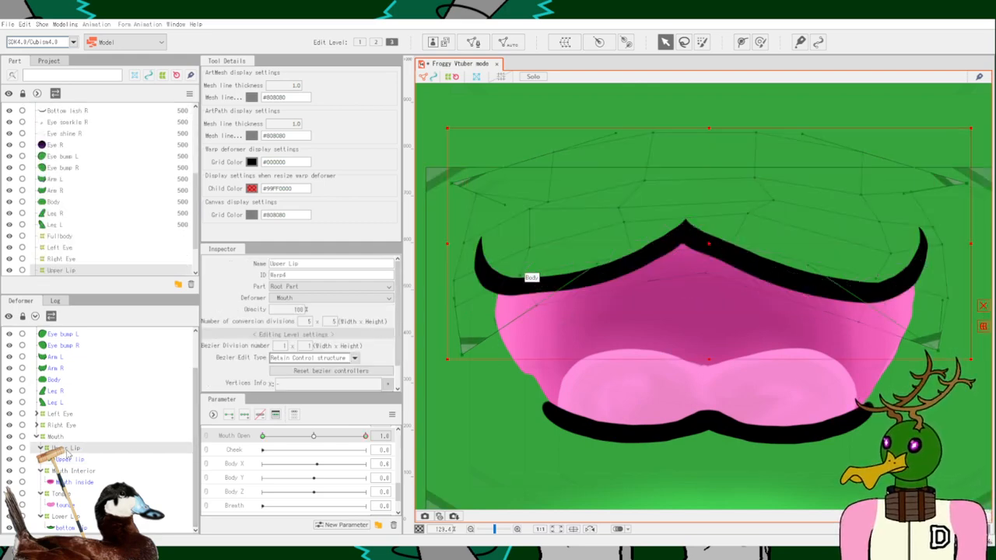
mouse_move(628, 276)
mouse_down()
mouse_move(656, 276)
mouse_move(640, 271)
mouse_move(644, 278)
mouse_up()
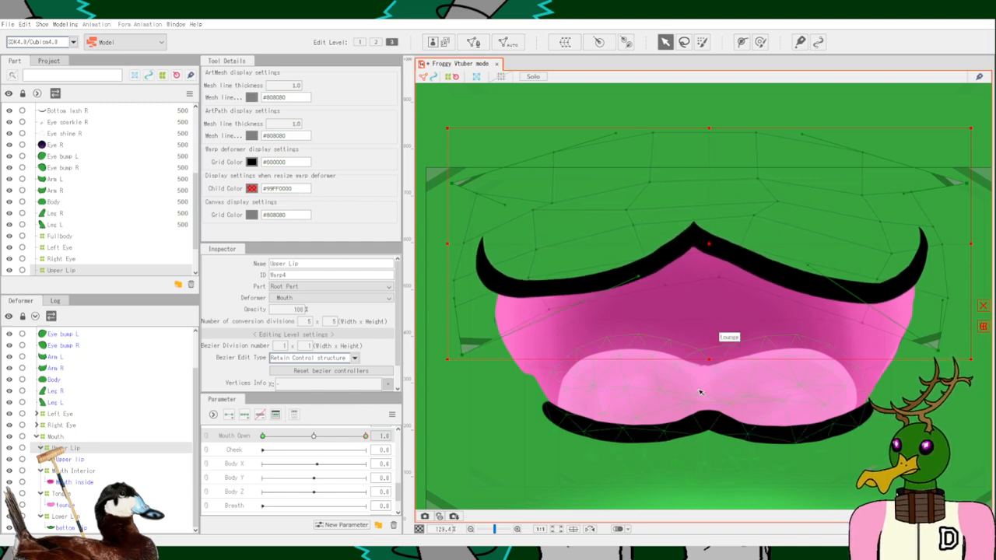
Check the open mouth's shape against the whole frog, scrubbing Mouth Open and returning it to 1.0.
scroll(698, 394, down, 3)
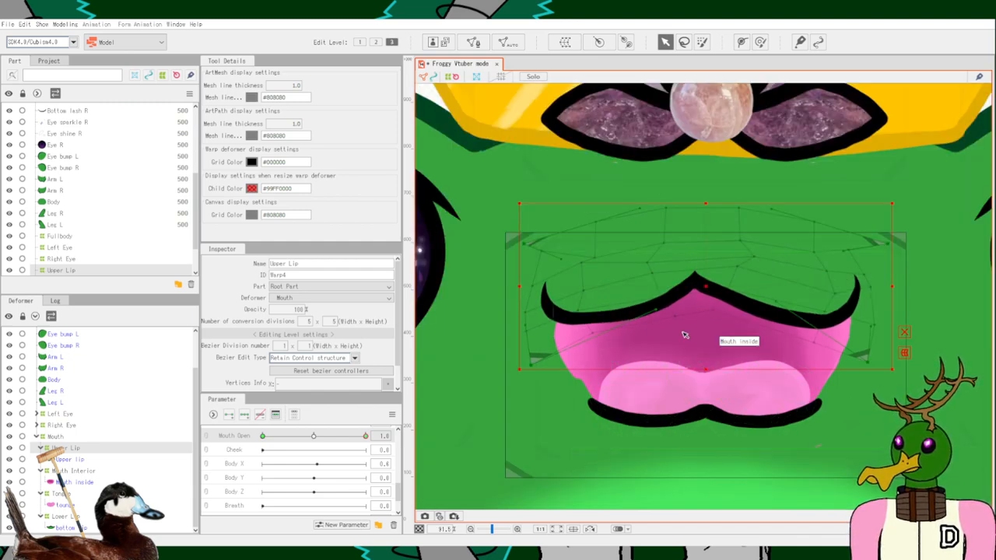
scroll(700, 327, down, 3)
click(894, 378)
scroll(893, 377, down, 3)
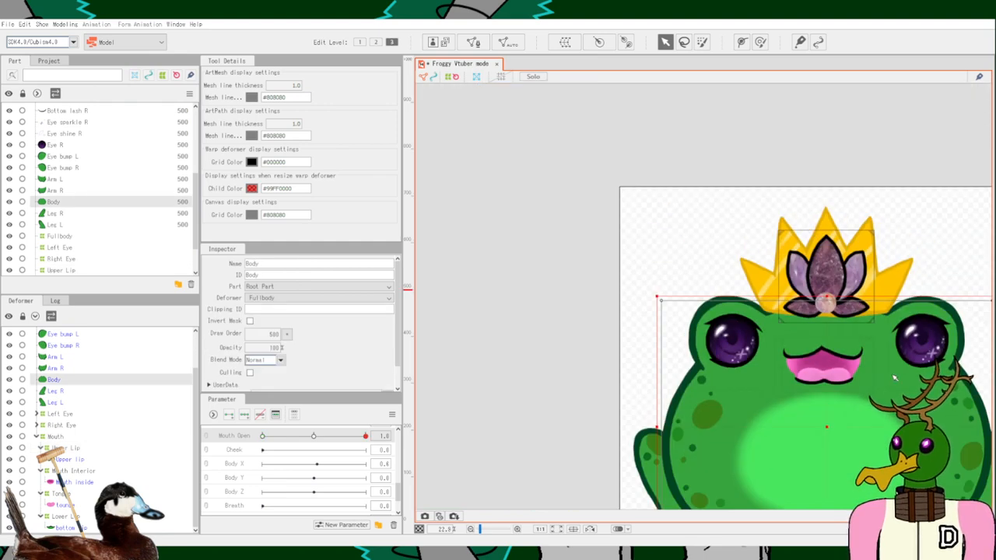
drag(894, 407, 710, 303)
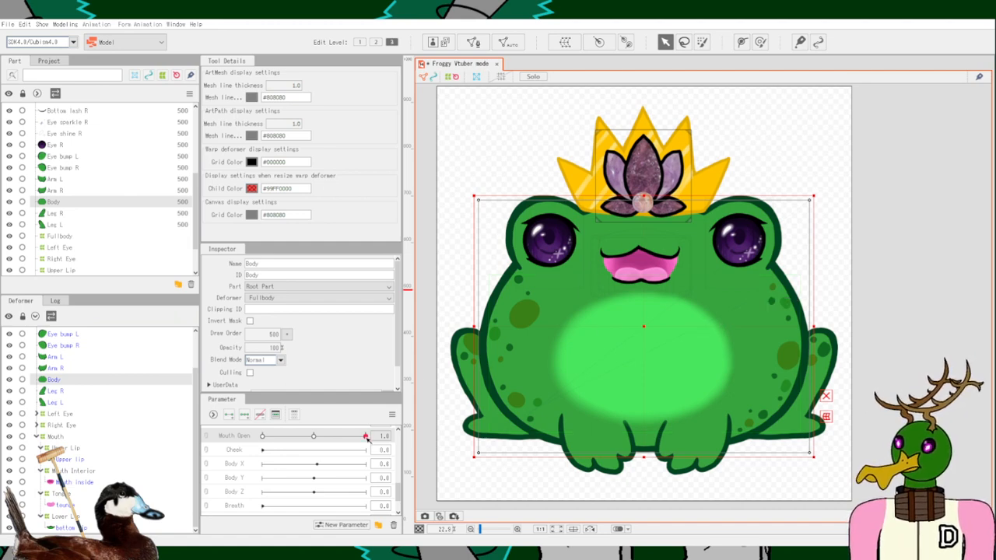
drag(366, 437, 411, 447)
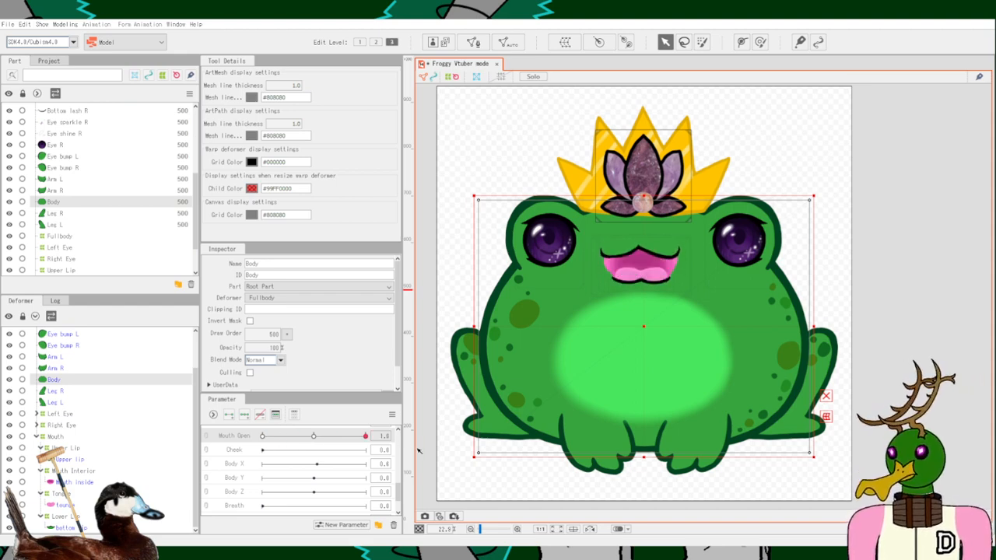
scroll(679, 298, up, 8)
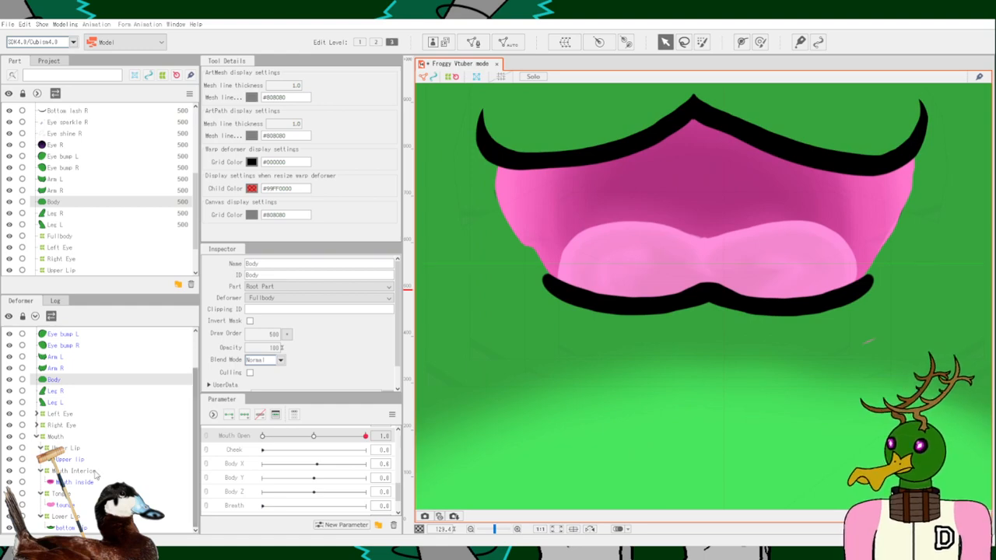
Inspect the tongue mesh in the open mouth, and set the Mouth Open parameter to 0.0 to close the mouth.
click(76, 505)
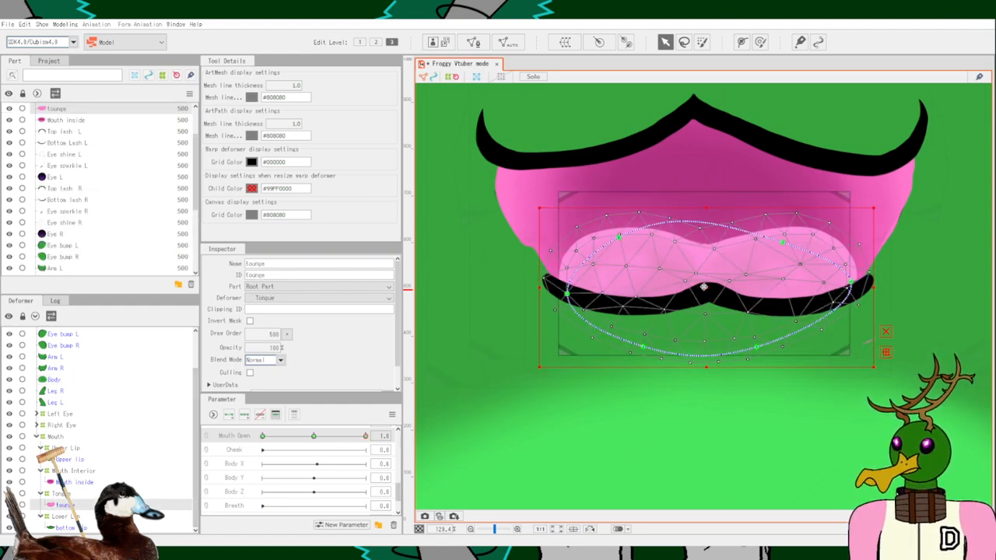
scroll(688, 455, down, 2)
scroll(688, 455, down, 4)
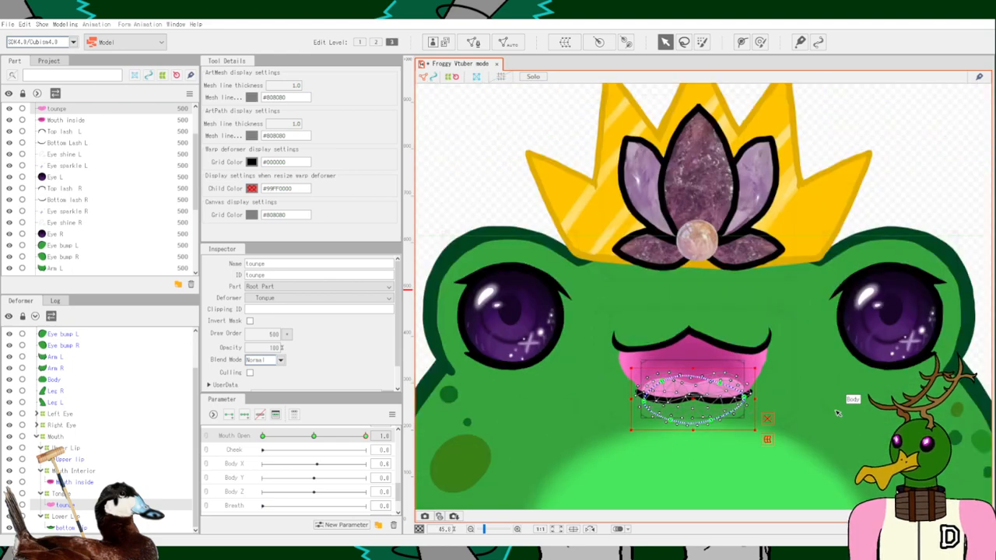
drag(826, 446, 814, 388)
click(811, 388)
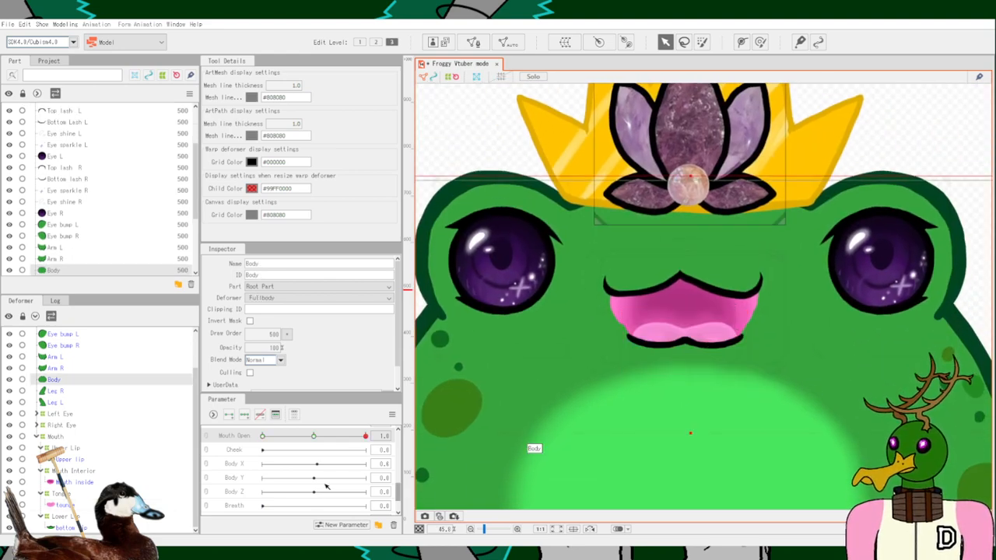
drag(365, 440, 198, 427)
scroll(812, 272, down, 4)
scroll(796, 349, up, 3)
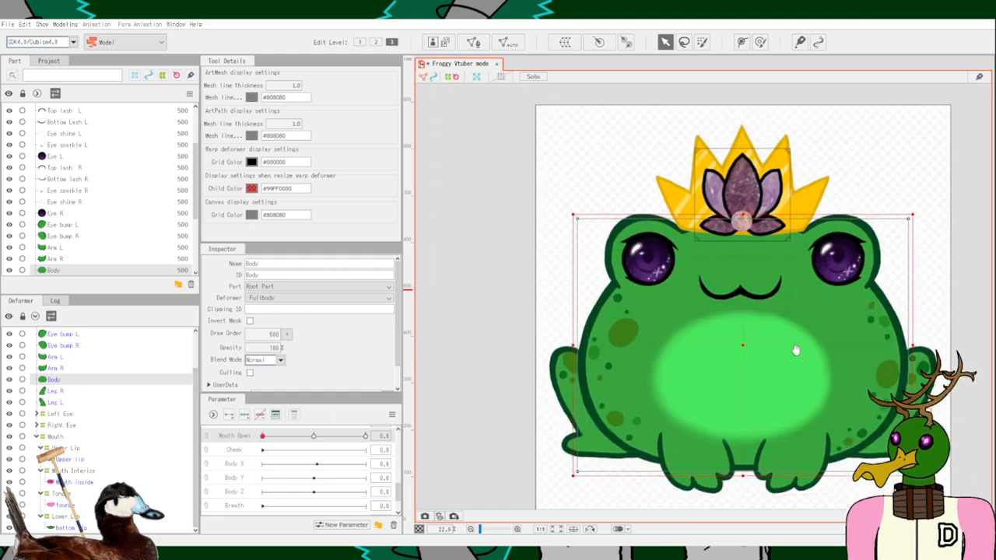
scroll(777, 311, down, 2)
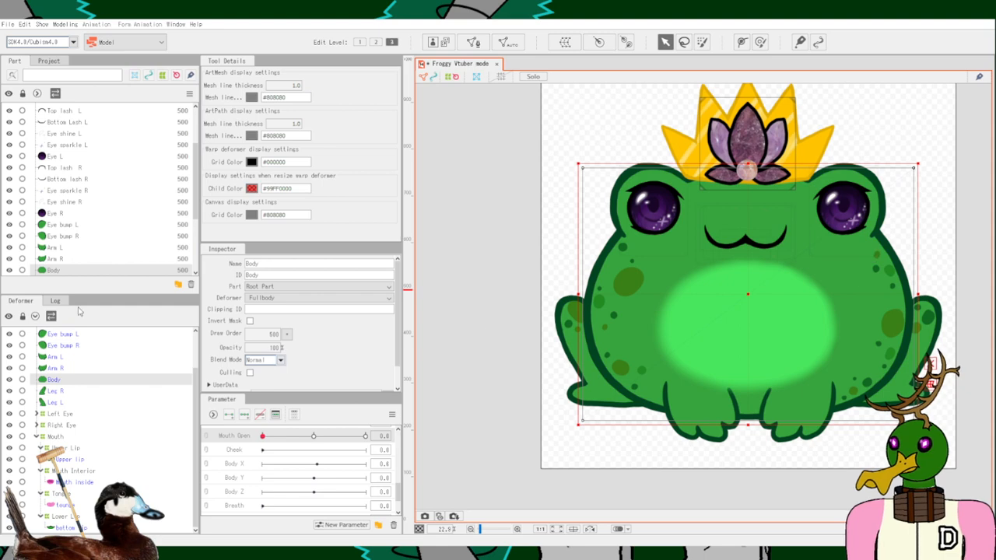
Hide all left and right eye parts, from Top lash L down to Eye R.
scroll(26, 193, up, 2)
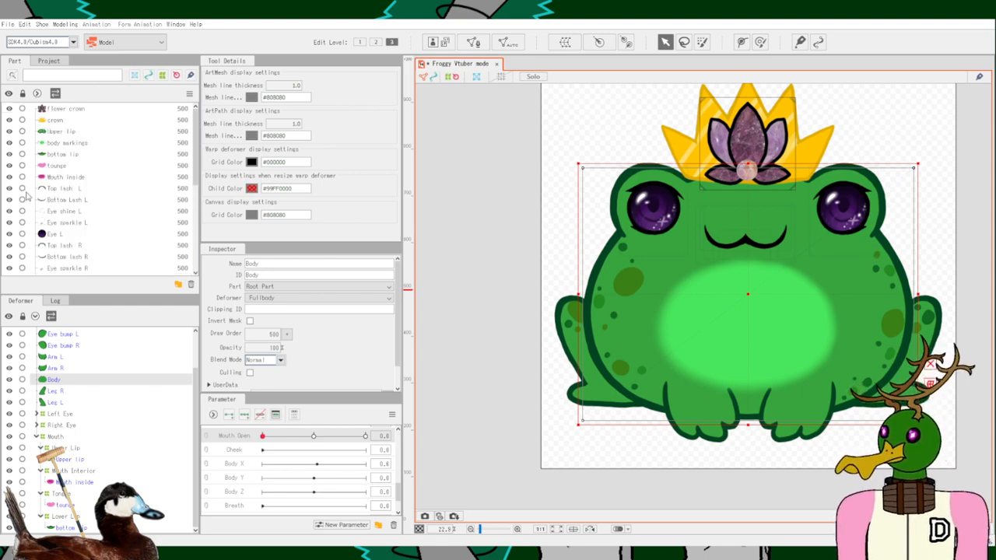
scroll(26, 196, down, 2)
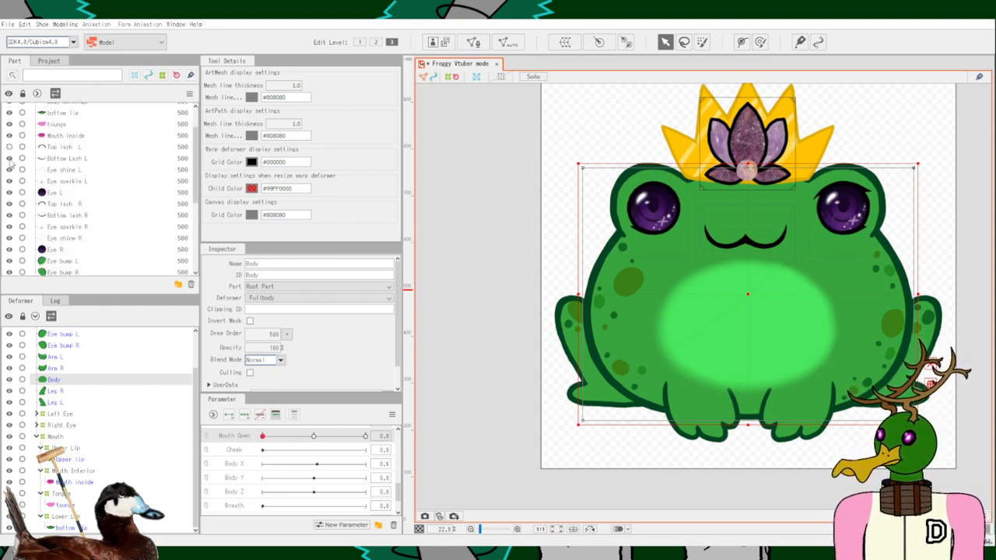
drag(9, 183, 11, 262)
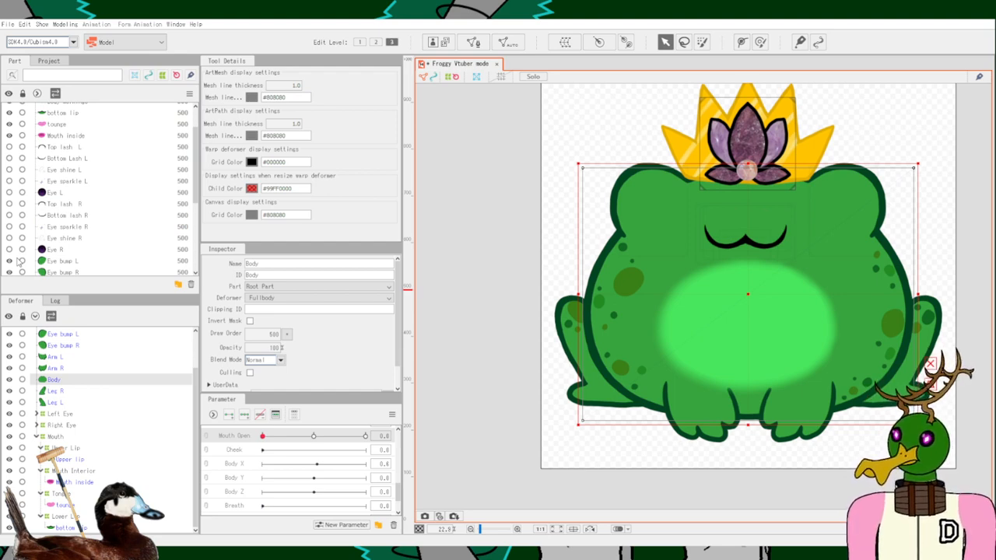
Hide the upper lip, body markings, bottom lip, mouth inside and tongue parts.
scroll(33, 210, down, 5)
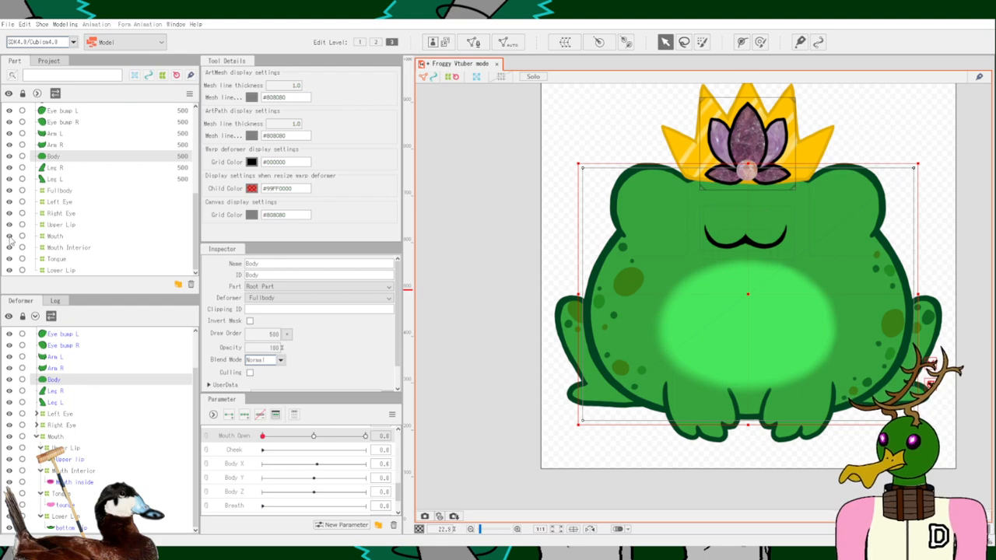
scroll(15, 241, up, 5)
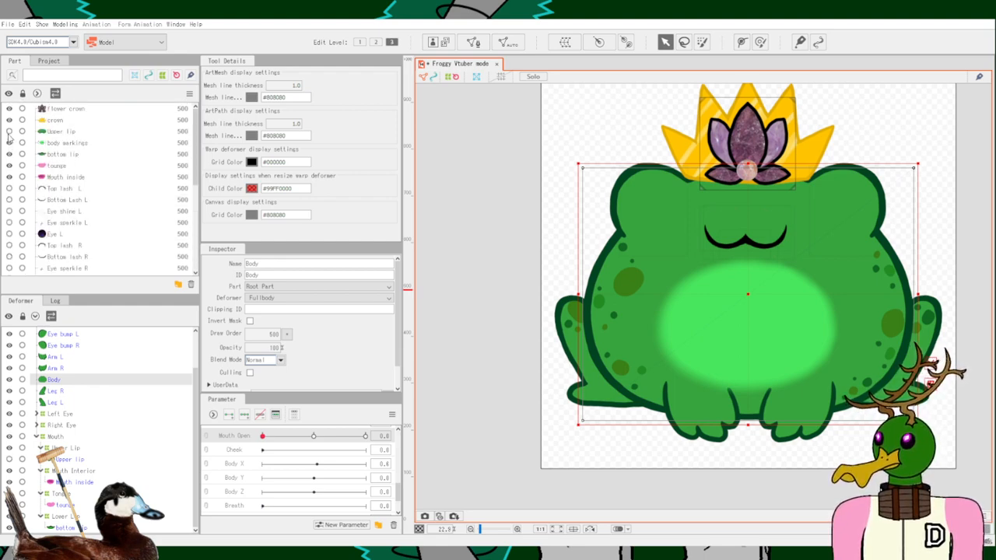
click(9, 131)
click(10, 142)
click(10, 154)
click(10, 177)
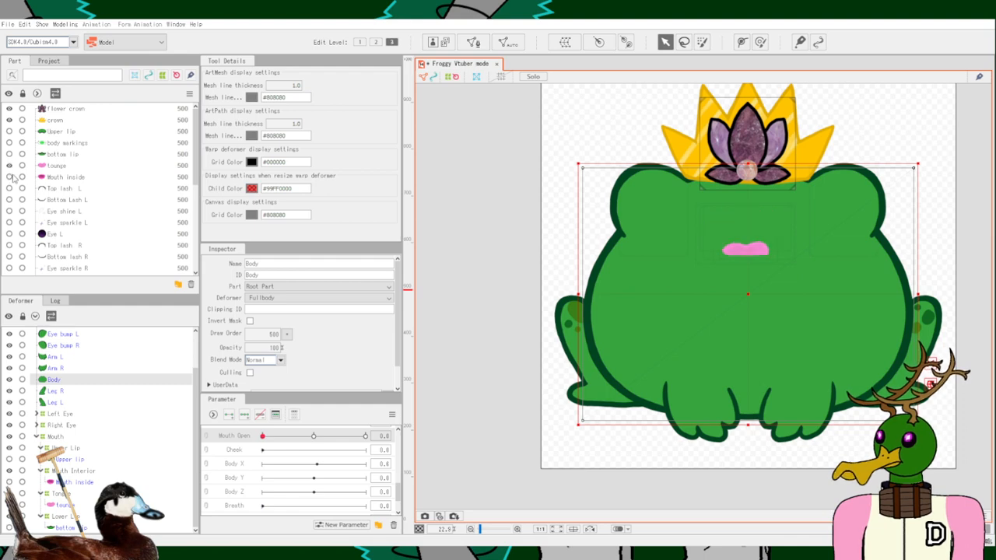
click(9, 189)
click(9, 188)
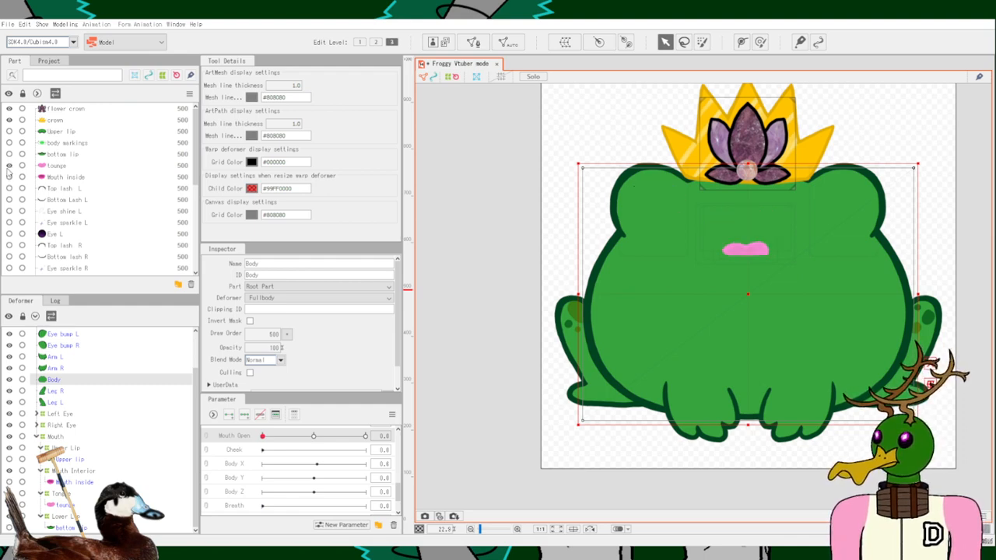
click(10, 166)
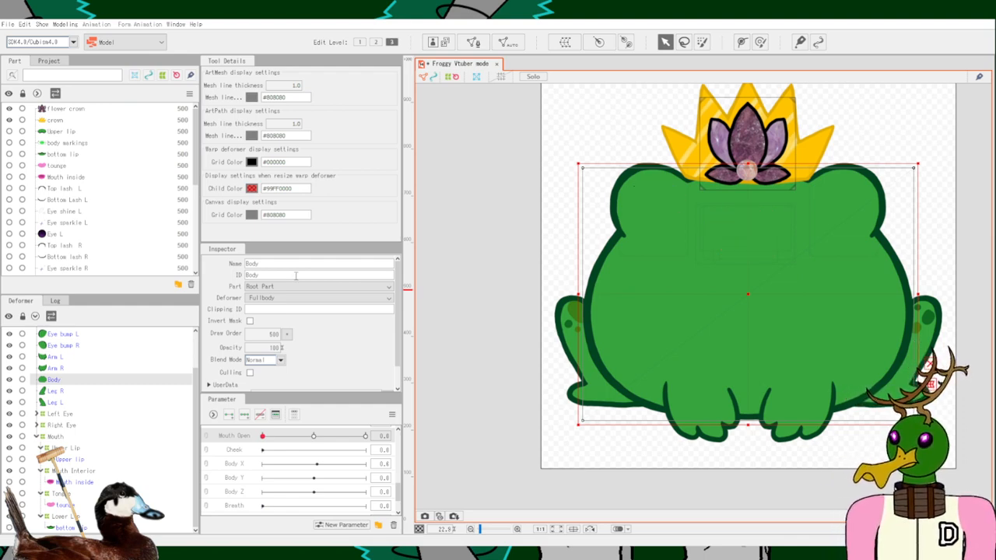
Hide the Arm L and Arm R parts while keeping the Body part shown.
scroll(70, 178, down, 5)
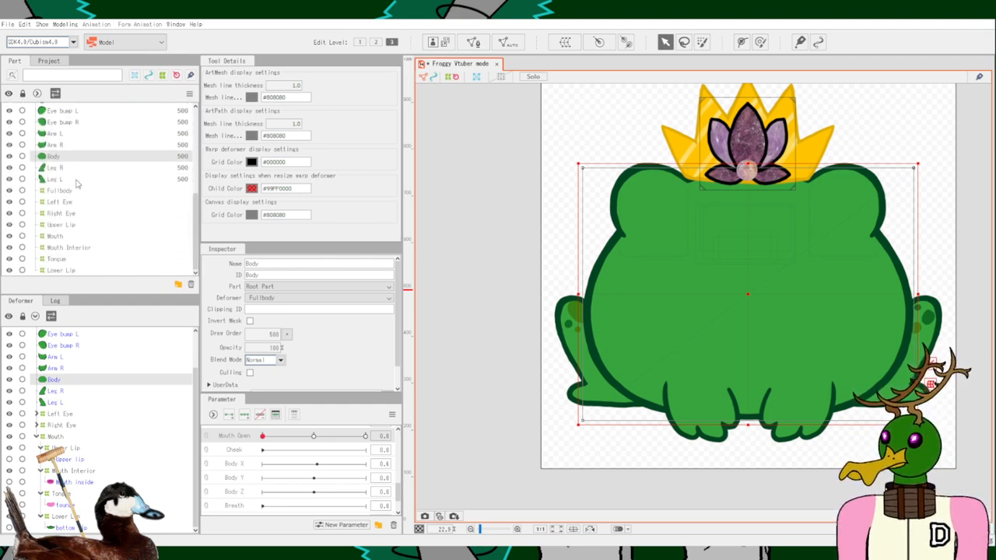
click(9, 145)
click(10, 155)
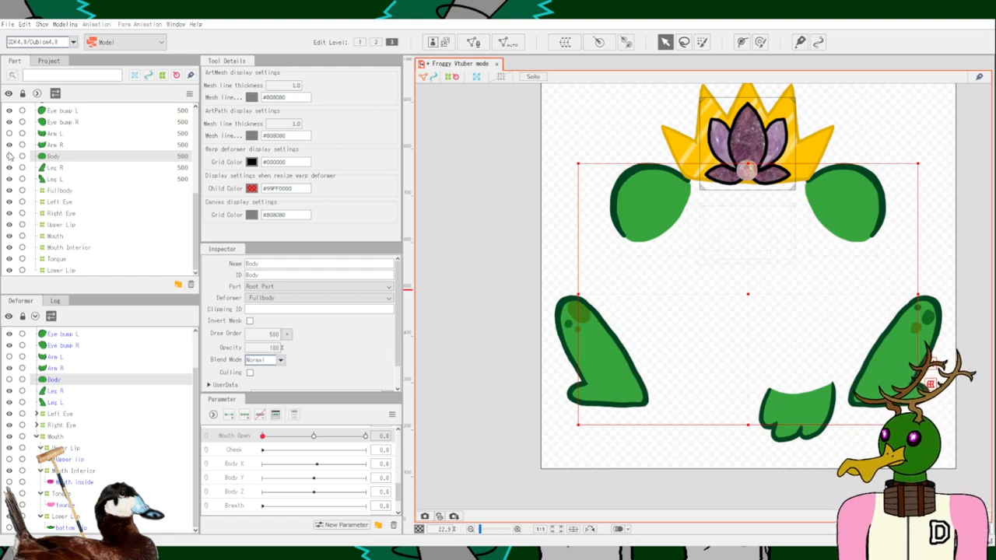
click(10, 156)
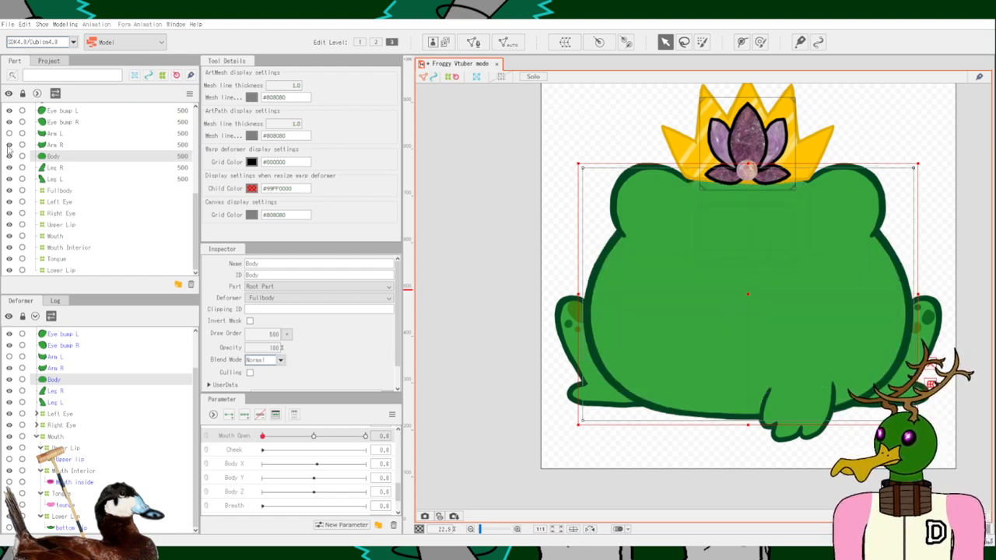
click(10, 145)
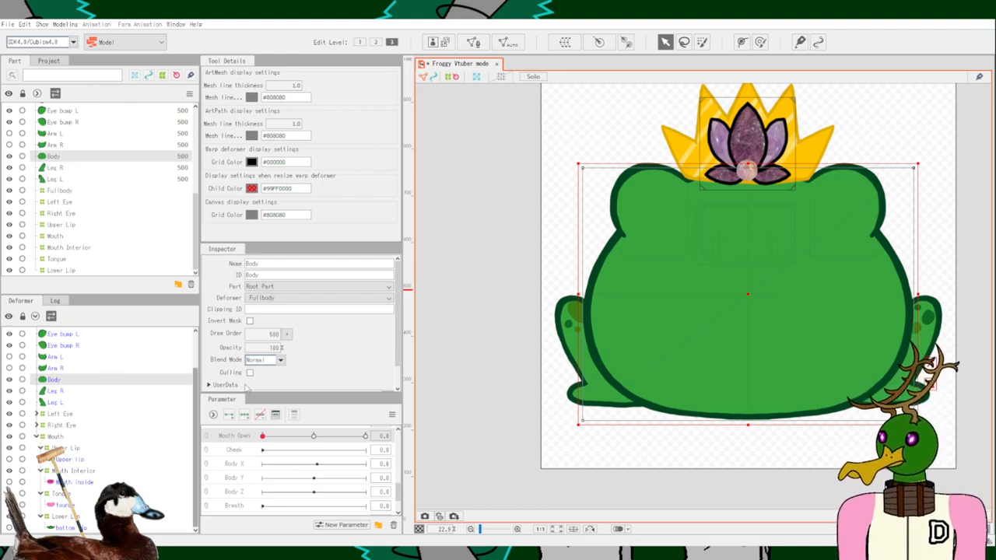
Hide the crown and flower crown parts.
scroll(329, 384, down, 1)
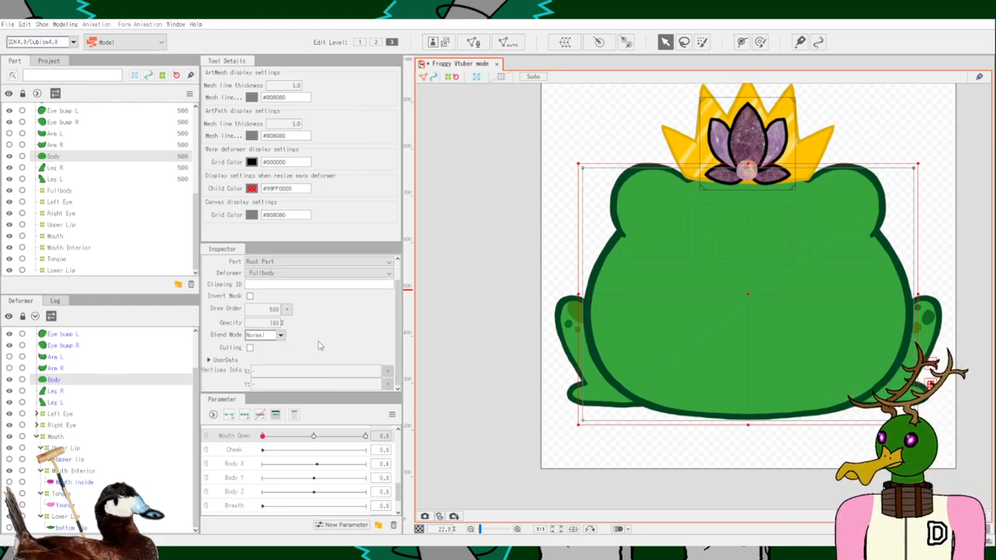
scroll(318, 346, up, 1)
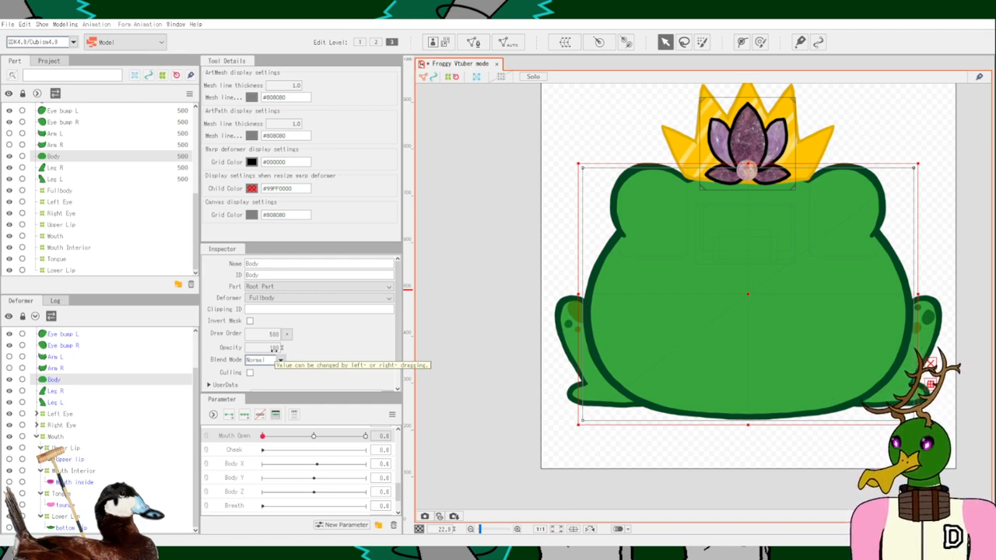
scroll(60, 223, up, 5)
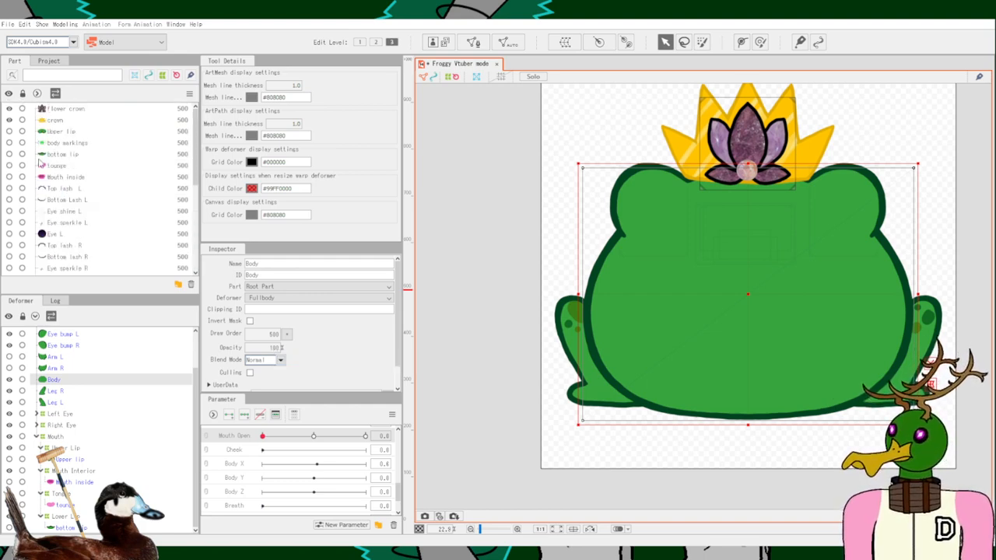
click(9, 120)
click(10, 108)
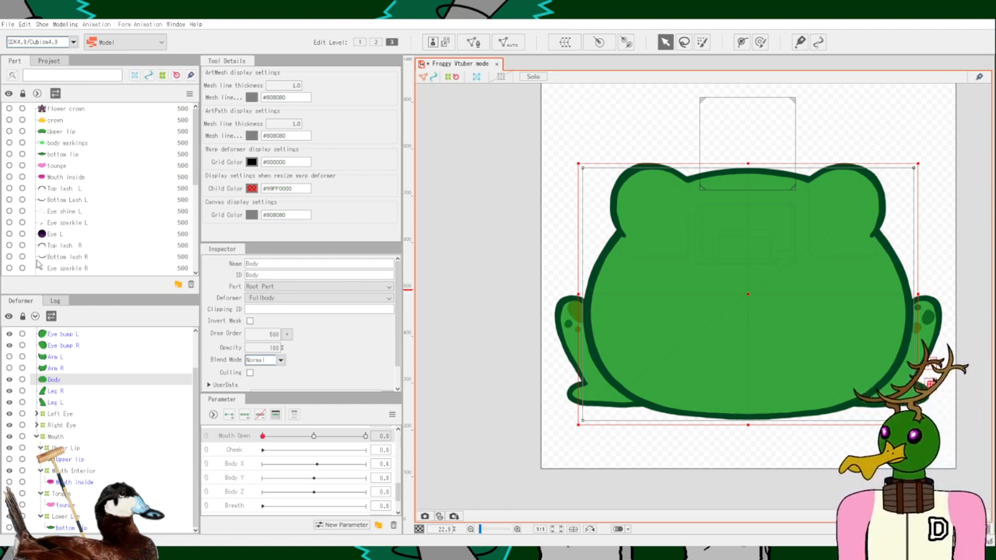
Show the left eye's top lash, bottom lash and eye shine parts again.
click(9, 188)
click(9, 200)
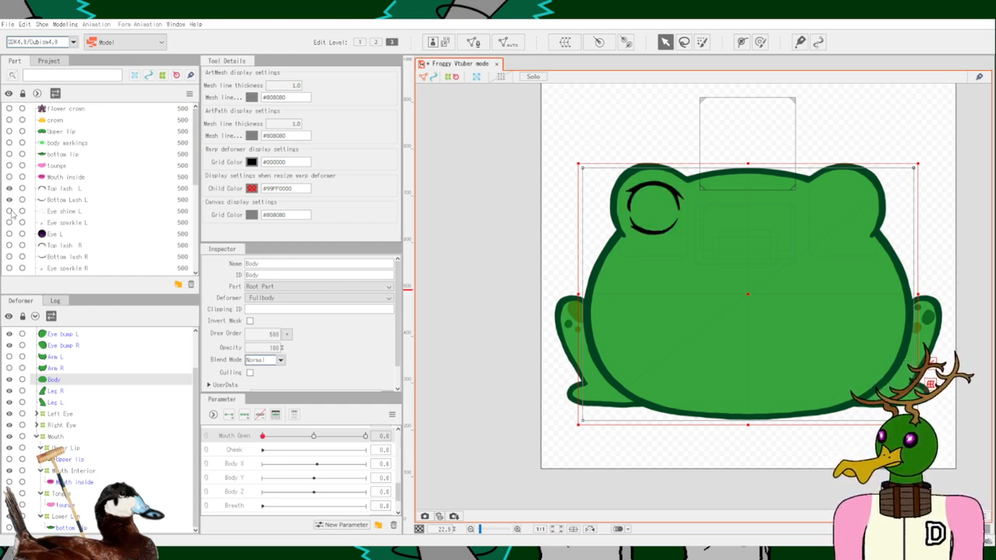
click(9, 210)
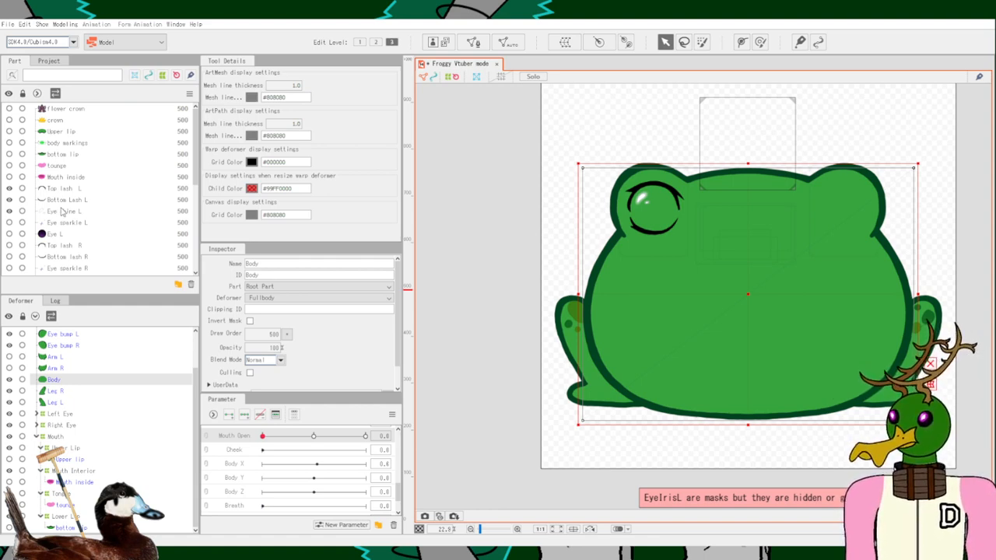
Make the mouth parts and the body markings visible again.
click(9, 131)
click(9, 143)
click(10, 154)
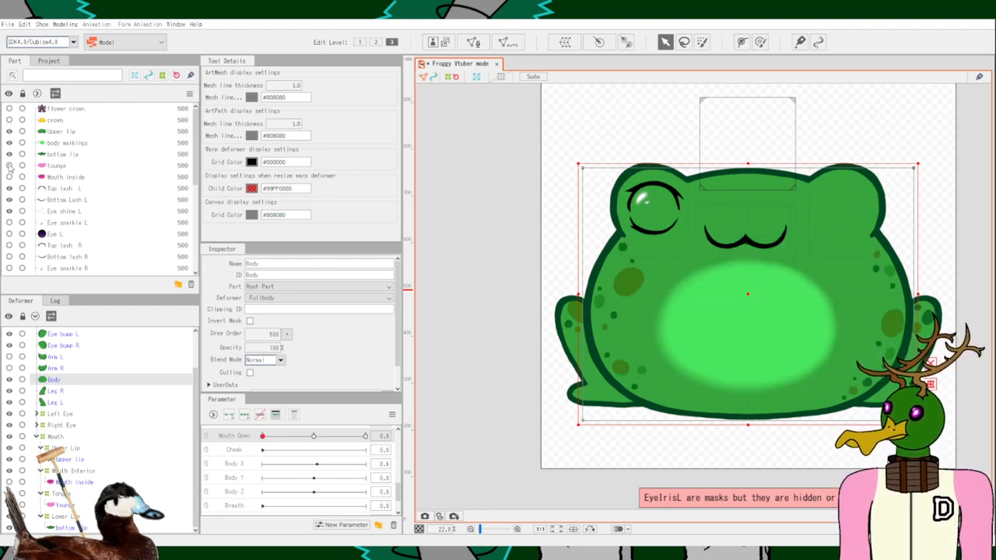
Show the remaining left eye parts and all of the right eye parts.
scroll(21, 213, down, 2)
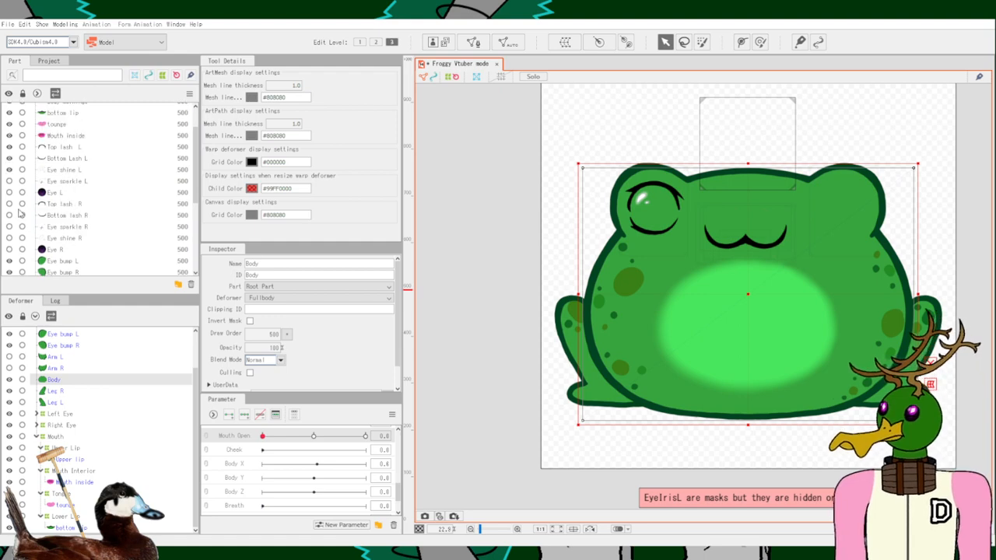
click(10, 192)
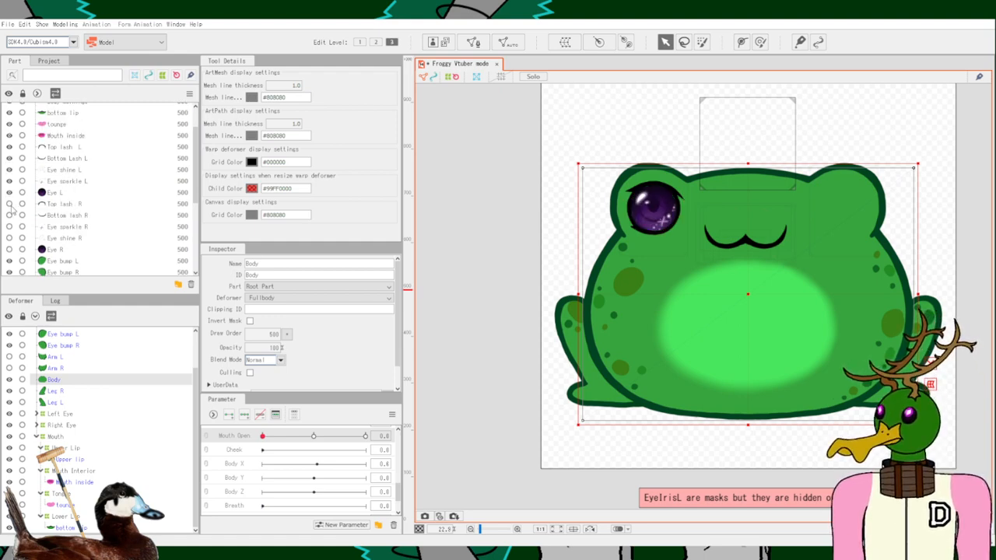
click(9, 249)
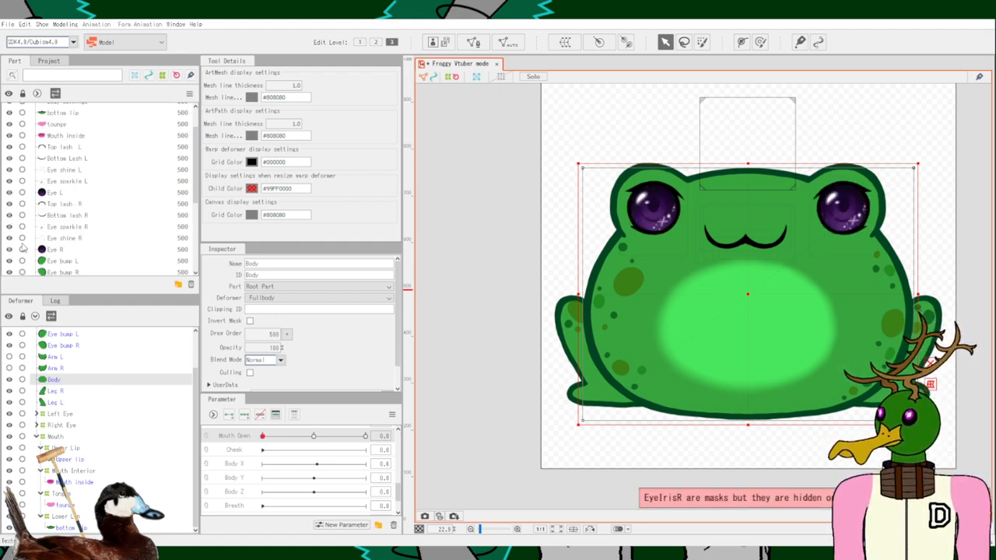
Make the Arm R and Arm L parts visible again.
scroll(24, 243, down, 4)
scroll(77, 234, up, 3)
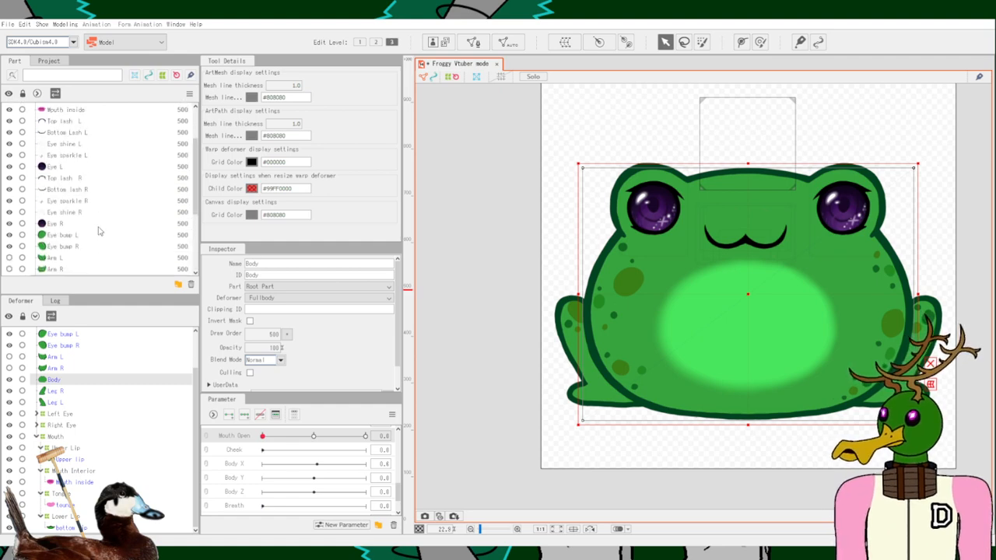
scroll(99, 231, down, 2)
scroll(110, 250, down, 1)
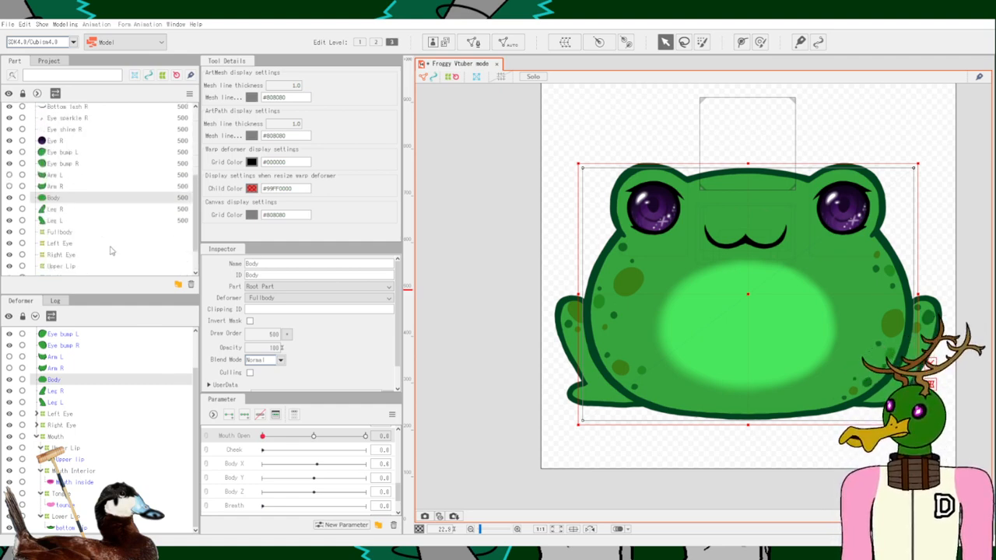
click(9, 186)
click(9, 174)
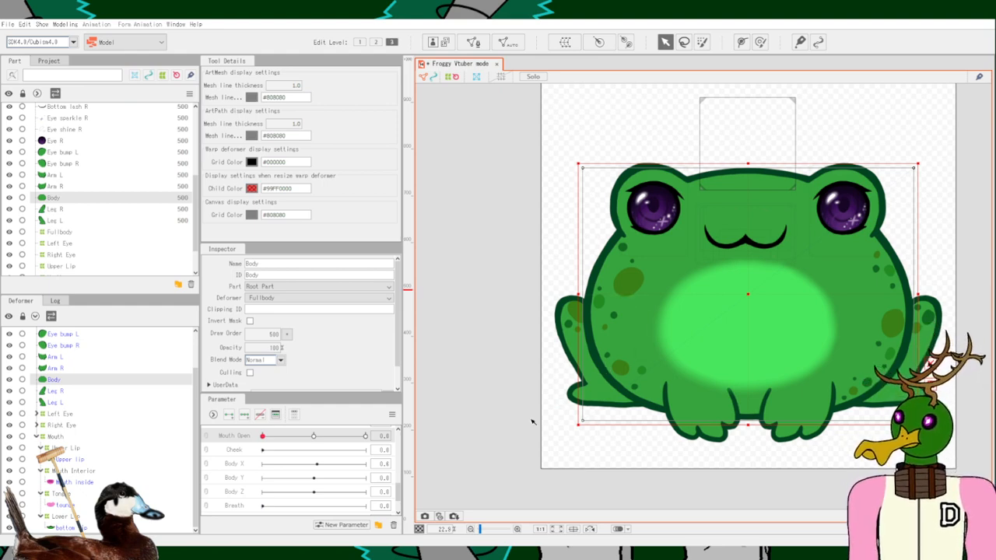
Add three keys on the Body X parameter for the Mouth warp deformer, and set Body X to its middle key.
click(246, 465)
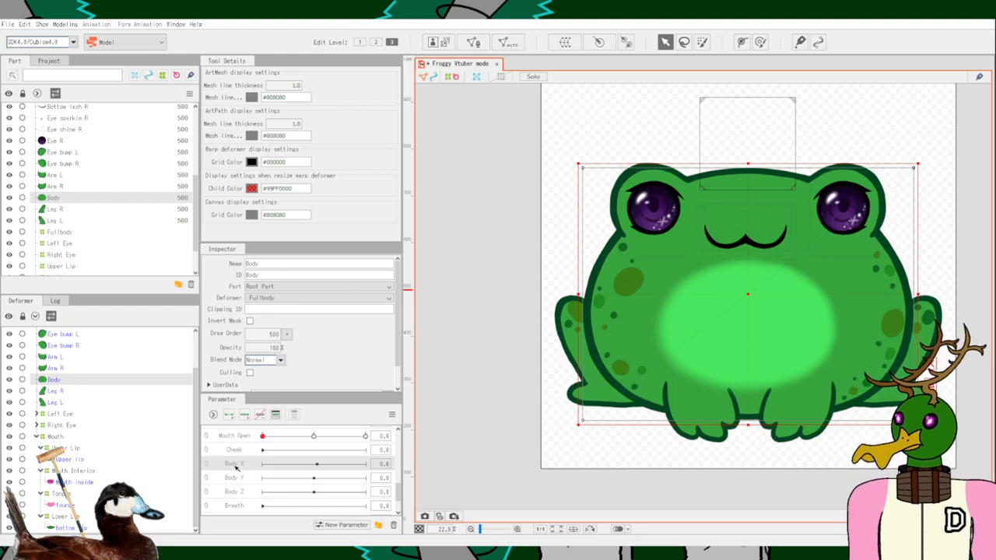
scroll(41, 440, up, 2)
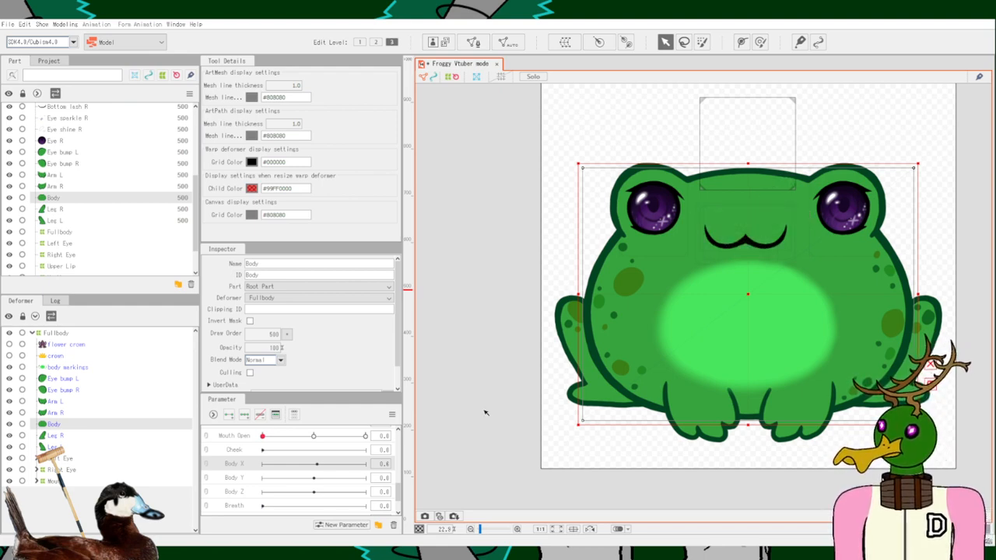
click(57, 482)
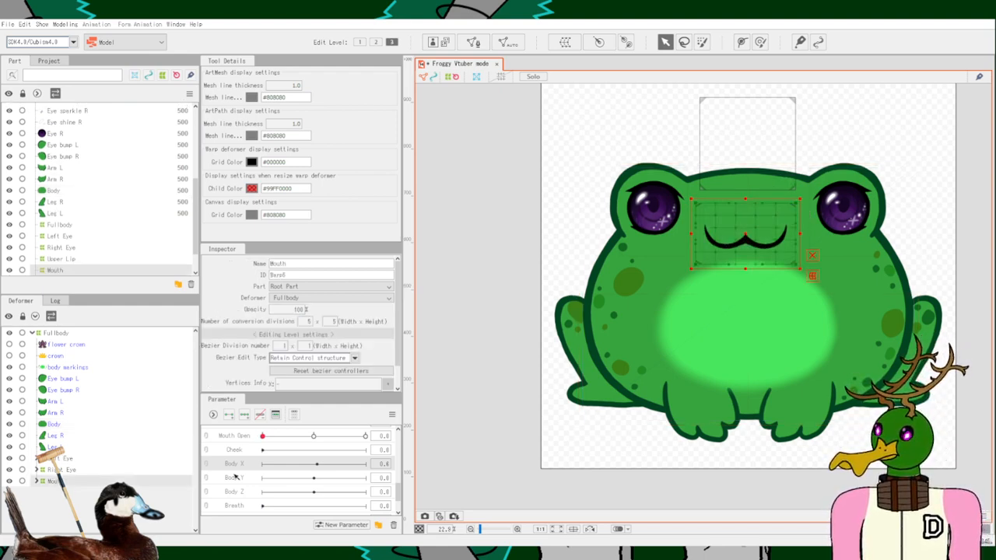
click(244, 415)
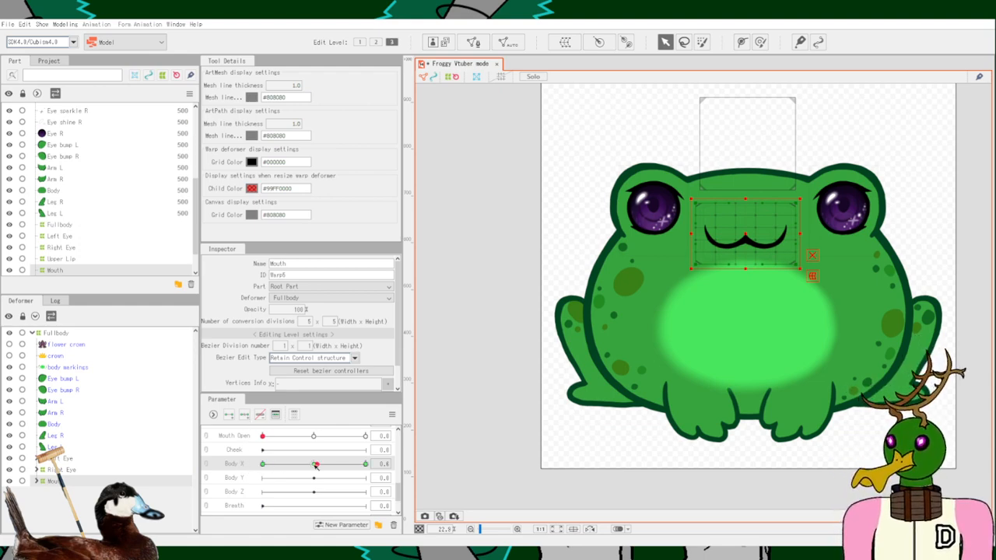
scroll(760, 232, up, 3)
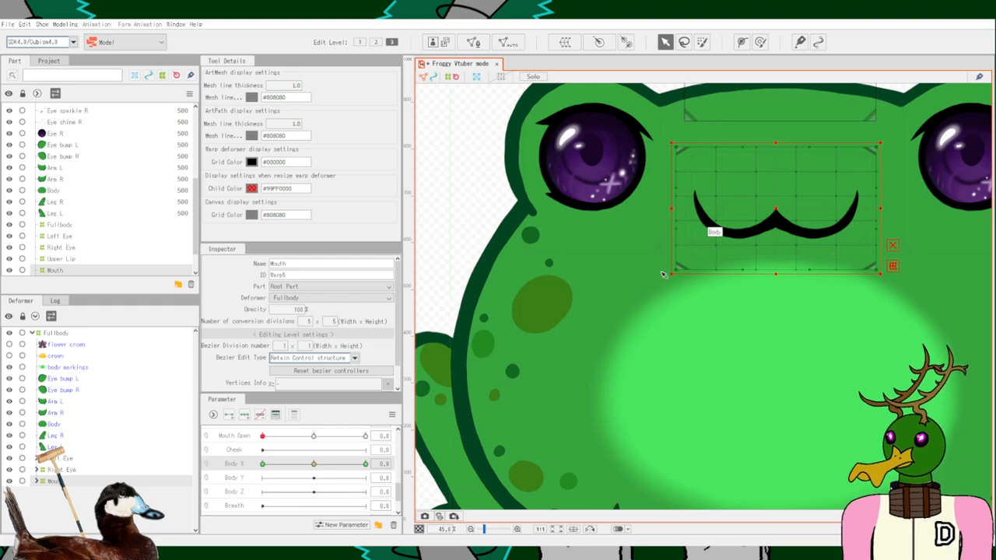
At Body X -10, try narrowing the Mouth warp deformer and shifting it toward the eye on the frog's right side.
click(262, 463)
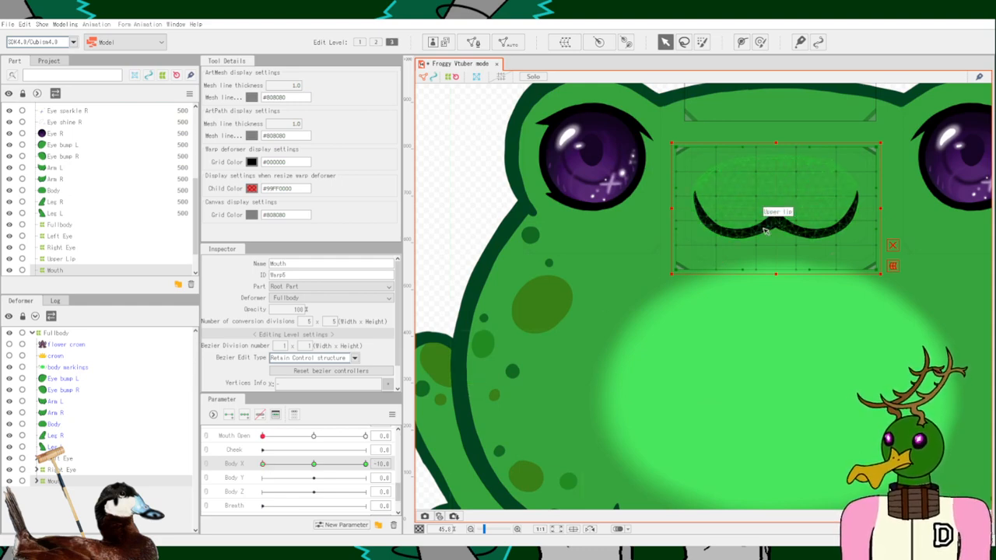
scroll(778, 186, down, 5)
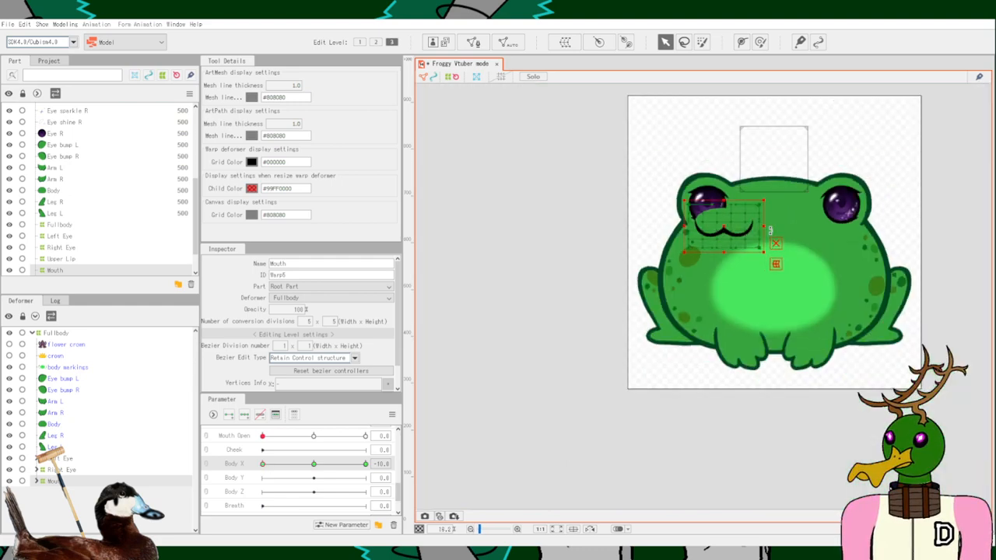
scroll(766, 166, up, 5)
scroll(770, 186, down, 4)
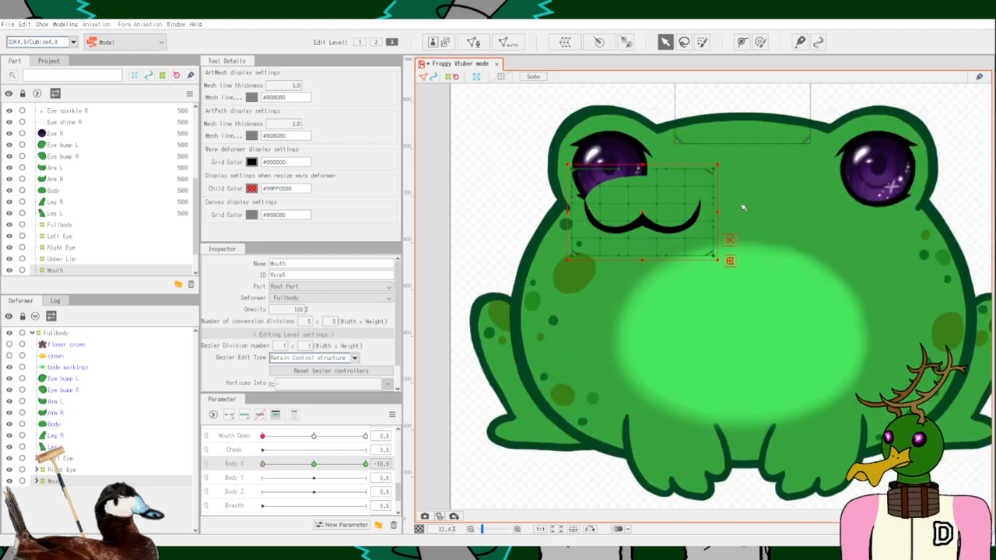
scroll(692, 148, up, 4)
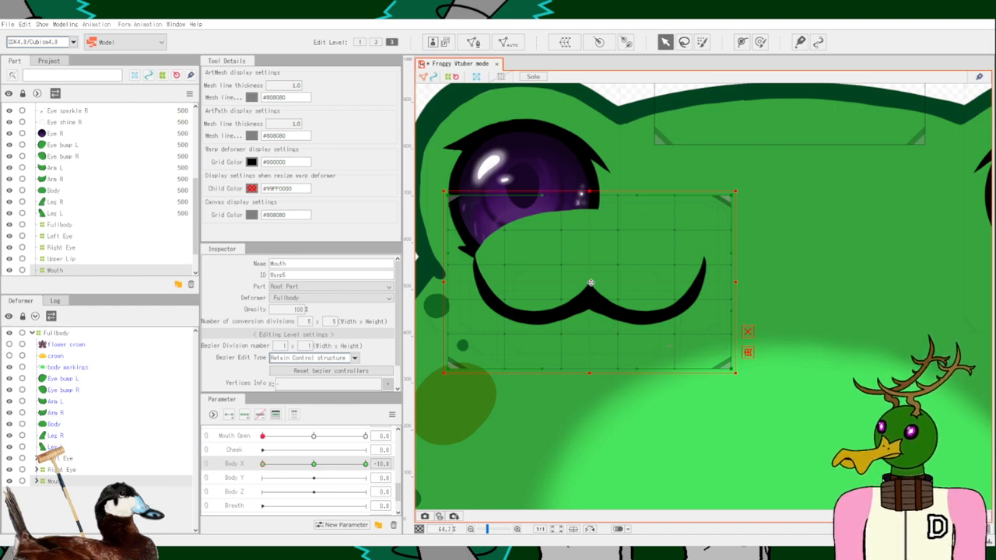
drag(443, 283, 520, 281)
drag(627, 282, 606, 321)
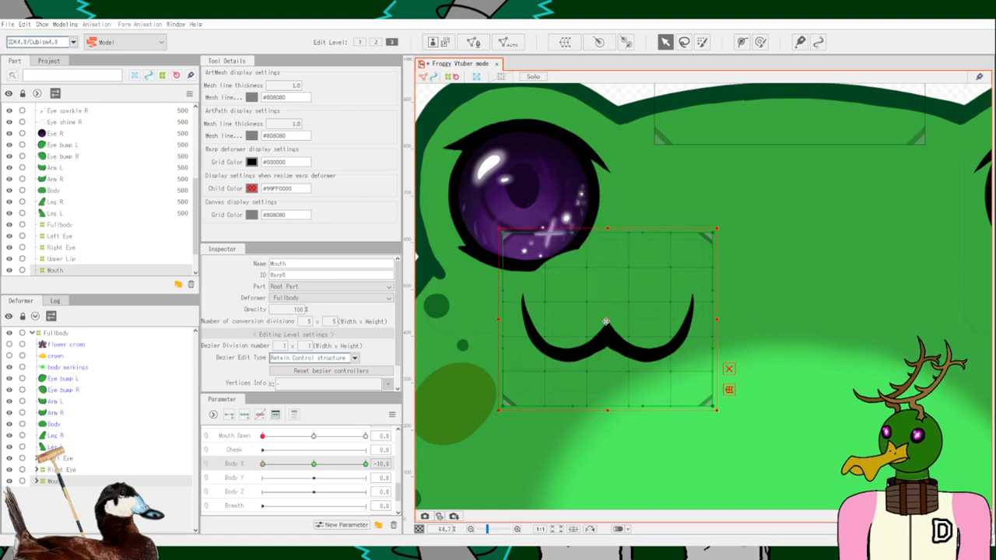
scroll(712, 374, down, 3)
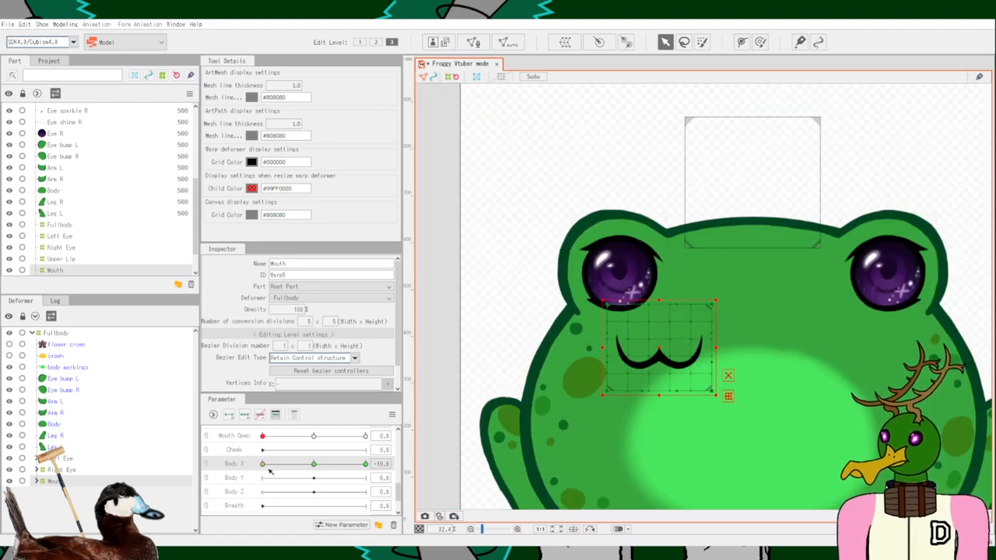
Preview the shifted mouth by sweeping Body X between its extremes, also with Mouth Open at 1.0.
drag(264, 465, 415, 441)
drag(337, 466, 179, 466)
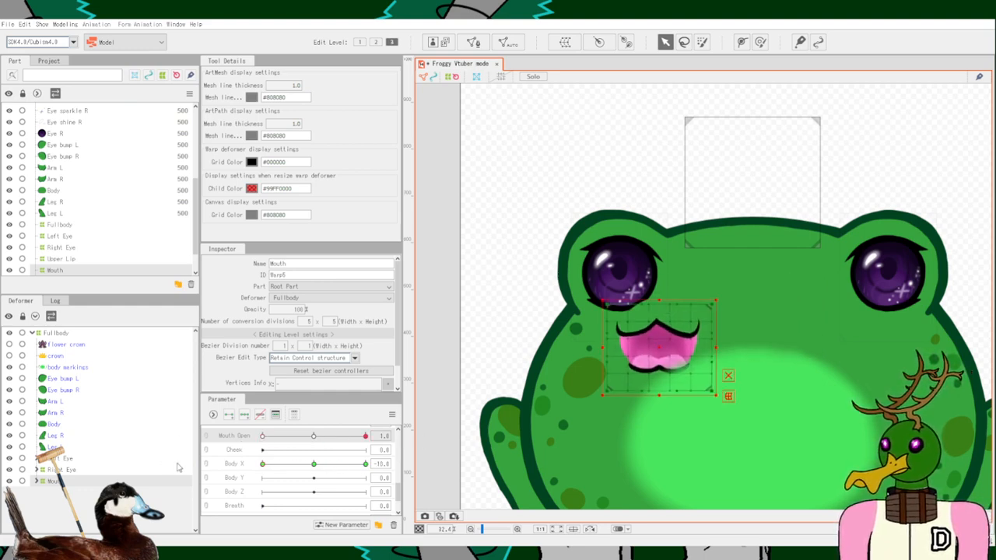
drag(263, 465, 367, 456)
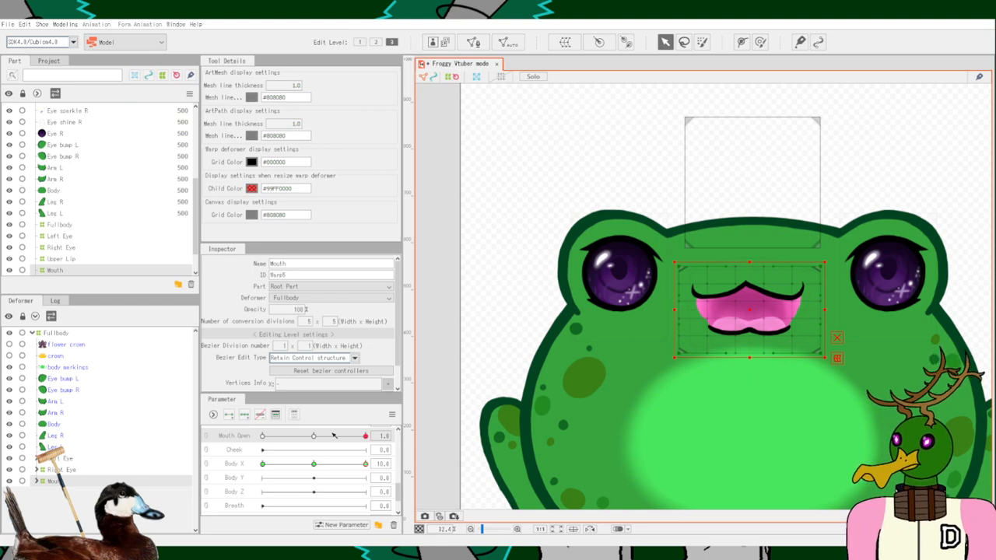
Undo the trial repositioning and narrowing of the Mouth warp deformer.
key(ctrl+z)
key(ctrl+z)
key(ctrl+z)
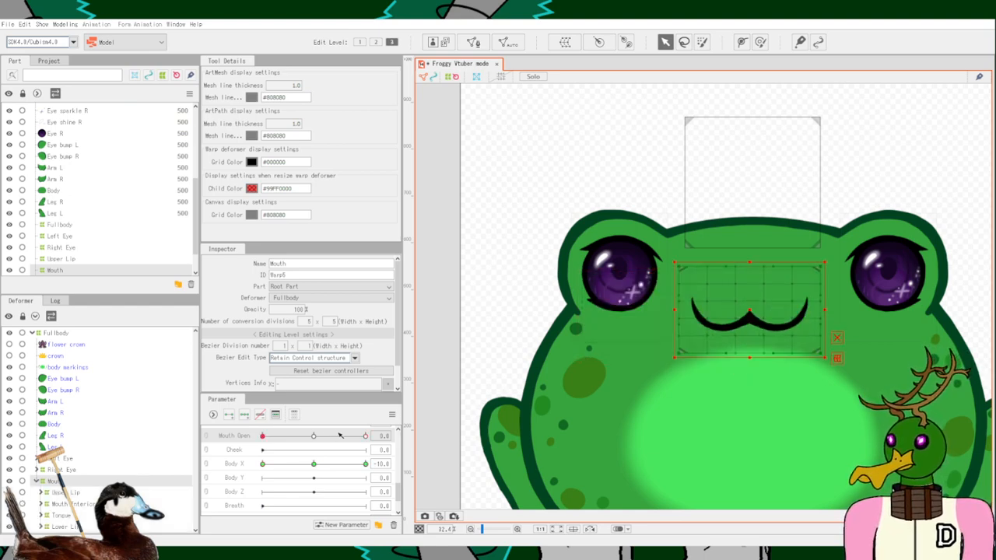
scroll(751, 315, down, 4)
scroll(753, 317, up, 2)
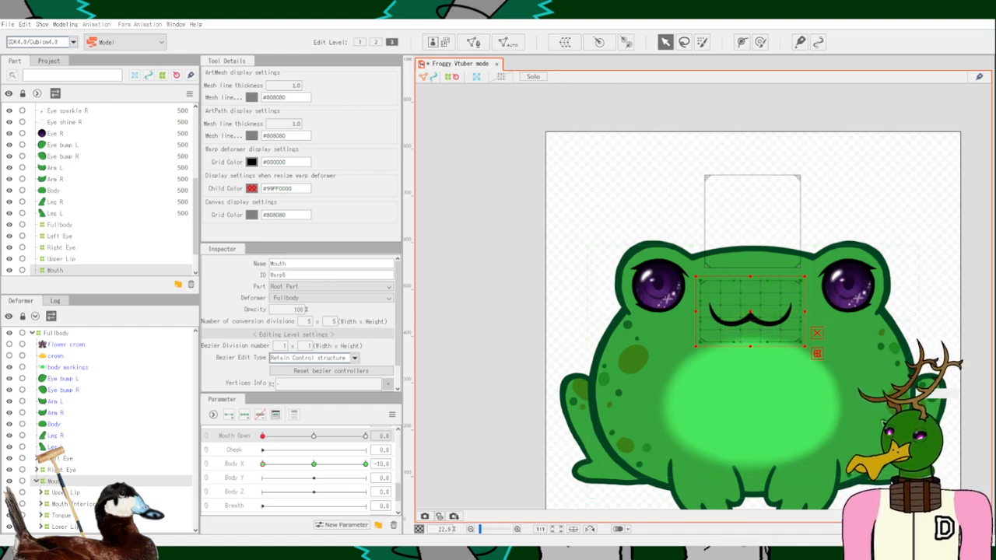
scroll(904, 312, up, 2)
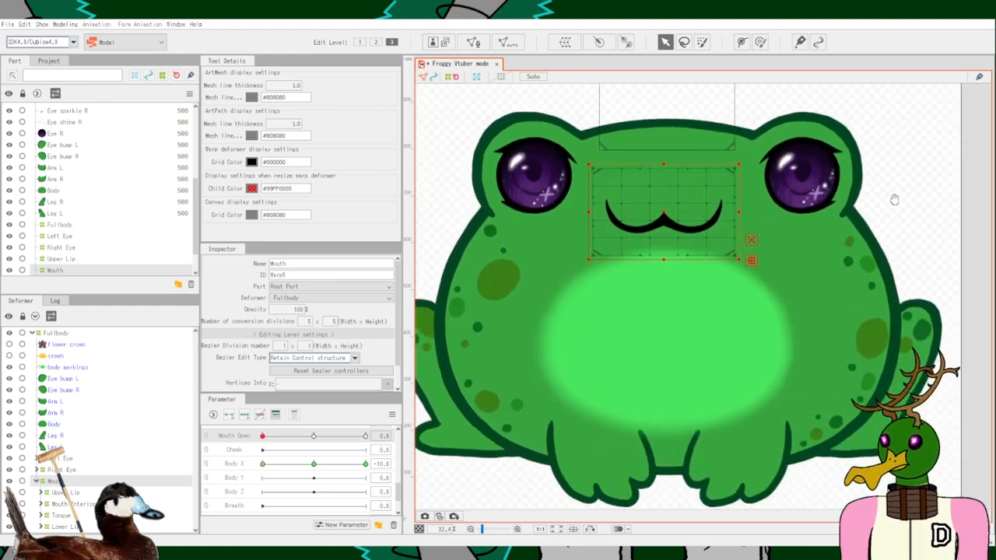
scroll(894, 204, down, 2)
scroll(889, 295, down, 2)
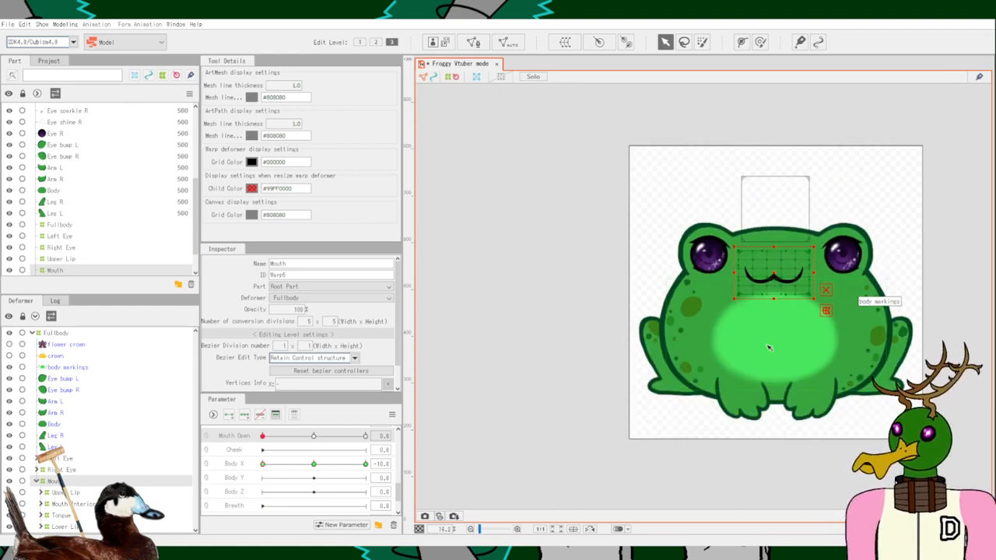
scroll(769, 347, up, 4)
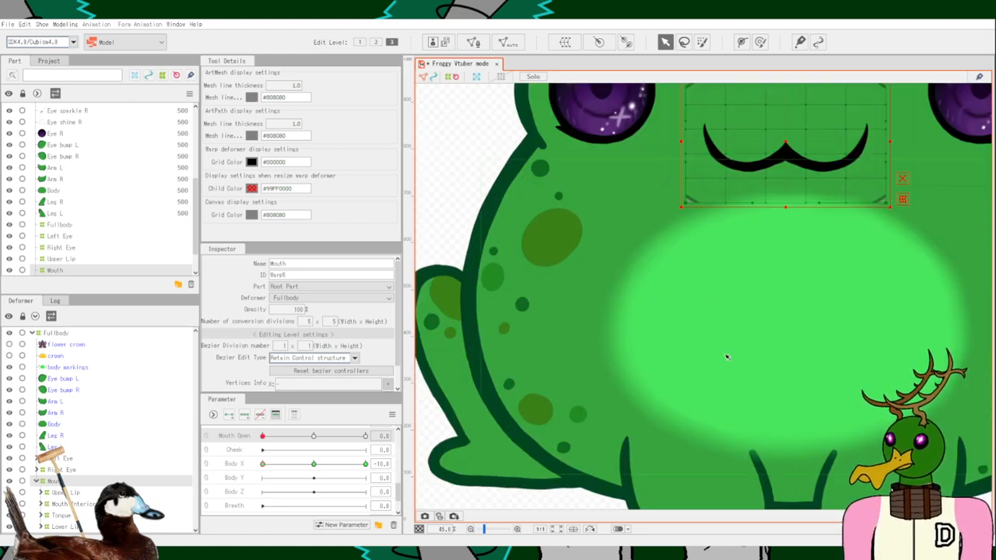
scroll(630, 350, down, 2)
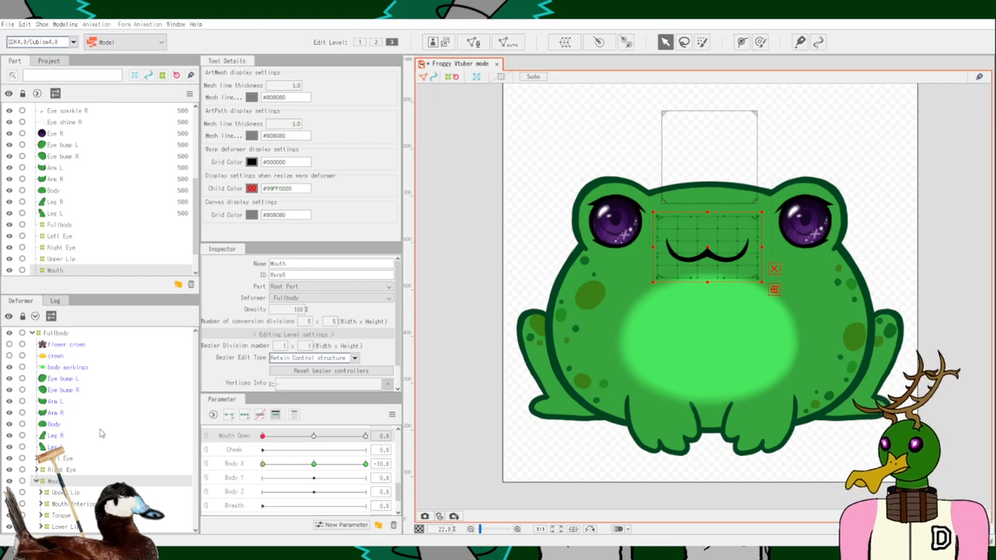
Select the body markings part and toggle its visibility off and on to identify it.
click(67, 367)
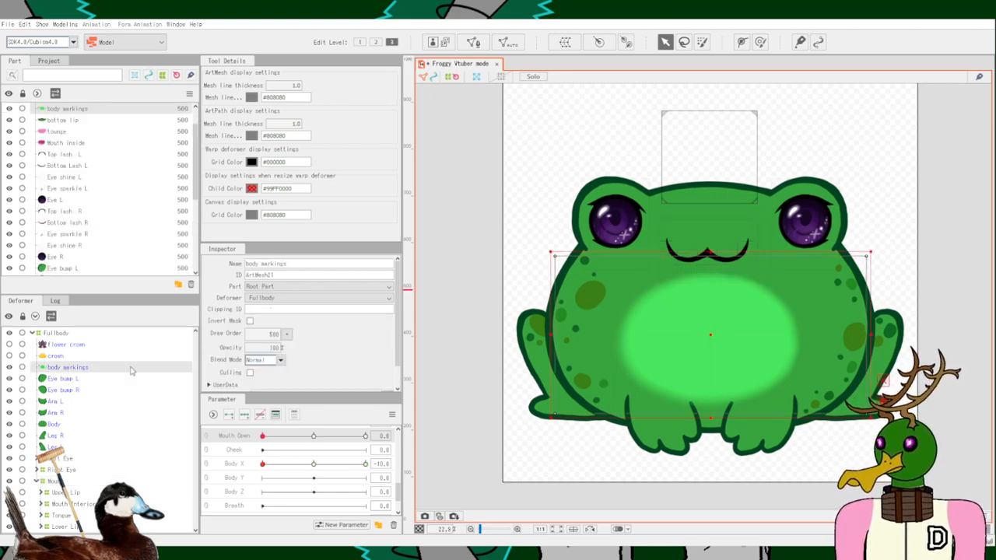
click(9, 367)
click(9, 367)
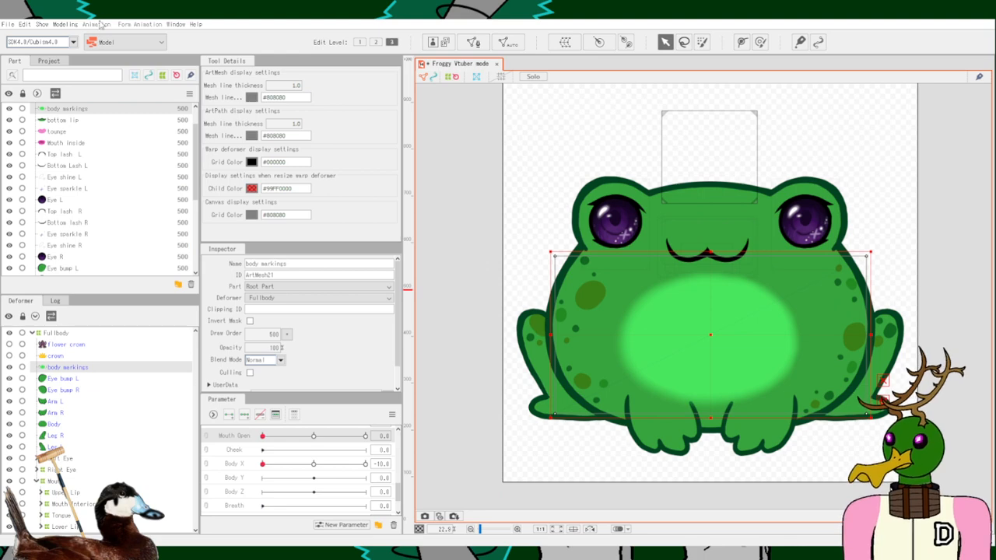
click(67, 24)
click(67, 24)
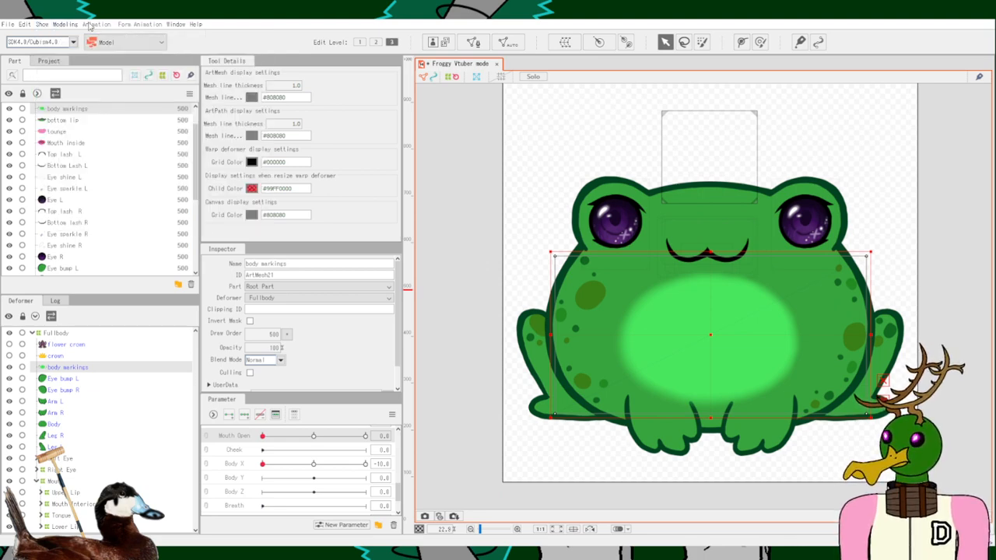
click(67, 24)
mouse_move(25, 24)
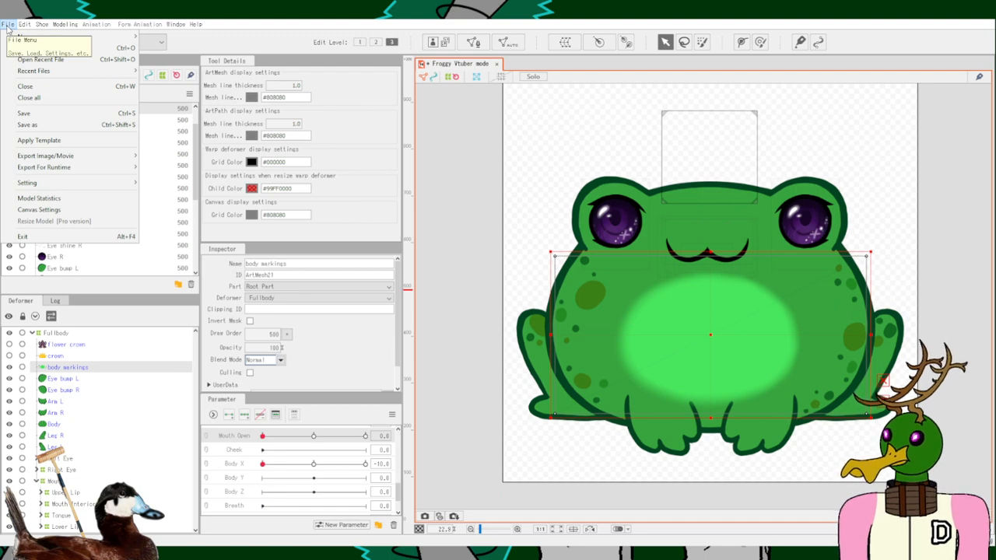
click(8, 27)
click(63, 25)
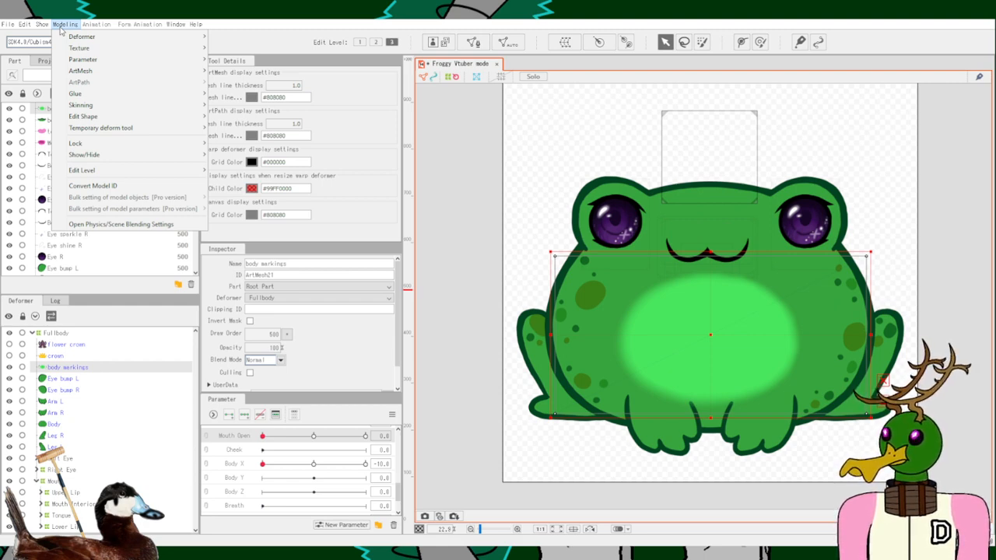
mouse_move(25, 25)
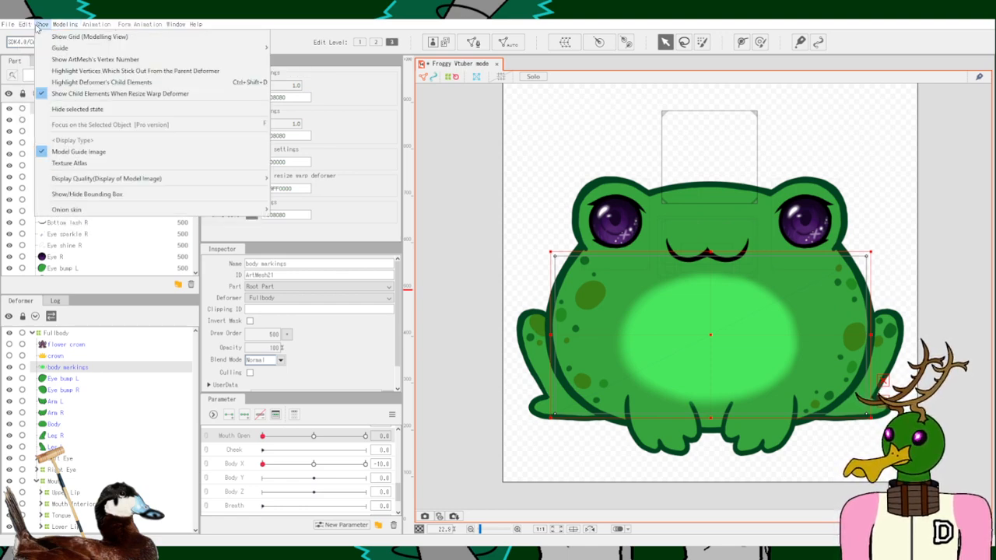
Compare the Texture Atlas and Model Guide Image display types, ending on Model Guide Image.
click(87, 164)
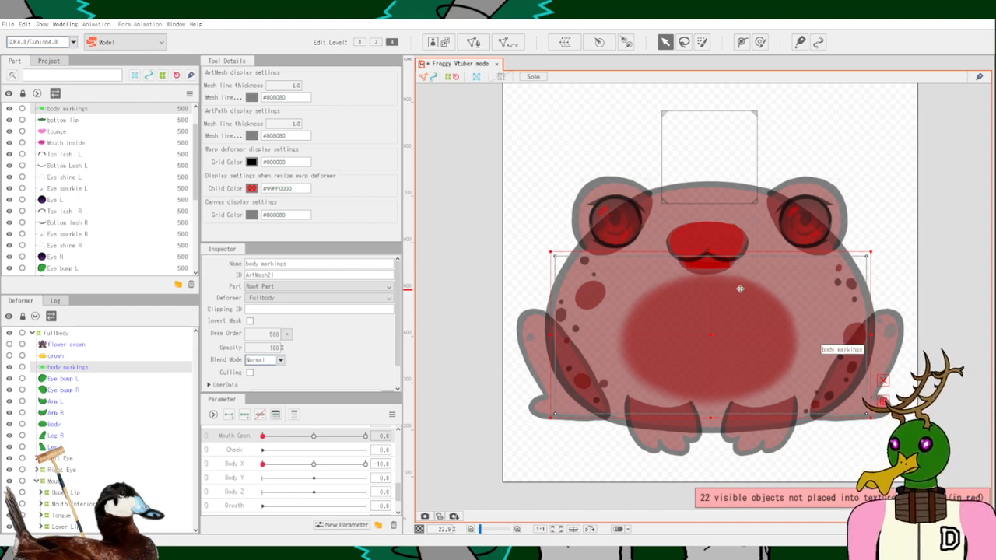
key(grave)
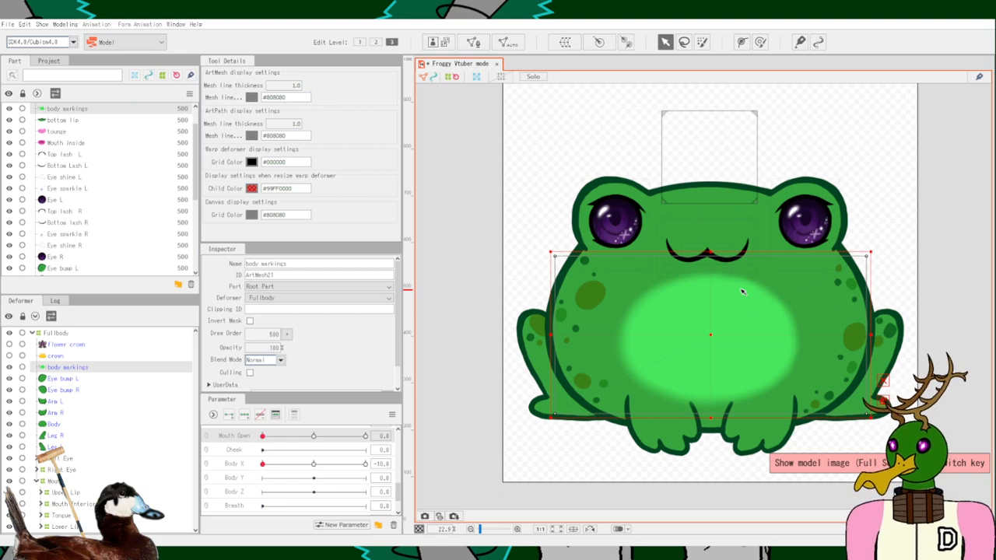
key(grave)
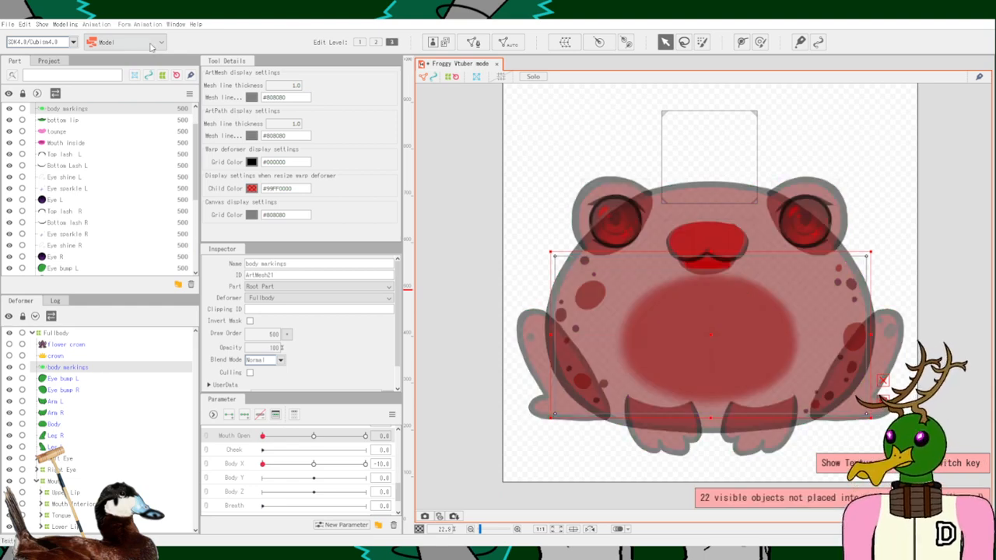
click(30, 24)
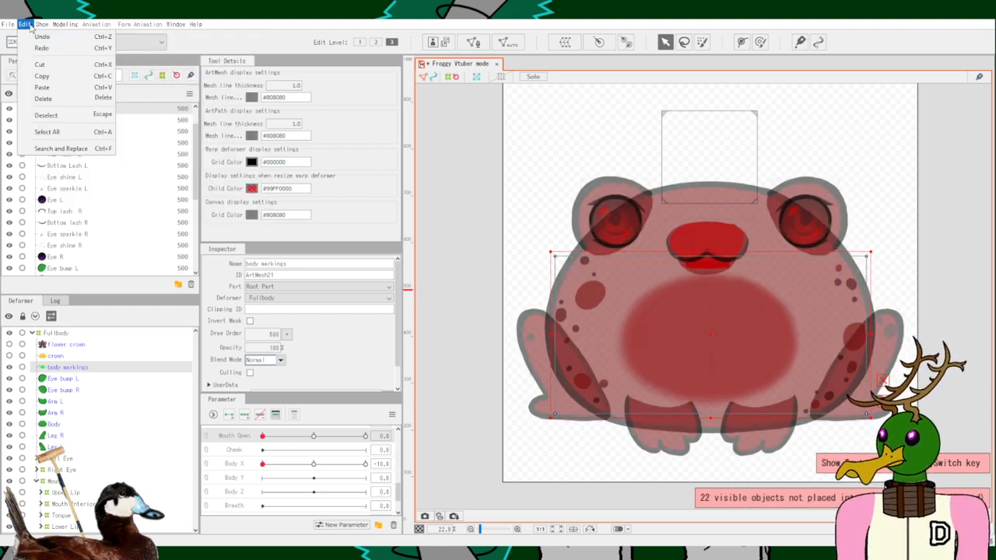
mouse_move(40, 26)
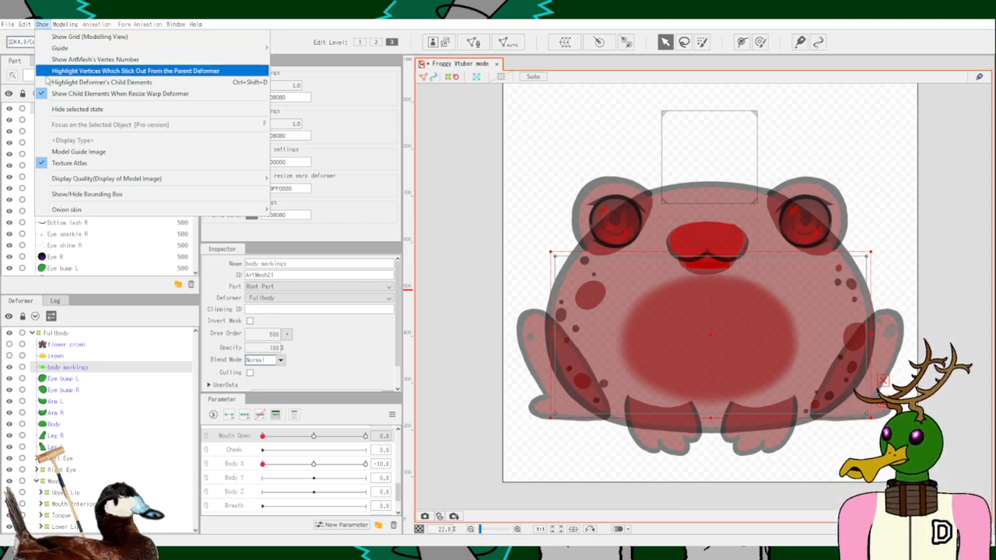
click(78, 153)
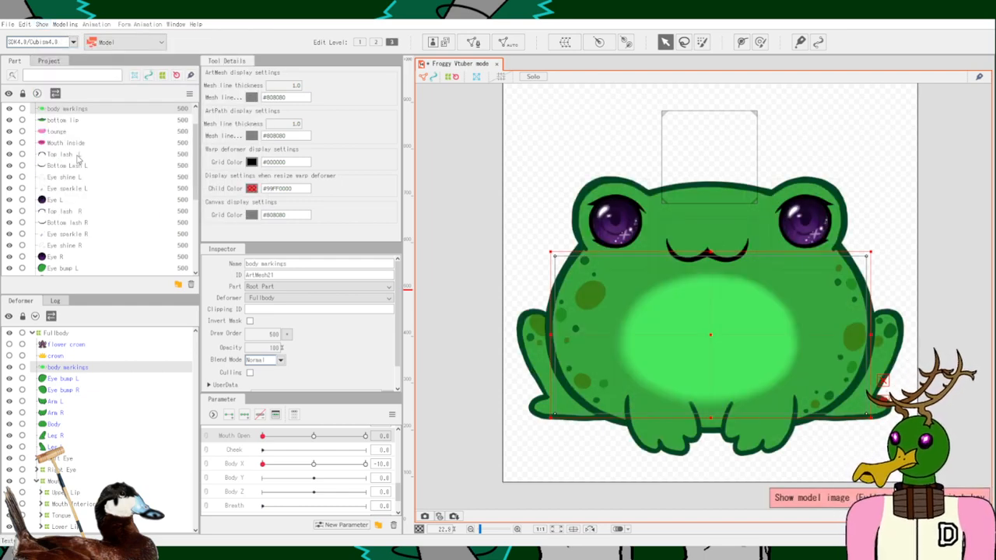
click(178, 24)
click(177, 25)
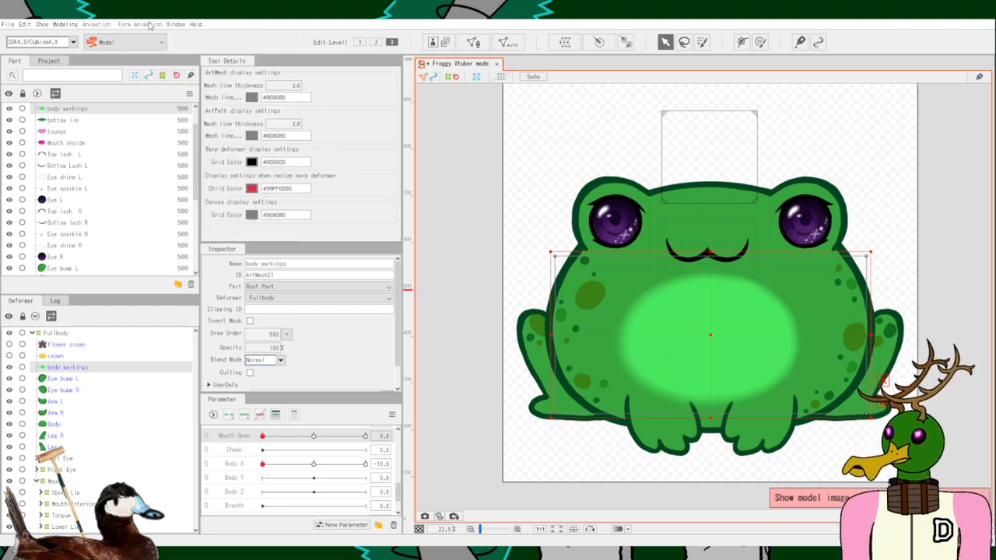
click(66, 24)
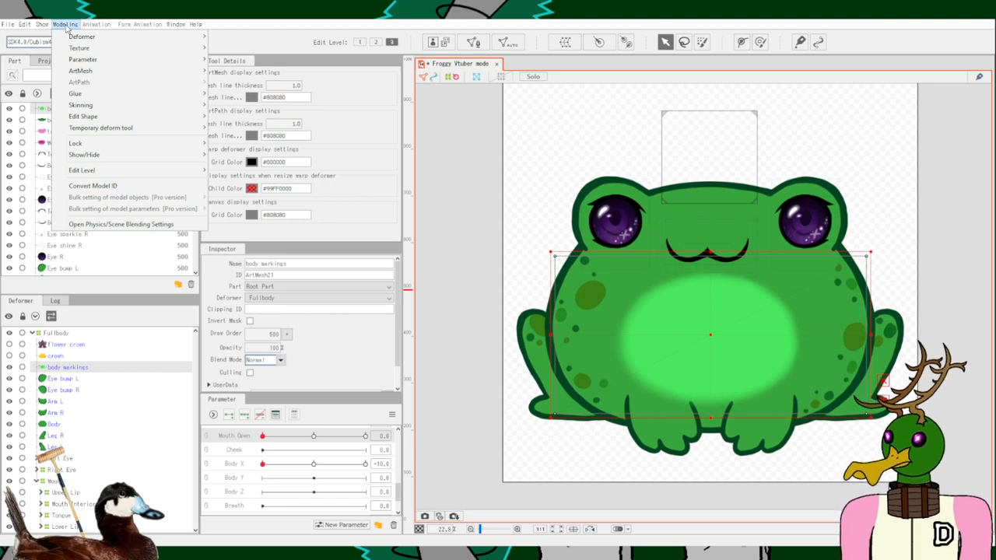
mouse_move(39, 28)
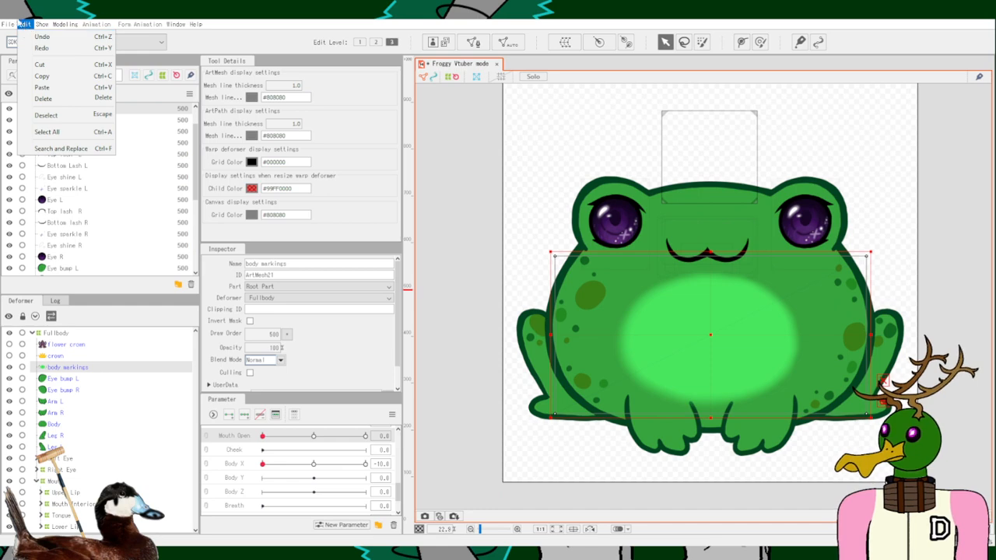
mouse_move(6, 23)
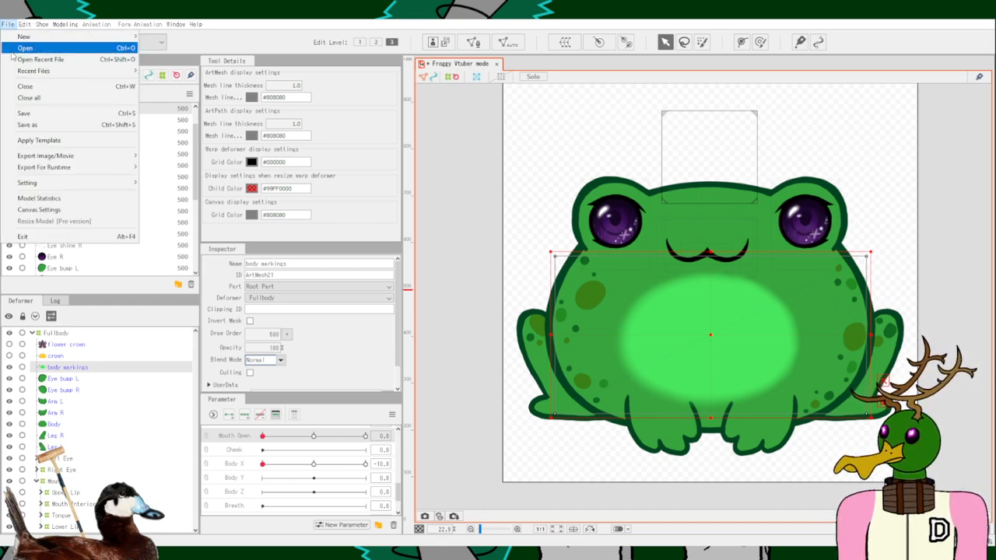
click(7, 25)
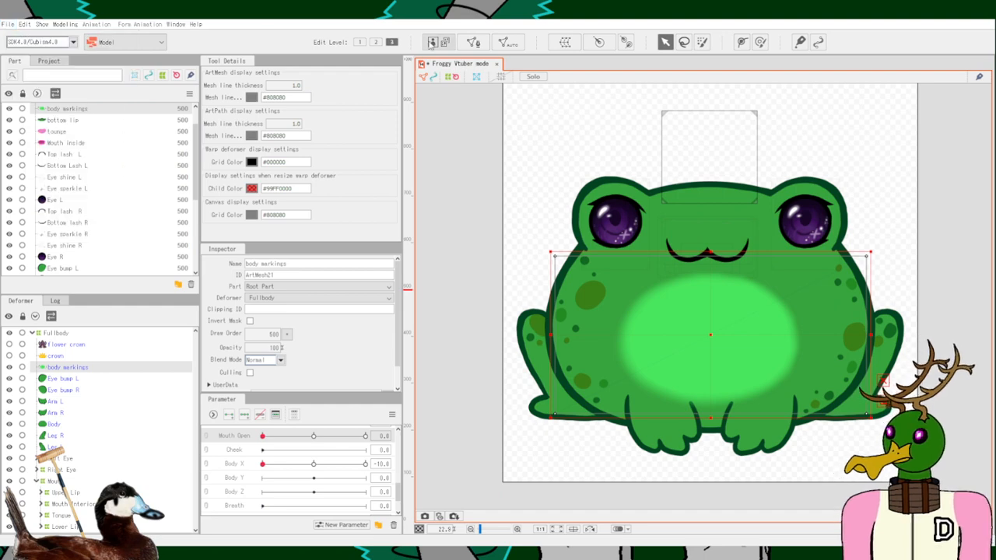
click(433, 43)
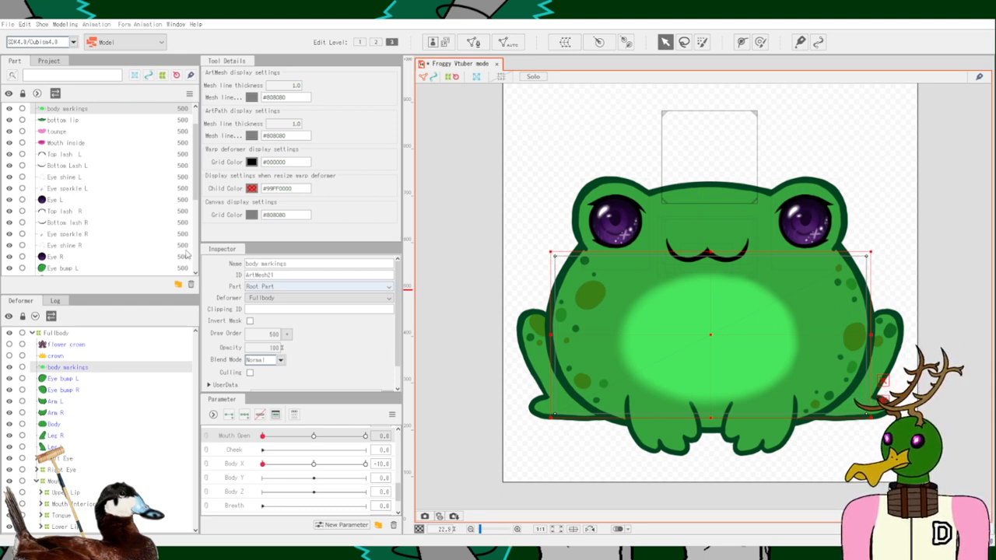
Make the crown and flower crown parts visible.
scroll(46, 202, up, 1)
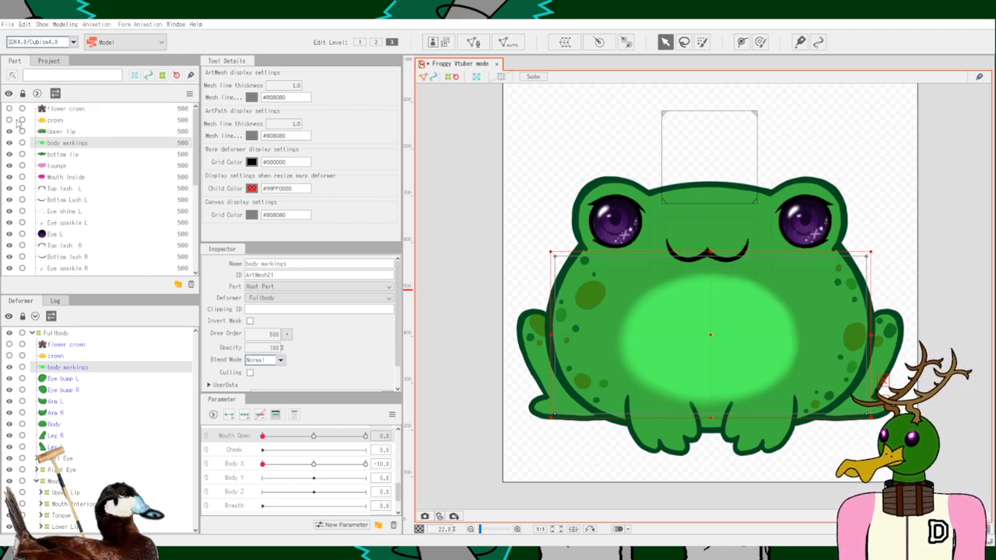
click(10, 120)
click(10, 109)
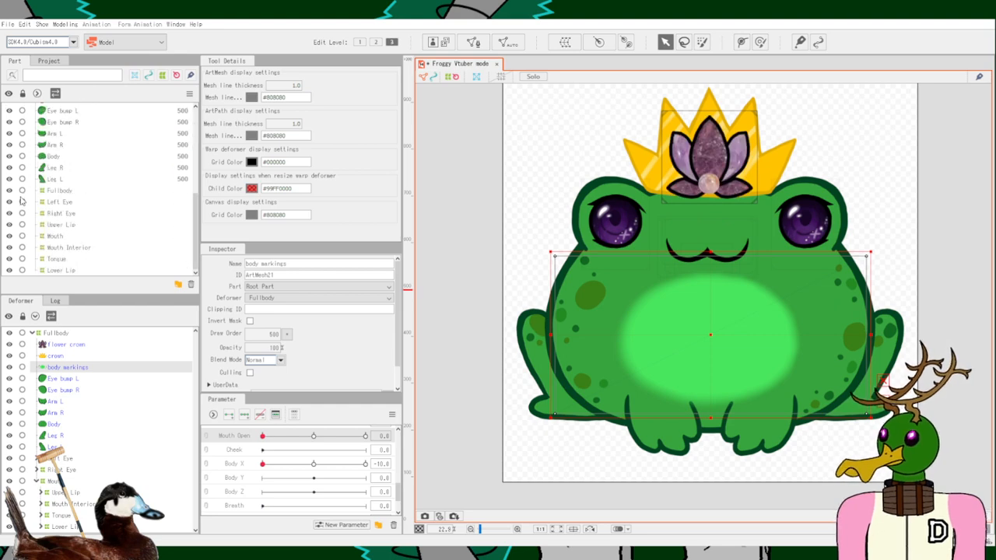
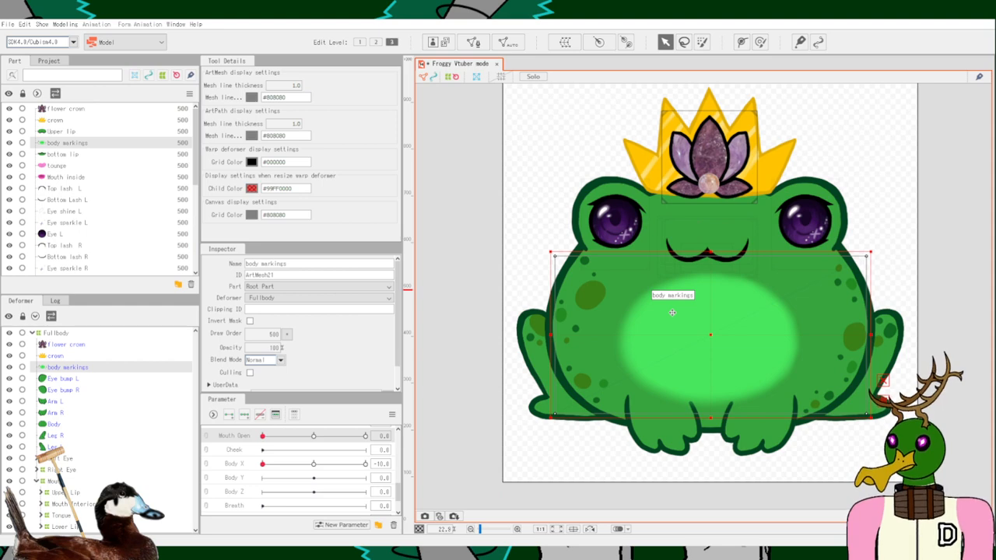
scroll(336, 450, down, 4)
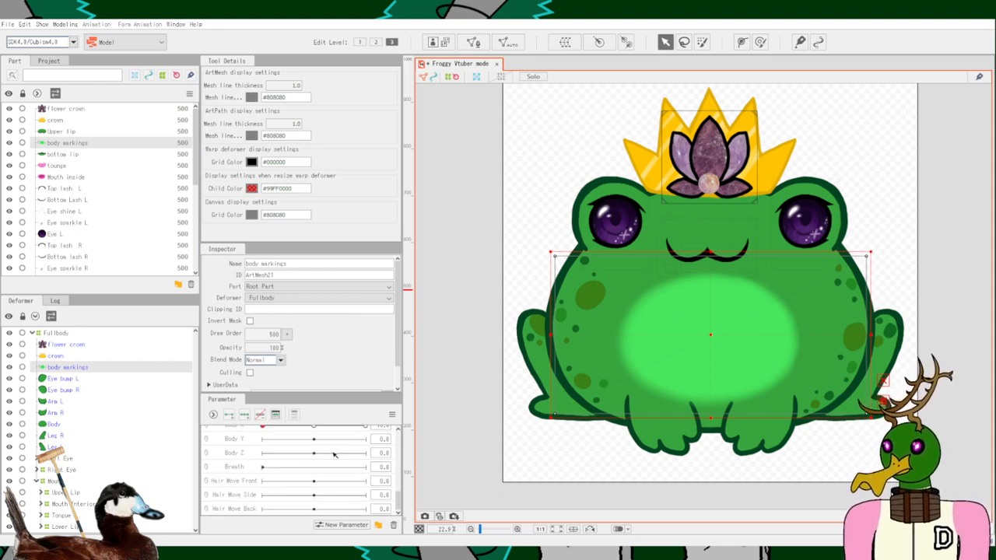
scroll(334, 455, down, 5)
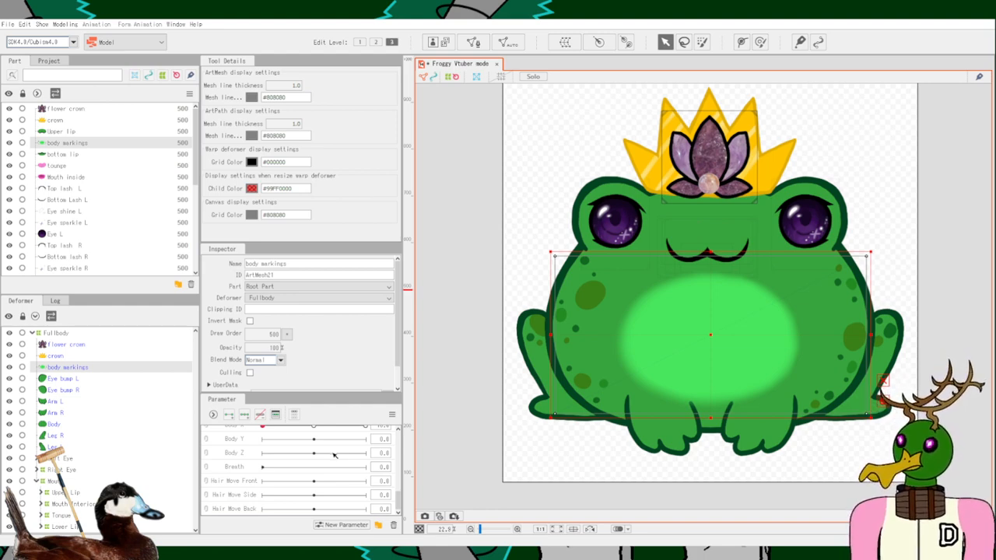
scroll(333, 456, up, 3)
scroll(327, 460, down, 2)
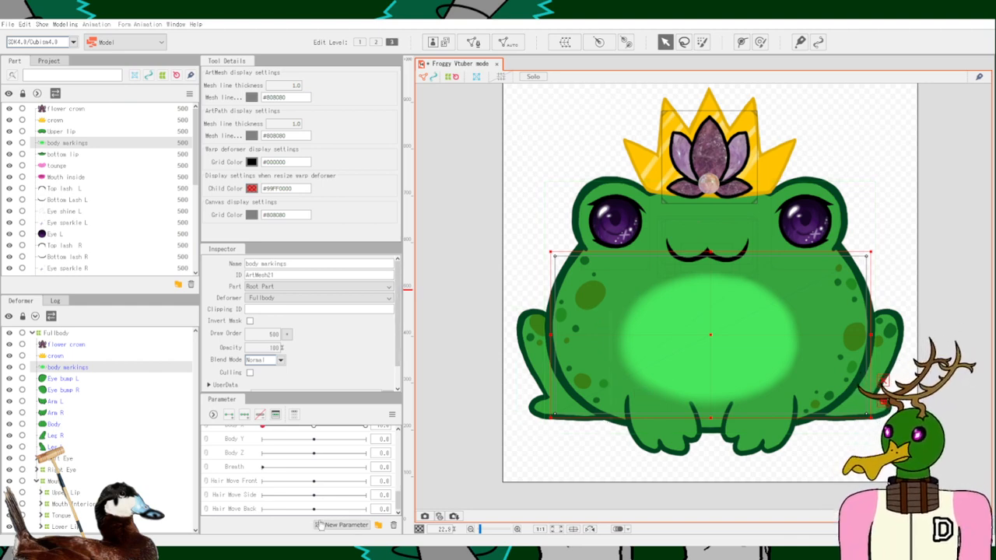
scroll(247, 475, up, 4)
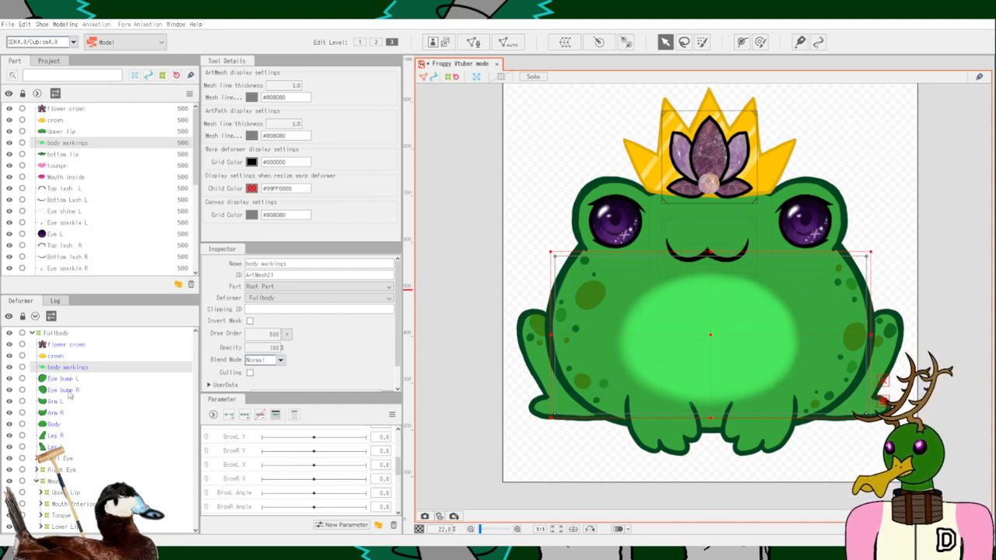
Examine the Fullbody deformer's extent against its child parts, including the flower crown, crown, body markings and eye bumps.
click(76, 334)
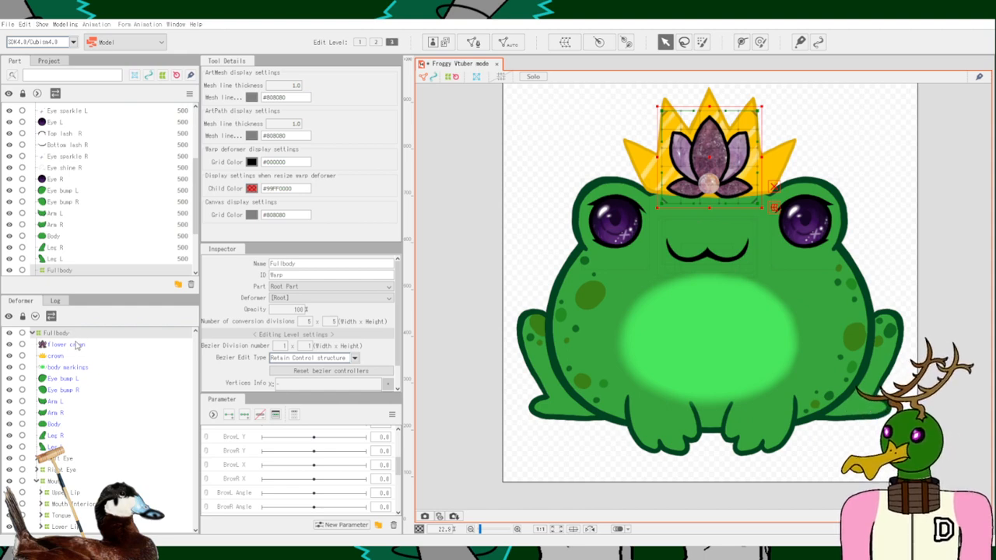
click(67, 344)
click(56, 335)
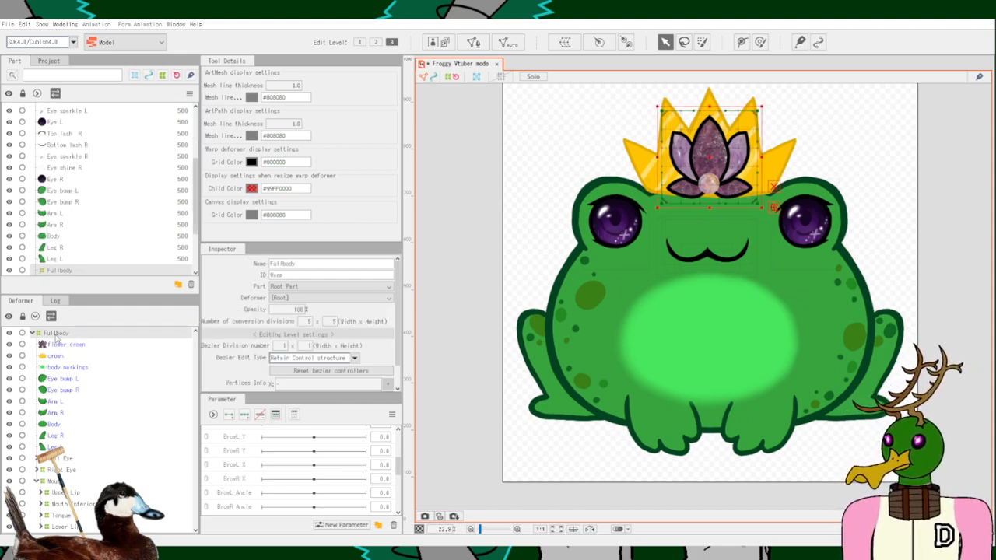
click(56, 356)
click(63, 390)
click(66, 413)
click(67, 368)
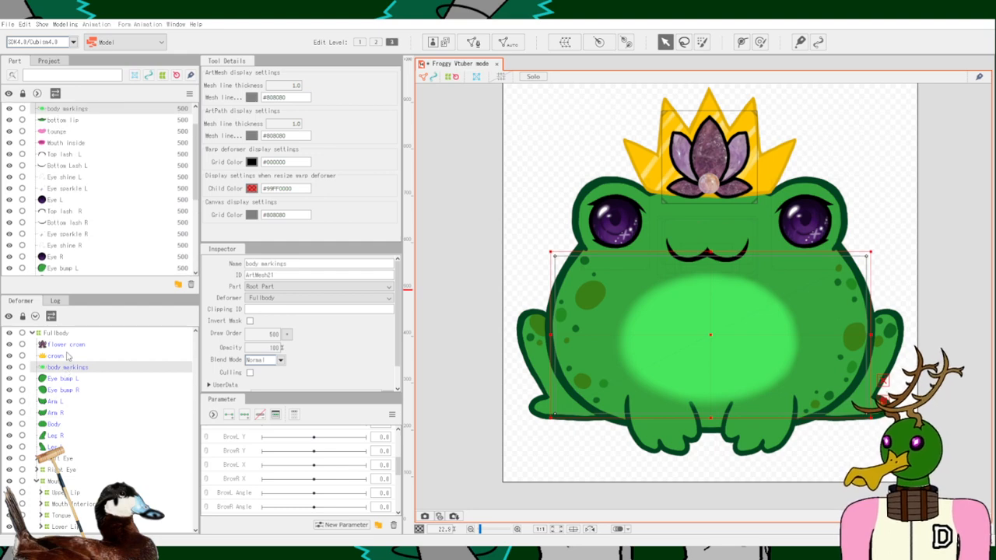
click(67, 355)
click(68, 333)
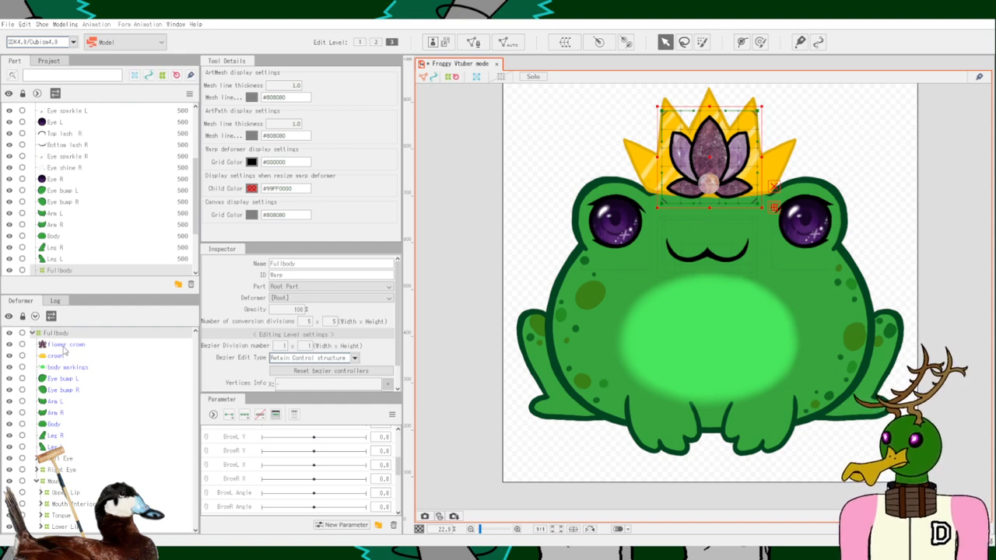
click(61, 356)
click(58, 378)
click(62, 389)
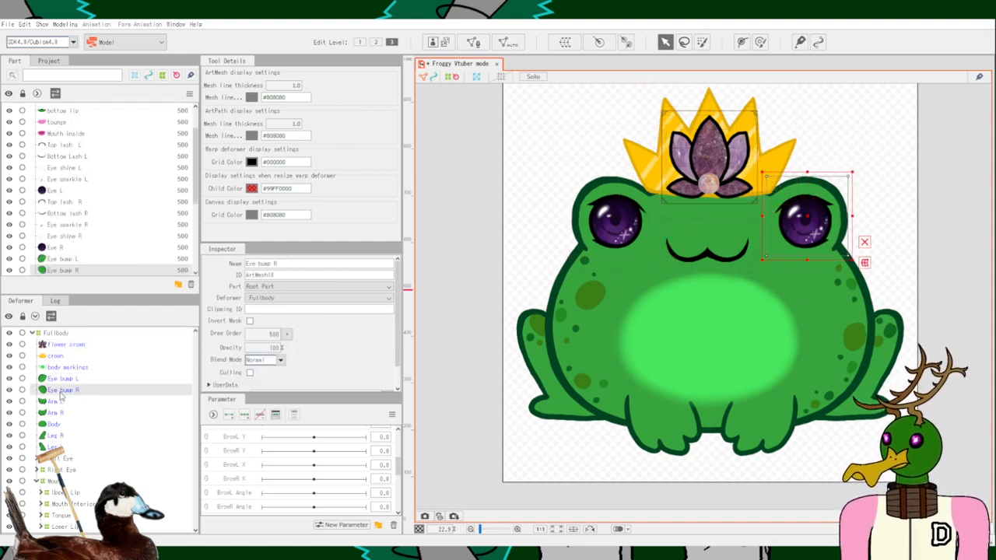
Check the extents of the eye deformers and the Mouth deformer with its lip, interior and tongue children.
click(55, 435)
click(56, 458)
click(55, 481)
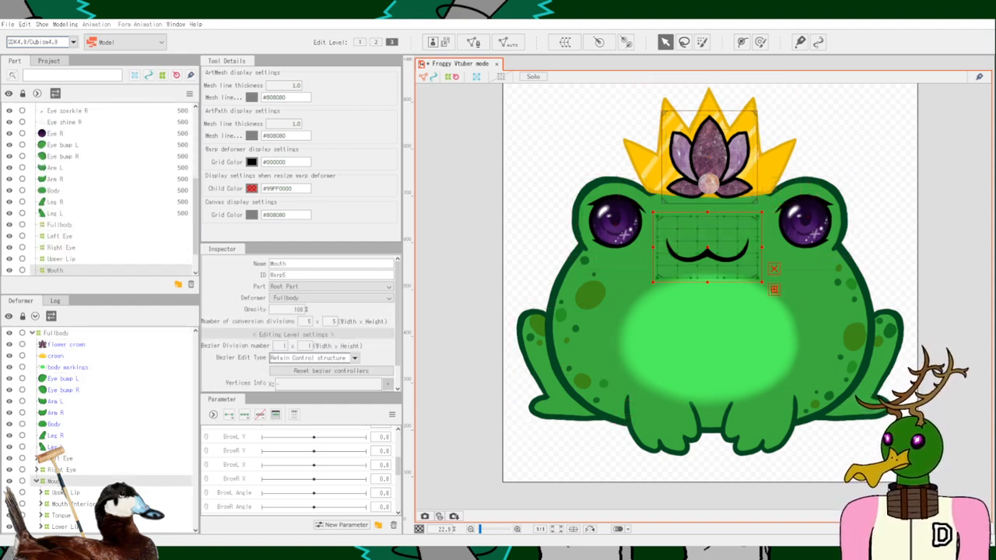
click(62, 492)
click(64, 504)
click(66, 515)
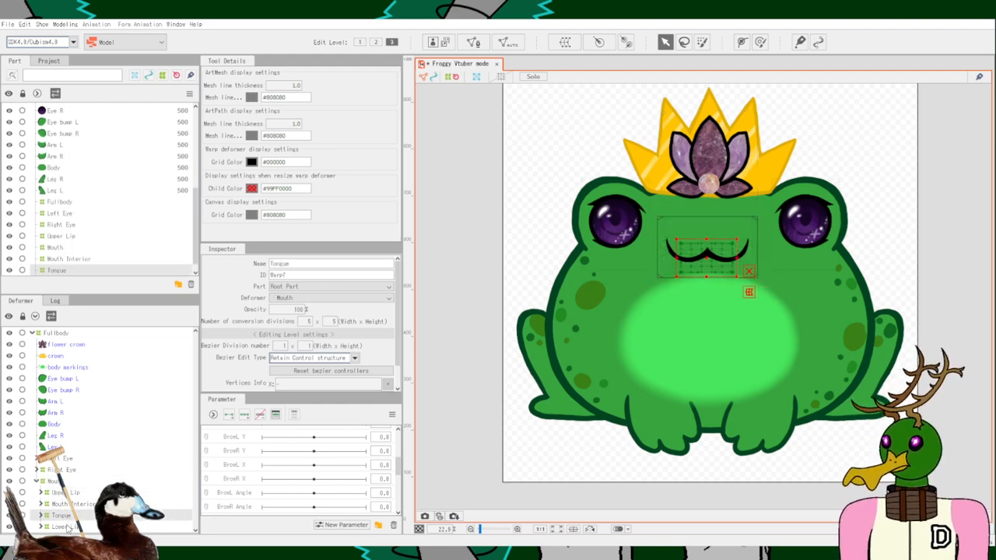
click(67, 526)
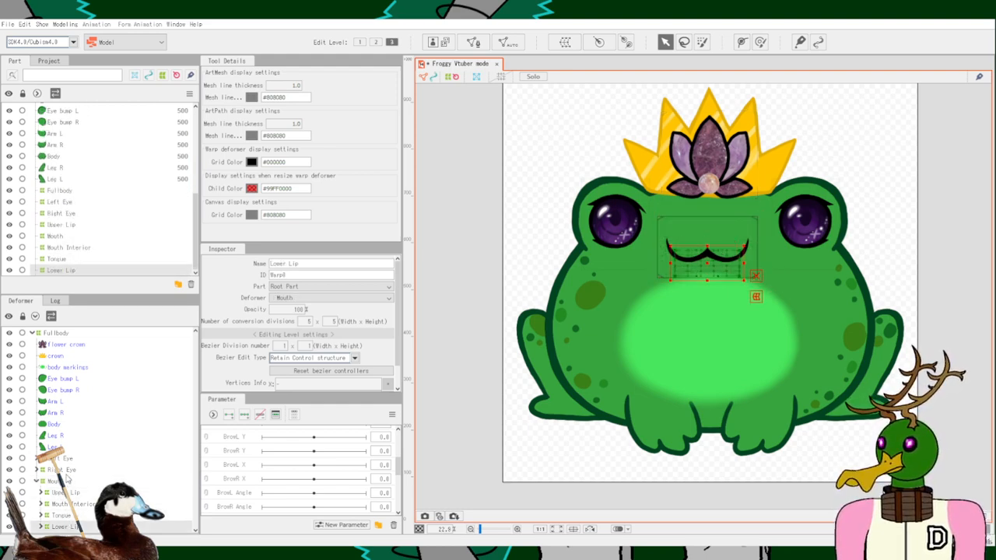
click(72, 470)
Move all of Fullbody's child parts and deformers out to the root level and delete the Fullbody warp deformer.
click(67, 344)
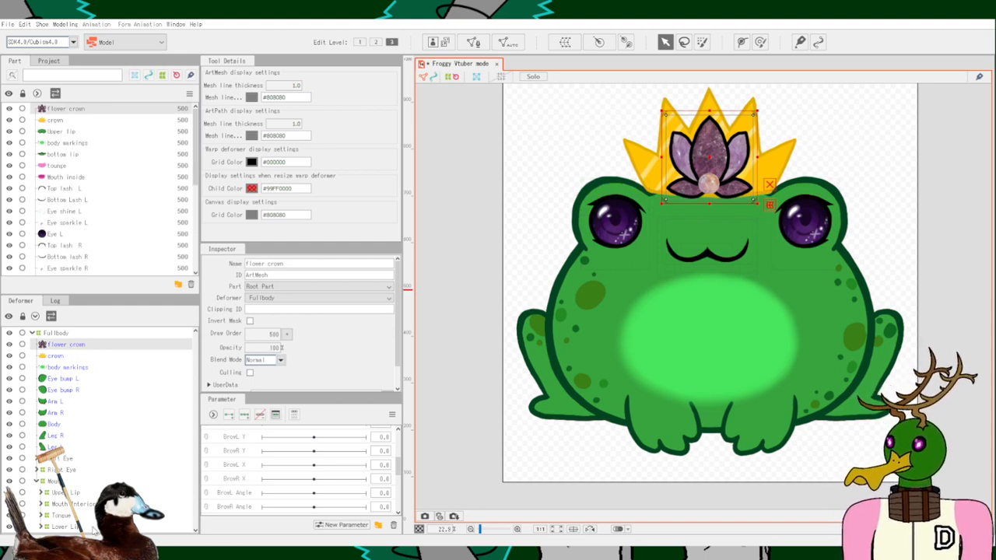
shift+click(93, 528)
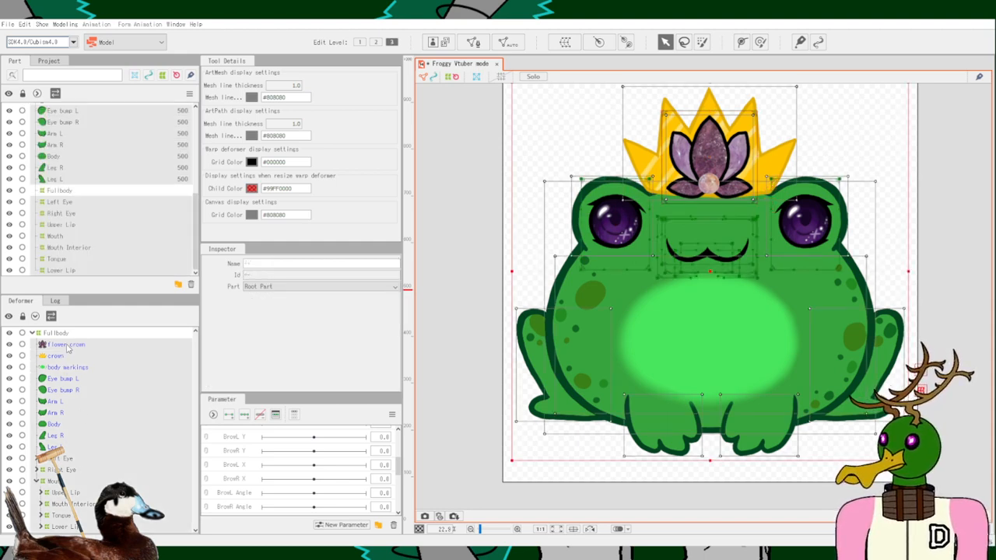
drag(67, 345, 64, 330)
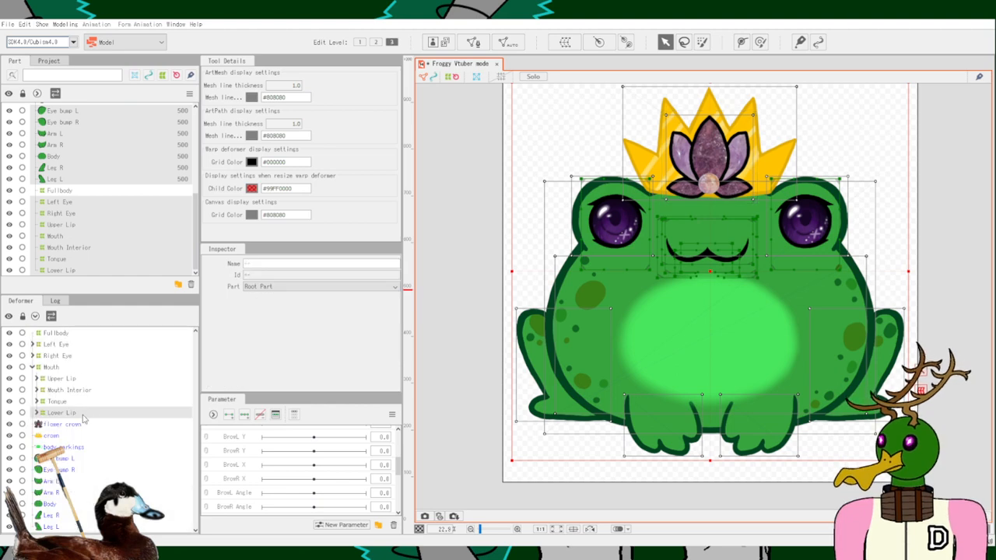
click(58, 334)
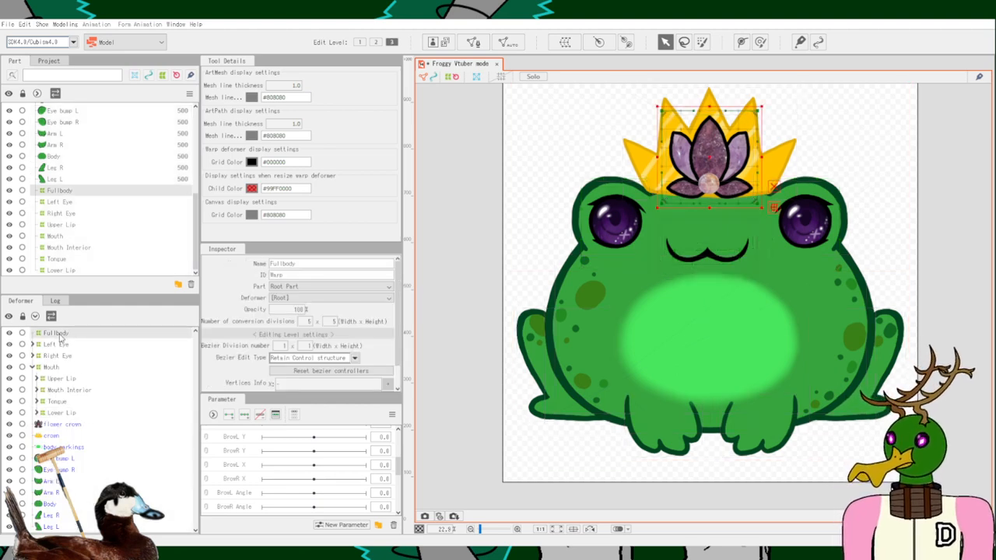
key(Delete)
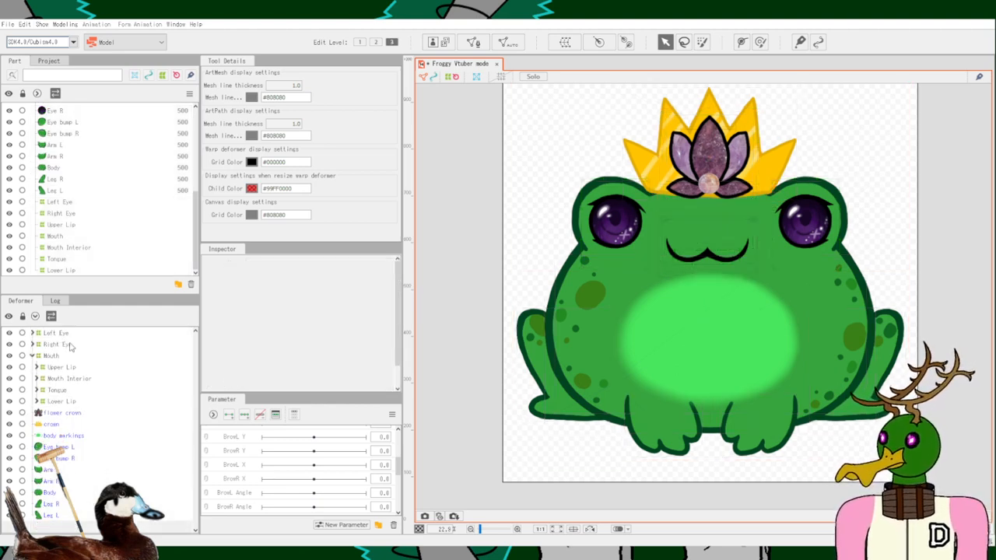
Select everything in the deformer tree from Left Eye to Leg L and review the fully expanded hierarchy.
click(68, 336)
shift+click(64, 515)
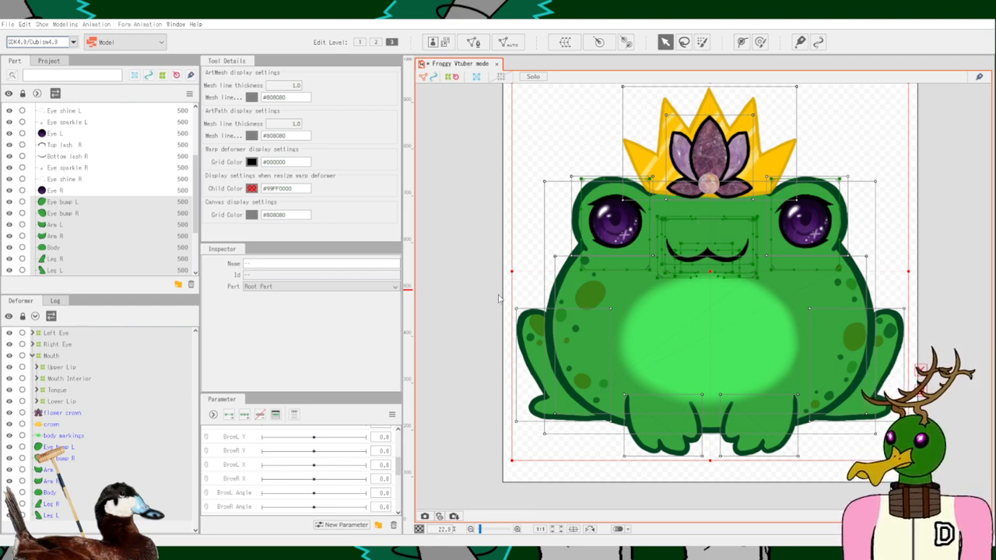
key(ctrl+z)
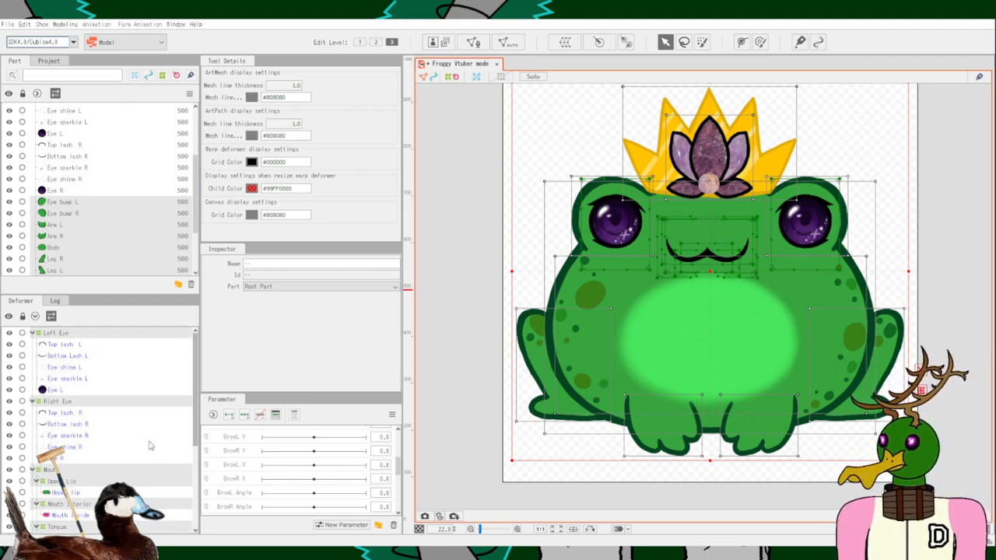
scroll(150, 445, up, 3)
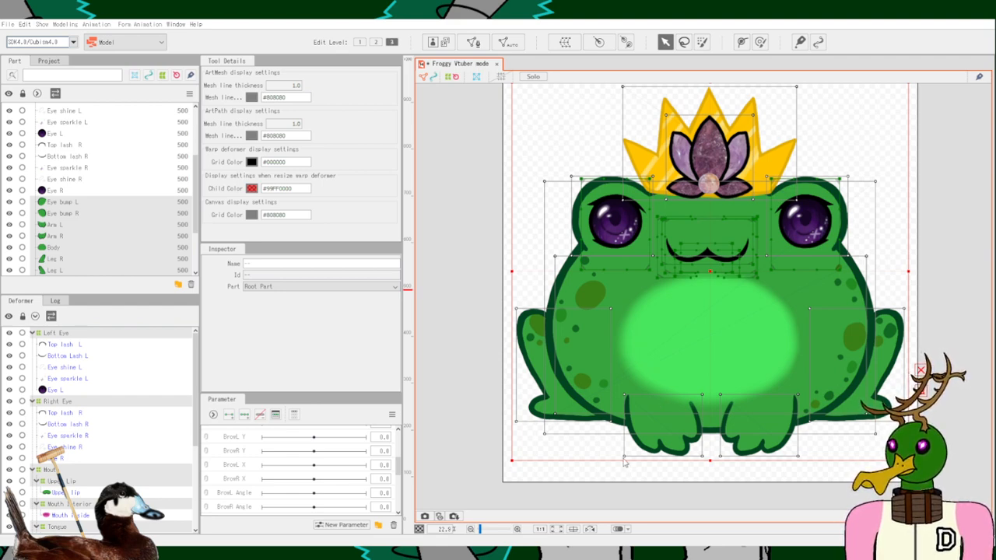
scroll(155, 420, down, 5)
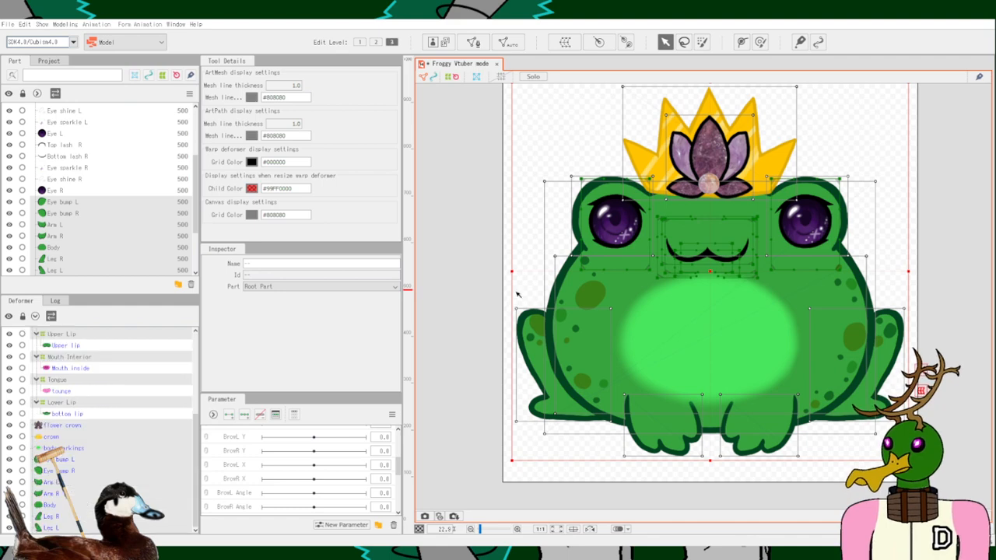
click(186, 391)
click(62, 525)
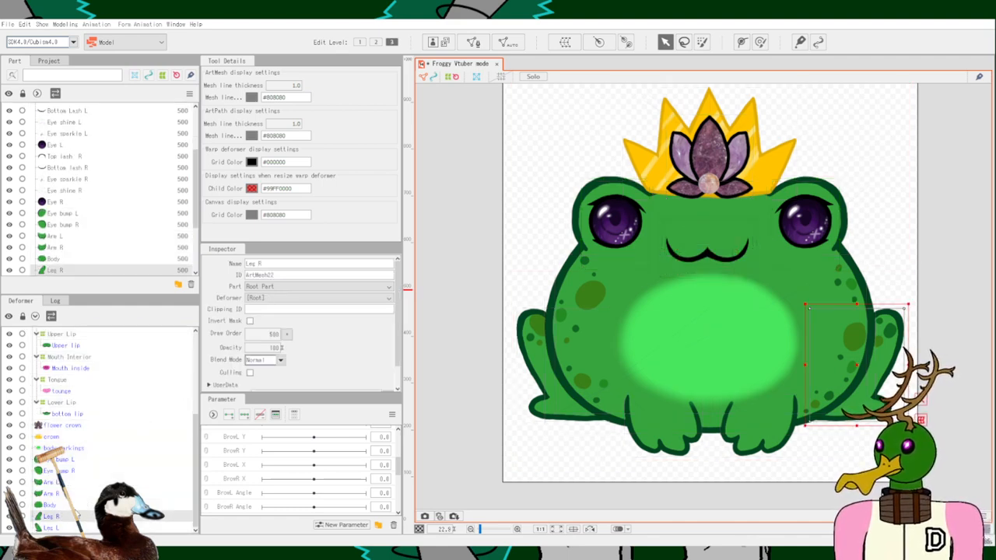
Collapse the Left Eye, Right Eye and Mouth deformers in the deformer tree.
scroll(83, 435, up, 4)
click(73, 342)
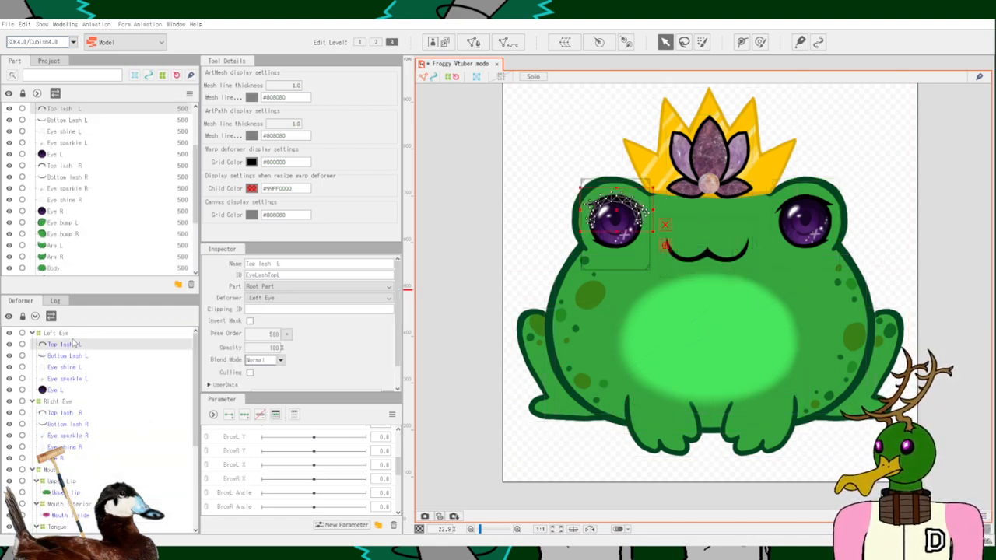
click(37, 334)
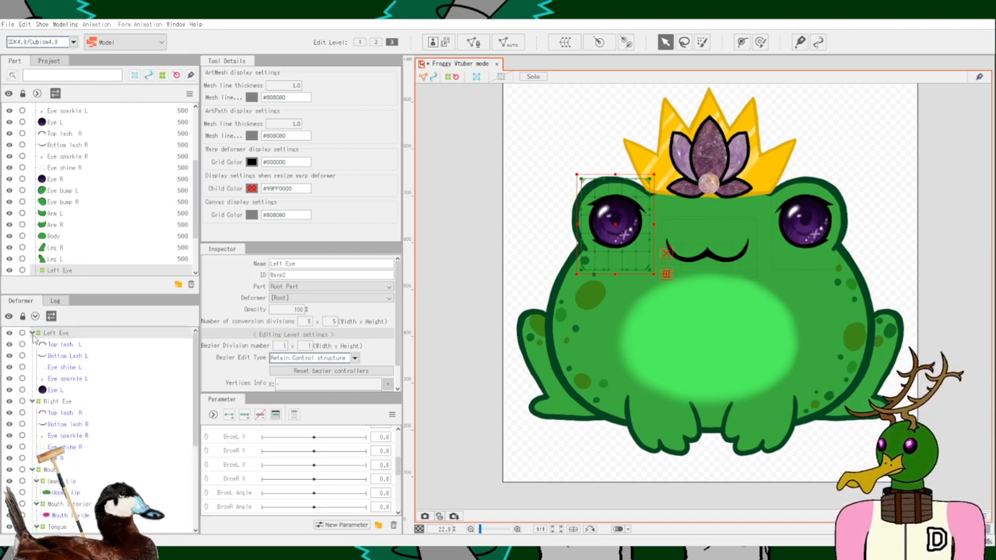
click(32, 333)
click(32, 344)
click(33, 356)
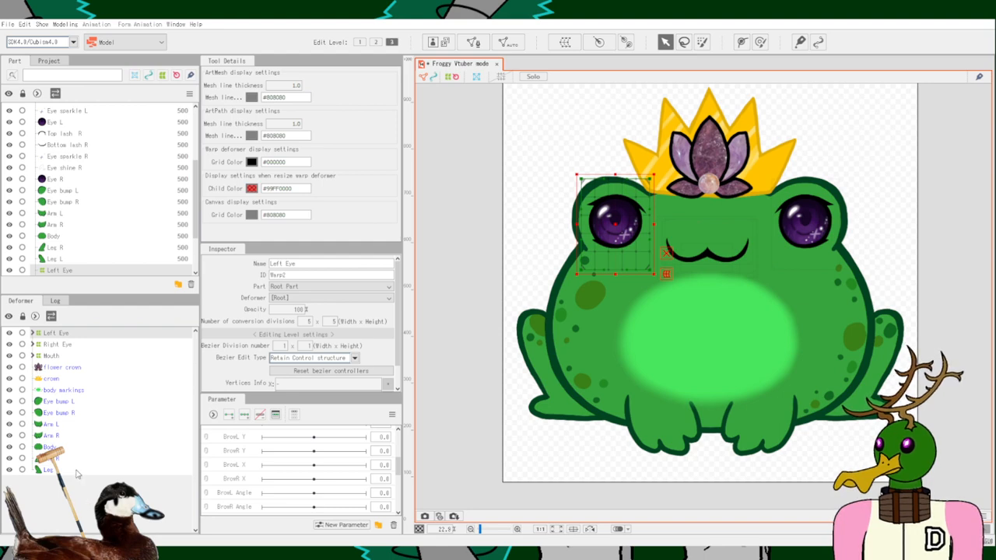
Check the root-level leg, eye bump, arm and Body meshes one by one and look through the part list.
click(76, 471)
click(70, 412)
click(75, 401)
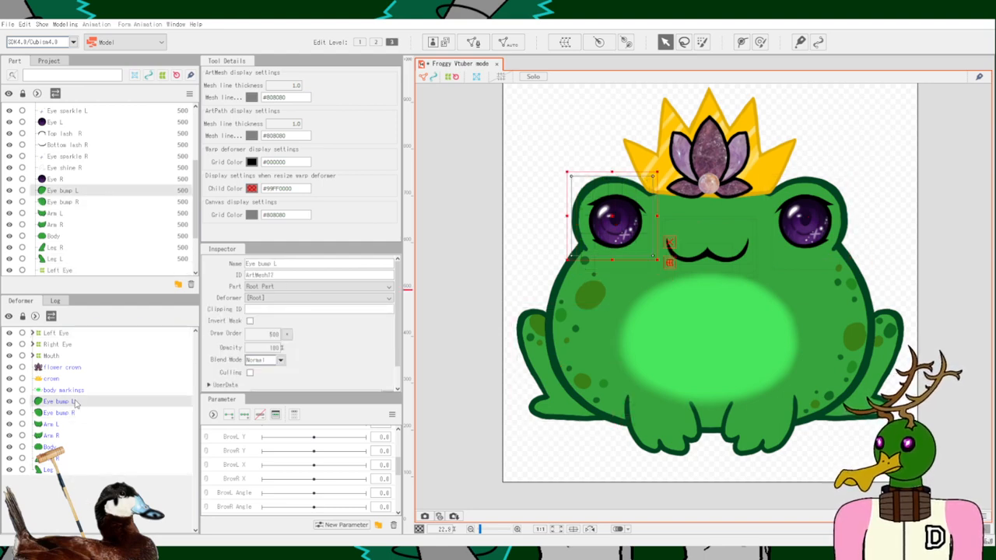
click(78, 427)
click(66, 446)
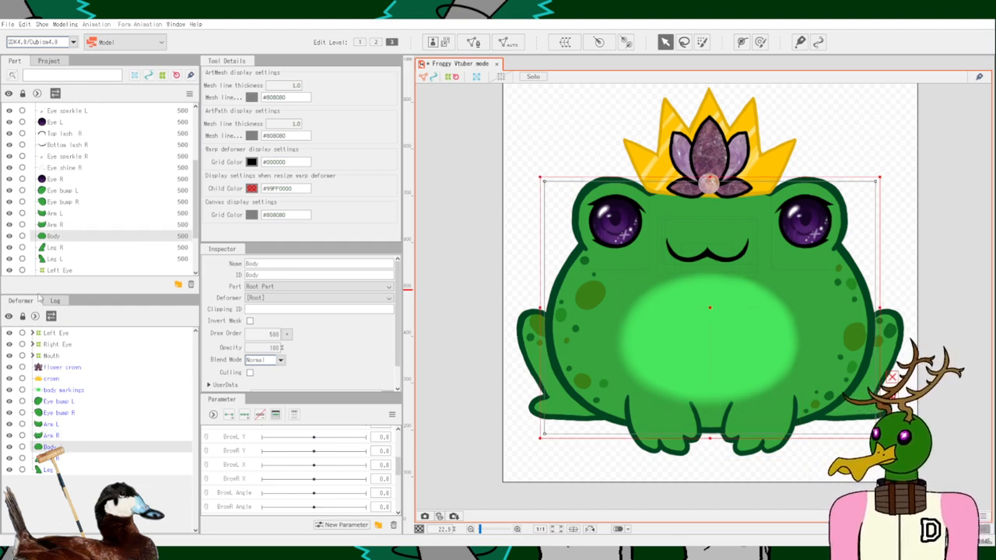
scroll(58, 268, down, 2)
scroll(85, 262, up, 3)
scroll(86, 262, up, 4)
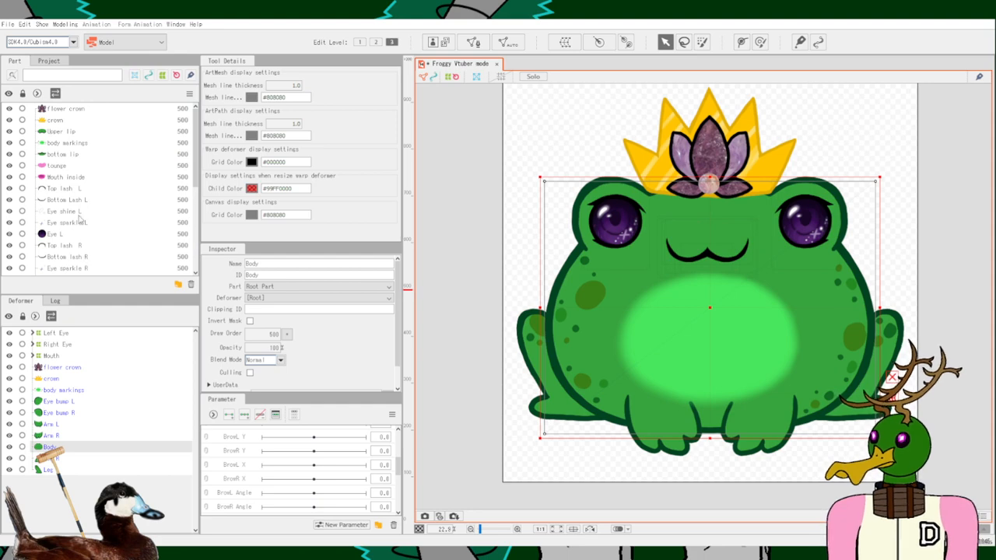
Show the project tree and expand the Model Guide Image folder down to the Froggy Vtuber model's layer images.
click(23, 61)
click(48, 61)
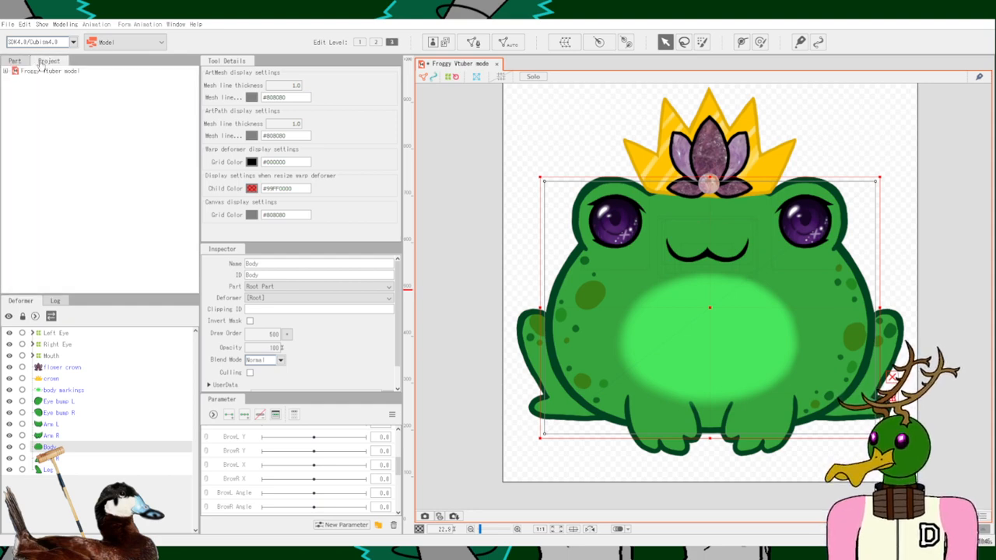
click(5, 71)
click(14, 90)
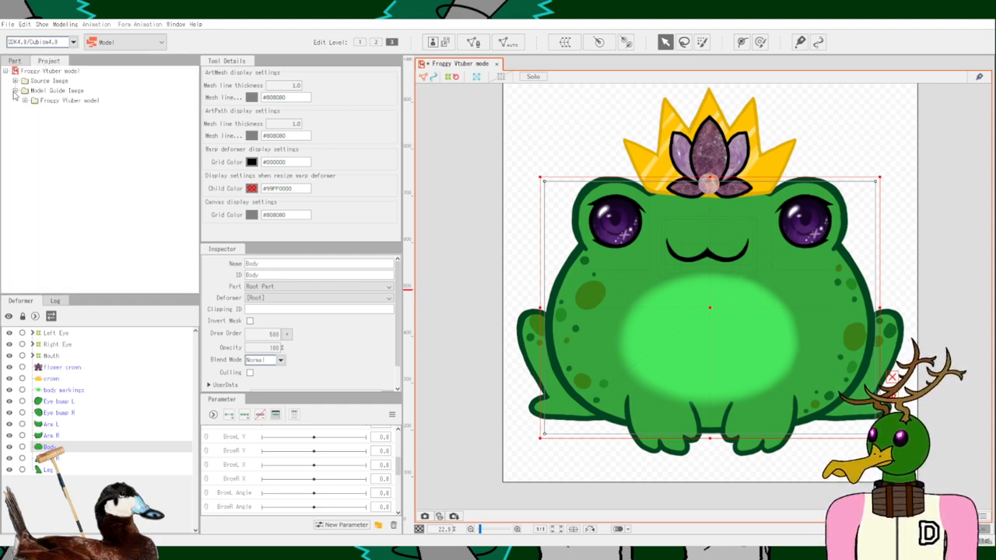
click(24, 100)
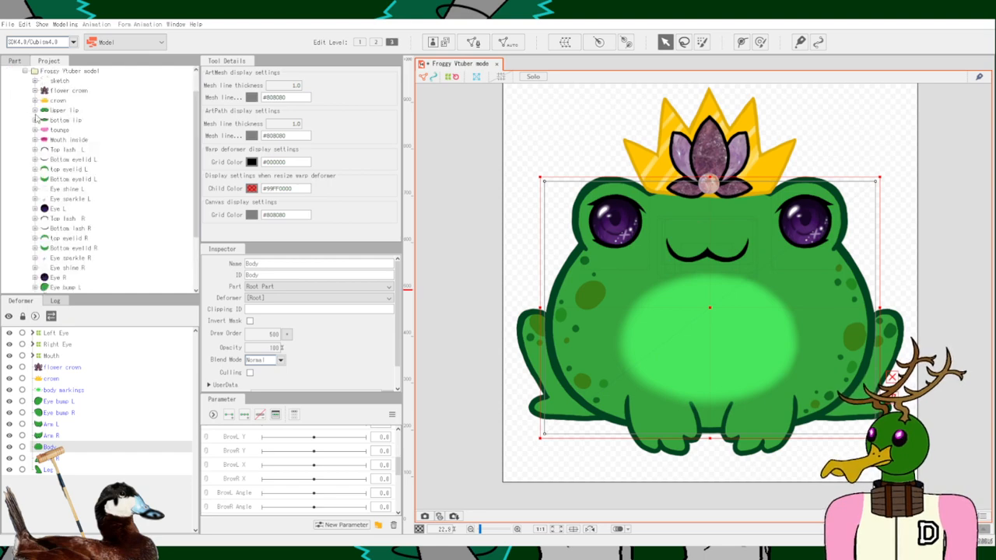
scroll(109, 233, down, 5)
Inspect the Paper guide image and its attached source file, Froggy Vtuber model.psd, leaving Paper selected.
click(60, 288)
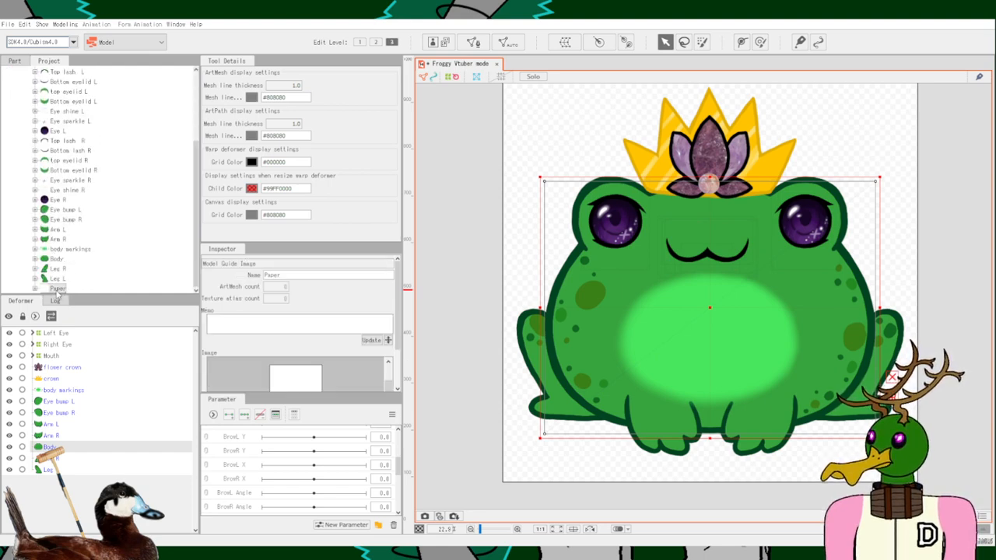
click(34, 288)
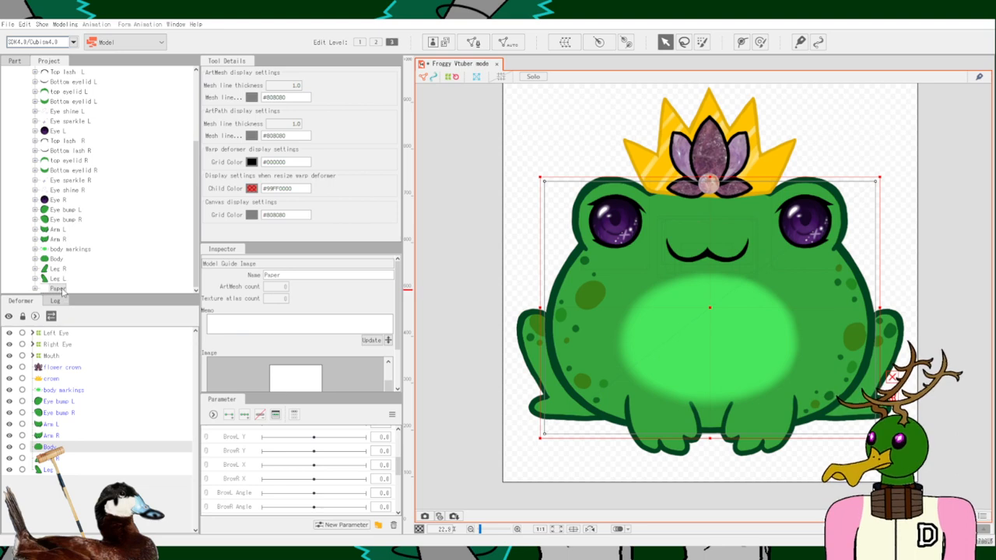
scroll(62, 290, down, 1)
click(62, 291)
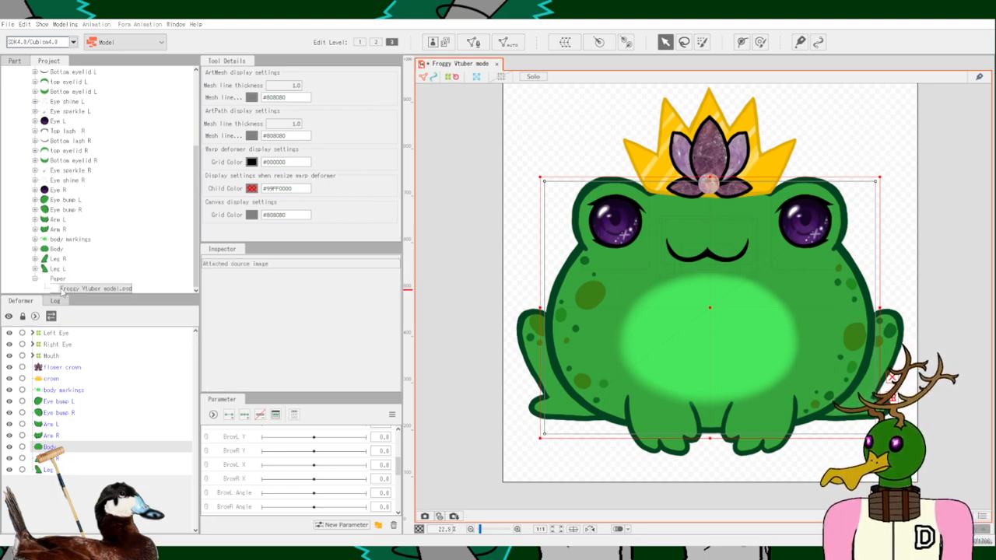
click(58, 278)
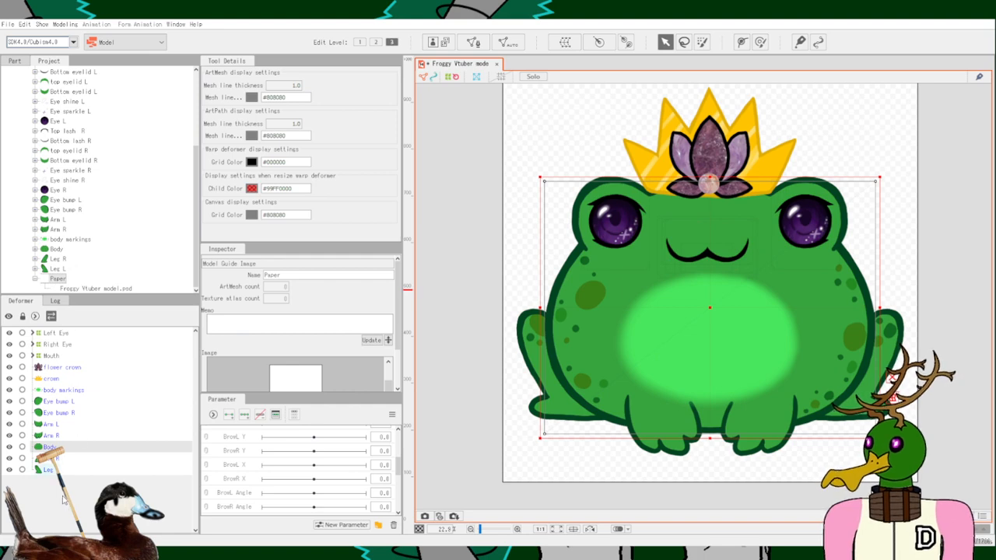
Create an ArtMesh from the Paper guide image and hide it in the model.
click(22, 63)
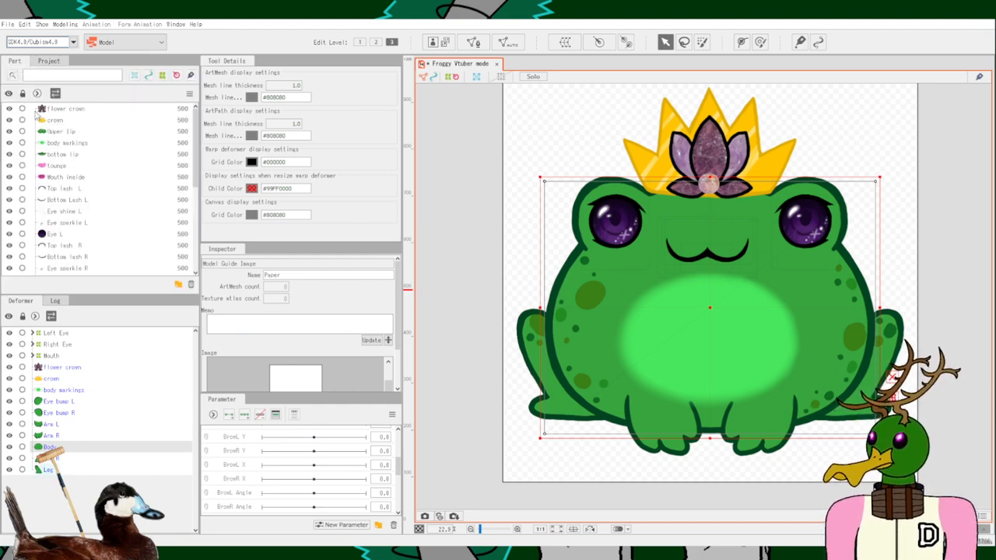
click(48, 60)
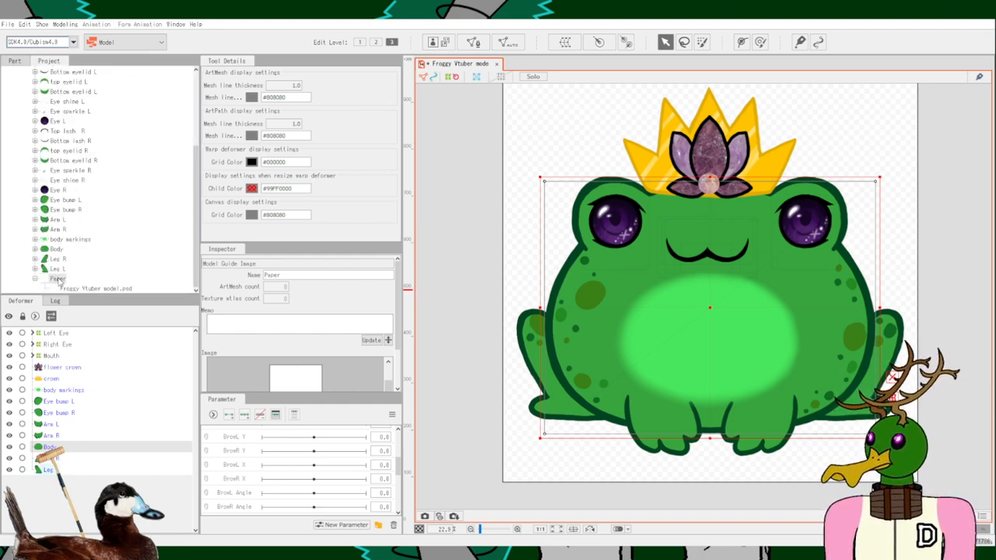
right_click(60, 281)
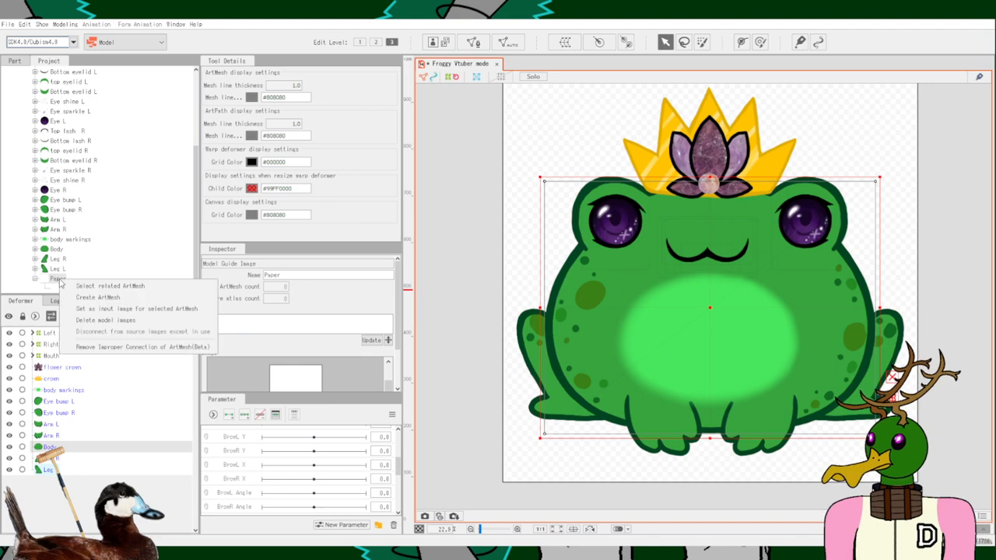
click(100, 298)
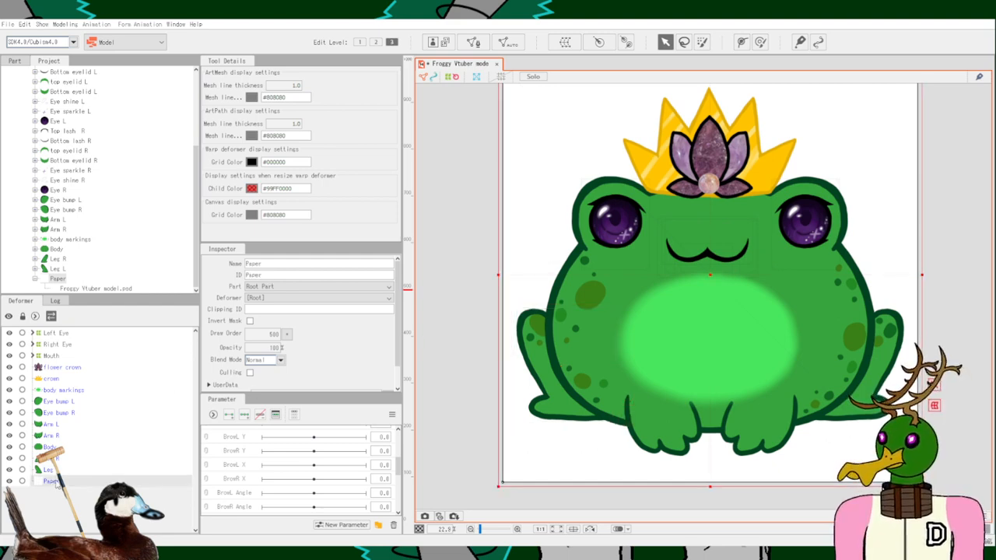
scroll(451, 387, down, 5)
scroll(454, 382, up, 5)
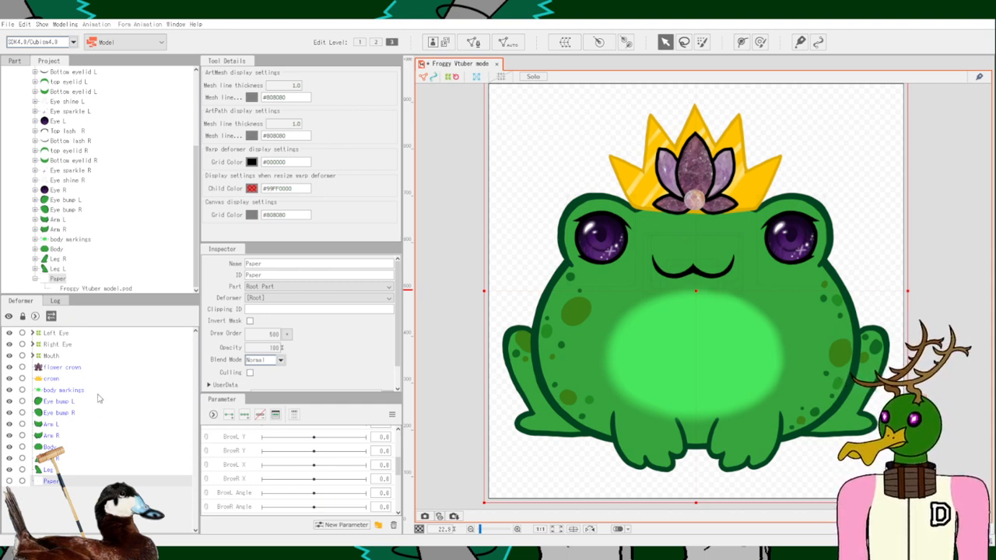
Create a warp deformer named Torso with 5 x 5 conversion divisions around the Body mesh and move the body markings mesh into it.
click(82, 425)
click(67, 401)
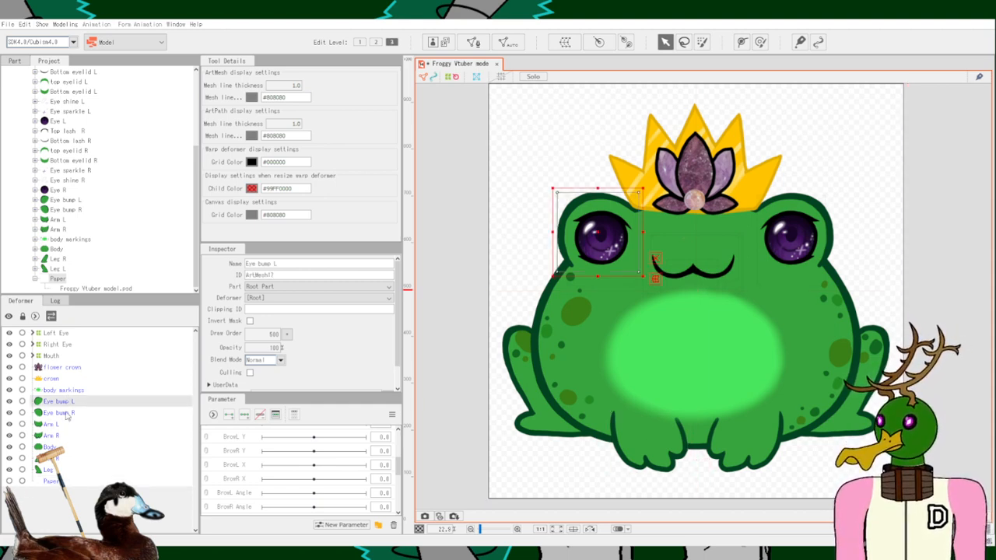
click(53, 447)
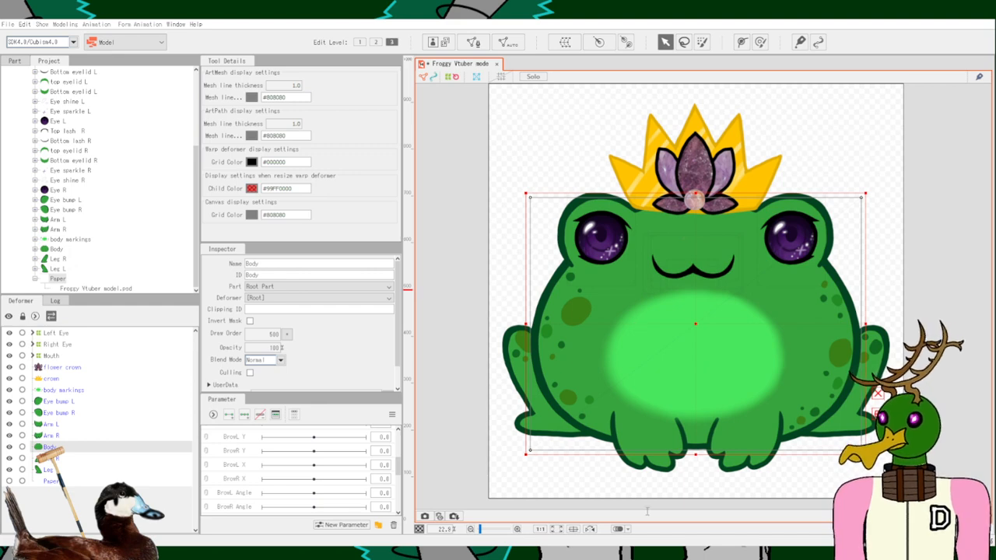
click(632, 462)
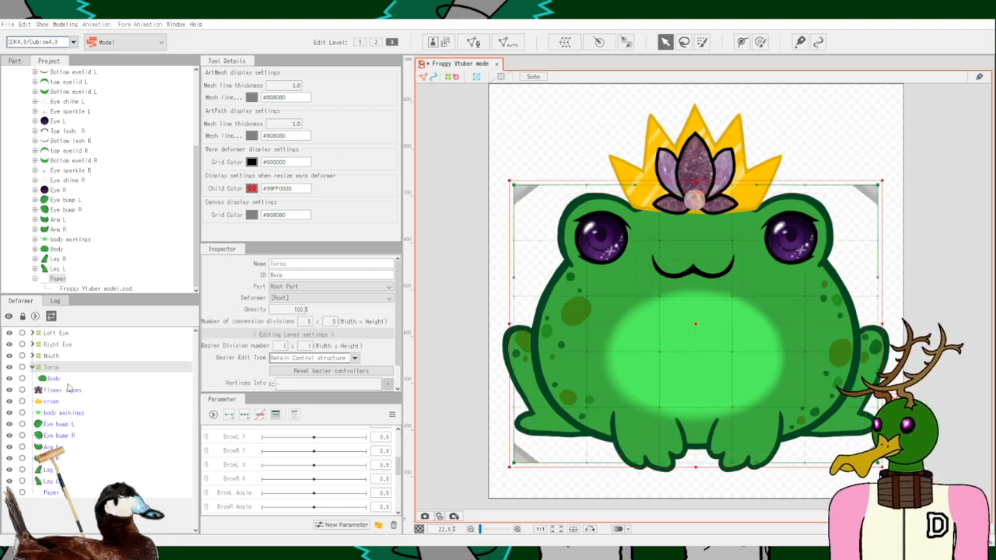
drag(63, 413, 47, 377)
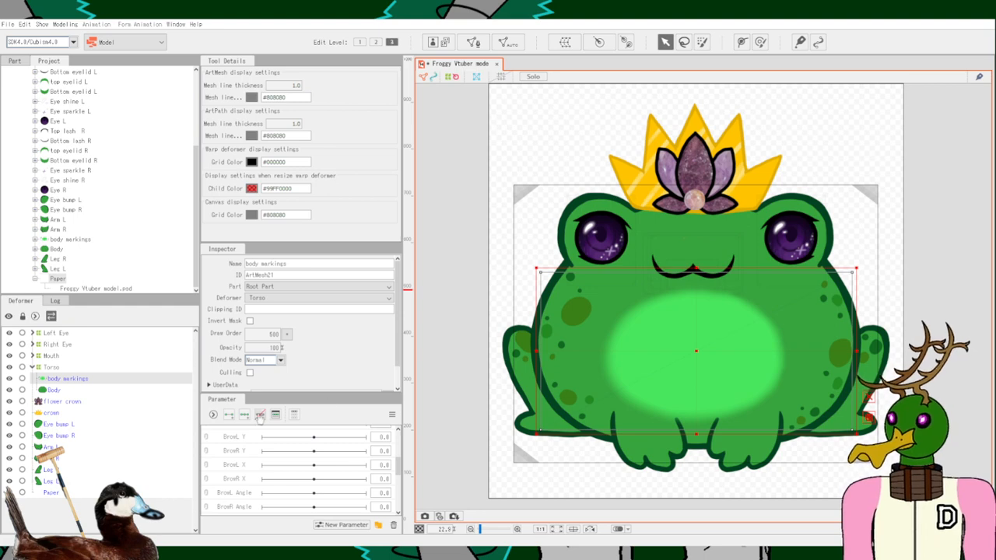
click(58, 368)
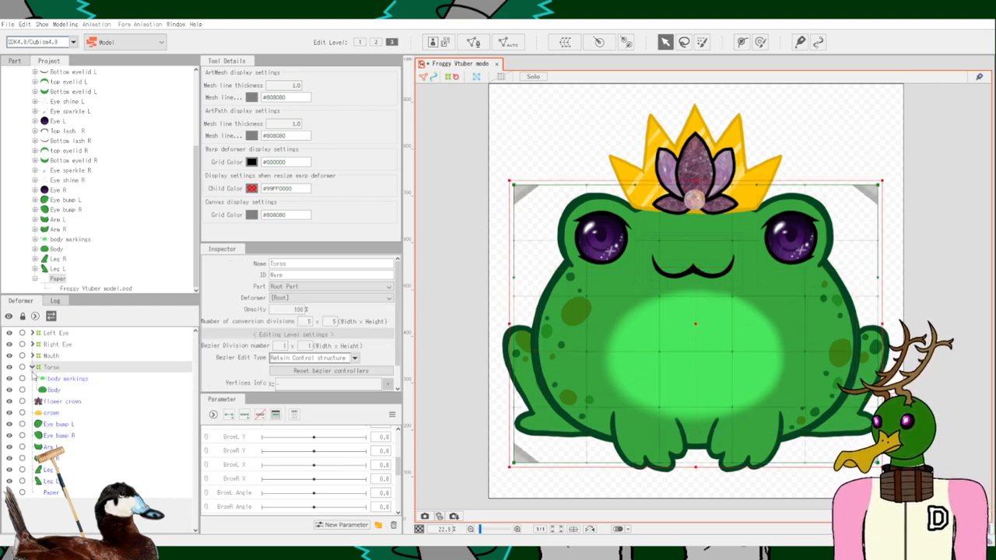
click(32, 368)
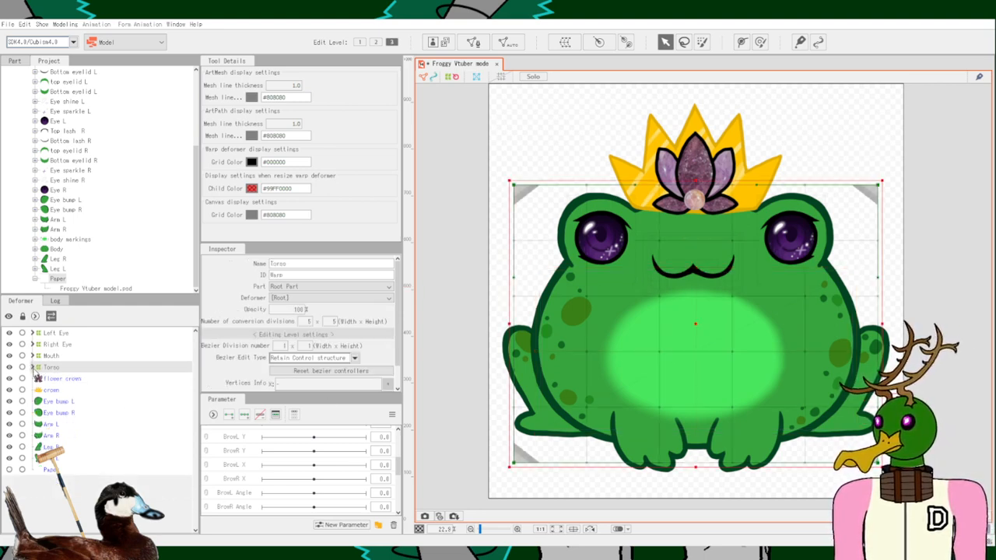
Generate automatic meshes for the Body and body markings inside the Torso deformer.
click(33, 367)
click(66, 378)
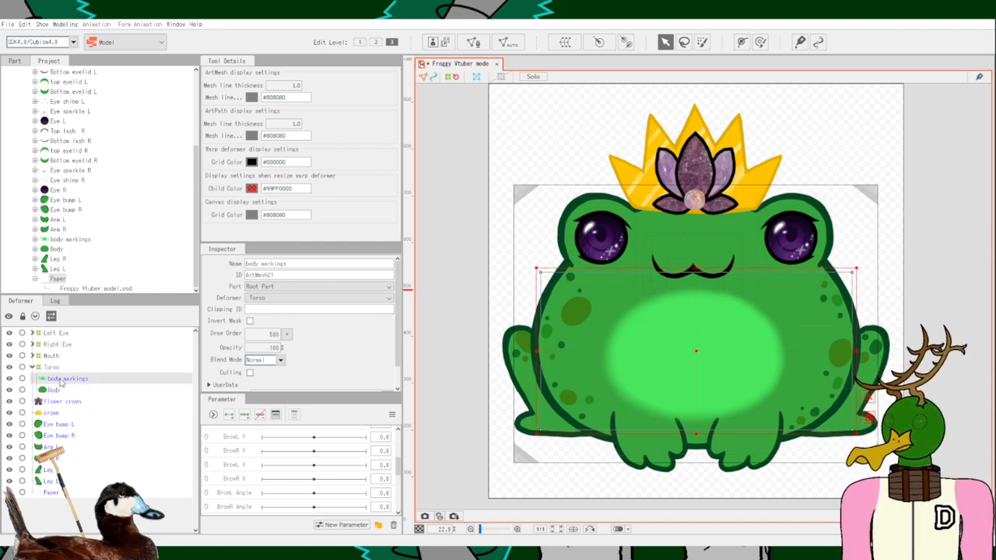
click(56, 390)
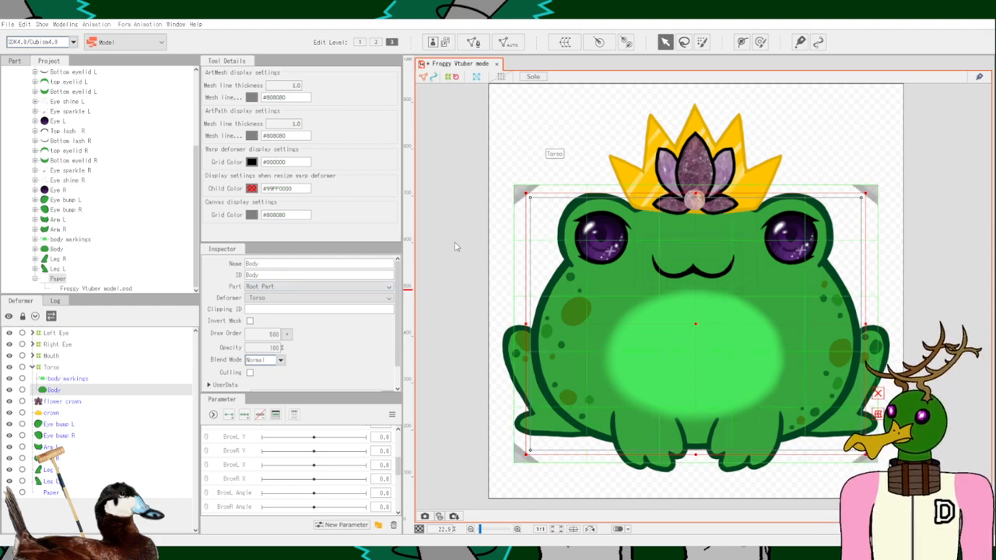
click(543, 313)
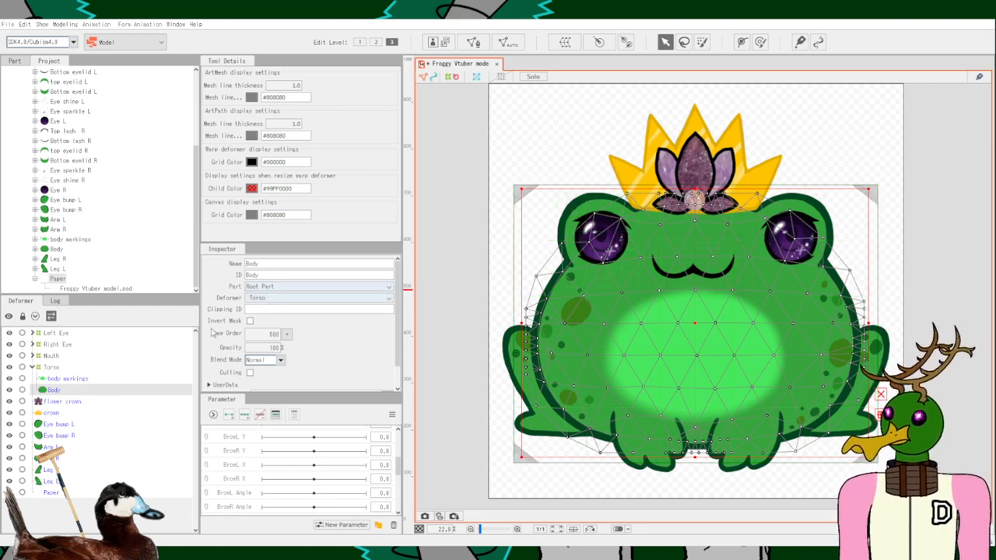
click(82, 380)
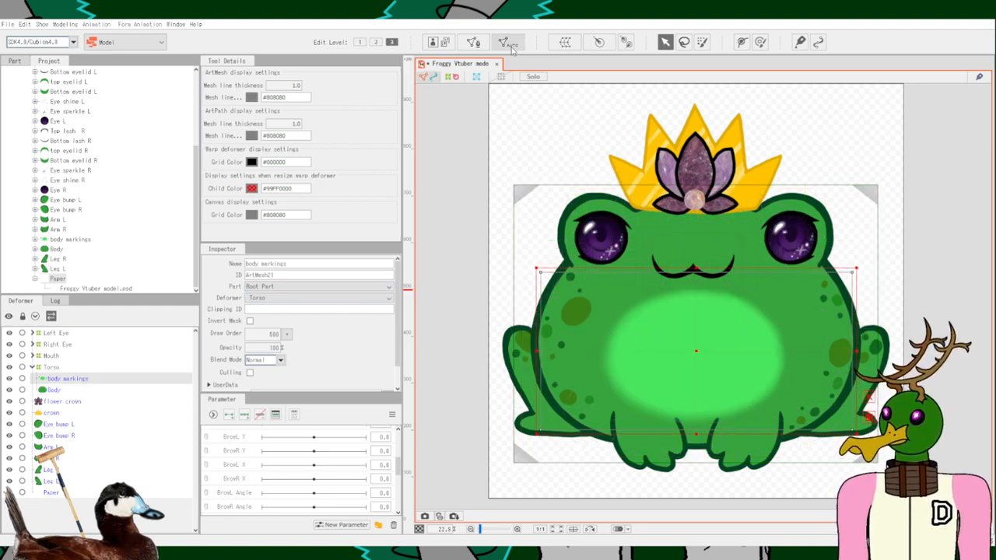
click(467, 246)
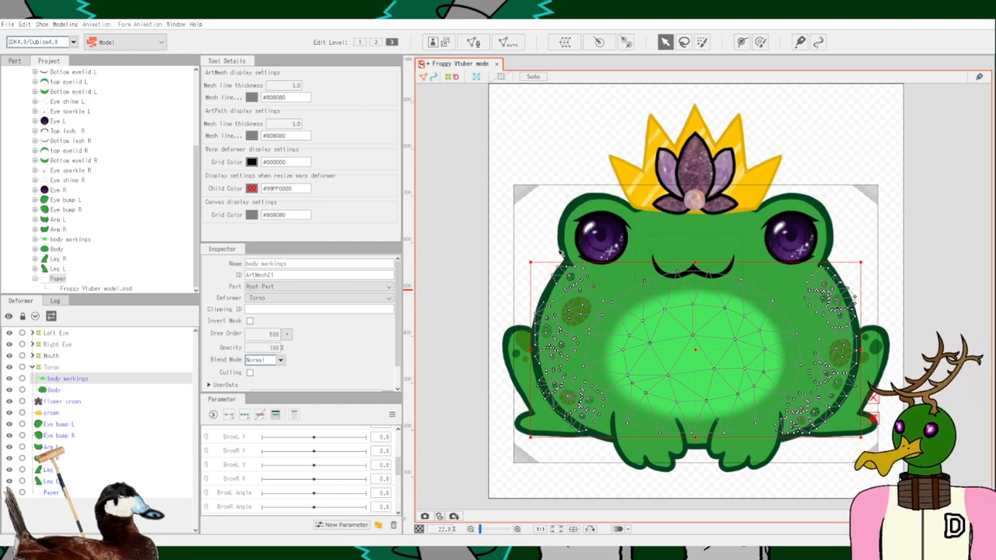
click(31, 367)
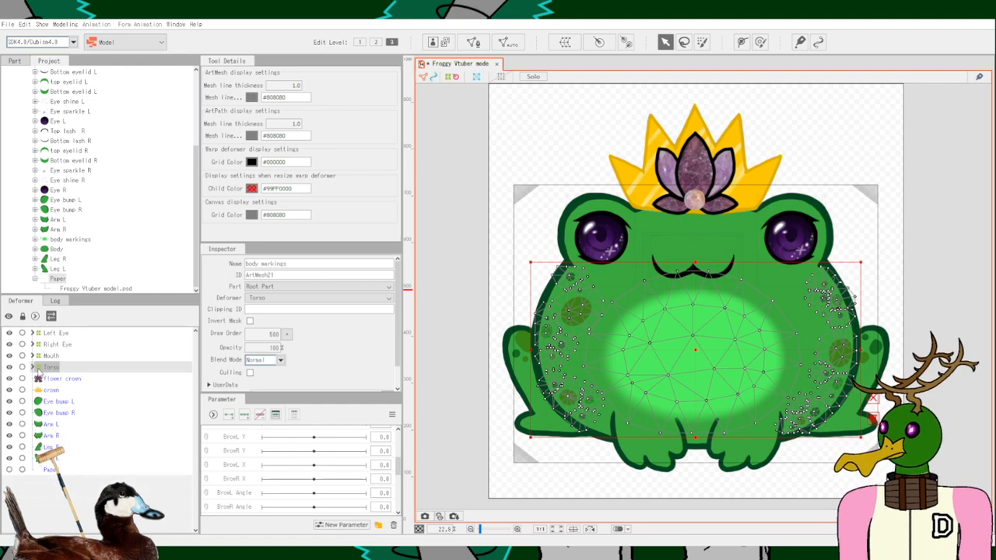
Check the Torso and Mouth deformers and look through the parameter list for their keyed parameters.
click(57, 378)
click(51, 367)
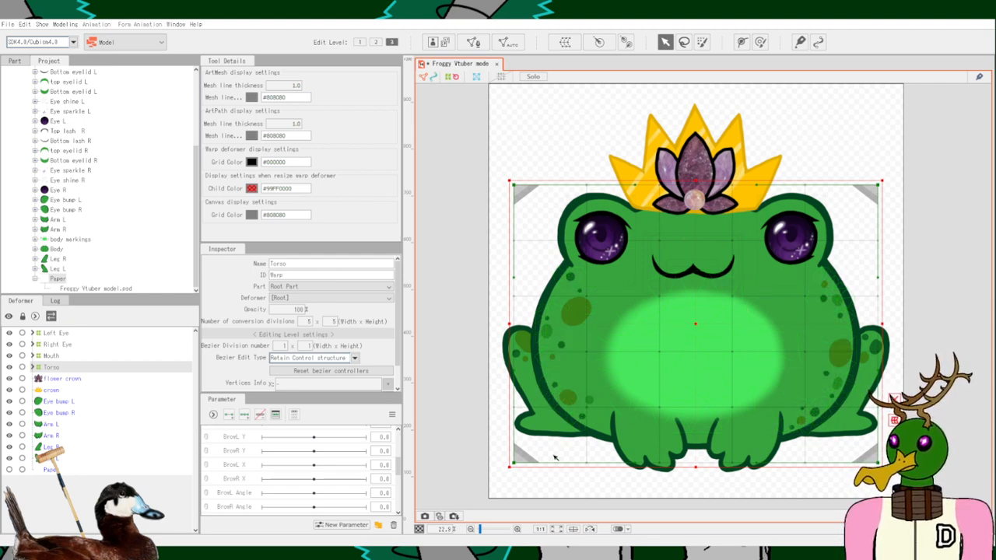
click(51, 356)
scroll(248, 463, down, 5)
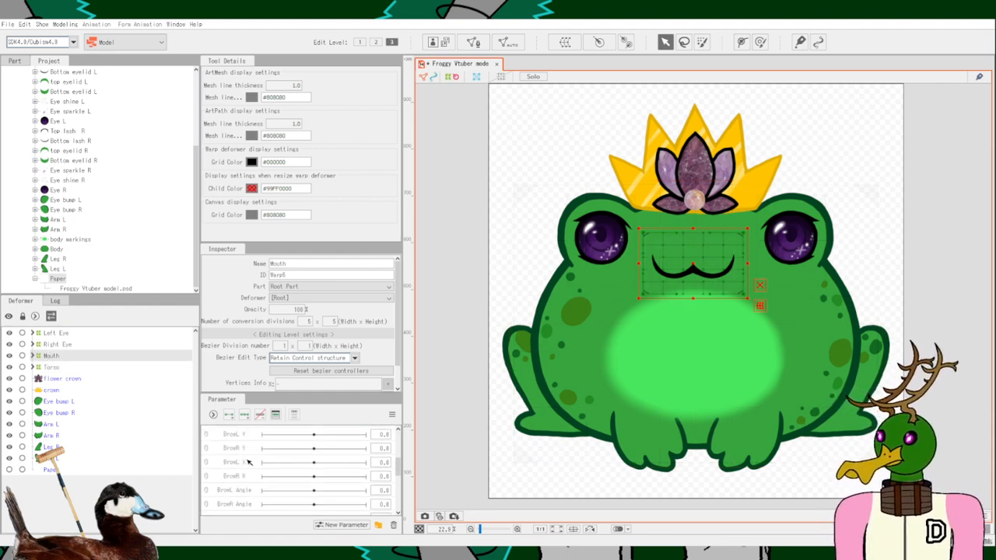
scroll(249, 463, up, 3)
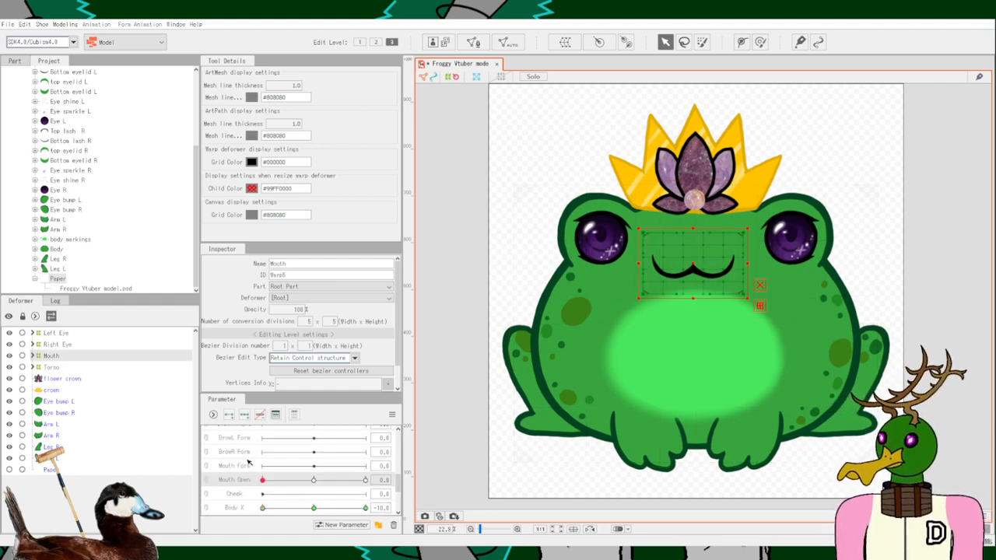
scroll(249, 462, up, 5)
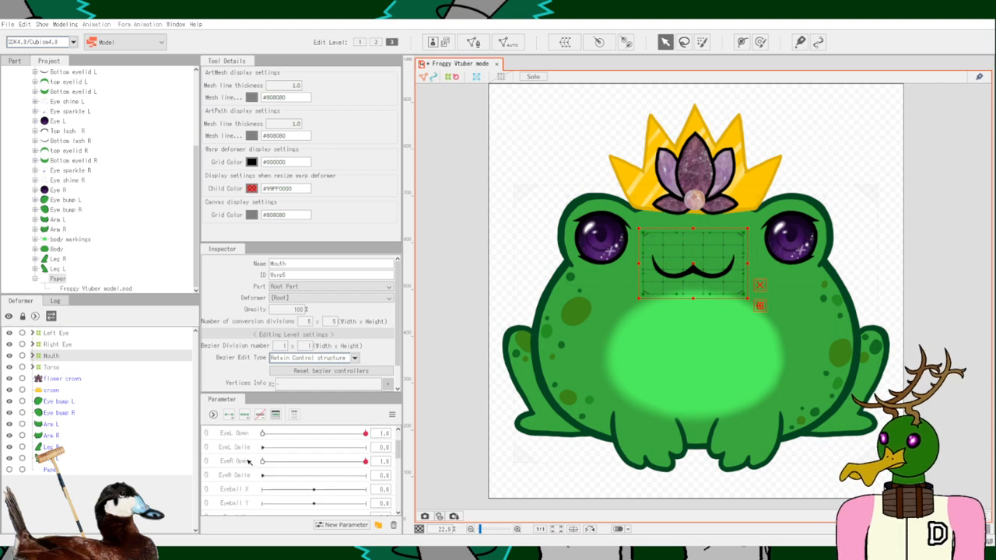
scroll(249, 462, down, 8)
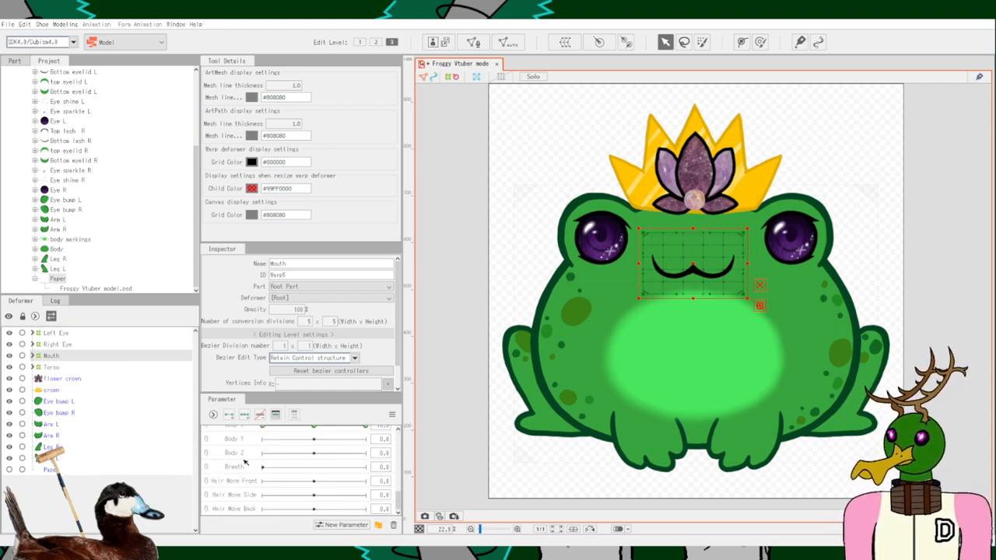
Inspect the Left Eye, Right Eye, Mouth and Torso deformers and the two crown meshes one by one.
click(62, 344)
click(64, 333)
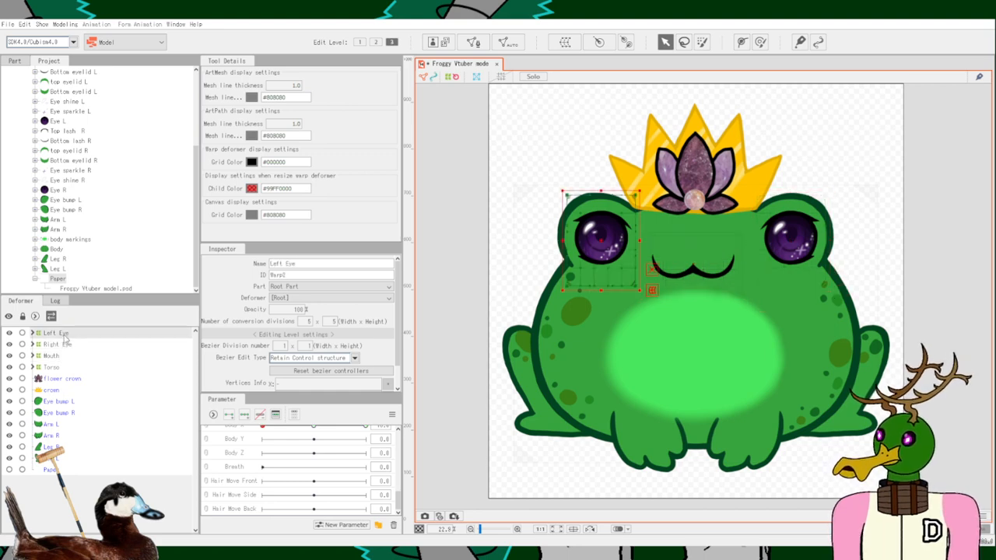
click(65, 344)
click(64, 357)
click(57, 368)
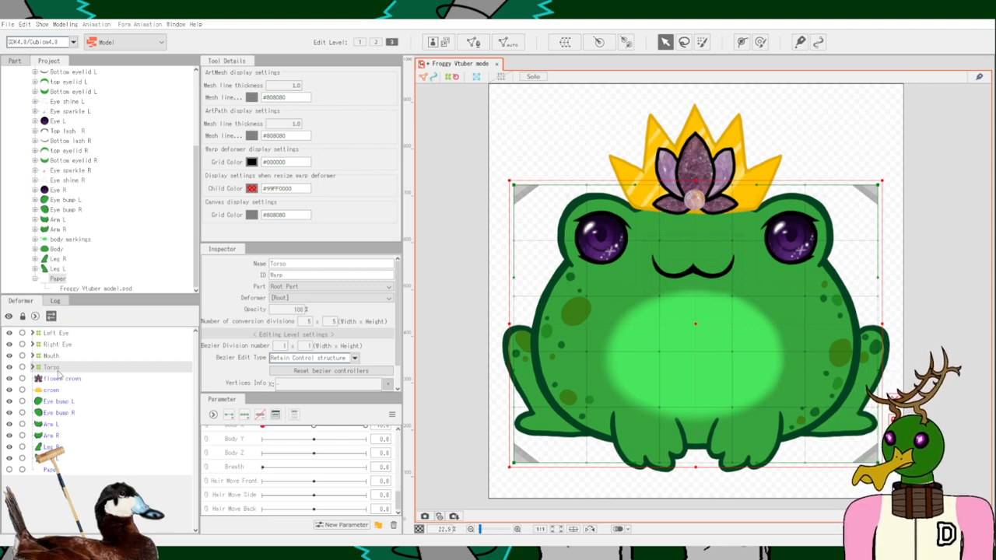
click(57, 334)
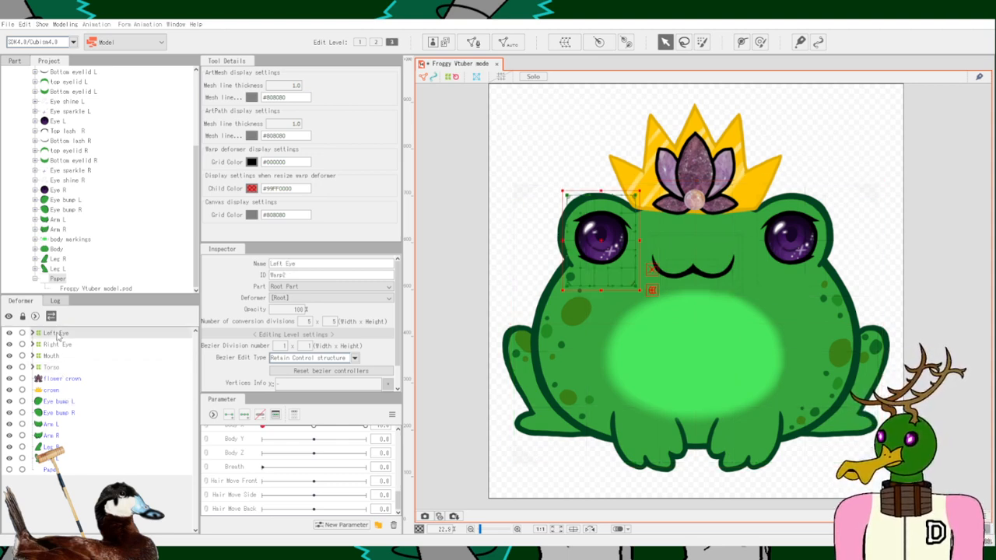
click(58, 389)
click(60, 379)
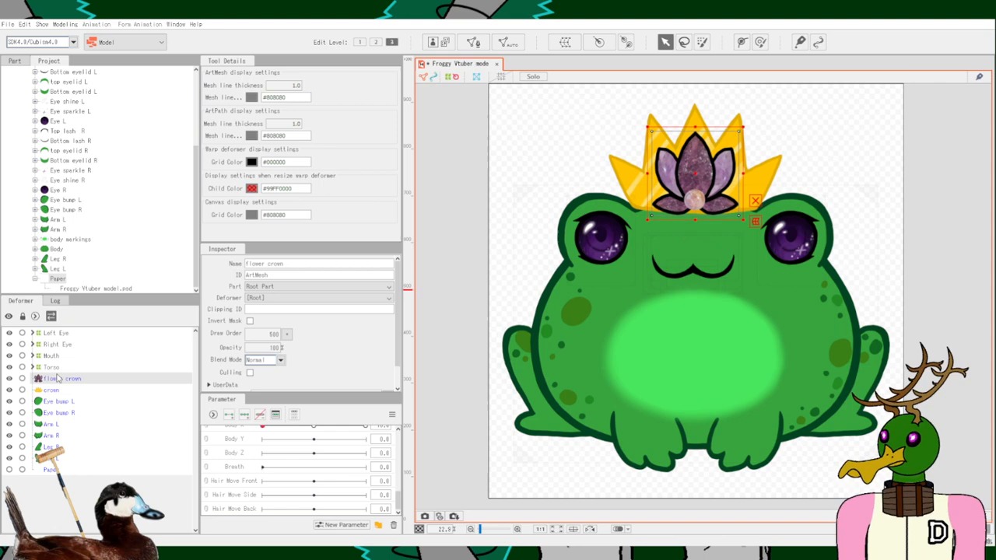
Try to enclose the eye, Mouth and Torso deformers, flower crown and crown in a warp deformer named Face with 5 x 5 conversion divisions.
click(57, 334)
shift+click(58, 389)
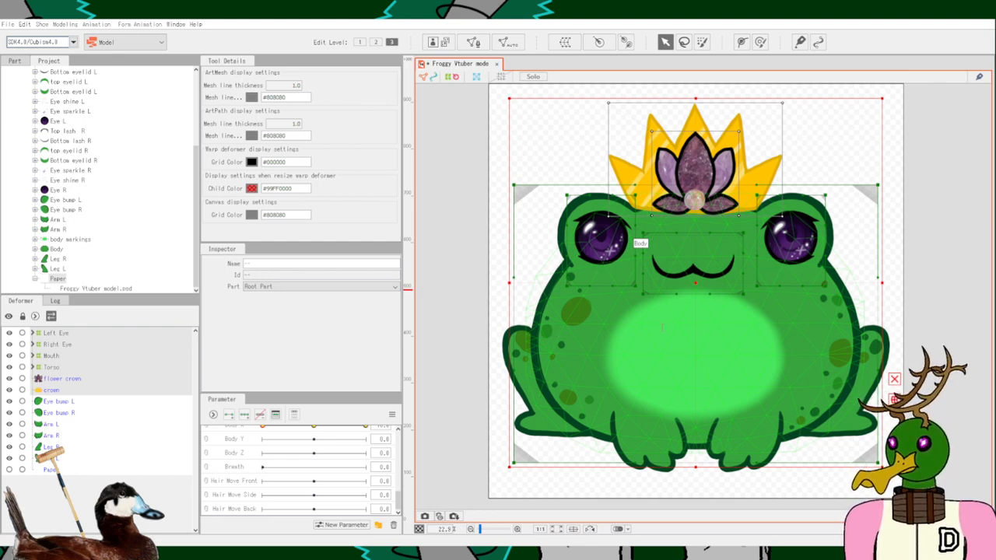
click(625, 459)
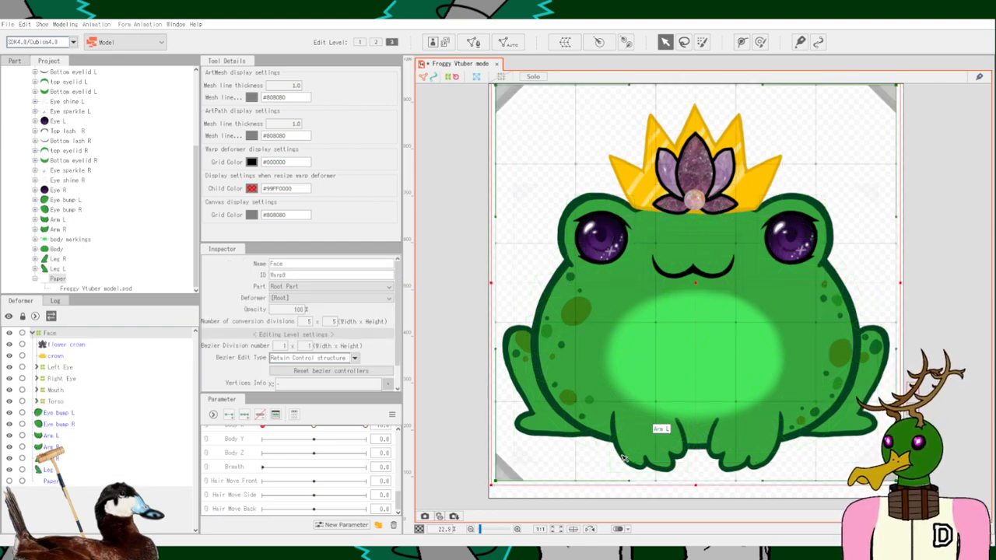
click(31, 332)
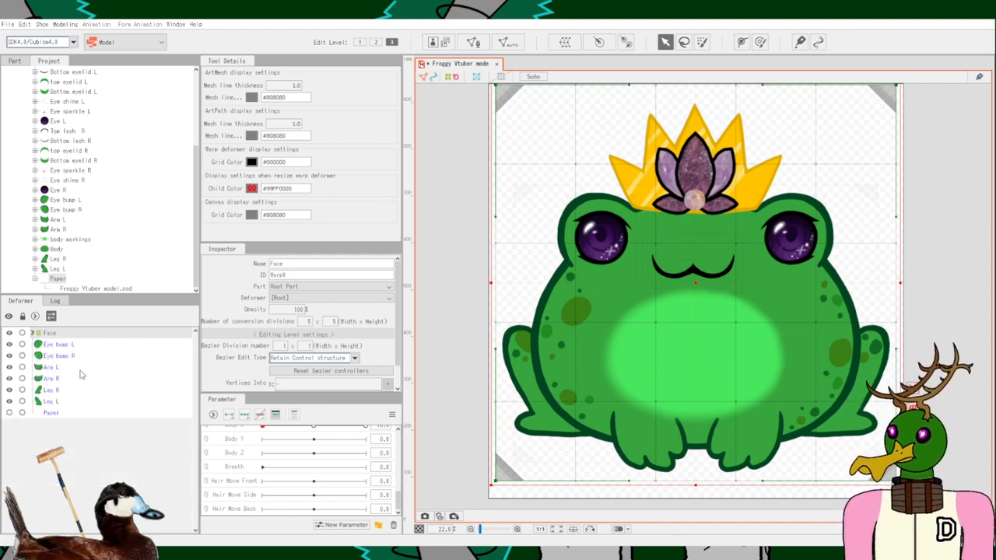
click(53, 344)
click(50, 333)
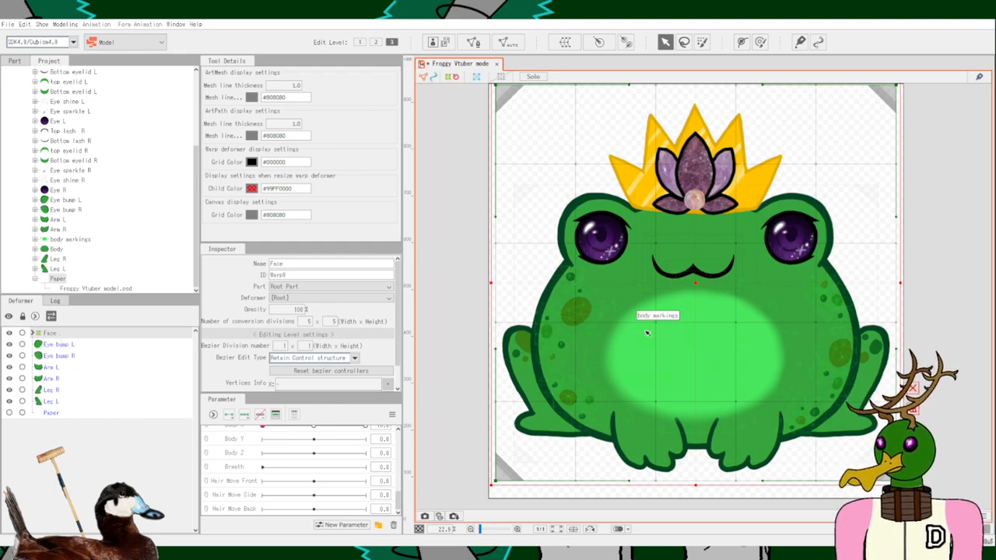
Undo the creation of the Face deformer.
drag(694, 288, 693, 266)
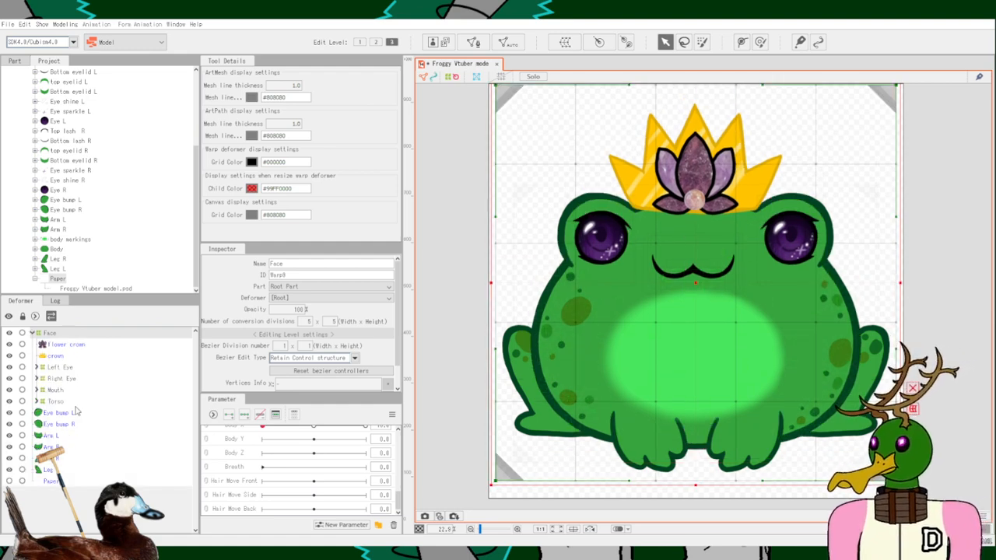
shift+click(77, 406)
scroll(68, 390, up, 2)
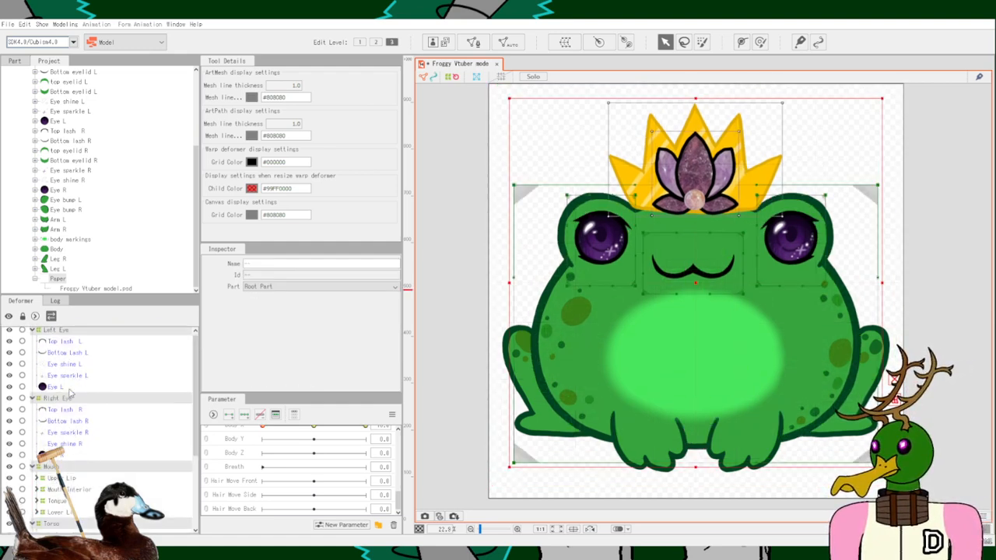
Enclose the Left Eye, Right Eye and Mouth deformers, both crown meshes and both eye bumps in a 5 x 5 warp deformer named Face.
click(31, 333)
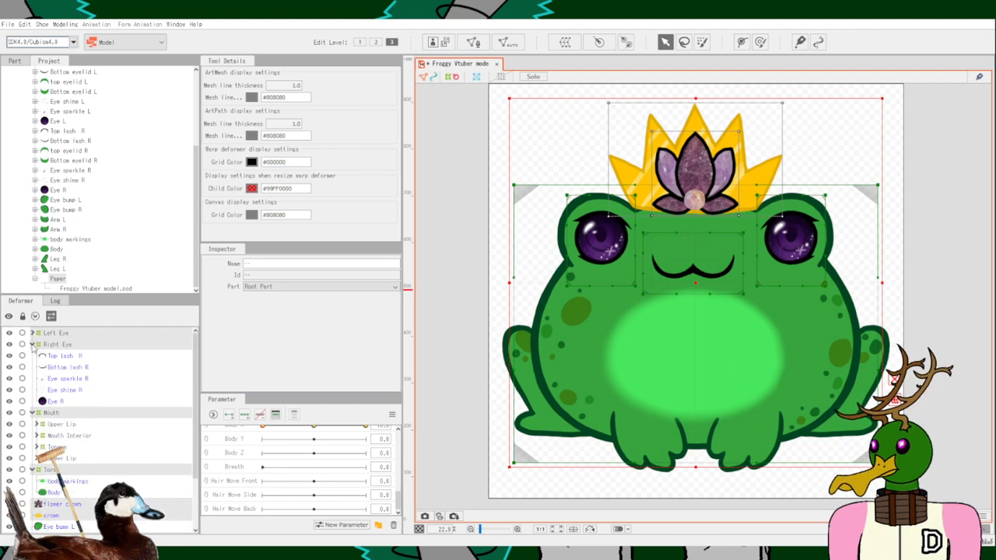
click(32, 344)
click(31, 355)
click(32, 367)
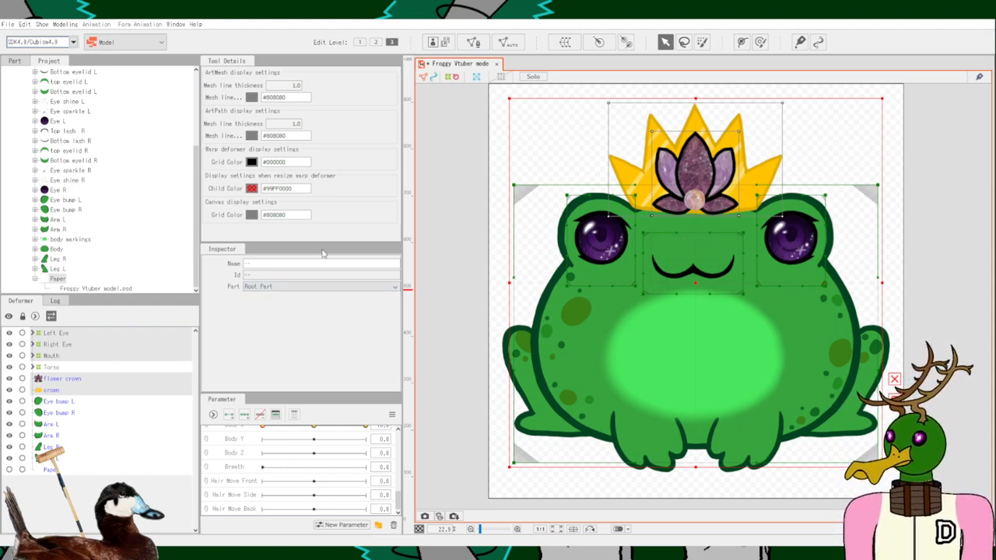
shift+click(76, 413)
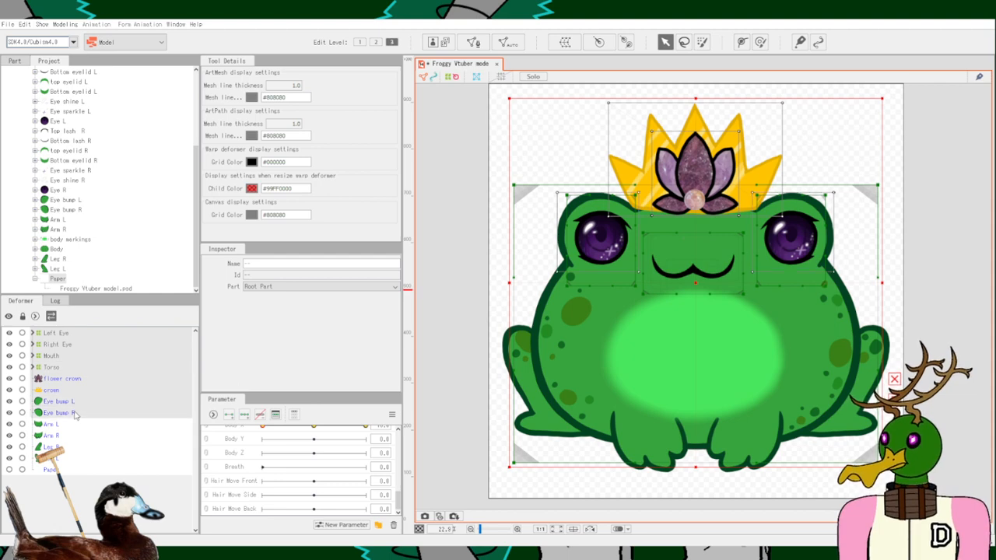
ctrl+click(59, 368)
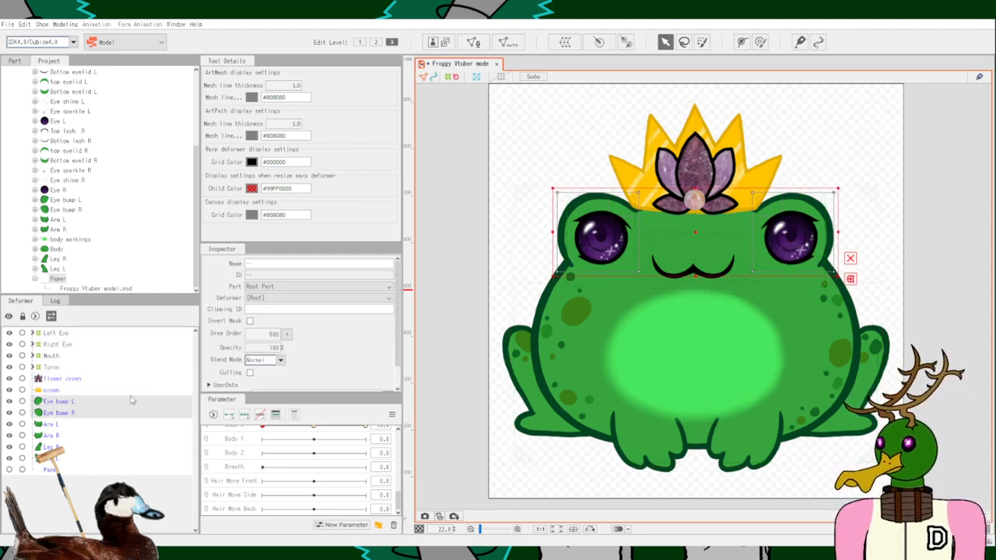
ctrl+click(58, 381)
ctrl+click(59, 391)
ctrl+click(54, 347)
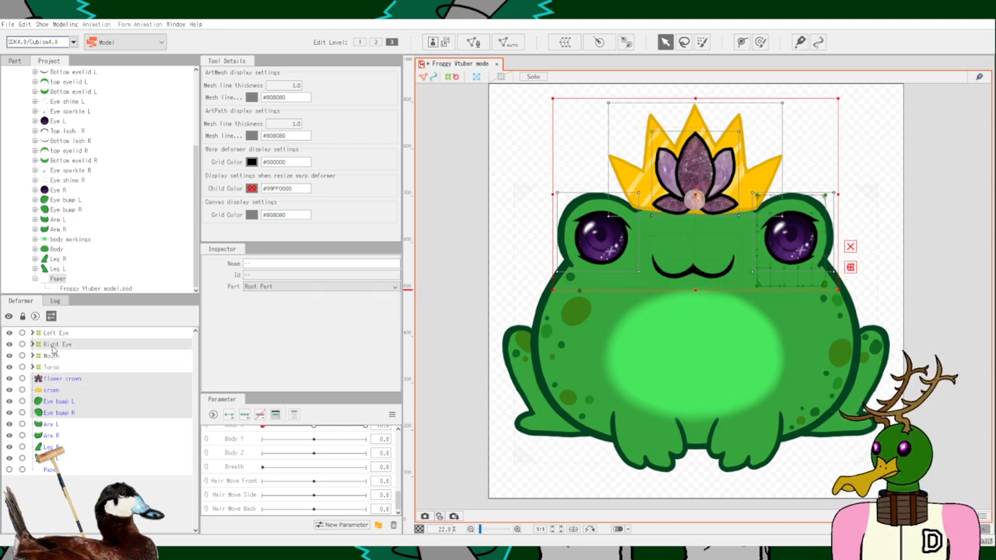
ctrl+click(55, 355)
ctrl+click(61, 333)
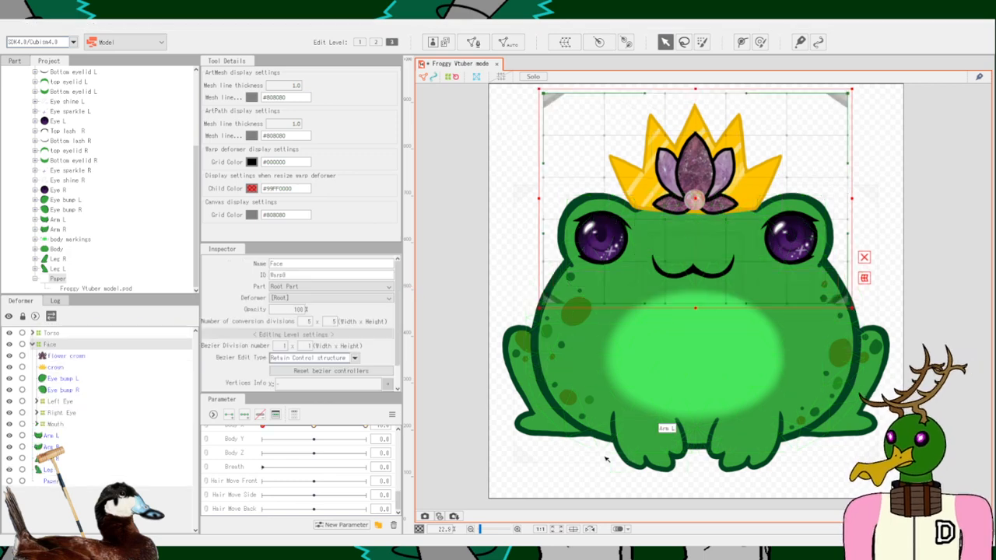
Try moving the Face deformer aside to check which parts follow it, and undo the move.
click(32, 345)
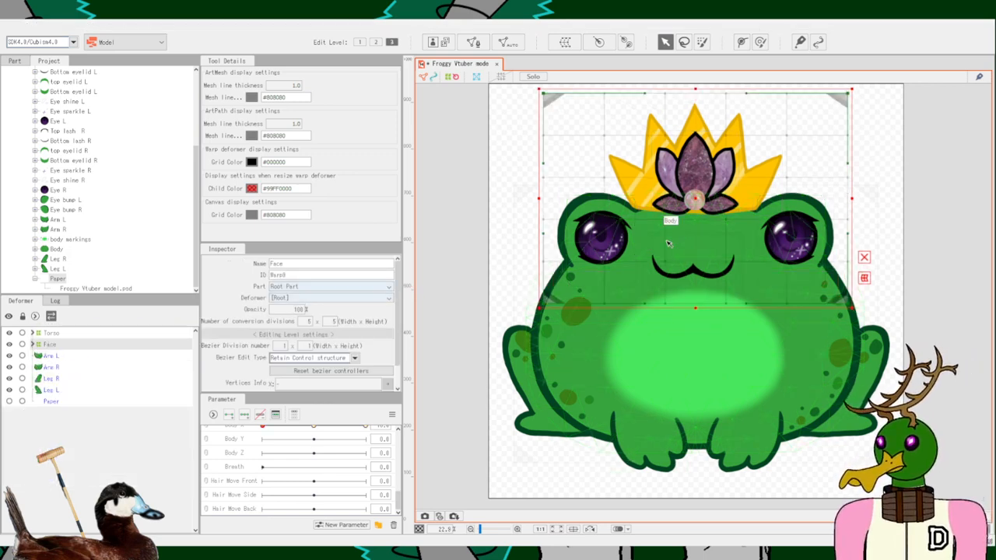
drag(696, 199, 533, 220)
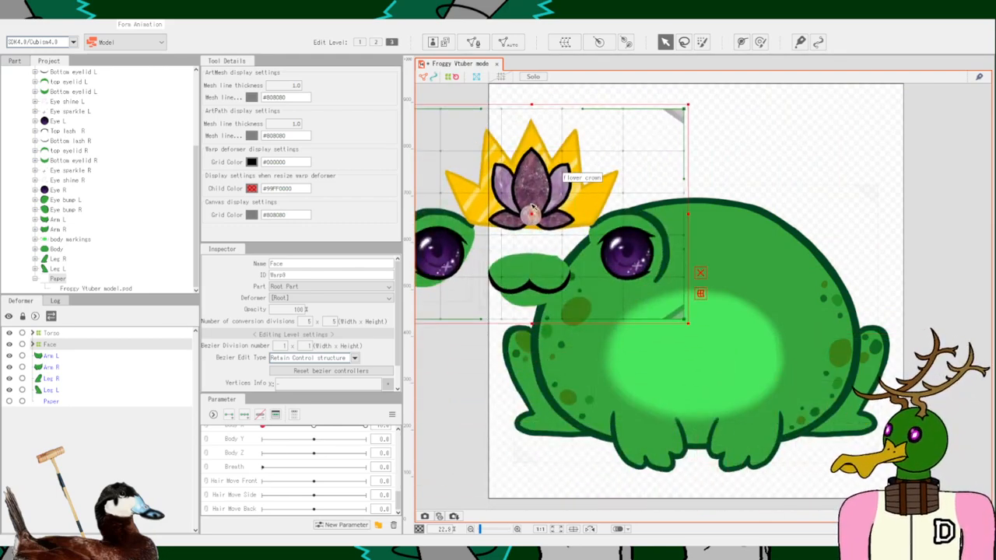
key(ctrl+z)
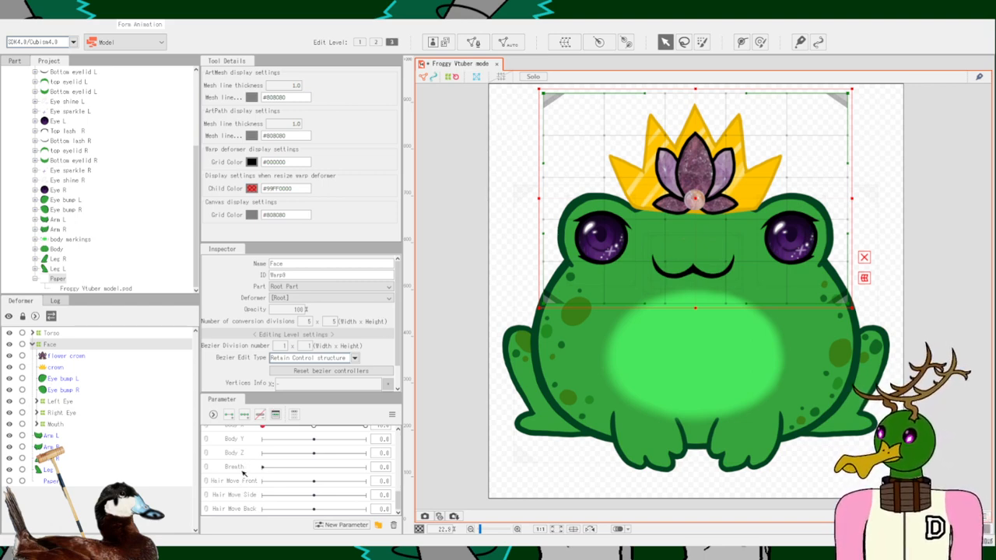
Add two keys on the Breath parameter to both the Torso and Face deformers.
click(243, 471)
click(32, 344)
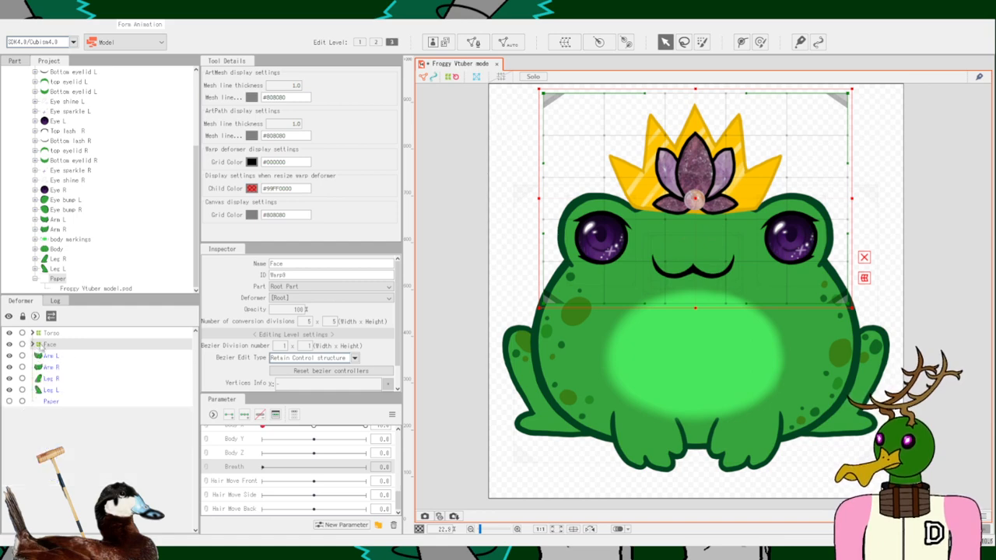
click(51, 333)
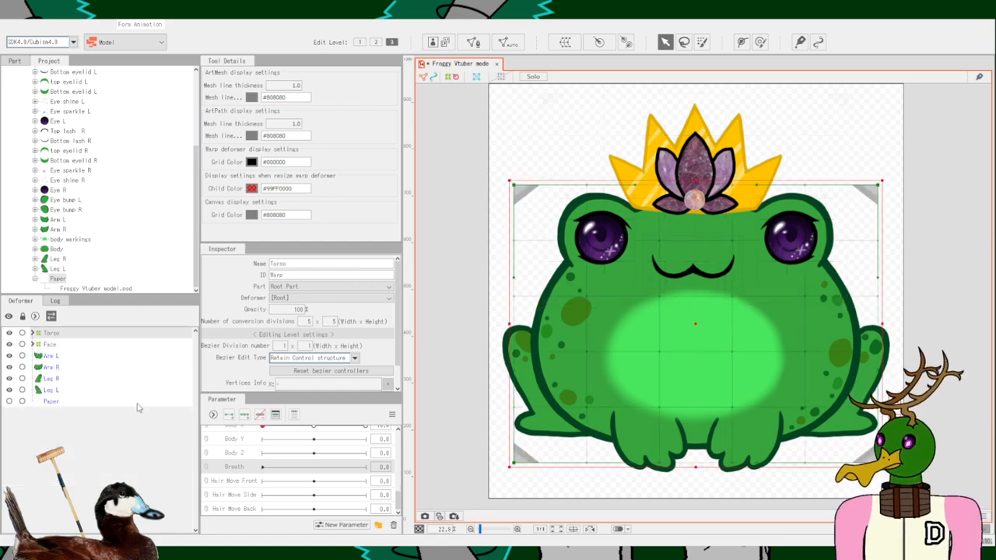
click(229, 415)
click(54, 346)
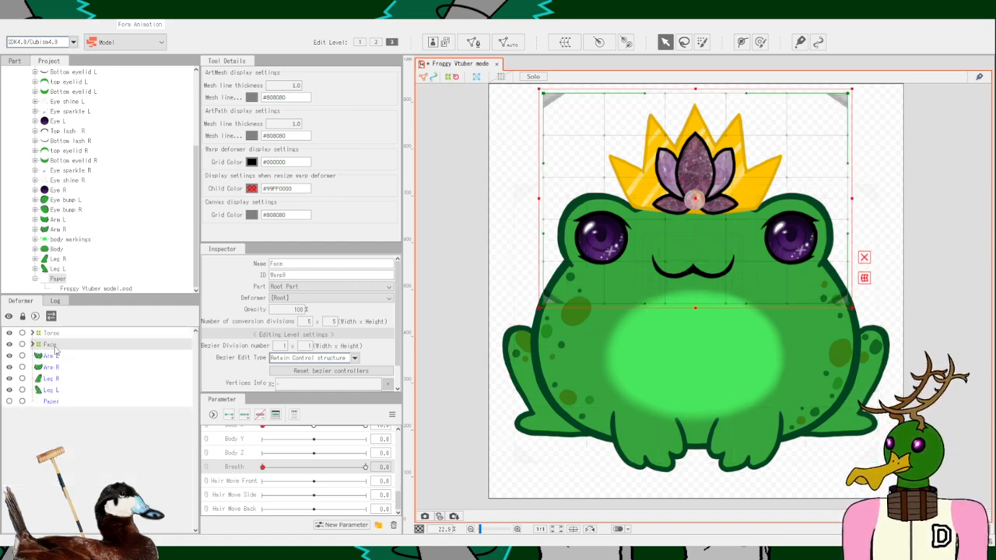
click(228, 414)
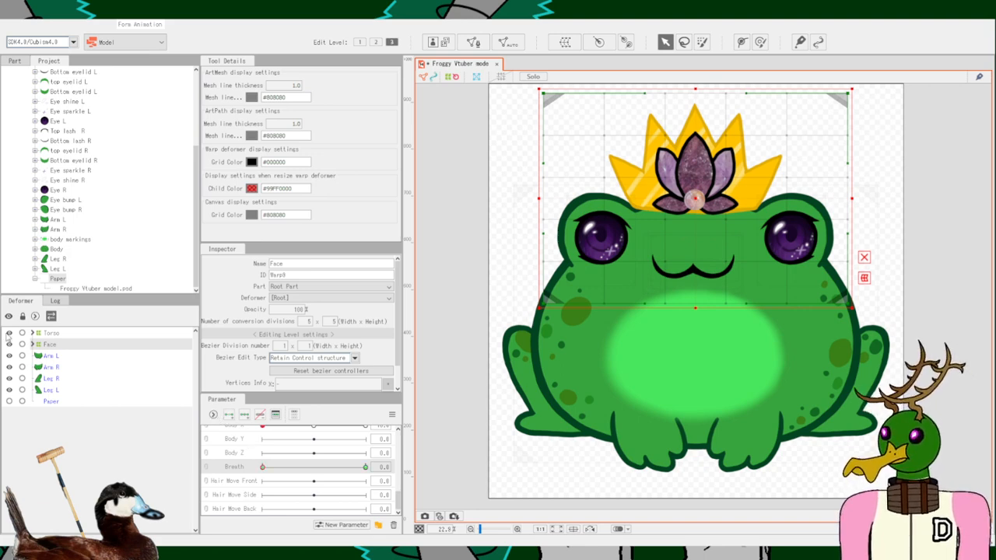
Stretch the Torso deformer slightly upward and pull both its sides in a little for the Breath 1.0 key.
click(46, 334)
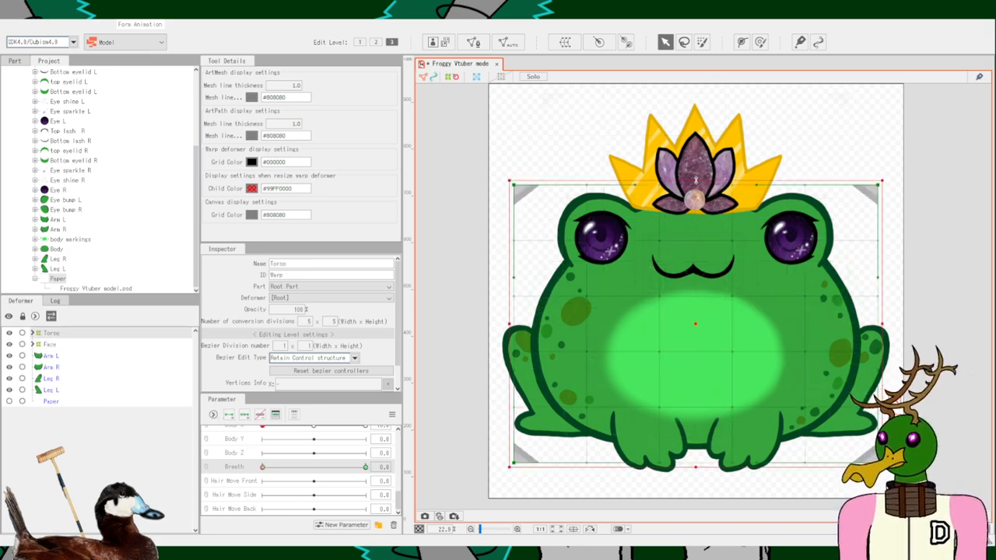
drag(695, 182, 695, 165)
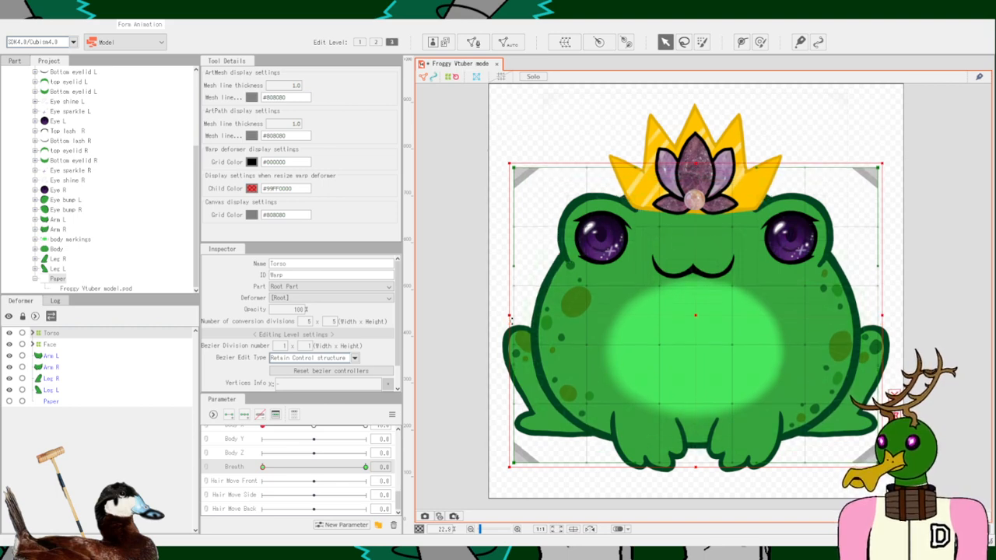
drag(507, 313, 513, 315)
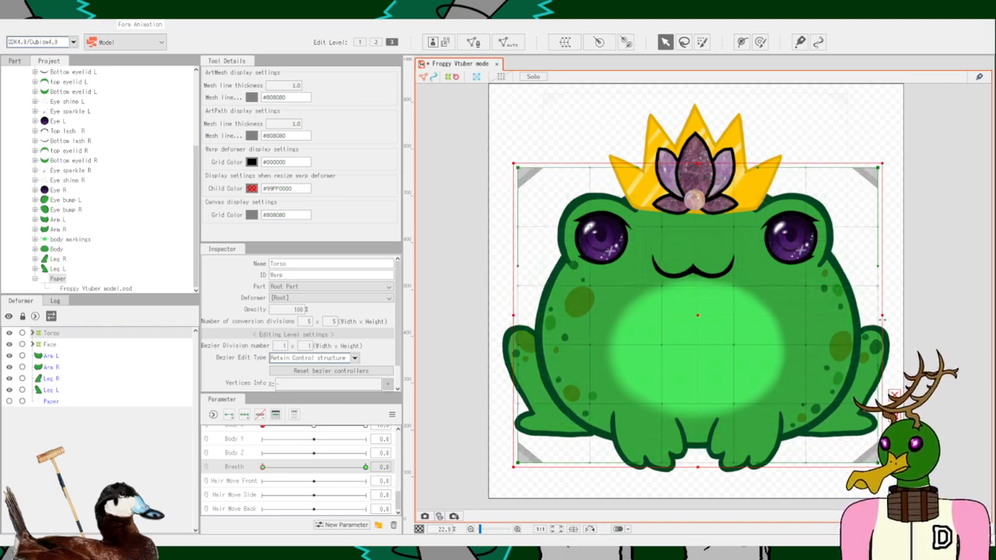
drag(884, 315, 878, 315)
Scrub the Breath parameter between its two keys to check the Torso's breathing movement.
mouse_move(263, 466)
mouse_down()
mouse_move(424, 471)
mouse_move(243, 469)
mouse_move(294, 475)
mouse_move(250, 482)
mouse_up()
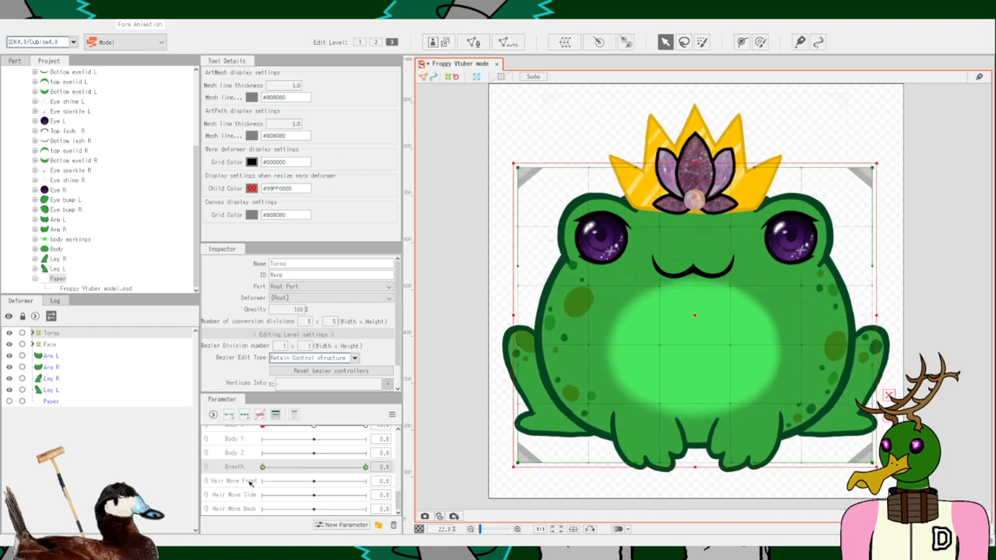
drag(188, 486, 411, 469)
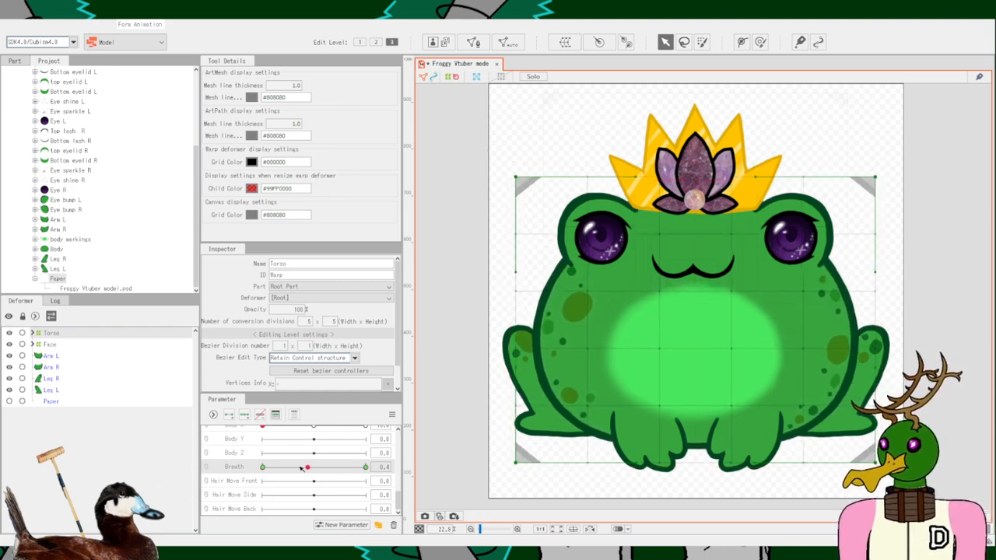
key(ctrl+z)
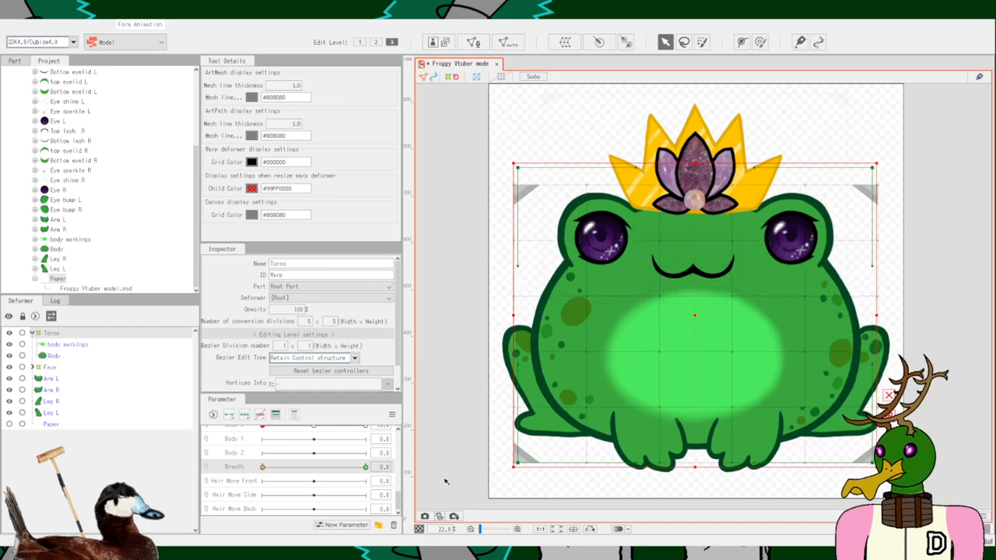
drag(264, 467, 468, 469)
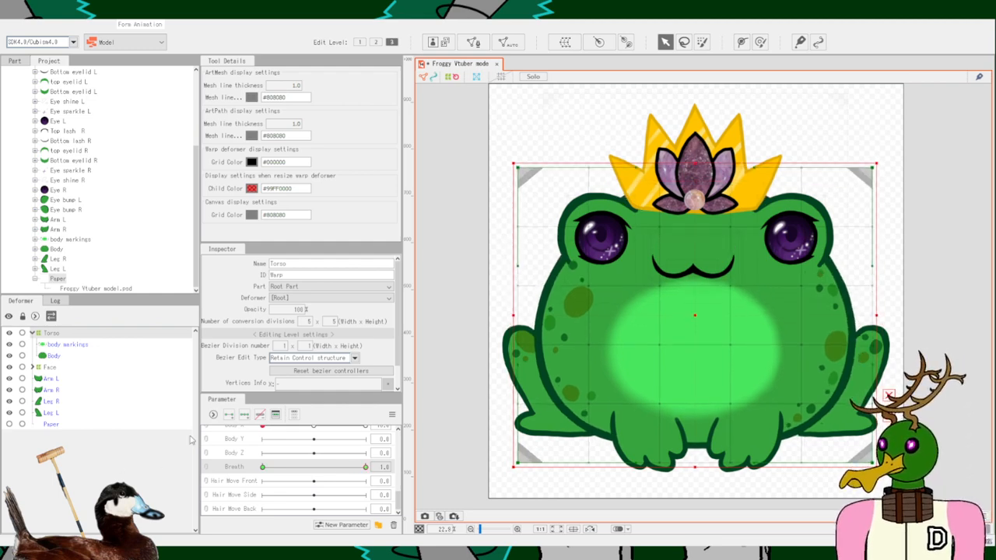
Move the Face deformer slightly upward at Breath 1.0.
click(49, 368)
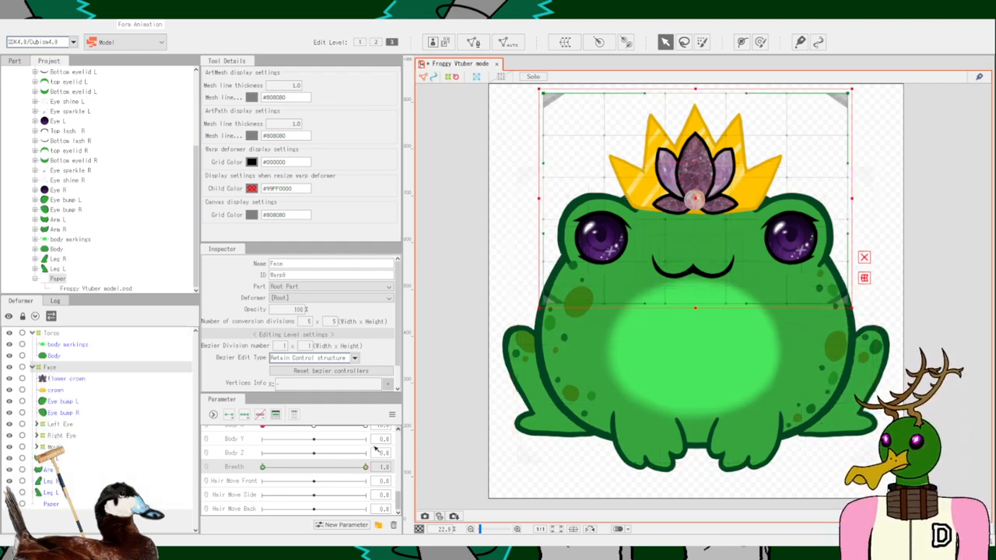
drag(364, 466, 166, 468)
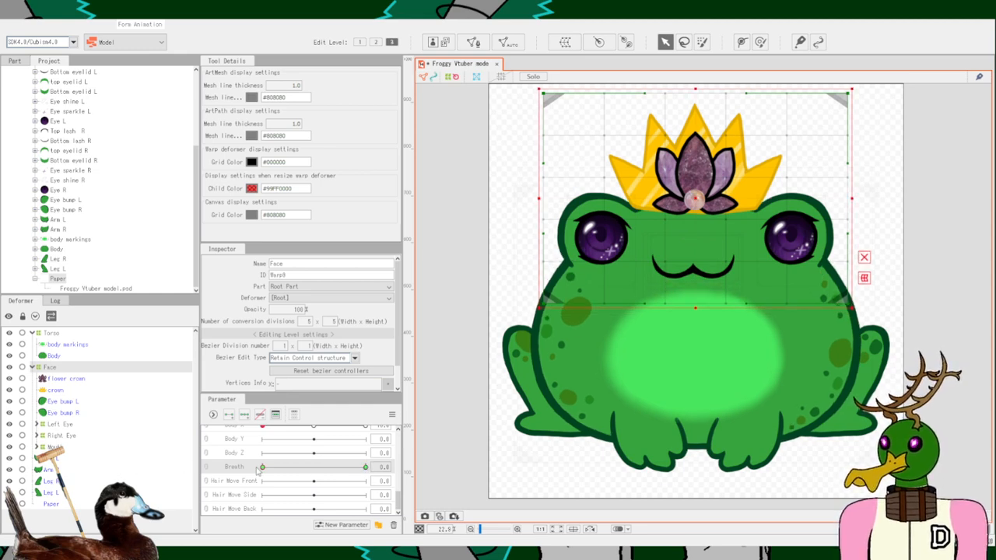
drag(262, 468, 443, 469)
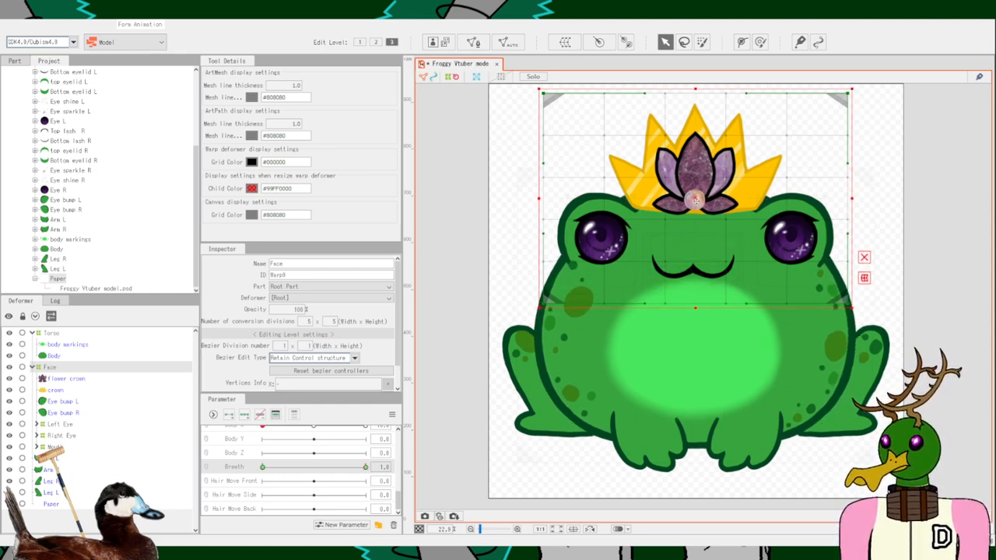
mouse_move(694, 200)
mouse_down()
mouse_move(710, 178)
mouse_move(695, 187)
mouse_up()
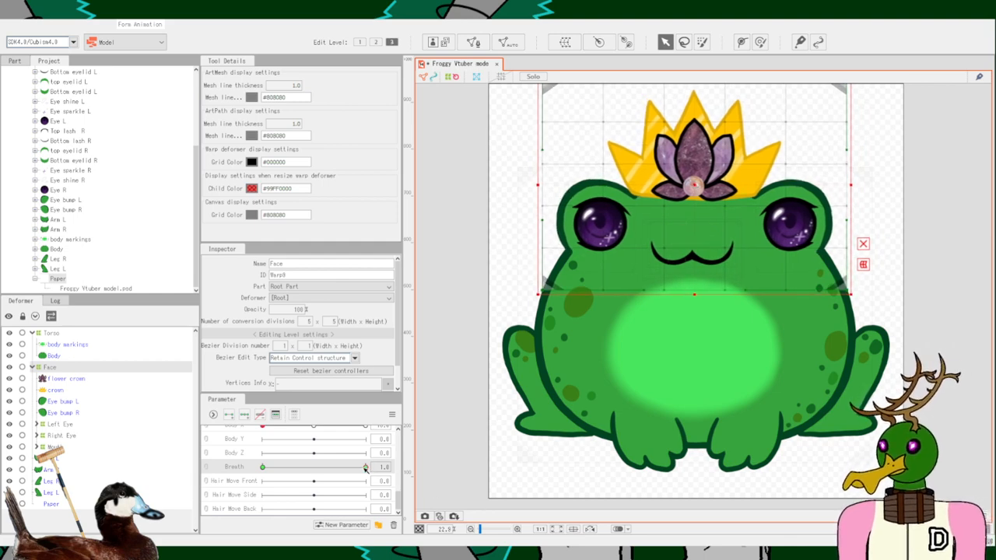
Lower the Face deformer a little at Breath 1.0 and scrub Breath to check that it follows the torso.
drag(365, 468, 150, 432)
click(228, 414)
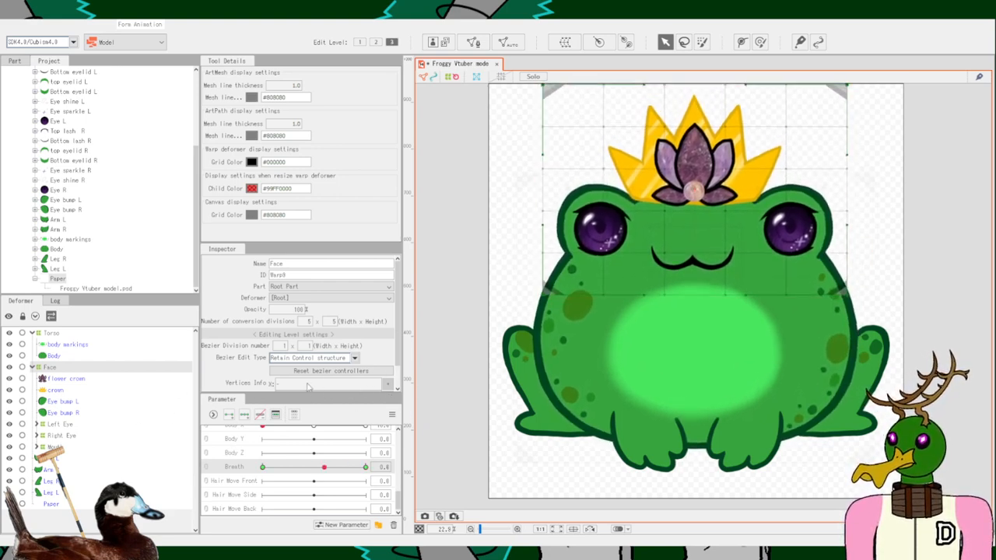
drag(320, 388, 392, 369)
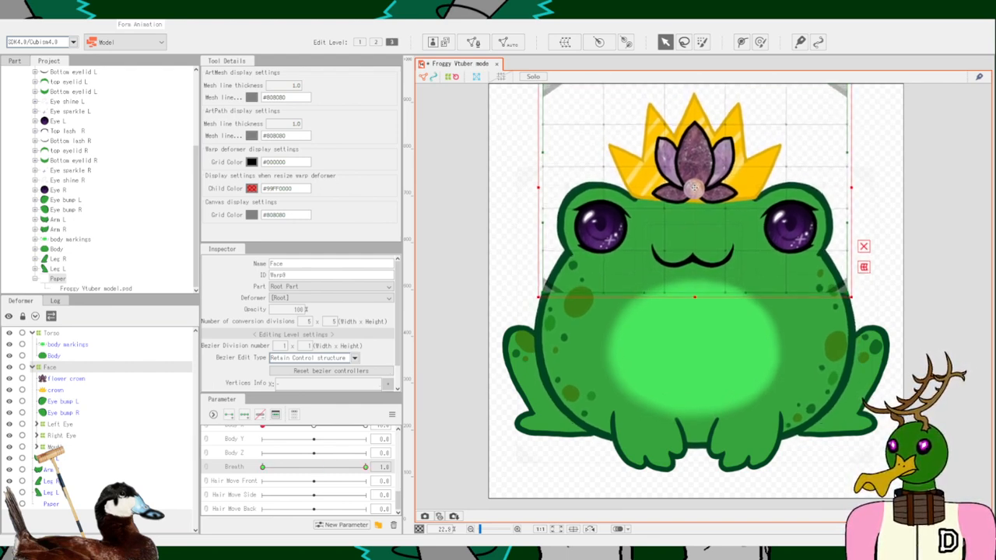
drag(365, 468, 404, 434)
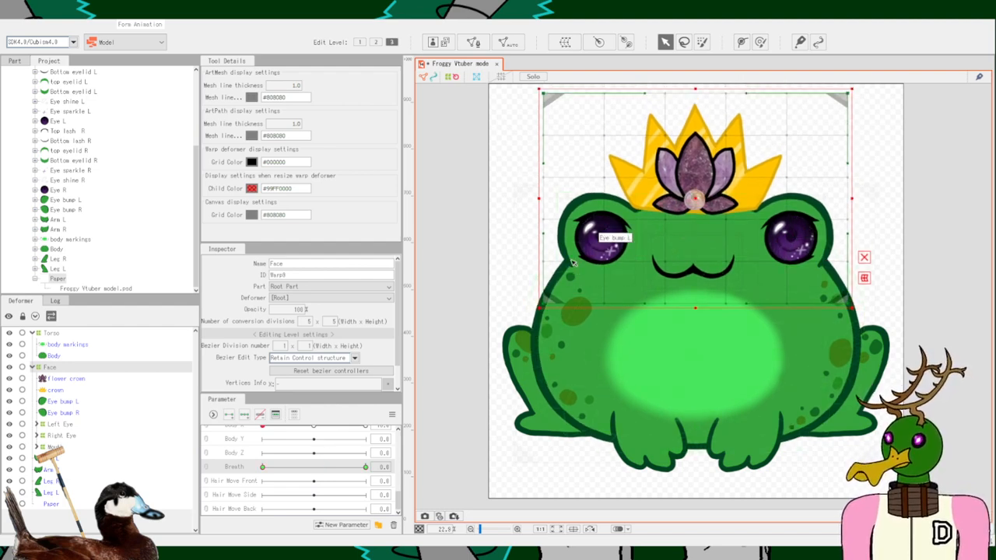
drag(268, 467, 295, 335)
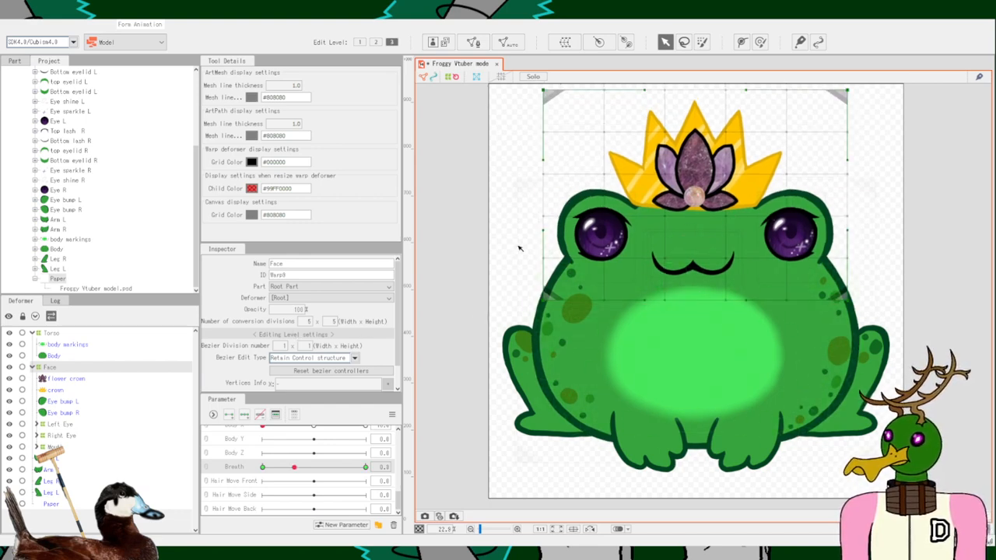
Try to move Arm L and Arm R higher in the model guide image's layer order, and undo the moves.
scroll(86, 257, up, 2)
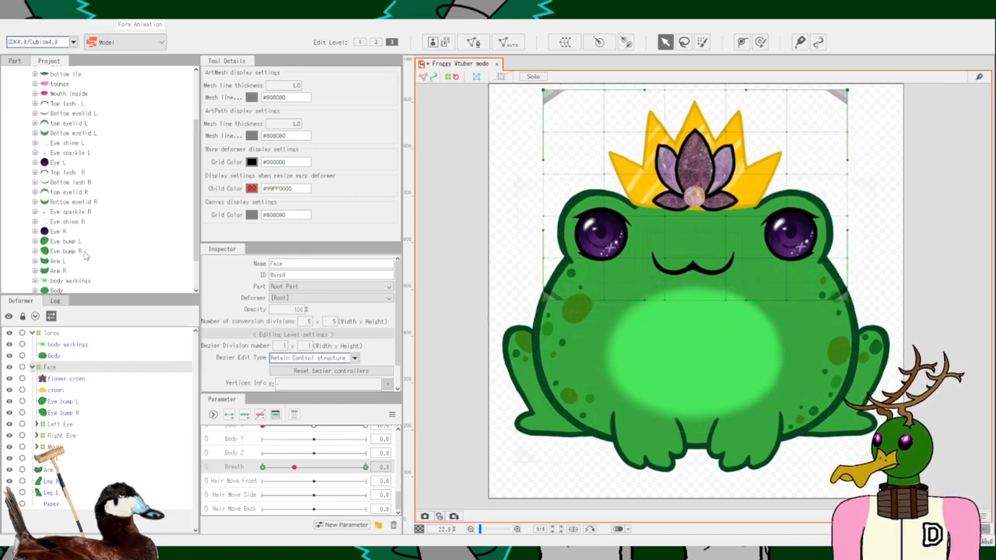
scroll(57, 265, up, 3)
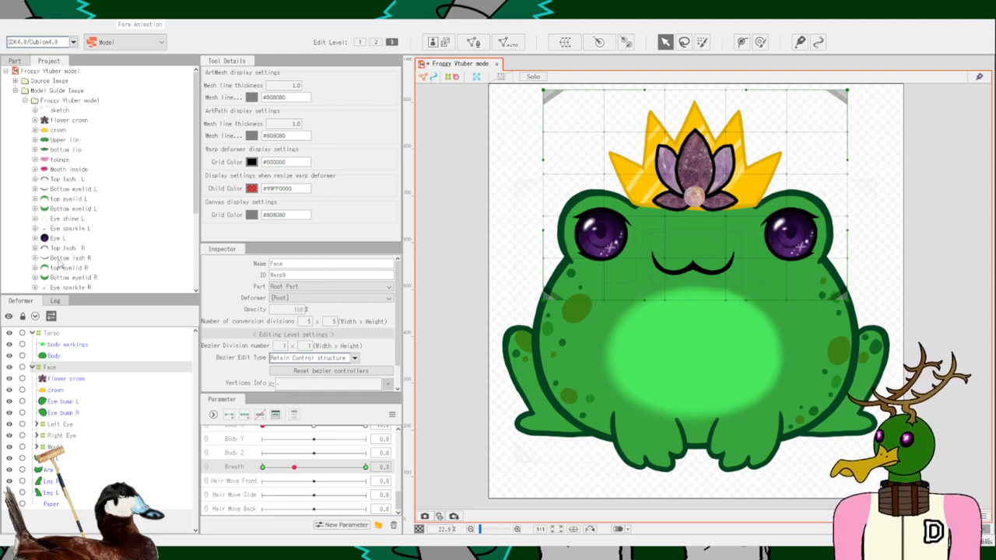
scroll(62, 263, down, 2)
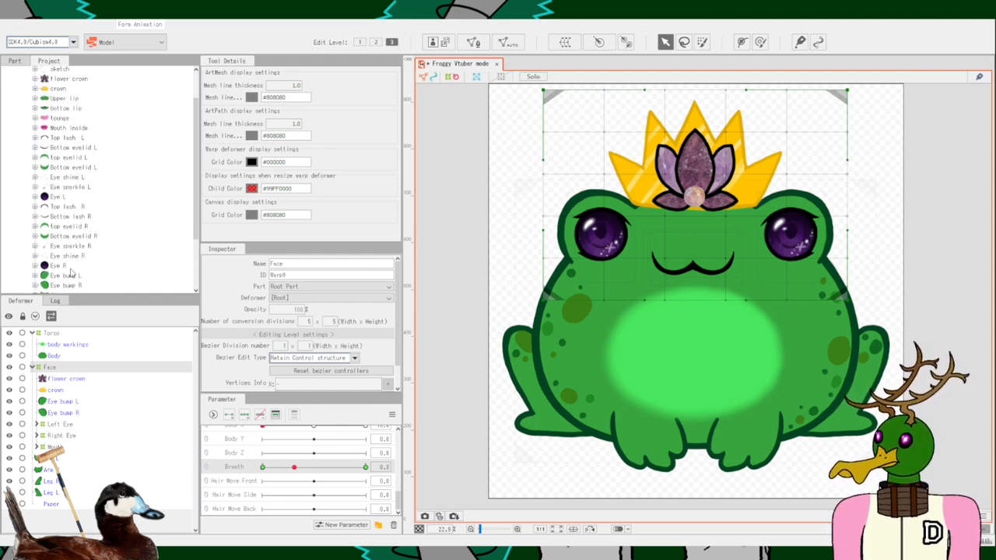
scroll(70, 272, down, 3)
click(62, 220)
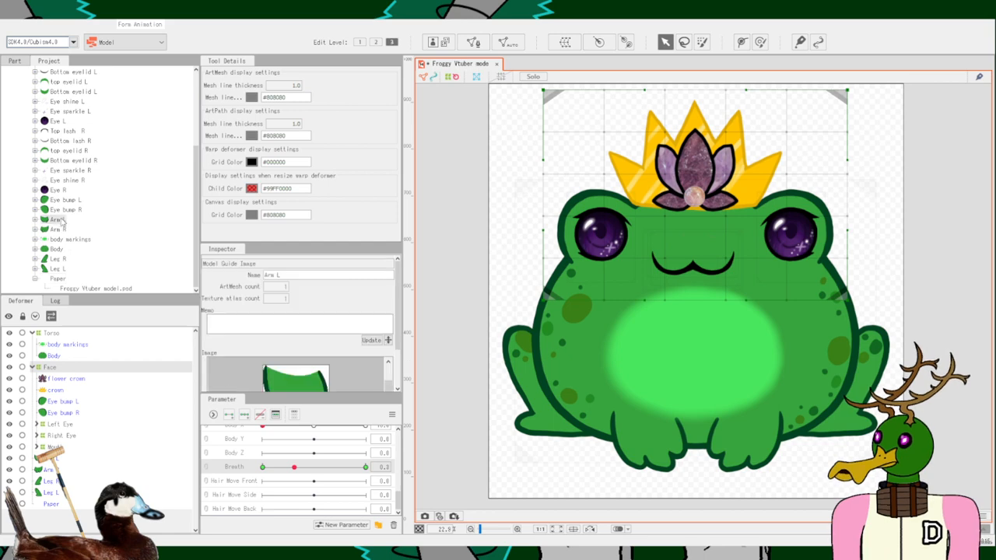
scroll(72, 92, up, 1)
drag(75, 90, 75, 89)
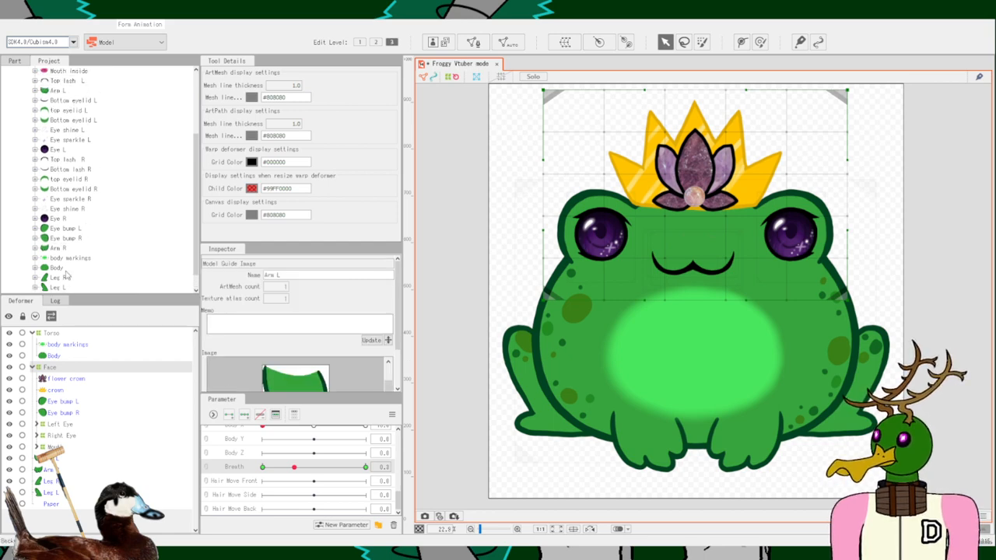
drag(65, 249, 67, 99)
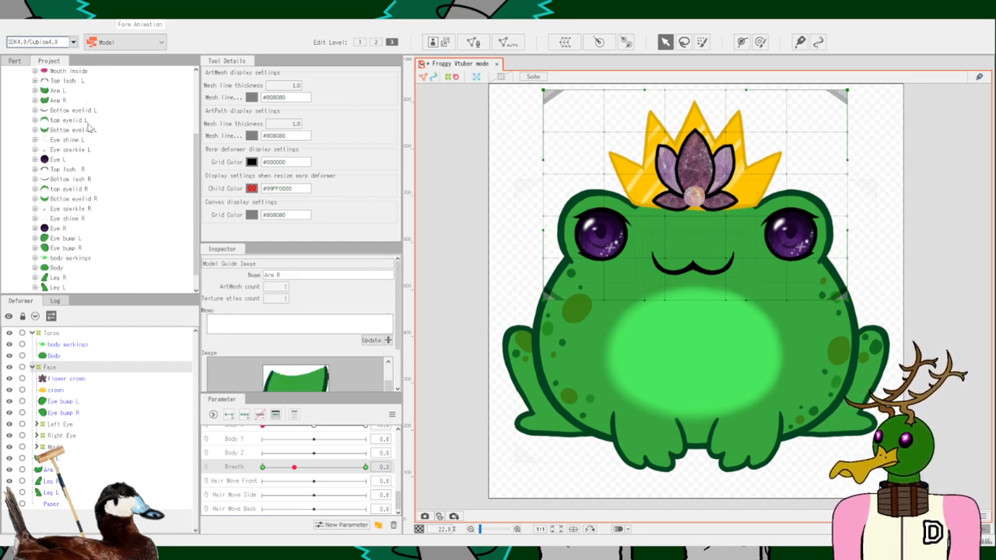
scroll(107, 177, up, 3)
drag(64, 193, 75, 159)
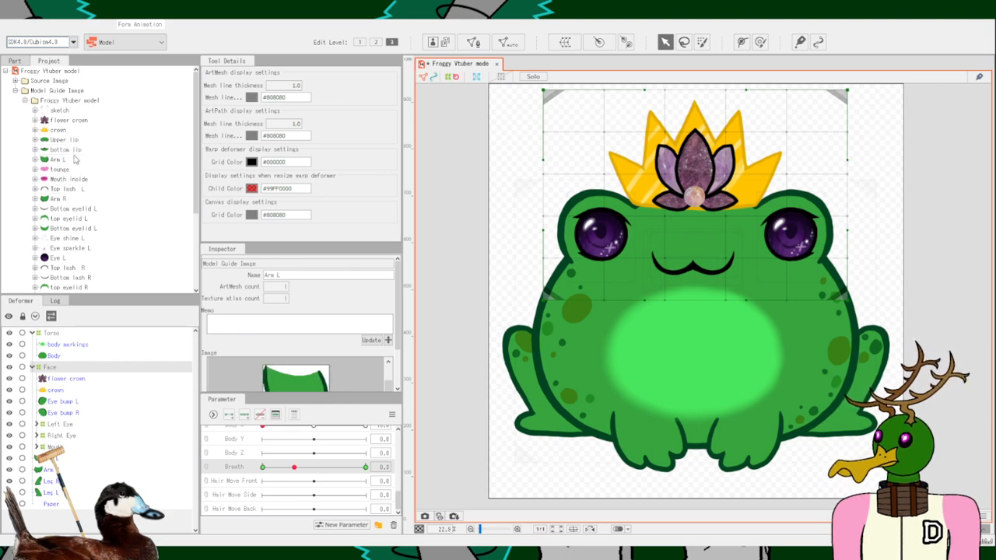
key(ctrl+z)
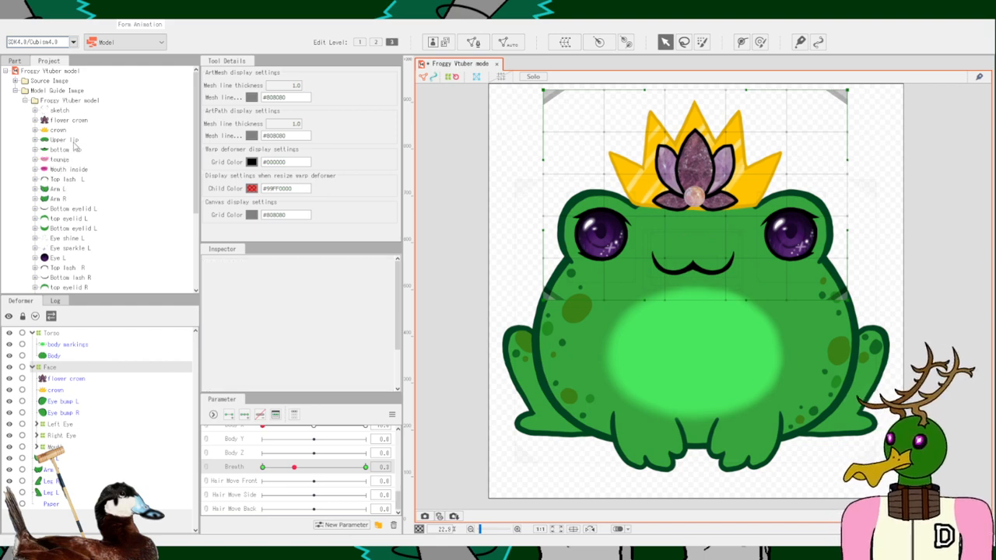
scroll(75, 146, down, 5)
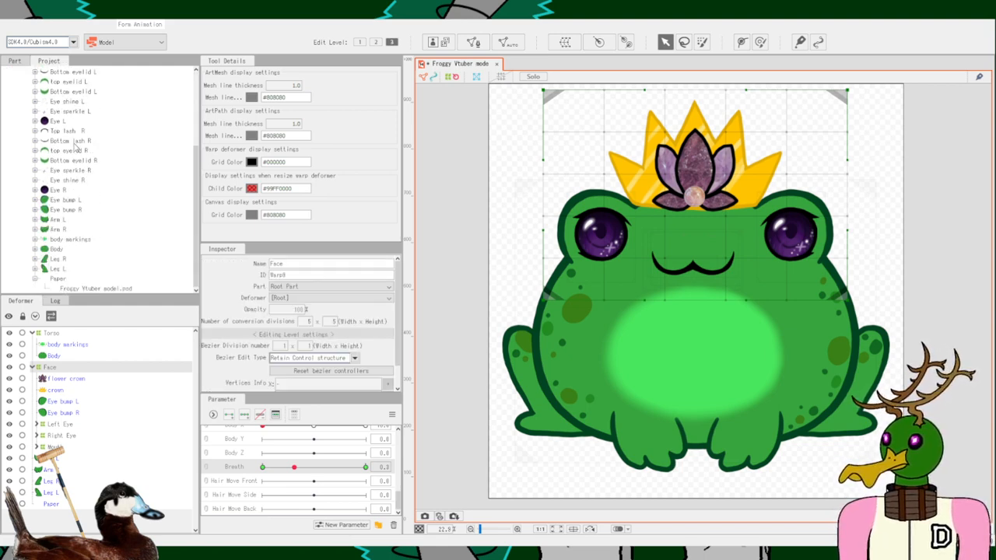
Move Arm L and Arm R directly above the body markings in the model's part order, with Arm L first.
click(22, 67)
scroll(75, 202, up, 3)
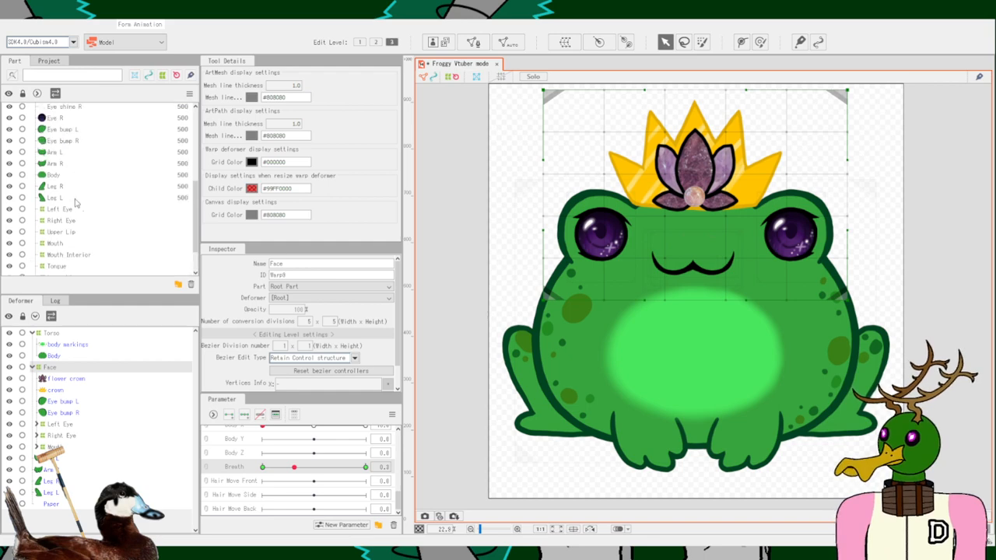
scroll(76, 206, down, 1)
scroll(66, 221, up, 1)
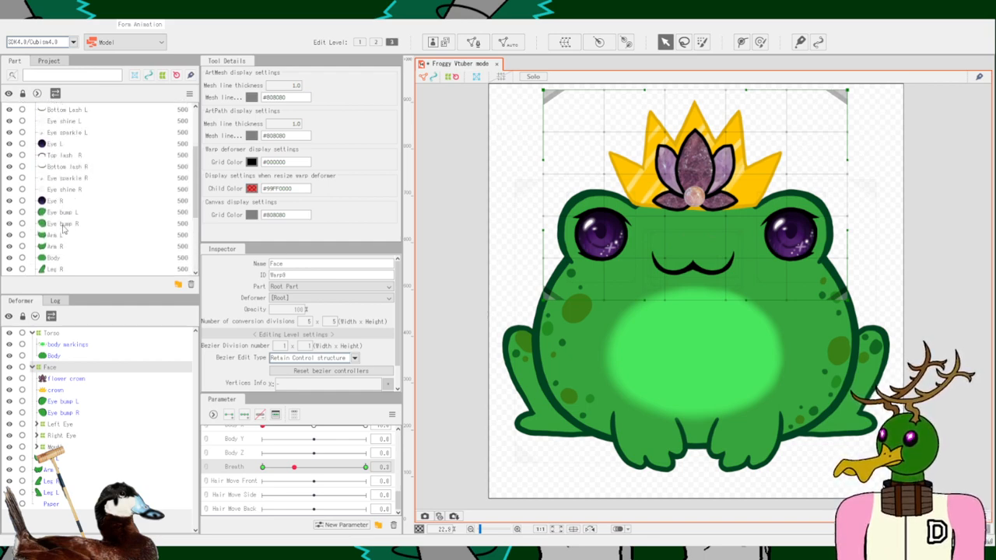
drag(53, 235, 56, 127)
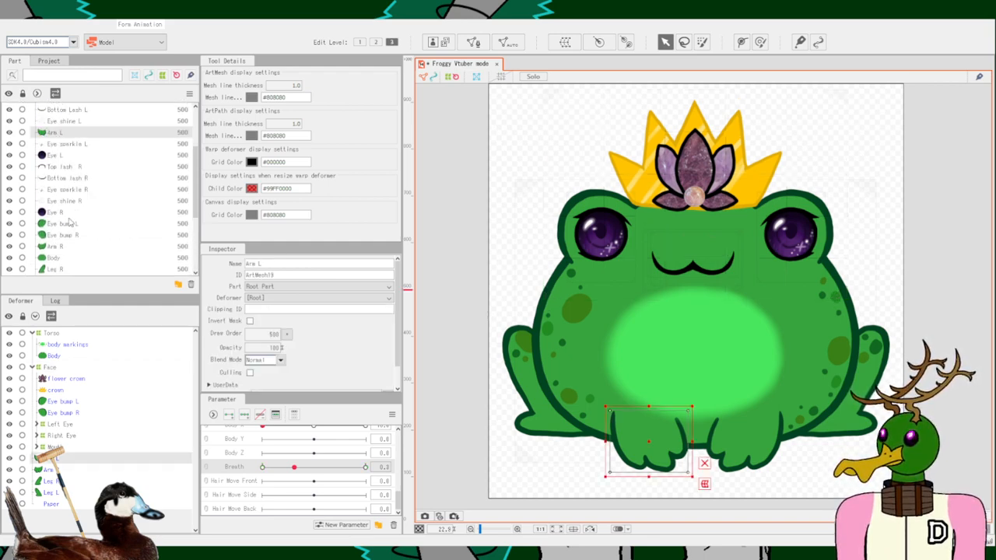
drag(53, 246, 60, 146)
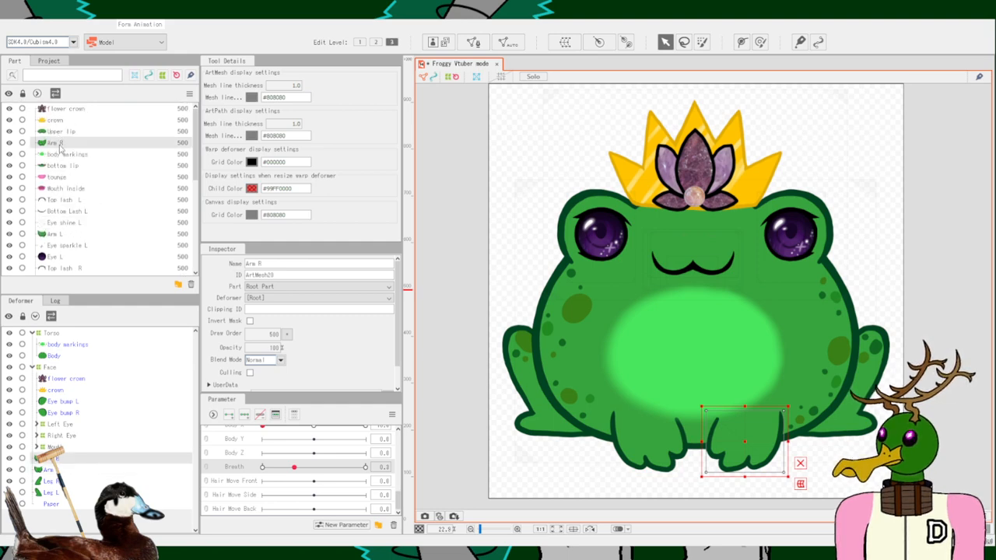
drag(53, 234, 56, 138)
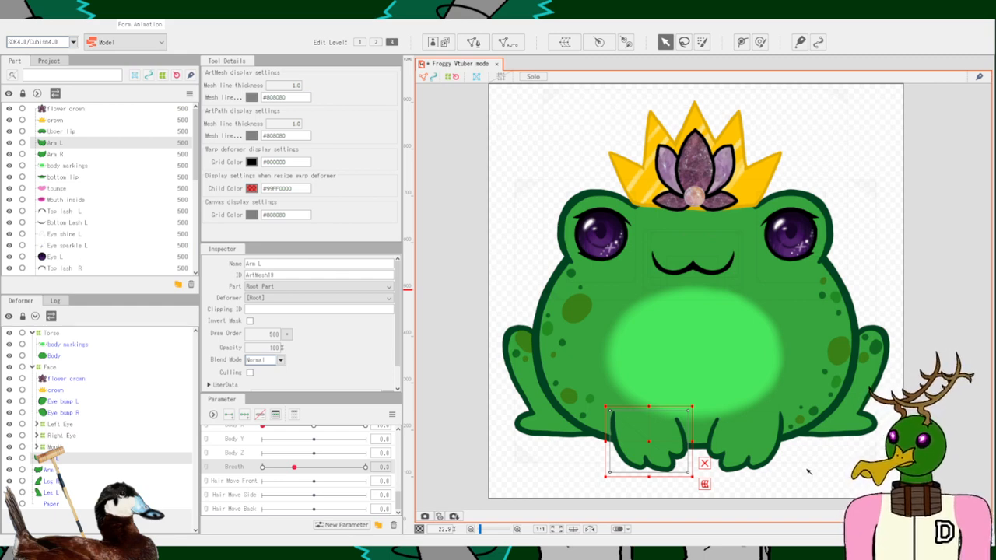
Add a Curved Surface warp deformer around the body markings under Torso, with 7 x 7 conversion and 4 x 4 Bezier divisions.
click(262, 467)
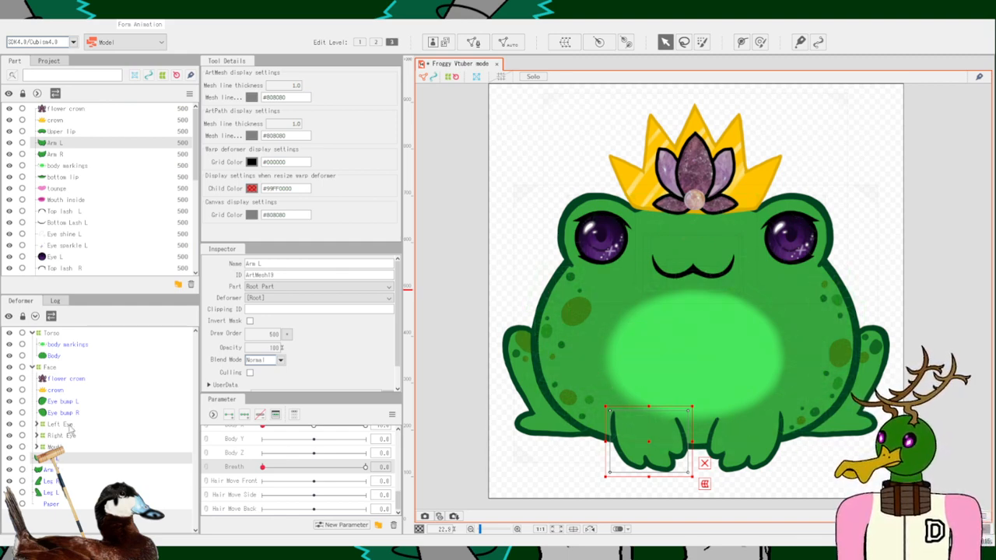
click(43, 332)
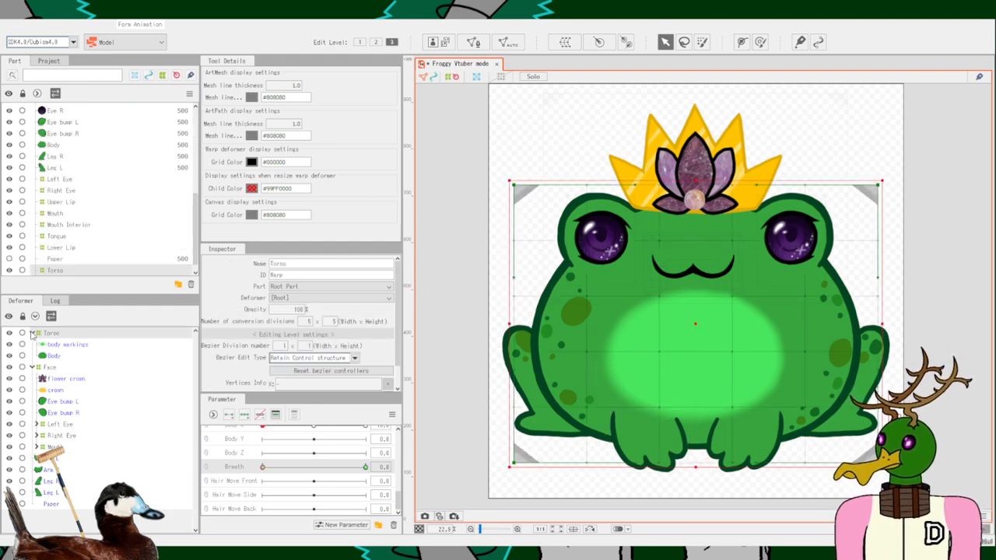
click(59, 347)
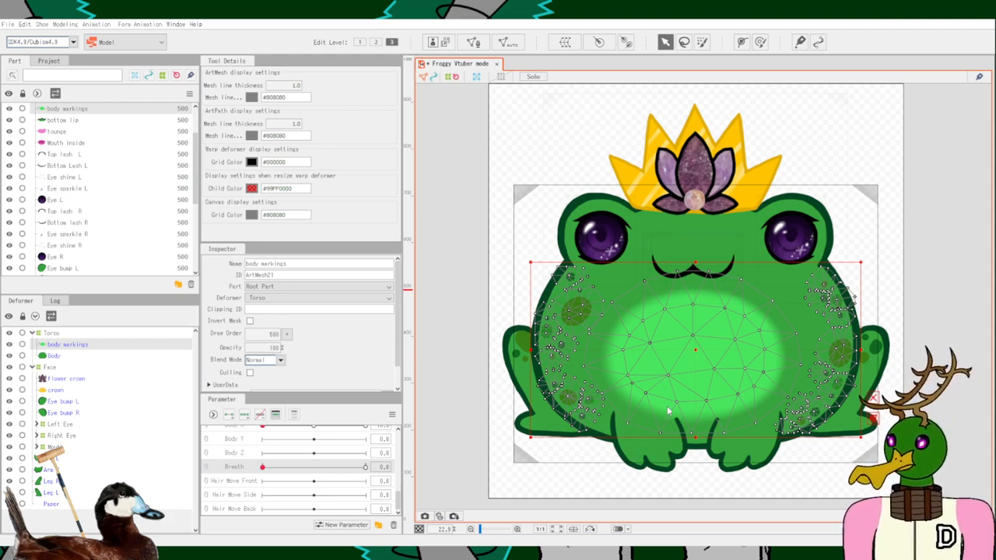
click(635, 460)
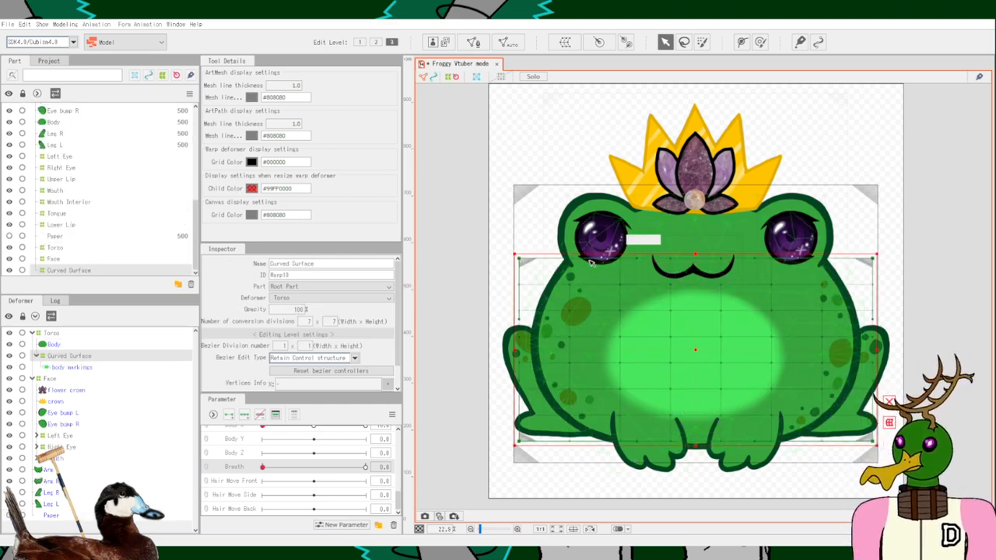
click(376, 42)
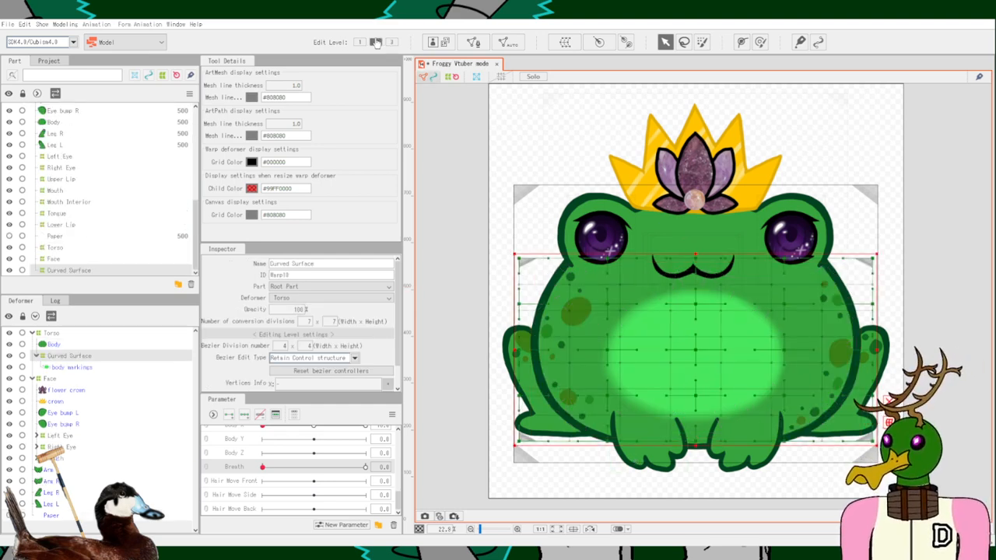
Recreate the body markings' Curved Surface deformer under Torso with 7 x 7 conversion and 3 x 3 Bezier divisions.
click(614, 372)
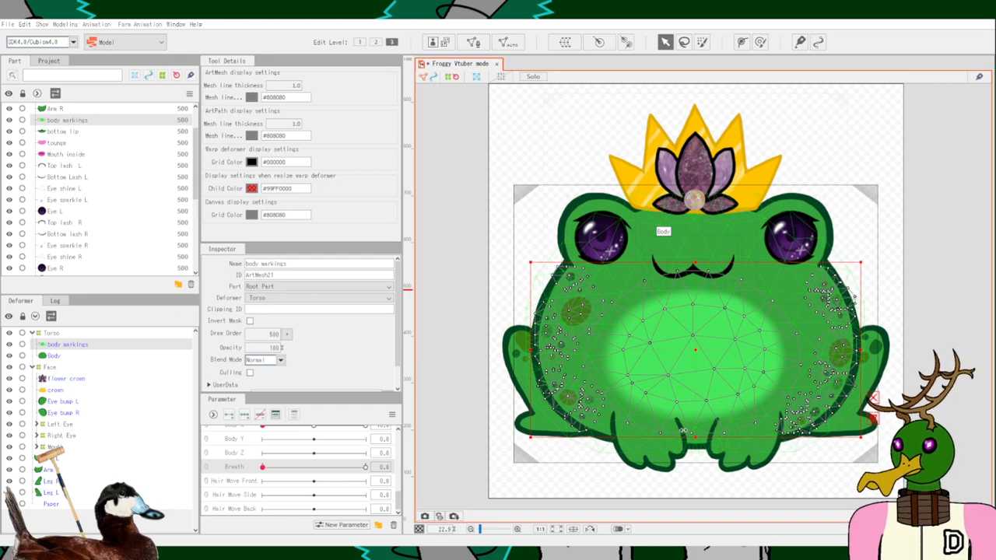
click(637, 460)
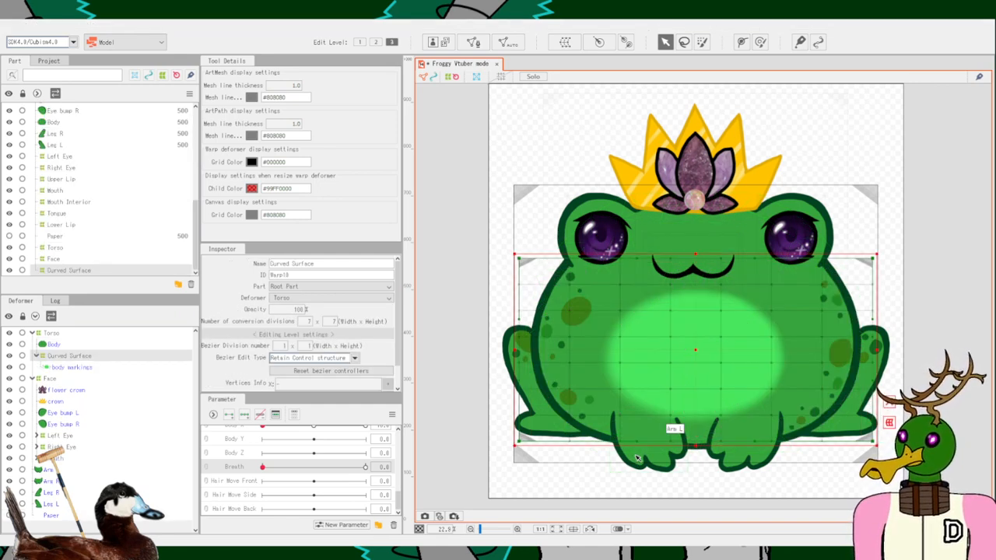
click(375, 42)
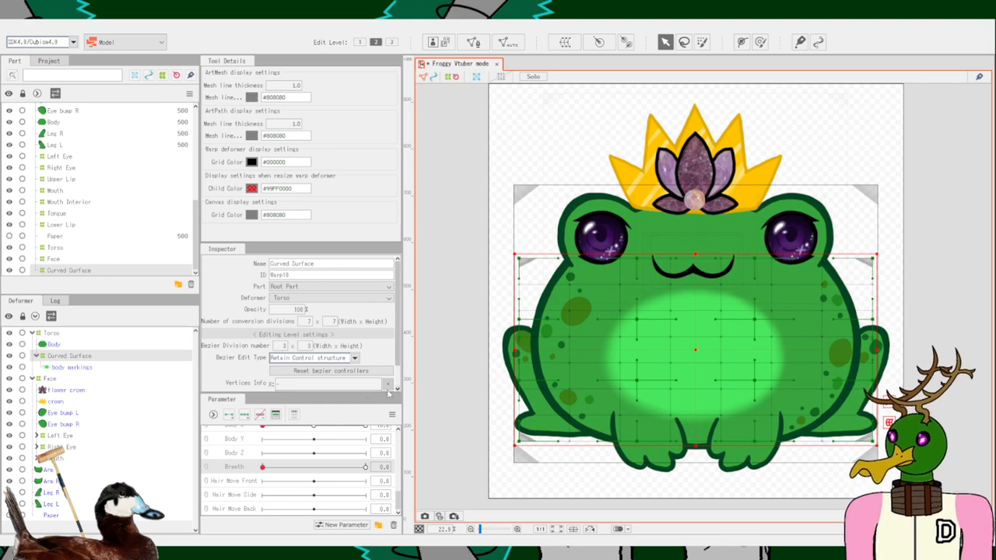
Select the Torso deformer and scrub Body X between -10 and 10 to check its movement.
scroll(235, 452, up, 1)
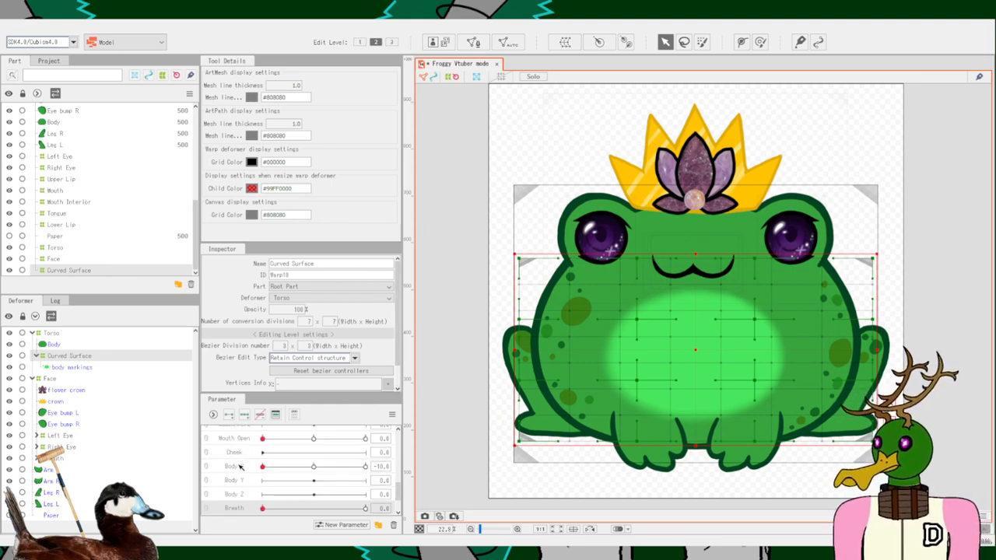
click(240, 466)
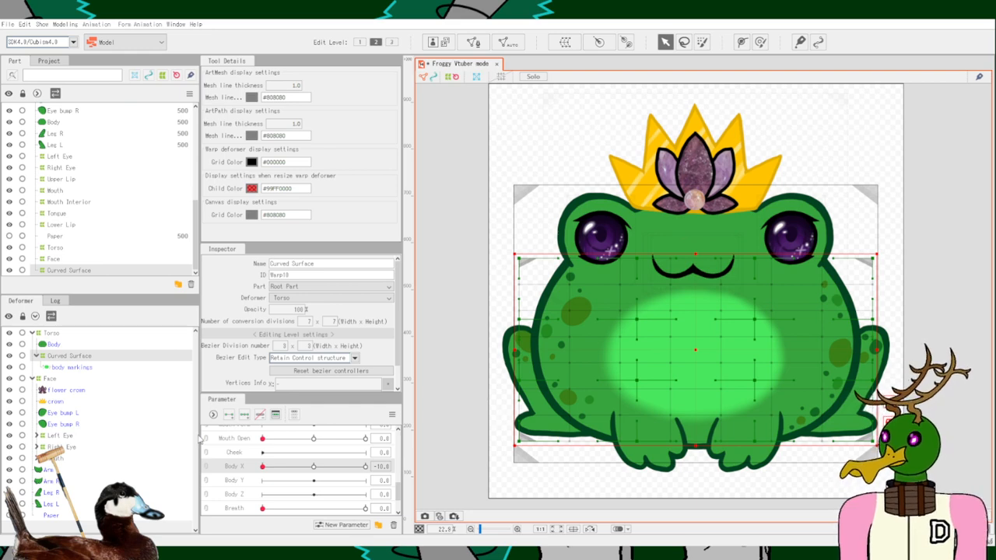
click(32, 378)
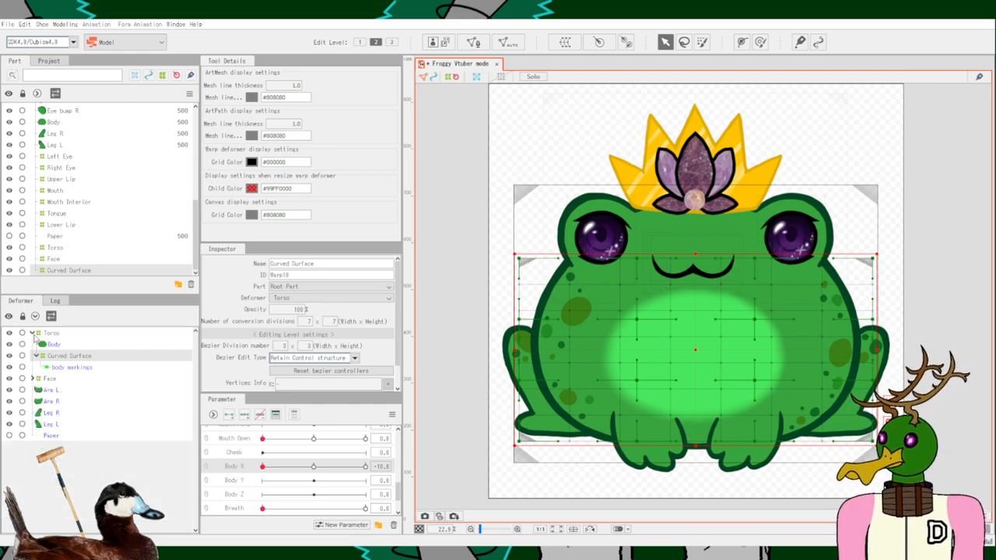
click(35, 334)
click(32, 333)
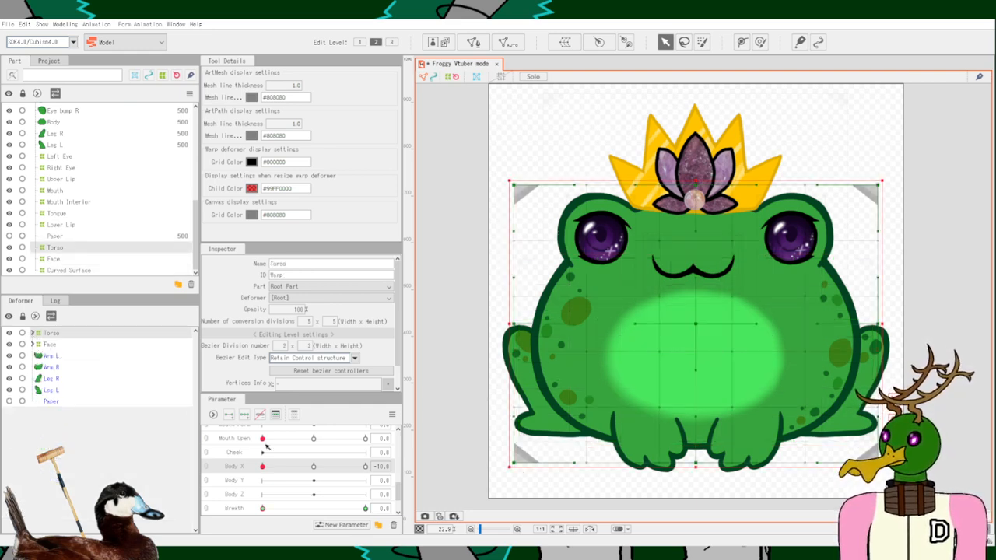
drag(265, 469, 384, 476)
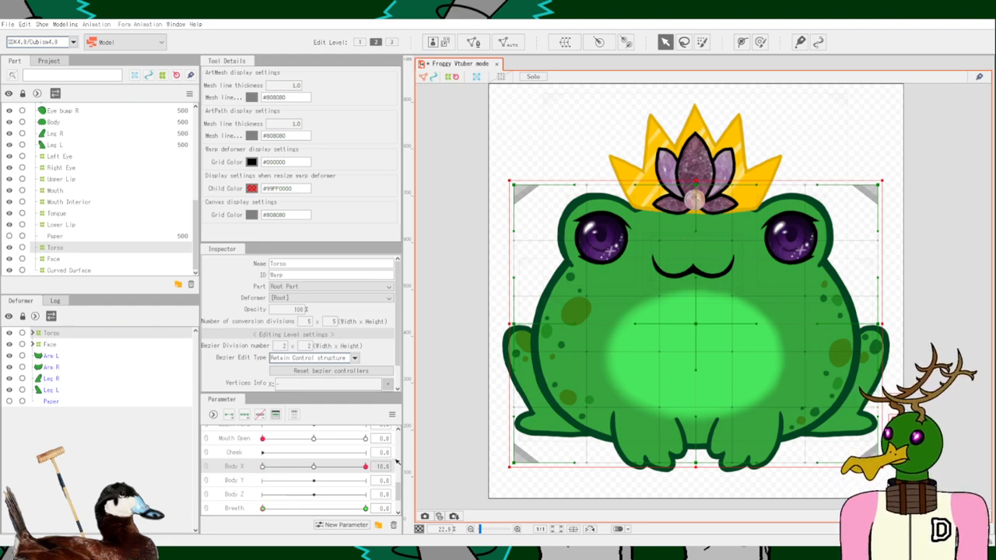
drag(277, 451, 332, 462)
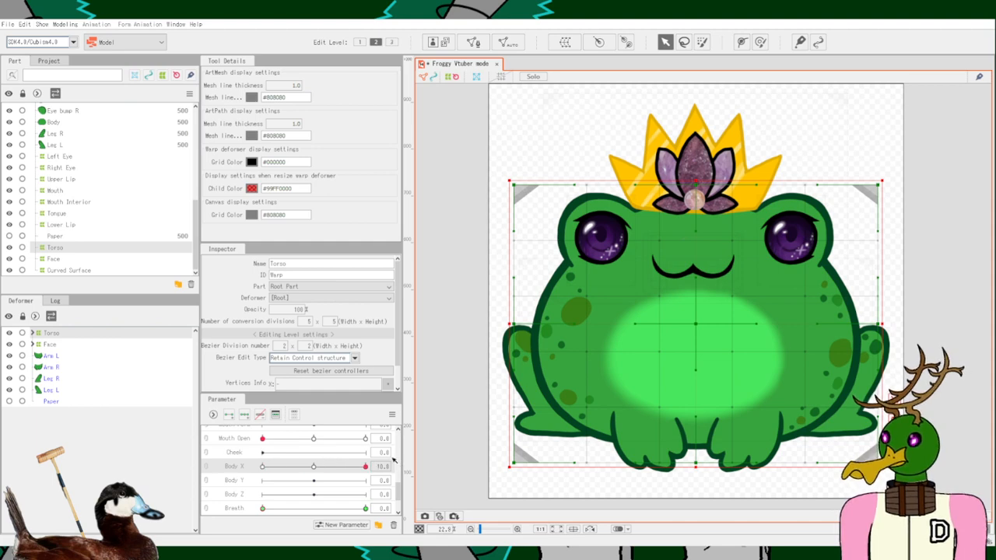
drag(394, 461, 192, 463)
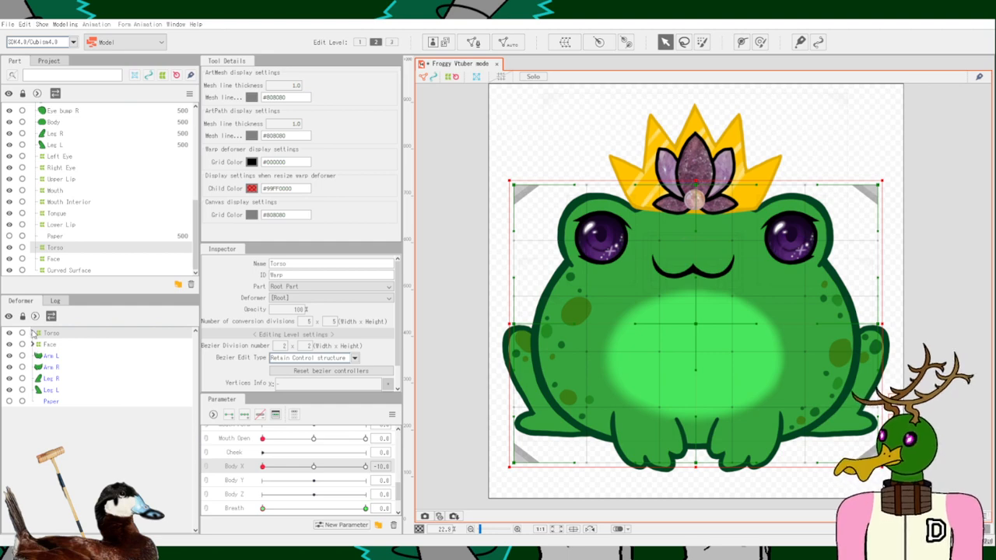
click(32, 333)
click(50, 356)
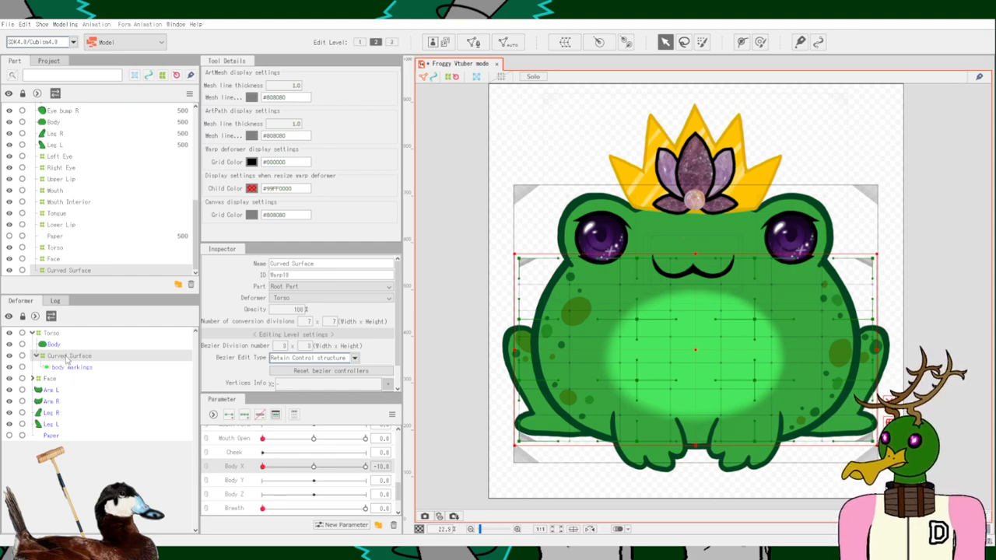
double_click(67, 358)
right_click(67, 358)
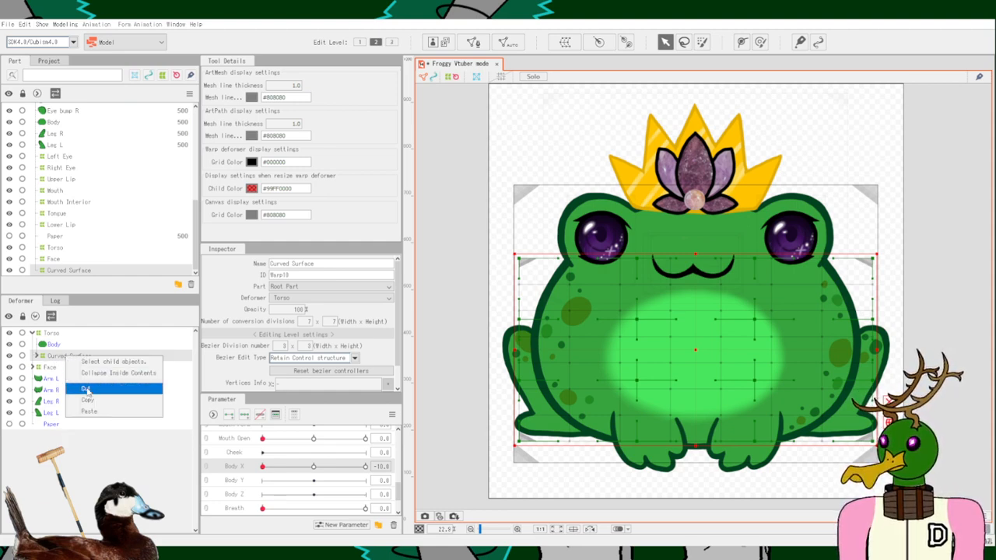
click(53, 354)
double_click(53, 358)
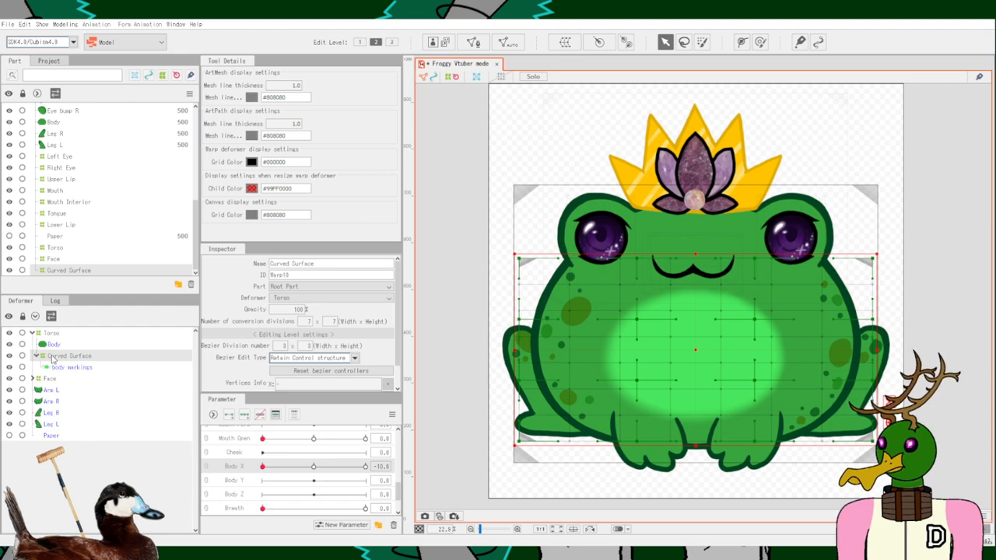
double_click(52, 356)
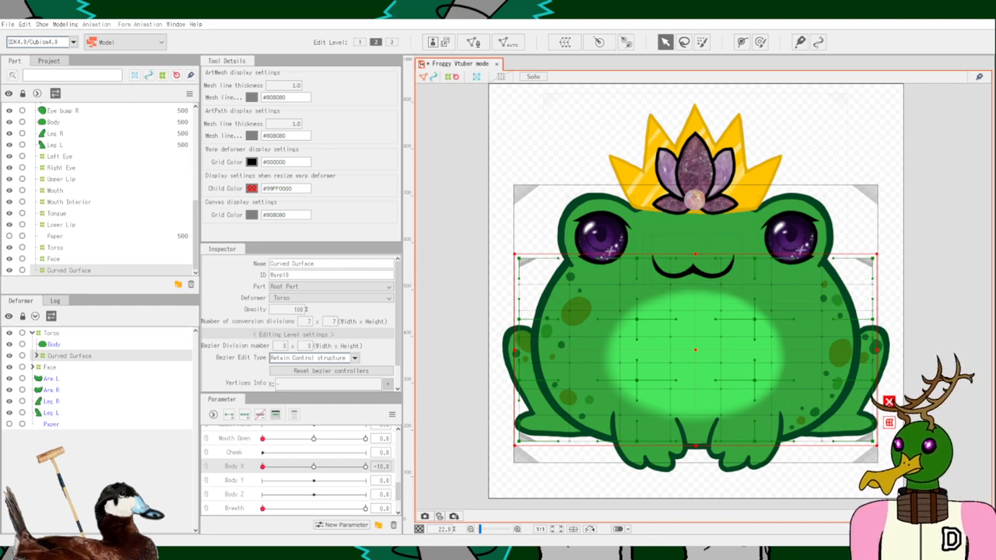
Undo the creation of the Curved Surface deformer on the body markings and the Breath reset.
key(ctrl+z)
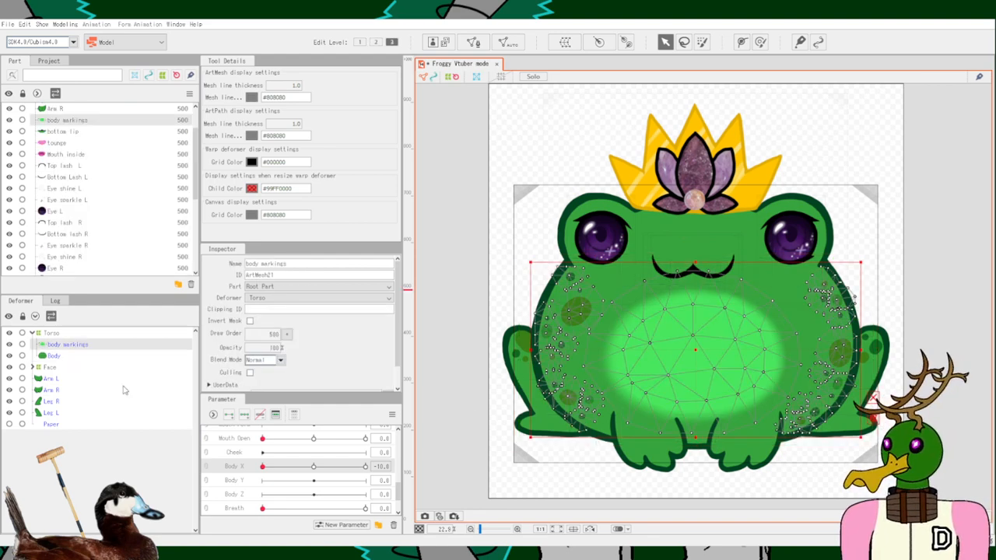
key(ctrl+z)
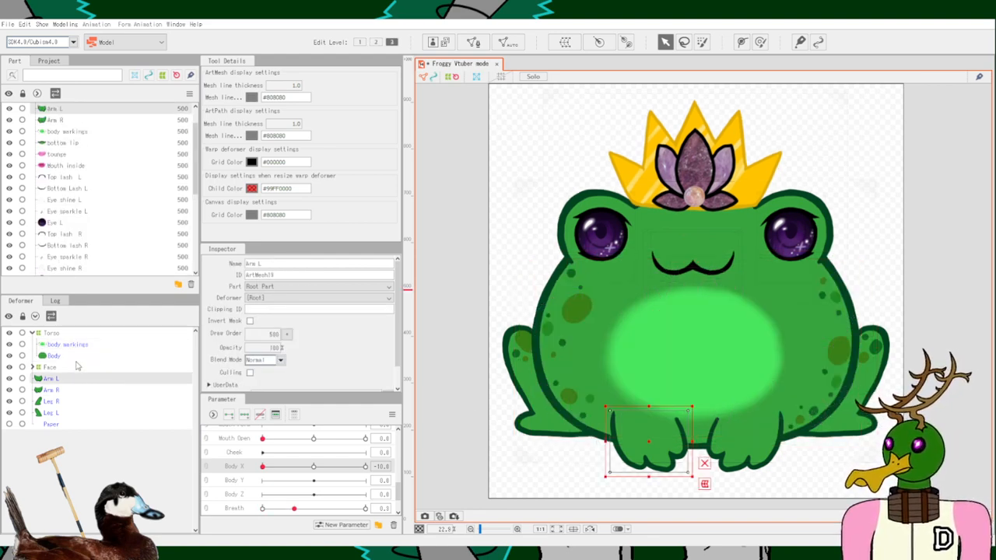
Create a warp deformer named Markings around the body markings under Torso, with 7 x 7 conversion and 3 x 3 Bezier divisions.
click(75, 351)
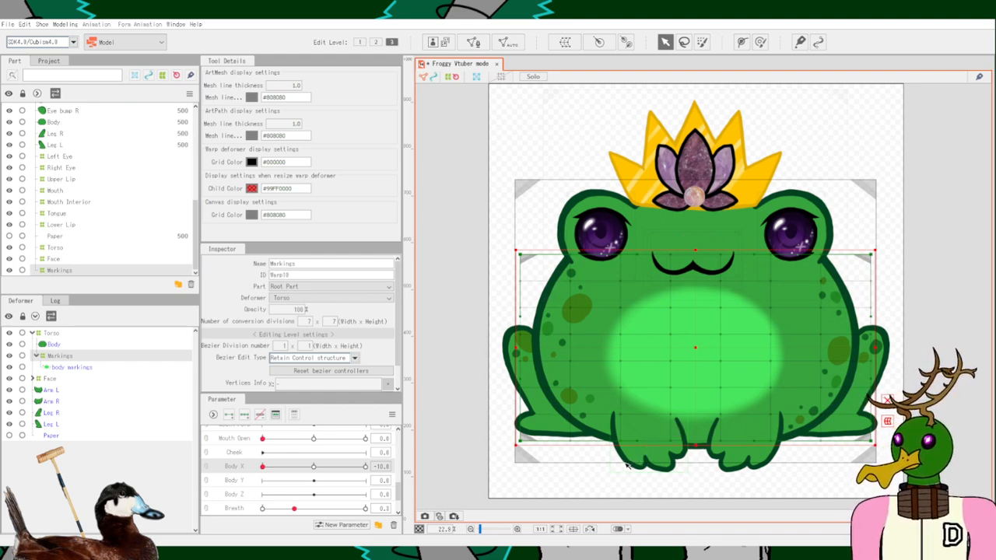
scroll(530, 450, up, 2)
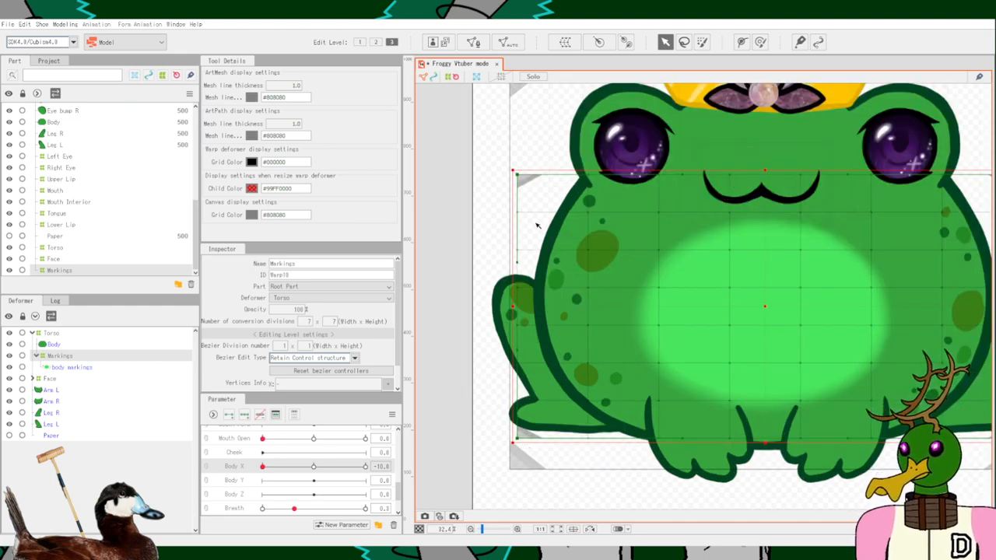
mouse_move(519, 175)
mouse_down()
mouse_move(571, 204)
mouse_move(525, 172)
mouse_move(532, 185)
mouse_up()
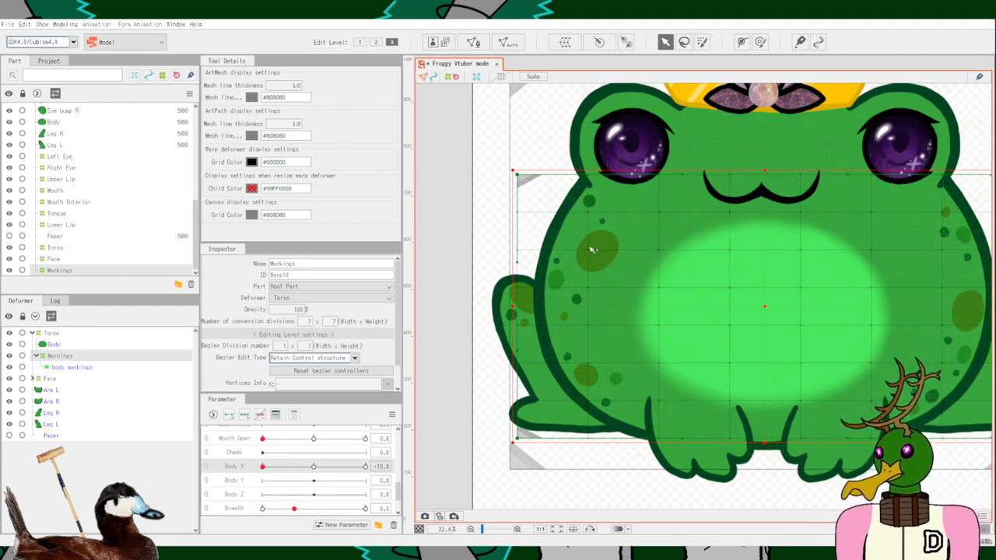
mouse_move(590, 248)
mouse_down()
mouse_move(558, 231)
mouse_move(595, 254)
mouse_up()
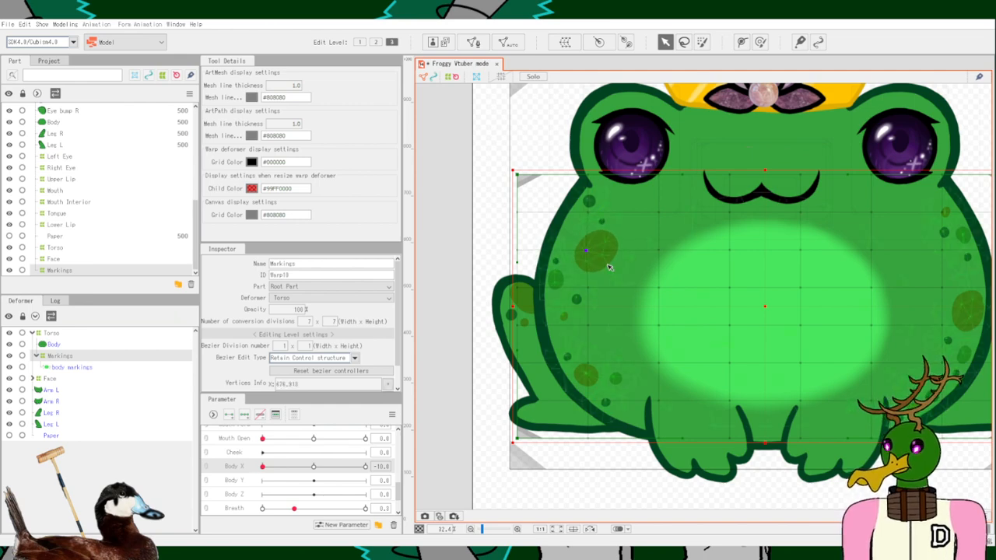
Return Body X to 0 and add three keys on it for the Markings deformer.
scroll(615, 269, down, 3)
scroll(654, 279, up, 5)
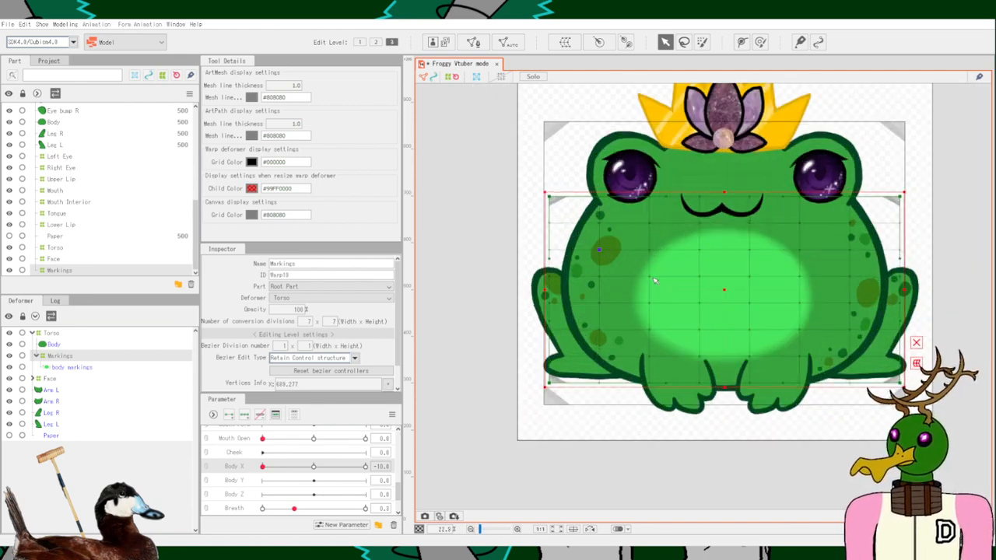
scroll(655, 281, down, 5)
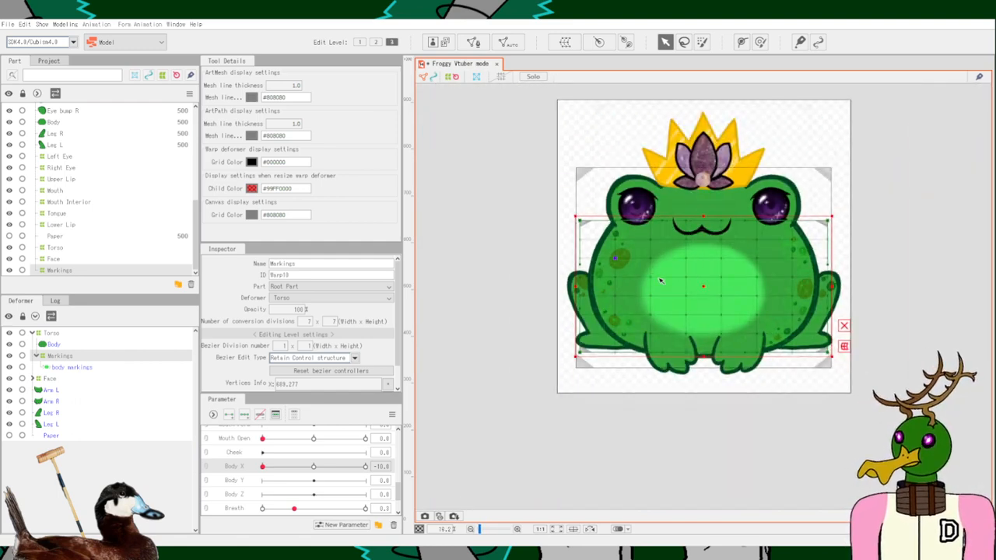
scroll(673, 282, up, 2)
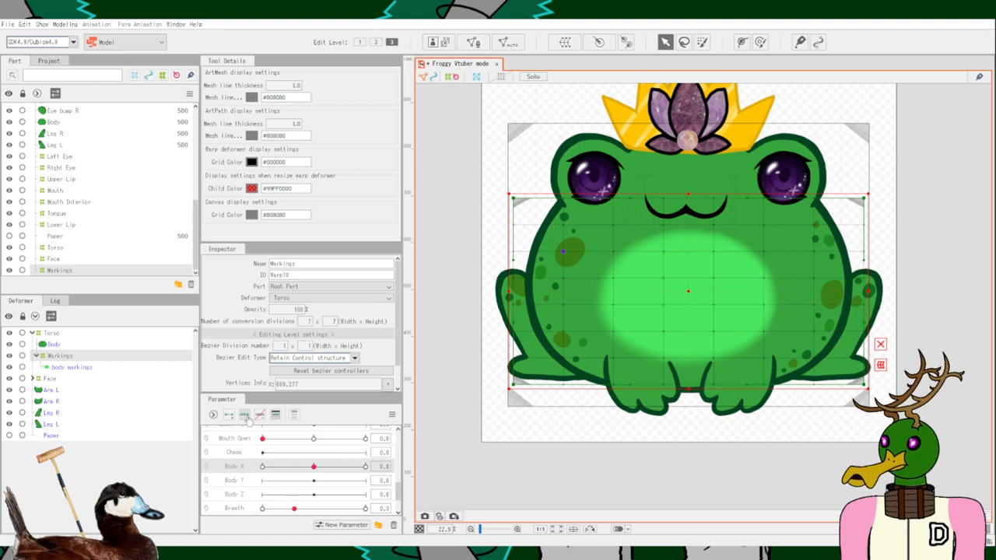
click(244, 414)
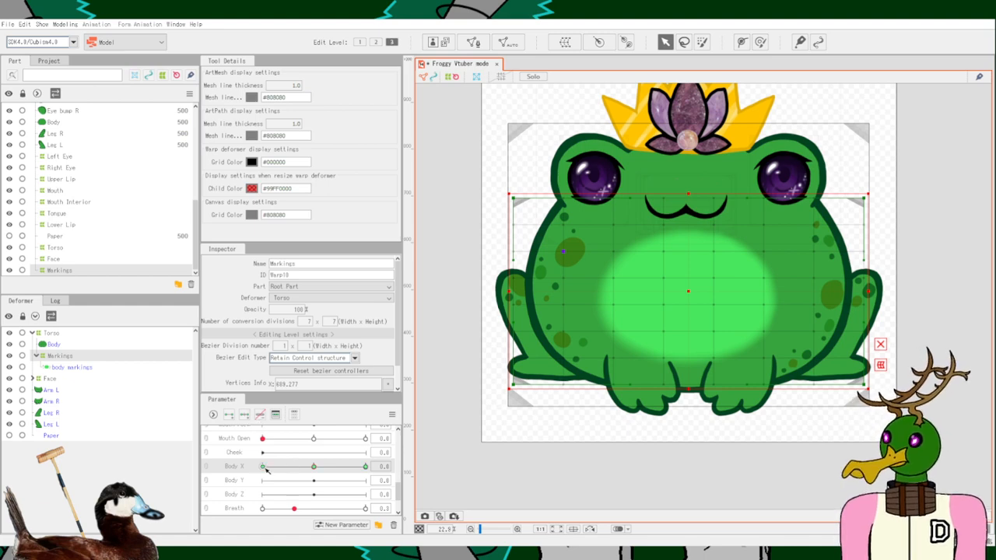
At Body X -10, select the two leftmost point columns of the Markings grid and compress them toward the body's left edge.
scroll(498, 185, up, 2)
scroll(499, 185, down, 1)
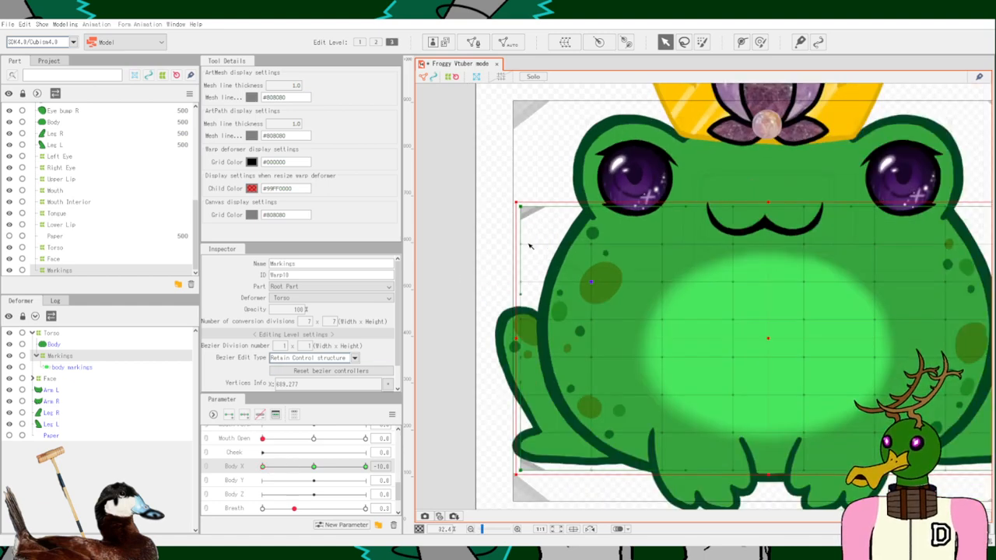
drag(609, 350, 549, 306)
drag(437, 129, 591, 460)
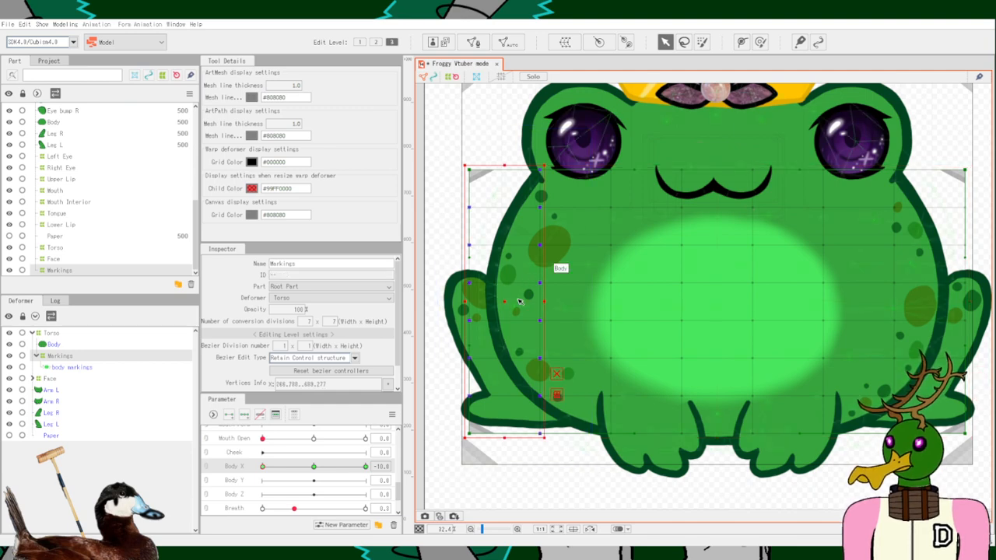
drag(544, 303, 512, 308)
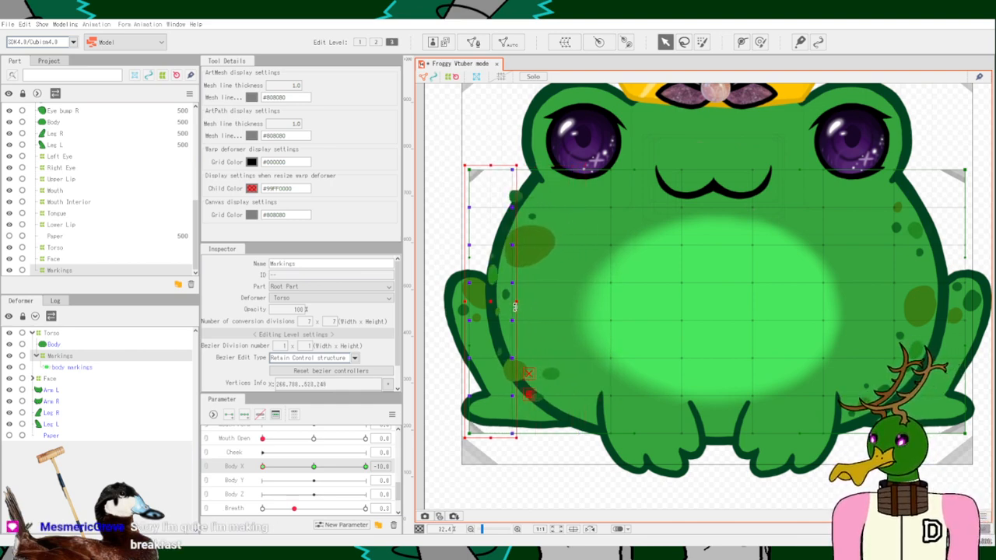
Shift the third Markings grid column left, spread the three leftmost columns back inward, and check the Body X pose.
drag(538, 134, 644, 471)
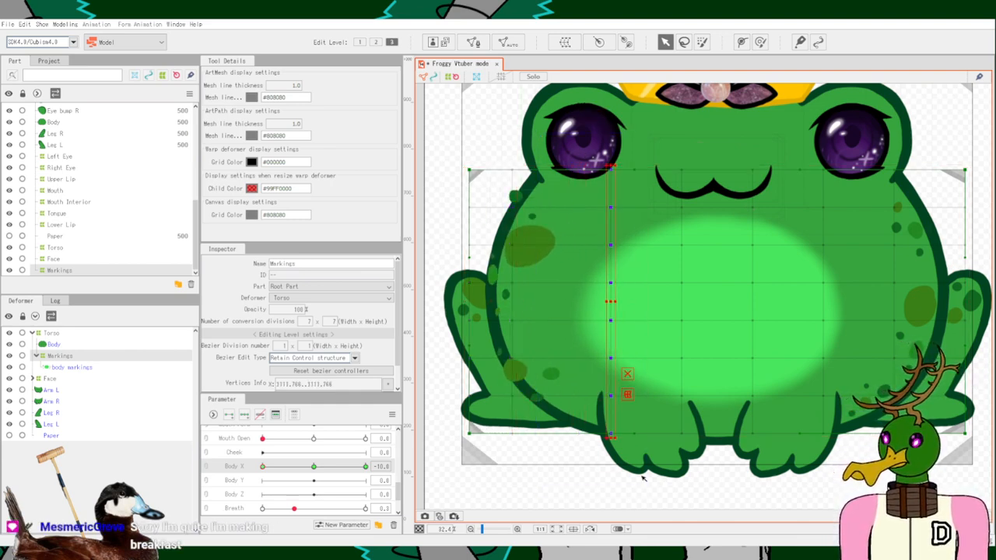
drag(611, 300, 552, 301)
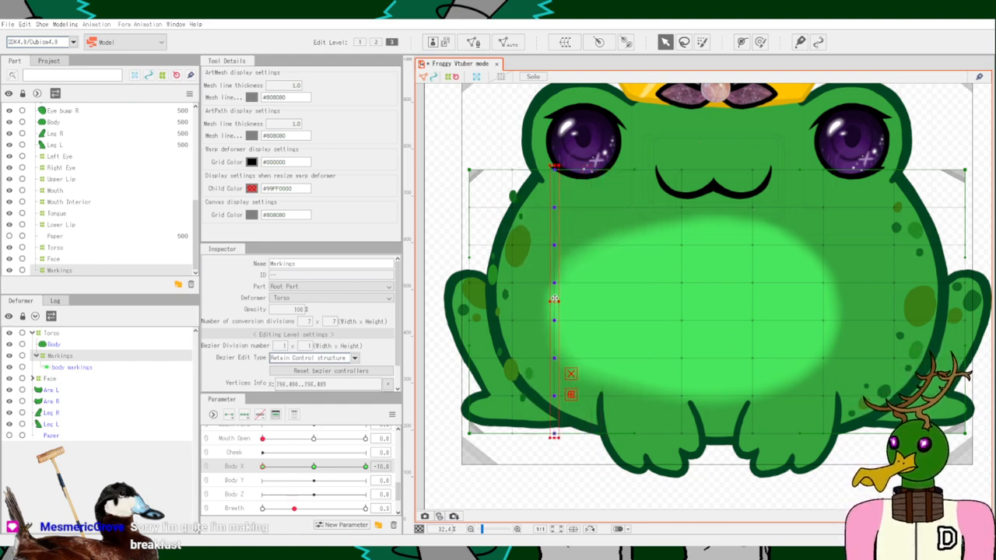
drag(431, 135, 593, 493)
drag(521, 289, 542, 281)
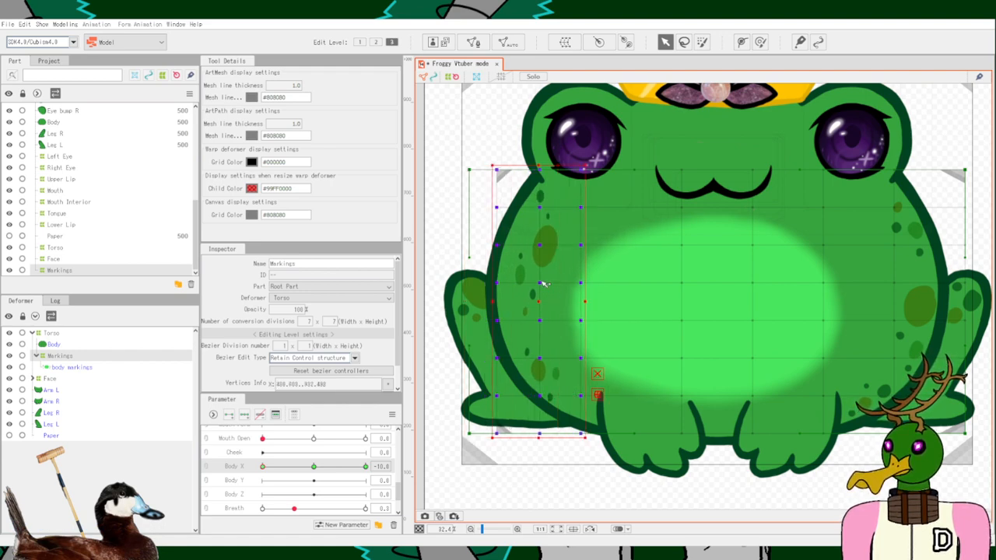
drag(264, 468, 201, 474)
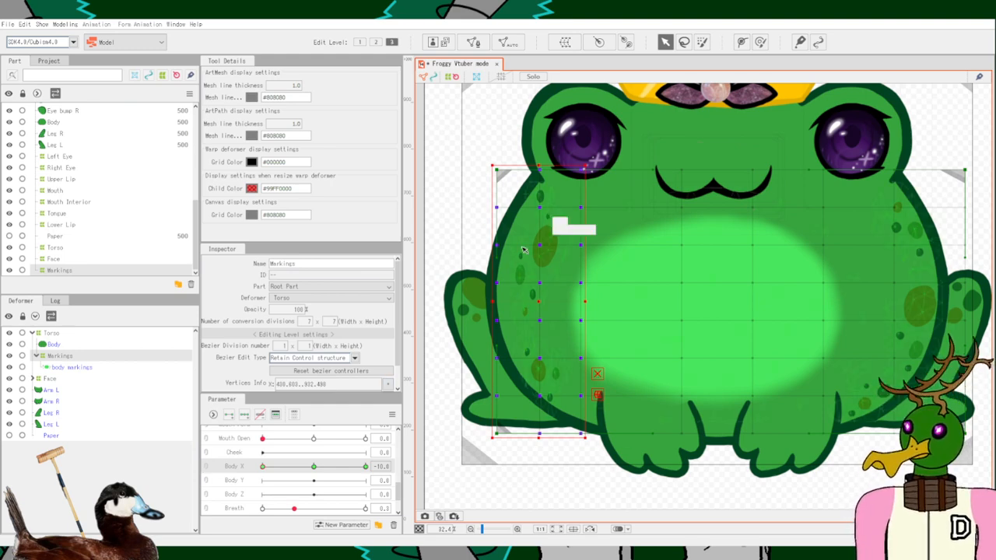
Switch to edit level 2 and pull the two middle Bezier points on the Markings deformer's left edge outward.
scroll(536, 233, up, 3)
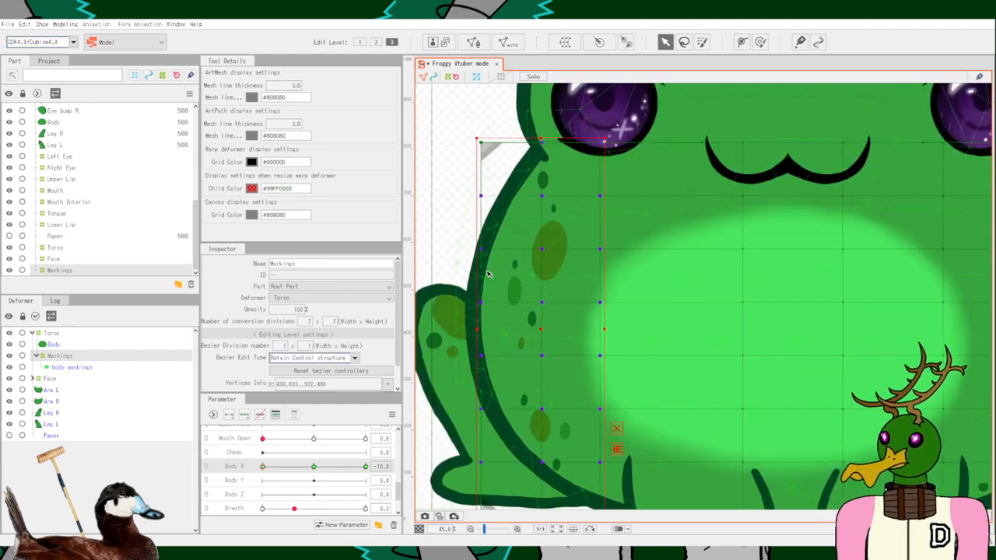
click(375, 41)
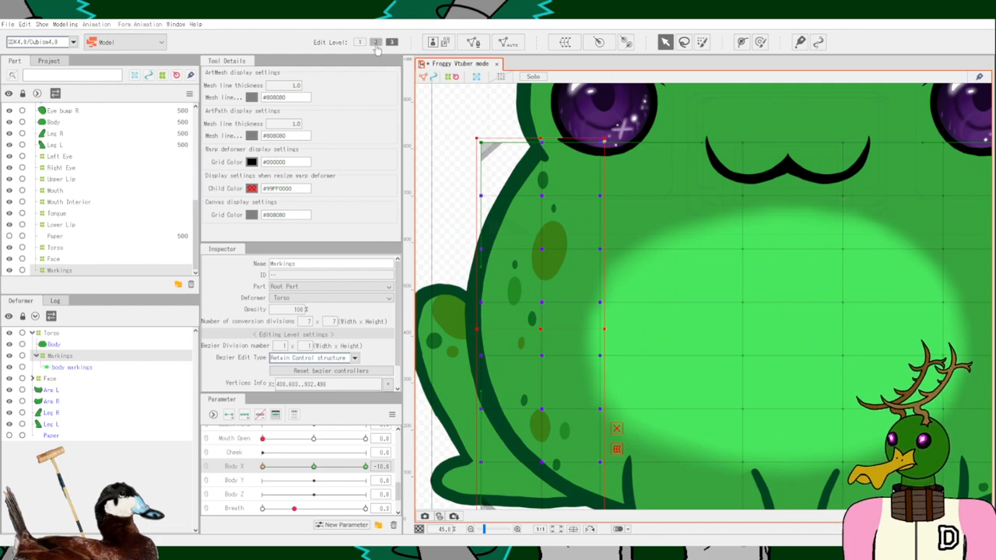
drag(439, 302, 471, 251)
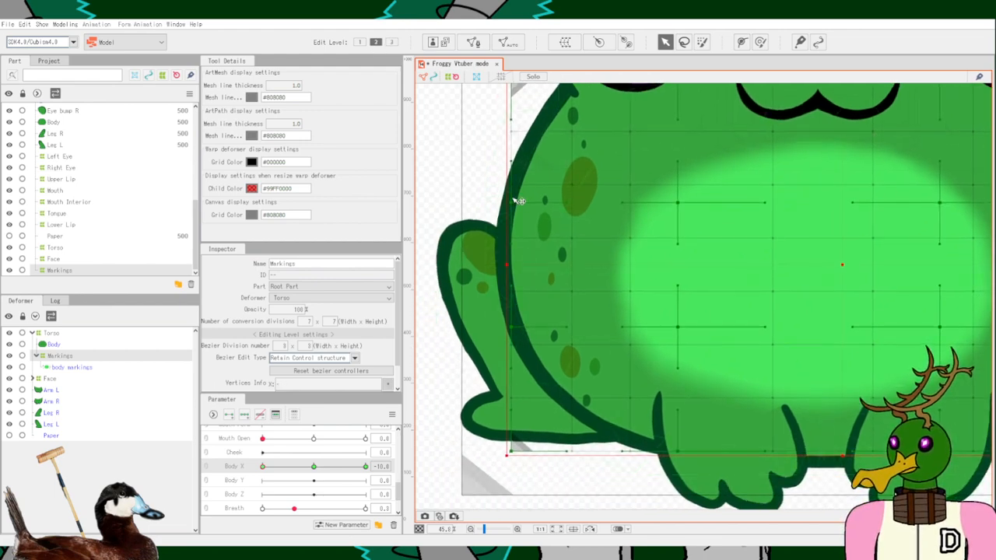
drag(516, 203, 484, 202)
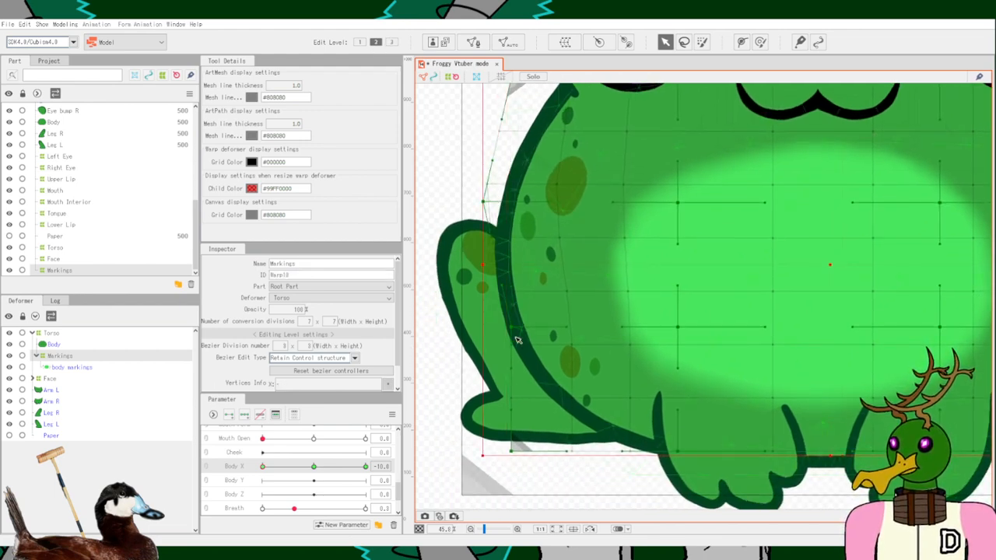
drag(516, 330, 487, 329)
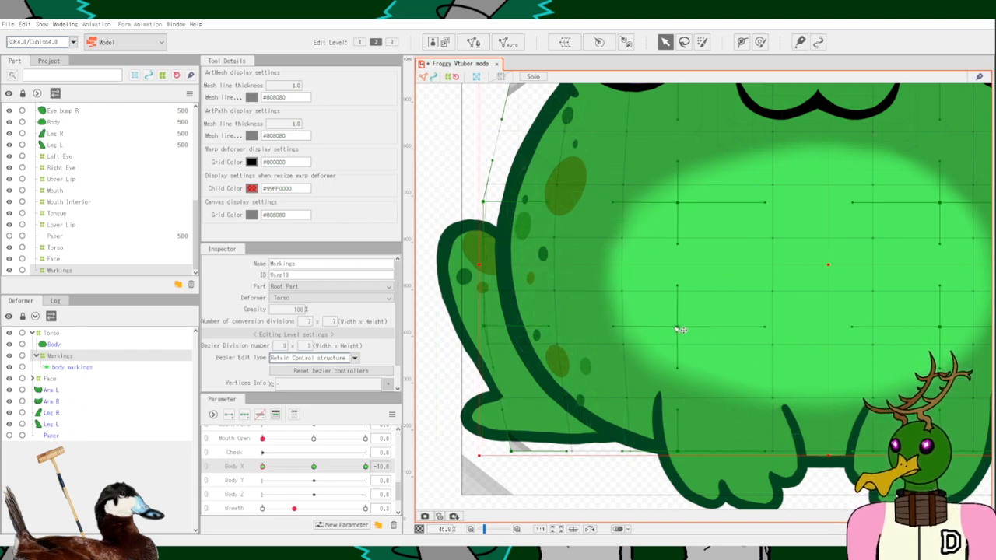
Move the left inner Bezier points farther left, and ease the bottom-left corner and upper left-edge point inward.
drag(679, 327, 643, 327)
drag(516, 449, 539, 440)
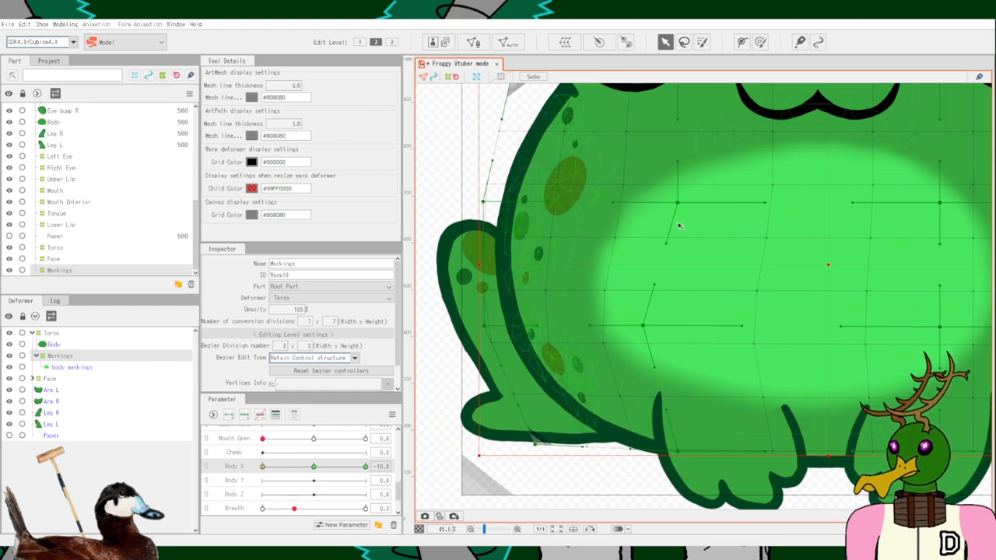
drag(678, 205, 649, 205)
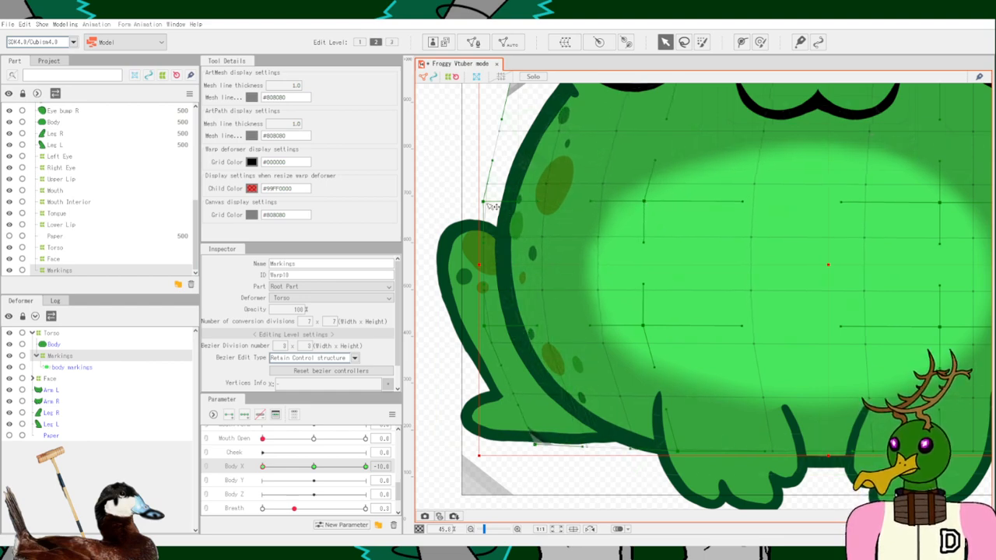
drag(488, 207, 502, 206)
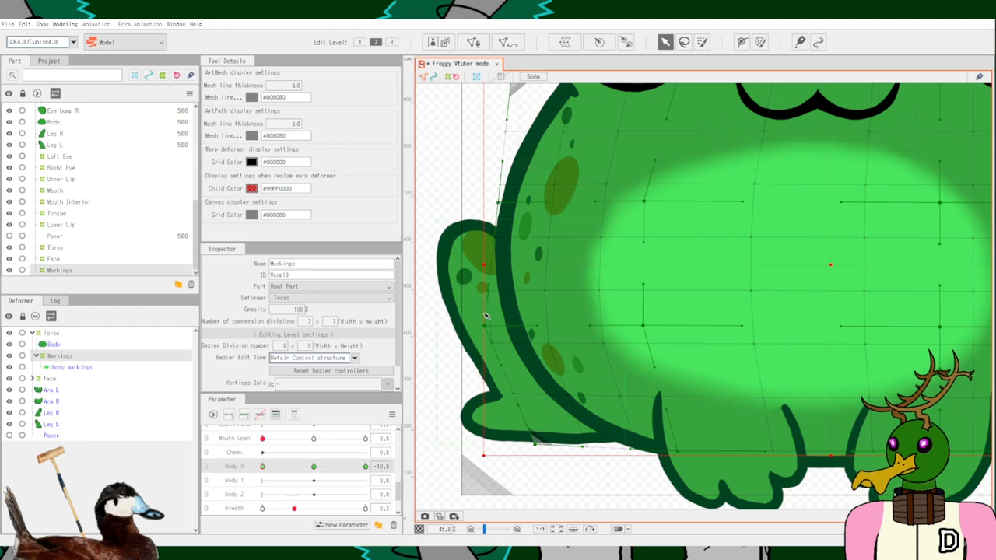
Move both right inner Bezier points far left and nudge the lower-left inner point, shifting the belly patch left at Body X -10.
scroll(683, 239, down, 5)
scroll(682, 239, up, 3)
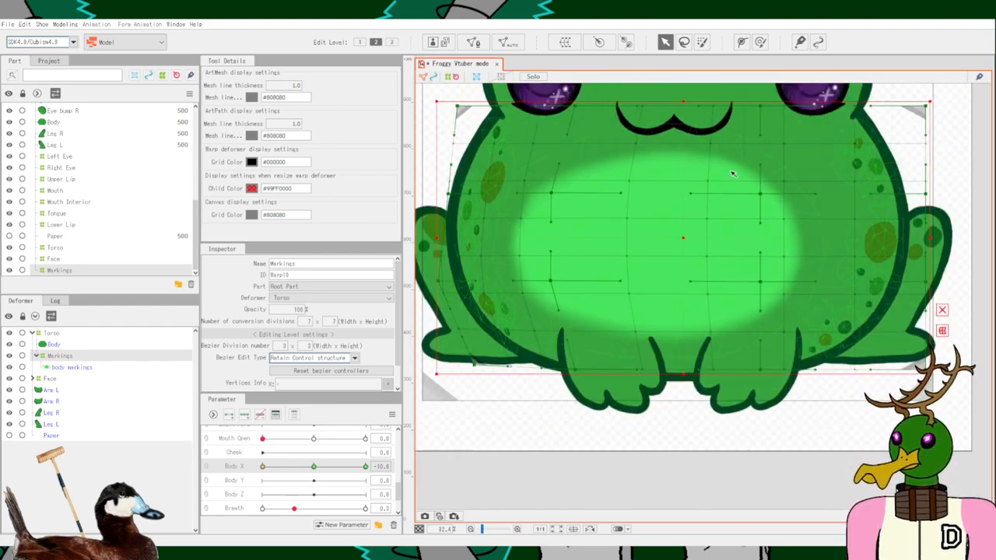
drag(731, 172, 790, 317)
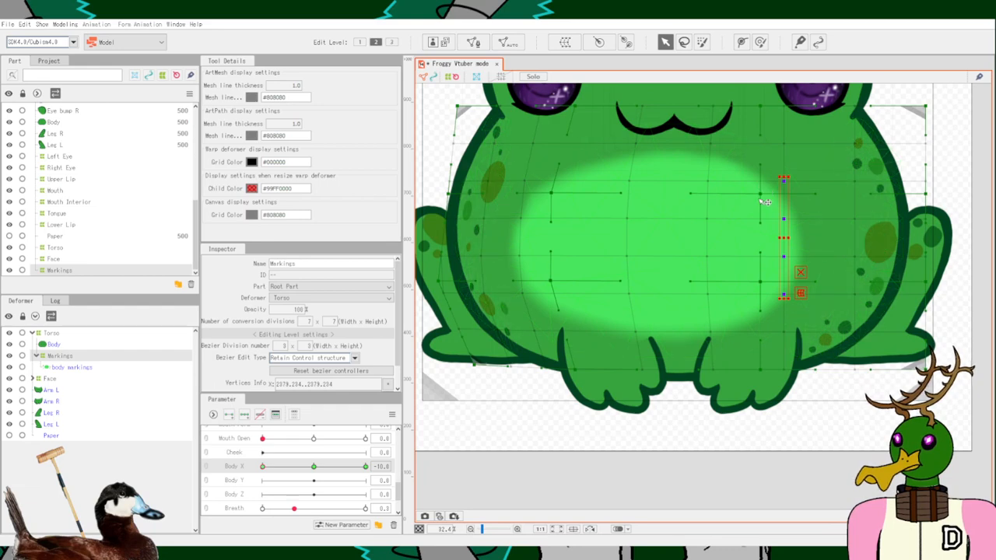
drag(766, 196, 680, 194)
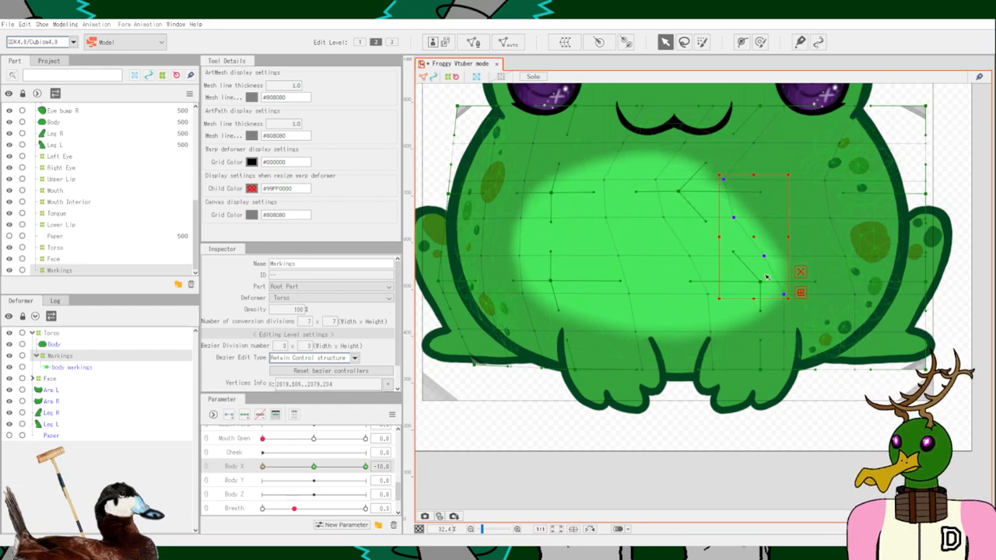
drag(761, 282, 624, 285)
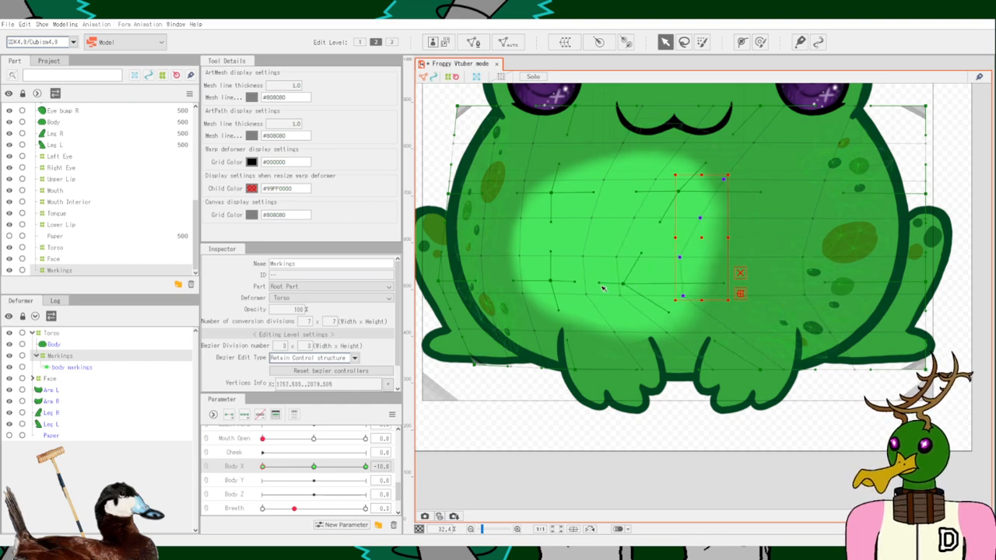
drag(551, 281, 541, 281)
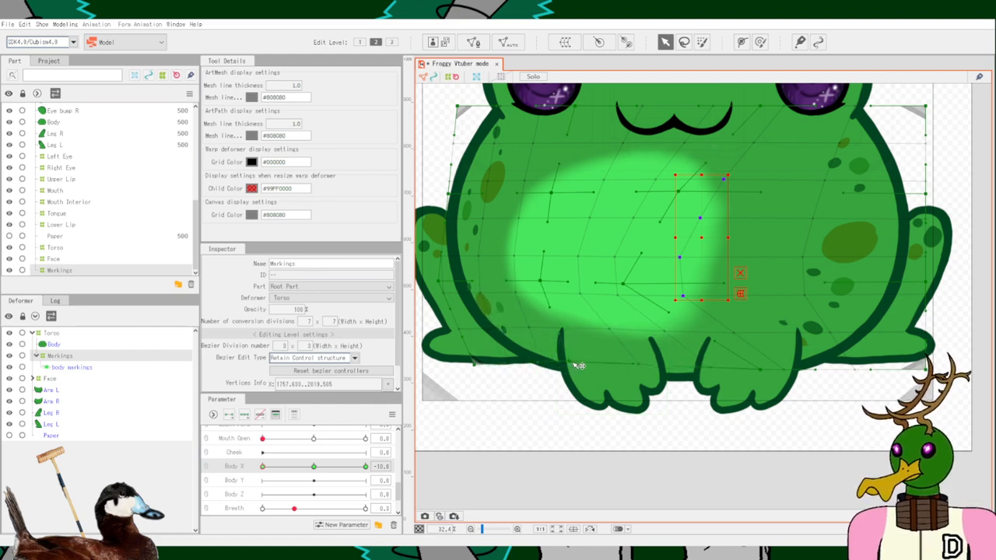
Shift the Bezier points along the Markings deformer's bottom and top edges left, and refine the upper-right inner point for a rounded belly patch.
drag(760, 369, 578, 371)
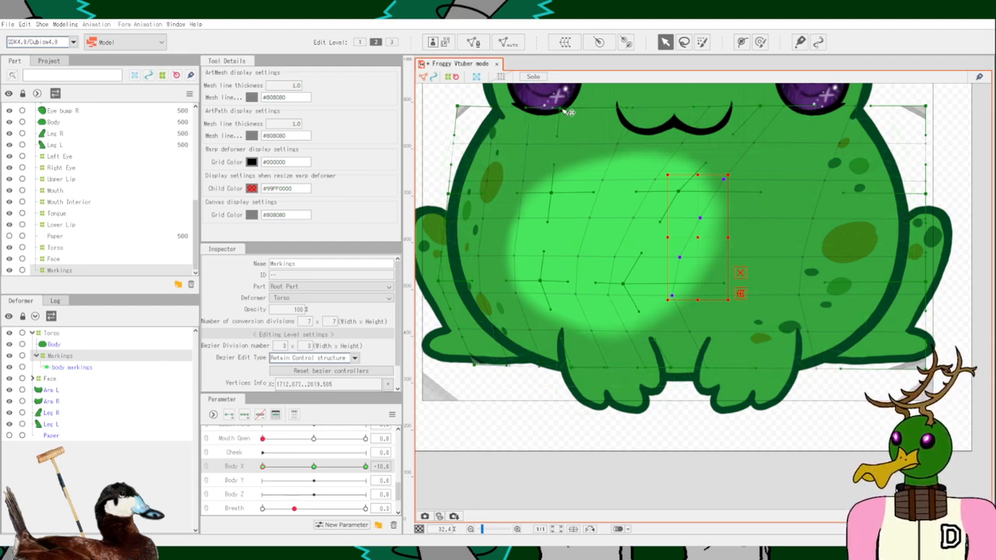
drag(570, 112, 575, 114)
drag(762, 109, 684, 115)
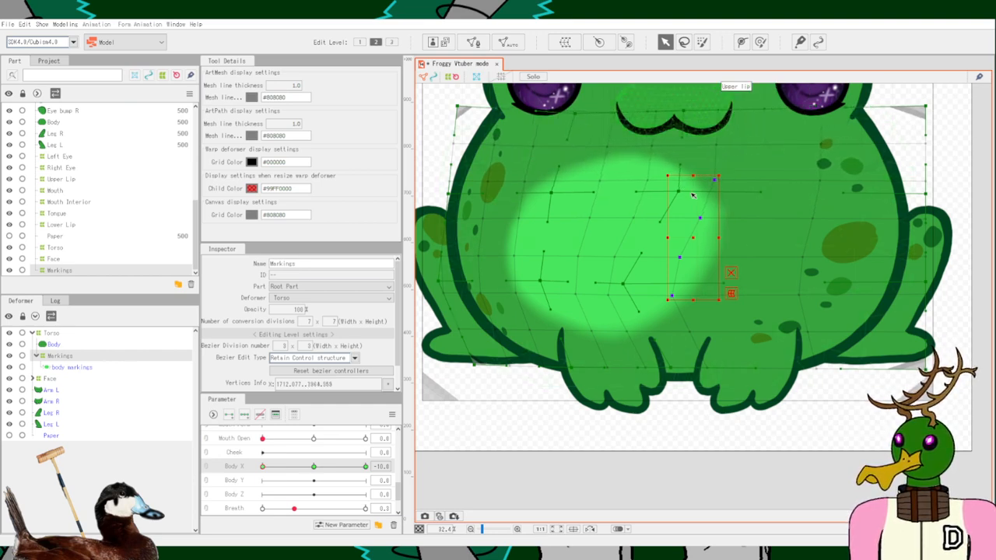
drag(686, 195, 664, 190)
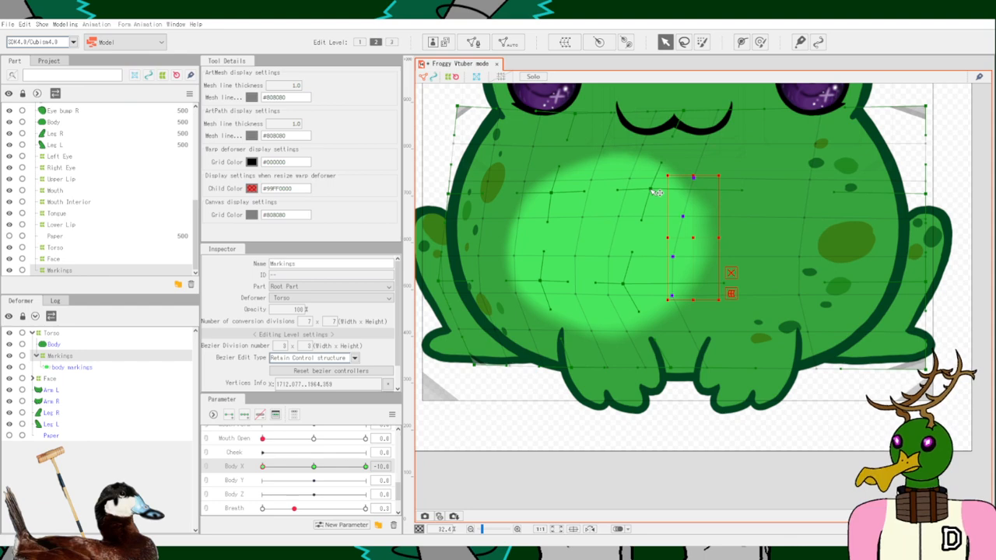
mouse_move(262, 465)
mouse_down()
mouse_move(315, 467)
mouse_move(233, 471)
mouse_move(313, 466)
mouse_move(245, 470)
mouse_move(313, 466)
mouse_move(256, 455)
mouse_up()
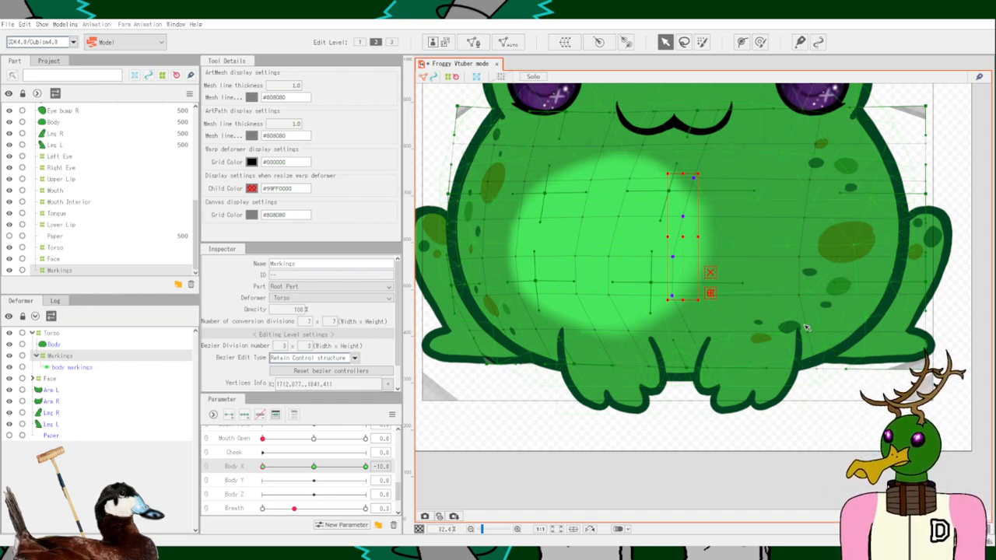
Pull the Markings deformer's right-edge Bezier points and bottom-right corner inward so the right spots follow the turn.
scroll(806, 327, down, 4)
scroll(805, 327, up, 2)
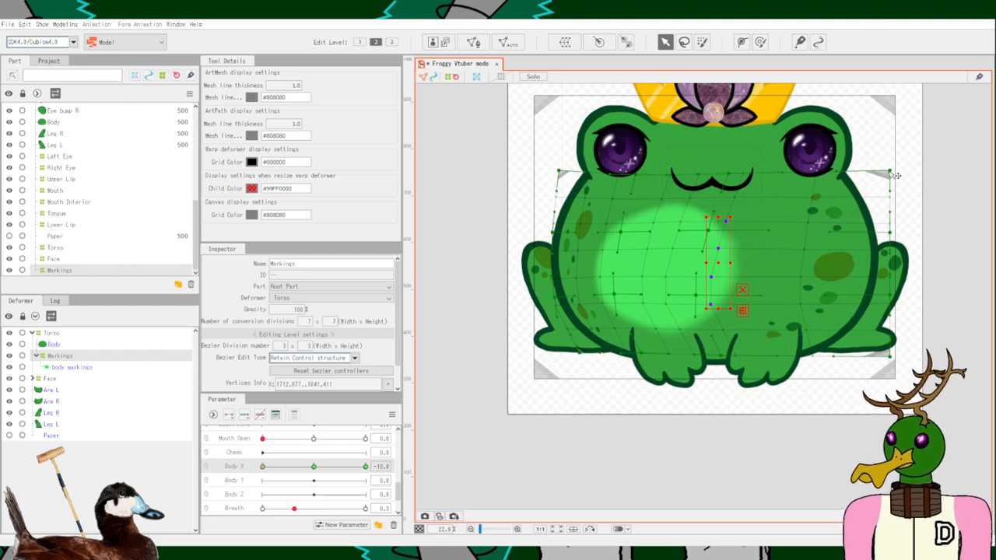
drag(896, 176, 884, 234)
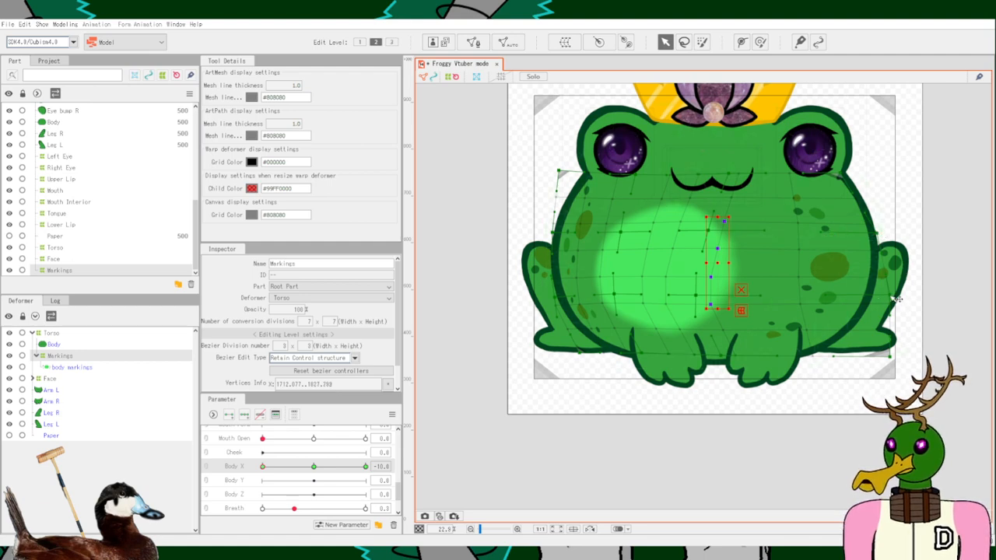
drag(893, 302, 862, 305)
drag(897, 361, 830, 369)
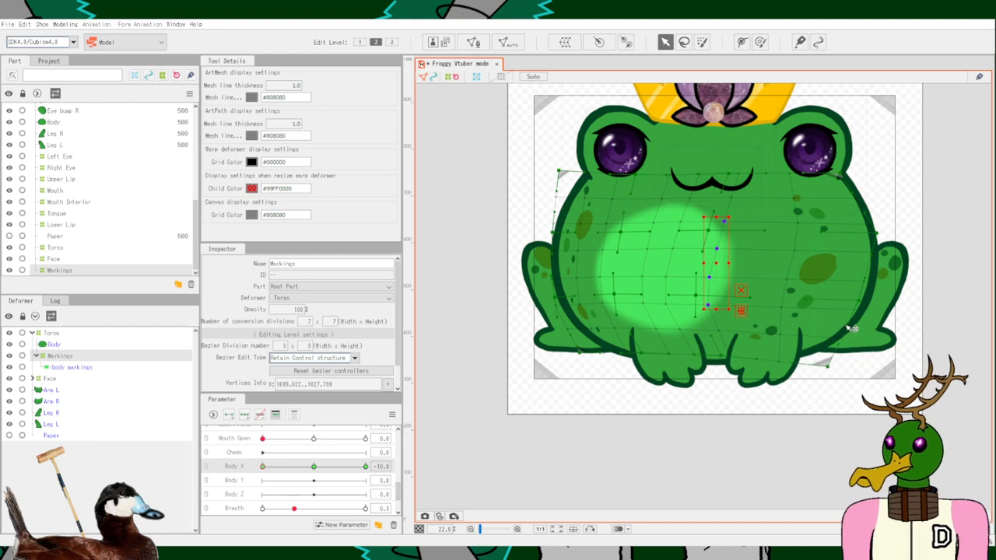
Pull the Markings deformer's two right-edge Bezier points outward at Body X -10, and move the top-right corner and upper-right inner point left.
drag(866, 307, 891, 308)
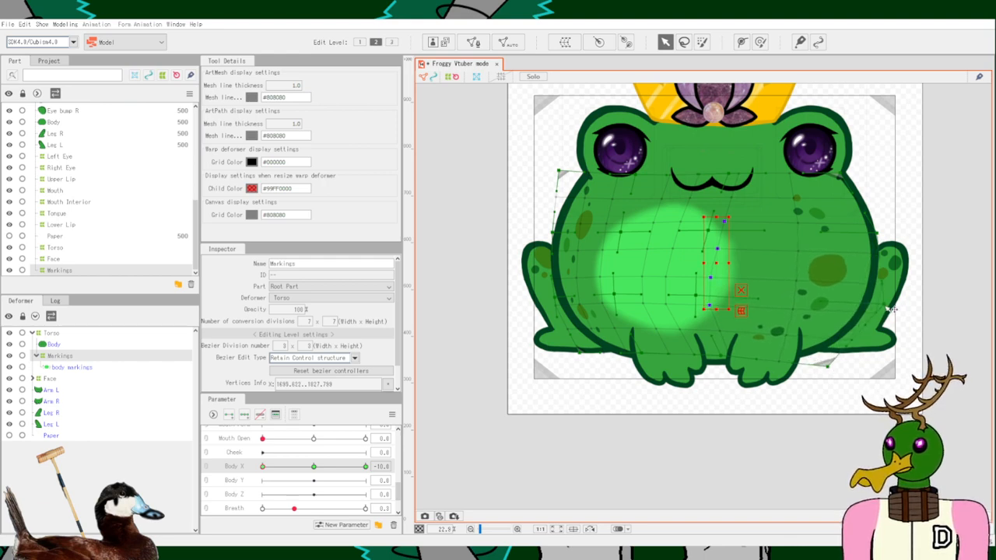
drag(877, 233, 885, 229)
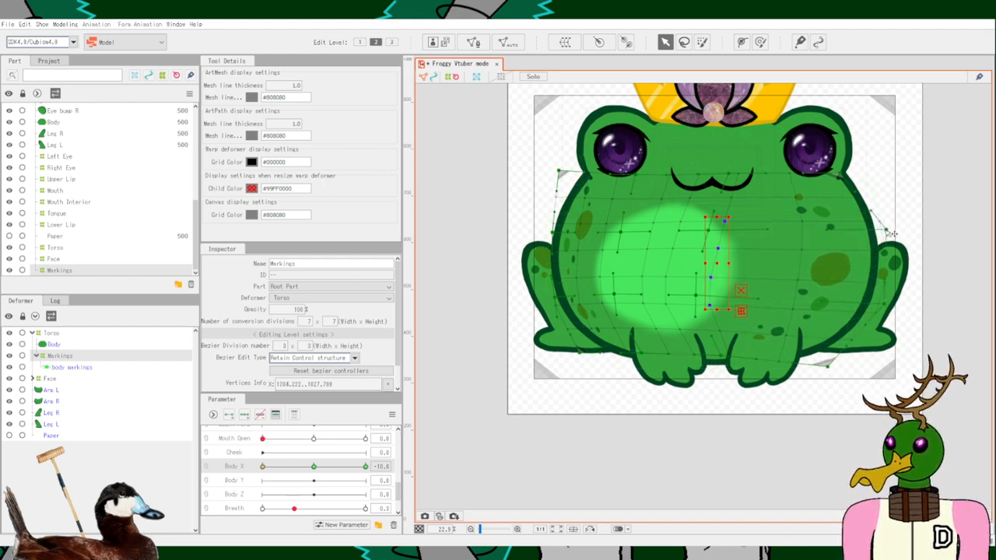
drag(848, 182, 820, 175)
drag(708, 231, 697, 234)
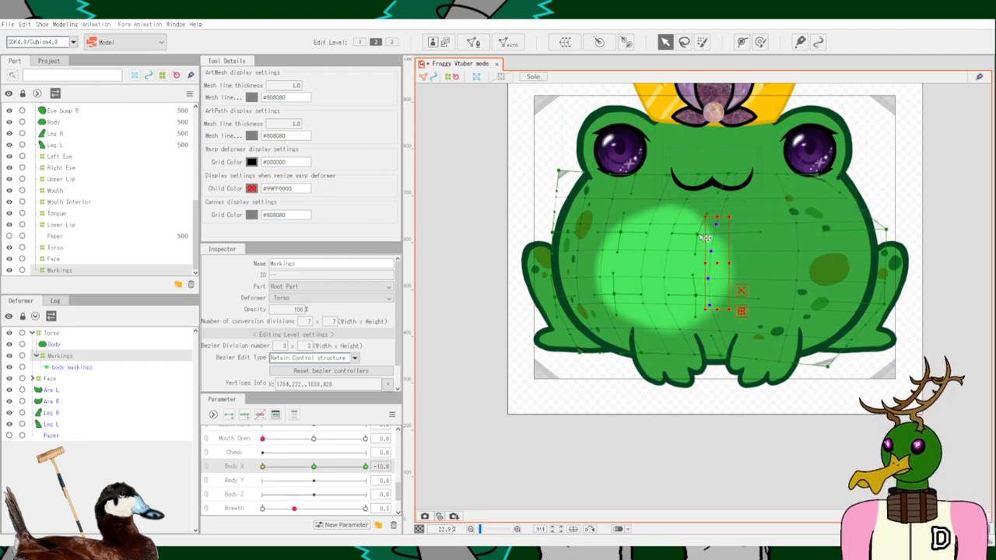
Preview the Body X turn, and ease the Markings deformer's upper and lower right-edge Bezier points inward at Body X -10.
scroll(695, 342, up, 2)
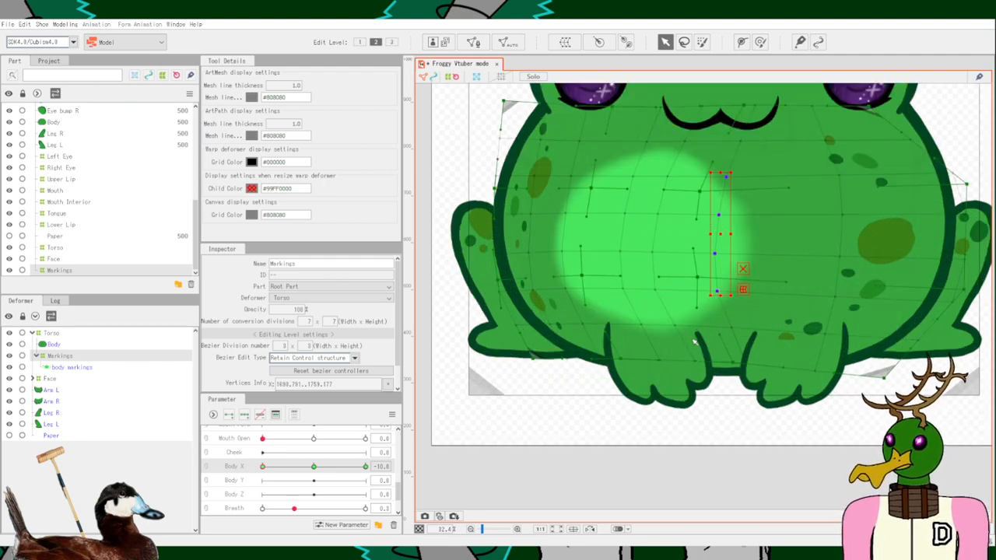
mouse_move(262, 468)
mouse_down()
mouse_move(405, 471)
mouse_move(228, 493)
mouse_move(351, 467)
mouse_move(243, 481)
mouse_move(346, 477)
mouse_move(256, 467)
mouse_up()
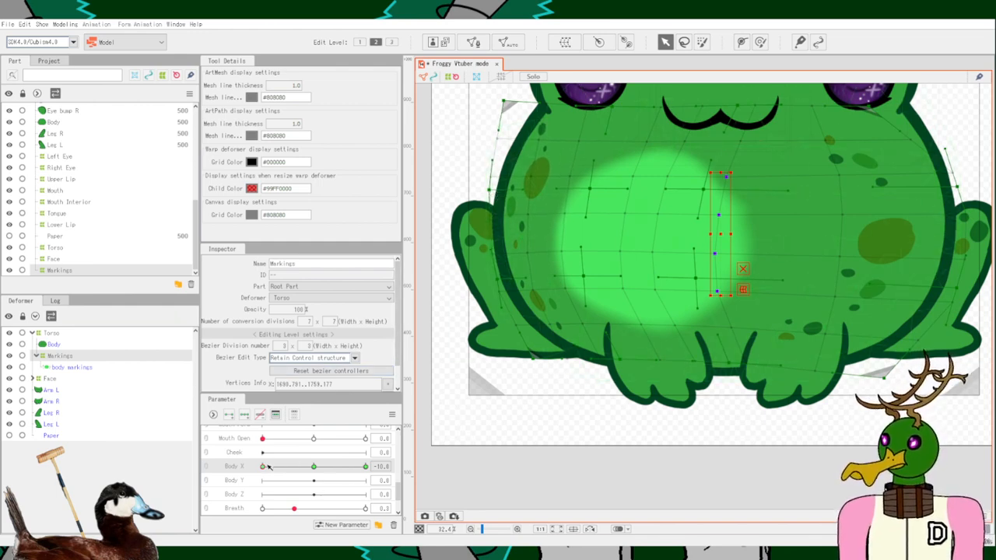
drag(267, 465, 173, 460)
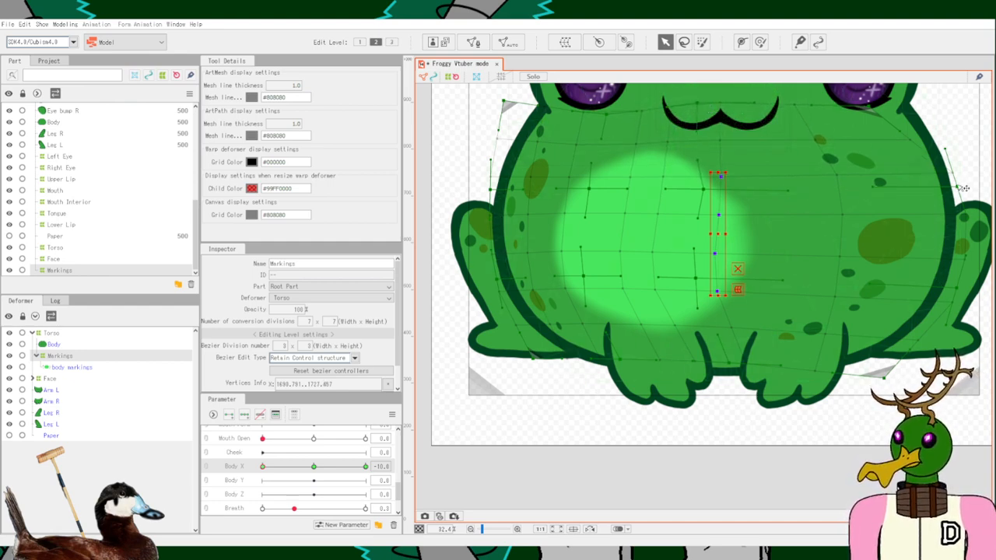
drag(956, 186, 944, 184)
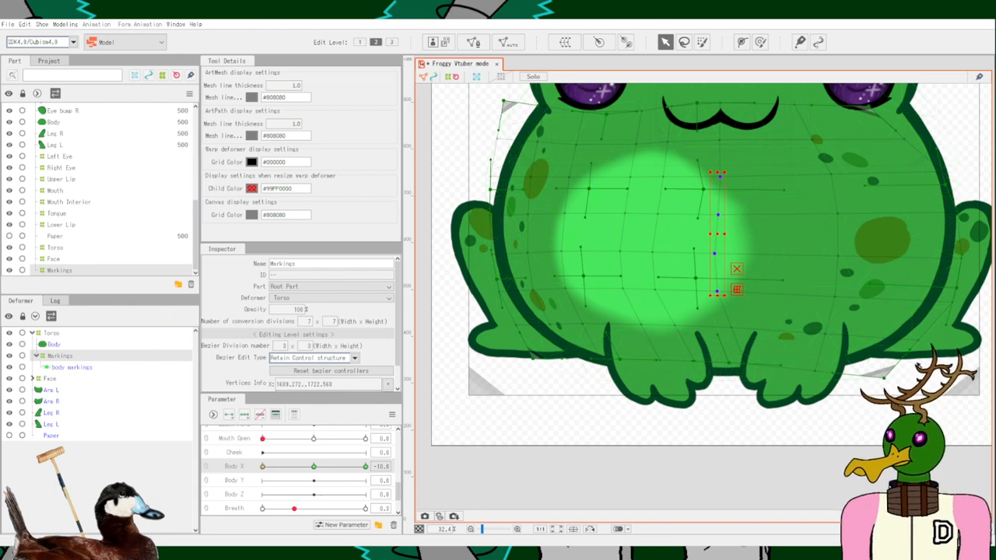
drag(960, 289, 932, 292)
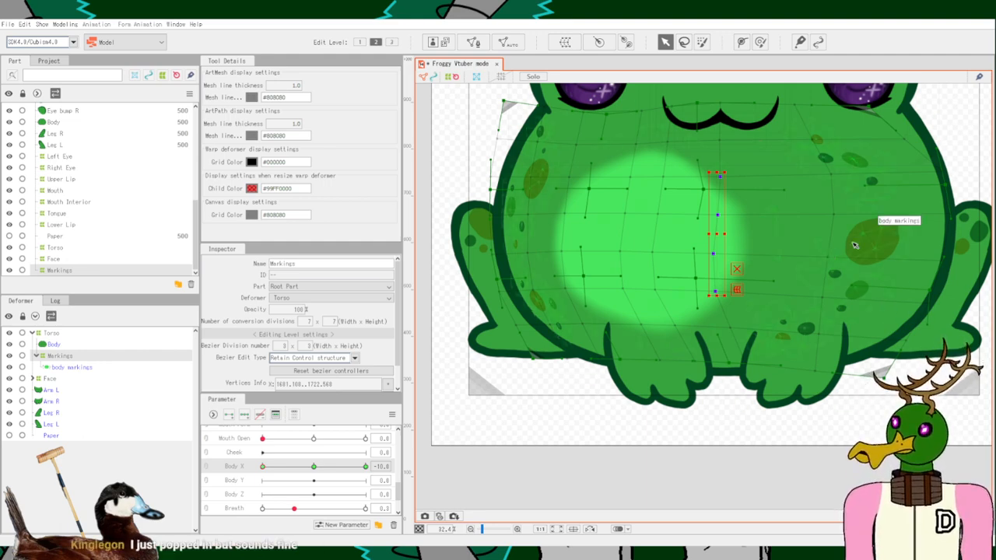
Spread the Markings deformer's right-edge Bezier points back outward, check the turn, and ease the lower one slightly up and inward.
scroll(862, 232, down, 2)
drag(861, 203, 800, 205)
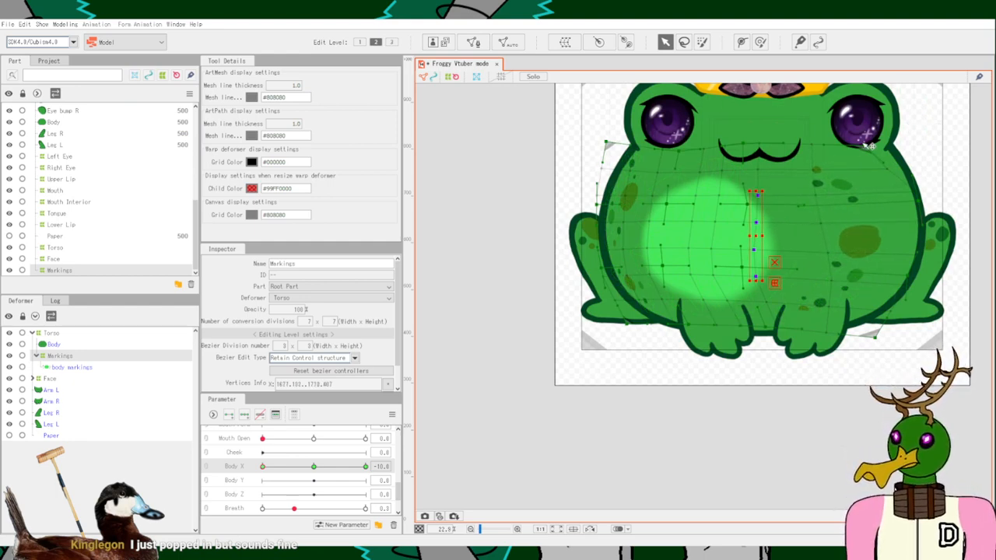
drag(918, 210, 956, 202)
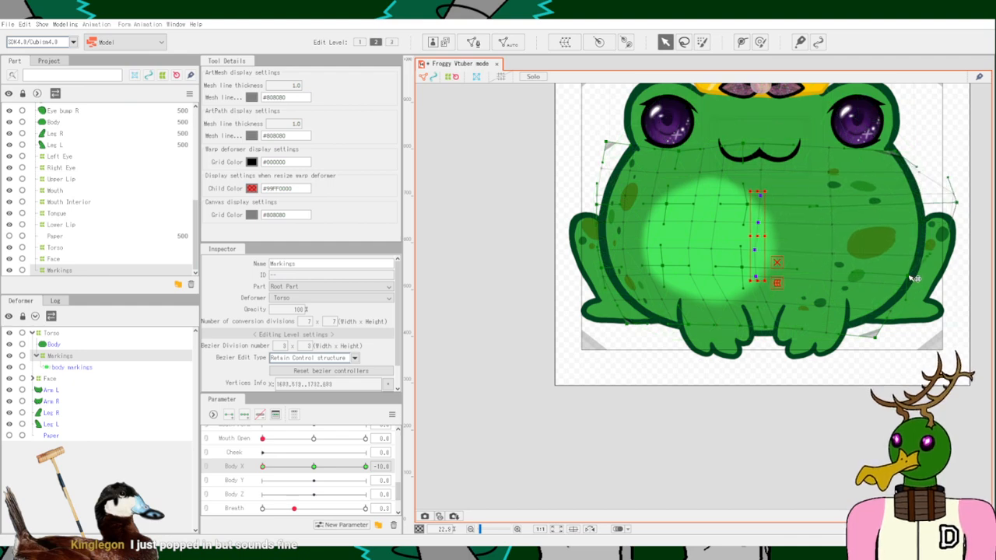
drag(910, 276, 943, 261)
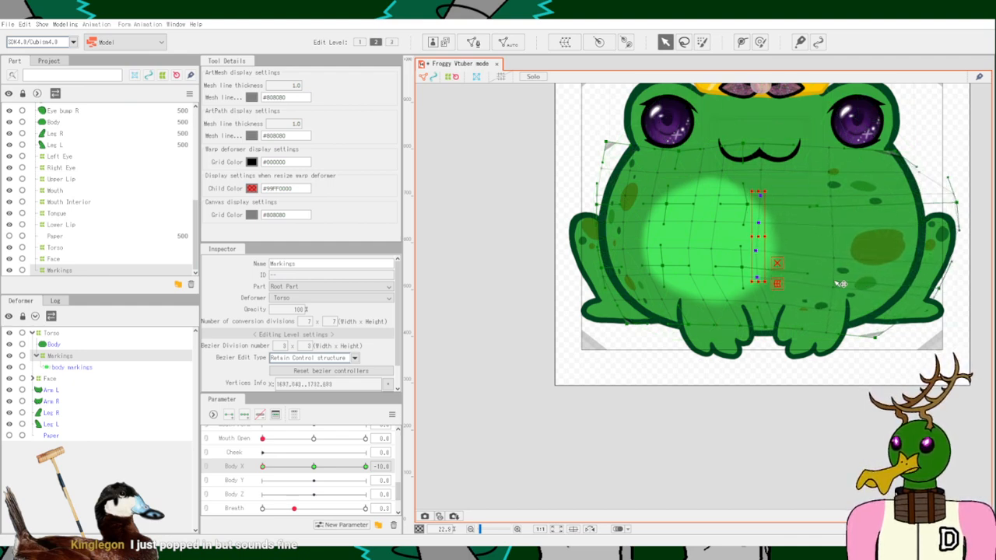
drag(262, 466, 223, 480)
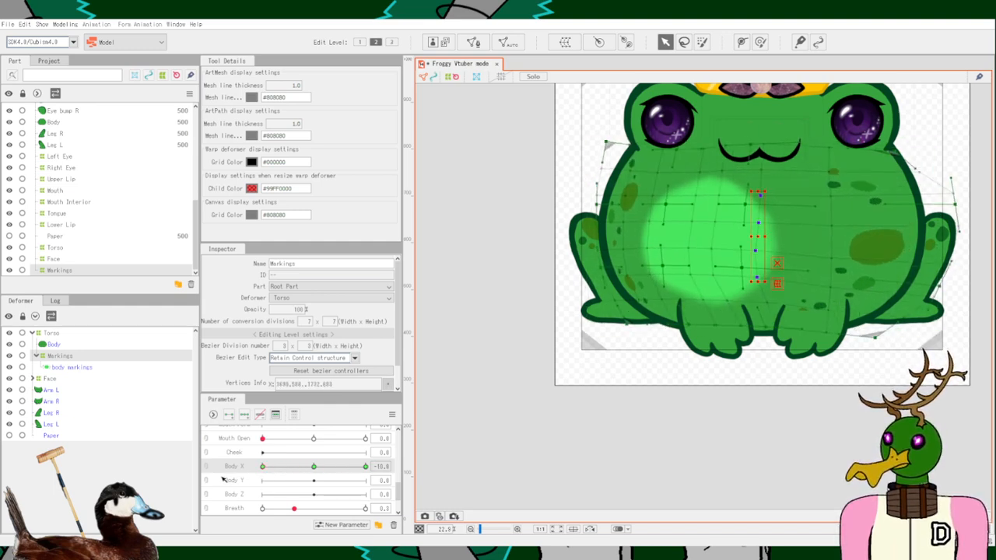
drag(938, 285, 919, 261)
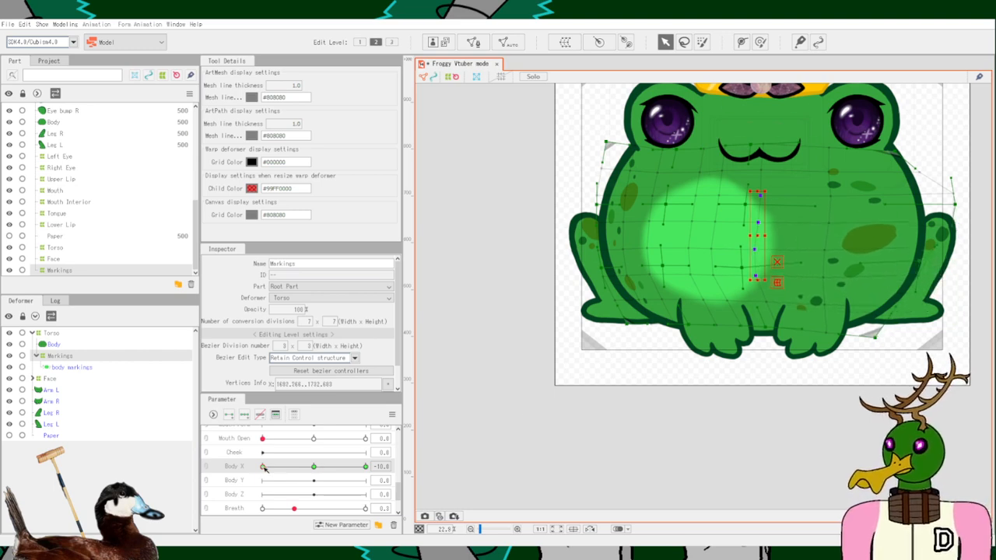
Shift both right inner Bezier points of the Markings deformer slightly right to widen the belly patch, then deselect the deformer.
drag(265, 467, 243, 456)
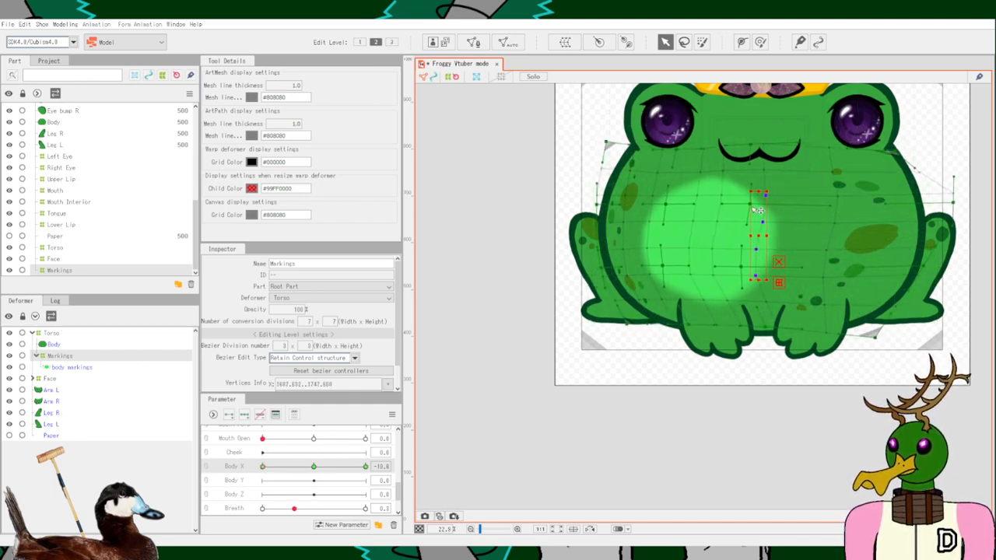
drag(758, 210, 756, 226)
drag(742, 268, 751, 269)
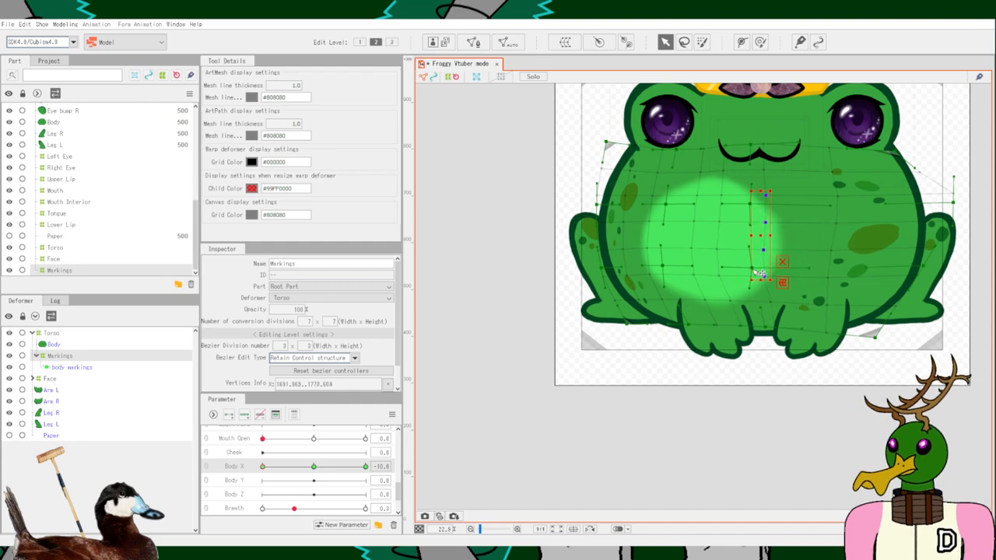
drag(750, 204, 755, 205)
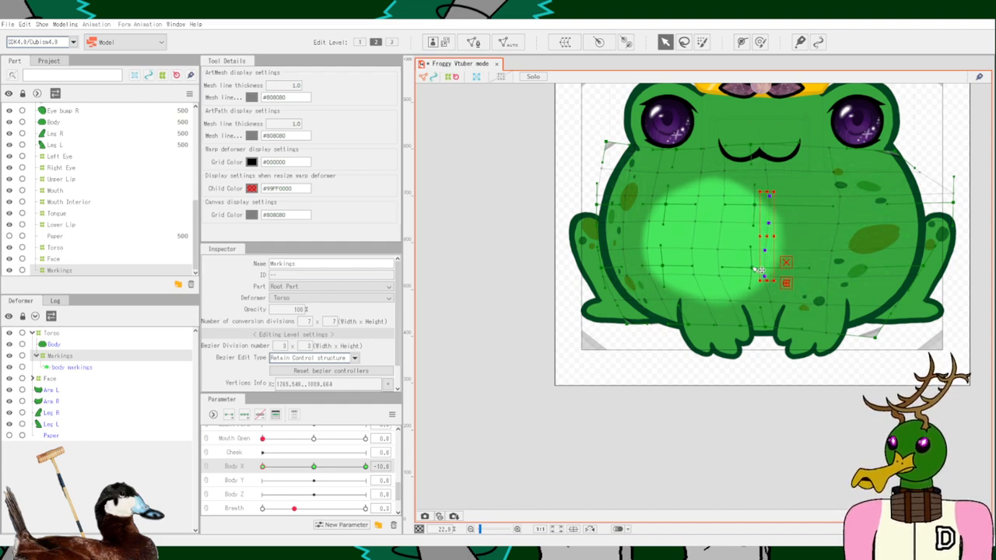
drag(752, 268, 760, 268)
click(778, 384)
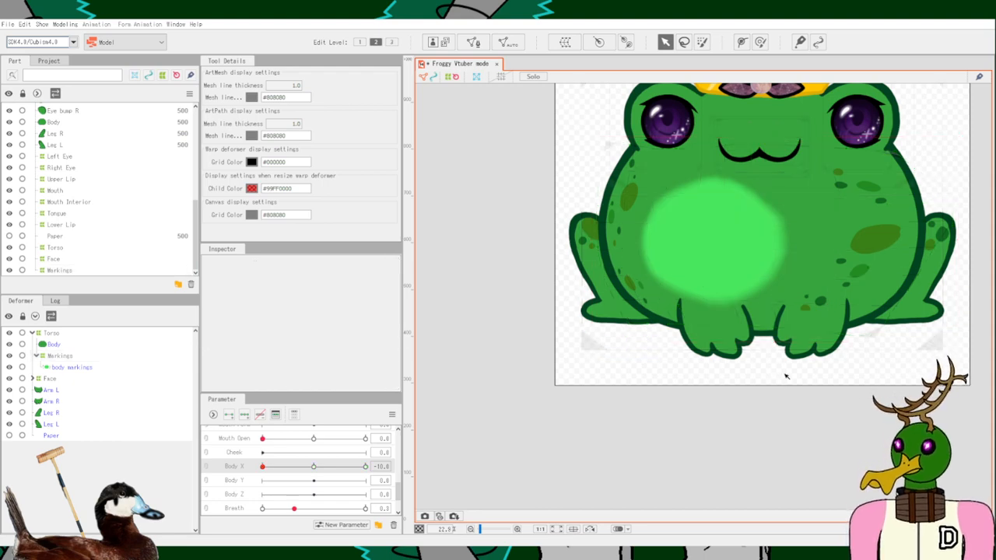
Check the turn, then apply Reflect Motion to the Markings deformer on Body X to mirror the -10 pose.
drag(262, 467, 239, 484)
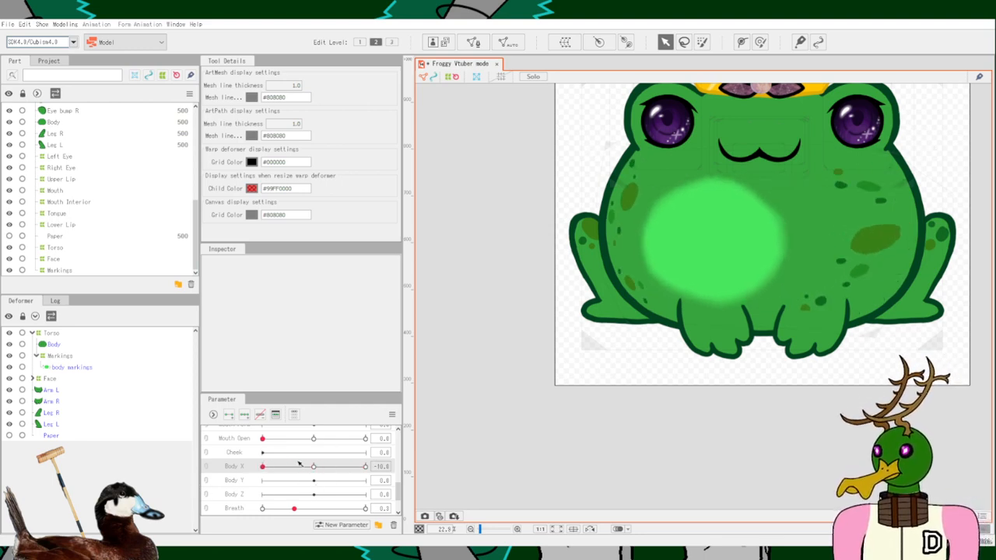
click(58, 356)
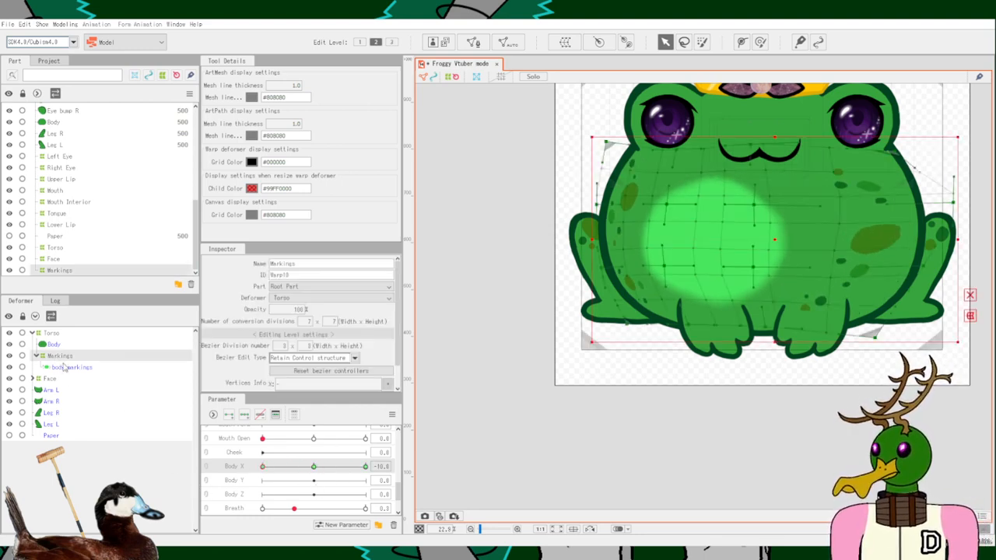
click(391, 414)
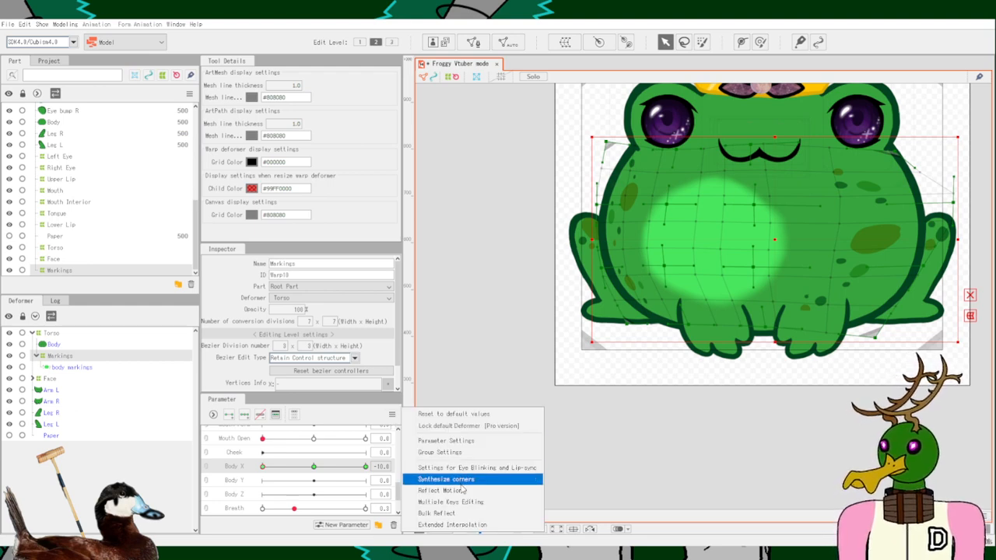
click(464, 491)
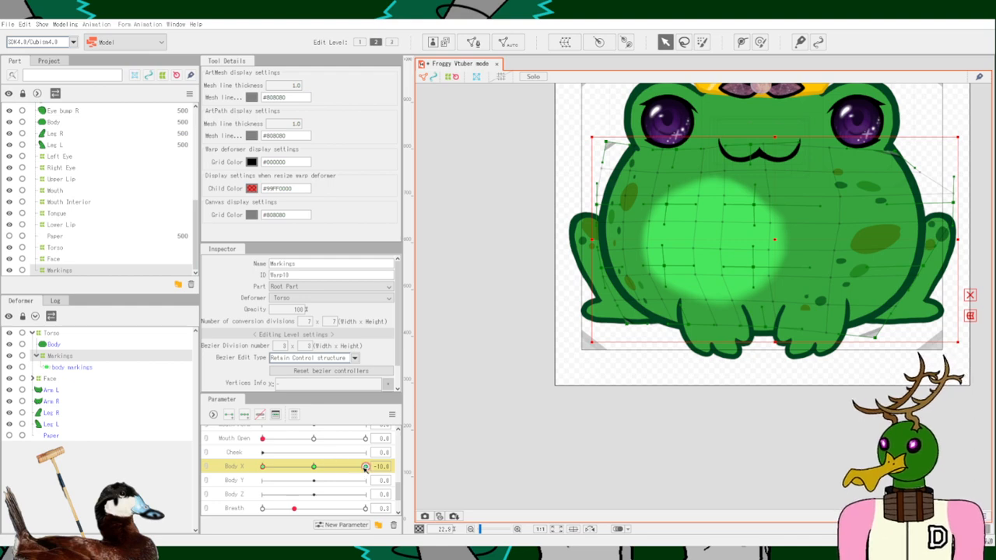
Preview the body markings across the full Body X range, ending at 10, and examine the whole frog.
drag(365, 467, 225, 377)
click(567, 417)
scroll(700, 387, down, 2)
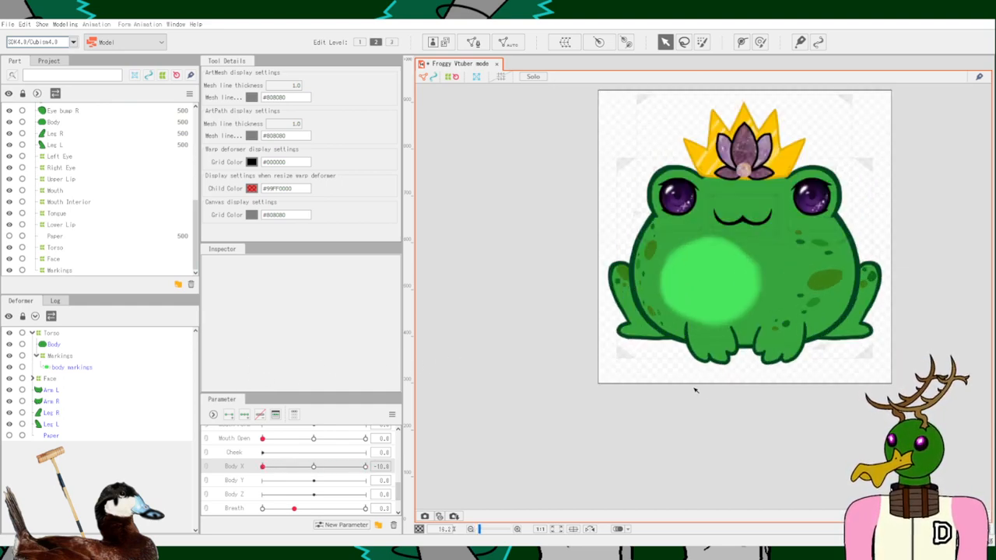
drag(262, 467, 372, 433)
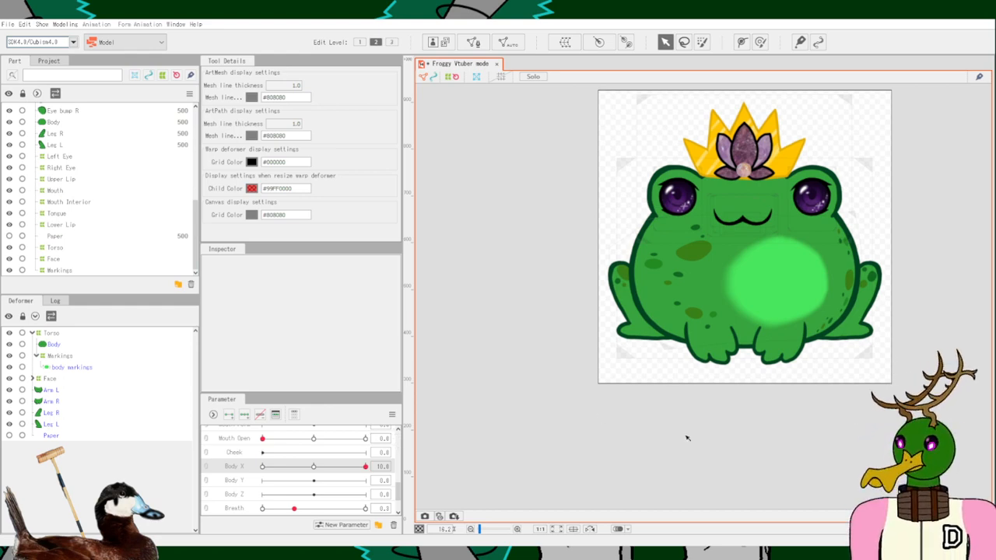
scroll(789, 371, up, 2)
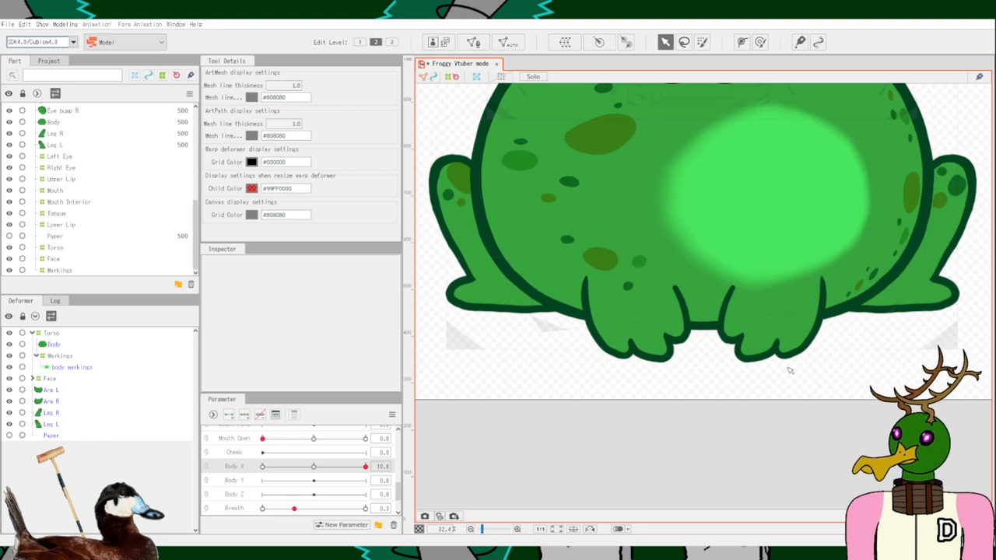
scroll(789, 371, down, 1)
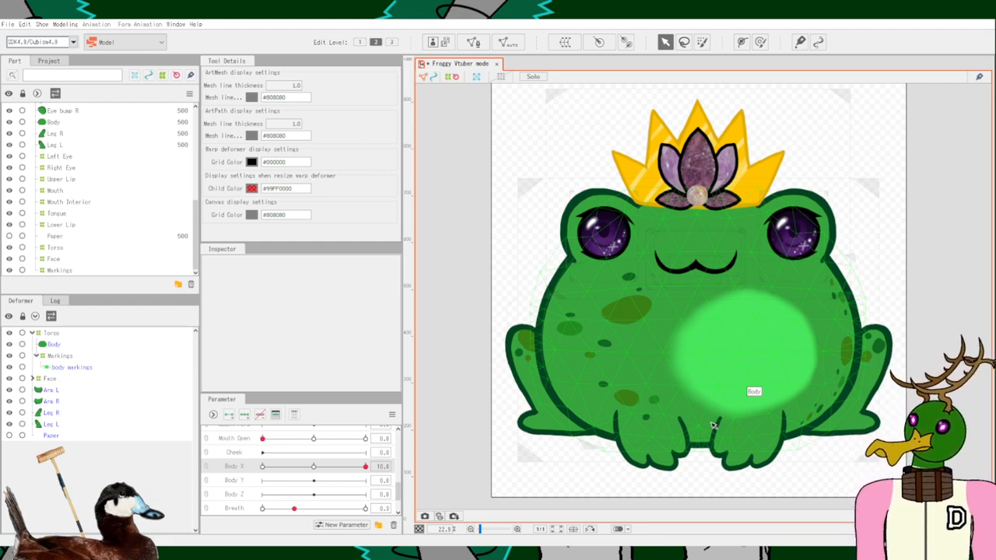
Select the arm and leg meshes in turn to check which side of the frog each L and R name refers to.
click(53, 402)
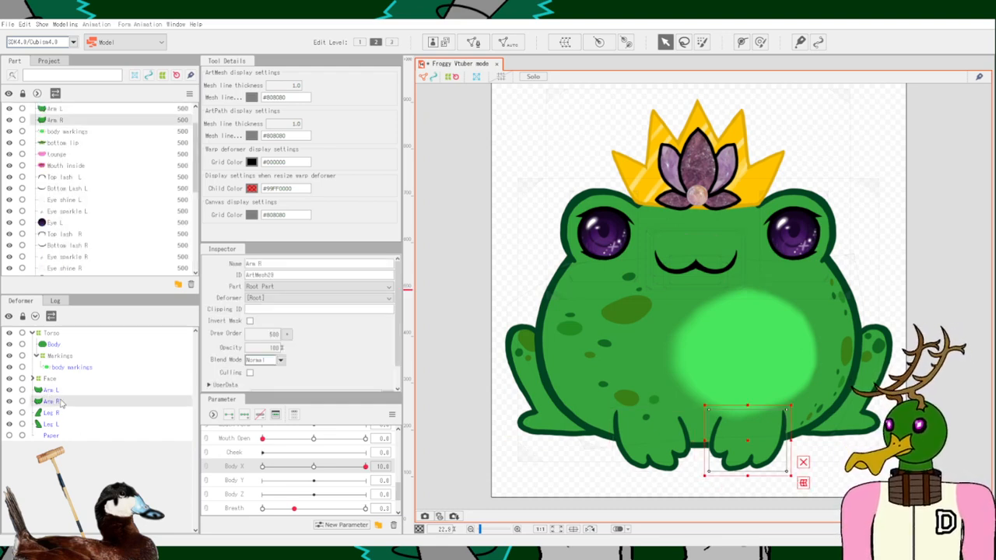
click(62, 392)
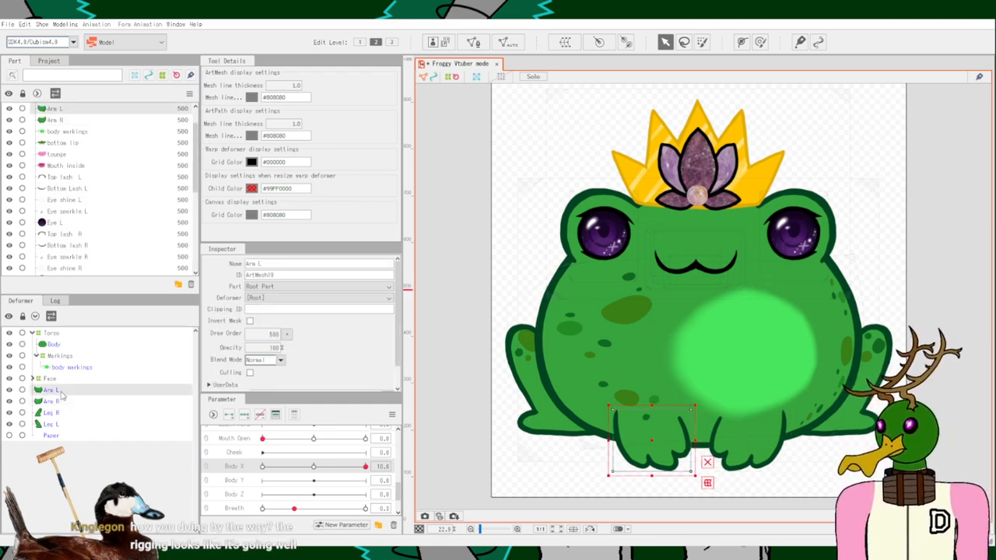
click(57, 403)
click(59, 392)
click(58, 402)
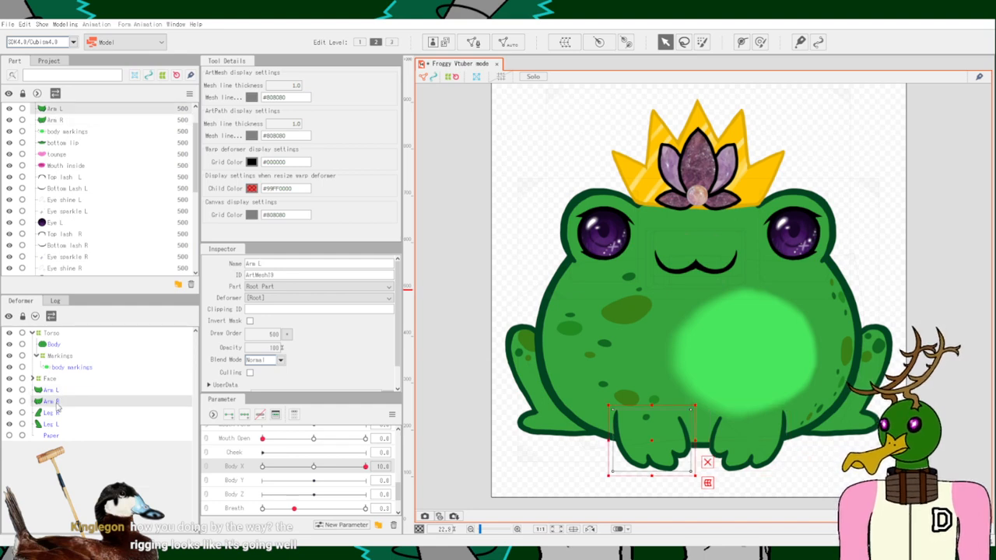
click(61, 382)
click(59, 389)
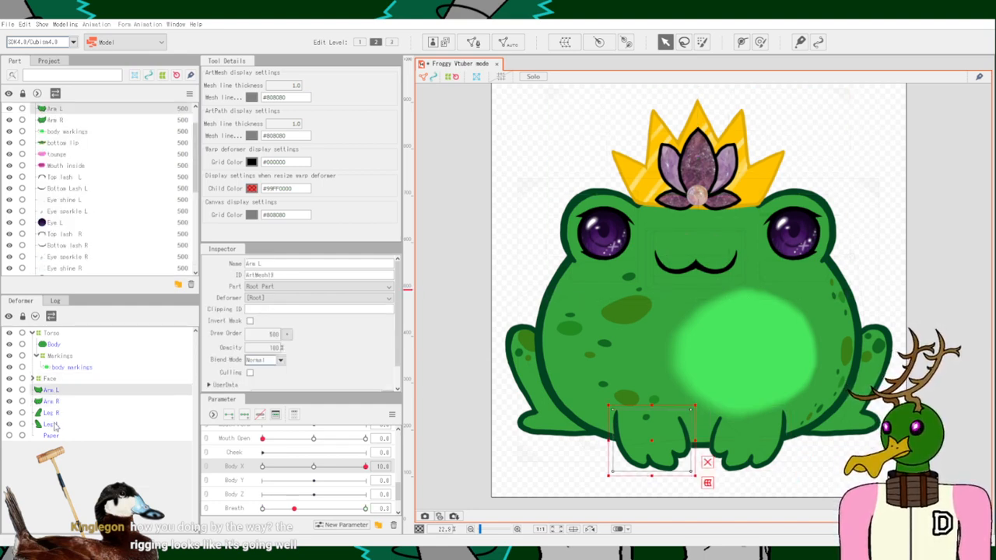
click(56, 424)
click(57, 412)
click(57, 401)
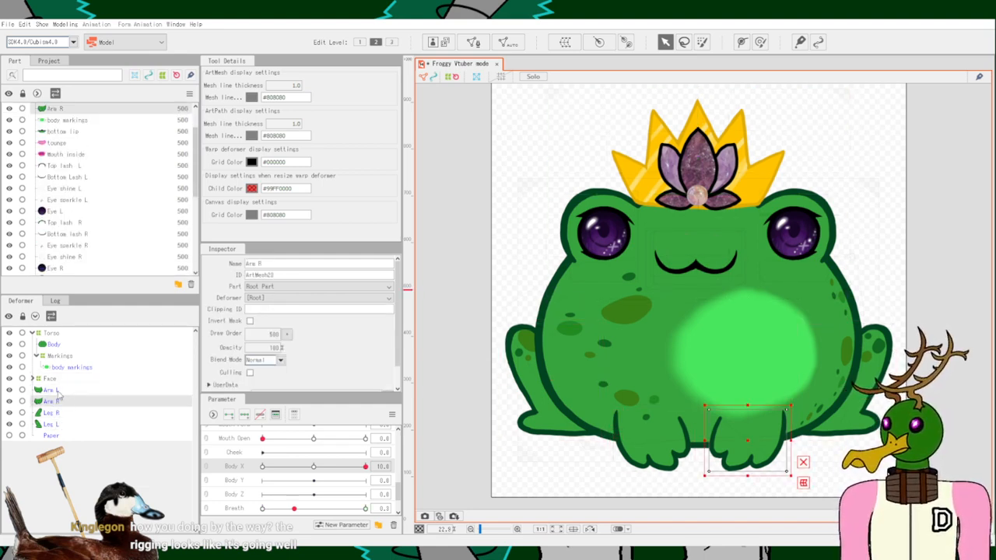
Rename the Arm L mesh as Arm R and set its ID to ArmR.
click(56, 390)
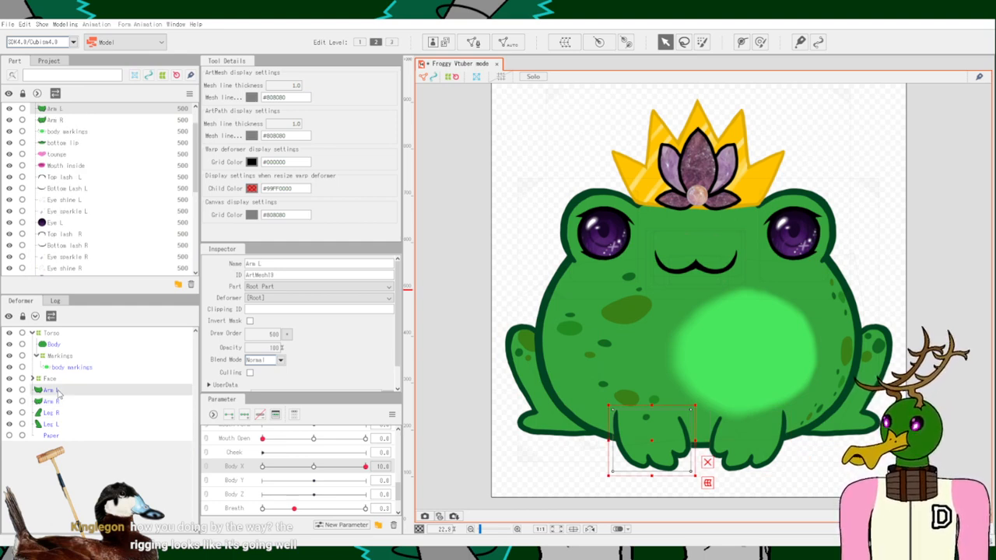
double_click(280, 265)
text(R)
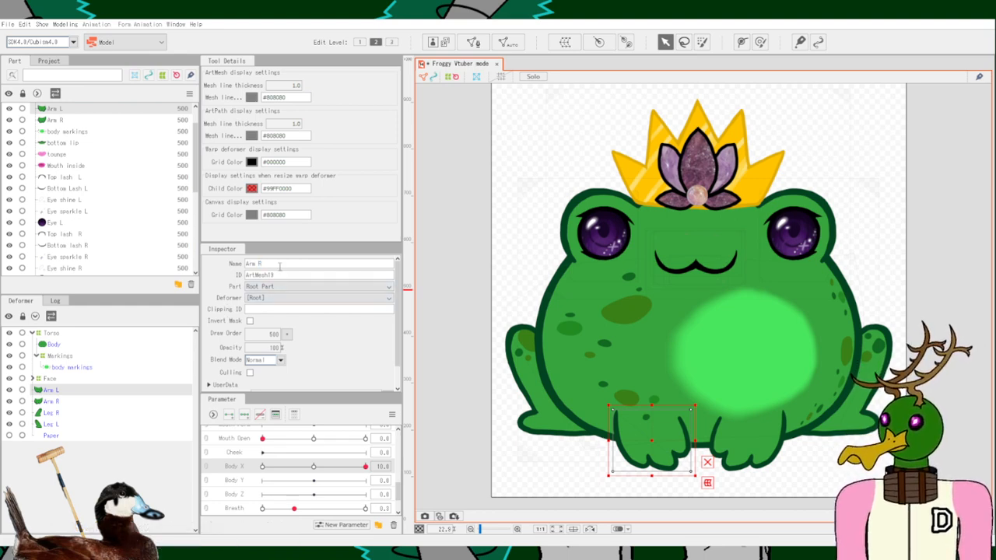
click(292, 277)
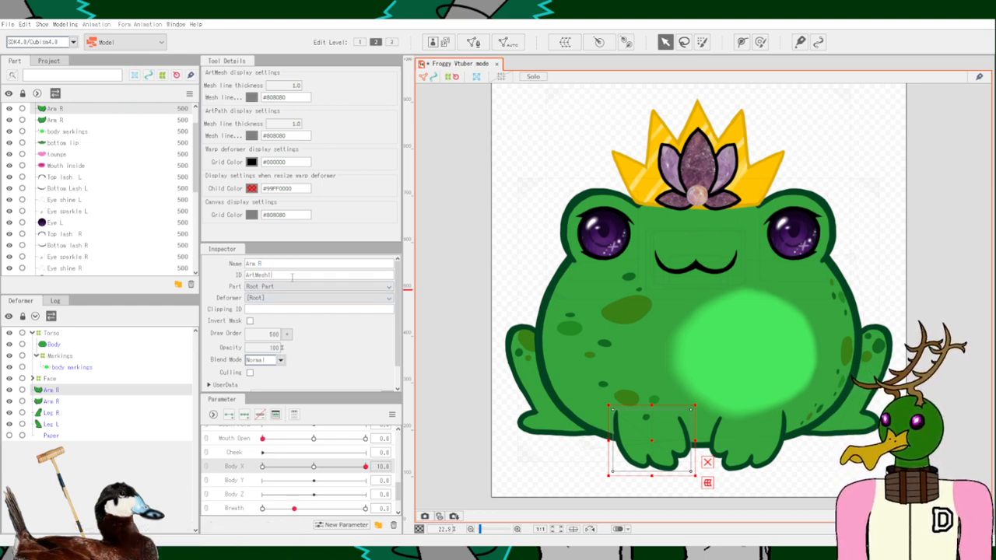
key(BackSpace)
key(BackSpace)
key(BackSpace)
key(BackSpace)
key(BackSpace)
key(BackSpace)
key(BackSpace)
key(BackSpace)
text(Arm)
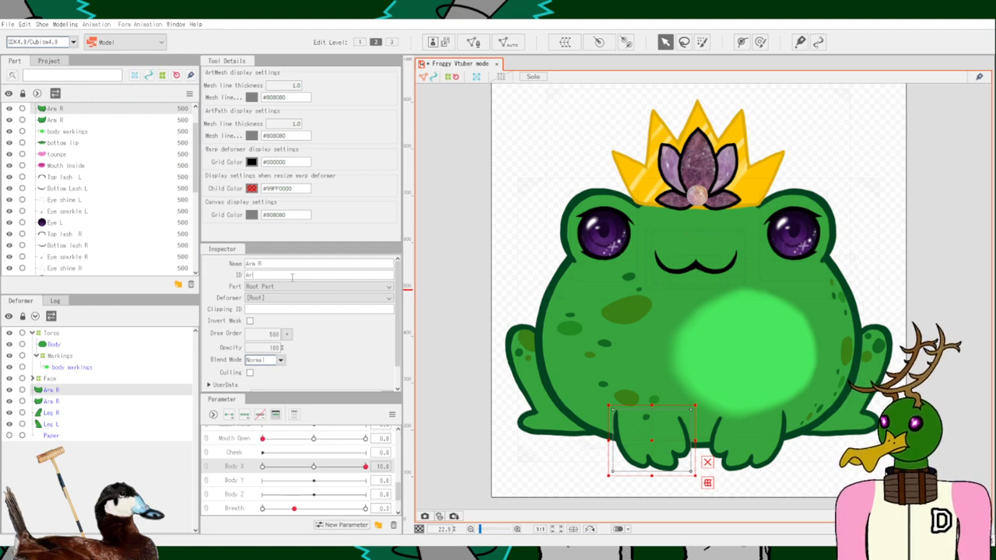
text(_R)
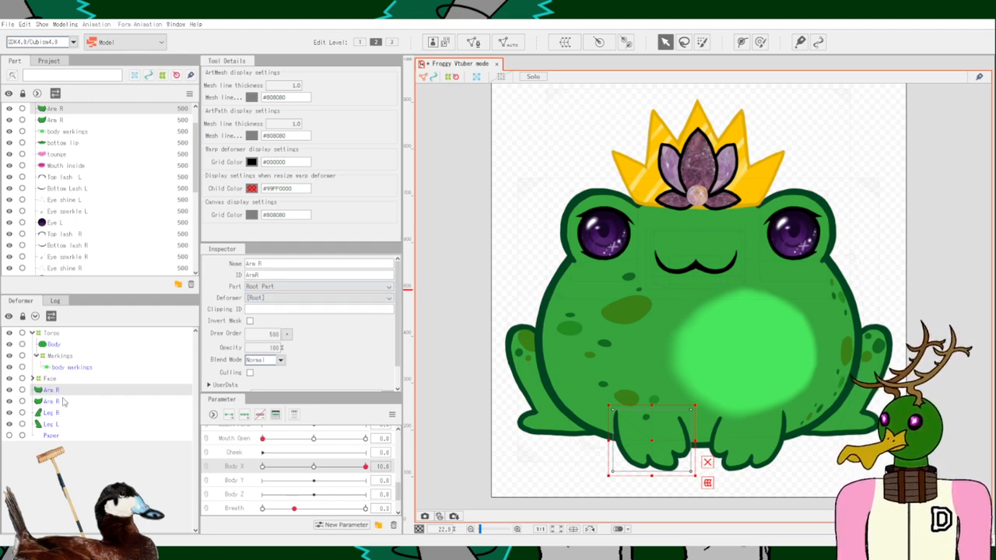
Rename the second Arm R mesh, whose ID is ArtMesh20, as Arm L and set its ID to ArmL.
click(63, 400)
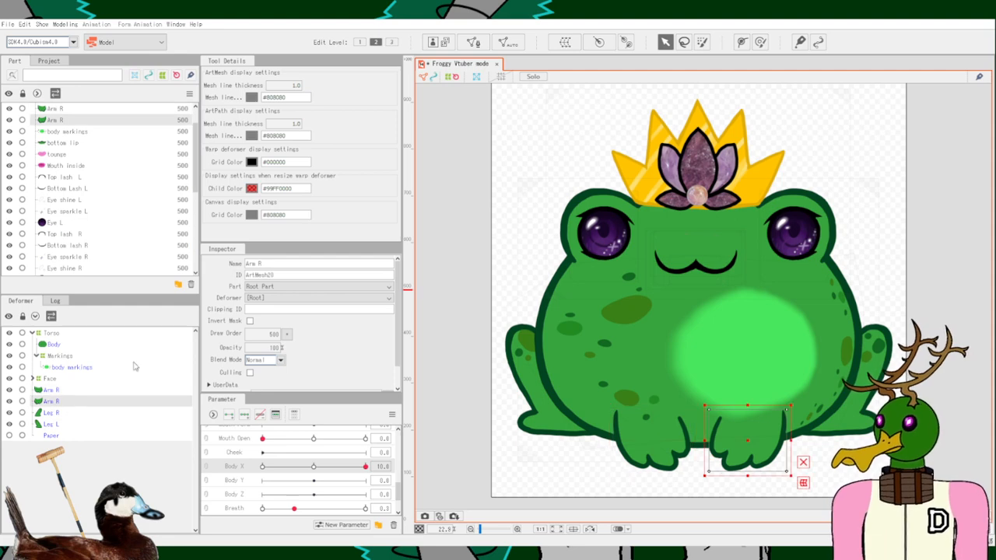
click(279, 274)
key(BackSpace)
key(BackSpace)
key(BackSpace)
key(BackSpace)
key(BackSpace)
key(BackSpace)
key(BackSpace)
key(BackSpace)
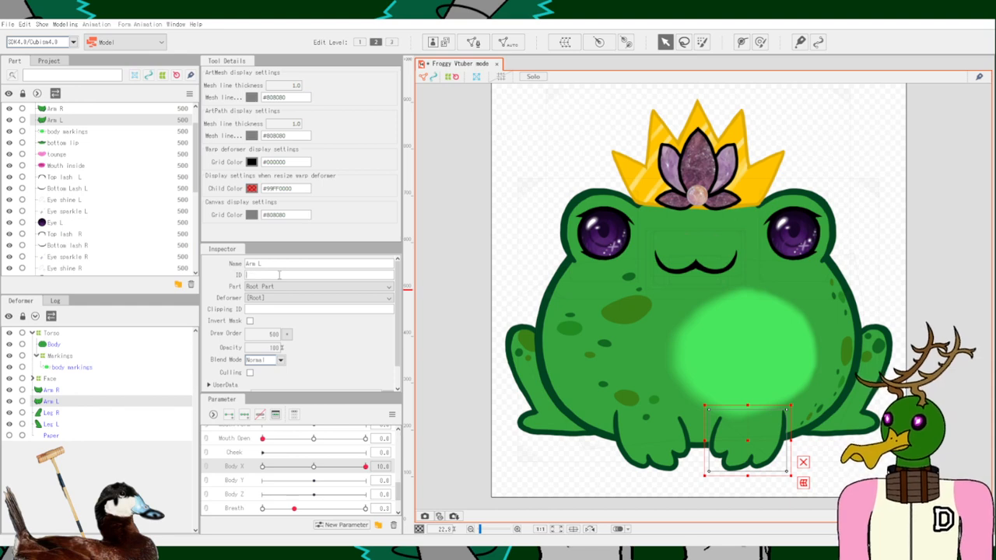
text(Arm L)
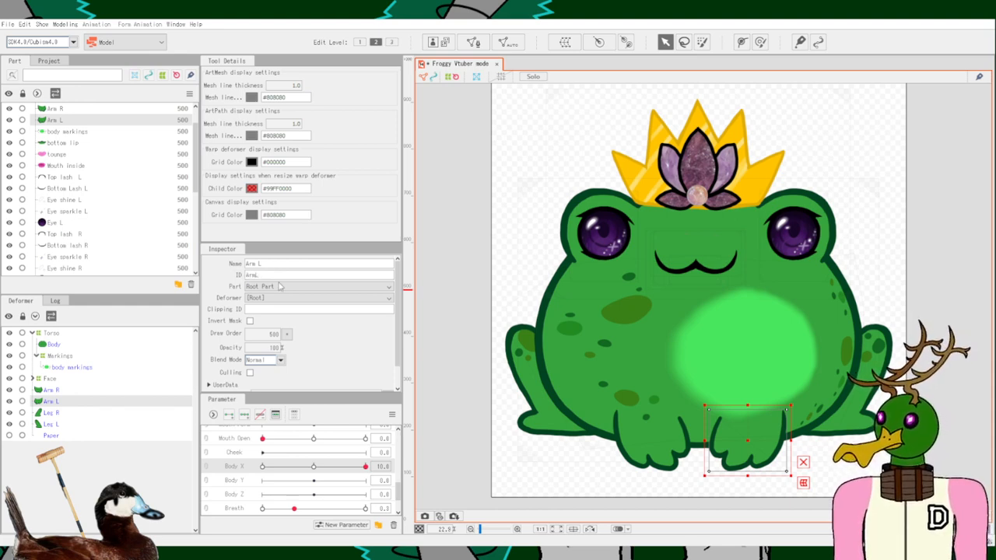
key(Return)
Select the two arm meshes alternately to check which side of the frog each L and R name refers to.
click(53, 424)
click(62, 402)
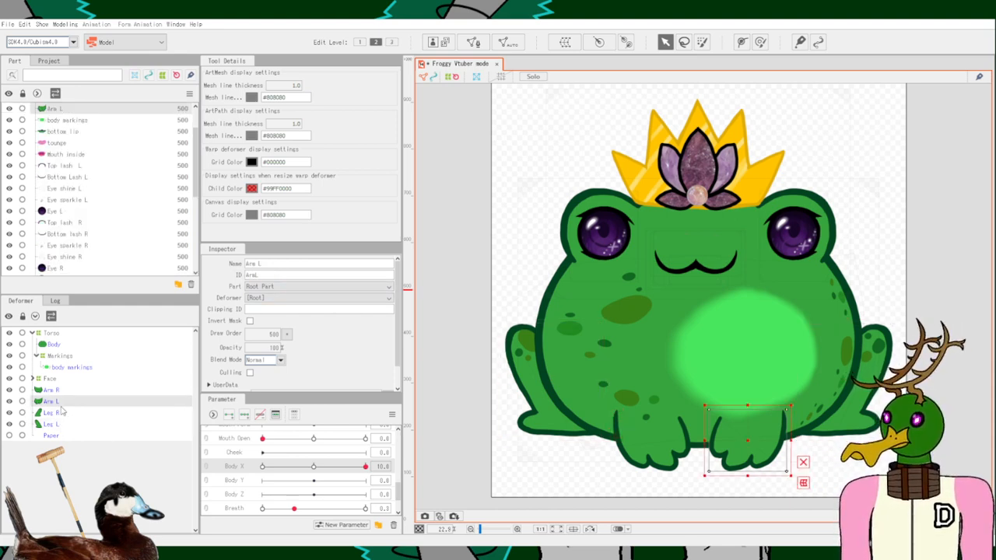
click(63, 390)
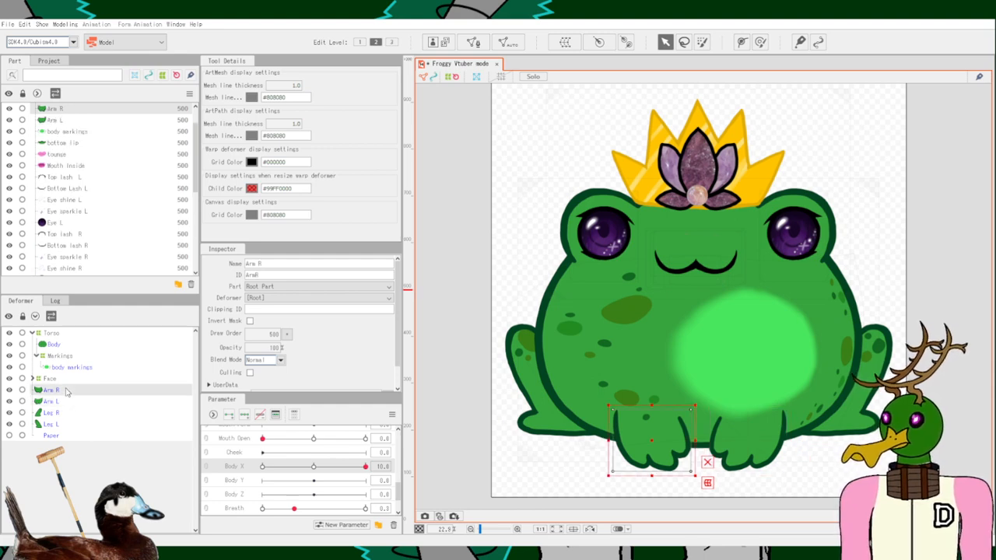
click(62, 402)
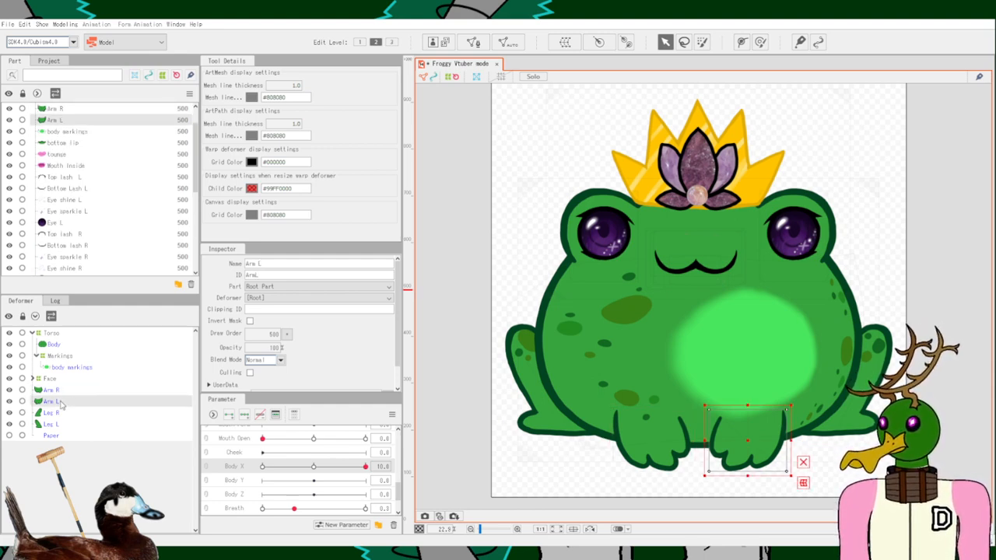
click(61, 392)
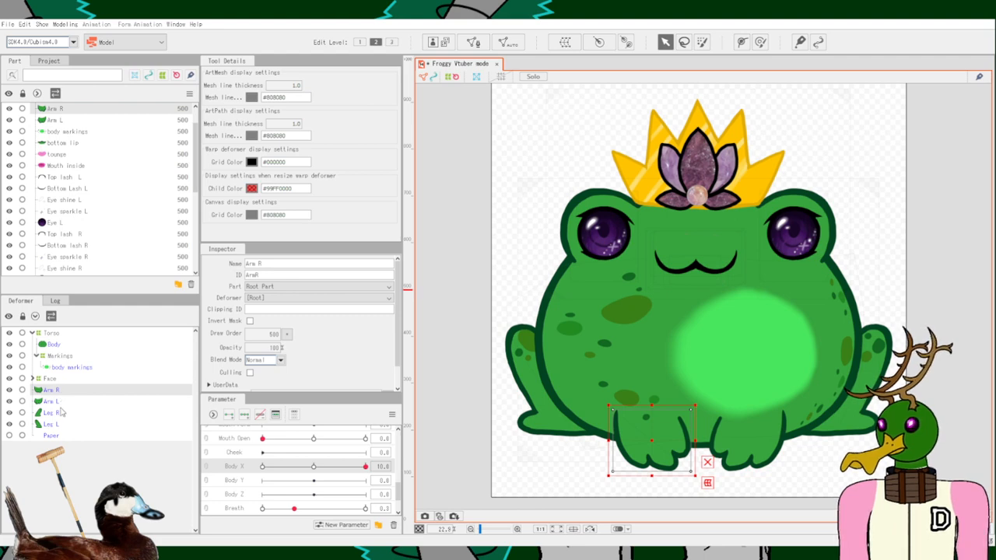
click(62, 402)
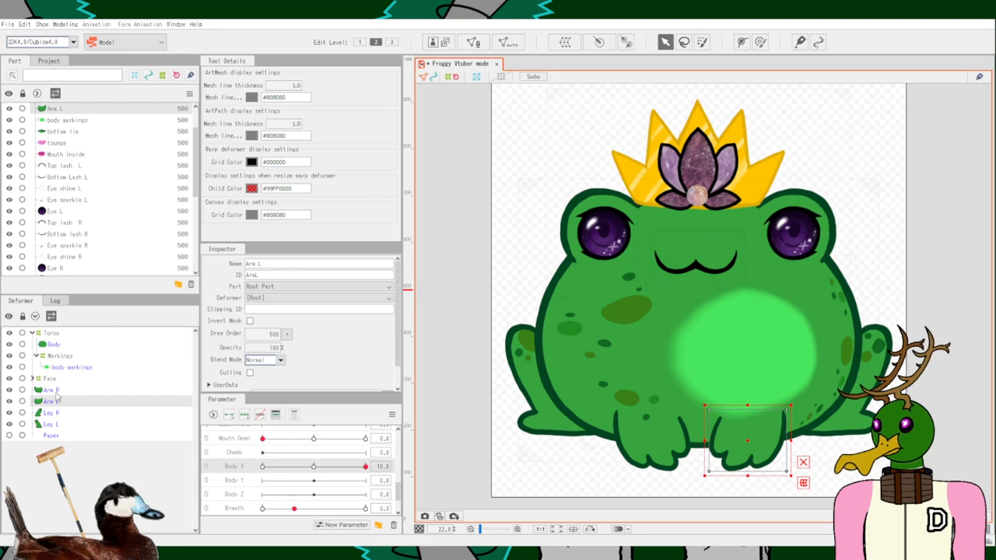
click(56, 392)
click(56, 403)
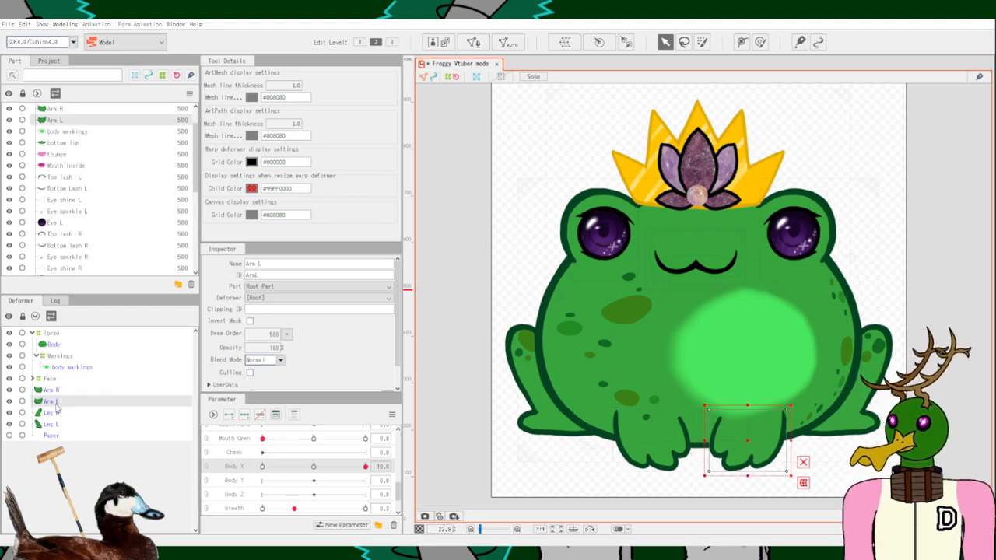
Append llll to the Arm R mesh's ID to free it, and rename the Arm L mesh as Arm R with ID ArmR.
click(60, 391)
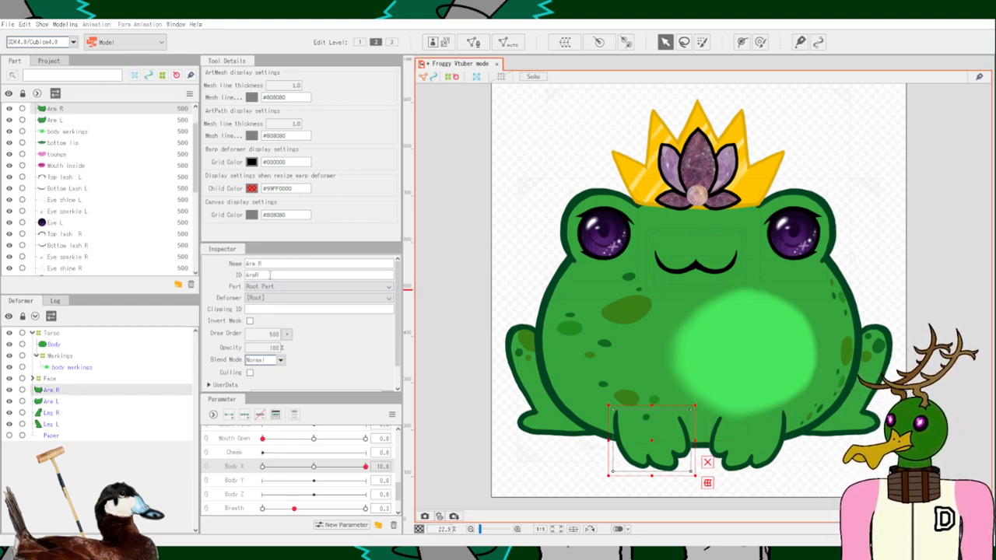
text(llll)
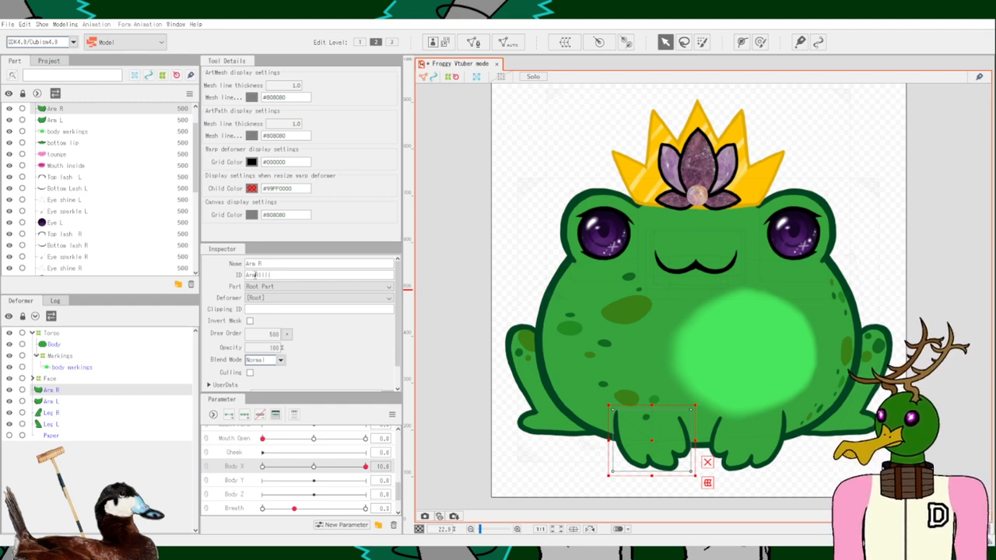
click(61, 401)
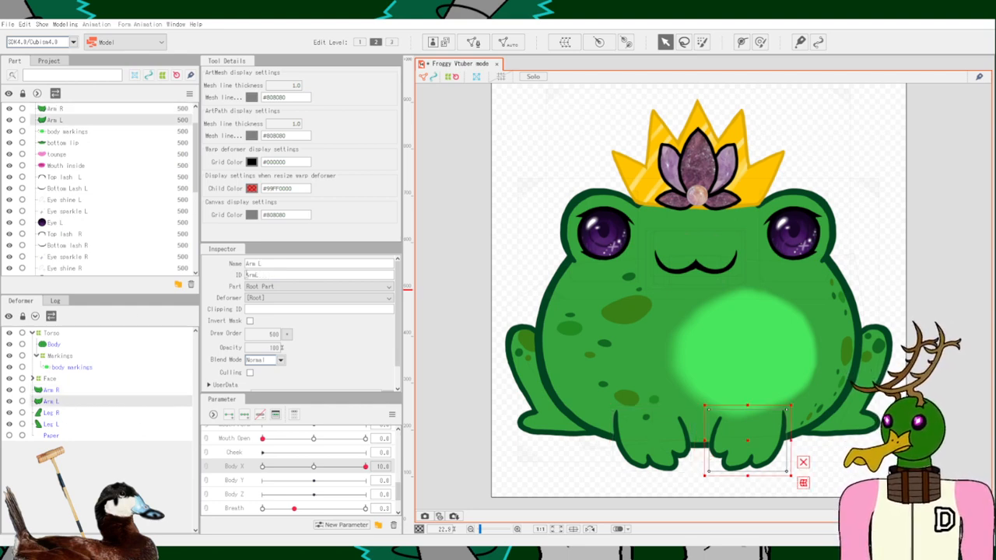
text(R)
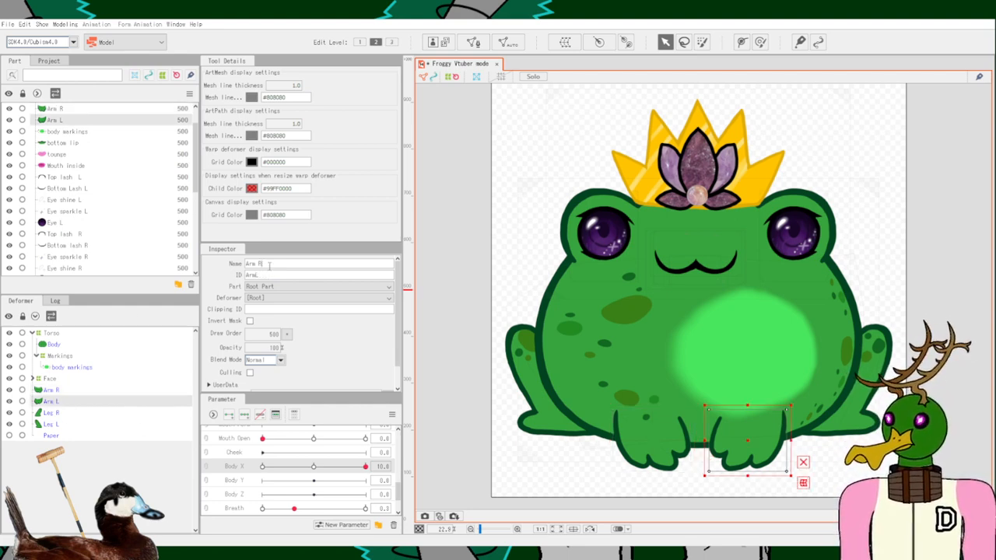
key(Return)
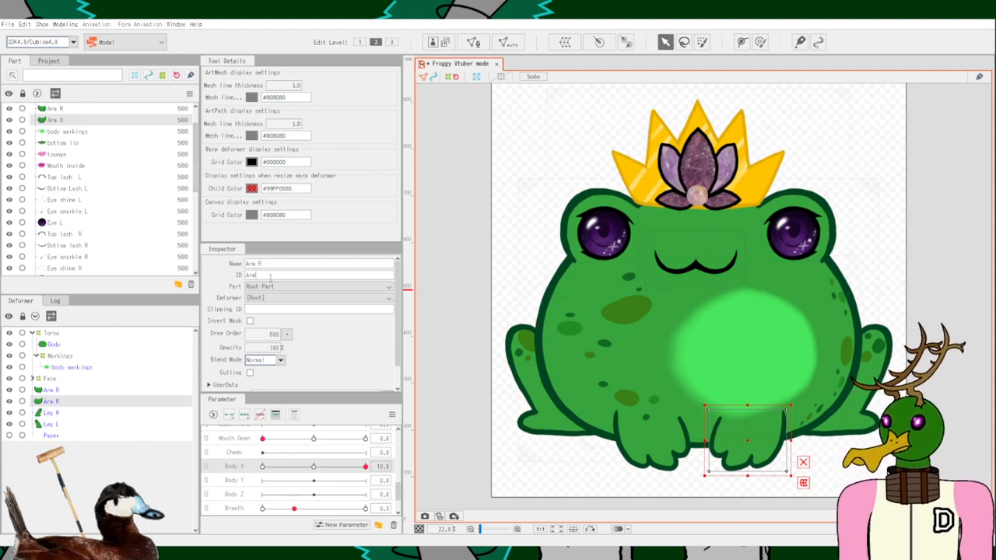
text(R)
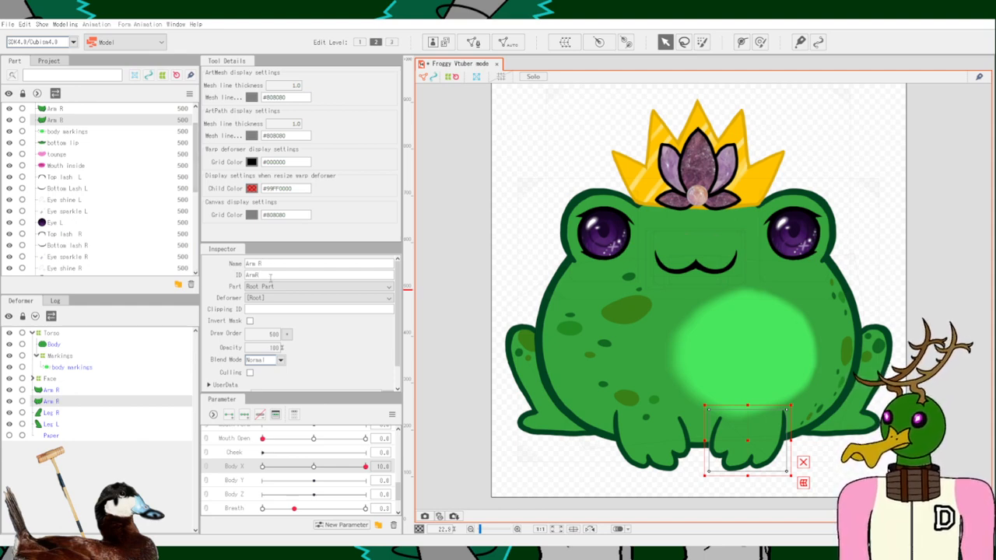
Rename the arm mesh whose ID is ArmRllll as Arm L and set its ID to ArmL.
click(70, 392)
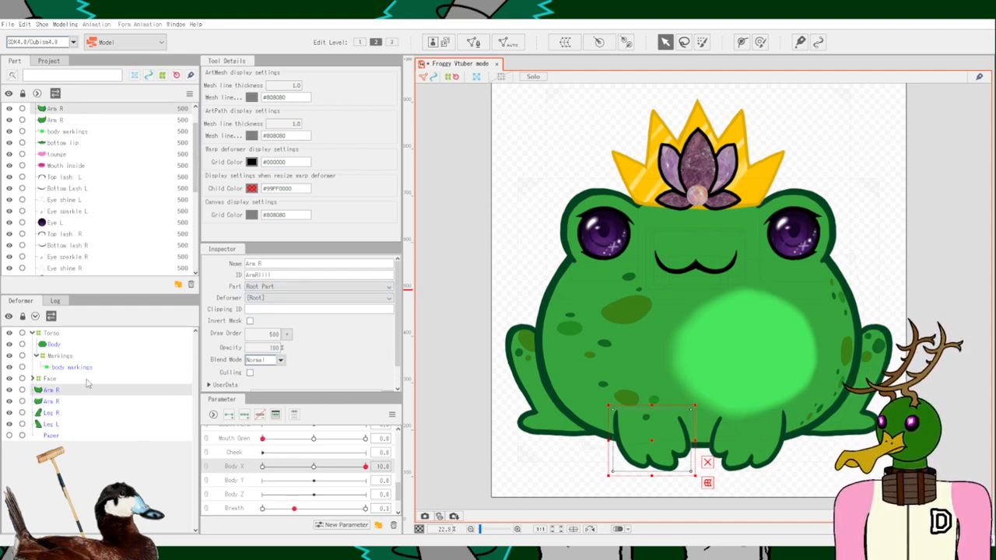
click(278, 277)
key(BackSpace)
key(BackSpace)
key(BackSpace)
key(BackSpace)
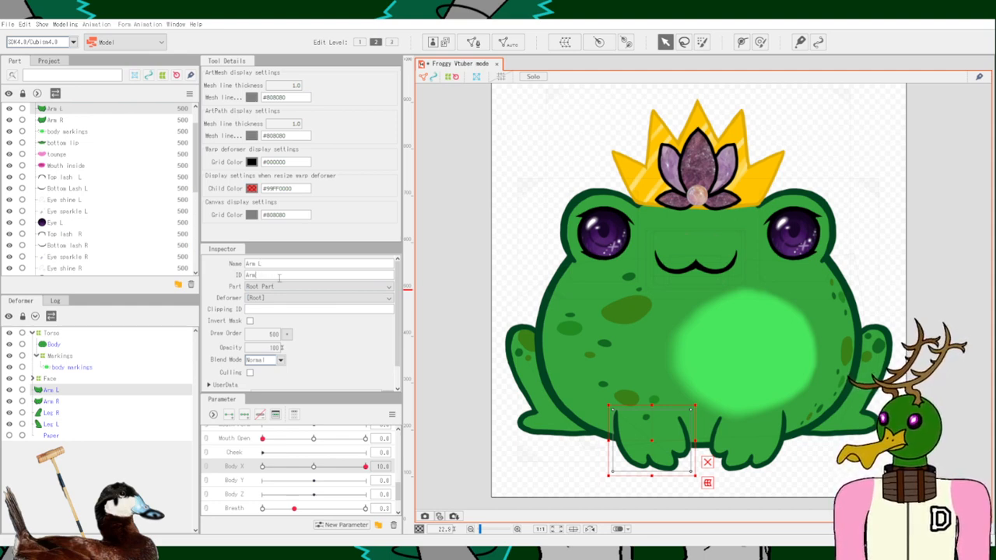
key(Return)
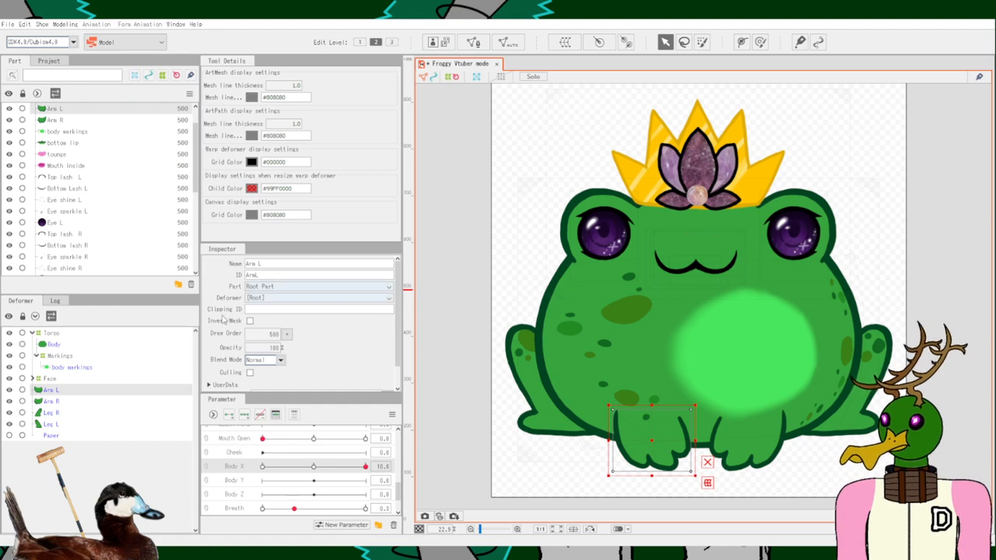
Check the corrected Arm L and Arm R names and IDs against the frog's arms.
click(62, 413)
click(61, 402)
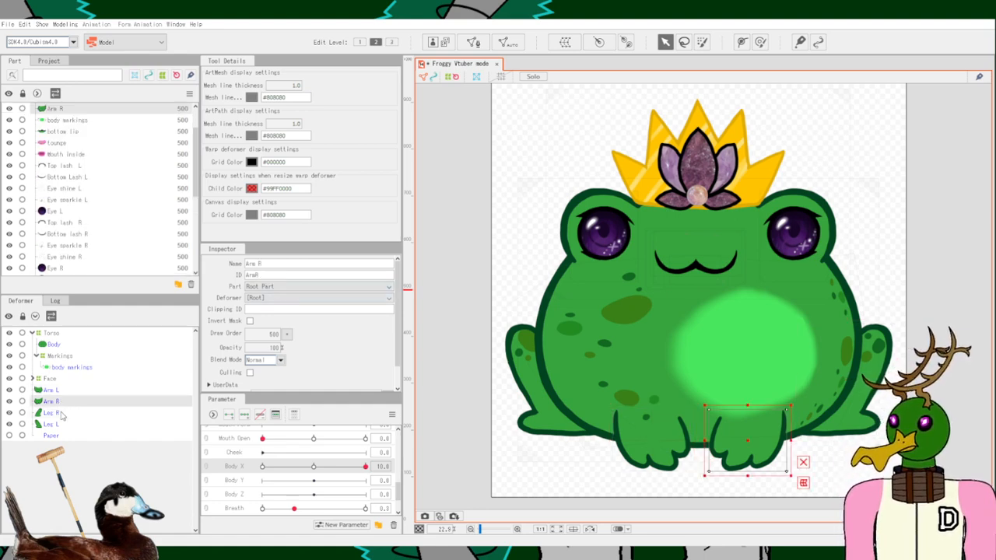
click(61, 414)
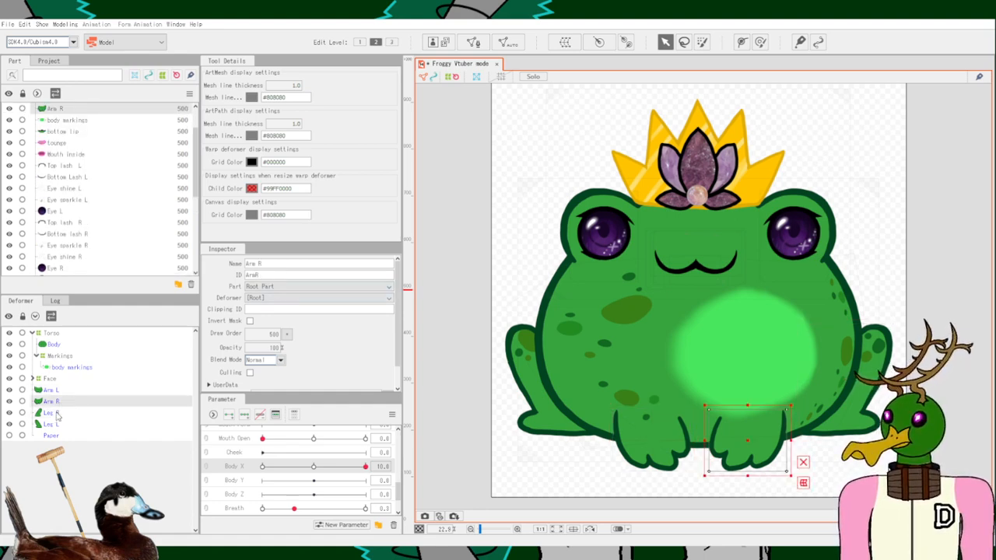
click(60, 392)
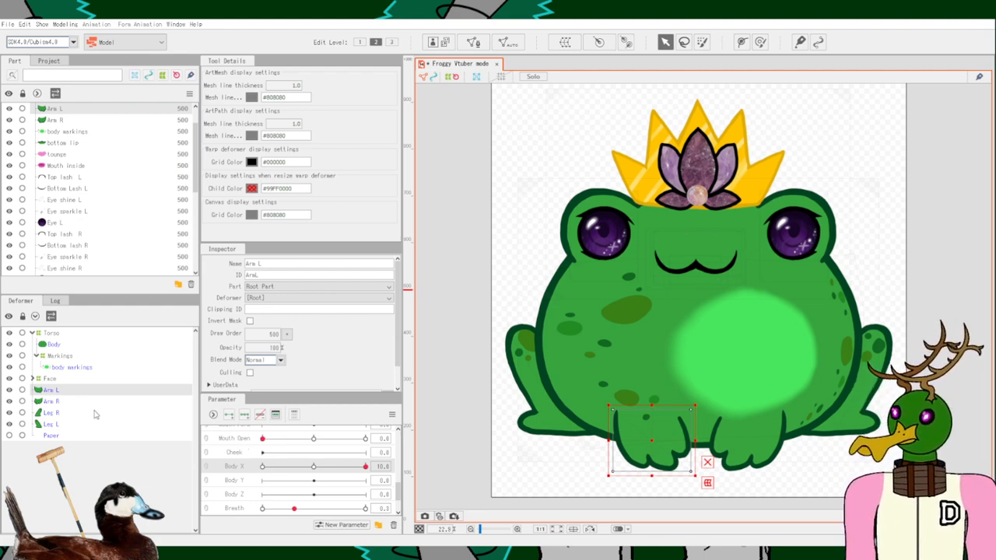
click(62, 401)
click(62, 391)
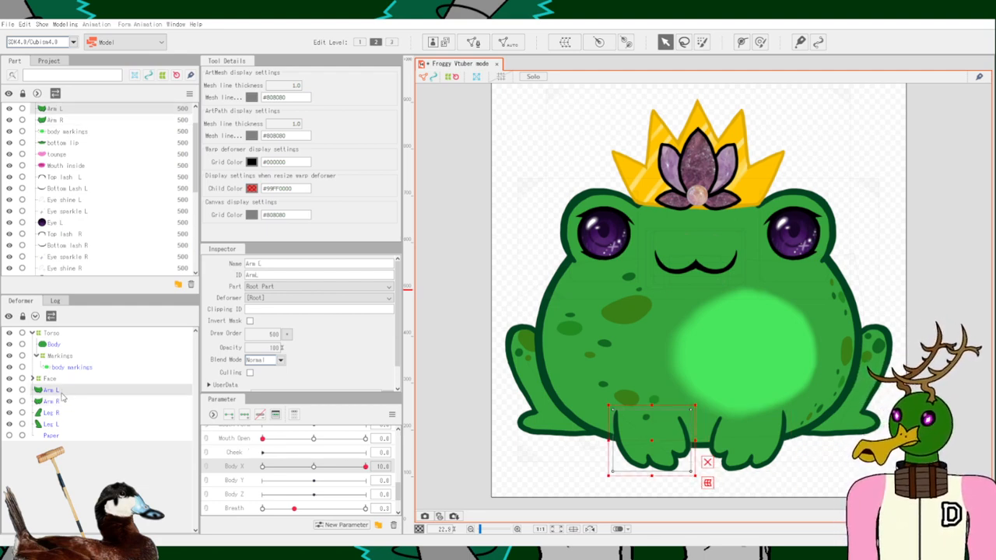
Try to squash the Arm L mesh upward from its lower edge, and undo the change.
scroll(698, 475, up, 2)
scroll(700, 478, up, 2)
scroll(701, 480, down, 2)
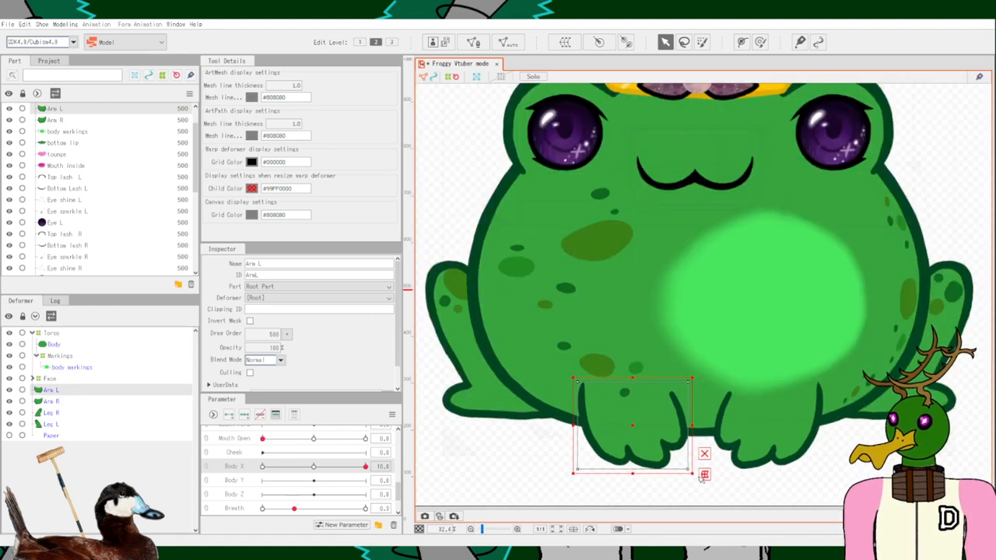
scroll(701, 478, down, 2)
scroll(700, 477, up, 4)
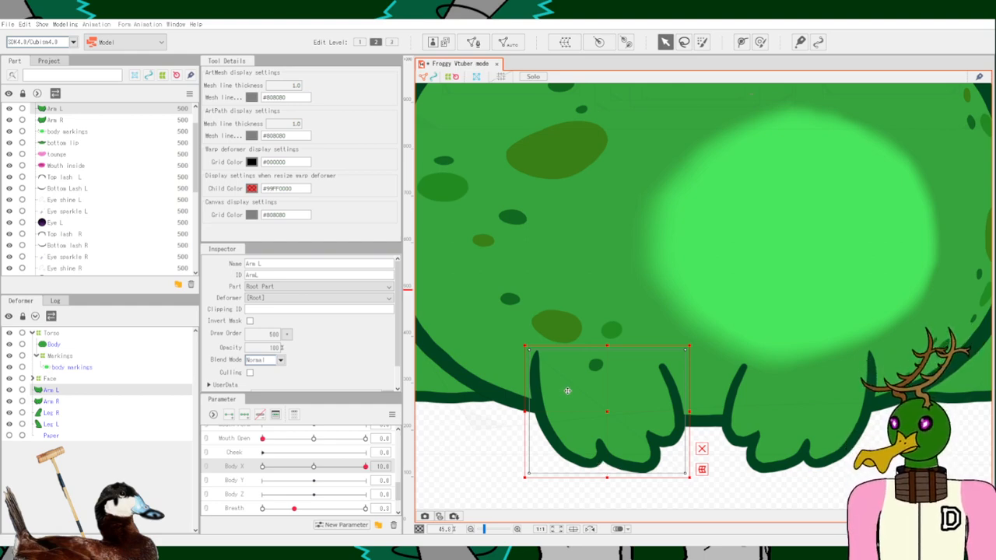
drag(609, 478, 603, 416)
key(ctrl+z)
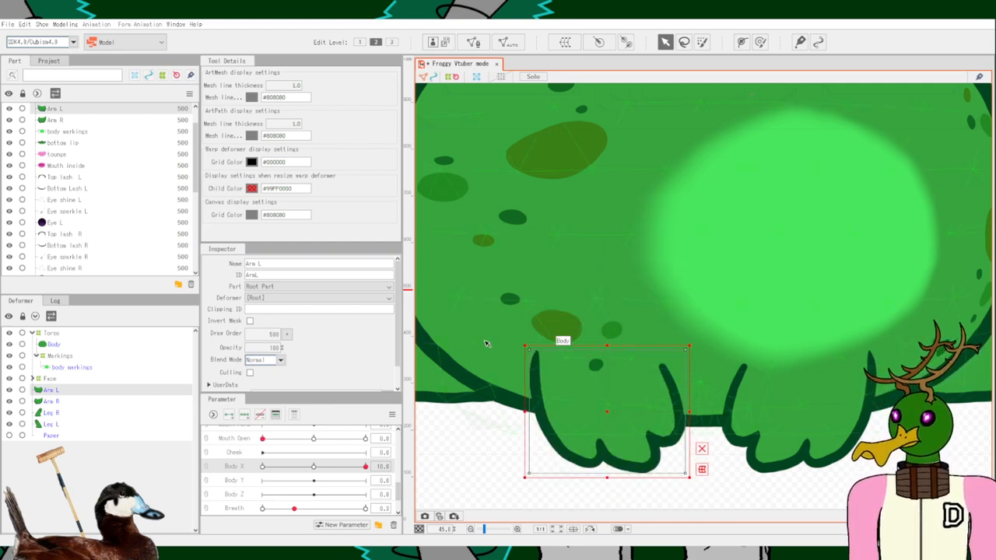
Try wrapping the Arm L mesh in a warp deformer named Arm Left, and undo its creation.
click(55, 402)
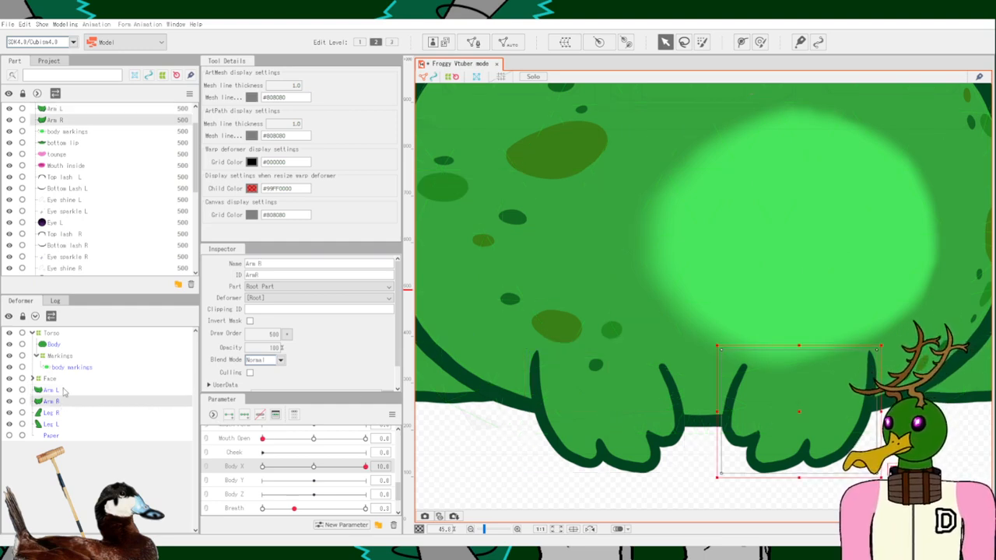
click(51, 391)
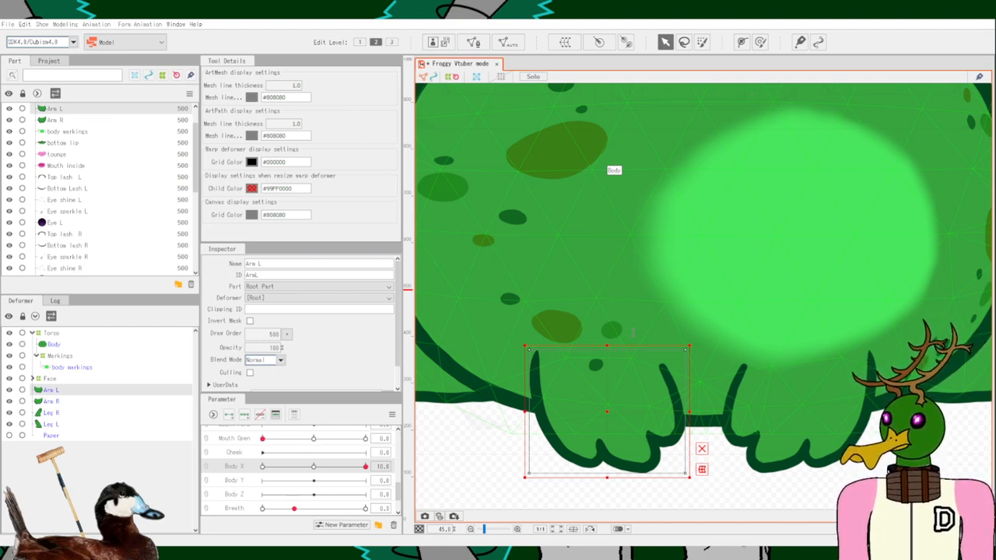
click(634, 460)
click(67, 414)
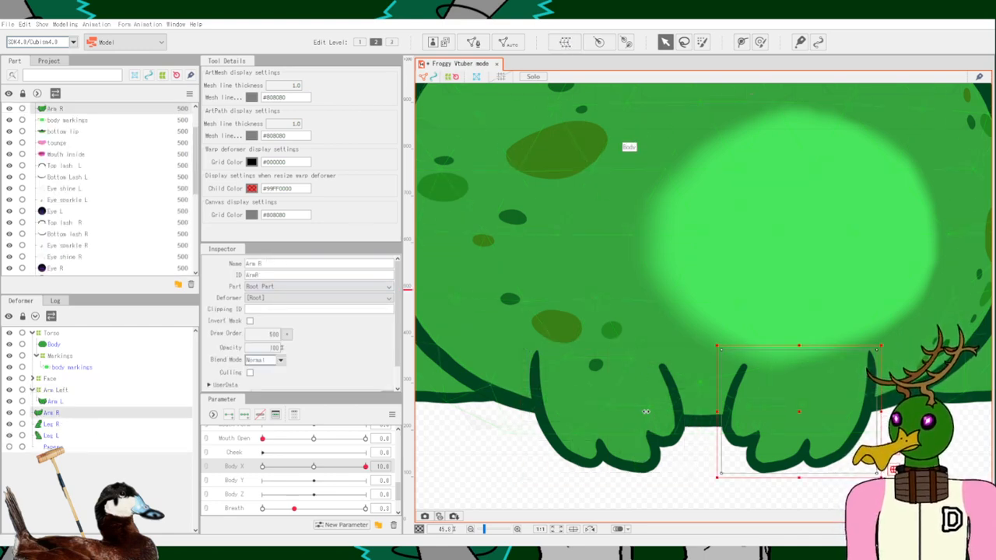
click(677, 459)
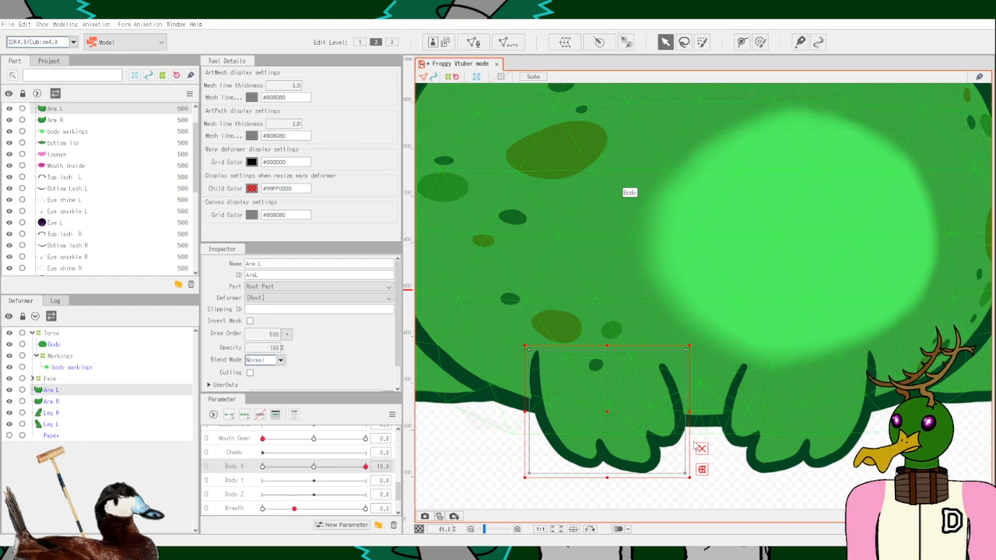
Try a warp deformer with 5 by 5 conversion divisions around the Arm L mesh, inspect its hierarchy, and undo it.
click(638, 457)
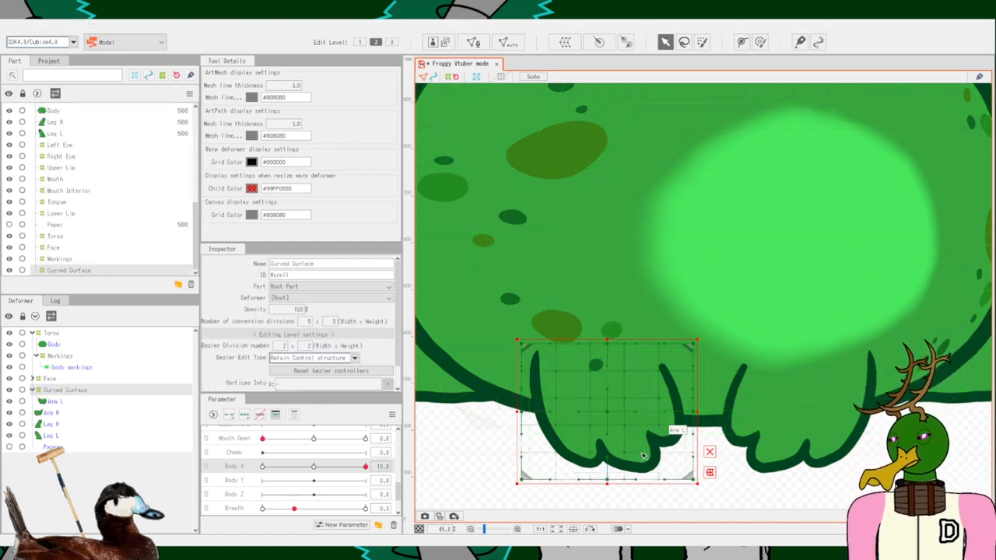
scroll(678, 402, down, 7)
scroll(673, 400, up, 2)
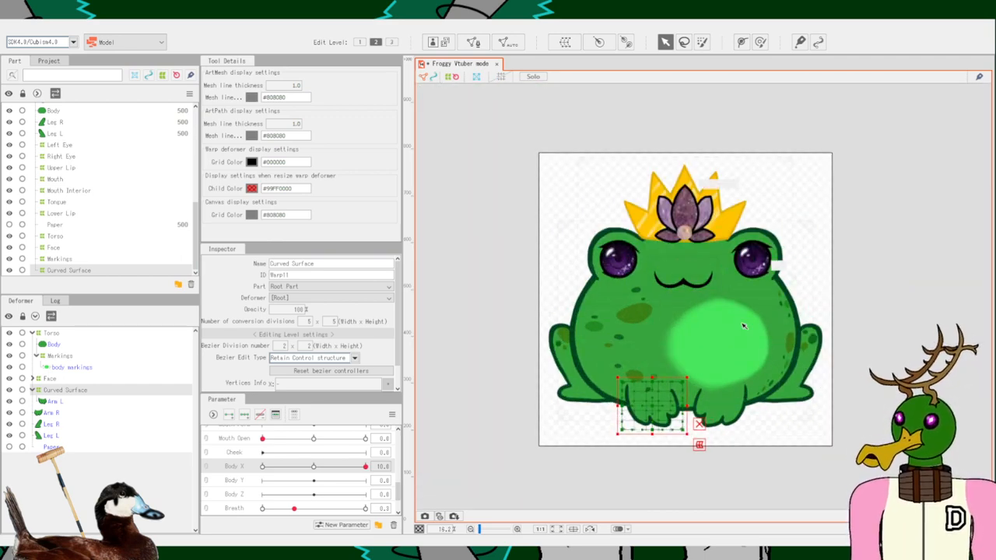
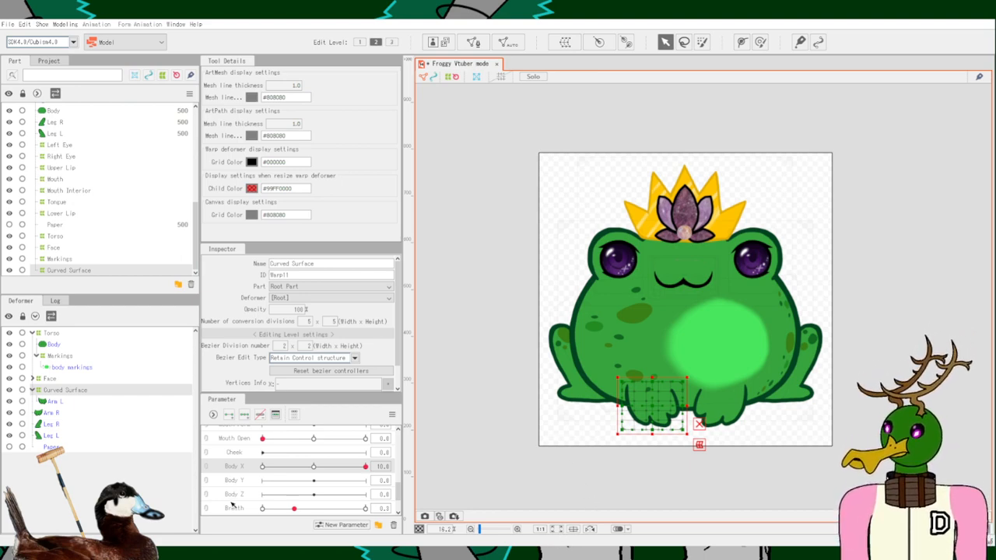
click(67, 402)
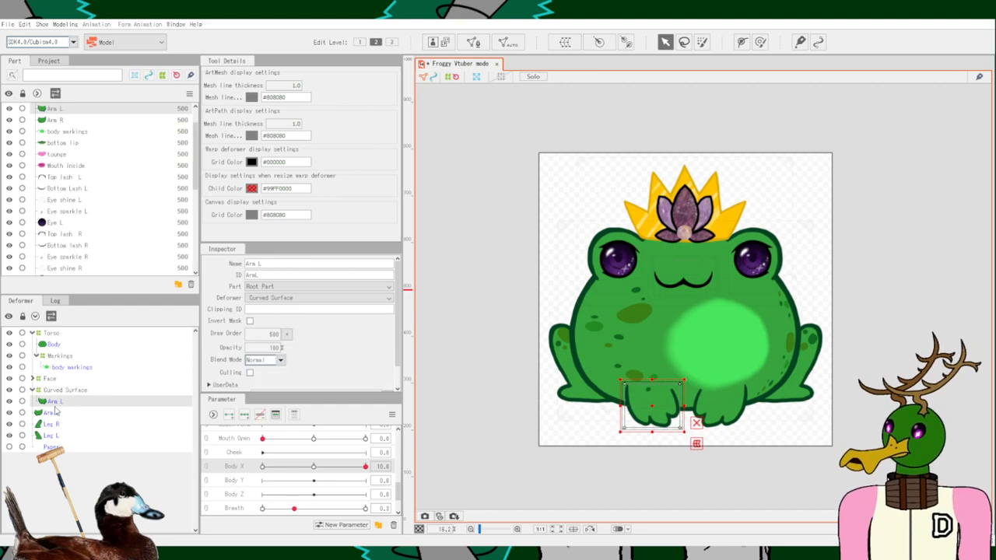
click(33, 391)
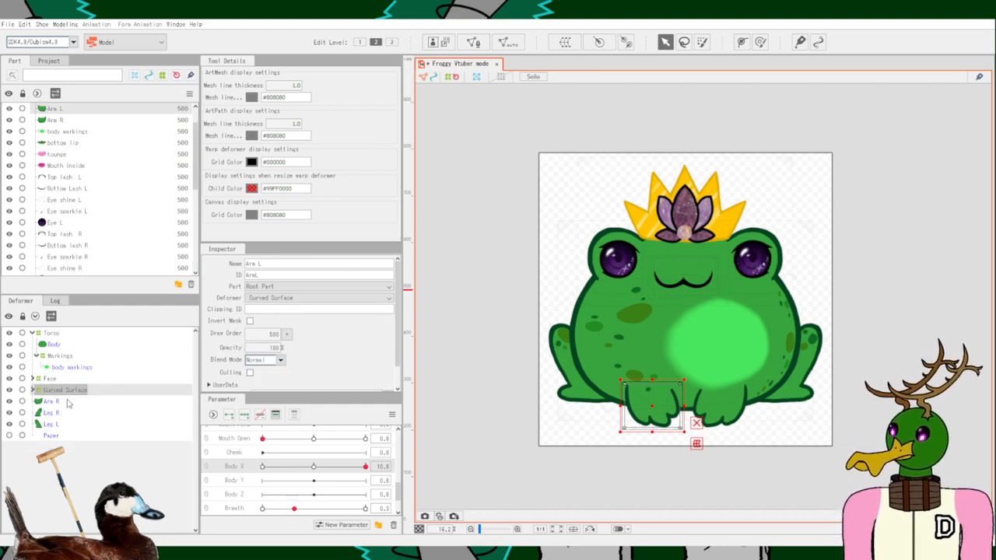
key(ctrl+z)
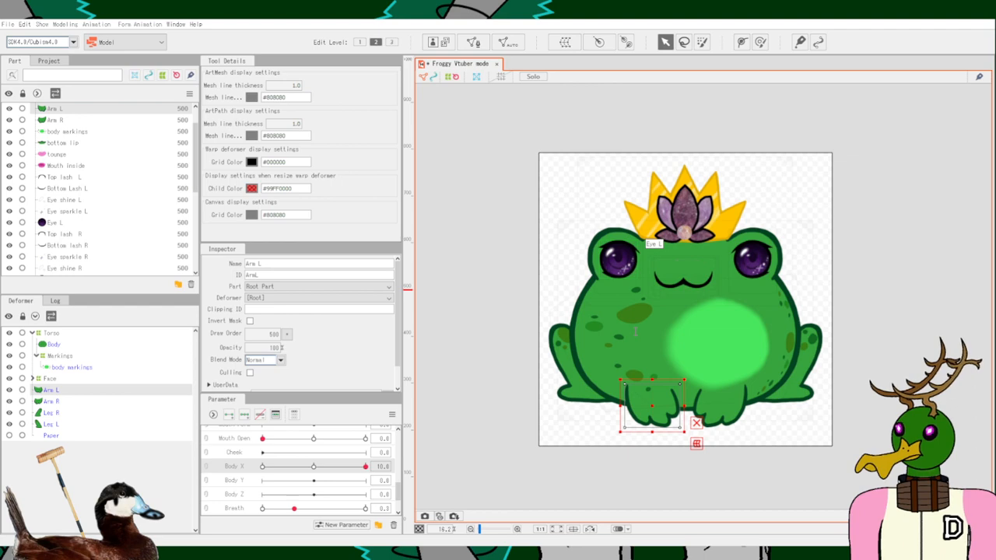
Wrap the Arm L and Arm R meshes in separate 5 by 5 warp deformers named Arm Left and Arm Right.
click(639, 464)
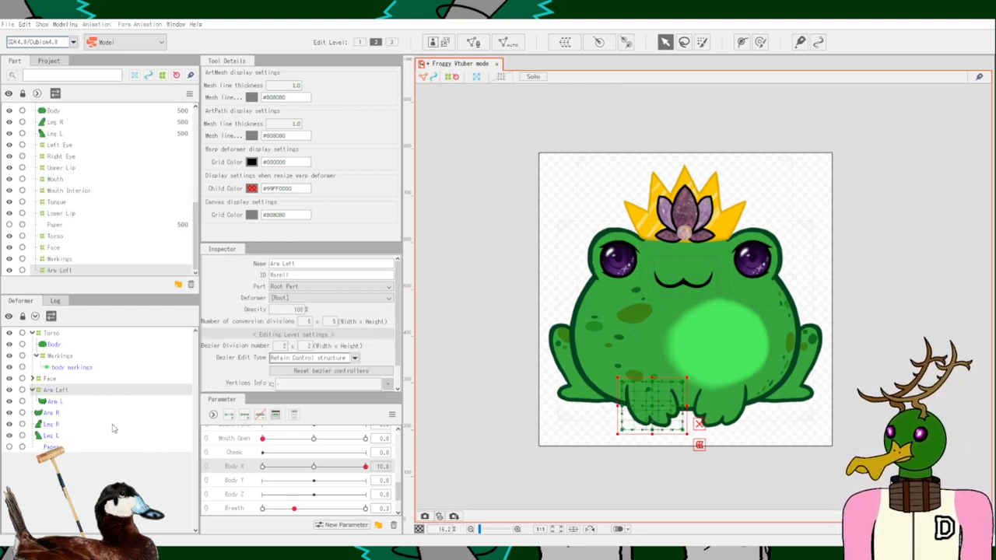
click(86, 414)
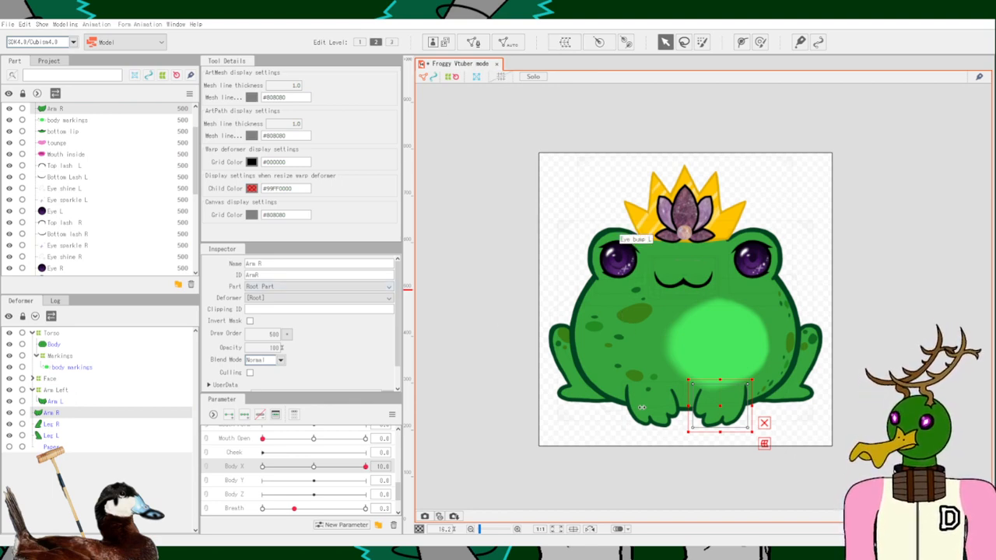
click(625, 461)
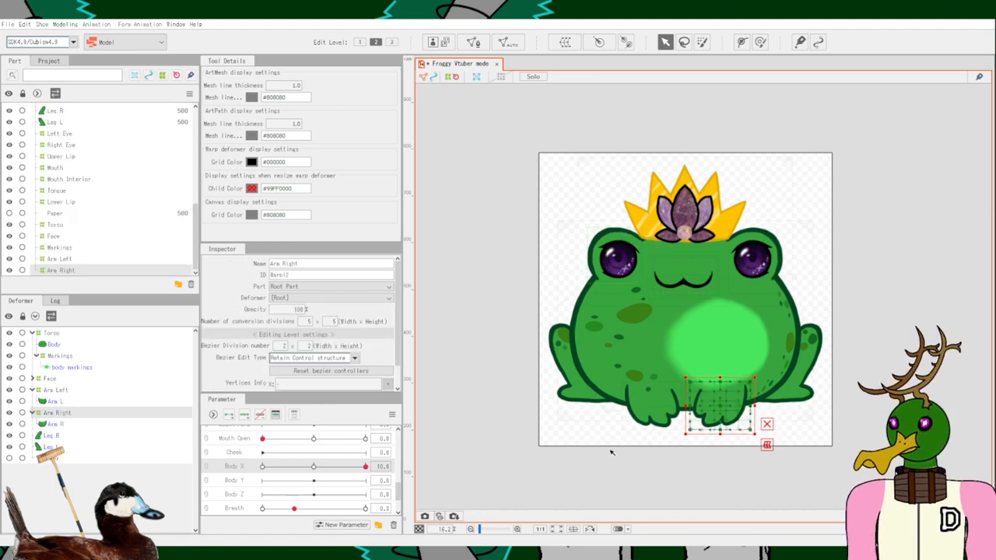
Add three Body X keys, at minimum, centre and maximum, to both the Arm Left and Arm Right warp deformers.
scroll(669, 411, up, 2)
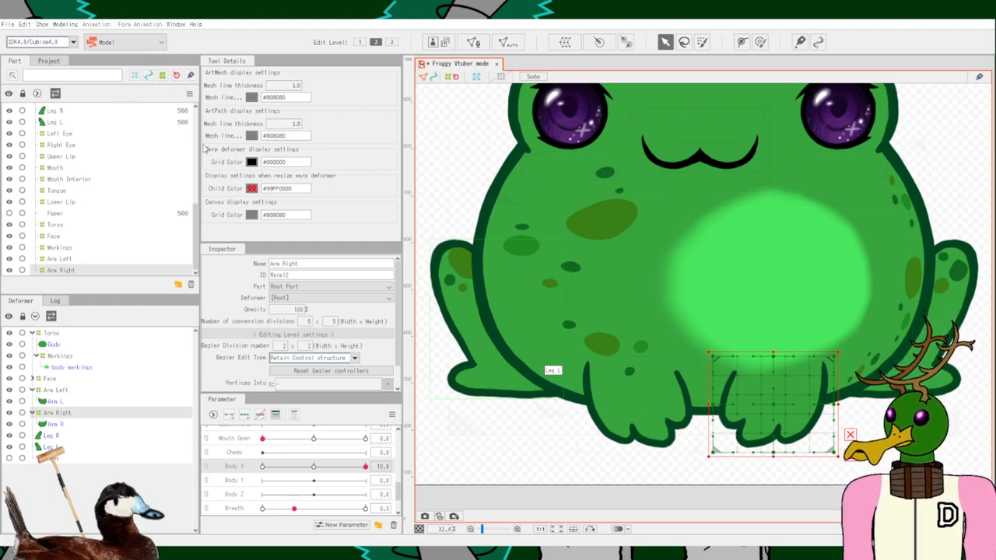
scroll(790, 403, up, 5)
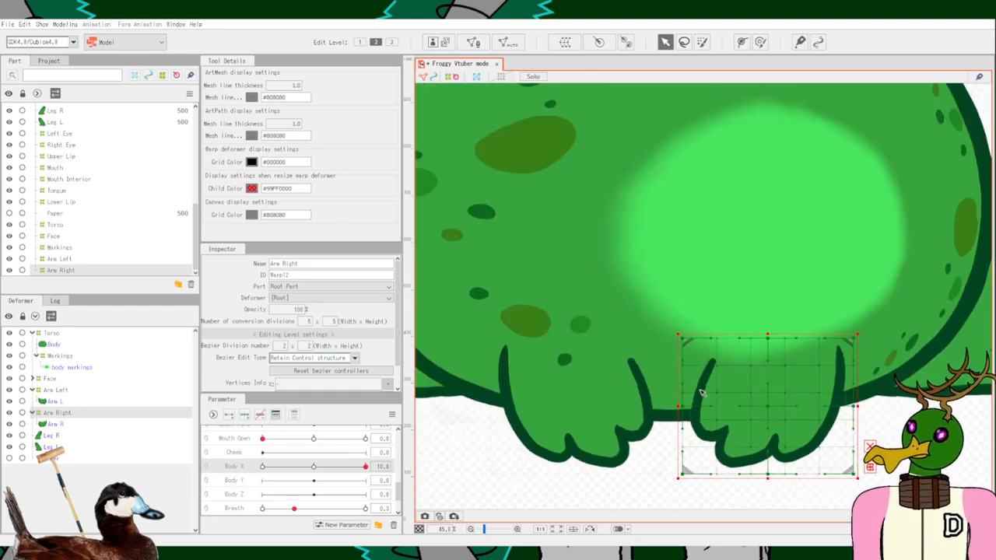
scroll(702, 394, down, 10)
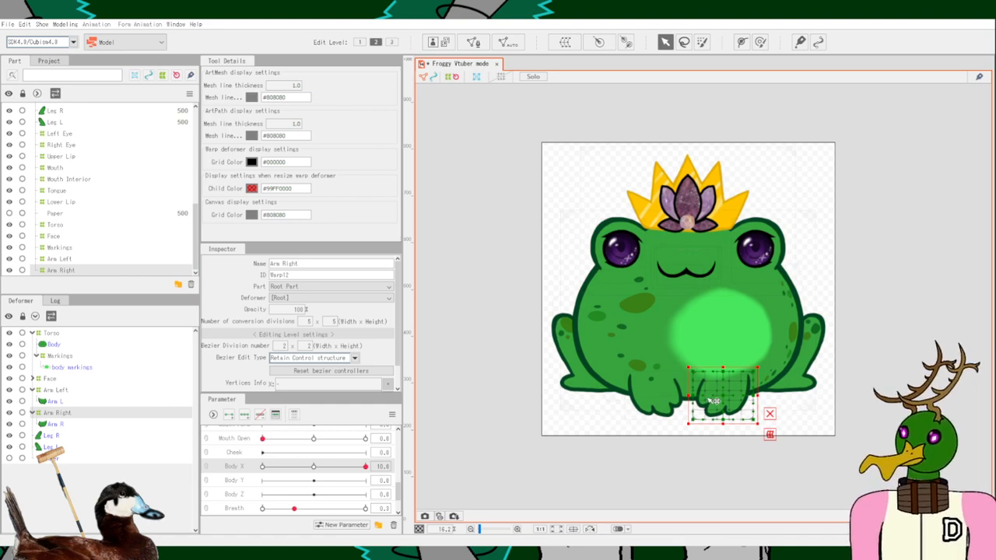
scroll(706, 398, up, 5)
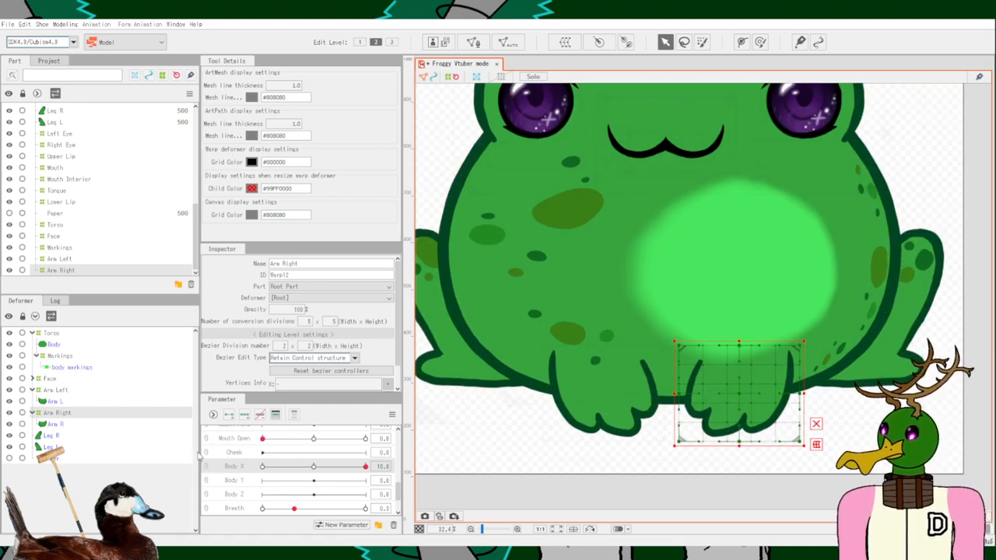
click(58, 390)
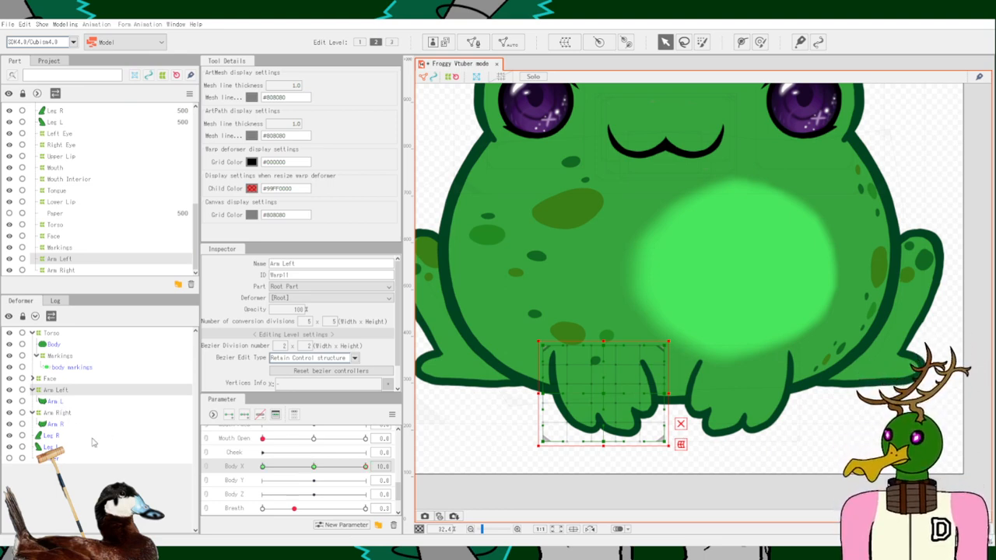
click(67, 413)
click(314, 467)
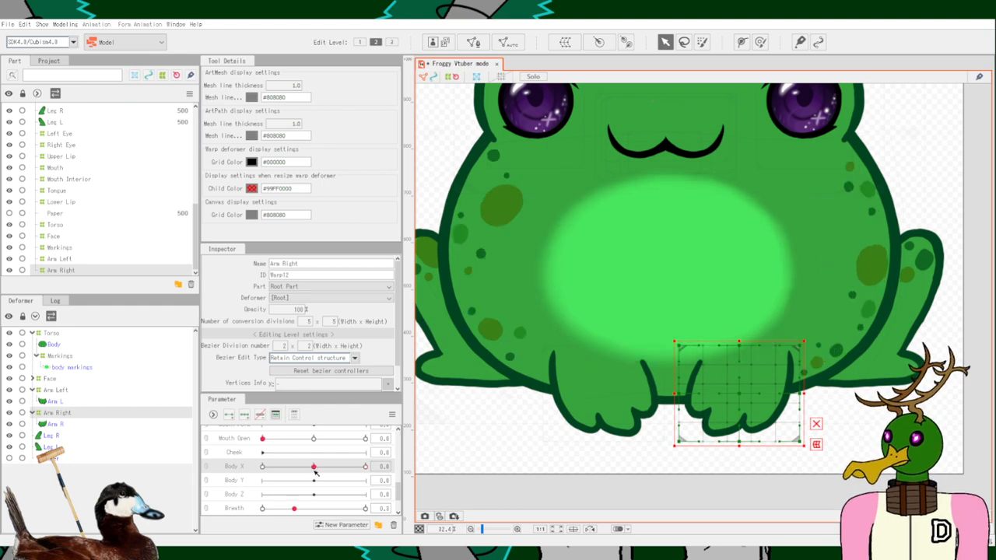
click(63, 394)
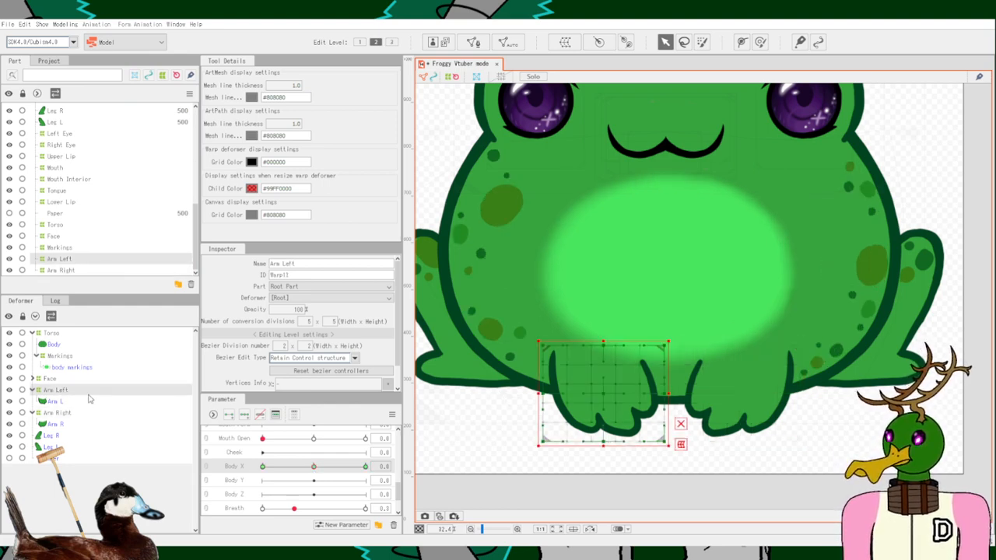
click(68, 416)
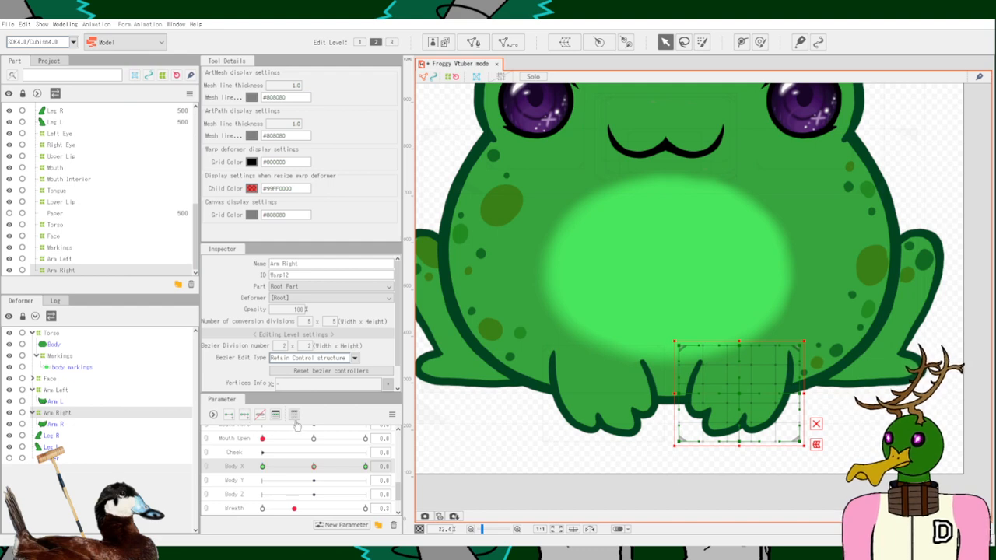
At Body X 10, shift the Arm Right warp deformer toward the frog's outer side and narrow its width.
click(366, 467)
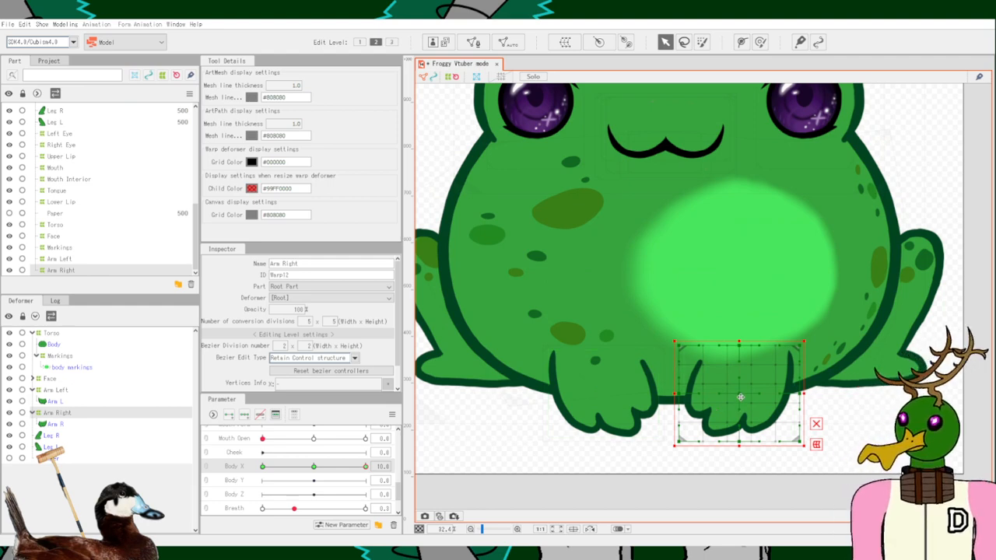
drag(741, 397, 785, 395)
scroll(865, 427, up, 3)
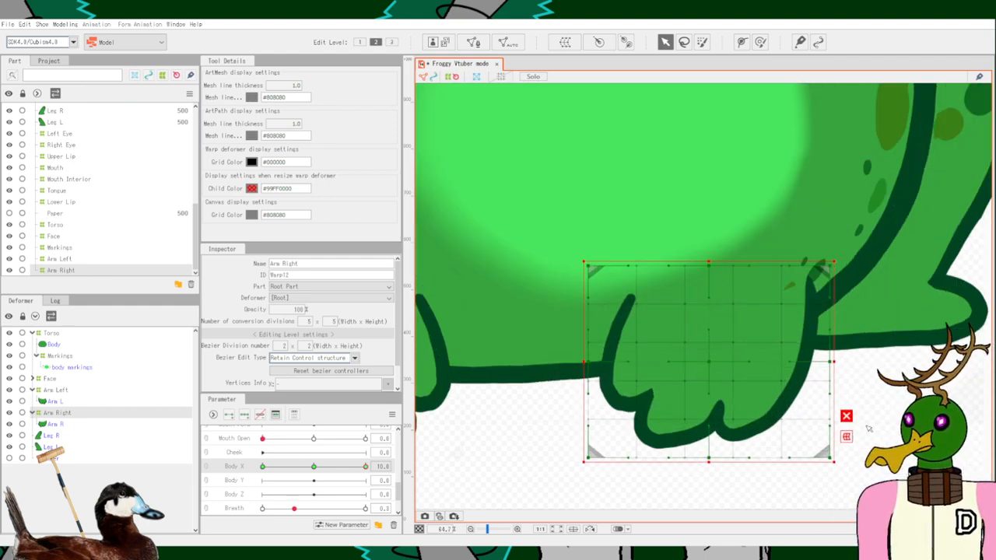
drag(582, 361, 647, 365)
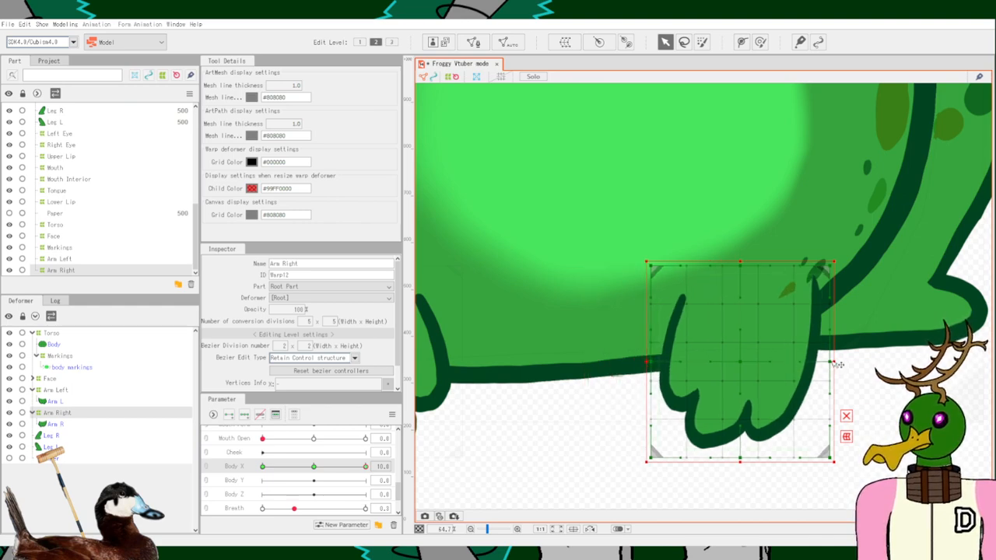
drag(831, 362, 816, 364)
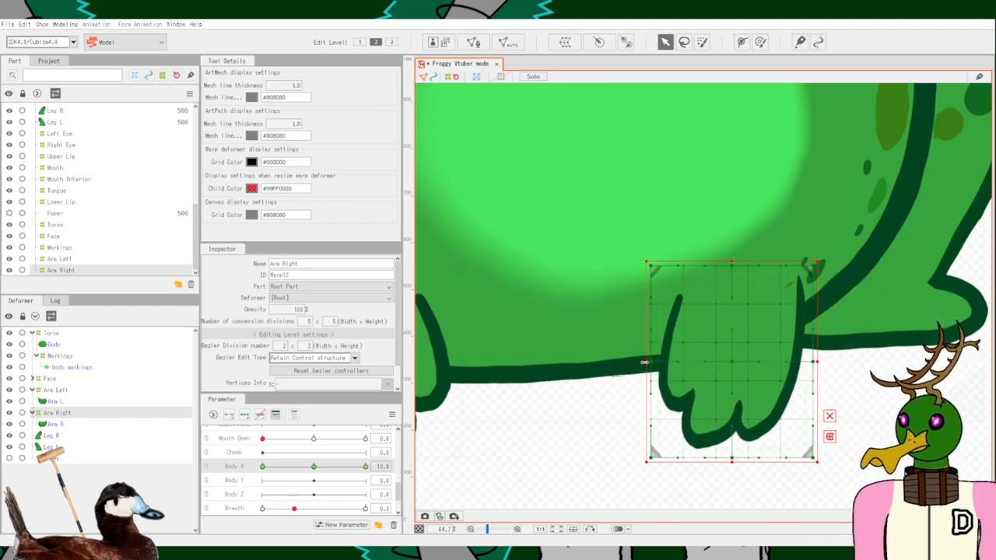
drag(657, 365, 620, 363)
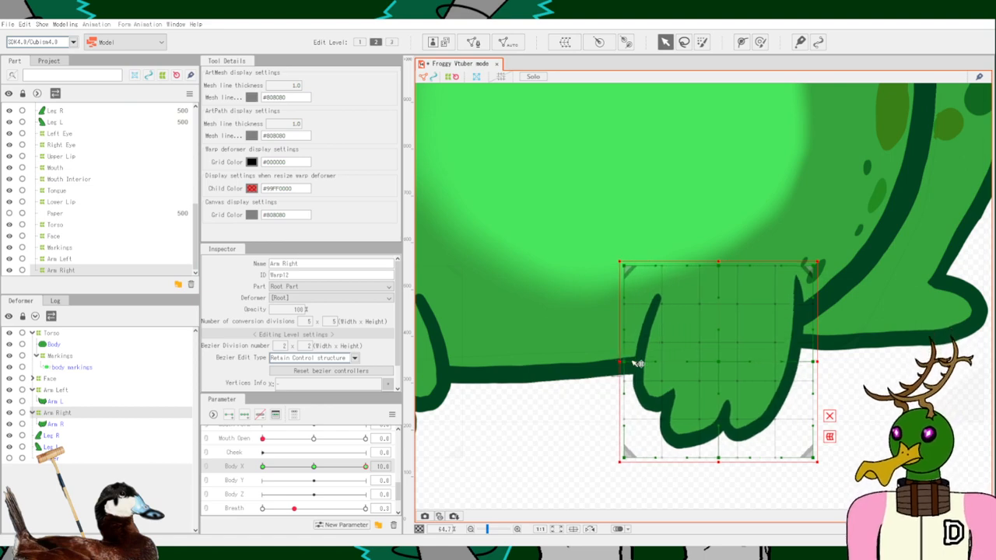
Try rotating the Arm Right deformer slightly counterclockwise at Body X 10, preview it, and undo the rotation.
drag(823, 257, 796, 251)
scroll(625, 440, down, 3)
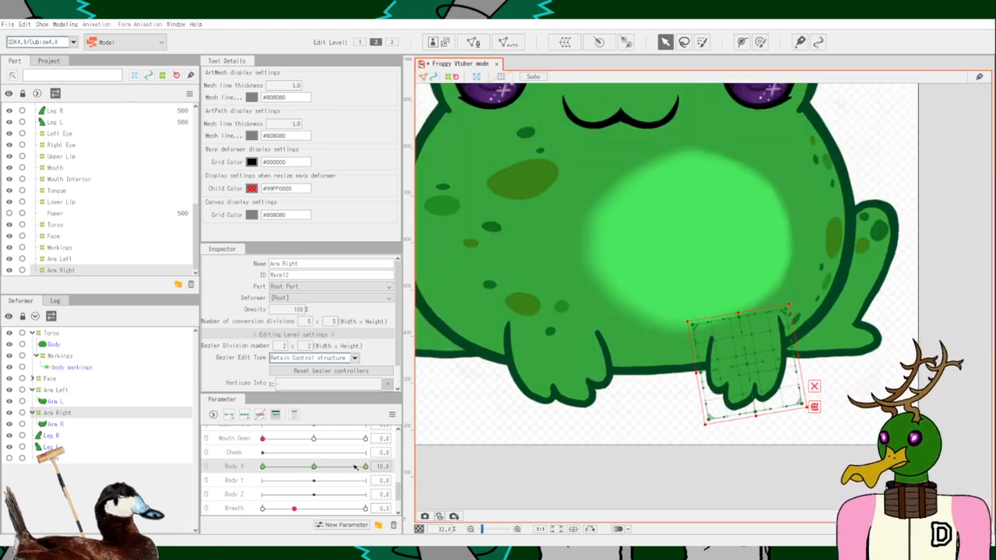
drag(355, 465, 380, 505)
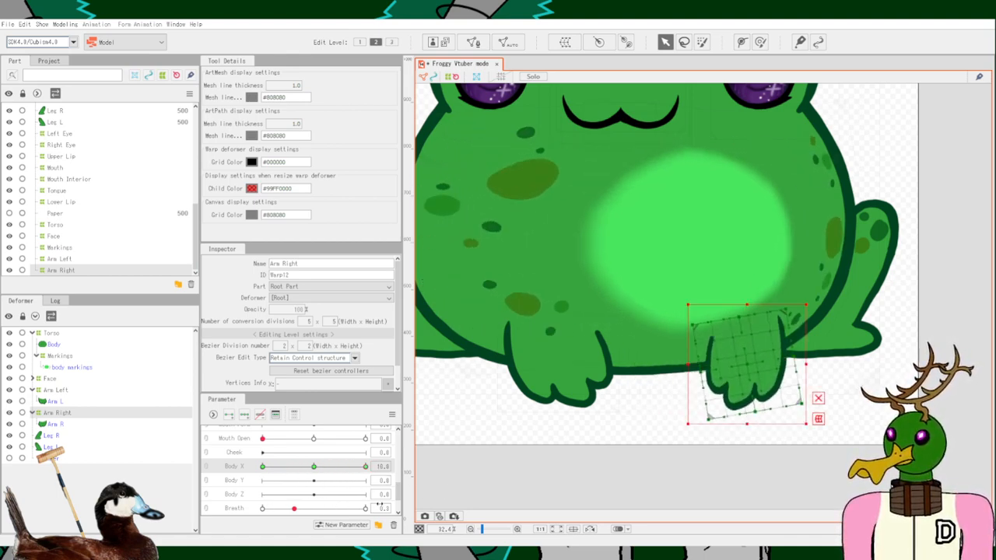
key(ctrl+z)
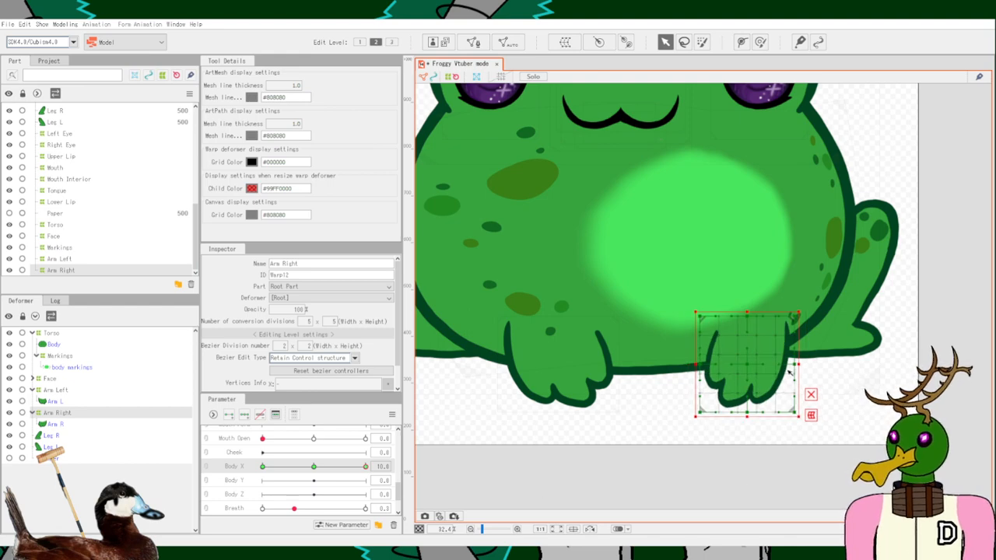
Try shifting the Arm Right deformer's centre control point toward the outer side, and undo the change.
scroll(789, 373, up, 2)
mouse_move(365, 472)
mouse_down()
mouse_move(276, 471)
mouse_move(367, 478)
mouse_up()
scroll(700, 412, up, 4)
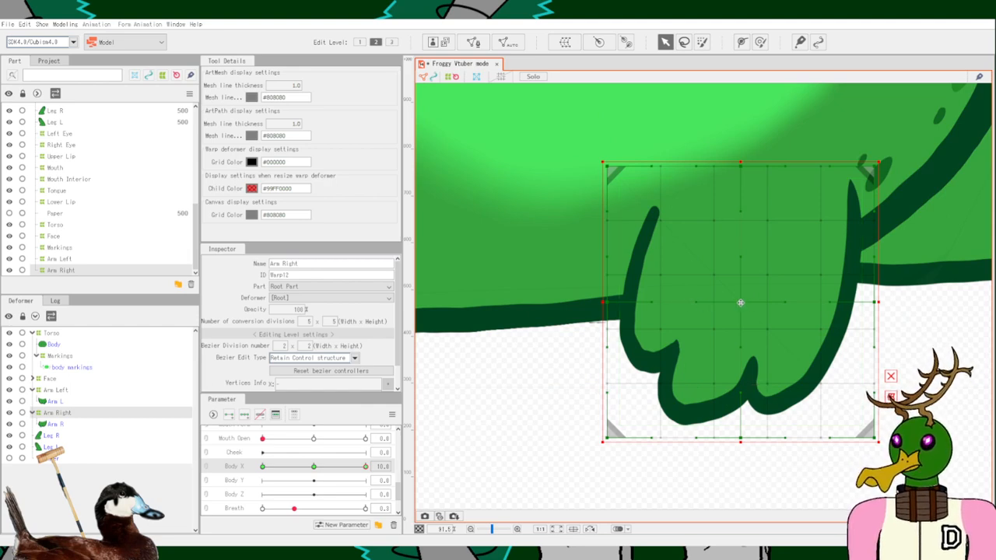
drag(740, 302, 759, 303)
key(ctrl+z)
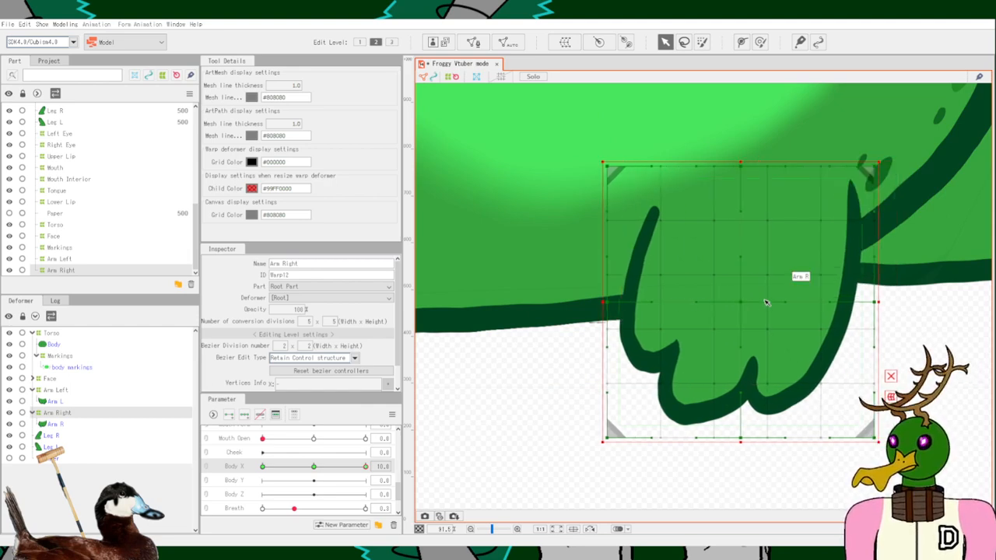
Shift the upper, centre and lower control points of Arm Right's middle column toward the outer side at Body X 10.
scroll(766, 303, up, 3)
drag(736, 142, 791, 145)
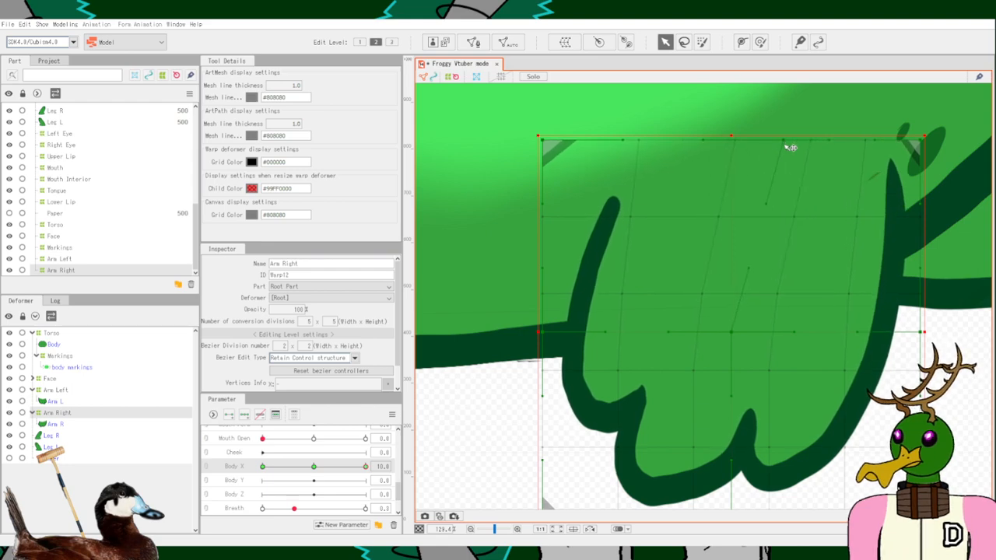
scroll(739, 329, up, 20)
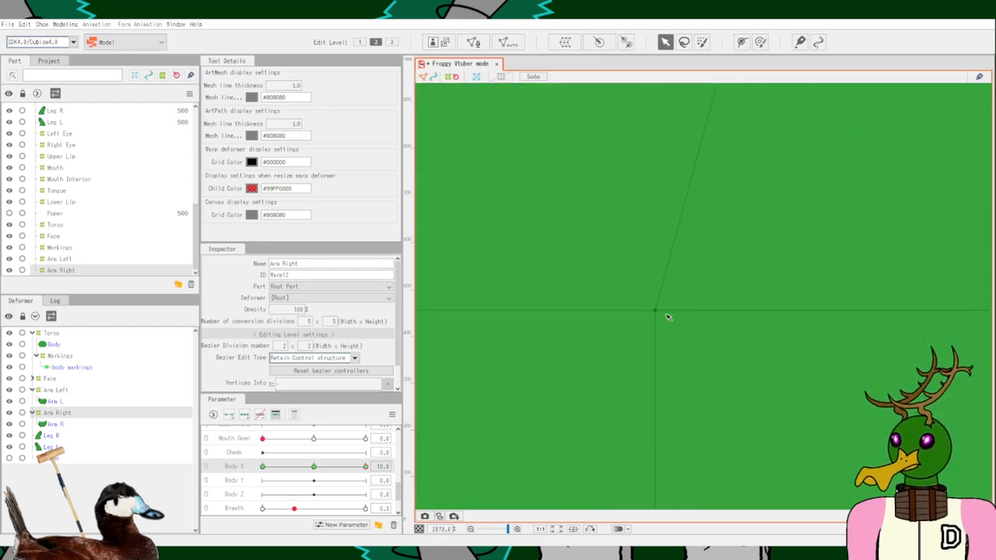
scroll(877, 320, down, 20)
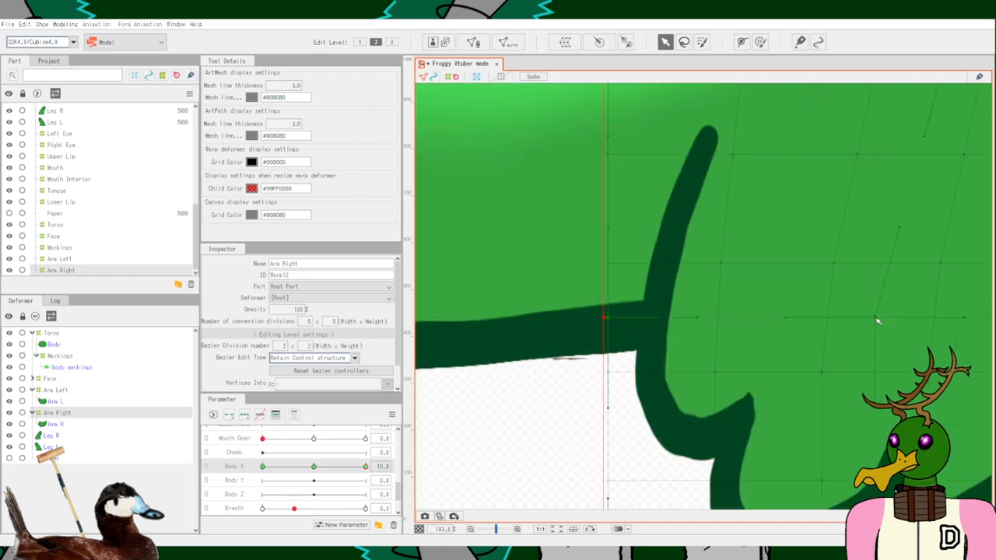
scroll(877, 320, down, 3)
drag(875, 318, 866, 318)
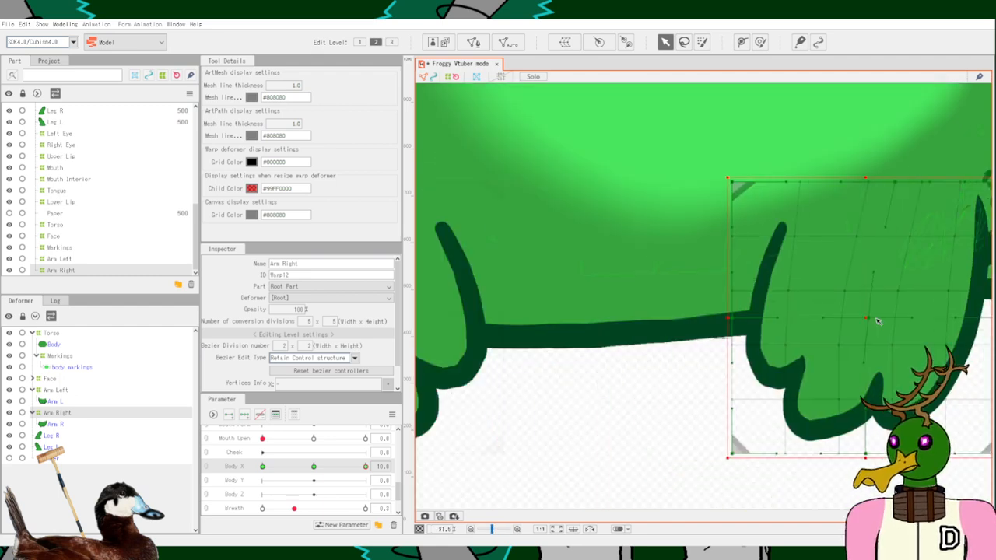
scroll(878, 320, up, 3)
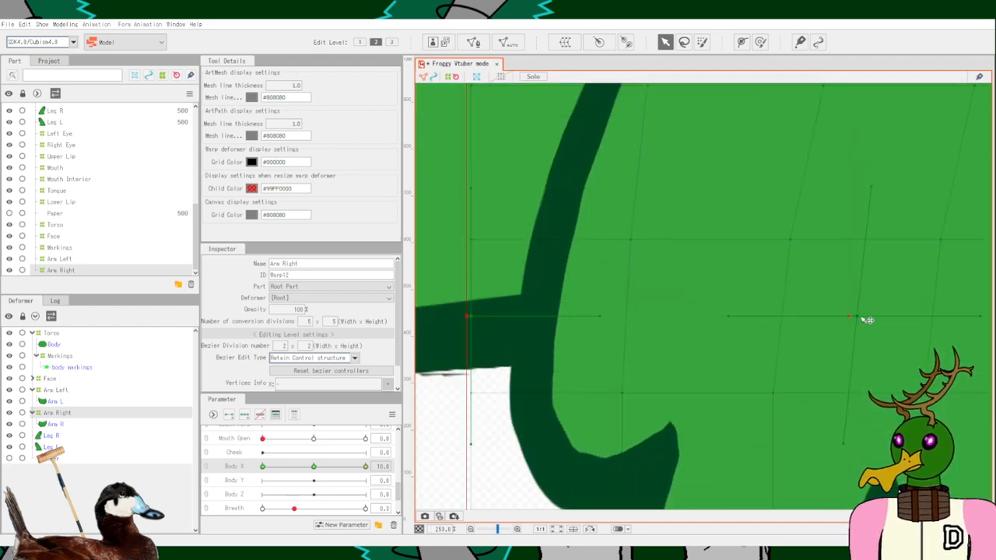
scroll(926, 320, down, 3)
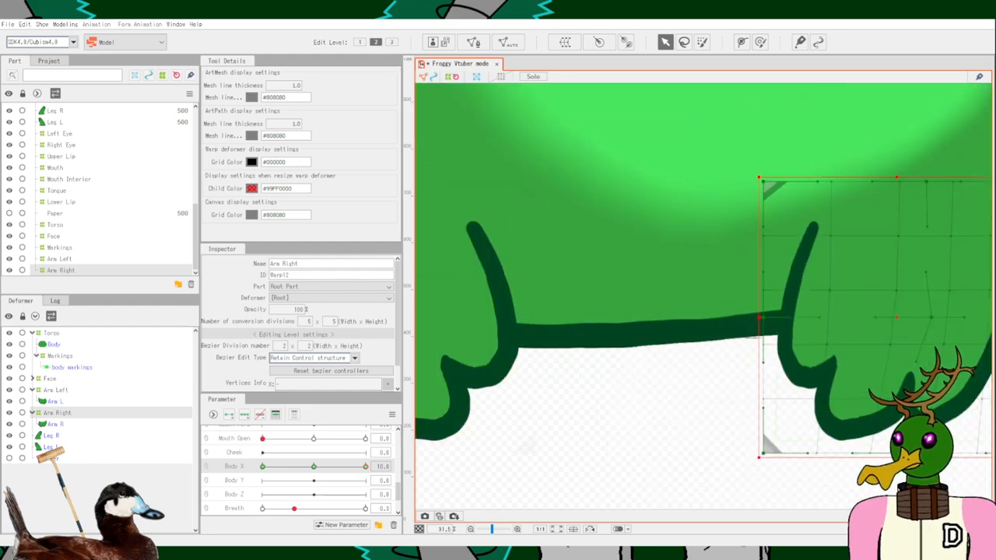
drag(897, 452, 930, 452)
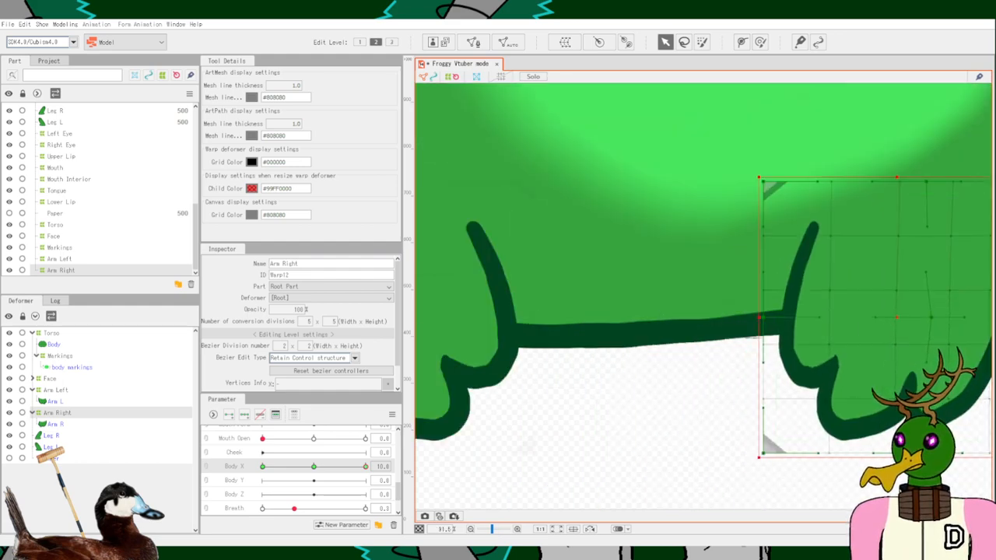
Nudge Arm Right's middle-column control points slightly farther outward to align them in a straight vertical line.
drag(708, 367, 526, 384)
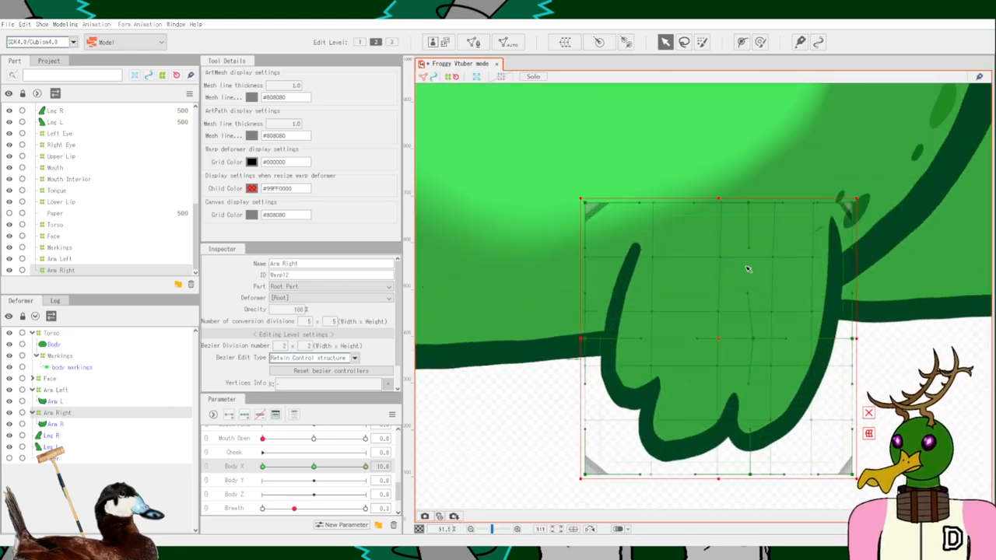
drag(762, 343, 766, 344)
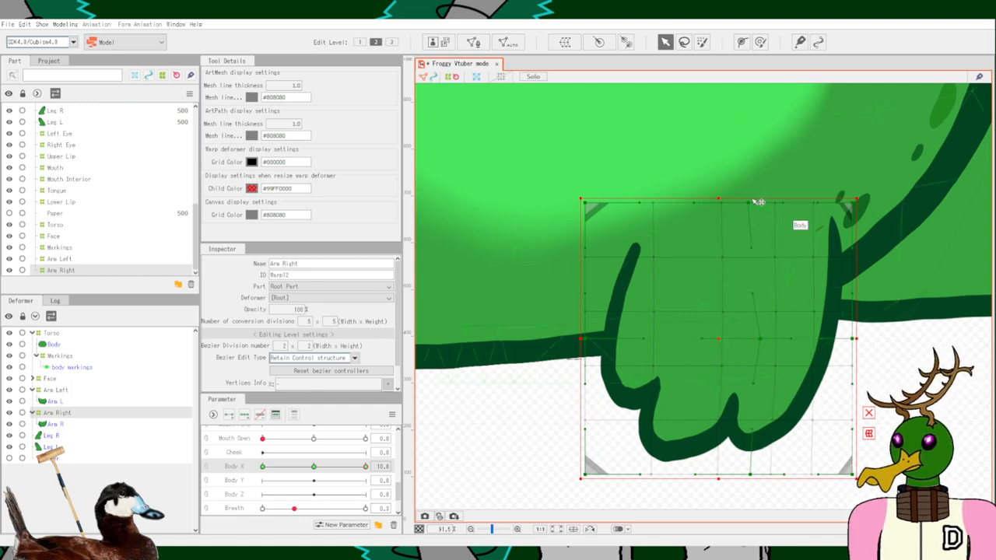
mouse_move(758, 204)
mouse_down()
mouse_move(775, 207)
mouse_move(763, 205)
mouse_up()
drag(750, 474, 761, 475)
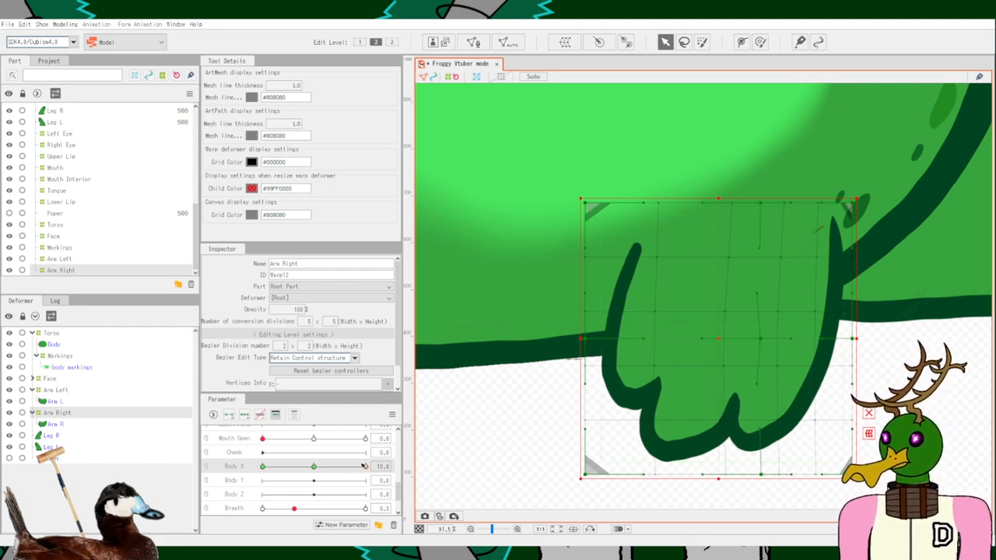
Scrub the Body X parameter and check how the Arm Right deformation follows the torso turn.
mouse_move(363, 466)
mouse_down()
mouse_move(311, 466)
mouse_move(368, 476)
mouse_up()
scroll(605, 376, down, 6)
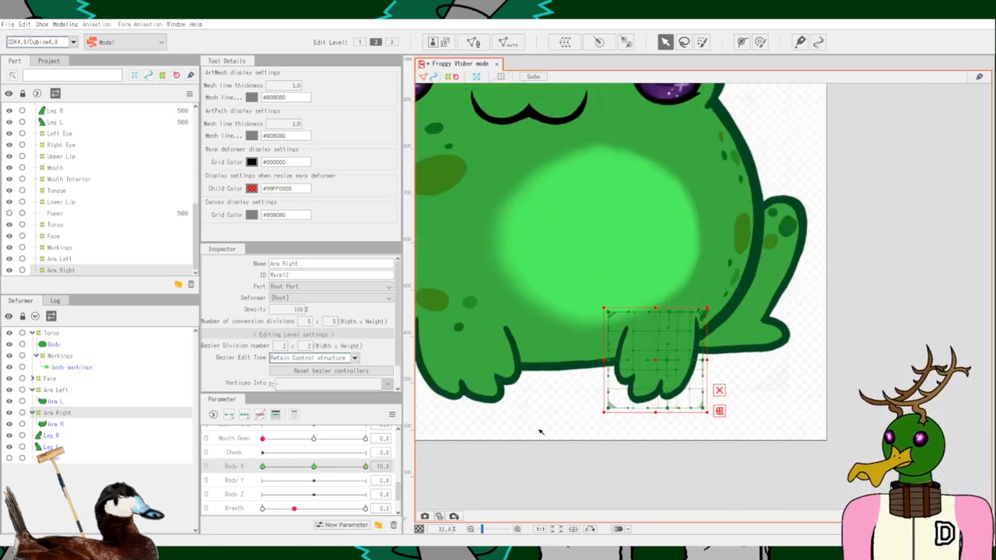
scroll(534, 422, down, 4)
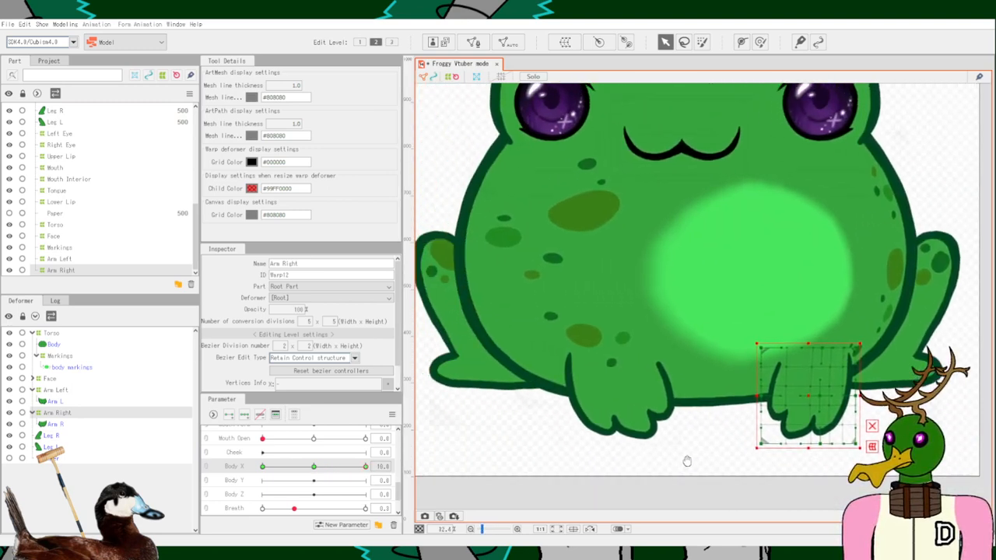
scroll(677, 459, up, 2)
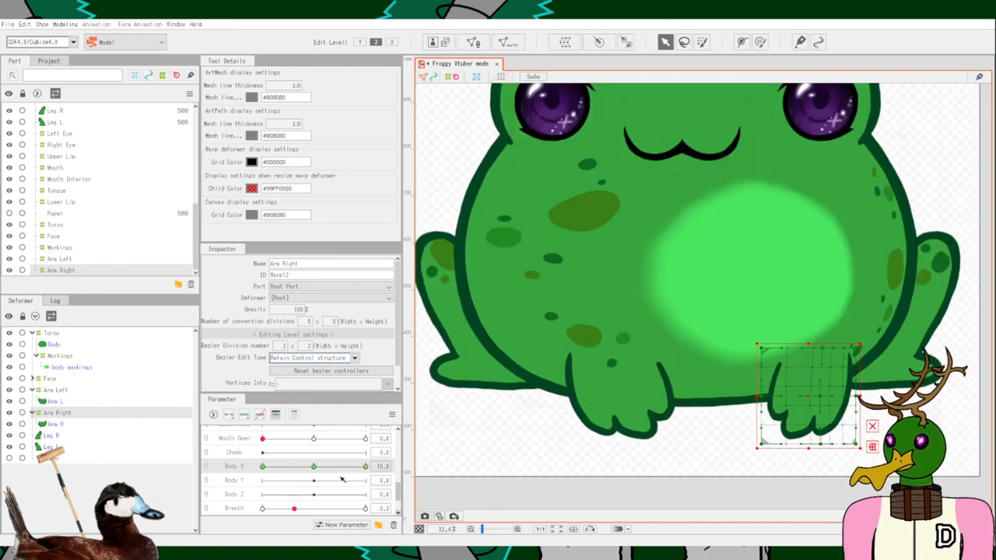
mouse_move(365, 469)
mouse_down()
mouse_move(278, 469)
mouse_move(372, 478)
mouse_up()
scroll(708, 445, up, 2)
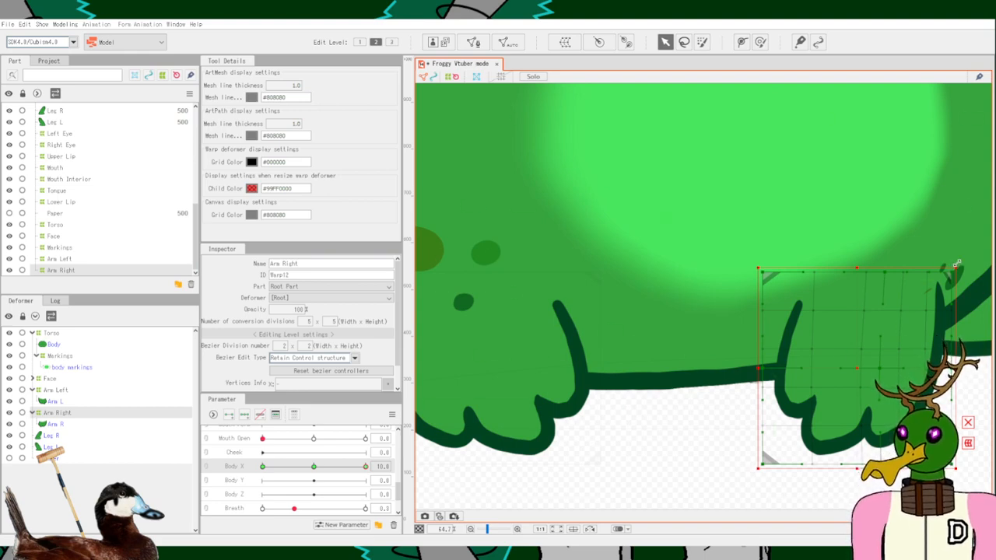
Rotate the Arm Right deformer counterclockwise at Body X 10, move it up and outward, and check the pose by scrubbing Body X.
drag(754, 261, 716, 266)
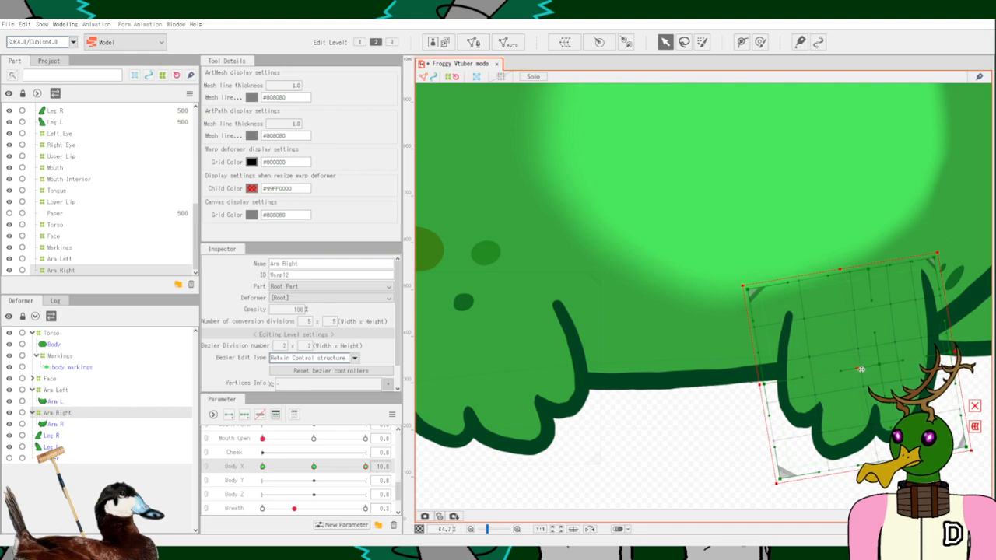
drag(860, 369, 882, 351)
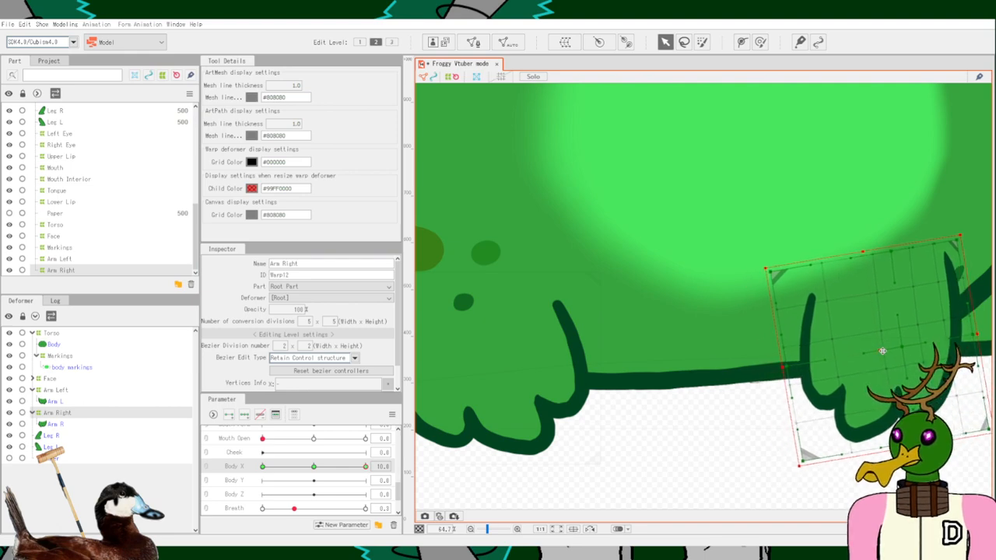
drag(866, 244, 824, 241)
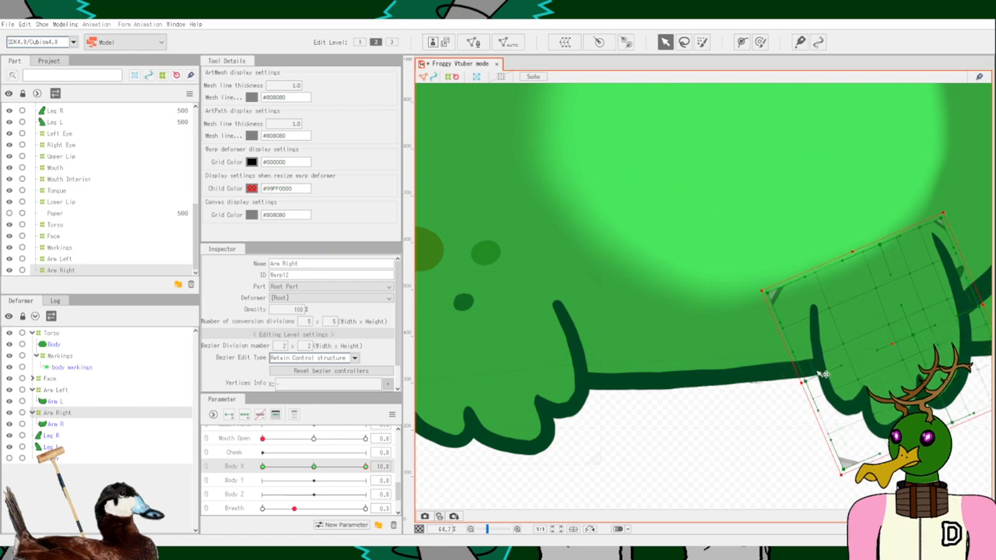
scroll(704, 397, down, 5)
drag(364, 469, 371, 511)
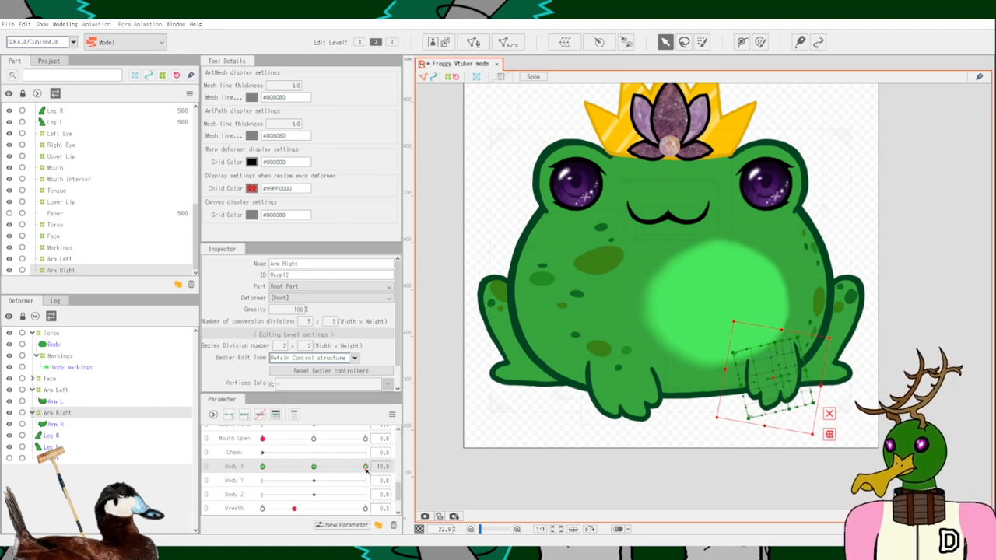
drag(365, 469, 367, 443)
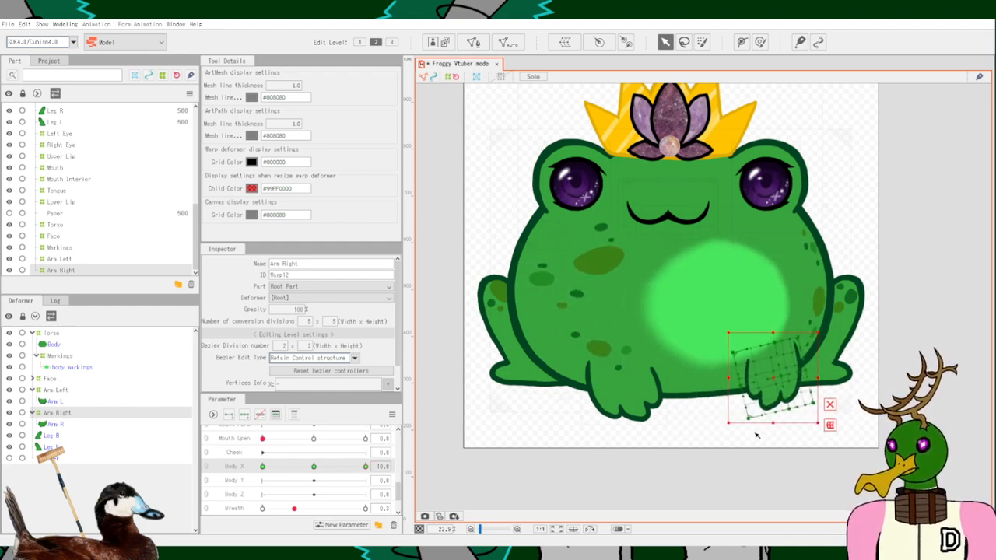
Pull Arm Right's three bottom-row control points slightly downward to lengthen the hand, and scrub Body X to check it.
scroll(773, 423, up, 5)
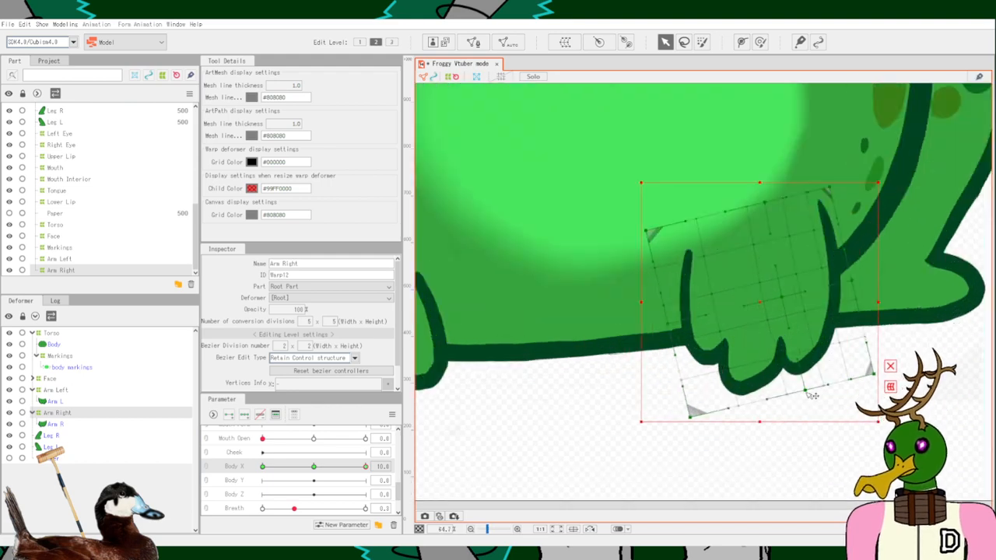
drag(690, 417, 690, 422)
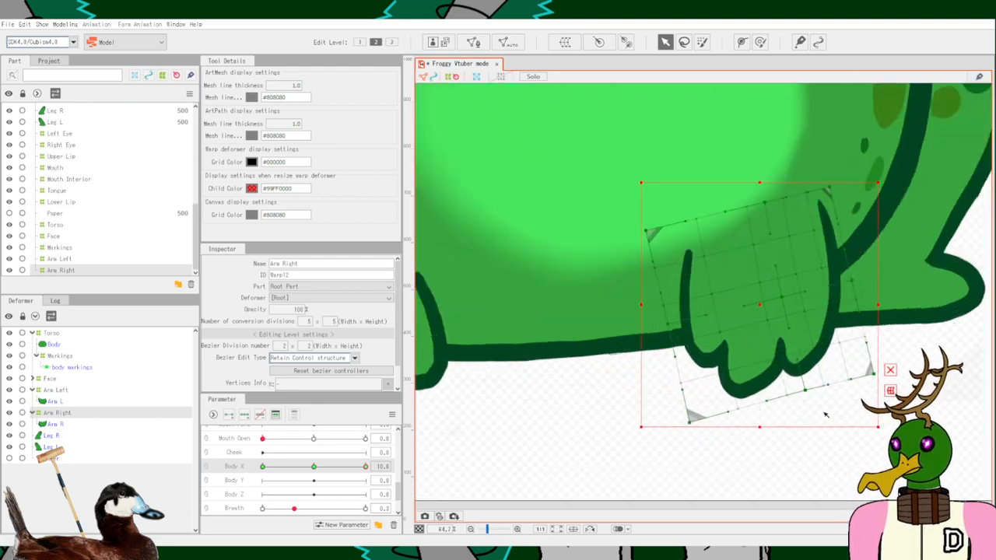
drag(806, 391, 807, 403)
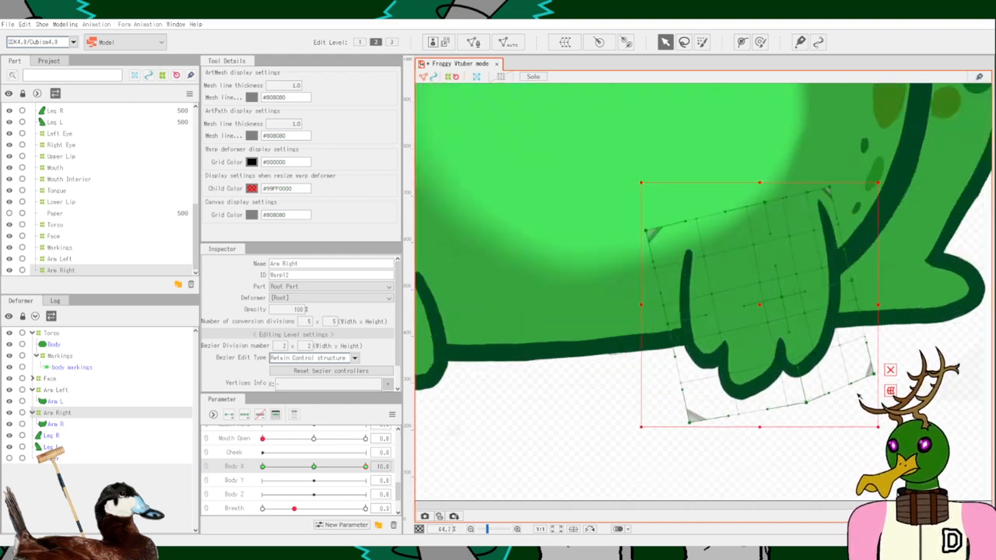
drag(869, 372, 878, 381)
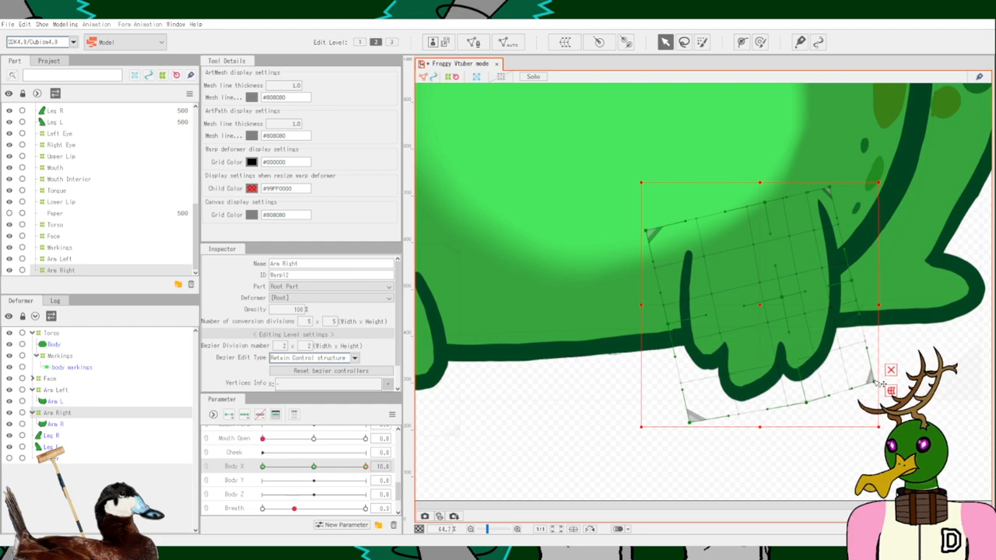
scroll(653, 420, down, 3)
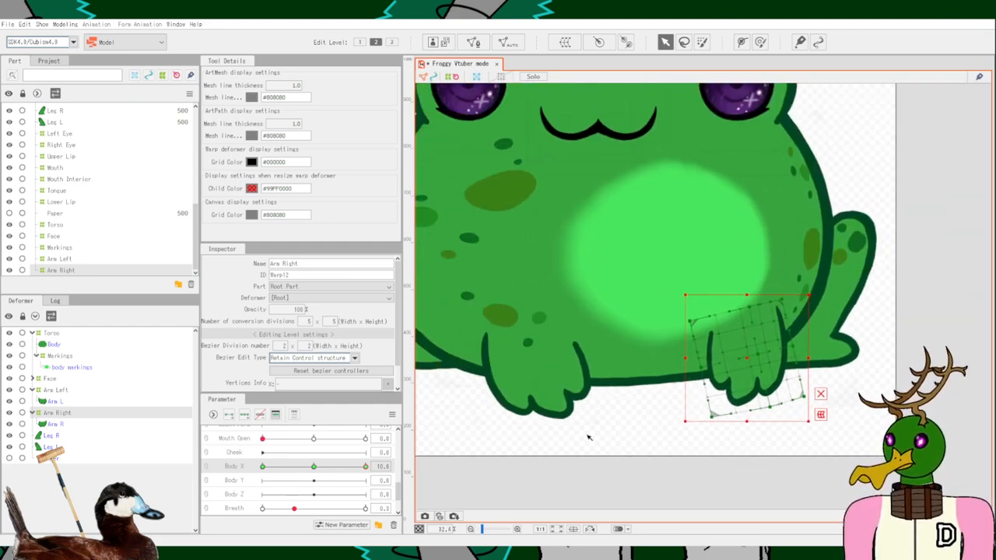
drag(365, 469, 382, 482)
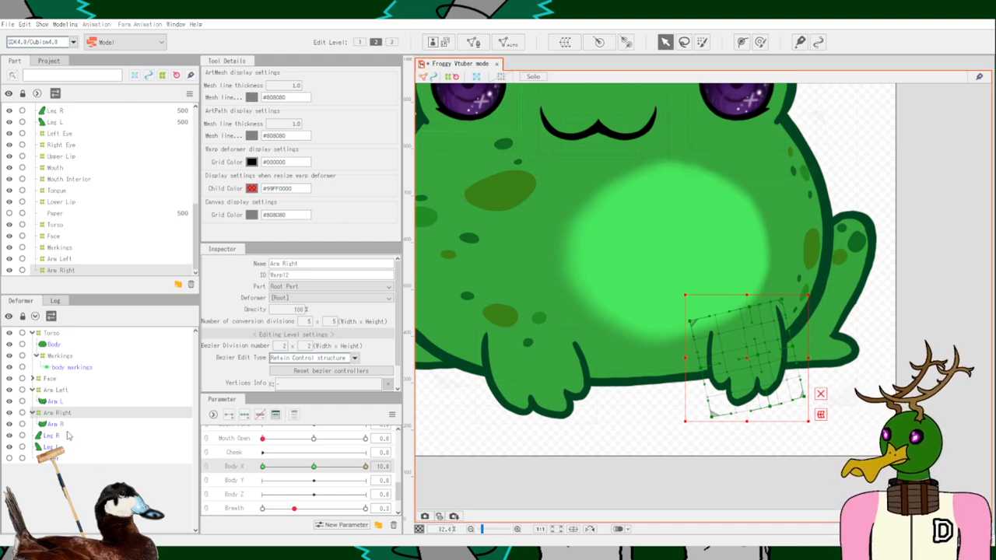
At Body X 10, shift the Arm Left deformer toward Arm Right and move its top middle control point the same way.
click(56, 390)
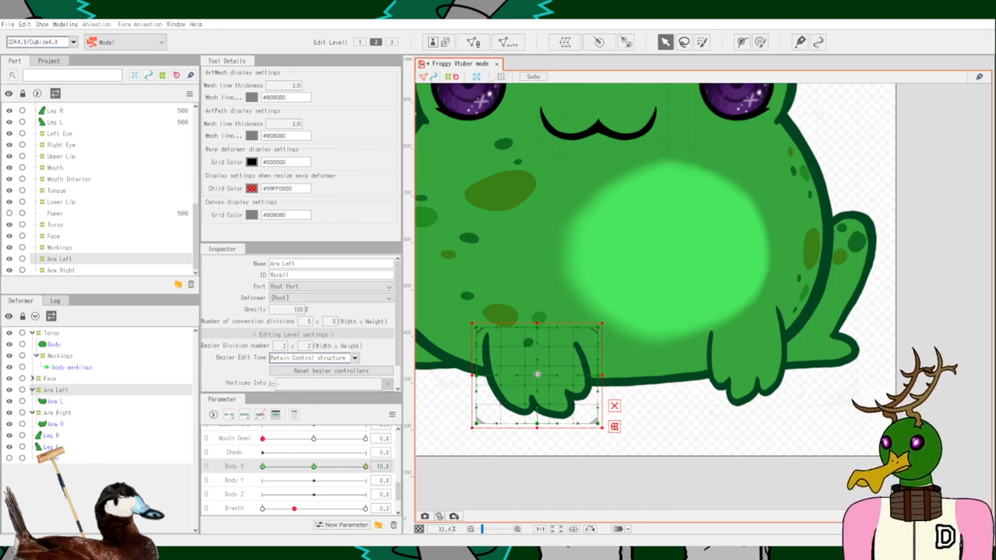
drag(536, 375, 539, 374)
drag(365, 467, 313, 467)
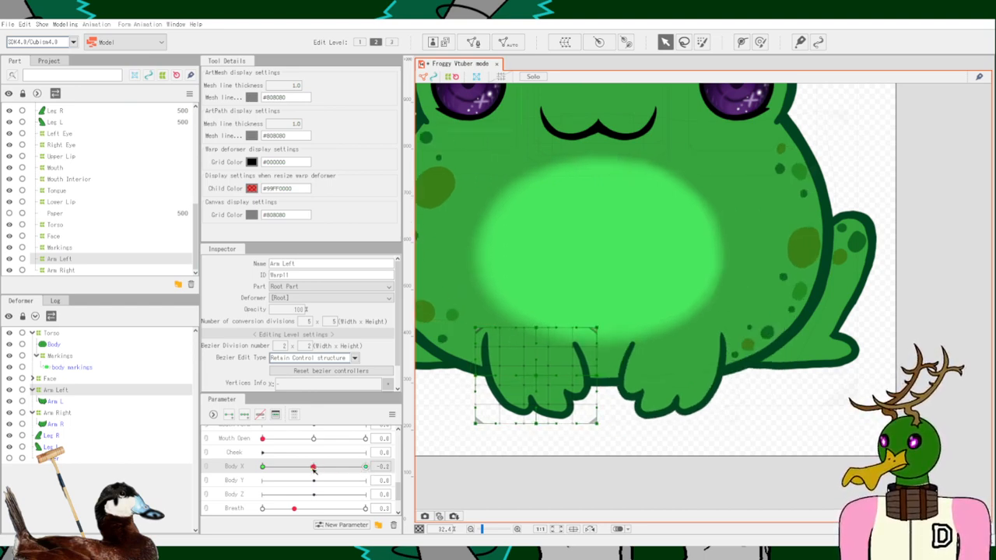
key(ctrl+z)
click(314, 467)
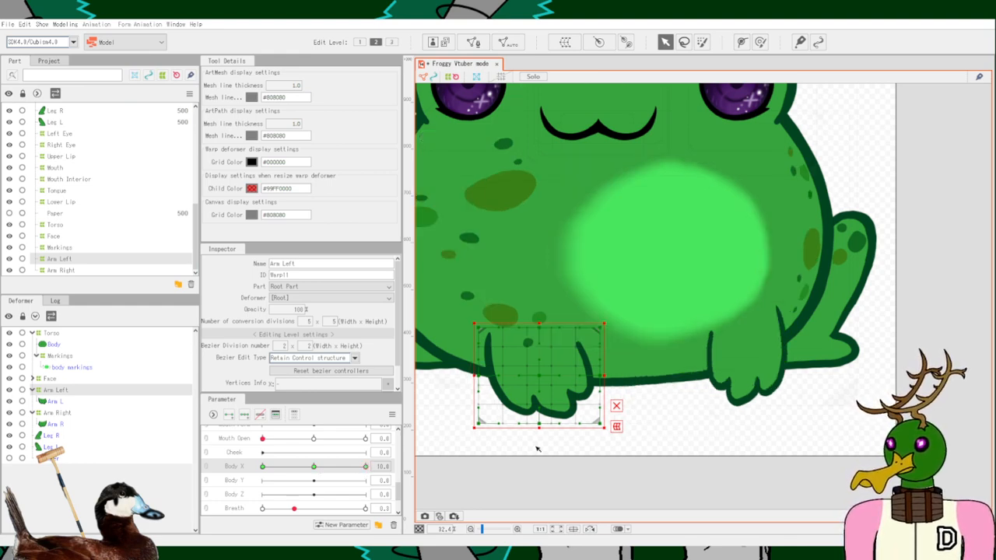
drag(538, 377, 636, 378)
scroll(635, 378, up, 5)
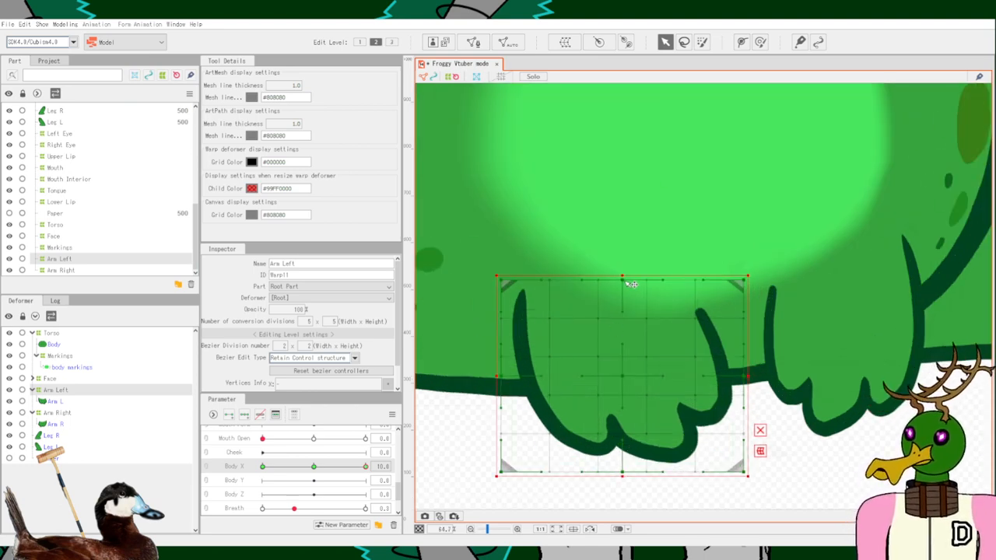
drag(631, 283, 673, 285)
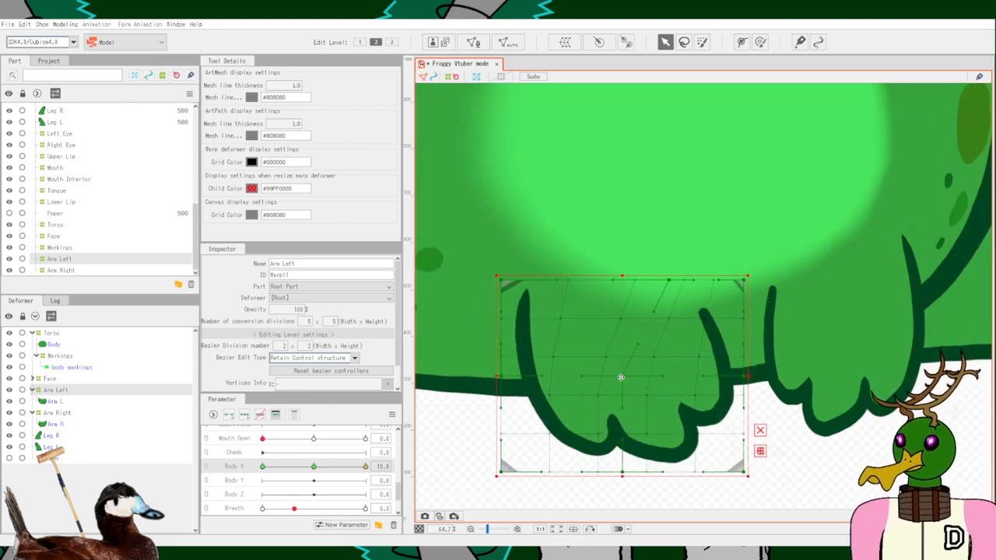
Try shifting Arm Left's centre control point toward Arm Right, and undo the changes.
drag(621, 377, 668, 377)
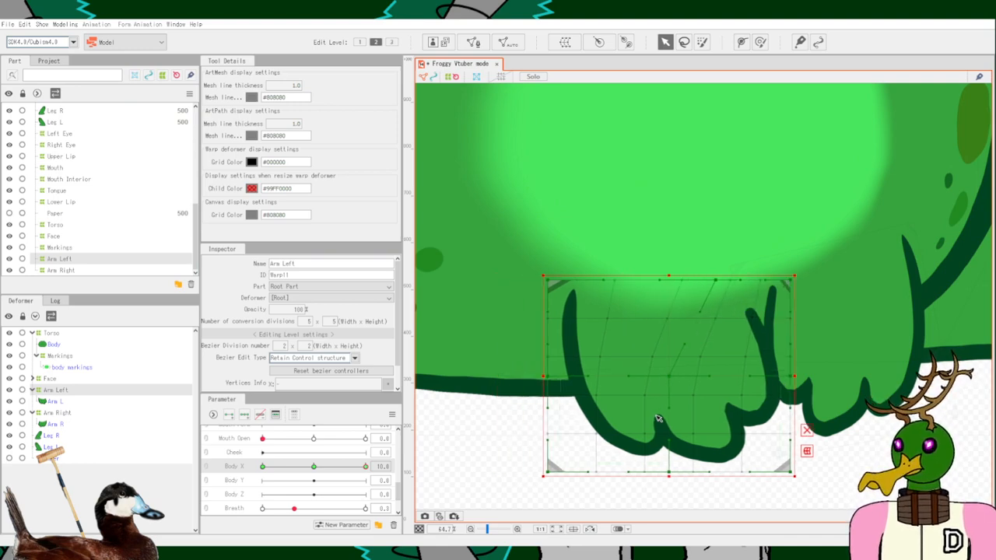
key(ctrl+z)
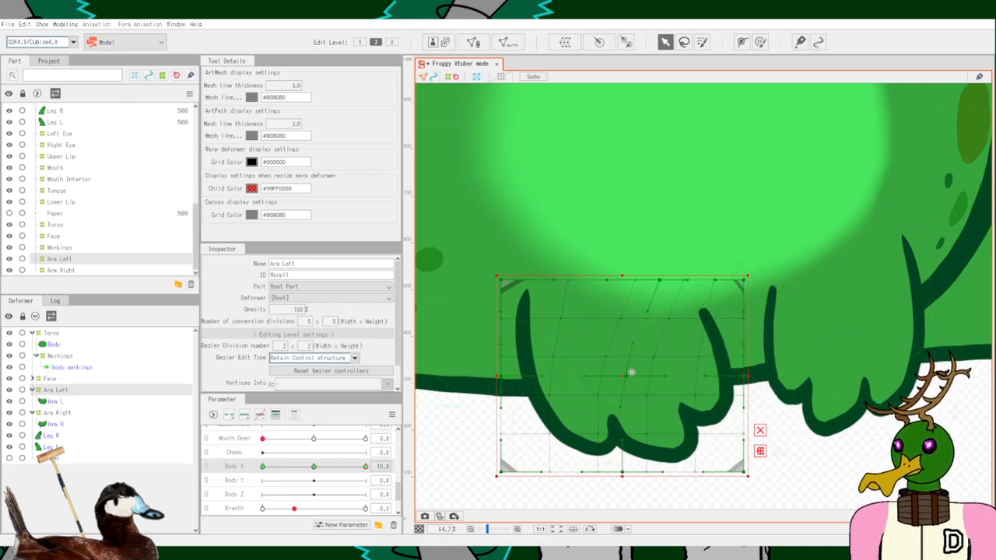
drag(630, 376, 659, 377)
key(ctrl+z)
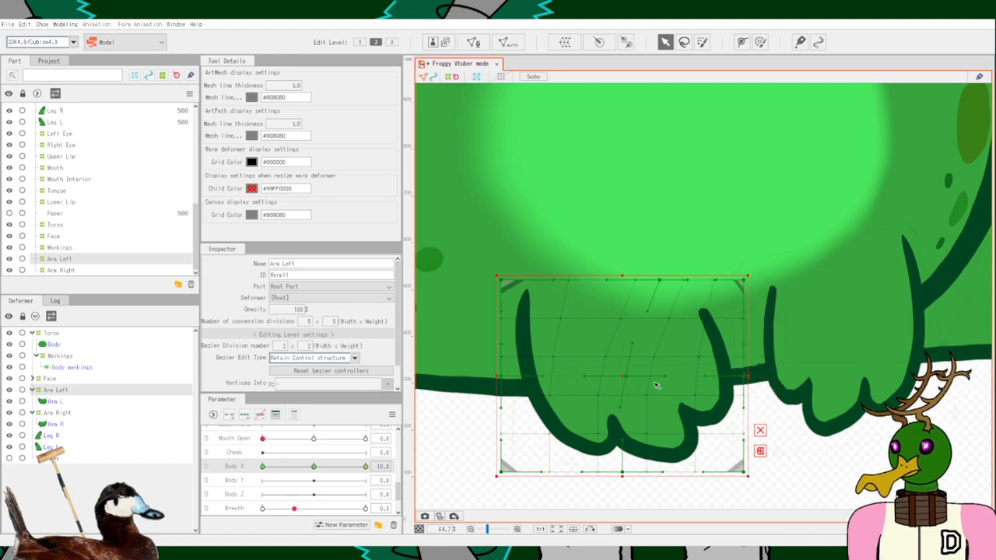
Move the centre and bottom control points of Arm Left's middle column toward Arm Right, in line with the top one.
scroll(625, 377, up, 3)
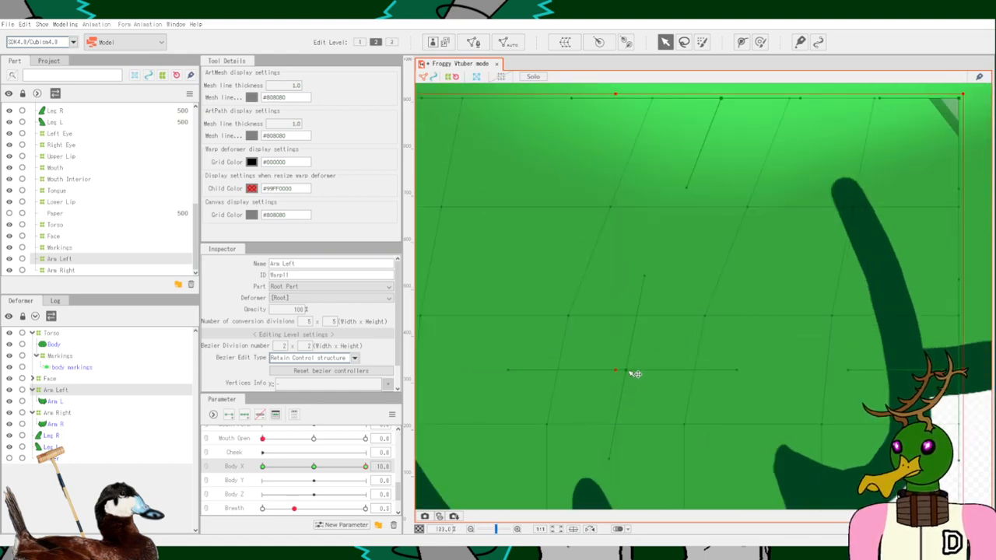
drag(631, 374, 728, 381)
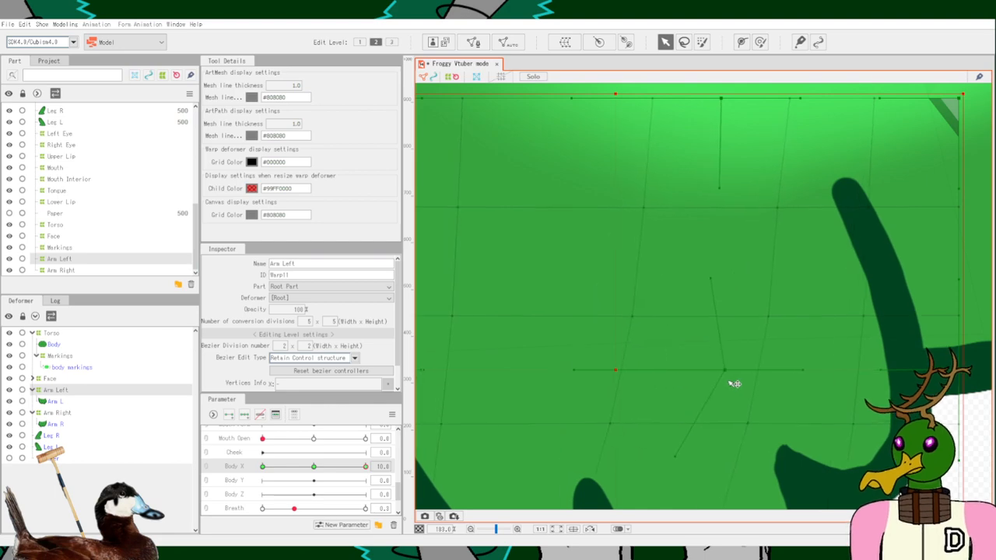
scroll(724, 383, down, 3)
scroll(691, 465, down, 3)
drag(720, 505, 677, 372)
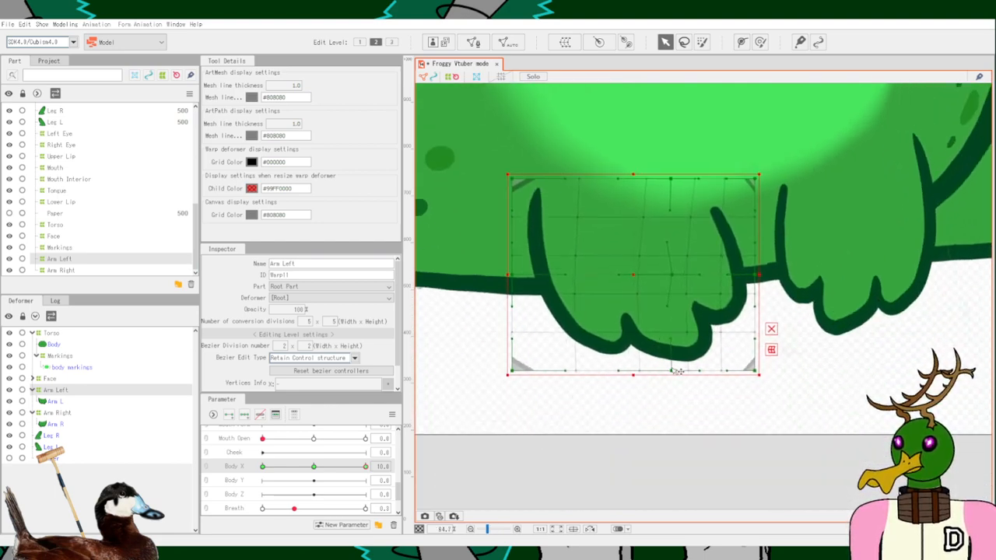
Nudge all three of Arm Left's middle-column control points slightly farther toward Arm Right.
drag(672, 274, 683, 274)
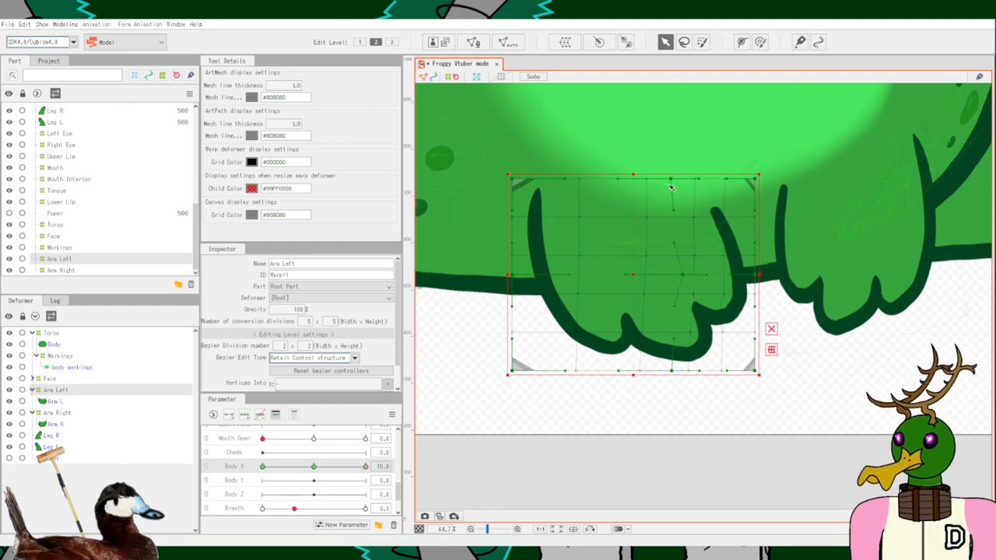
drag(670, 179, 691, 184)
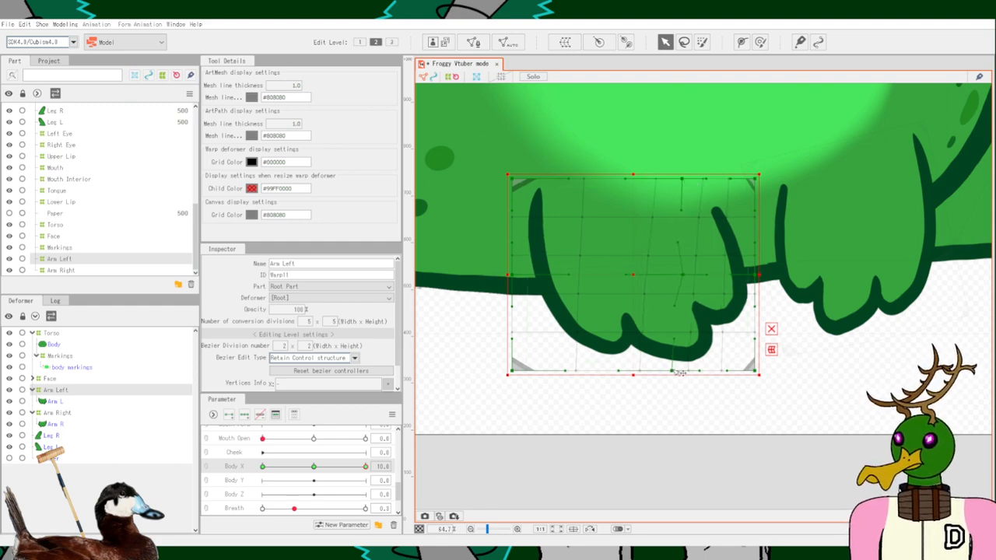
drag(679, 373, 685, 371)
Check Arm Left by scrubbing Body X, and move its outer-column control points outward to widen the arm at Body X 10.
drag(839, 371, 843, 412)
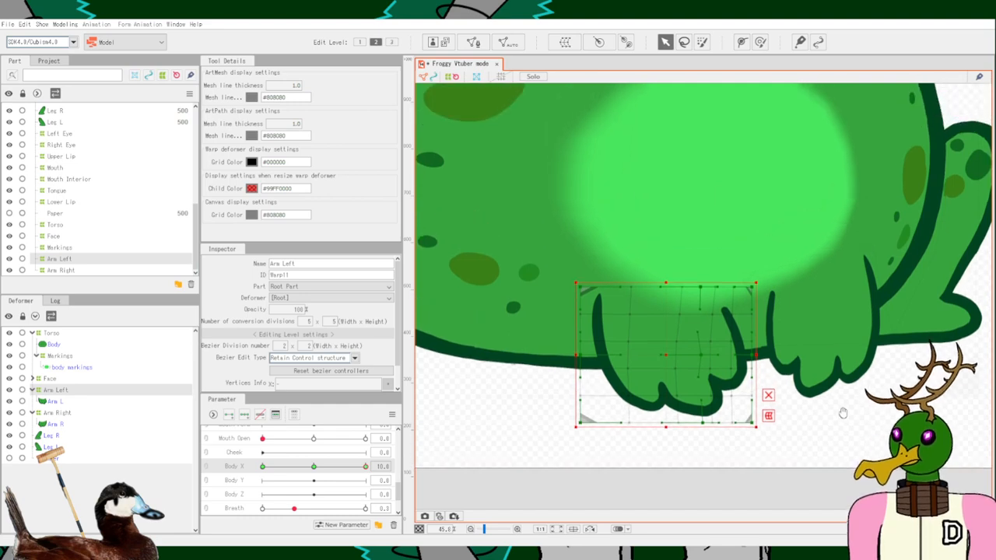
drag(339, 472, 398, 480)
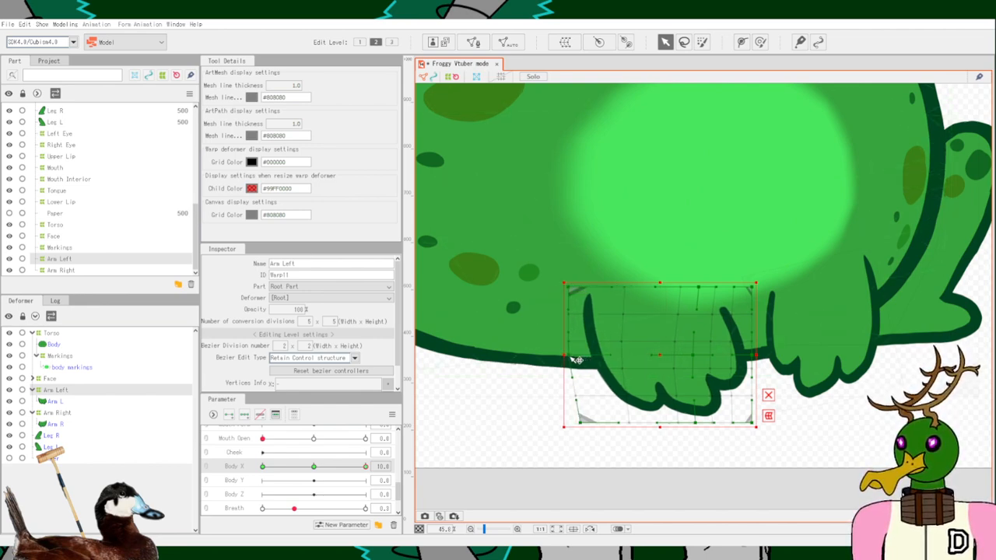
drag(579, 422, 570, 422)
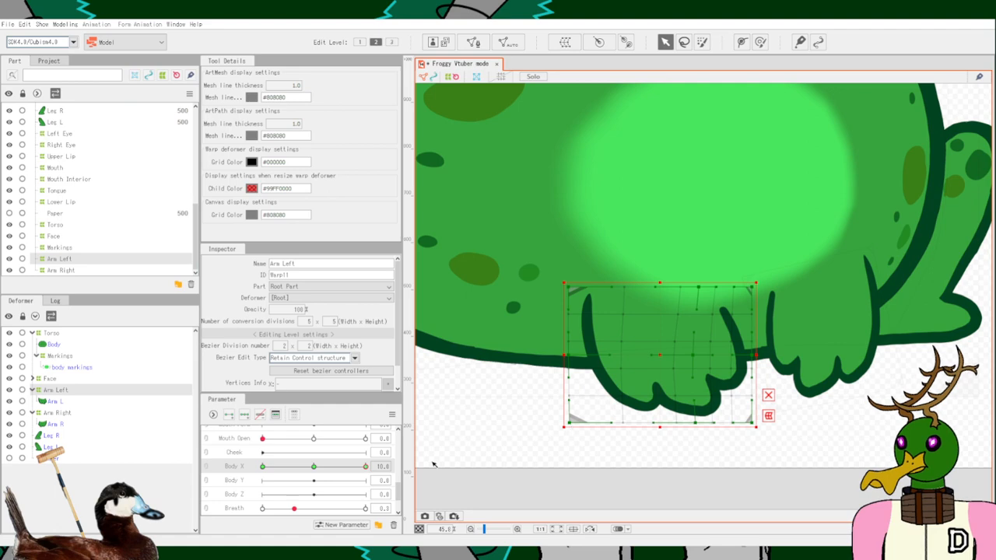
Deselect the deformer and scrub Body X across its full range to check how both arms follow the turn, ending at -10.
mouse_move(366, 468)
mouse_down()
mouse_move(313, 475)
mouse_move(368, 483)
mouse_move(313, 485)
mouse_move(387, 480)
mouse_move(305, 488)
mouse_move(366, 482)
mouse_up()
scroll(826, 352, down, 5)
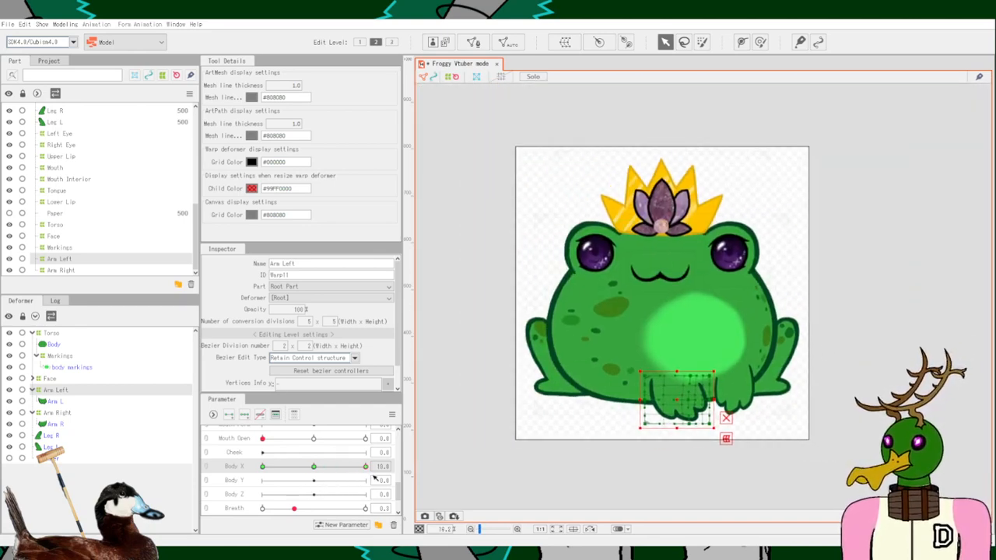
drag(365, 467, 326, 472)
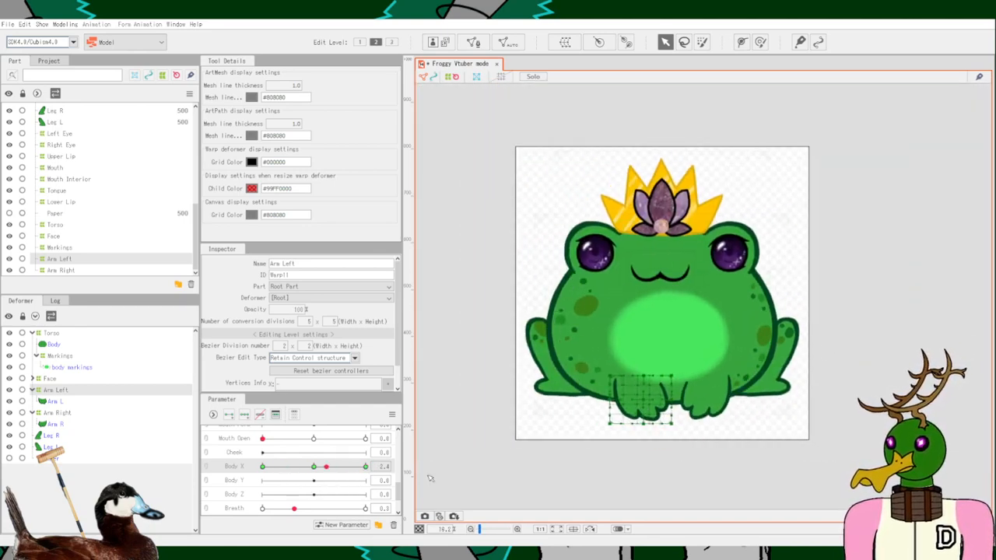
click(541, 425)
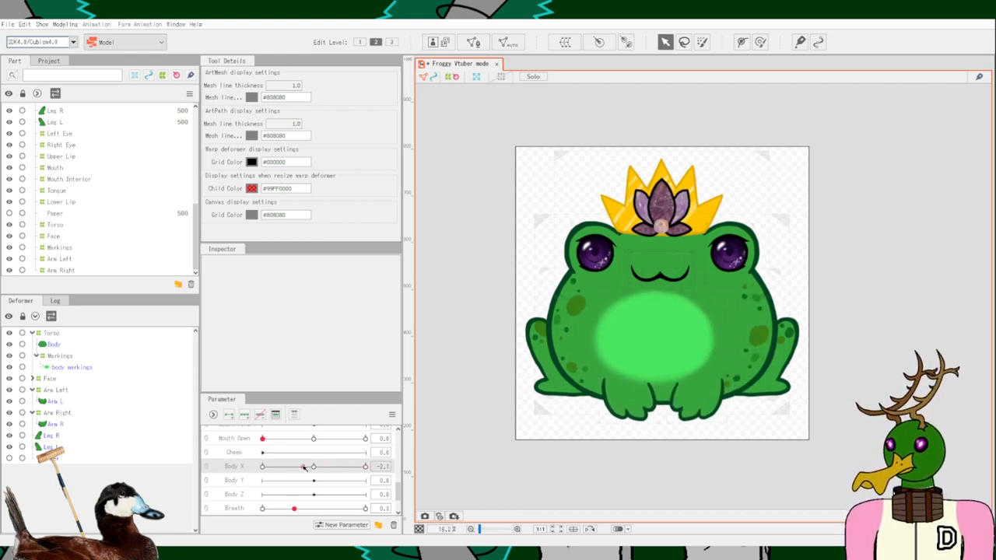
drag(340, 466, 270, 465)
drag(394, 461, 263, 465)
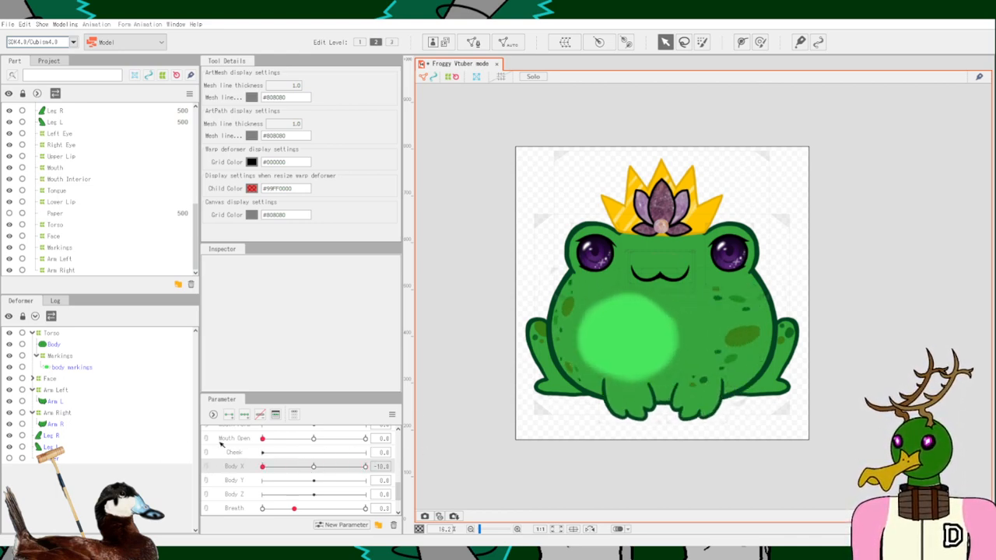
Select the Arm Left deformer at Body X -10 and move its middle column's top control point outward, away from Arm Right.
scroll(596, 410, up, 5)
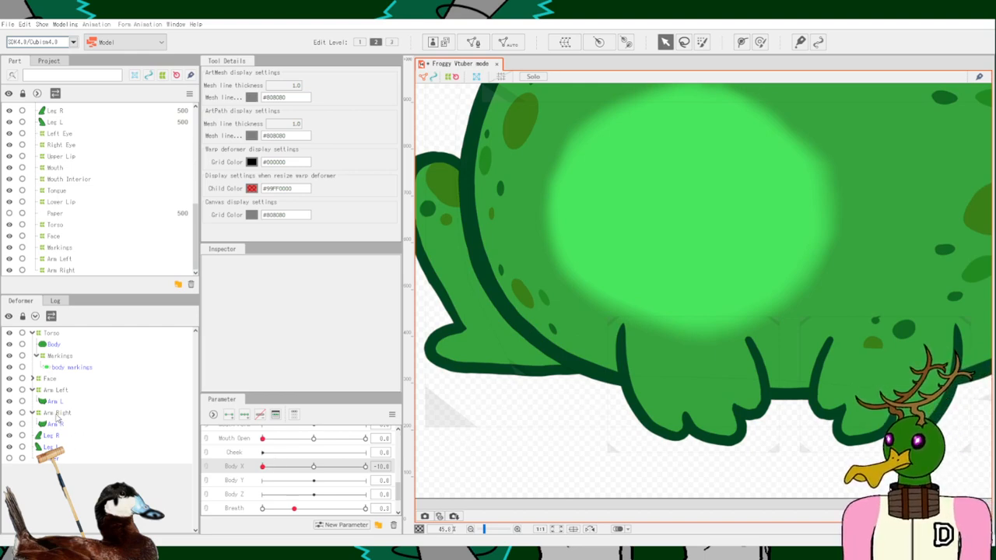
click(56, 414)
click(64, 390)
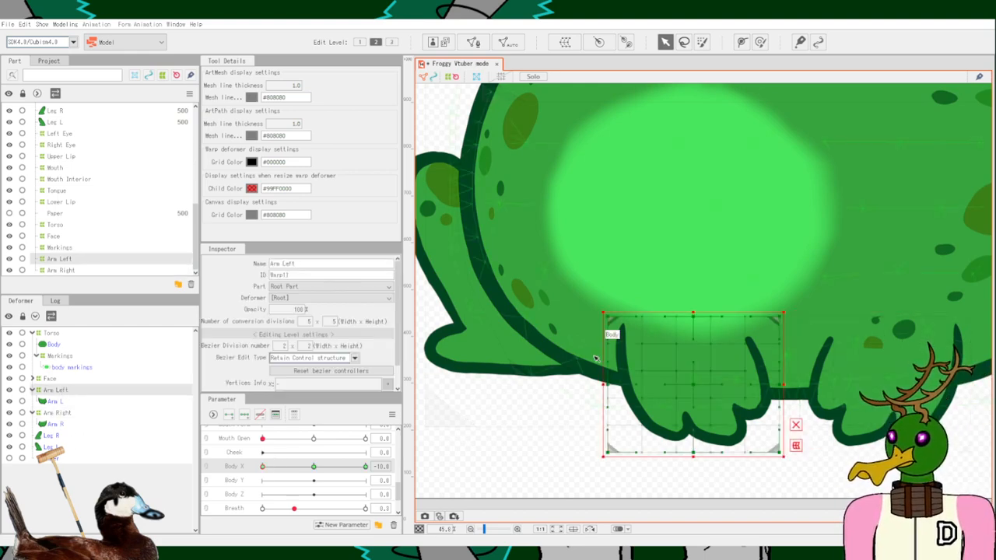
scroll(631, 383, down, 3)
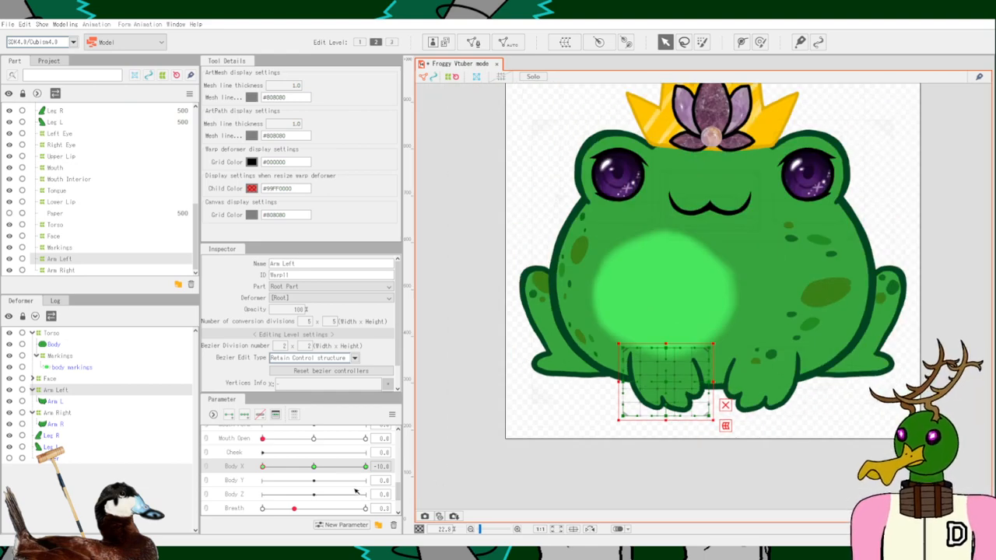
drag(272, 471, 126, 453)
scroll(566, 397, up, 5)
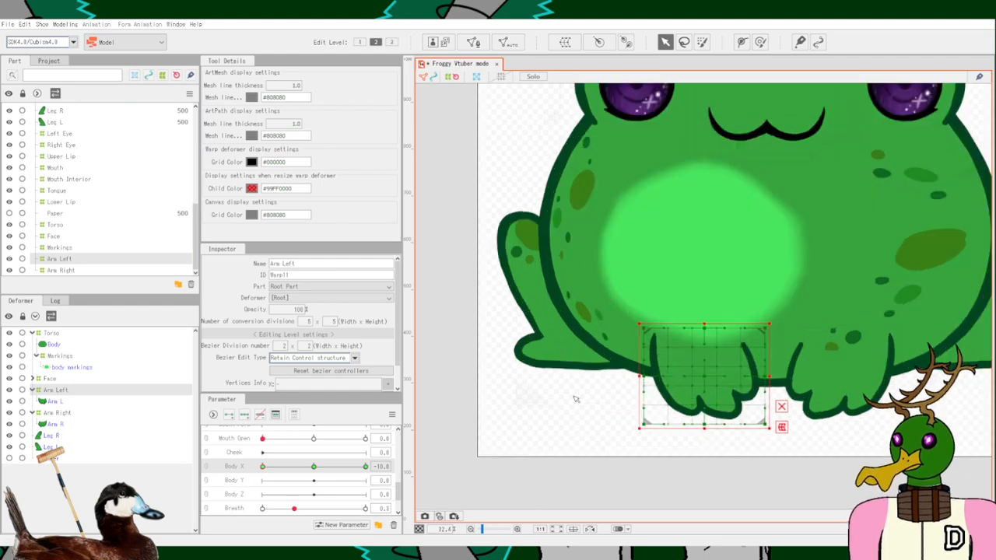
drag(838, 356, 738, 347)
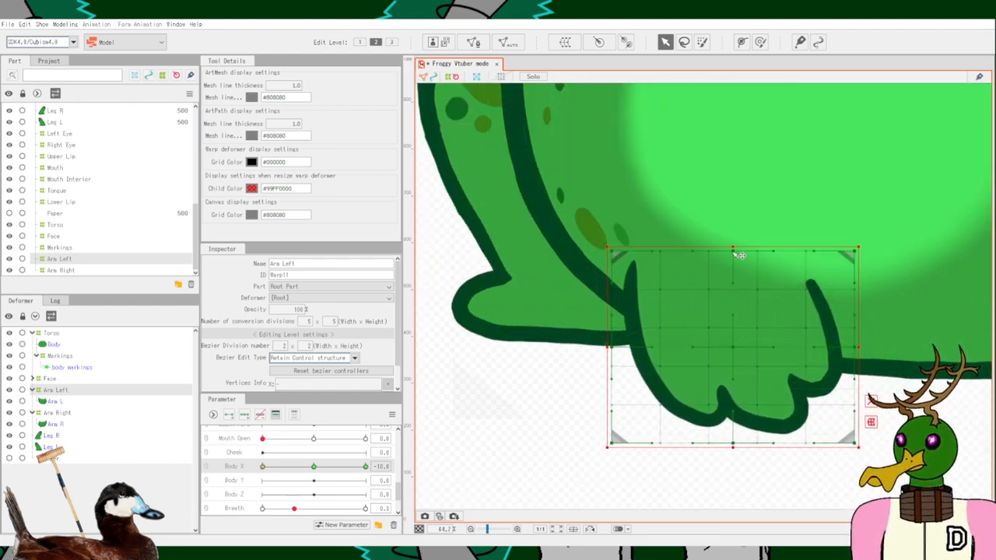
drag(739, 255, 677, 256)
Move Arm Left's centre control point outward toward the top one's line, and undo the attempted move of the bottom point.
mouse_move(726, 350)
mouse_down()
mouse_move(710, 350)
mouse_move(735, 343)
mouse_up()
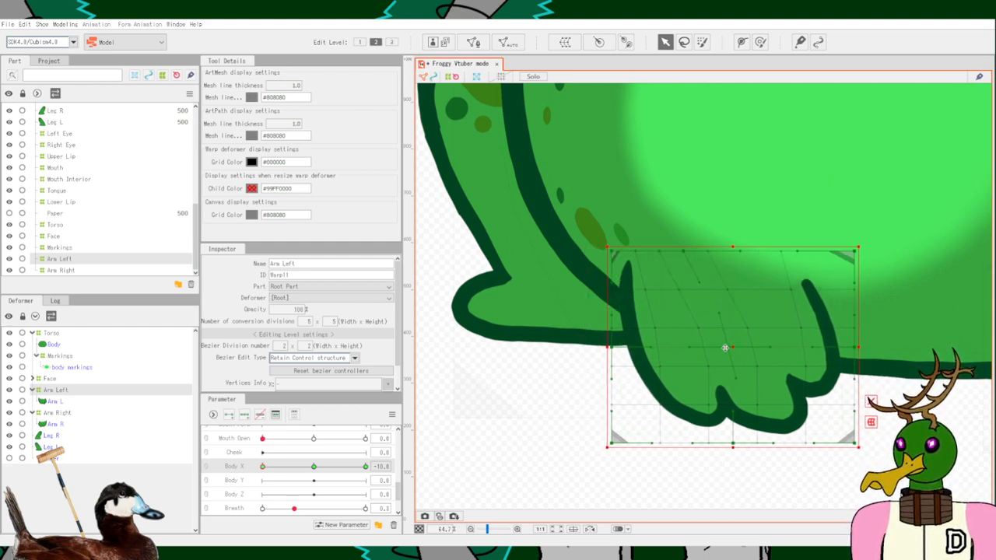
click(727, 349)
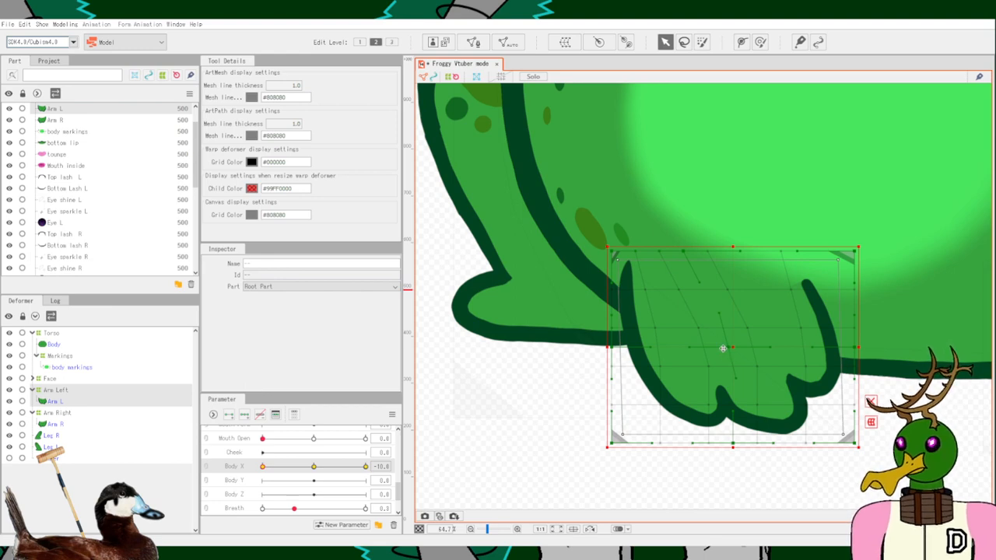
scroll(719, 349, up, 5)
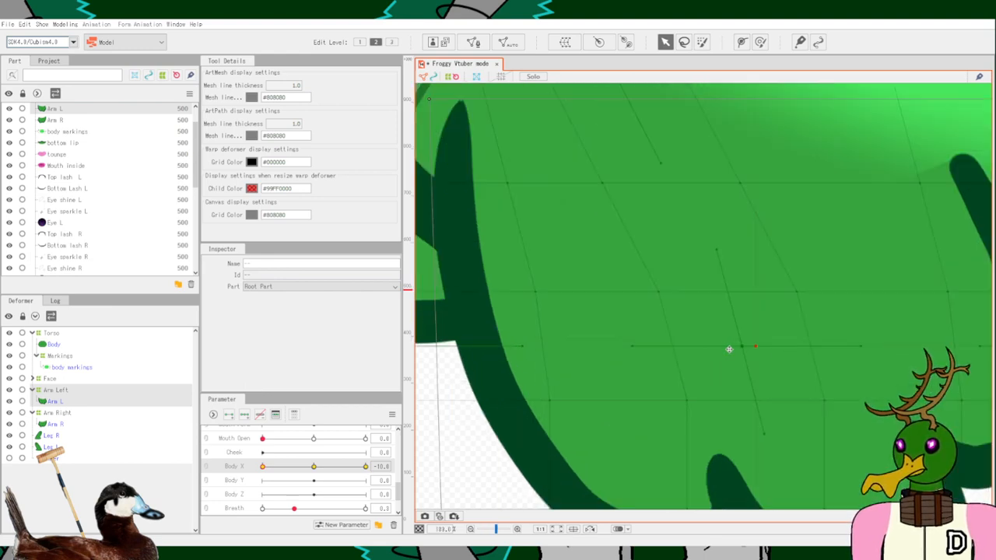
drag(721, 358, 614, 358)
scroll(614, 358, down, 4)
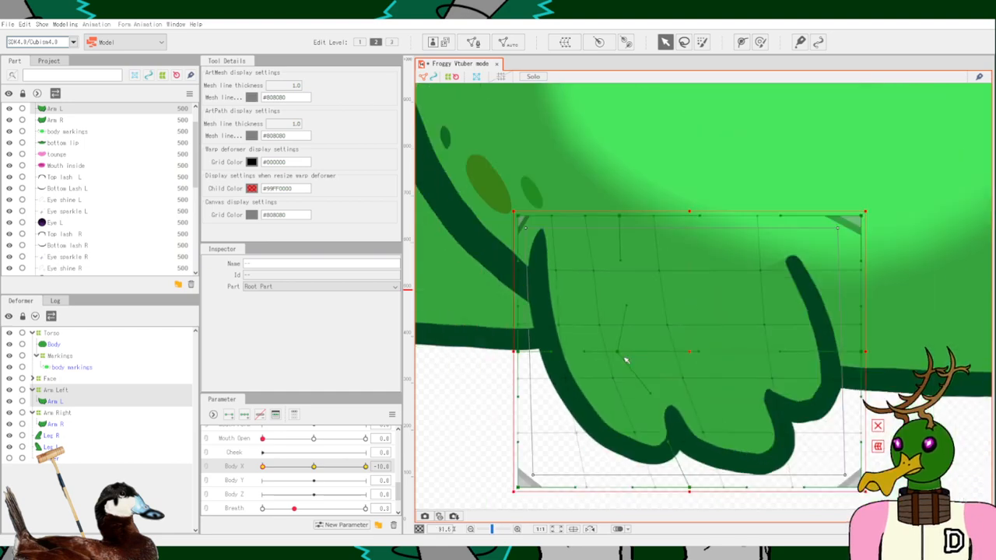
drag(676, 450, 617, 367)
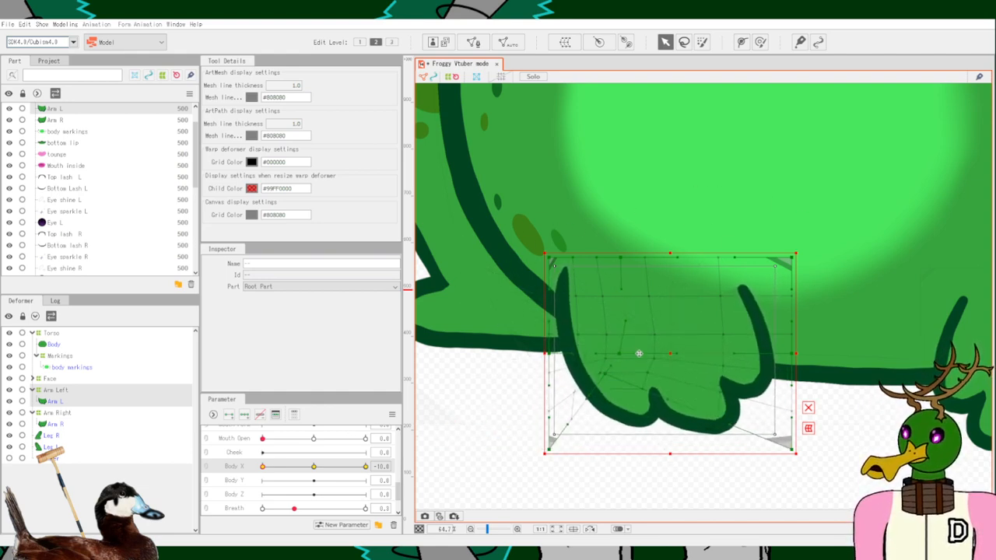
key(ctrl+z)
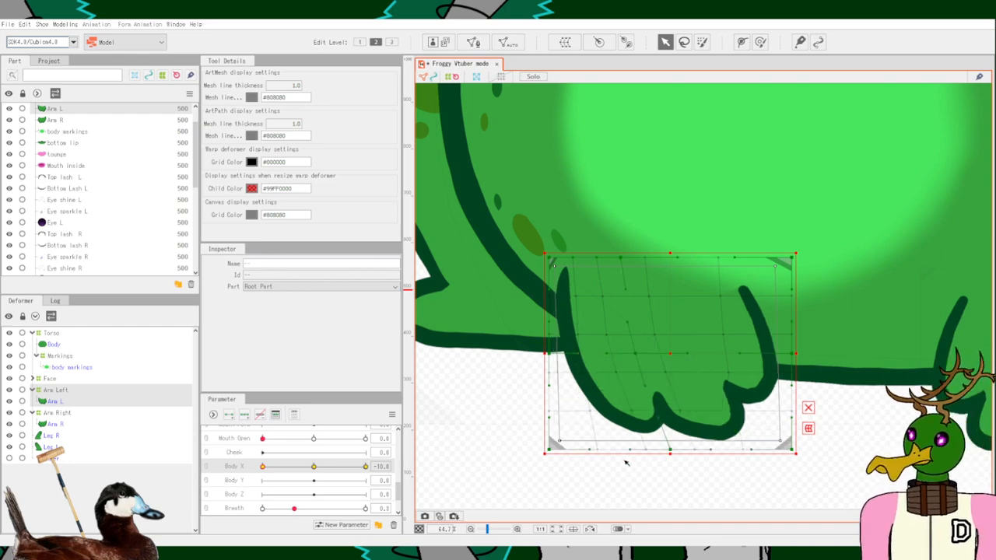
Undo the recent Body X warp edits on the Arm Left and Arm Right deformers, including Arm Right's Body X keys.
key(ctrl+z)
key(ctrl+z)
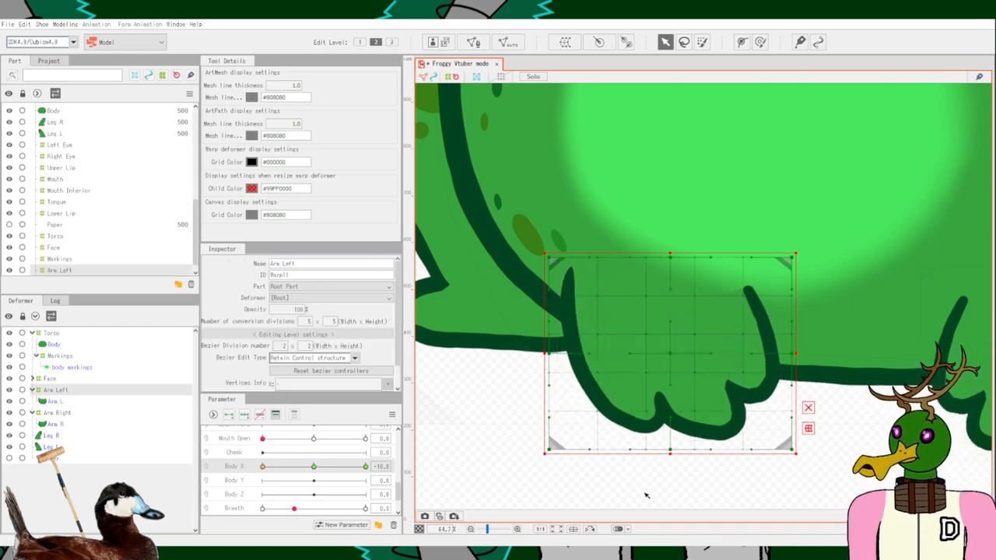
scroll(645, 495, down, 3)
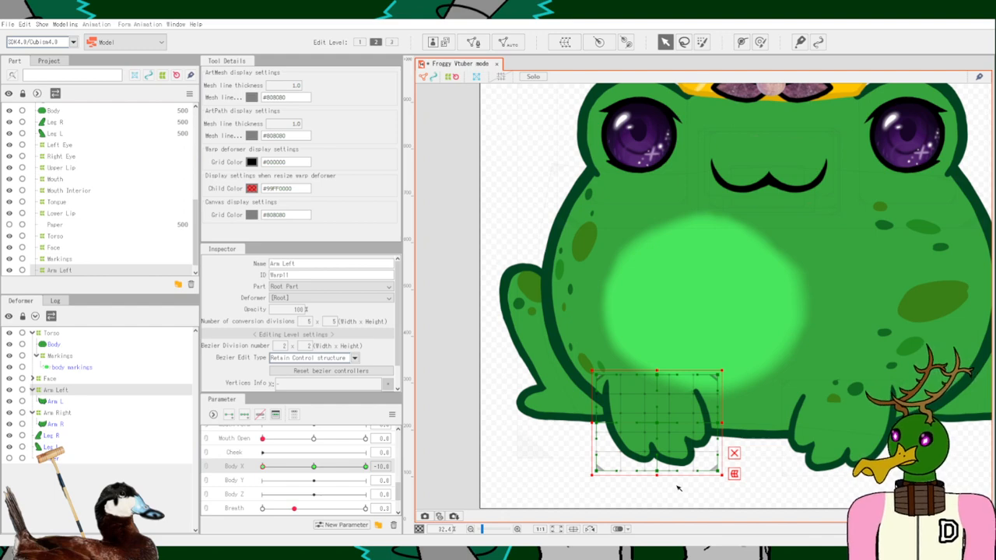
key(ctrl+z)
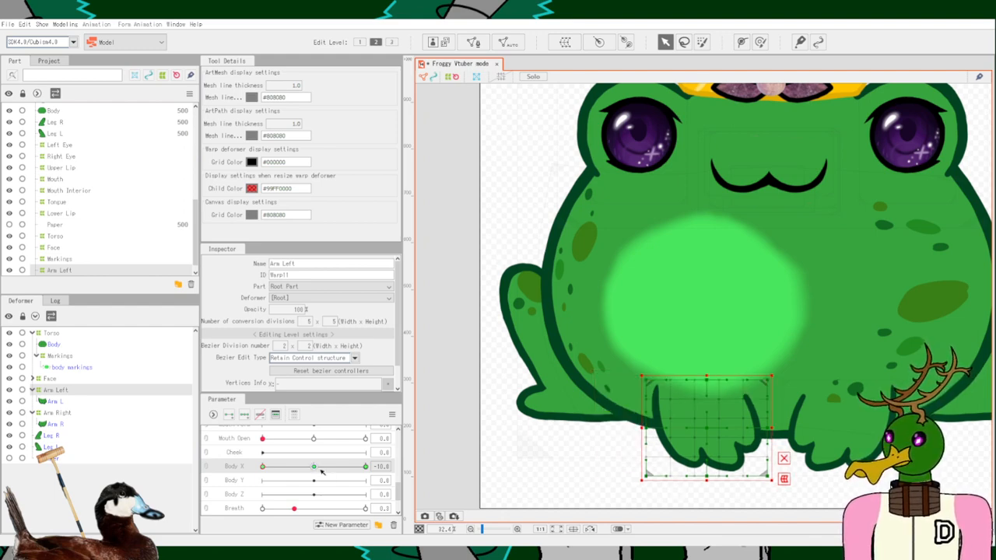
key(ctrl+z)
key(ctrl+z)
key(ctrl+z)
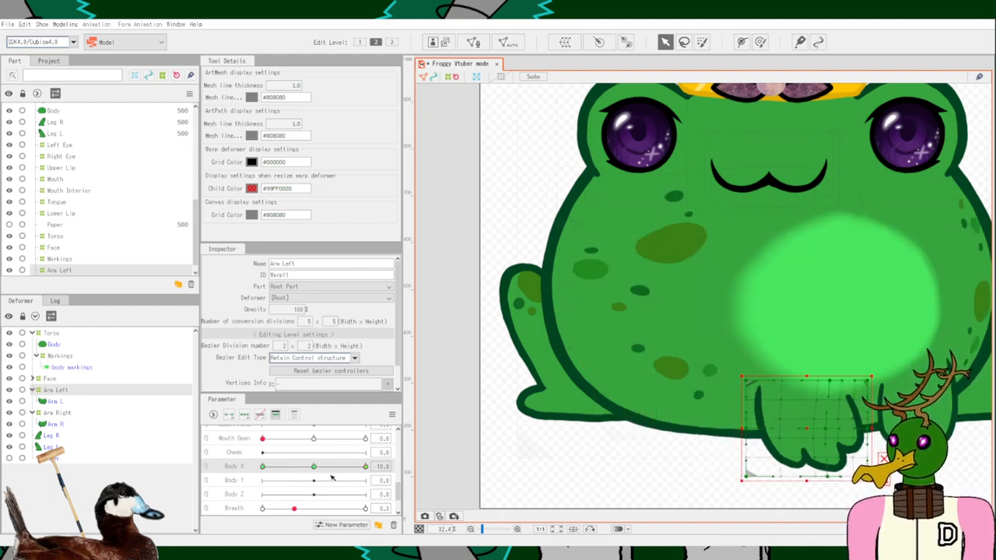
key(ctrl+z)
key(ctrl+z)
key(ctrl+z)
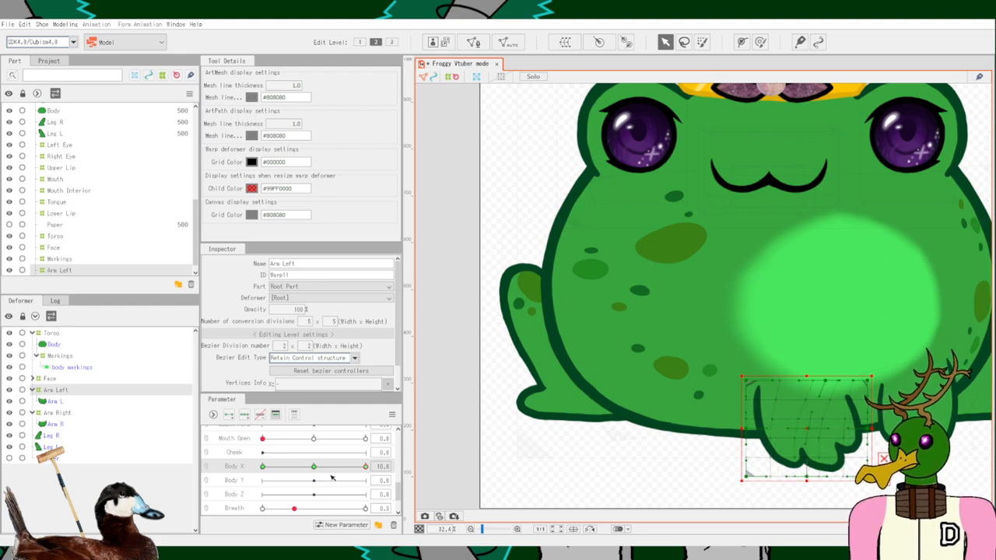
key(ctrl+z)
key(ctrl+z)
key(ctrl+z)
key(ctrl+z)
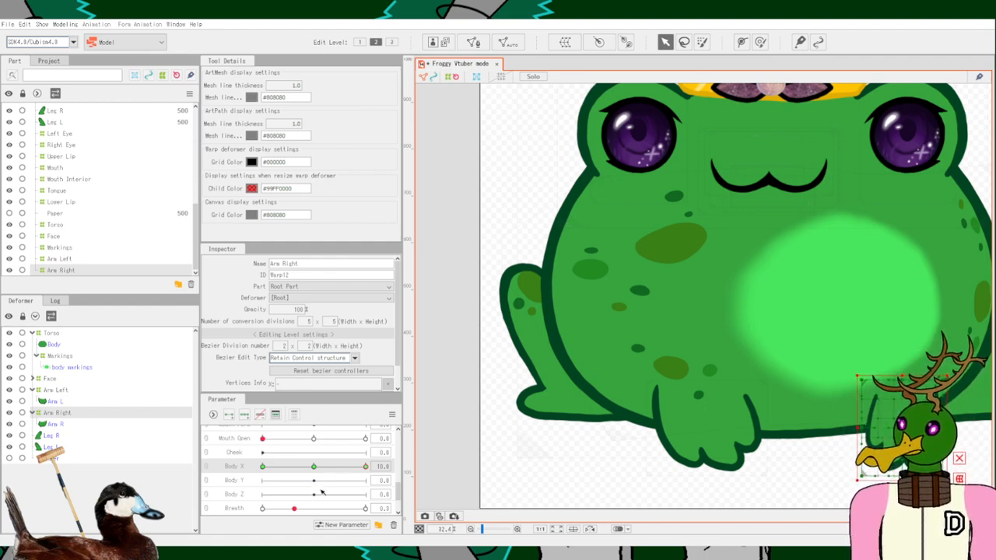
key(ctrl+z)
key(ctrl+z)
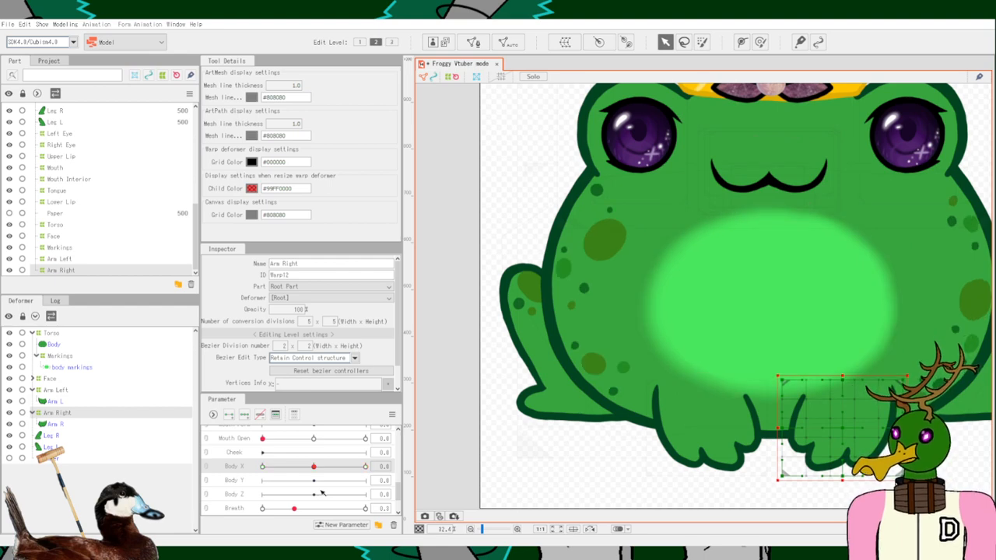
Generate new automatic meshes for the Arm L and Arm R art meshes.
click(59, 389)
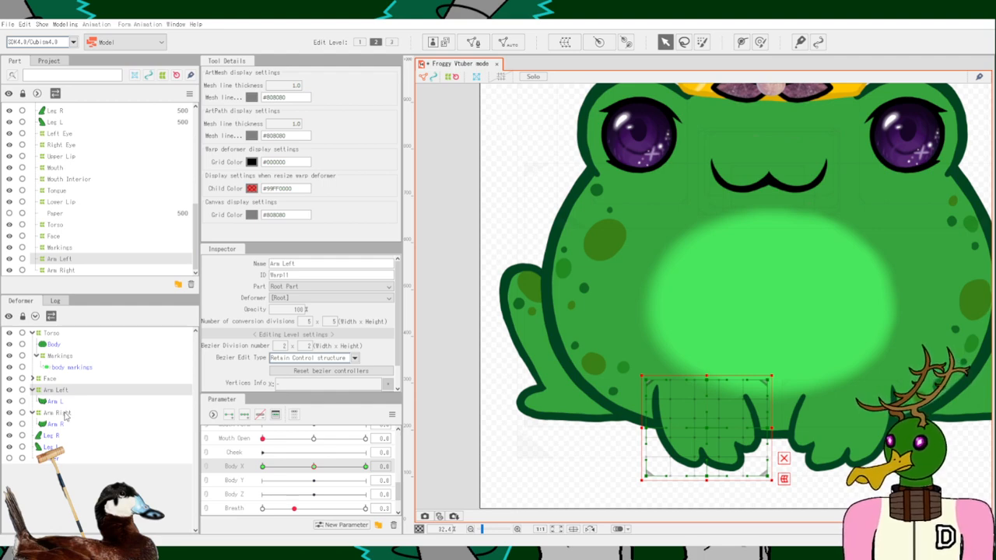
click(58, 401)
click(55, 427)
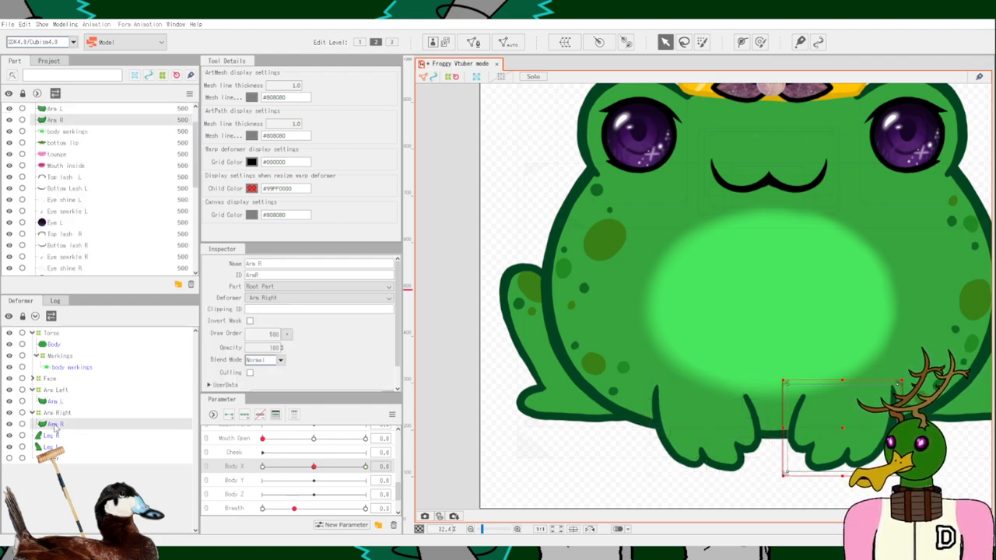
click(52, 413)
click(64, 402)
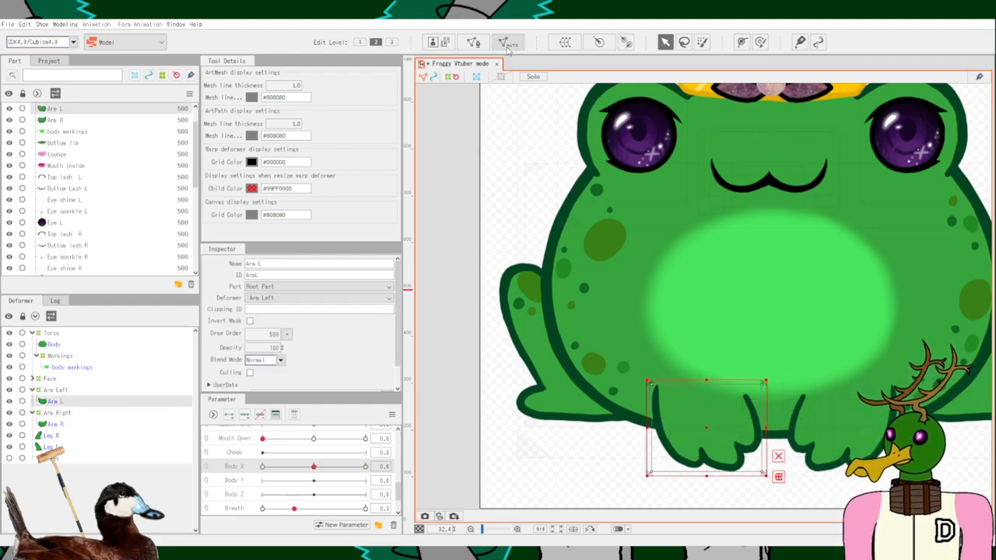
click(449, 252)
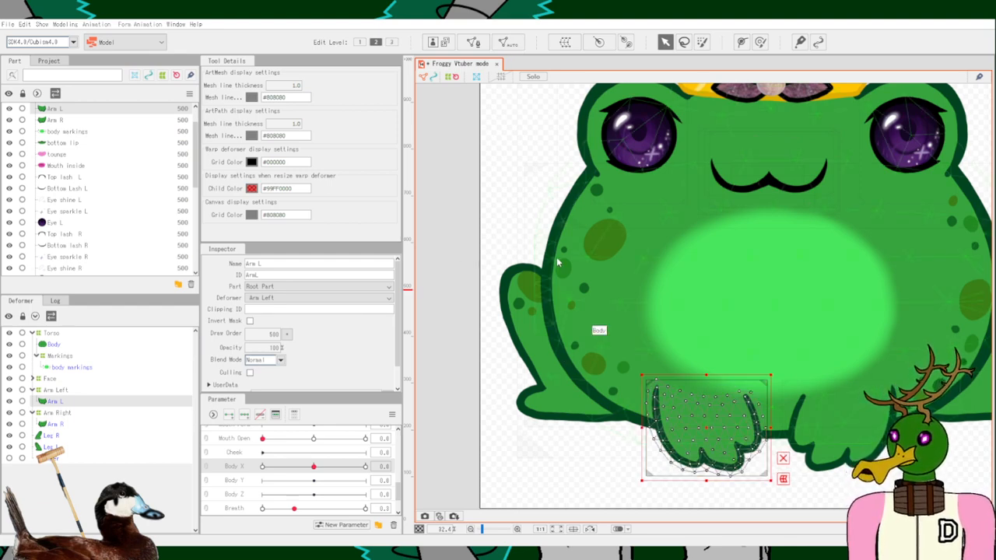
click(56, 425)
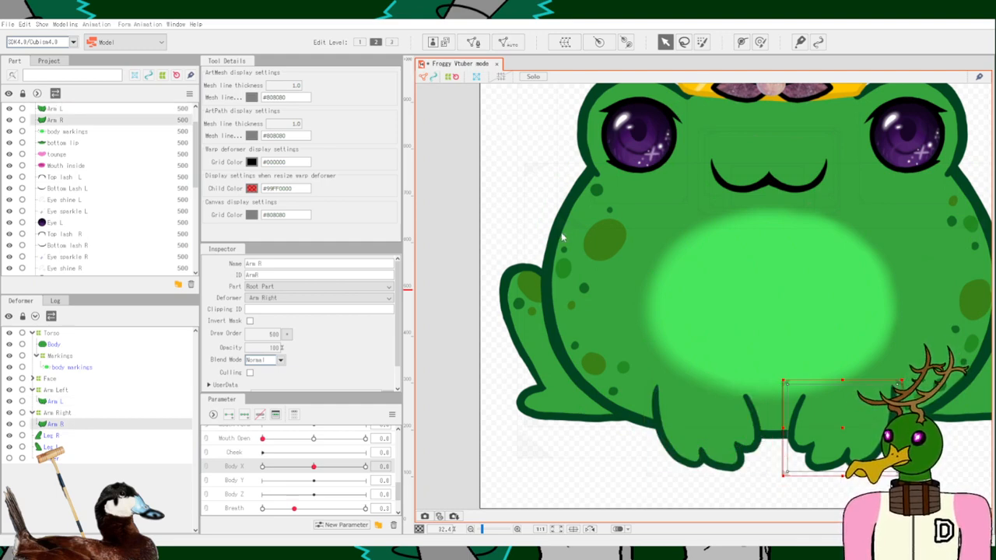
click(467, 249)
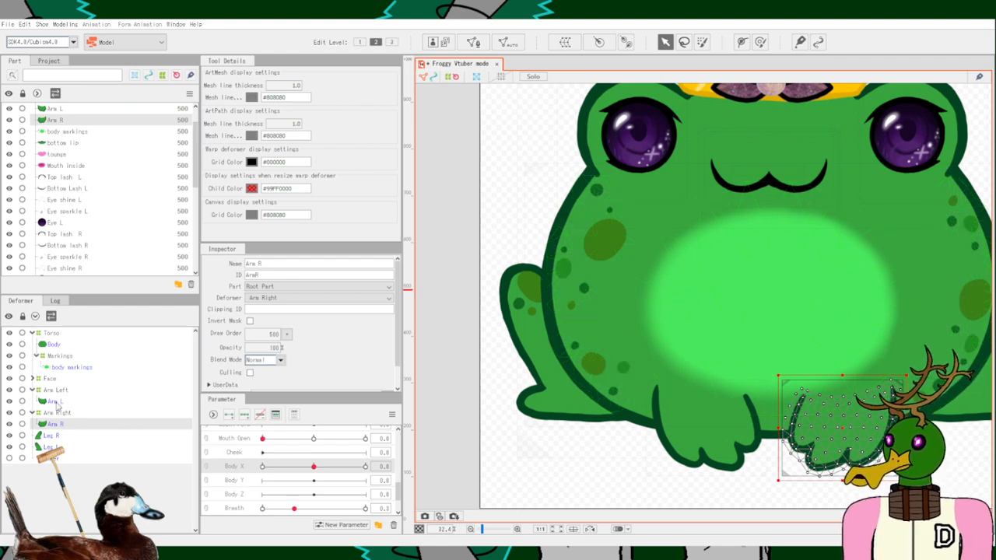
Add three Body X keys, at -10, 0 and 10, to the Arm Right warp deformer.
click(56, 390)
click(67, 415)
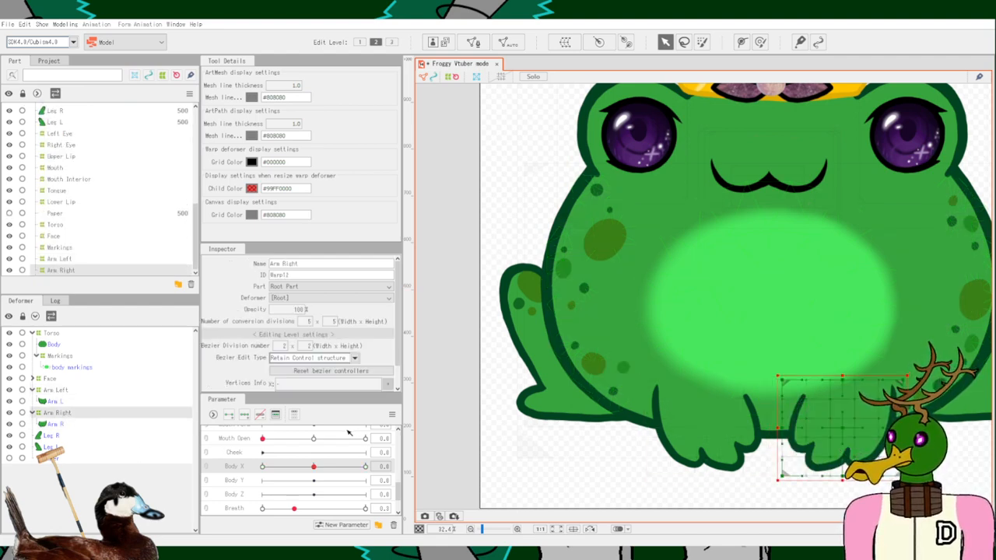
scroll(842, 352, up, 2)
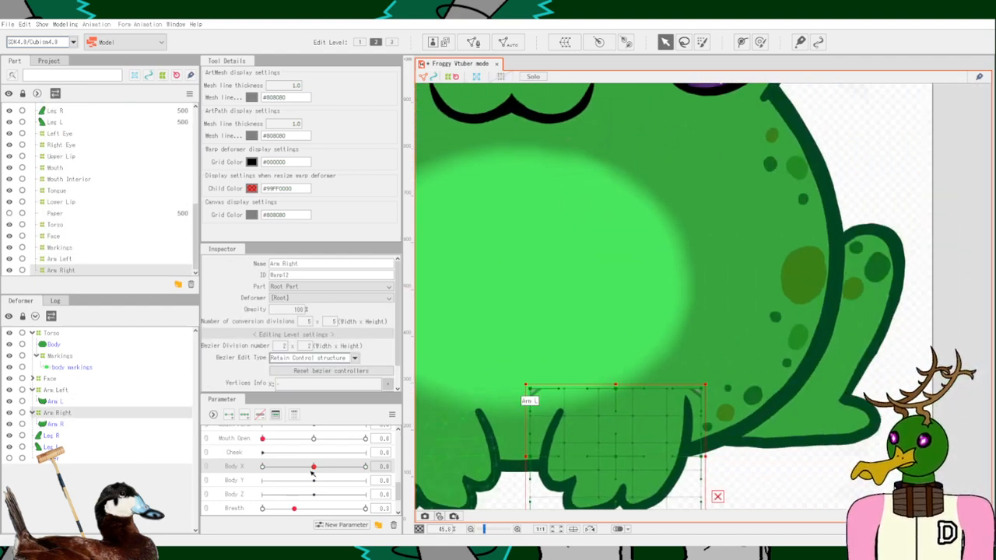
mouse_move(314, 466)
mouse_down()
mouse_move(333, 466)
mouse_move(314, 466)
mouse_up()
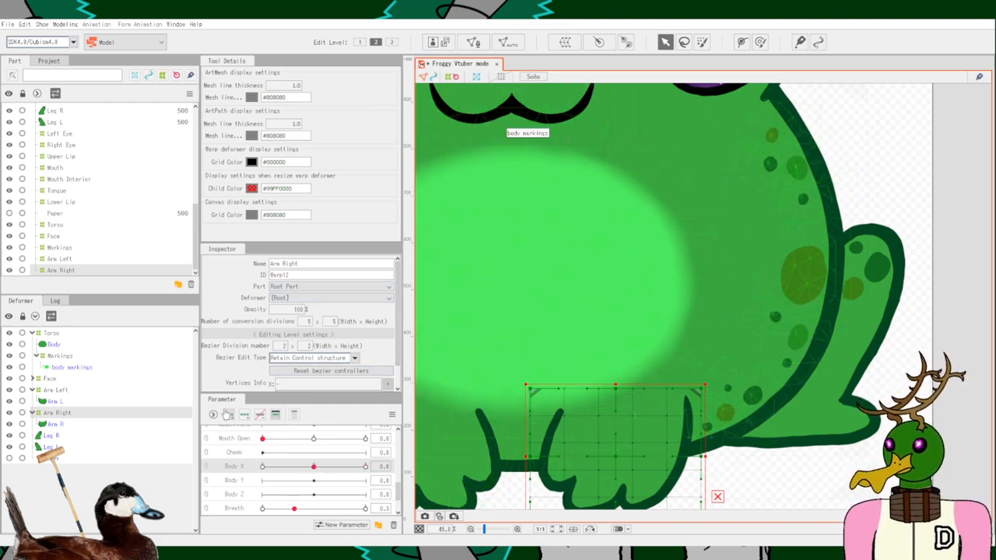
click(62, 392)
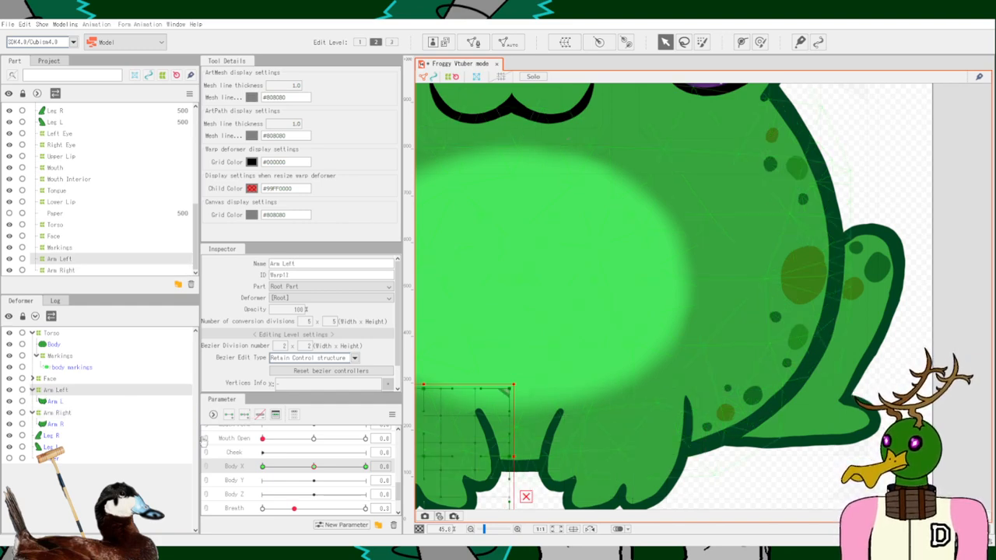
click(65, 413)
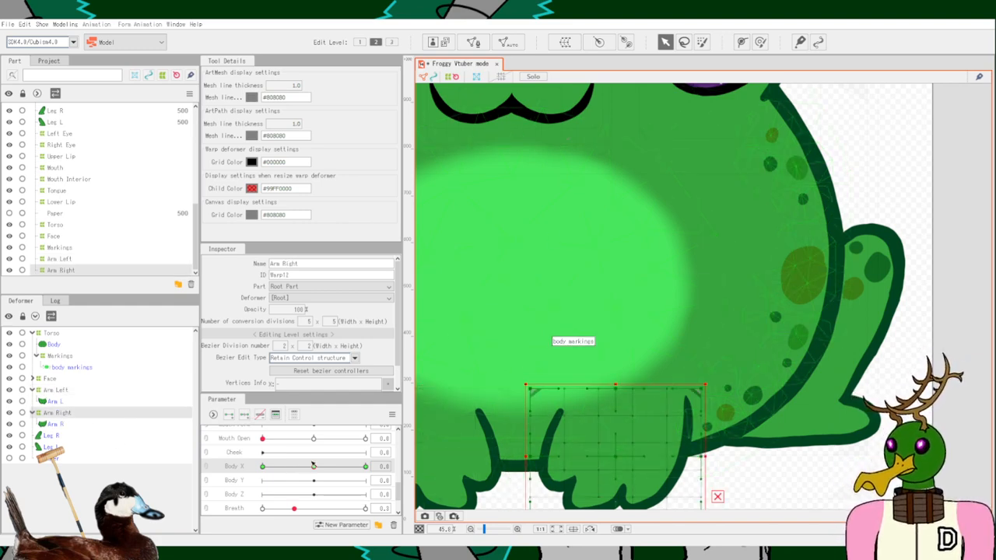
With Body X at 10, shift the Arm Right deformer toward the body's outer edge and bend its control points.
click(367, 468)
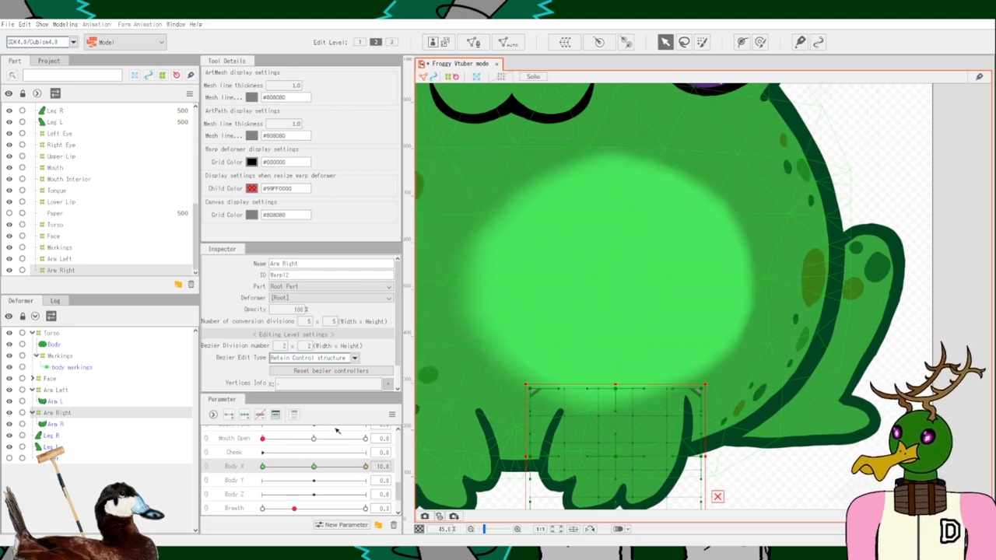
drag(619, 459, 686, 457)
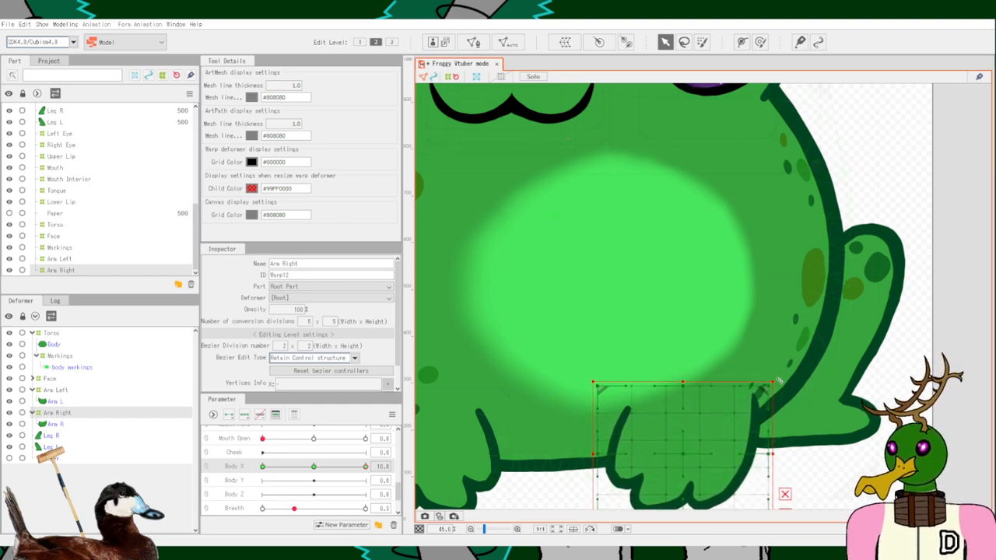
scroll(784, 418, up, 2)
scroll(680, 433, up, 5)
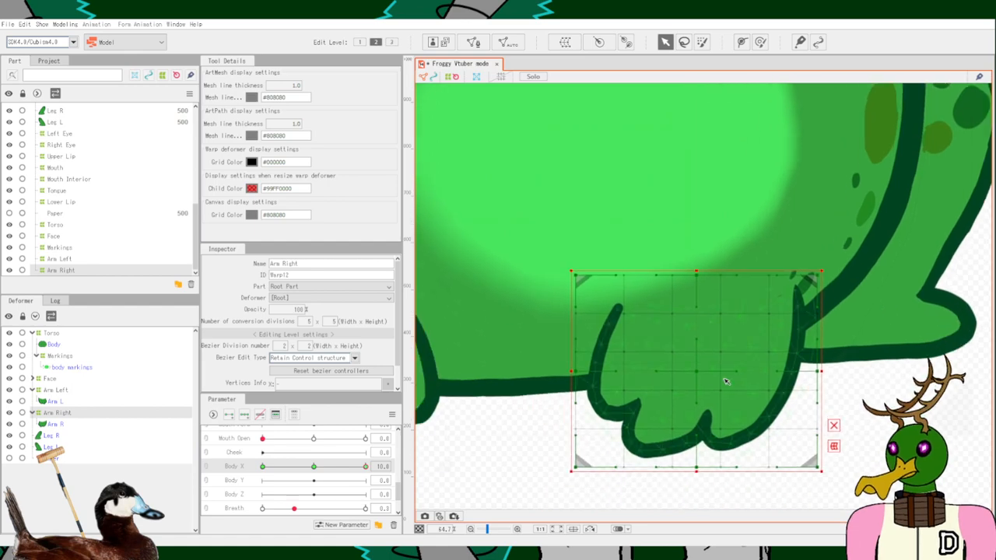
scroll(670, 357, down, 7)
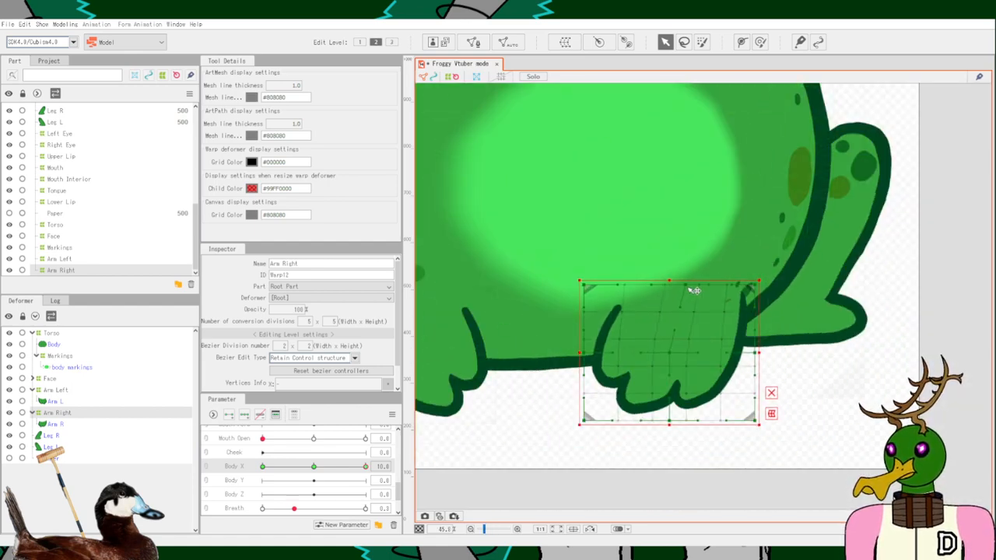
drag(694, 290, 716, 297)
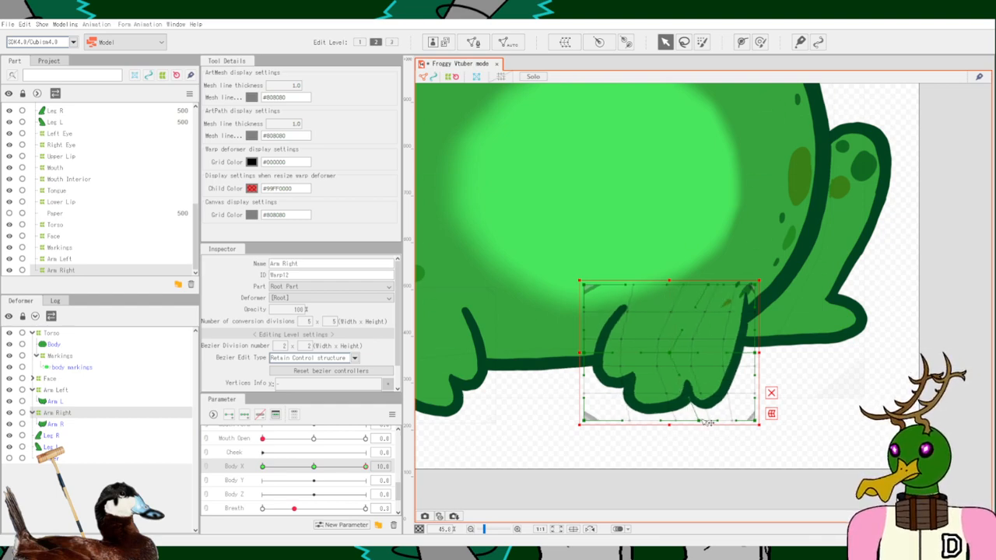
Nudge the Arm Right deformer's centre control point slightly toward the arm's outer edge.
scroll(677, 392, up, 6)
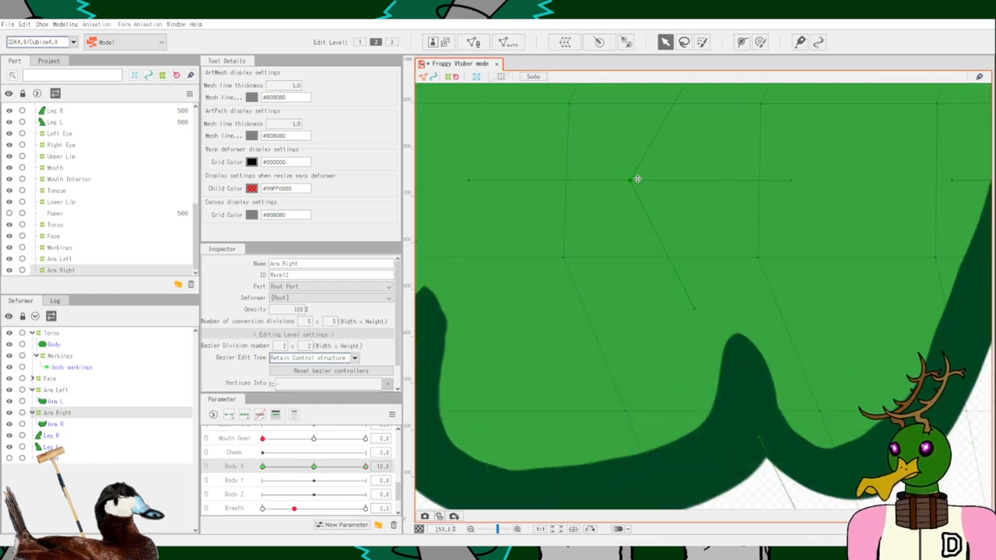
mouse_move(633, 179)
mouse_down()
mouse_move(657, 182)
mouse_move(644, 182)
mouse_up()
click(652, 225)
scroll(654, 224, down, 5)
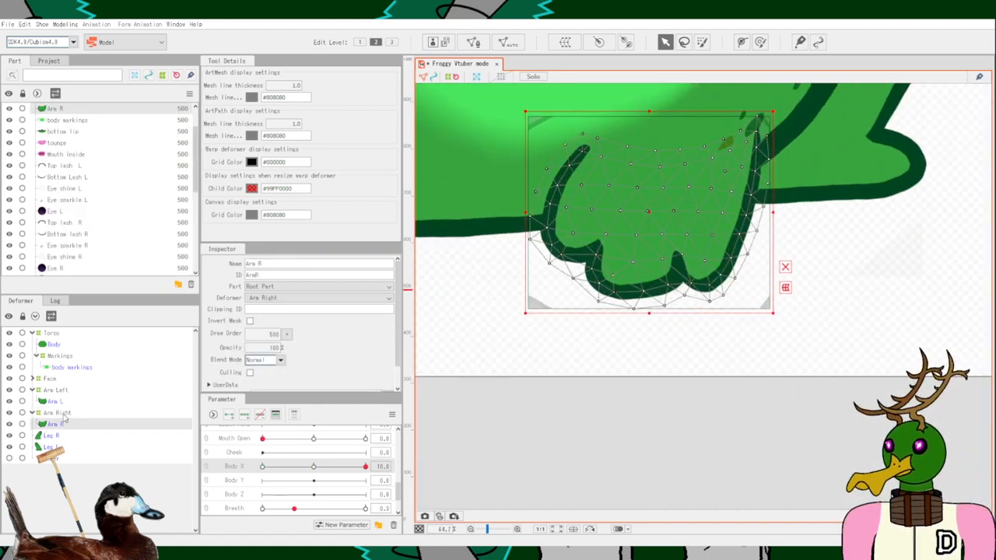
Try to pull the Arm Right deformer's centre control point out to the arm's outer outline.
click(58, 413)
scroll(596, 216, up, 2)
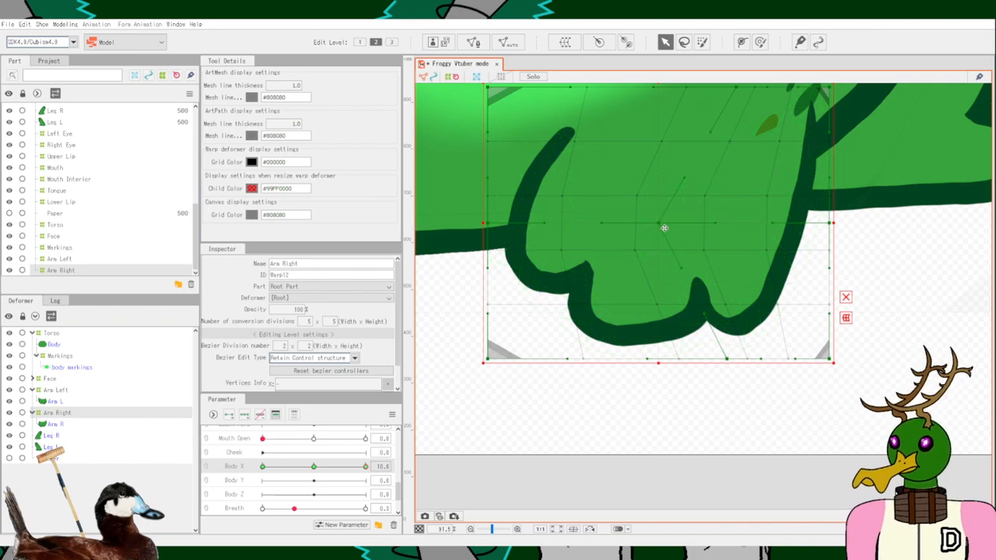
drag(663, 227, 814, 237)
scroll(795, 277, down, 2)
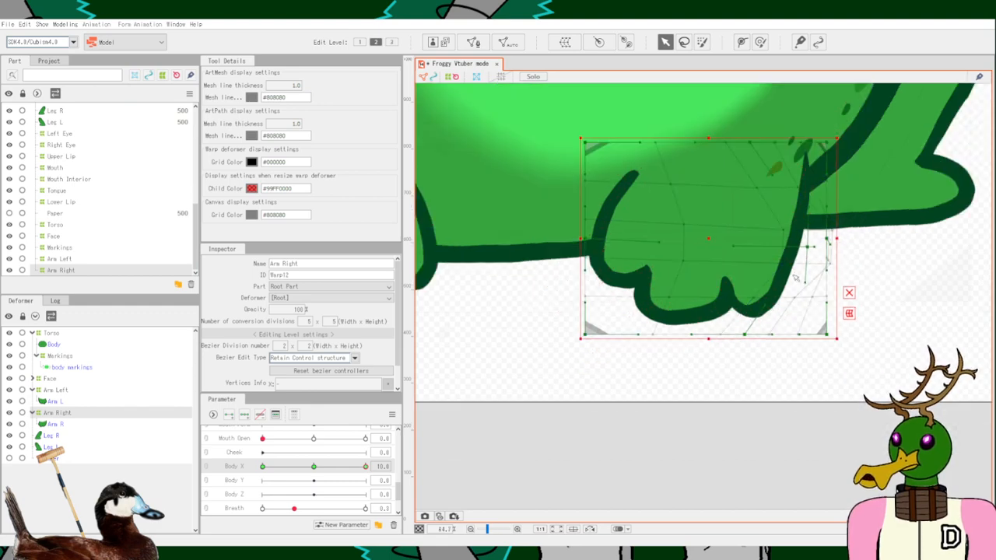
scroll(738, 239, up, 2)
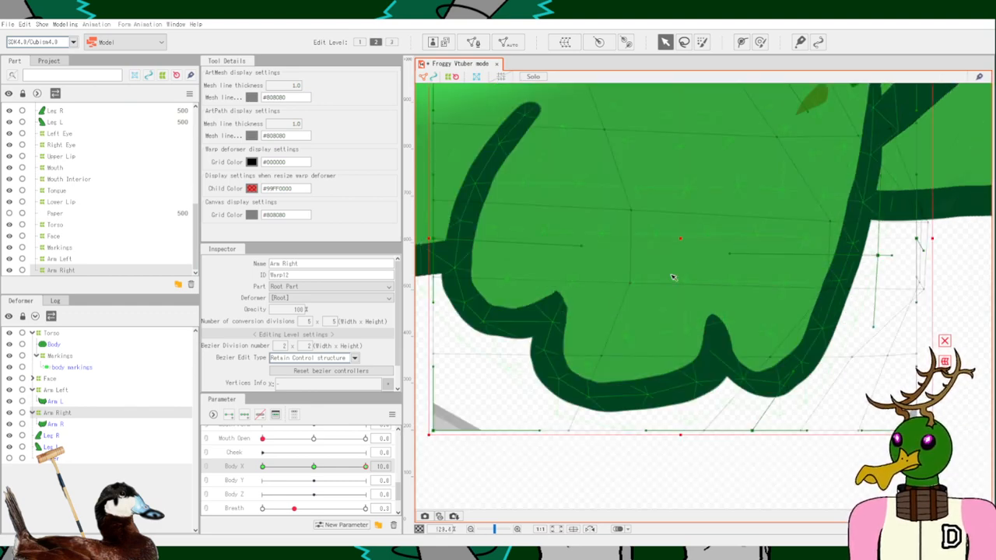
Try reshaping the inner grid points of the Arm Right deformer, and undo these and the preceding centre point edits.
click(507, 308)
drag(639, 211, 590, 191)
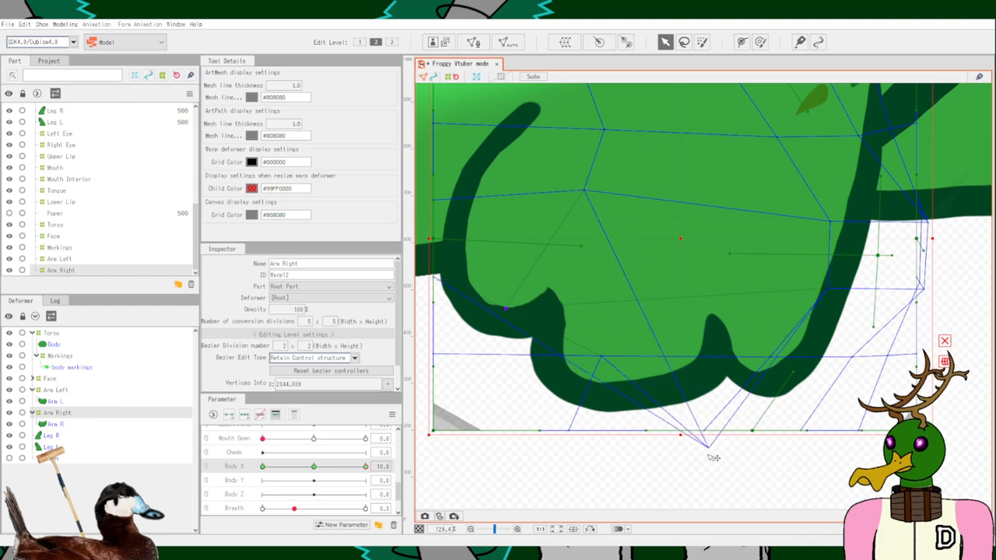
click(573, 156)
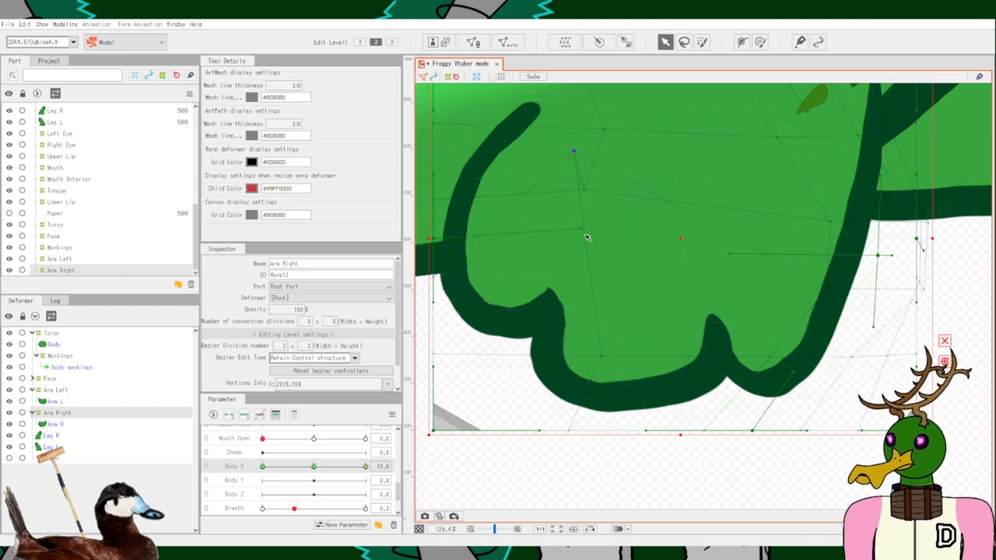
drag(574, 152, 791, 165)
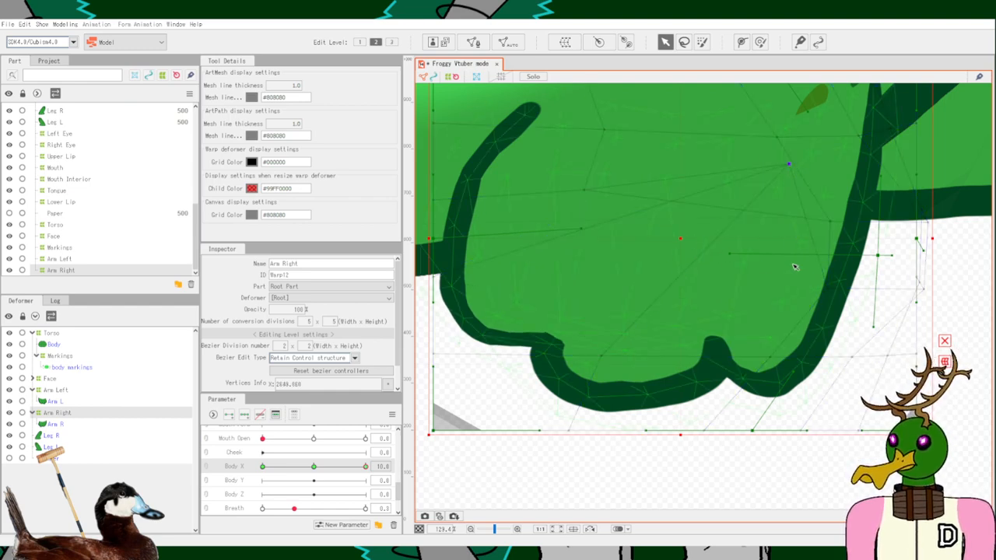
key(ctrl+z)
key(ctrl+z)
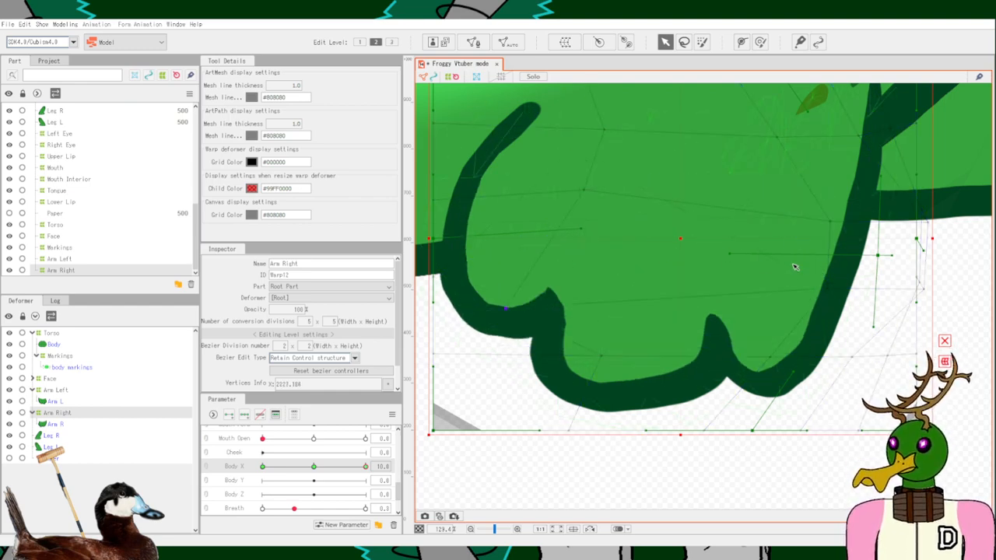
key(ctrl+z)
key(ctrl+z)
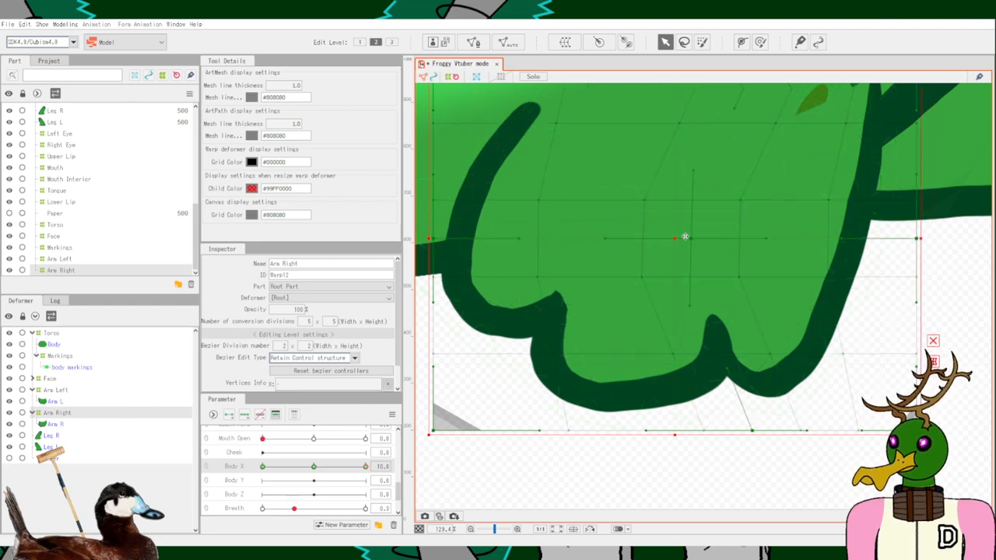
Try a smaller outward move of the Arm Right deformer's centre control point and undo it.
drag(690, 236, 794, 250)
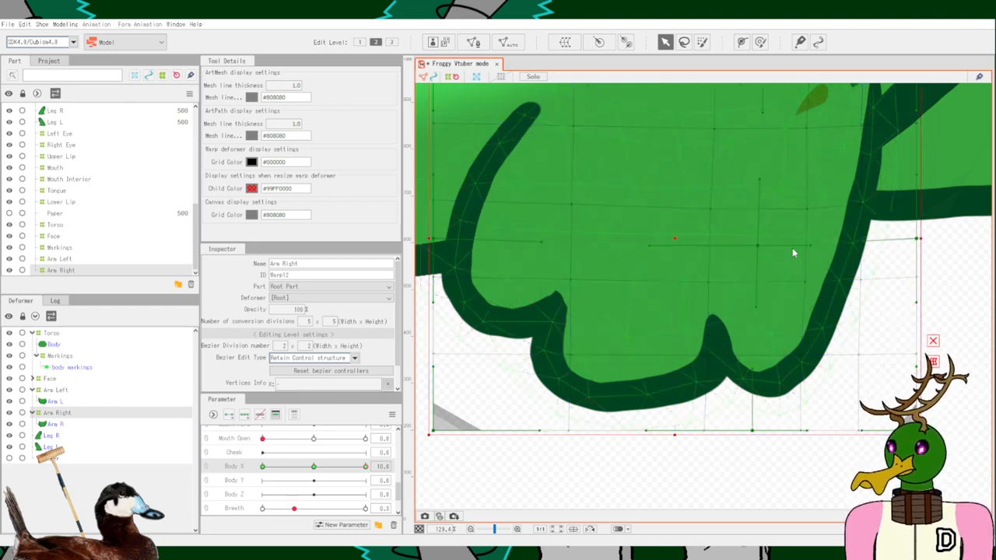
key(ctrl+z)
key(ctrl+z)
key(ctrl+z)
scroll(744, 256, down, 3)
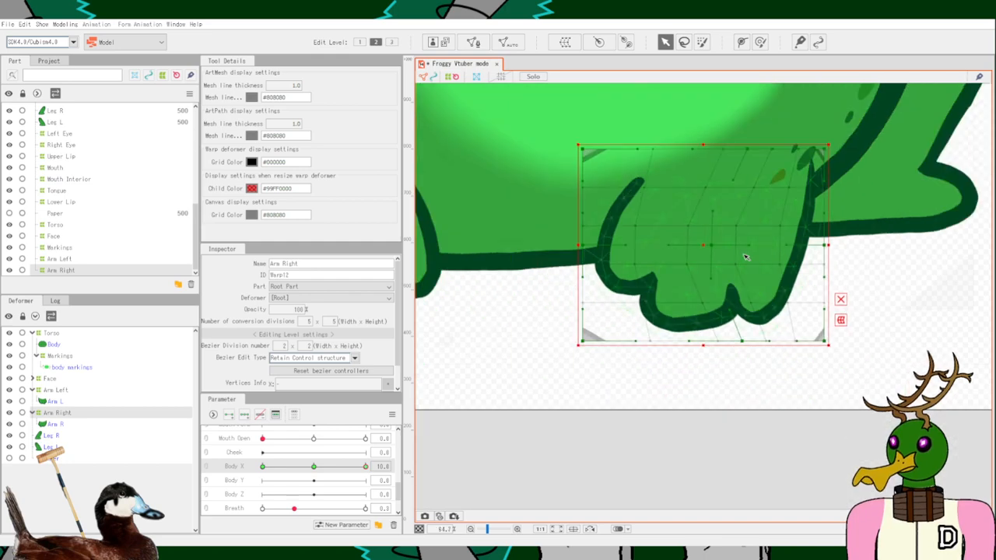
Undo the last edit of the Arm Right deformer and pull its centre control point outward toward the arm's outer edge.
key(ctrl+z)
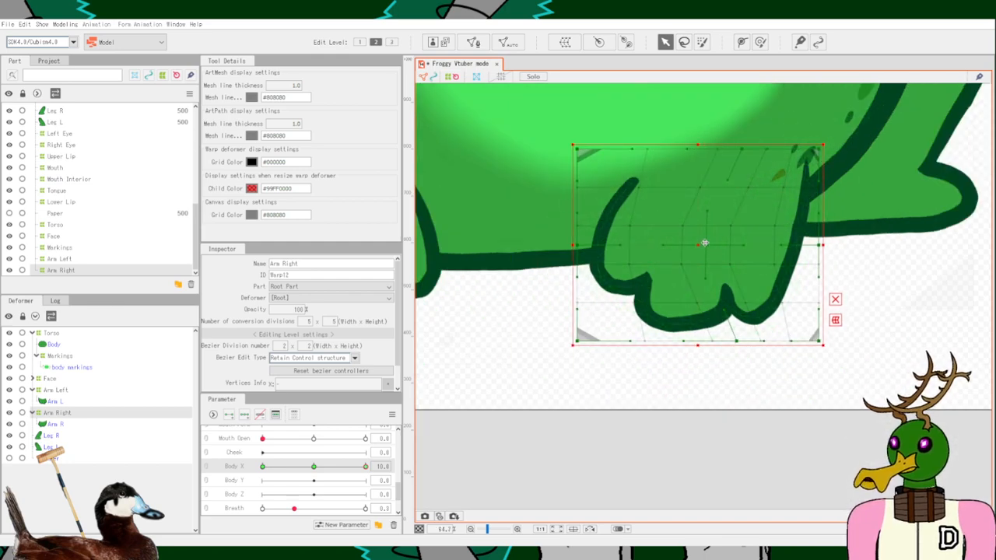
drag(704, 242, 754, 255)
key(ctrl+z)
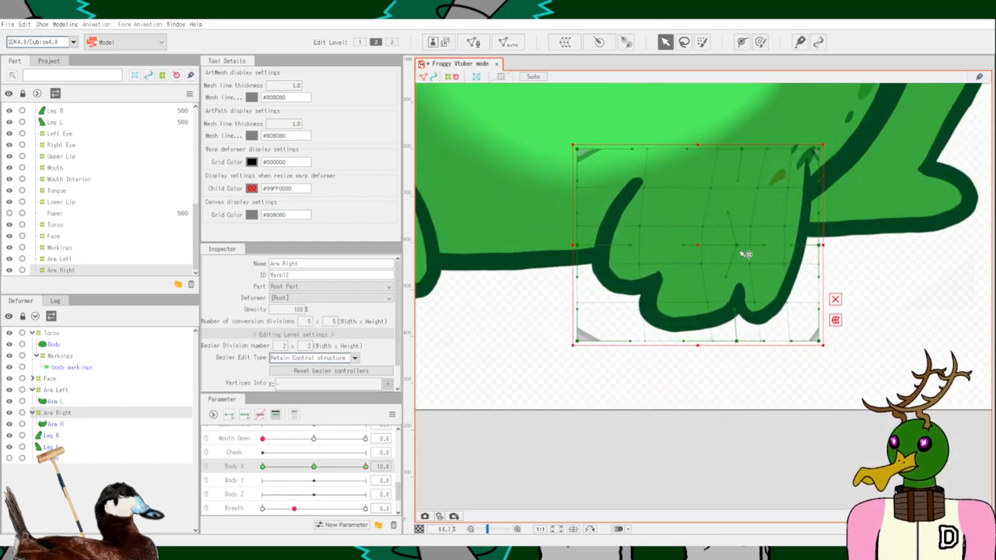
scroll(635, 272, down, 3)
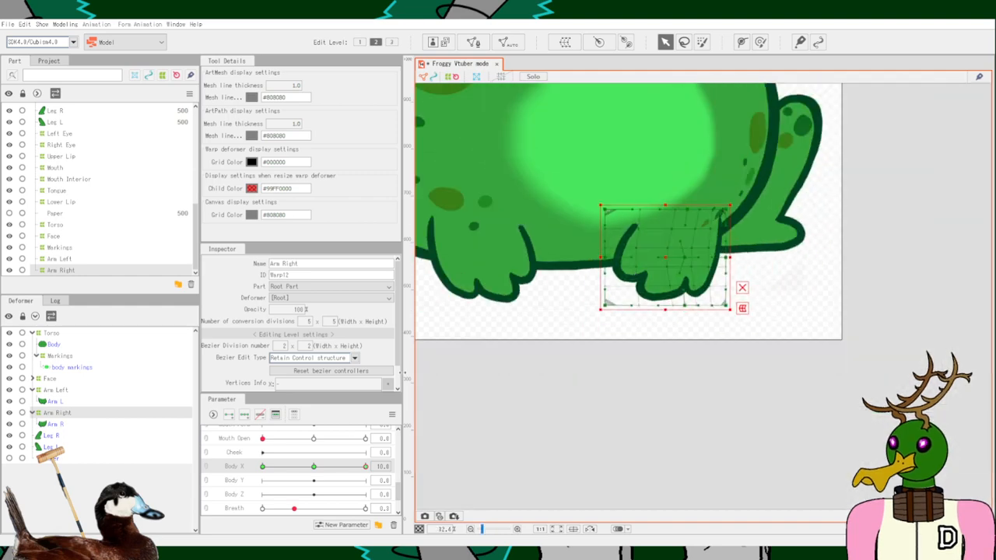
drag(365, 468, 419, 465)
scroll(675, 257, up, 2)
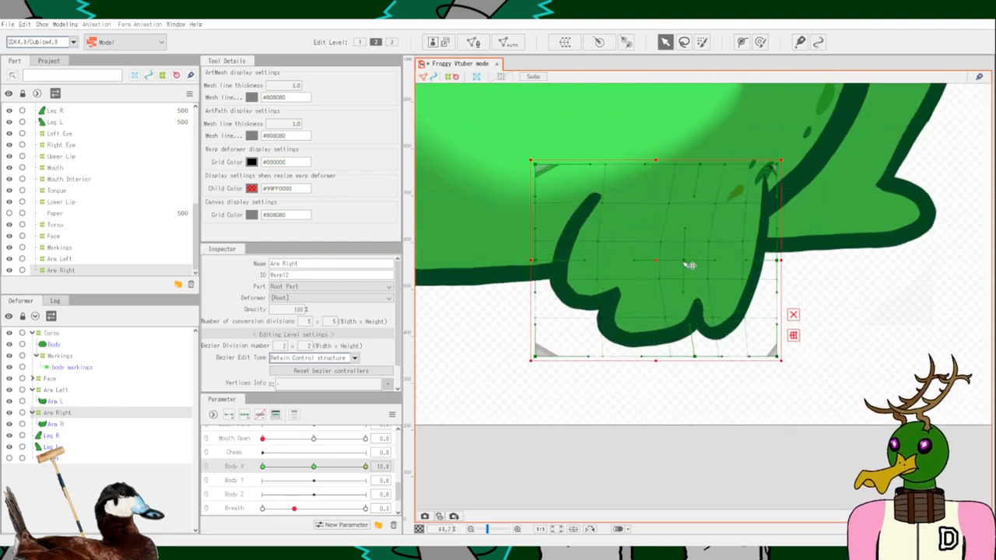
drag(702, 262, 712, 262)
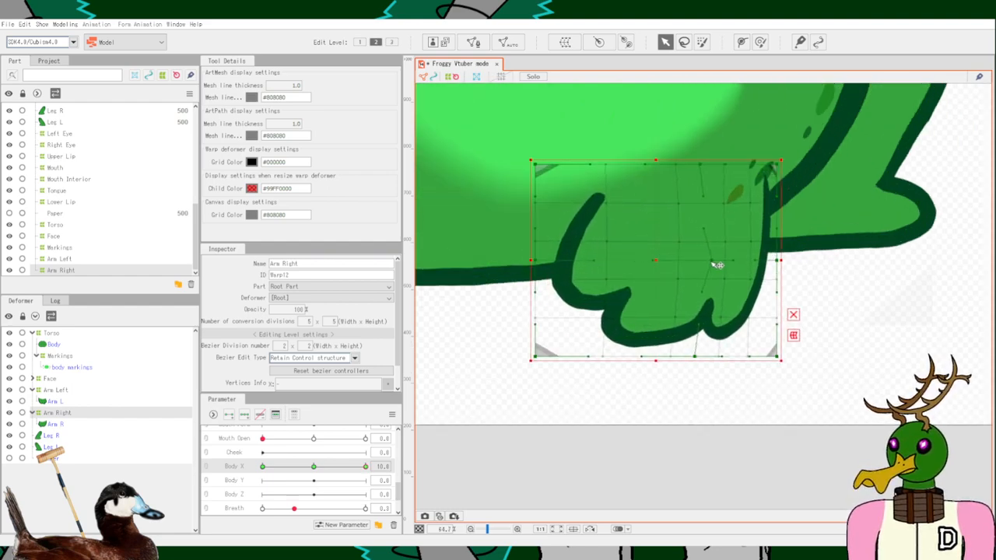
Rotate the Arm Right deformer slightly counter-clockwise and shift it a little upward and outward, checking it against the Body X motion.
scroll(520, 357, down, 3)
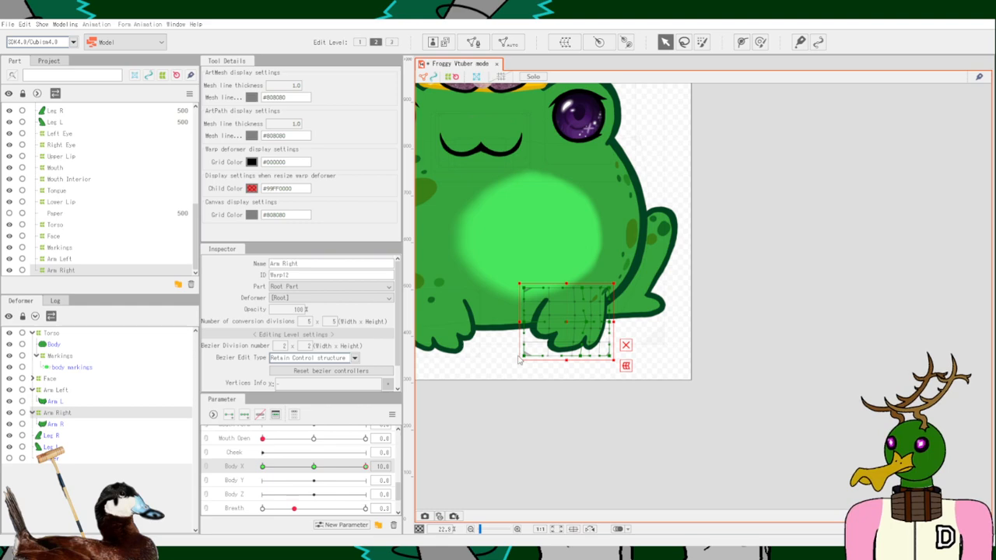
scroll(615, 319, up, 3)
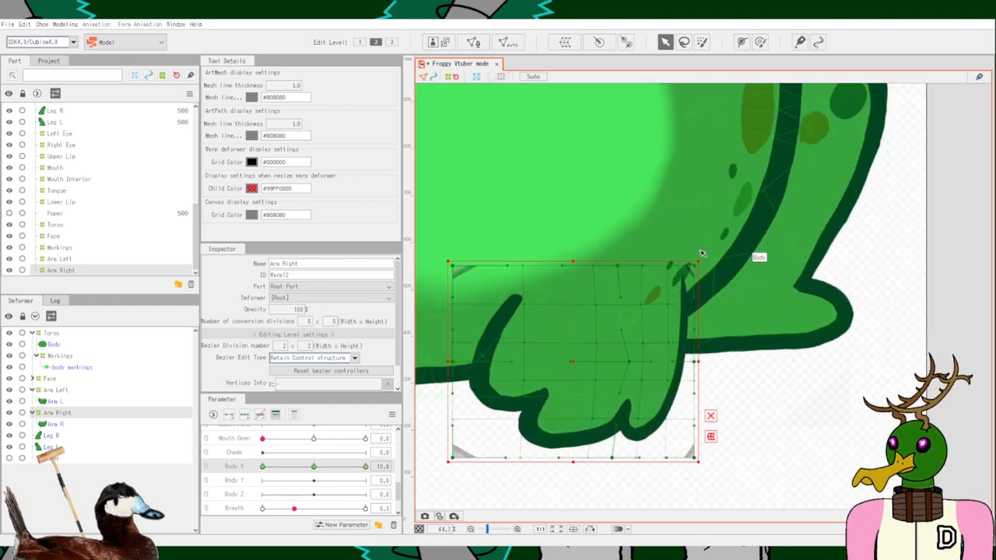
drag(701, 256, 689, 231)
drag(734, 305, 877, 268)
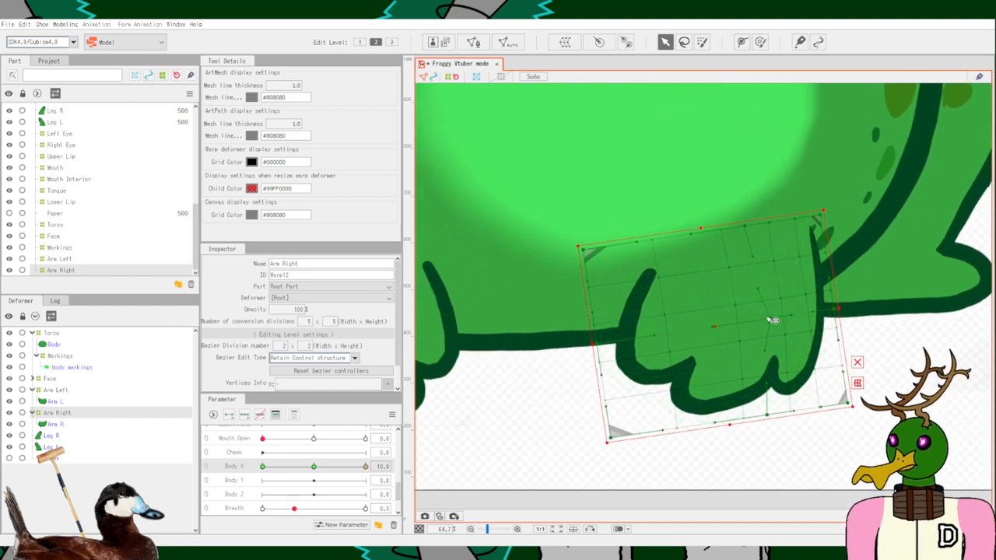
drag(768, 318, 775, 295)
key(ctrl+z)
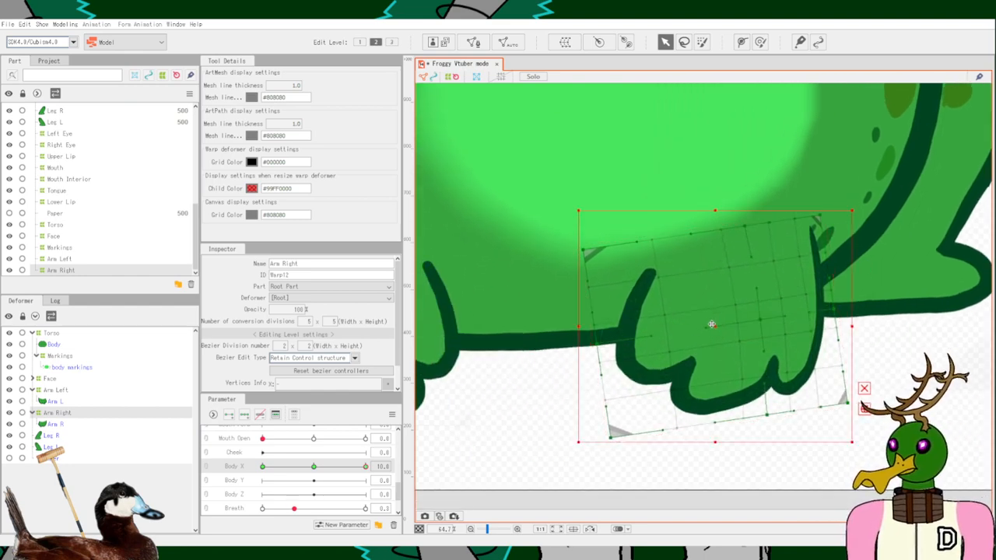
mouse_move(711, 323)
mouse_down()
mouse_move(726, 305)
mouse_move(721, 315)
mouse_up()
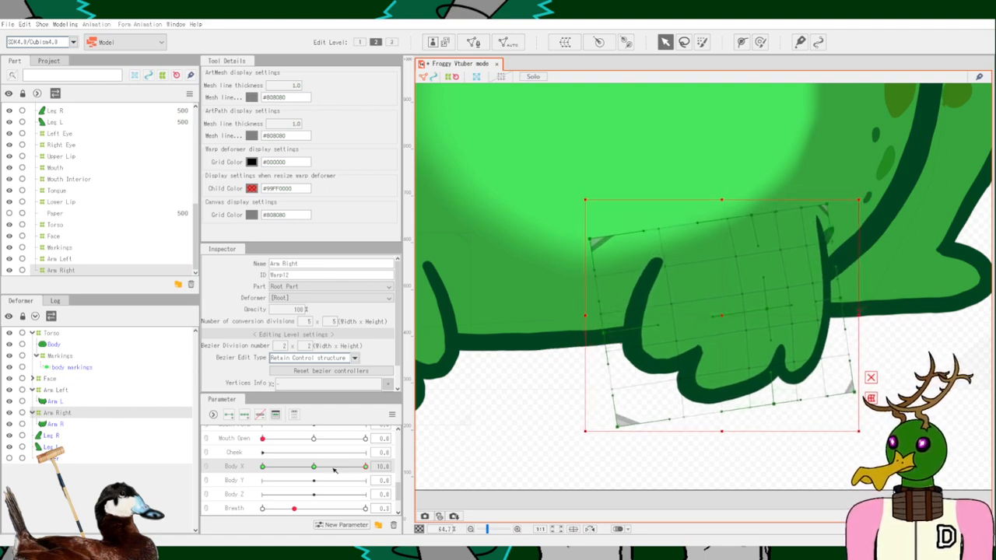
mouse_move(365, 467)
mouse_down()
mouse_move(311, 469)
mouse_move(363, 475)
mouse_move(310, 482)
mouse_move(365, 471)
mouse_up()
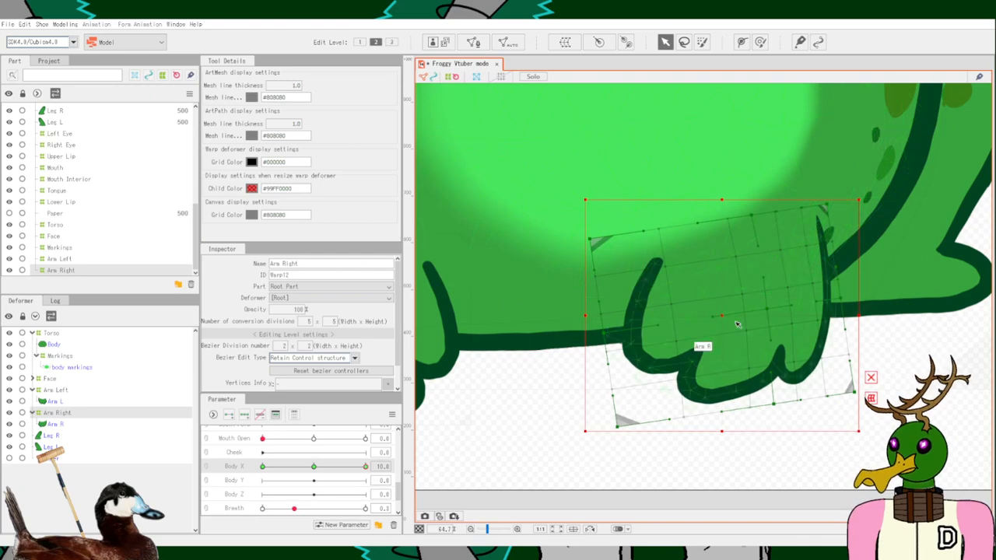
Reshape the Arm Right deformer by moving its interior, bottom middle point, outer edge and upper outer corner inward toward the belly.
drag(718, 318, 672, 329)
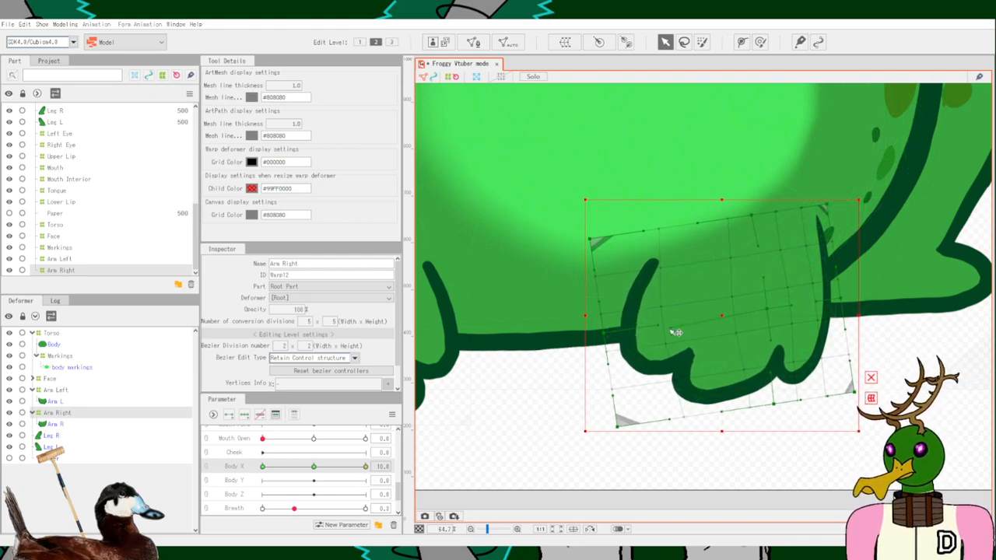
drag(774, 411, 743, 410)
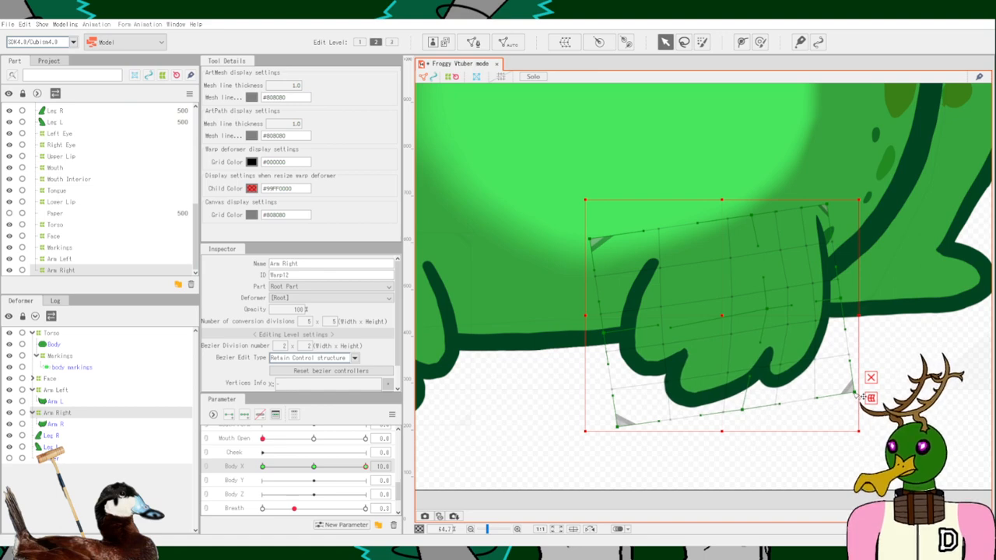
drag(855, 300, 827, 298)
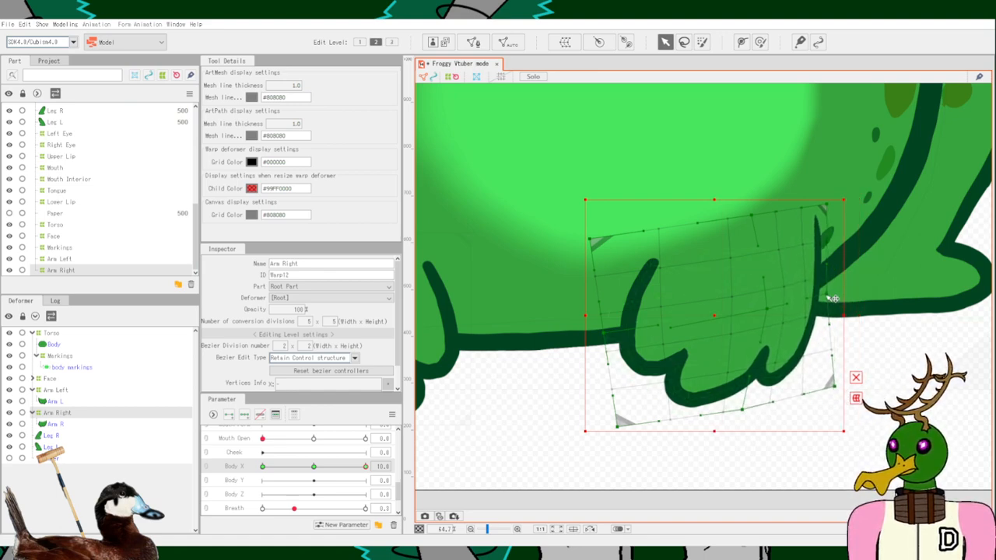
drag(827, 207, 818, 203)
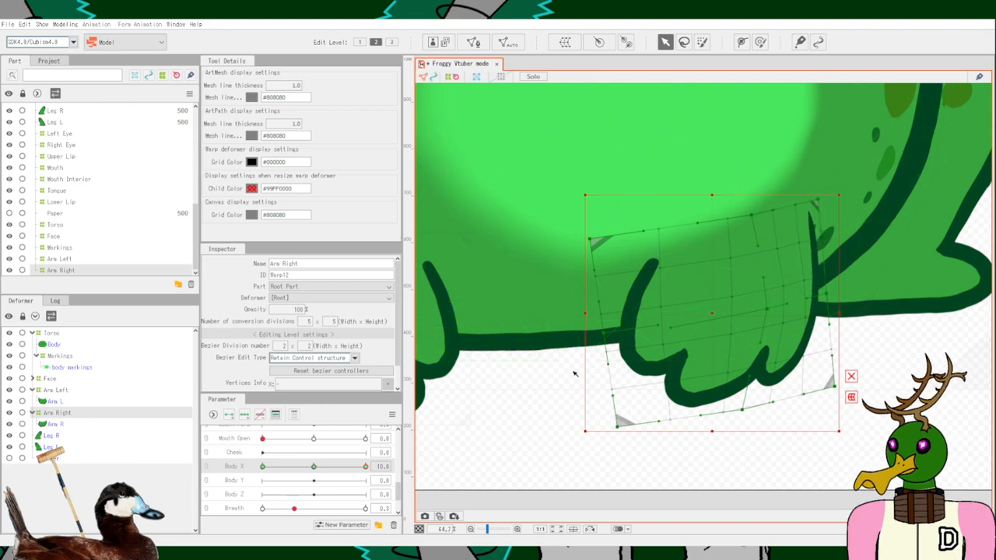
Move the Arm Right deformer's inner-side corners and edge point slightly toward the arm, and preview the motion with Body X.
scroll(515, 382, down, 3)
scroll(628, 367, up, 1)
scroll(739, 389, up, 2)
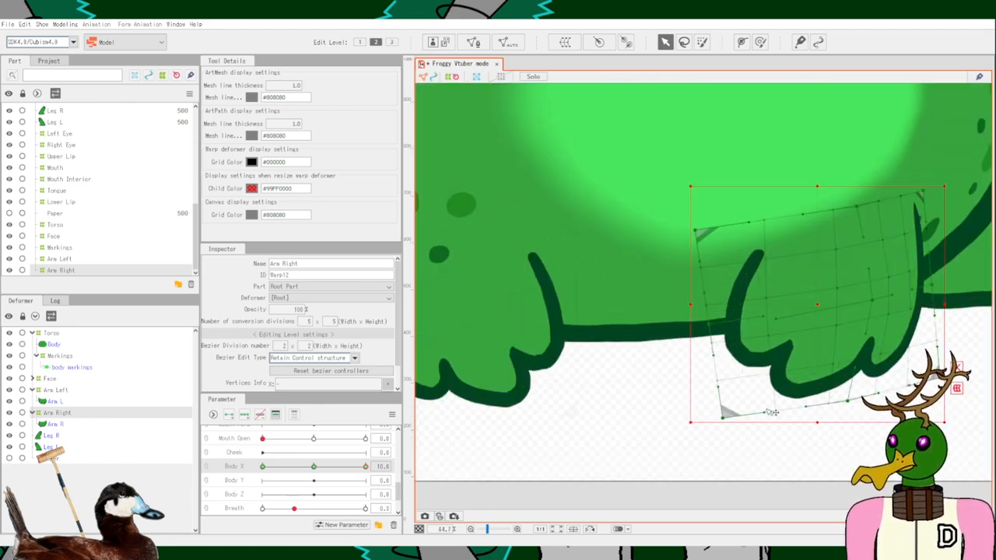
drag(722, 417, 735, 417)
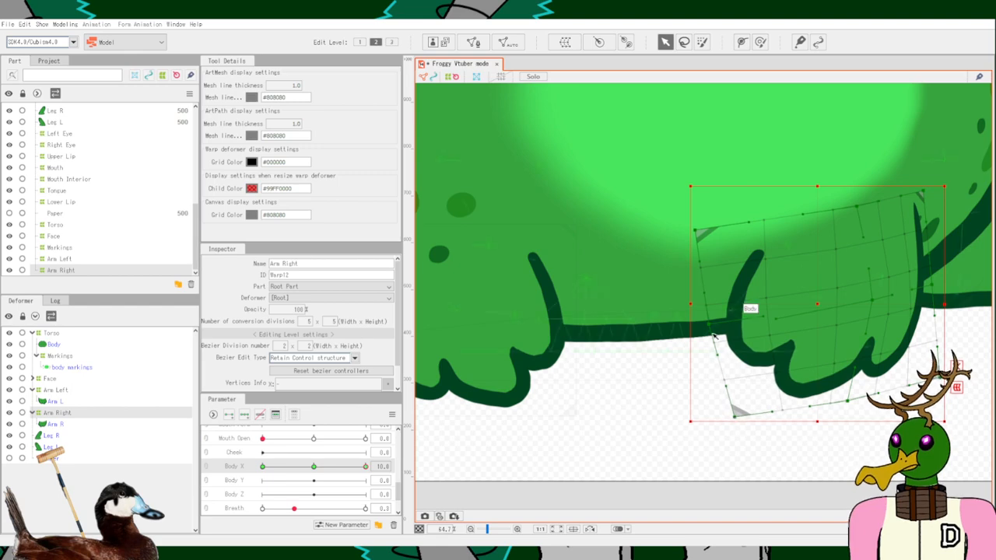
drag(714, 334, 726, 334)
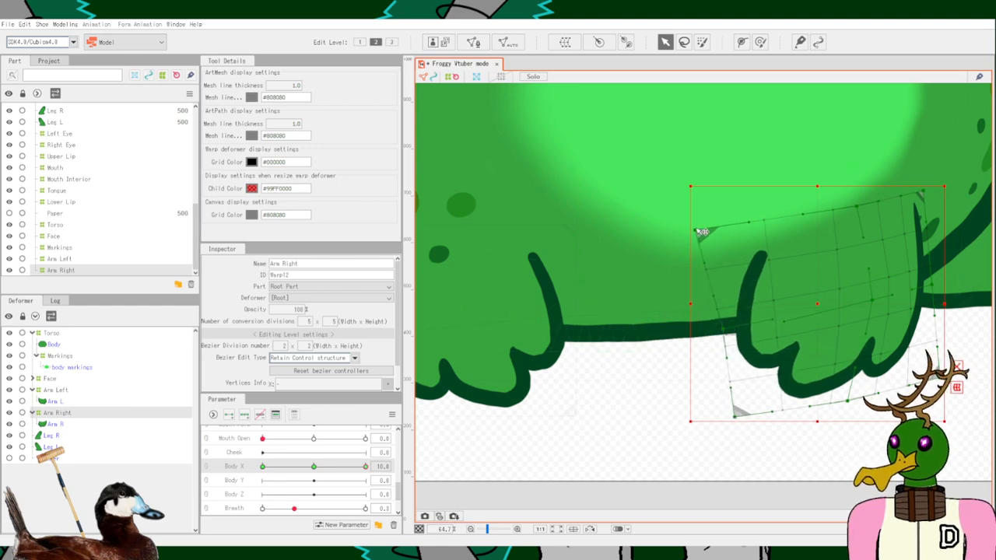
drag(702, 231, 710, 226)
scroll(609, 372, down, 2)
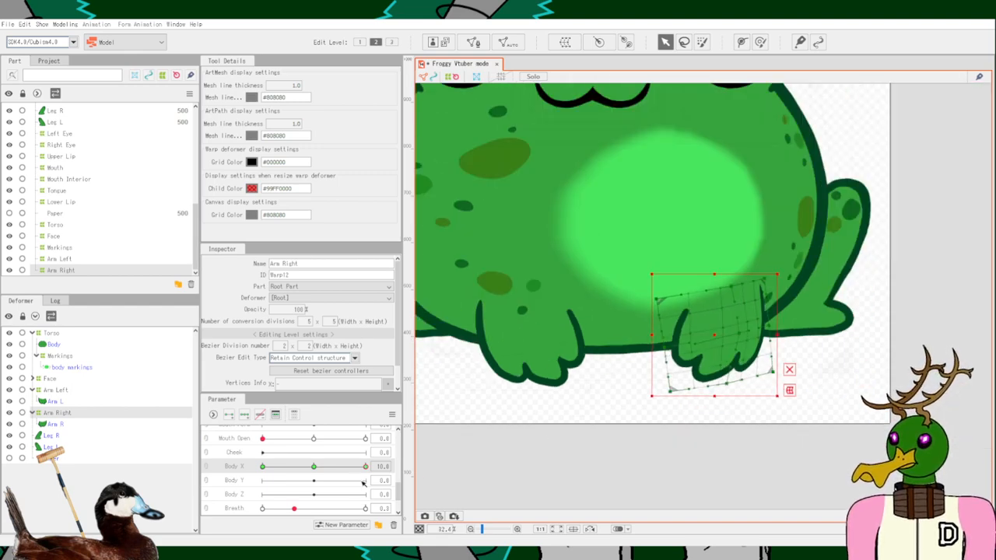
mouse_move(365, 465)
mouse_down()
mouse_move(319, 467)
mouse_move(336, 468)
mouse_move(333, 480)
mouse_move(372, 482)
mouse_up()
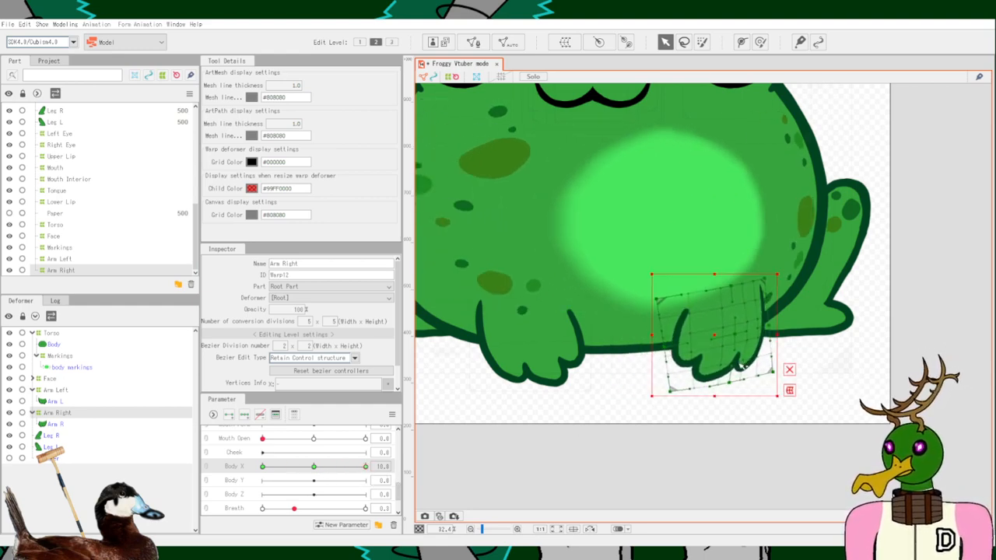
Pull the lower interior of the Arm Right deformer toward the belly side and preview the bend by sweeping Body X.
scroll(739, 362, up, 5)
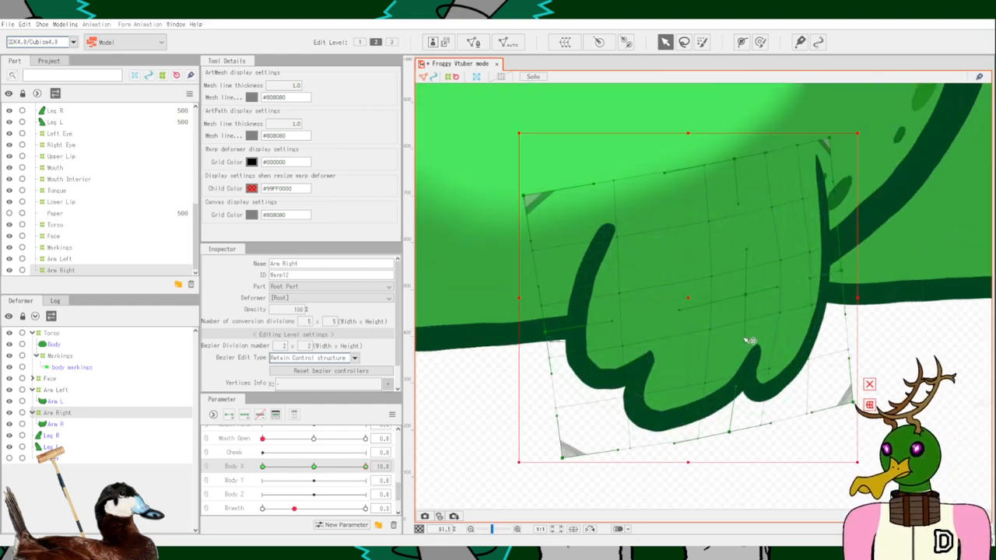
drag(746, 339, 671, 361)
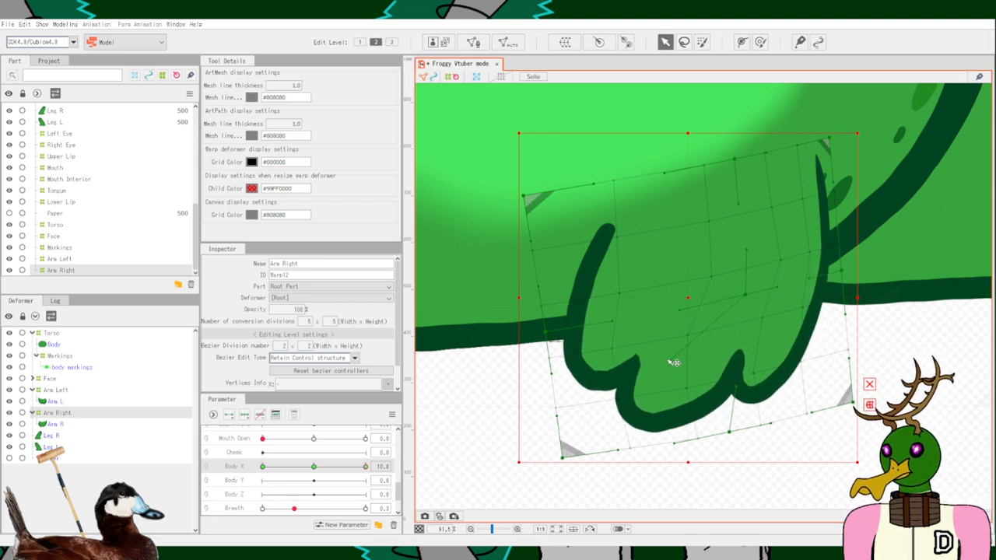
scroll(656, 369, down, 5)
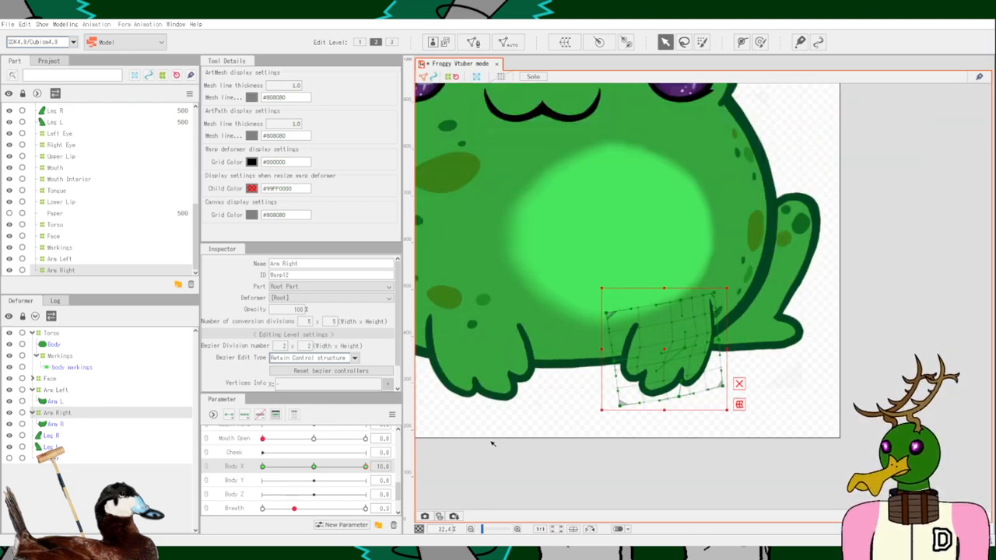
mouse_move(363, 478)
mouse_down()
mouse_move(266, 482)
mouse_move(366, 482)
mouse_move(319, 482)
mouse_move(367, 480)
mouse_move(354, 483)
mouse_move(370, 465)
mouse_up()
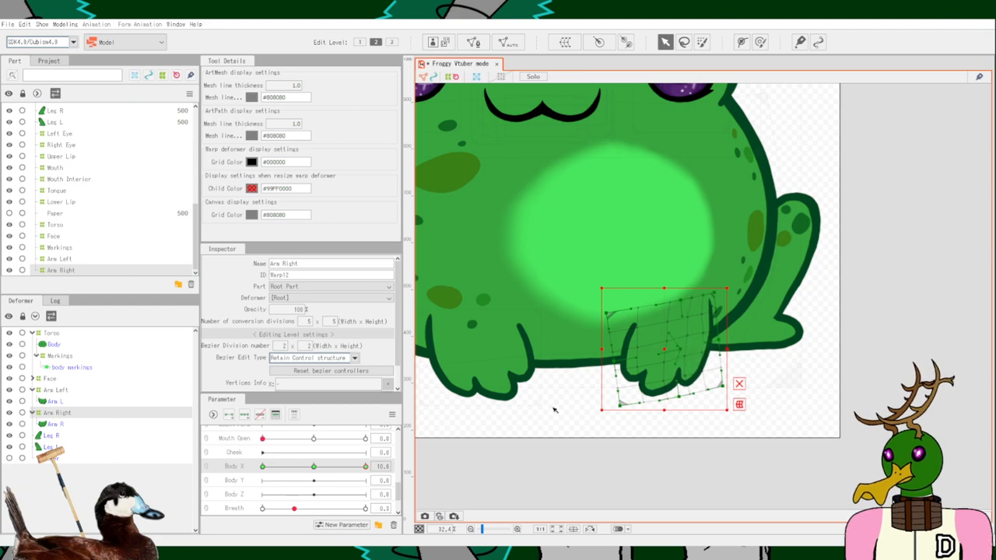
drag(352, 470, 375, 464)
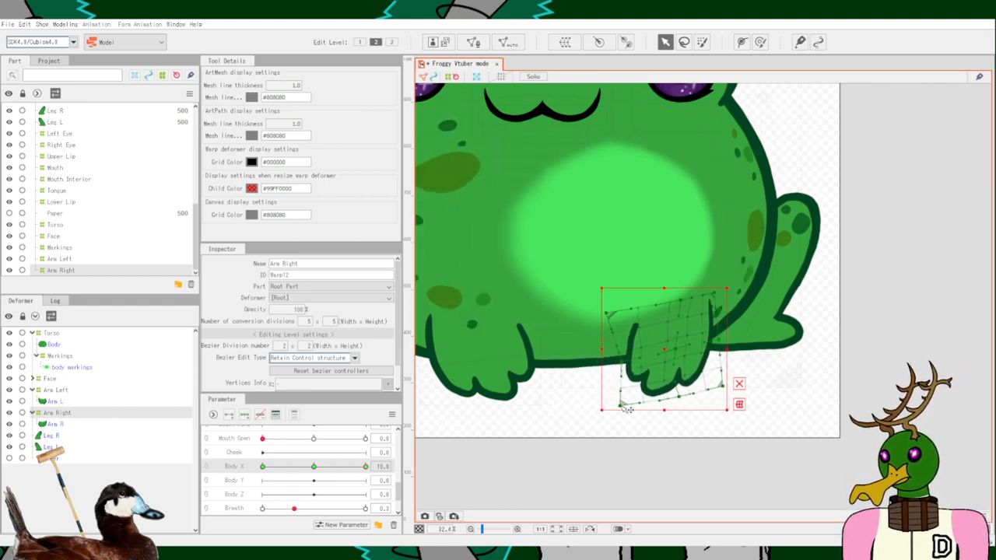
Fine-tune the Arm Right deformer's lower inner corner and bottom edge, sweeping Body X between adjustments to check the foot's shape.
drag(621, 405, 634, 402)
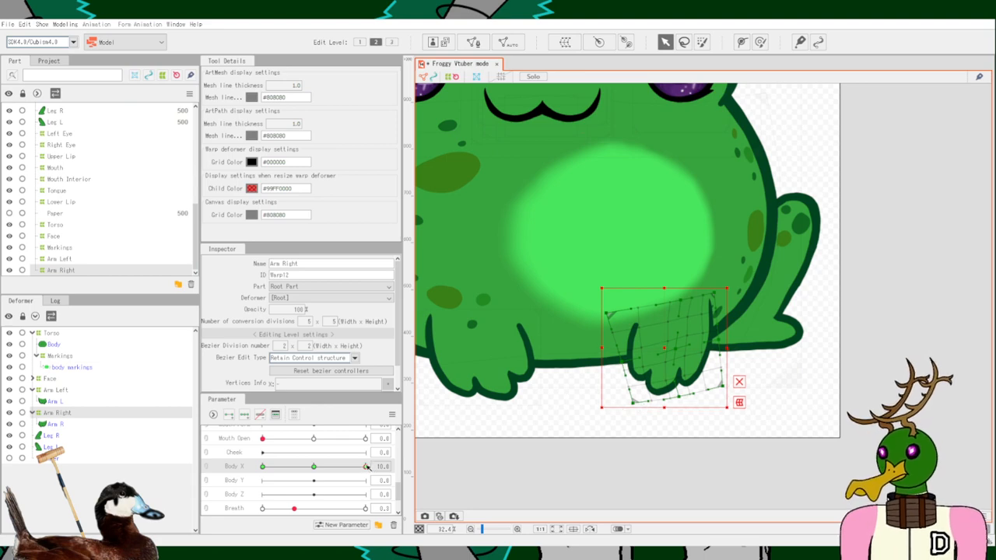
mouse_move(366, 466)
mouse_down()
mouse_move(325, 470)
mouse_move(343, 474)
mouse_move(330, 484)
mouse_move(368, 470)
mouse_up()
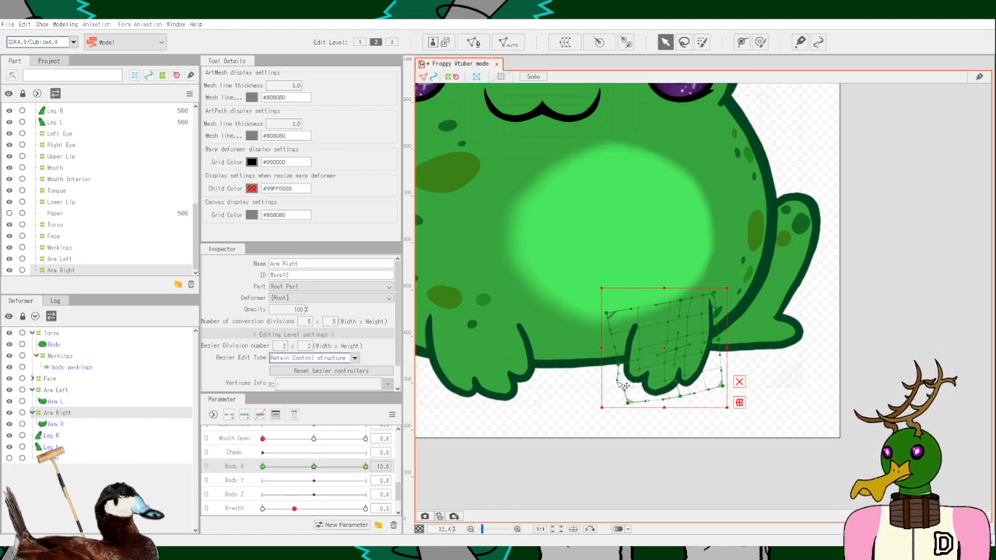
mouse_move(367, 466)
mouse_down()
mouse_move(303, 479)
mouse_move(372, 469)
mouse_up()
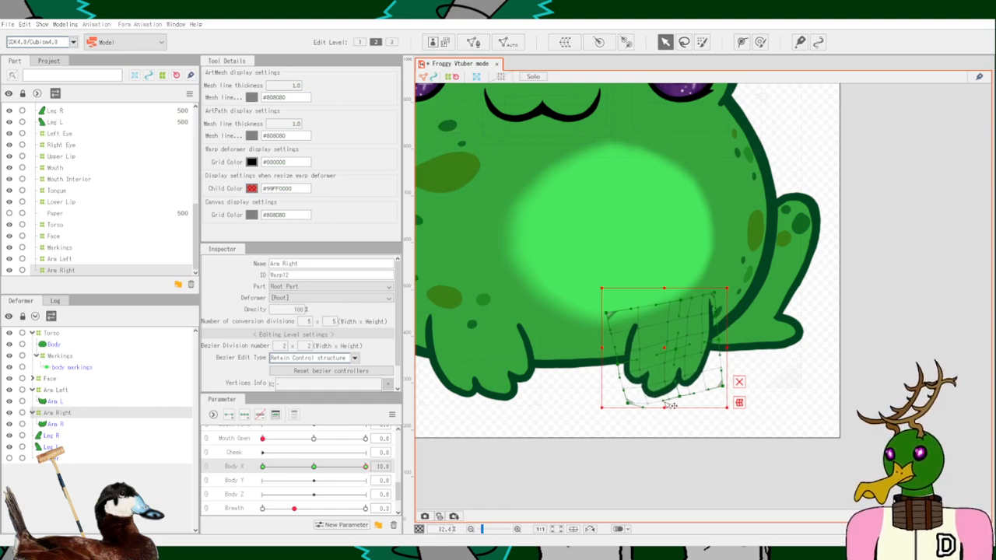
drag(673, 405, 674, 410)
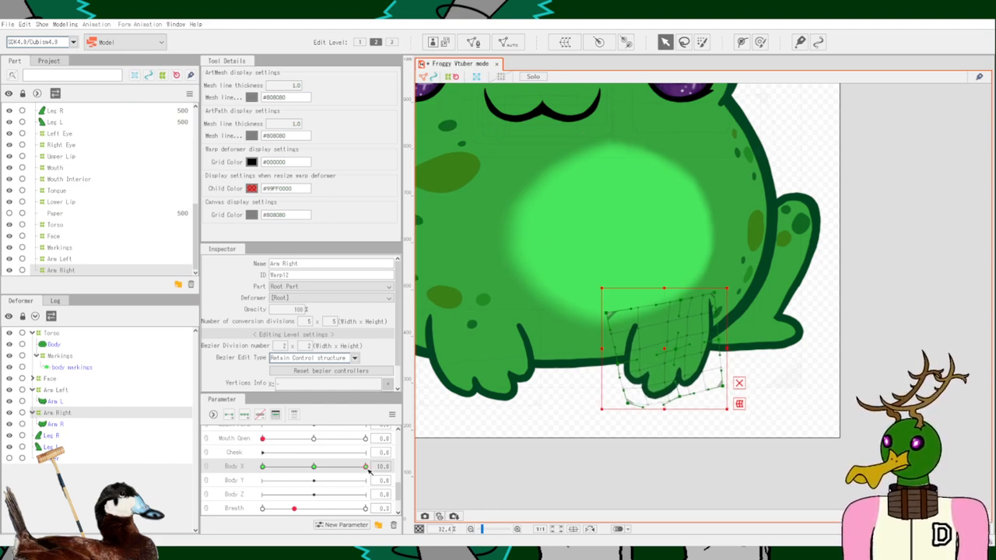
mouse_move(369, 471)
mouse_down()
mouse_move(304, 469)
mouse_move(346, 467)
mouse_move(330, 480)
mouse_move(361, 479)
mouse_move(340, 489)
mouse_move(321, 482)
mouse_move(379, 480)
mouse_move(315, 479)
mouse_move(370, 476)
mouse_up()
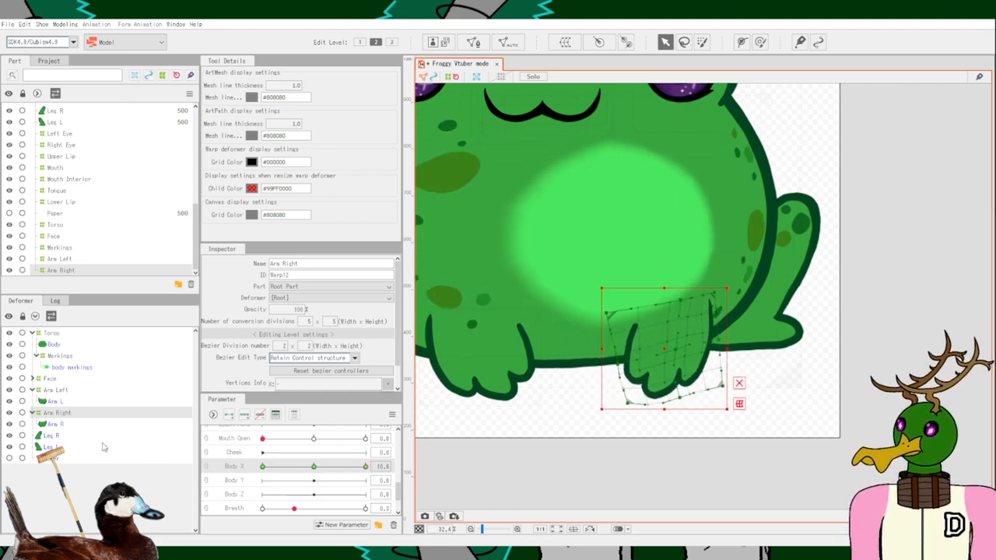
At Body X 10, shift the Arm Left deformer a short way toward the Arm Right side.
click(56, 389)
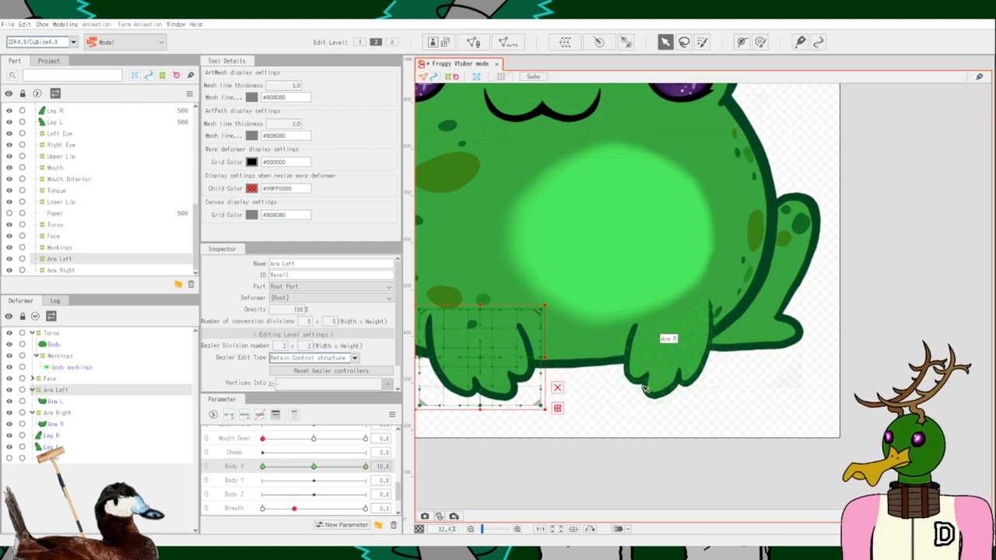
drag(630, 416, 748, 444)
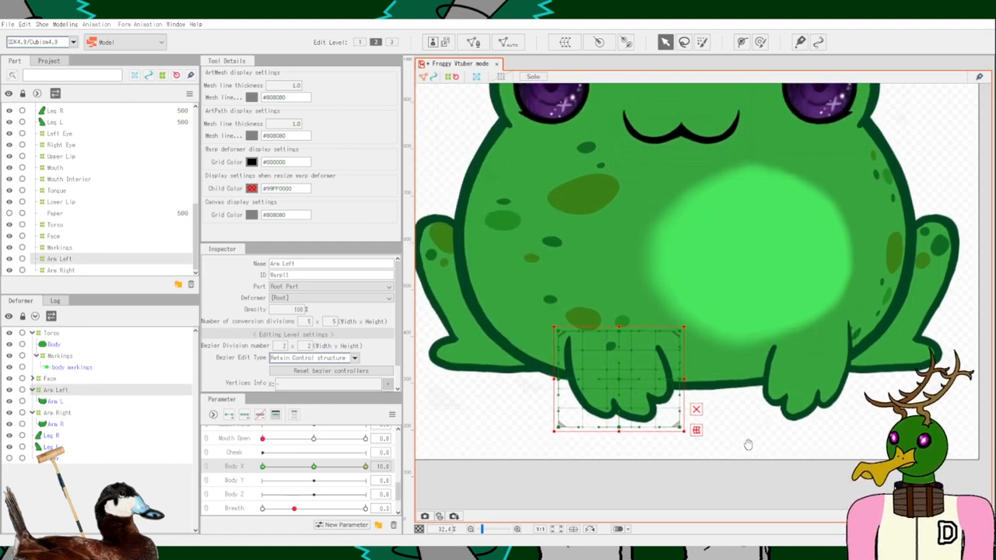
scroll(655, 378, up, 3)
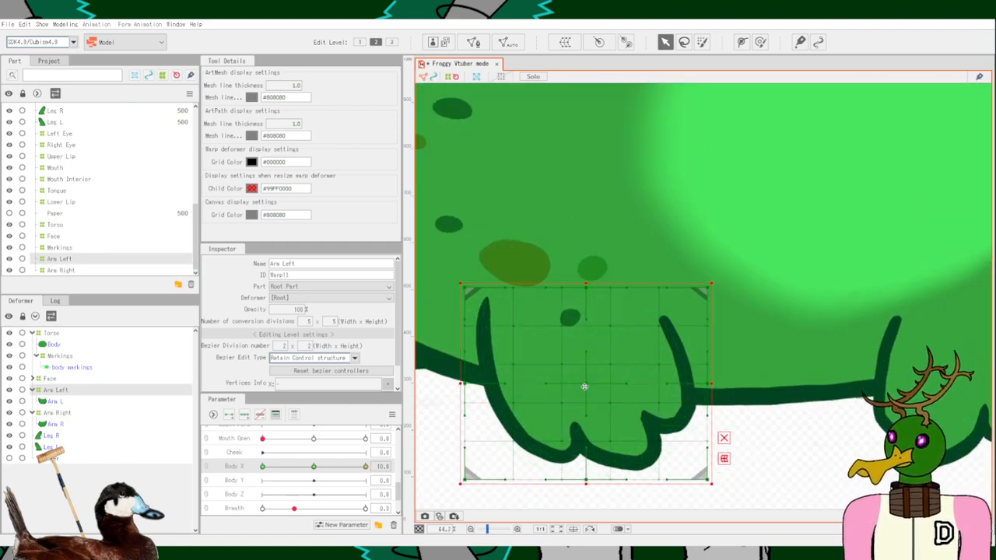
drag(582, 389, 773, 291)
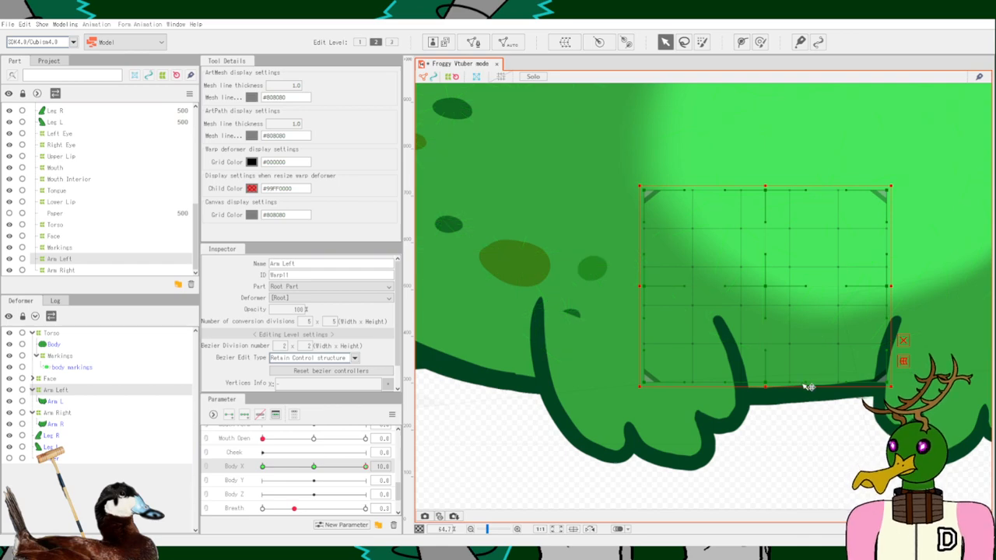
Try moving the Arm Left deformer to other spots over the torso, and undo those moves.
drag(768, 288, 556, 178)
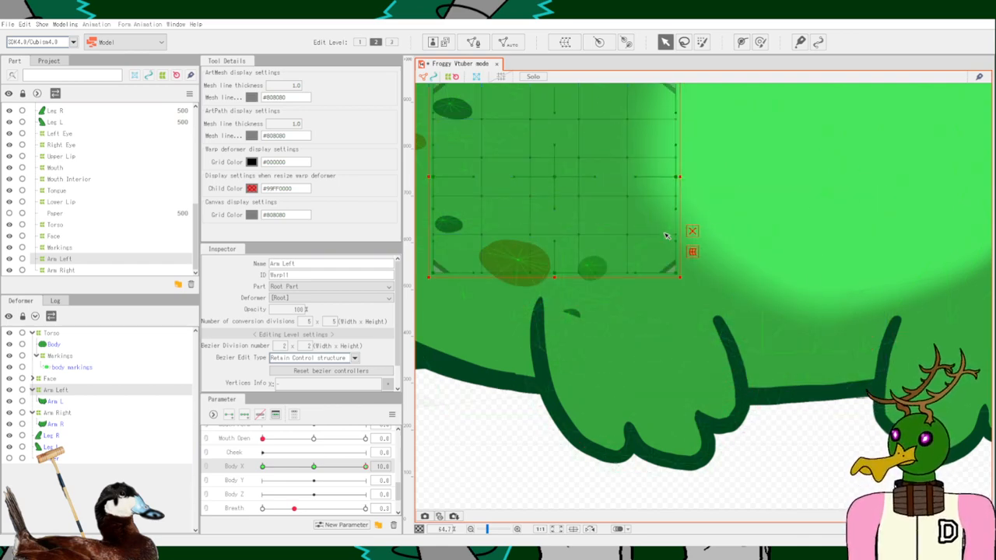
drag(599, 225, 710, 208)
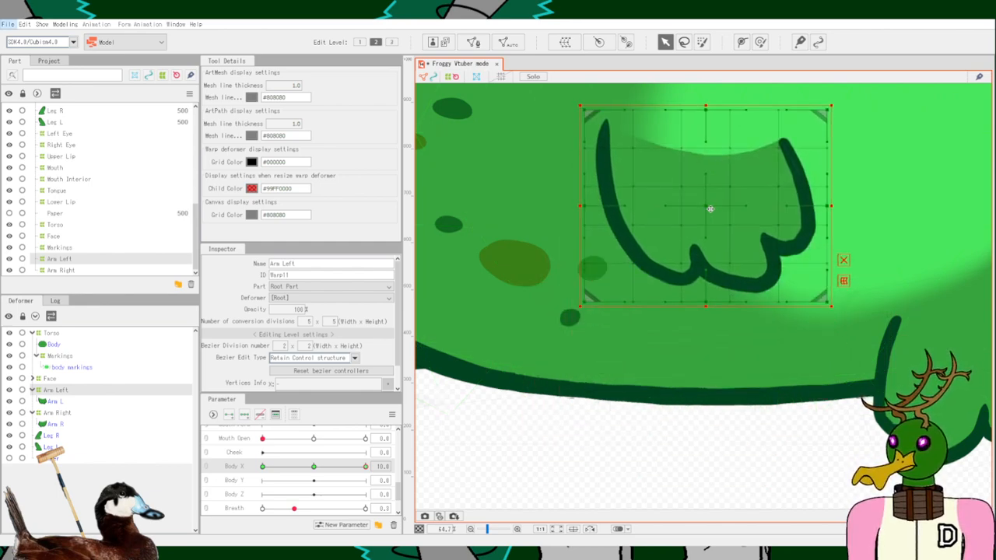
key(ctrl+z)
drag(641, 383, 588, 307)
key(ctrl+z)
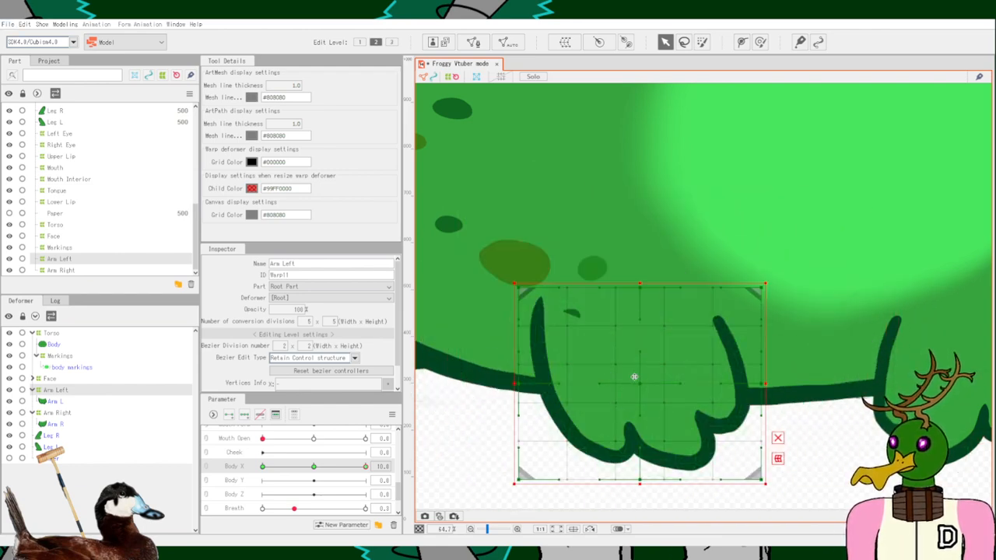
Move the Arm Left deformer further across toward Arm Right at Body X 10, and sweep Body X to preview the shift.
scroll(685, 394, down, 5)
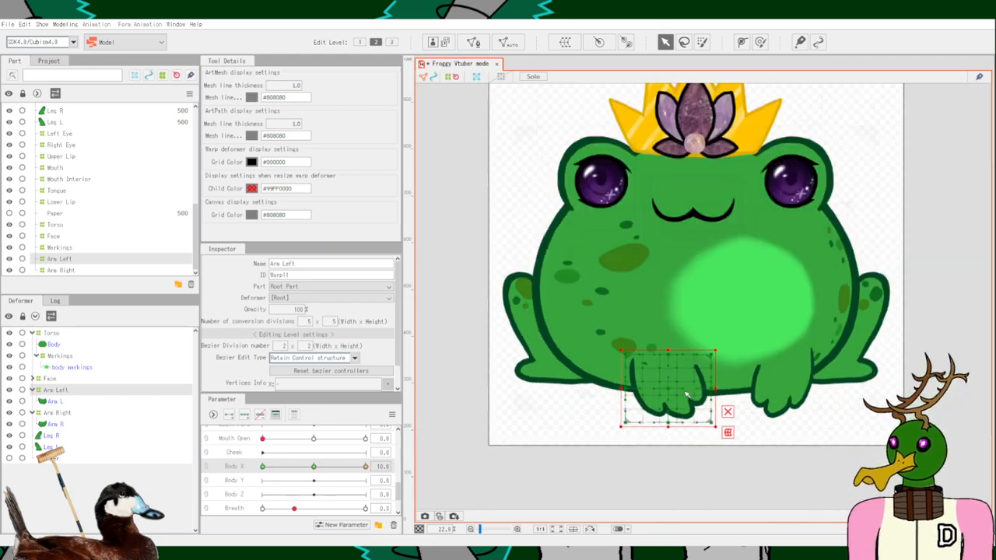
scroll(686, 395, up, 4)
drag(653, 387, 724, 390)
scroll(799, 388, down, 3)
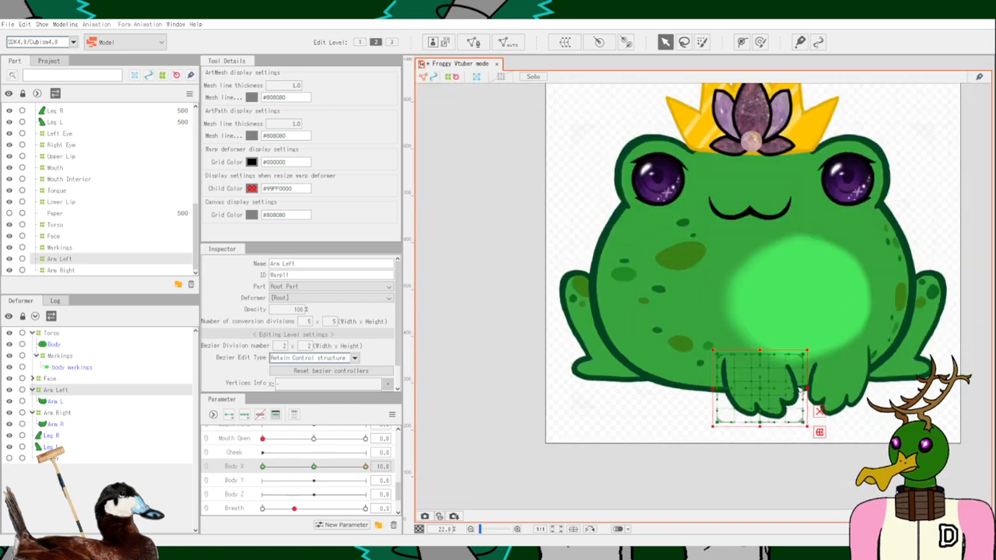
scroll(575, 391, up, 5)
scroll(576, 391, down, 3)
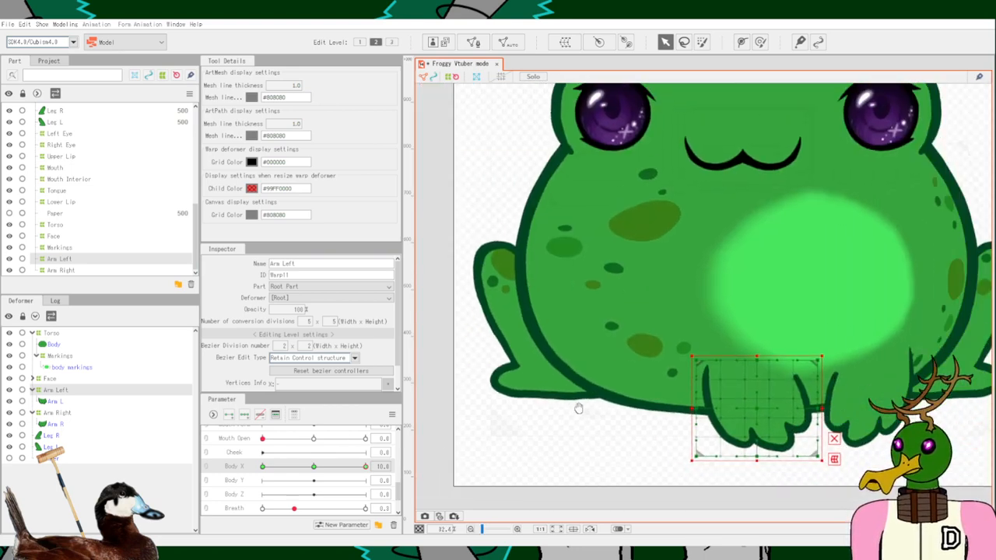
drag(366, 466, 329, 482)
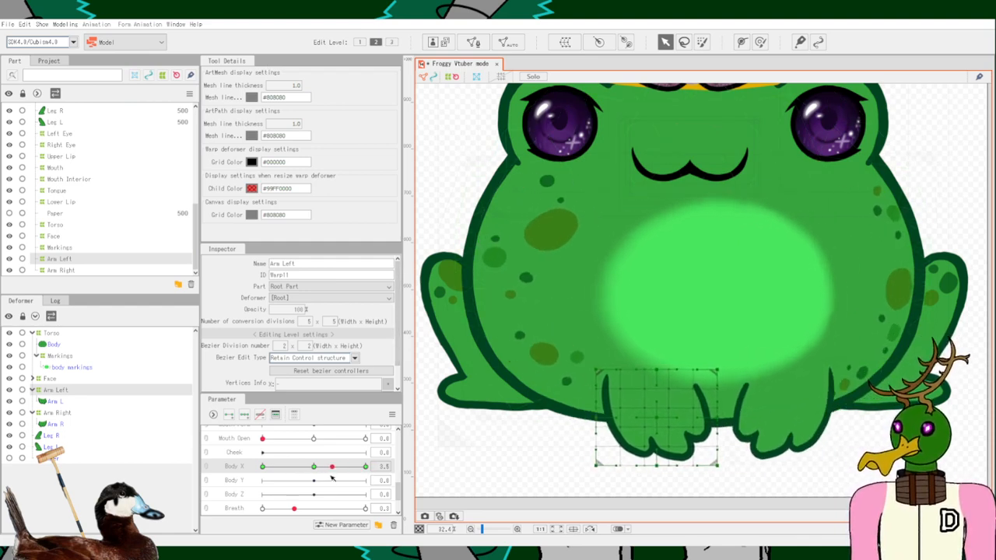
drag(332, 478, 373, 482)
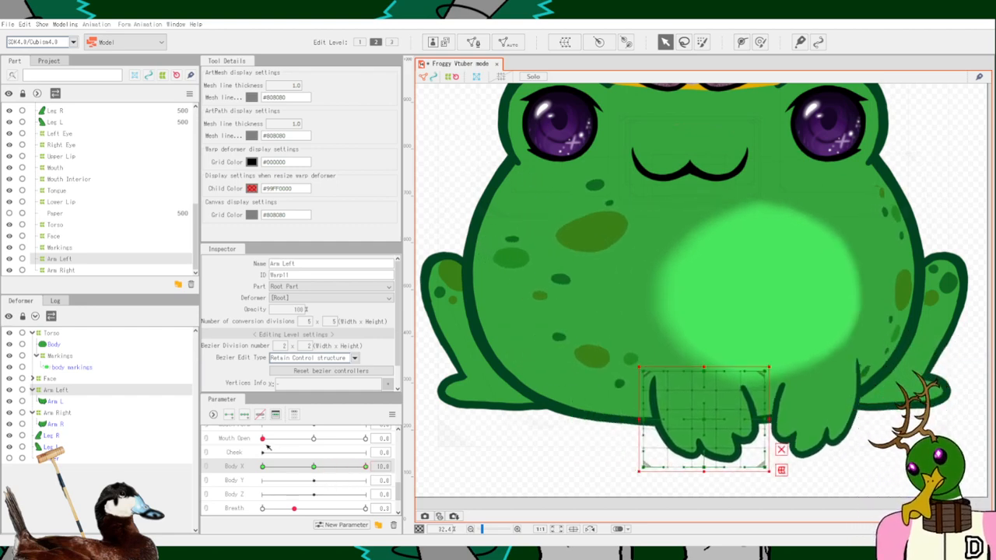
Try skewing the Arm Left deformer by moving its top and bottom middle points toward Arm Right.
scroll(769, 427, up, 3)
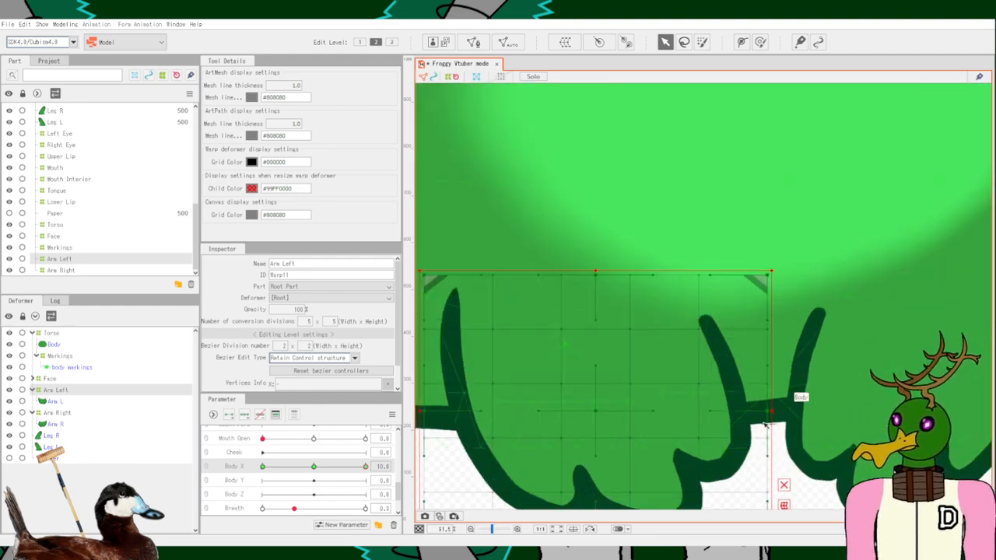
drag(667, 220, 714, 114)
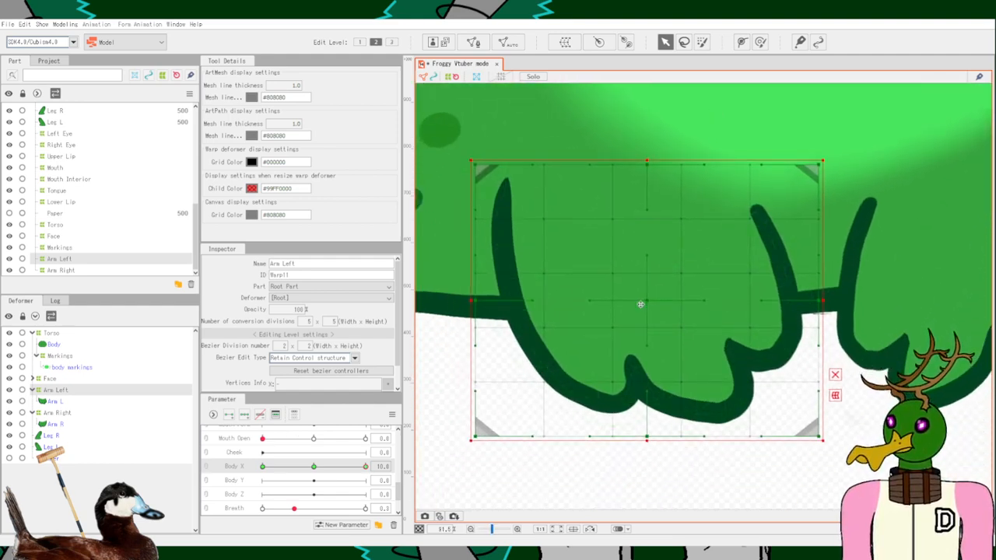
drag(655, 171, 701, 173)
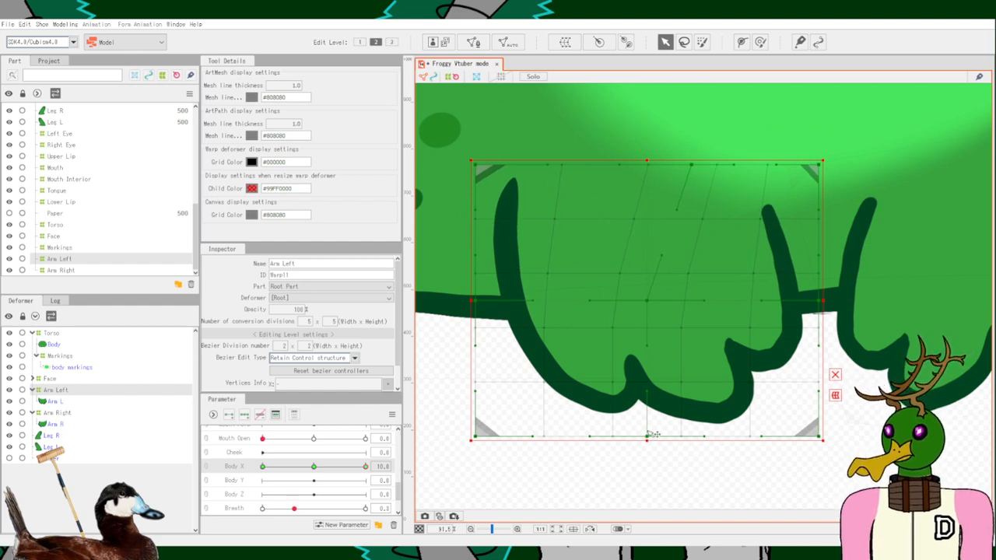
drag(652, 434, 696, 418)
Try shifting the Arm Left deformer's central point toward Arm Right, and undo all the middle-point moves.
scroll(654, 308, up, 5)
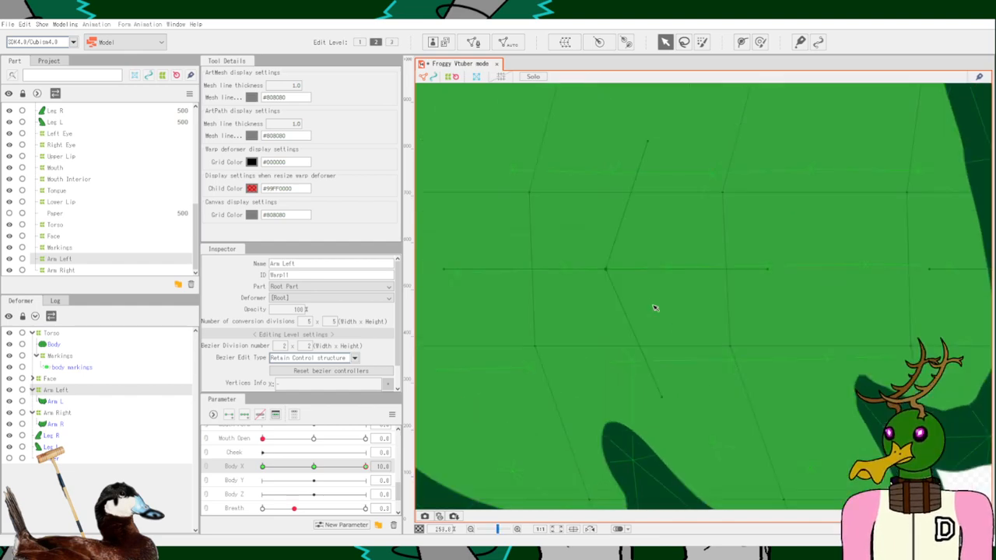
click(610, 272)
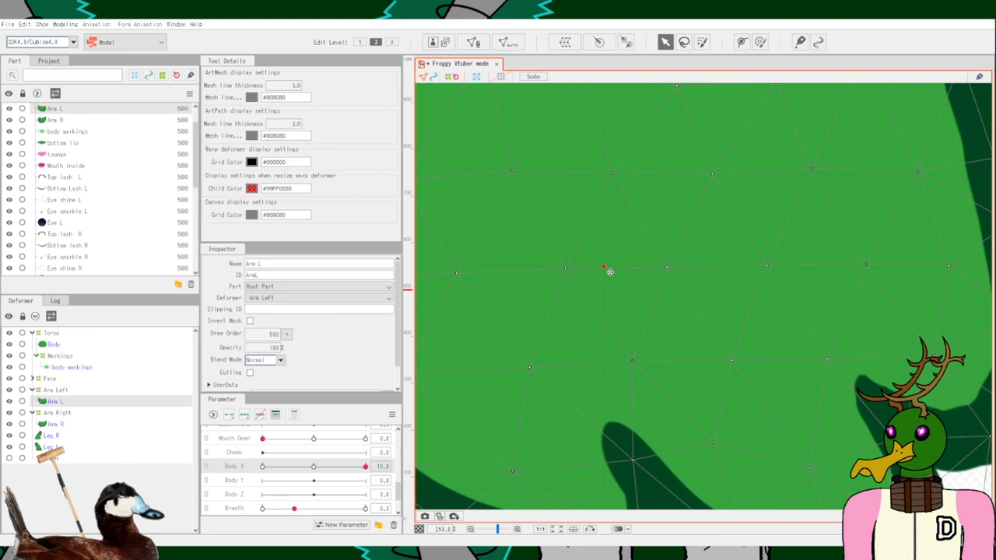
scroll(616, 287, down, 5)
click(56, 391)
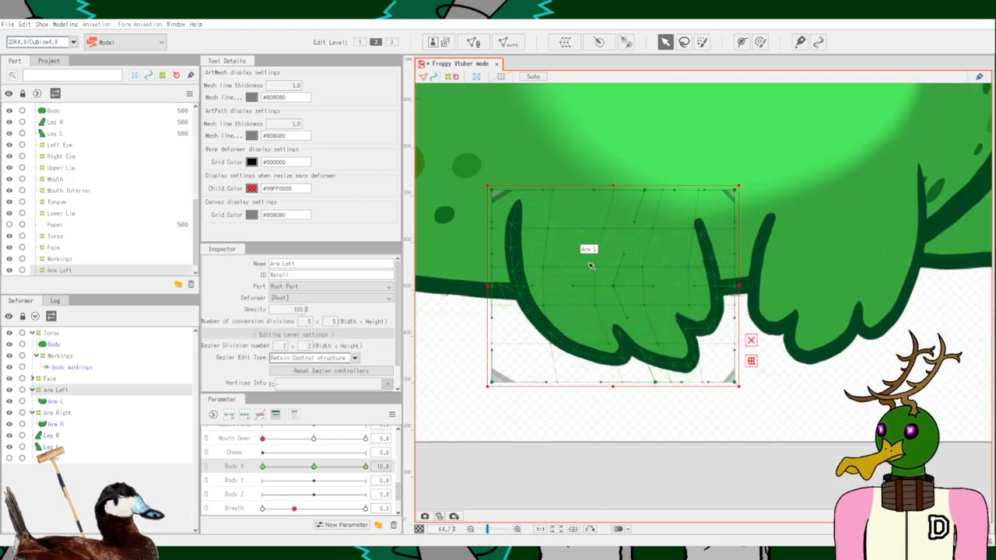
scroll(613, 283, up, 2)
drag(621, 315, 647, 317)
scroll(650, 320, down, 2)
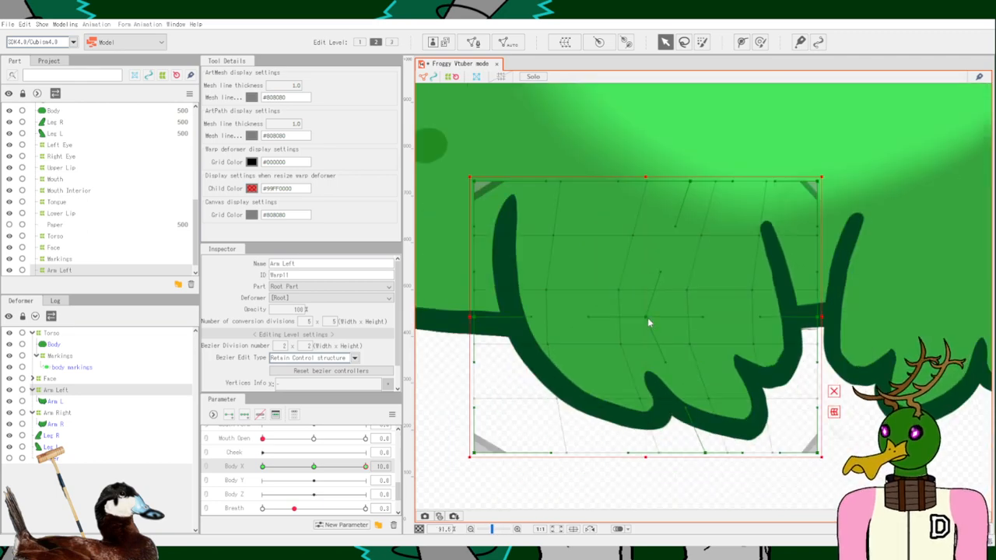
click(689, 320)
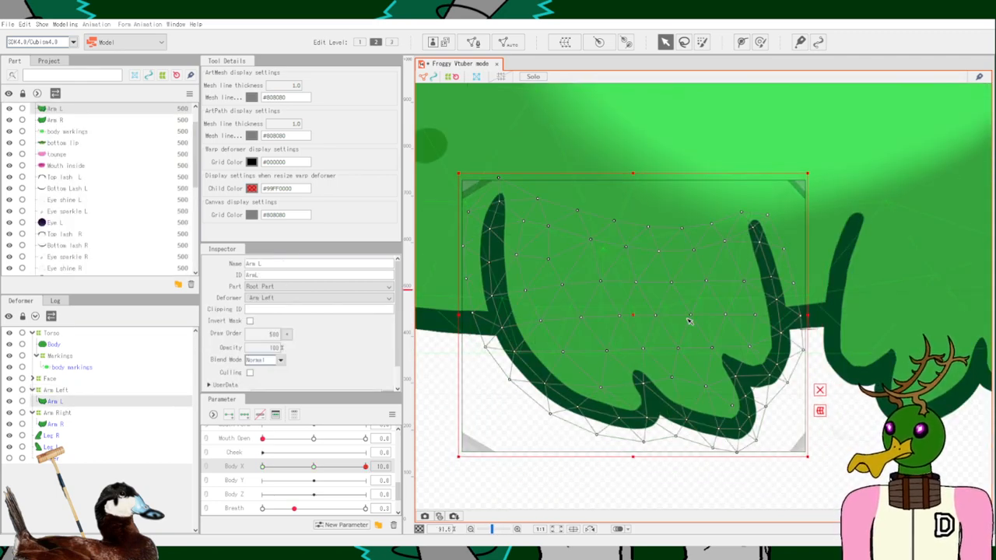
key(ctrl+z)
key(ctrl+z)
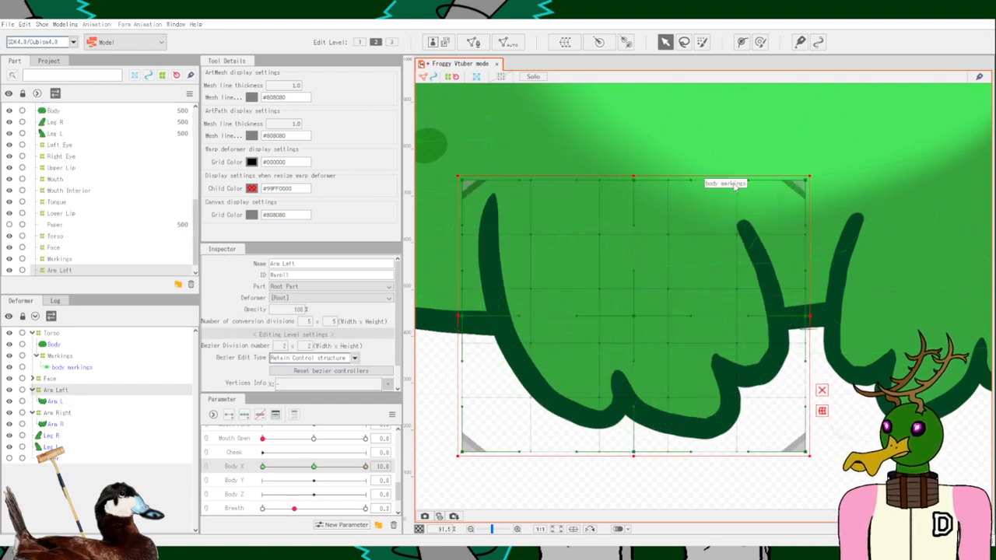
Narrow the Arm Left deformer at Body X 10 by moving the corners and edge point facing Arm Right inward.
drag(812, 185, 765, 186)
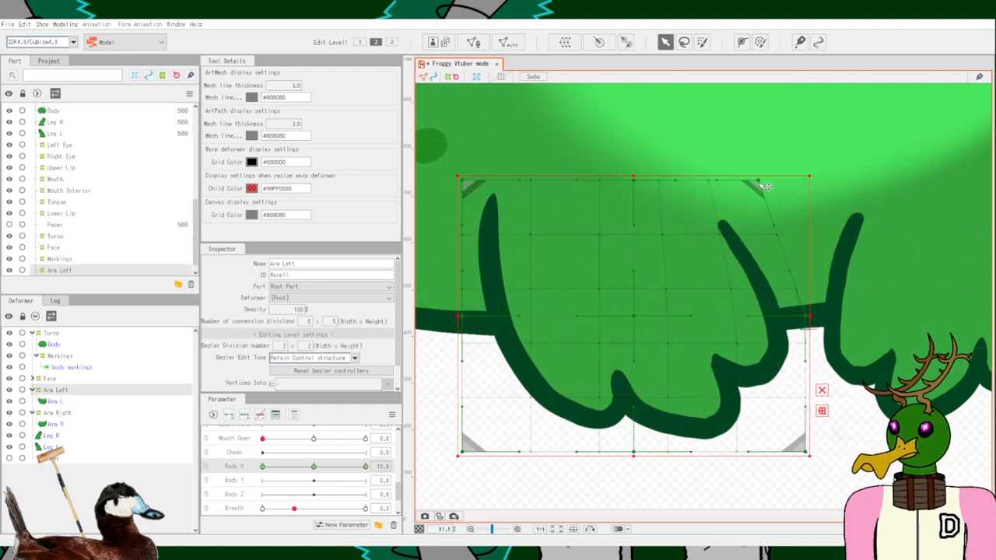
drag(812, 318, 764, 322)
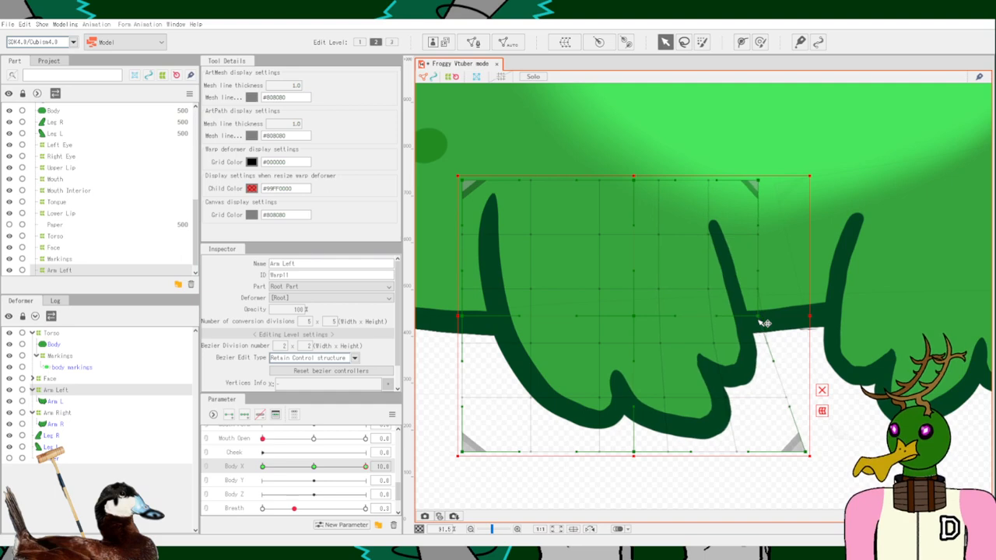
drag(814, 453, 766, 459)
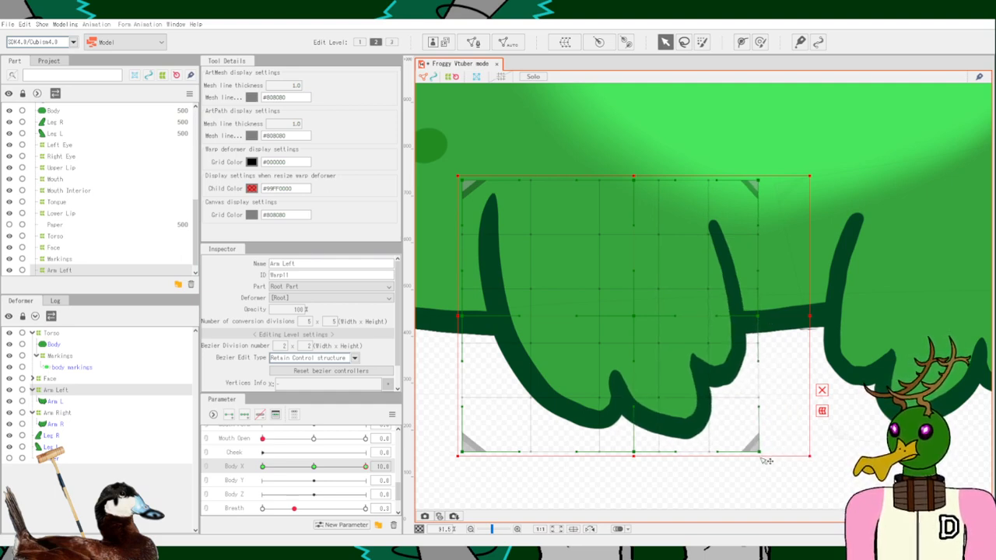
Move the Arm Left deformer's outer edge point and corners slightly outward, nudge its central point, and preview the bend by sweeping Body X to 0.
drag(470, 321, 458, 318)
drag(469, 184, 450, 185)
drag(462, 450, 452, 453)
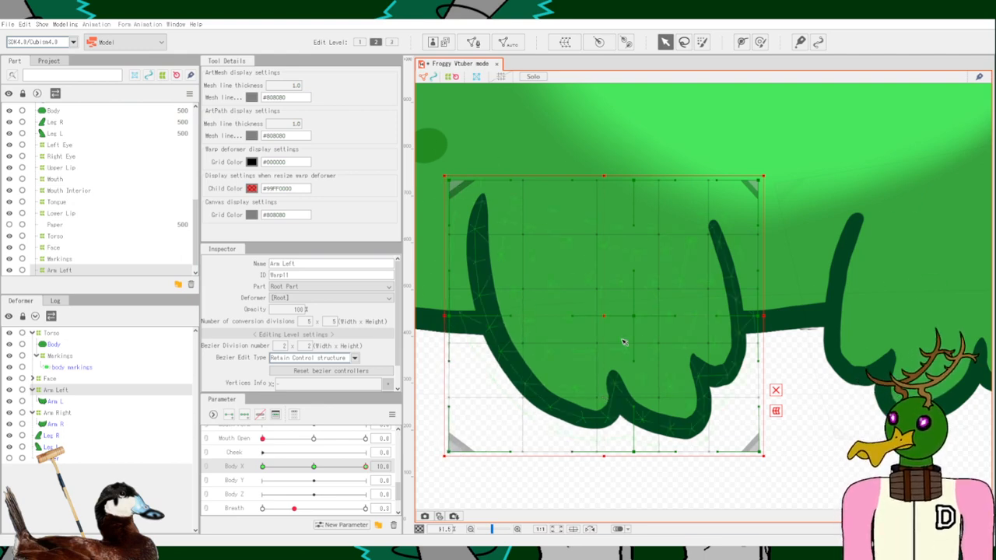
mouse_move(640, 318)
mouse_down()
mouse_move(677, 319)
mouse_move(622, 315)
mouse_move(635, 315)
mouse_up()
scroll(745, 424, down, 3)
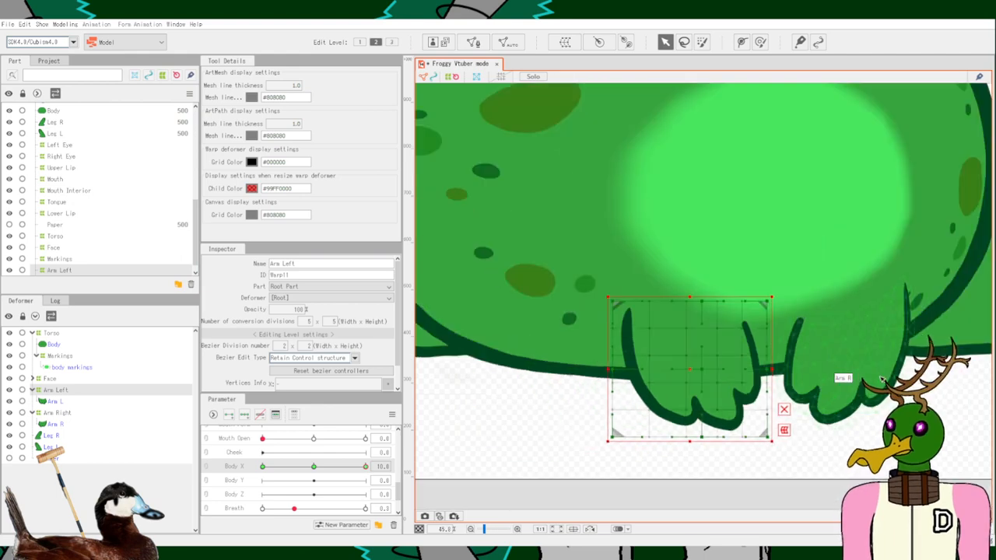
scroll(938, 358, down, 3)
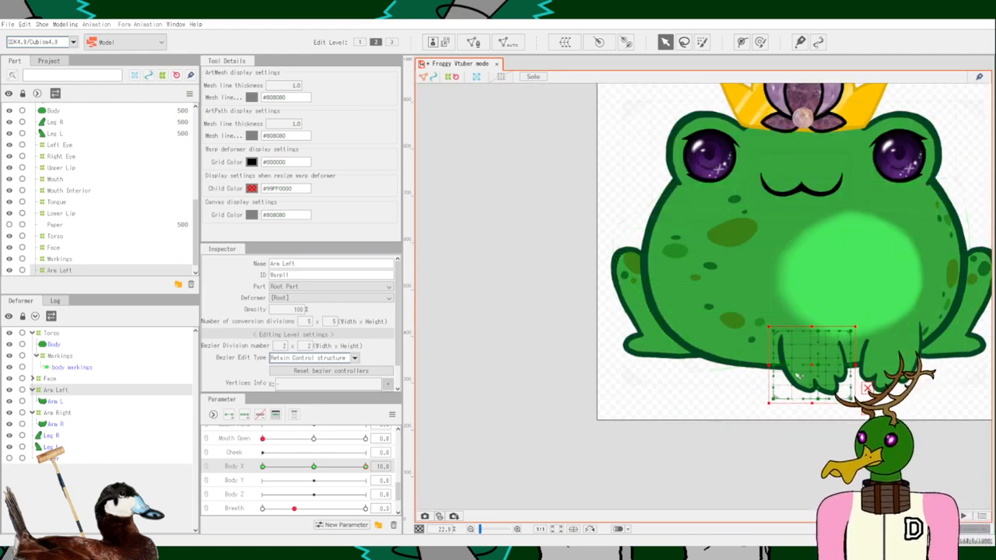
scroll(567, 276, up, 3)
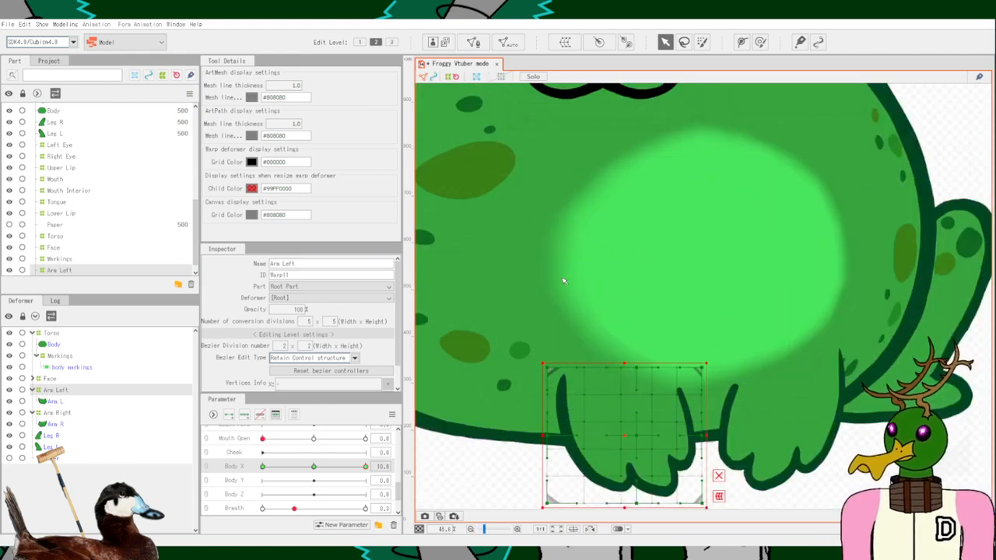
scroll(630, 204, down, 2)
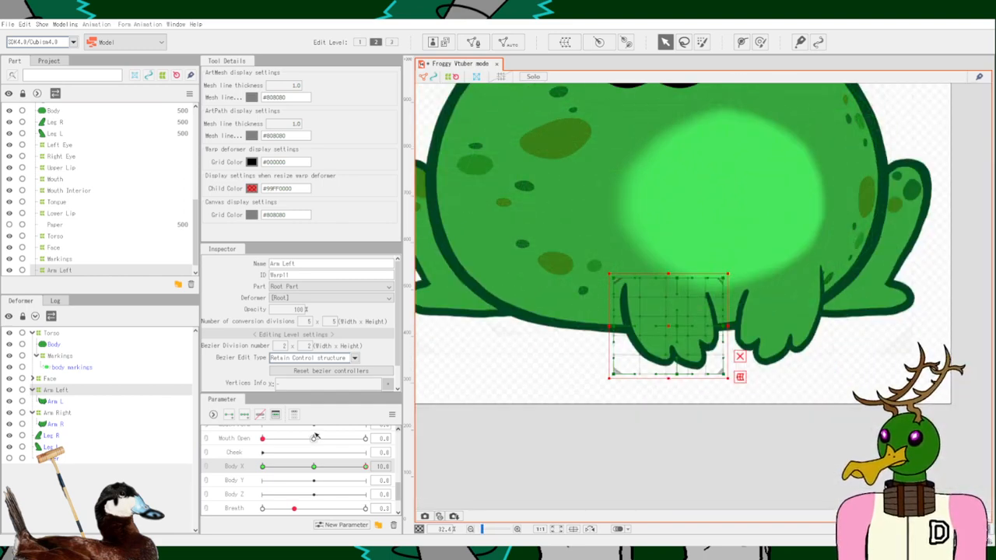
drag(365, 466, 333, 430)
click(314, 466)
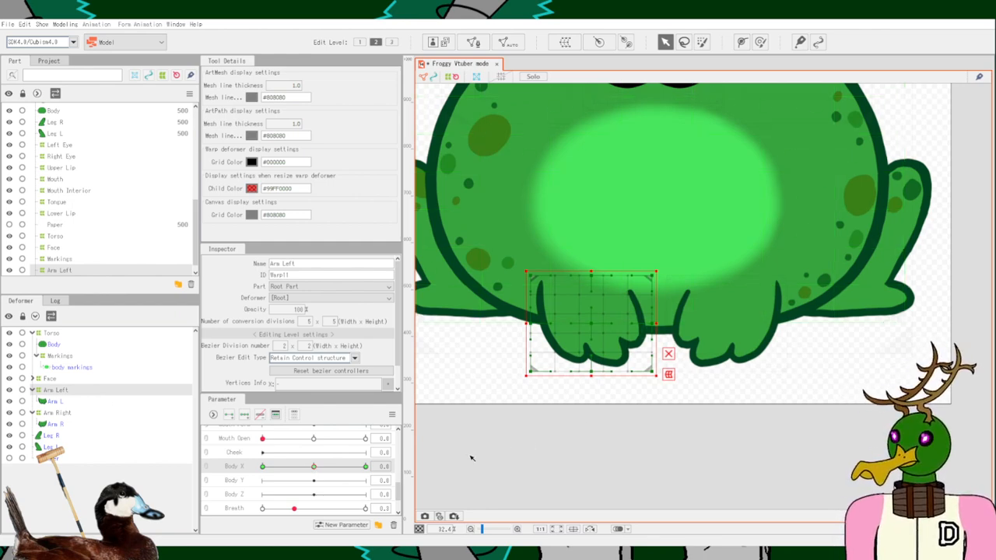
At Body X -10, move the Arm Left deformer outward toward the near leg, tilt it slightly clockwise and nudge it up and outward.
click(263, 467)
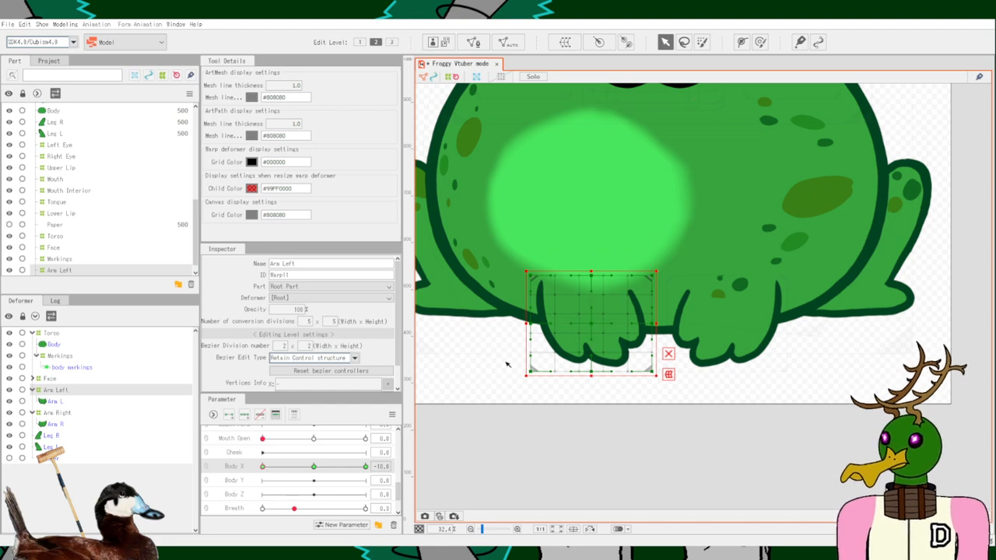
scroll(596, 345, up, 3)
drag(596, 334, 601, 371)
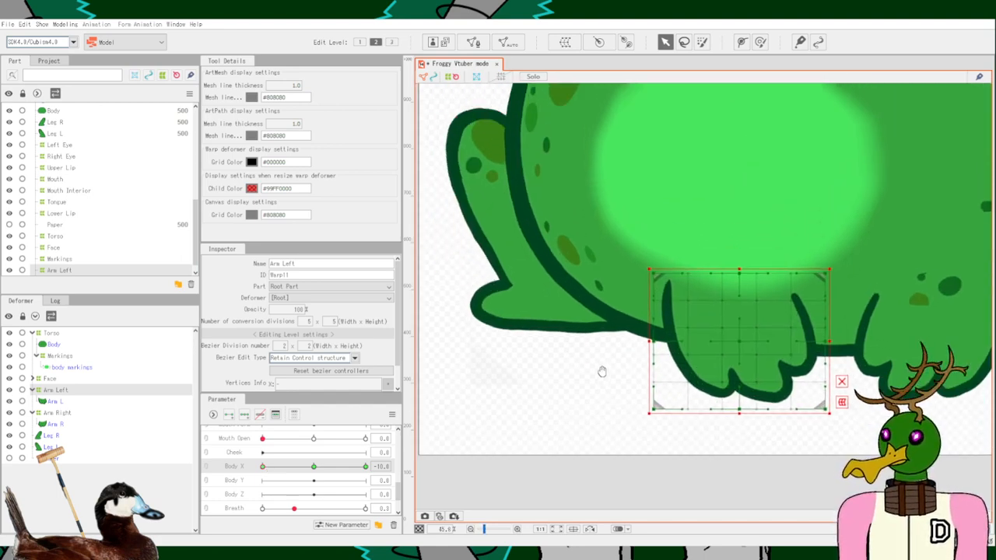
drag(741, 338, 670, 331)
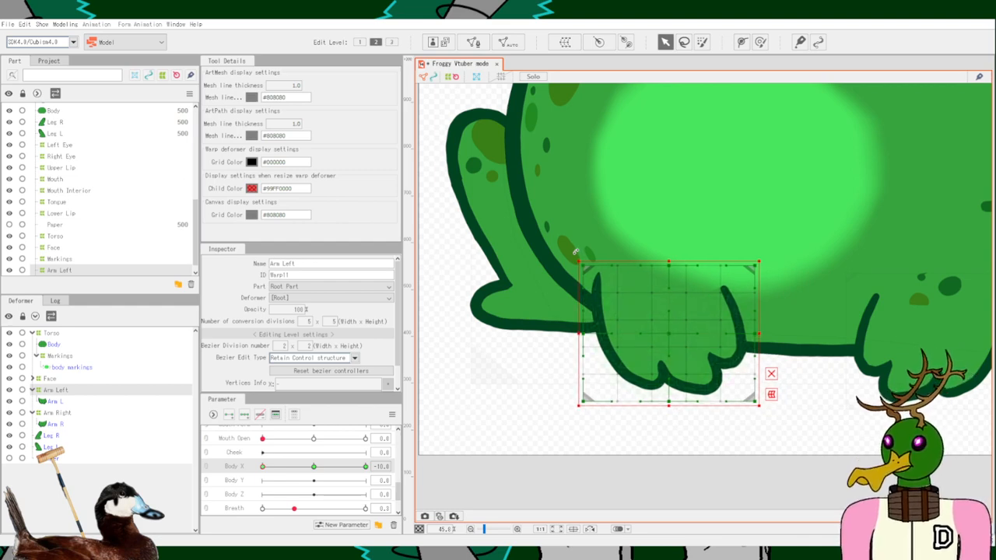
drag(574, 251, 589, 248)
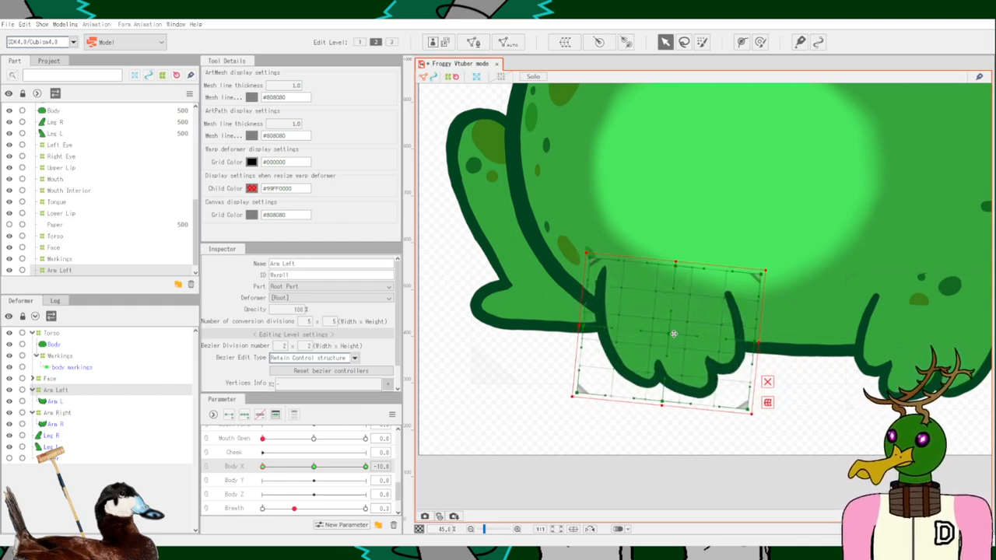
drag(673, 332, 665, 325)
scroll(578, 325, up, 3)
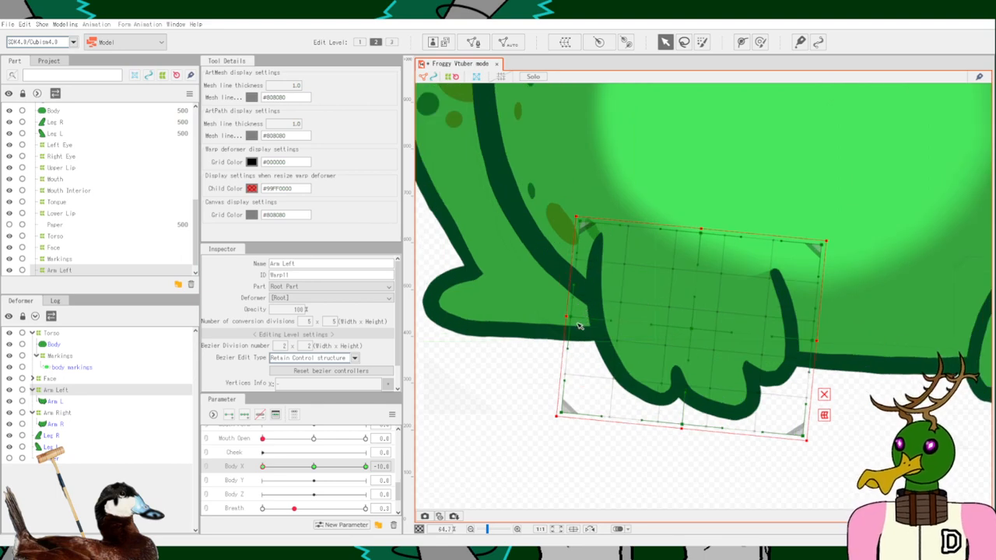
Try shifting the tilted Arm Left deformer's corners and side points at Body X -10, and undo those moves together with the tilt.
drag(579, 320, 599, 317)
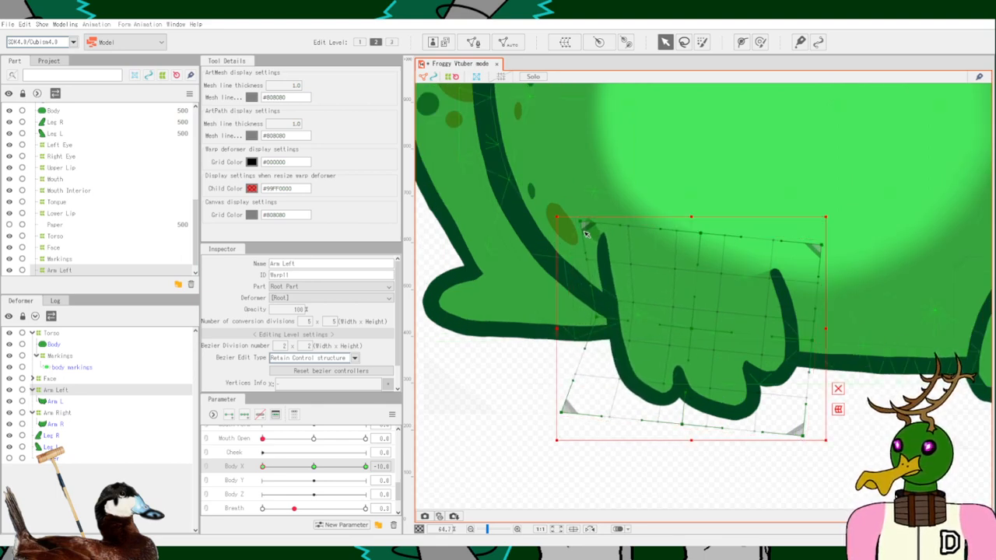
drag(589, 226, 619, 236)
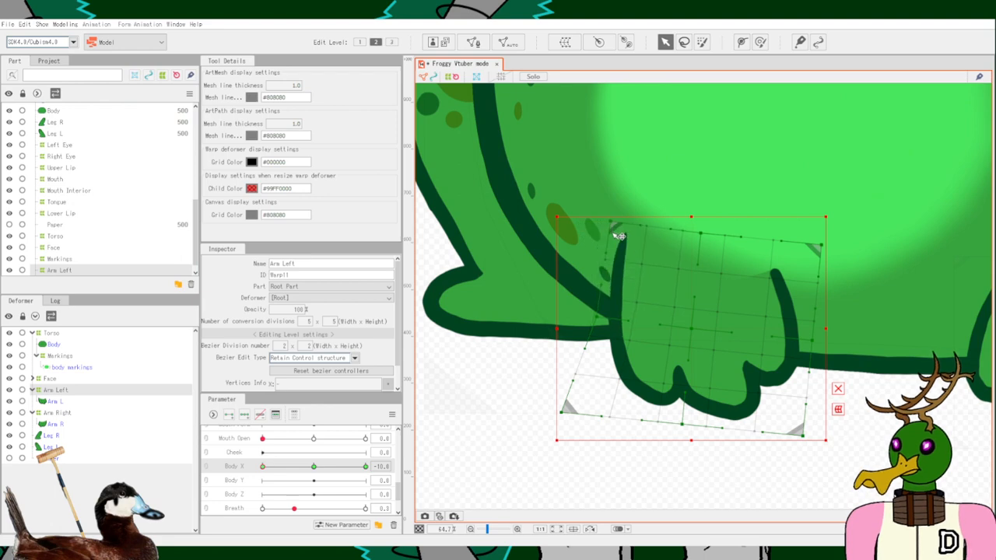
drag(569, 414, 593, 412)
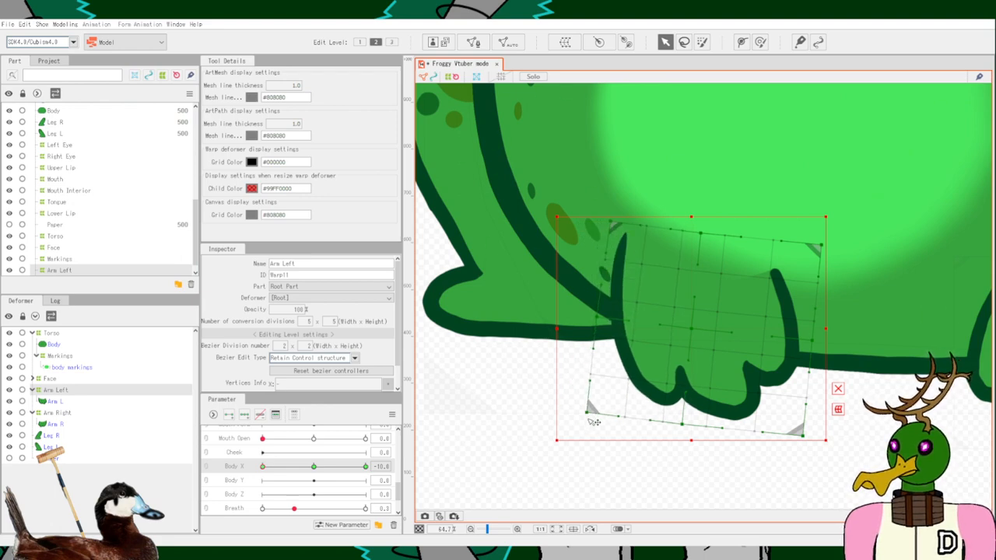
drag(812, 342, 830, 344)
drag(821, 246, 840, 257)
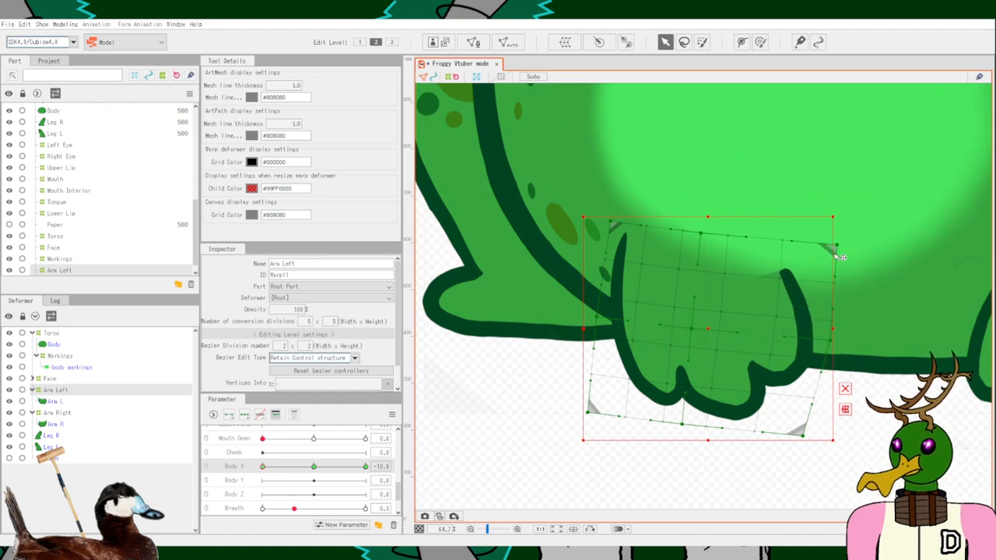
key(ctrl+z)
key(ctrl+z)
key(ctrl+z)
key(ctrl+z)
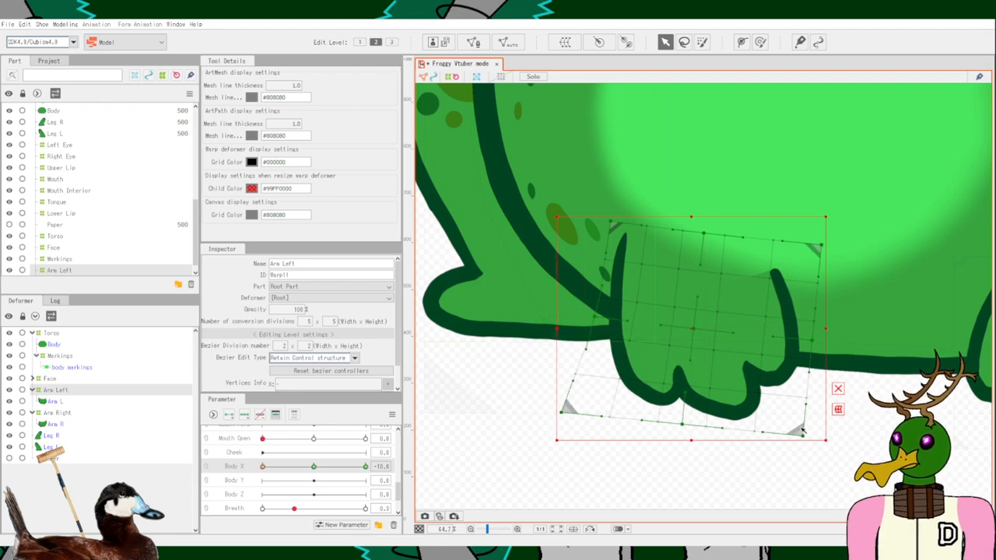
key(ctrl+z)
key(ctrl+z)
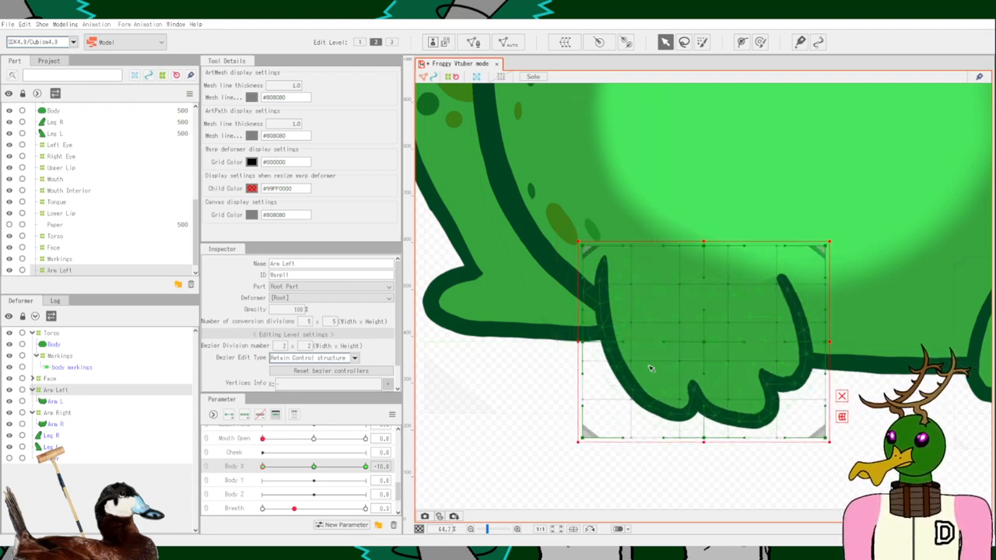
At Body X -10, move the Arm Left deformer's corners and edge point facing the near leg inward.
drag(589, 247, 621, 249)
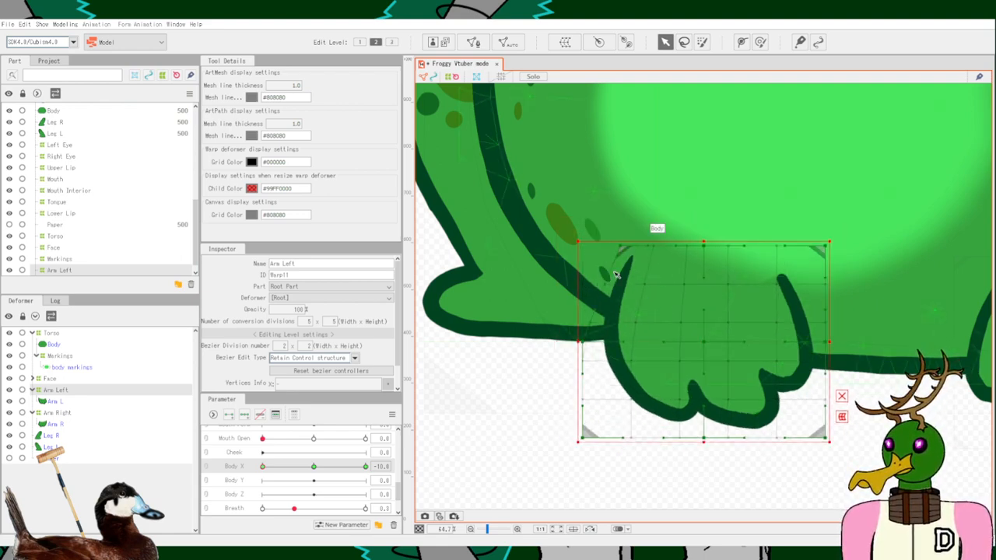
drag(591, 343, 628, 347)
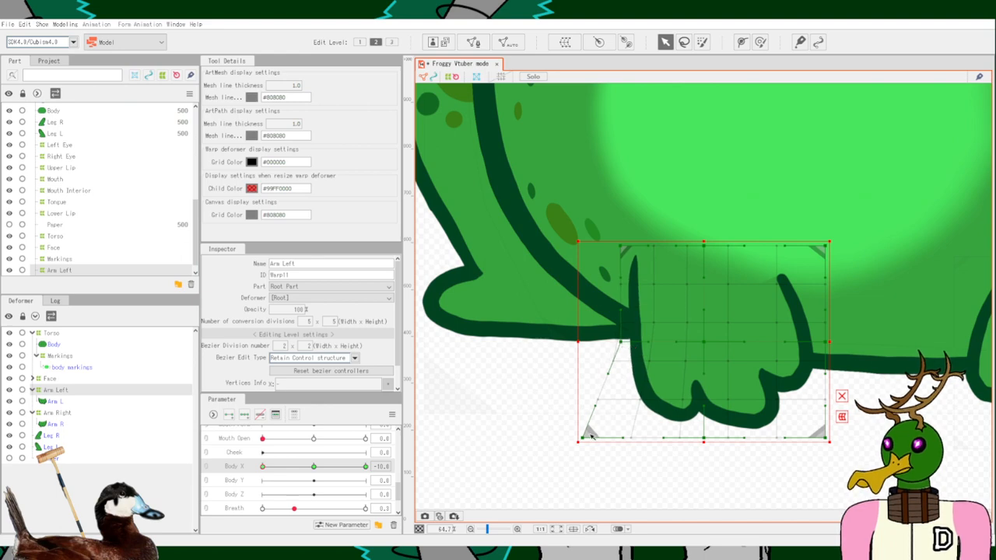
drag(591, 438, 636, 433)
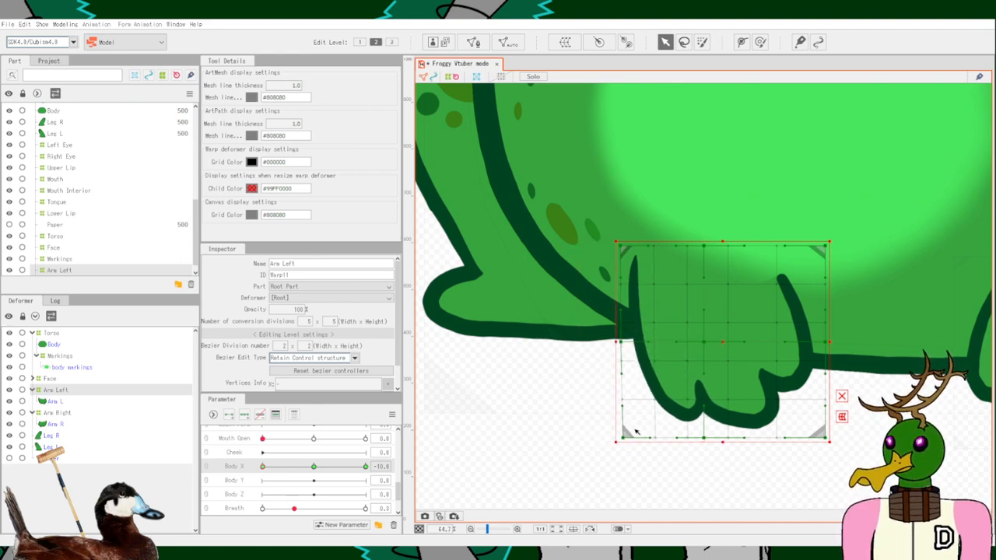
Move the Arm Left deformer's corners and edge point facing Arm Right outward, and preview the shape by sweeping Body X.
drag(831, 247, 853, 247)
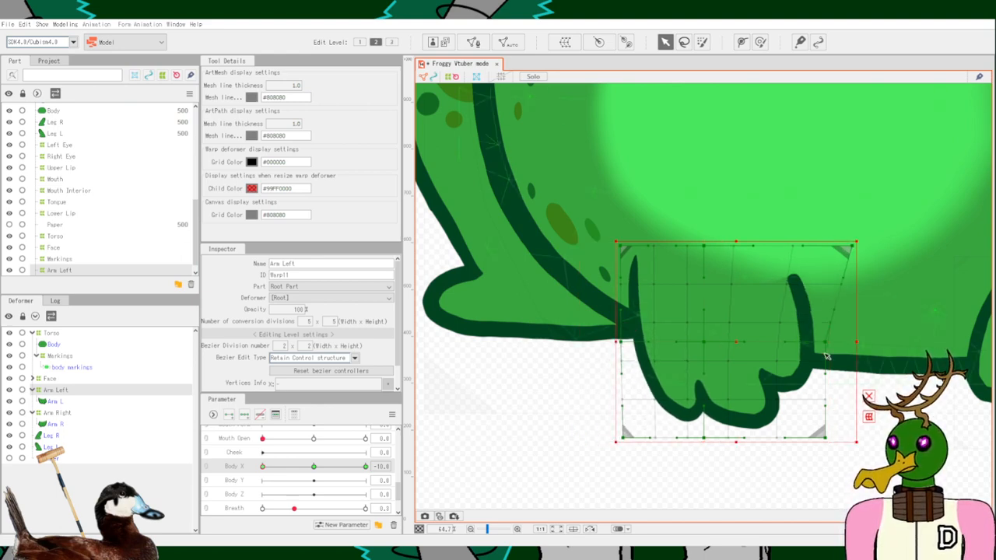
drag(835, 345, 856, 343)
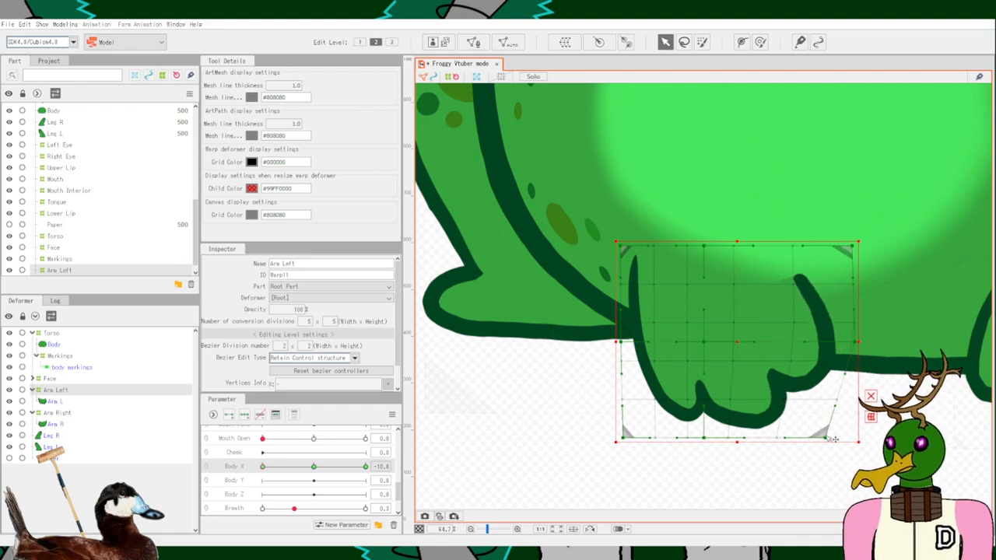
drag(832, 440, 858, 439)
scroll(809, 427, down, 3)
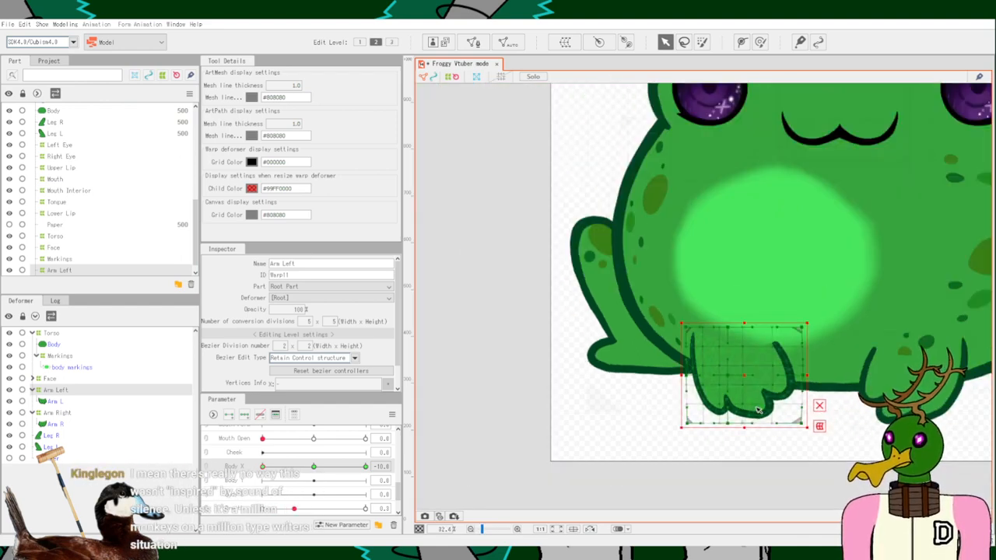
drag(294, 465, 361, 480)
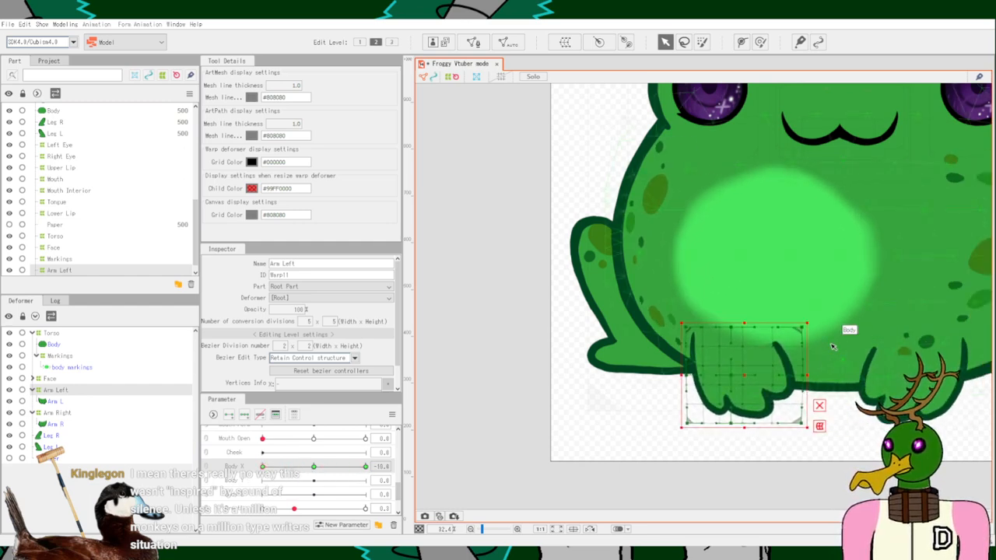
Pull the Arm Left deformer's corners and edge point facing Arm Right back inward to narrow the arm.
scroll(789, 325, up, 2)
drag(797, 327, 787, 328)
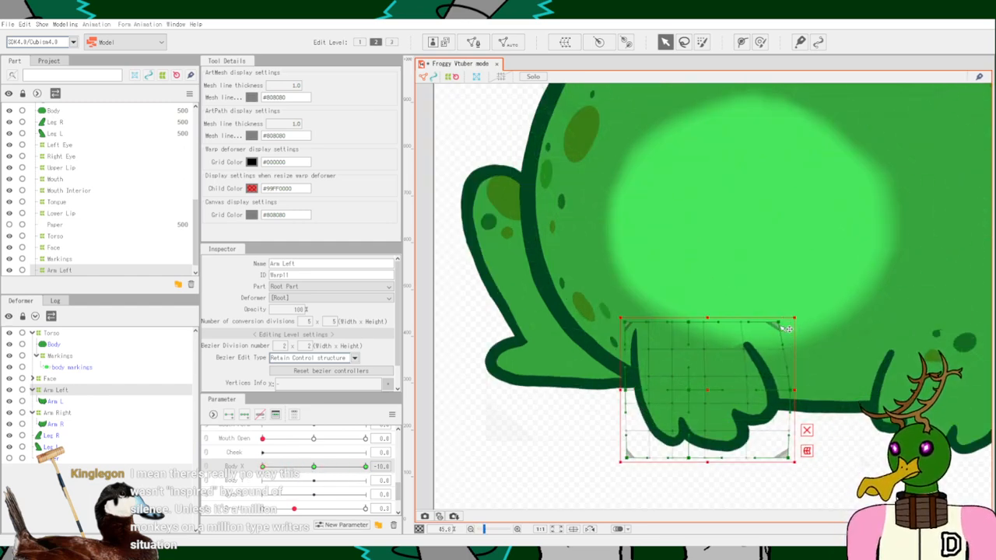
drag(795, 393, 787, 397)
drag(789, 457, 771, 458)
drag(780, 395, 770, 394)
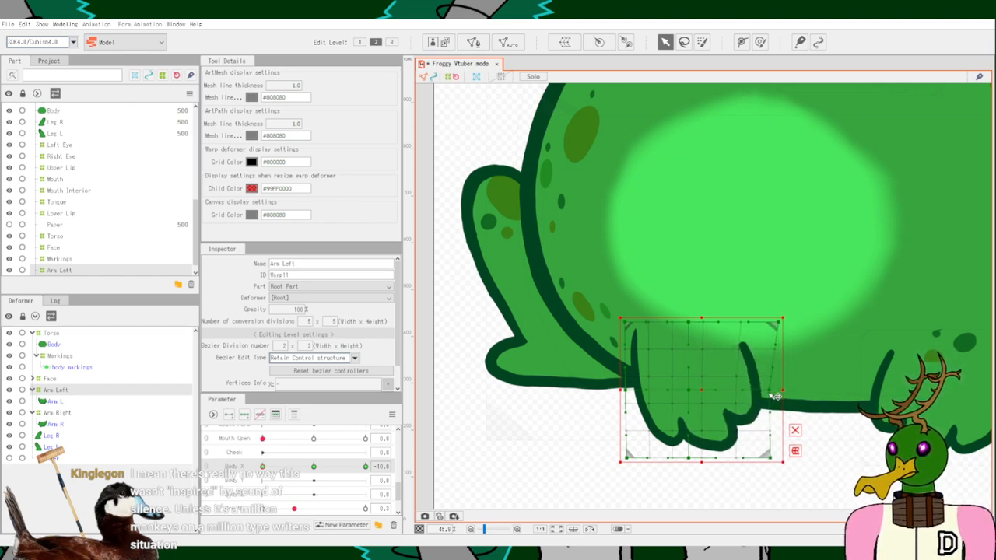
Tilt the Arm Left deformer clockwise, move it toward the near leg, and preview it by sweeping Body X between -10 and 10.
mouse_move(779, 326)
mouse_down()
mouse_move(767, 325)
mouse_move(798, 320)
mouse_up()
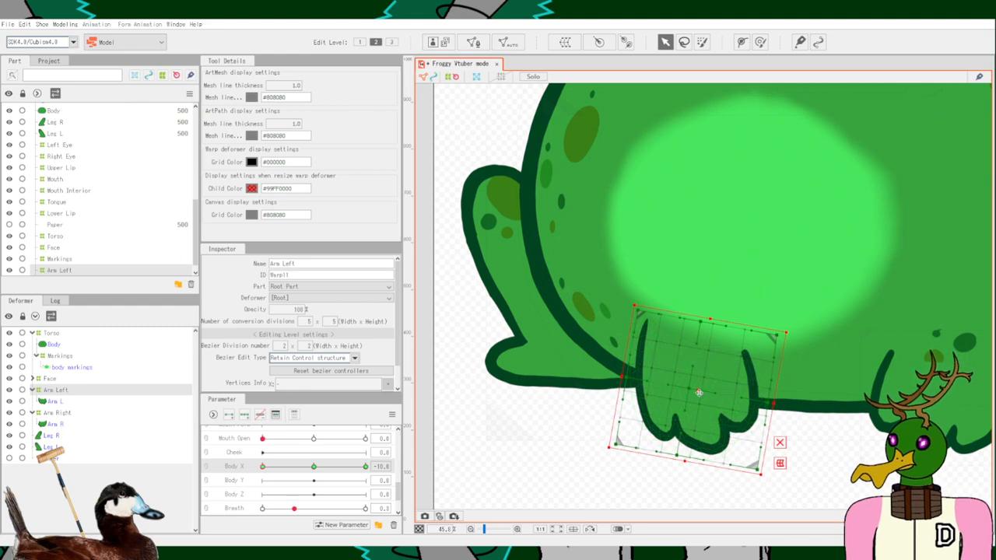
drag(699, 393, 669, 392)
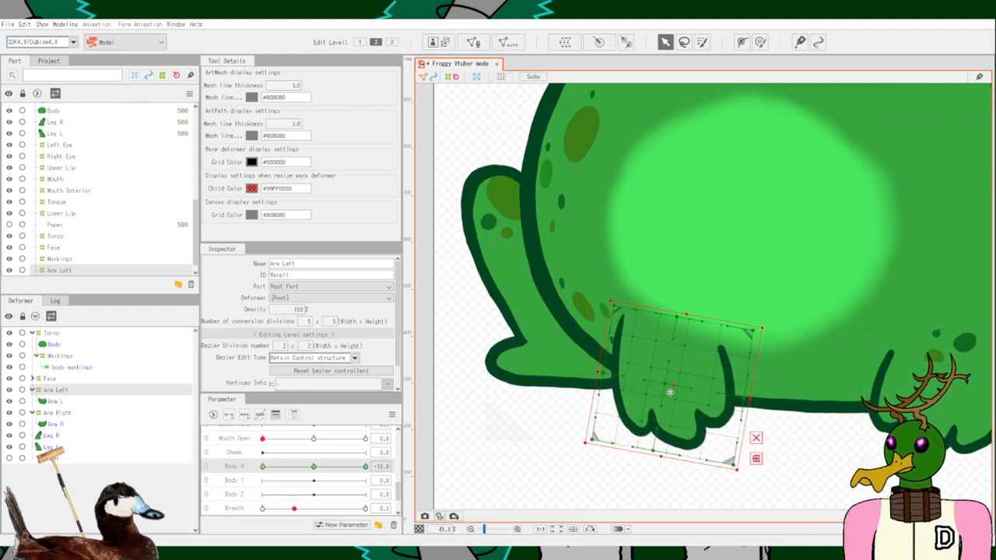
drag(263, 466, 379, 480)
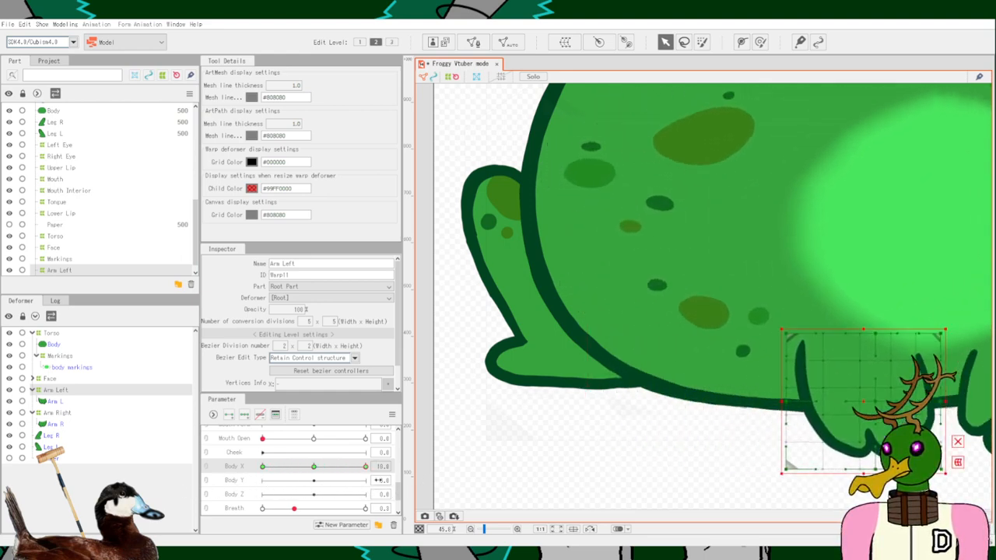
scroll(629, 478, down, 2)
drag(704, 449, 585, 448)
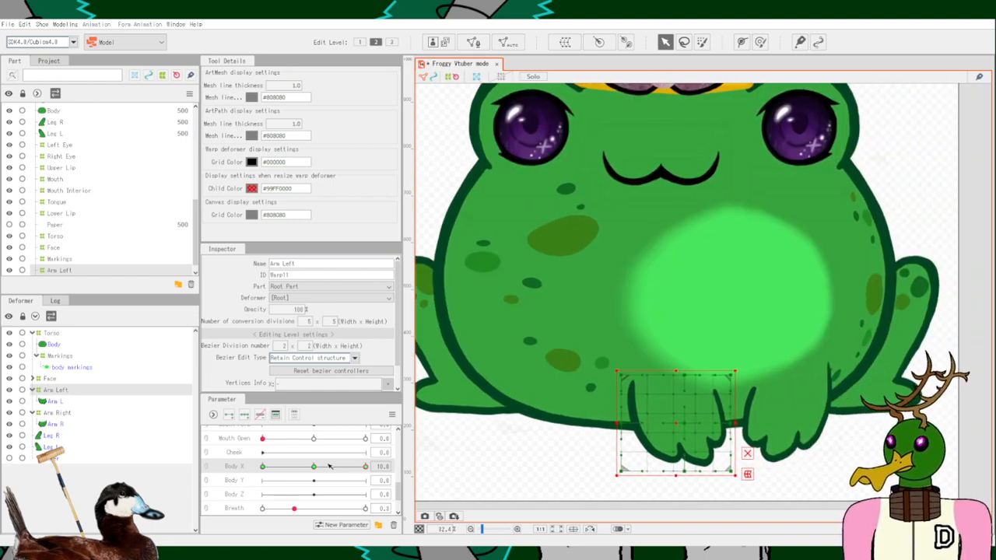
drag(363, 468, 217, 478)
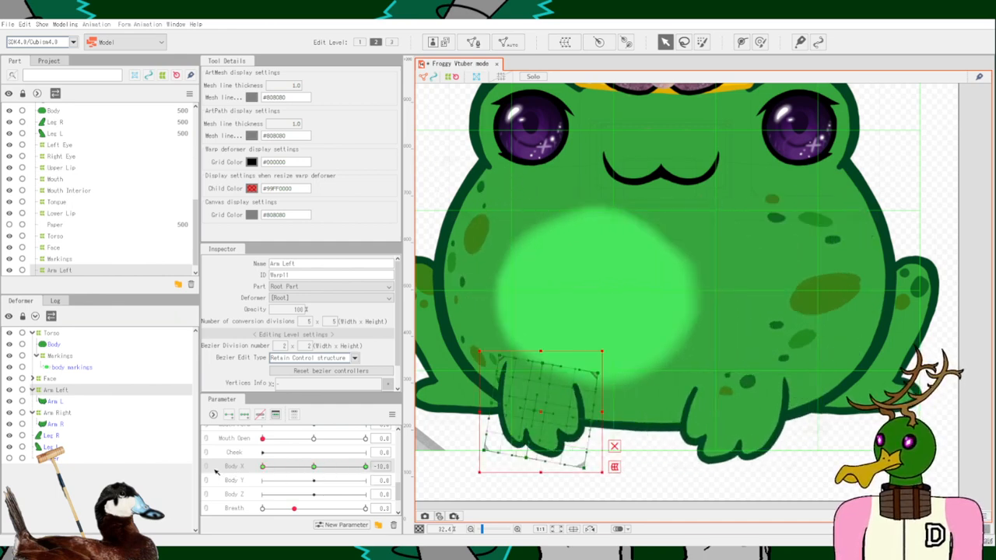
At Body X -10, move the Arm Right deformer toward Arm Left.
click(56, 412)
scroll(630, 346, up, 2)
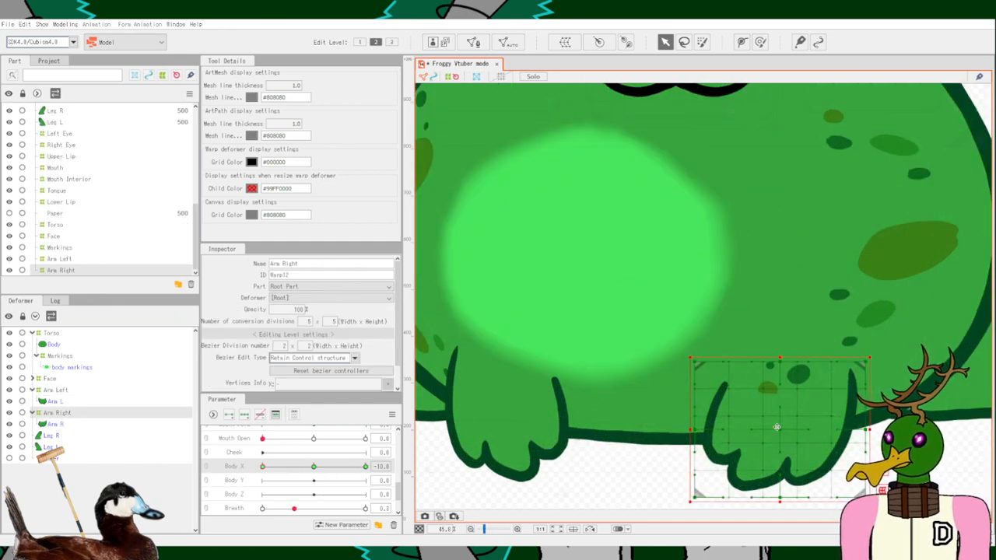
drag(780, 430, 675, 436)
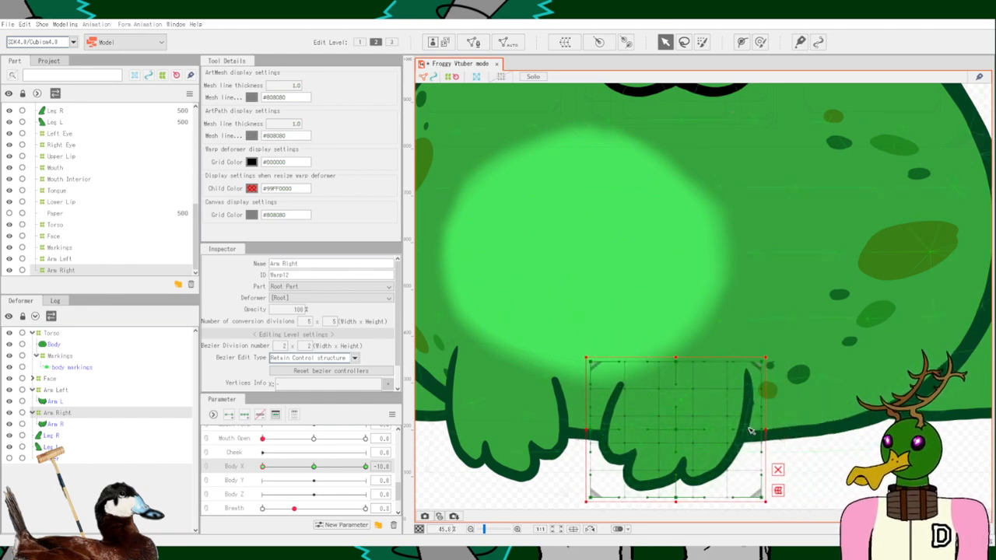
Narrow the Arm Right deformer by moving its corners and edge point facing Arm Left inward.
scroll(626, 425, up, 4)
drag(554, 438, 576, 438)
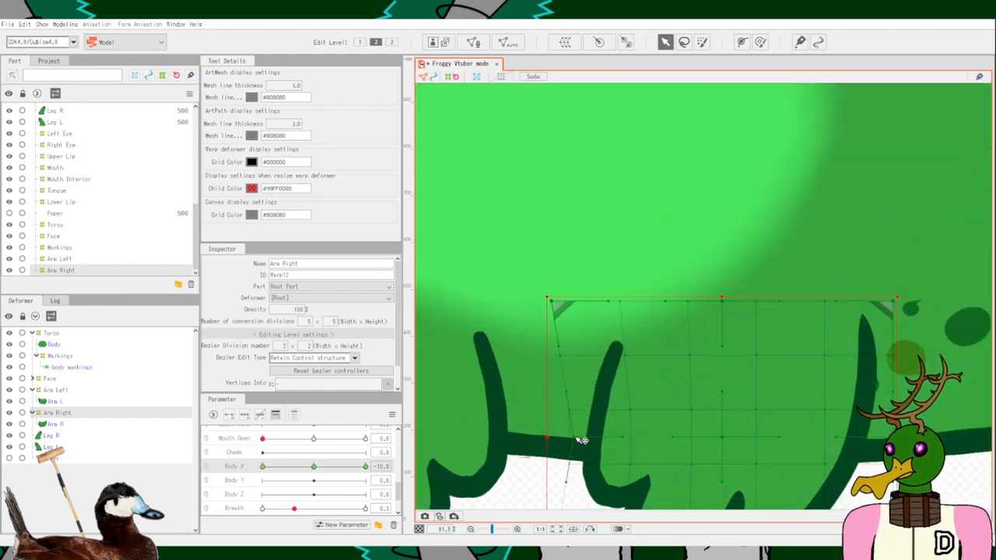
drag(552, 303, 594, 306)
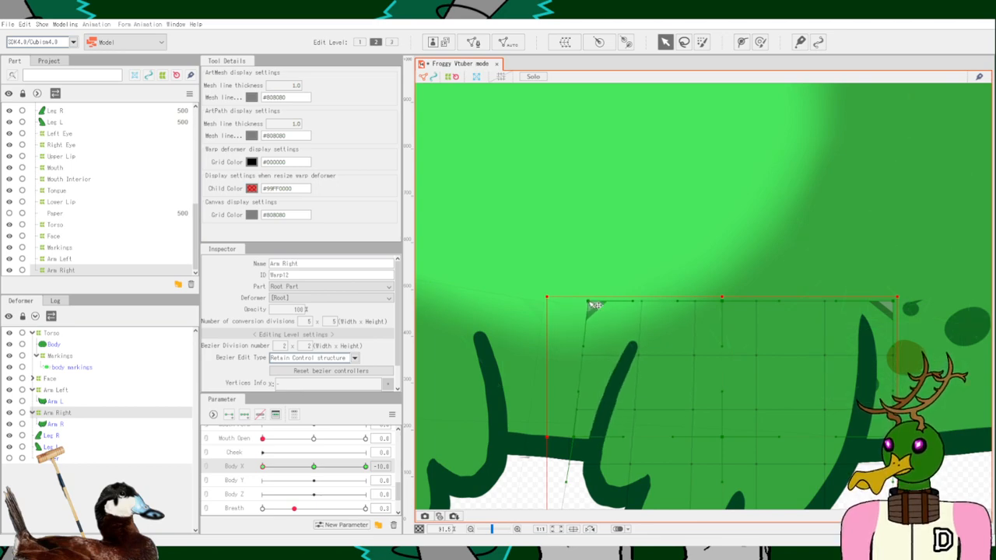
drag(581, 443, 593, 439)
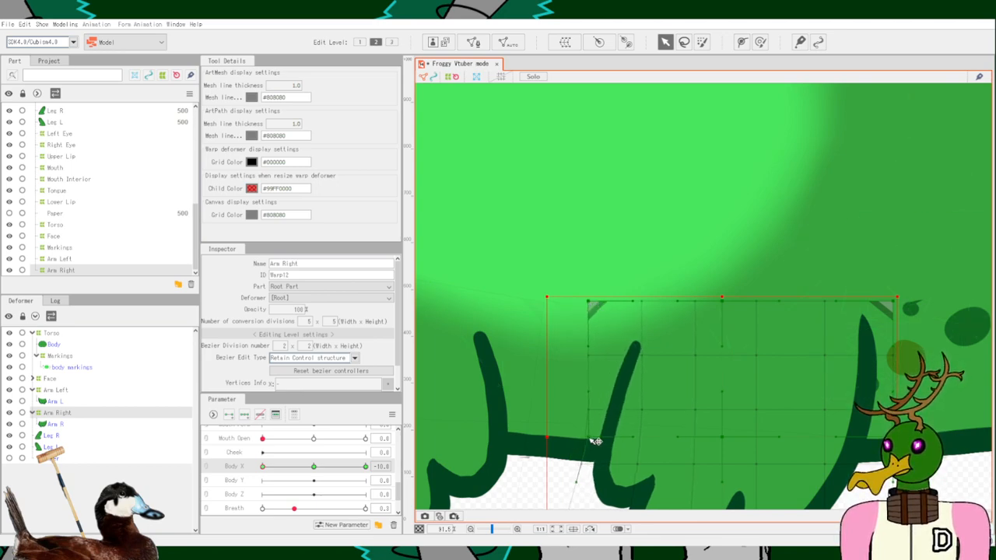
scroll(593, 440, down, 4)
scroll(576, 370, up, 4)
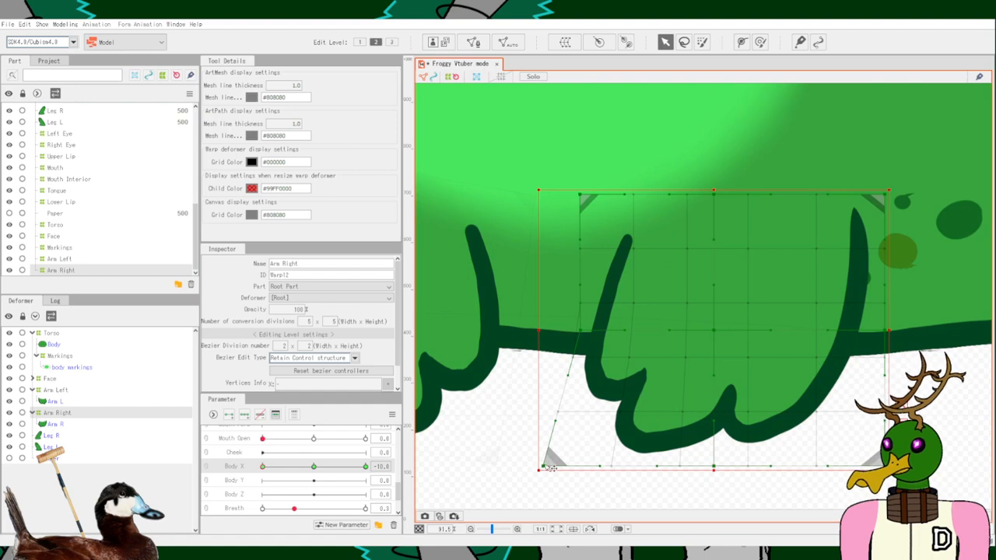
drag(544, 466, 589, 466)
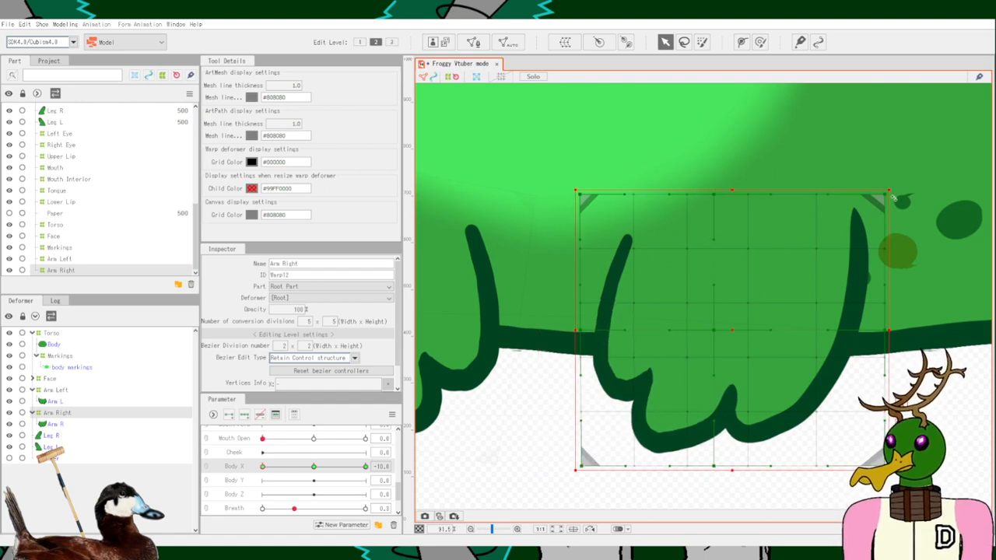
Move the Arm Right deformer's outer corners and edge point slightly outward, and shift the whole deformer a little toward Arm Left.
drag(889, 199, 900, 200)
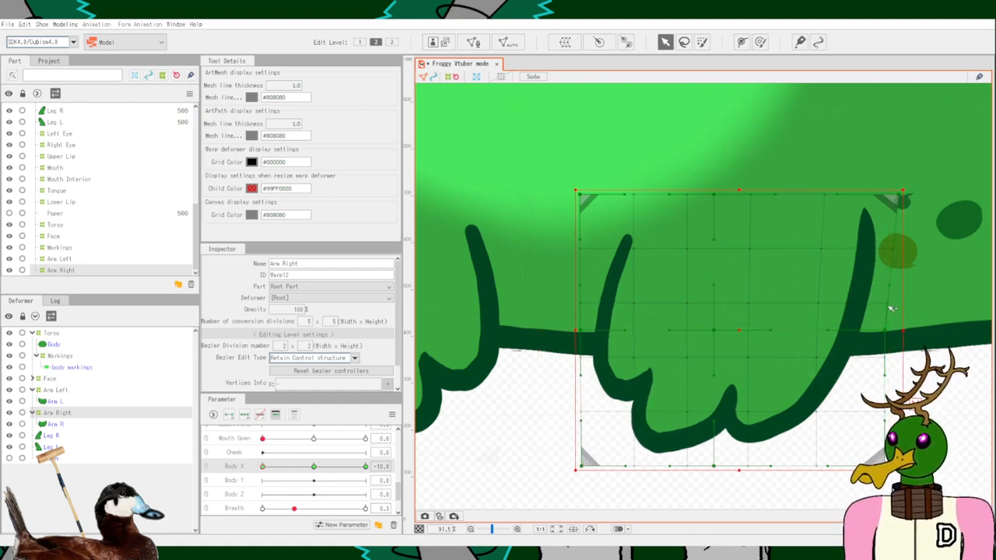
drag(892, 335, 905, 333)
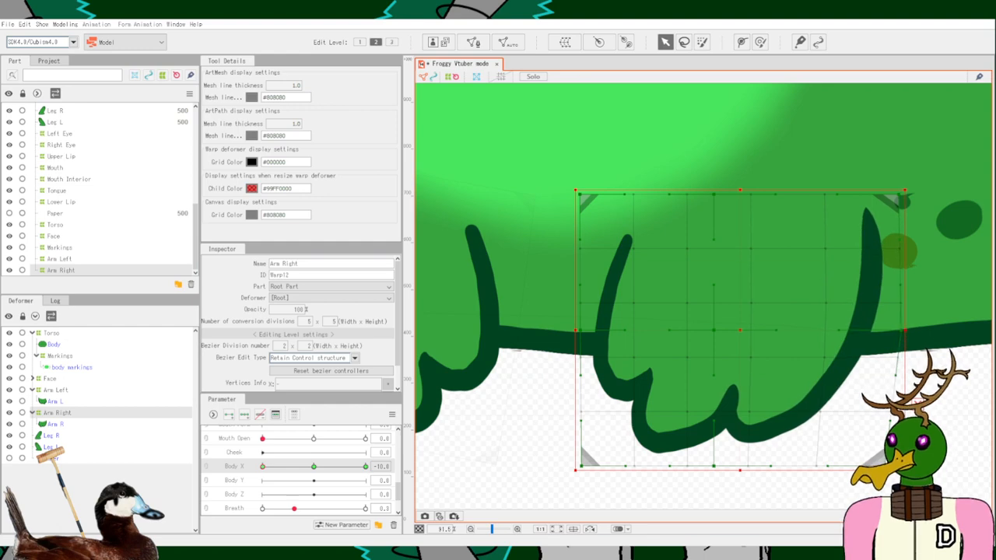
drag(888, 466, 900, 467)
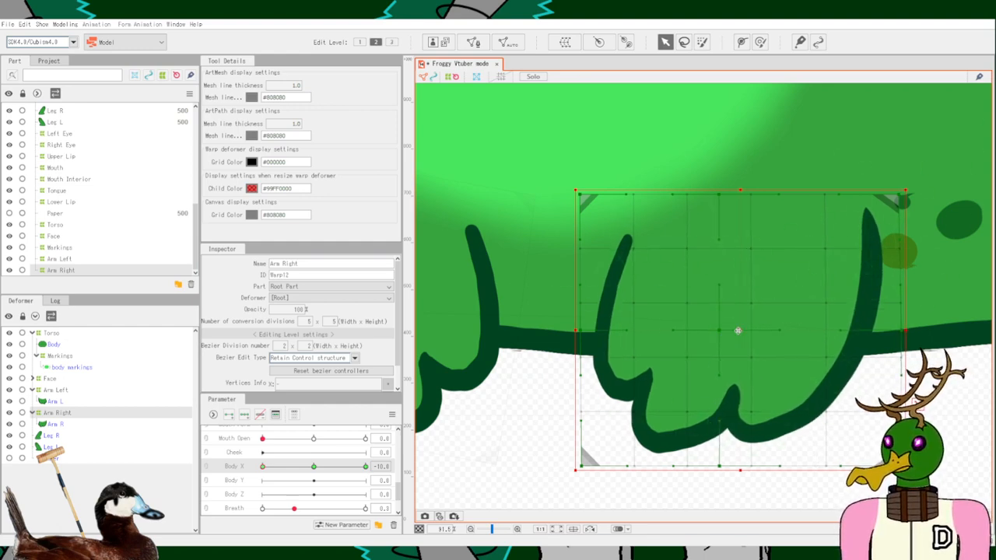
scroll(740, 331, down, 6)
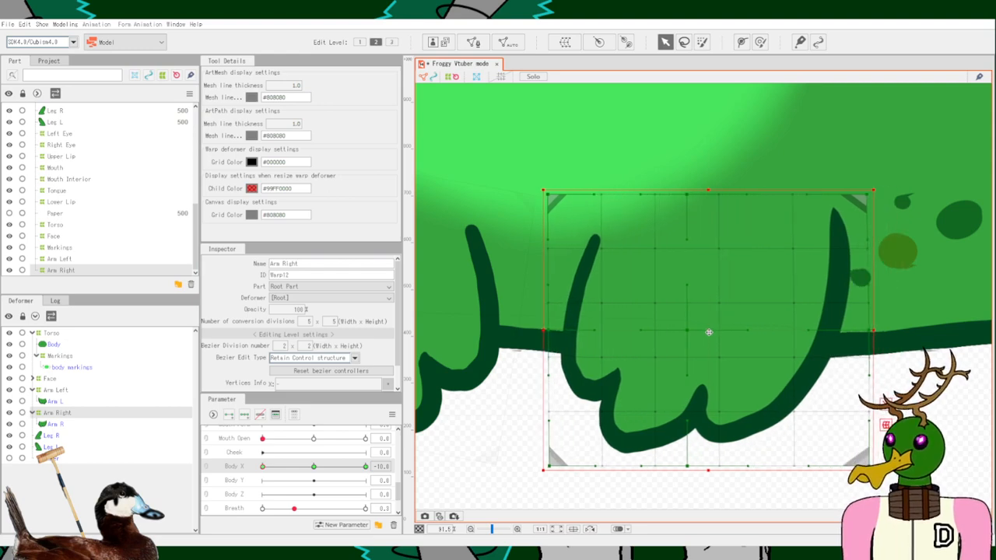
Deselect the deformer and preview the frog's motion by sweeping Body X, ending at -10, and Breath between 0 and 1.
click(811, 415)
scroll(812, 414, down, 2)
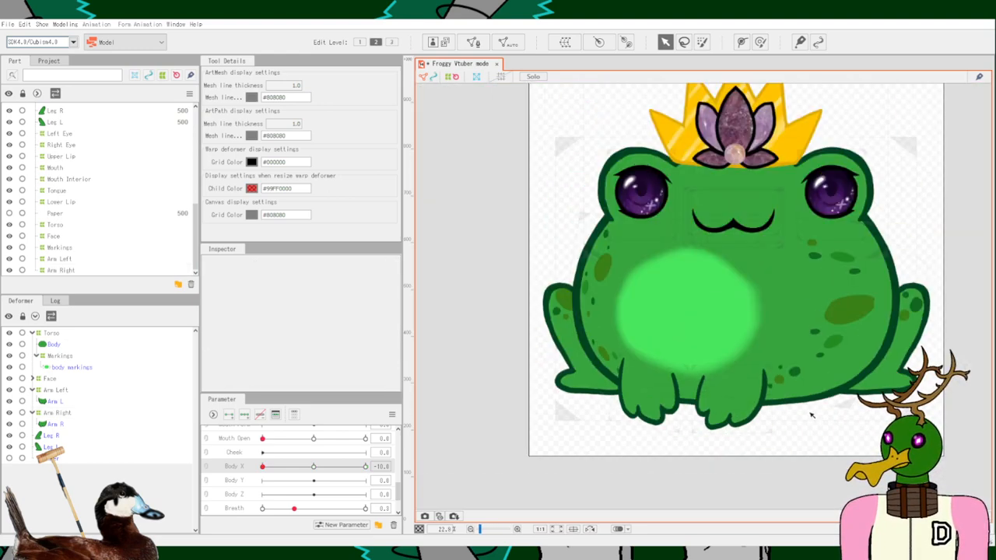
mouse_move(265, 467)
mouse_down()
mouse_move(360, 467)
mouse_move(234, 467)
mouse_move(371, 480)
mouse_move(179, 481)
mouse_move(371, 478)
mouse_move(219, 480)
mouse_move(373, 486)
mouse_move(222, 492)
mouse_move(342, 495)
mouse_move(246, 507)
mouse_move(355, 509)
mouse_move(256, 517)
mouse_move(405, 521)
mouse_move(194, 532)
mouse_move(299, 506)
mouse_move(278, 495)
mouse_move(394, 481)
mouse_move(261, 490)
mouse_move(229, 482)
mouse_move(260, 474)
mouse_move(222, 477)
mouse_move(265, 468)
mouse_move(214, 467)
mouse_move(243, 452)
mouse_move(230, 457)
mouse_move(384, 451)
mouse_move(259, 453)
mouse_up()
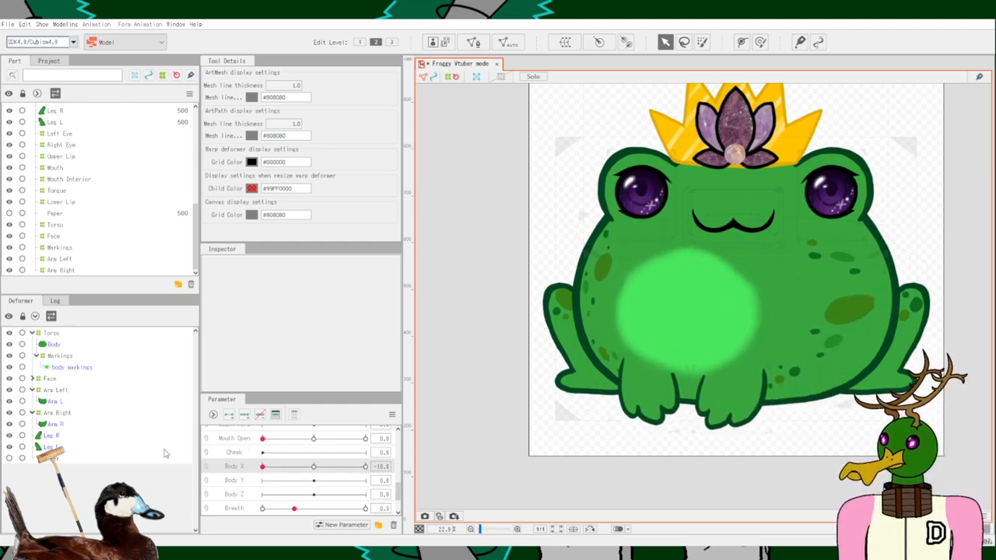
drag(294, 509, 243, 521)
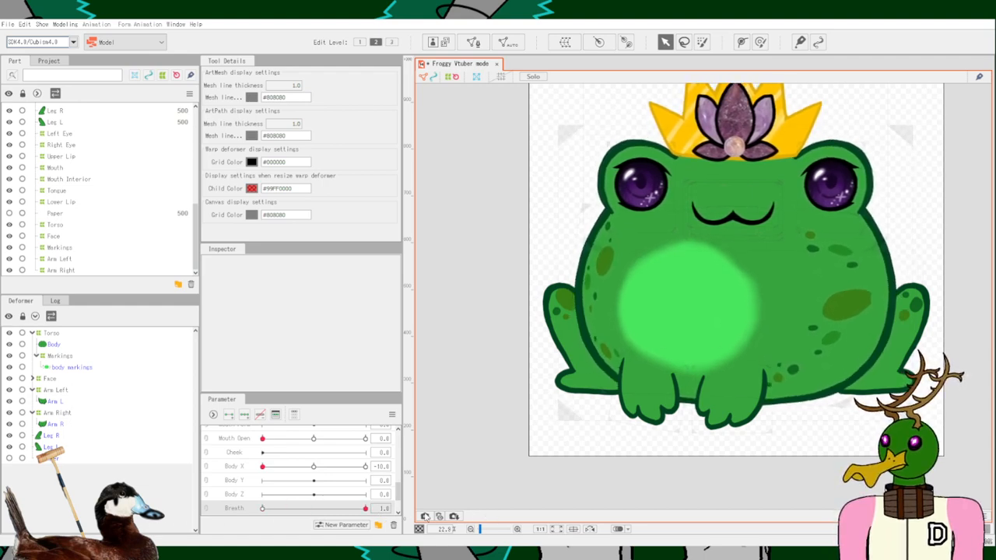
drag(262, 508, 421, 516)
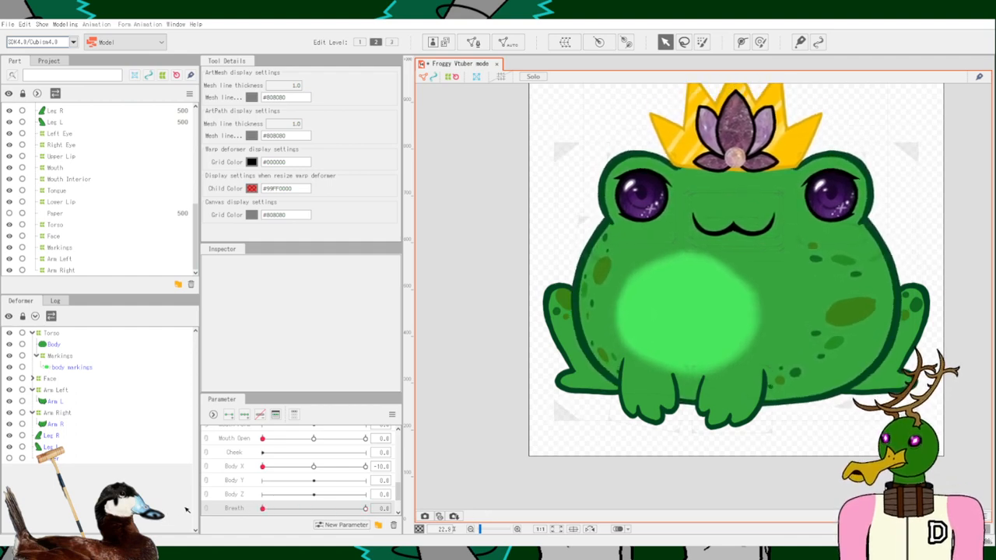
Preview the frog's motion across Breath 0 to 1 and Body X 0 to -10, ending at Body X -10.
drag(365, 508, 262, 510)
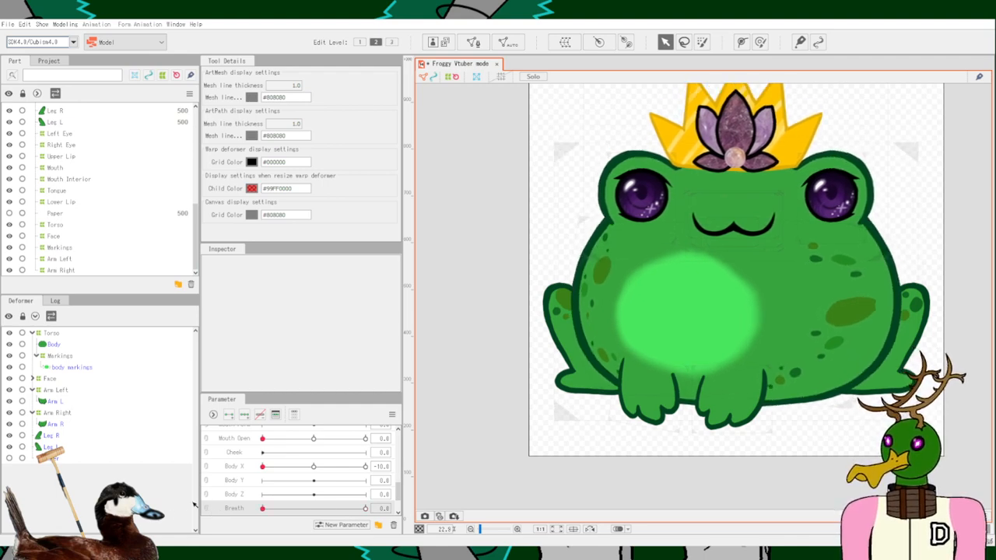
drag(204, 501, 261, 508)
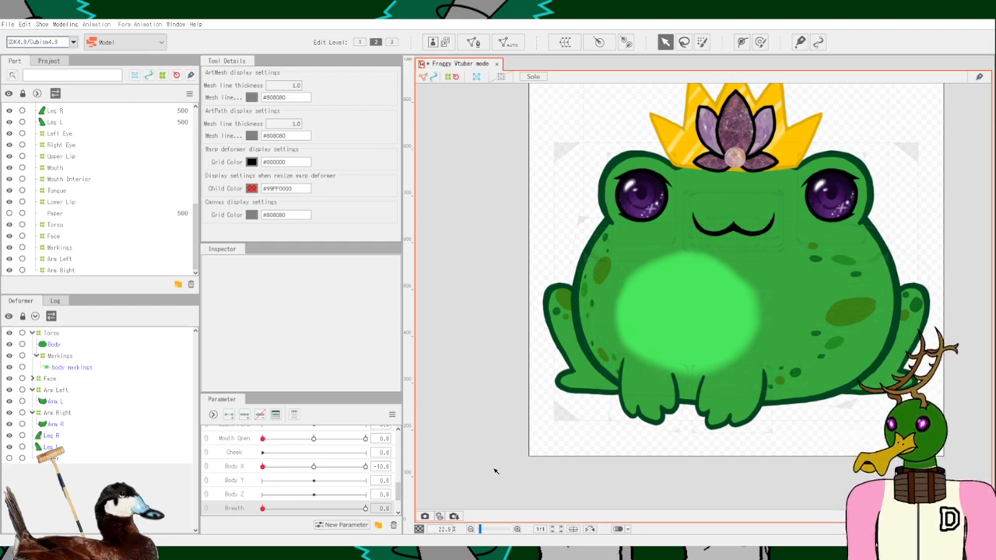
click(314, 466)
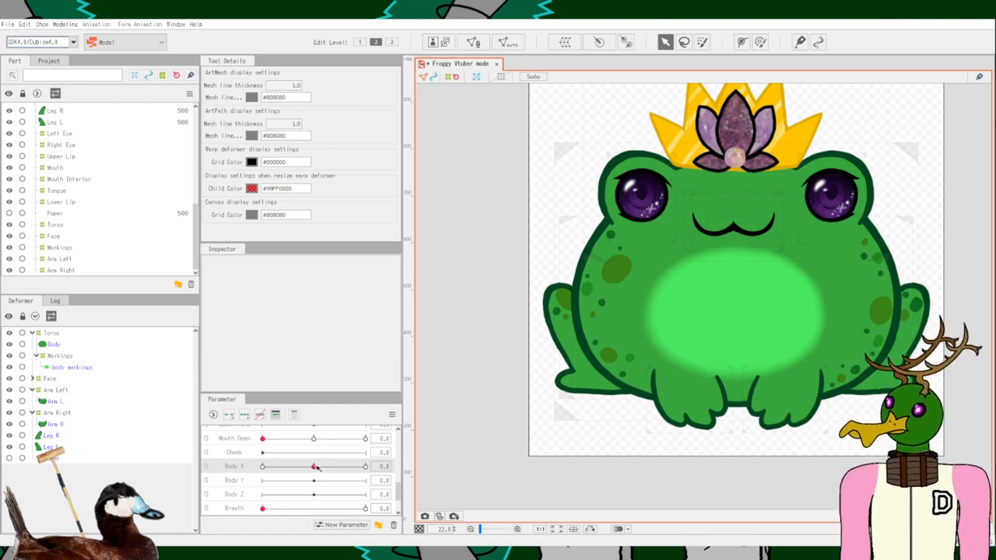
click(264, 467)
right_click(263, 467)
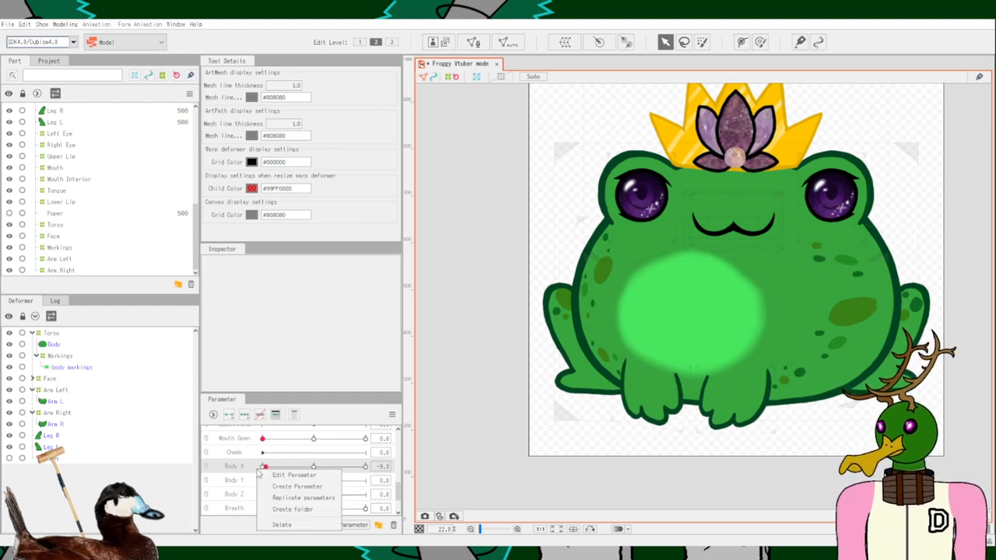
drag(266, 467, 243, 468)
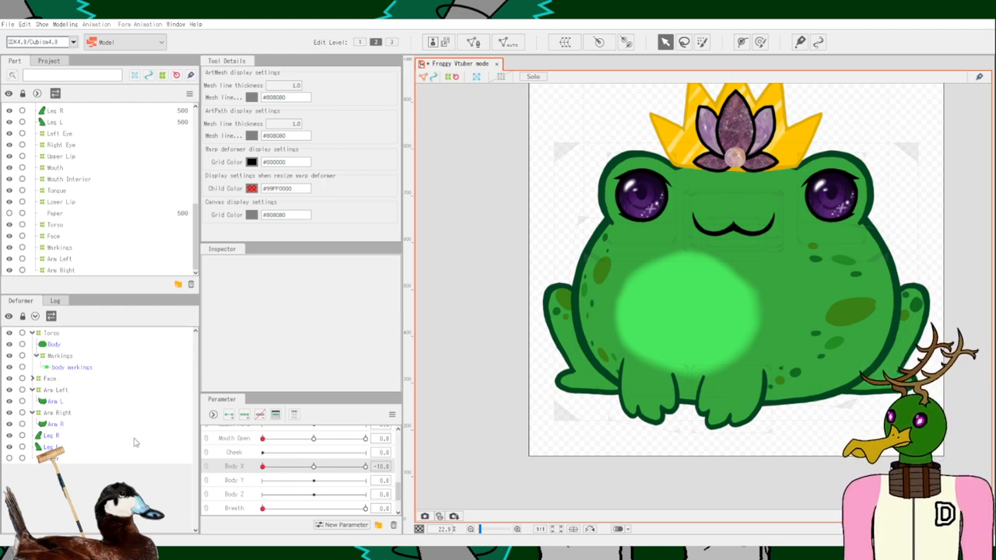
Generate automatic meshes for the Leg R and Leg L art meshes.
click(56, 436)
click(54, 446)
click(60, 436)
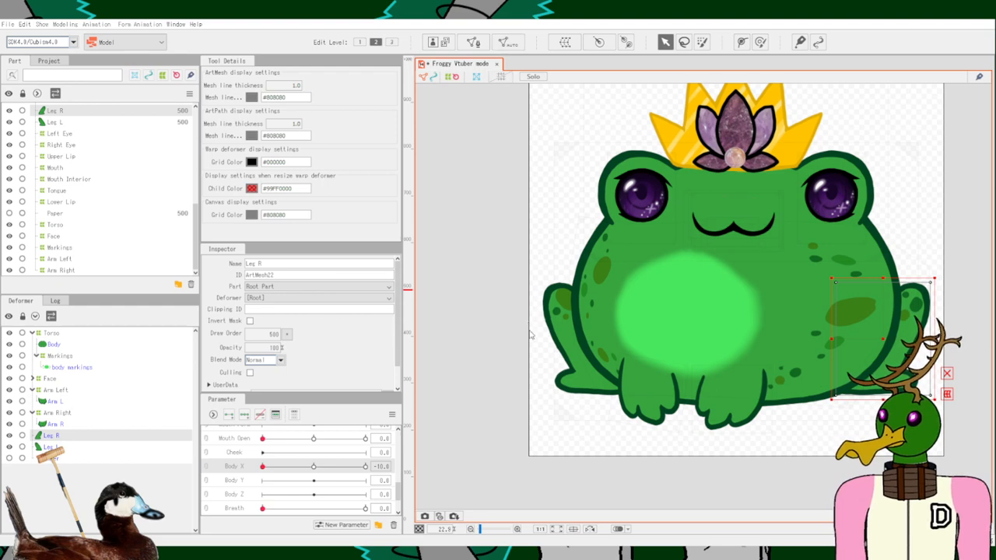
click(490, 263)
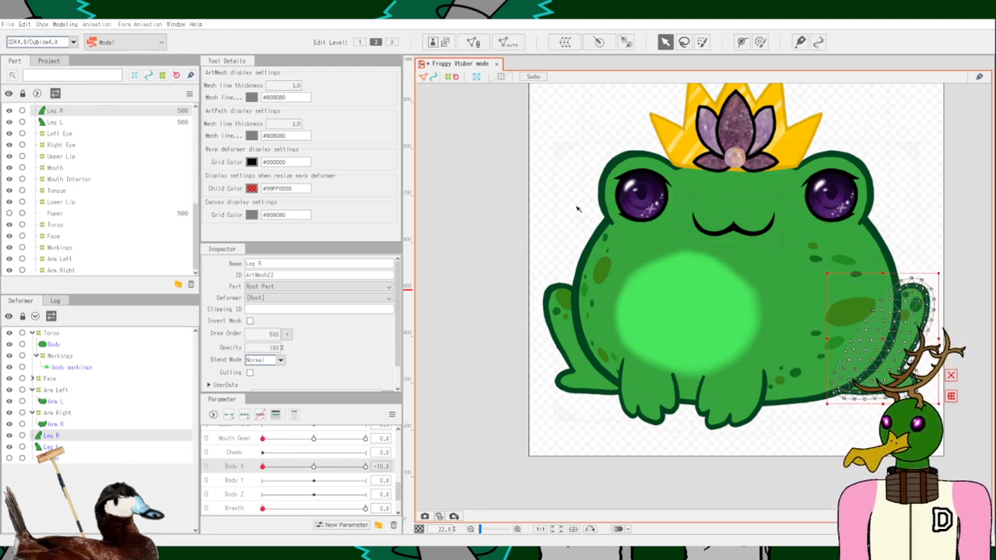
click(71, 444)
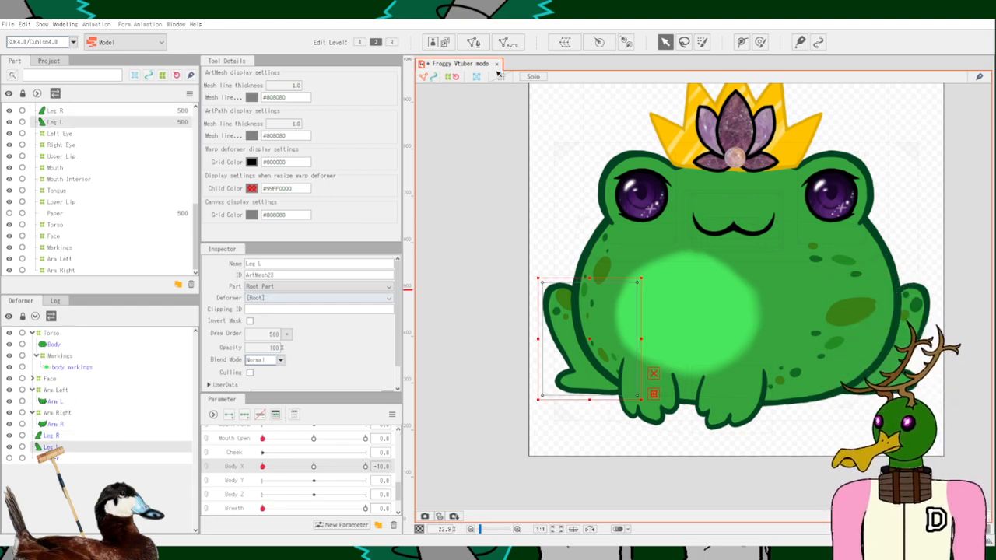
click(479, 246)
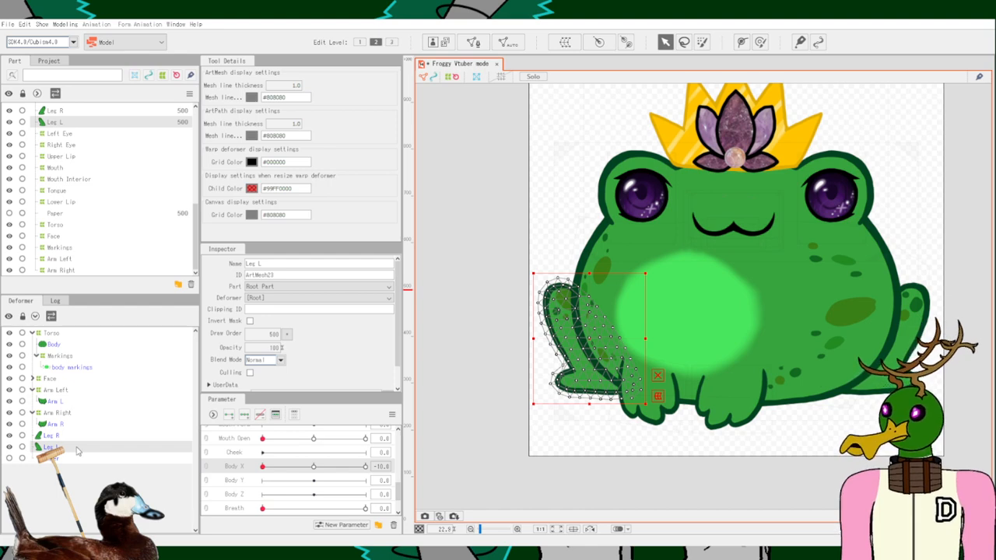
scroll(577, 320, up, 3)
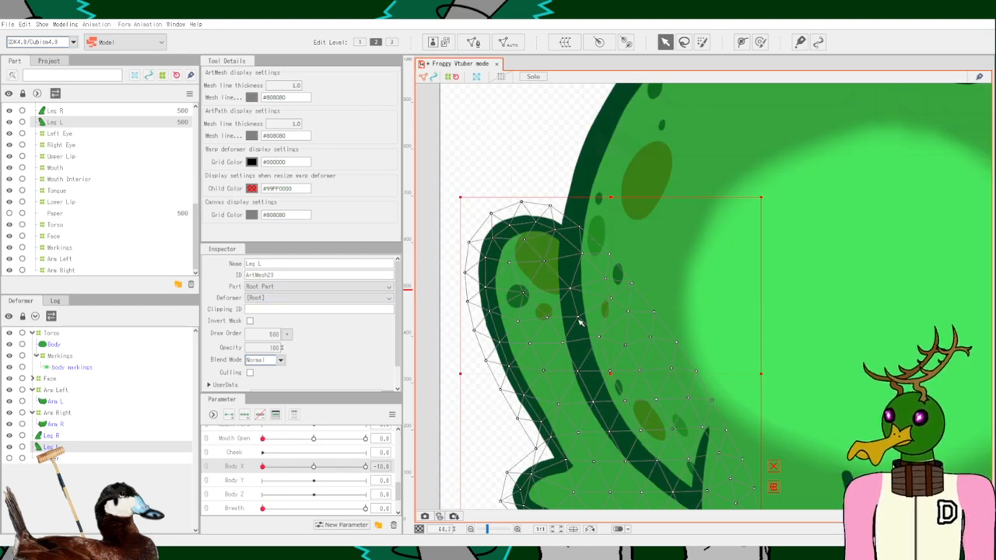
scroll(577, 321, down, 1)
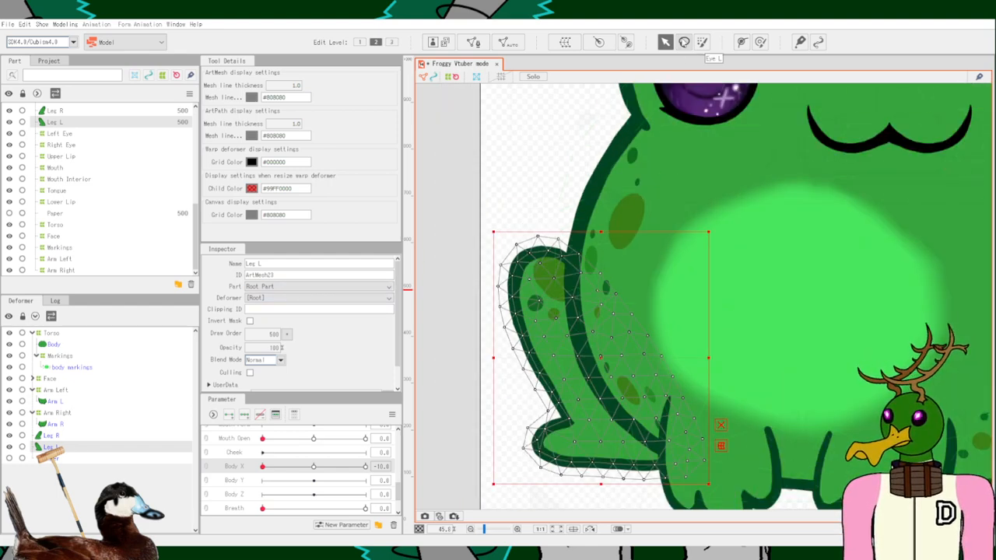
click(743, 43)
click(763, 42)
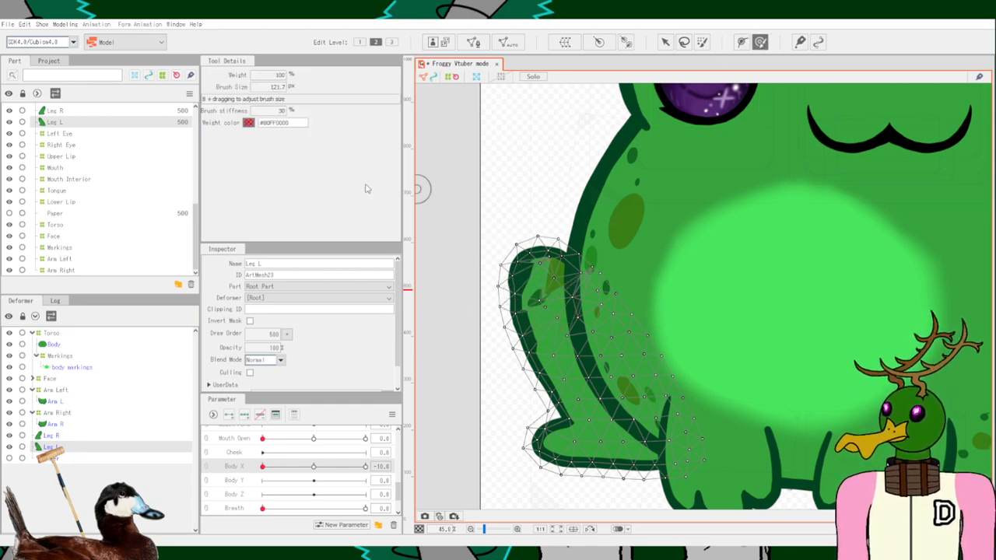
scroll(535, 362, down, 1)
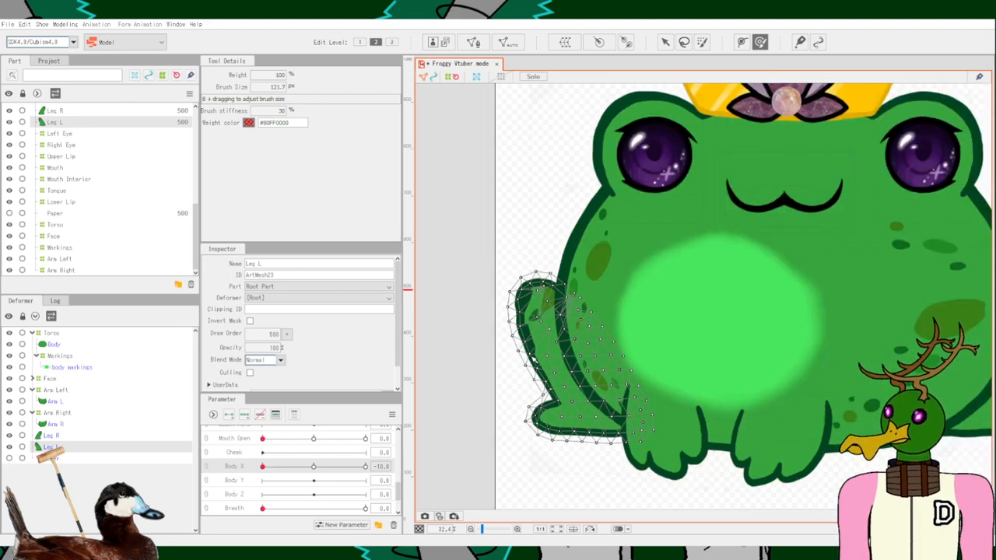
scroll(535, 363, up, 1)
key(ctrl+z)
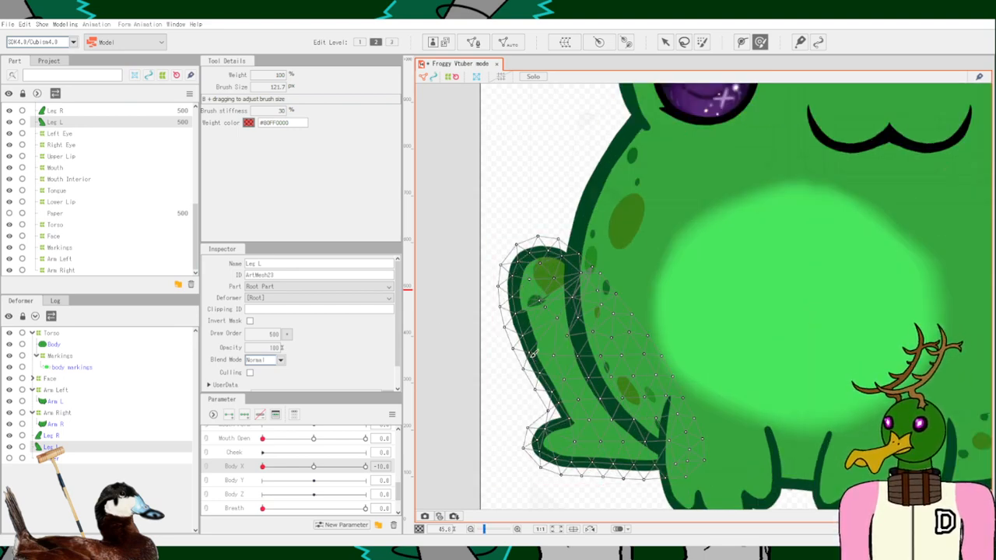
key(ctrl+z)
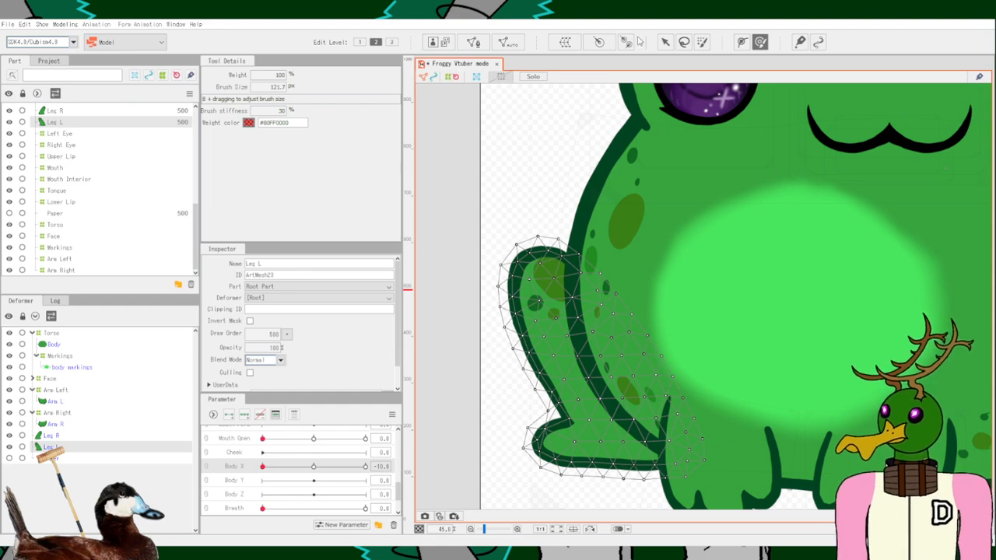
Draw a three-point deform path on Leg L, running from the foot up to the knee.
click(741, 42)
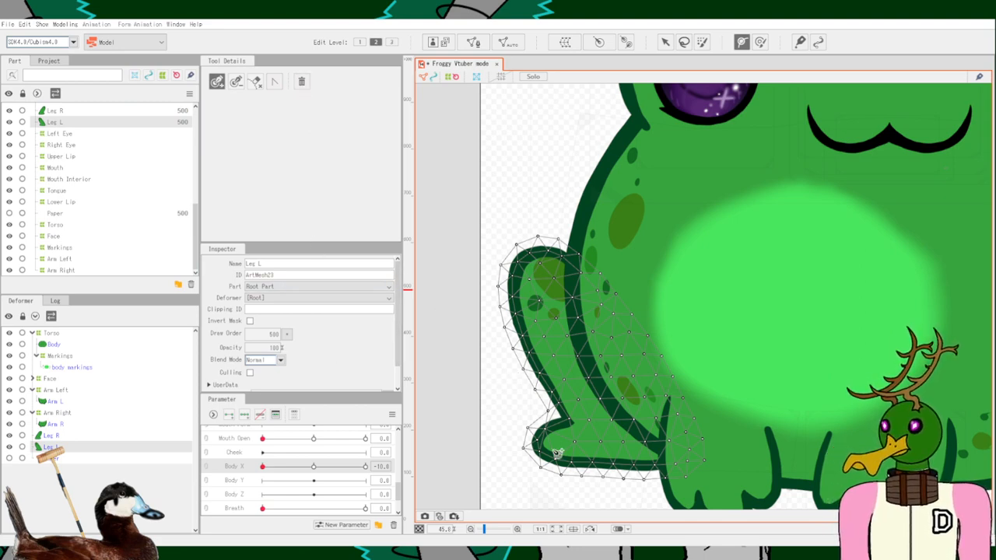
click(604, 438)
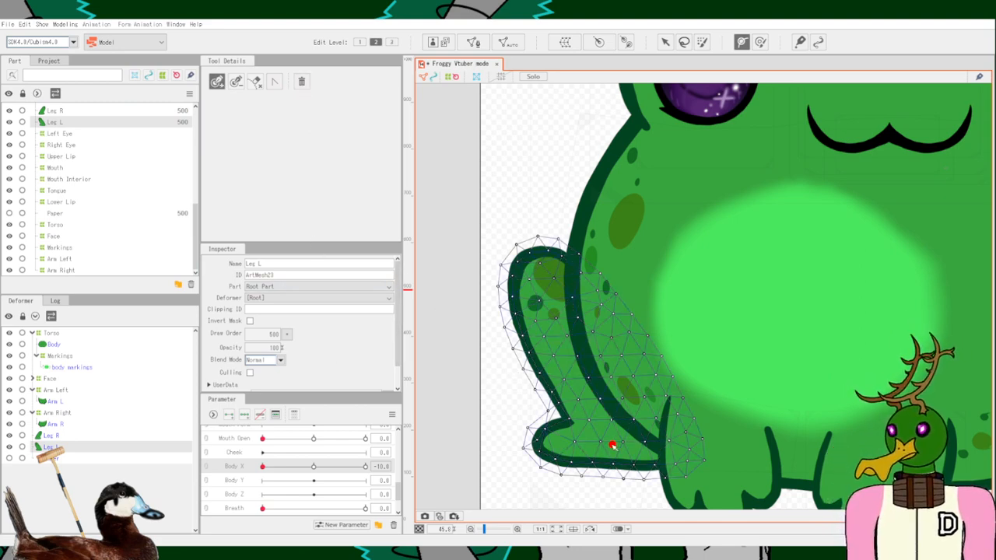
click(548, 309)
mouse_move(549, 311)
mouse_down()
mouse_move(597, 272)
mouse_move(549, 295)
mouse_up()
click(276, 83)
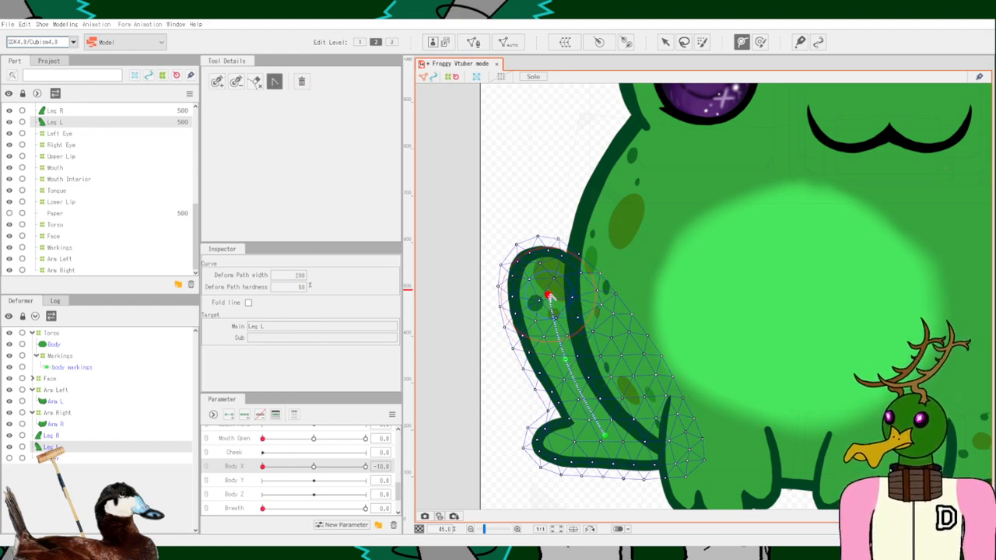
drag(606, 371, 607, 373)
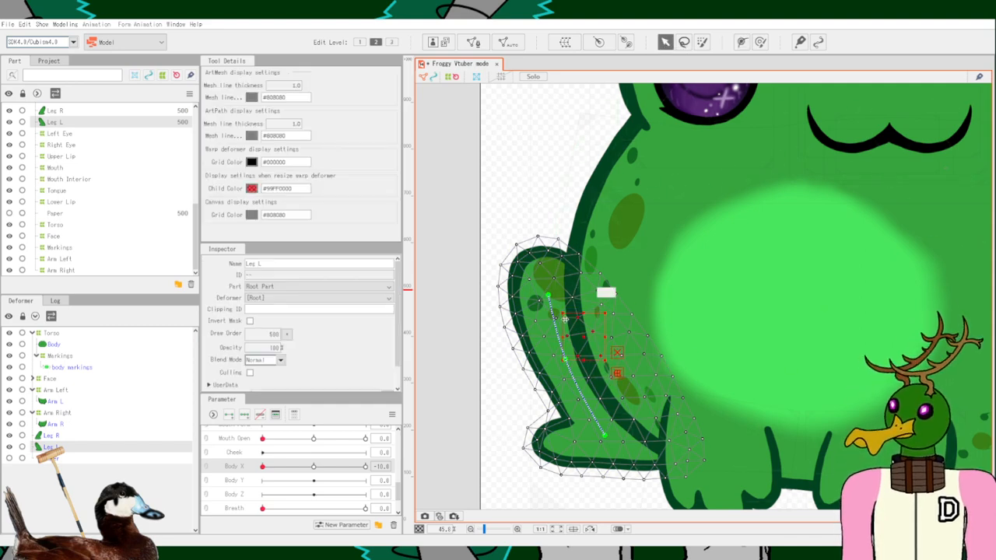
Reposition Leg L's deform path so its upper point stays at the knee and its middle and lower points sit closer to the belly.
click(665, 41)
click(548, 296)
mouse_move(548, 296)
mouse_down()
mouse_move(593, 237)
mouse_move(533, 248)
mouse_move(542, 300)
mouse_move(566, 288)
mouse_move(534, 312)
mouse_move(560, 322)
mouse_move(542, 312)
mouse_move(547, 295)
mouse_up()
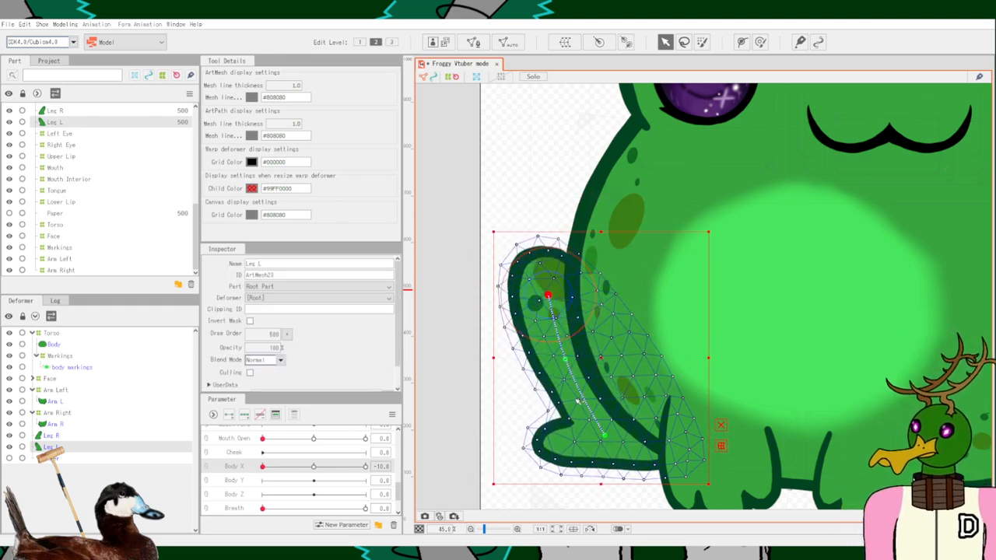
key(p)
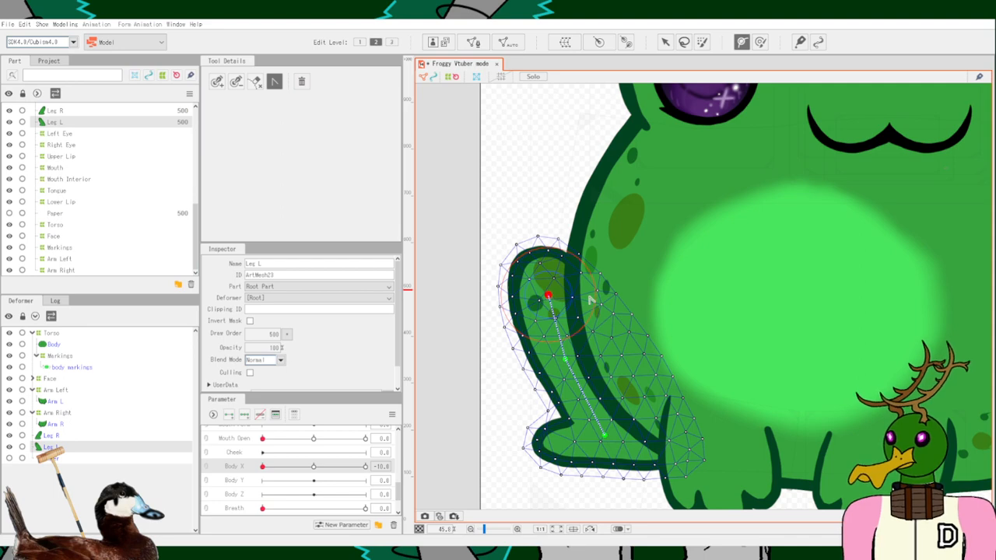
click(217, 83)
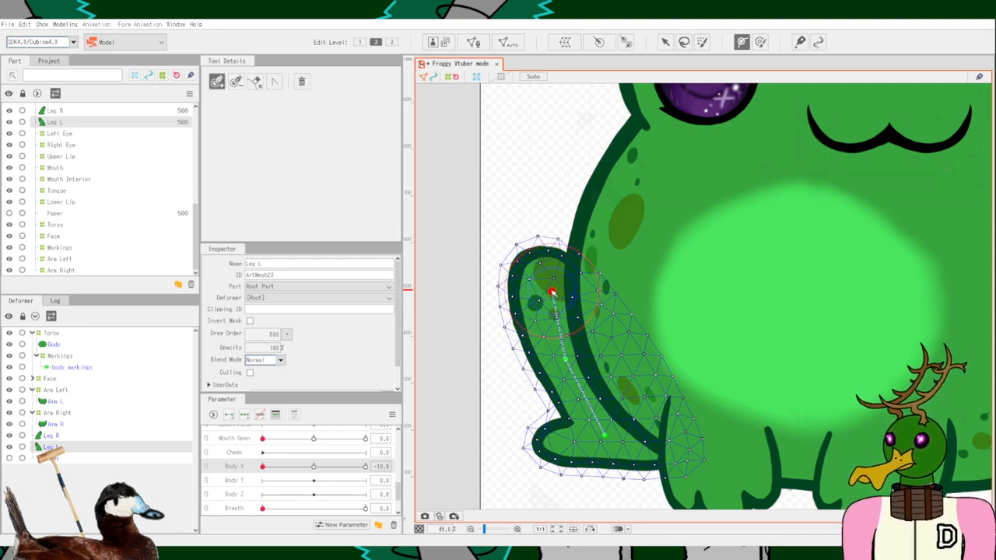
click(572, 336)
drag(568, 361, 590, 353)
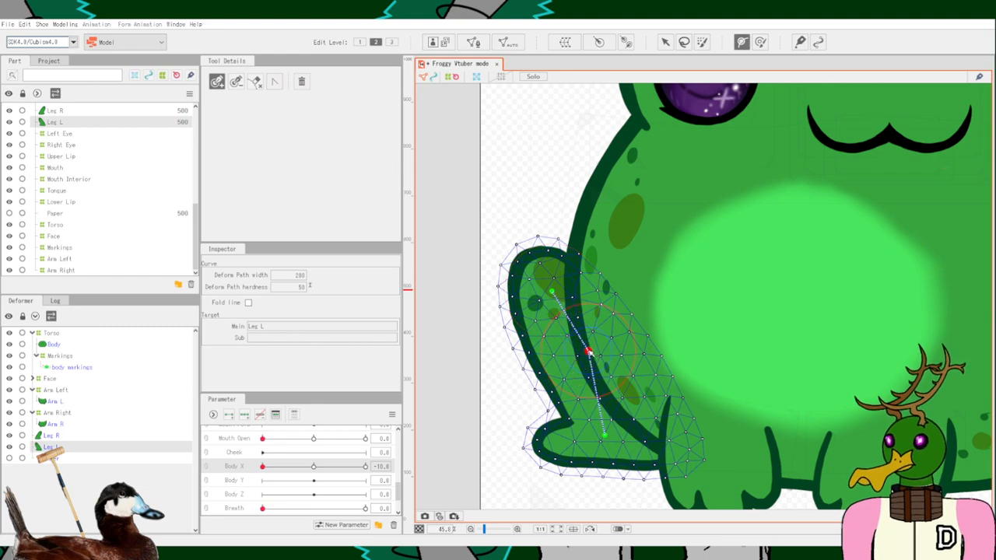
drag(606, 435, 623, 410)
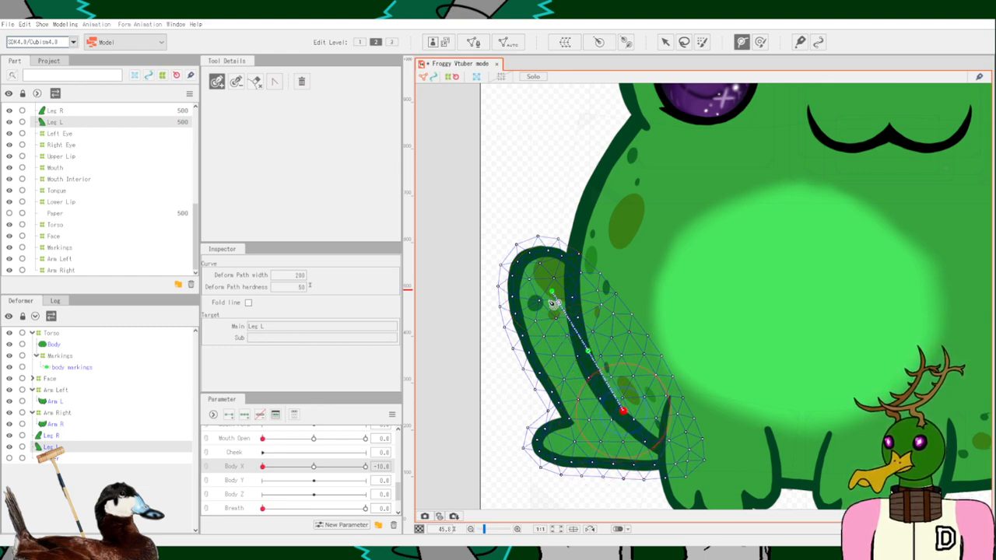
click(664, 41)
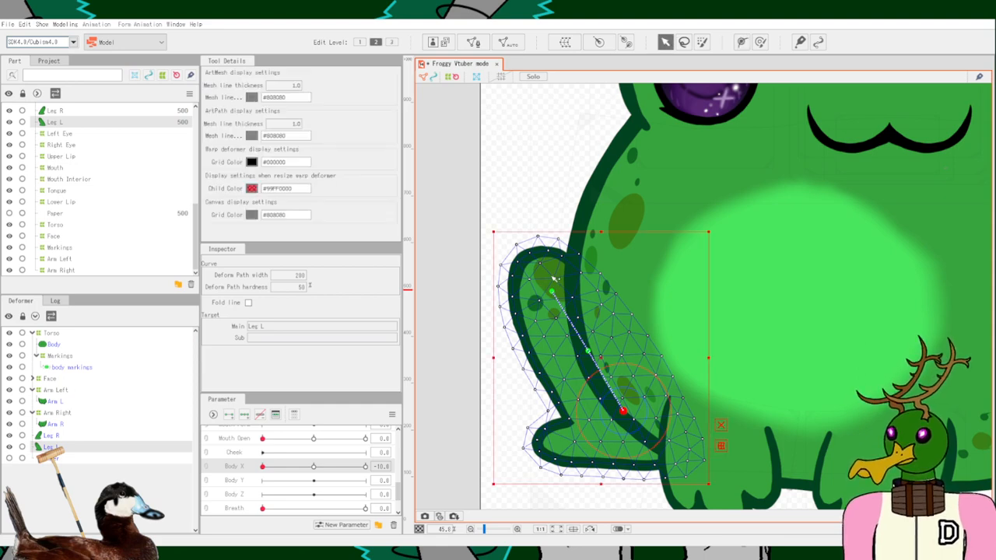
click(600, 340)
drag(590, 352, 610, 335)
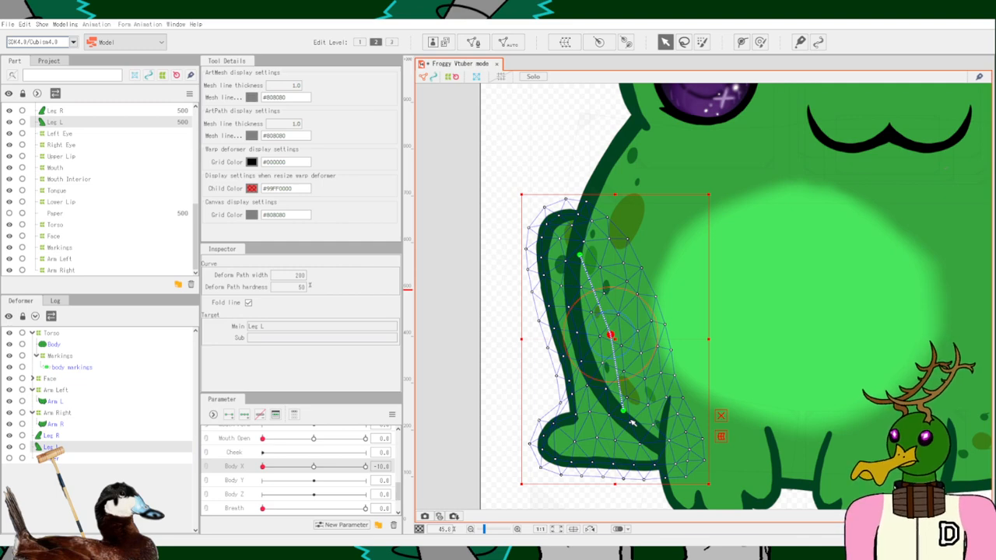
key(ctrl+z)
key(ctrl+z)
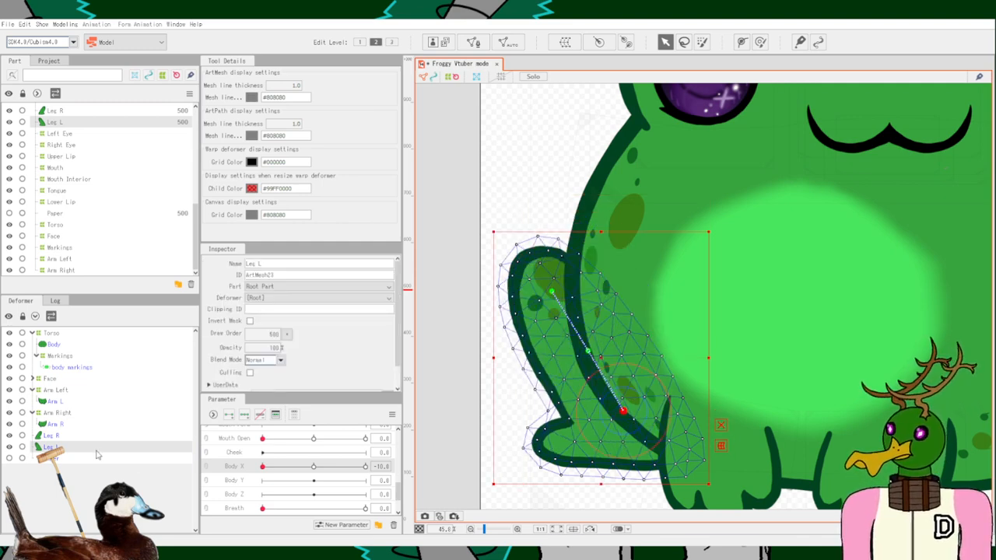
Add three Body X keys to Leg L, and at -10 pull its upper and middle deform path points up toward the body.
click(72, 447)
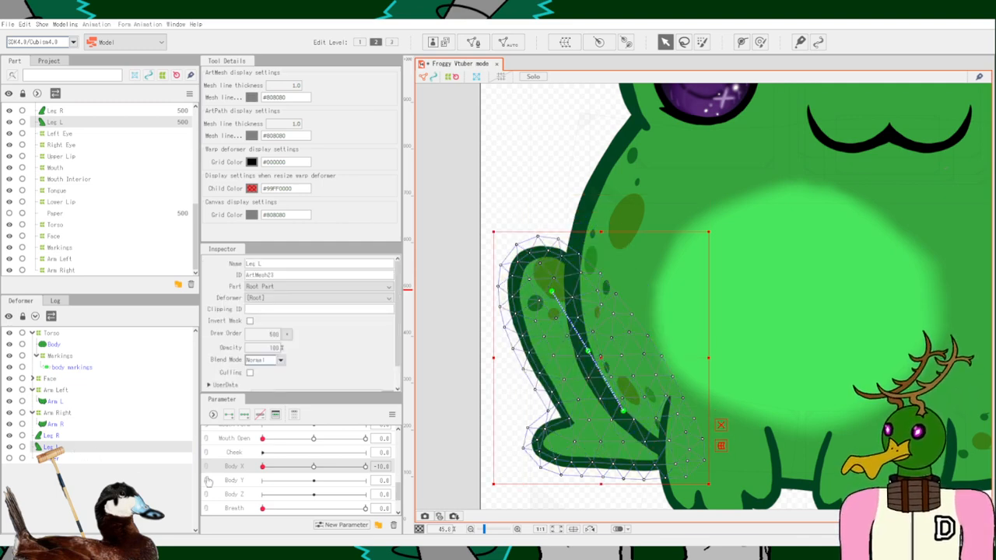
click(245, 416)
click(313, 468)
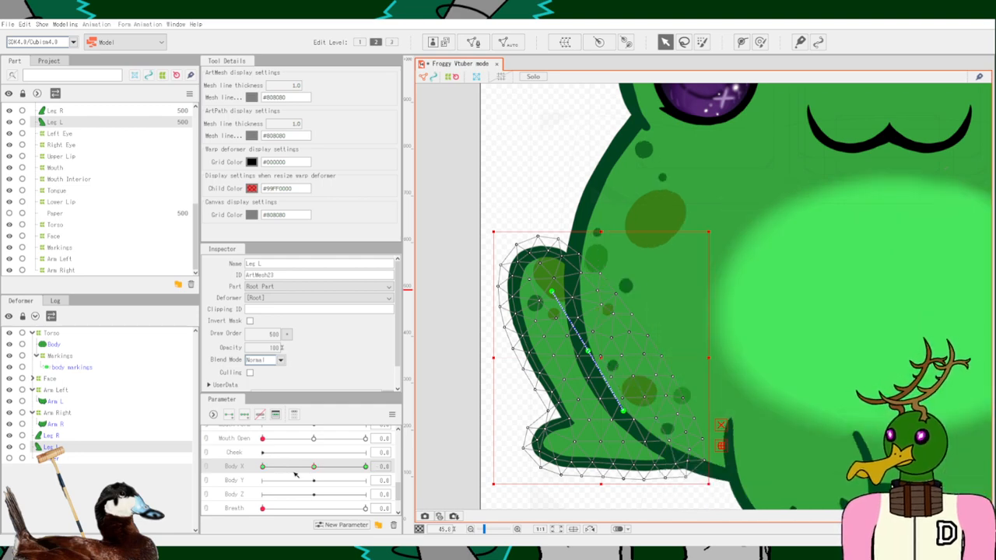
click(263, 470)
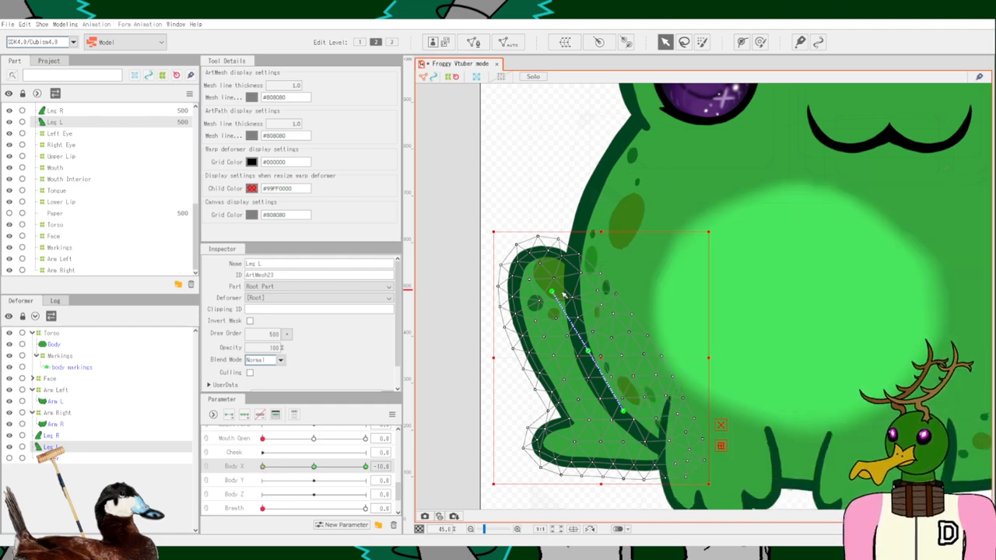
drag(553, 294, 574, 280)
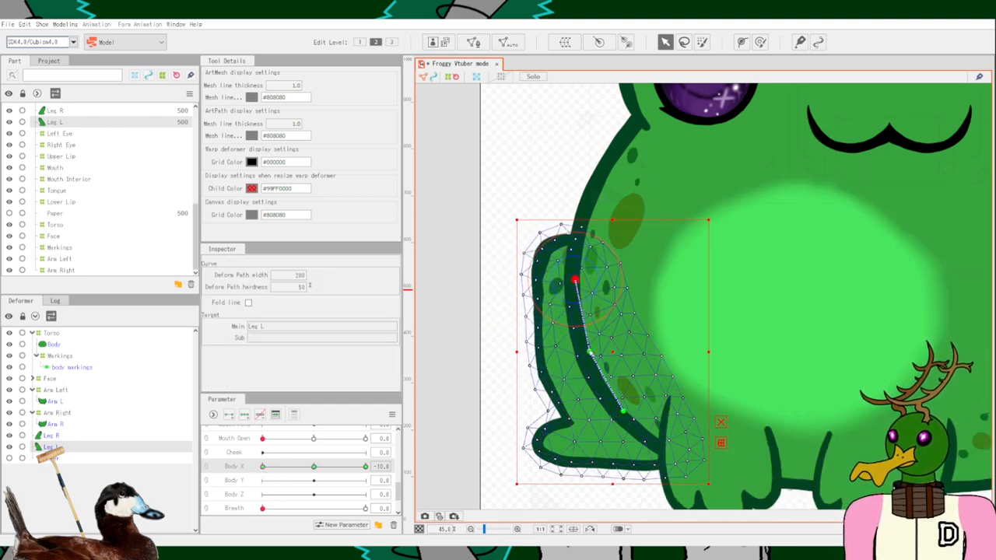
drag(591, 353, 601, 342)
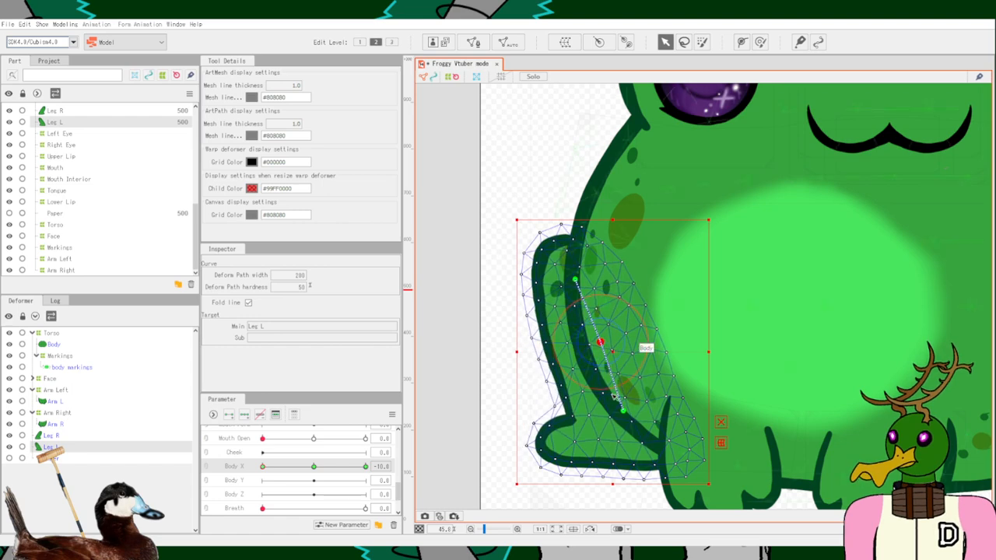
Check Leg L's bend by moving Body X, and return Body X to 0.
drag(313, 468, 326, 498)
click(314, 467)
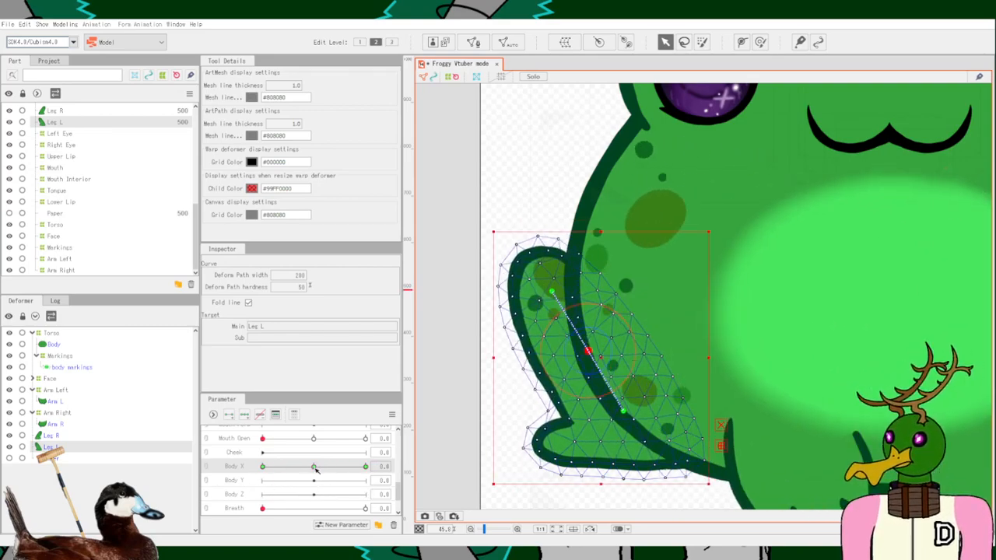
scroll(659, 398, down, 4)
drag(890, 473, 714, 457)
scroll(732, 443, up, 2)
scroll(733, 443, up, 2)
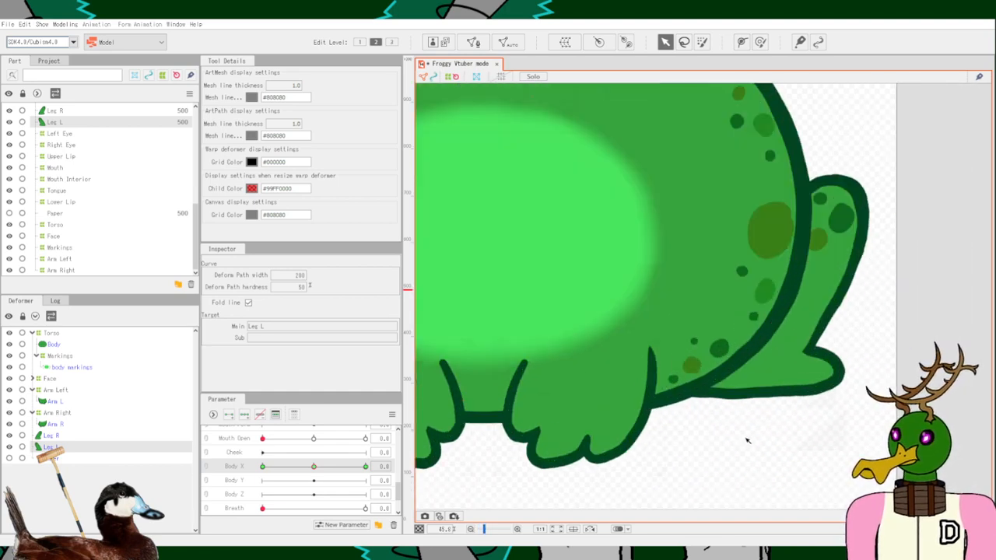
drag(774, 422, 703, 462)
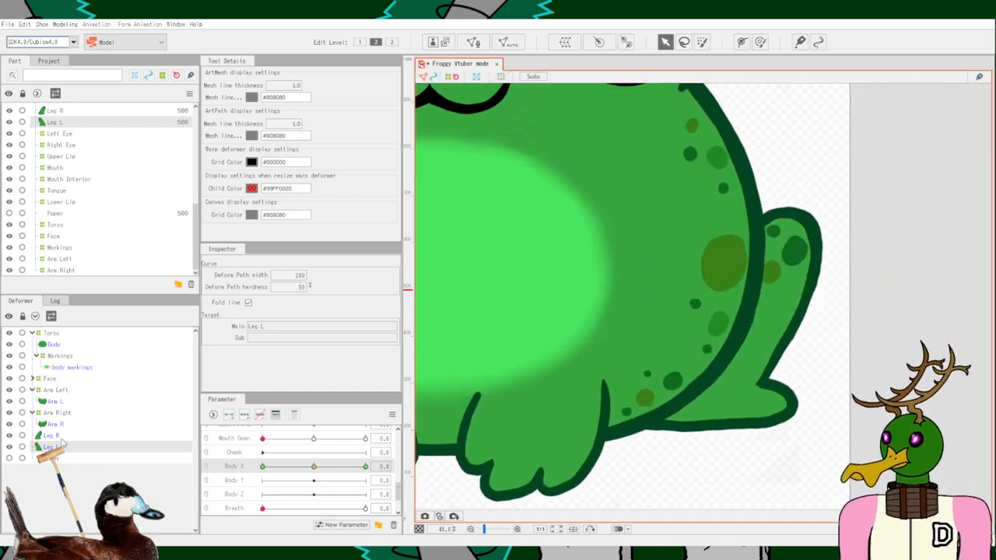
Draw a three-point deform path on Leg R from the foot up to the knee, with the middle point near the body outline.
click(51, 436)
scroll(639, 474, down, 2)
drag(646, 473, 794, 438)
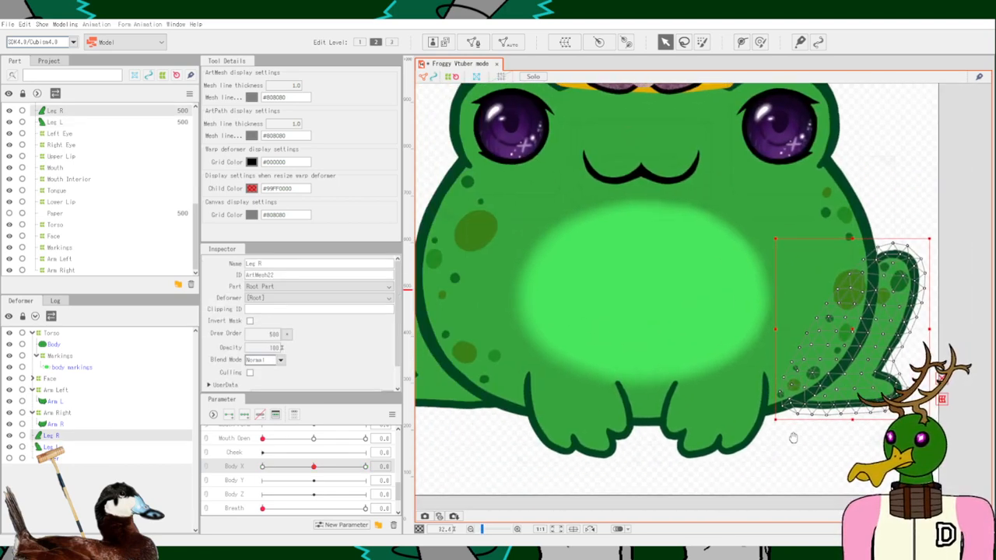
click(741, 42)
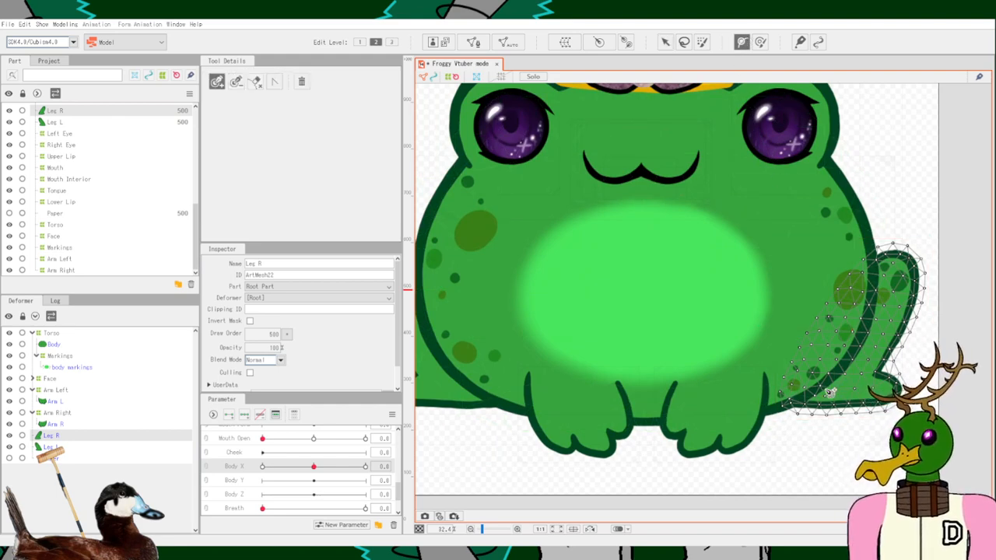
click(824, 387)
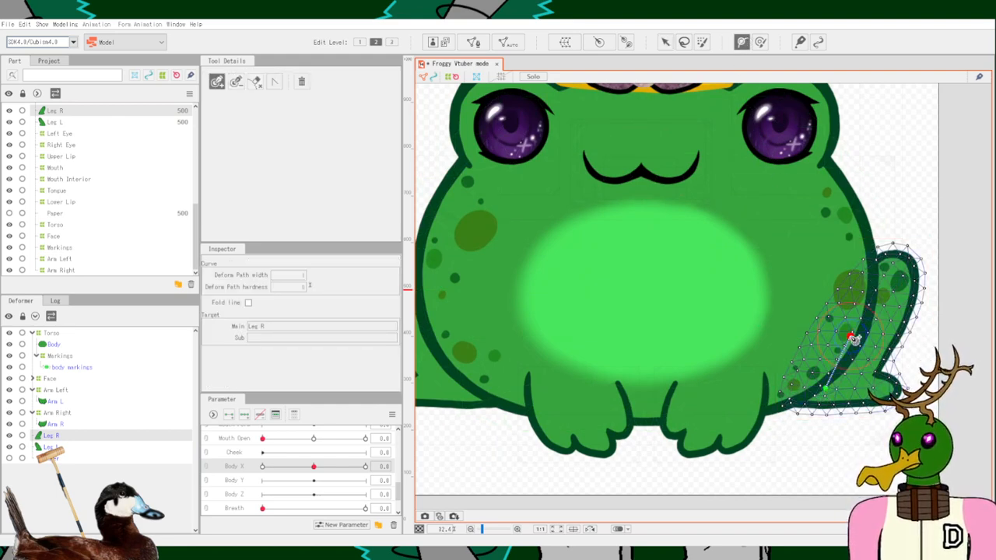
click(889, 279)
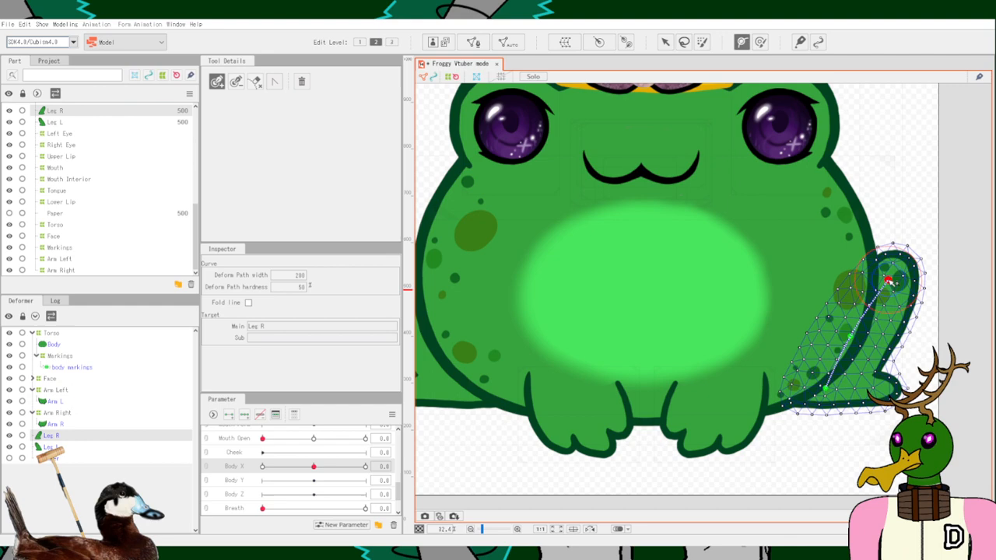
click(857, 329)
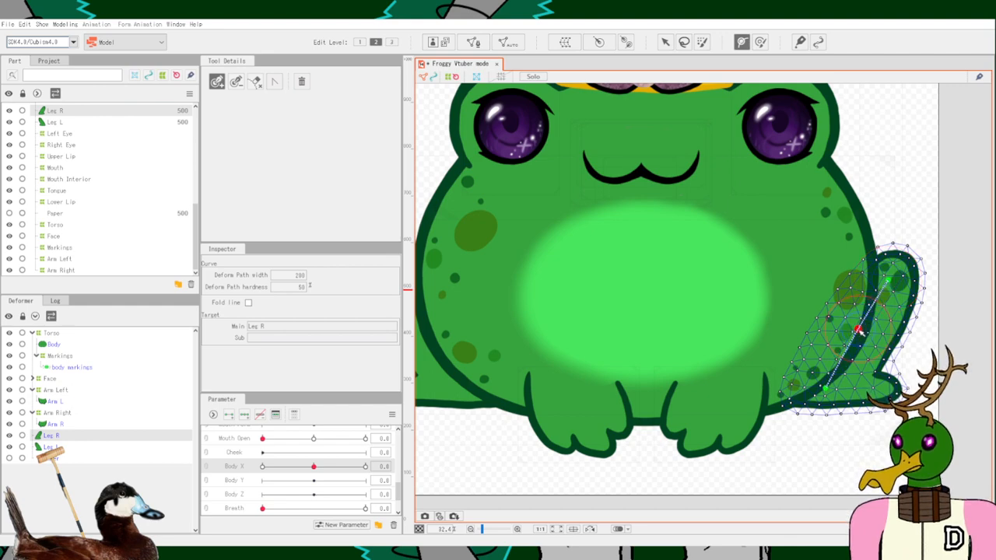
Add three Body X keys to Leg R and set Body X to -10.
scroll(650, 410, down, 2)
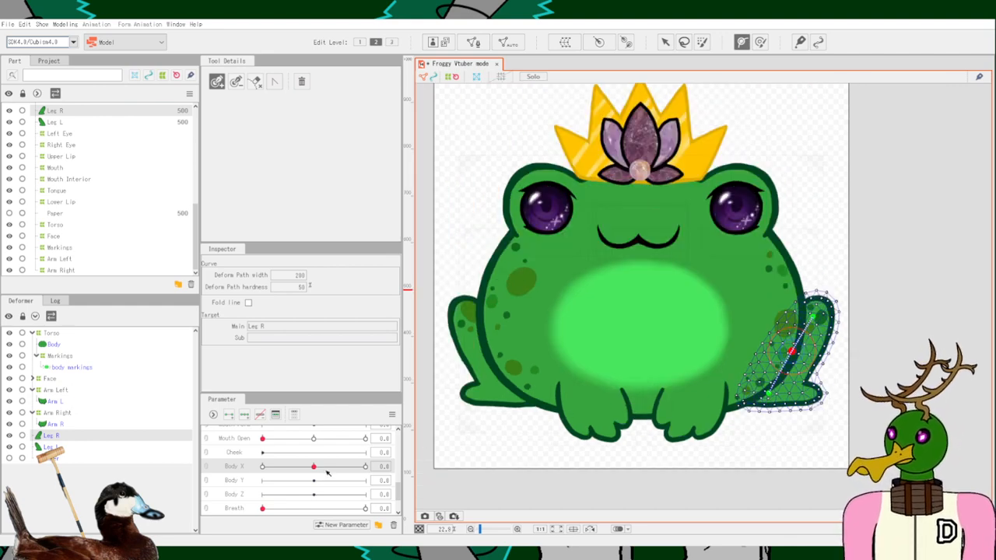
click(259, 414)
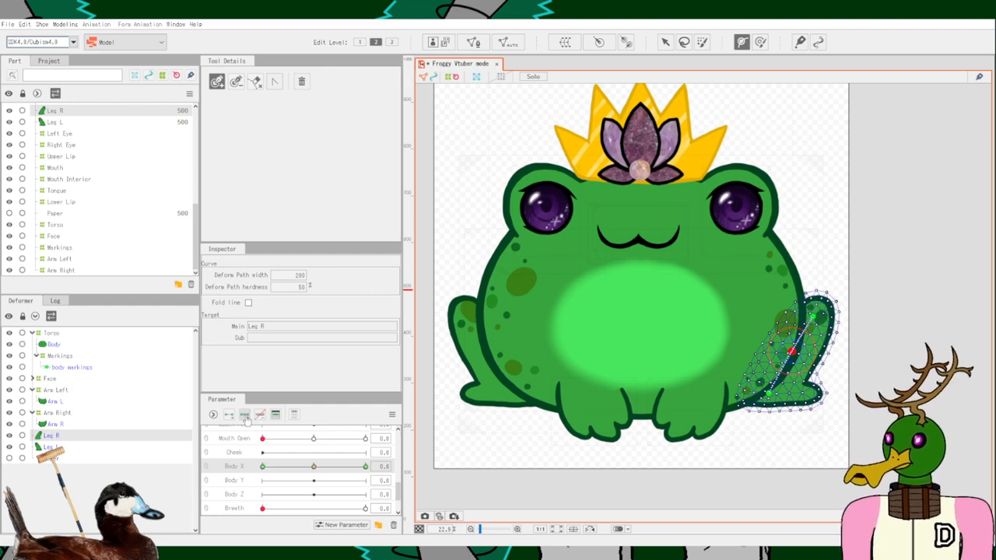
drag(311, 468, 263, 477)
scroll(801, 358, up, 4)
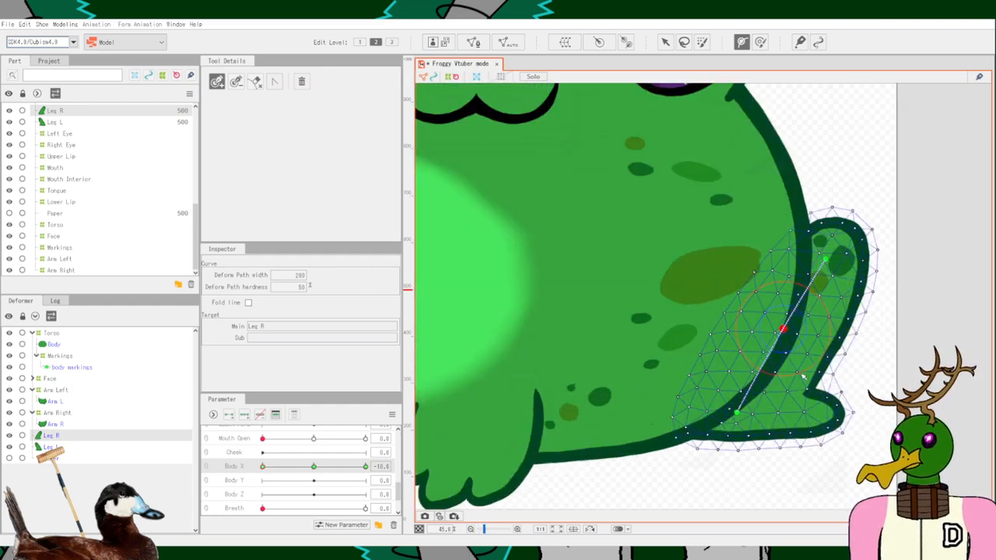
Move Leg R's upper and middle deform path points outward from the body for the -10 pose.
click(664, 42)
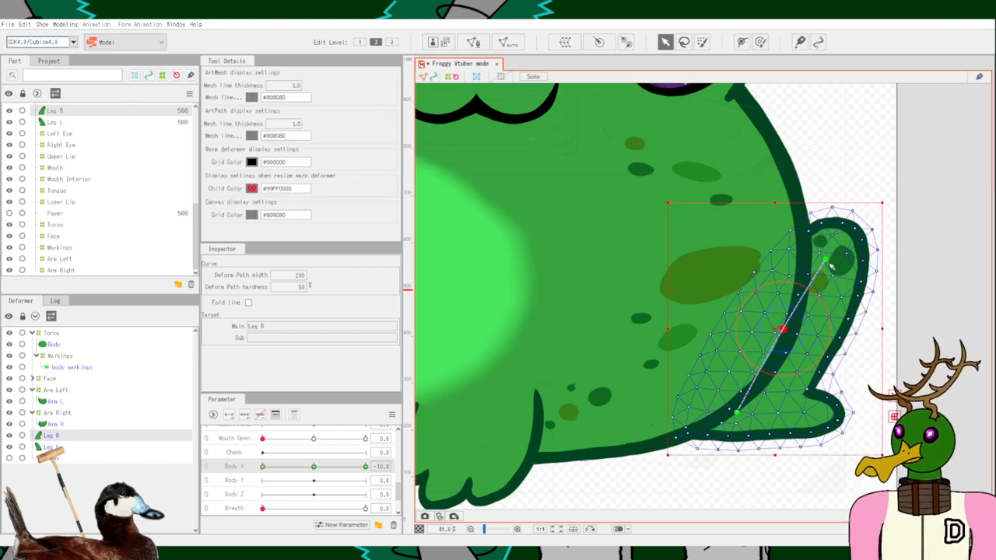
drag(827, 265, 851, 259)
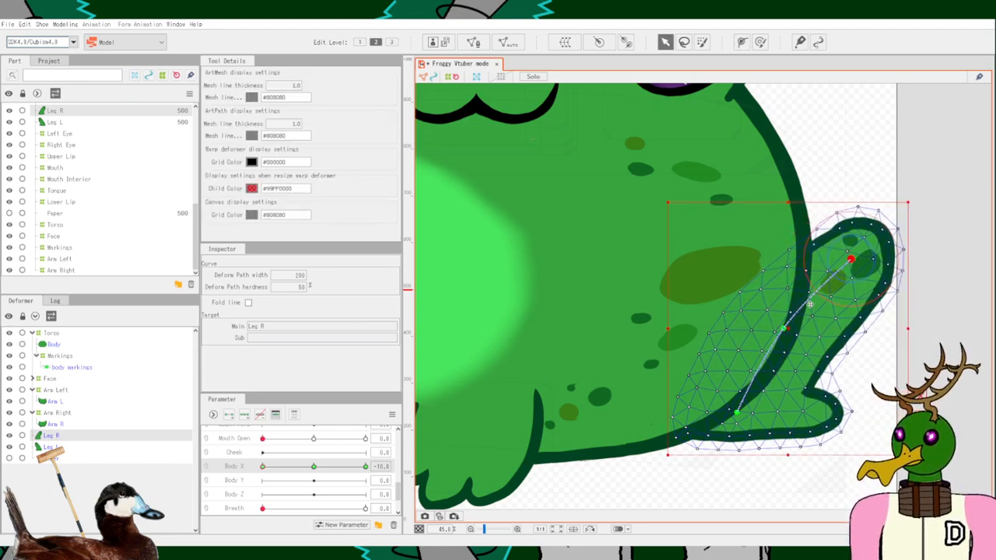
drag(787, 328, 814, 320)
key(ctrl+z)
key(ctrl+z)
scroll(780, 337, up, 3)
scroll(811, 327, down, 6)
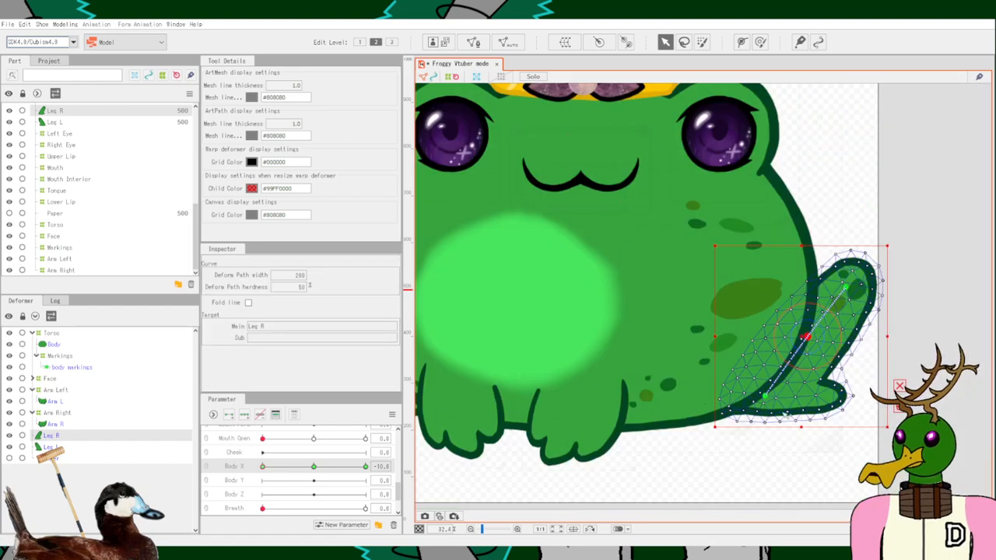
Sweep Body X to check how the legs move, leave it at 10, and select Leg R.
drag(263, 467, 243, 485)
click(521, 467)
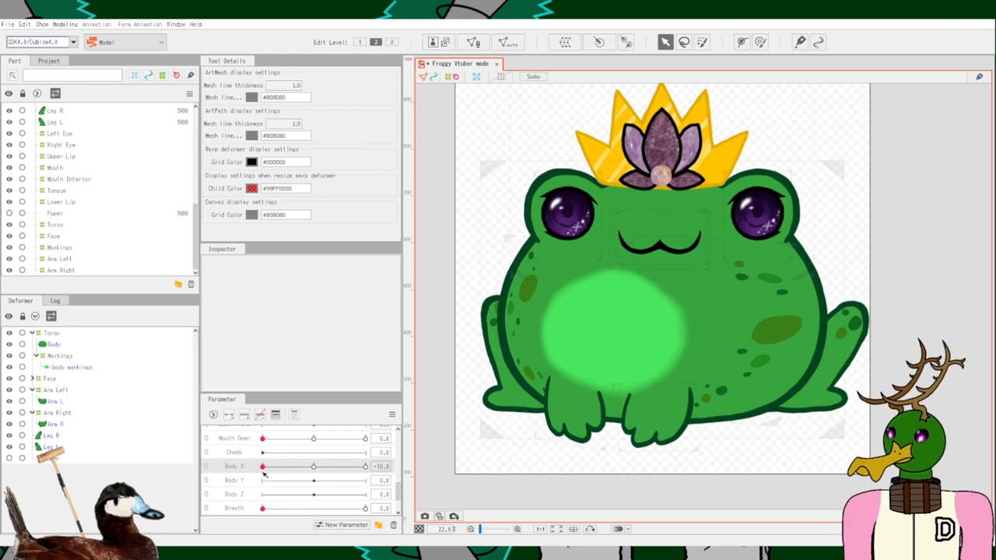
drag(263, 472, 371, 463)
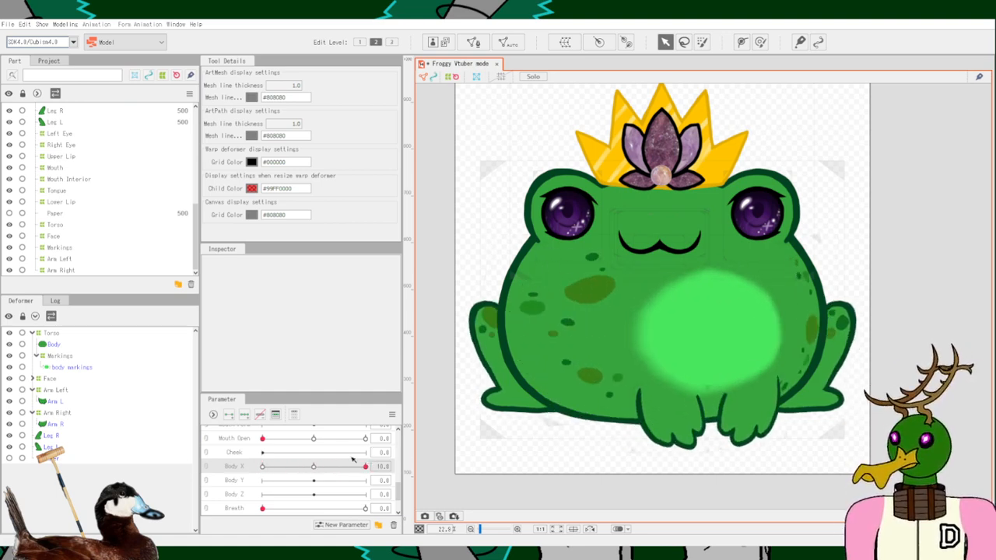
click(55, 390)
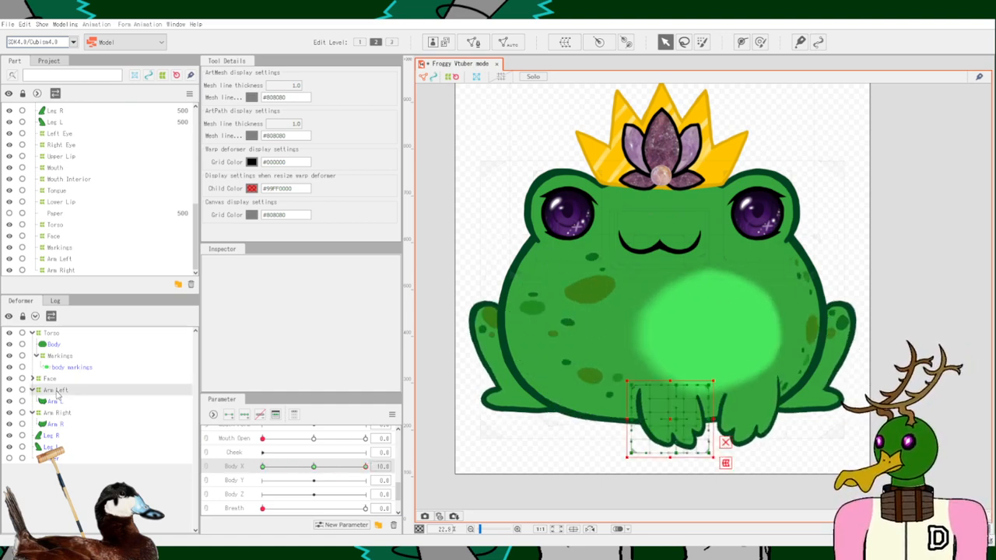
click(54, 437)
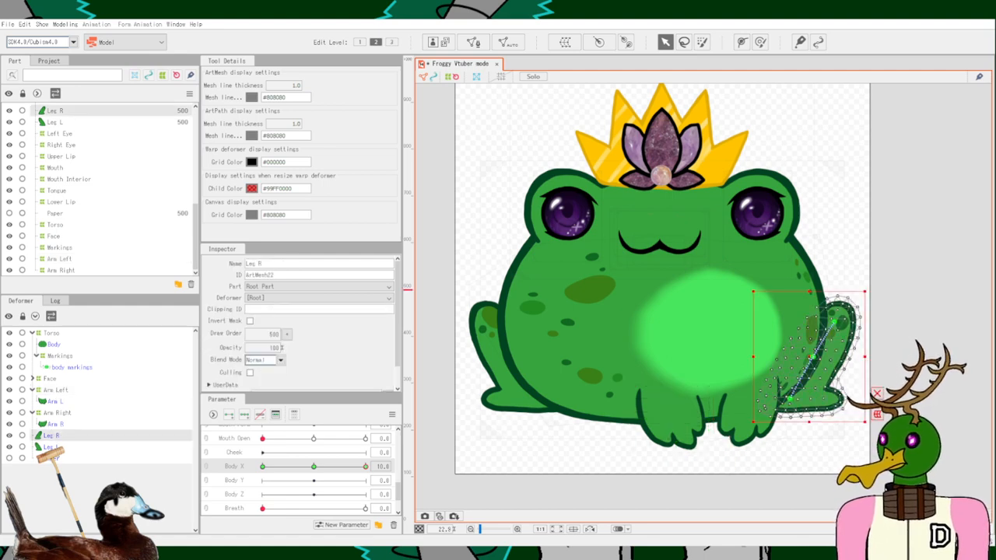
click(53, 447)
click(57, 426)
click(53, 437)
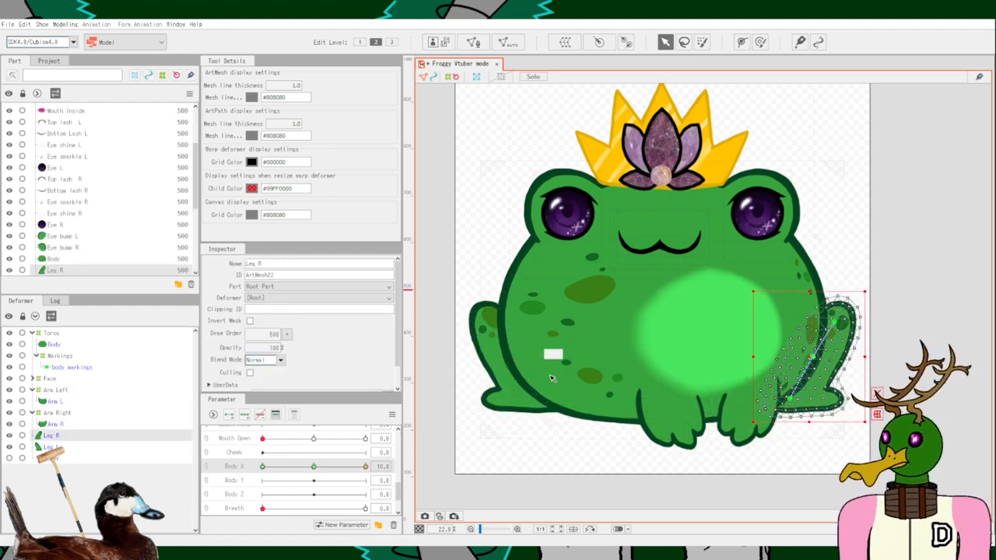
Try pulling Leg R's upper and middle deform path points in toward the belly at Body X 10.
scroll(826, 288, up, 5)
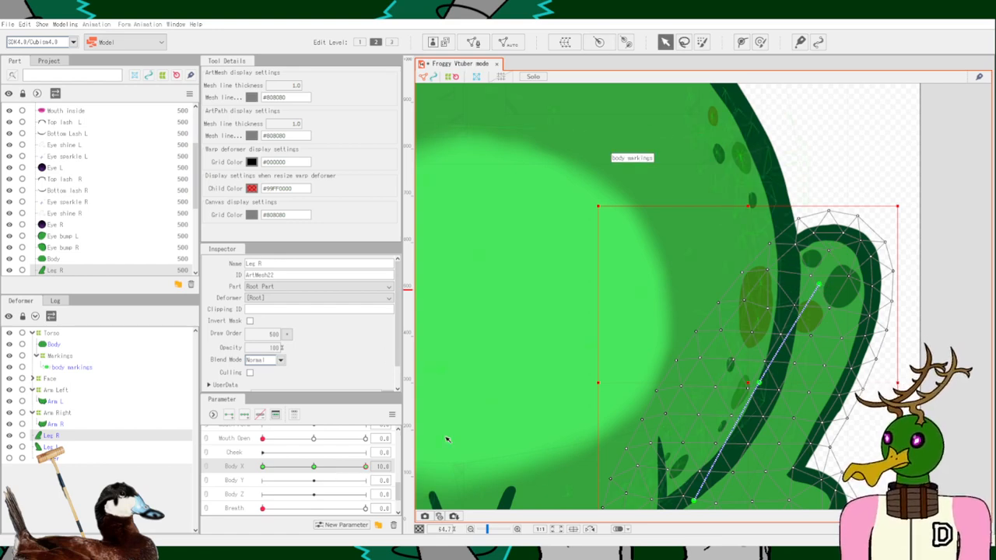
drag(819, 288, 783, 277)
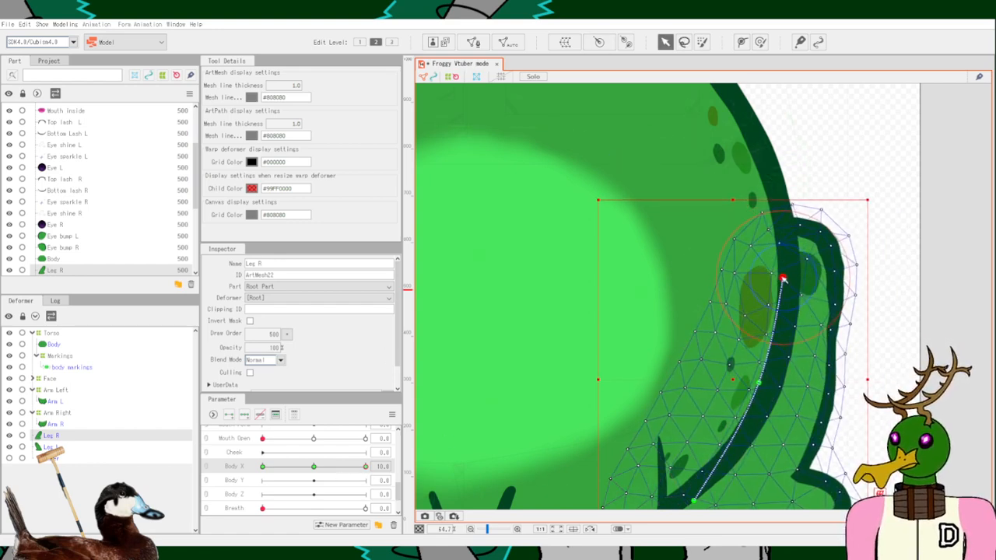
drag(759, 383, 736, 393)
scroll(705, 340, down, 5)
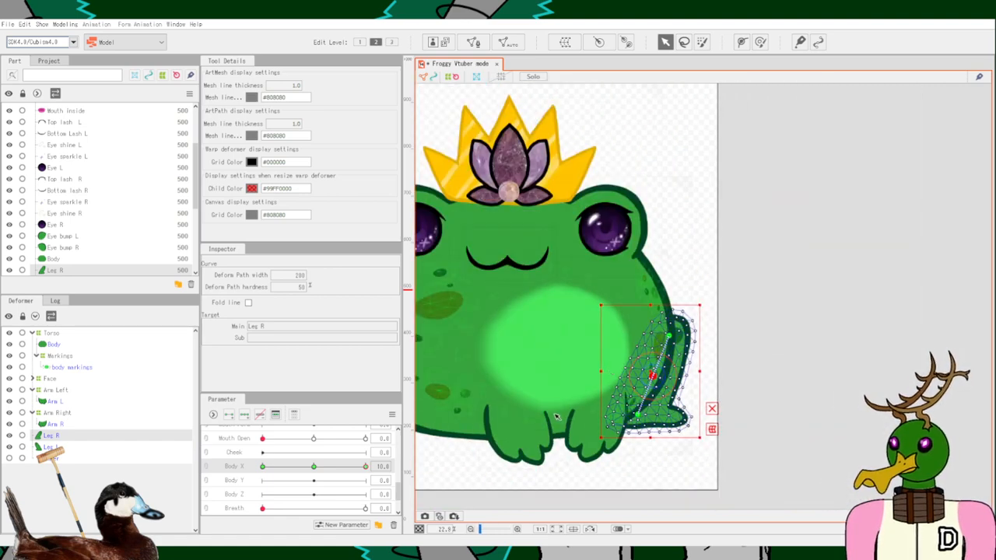
scroll(601, 379, up, 1)
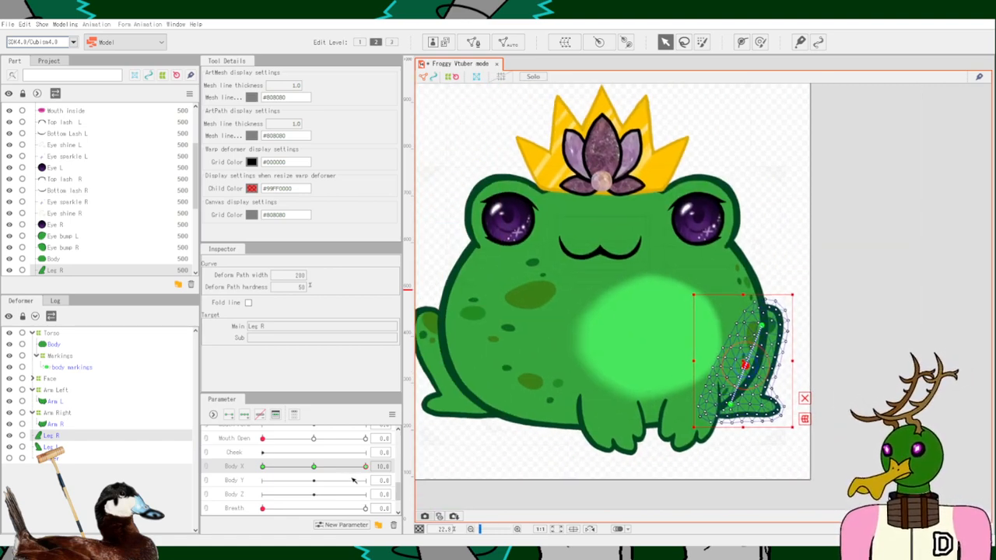
drag(365, 466, 318, 481)
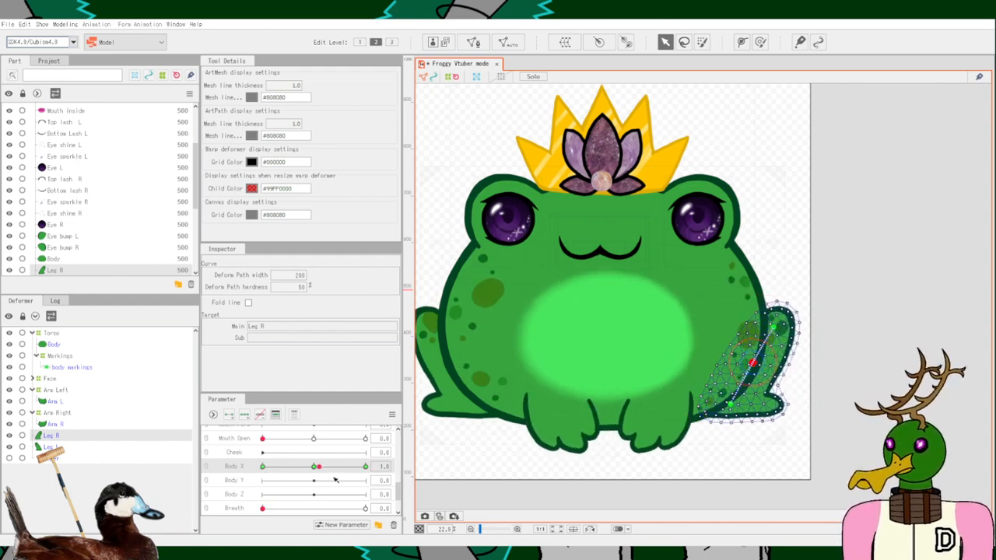
Undo the deform path edits made to Leg R at Body X 10.
key(ctrl+z)
key(ctrl+z)
key(ctrl+z)
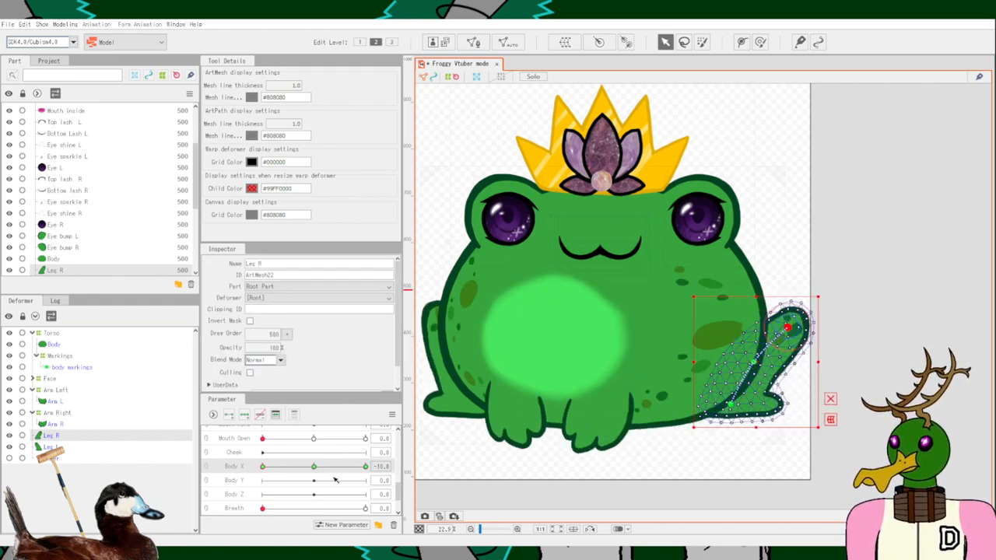
key(ctrl+z)
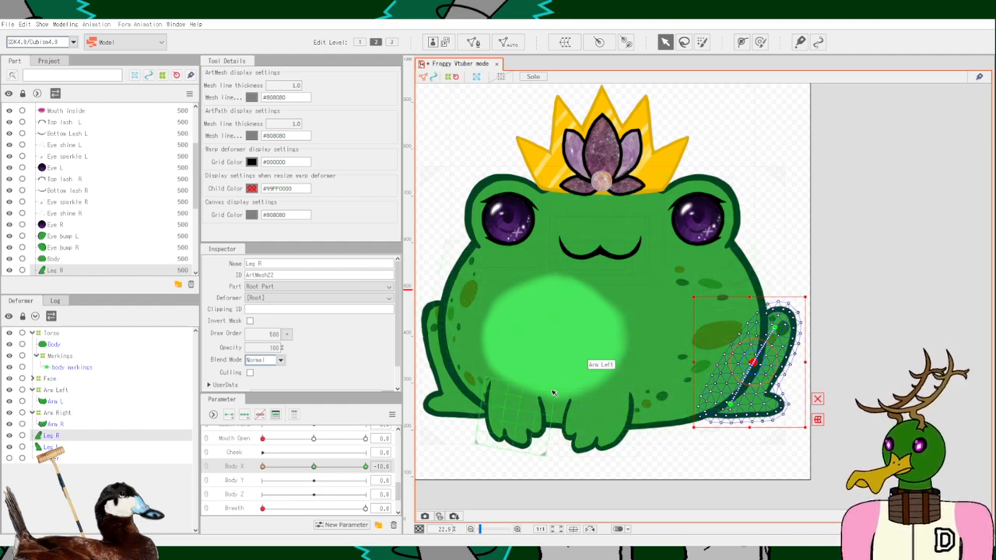
key(ctrl+z)
key(ctrl+z)
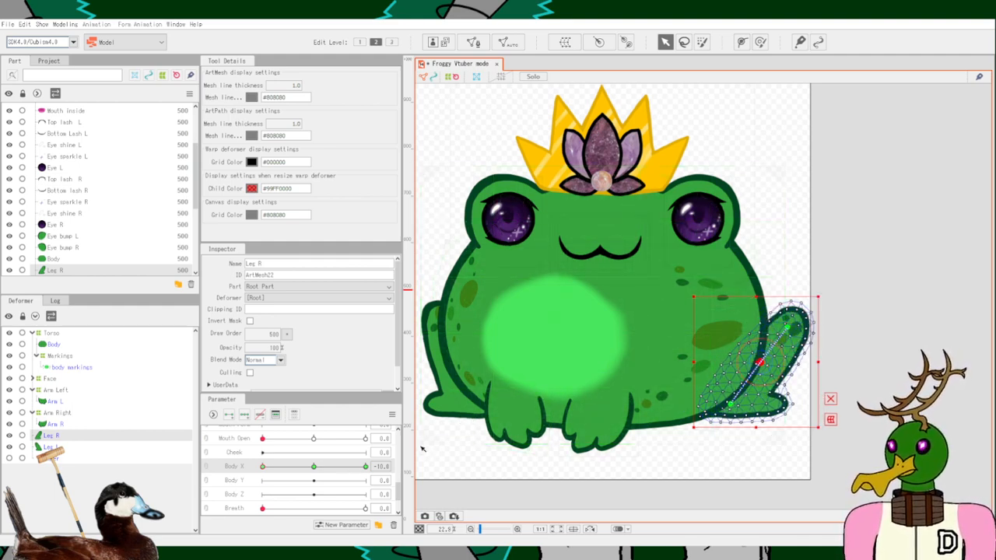
key(ctrl+z)
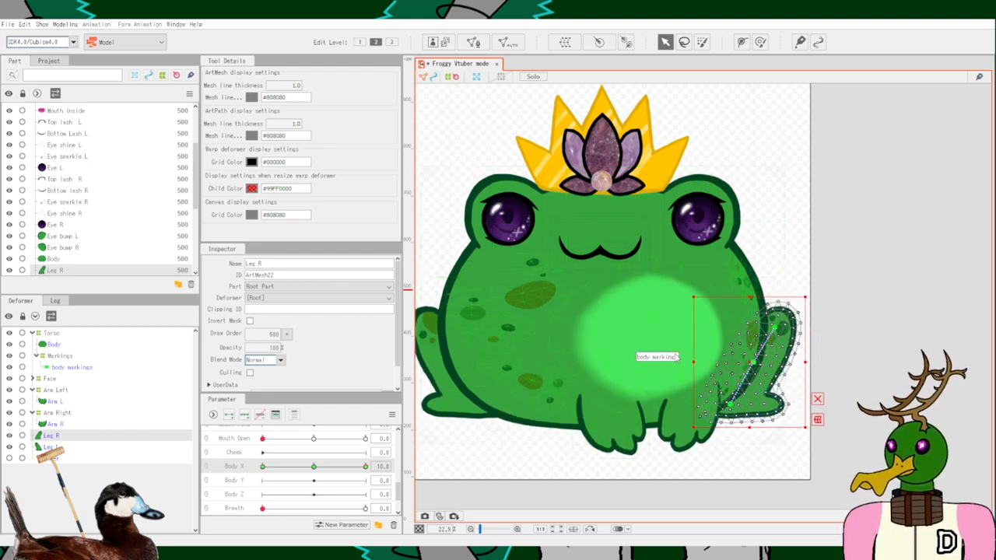
At Body X 10, shift Leg R's upper and middle deform path points slightly up and toward the body, and check the motion.
scroll(669, 349, up, 2)
drag(816, 323, 801, 305)
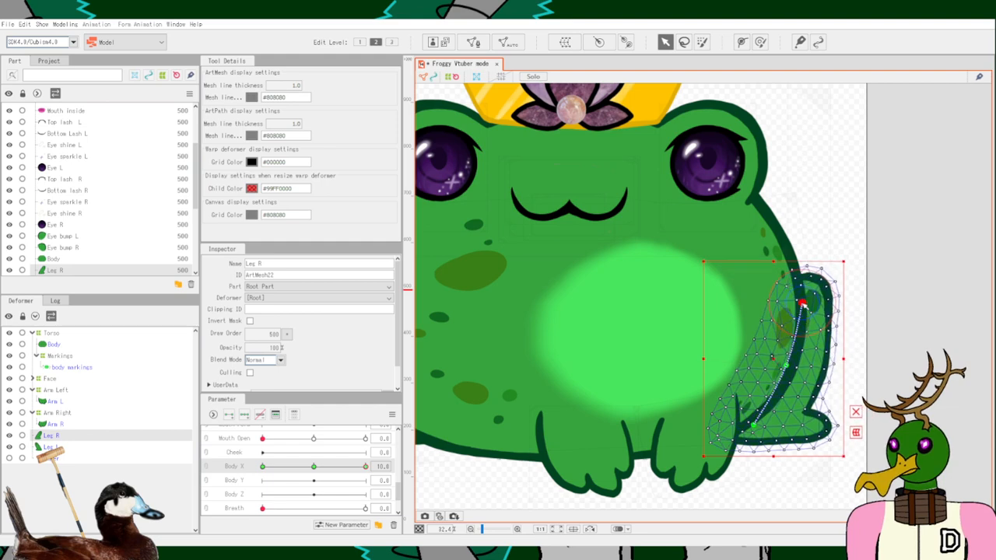
drag(788, 369, 780, 356)
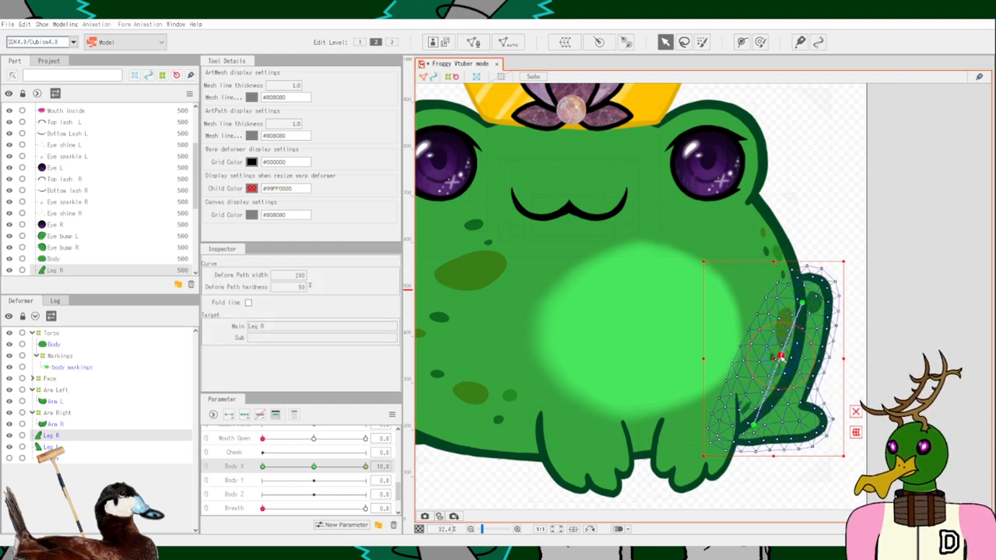
drag(315, 467, 469, 470)
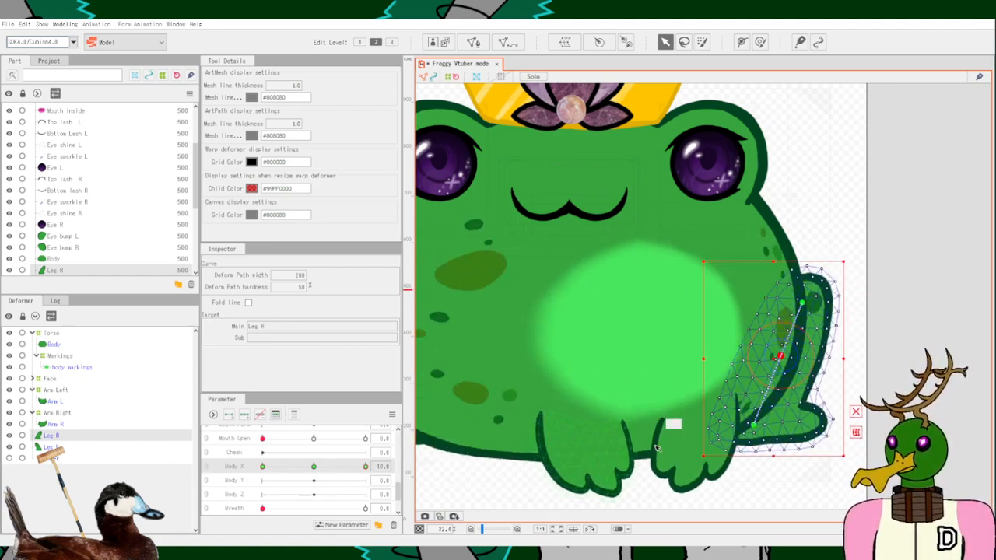
drag(806, 199, 926, 178)
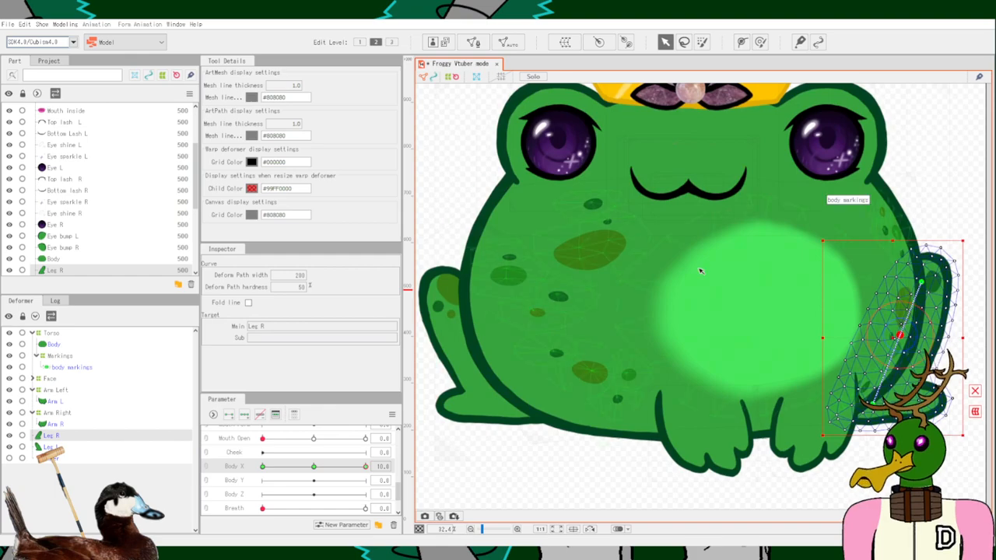
drag(339, 470, 373, 468)
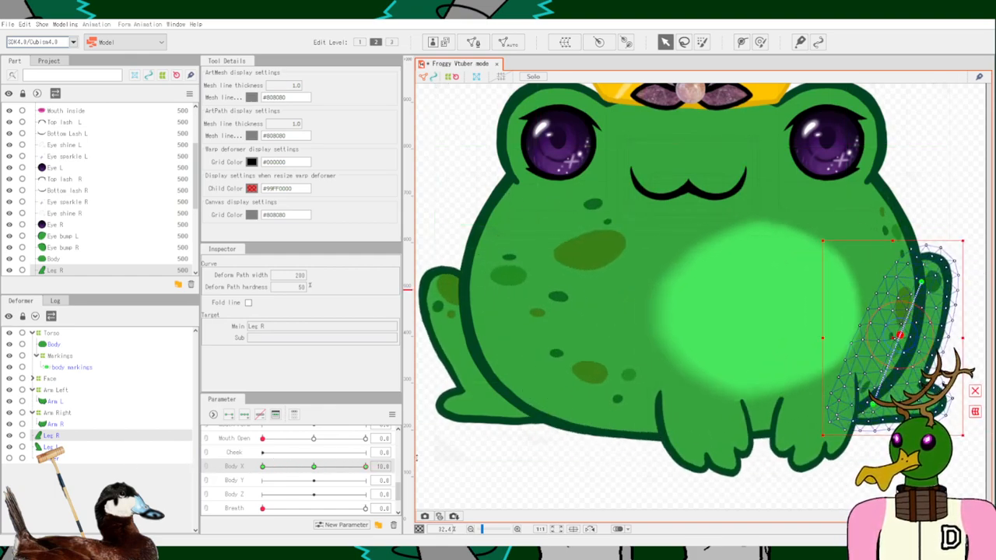
At Body X 10, shift Leg L's middle and upper deform path points outward away from the body, and check the motion.
drag(529, 458, 731, 457)
click(75, 446)
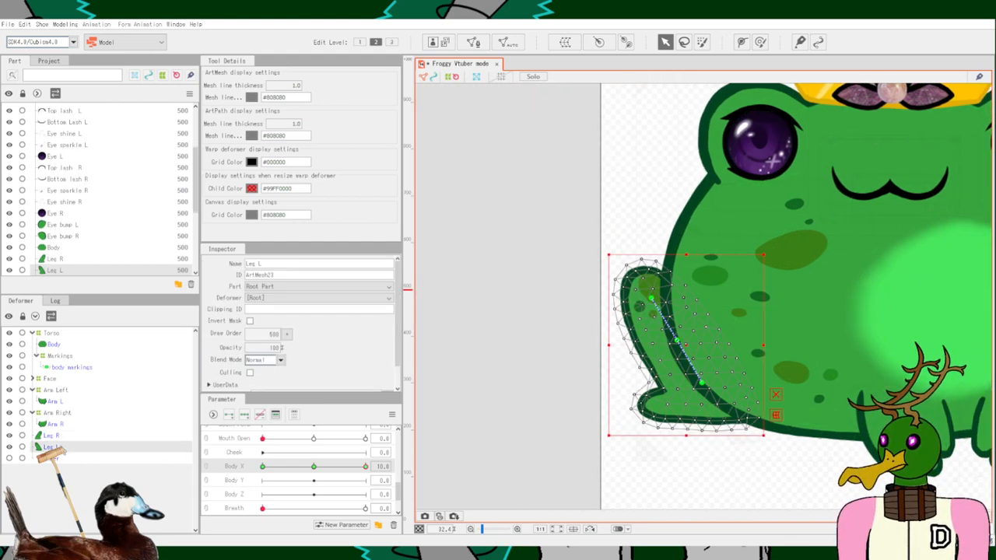
scroll(662, 304, up, 2)
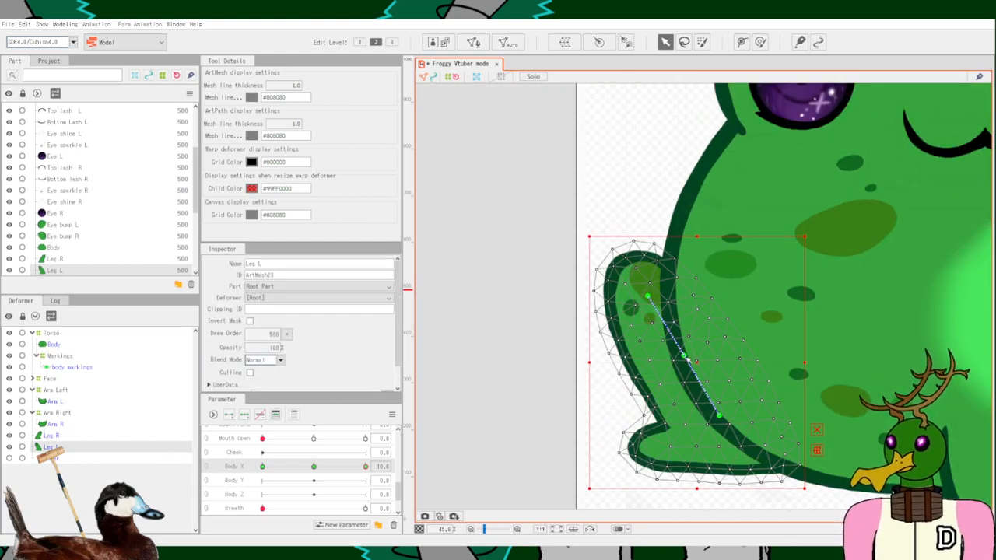
click(650, 310)
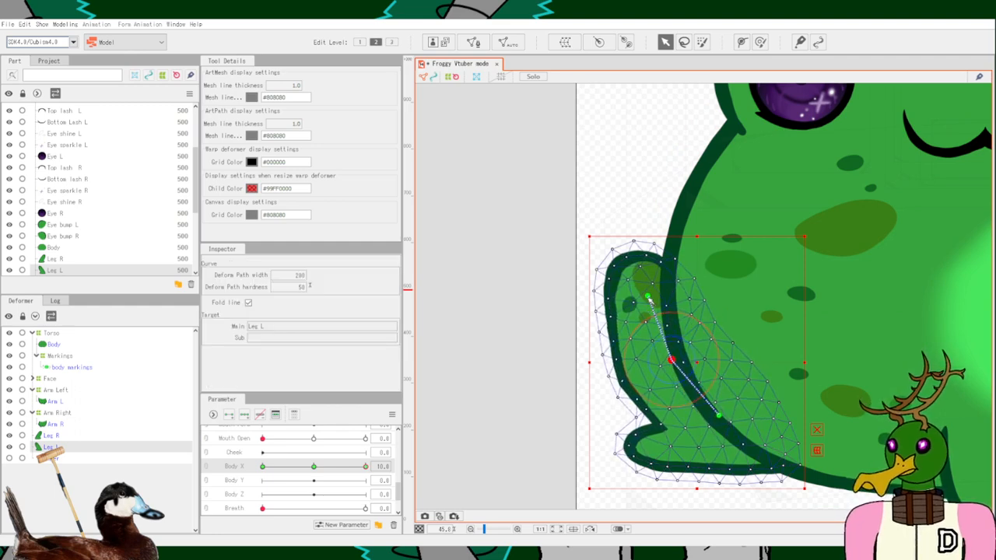
drag(670, 360, 623, 302)
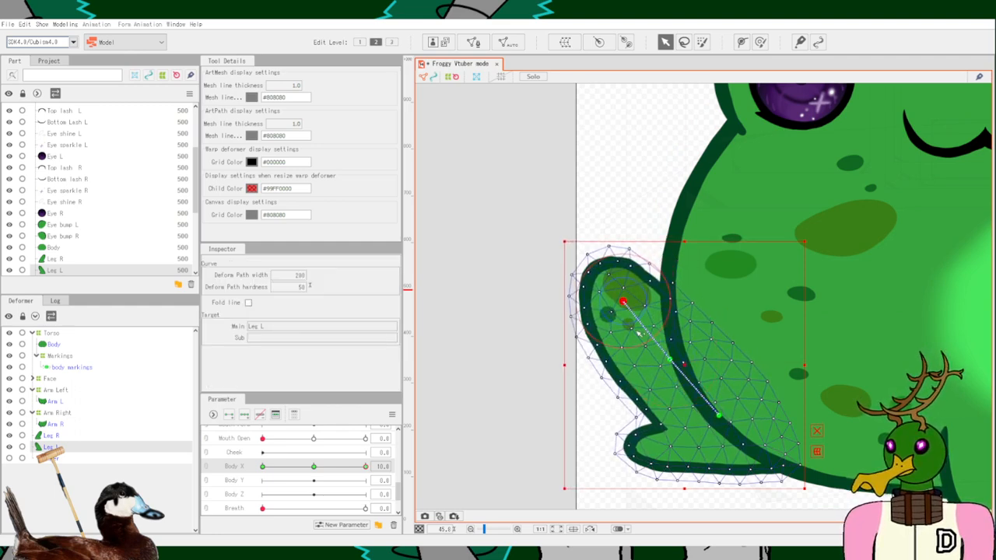
scroll(640, 333, down, 4)
scroll(657, 469, up, 2)
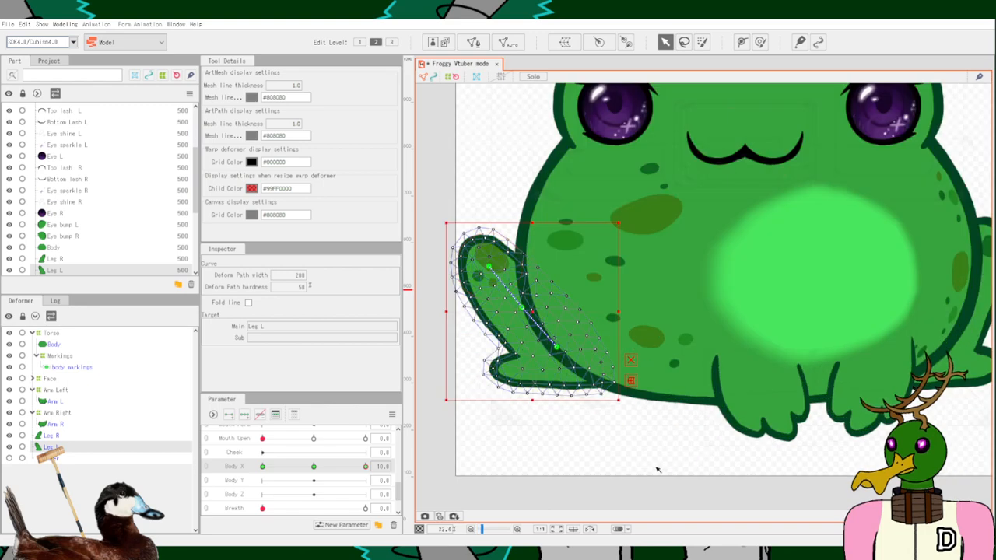
click(657, 469)
scroll(657, 469, down, 2)
drag(364, 466, 375, 504)
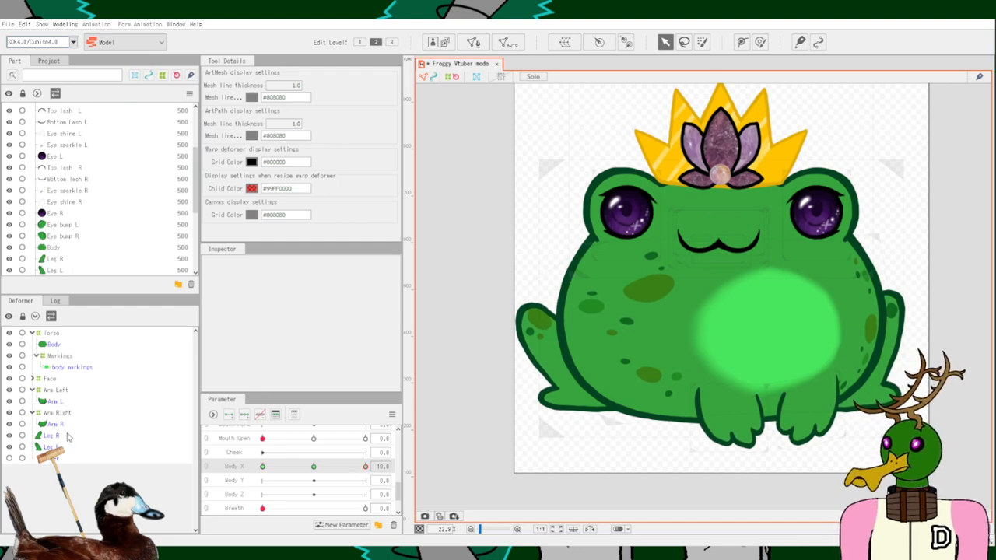
At Body X 10, nudge Leg R's upper and middle deform path points toward the body, and sweep Body X to -10 to check.
click(57, 437)
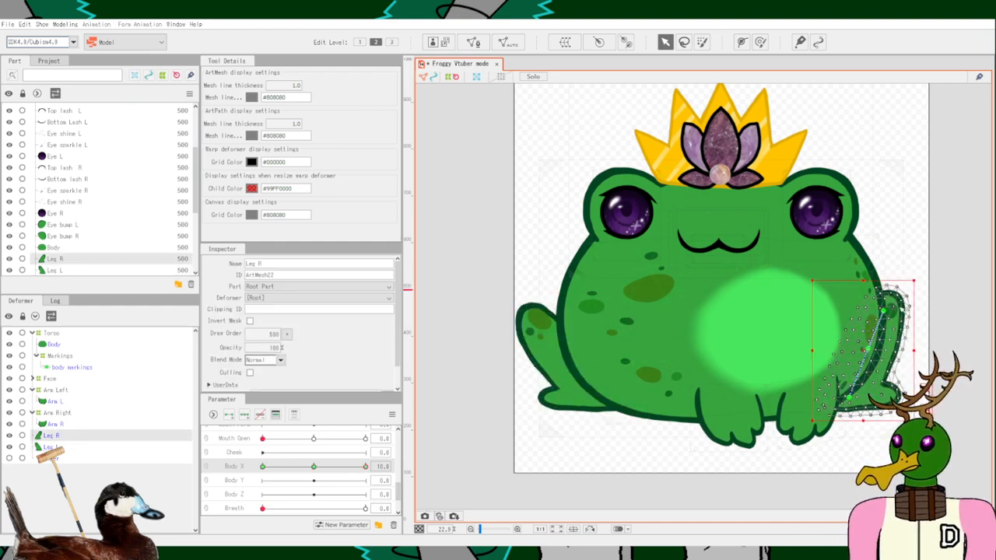
click(883, 321)
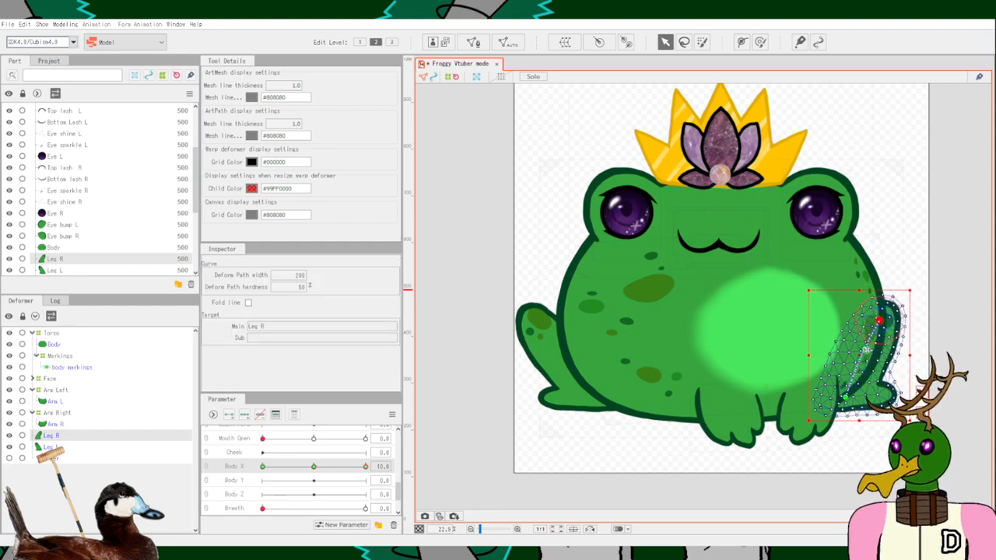
click(869, 352)
scroll(867, 353, up, 4)
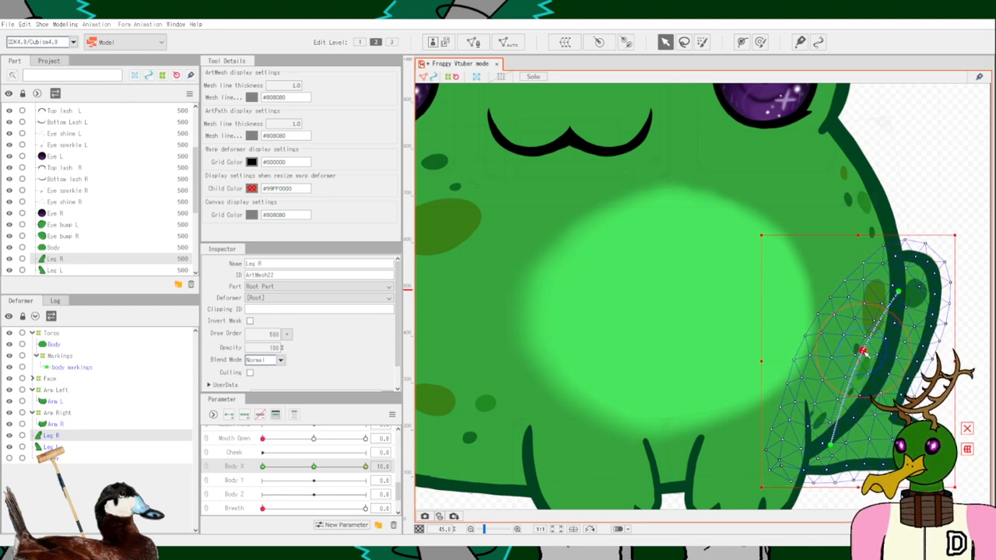
scroll(862, 352, down, 6)
click(653, 445)
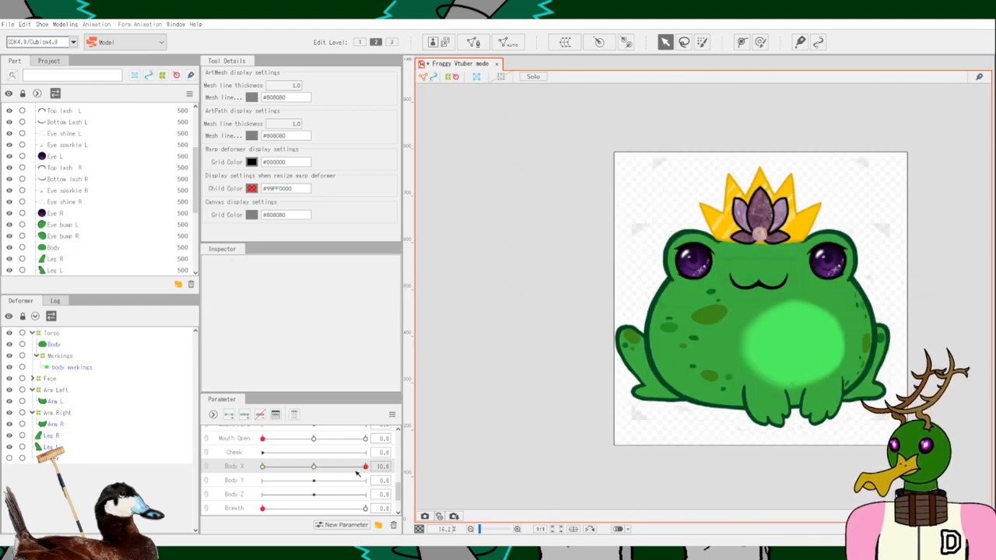
drag(356, 473, 216, 479)
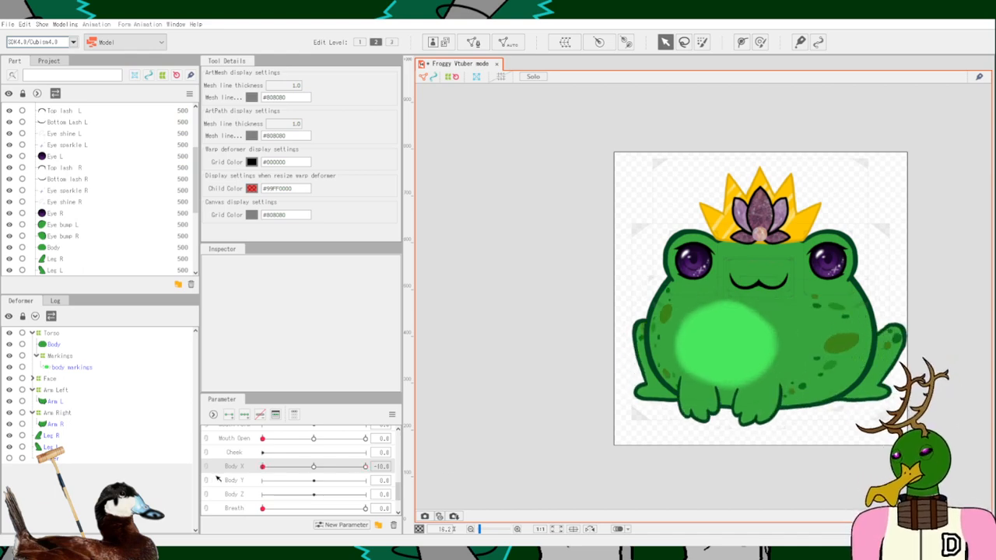
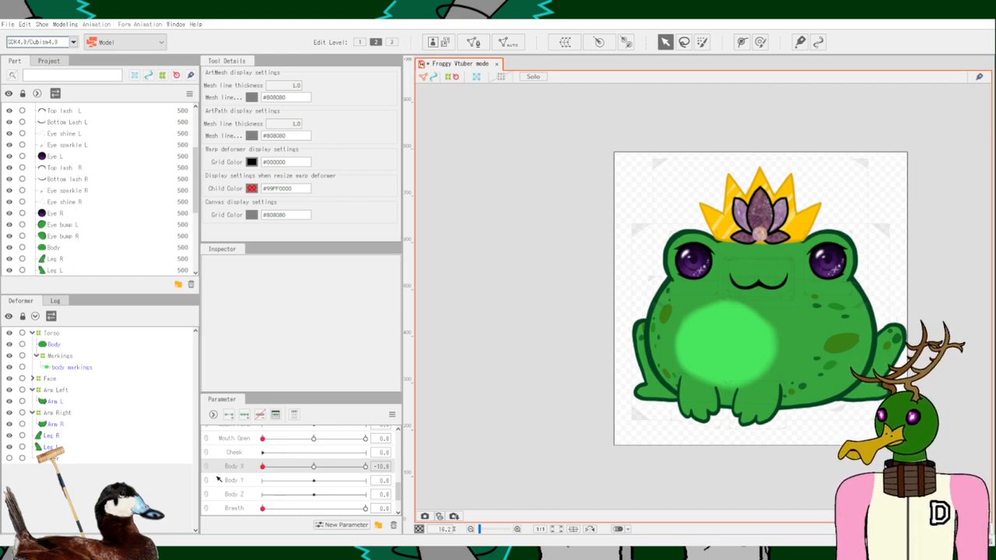
Return Body X to 0, collapse the Arm Right, Arm Left, Markings and Torso deformers, and expand Face.
click(313, 466)
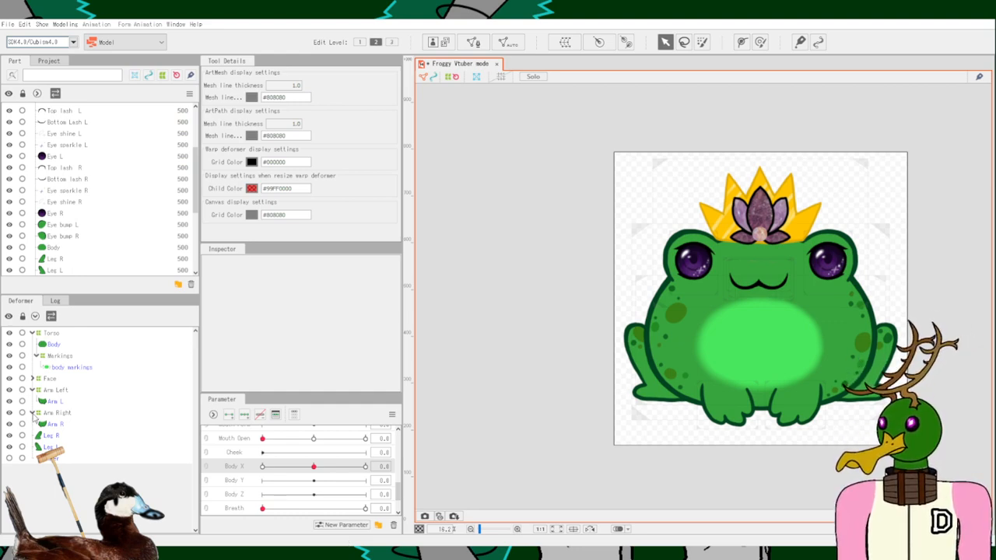
click(32, 413)
click(31, 391)
click(32, 390)
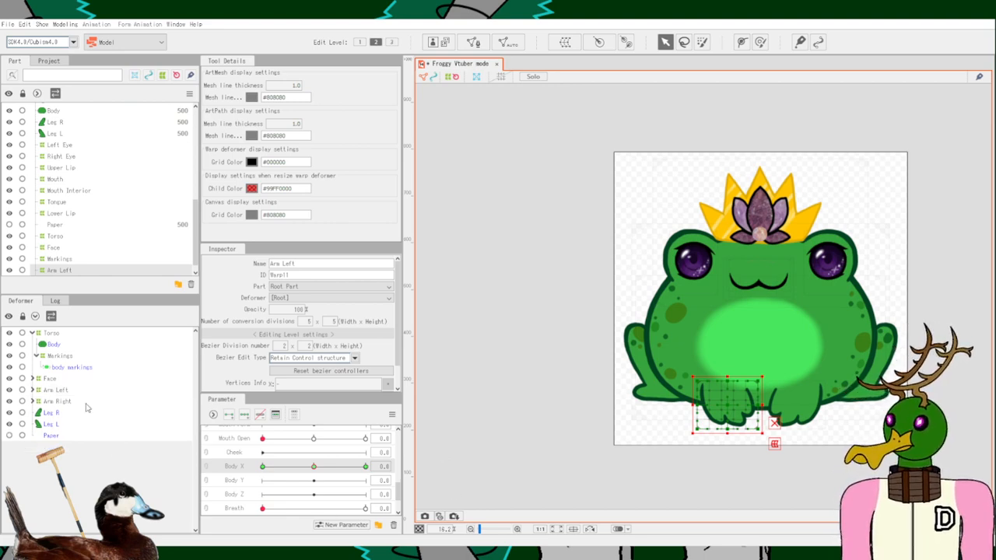
click(43, 366)
click(35, 356)
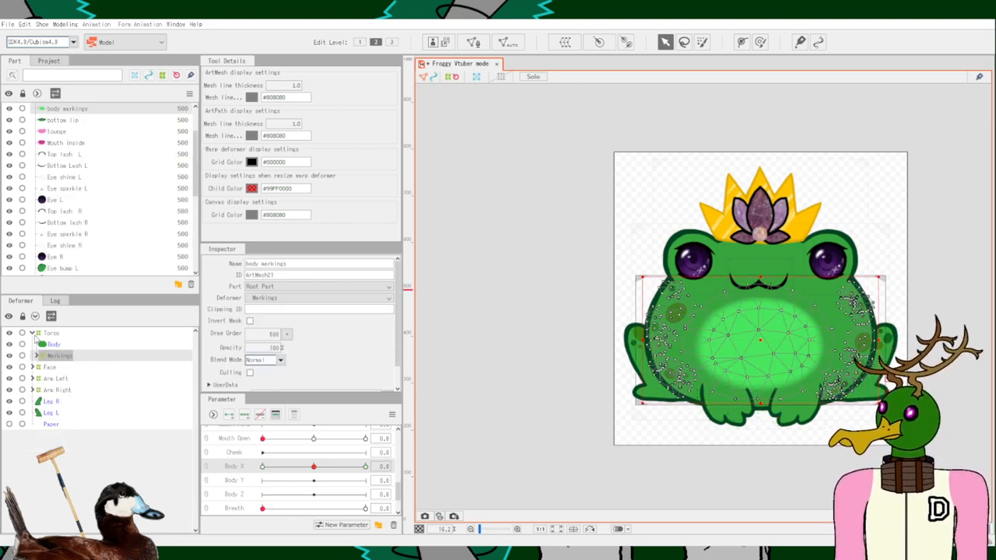
click(36, 333)
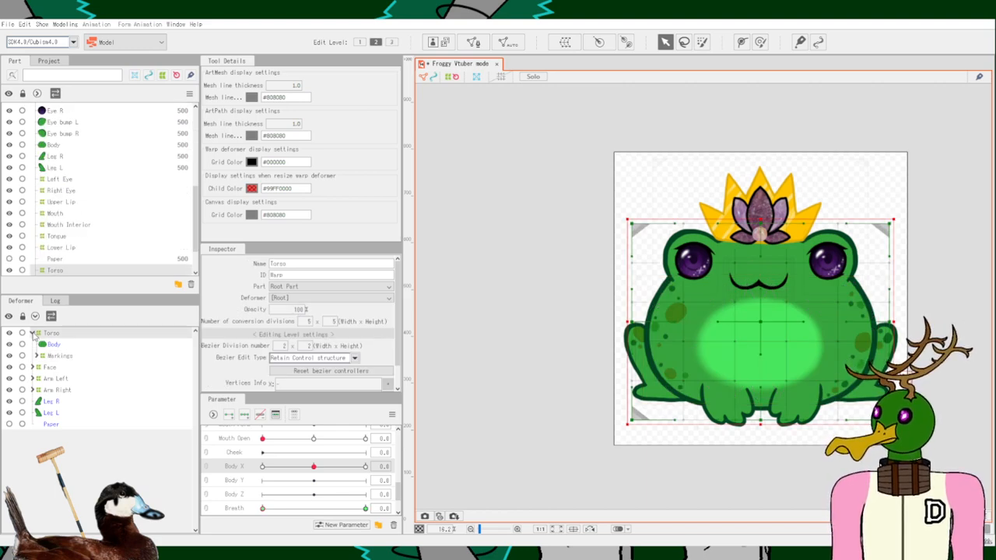
click(32, 332)
click(32, 344)
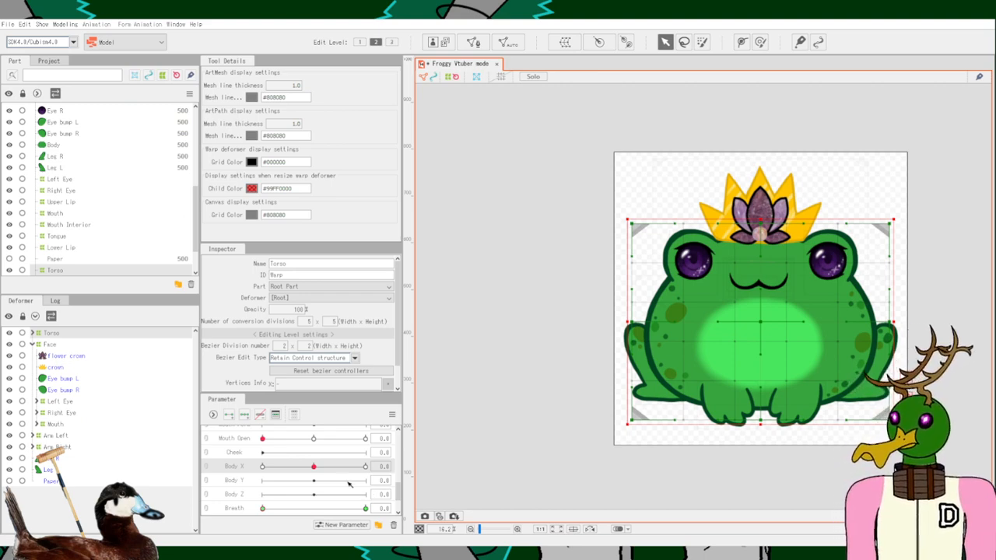
Set Body X to -10 and select the Face deformer.
drag(313, 467, 216, 449)
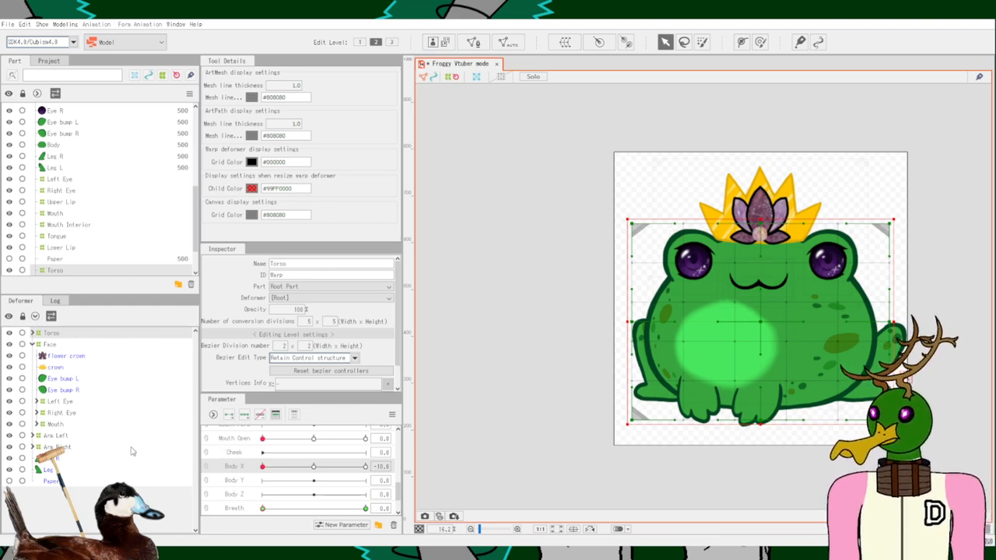
click(51, 344)
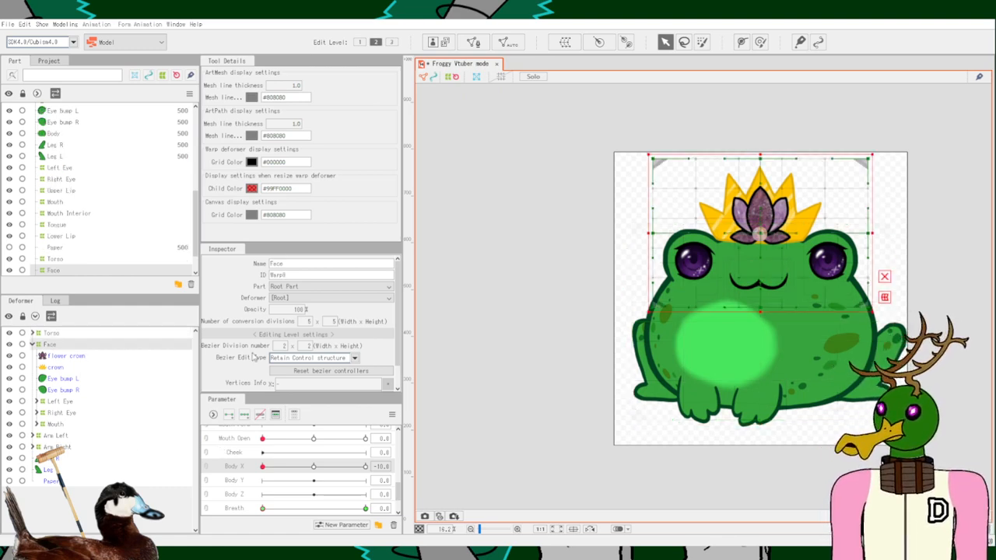
scroll(743, 232, up, 2)
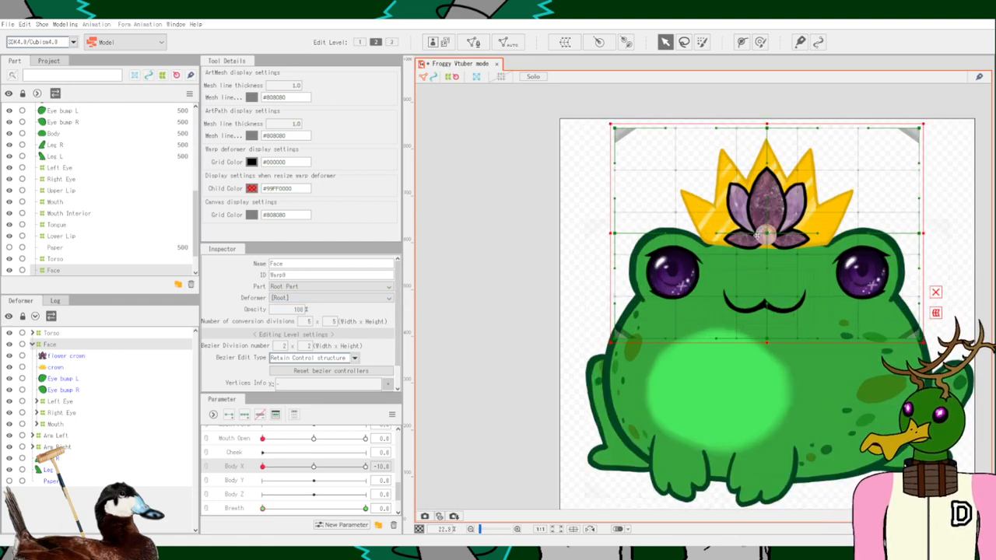
Try shifting the whole Face warp deformer to the left and pulling its left edge points inward.
drag(766, 233, 741, 234)
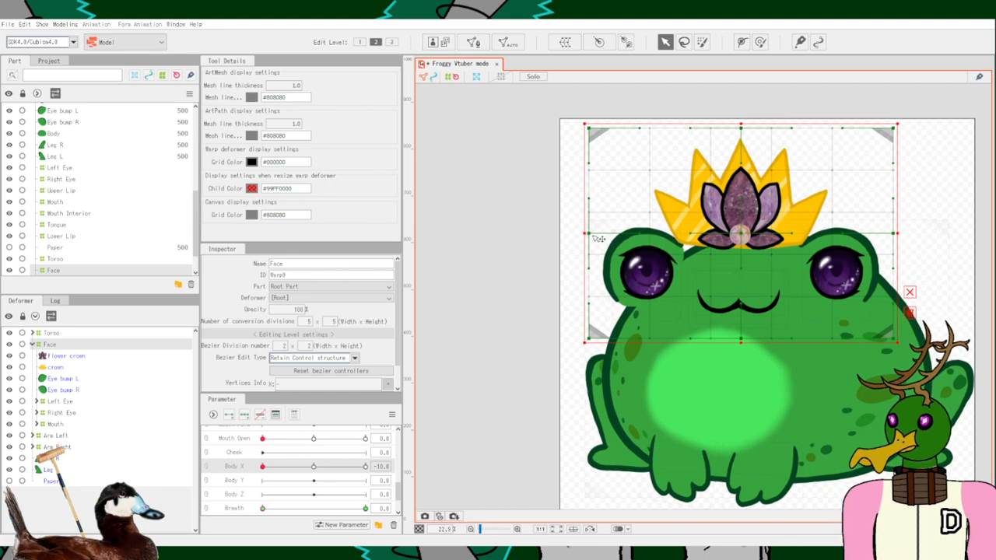
drag(598, 238, 618, 239)
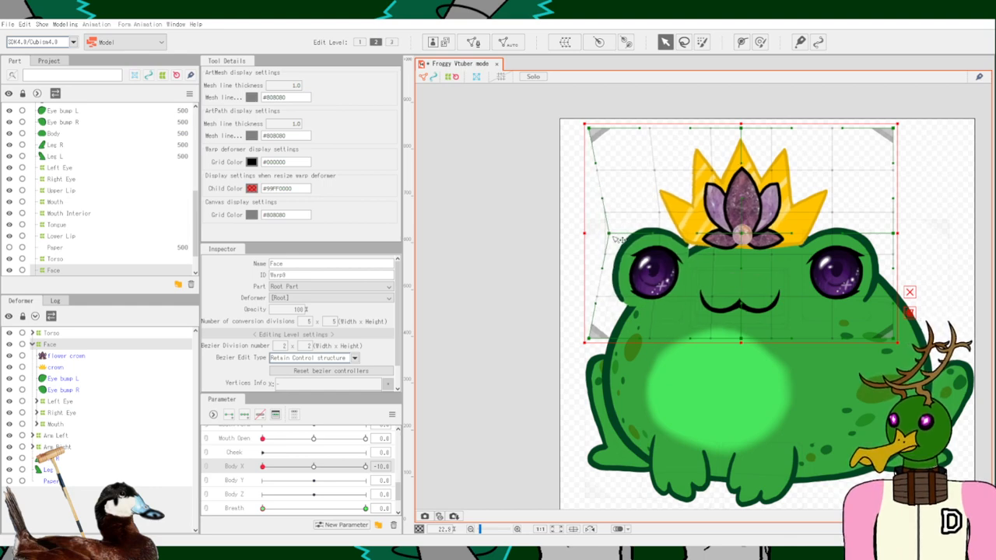
drag(591, 334, 616, 328)
drag(591, 130, 618, 134)
drag(610, 233, 634, 236)
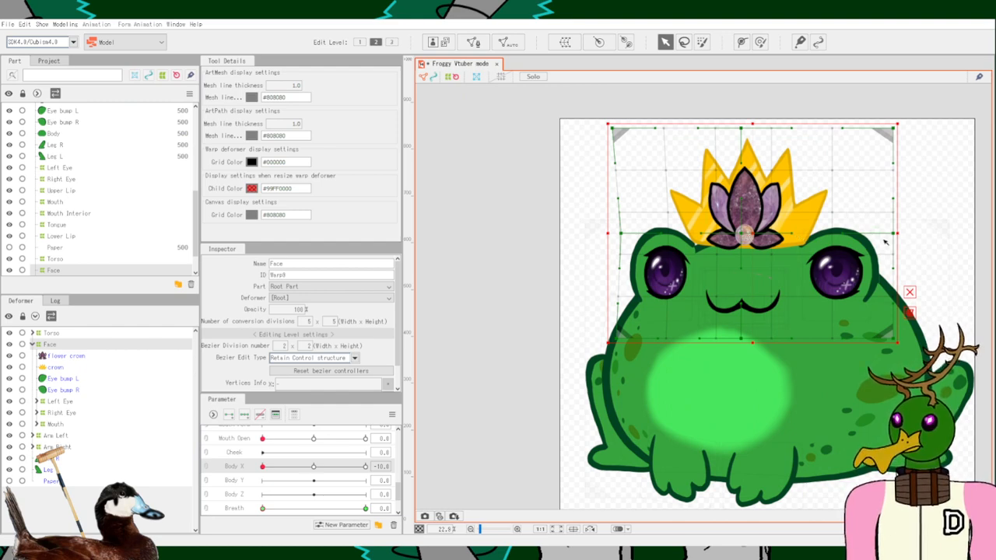
Try pulling the Face warp deformer's right edge points outward, adjust its centre point, and check the Body X motion.
drag(893, 236, 904, 236)
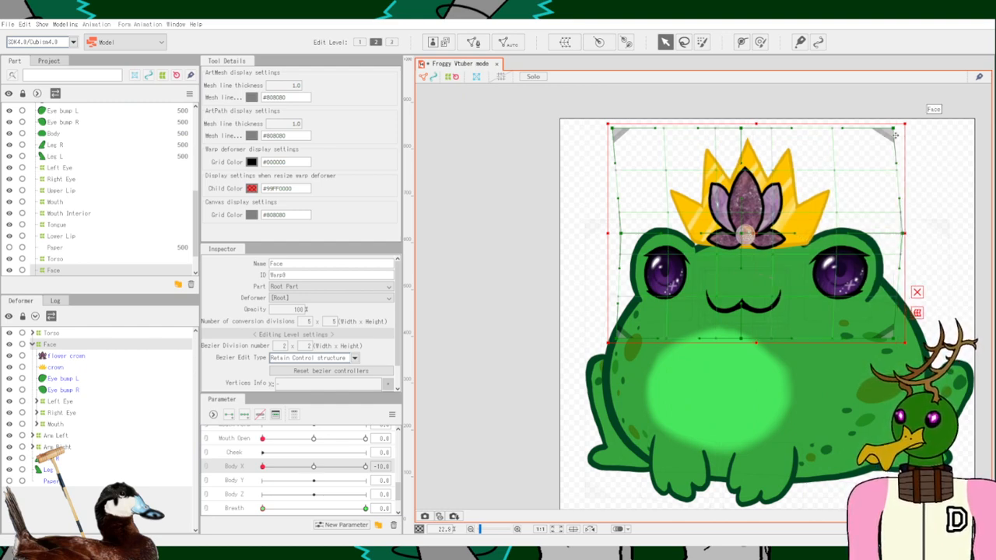
drag(896, 130, 911, 130)
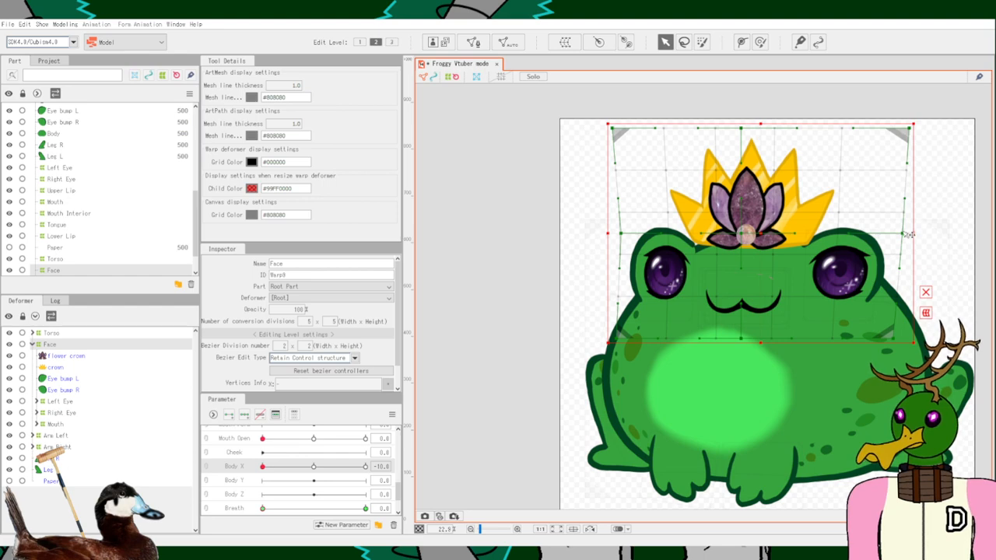
drag(903, 233, 917, 233)
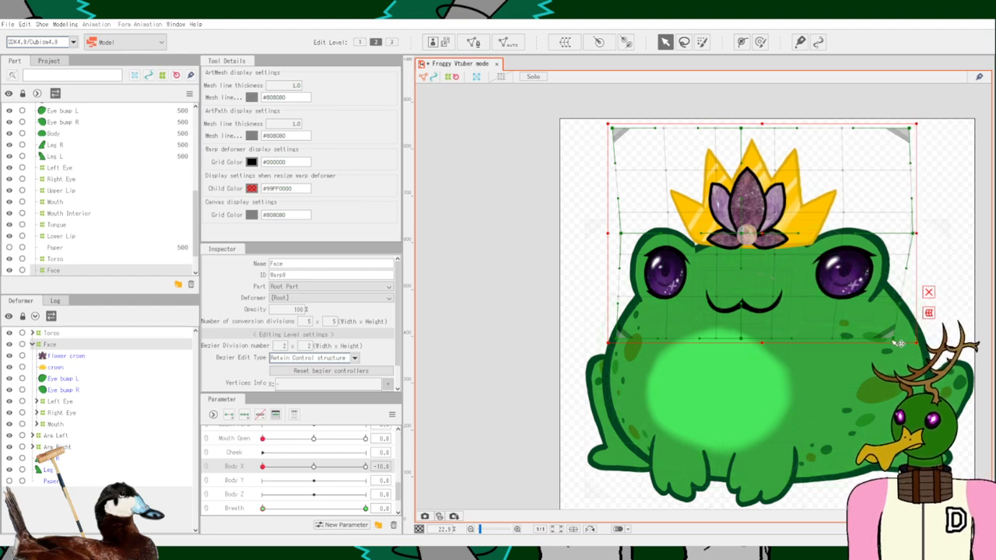
drag(898, 343, 916, 340)
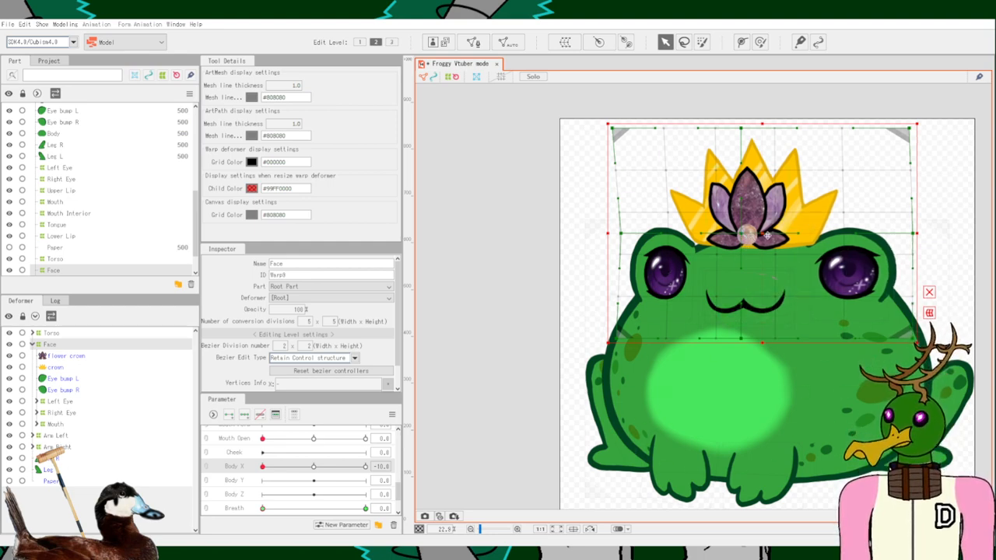
drag(765, 235, 765, 235)
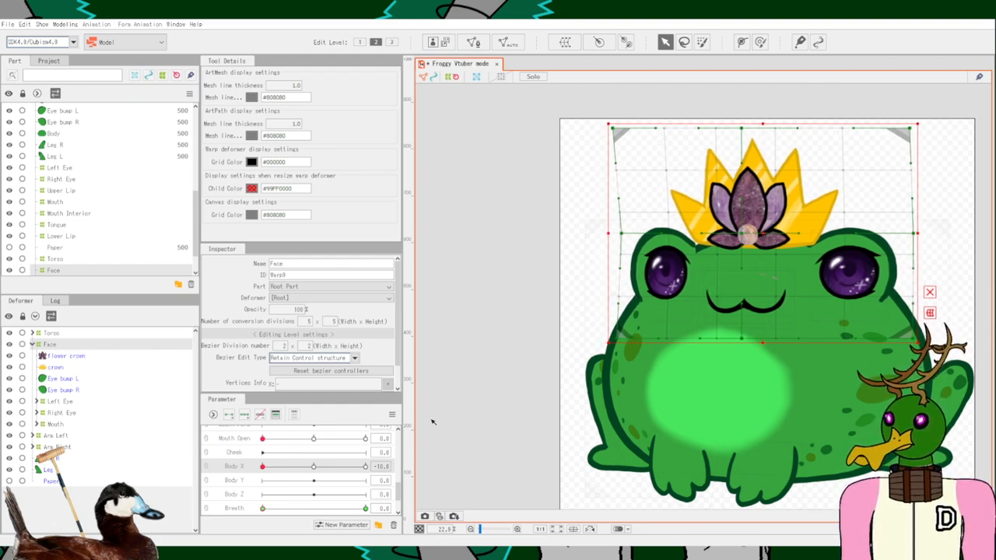
drag(263, 466, 207, 472)
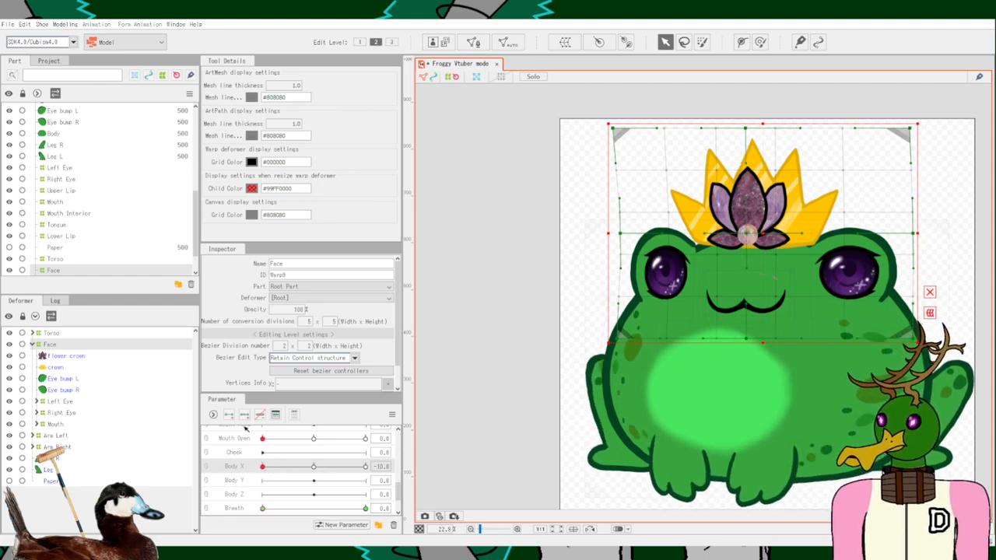
Undo all the Face warp deformer edits made at Body X -10.
key(ctrl+z)
key(ctrl+z)
key(ctrl+z)
key(ctrl+z)
key(ctrl+z)
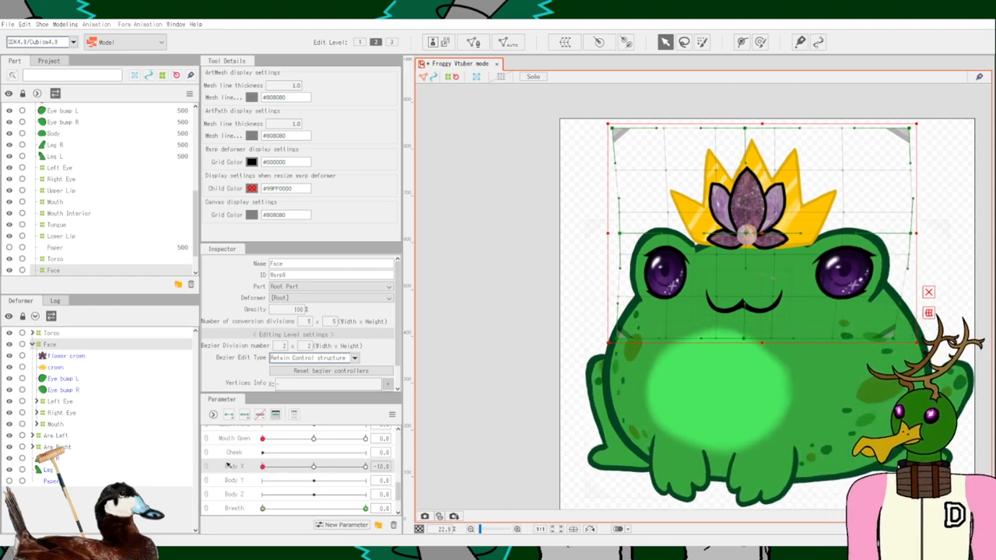
key(ctrl+z)
key(ctrl+z)
key(ctrl+z)
key(ctrl+z)
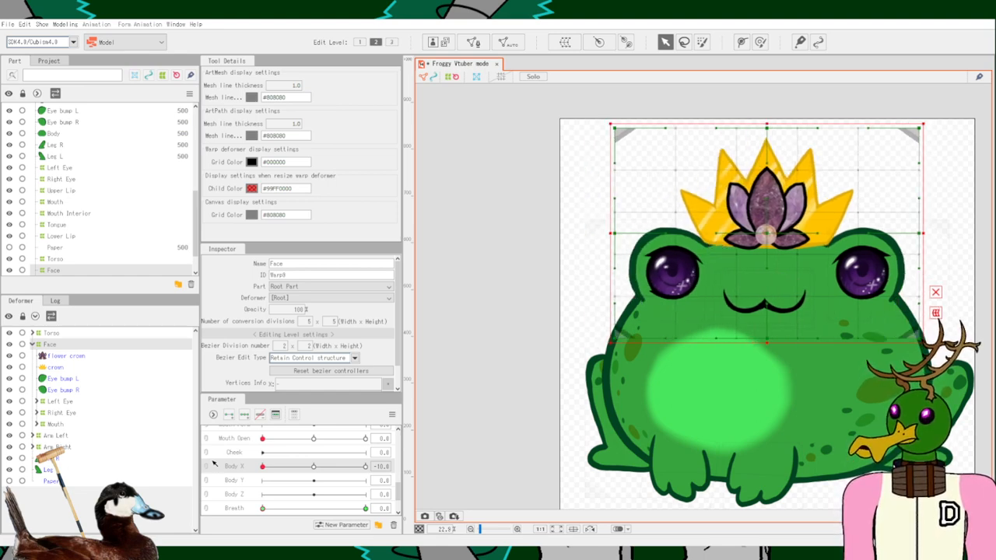
Try pulling the Face warp deformer's left edge points inward at Body X -10.
click(313, 466)
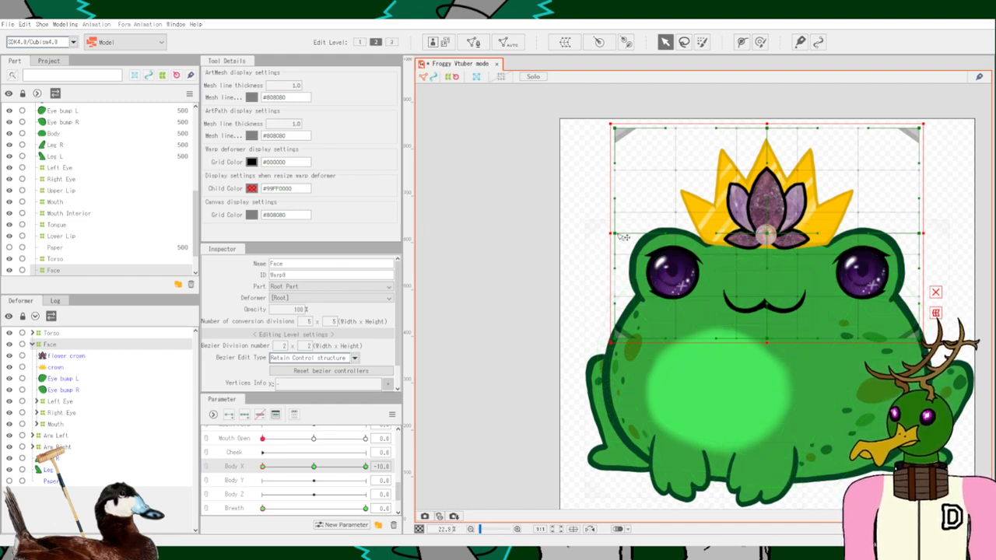
drag(623, 236, 657, 233)
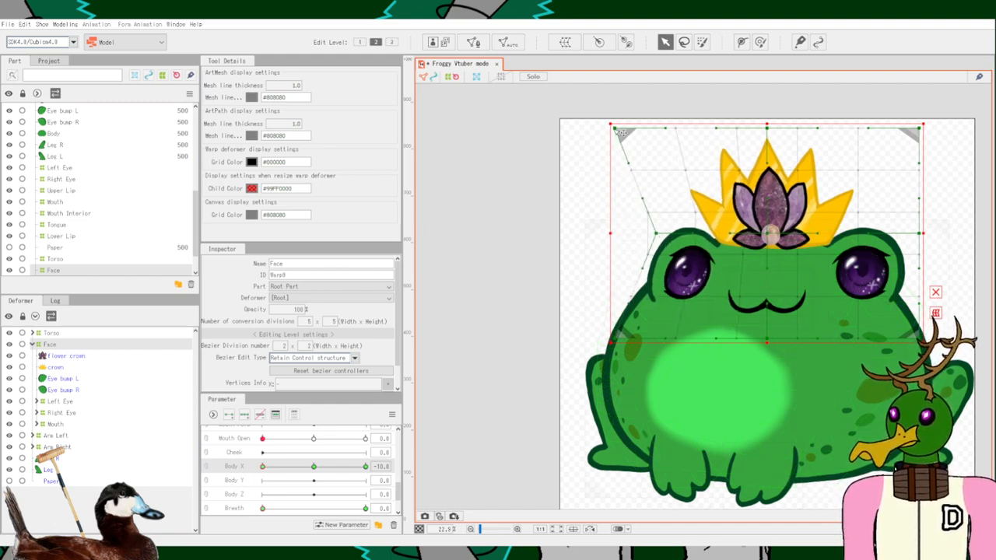
drag(622, 133, 664, 135)
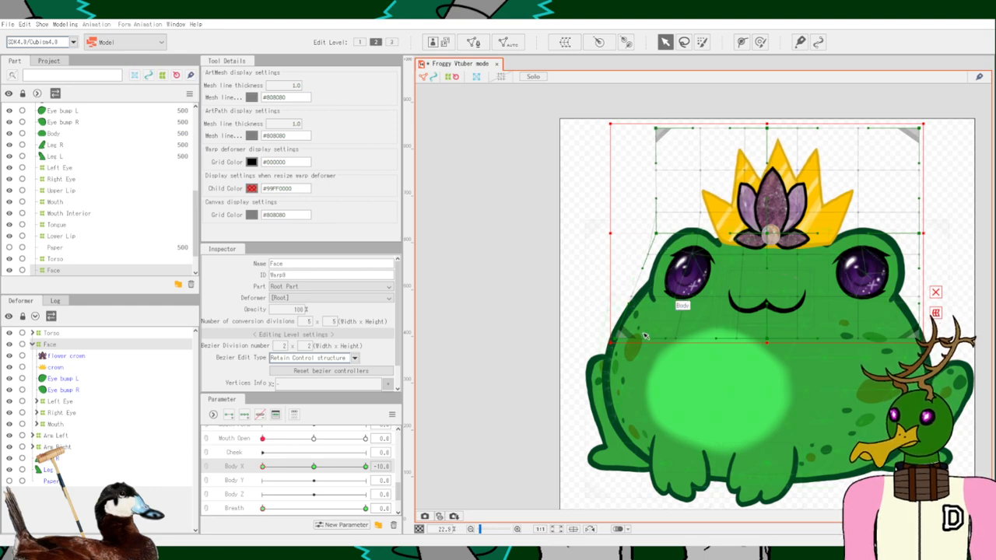
drag(614, 340, 655, 341)
Try pulling the Face warp deformer's right edge points outward, shift the whole deformer left, and check the Body X motion.
drag(924, 240, 943, 233)
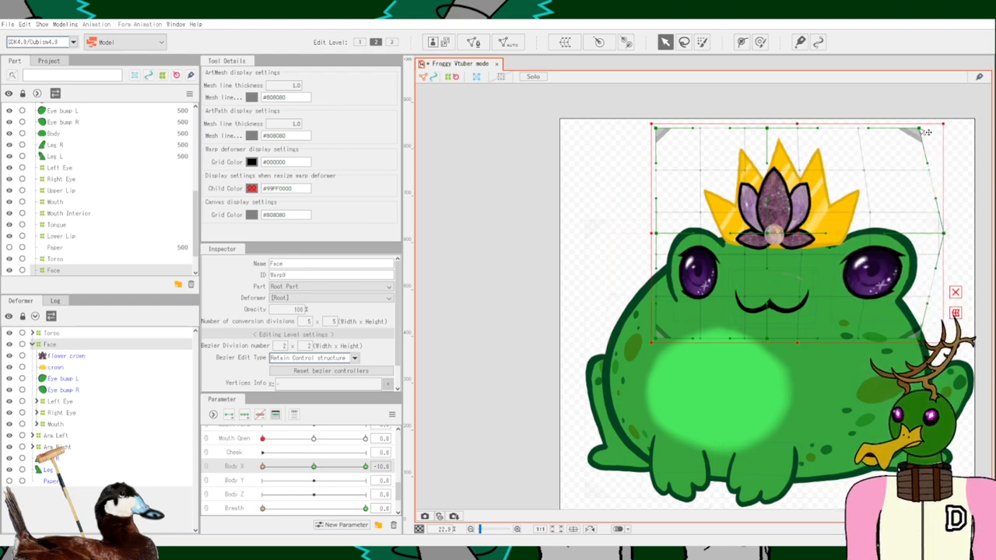
drag(928, 130, 941, 129)
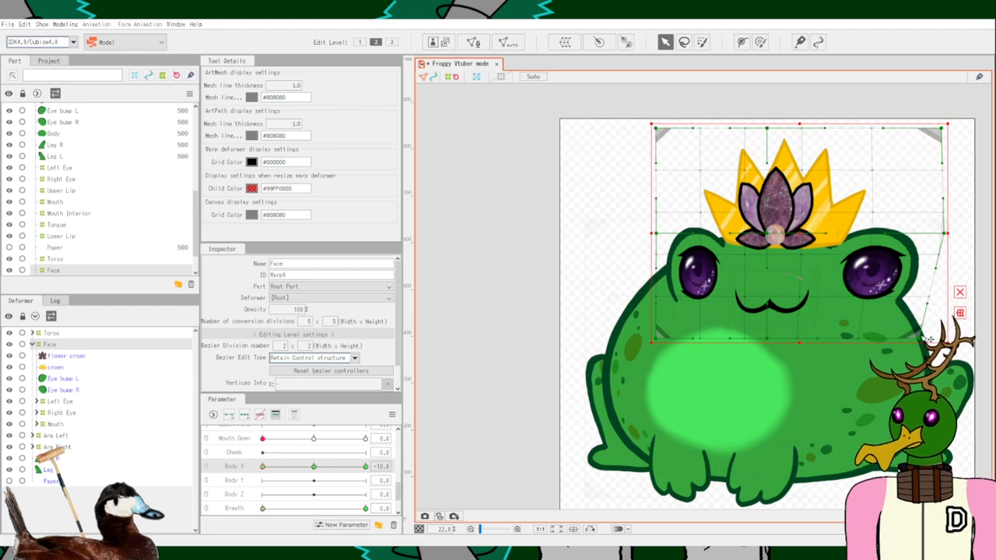
drag(929, 339, 949, 342)
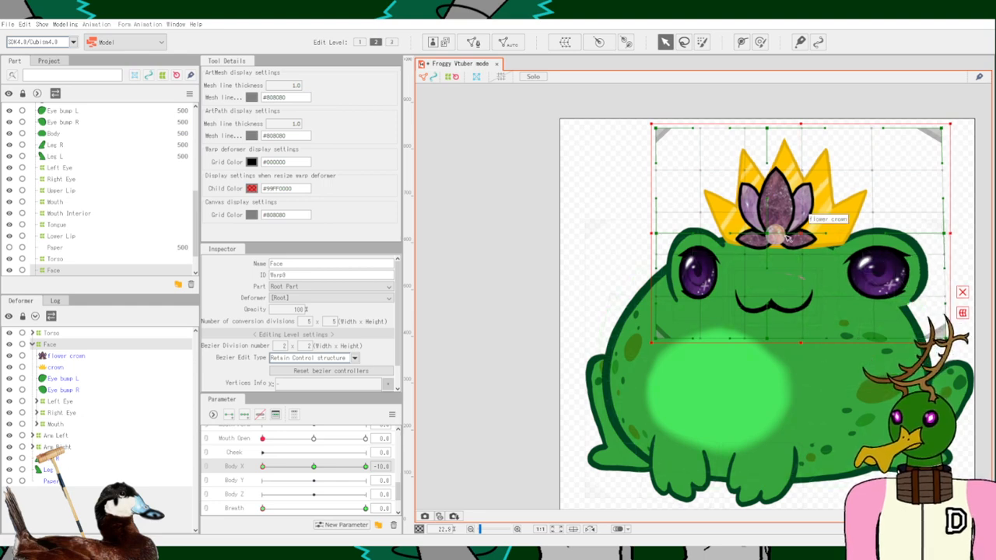
drag(788, 239, 768, 242)
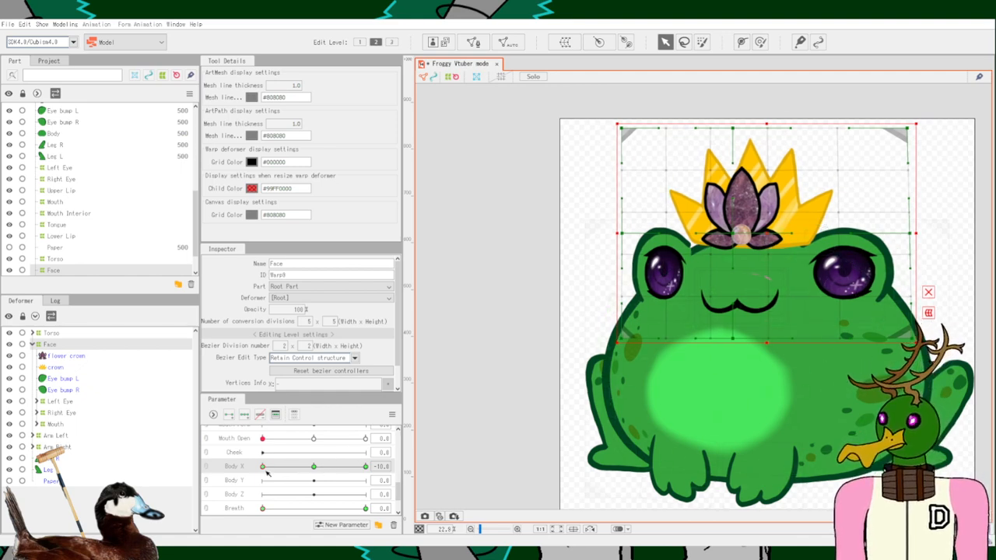
drag(266, 470, 151, 453)
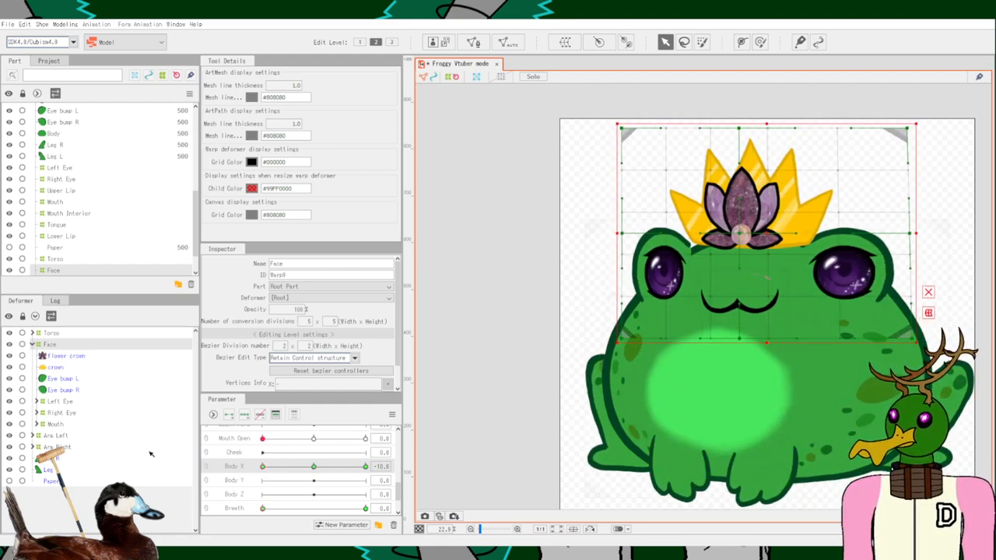
drag(289, 457, 248, 465)
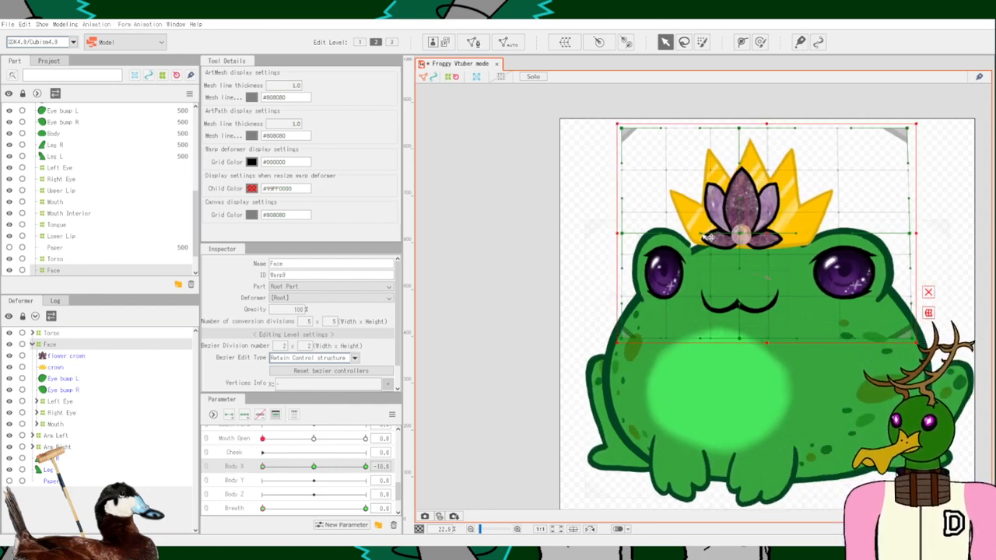
Try moving the Face warp deformer's Bezier handles on the left half towards its centre to reshape the left eye and crown.
drag(703, 236, 677, 236)
drag(663, 339, 693, 342)
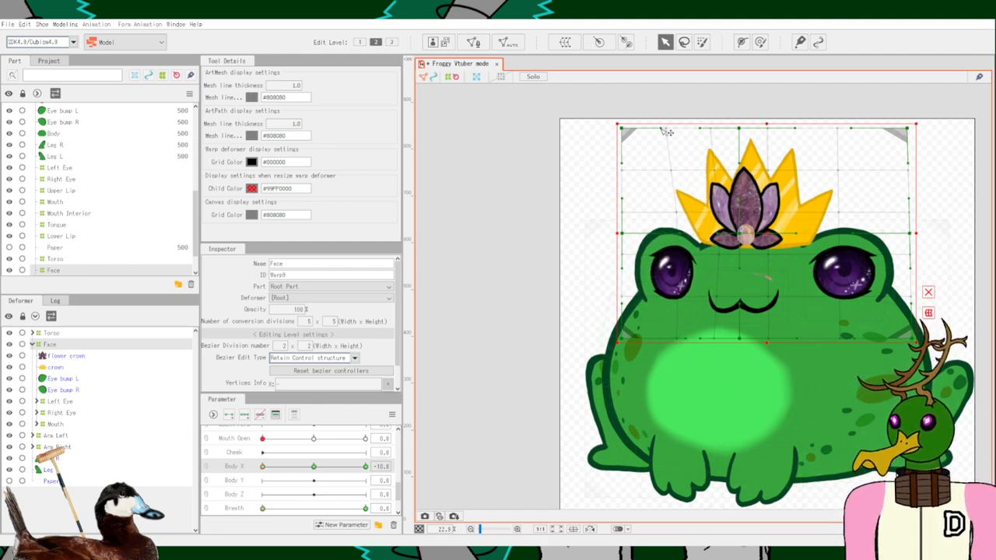
drag(666, 132, 723, 134)
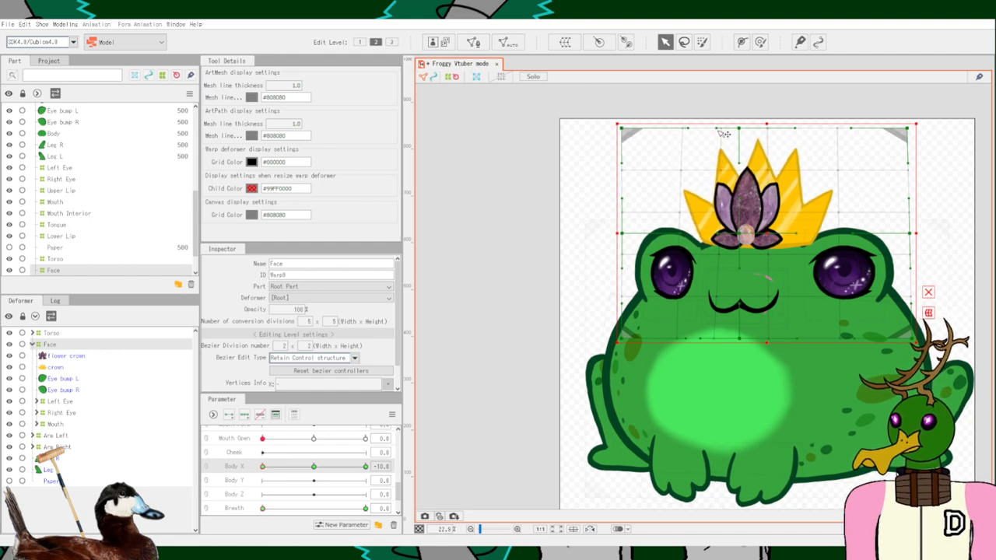
drag(718, 235, 730, 236)
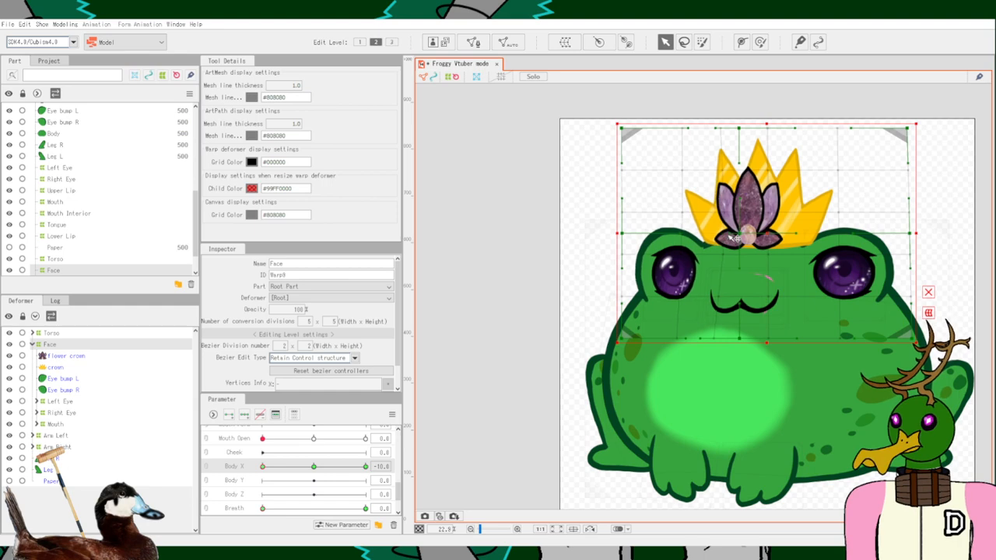
drag(706, 339, 720, 339)
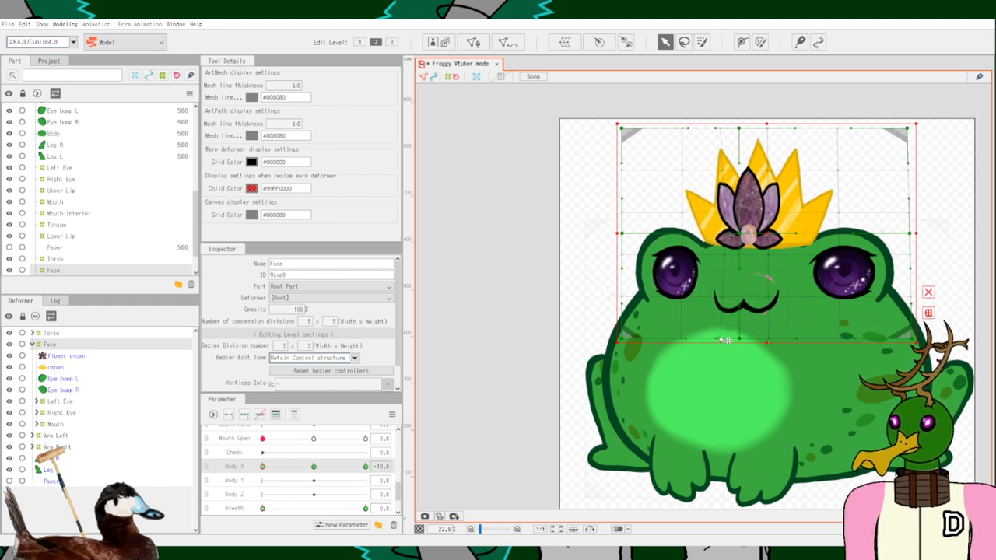
Try fine-tuning the Face warp deformer's centre and bottom-centre points to reposition the flower crown and mouth at Body X -10.
scroll(730, 262, up, 1)
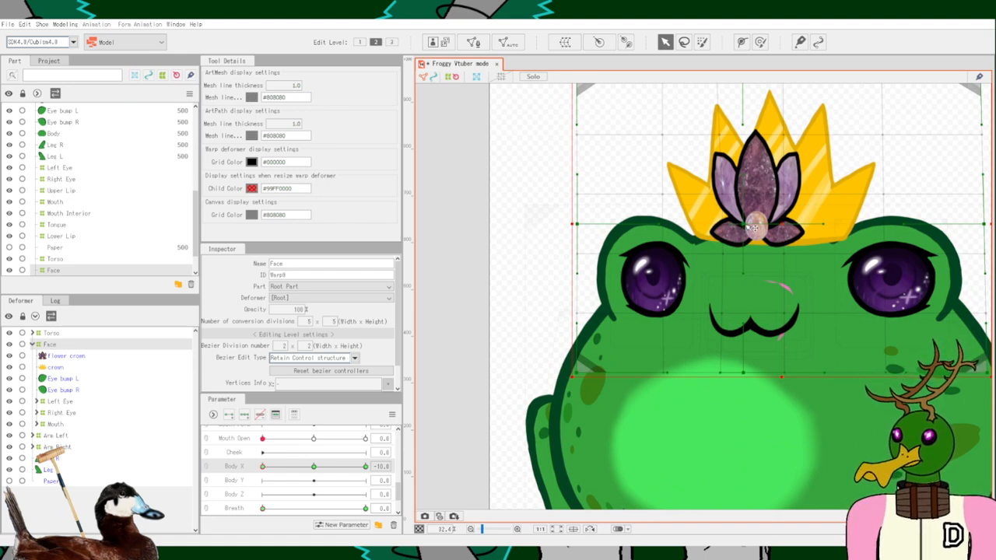
drag(747, 226, 755, 225)
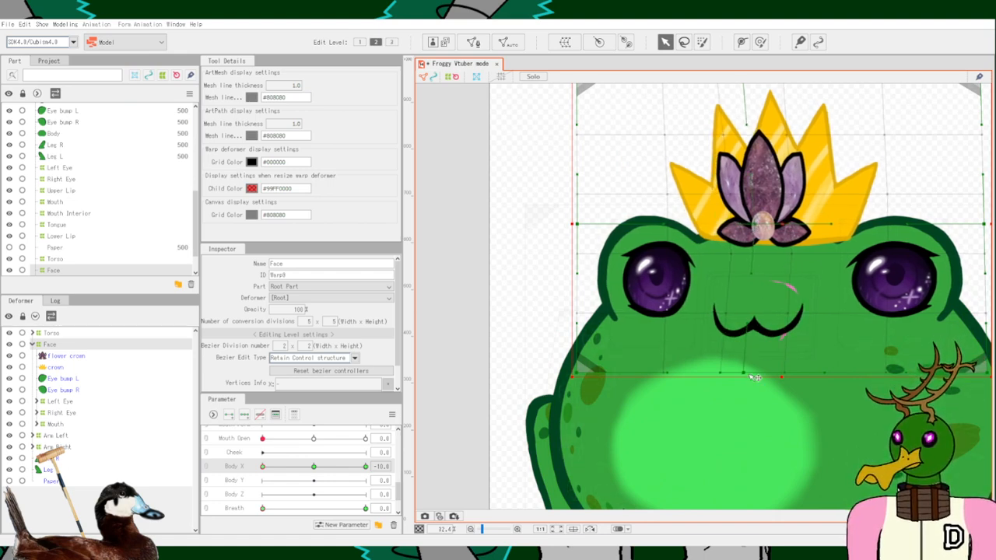
drag(744, 373, 763, 372)
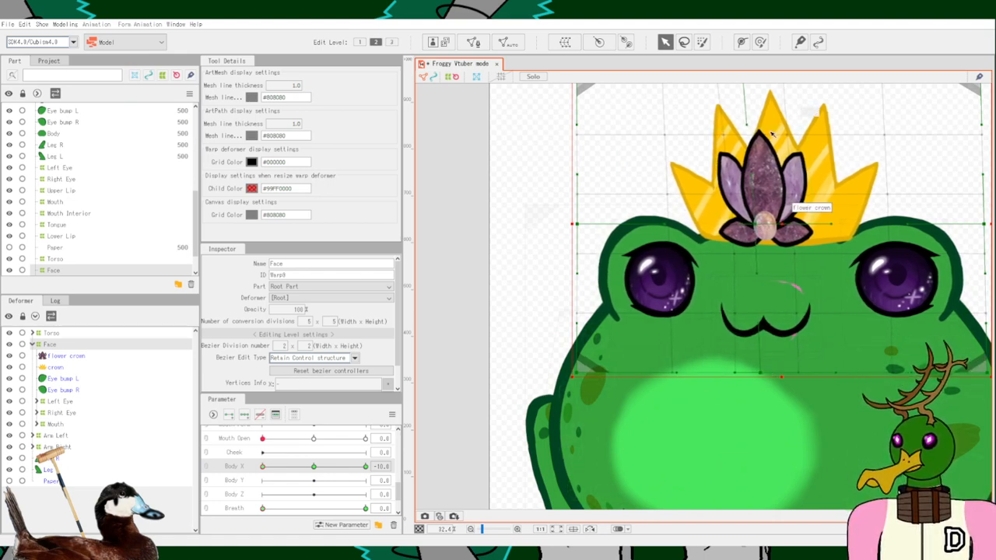
scroll(759, 126, down, 3)
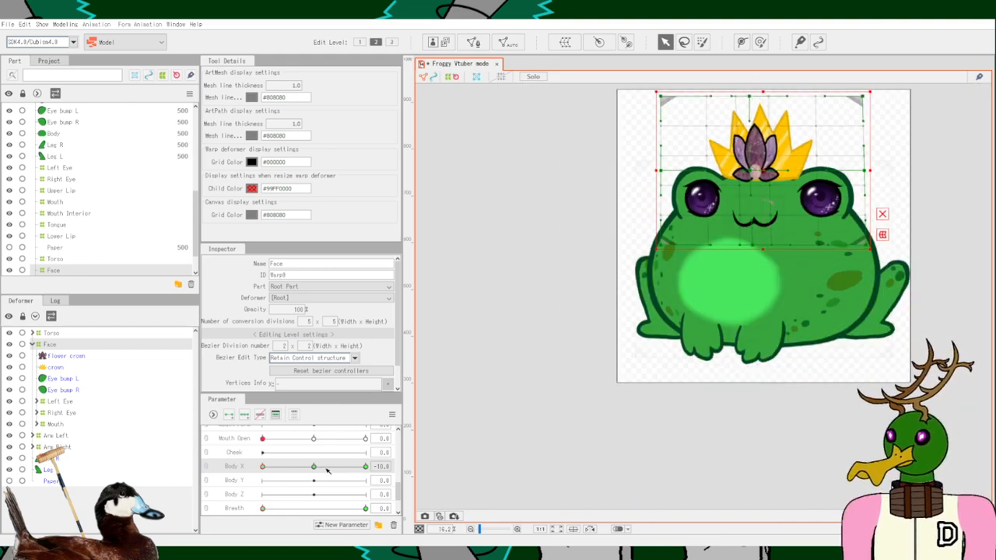
mouse_move(268, 472)
mouse_down()
mouse_move(308, 473)
mouse_move(225, 482)
mouse_move(336, 482)
mouse_move(166, 495)
mouse_move(343, 472)
mouse_move(202, 465)
mouse_move(354, 465)
mouse_move(226, 473)
mouse_move(350, 469)
mouse_move(244, 483)
mouse_move(367, 485)
mouse_move(269, 480)
mouse_up()
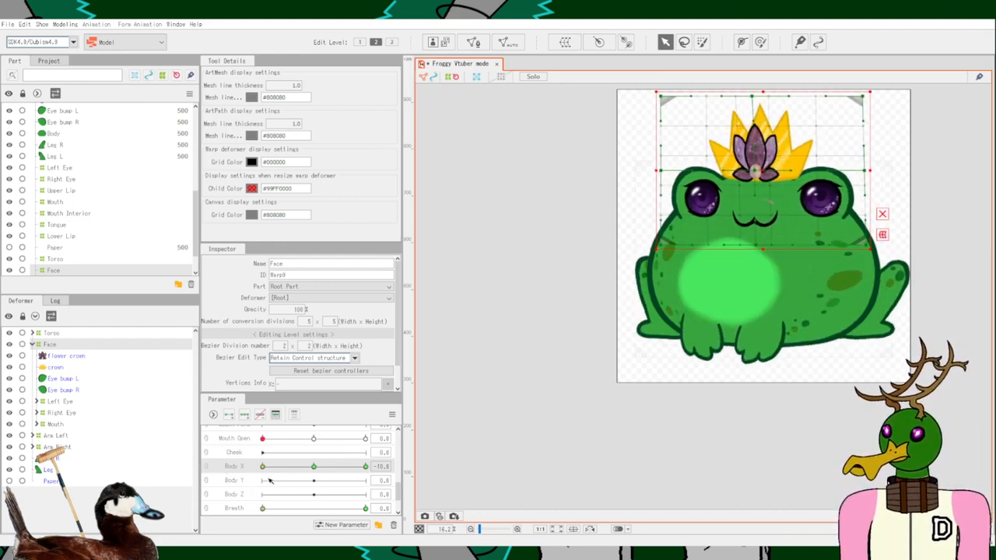
scroll(671, 301, up, 6)
scroll(801, 260, down, 5)
scroll(700, 315, up, 3)
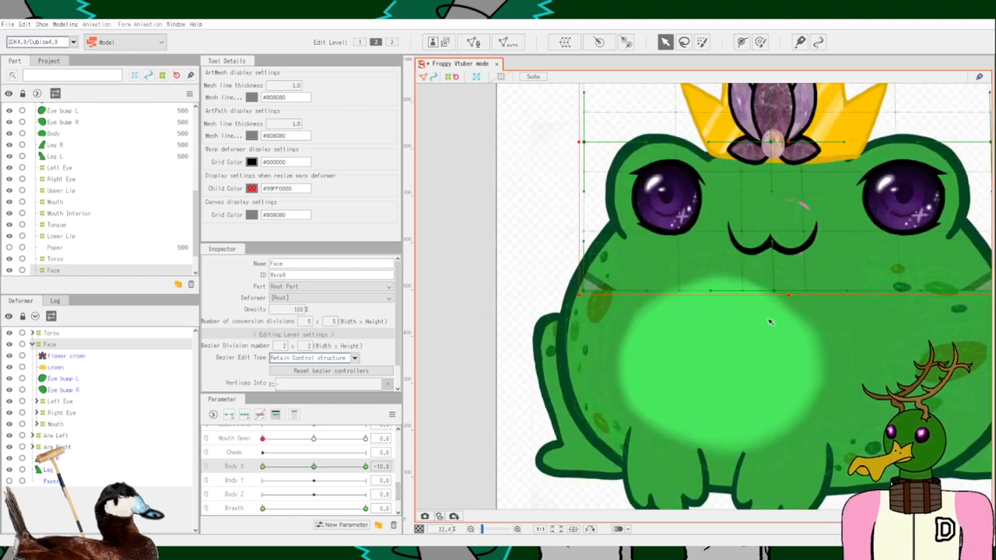
drag(761, 314, 696, 311)
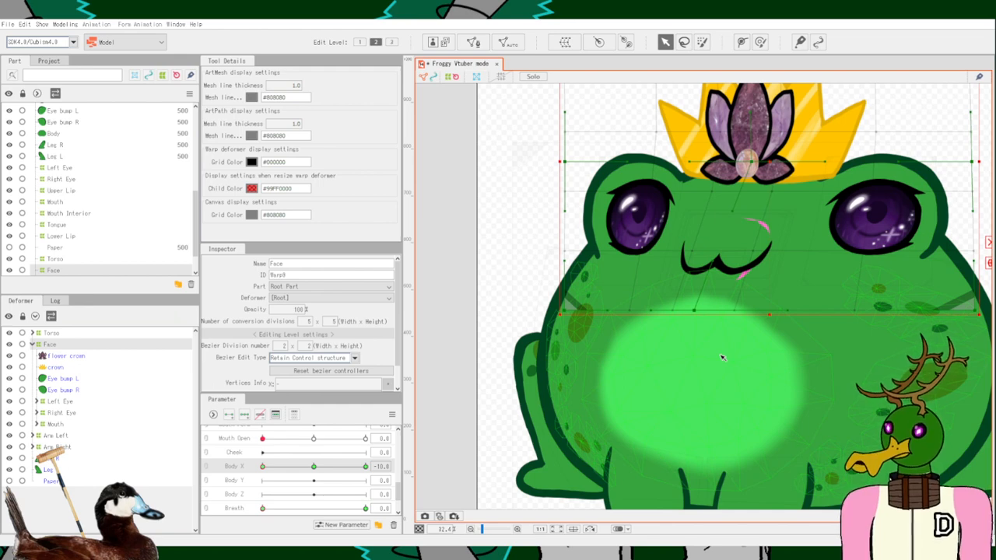
Undo the Face warp deformer edits for Body X -10, back to the neutral Body X pose.
key(ctrl+z)
key(ctrl+z)
key(ctrl+z)
key(ctrl+z)
key(ctrl+z)
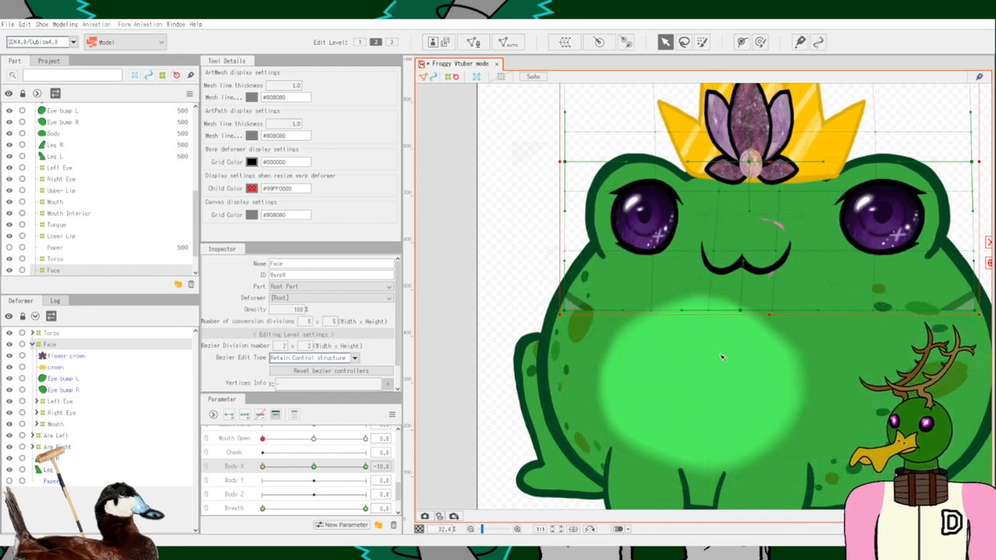
key(ctrl+z)
key(ctrl+z)
key(ctrl+z)
key(ctrl+z)
key(ctrl+z)
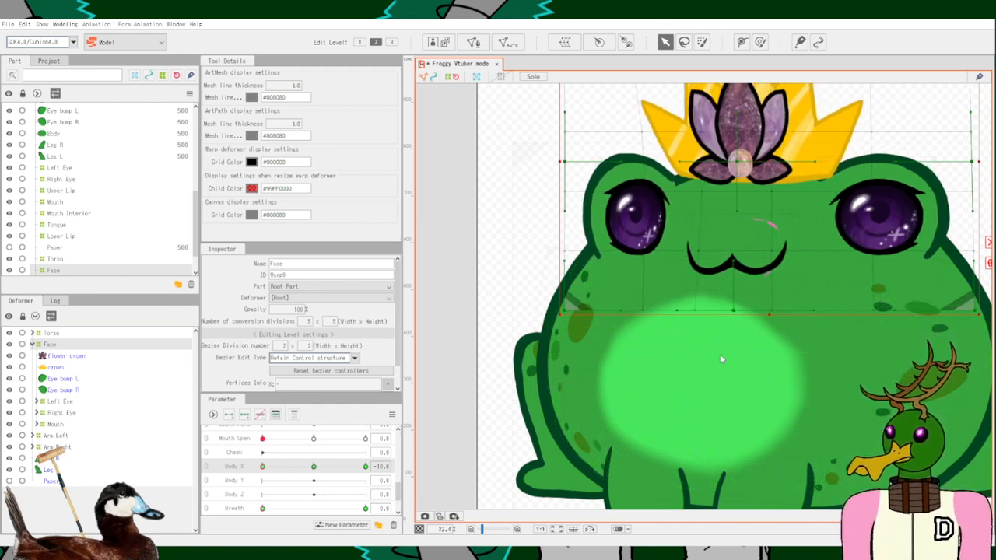
key(ctrl+z)
key(ctrl+z)
key(ctrl+z)
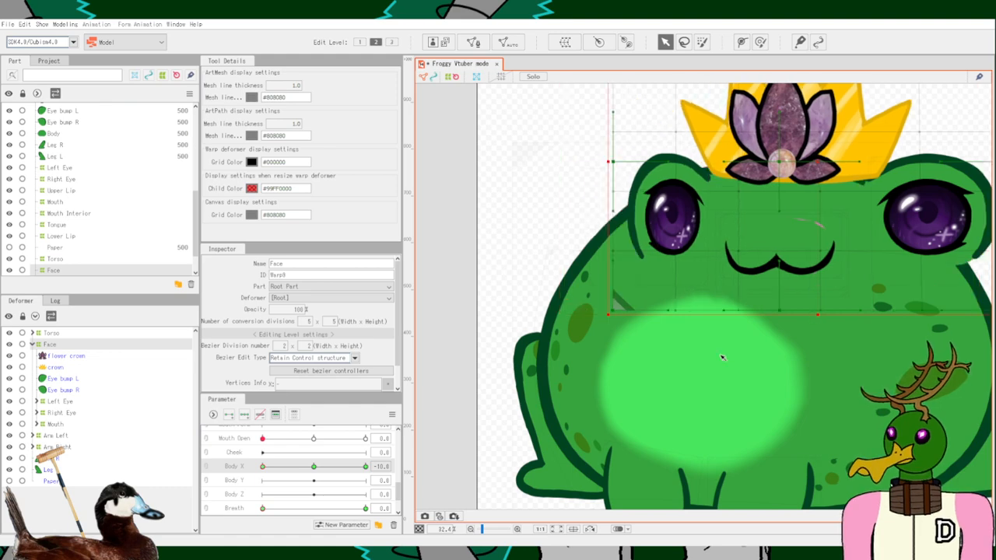
scroll(722, 358, down, 2)
key(ctrl+z)
key(ctrl+z)
key(ctrl+z)
key(ctrl+z)
key(ctrl+z)
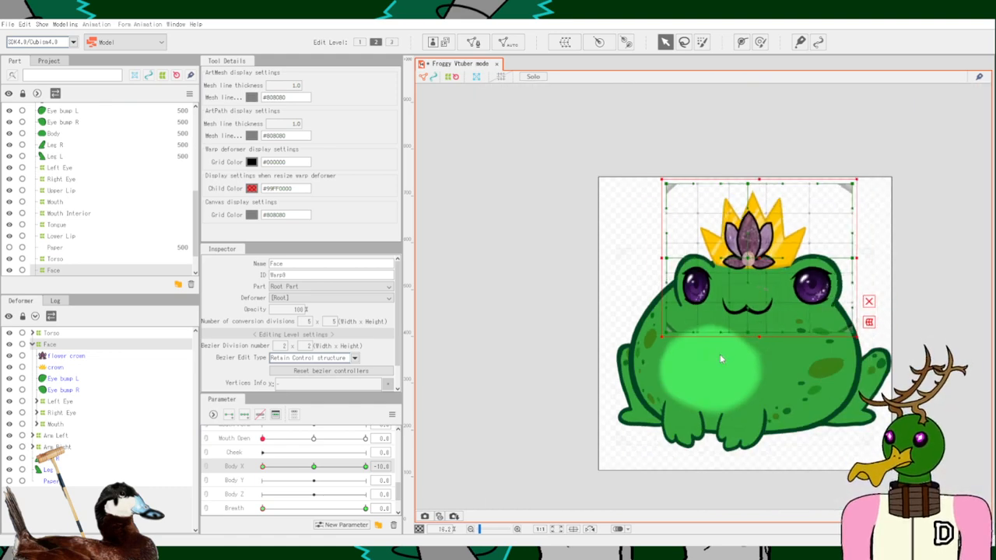
key(ctrl+z)
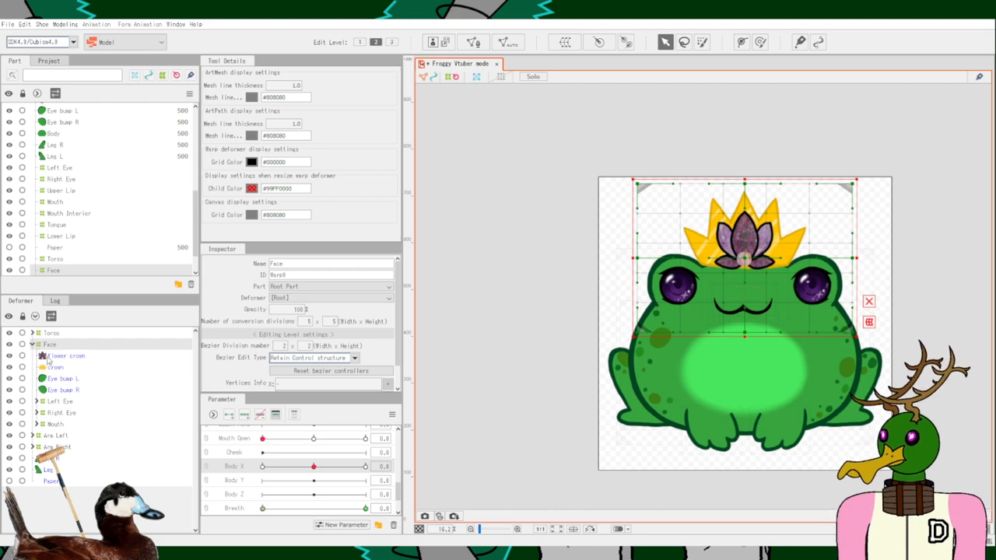
Select Eye bump L and the Left Eye deformer together and create a warp deformer named Left Orbital under Face.
click(61, 388)
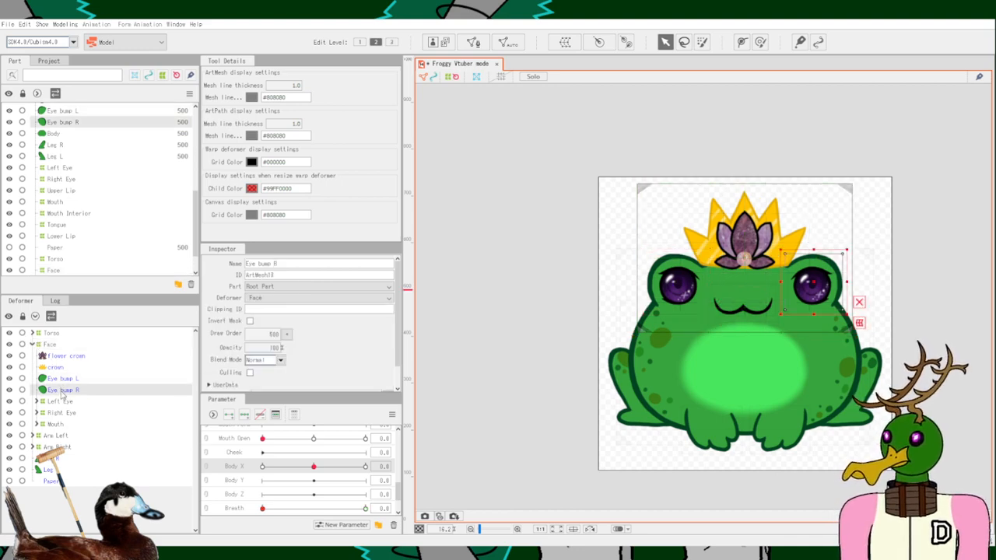
click(63, 400)
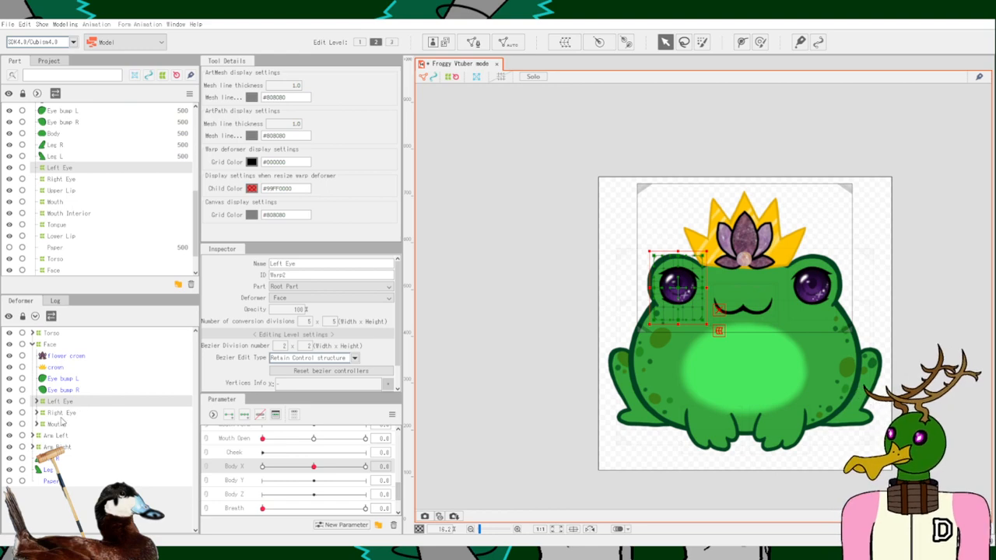
click(68, 379)
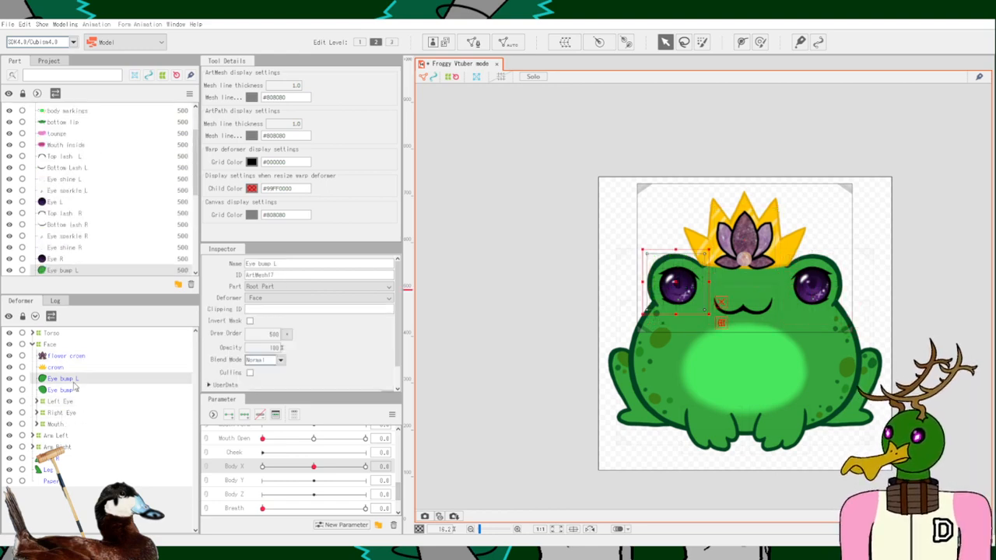
click(66, 390)
click(62, 402)
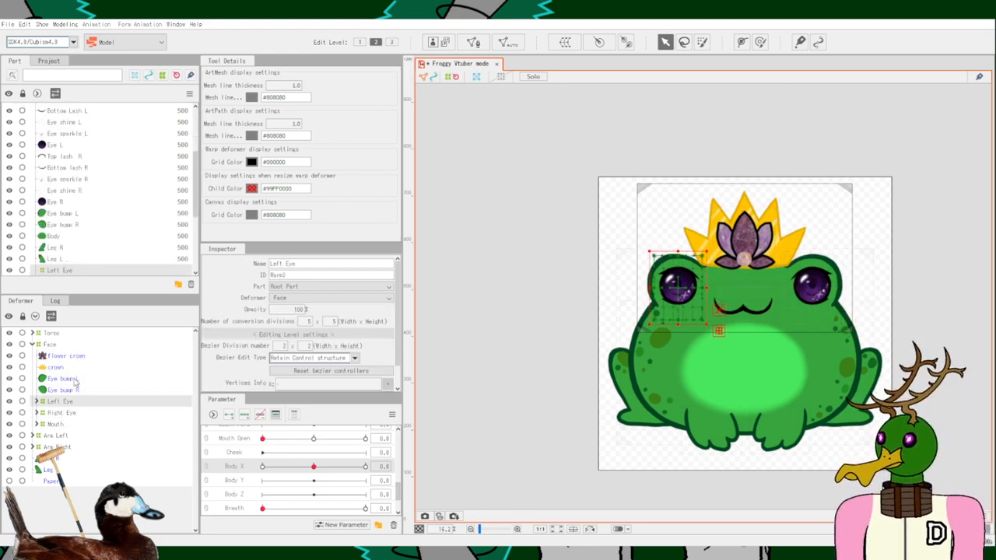
shift+click(75, 381)
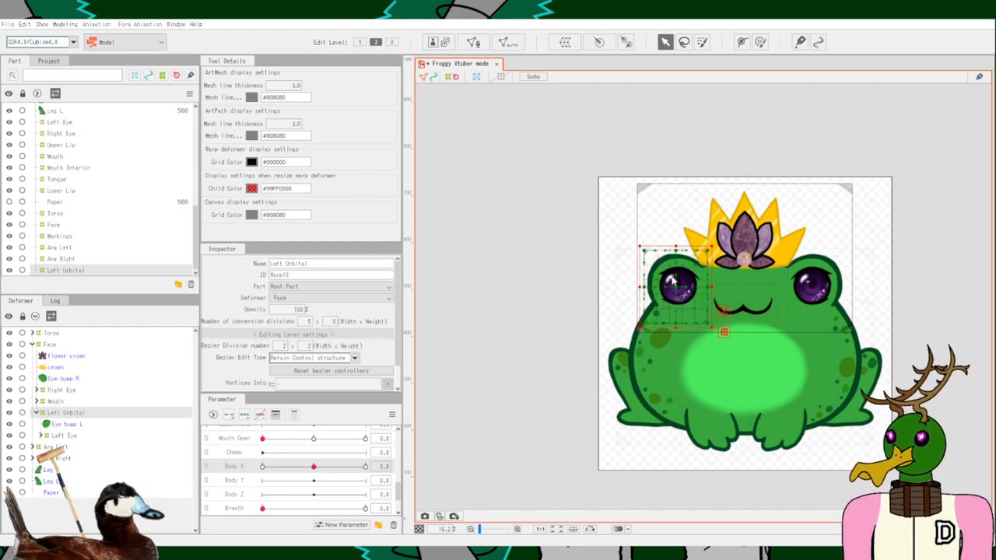
Add three Body X keys to the Left Orbital warp deformer and set Body X to -10.
scroll(678, 281, up, 5)
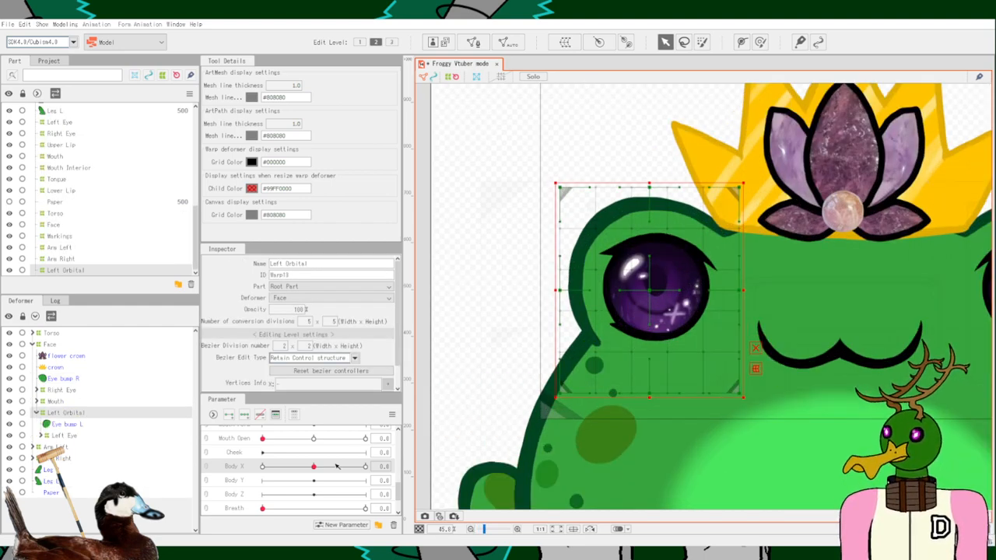
click(83, 424)
click(83, 413)
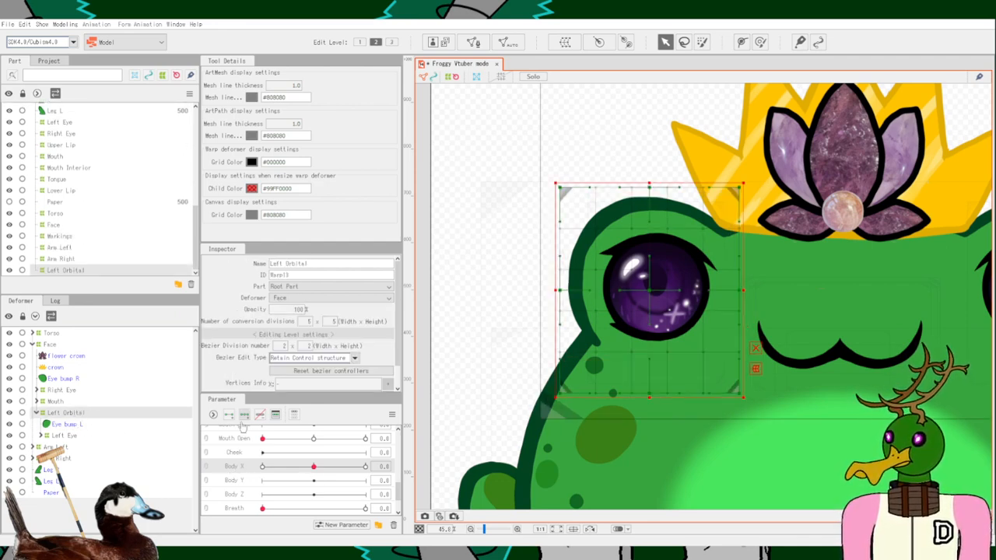
scroll(742, 473, down, 4)
drag(742, 473, 739, 371)
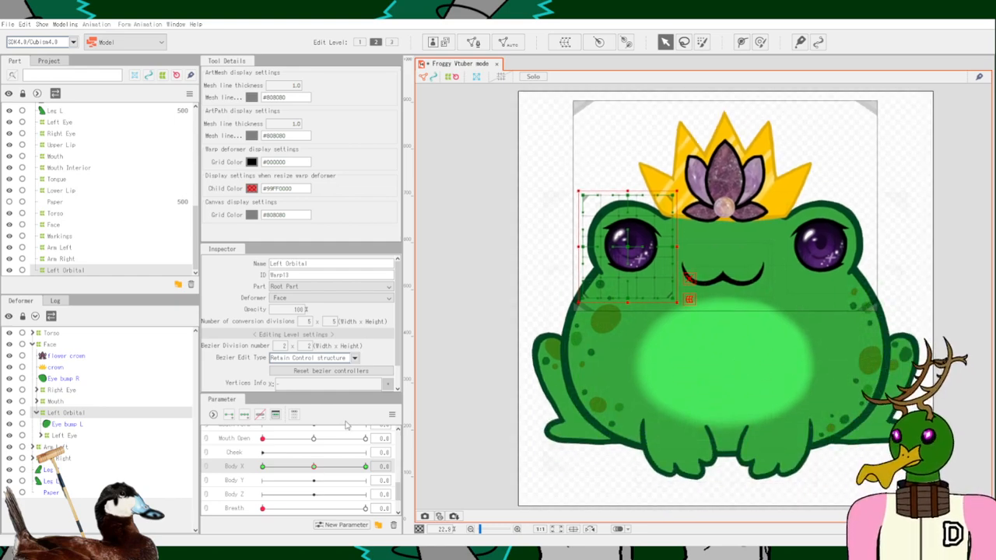
drag(320, 468, 296, 467)
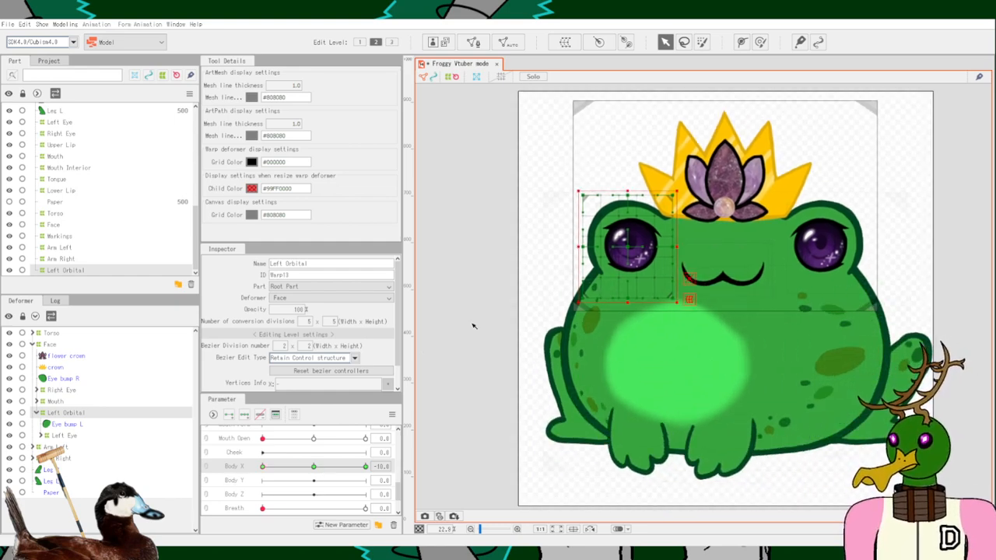
scroll(591, 257, up, 3)
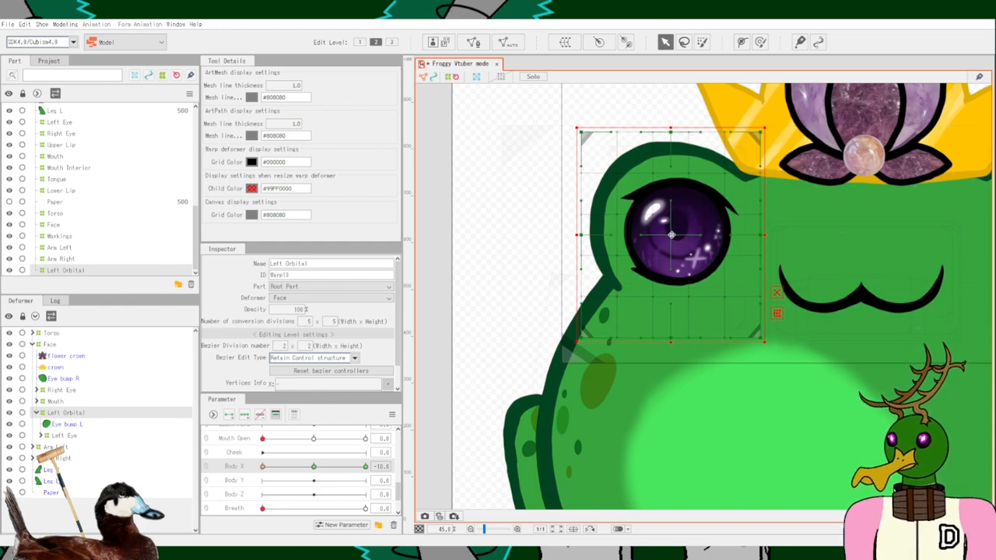
At Body X -10, shift the Left Orbital deformer slightly left and pull its outer edge and corner points inward to narrow the eye.
drag(671, 235, 661, 237)
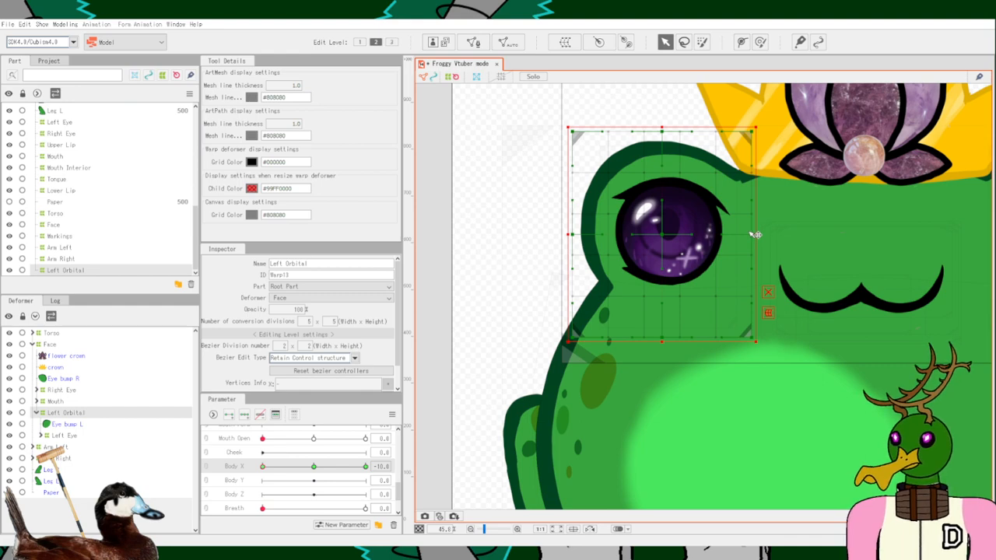
scroll(646, 238, up, 5)
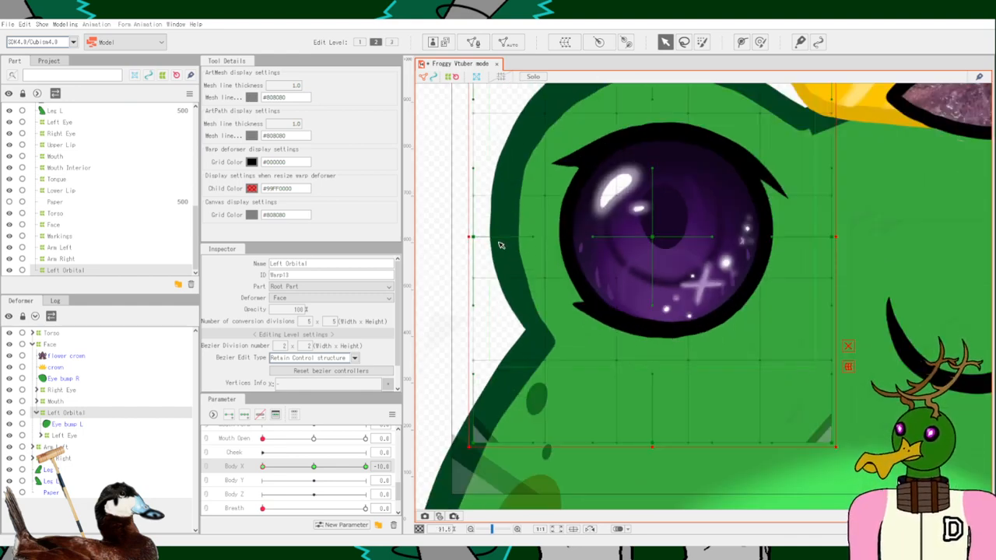
drag(483, 238, 523, 241)
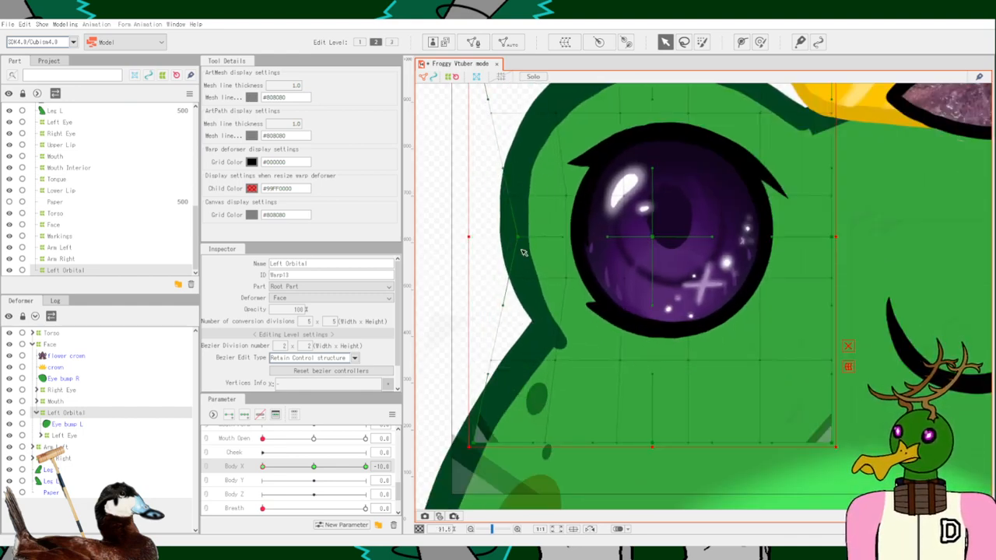
drag(479, 444, 584, 446)
scroll(562, 282, down, 2)
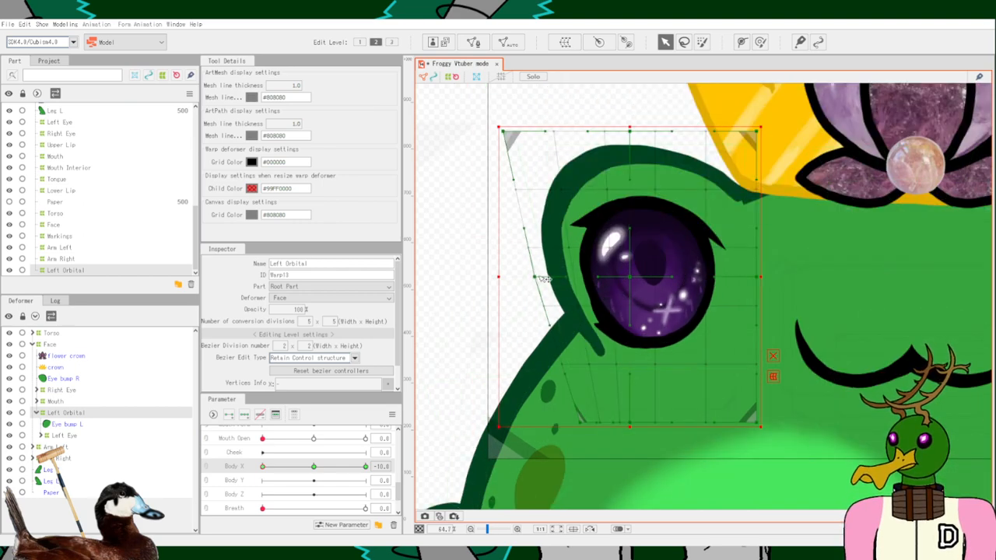
drag(561, 282, 576, 283)
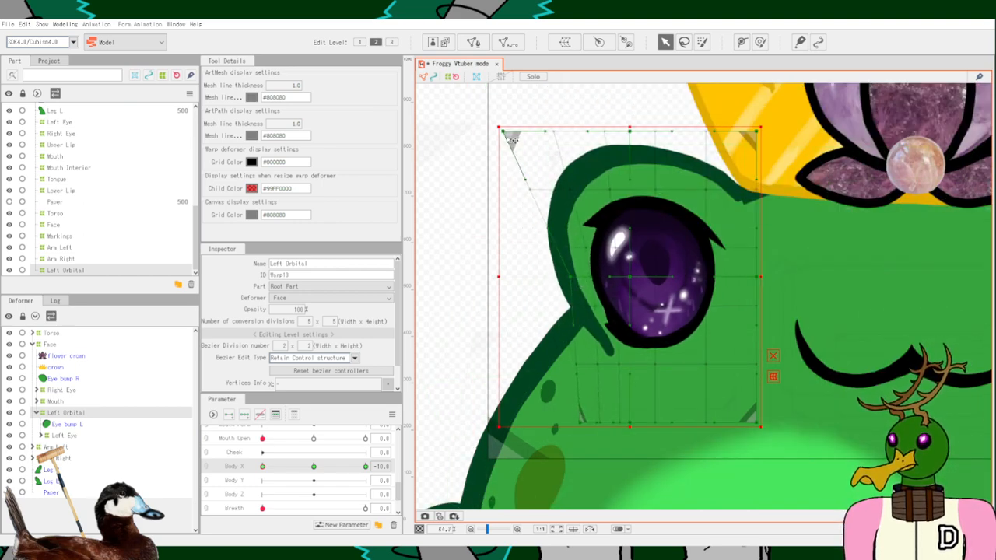
drag(509, 134, 578, 140)
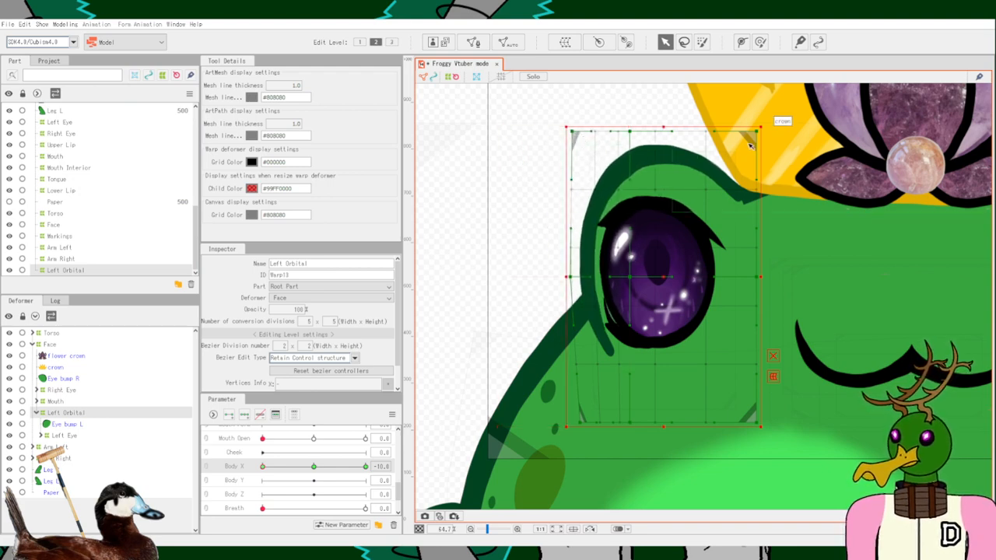
Push Left Orbital's inner edge points outward, shift the whole deformer left toward the head's edge, and test the Body X motion.
drag(758, 134, 801, 135)
drag(759, 280, 798, 276)
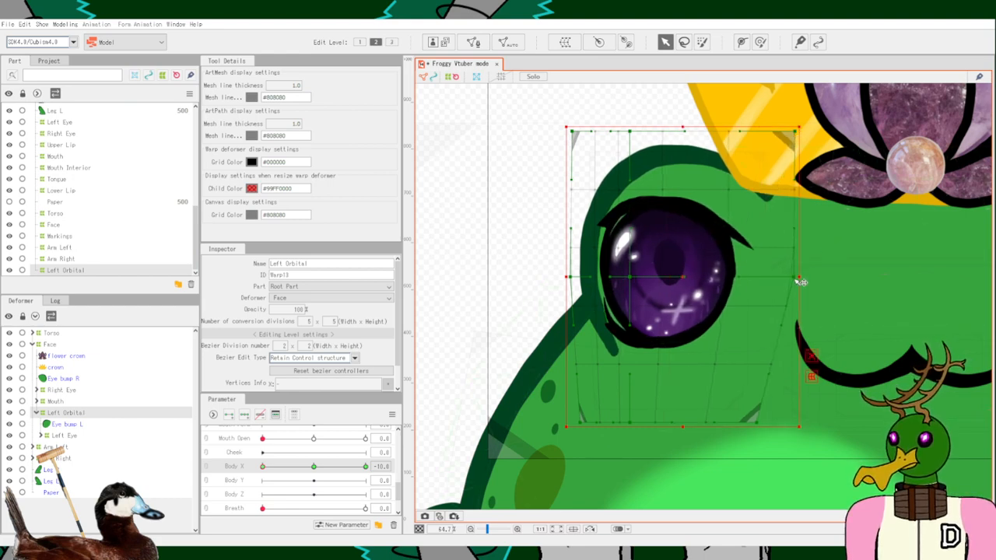
drag(764, 427, 796, 425)
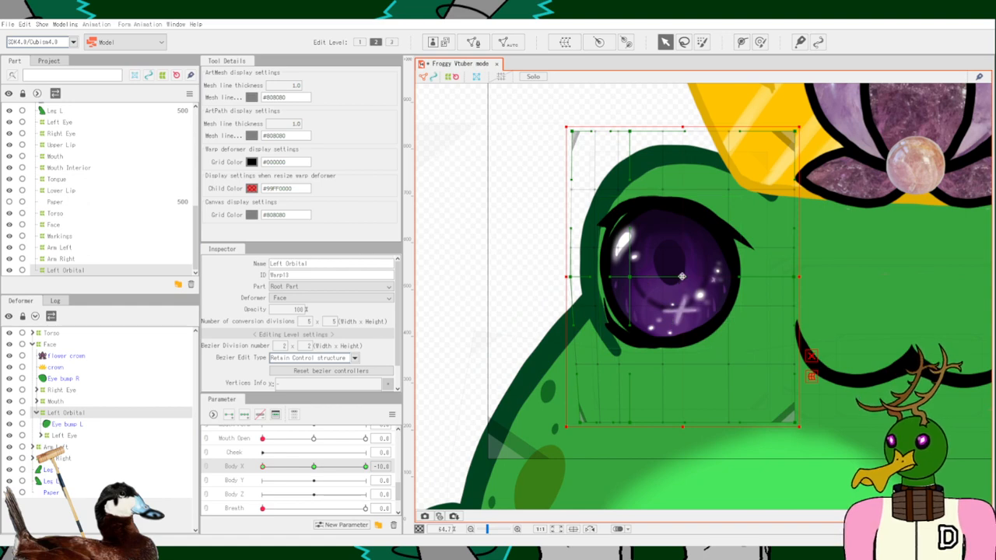
drag(681, 279, 618, 279)
scroll(668, 296, down, 5)
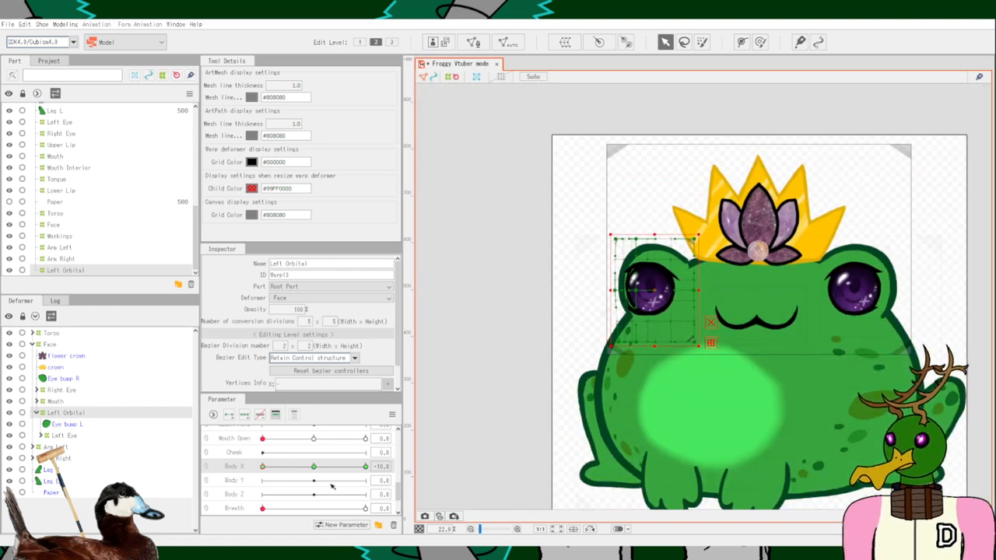
drag(263, 465, 251, 498)
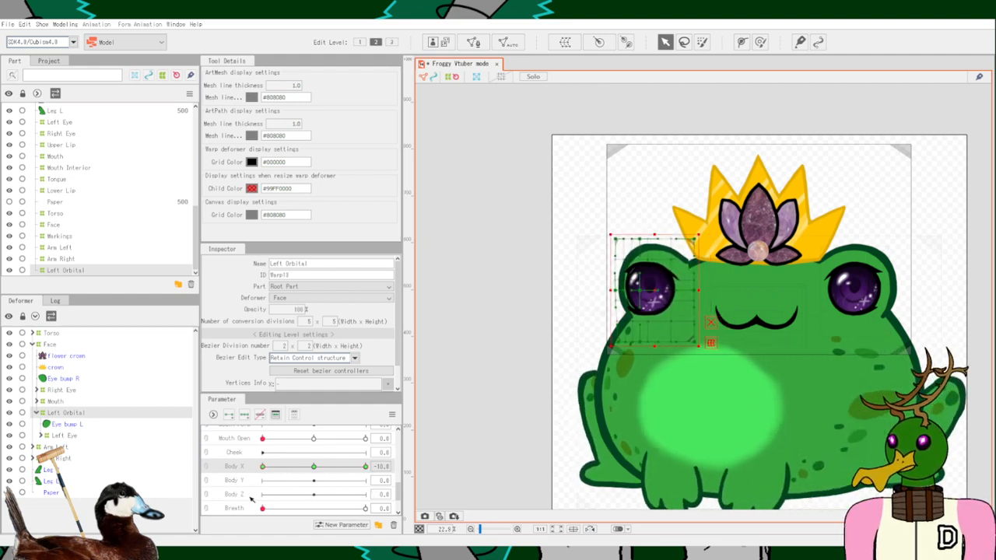
Examine the Left Eye deformer and its Eye sparkle L and Eye L parts for distortion at Body X -10.
scroll(622, 319, up, 6)
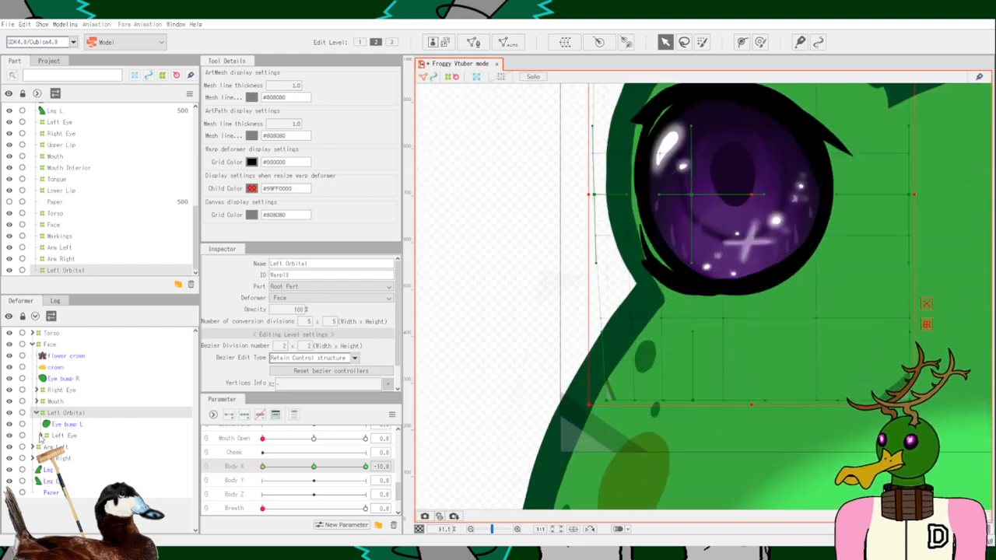
click(66, 436)
scroll(545, 284, down, 2)
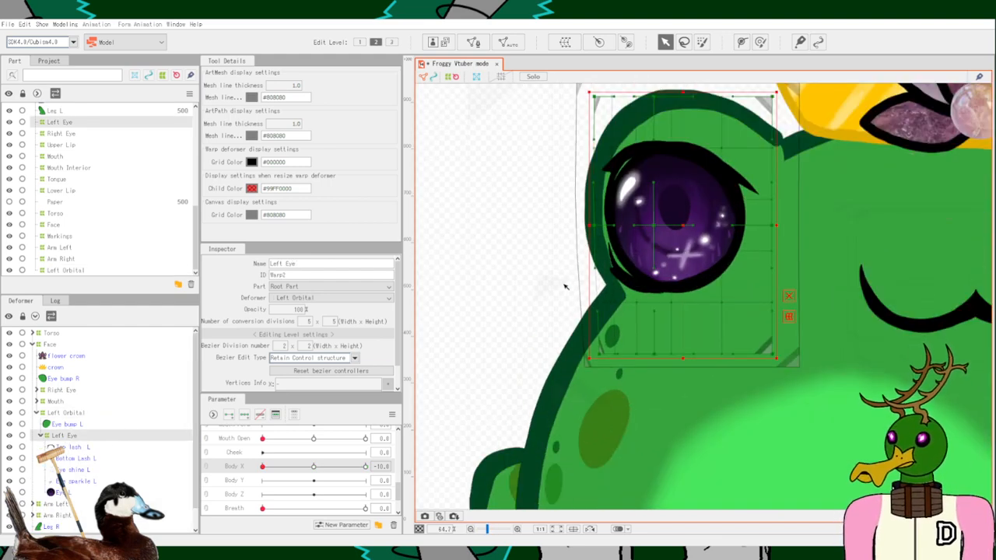
scroll(637, 280, up, 2)
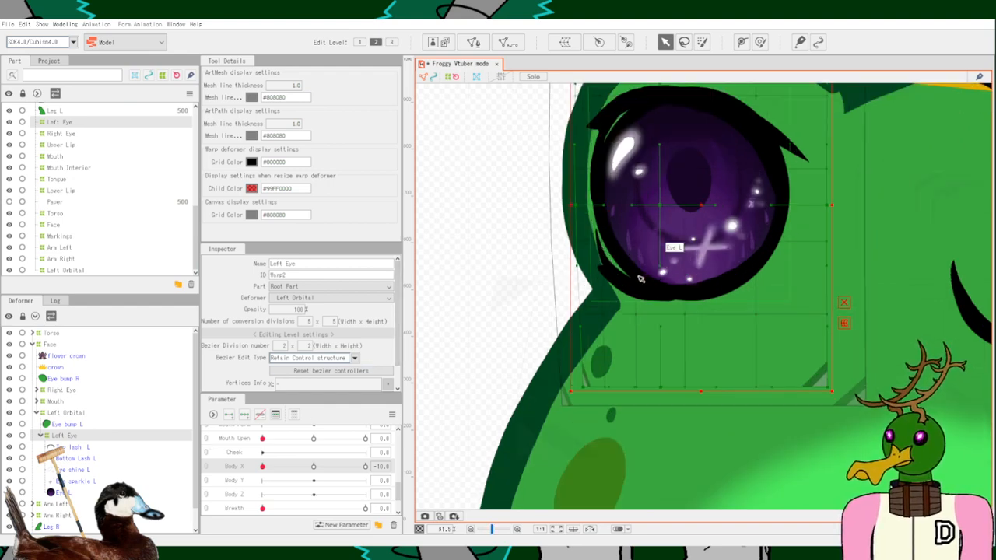
click(77, 481)
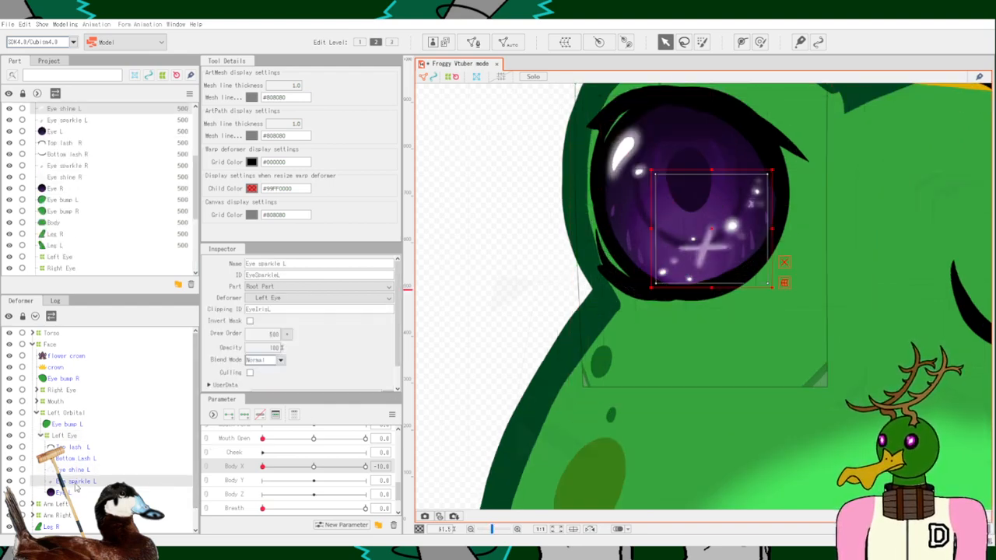
click(69, 492)
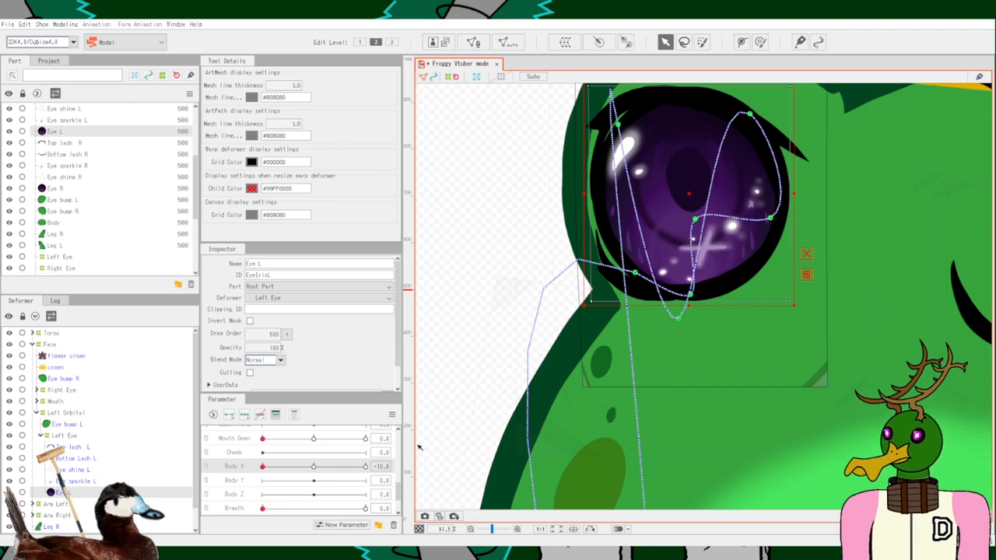
scroll(560, 397, down, 5)
scroll(584, 363, up, 2)
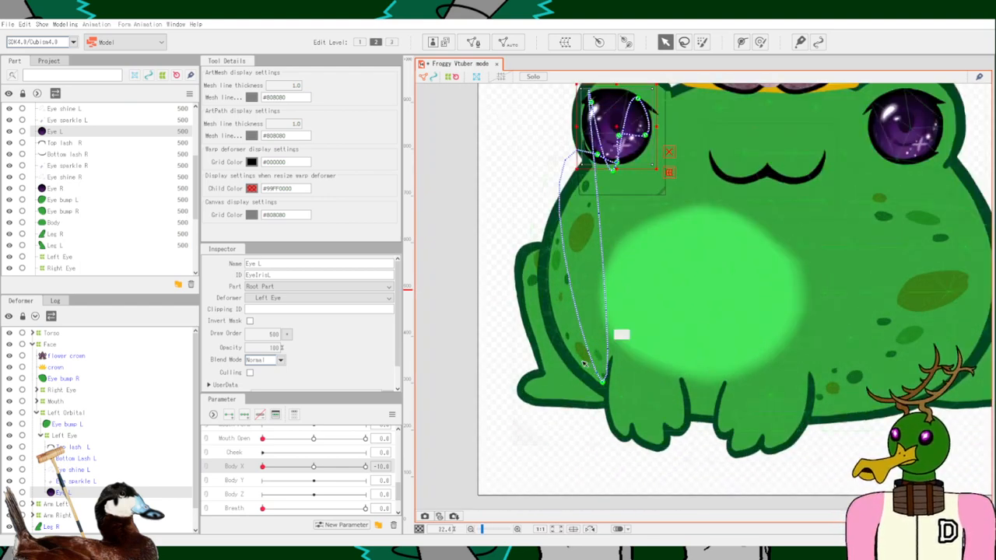
scroll(584, 363, down, 2)
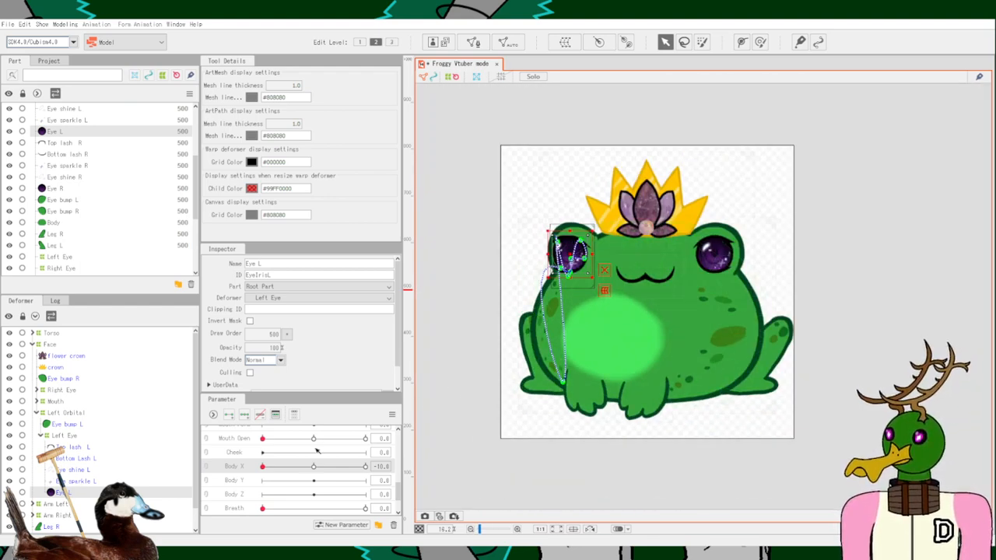
Sweep Body X away from -10, and test the EyeL Open parameter with Eye L selected, ending at 1.0.
drag(250, 488, 322, 489)
click(71, 485)
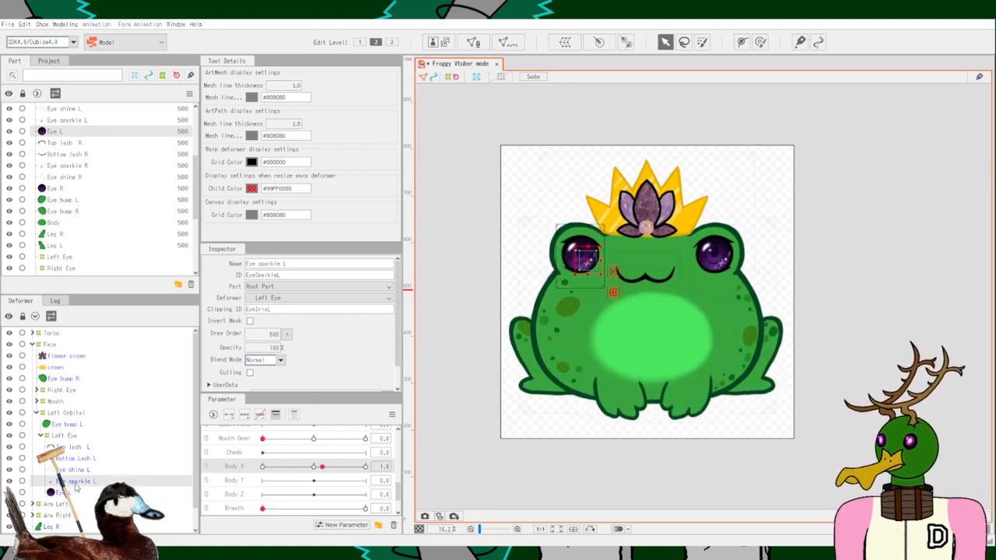
click(62, 493)
scroll(239, 474, down, 5)
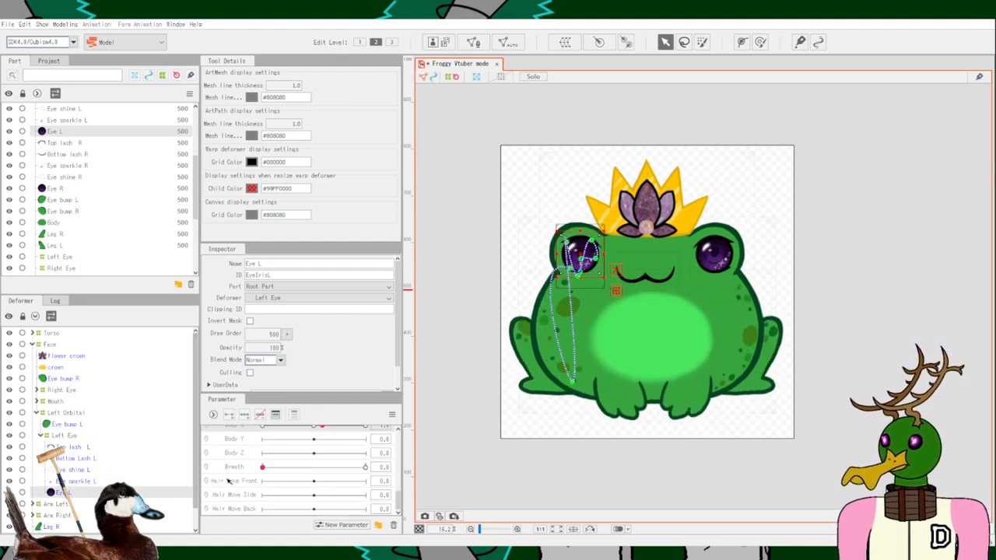
scroll(239, 475, up, 5)
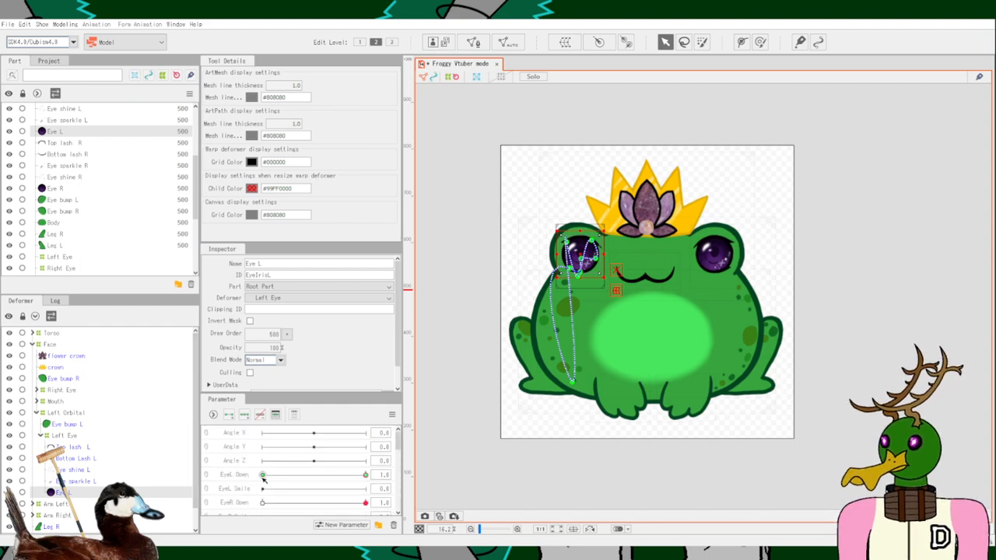
drag(263, 477, 377, 472)
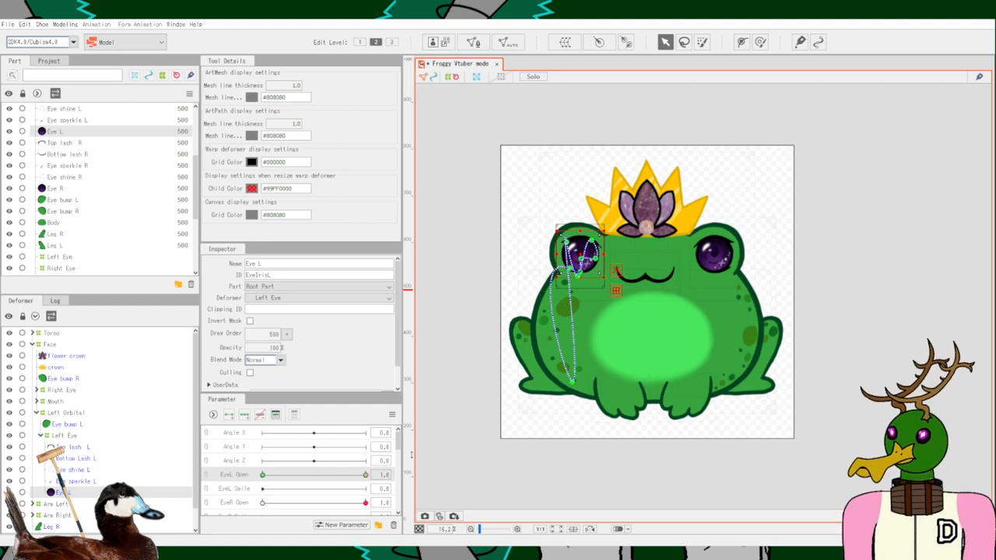
scroll(572, 267, up, 3)
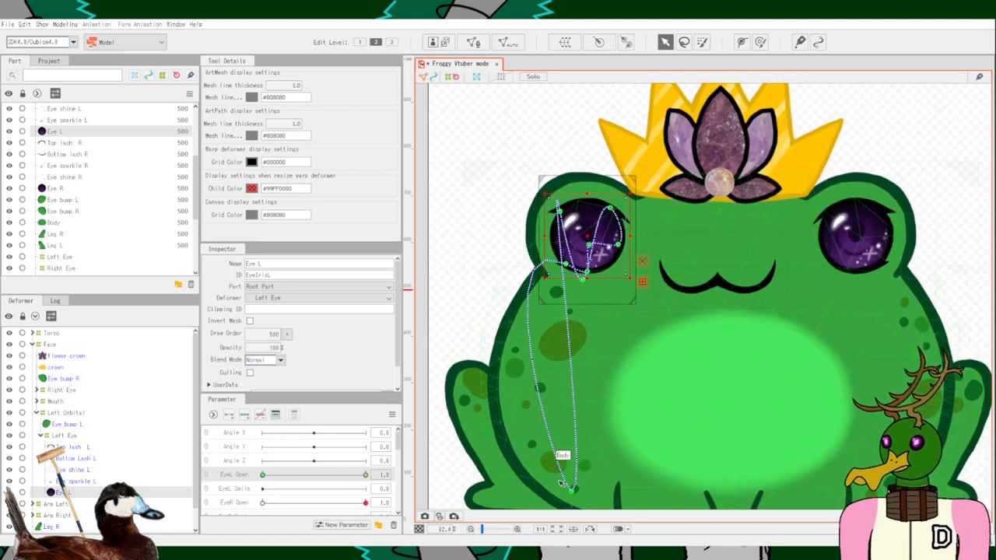
drag(365, 475, 424, 458)
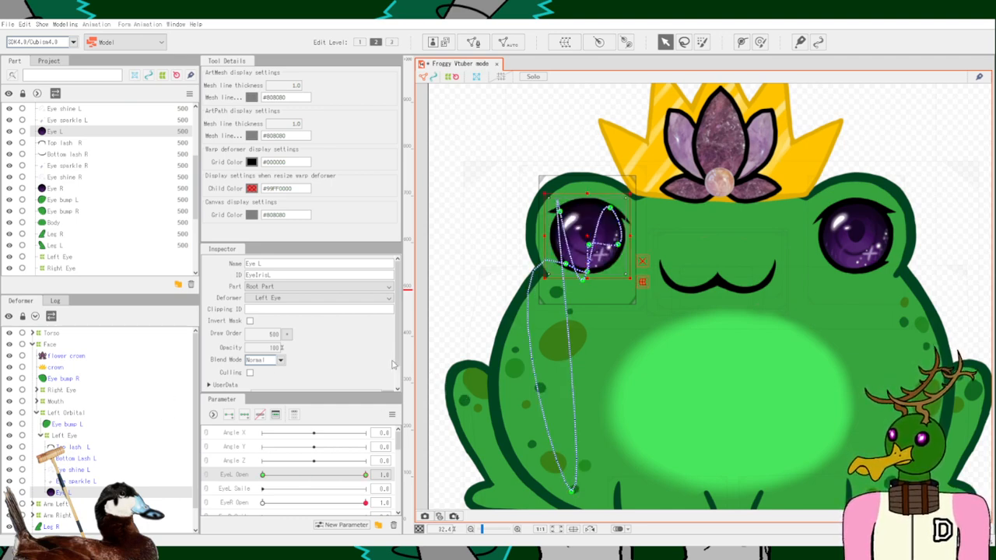
Select the Left Orbital deformer and sweep Body X back to -10 to review the eye's shift.
click(74, 435)
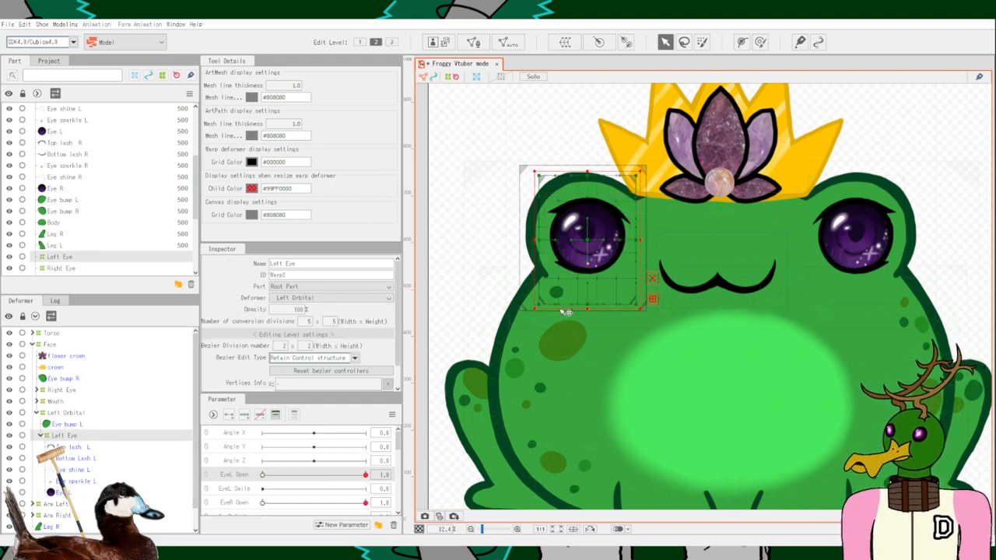
click(61, 413)
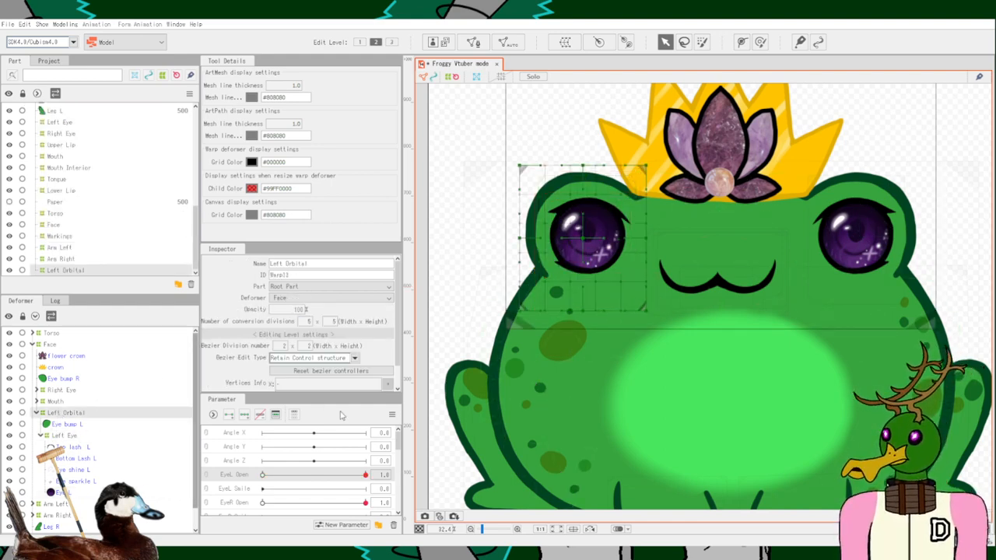
scroll(234, 487, down, 4)
scroll(233, 487, down, 2)
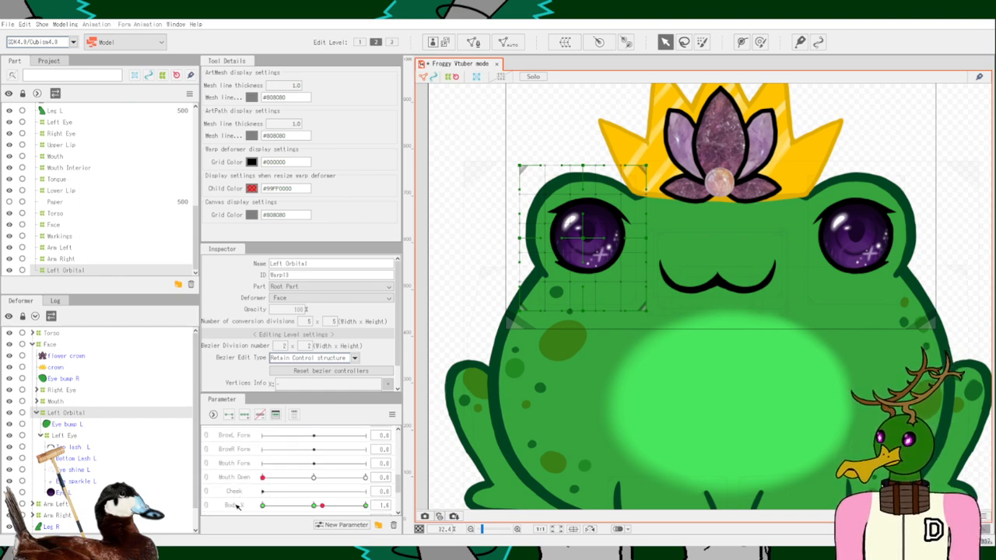
click(242, 479)
drag(330, 513, 204, 518)
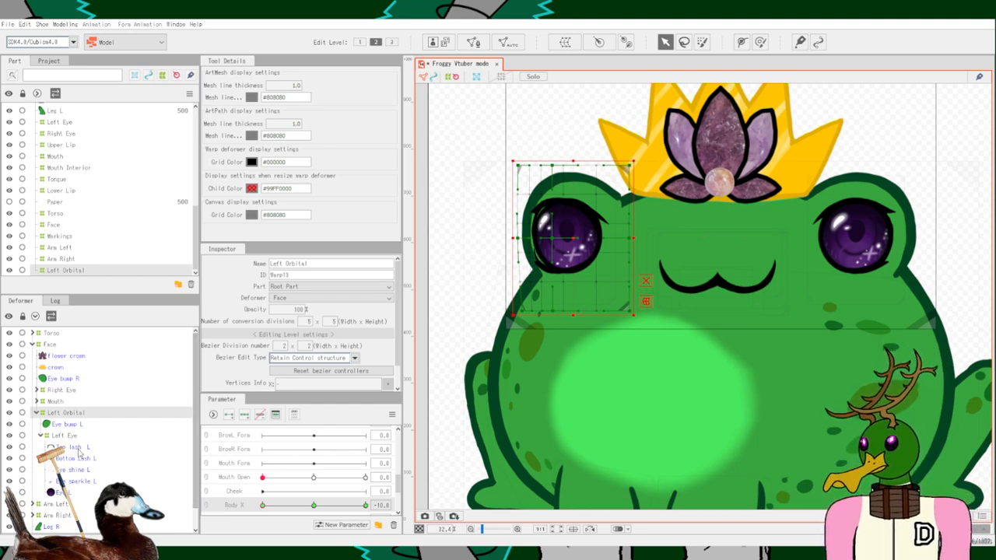
Check the parameter keys of Bottom Lash L and the Left Eye deformer, and inspect the left eye with nothing selected at Body X -10.
click(76, 459)
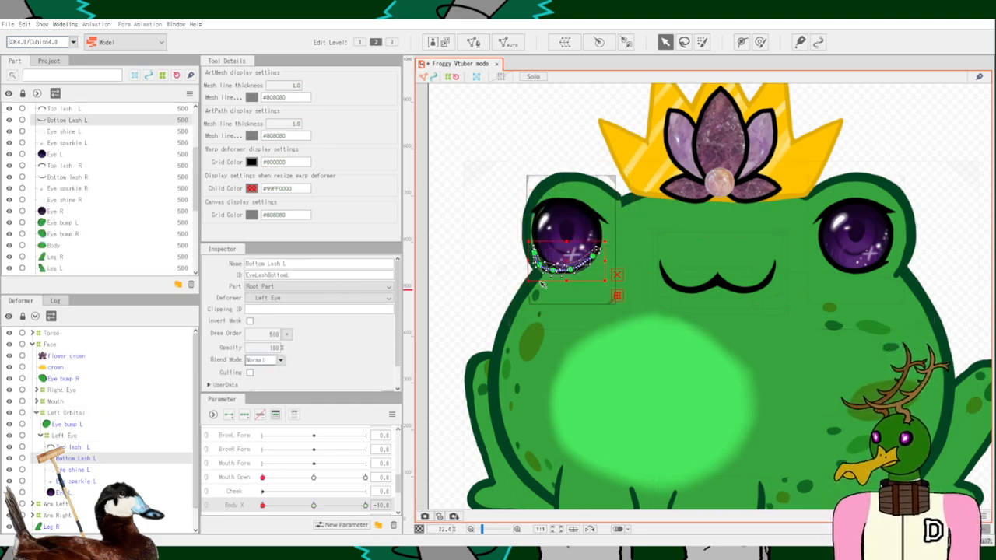
scroll(354, 481, down, 4)
scroll(360, 481, up, 5)
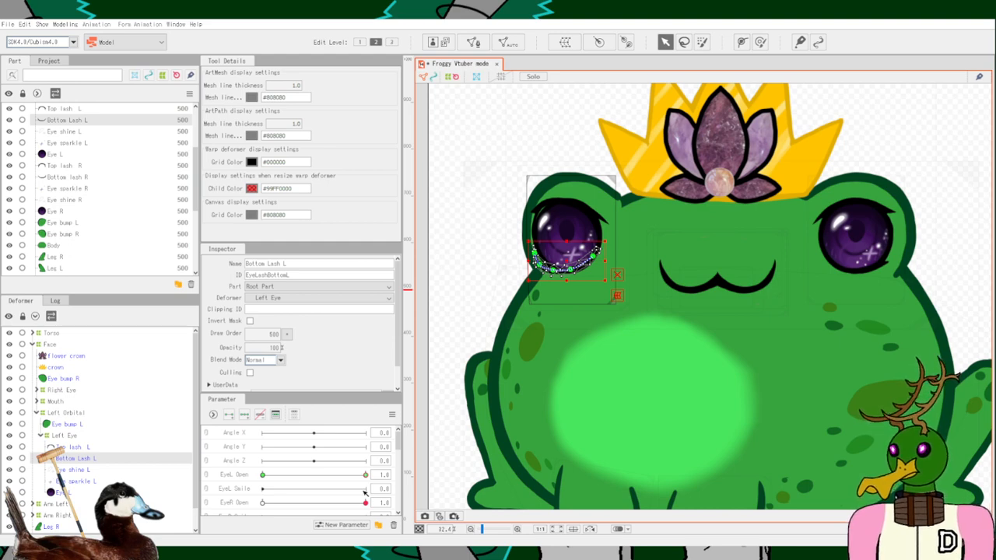
click(64, 435)
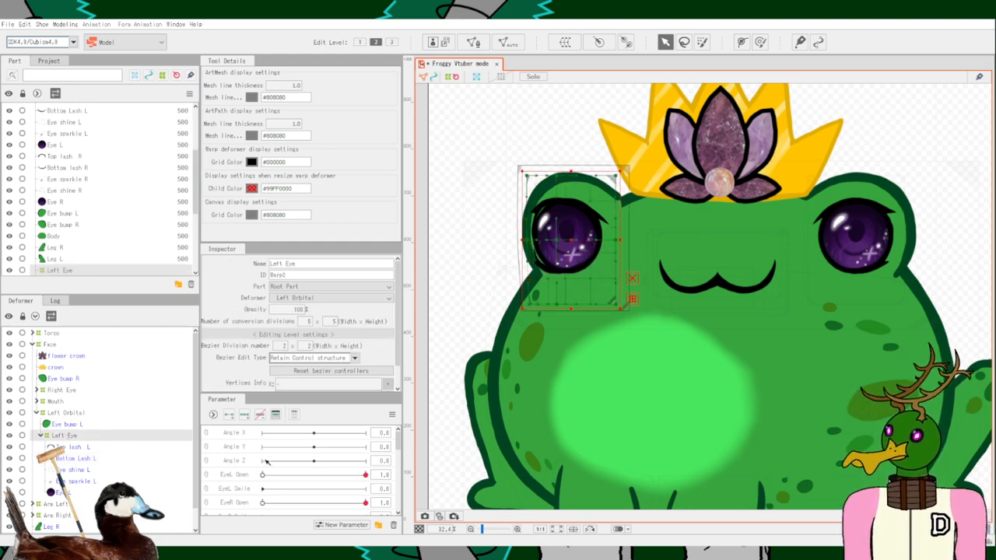
scroll(265, 461, down, 3)
scroll(606, 382, down, 4)
scroll(611, 391, up, 2)
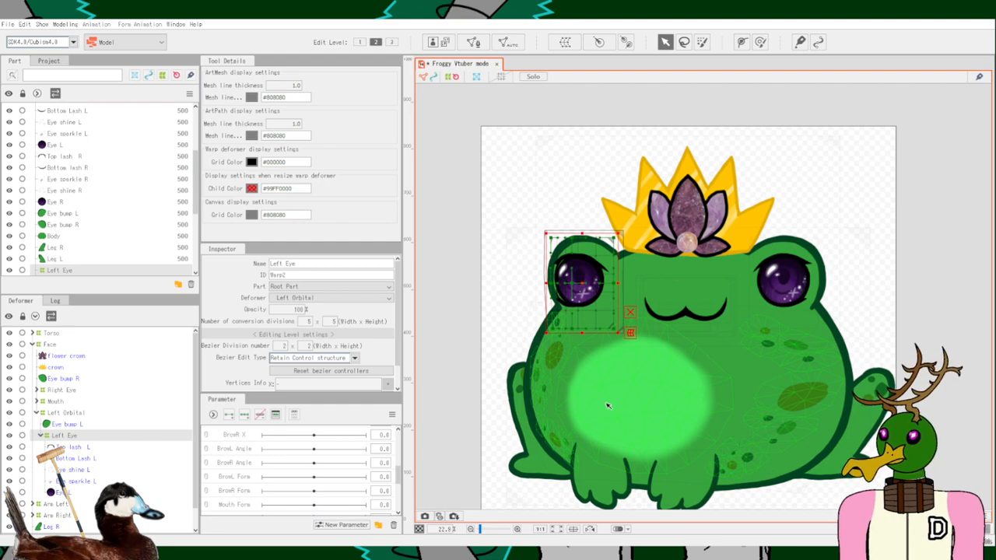
scroll(538, 294, up, 3)
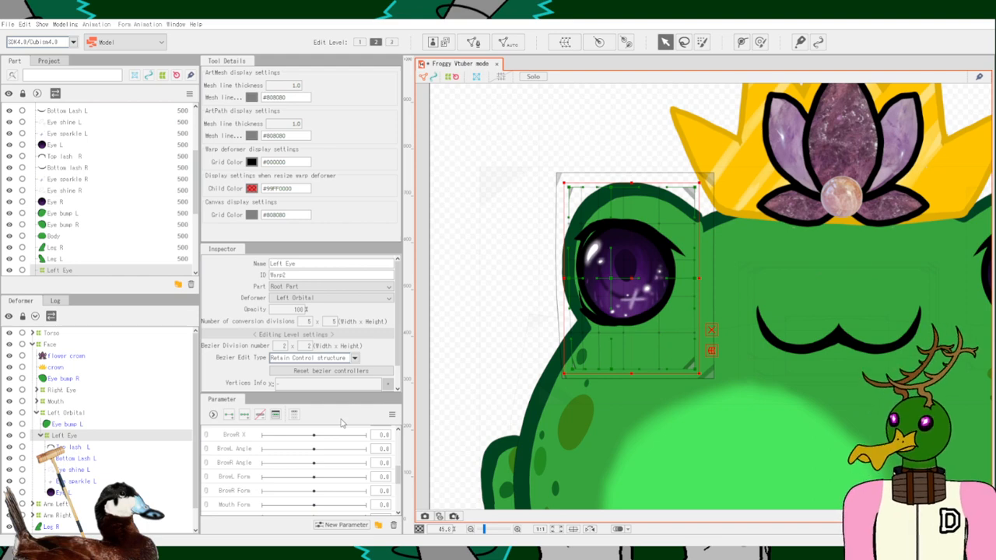
scroll(575, 381, down, 5)
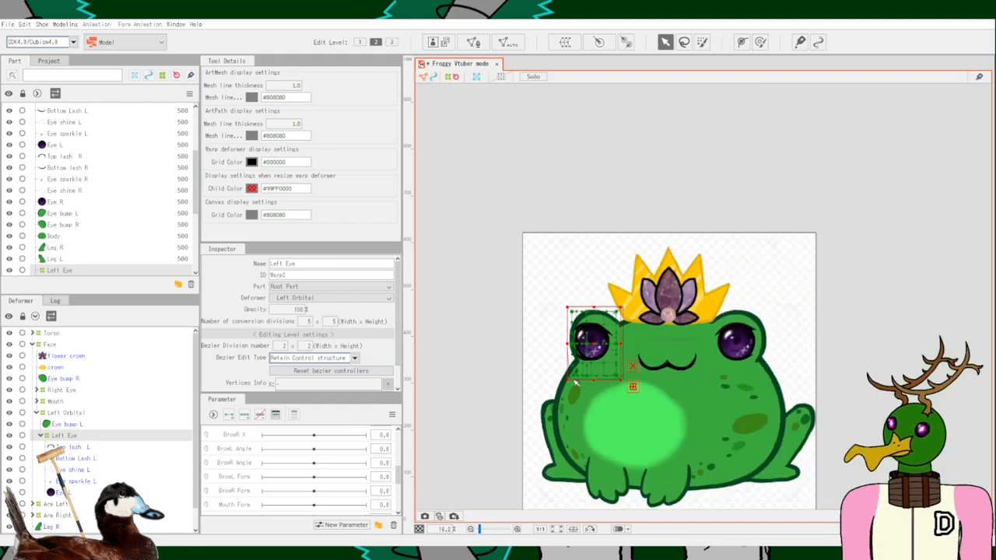
click(509, 371)
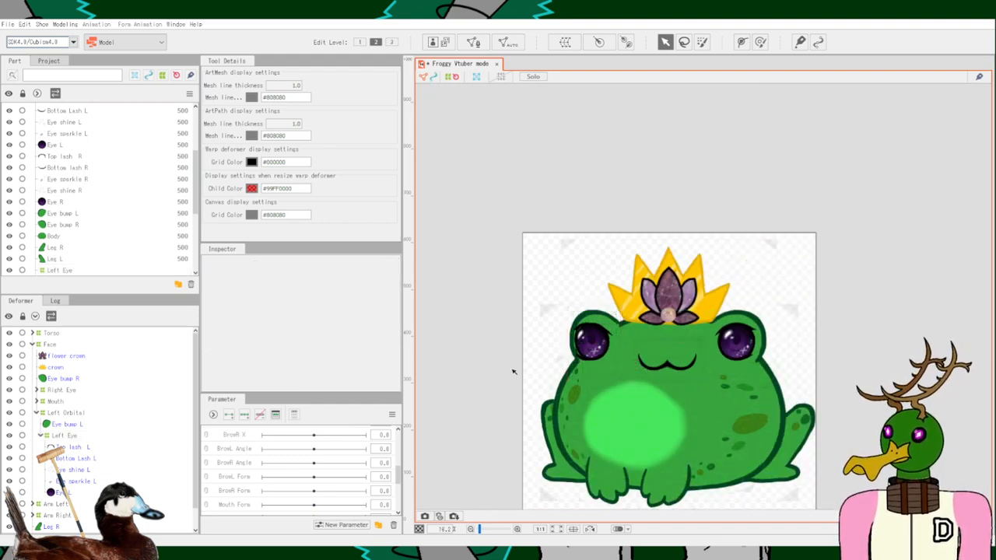
scroll(854, 374, down, 2)
scroll(699, 292, up, 5)
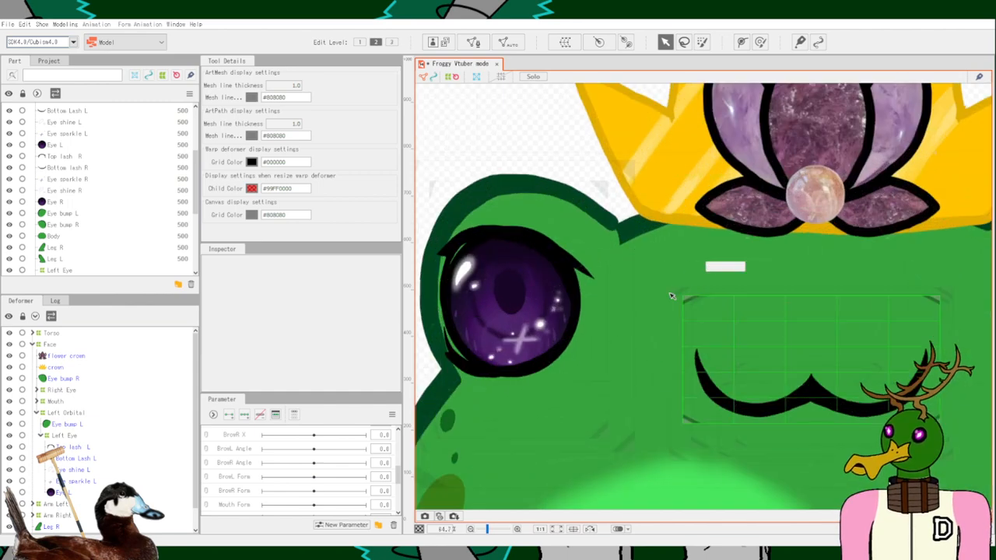
Select the Top lash L art mesh and test its EyeL Open parameter, ending at 1.0.
scroll(551, 302, up, 1)
scroll(617, 288, down, 2)
drag(491, 179, 569, 170)
scroll(605, 215, up, 2)
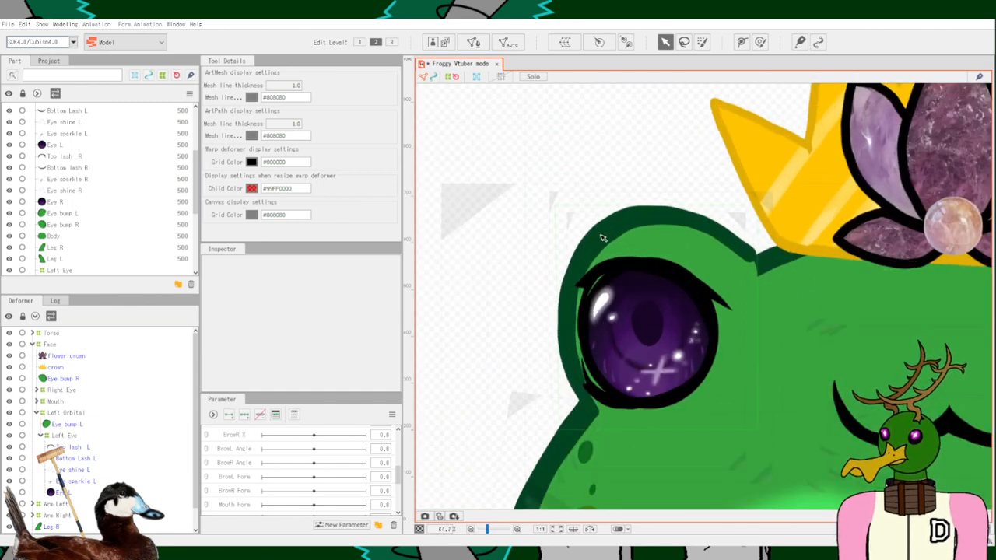
click(77, 448)
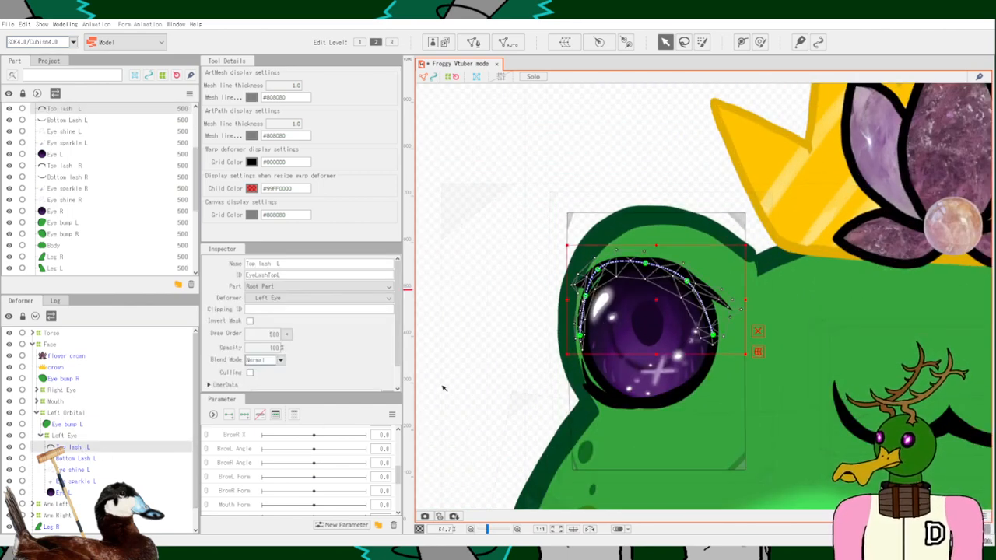
scroll(248, 480, up, 3)
scroll(248, 480, up, 3)
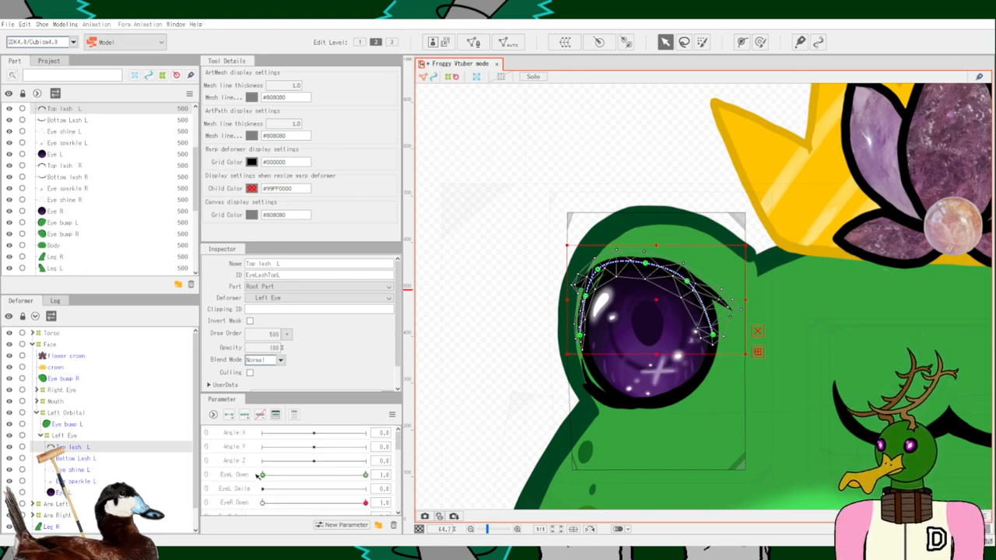
drag(365, 475, 434, 485)
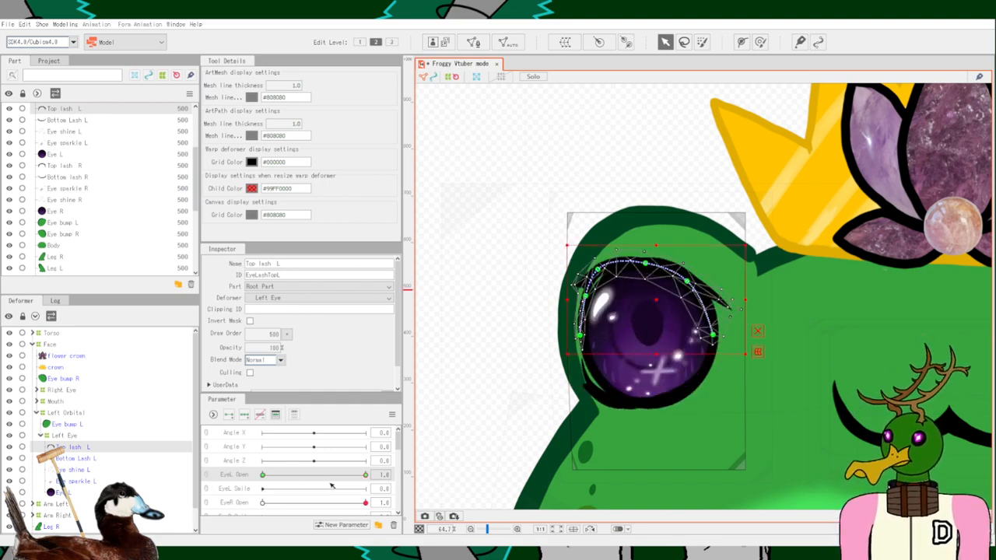
Check the remaining parameters for keys on Top lash L, and shift Body X slightly away from -10.
scroll(244, 489, down, 3)
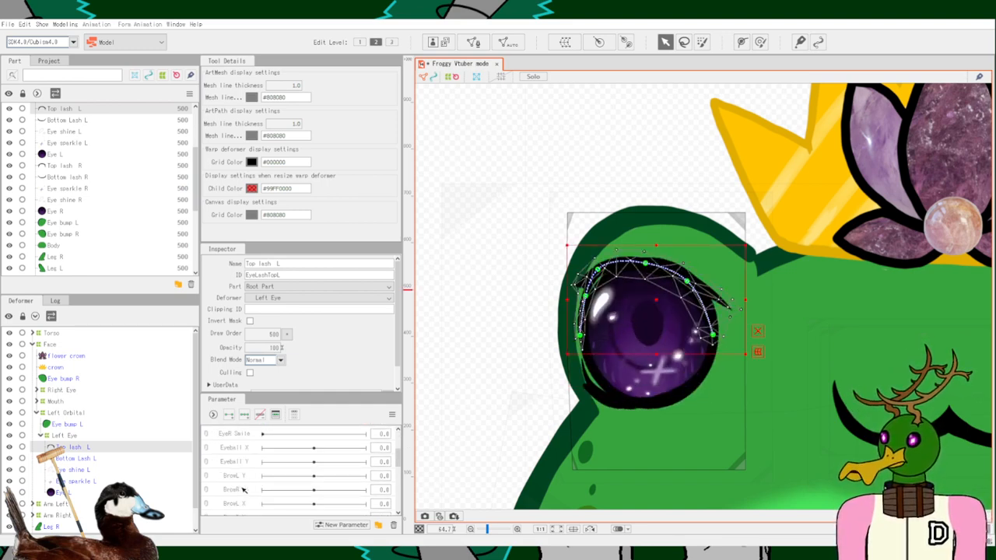
scroll(243, 489, down, 4)
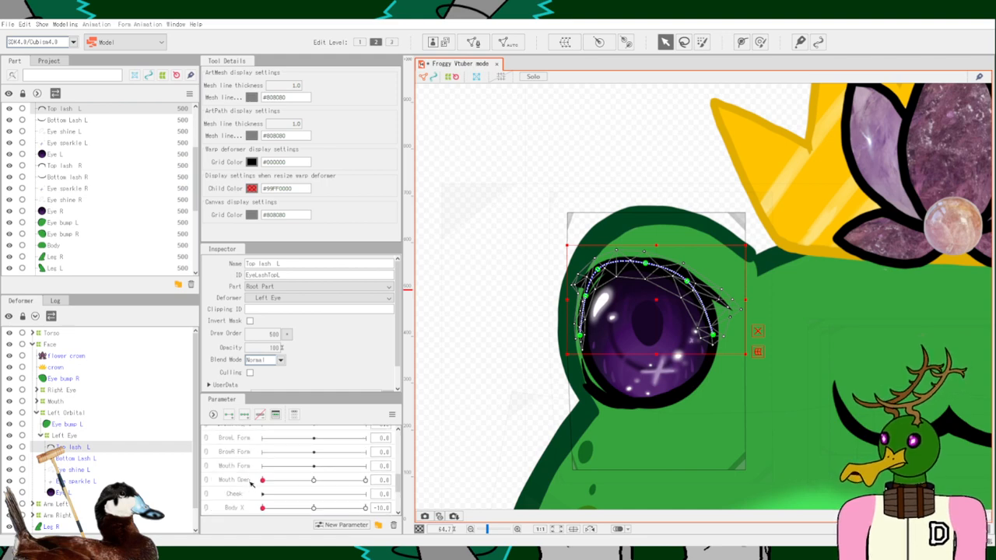
scroll(250, 482, up, 7)
scroll(249, 480, down, 4)
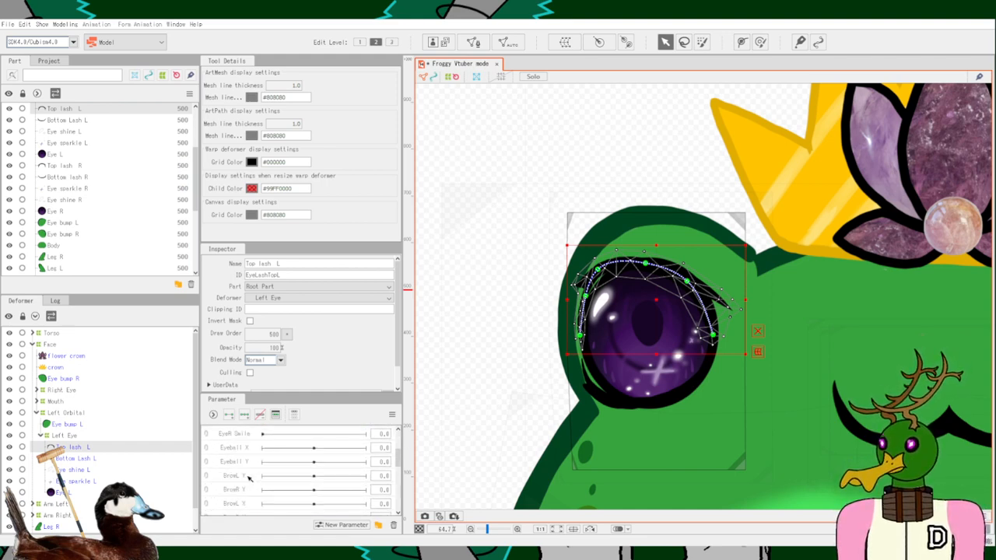
scroll(256, 476, up, 4)
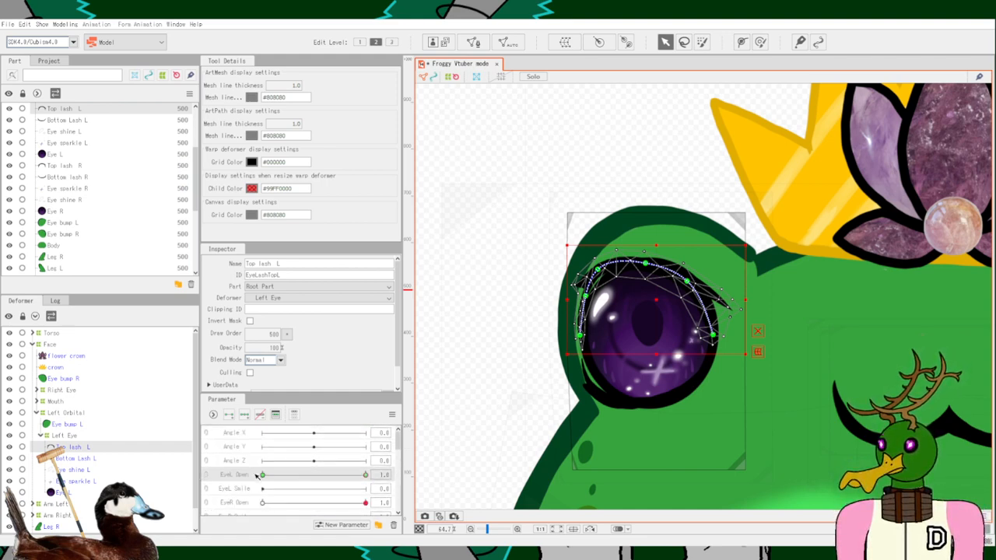
scroll(243, 463, down, 3)
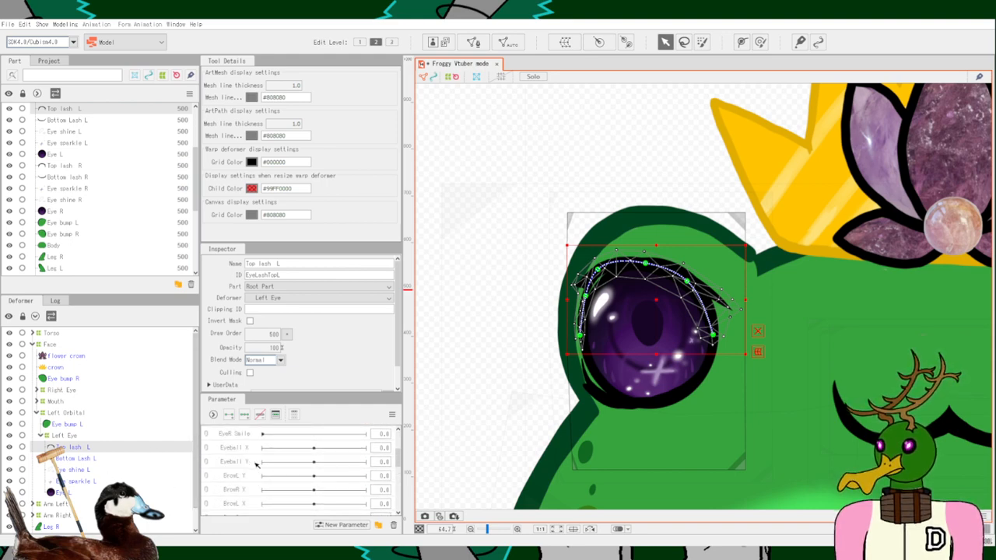
scroll(257, 464, down, 5)
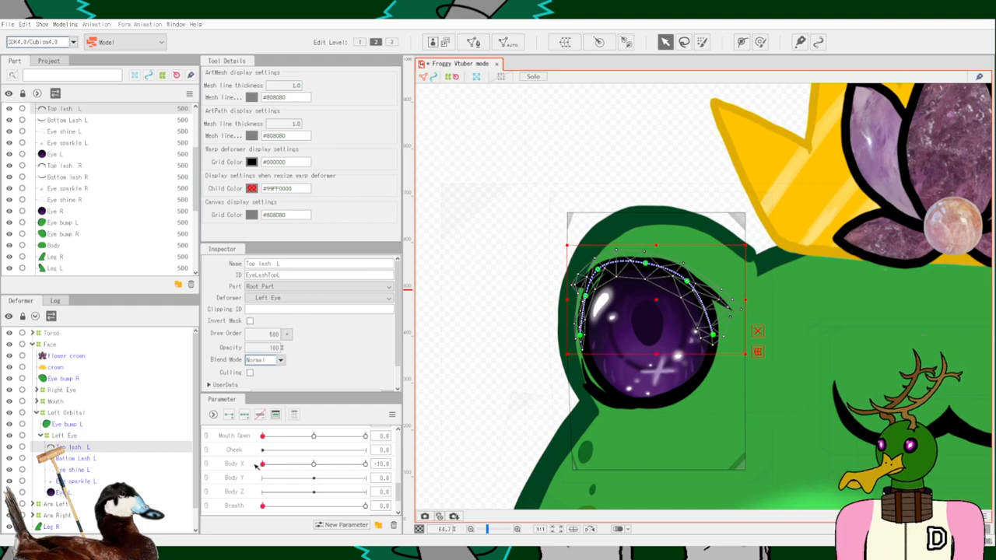
mouse_move(257, 463)
mouse_down()
mouse_move(403, 470)
mouse_move(185, 473)
mouse_move(365, 471)
mouse_move(268, 467)
mouse_up()
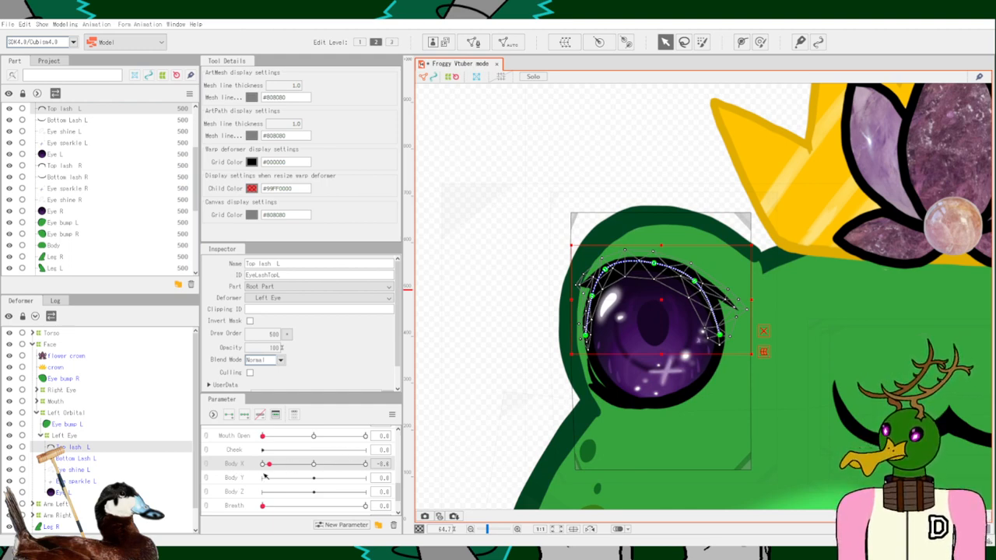
right_click(237, 467)
click(269, 470)
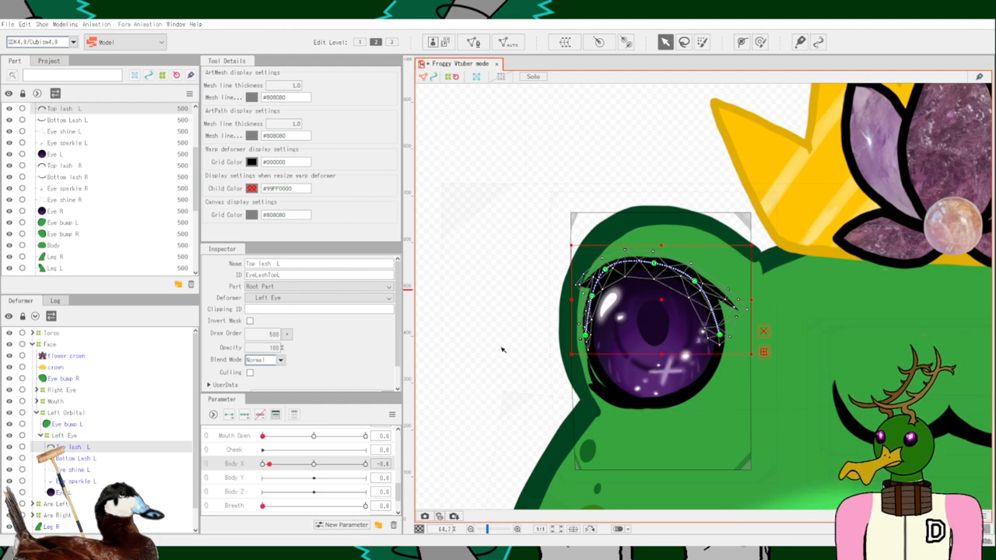
scroll(397, 431, up, 5)
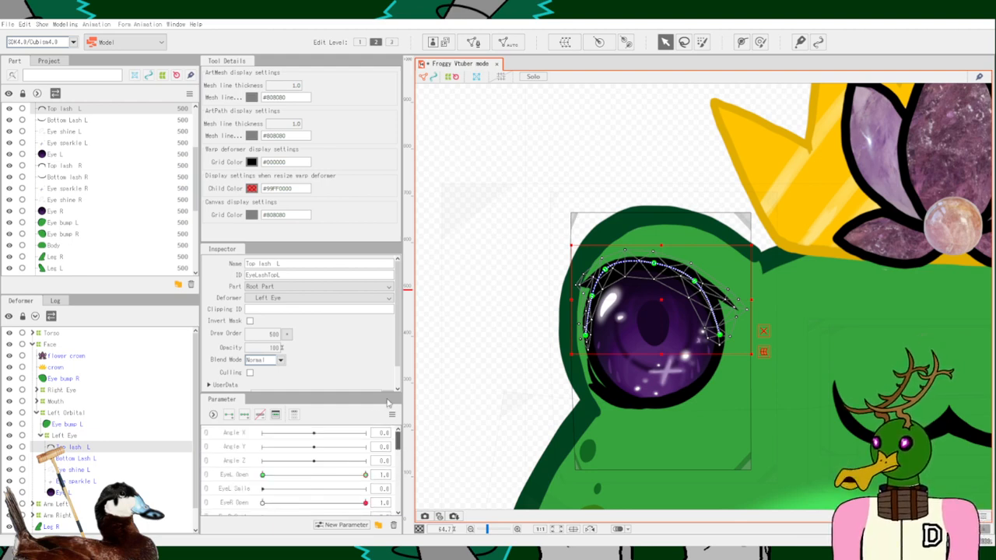
right_click(234, 433)
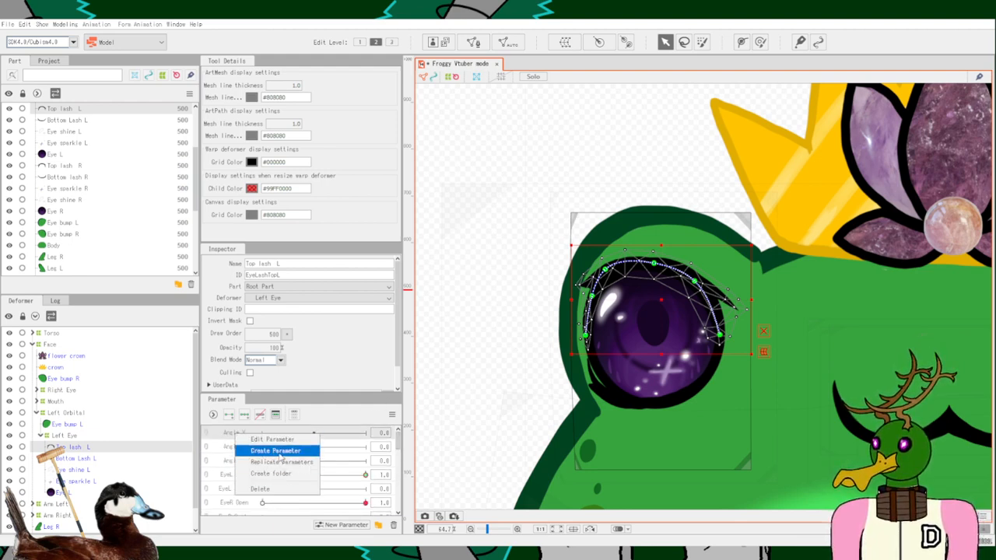
key(Escape)
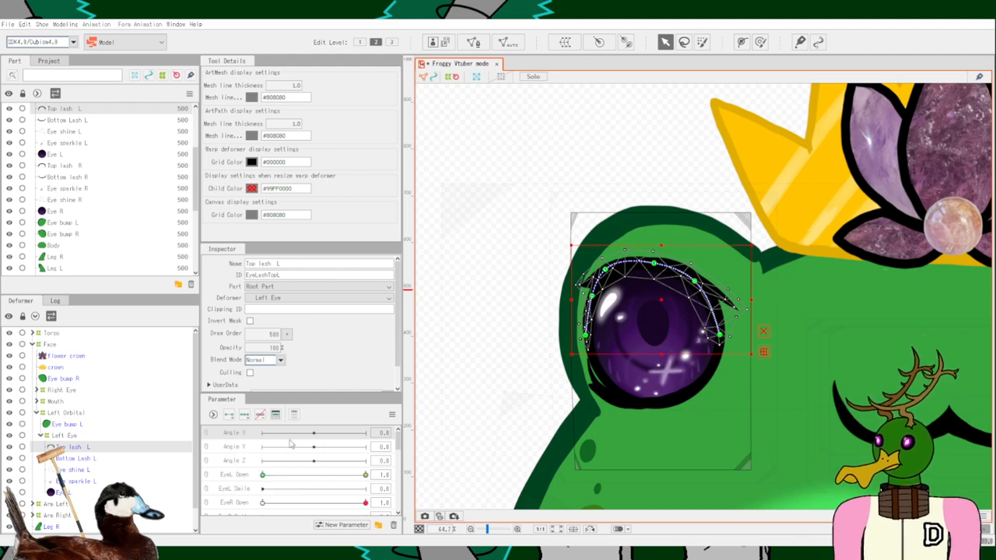
Rename the original Angle X parameter as Angle Xx to free up its name.
scroll(504, 342, down, 6)
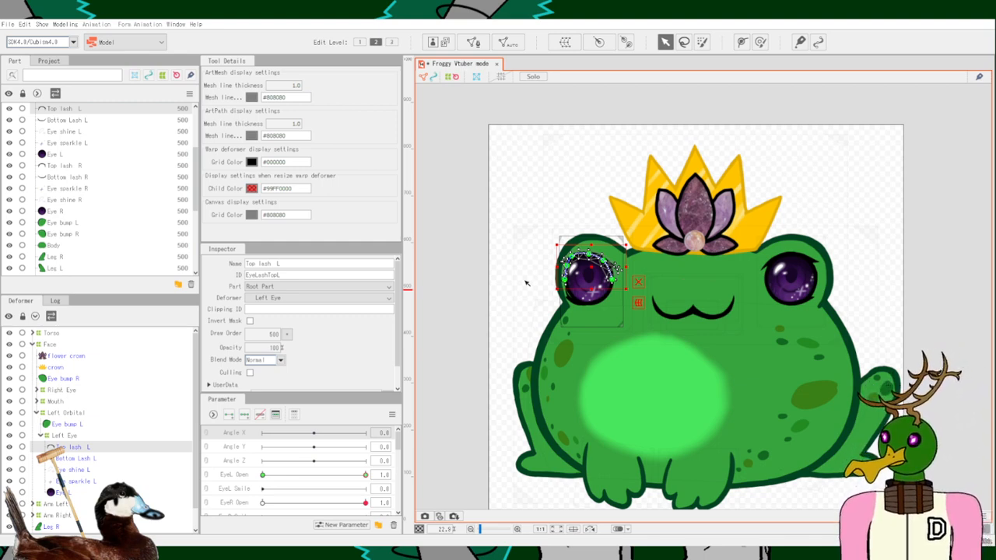
scroll(249, 462, down, 4)
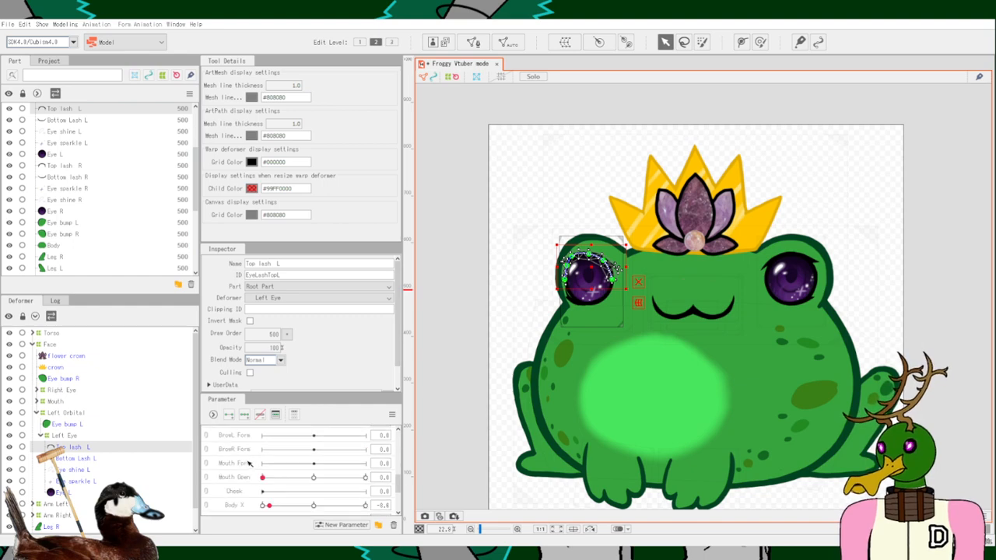
scroll(249, 465, up, 4)
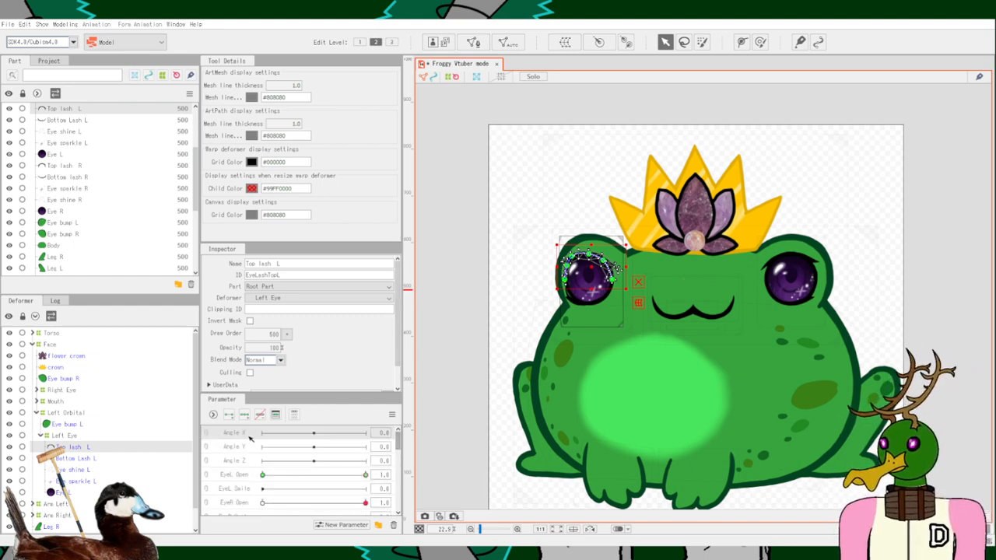
right_click(249, 435)
click(346, 403)
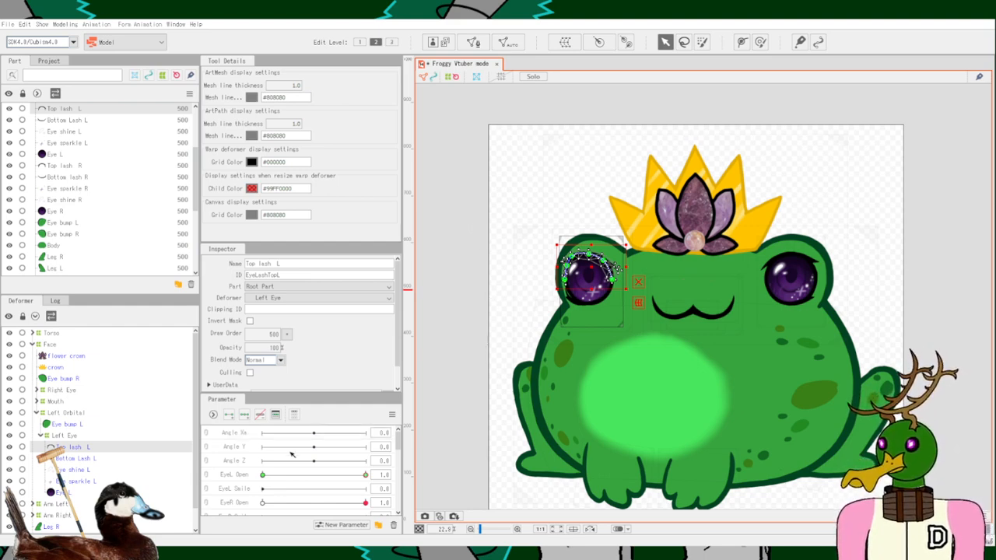
Rename the keyed Body X parameter as Angle X.
scroll(292, 455, down, 3)
scroll(291, 455, up, 4)
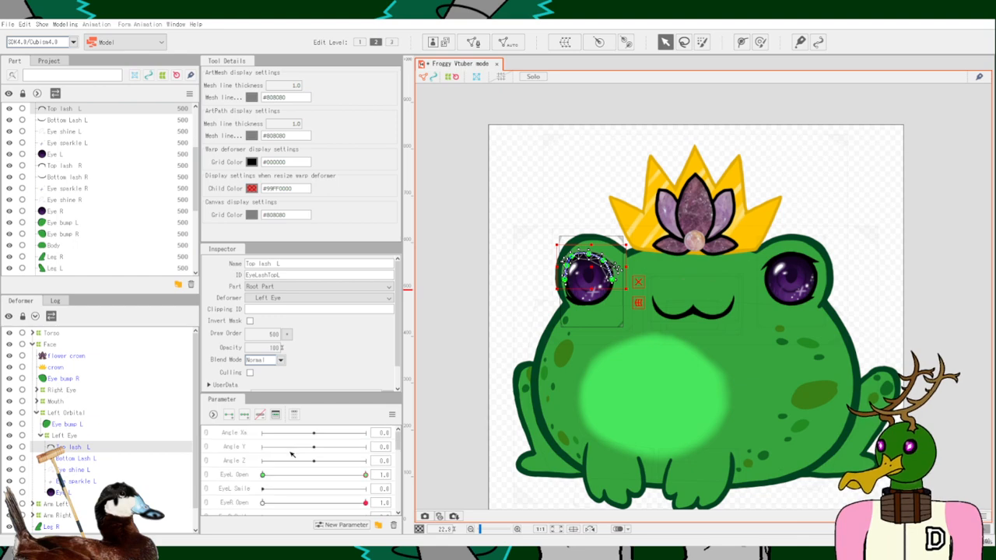
scroll(292, 454, down, 4)
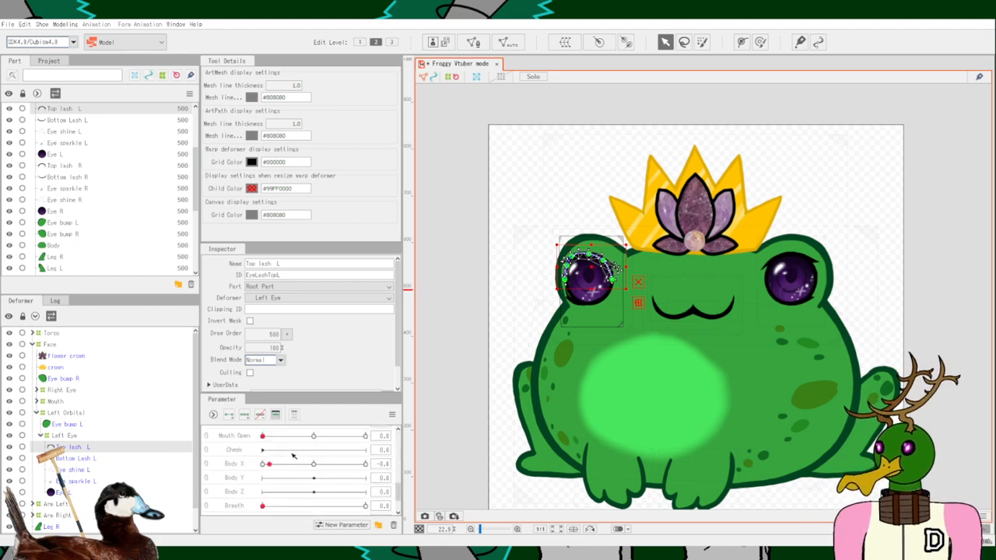
right_click(239, 464)
click(271, 464)
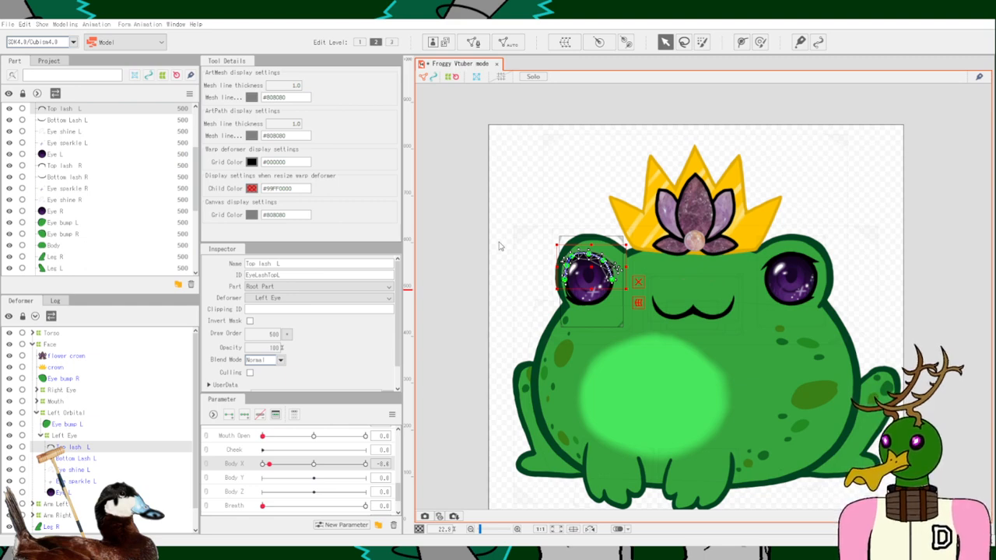
key(ctrl+z)
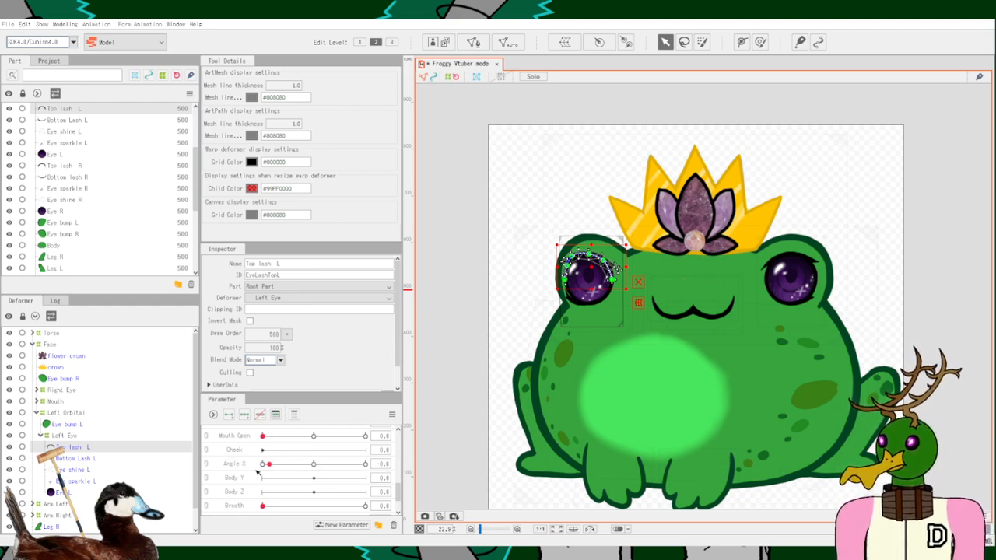
Move the keyed Angle X parameter up the parameter list from below Cheek to among the brow parameters.
scroll(253, 472, up, 3)
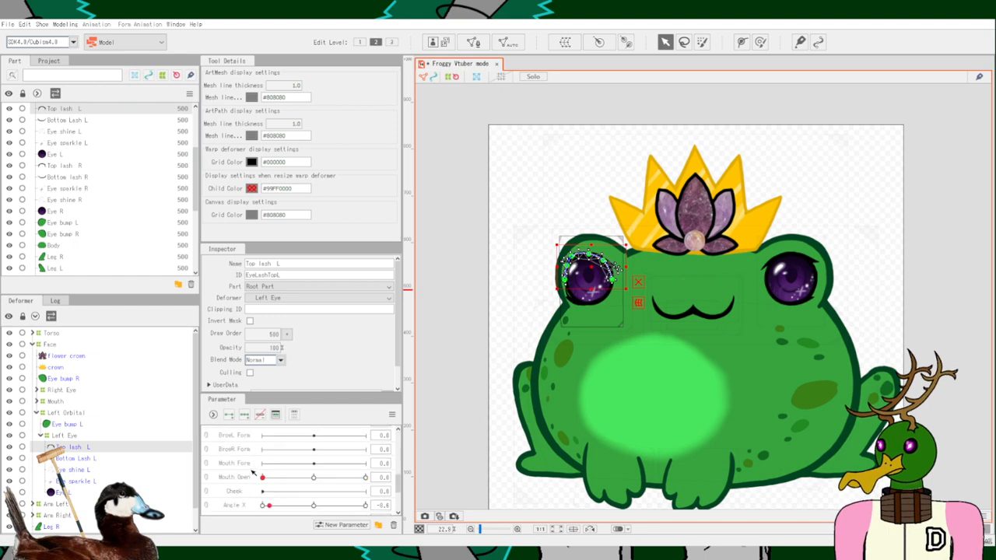
scroll(241, 506, up, 1)
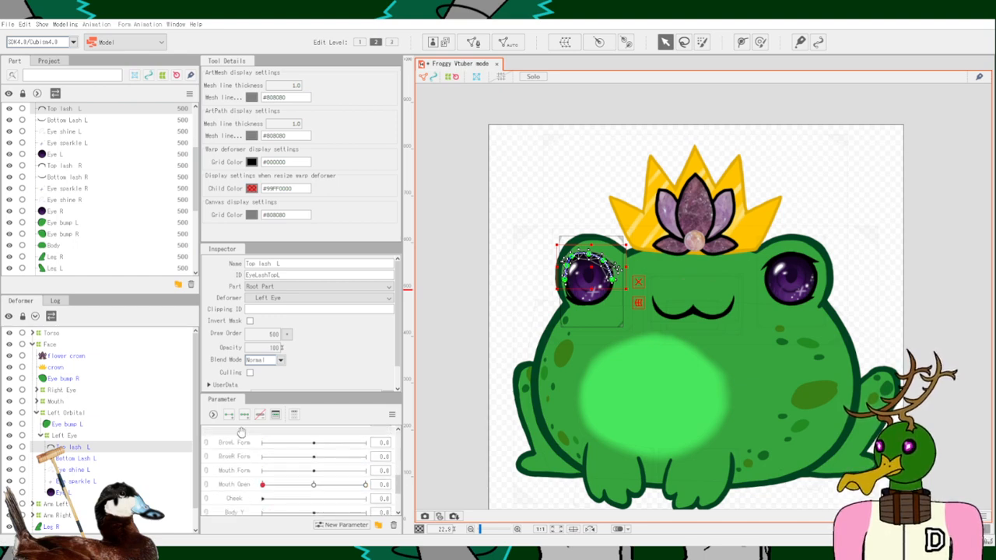
scroll(254, 474, up, 2)
scroll(246, 504, up, 2)
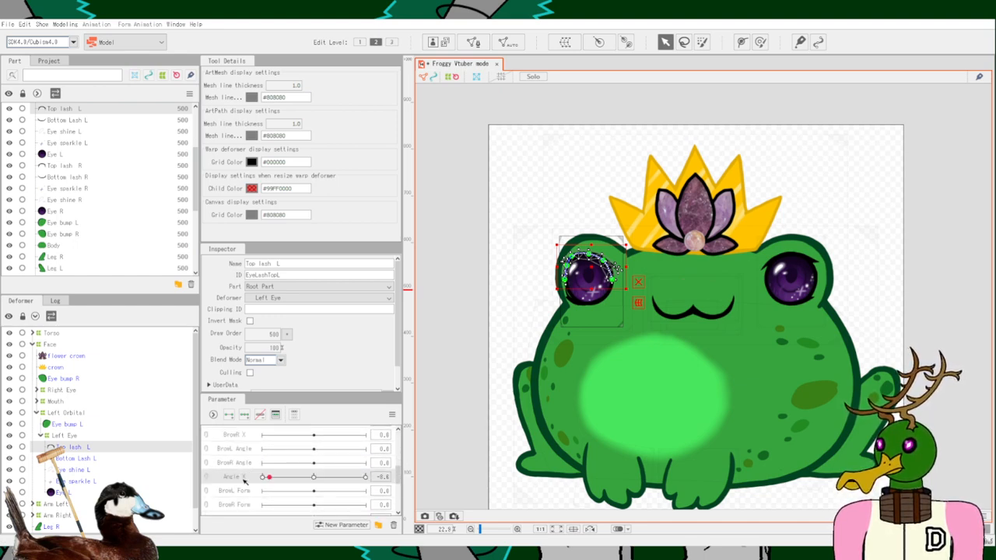
scroll(246, 481, up, 5)
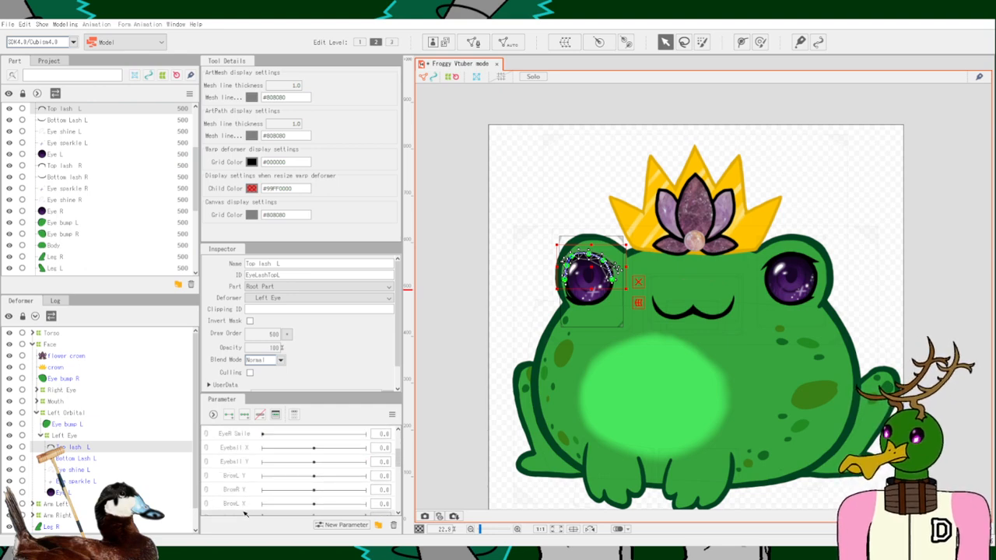
scroll(246, 498, up, 3)
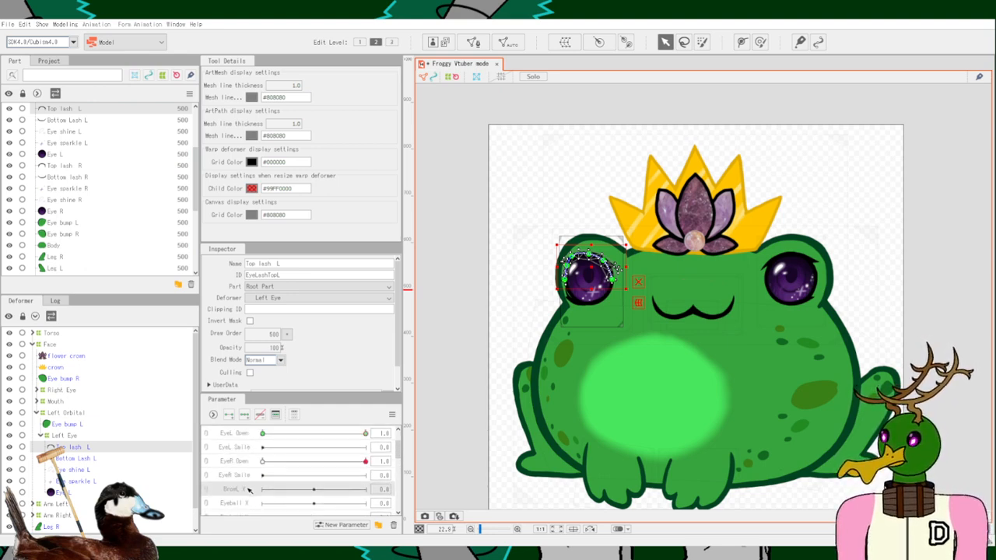
scroll(249, 488, down, 1)
scroll(246, 490, down, 2)
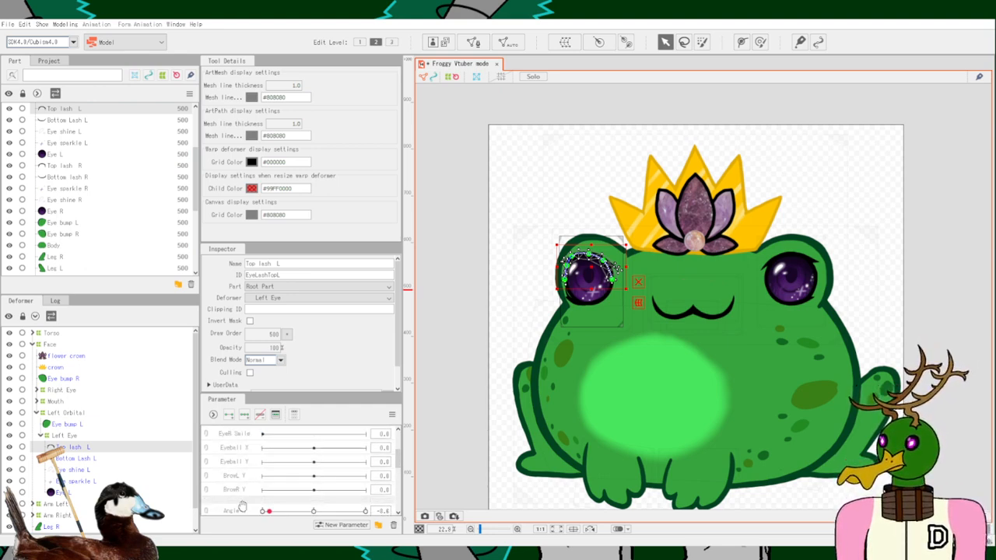
scroll(249, 498, down, 3)
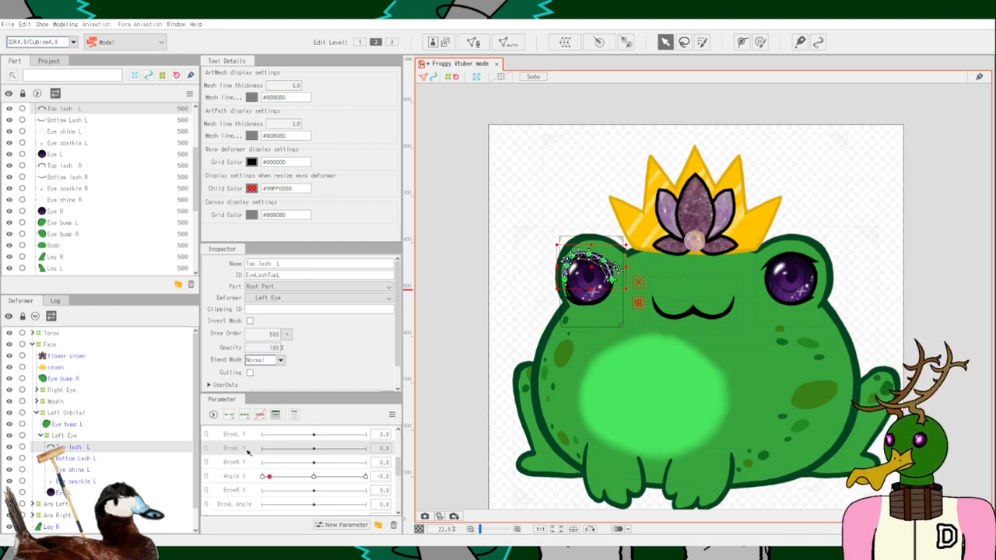
Move the keyed Angle X parameter out of the brow parameters up to directly below Angle Xx.
drag(247, 449, 246, 444)
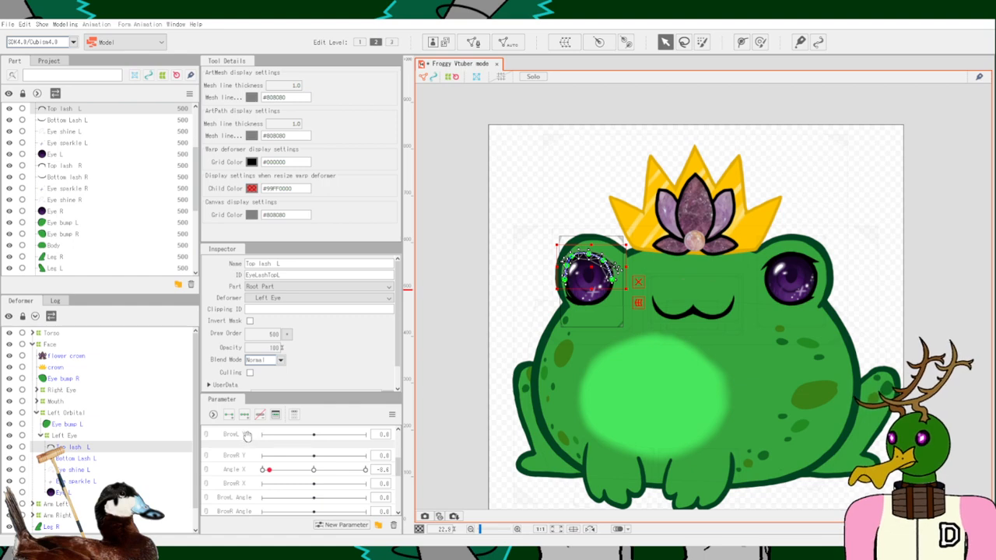
mouse_move(246, 436)
mouse_down()
mouse_move(259, 448)
mouse_move(245, 430)
mouse_move(247, 440)
mouse_up()
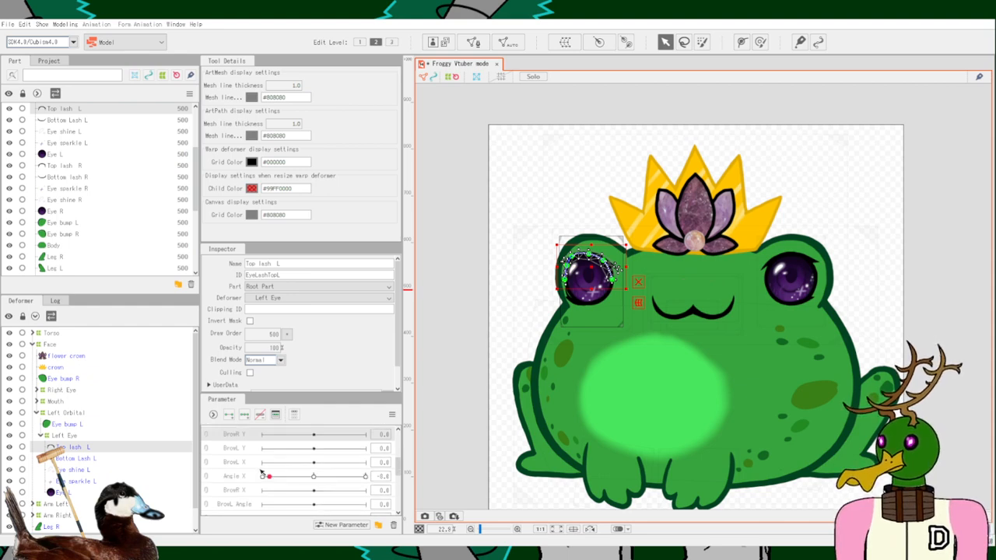
mouse_move(245, 446)
mouse_down()
mouse_move(241, 476)
mouse_move(243, 418)
mouse_move(245, 455)
mouse_move(245, 440)
mouse_up()
scroll(265, 464, down, 5)
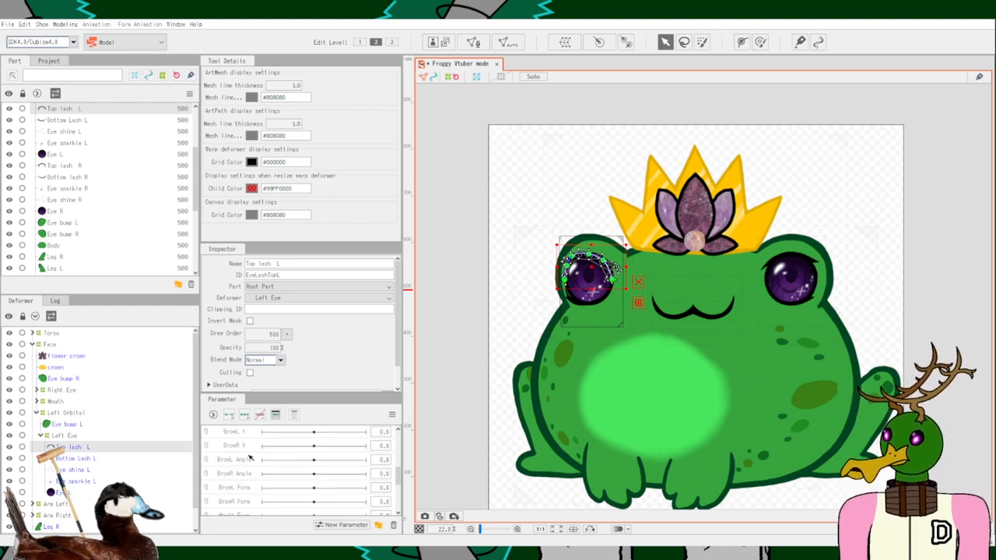
Reorder the brow position parameters below Eyeball Y as BrowL X, BrowL Y, BrowR X, BrowR Y.
scroll(257, 474, up, 1)
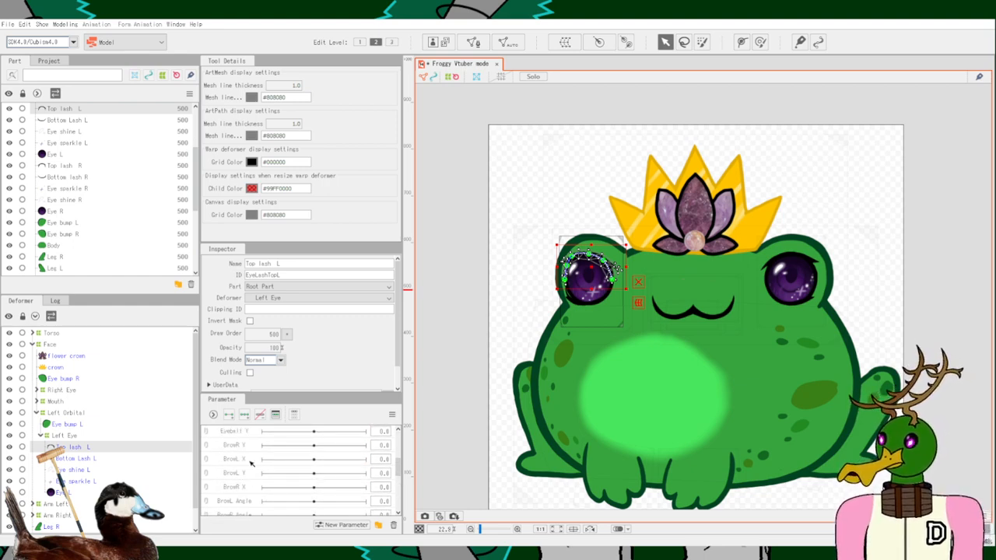
drag(238, 445, 257, 482)
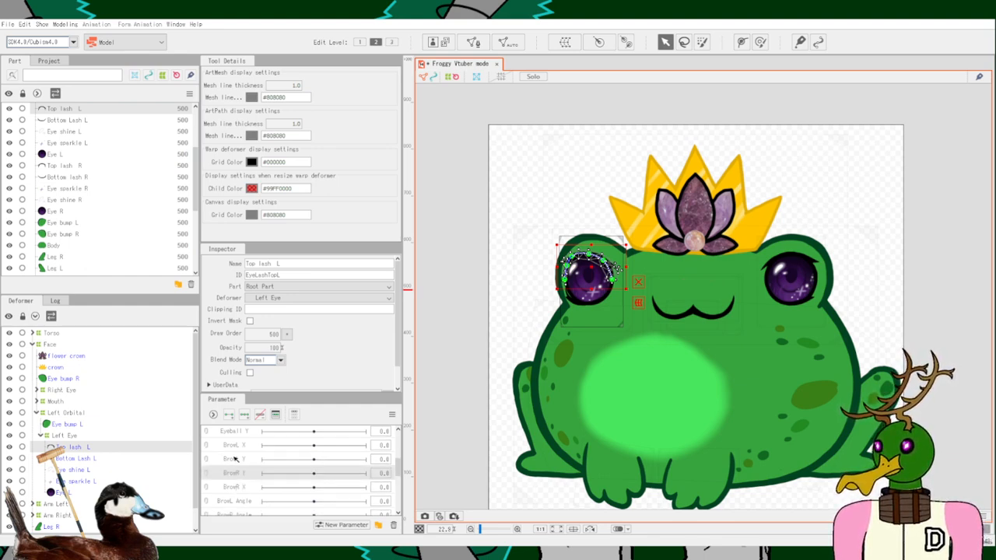
scroll(245, 458, up, 3)
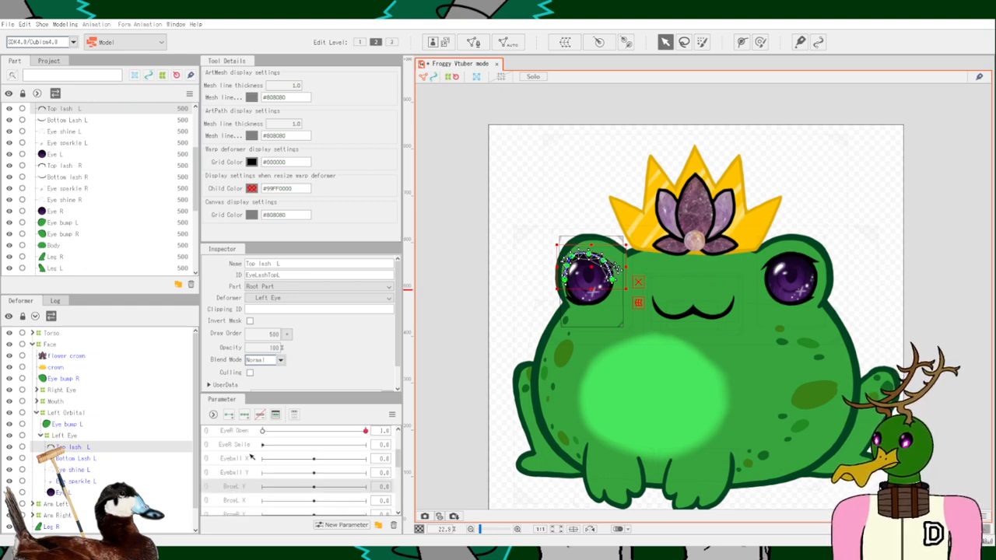
scroll(257, 464, down, 5)
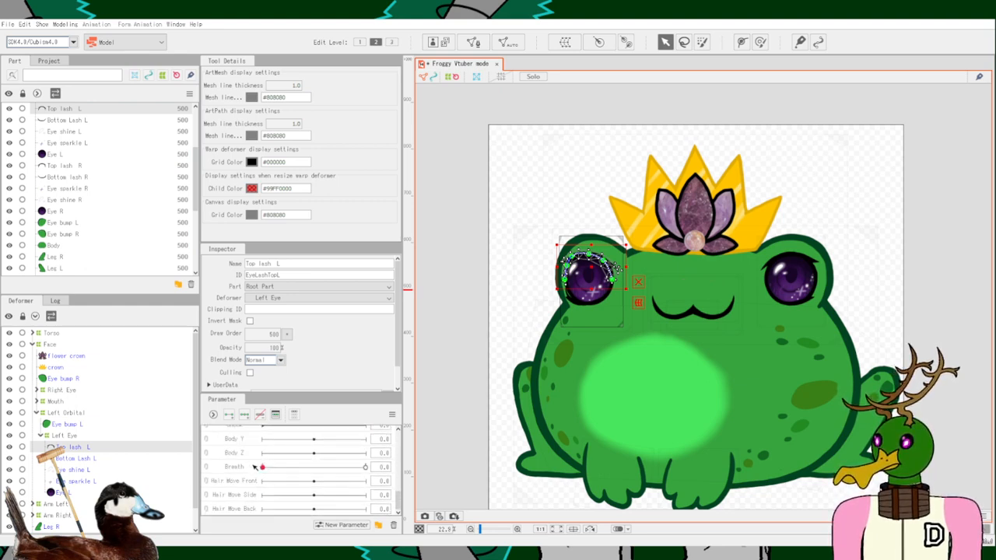
scroll(254, 470, up, 4)
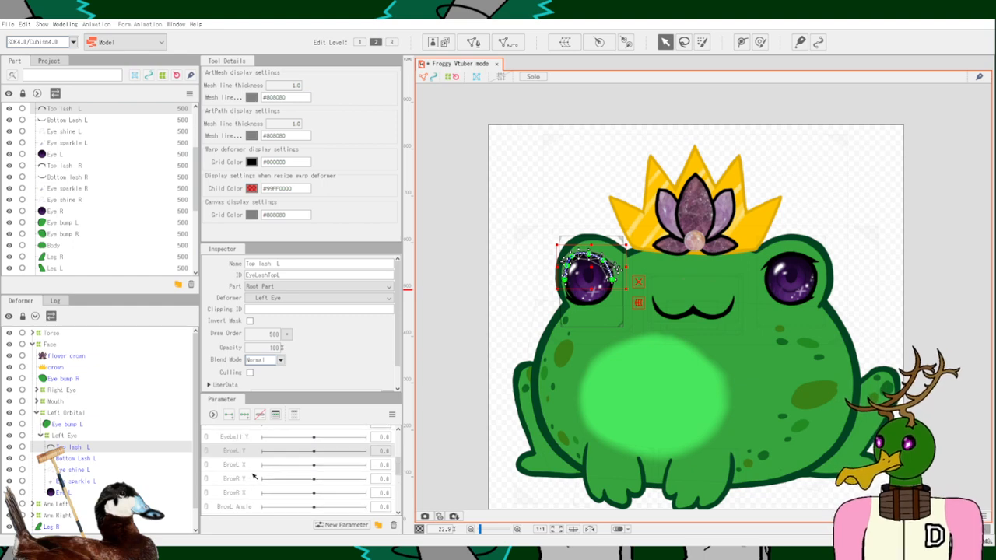
drag(238, 465, 235, 451)
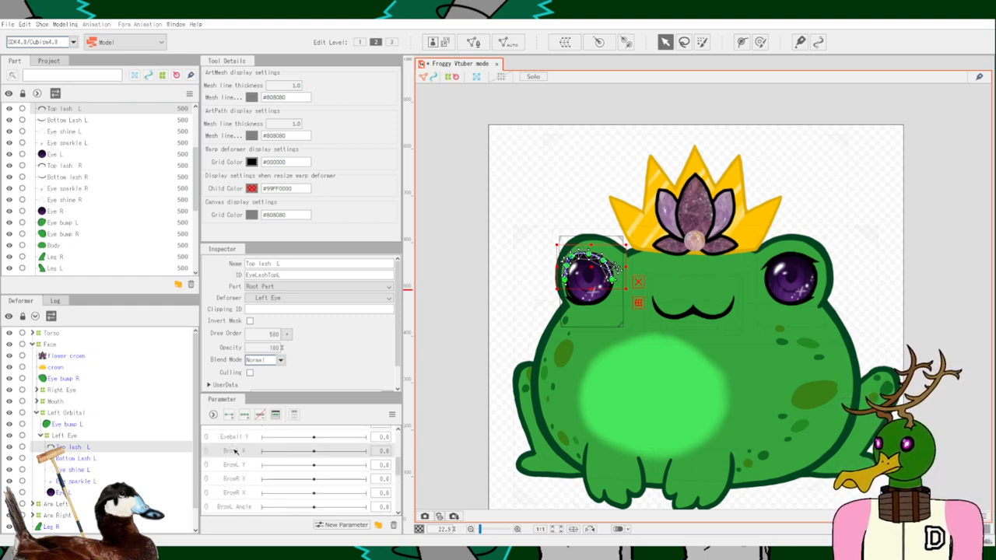
drag(237, 493, 238, 478)
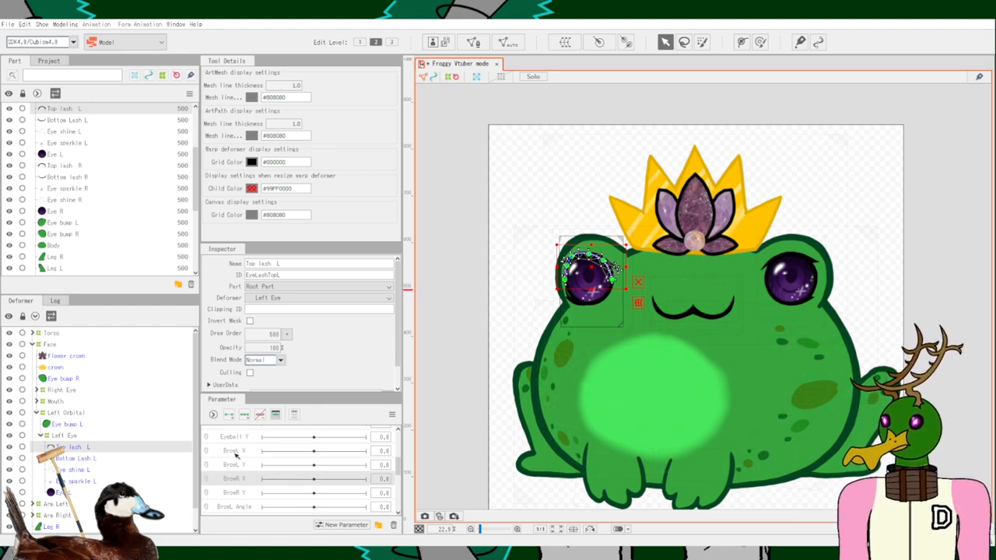
Rename the unkeyed Angle Xx parameter as Body X.
scroll(239, 478, up, 2)
scroll(239, 476, up, 2)
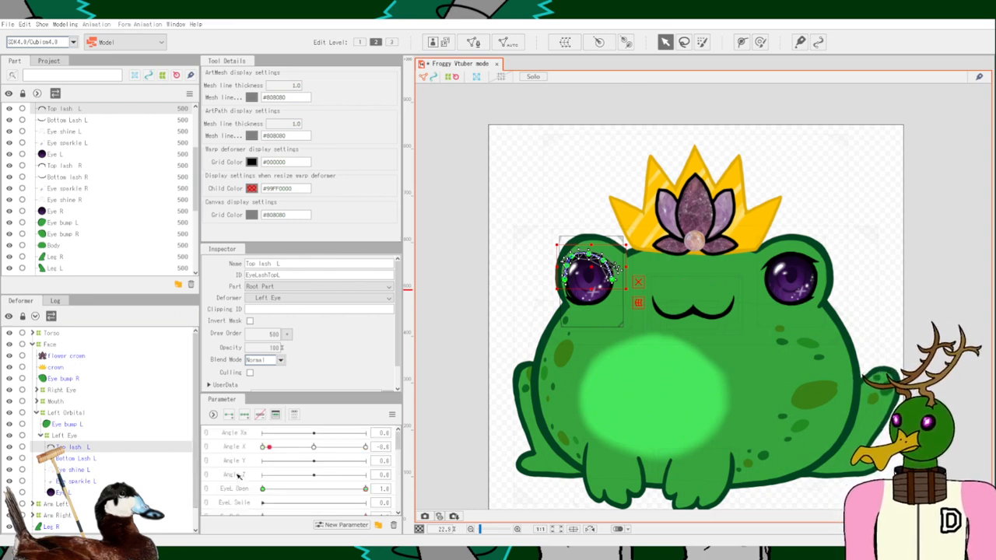
right_click(246, 433)
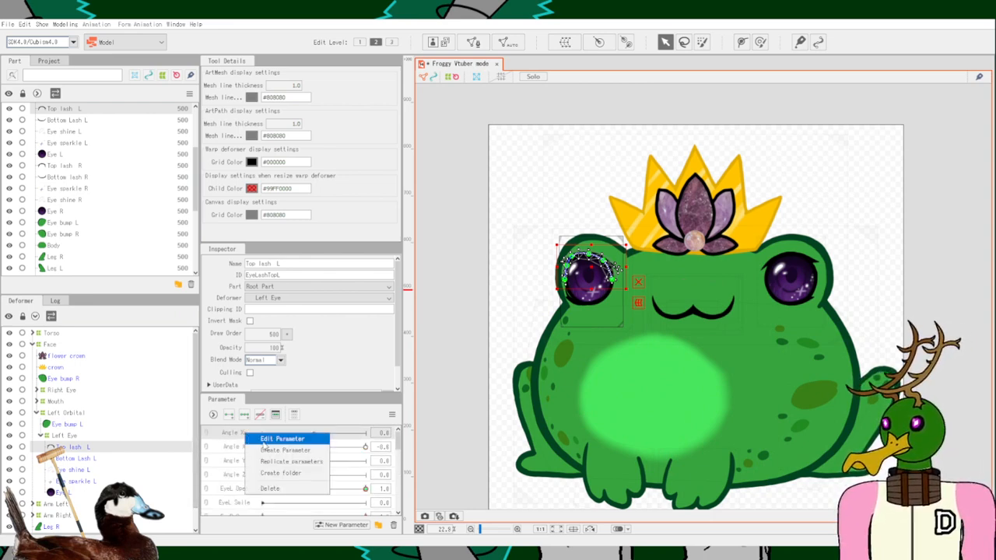
click(263, 441)
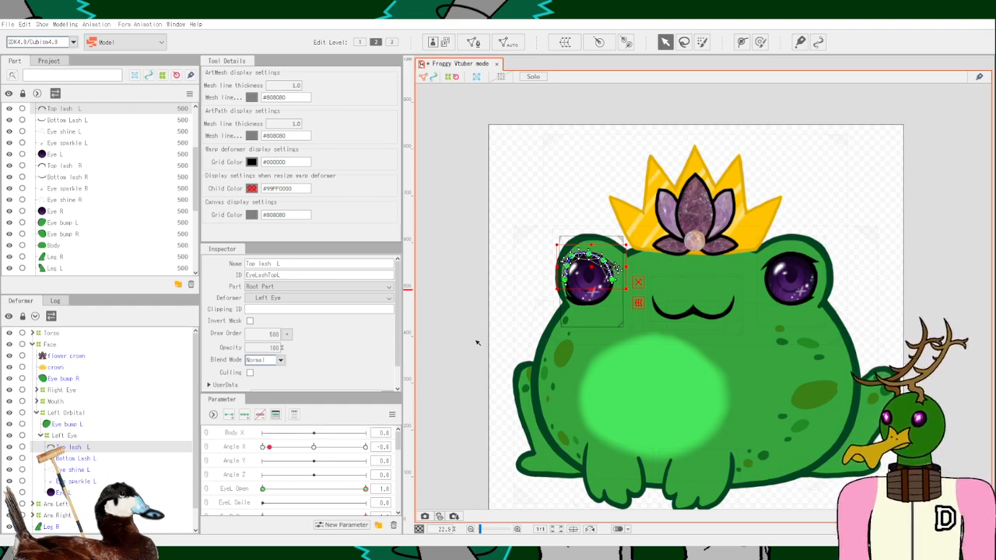
Move the unkeyed Body X parameter down the list to between Cheek and Body Y.
scroll(238, 435, down, 2)
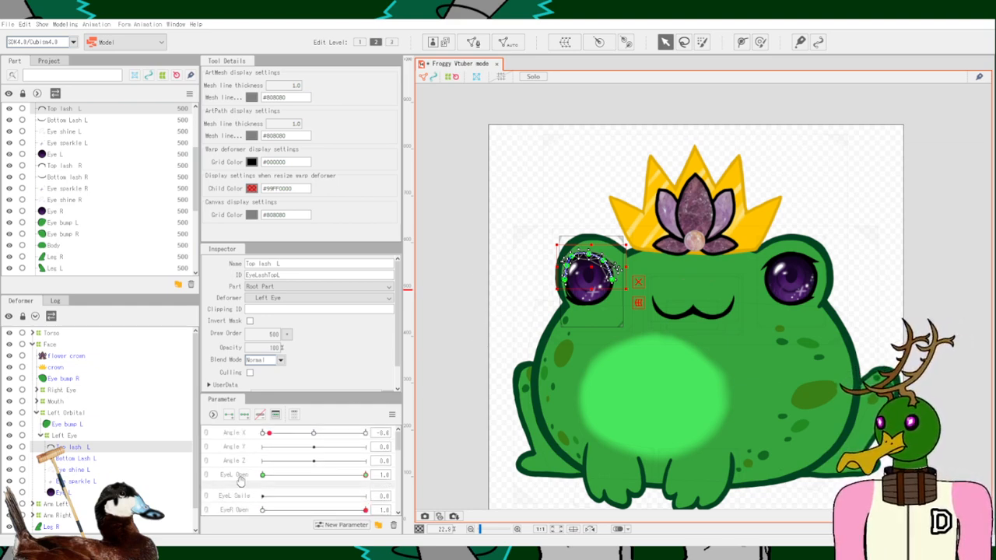
scroll(241, 451, down, 3)
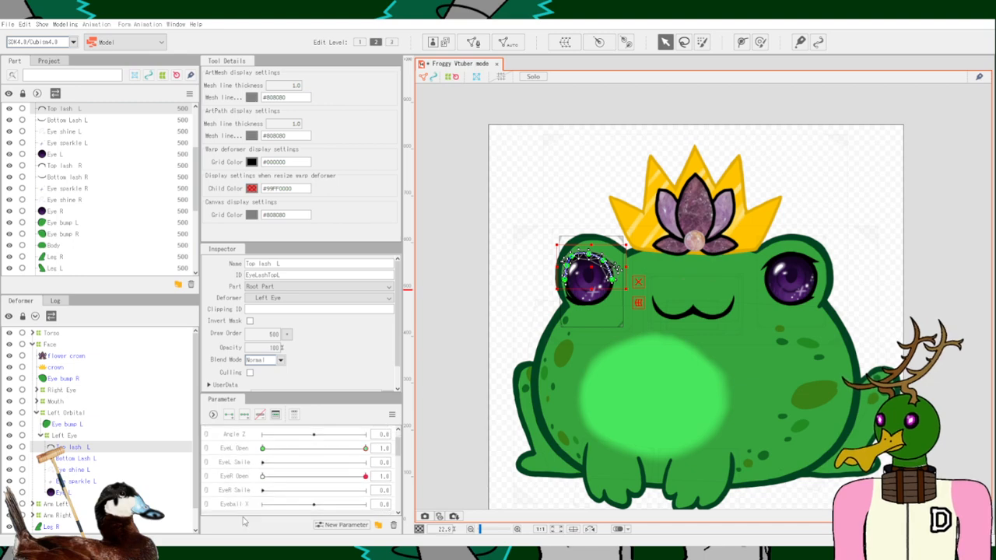
scroll(241, 519, down, 6)
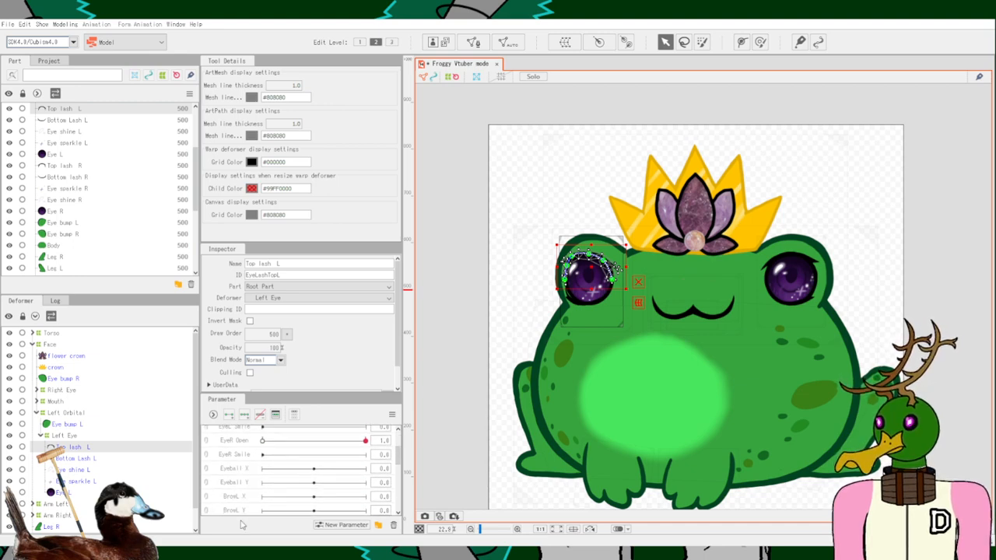
scroll(247, 513, down, 5)
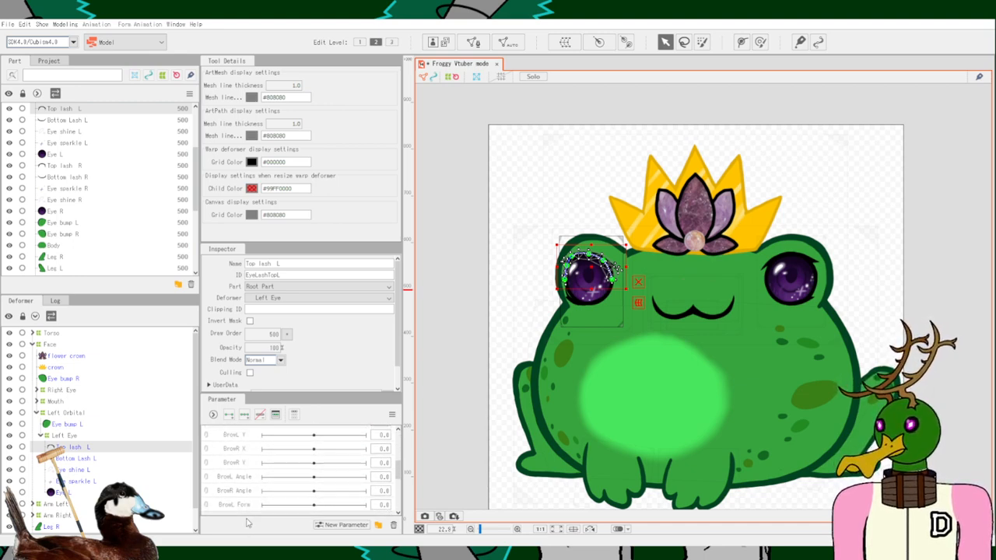
scroll(245, 502, down, 4)
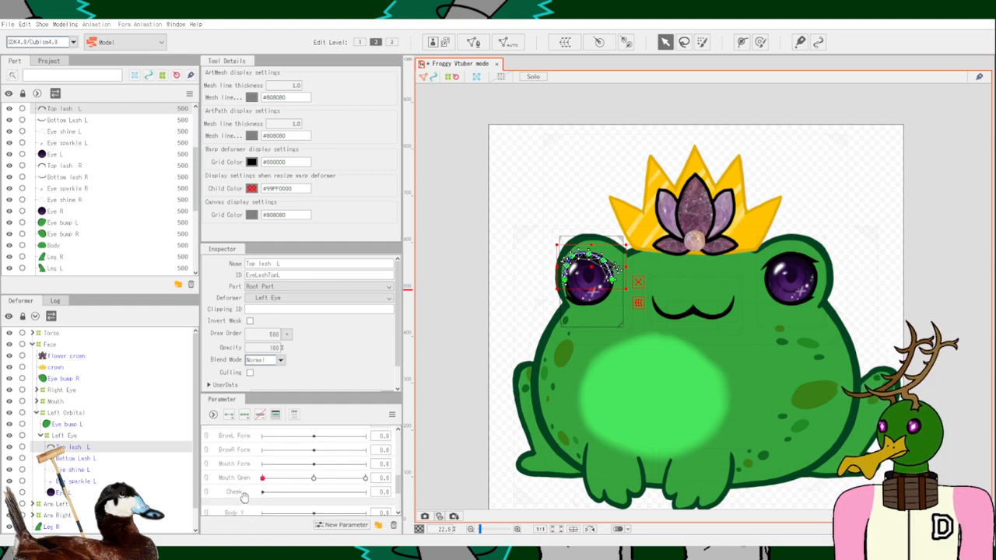
click(249, 476)
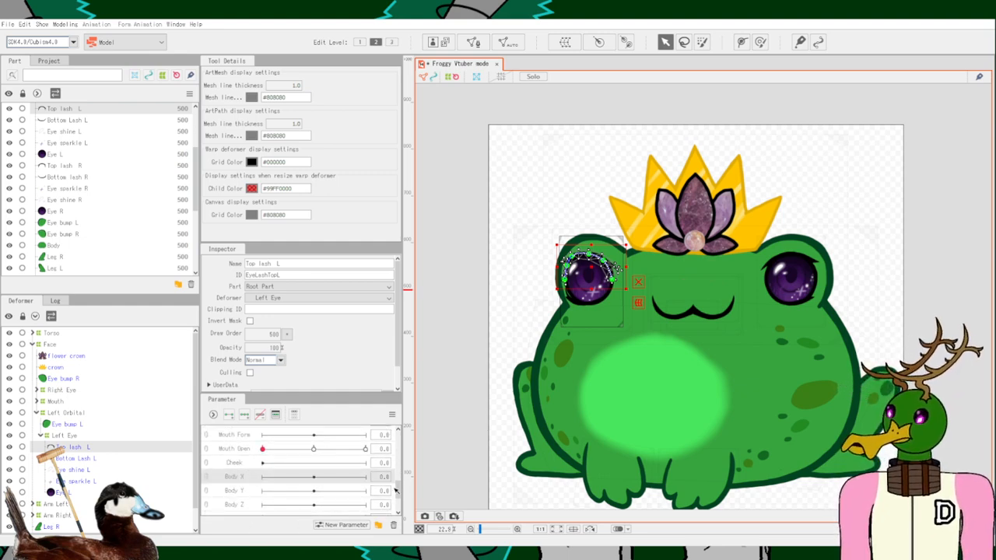
Add three Angle X keys to Top lash L and set Angle X to -10.
drag(396, 488, 397, 437)
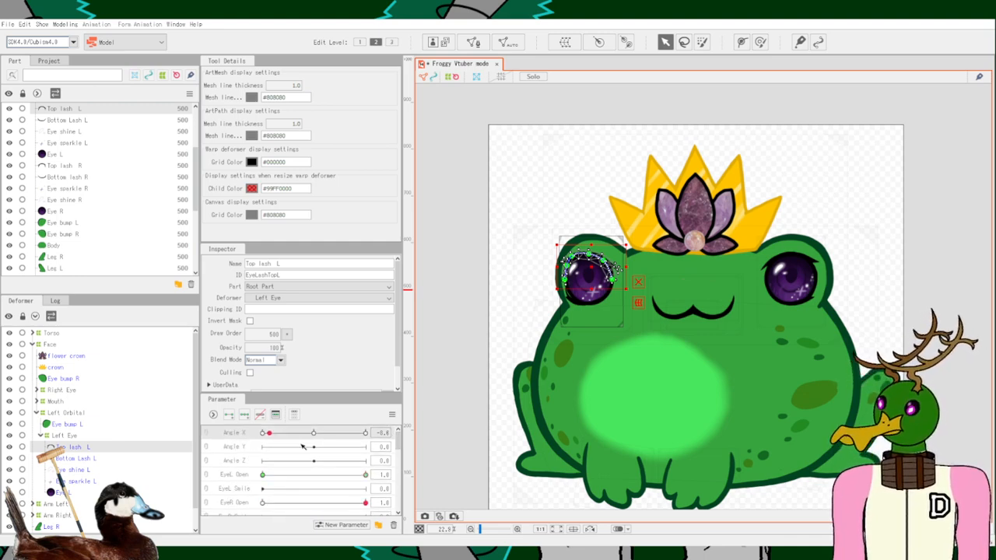
scroll(611, 255, up, 4)
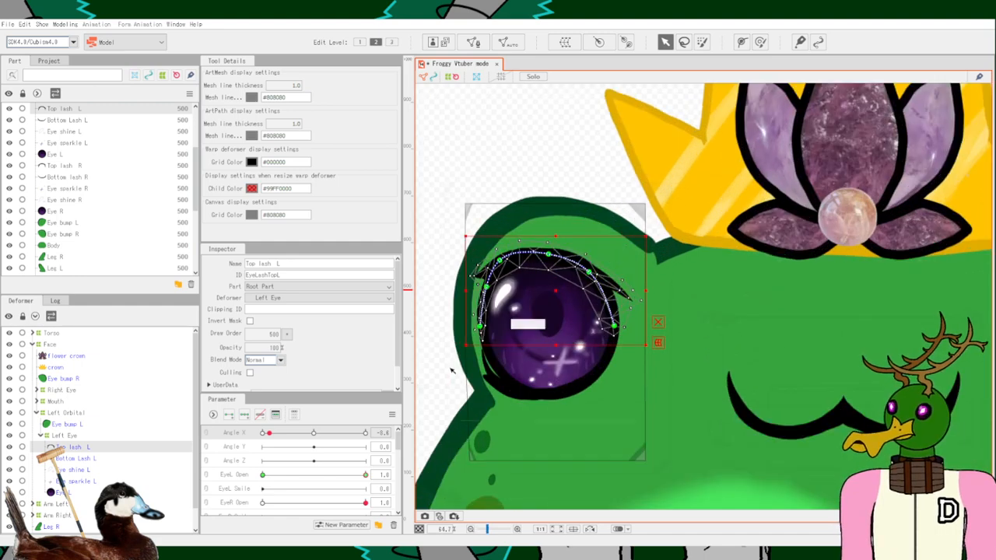
click(314, 433)
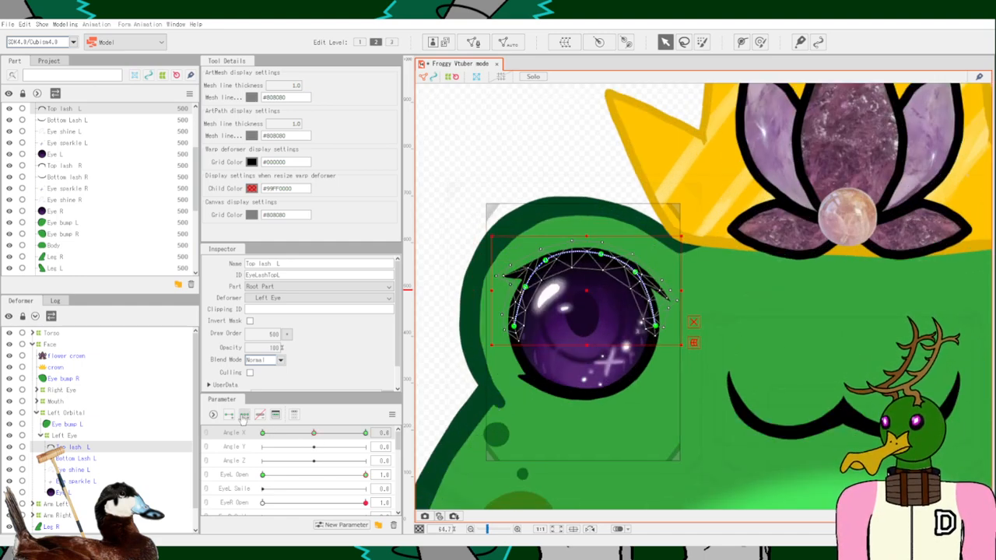
click(262, 433)
Reshape Top lash L at Angle X -10 by shifting its upper deform path points slightly toward the crown.
scroll(506, 278, up, 3)
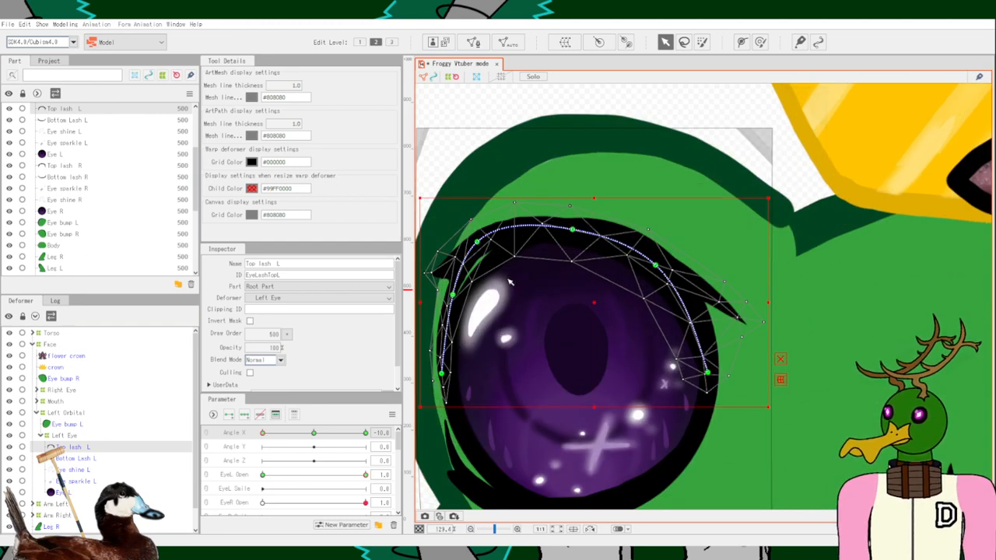
drag(478, 244, 490, 247)
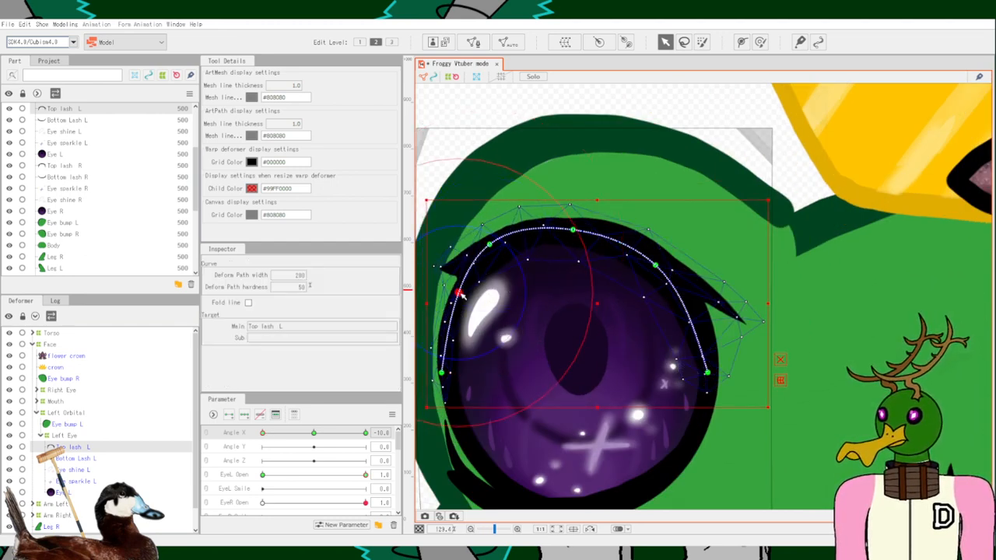
drag(573, 231, 586, 232)
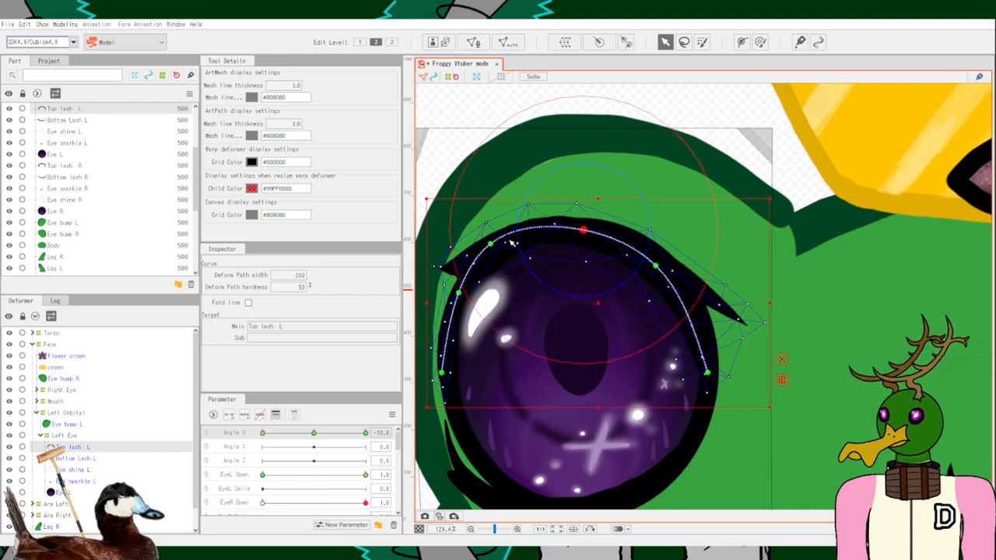
drag(492, 245, 502, 246)
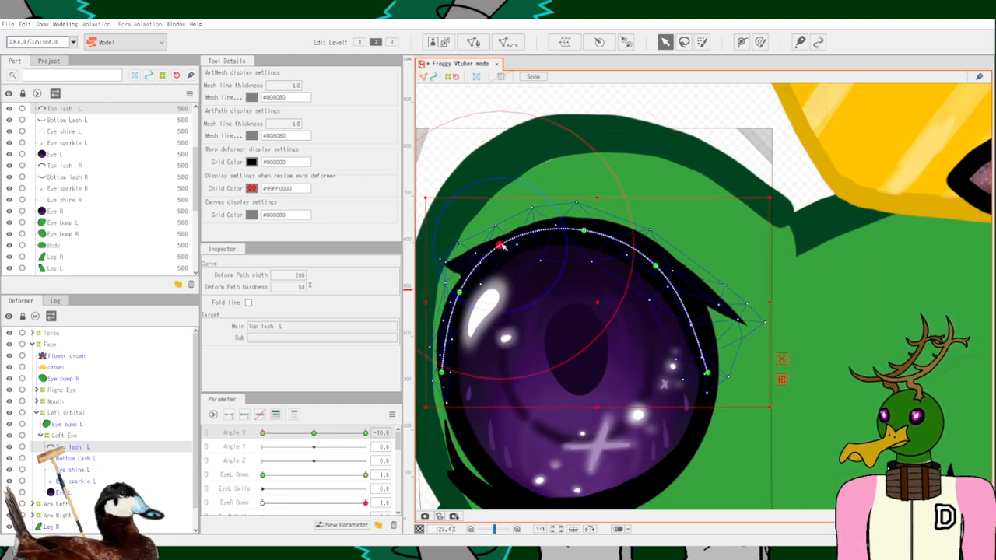
drag(655, 266, 661, 268)
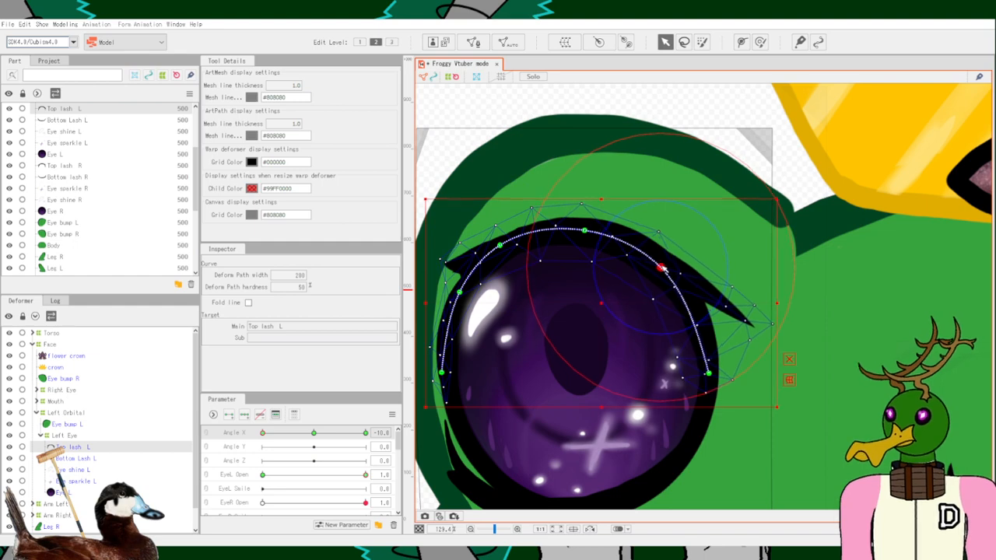
scroll(832, 350, down, 3)
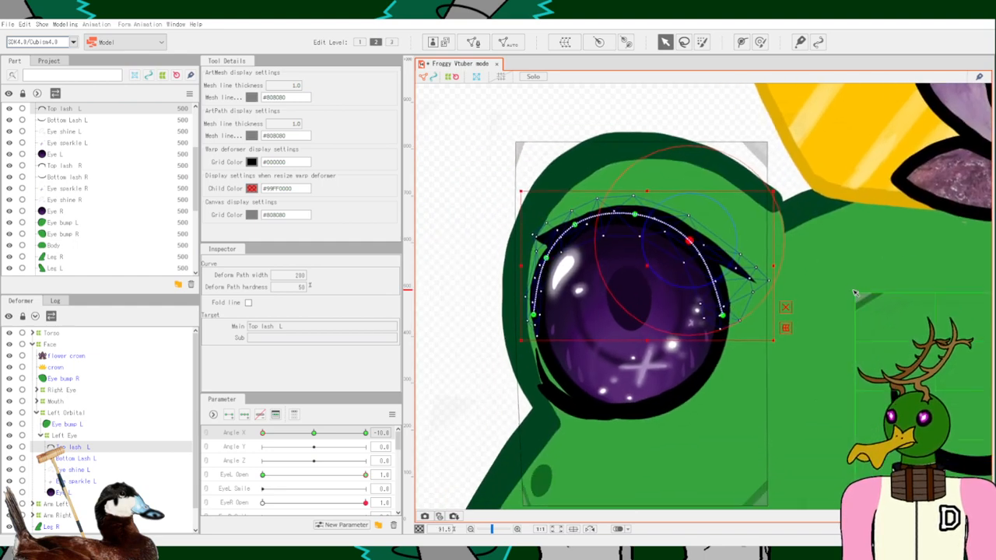
scroll(854, 293, up, 3)
Reshape Bottom Lash L's deform path at Angle X -10 so it follows the lower edge of Eye L.
click(75, 458)
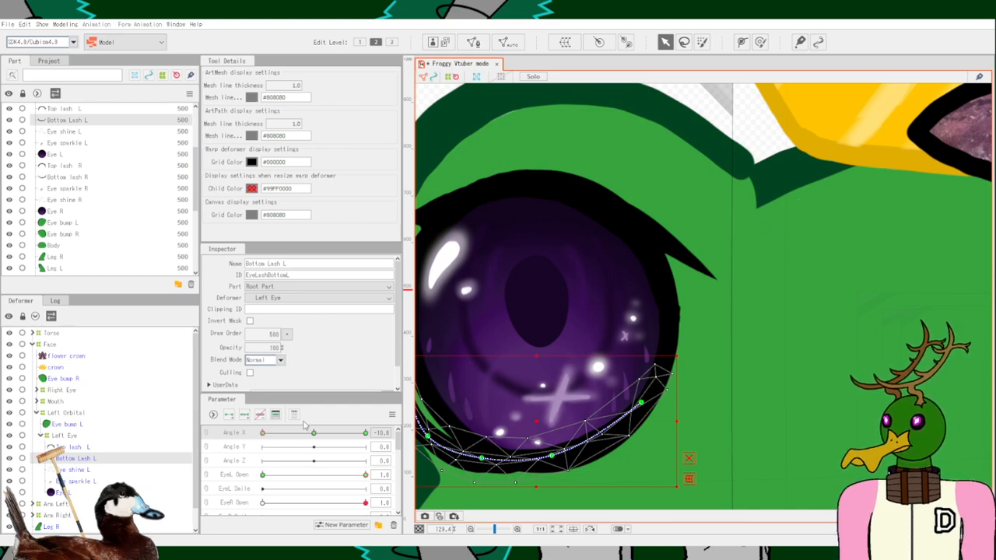
drag(733, 349, 816, 338)
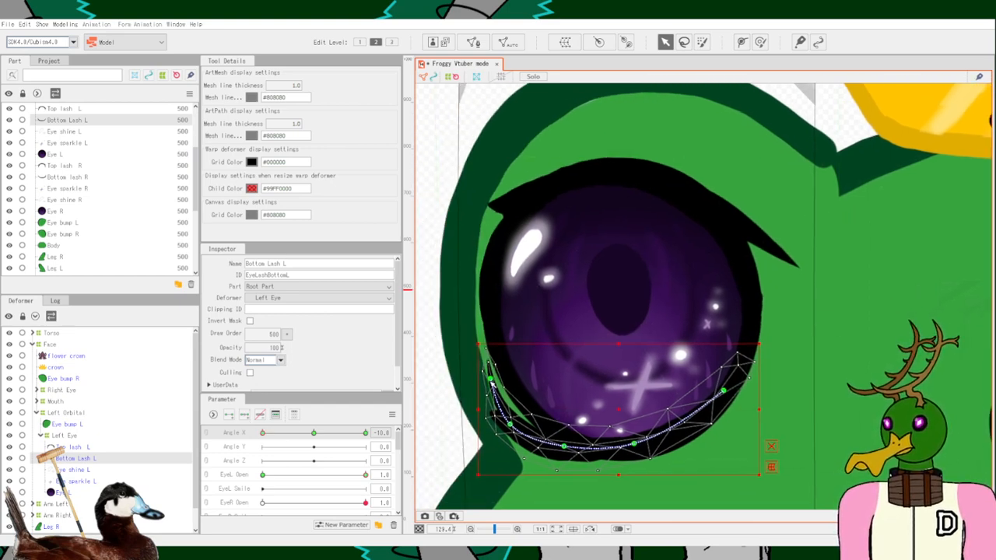
drag(490, 379, 499, 367)
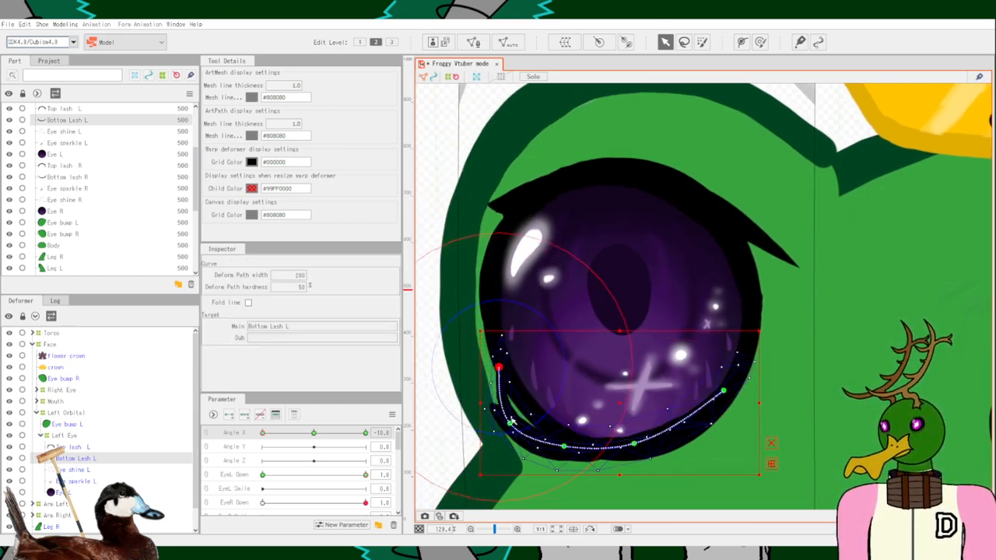
drag(511, 423, 526, 410)
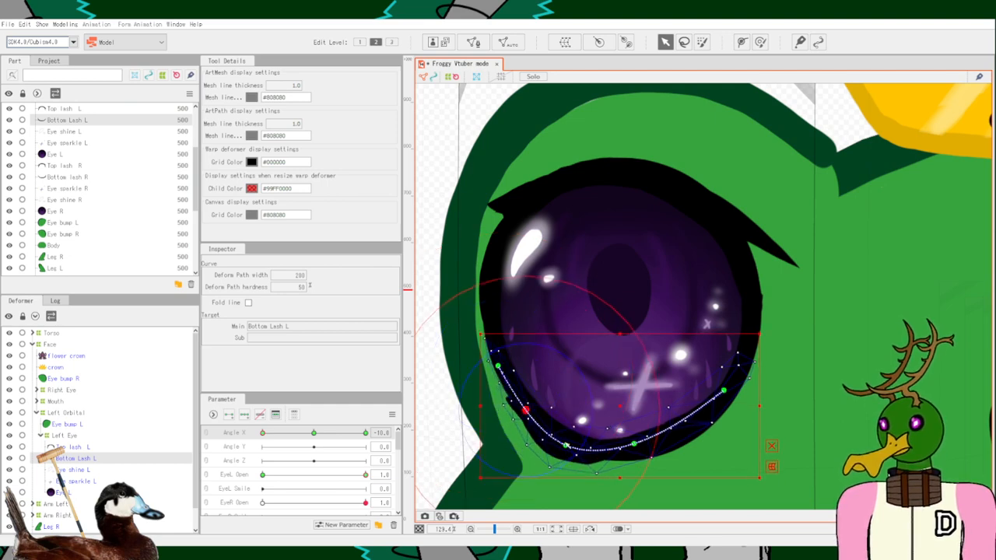
drag(569, 448, 668, 444)
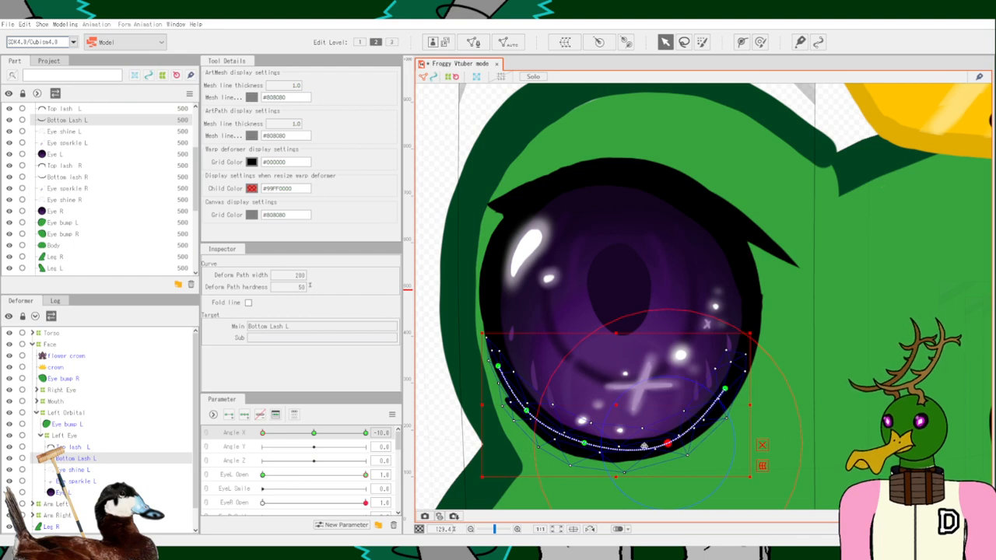
drag(585, 445, 593, 451)
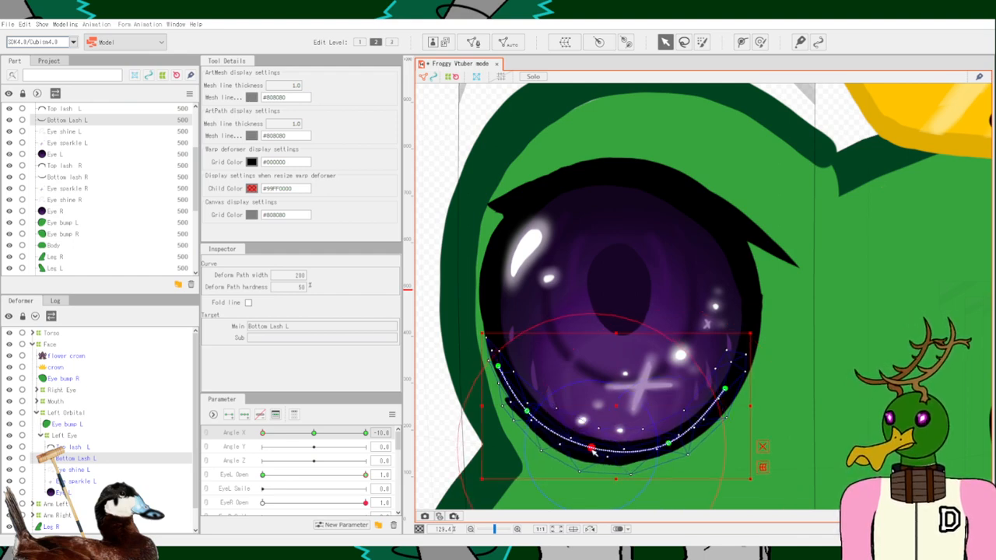
click(498, 363)
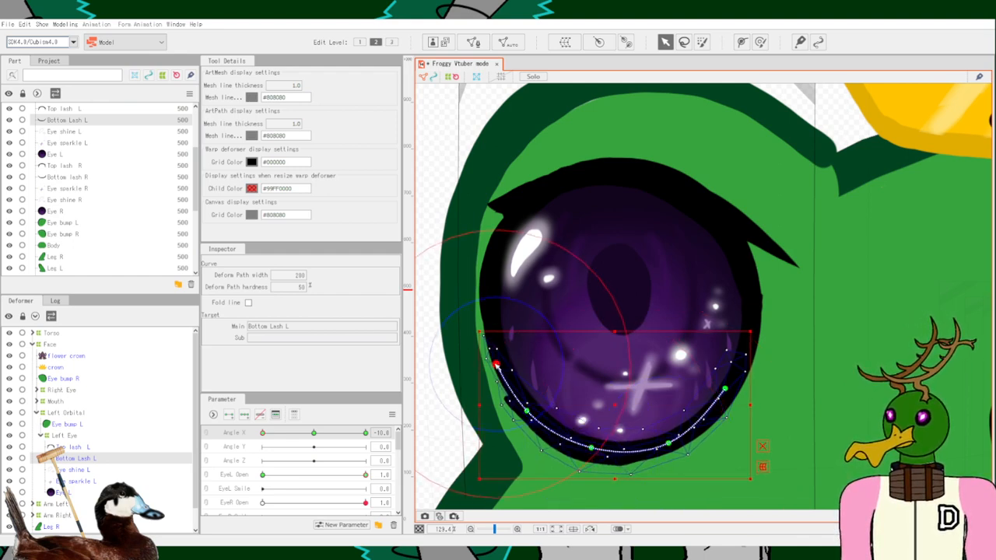
Nudge the crown-side end point of Bottom Lash L's deform path slightly outward at Angle X -10 and preview the turn.
click(726, 389)
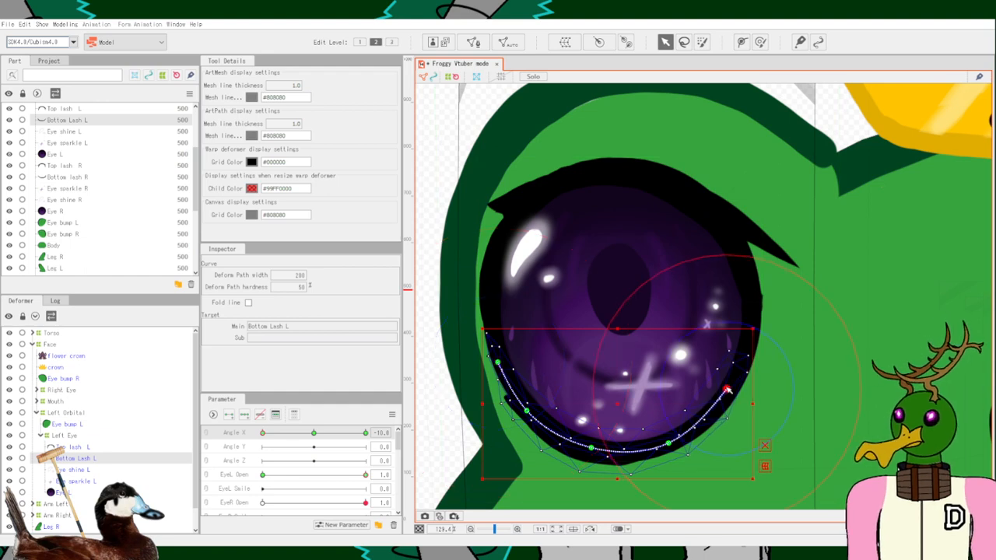
scroll(835, 379, down, 2)
scroll(835, 379, down, 2)
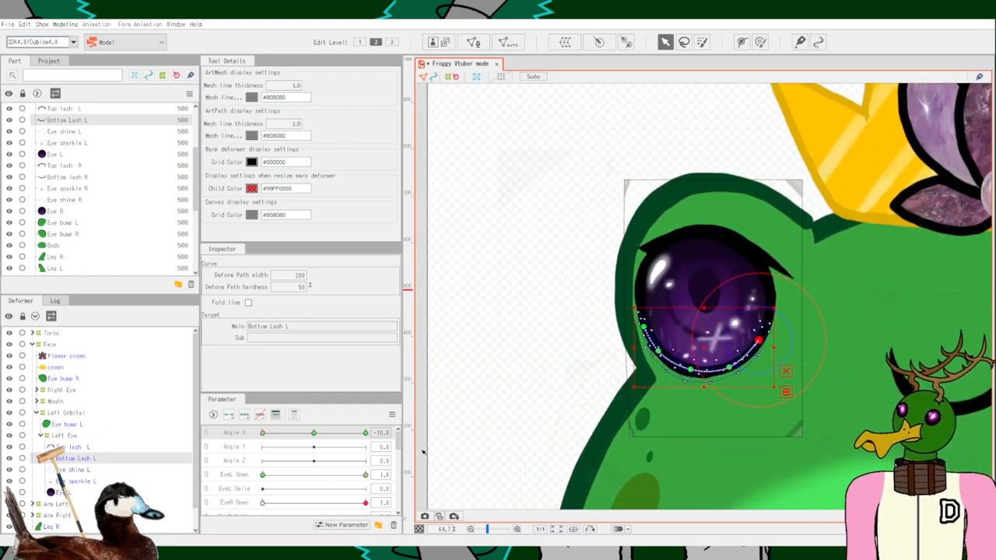
drag(262, 436, 239, 453)
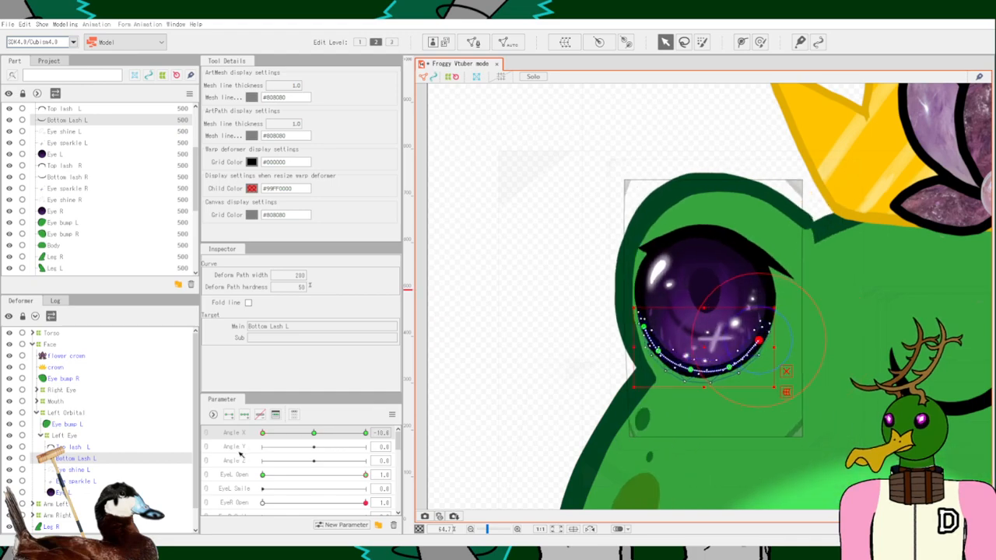
Select the Torso deformer, expand its contents, and scrub Angle X to check the turn on the whole frog.
scroll(742, 379, down, 3)
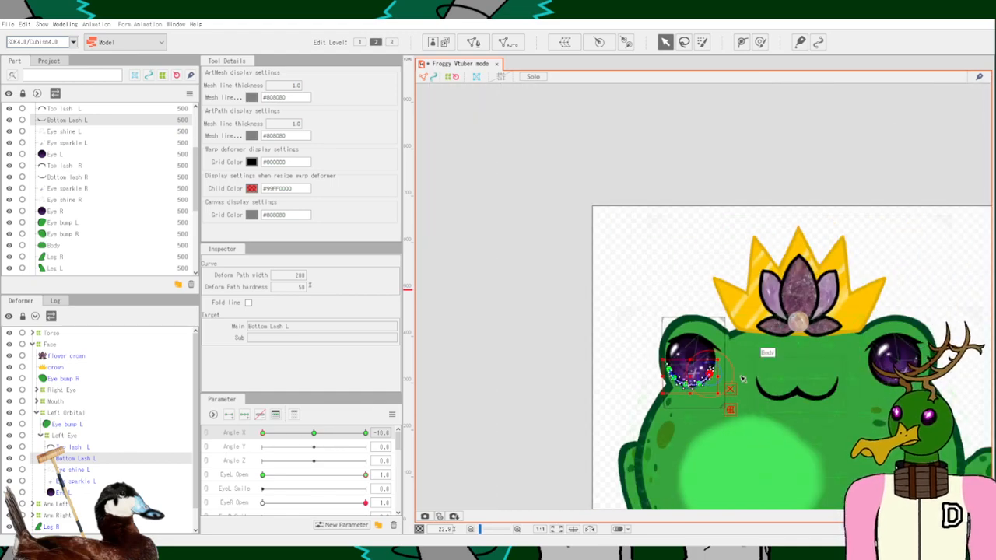
scroll(742, 379, up, 3)
scroll(742, 379, down, 3)
drag(617, 377, 530, 292)
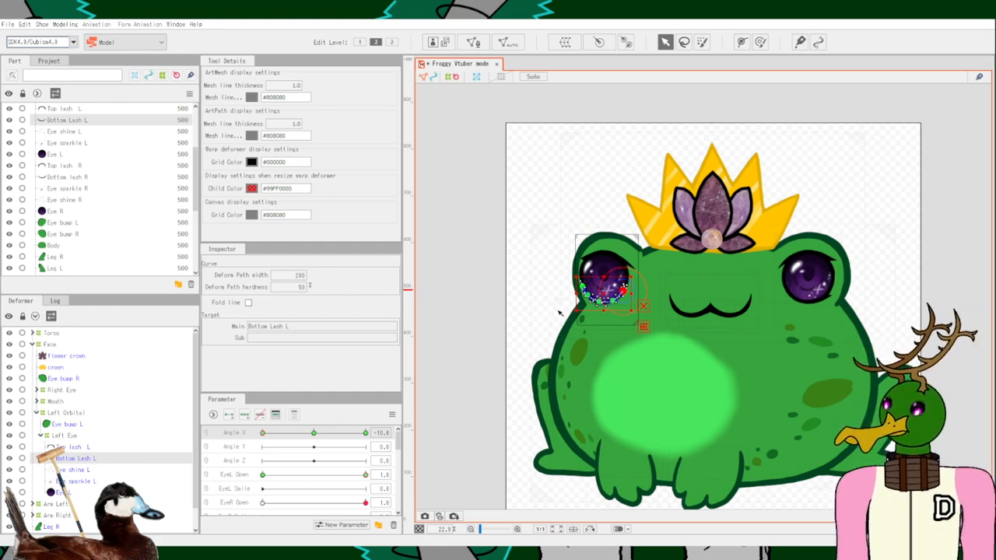
click(67, 334)
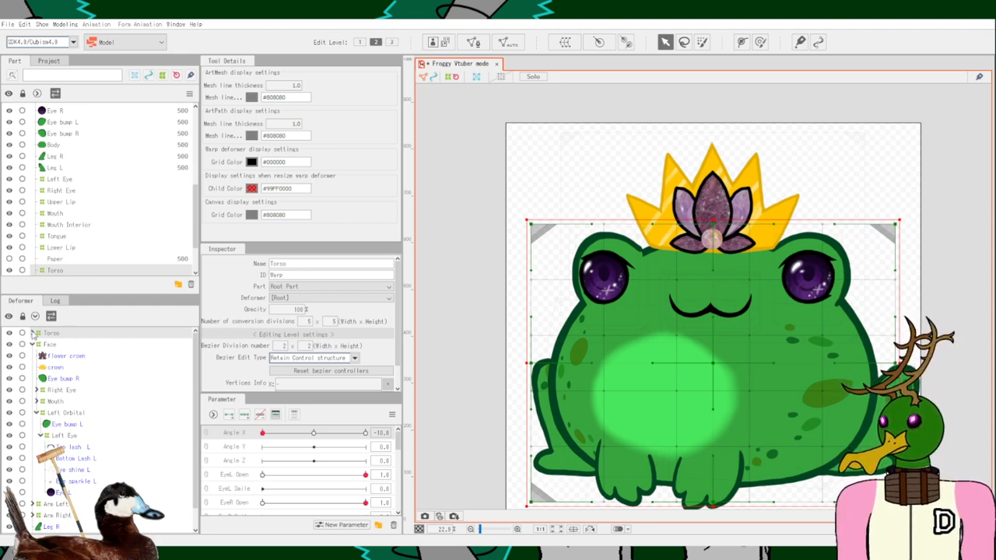
click(33, 333)
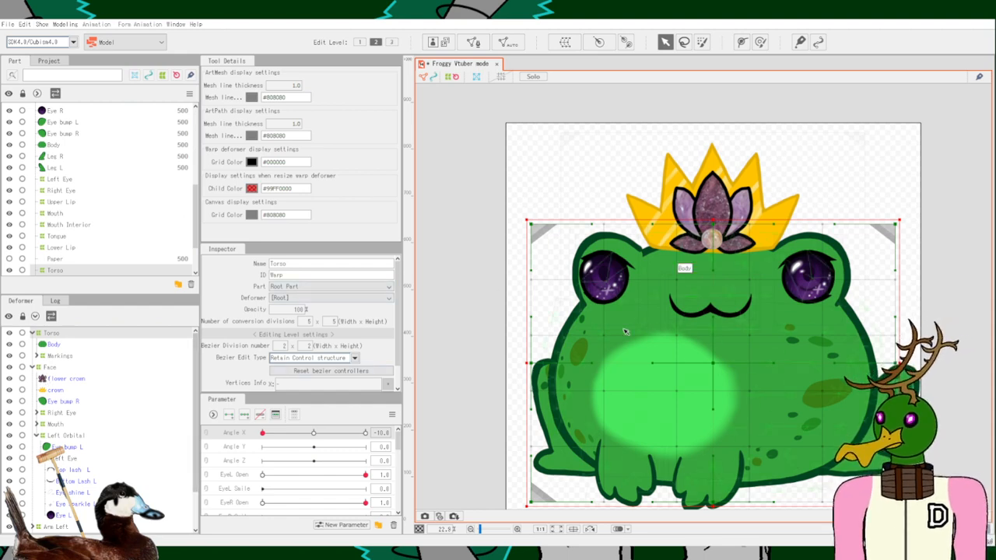
scroll(661, 347, down, 3)
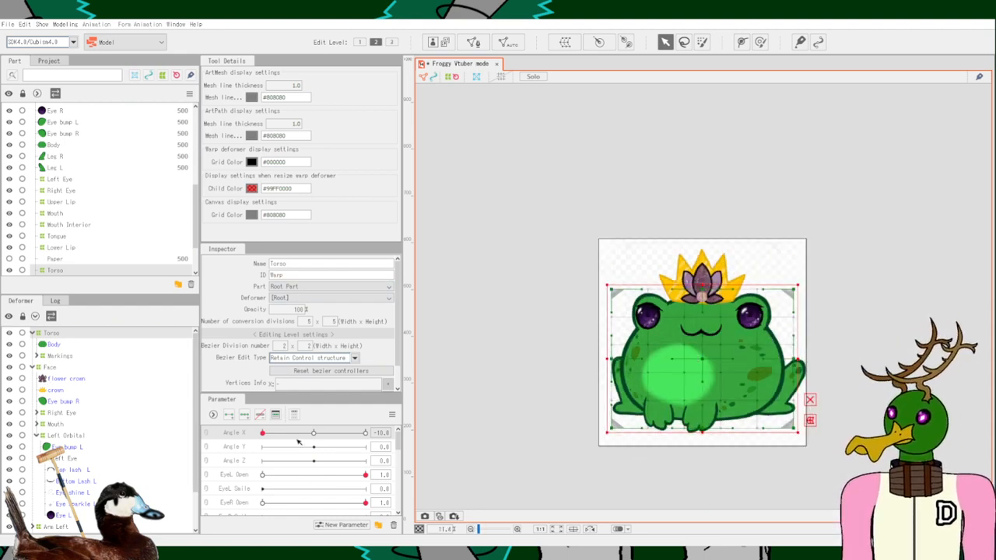
drag(263, 433, 206, 453)
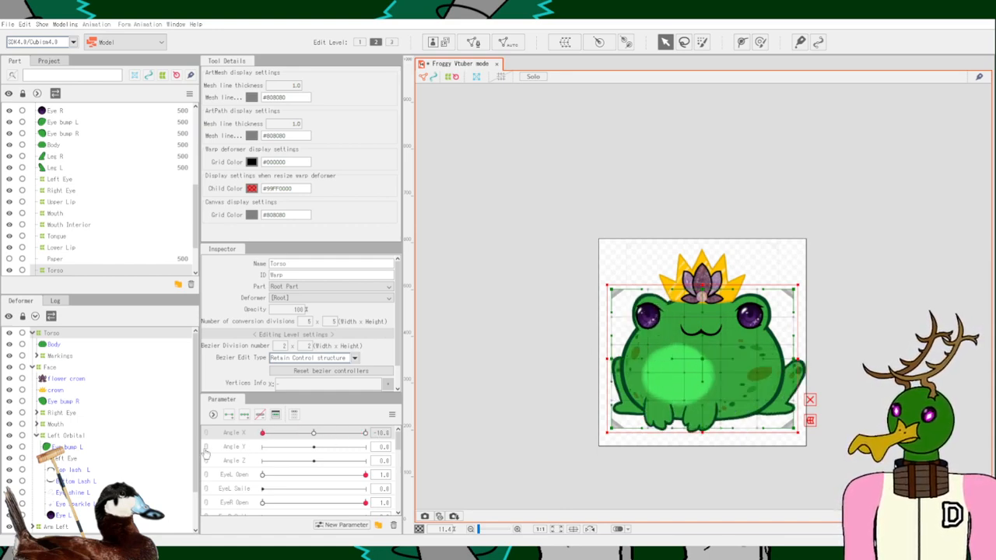
Inspect the Left Orbital deformer around the left eye at Angle X -10 and select Eye bump L inside it.
scroll(707, 351, up, 6)
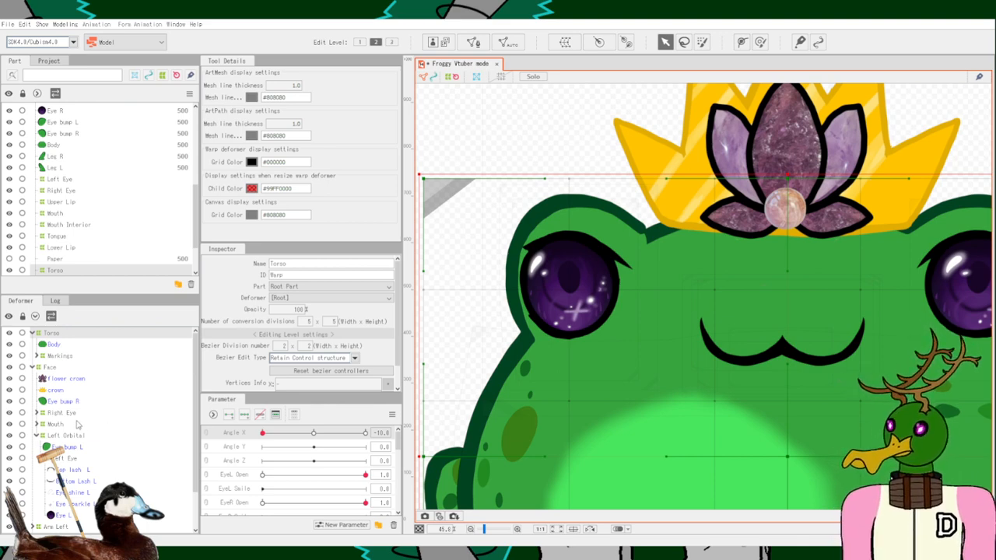
click(78, 448)
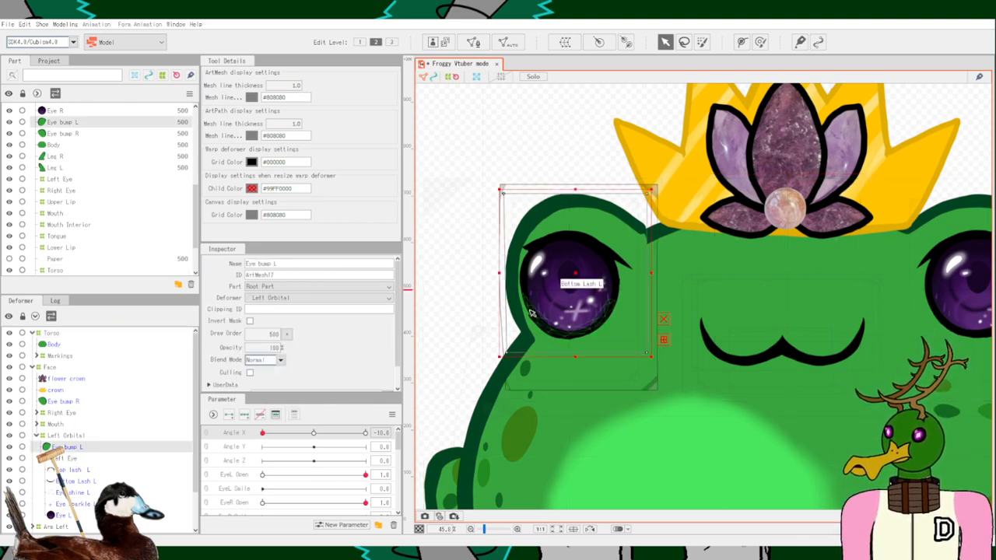
click(67, 435)
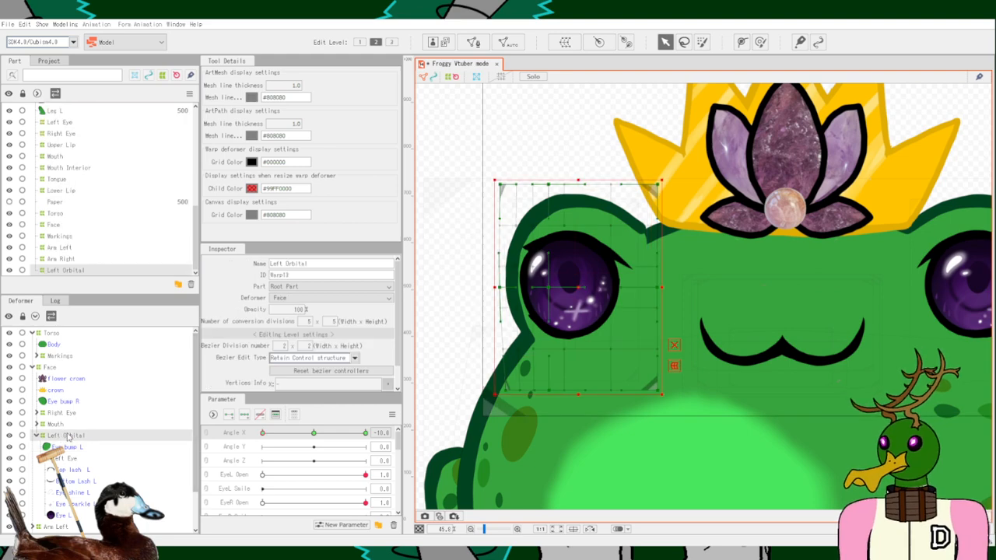
scroll(663, 241, up, 2)
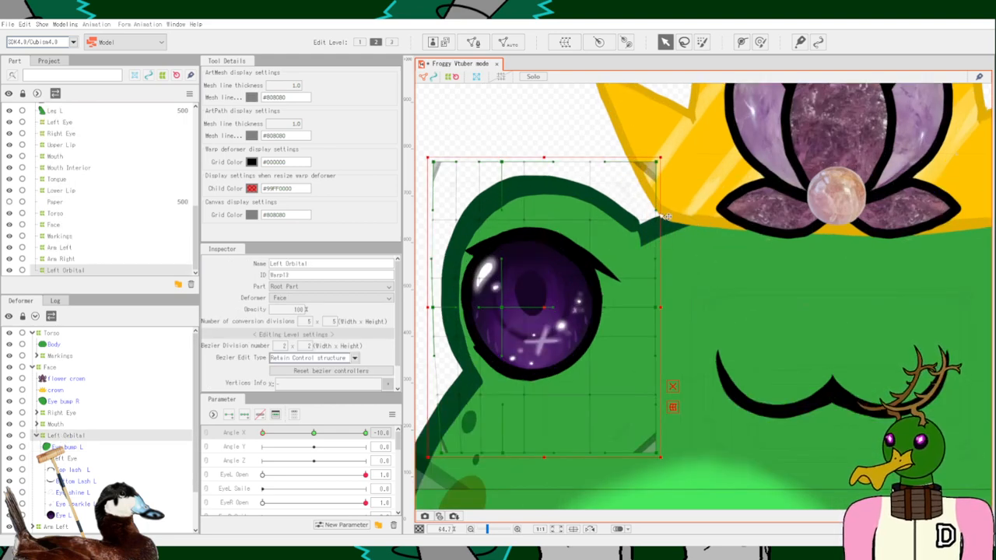
drag(655, 210, 562, 259)
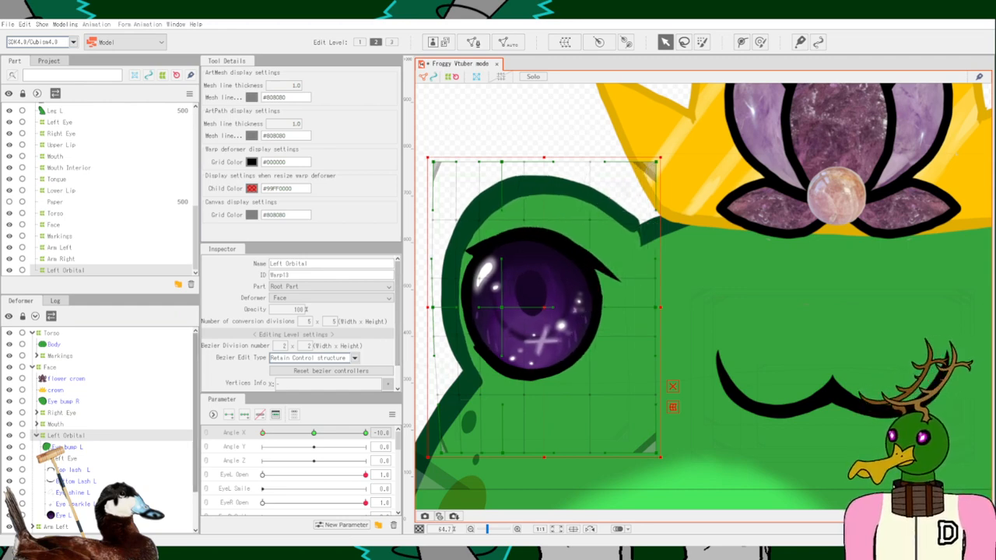
click(71, 447)
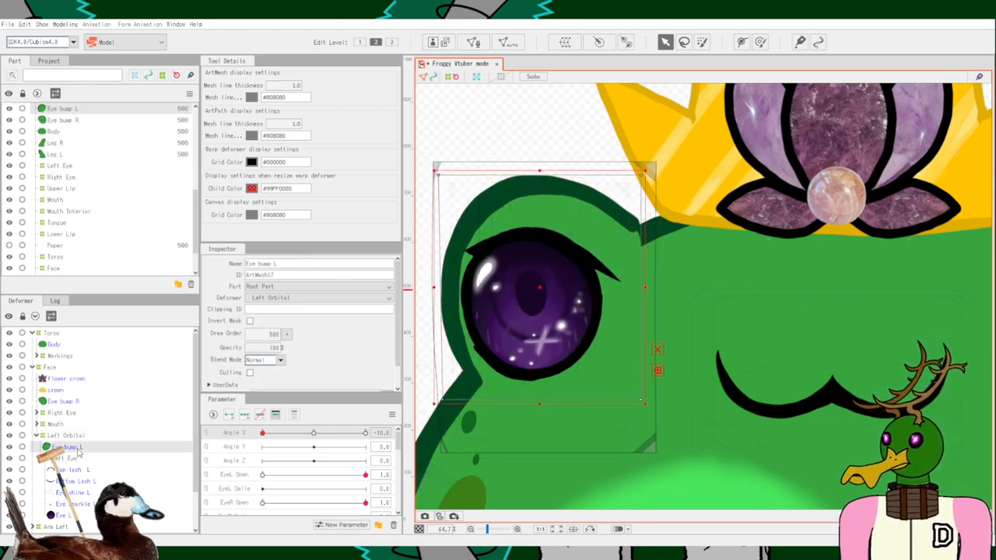
Create a warp deformer named Postorbital L for the left eye bump, nested under Left Orbital, with 5 × 5 conversion divisions.
drag(645, 287, 678, 289)
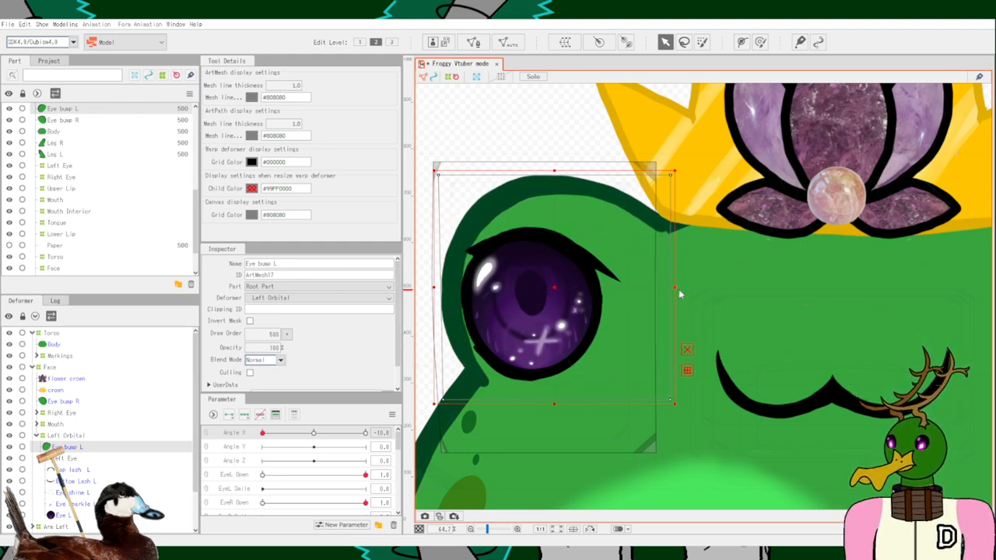
key(ctrl+z)
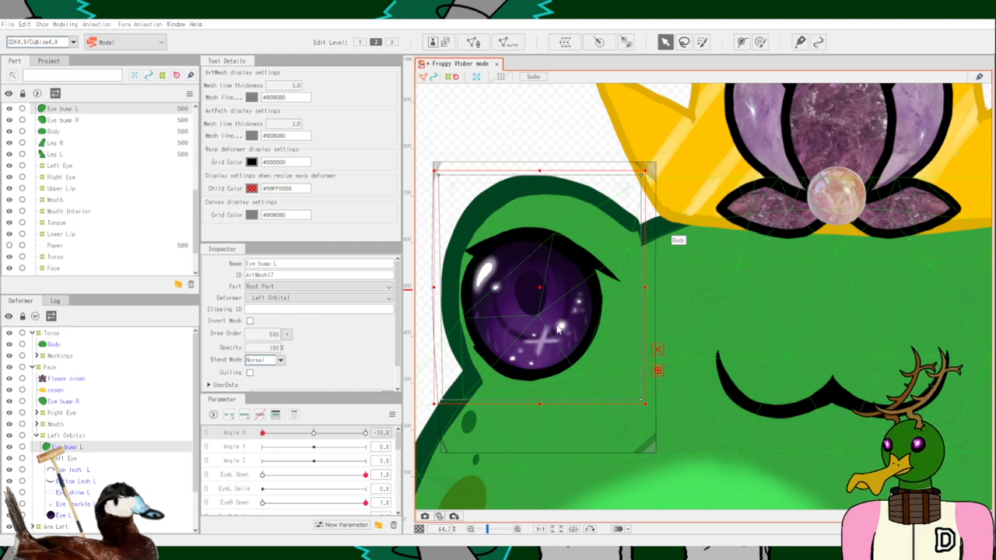
click(636, 462)
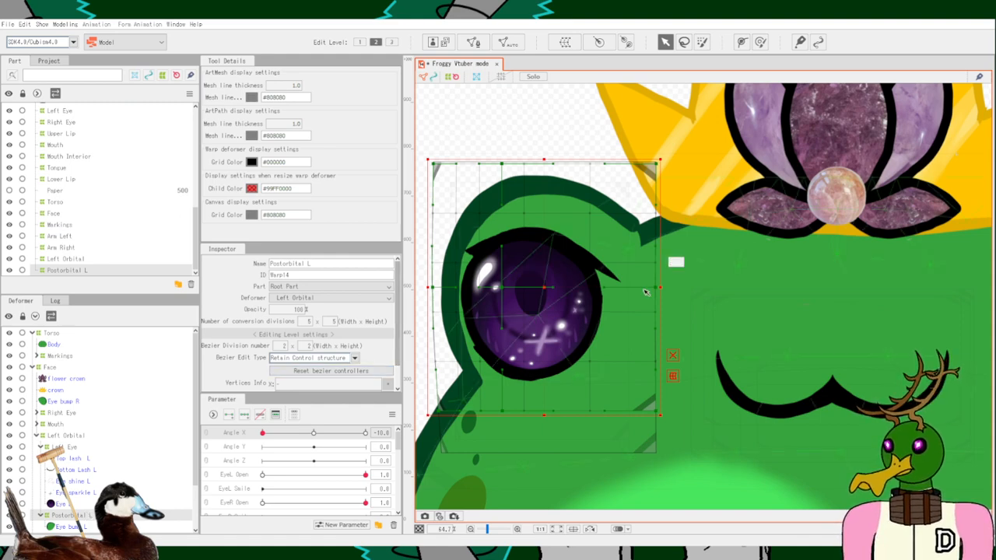
Try stretching the inner edge of the Postorbital L warp toward the face centre so the eye bump's outline meets the crown smoothly.
drag(661, 289, 679, 288)
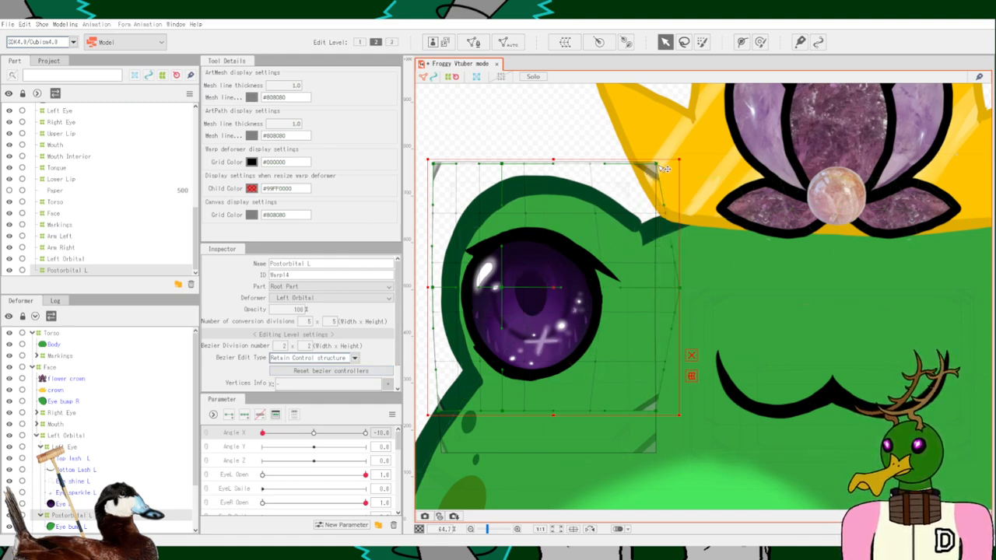
drag(665, 168, 685, 169)
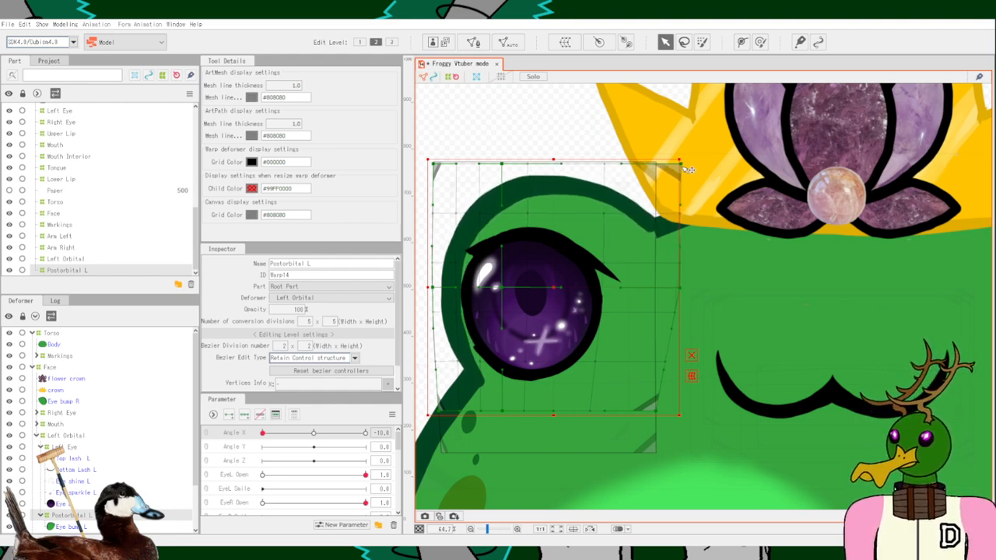
drag(679, 288, 687, 292)
drag(662, 413, 688, 414)
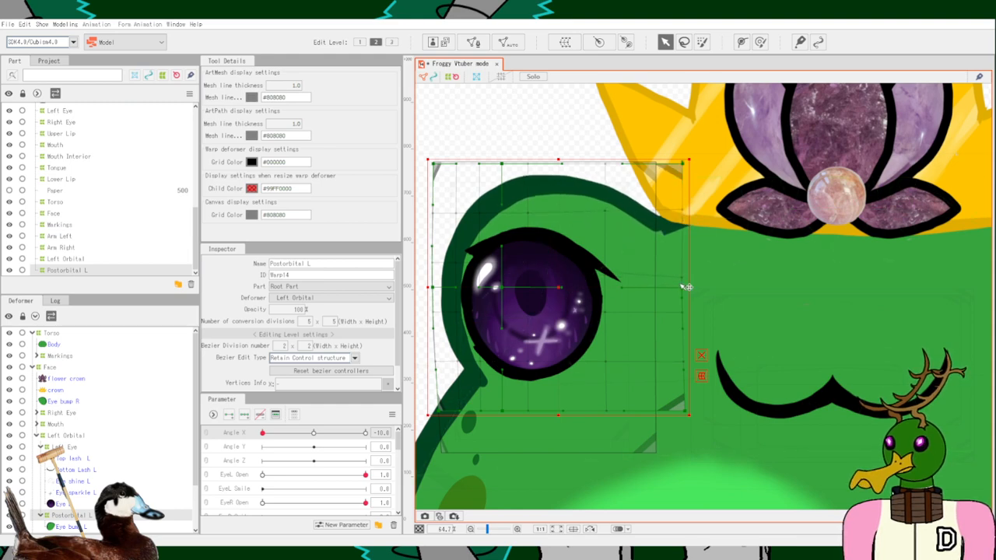
drag(689, 295, 698, 300)
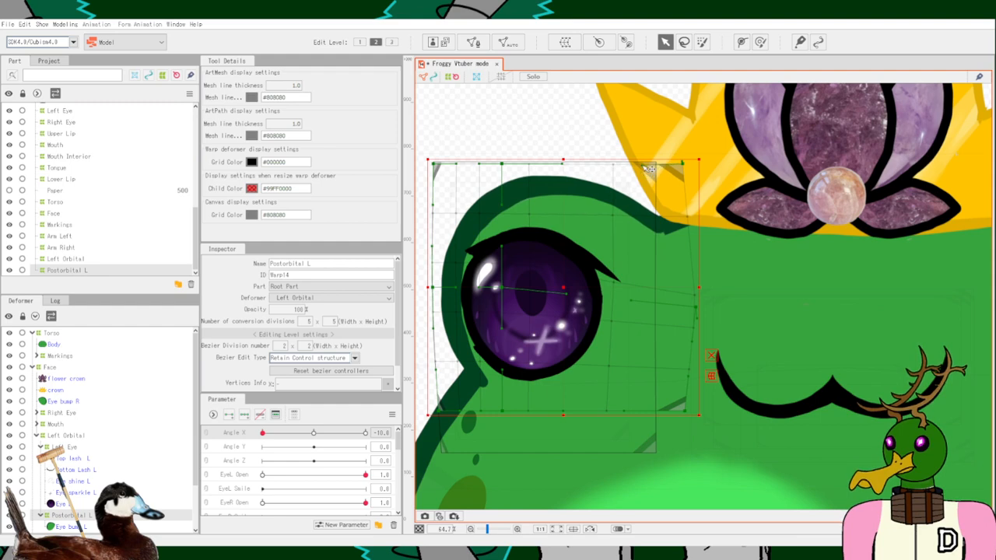
drag(577, 300, 585, 300)
key(ctrl+z)
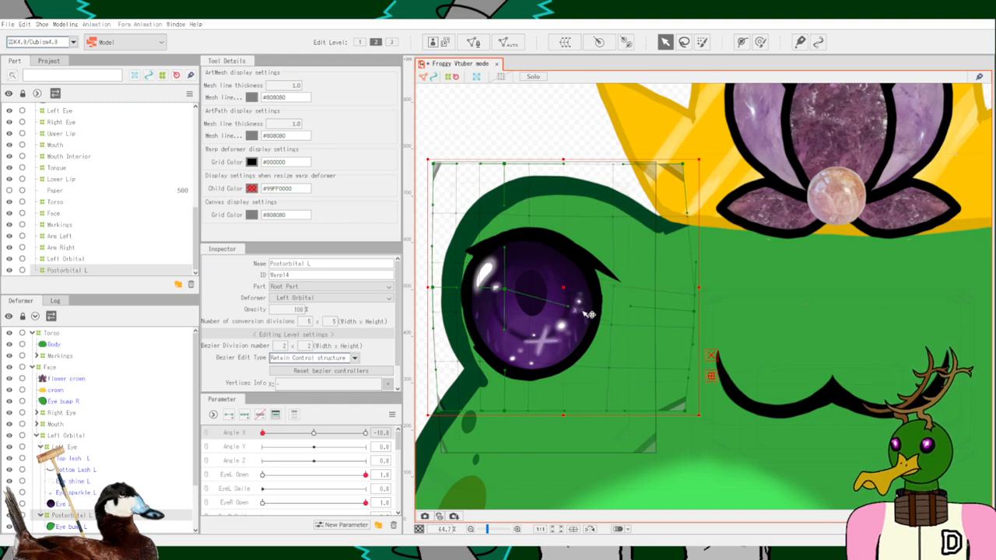
drag(620, 224, 716, 270)
scroll(763, 303, down, 3)
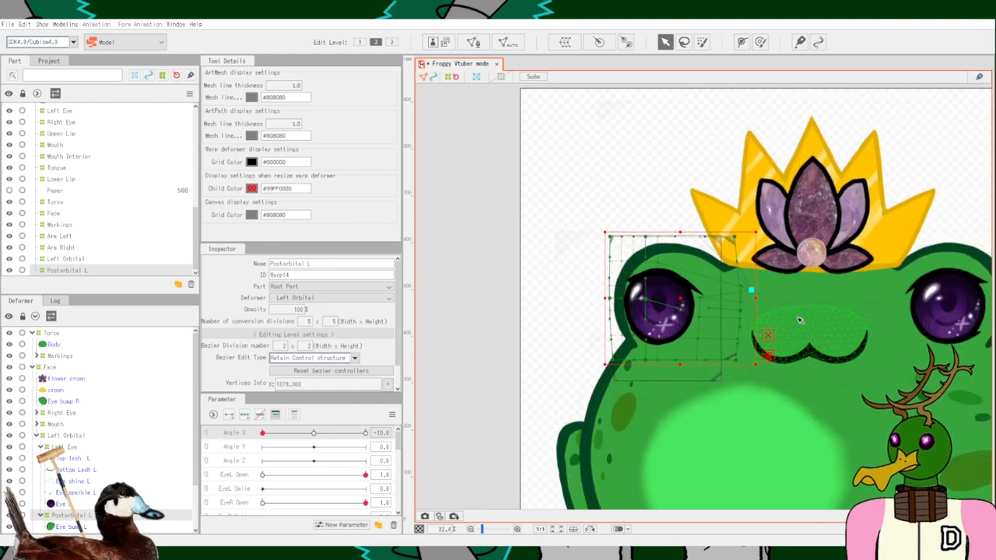
scroll(726, 365, up, 2)
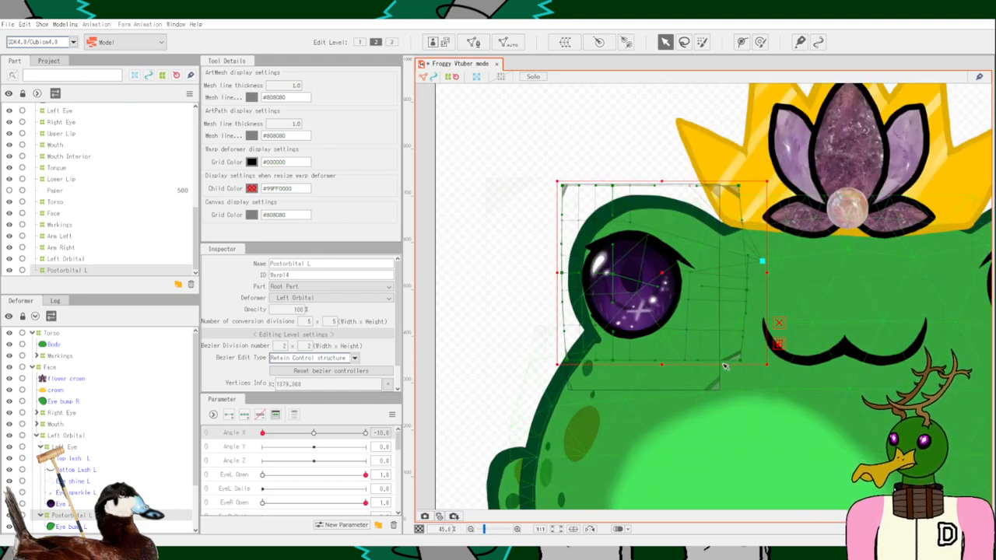
scroll(603, 385, down, 3)
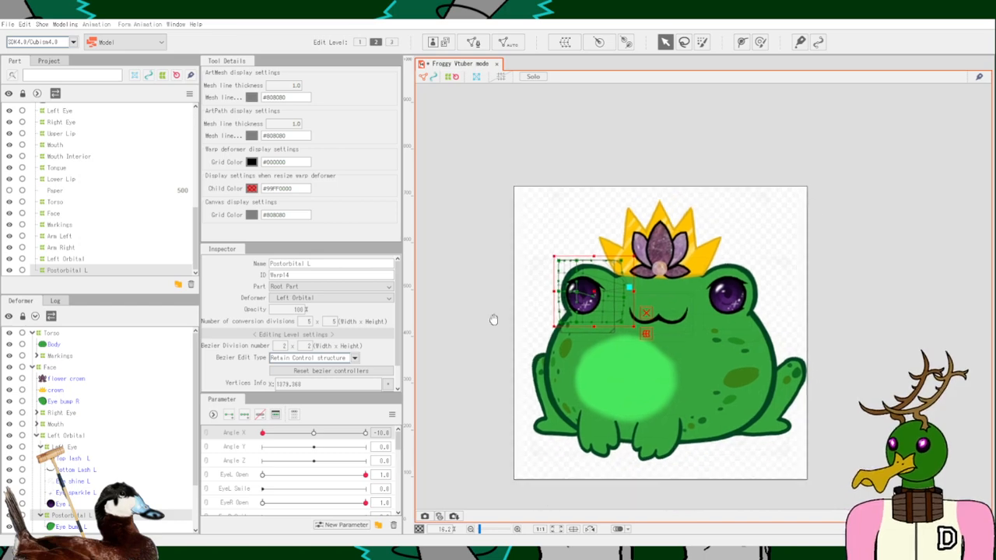
mouse_move(263, 433)
mouse_down()
mouse_move(364, 434)
mouse_move(218, 434)
mouse_move(282, 433)
mouse_move(253, 434)
mouse_up()
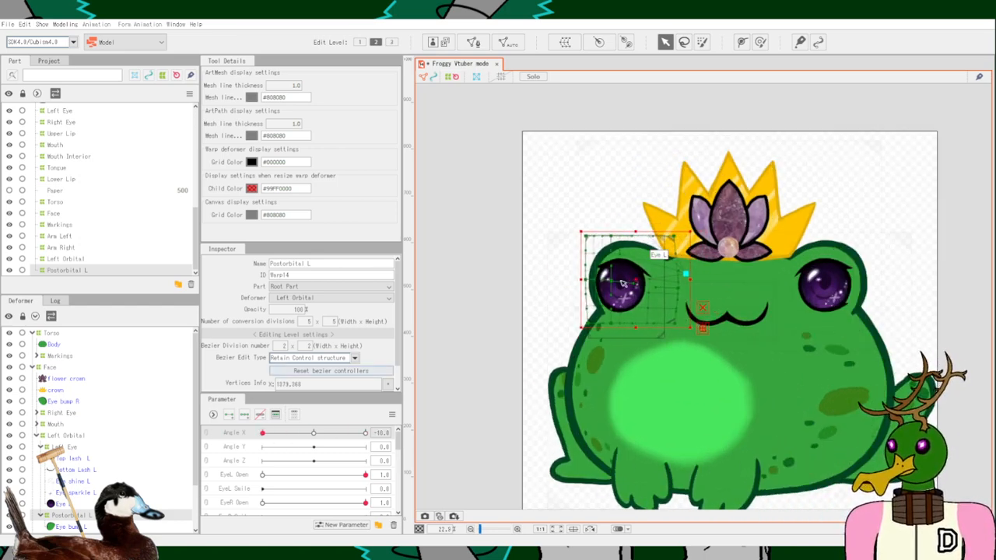
Undo the reshaping of the Postorbital L warp, keeping the deformer itself on the left eye bump.
key(ctrl+z)
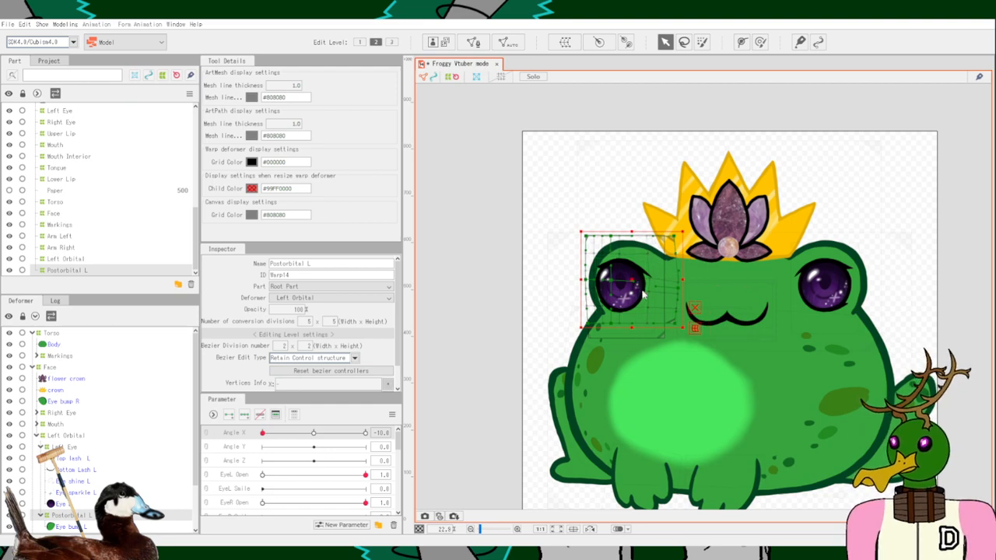
key(ctrl+z)
key(ctrl+z)
key(ctrl+z)
key(ctrl+z)
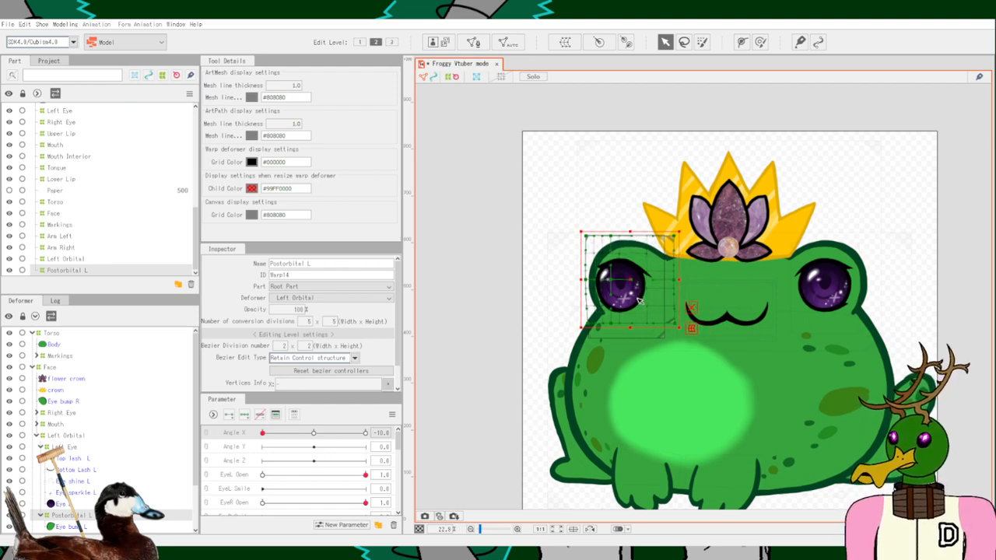
click(634, 311)
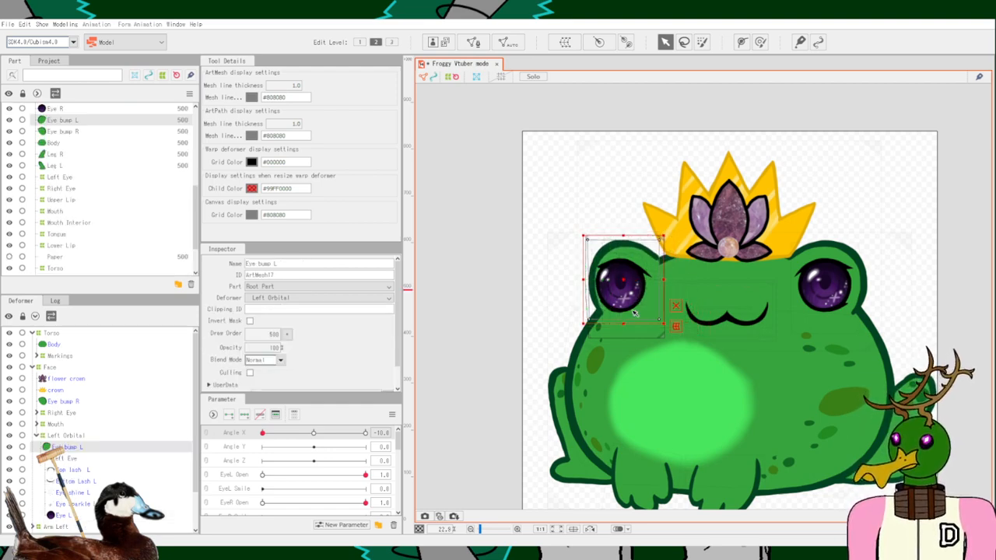
key(ctrl+y)
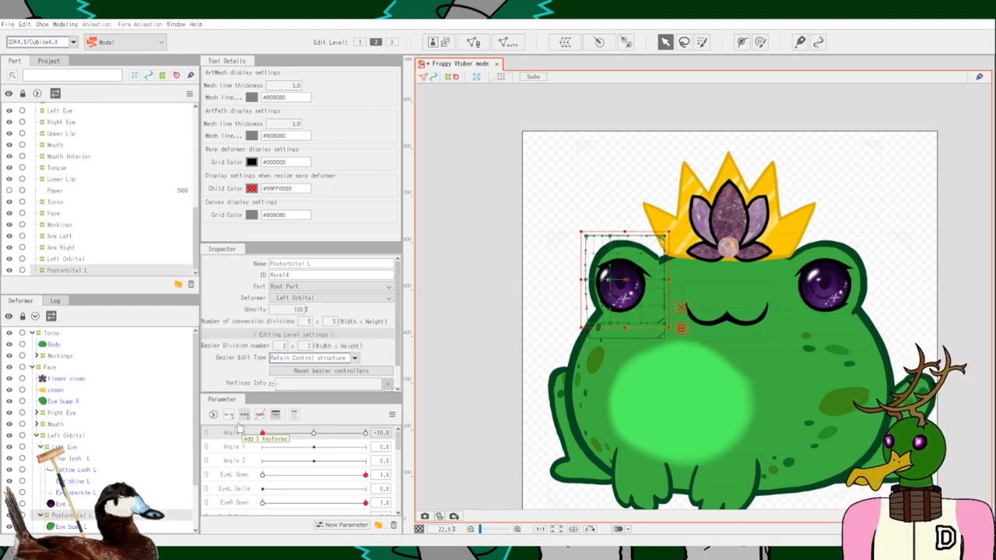
Add three keyforms on Angle X for Postorbital L and, at -10, pull its inner control points toward the mouth to smooth the eye bump.
scroll(624, 258, up, 5)
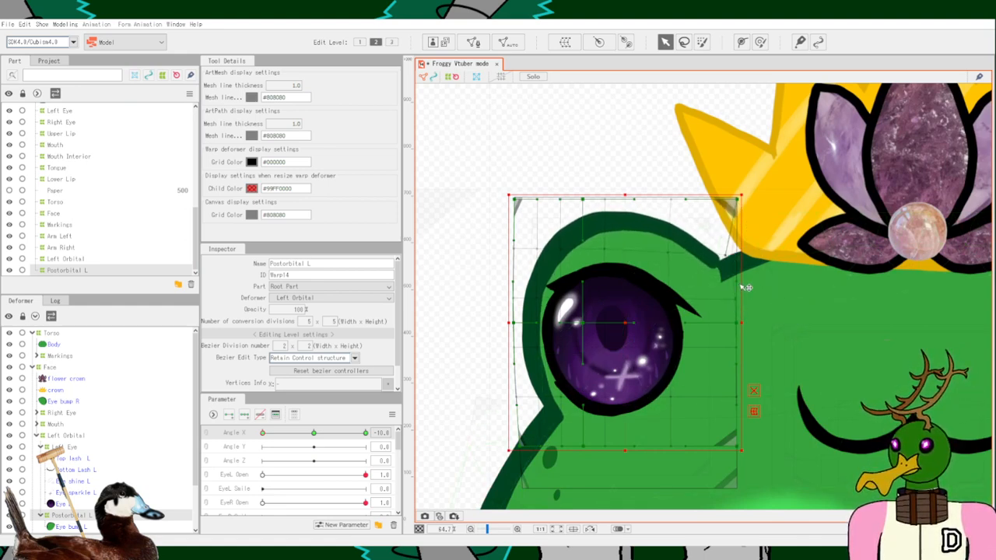
drag(736, 322, 771, 392)
drag(739, 289, 820, 360)
drag(798, 280, 766, 273)
drag(767, 348, 886, 455)
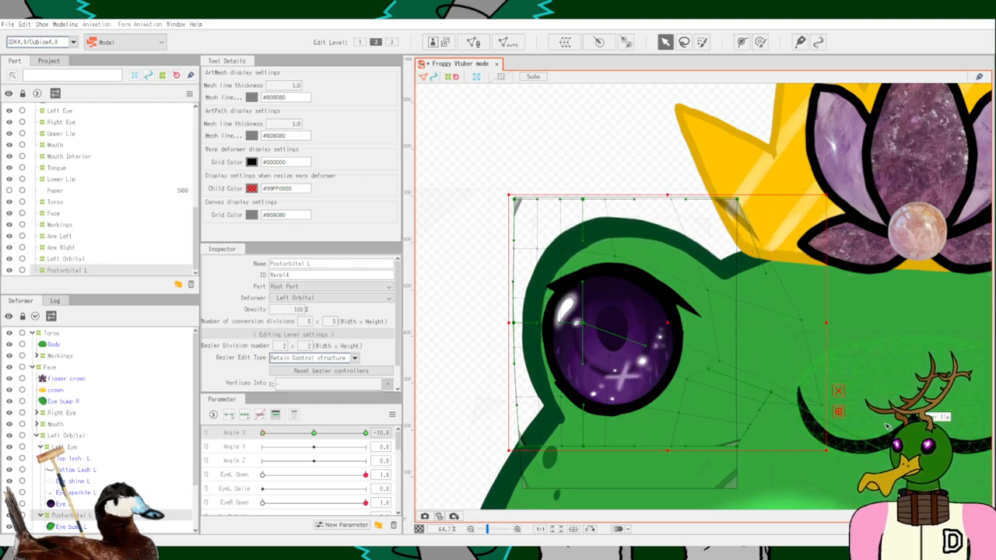
scroll(891, 428, down, 5)
scroll(609, 290, up, 5)
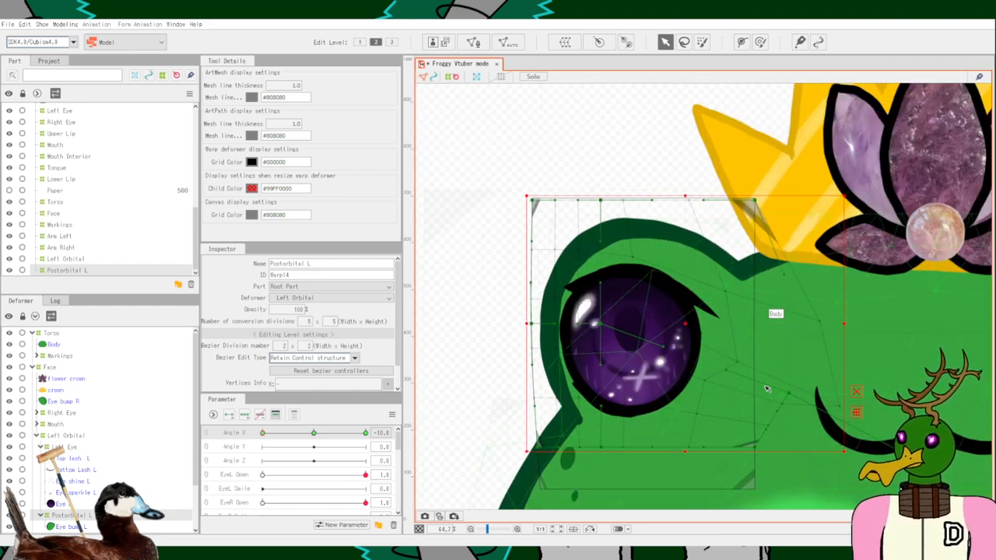
drag(652, 267, 579, 191)
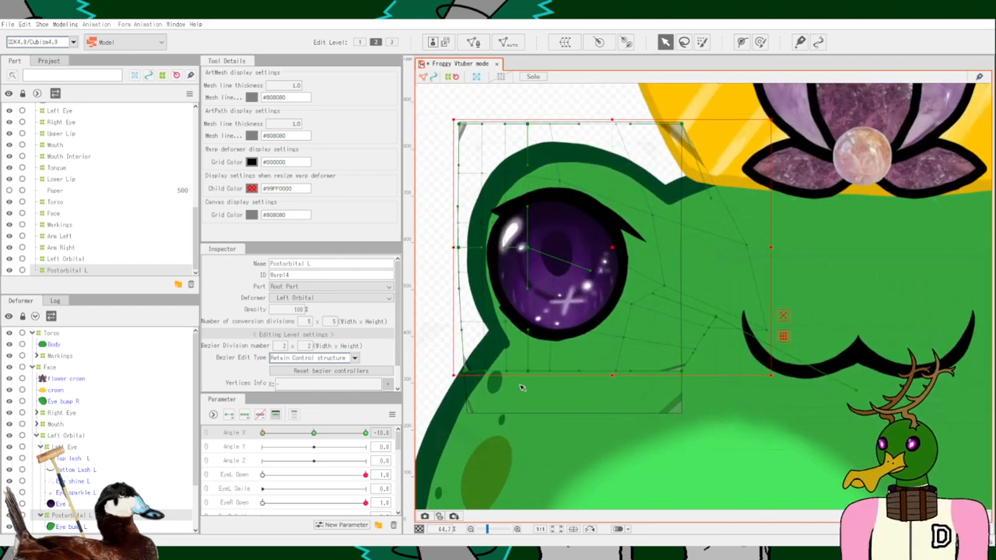
scroll(544, 393, down, 5)
scroll(652, 378, up, 2)
drag(784, 325, 905, 266)
scroll(906, 267, up, 2)
scroll(709, 161, down, 2)
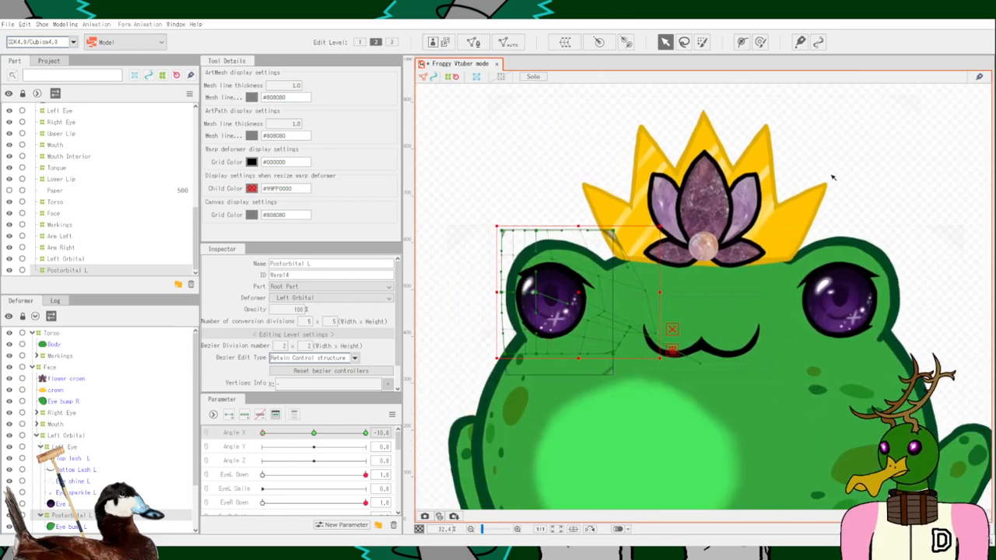
Deselect the warp and sweep Angle X between -10 and the positive side to check the left eye bump's movement, ending at -10.
click(490, 316)
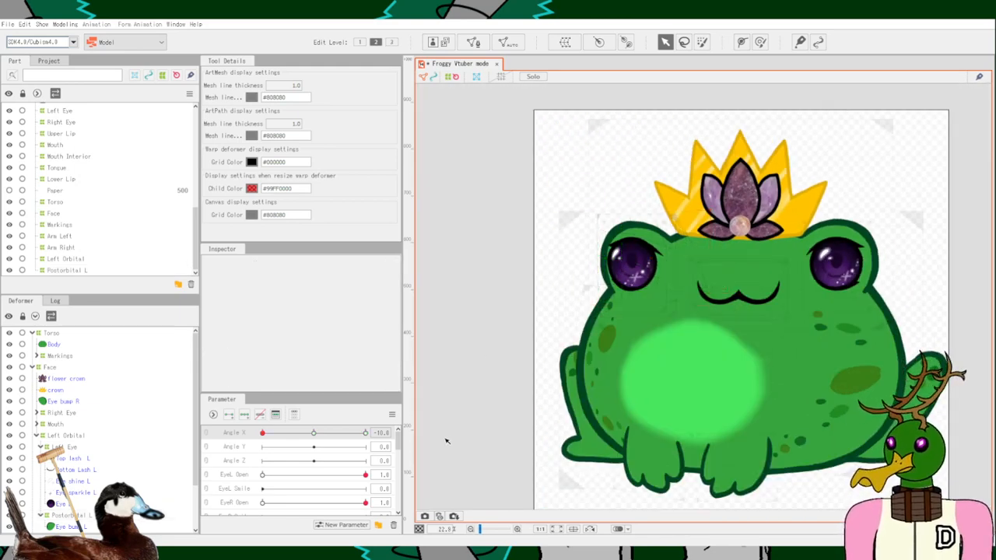
drag(462, 417, 437, 323)
drag(269, 434, 345, 442)
drag(221, 441, 339, 442)
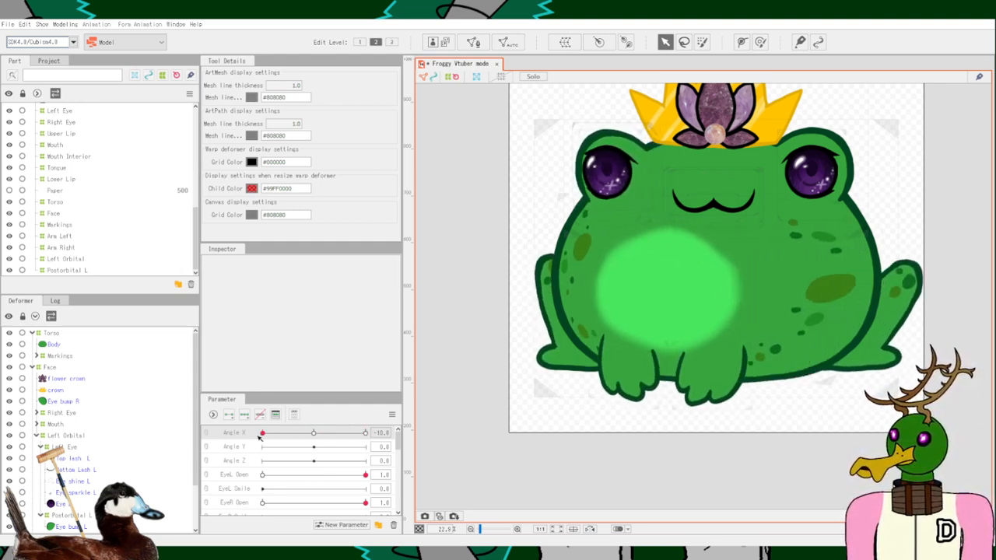
drag(261, 437, 308, 439)
drag(220, 441, 332, 443)
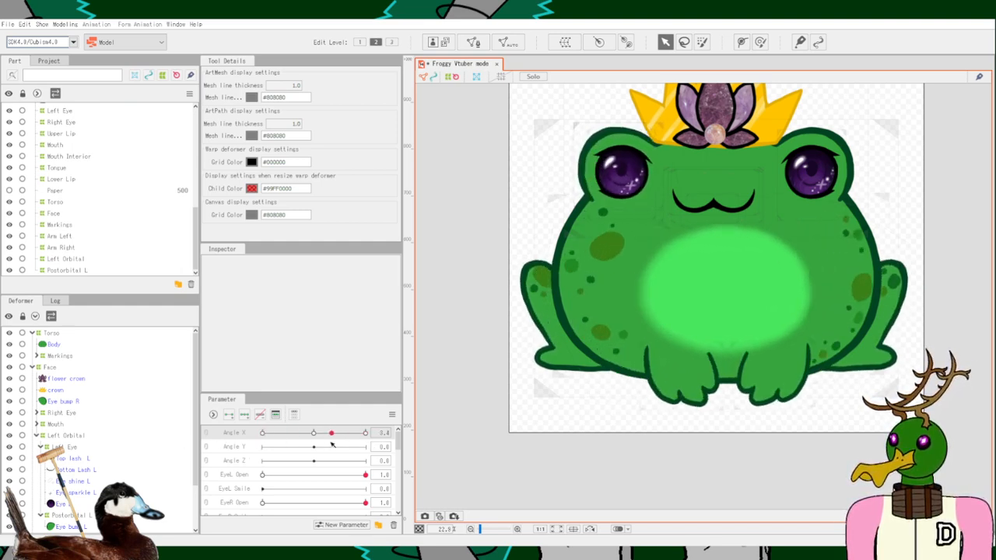
drag(488, 443, 345, 433)
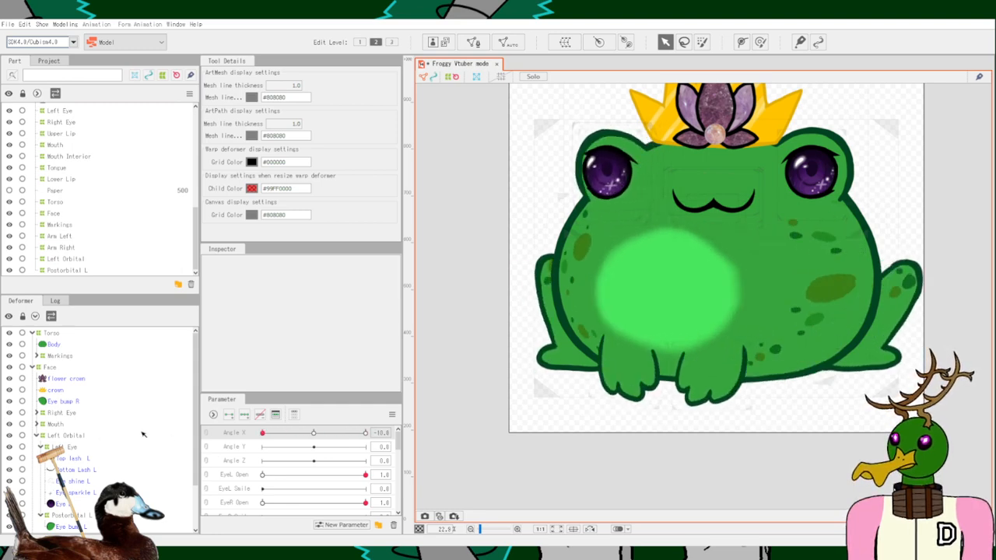
drag(143, 434, 191, 399)
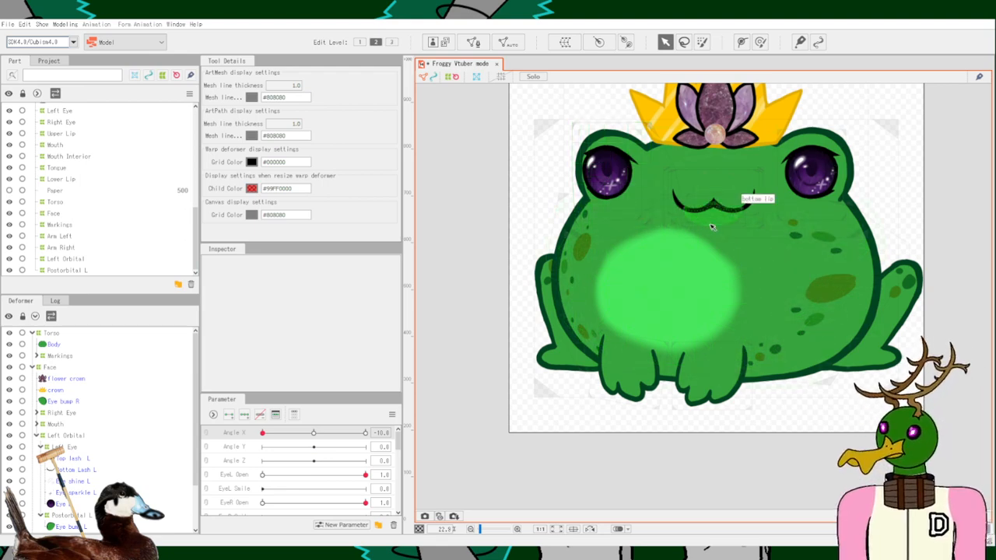
Collapse the Left Orbital group and shift the Mouth warp deformer toward the left eye at Angle X -10.
scroll(712, 227, down, 2)
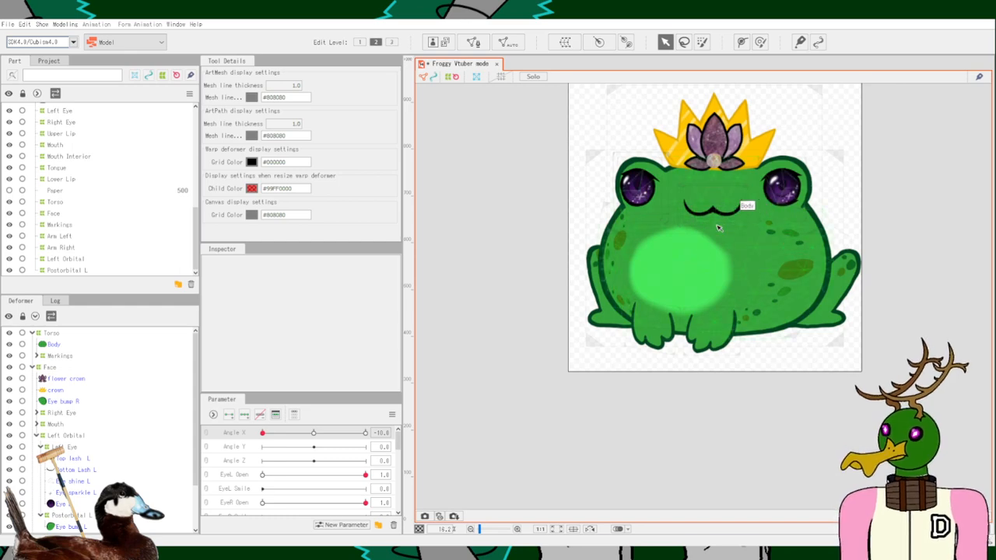
drag(723, 224, 722, 289)
scroll(723, 289, up, 4)
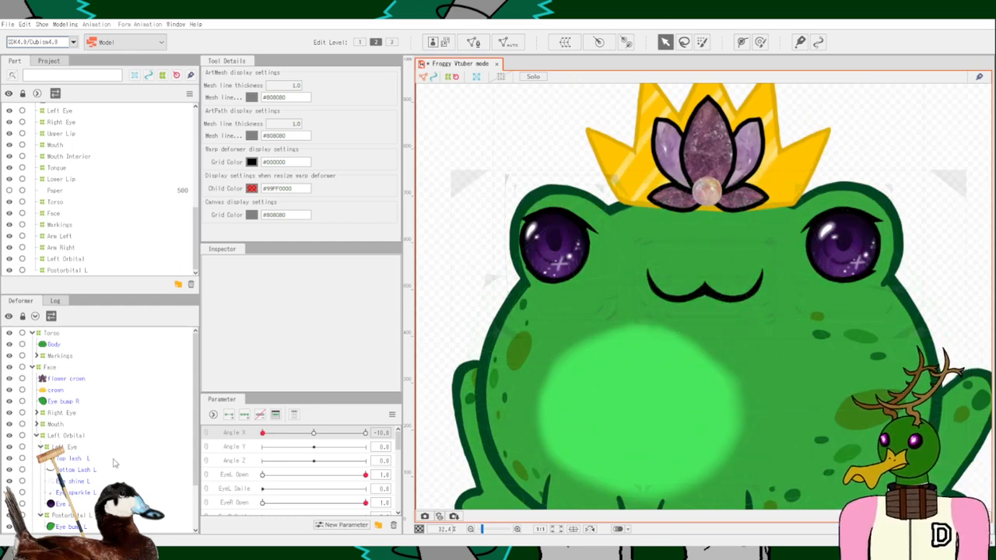
click(35, 438)
click(36, 437)
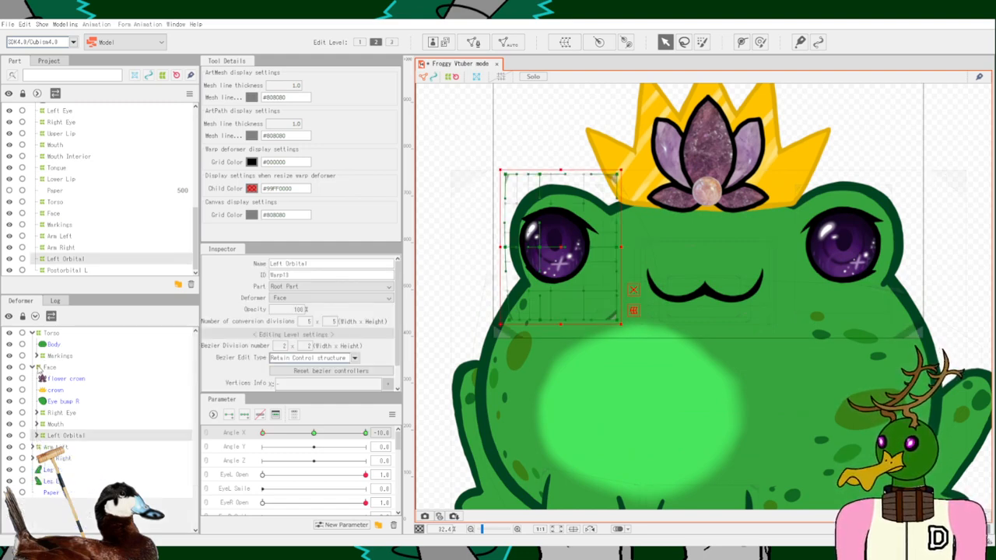
click(57, 425)
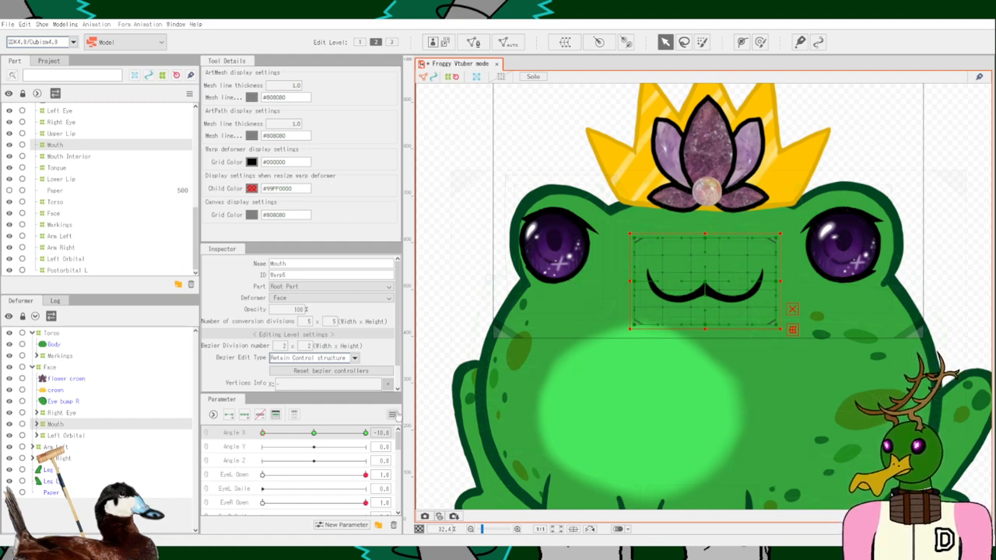
scroll(233, 471, down, 5)
scroll(226, 474, up, 5)
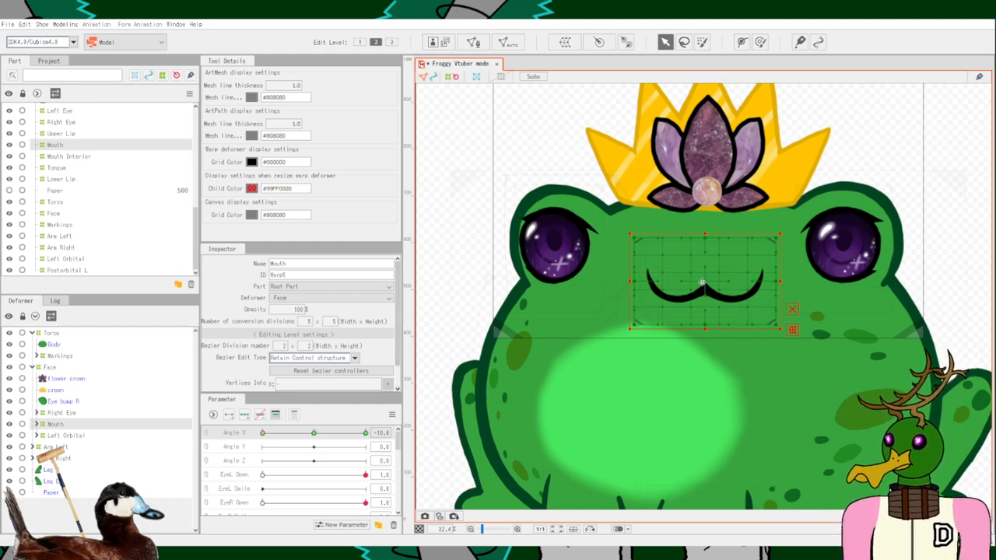
scroll(705, 283, up, 3)
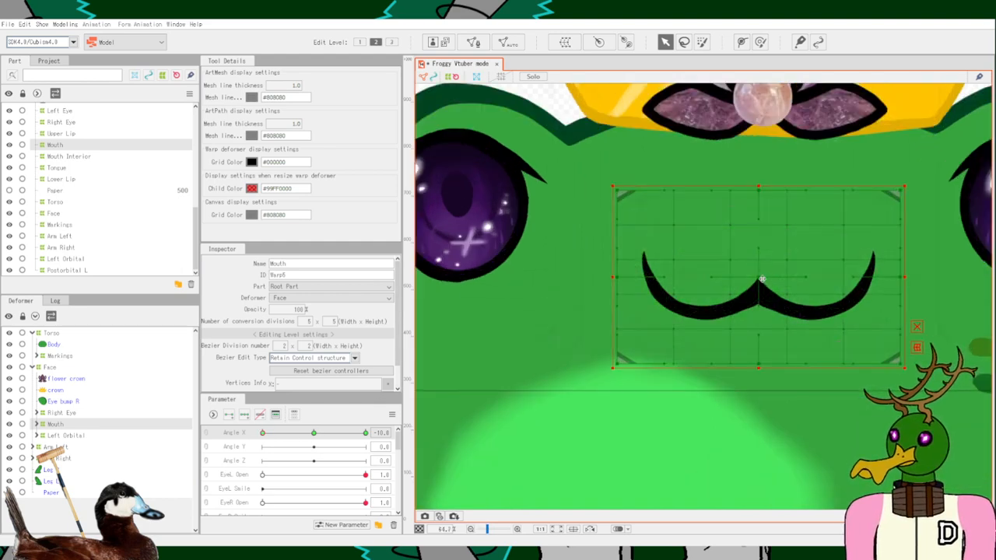
drag(762, 278, 639, 283)
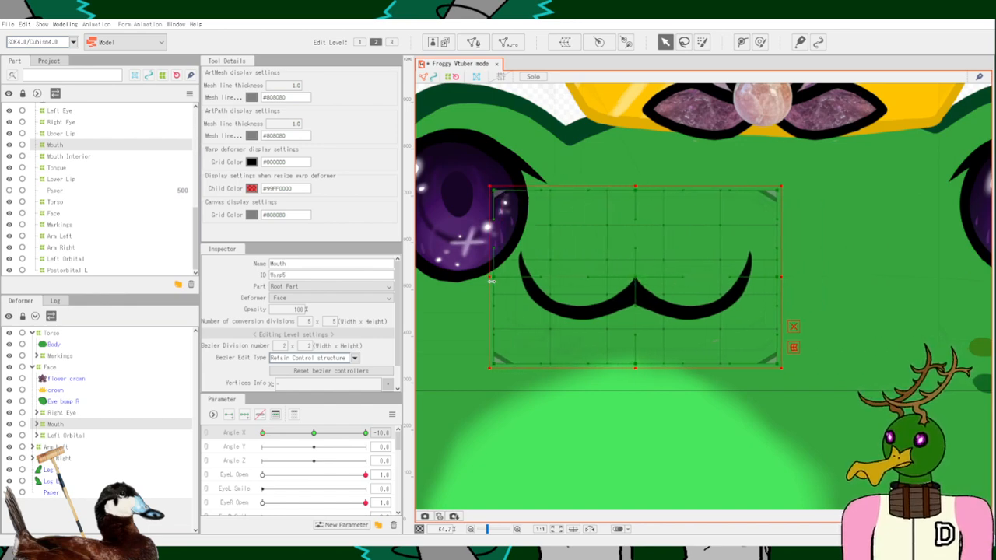
Pull the control points on the Mouth warp's edge nearest the left eye inward at Angle X -10 to narrow that side.
drag(503, 280, 540, 283)
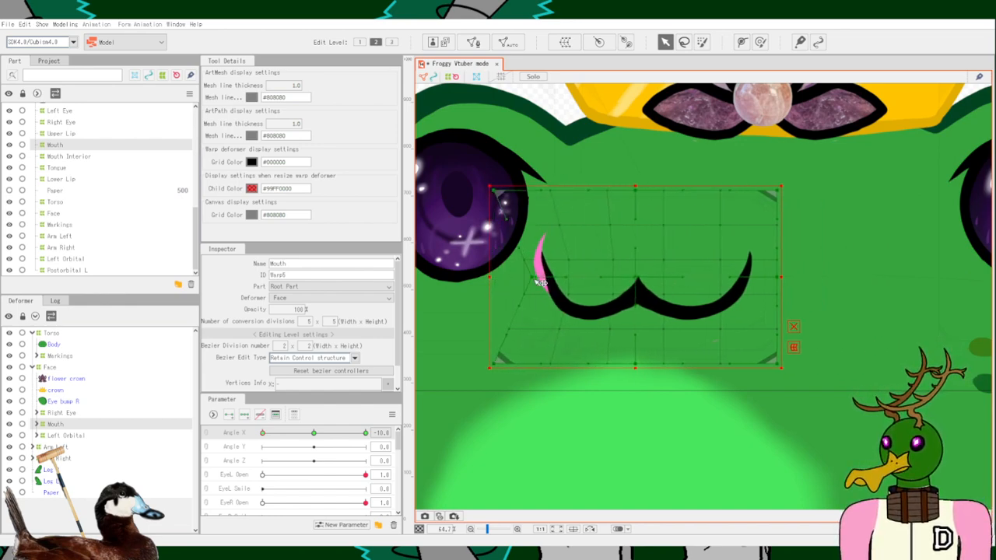
drag(496, 192, 548, 199)
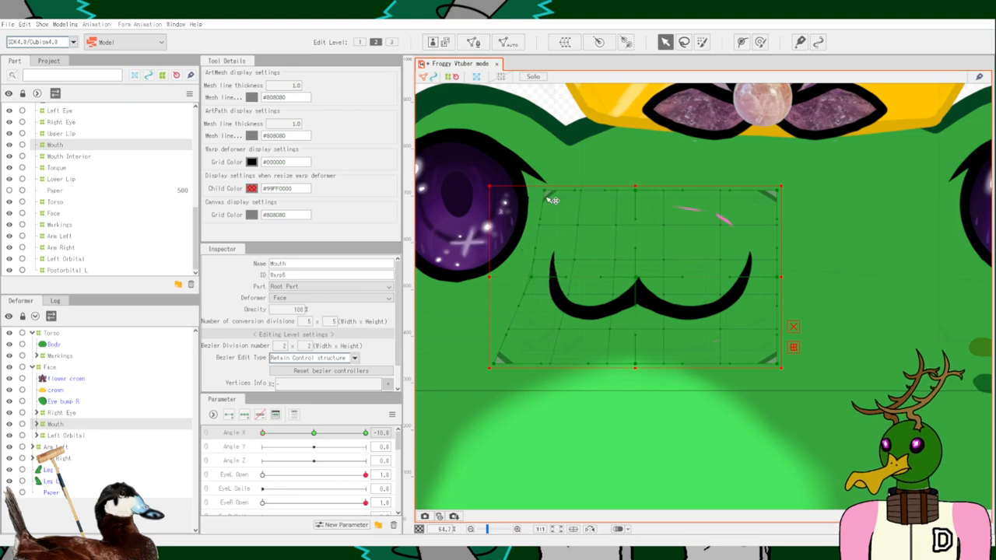
drag(499, 362, 536, 368)
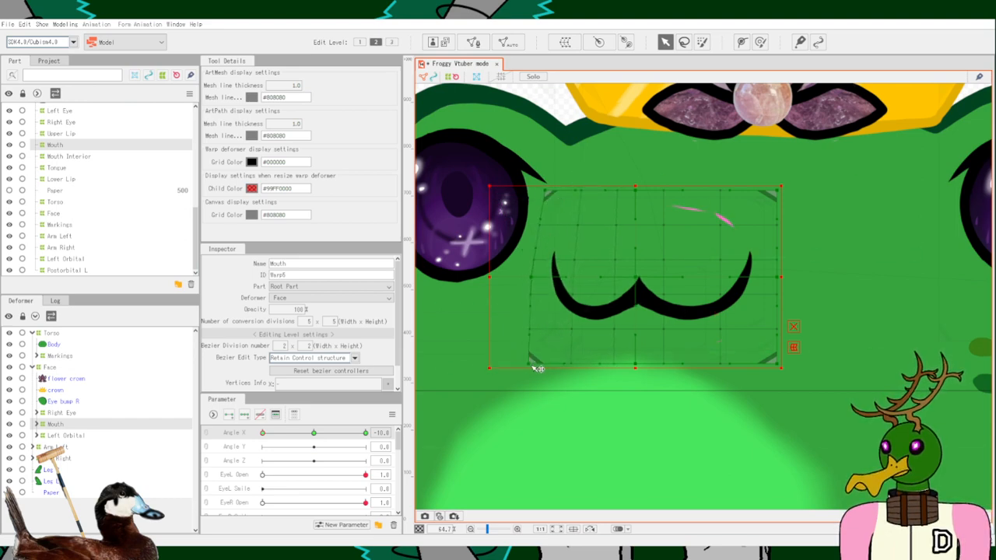
drag(539, 277, 549, 283)
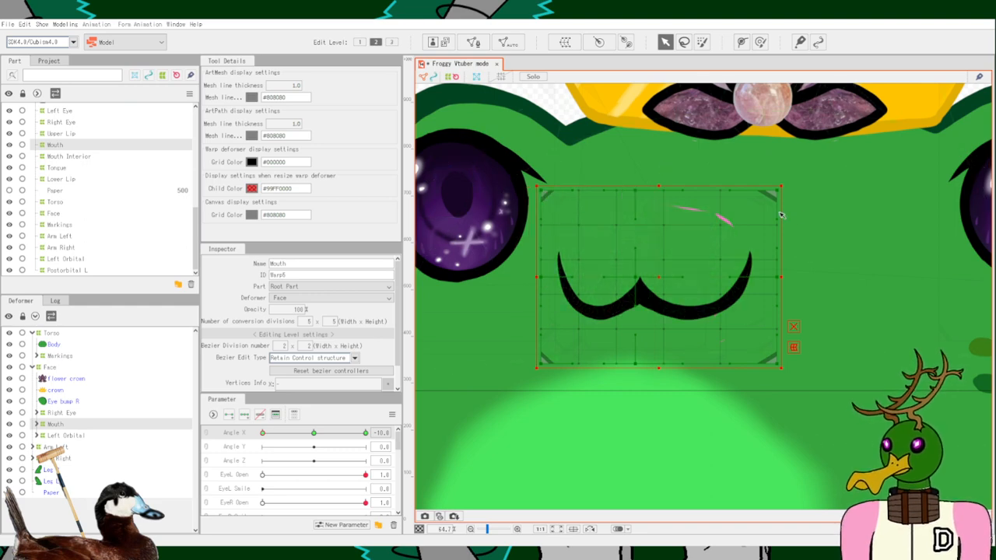
Move the corner and middle control points on the Mouth warp's opposite edge outward to widen that half of the mouth.
drag(784, 193, 811, 193)
drag(784, 285, 818, 277)
drag(784, 369, 825, 367)
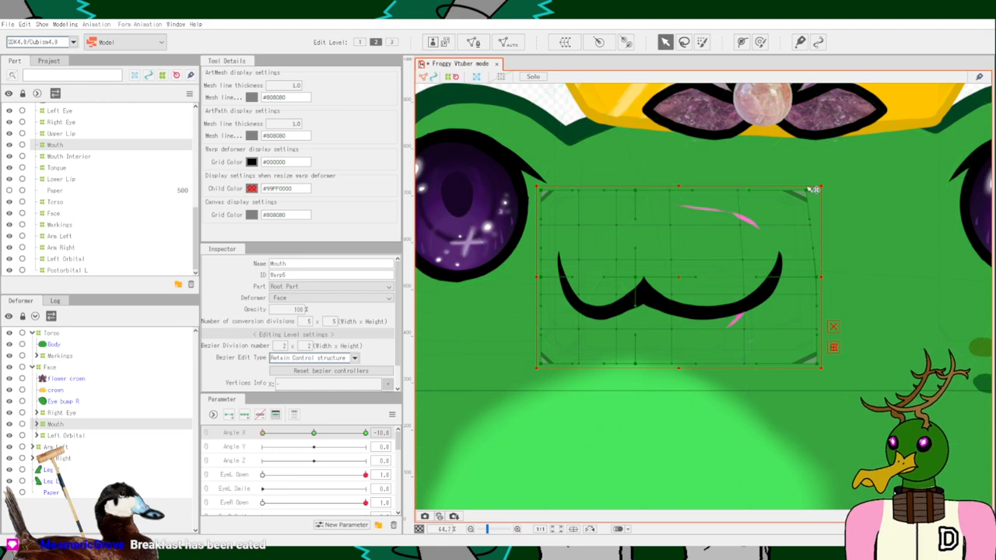
drag(807, 190, 821, 194)
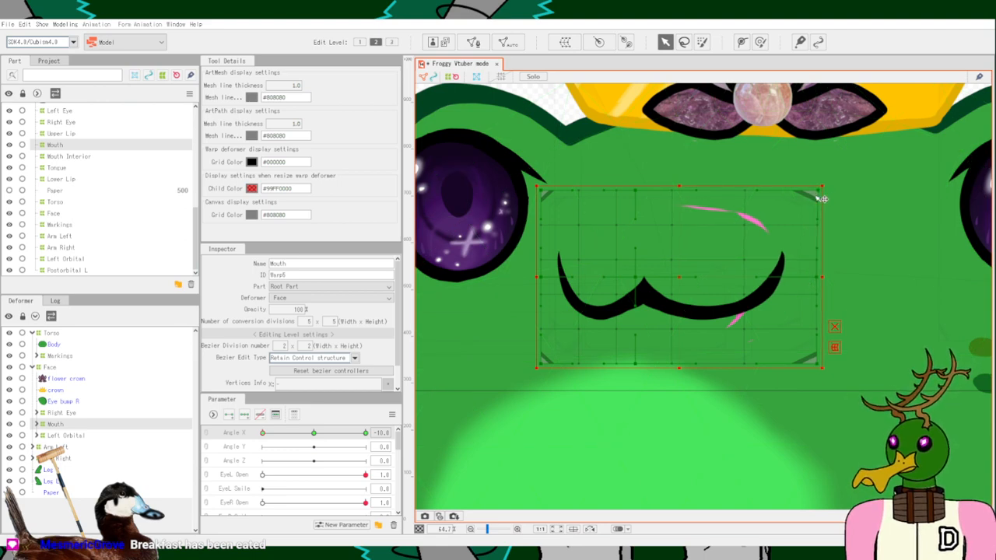
Sweep Angle X and return it to -10 to check the reshaped mouth against the whole frog.
scroll(825, 197, down, 5)
scroll(795, 260, up, 5)
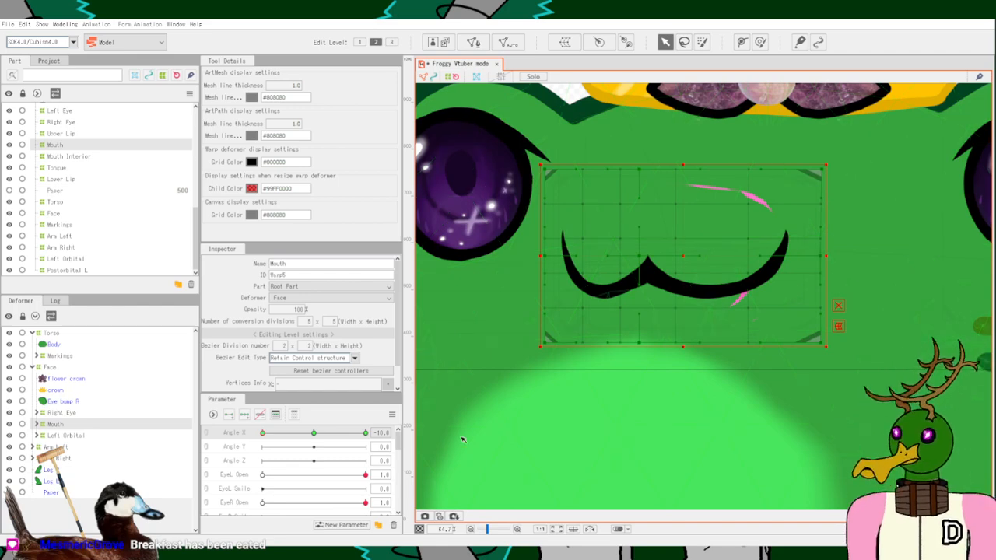
scroll(467, 436, down, 5)
drag(476, 437, 599, 360)
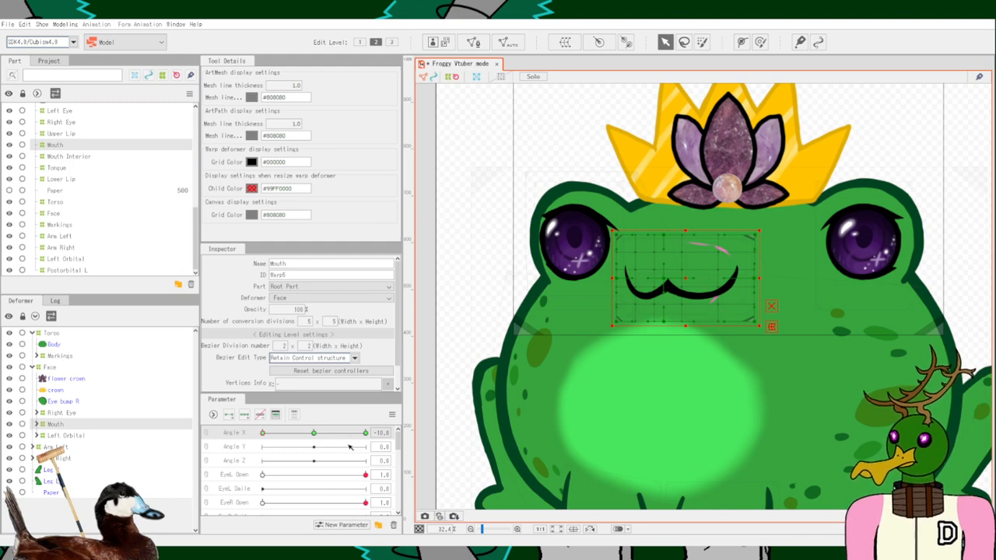
drag(263, 433, 242, 457)
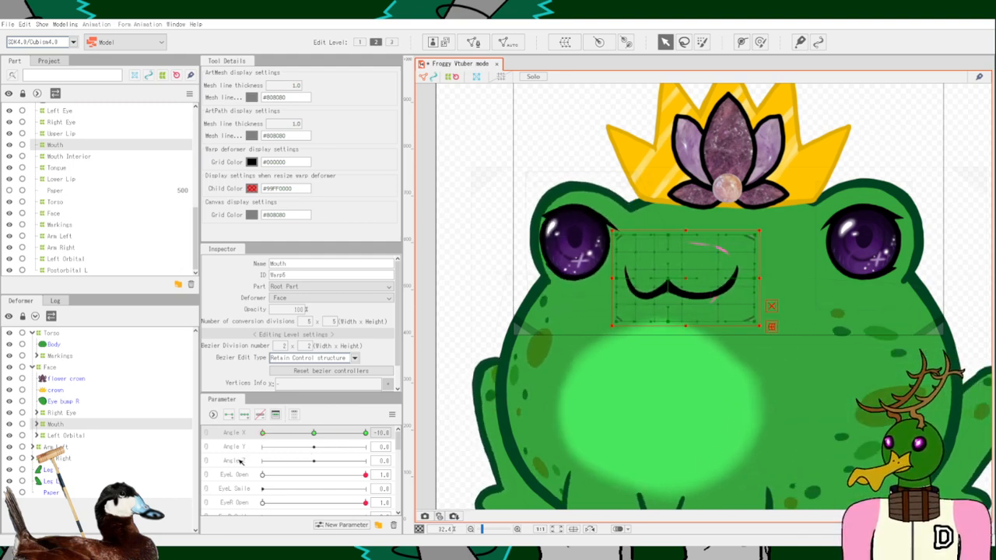
Bend the Mouth warp's upper and lower Bezier handles outward on the wider half to hide the exposed pink mouth interior.
scroll(706, 251, up, 4)
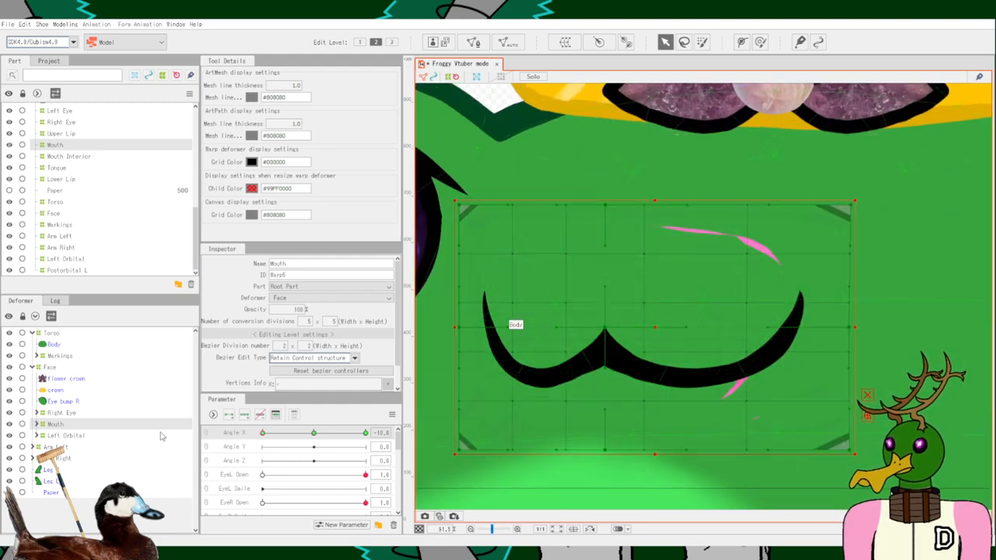
click(35, 424)
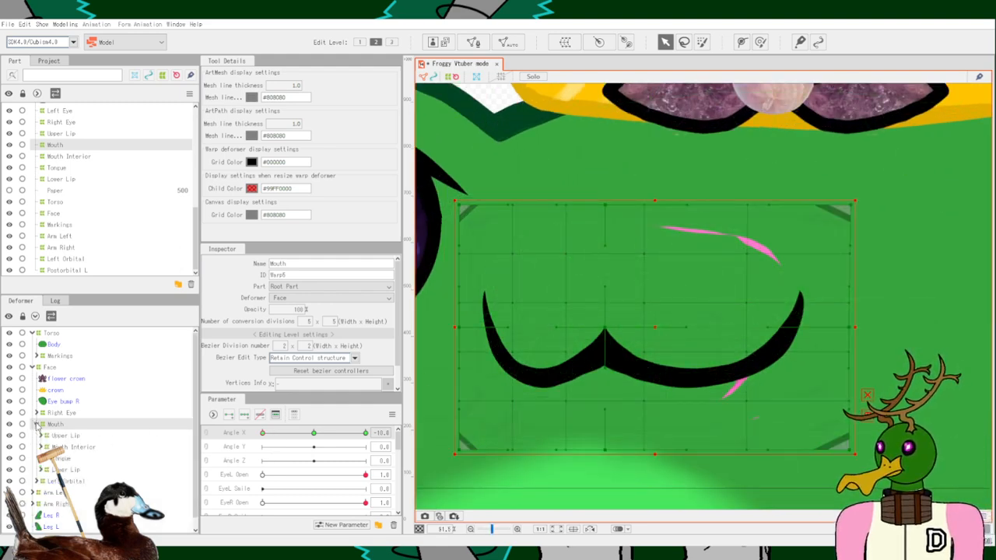
click(35, 424)
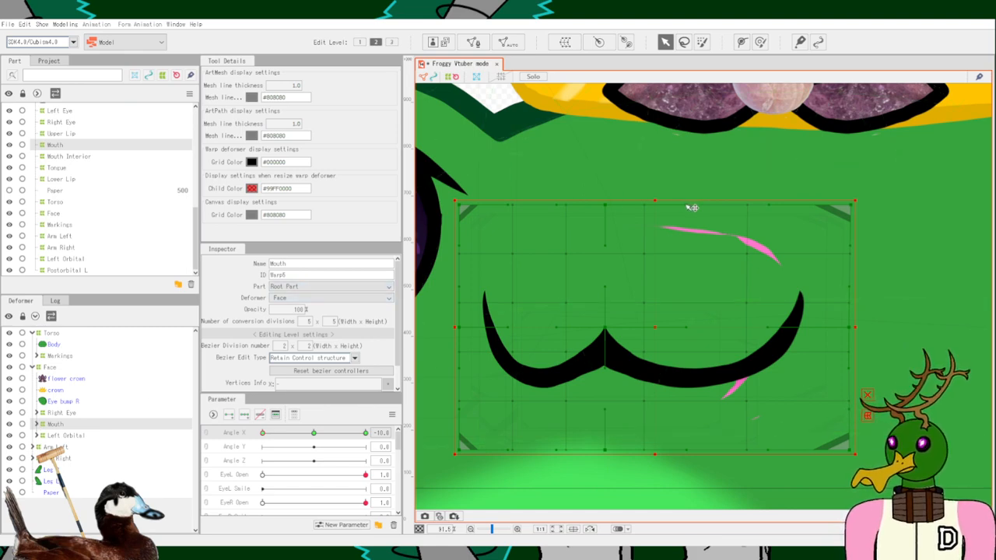
drag(691, 207, 695, 178)
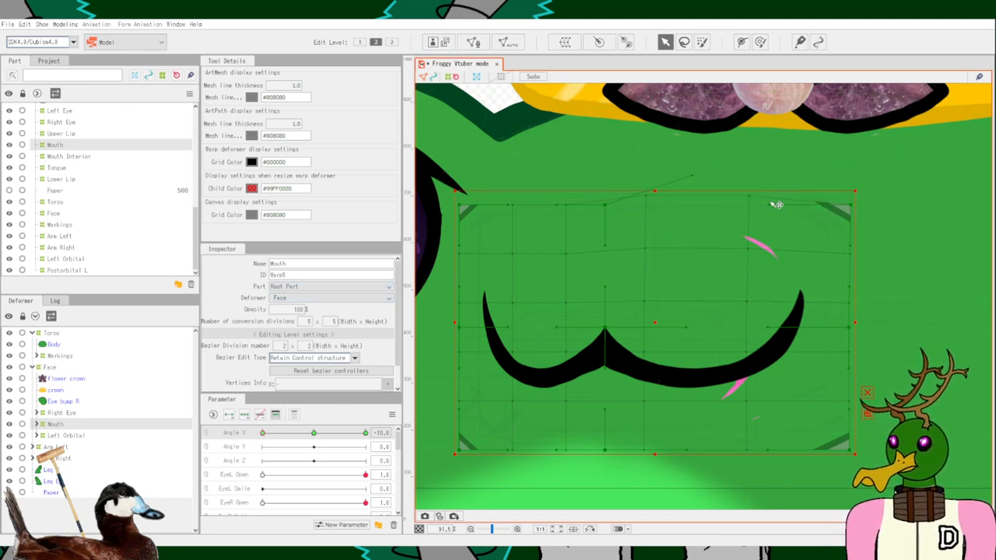
drag(775, 206, 802, 169)
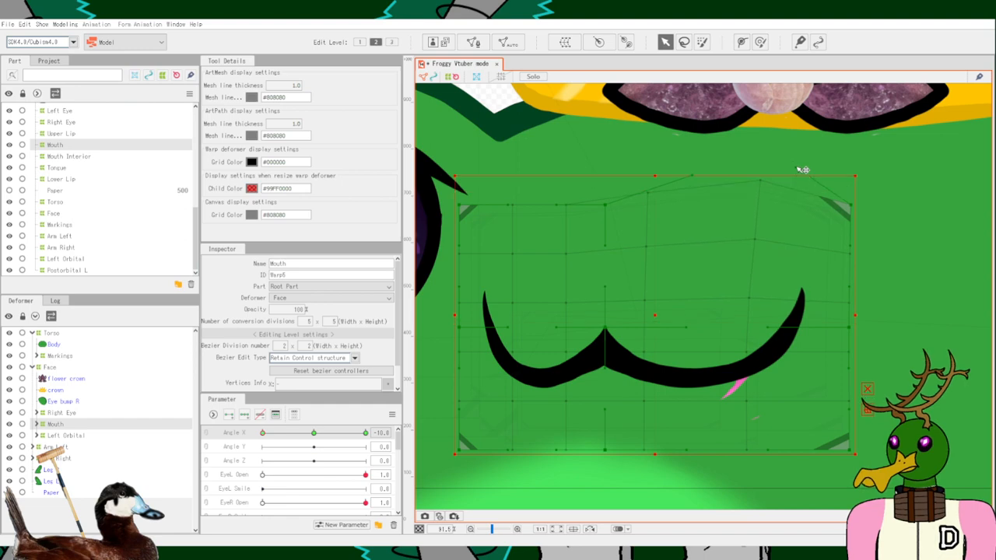
drag(768, 450, 872, 453)
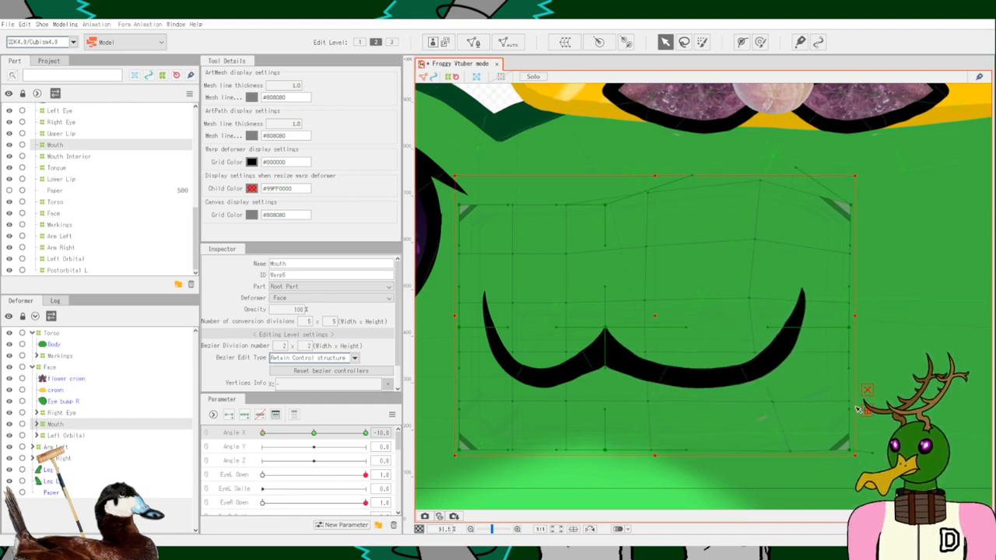
drag(850, 410, 874, 416)
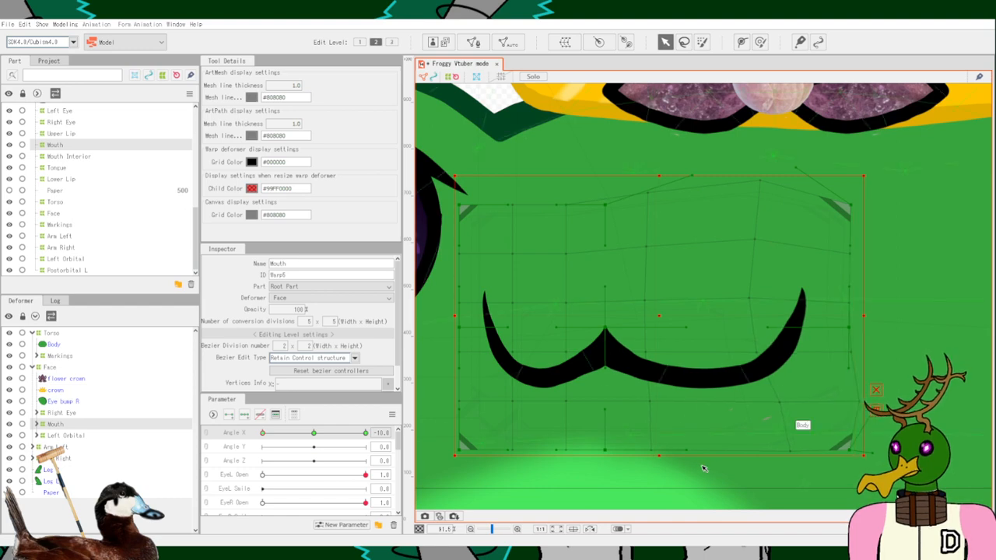
drag(688, 451, 727, 460)
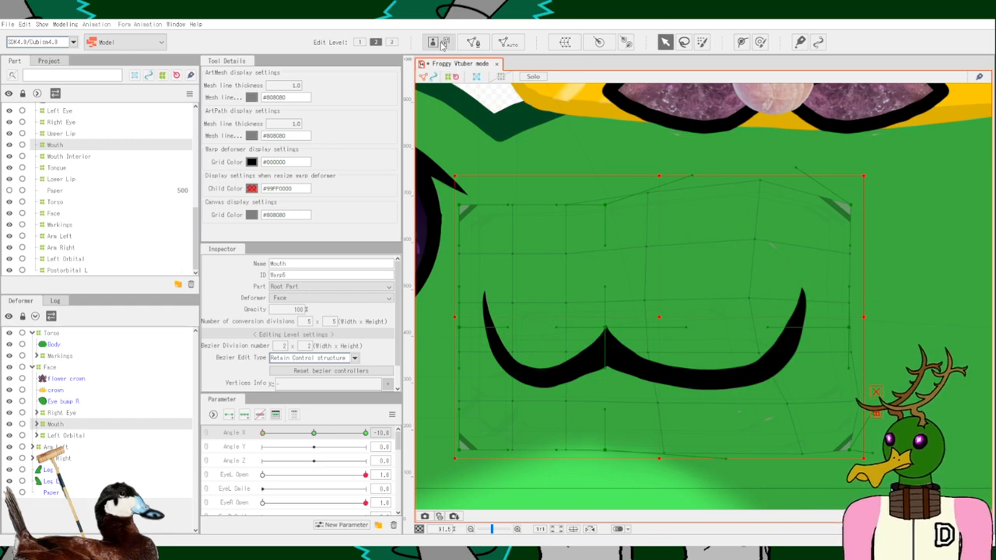
Deselect the Mouth warp and test Angle X and Mouth Open, leaving them at -10 and 0.
click(443, 45)
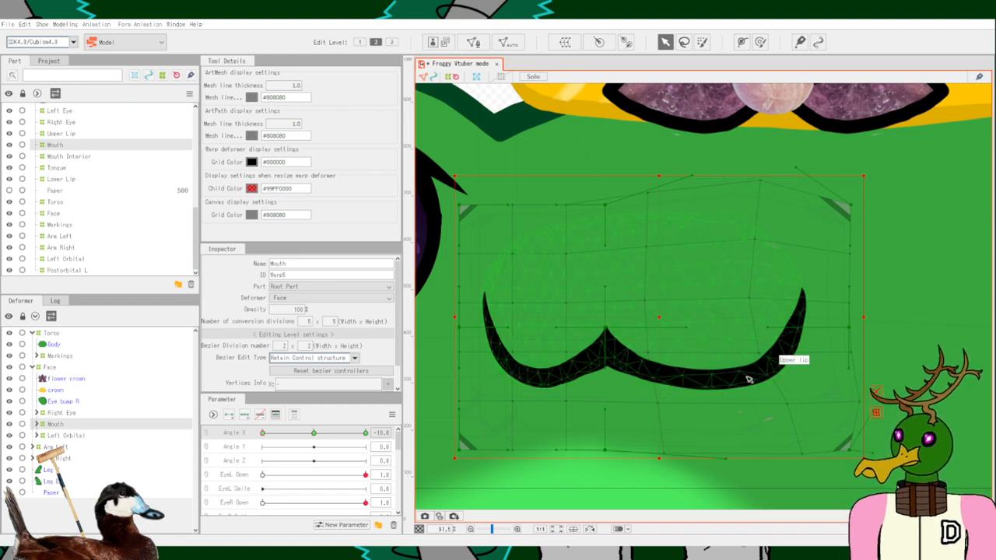
scroll(747, 378, down, 3)
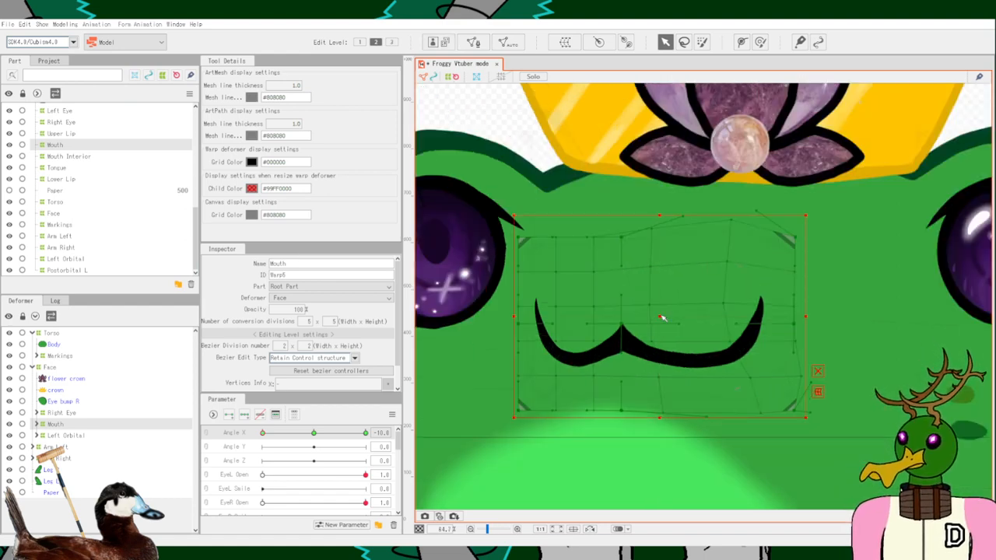
click(526, 140)
scroll(771, 409, down, 5)
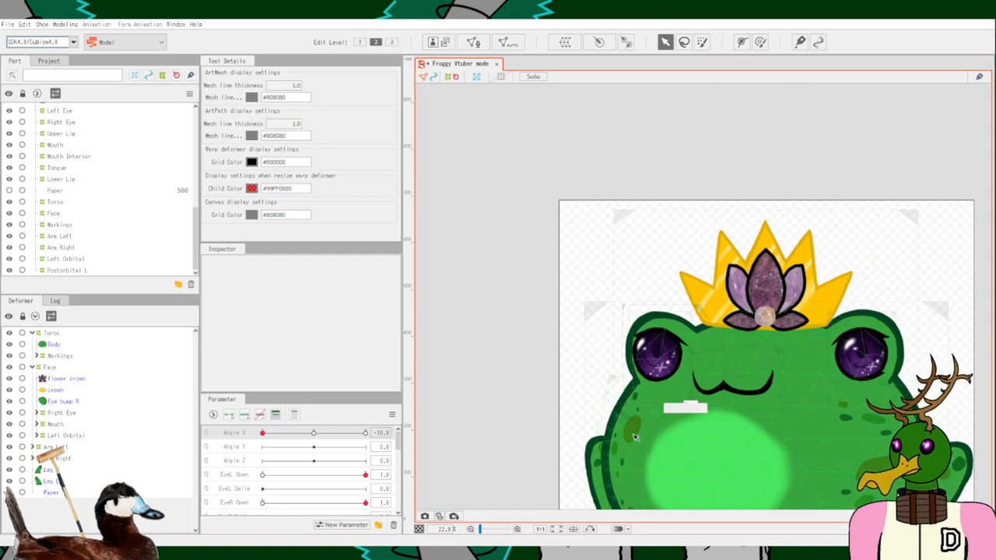
drag(508, 374, 442, 248)
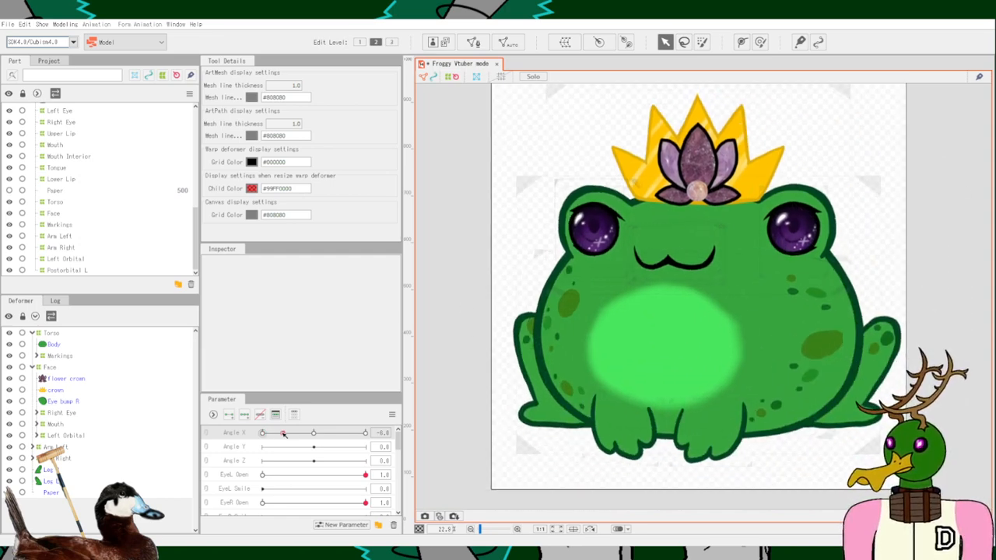
scroll(289, 482, down, 5)
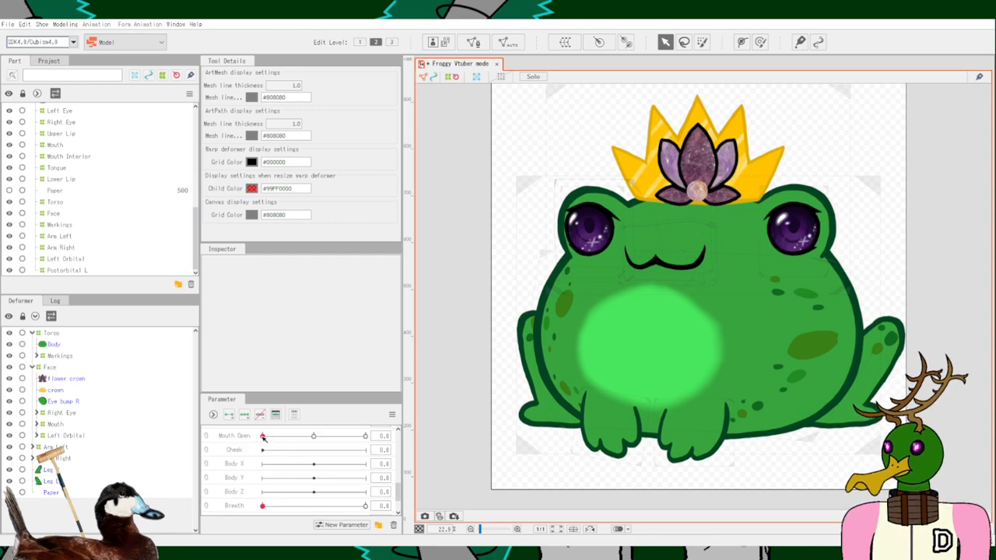
mouse_move(263, 438)
mouse_down()
mouse_move(445, 445)
mouse_move(244, 439)
mouse_move(422, 439)
mouse_move(261, 437)
mouse_move(414, 426)
mouse_move(319, 434)
mouse_move(340, 441)
mouse_move(332, 445)
mouse_move(259, 423)
mouse_move(329, 429)
mouse_move(268, 434)
mouse_move(303, 434)
mouse_move(452, 415)
mouse_move(373, 423)
mouse_move(295, 415)
mouse_move(365, 428)
mouse_move(218, 429)
mouse_move(385, 427)
mouse_move(265, 431)
mouse_up()
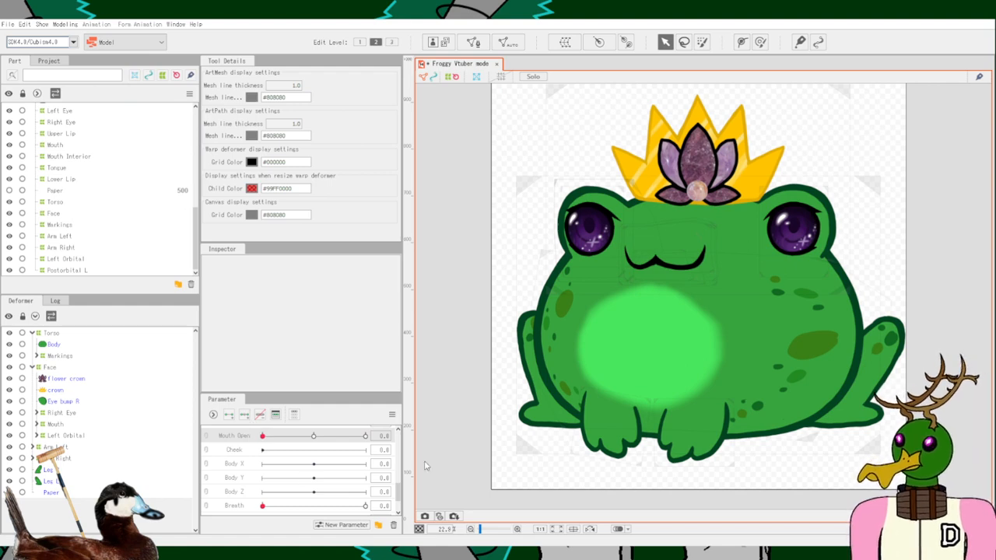
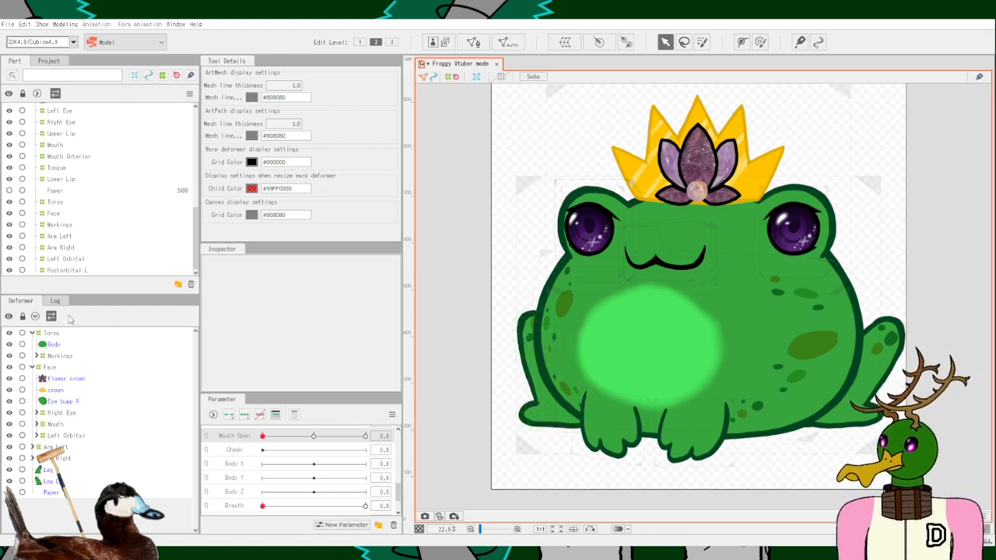
Select Paper, Torso, Body and Eye bump R in turn to review their properties and places in the deformer hierarchy.
click(54, 191)
scroll(62, 198, up, 5)
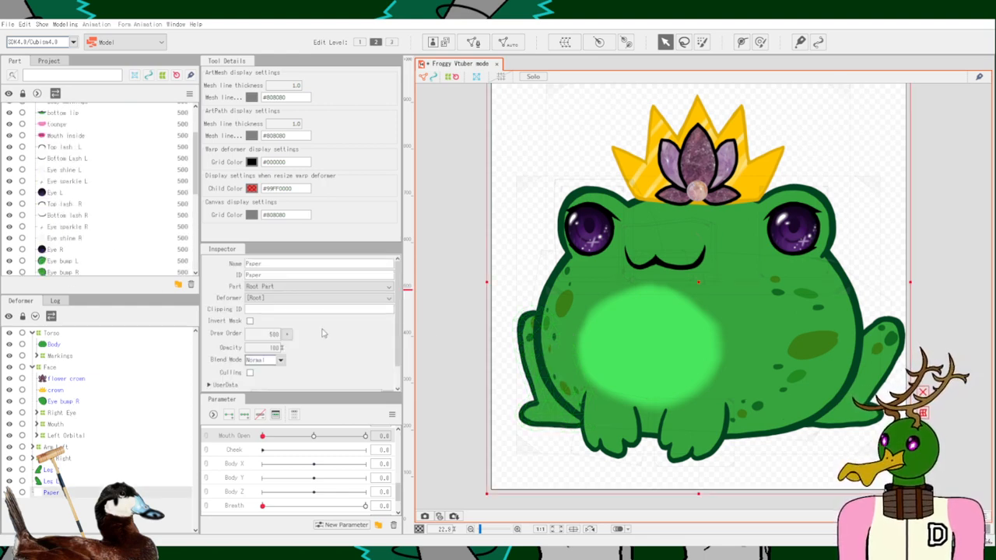
scroll(324, 334, down, 1)
scroll(325, 334, up, 1)
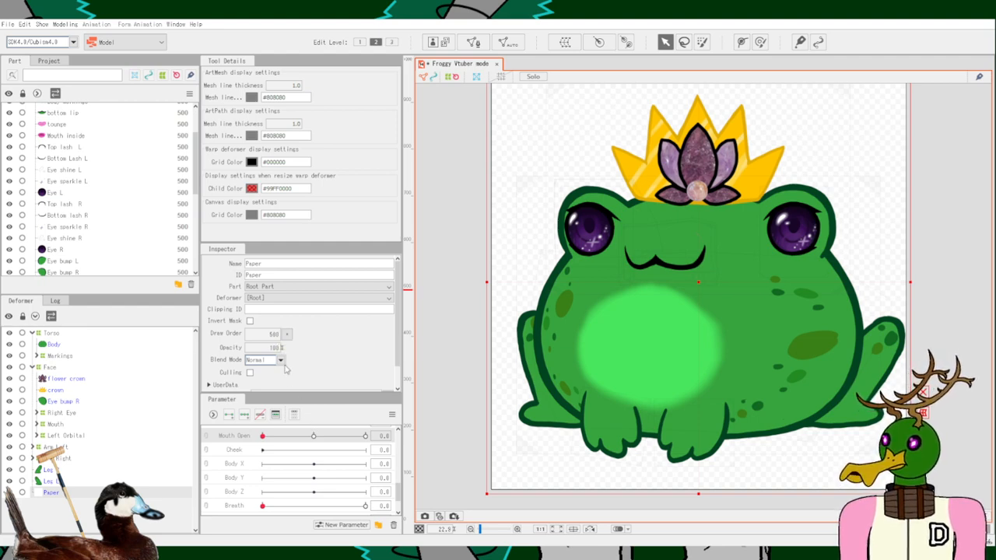
click(55, 334)
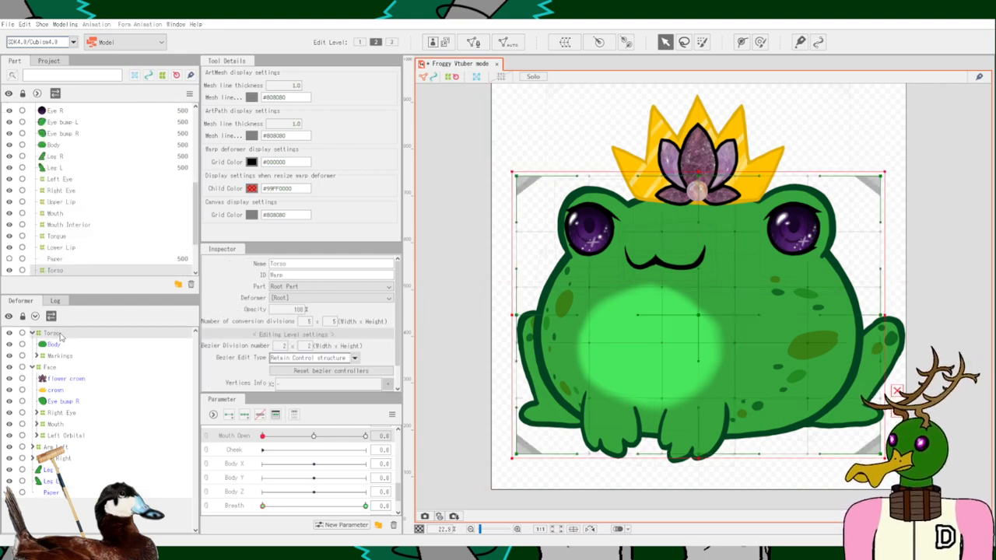
click(62, 344)
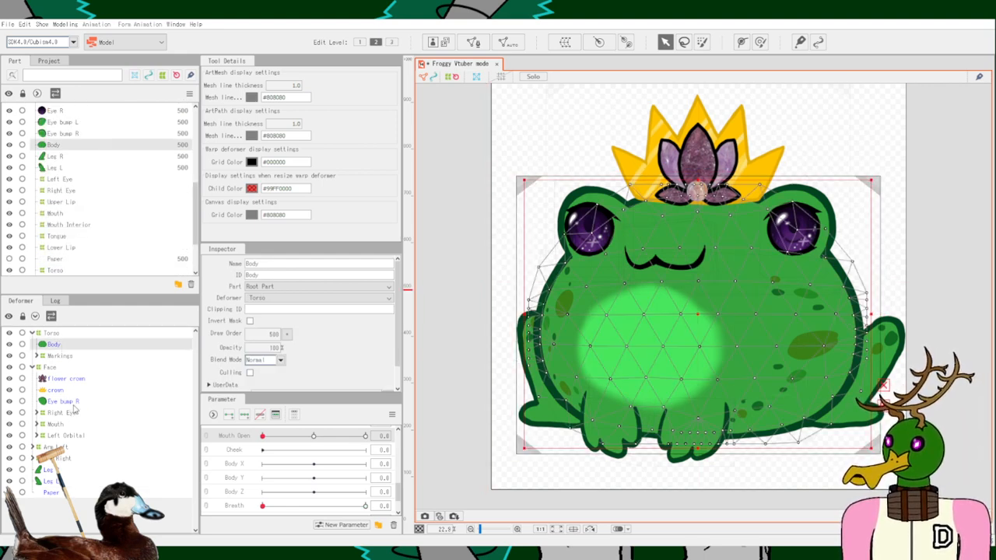
click(70, 403)
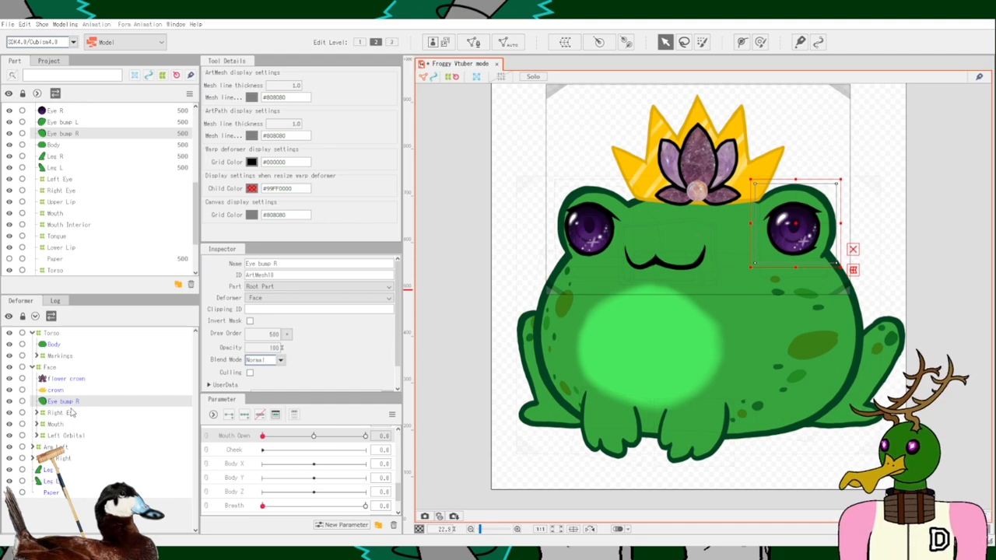
Rename the Left Orbital warp deformer as Orbital L.
click(66, 435)
right_click(65, 435)
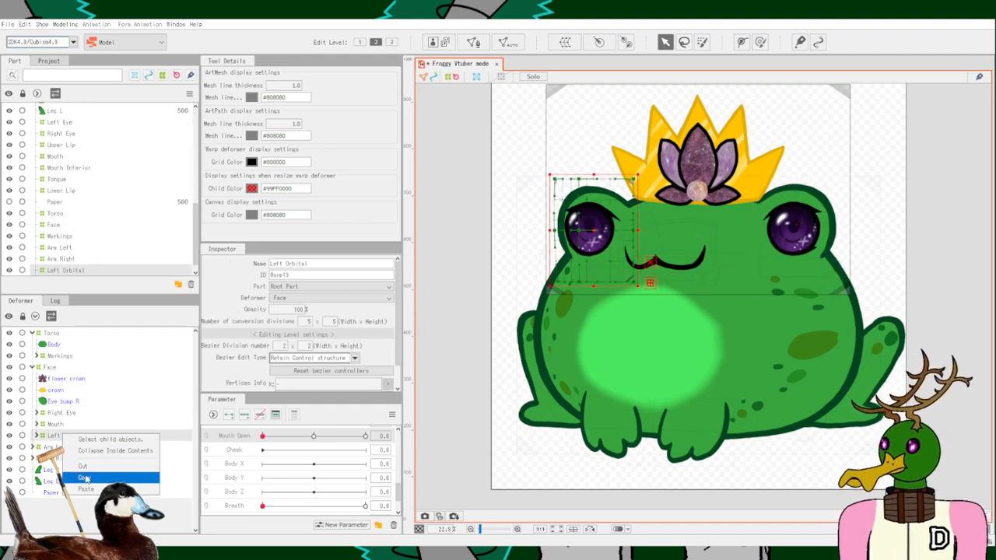
click(55, 438)
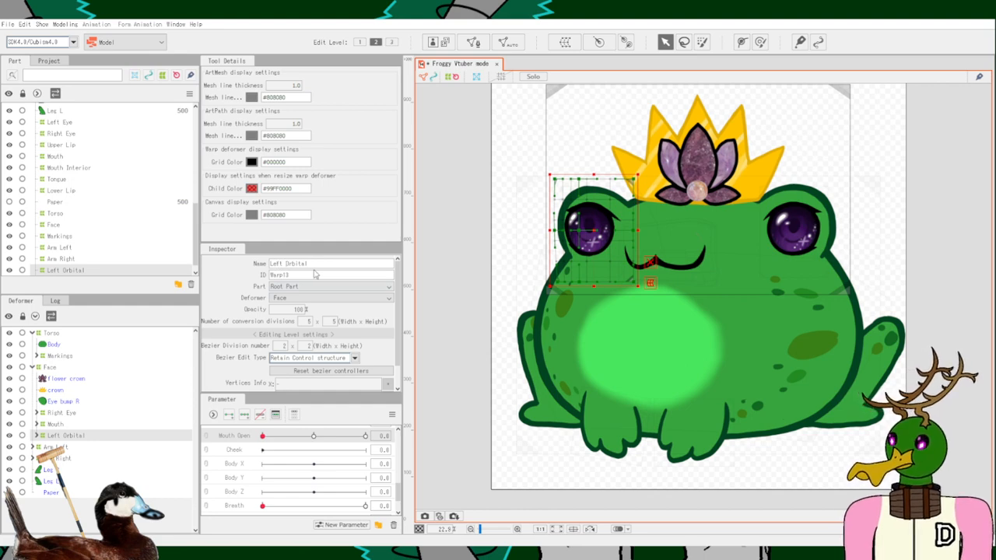
key(BackSpace)
key(BackSpace)
key(BackSpace)
key(BackSpace)
key(BackSpace)
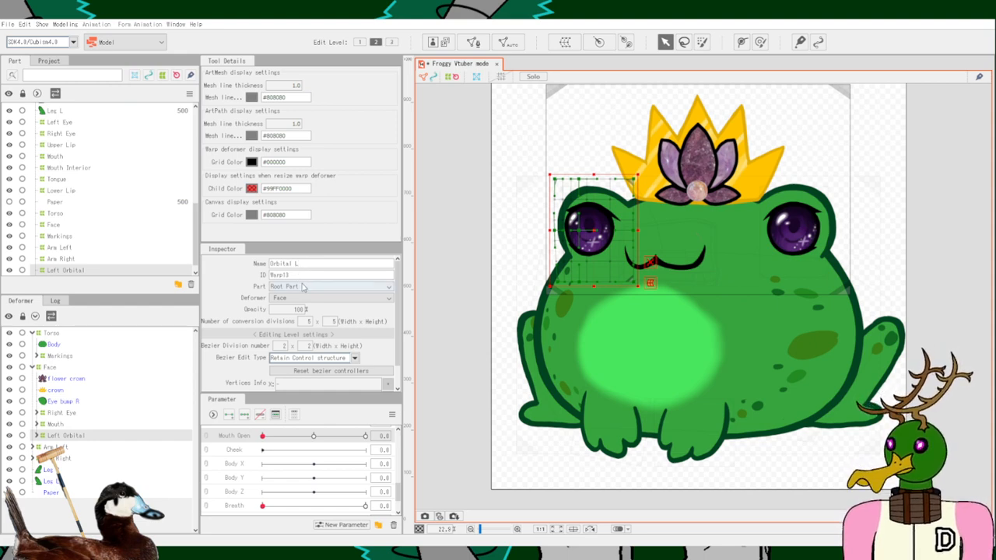
key(Return)
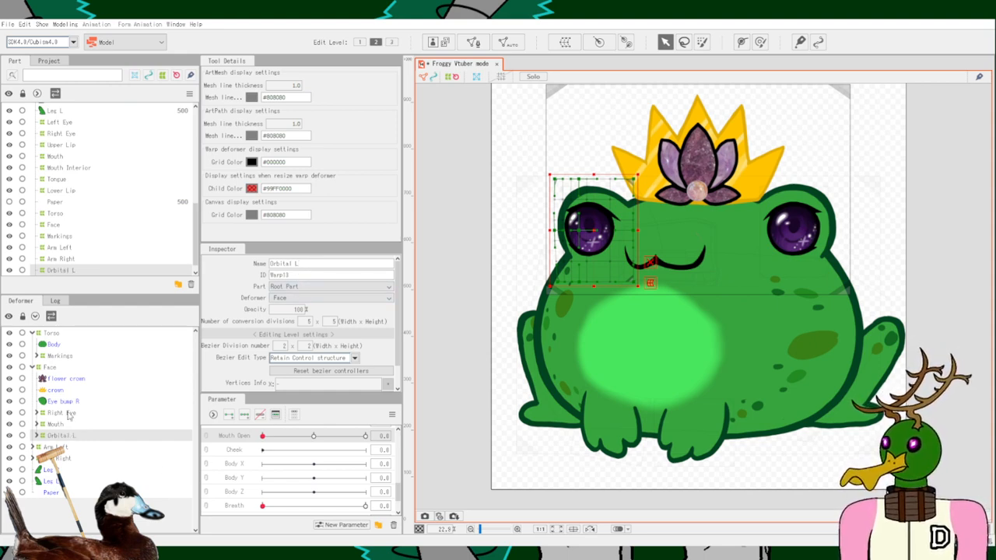
Wrap Eye bump R and the Right Eye deformer in a new warp deformer named Orbital R.
click(70, 402)
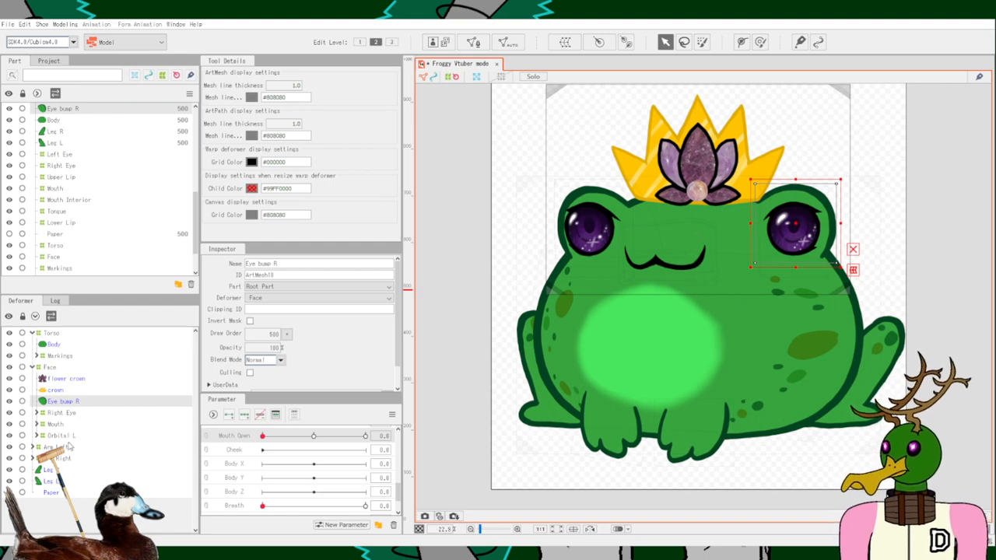
ctrl+click(73, 412)
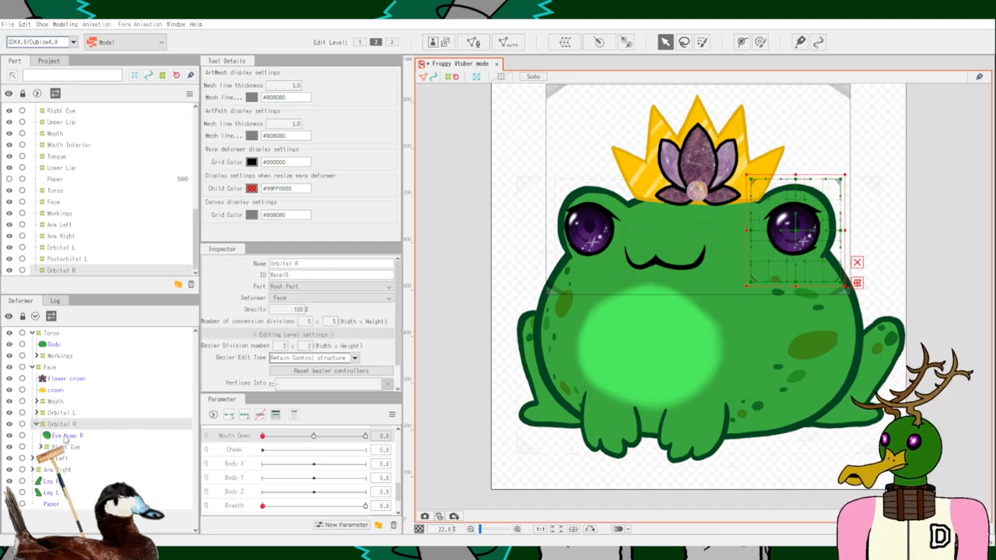
Move the whole Orbital R warp deformer sideways towards the centre of the frog's face.
scroll(685, 389, up, 3)
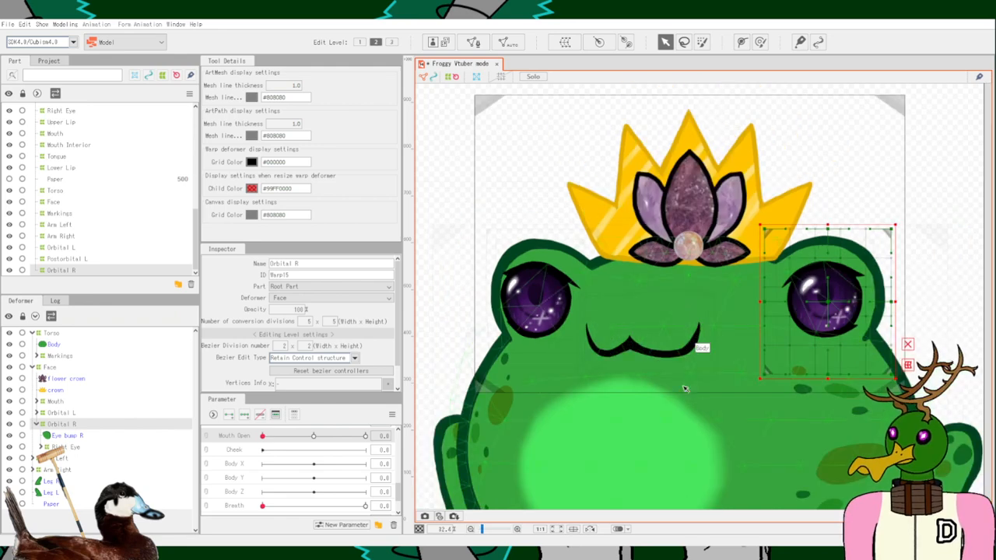
drag(709, 385, 654, 378)
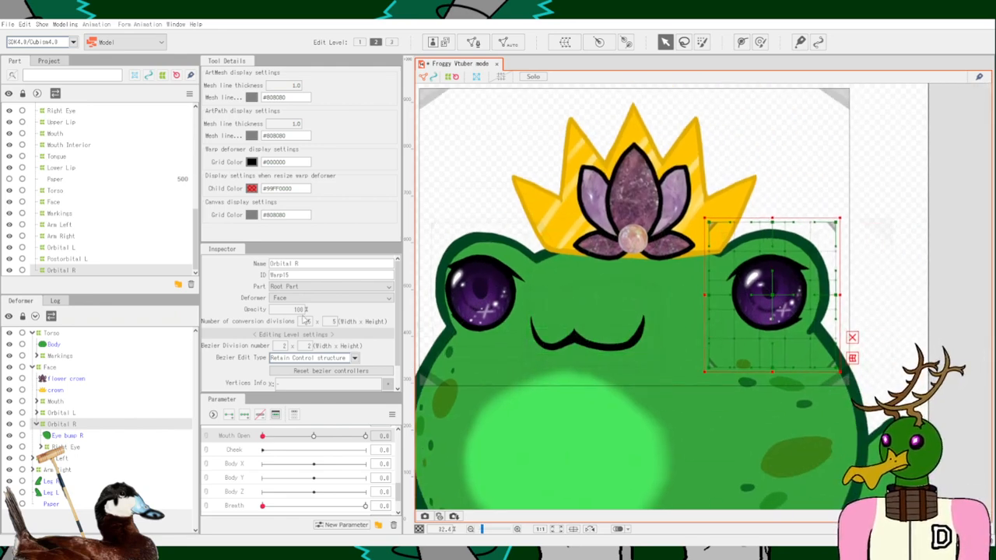
scroll(266, 327, down, 1)
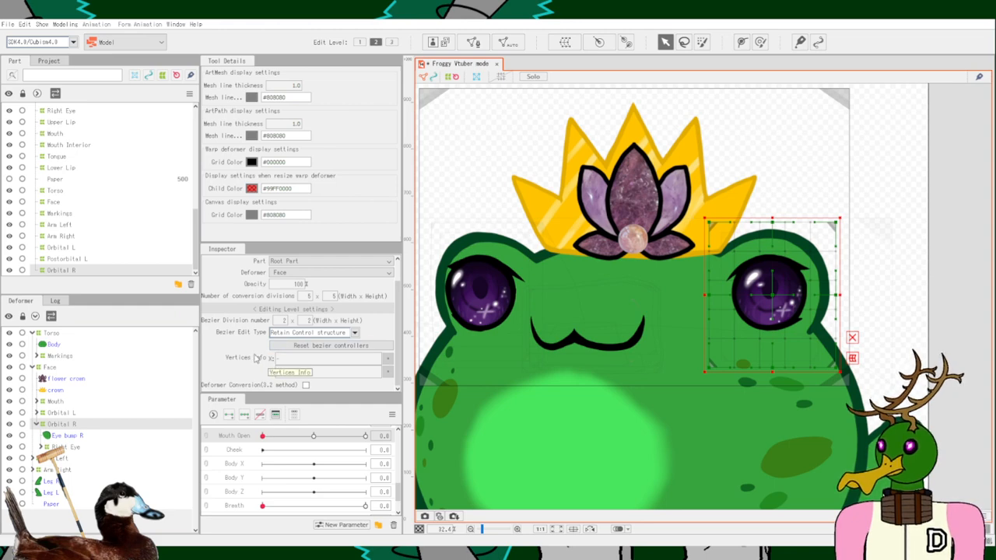
scroll(252, 356, up, 1)
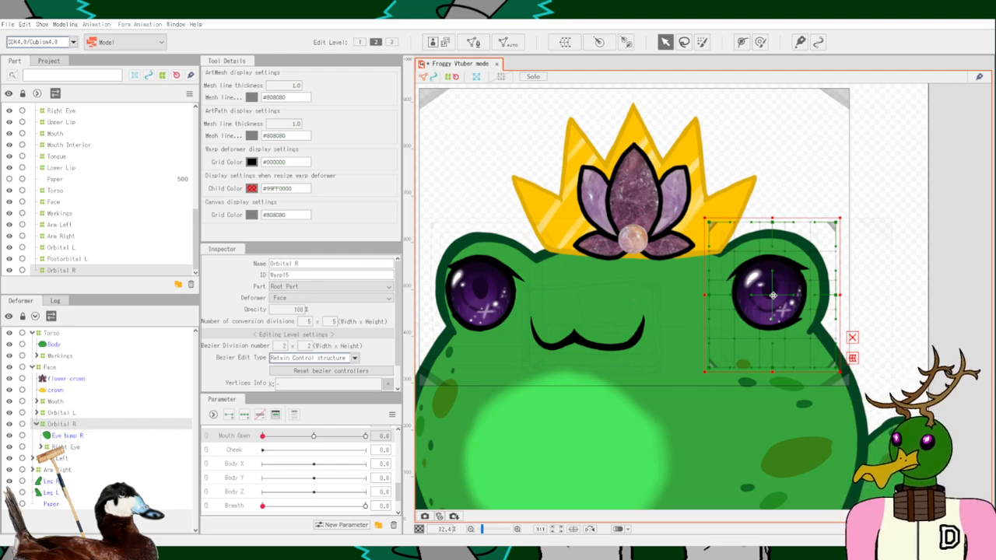
drag(772, 296, 733, 295)
scroll(603, 294, up, 2)
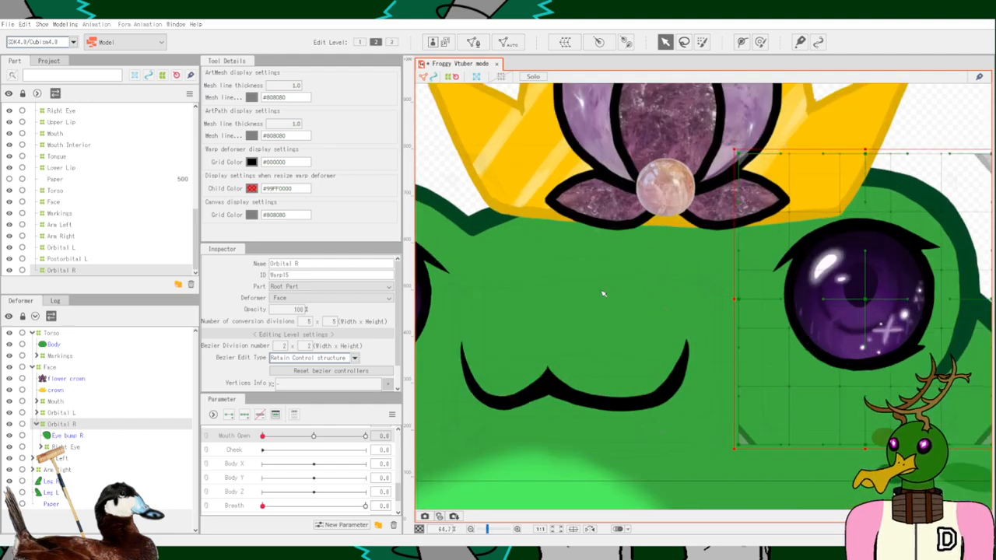
scroll(714, 241, down, 2)
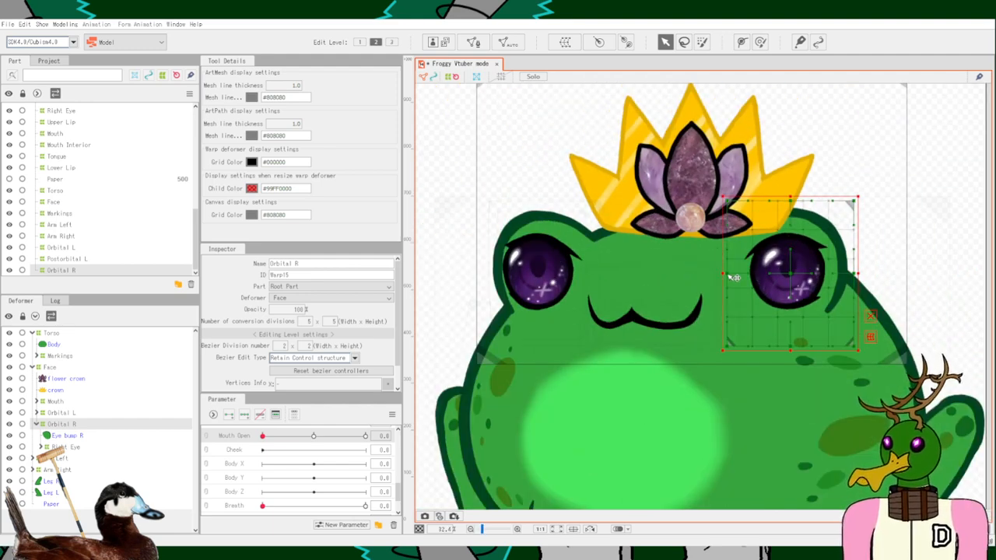
scroll(717, 276, up, 1)
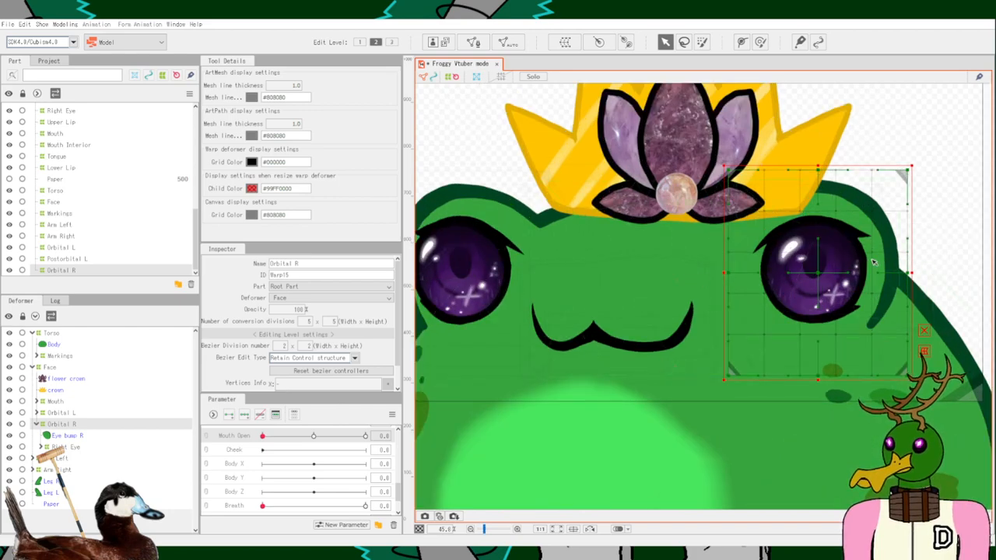
Pull the three control points on the inner edge of Orbital R towards the mouth to stretch the eye inward.
scroll(498, 272, down, 2)
scroll(492, 270, up, 1)
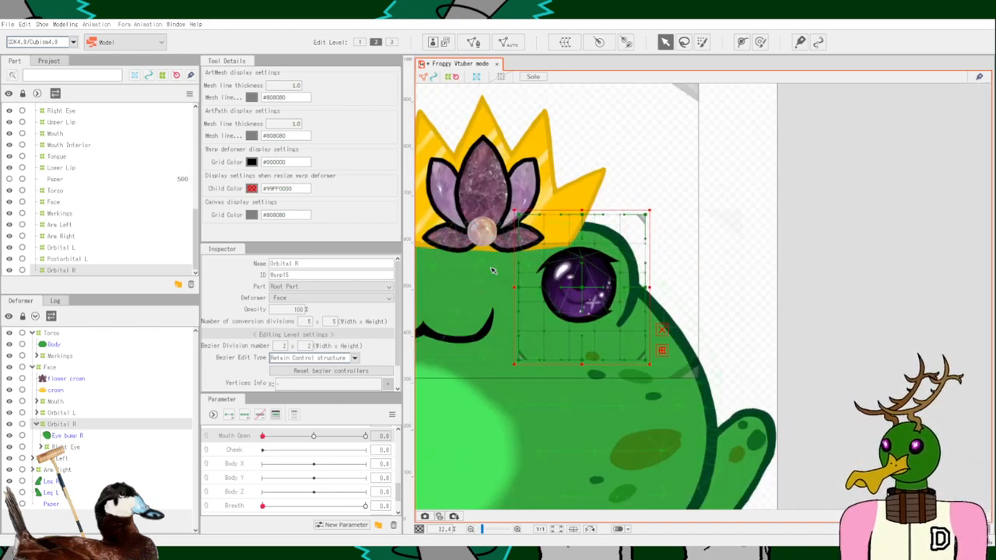
scroll(677, 273, down, 1)
scroll(693, 292, up, 2)
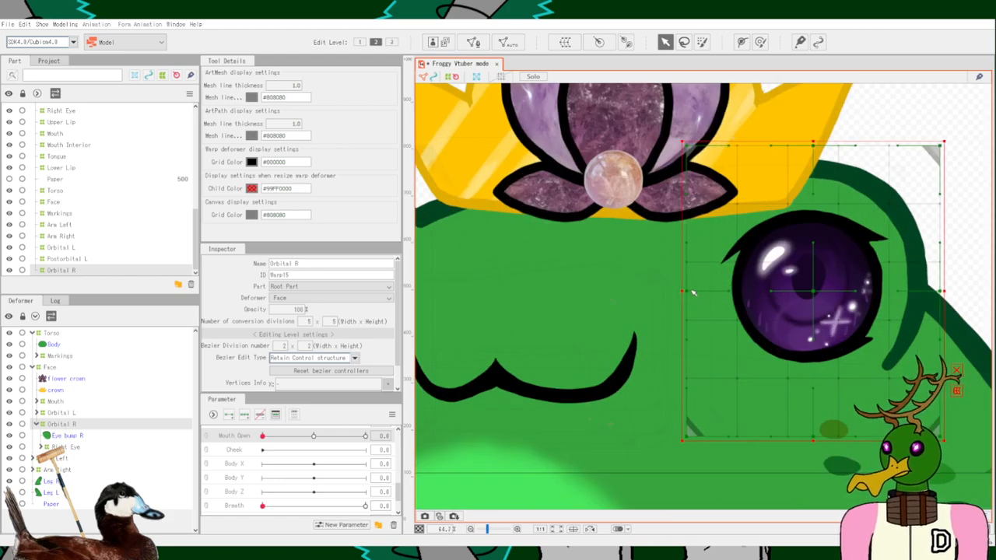
drag(694, 294, 637, 292)
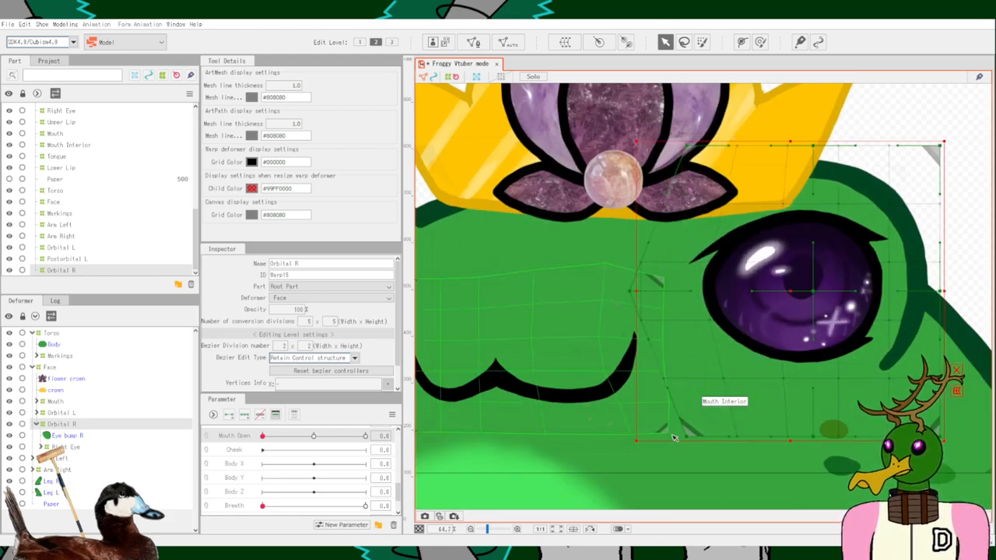
drag(686, 437, 631, 437)
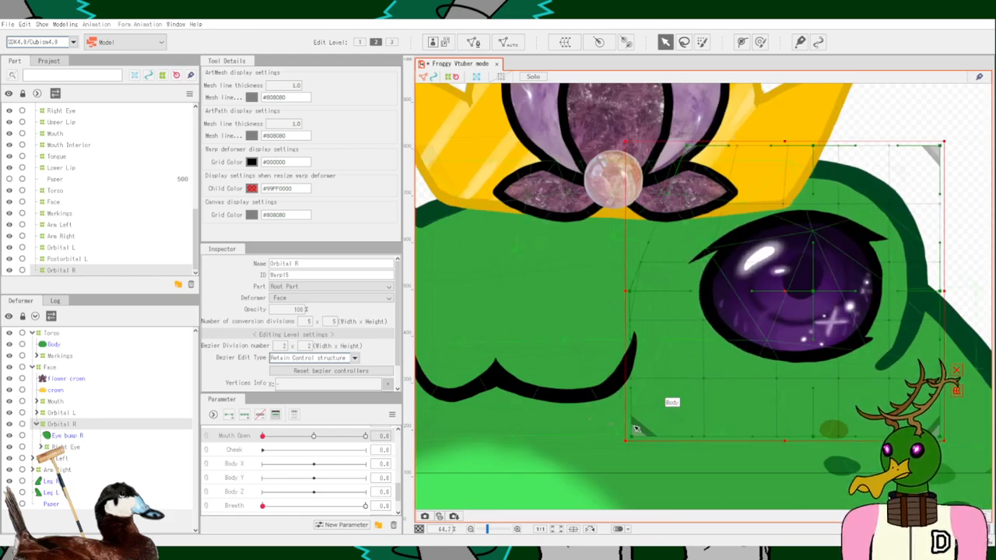
drag(686, 146, 630, 149)
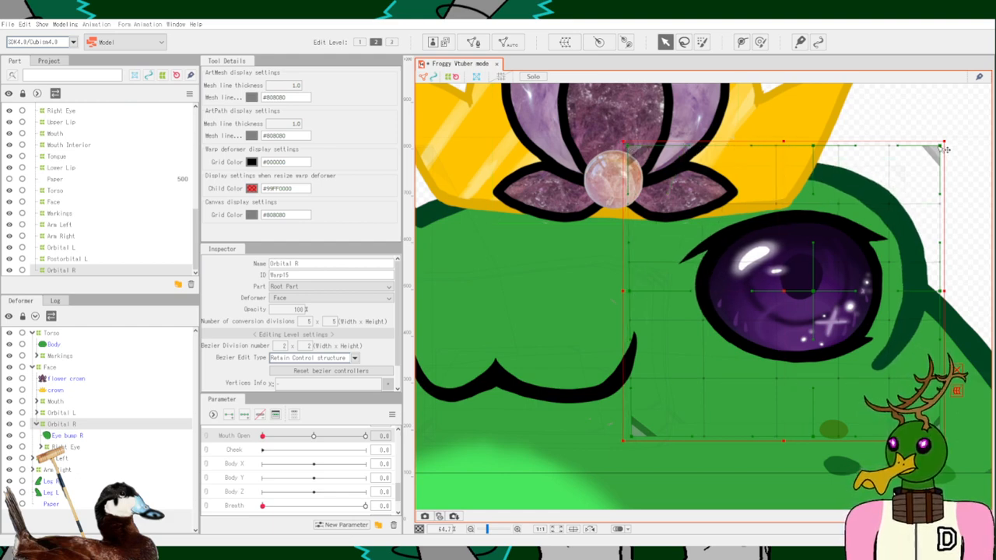
Pull Orbital R's upper outer corner and outer midpoint in towards the eye.
drag(945, 149, 902, 161)
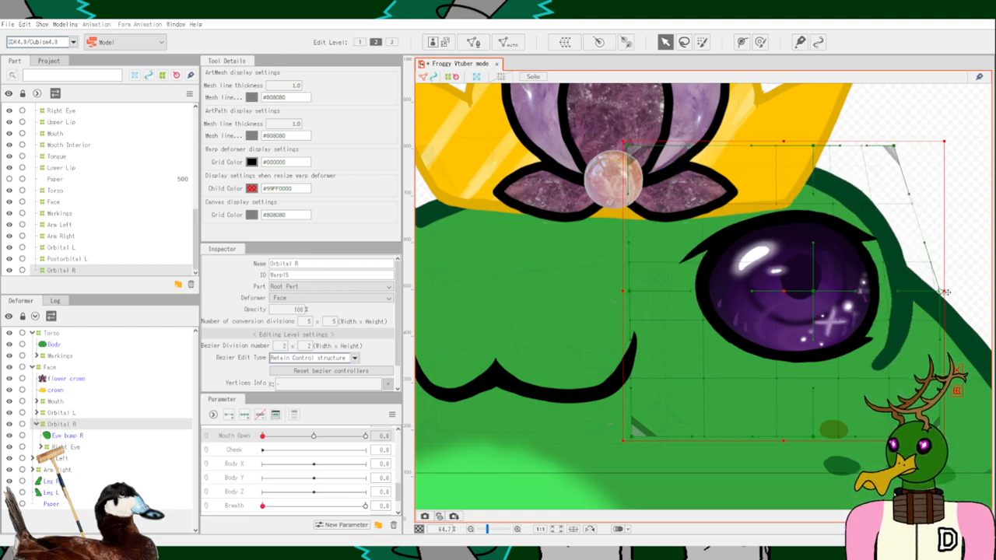
mouse_move(945, 291)
mouse_down()
mouse_move(895, 296)
mouse_move(933, 294)
mouse_up()
scroll(893, 272, down, 2)
scroll(850, 293, up, 2)
Shift the centre, upper and lower control points of Orbital R's middle column towards the mouth.
drag(842, 296, 773, 301)
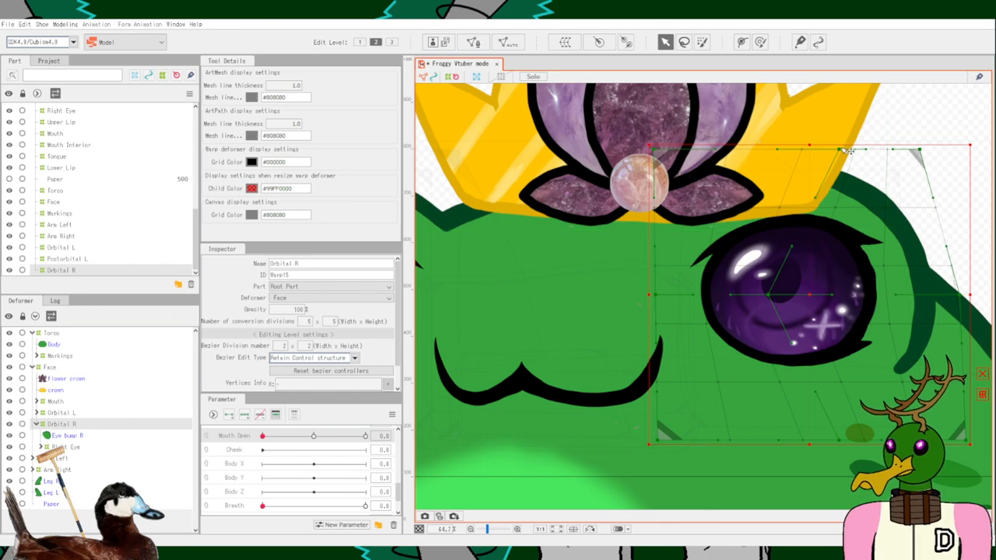
drag(847, 149, 780, 156)
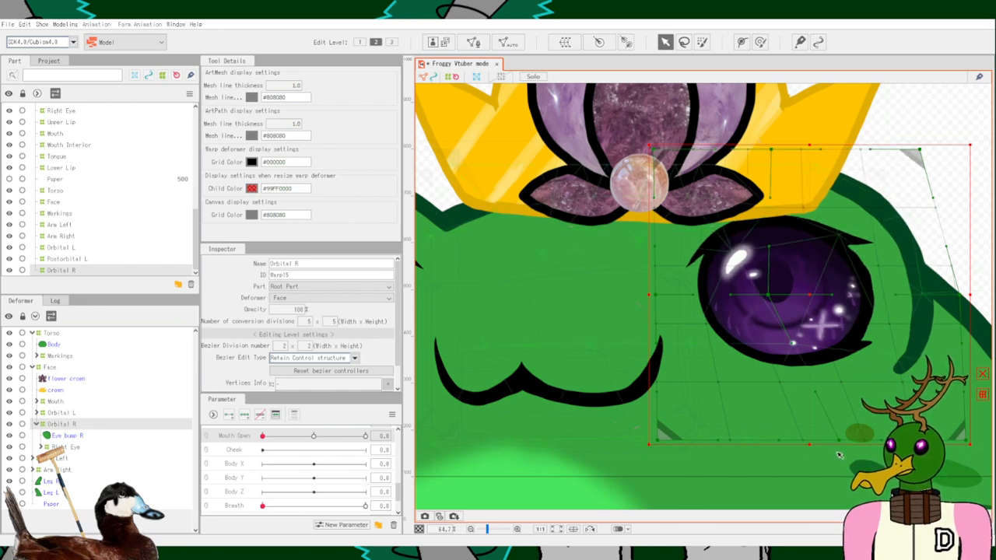
drag(840, 443, 770, 446)
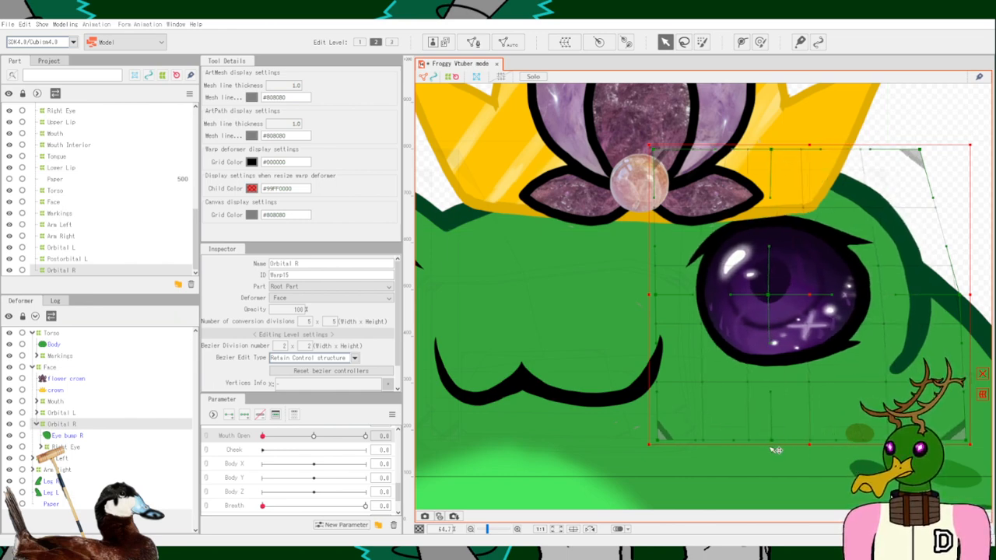
Reshape the outer edge of Orbital R by repositioning both corners and the midpoint to narrow the eye bump.
drag(923, 158, 967, 153)
scroll(739, 335, down, 5)
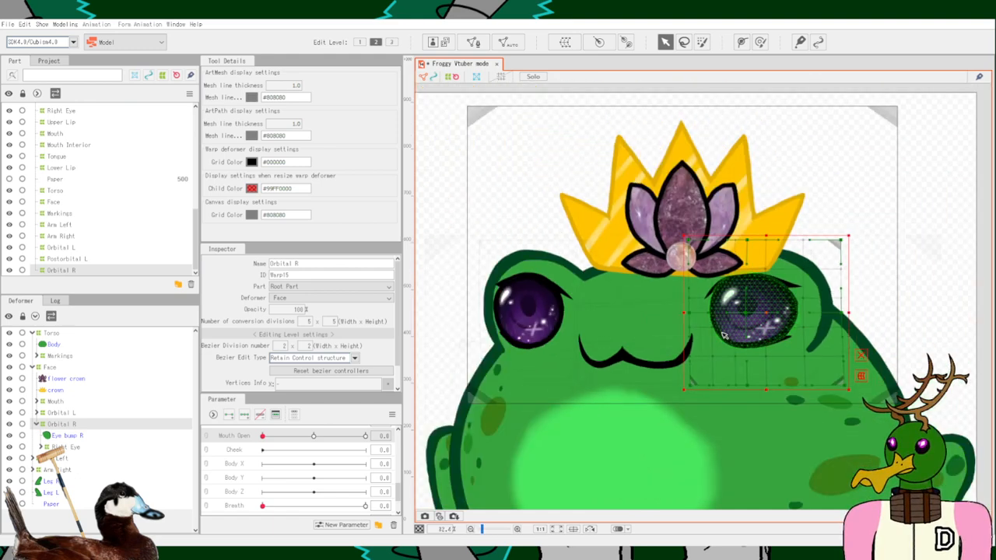
scroll(758, 336, up, 5)
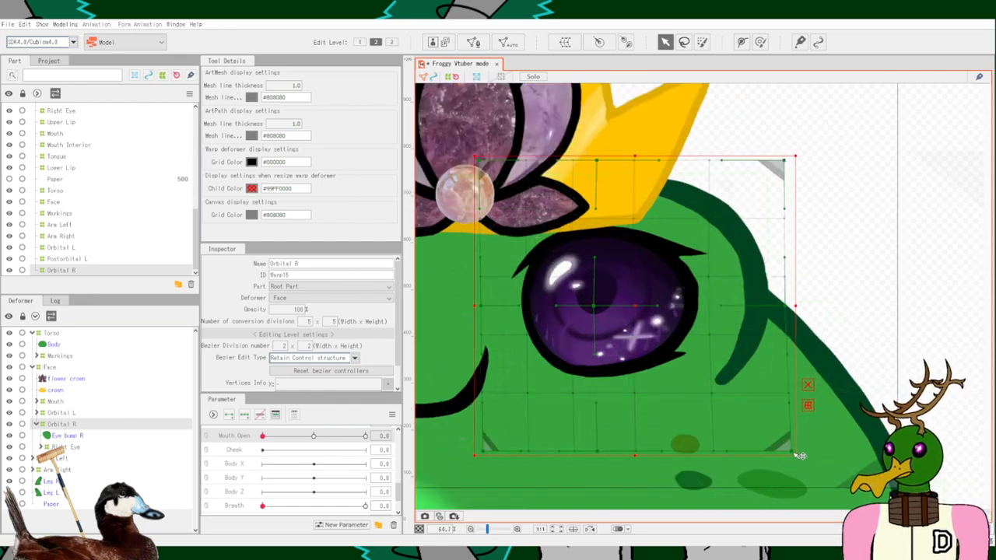
drag(792, 455, 772, 458)
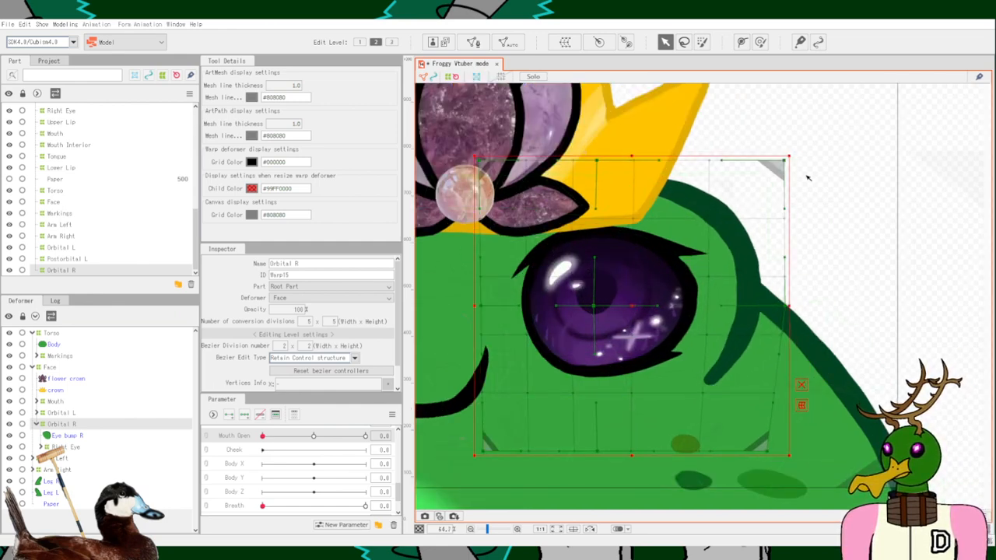
drag(788, 161, 749, 163)
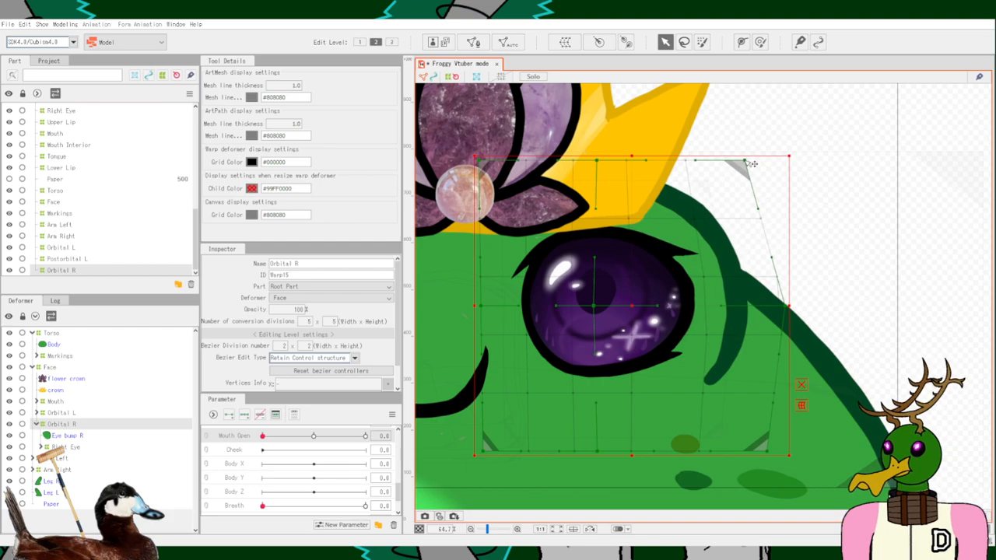
scroll(654, 322, down, 3)
scroll(515, 344, up, 1)
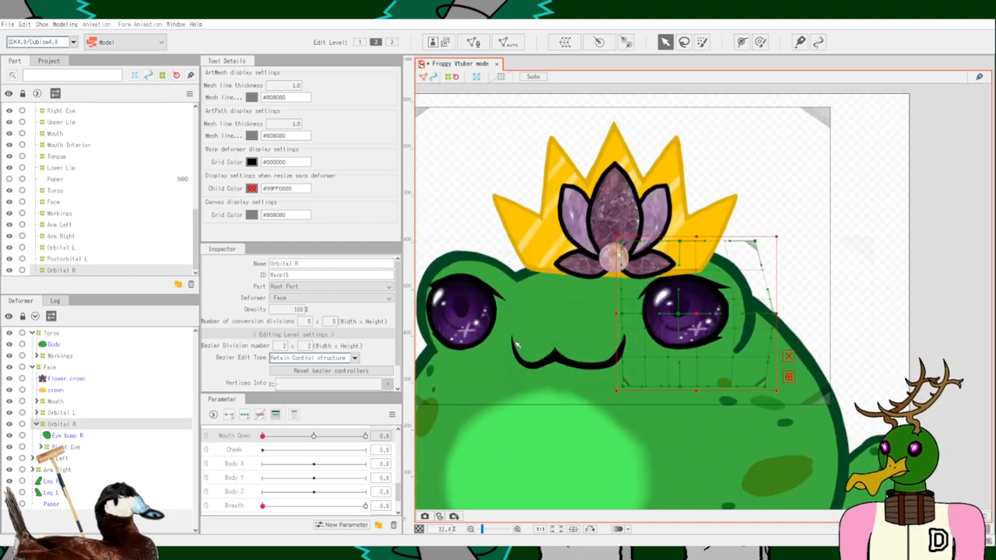
scroll(515, 344, up, 1)
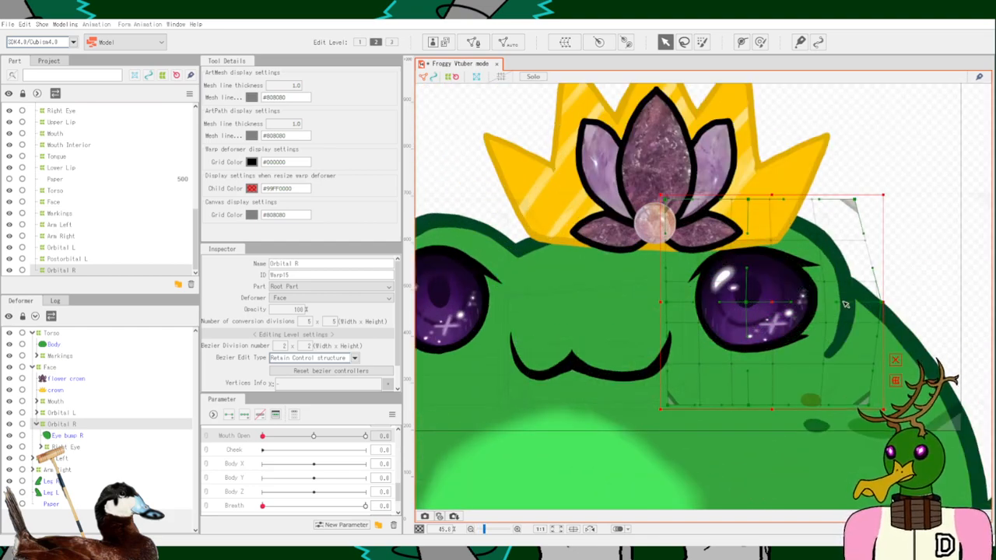
drag(880, 305, 861, 308)
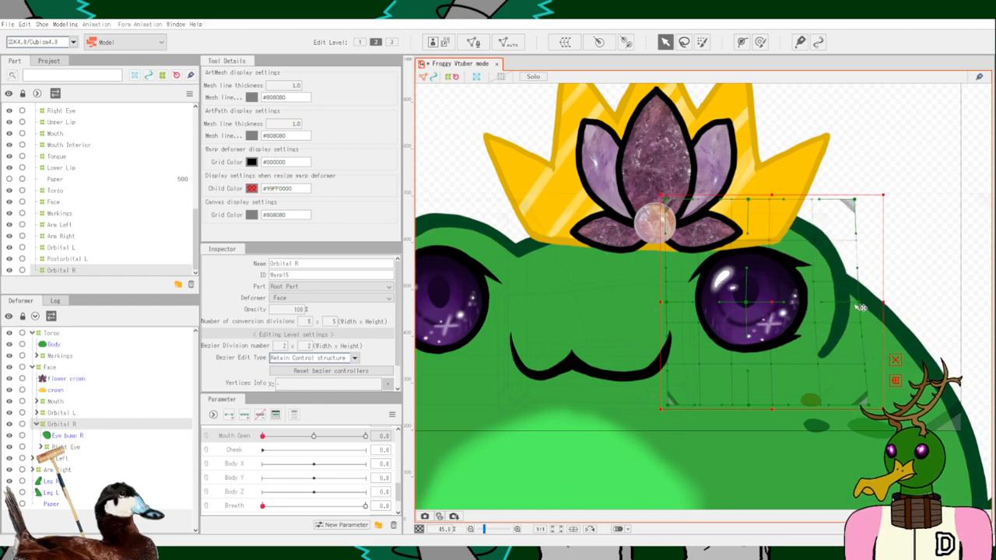
scroll(603, 366, down, 2)
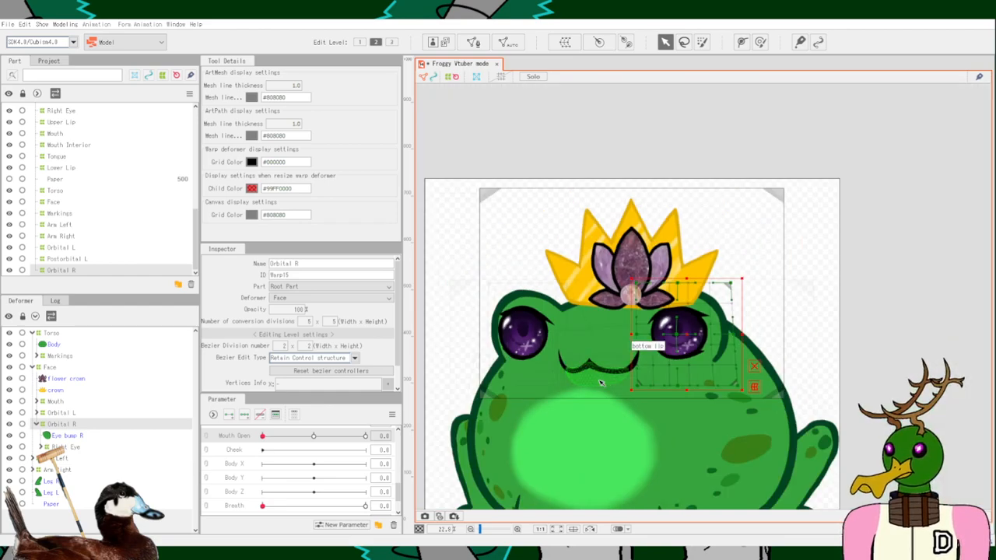
Move the three inner-edge control points of Orbital R away from the mouth to narrow the eye's inner side.
scroll(600, 382, up, 3)
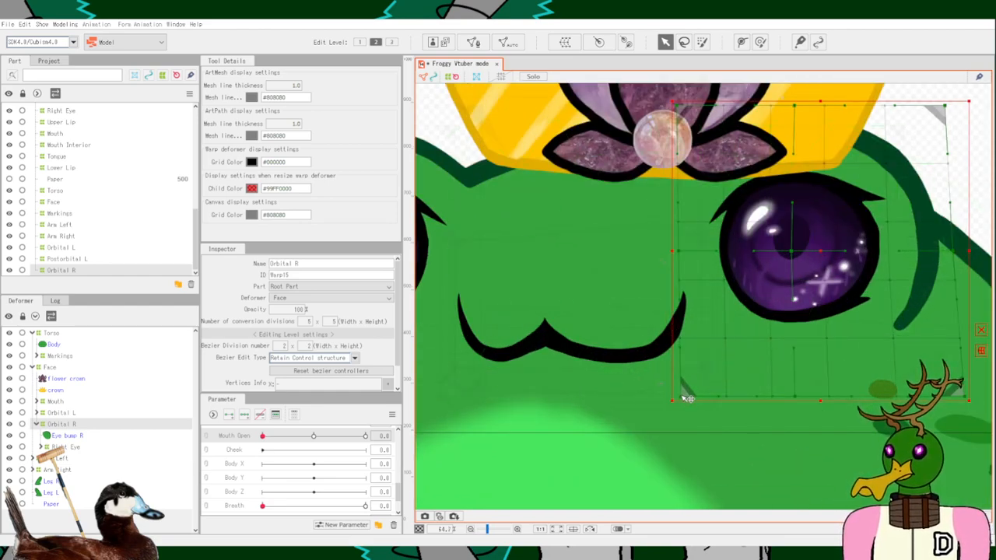
drag(684, 399, 721, 394)
drag(688, 254, 708, 256)
drag(681, 107, 714, 110)
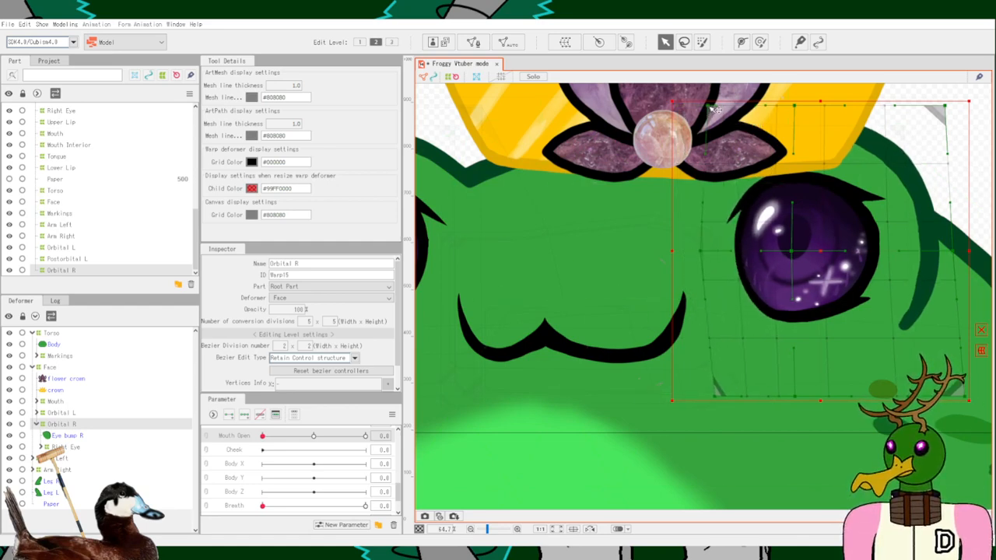
scroll(812, 190, down, 2)
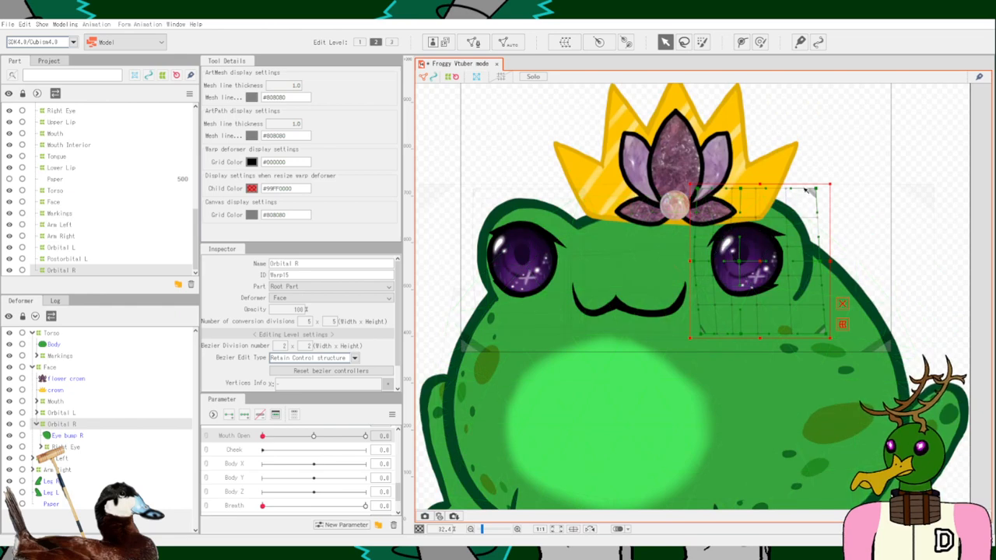
Move the outer-edge control points of Orbital R outward to widen the eye bump, aligning them into a nearly straight edge.
drag(817, 189, 842, 190)
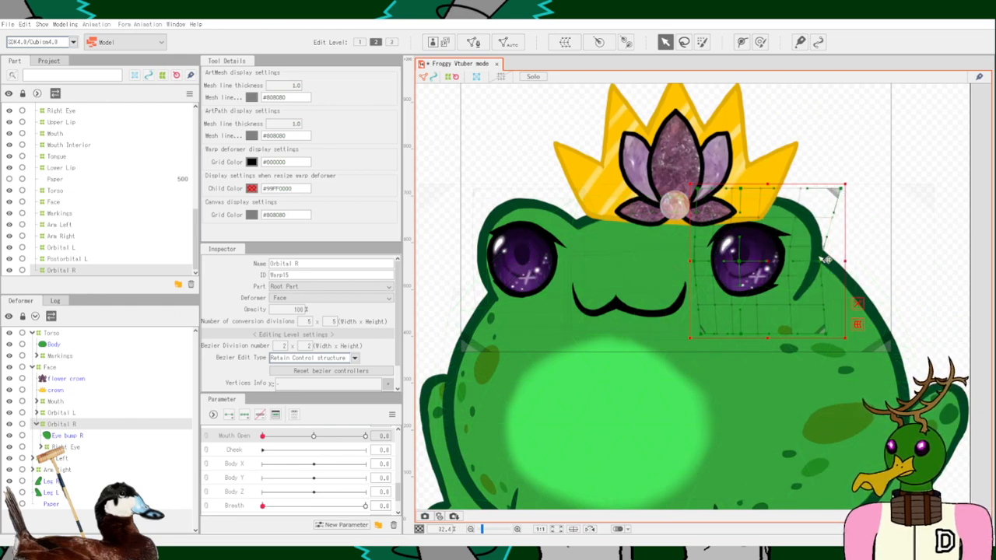
drag(821, 261, 838, 261)
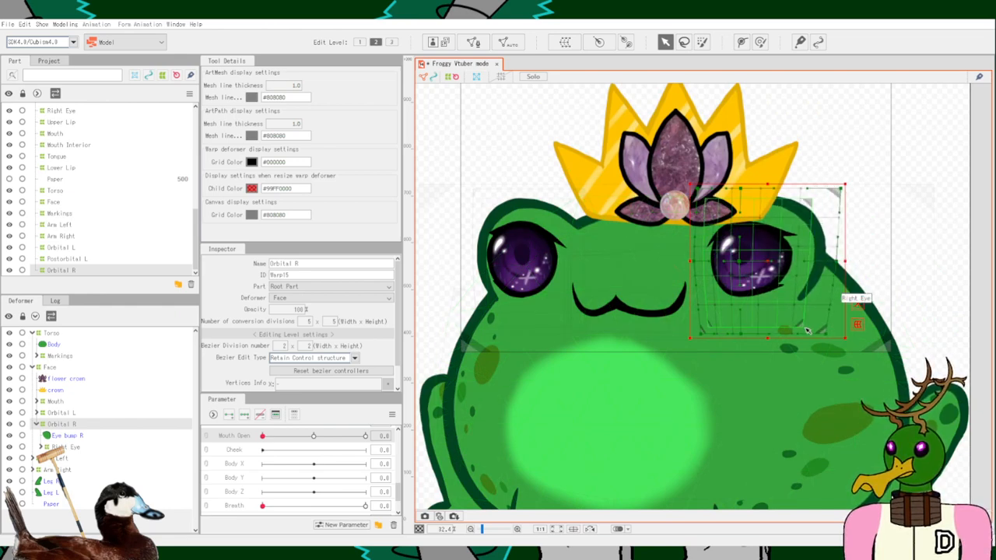
drag(827, 335, 837, 333)
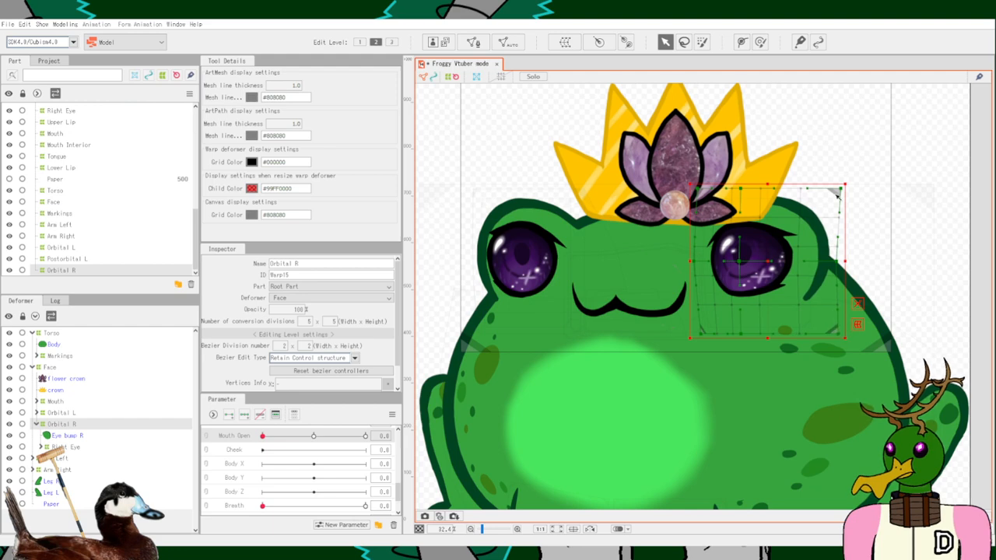
drag(842, 189, 836, 193)
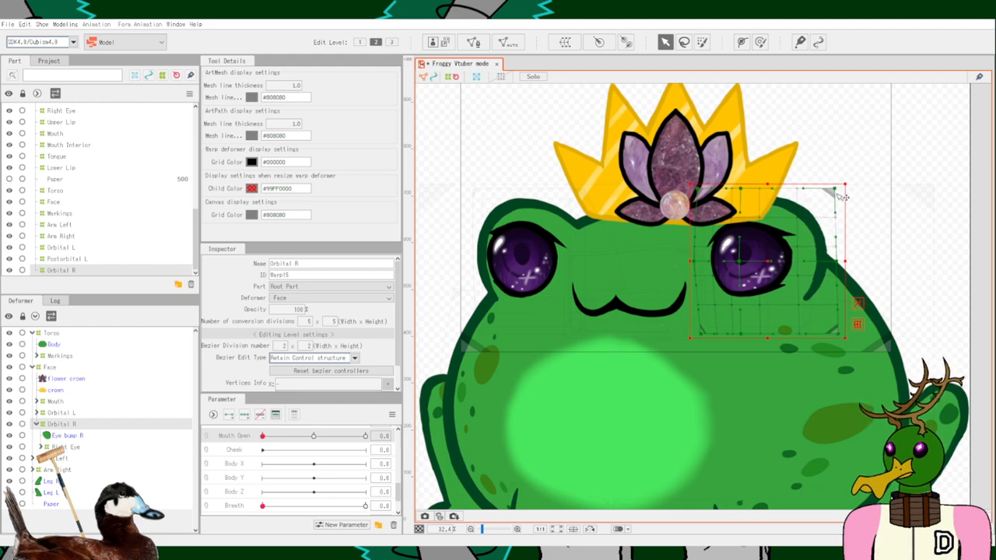
Nudge Orbital R's middle column of control points slightly outward to even out the eye's shape.
scroll(778, 292, up, 2)
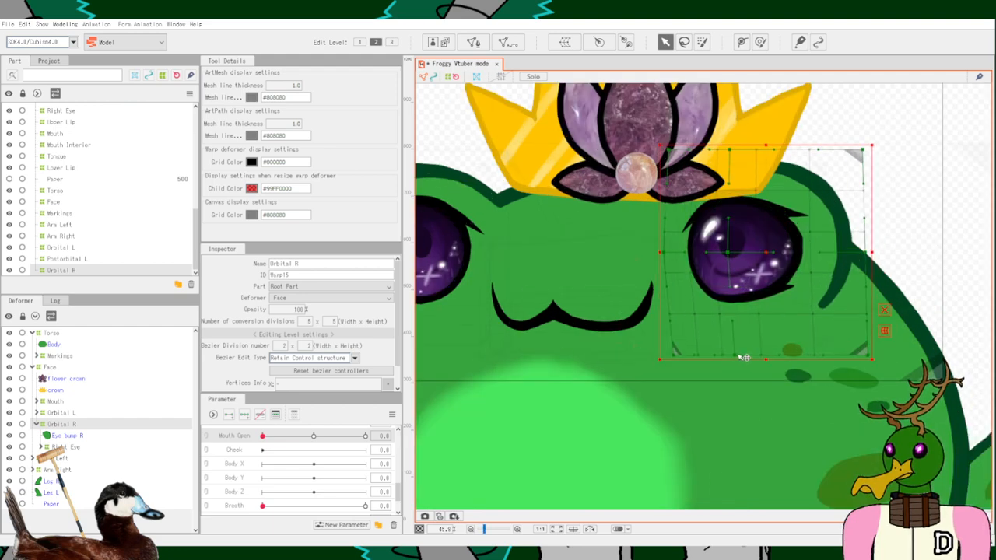
drag(727, 251, 736, 255)
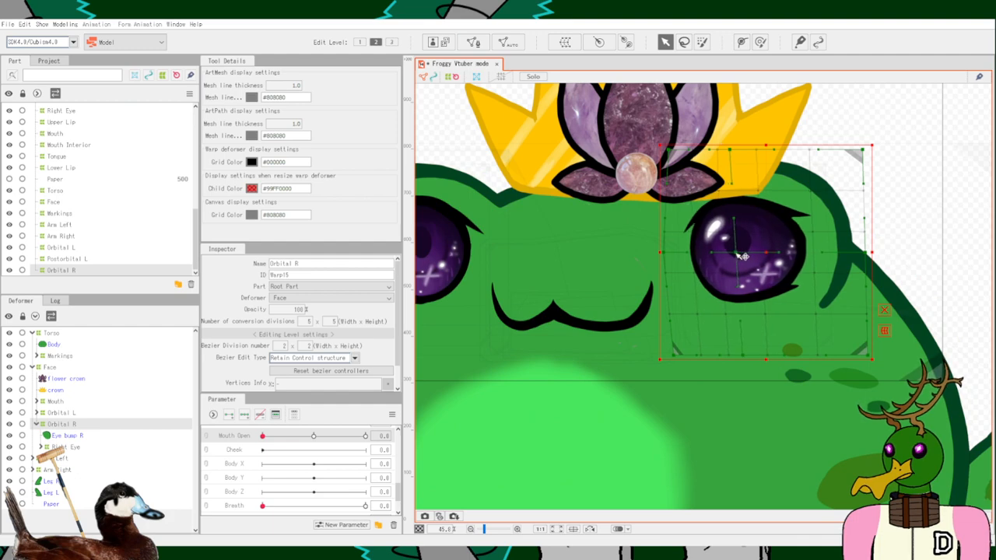
drag(733, 151, 740, 151)
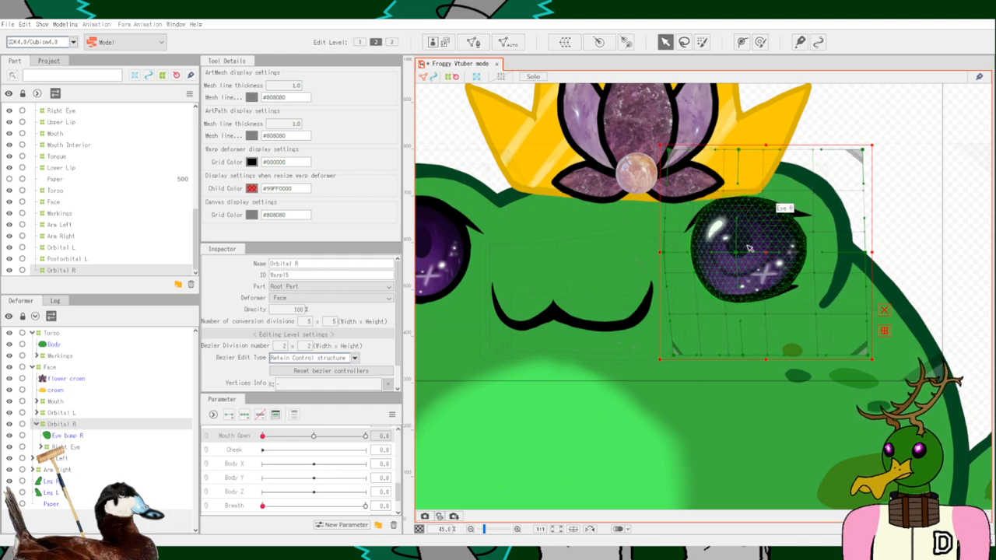
drag(747, 356, 743, 352)
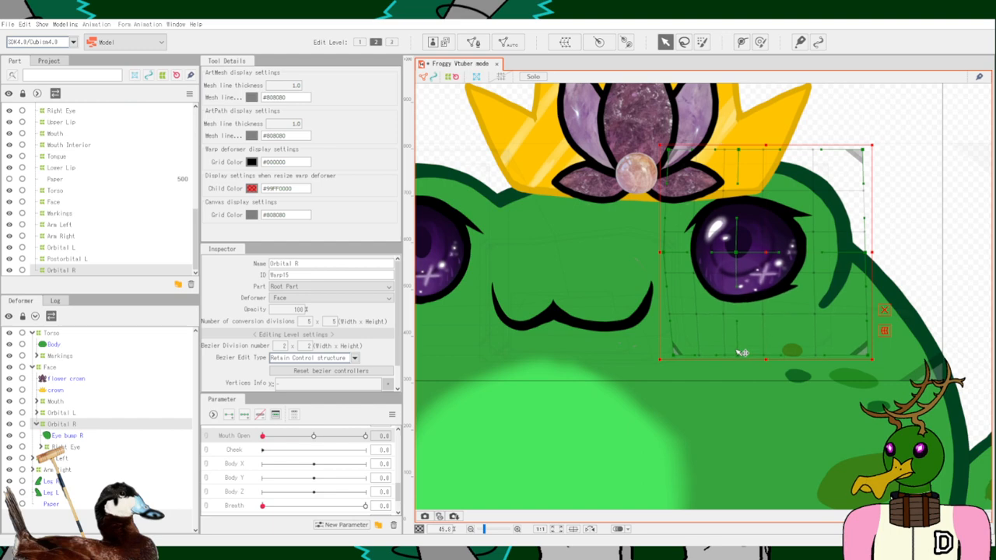
Try shifting the whole Orbital R deformer slightly toward the mouth and down, and deselect it to check the face.
scroll(635, 399, down, 2)
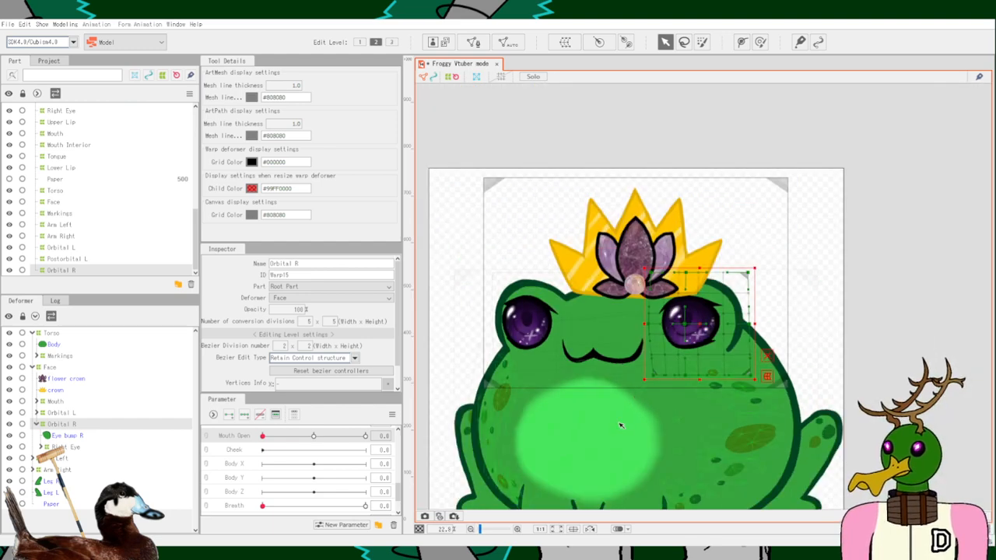
scroll(620, 424, up, 2)
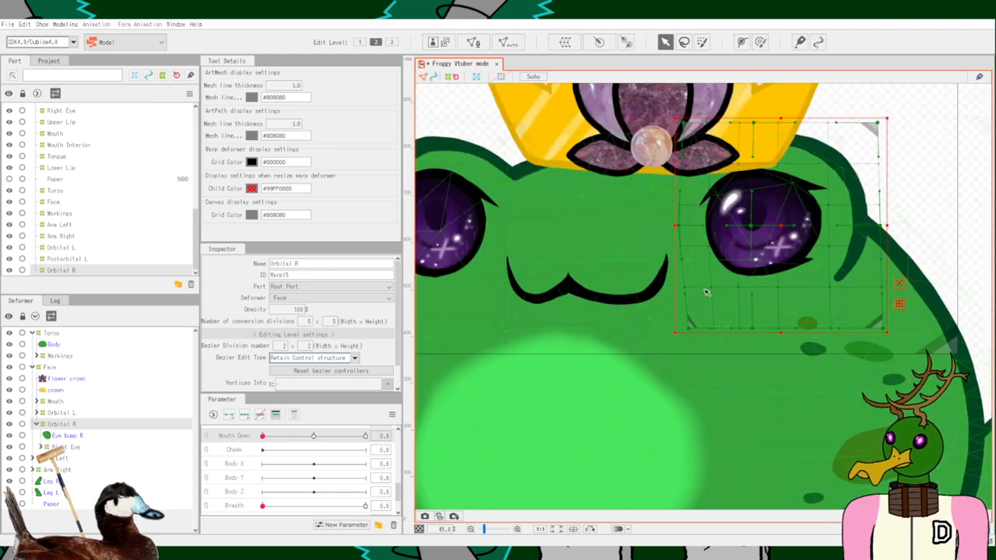
drag(777, 224, 766, 231)
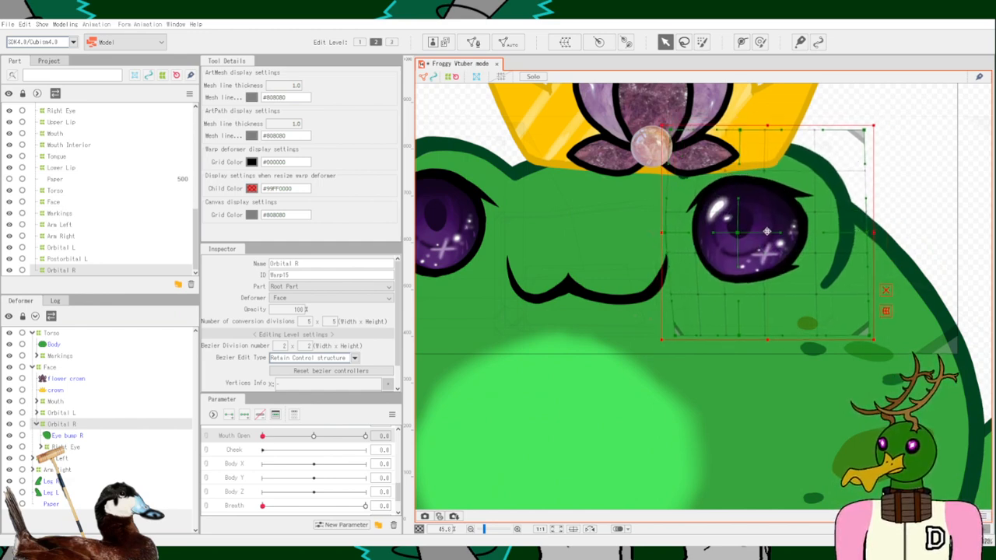
scroll(673, 363, down, 3)
click(890, 272)
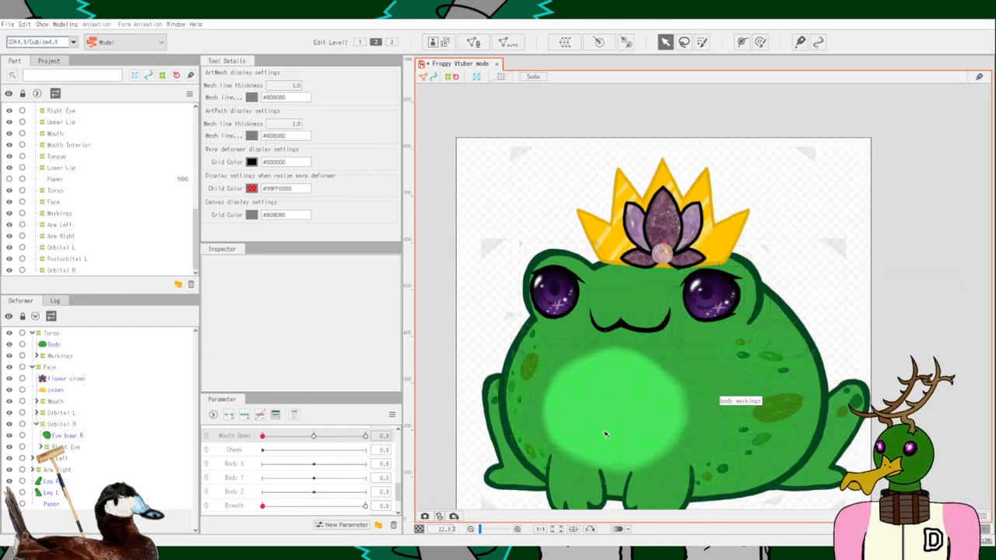
Reselect Orbital R and undo its whole series of move and reshape edits, back to the newly created deformer around the right eye.
mouse_move(264, 437)
mouse_down()
mouse_move(358, 437)
mouse_move(262, 433)
mouse_up()
scroll(285, 495, up, 5)
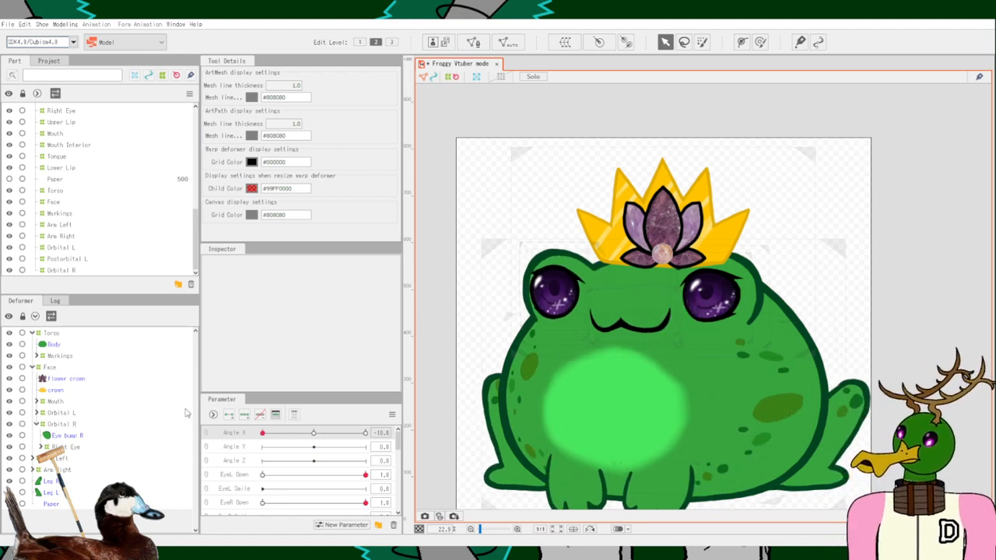
click(186, 424)
scroll(238, 433, down, 2)
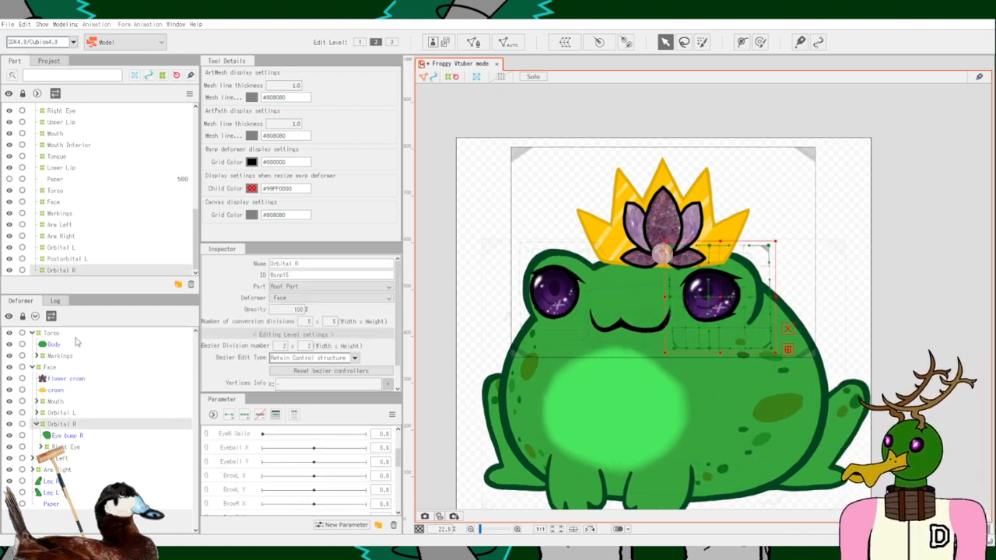
scroll(286, 475, up, 2)
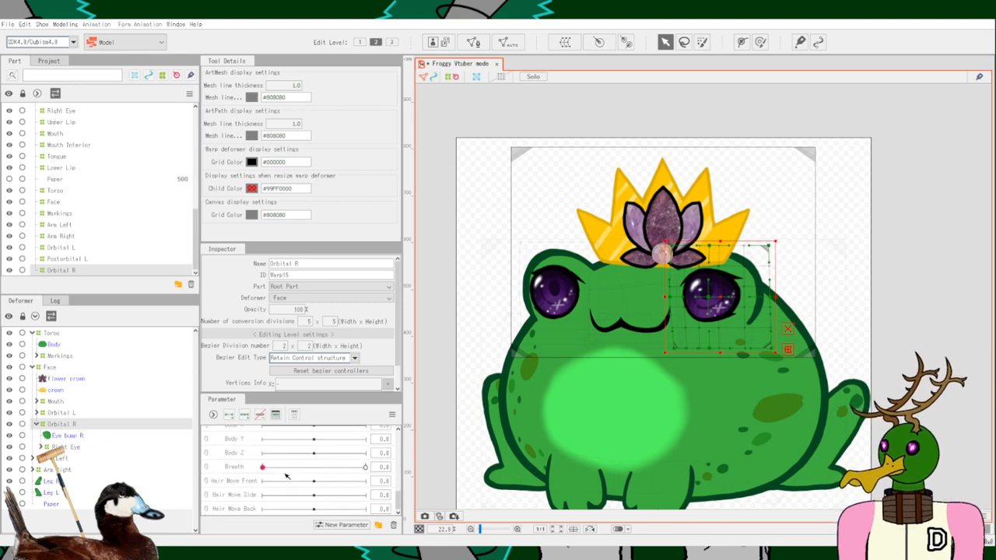
key(ctrl+z)
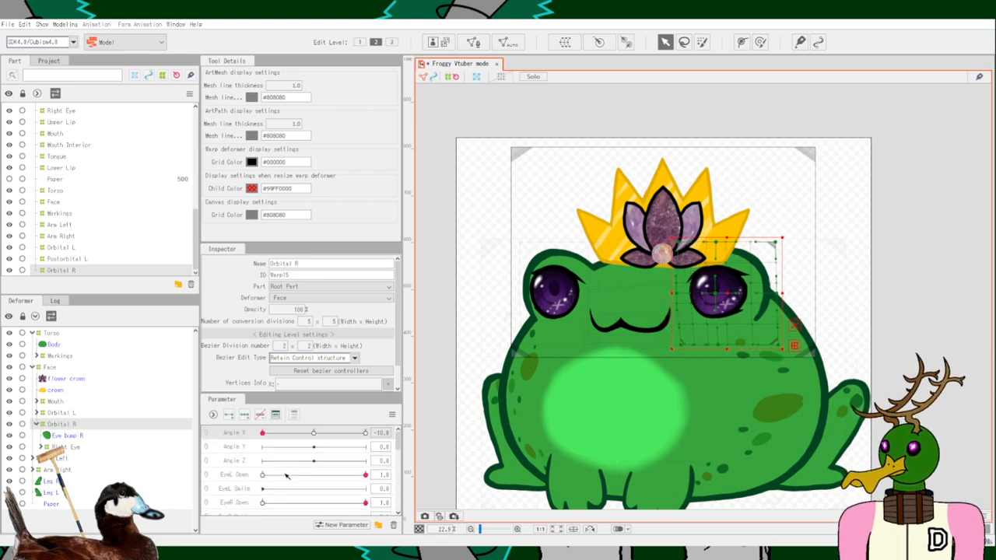
key(ctrl+z)
key(ctrl+z)
key(ctrl+z)
key(ctrl+z)
key(ctrl+z)
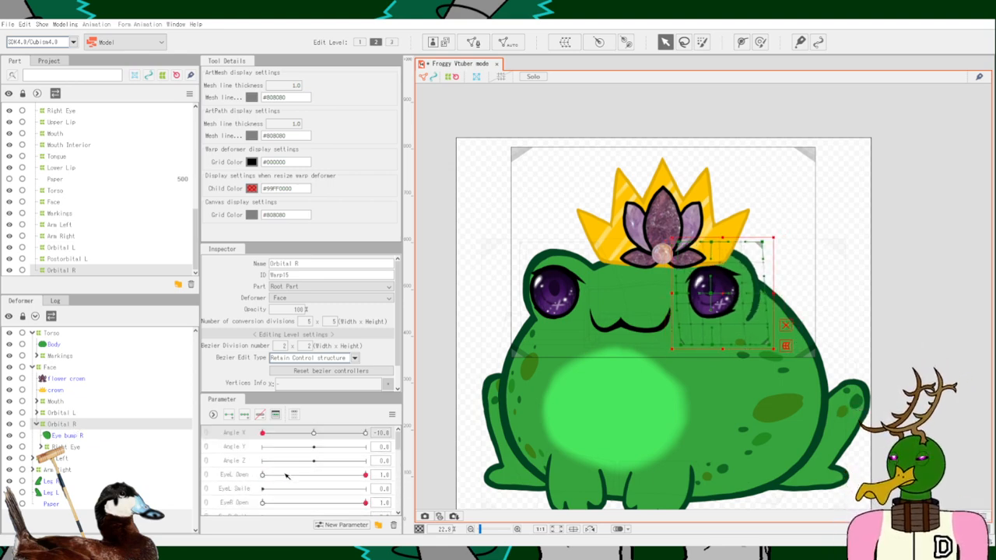
key(ctrl+z)
key(ctrl+z)
key(ctrl+z)
key(ctrl+z)
key(ctrl+z)
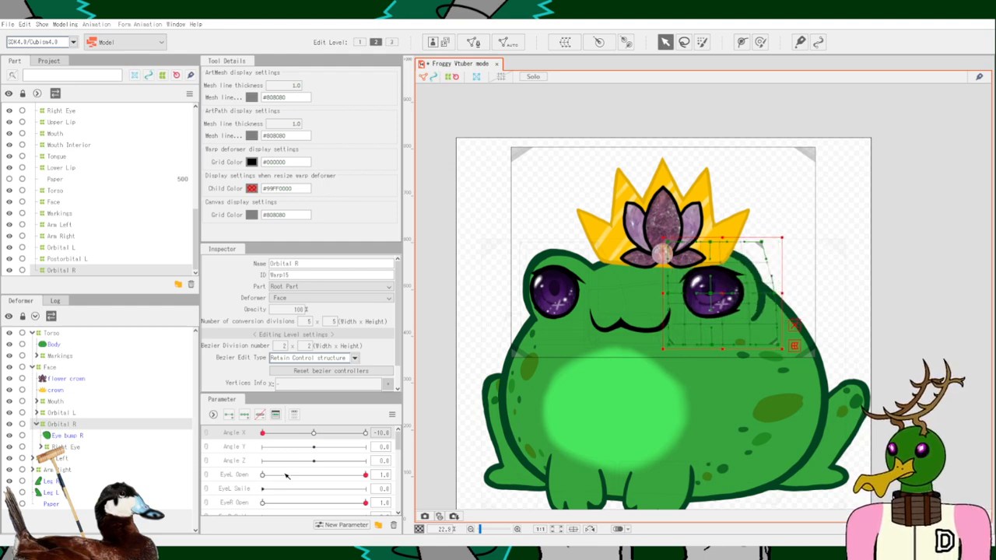
key(ctrl+z)
key(ctrl+z)
key(ctrl+z)
key(ctrl+z)
key(ctrl+z)
key(ctrl+z)
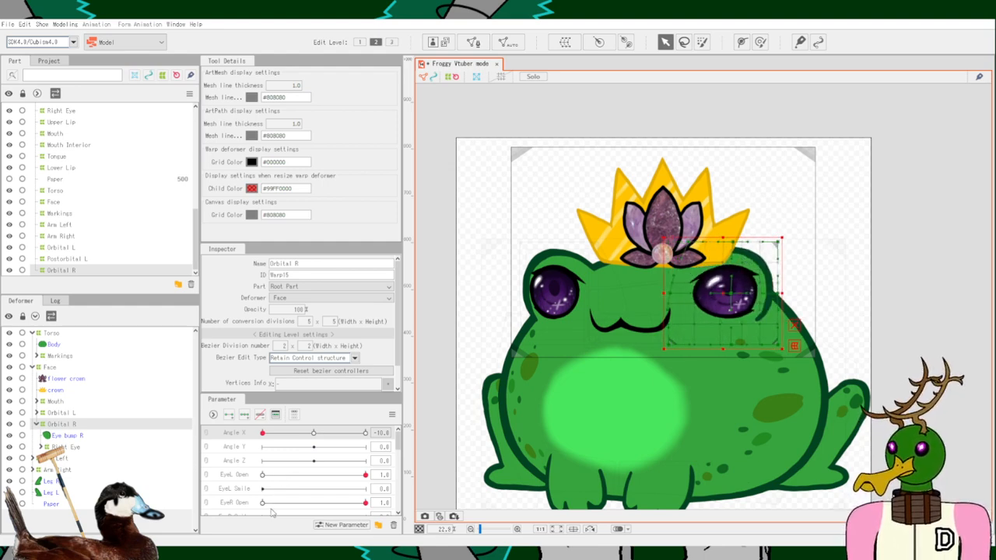
key(ctrl+z)
key(ctrl+z)
key(ctrl+z)
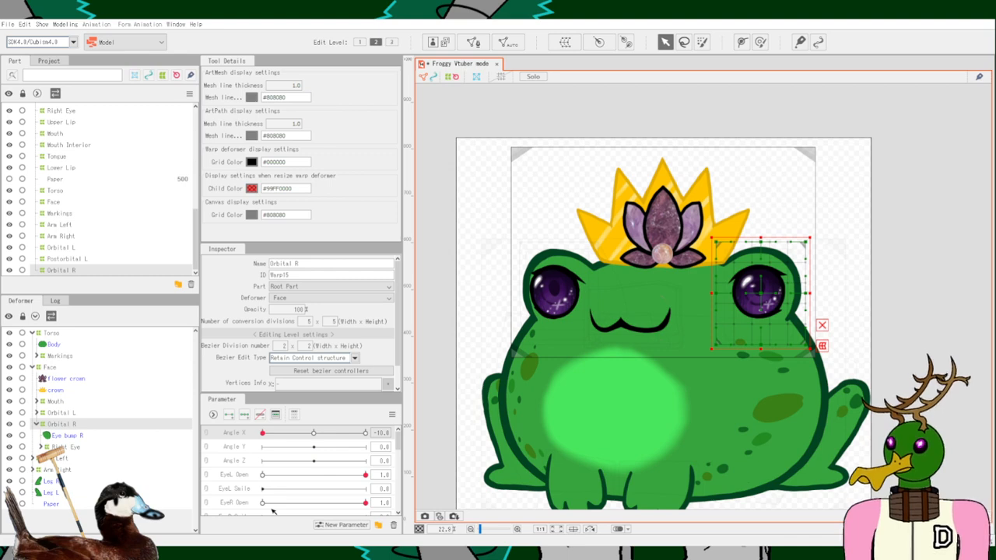
key(ctrl+z)
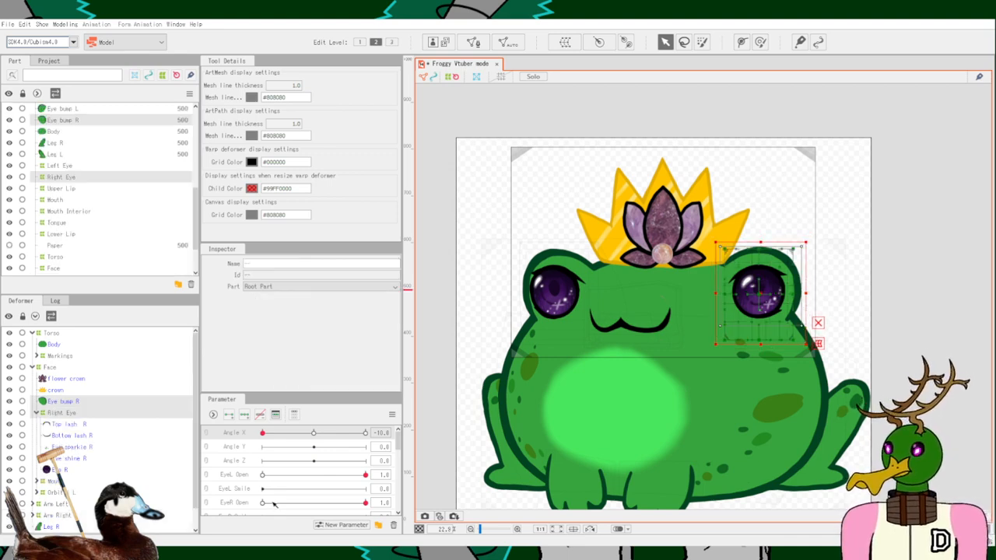
key(ctrl+z)
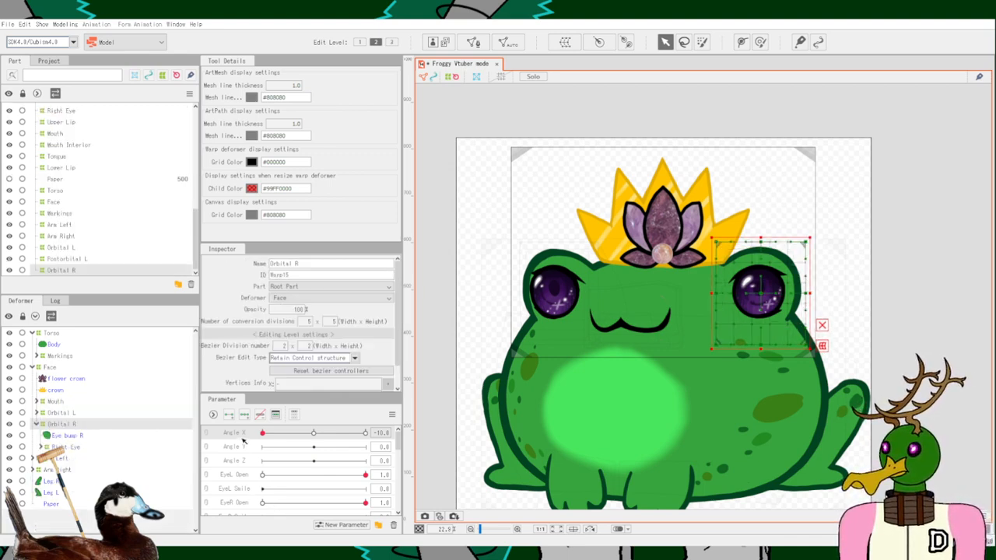
Add three Angle X keys to Orbital R and move the deformer inward toward the mouth at Angle X -10.
scroll(549, 244, up, 2)
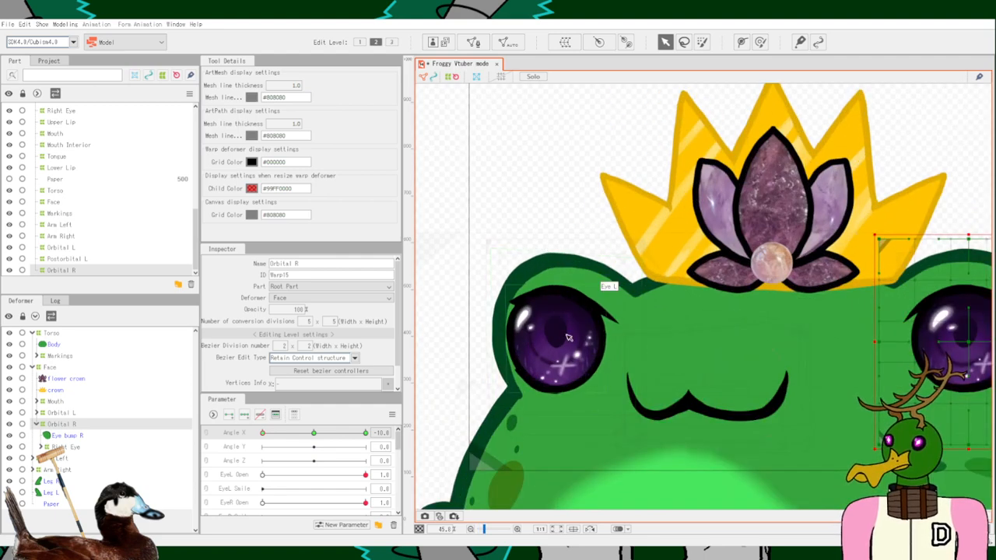
scroll(572, 339, down, 1)
scroll(619, 360, up, 1)
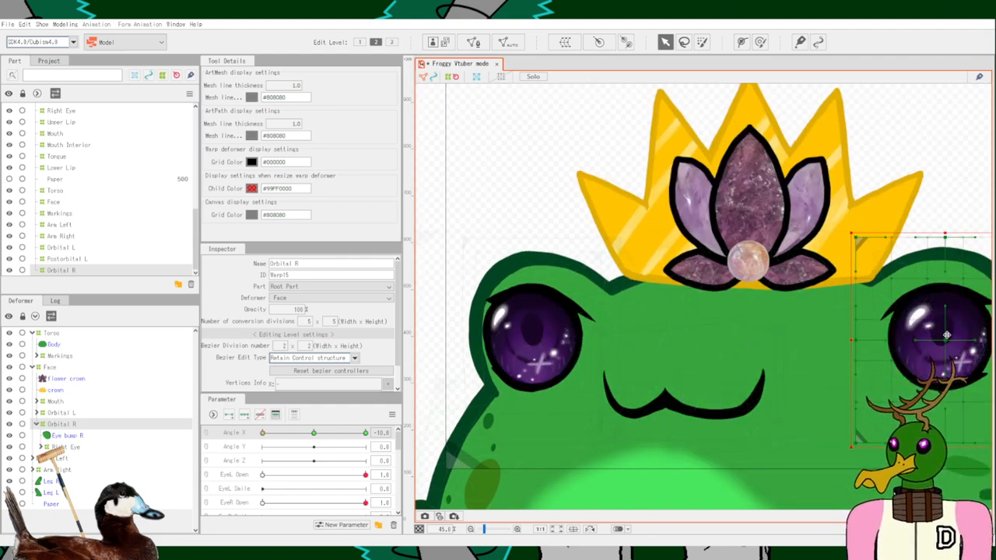
mouse_move(928, 333)
mouse_down()
mouse_move(776, 342)
mouse_move(811, 343)
mouse_up()
Pull Orbital R's inner-edge control points away from the mouth into a straight edge, and nudge the whole deformer back inward.
drag(776, 243, 810, 242)
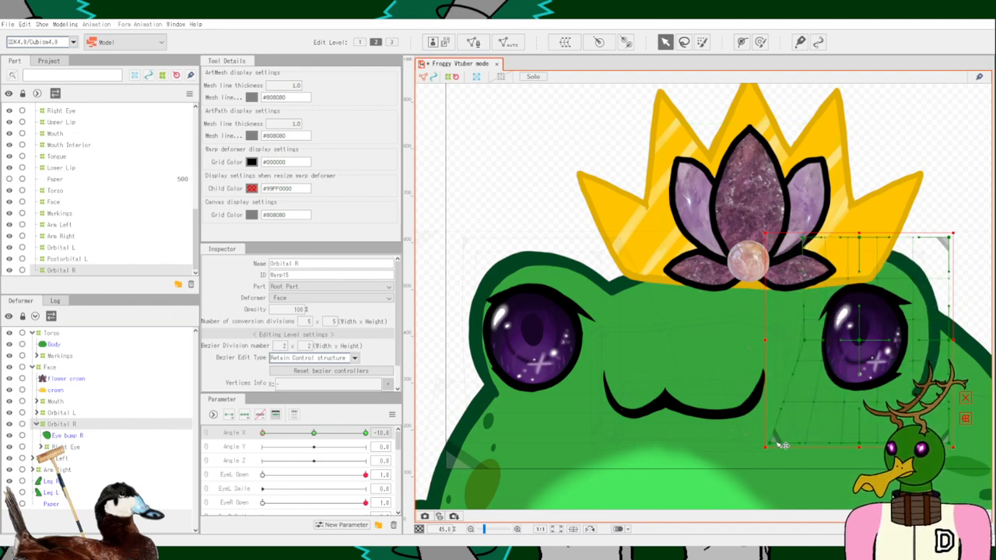
drag(776, 443, 801, 445)
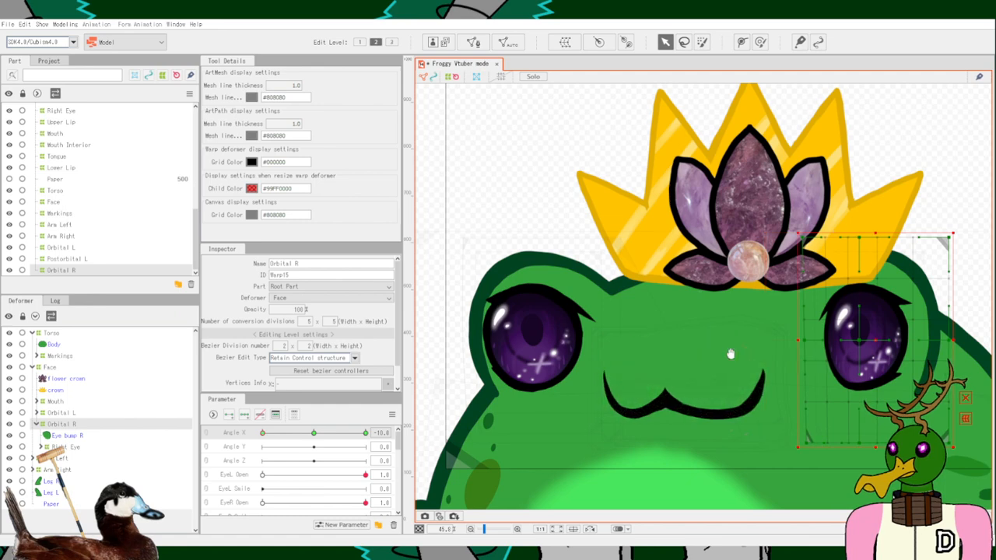
scroll(729, 351, right, 3)
drag(749, 341, 735, 339)
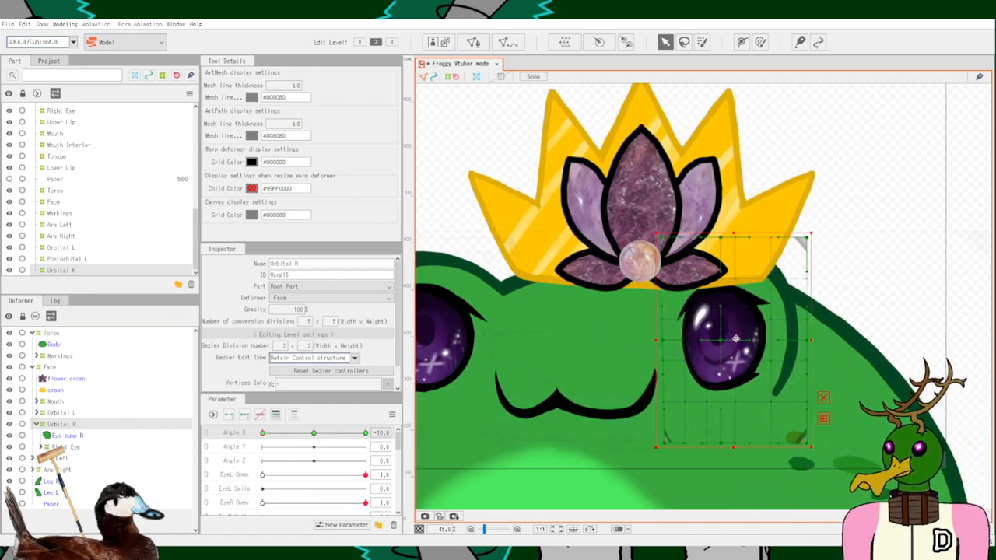
Move the lower corner, midpoint and upper corner of Orbital R's outer edge outward to widen the eye bump.
drag(806, 443, 843, 443)
drag(807, 340, 851, 342)
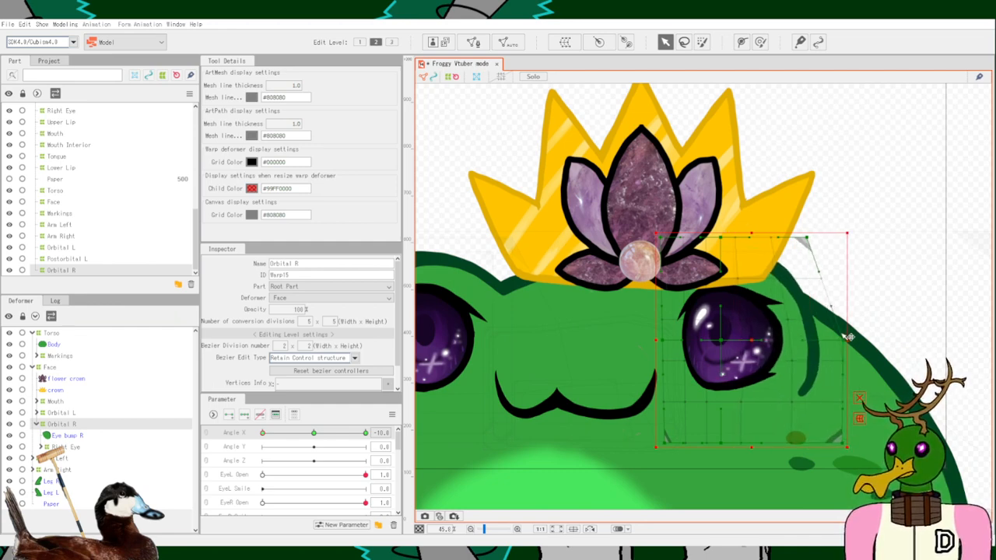
drag(815, 241, 848, 241)
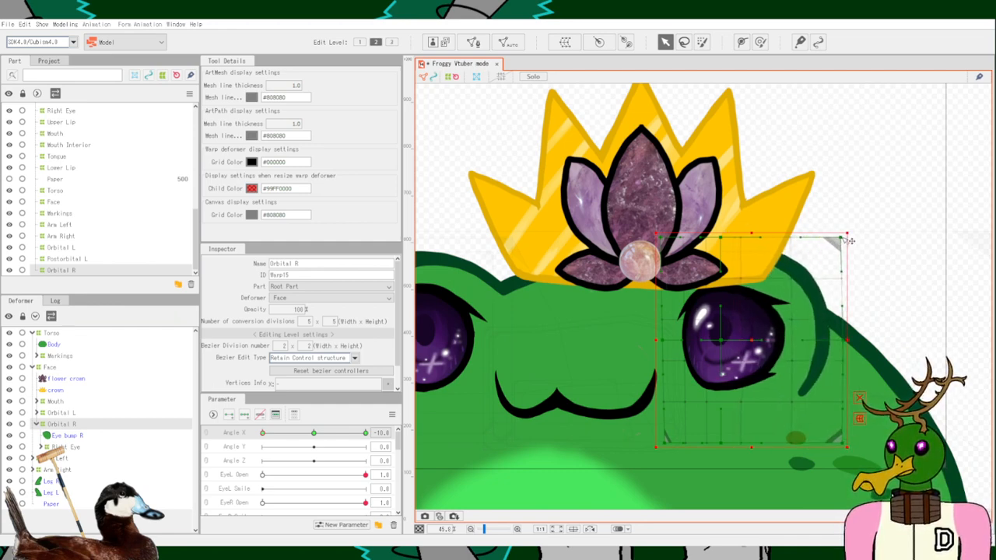
Preview the head turn on Angle X and shift Orbital R back outward, away from the mouth.
scroll(851, 239, down, 2)
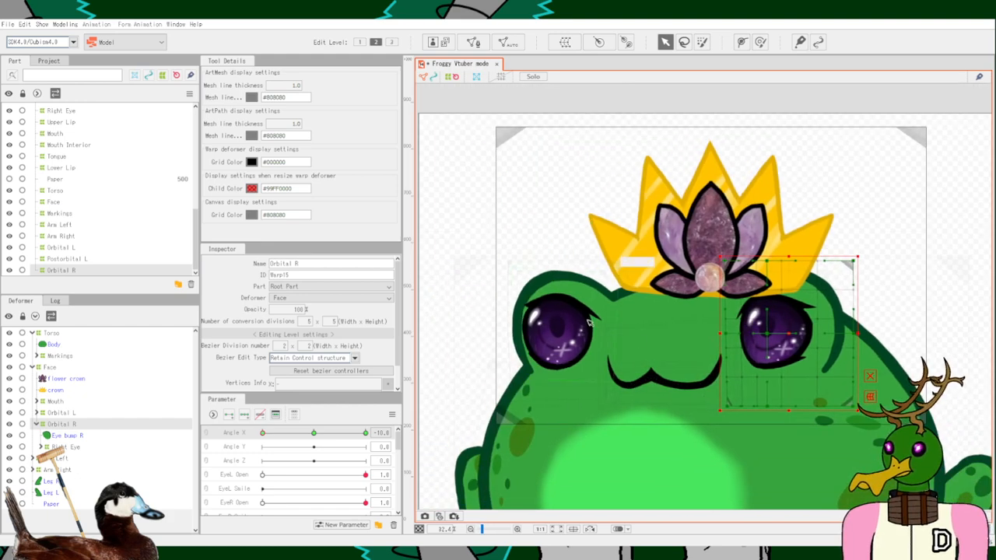
drag(278, 433, 228, 448)
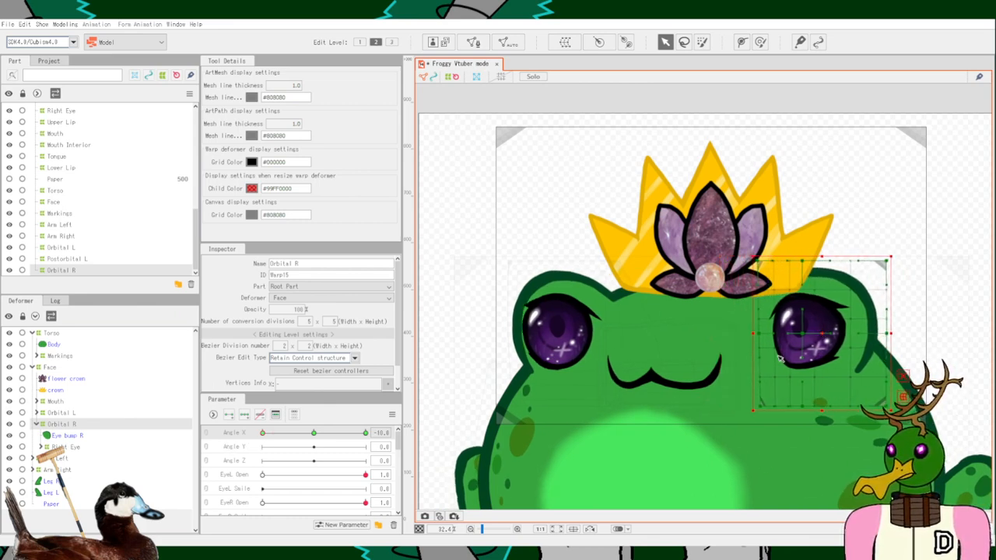
drag(272, 439, 250, 433)
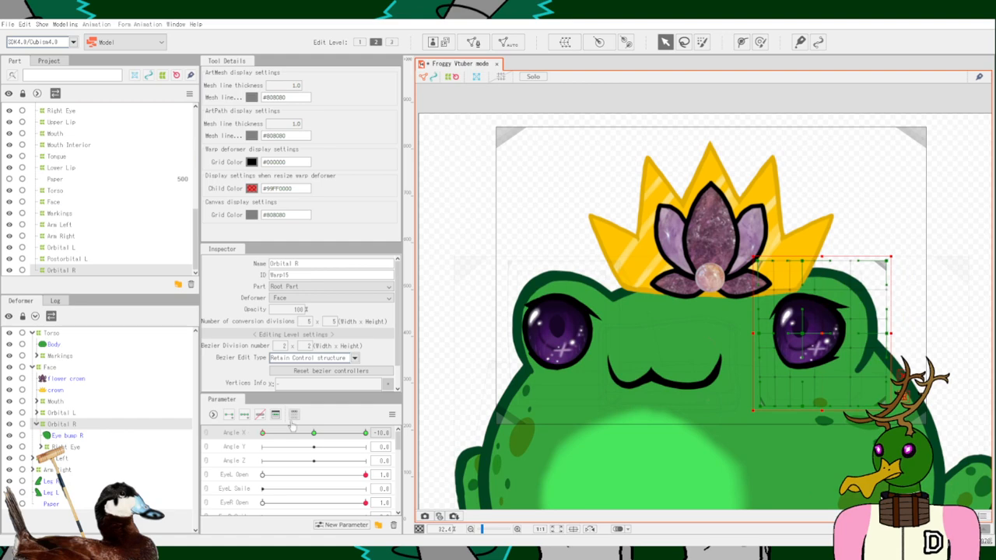
Expand Orbital L, Left Eye and Postorbital L in the deformer hierarchy to examine how the eye parts are nested.
click(47, 448)
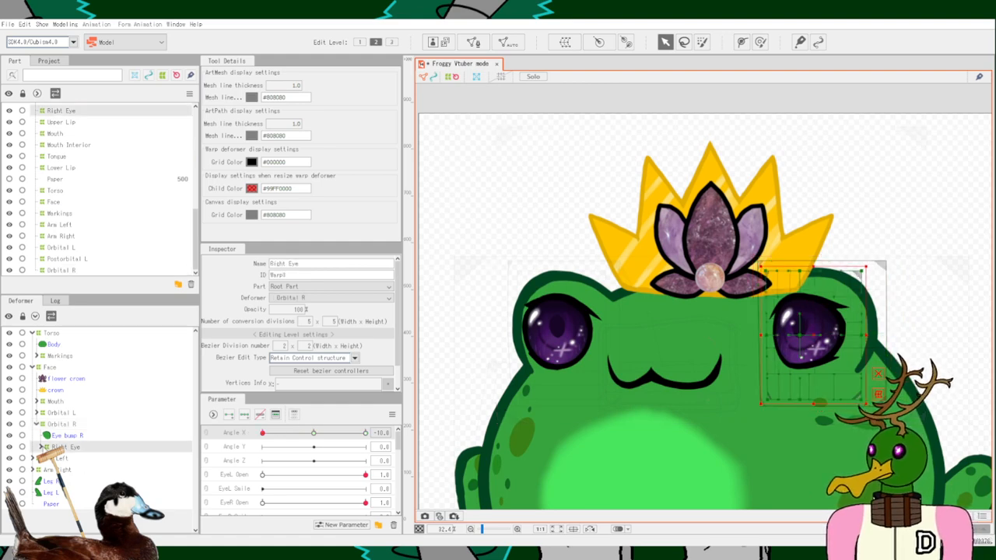
click(36, 413)
click(41, 425)
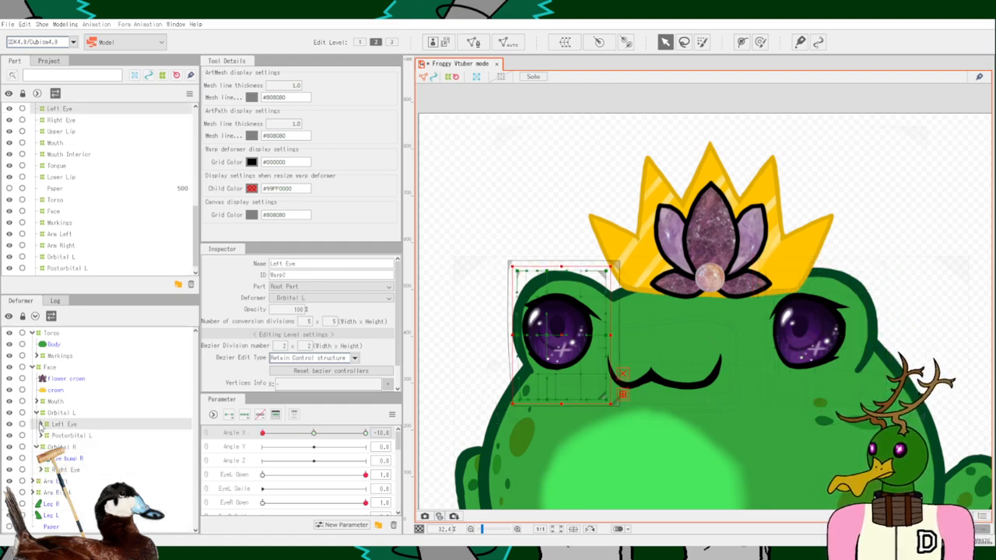
click(38, 438)
click(40, 435)
click(39, 416)
click(40, 426)
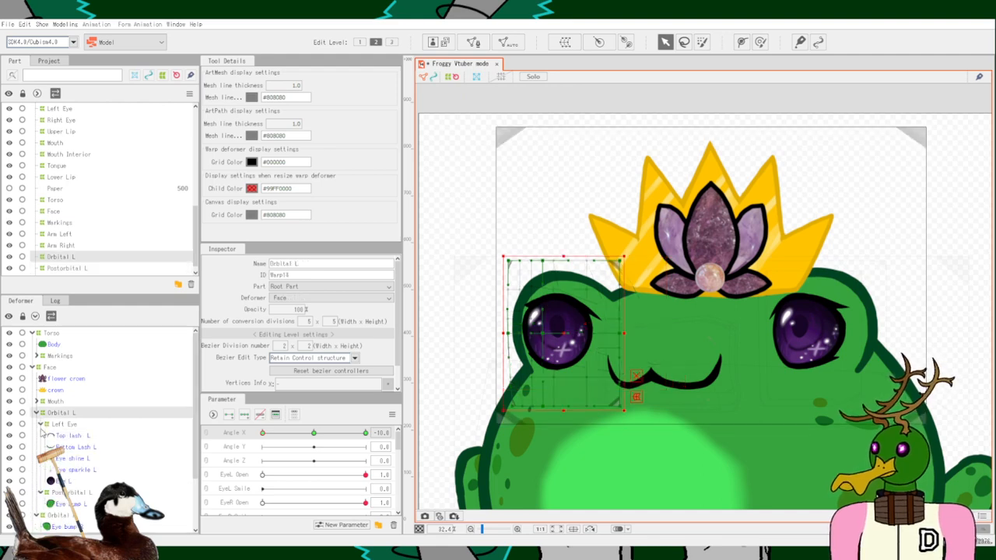
Examine the lash, shine, sparkle, iris and eye bump meshes of the left eye, and compare them with Eye bump R.
click(72, 504)
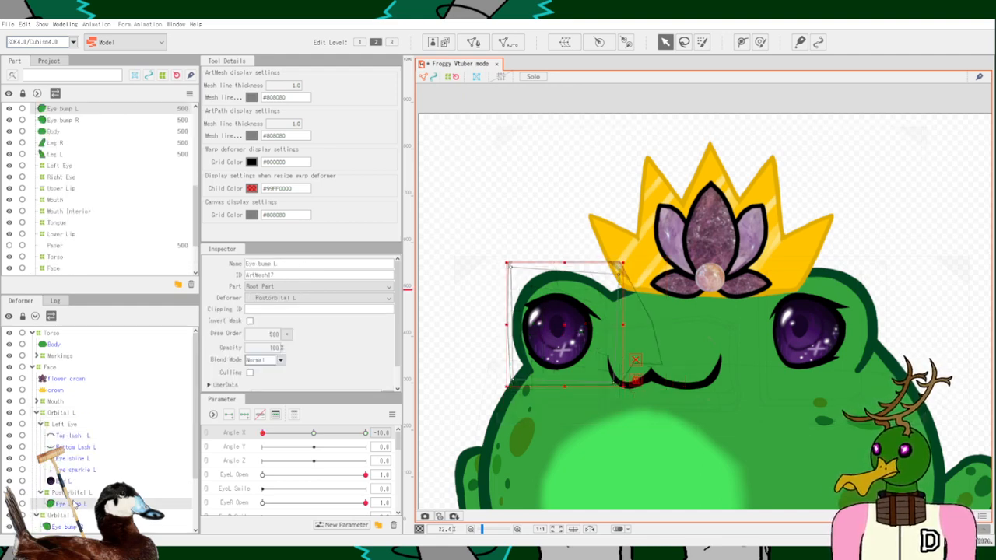
click(87, 471)
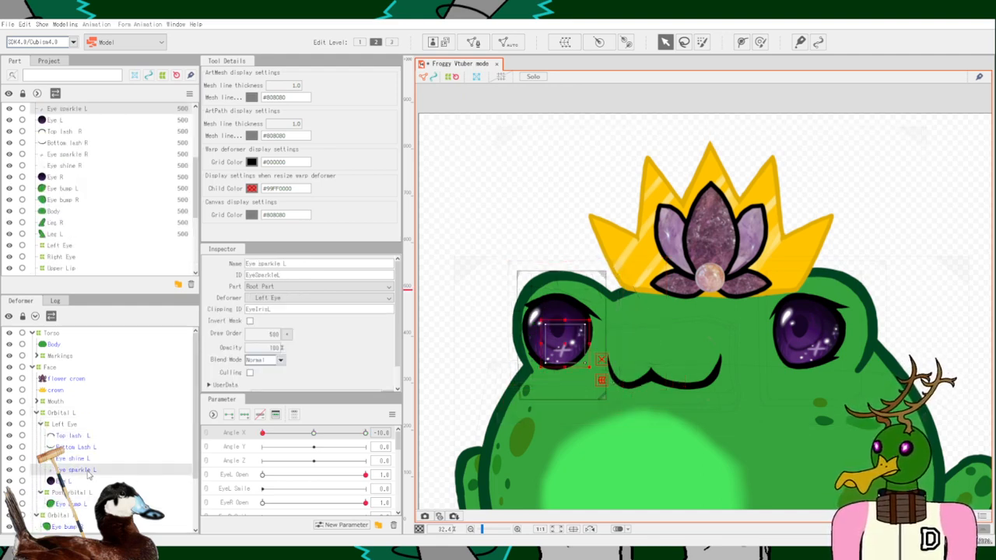
click(81, 458)
click(59, 482)
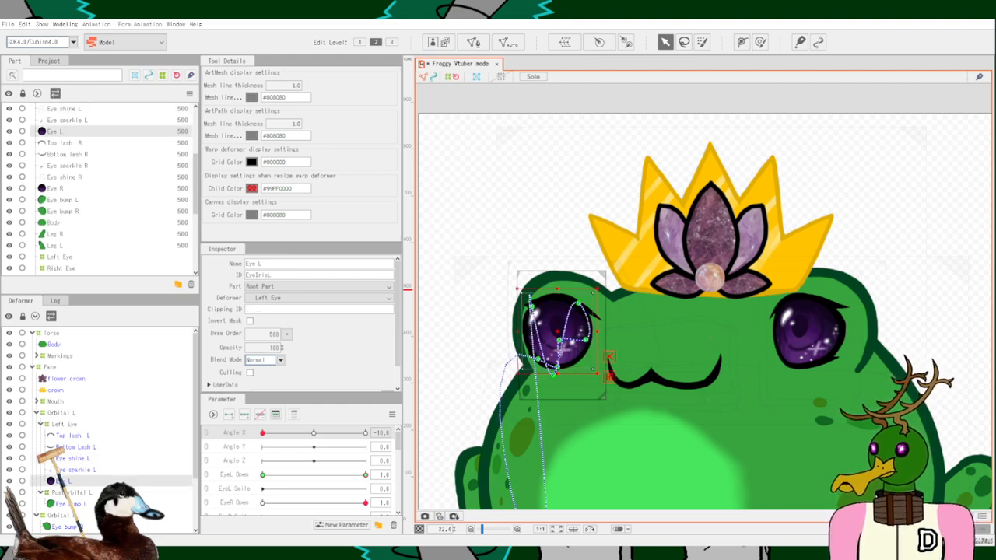
click(81, 448)
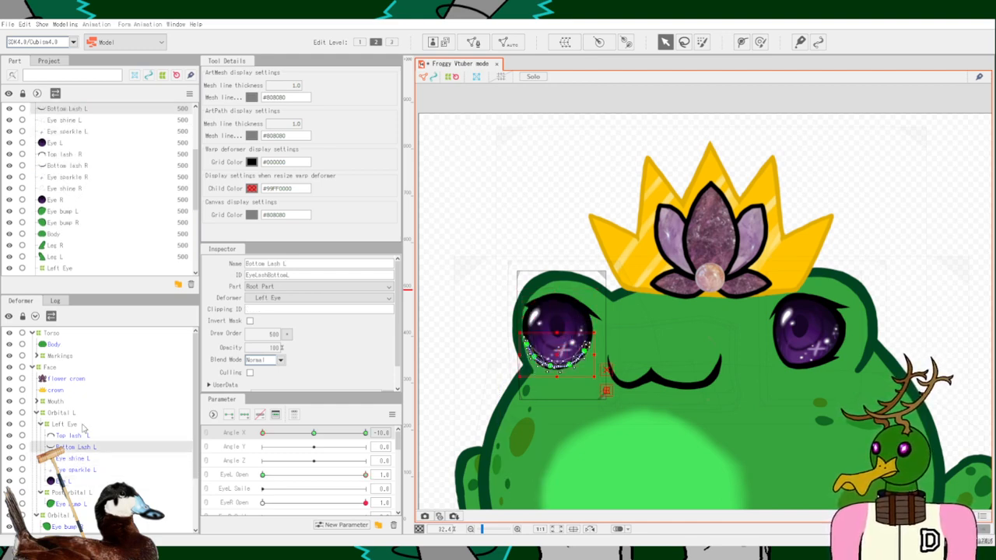
click(81, 436)
scroll(81, 437, down, 3)
click(80, 440)
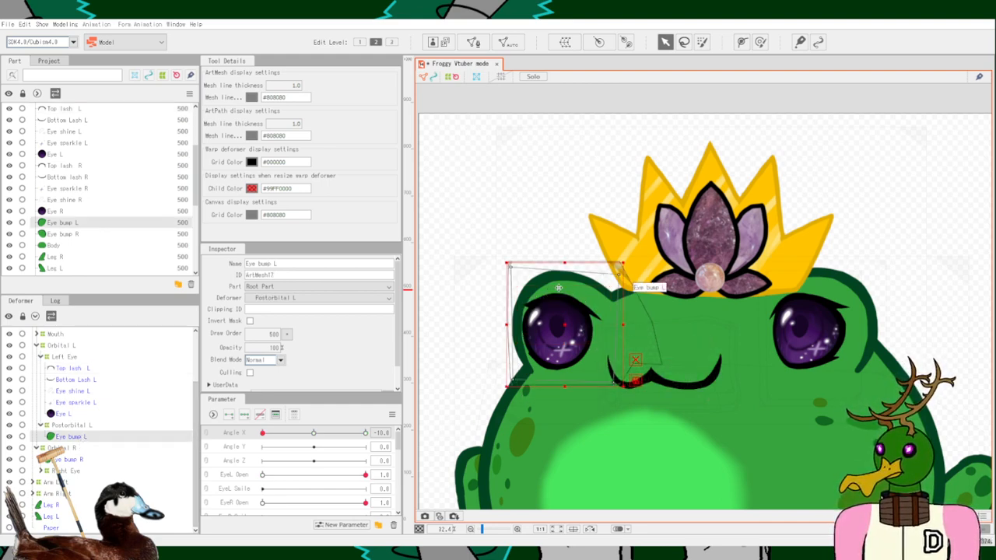
click(71, 459)
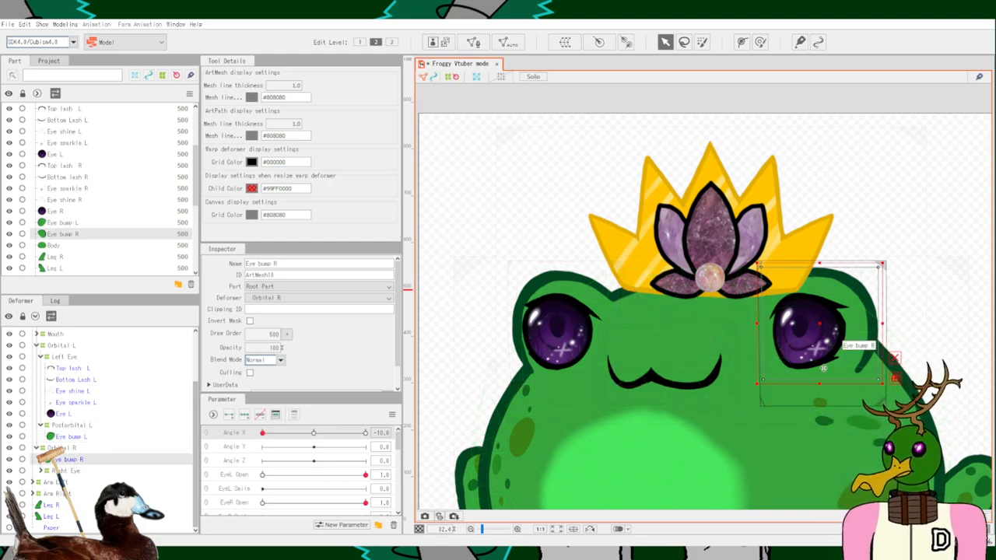
scroll(878, 354, up, 4)
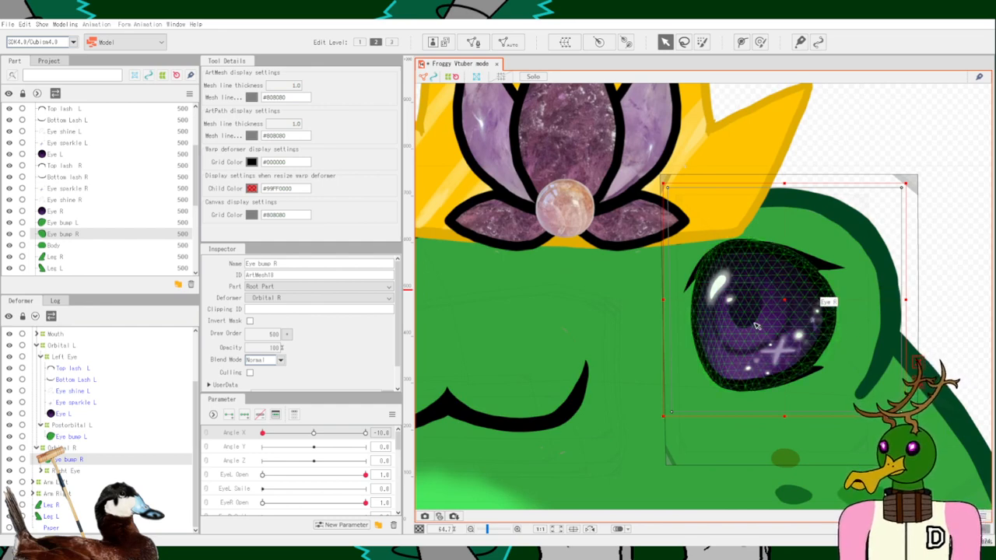
scroll(723, 321, down, 2)
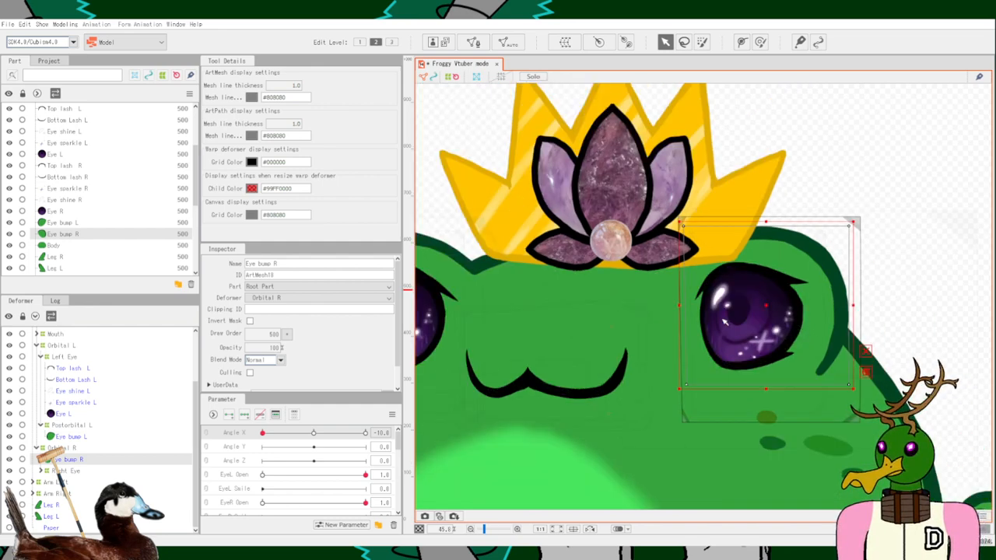
Try pulling Orbital R's upper inner control points toward the crown to stretch the right eye's inner side.
click(70, 450)
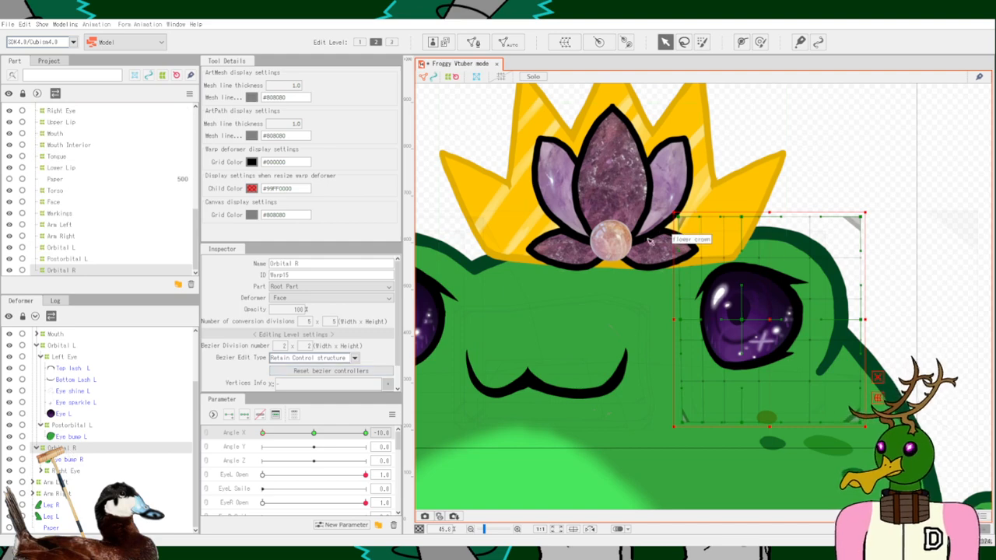
drag(680, 251, 536, 184)
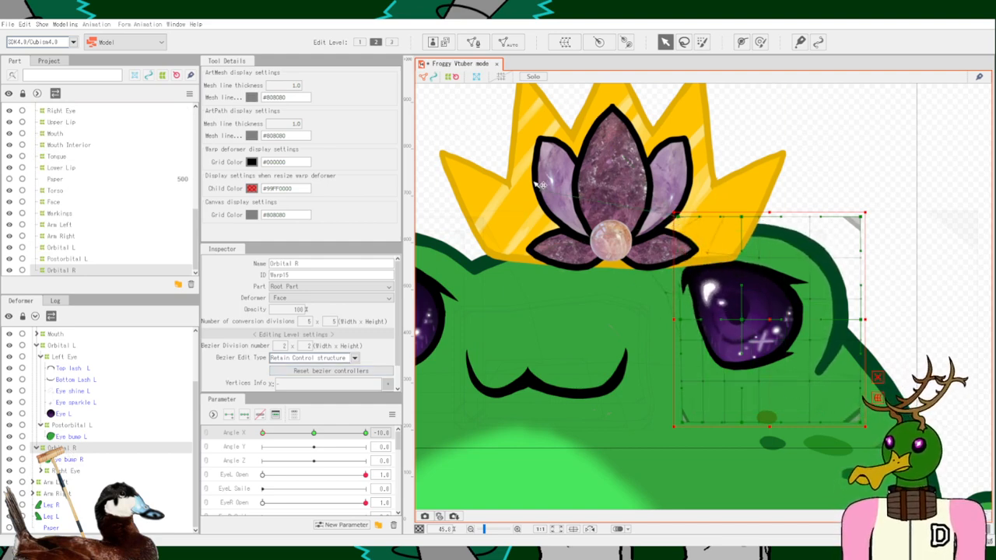
scroll(591, 327, down, 2)
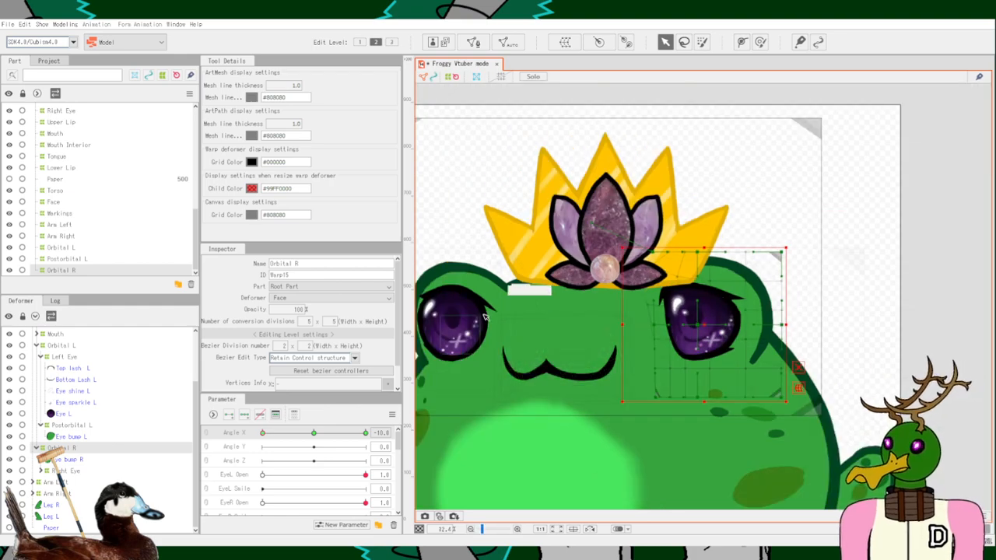
Try shifting the centre control points of Postorbital L and Left Eye to reshape the left eye.
drag(484, 317, 631, 316)
scroll(579, 302, up, 4)
click(83, 427)
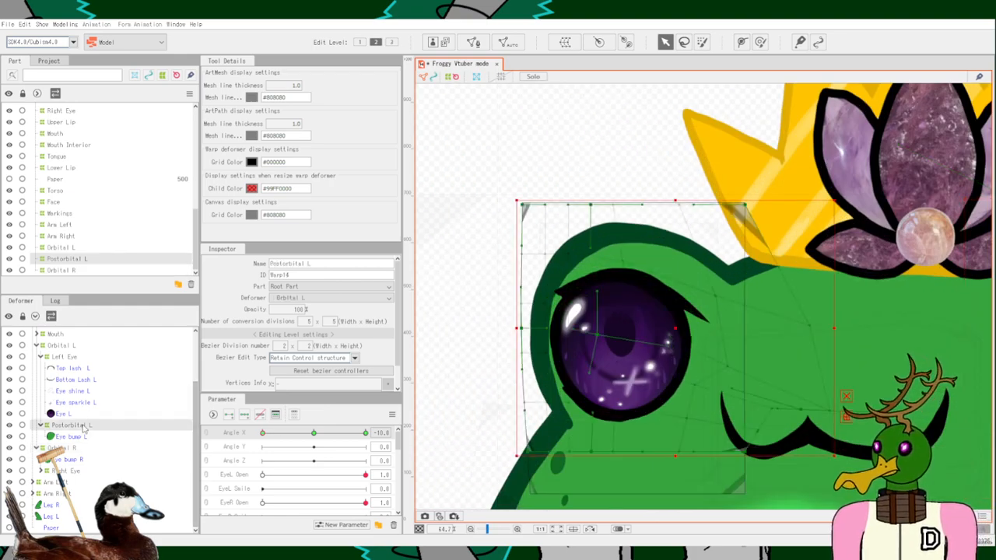
drag(597, 333, 482, 399)
drag(579, 459, 572, 380)
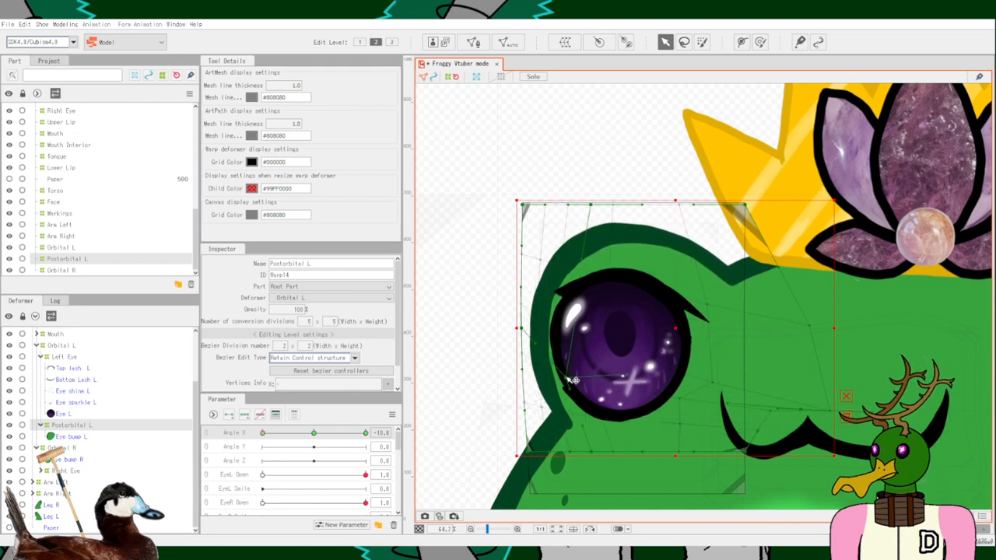
key(ctrl+z)
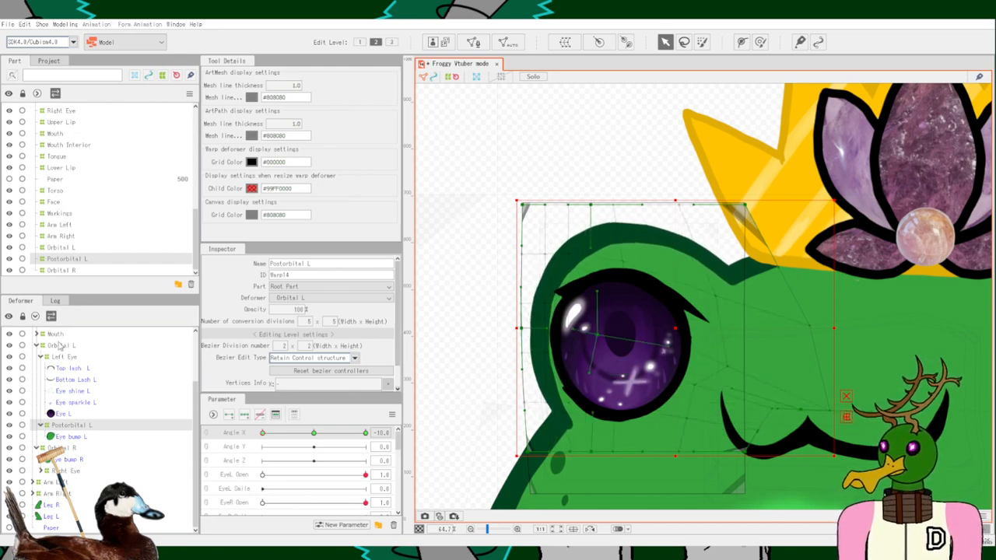
click(64, 356)
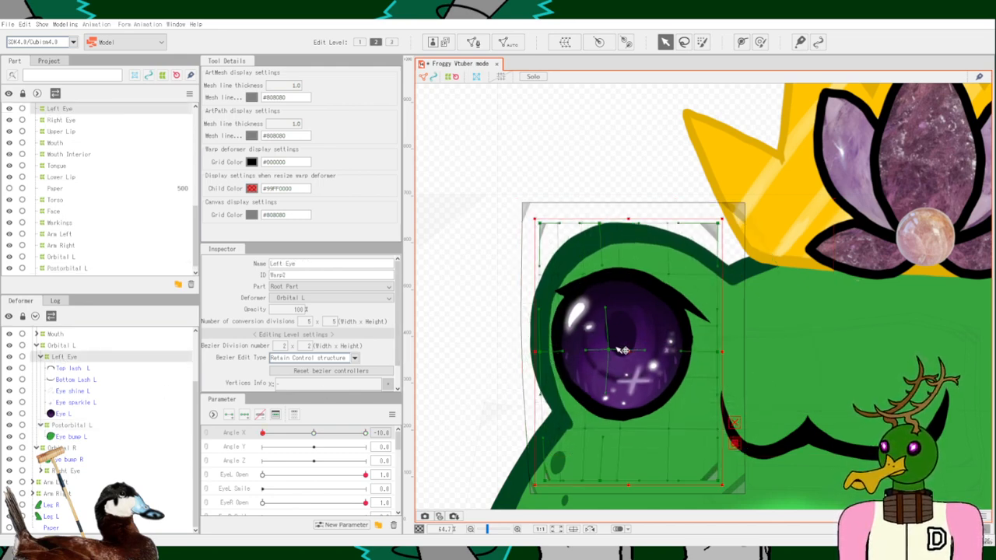
drag(632, 343, 653, 369)
Try repositioning Orbital R's centre and upper inner control points to reshape the right eye for the turn.
scroll(661, 369, down, 2)
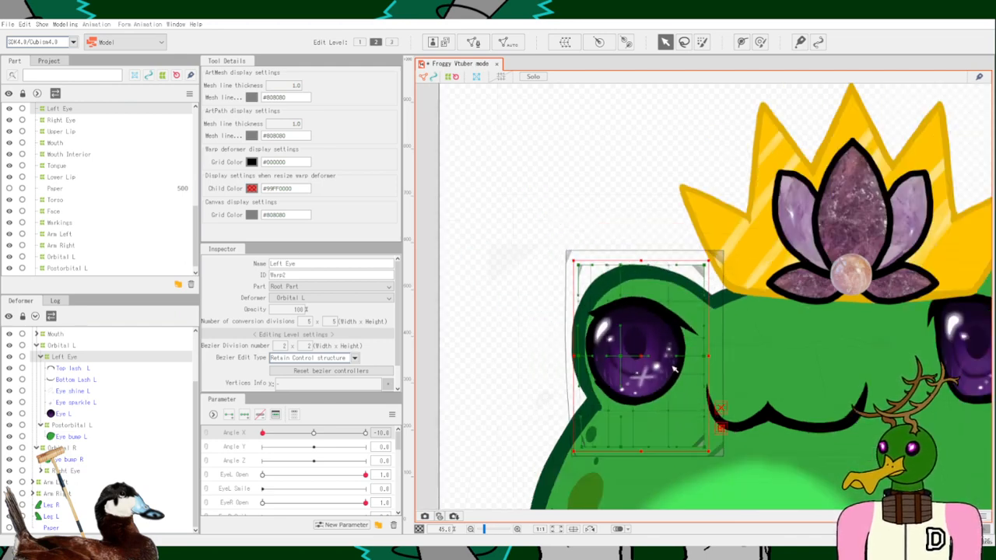
scroll(681, 367, up, 3)
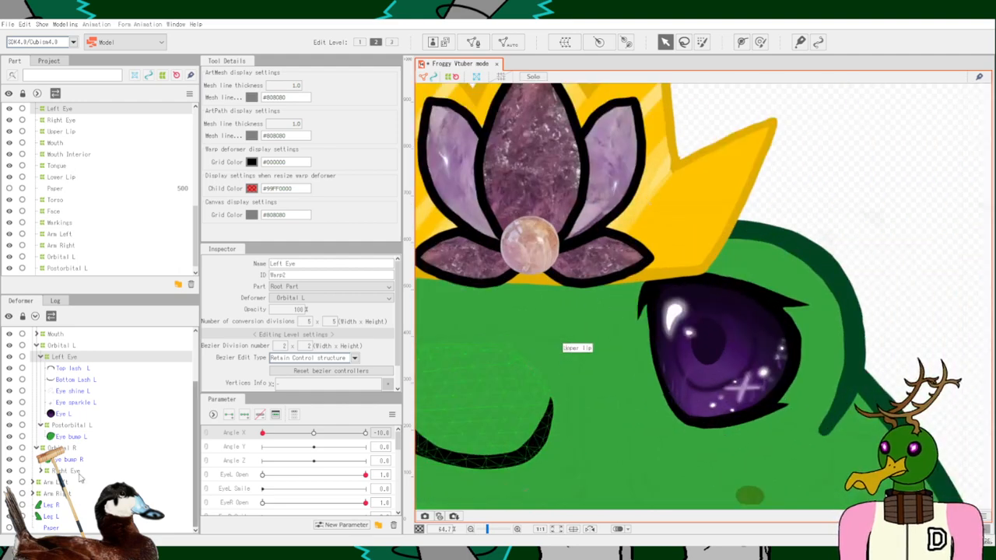
click(62, 448)
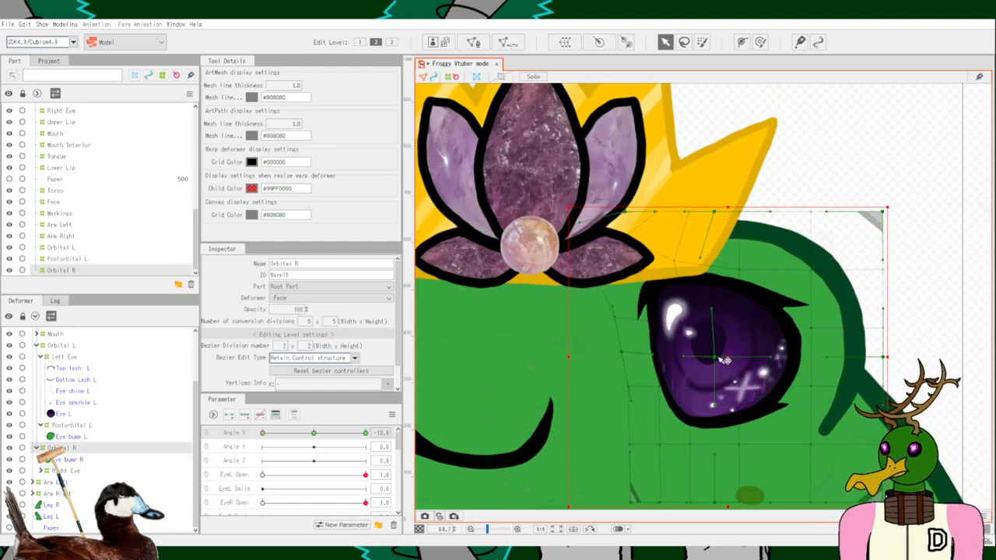
drag(723, 355, 673, 300)
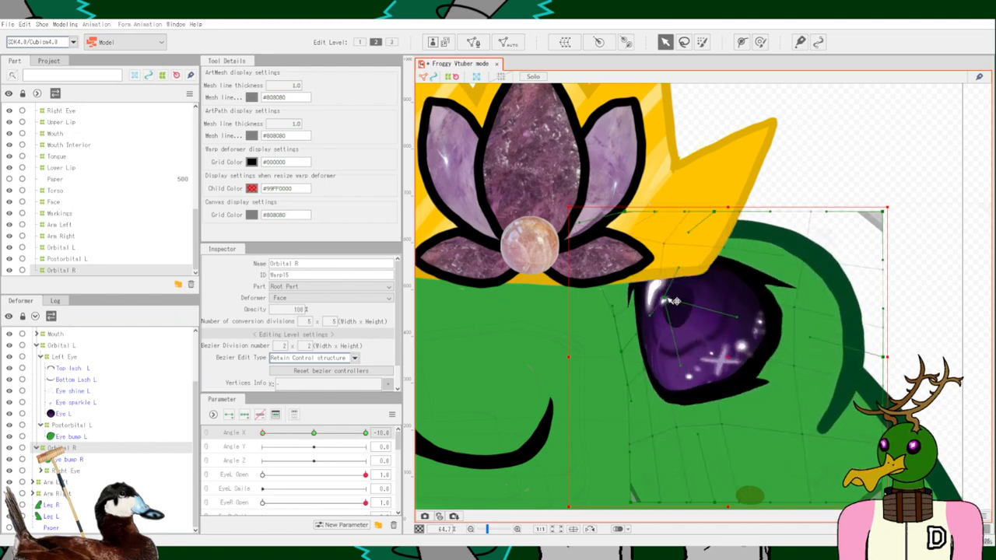
drag(616, 371, 754, 335)
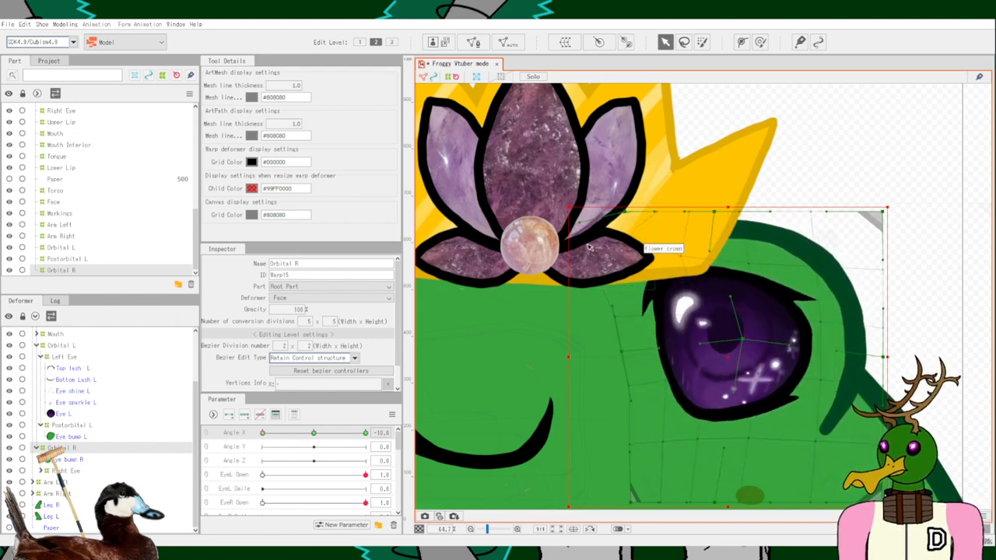
drag(589, 223, 732, 279)
drag(745, 342, 706, 327)
Try reshaping Orbital L so the left eye shifts slightly toward the mouth.
drag(556, 349, 917, 340)
click(579, 340)
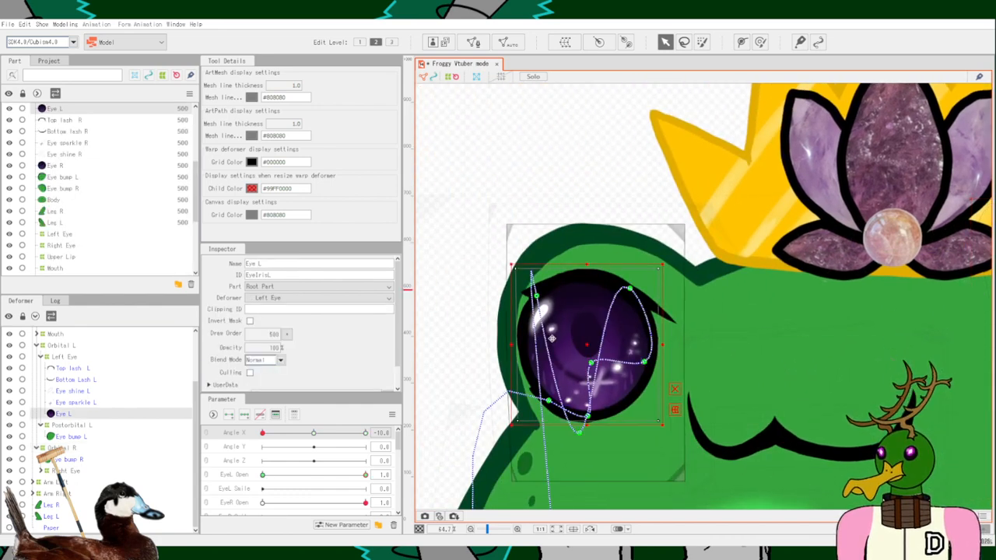
click(62, 346)
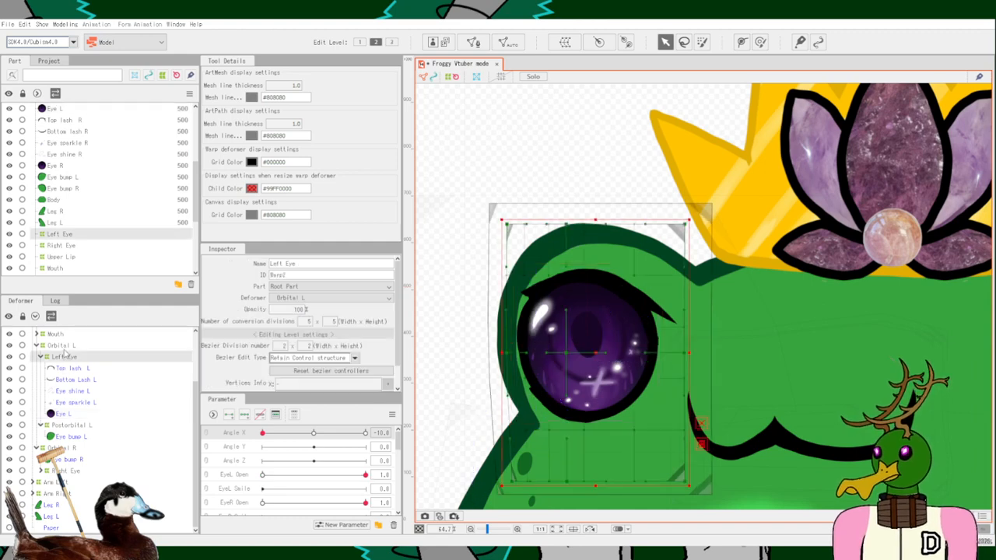
drag(566, 349, 764, 347)
scroll(764, 347, down, 6)
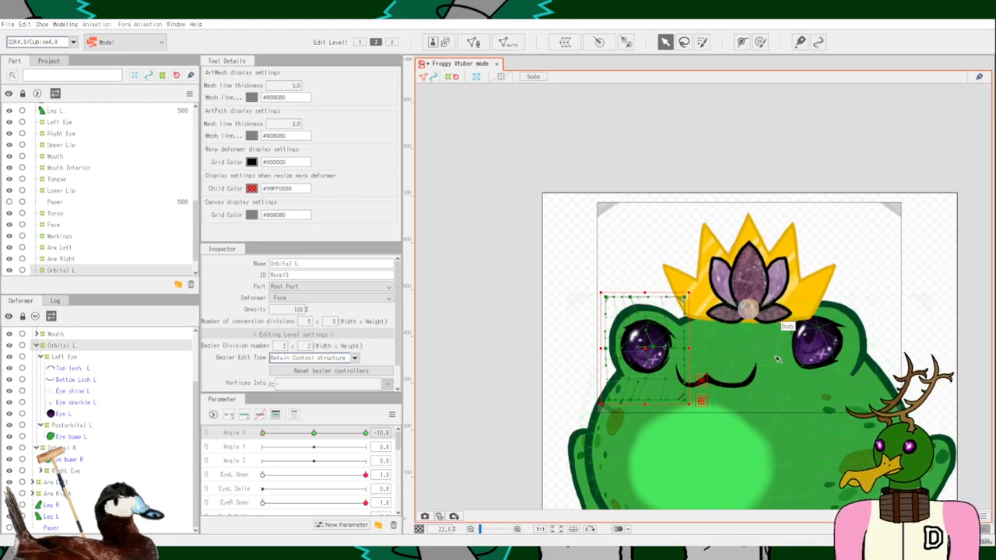
Expand Right Eye under Orbital R and examine the Eye R mesh up close and against the whole face.
click(776, 355)
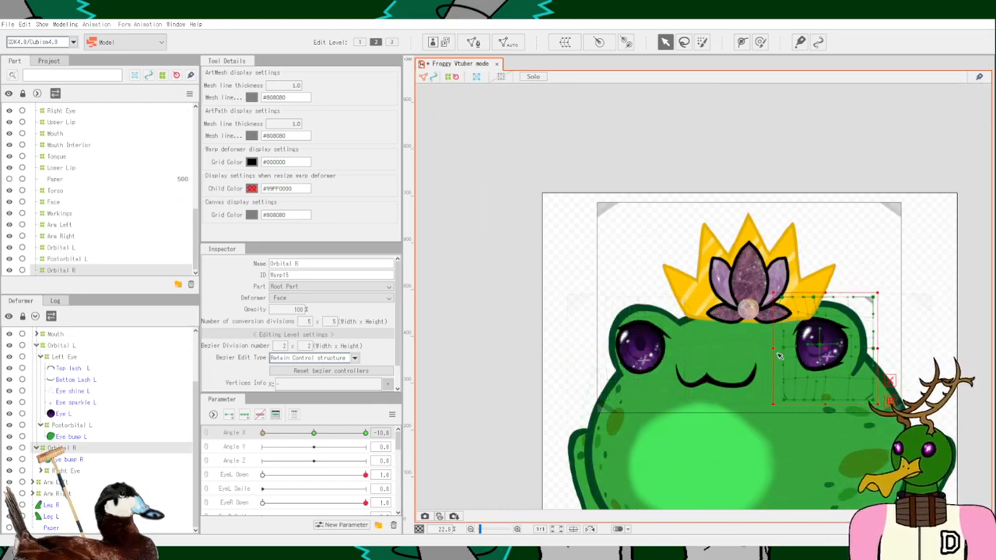
scroll(777, 354, up, 6)
drag(729, 368, 503, 320)
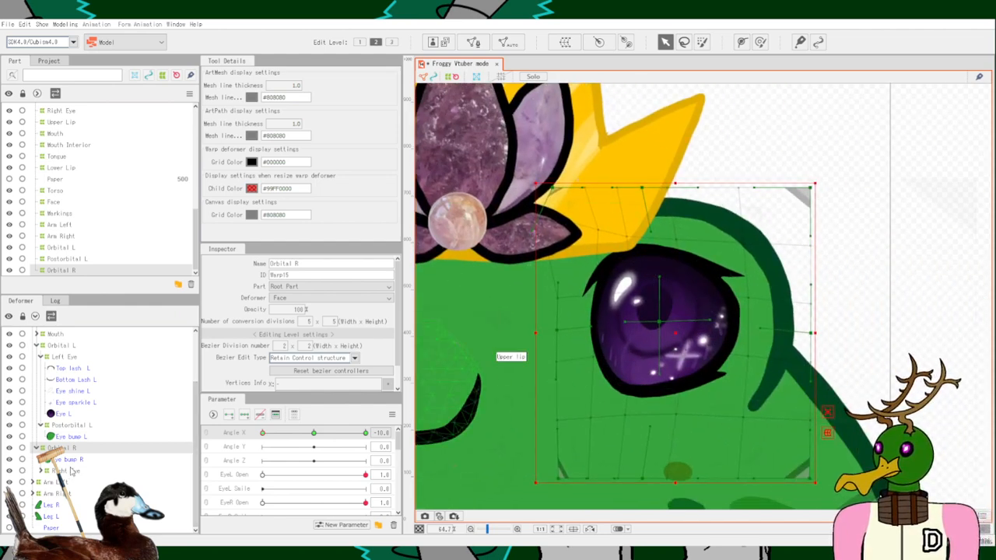
scroll(544, 343, down, 3)
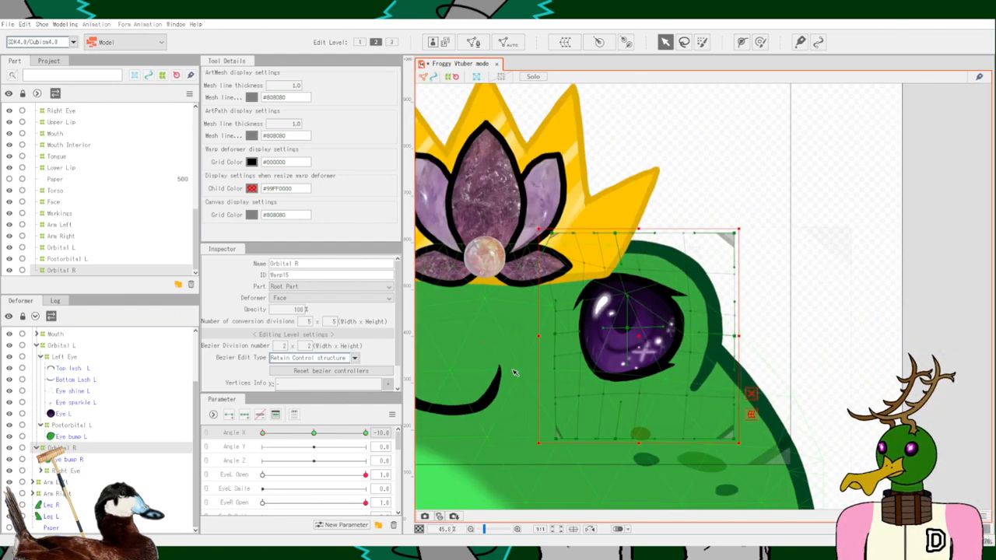
click(47, 471)
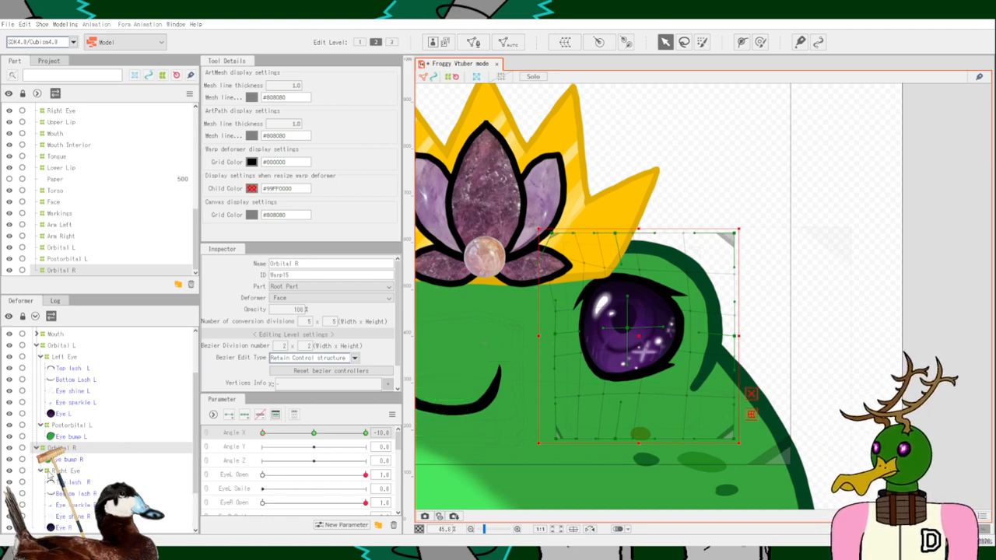
click(64, 527)
drag(540, 382, 725, 332)
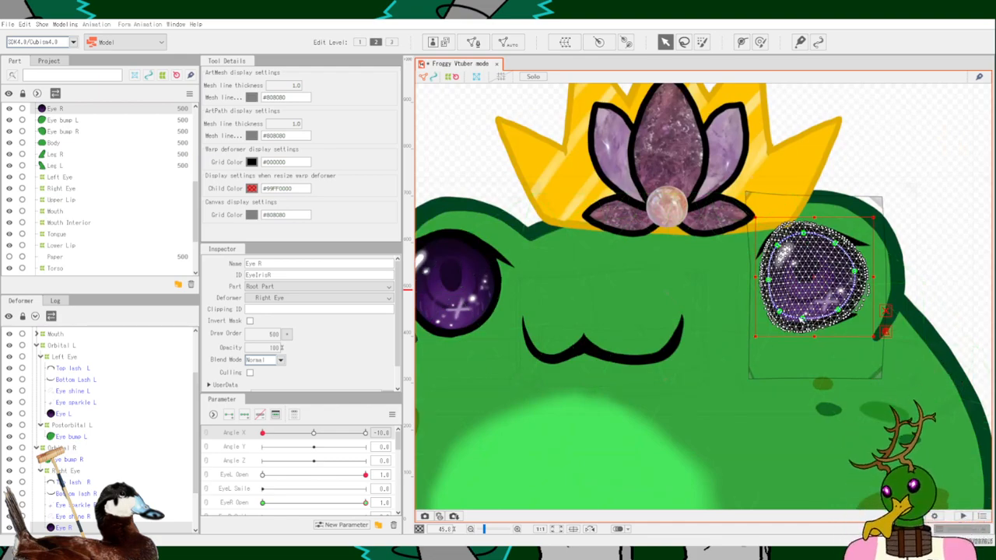
scroll(794, 311, up, 3)
scroll(794, 311, down, 1)
scroll(795, 311, up, 1)
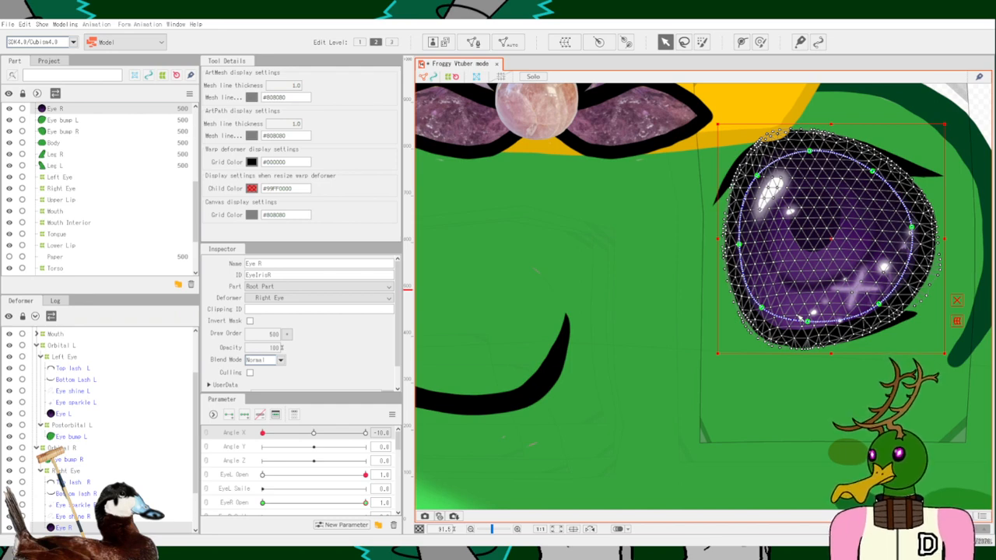
scroll(669, 362, down, 5)
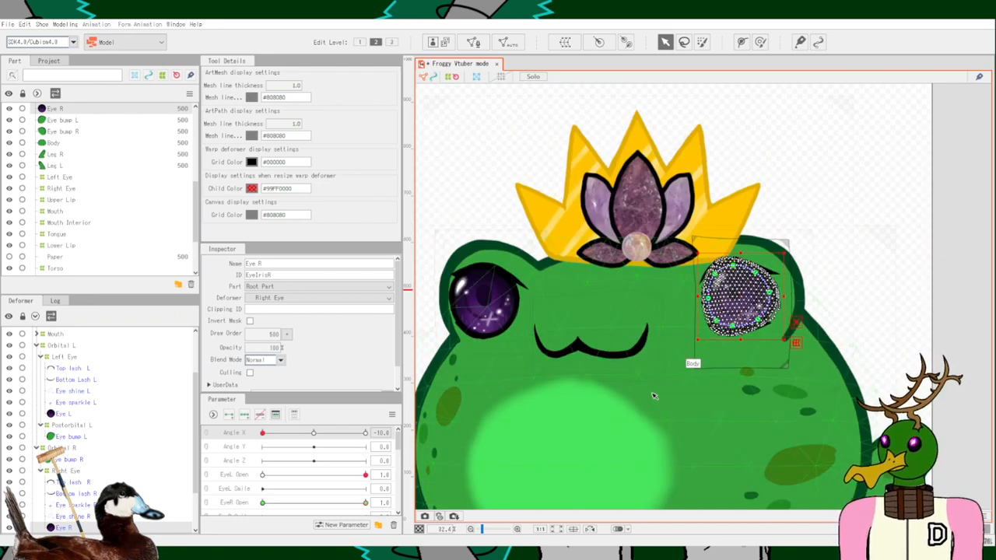
scroll(677, 361, up, 1)
Undo the recent control-point edits to Orbital R and check the right eye's shape.
key(ctrl+z)
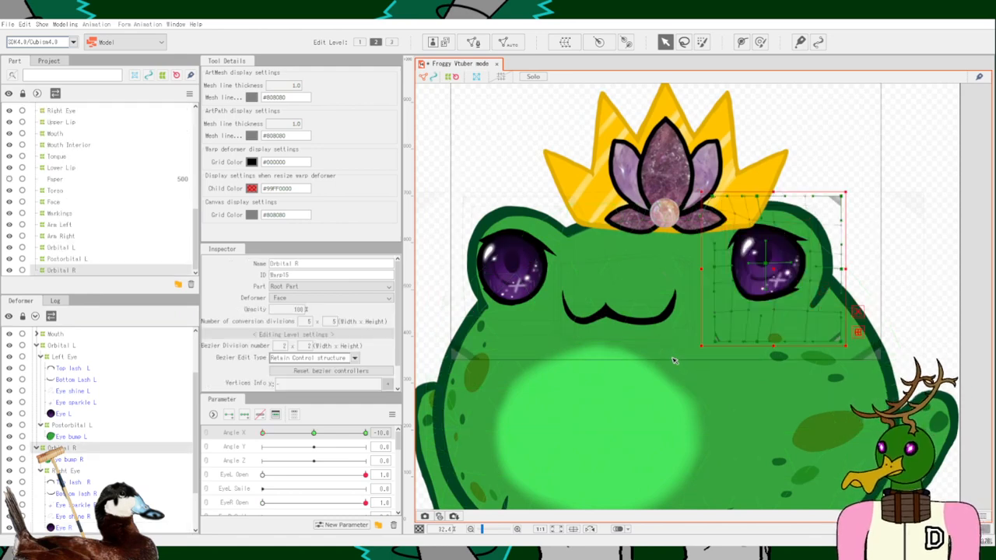
key(ctrl+z)
key(ctrl+z)
key(ctrl+z)
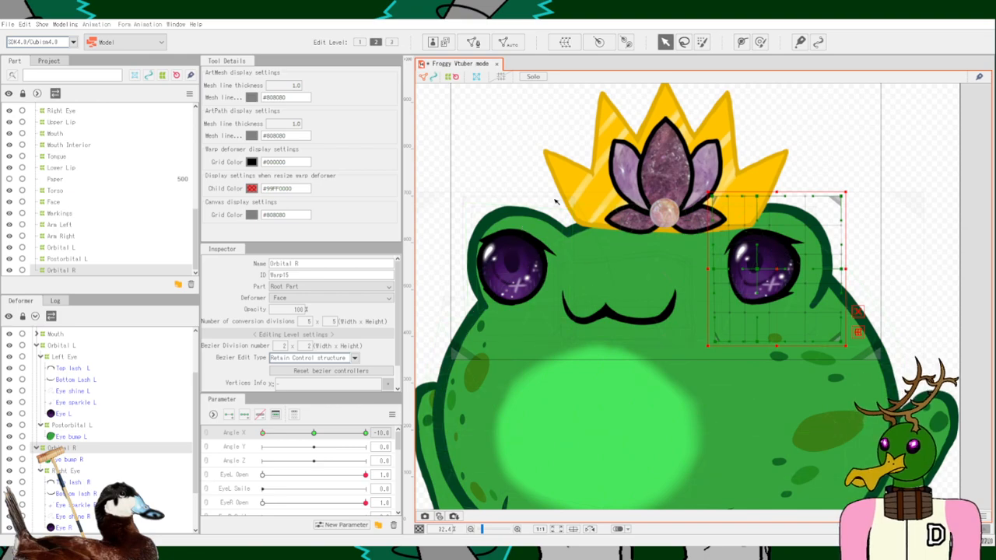
scroll(777, 261, up, 3)
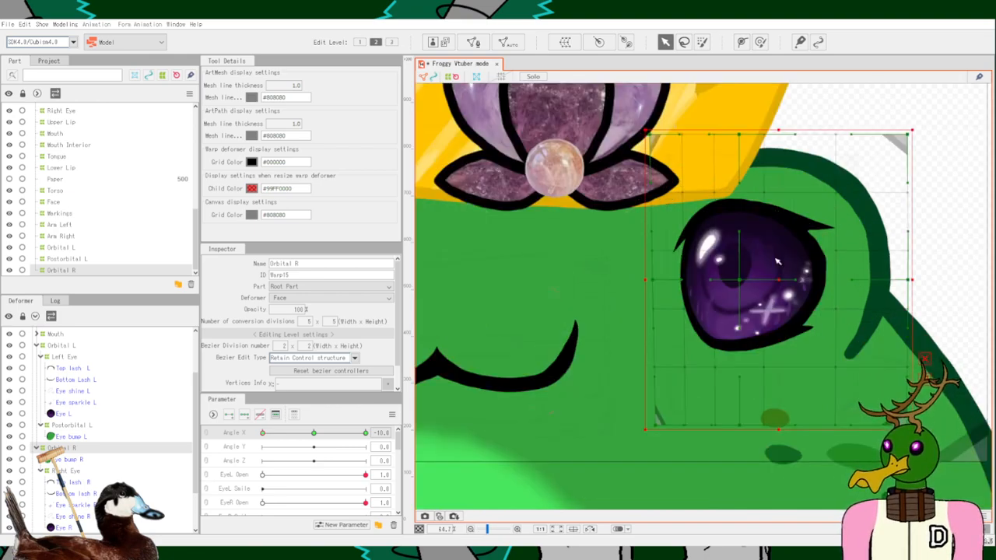
scroll(776, 261, down, 3)
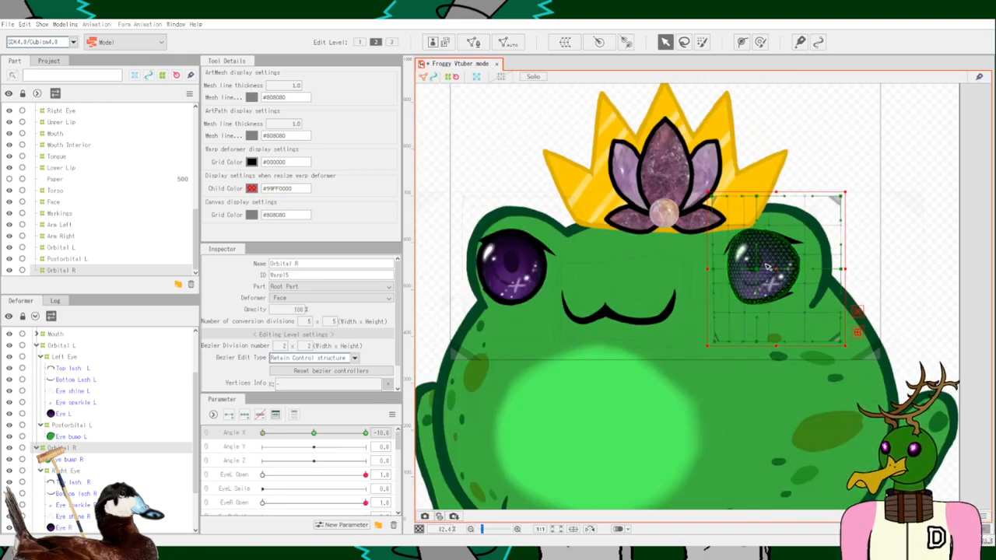
scroll(767, 266, up, 3)
scroll(766, 266, up, 1)
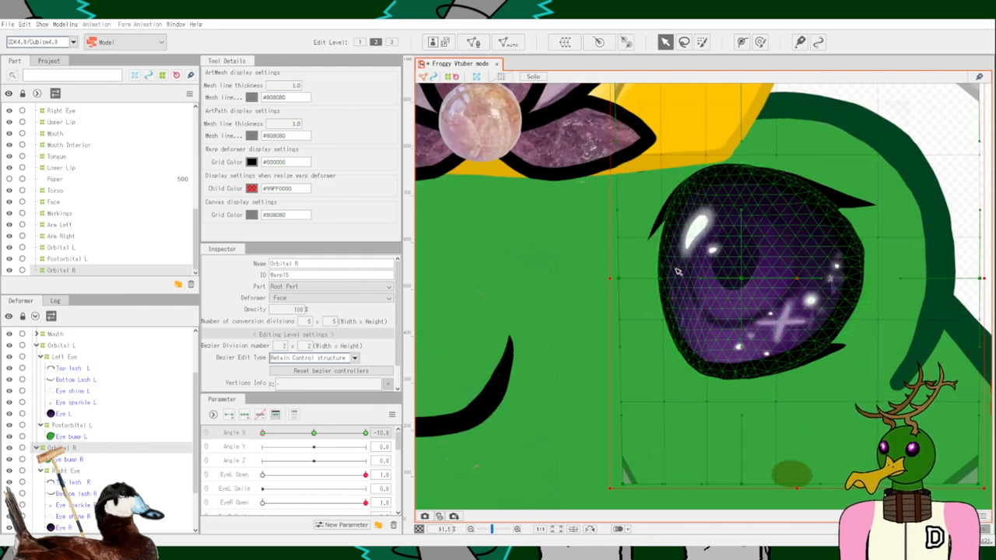
scroll(677, 271, down, 5)
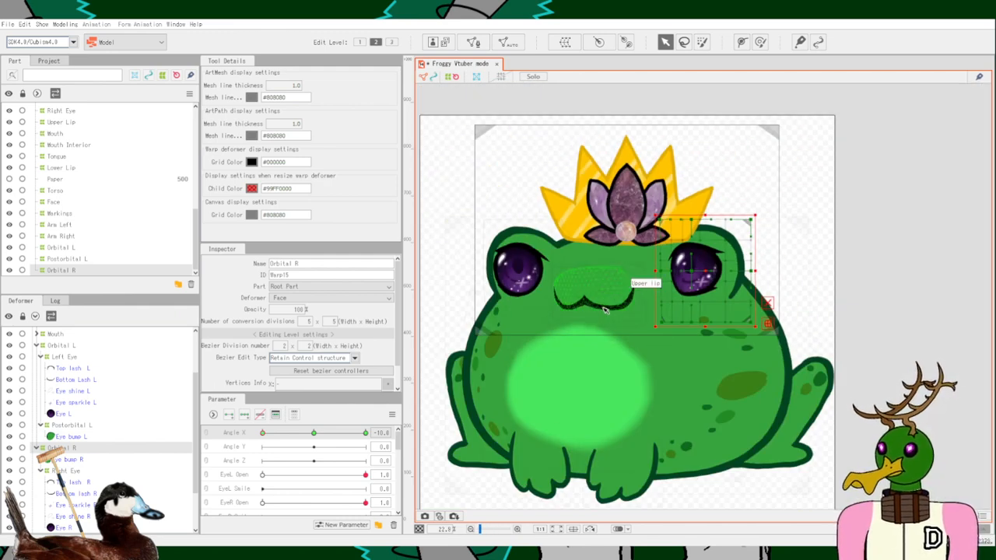
Step back through Orbital R's earlier outward move and restore it for comparison.
key(ctrl+z)
key(ctrl+z)
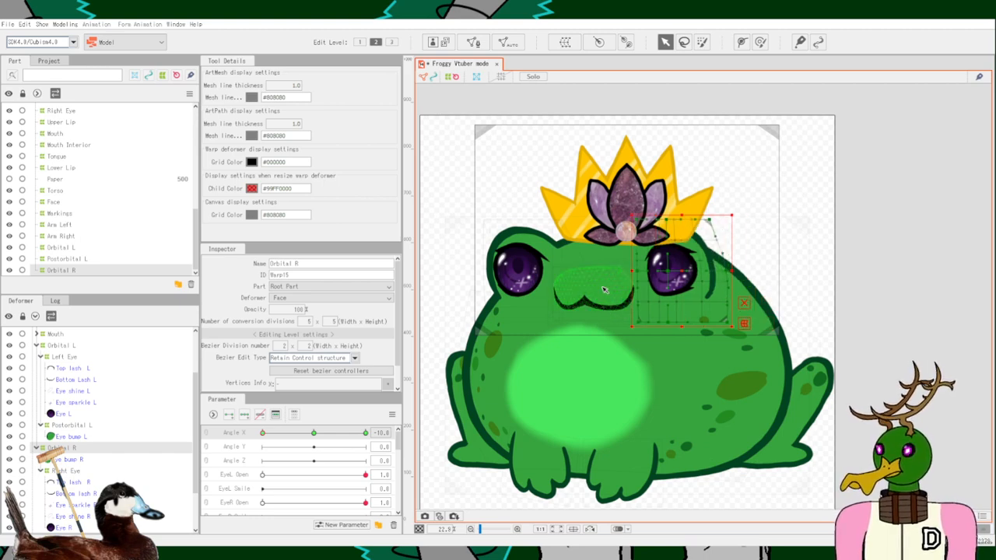
key(ctrl+y)
key(ctrl+y)
Move the whole Orbital R deformer farther outward and slightly up, away from the mouth.
scroll(711, 272, up, 4)
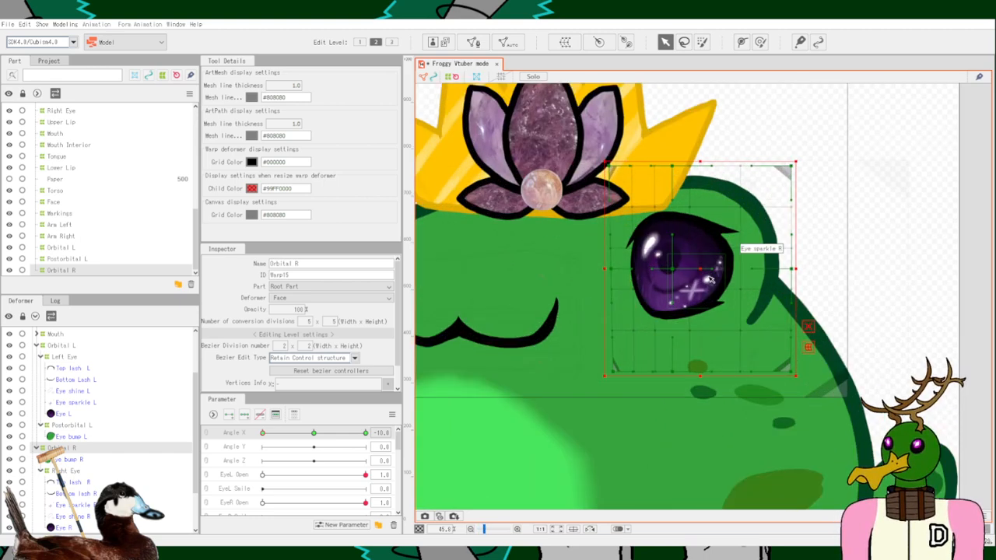
drag(702, 270, 730, 256)
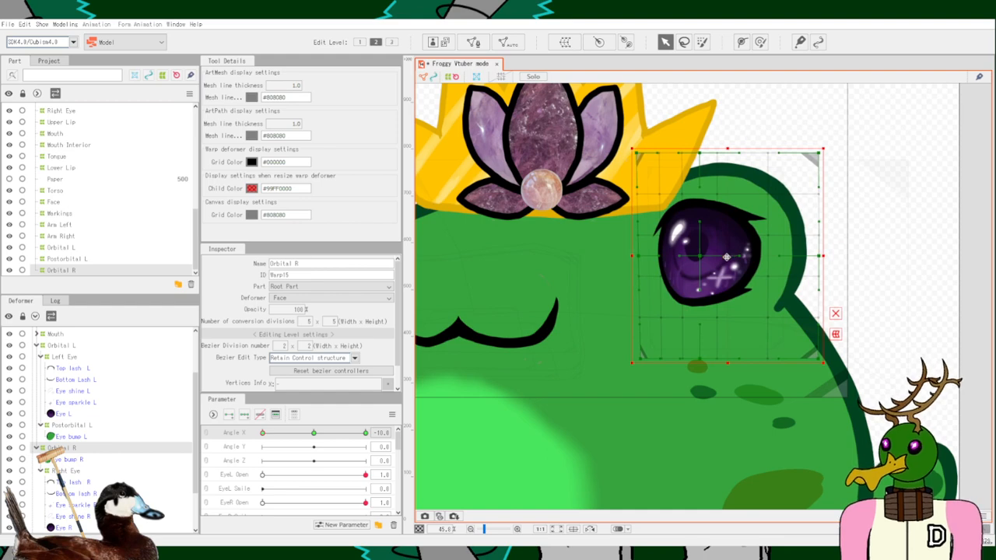
scroll(725, 257, down, 4)
scroll(789, 316, up, 2)
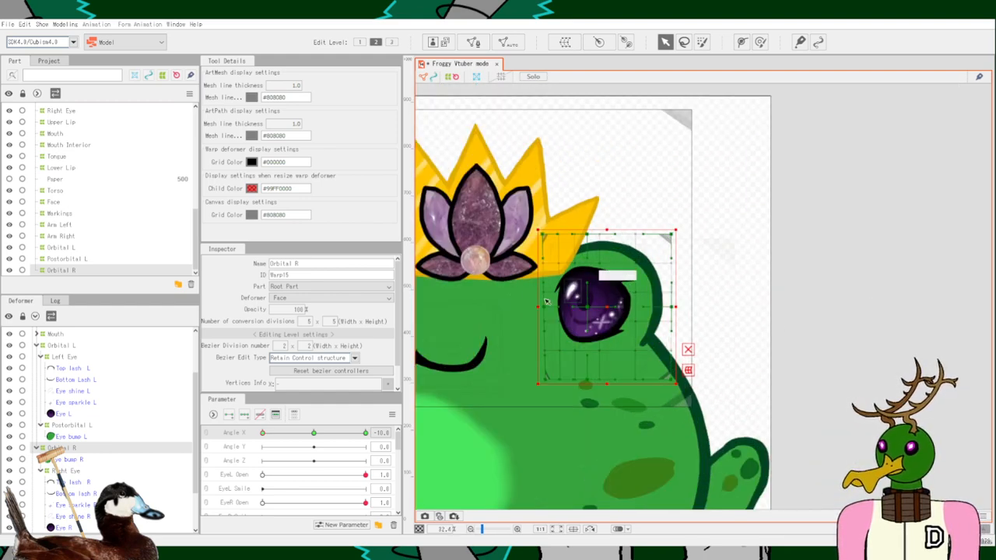
drag(493, 304, 729, 282)
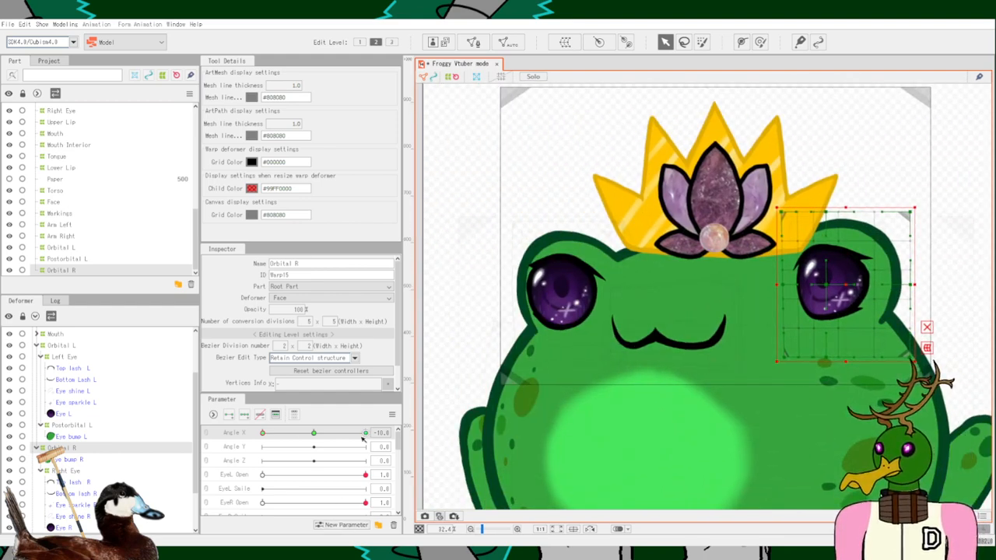
Lower Orbital R slightly at the Angle X -10 key and scrub Angle X to preview the head turn.
drag(266, 436, 208, 466)
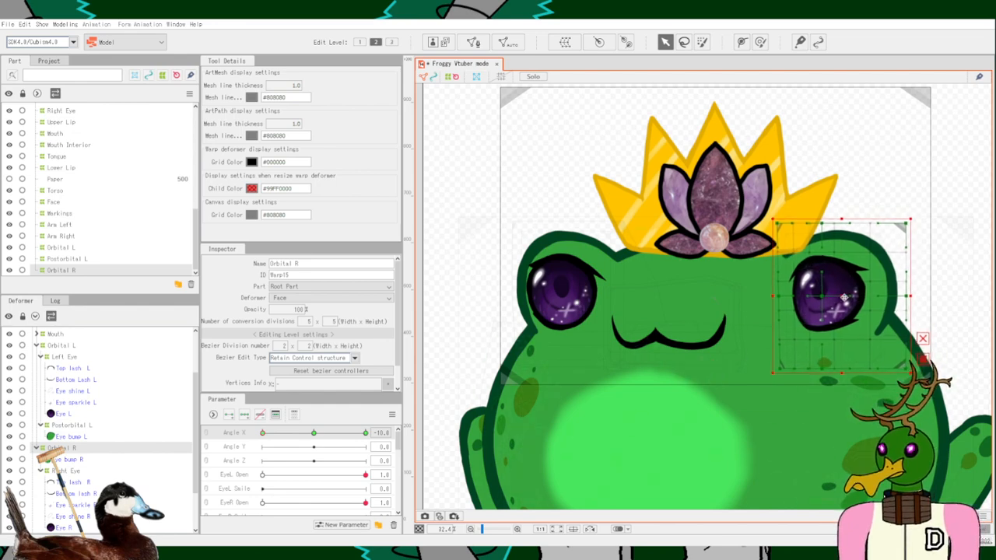
drag(270, 434, 248, 395)
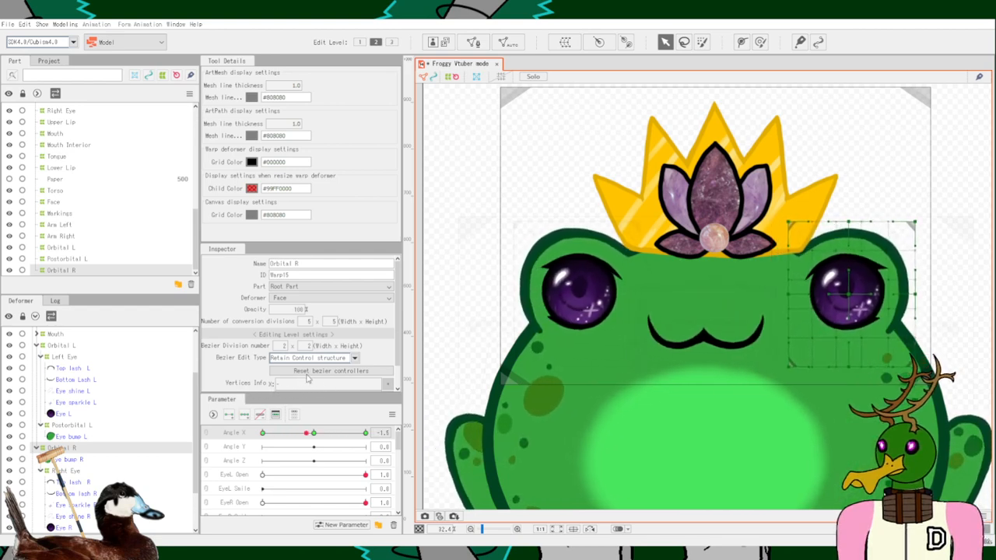
Move the Eye R mesh out of the Right Eye deformer directly under Orbital R and preview it at Angle X -10.
mouse_move(308, 379)
mouse_down()
mouse_move(309, 370)
mouse_move(253, 384)
mouse_move(300, 370)
mouse_move(260, 375)
mouse_move(364, 303)
mouse_move(226, 361)
mouse_move(333, 330)
mouse_move(271, 375)
mouse_move(264, 411)
mouse_move(350, 387)
mouse_move(319, 406)
mouse_move(327, 419)
mouse_move(280, 422)
mouse_move(258, 406)
mouse_move(328, 385)
mouse_move(245, 414)
mouse_move(320, 385)
mouse_move(257, 412)
mouse_move(313, 340)
mouse_move(272, 404)
mouse_move(303, 393)
mouse_move(253, 390)
mouse_move(224, 408)
mouse_move(290, 372)
mouse_up()
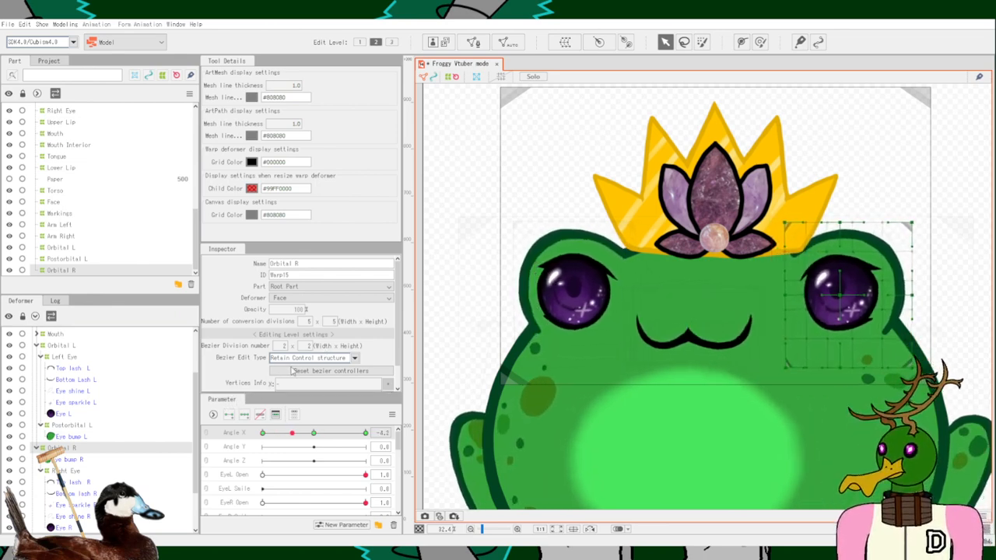
scroll(93, 459, down, 1)
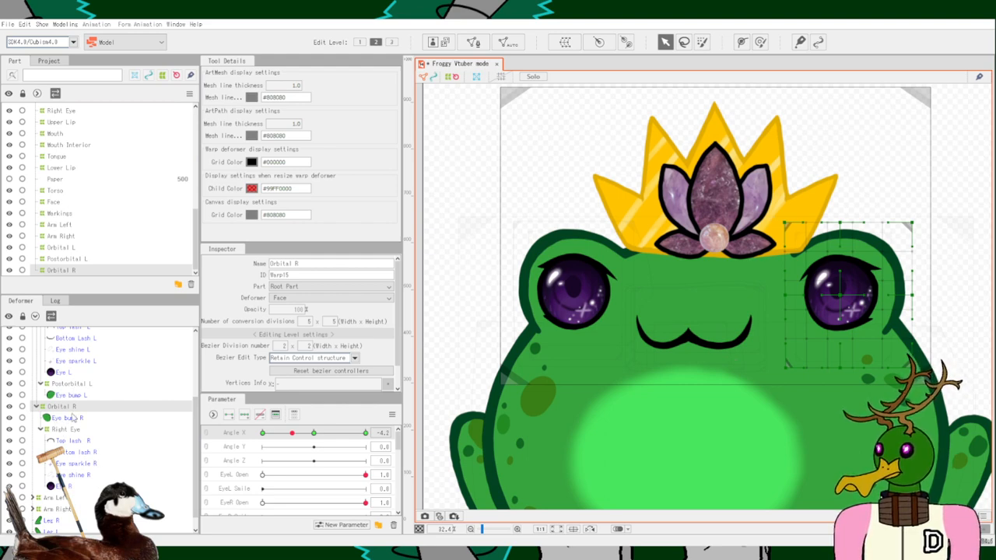
click(840, 289)
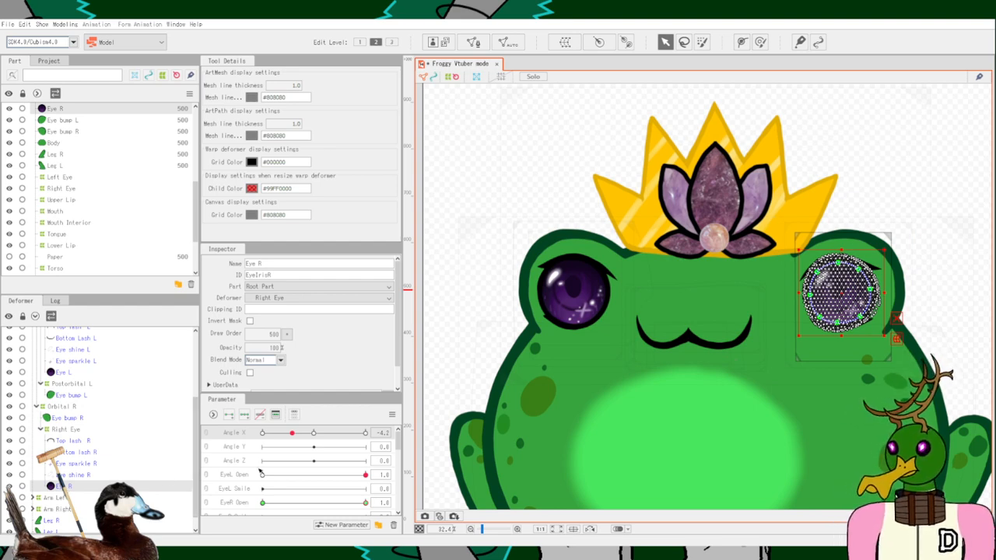
drag(64, 486, 70, 428)
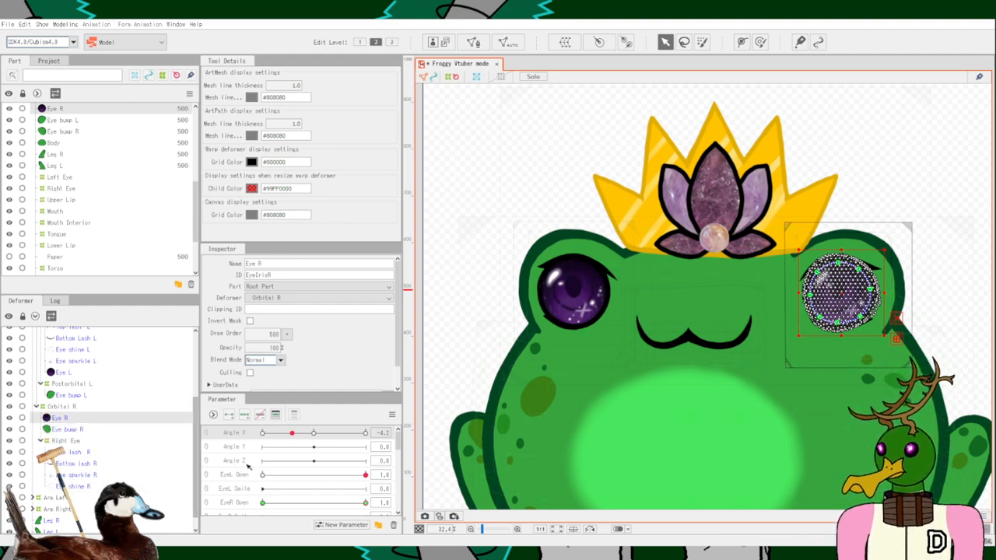
drag(292, 433, 228, 451)
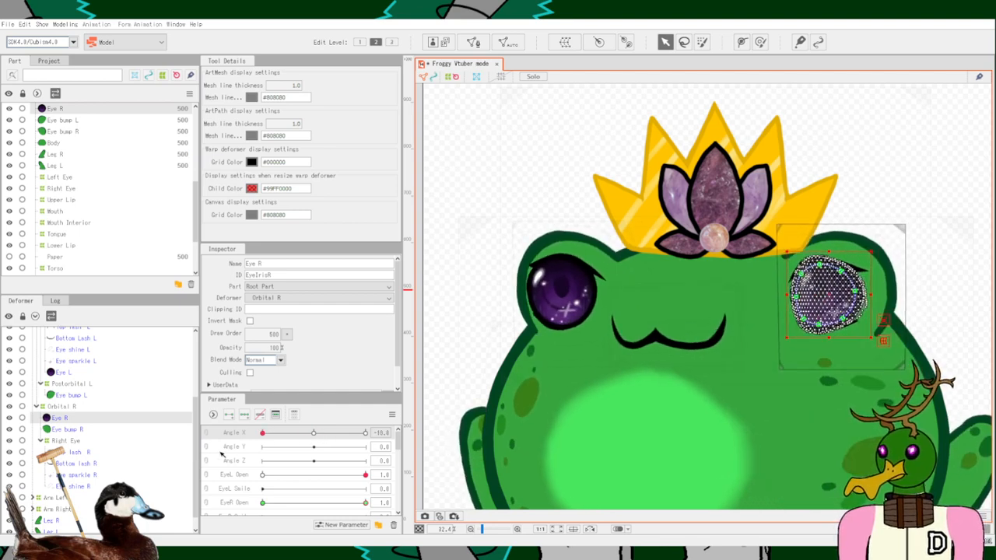
Compare the Right Eye and Left Eye warp deformers with the Eye R mesh and look through Eye R's parameter keys.
click(68, 441)
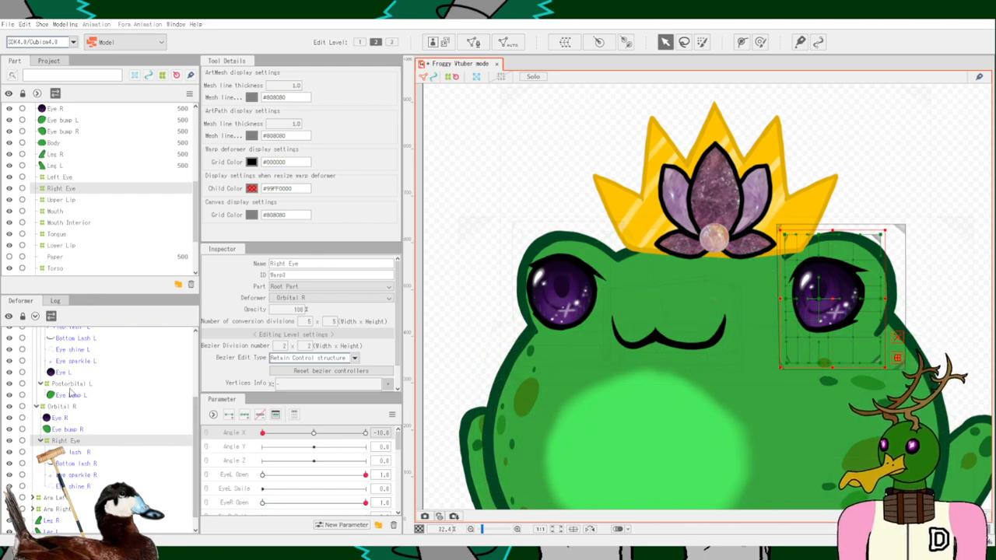
scroll(71, 406, up, 1)
scroll(72, 406, up, 1)
click(66, 399)
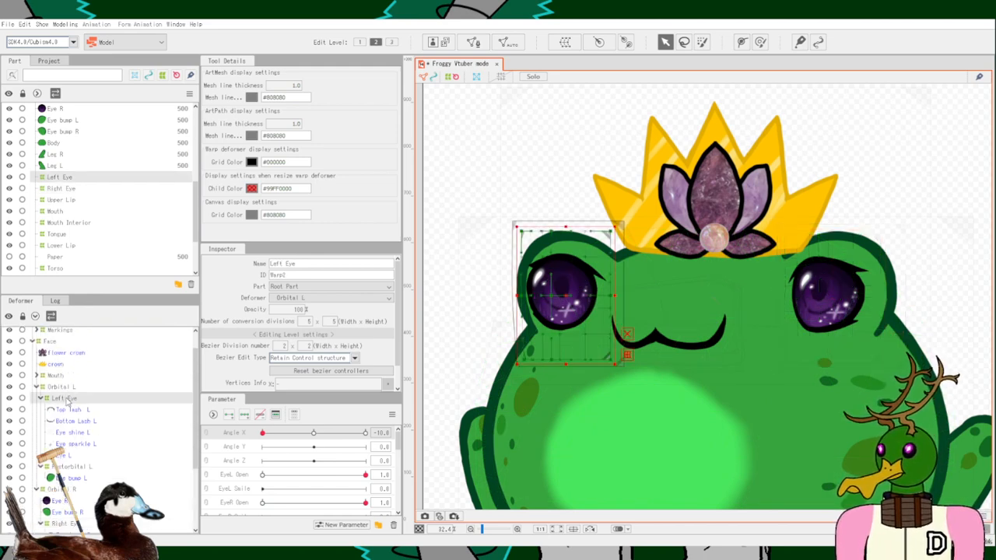
scroll(88, 422, down, 1)
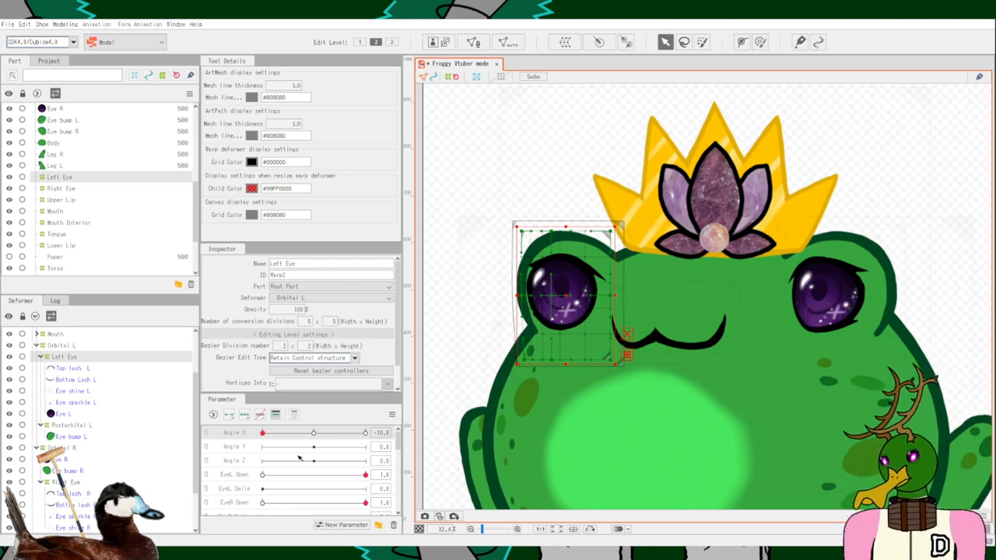
click(61, 459)
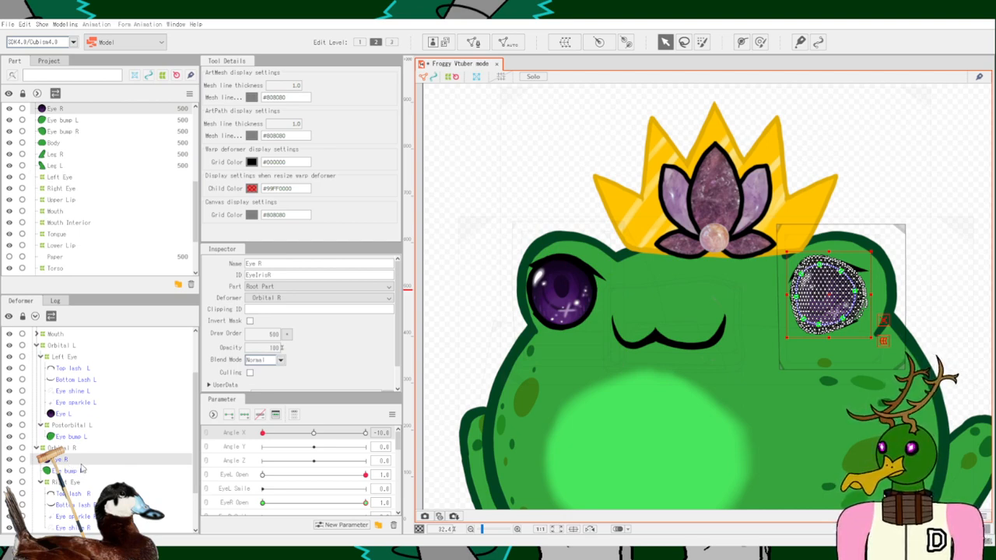
scroll(245, 467, down, 3)
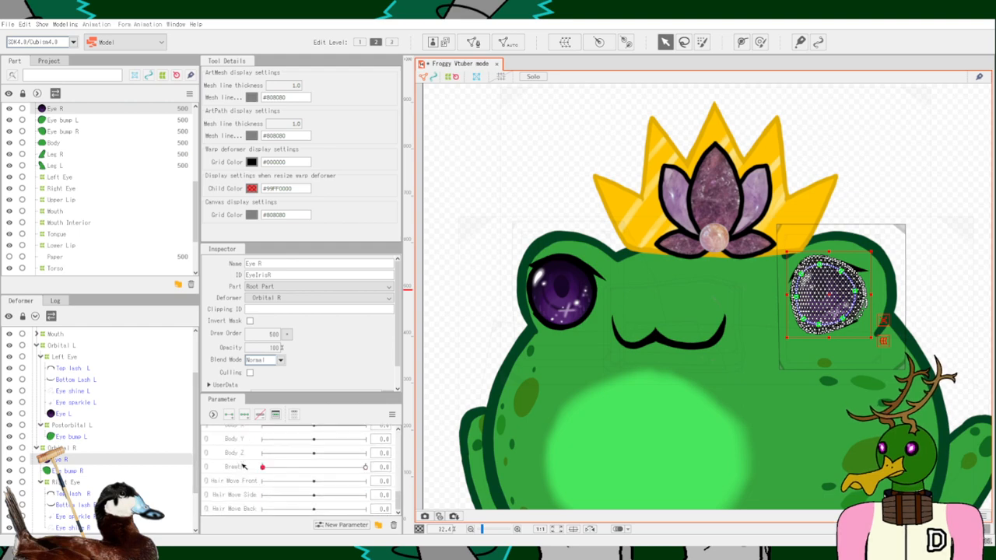
scroll(244, 463, up, 3)
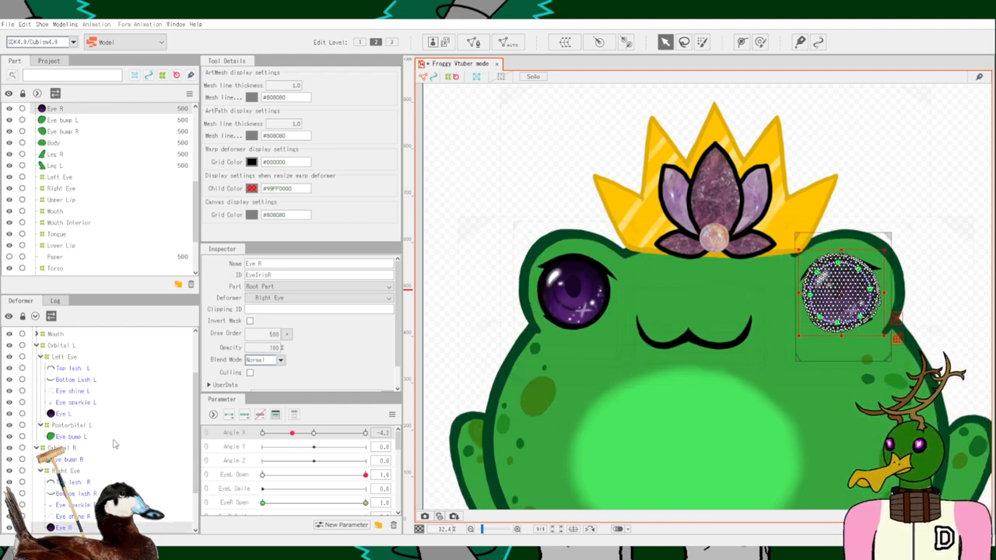
Undo the Eye R reparenting so the mesh belongs to the Right Eye deformer again.
click(113, 444)
key(ctrl+z)
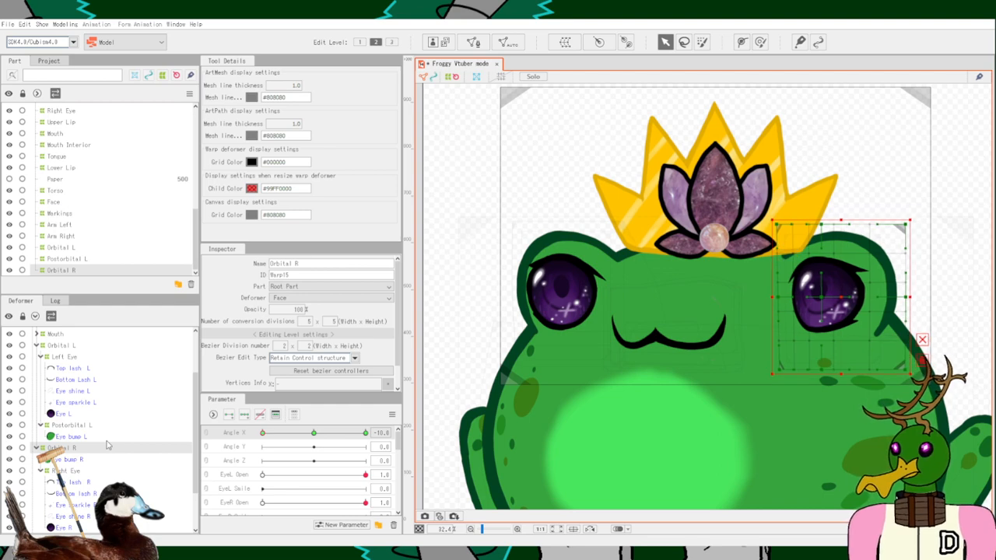
key(ctrl+y)
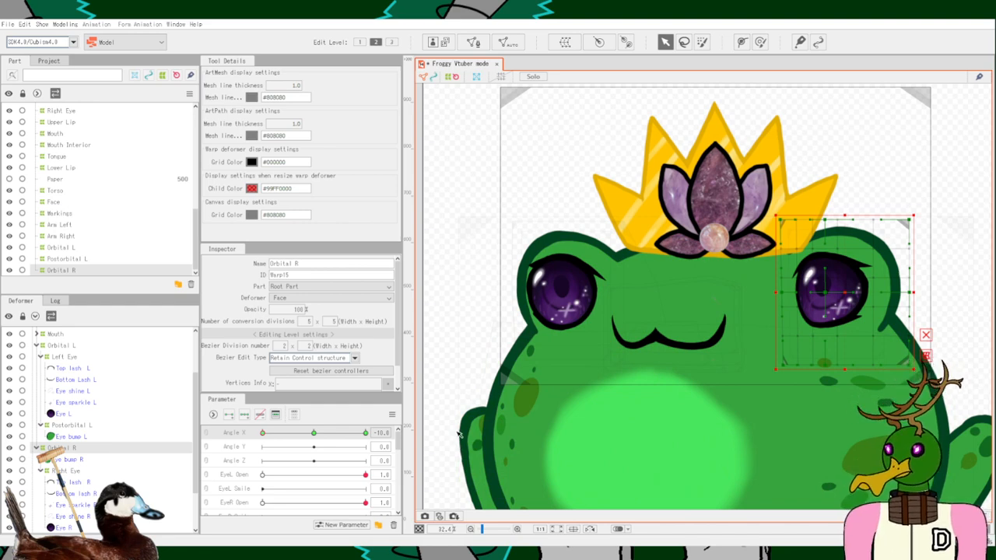
key(ctrl+z)
key(ctrl+z)
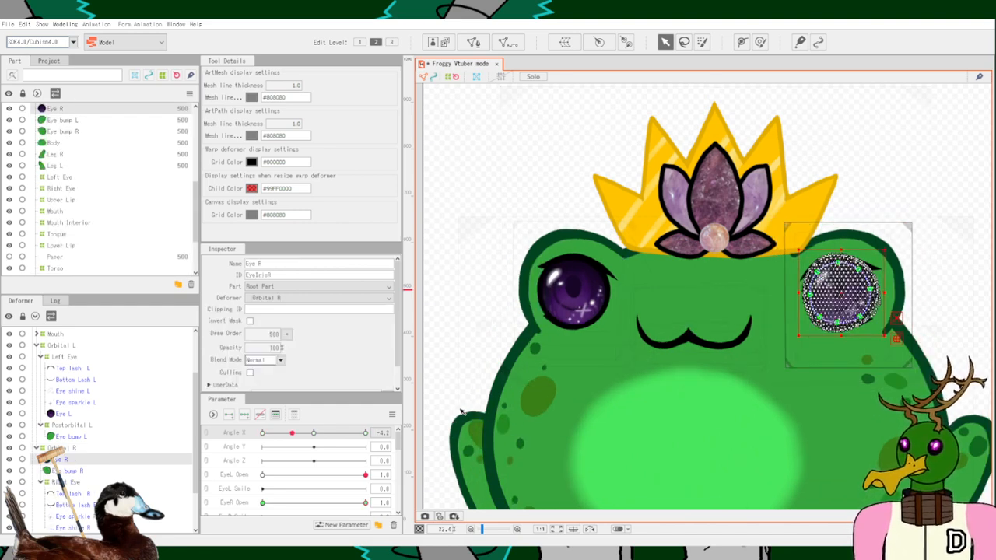
key(ctrl+z)
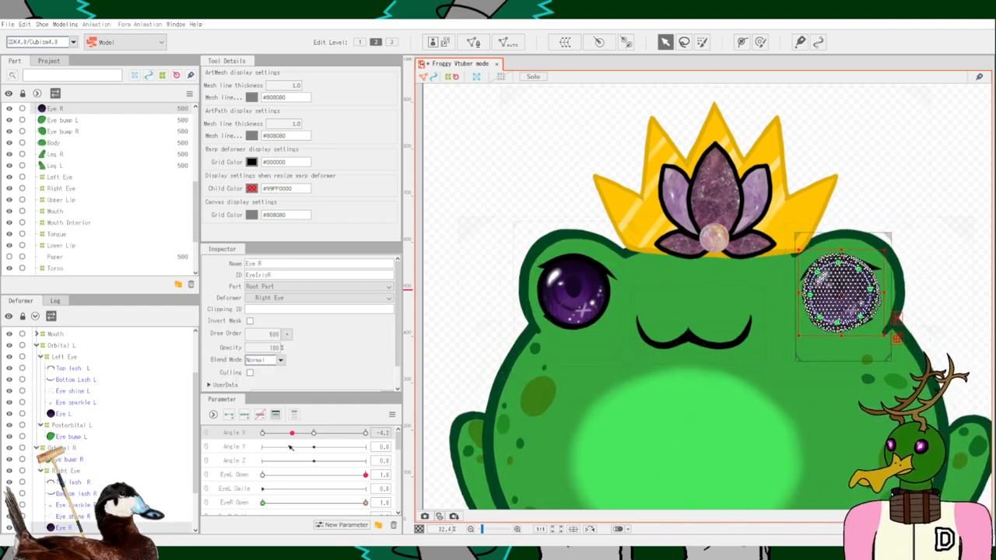
key(ctrl+z)
Examine the Orbital R deformer and the Top lash R mesh around the right eye at Angle X -10.
click(66, 448)
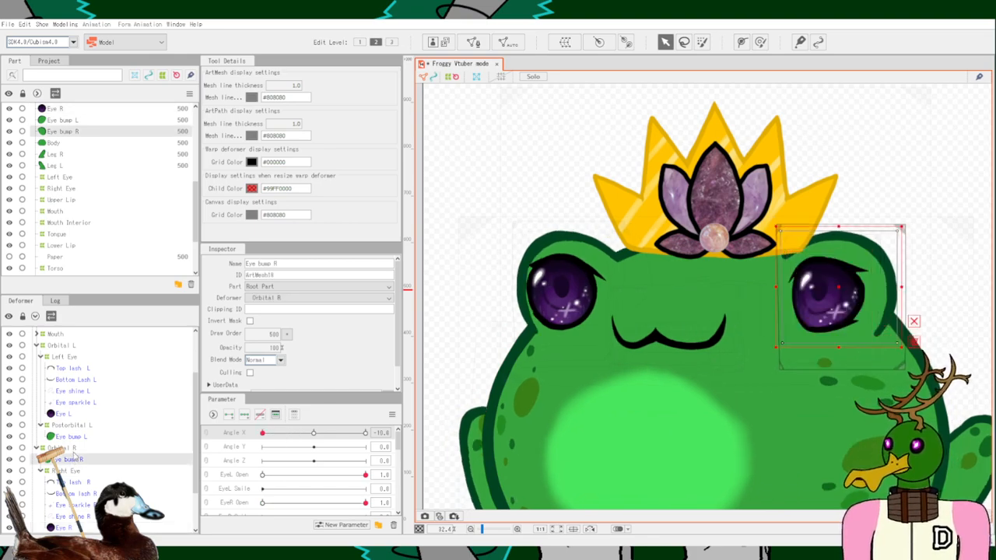
scroll(888, 295, up, 2)
scroll(888, 295, up, 2)
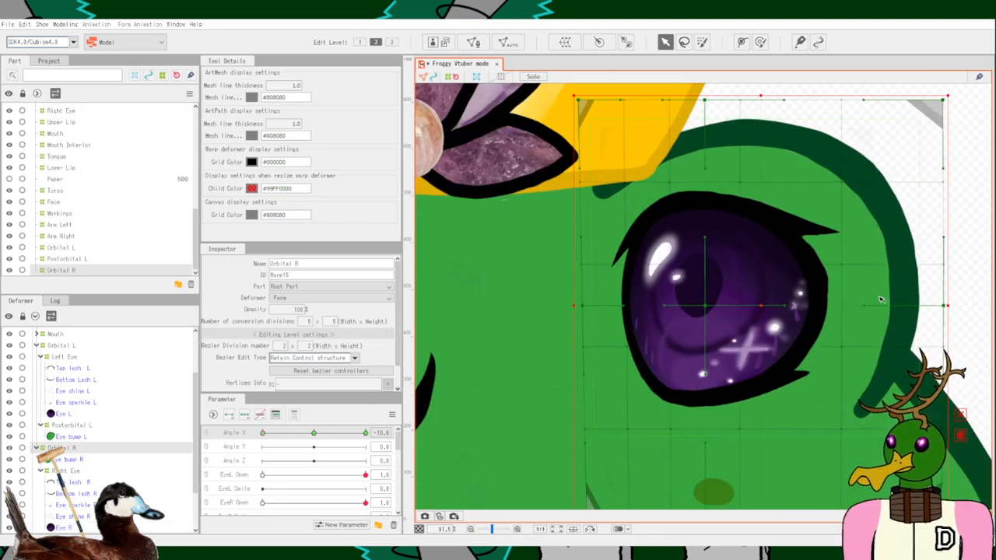
scroll(545, 338, down, 2)
drag(506, 305, 721, 299)
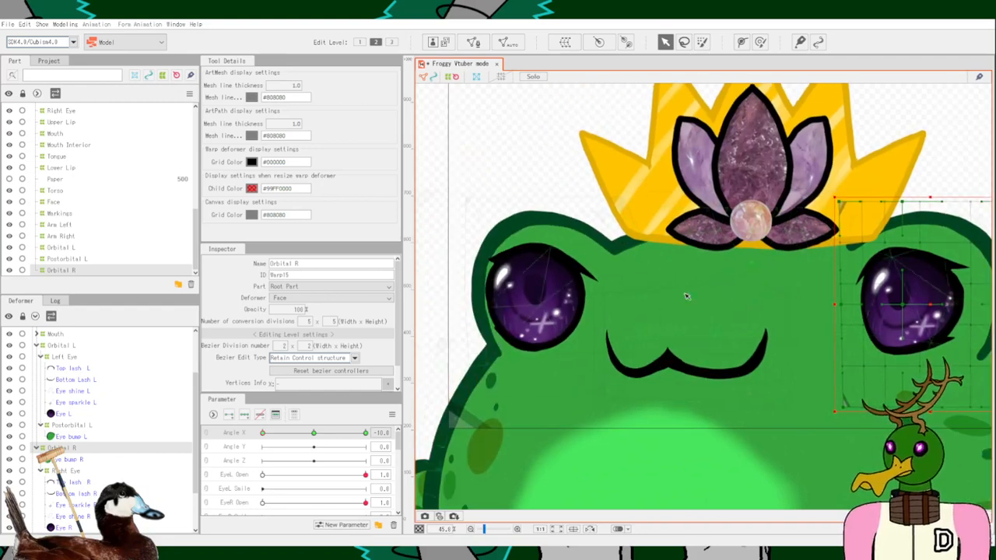
click(75, 483)
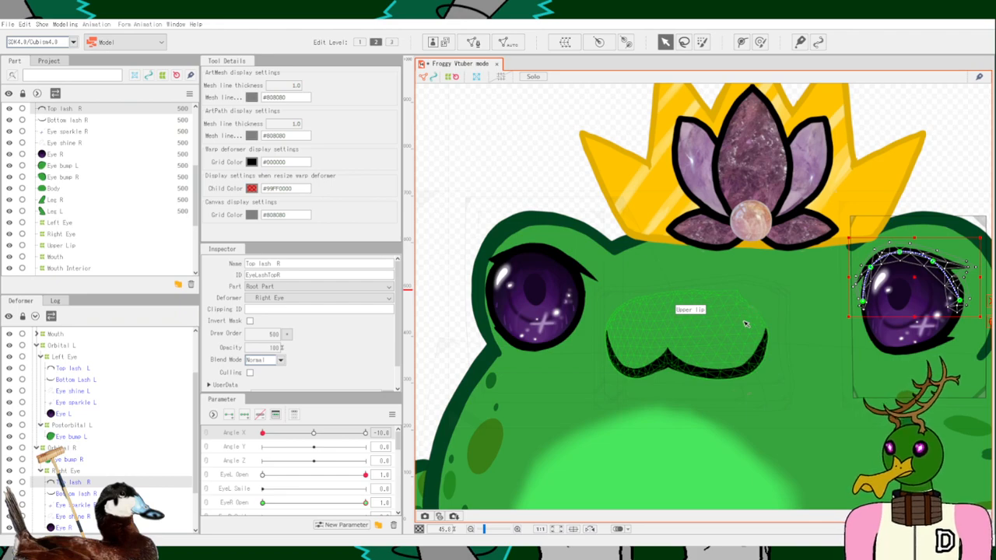
scroll(898, 254, up, 2)
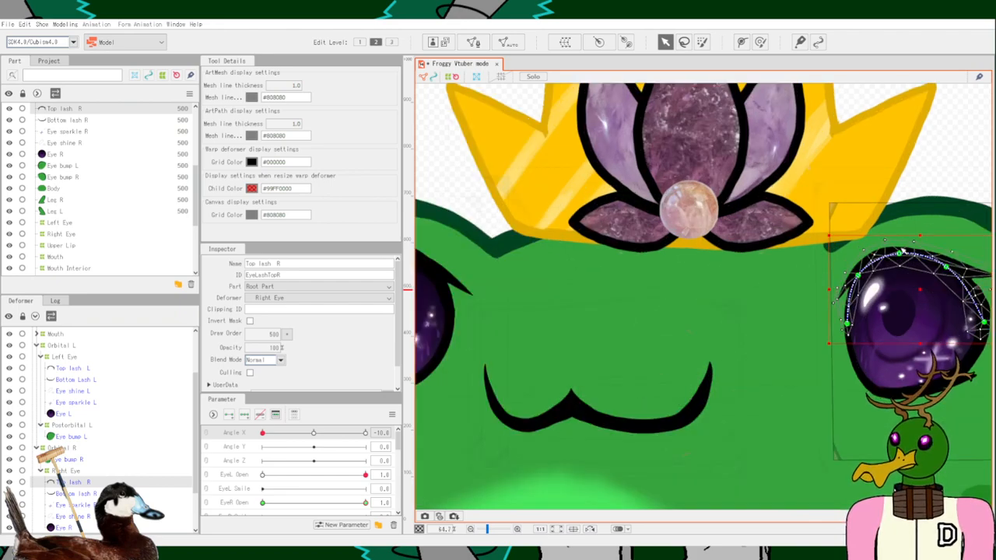
scroll(901, 252, up, 4)
scroll(895, 256, down, 4)
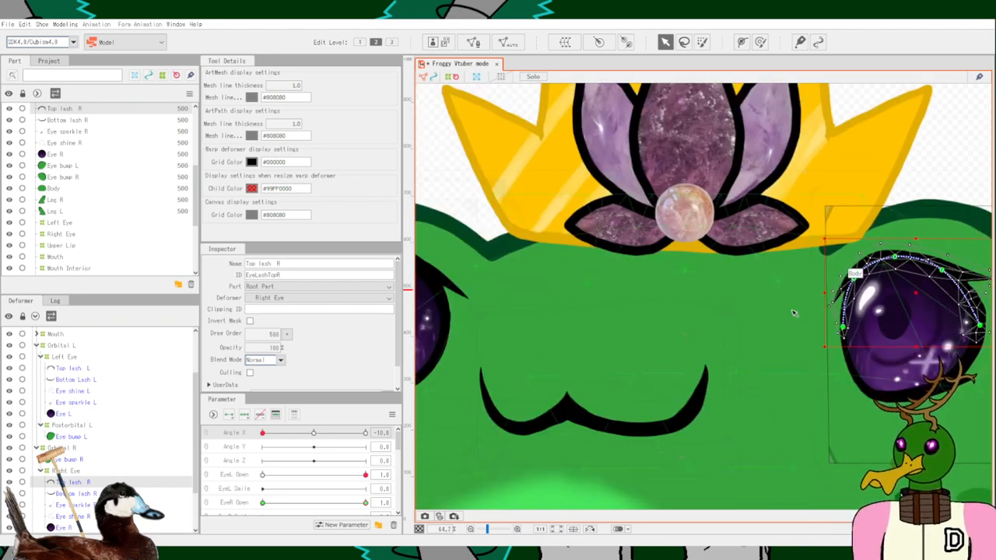
Try reshaping the Eye R iris at Angle X -10 by shifting its deform path points along the inner, upper and lower edges.
click(61, 527)
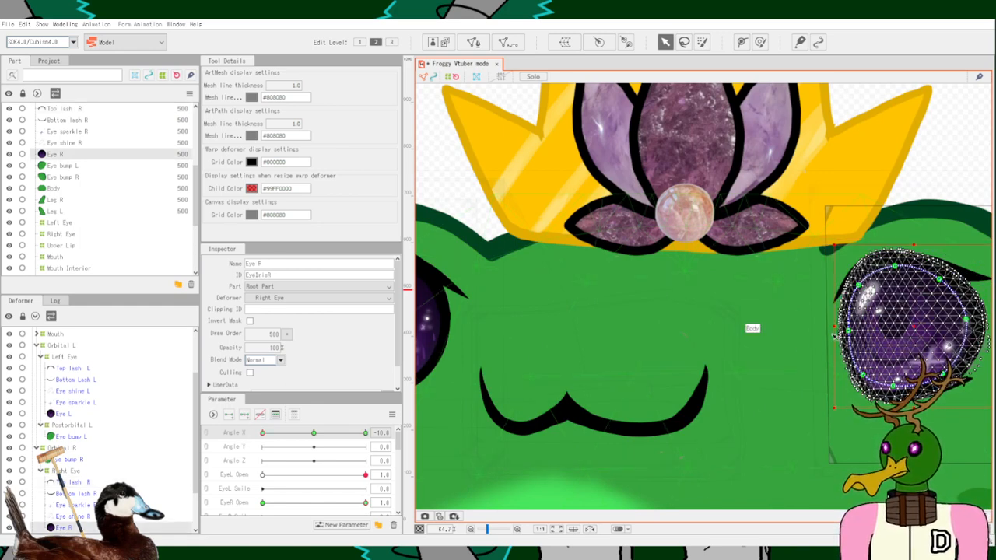
scroll(784, 324, up, 4)
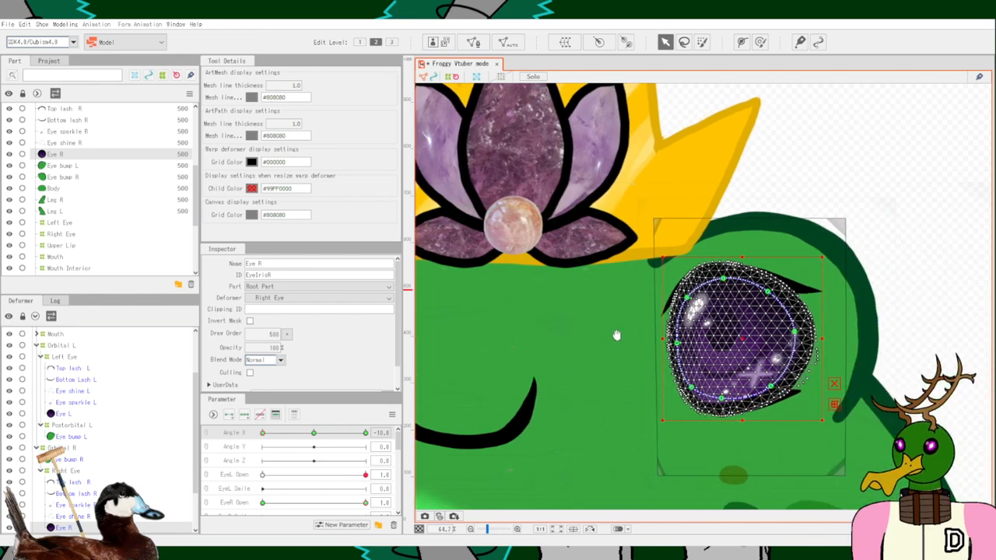
drag(695, 350, 688, 349)
drag(707, 287, 699, 290)
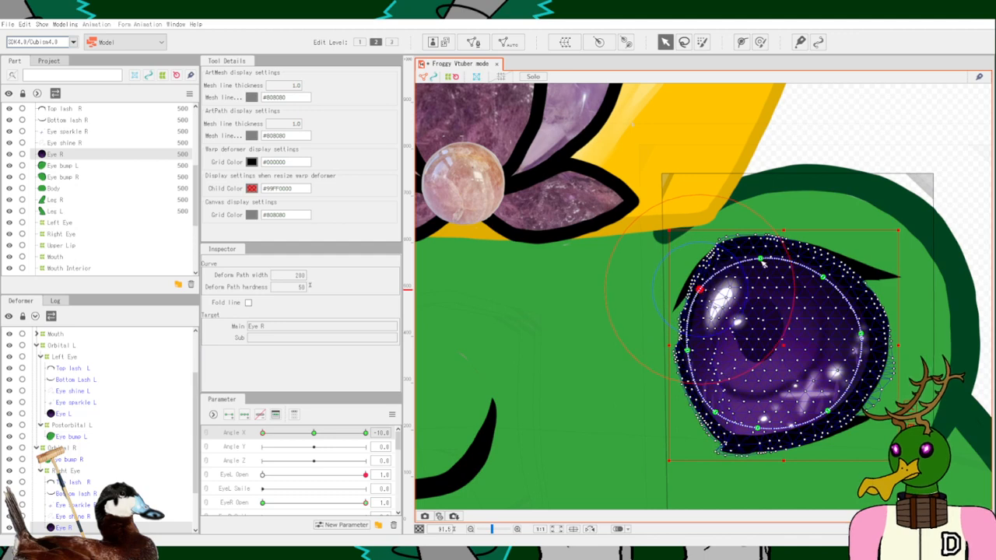
drag(762, 262, 767, 261)
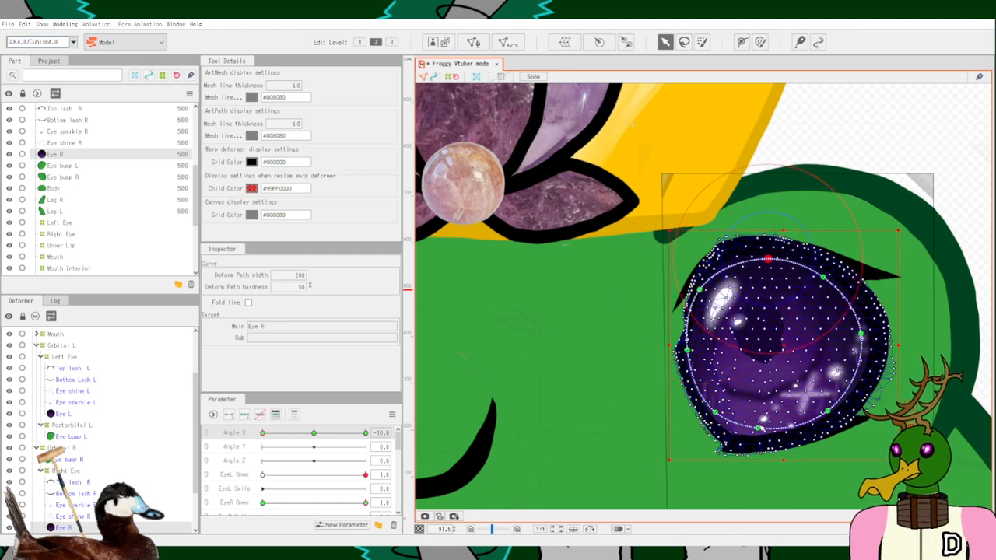
mouse_move(759, 429)
mouse_down()
mouse_move(722, 422)
mouse_move(750, 424)
mouse_up()
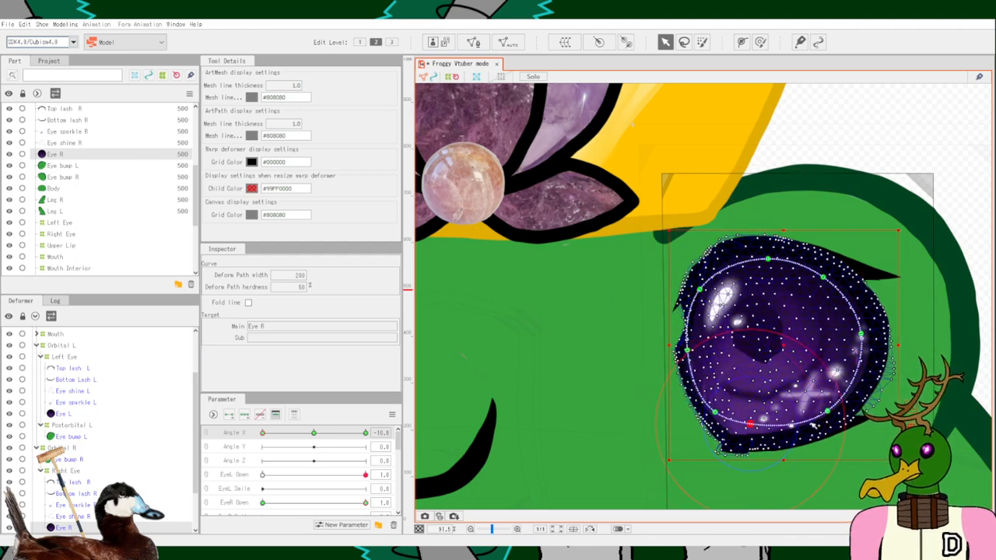
mouse_move(829, 413)
mouse_down()
mouse_move(848, 427)
mouse_move(791, 350)
mouse_move(835, 418)
mouse_up()
Undo all the deform path point edits on Eye R.
key(ctrl+z)
key(ctrl+z)
key(ctrl+z)
key(ctrl+z)
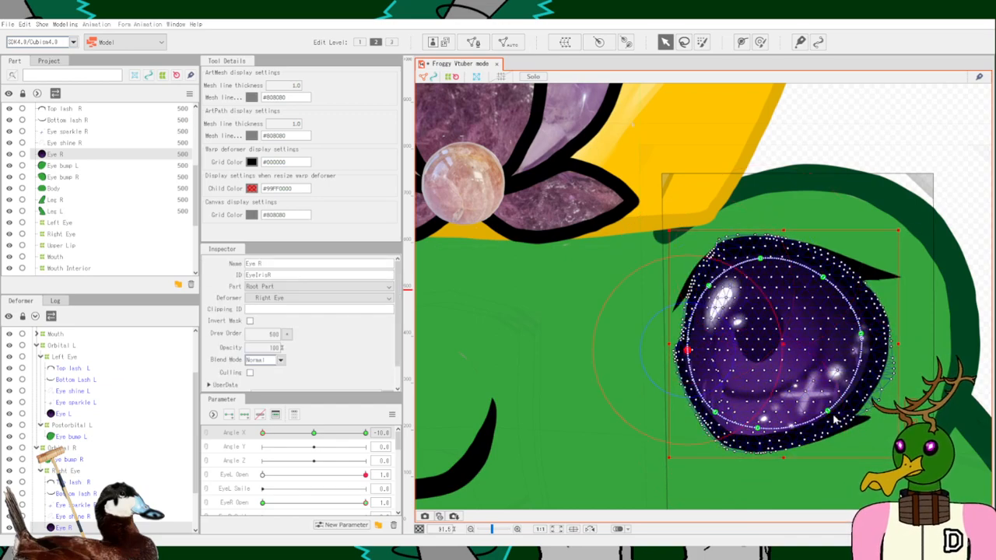
key(ctrl+z)
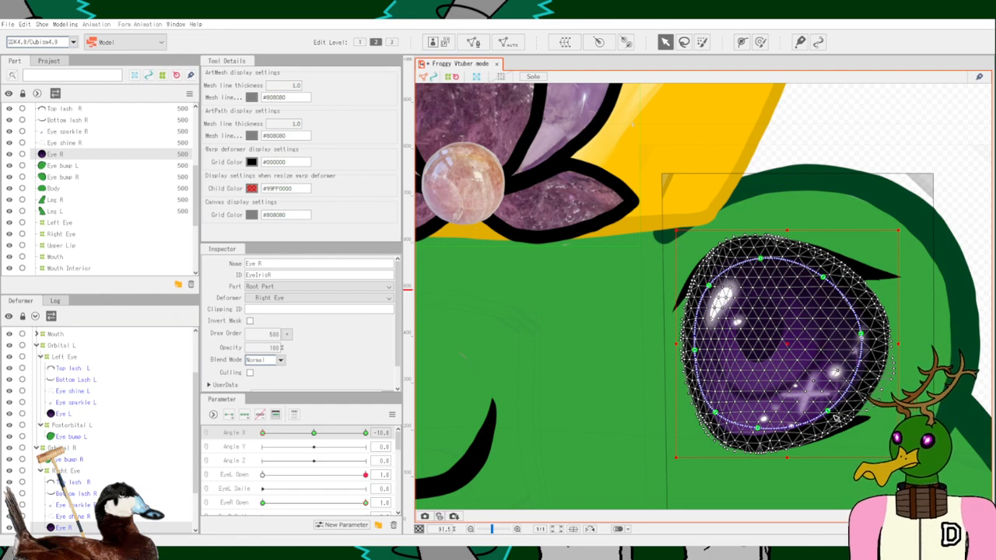
Check the Right Eye deformer against the whole face and undo Orbital R's last downward move.
click(70, 470)
scroll(694, 445, up, 1)
scroll(707, 436, down, 3)
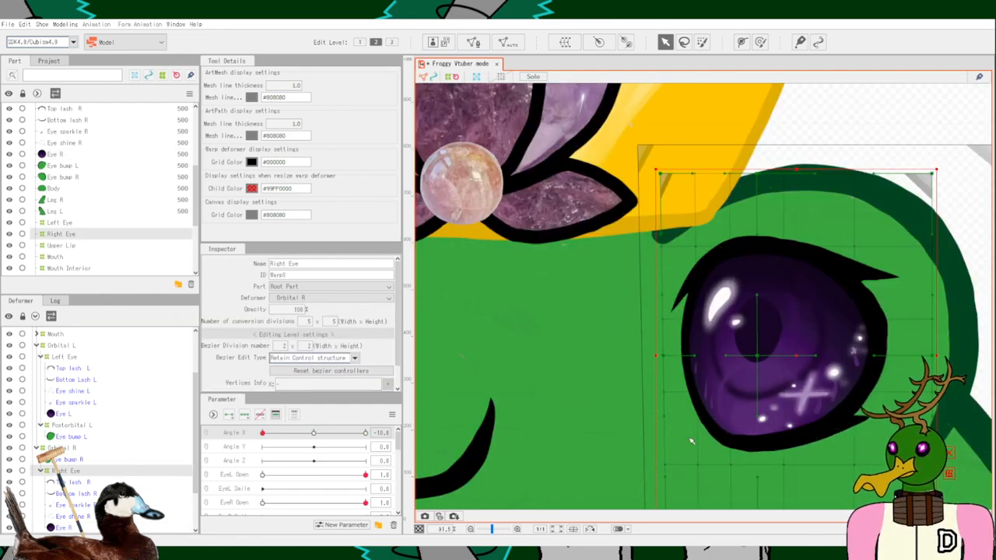
scroll(731, 426, down, 4)
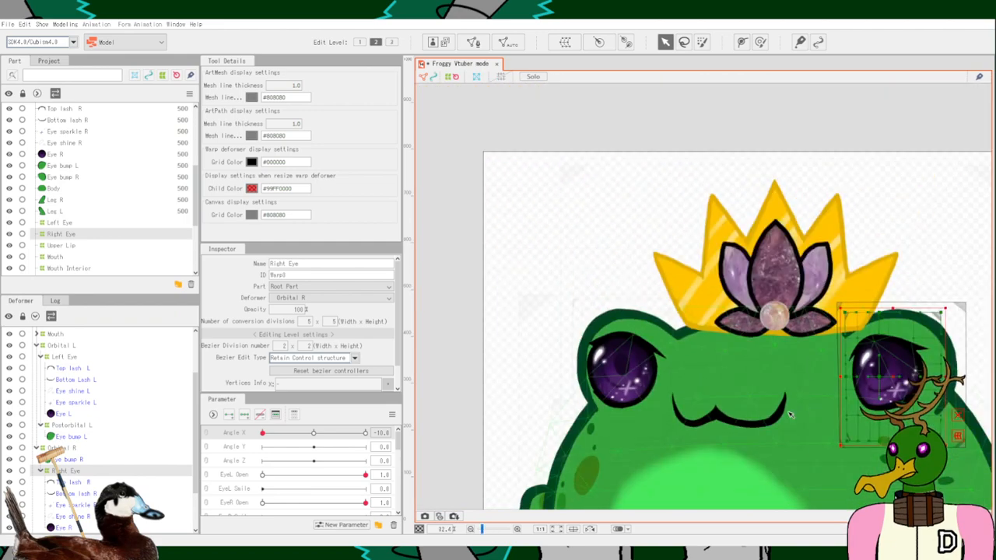
scroll(793, 425, up, 2)
key(ctrl+z)
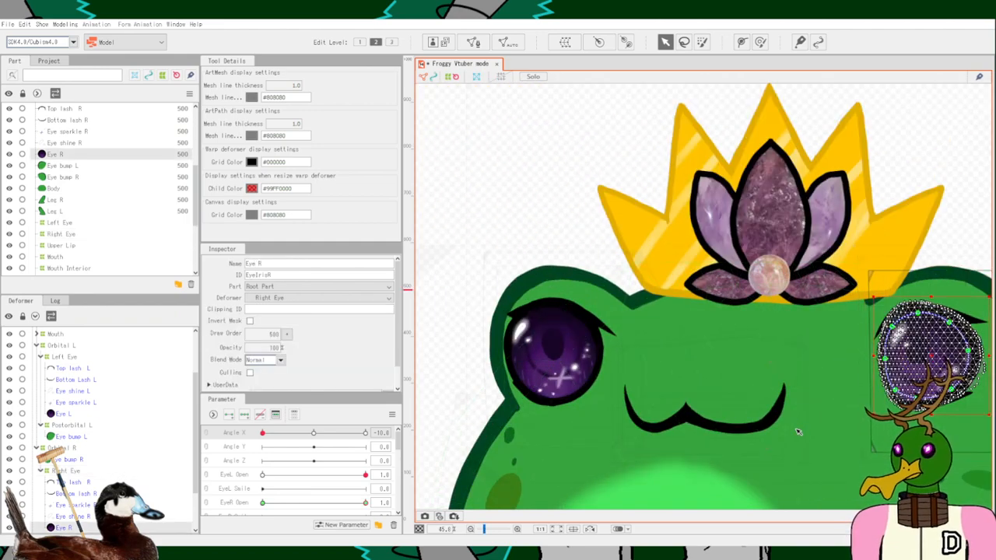
key(ctrl+z)
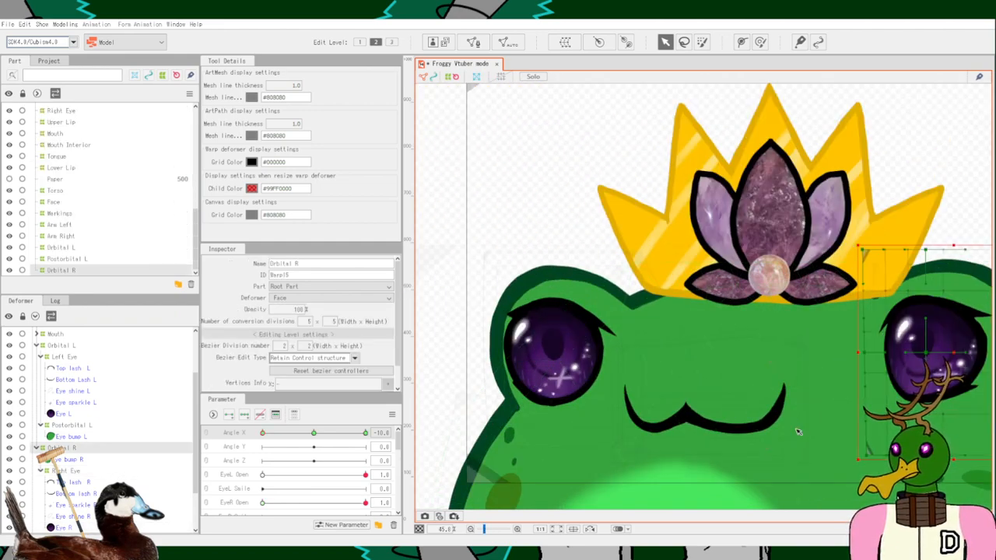
key(ctrl+z)
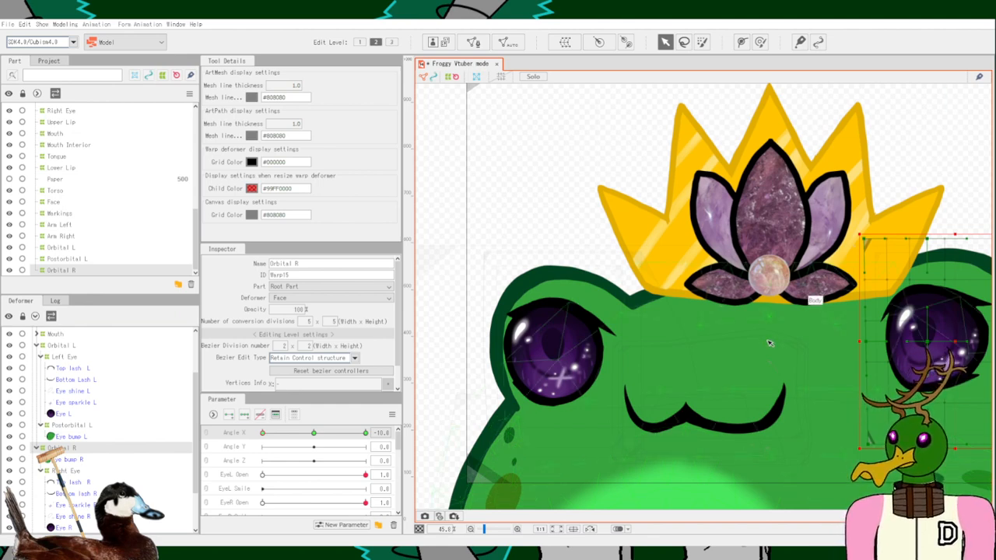
Move the whole Orbital R deformer inward toward the mouth and slightly down at the Angle X -10 key.
drag(630, 342, 509, 348)
drag(573, 358, 662, 356)
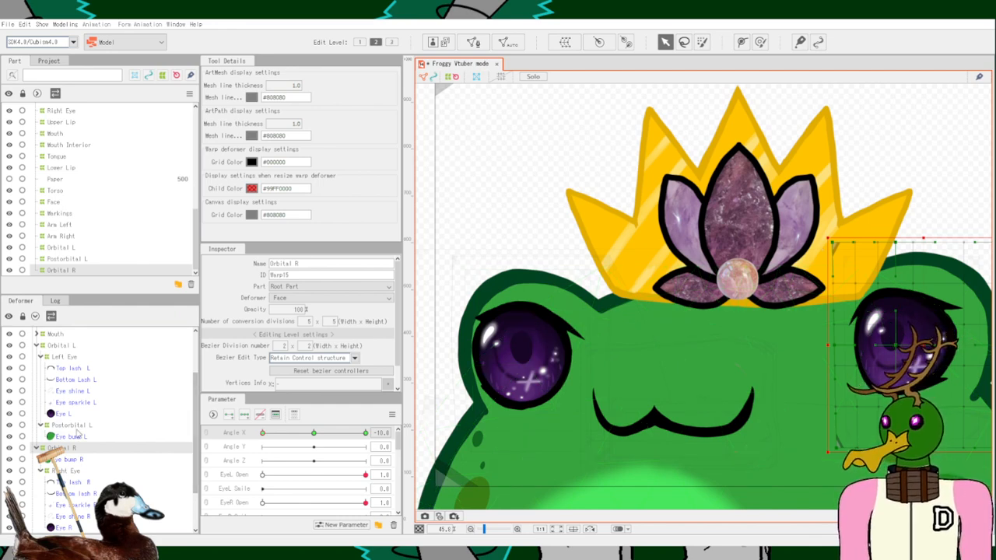
drag(923, 345, 849, 357)
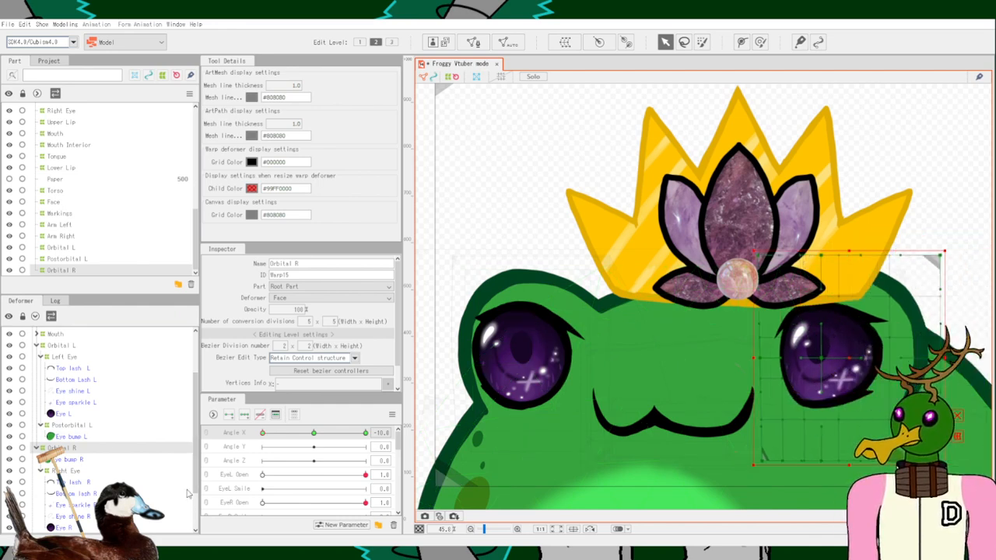
Try narrowing the Orbital R deformer at Angle X -10 by pulling its outer edge points inward.
drag(940, 255, 904, 256)
drag(939, 358, 904, 358)
drag(939, 460, 904, 460)
Undo the width changes and the earlier inward move of the Orbital R deformer.
key(ctrl+z)
key(ctrl+z)
key(ctrl+z)
key(ctrl+z)
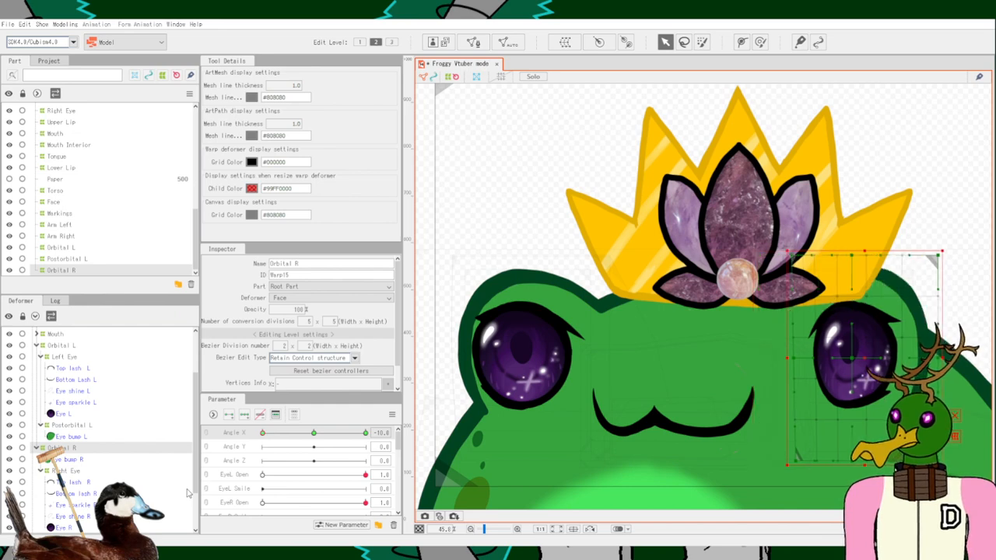
key(ctrl+z)
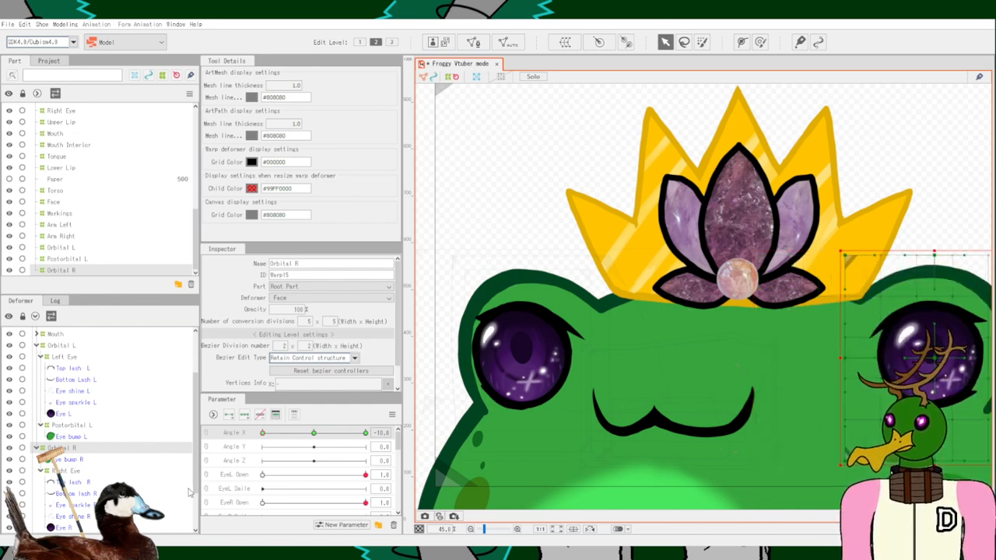
Move the whole Orbital R deformer inward toward the mouth at the Angle X -10 key and check it against the full face.
drag(665, 338, 568, 323)
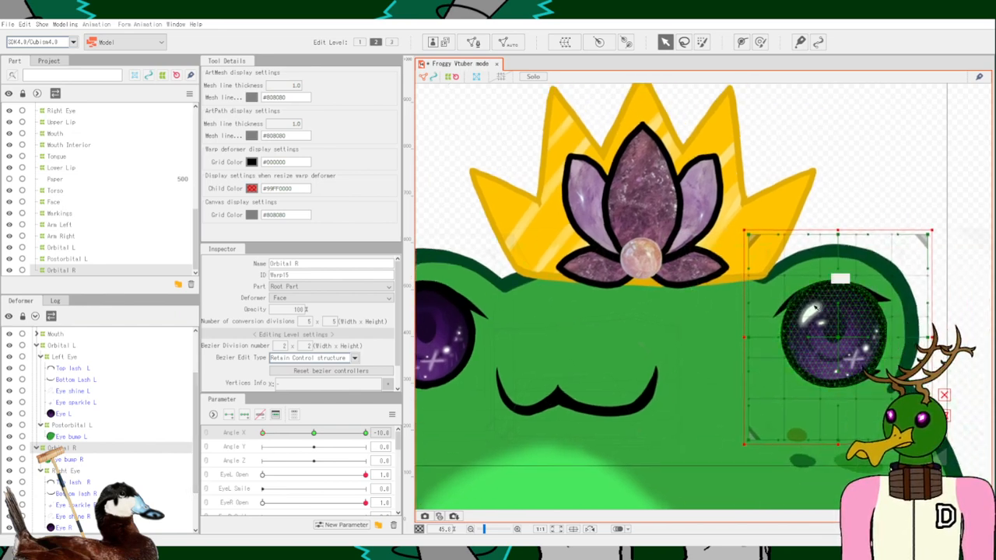
drag(839, 338, 799, 346)
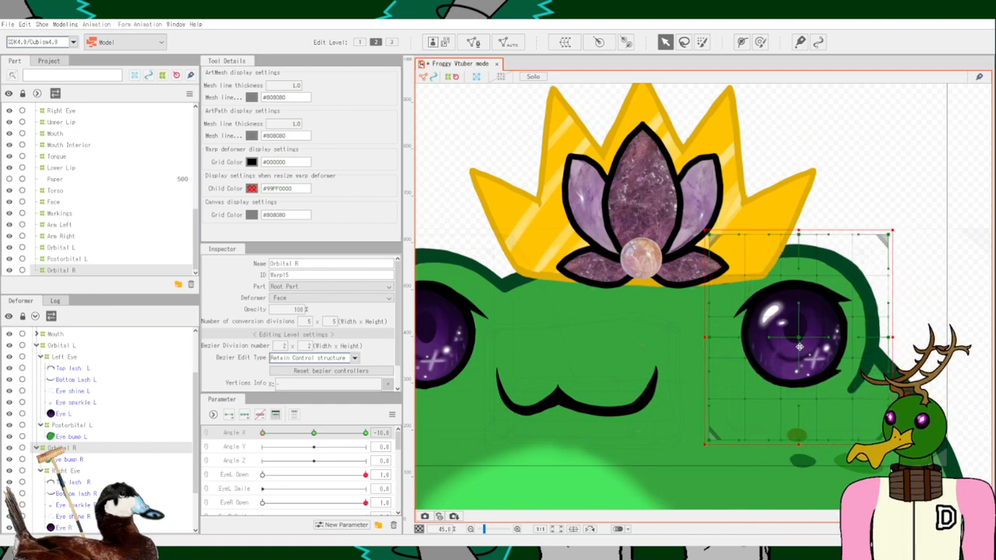
scroll(596, 351, down, 5)
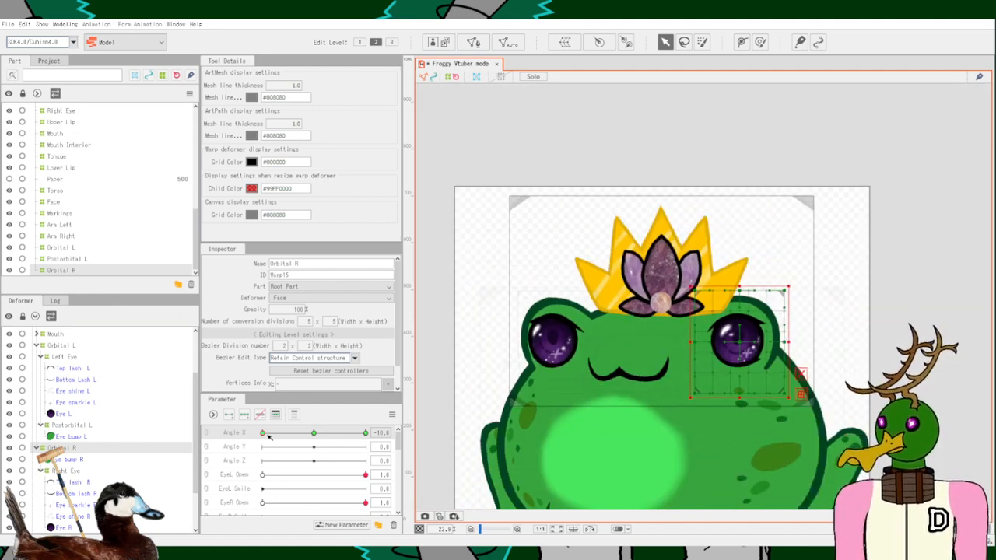
mouse_move(269, 437)
mouse_down()
mouse_move(307, 442)
mouse_move(258, 447)
mouse_move(325, 448)
mouse_move(238, 447)
mouse_move(336, 448)
mouse_move(225, 448)
mouse_move(329, 454)
mouse_move(224, 455)
mouse_move(326, 453)
mouse_move(224, 452)
mouse_move(315, 447)
mouse_move(251, 452)
mouse_up()
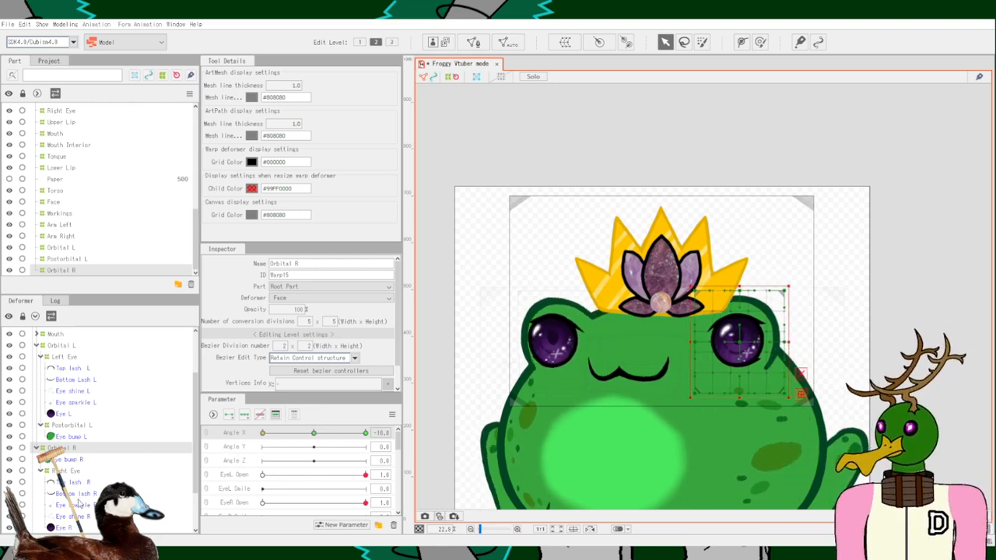
Reparent the Eye R art mesh from the Right Eye deformer directly to Orbital R.
drag(70, 528, 71, 465)
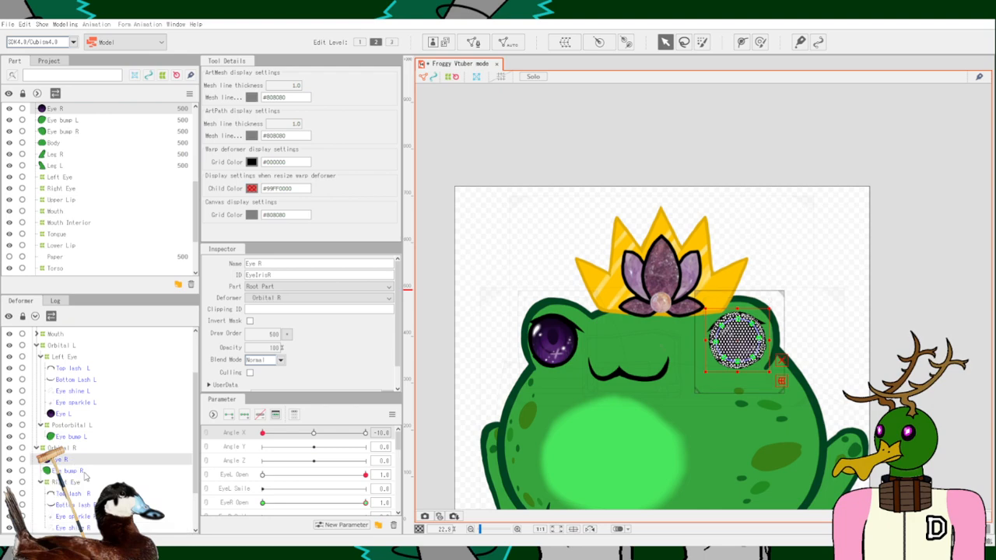
Try shifting the Right Eye deformer inward and reshaping its inner and outer edges.
click(44, 483)
scroll(688, 346, up, 5)
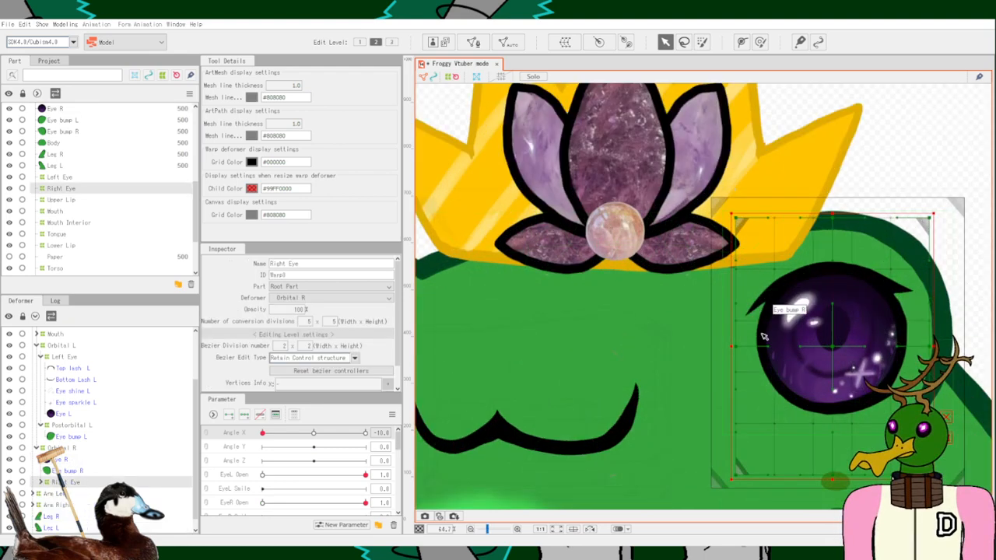
drag(830, 348, 821, 347)
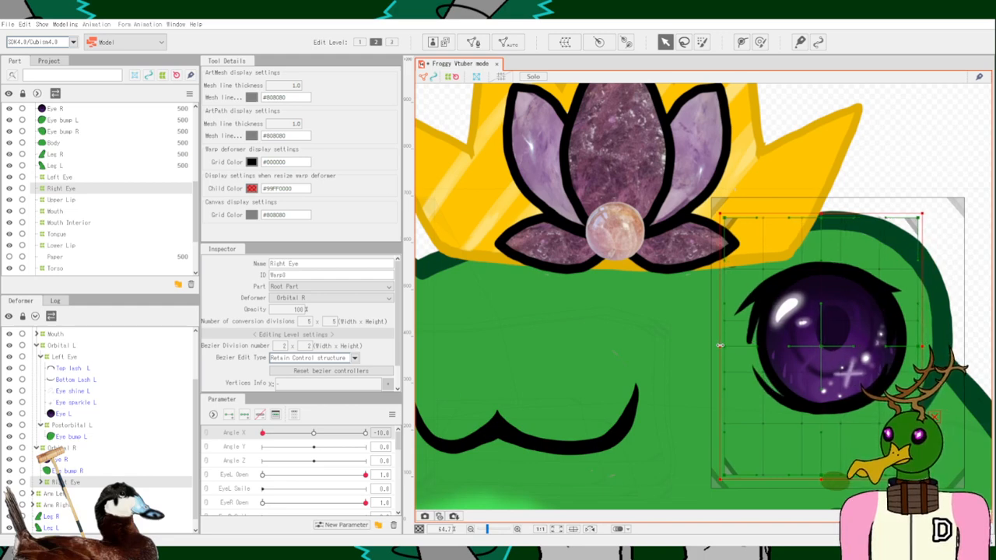
drag(720, 344, 745, 347)
key(ctrl+z)
key(ctrl+z)
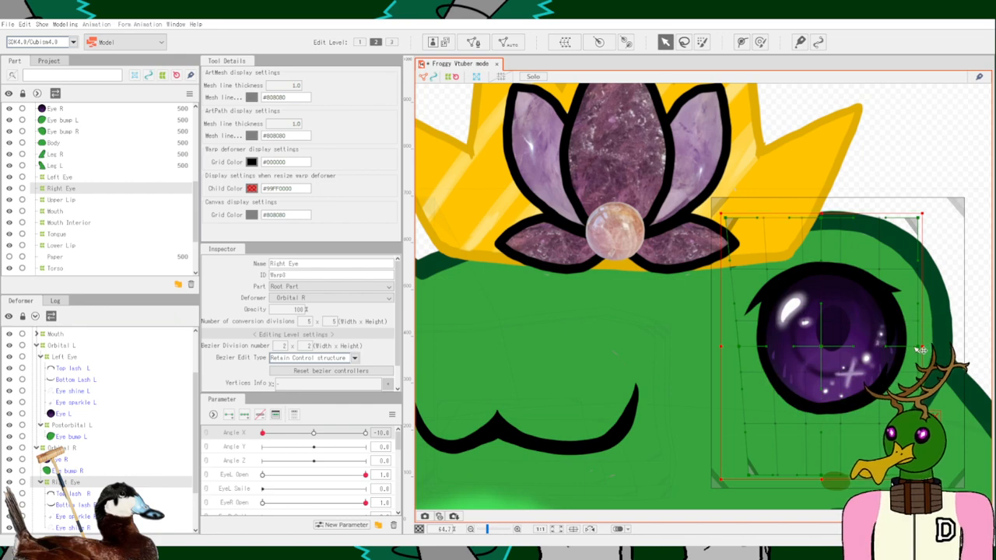
drag(918, 347, 939, 347)
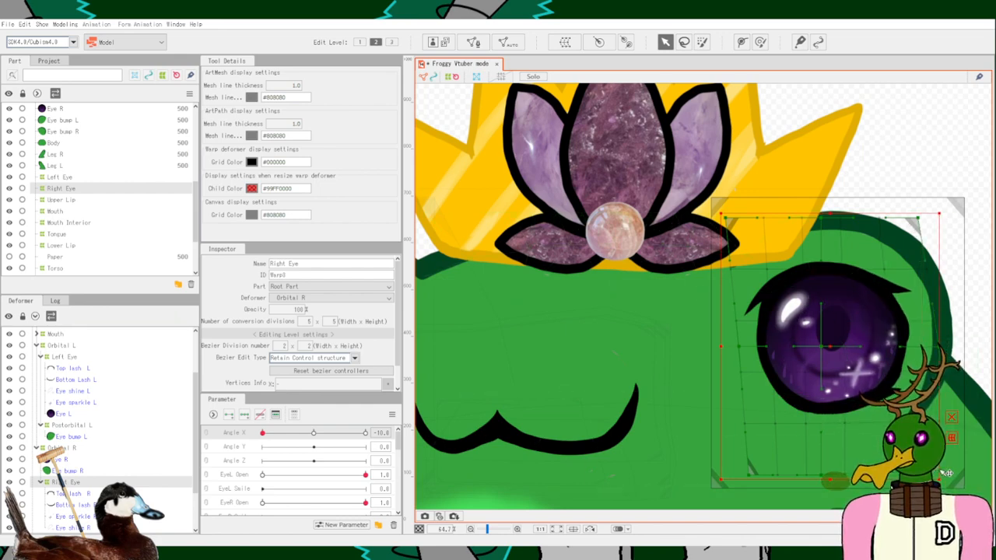
drag(939, 475, 944, 476)
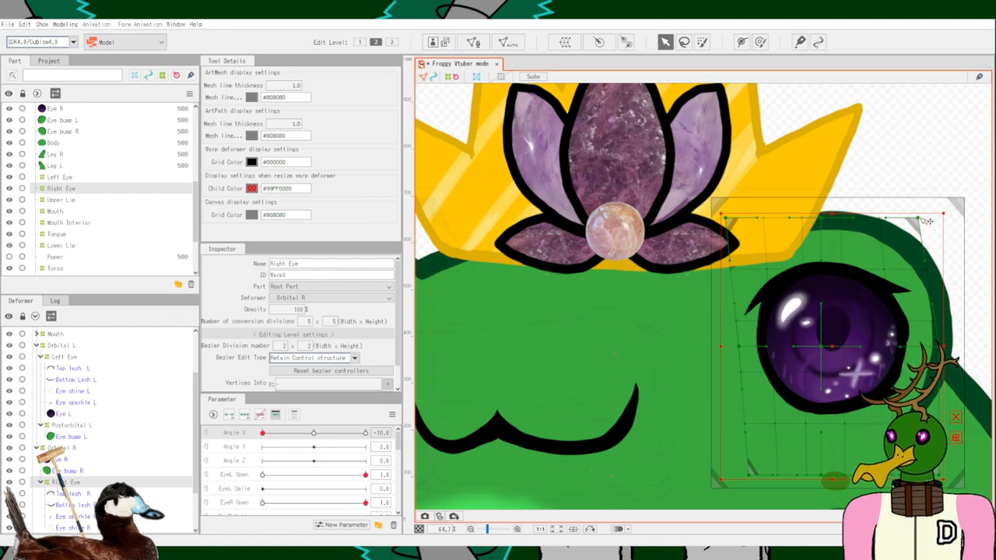
Undo the Right Eye deformer's shift and edge reshaping, keeping Eye R parented to Orbital R.
scroll(556, 364, down, 3)
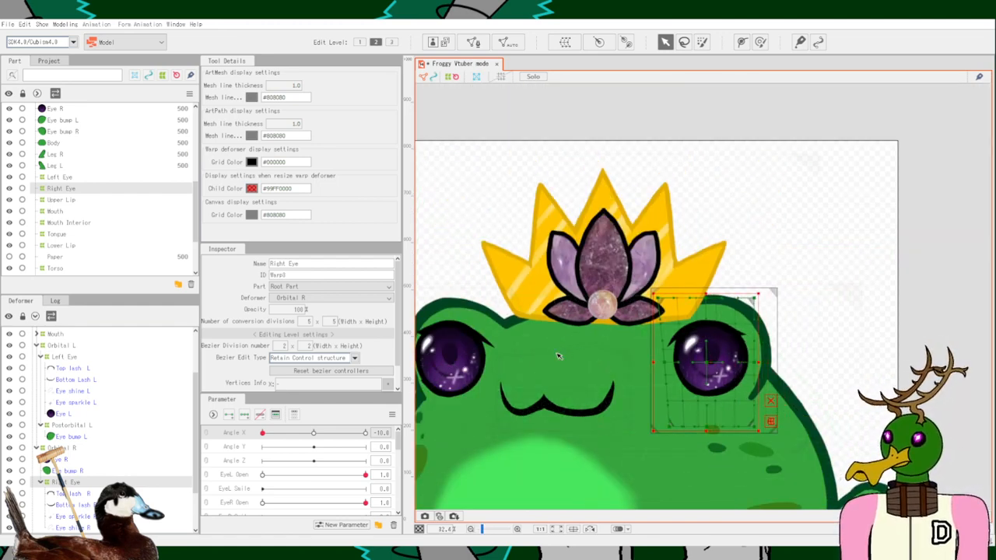
key(ctrl+z)
key(ctrl+z)
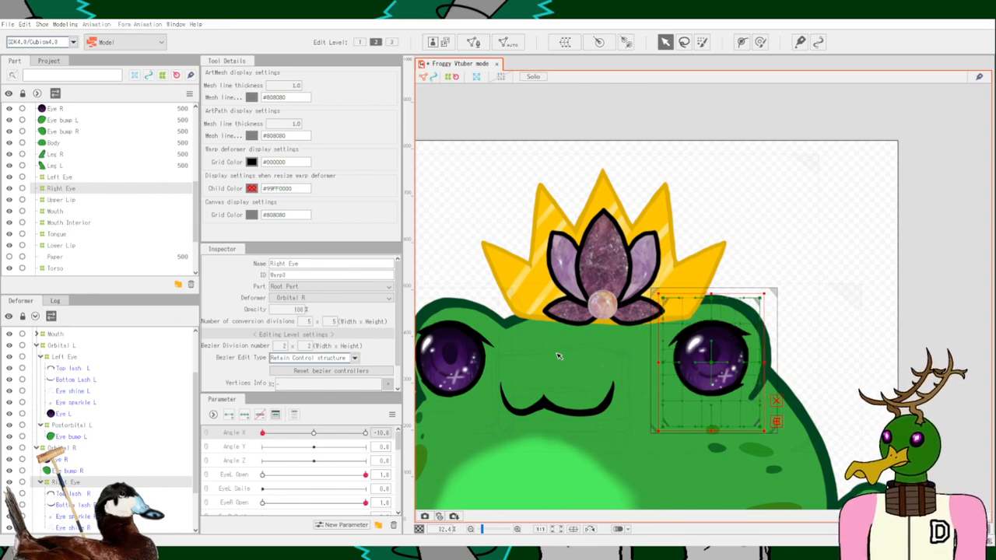
key(ctrl+z)
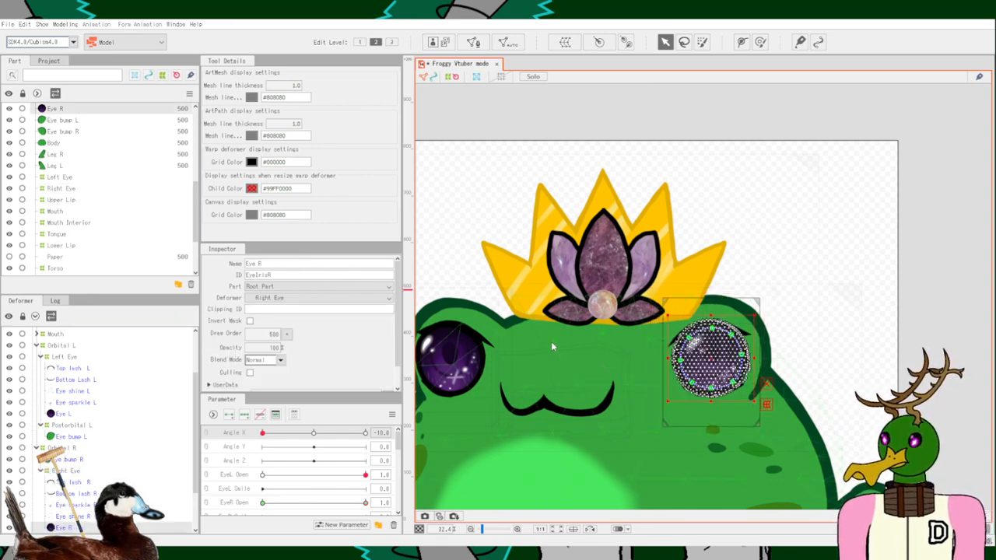
key(ctrl+z)
scroll(623, 349, up, 3)
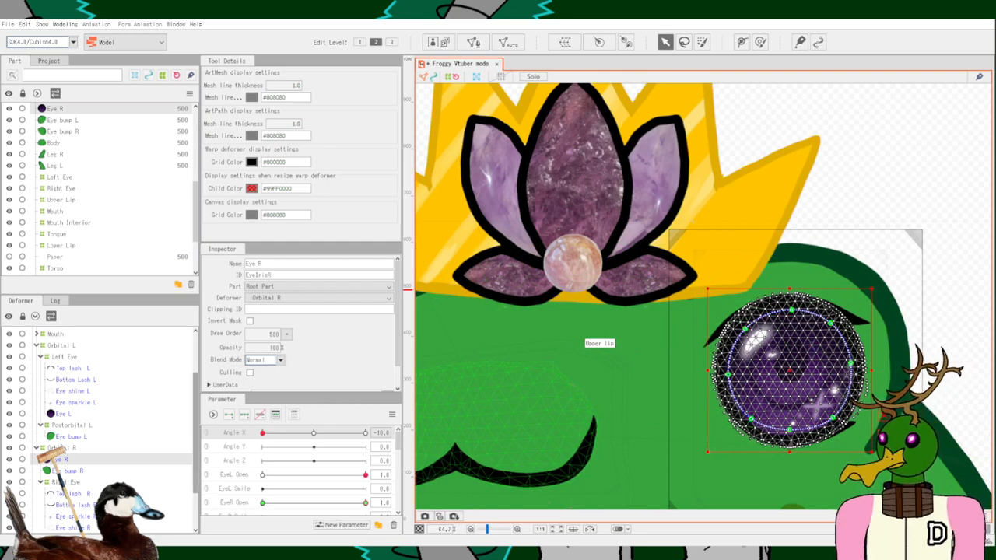
Key the Right Eye deformer on Angle X, shift it inward at -10 and bow its inner edge toward the eye.
click(75, 482)
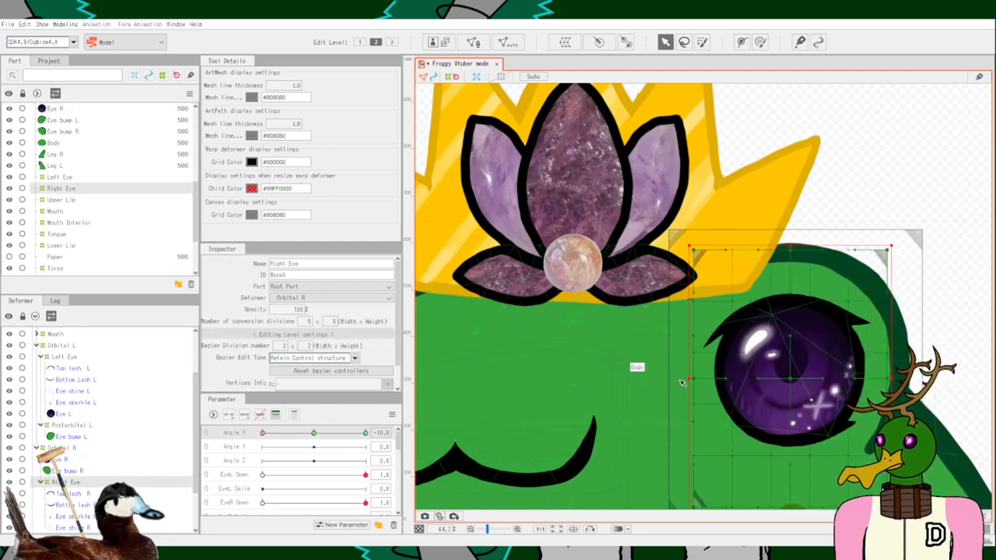
drag(790, 378, 777, 376)
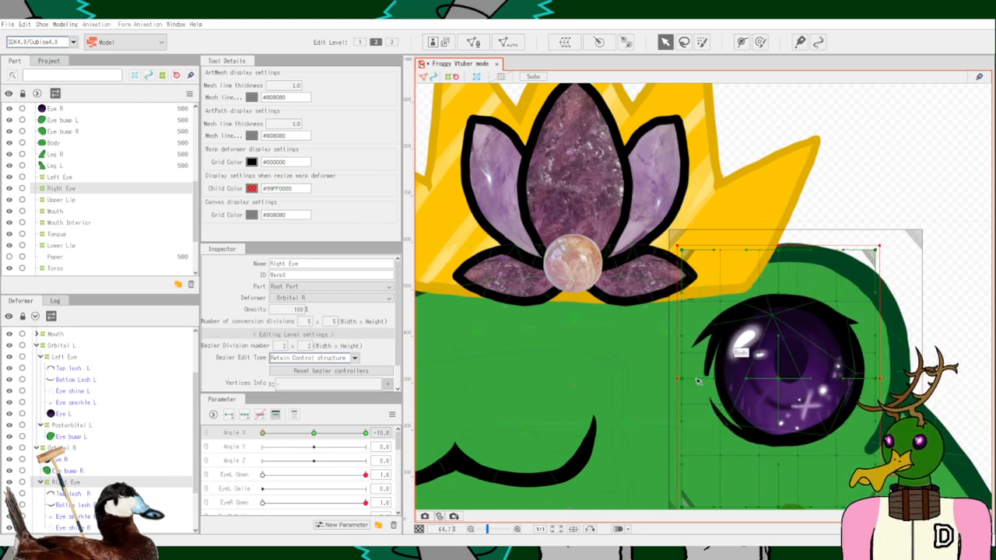
drag(691, 378, 704, 378)
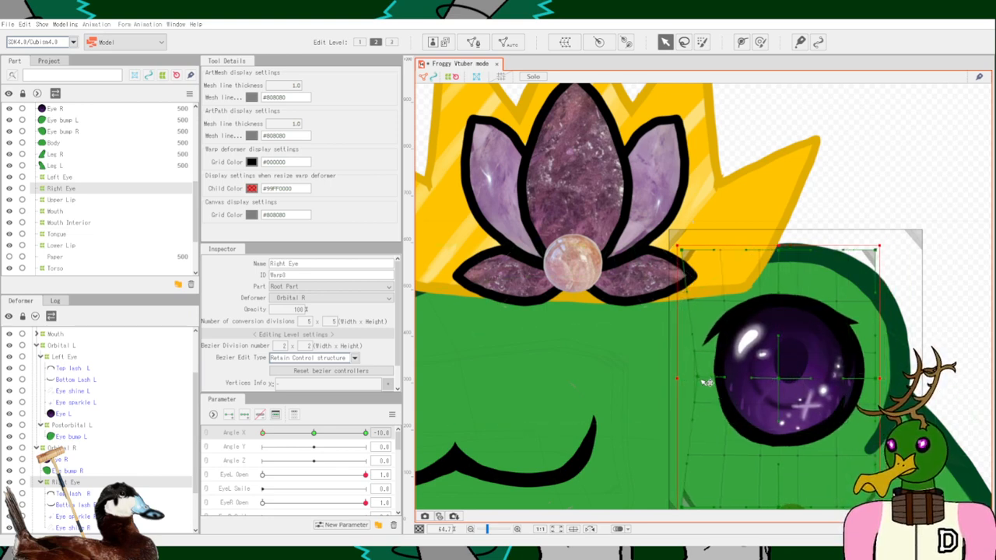
scroll(702, 475, down, 2)
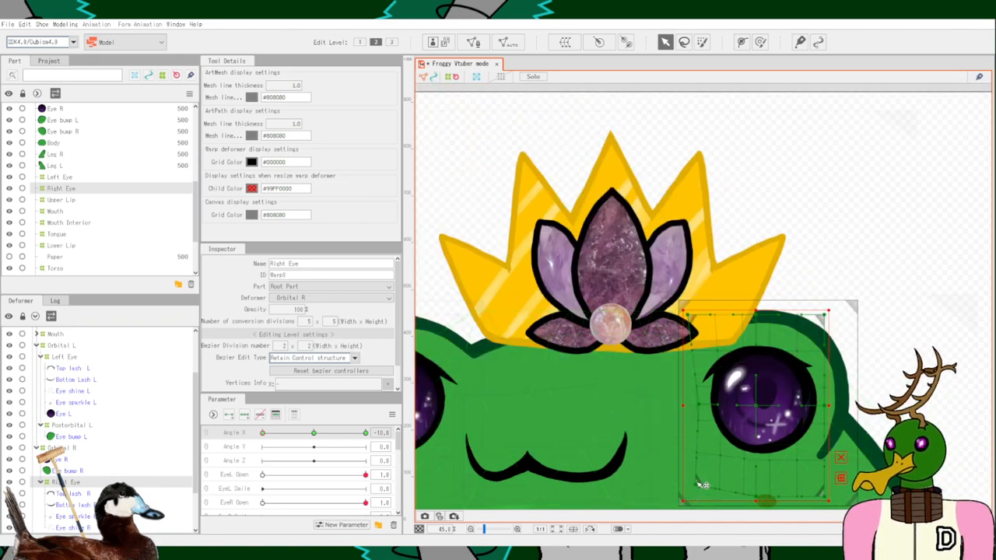
Pull the Right Eye deformer's outer edge and lower outer corner slightly outward at Angle X -10, and check the turn by scrubbing Angle X.
scroll(767, 487, up, 2)
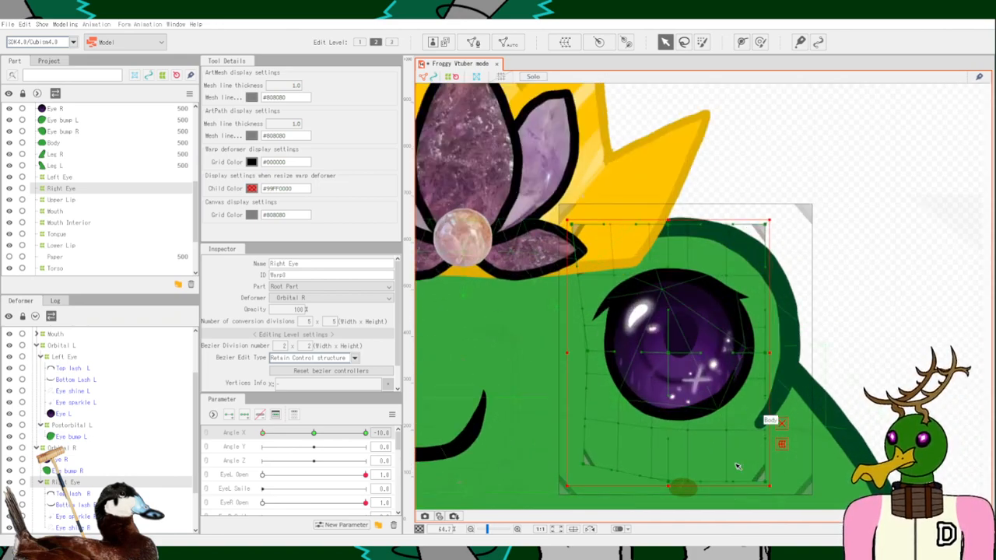
drag(767, 487, 836, 488)
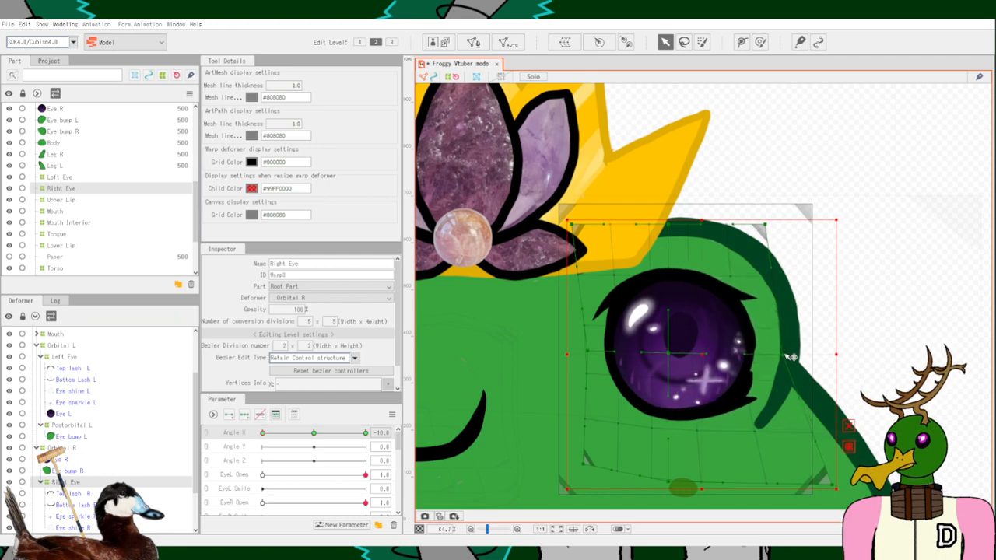
drag(821, 477, 784, 482)
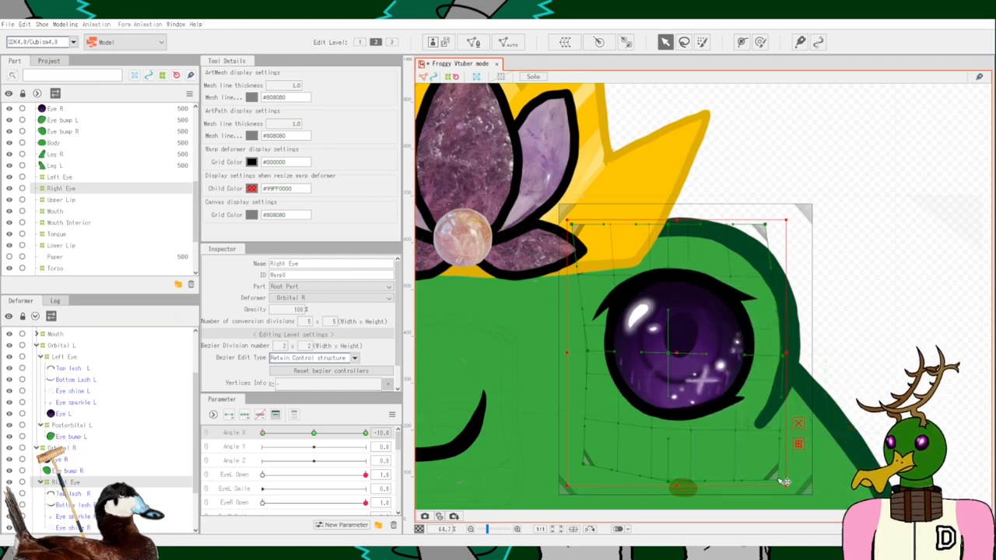
scroll(518, 396, up, 2)
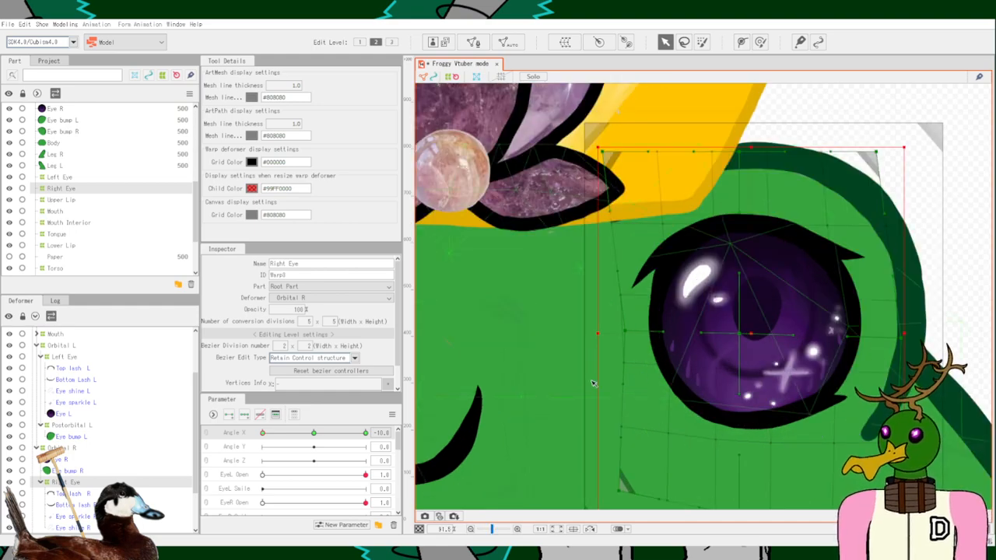
scroll(591, 382, down, 5)
click(853, 282)
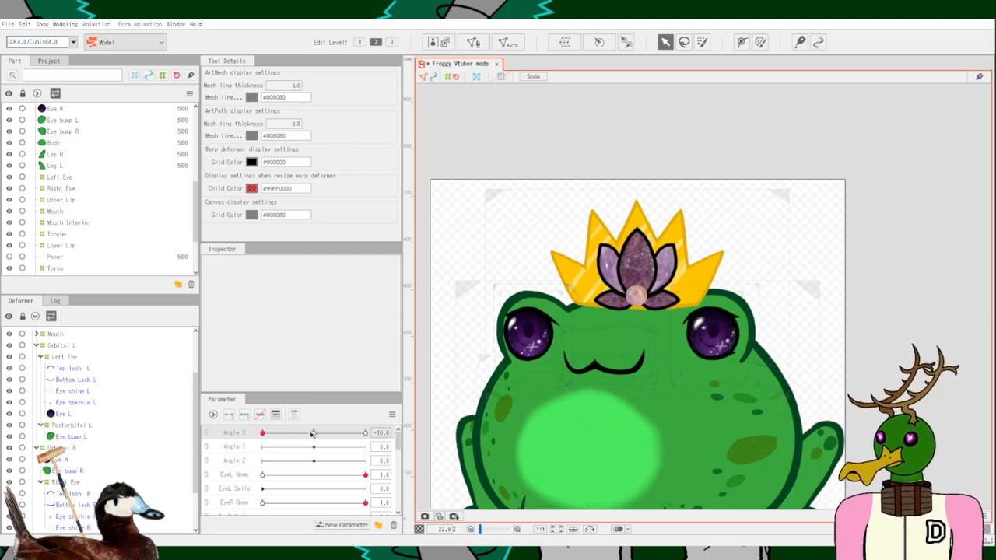
drag(337, 437, 259, 438)
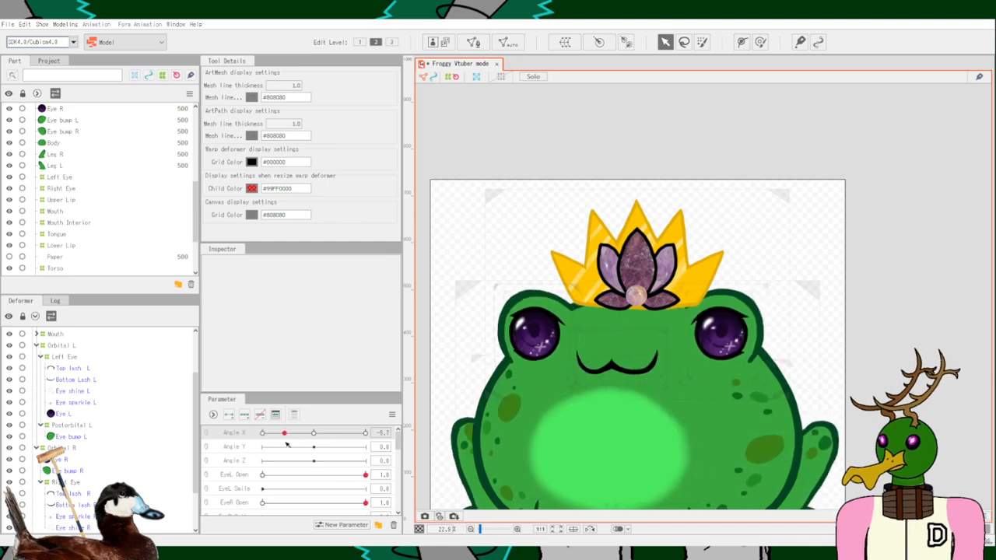
drag(286, 441, 249, 444)
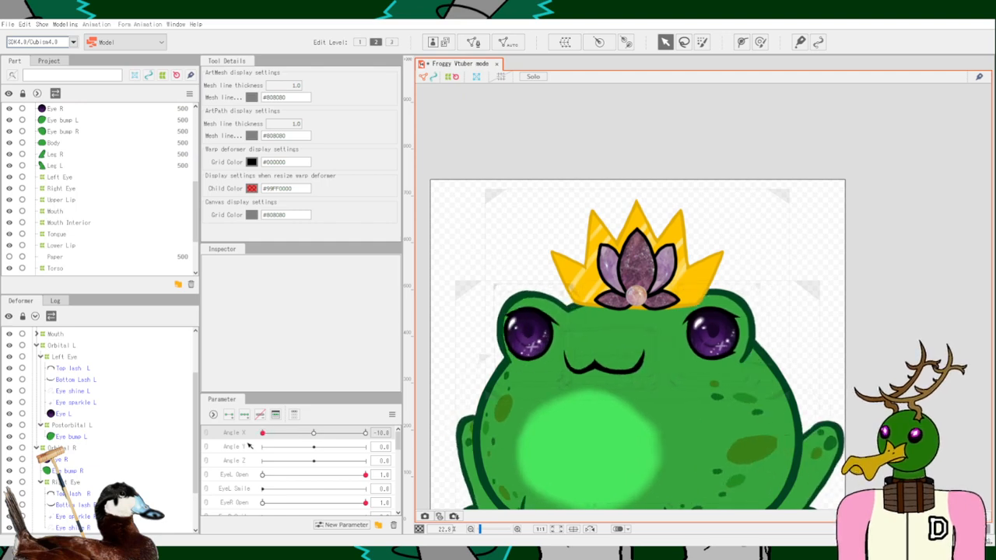
Shift the Right Eye deformer's centre, top-middle and bottom-middle control points slightly inward at Angle X -10.
click(76, 482)
scroll(708, 331, up, 8)
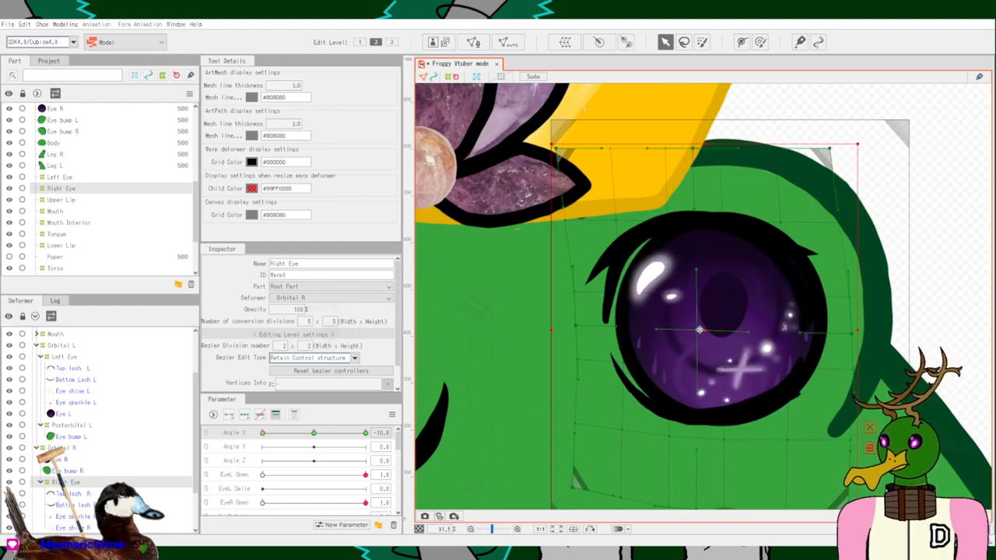
drag(708, 328, 701, 333)
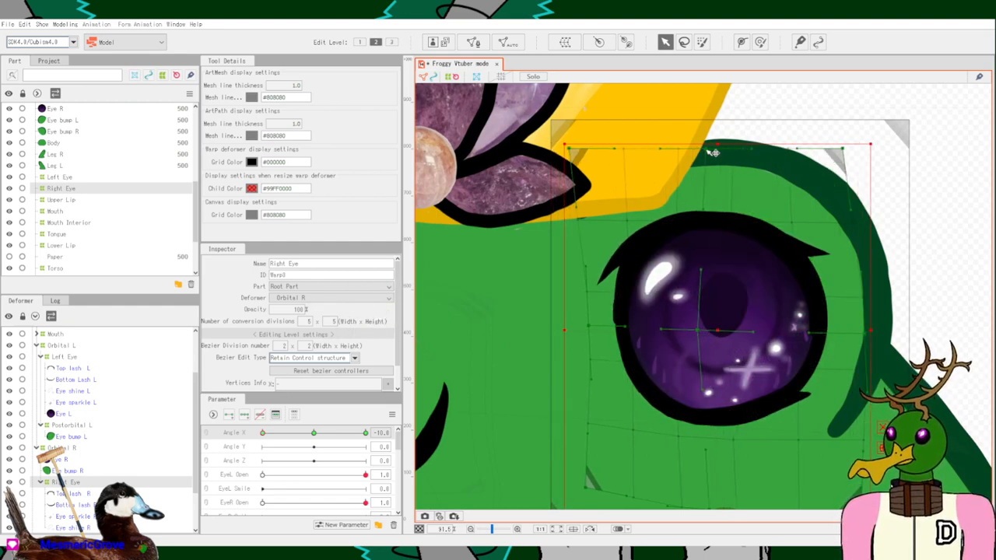
drag(707, 150, 694, 152)
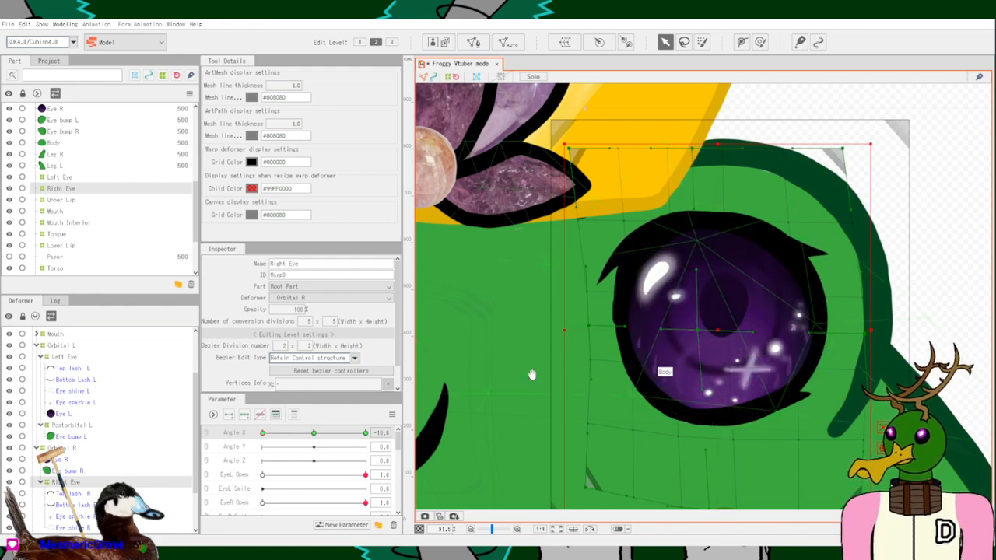
drag(532, 375, 508, 298)
drag(687, 432, 799, 437)
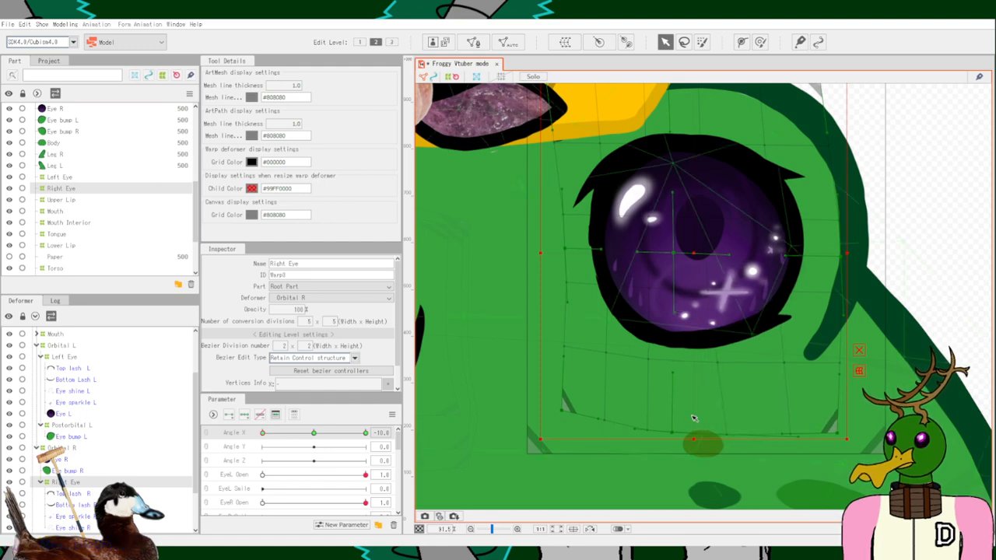
scroll(692, 412, down, 2)
scroll(670, 344, down, 2)
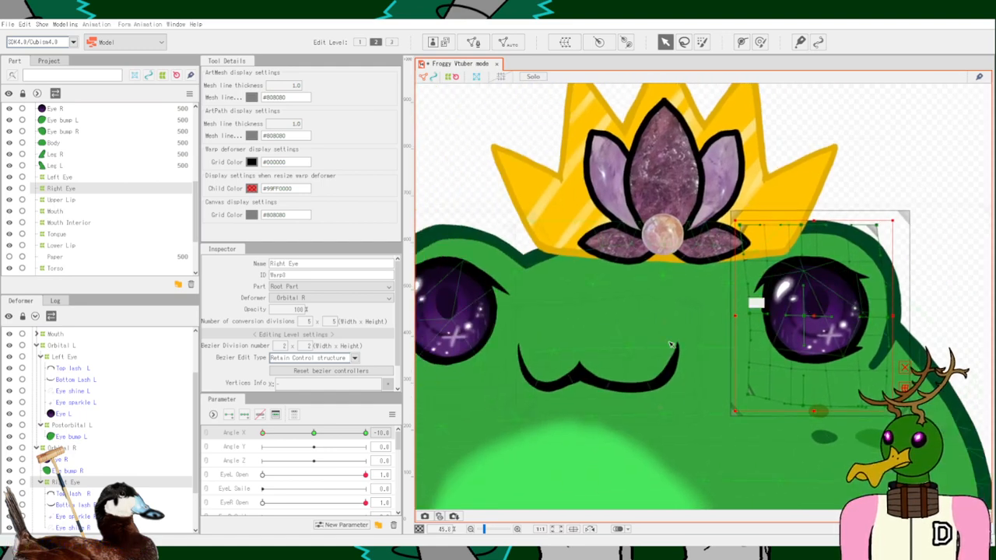
Try shifting the top path point of the Eye R iris slightly inward at Angle X -10.
click(64, 461)
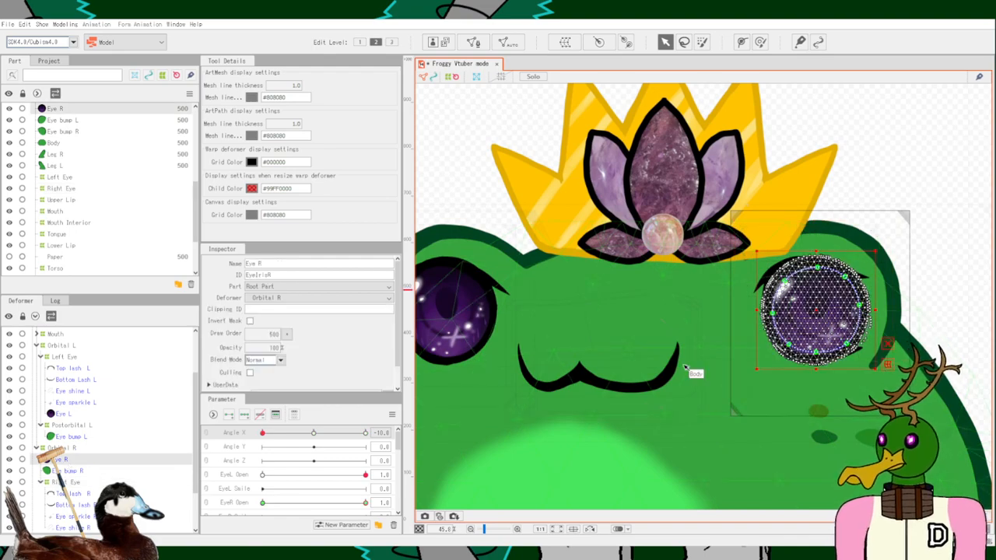
scroll(836, 285, up, 4)
scroll(838, 288, up, 2)
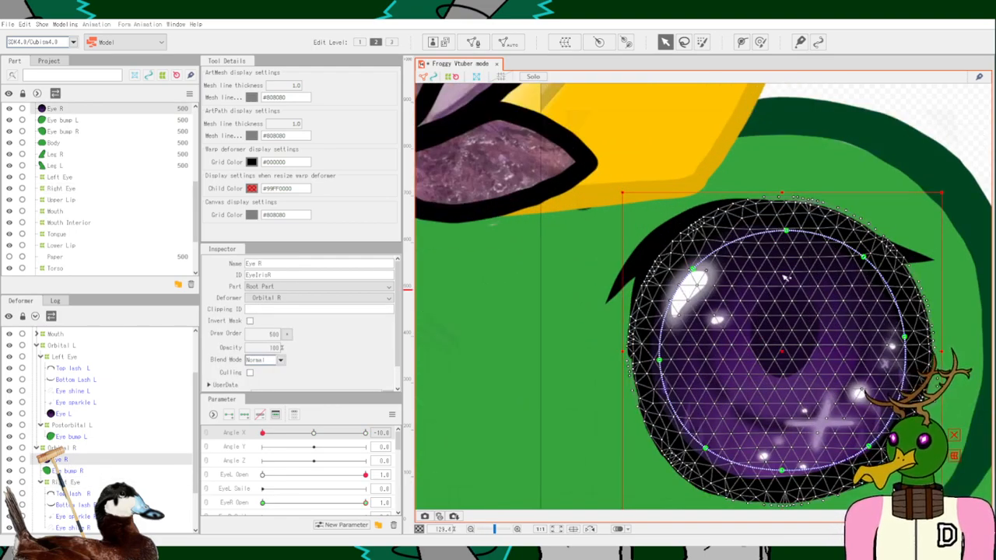
drag(786, 231, 780, 231)
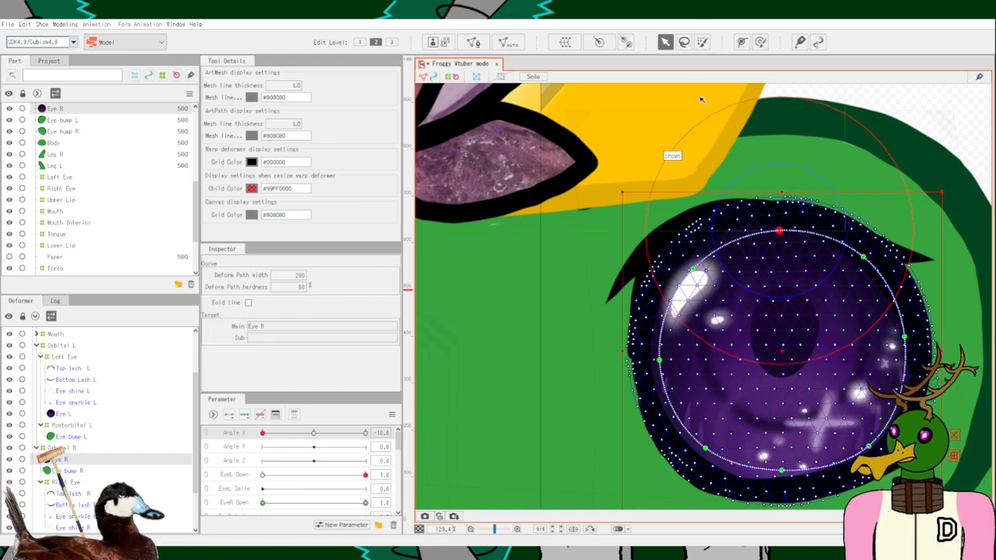
key(ctrl+z)
Set the Deform Brush size to about 342.6 px for Eye R and check the turn by scrubbing Angle X.
click(760, 42)
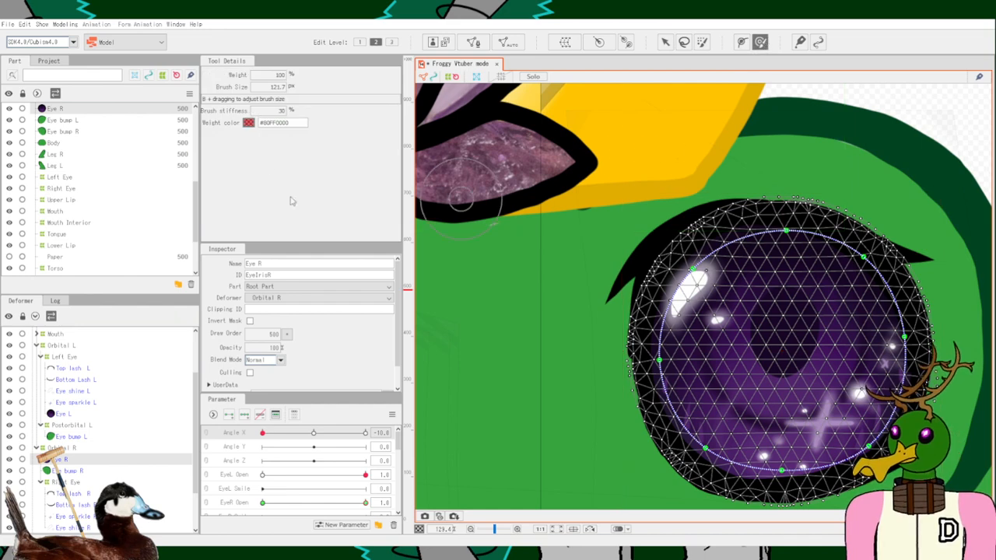
drag(278, 86, 308, 87)
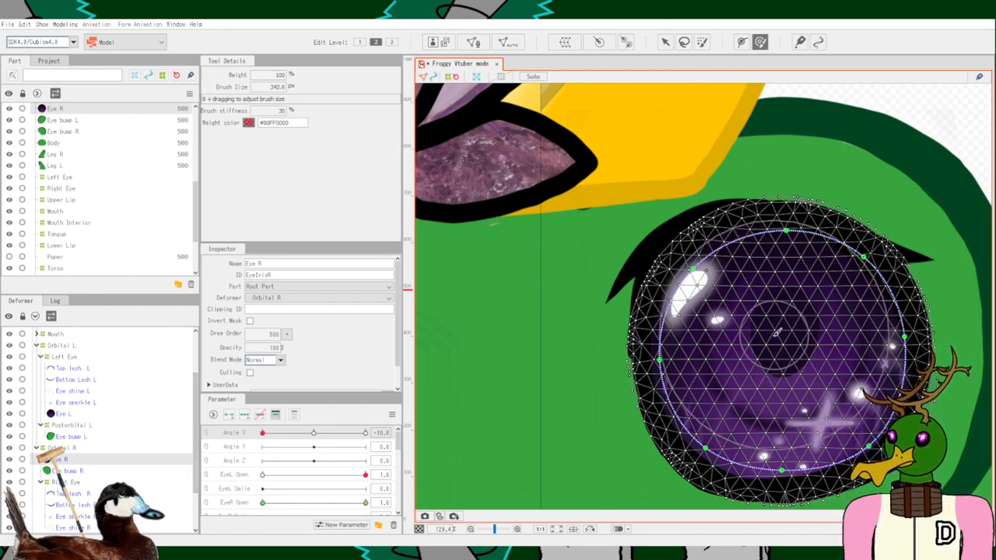
scroll(769, 332, down, 5)
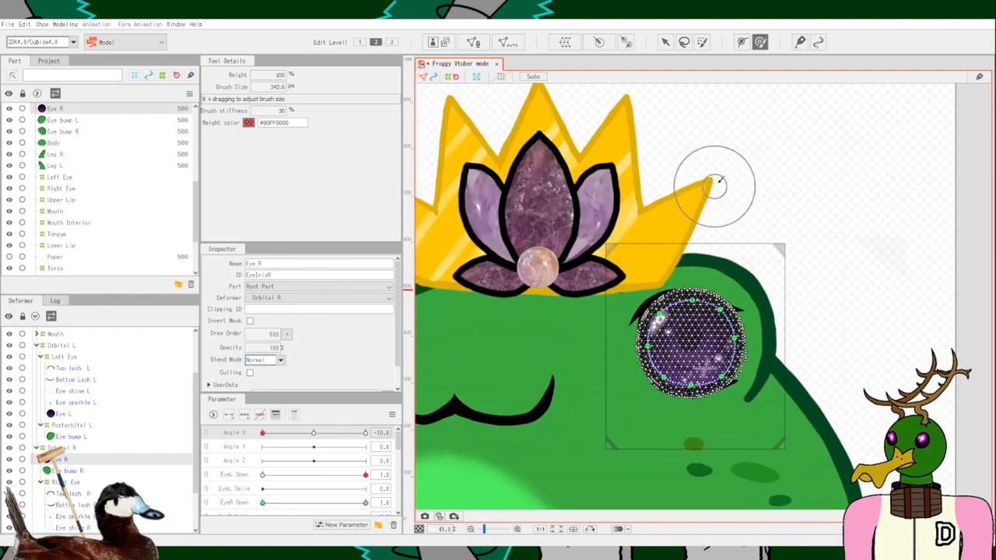
click(663, 40)
click(740, 178)
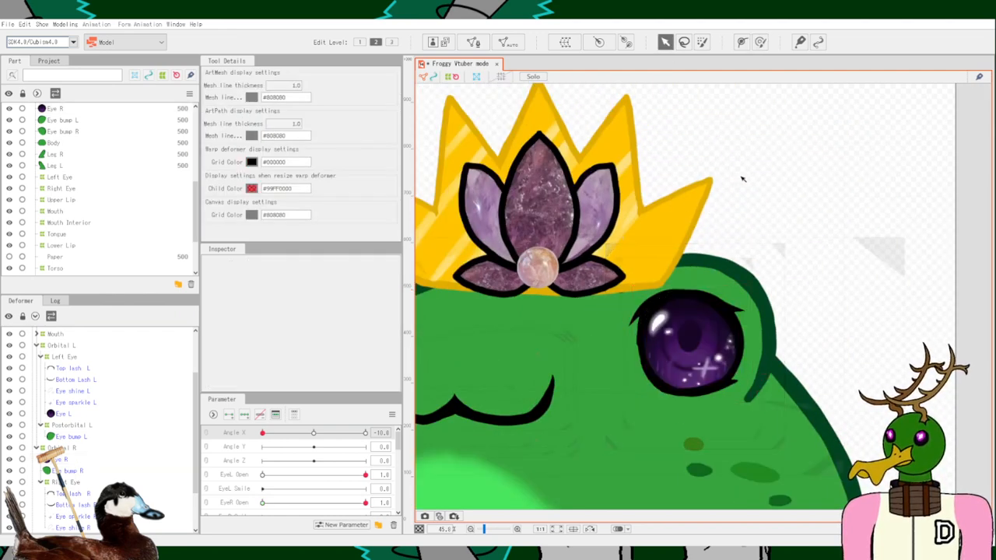
drag(541, 248, 760, 230)
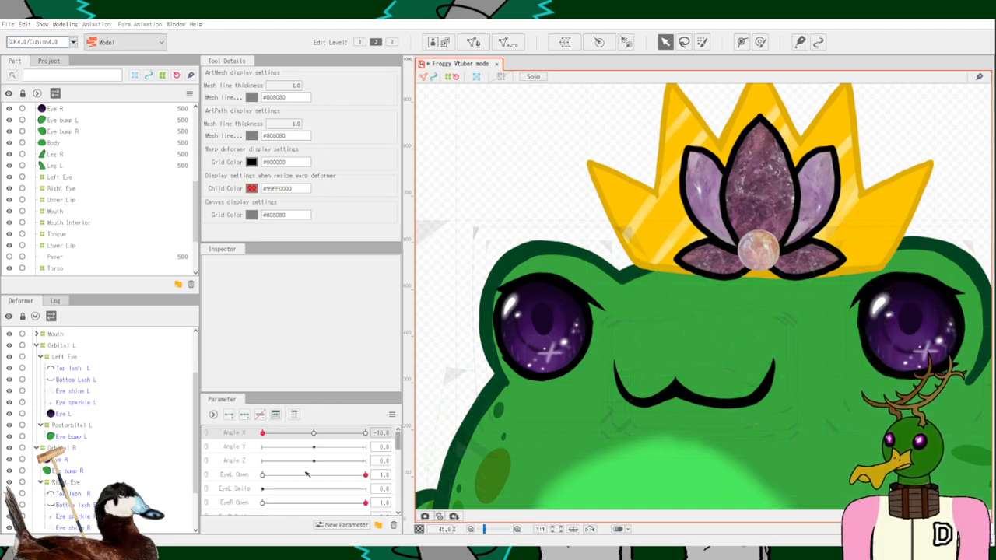
drag(262, 434, 184, 439)
Key Eye R on Angle X and nudge its pupil slightly inward at -10 with the Deform Brush.
drag(84, 438, 89, 438)
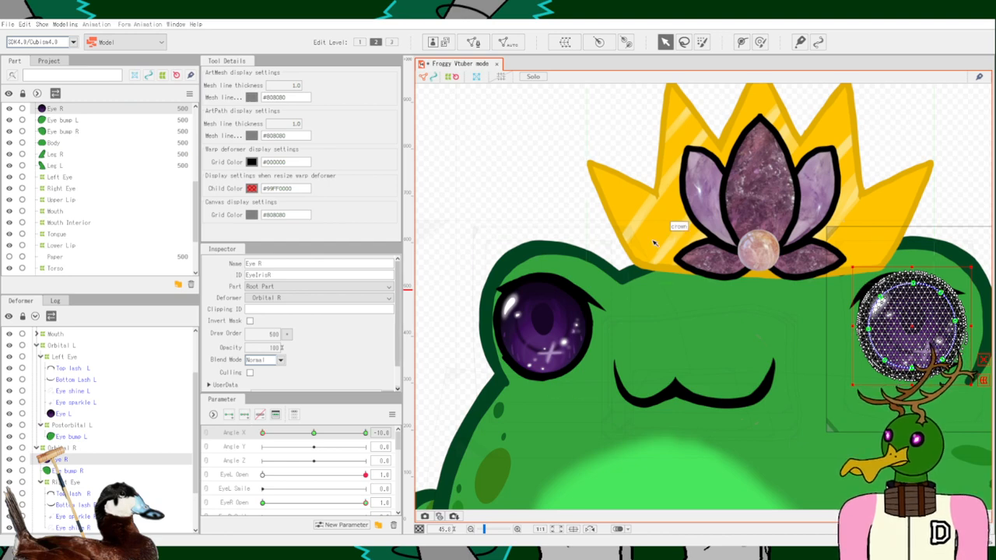
click(760, 42)
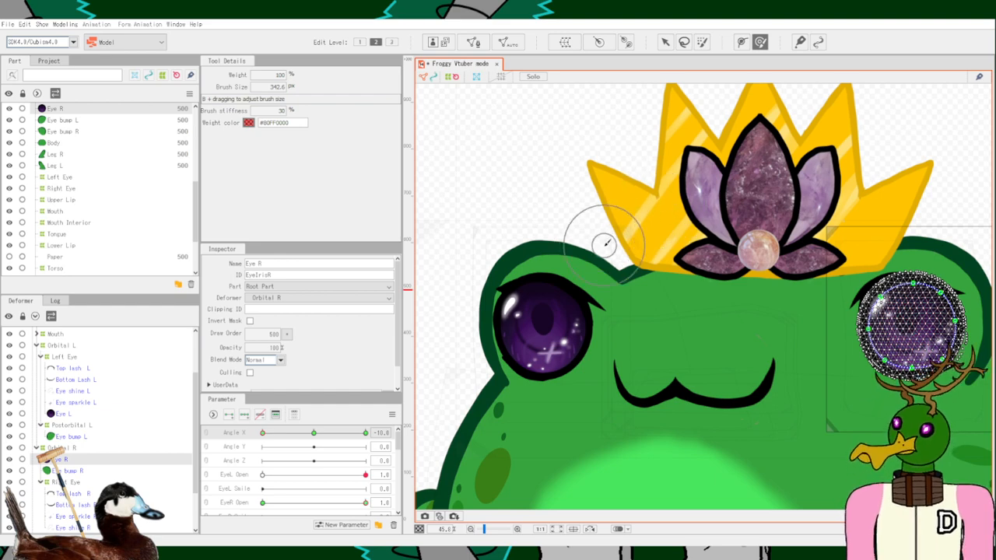
scroll(813, 308, up, 1)
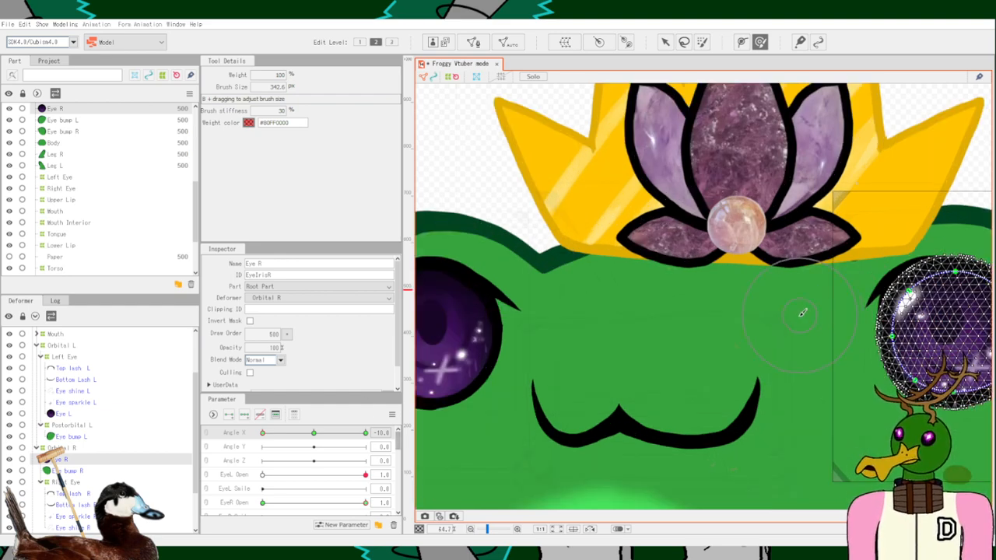
scroll(805, 311, down, 1)
drag(755, 327, 701, 328)
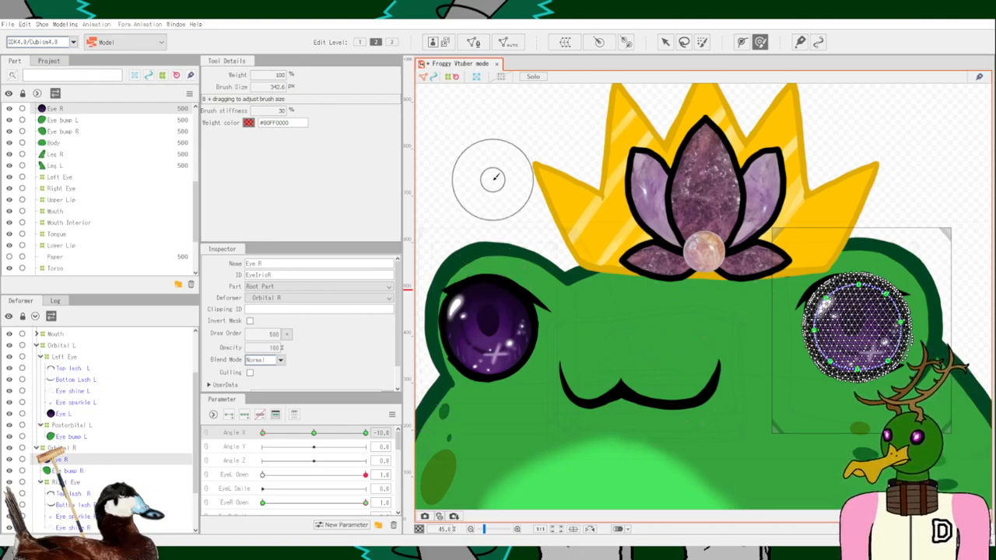
click(664, 42)
click(523, 155)
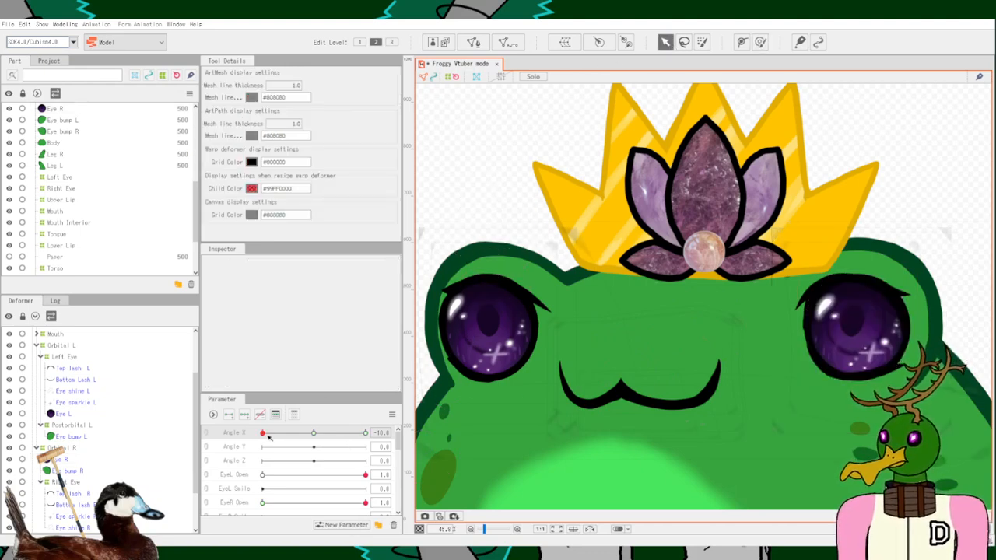
drag(268, 438, 249, 430)
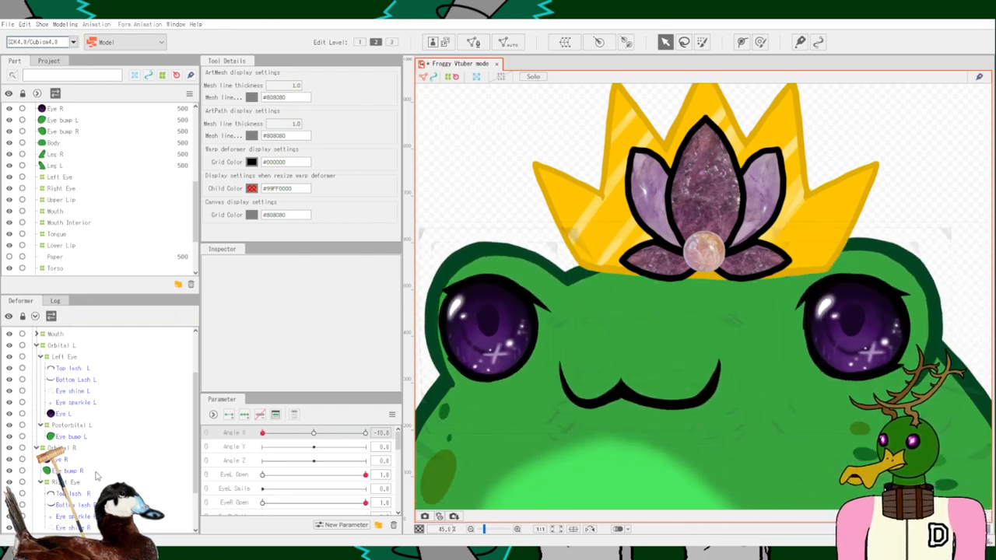
Key Top lash R on Angle X and shift its top, upper inner and upper outer path points slightly outward at -10.
click(74, 494)
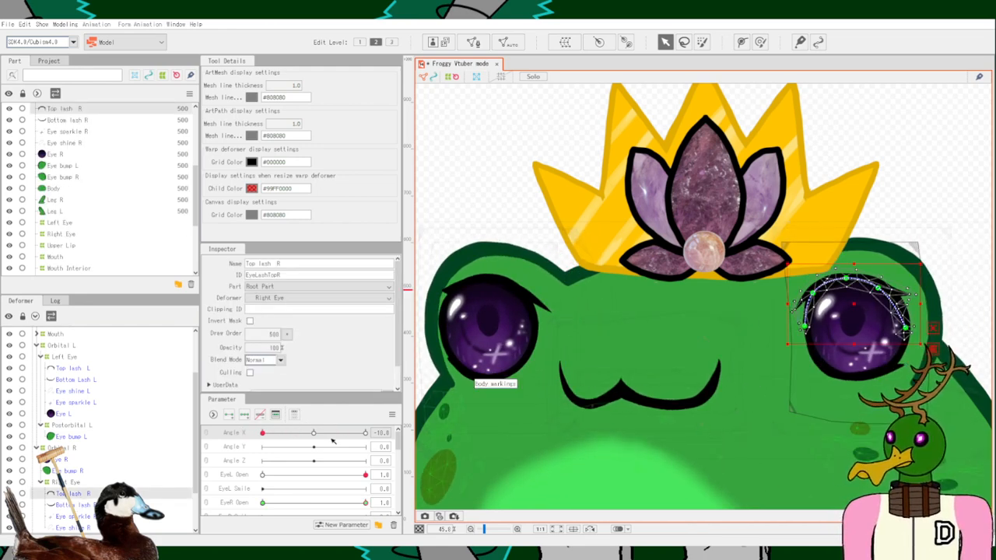
scroll(850, 271, up, 4)
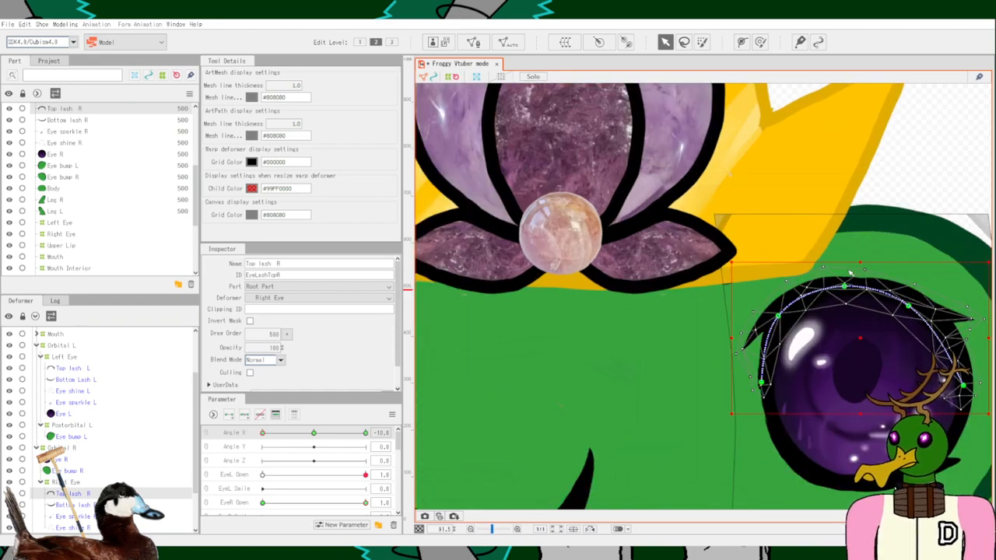
drag(846, 288, 859, 285)
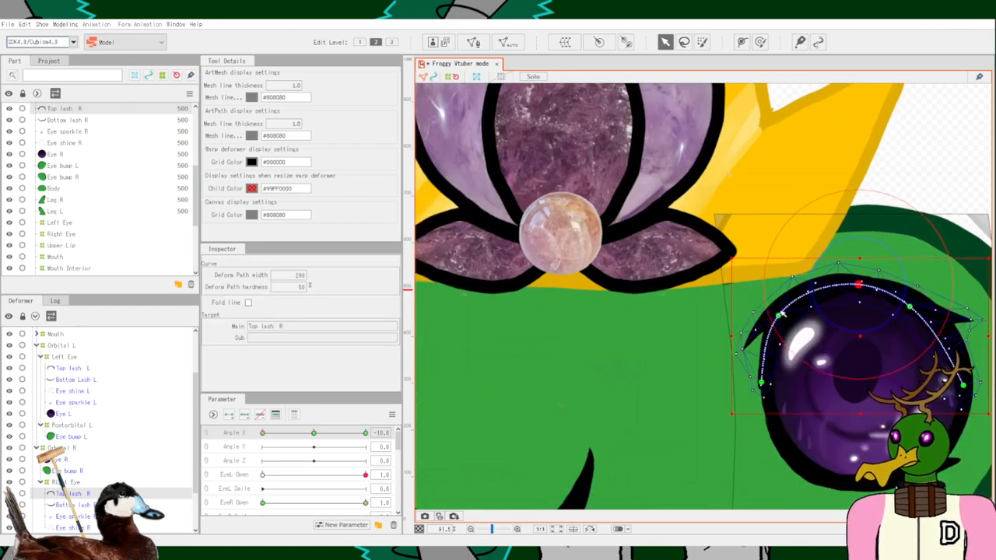
drag(777, 316, 785, 314)
drag(908, 307, 927, 306)
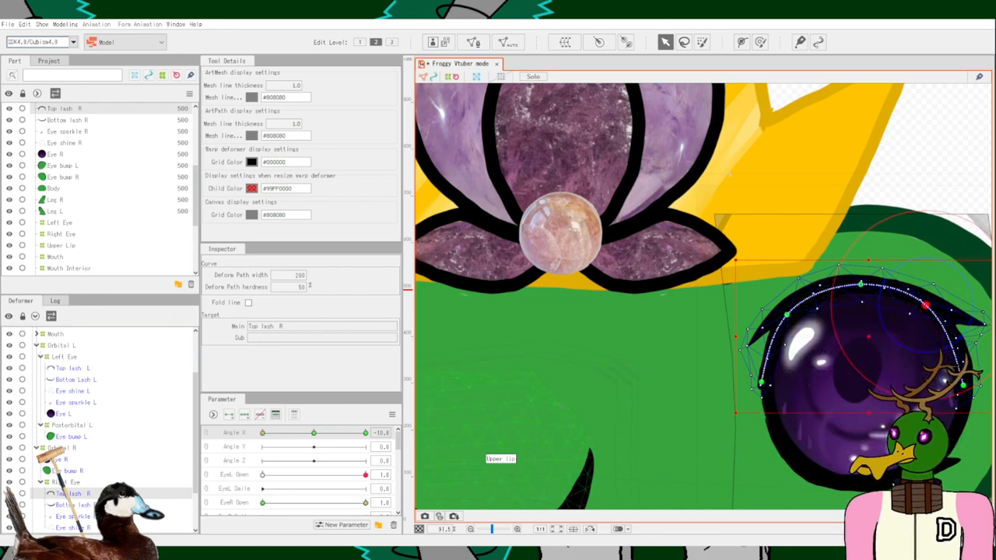
Try shifting all of Bottom lash R's path points slightly outward without keying it on Angle X.
click(85, 504)
drag(718, 427, 620, 371)
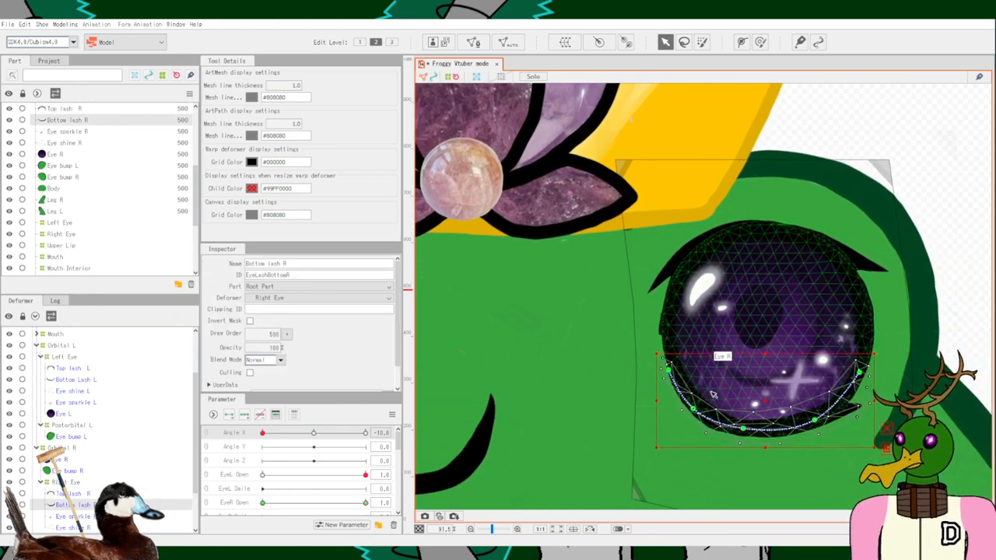
click(698, 407)
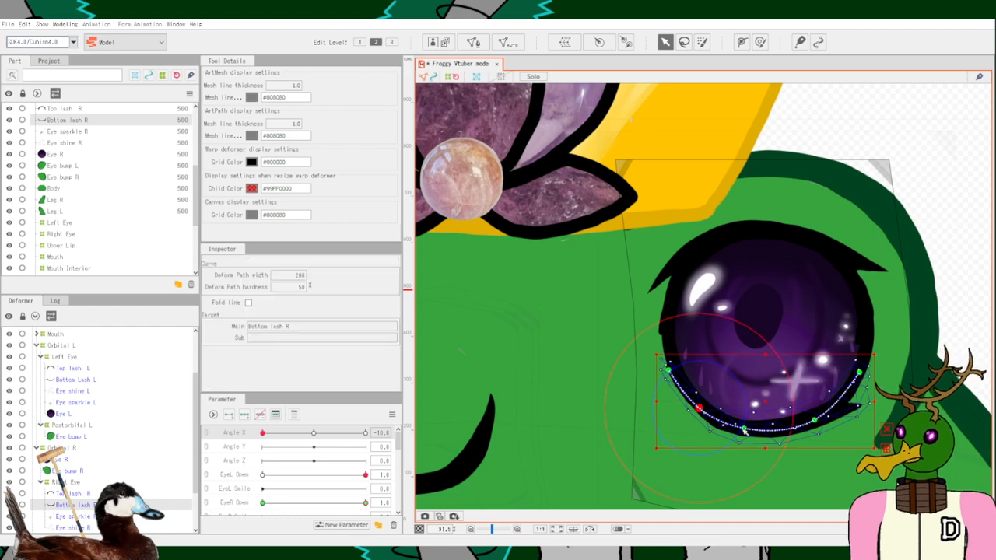
drag(743, 429, 831, 417)
drag(859, 372, 863, 367)
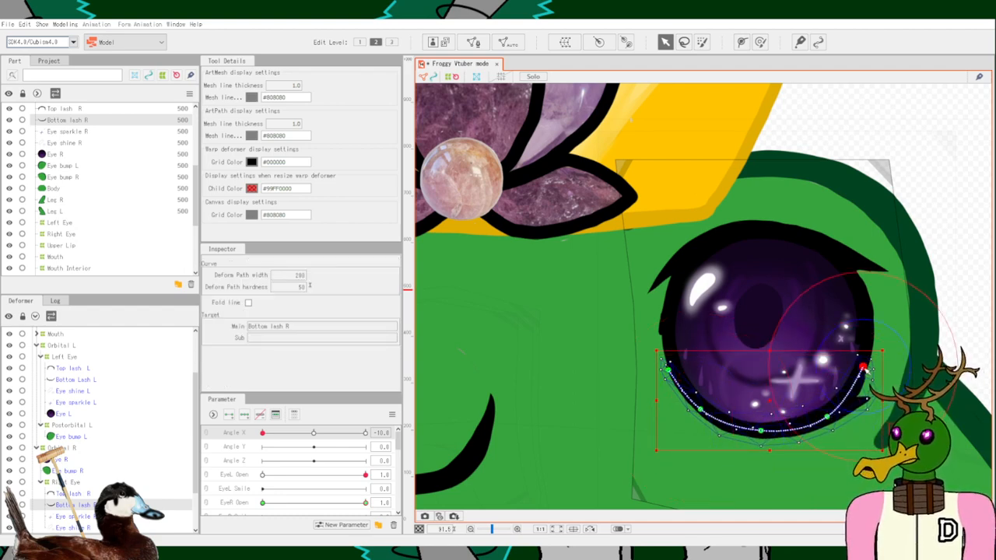
drag(668, 370, 674, 363)
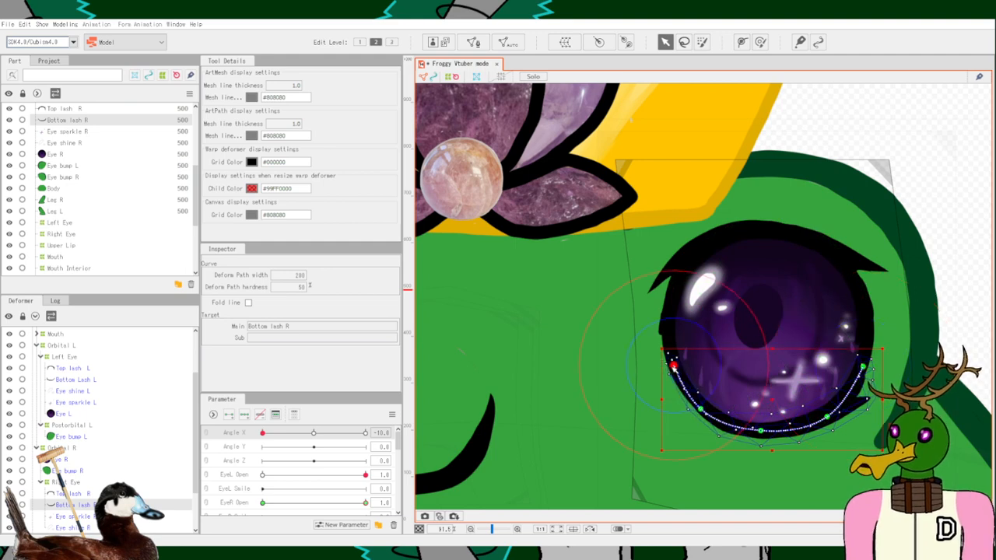
Undo the shifts of Bottom lash R's path points, keeping the reshaping of Top lash R.
drag(527, 371, 619, 361)
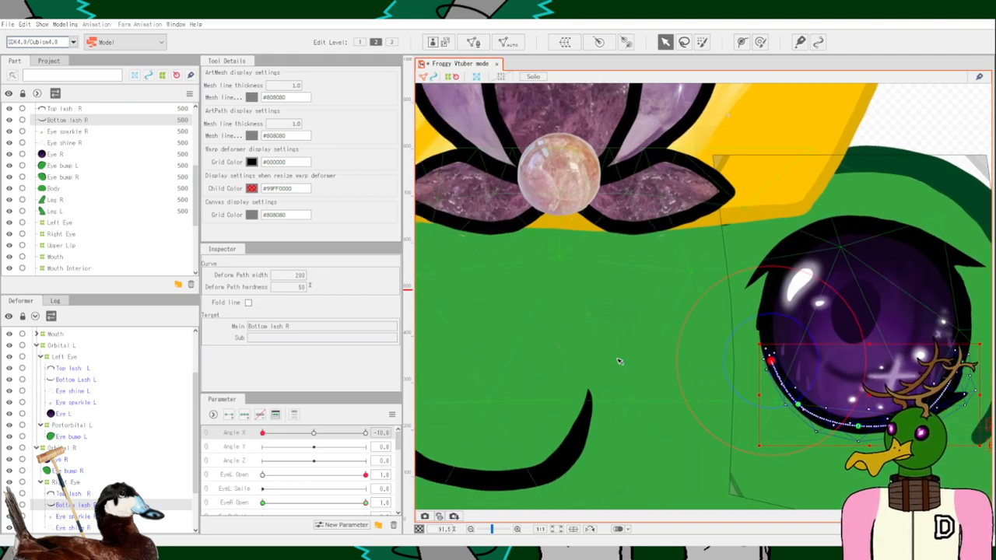
scroll(634, 362, down, 3)
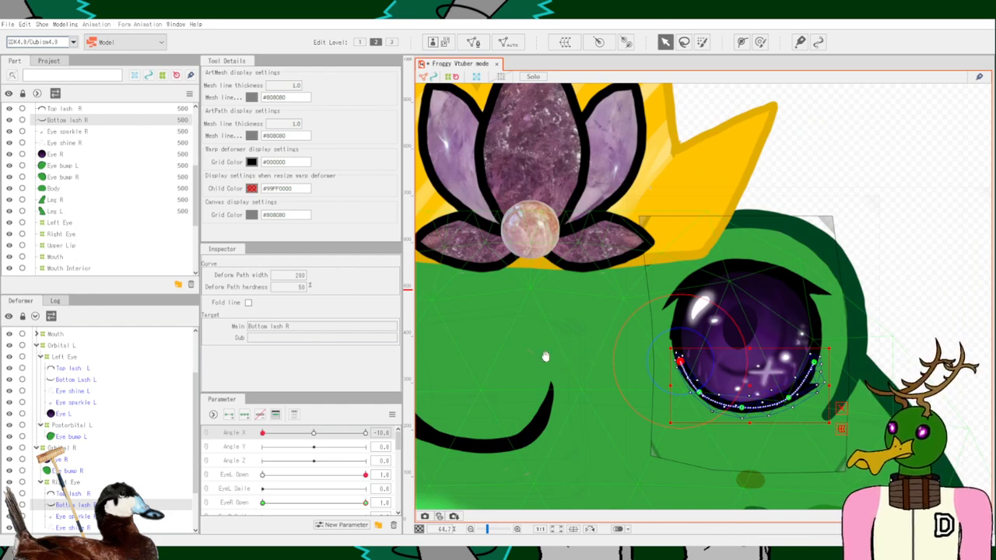
drag(546, 357, 643, 341)
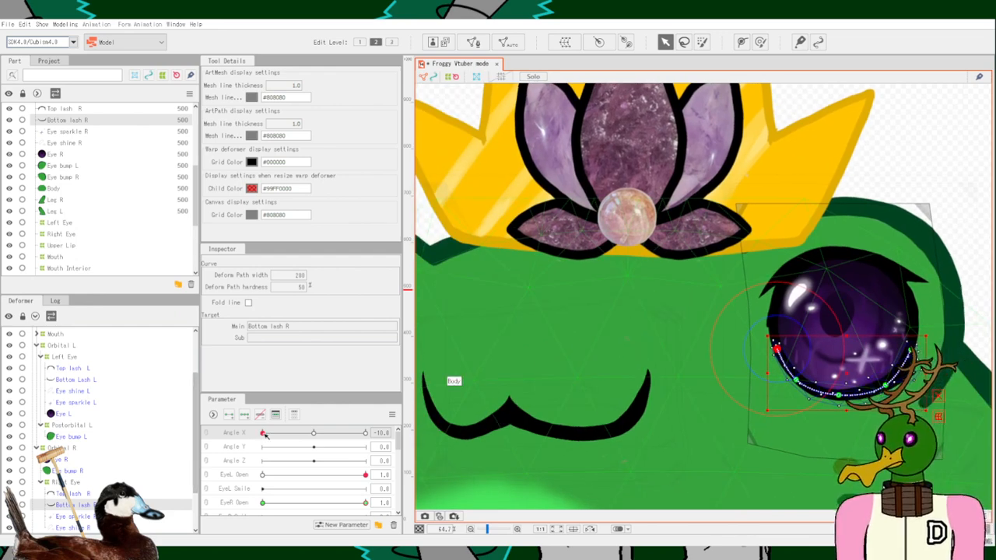
mouse_move(776, 348)
mouse_down()
mouse_move(790, 379)
mouse_move(825, 394)
mouse_up()
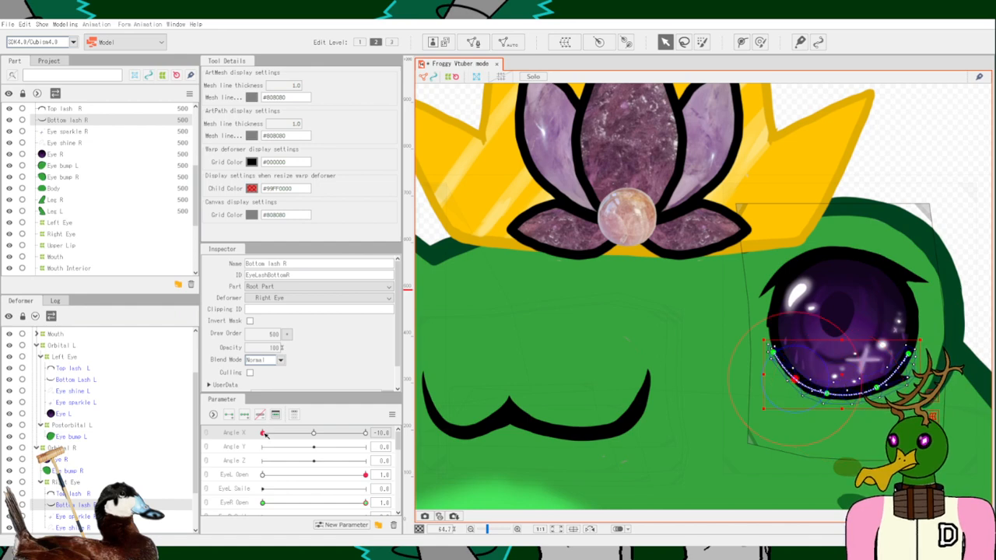
drag(884, 385, 876, 387)
drag(910, 350, 908, 354)
click(73, 493)
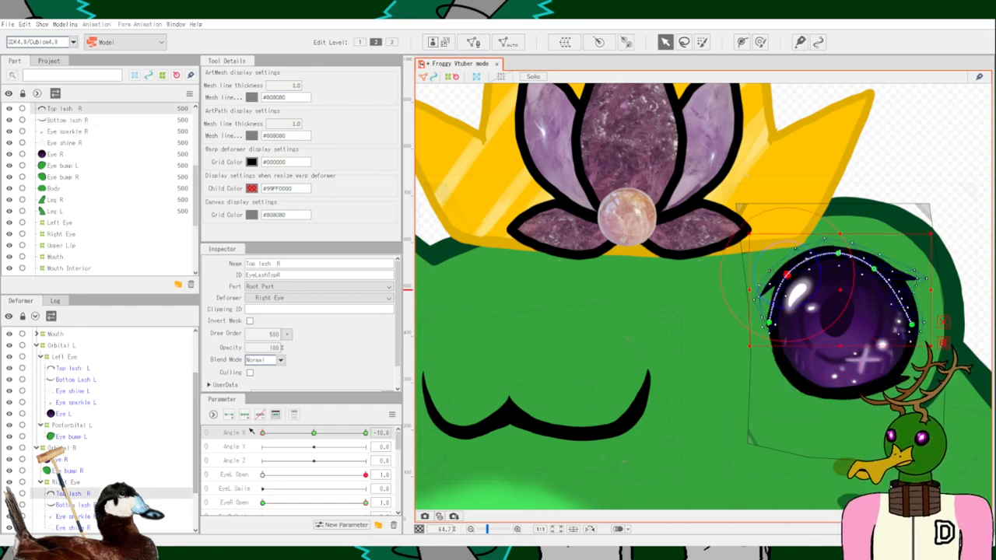
drag(873, 268, 884, 267)
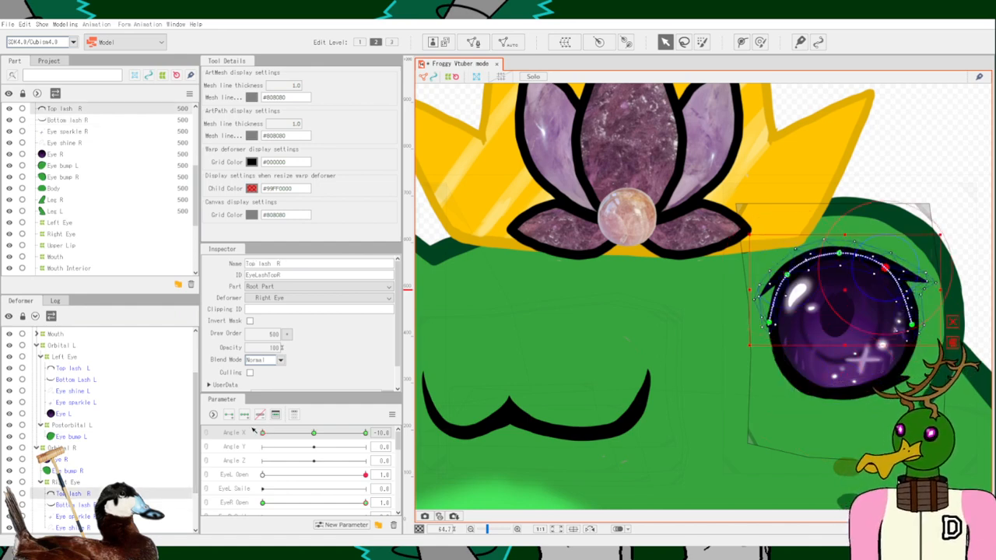
Key Bottom lash R on Angle X and shift its path points slightly outward at -10.
click(73, 504)
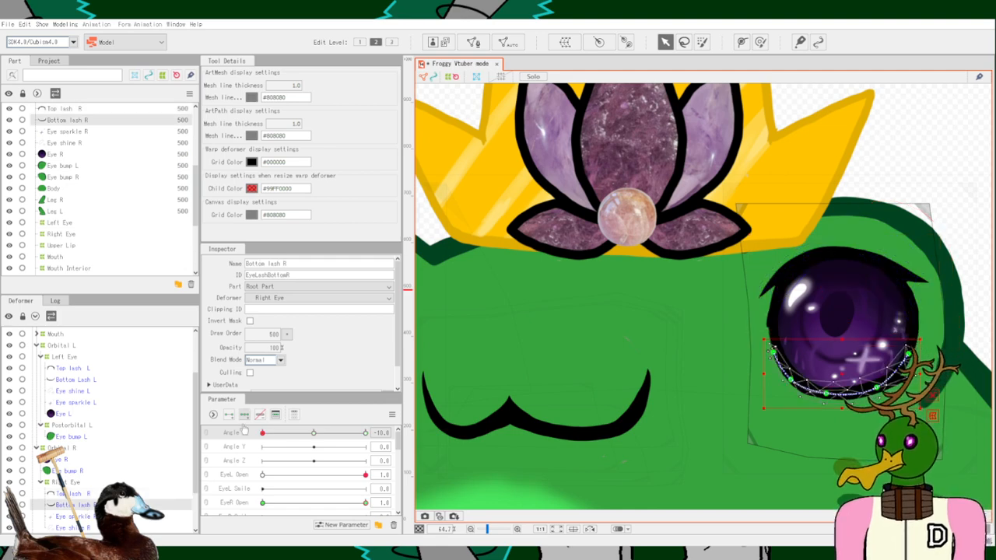
scroll(787, 360, up, 2)
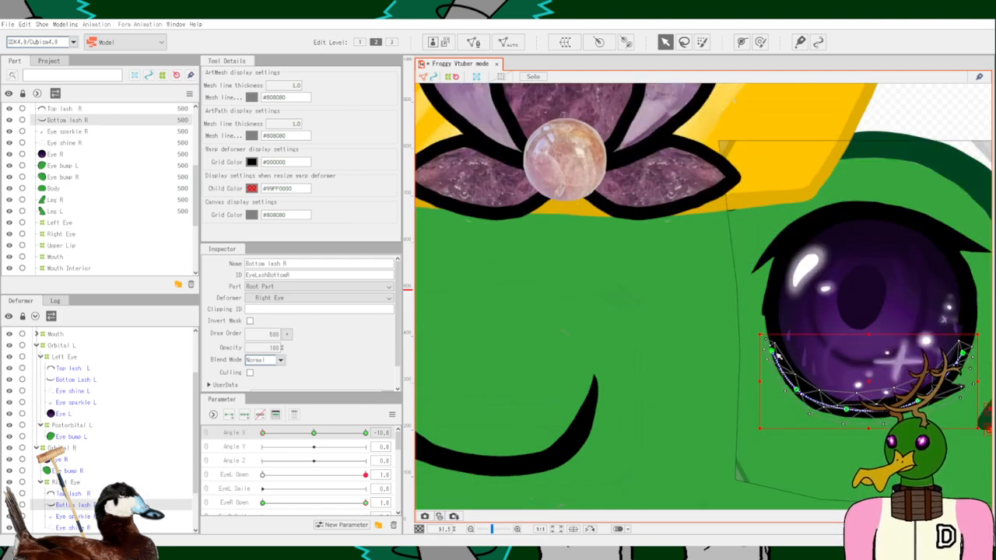
click(779, 350)
drag(797, 390, 874, 414)
click(927, 400)
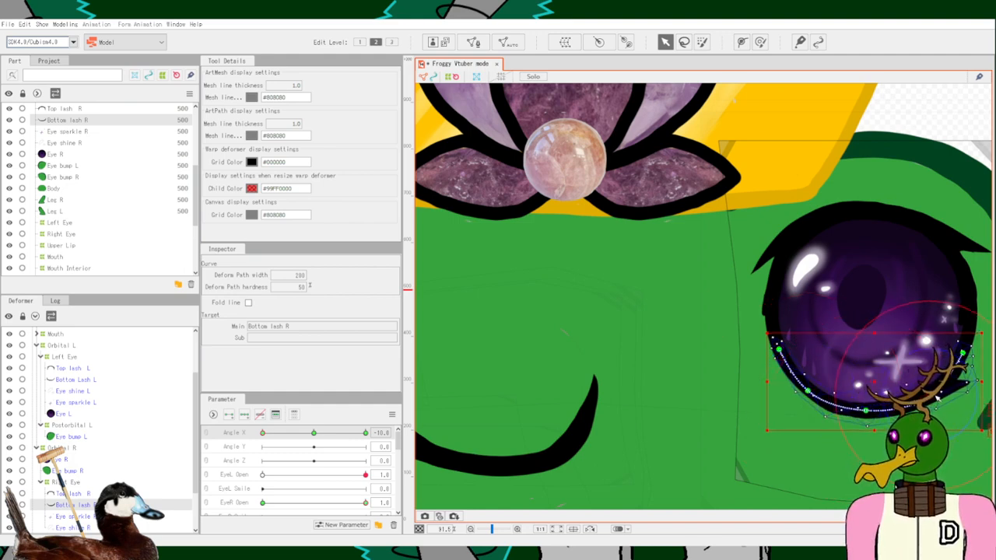
click(965, 350)
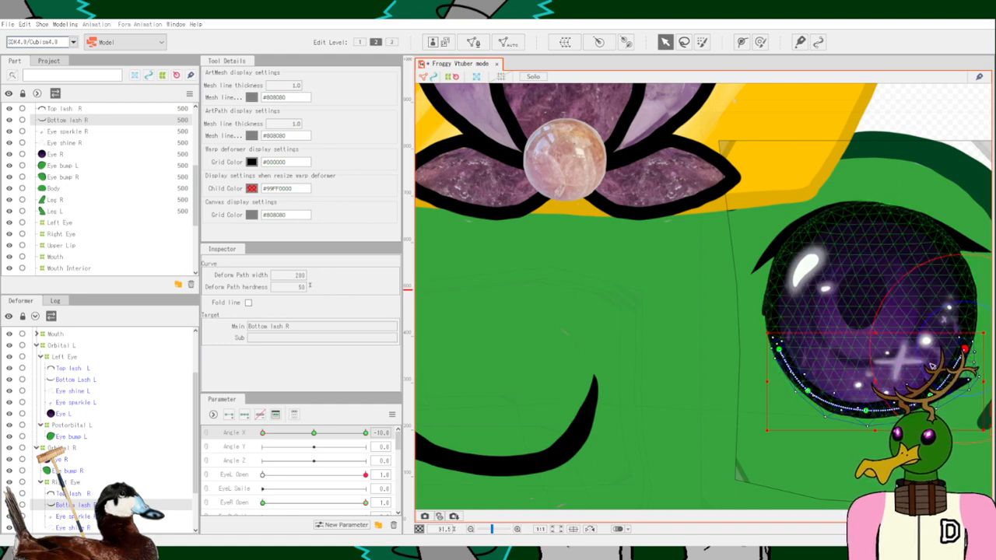
Check the right eye and lashes across the head turn by scrubbing Angle X.
scroll(683, 393, down, 2)
drag(674, 364, 549, 343)
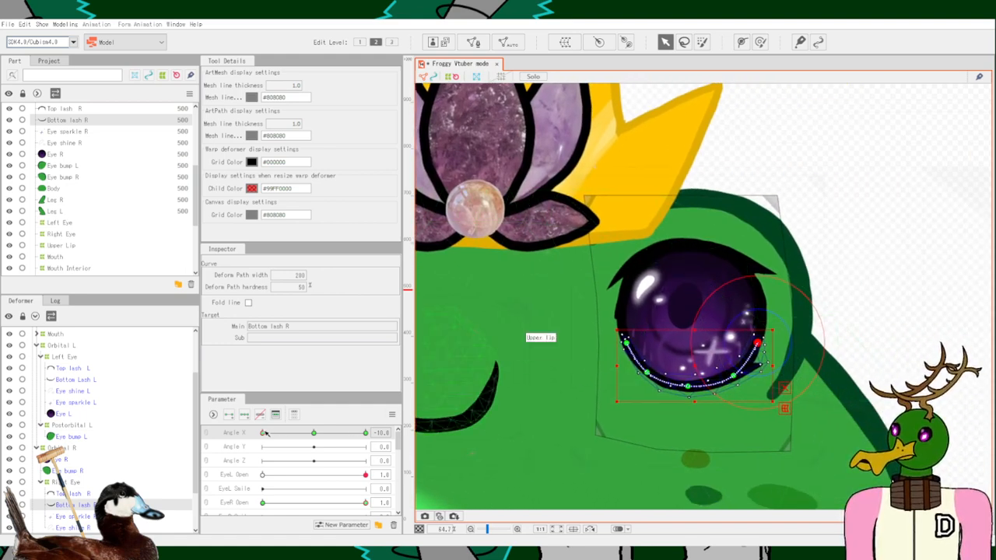
mouse_move(265, 433)
mouse_down()
mouse_move(299, 440)
mouse_move(242, 445)
mouse_move(284, 442)
mouse_move(262, 444)
mouse_up()
drag(521, 327, 713, 310)
scroll(585, 318, down, 2)
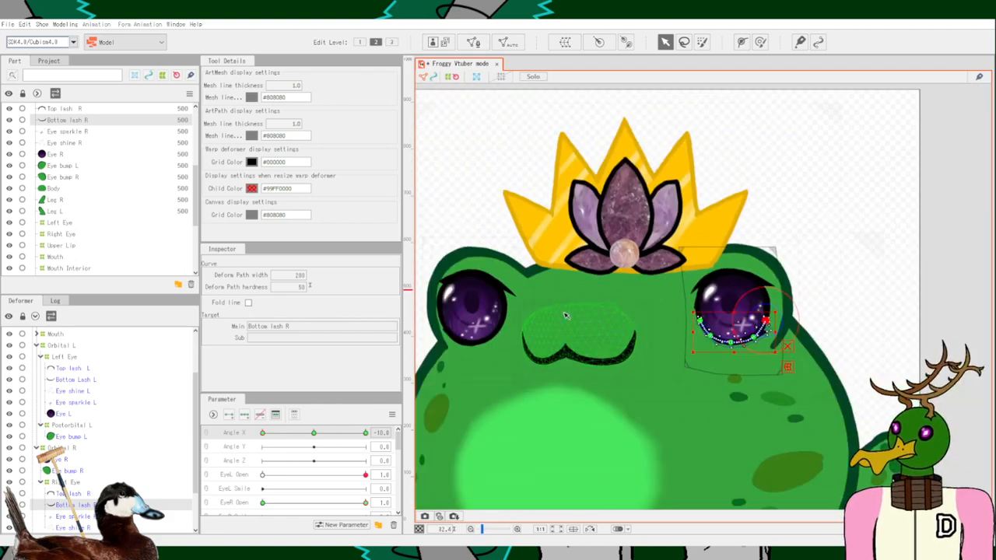
drag(570, 311, 624, 303)
click(900, 180)
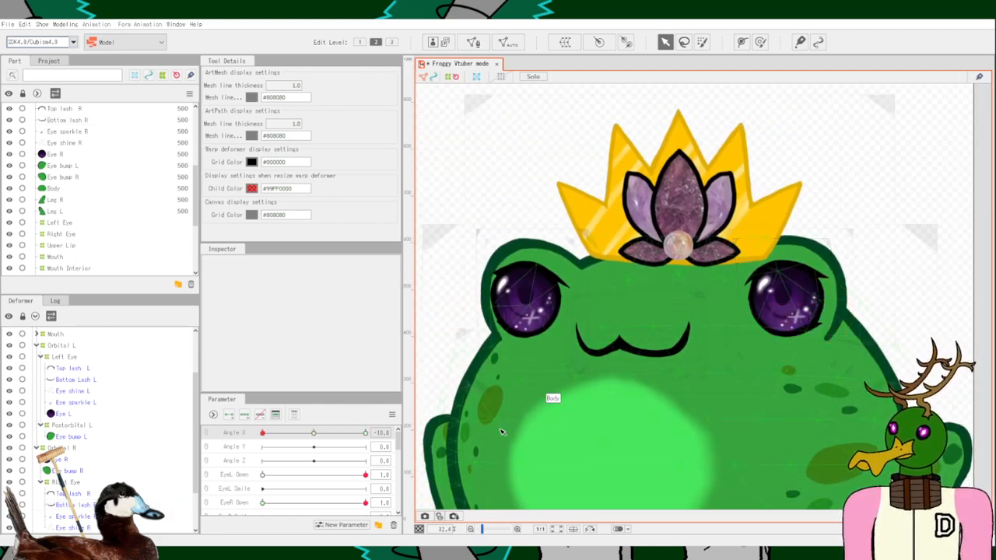
Try lowering the crown's draw order to 483 with Angle X at -10.
drag(263, 433, 218, 432)
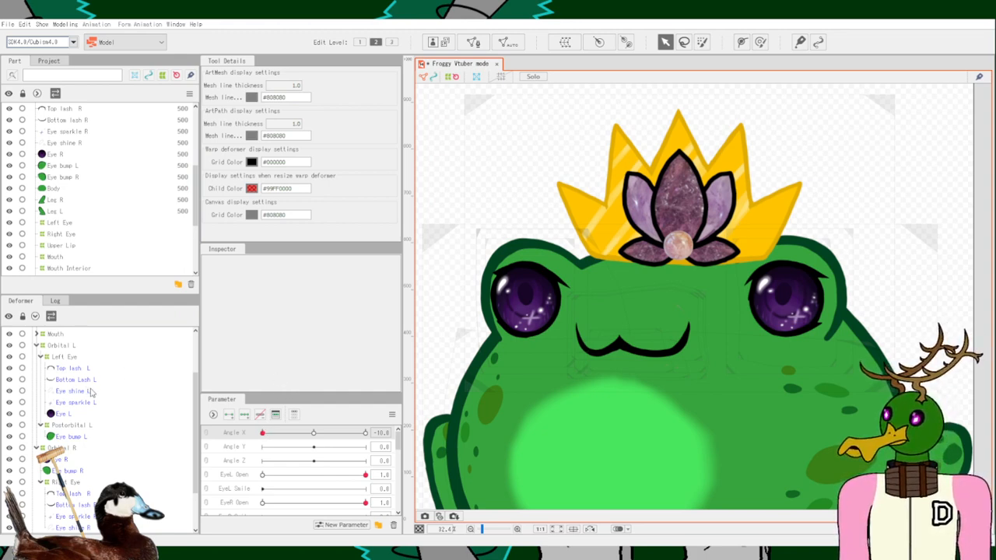
scroll(90, 393, up, 2)
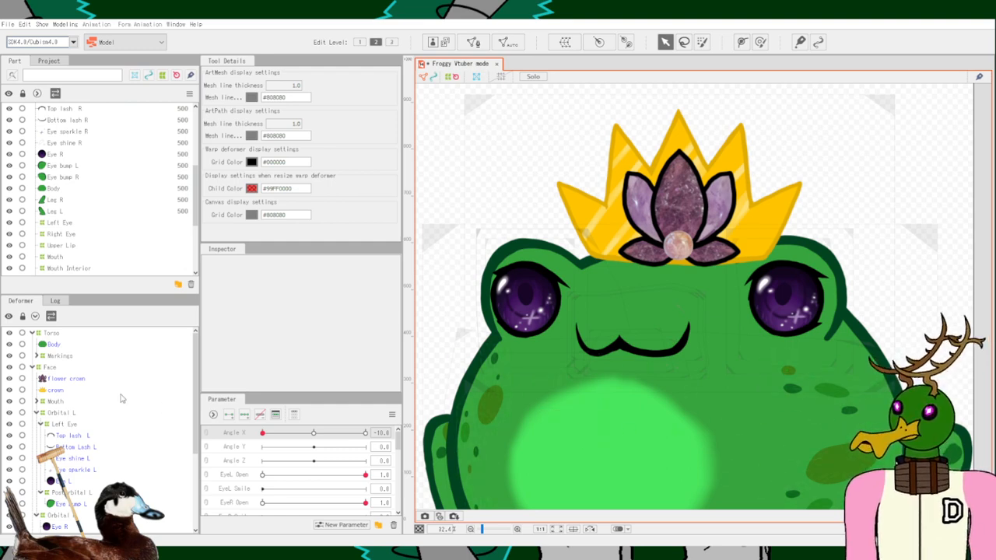
click(62, 389)
click(69, 378)
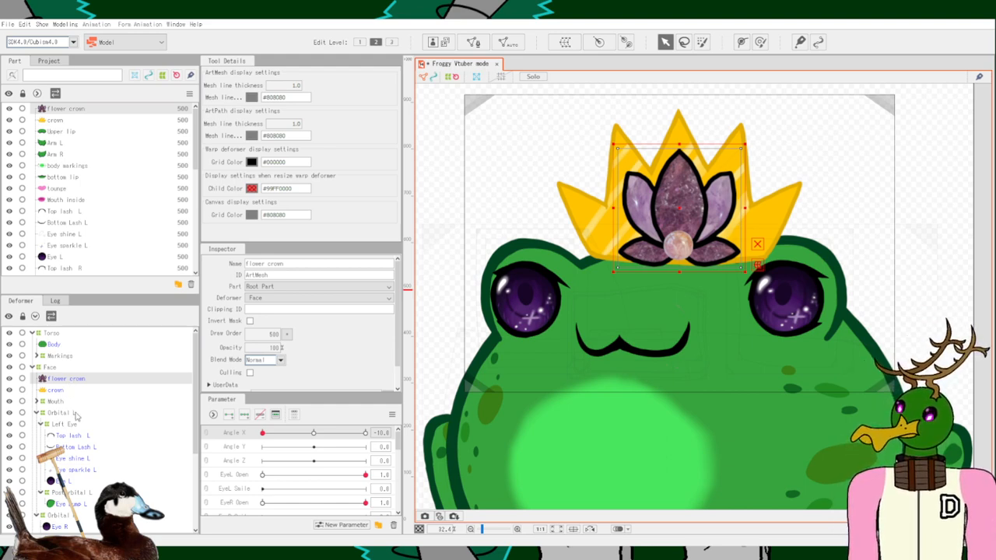
click(287, 335)
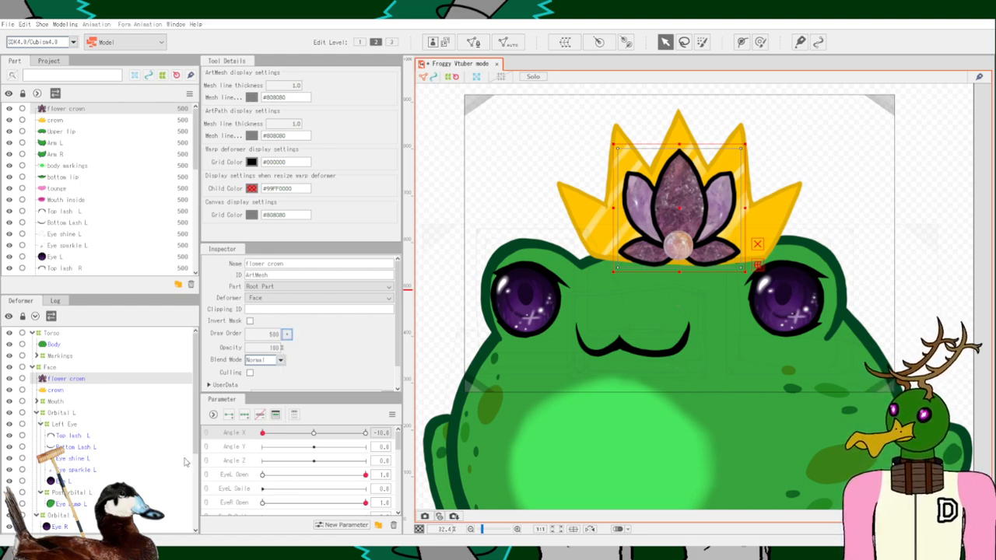
click(72, 391)
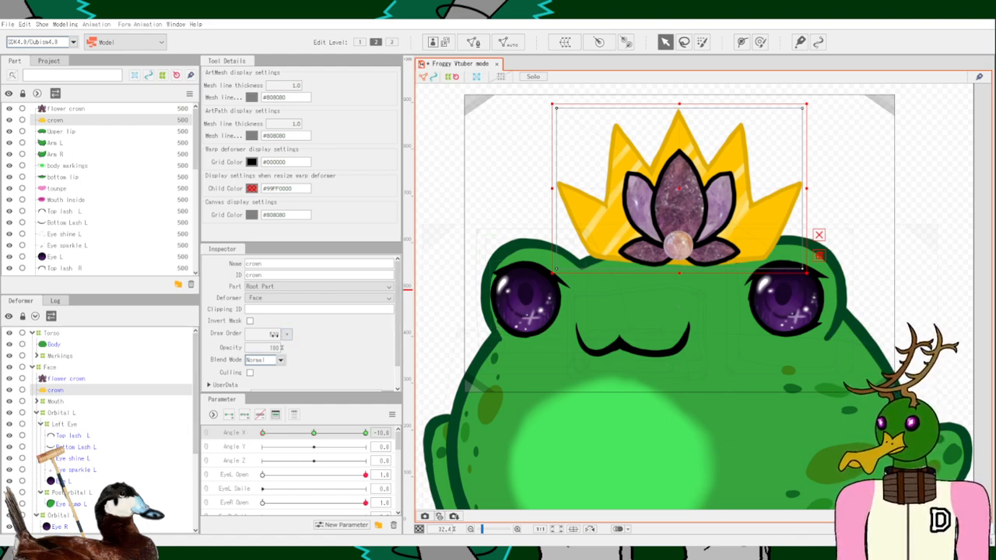
drag(274, 335, 274, 342)
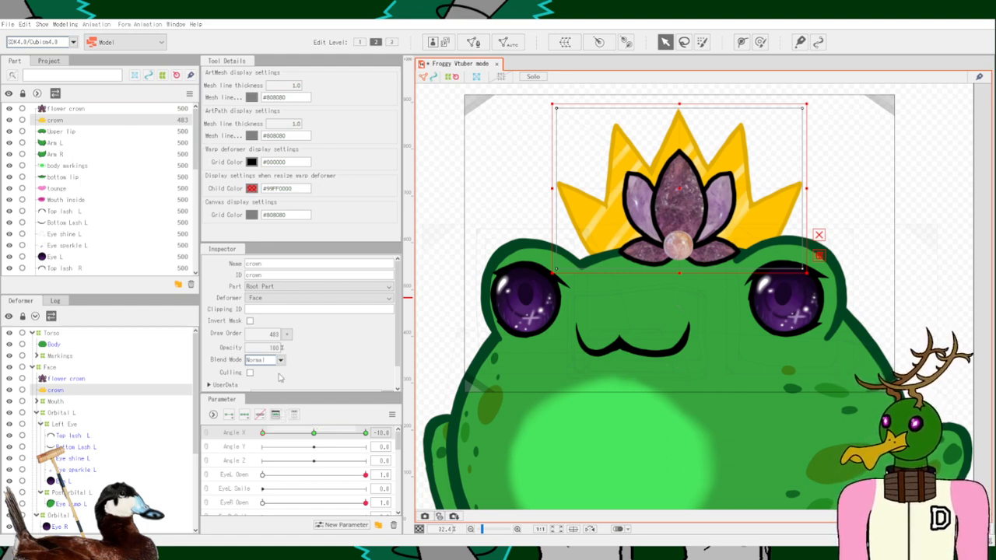
Examine how the crown overlaps the head and eye bumps, and inspect Leg L's mesh and draw order.
mouse_move(296, 433)
mouse_down()
mouse_move(319, 445)
mouse_move(314, 436)
mouse_move(263, 432)
mouse_up()
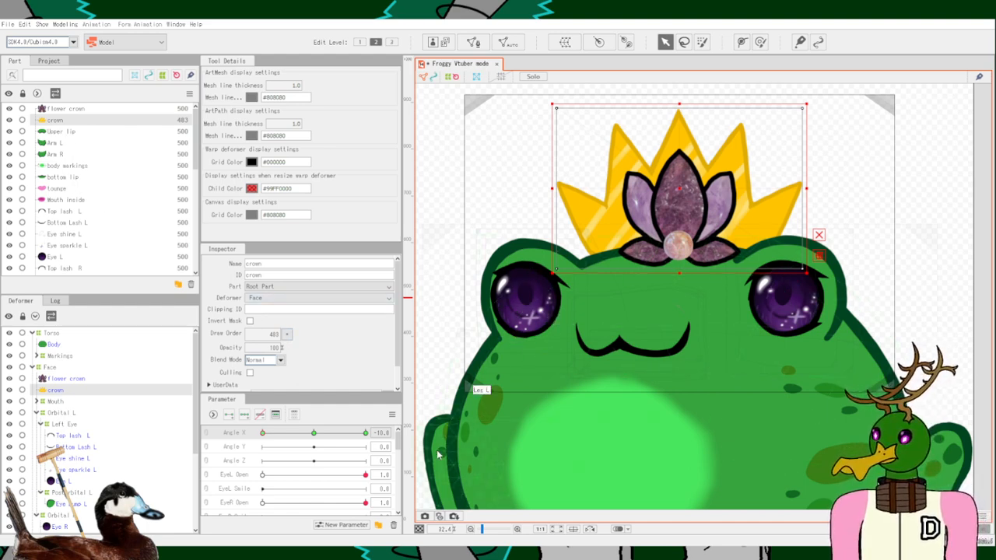
drag(446, 273, 511, 187)
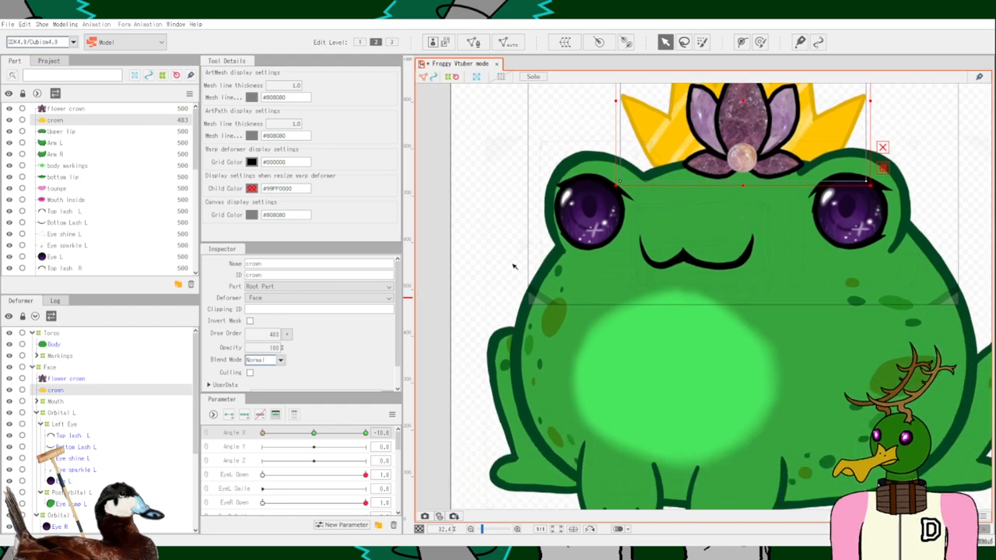
click(523, 465)
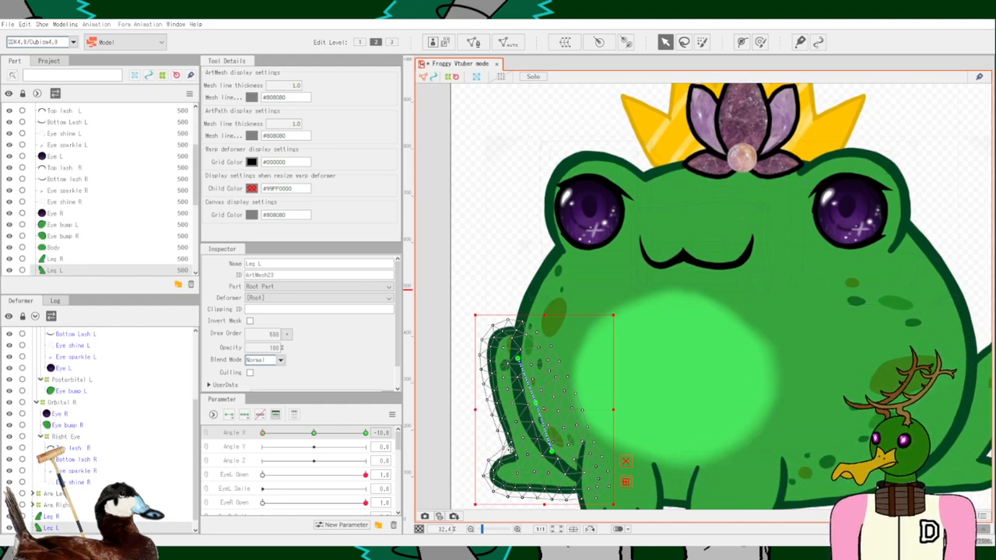
scroll(154, 241, up, 1)
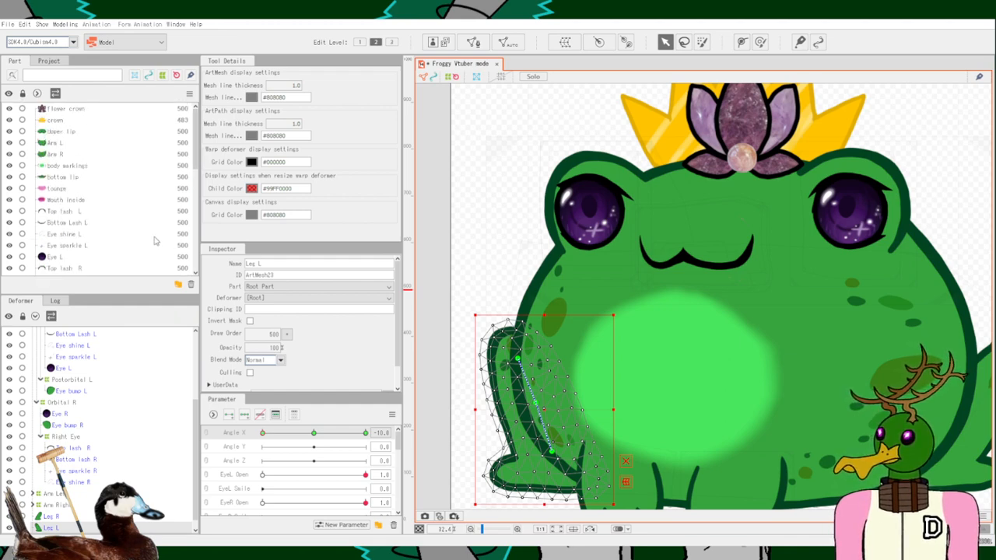
scroll(154, 242, up, 2)
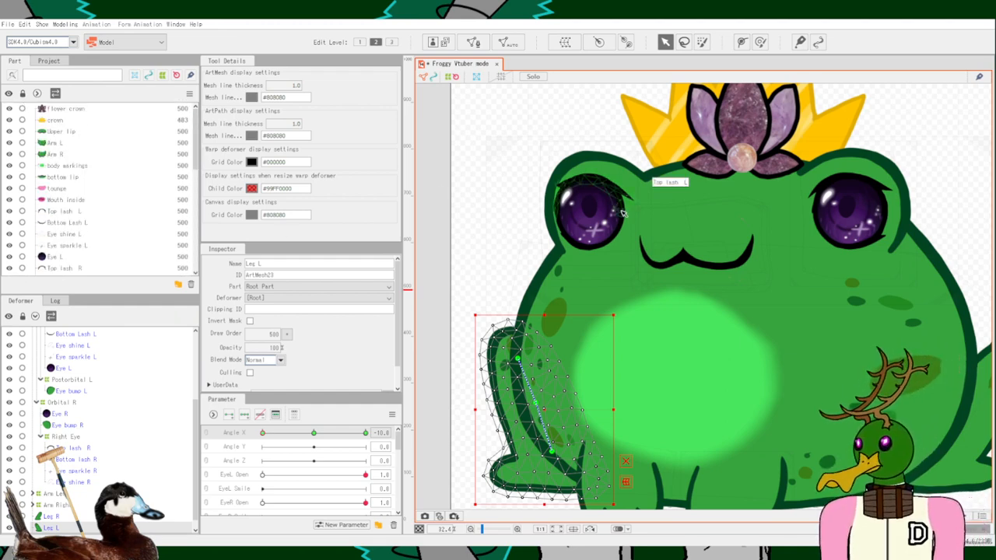
scroll(606, 249, down, 3)
scroll(601, 266, up, 1)
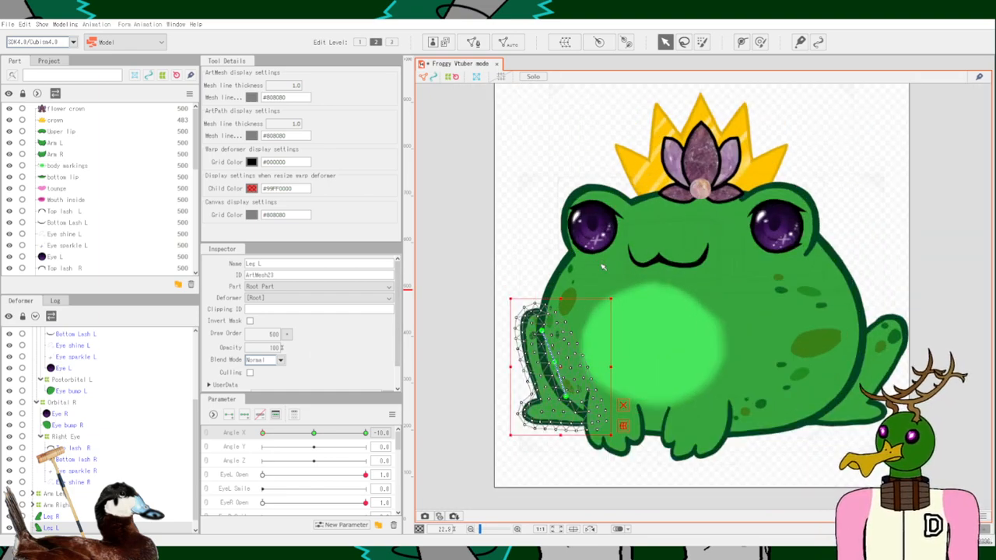
scroll(601, 267, up, 1)
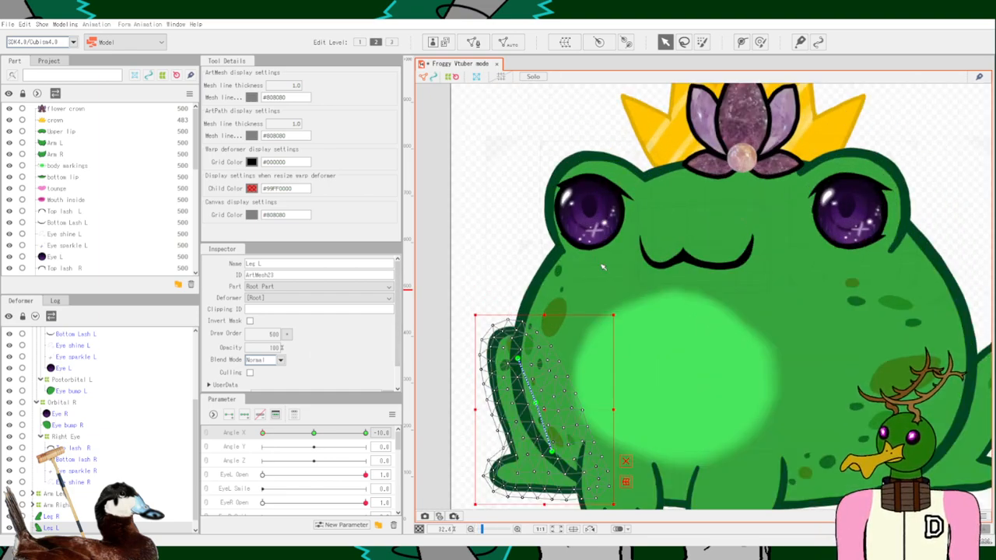
drag(506, 225, 439, 282)
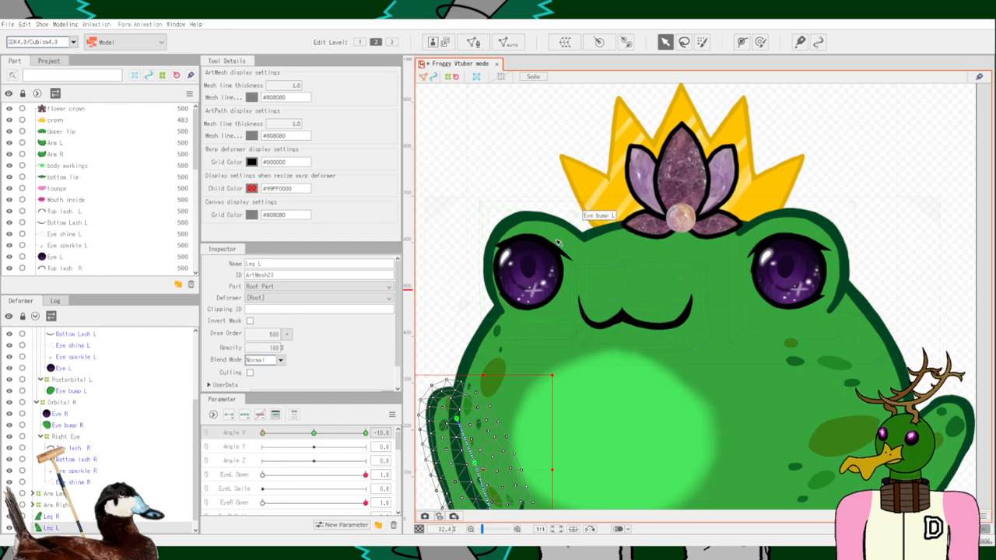
scroll(599, 218, up, 1)
drag(568, 261, 507, 286)
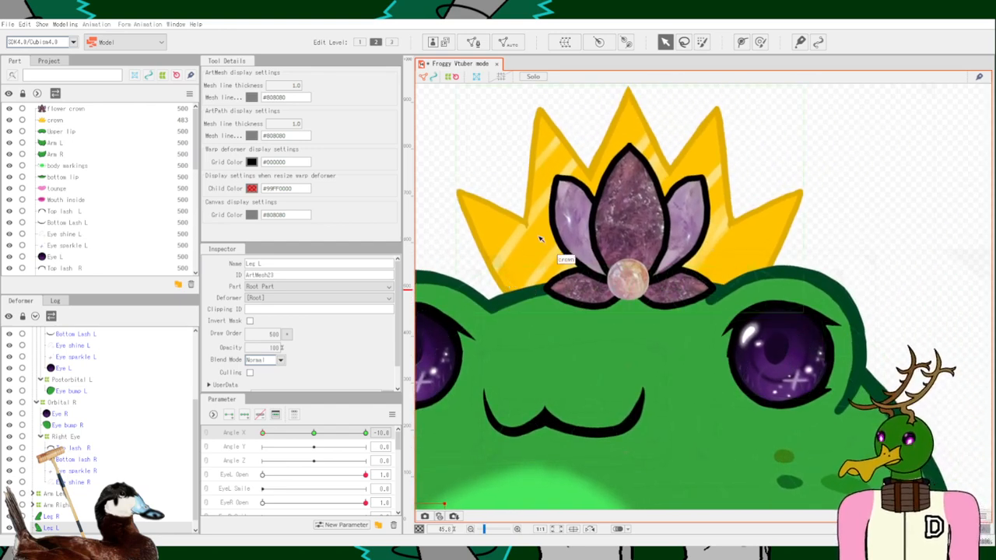
Try draw orders of 470 and 499 on the crown.
scroll(88, 383, up, 4)
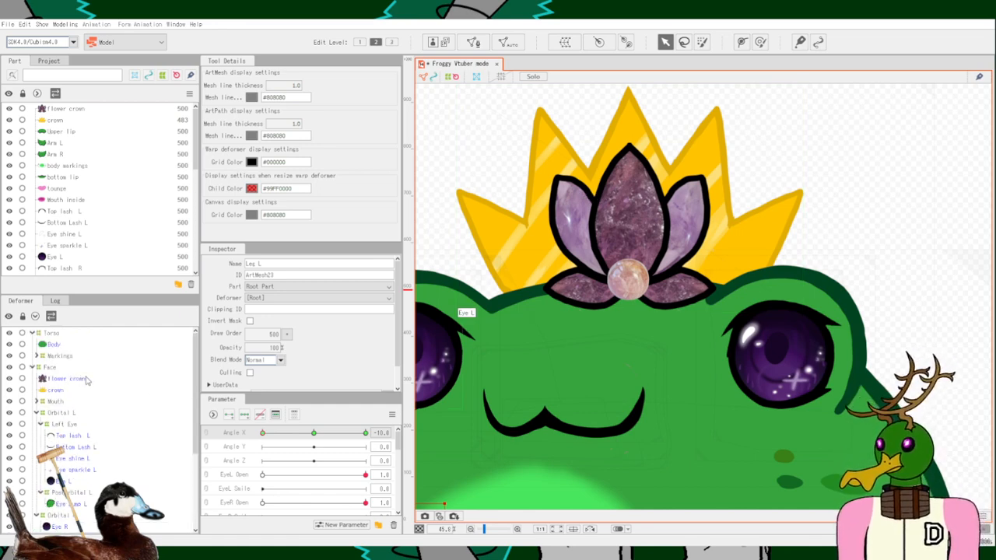
click(86, 392)
double_click(274, 334)
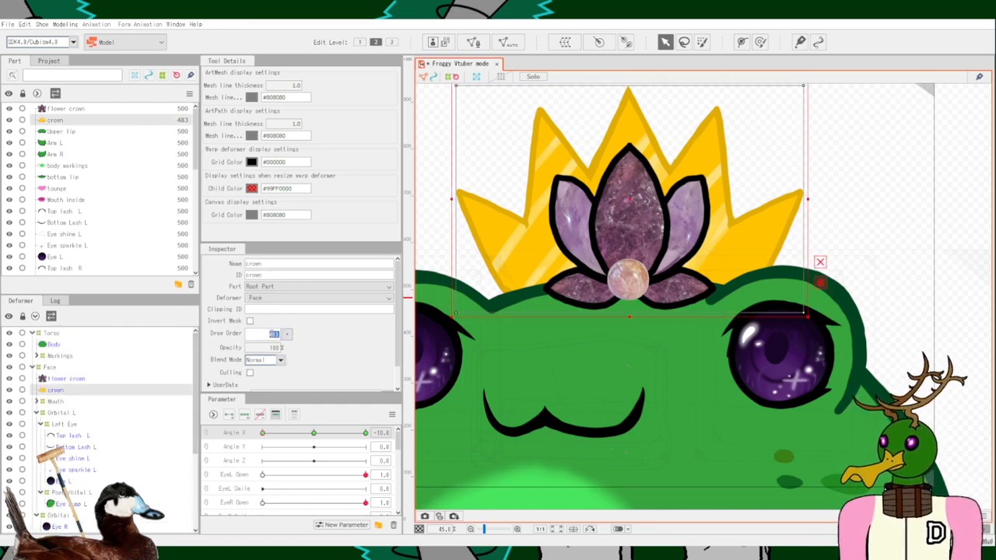
text(470)
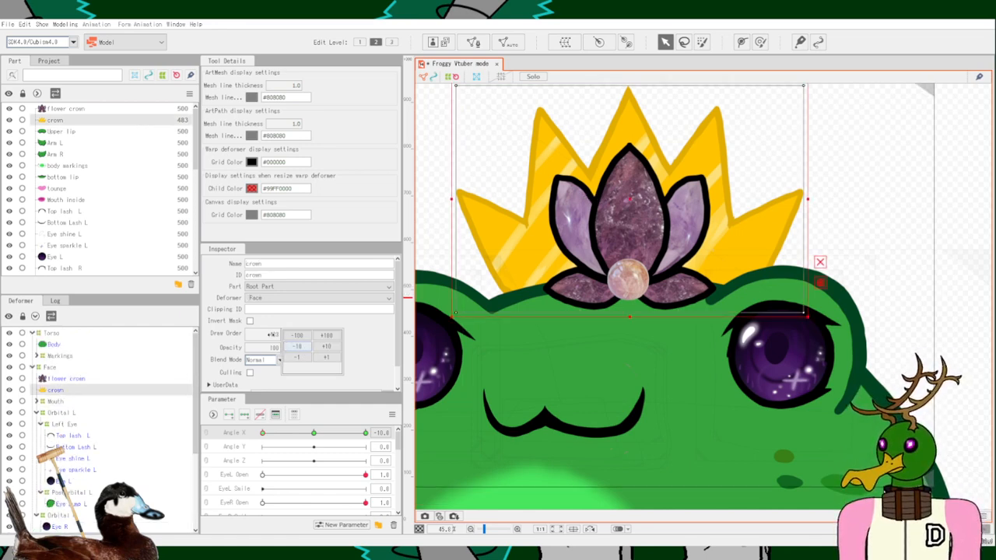
key(Return)
double_click(274, 334)
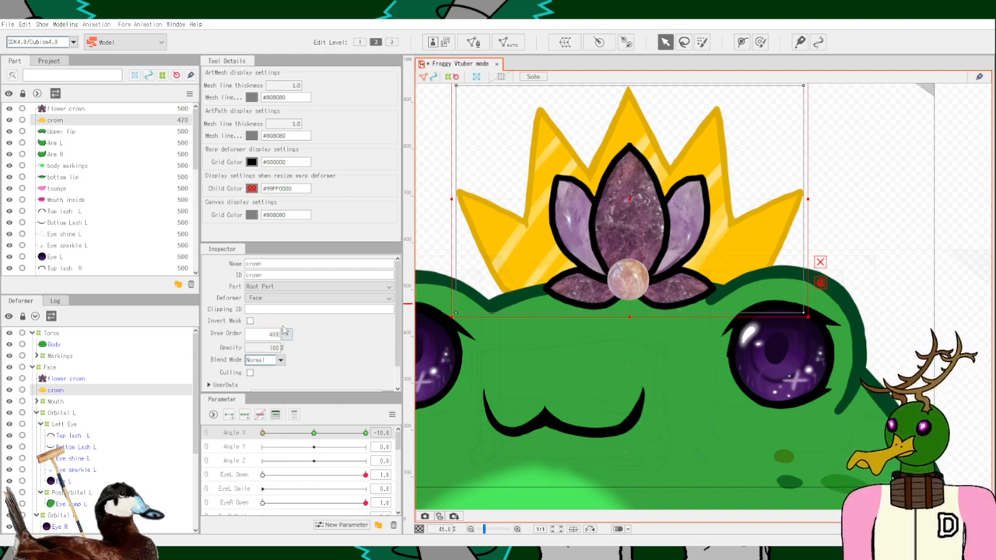
text(499)
key(Return)
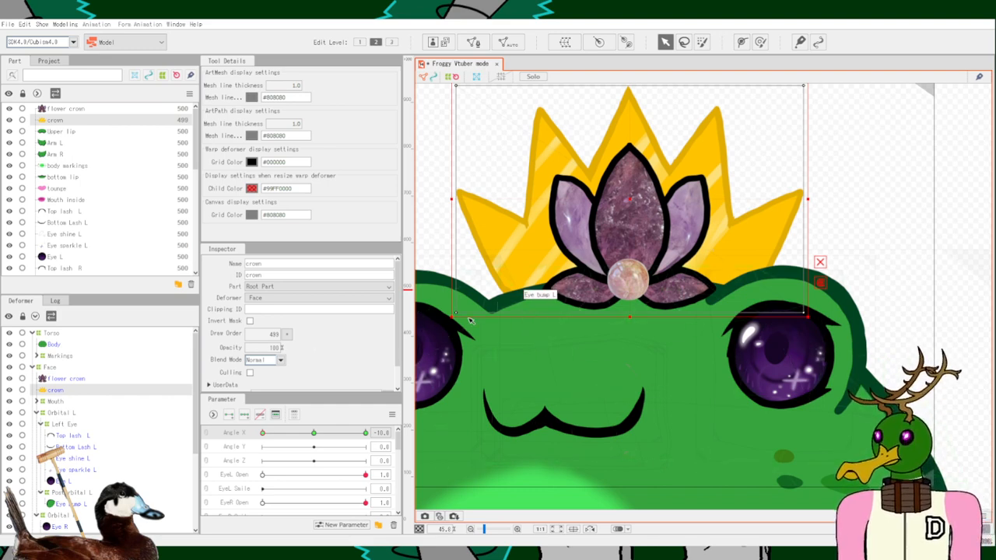
Undo the crown's draw order changes.
double_click(280, 333)
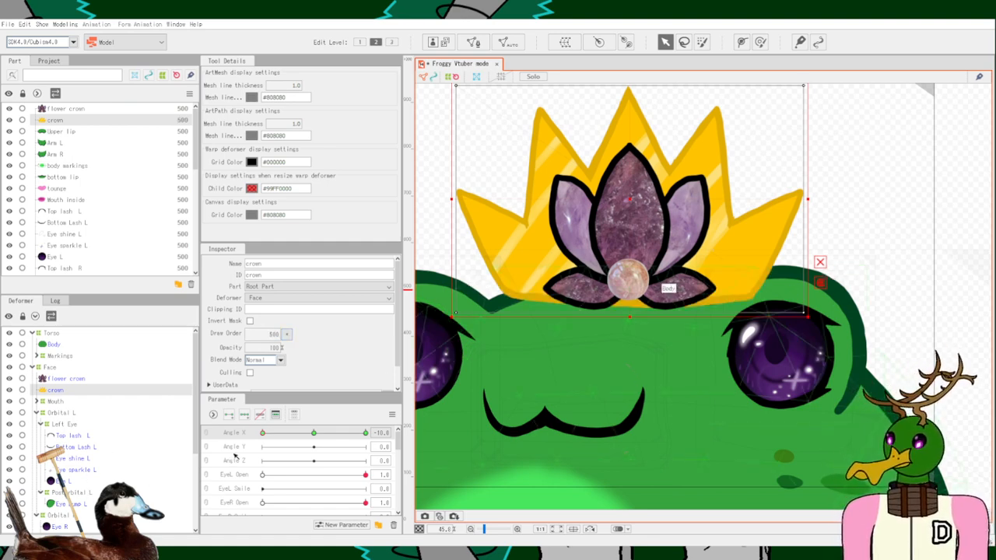
key(ctrl+z)
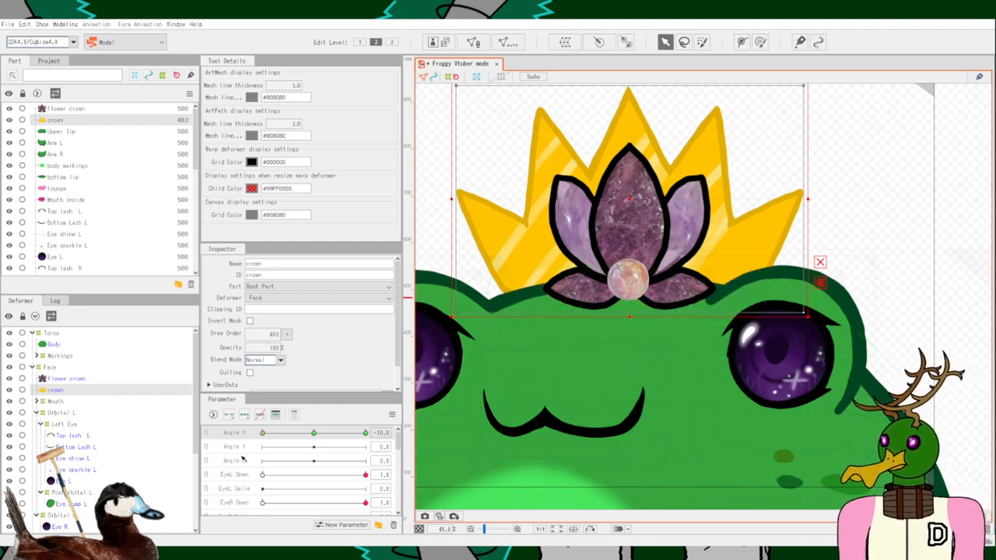
key(ctrl+z)
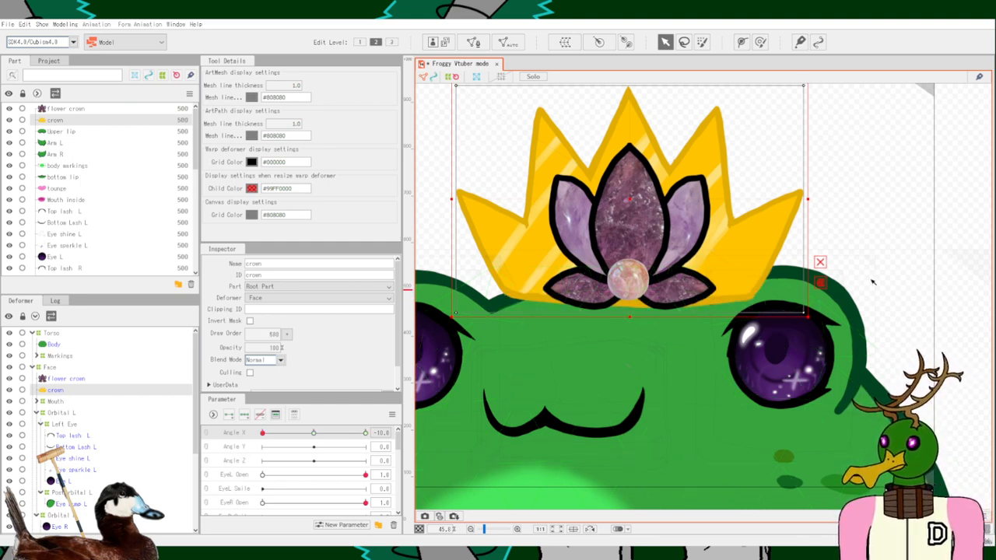
Inspect the draw orders and Angle X keys of Eye bump L, Eye bump R and their parent deformers Postorbital L and Orbital R.
click(67, 504)
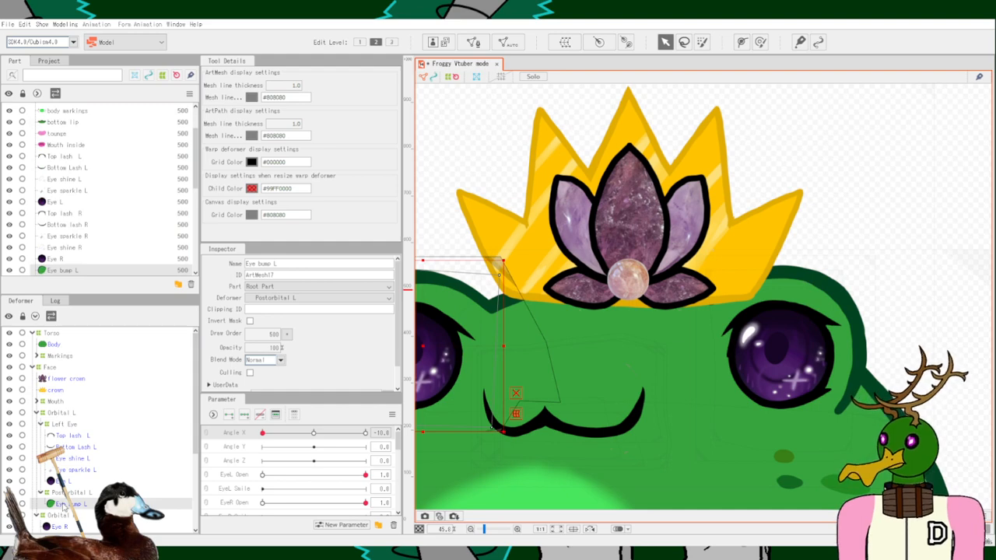
click(77, 492)
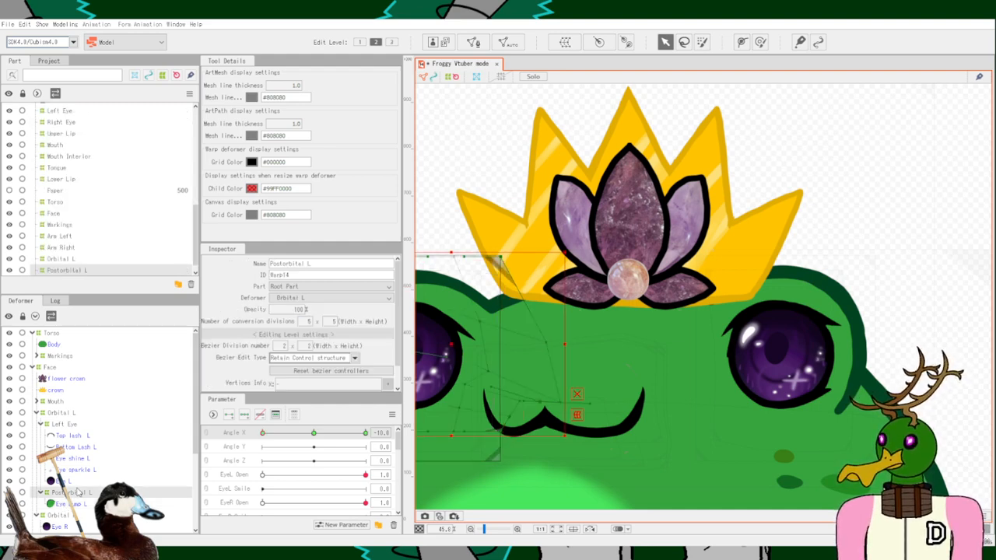
click(75, 505)
scroll(76, 505, down, 1)
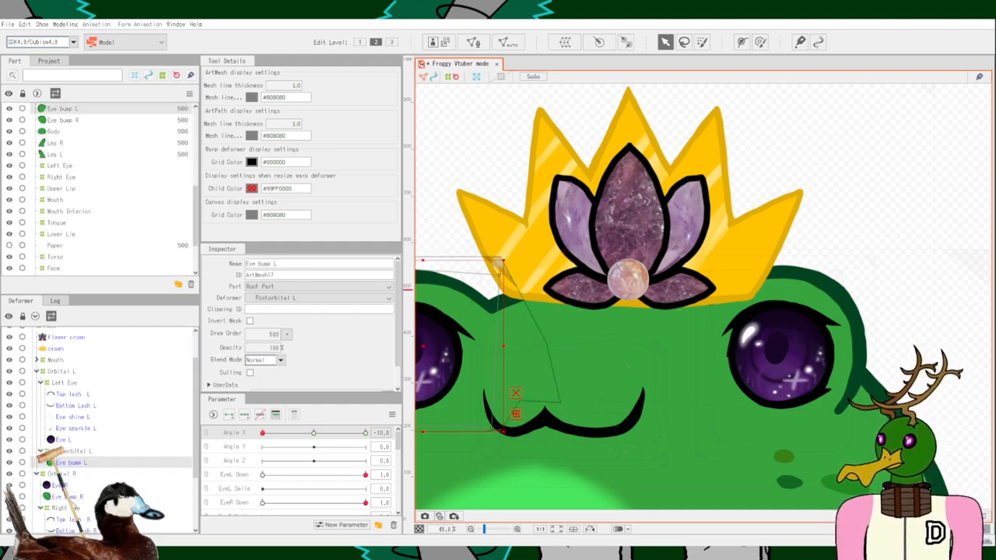
click(68, 496)
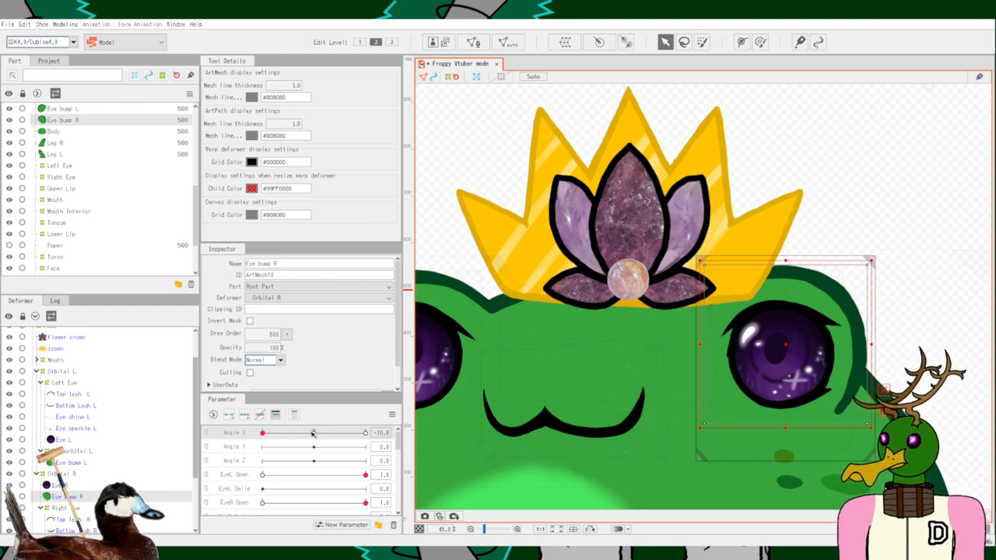
click(287, 334)
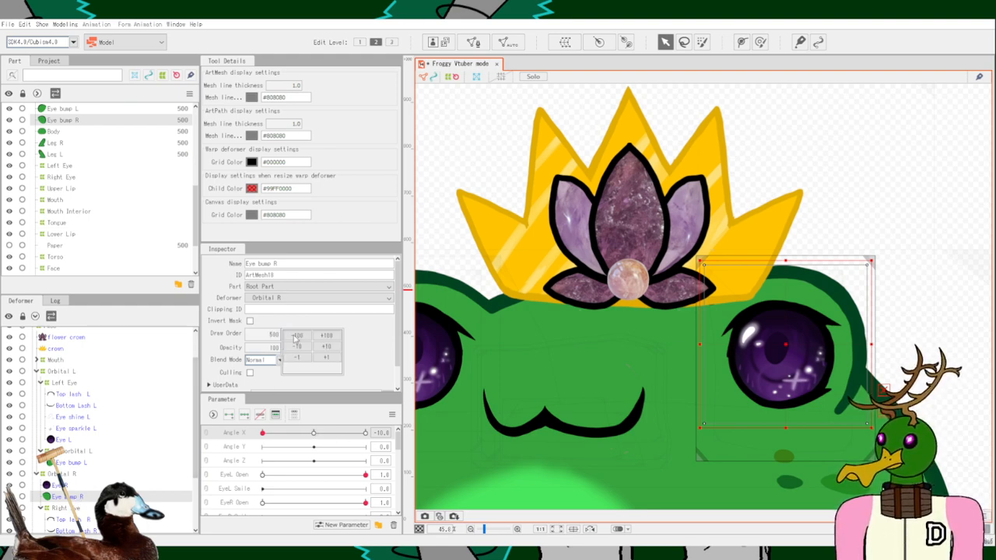
click(61, 485)
click(69, 497)
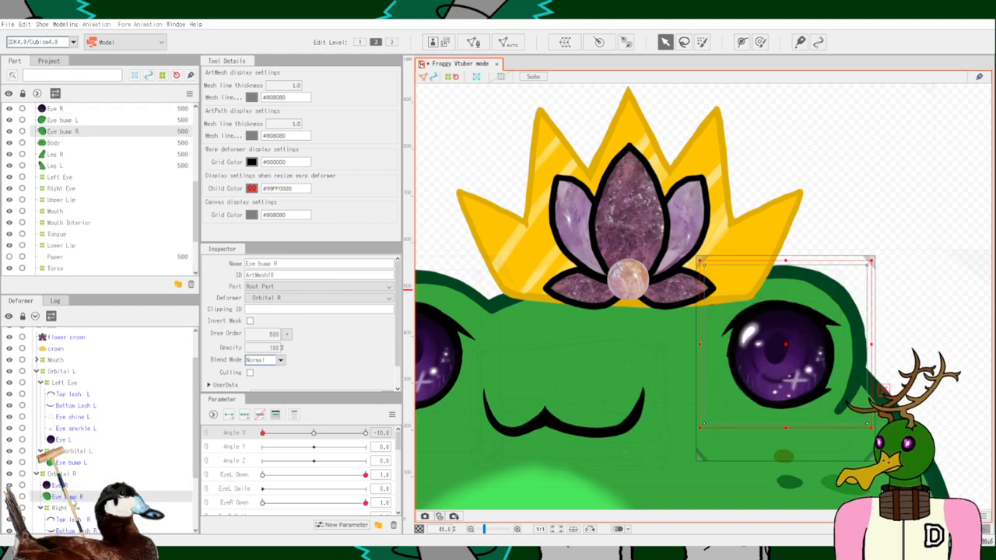
click(63, 474)
scroll(71, 475, down, 2)
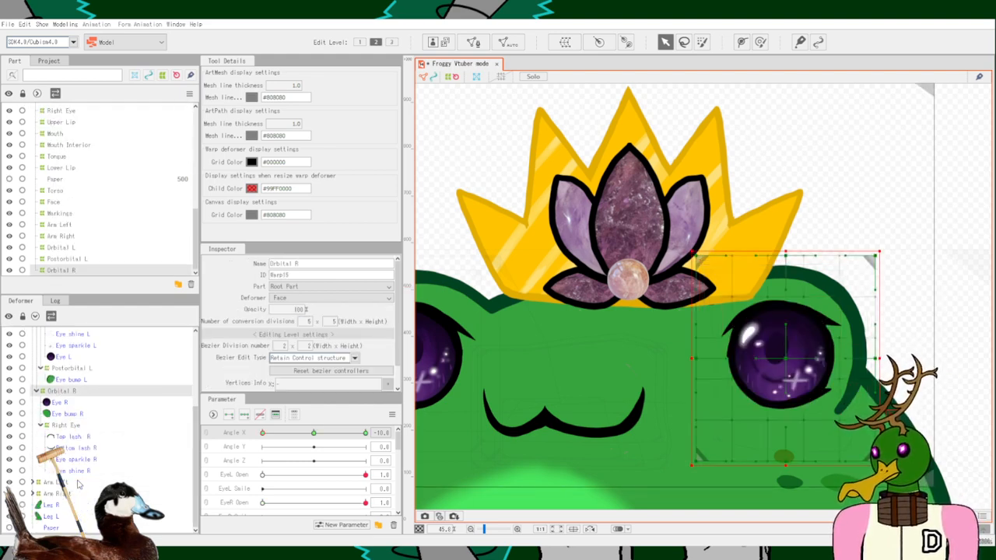
click(68, 414)
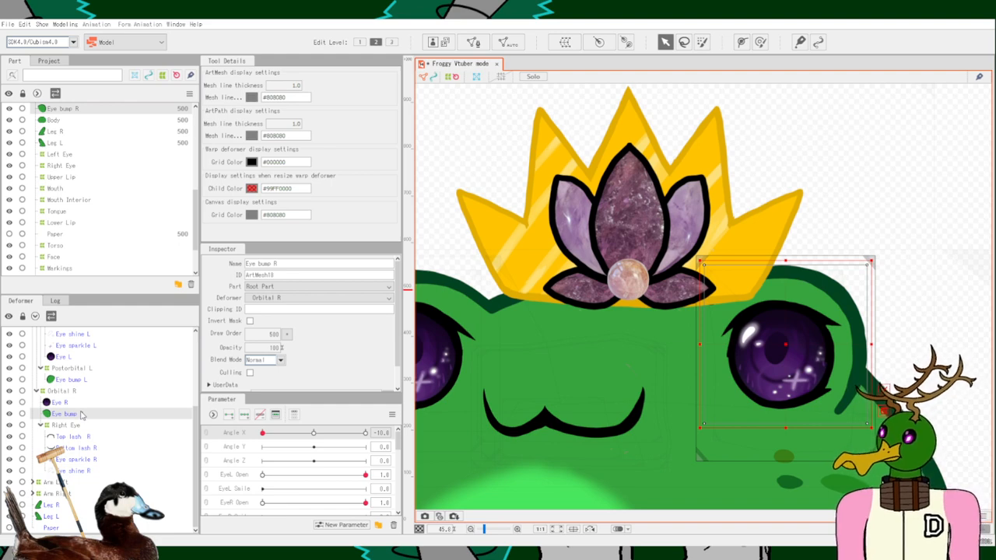
click(72, 368)
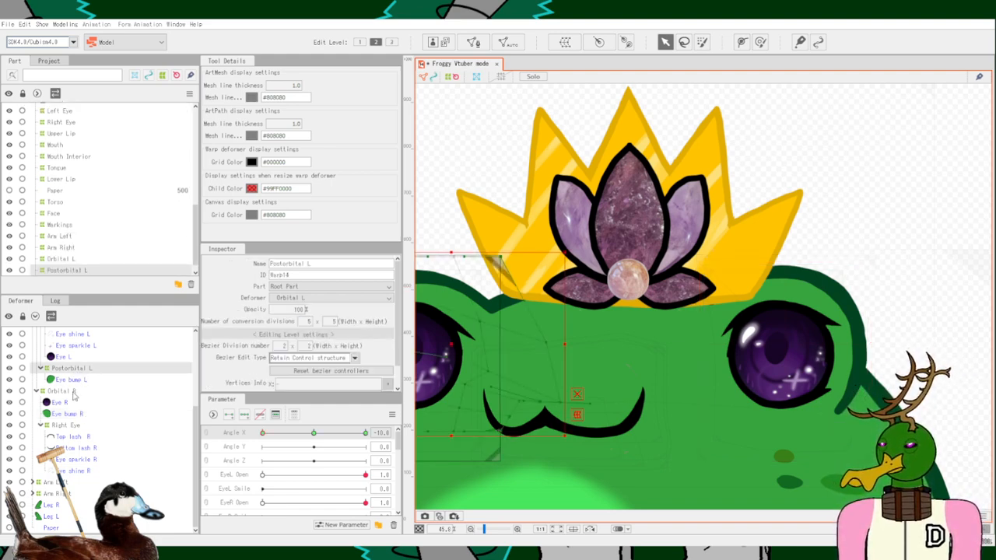
click(72, 380)
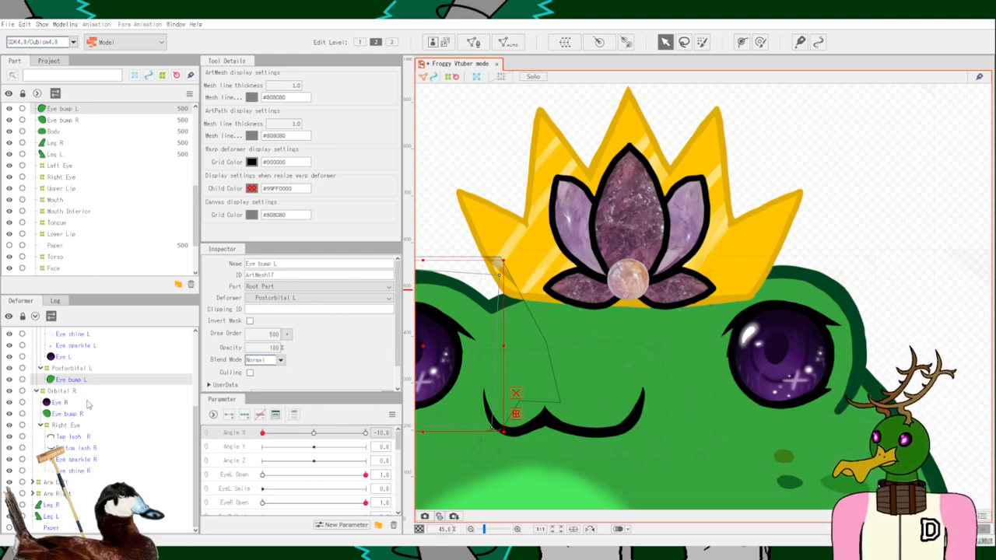
Raise Eye bump R to draw order 501 in the Angle X -10 pose.
click(68, 413)
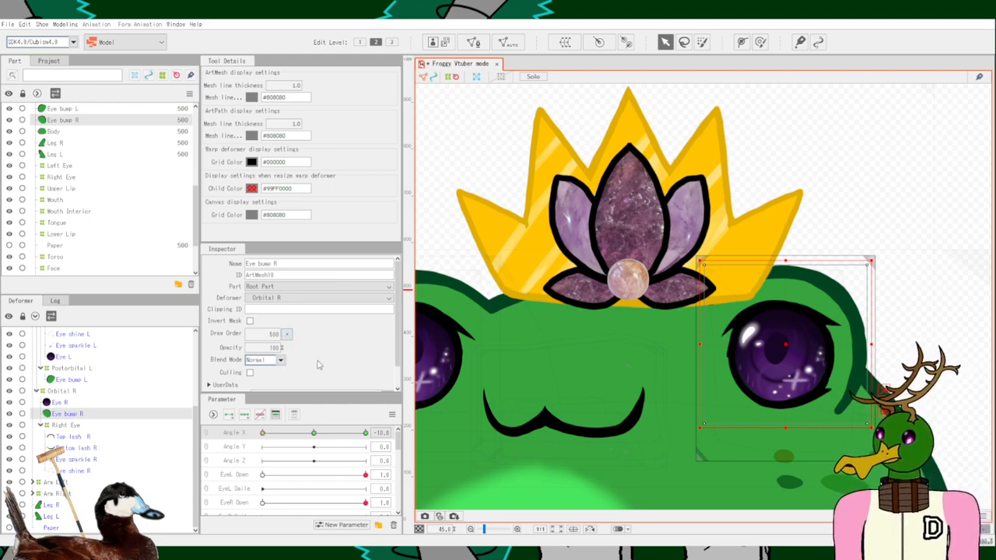
click(286, 334)
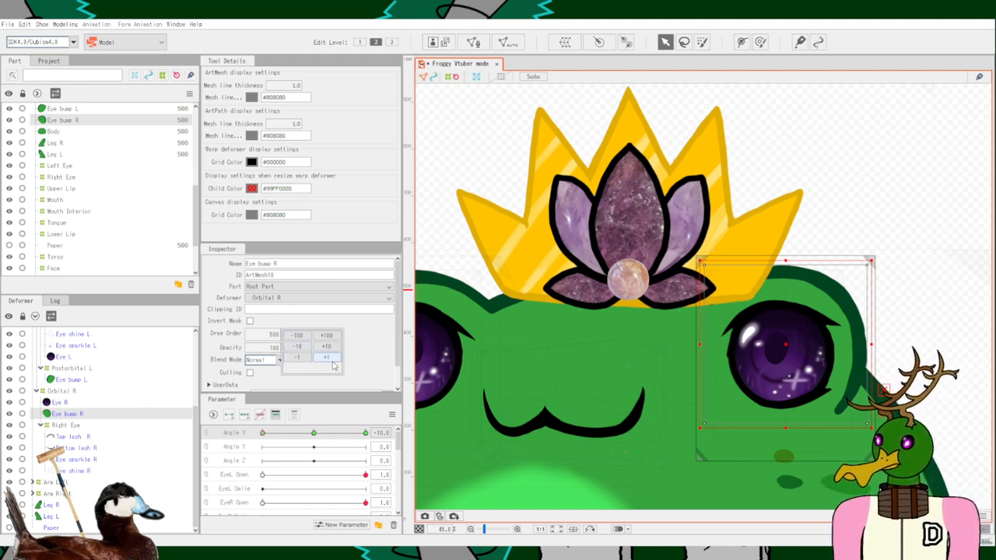
click(327, 358)
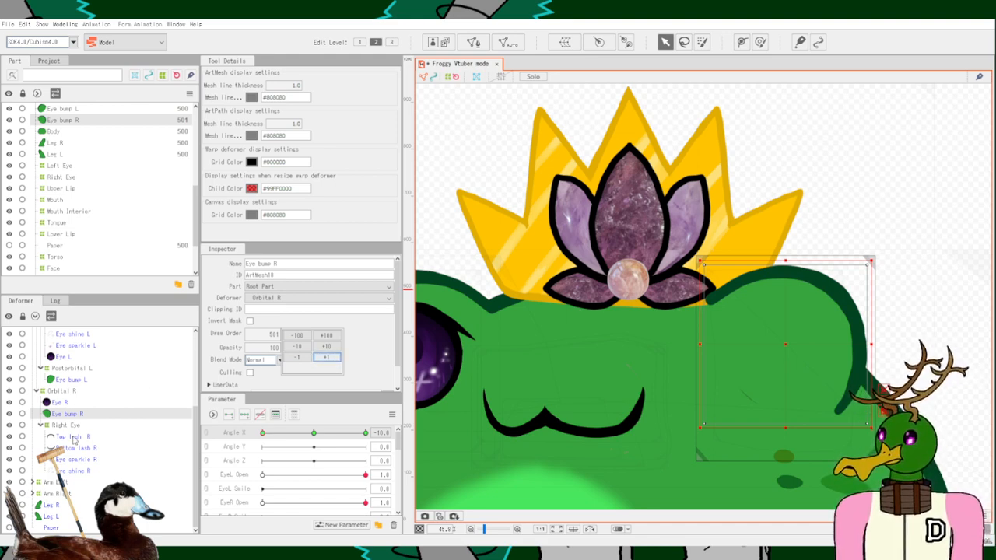
click(352, 374)
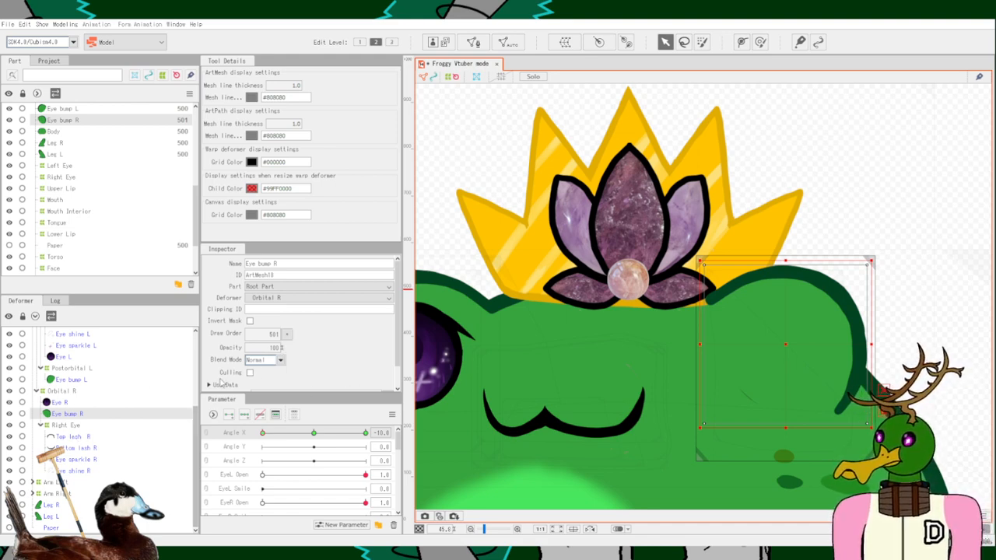
Set Eye R's draw order to 501 in the Angle X -10 pose.
click(60, 402)
click(286, 333)
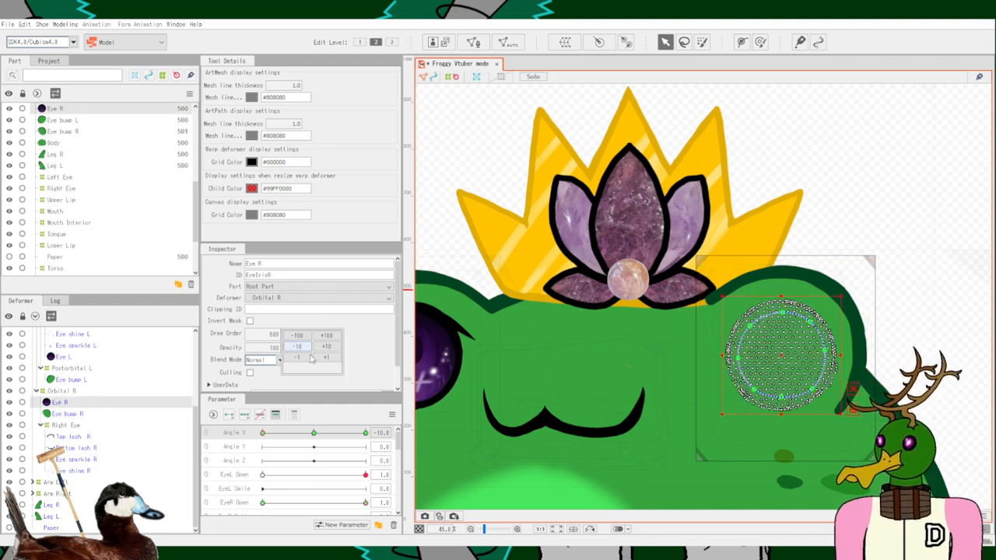
click(329, 359)
click(353, 330)
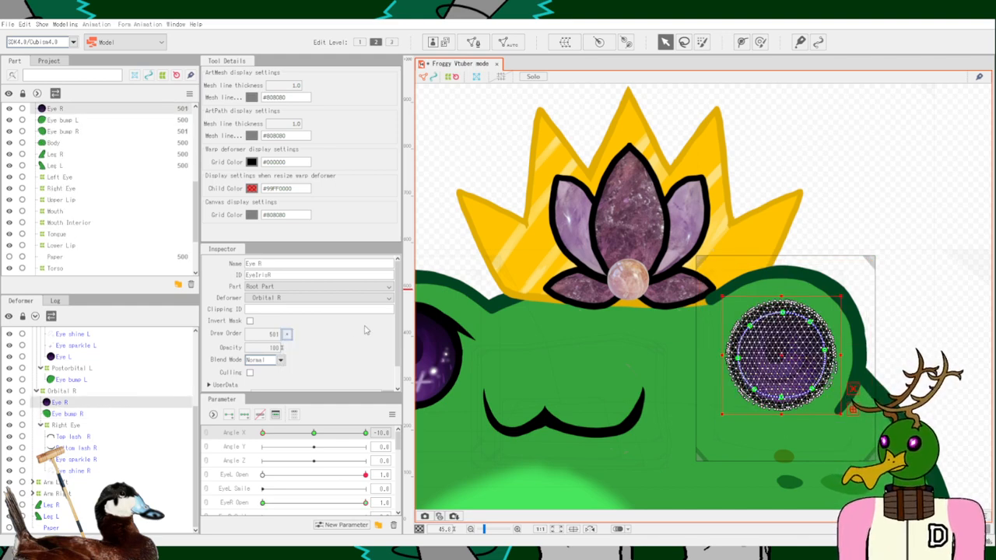
Set the draw order of Top lash R and Bottom lash R to 501 in the Angle X -10 pose.
click(68, 425)
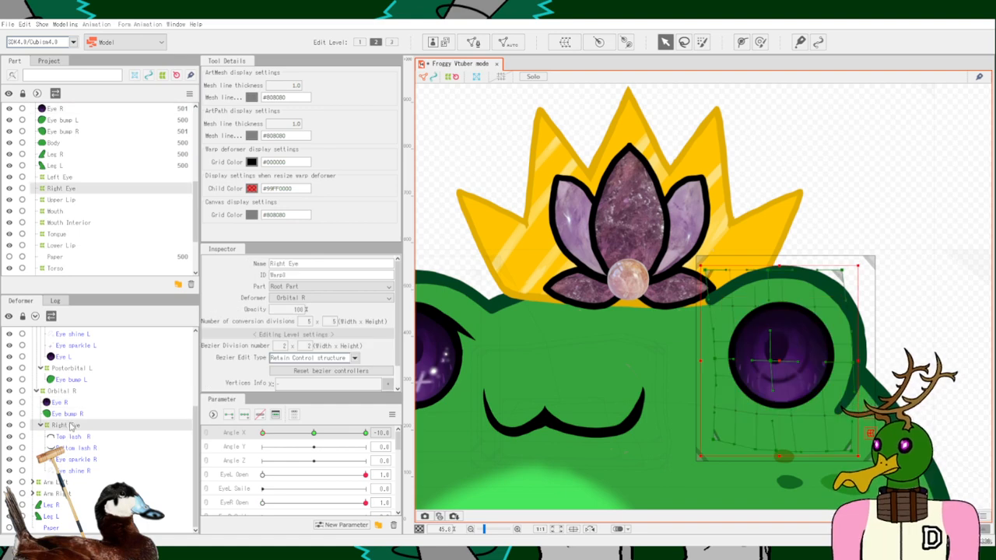
scroll(394, 329, down, 1)
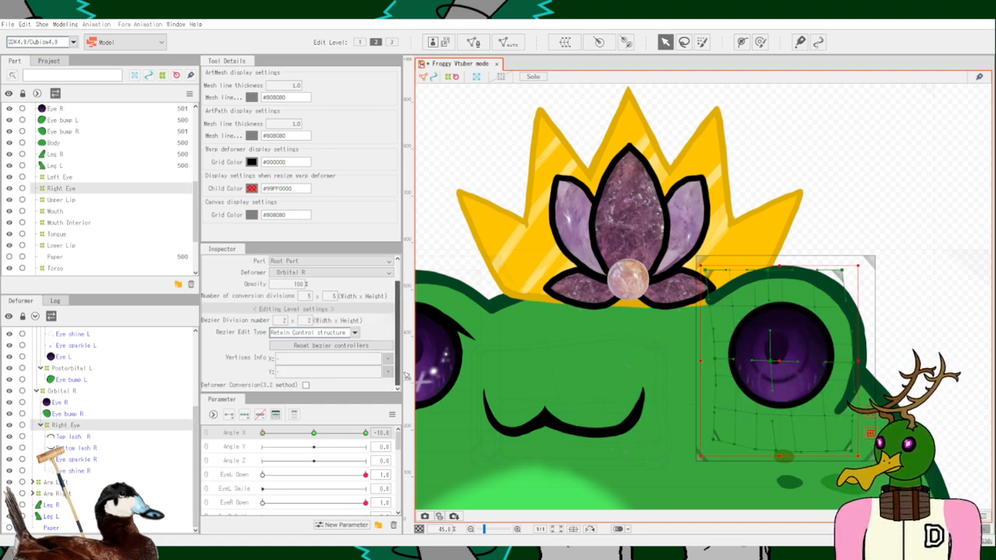
click(90, 440)
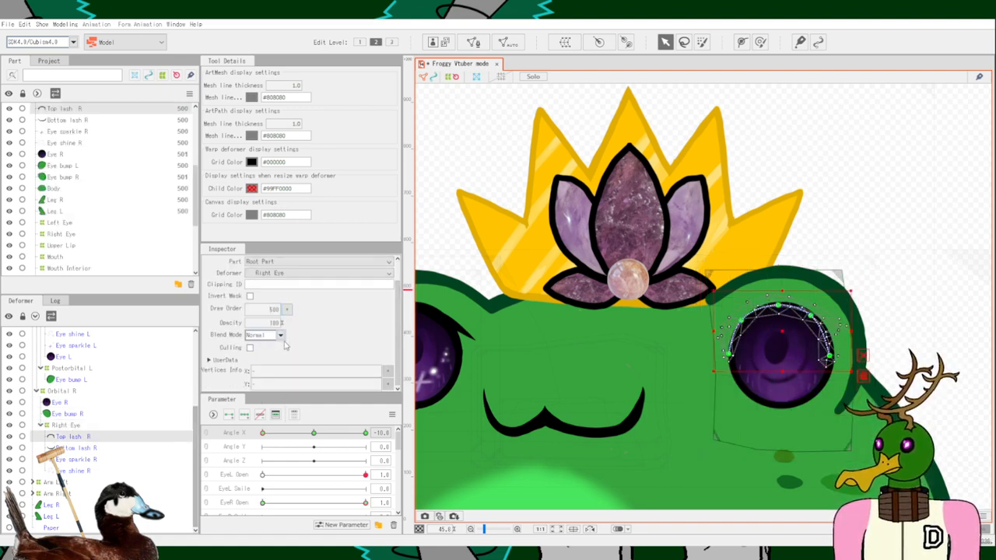
click(285, 309)
click(326, 332)
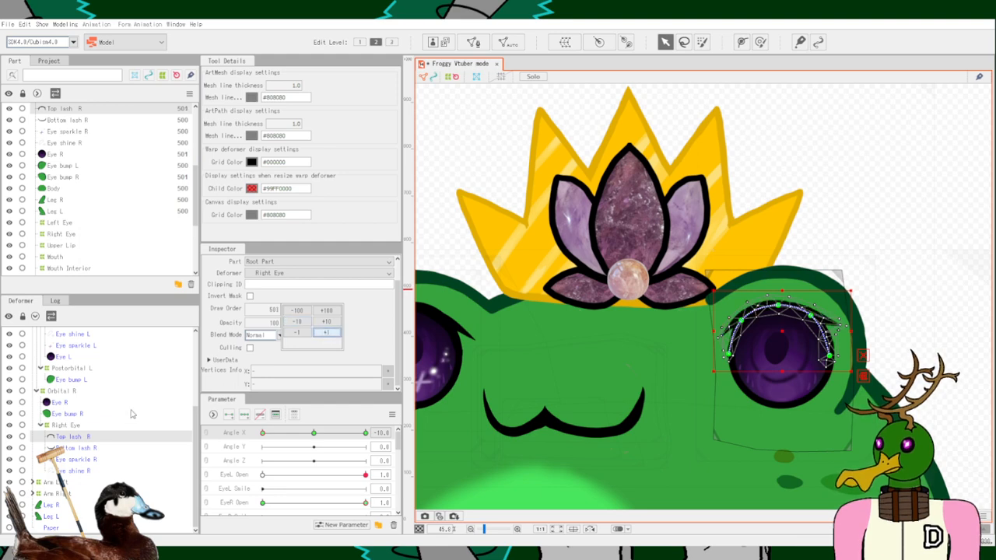
click(93, 448)
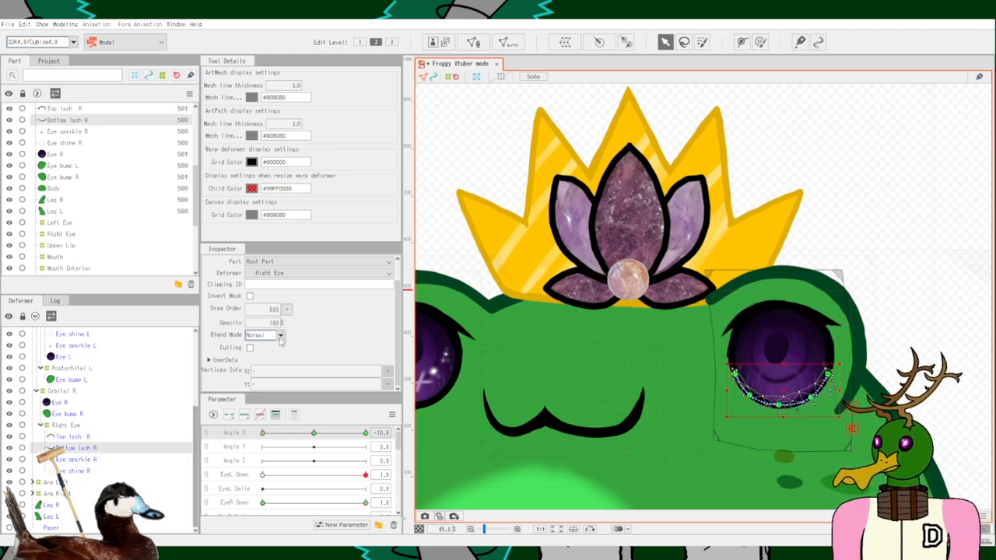
click(286, 308)
click(324, 333)
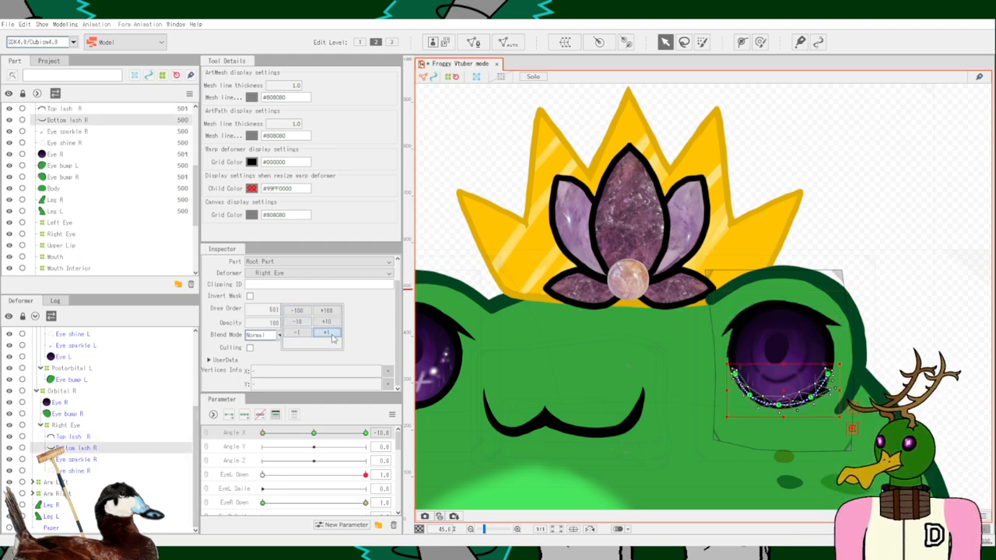
Set the draw order of Eye sparkle R and Eye shine R to 501.
click(75, 460)
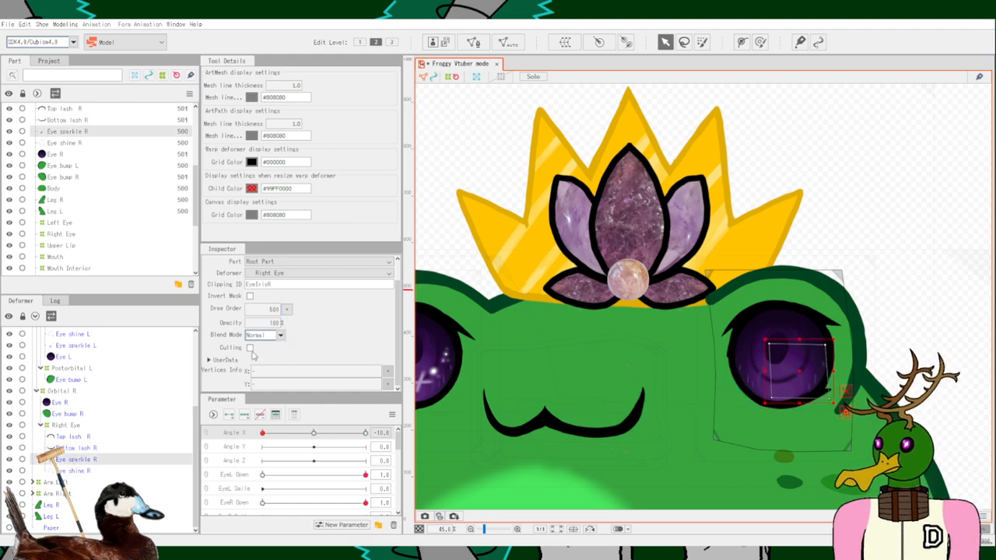
click(286, 309)
click(324, 332)
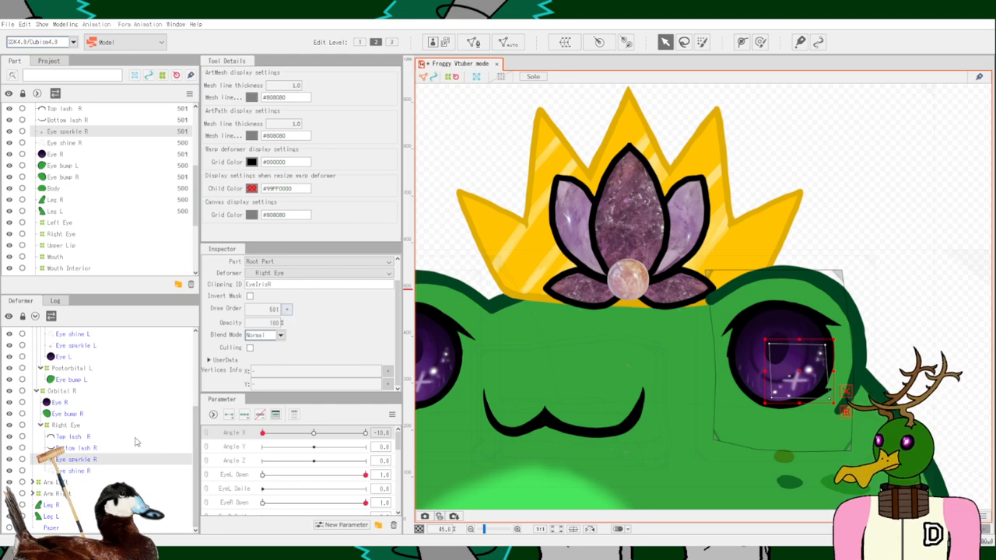
click(85, 471)
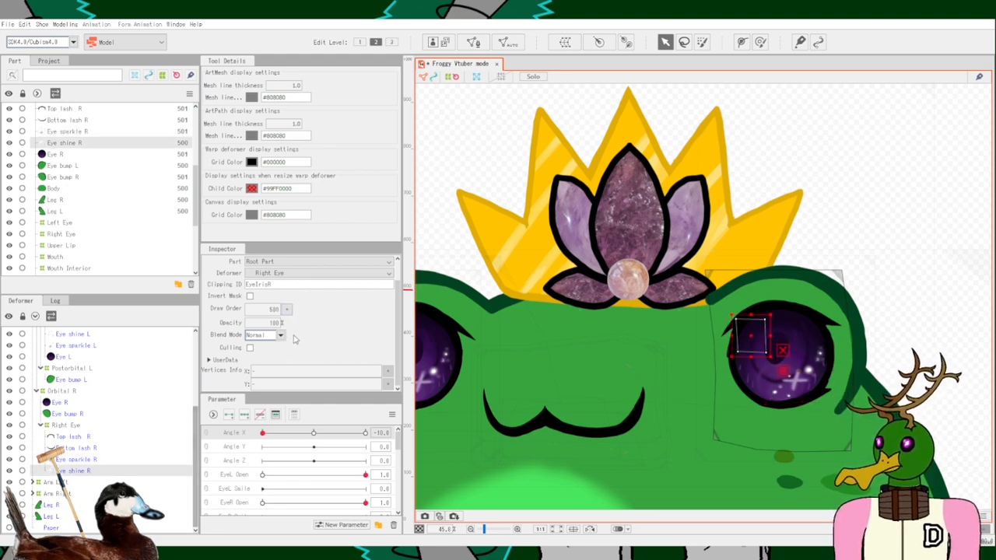
click(287, 310)
click(323, 332)
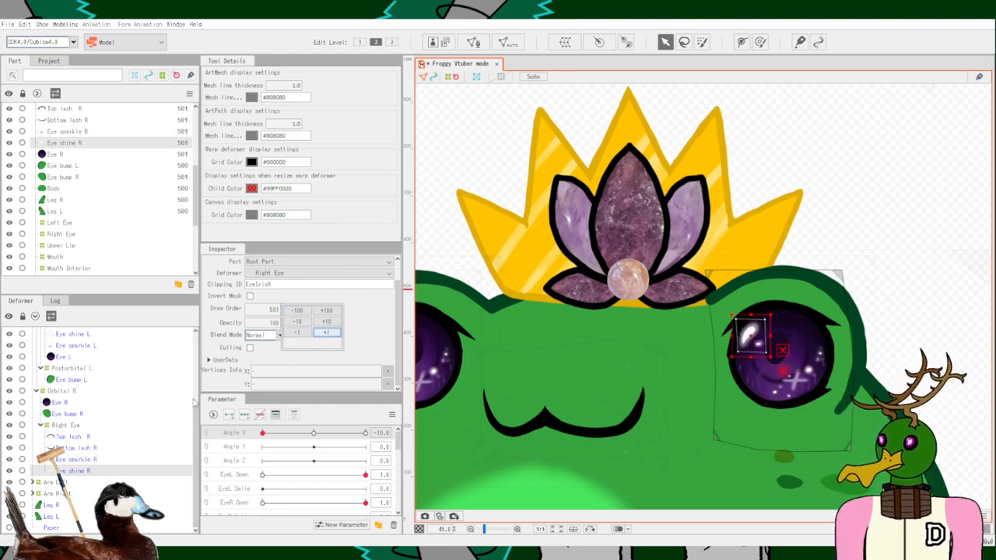
Select Eye R and sweep Angle X from -10 back to 0.
click(59, 402)
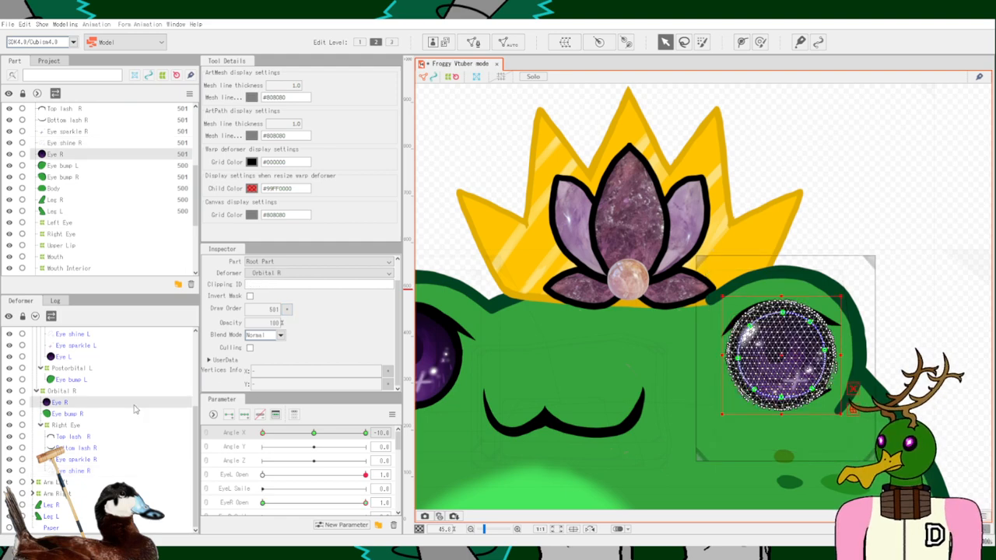
drag(263, 433, 306, 446)
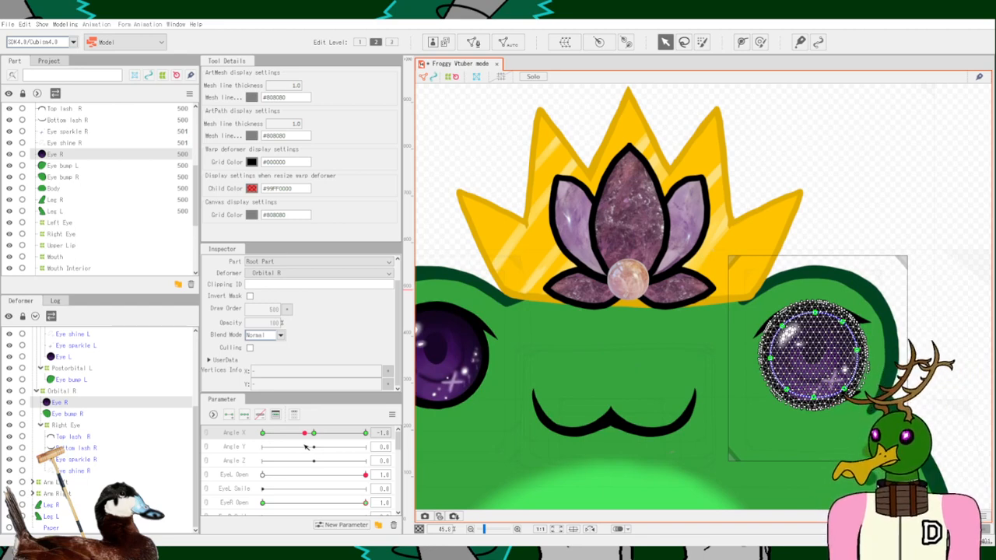
mouse_move(307, 444)
mouse_down()
mouse_move(231, 458)
mouse_move(362, 447)
mouse_move(225, 451)
mouse_move(304, 451)
mouse_move(318, 434)
mouse_up()
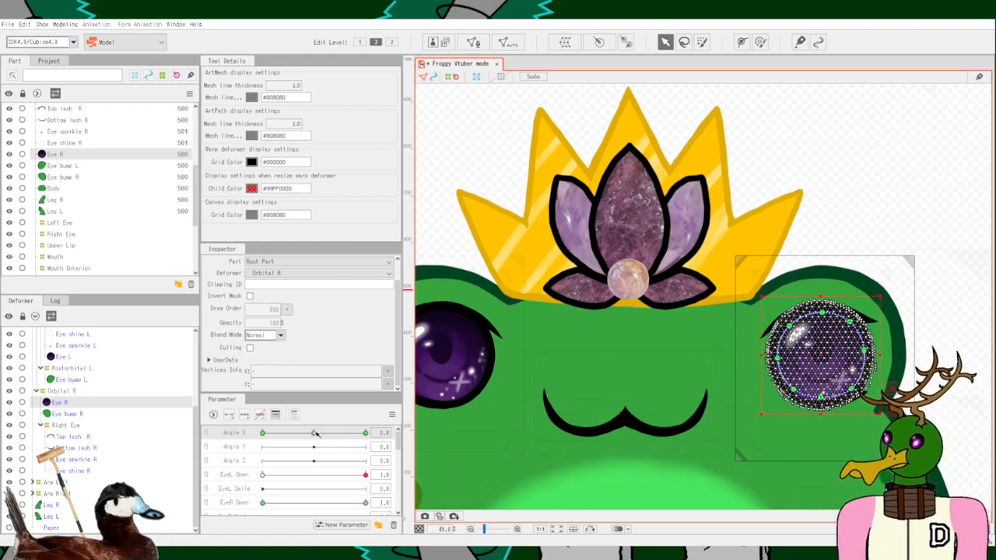
Try draw order 501 on Eye bump R in the neutral Angle X pose.
click(91, 414)
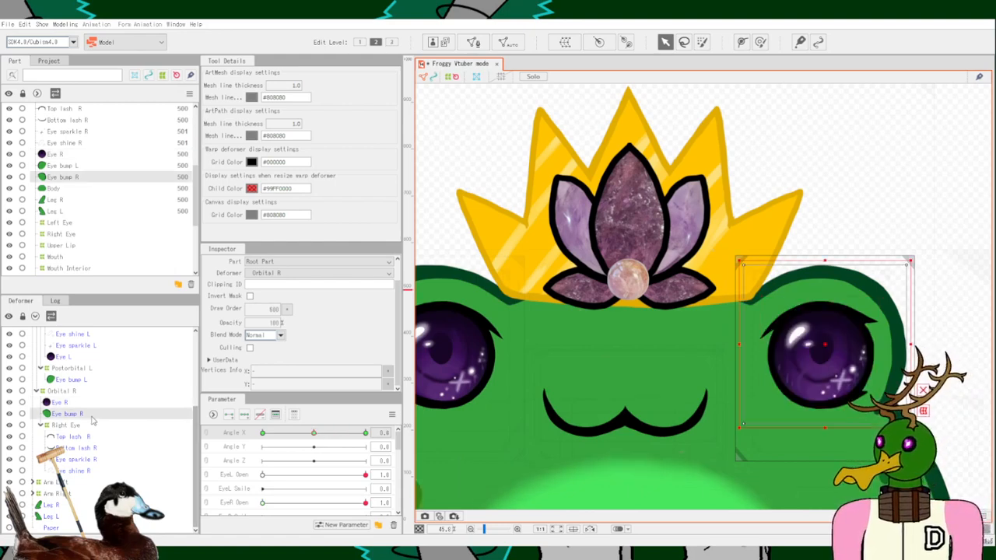
click(287, 309)
click(327, 333)
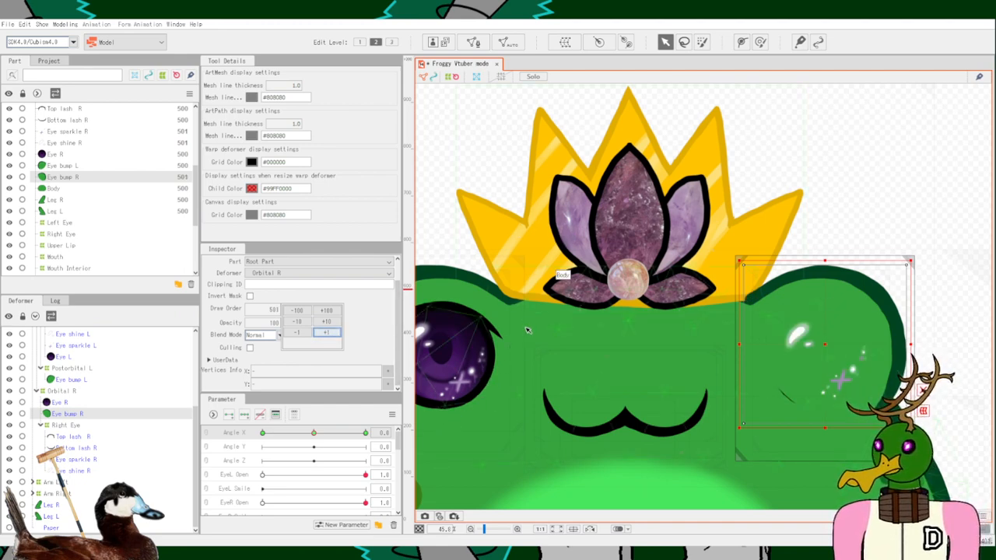
Lower the Body's draw order to 498 at Angle X 0.
click(561, 340)
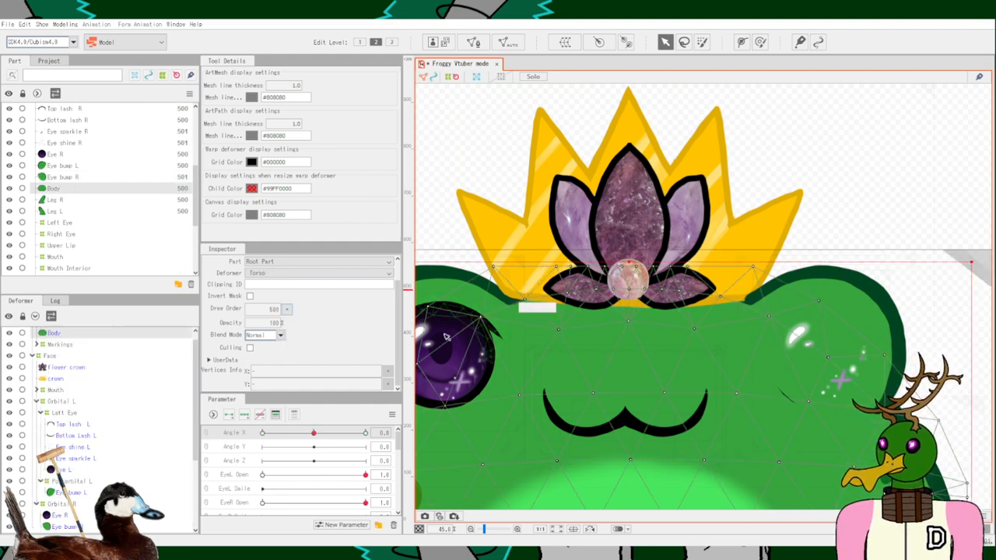
click(286, 309)
click(297, 333)
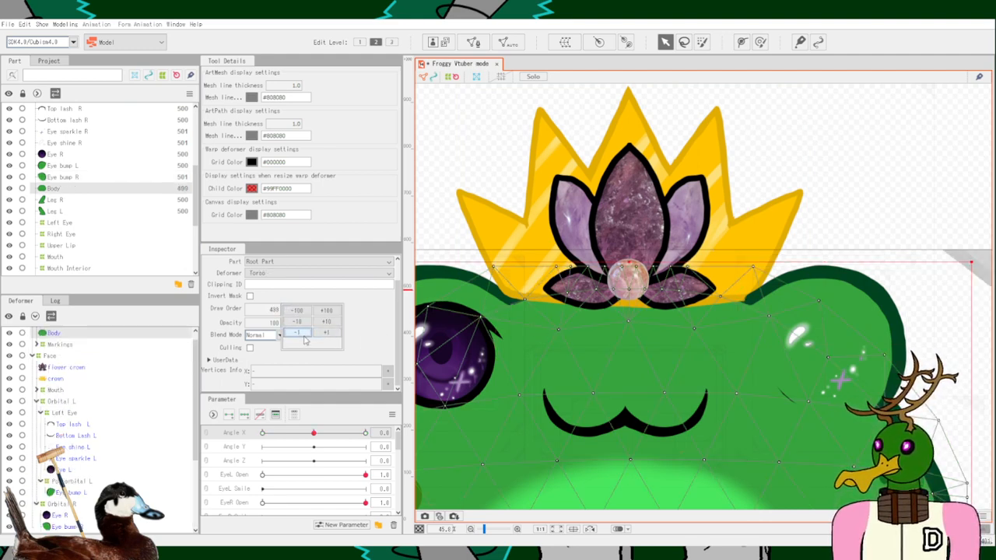
click(297, 332)
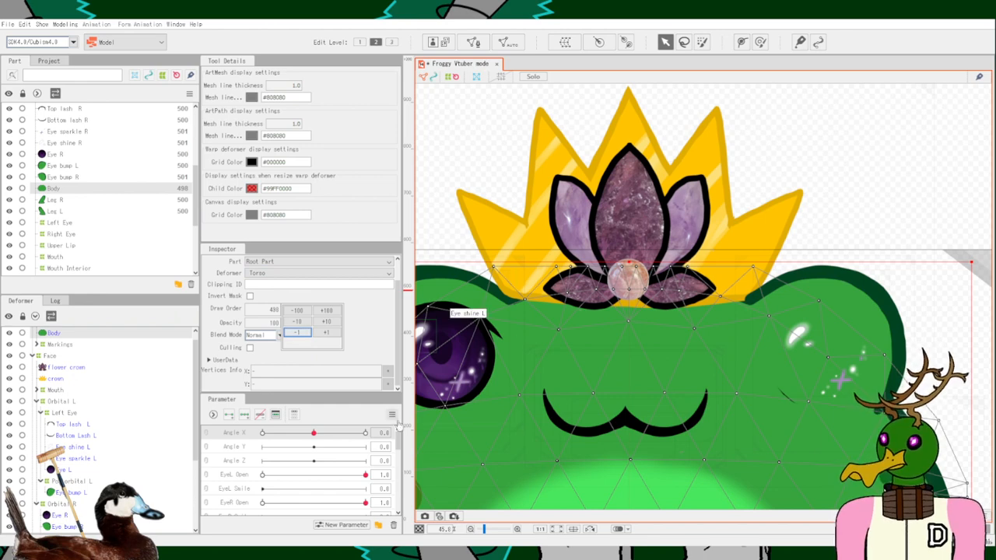
scroll(394, 512, down, 3)
scroll(393, 512, down, 5)
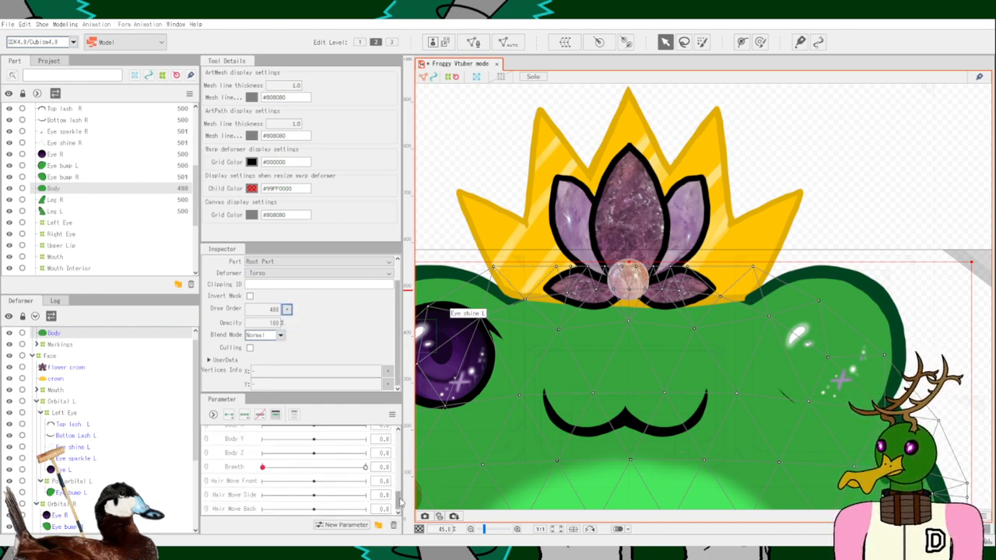
scroll(393, 489, up, 8)
Return Eye bump R's draw order to 500 at Angle X 0.
scroll(636, 361, down, 2)
scroll(636, 360, down, 2)
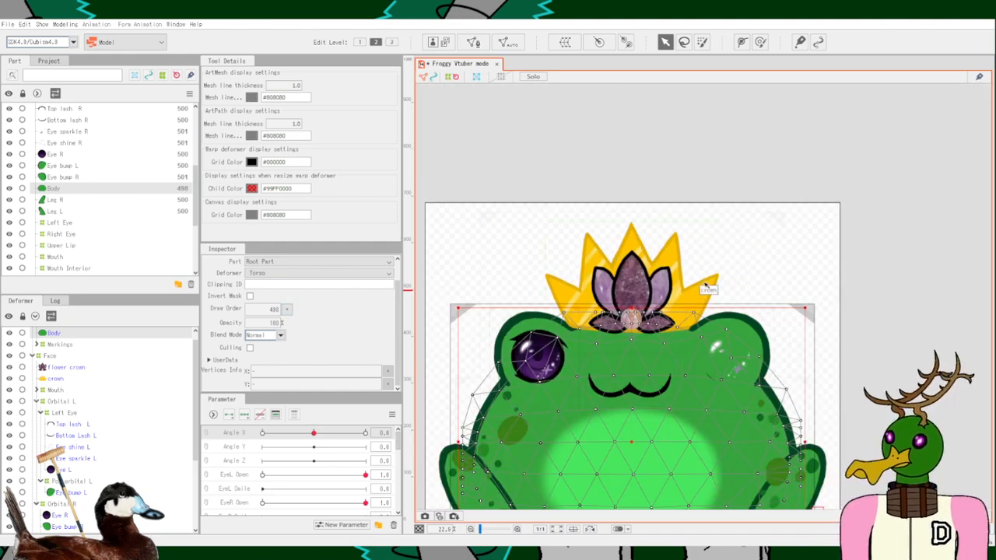
scroll(549, 311, up, 4)
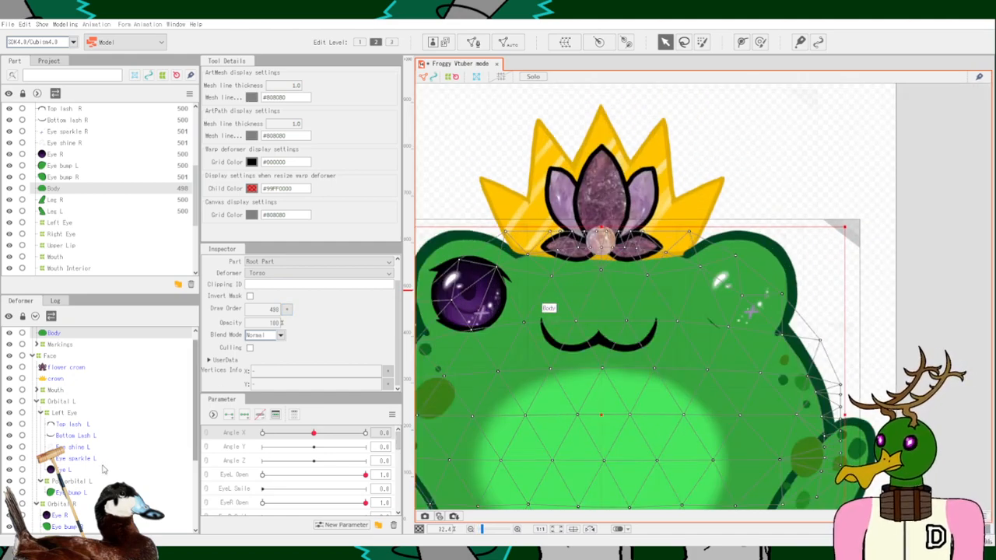
click(69, 492)
click(68, 527)
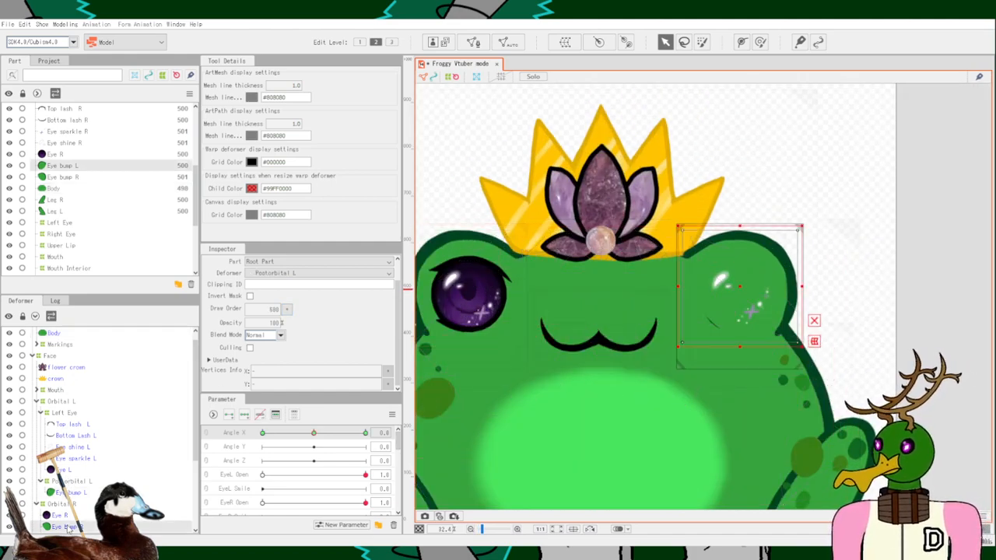
click(288, 319)
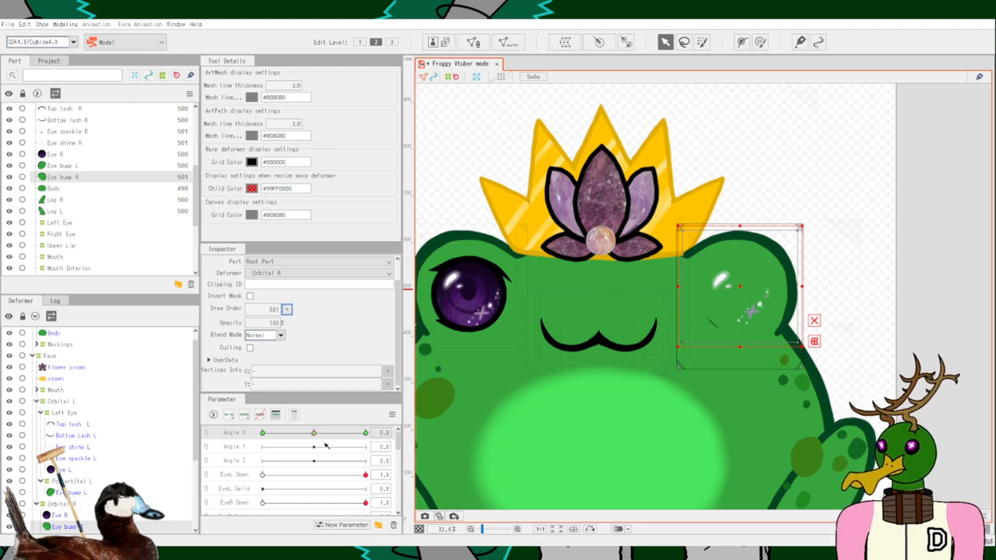
click(287, 310)
click(298, 332)
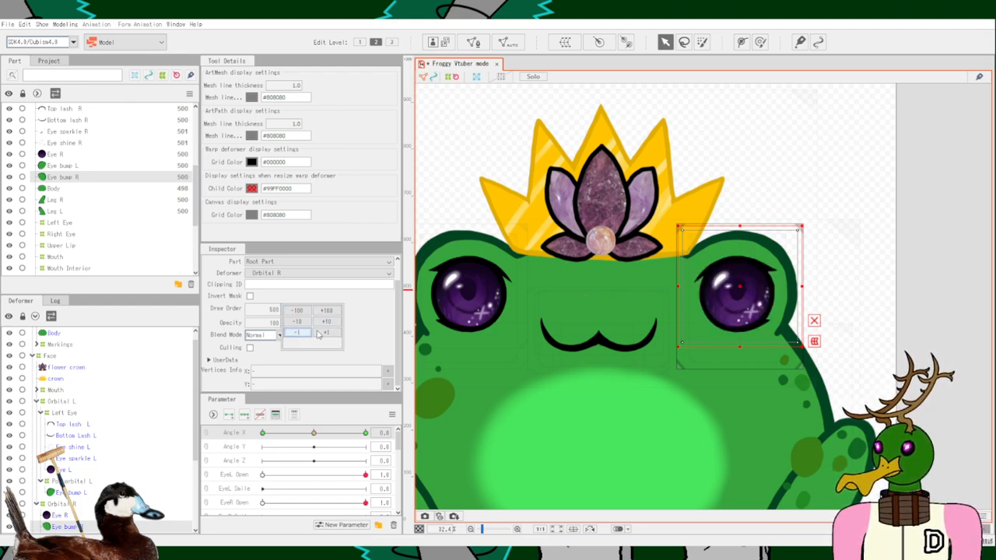
click(371, 342)
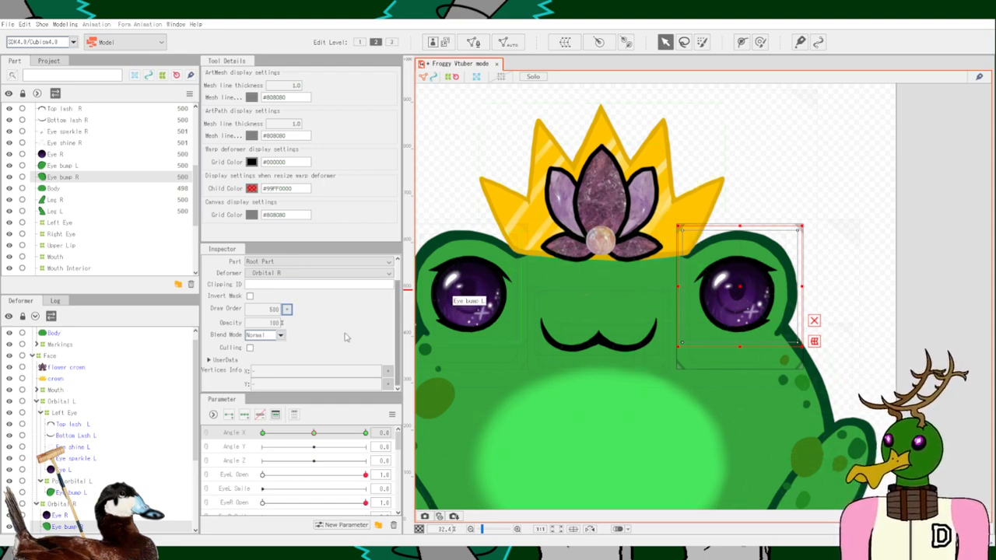
Set the crown's draw order to 499 at Angle X 0 and preview the head turned to Angle X -10.
click(70, 379)
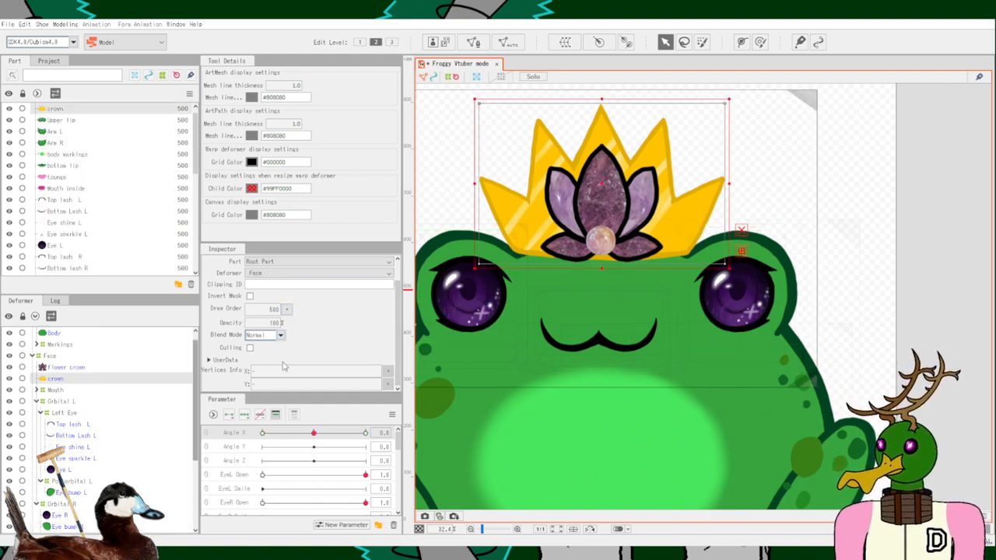
click(287, 309)
click(300, 321)
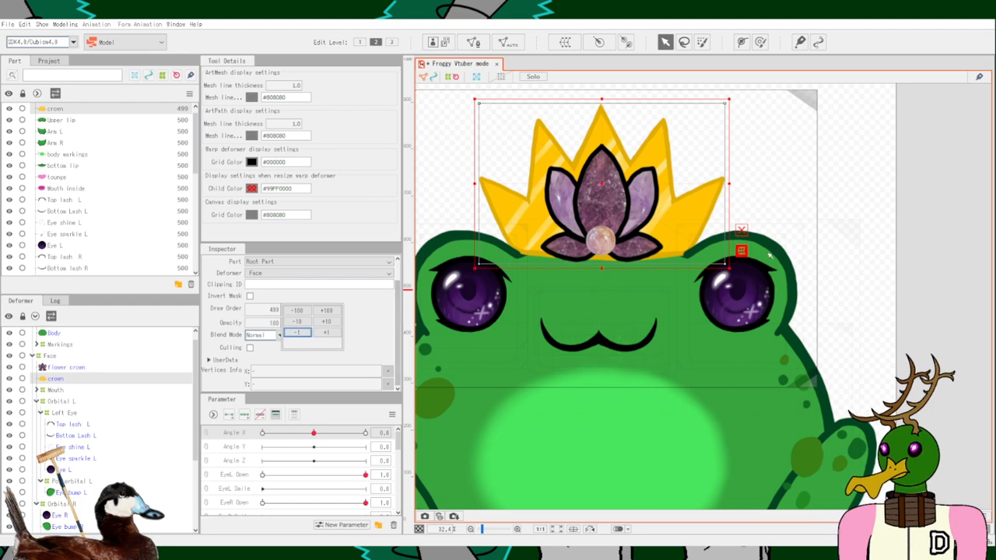
click(910, 266)
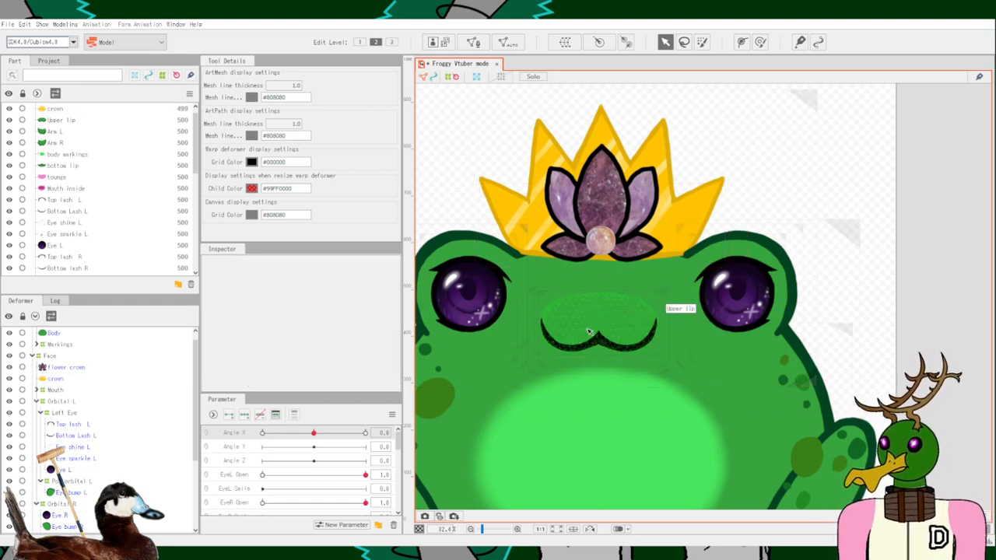
mouse_move(589, 327)
mouse_down()
mouse_move(671, 260)
mouse_move(650, 317)
mouse_up()
drag(314, 433, 261, 432)
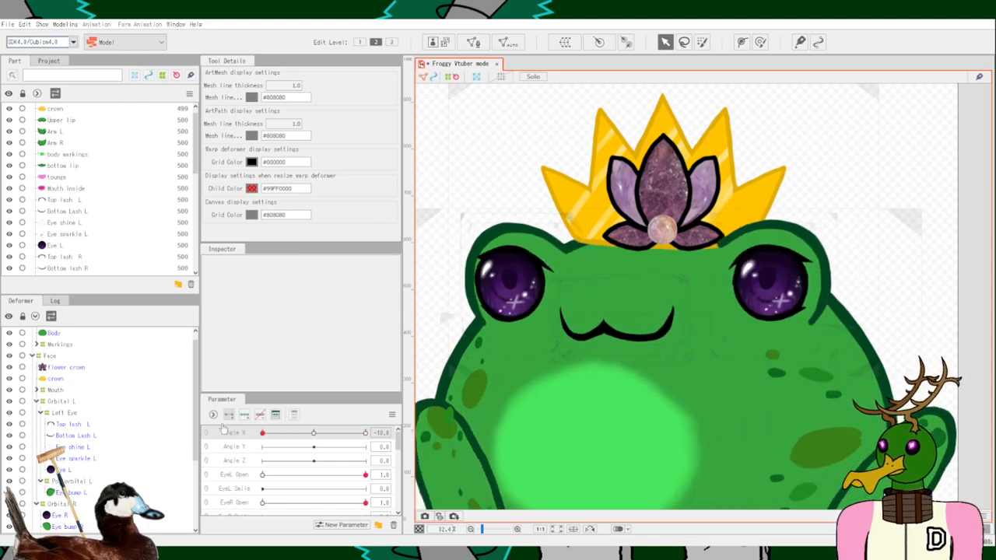
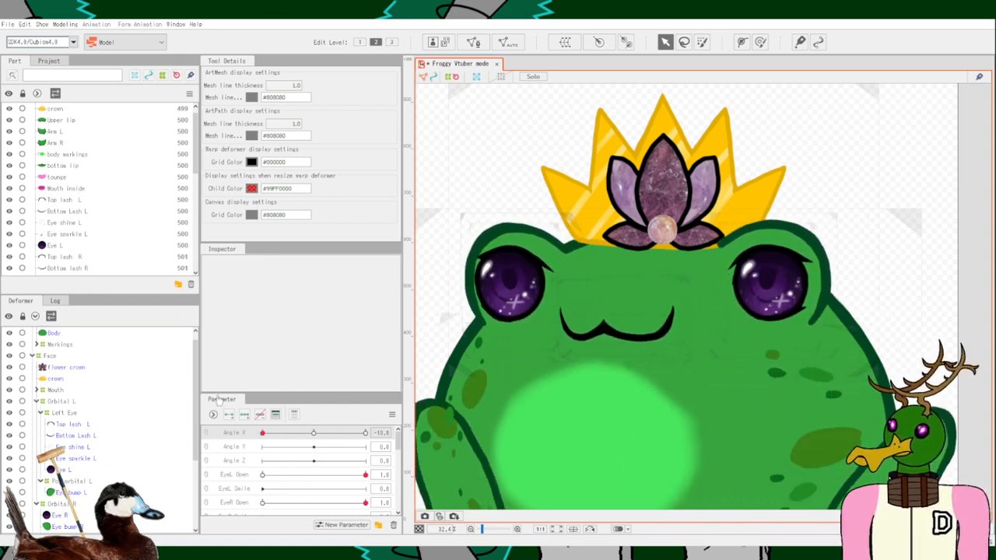
Nudge the inner end point of Top lash R's deform path slightly inward over the eye at Angle X -10.
drag(281, 432, 263, 433)
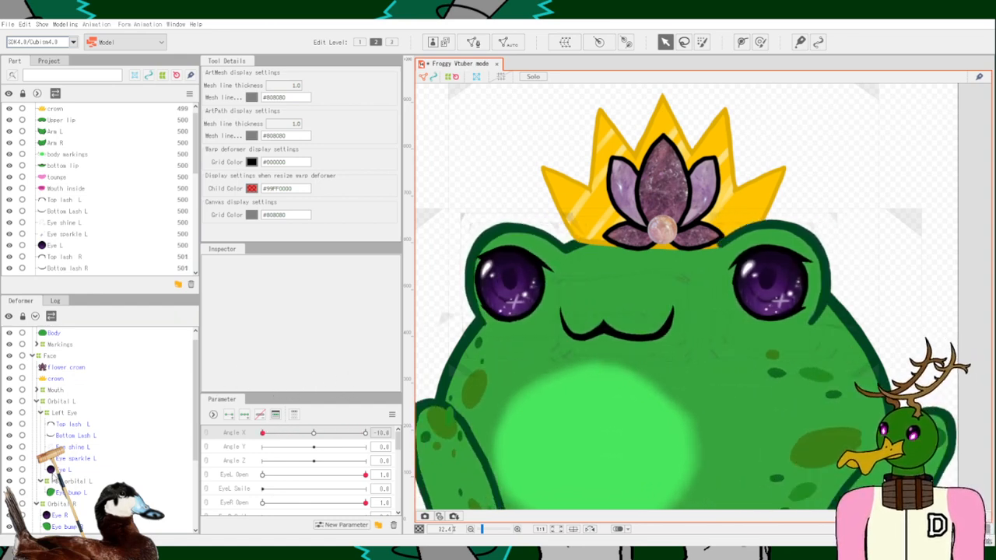
scroll(70, 478, down, 4)
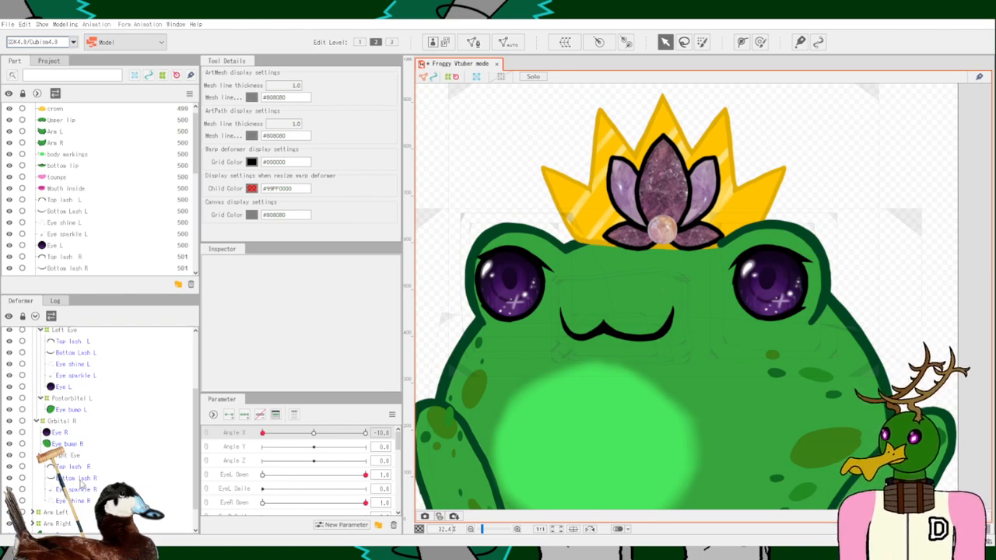
click(75, 467)
scroll(754, 292, up, 5)
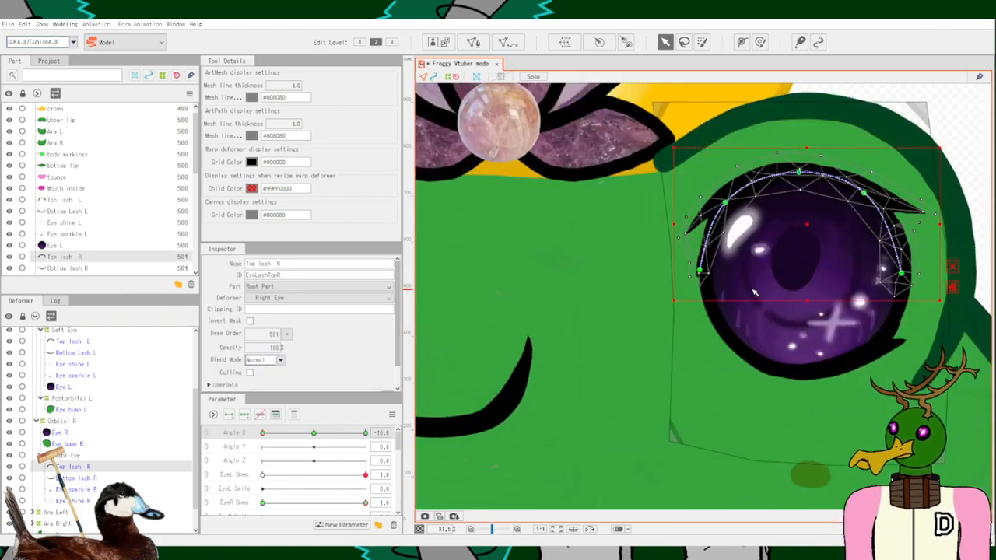
scroll(754, 293, up, 5)
scroll(639, 287, down, 3)
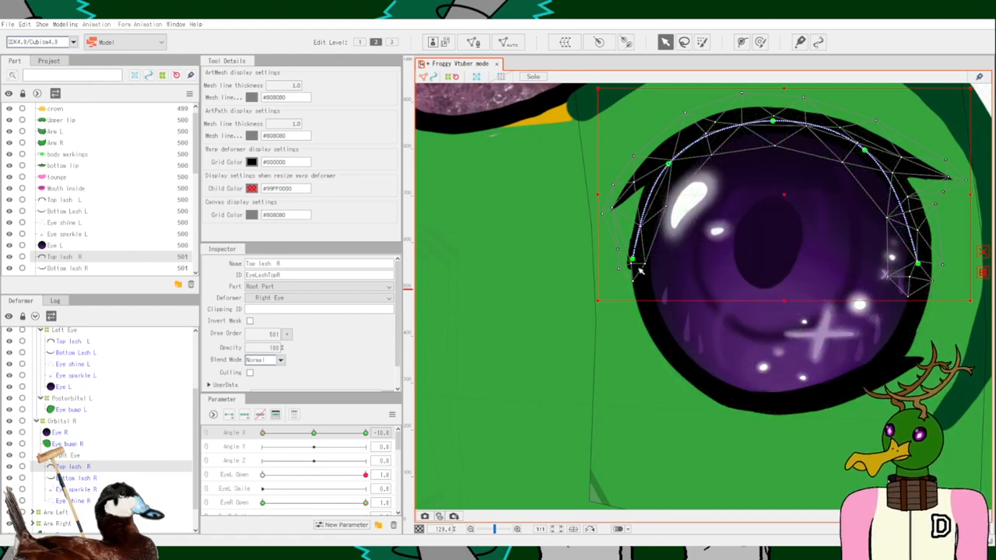
drag(634, 259, 642, 261)
scroll(502, 340, down, 6)
drag(502, 330, 633, 315)
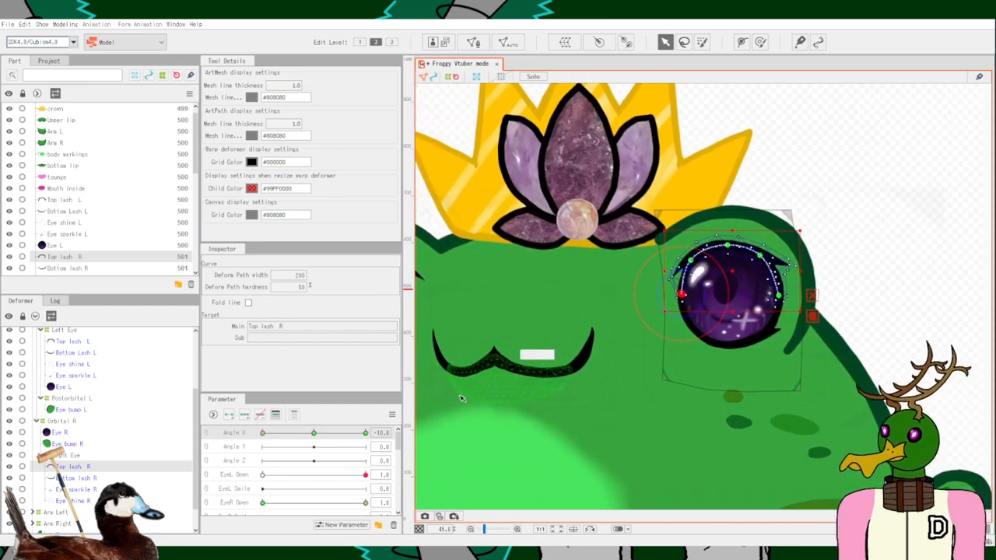
Preview the frog's head turning from Angle X -10 toward the positive side.
drag(263, 433, 355, 432)
click(876, 187)
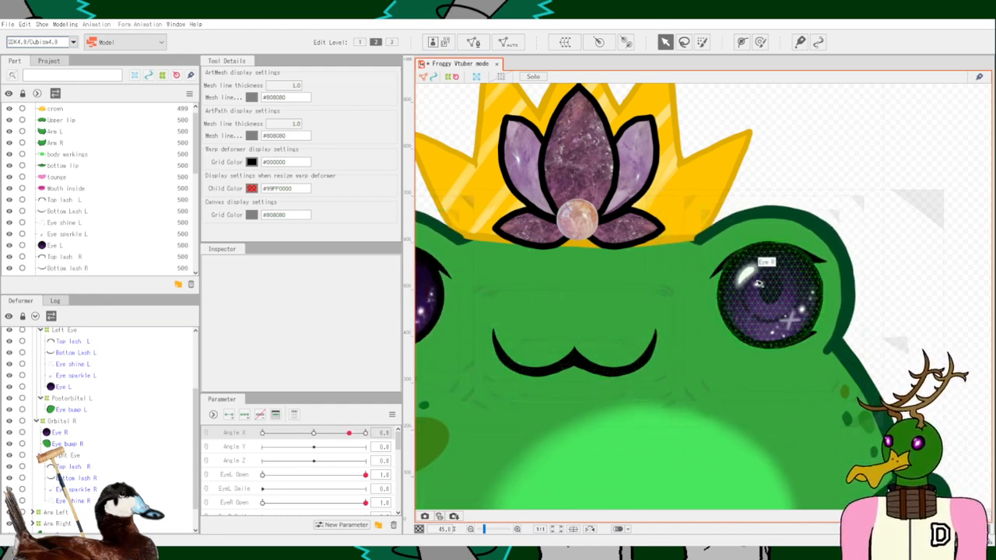
scroll(757, 282, down, 3)
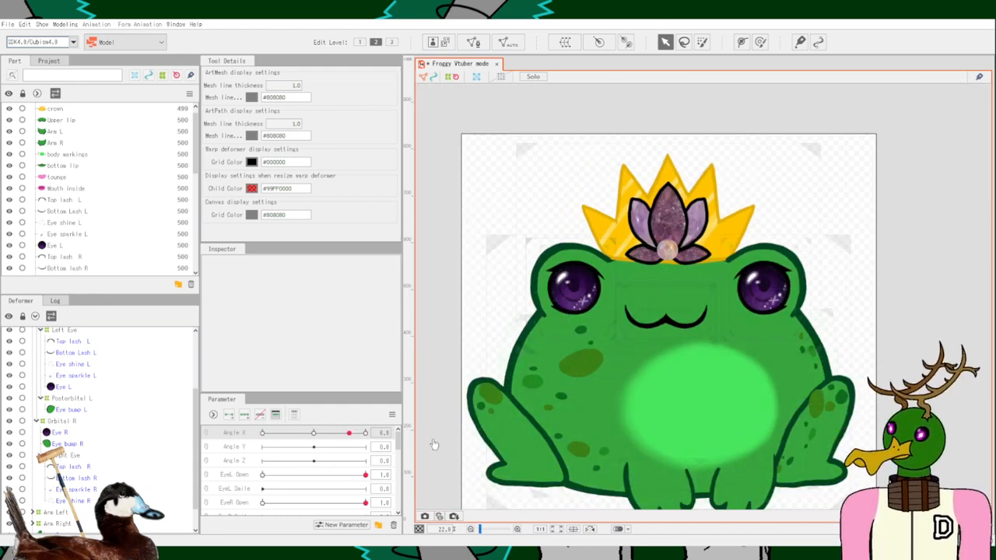
Lower Leg R's draw order to 497 at Angle X -10.
scroll(99, 423, down, 1)
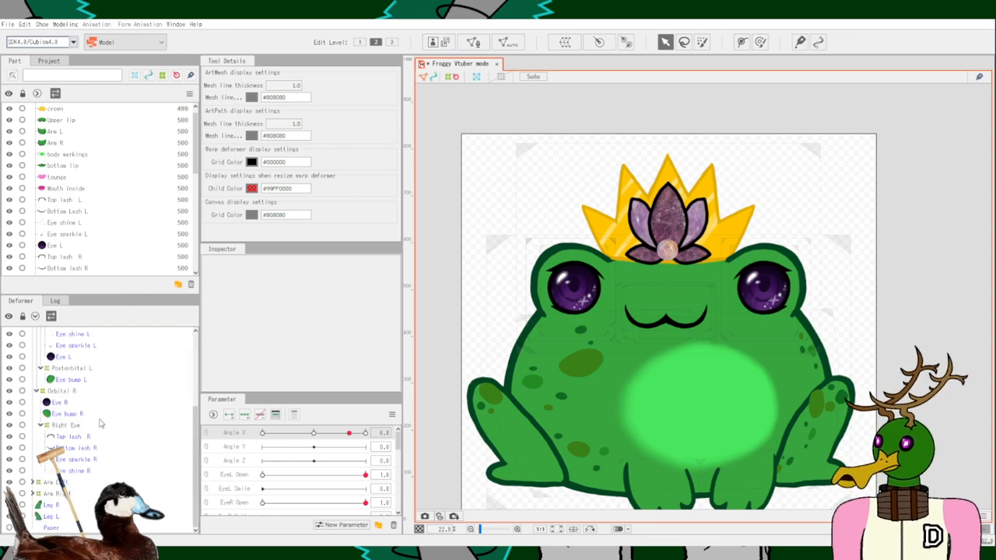
click(51, 505)
scroll(296, 467, down, 5)
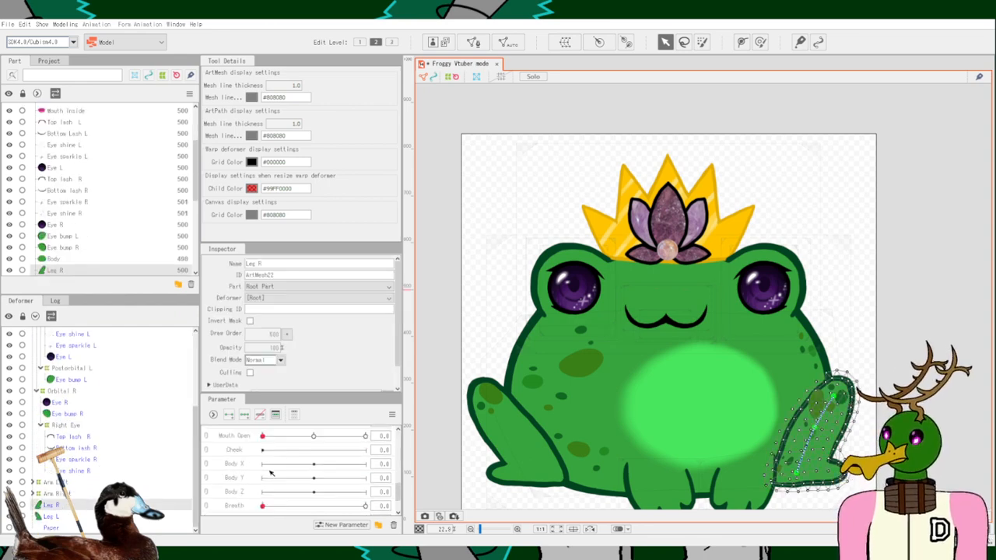
scroll(268, 472, up, 5)
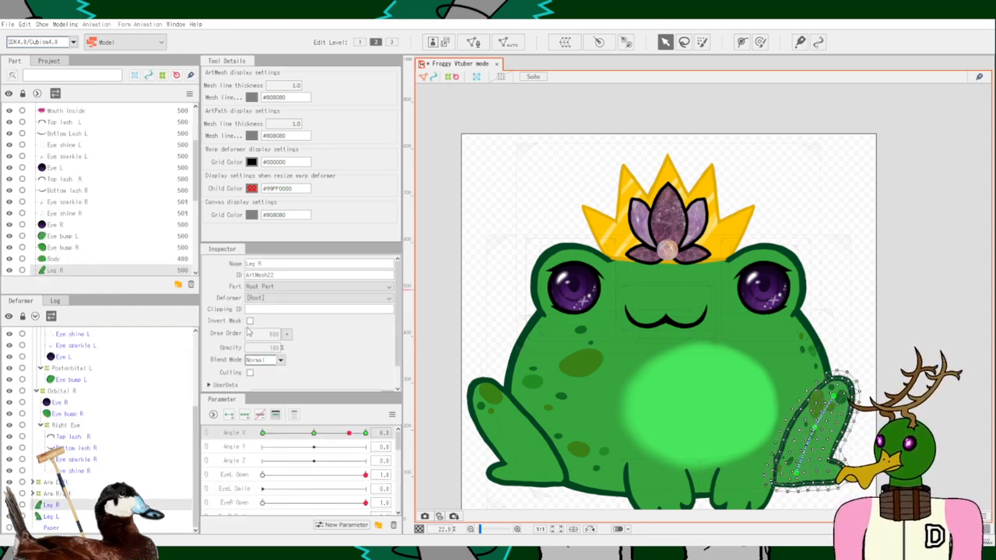
scroll(172, 229, down, 1)
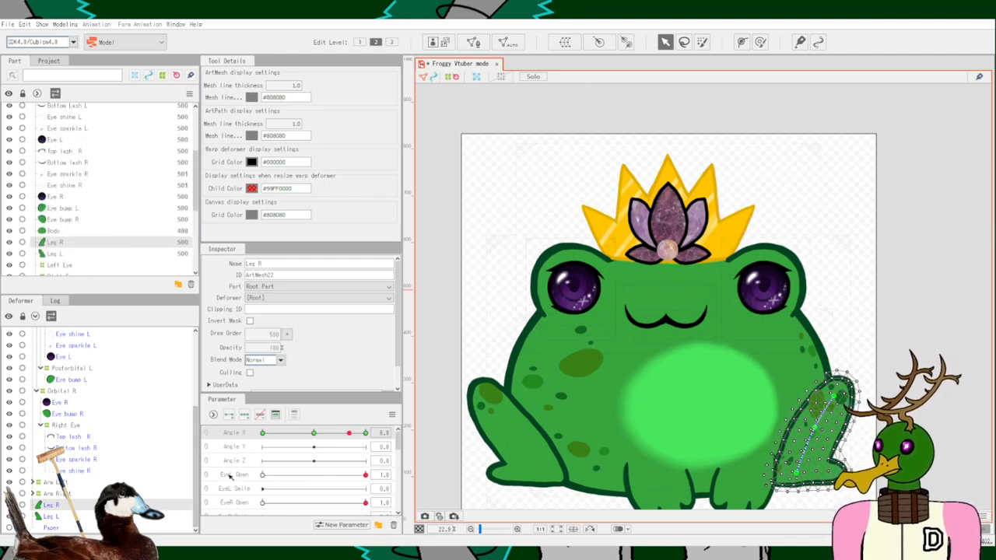
scroll(229, 477, down, 5)
scroll(228, 476, up, 5)
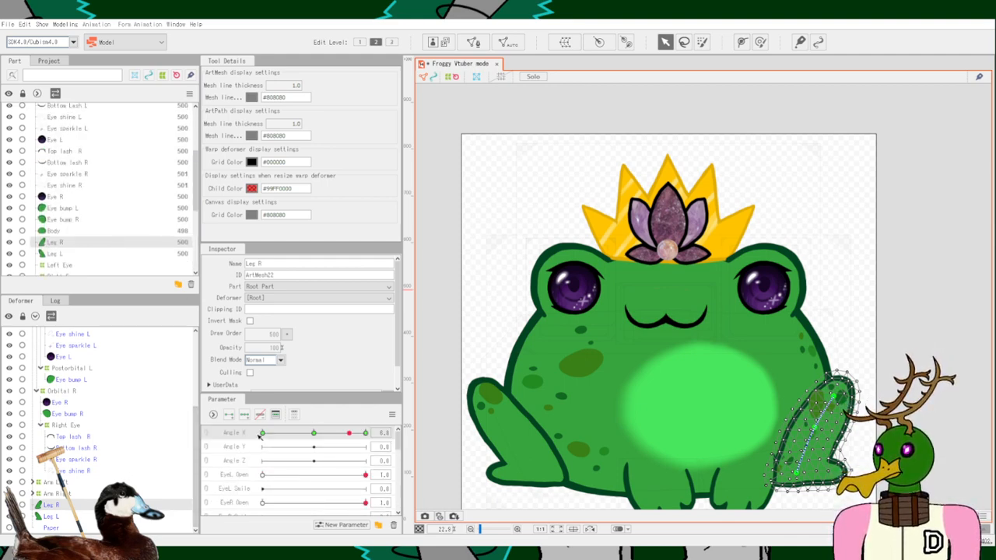
click(261, 434)
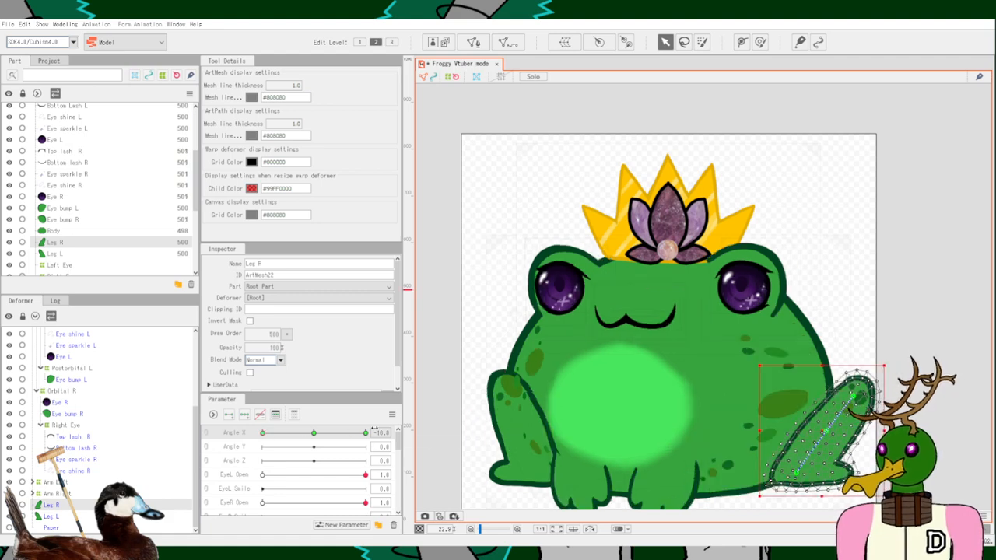
click(286, 333)
click(300, 357)
click(300, 358)
click(300, 358)
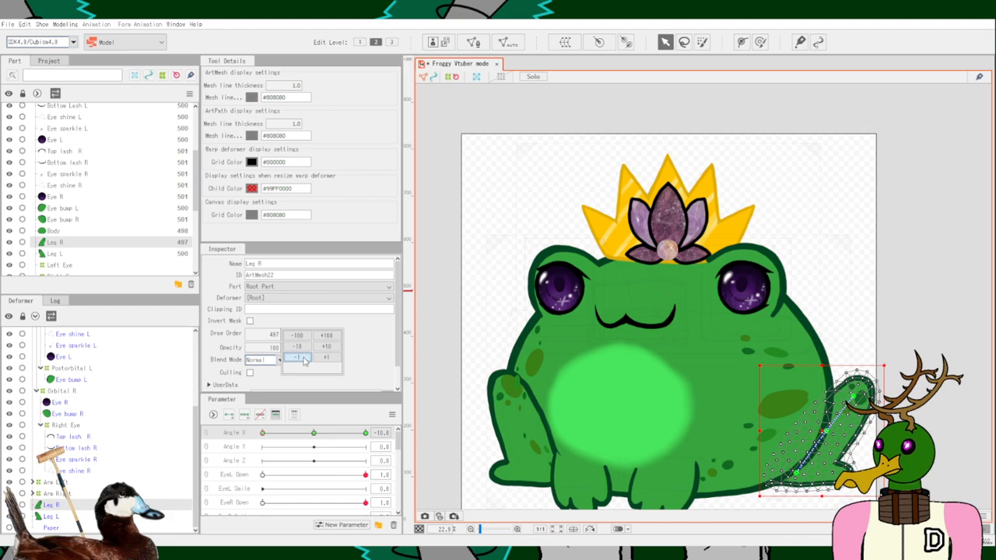
Lower Leg R's draw order to 497 at Angle X 0.
click(315, 433)
click(286, 337)
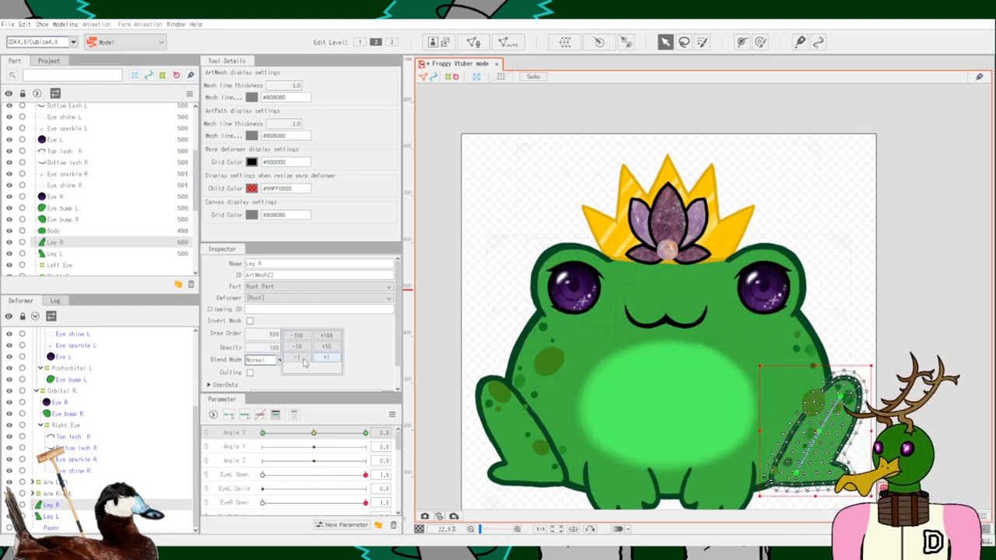
click(304, 359)
click(304, 358)
click(303, 358)
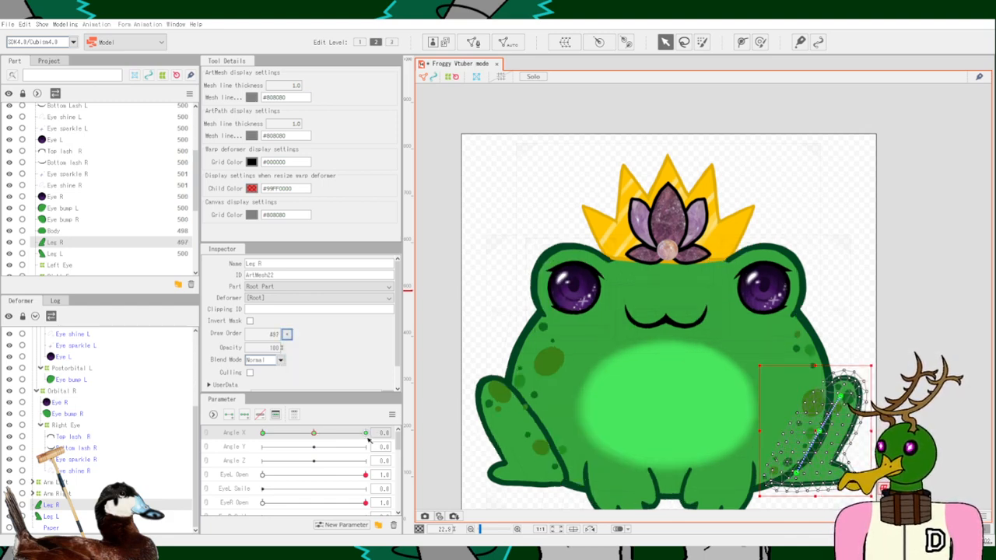
Lower Leg R's draw order to 497 at Angle X 10.
click(369, 440)
click(286, 337)
click(304, 359)
click(303, 359)
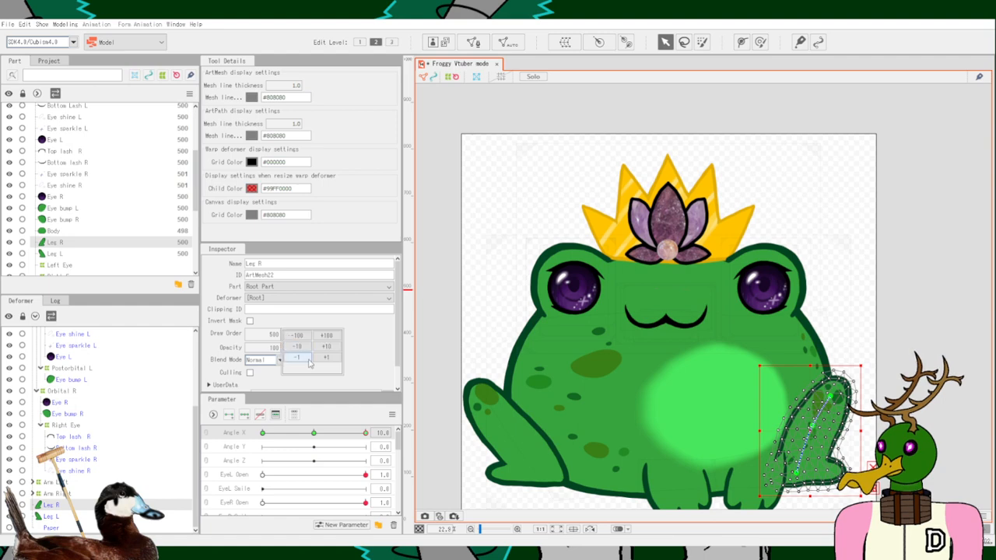
click(304, 358)
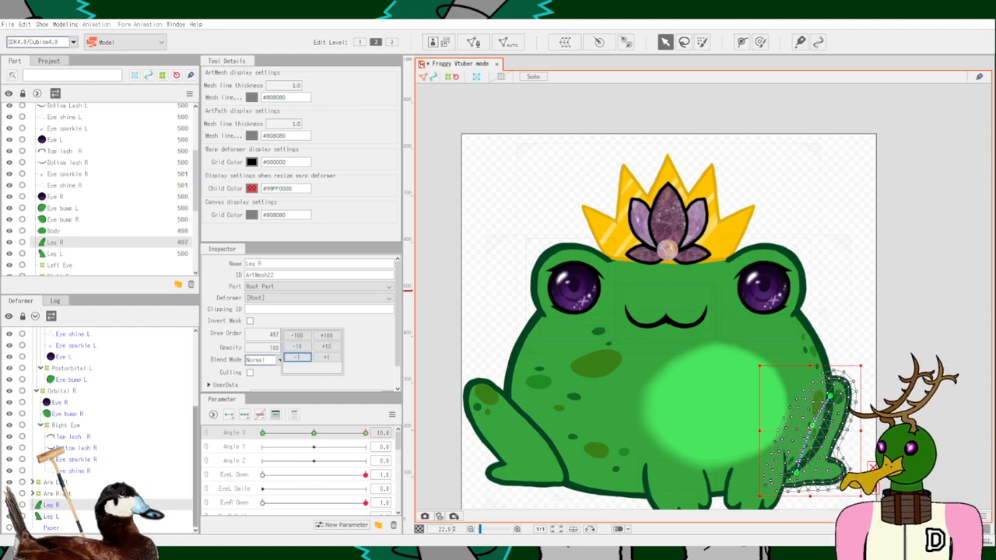
Lower Leg L's draw order to 497 at Angle X -10.
click(53, 517)
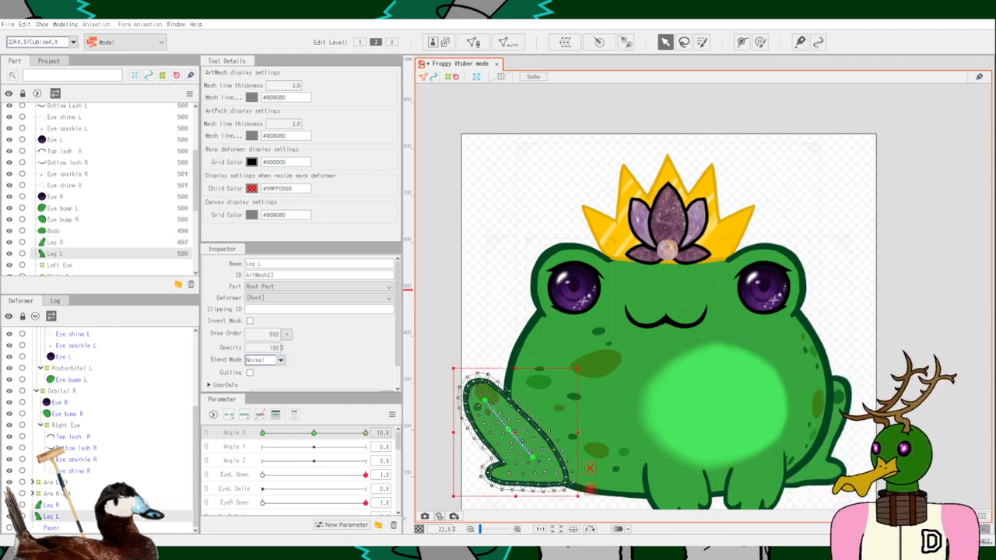
click(265, 436)
click(288, 336)
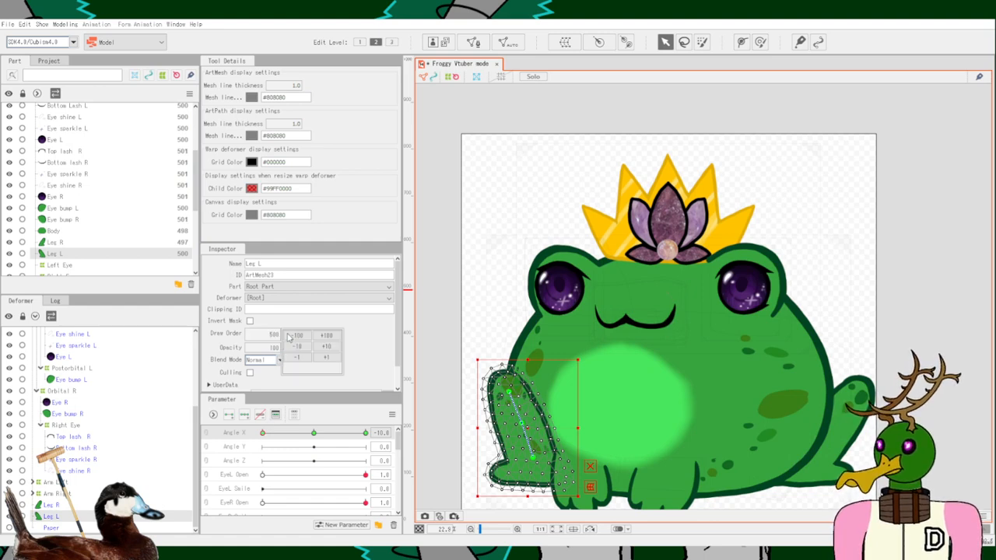
click(297, 358)
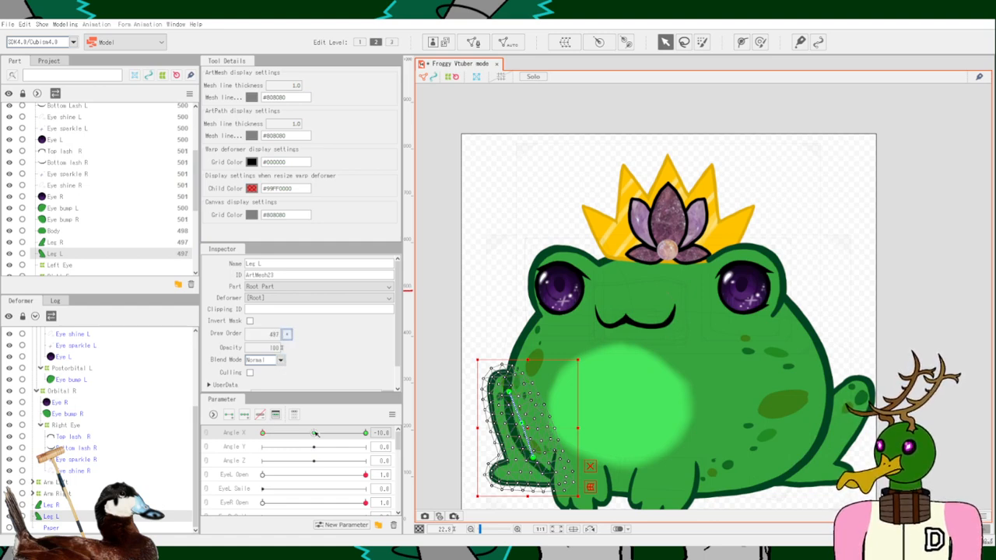
Lower Leg L's draw order to 494 at Angle X 0.
click(313, 433)
click(298, 359)
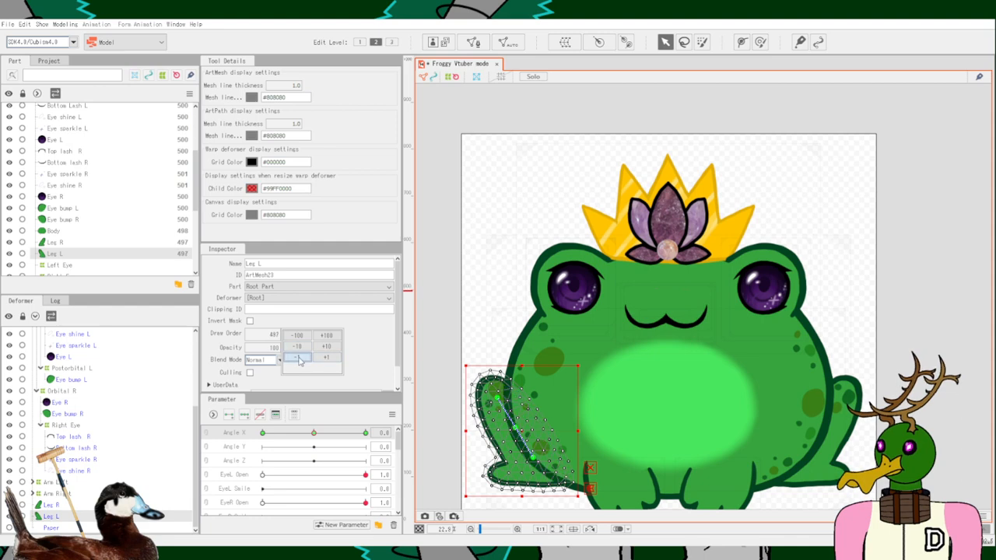
click(299, 358)
click(299, 359)
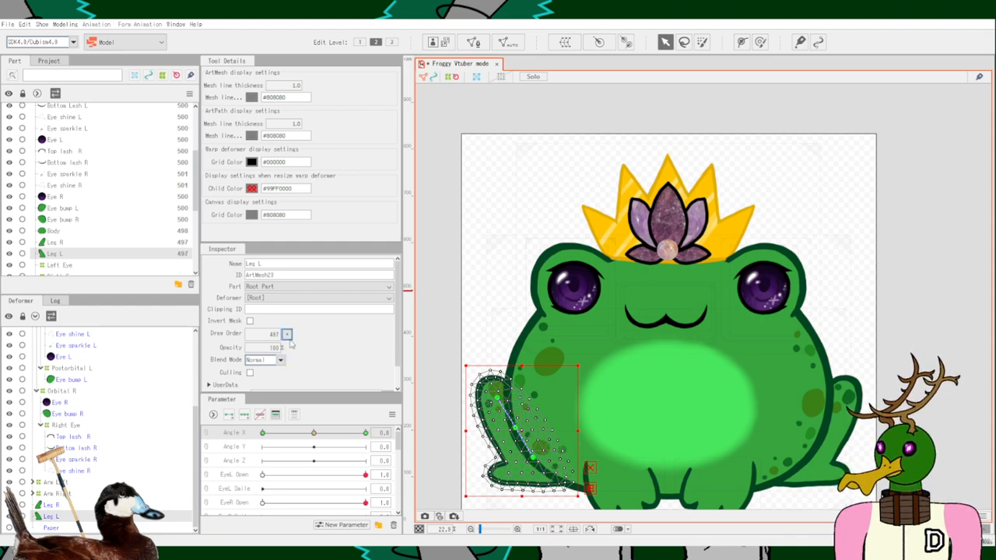
click(287, 335)
click(298, 358)
click(297, 358)
click(297, 357)
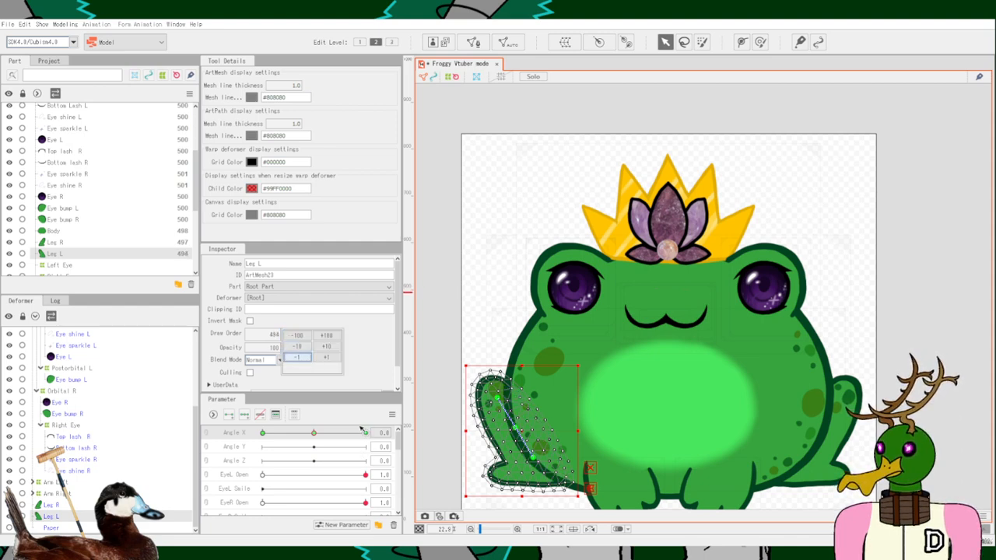
Lower Leg L's draw order to 497 at Angle X 10.
click(368, 435)
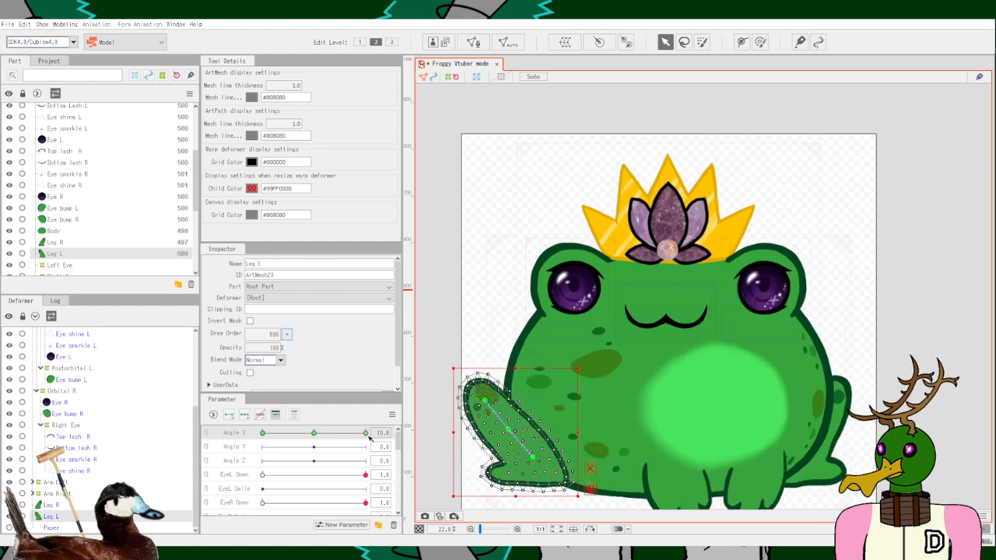
click(286, 335)
click(299, 358)
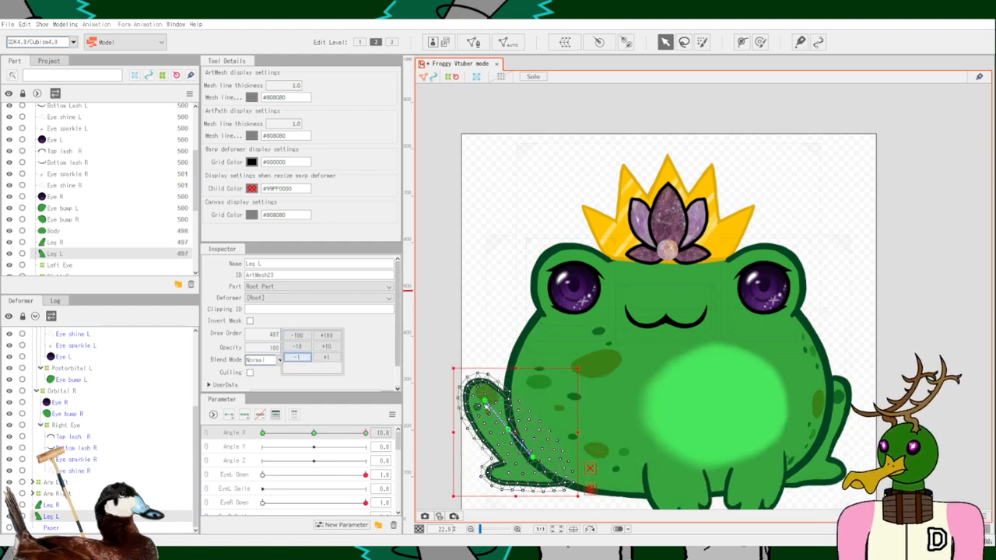
Preview the leg layering behind the body across the Angle X range, ending at Angle X 10.
click(337, 437)
mouse_move(354, 434)
mouse_down()
mouse_move(188, 428)
mouse_move(377, 442)
mouse_move(326, 439)
mouse_move(370, 386)
mouse_move(207, 401)
mouse_move(409, 421)
mouse_move(186, 438)
mouse_move(372, 435)
mouse_up()
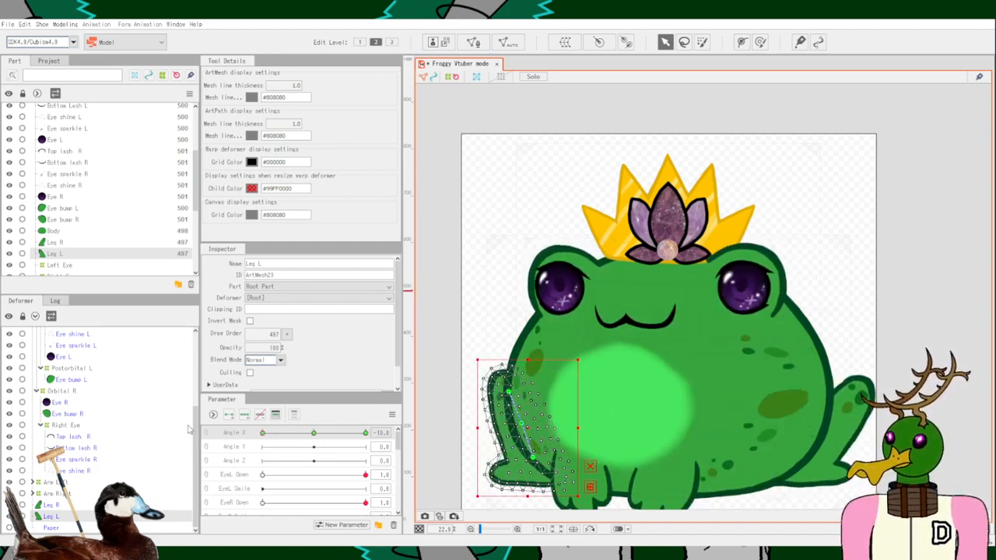
drag(188, 428, 446, 440)
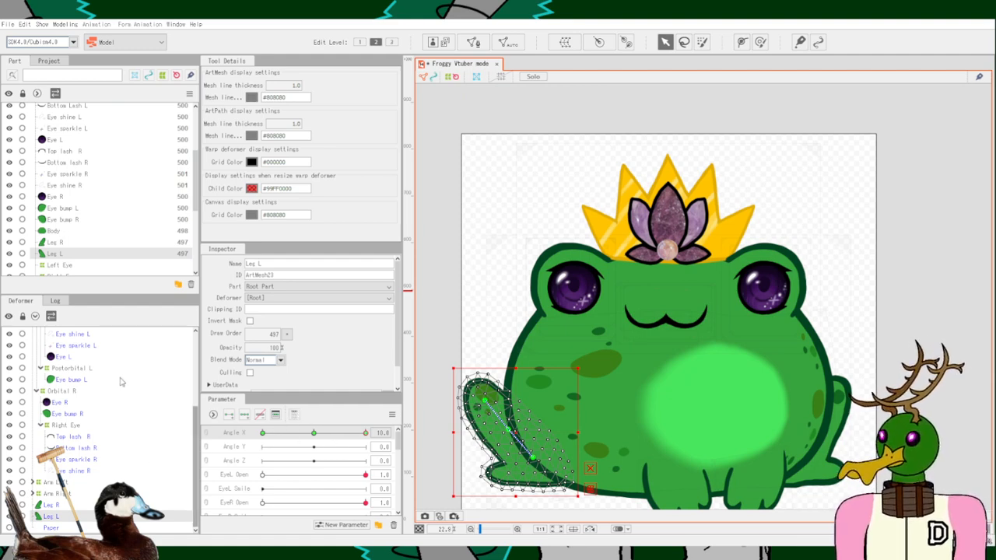
Shift the Orbital R warp deformer slightly downward at Angle X 10, undoing the extra adjustment tried at its inner edge.
scroll(125, 395, up, 5)
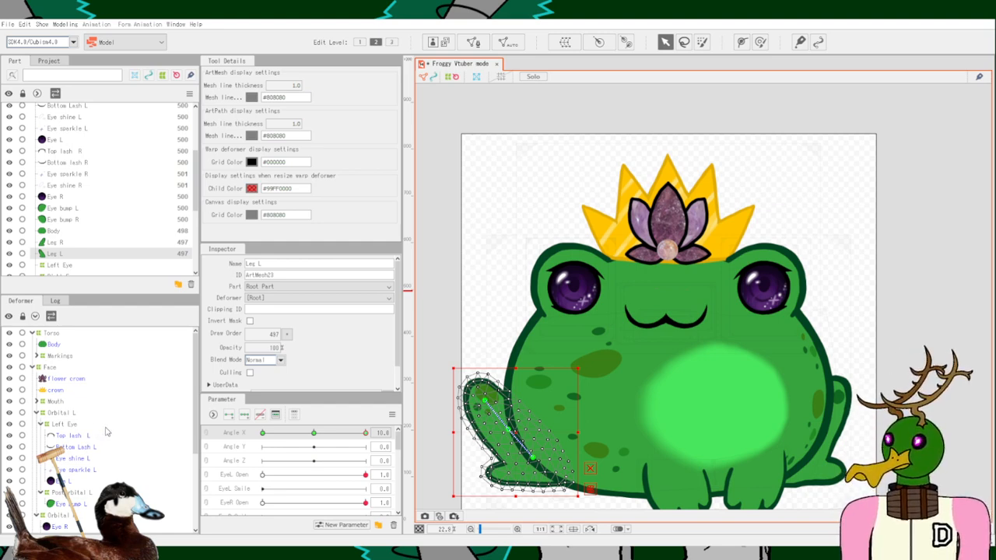
click(68, 480)
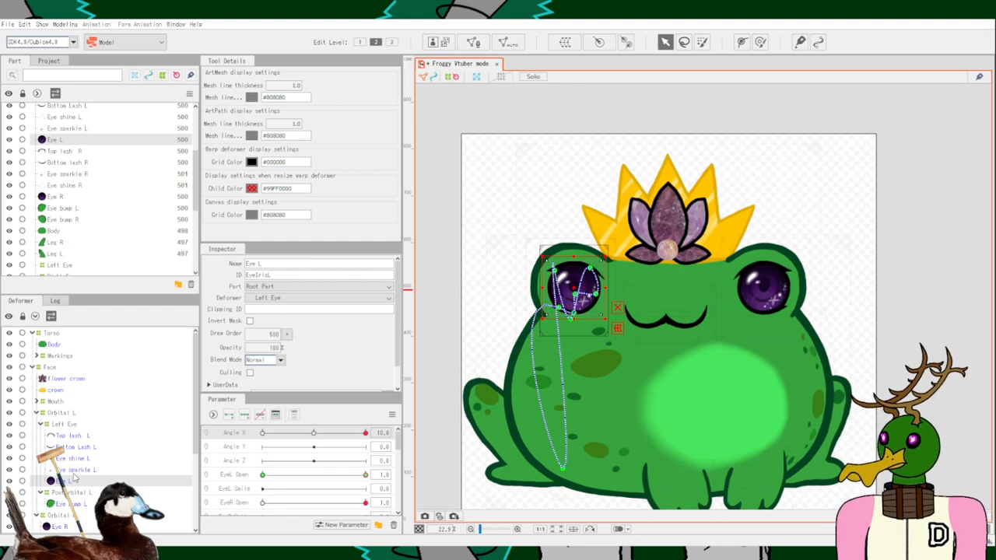
click(62, 413)
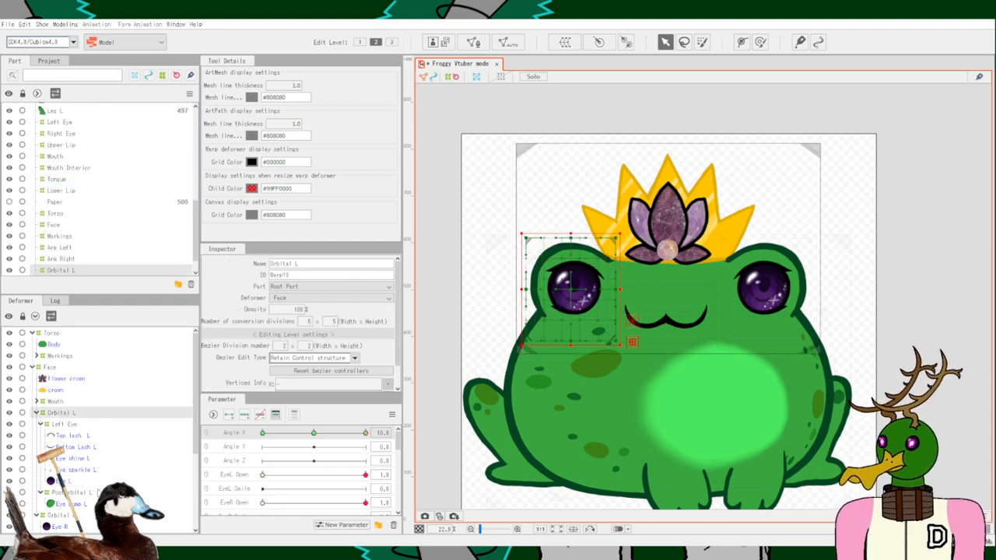
click(795, 280)
scroll(793, 266, up, 3)
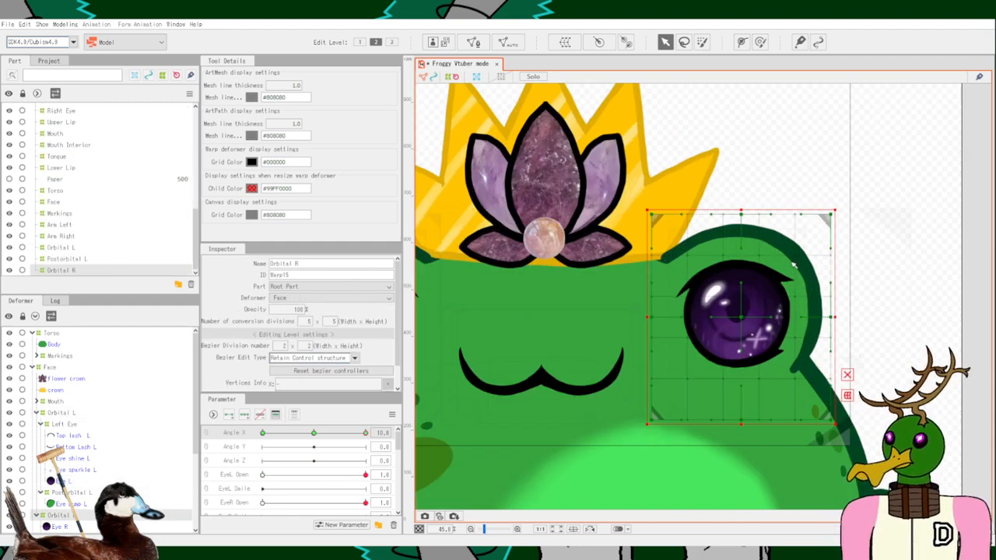
scroll(794, 266, up, 2)
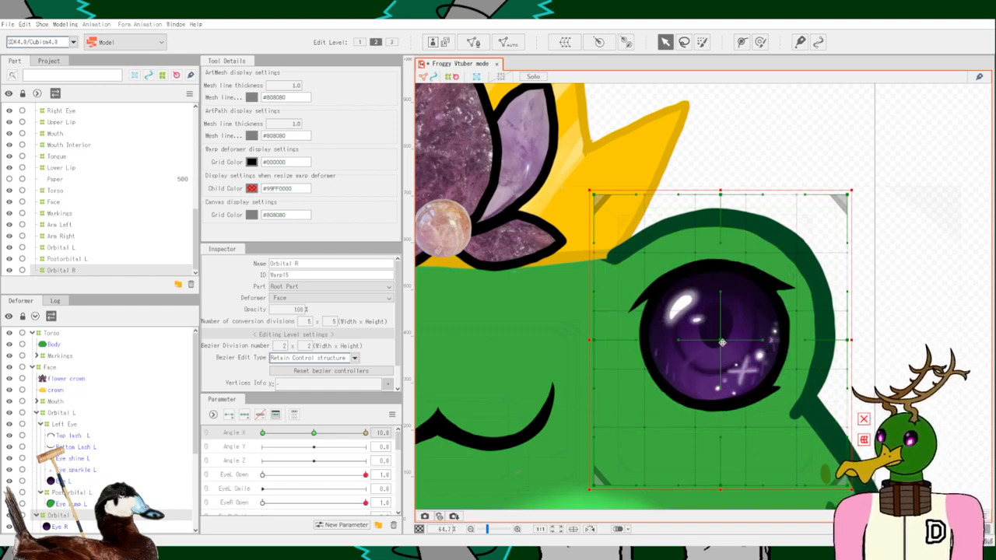
mouse_move(721, 341)
mouse_down()
mouse_move(735, 343)
mouse_move(719, 349)
mouse_up()
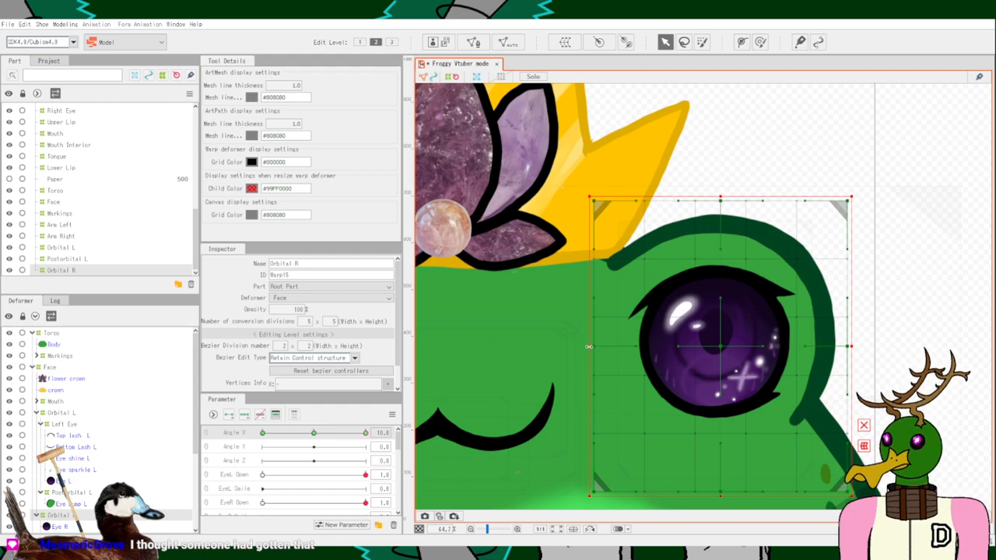
drag(588, 346, 580, 285)
key(ctrl+z)
Pull the upper corner and middle control points on Orbital R's outer edge inward to narrow the eye area at Angle X 10.
scroll(663, 381, down, 2)
scroll(754, 302, up, 2)
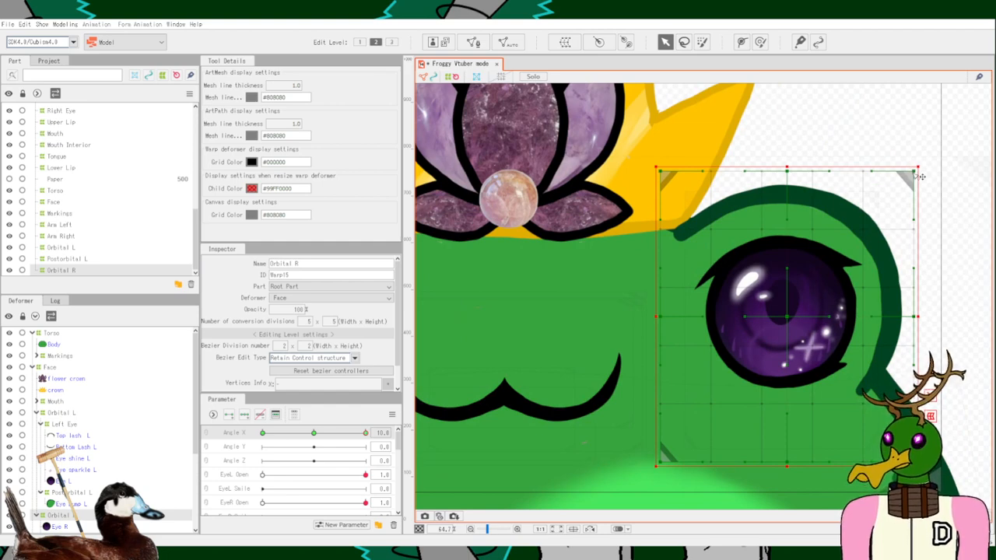
drag(919, 177, 902, 177)
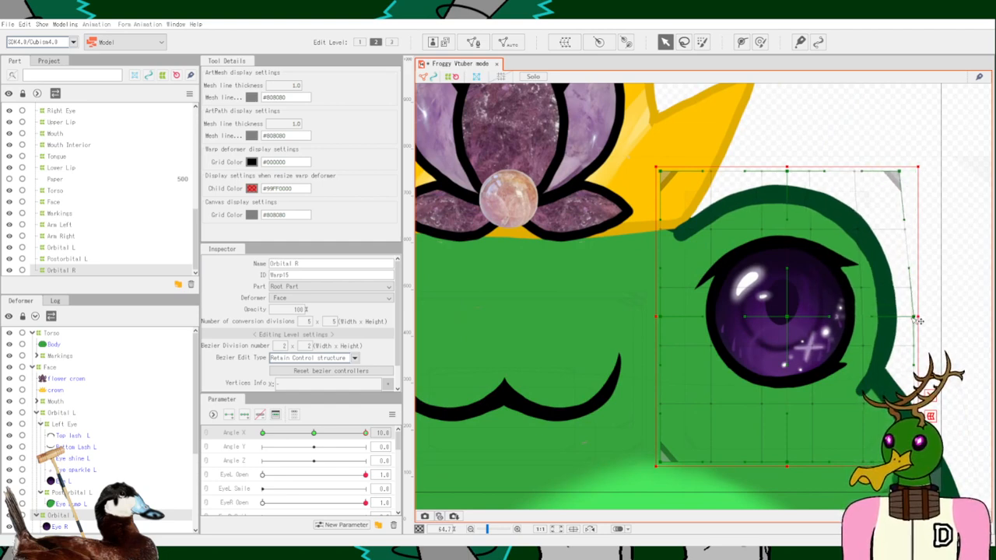
drag(919, 320, 905, 322)
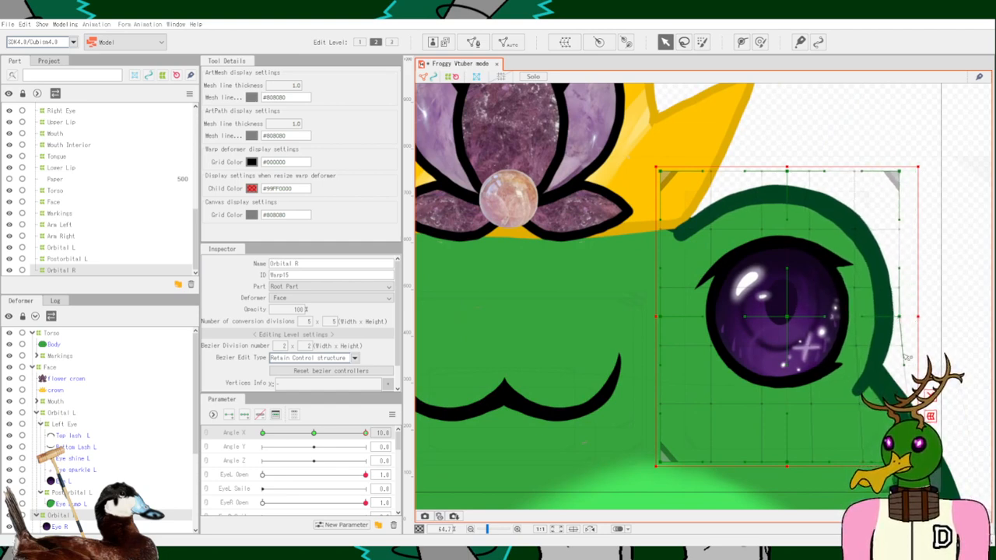
At Angle X 10, pull in the outer edge and extend the inner edge of the Orbital R warp deformer, and preview the turn.
drag(916, 462, 901, 462)
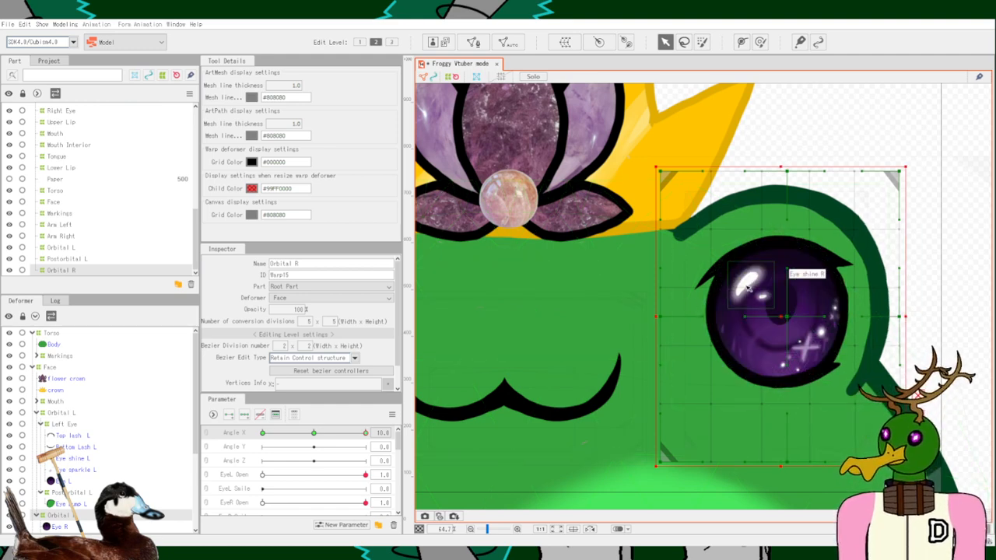
drag(667, 176, 655, 174)
drag(668, 320, 656, 322)
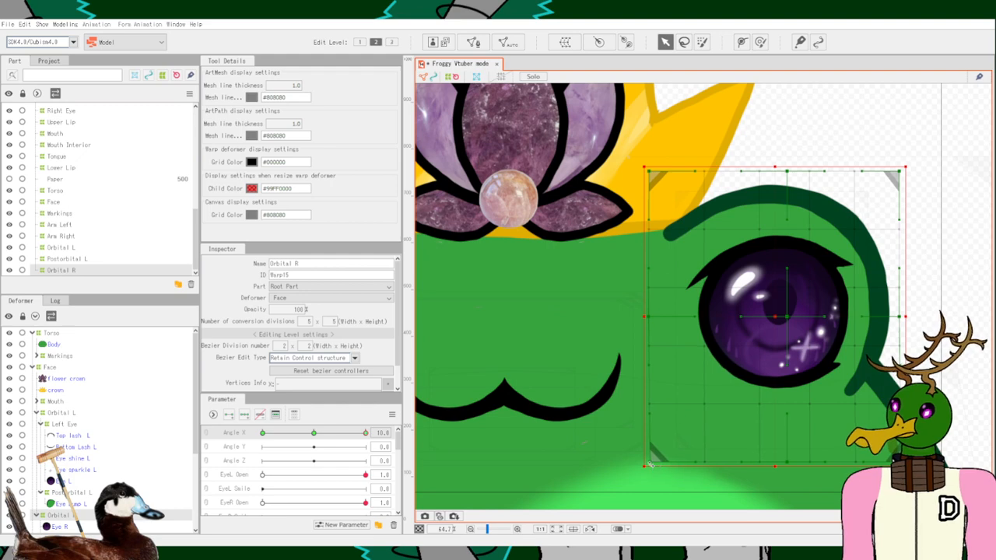
scroll(505, 338, down, 3)
scroll(599, 309, up, 3)
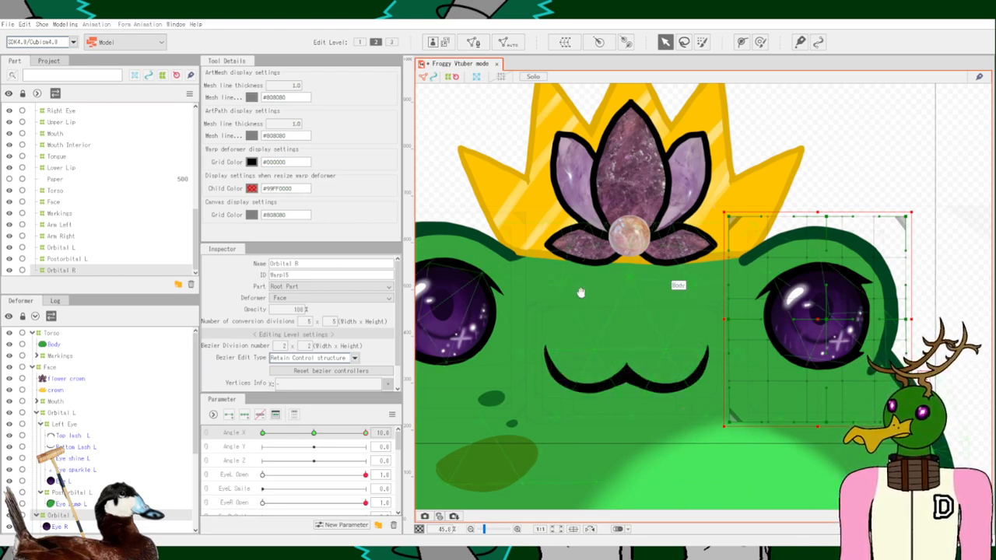
mouse_move(581, 291)
mouse_down()
mouse_move(695, 279)
mouse_move(569, 280)
mouse_up()
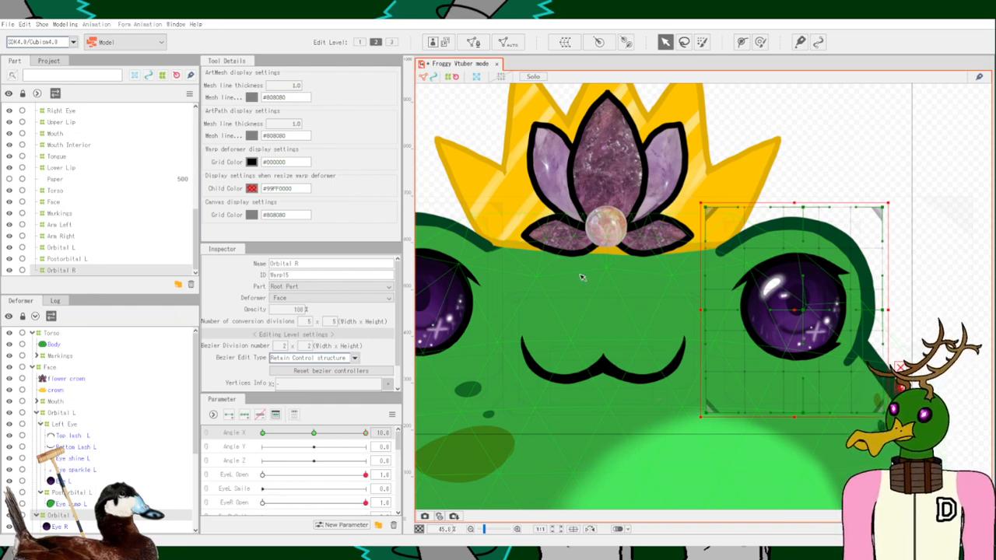
scroll(605, 272, down, 2)
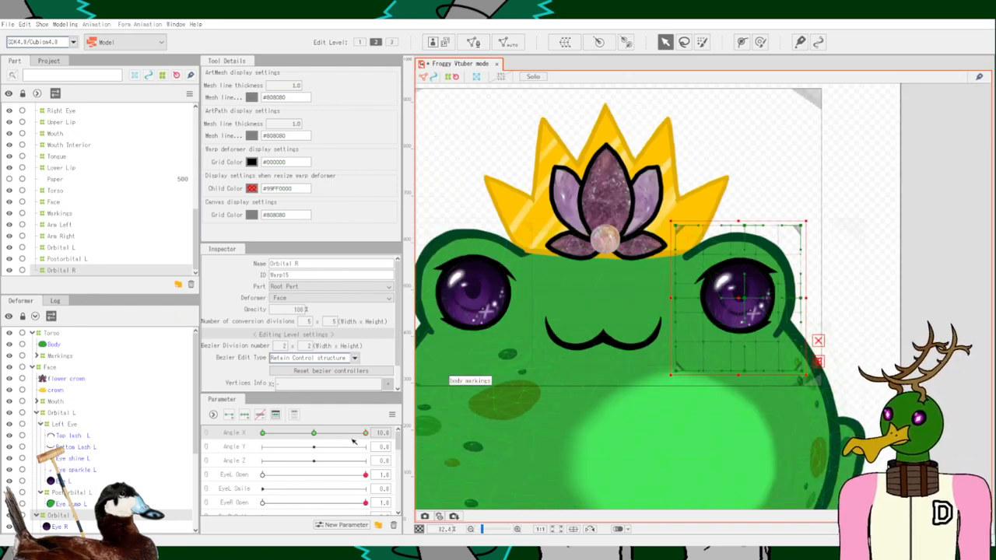
drag(356, 434, 370, 468)
scroll(700, 280, up, 5)
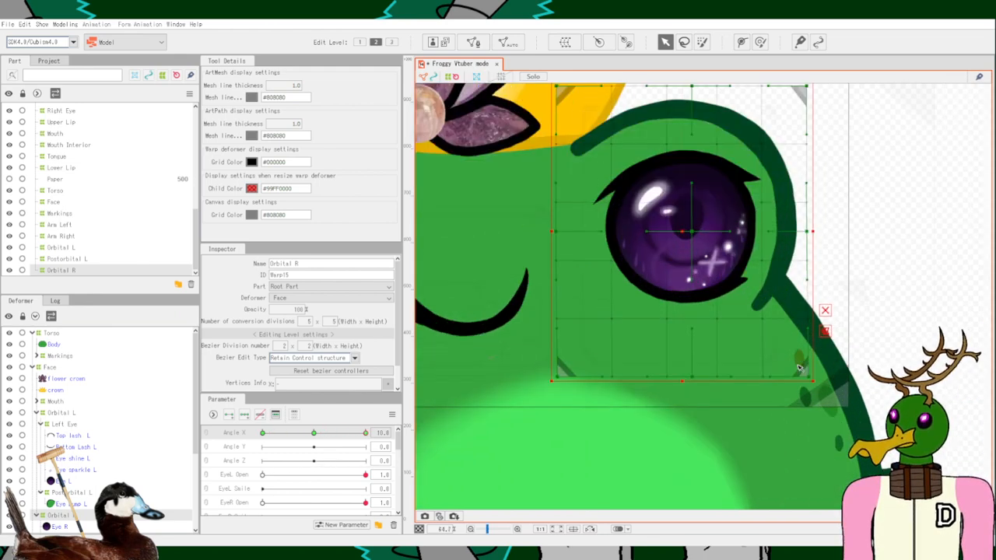
scroll(700, 280, down, 2)
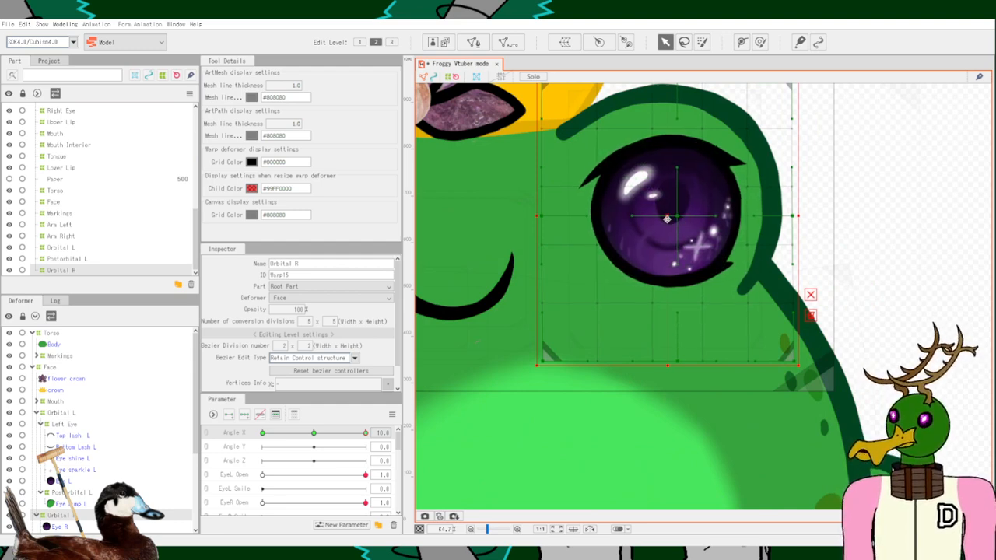
Try to shift the centre control point of the Orbital R warp deformer outward while Angle X sits between two keyforms.
drag(666, 220, 681, 219)
scroll(620, 310, down, 3)
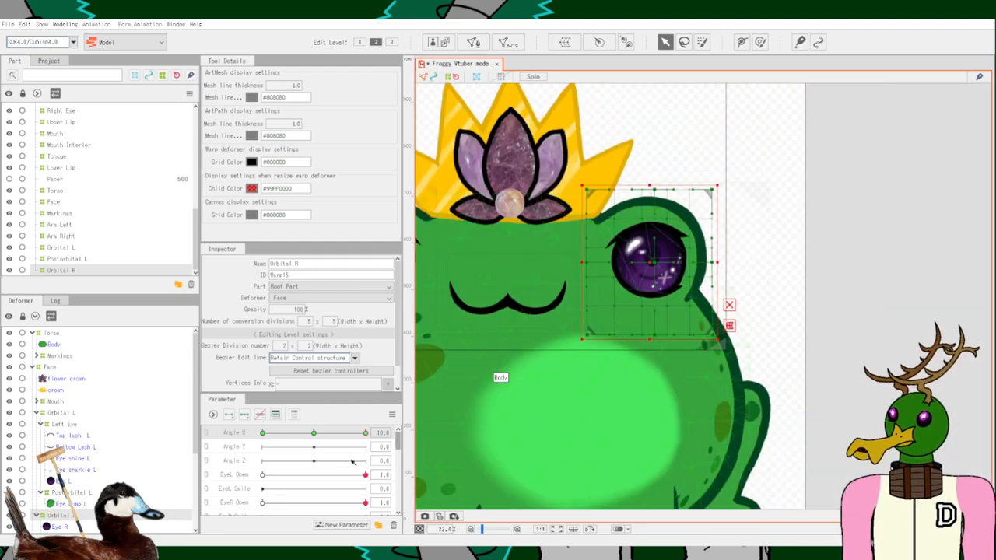
mouse_move(364, 433)
mouse_down()
mouse_move(282, 434)
mouse_move(356, 433)
mouse_up()
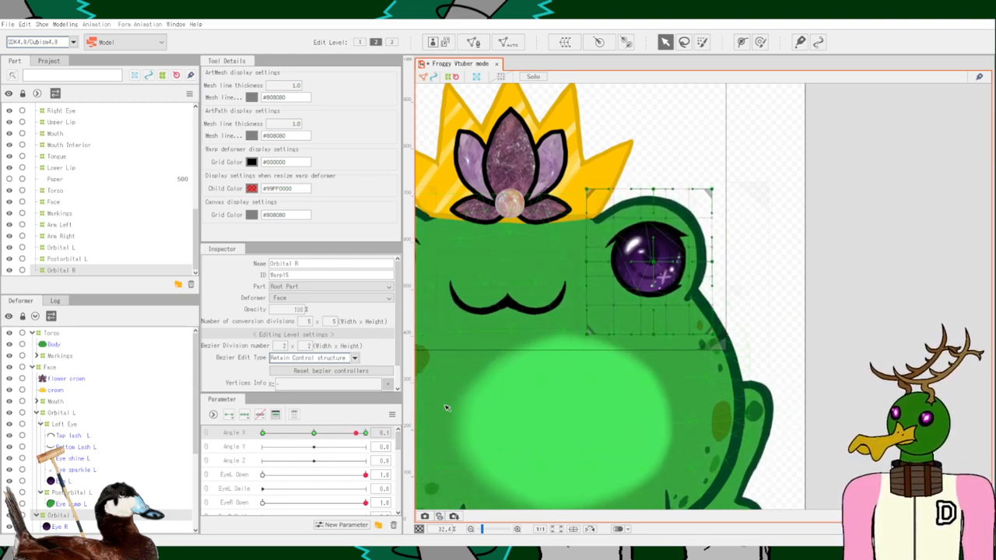
click(662, 264)
key(ctrl+z)
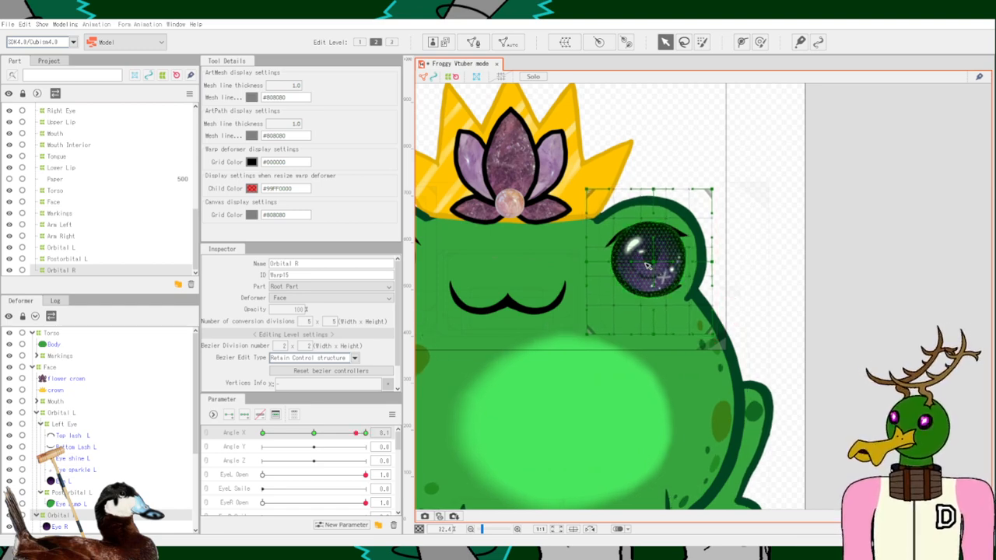
scroll(657, 265, up, 5)
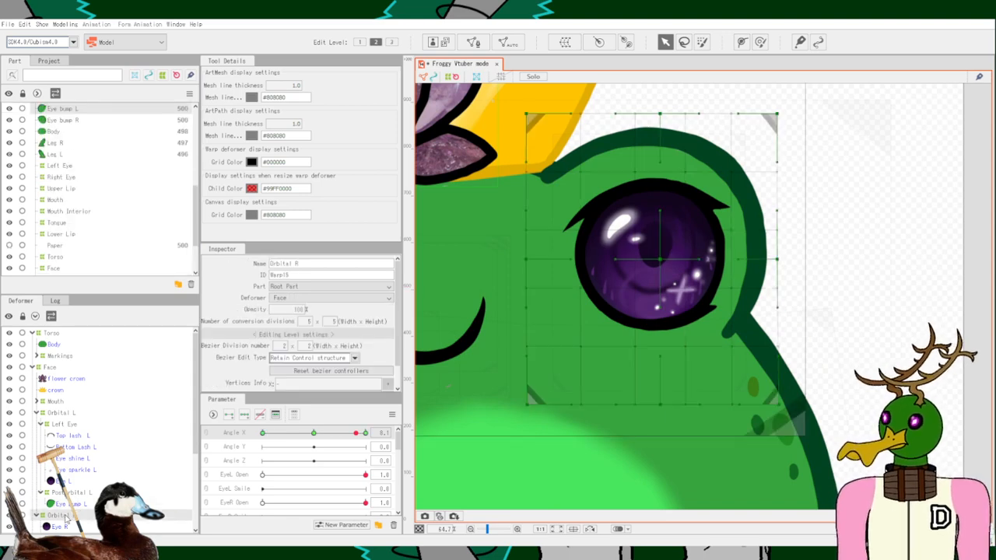
drag(662, 260, 690, 257)
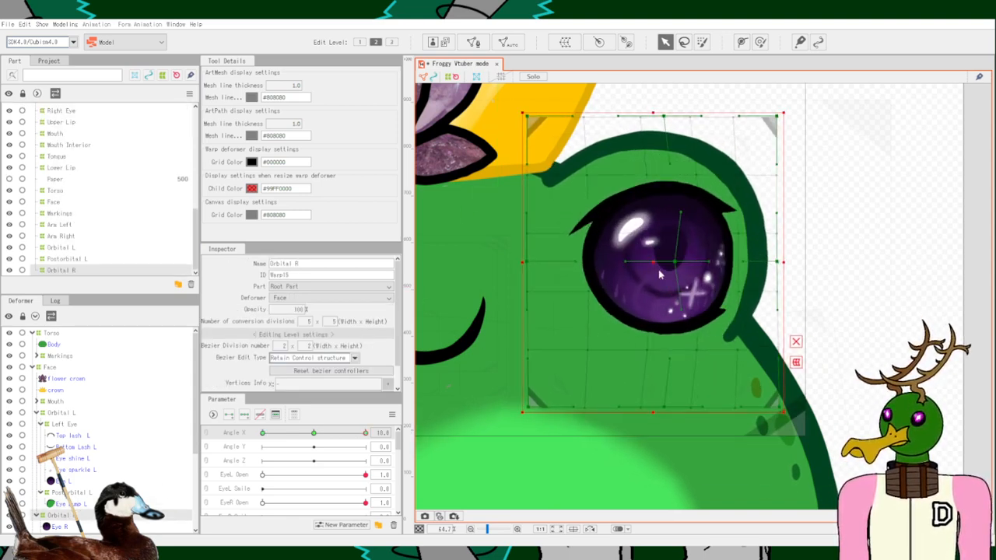
click(658, 264)
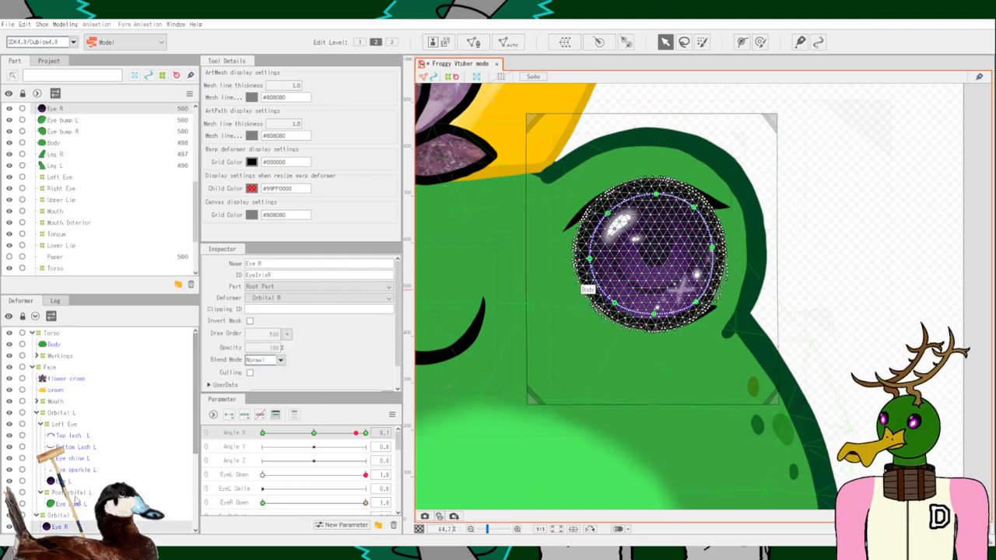
click(584, 285)
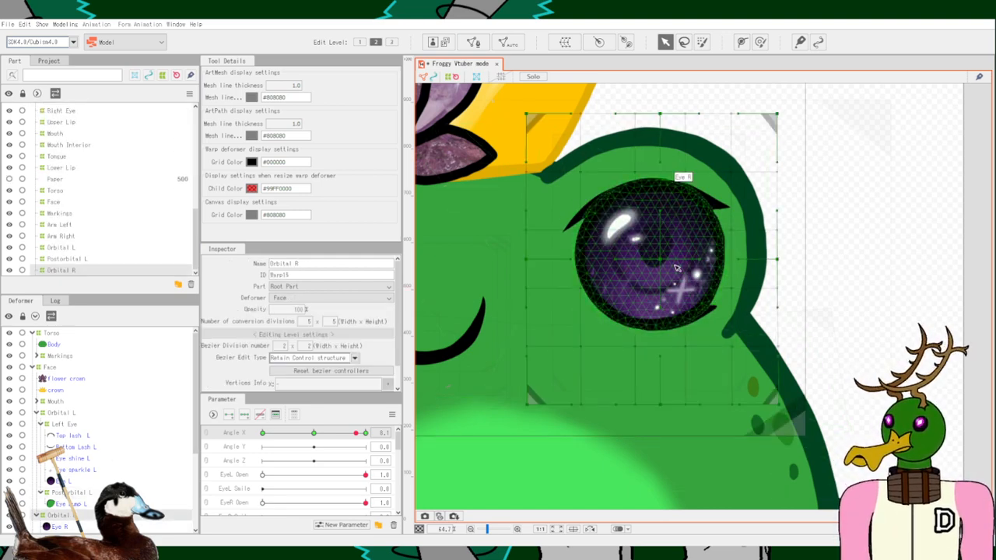
drag(661, 259, 690, 239)
key(ctrl+z)
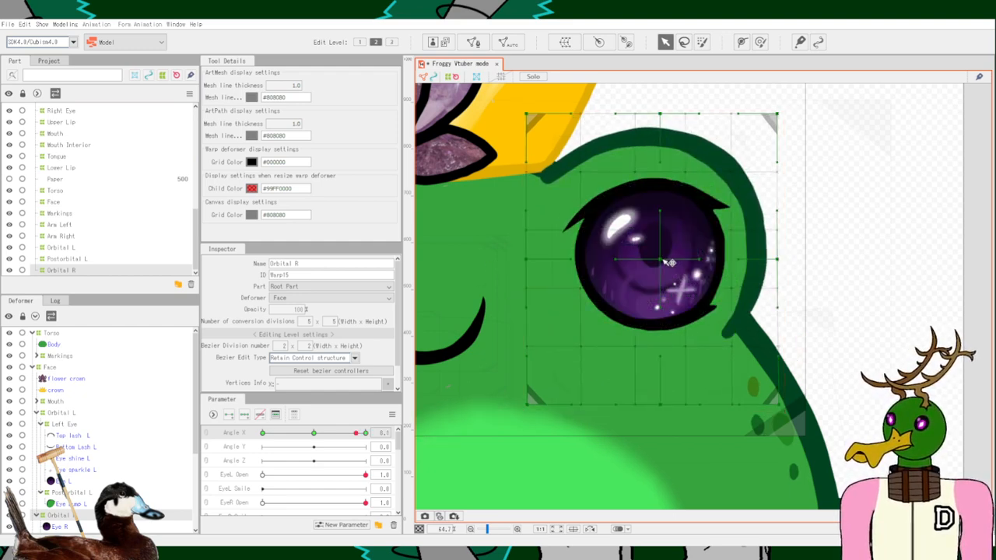
Reselect the Orbital R warp deformer, move its centre control point outward on the Angle X 10 keyform, and preview the turn.
right_click(669, 262)
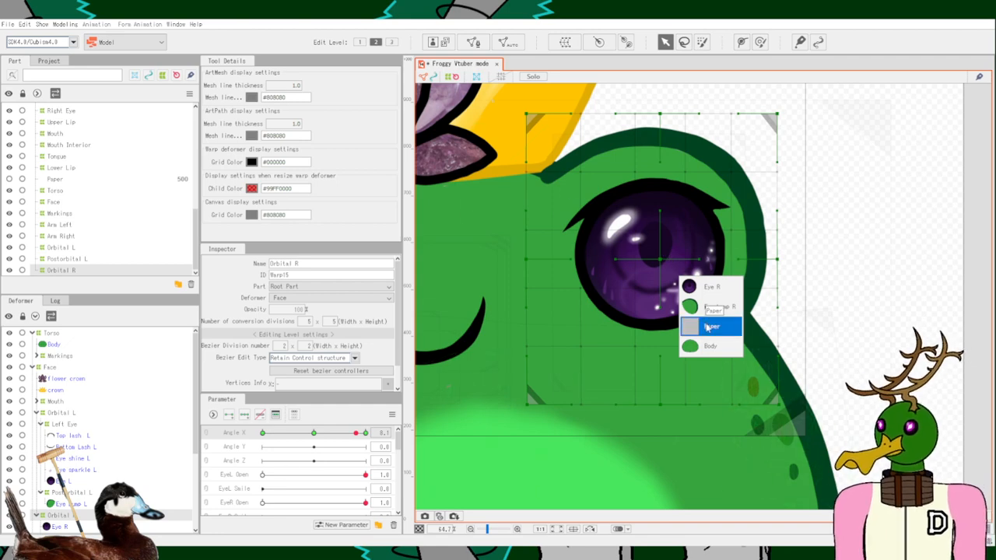
click(67, 505)
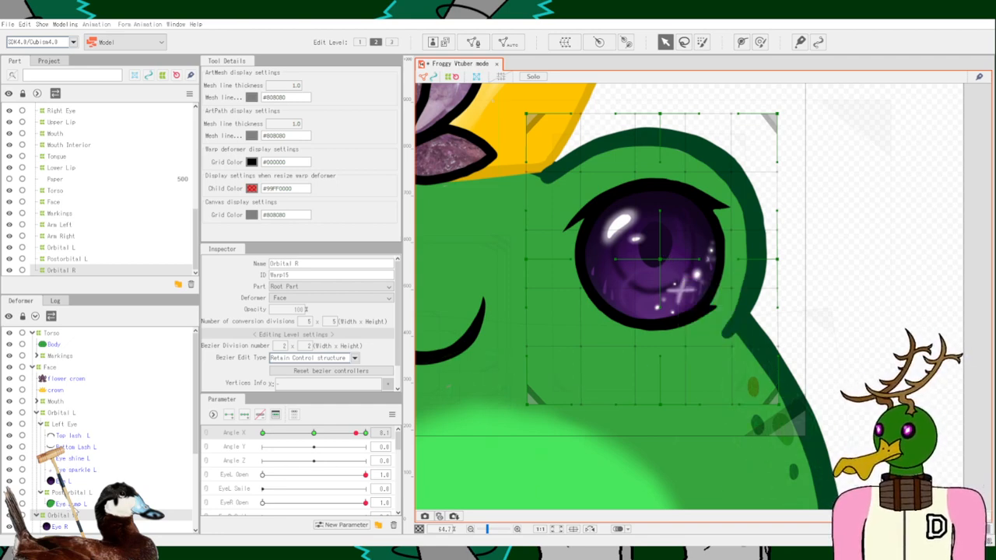
click(77, 495)
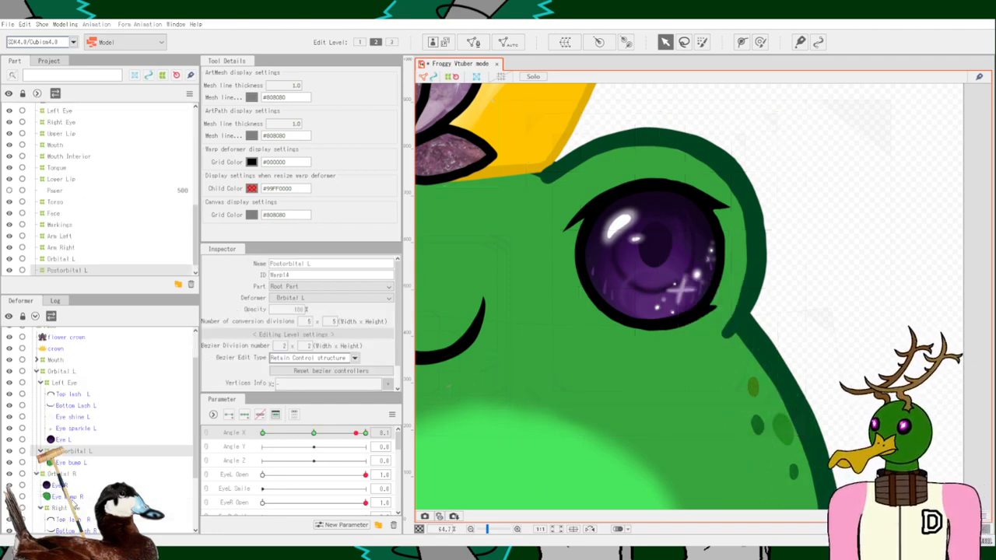
click(71, 484)
click(67, 475)
scroll(68, 473, down, 1)
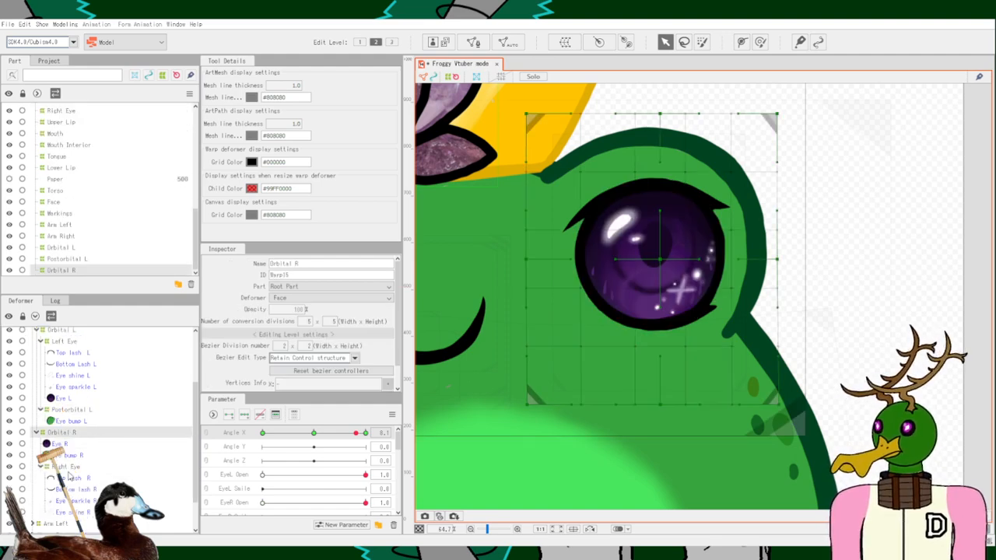
scroll(594, 266, down, 2)
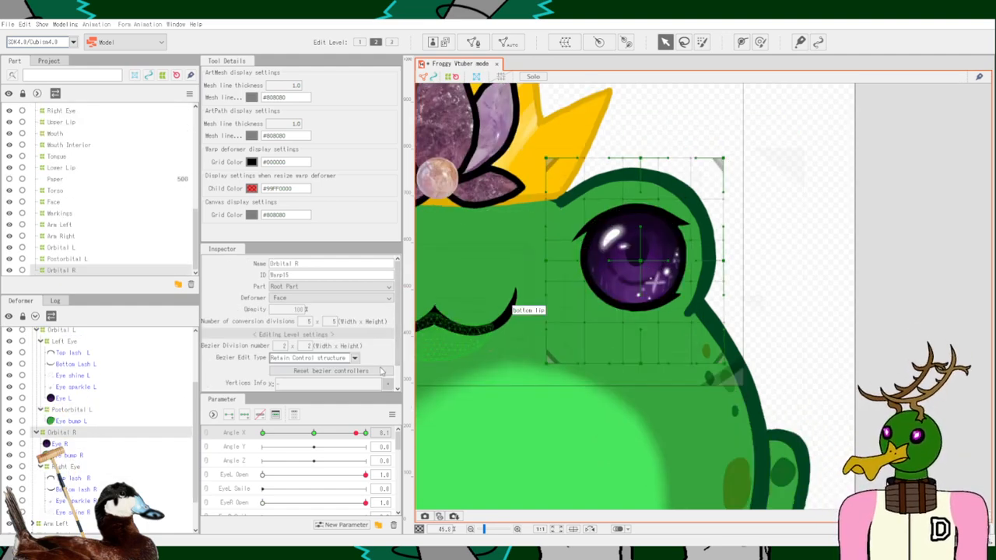
mouse_move(640, 261)
mouse_down()
mouse_move(670, 255)
mouse_move(644, 263)
mouse_up()
scroll(646, 353, down, 5)
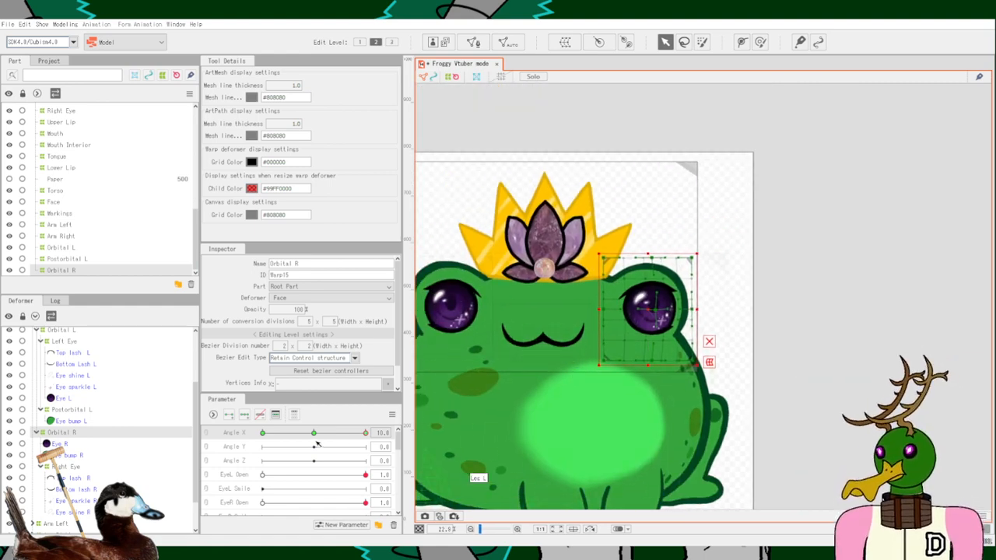
drag(366, 432, 386, 416)
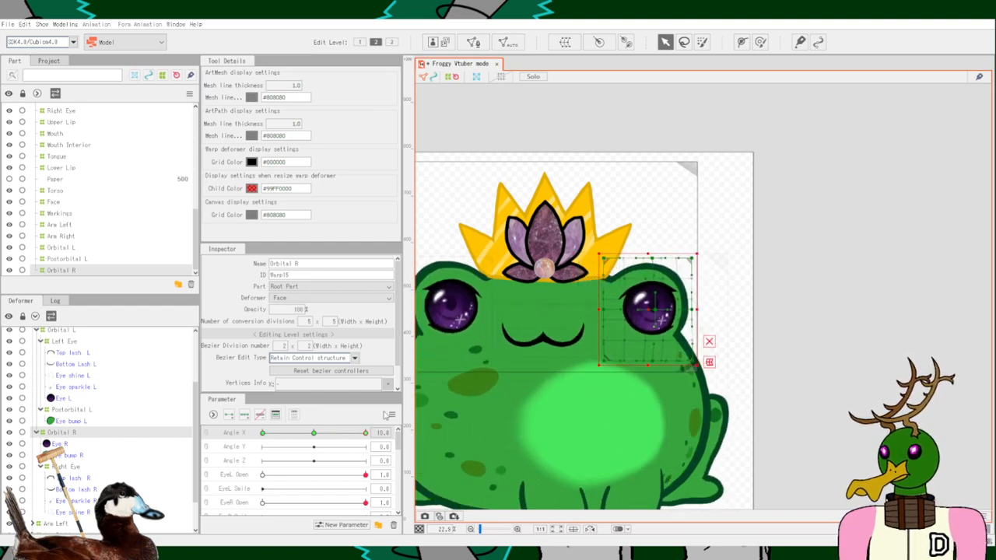
Push the Orbital R centre control point slightly further outward at Angle X 10 and check the eye's motion.
scroll(683, 294, up, 6)
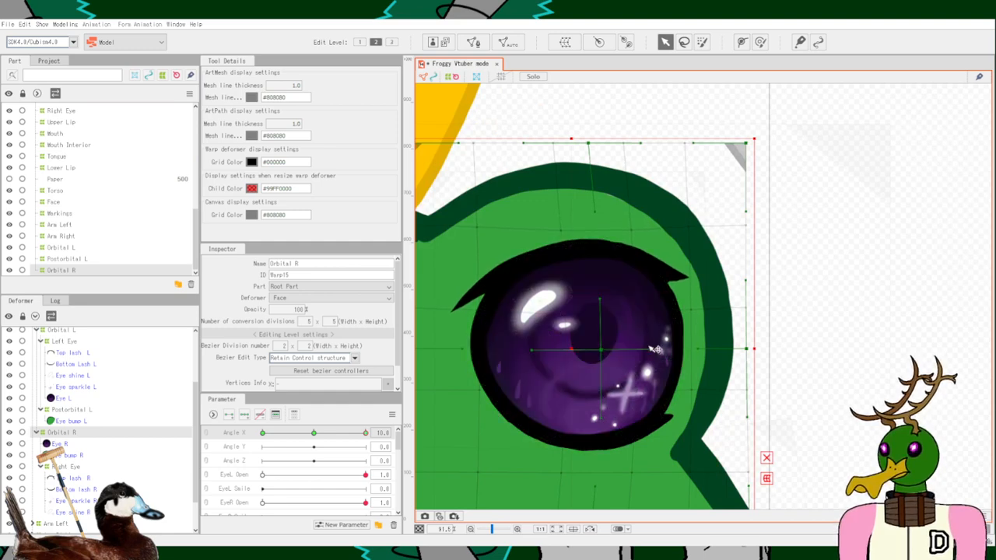
drag(644, 355, 608, 346)
scroll(704, 284, down, 4)
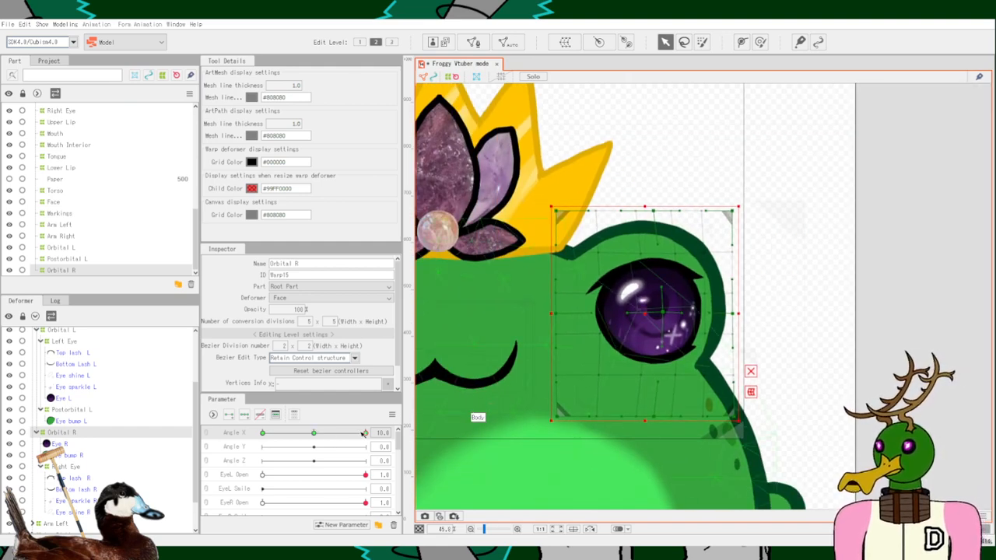
drag(364, 433, 387, 430)
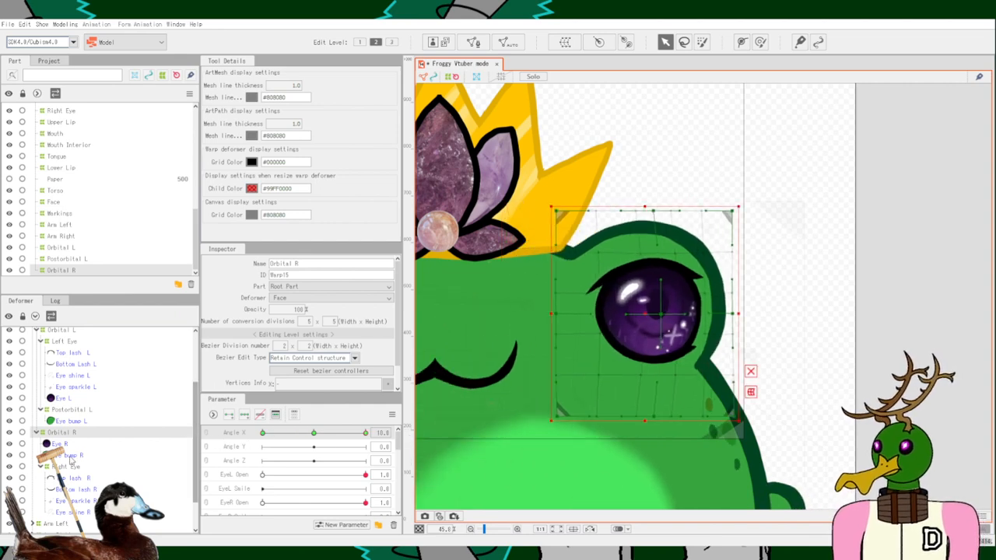
Select the Right Eye warp deformer and shift its centre control point outward at Angle X 10.
click(68, 466)
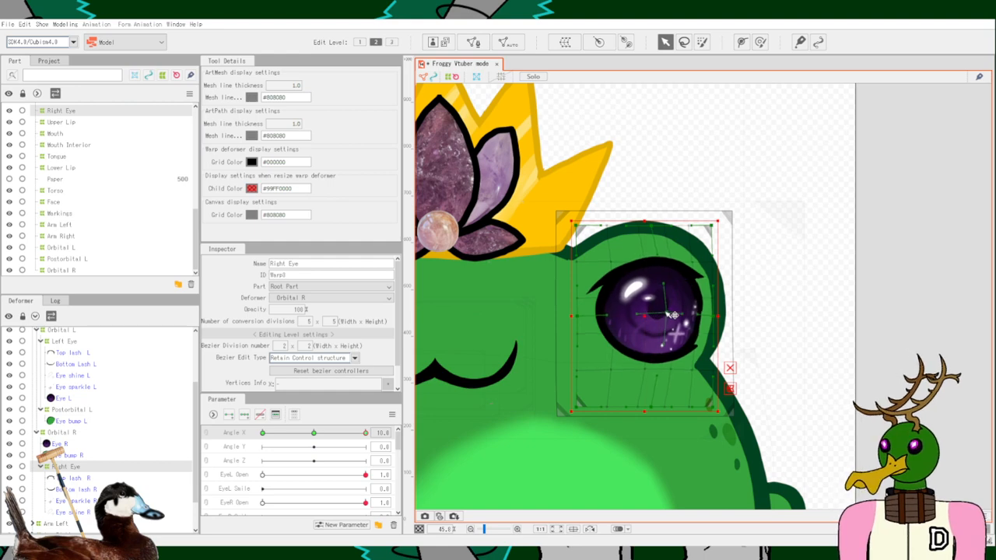
drag(640, 317, 644, 315)
scroll(709, 307, up, 4)
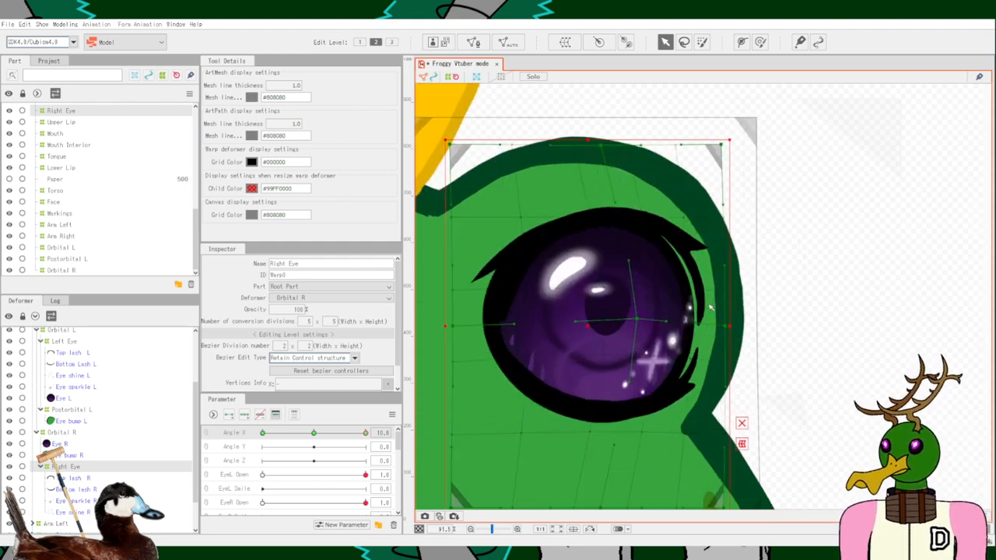
Adjust the Bezier handles on the Right Eye warp's outer edge, inner edge and centre so the eye parts curve with the turn.
drag(723, 205, 709, 212)
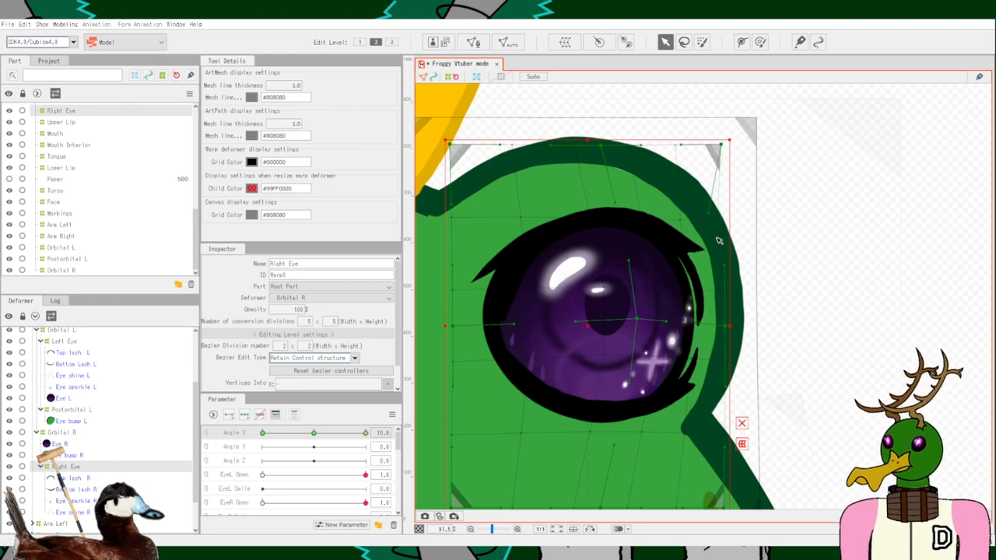
drag(725, 326, 713, 328)
drag(513, 325, 481, 317)
drag(628, 261, 613, 254)
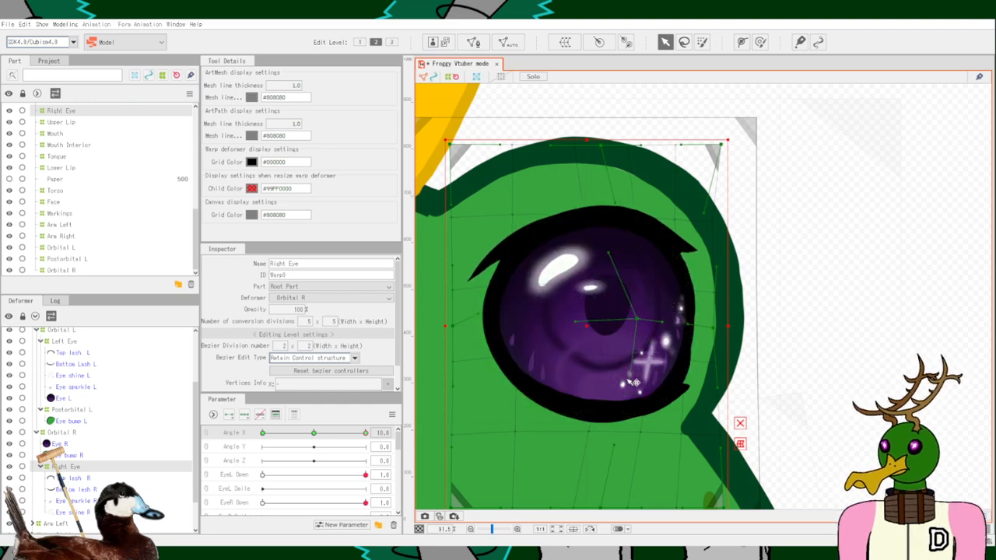
drag(634, 380, 619, 407)
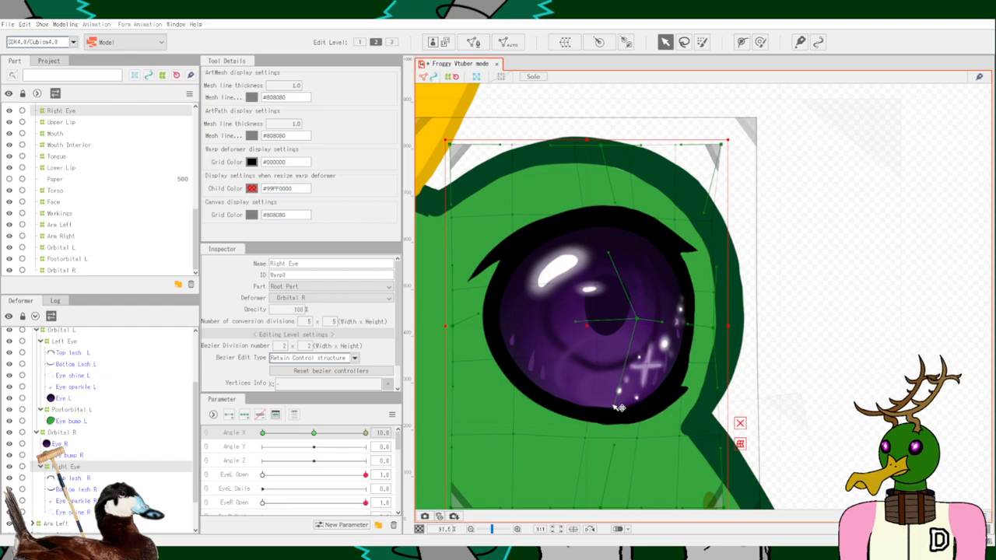
Deselect the deformer, sweep Angle X to inspect the whole frog's head turn, and select the Orbital R deformer.
scroll(694, 367, down, 3)
drag(778, 328, 915, 288)
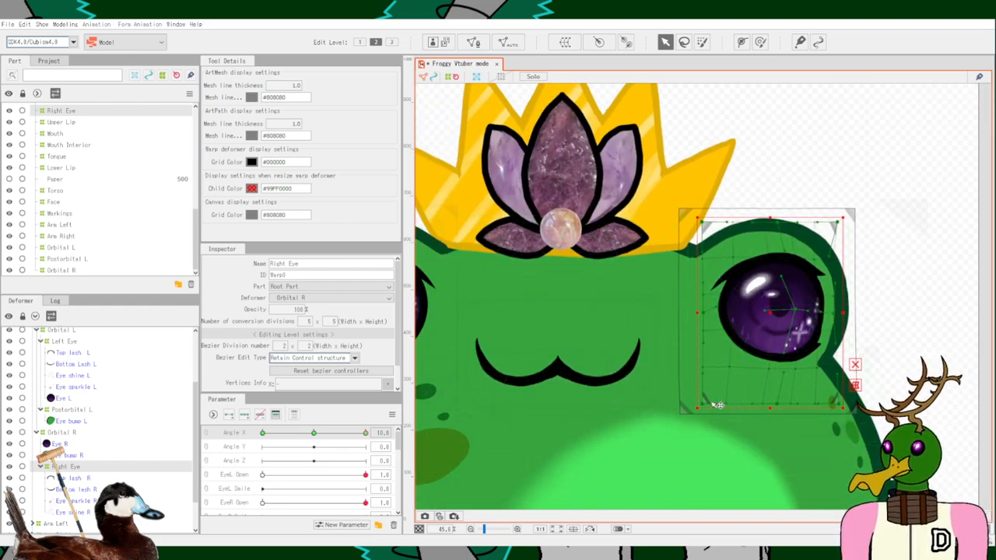
scroll(766, 311, up, 3)
scroll(766, 296, down, 6)
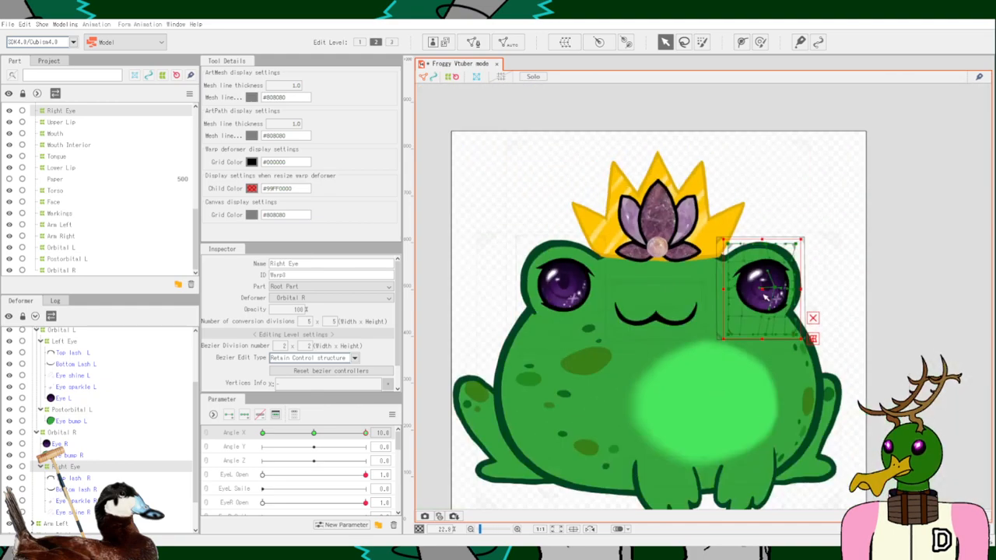
click(887, 200)
drag(364, 432, 335, 418)
mouse_move(418, 410)
mouse_down()
mouse_move(226, 411)
mouse_move(418, 412)
mouse_up()
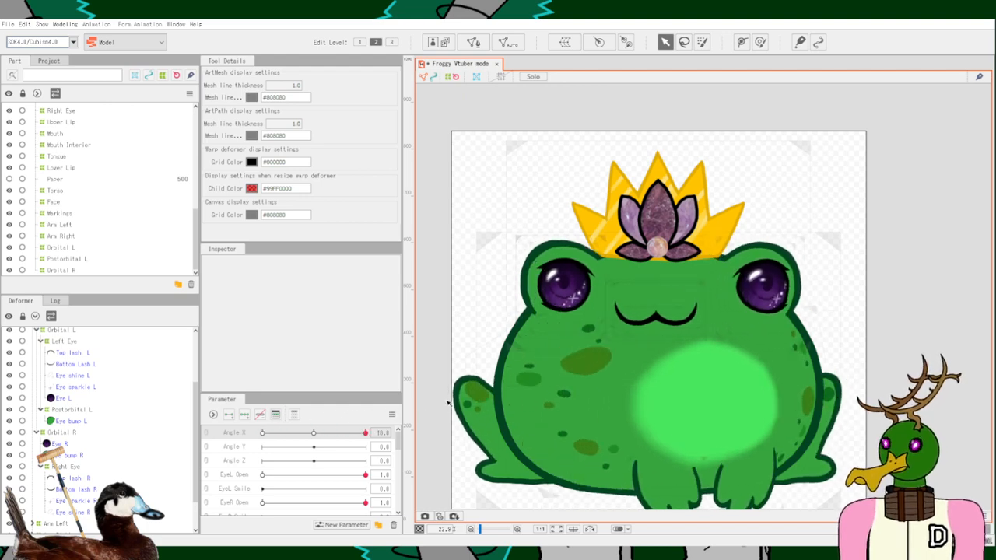
mouse_move(365, 434)
mouse_down()
mouse_move(272, 441)
mouse_move(346, 433)
mouse_move(268, 433)
mouse_move(395, 430)
mouse_move(374, 438)
mouse_move(387, 444)
mouse_move(295, 430)
mouse_move(377, 421)
mouse_up()
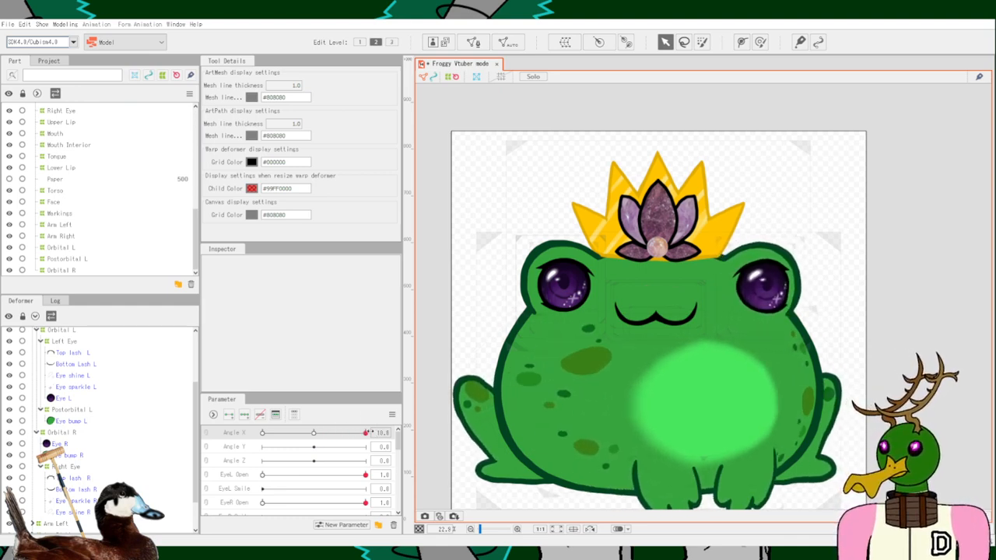
mouse_move(369, 432)
mouse_down()
mouse_move(327, 432)
mouse_move(381, 437)
mouse_up()
click(64, 432)
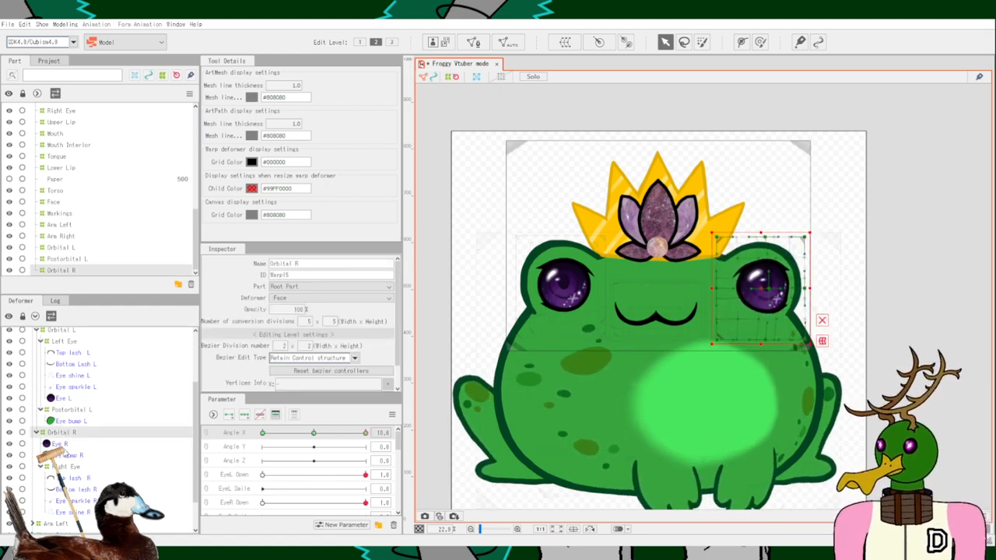
Select the Eye R art mesh and nudge its inner-edge deform path point toward the pupil at Angle X 10.
click(64, 445)
scroll(766, 267, up, 5)
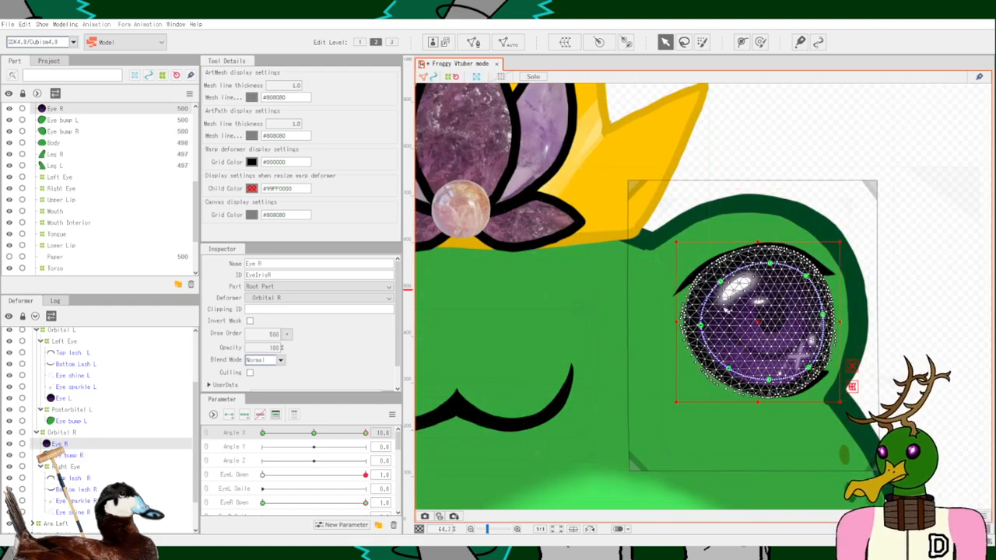
drag(701, 326, 707, 325)
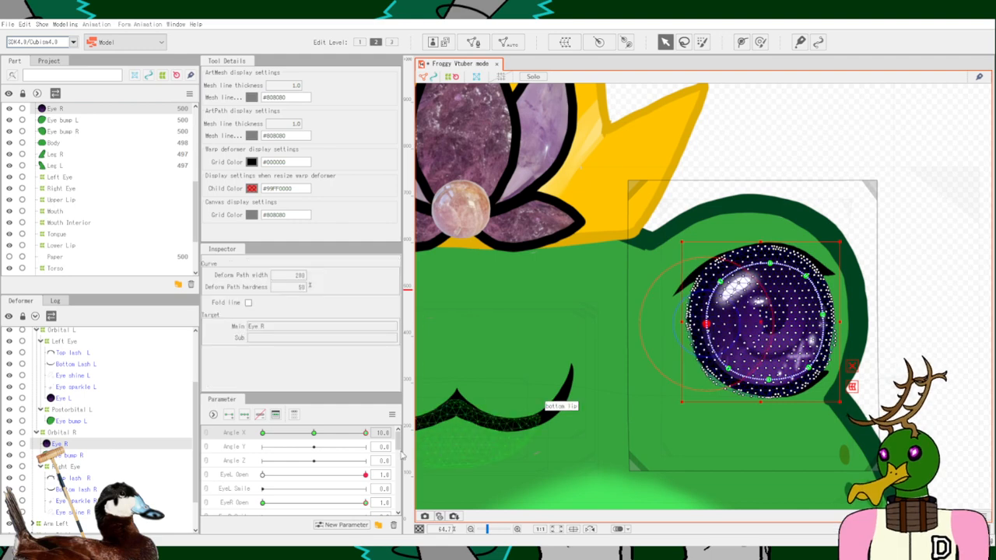
click(965, 261)
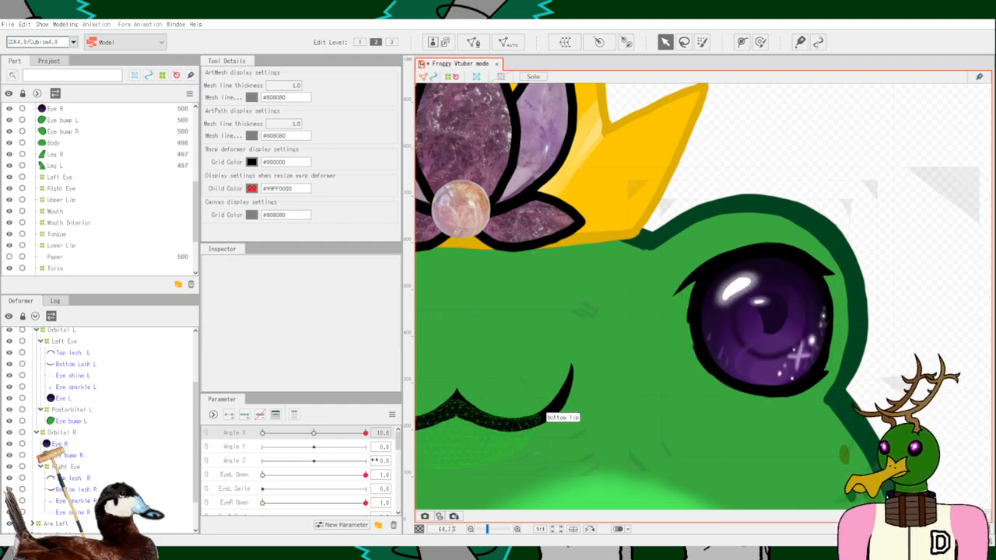
Reselect Eye R, readjust the inner-edge deform path point to round the eye beneath its lashes, and deselect it.
click(787, 310)
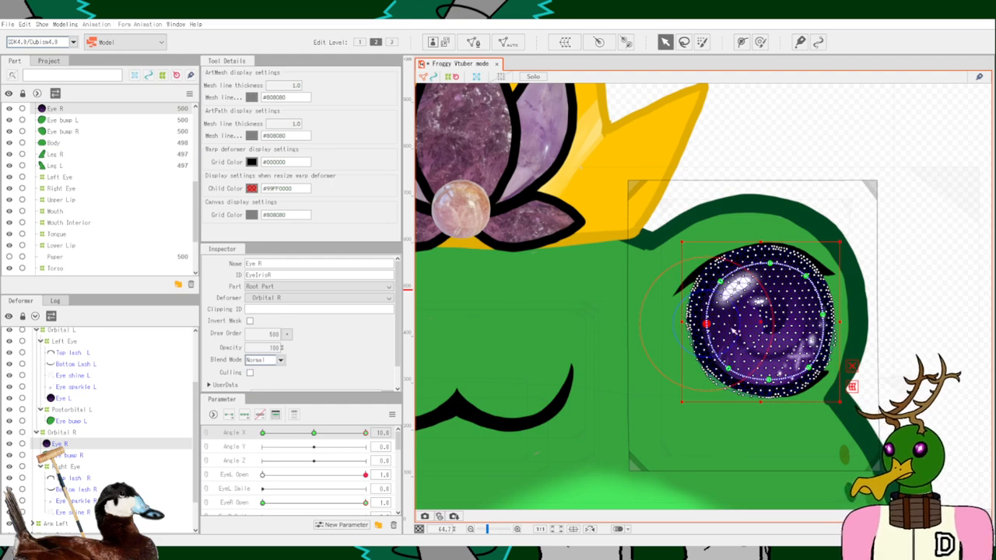
mouse_move(708, 325)
mouse_down()
mouse_move(686, 328)
mouse_move(695, 326)
mouse_up()
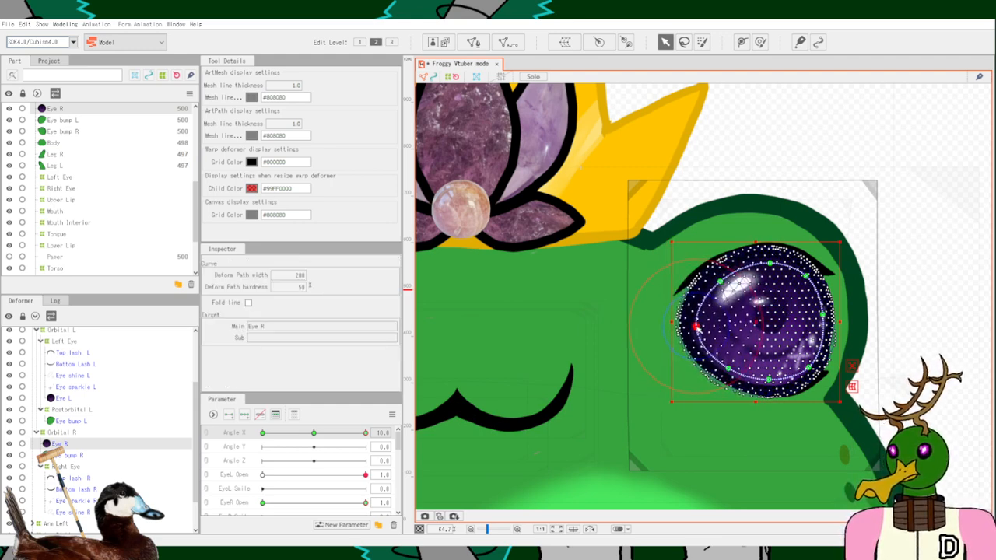
key(ctrl+e)
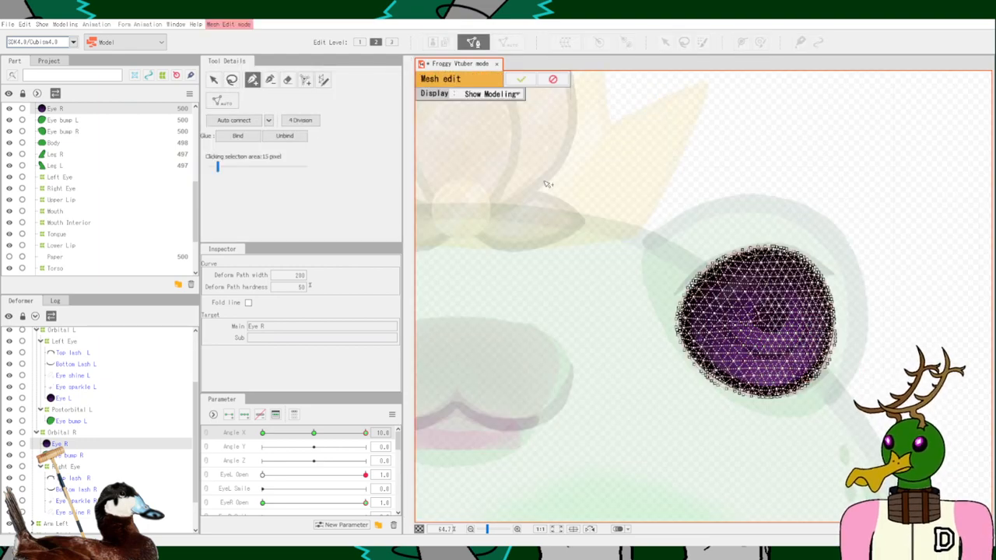
click(552, 79)
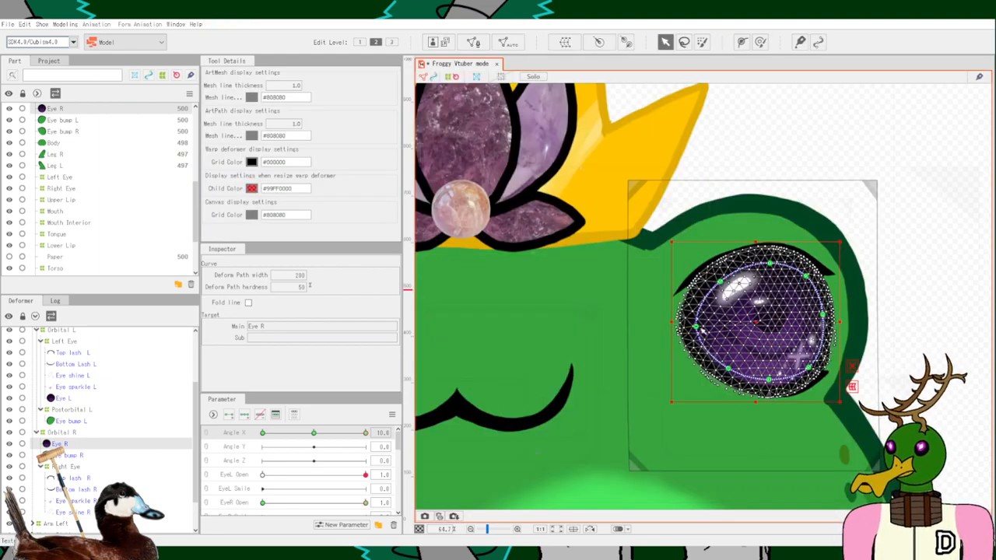
scroll(700, 330, up, 2)
drag(696, 329, 675, 321)
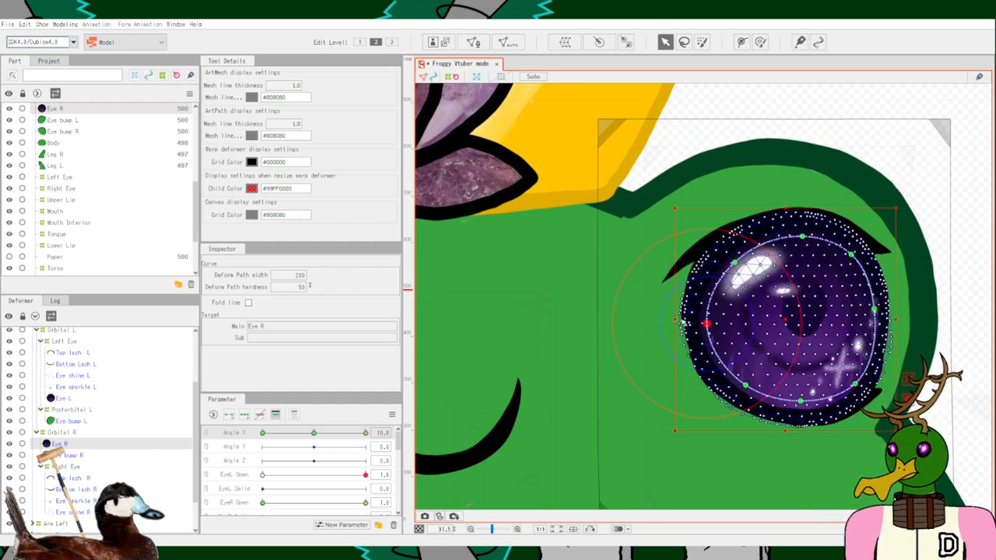
click(968, 317)
Sweep Angle X to inspect the whole frog's head turn and return it to 10.
scroll(965, 319, down, 4)
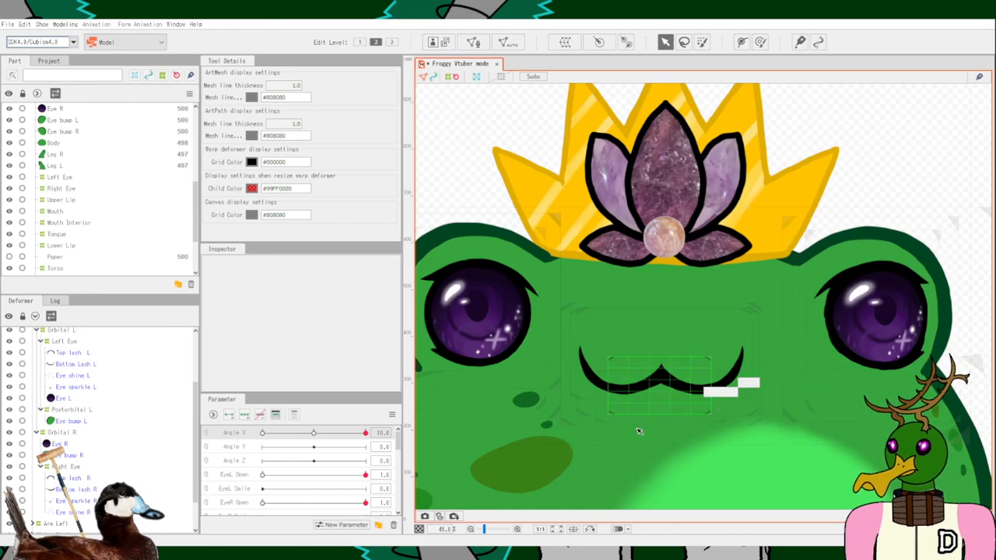
drag(365, 433, 306, 385)
scroll(725, 213, down, 3)
scroll(791, 189, up, 2)
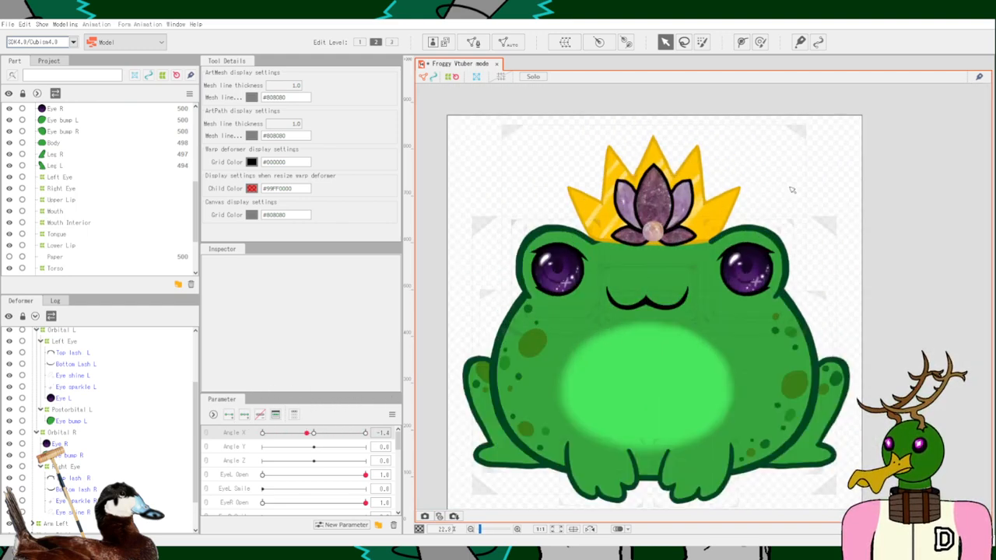
drag(747, 162, 827, 159)
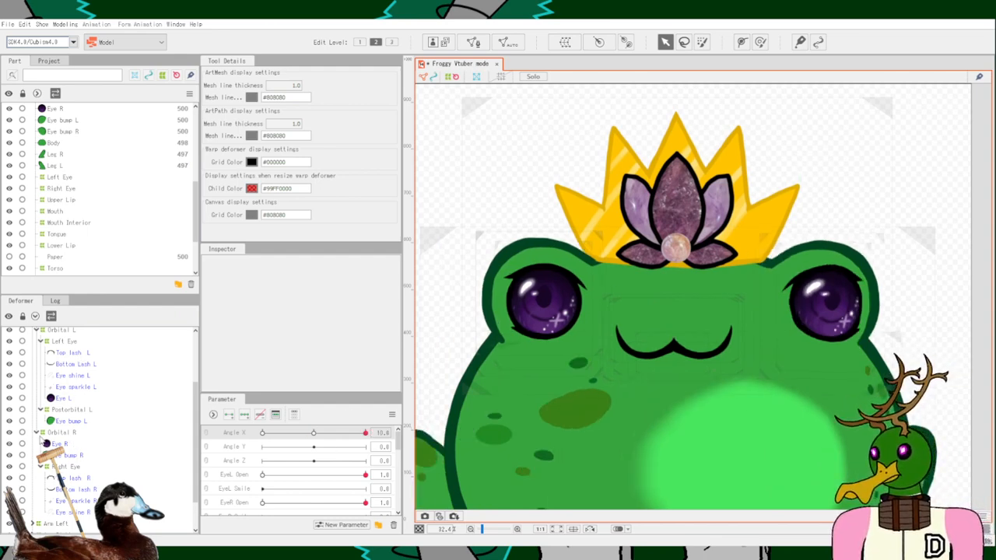
Collapse Left Eye, select the Mouth warp deformer, compare the Angle X extremes, and shift the mouth toward the right eye at Angle X 10.
click(40, 342)
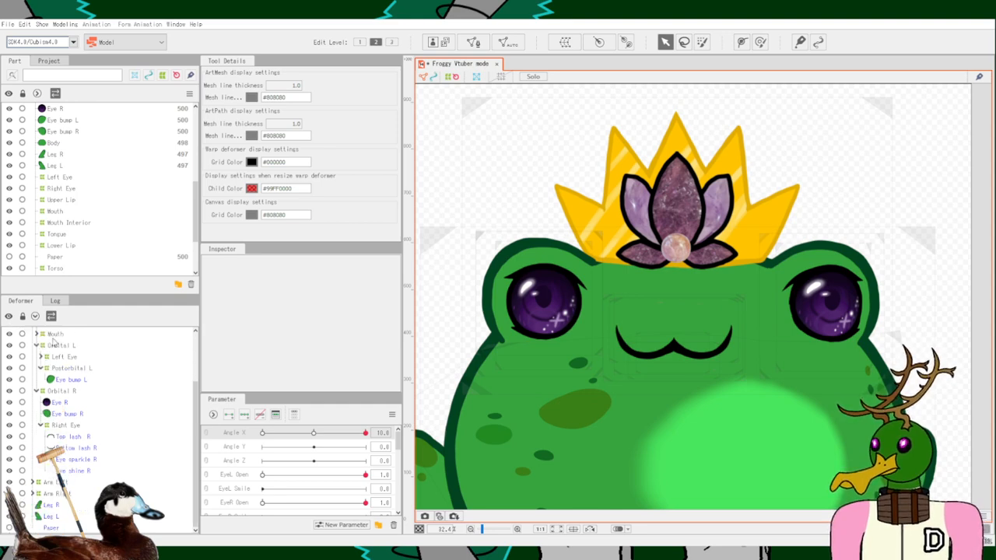
click(54, 334)
drag(364, 438, 209, 447)
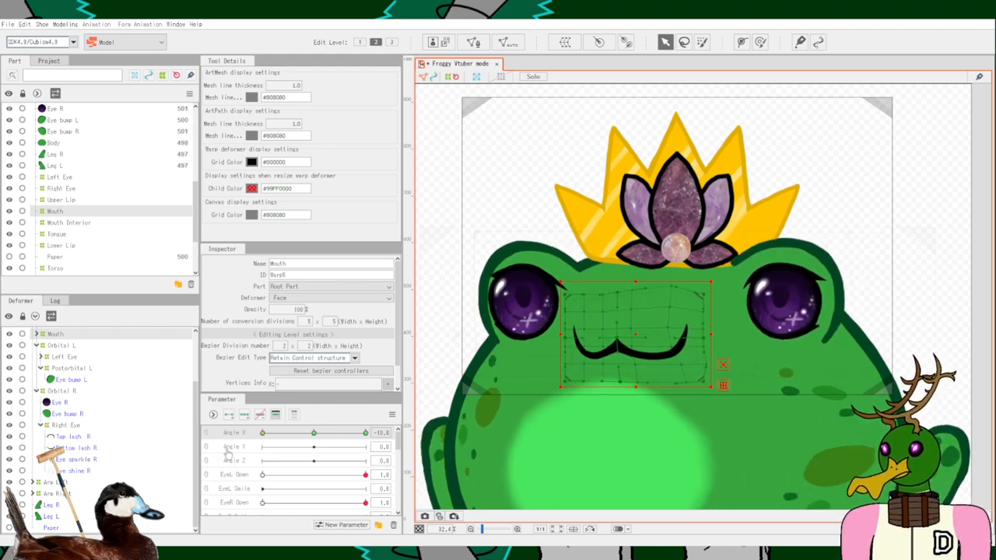
drag(227, 453, 381, 446)
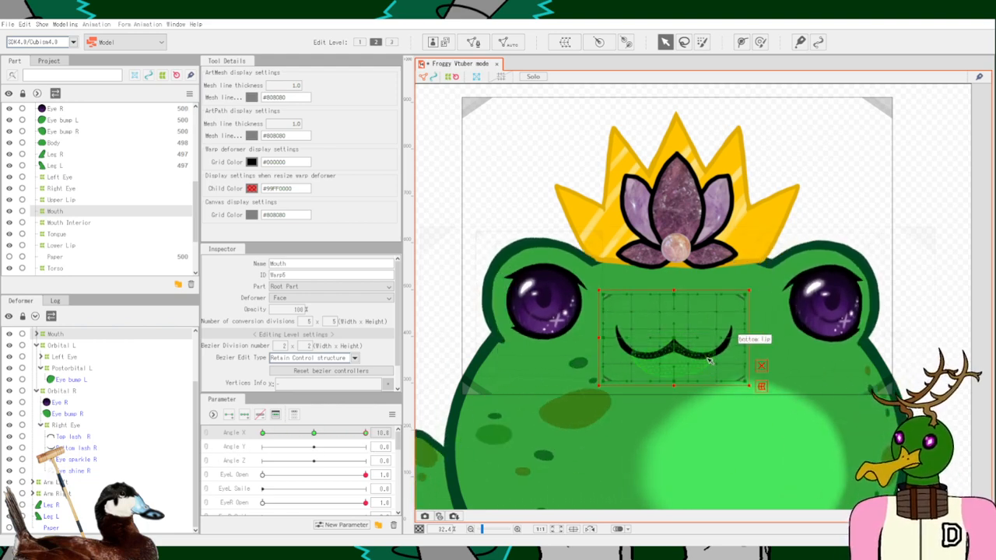
drag(674, 337, 734, 337)
Pull the middle and both corner points of the Mouth warp's edge nearest the right eye inward at Angle X 10.
scroll(767, 347, up, 3)
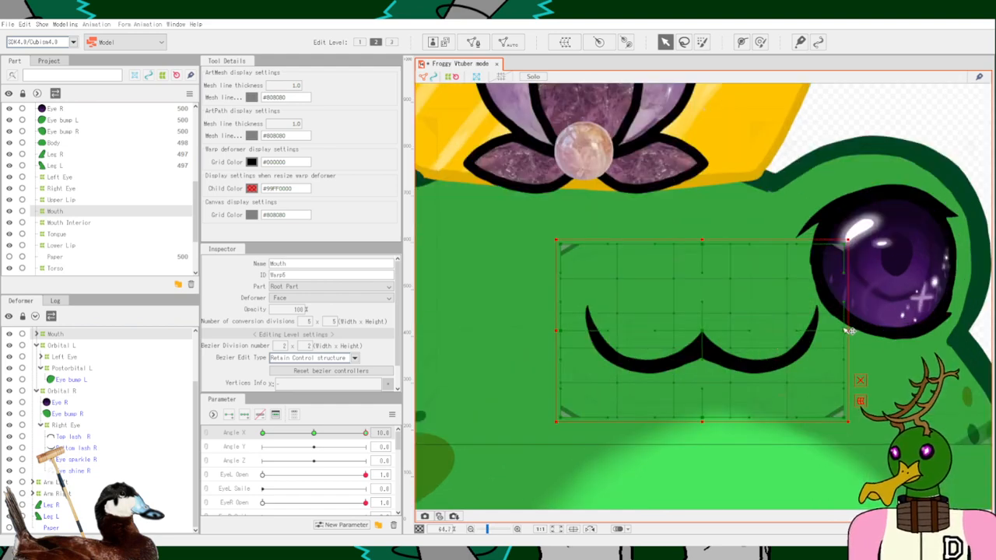
drag(845, 332, 820, 332)
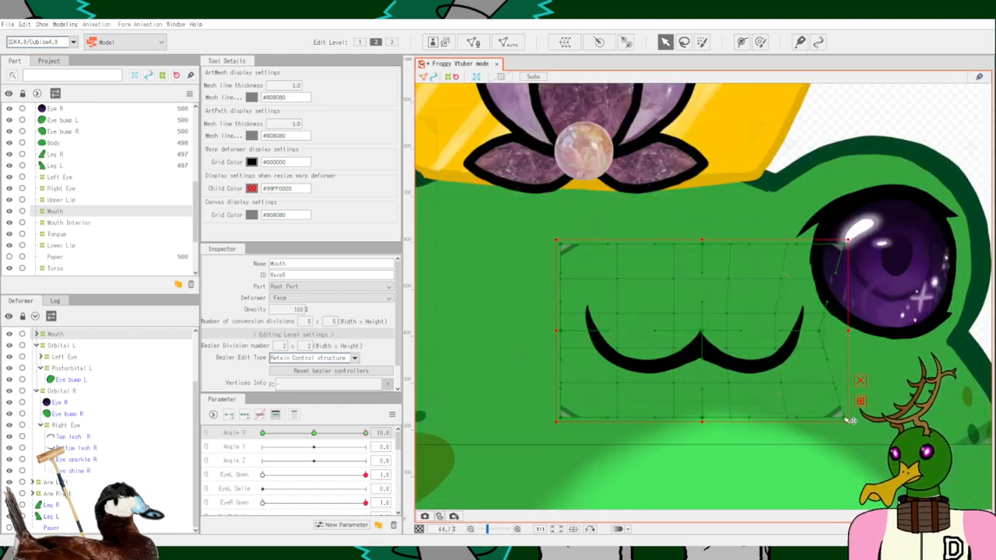
drag(844, 418, 817, 417)
drag(845, 244, 813, 244)
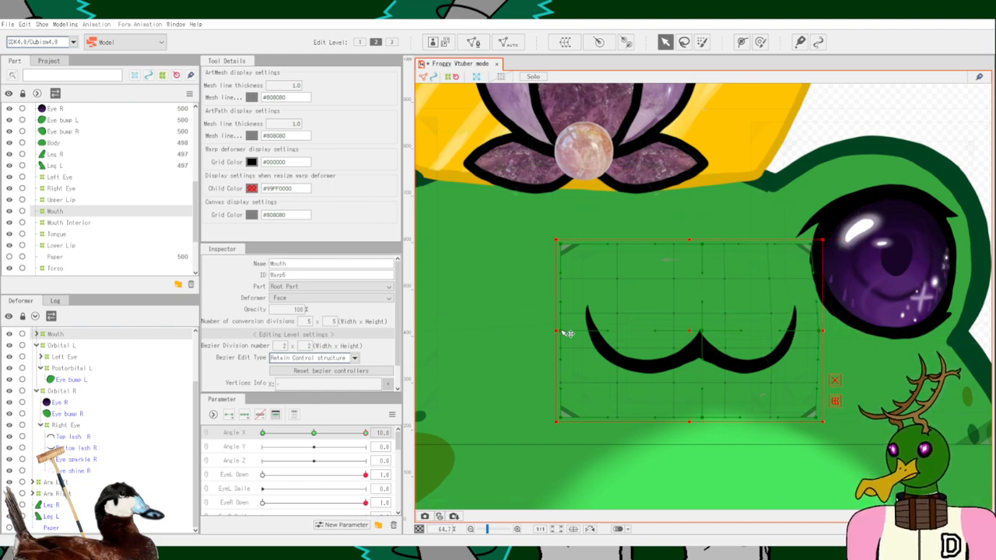
Extend the Mouth warp's opposite edge outward at its middle and corners, and shift the whole deformer slightly toward the right eye.
drag(562, 332, 544, 331)
drag(560, 244, 529, 244)
drag(561, 415, 537, 415)
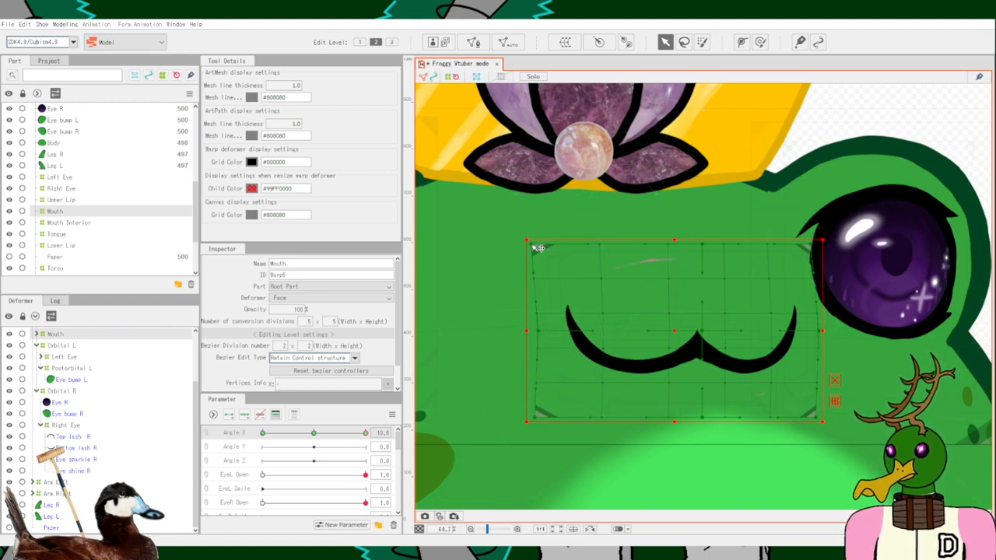
drag(533, 245, 537, 246)
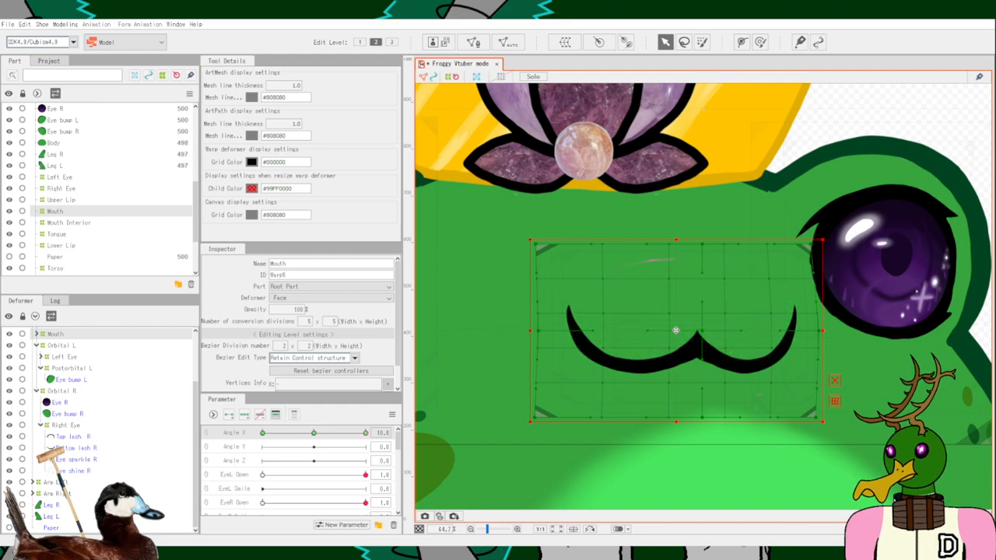
drag(676, 331, 689, 333)
Deselect the mouth and sweep Angle X between -10 and 10 to check how it follows the head turn.
scroll(689, 333, down, 3)
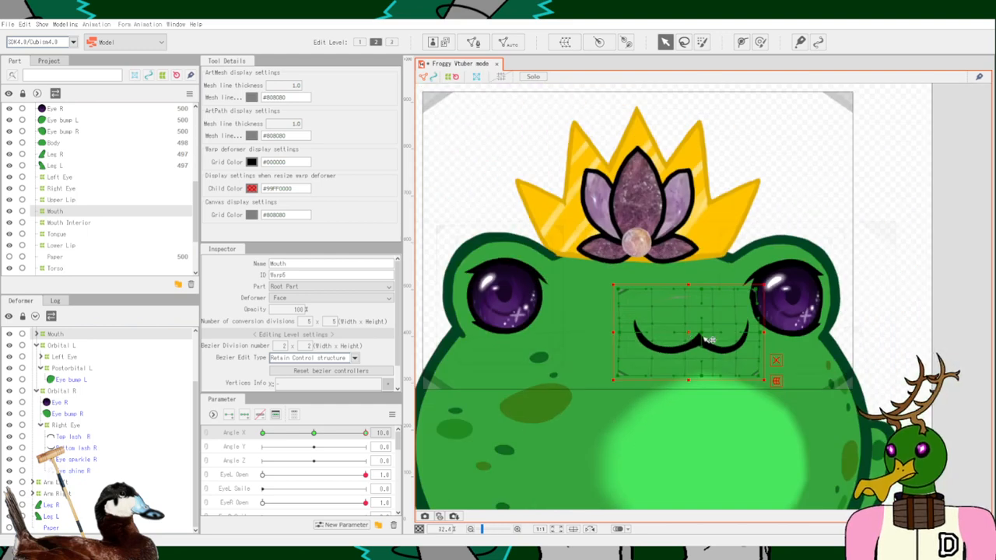
drag(364, 435, 193, 407)
click(882, 283)
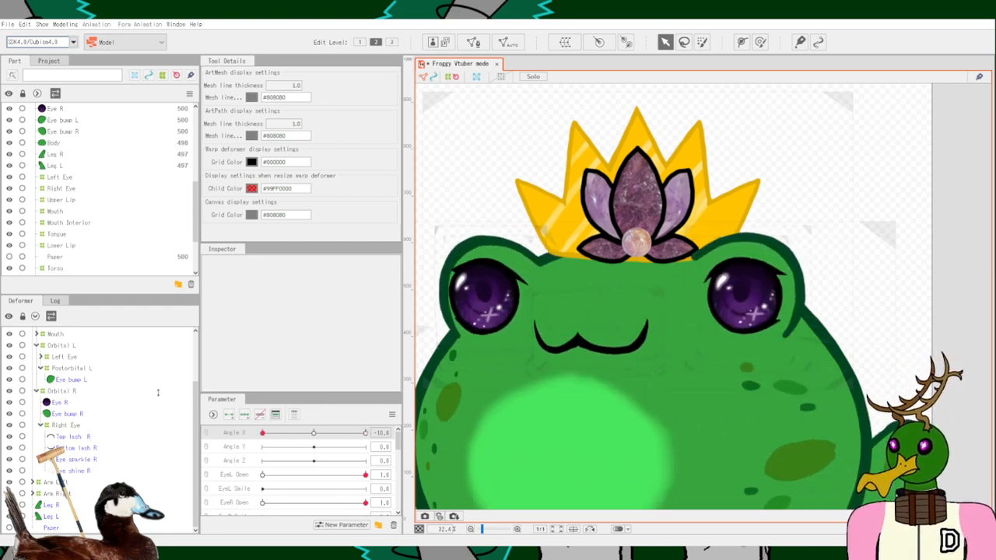
drag(152, 405, 452, 392)
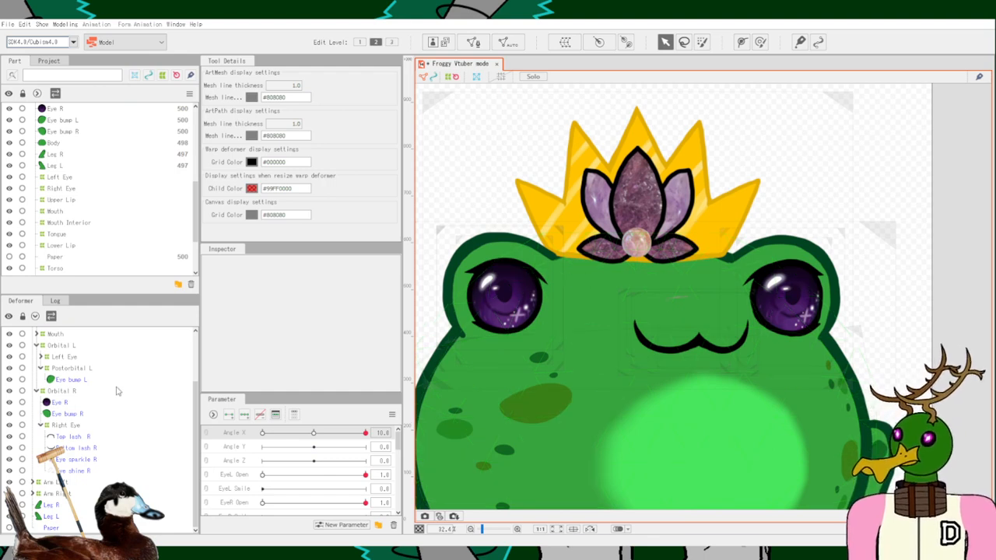
Collapse the Orbital R group, select the Orbital L warp deformer, and shift it toward the mouth at Angle X 10.
click(67, 395)
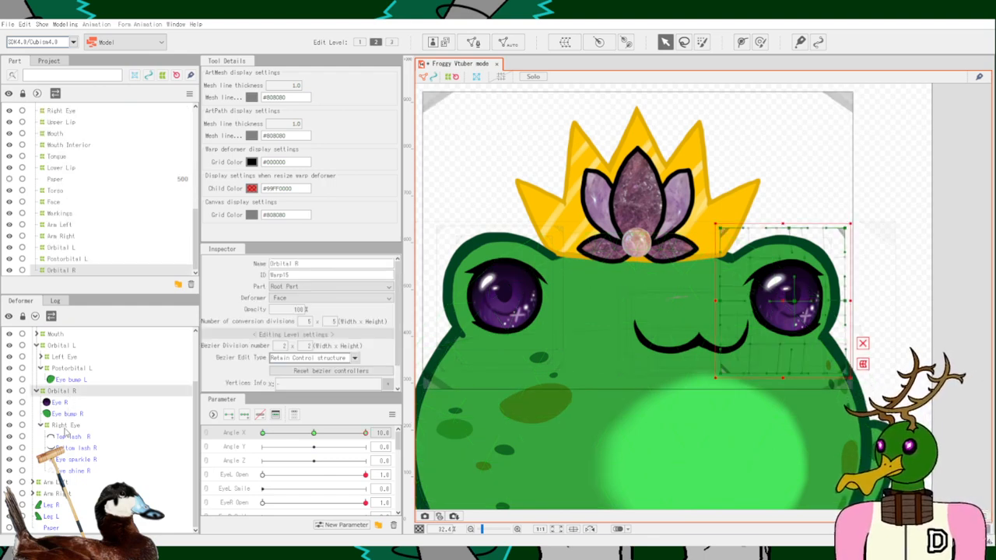
click(65, 426)
click(37, 391)
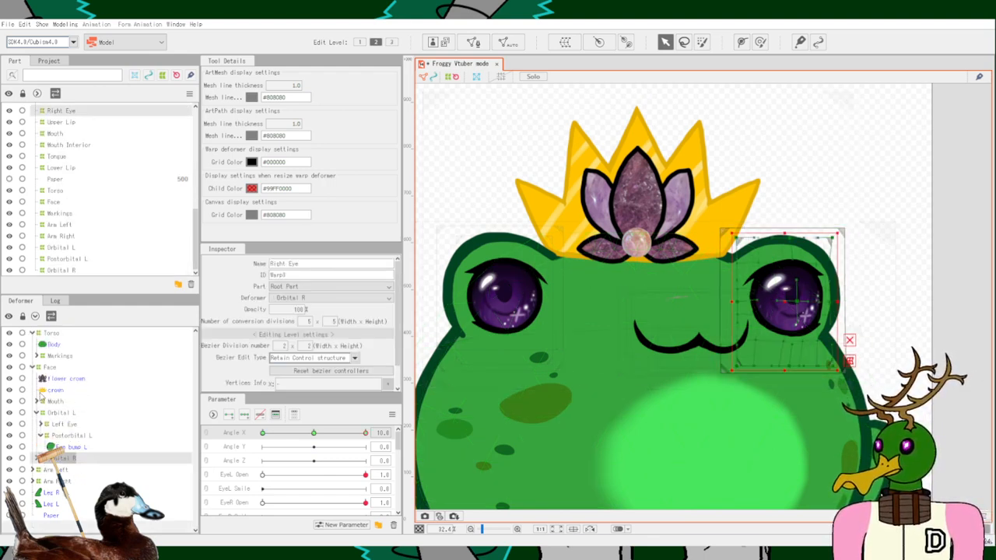
click(56, 413)
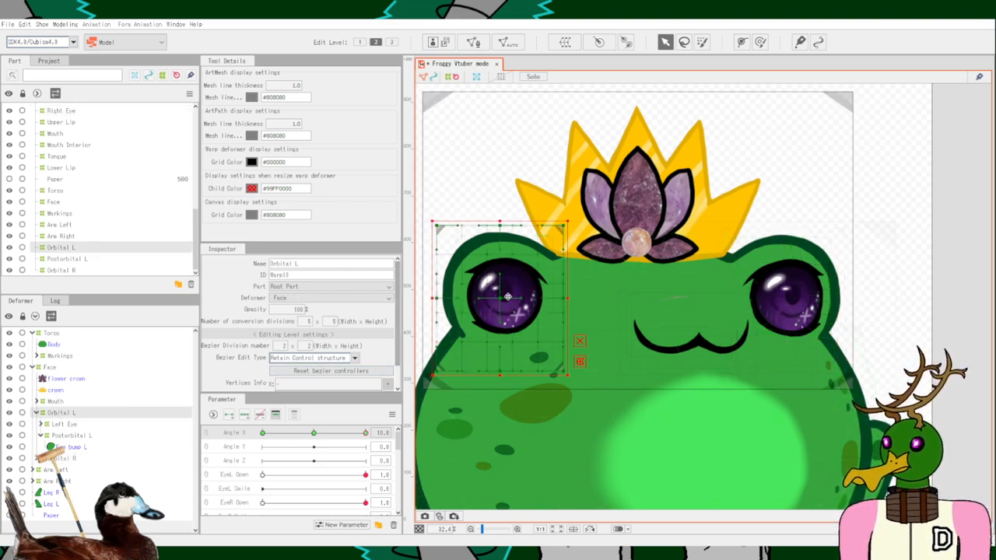
drag(504, 295, 529, 296)
mouse_move(363, 432)
mouse_down()
mouse_move(269, 432)
mouse_move(365, 432)
mouse_up()
Pull the middle and both corner points of the Orbital L warp's inner edge toward the left eye at Angle X 10.
scroll(588, 308, up, 2)
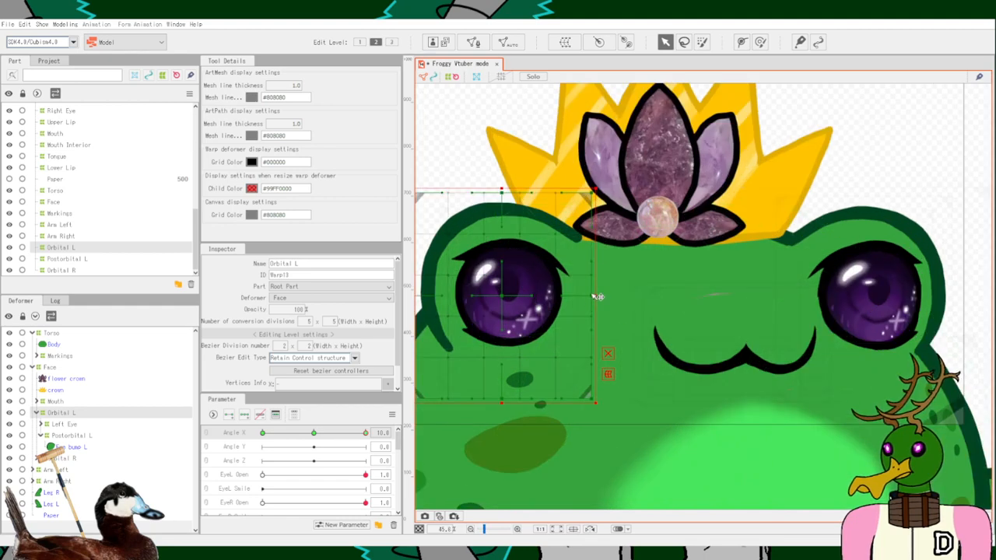
drag(593, 295, 580, 297)
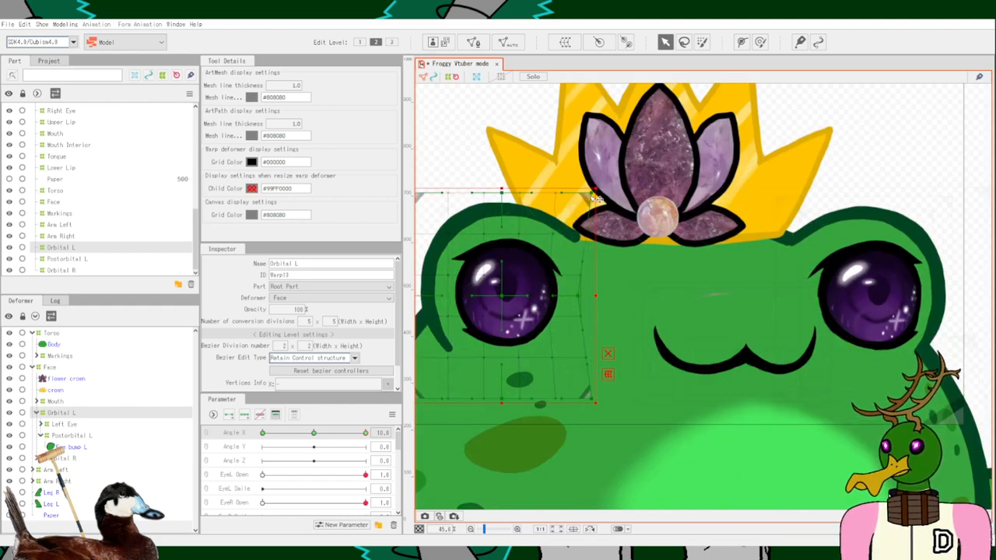
drag(592, 193, 579, 193)
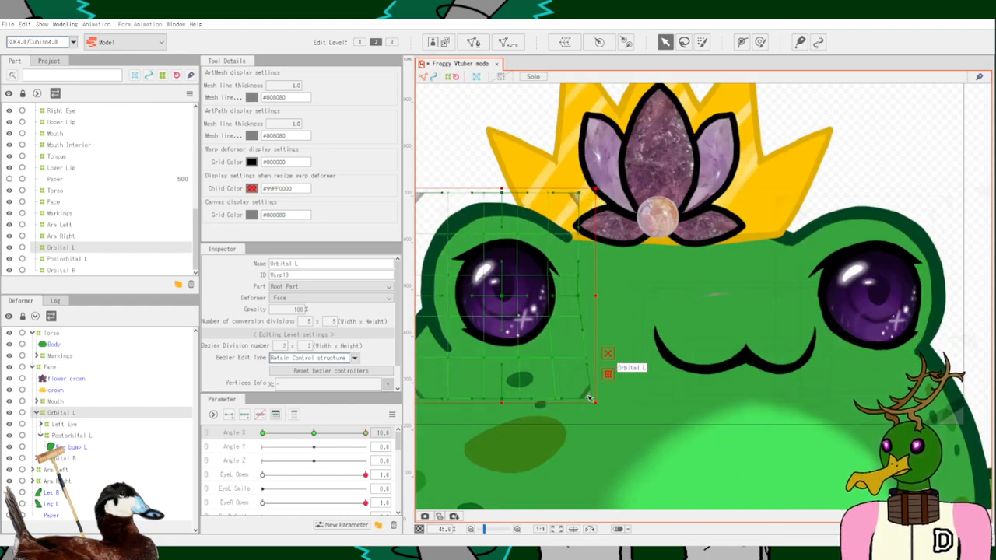
drag(595, 401, 580, 405)
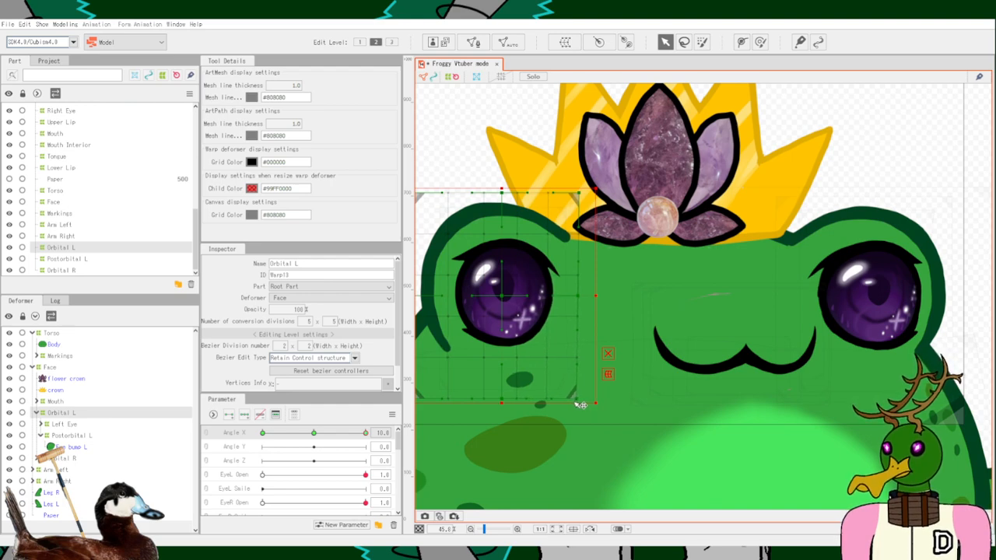
Extend the Orbital L warp's outer edge outward at Angle X 10, shift the whole deformer slightly toward the mouth, and deselect it.
drag(628, 285, 759, 296)
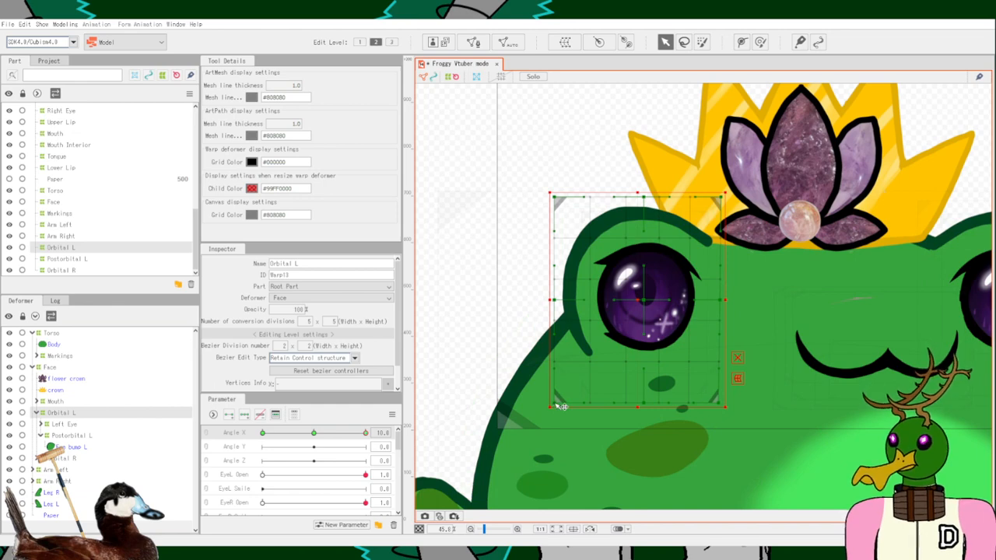
drag(556, 405, 529, 405)
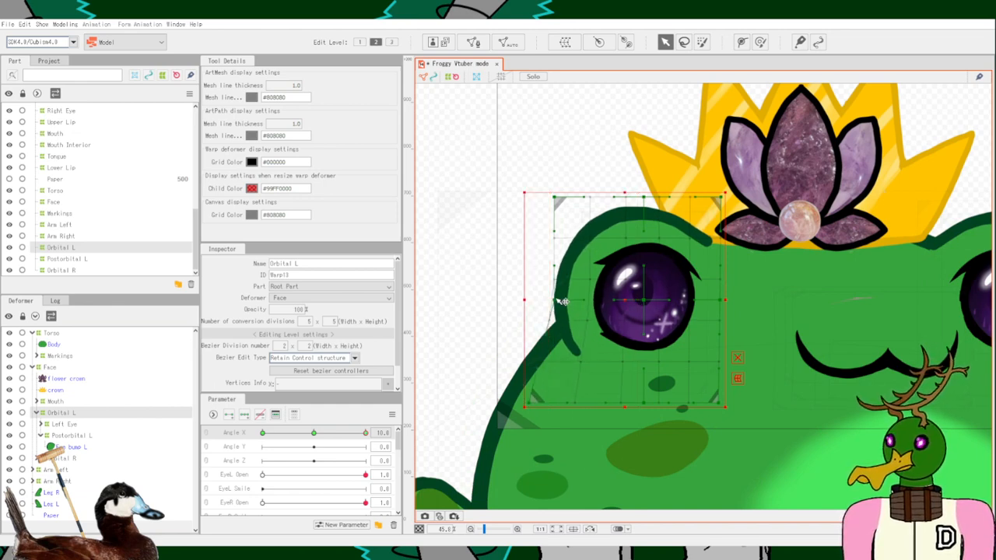
drag(561, 301, 539, 303)
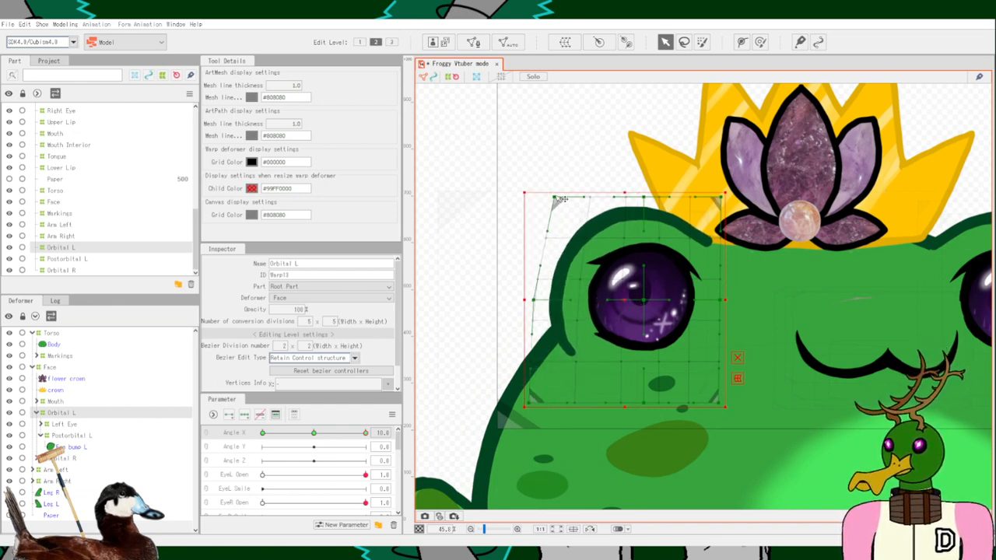
drag(563, 200, 542, 200)
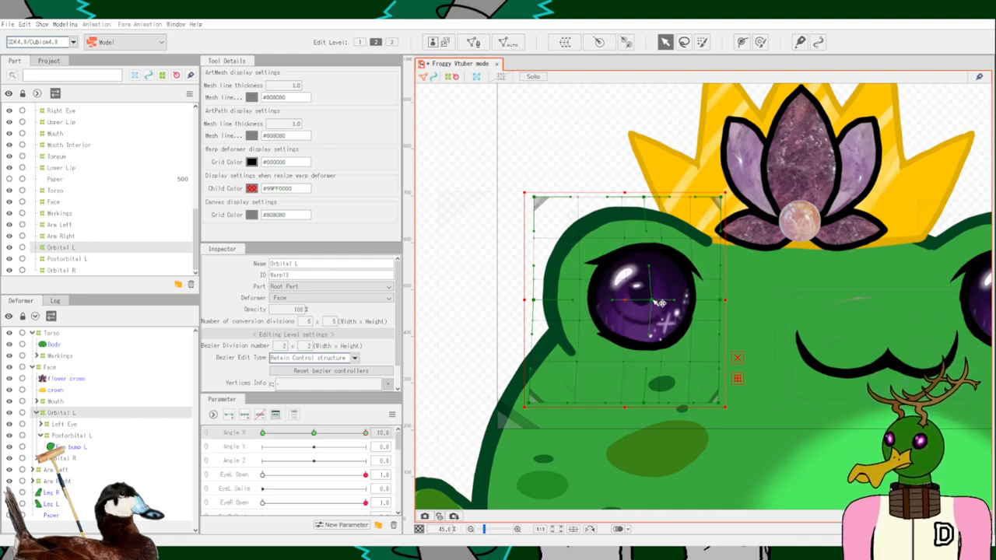
drag(622, 300, 636, 300)
scroll(625, 313, down, 2)
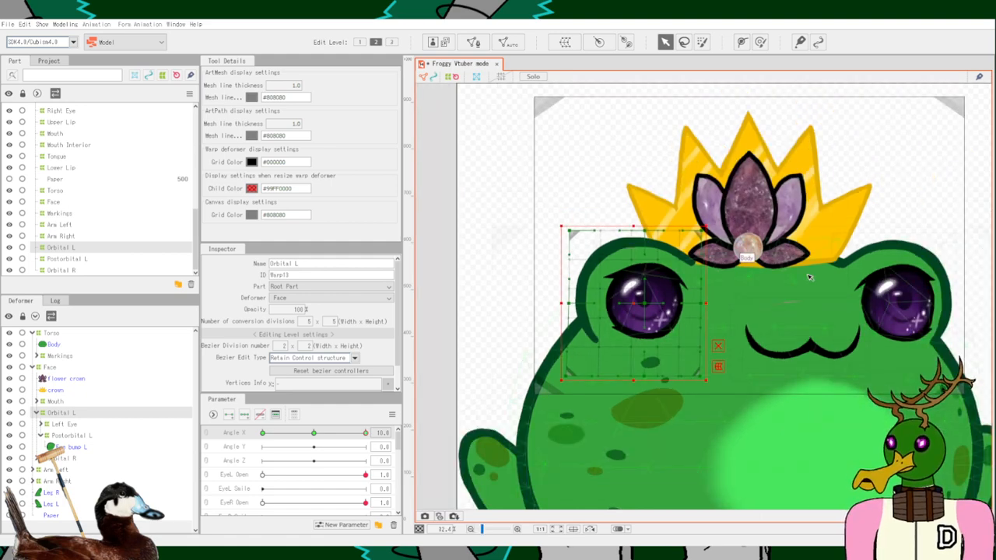
click(969, 283)
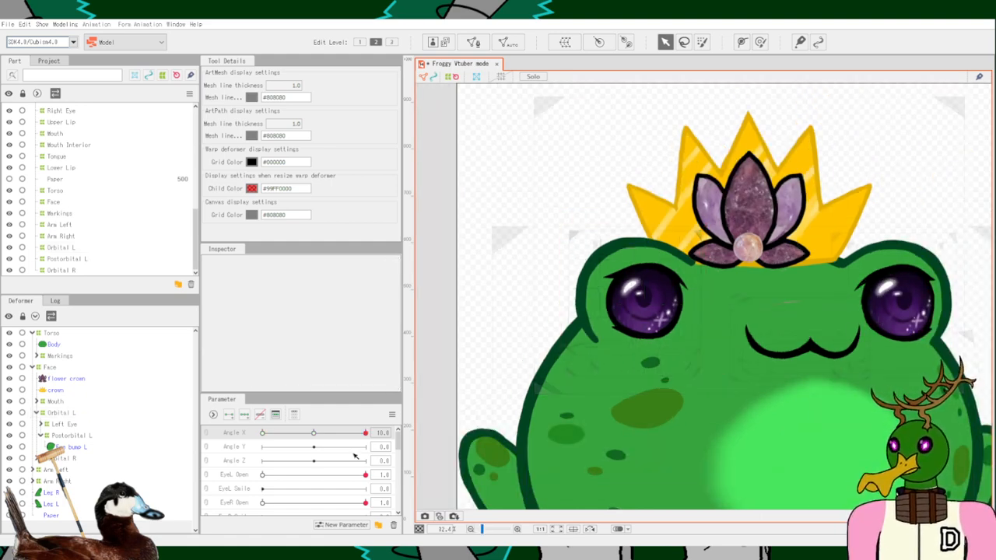
Sweep Angle X repeatedly between -10 and 10 to examine how the whole frog face turns, ending at 10.
drag(329, 436, 213, 424)
scroll(530, 350, down, 3)
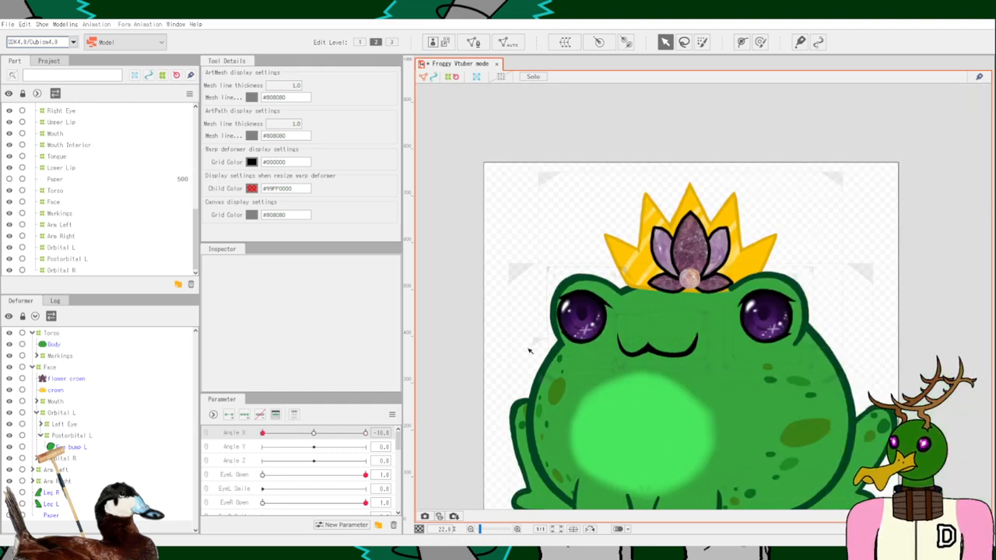
drag(782, 294, 777, 272)
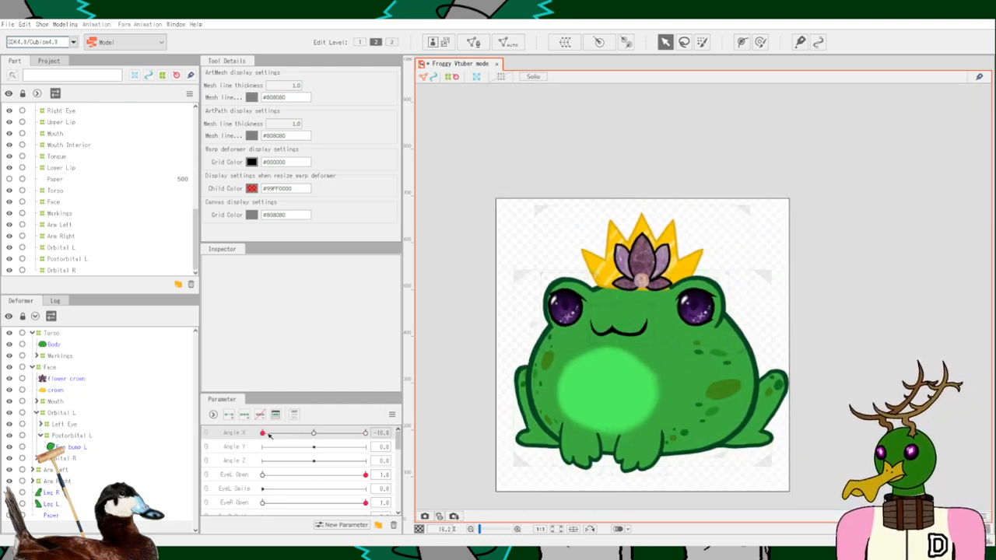
mouse_move(264, 433)
mouse_down()
mouse_move(402, 428)
mouse_move(251, 441)
mouse_up()
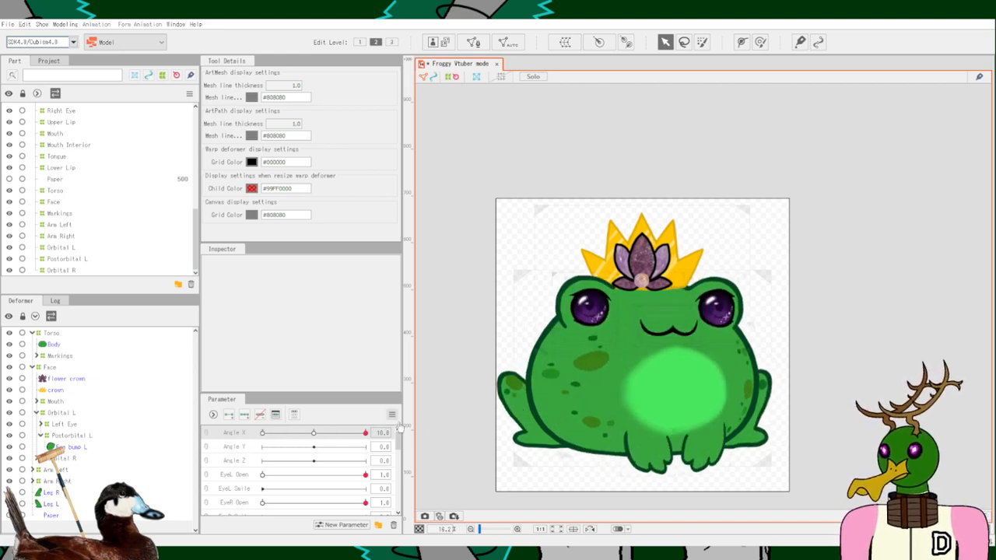
drag(394, 427, 221, 378)
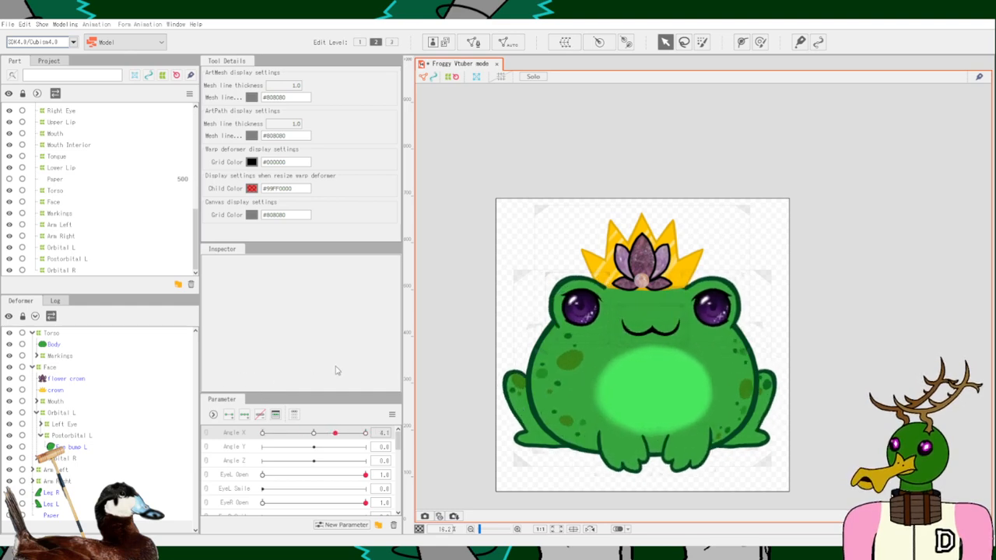
drag(384, 364, 354, 355)
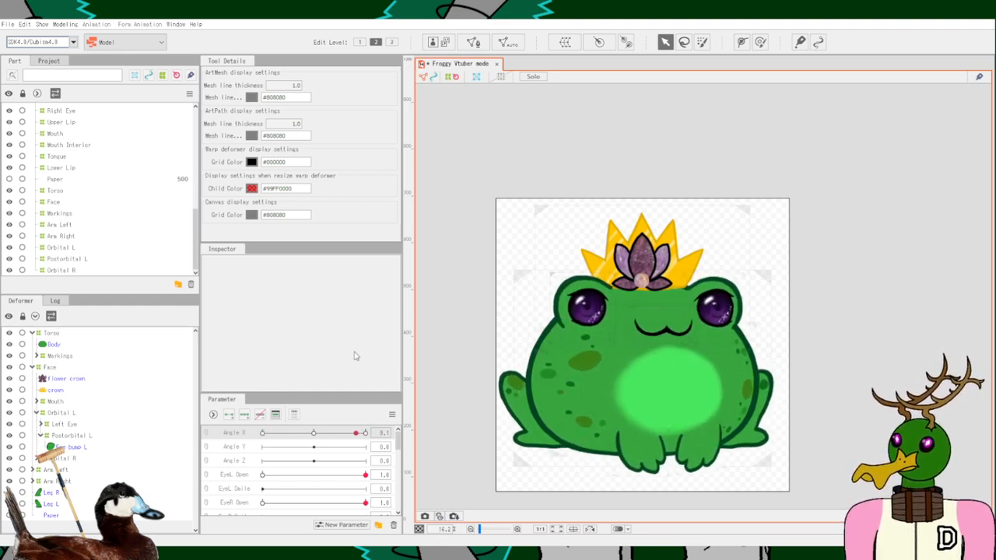
drag(253, 364, 310, 356)
drag(414, 340, 290, 360)
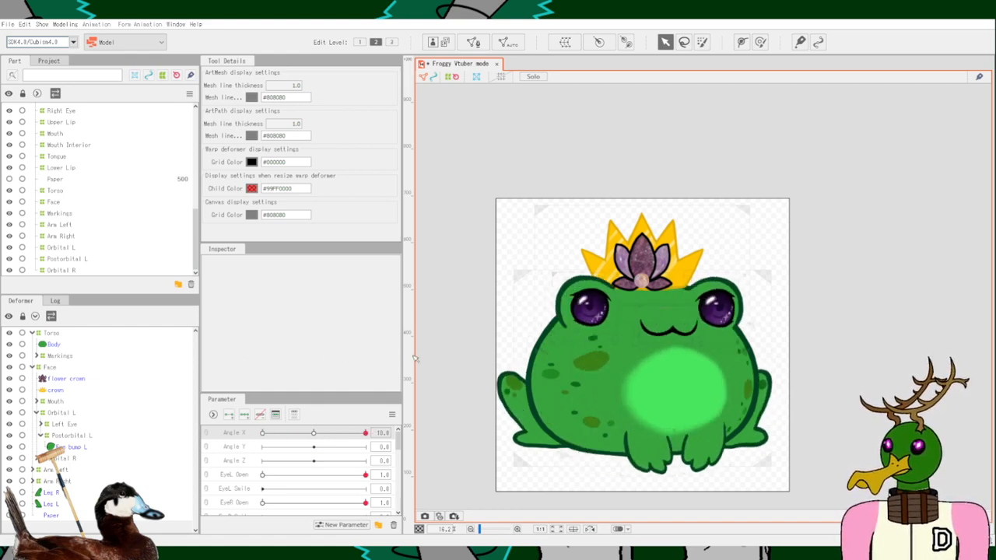
drag(232, 372, 356, 338)
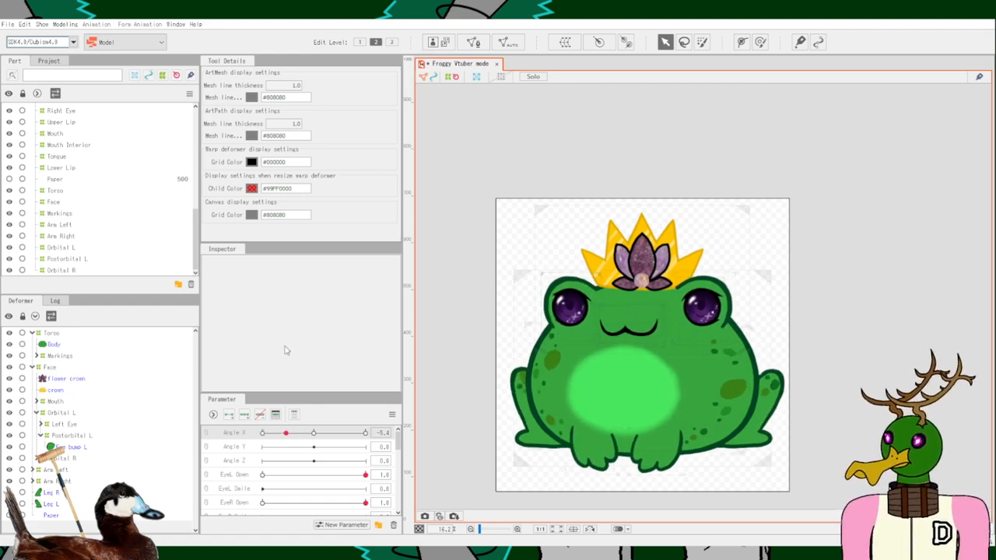
drag(286, 351, 362, 348)
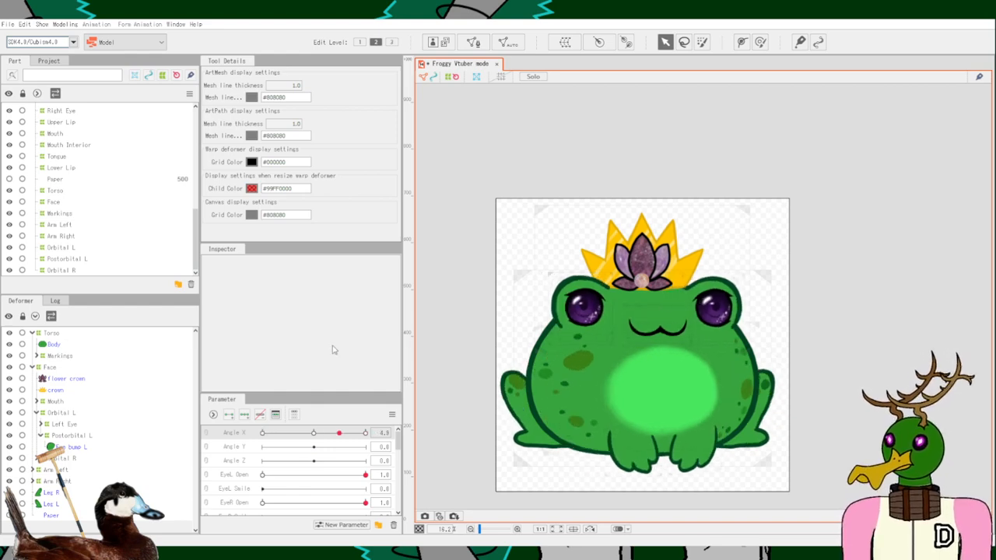
drag(332, 350, 378, 353)
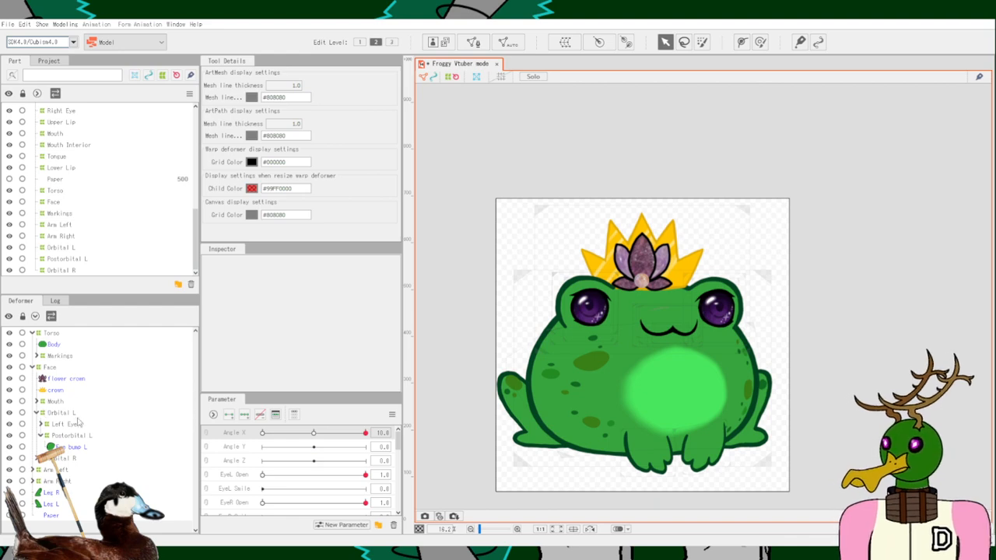
Expand Orbital R and Right Eye, and pull the Top lash R path's outer upper and top points inward at Angle X 10.
click(37, 459)
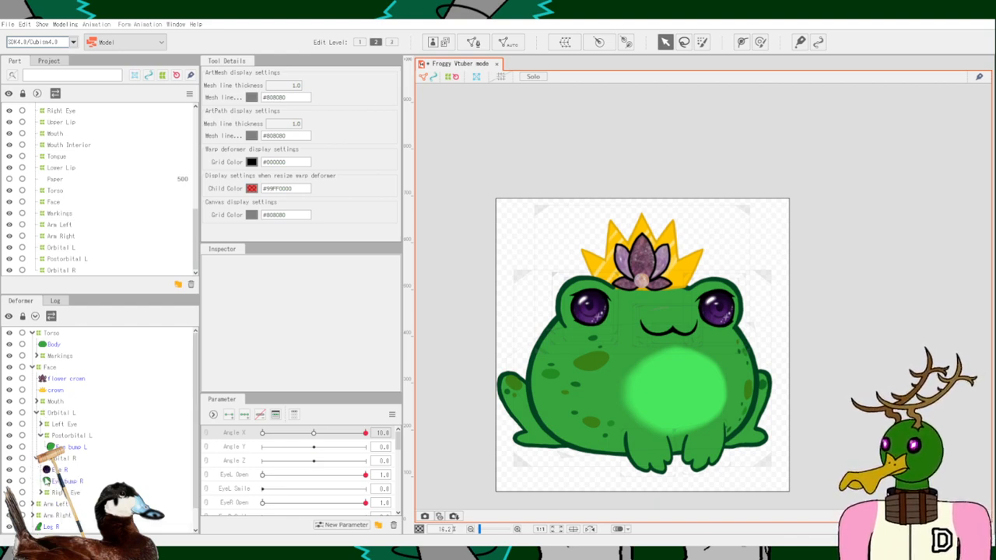
click(41, 493)
click(69, 493)
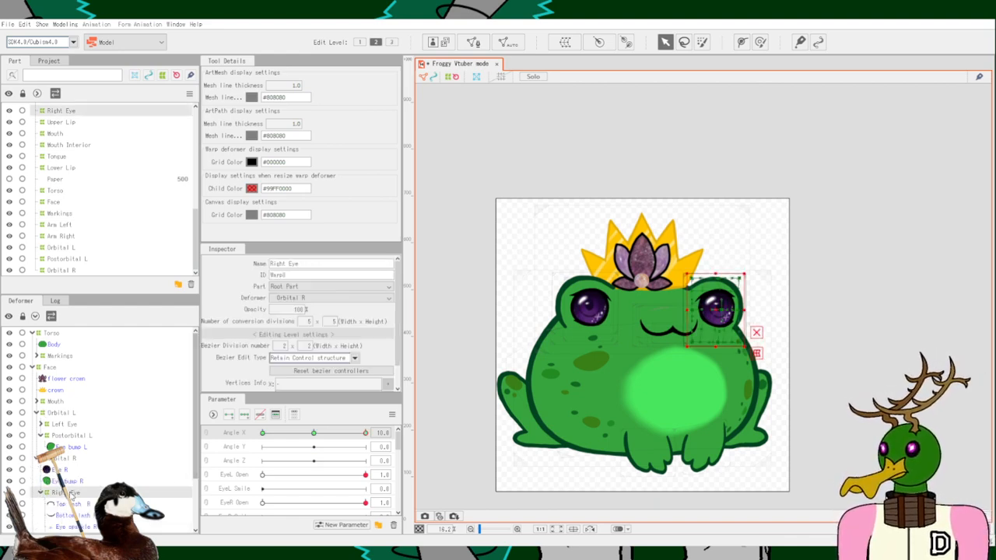
scroll(702, 312, up, 2)
scroll(702, 312, up, 1)
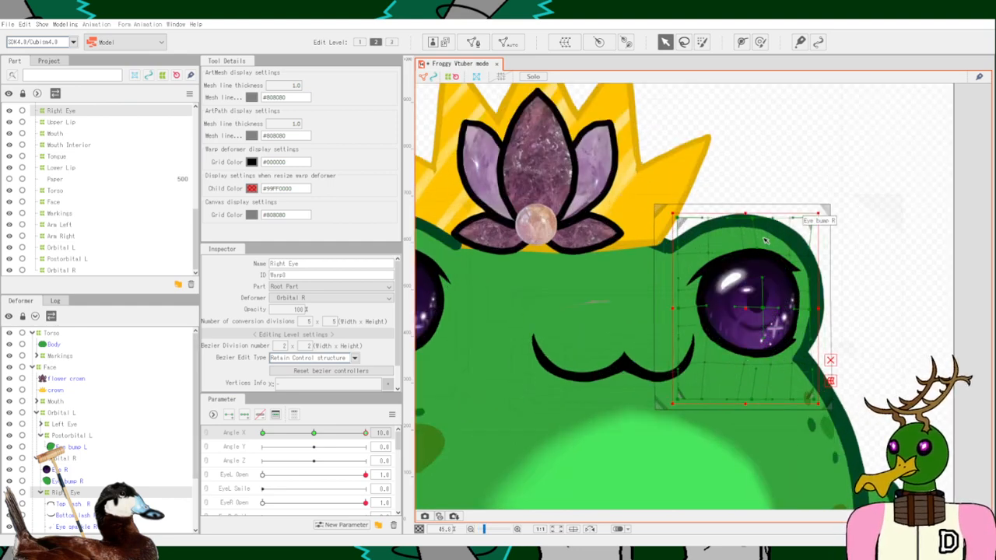
scroll(759, 255, up, 1)
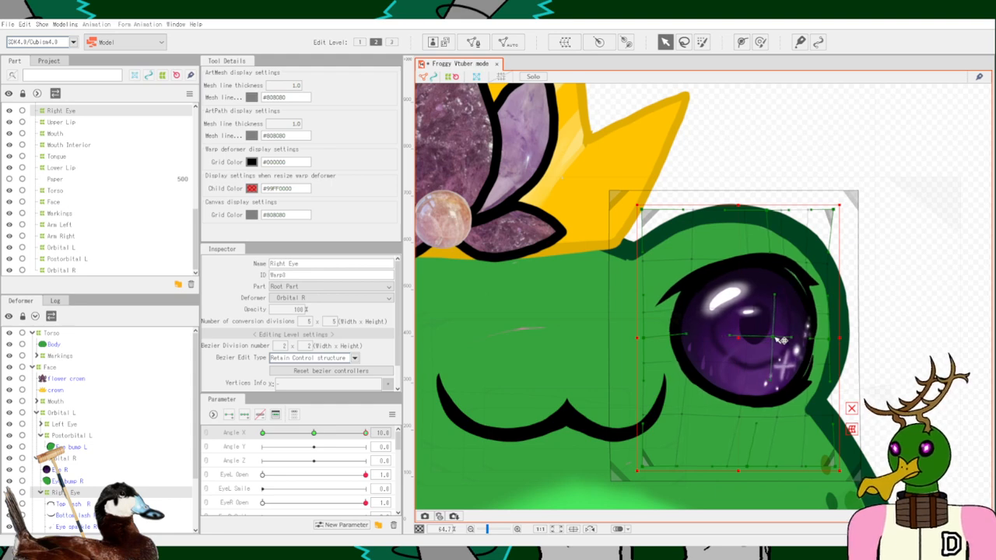
scroll(762, 273, up, 2)
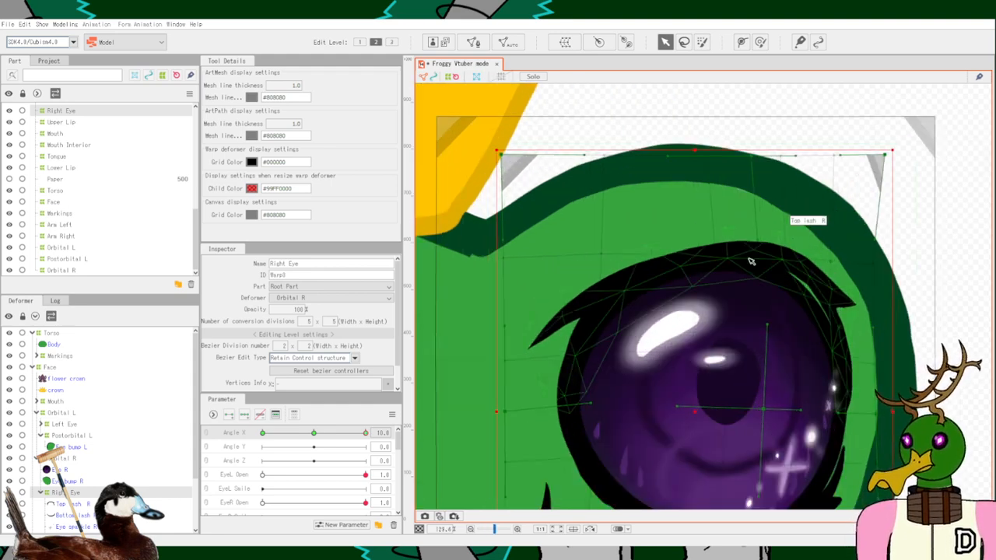
click(69, 504)
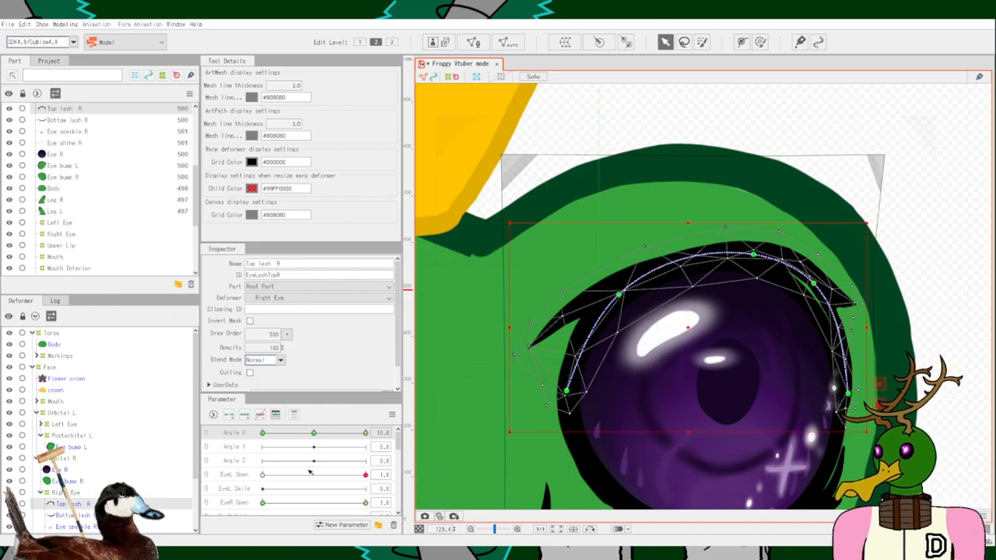
drag(814, 285, 806, 291)
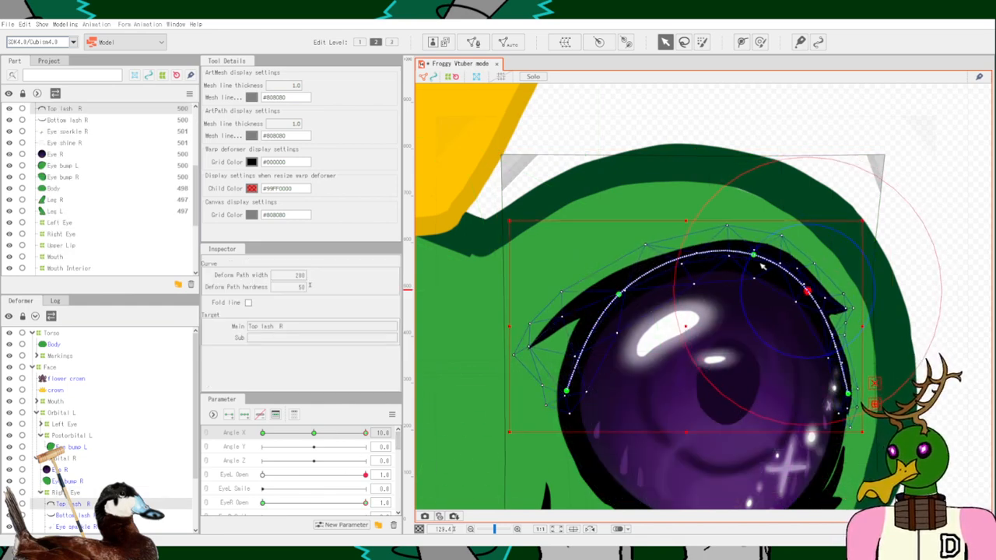
drag(752, 255, 733, 258)
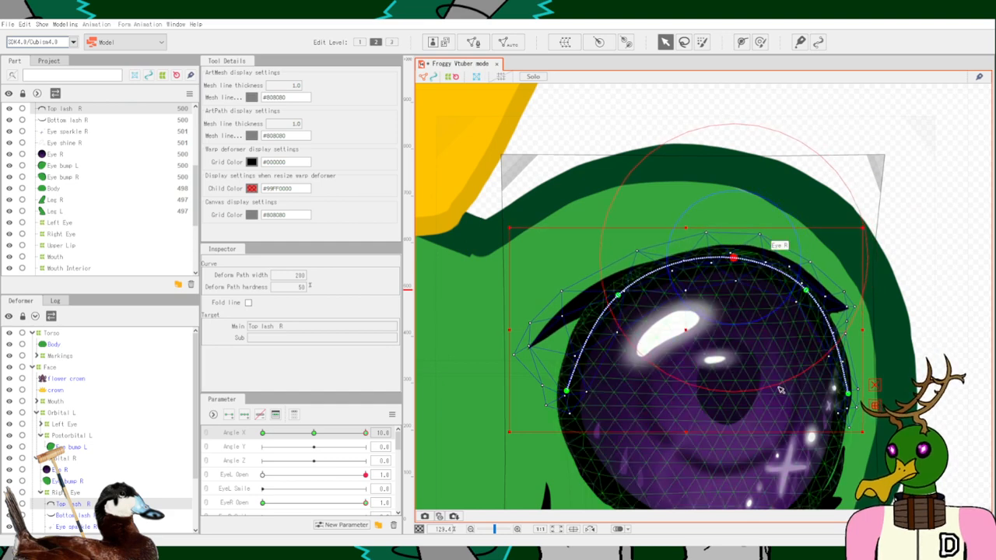
Pull the two outer path points of Bottom lash R slightly inward at Angle X 10, deselect it, and test the Angle X sweep.
scroll(779, 387, down, 2)
drag(889, 440, 846, 342)
scroll(846, 342, up, 2)
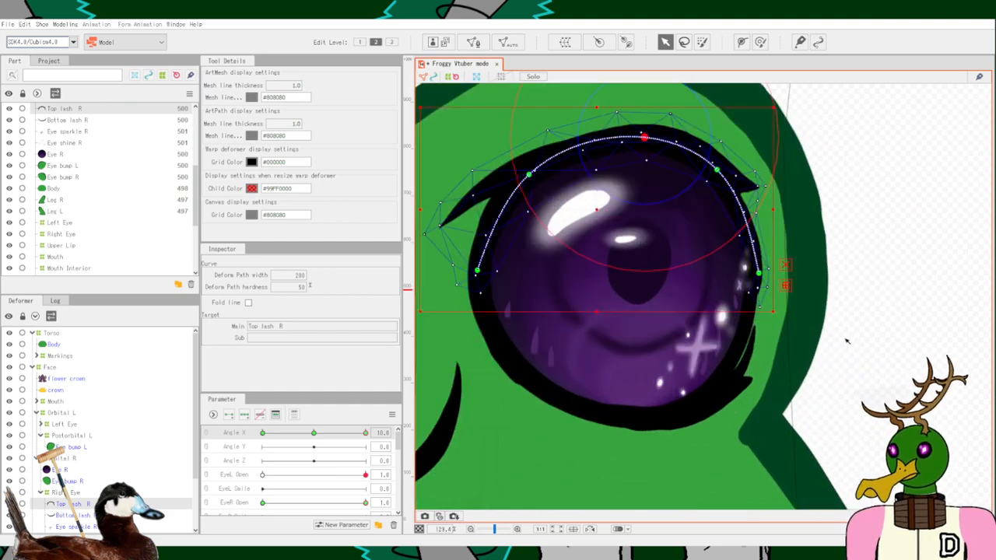
click(72, 516)
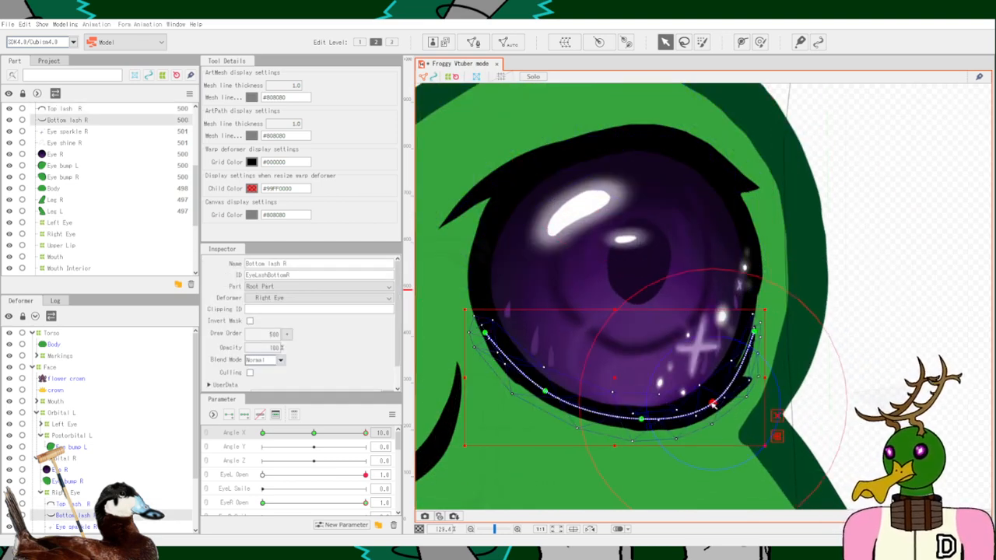
drag(713, 403, 704, 400)
drag(754, 334, 746, 331)
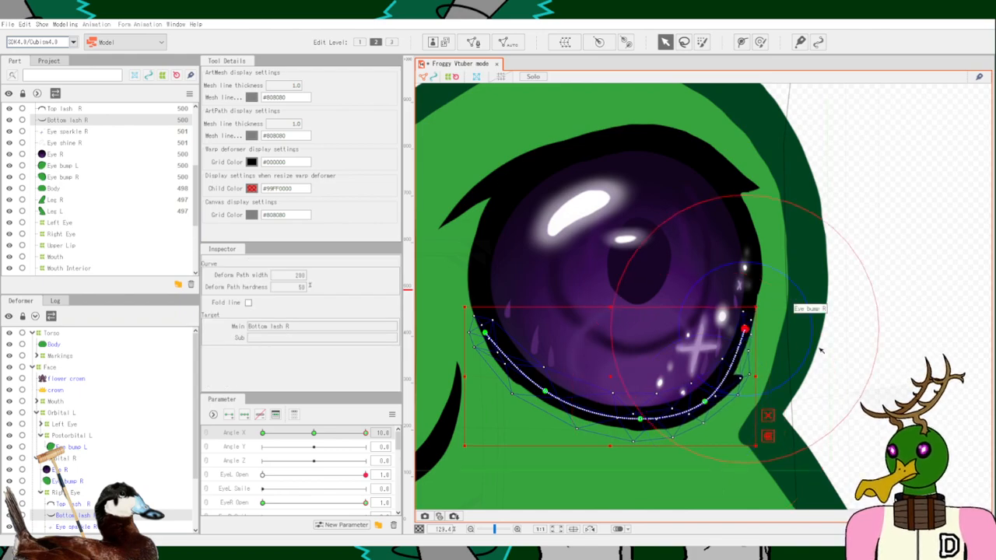
scroll(825, 349, down, 2)
click(912, 289)
scroll(910, 290, down, 1)
scroll(909, 290, down, 1)
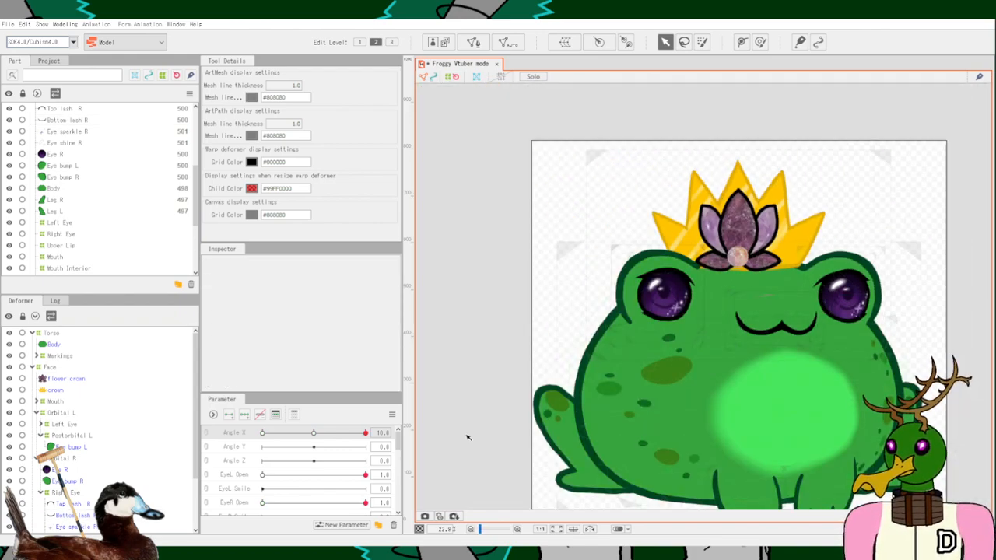
drag(365, 433, 457, 427)
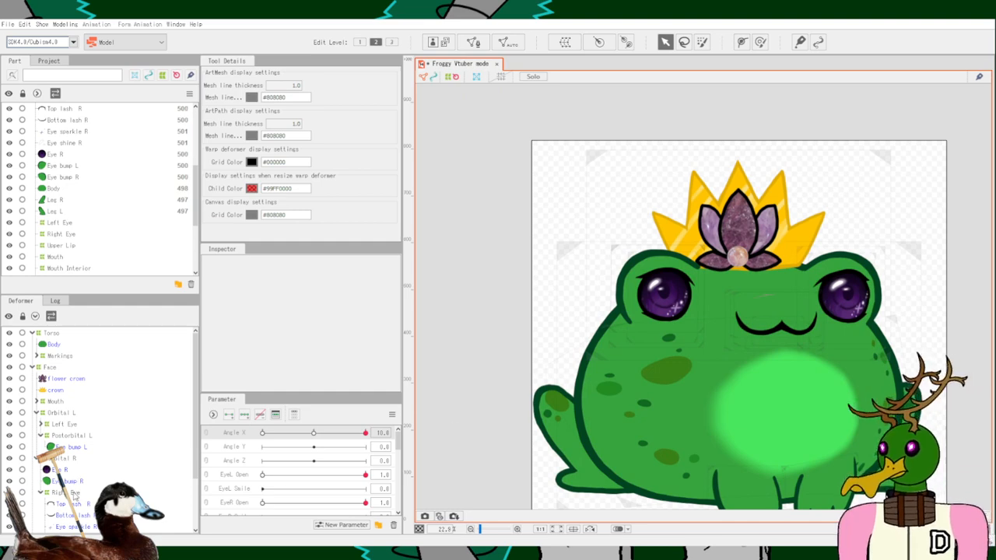
Refine Top lash R at Angle X 10 by nudging its top and inner upper path points, and deselect it.
shift+click(84, 504)
click(78, 504)
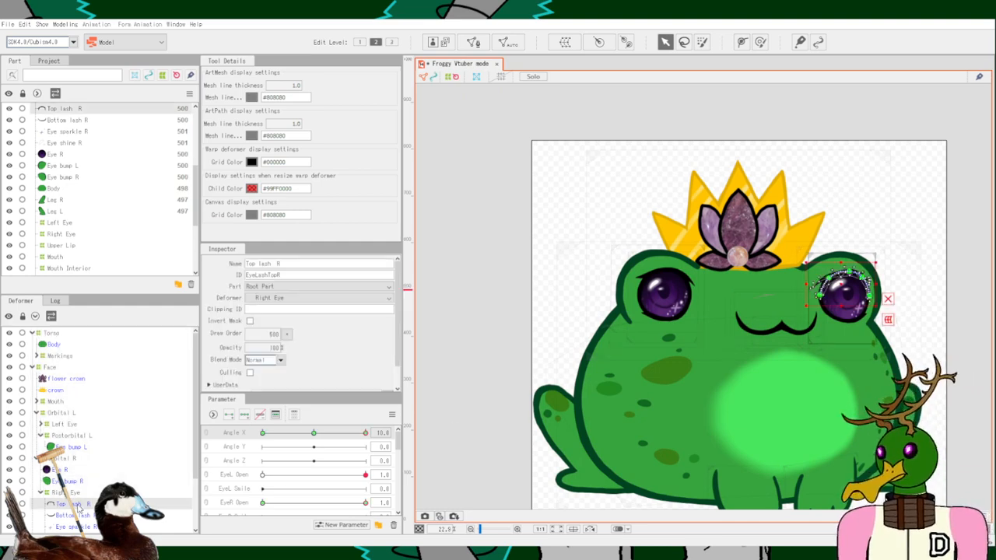
scroll(820, 319, up, 8)
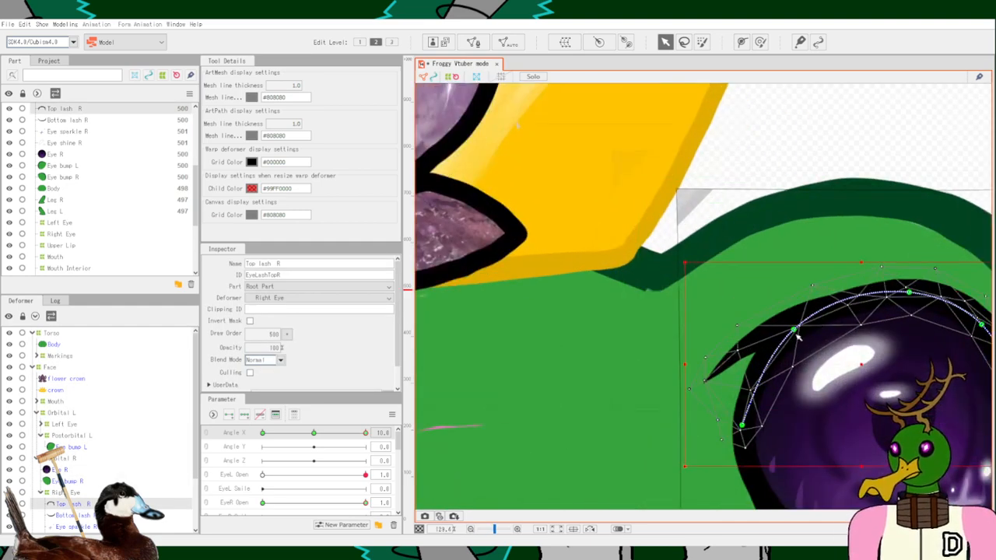
drag(794, 331, 790, 327)
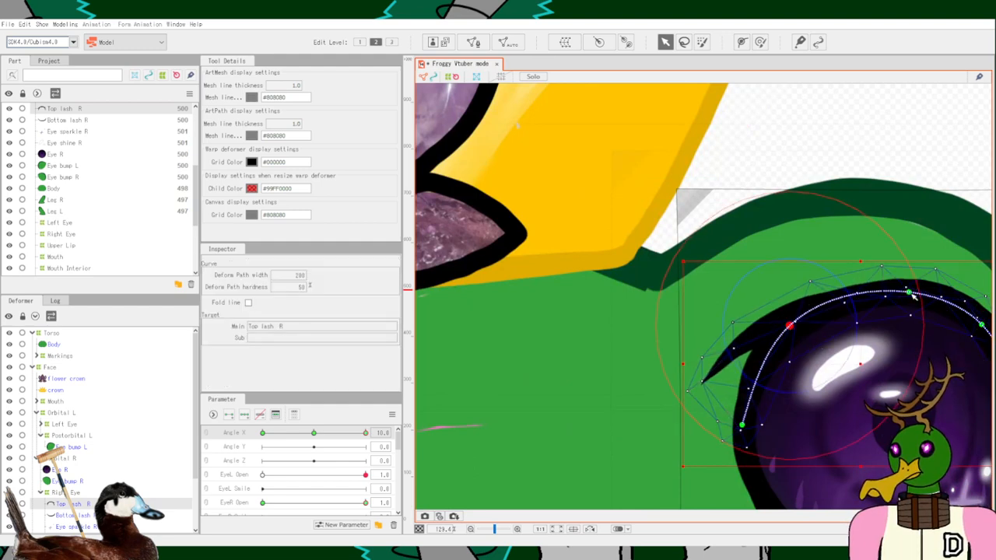
drag(909, 292, 900, 290)
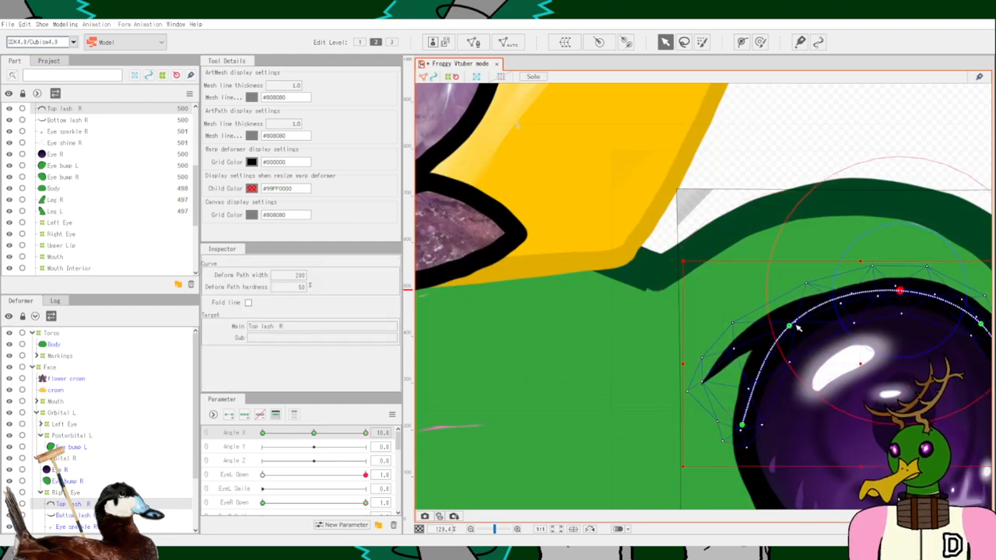
drag(791, 325, 794, 327)
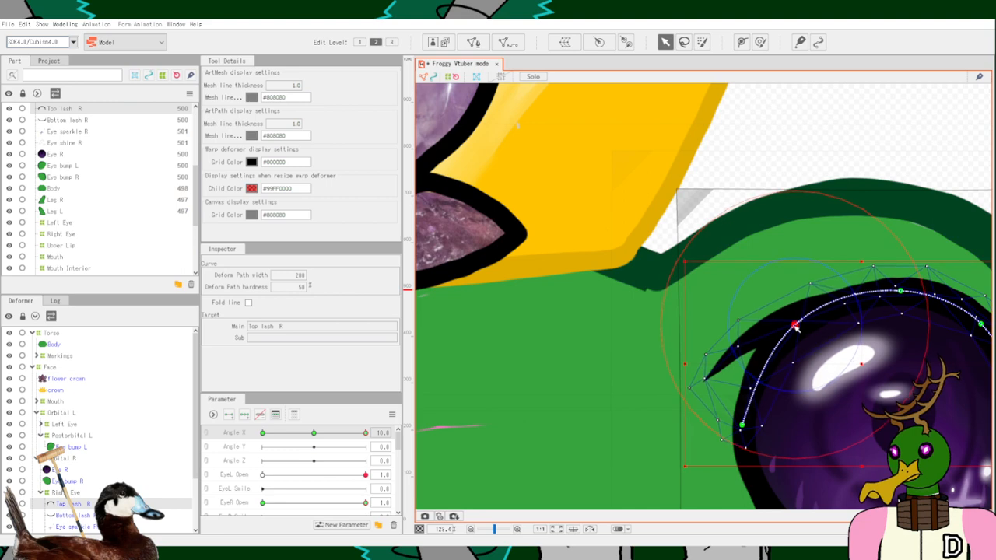
scroll(833, 351, down, 4)
drag(885, 205, 787, 147)
click(934, 215)
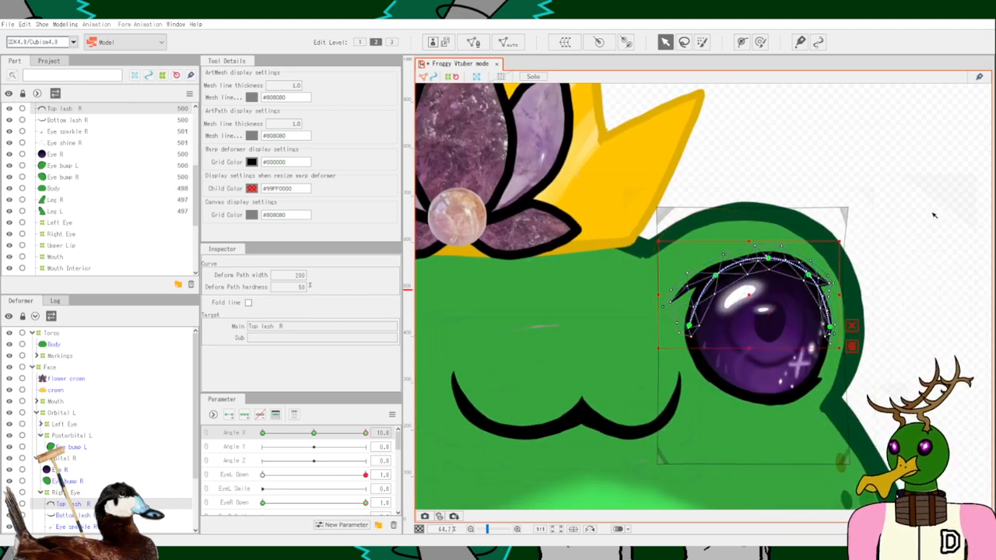
click(932, 226)
scroll(933, 348, down, 2)
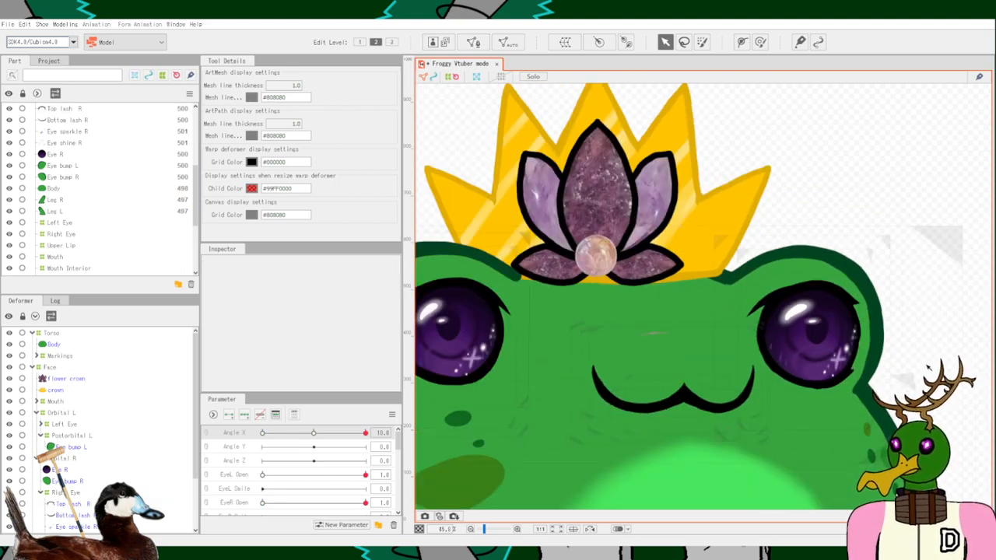
Sweep Angle X again to check how the right eye's reshaped lashes follow the head turn, ending at 10.
drag(928, 368, 964, 331)
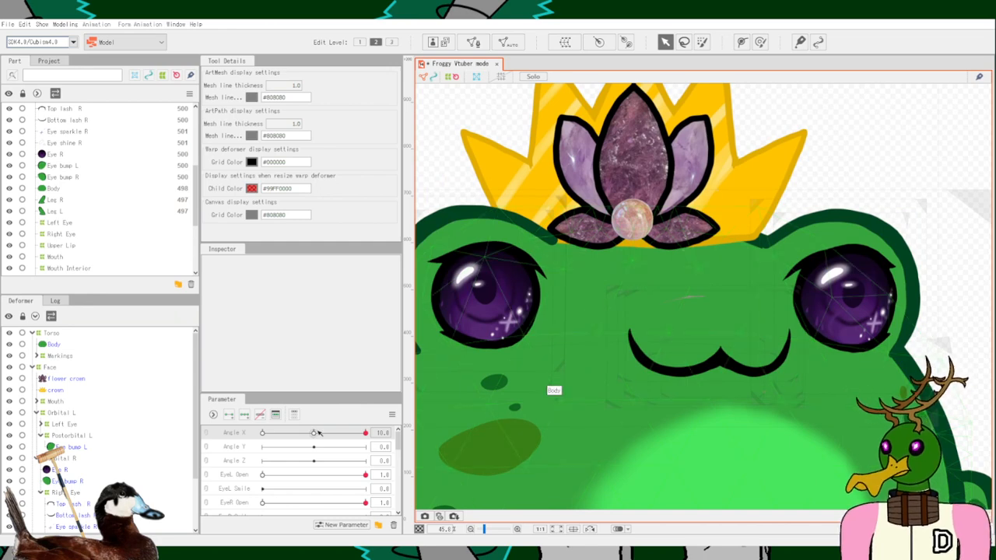
mouse_move(366, 433)
mouse_down()
mouse_move(248, 441)
mouse_move(373, 433)
mouse_up()
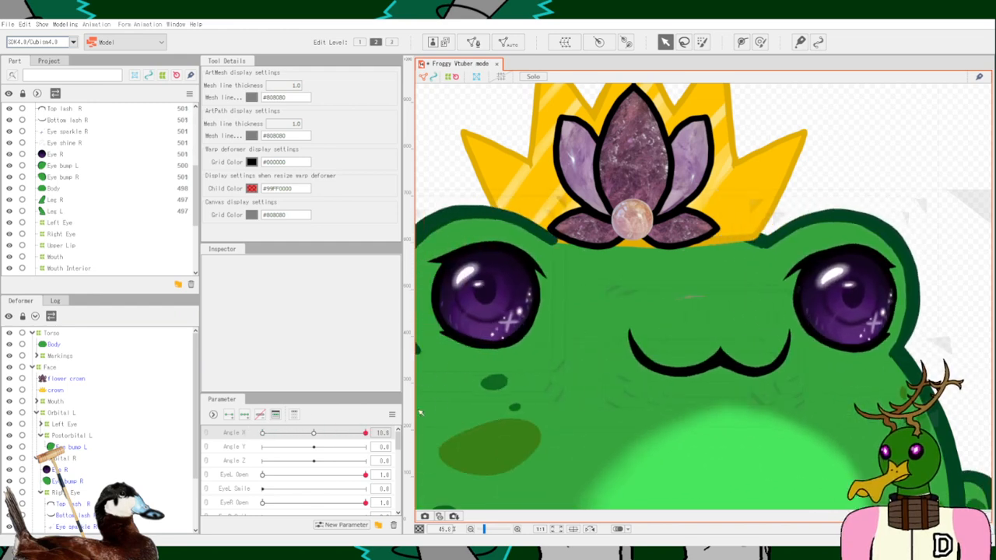
drag(437, 409, 387, 406)
scroll(690, 404, down, 6)
scroll(760, 350, up, 4)
drag(777, 271, 873, 185)
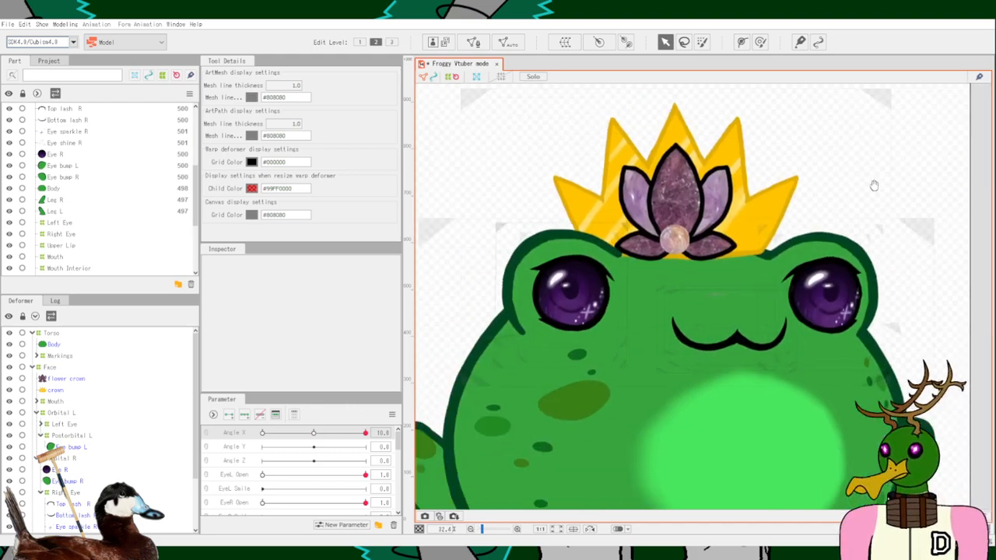
scroll(574, 392, down, 2)
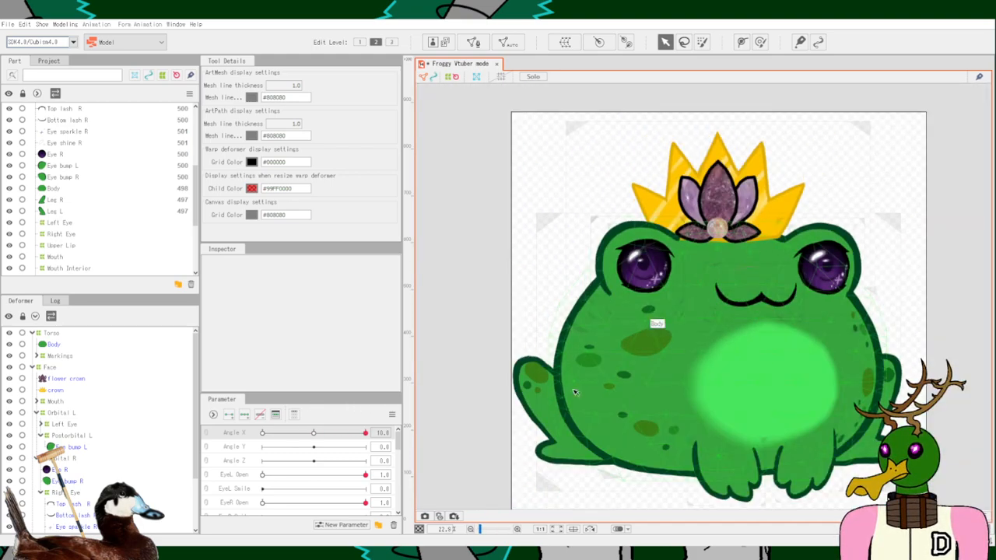
drag(365, 434, 385, 428)
Reshape the Eye R iris at Angle X 10 by nudging its outer upper and outer lower path points, and deselect it.
click(70, 470)
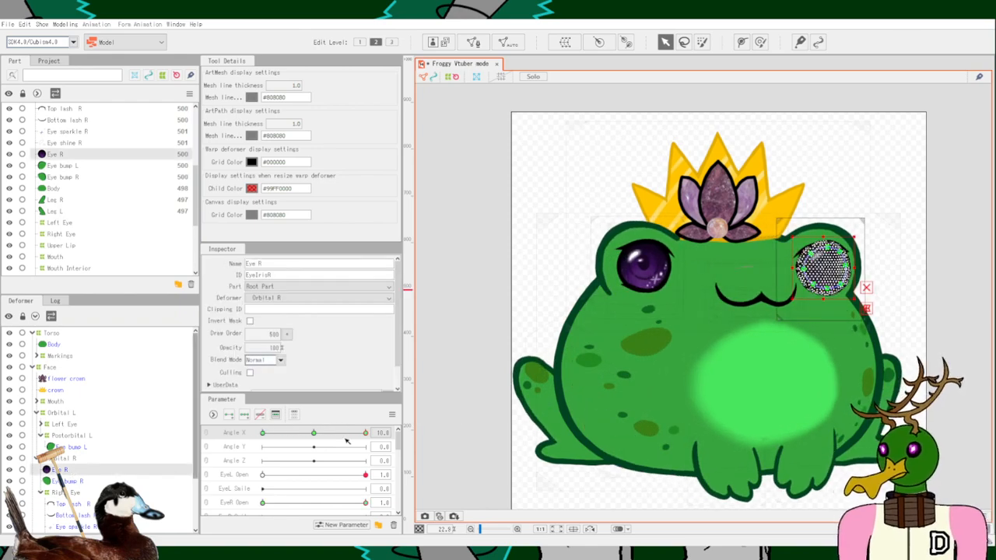
scroll(843, 278, up, 5)
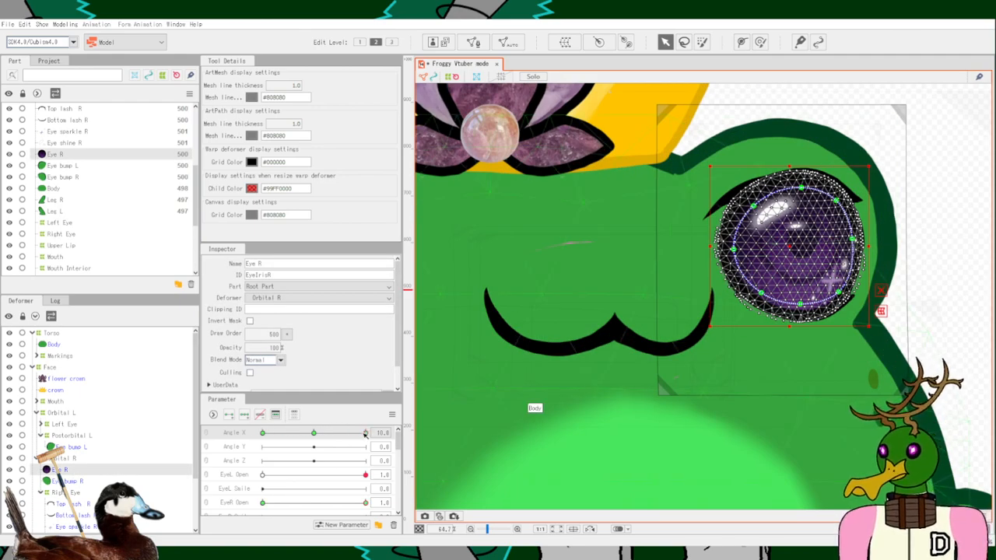
mouse_move(364, 433)
mouse_down()
mouse_move(326, 435)
mouse_move(367, 445)
mouse_up()
drag(755, 208, 839, 199)
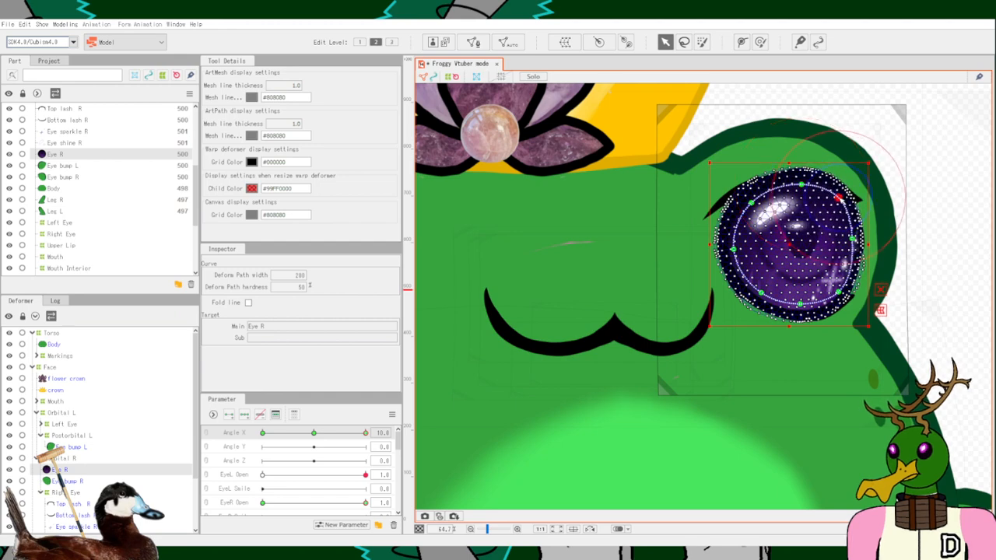
mouse_move(365, 433)
mouse_down()
mouse_move(248, 441)
mouse_move(382, 443)
mouse_up()
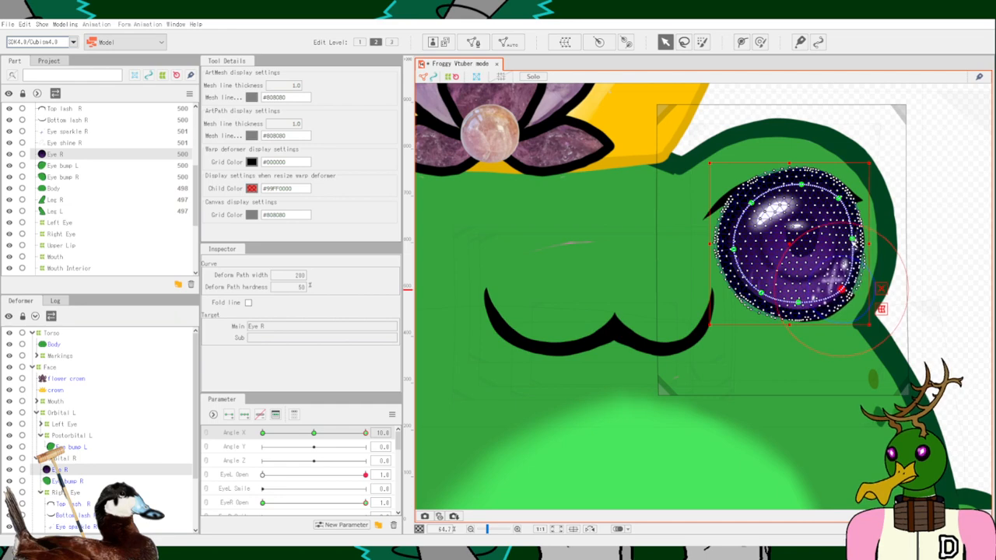
click(962, 331)
scroll(962, 331, down, 4)
Sweep Angle X repeatedly between -10 and 10 to check the whole frog's head turn, ending at 10.
drag(365, 434, 384, 448)
drag(297, 460, 250, 458)
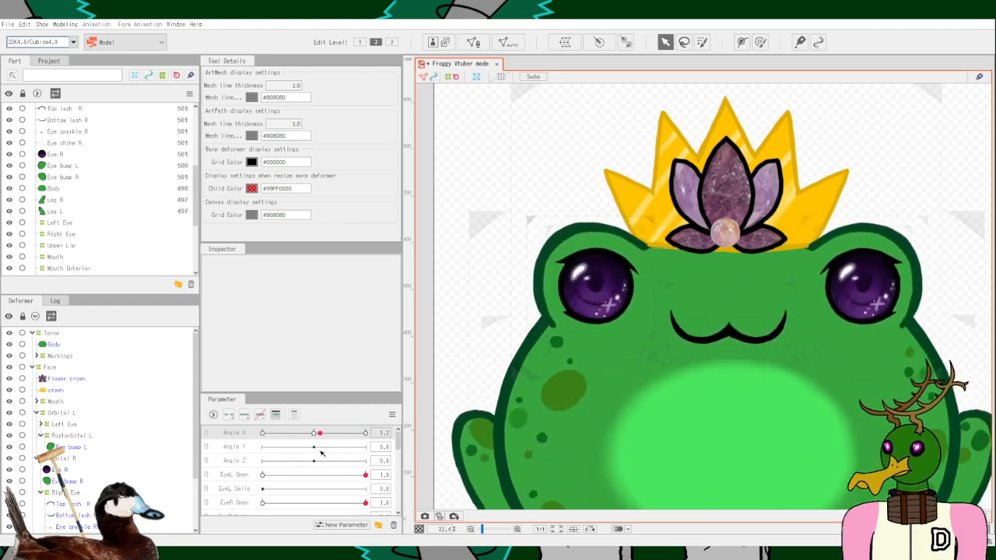
drag(320, 454, 420, 445)
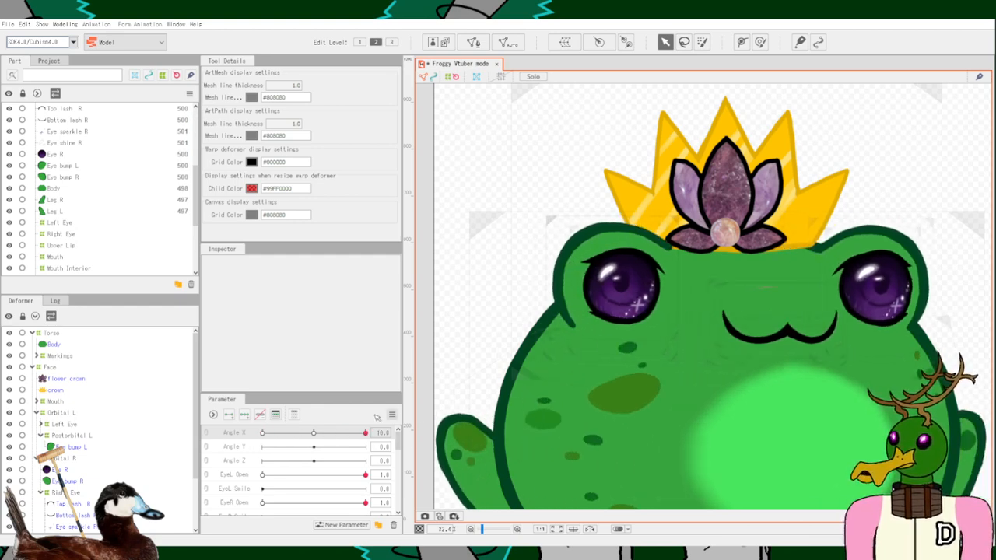
drag(376, 418, 251, 413)
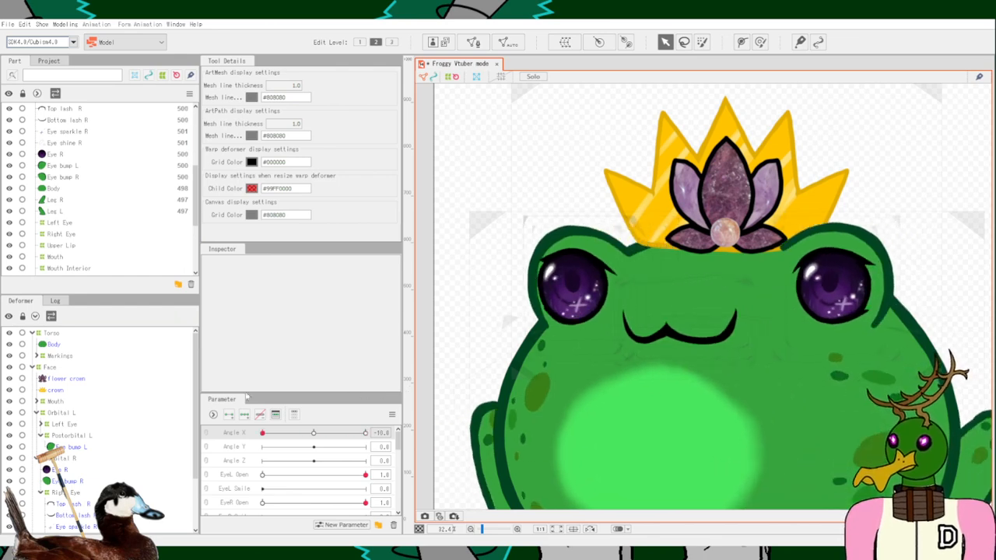
mouse_move(319, 397)
mouse_down()
mouse_move(223, 397)
mouse_move(511, 393)
mouse_up()
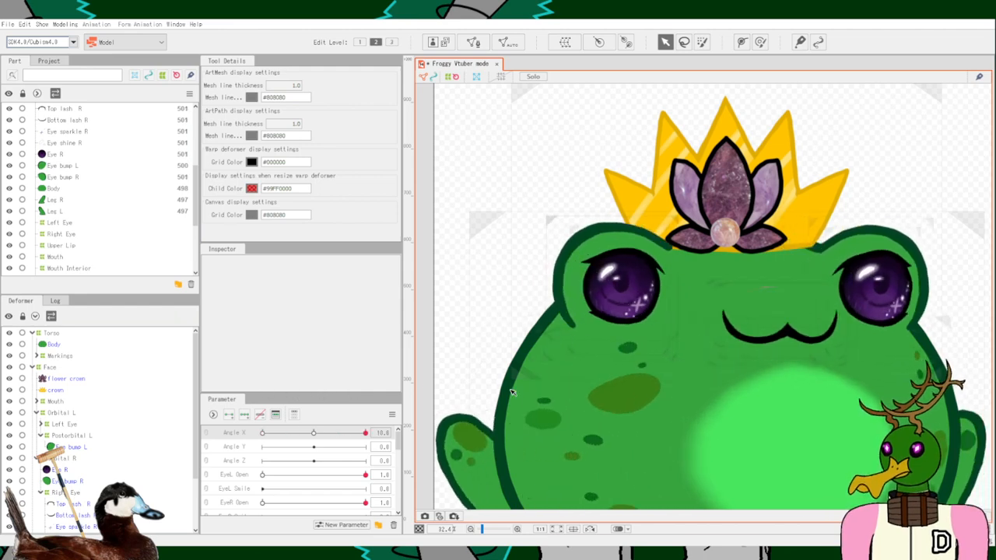
mouse_move(434, 383)
mouse_down()
mouse_move(278, 385)
mouse_move(390, 372)
mouse_move(274, 364)
mouse_move(392, 363)
mouse_move(225, 366)
mouse_move(391, 366)
mouse_move(262, 365)
mouse_move(378, 373)
mouse_move(312, 374)
mouse_up()
scroll(612, 351, down, 3)
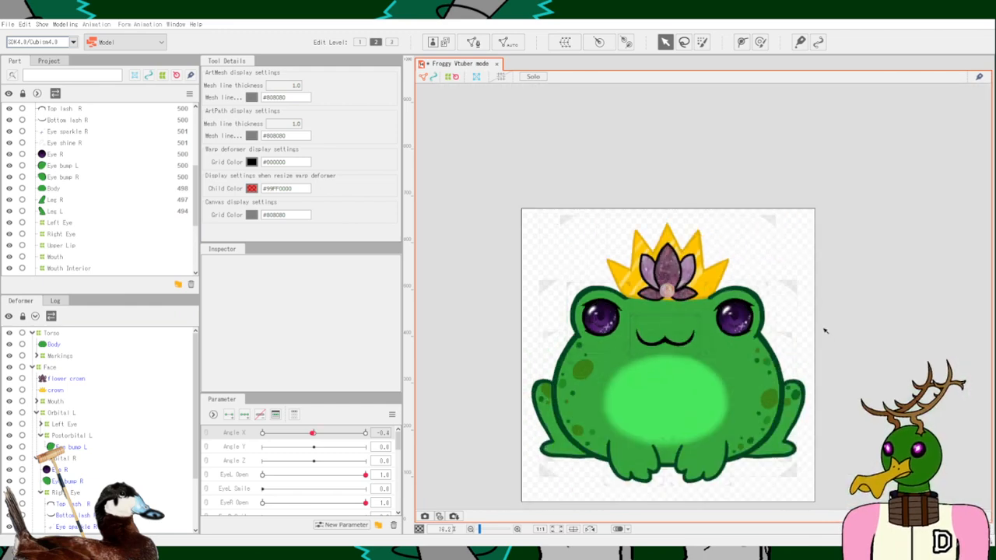
drag(336, 441, 456, 412)
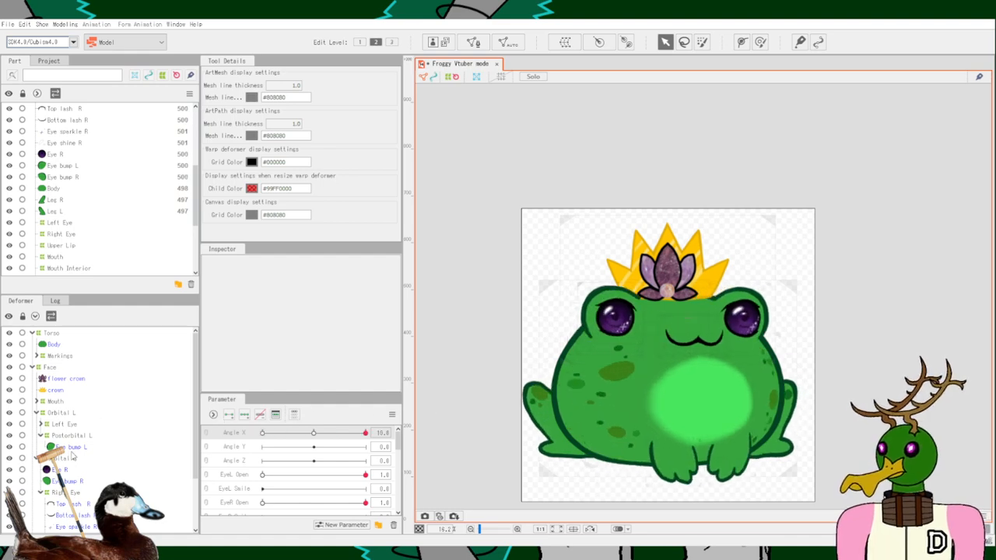
Test the EyeL Open and EyeR Open parameters while Angle X is at 10, returning both to 1.0.
scroll(257, 474, down, 2)
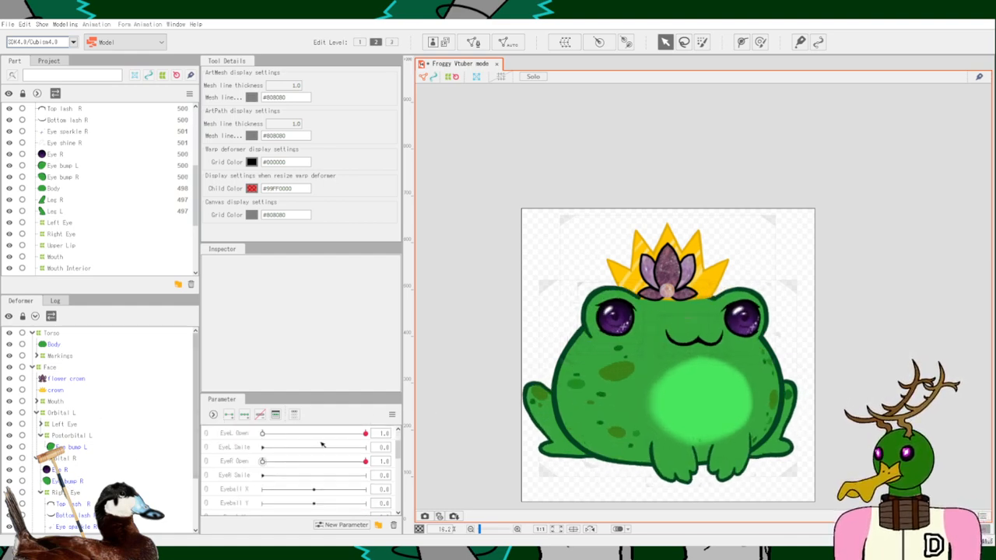
drag(366, 433, 277, 434)
drag(262, 434, 467, 404)
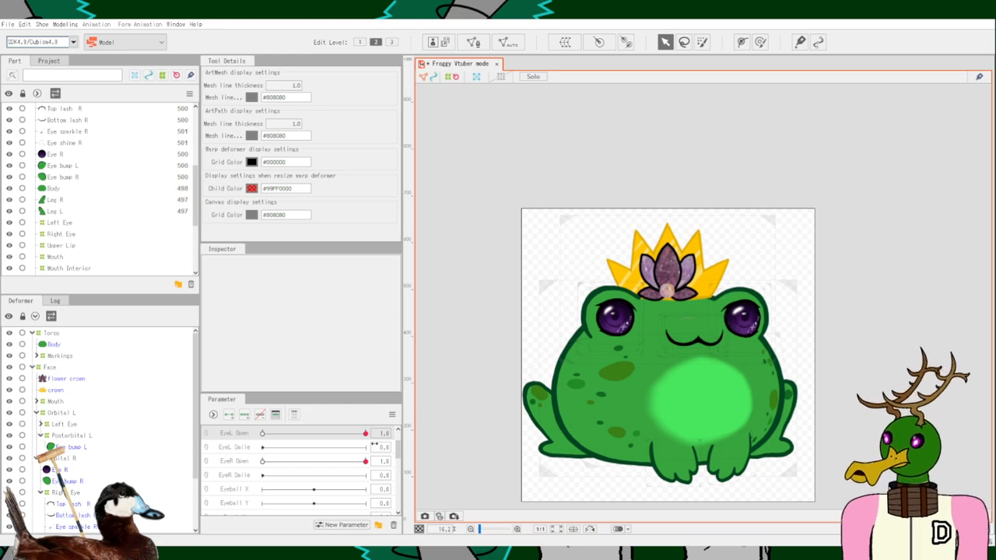
drag(365, 461, 440, 445)
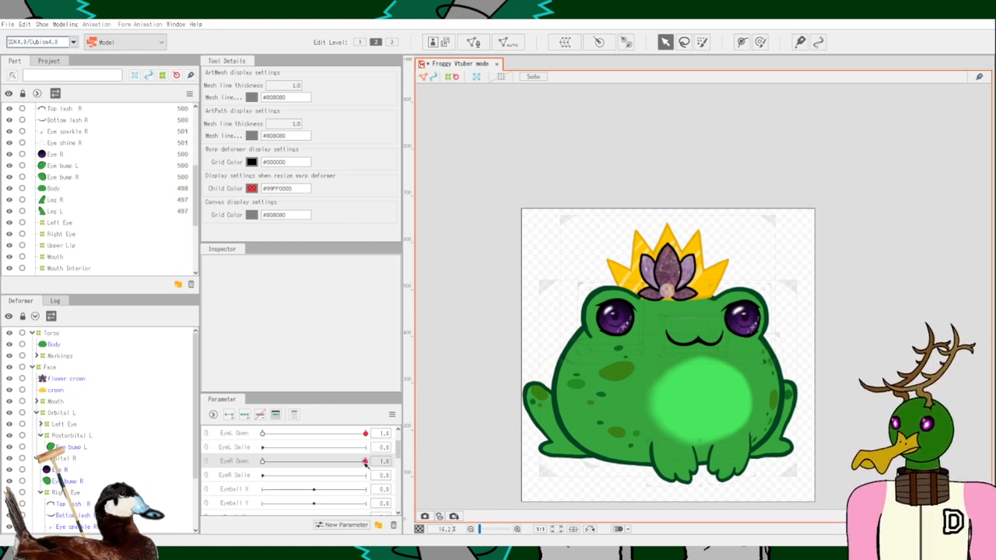
mouse_move(364, 461)
mouse_down()
mouse_move(298, 463)
mouse_move(370, 462)
mouse_up()
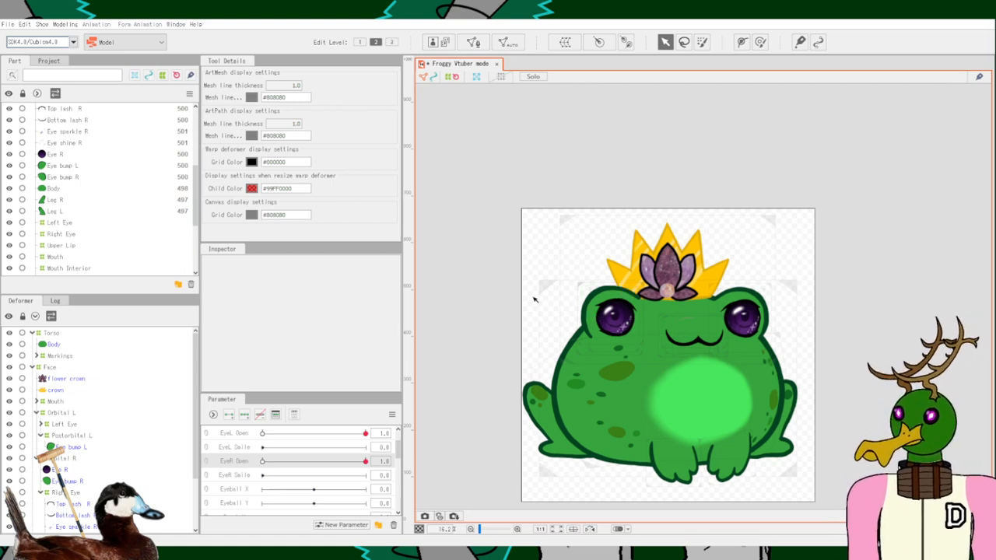
Save the frog model file using Save As.
scroll(672, 374, up, 2)
scroll(670, 374, down, 1)
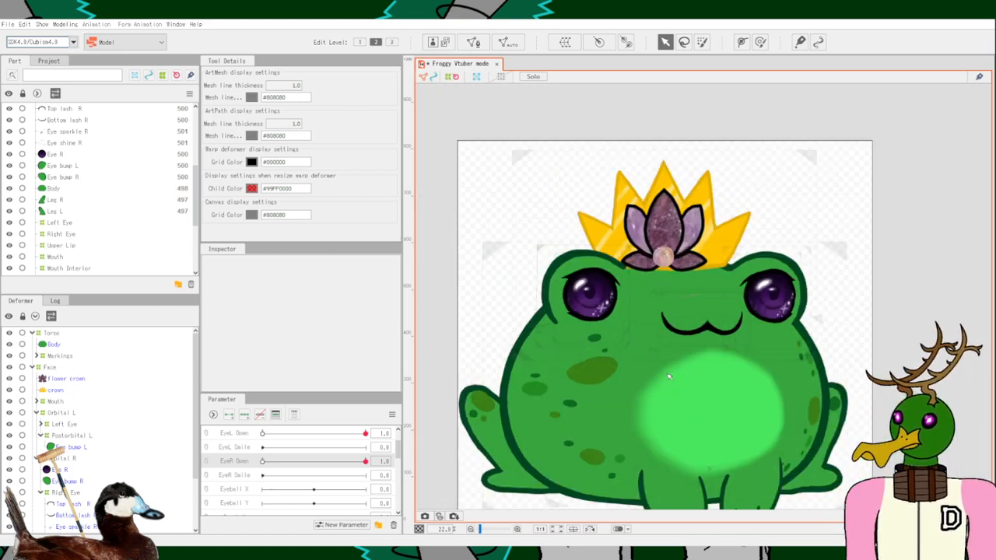
drag(639, 355, 604, 267)
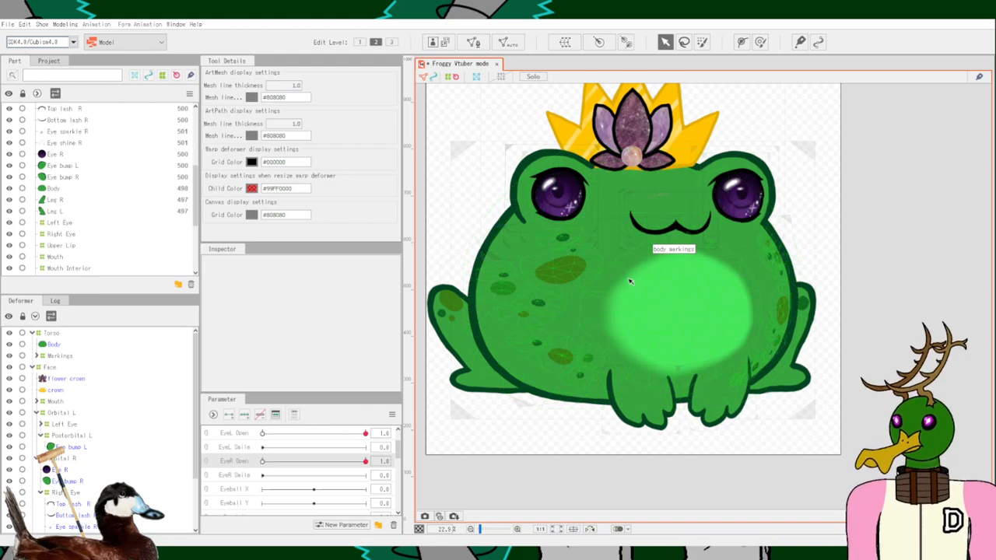
click(6, 25)
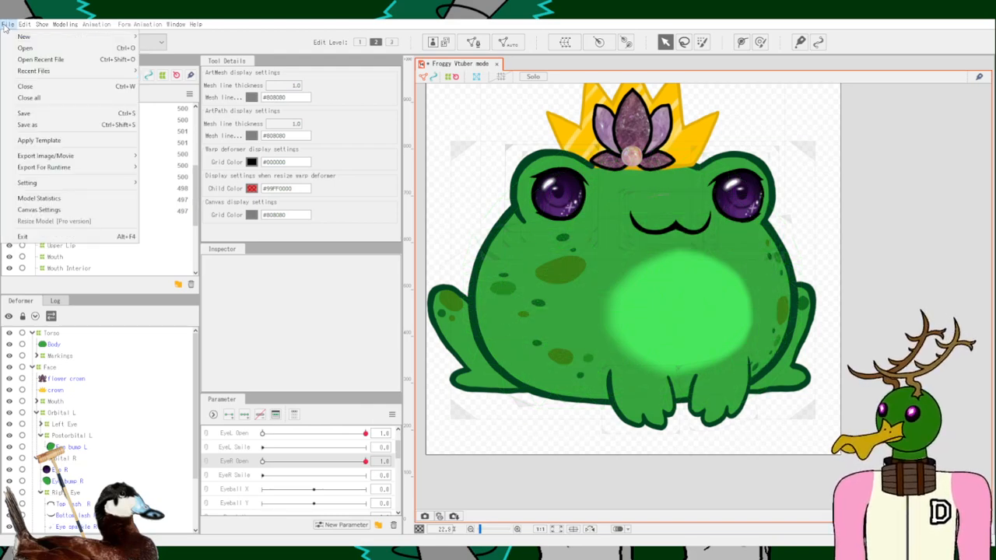
click(53, 126)
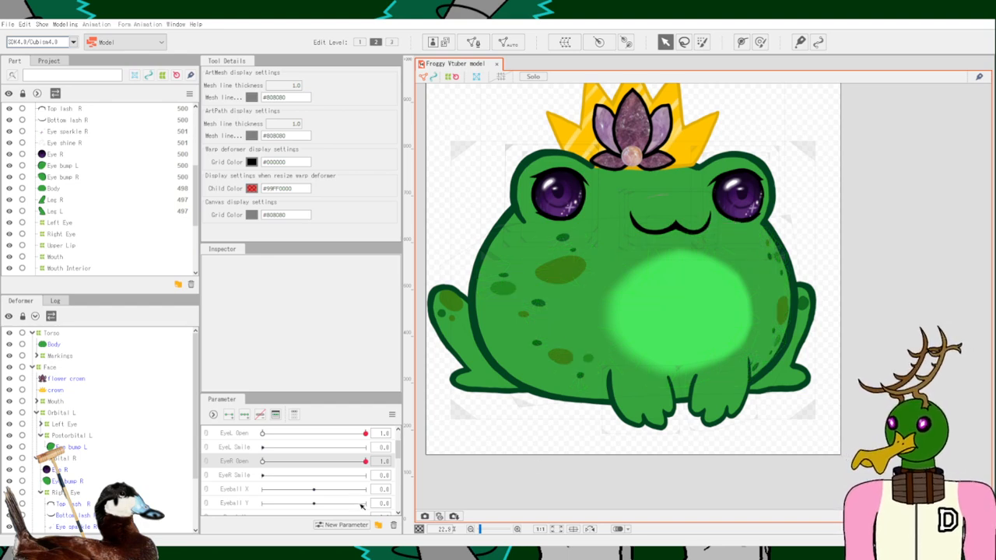
Return Angle X to 0 and select the flower crown mesh, bringing the whole crown into view.
scroll(239, 481, up, 1)
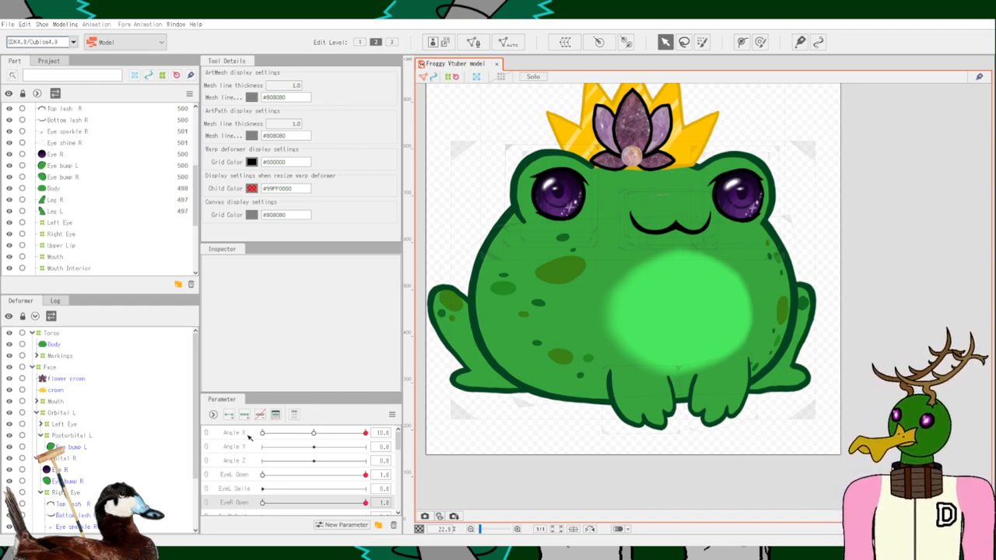
mouse_move(364, 434)
mouse_down()
mouse_move(280, 433)
mouse_move(366, 435)
mouse_move(282, 445)
mouse_move(353, 433)
mouse_move(276, 464)
mouse_move(350, 448)
mouse_move(207, 460)
mouse_move(384, 449)
mouse_move(274, 444)
mouse_move(391, 444)
mouse_move(231, 442)
mouse_move(351, 433)
mouse_move(268, 434)
mouse_move(296, 433)
mouse_up()
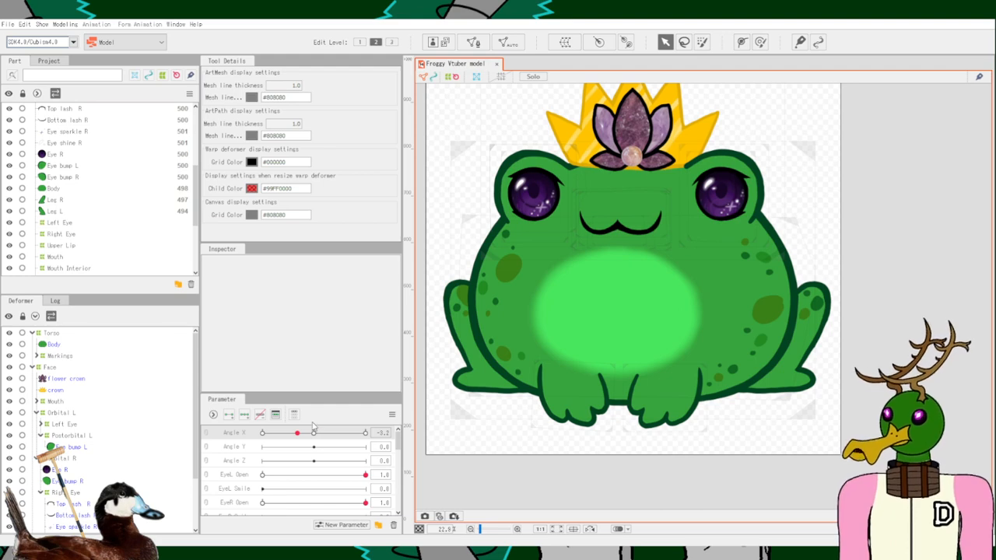
click(66, 399)
click(66, 379)
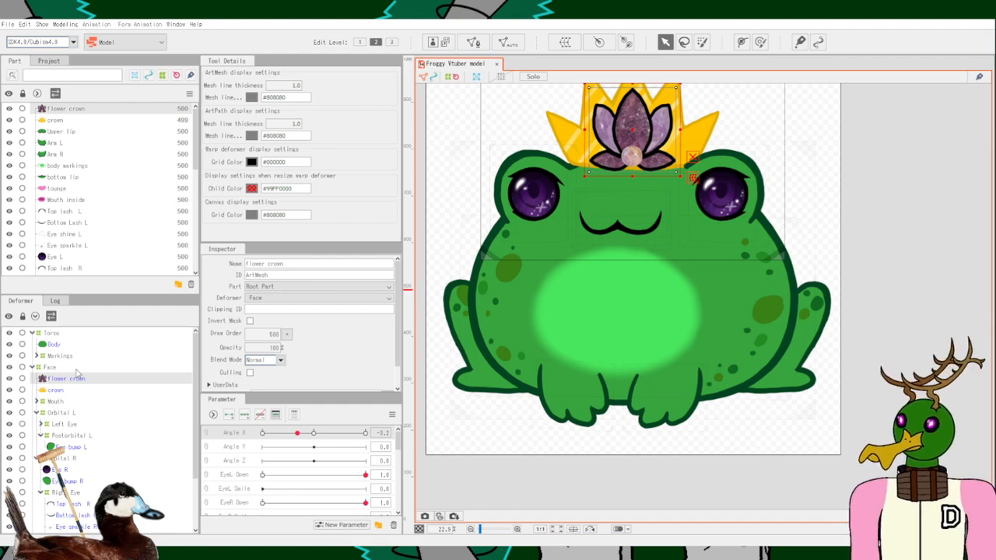
click(314, 435)
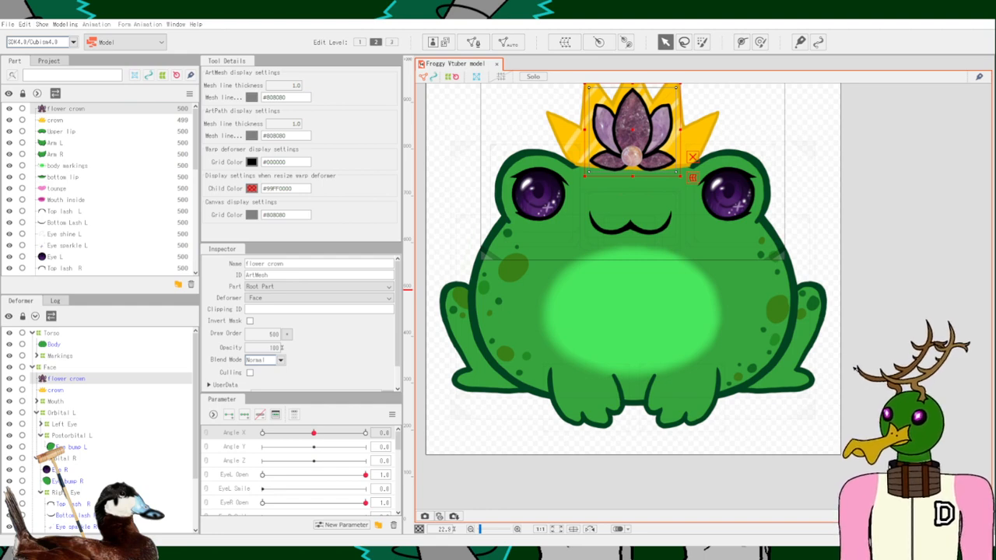
drag(888, 327, 892, 373)
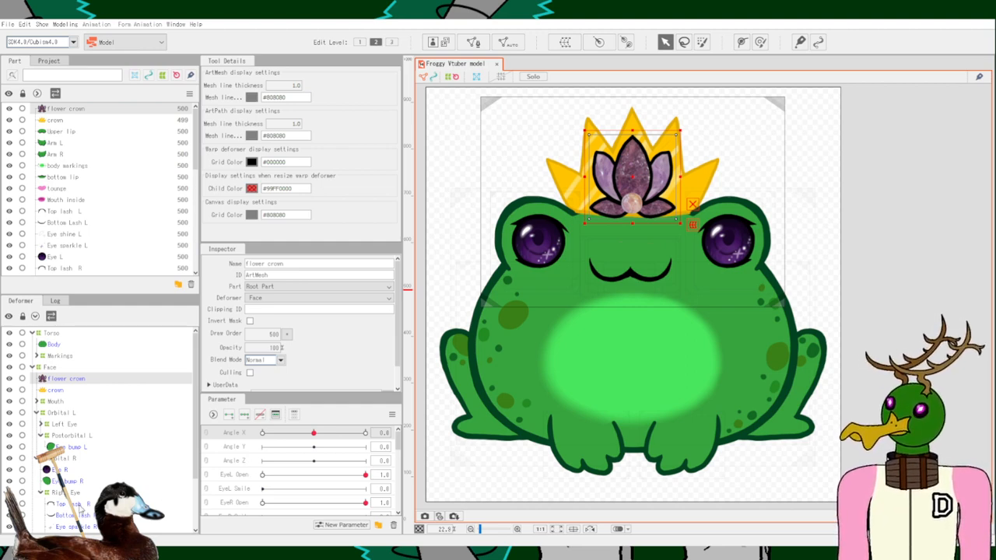
Hide the flower crown, select the crown, and test it by moving Angle X to -10 and back to 0.
click(9, 379)
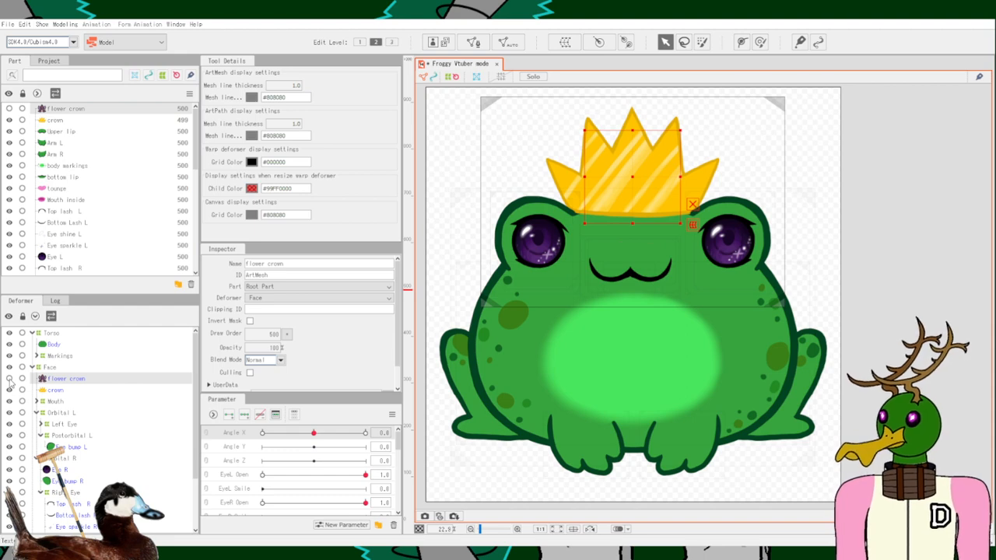
click(56, 391)
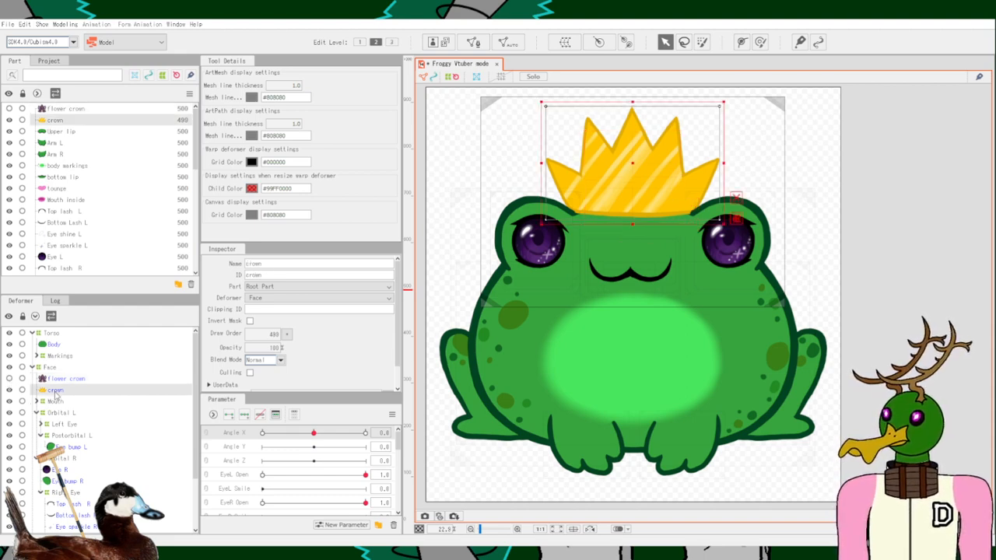
click(9, 379)
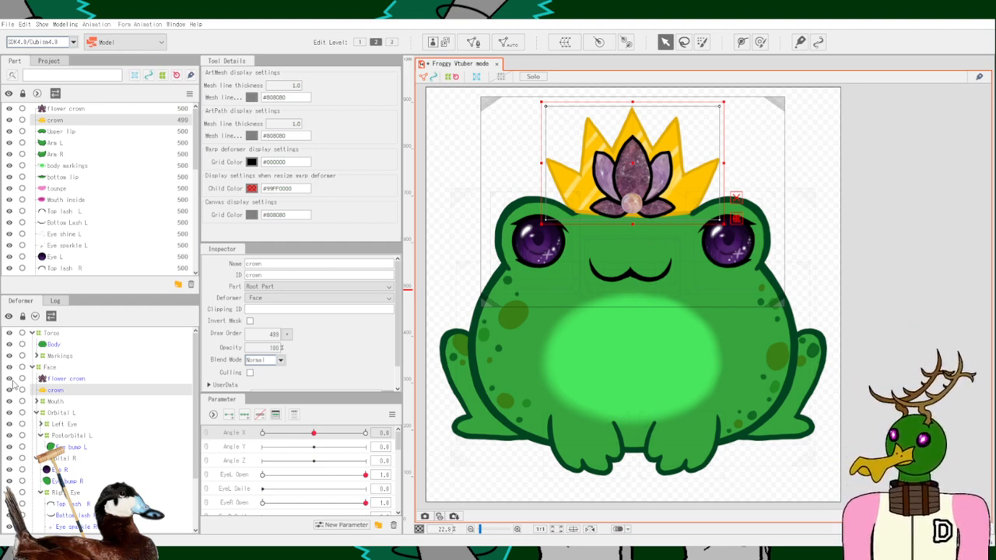
click(9, 390)
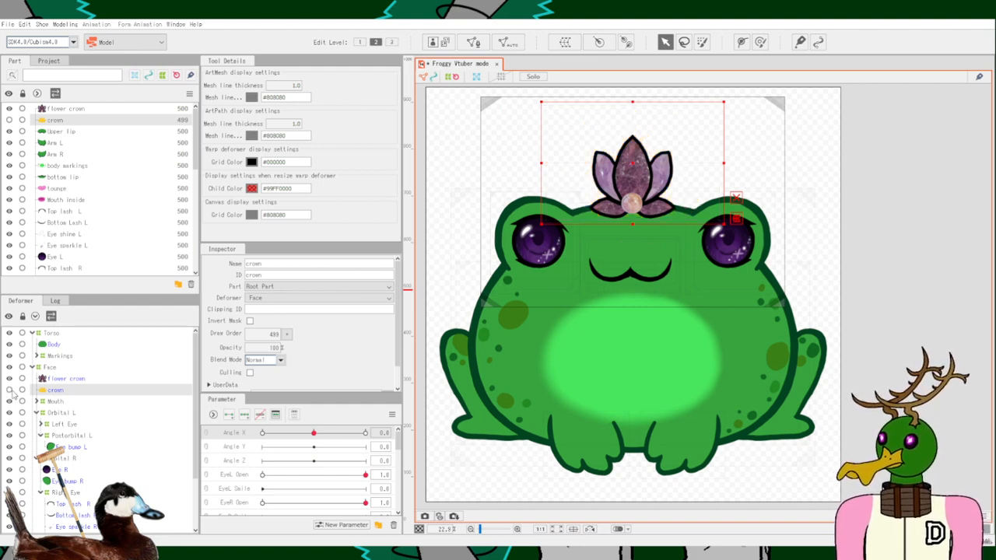
click(10, 389)
click(10, 379)
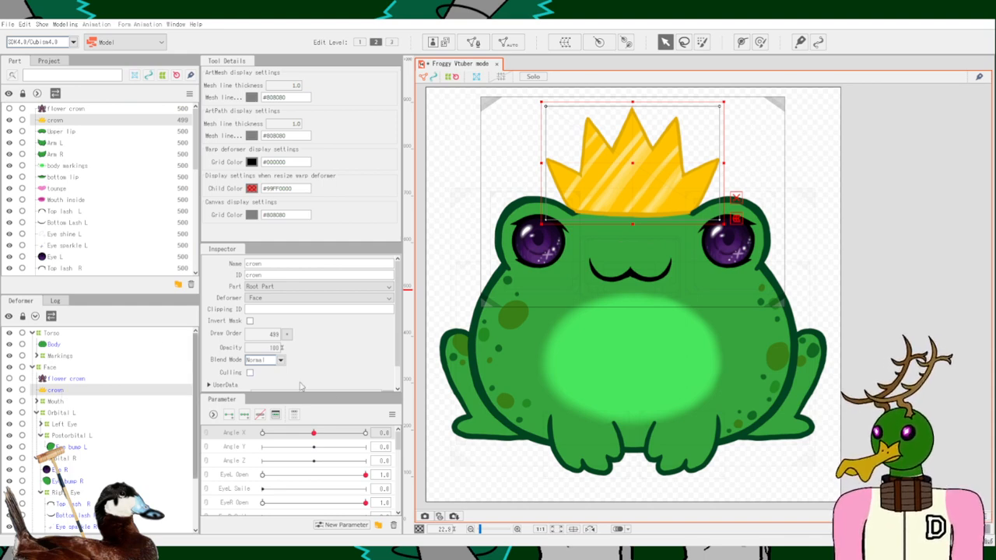
drag(314, 432, 225, 439)
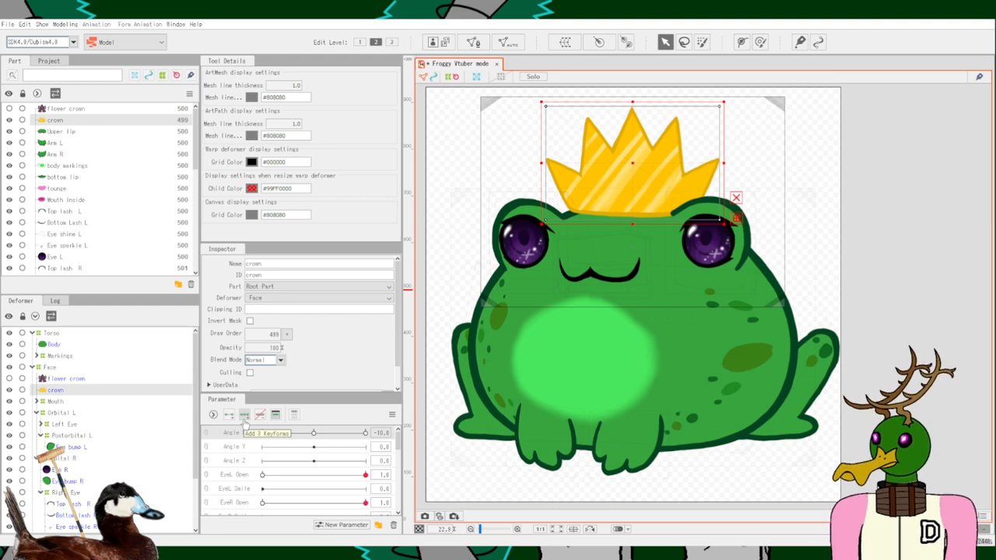
click(314, 434)
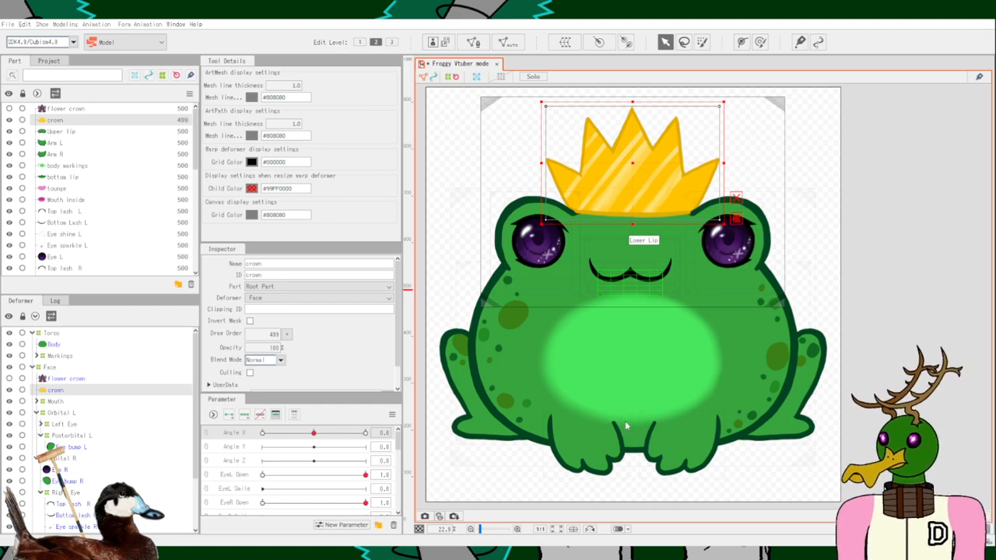
Create rotation deformers under Face: CrownMetal for the crown and CrownFlower for the flower crown.
click(71, 376)
scroll(72, 373, down, 1)
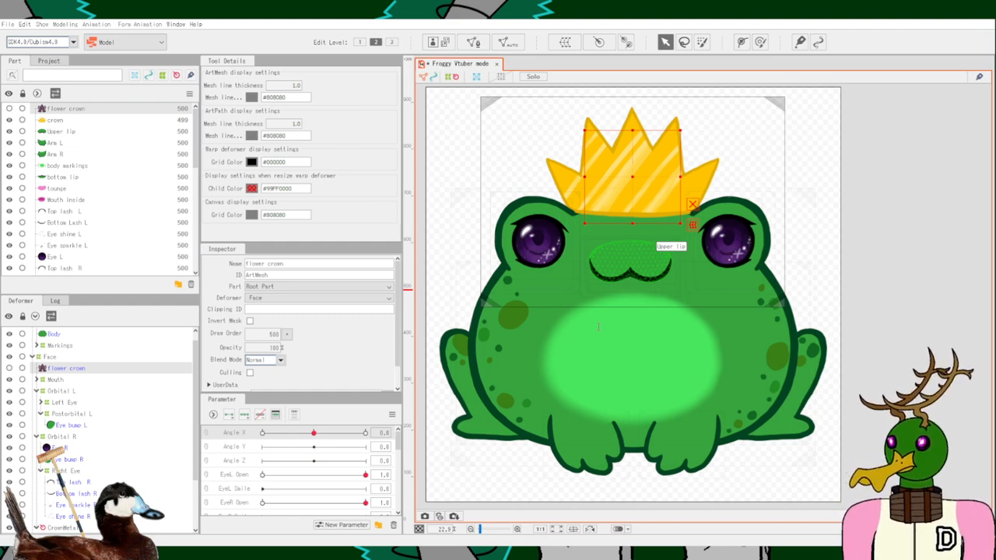
click(617, 418)
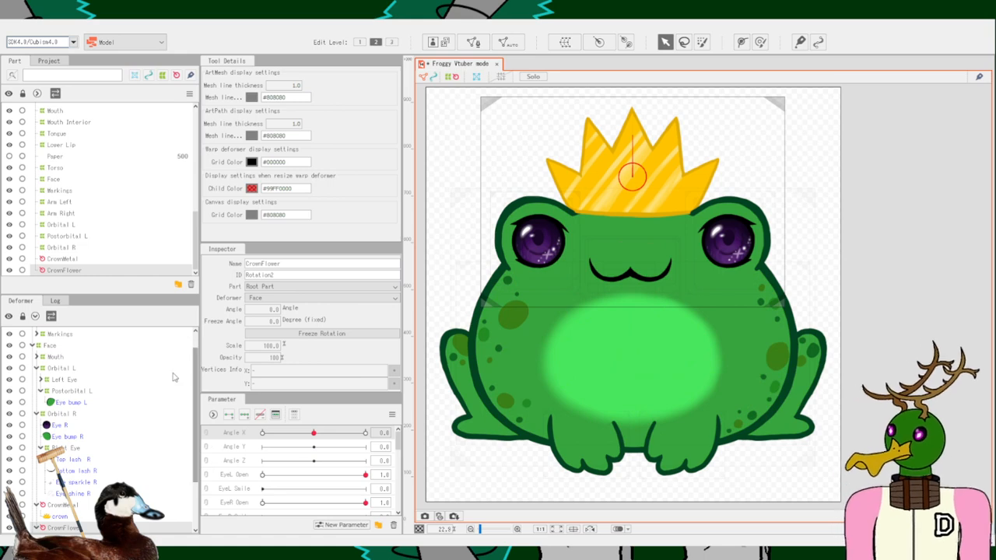
Select the CrownMetal rotation deformer and move its pivot down to the centre of the crown's base.
click(63, 516)
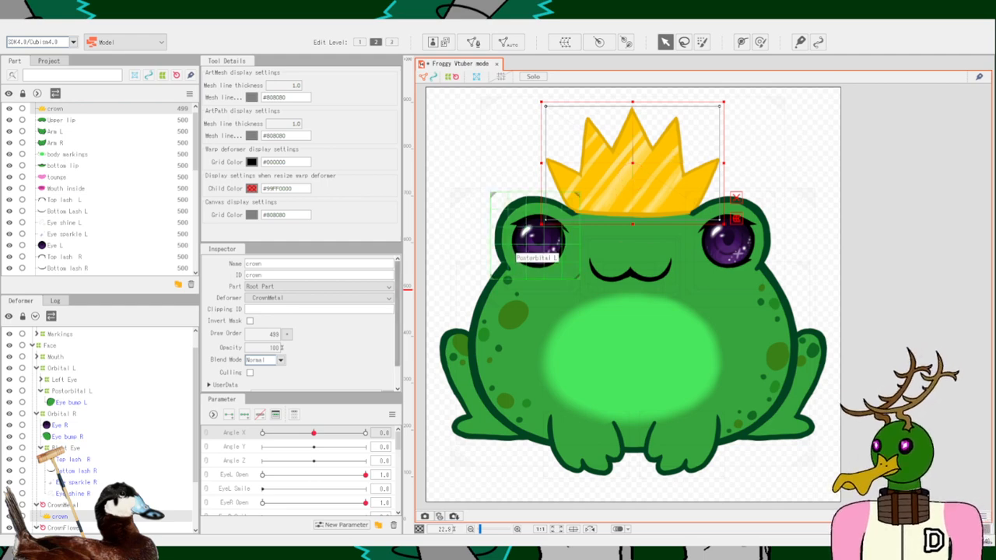
click(633, 163)
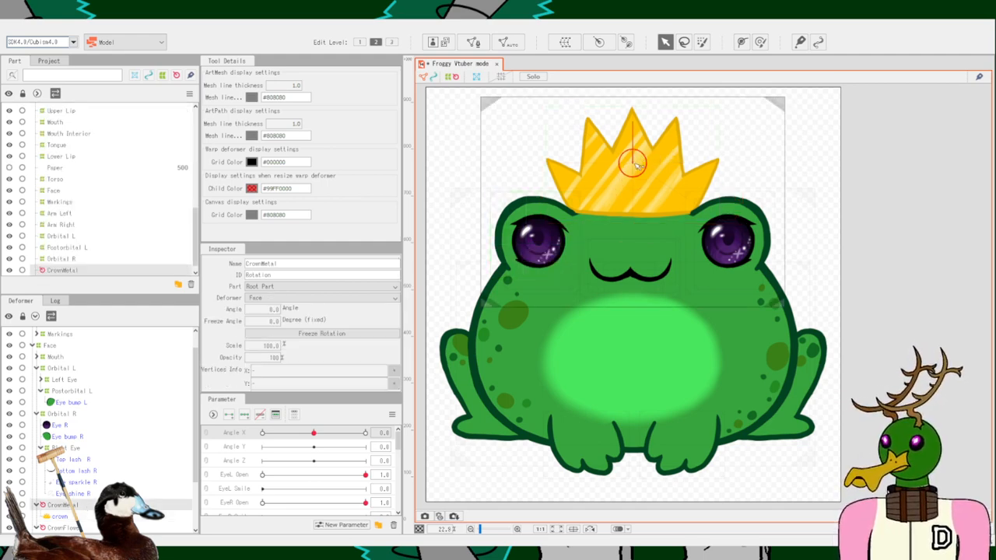
drag(636, 164, 633, 214)
mouse_move(633, 175)
mouse_down()
mouse_move(644, 177)
mouse_move(633, 171)
mouse_up()
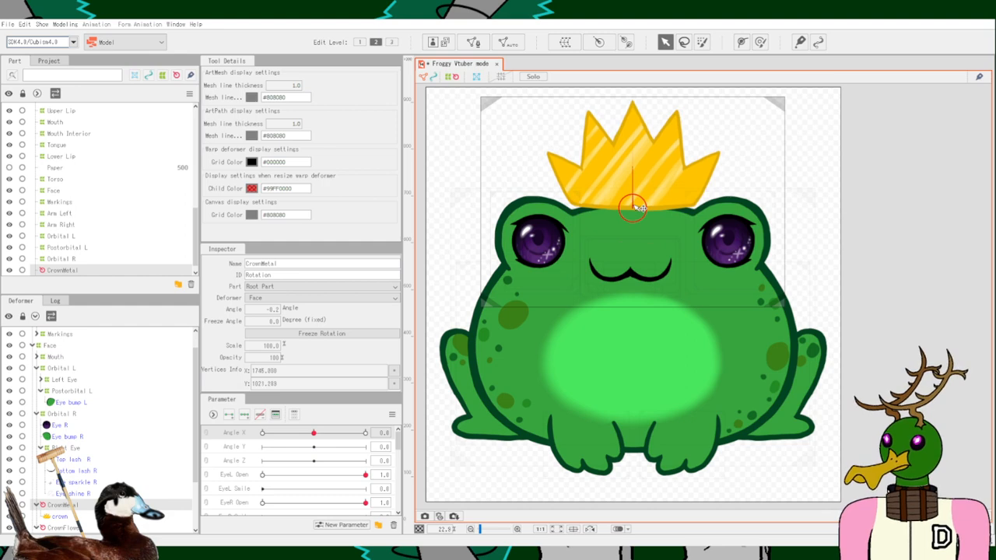
Nudge the CrownMetal pivot slightly up from the crown's lower edge, try a small tilt, and undo the tilt.
scroll(633, 206, up, 5)
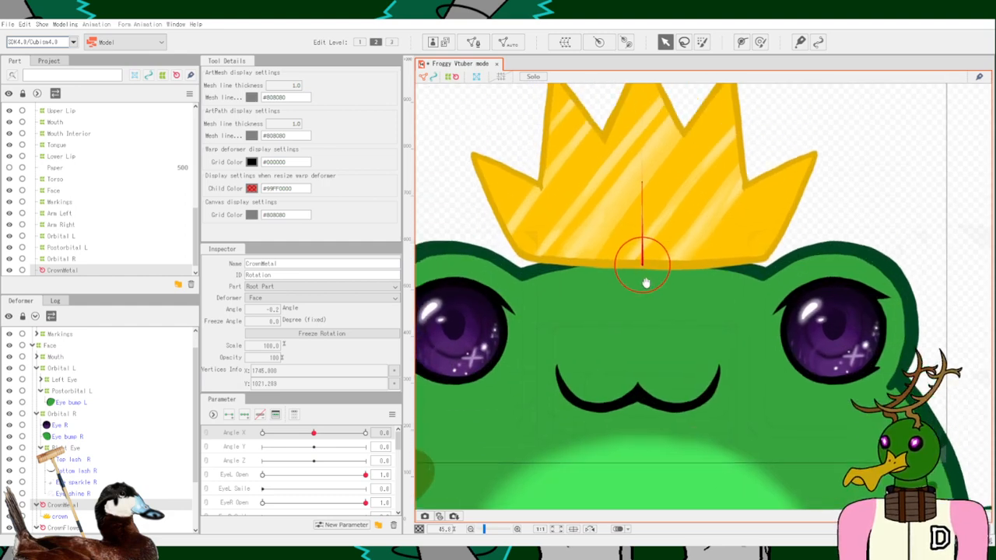
mouse_move(646, 317)
mouse_down()
mouse_move(645, 328)
mouse_move(644, 308)
mouse_up()
drag(640, 225, 637, 222)
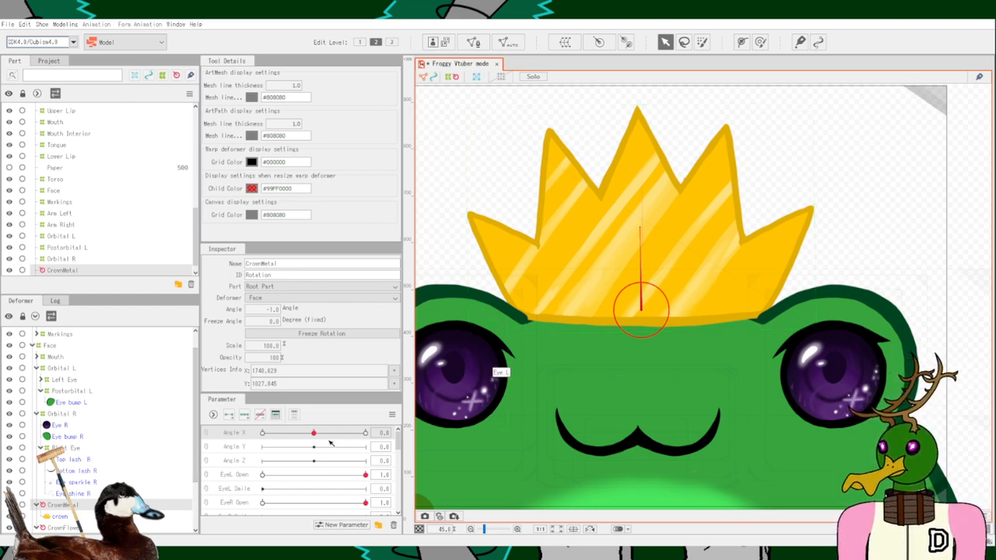
key(ctrl+z)
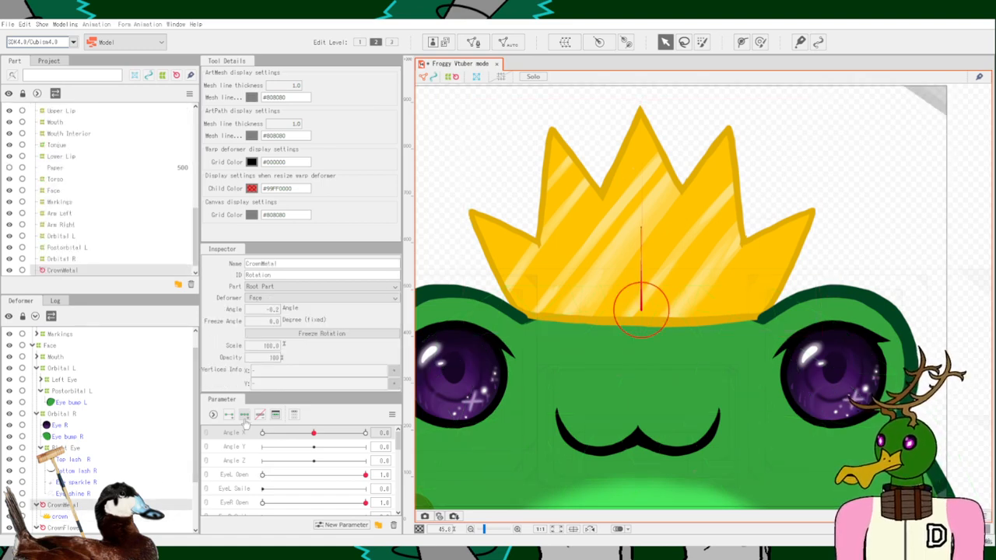
Add three Angle X keys to CrownMetal and, at Angle X -10, shift the crown left to follow the turned head.
click(263, 433)
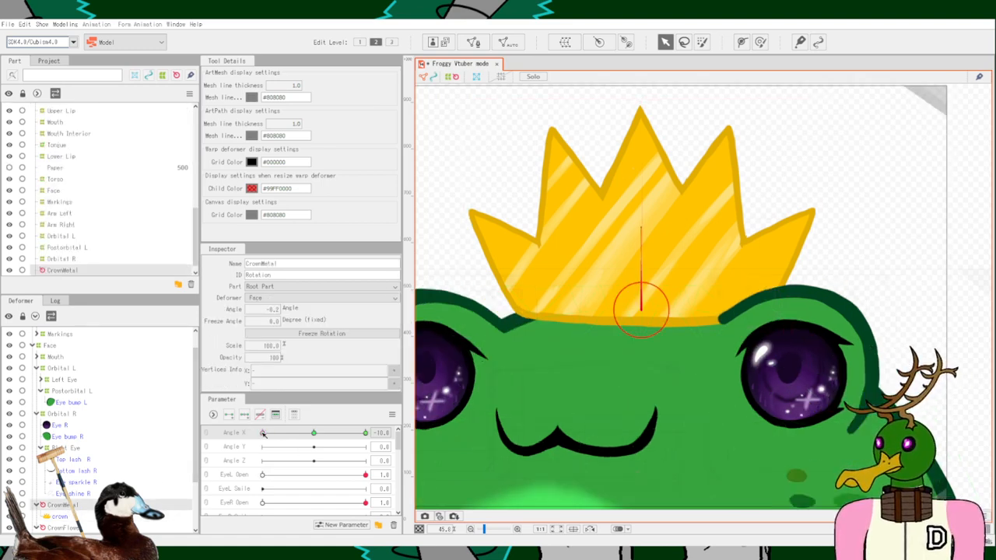
drag(648, 315, 617, 314)
scroll(586, 411, down, 3)
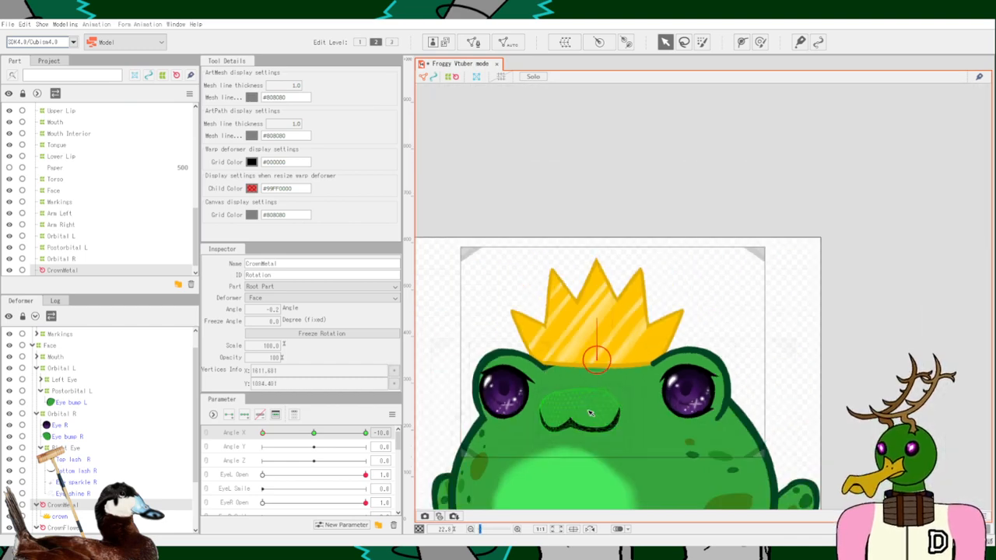
Set Angle X to 10 and shift the CrownMetal deformer right so the crown follows the turned head.
drag(263, 433, 507, 432)
scroll(631, 373, up, 4)
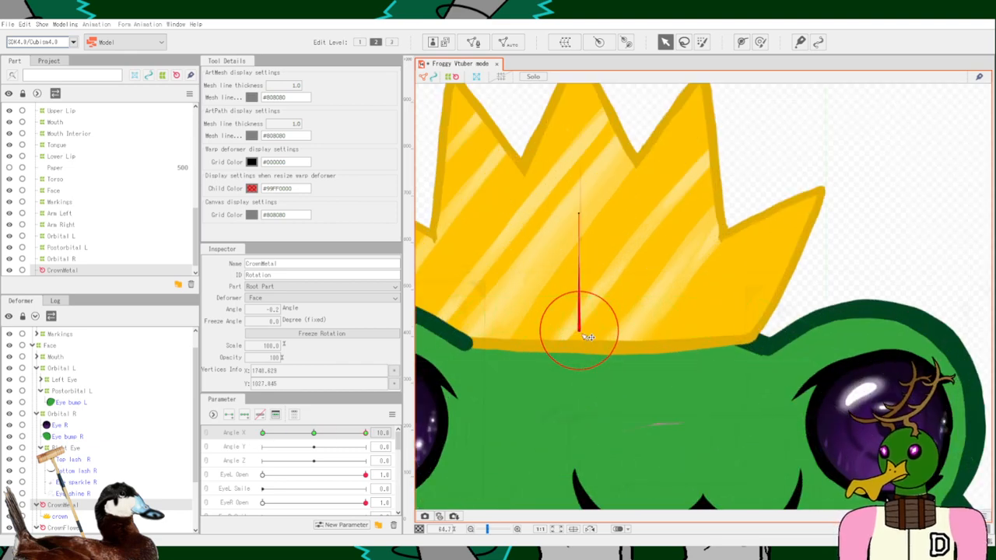
scroll(614, 330, down, 3)
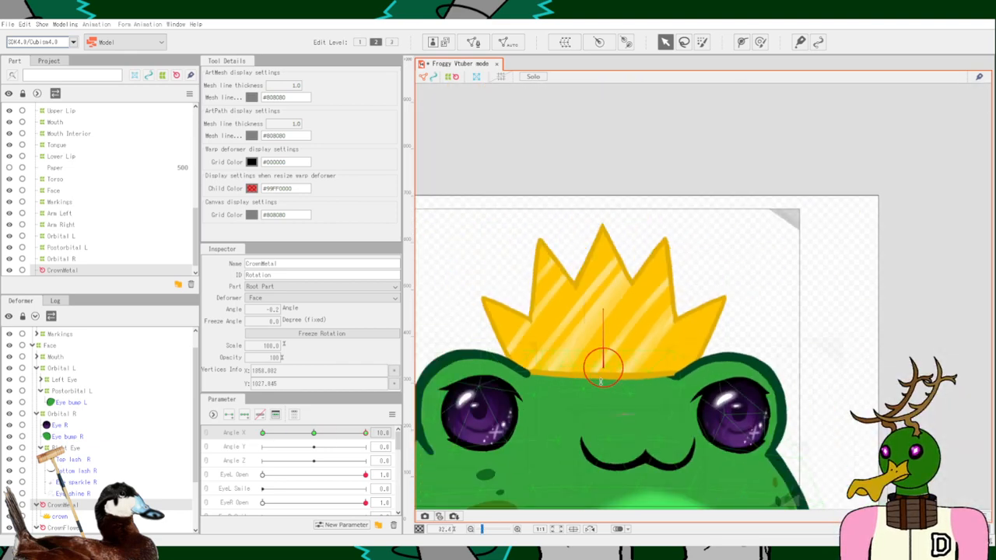
drag(571, 401, 752, 321)
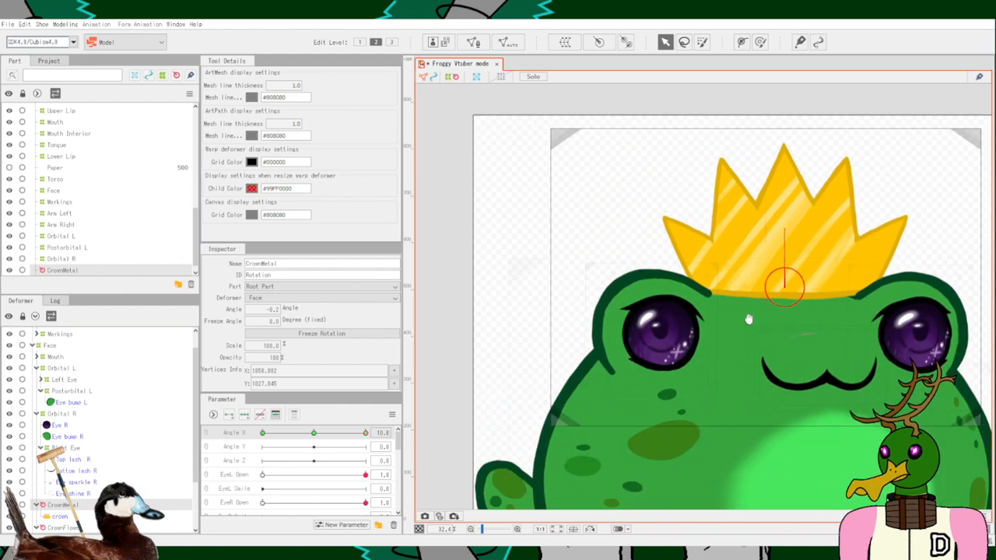
Refine CrownMetal's position at both Angle X extremes, moving it slightly left and down at -10 and slightly left at 10.
mouse_move(366, 433)
mouse_down()
mouse_move(299, 434)
mouse_move(361, 443)
mouse_up()
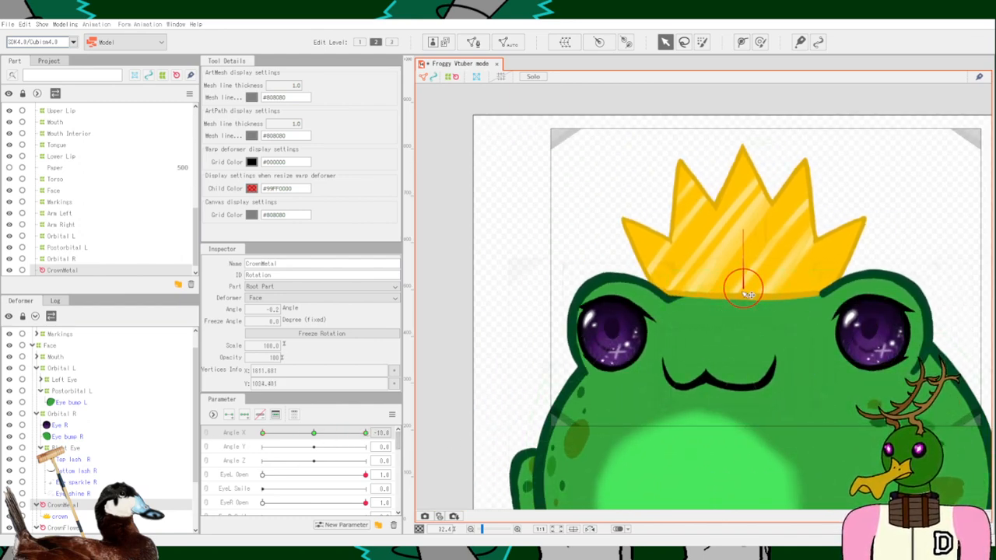
drag(743, 290, 740, 294)
drag(267, 434, 365, 463)
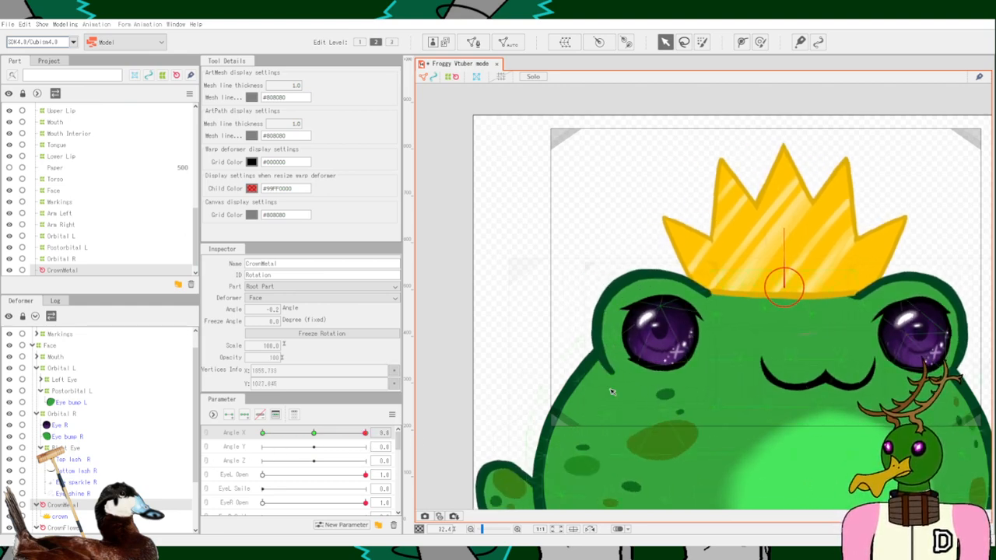
drag(788, 290, 784, 290)
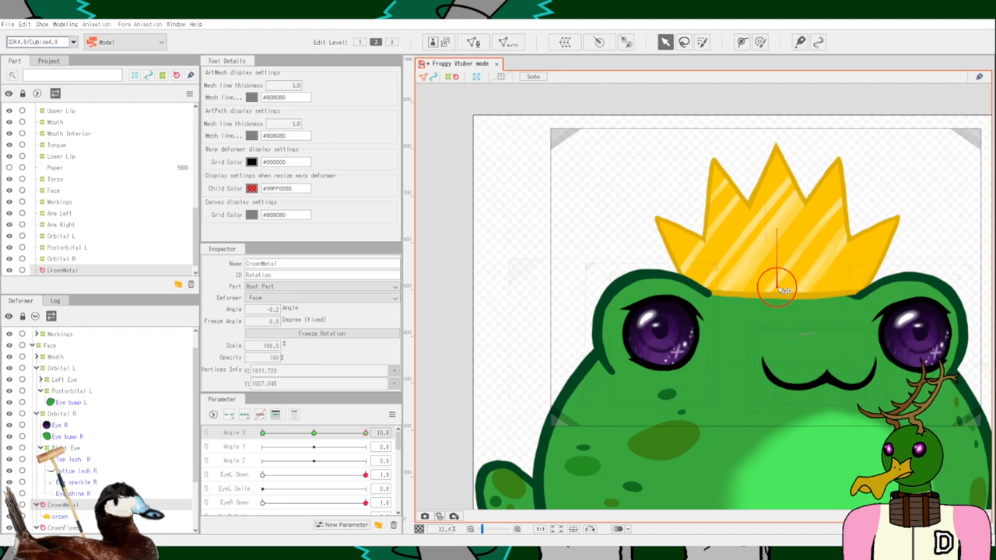
Tilt the CrownMetal deformer to about -2.5 degrees at Angle X -10 and slightly clockwise at Angle X 10.
drag(365, 439, 220, 461)
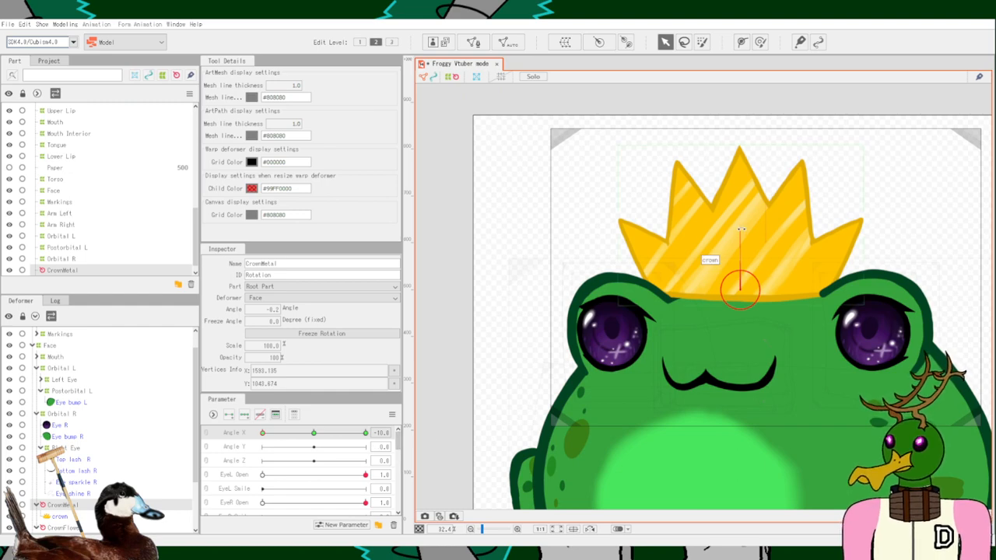
drag(740, 231, 737, 226)
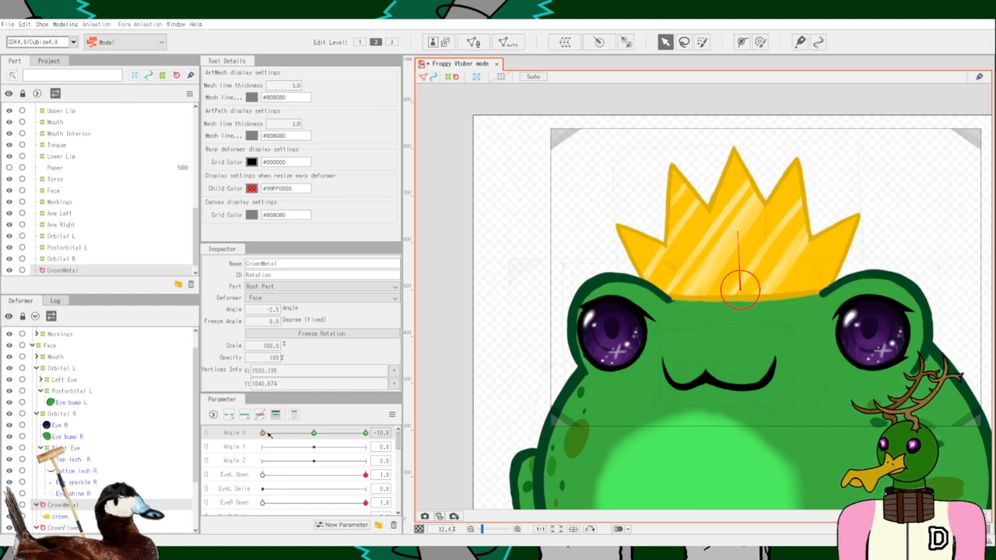
drag(264, 433, 372, 430)
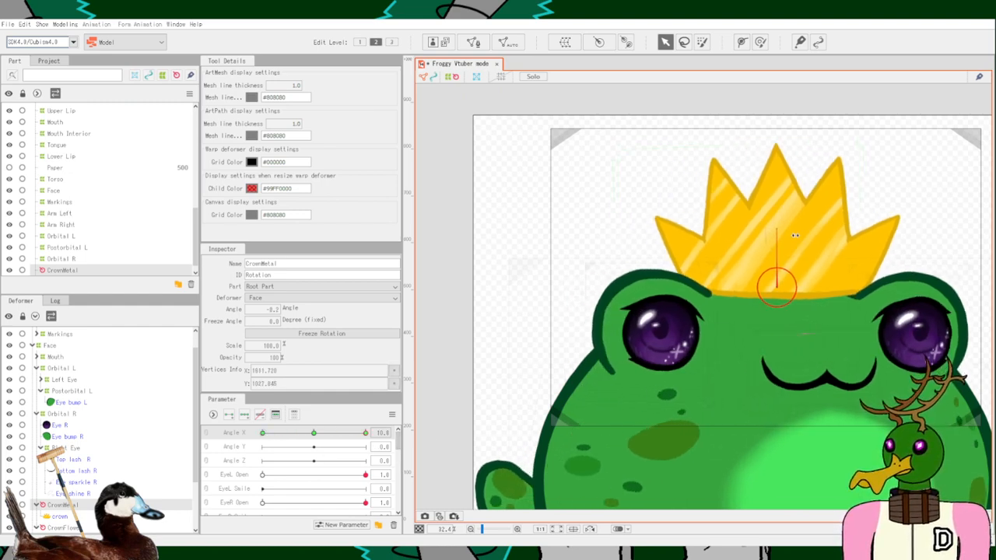
drag(777, 230, 779, 227)
Check how the crown follows the head by sweeping Angle X between -10 and 10 with the whole frog in view.
scroll(858, 373, down, 3)
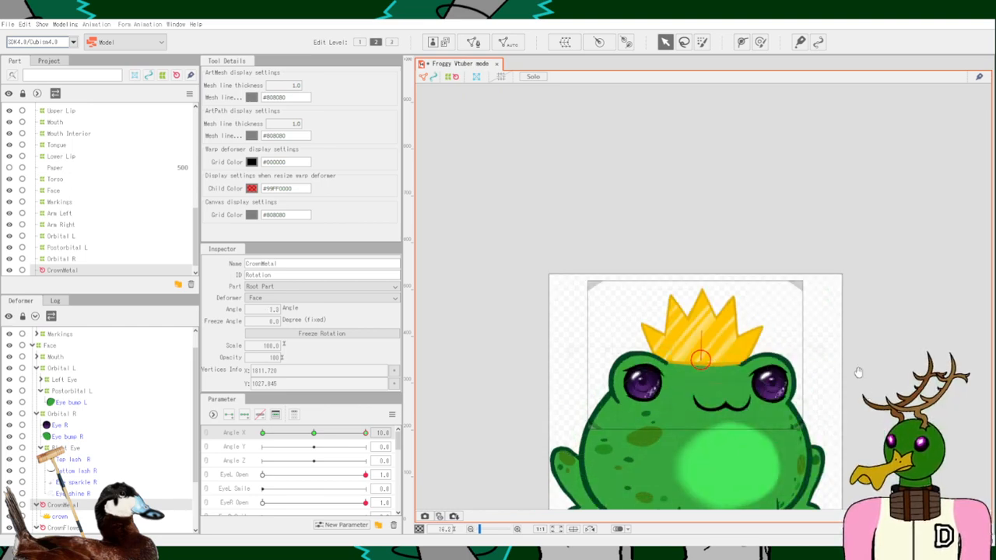
drag(858, 373, 830, 250)
drag(367, 434, 215, 458)
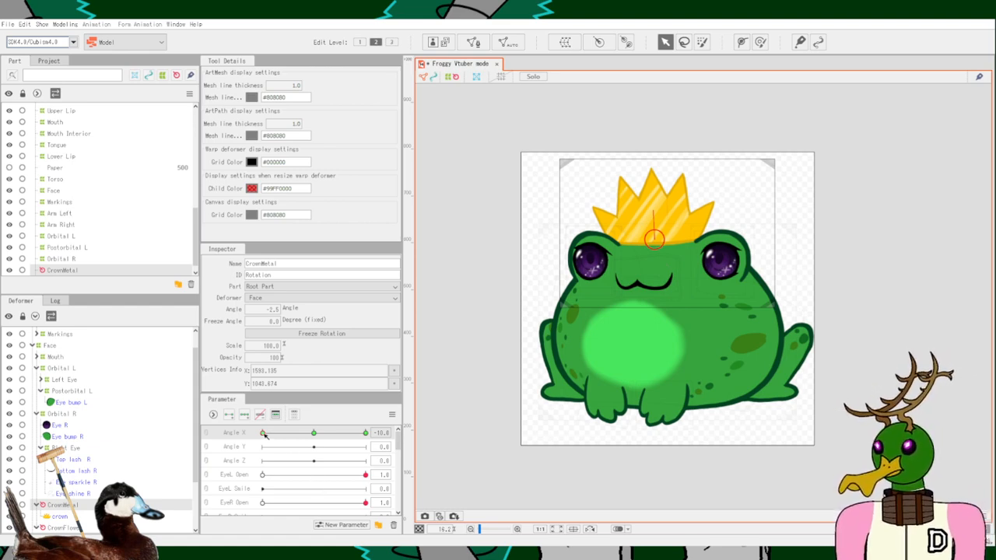
drag(264, 435, 438, 430)
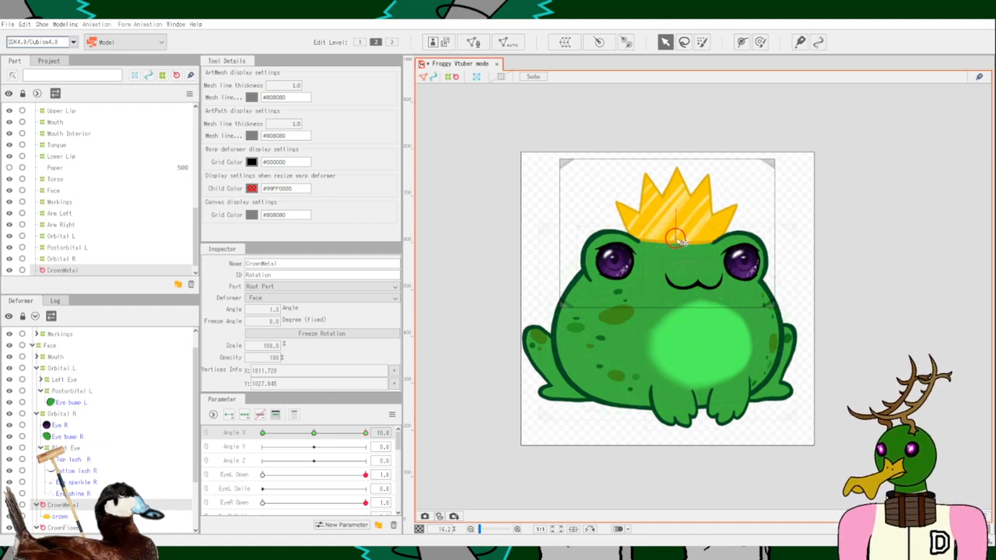
drag(365, 432, 292, 438)
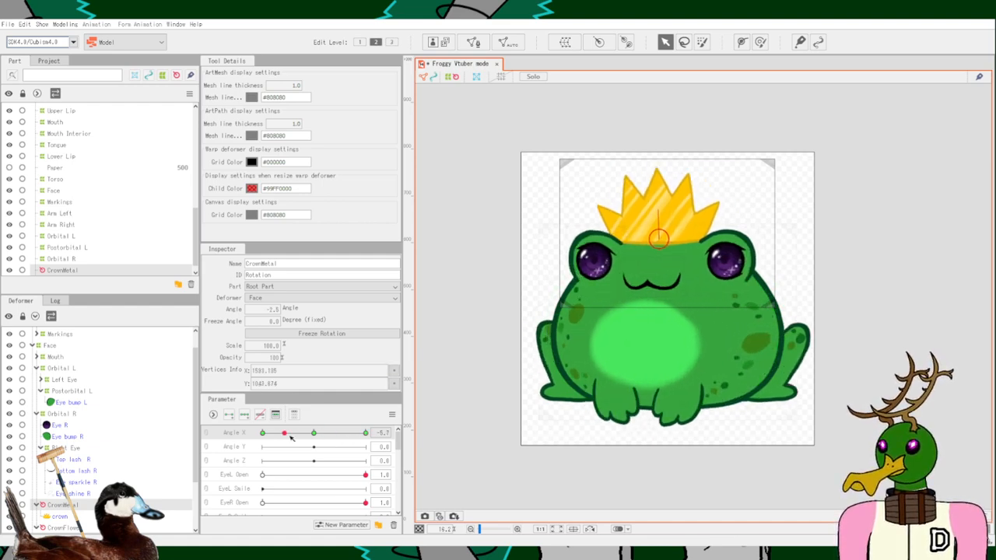
At Angle X 10, shift the CrownMetal deformer slightly further right and tilt the crown a little more clockwise.
drag(405, 424, 464, 373)
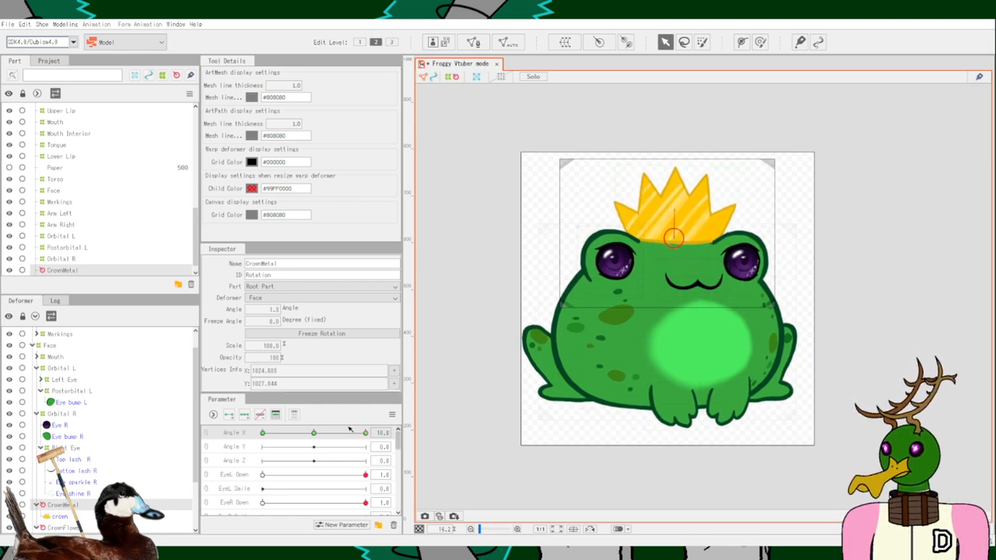
drag(366, 433, 387, 429)
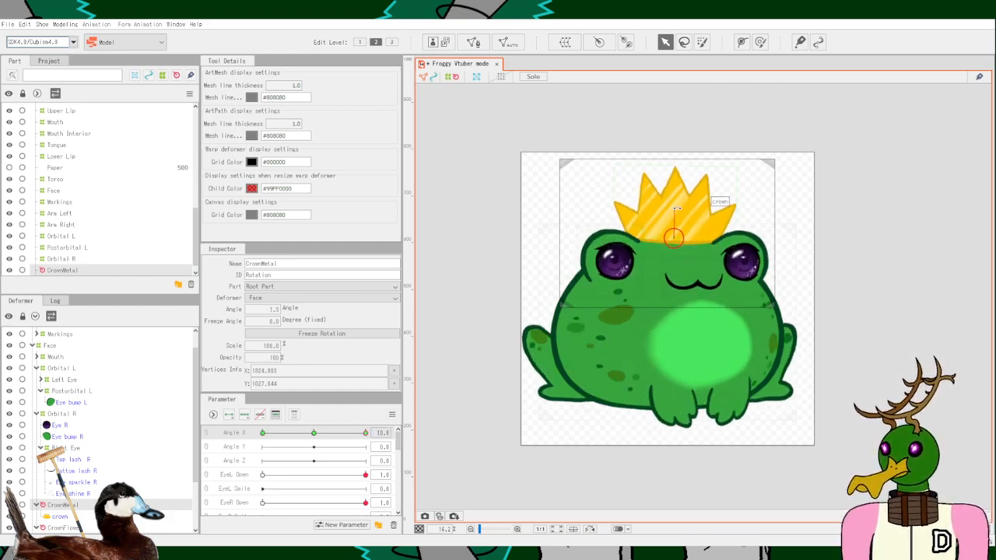
drag(677, 207, 678, 201)
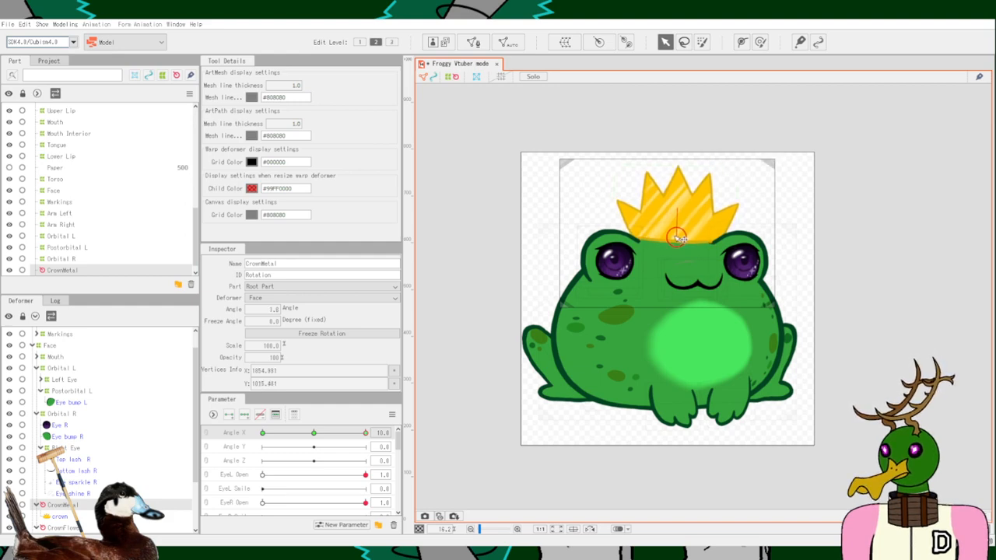
Sweep Angle X through its range to examine the crown's seating on the head at intermediate and extreme positions.
drag(370, 435, 337, 405)
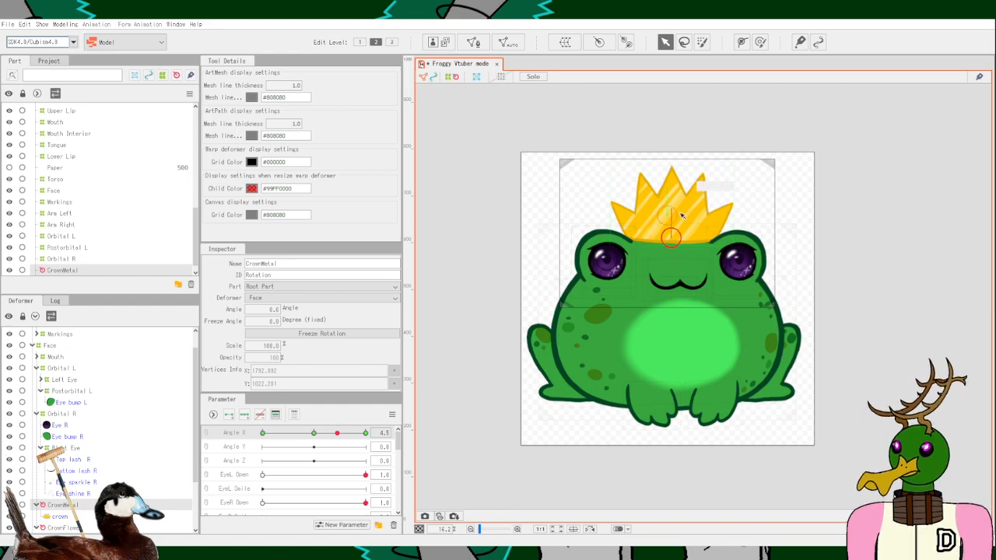
scroll(684, 222, up, 3)
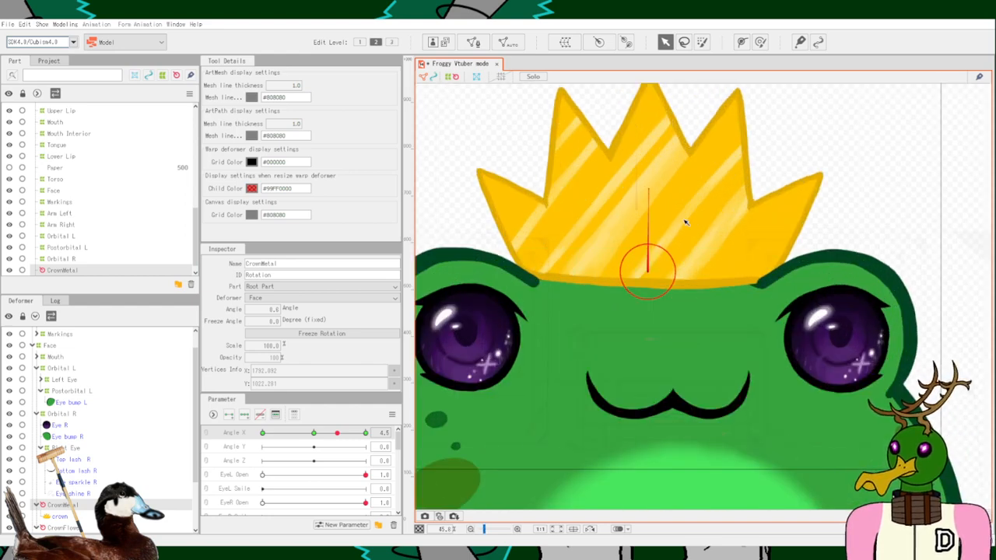
scroll(547, 349, down, 3)
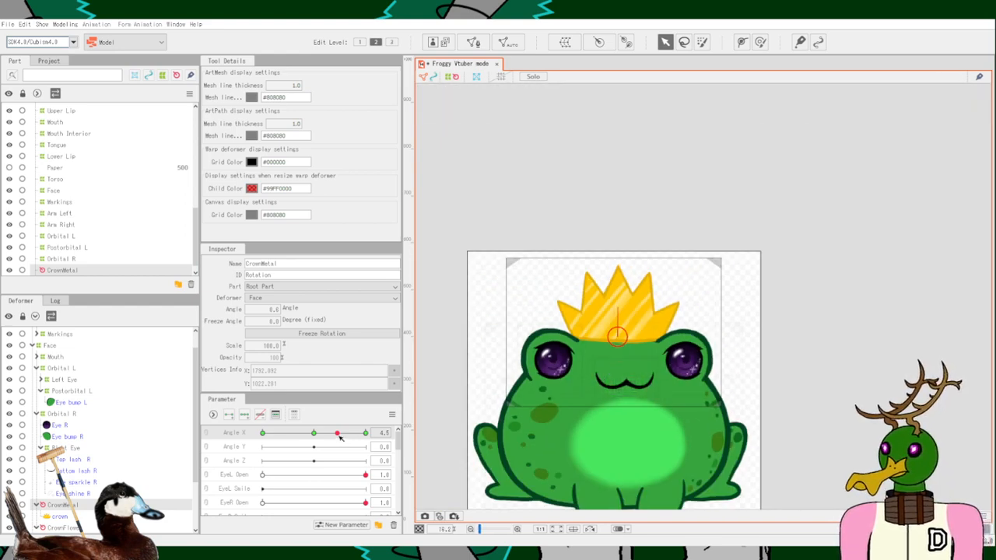
drag(340, 438, 365, 432)
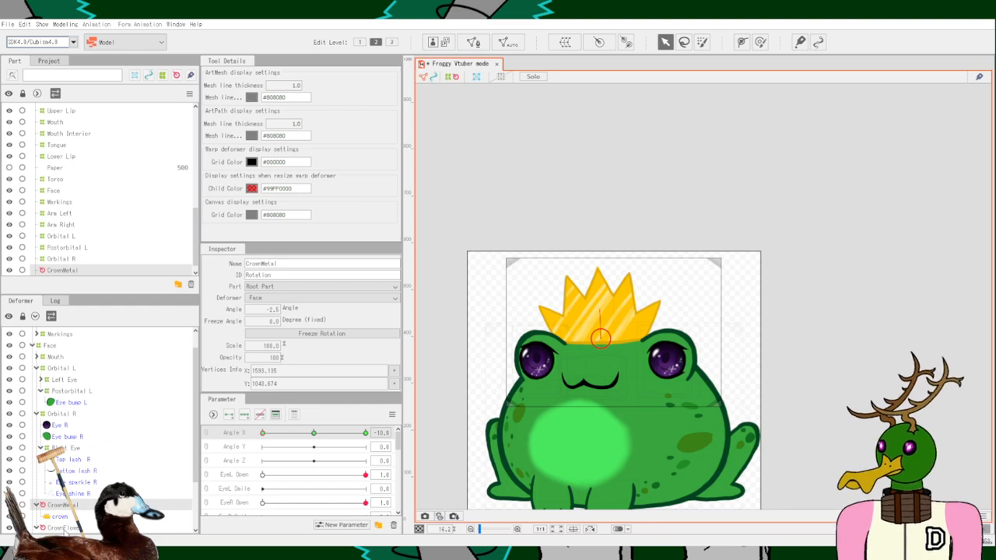
Select the CrownFlower rotation deformer, hide the crown mesh, and show the flower crown mesh.
click(63, 528)
scroll(22, 447, down, 2)
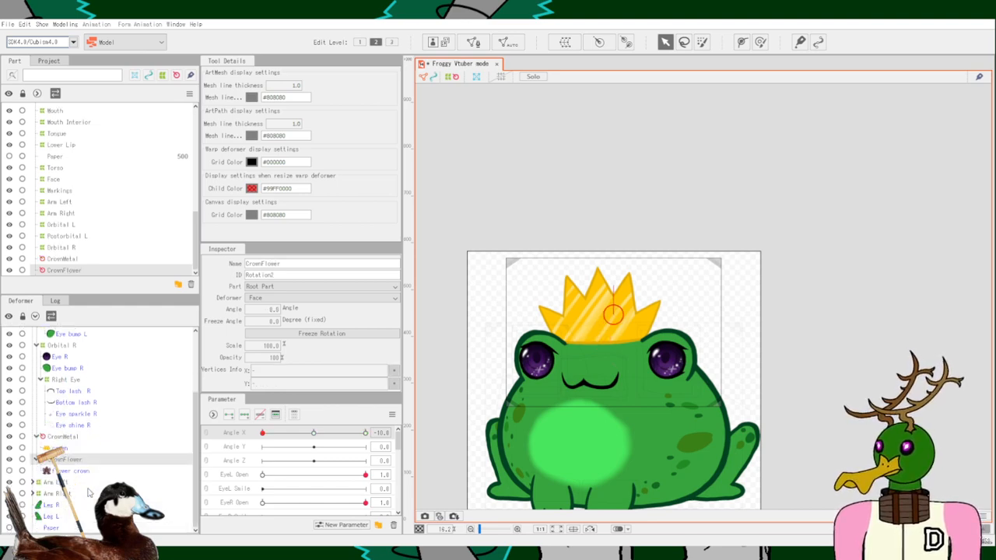
click(9, 448)
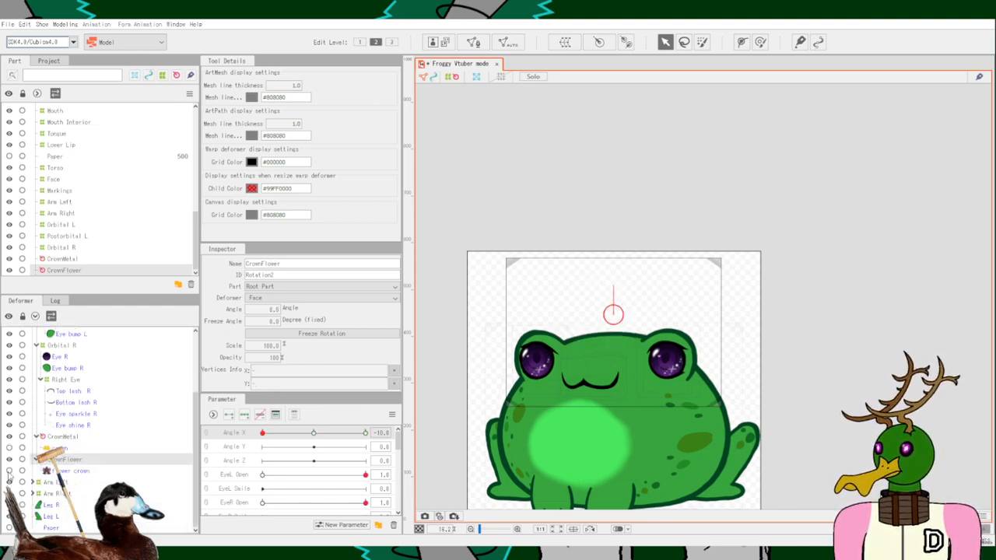
click(9, 470)
Check the ID and parent deformer of the flower crown and crown meshes, and reselect the CrownFlower deformer.
click(66, 470)
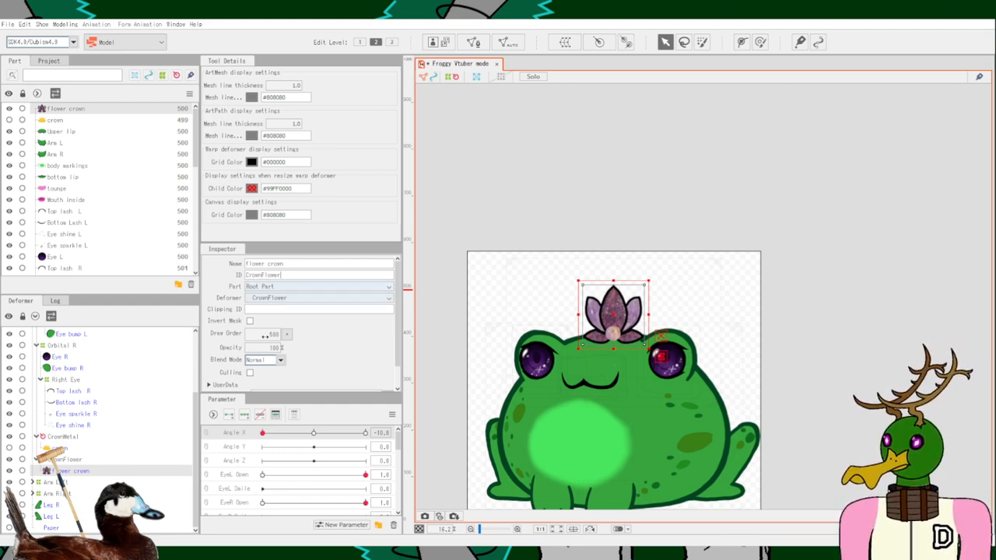
click(301, 274)
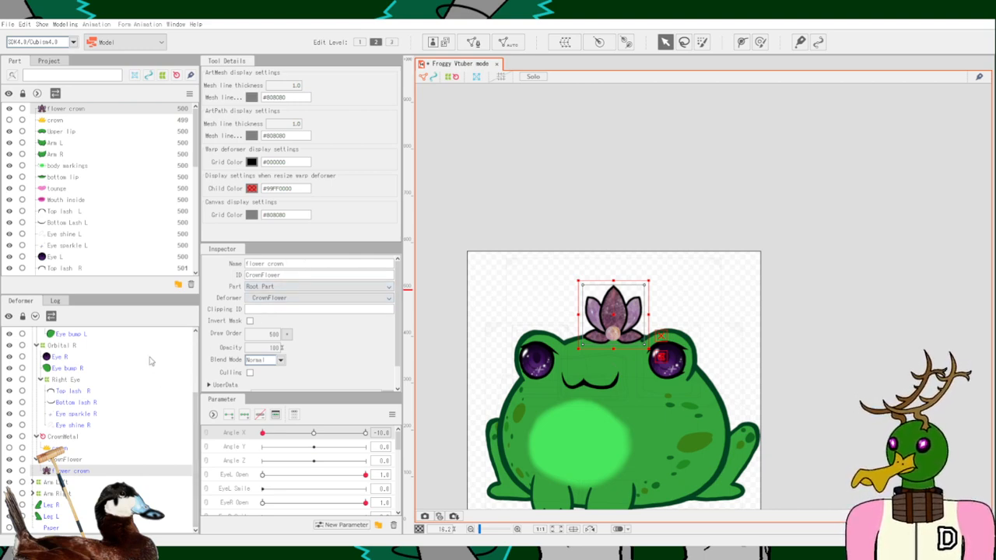
click(67, 450)
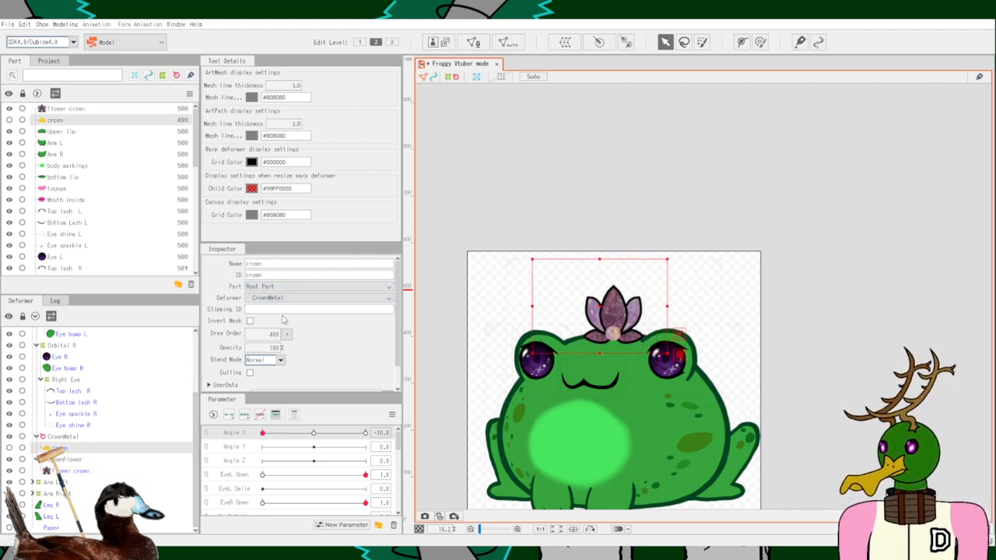
click(83, 460)
click(75, 473)
click(82, 461)
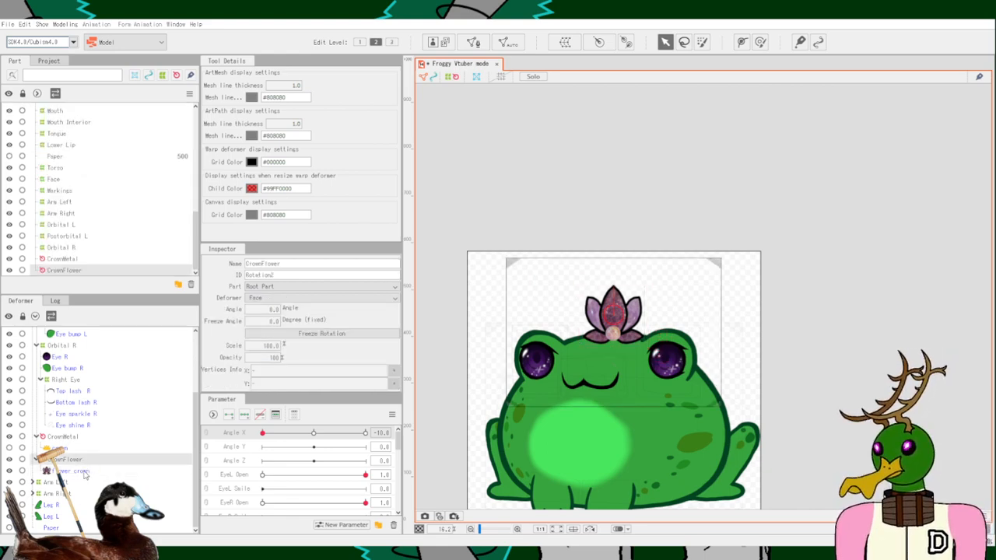
Move the CrownFlower deformer's pivot down onto the pearl at the base of the flower crown.
scroll(615, 333, up, 2)
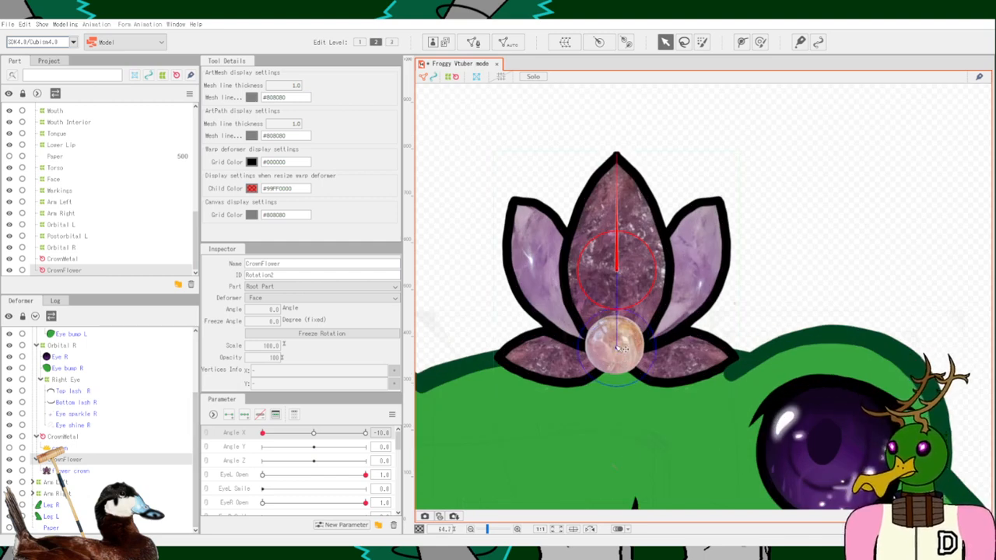
scroll(643, 359, down, 4)
scroll(584, 423, down, 2)
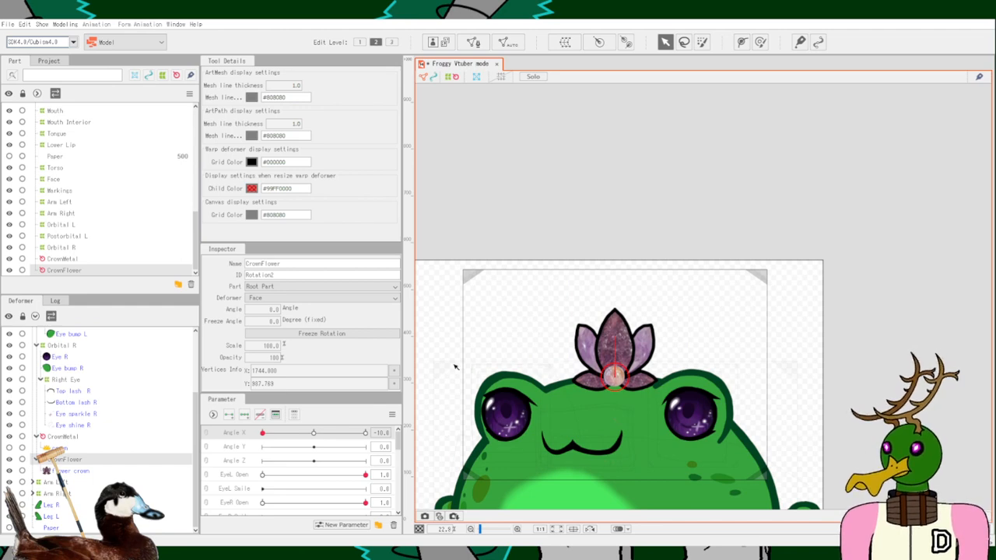
drag(449, 360, 484, 319)
Add three Angle X keys to CrownFlower and, at Angle X -10, shift the flower crown left and slightly down.
scroll(619, 327, up, 3)
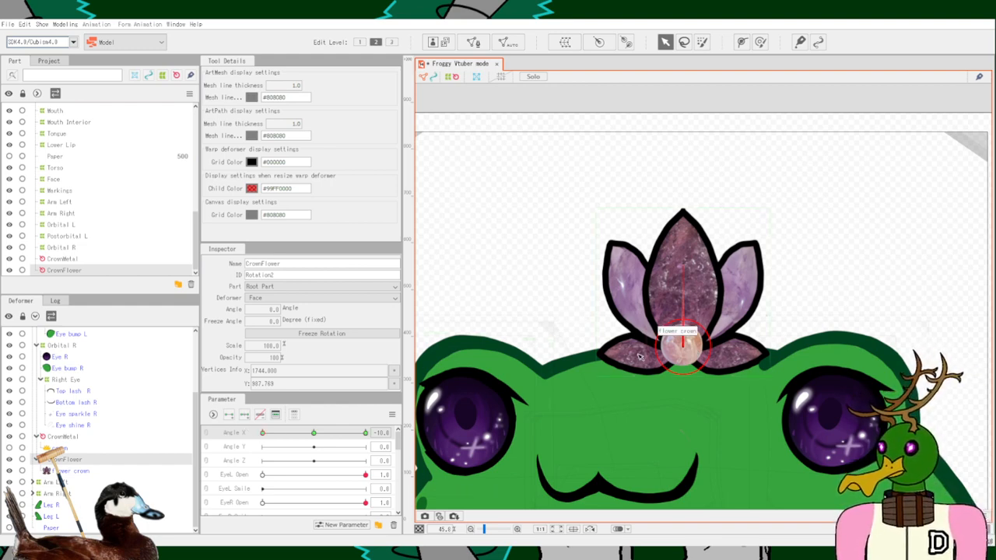
drag(687, 350, 654, 367)
scroll(653, 367, down, 5)
scroll(728, 286, up, 4)
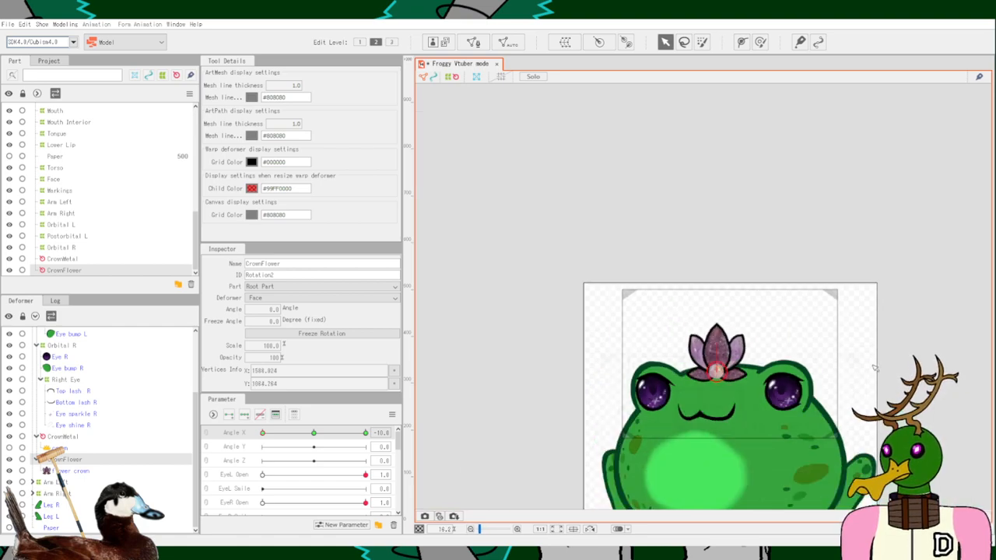
Nudge the flower crown up at Angle X -10, and at Angle X 10 shift it right and tilt it about 4° clockwise.
drag(579, 328, 815, 275)
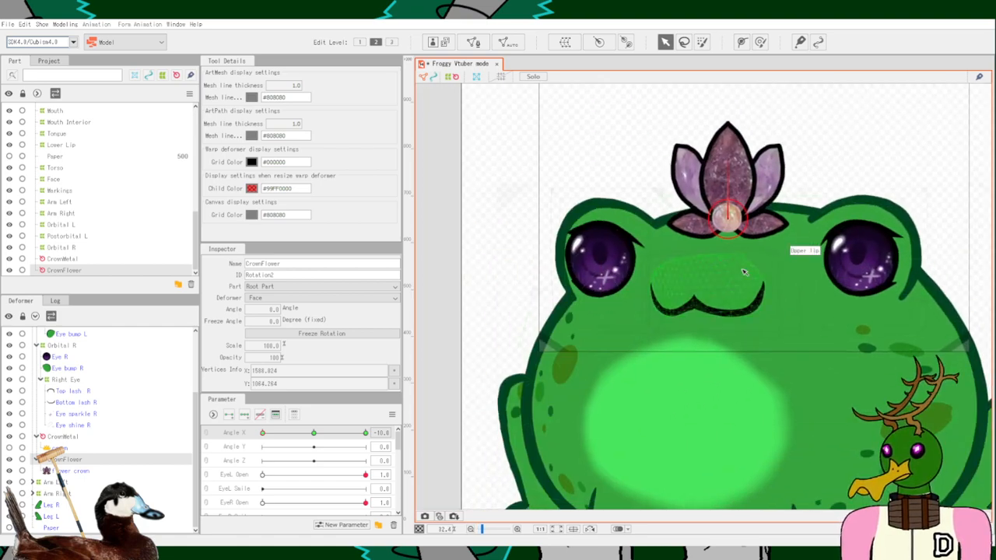
drag(732, 221, 734, 211)
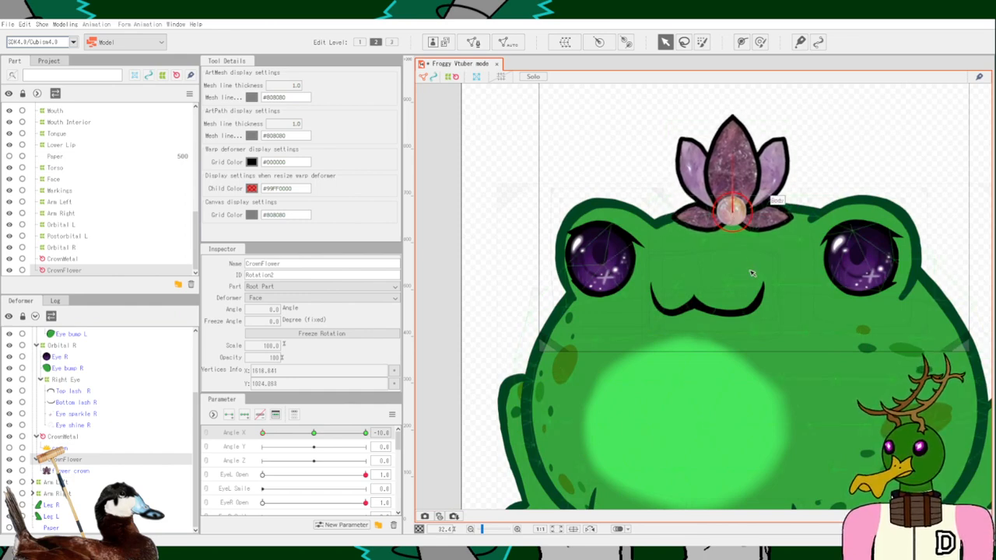
drag(262, 434, 365, 433)
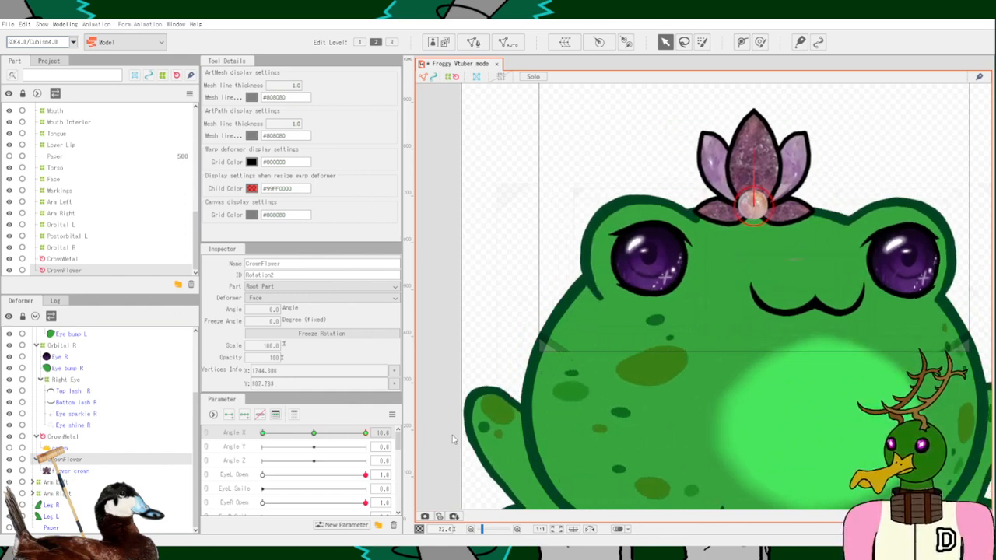
drag(763, 206, 781, 204)
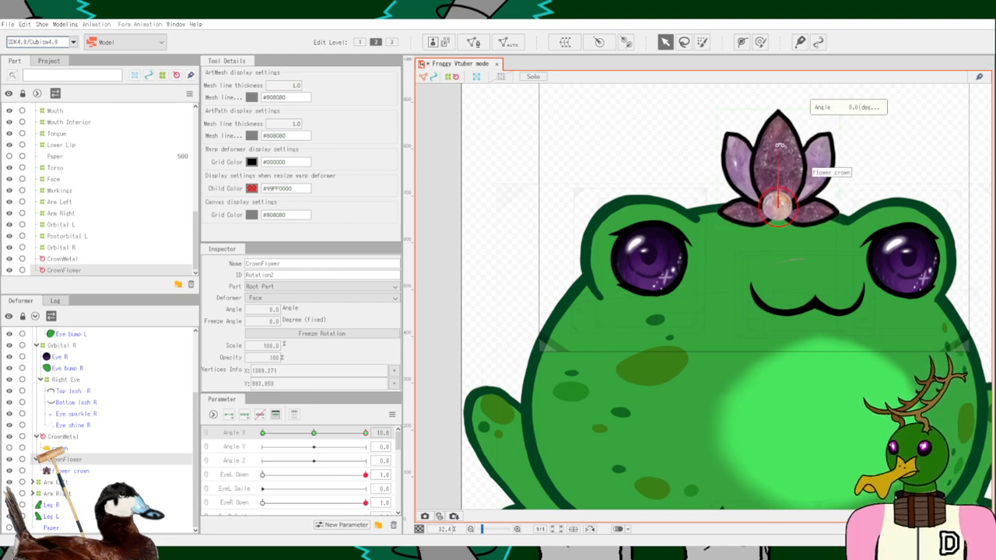
drag(779, 145, 787, 142)
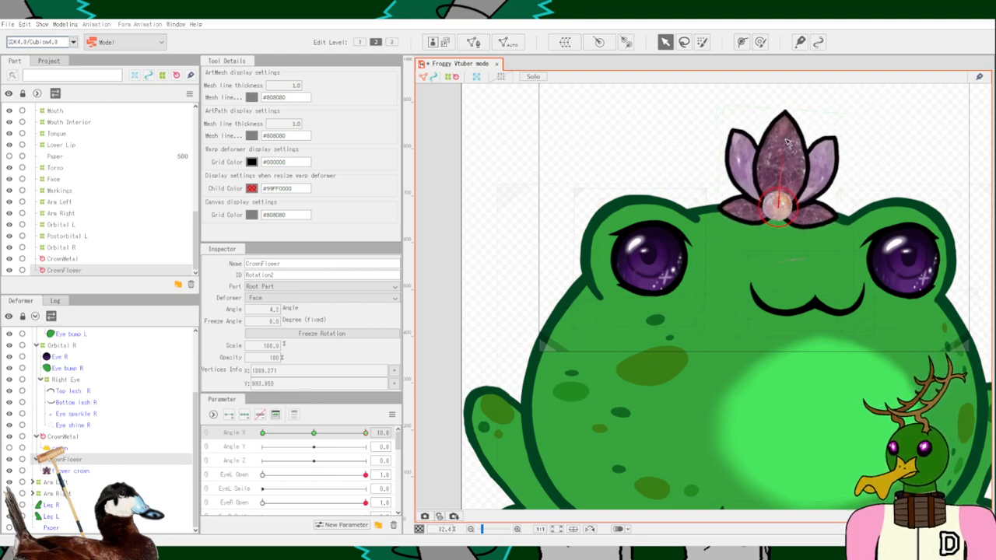
At Angle X -10, tilt the CrownFlower deformer slightly counterclockwise and nudge it up to sit on the frog's head.
drag(370, 434, 221, 442)
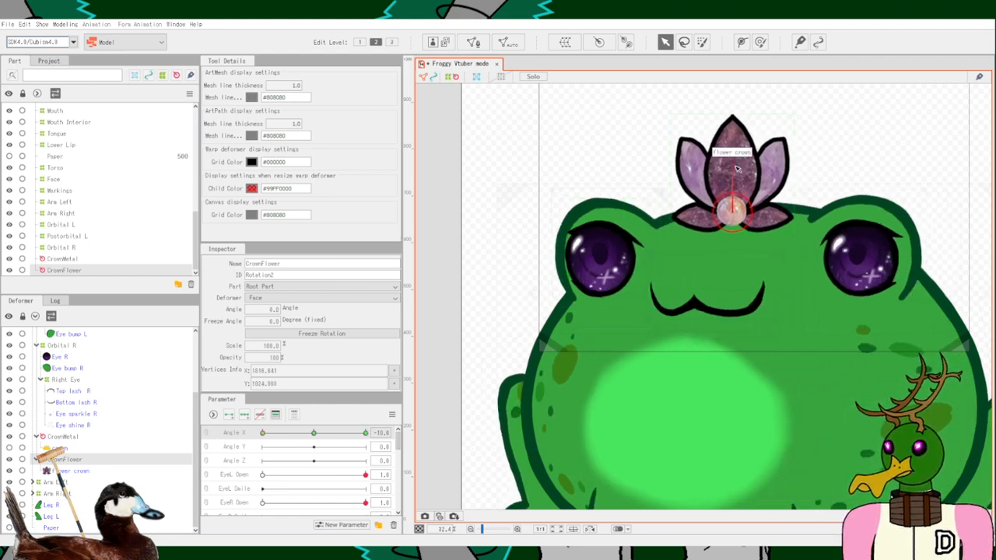
drag(730, 147, 739, 212)
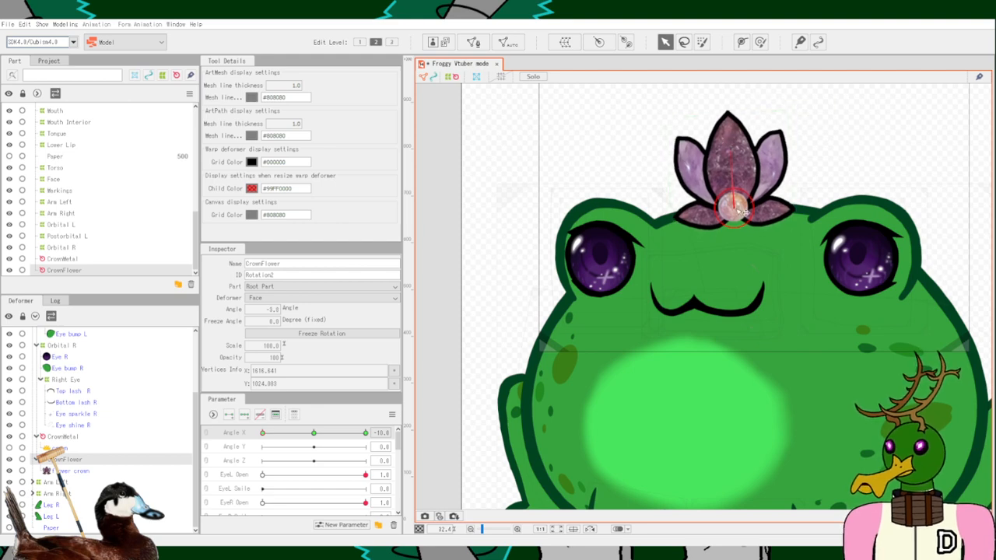
click(265, 433)
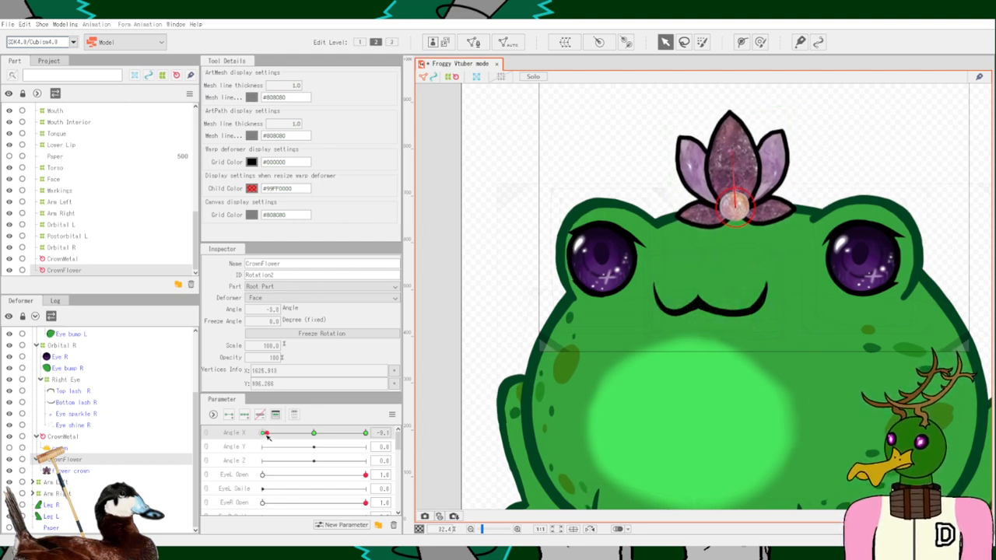
mouse_move(267, 436)
mouse_down()
mouse_move(362, 437)
mouse_move(225, 434)
mouse_move(360, 448)
mouse_move(257, 445)
mouse_up()
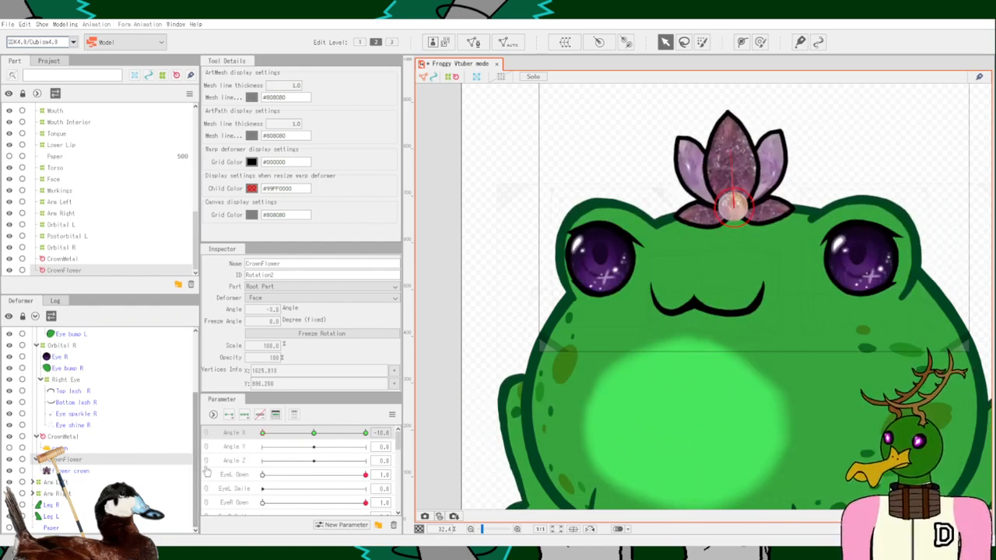
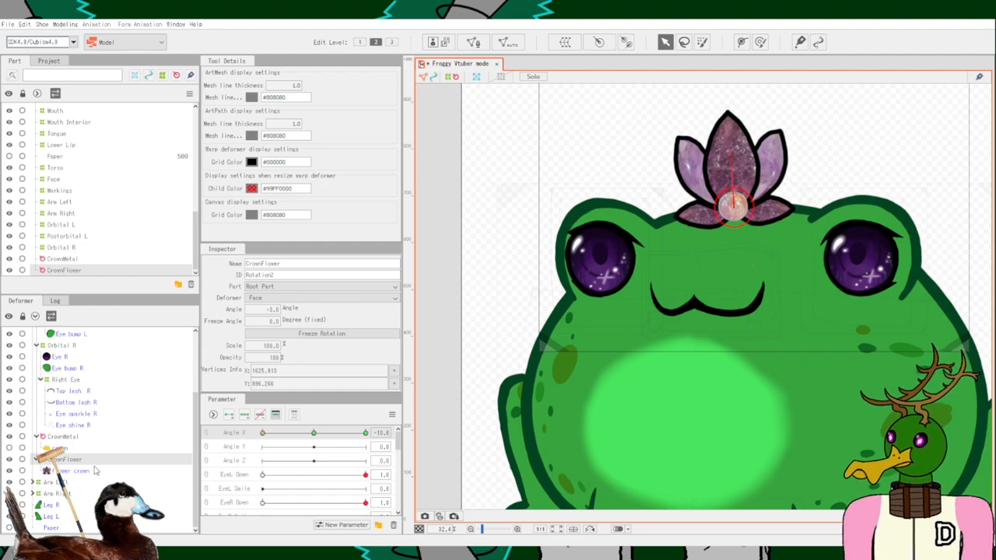
Wrap the flower crown mesh in a warp deformer named CrownFlowerWobble under CrownFlower, and return Angle X to 0.
click(81, 470)
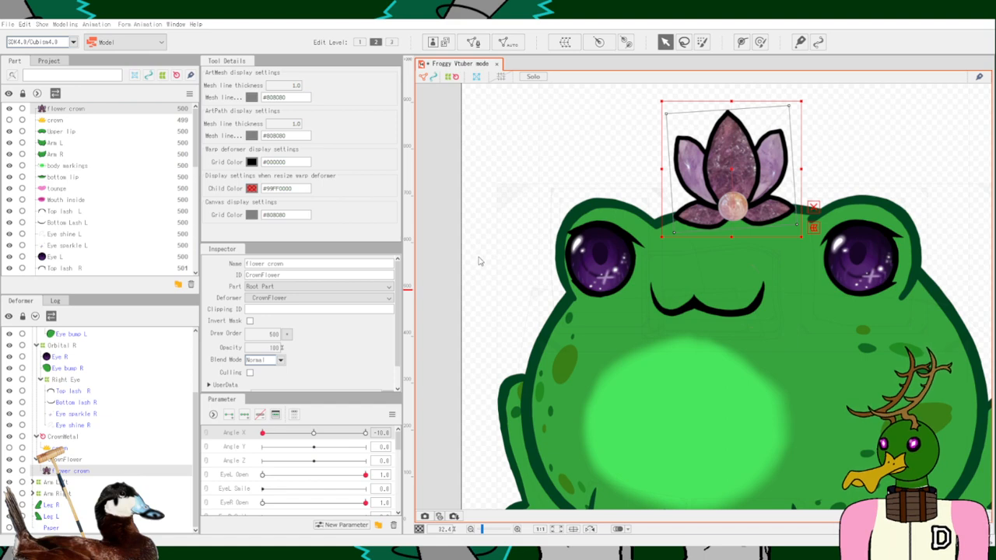
key(ctrl+z)
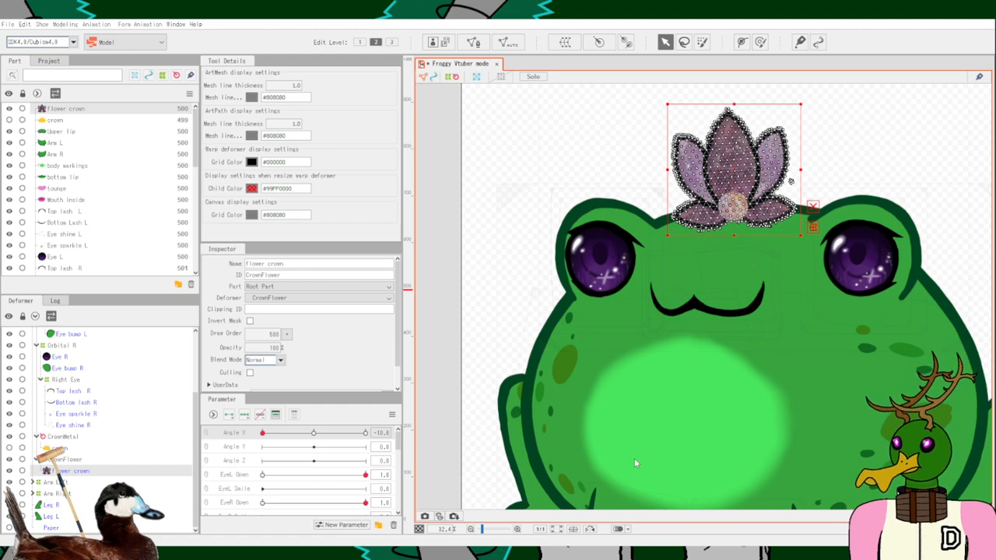
key(ctrl+y)
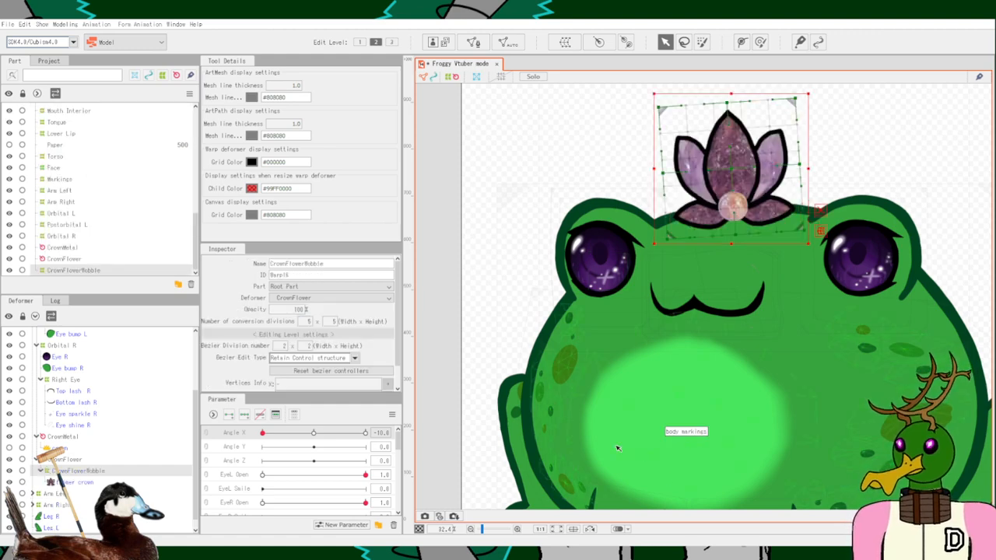
click(314, 438)
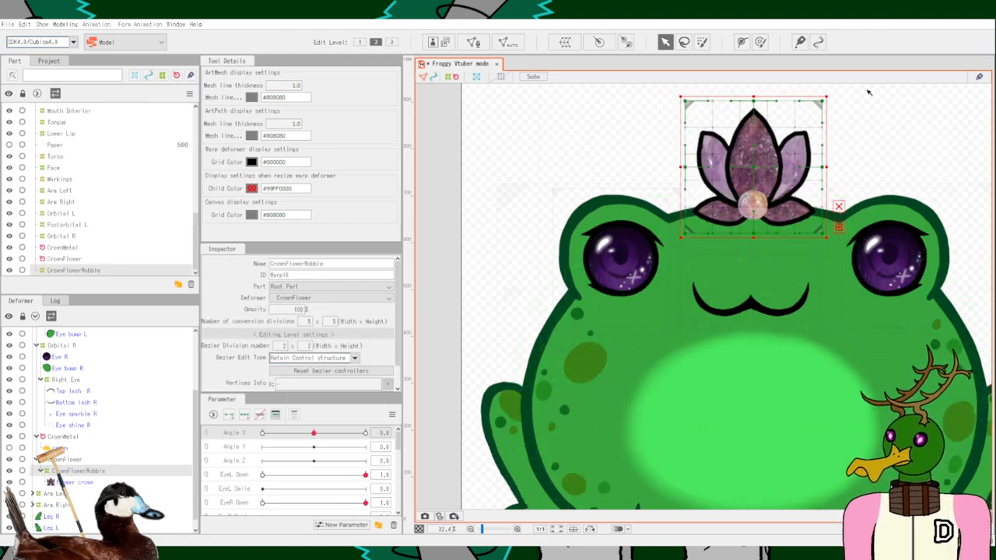
Rename the BrowL X and BrowL Y parameters as CrownFlowerPhysX1 and CrownFlowerPhysX2.
scroll(802, 131, up, 5)
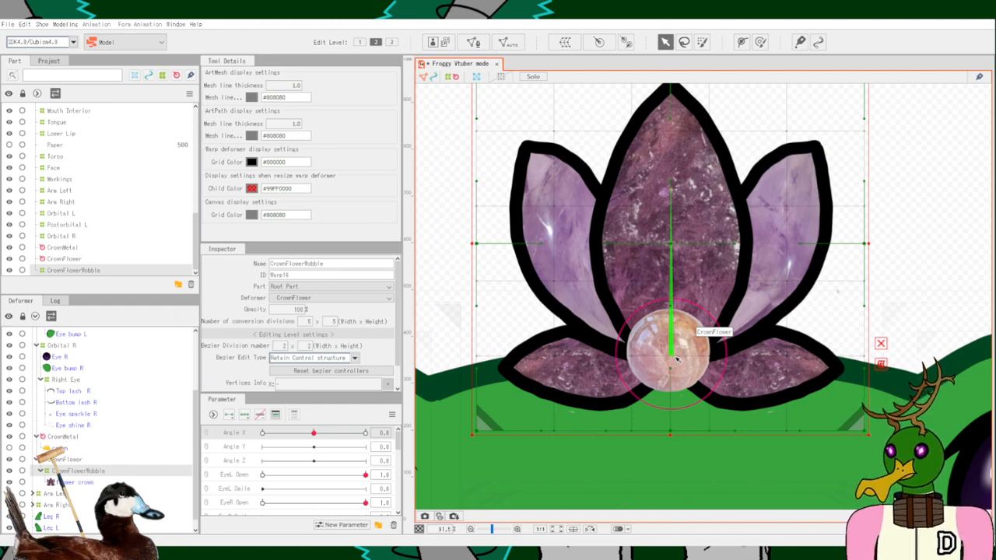
scroll(244, 477, down, 2)
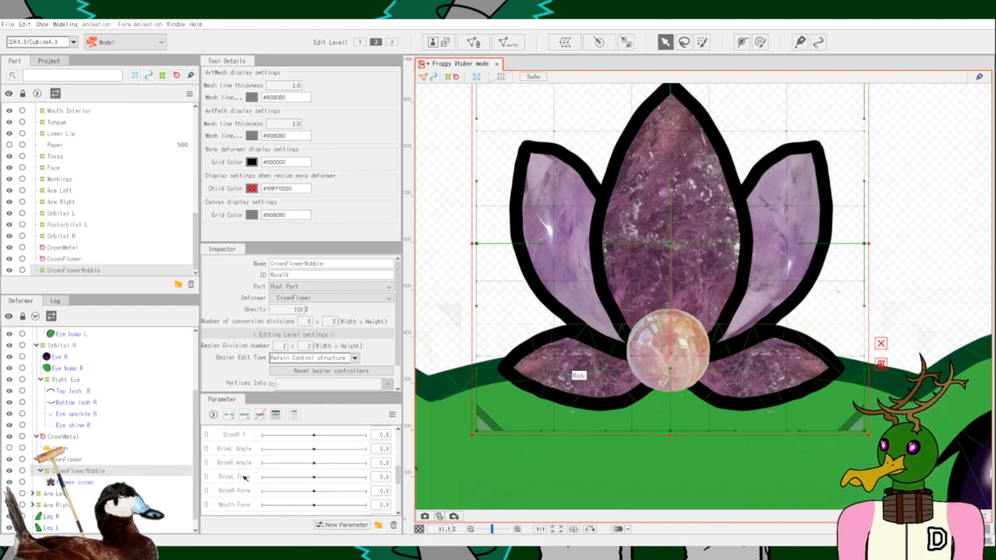
scroll(245, 477, down, 1)
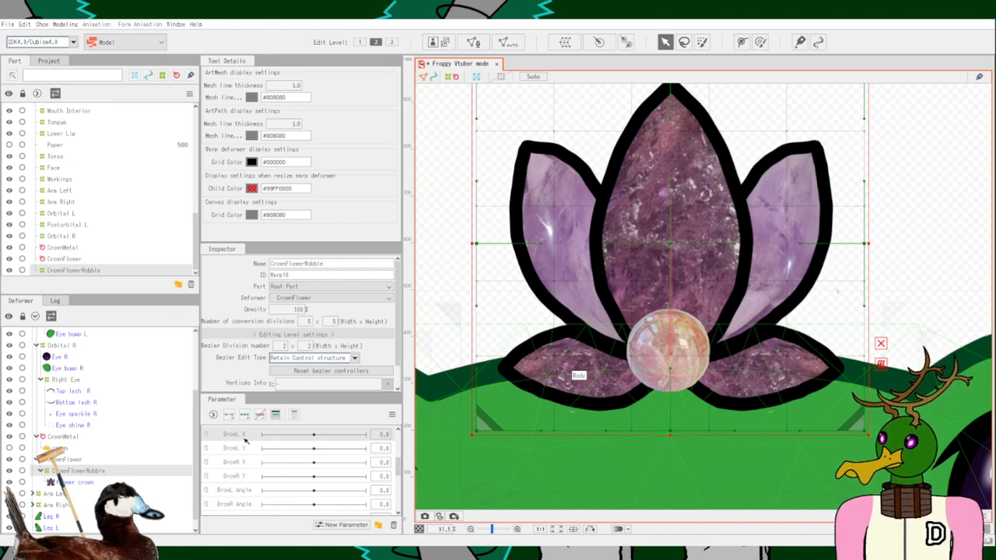
right_click(243, 445)
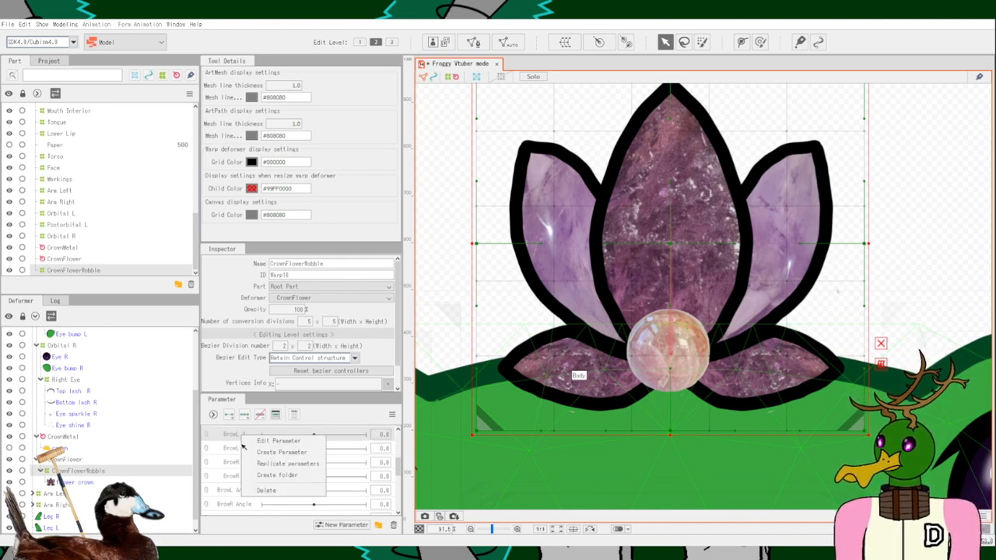
click(250, 442)
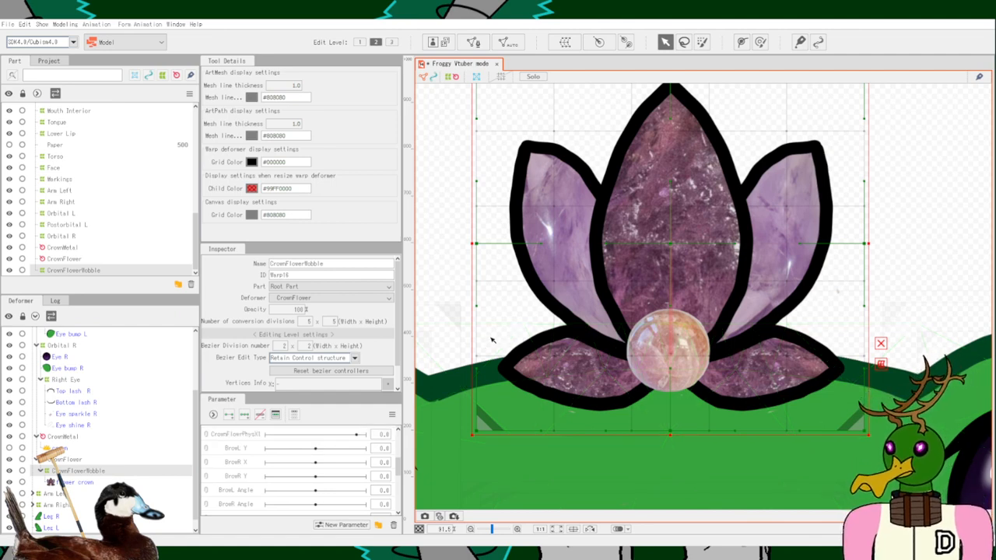
right_click(237, 448)
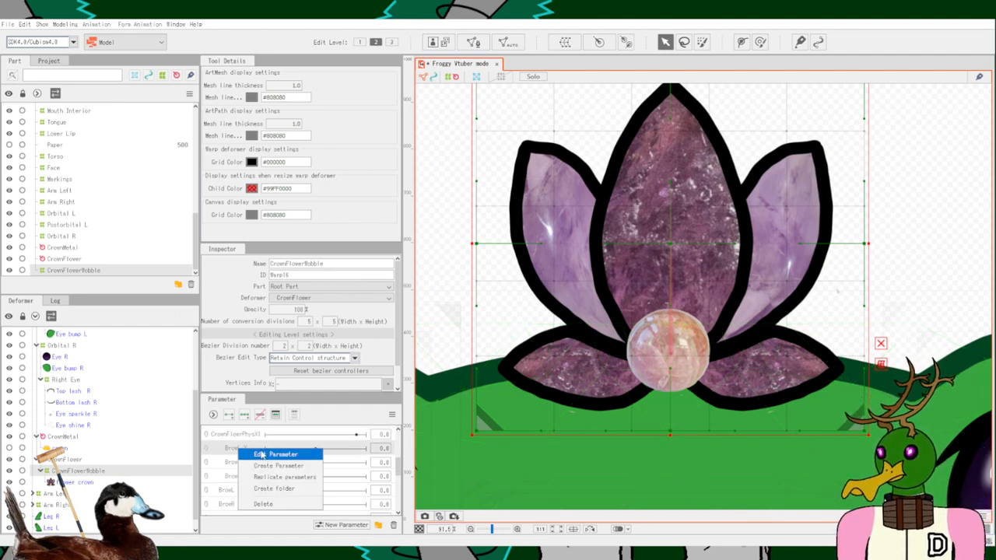
click(261, 453)
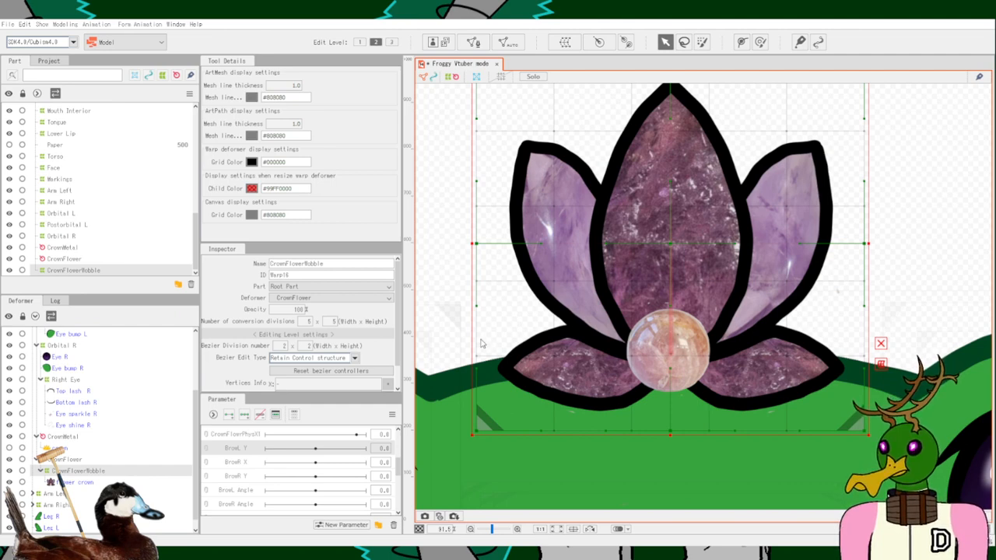
Rename the BrowR X and BrowR Y parameters as CrownFlowerPhysY1 and CrownFlowerPhysY2.
right_click(248, 465)
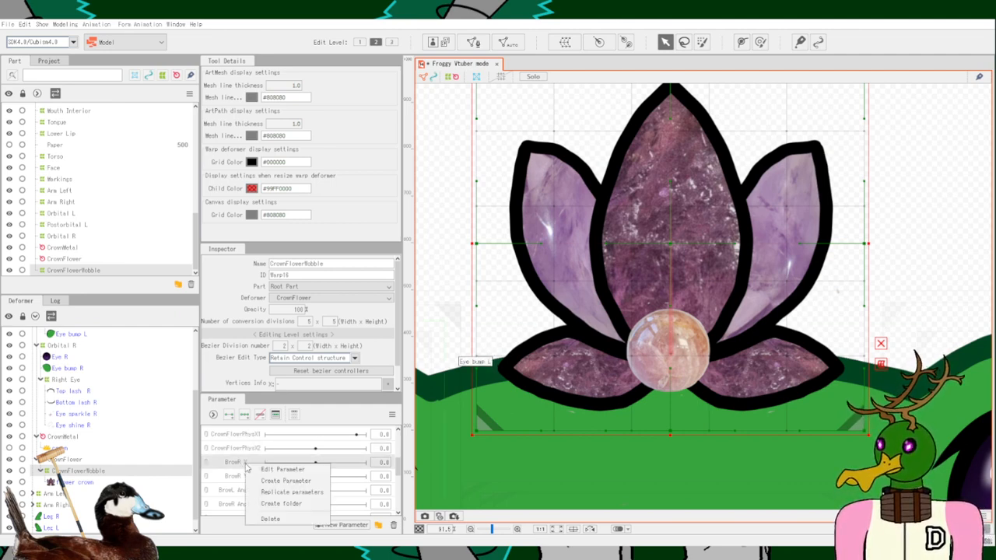
click(262, 470)
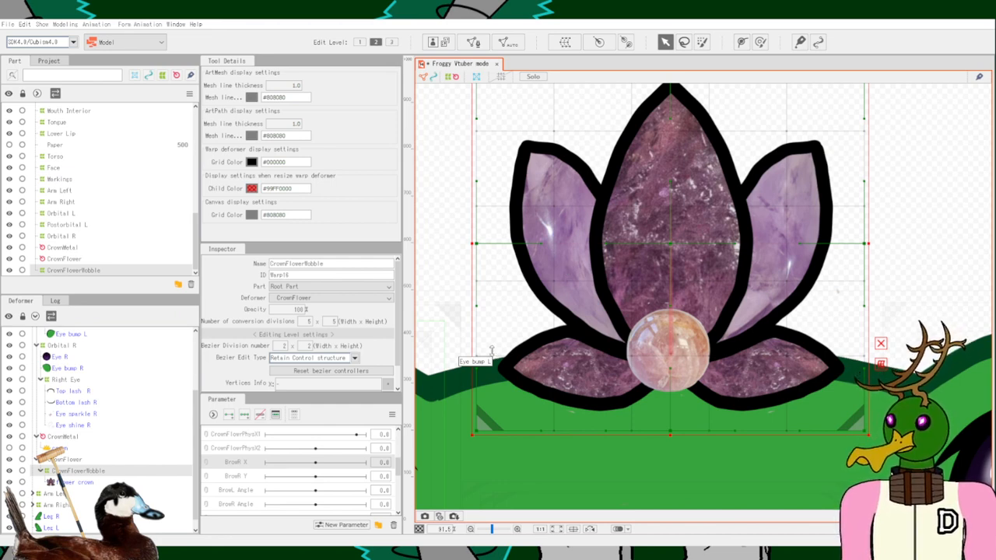
right_click(241, 476)
key(Escape)
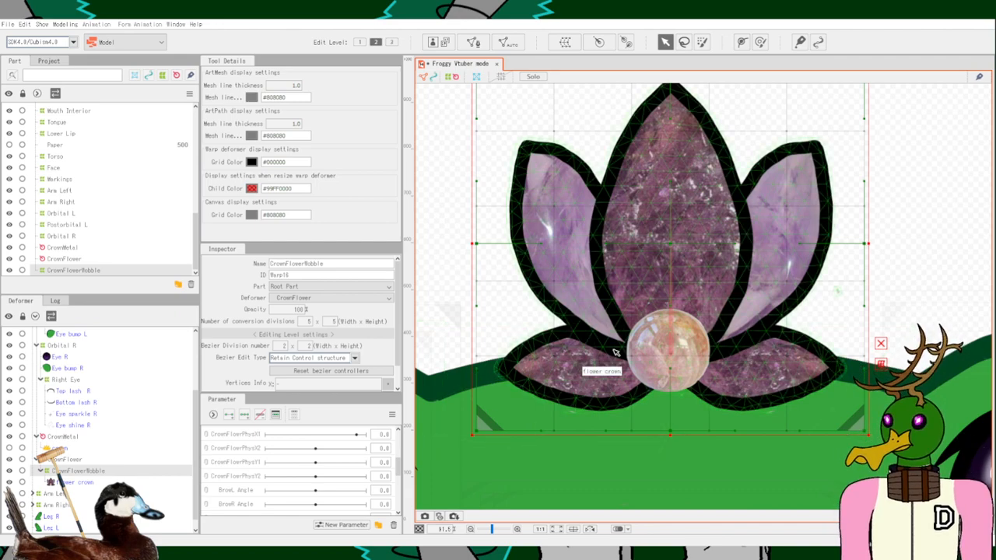
Create a warp deformer named CrownFlowerBend under CrownFlower as the parent of CrownFlowerWobble.
scroll(601, 338, down, 3)
scroll(602, 338, up, 3)
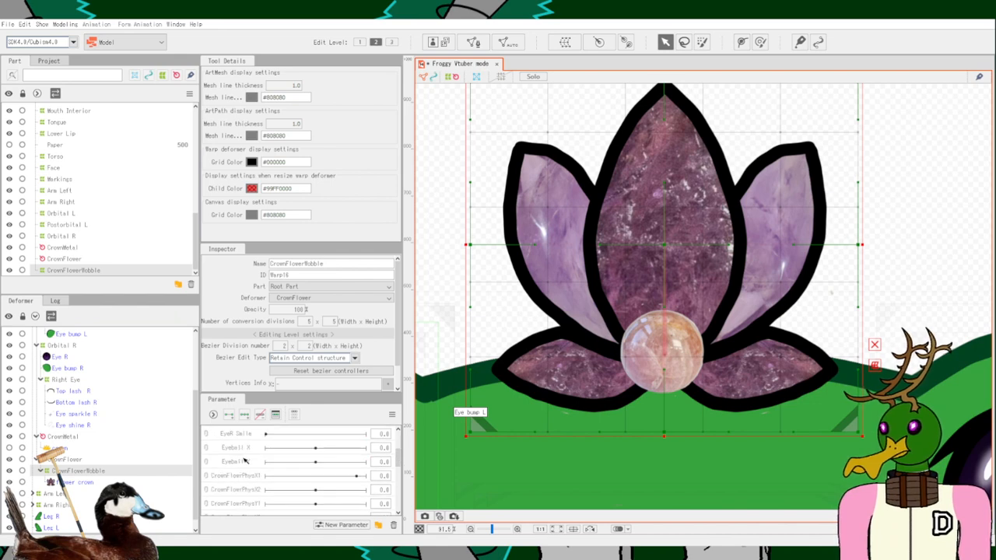
scroll(243, 461, down, 1)
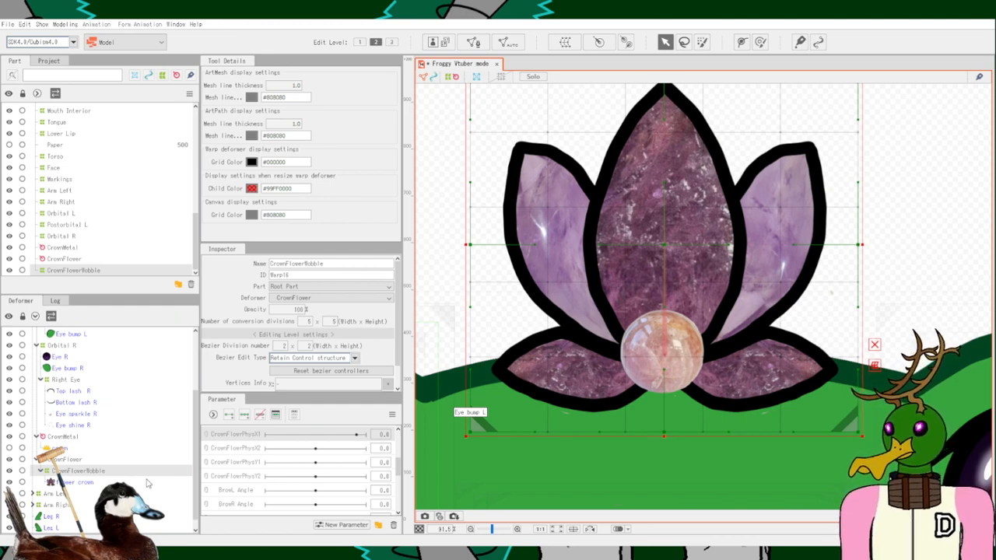
click(88, 482)
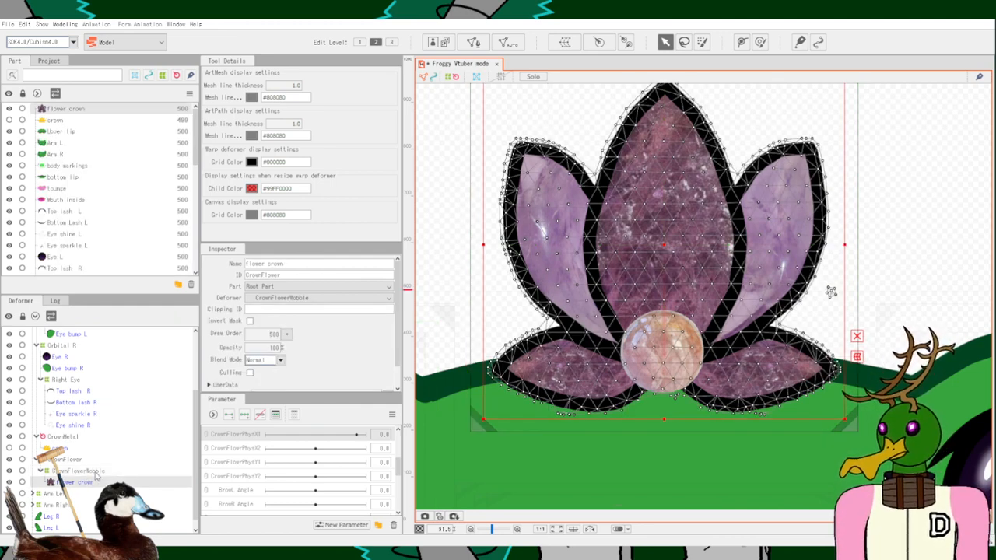
click(95, 472)
click(94, 481)
click(94, 472)
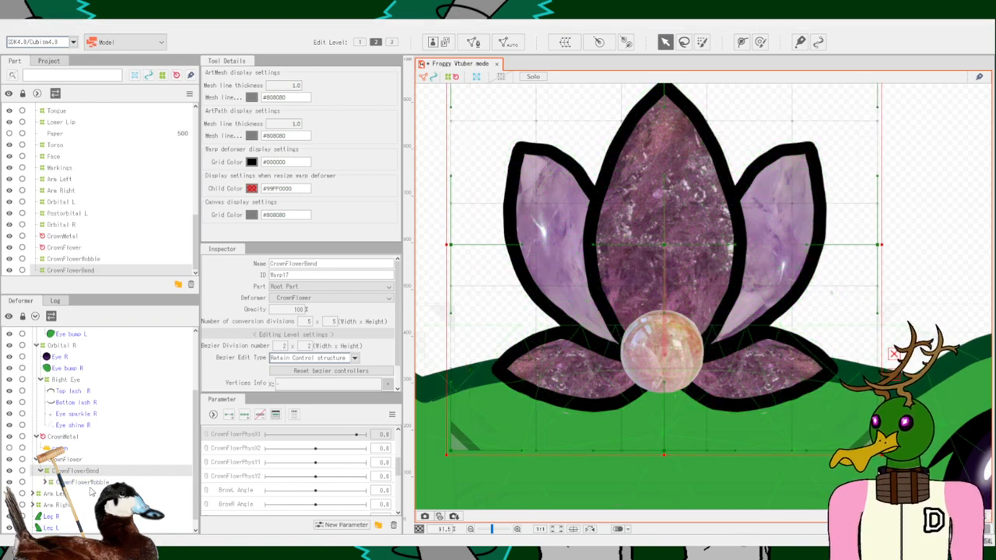
Try pulling the upper-left corner of the CrownFlowerBend grid downward, and undo the change.
scroll(452, 302, down, 2)
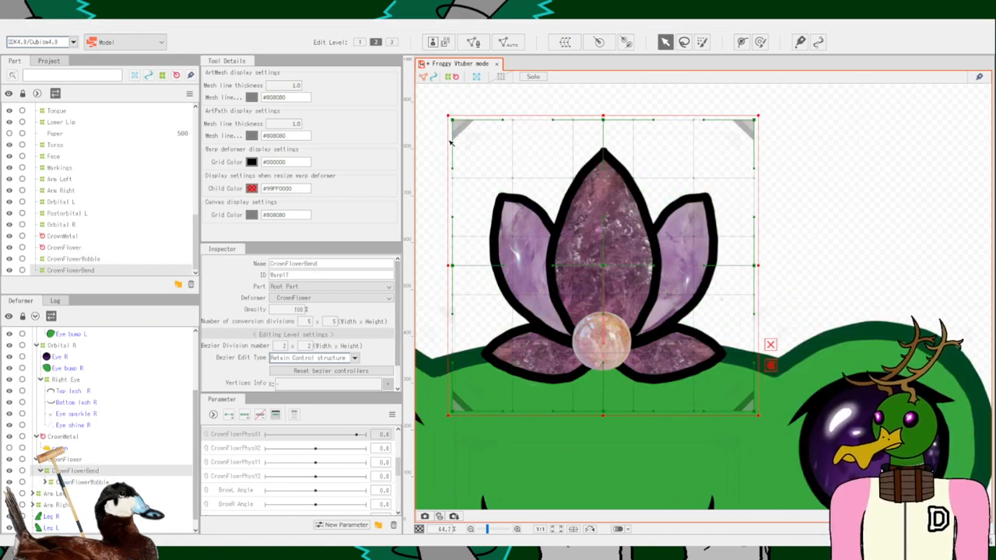
drag(449, 119, 457, 194)
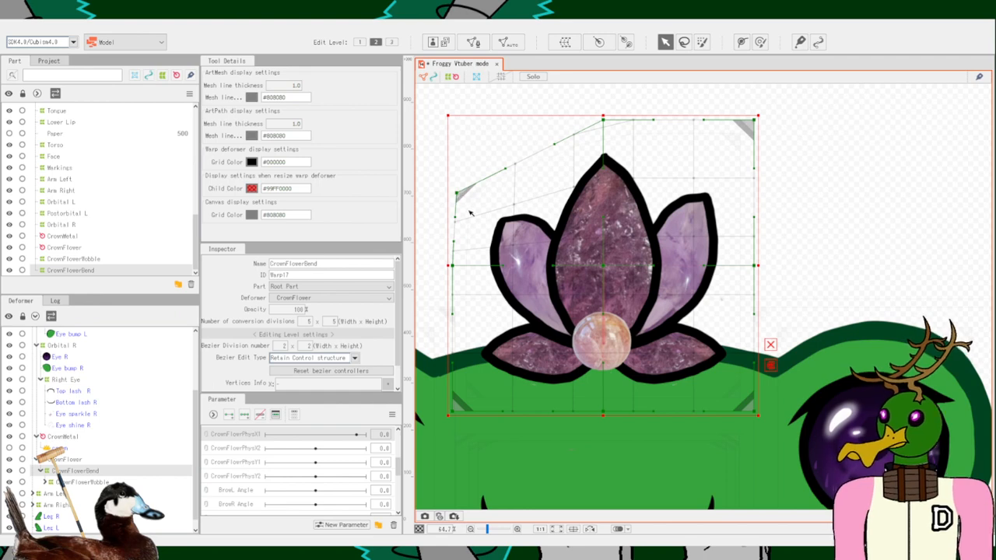
key(ctrl+z)
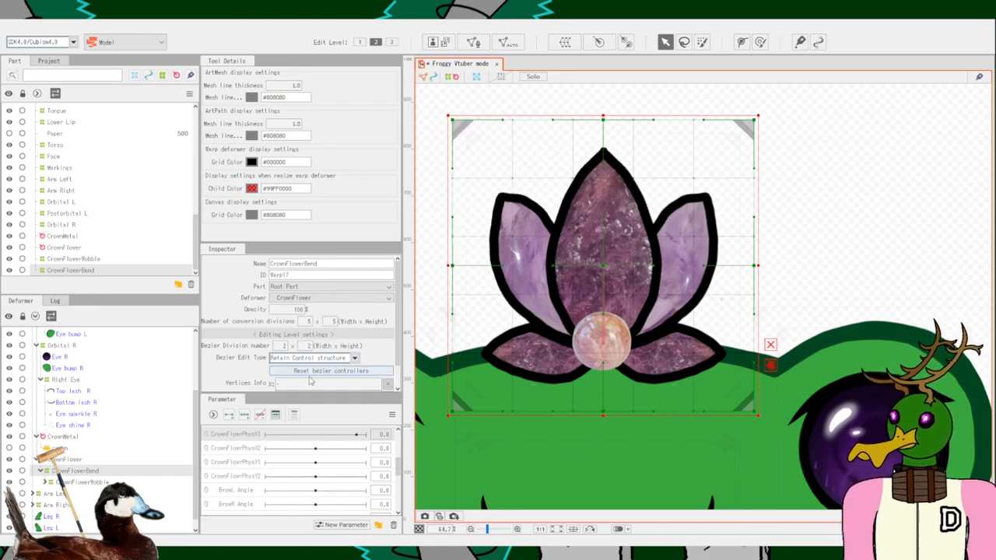
Add three CrownFlowerPhysX1 keys to the CrownFlowerBend deformer and set the parameter to its lowest key.
scroll(490, 296, up, 2)
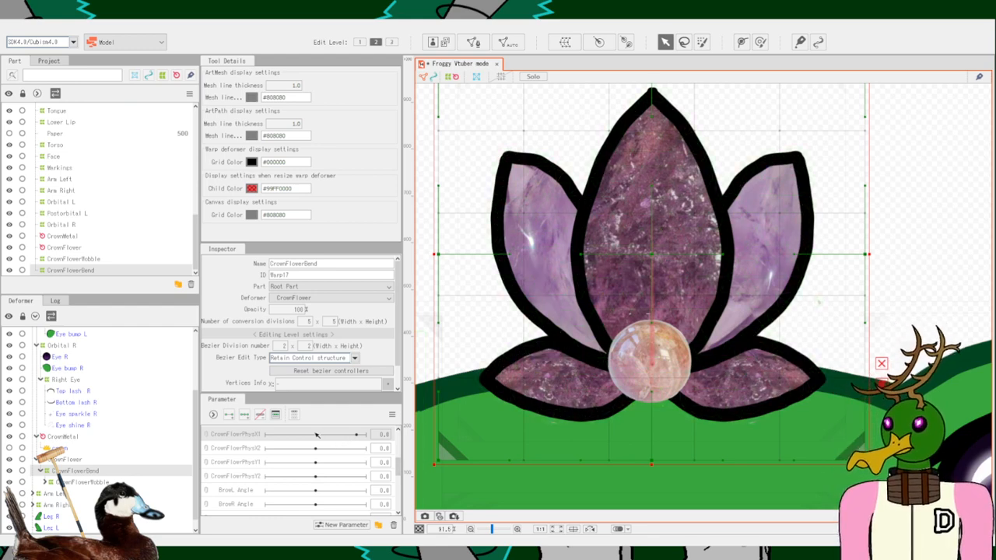
click(245, 417)
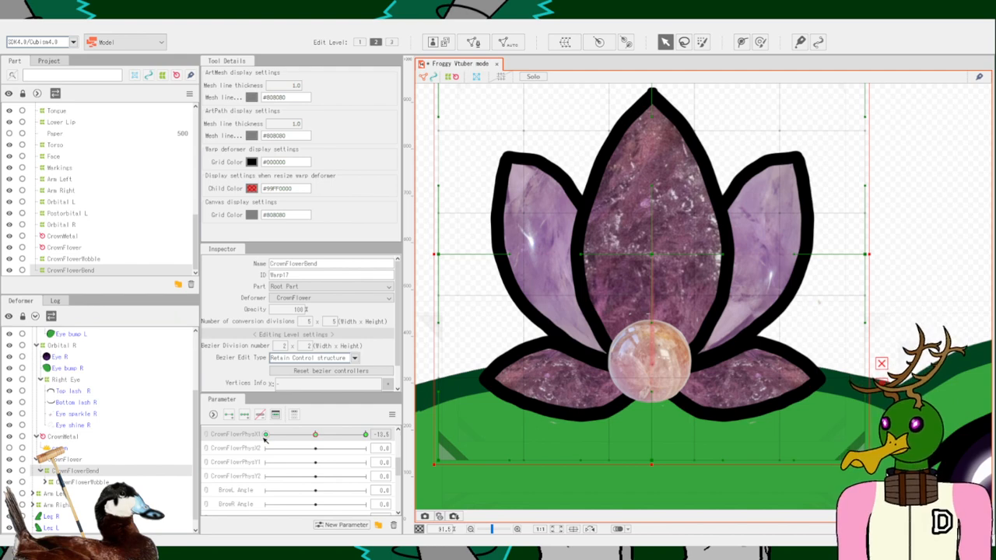
scroll(509, 237, down, 1)
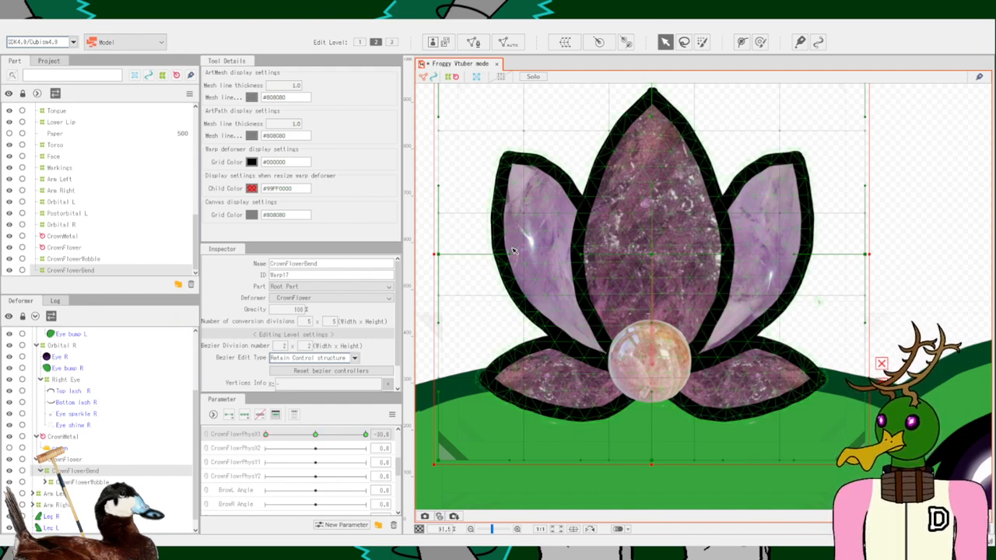
scroll(509, 238, down, 1)
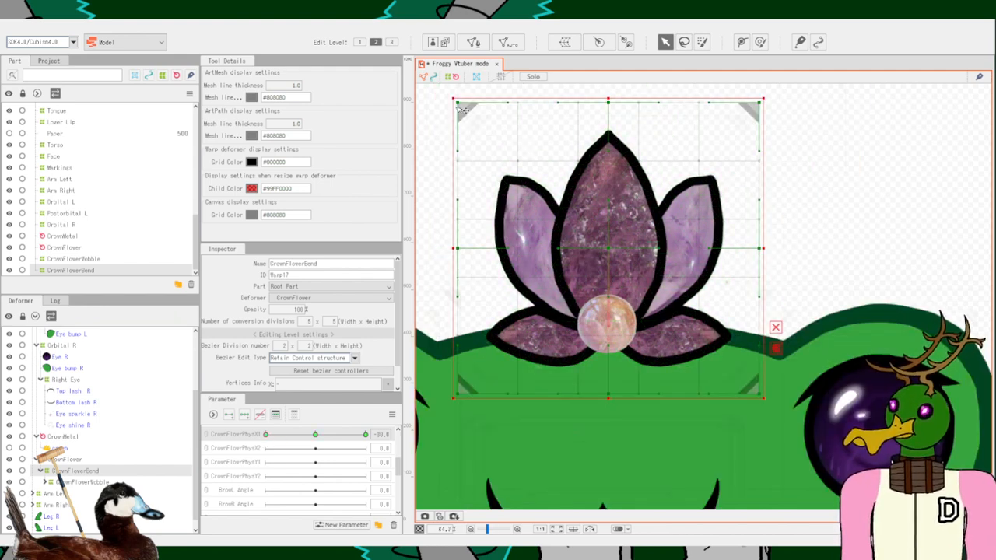
Bend the top of the CrownFlowerBend grid to the left at the lowest CrownFlowerPhysX1 key, curving its upper-left side.
drag(460, 105, 433, 105)
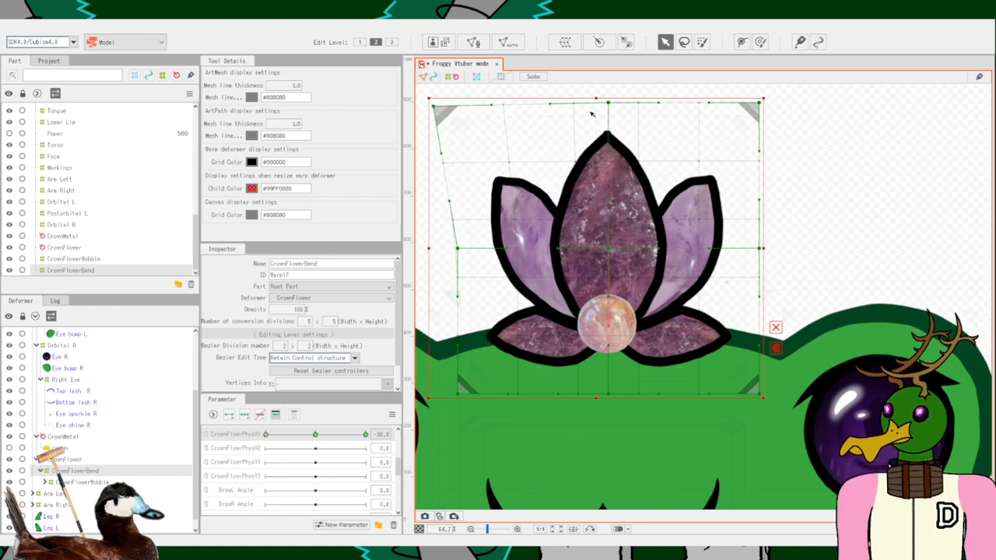
drag(614, 105, 668, 87)
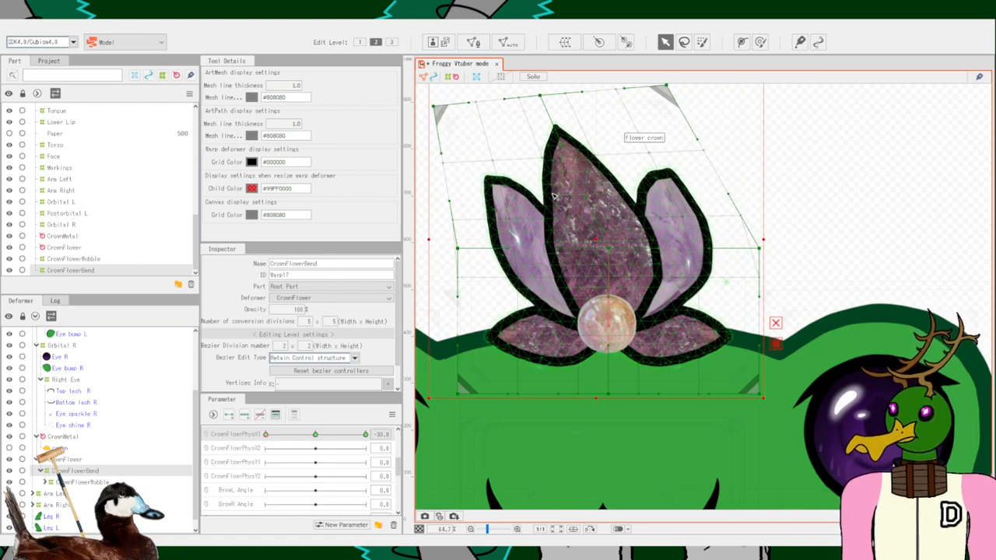
drag(555, 194, 663, 215)
scroll(663, 215, down, 2)
drag(603, 164, 584, 198)
drag(679, 157, 646, 161)
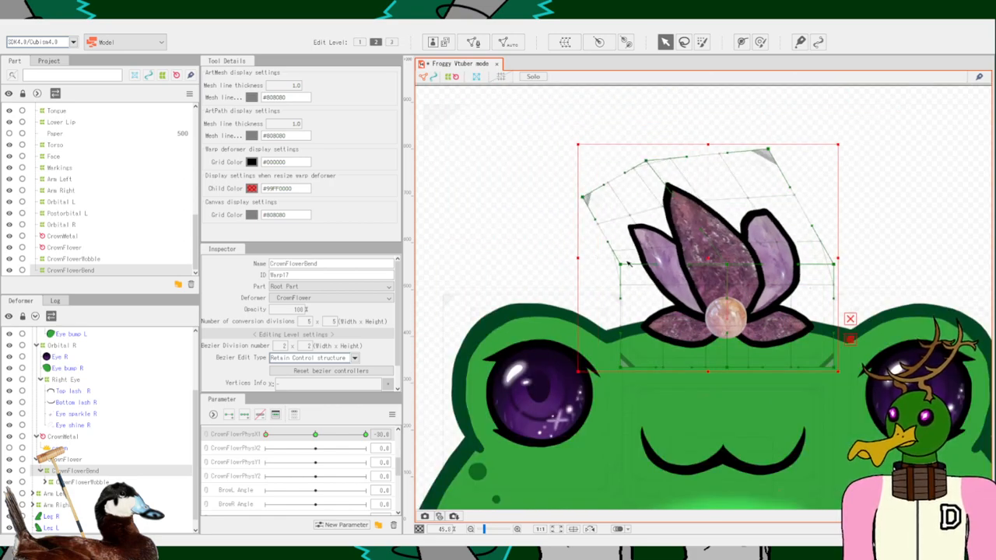
mouse_move(629, 268)
mouse_down()
mouse_move(642, 278)
mouse_move(633, 275)
mouse_up()
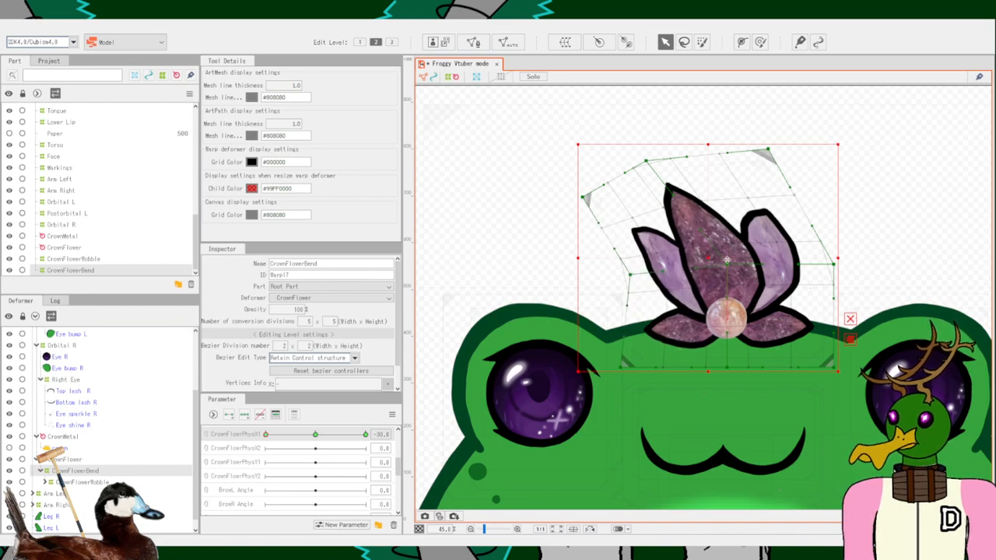
Pull the upper-right corner and right-middle control point of the CrownFlowerBend grid inward to follow the leftward bend.
scroll(734, 267, up, 5)
scroll(734, 267, down, 3)
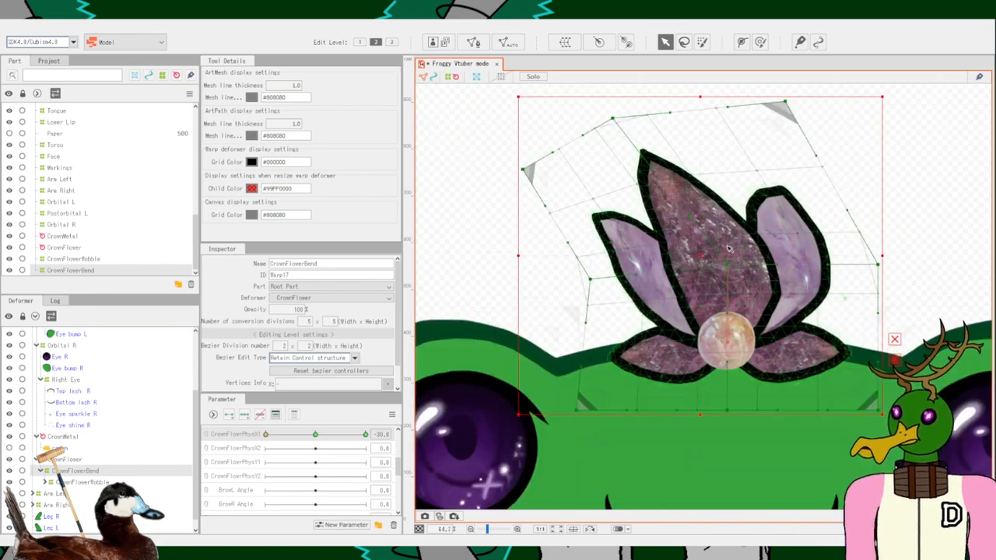
drag(775, 108, 755, 108)
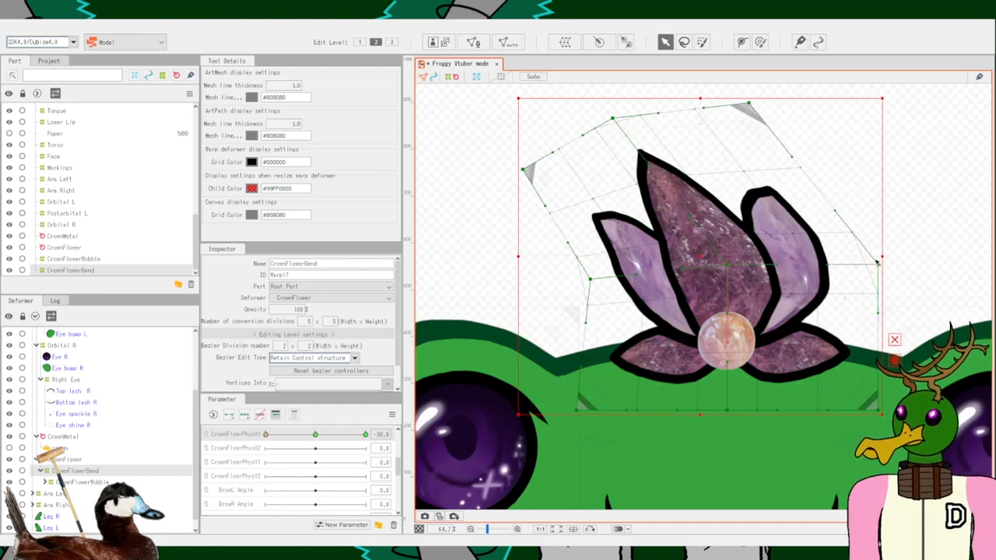
drag(883, 267, 871, 266)
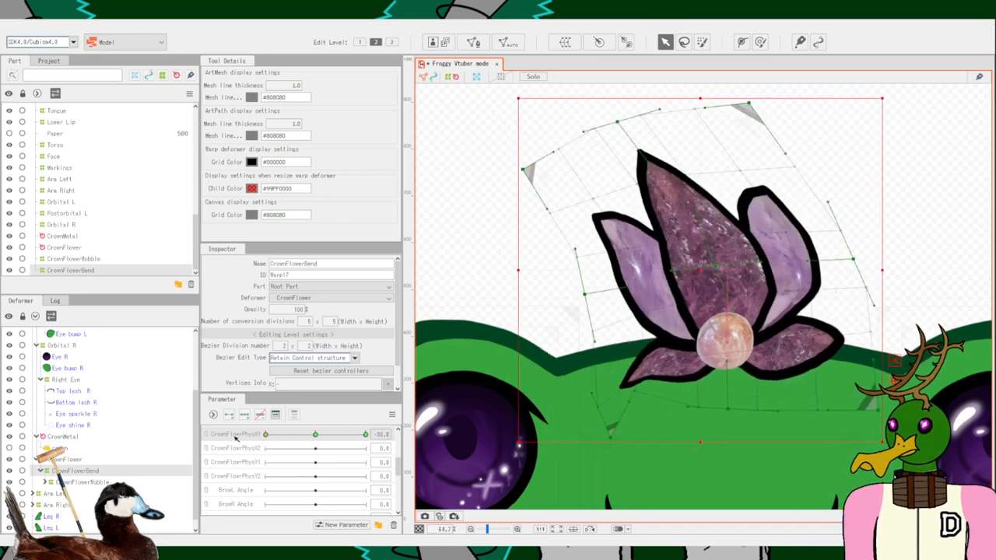
Adjust the CrownFlowerBend grid points around the lower-left petal and beside the pearl to smooth the flower's base.
click(653, 413)
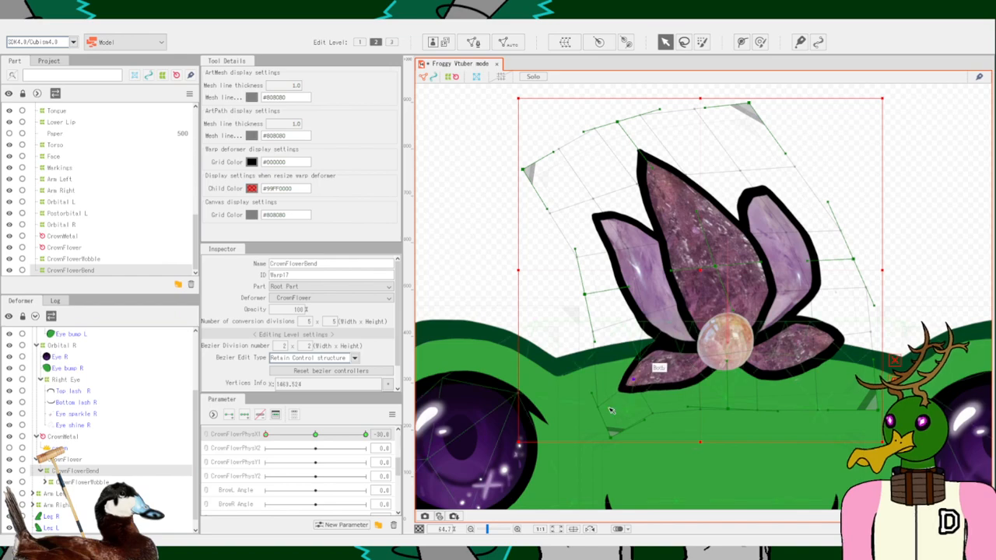
scroll(634, 385, up, 4)
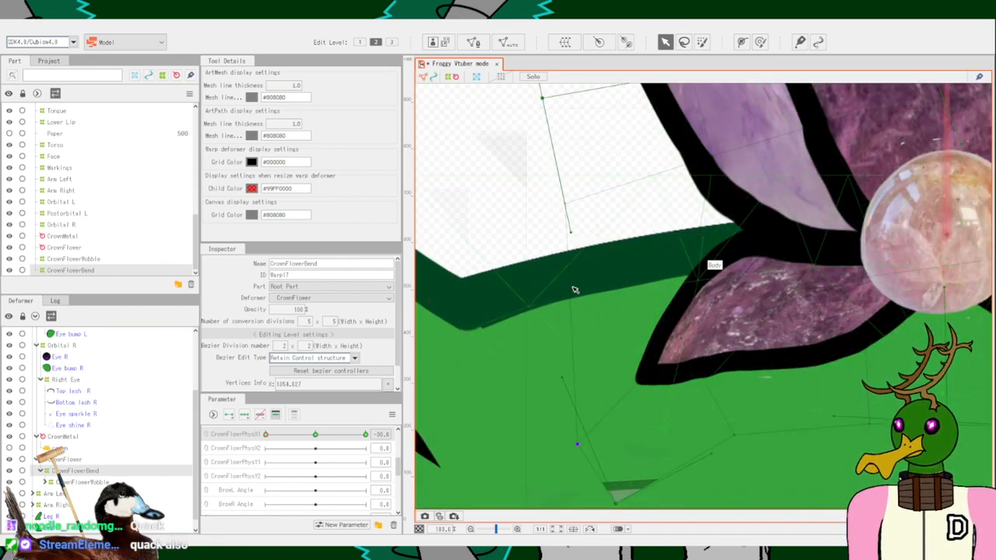
drag(712, 156, 689, 160)
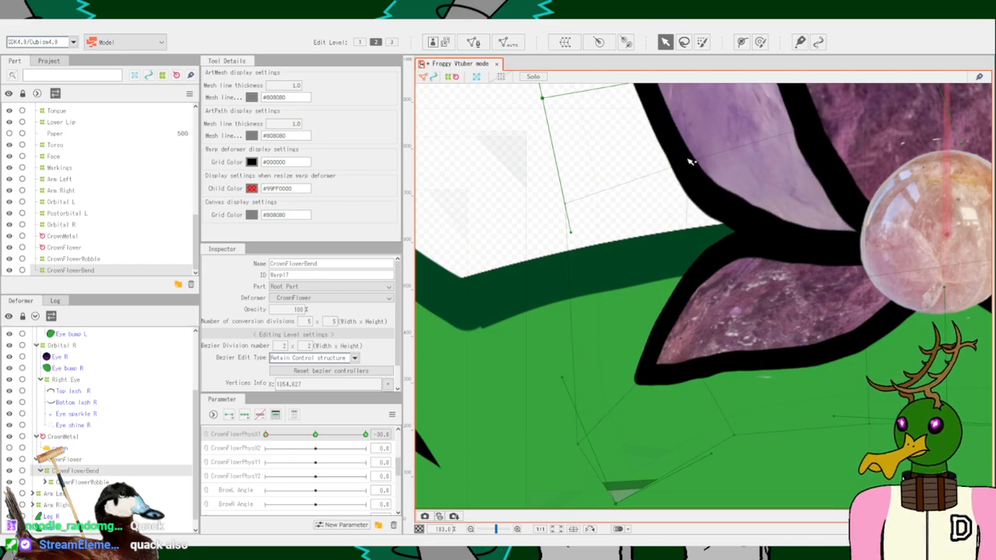
drag(691, 341, 682, 341)
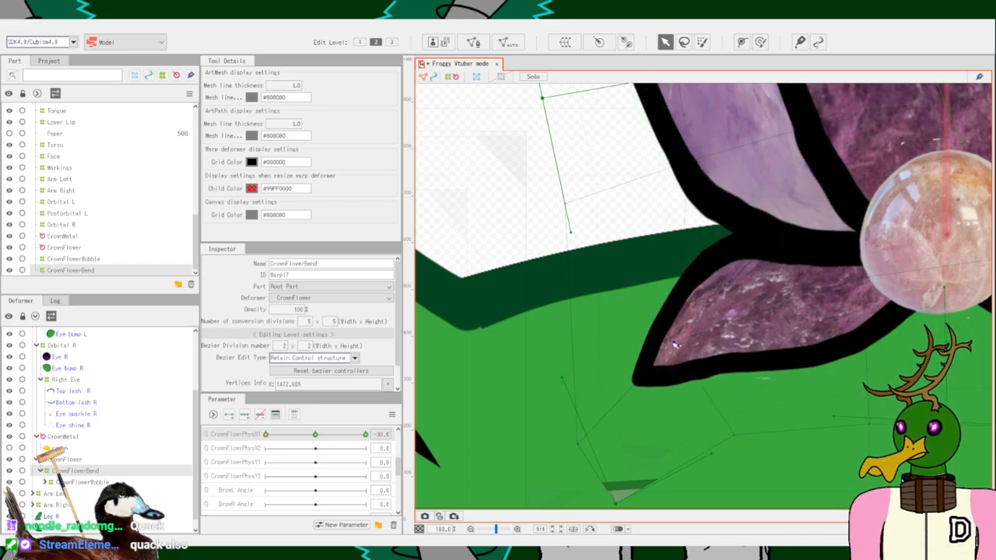
scroll(787, 348, down, 3)
scroll(789, 350, up, 7)
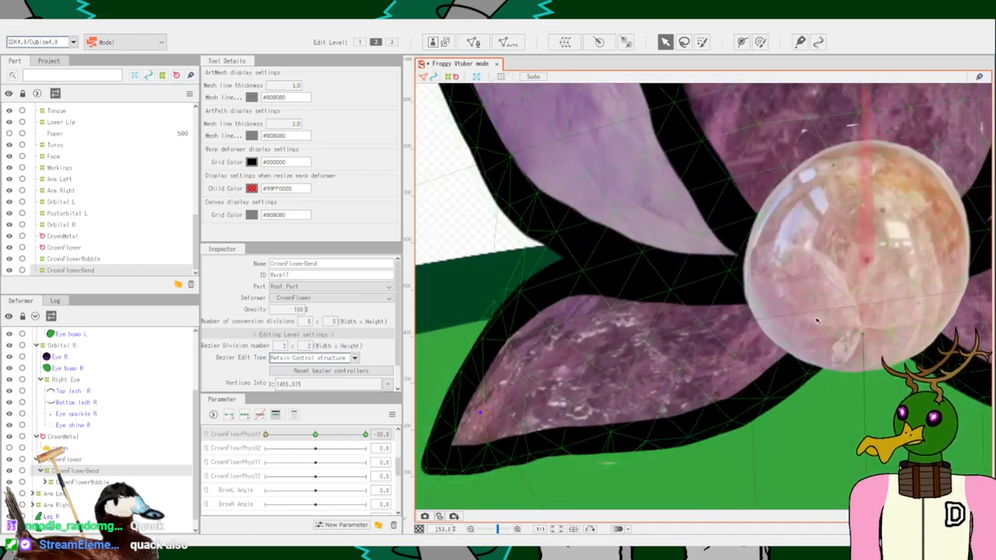
drag(747, 320, 759, 294)
scroll(670, 328, down, 4)
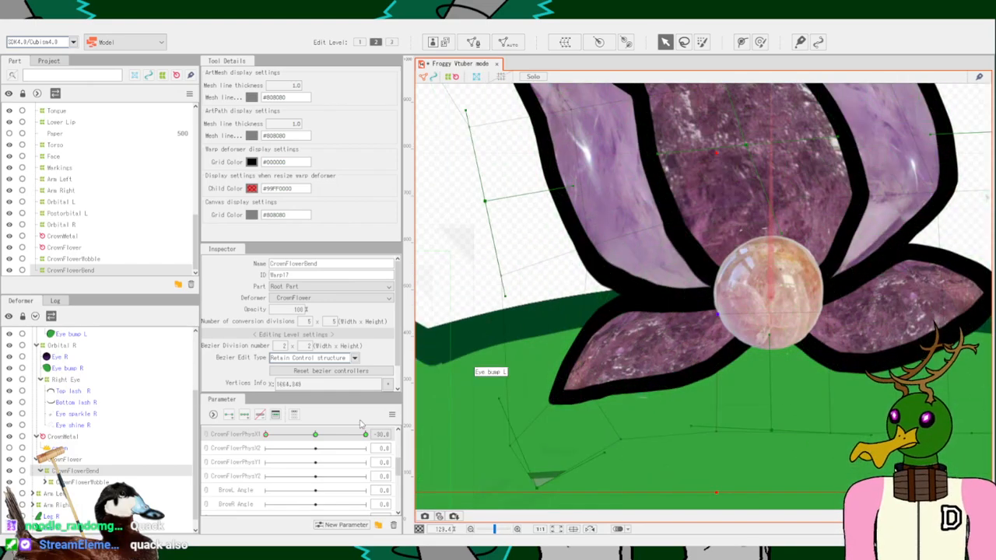
mouse_move(266, 435)
mouse_down()
mouse_move(316, 434)
mouse_move(266, 434)
mouse_up()
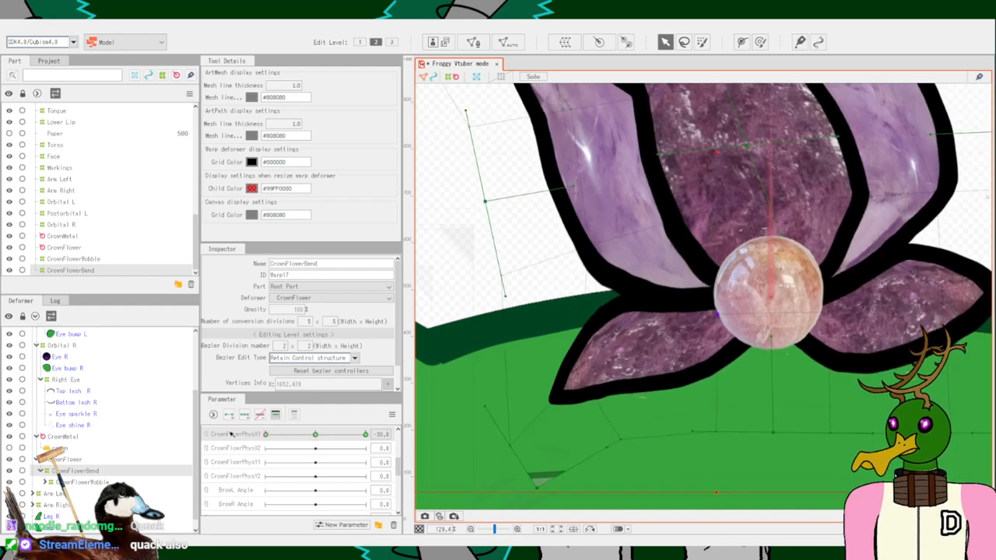
scroll(687, 290, up, 4)
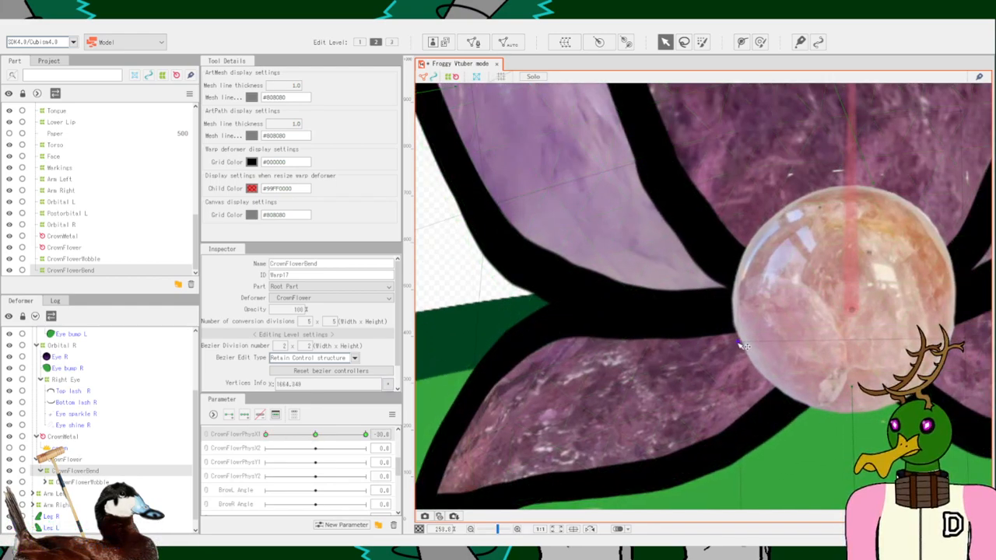
scroll(739, 345, down, 8)
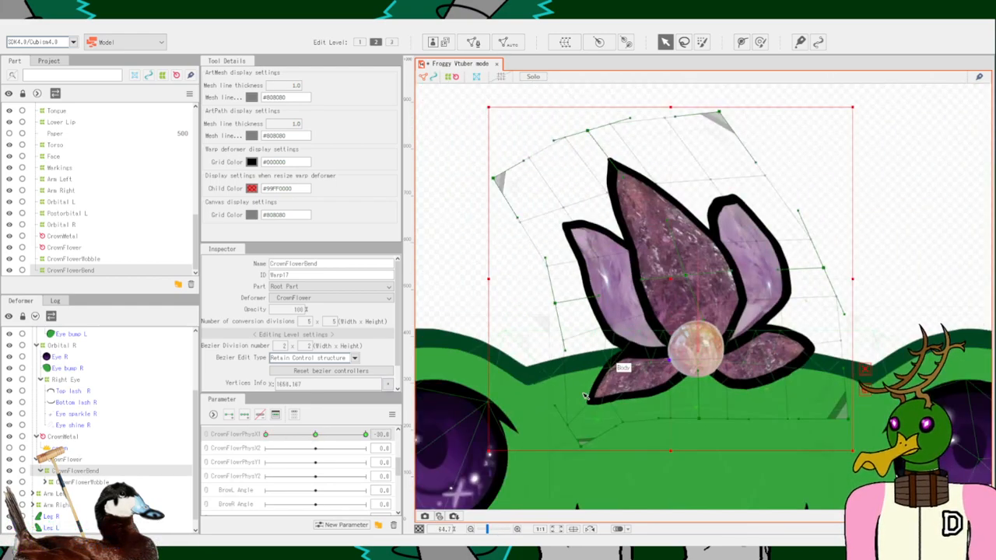
Raise the lower-right corner and nearby points of the CrownFlowerBend grid to smooth the area around the lower-right petal.
scroll(862, 366, up, 4)
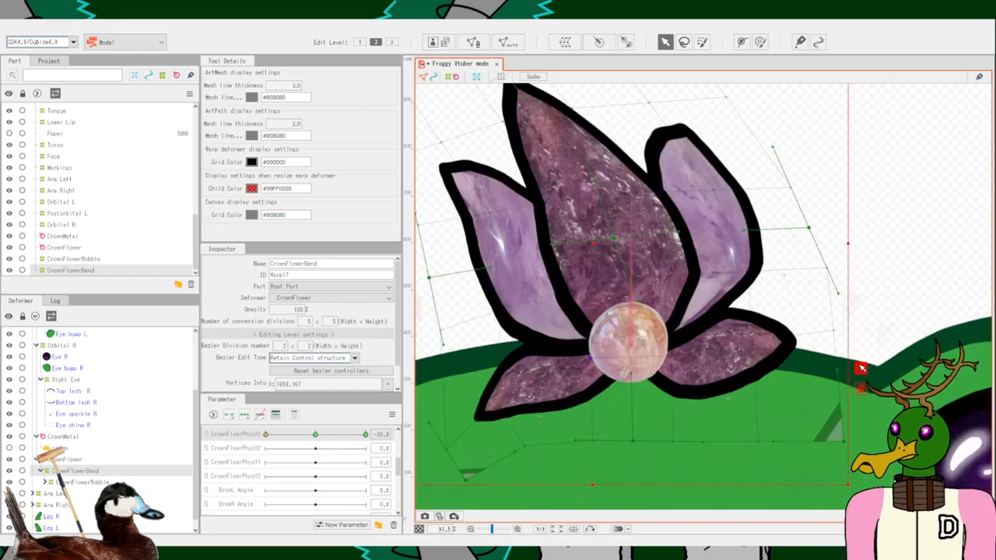
drag(823, 321, 823, 284)
drag(703, 232, 695, 222)
drag(717, 472, 717, 457)
drag(838, 473, 840, 456)
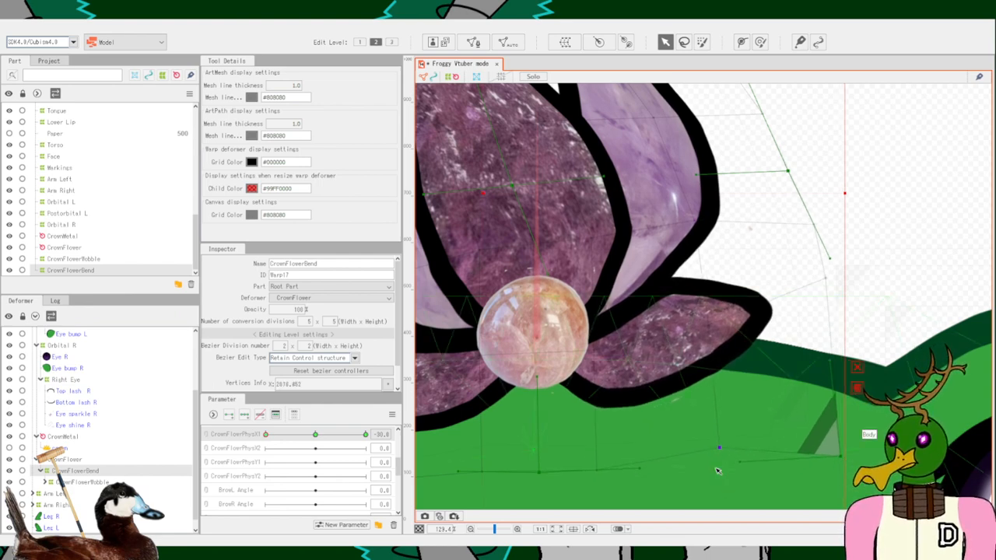
mouse_move(717, 458)
mouse_down()
mouse_move(720, 448)
mouse_move(728, 462)
mouse_up()
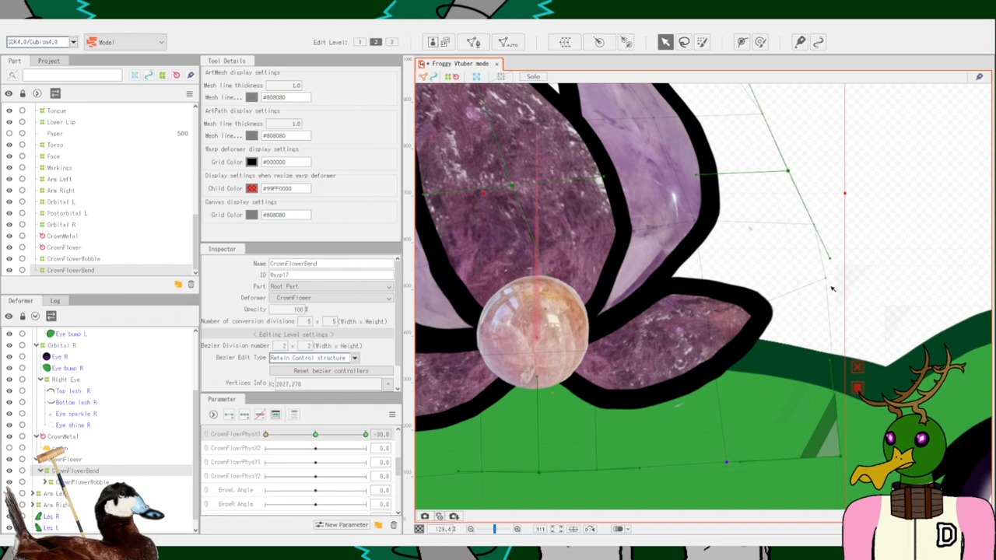
drag(825, 277, 820, 264)
mouse_move(726, 458)
mouse_down()
mouse_move(734, 423)
mouse_move(730, 496)
mouse_move(724, 454)
mouse_up()
scroll(710, 387, down, 5)
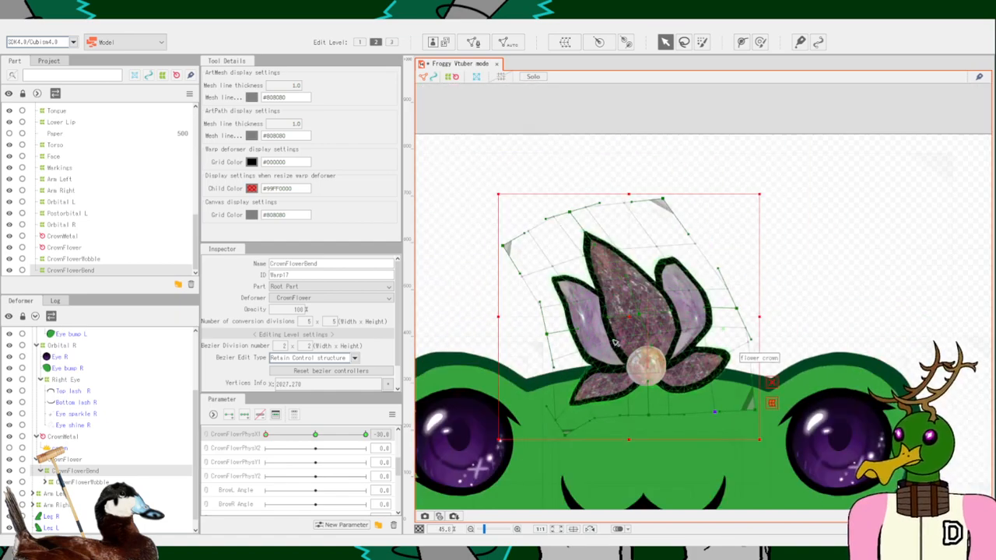
Reshape the tip of the upper-right petal by moving the CrownFlowerBend grid points above it upward.
scroll(670, 320, up, 3)
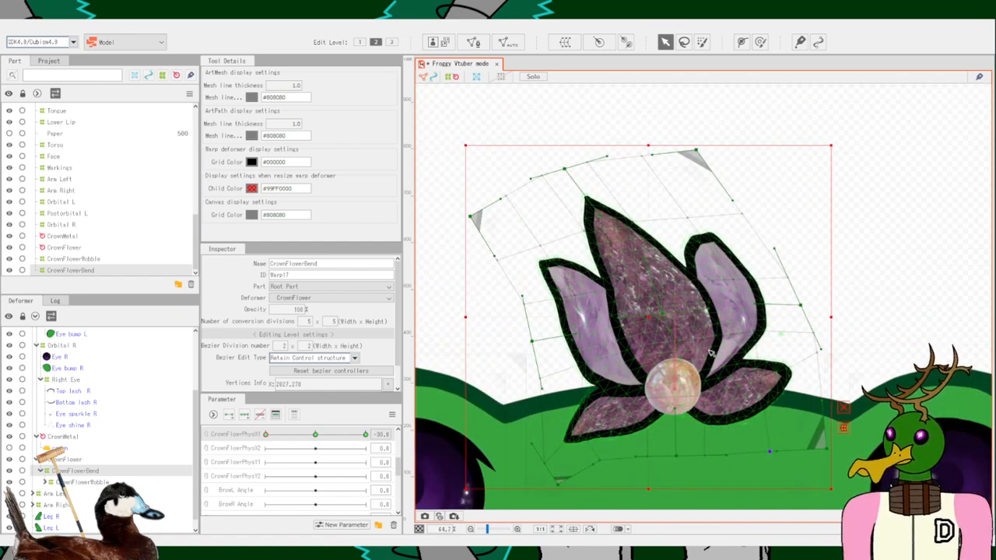
scroll(724, 226, up, 2)
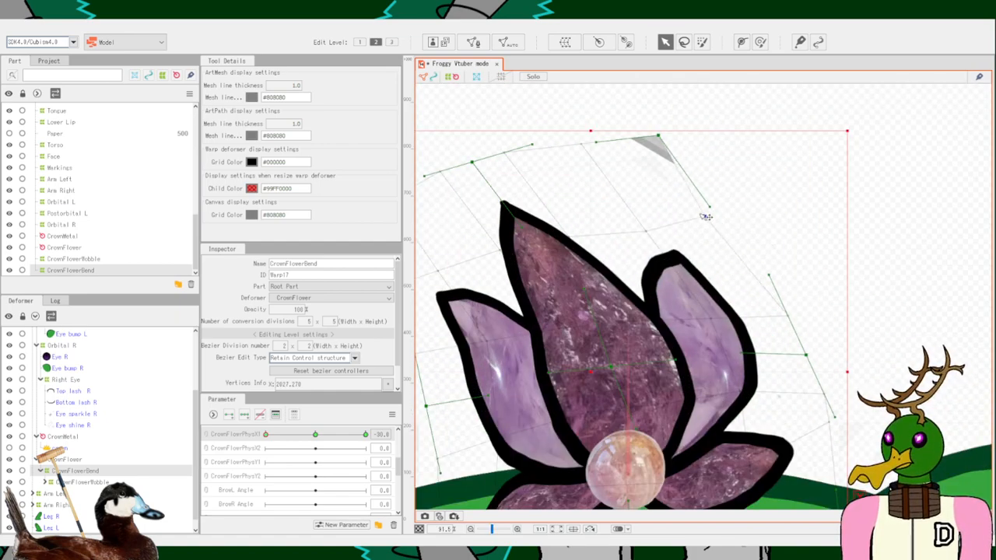
drag(648, 250, 663, 242)
drag(699, 213, 686, 179)
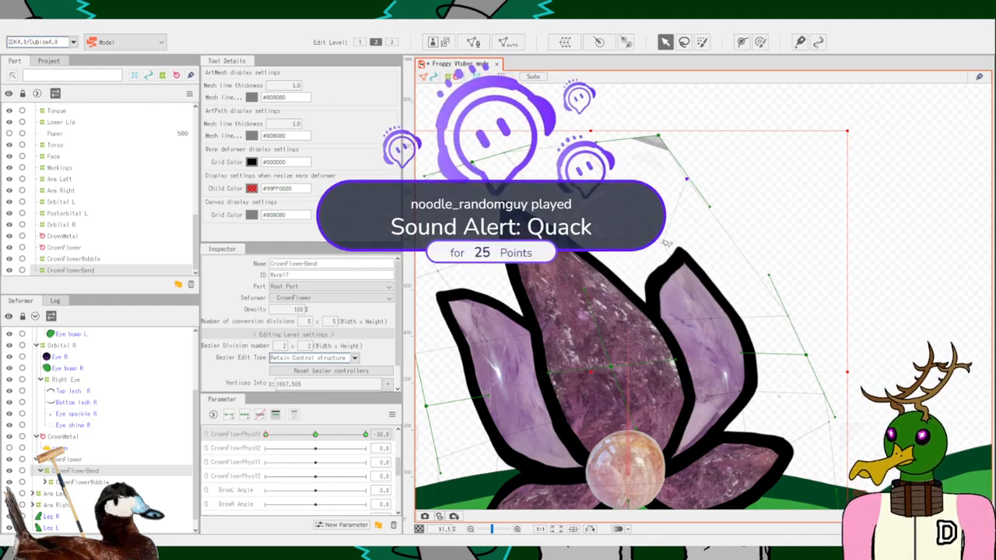
drag(663, 243, 667, 226)
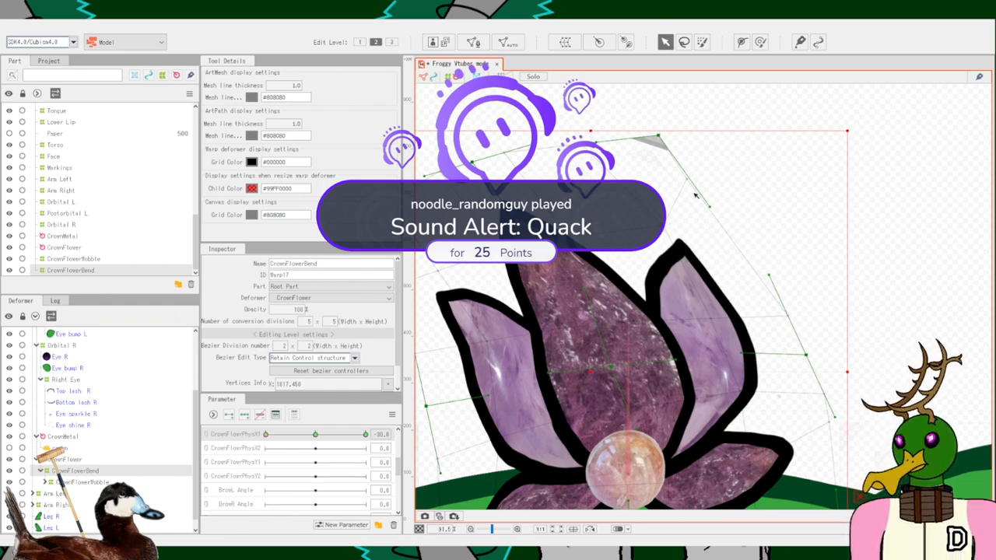
drag(687, 180, 680, 162)
drag(659, 228, 650, 229)
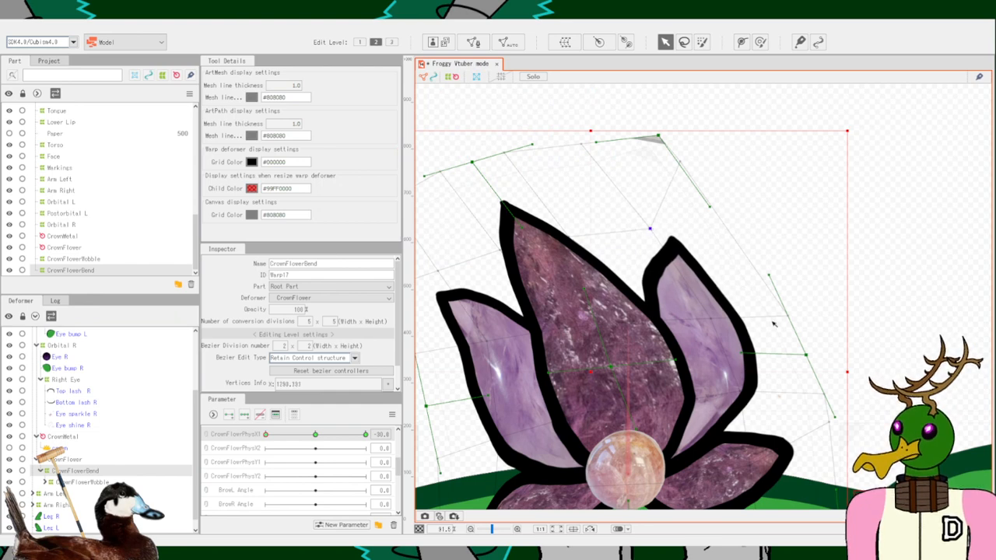
Pull the CrownFlowerBend grid points along the outer side of the upper-right petal up and inward to slim its curve.
drag(788, 321, 781, 296)
drag(711, 320, 696, 302)
drag(745, 392, 738, 380)
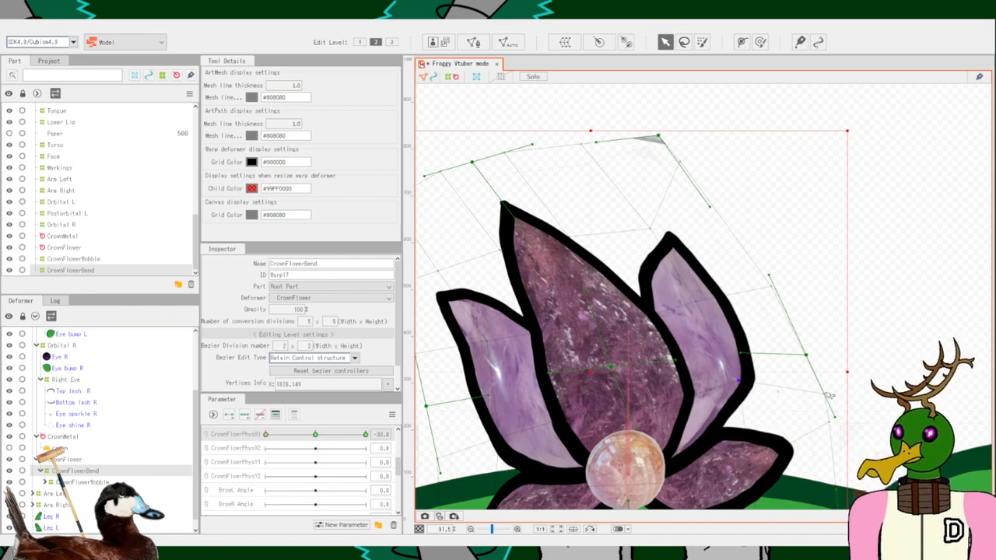
scroll(749, 280, down, 4)
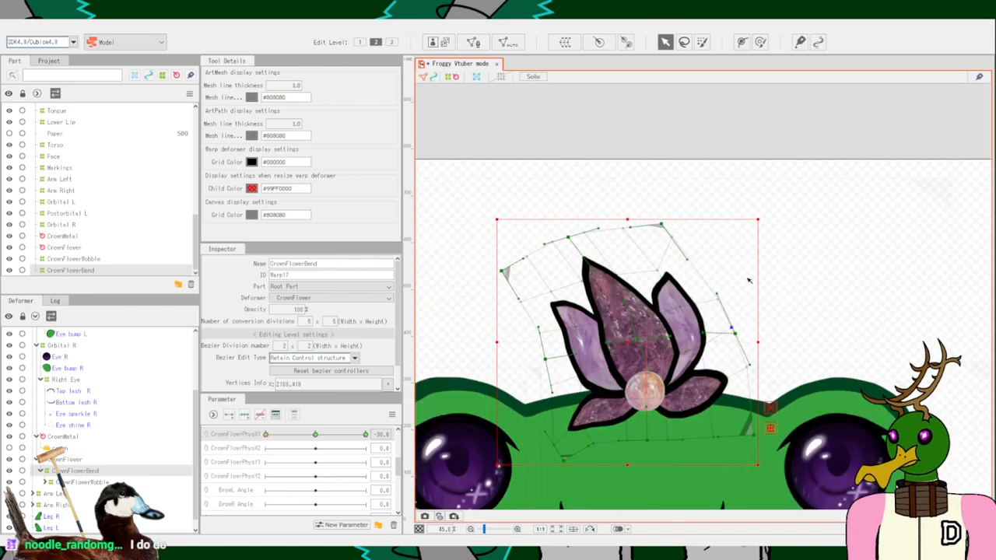
scroll(825, 303, up, 1)
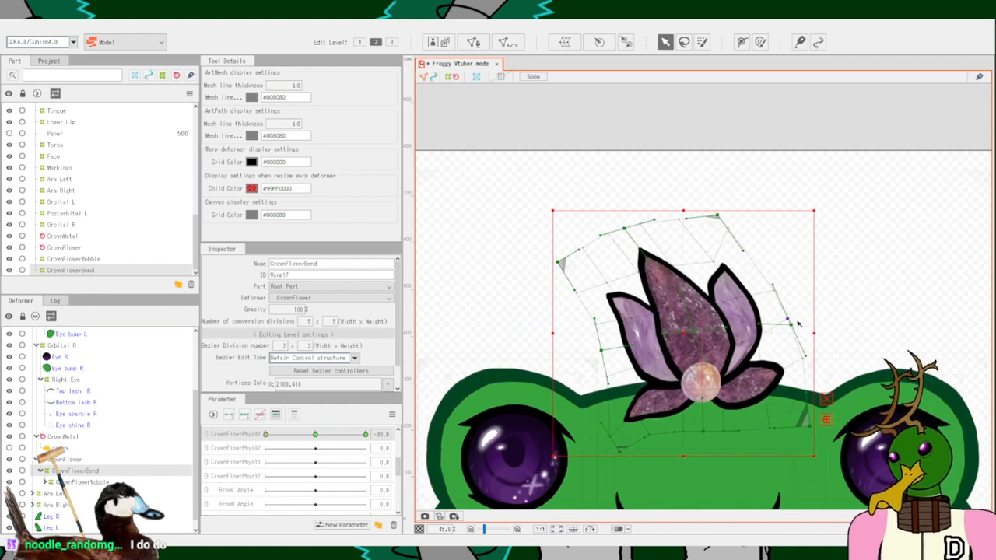
scroll(564, 330, up, 1)
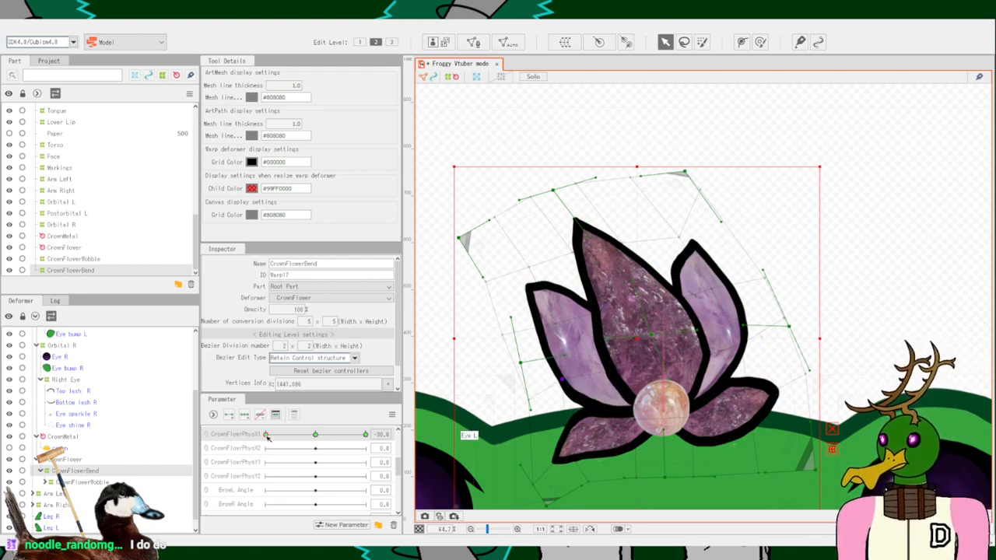
Try Reflect Motion on CrownFlowerBend to mirror its -30 bend of CrownFlowerPhysX1 onto the opposite key.
mouse_move(267, 435)
mouse_down()
mouse_move(321, 438)
mouse_move(247, 442)
mouse_move(315, 447)
mouse_move(247, 447)
mouse_move(315, 445)
mouse_move(236, 436)
mouse_move(315, 435)
mouse_move(256, 430)
mouse_up()
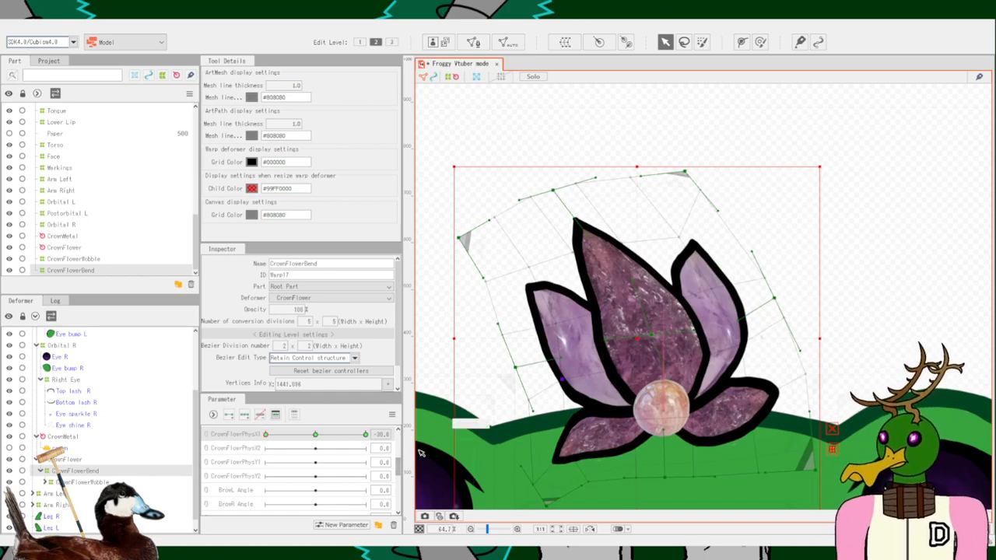
click(392, 416)
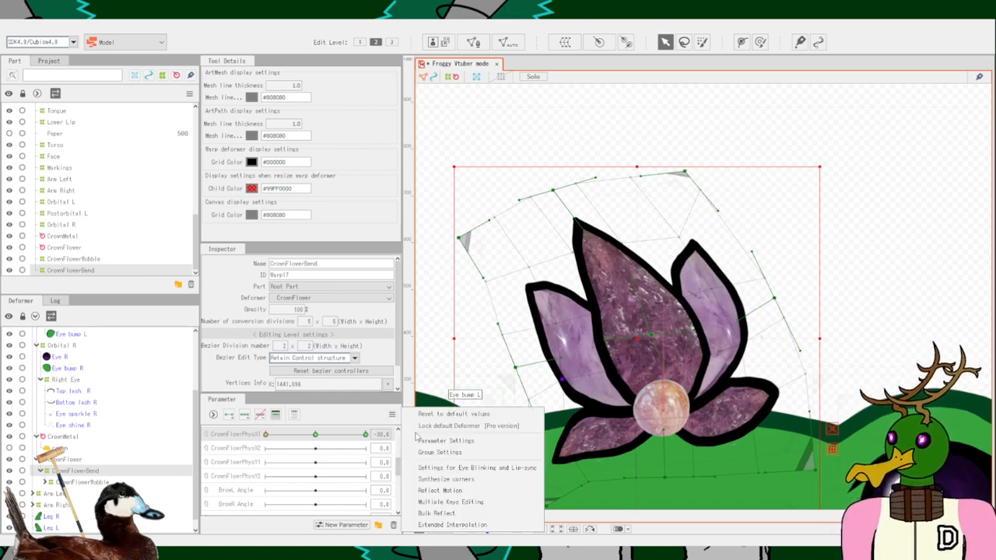
click(460, 492)
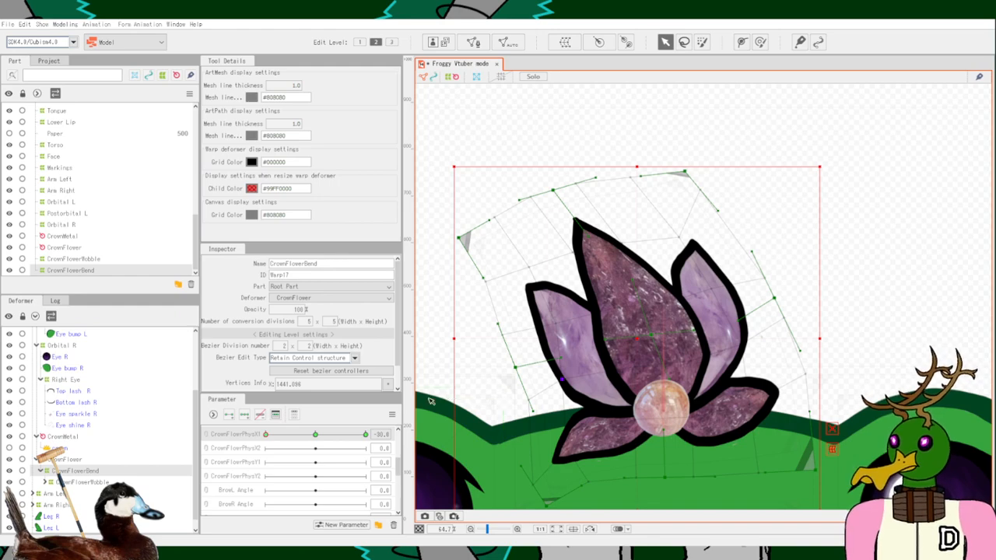
drag(266, 435, 359, 433)
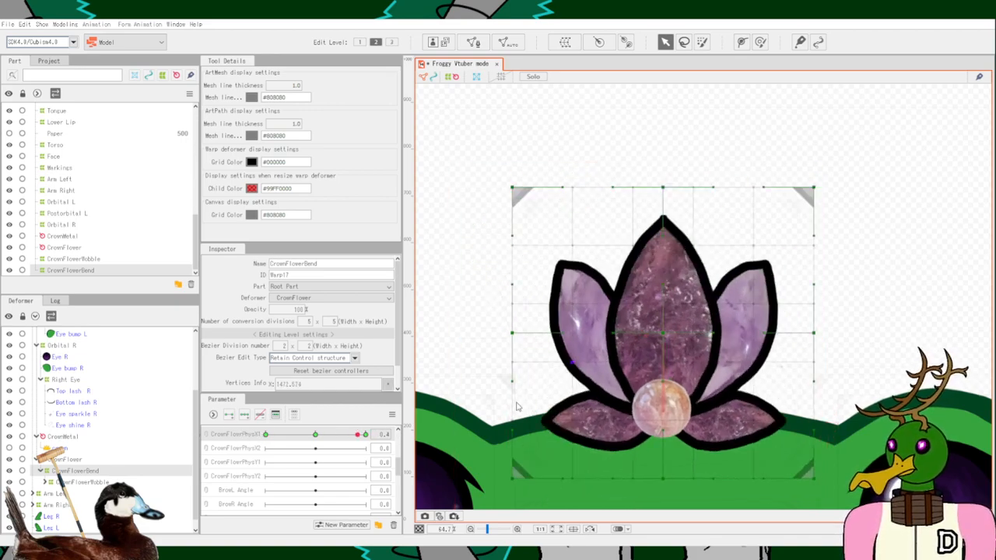
drag(263, 442, 266, 439)
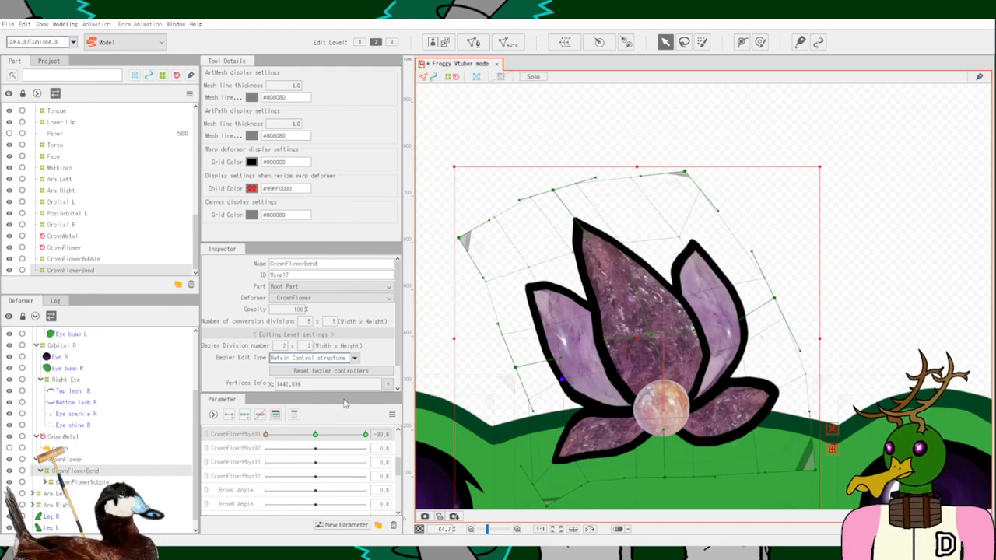
click(391, 414)
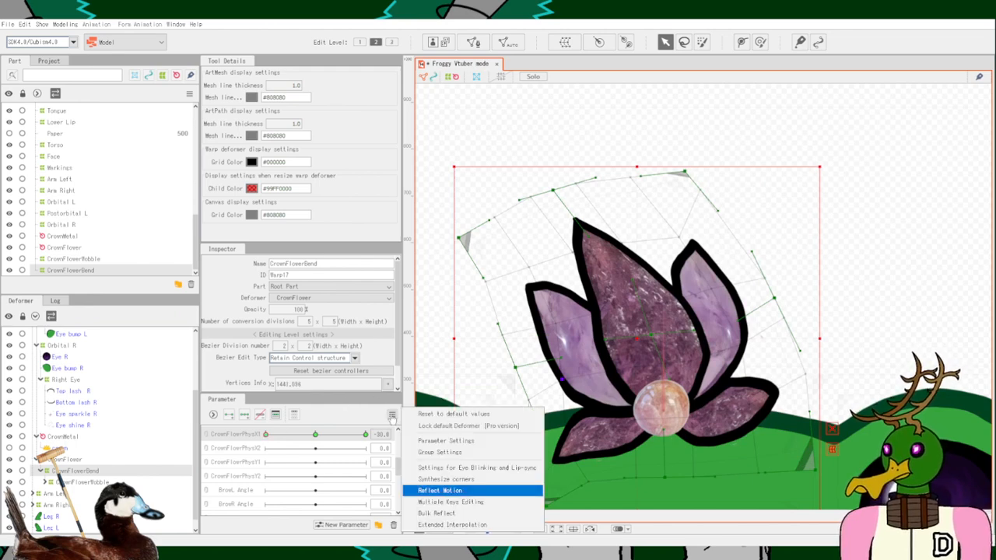
click(450, 491)
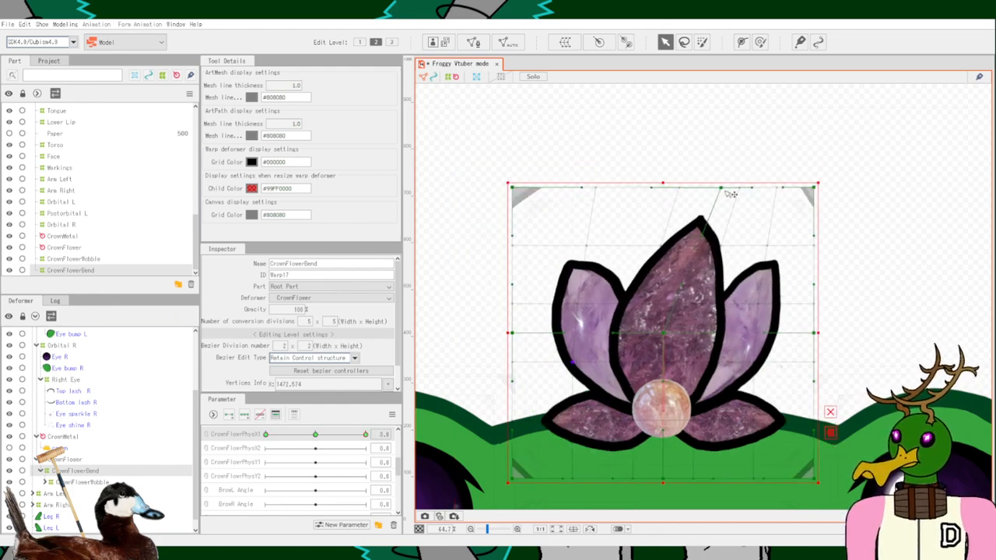
Lean the CrownFlowerBend grid to the right at the positive CrownFlowerPhysX1 key by shifting its upper, middle and lower-right side points.
drag(812, 188, 867, 207)
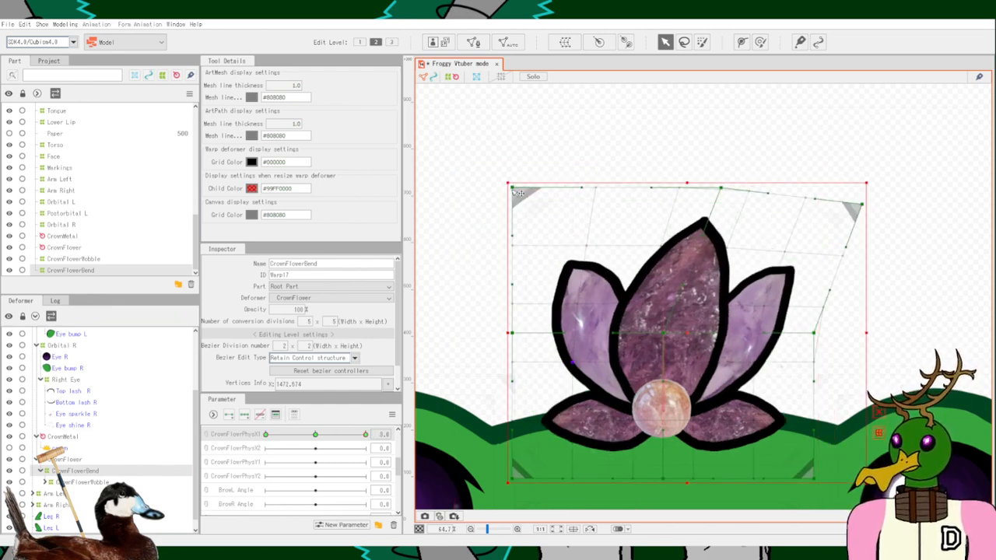
drag(513, 189, 589, 179)
drag(515, 336, 544, 326)
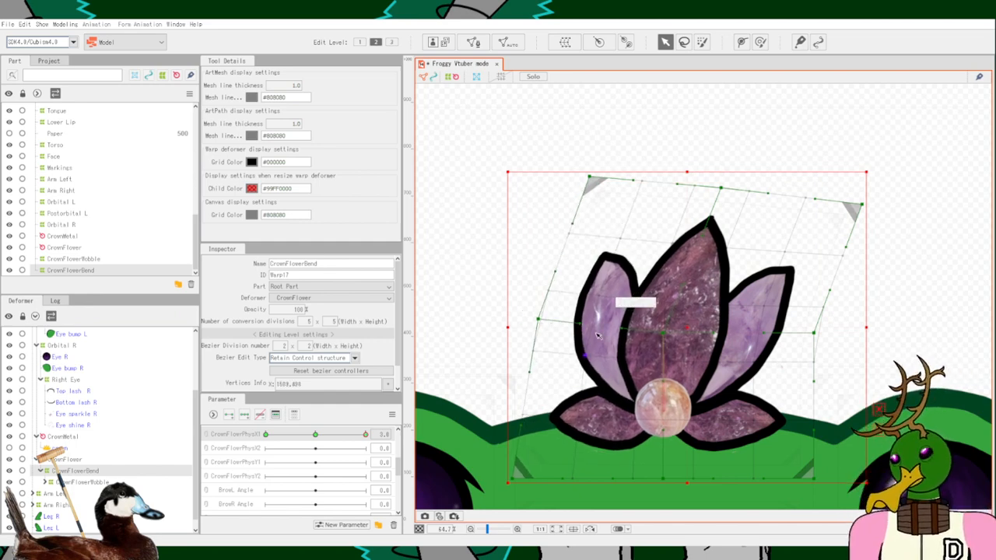
drag(821, 336, 830, 347)
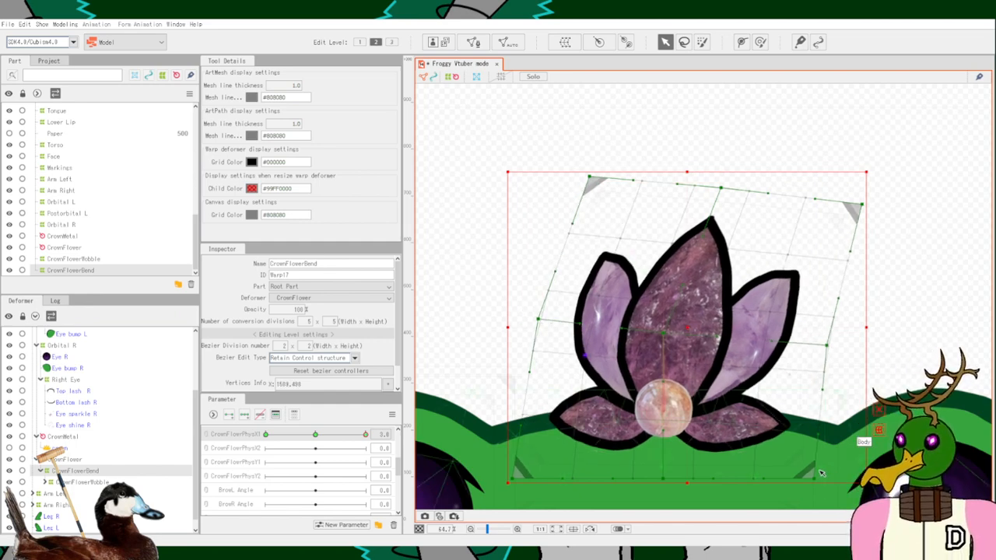
drag(815, 477, 797, 492)
Reshape the upper-left petal by moving the CrownFlowerBend grid points above its tip and along its outer side.
scroll(579, 342, up, 4)
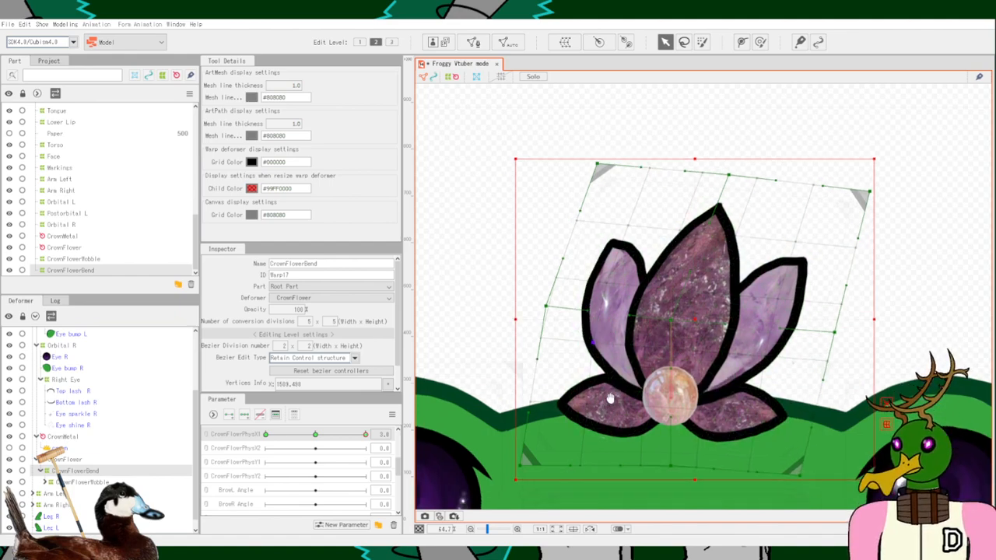
drag(574, 321, 557, 233)
drag(698, 223, 644, 260)
scroll(644, 260, down, 2)
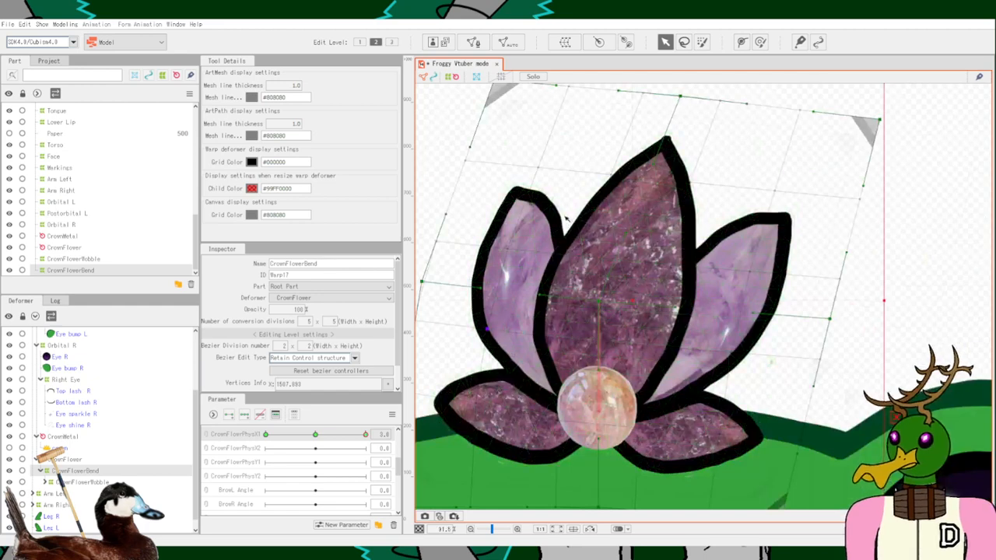
drag(470, 166, 517, 146)
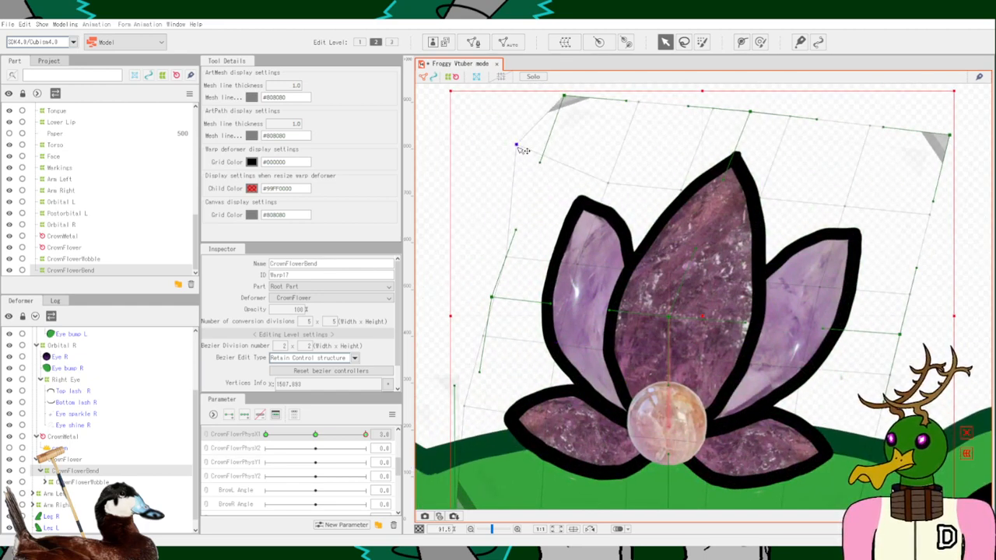
drag(609, 183, 593, 194)
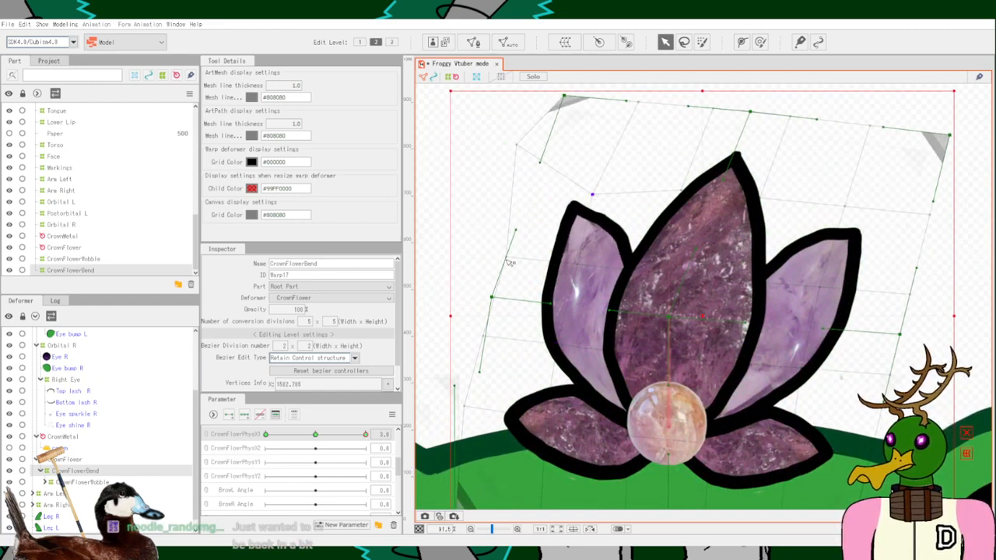
drag(504, 255, 496, 227)
click(577, 265)
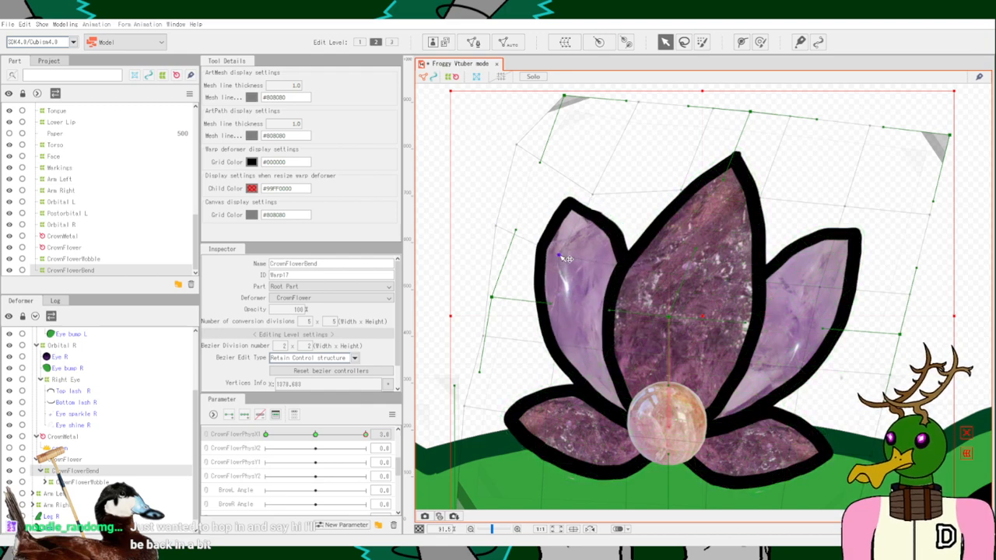
Raise the CrownFlowerBend grid points in and around the upper-left petal to give it a taller, sharper tip.
drag(578, 266, 581, 259)
drag(498, 227, 499, 186)
drag(580, 258, 573, 246)
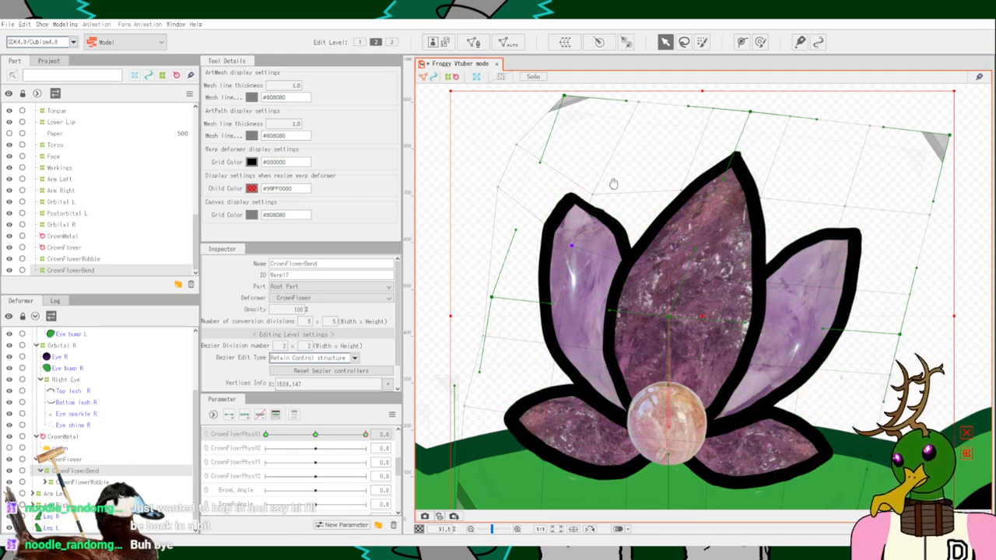
mouse_move(612, 184)
mouse_down()
mouse_move(617, 203)
mouse_move(598, 191)
mouse_move(600, 180)
mouse_up()
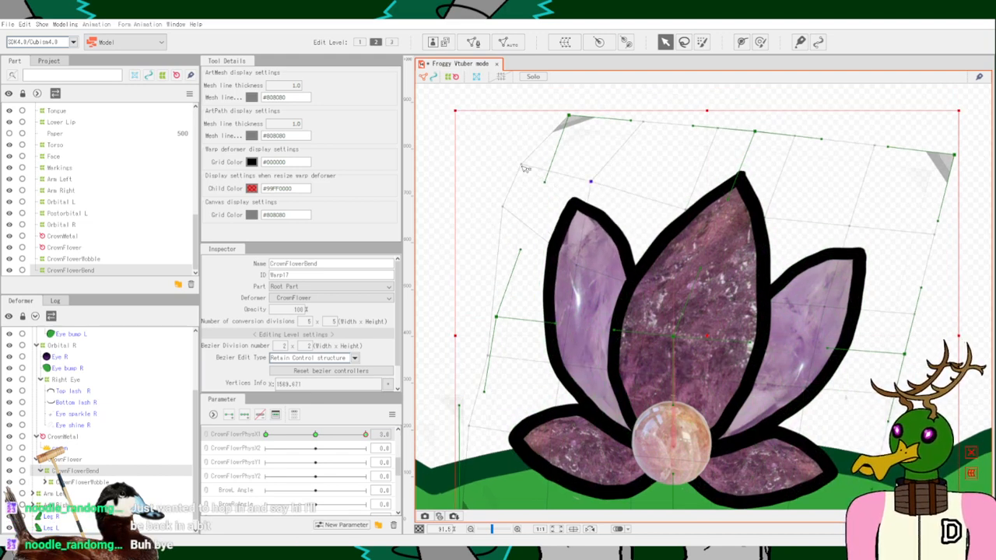
drag(521, 166, 520, 128)
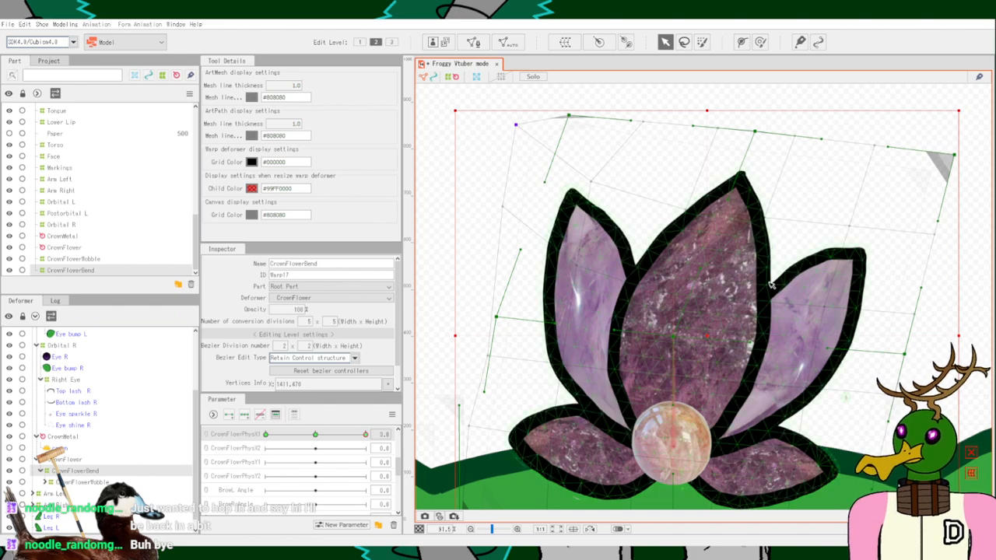
scroll(772, 212, down, 2)
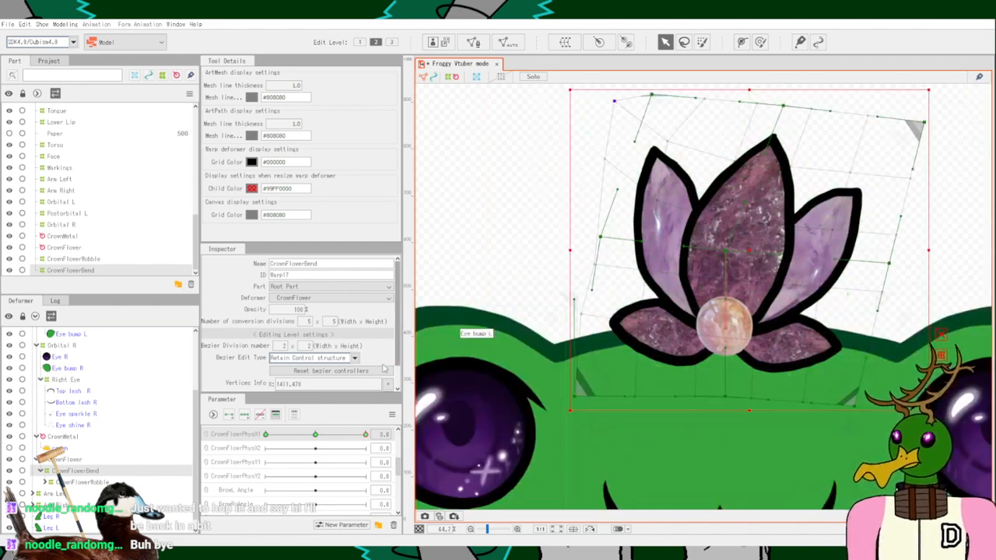
Round and widen the upper-right petal at the positive CrownFlowerPhysX1 key by adjusting the CrownFlowerBend grid points around it.
drag(315, 434, 446, 409)
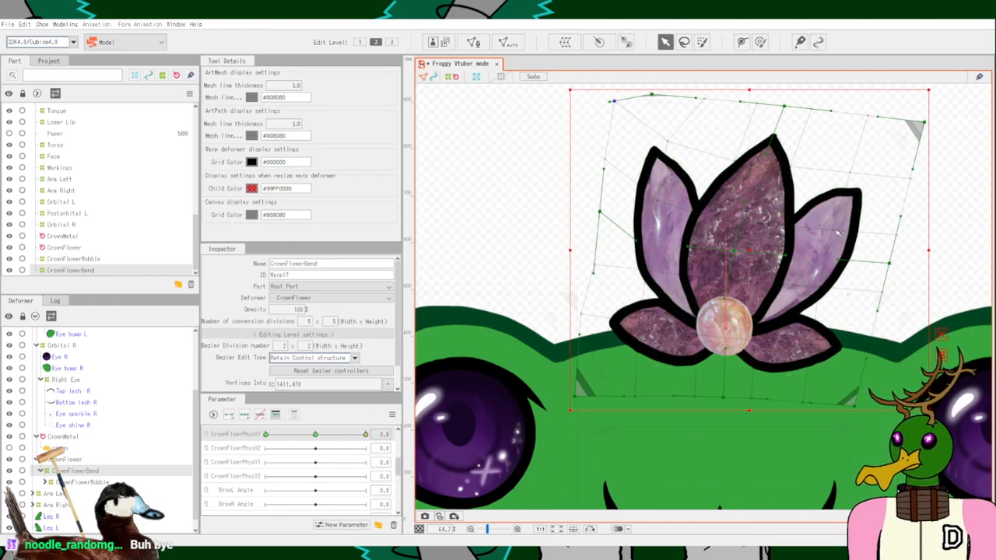
drag(902, 215, 902, 243)
drag(910, 181, 913, 204)
drag(850, 178, 836, 188)
drag(771, 229, 779, 240)
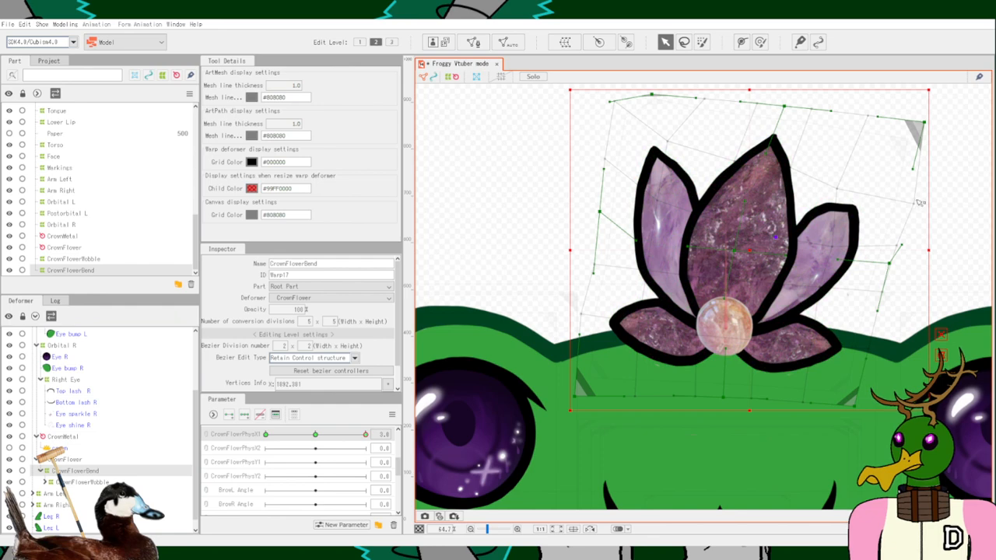
drag(912, 169, 949, 118)
drag(889, 264, 898, 271)
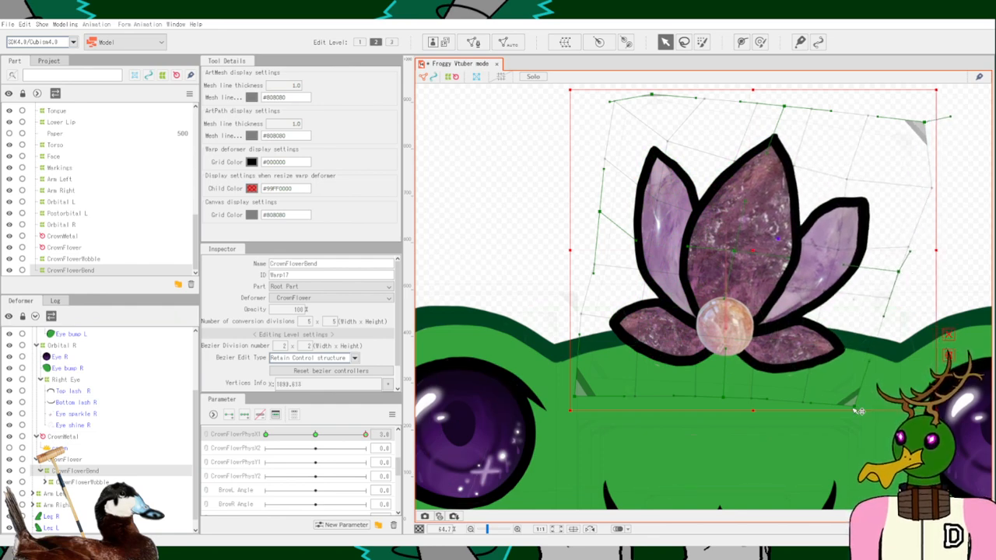
Lower the right base petal, lift the left base petal and stretch the centre petal's tip upward with the CrownFlowerBend grid points.
drag(850, 419, 850, 416)
drag(869, 357, 863, 395)
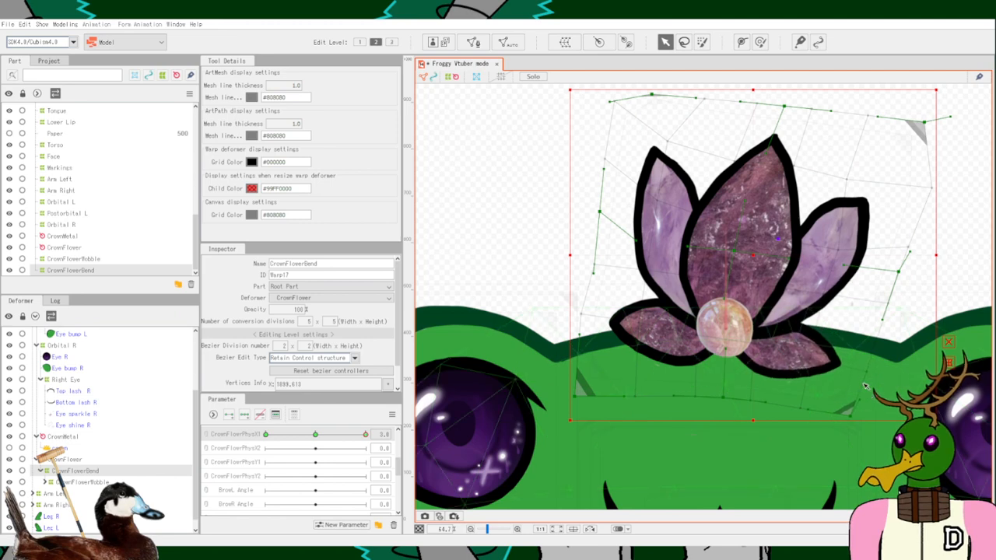
drag(580, 334, 557, 272)
drag(788, 108, 800, 87)
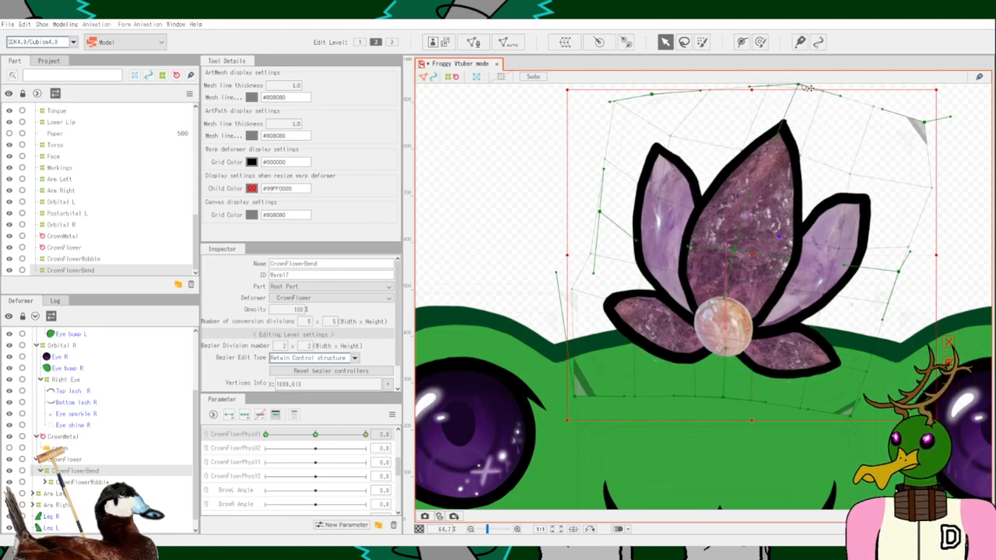
Preview the flower's bend between both extremes of CrownFlowerPhysX1 against the frog's head, and return the parameter to its centre key.
drag(365, 435, 414, 414)
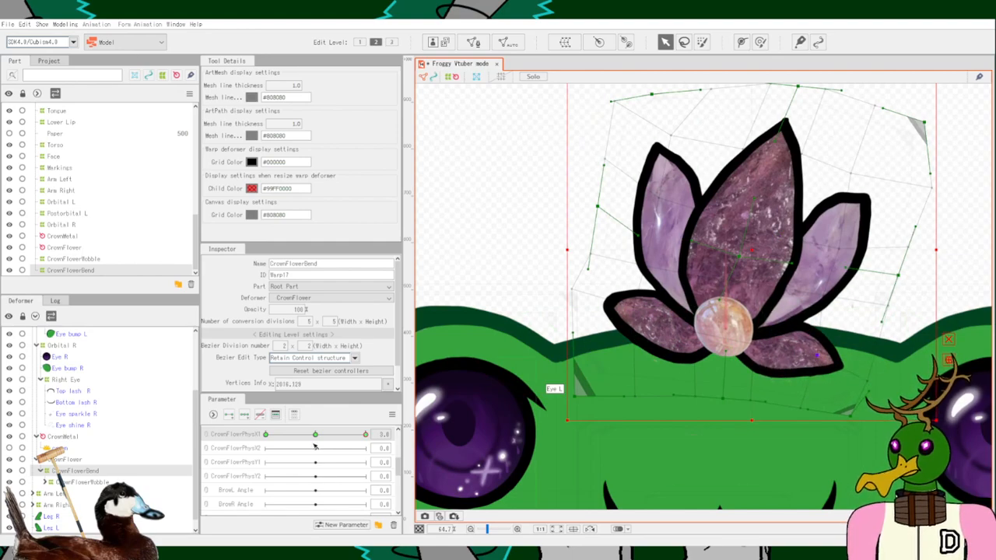
drag(365, 435, 237, 439)
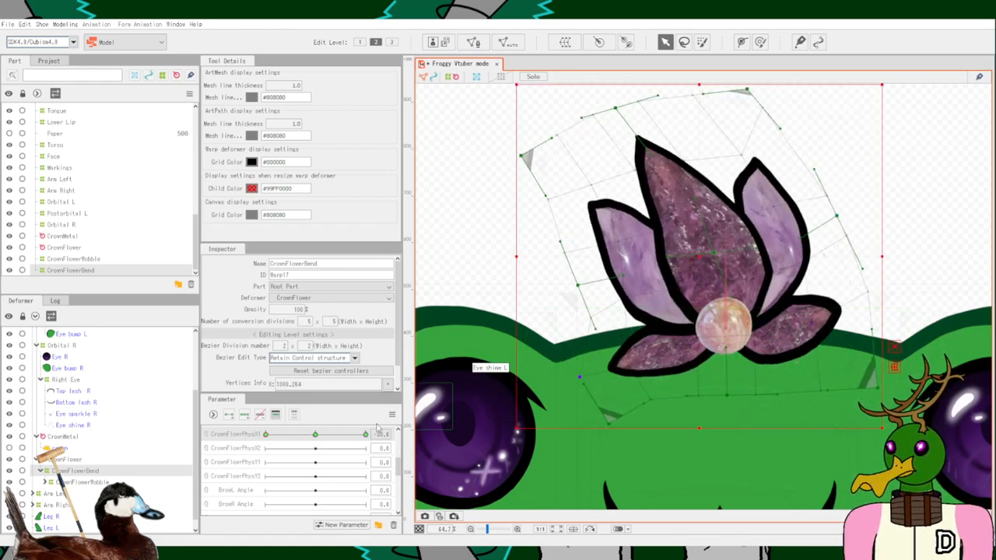
drag(366, 435, 402, 364)
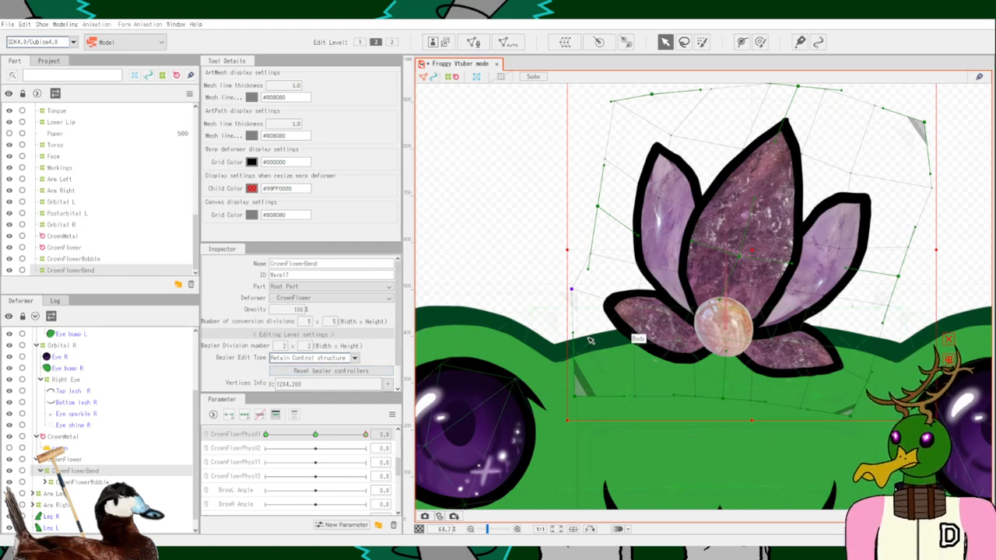
scroll(585, 340, down, 5)
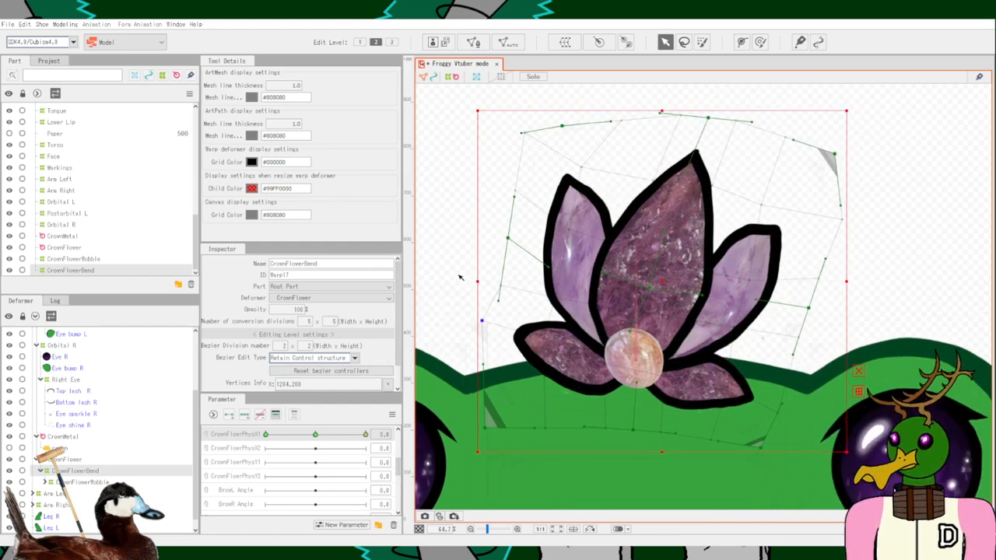
scroll(656, 271, up, 1)
drag(656, 269, 894, 183)
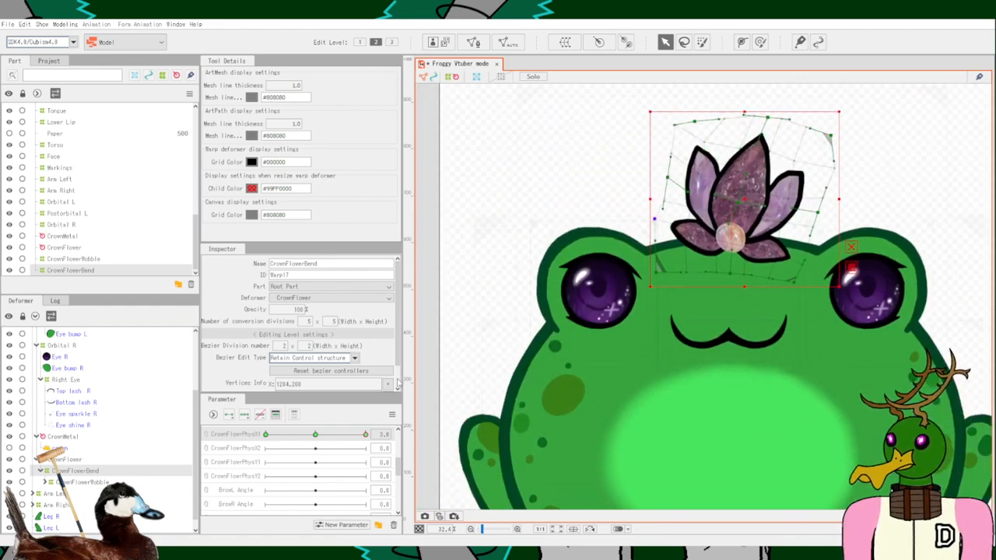
click(319, 437)
Add three keys on CrownFlowerPhysX2 to the CrownFlowerWobble deformer.
click(68, 483)
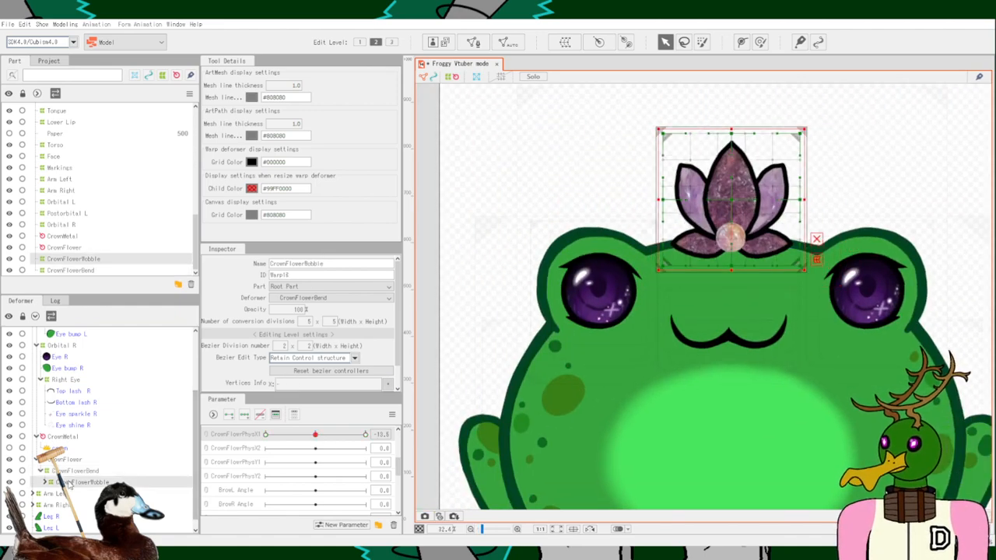
click(45, 483)
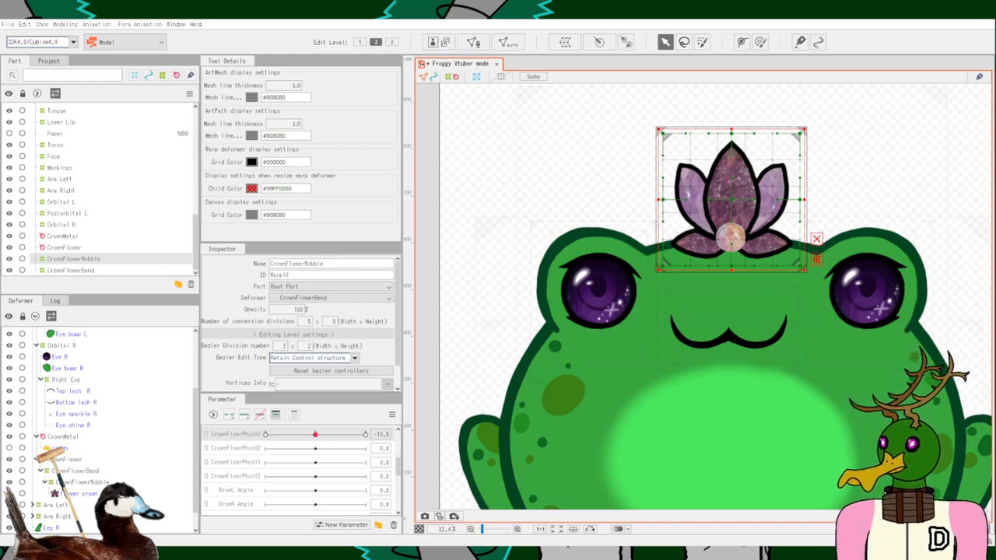
scroll(762, 204, up, 5)
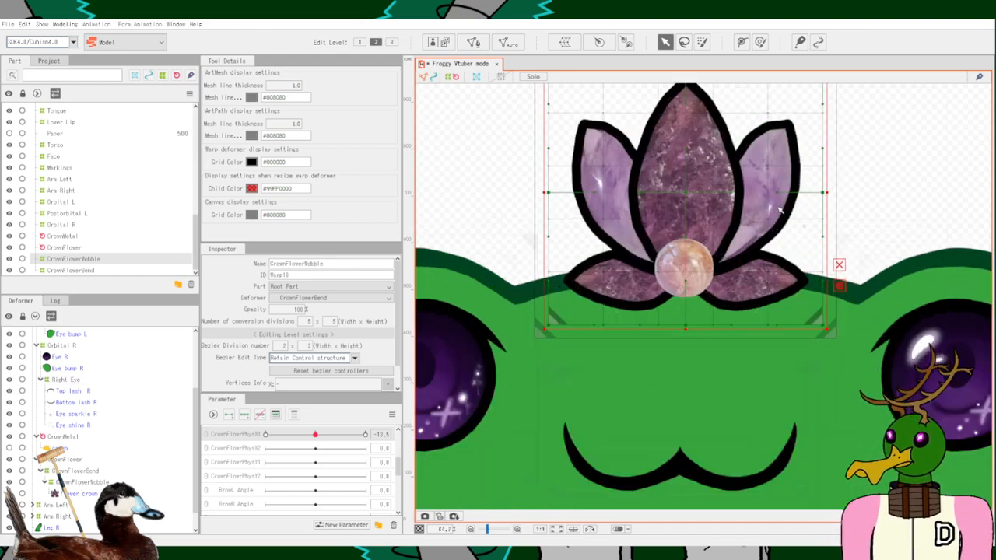
scroll(761, 204, down, 2)
drag(708, 170, 701, 264)
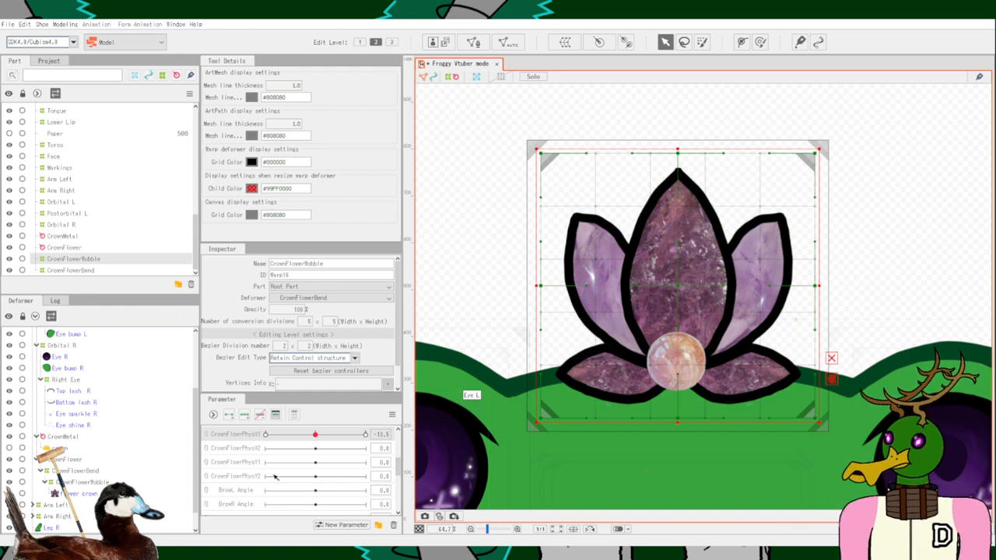
click(85, 494)
click(82, 482)
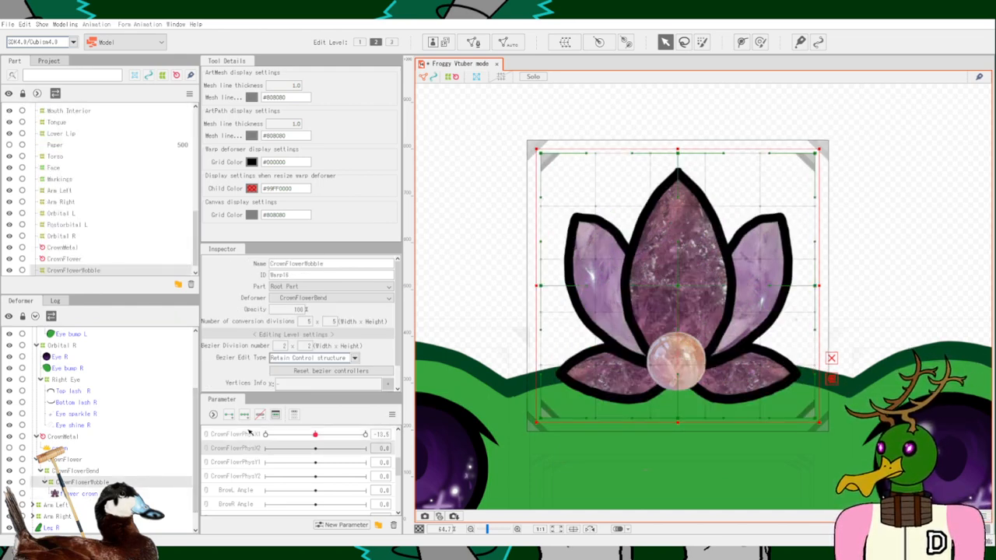
click(245, 415)
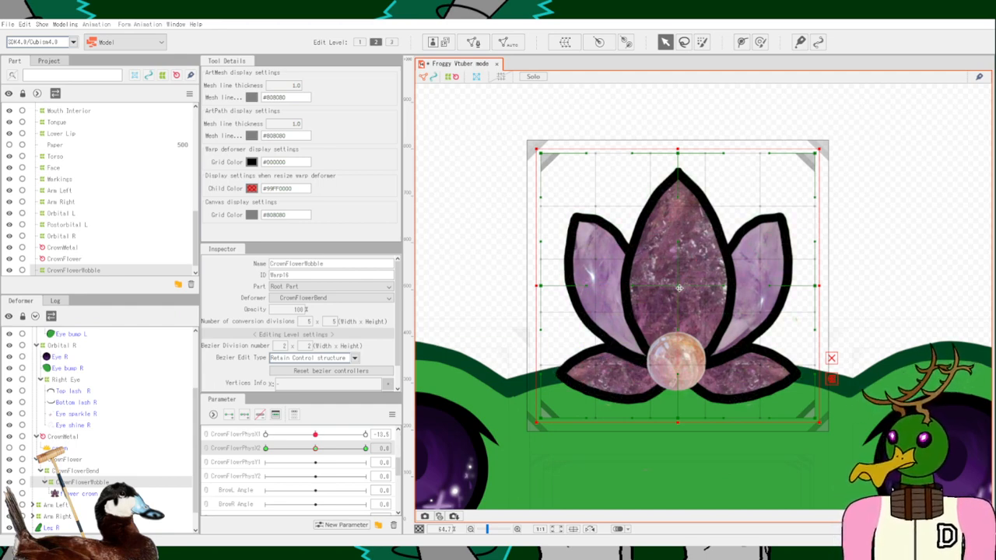
Try to widen the left side of the CrownFlowerWobble grid outward at the centre key of CrownFlowerPhysX2.
scroll(654, 349, up, 2)
scroll(611, 377, down, 1)
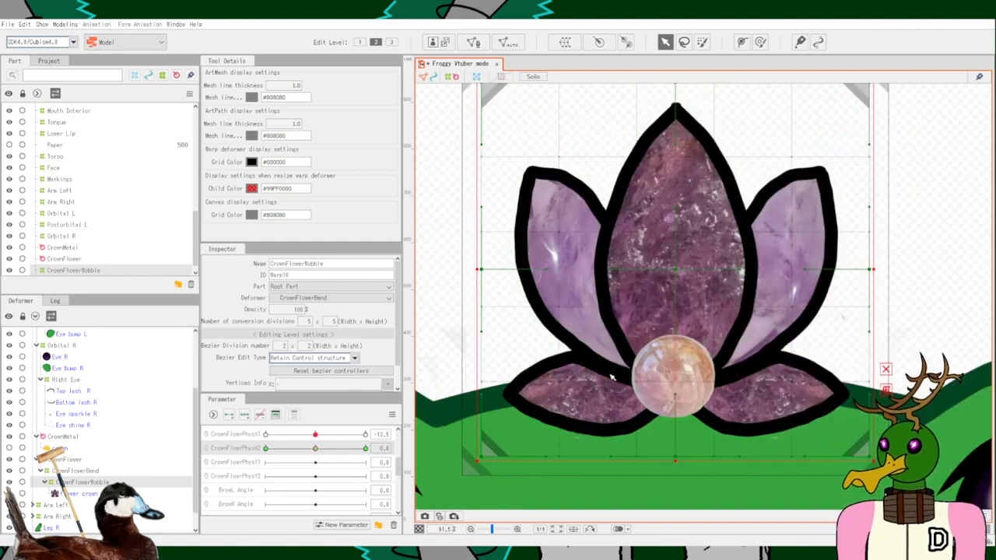
drag(445, 342, 553, 334)
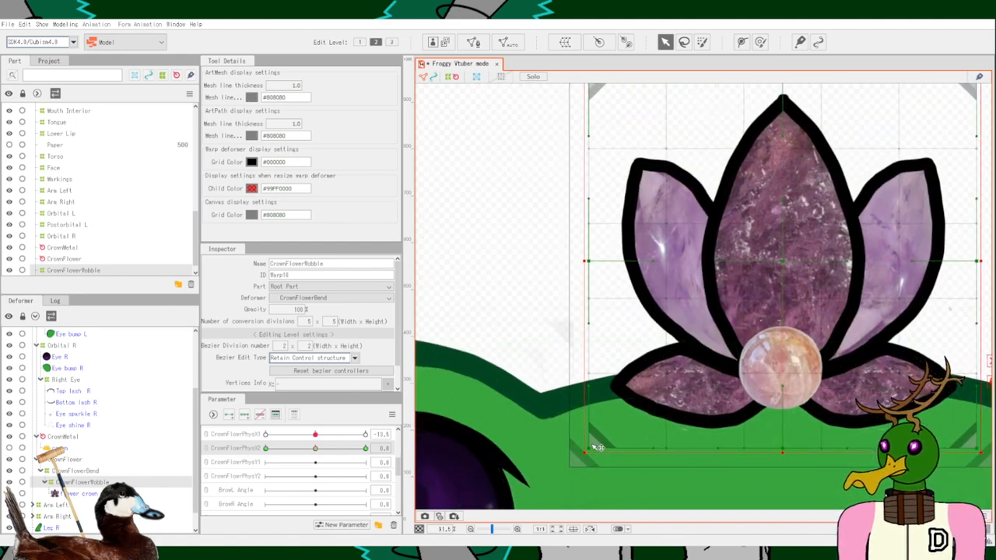
drag(595, 447, 437, 451)
drag(595, 262, 435, 262)
drag(476, 168, 503, 231)
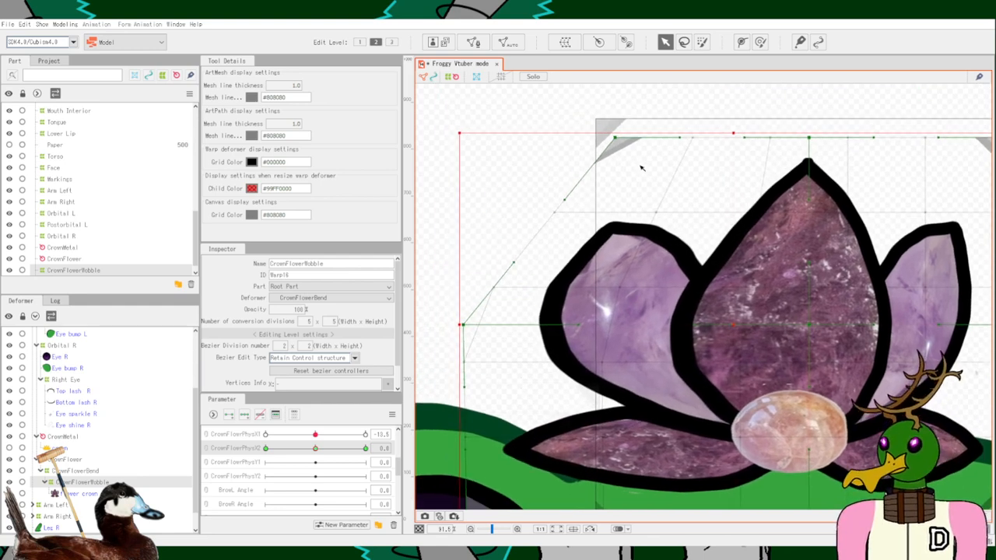
drag(615, 140, 463, 143)
key(ctrl+z)
Try to widen the right side of the CrownFlowerWobble grid by pulling its bottom, middle and top edge points outward.
scroll(750, 267, down, 2)
drag(769, 266, 584, 265)
drag(748, 438, 825, 440)
scroll(610, 465, down, 2)
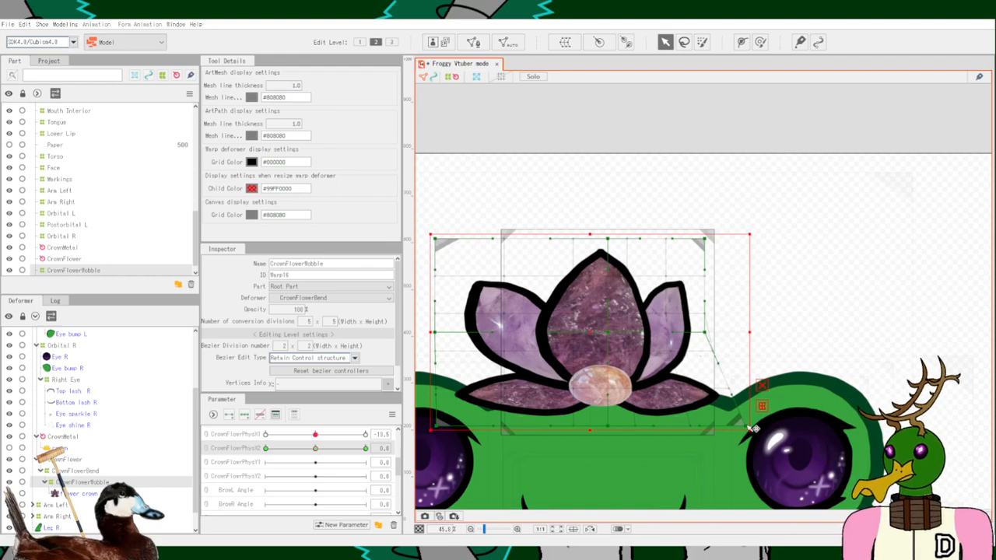
drag(748, 427, 792, 428)
drag(710, 337, 794, 338)
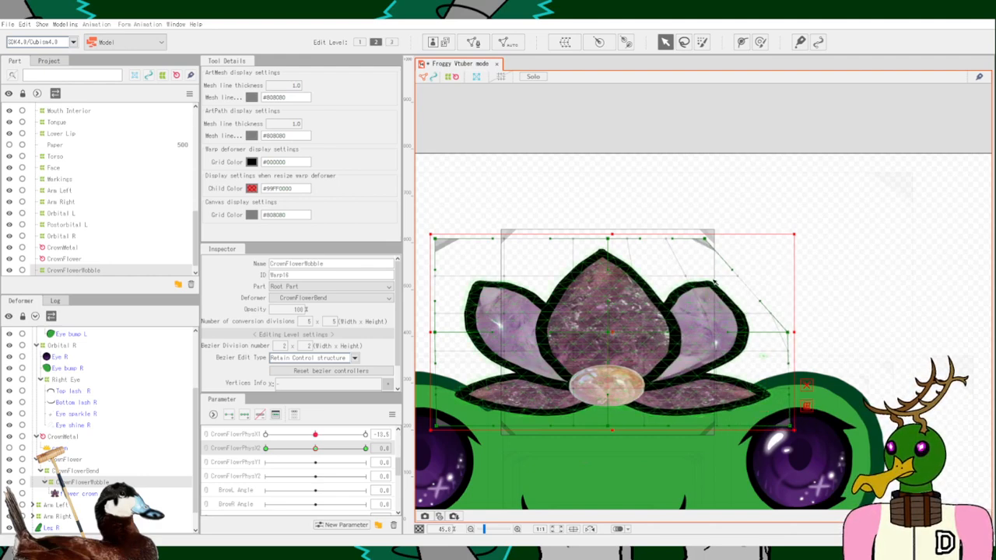
drag(709, 243, 798, 245)
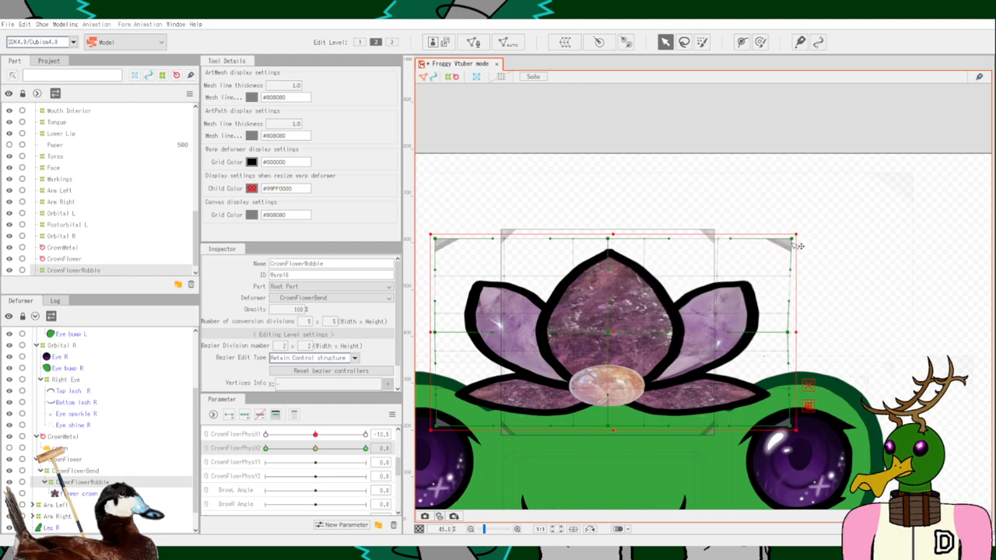
Try to flatten the flower by lowering the three points of the CrownFlowerWobble grid's top edge and the three of its middle row.
drag(438, 241, 438, 319)
drag(615, 242, 611, 321)
drag(798, 245, 790, 325)
scroll(459, 373, up, 5)
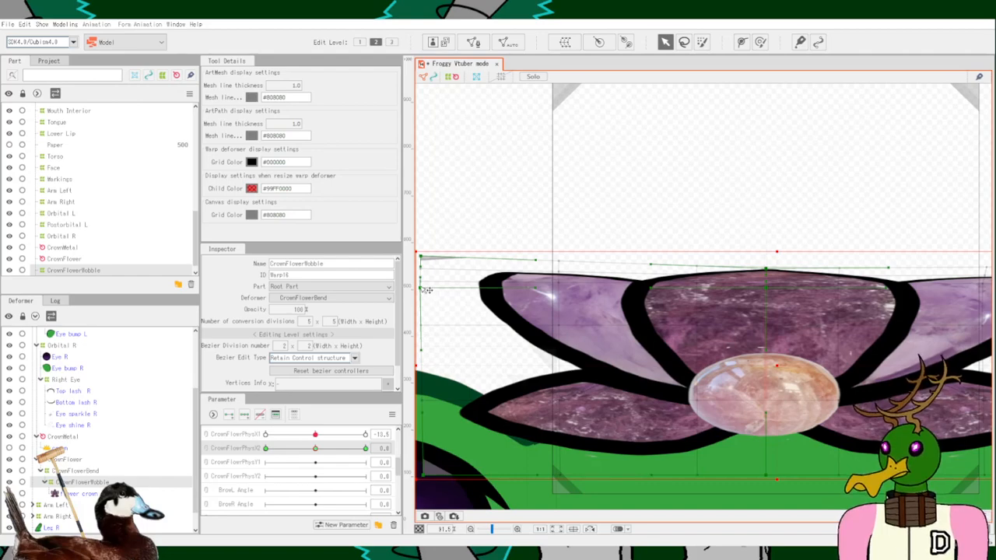
drag(433, 293, 438, 355)
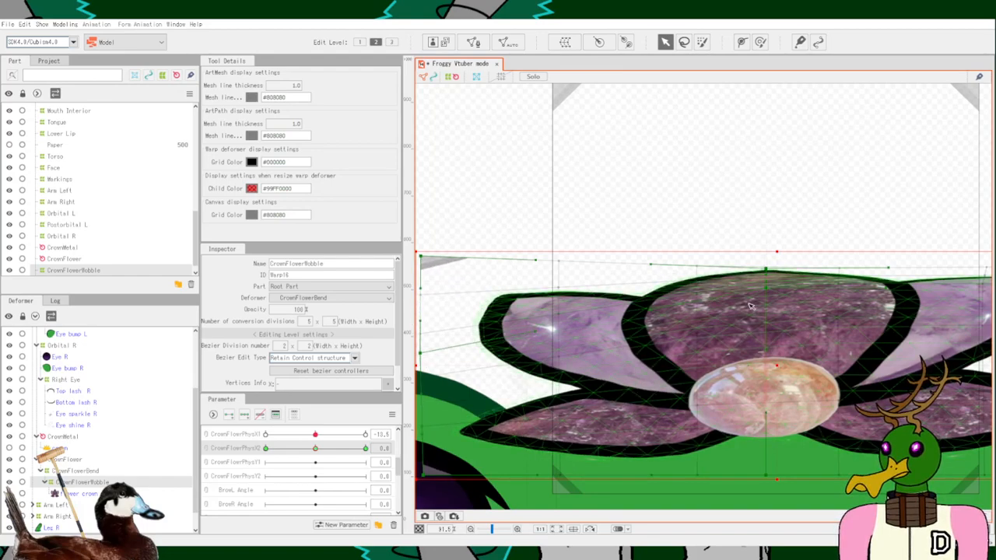
drag(770, 290, 774, 345)
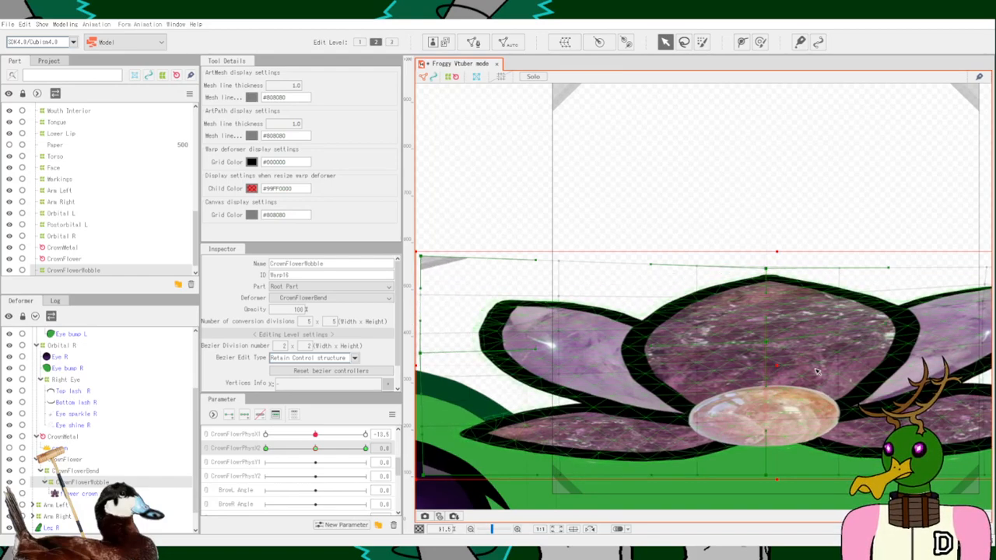
scroll(855, 311, down, 3)
drag(890, 301, 895, 344)
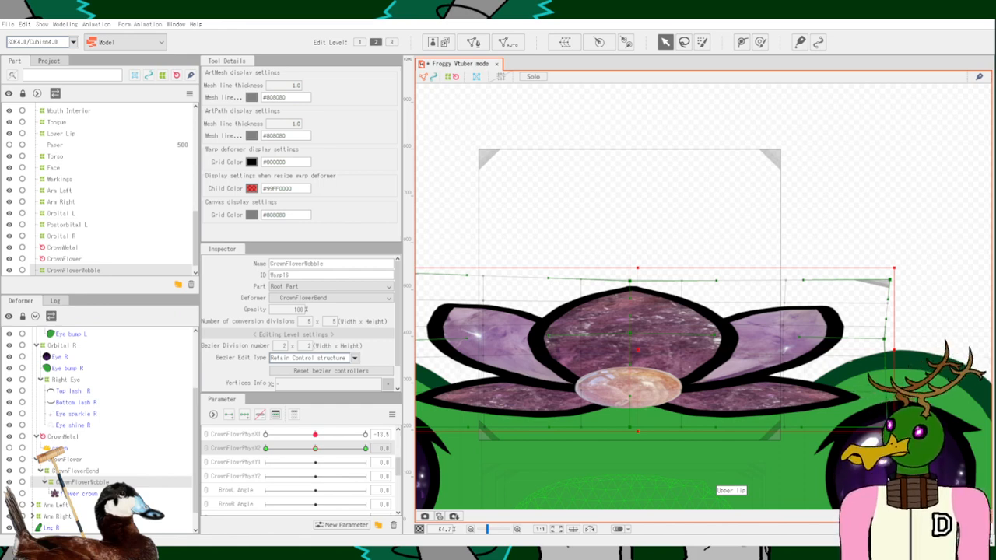
Undo the CrownFlowerWobble reshaping made at the centre key, and move CrownFlowerPhysX2 to its 30 key.
drag(334, 451, 316, 463)
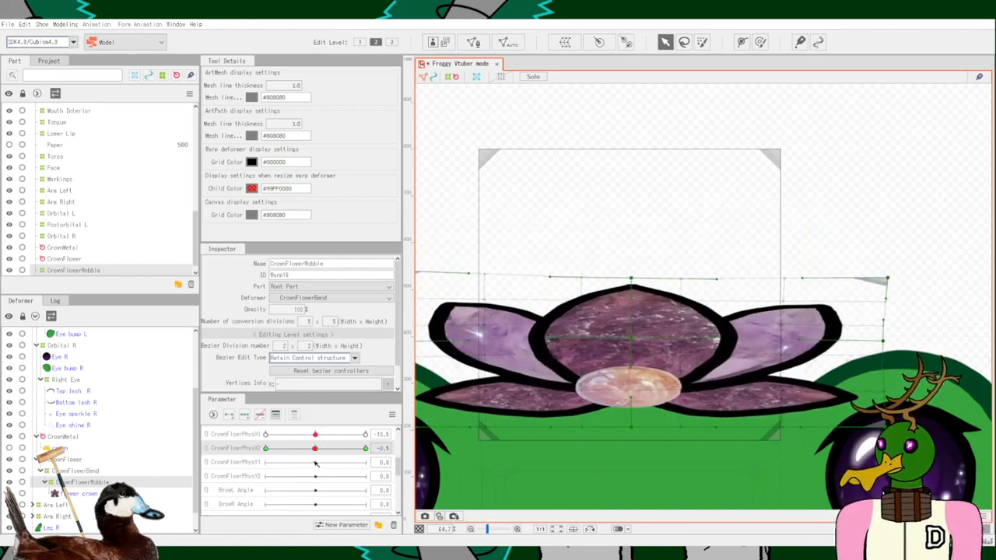
drag(316, 461, 322, 460)
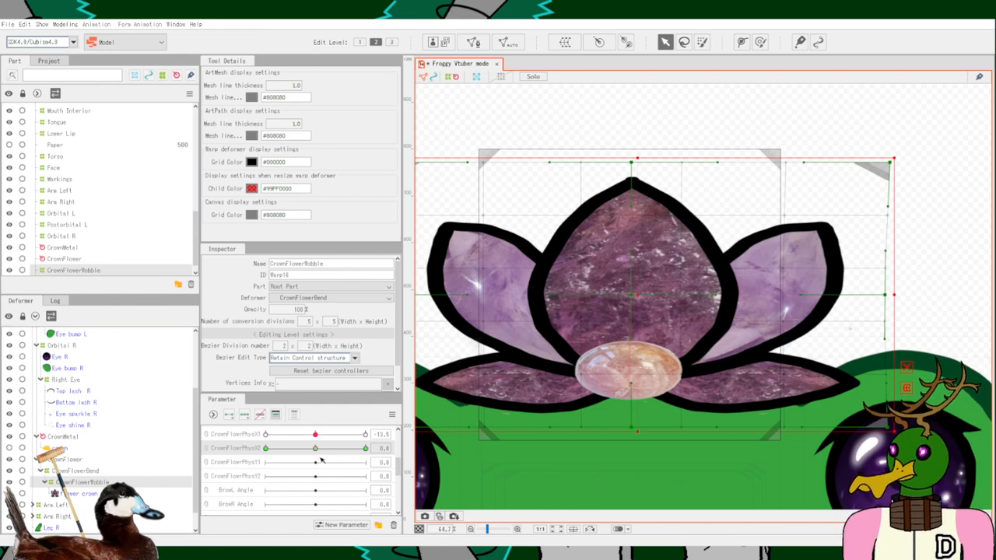
key(ctrl+z)
key(ctrl+z)
key(ctrl+z)
key(ctrl+z)
key(ctrl+z)
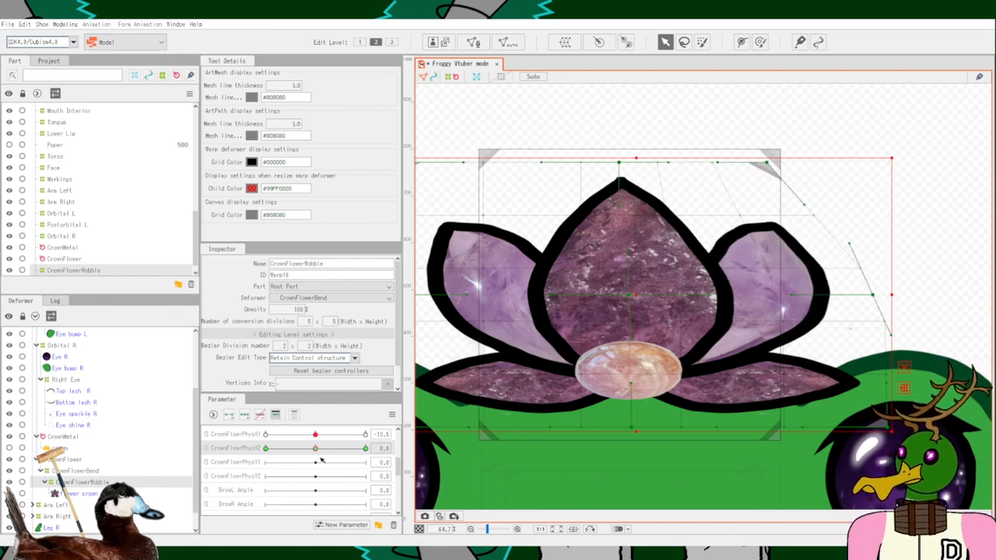
key(ctrl+z)
key(ctrl+z)
key(ctrl+z)
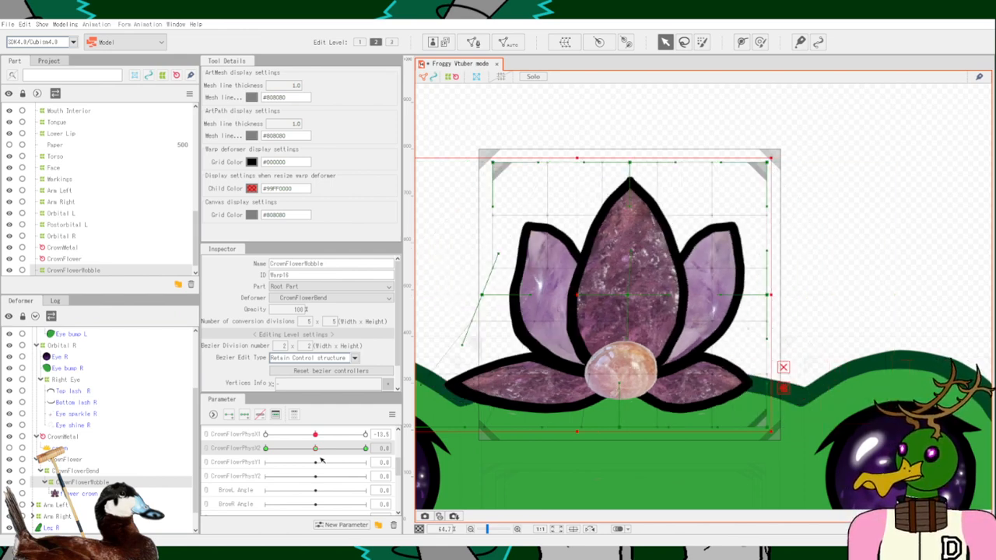
key(ctrl+z)
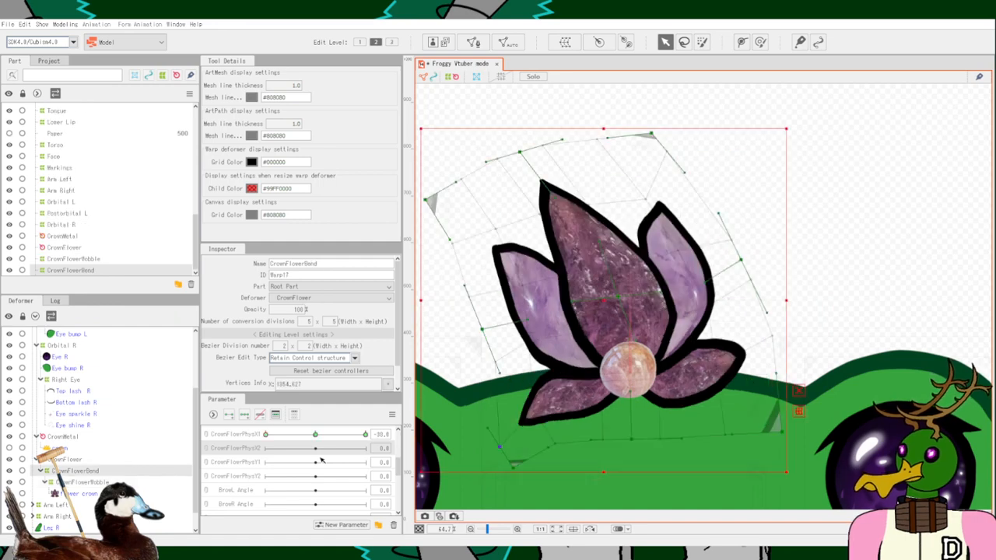
key(ctrl+z)
key(ctrl+z)
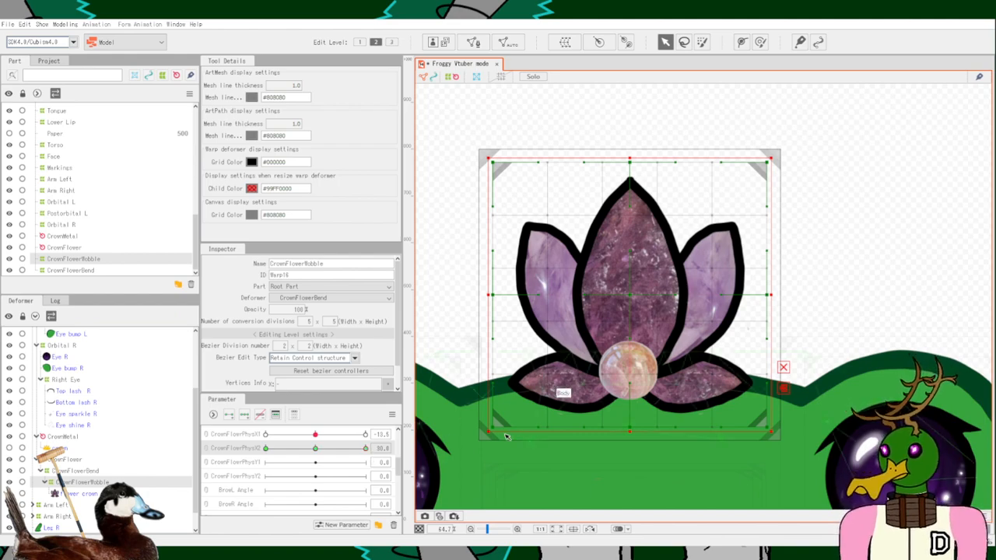
Set the CrownFlowerWobble deformer's number of conversion divisions to 6 × 6.
scroll(578, 461, up, 4)
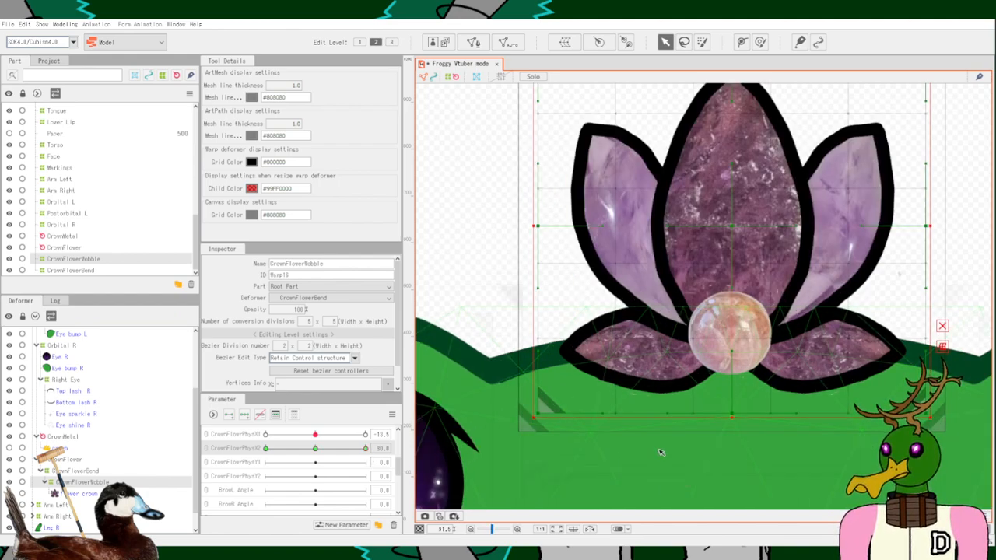
scroll(661, 442, down, 4)
drag(514, 104, 670, 503)
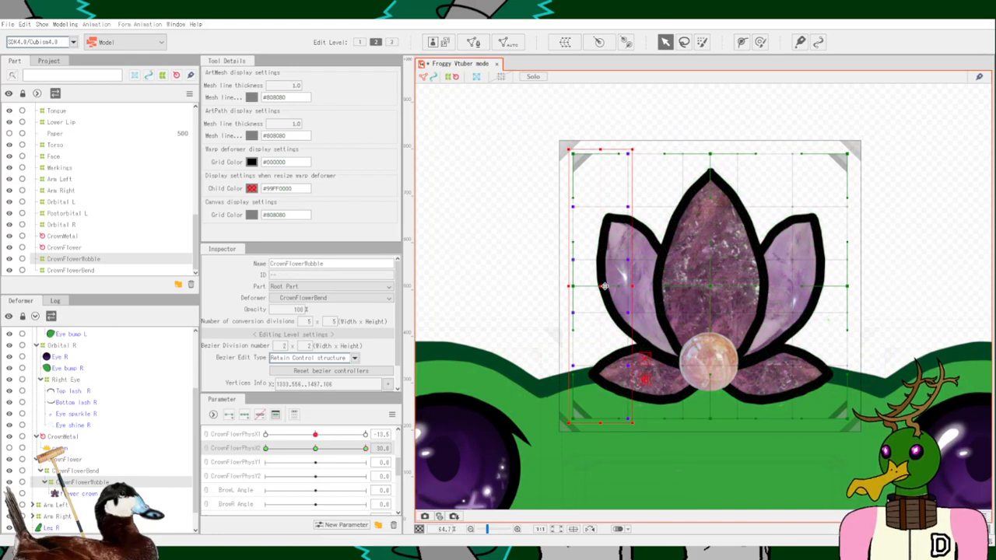
mouse_move(602, 283)
mouse_down()
mouse_move(516, 286)
mouse_move(624, 289)
mouse_move(591, 292)
mouse_move(605, 287)
mouse_up()
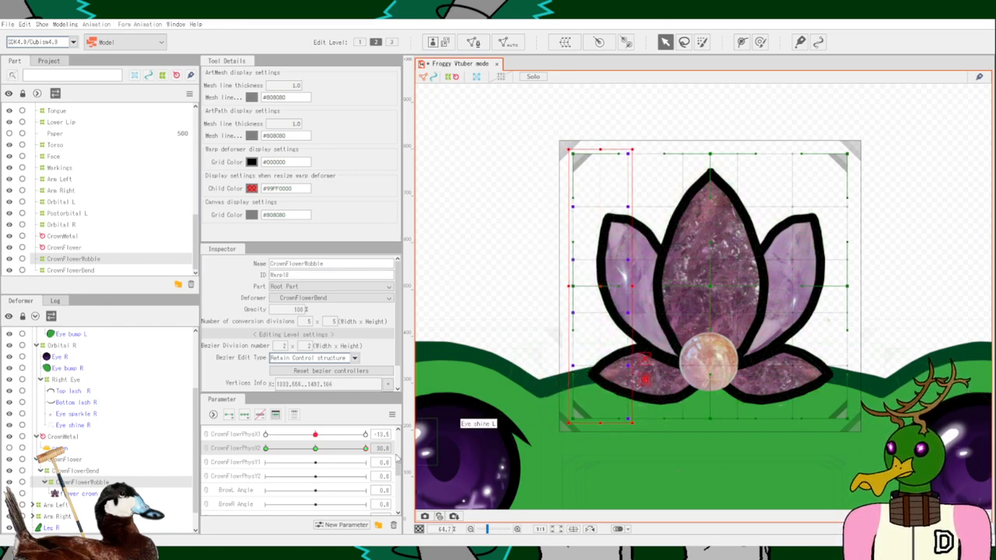
scroll(251, 366, down, 1)
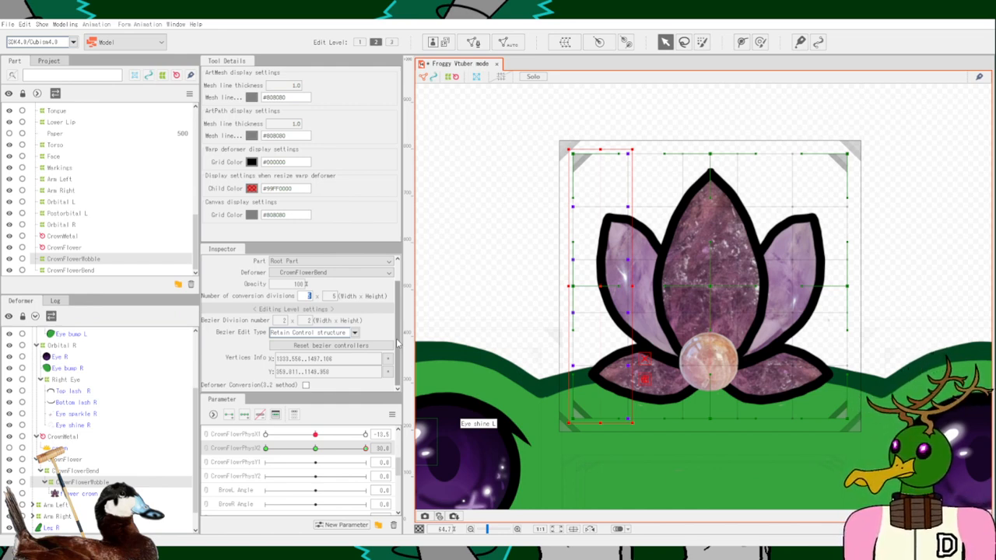
text(6)
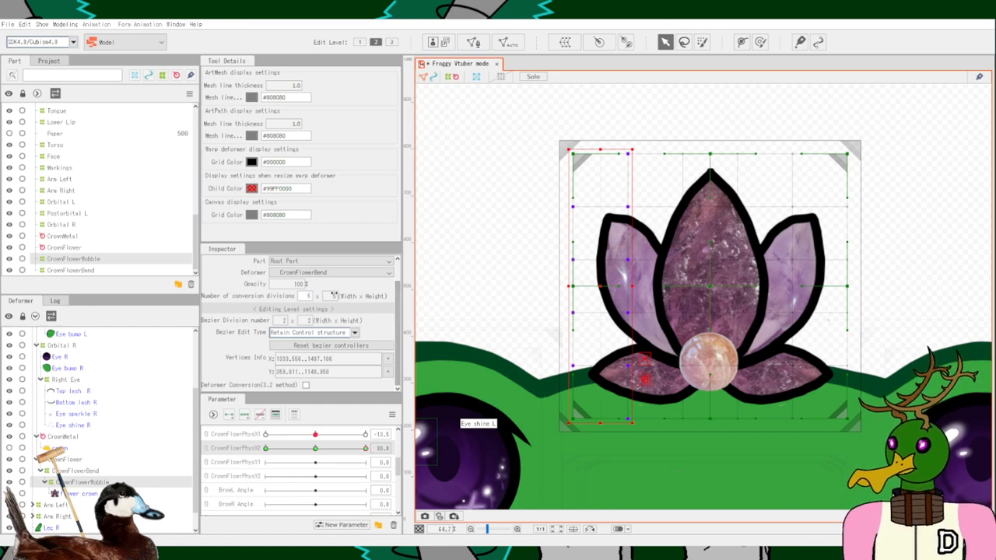
key(Return)
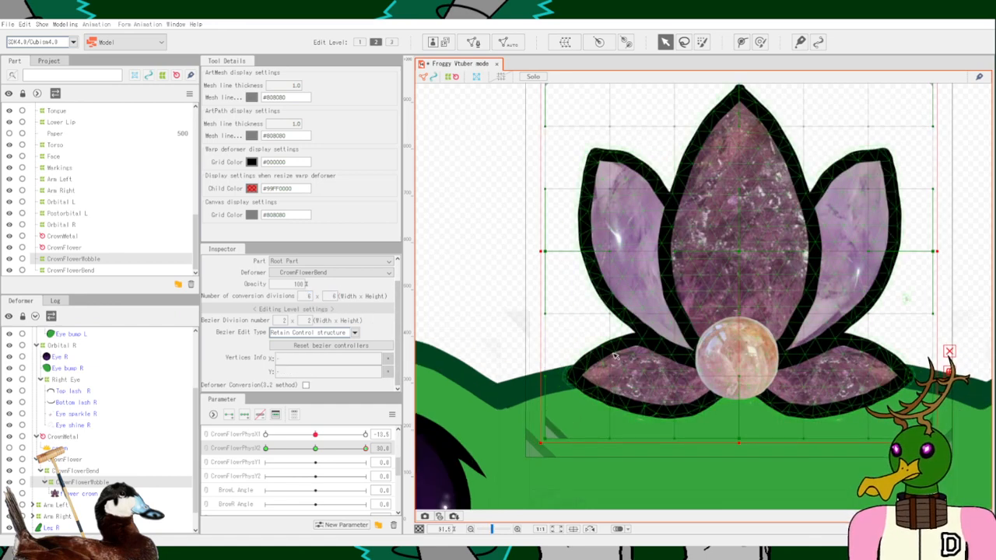
Widen the flower's left petals by moving the CrownFlowerWobble grid's left edge points and the adjacent control column outward.
scroll(588, 315, down, 2)
drag(543, 185, 594, 420)
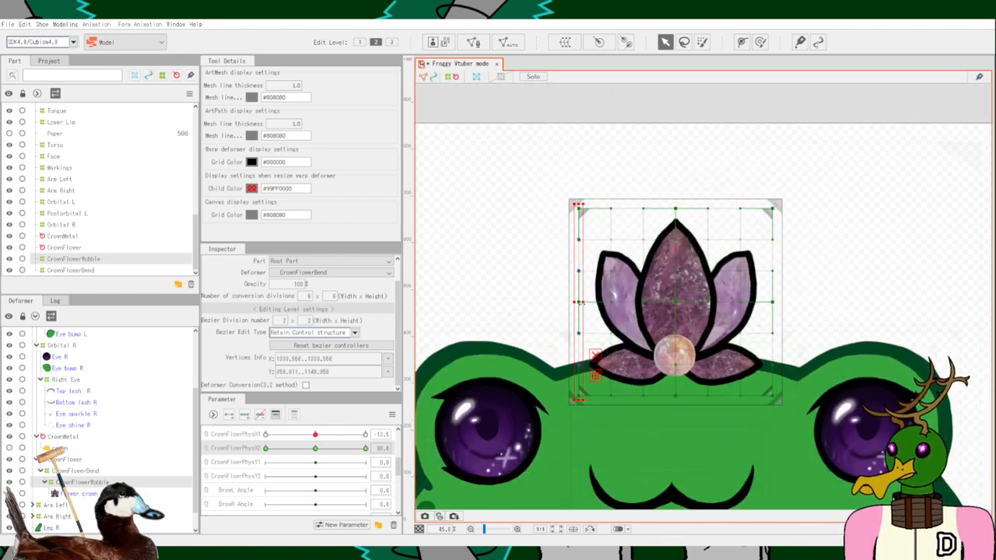
drag(580, 304, 506, 306)
drag(565, 174, 640, 468)
drag(610, 303, 566, 301)
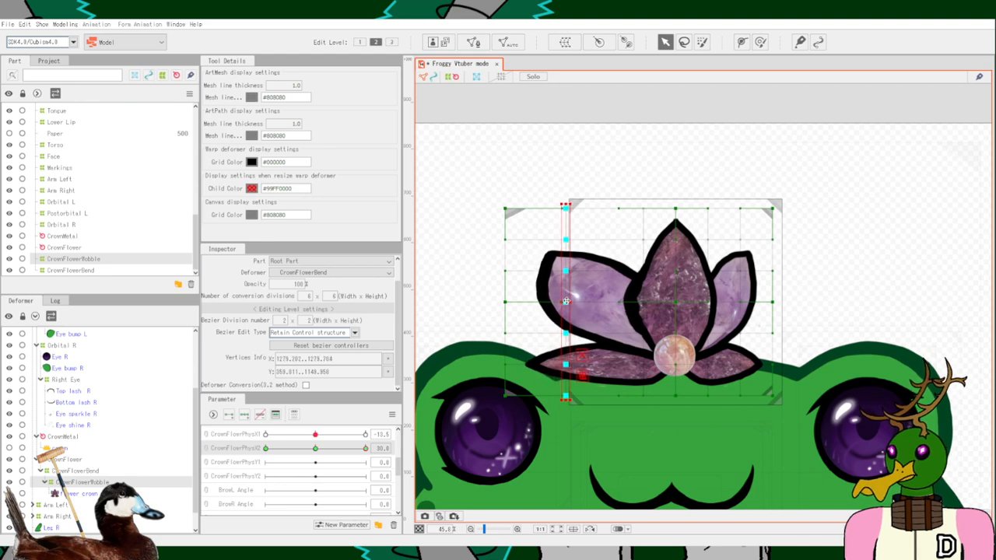
Widen the flower's right petals to match, moving the grid's right edge points and the neighbouring control column outward.
drag(719, 417, 629, 440)
scroll(628, 440, up, 2)
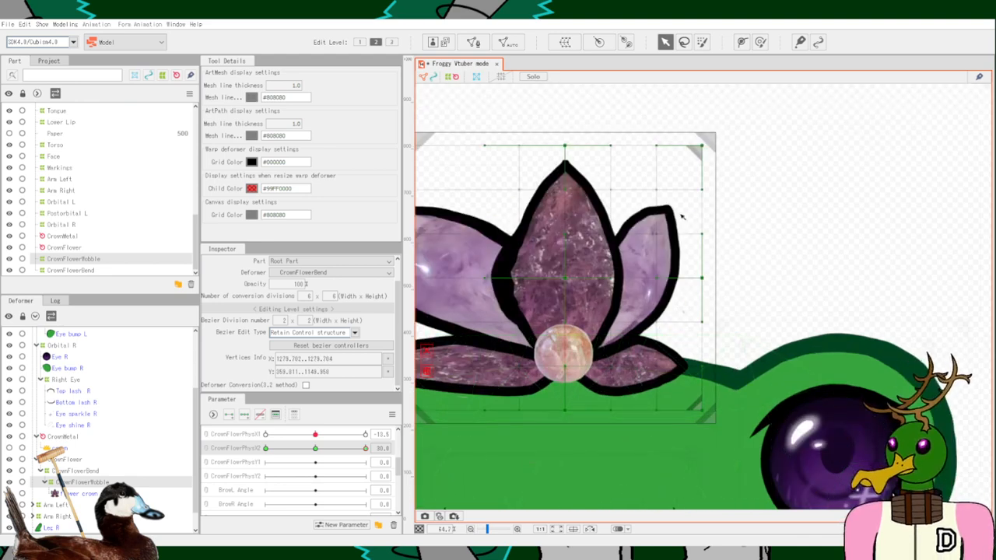
drag(679, 126, 727, 485)
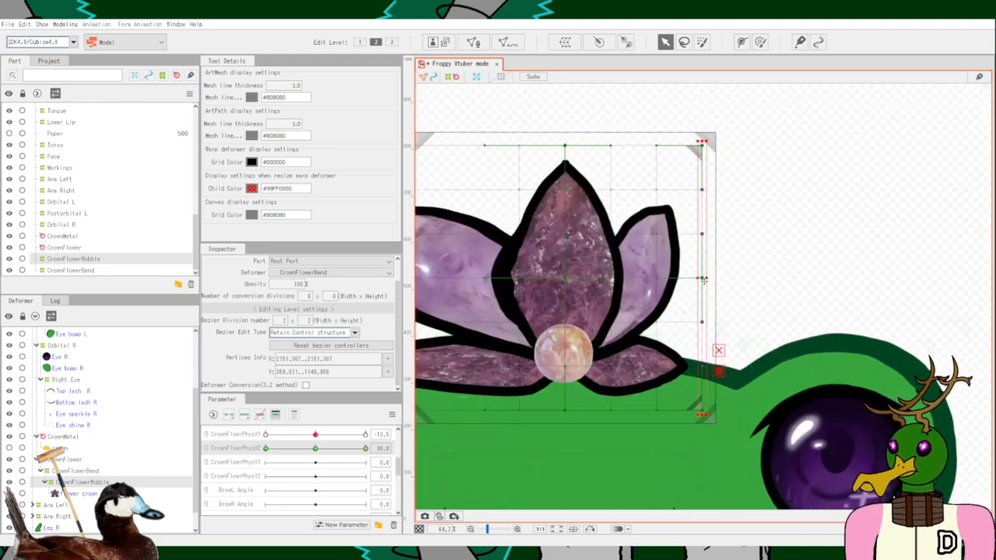
drag(703, 280, 824, 278)
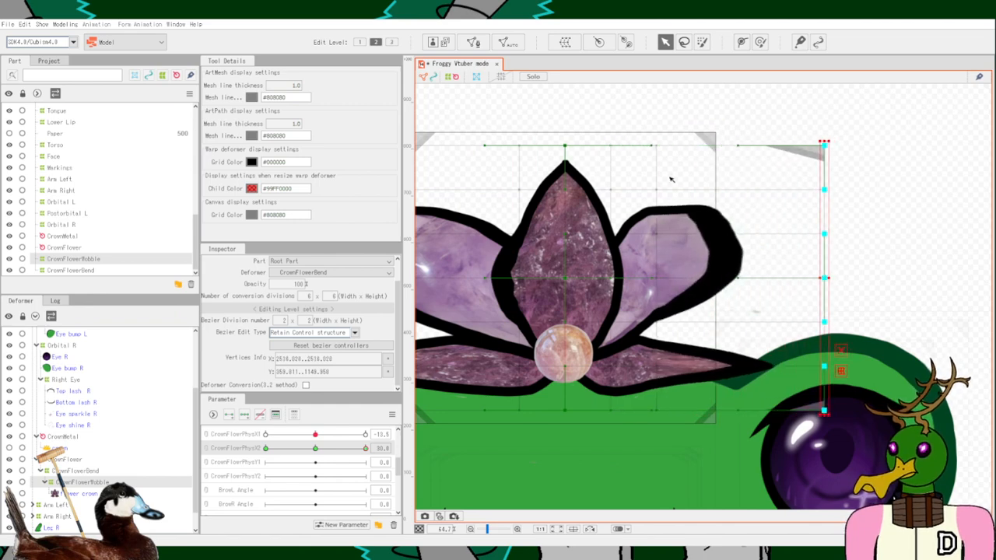
drag(634, 109, 696, 463)
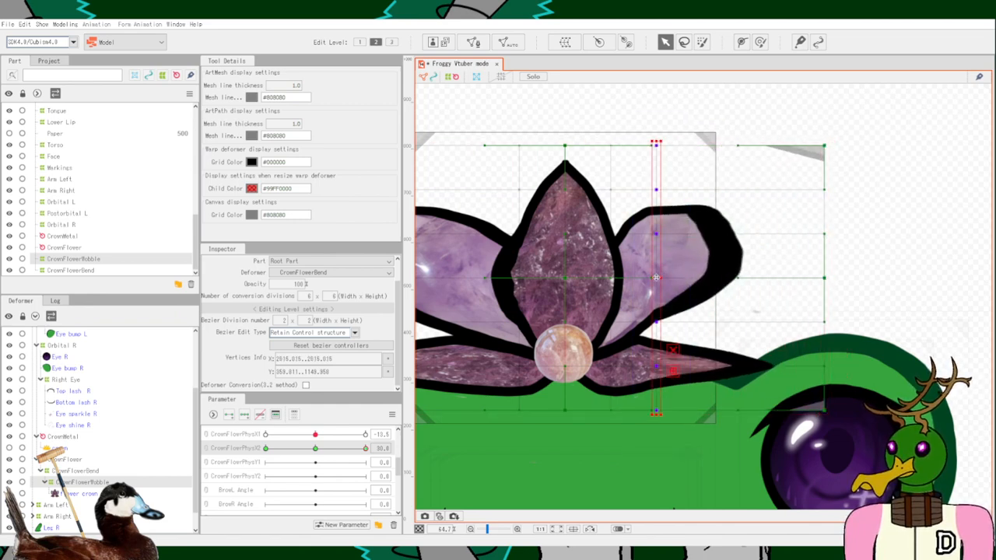
drag(656, 277, 721, 277)
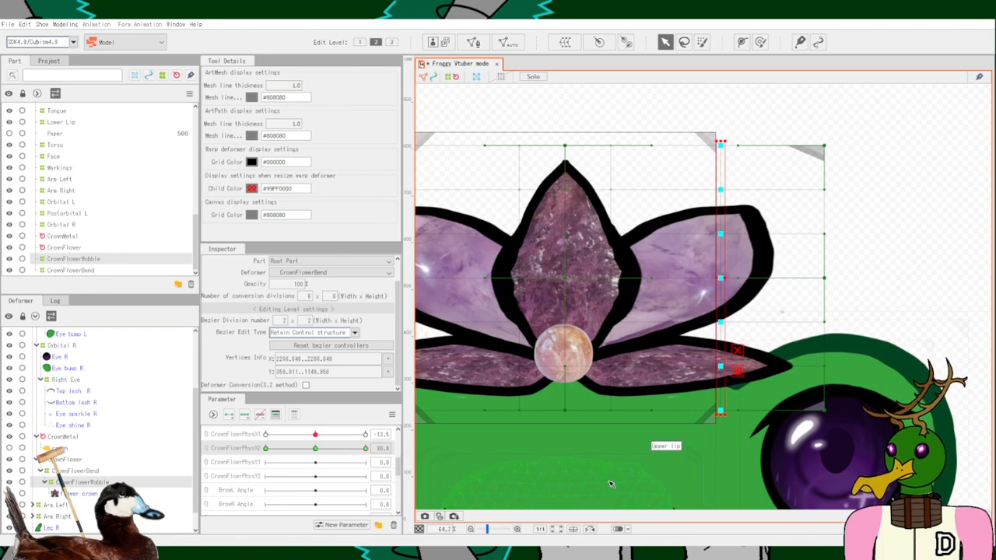
Squash the flower at this key by lowering the CrownFlowerWobble grid's top-left, top-centre and top-right control points.
drag(611, 484, 740, 451)
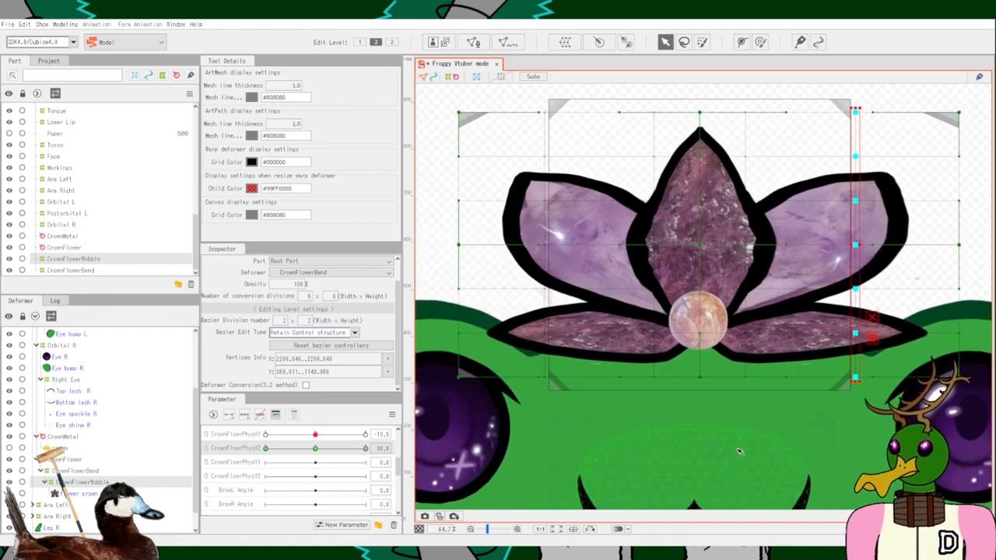
scroll(665, 399, down, 2)
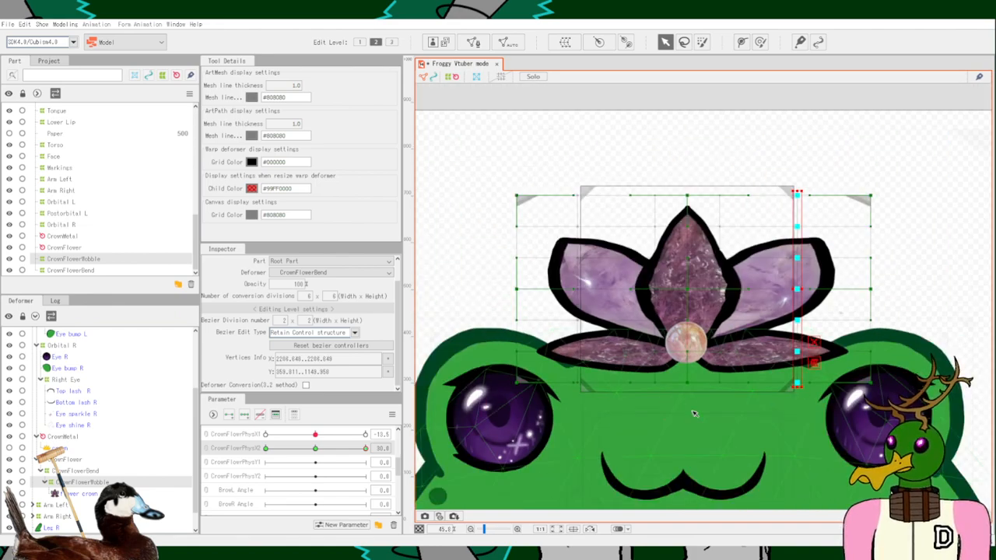
drag(695, 413, 702, 435)
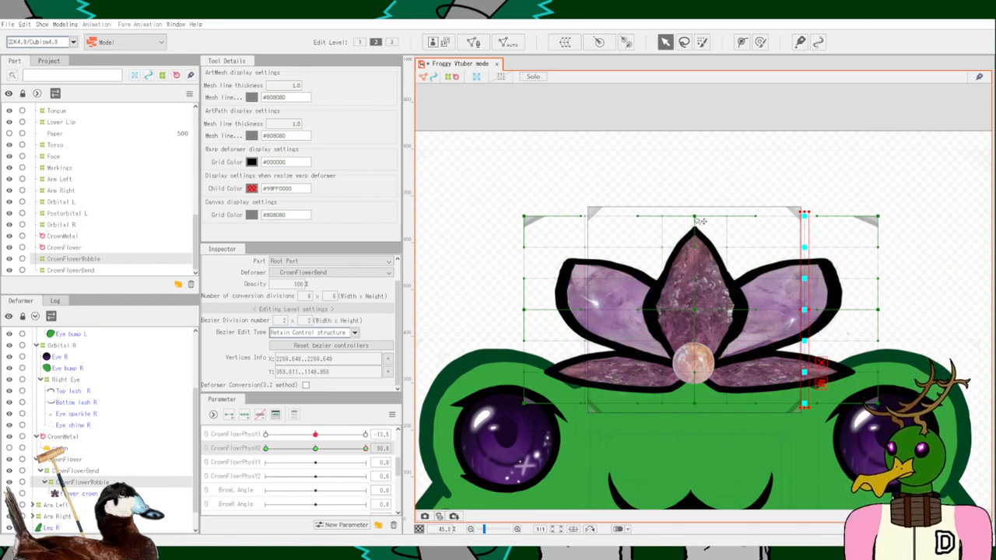
scroll(694, 305, up, 4)
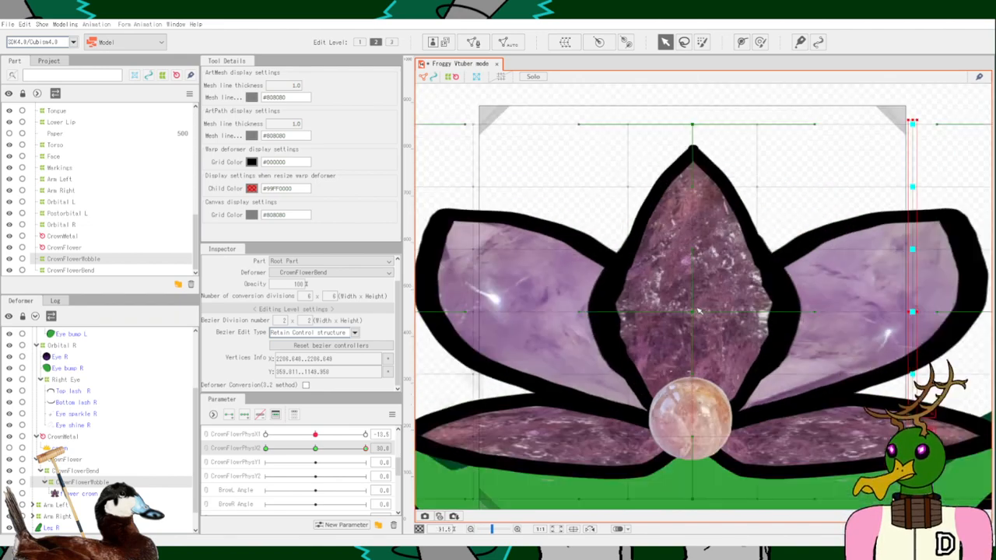
scroll(688, 345, down, 4)
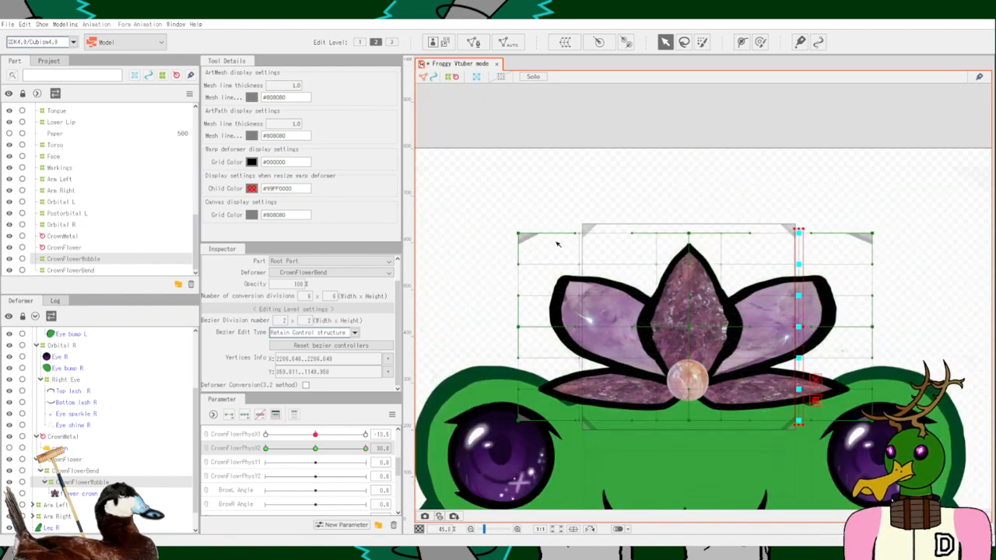
drag(483, 194, 700, 230)
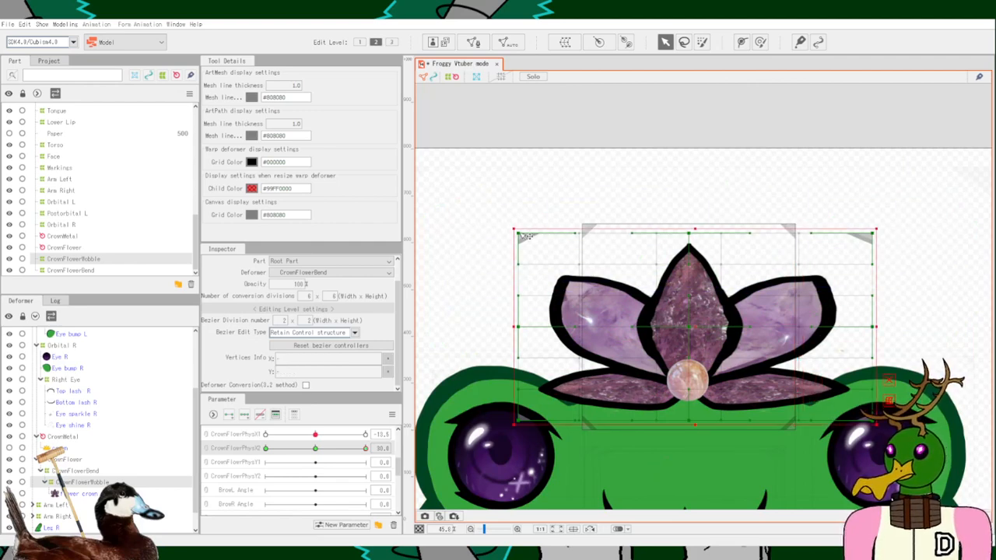
drag(526, 236, 518, 303)
drag(695, 238, 694, 315)
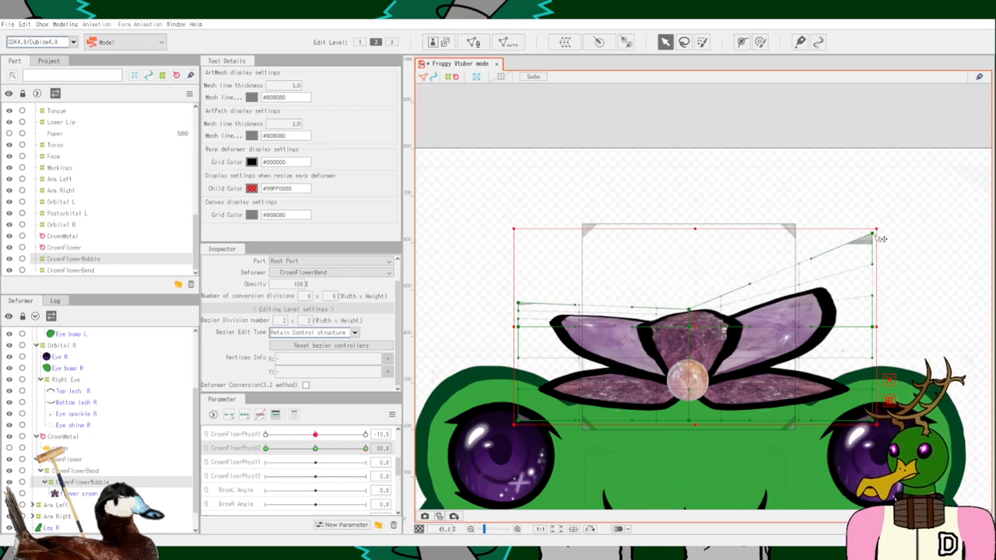
drag(881, 238, 877, 319)
Even out the squashed flower by lowering the grid's centre and left-middle points, plus the top-left corner and top-centre points.
scroll(674, 319, up, 3)
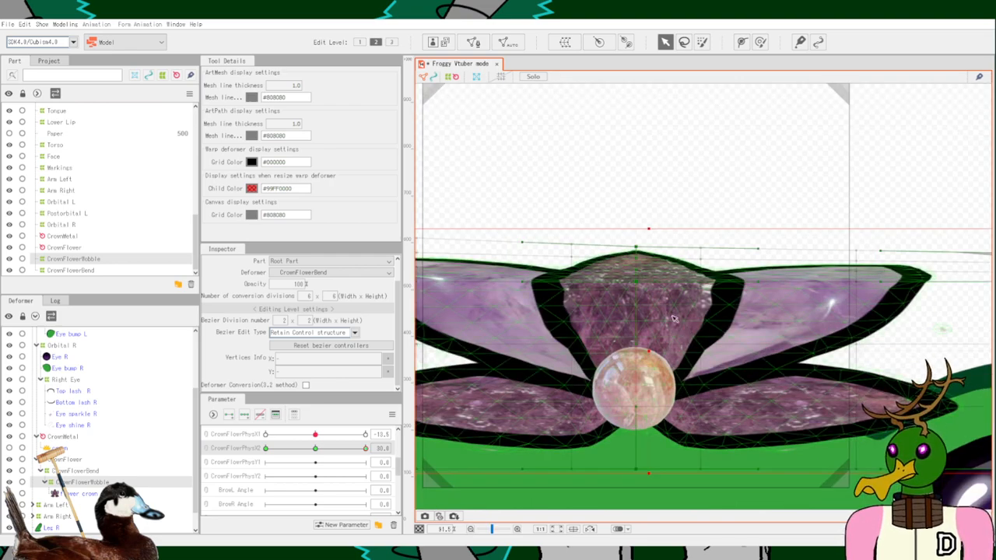
drag(636, 283, 643, 316)
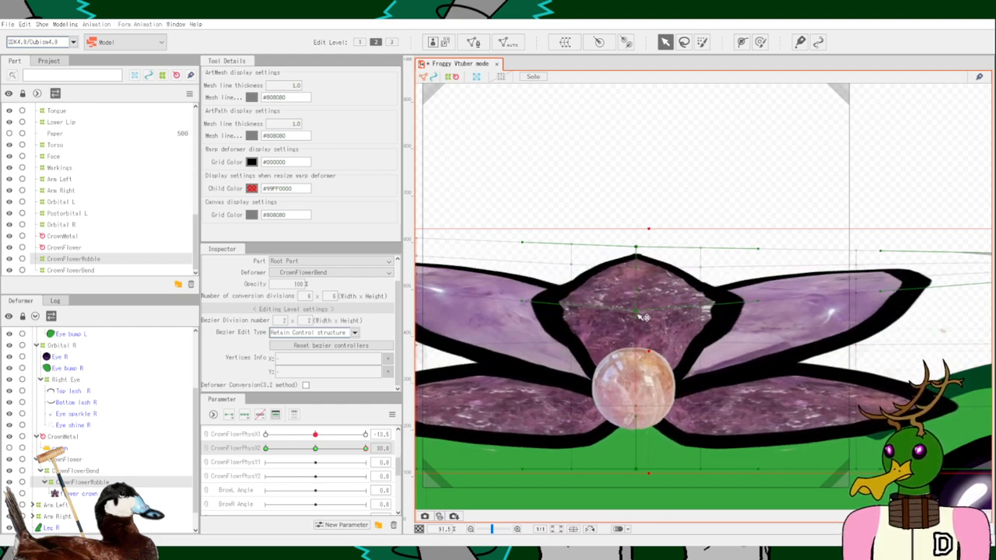
drag(554, 292, 681, 284)
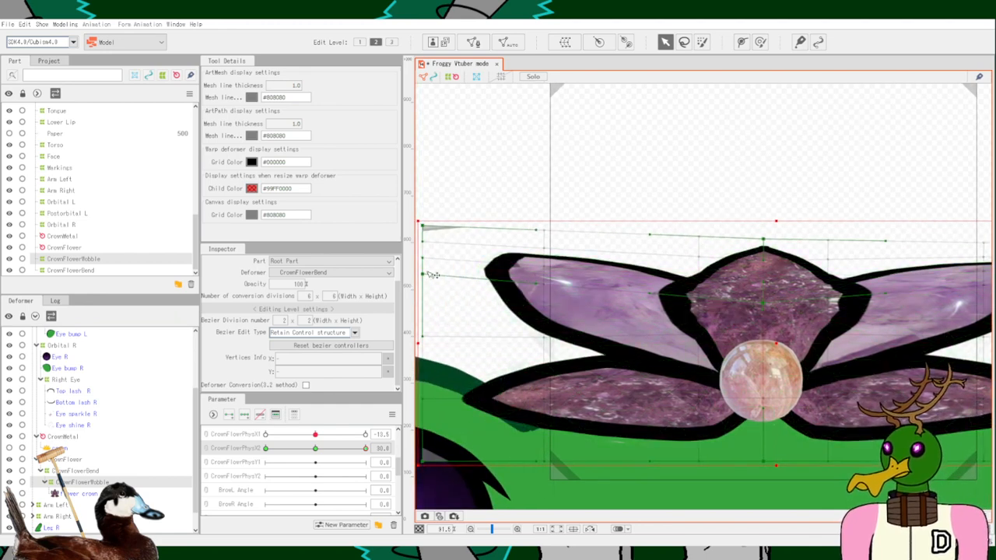
drag(432, 278, 432, 307)
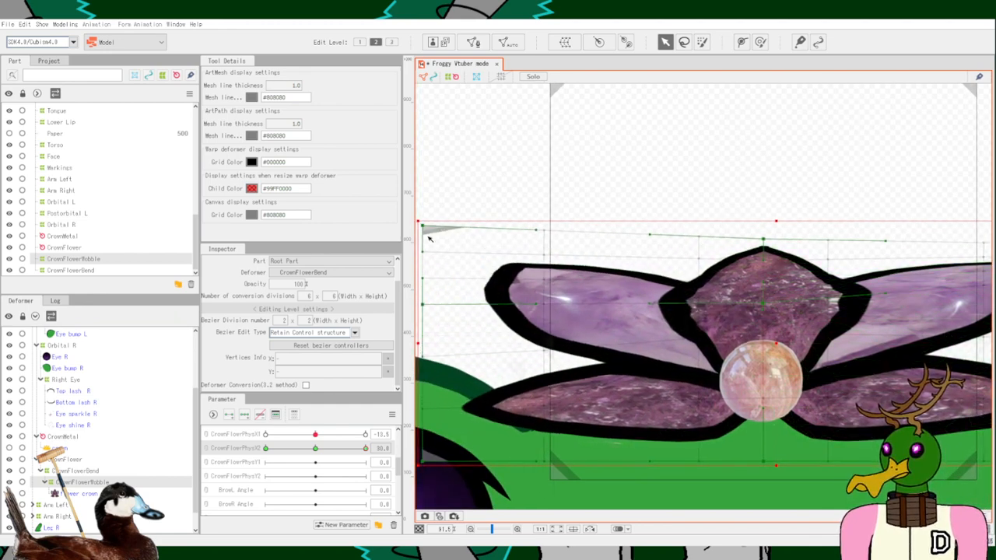
drag(423, 228, 423, 268)
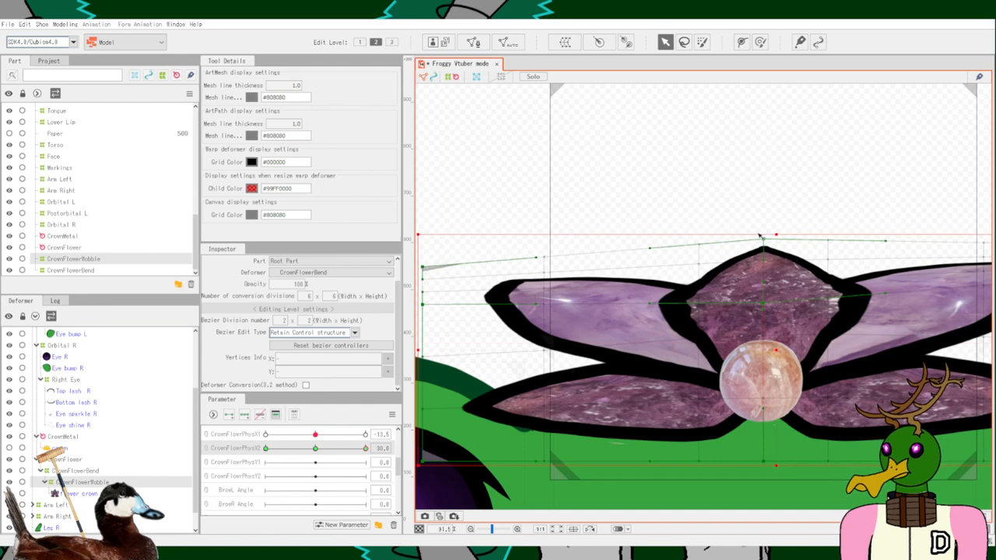
drag(769, 242, 766, 263)
Pull the grid's left-middle and right-middle edge points inward and down so the upper petals flare symmetrically.
drag(424, 304, 484, 330)
drag(801, 321, 790, 319)
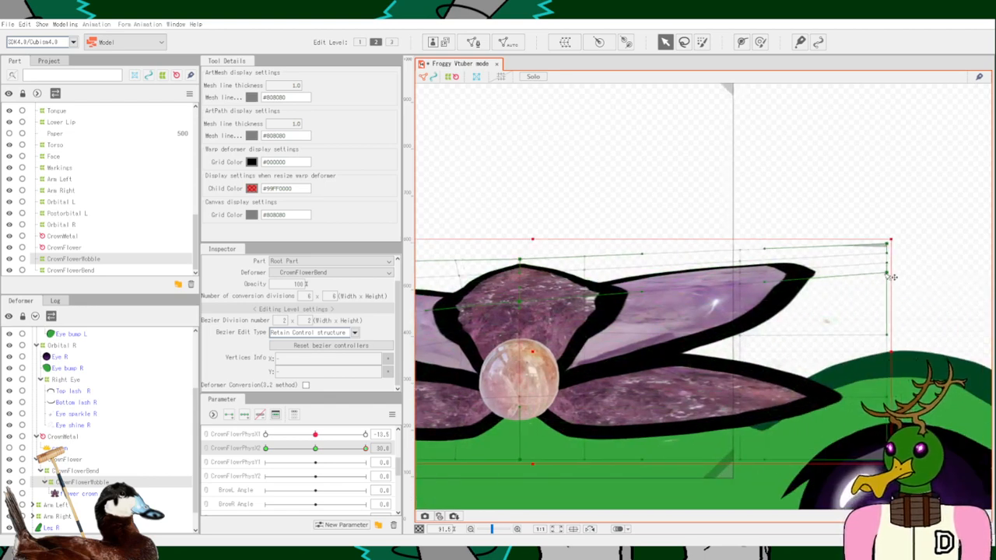
drag(887, 273, 835, 323)
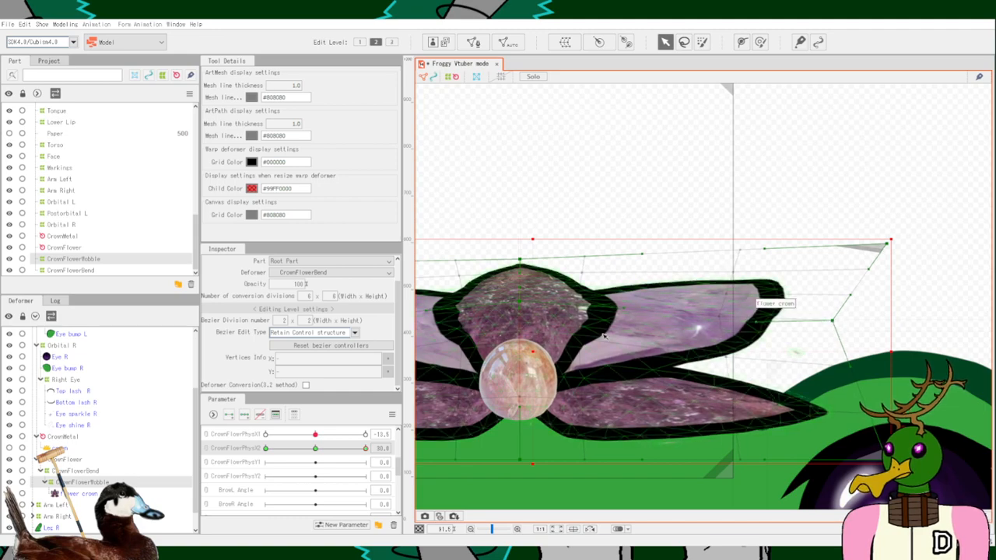
drag(612, 334, 769, 311)
scroll(768, 311, down, 4)
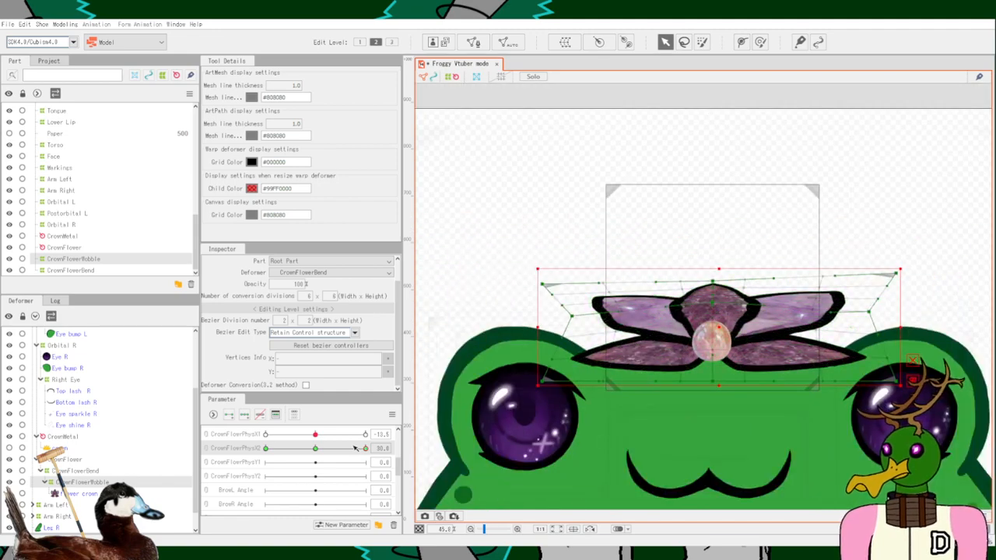
Scrub CrownFlowerPhysX2 around its 30 key and inspect the squashed flower's petals and gem.
mouse_move(355, 449)
mouse_down()
mouse_move(368, 450)
mouse_move(311, 460)
mouse_move(373, 449)
mouse_up()
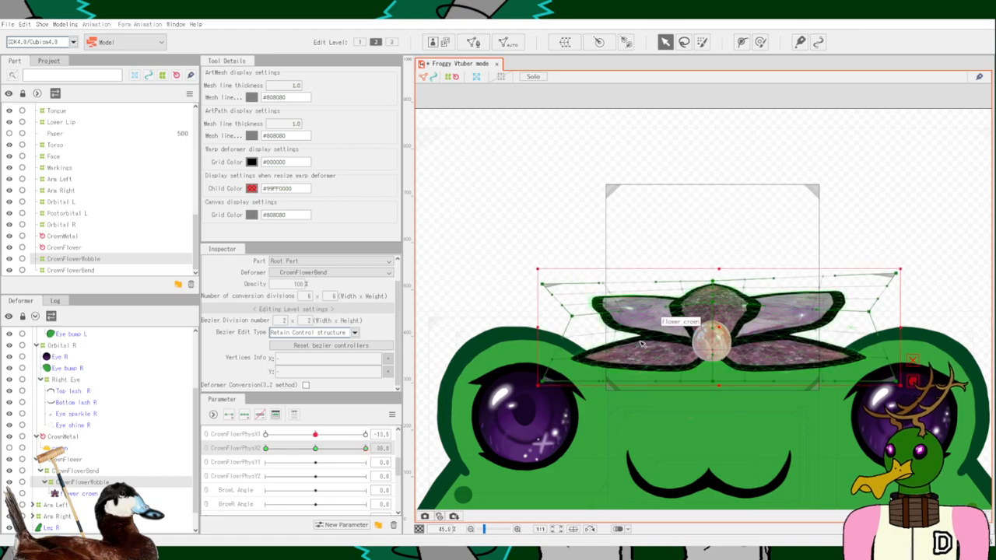
scroll(746, 319, up, 5)
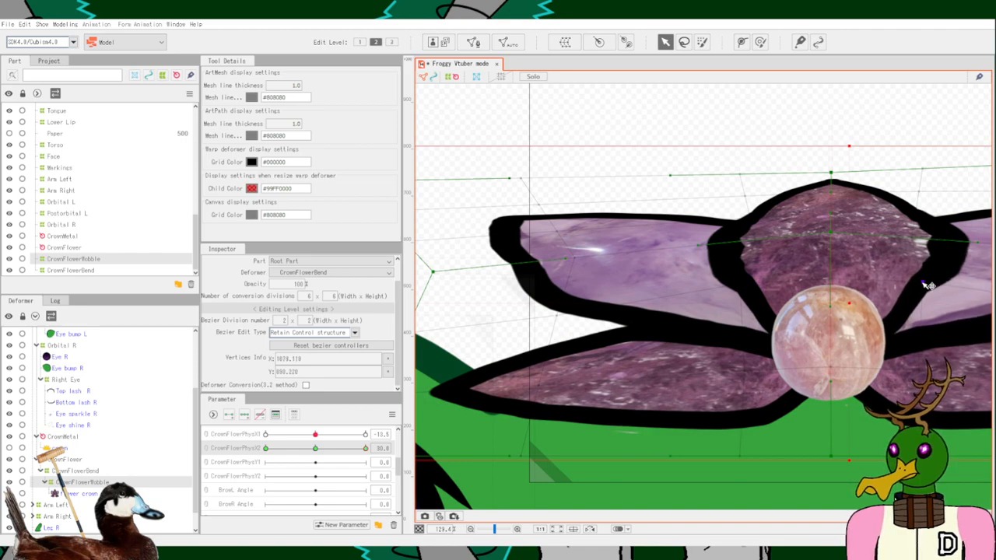
mouse_move(370, 453)
mouse_down()
mouse_move(341, 457)
mouse_move(375, 461)
mouse_up()
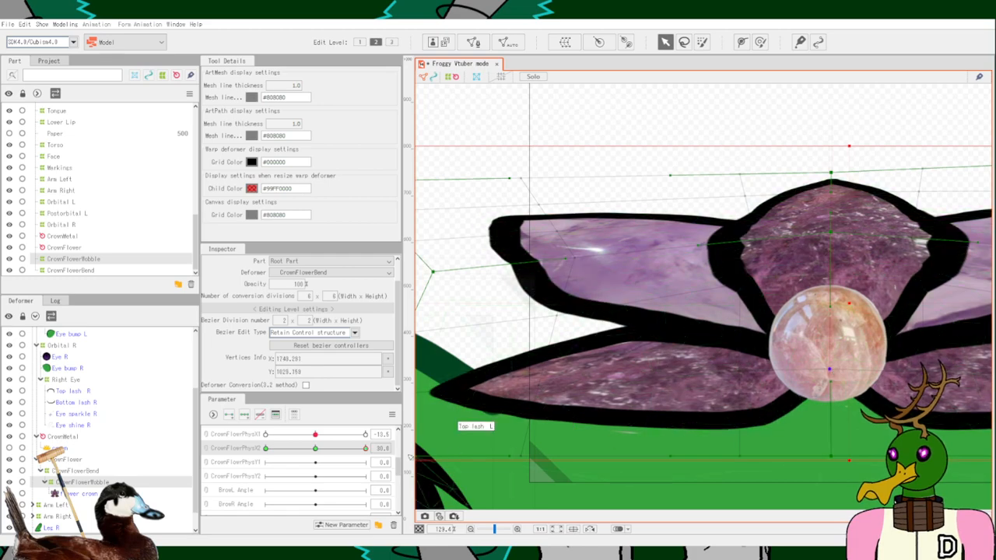
drag(359, 451, 373, 436)
scroll(693, 424, down, 2)
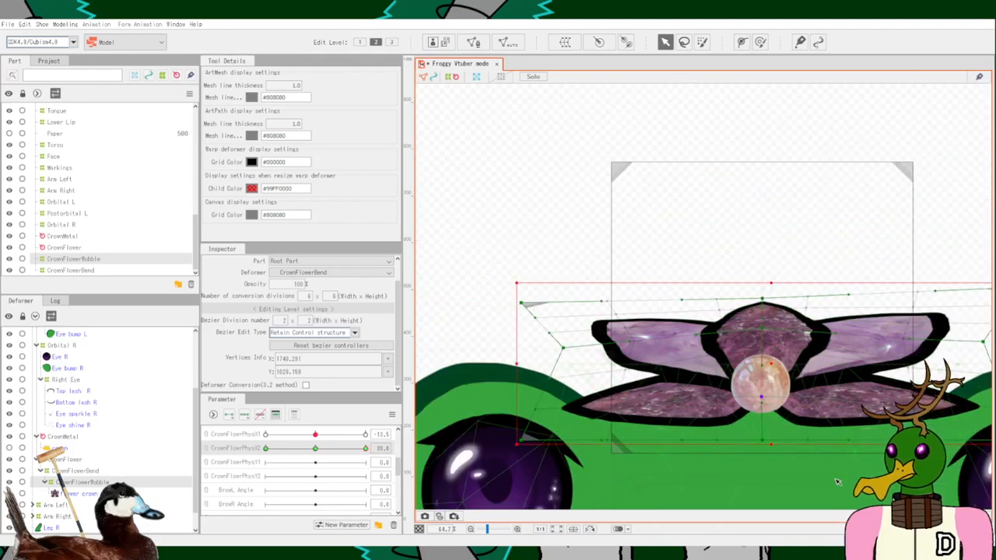
drag(795, 480, 713, 474)
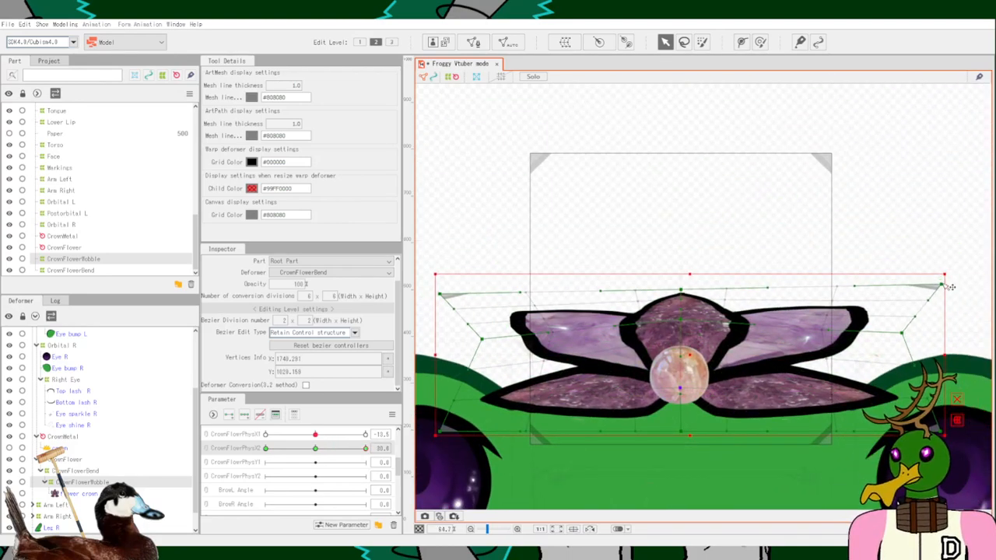
scroll(690, 471, down, 2)
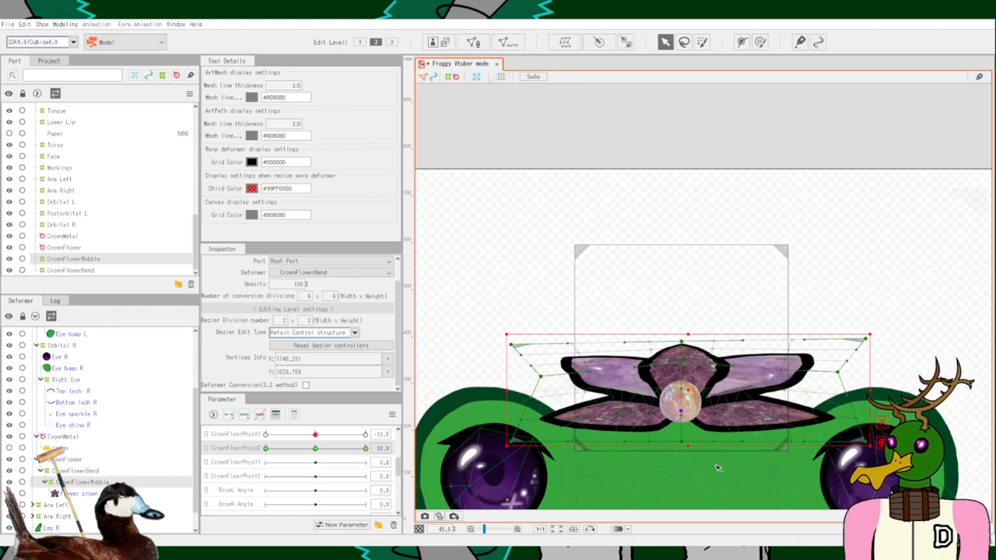
drag(702, 429, 695, 370)
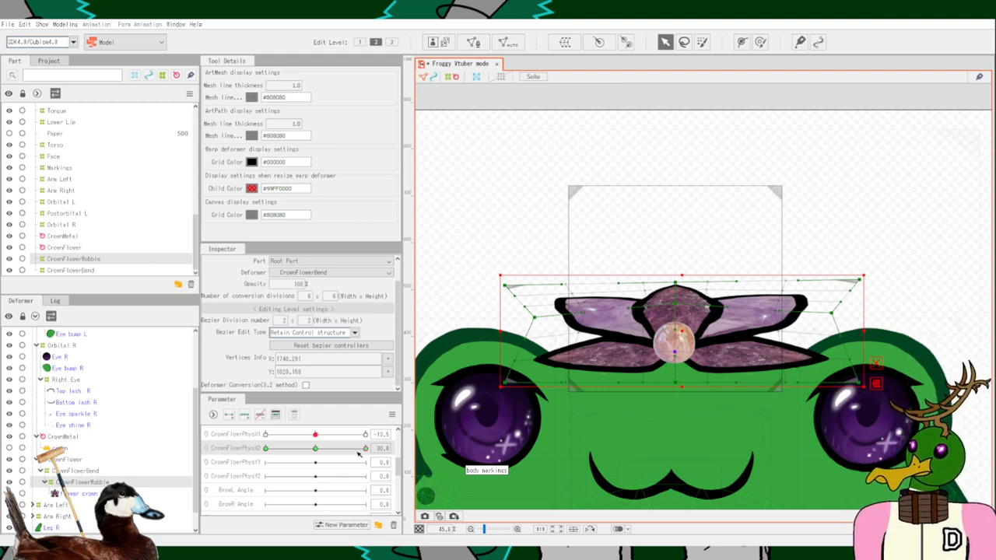
At CrownFlowerPhysX2's -30 key, narrow the flower's left petals by moving the grid's left edge points and adjacent control column inward.
drag(364, 449, 153, 447)
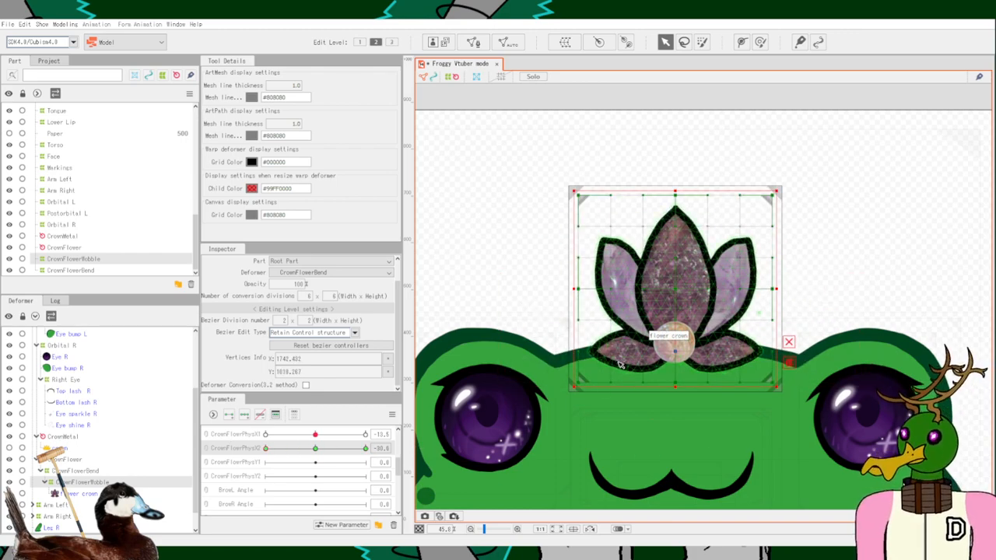
scroll(622, 358, up, 5)
scroll(627, 311, down, 3)
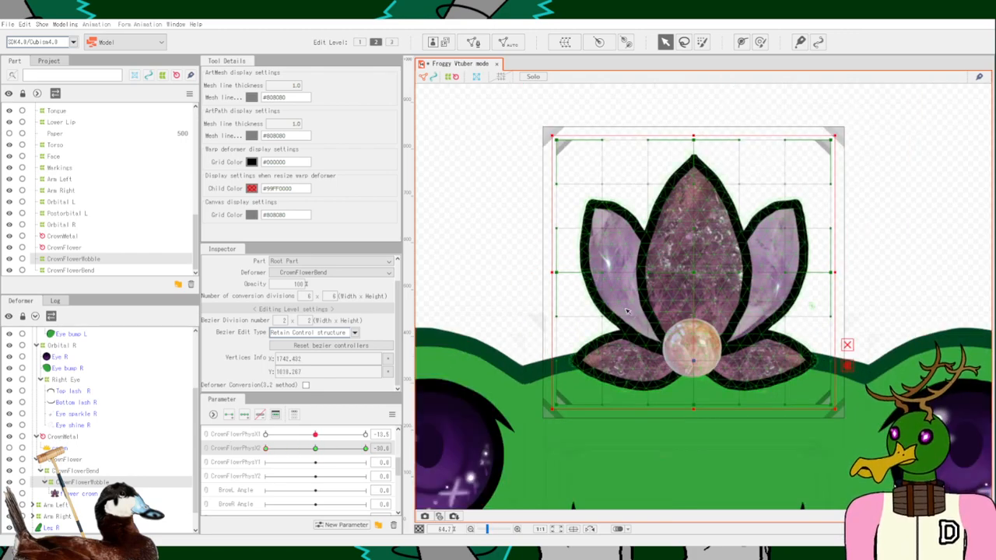
drag(523, 117, 638, 443)
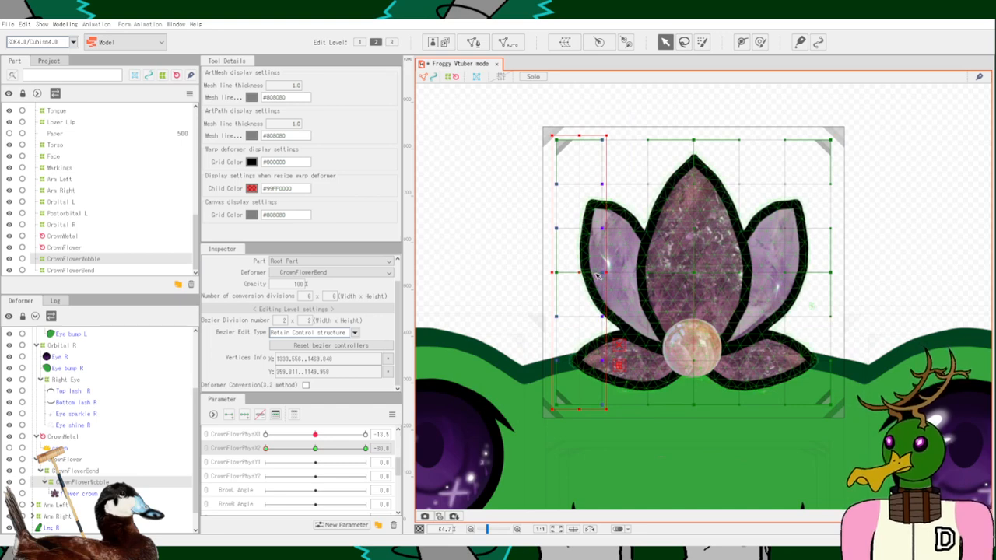
drag(597, 275, 613, 278)
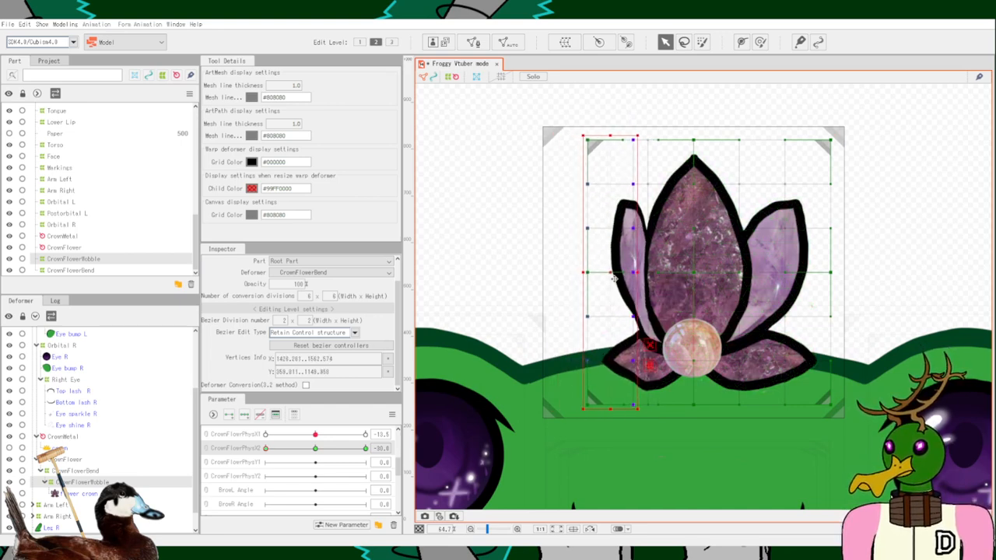
drag(527, 109, 615, 445)
drag(588, 274, 620, 280)
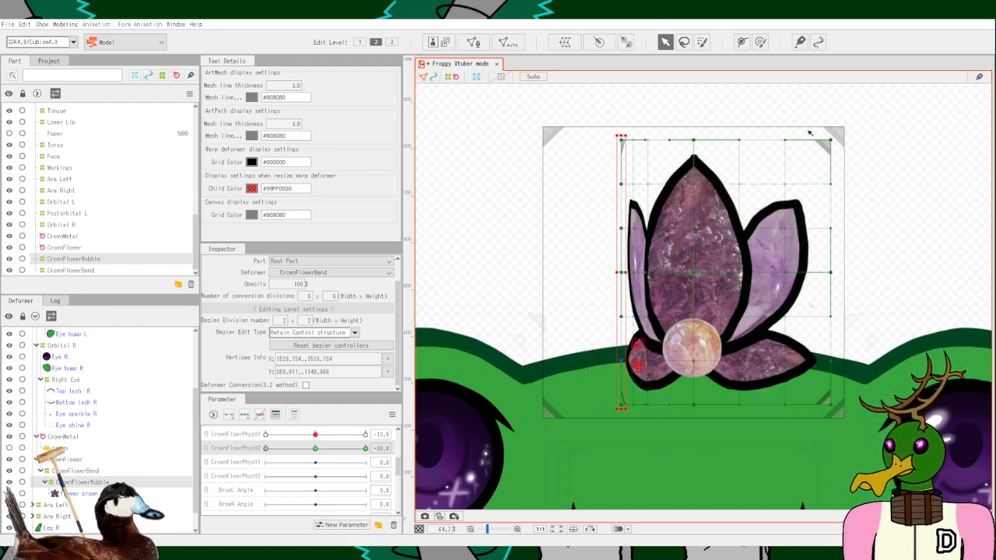
Reselect CrownFlowerWobble and narrow the right petals to match, moving the grid's right edge points and neighbouring control column inward.
click(777, 122)
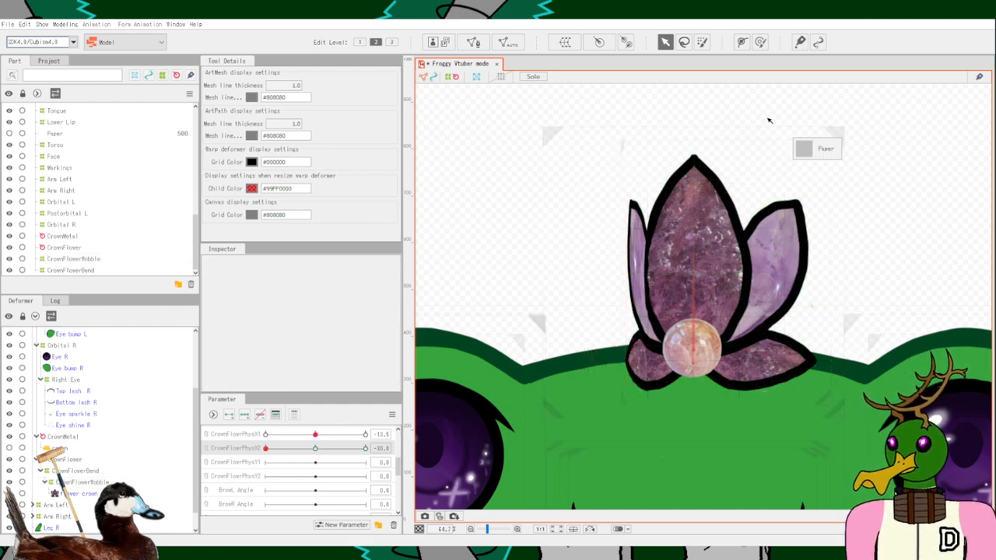
click(83, 484)
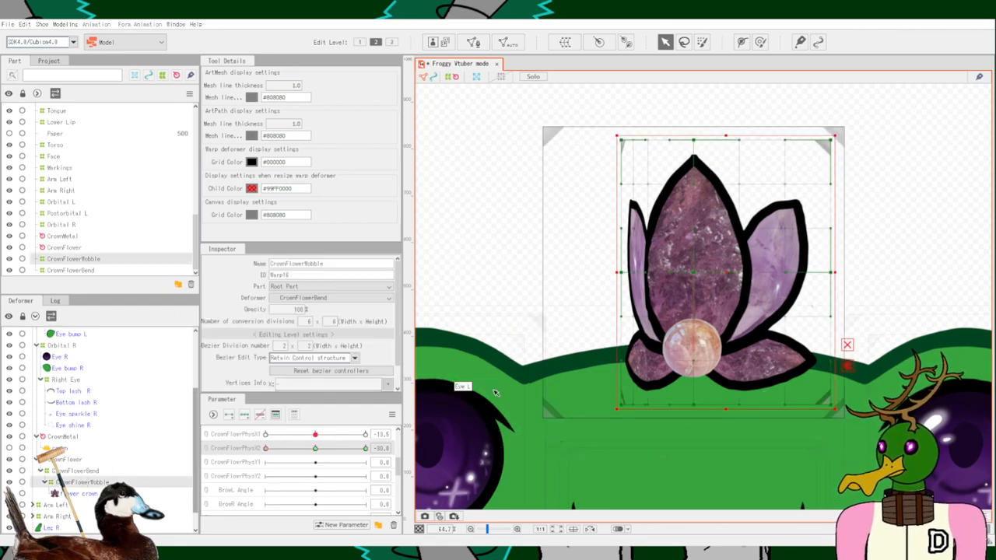
drag(756, 104, 867, 445)
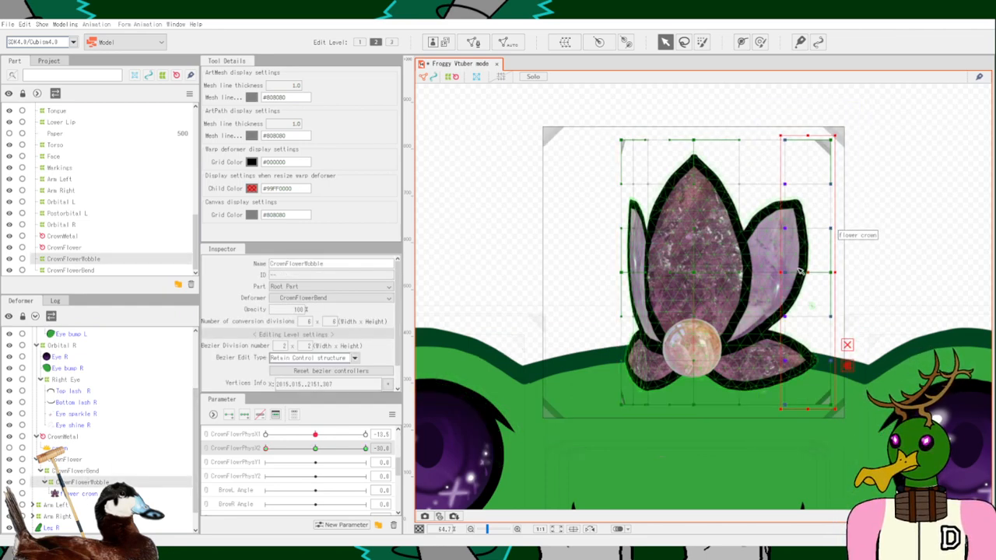
mouse_move(782, 272)
mouse_down()
mouse_move(765, 272)
mouse_move(790, 277)
mouse_move(770, 278)
mouse_move(781, 284)
mouse_up()
key(ctrl+z)
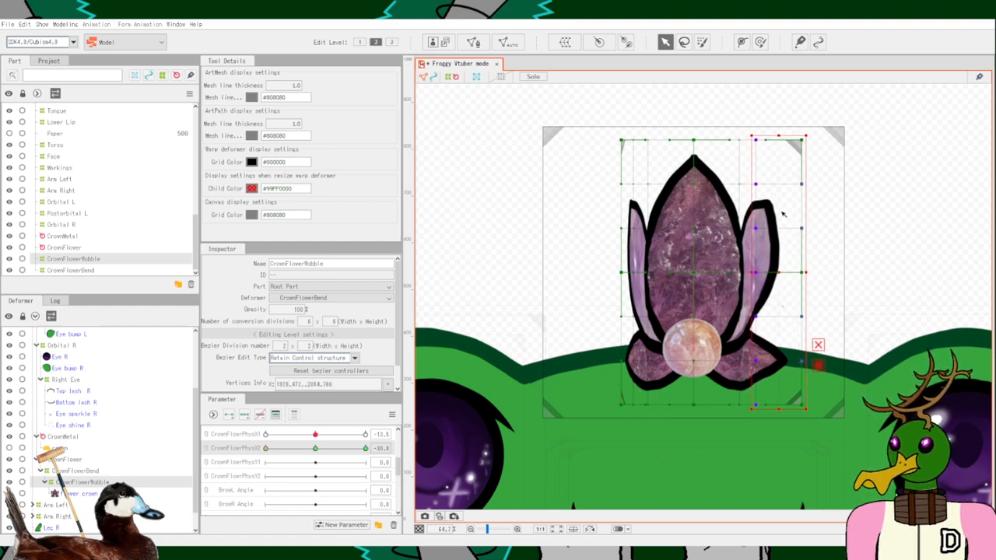
drag(771, 113, 826, 451)
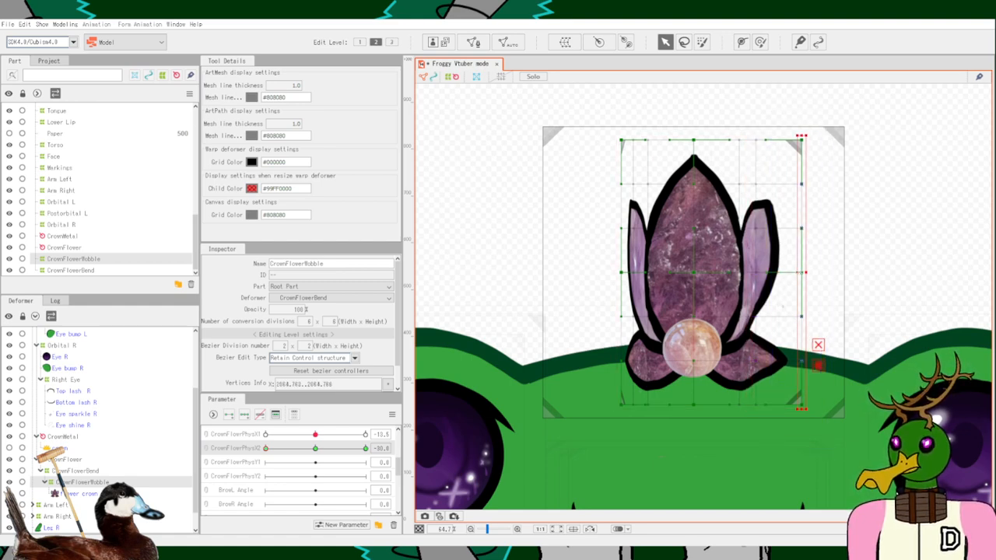
drag(802, 273, 774, 272)
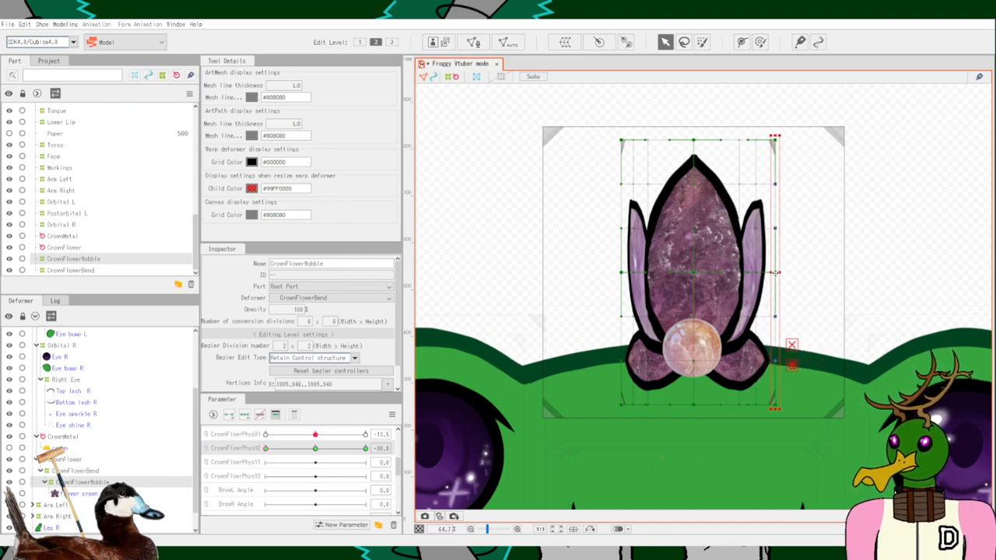
Taper the narrowed flower toward its tip by moving the grid's top-left and top-right corner points inward.
scroll(574, 166, up, 2)
drag(644, 132, 687, 131)
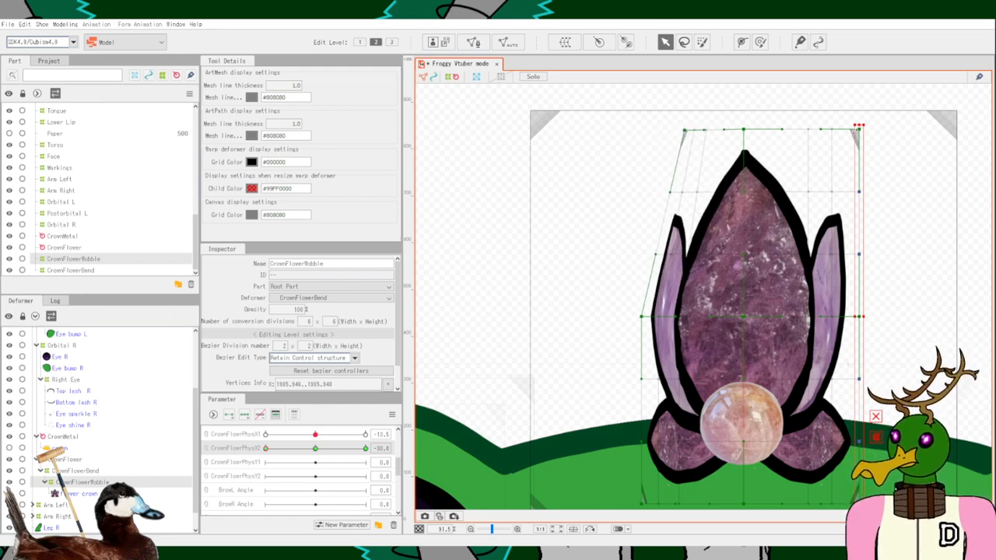
drag(857, 126, 805, 129)
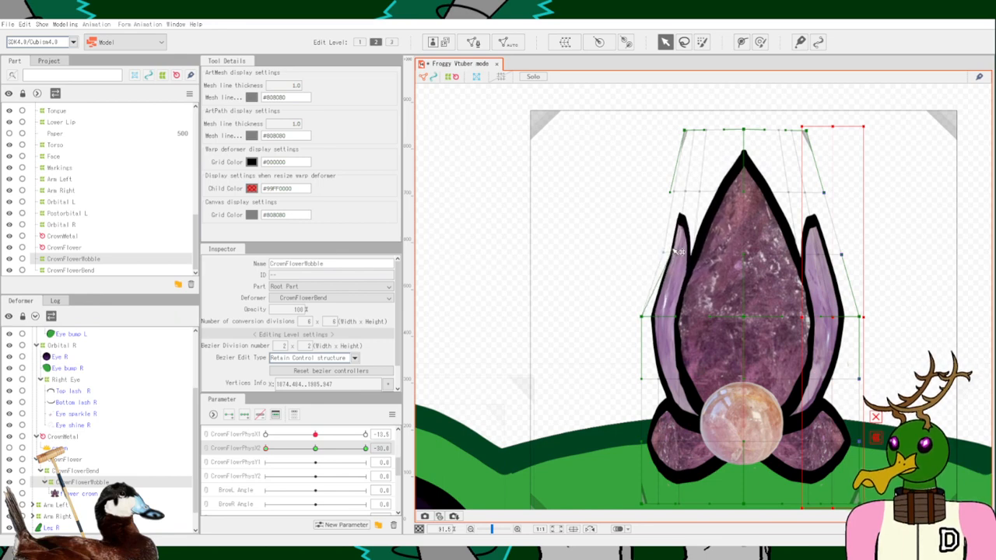
Narrow the stretched flower's waist by moving the grid's mid-height left and right edge points and adjacent inner control points inward.
drag(643, 317, 683, 312)
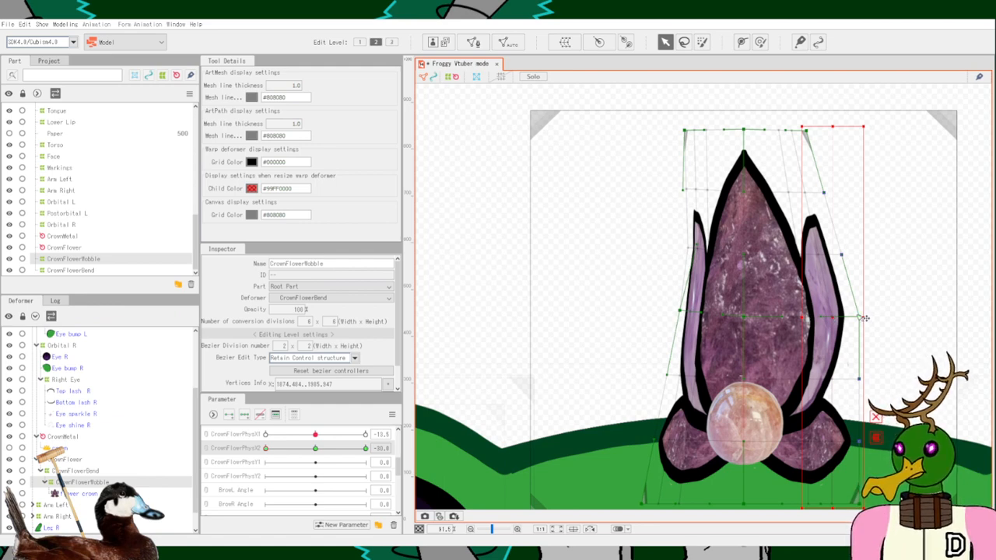
drag(864, 318, 815, 308)
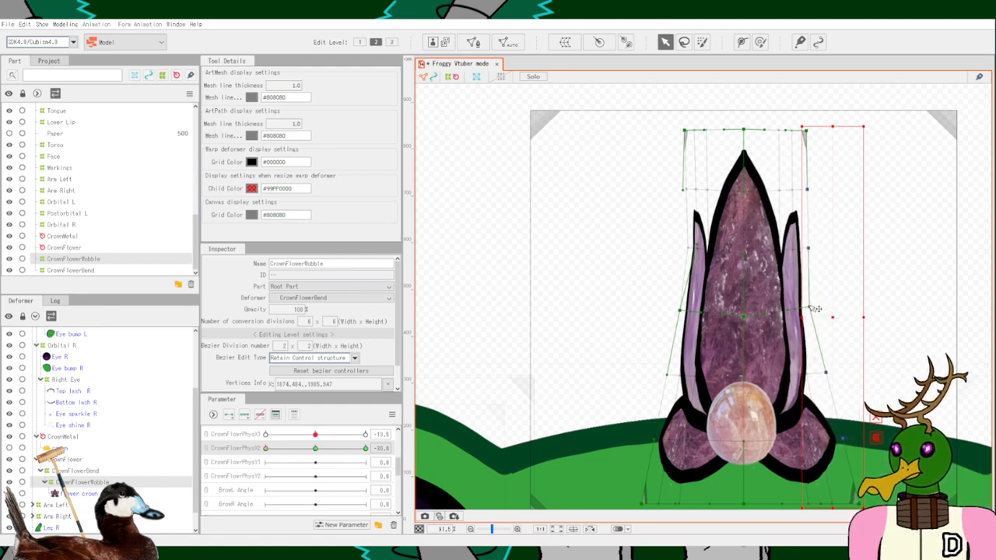
drag(704, 313, 732, 316)
scroll(704, 373, up, 2)
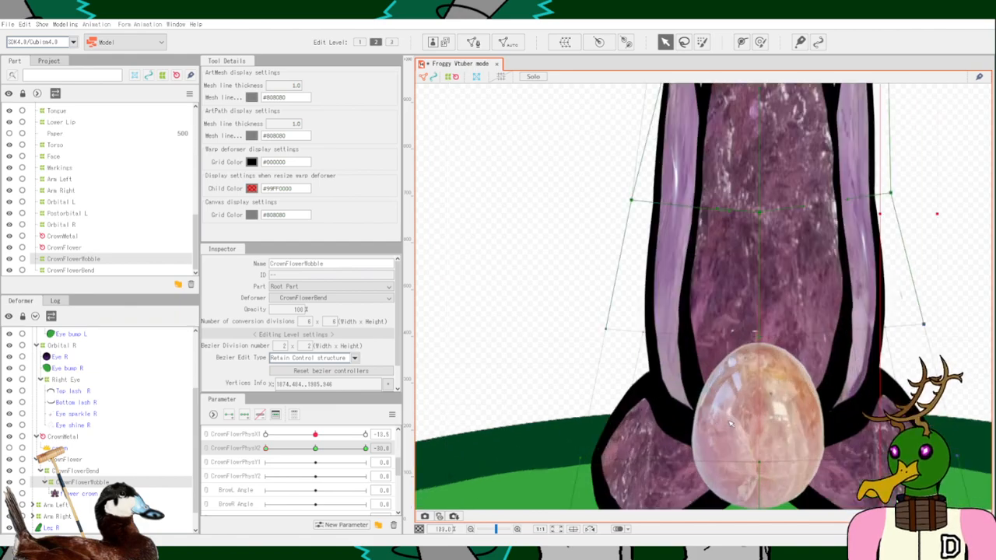
drag(846, 201, 773, 210)
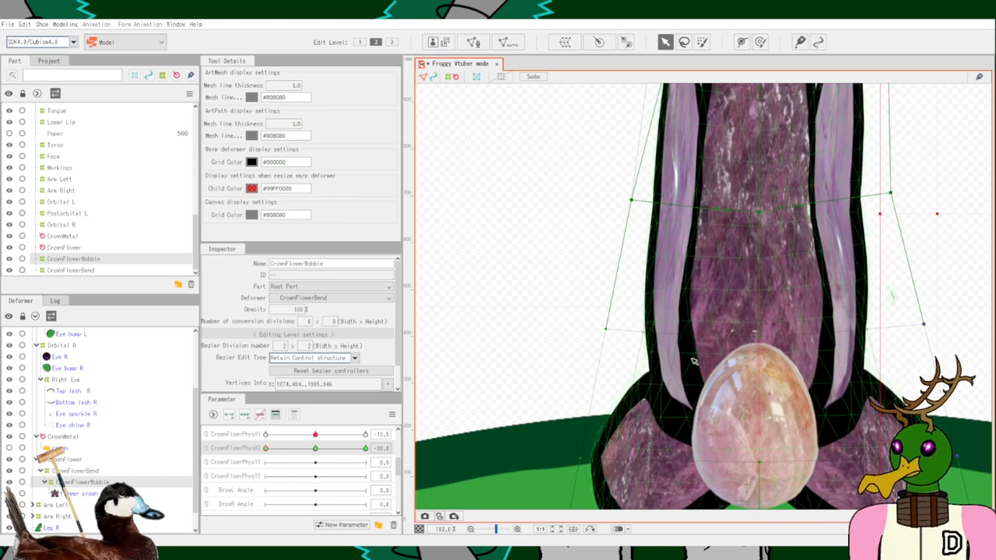
Flare the lower part of the petals outward using the grid's lower left and right handles and the inner right control point.
drag(680, 334, 574, 316)
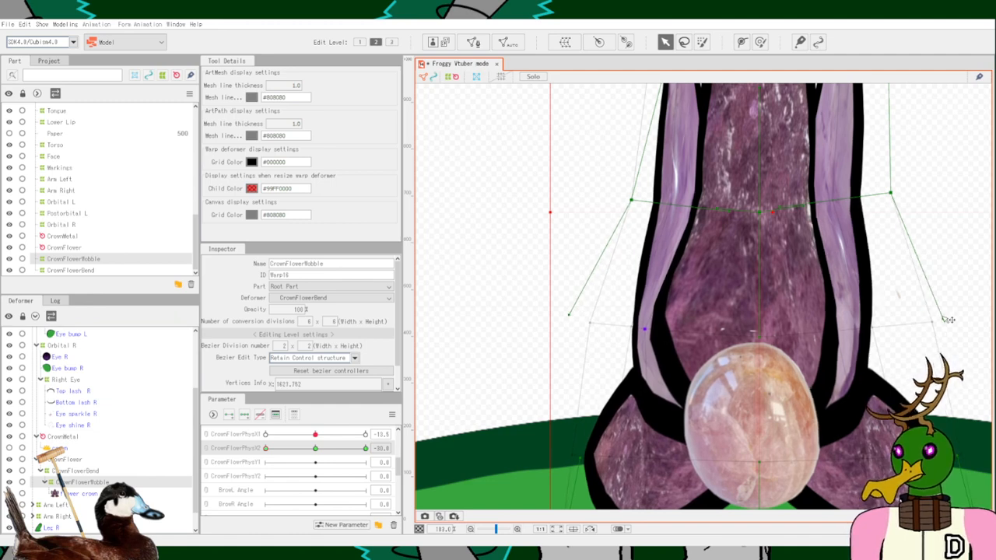
drag(927, 323, 963, 318)
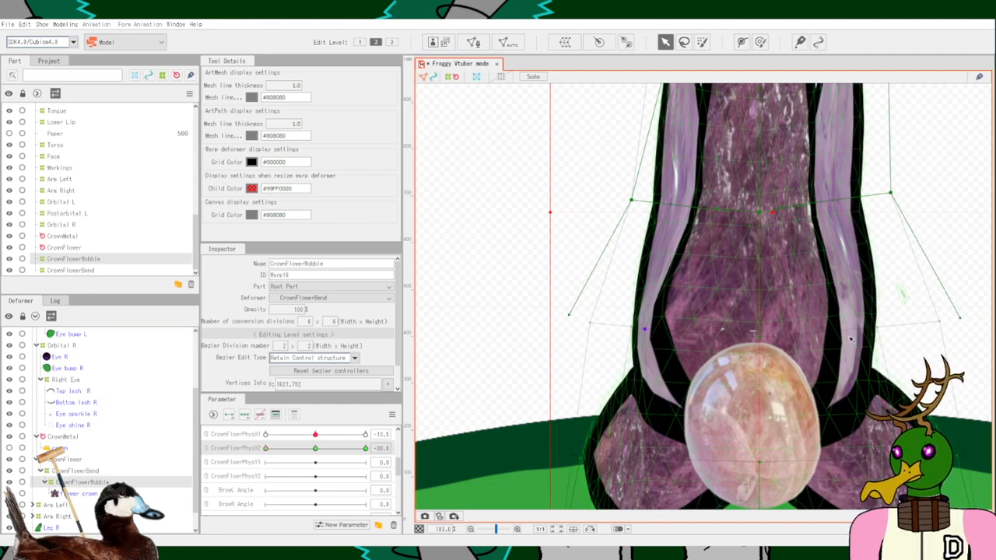
drag(848, 333, 866, 330)
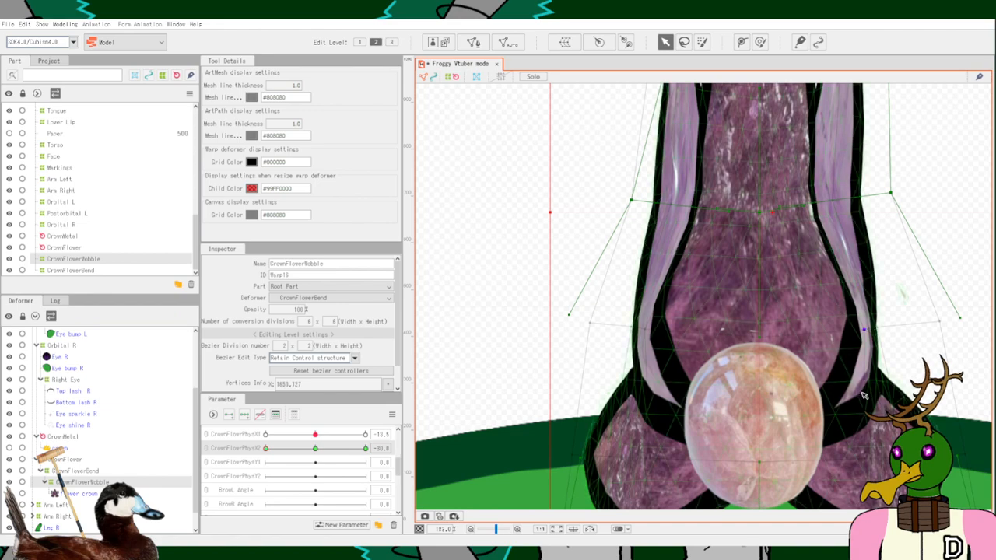
Preview the wobble and bend across CrownFlowerPhysX1 and CrownFlowerPhysX2, and return both parameters to their middle keys.
scroll(871, 333, down, 2)
mouse_move(267, 449)
mouse_down()
mouse_move(369, 454)
mouse_move(265, 456)
mouse_up()
scroll(594, 321, down, 2)
scroll(594, 321, down, 2)
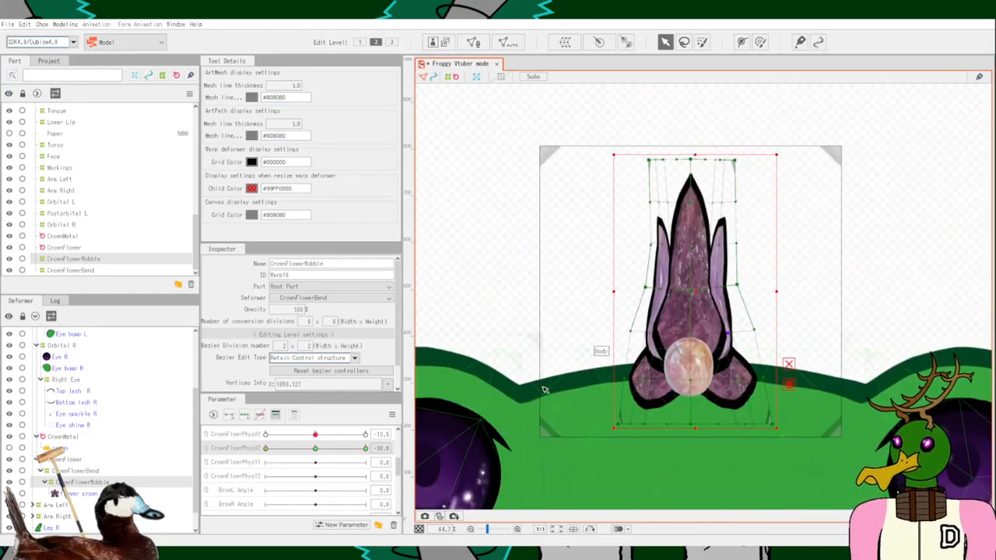
click(514, 275)
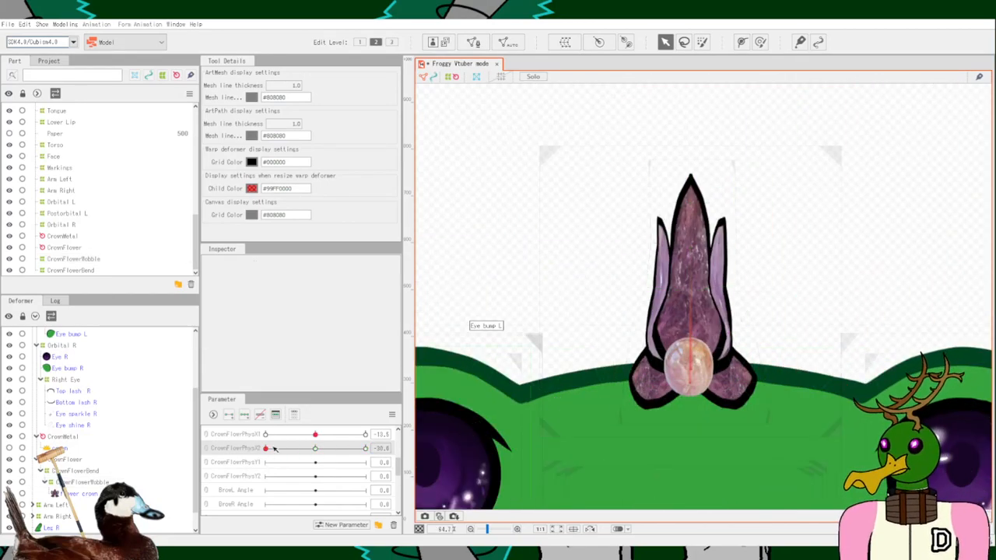
drag(274, 450, 382, 461)
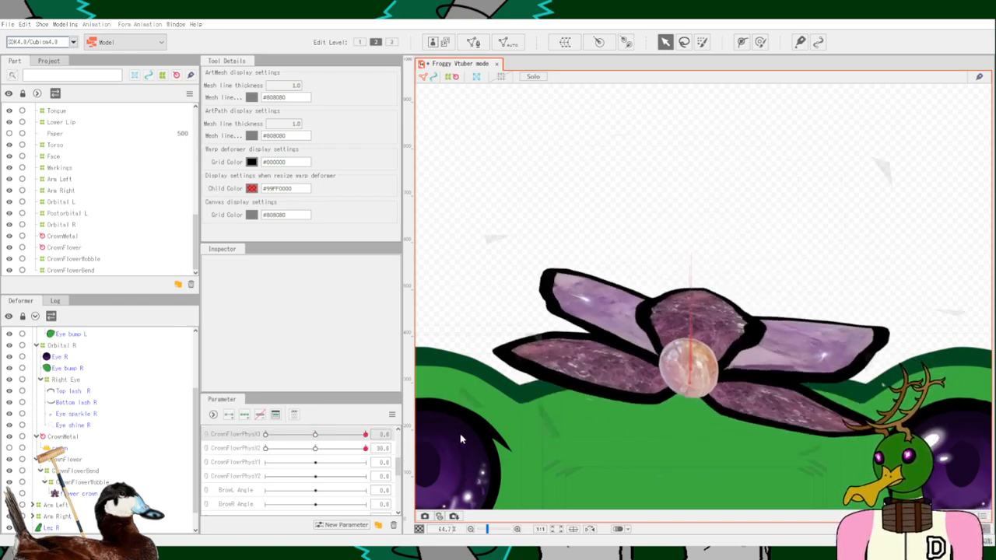
drag(366, 450, 334, 438)
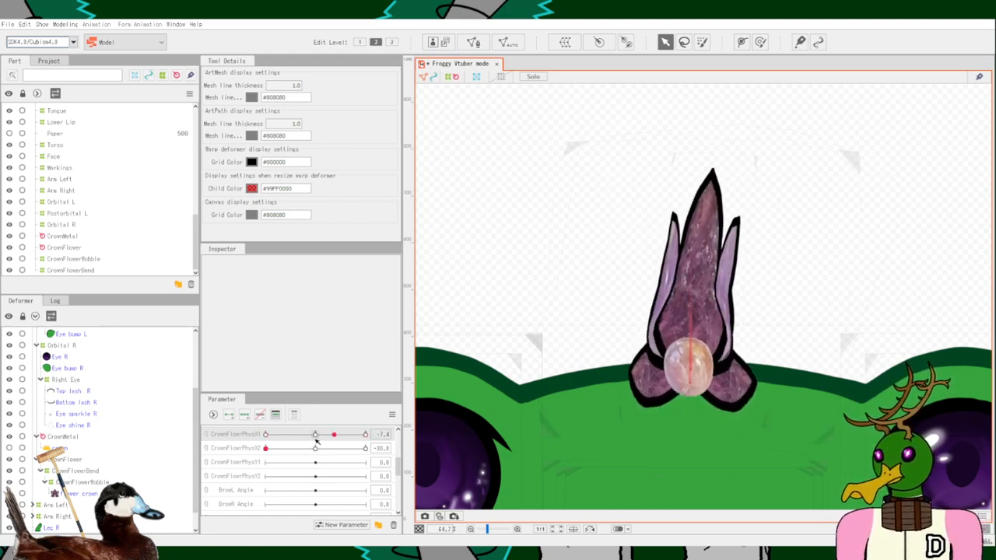
click(315, 448)
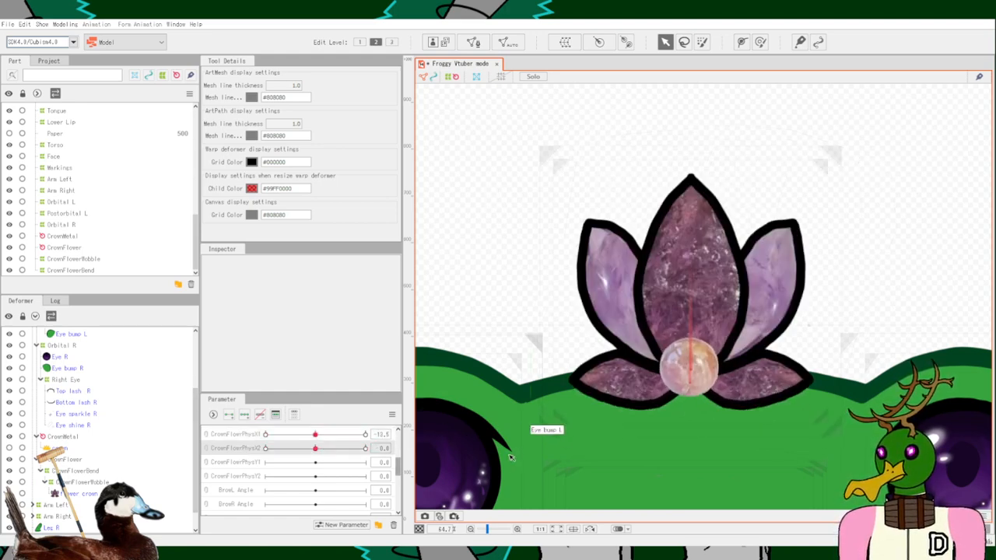
Add three keys on CrownFlowerPhysX1 for the CrownFlower rotation deformer.
scroll(631, 358, down, 5)
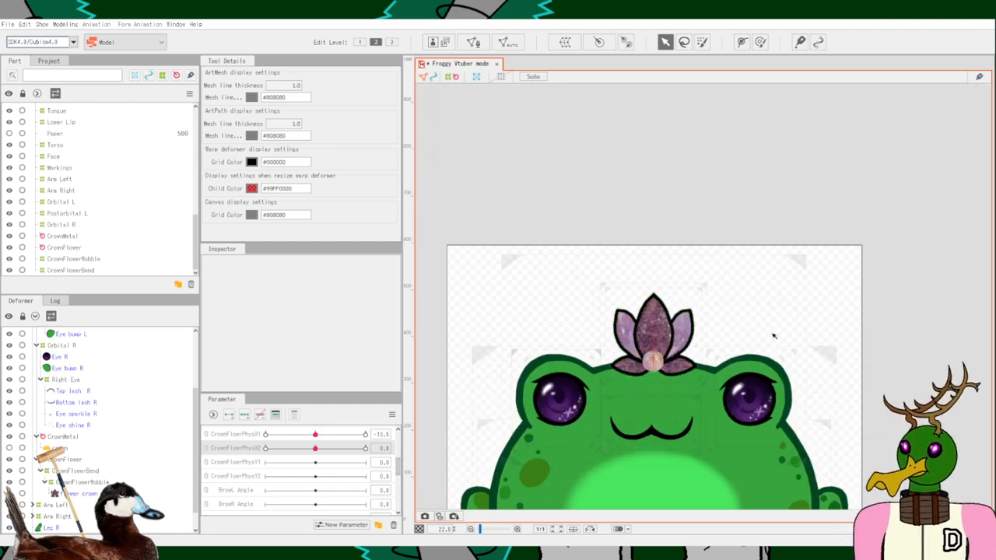
drag(773, 336, 813, 201)
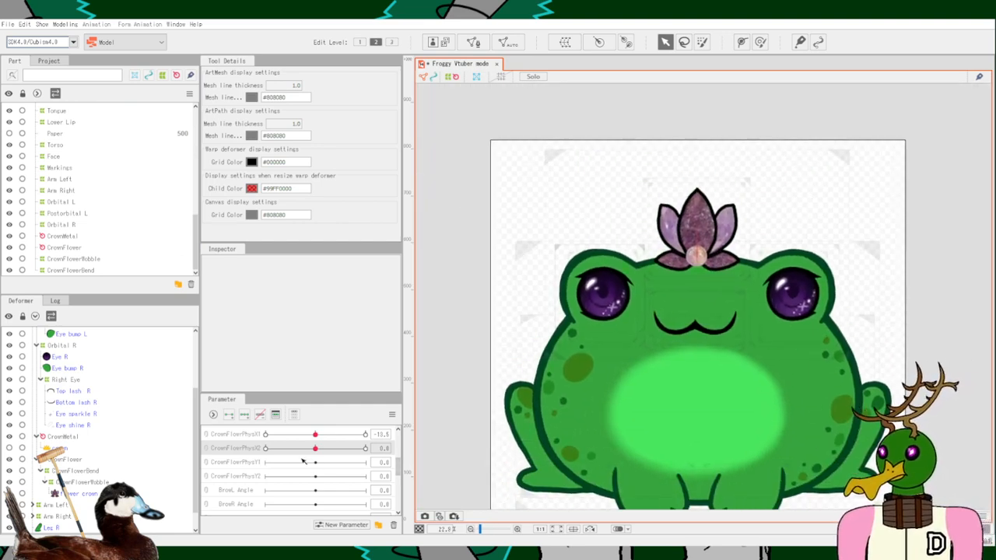
click(67, 461)
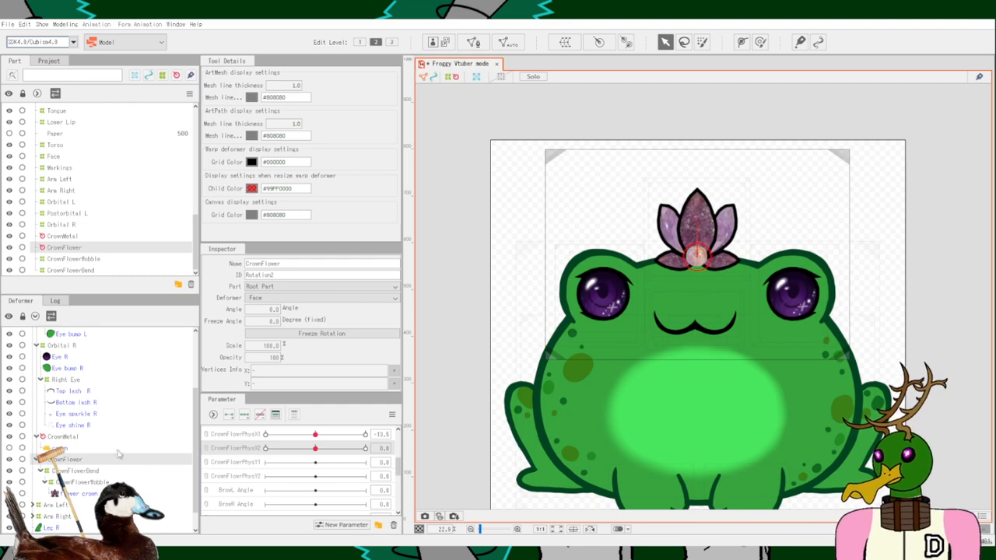
scroll(242, 477, up, 5)
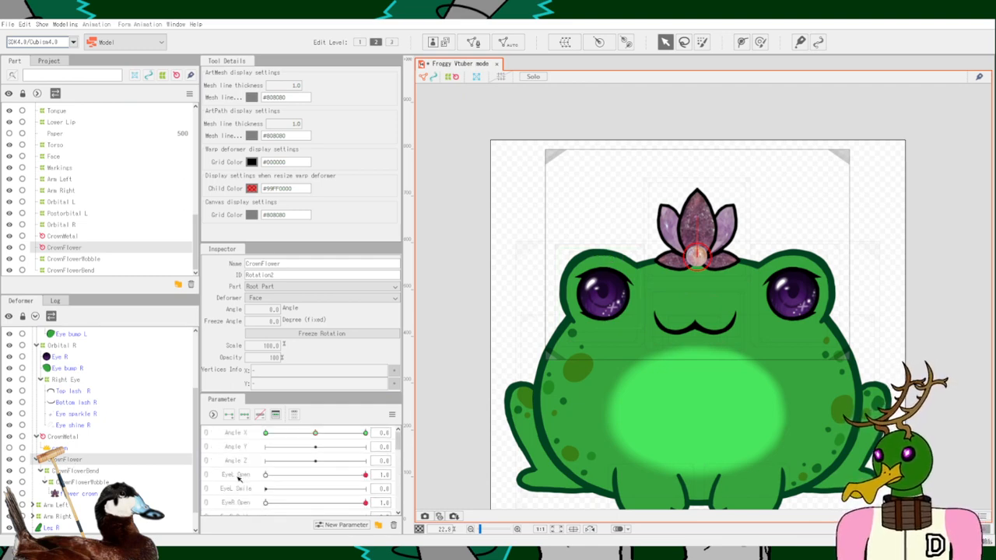
scroll(239, 478, down, 5)
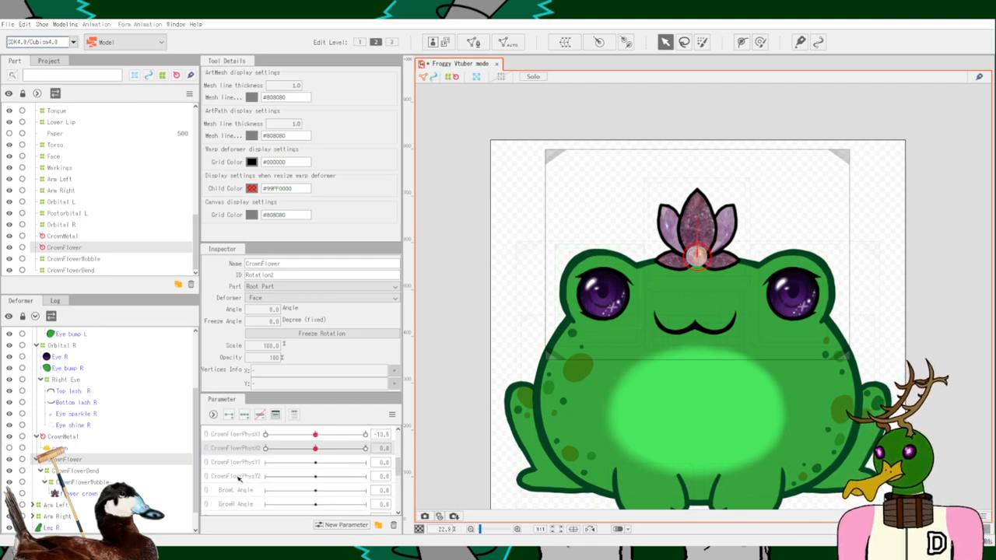
click(254, 436)
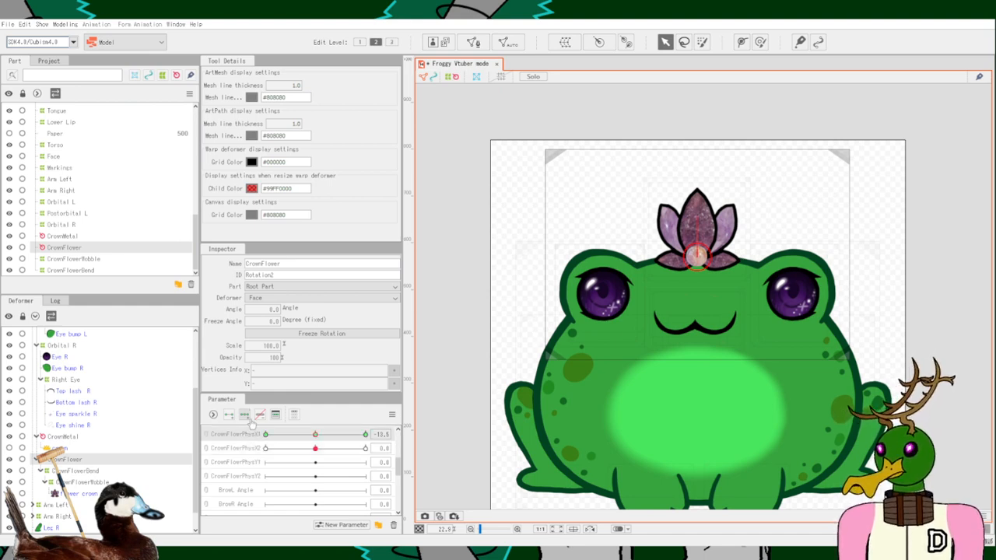
scroll(697, 219, up, 3)
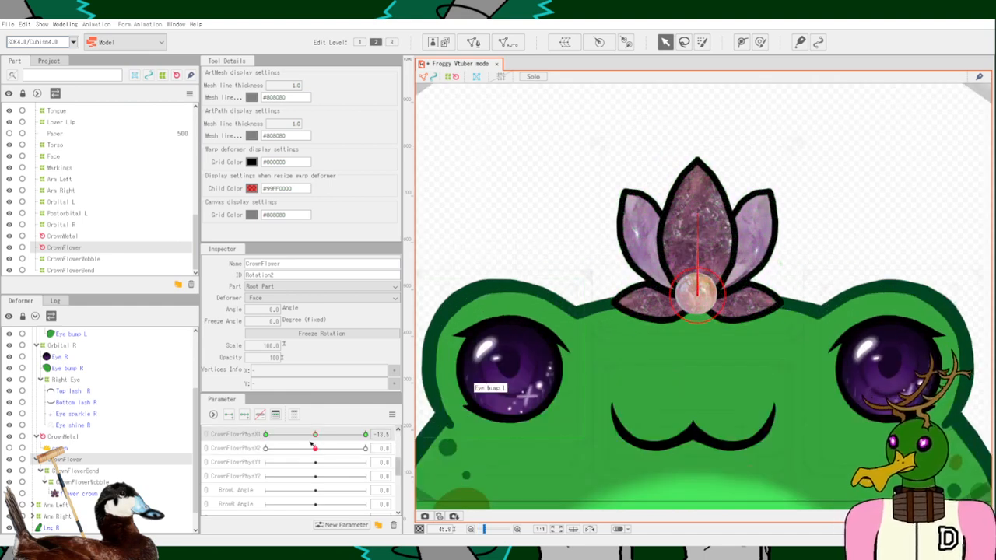
Rotate CrownFlower to the left at CrownFlowerPhysX1's -30 key and to 15.4 degrees right at its 3.0 key.
drag(270, 438, 265, 437)
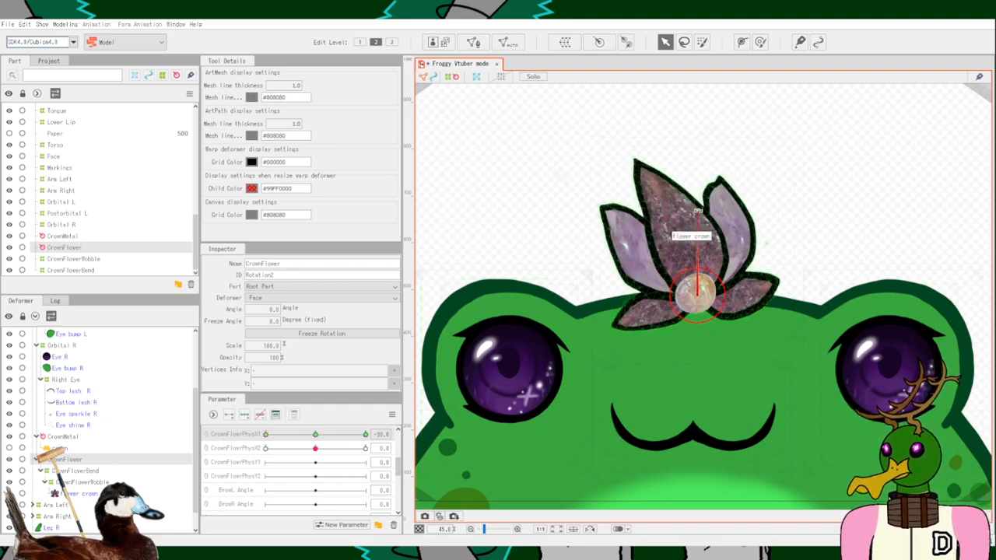
drag(698, 210, 672, 204)
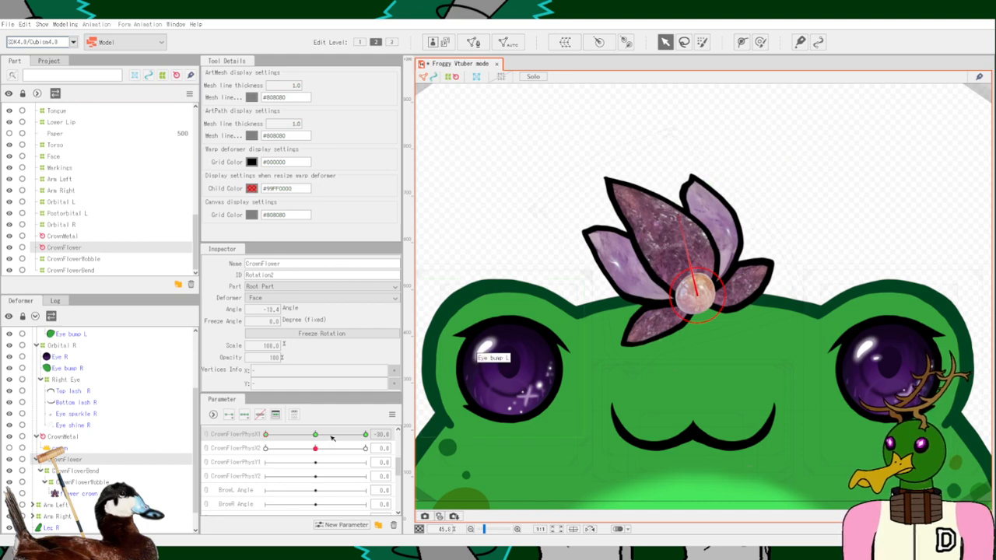
drag(265, 435, 370, 435)
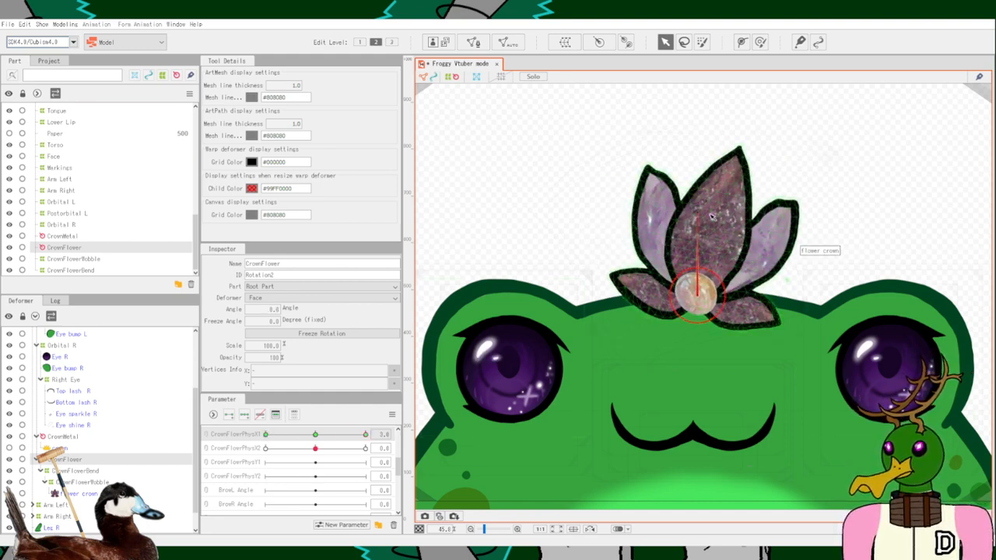
drag(697, 208, 722, 207)
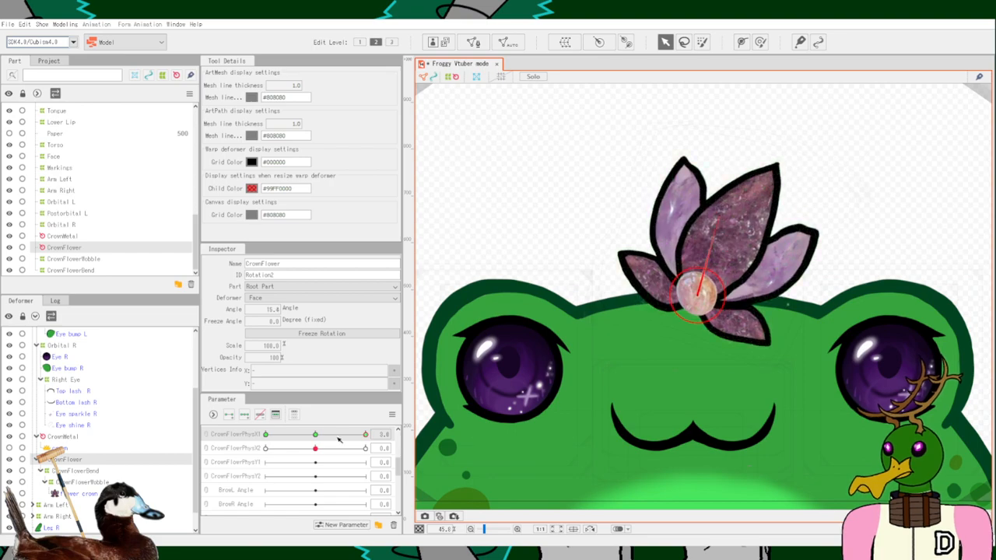
Check the crown's tilt by scrubbing CrownFlowerPhysX1 with the head straight and with Angle X at -10, ending at the middle key.
drag(352, 436, 224, 428)
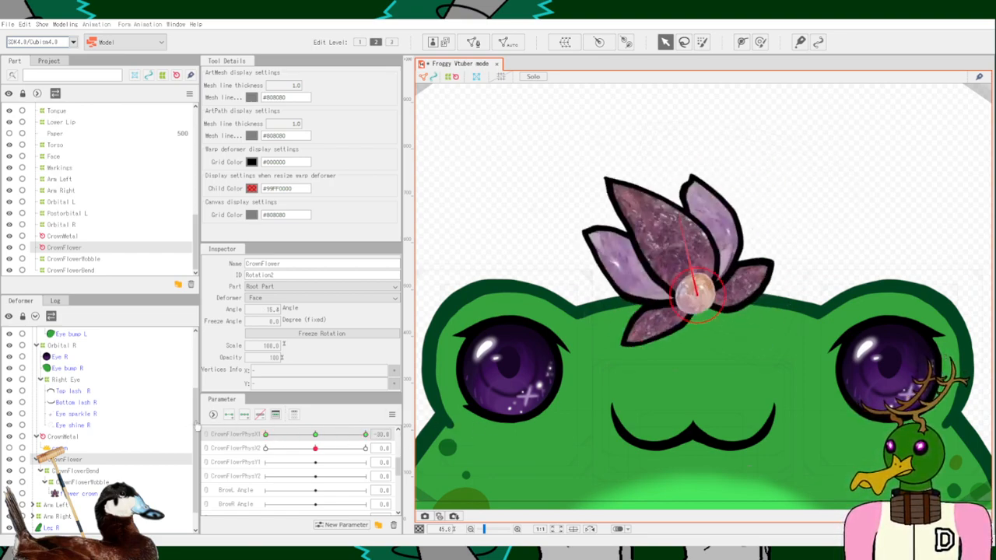
click(267, 434)
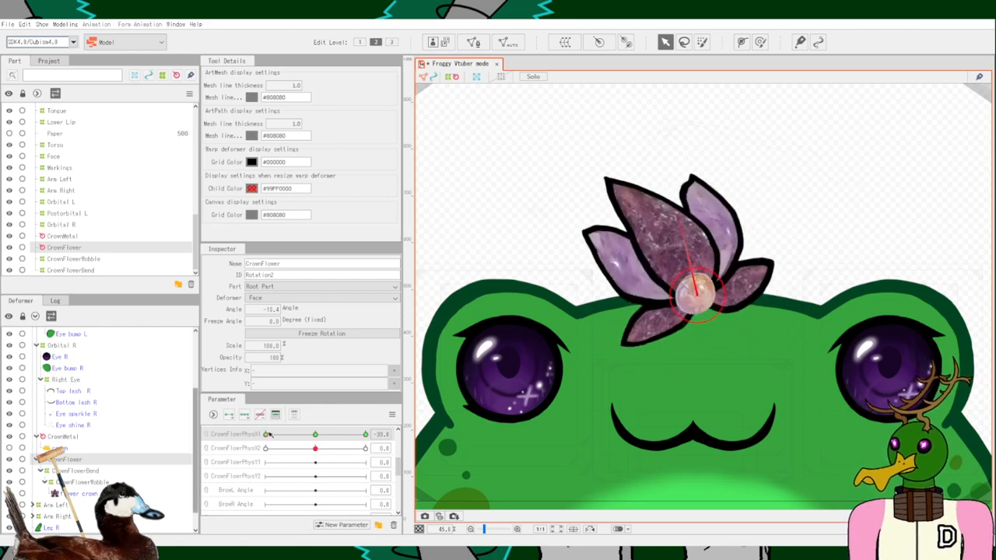
click(316, 436)
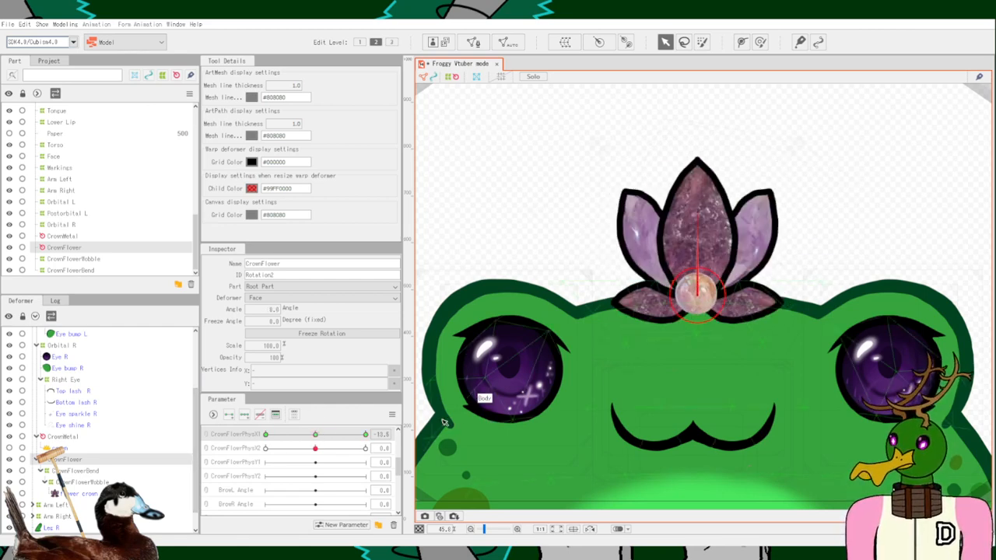
scroll(567, 294, down, 5)
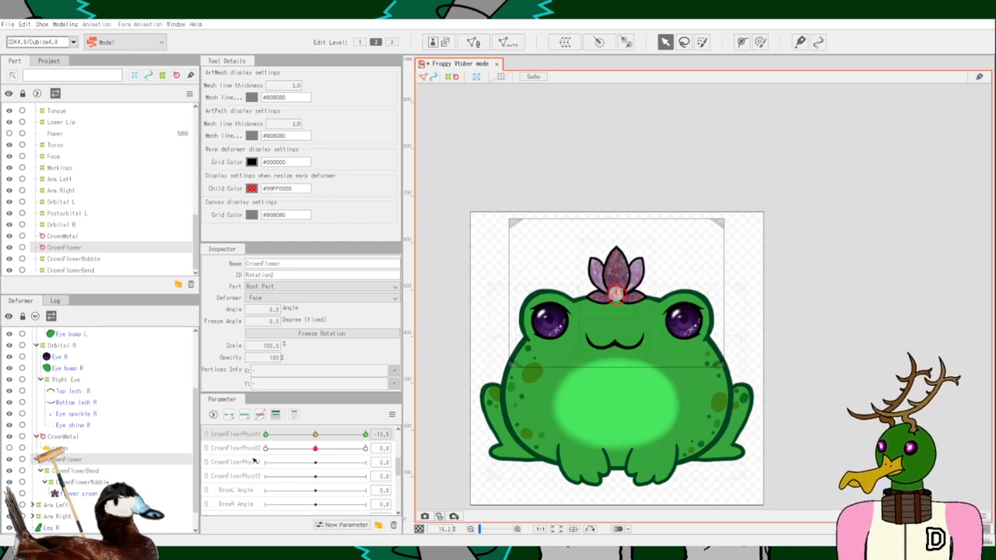
scroll(254, 461, up, 5)
drag(316, 433, 265, 472)
scroll(267, 474, down, 5)
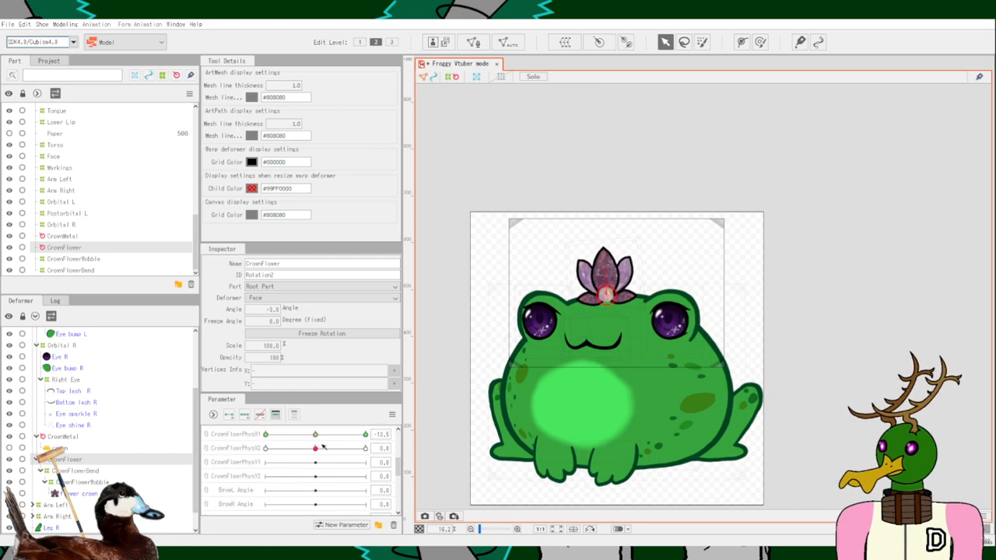
drag(315, 435, 144, 447)
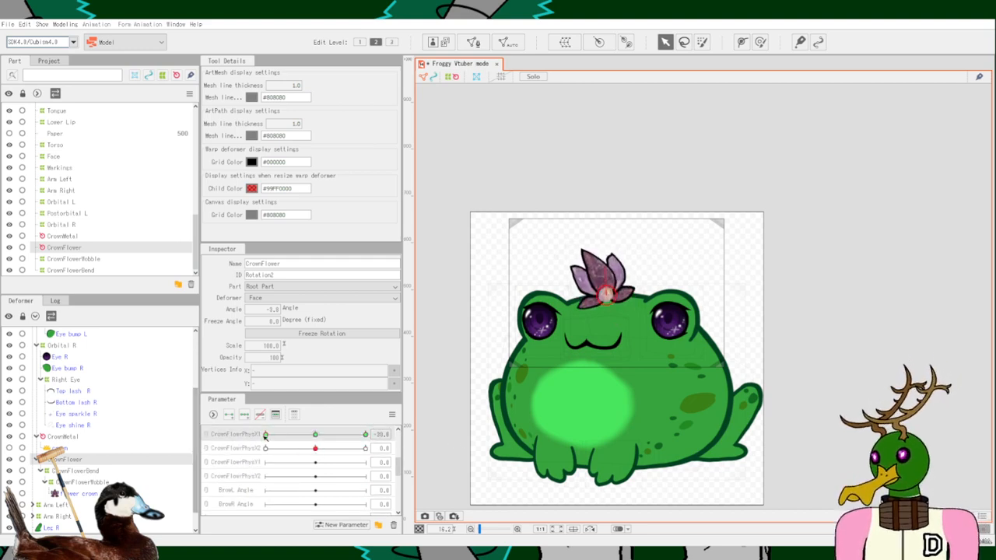
click(315, 435)
Change the CrownFlower rotation deformer's ID to CrownFlowerAngle.
scroll(238, 458, up, 5)
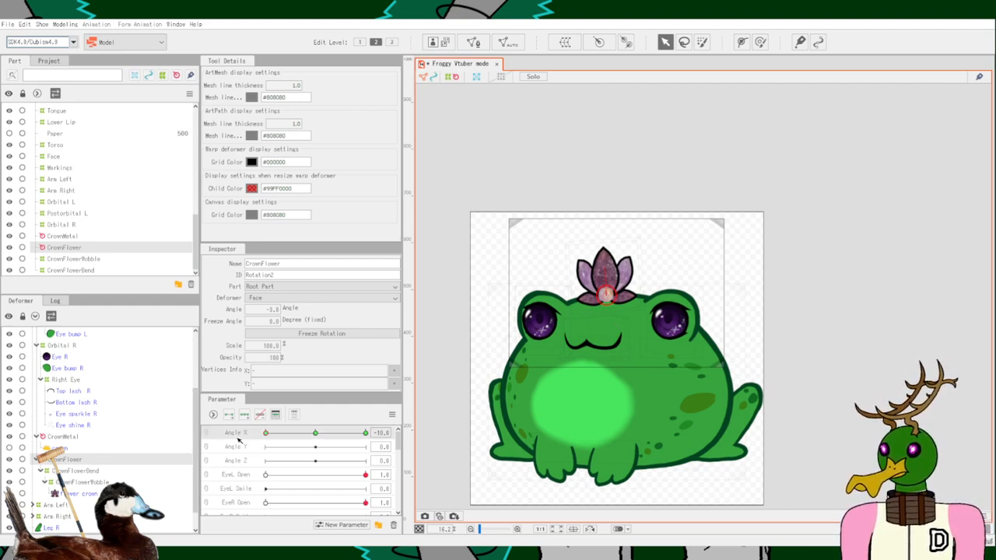
click(260, 275)
double_click(261, 276)
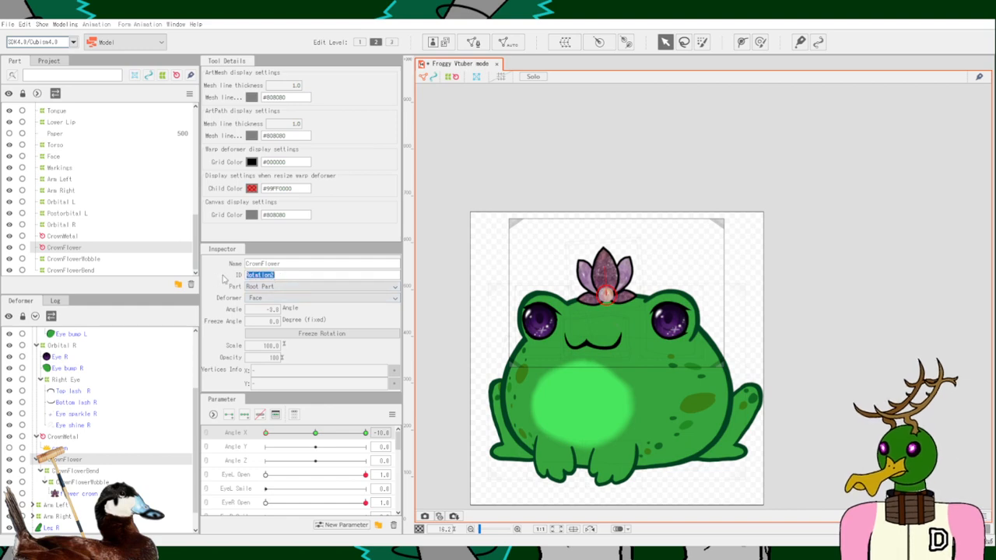
text(CrownFl)
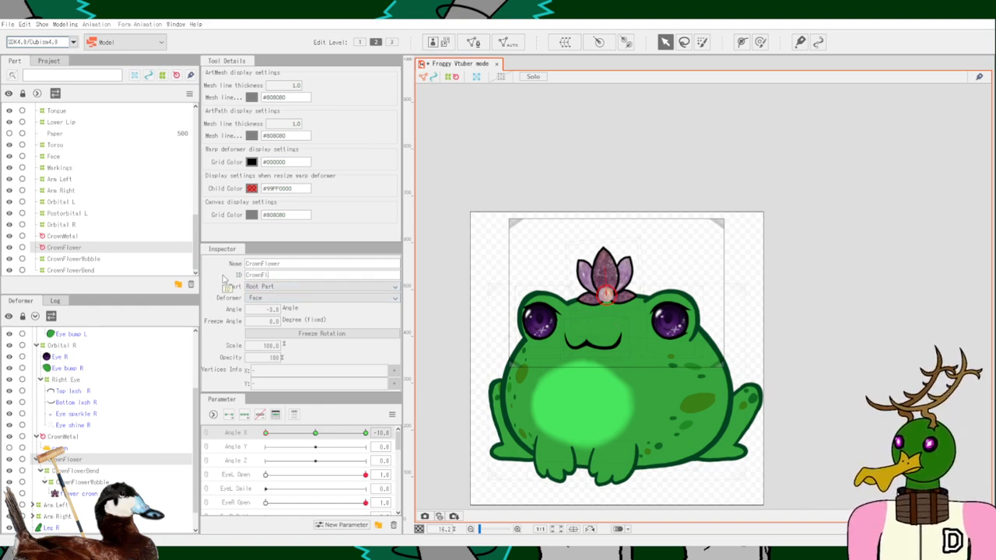
text(o)
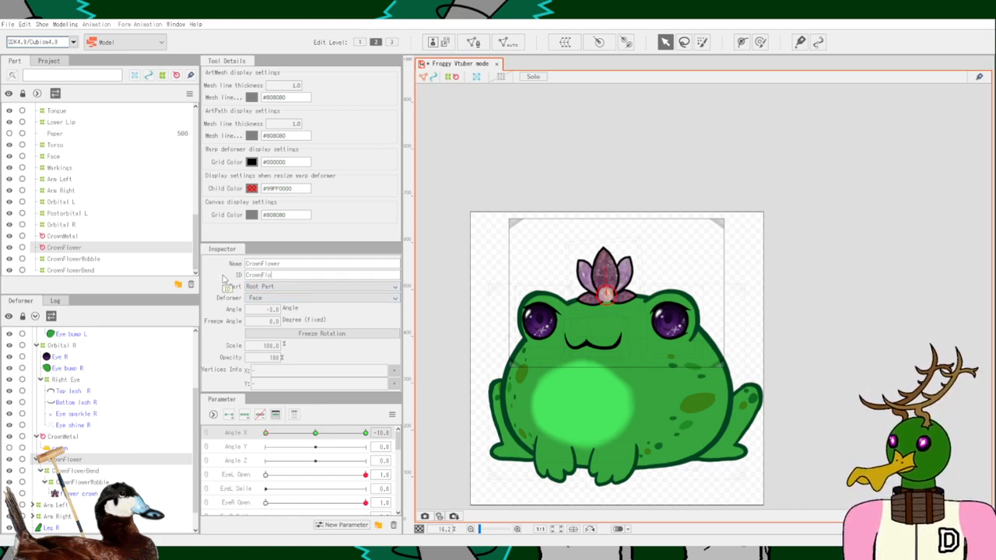
text(werSpin)
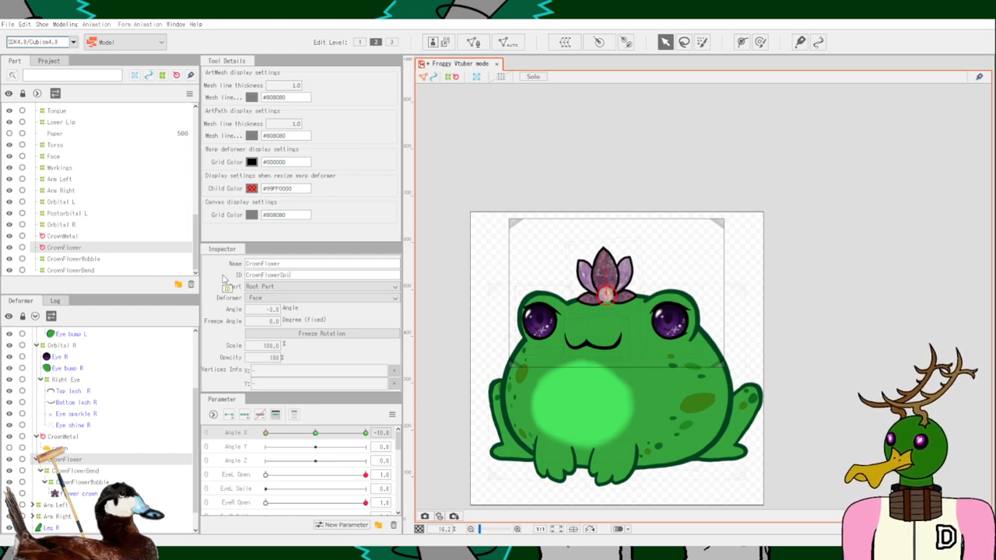
key(BackSpace)
key(BackSpace)
key(BackSpace)
key(BackSpace)
text(Angle)
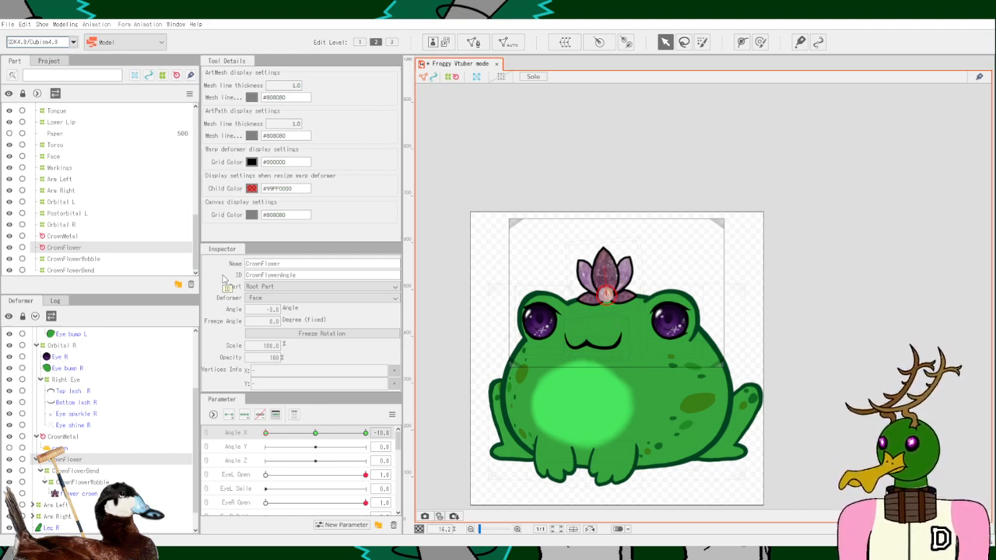
scroll(248, 474, down, 3)
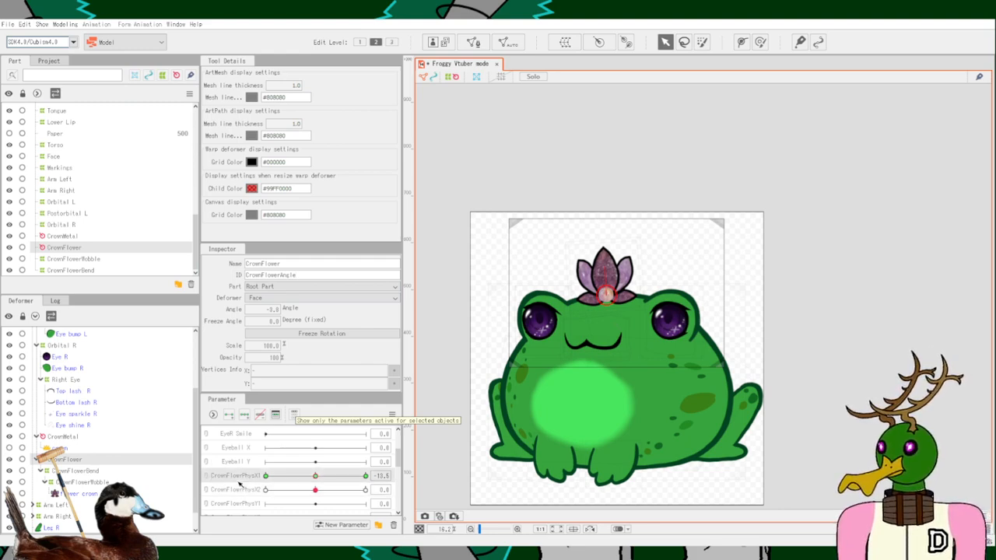
click(310, 276)
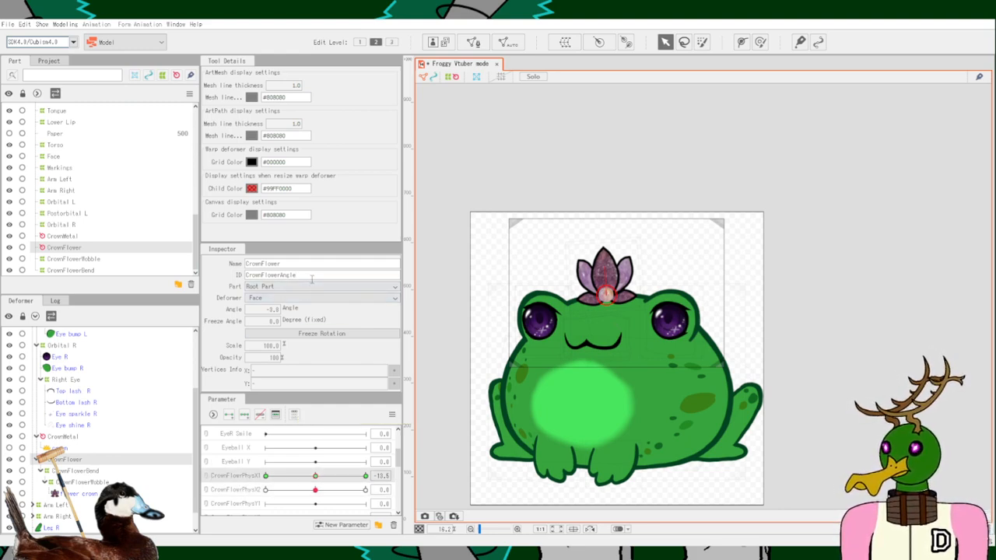
click(73, 471)
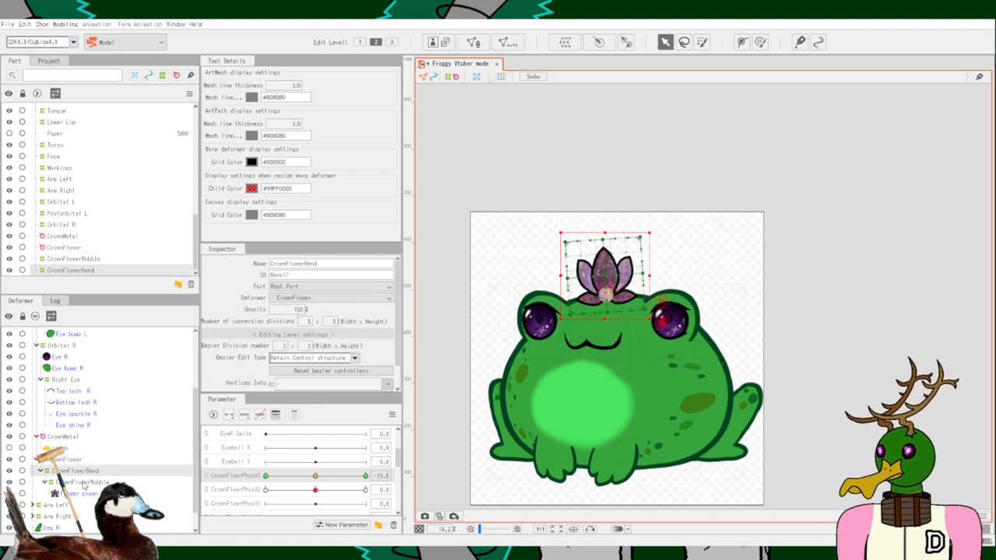
click(84, 485)
click(92, 473)
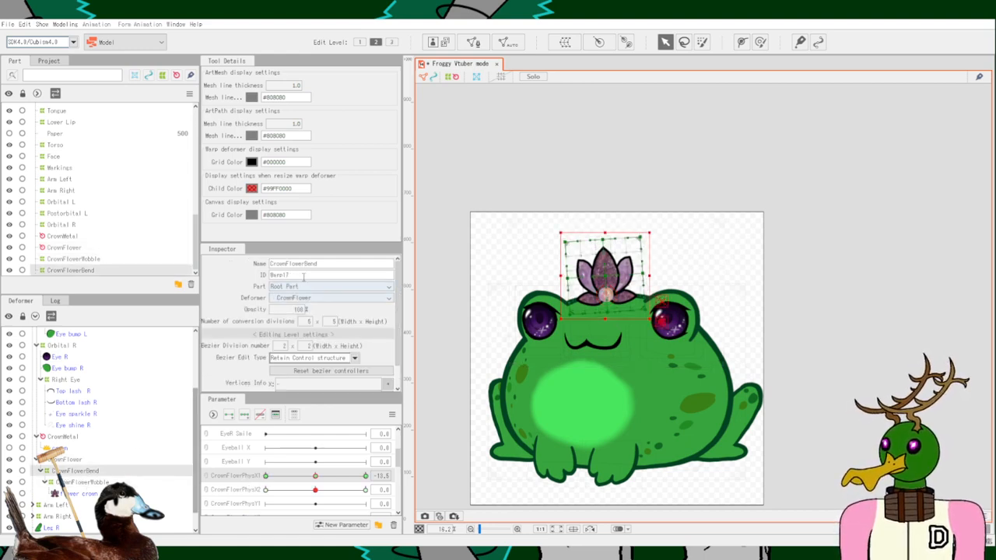
double_click(303, 276)
text(C)
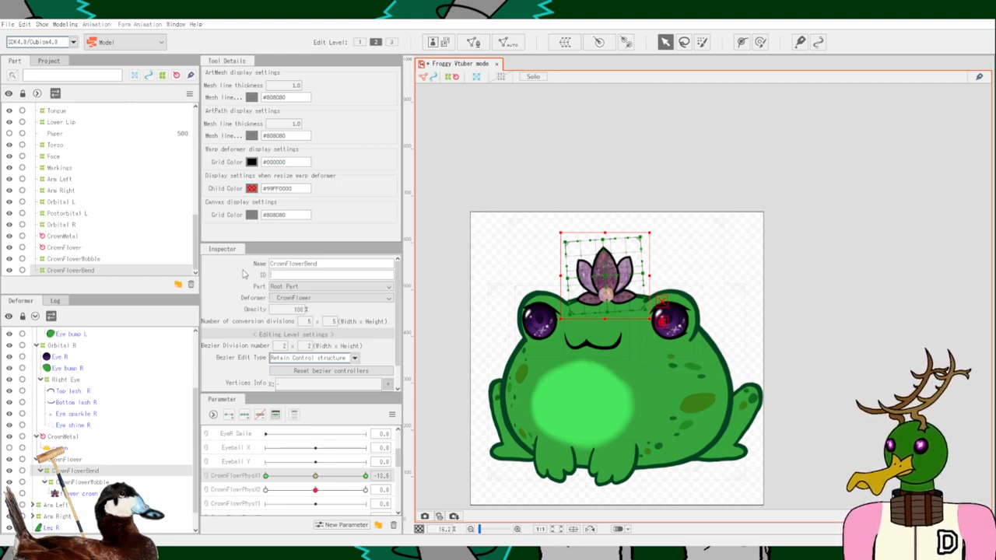
click(166, 449)
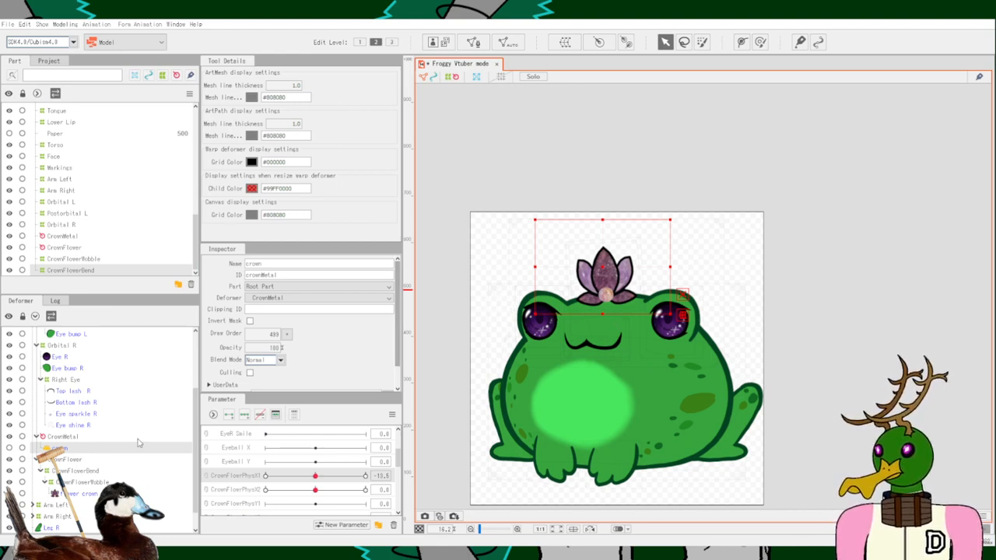
click(76, 470)
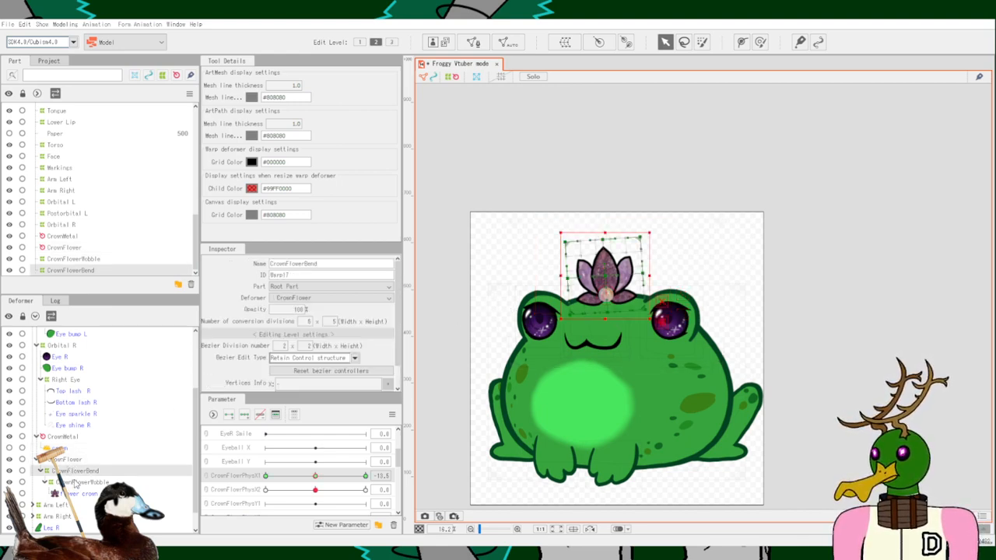
click(80, 482)
click(88, 472)
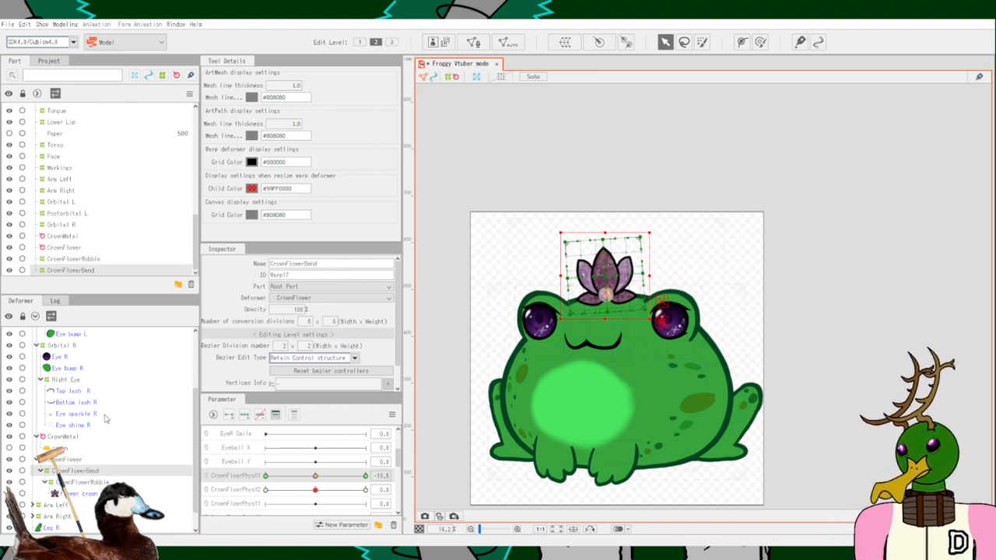
scroll(109, 467, down, 1)
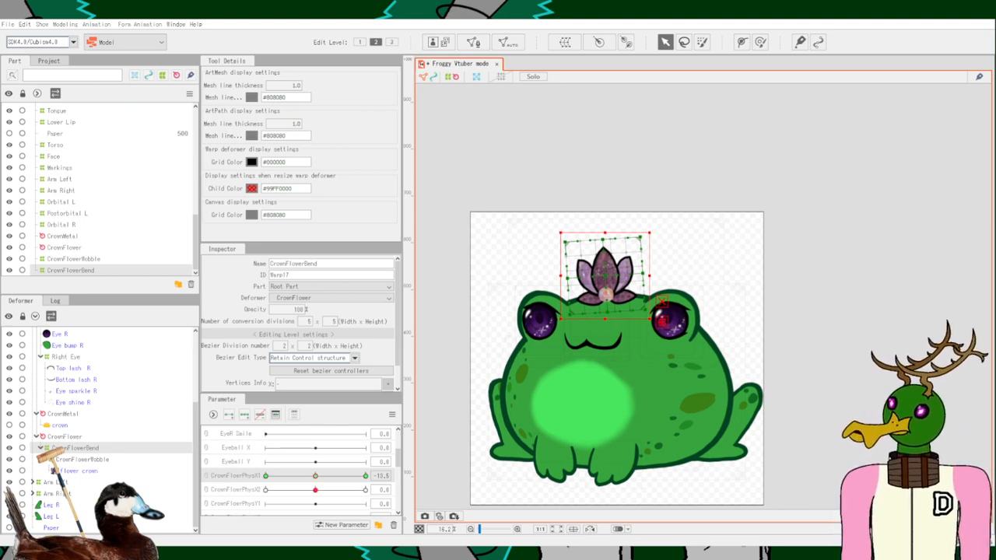
Save the frog model file.
click(7, 24)
click(39, 113)
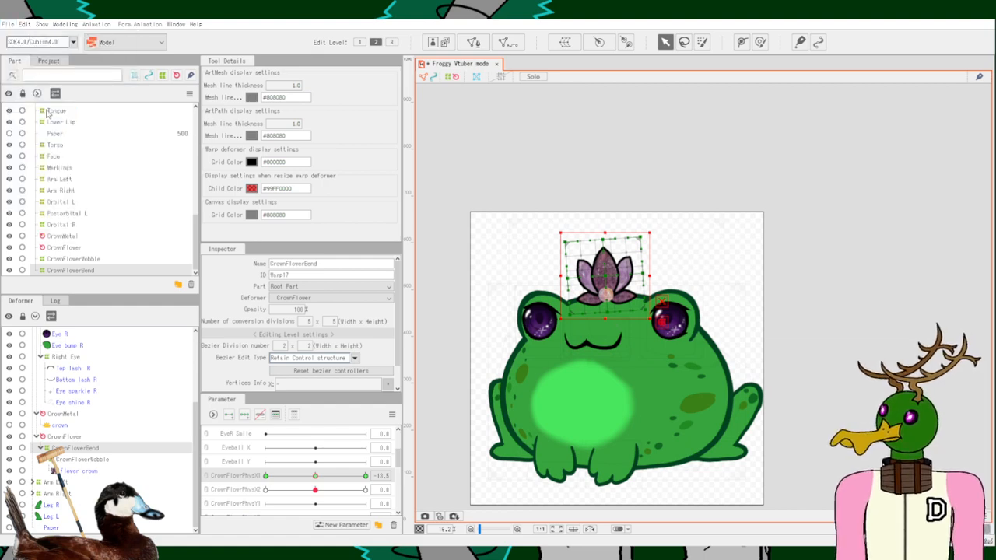